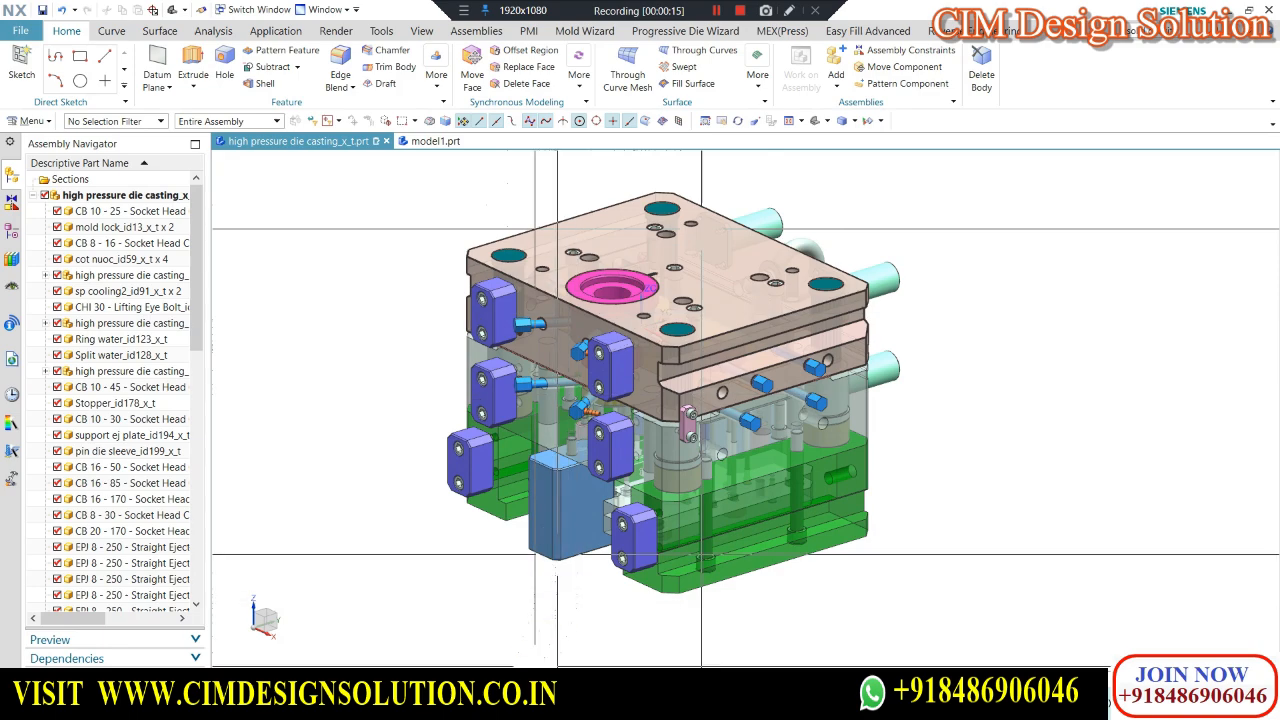
Switch to the browser and view the HPDC mould design tutorial among the YouTube results.
{"action": "left_click", "coordinate": [540, 705]}
{"action": "scroll", "coordinate": [358, 460], "scroll_direction": "down", "scroll_amount": 2}
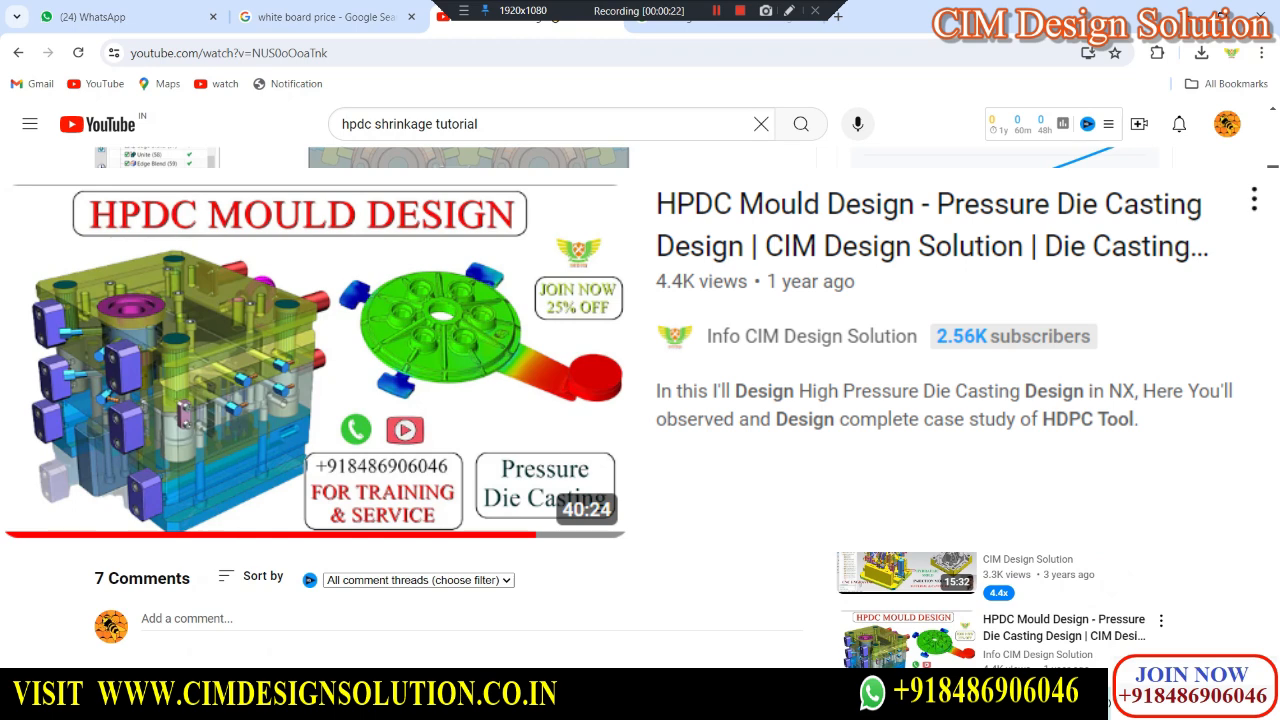
{"action": "scroll", "coordinate": [456, 608], "scroll_direction": "up", "scroll_amount": 4}
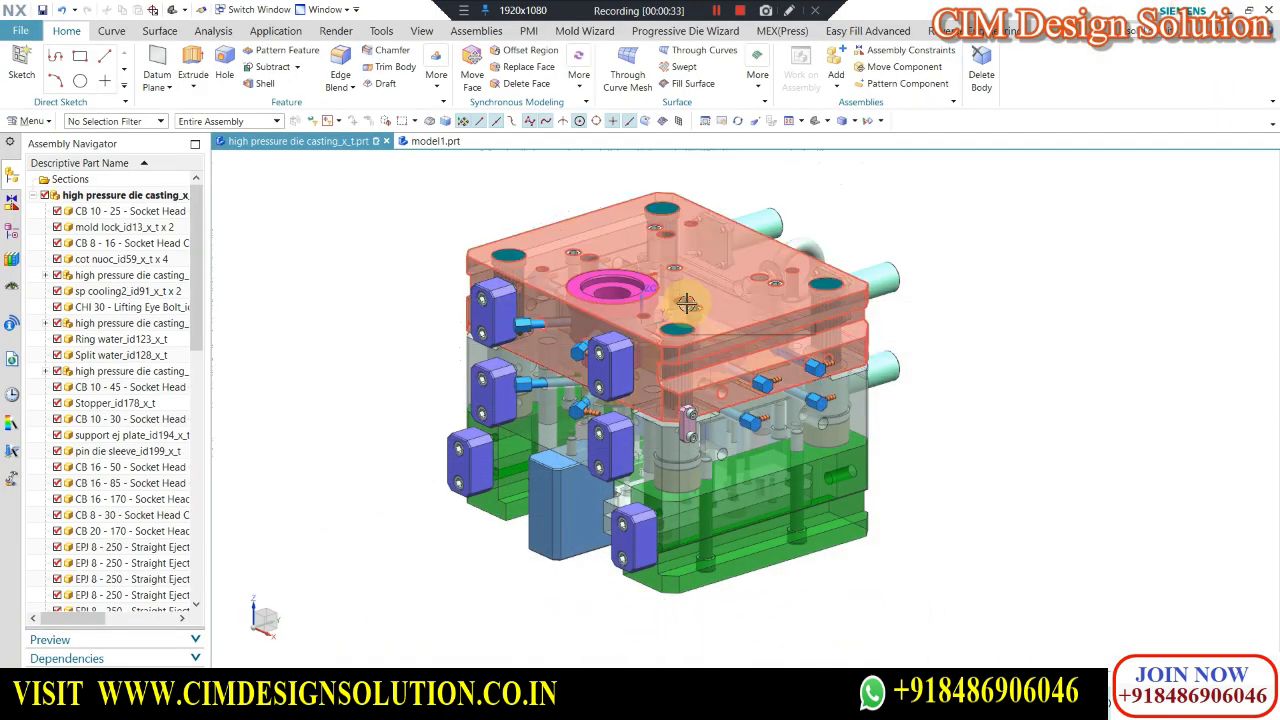
Hide the upper mould plates of the high pressure die casting assembly to expose the castings and inserts beneath.
{"action": "middle_click_drag", "start_coordinate": [757, 277], "coordinate": [800, 290]}
{"action": "scroll", "coordinate": [609, 294], "scroll_direction": "up", "scroll_amount": 3}
{"action": "scroll", "coordinate": [591, 271], "scroll_direction": "down", "scroll_amount": 1}
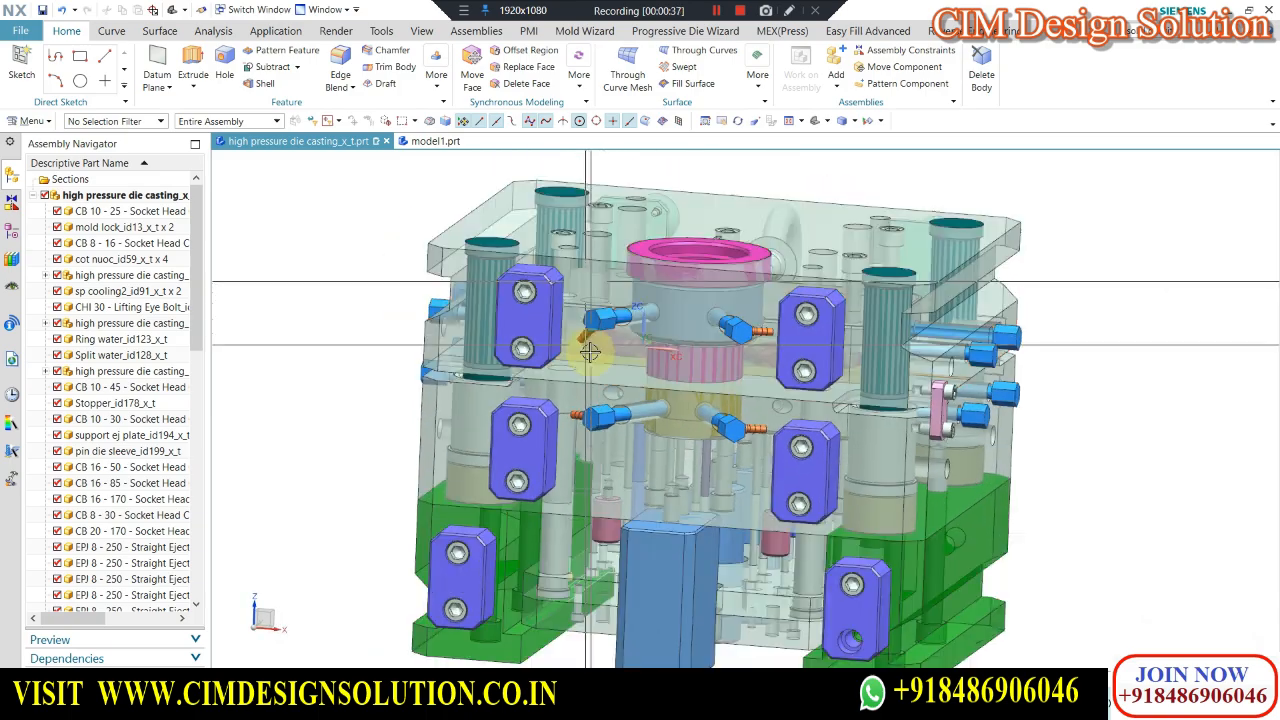
{"action": "middle_click_drag", "start_coordinate": [571, 343], "coordinate": [558, 390]}
{"action": "left_click", "coordinate": [558, 343]}
{"action": "key", "text": "ctrl+b"}
{"action": "middle_click_drag", "start_coordinate": [558, 343], "coordinate": [558, 404]}
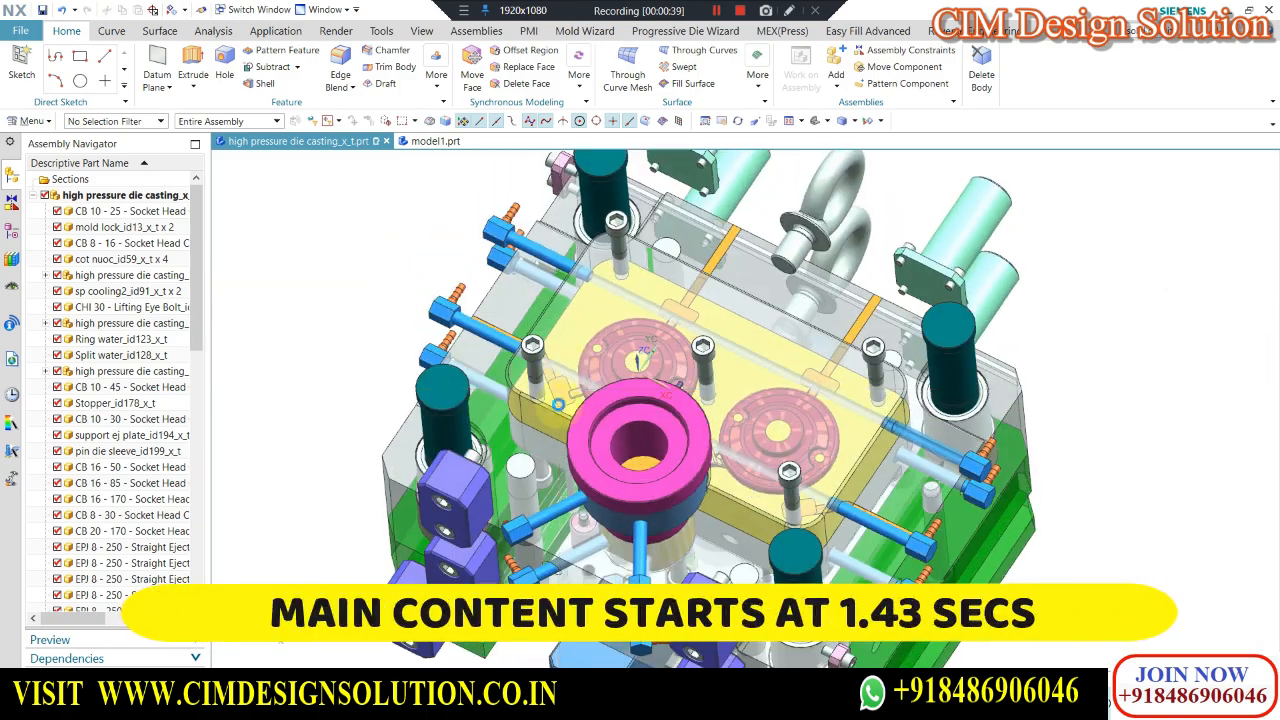
Hide the yellow insert around the two castings and its surrounding transparent plate.
{"action": "scroll", "coordinate": [558, 404], "scroll_direction": "down", "scroll_amount": 1}
{"action": "scroll", "coordinate": [597, 320], "scroll_direction": "up", "scroll_amount": 1}
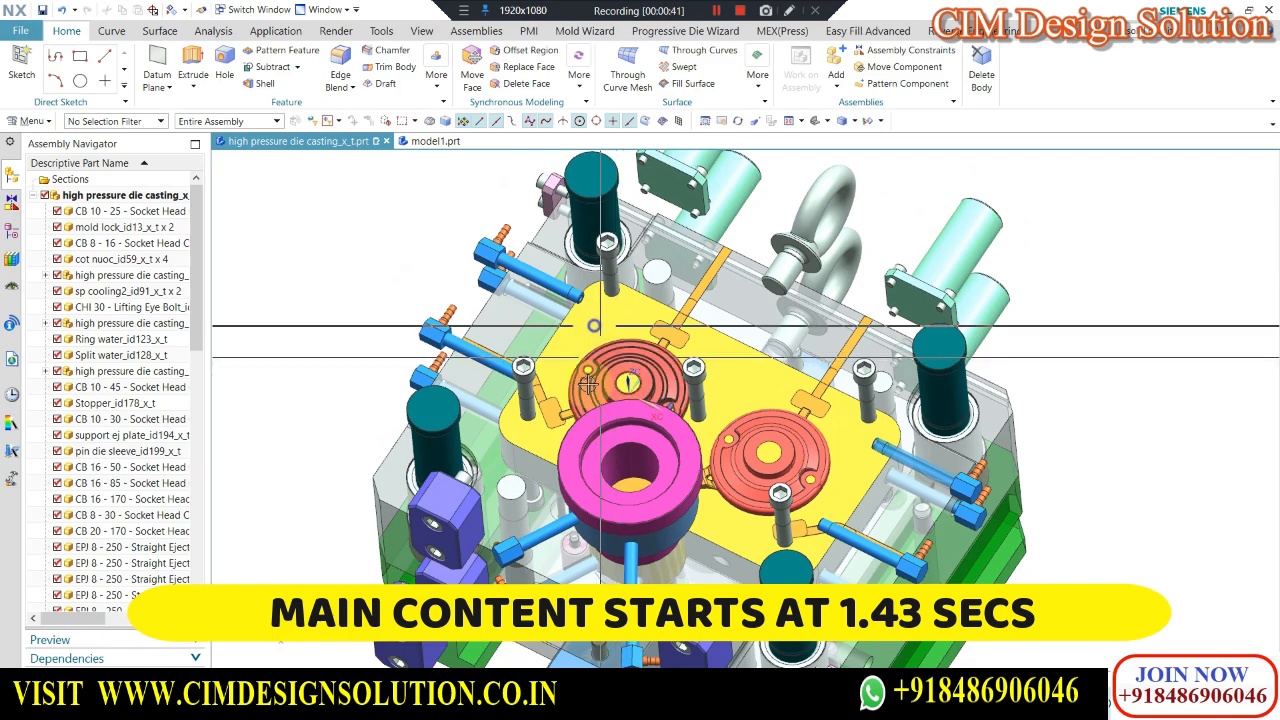
{"action": "left_click", "coordinate": [597, 325]}
{"action": "key", "text": "ctrl+b"}
{"action": "middle_click_drag", "start_coordinate": [597, 325], "coordinate": [820, 420]}
{"action": "scroll", "coordinate": [1022, 530], "scroll_direction": "up", "scroll_amount": 2}
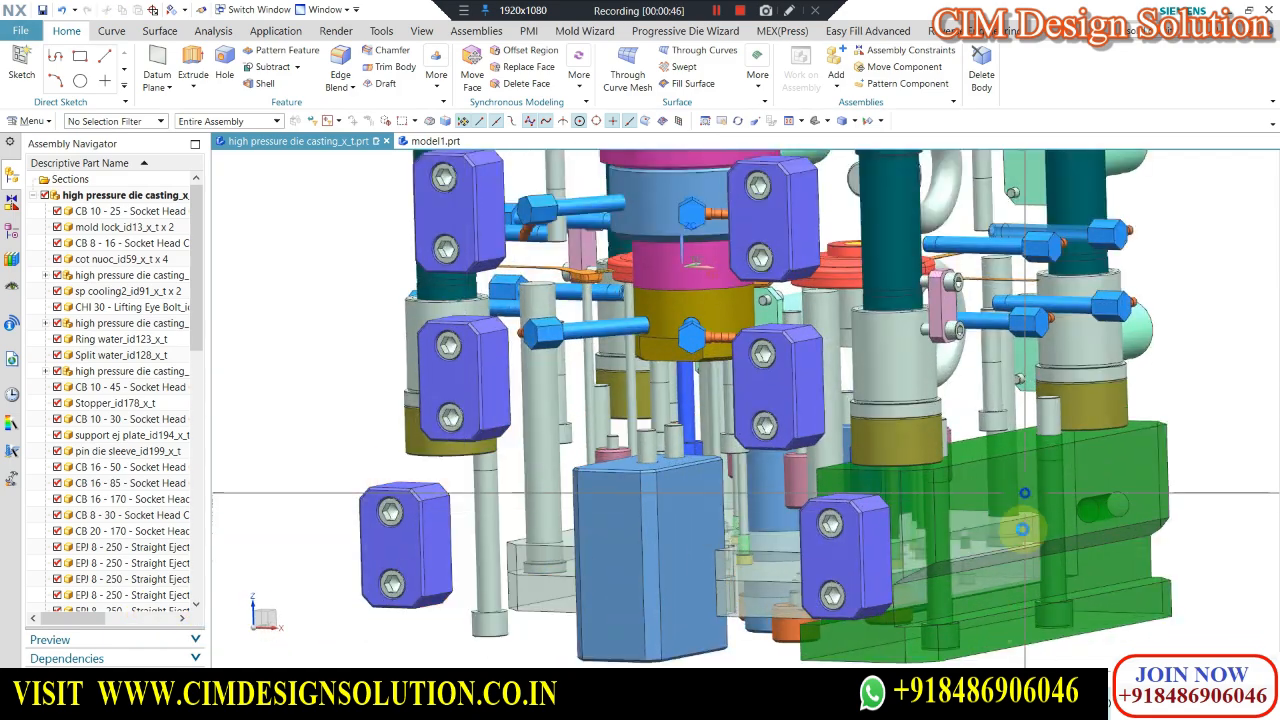
Hide the remaining green spacer block beside the ejector plates.
{"action": "left_click", "coordinate": [1022, 530]}
{"action": "key", "text": "ctrl+b"}
{"action": "middle_click_drag", "start_coordinate": [723, 371], "coordinate": [890, 407]}
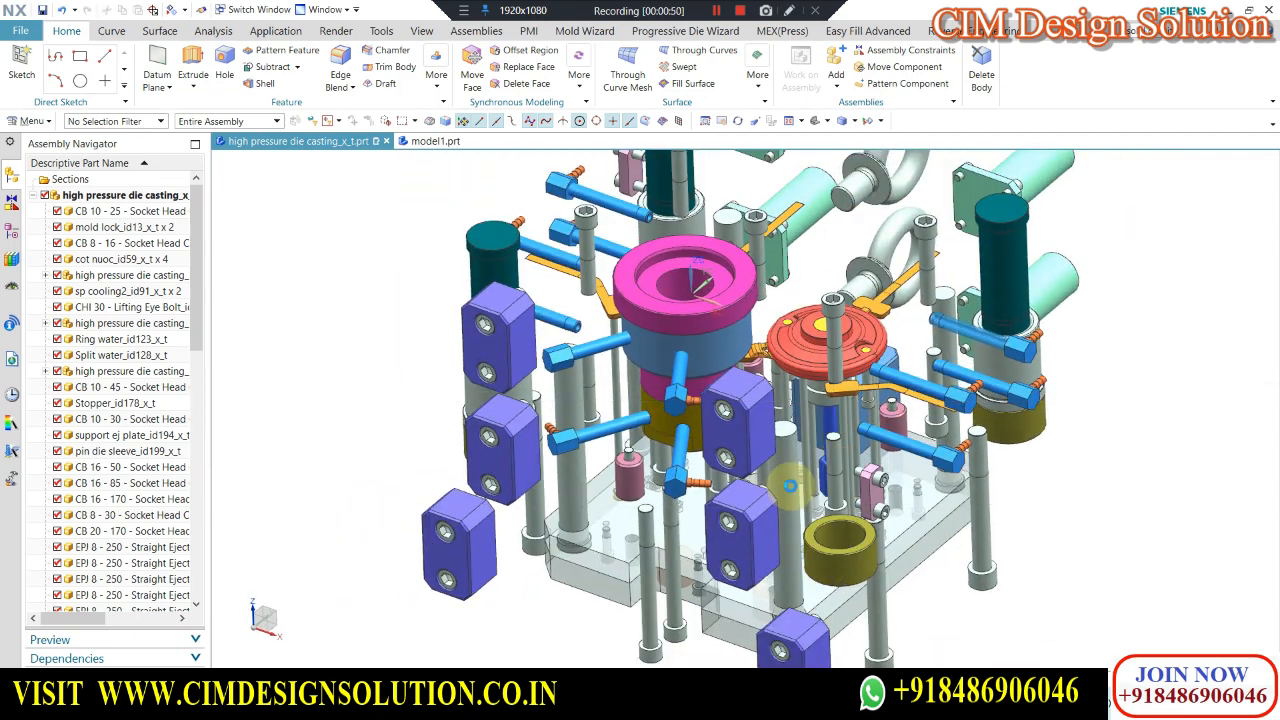
Examine the gate, runner, overflows and two castings together with the surrounding cooling and ejection components.
{"action": "middle_click_drag", "start_coordinate": [790, 485], "coordinate": [916, 290]}
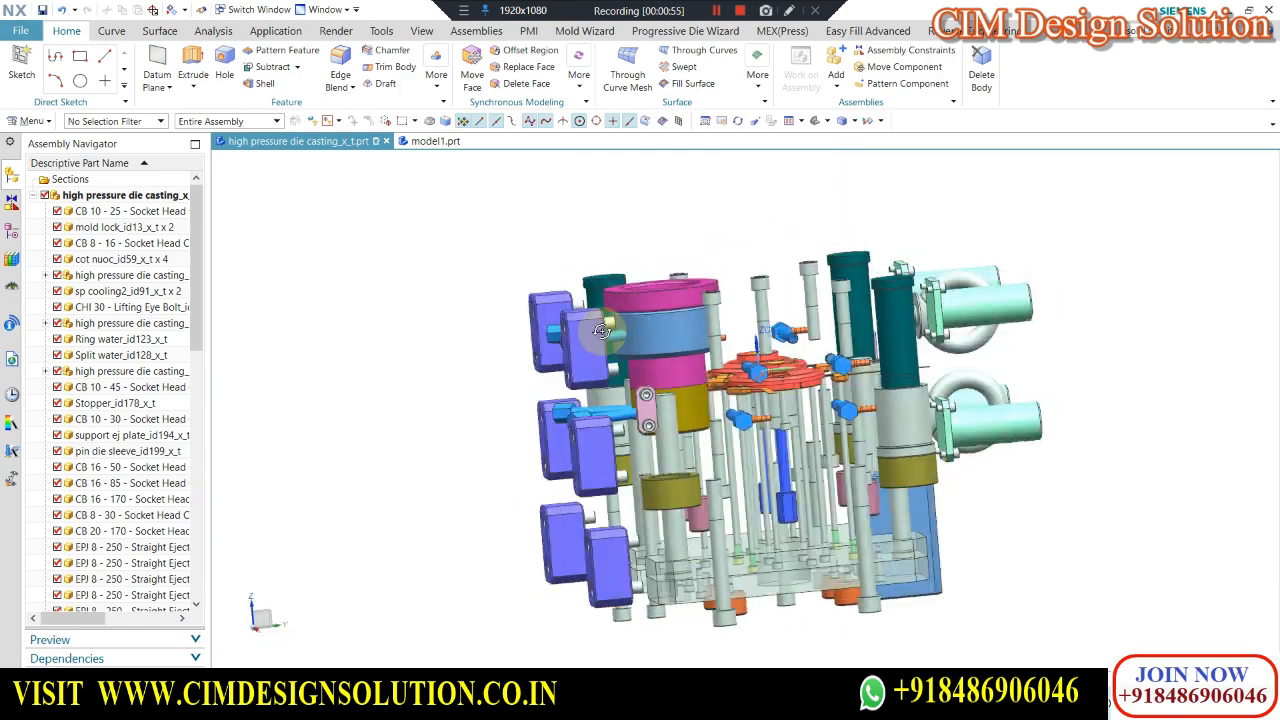
{"action": "scroll", "coordinate": [741, 372], "scroll_direction": "up", "scroll_amount": 6}
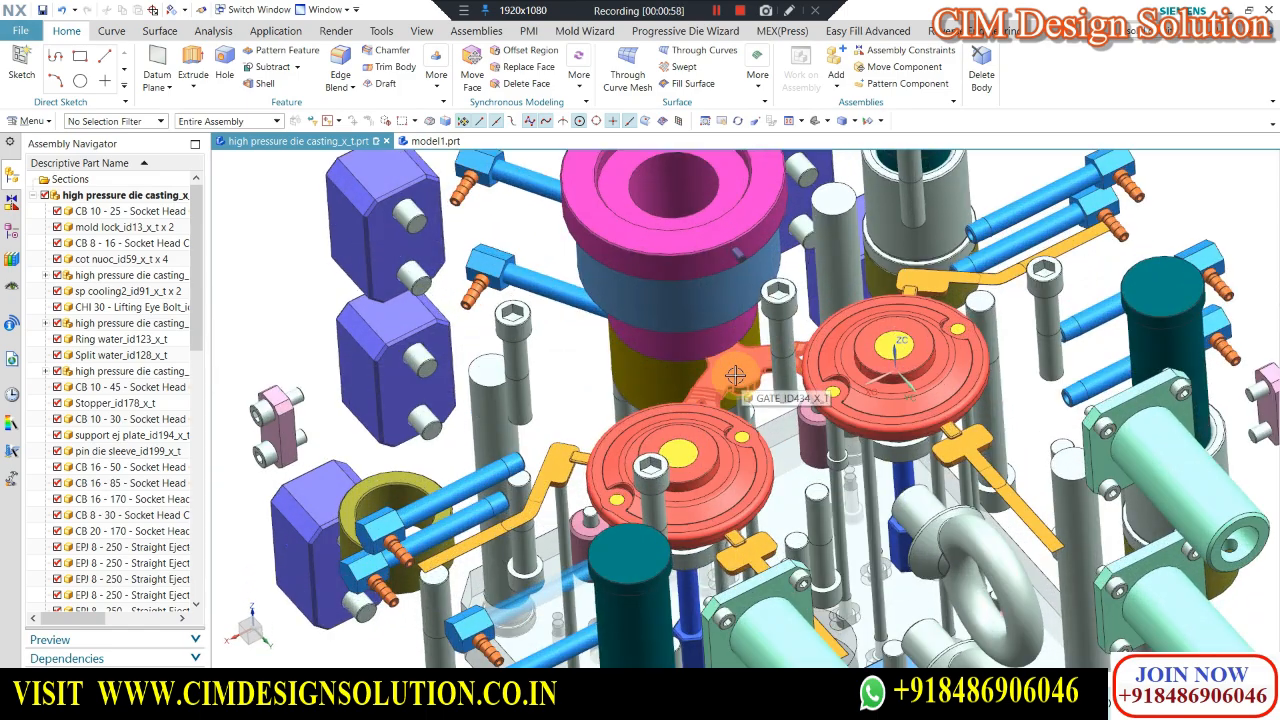
{"action": "middle_click_drag", "start_coordinate": [735, 374], "coordinate": [638, 362]}
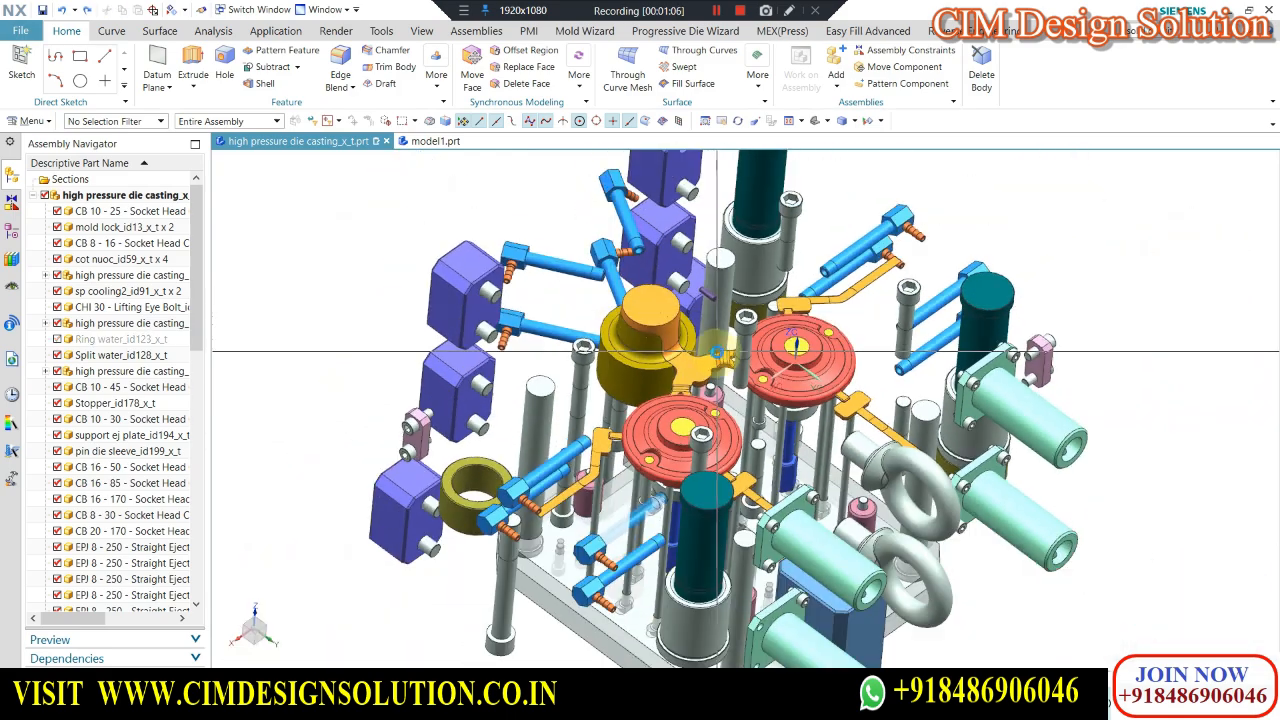
{"action": "scroll", "coordinate": [594, 481], "scroll_direction": "up", "scroll_amount": 3}
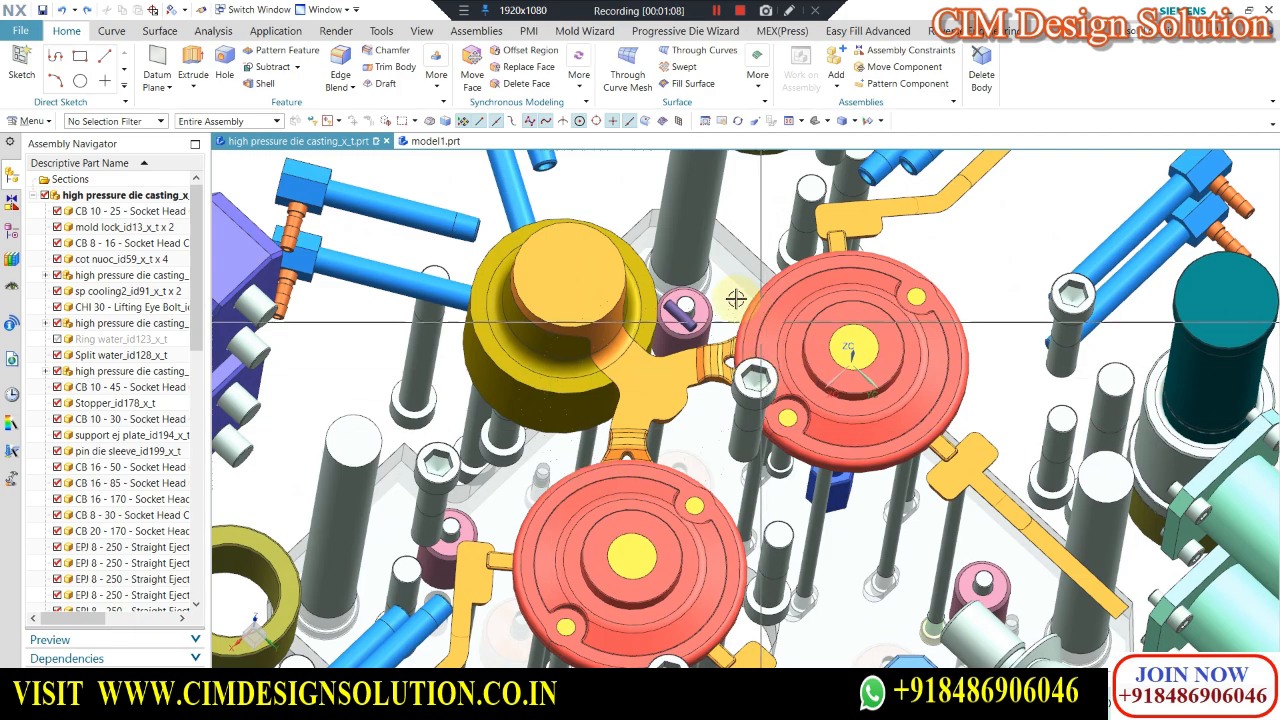
{"action": "key", "text": "End"}
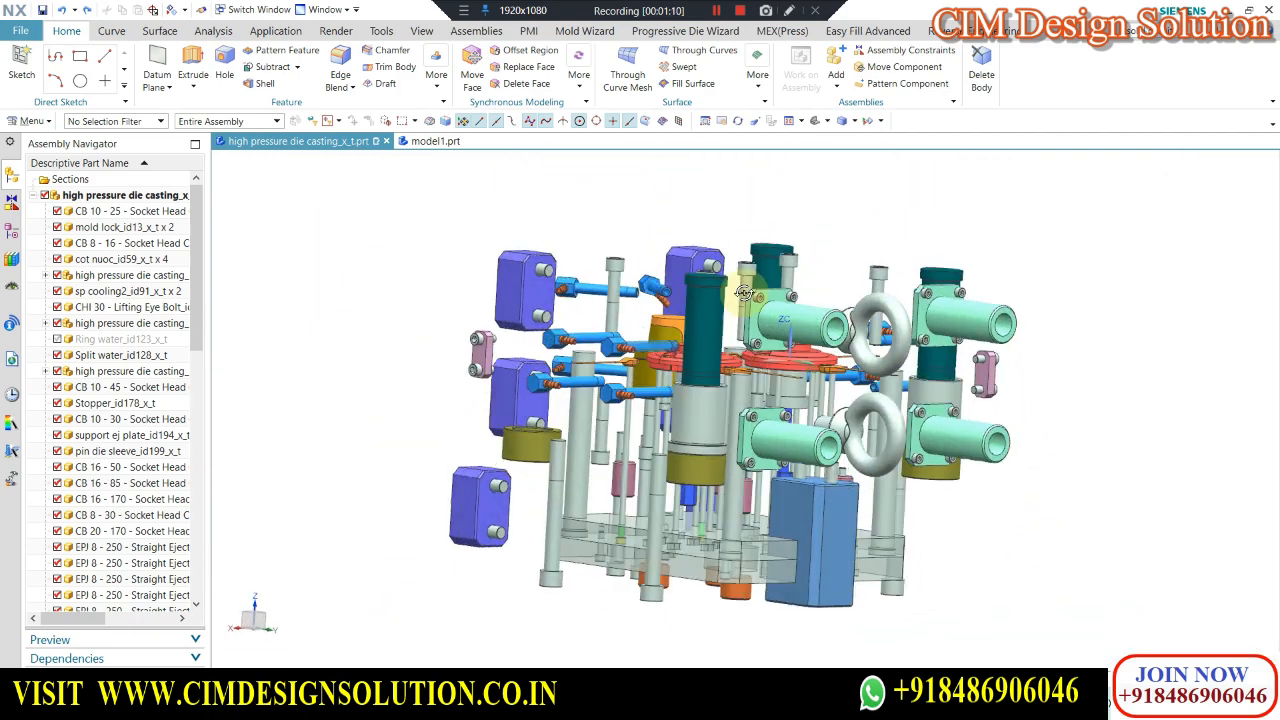
{"action": "middle_click_drag", "start_coordinate": [744, 292], "coordinate": [840, 398]}
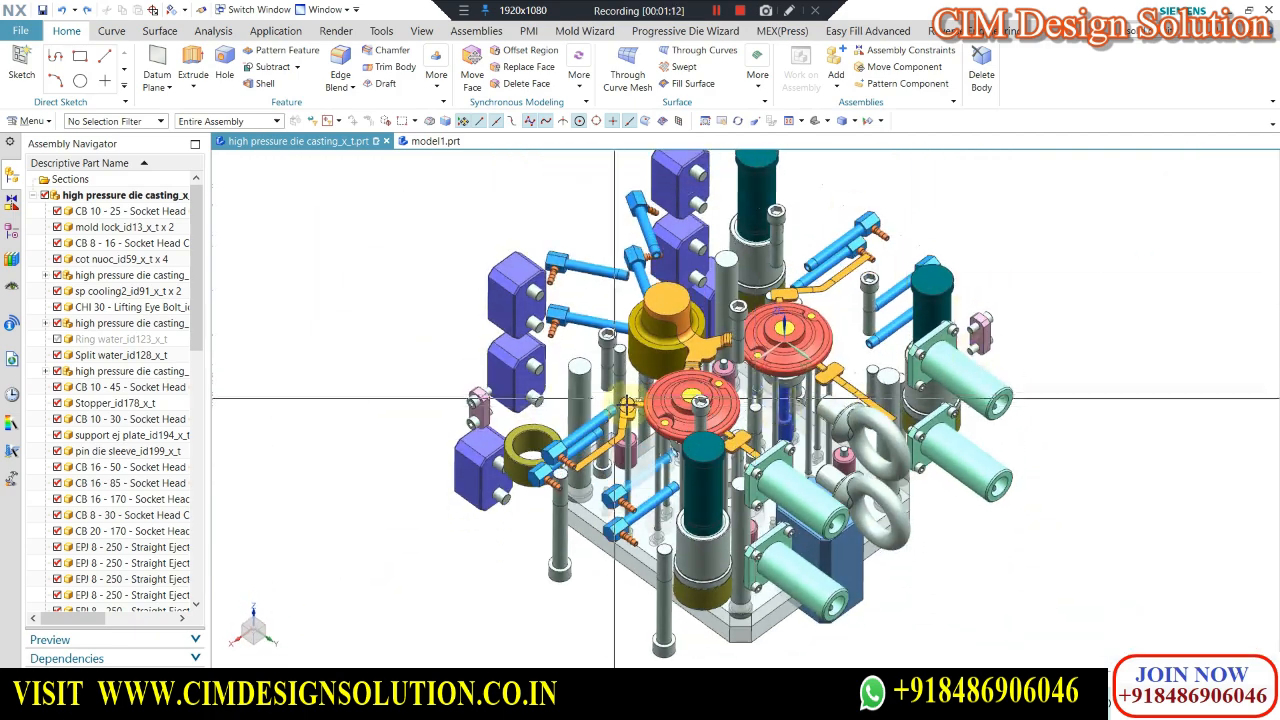
{"action": "scroll", "coordinate": [777, 370], "scroll_direction": "down", "scroll_amount": 3}
{"action": "scroll", "coordinate": [731, 376], "scroll_direction": "up", "scroll_amount": 2}
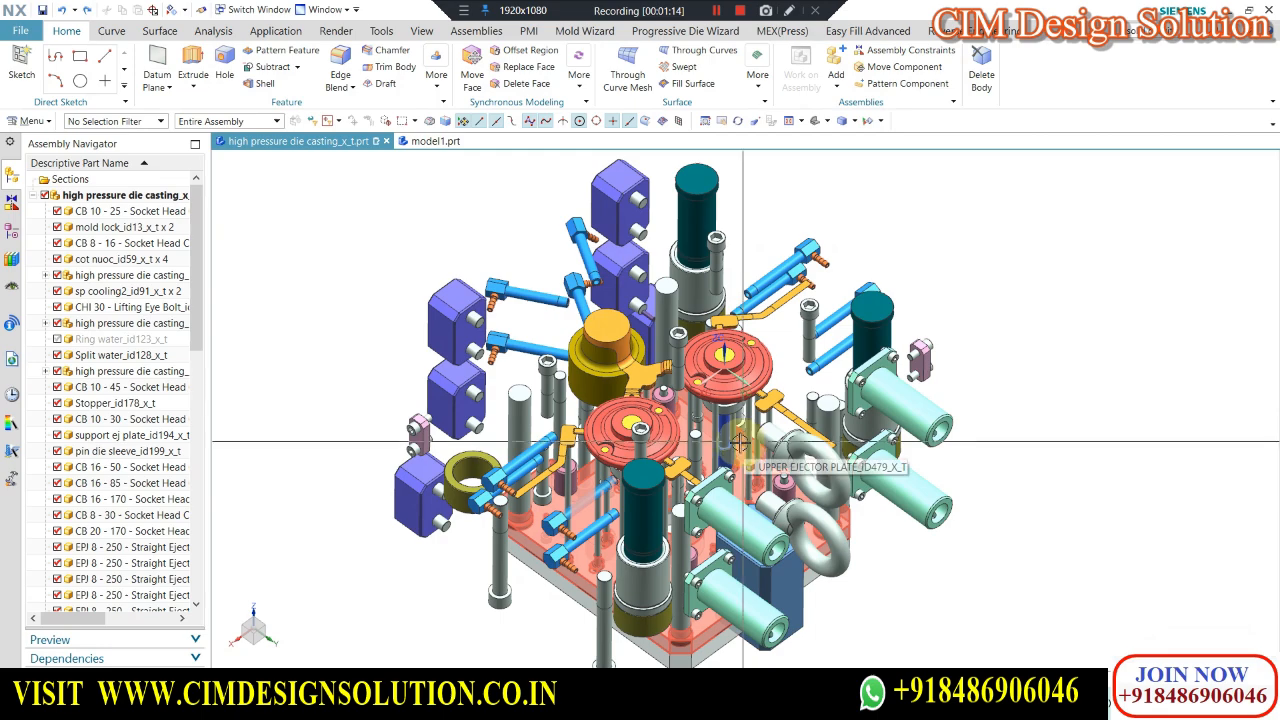
{"action": "scroll", "coordinate": [740, 441], "scroll_direction": "up", "scroll_amount": 3}
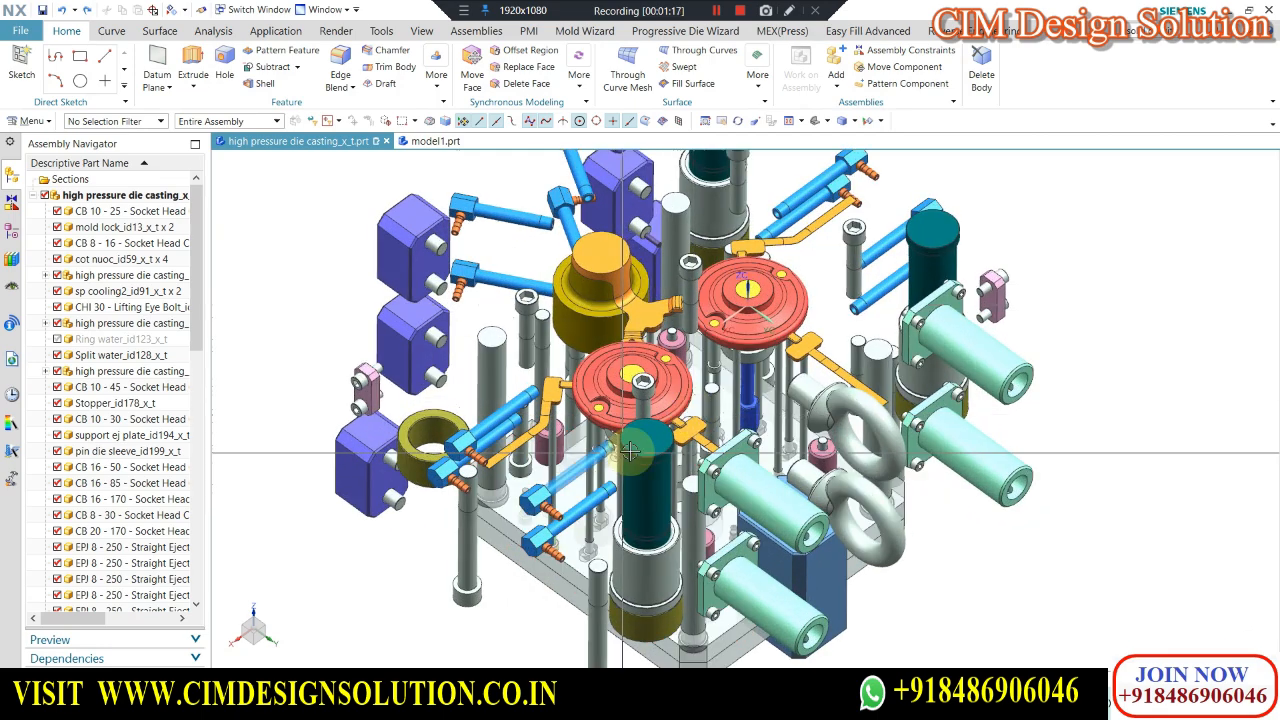
View the mould base in model1.prt and return to the die casting assembly to examine its shot, gate and overflow layout.
{"action": "left_click", "coordinate": [422, 142]}
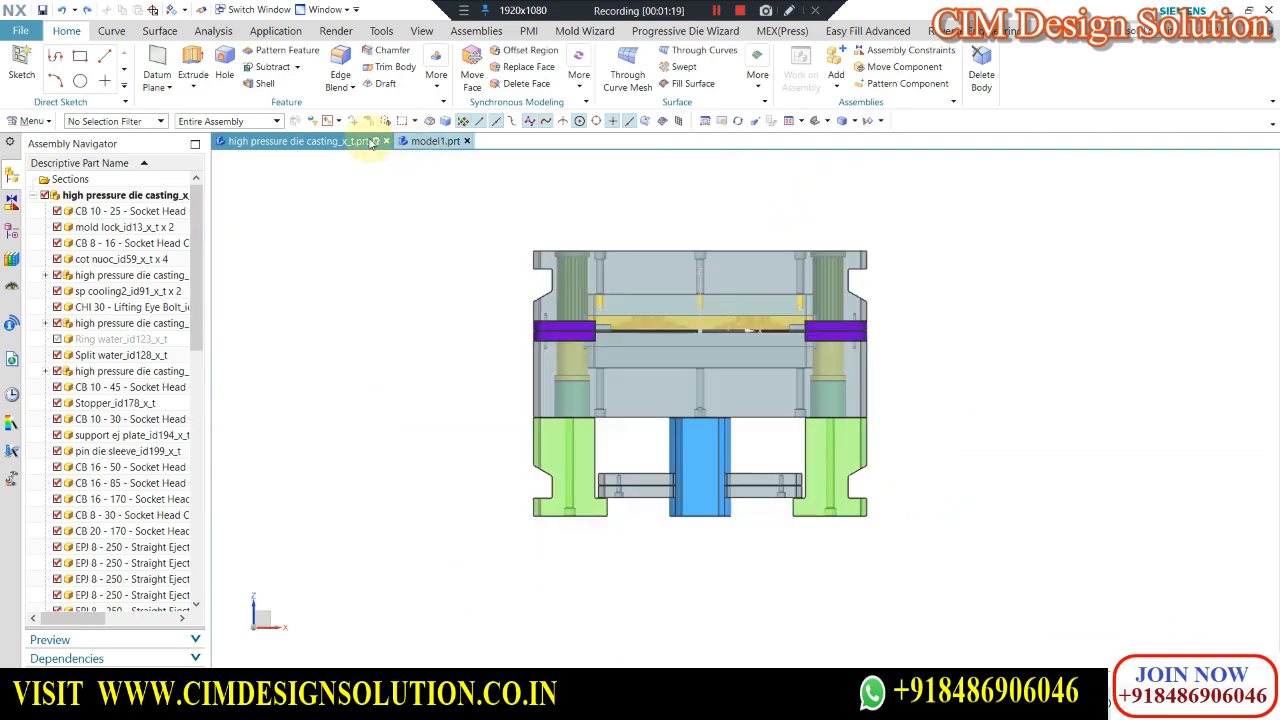
{"action": "left_click", "coordinate": [345, 141]}
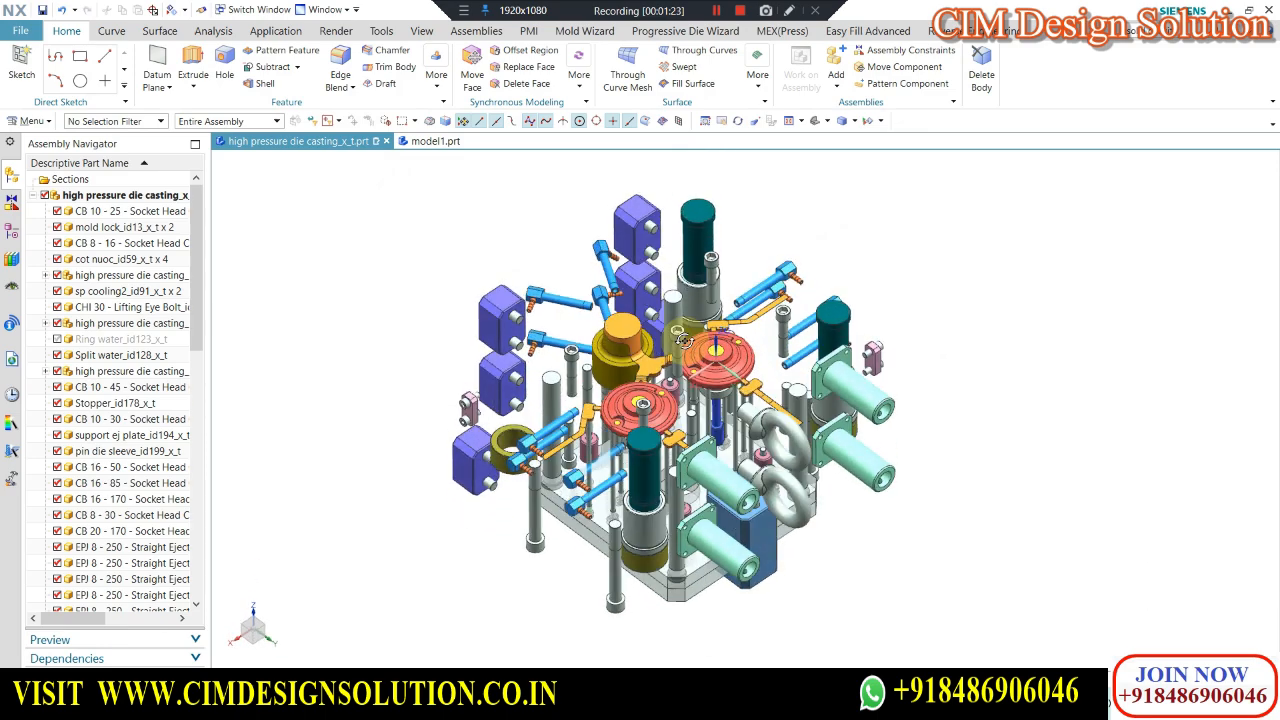
{"action": "middle_click_drag", "start_coordinate": [683, 340], "coordinate": [790, 353]}
{"action": "scroll", "coordinate": [651, 420], "scroll_direction": "up", "scroll_amount": 2}
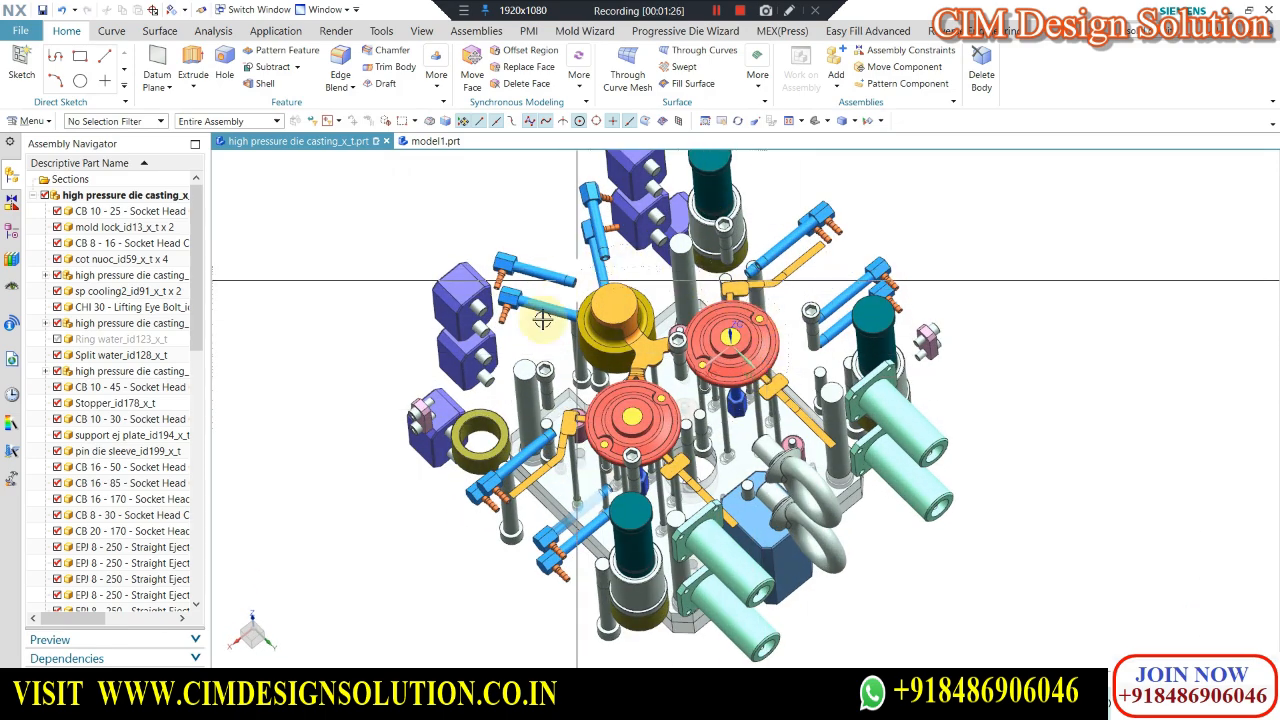
{"action": "middle_click_drag", "start_coordinate": [733, 445], "coordinate": [738, 343]}
{"action": "scroll", "coordinate": [481, 418], "scroll_direction": "up", "scroll_amount": 2}
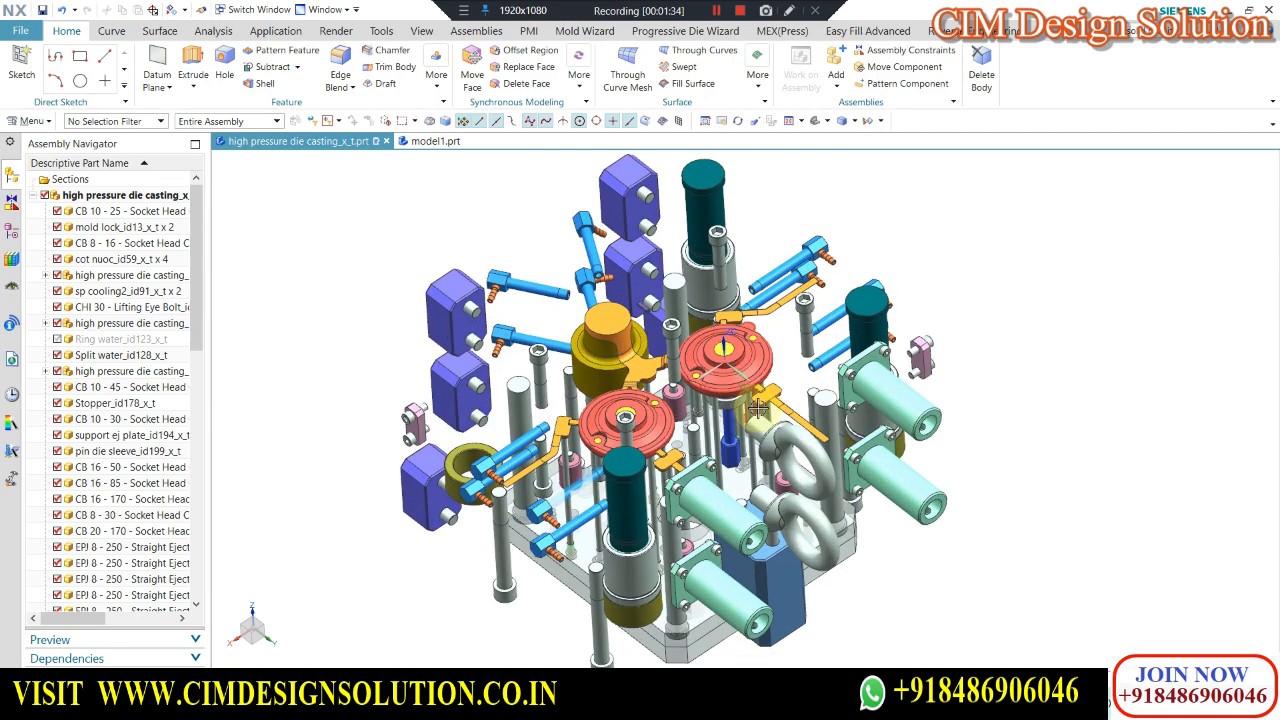
{"action": "scroll", "coordinate": [614, 483], "scroll_direction": "up", "scroll_amount": 2}
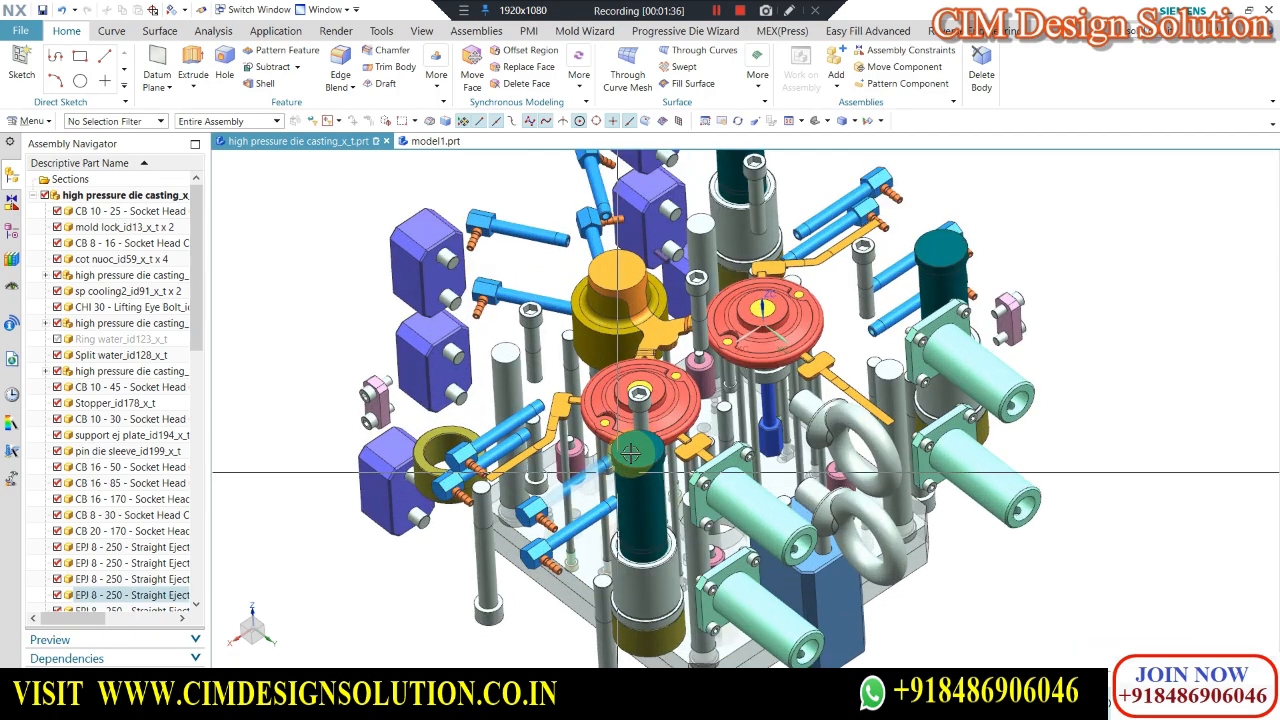
{"action": "scroll", "coordinate": [630, 390], "scroll_direction": "down", "scroll_amount": 3}
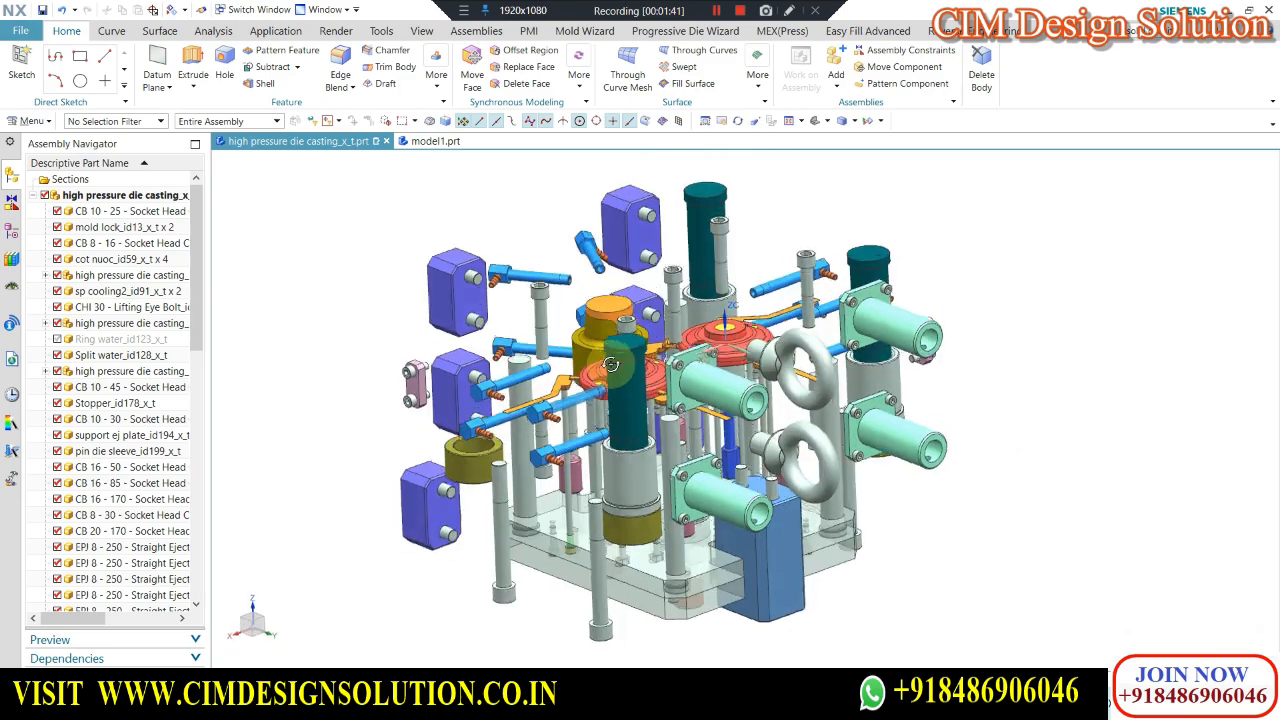
{"action": "scroll", "coordinate": [650, 350], "scroll_direction": "up", "scroll_amount": 2}
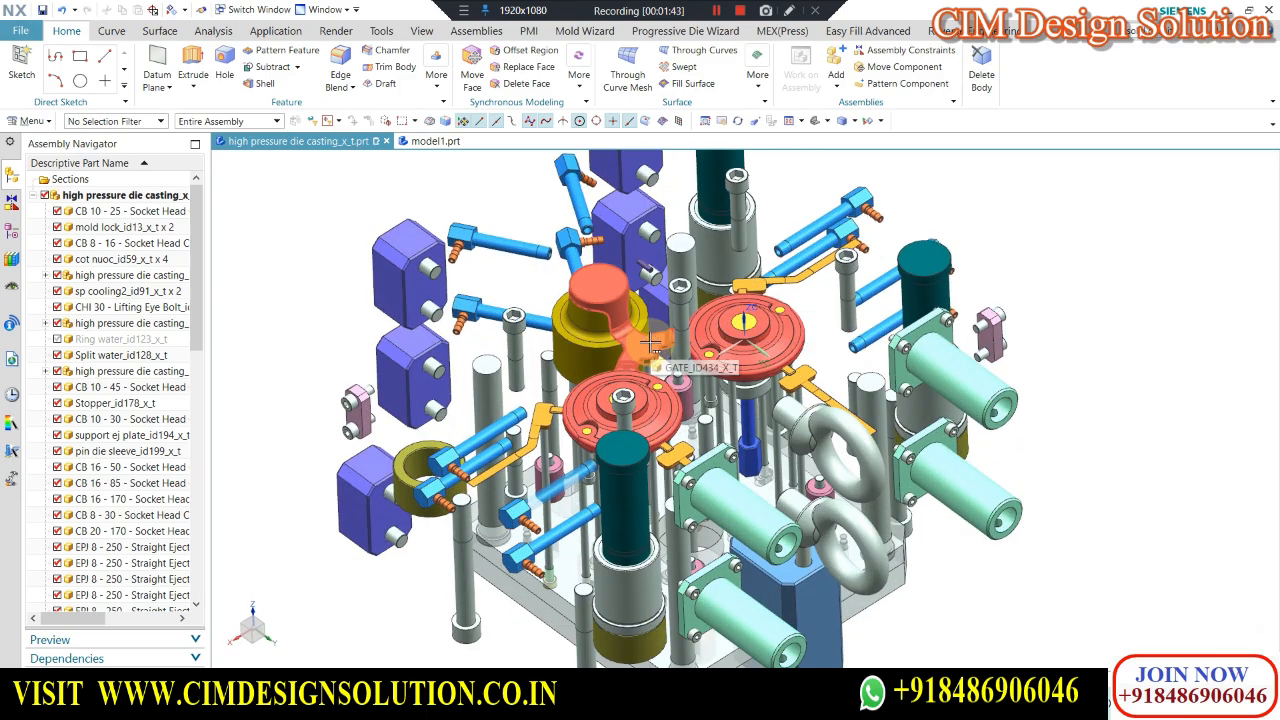
{"action": "middle_click_drag", "start_coordinate": [683, 355], "coordinate": [725, 358]}
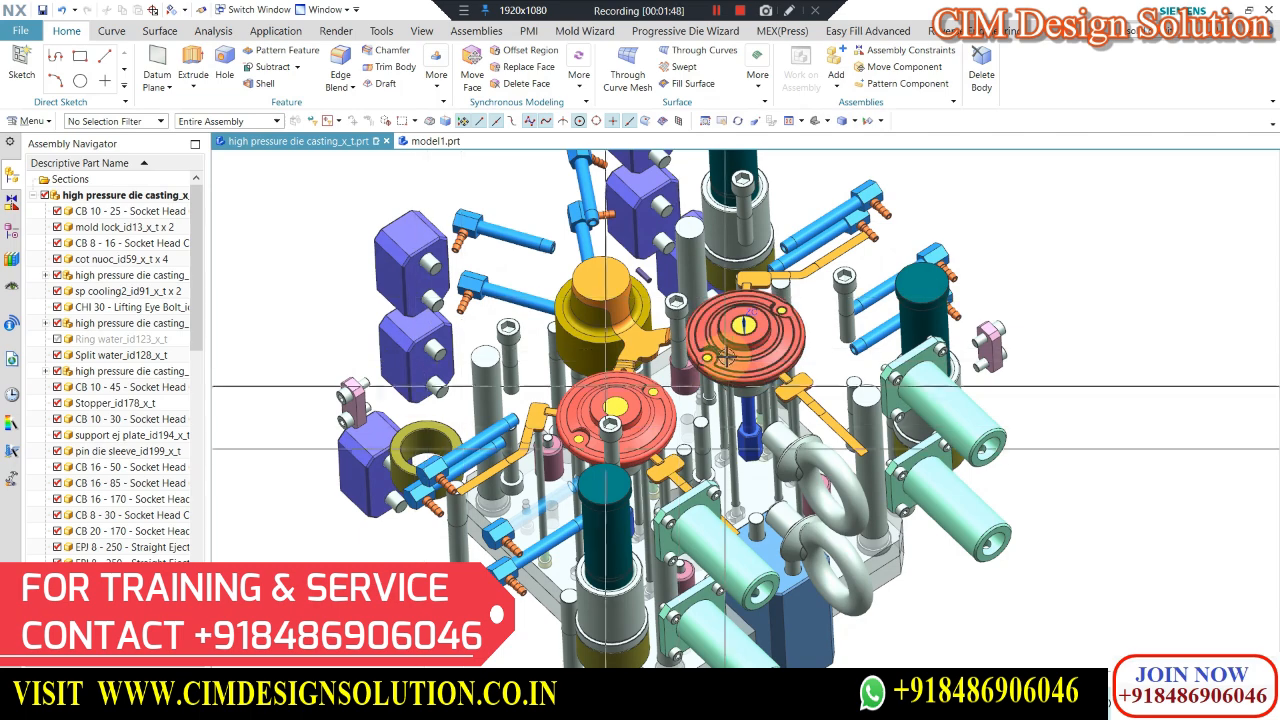
{"action": "scroll", "coordinate": [663, 397], "scroll_direction": "up", "scroll_amount": 2}
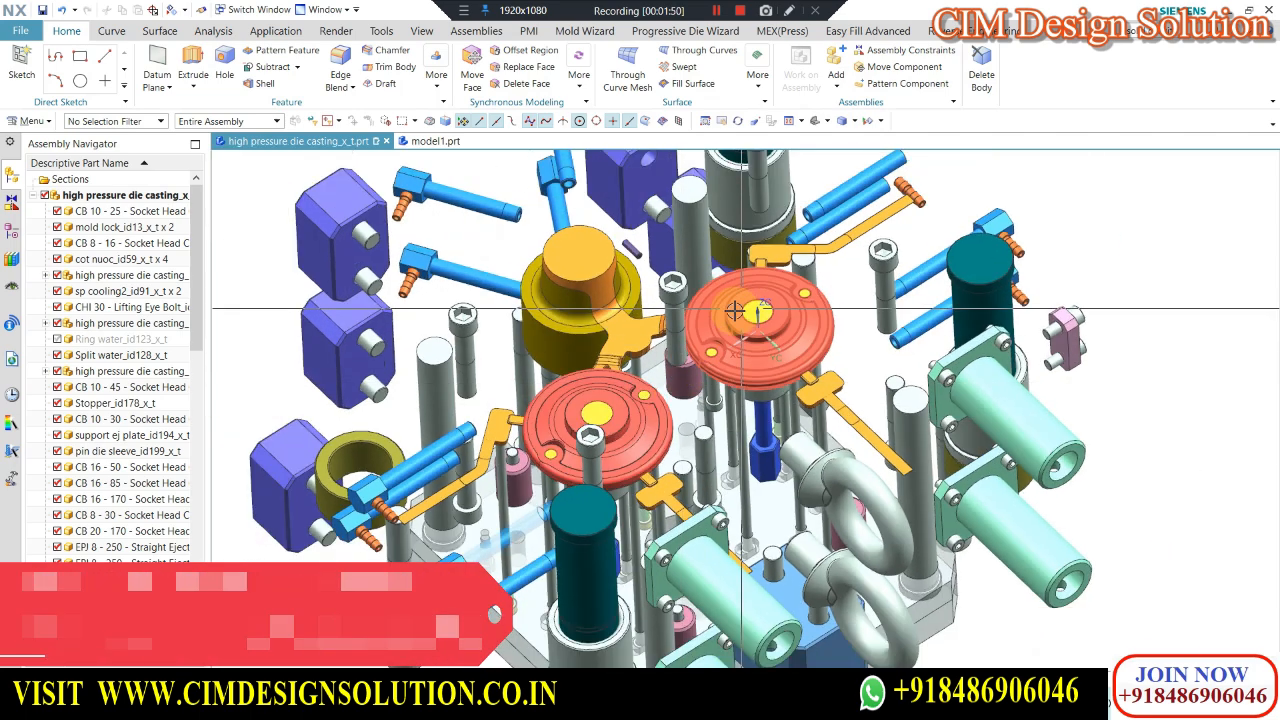
{"action": "middle_click_drag", "start_coordinate": [630, 420], "coordinate": [752, 376]}
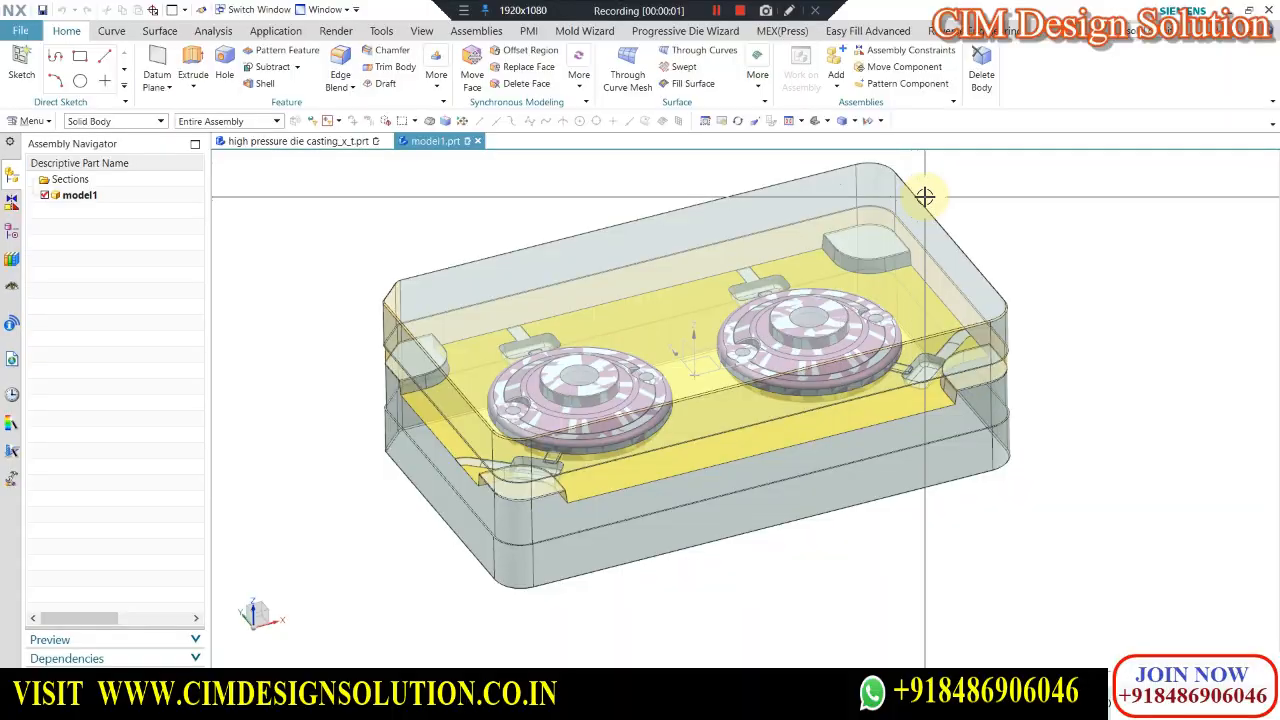
Hide the upper insert in model1.prt so the two castings on the lower insert are exposed.
{"action": "middle_click_drag", "start_coordinate": [923, 191], "coordinate": [733, 287]}
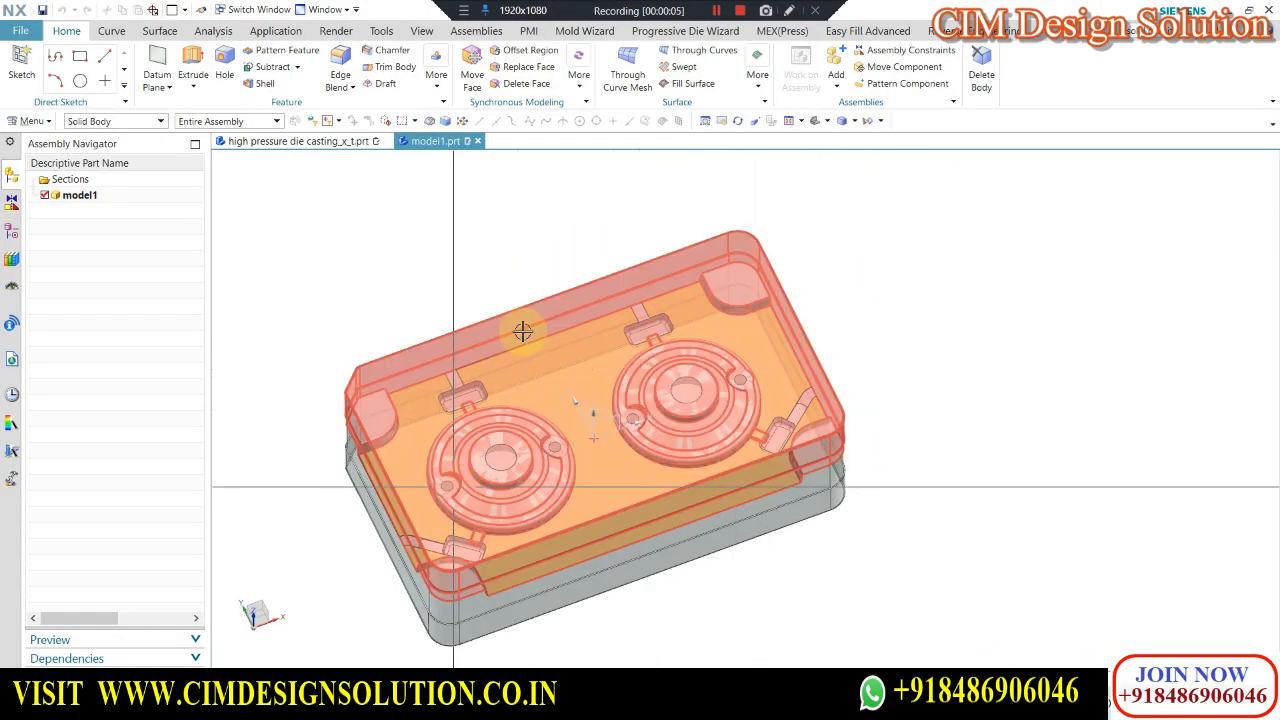
{"action": "key", "text": "F8"}
{"action": "scroll", "coordinate": [437, 398], "scroll_direction": "up", "scroll_amount": 3}
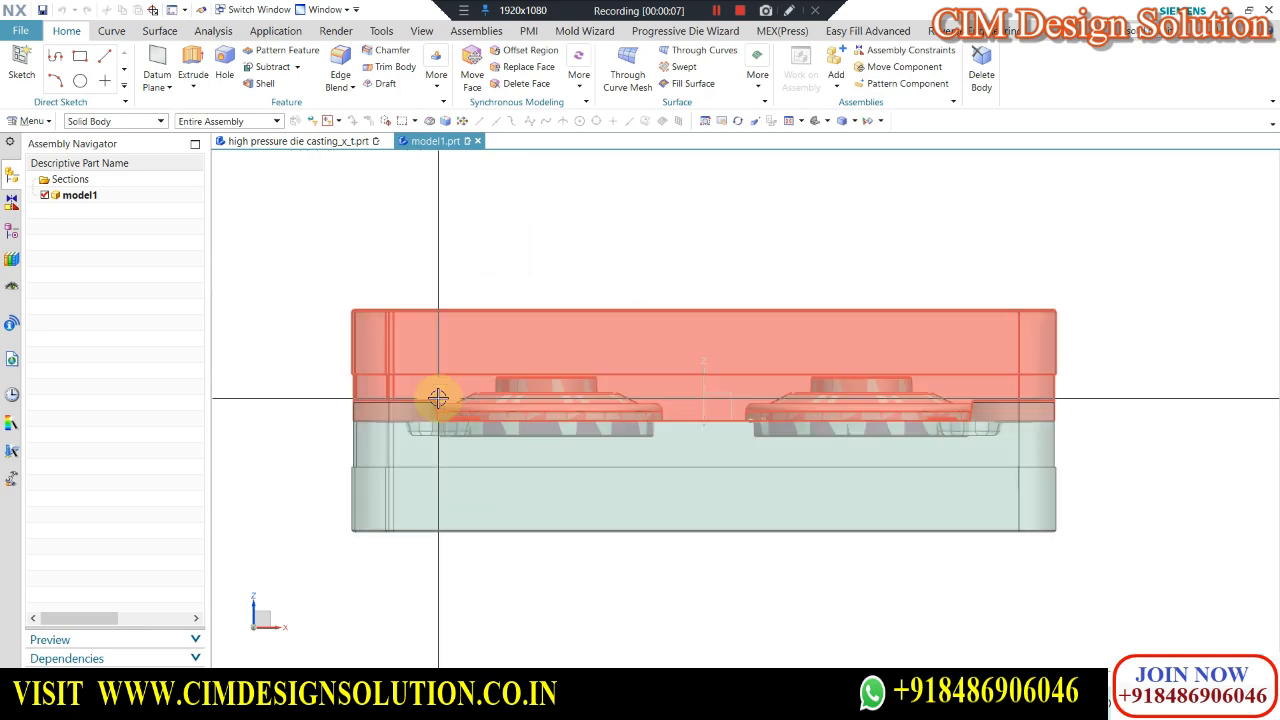
{"action": "scroll", "coordinate": [461, 340], "scroll_direction": "down", "scroll_amount": 3}
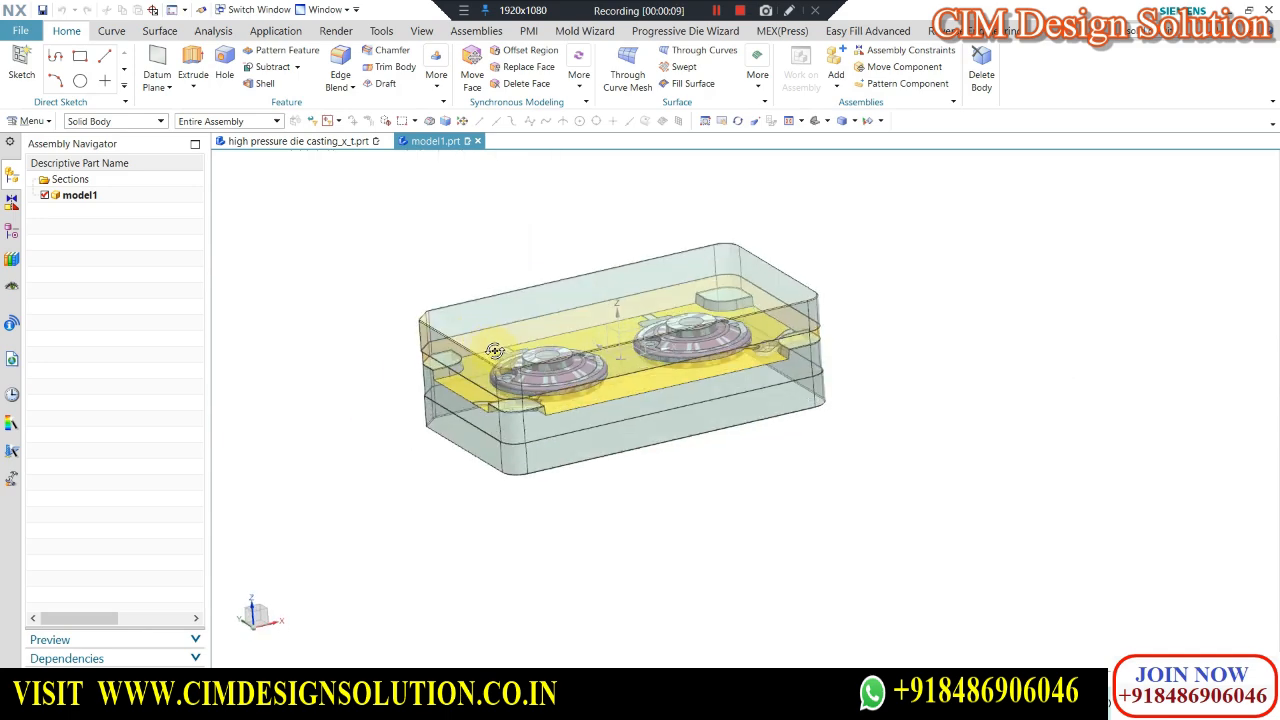
{"action": "scroll", "coordinate": [494, 350], "scroll_direction": "up", "scroll_amount": 3}
{"action": "middle_click_drag", "start_coordinate": [457, 337], "coordinate": [711, 355]}
{"action": "key", "text": "ctrl+b"}
Change the colour of both castings to Orange, colour ID 78.
{"action": "left_click", "coordinate": [584, 455]}
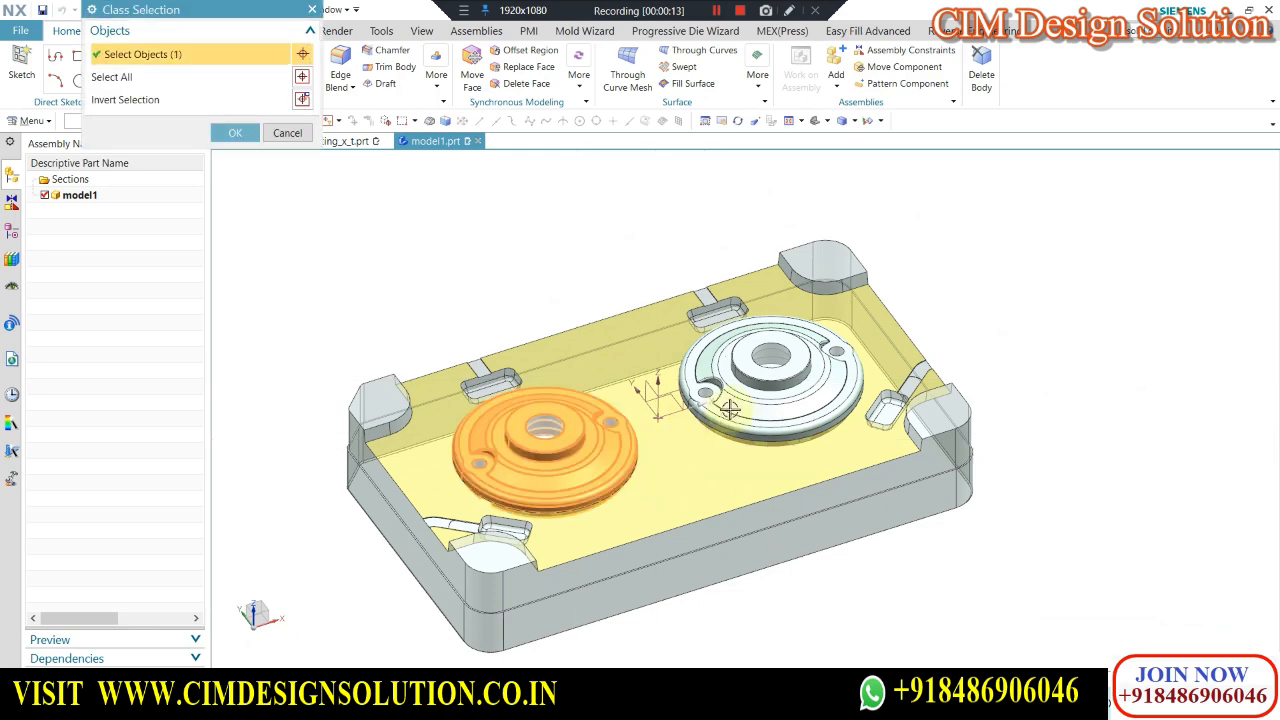
{"action": "left_click", "coordinate": [235, 133]}
{"action": "left_click", "coordinate": [266, 80]}
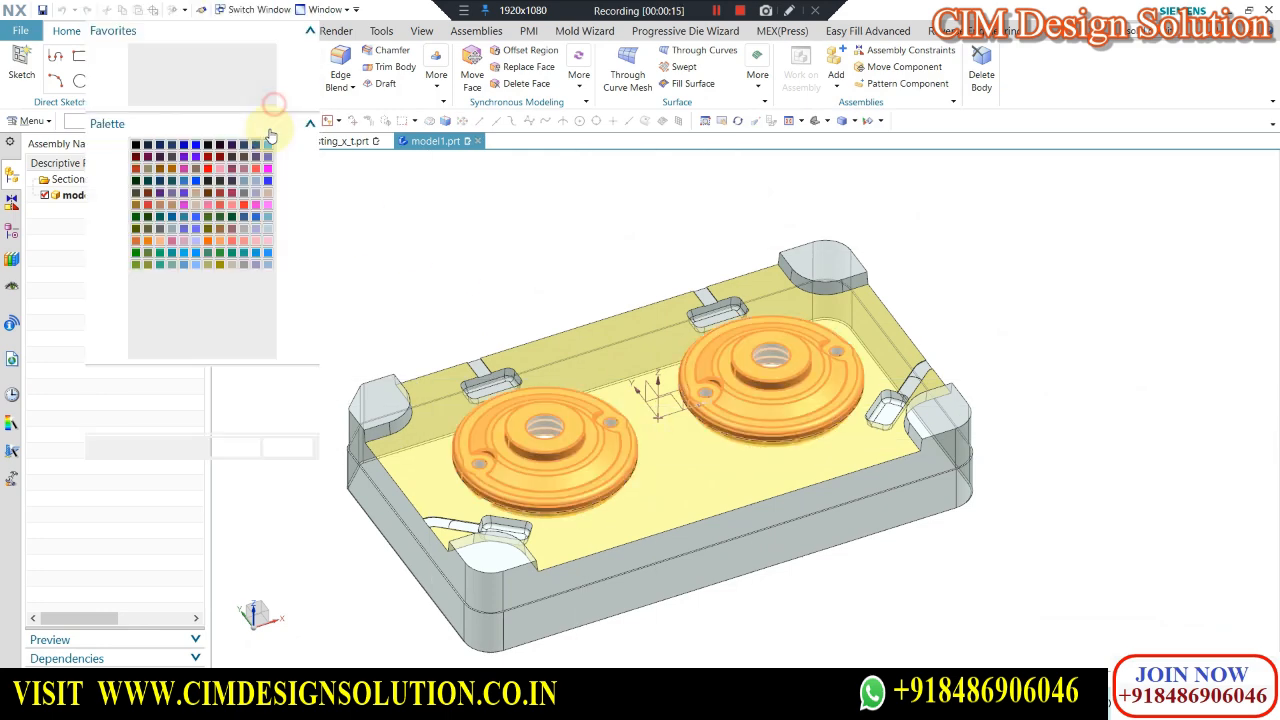
{"action": "left_click", "coordinate": [208, 277]}
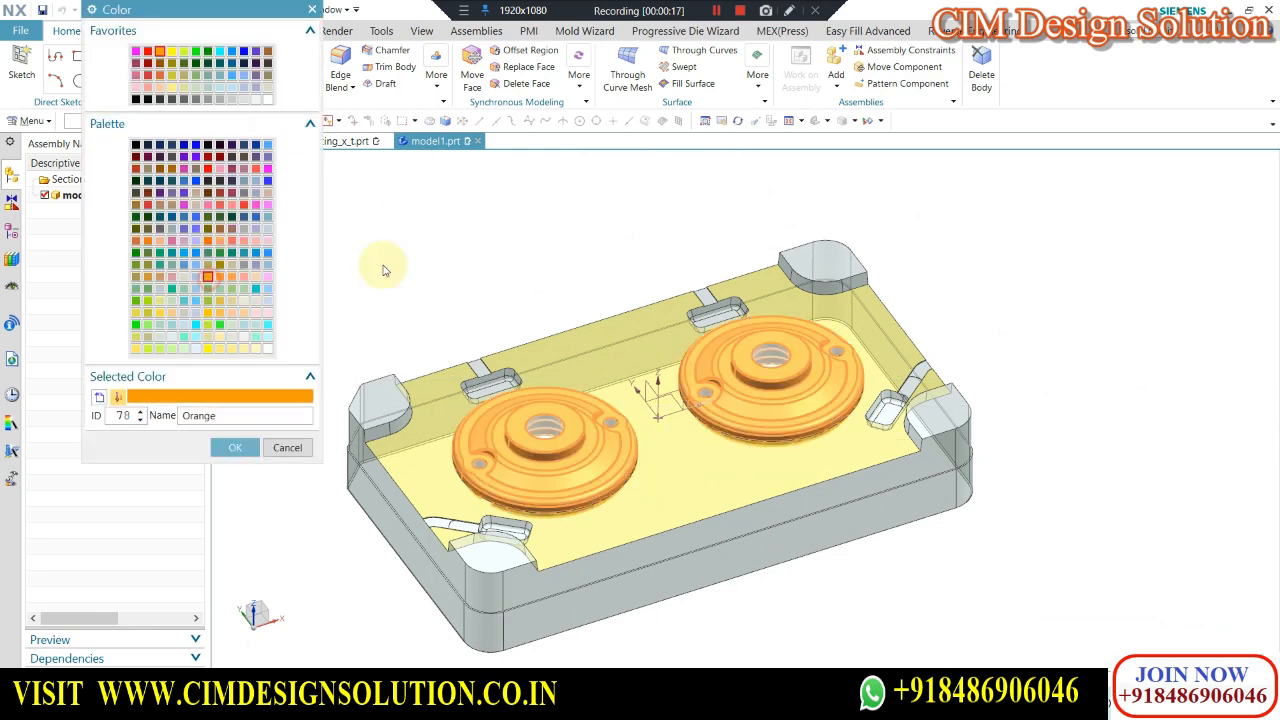
{"action": "middle_click", "coordinate": [417, 251]}
Hide both orange castings and examine the ribbed impressions and centre cores they leave in the lower insert.
{"action": "mouse_move", "coordinate": [665, 311]}
{"action": "middle_mouse_down"}
{"action": "mouse_move", "coordinate": [657, 274]}
{"action": "mouse_move", "coordinate": [654, 306]}
{"action": "middle_mouse_up"}
{"action": "scroll", "coordinate": [581, 447], "scroll_direction": "up", "scroll_amount": 4}
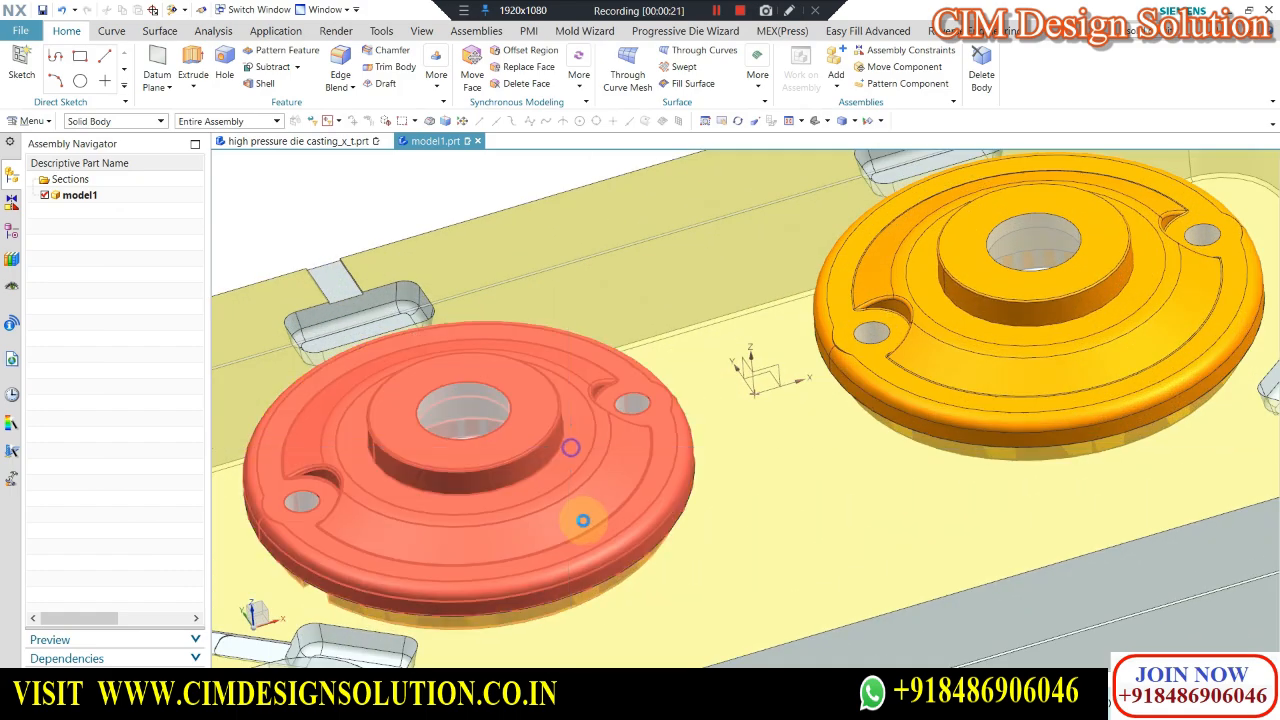
{"action": "scroll", "coordinate": [855, 320], "scroll_direction": "down", "scroll_amount": 2}
{"action": "middle_click_drag", "start_coordinate": [855, 320], "coordinate": [700, 315]}
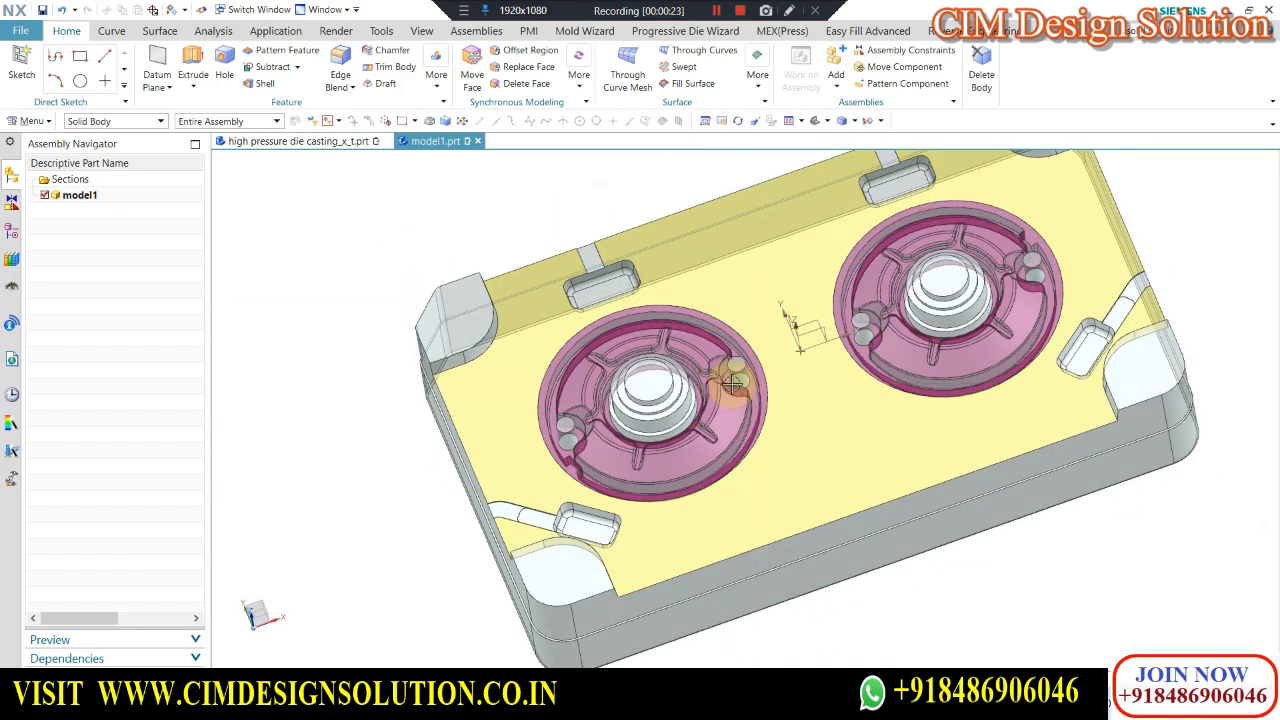
{"action": "scroll", "coordinate": [702, 315], "scroll_direction": "up", "scroll_amount": 4}
{"action": "scroll", "coordinate": [447, 358], "scroll_direction": "down", "scroll_amount": 3}
{"action": "middle_click_drag", "start_coordinate": [491, 414], "coordinate": [654, 408]}
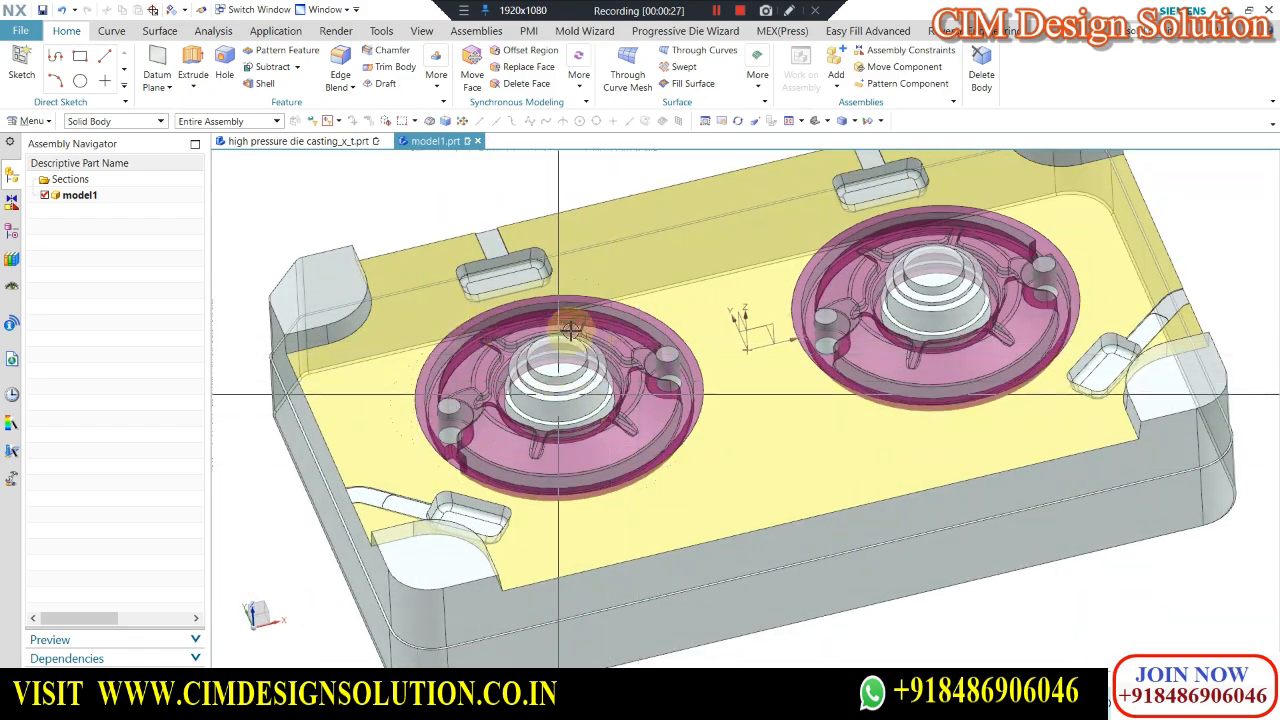
{"action": "scroll", "coordinate": [571, 330], "scroll_direction": "down", "scroll_amount": 2}
{"action": "scroll", "coordinate": [824, 313], "scroll_direction": "up", "scroll_amount": 3}
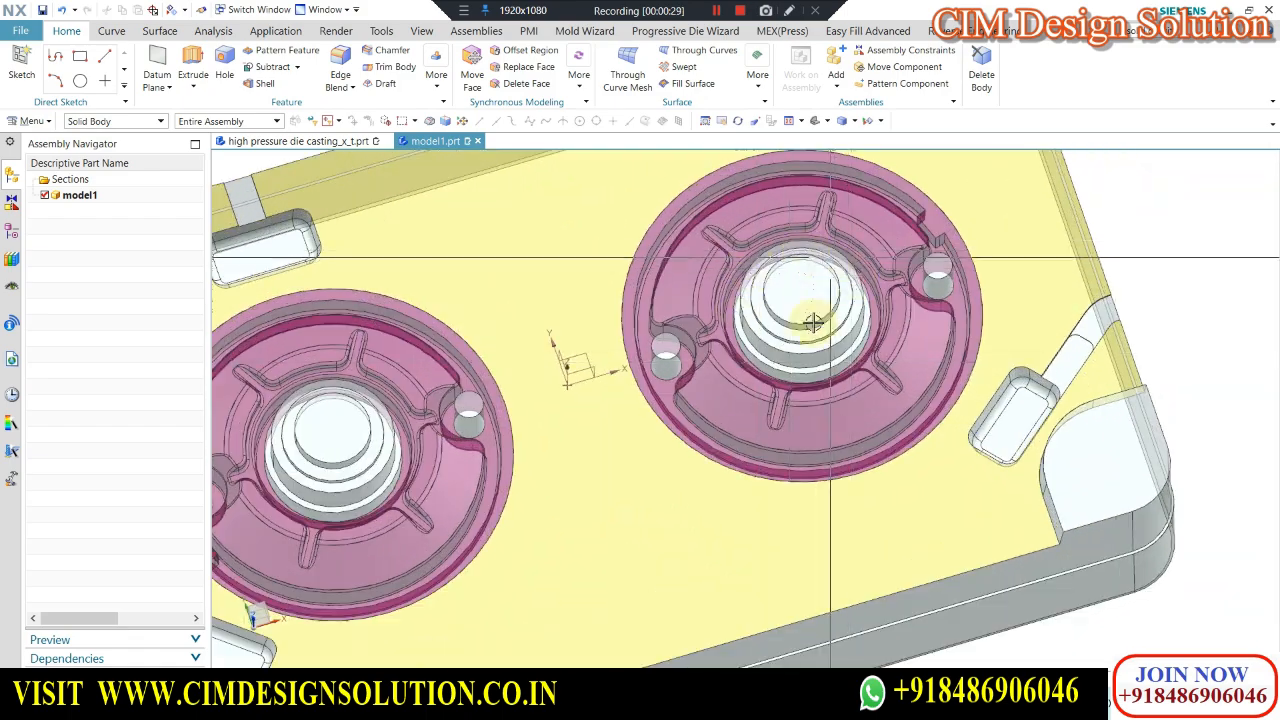
Examine the two impressions, centre cores and small core pins of the lower insert from above, the front and an angled view.
{"action": "scroll", "coordinate": [813, 321], "scroll_direction": "down", "scroll_amount": 3}
{"action": "scroll", "coordinate": [812, 320], "scroll_direction": "up", "scroll_amount": 4}
{"action": "scroll", "coordinate": [810, 318], "scroll_direction": "down", "scroll_amount": 3}
{"action": "scroll", "coordinate": [806, 314], "scroll_direction": "up", "scroll_amount": 1}
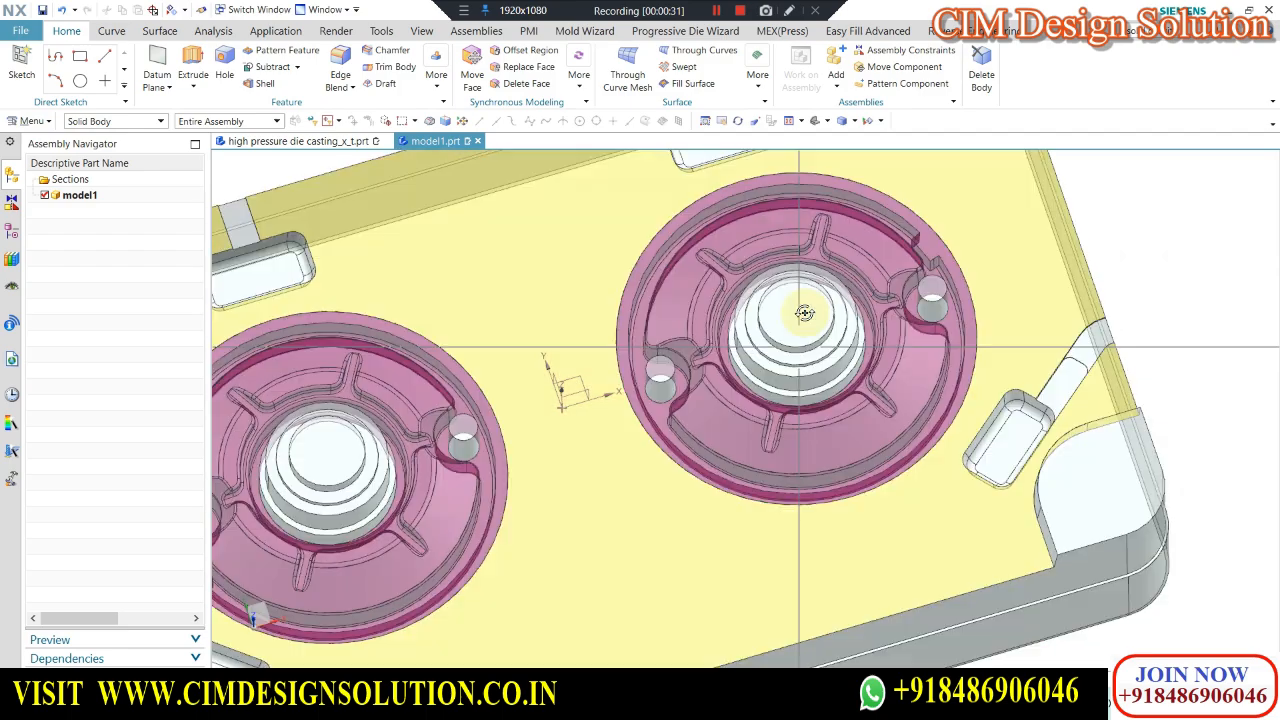
{"action": "key", "text": "ctrl+alt+f"}
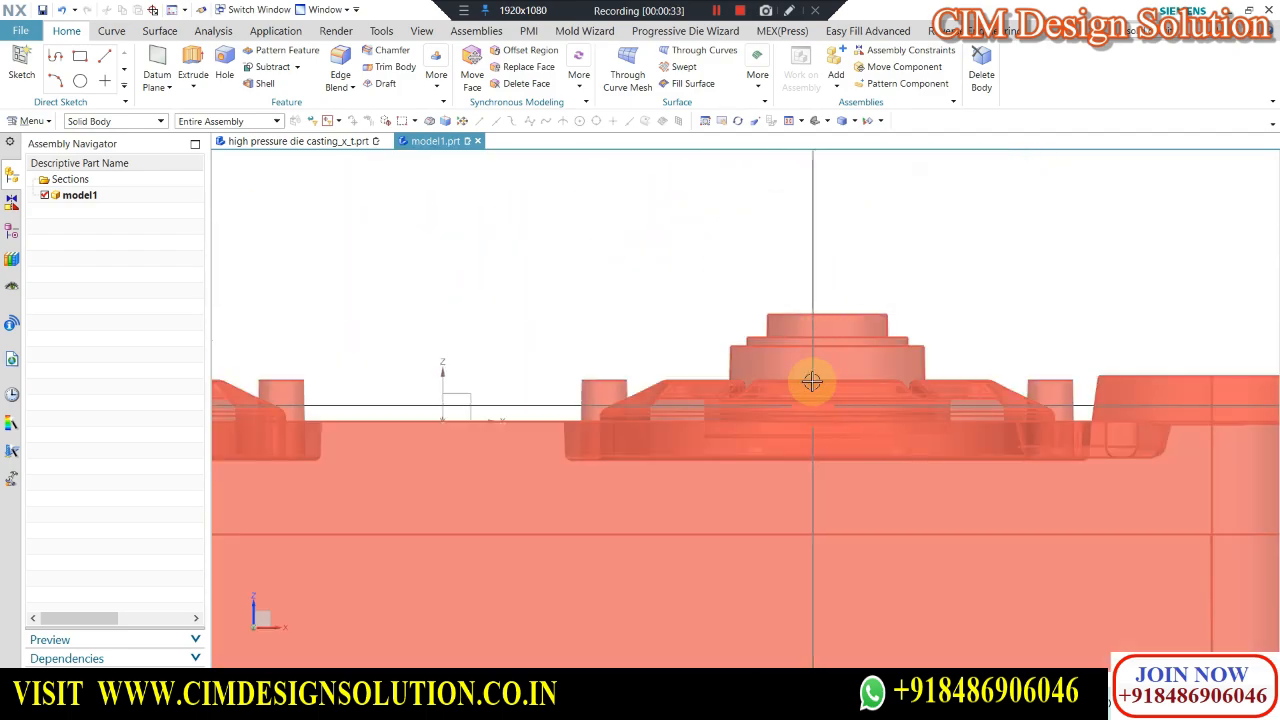
{"action": "scroll", "coordinate": [830, 326], "scroll_direction": "down", "scroll_amount": 4}
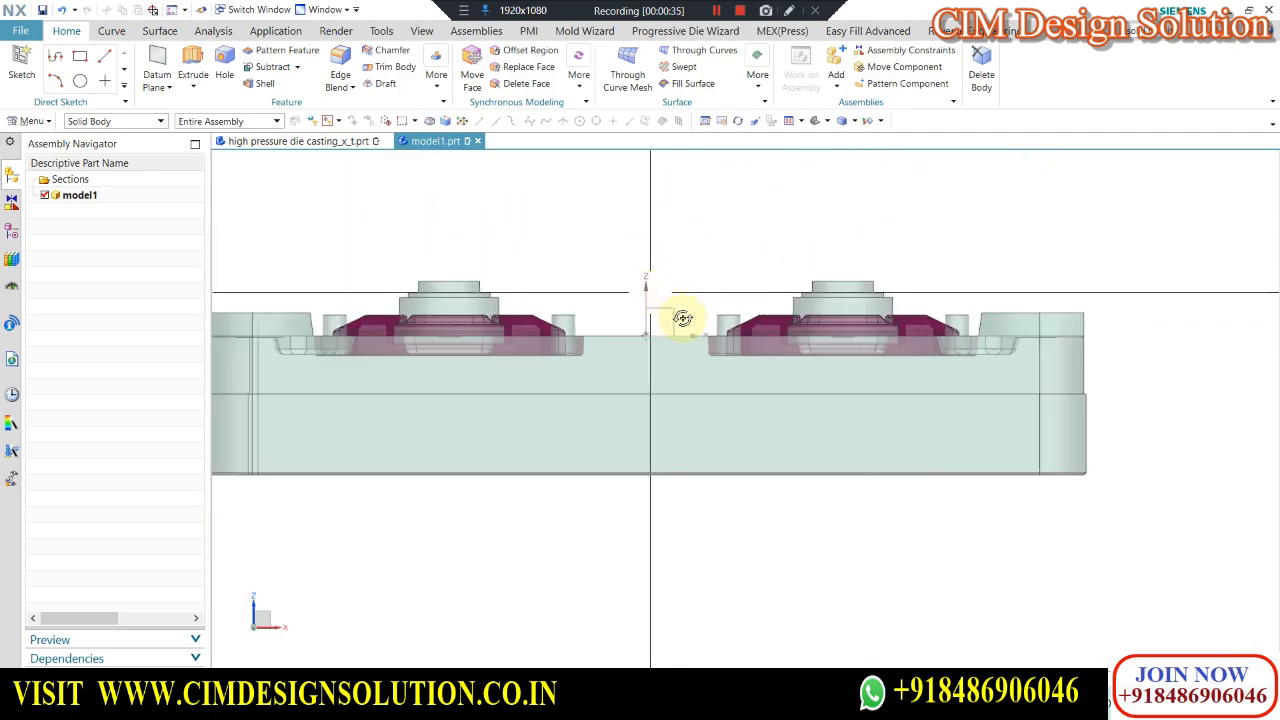
{"action": "middle_click_drag", "start_coordinate": [683, 318], "coordinate": [792, 203]}
{"action": "scroll", "coordinate": [509, 420], "scroll_direction": "up", "scroll_amount": 3}
{"action": "scroll", "coordinate": [509, 420], "scroll_direction": "up", "scroll_amount": 3}
{"action": "scroll", "coordinate": [594, 373], "scroll_direction": "down", "scroll_amount": 5}
{"action": "scroll", "coordinate": [712, 325], "scroll_direction": "up", "scroll_amount": 5}
{"action": "middle_click_drag", "start_coordinate": [762, 367], "coordinate": [662, 375]}
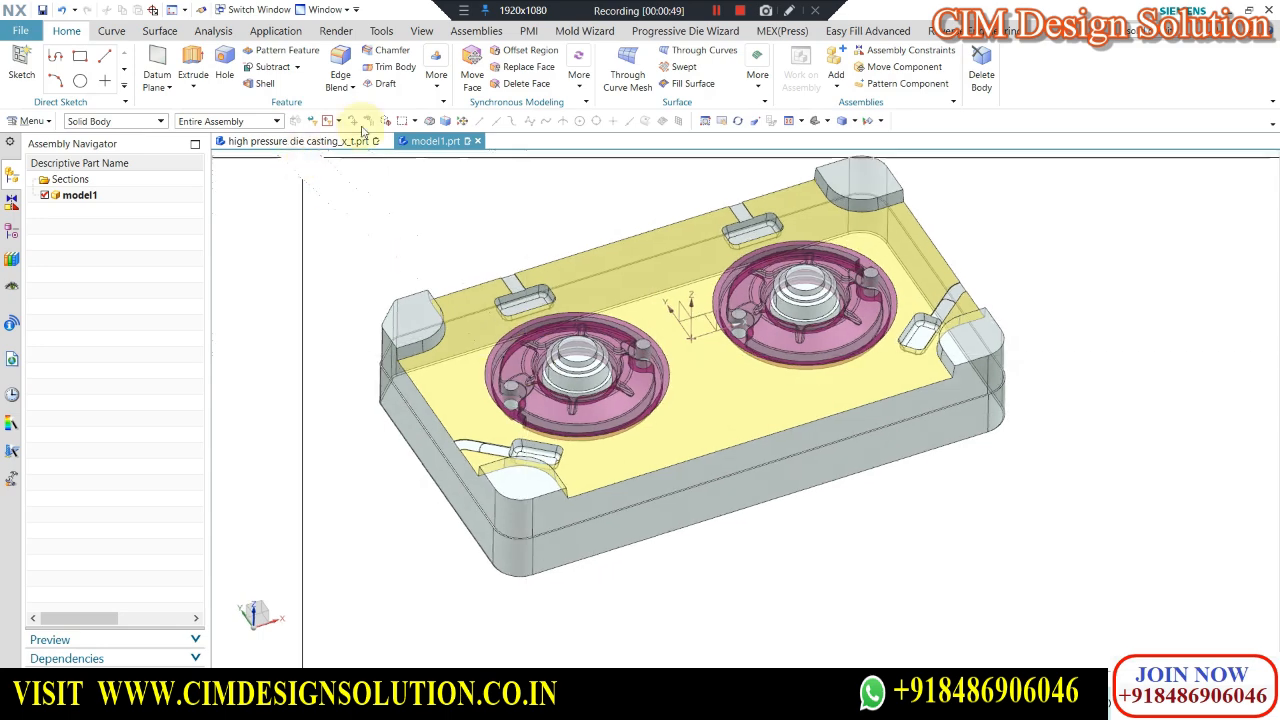
{"action": "left_click", "coordinate": [436, 75]}
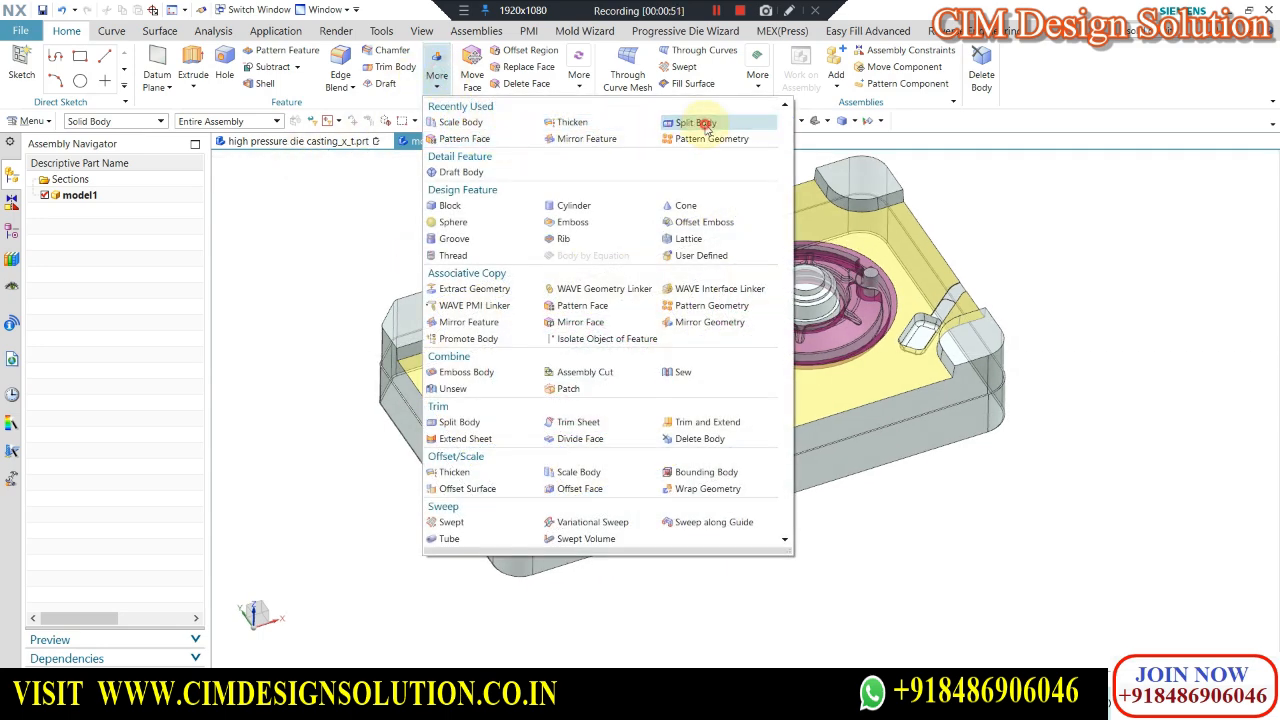
{"action": "left_click", "coordinate": [705, 125]}
{"action": "left_click", "coordinate": [631, 288]}
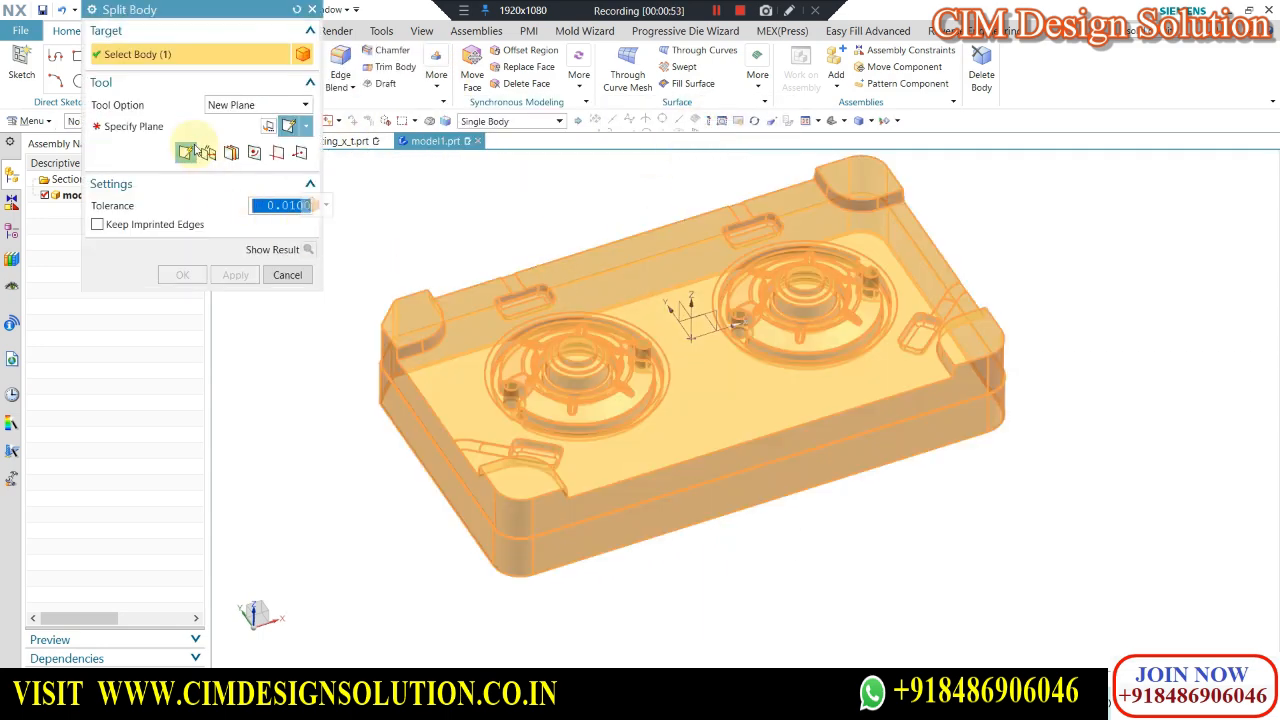
{"action": "left_click", "coordinate": [230, 106]}
{"action": "left_click", "coordinate": [222, 149]}
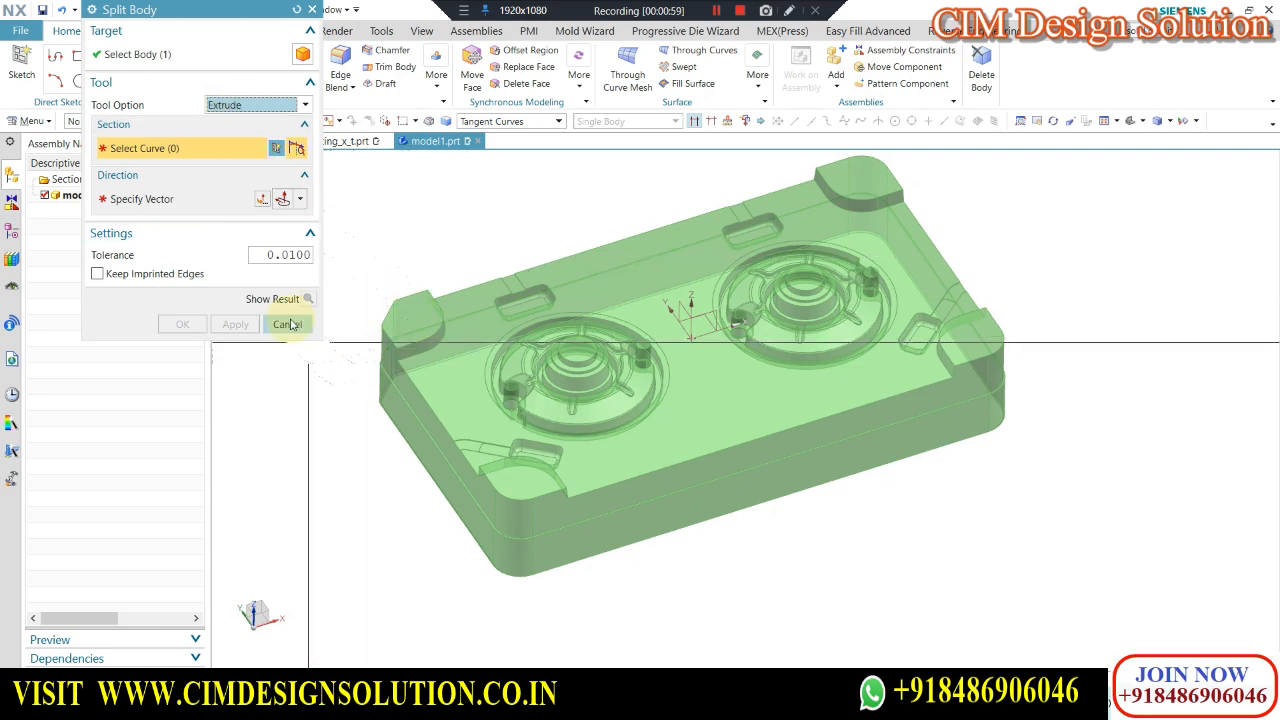
{"action": "left_click", "coordinate": [287, 324]}
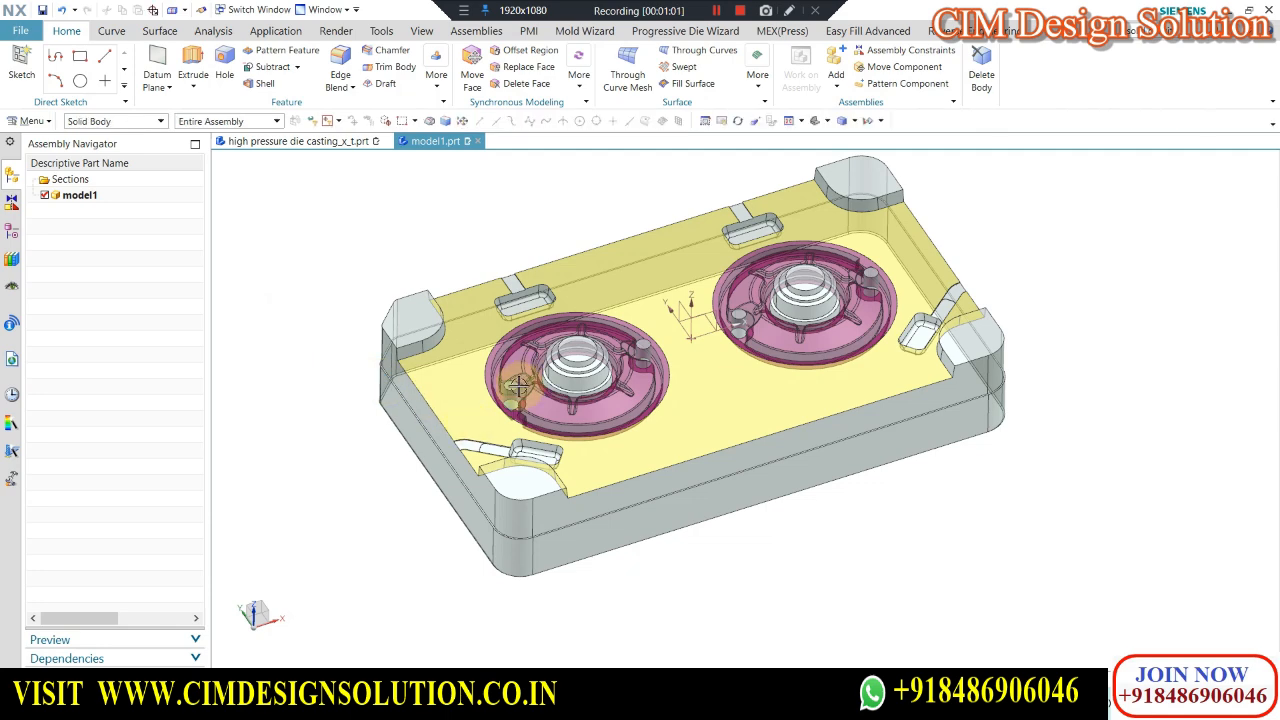
Check the radii of the small core pin and the centre core faces in both impressions with dynamic Geometric Properties.
{"action": "scroll", "coordinate": [518, 386], "scroll_direction": "up", "scroll_amount": 8}
{"action": "key", "text": "g"}
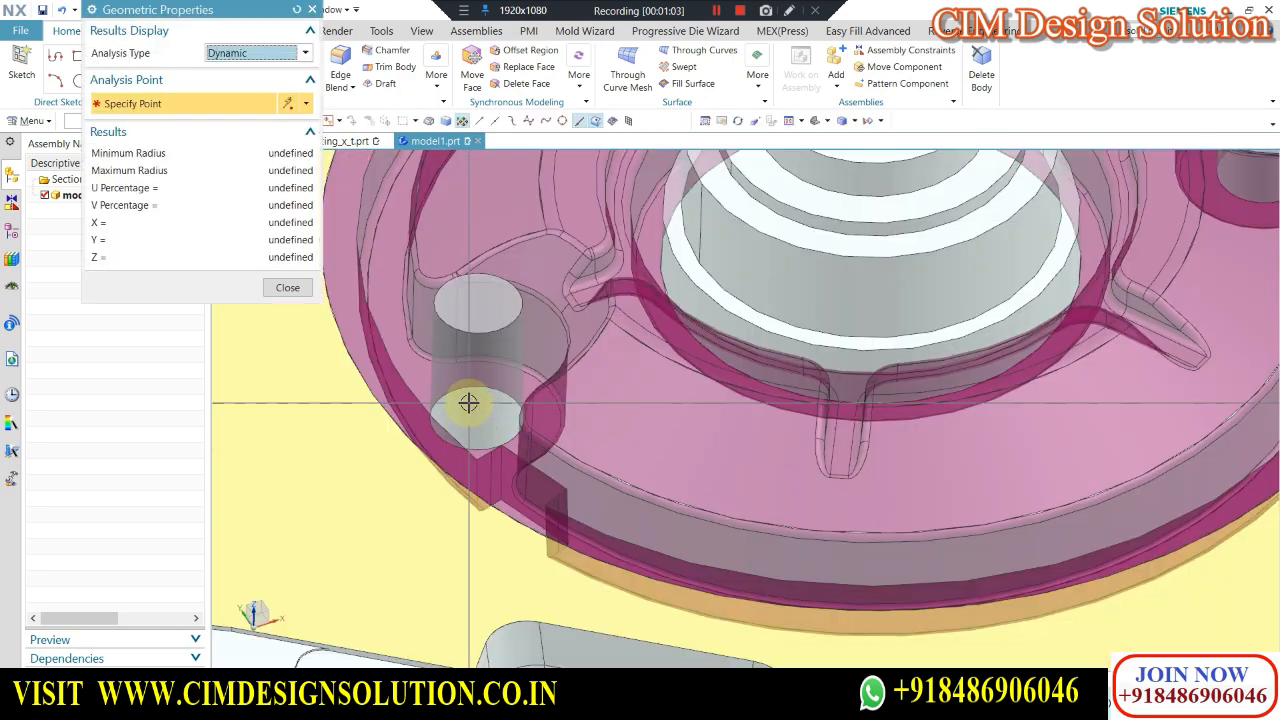
{"action": "mouse_move", "coordinate": [469, 402]}
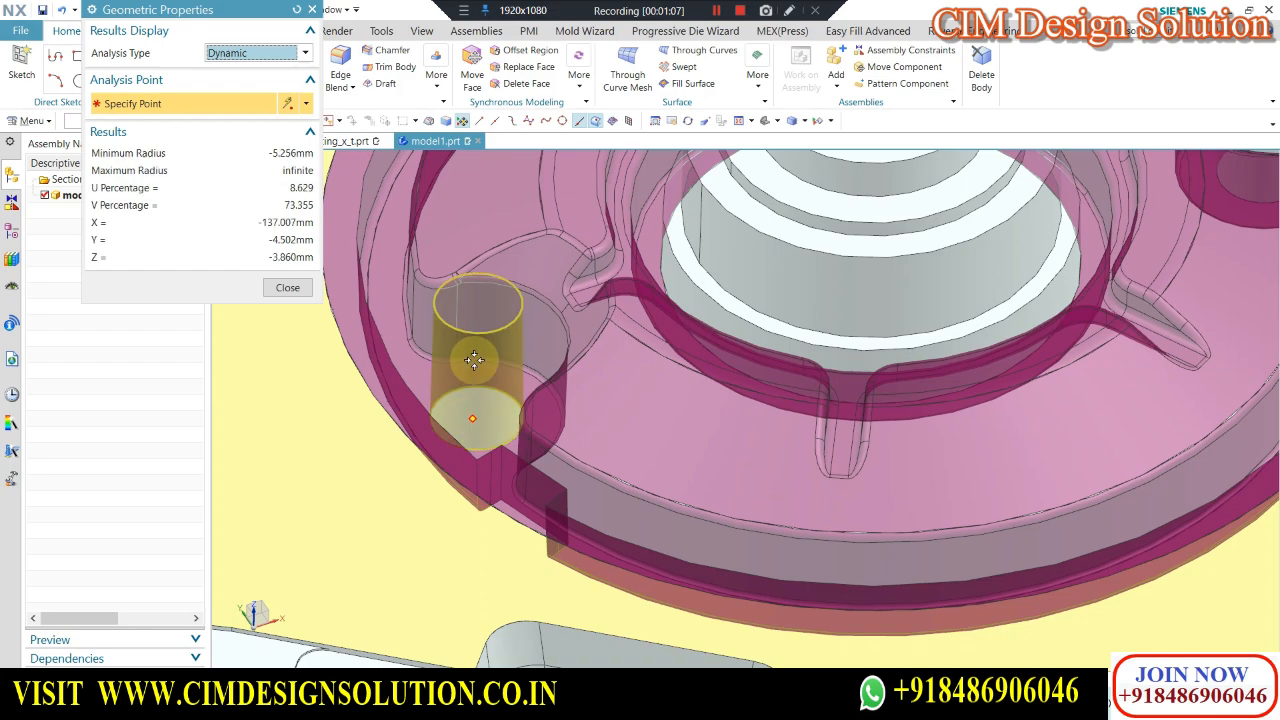
{"action": "scroll", "coordinate": [474, 430], "scroll_direction": "down", "scroll_amount": 5}
{"action": "scroll", "coordinate": [651, 366], "scroll_direction": "up", "scroll_amount": 6}
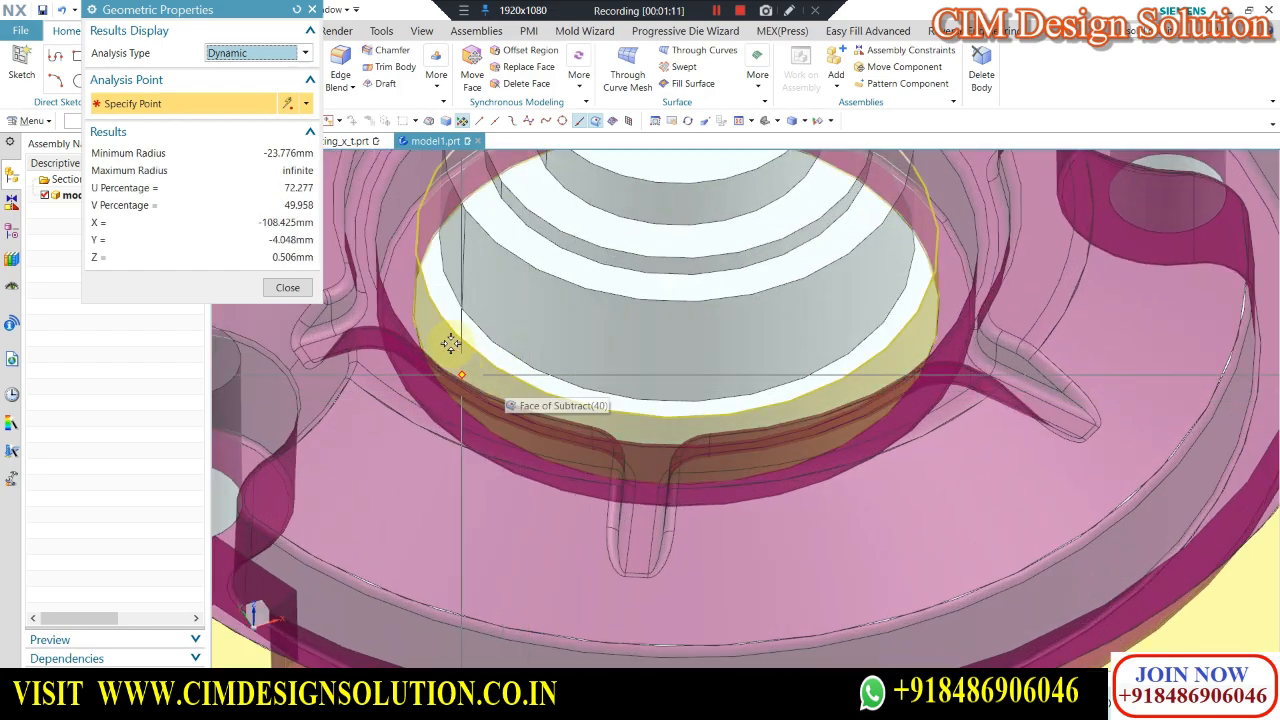
{"action": "scroll", "coordinate": [609, 380], "scroll_direction": "down", "scroll_amount": 5}
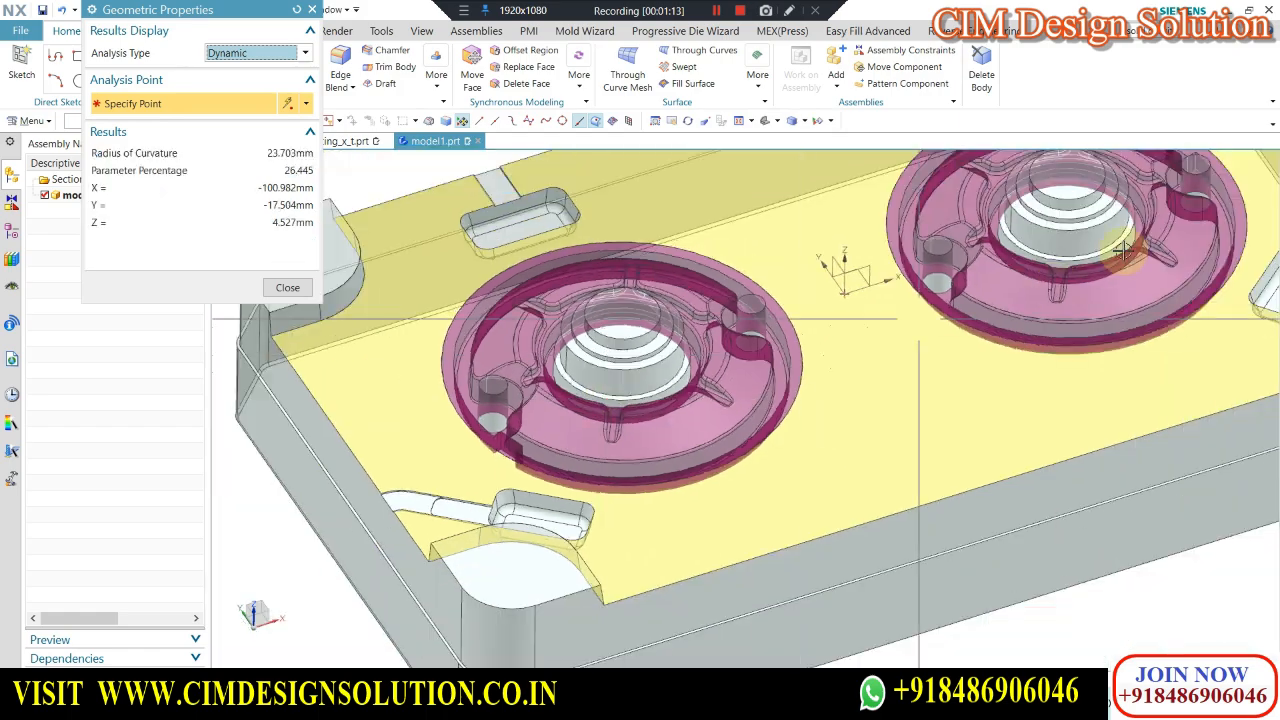
{"action": "scroll", "coordinate": [976, 240], "scroll_direction": "up", "scroll_amount": 5}
{"action": "scroll", "coordinate": [894, 266], "scroll_direction": "up", "scroll_amount": 3}
{"action": "scroll", "coordinate": [900, 320], "scroll_direction": "down", "scroll_amount": 5}
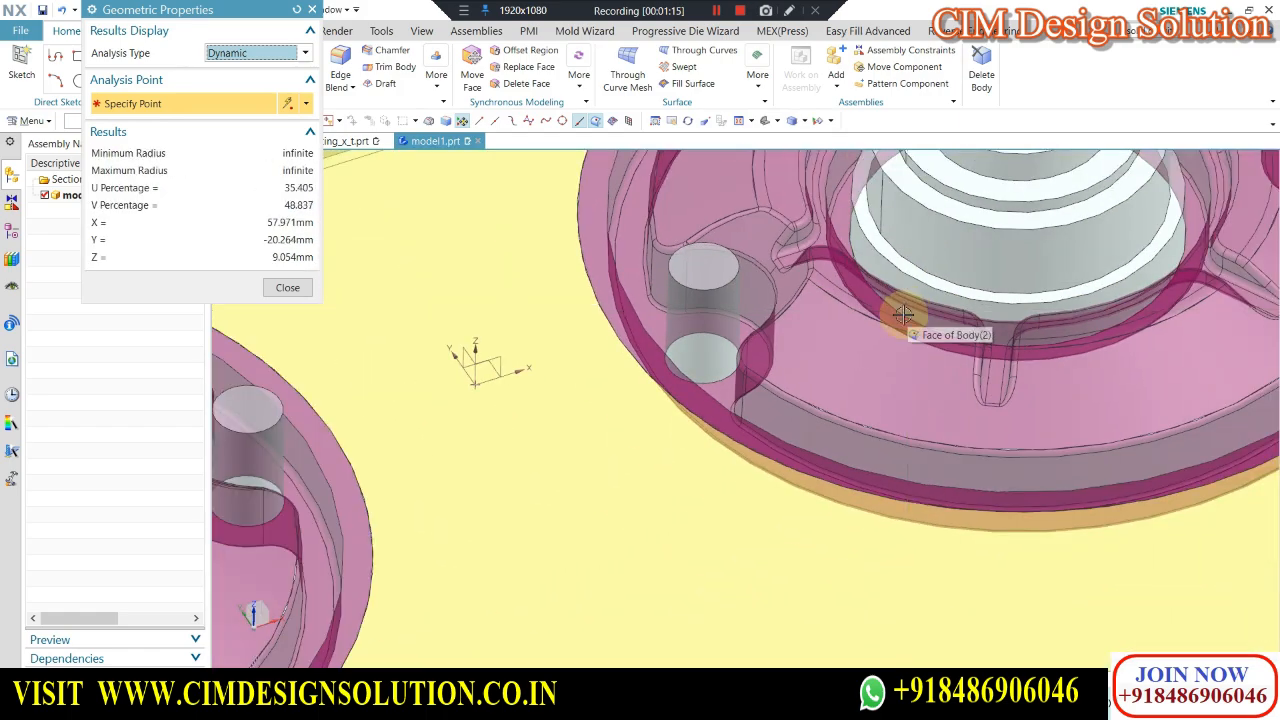
{"action": "scroll", "coordinate": [875, 282], "scroll_direction": "up", "scroll_amount": 3}
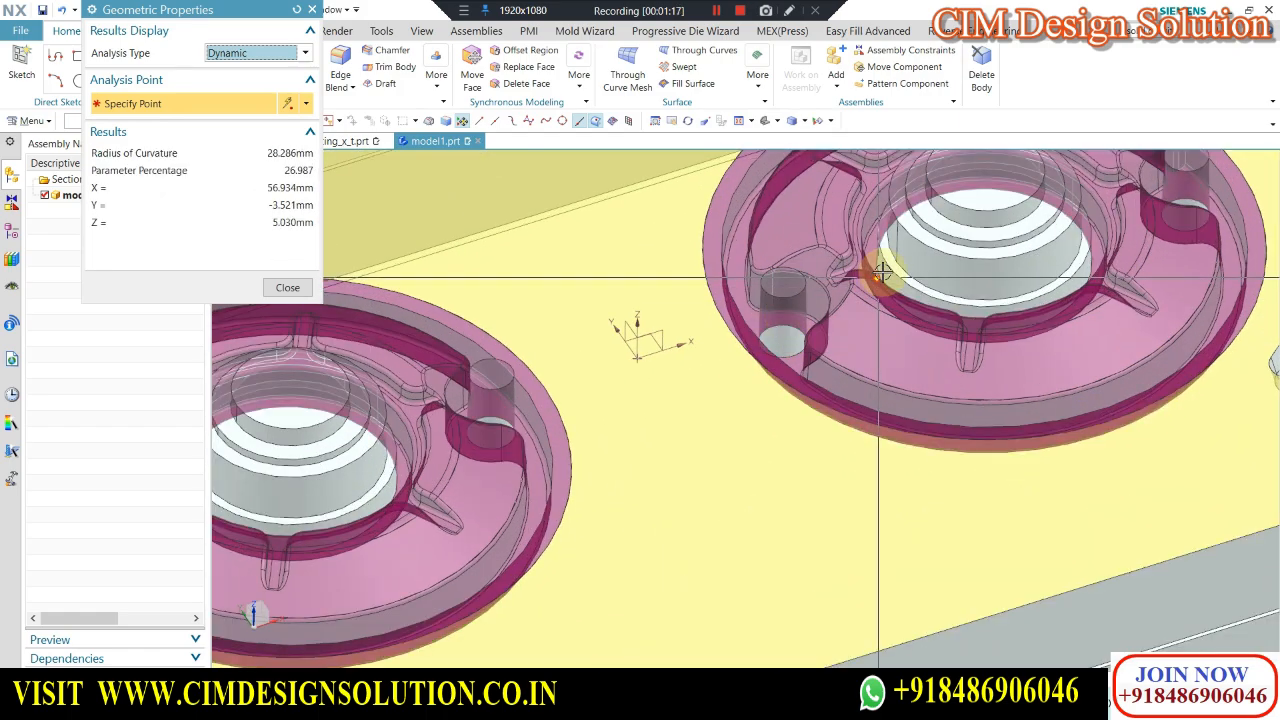
{"action": "scroll", "coordinate": [845, 283], "scroll_direction": "down", "scroll_amount": 5}
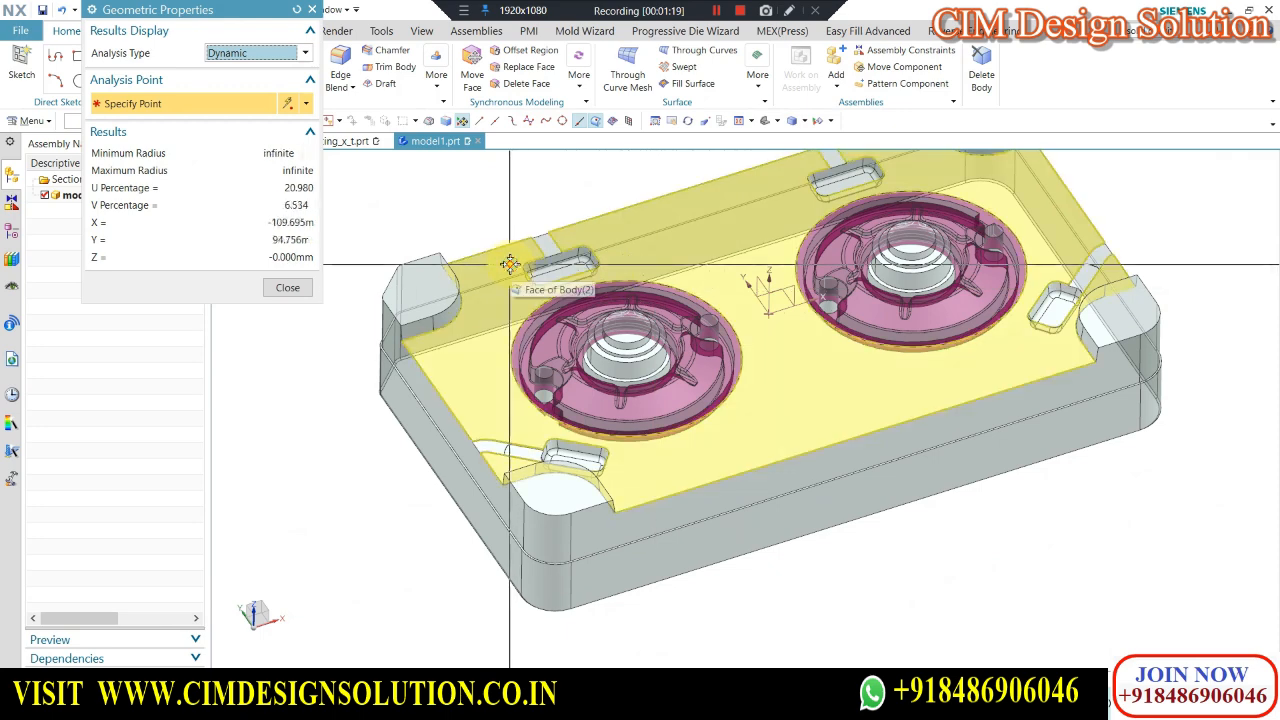
{"action": "middle_click", "coordinate": [510, 263]}
Start a sketch on the yellow parting face of the lower insert, viewed squarely from above.
{"action": "middle_click_drag", "start_coordinate": [510, 263], "coordinate": [990, 222]}
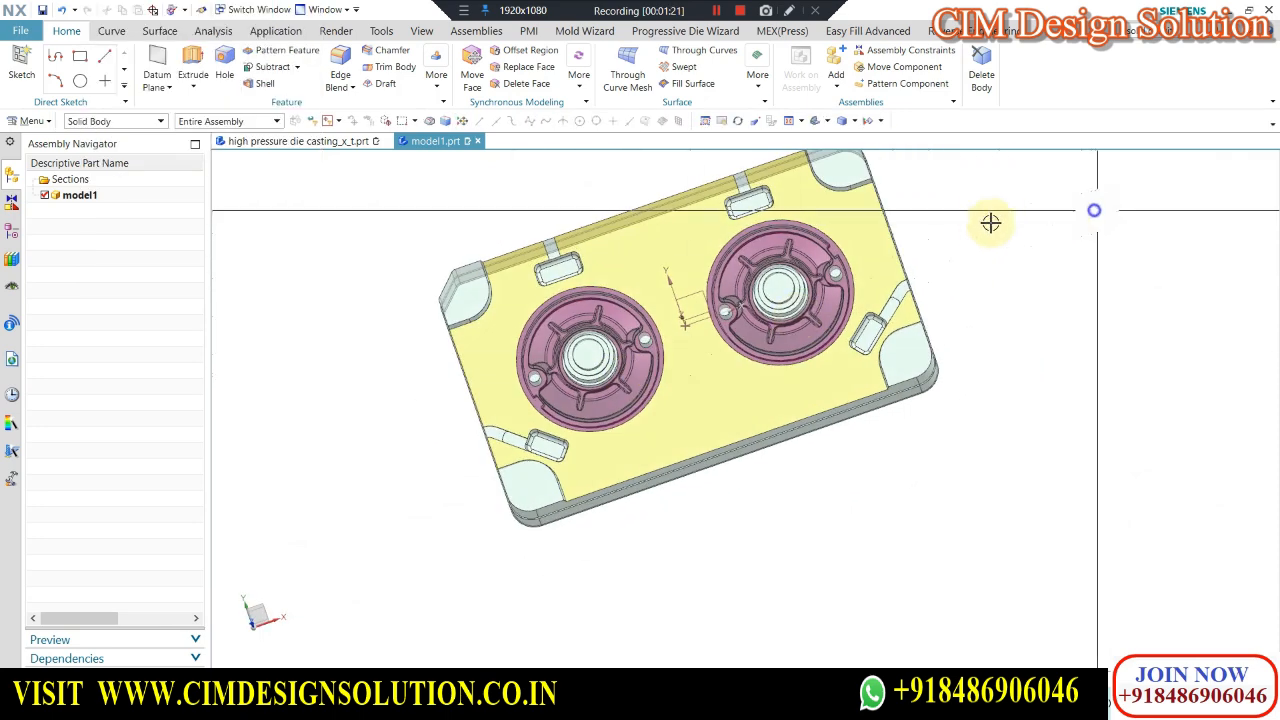
{"action": "key", "text": "F8"}
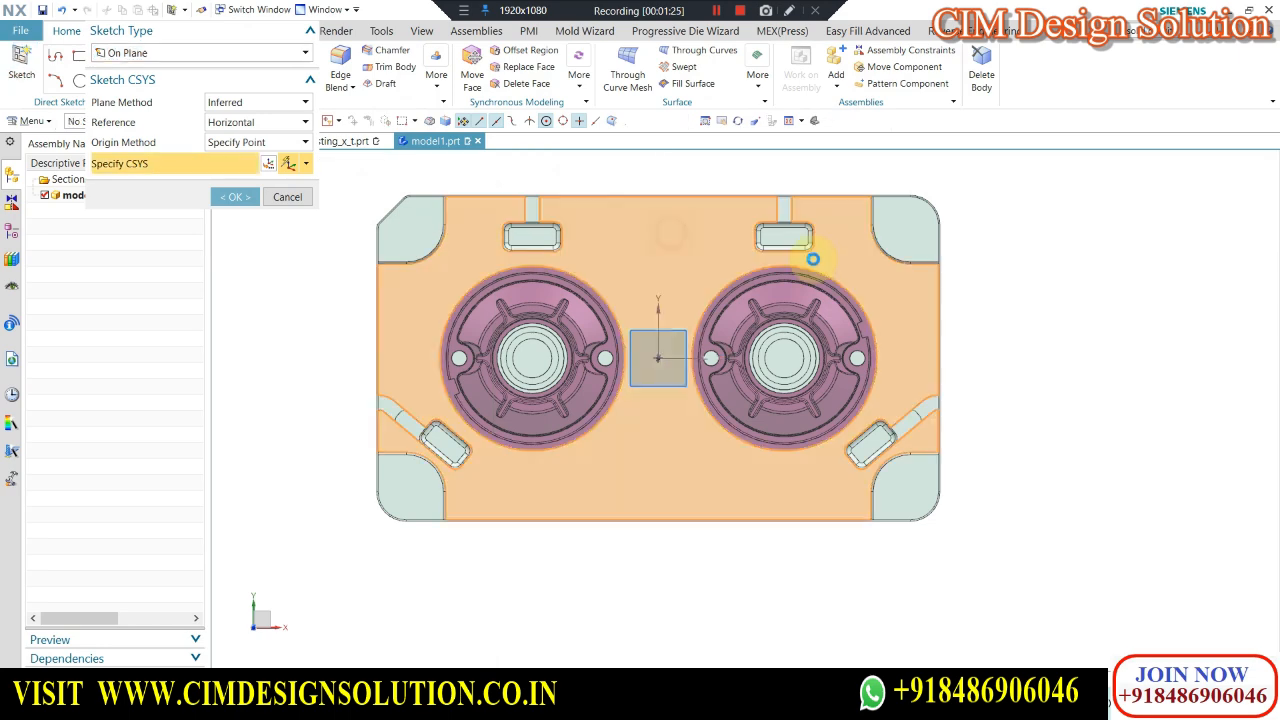
{"action": "left_click", "coordinate": [812, 252]}
{"action": "middle_click", "coordinate": [810, 255]}
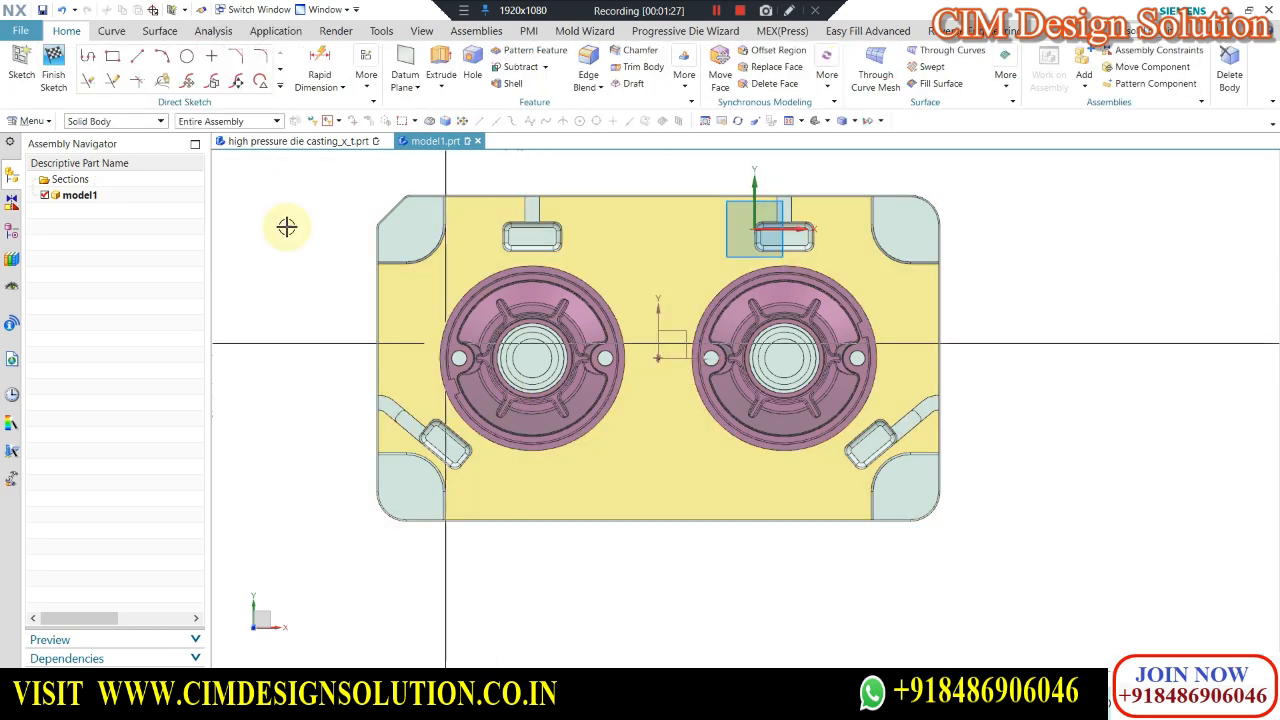
Sketch a 49 mm diameter circle concentric with the centre core of the left impression.
{"action": "left_click", "coordinate": [182, 55]}
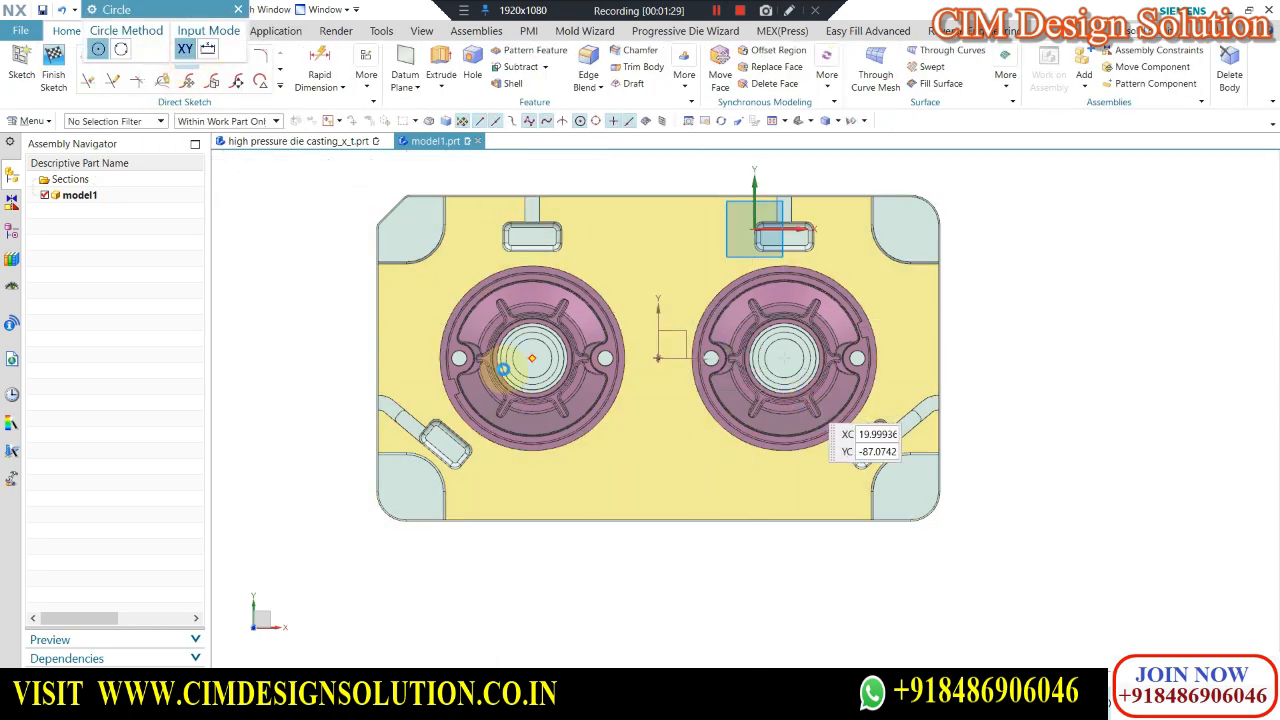
{"action": "scroll", "coordinate": [534, 355], "scroll_direction": "up", "scroll_amount": 5}
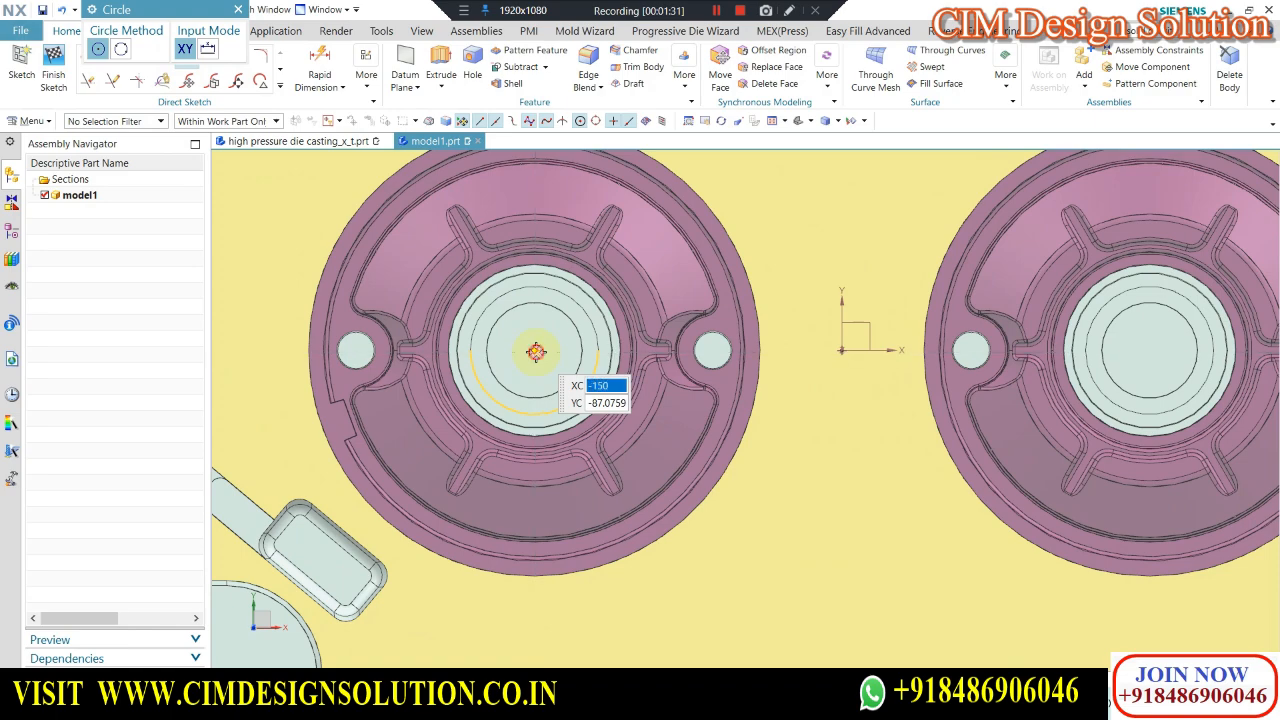
{"action": "scroll", "coordinate": [520, 294], "scroll_direction": "up", "scroll_amount": 5}
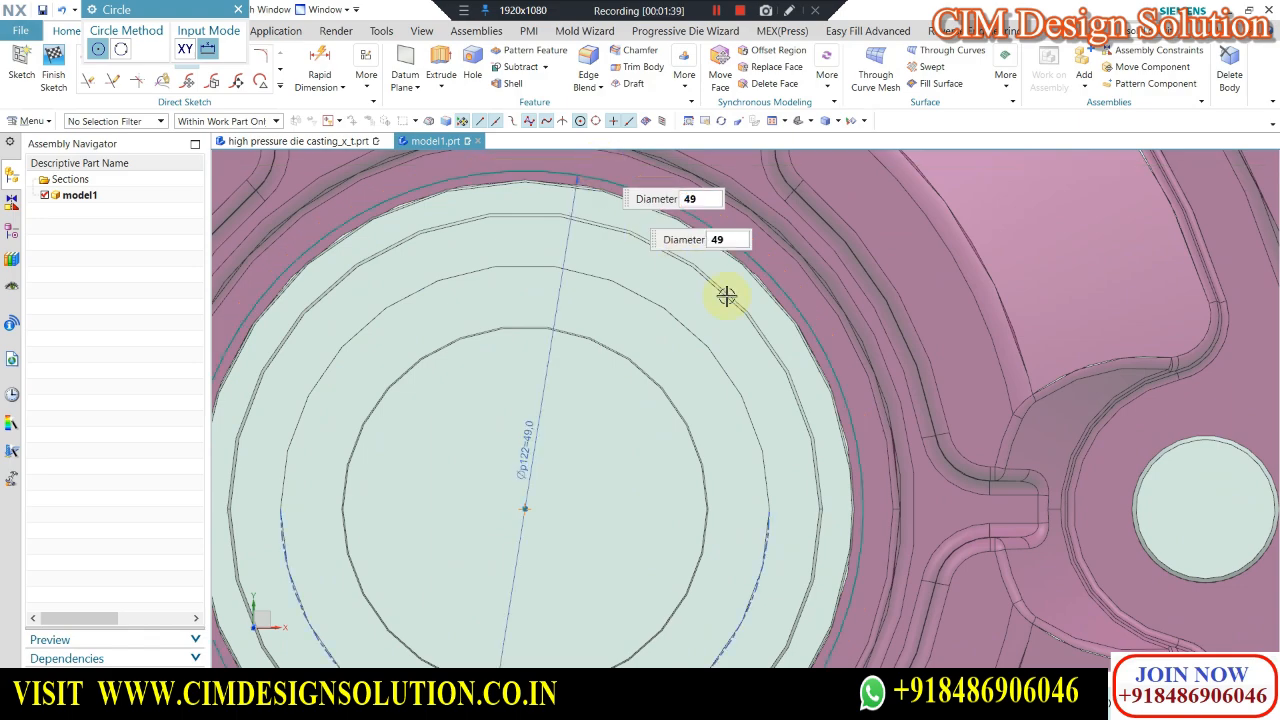
{"action": "scroll", "coordinate": [726, 296], "scroll_direction": "down", "scroll_amount": 4}
{"action": "scroll", "coordinate": [563, 260], "scroll_direction": "up", "scroll_amount": 4}
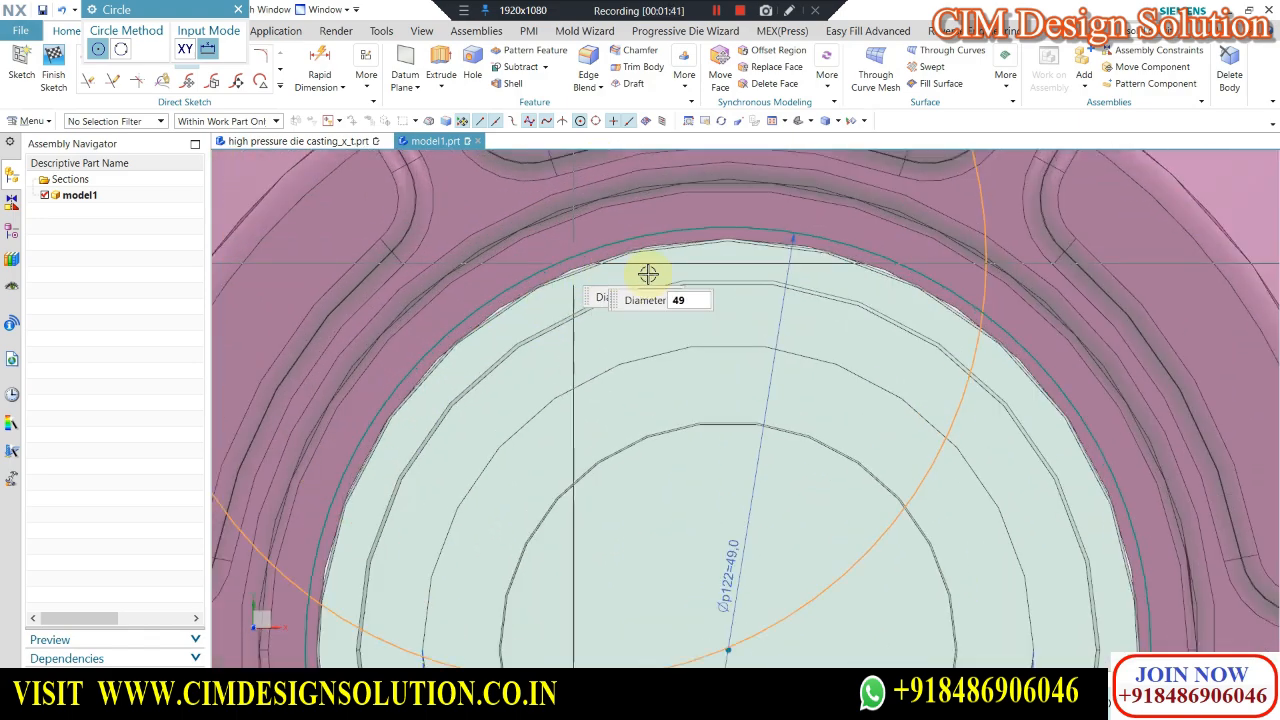
{"action": "key", "text": "Escape"}
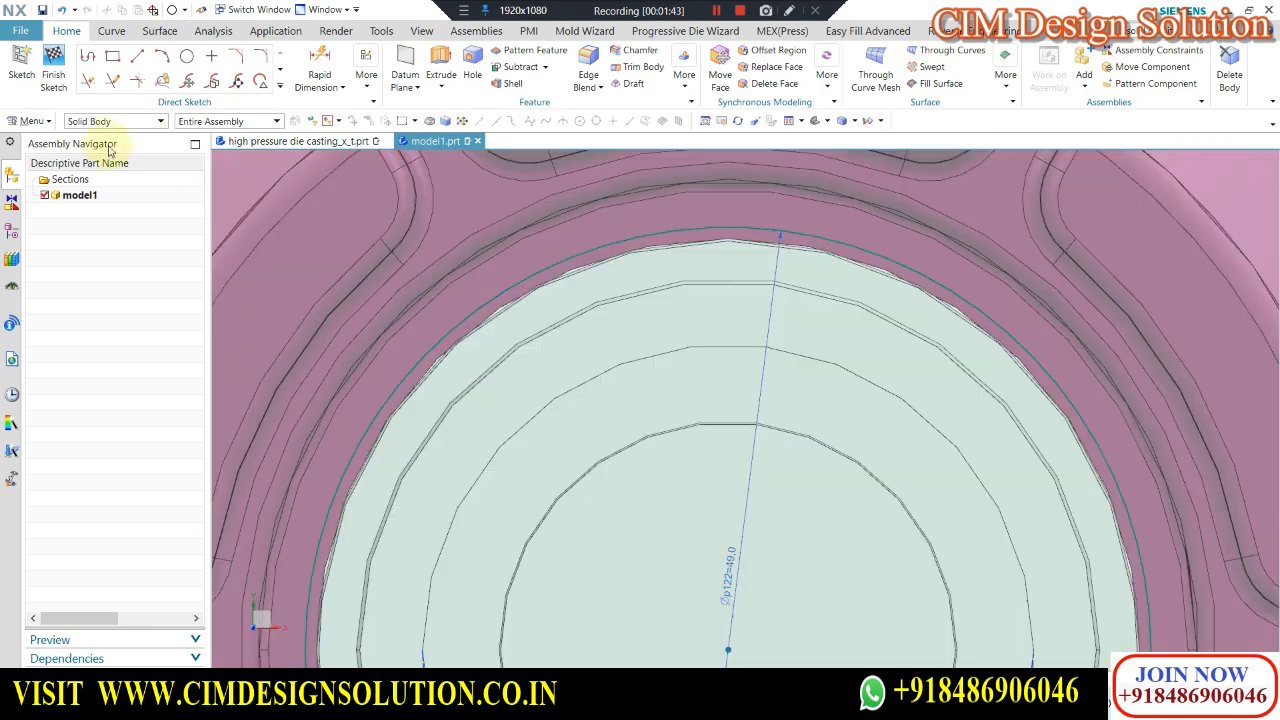
Remove the selection filter and set the diameter of the circle around the left centre core to 48 mm.
{"action": "left_click", "coordinate": [112, 121]}
{"action": "left_click", "coordinate": [100, 135]}
{"action": "left_click", "coordinate": [732, 561]}
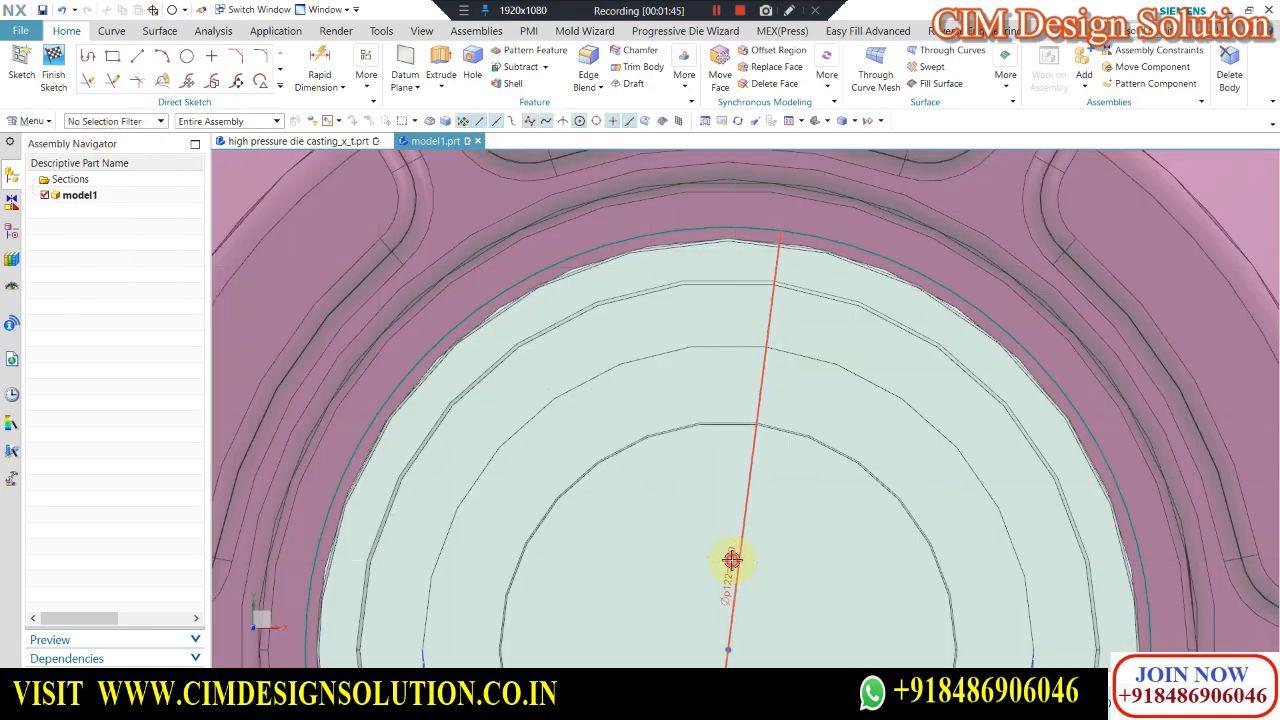
{"action": "left_click", "coordinate": [677, 240]}
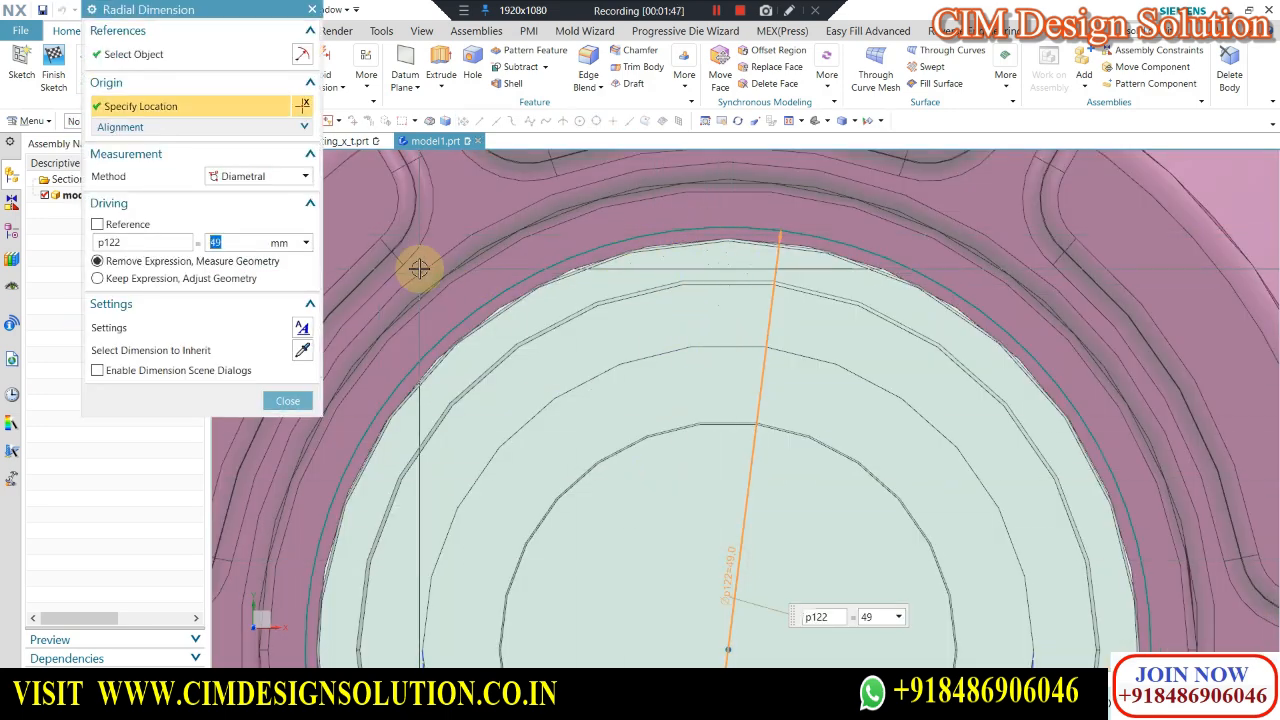
{"action": "key", "text": "Return"}
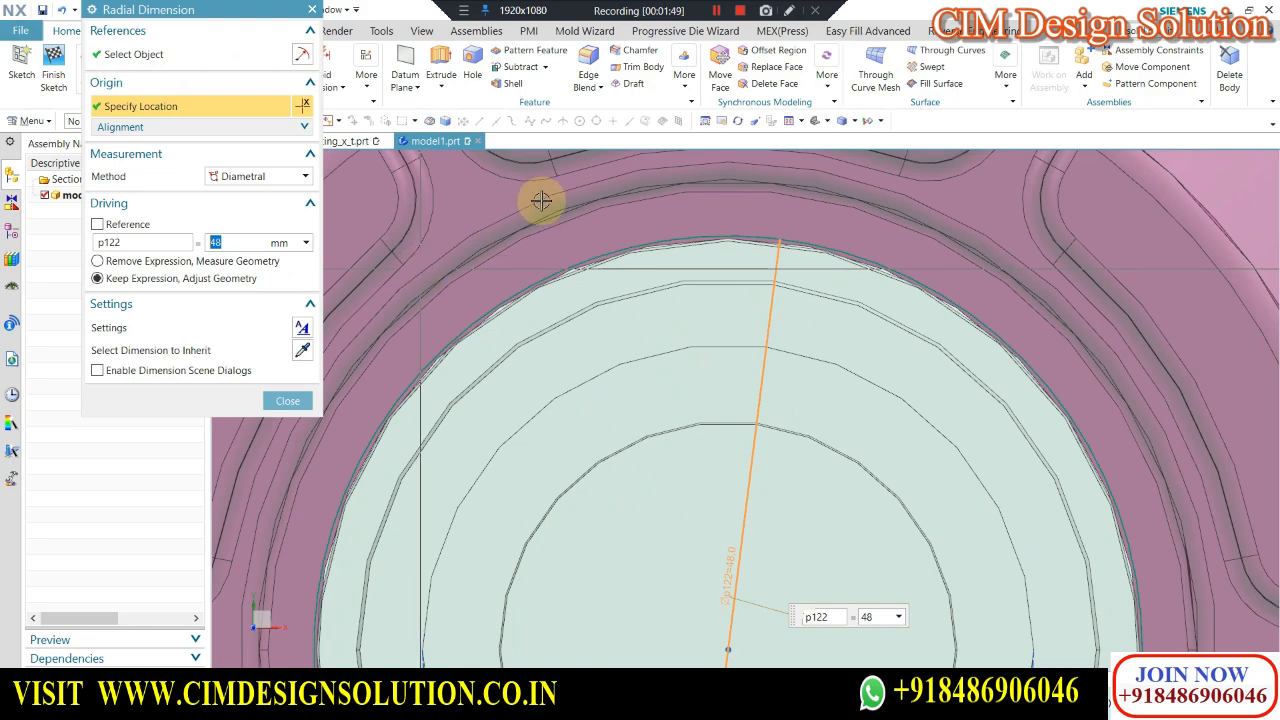
{"action": "scroll", "coordinate": [863, 257], "scroll_direction": "down", "scroll_amount": 3}
{"action": "scroll", "coordinate": [983, 297], "scroll_direction": "up", "scroll_amount": 6}
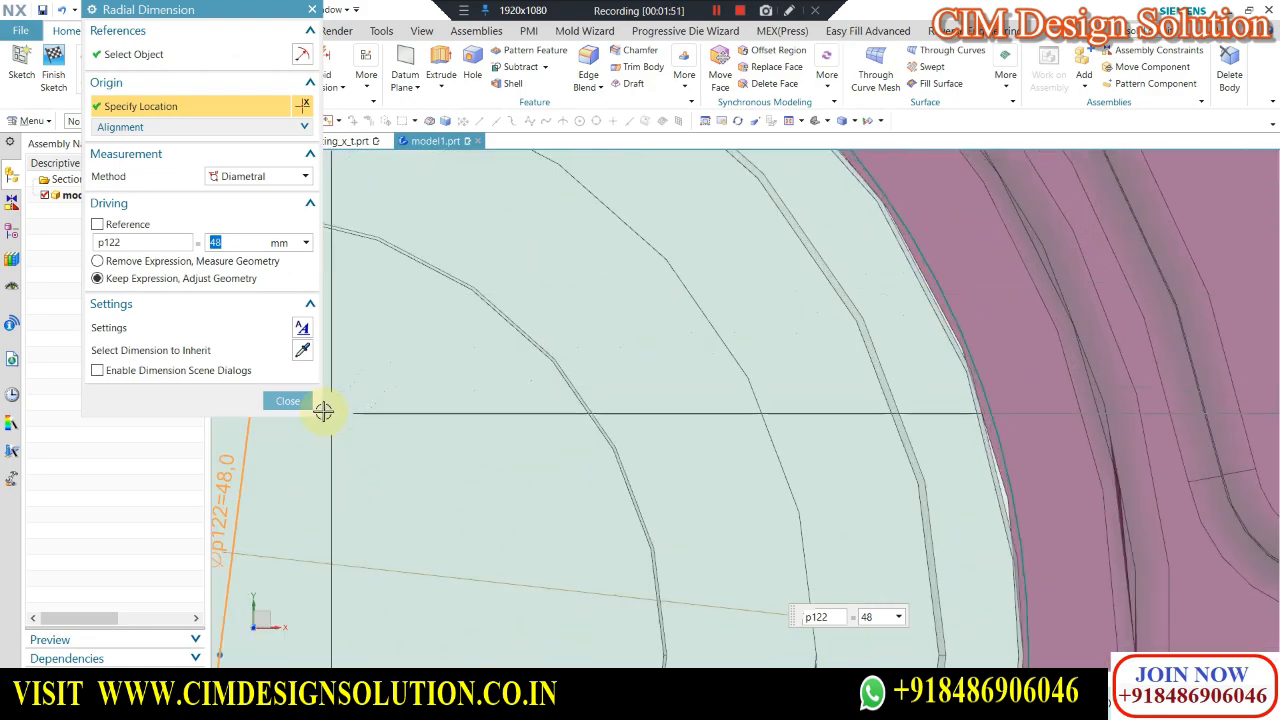
{"action": "left_click", "coordinate": [289, 400]}
Update the display to redraw the curved edges around the centre core circle.
{"action": "right_click", "coordinate": [1002, 254]}
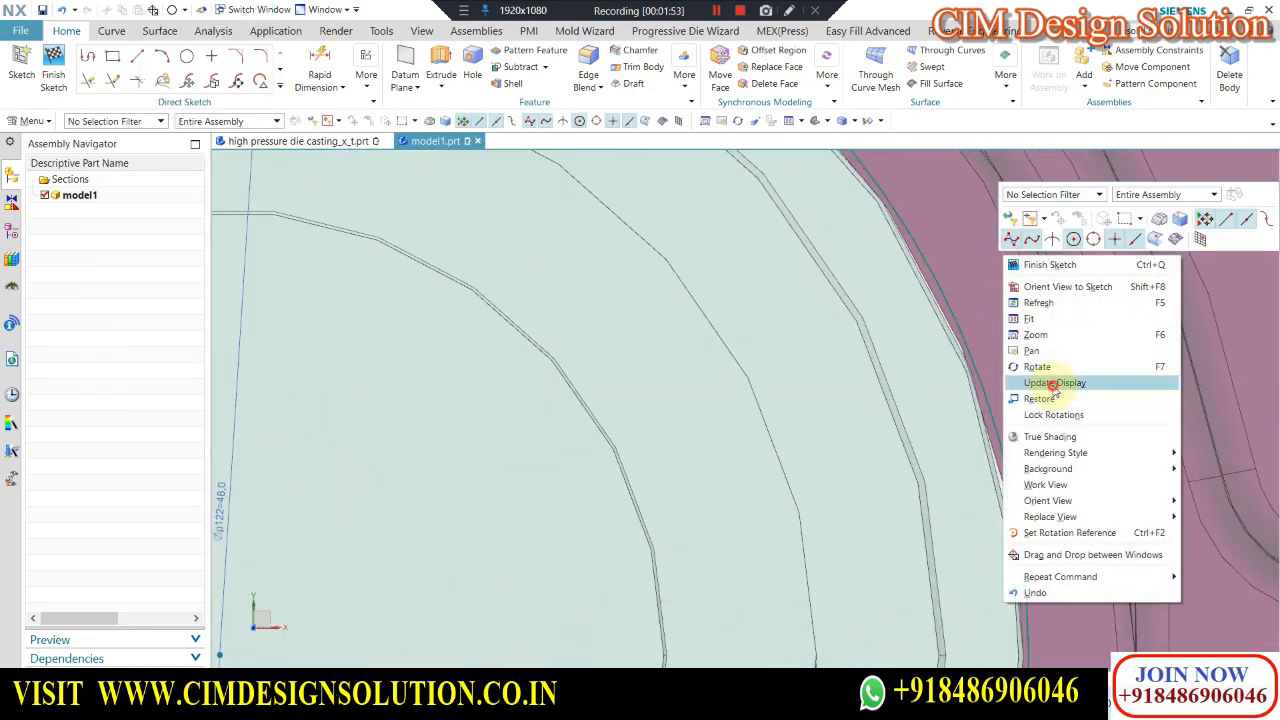
{"action": "left_click", "coordinate": [1054, 385]}
{"action": "scroll", "coordinate": [968, 352], "scroll_direction": "down", "scroll_amount": 5}
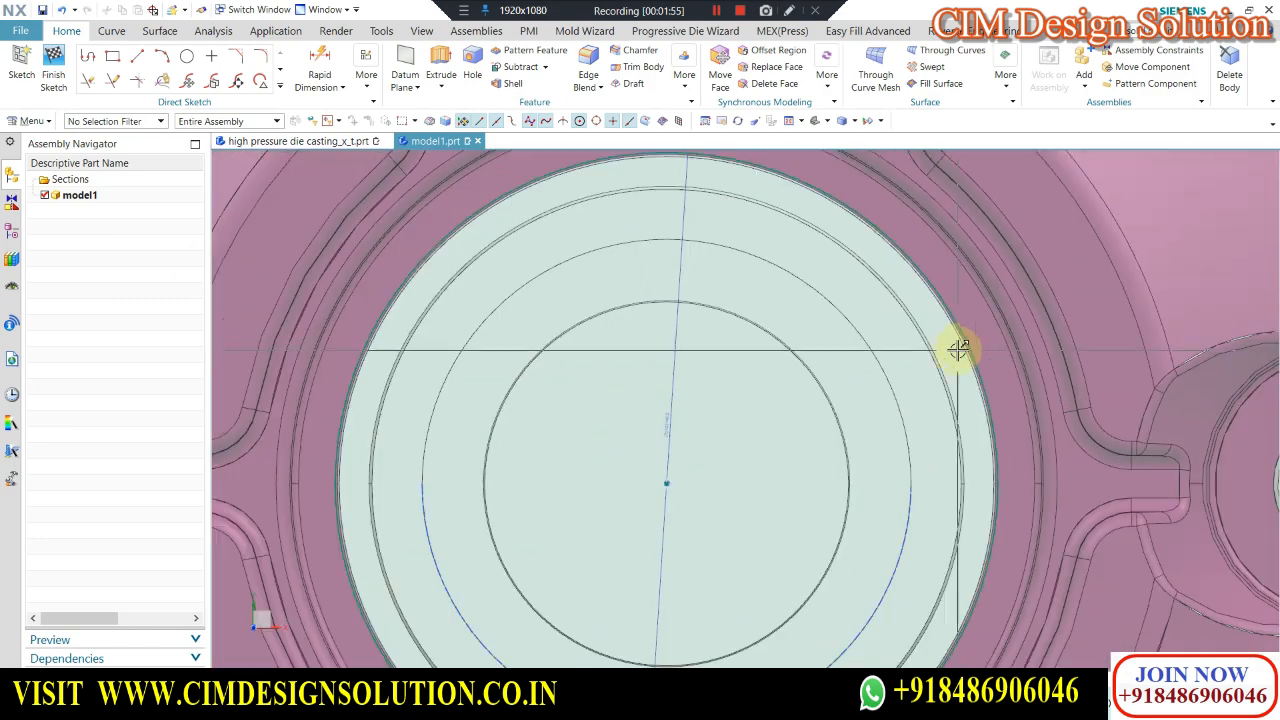
Sketch a 10 mm diameter circle centred on the small core pin to the left of the centre core.
{"action": "scroll", "coordinate": [958, 345], "scroll_direction": "down", "scroll_amount": 5}
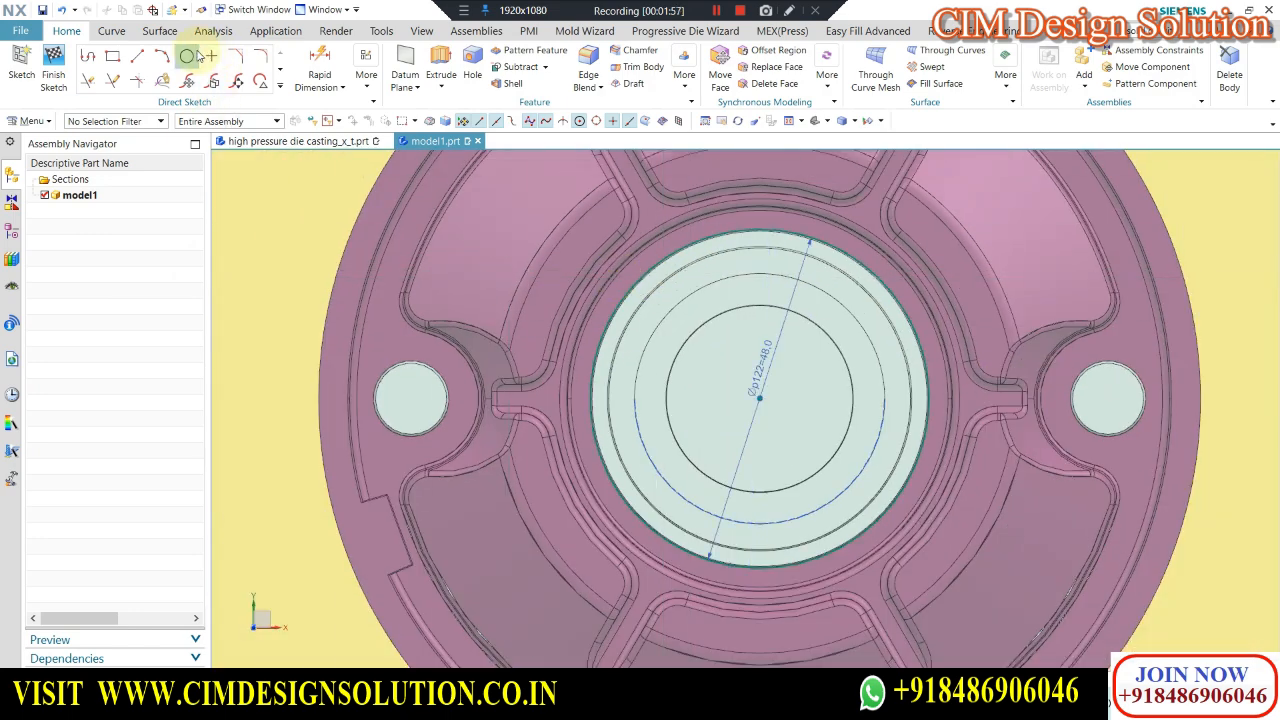
{"action": "scroll", "coordinate": [410, 440], "scroll_direction": "up", "scroll_amount": 3}
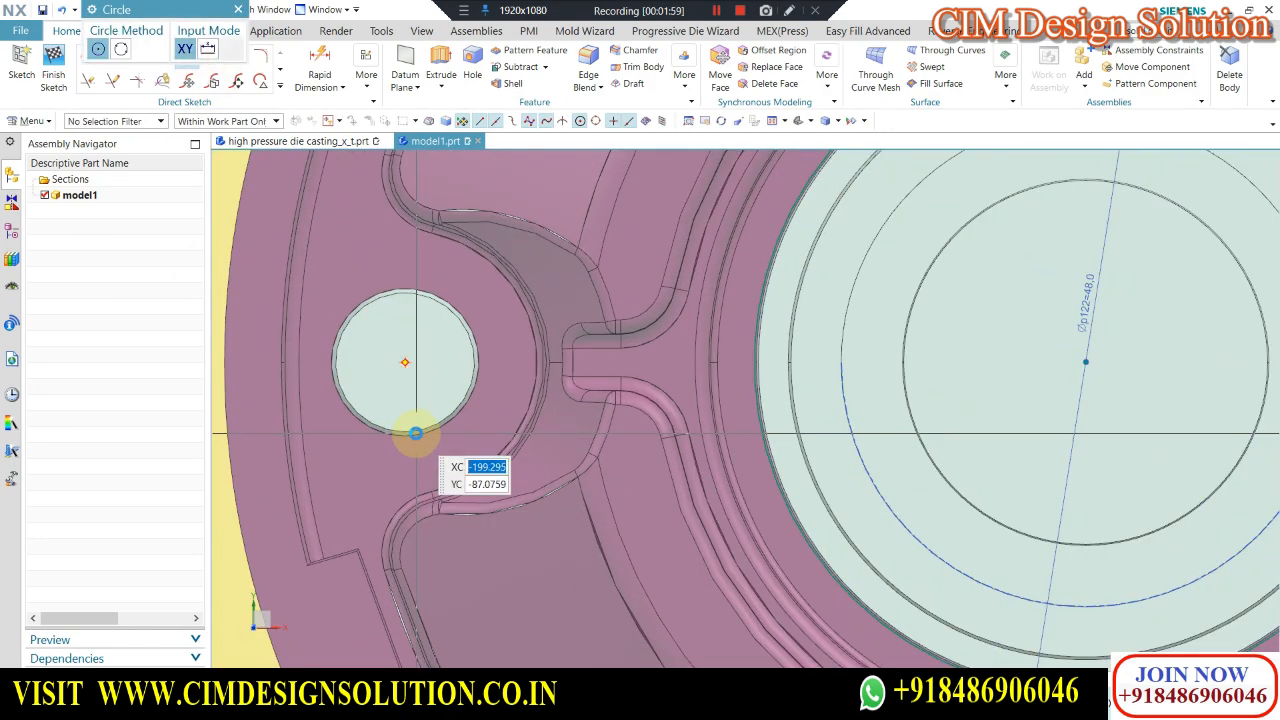
{"action": "left_click", "coordinate": [405, 362]}
{"action": "scroll", "coordinate": [446, 290], "scroll_direction": "up", "scroll_amount": 3}
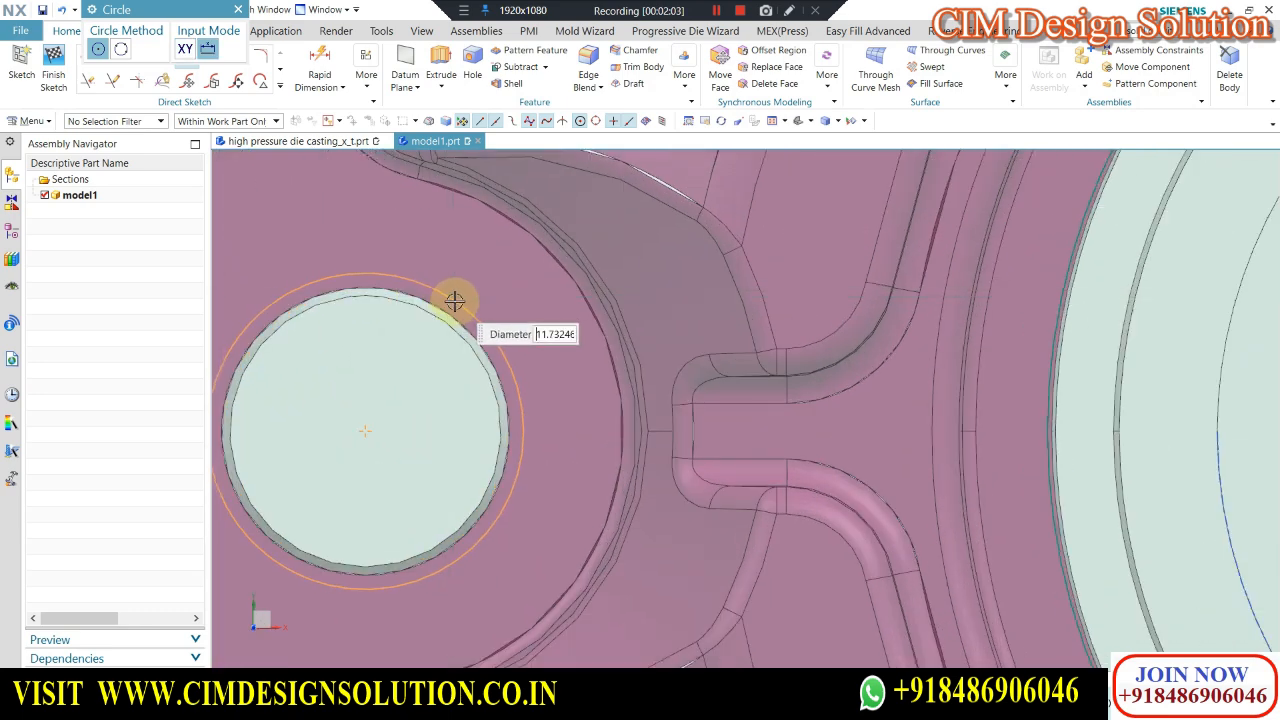
{"action": "type", "text": "10"}
{"action": "key", "text": "Return"}
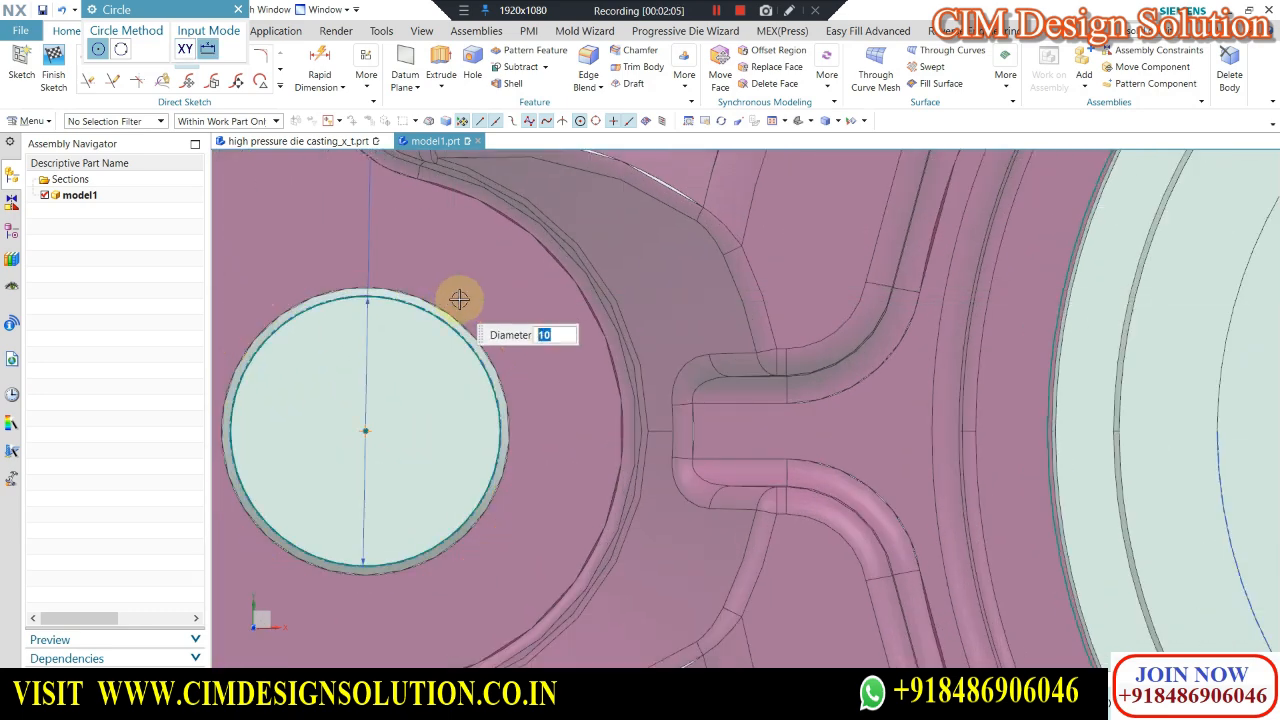
{"action": "key", "text": "Escape"}
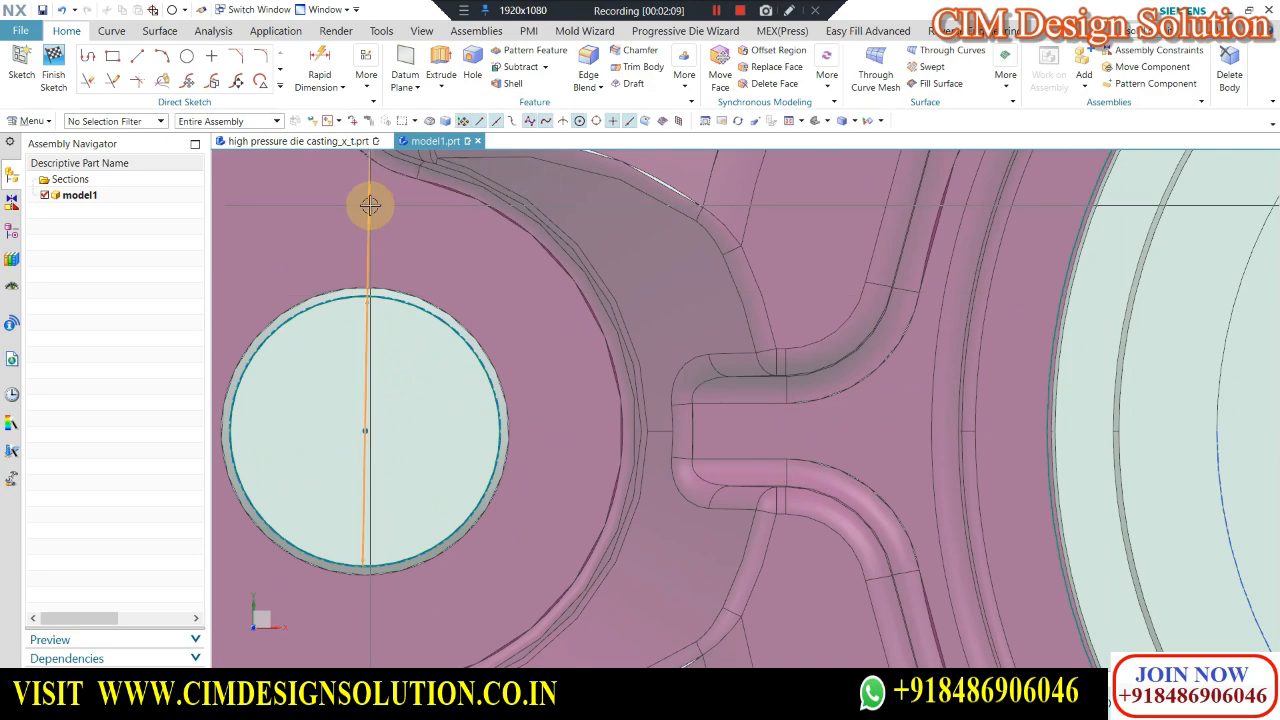
{"action": "scroll", "coordinate": [414, 313], "scroll_direction": "down", "scroll_amount": 2}
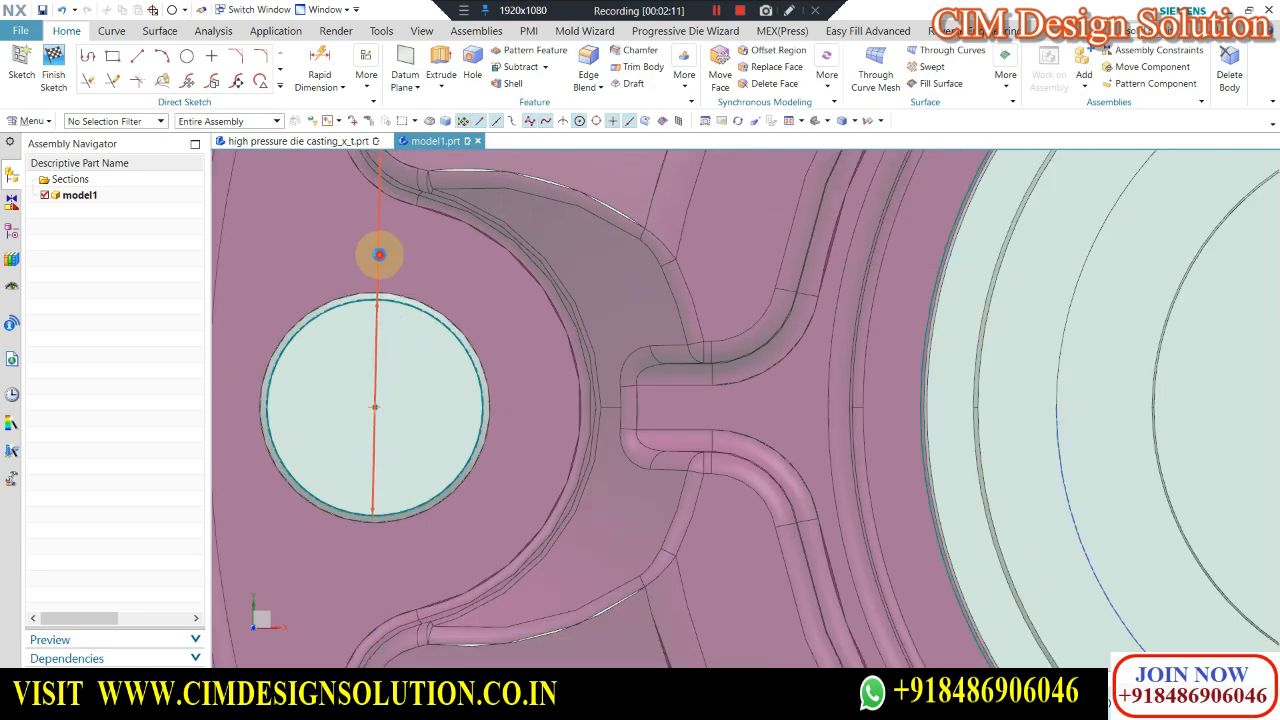
Set the diameter of the circle around the core pin to the left of the centre core to 11 mm.
{"action": "double_click", "coordinate": [379, 254]}
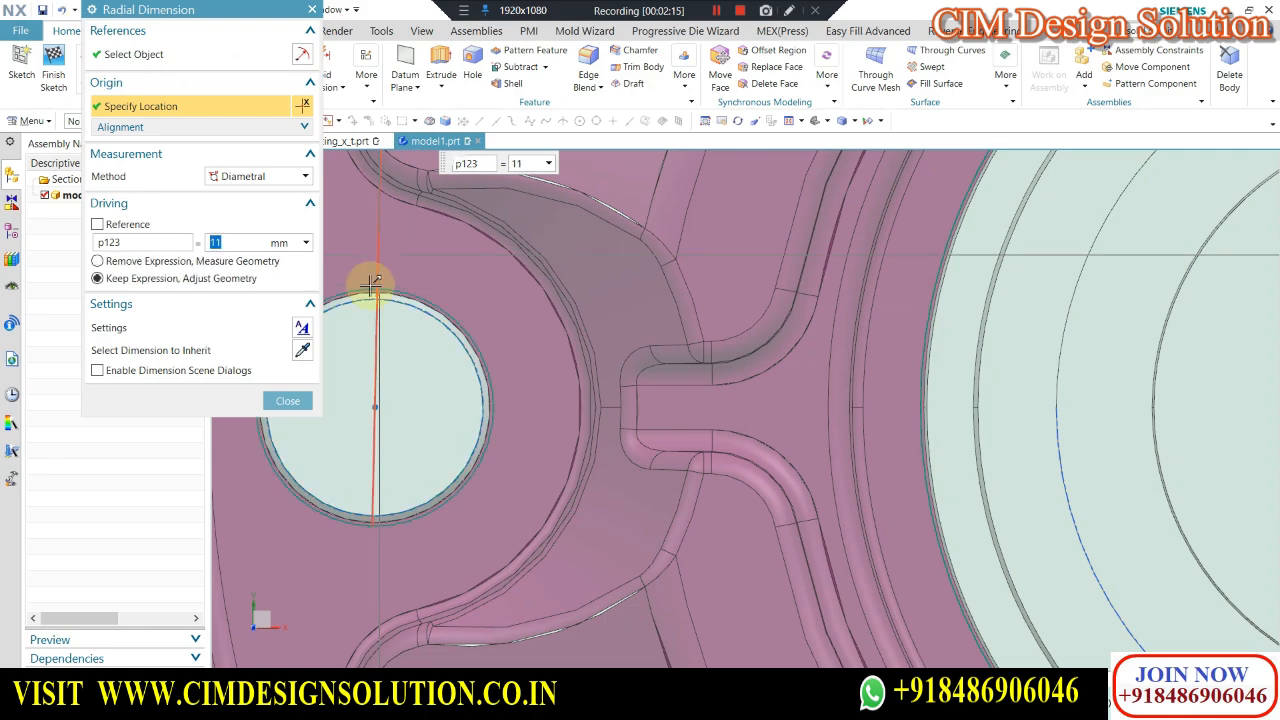
{"action": "left_click", "coordinate": [288, 400]}
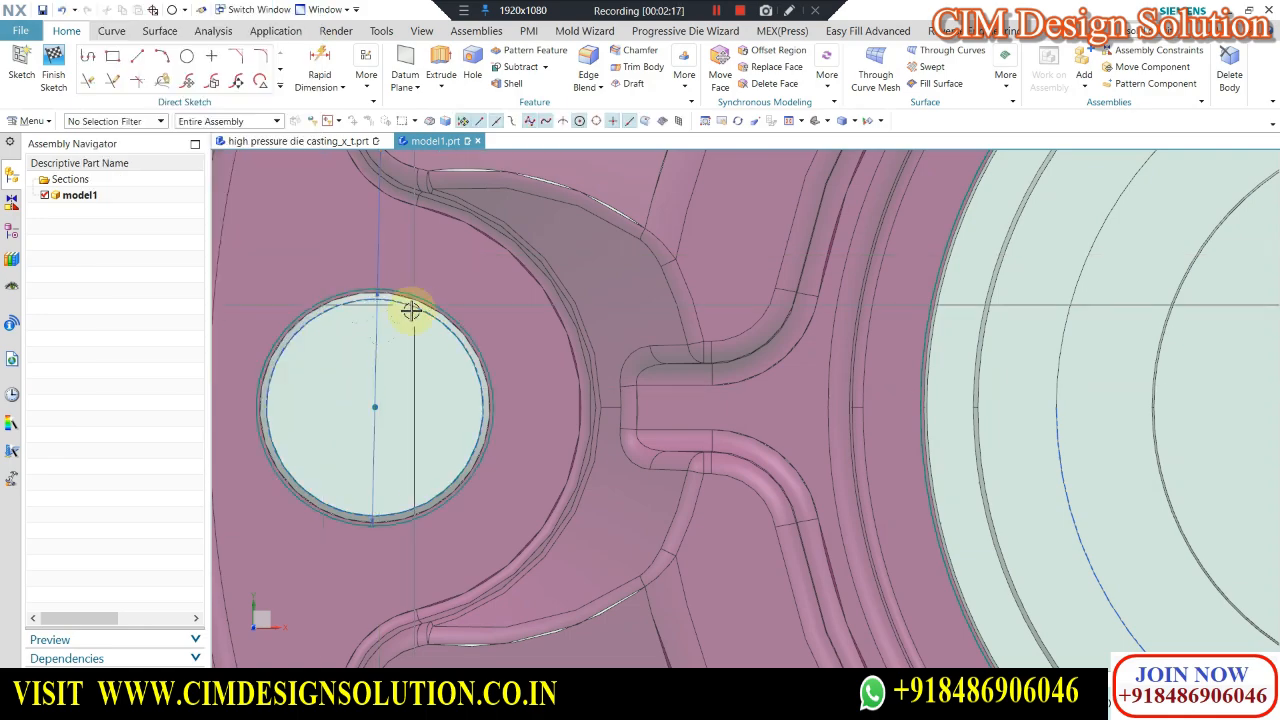
Sketch an 11 mm diameter circle centred on the small core pin to the right of the left impression's centre core.
{"action": "scroll", "coordinate": [420, 320], "scroll_direction": "down", "scroll_amount": 4}
{"action": "scroll", "coordinate": [433, 374], "scroll_direction": "up", "scroll_amount": 1}
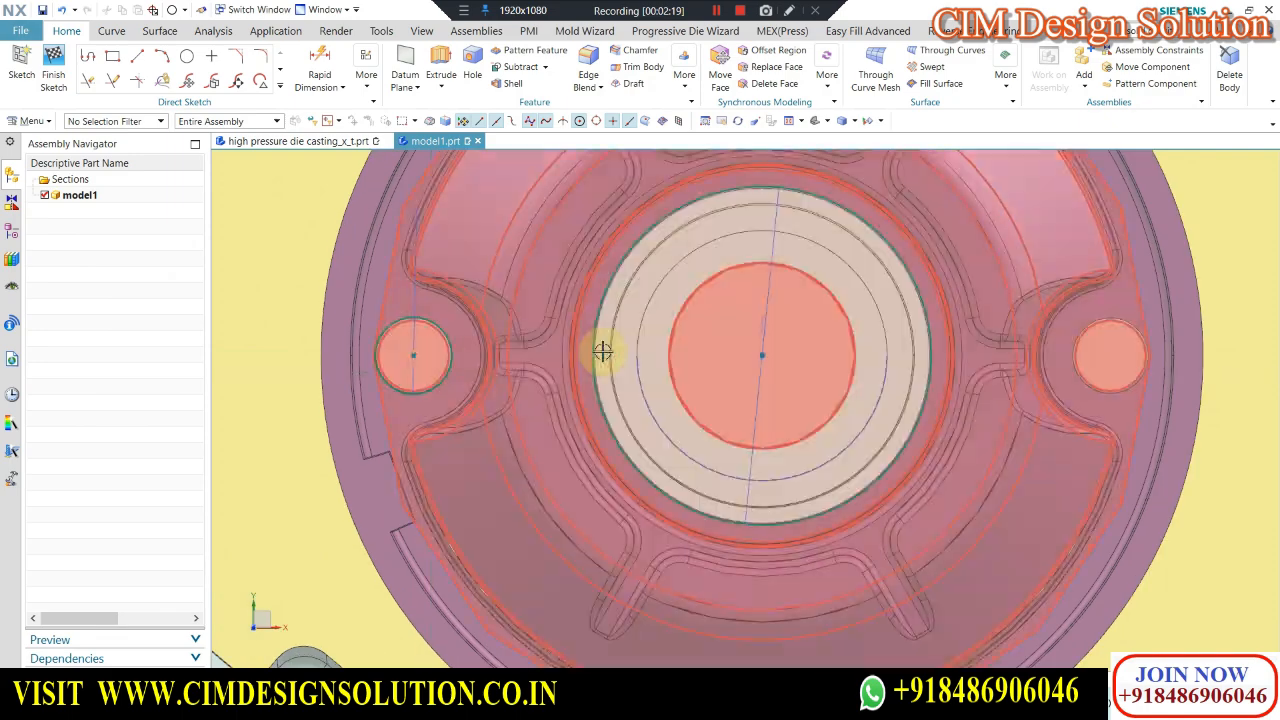
{"action": "scroll", "coordinate": [431, 371], "scroll_direction": "down", "scroll_amount": 1}
{"action": "key", "text": "o"}
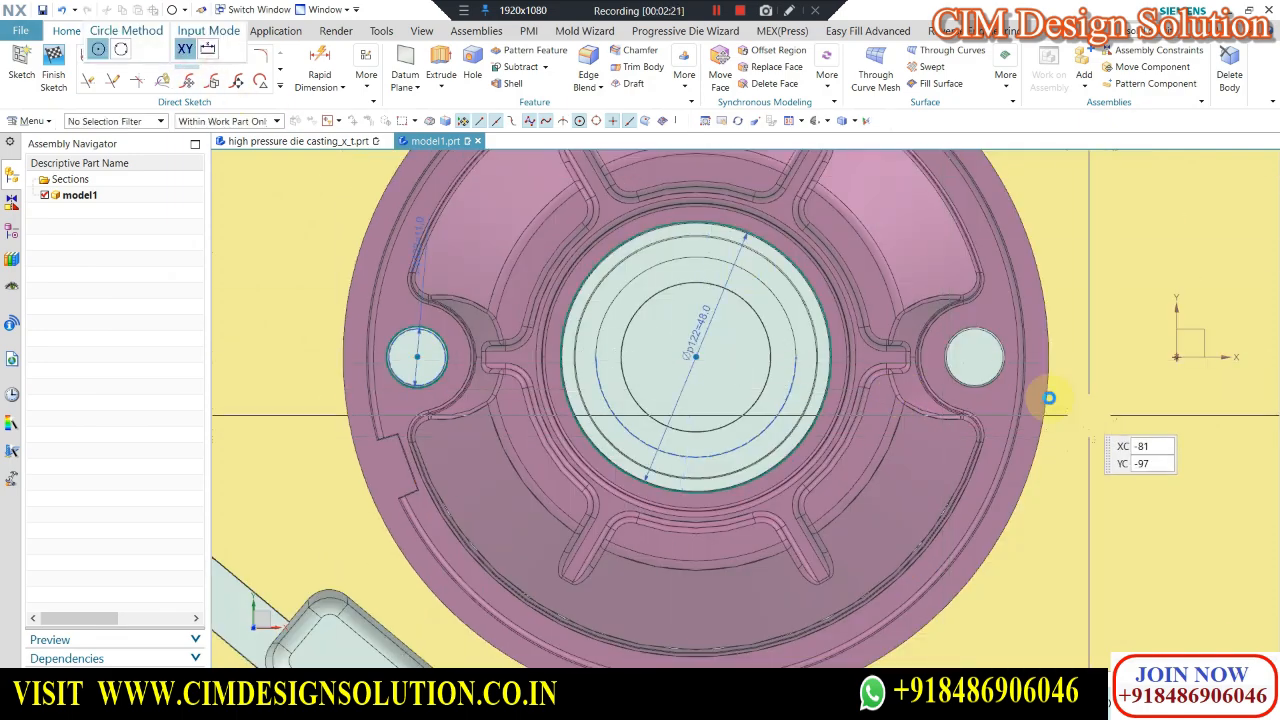
{"action": "scroll", "coordinate": [1050, 395], "scroll_direction": "up", "scroll_amount": 3}
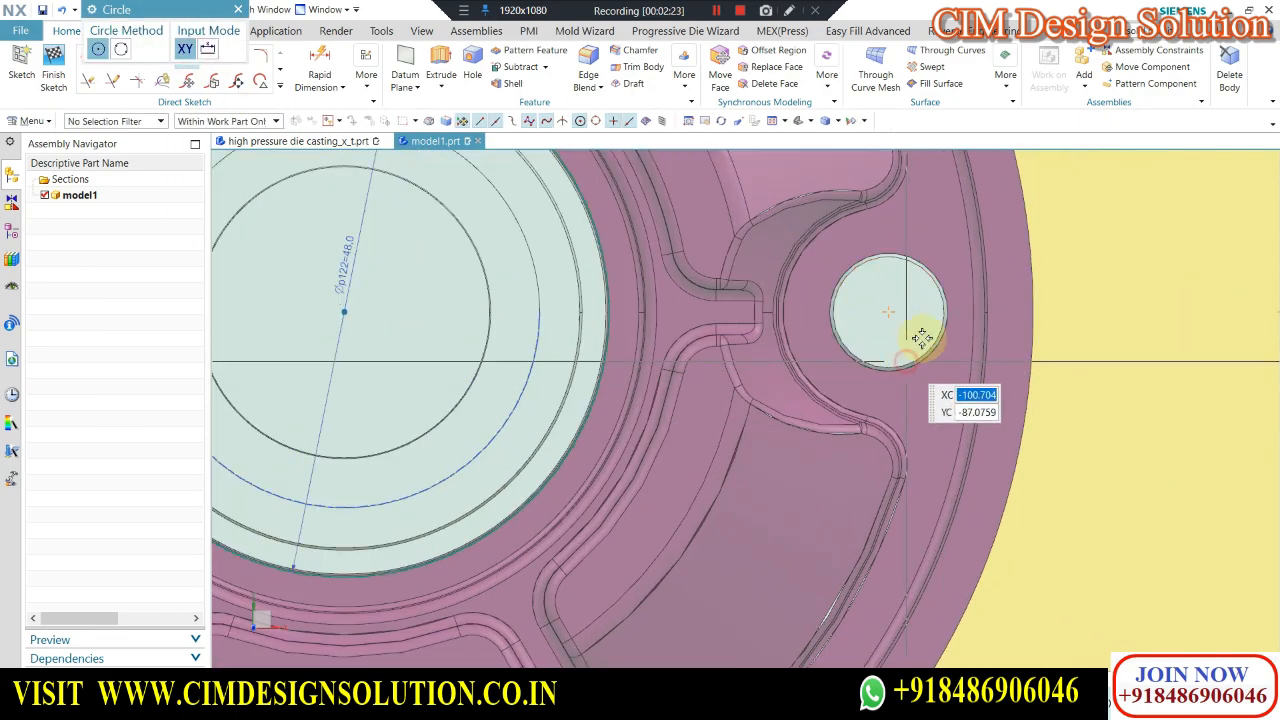
{"action": "left_click", "coordinate": [919, 336]}
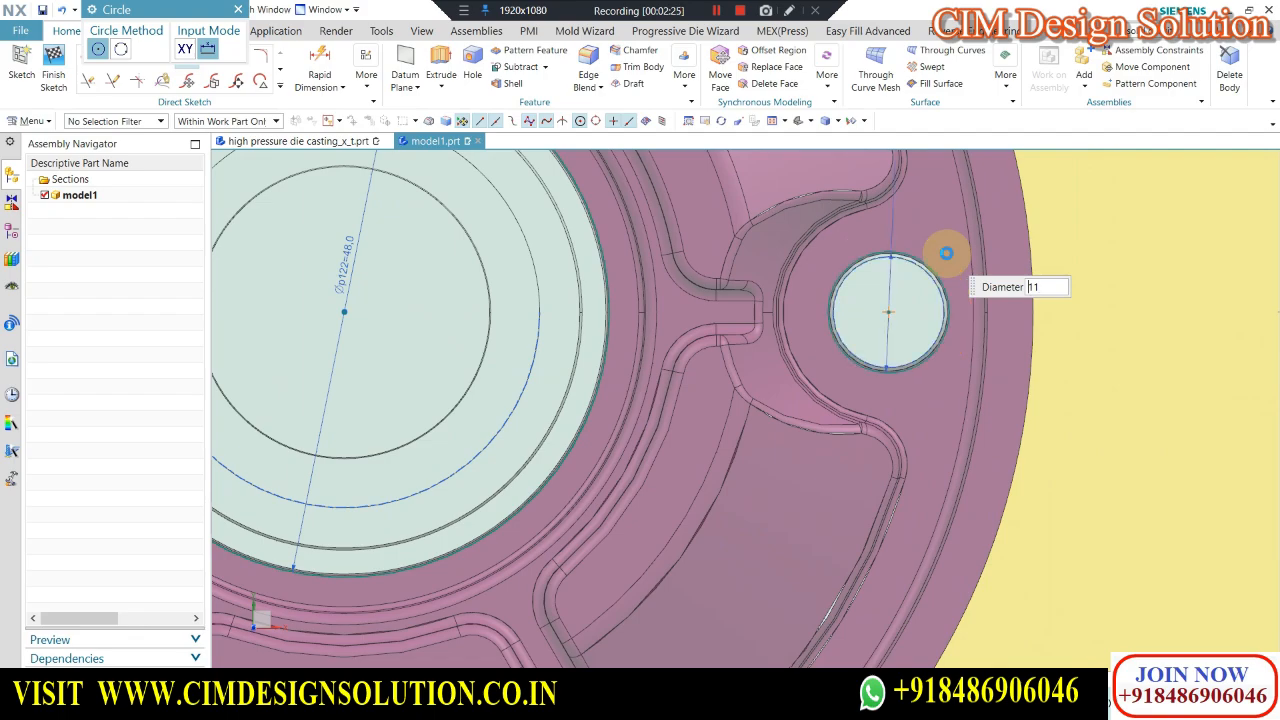
{"action": "scroll", "coordinate": [766, 366], "scroll_direction": "down", "scroll_amount": 5}
{"action": "scroll", "coordinate": [545, 335], "scroll_direction": "up", "scroll_amount": 4}
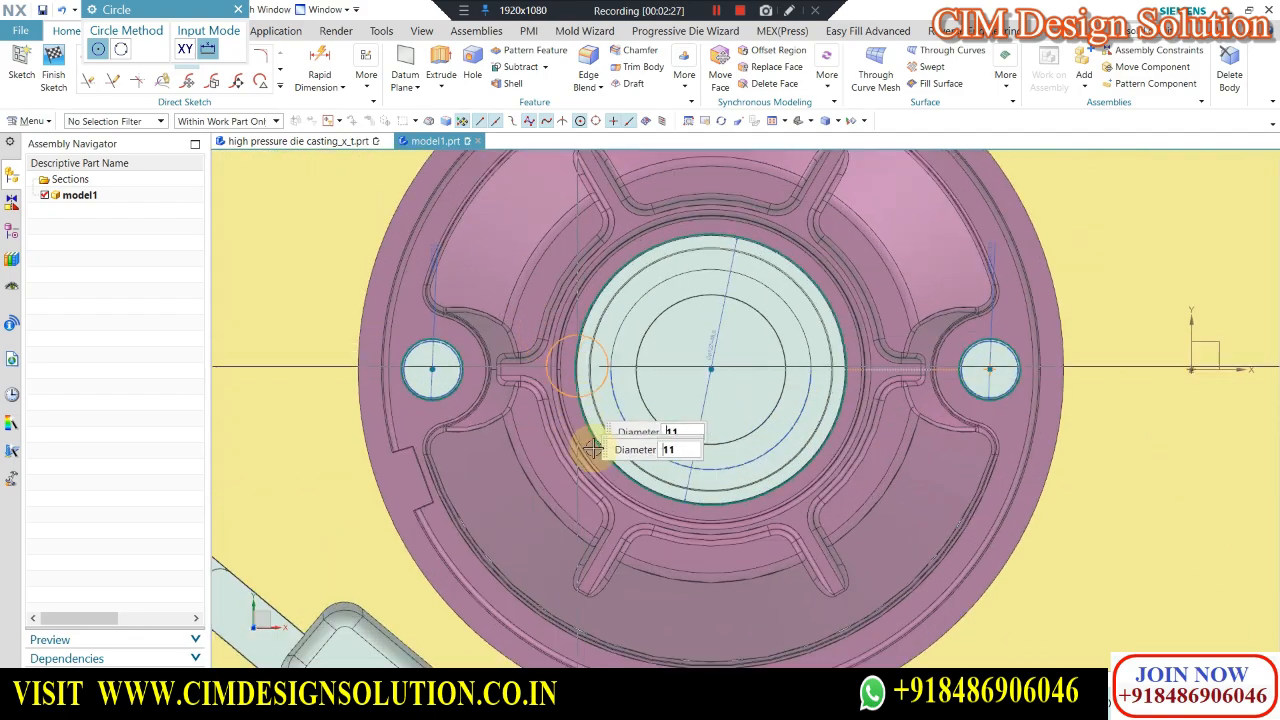
{"action": "key", "text": "Escape"}
Examine how the three sketched circles sit around the centre core and both core pins of the left impression.
{"action": "scroll", "coordinate": [630, 439], "scroll_direction": "down", "scroll_amount": 6}
{"action": "middle_click_drag", "start_coordinate": [631, 417], "coordinate": [659, 443]}
{"action": "scroll", "coordinate": [655, 442], "scroll_direction": "up", "scroll_amount": 1}
{"action": "scroll", "coordinate": [649, 440], "scroll_direction": "up", "scroll_amount": 5}
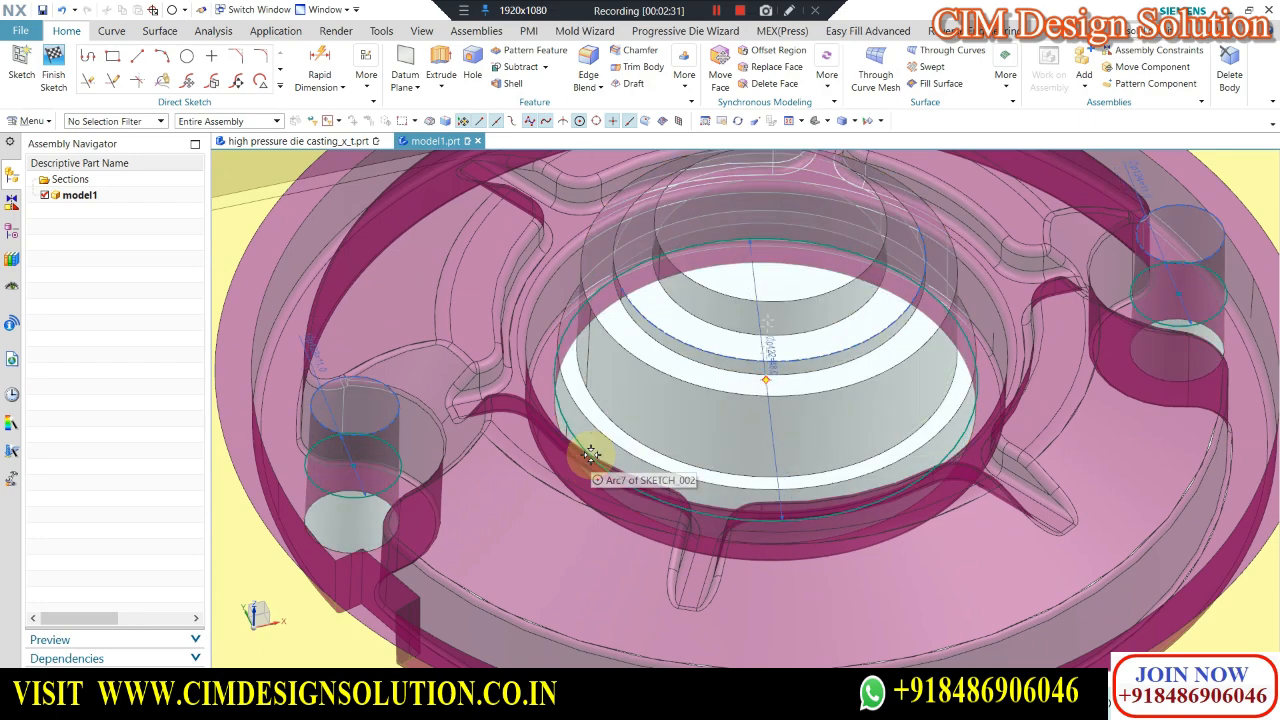
{"action": "scroll", "coordinate": [600, 420], "scroll_direction": "down", "scroll_amount": 2}
{"action": "scroll", "coordinate": [632, 350], "scroll_direction": "down", "scroll_amount": 3}
{"action": "scroll", "coordinate": [643, 457], "scroll_direction": "up", "scroll_amount": 3}
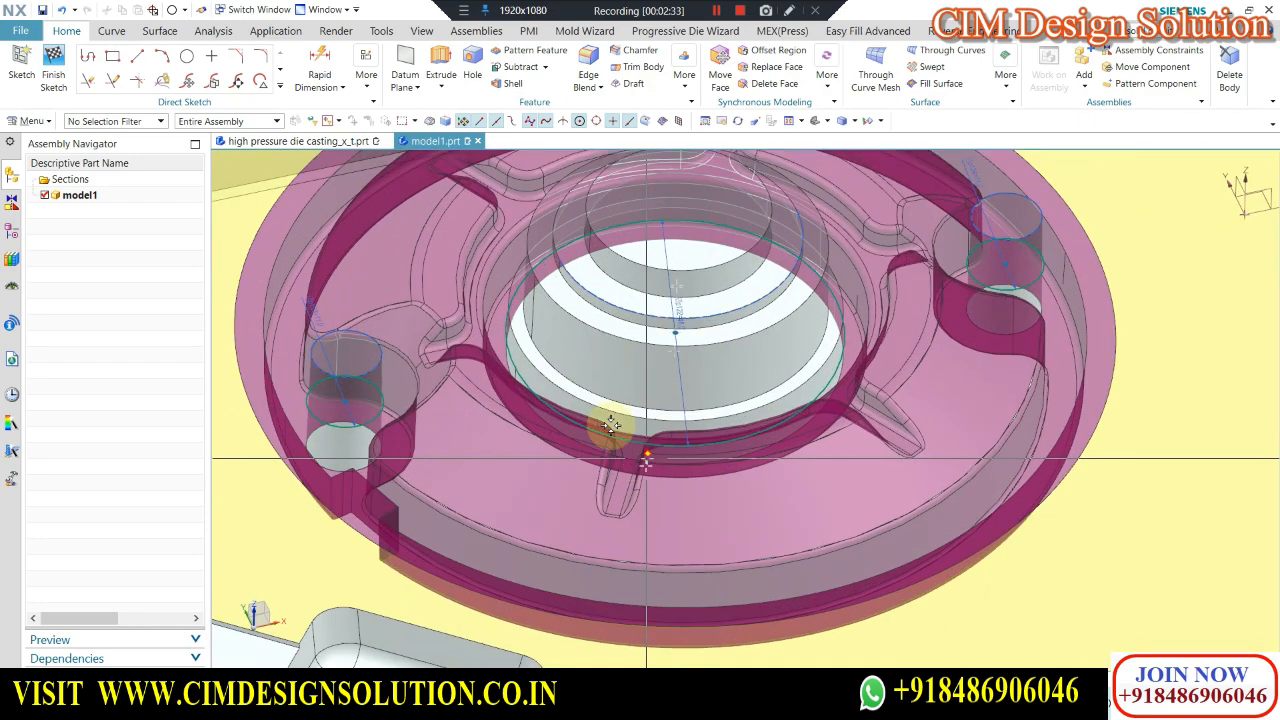
{"action": "scroll", "coordinate": [560, 430], "scroll_direction": "down", "scroll_amount": 3}
{"action": "scroll", "coordinate": [861, 448], "scroll_direction": "up", "scroll_amount": 4}
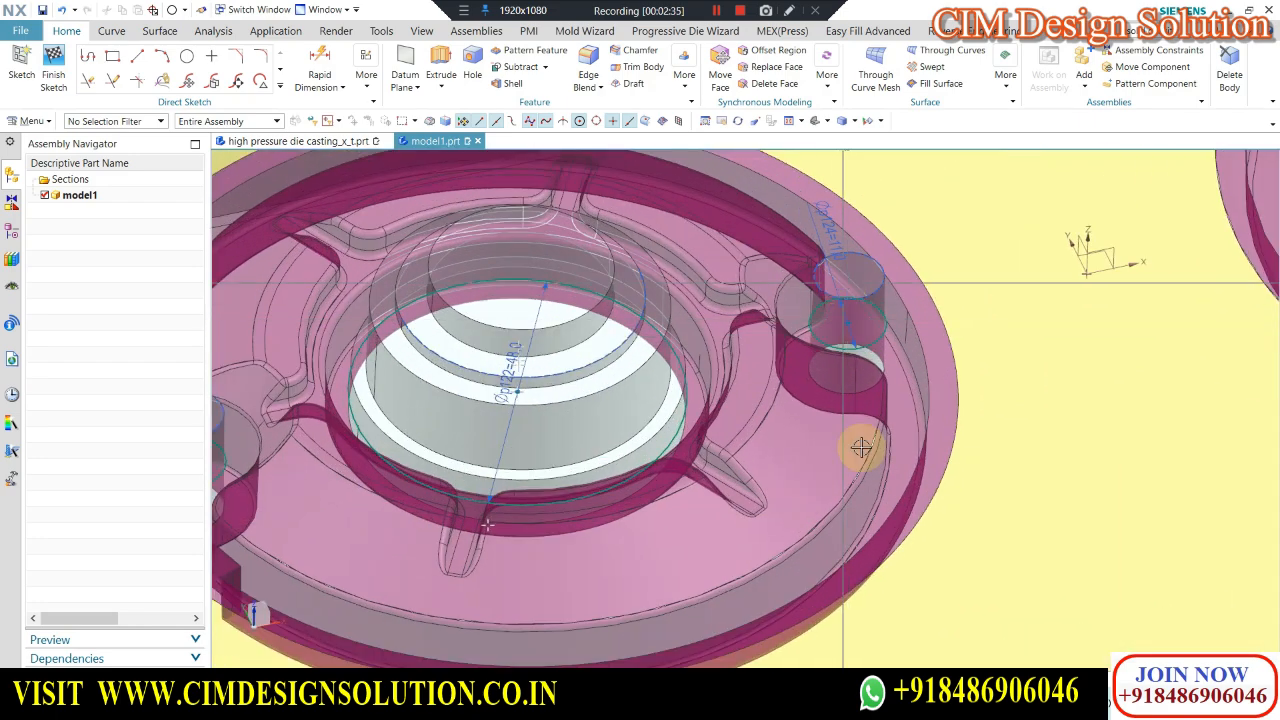
{"action": "scroll", "coordinate": [917, 449], "scroll_direction": "down", "scroll_amount": 2}
{"action": "scroll", "coordinate": [748, 367], "scroll_direction": "down", "scroll_amount": 1}
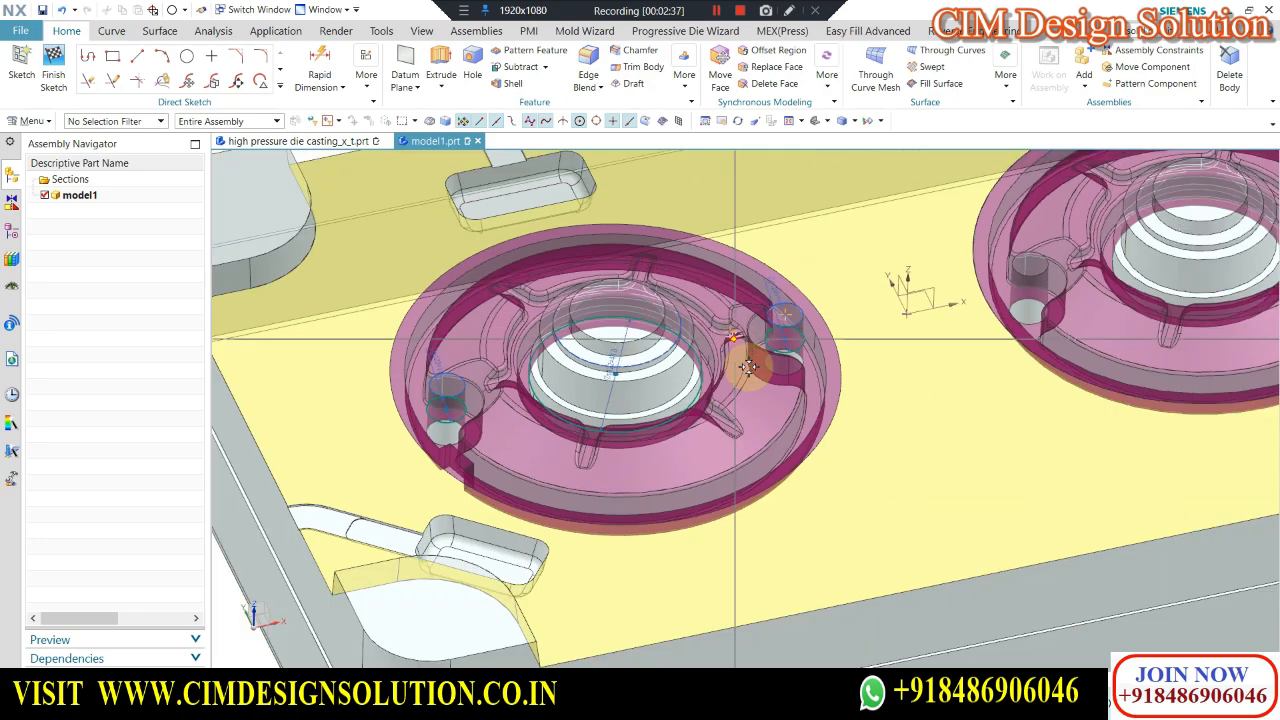
{"action": "scroll", "coordinate": [795, 350], "scroll_direction": "up", "scroll_amount": 3}
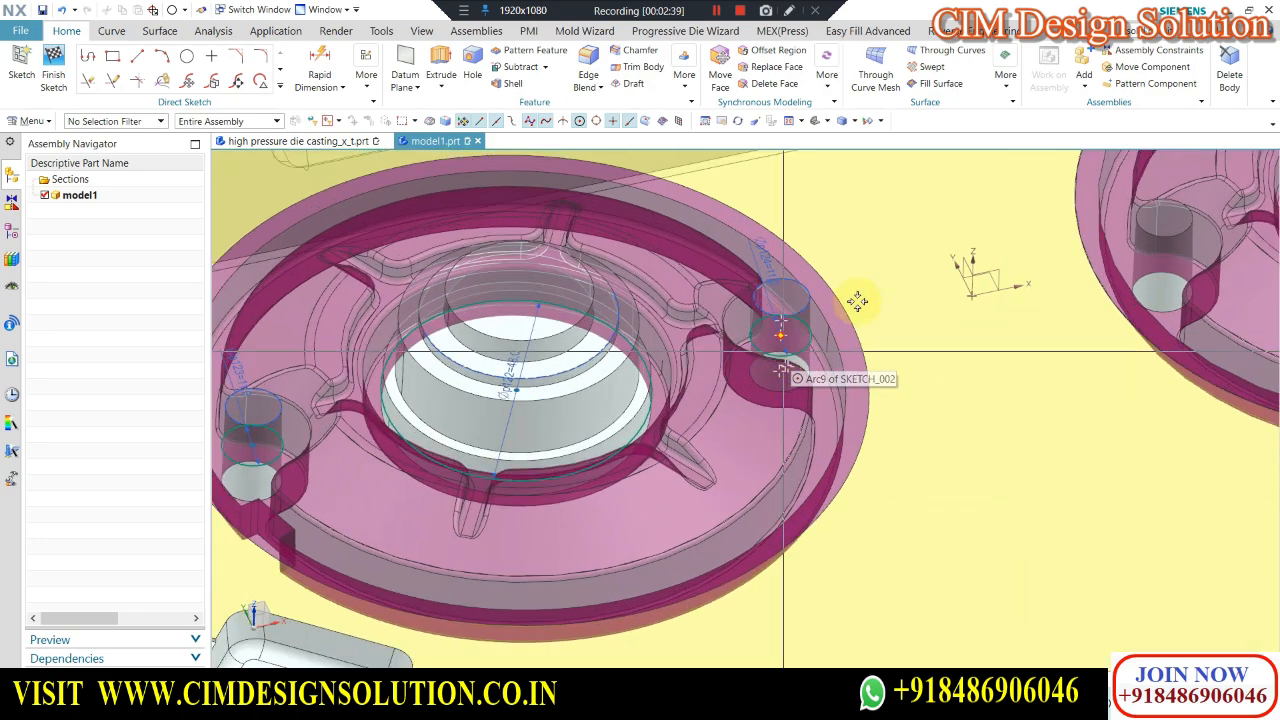
{"action": "scroll", "coordinate": [720, 323], "scroll_direction": "down", "scroll_amount": 4}
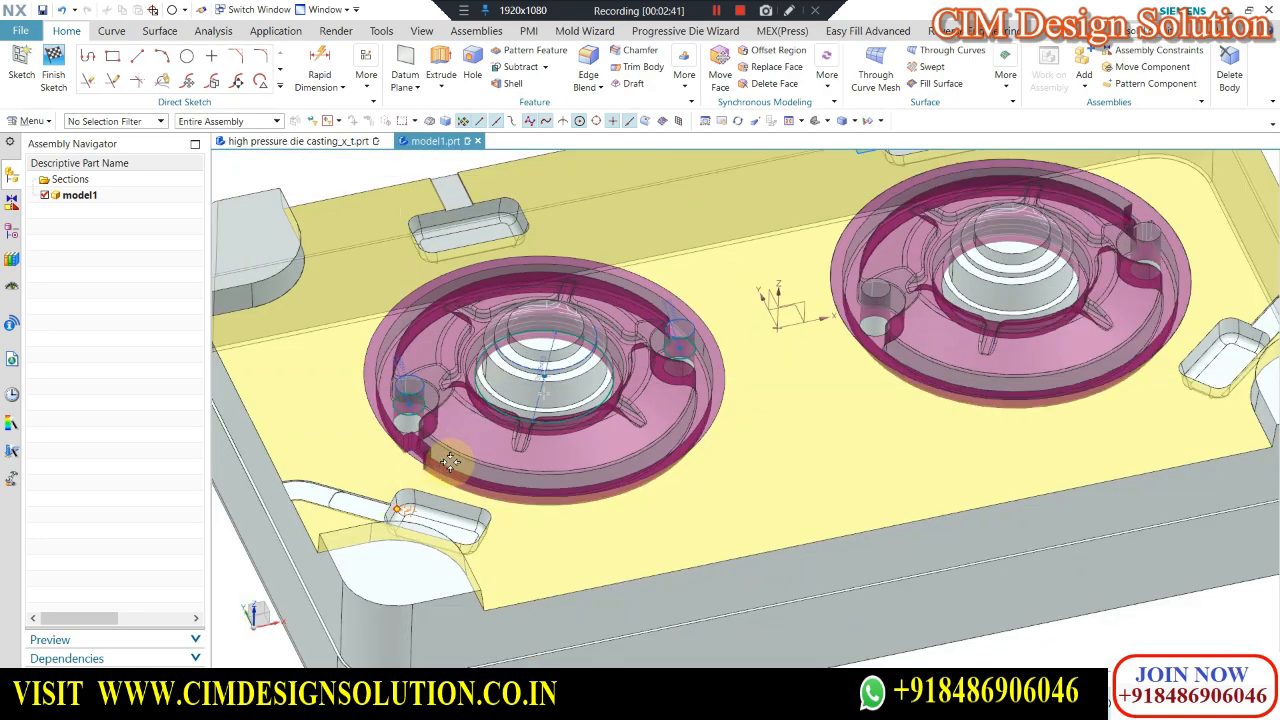
Mirror the left impression's three sketched circles about the vertical Y axis between the two impressions.
{"action": "left_click", "coordinate": [279, 90]}
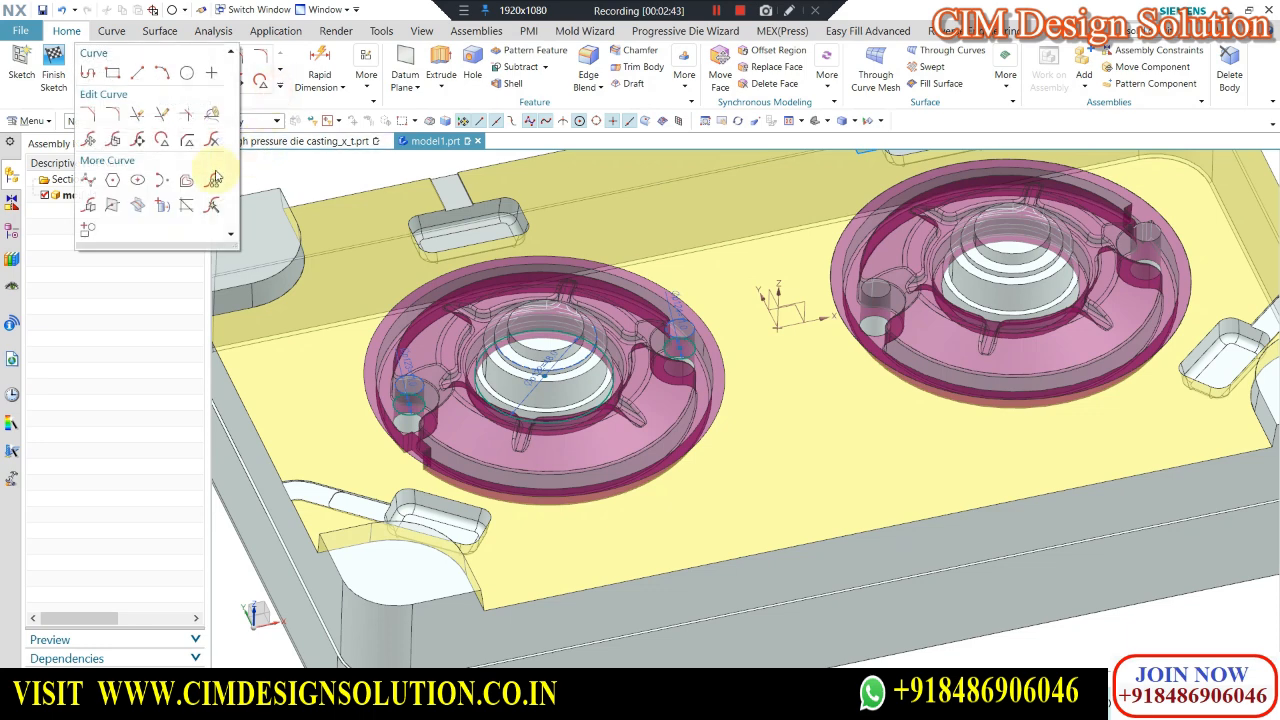
{"action": "left_click", "coordinate": [89, 213]}
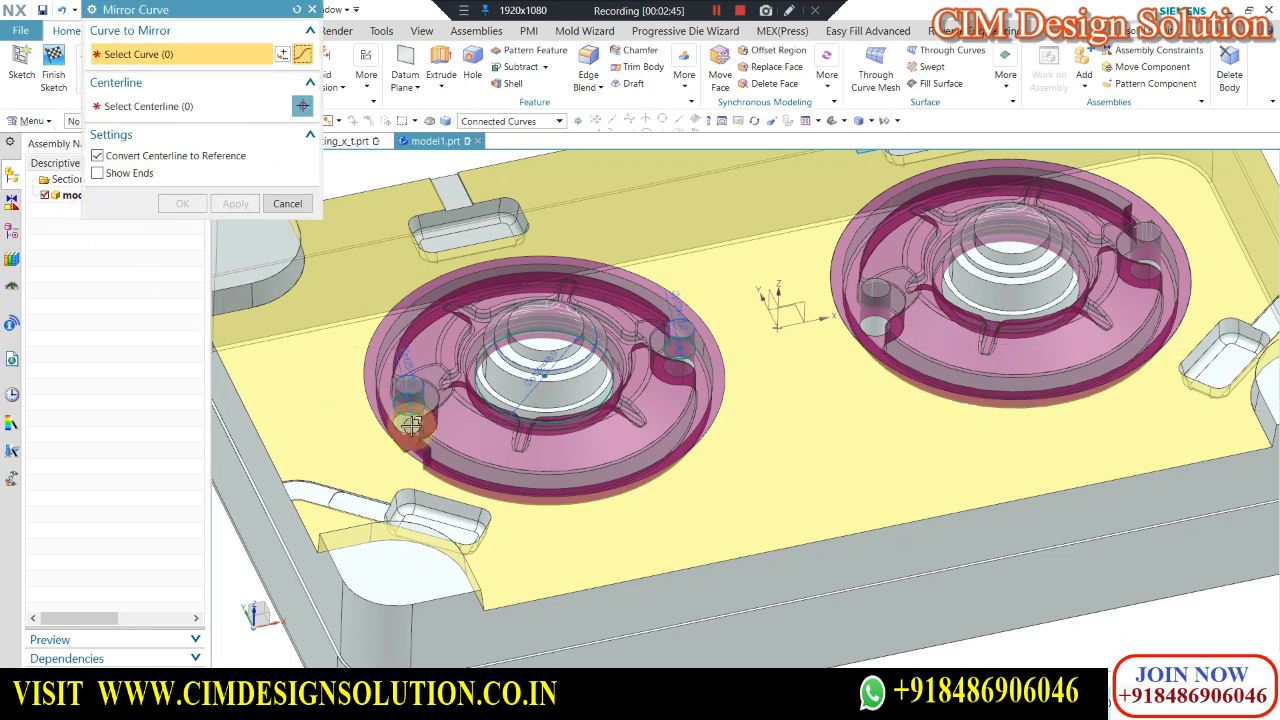
{"action": "left_click", "coordinate": [610, 393]}
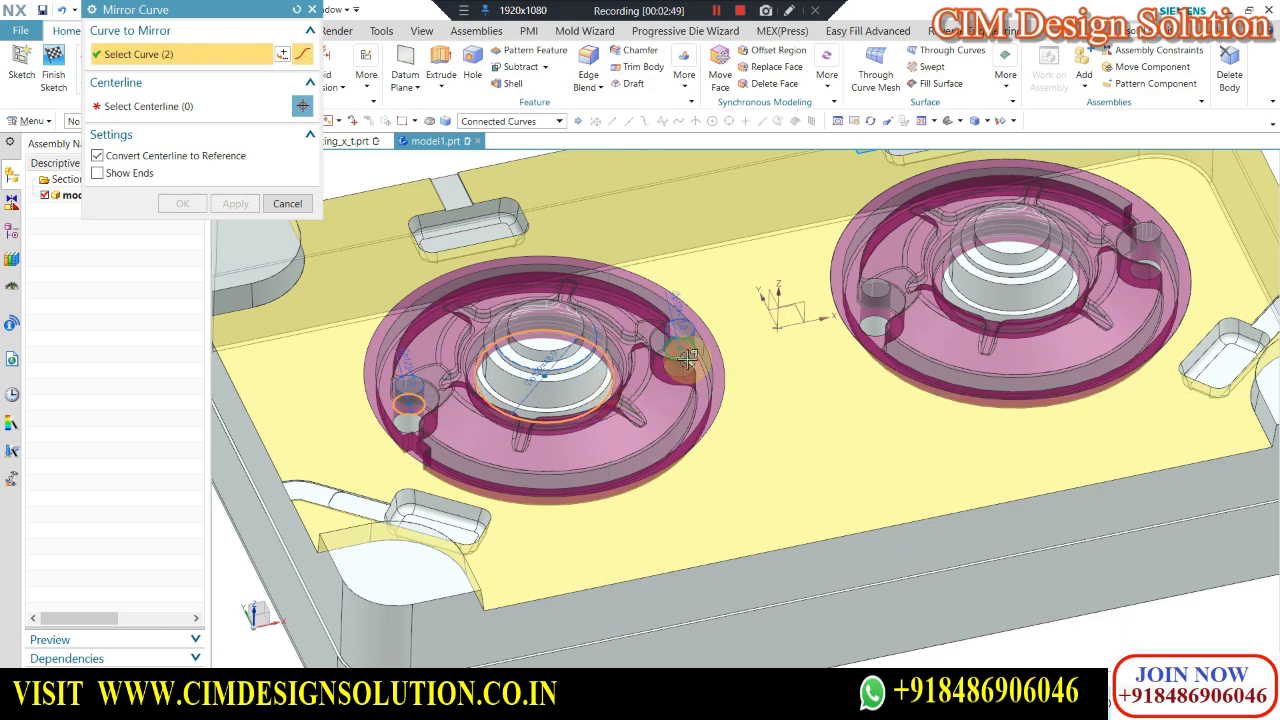
{"action": "left_click", "coordinate": [690, 355]}
{"action": "left_click", "coordinate": [189, 107]}
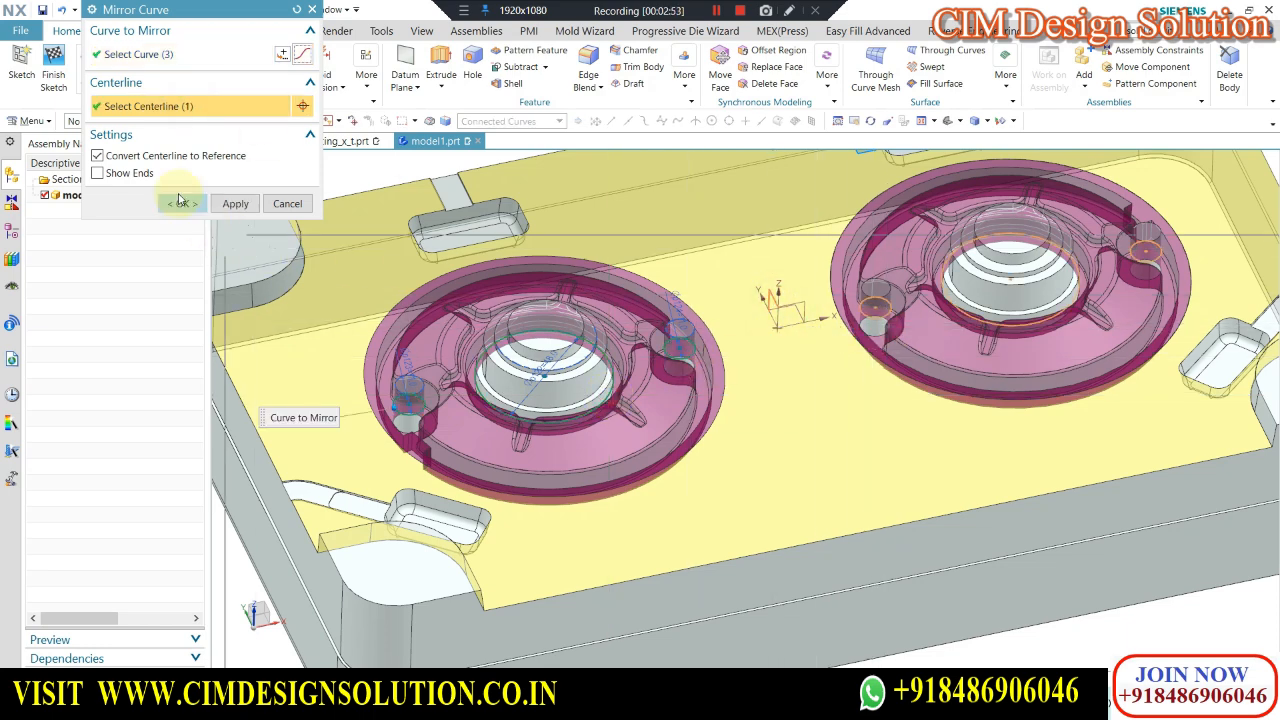
{"action": "middle_click", "coordinate": [994, 280]}
Examine the original and mirrored circles around the cores and pins of both impressions.
{"action": "middle_click_drag", "start_coordinate": [994, 280], "coordinate": [794, 381]}
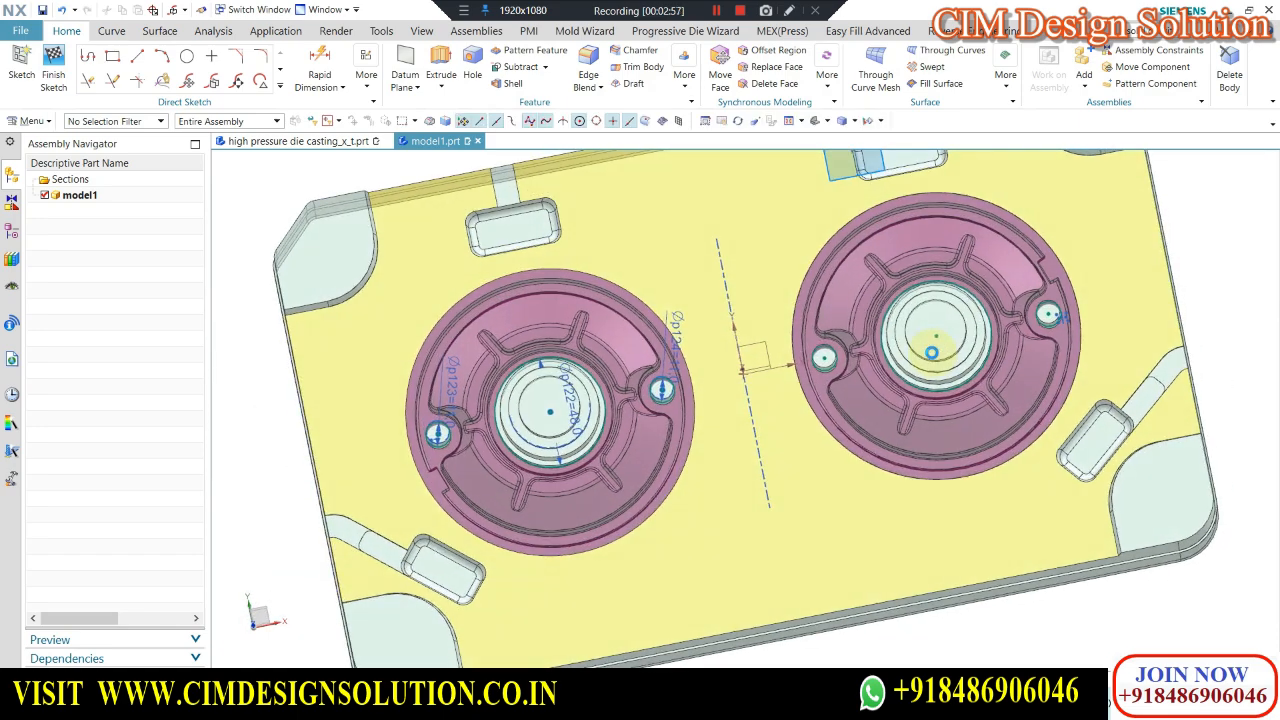
{"action": "scroll", "coordinate": [423, 465], "scroll_direction": "up", "scroll_amount": 2}
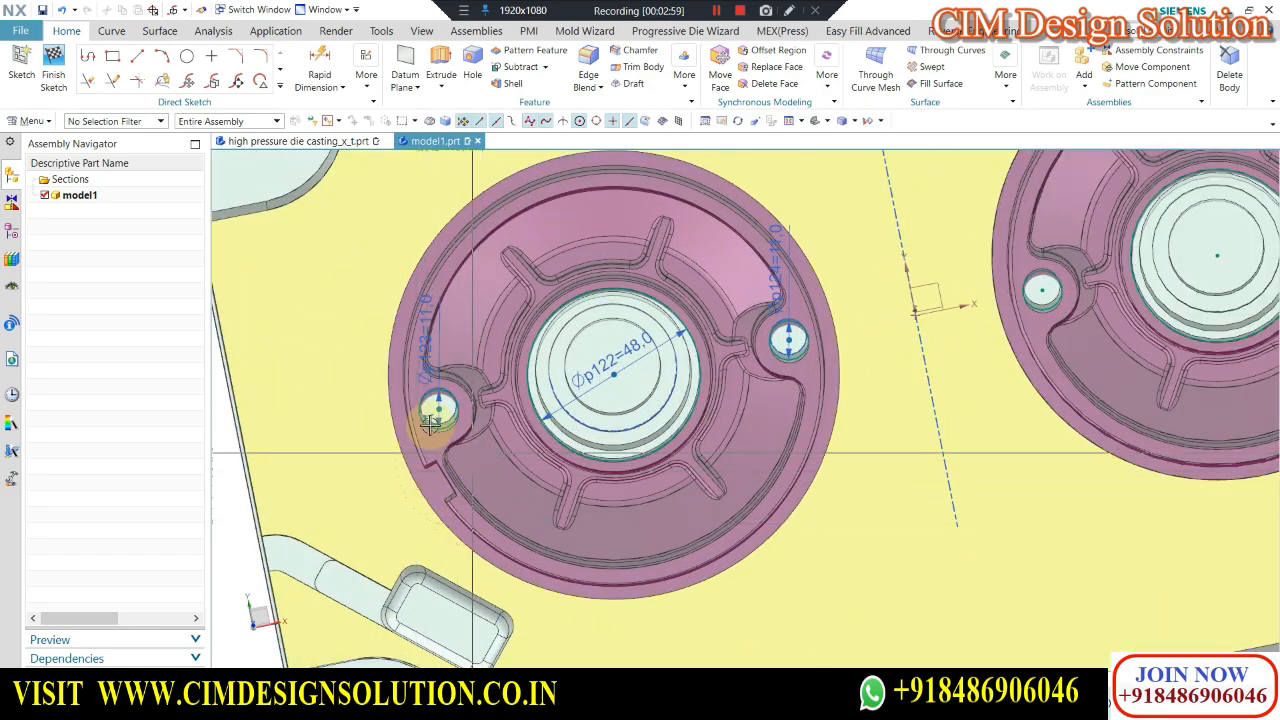
{"action": "scroll", "coordinate": [423, 465], "scroll_direction": "down", "scroll_amount": 1}
{"action": "scroll", "coordinate": [1164, 264], "scroll_direction": "down", "scroll_amount": 3}
{"action": "scroll", "coordinate": [777, 449], "scroll_direction": "up", "scroll_amount": 5}
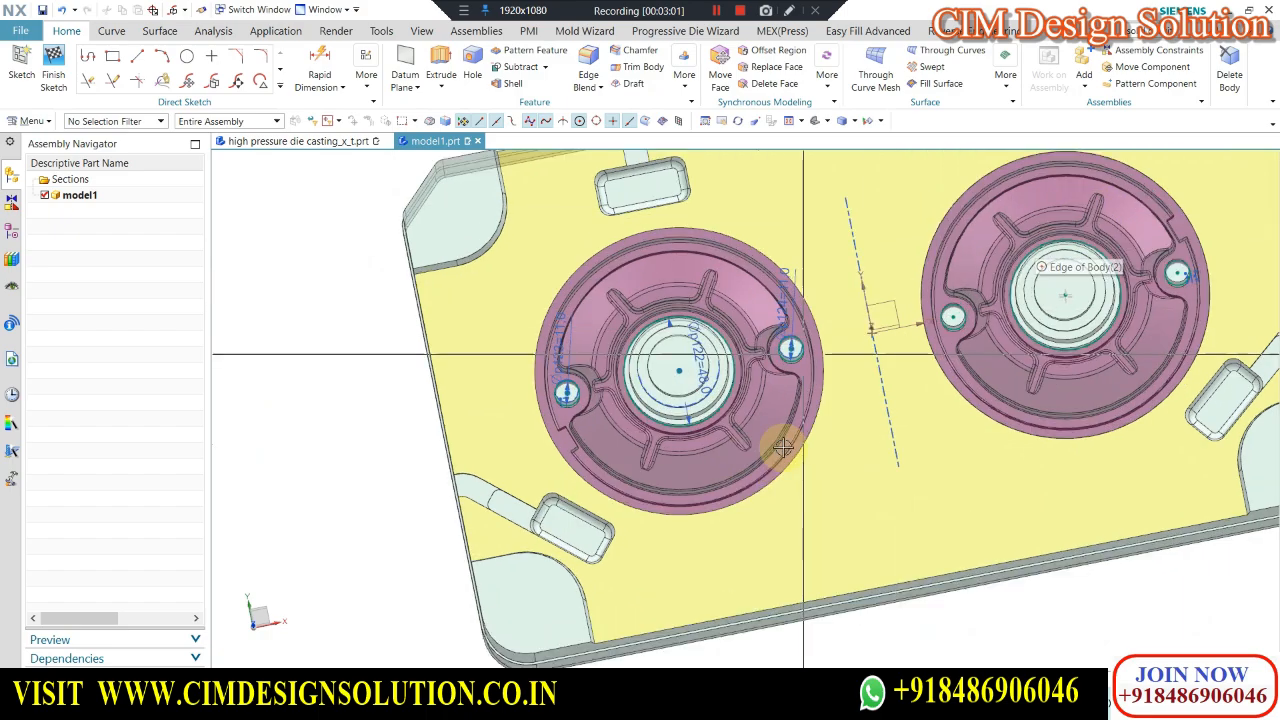
{"action": "scroll", "coordinate": [523, 430], "scroll_direction": "up", "scroll_amount": 1}
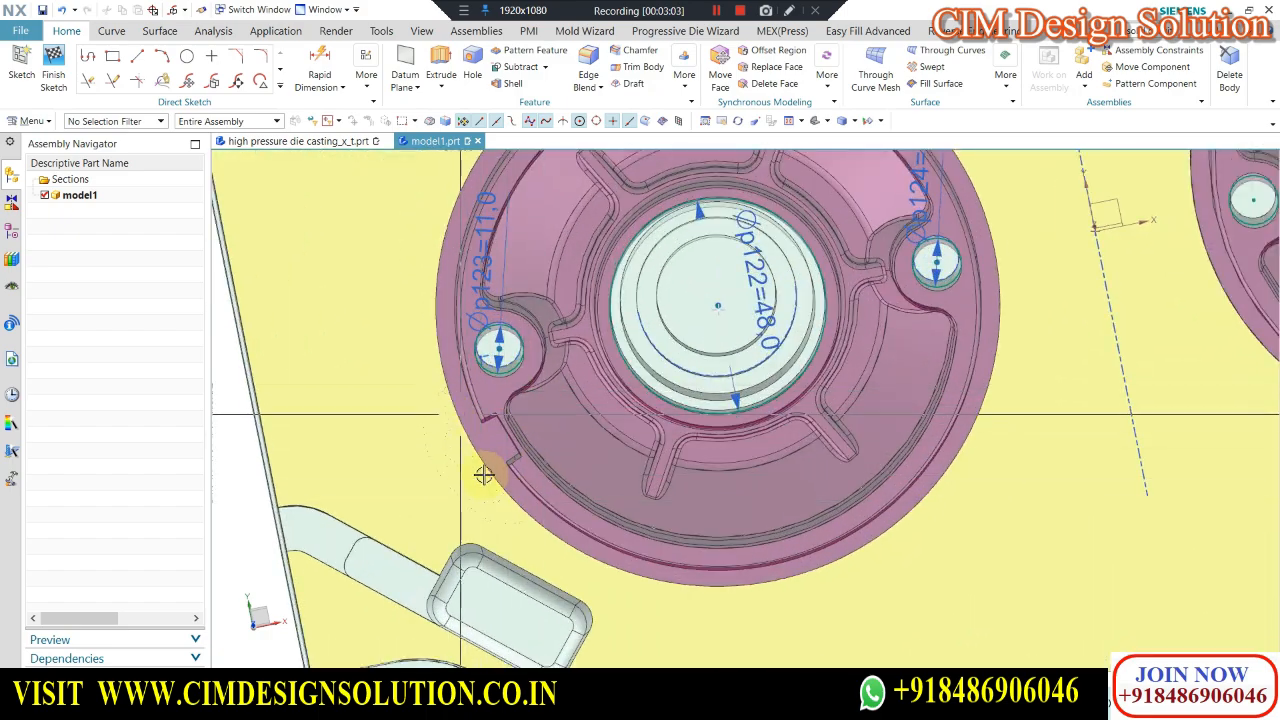
{"action": "scroll", "coordinate": [496, 450], "scroll_direction": "down", "scroll_amount": 1}
{"action": "scroll", "coordinate": [498, 449], "scroll_direction": "down", "scroll_amount": 3}
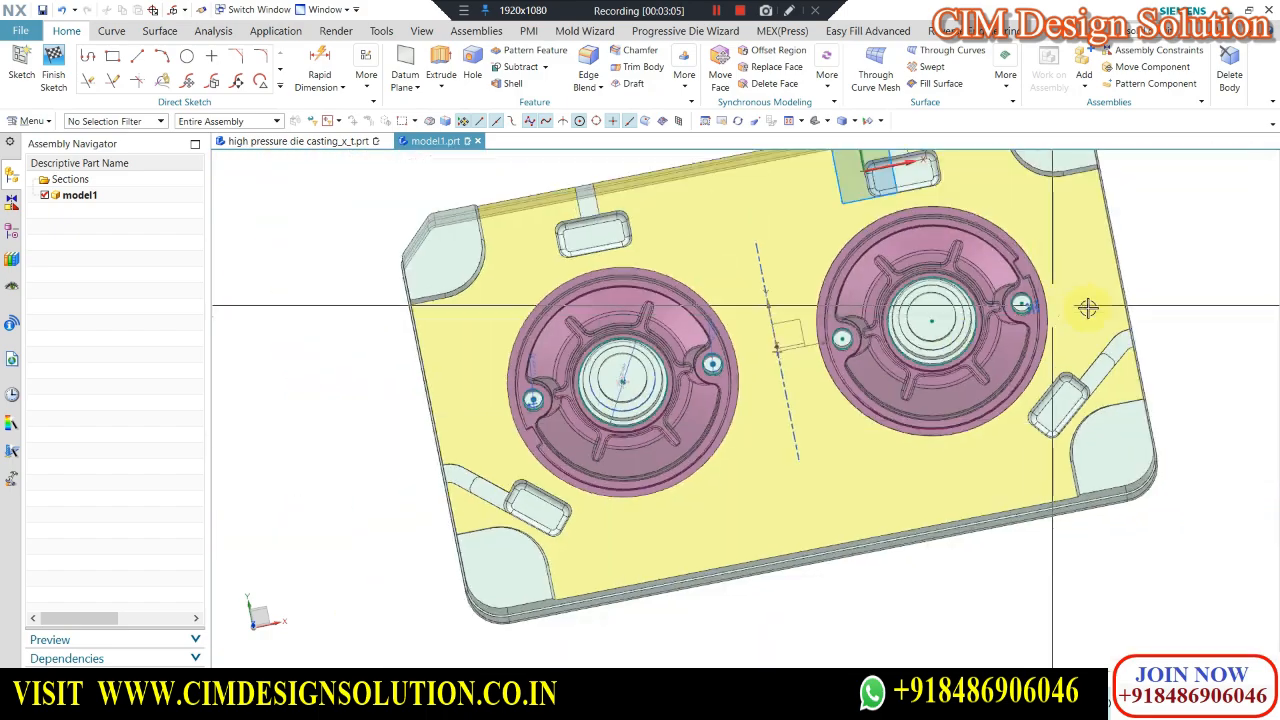
{"action": "scroll", "coordinate": [1031, 349], "scroll_direction": "up", "scroll_amount": 4}
{"action": "scroll", "coordinate": [1027, 353], "scroll_direction": "down", "scroll_amount": 3}
{"action": "middle_click_drag", "start_coordinate": [857, 329], "coordinate": [829, 286]}
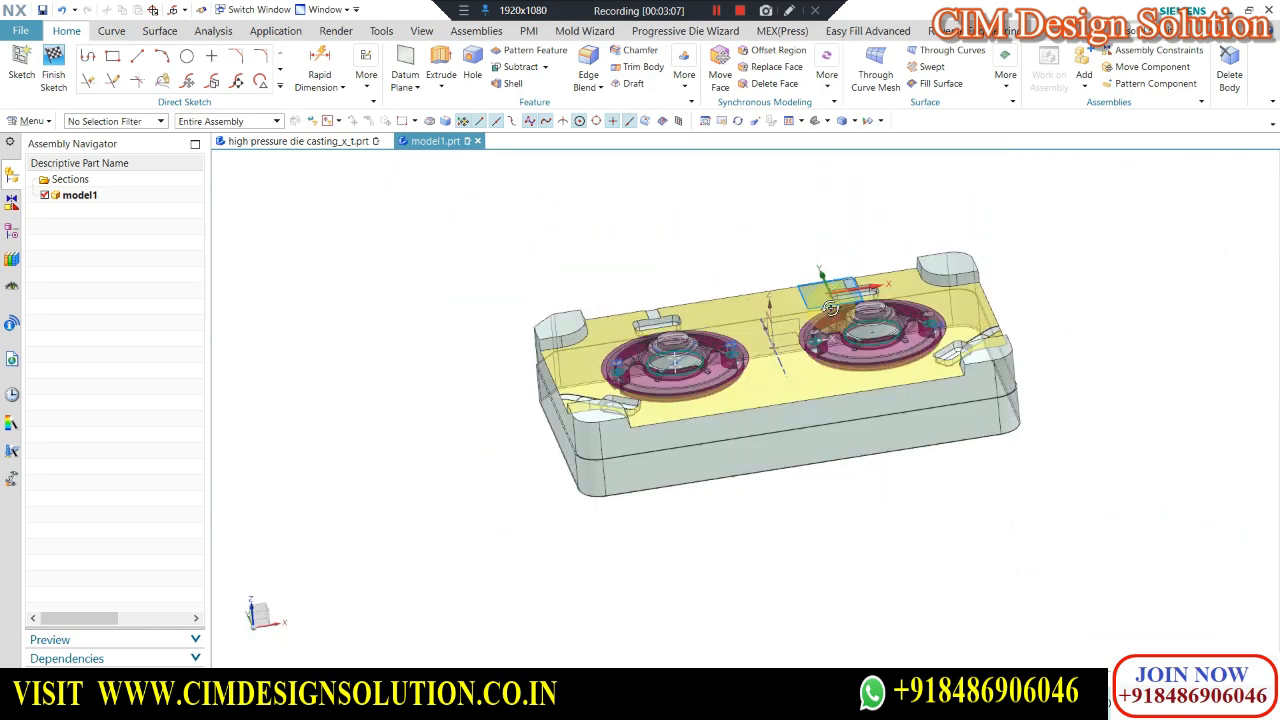
{"action": "scroll", "coordinate": [885, 320], "scroll_direction": "up", "scroll_amount": 3}
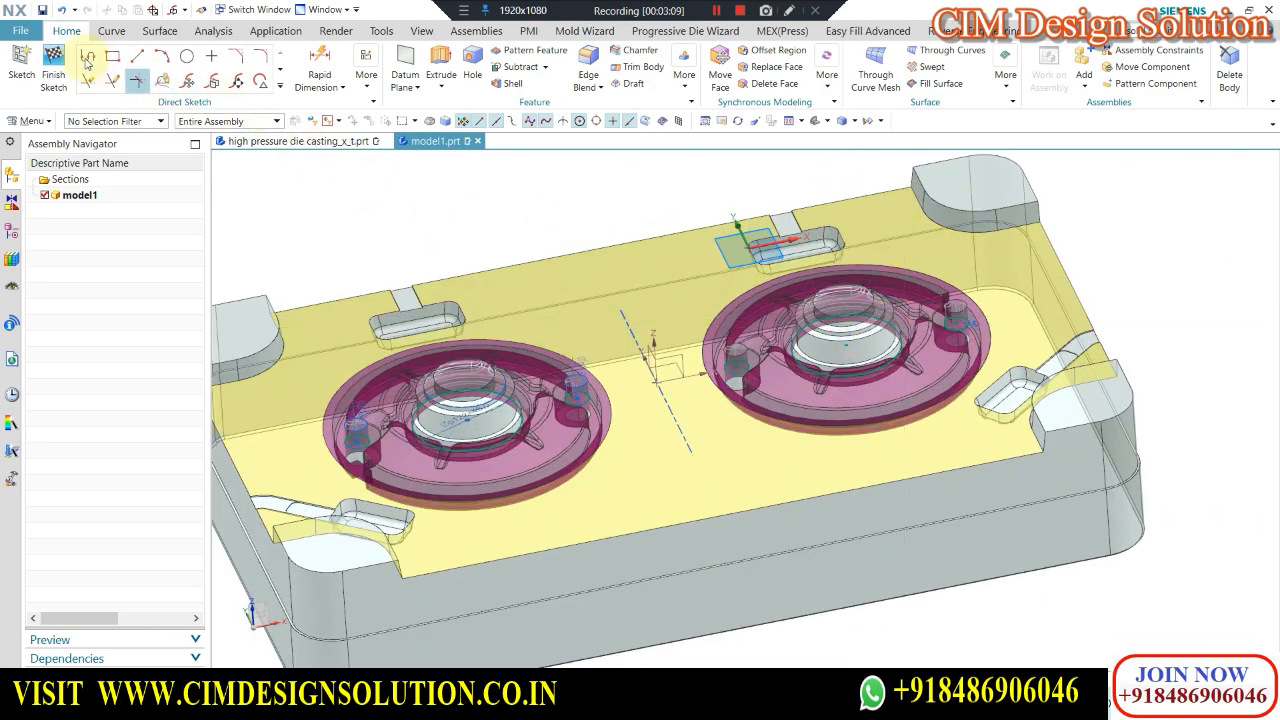
Finish the sketch and split the lower insert body with the Extrude tool option, using the sketch's six circles as the section.
{"action": "left_click", "coordinate": [54, 62]}
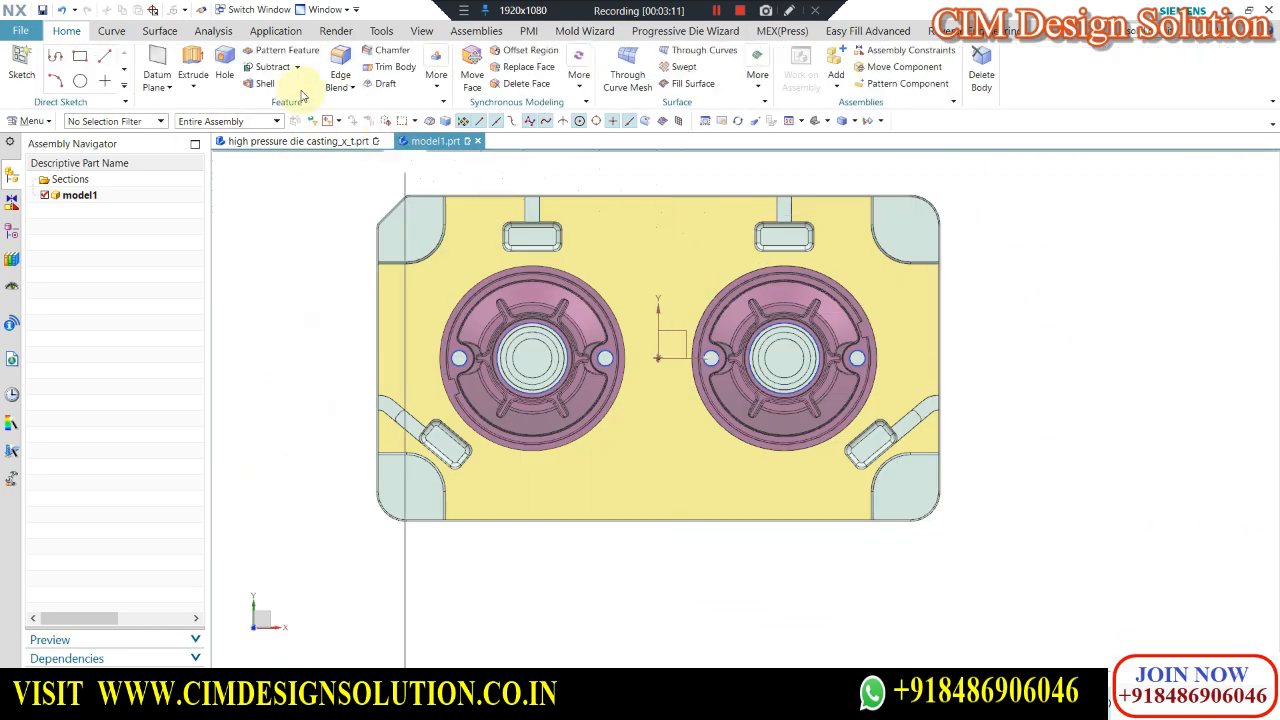
{"action": "left_click", "coordinate": [438, 80]}
{"action": "left_click", "coordinate": [695, 122]}
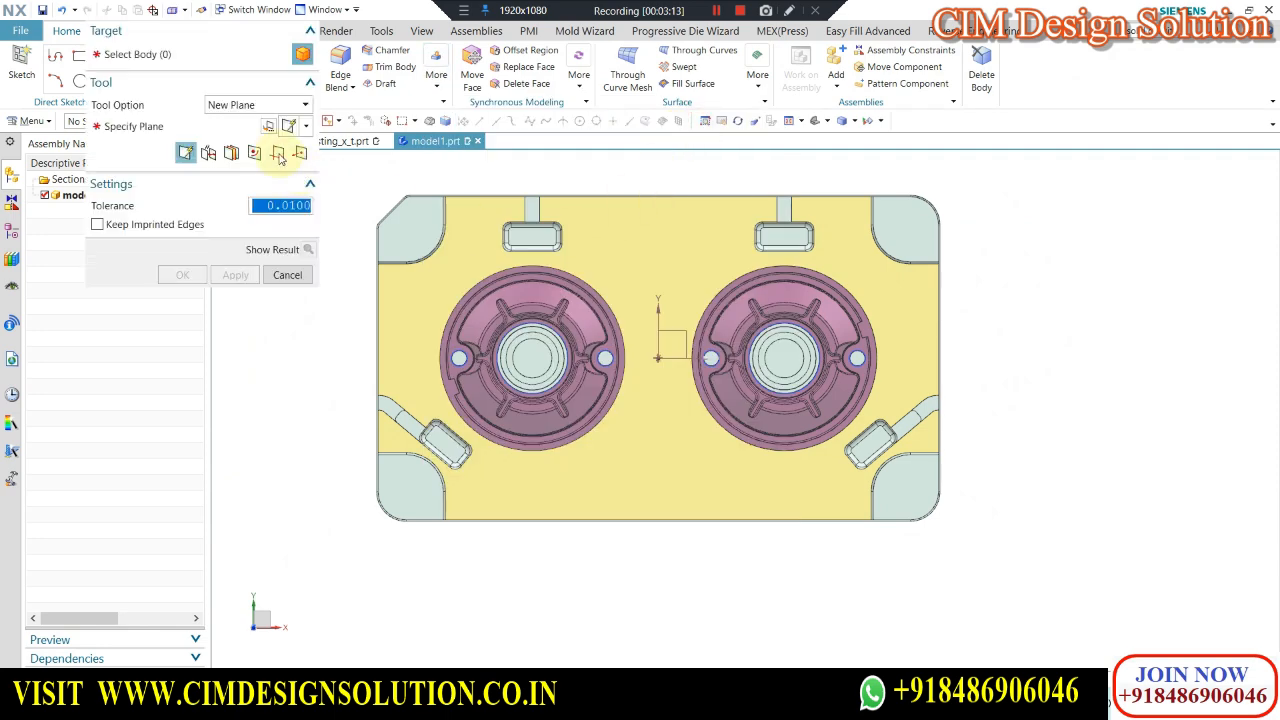
{"action": "left_click", "coordinate": [443, 236]}
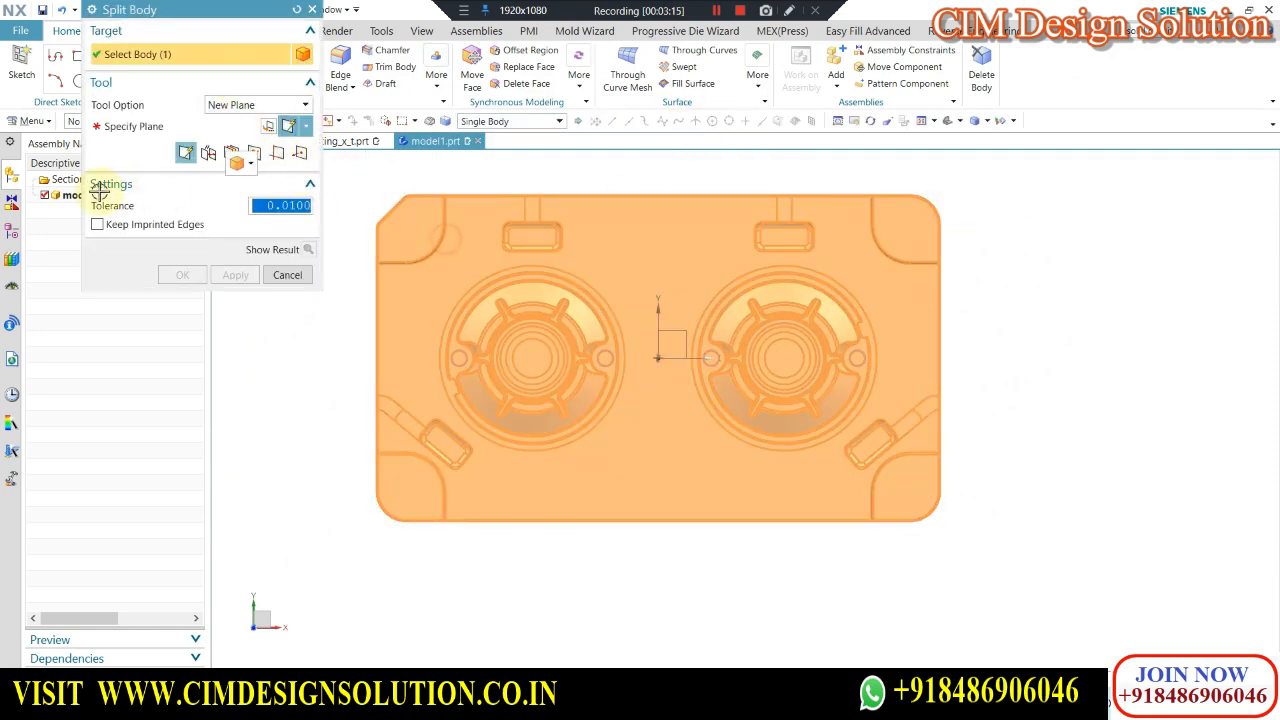
{"action": "left_click", "coordinate": [12, 233]}
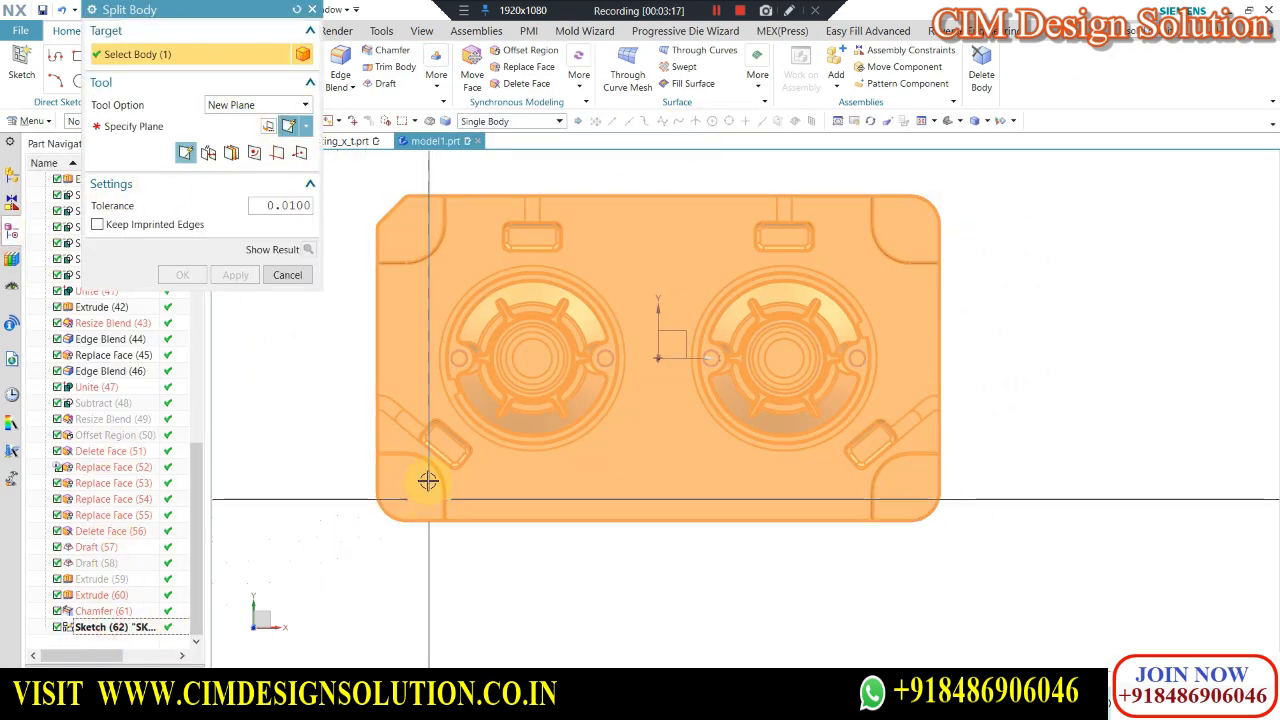
{"action": "left_click", "coordinate": [224, 151]}
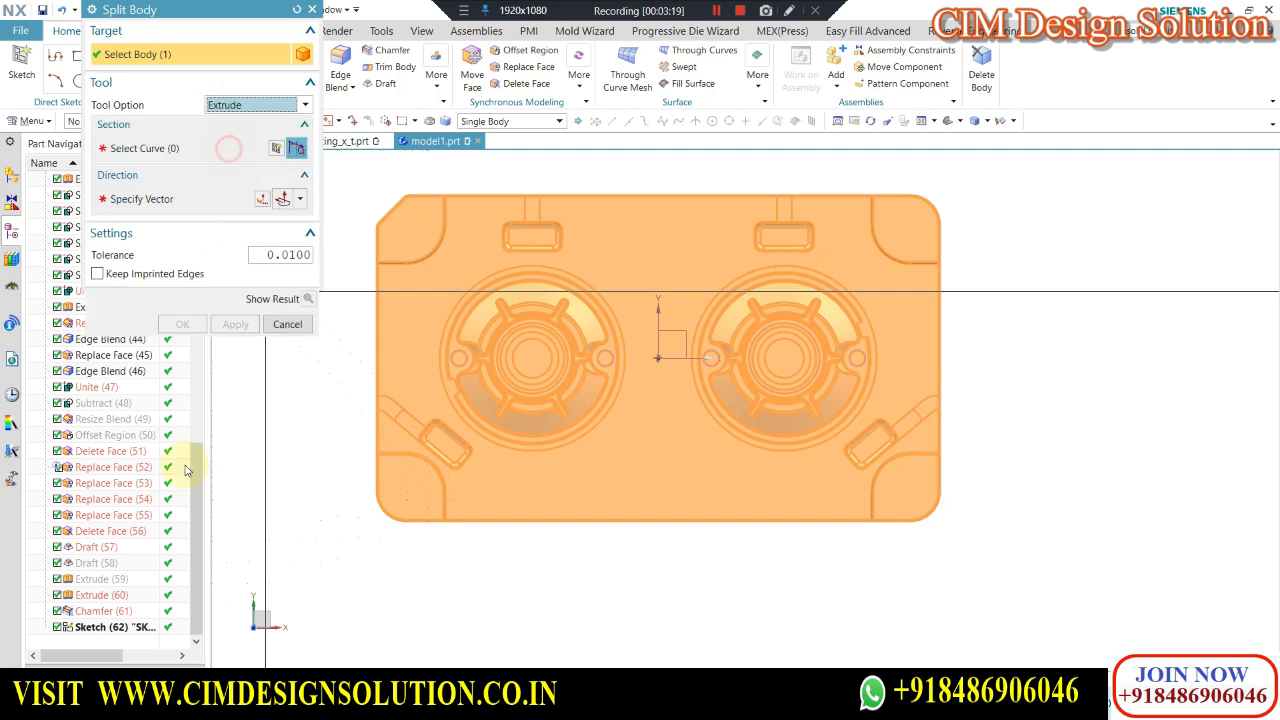
{"action": "left_click", "coordinate": [165, 627]}
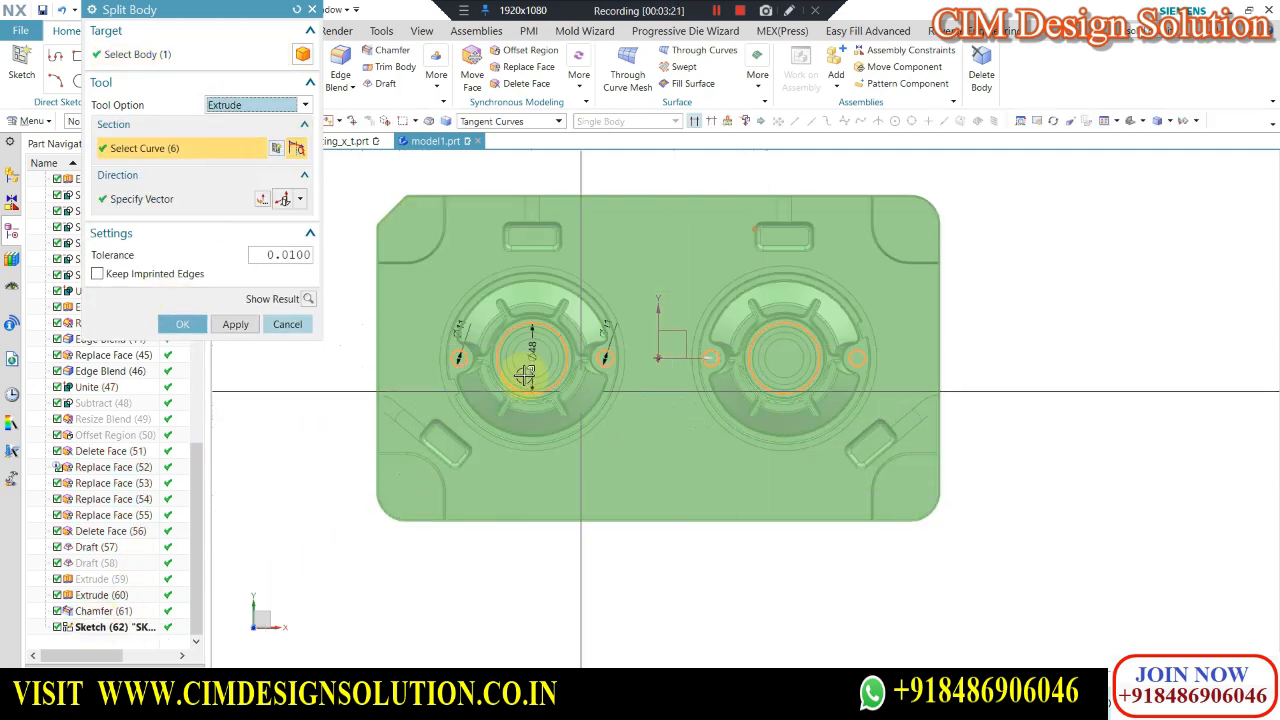
{"action": "mouse_move", "coordinate": [617, 400]}
{"action": "middle_mouse_down"}
{"action": "mouse_move", "coordinate": [638, 288]}
{"action": "mouse_move", "coordinate": [654, 289]}
{"action": "mouse_move", "coordinate": [640, 330]}
{"action": "middle_mouse_up"}
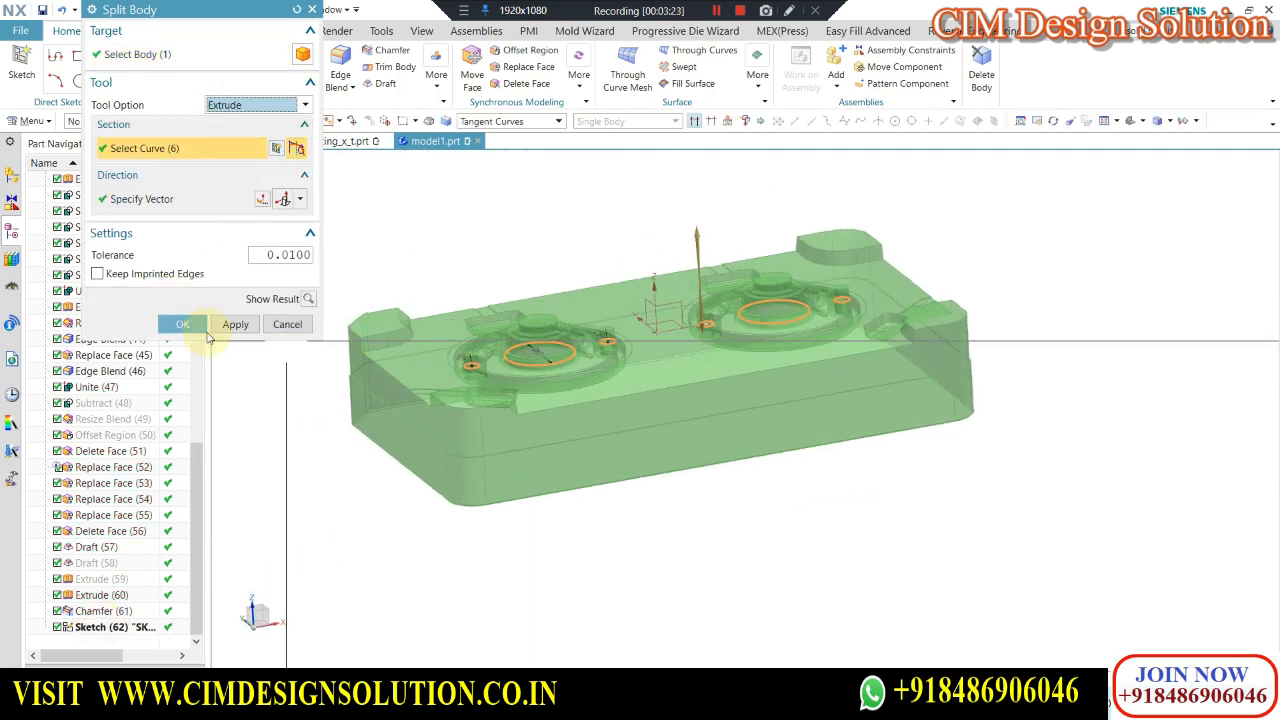
{"action": "left_click", "coordinate": [181, 325]}
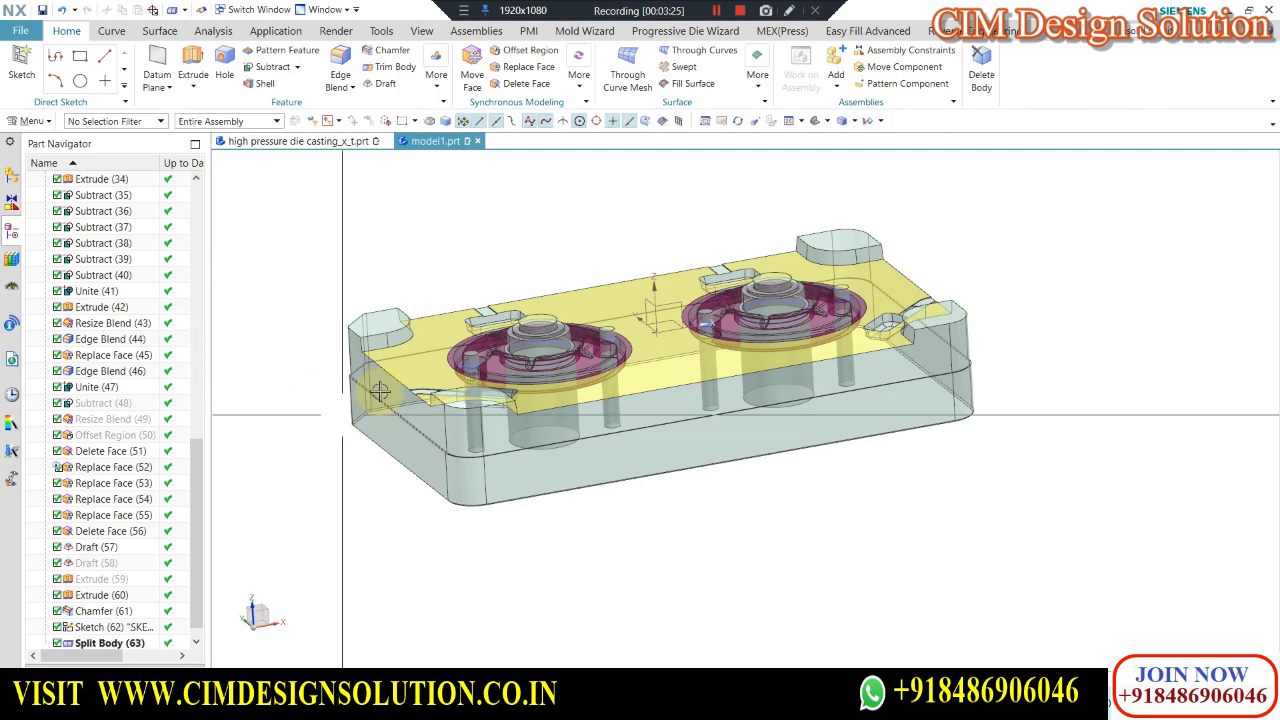
Restrict selection to solid bodies and hide the main insert body to isolate the split cores and pins.
{"action": "scroll", "coordinate": [749, 423], "scroll_direction": "down", "scroll_amount": 2}
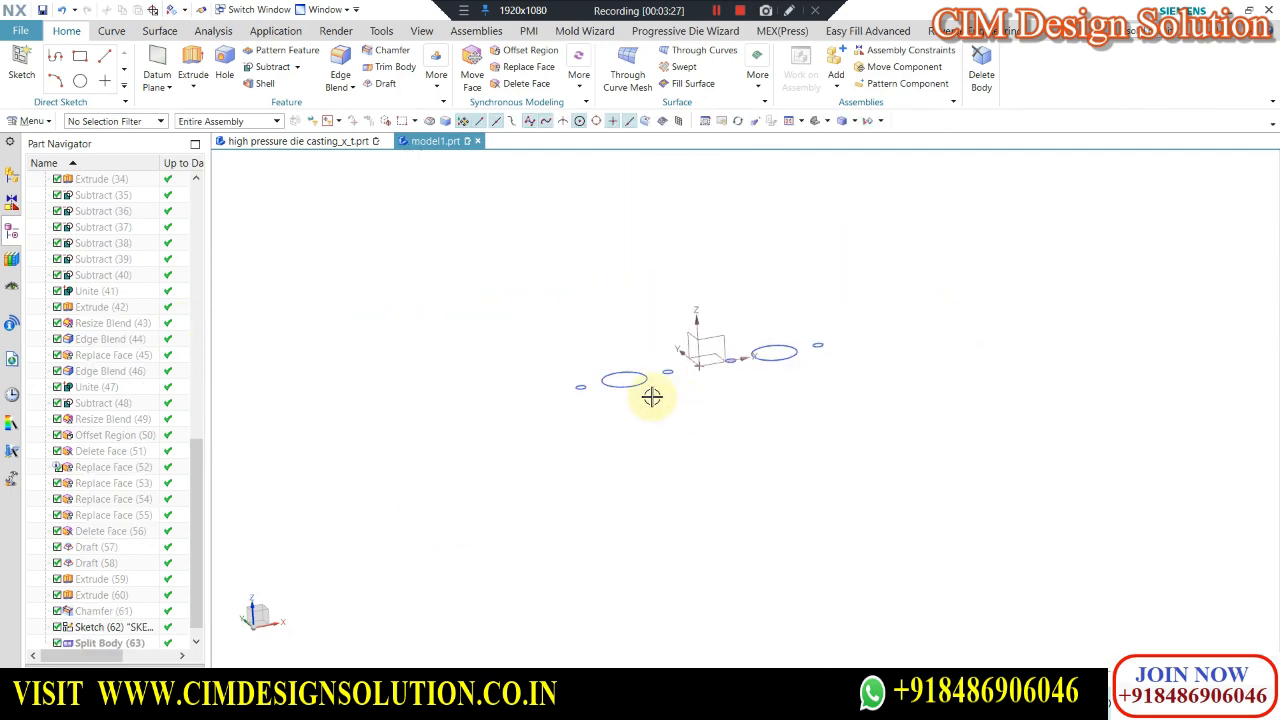
{"action": "left_click", "coordinate": [105, 121]}
{"action": "left_click", "coordinate": [124, 295]}
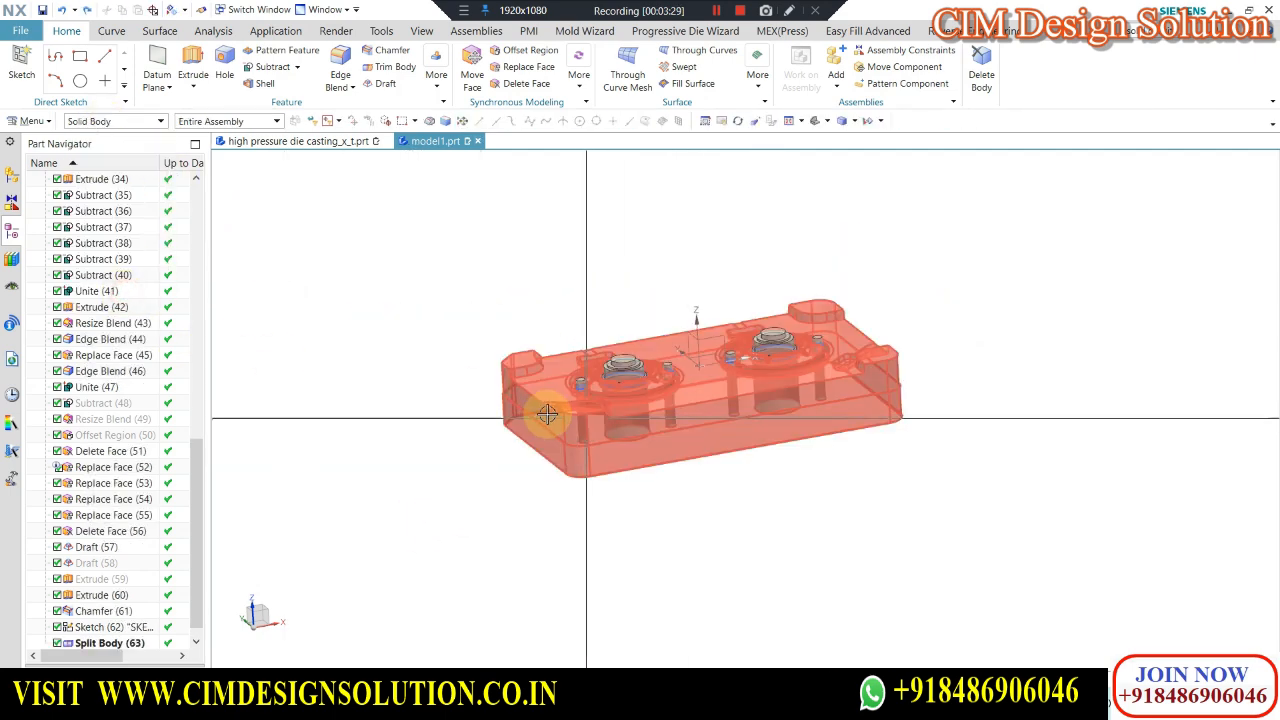
{"action": "left_click", "coordinate": [543, 416]}
{"action": "key", "text": "ctrl+b"}
{"action": "scroll", "coordinate": [749, 375], "scroll_direction": "up", "scroll_amount": 3}
{"action": "middle_click_drag", "start_coordinate": [749, 375], "coordinate": [714, 363]}
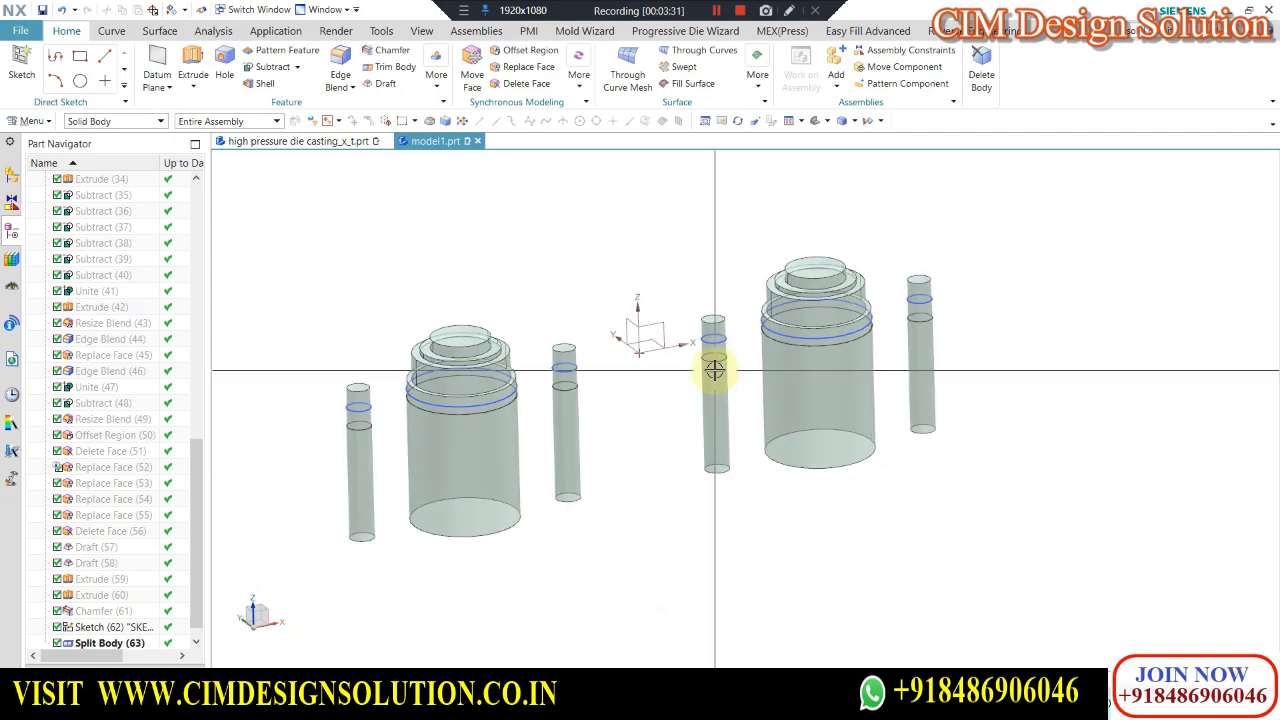
Move the six sketch circles around the cores and pins to layer 100 and turn that layer's visibility off.
{"action": "key", "text": "ctrl+b"}
{"action": "left_click", "coordinate": [500, 386]}
{"action": "left_click", "coordinate": [235, 133]}
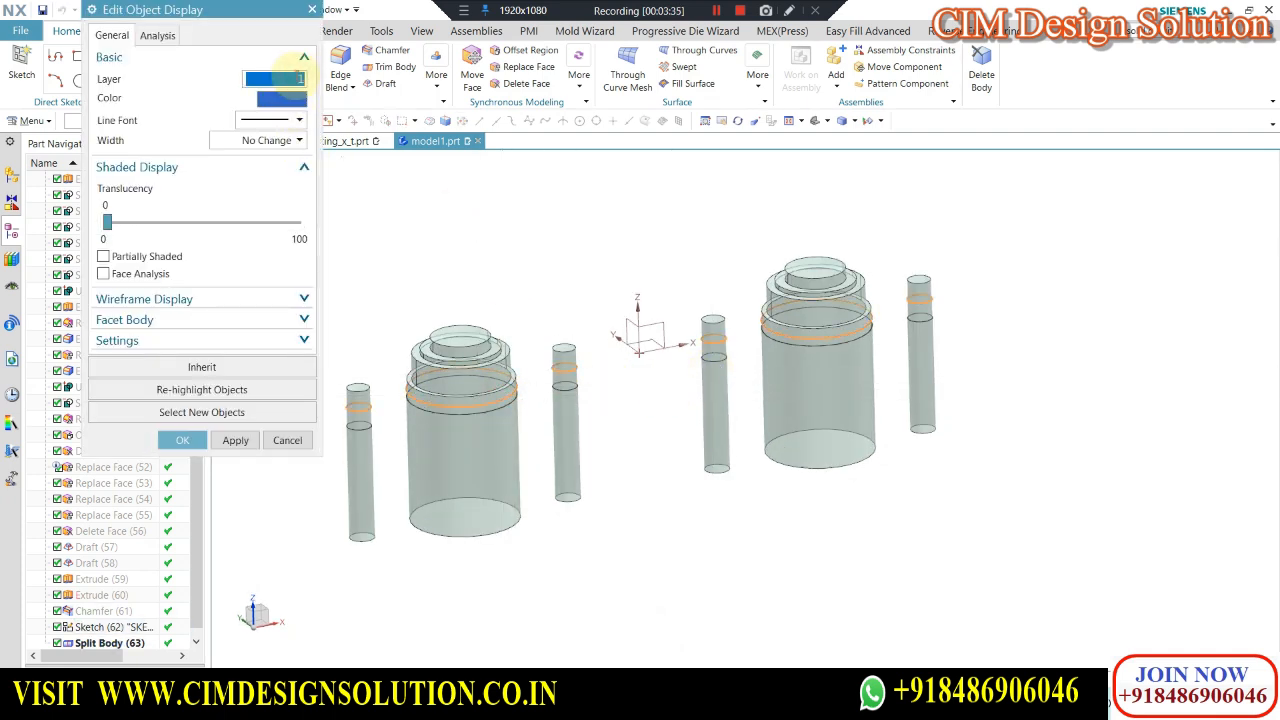
{"action": "key", "text": "Return"}
{"action": "key", "text": "ctrl+l"}
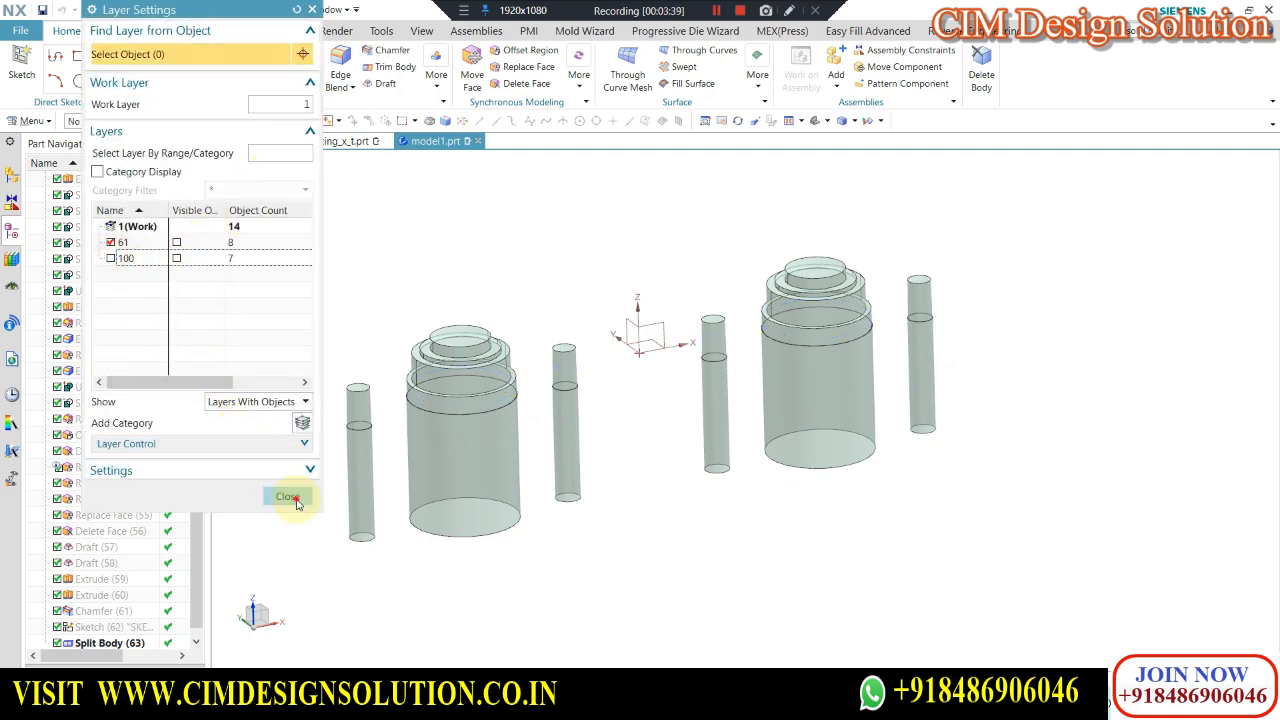
{"action": "left_click", "coordinate": [287, 497]}
Examine the split cores and pins of both impressions from their flat base ends.
{"action": "middle_click_drag", "start_coordinate": [714, 389], "coordinate": [640, 345]}
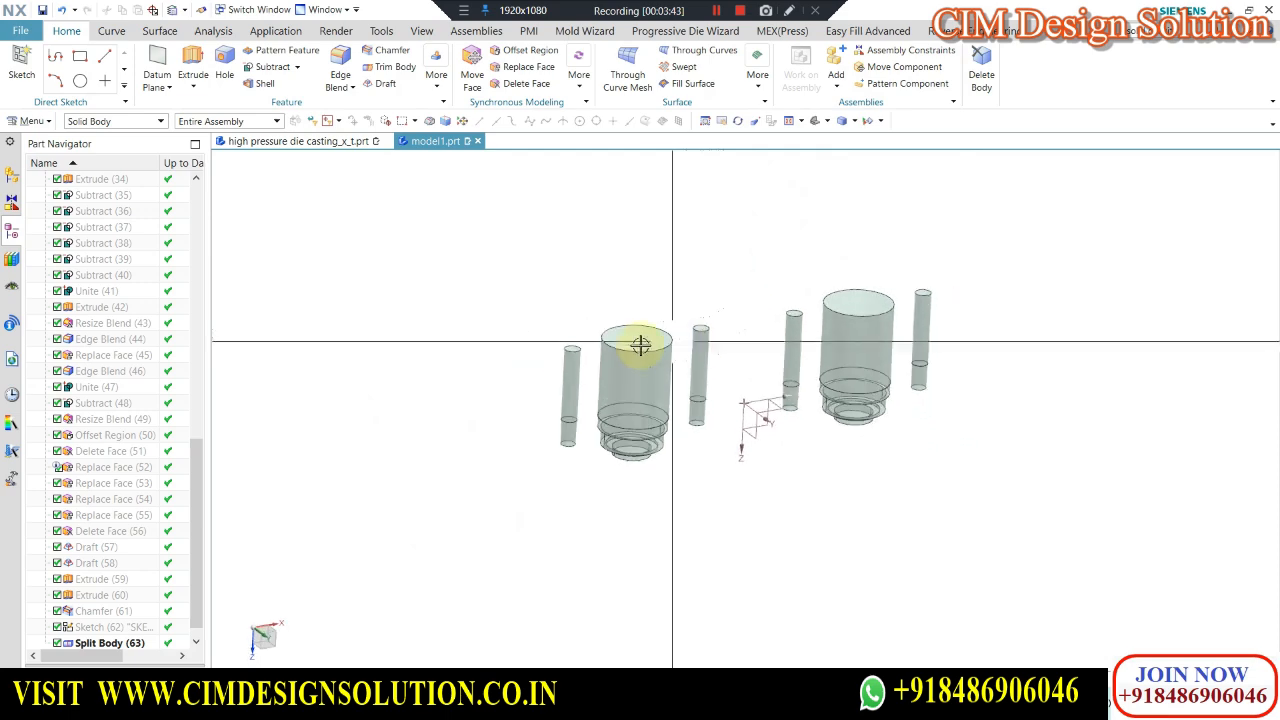
{"action": "scroll", "coordinate": [640, 345], "scroll_direction": "up", "scroll_amount": 2}
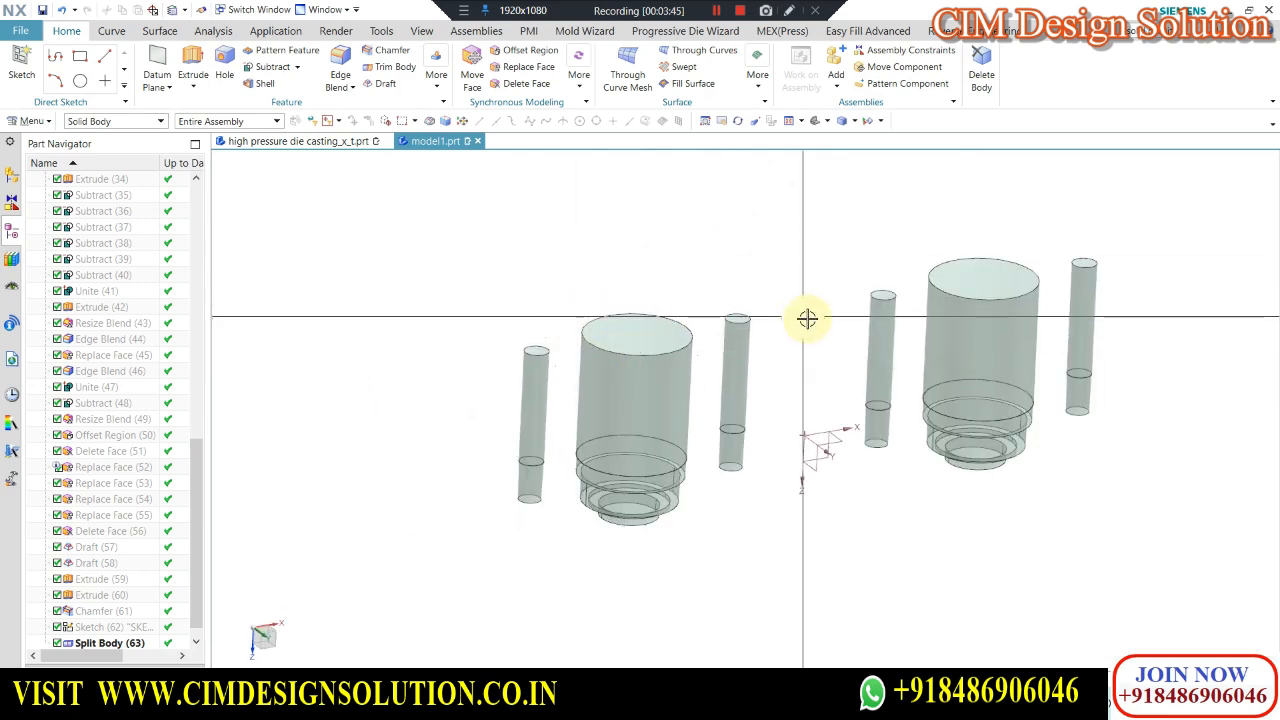
{"action": "scroll", "coordinate": [731, 316], "scroll_direction": "up", "scroll_amount": 1}
{"action": "scroll", "coordinate": [560, 389], "scroll_direction": "down", "scroll_amount": 2}
{"action": "middle_click_drag", "start_coordinate": [566, 389], "coordinate": [571, 480]}
{"action": "scroll", "coordinate": [586, 389], "scroll_direction": "up", "scroll_amount": 3}
{"action": "scroll", "coordinate": [683, 403], "scroll_direction": "down", "scroll_amount": 3}
{"action": "middle_click_drag", "start_coordinate": [683, 403], "coordinate": [713, 427]}
{"action": "middle_click_drag", "start_coordinate": [734, 376], "coordinate": [846, 271]}
{"action": "scroll", "coordinate": [774, 257], "scroll_direction": "down", "scroll_amount": 2}
{"action": "scroll", "coordinate": [651, 341], "scroll_direction": "up", "scroll_amount": 2}
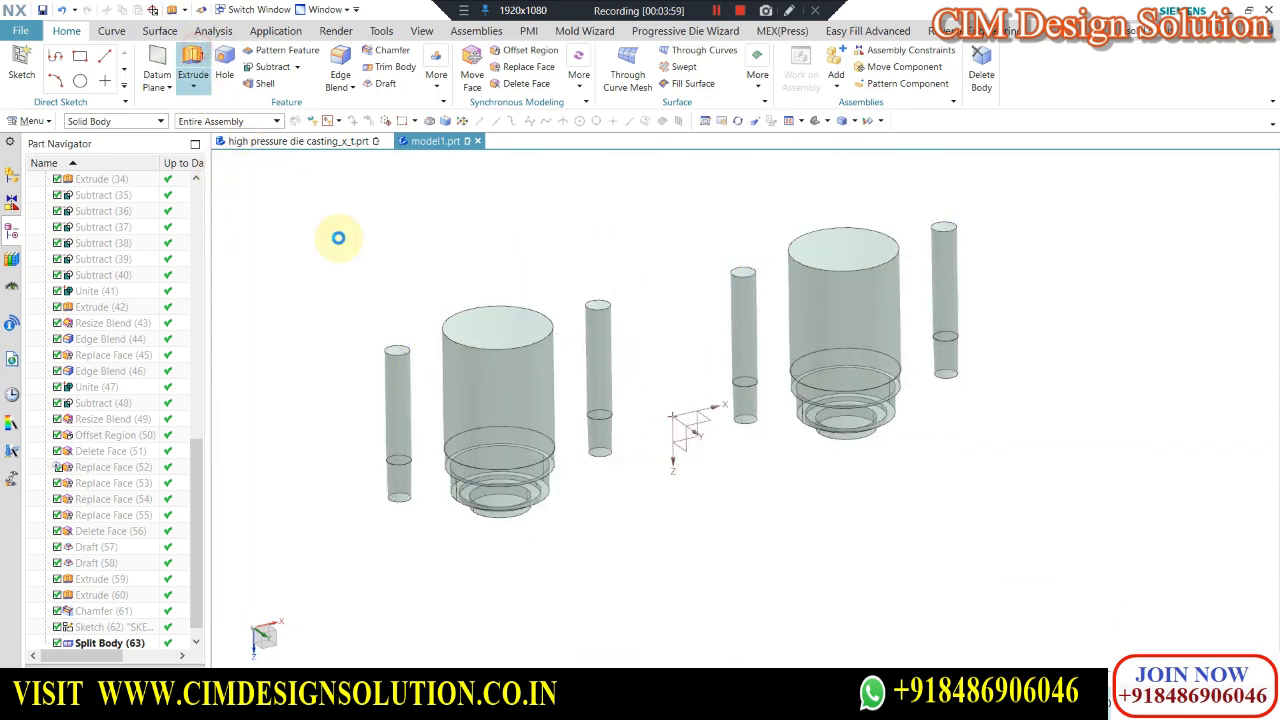
Start an Extrude with the circular base edges of all four pins and both cores as the section.
{"action": "scroll", "coordinate": [471, 337], "scroll_direction": "up", "scroll_amount": 5}
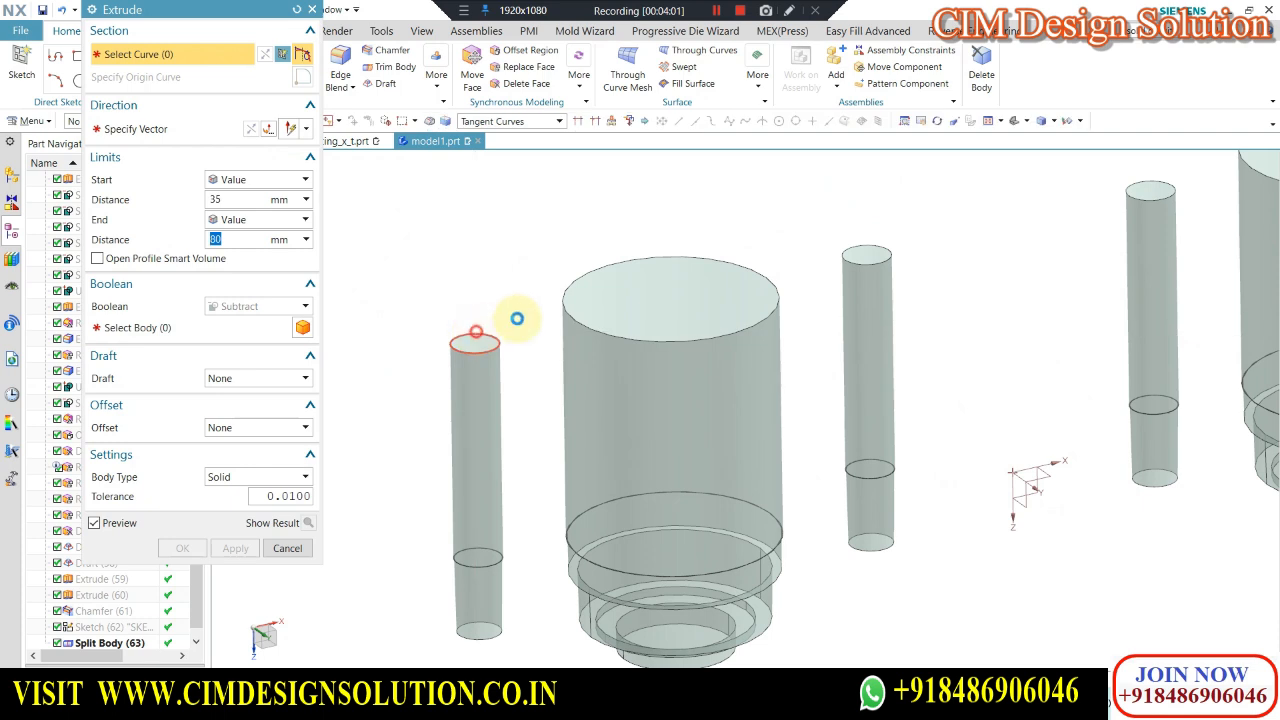
{"action": "left_click", "coordinate": [606, 264]}
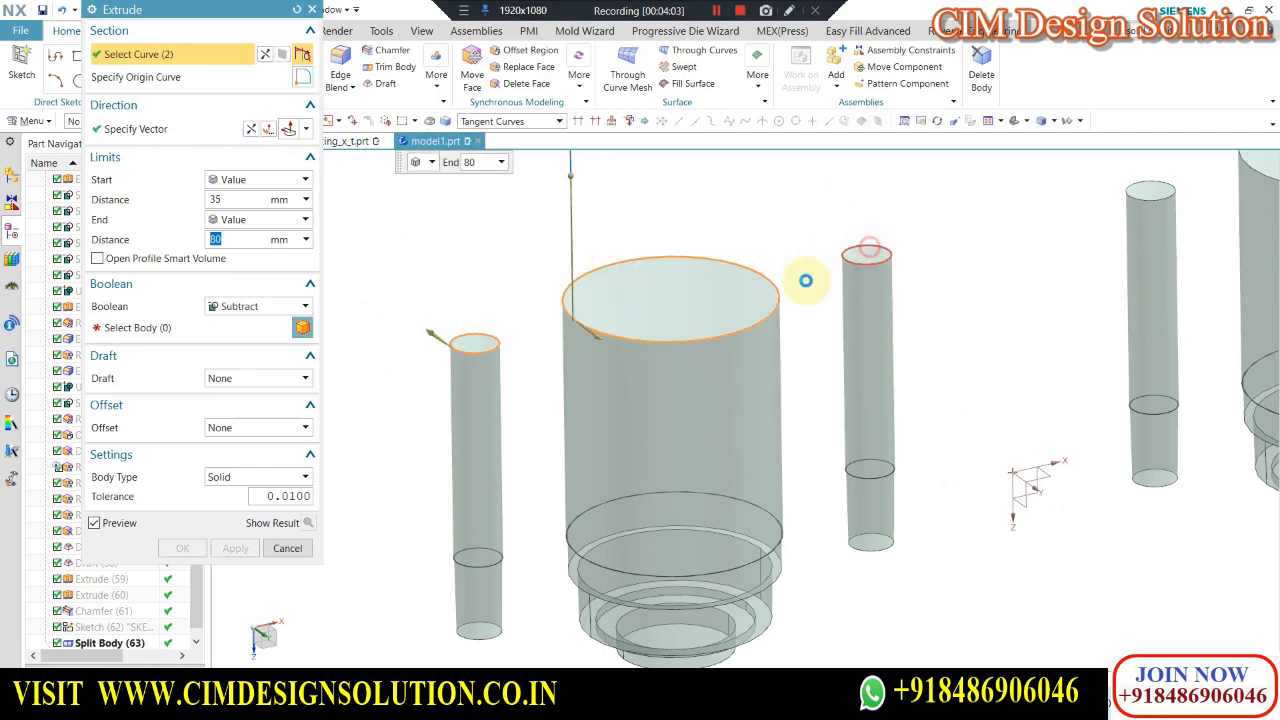
{"action": "scroll", "coordinate": [670, 362], "scroll_direction": "down", "scroll_amount": 2}
{"action": "scroll", "coordinate": [983, 245], "scroll_direction": "up", "scroll_amount": 2}
{"action": "left_click", "coordinate": [956, 263]}
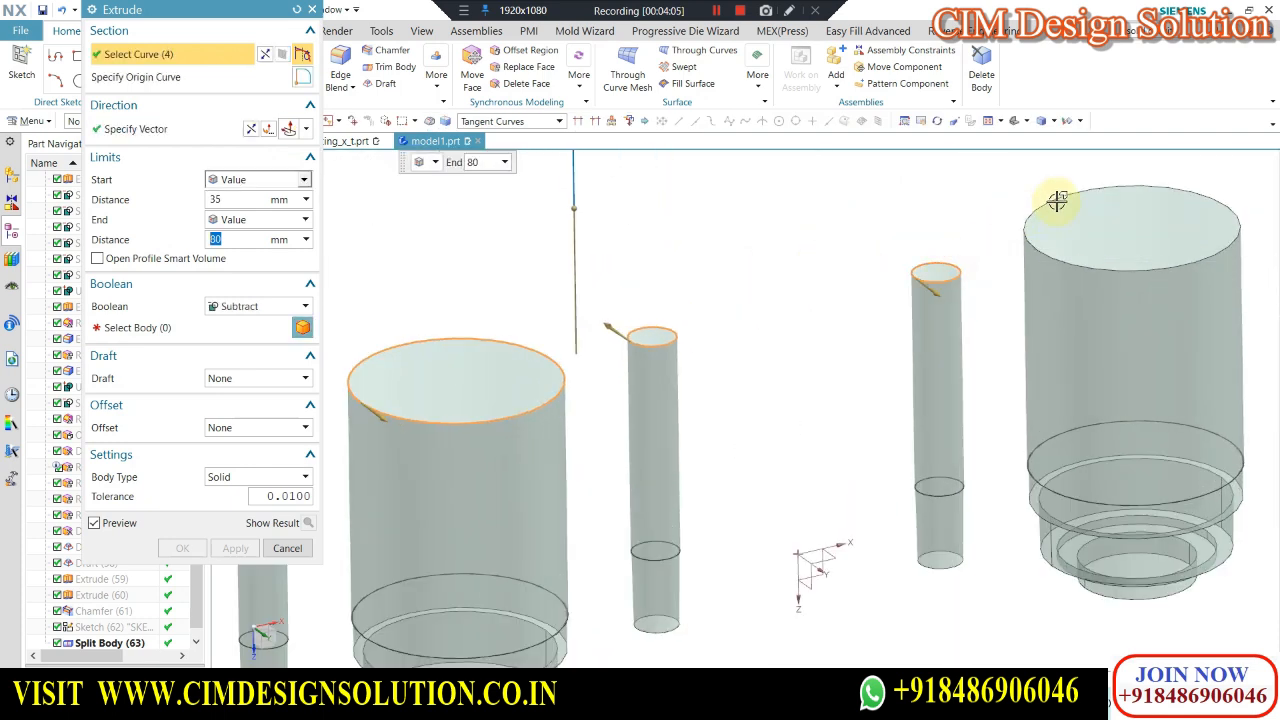
{"action": "scroll", "coordinate": [894, 277], "scroll_direction": "down", "scroll_amount": 2}
{"action": "scroll", "coordinate": [1150, 218], "scroll_direction": "up", "scroll_amount": 1}
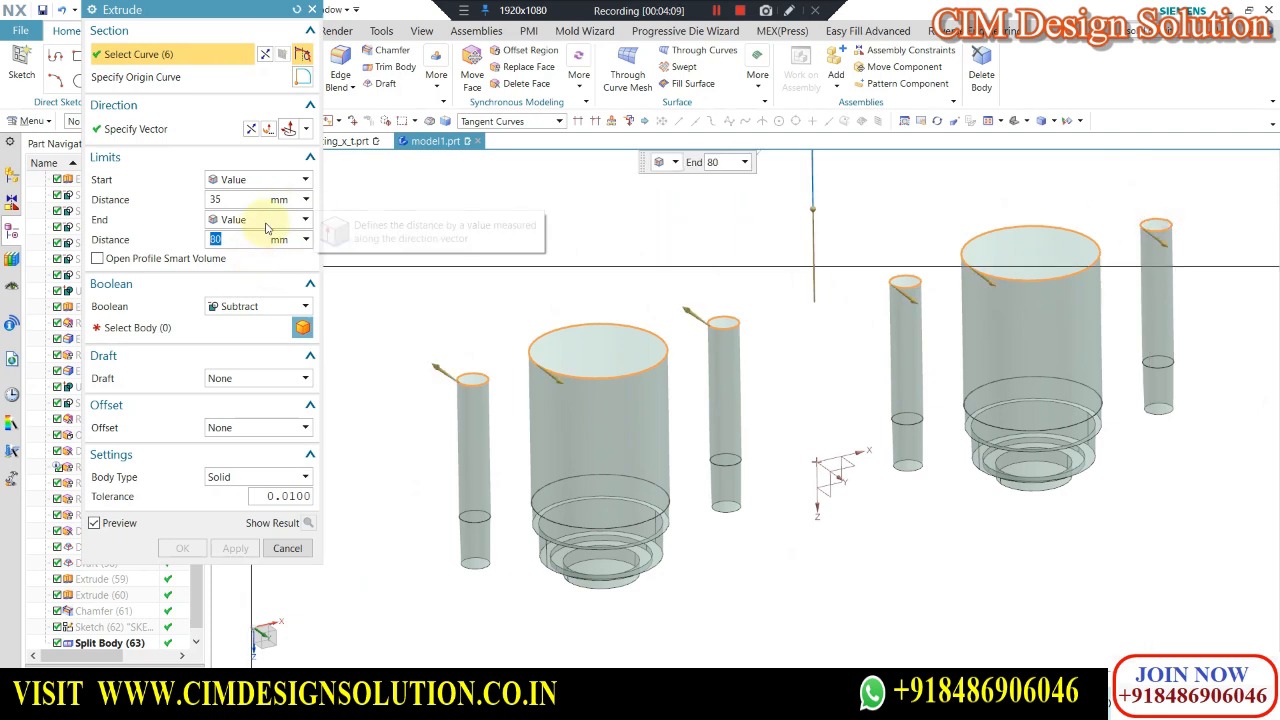
Set the extrusion to start 4 mm, end 0 mm, reversed direction, Boolean None and a single-sided offset of 1.5 mm.
{"action": "left_click", "coordinate": [237, 307]}
{"action": "left_click", "coordinate": [235, 320]}
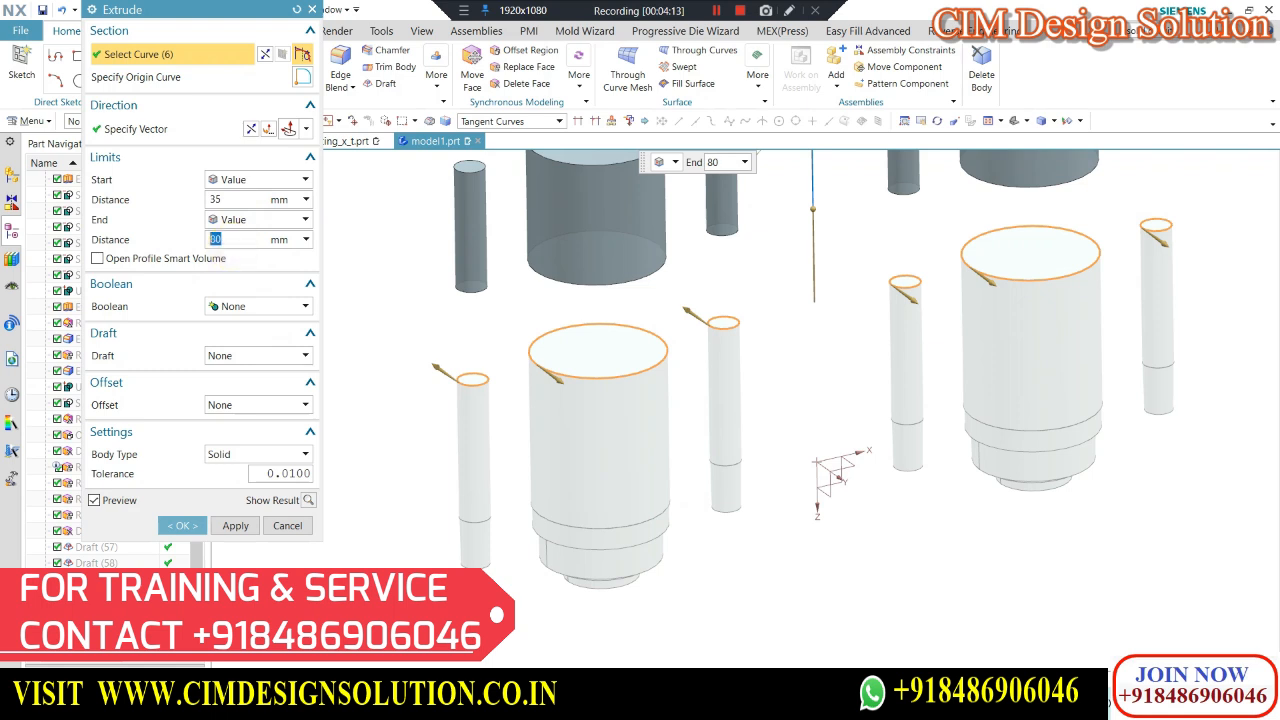
{"action": "type", "text": "0"}
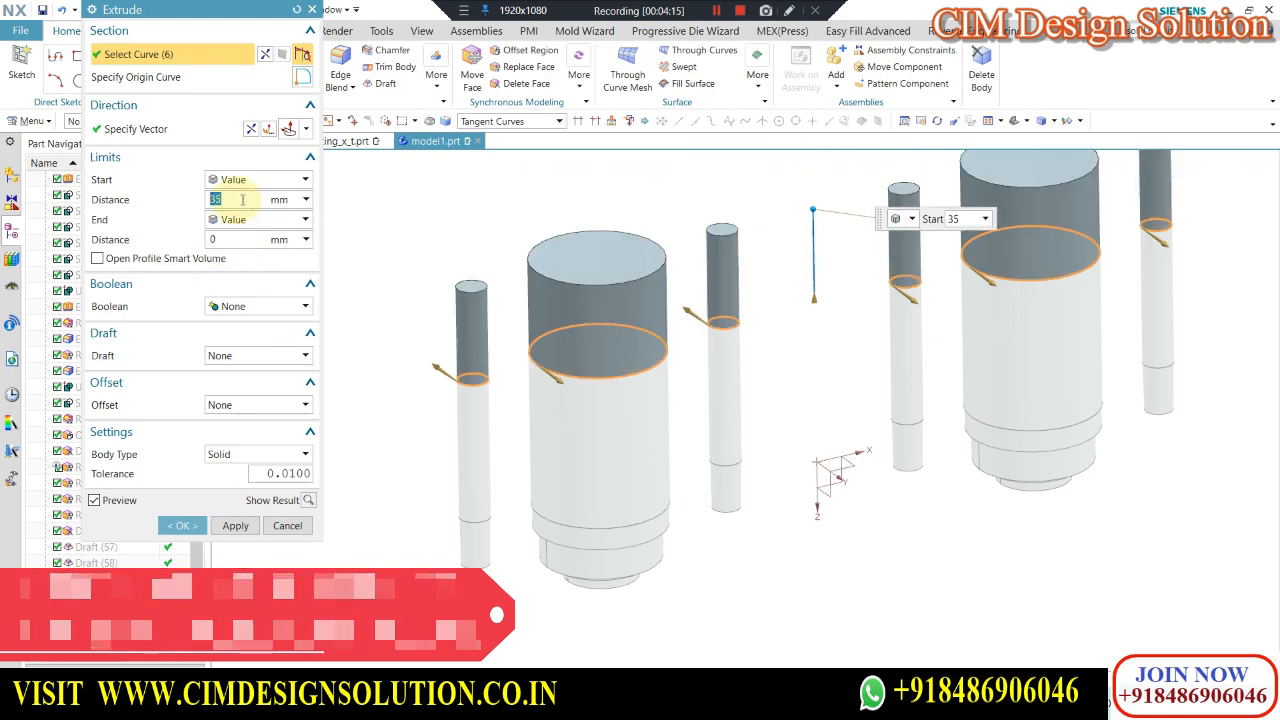
{"action": "type", "text": "6"}
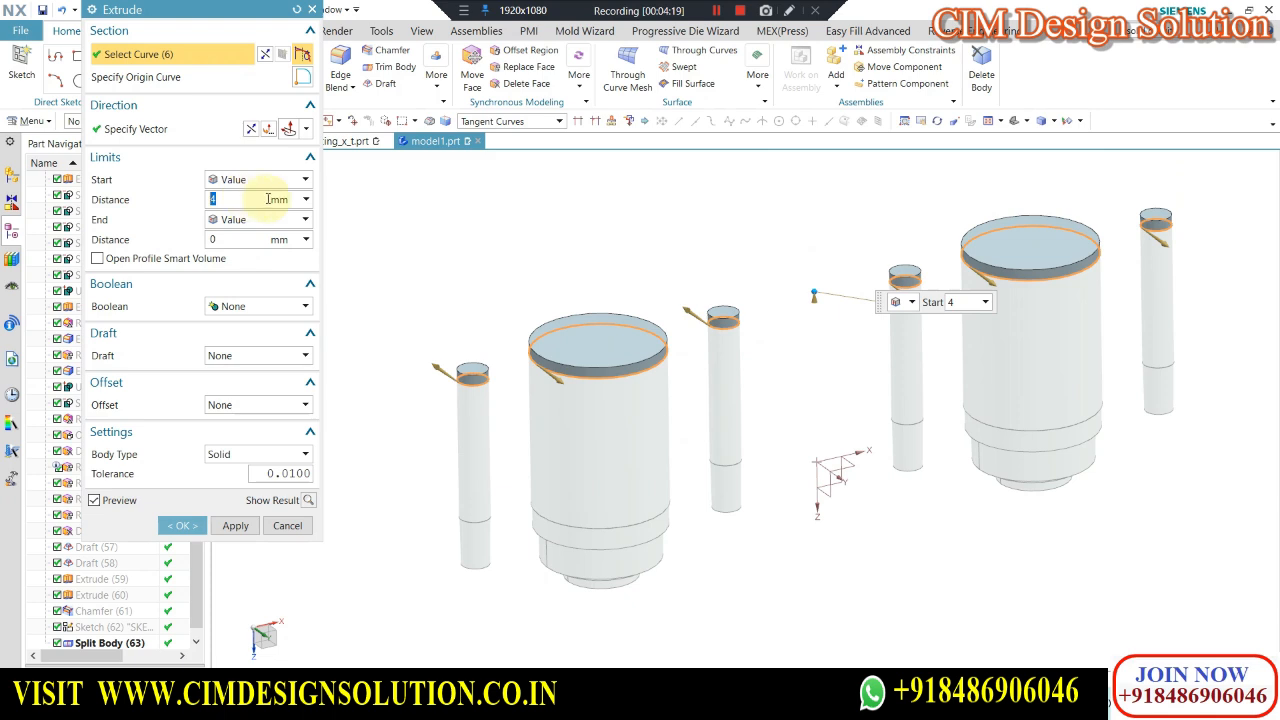
{"action": "scroll", "coordinate": [445, 222], "scroll_direction": "down", "scroll_amount": 1}
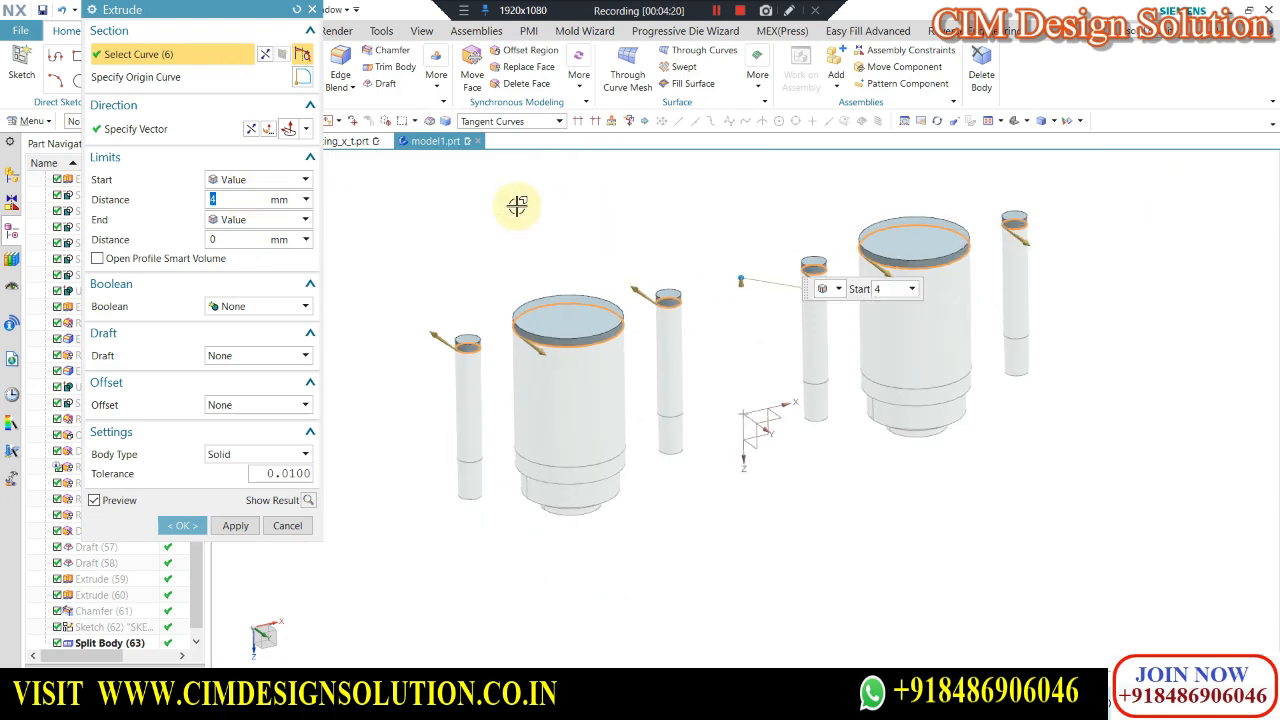
{"action": "left_click", "coordinate": [250, 130]}
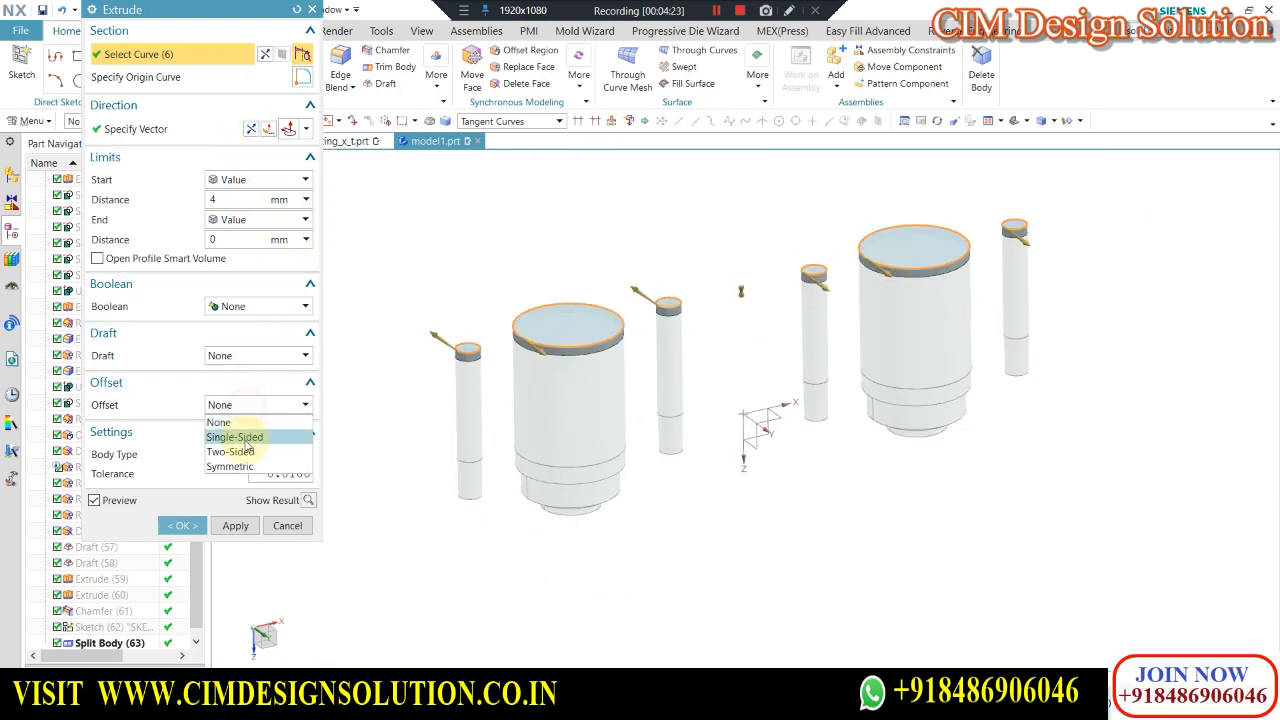
{"action": "left_click", "coordinate": [247, 440]}
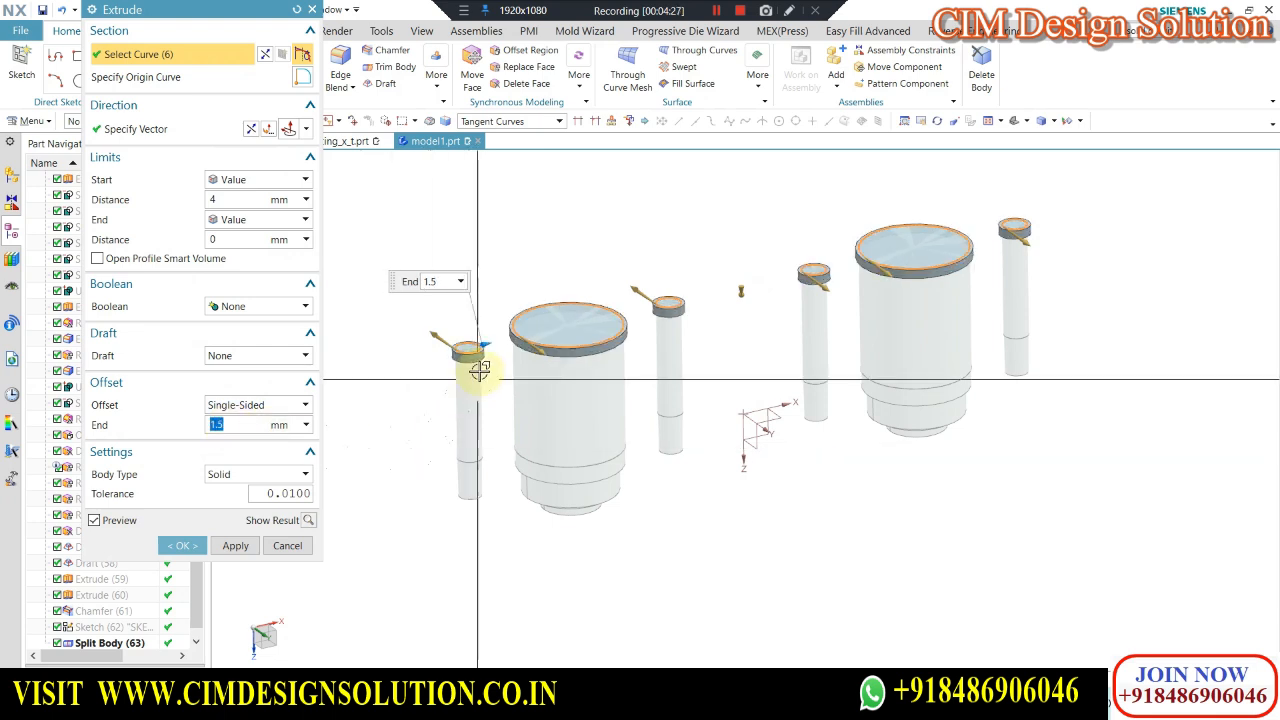
Check the previewed heads on the cores and pins of both impressions and finish the extrusion.
{"action": "scroll", "coordinate": [479, 370], "scroll_direction": "up", "scroll_amount": 1}
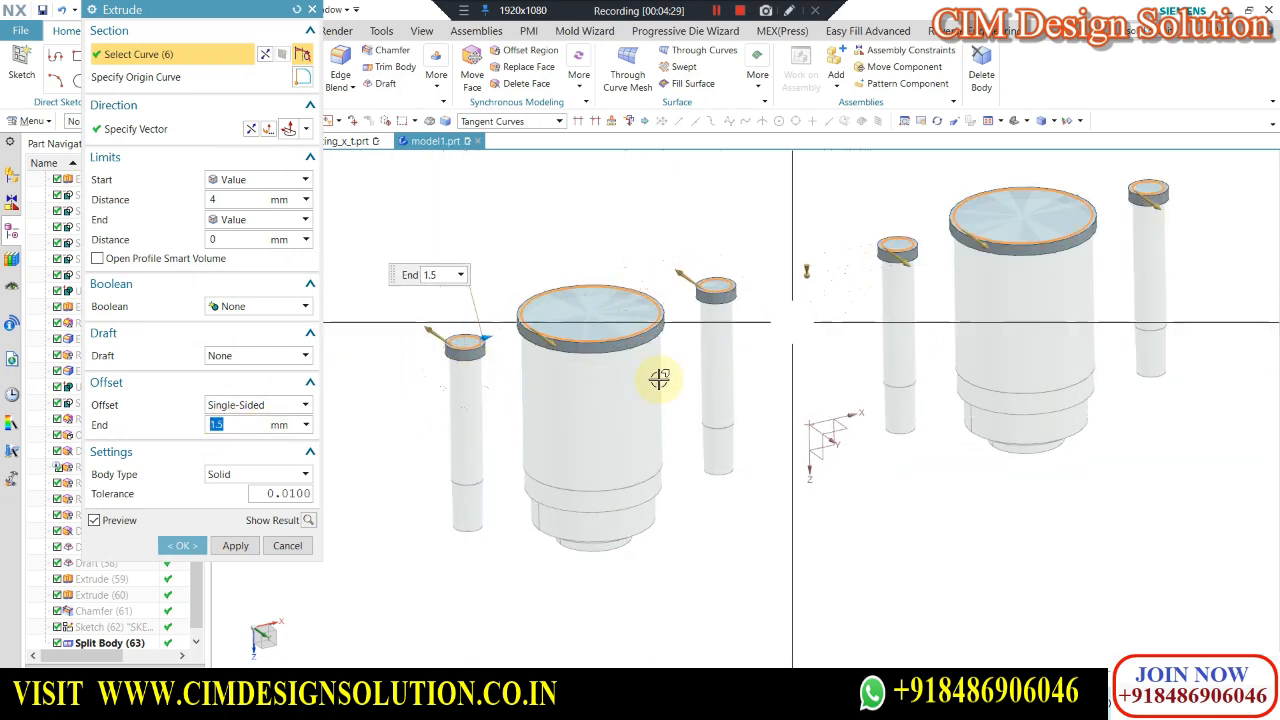
{"action": "scroll", "coordinate": [540, 325], "scroll_direction": "up", "scroll_amount": 1}
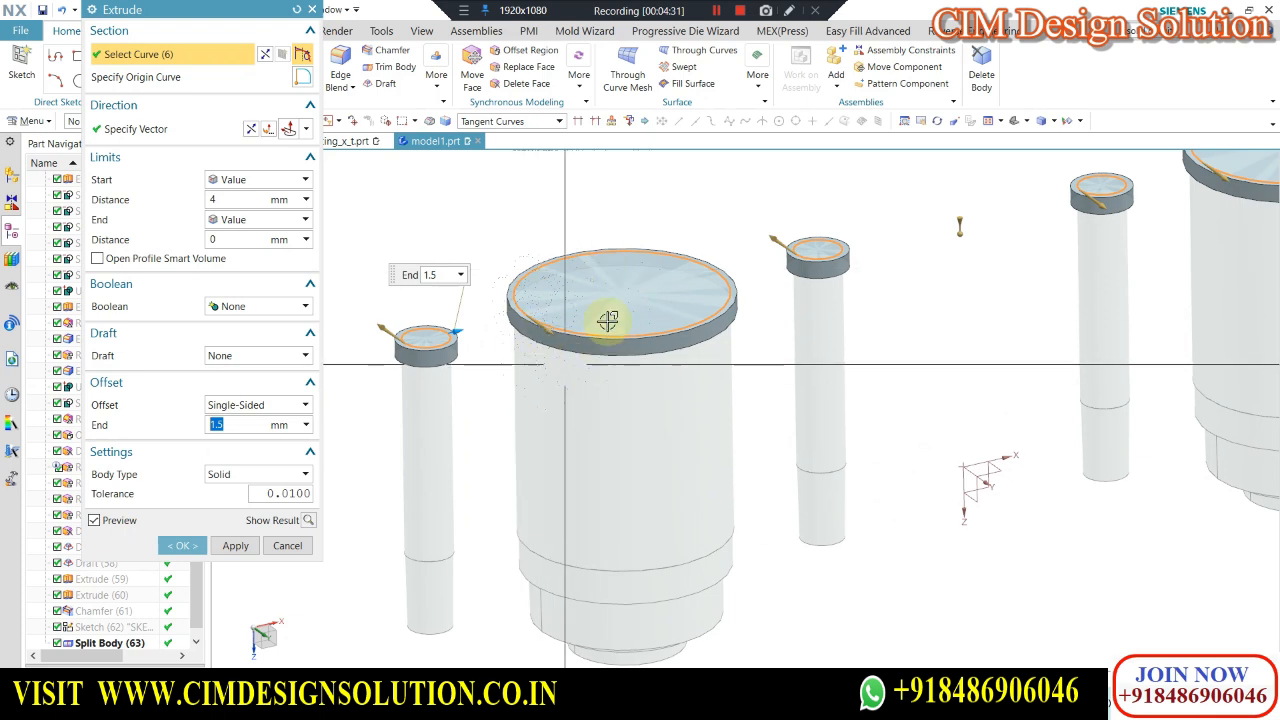
{"action": "scroll", "coordinate": [594, 386], "scroll_direction": "down", "scroll_amount": 2}
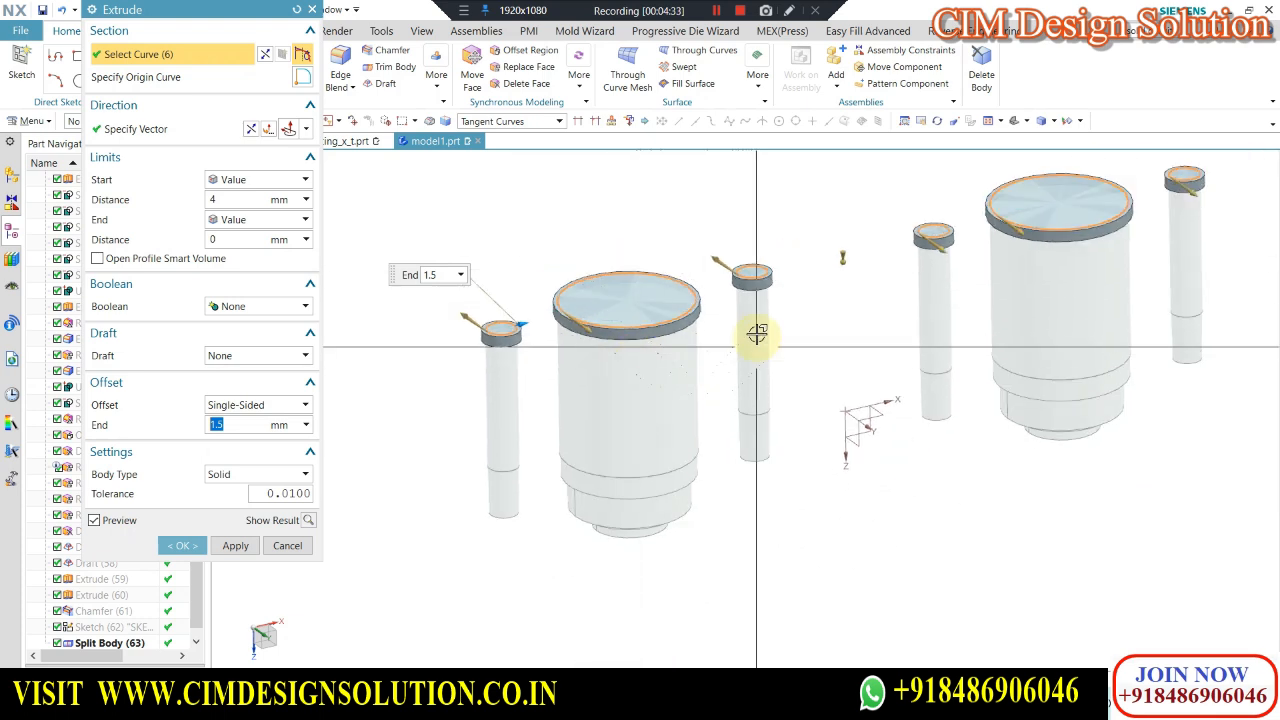
{"action": "scroll", "coordinate": [751, 266], "scroll_direction": "up", "scroll_amount": 1}
{"action": "scroll", "coordinate": [737, 357], "scroll_direction": "down", "scroll_amount": 3}
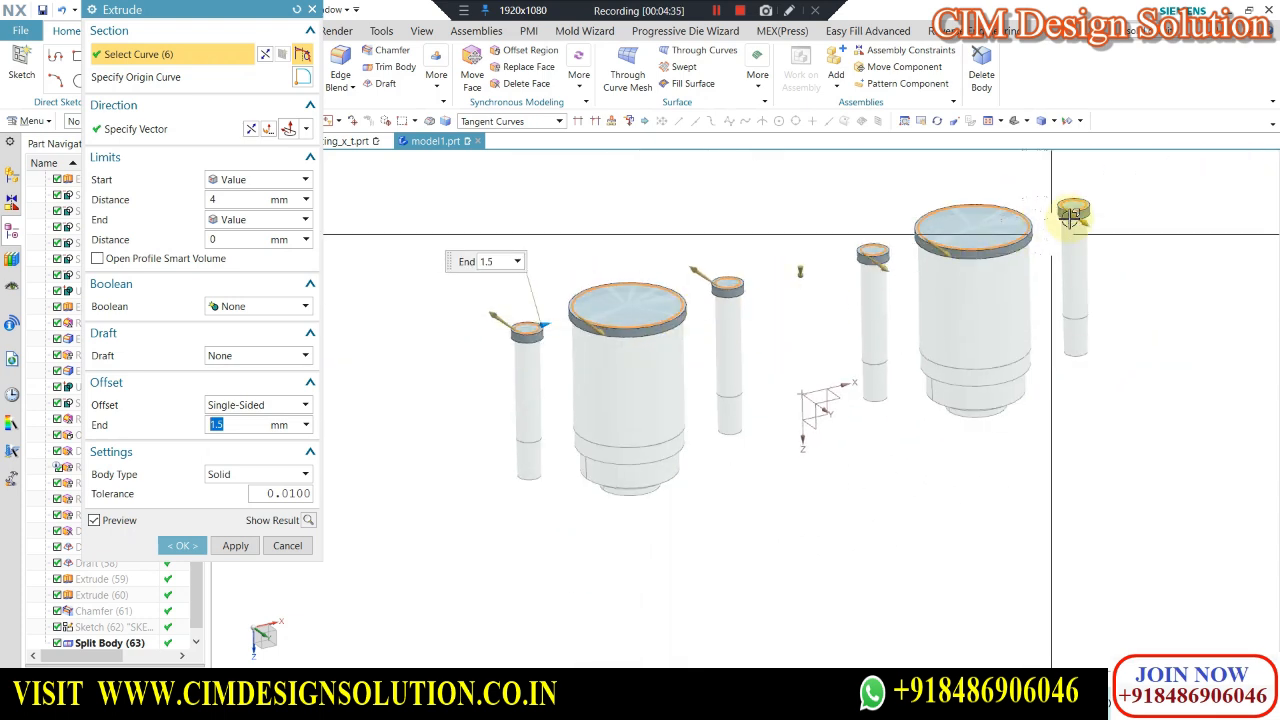
{"action": "scroll", "coordinate": [608, 334], "scroll_direction": "up", "scroll_amount": 1}
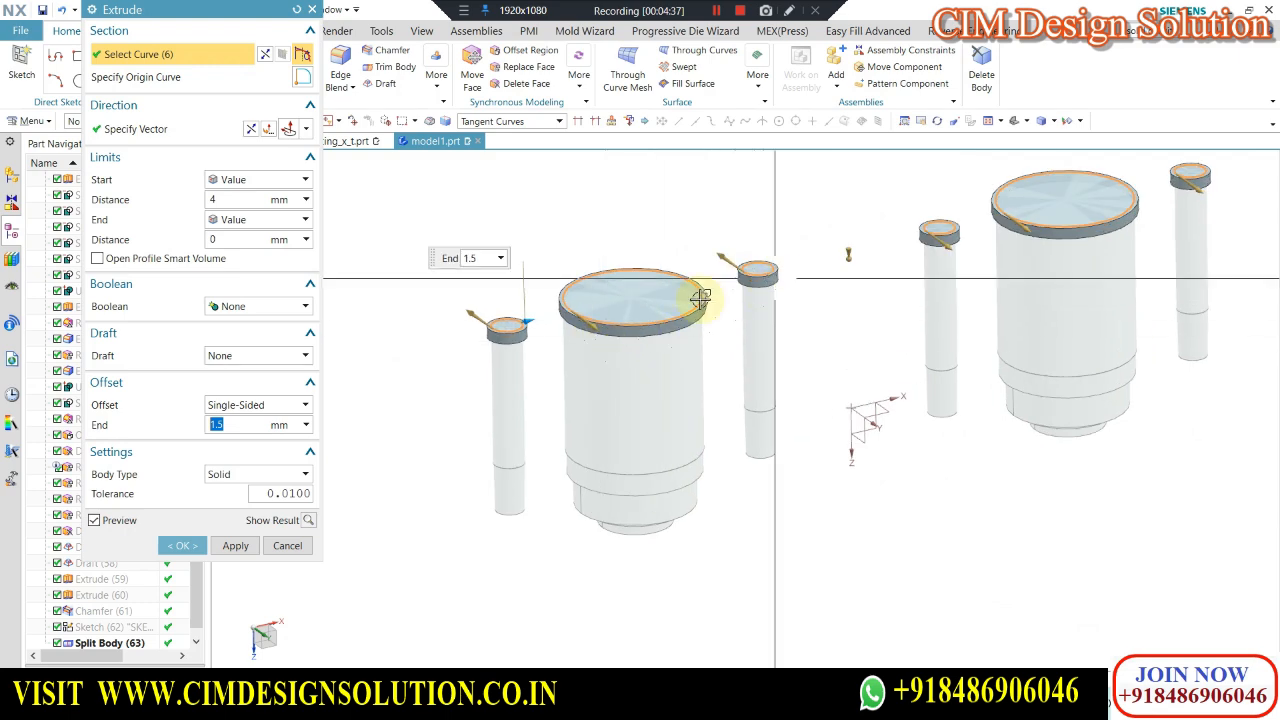
{"action": "scroll", "coordinate": [700, 298], "scroll_direction": "down", "scroll_amount": 1}
{"action": "scroll", "coordinate": [814, 286], "scroll_direction": "up", "scroll_amount": 1}
{"action": "scroll", "coordinate": [771, 371], "scroll_direction": "down", "scroll_amount": 1}
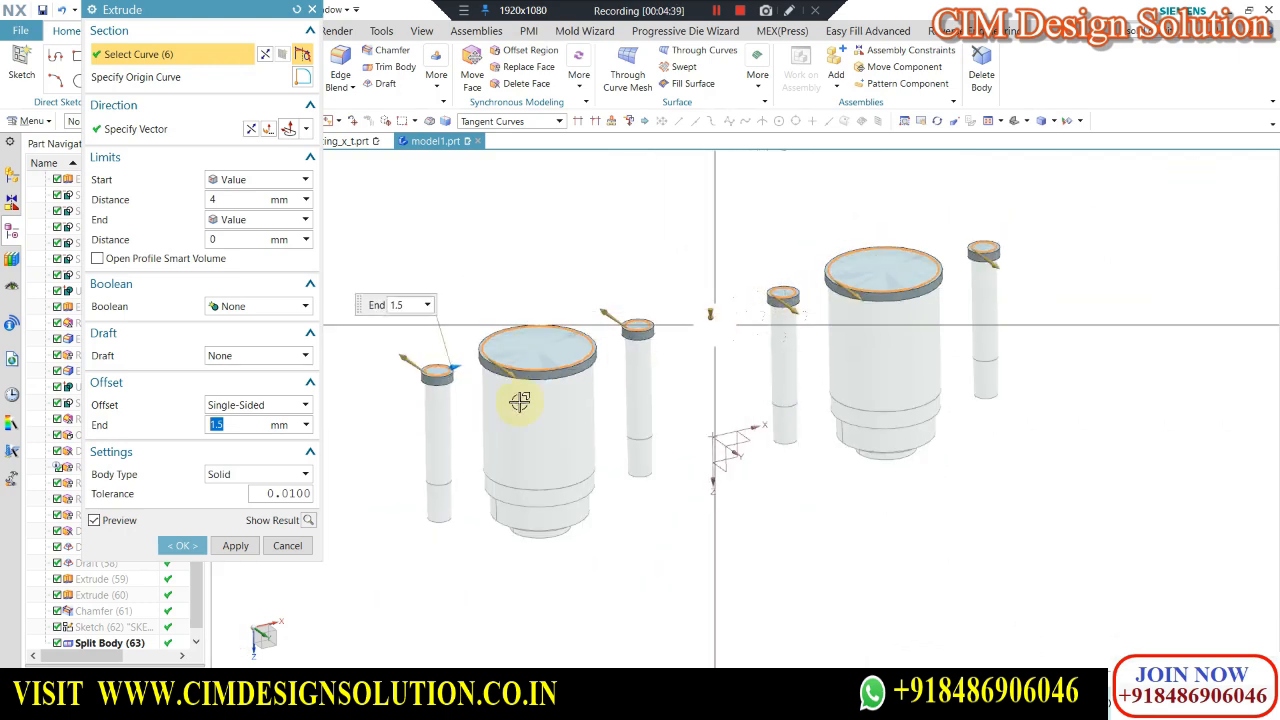
{"action": "scroll", "coordinate": [457, 360], "scroll_direction": "up", "scroll_amount": 3}
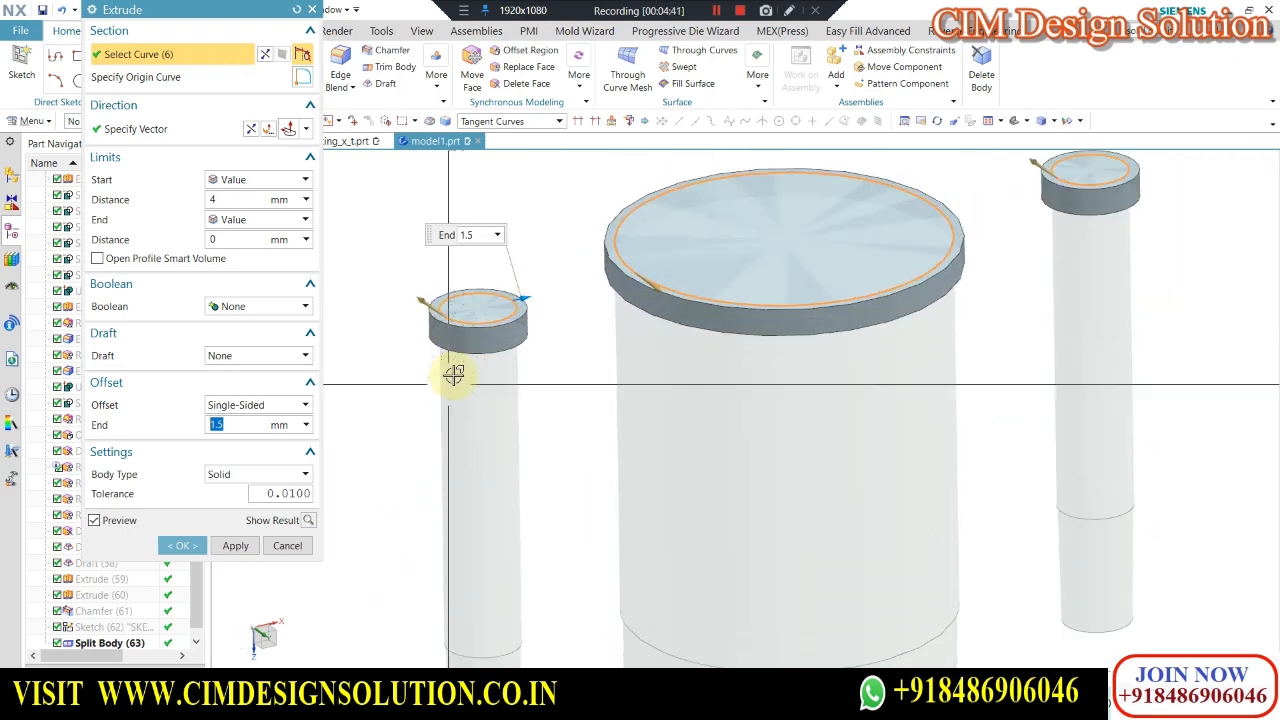
{"action": "scroll", "coordinate": [490, 290], "scroll_direction": "up", "scroll_amount": 3}
{"action": "scroll", "coordinate": [486, 297], "scroll_direction": "down", "scroll_amount": 3}
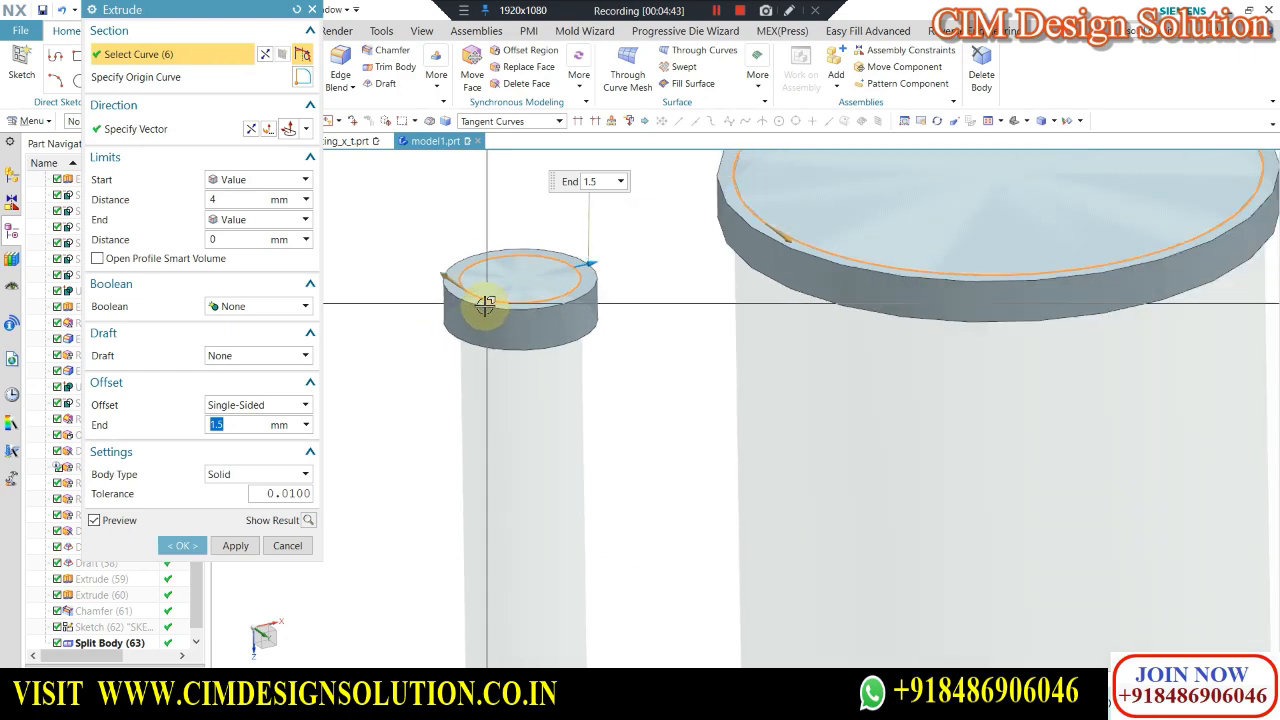
{"action": "scroll", "coordinate": [495, 315], "scroll_direction": "down", "scroll_amount": 2}
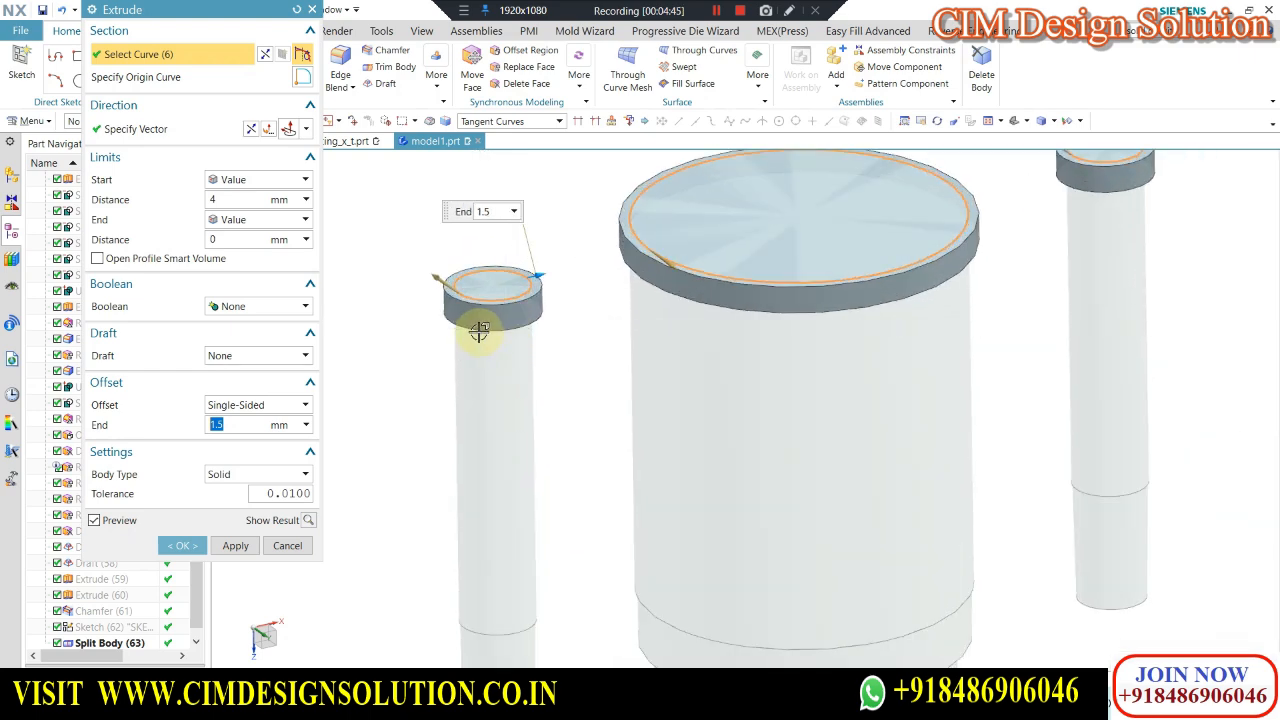
{"action": "scroll", "coordinate": [483, 331], "scroll_direction": "down", "scroll_amount": 2}
{"action": "scroll", "coordinate": [651, 408], "scroll_direction": "down", "scroll_amount": 2}
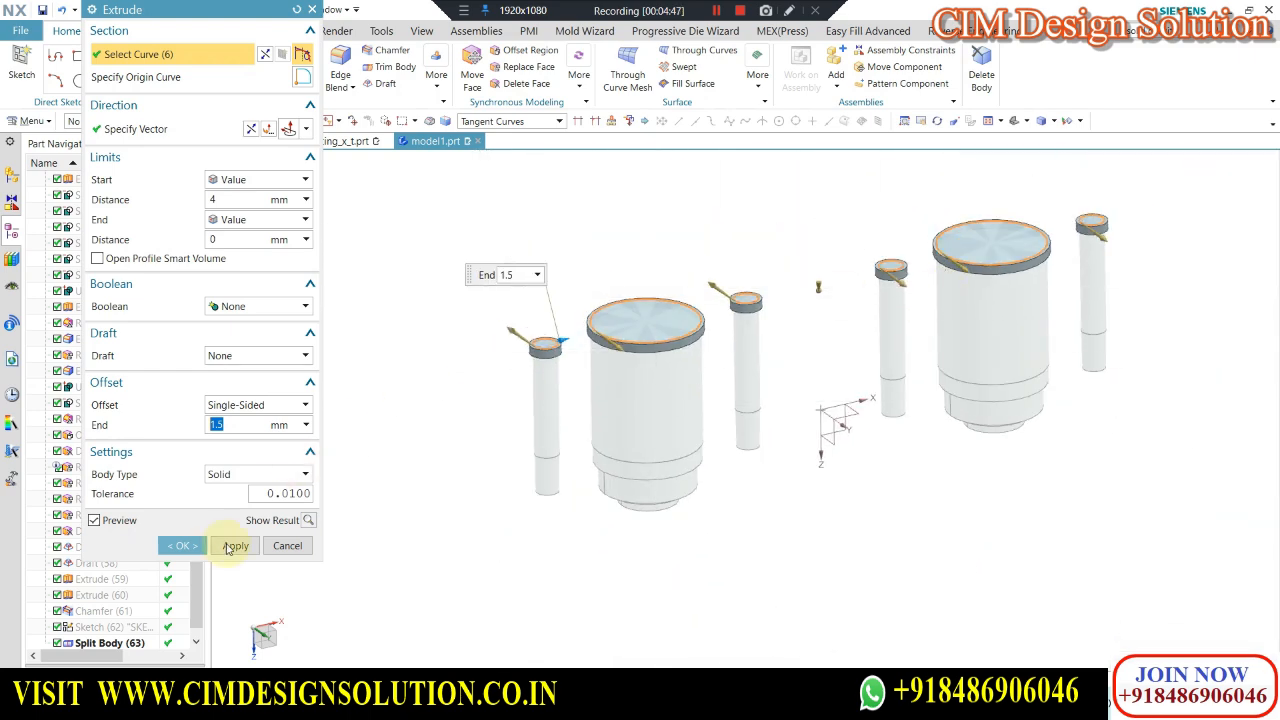
{"action": "left_click", "coordinate": [182, 546]}
Unite each of the four pins with its extruded head.
{"action": "scroll", "coordinate": [563, 351], "scroll_direction": "up", "scroll_amount": 2}
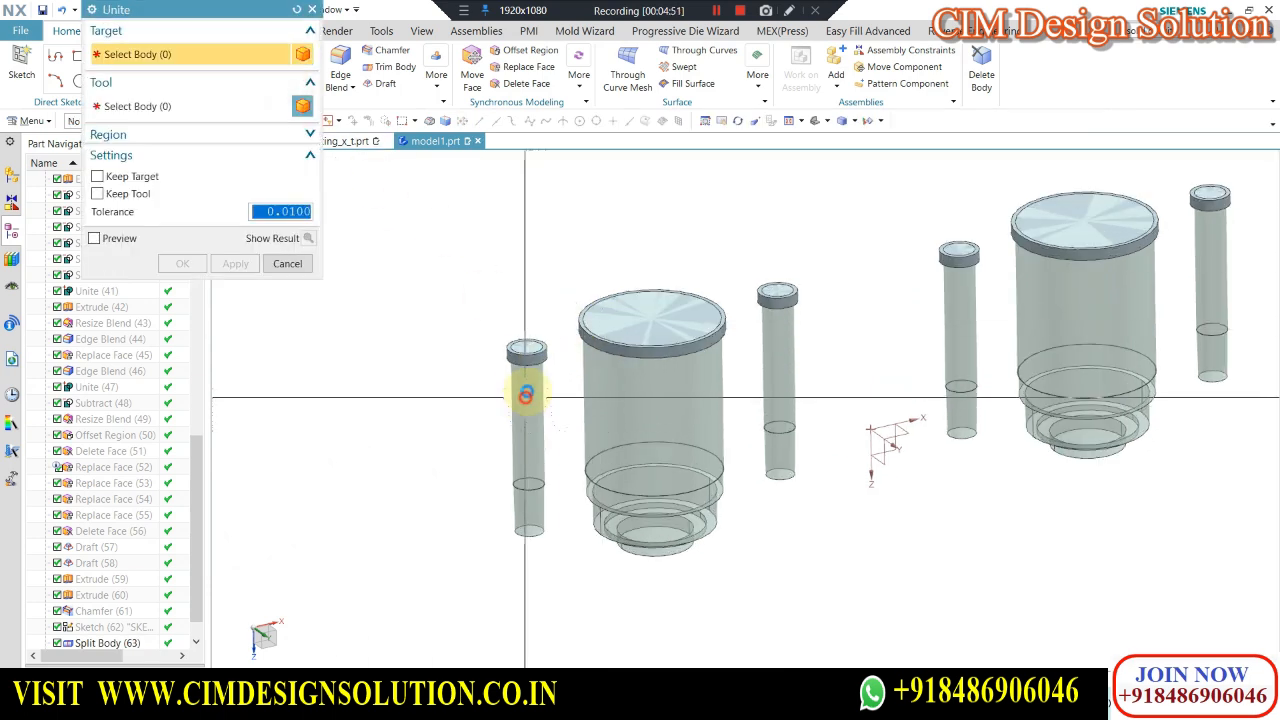
{"action": "left_click", "coordinate": [521, 356]}
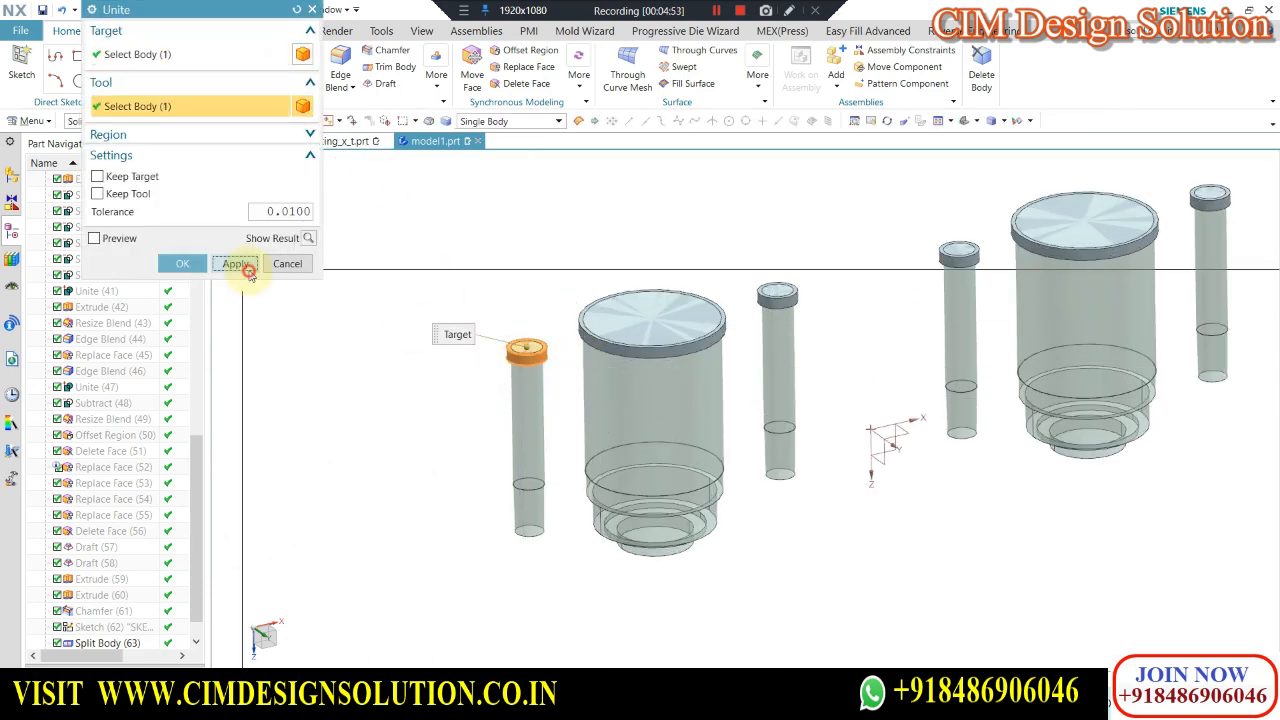
{"action": "left_click", "coordinate": [248, 273]}
{"action": "left_click", "coordinate": [767, 297]}
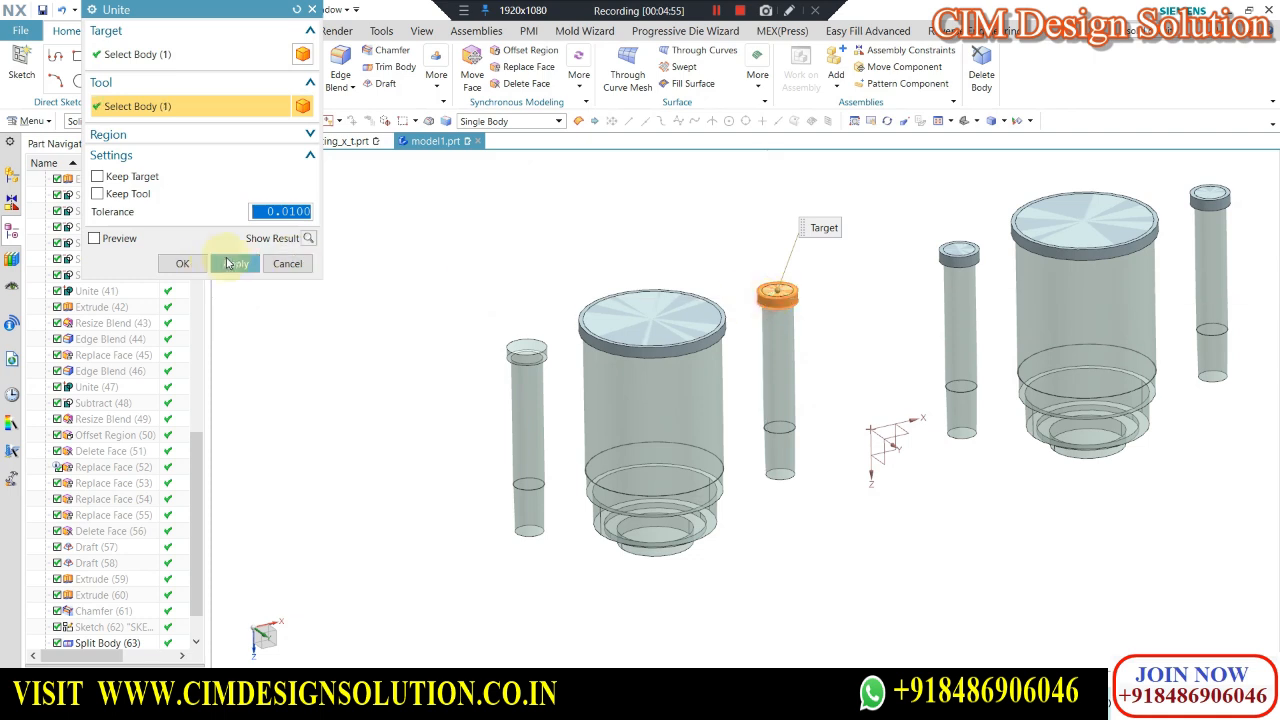
{"action": "left_click", "coordinate": [233, 263]}
{"action": "left_click", "coordinate": [947, 258]}
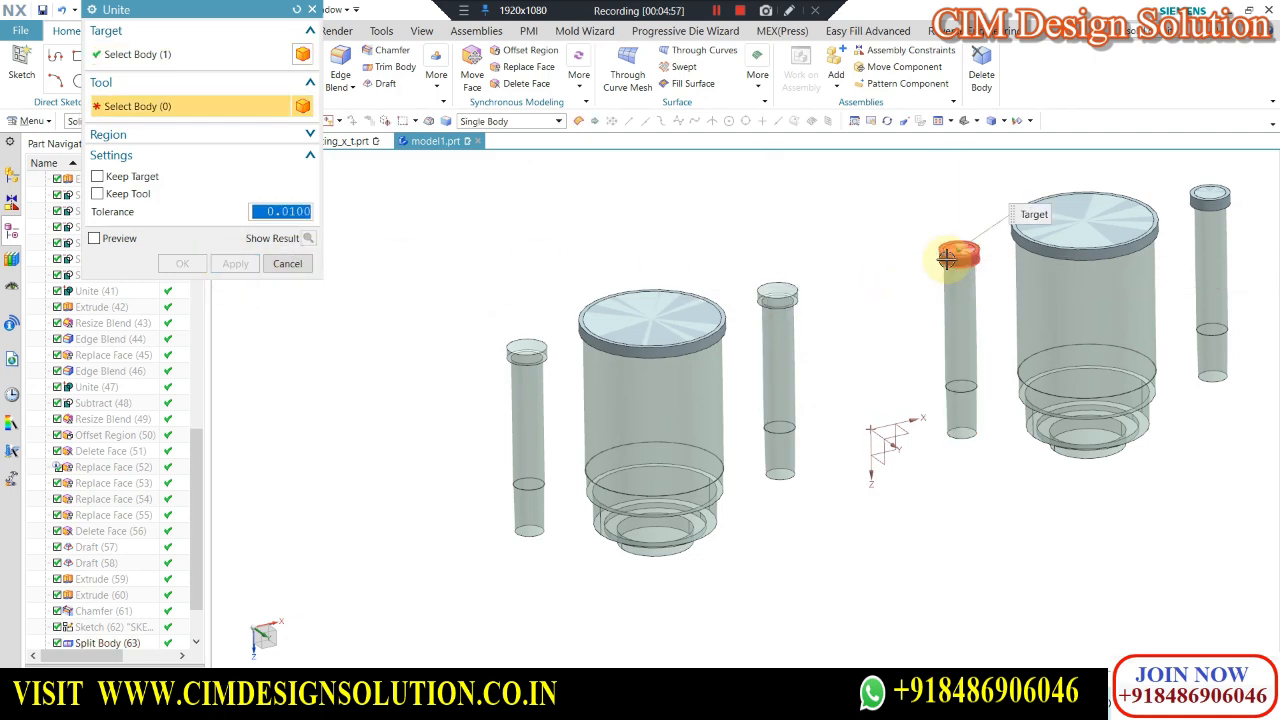
{"action": "left_click", "coordinate": [236, 266]}
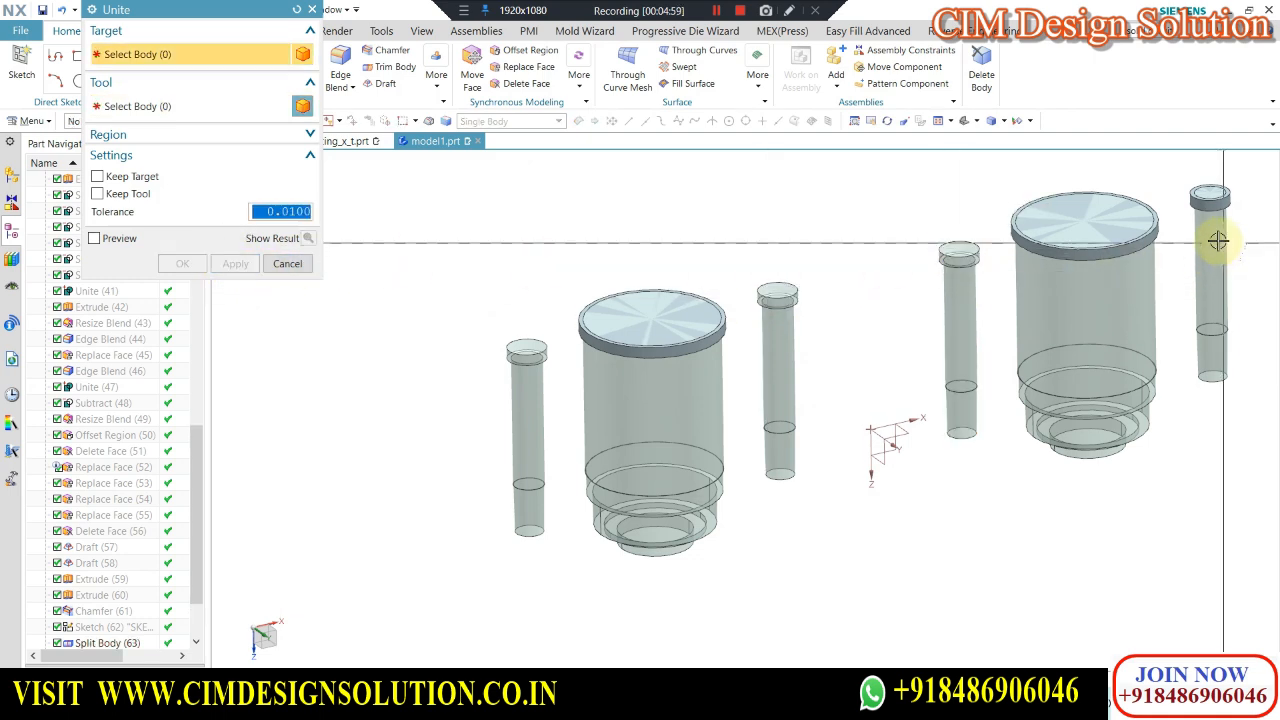
{"action": "left_click", "coordinate": [1207, 200]}
{"action": "left_click", "coordinate": [230, 263]}
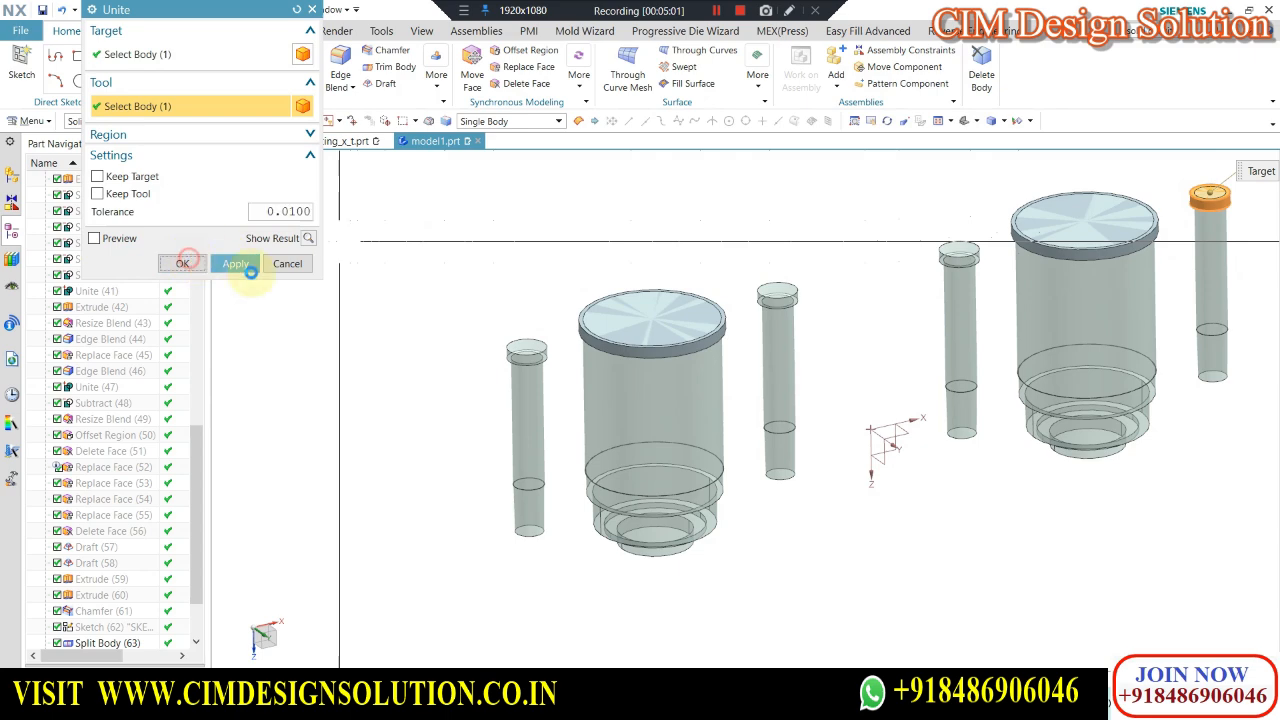
Offset the outer cylindrical faces of both core heads outward by 1.5 mm using Offset Region.
{"action": "scroll", "coordinate": [620, 300], "scroll_direction": "up", "scroll_amount": 3}
{"action": "middle_click_drag", "start_coordinate": [617, 286], "coordinate": [595, 268]}
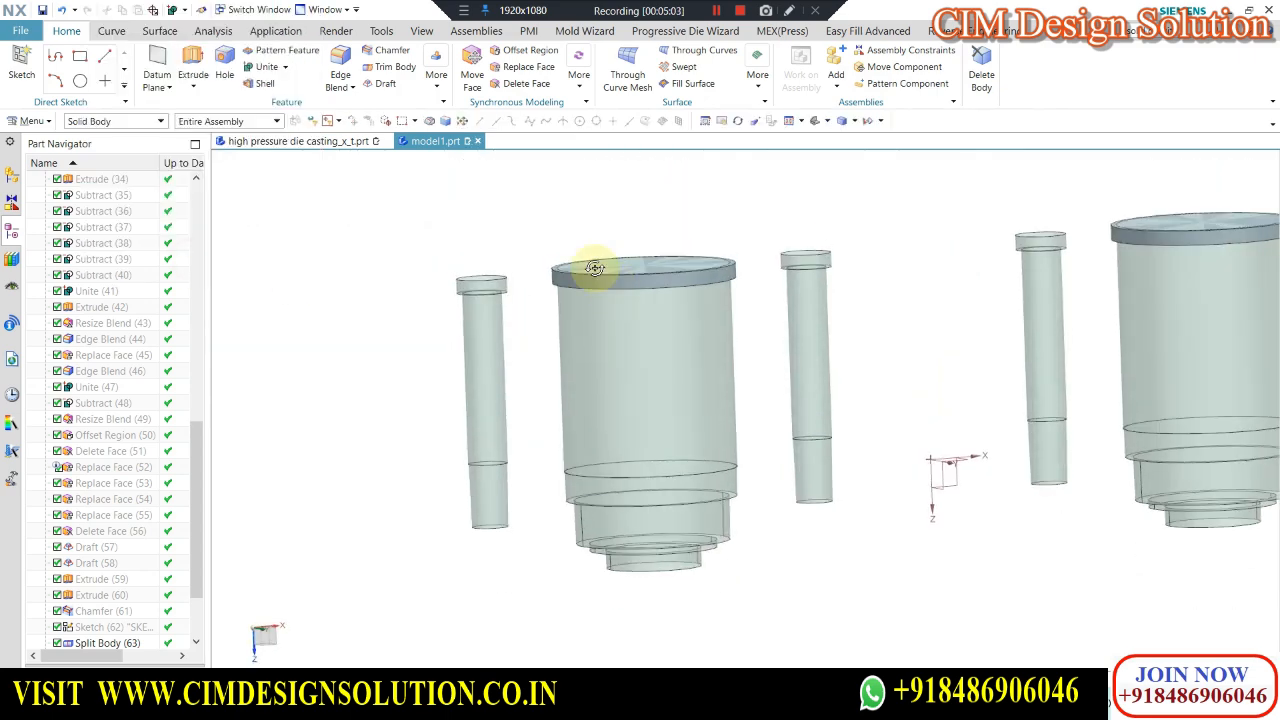
{"action": "scroll", "coordinate": [585, 272], "scroll_direction": "up", "scroll_amount": 3}
{"action": "scroll", "coordinate": [690, 340], "scroll_direction": "down", "scroll_amount": 3}
{"action": "middle_click_drag", "start_coordinate": [686, 281], "coordinate": [682, 354]}
{"action": "scroll", "coordinate": [650, 338], "scroll_direction": "up", "scroll_amount": 2}
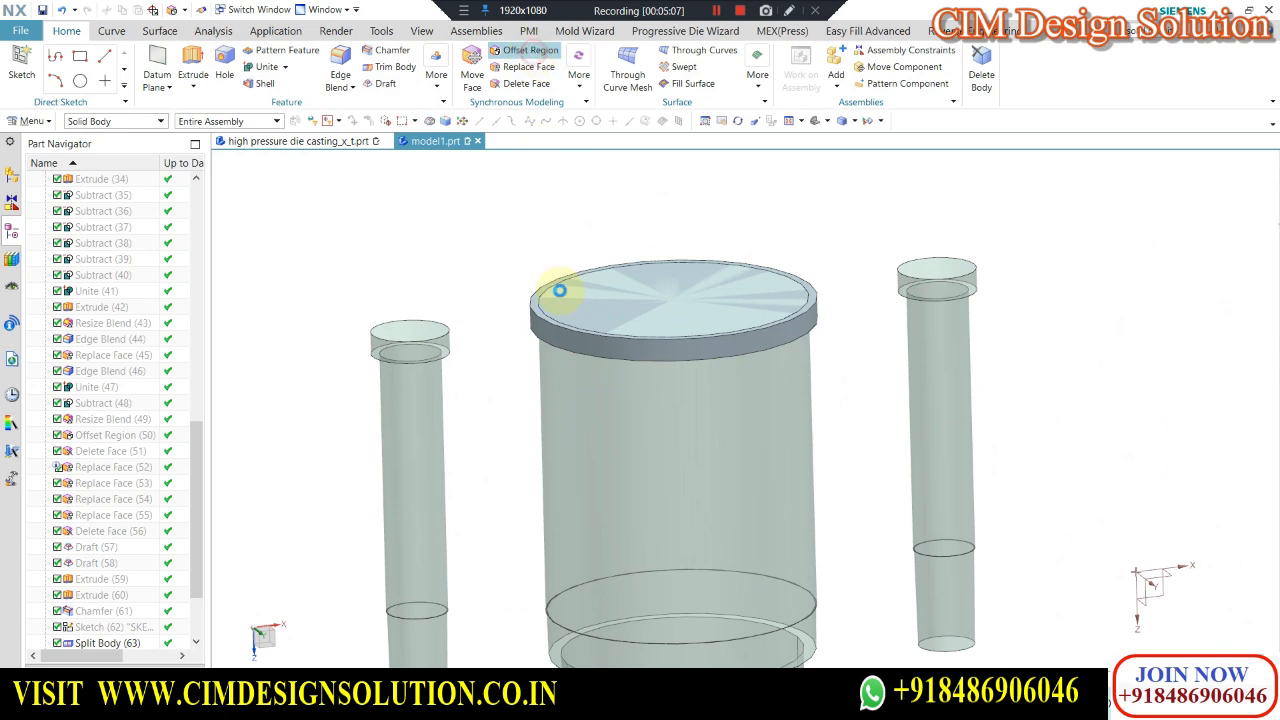
{"action": "left_click", "coordinate": [545, 333]}
{"action": "scroll", "coordinate": [920, 337], "scroll_direction": "down", "scroll_amount": 3}
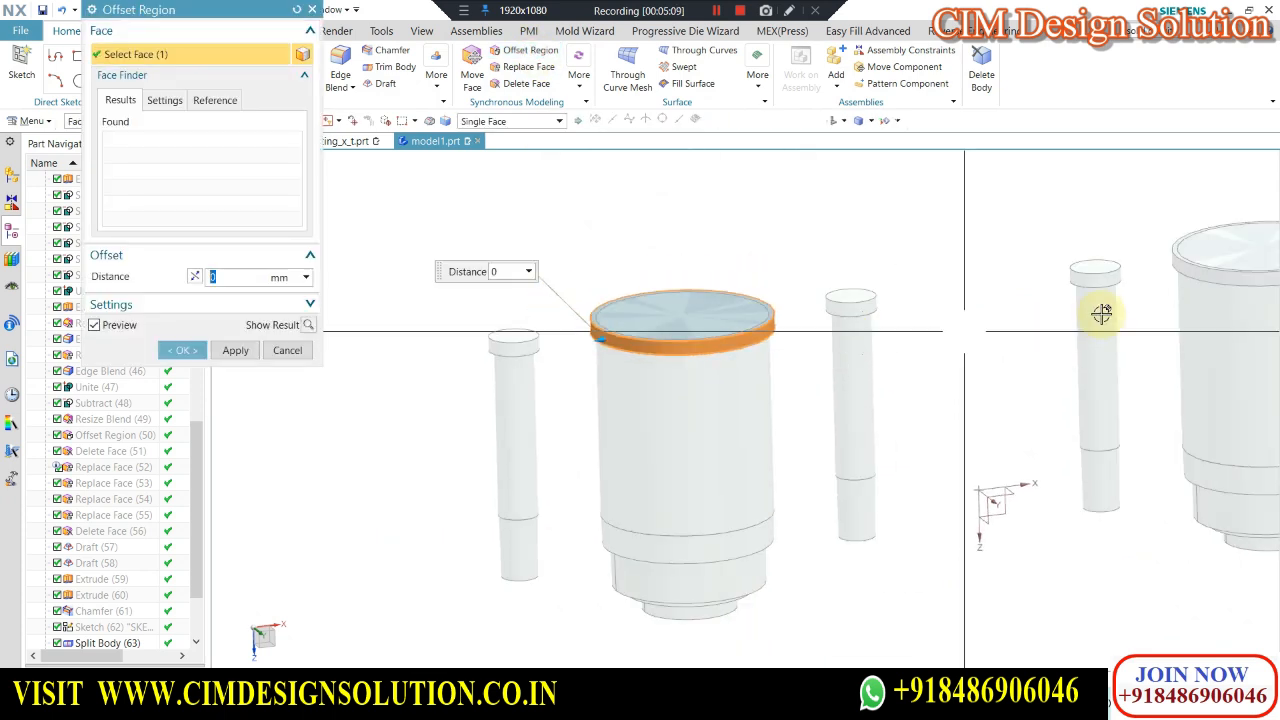
{"action": "scroll", "coordinate": [1180, 270], "scroll_direction": "up", "scroll_amount": 3}
{"action": "left_click", "coordinate": [1197, 250]}
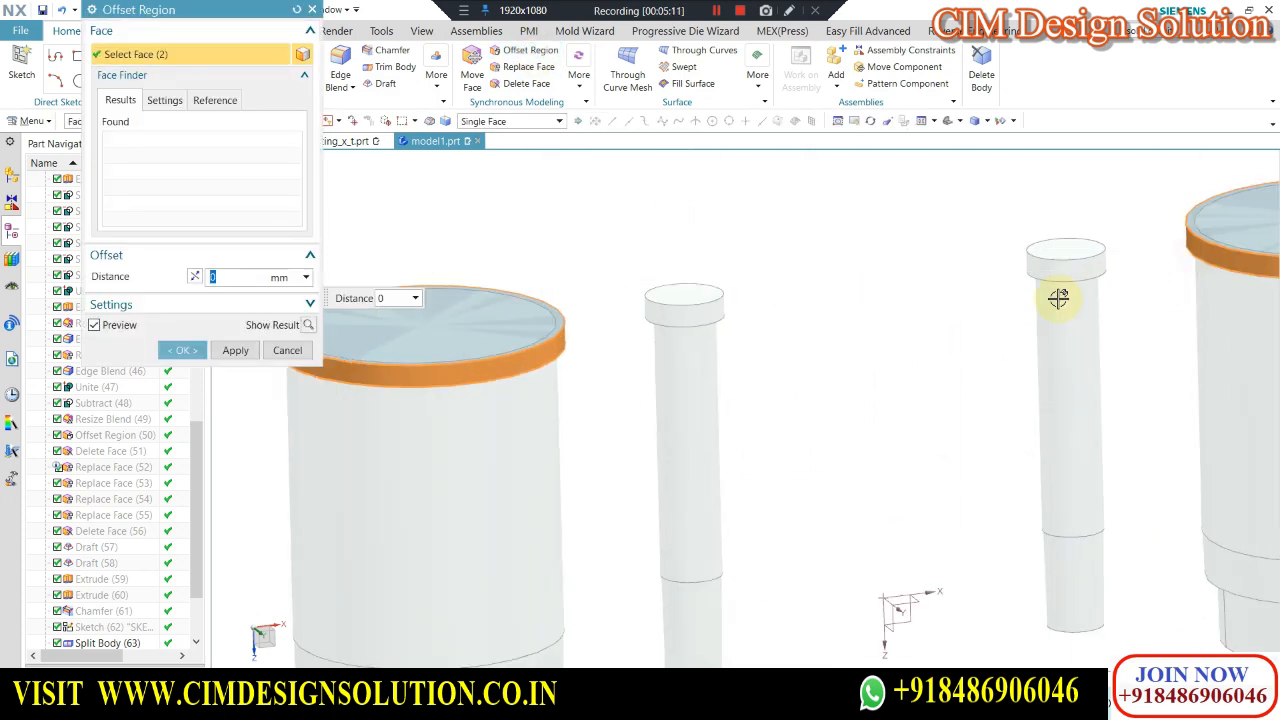
{"action": "middle_click", "coordinate": [1058, 298]}
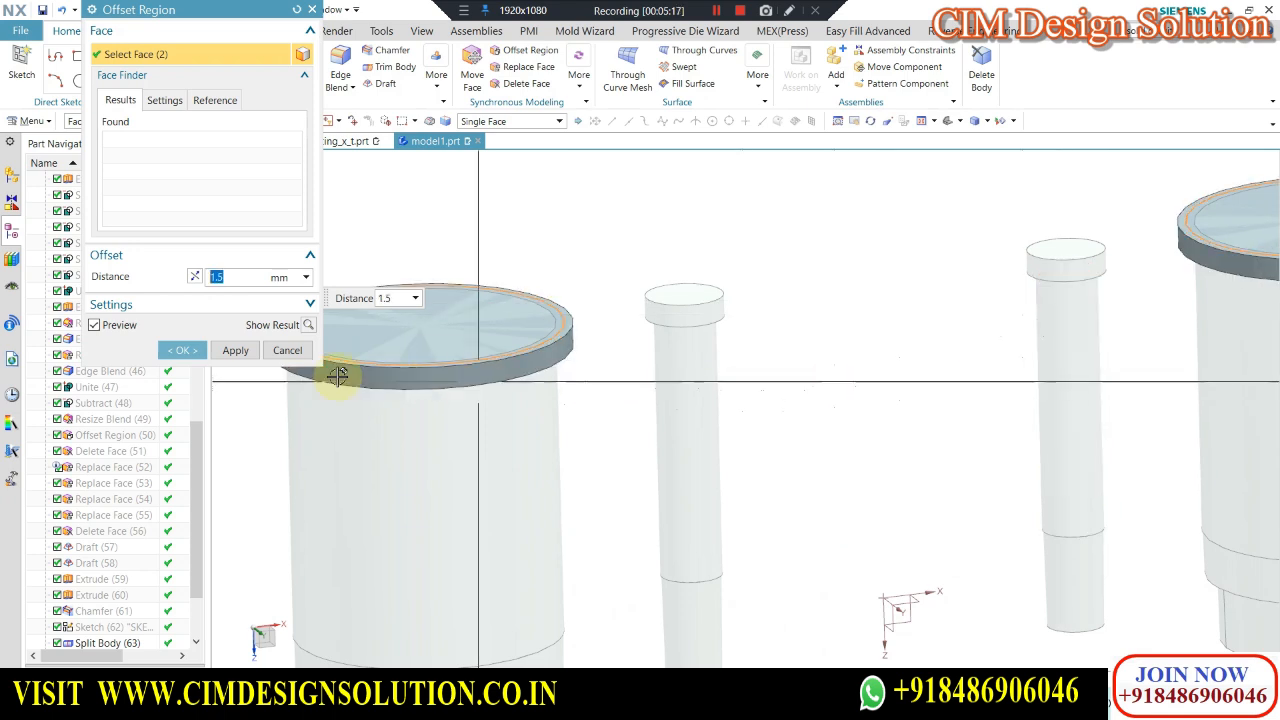
{"action": "left_click", "coordinate": [182, 350]}
{"action": "scroll", "coordinate": [589, 294], "scroll_direction": "down", "scroll_amount": 2}
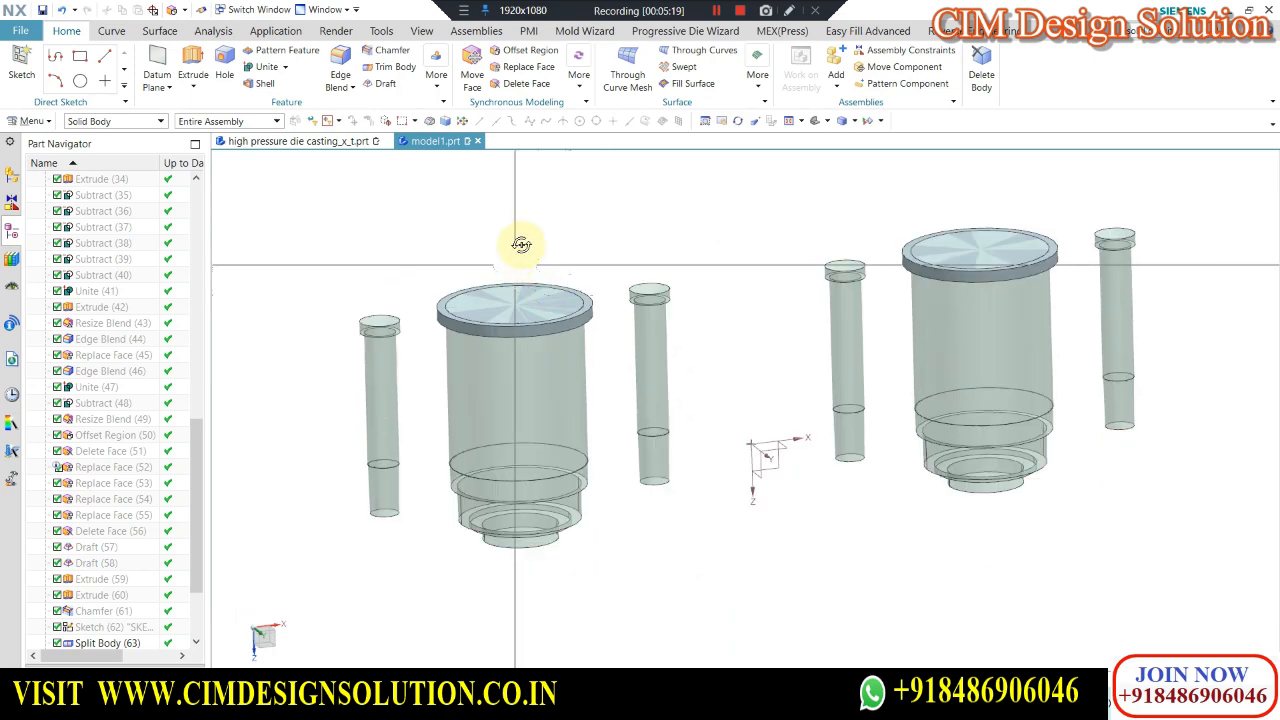
Offset the head faces facing the core body on both cores by 2 mm using Offset Region.
{"action": "middle_click_drag", "start_coordinate": [520, 246], "coordinate": [517, 230]}
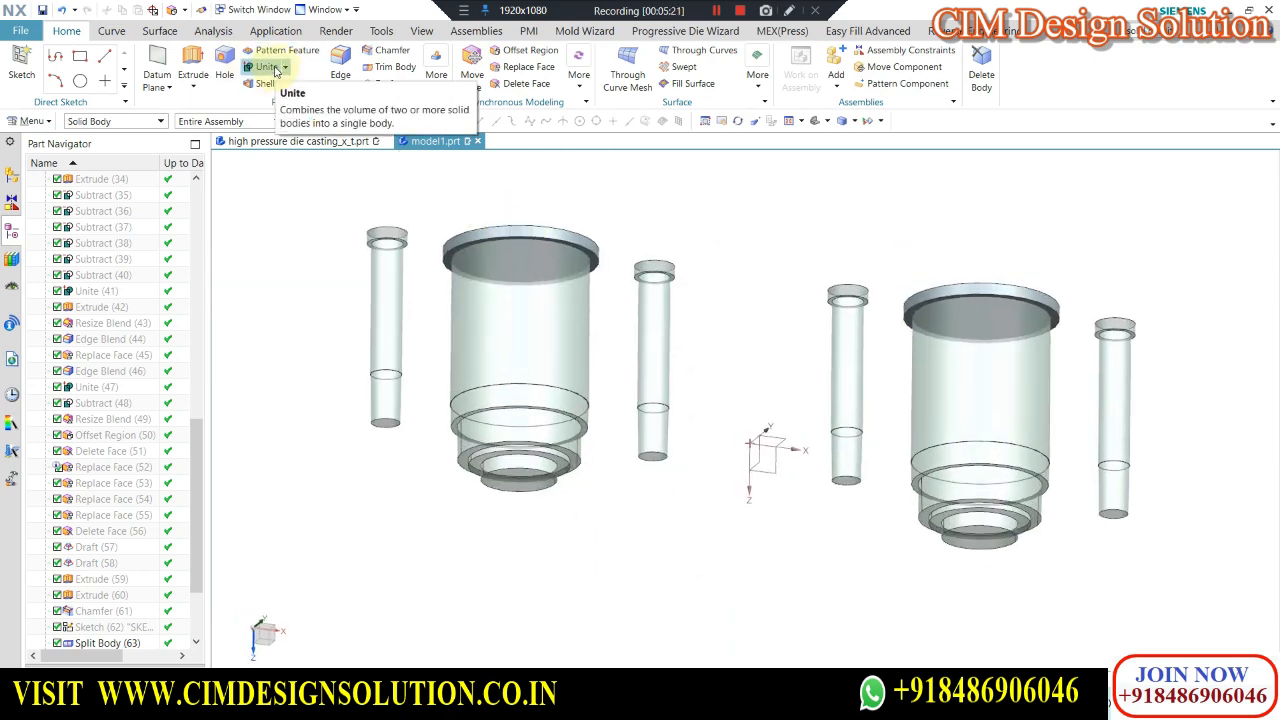
{"action": "scroll", "coordinate": [434, 240], "scroll_direction": "up", "scroll_amount": 2}
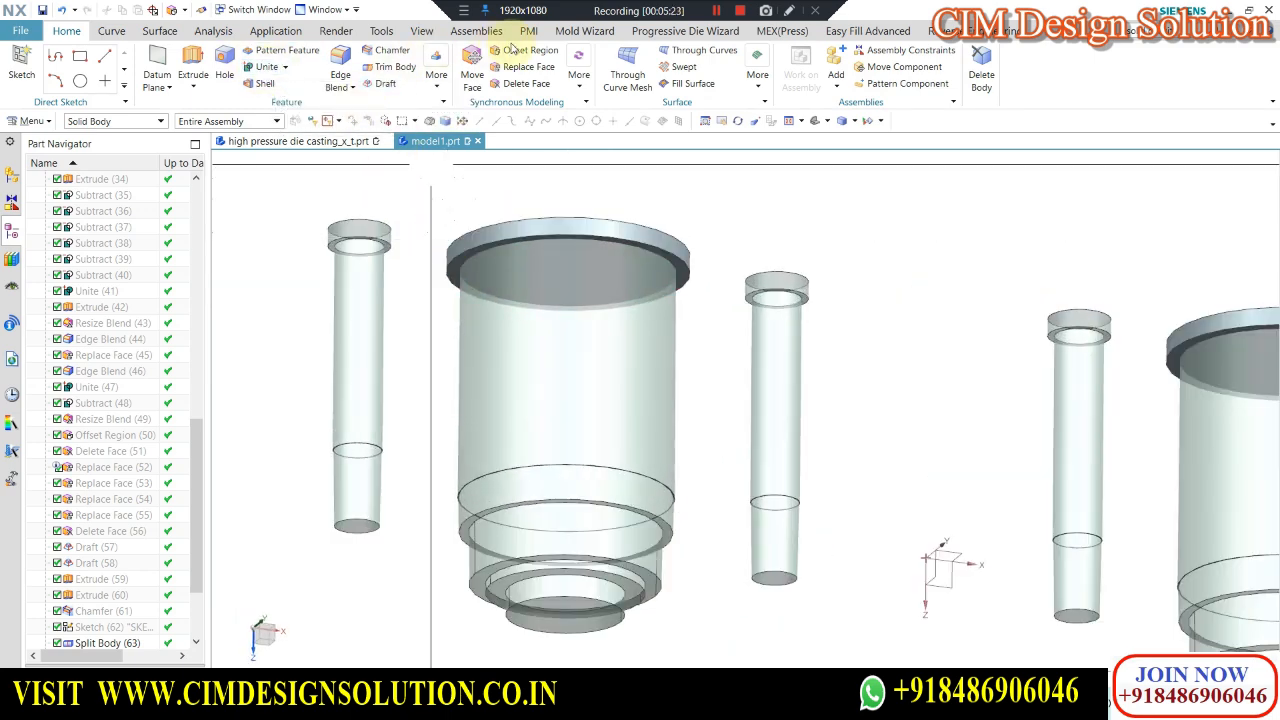
{"action": "left_click", "coordinate": [533, 50]}
{"action": "left_click", "coordinate": [450, 266]}
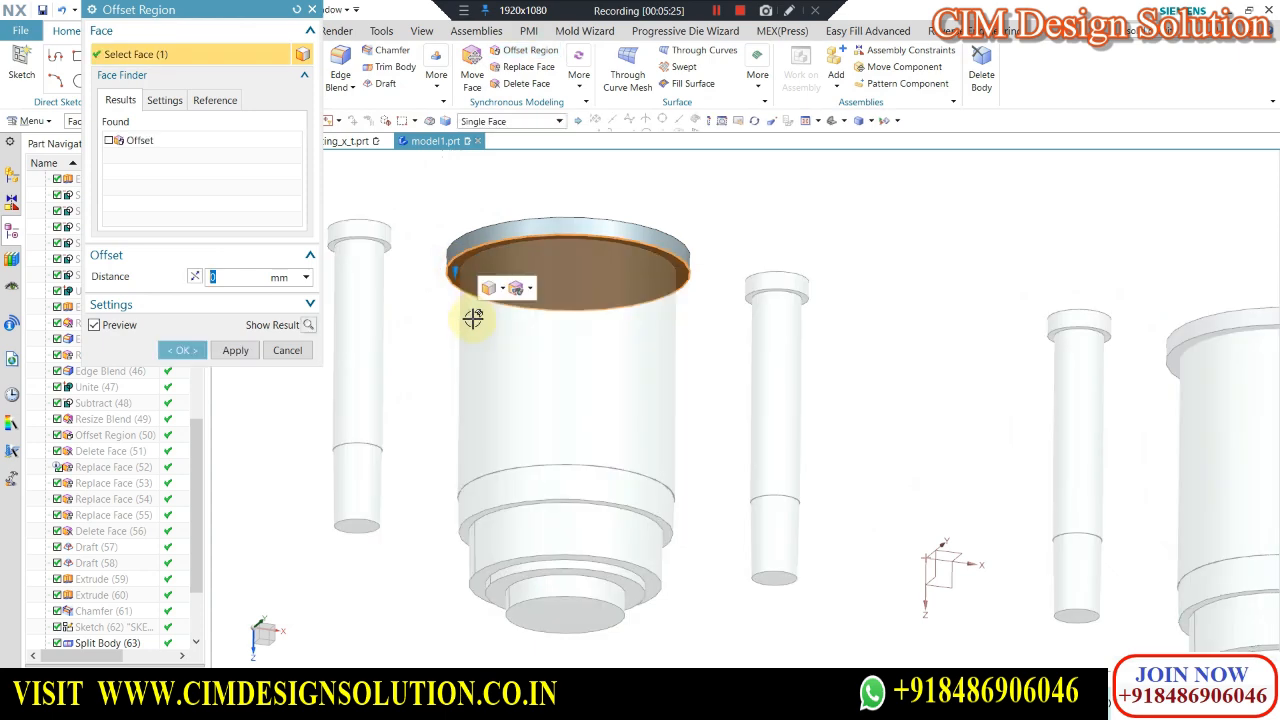
{"action": "middle_click_drag", "start_coordinate": [474, 320], "coordinate": [1097, 356]}
{"action": "scroll", "coordinate": [1097, 356], "scroll_direction": "up", "scroll_amount": 2}
{"action": "left_click", "coordinate": [1034, 371]}
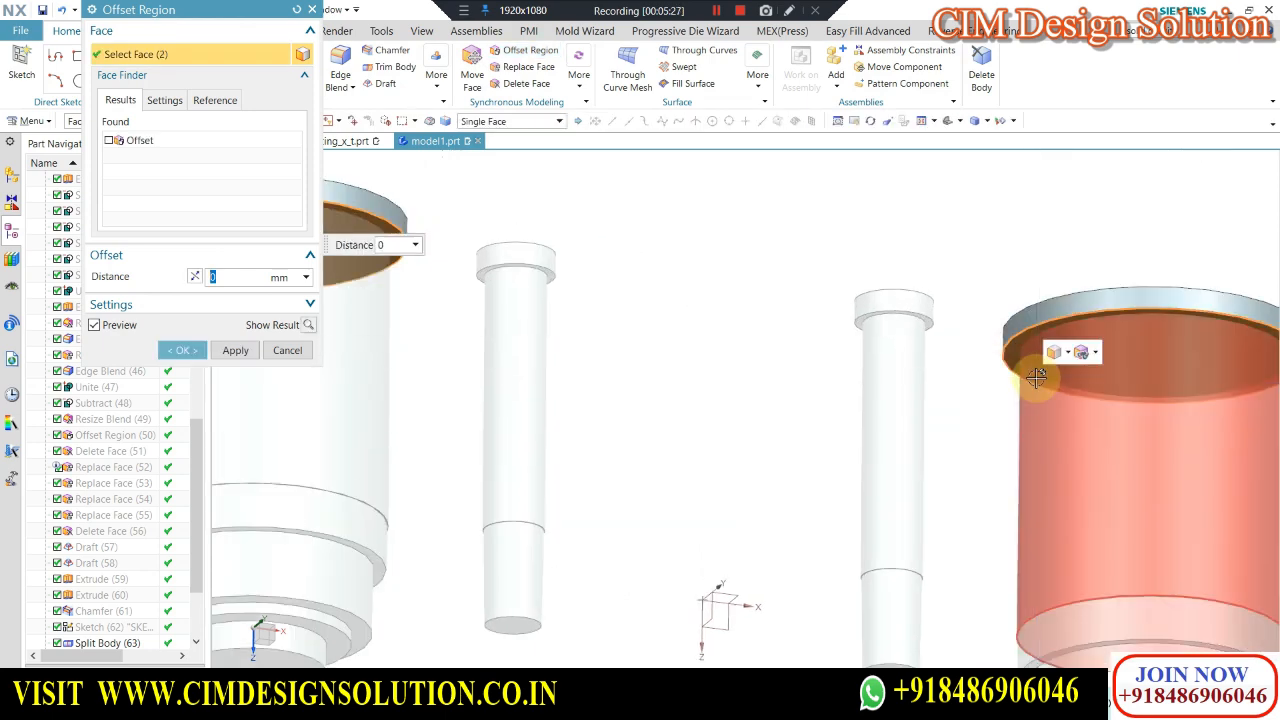
{"action": "key", "text": "Return"}
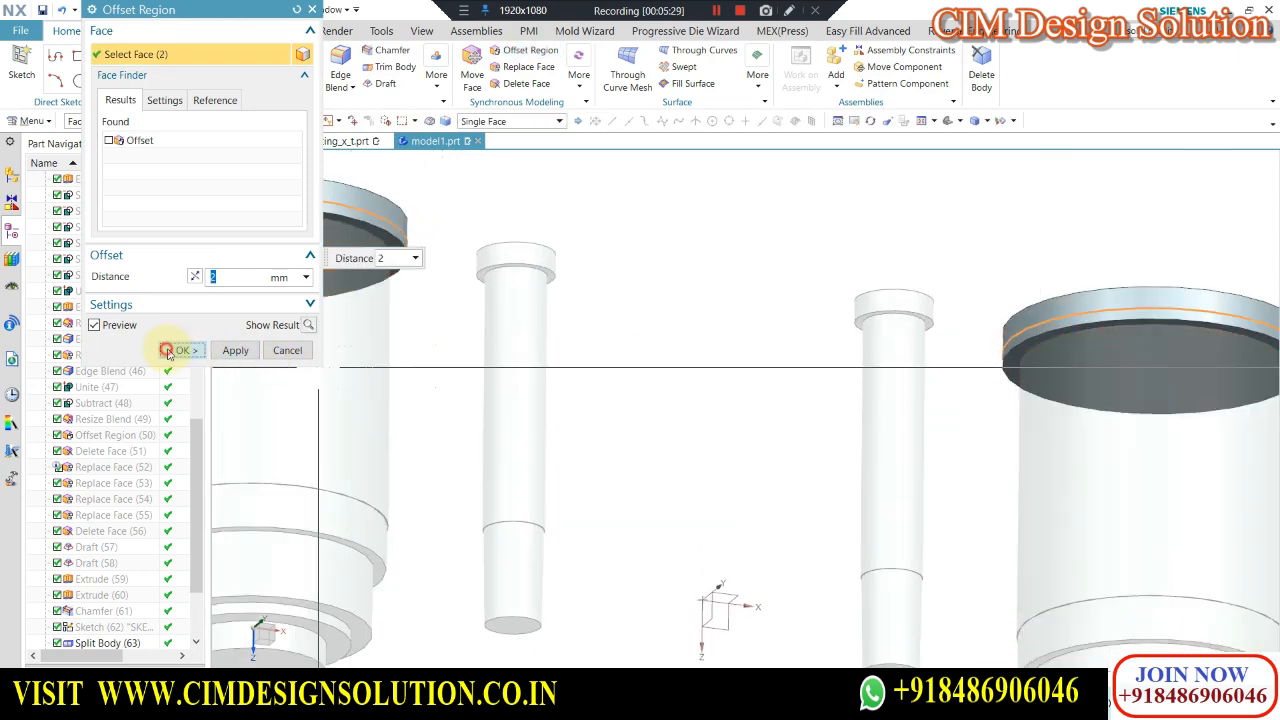
{"action": "left_click", "coordinate": [167, 352]}
Unite each of the two cores with its enlarged head.
{"action": "scroll", "coordinate": [751, 306], "scroll_direction": "down", "scroll_amount": 5}
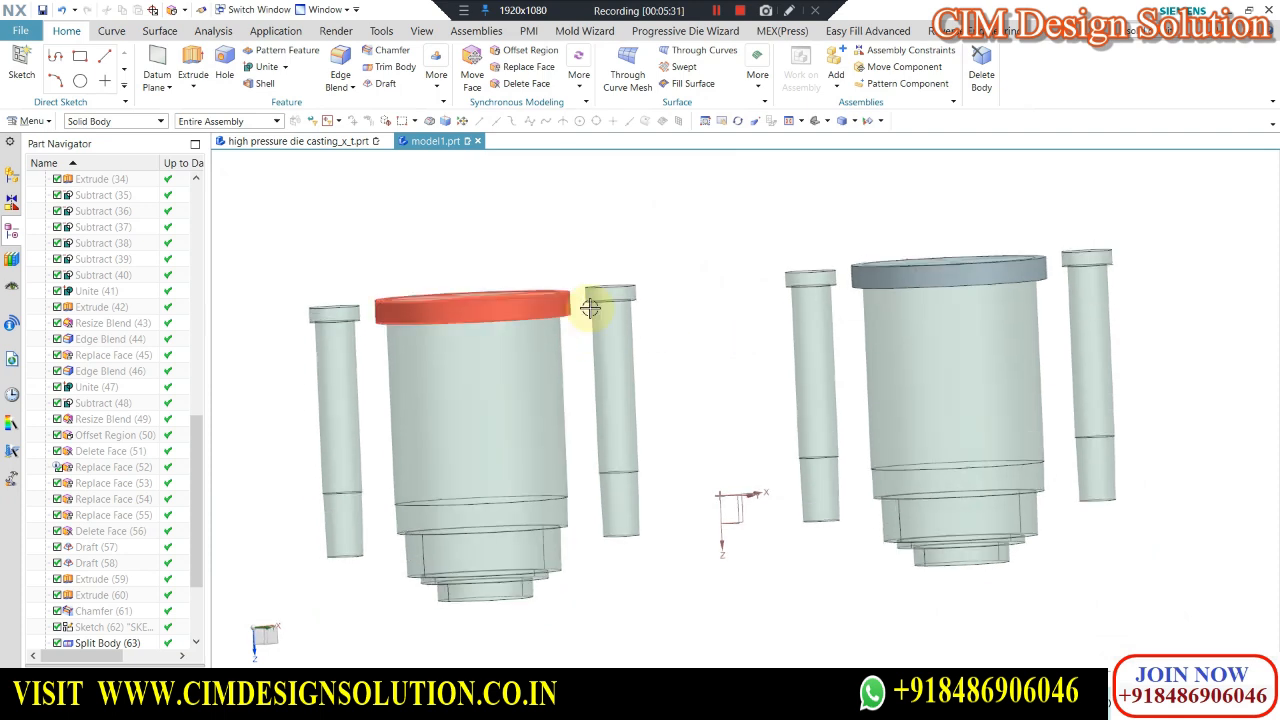
{"action": "scroll", "coordinate": [590, 308], "scroll_direction": "up", "scroll_amount": 3}
{"action": "scroll", "coordinate": [603, 277], "scroll_direction": "down", "scroll_amount": 1}
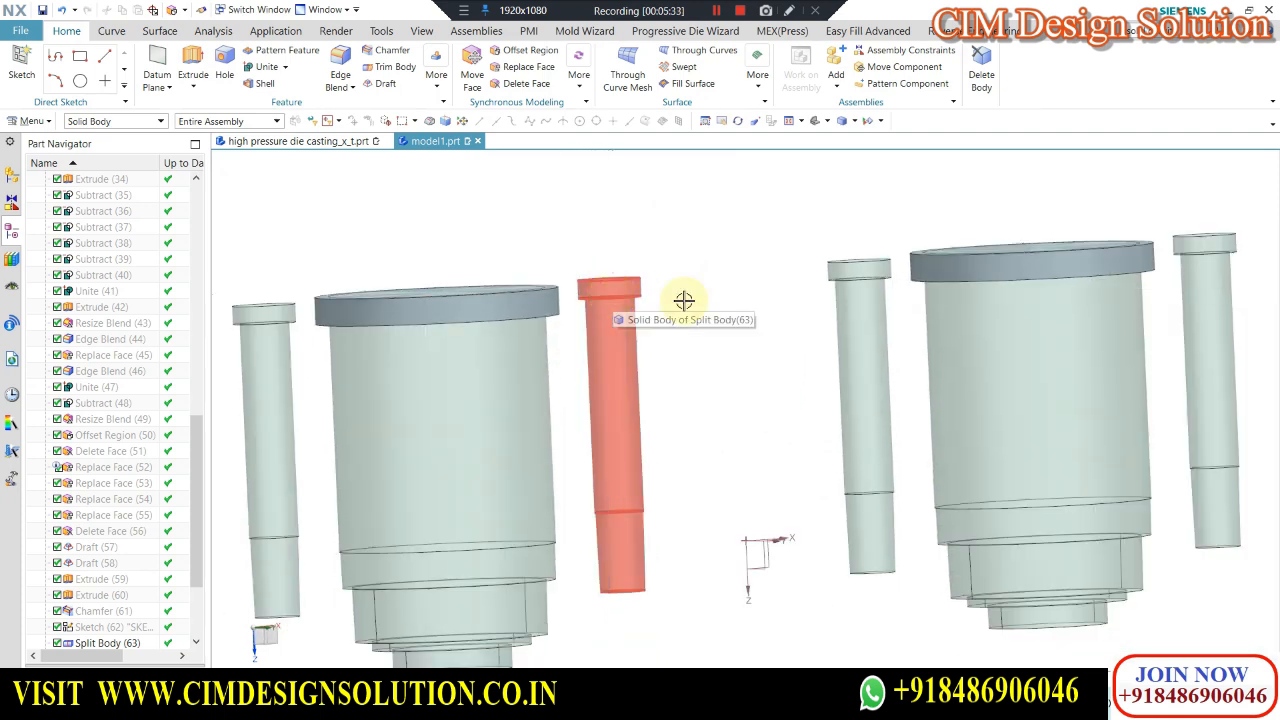
{"action": "scroll", "coordinate": [683, 301], "scroll_direction": "down", "scroll_amount": 2}
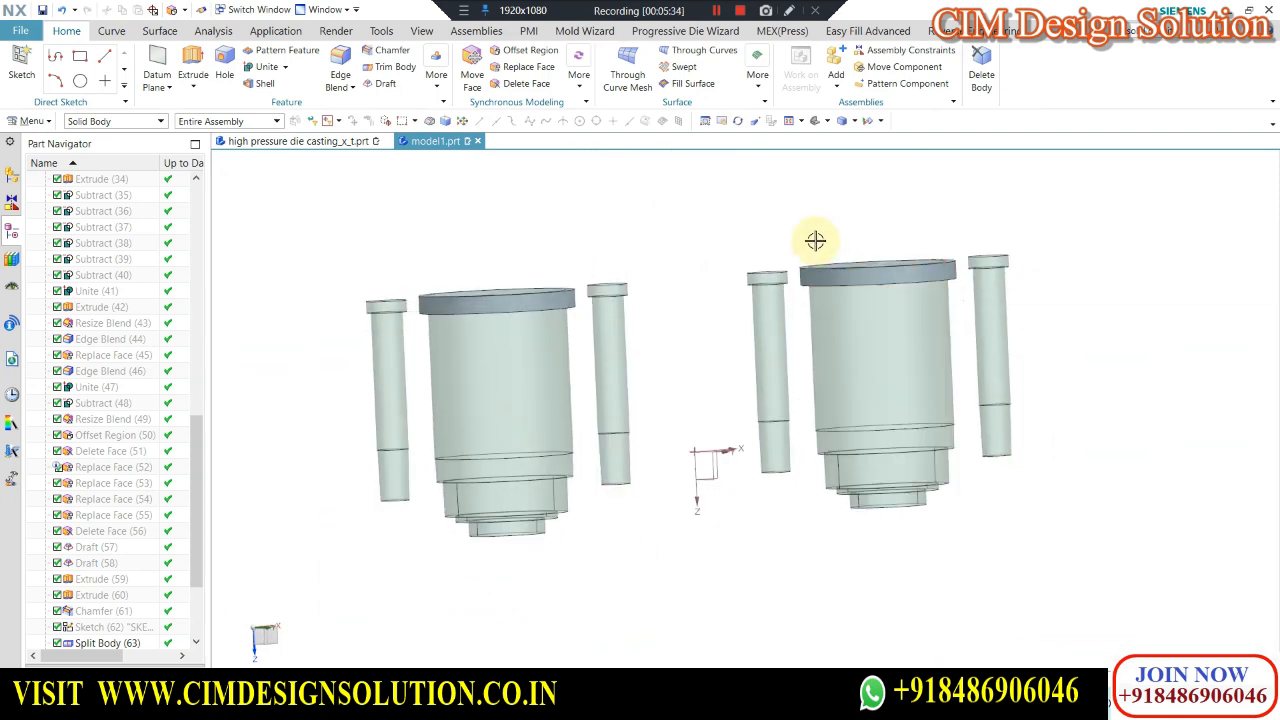
{"action": "left_click", "coordinate": [279, 67]}
{"action": "left_click", "coordinate": [493, 398]}
{"action": "left_click", "coordinate": [449, 310]}
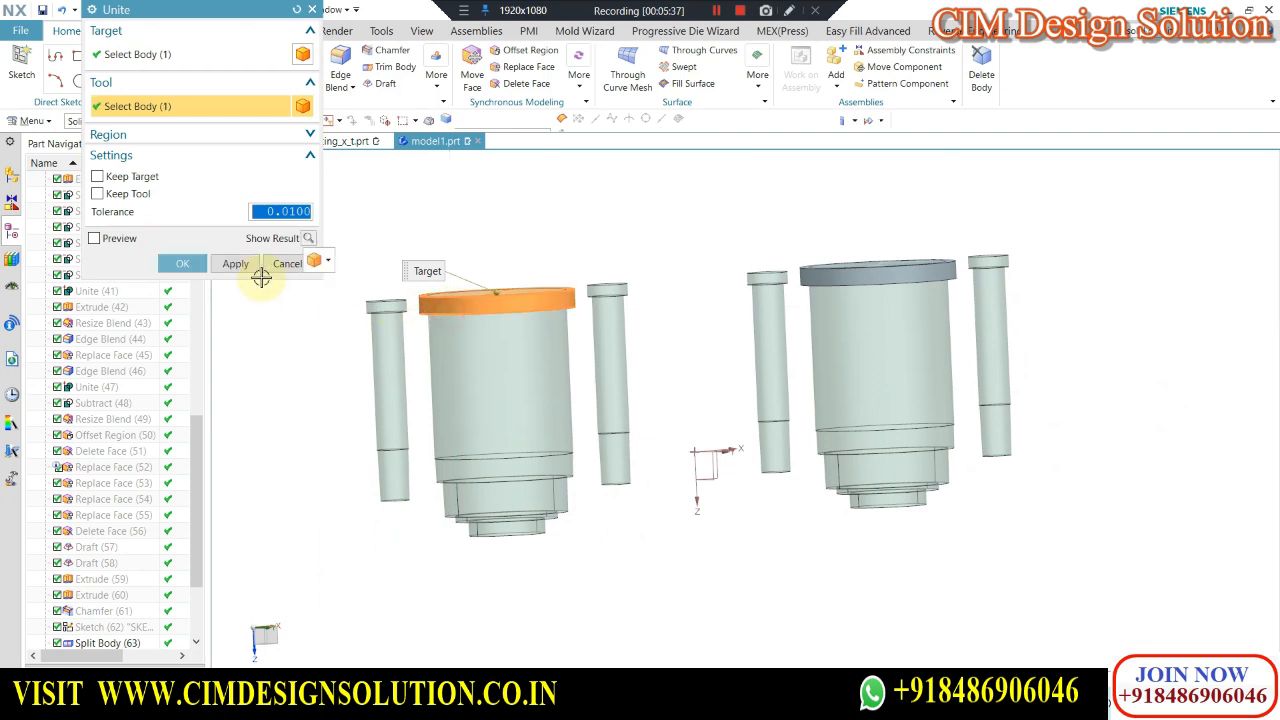
{"action": "left_click", "coordinate": [236, 264]}
{"action": "left_click", "coordinate": [849, 277]}
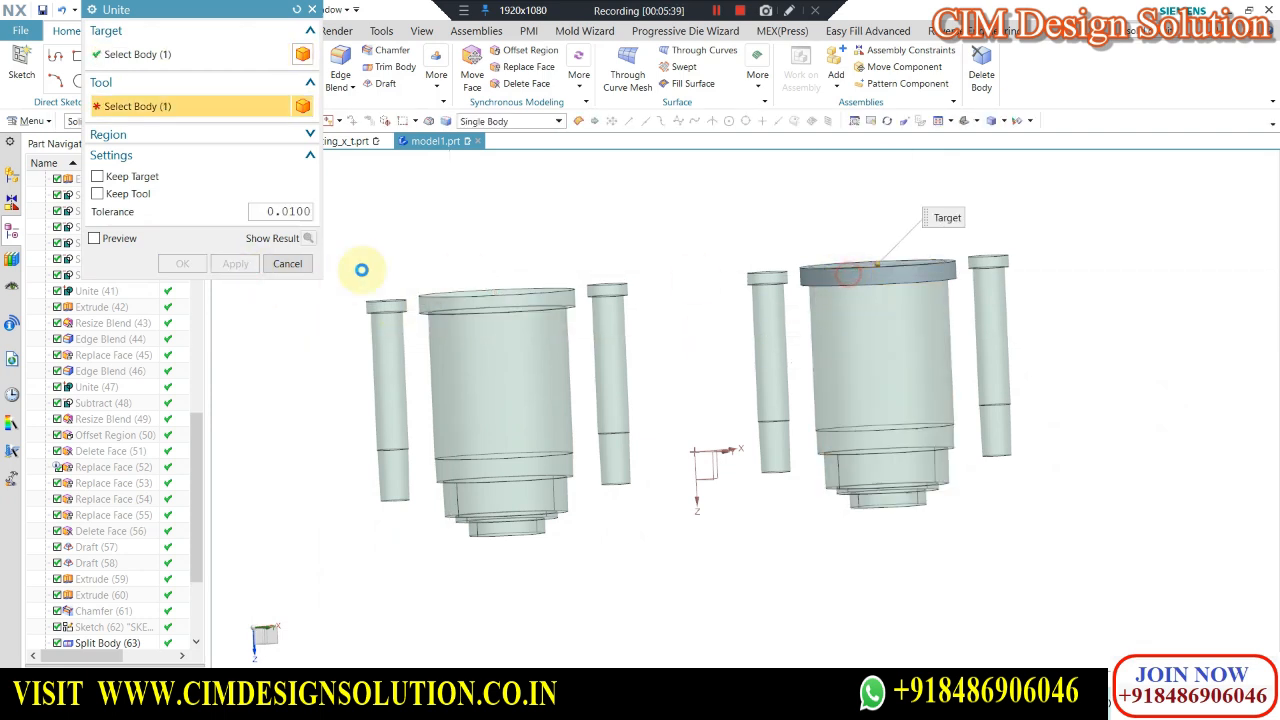
{"action": "left_click", "coordinate": [179, 265]}
Trim a flat on the head of the outermost -X pin with a new plane normal to X at the shank's +X edge.
{"action": "key", "text": "ctrl+alt+t"}
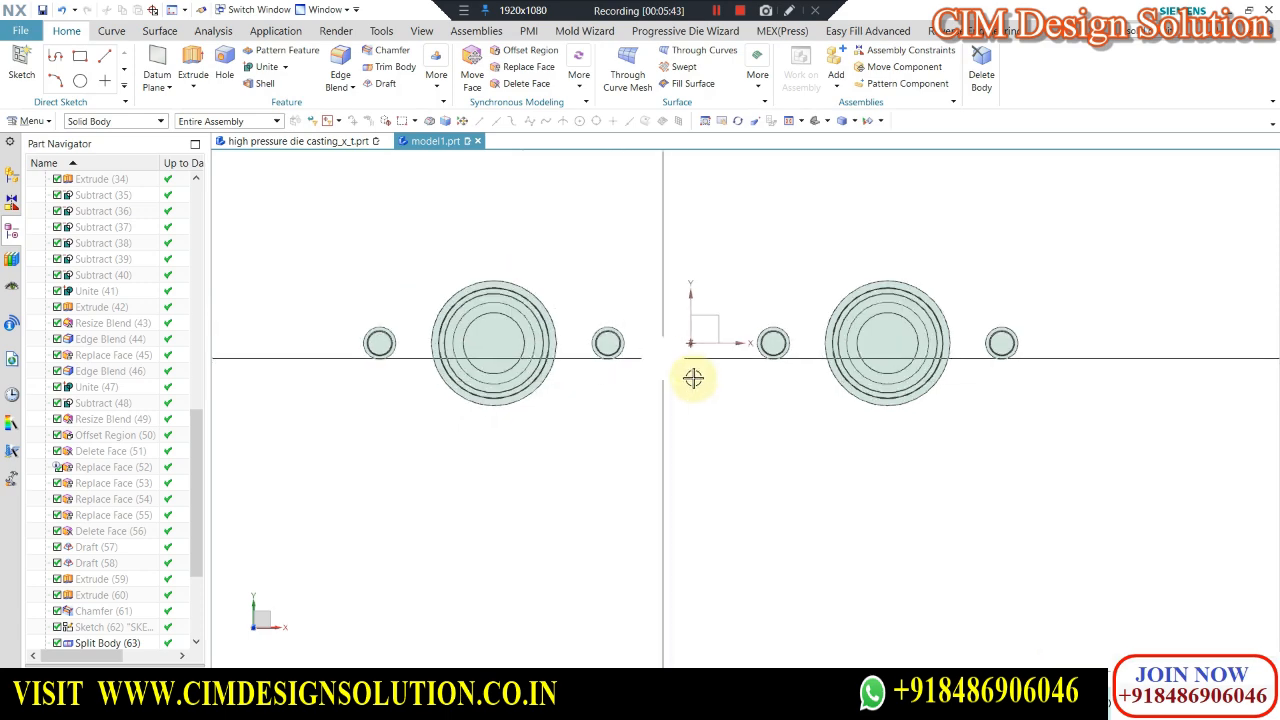
{"action": "middle_click_drag", "start_coordinate": [517, 340], "coordinate": [443, 442]}
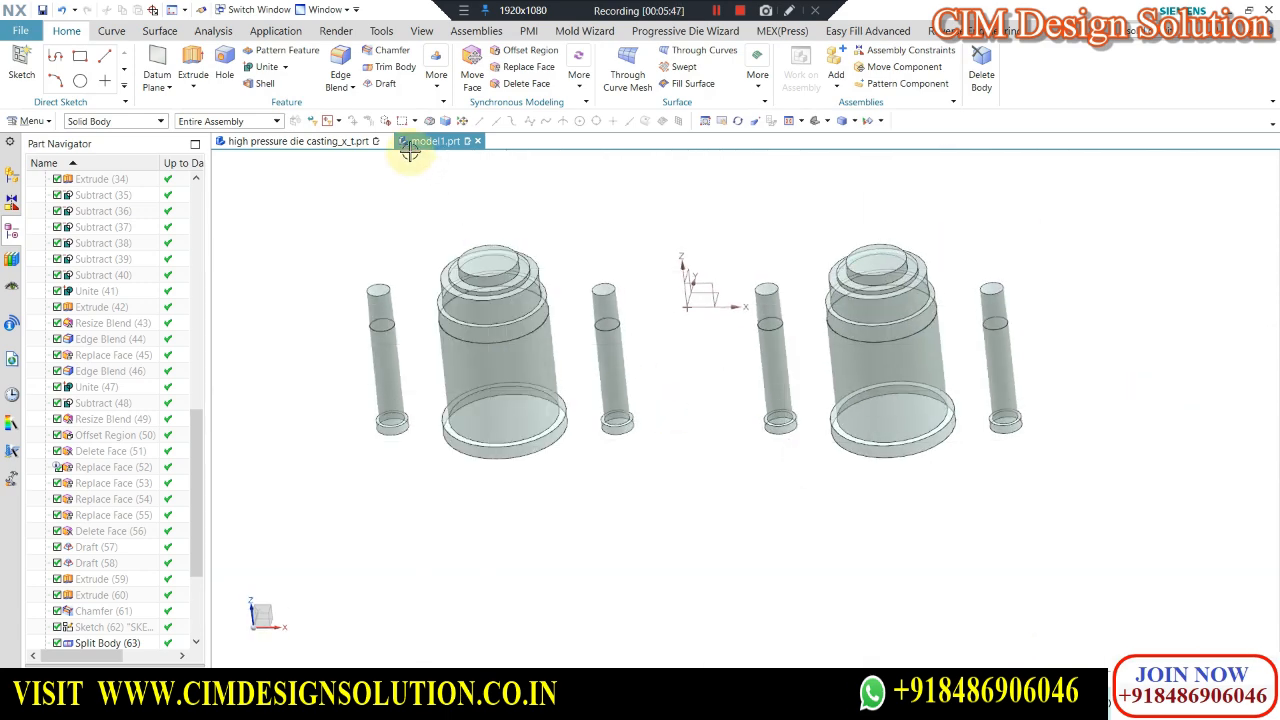
{"action": "left_click", "coordinate": [436, 80]}
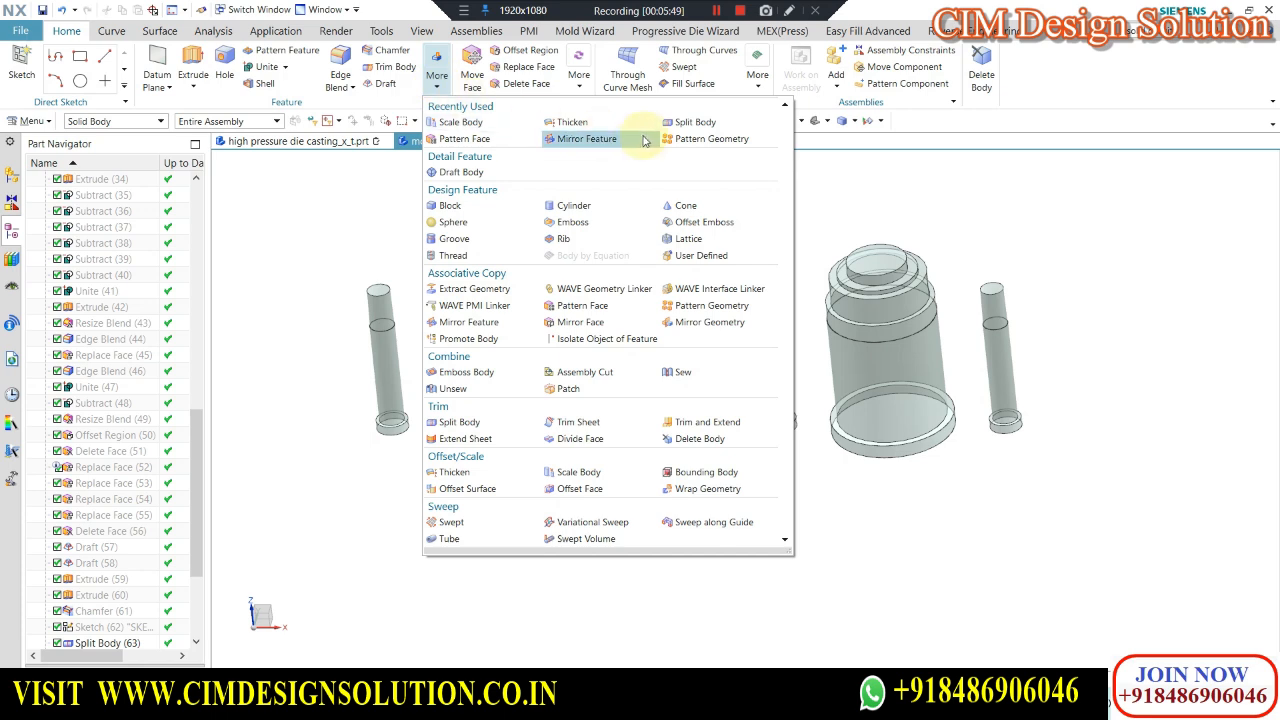
{"action": "left_click", "coordinate": [690, 122]}
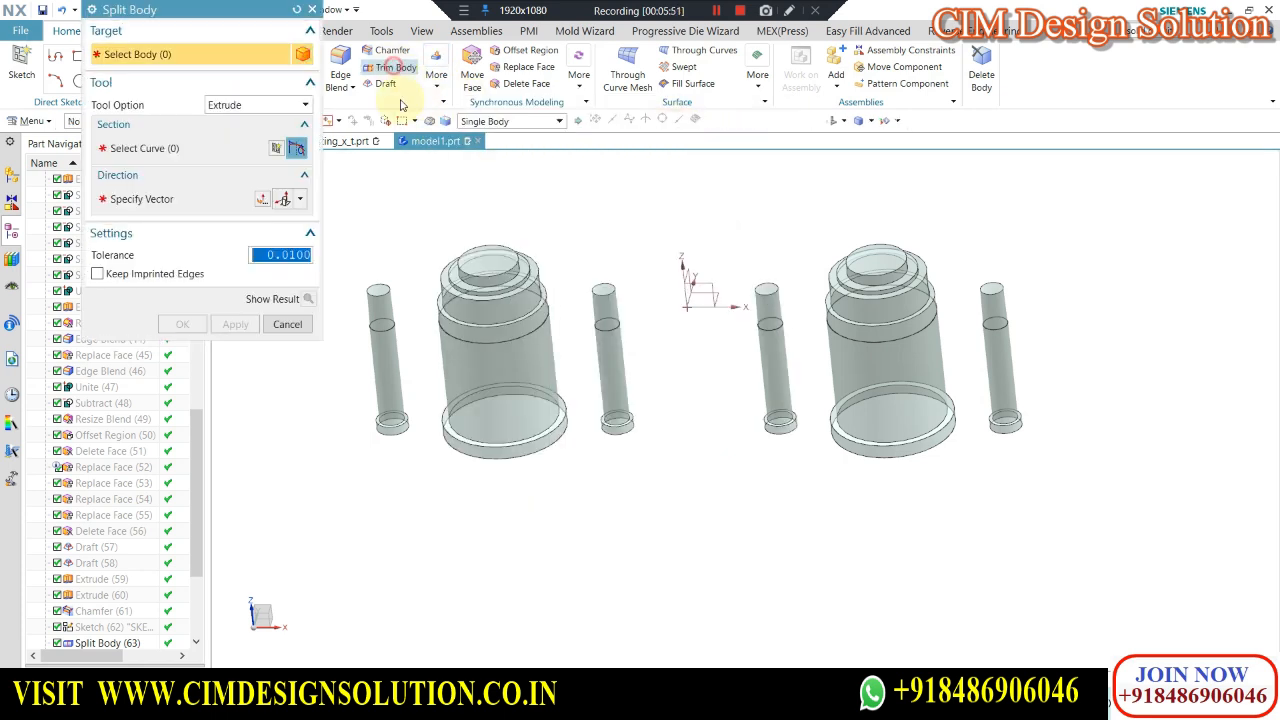
{"action": "left_click", "coordinate": [390, 66]}
{"action": "left_click", "coordinate": [386, 361]}
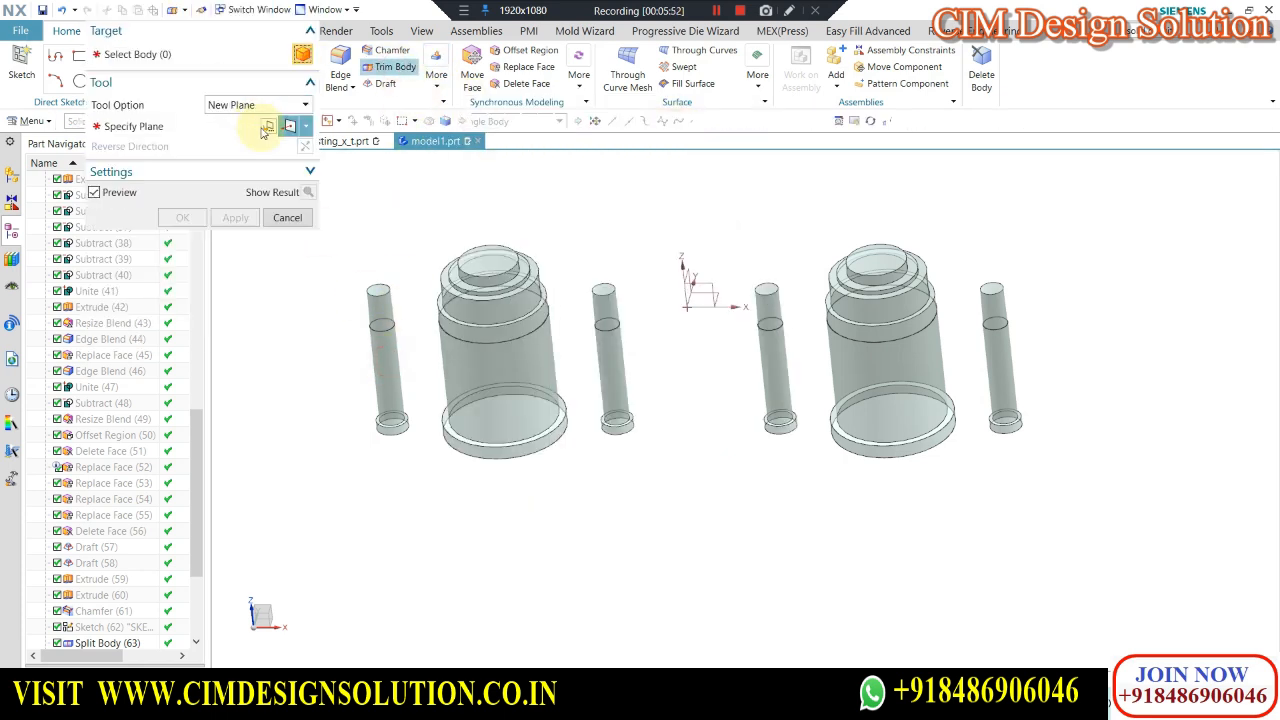
{"action": "left_click", "coordinate": [170, 127]}
{"action": "left_click", "coordinate": [731, 121]}
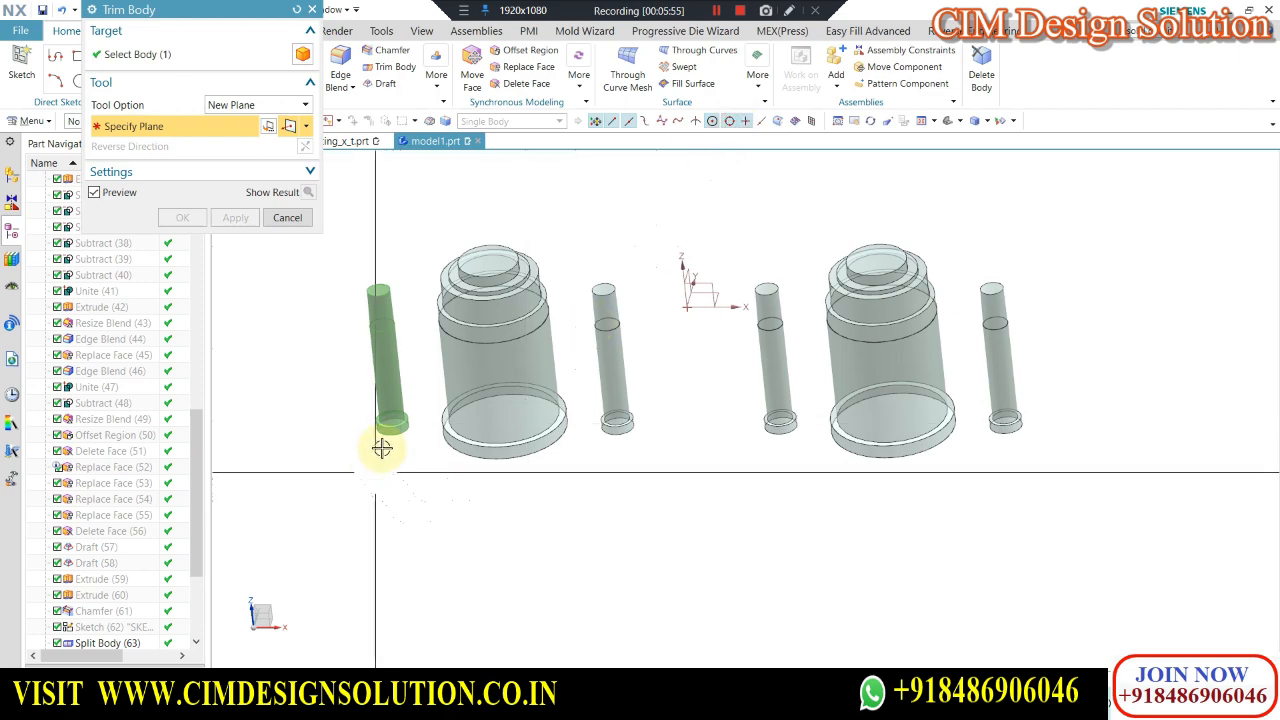
{"action": "scroll", "coordinate": [385, 440], "scroll_direction": "up", "scroll_amount": 5}
{"action": "left_click", "coordinate": [449, 371]}
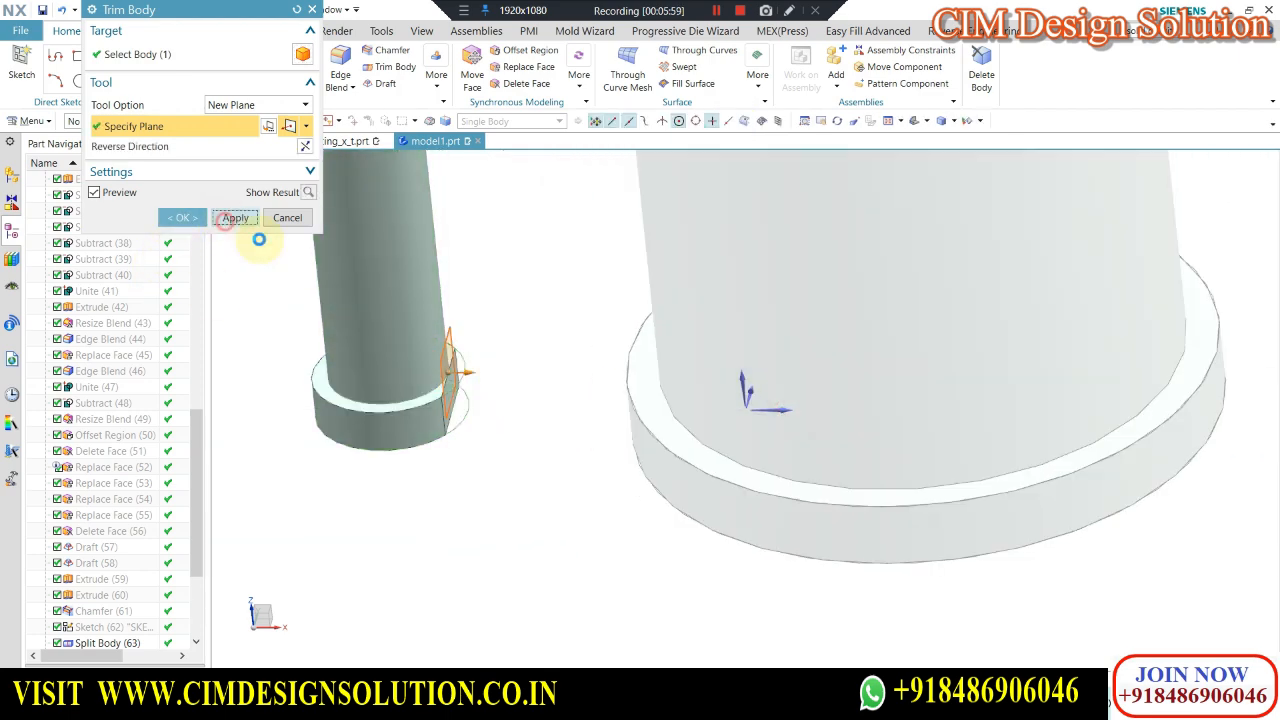
Trim a flat on the -X impression's core head with a new plane normal to X at the core body's +X edge.
{"action": "scroll", "coordinate": [394, 491], "scroll_direction": "down", "scroll_amount": 5}
{"action": "scroll", "coordinate": [527, 410], "scroll_direction": "up", "scroll_amount": 3}
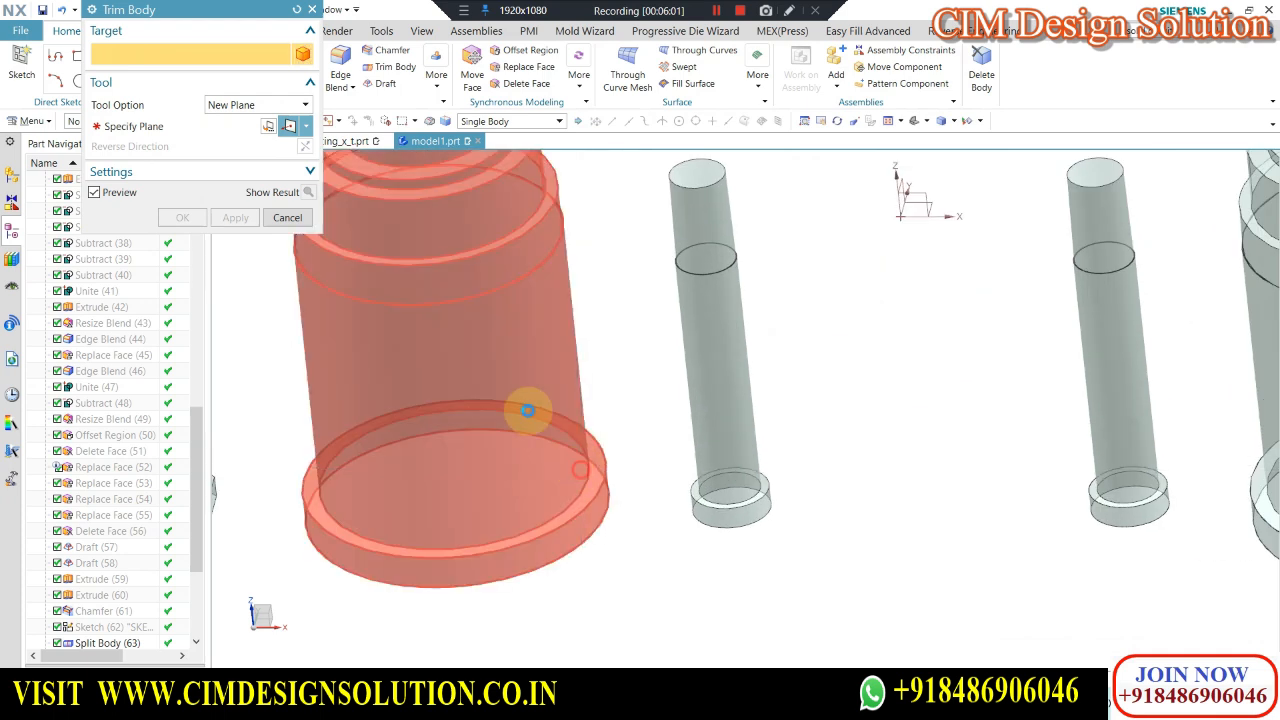
{"action": "left_click", "coordinate": [527, 410]}
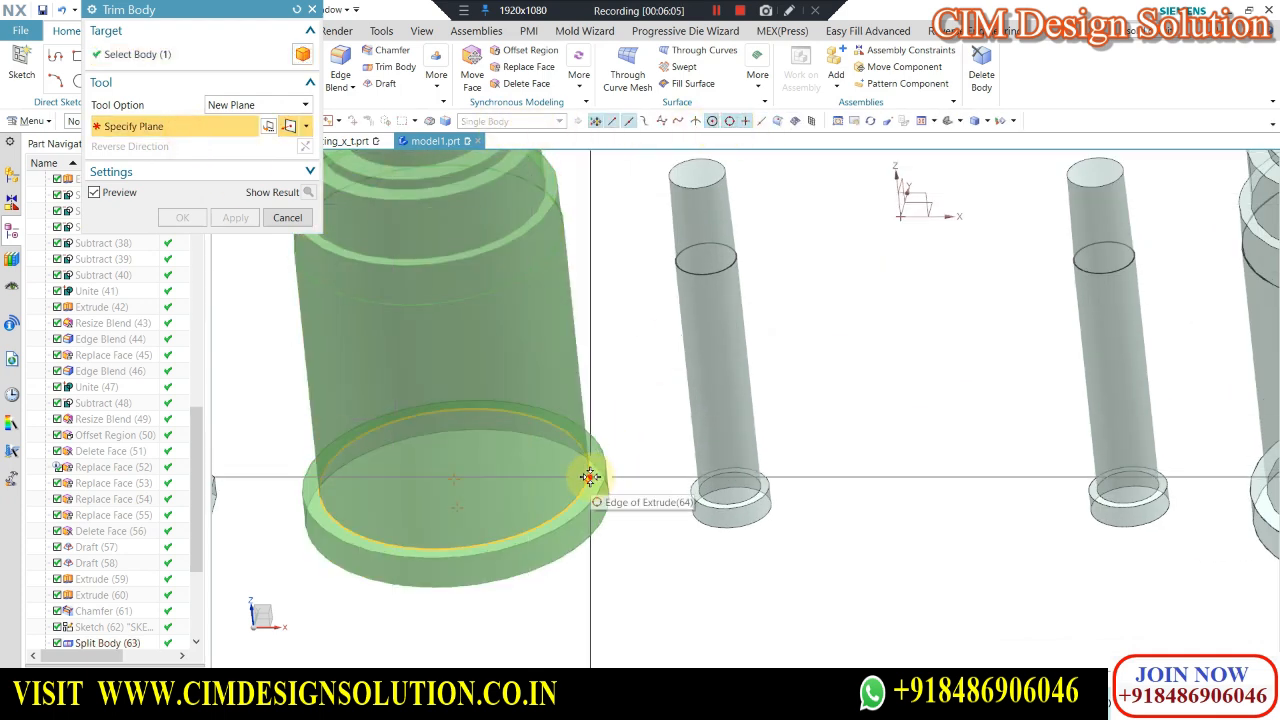
{"action": "left_click", "coordinate": [606, 376]}
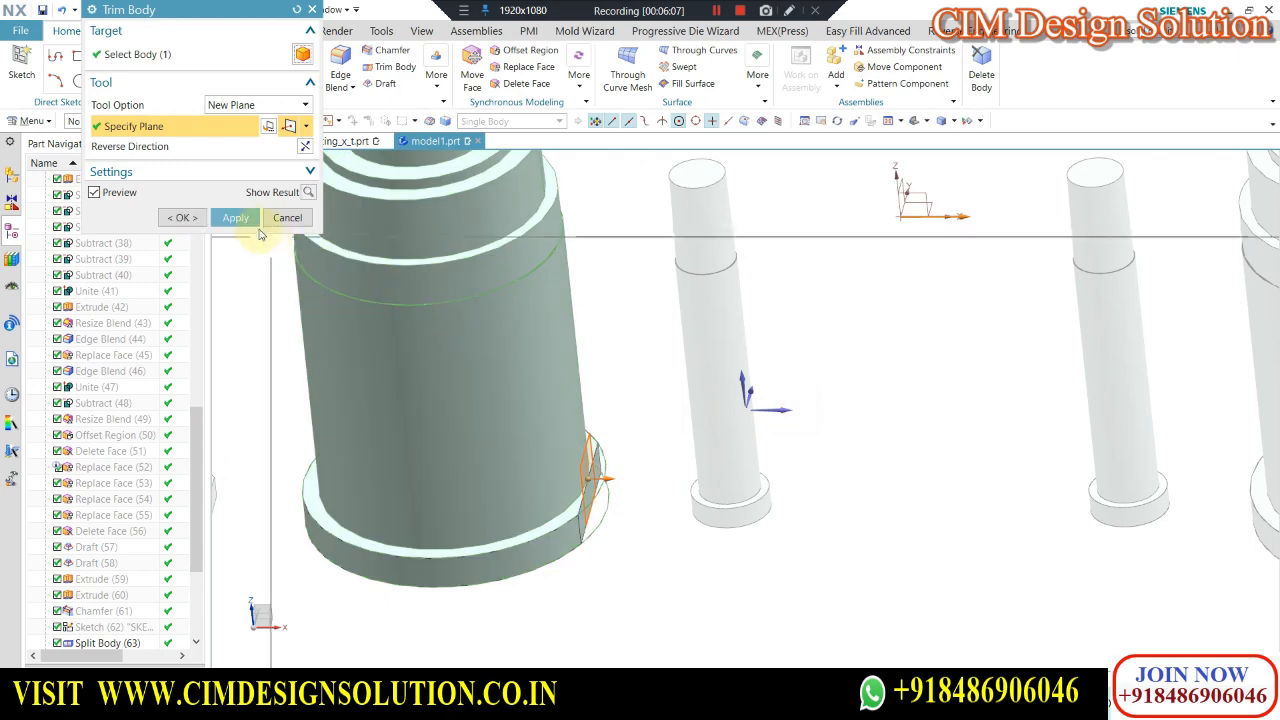
{"action": "middle_click_drag", "start_coordinate": [858, 356], "coordinate": [720, 477]}
Trim a matching flat on the head of the -X impression's other pin at its shank's +X edge and finish trimming.
{"action": "left_click", "coordinate": [192, 127]}
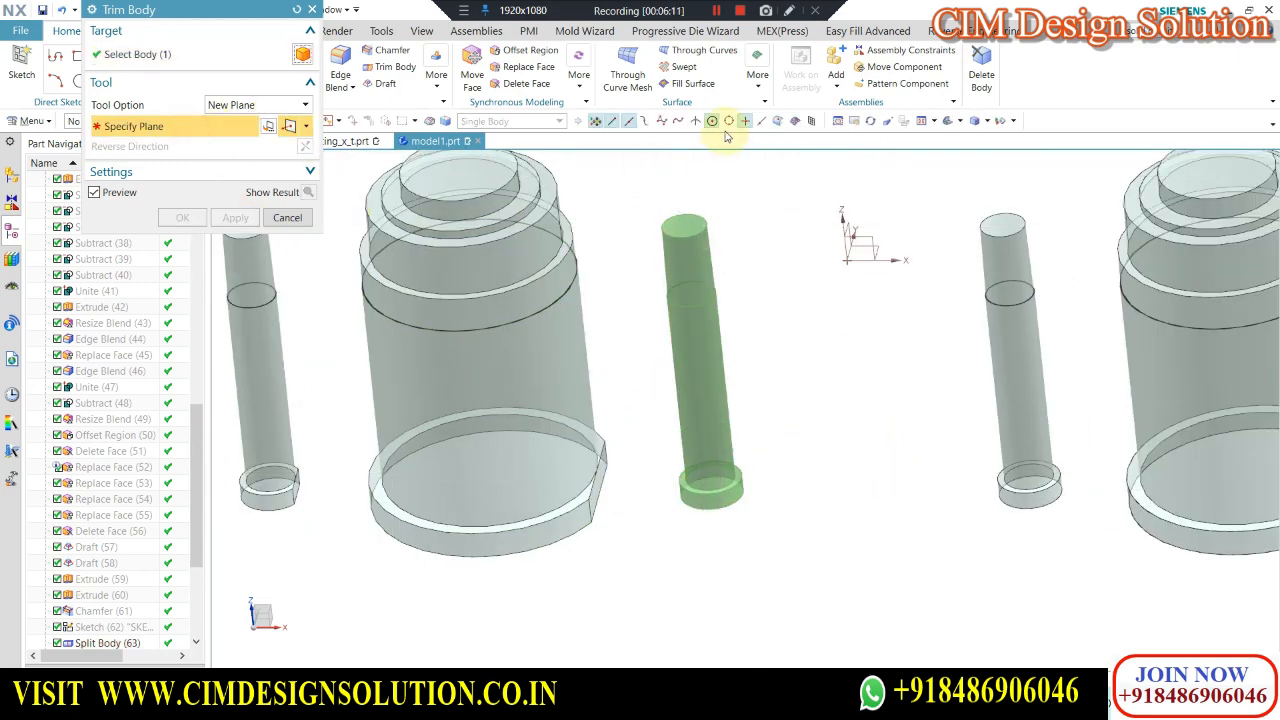
{"action": "scroll", "coordinate": [755, 470], "scroll_direction": "up", "scroll_amount": 3}
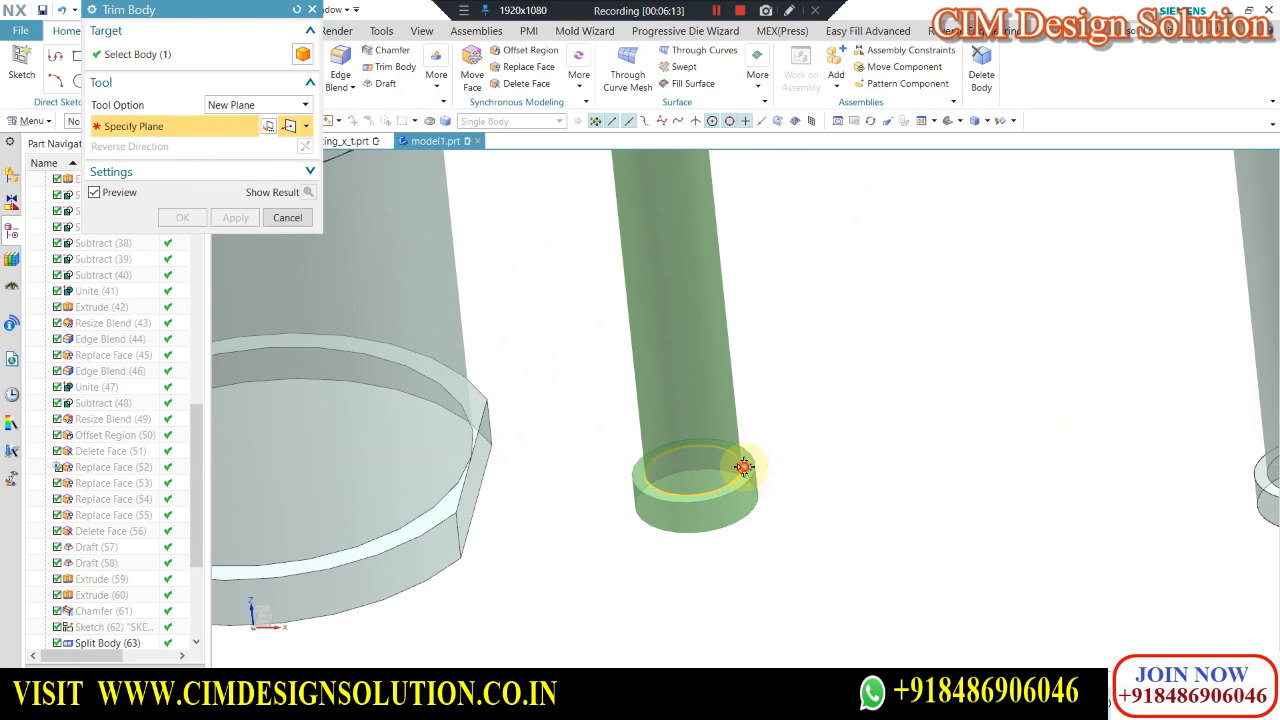
{"action": "left_click", "coordinate": [777, 414]}
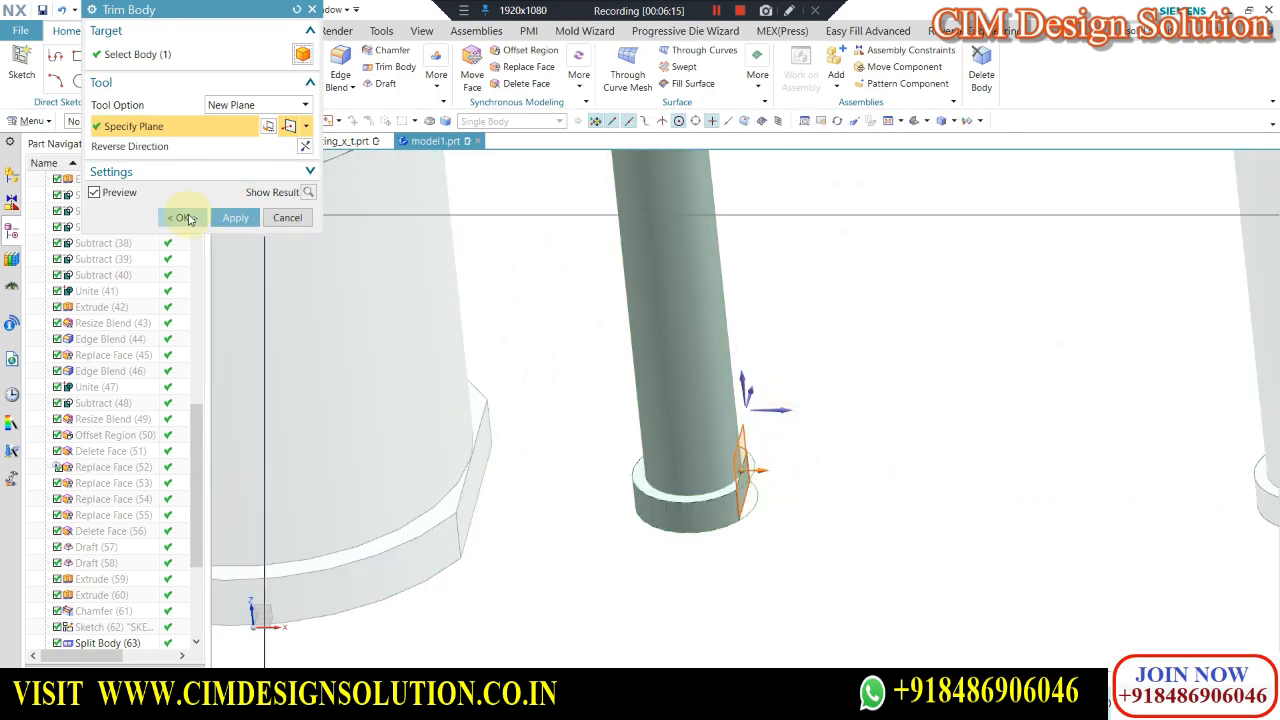
{"action": "left_click", "coordinate": [185, 218]}
Delete the core and both pins of the +X impression.
{"action": "scroll", "coordinate": [700, 440], "scroll_direction": "down", "scroll_amount": 6}
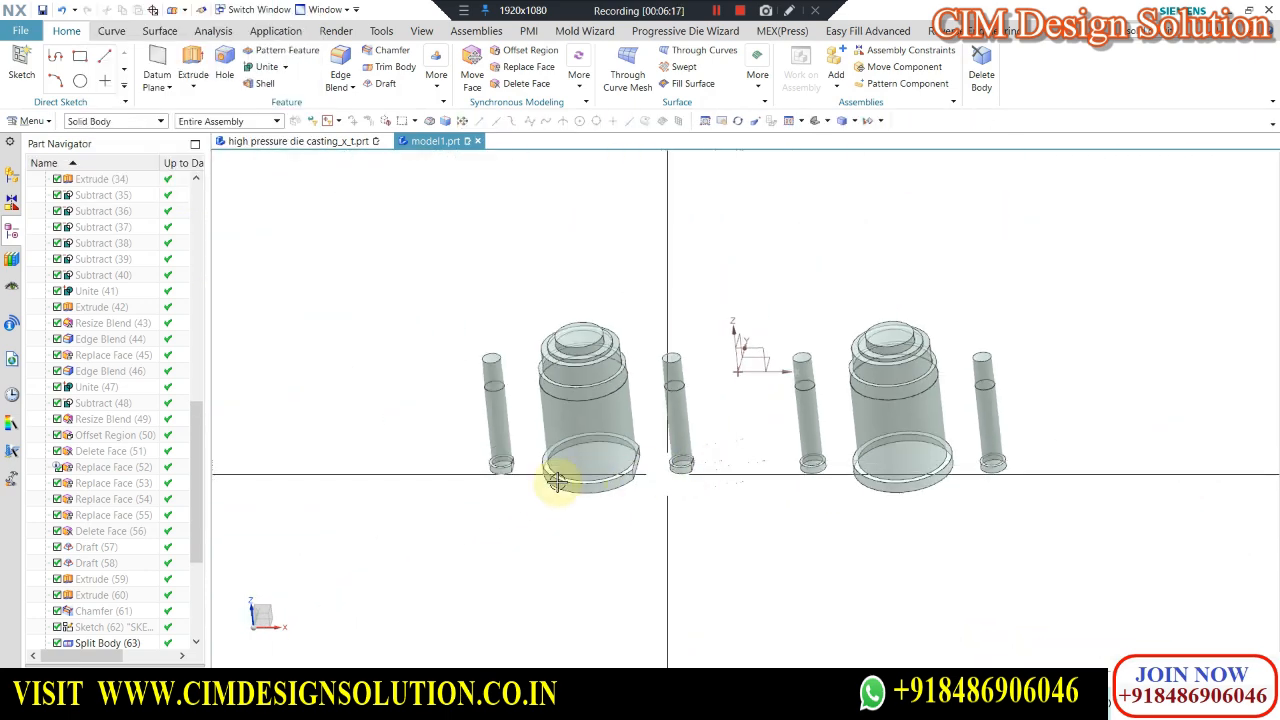
{"action": "scroll", "coordinate": [557, 482], "scroll_direction": "up", "scroll_amount": 5}
{"action": "scroll", "coordinate": [610, 420], "scroll_direction": "down", "scroll_amount": 4}
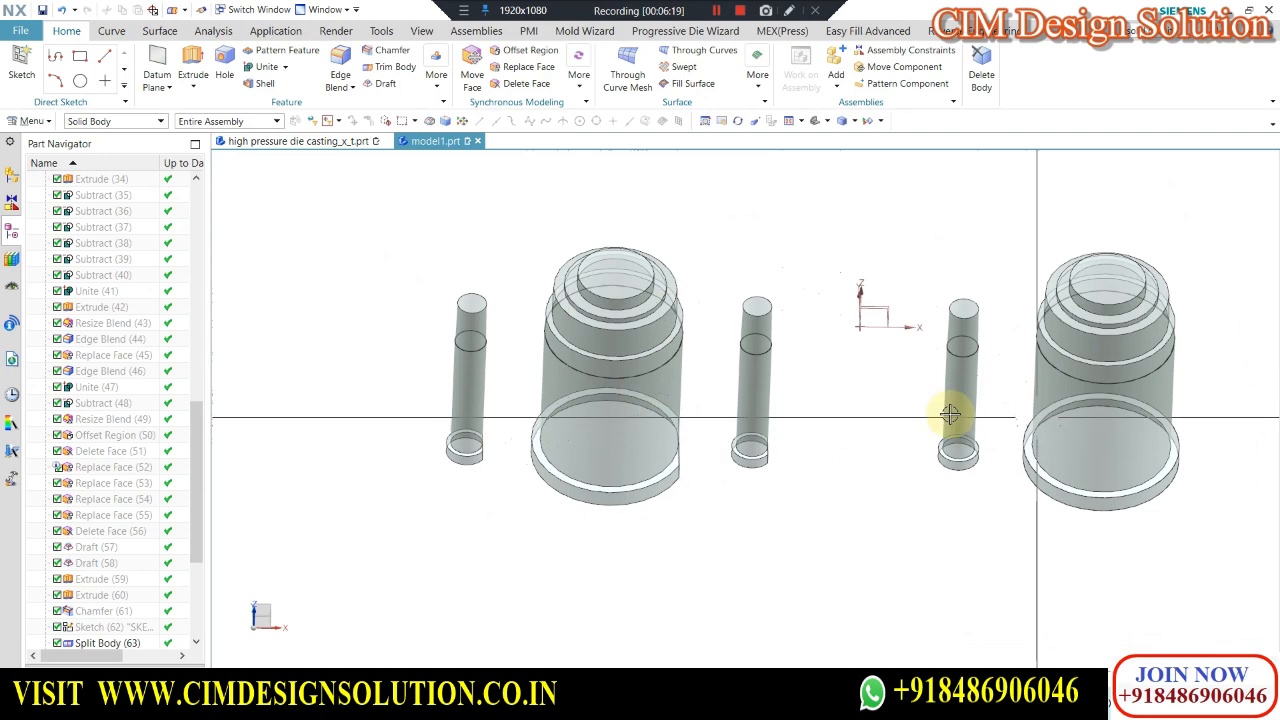
{"action": "scroll", "coordinate": [950, 414], "scroll_direction": "down", "scroll_amount": 3}
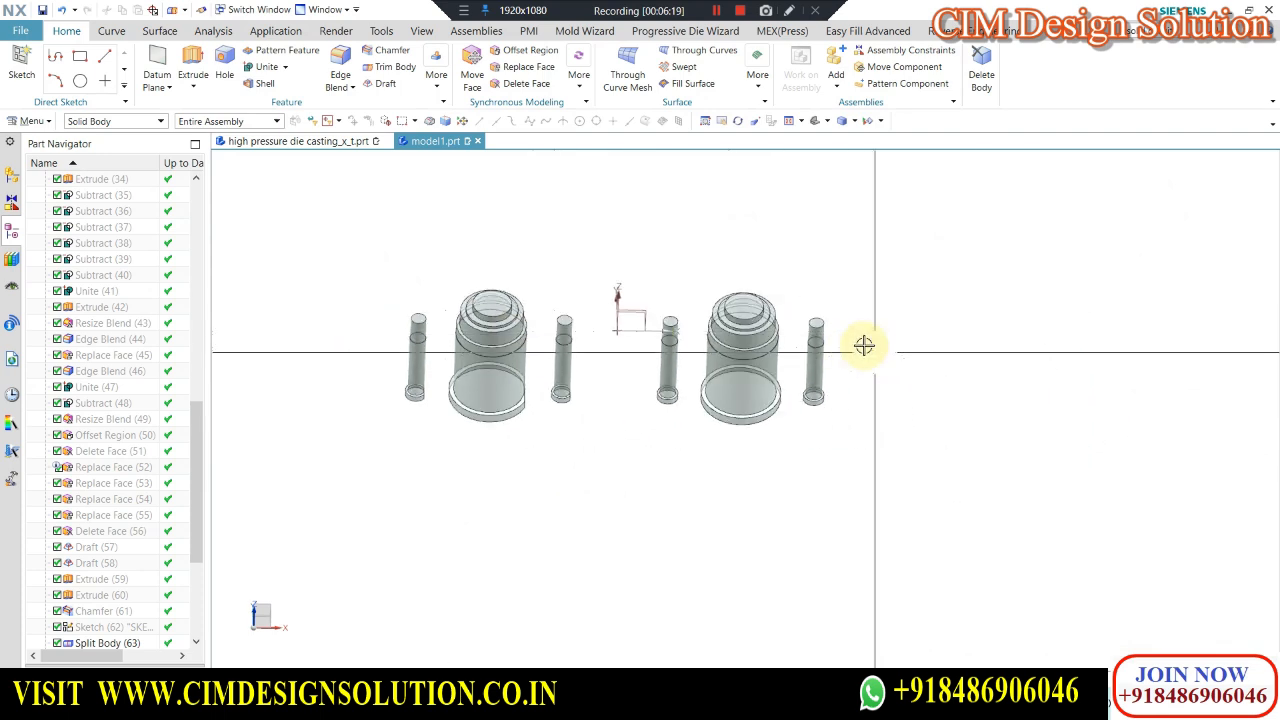
{"action": "left_click", "coordinate": [982, 70]}
{"action": "left_click", "coordinate": [667, 358]}
{"action": "left_click", "coordinate": [736, 372]}
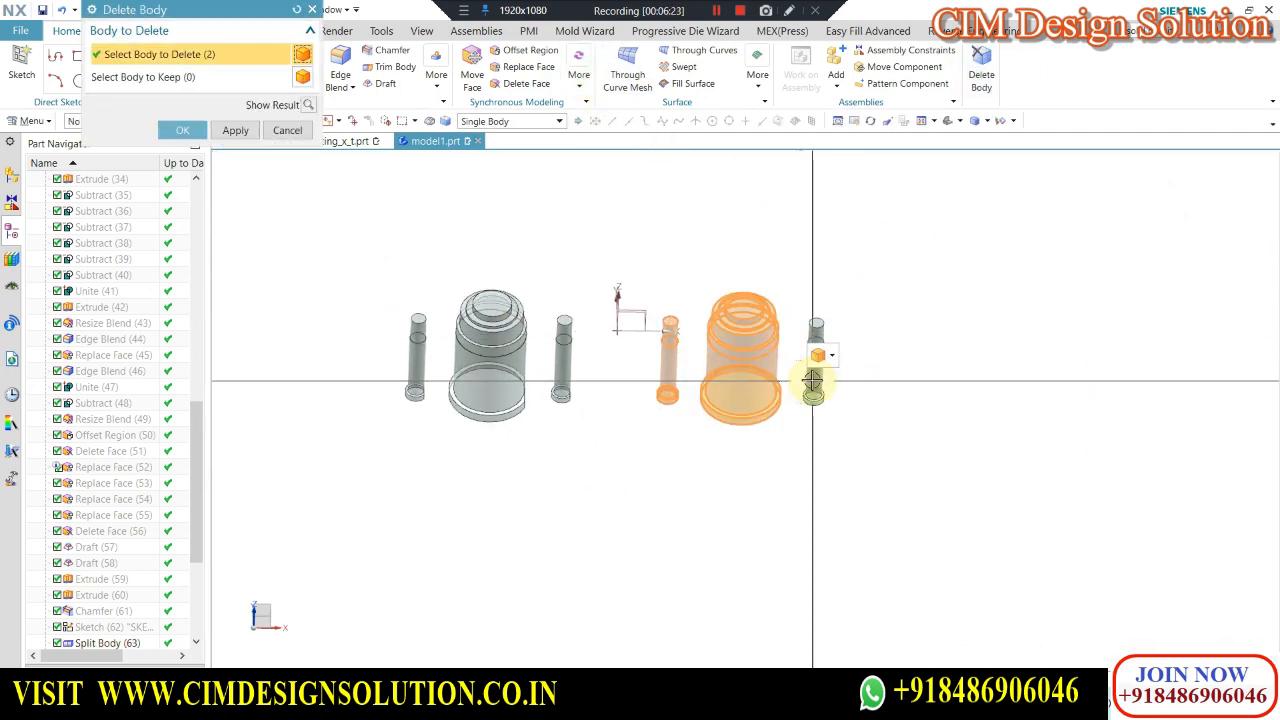
{"action": "middle_click", "coordinate": [784, 408]}
Start a Pattern Geometry of the remaining core and both its pins as solid bodies, using a circular layout.
{"action": "left_click", "coordinate": [441, 91]}
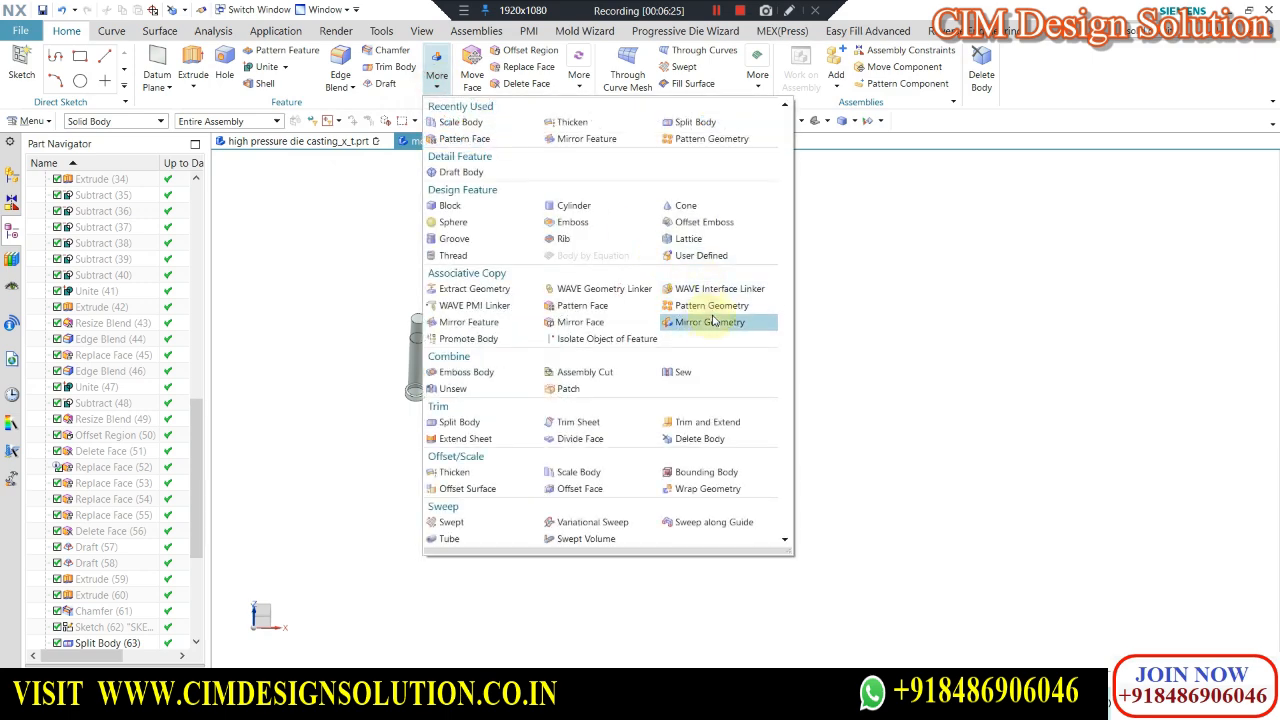
{"action": "left_click", "coordinate": [703, 308]}
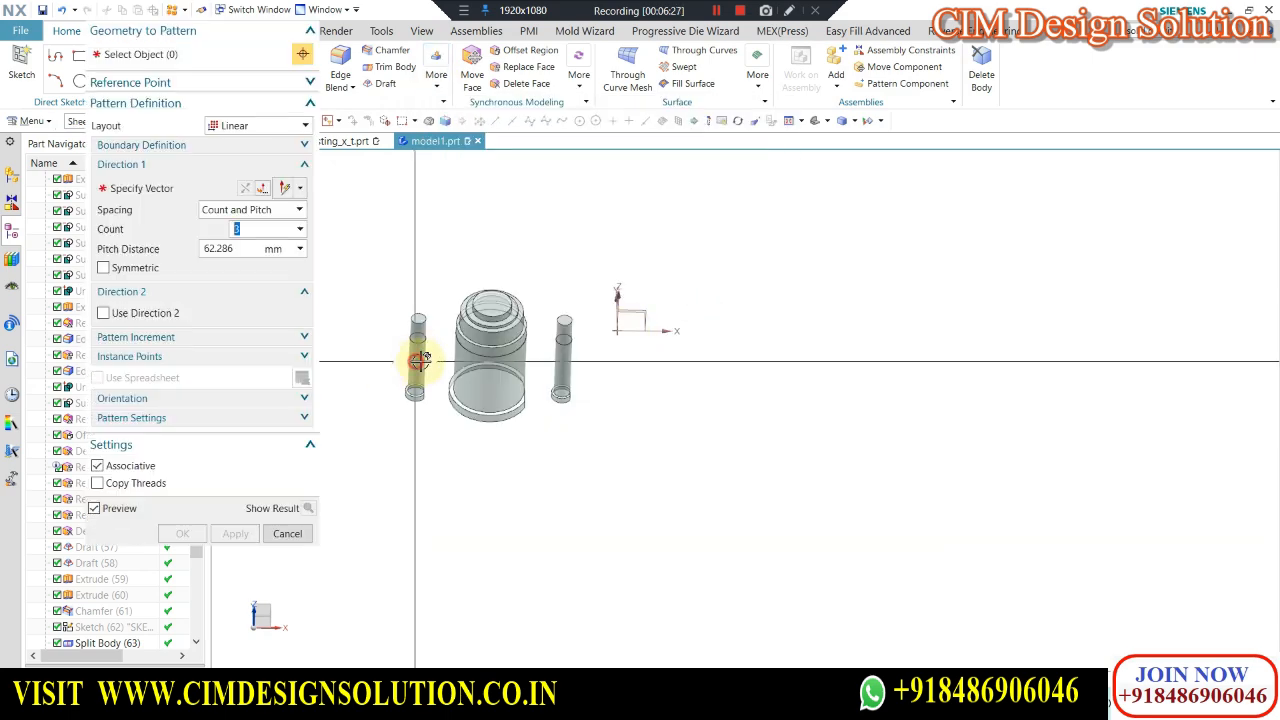
{"action": "left_click", "coordinate": [72, 121]}
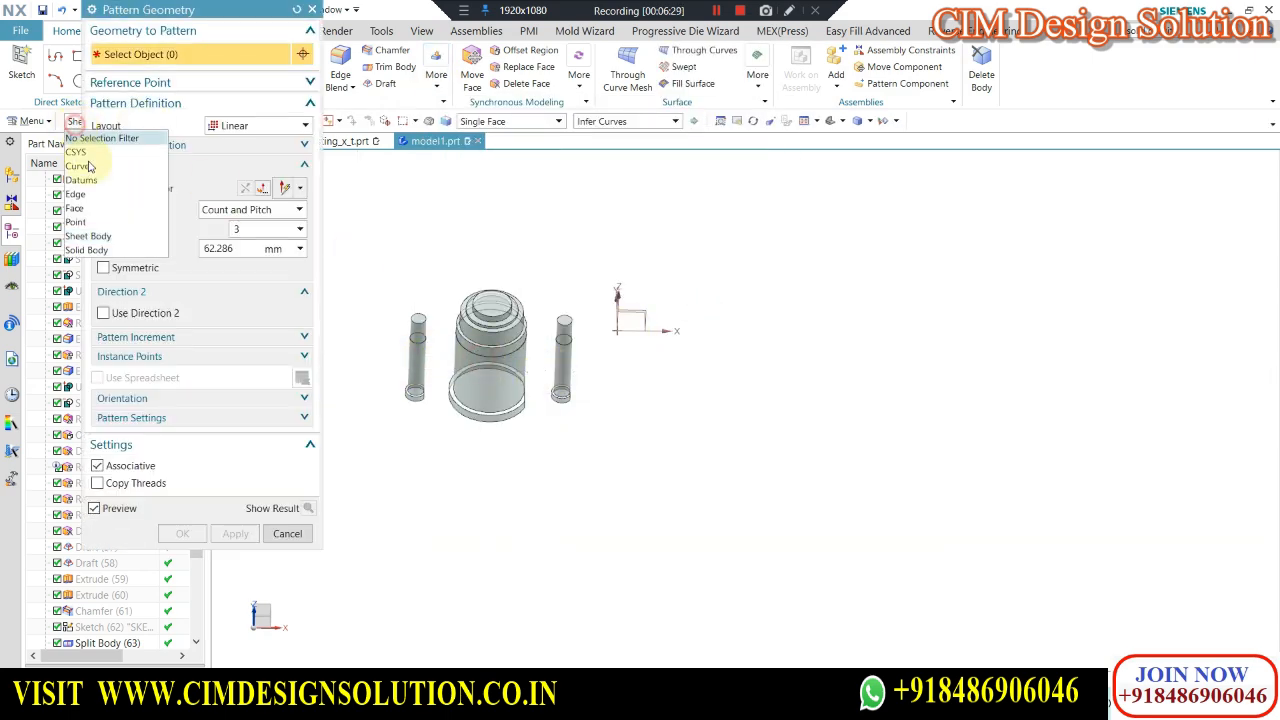
{"action": "left_click", "coordinate": [99, 249]}
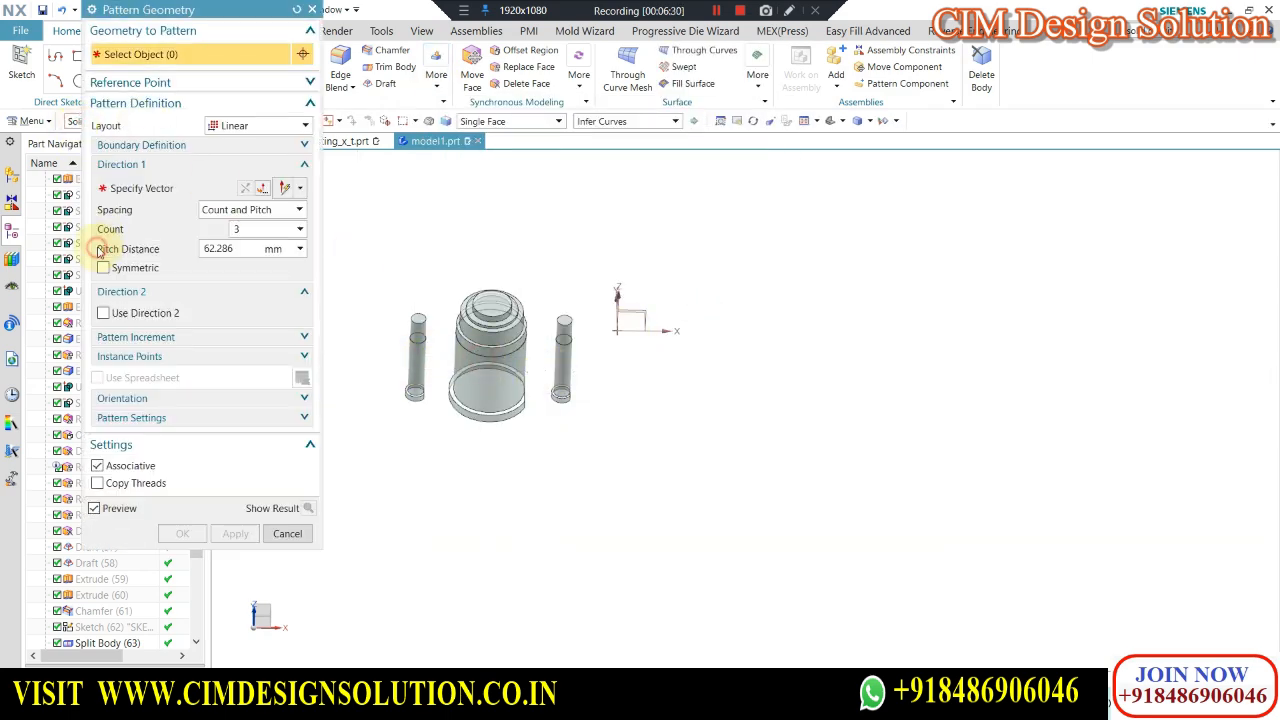
{"action": "left_click", "coordinate": [459, 340]}
{"action": "left_click", "coordinate": [240, 126]}
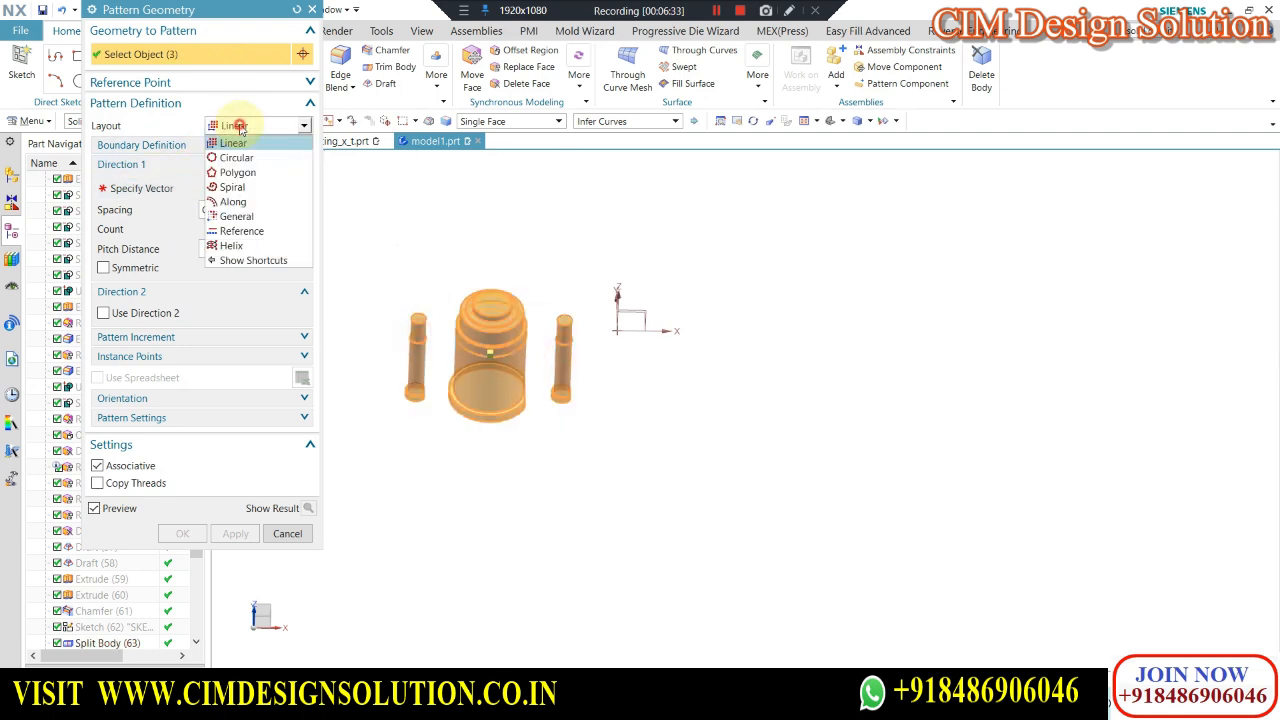
{"action": "left_click", "coordinate": [230, 158]}
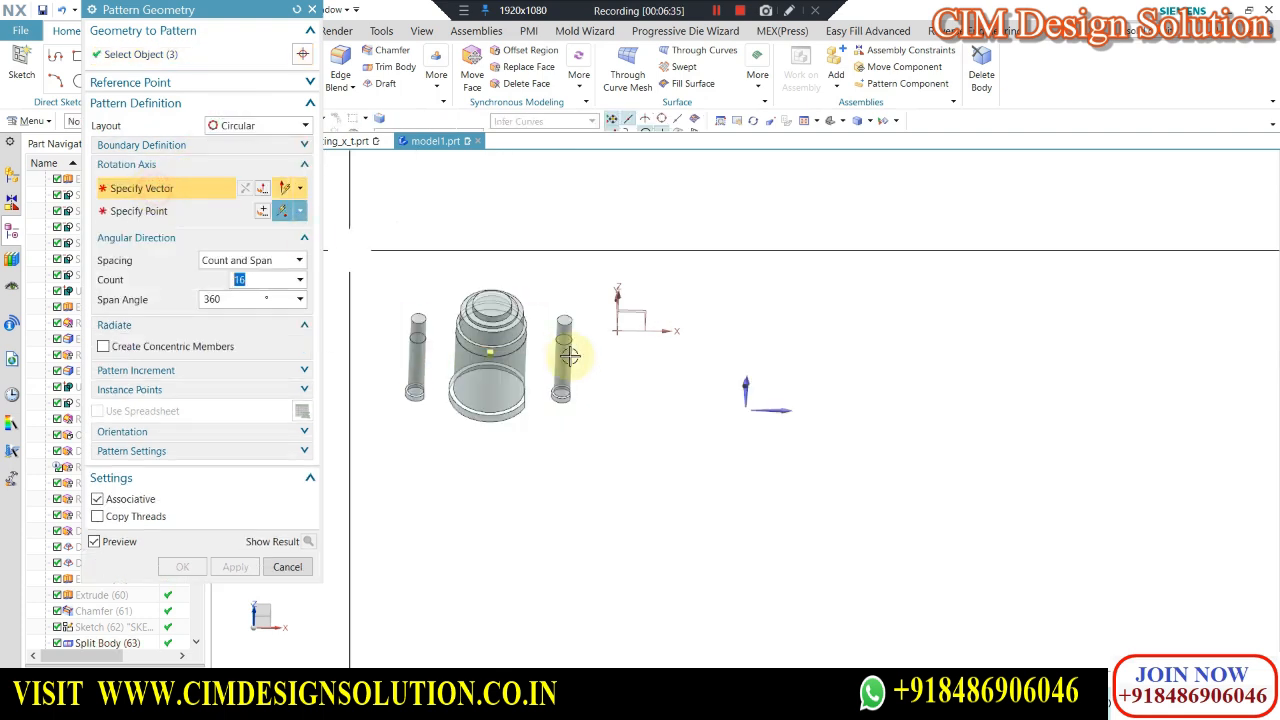
Define the circular pattern about the Z axis through the origin with a count of 2 and a 360° span, and create it.
{"action": "middle_click_drag", "start_coordinate": [700, 357], "coordinate": [700, 366]}
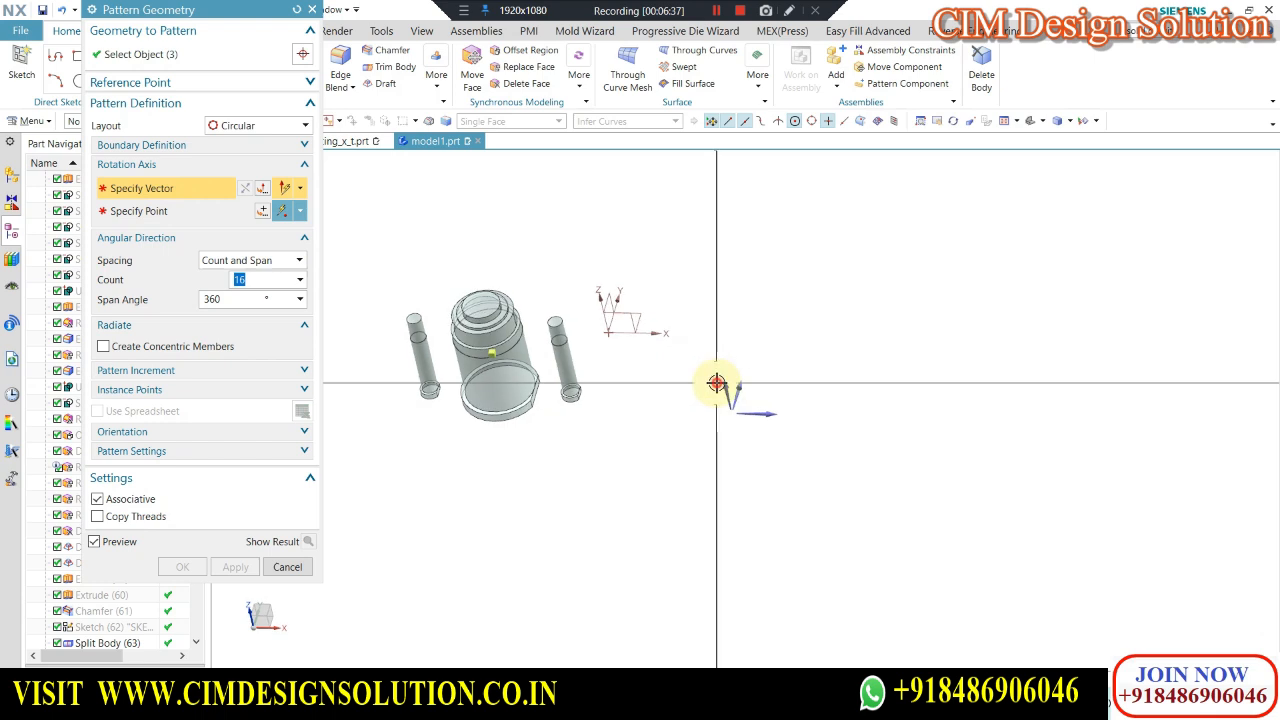
{"action": "left_click", "coordinate": [724, 383]}
{"action": "left_click", "coordinate": [258, 210]}
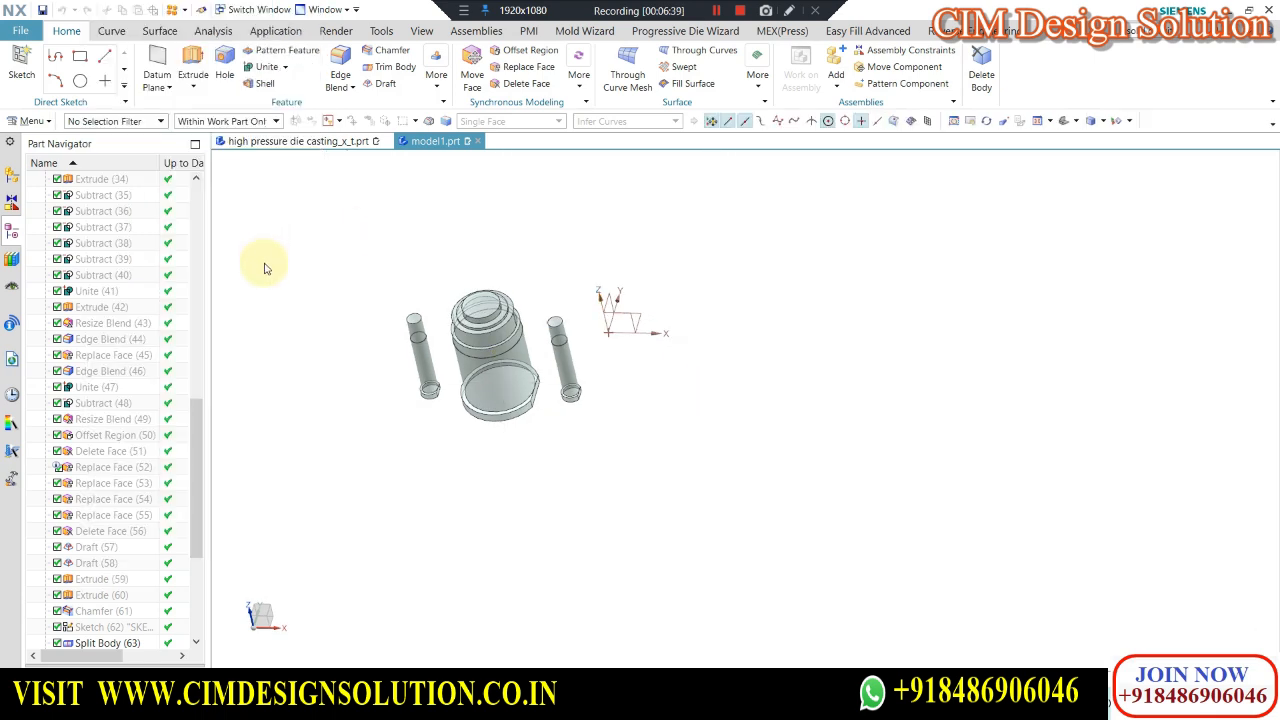
{"action": "left_click", "coordinate": [237, 277]}
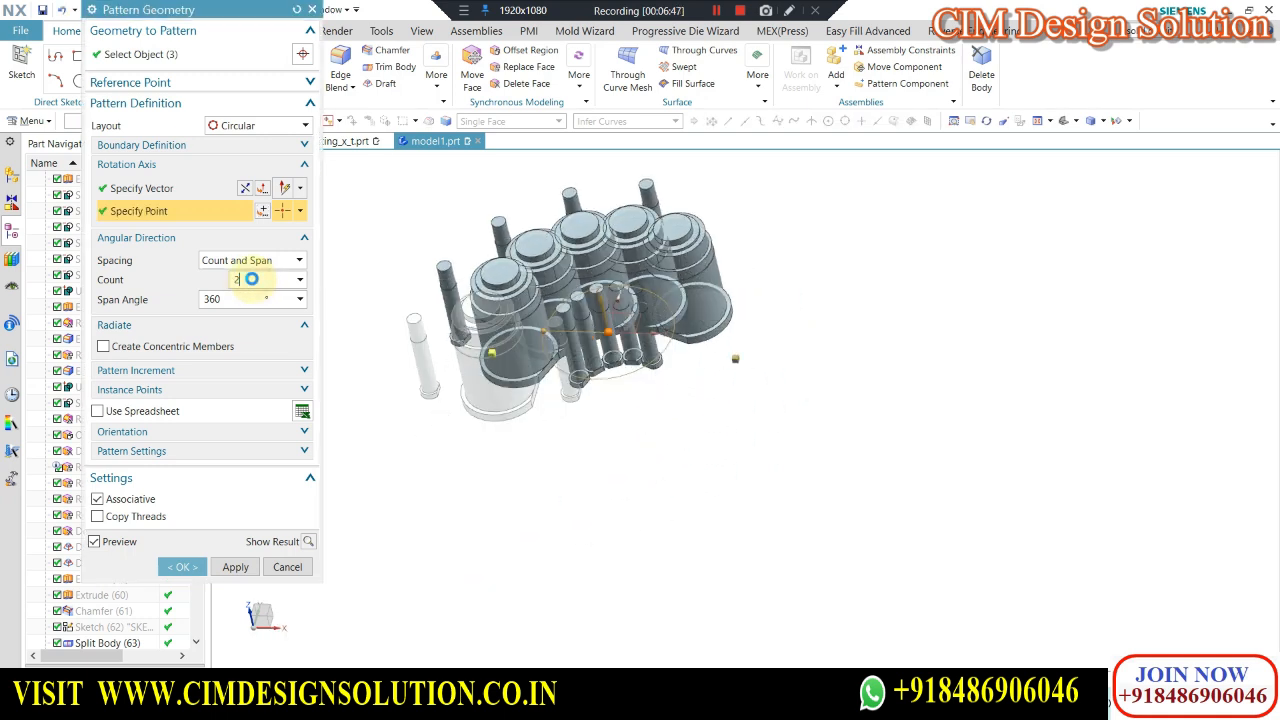
{"action": "left_click", "coordinate": [180, 568]}
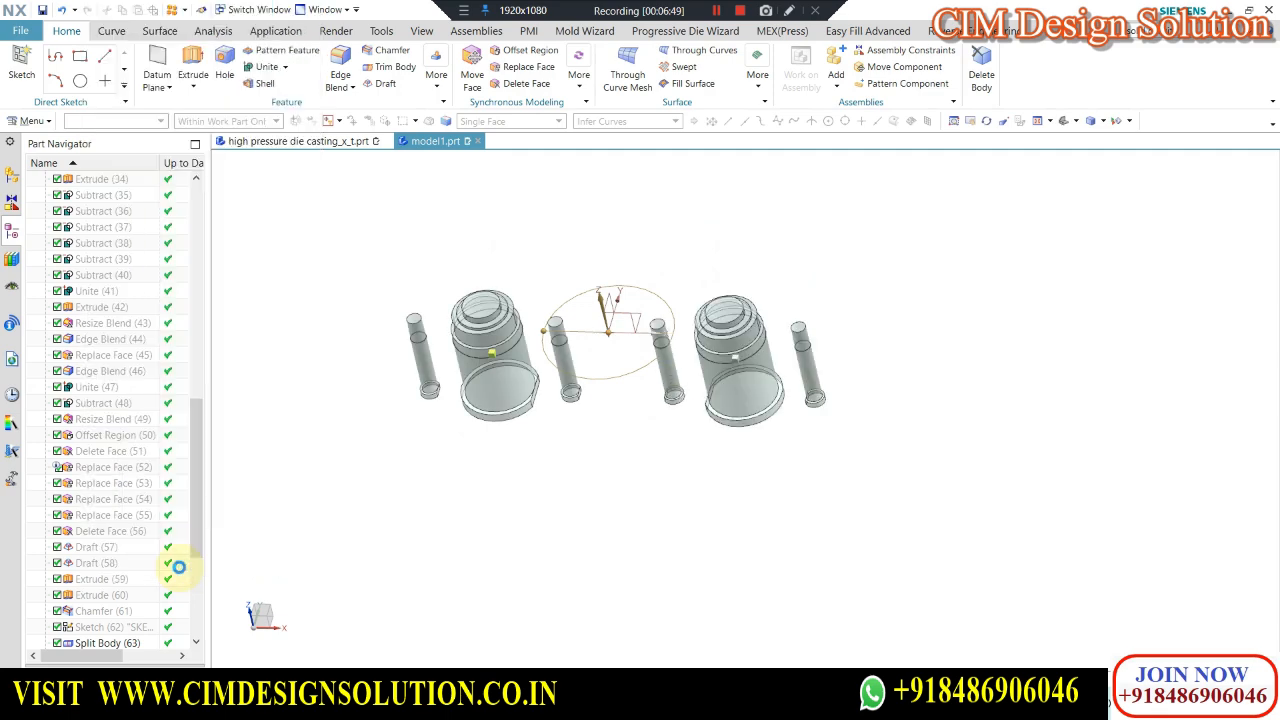
Assign a new blue-grey palette colour to both cores and all four pins.
{"action": "middle_click_drag", "start_coordinate": [834, 420], "coordinate": [662, 408]}
{"action": "scroll", "coordinate": [662, 408], "scroll_direction": "up", "scroll_amount": 5}
{"action": "scroll", "coordinate": [677, 386], "scroll_direction": "down", "scroll_amount": 3}
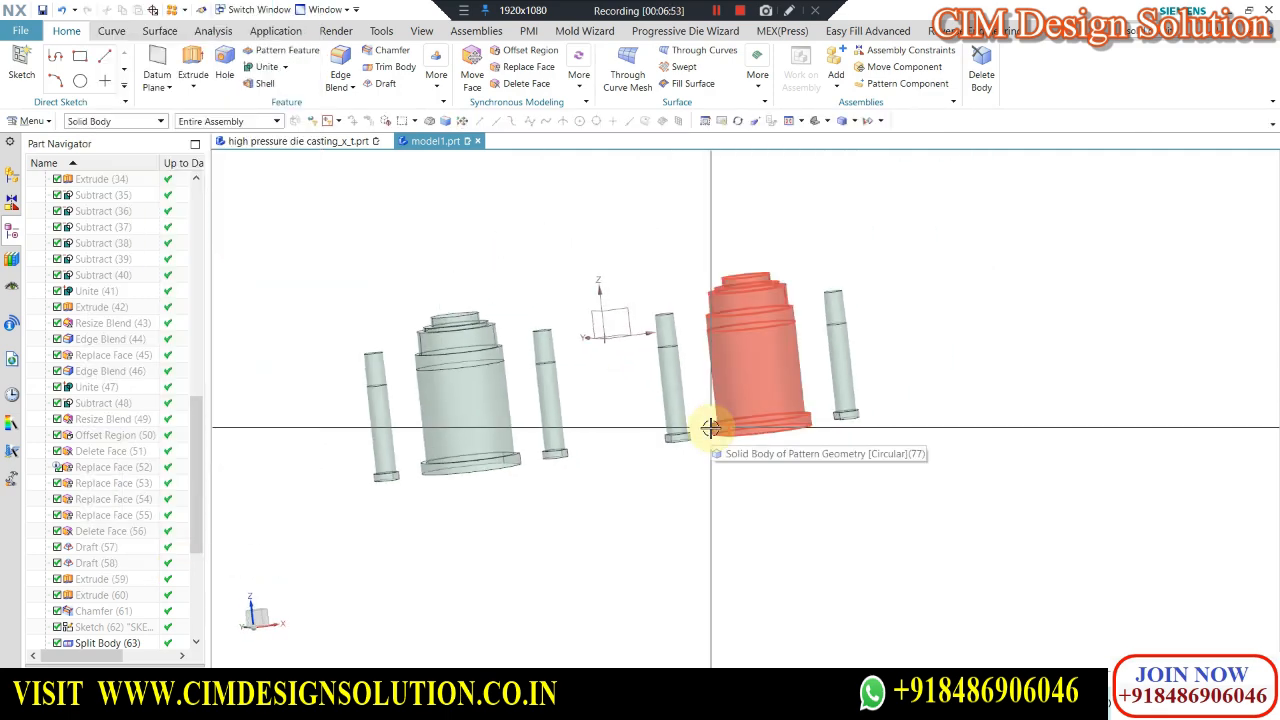
{"action": "key", "text": "ctrl+b"}
{"action": "left_click", "coordinate": [380, 386]}
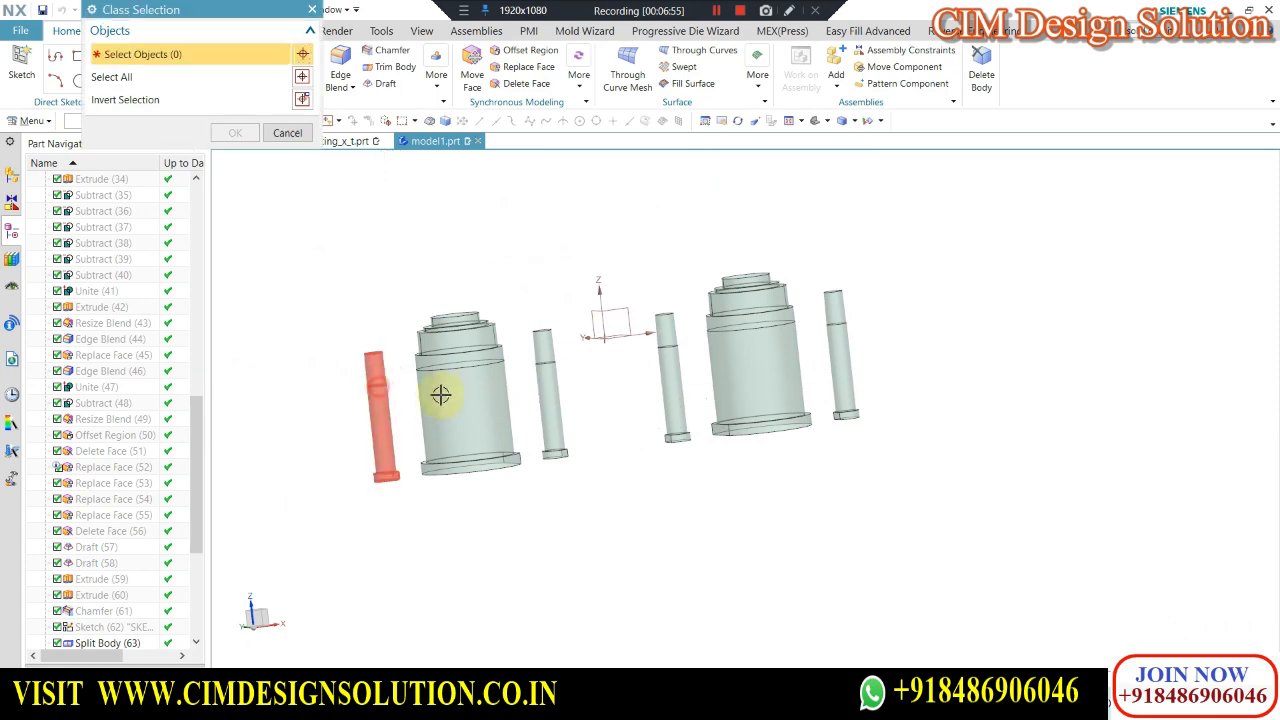
{"action": "left_click", "coordinate": [440, 395]}
{"action": "left_click", "coordinate": [552, 392]}
{"action": "left_click", "coordinate": [672, 374]}
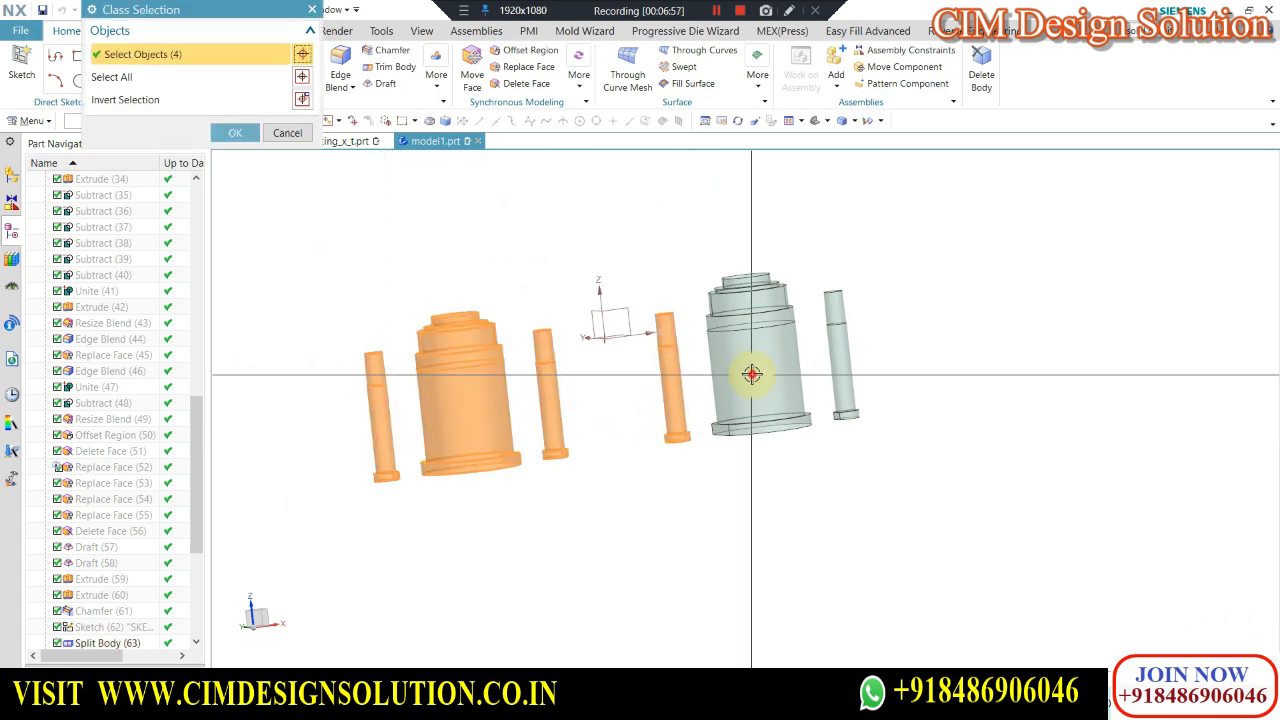
{"action": "left_click", "coordinate": [751, 374]}
{"action": "left_click", "coordinate": [843, 363]}
{"action": "left_click", "coordinate": [235, 133]}
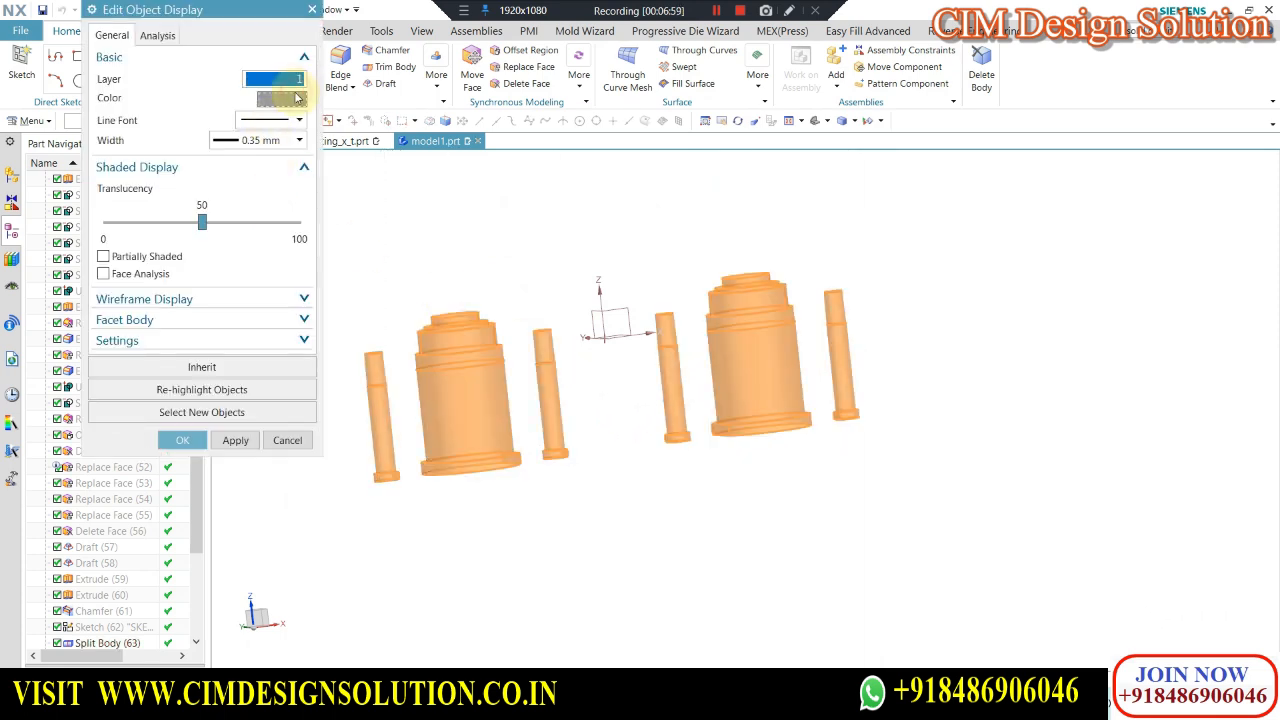
{"action": "left_click", "coordinate": [296, 97]}
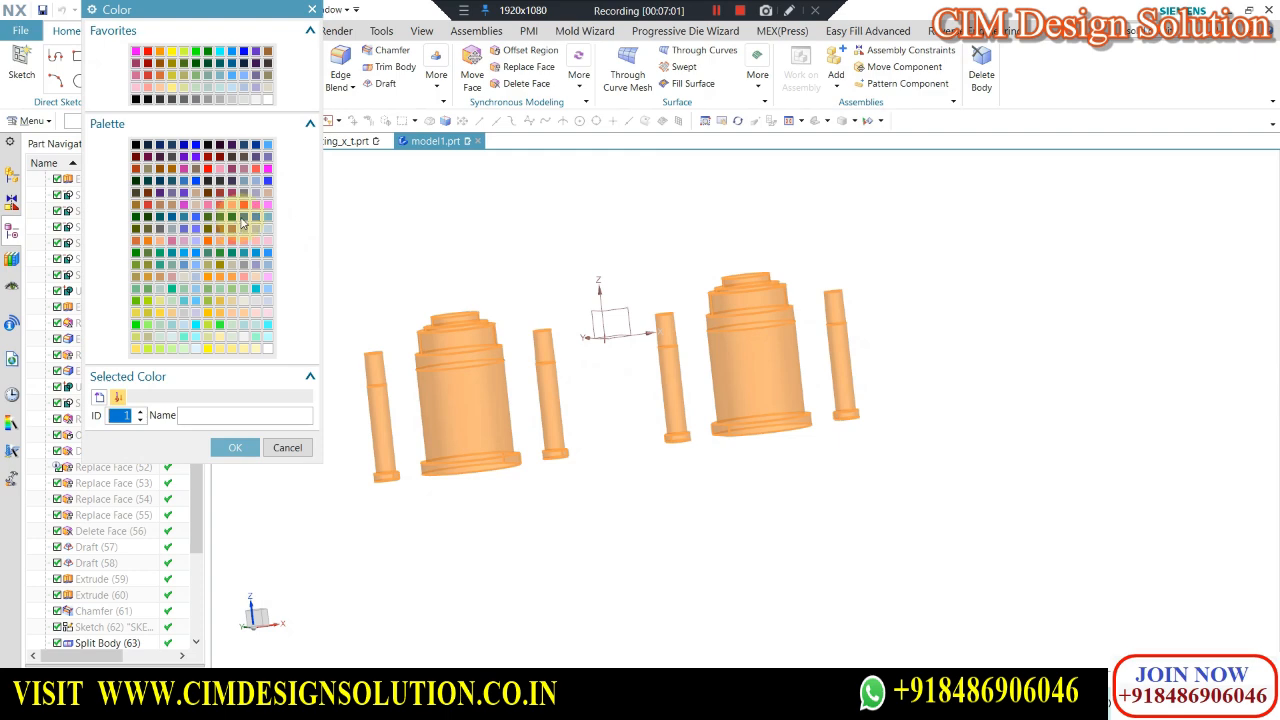
{"action": "left_click", "coordinate": [246, 206]}
{"action": "middle_click", "coordinate": [563, 200]}
Show the hidden lower insert block around the cores and pins.
{"action": "middle_click_drag", "start_coordinate": [571, 211], "coordinate": [570, 248]}
{"action": "key", "text": "ctrl+shift+k"}
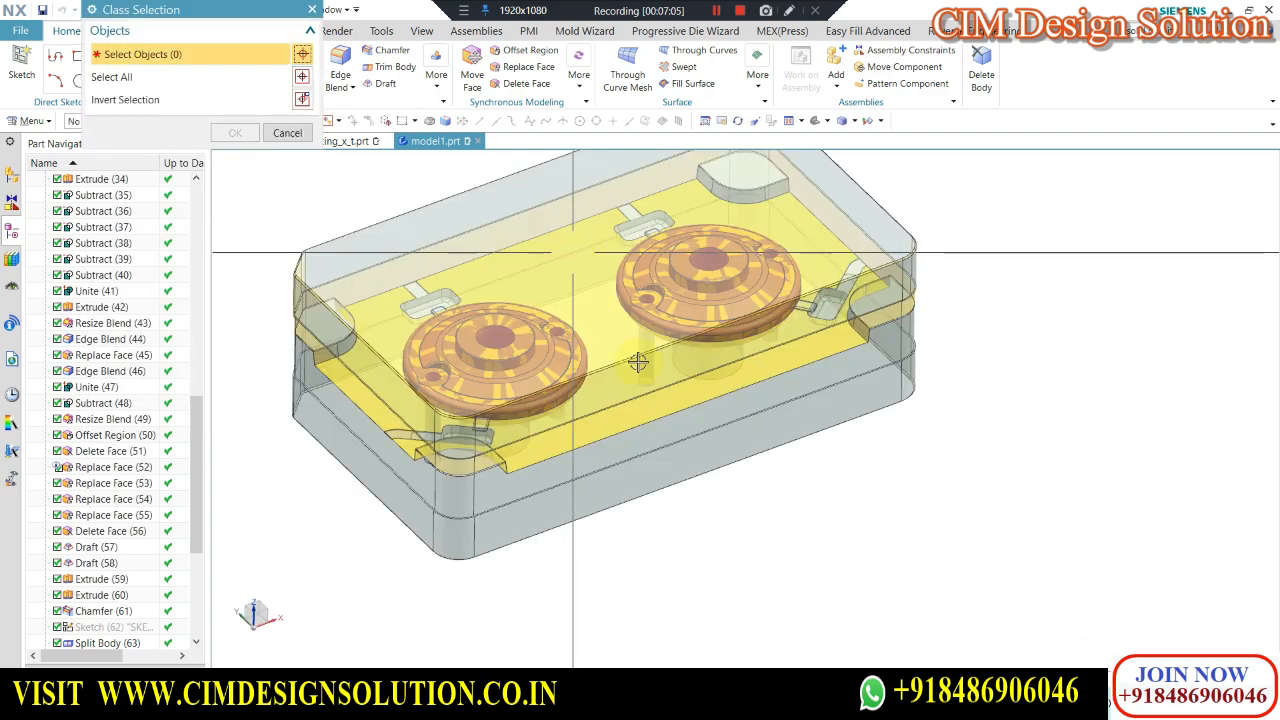
{"action": "left_click", "coordinate": [797, 463]}
{"action": "middle_click", "coordinate": [786, 460]}
{"action": "middle_click_drag", "start_coordinate": [786, 460], "coordinate": [597, 232]}
{"action": "middle_click_drag", "start_coordinate": [571, 357], "coordinate": [585, 300]}
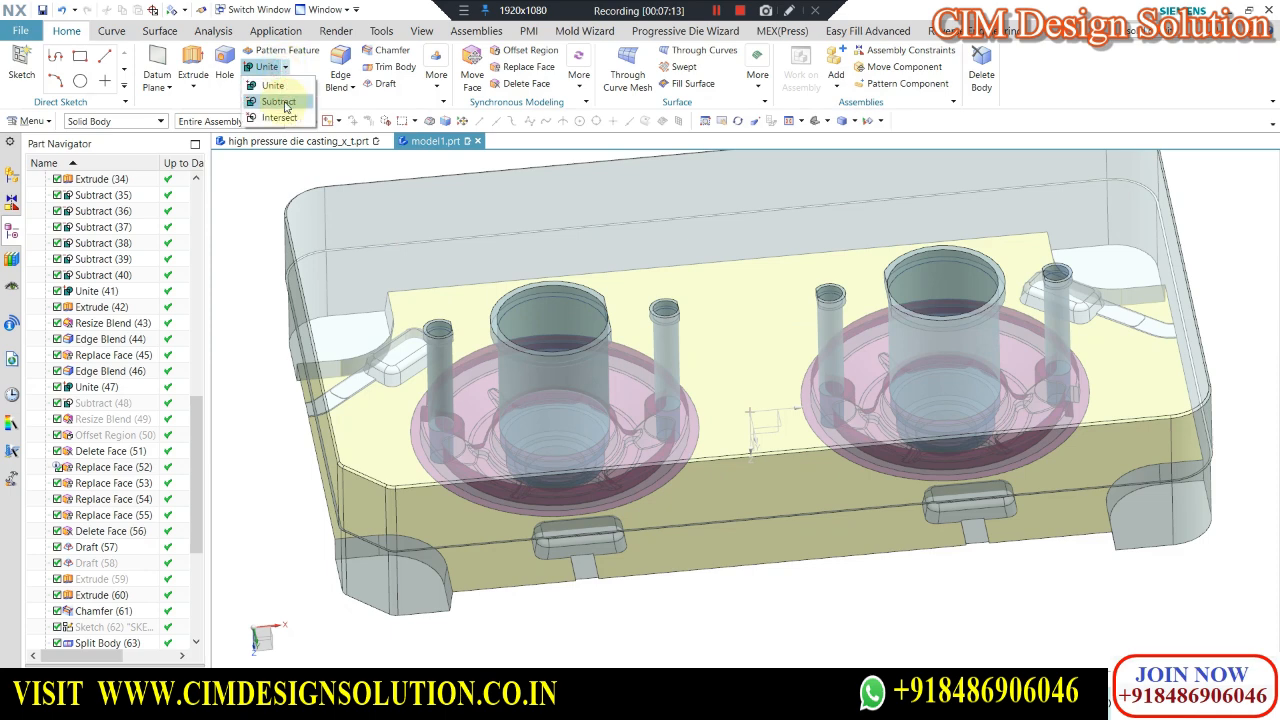
Subtract both cores and all pins except the -X impression's inner pin from the insert, keeping the tool bodies.
{"action": "left_click", "coordinate": [280, 102]}
{"action": "left_click", "coordinate": [443, 349]}
{"action": "left_click", "coordinate": [438, 362]}
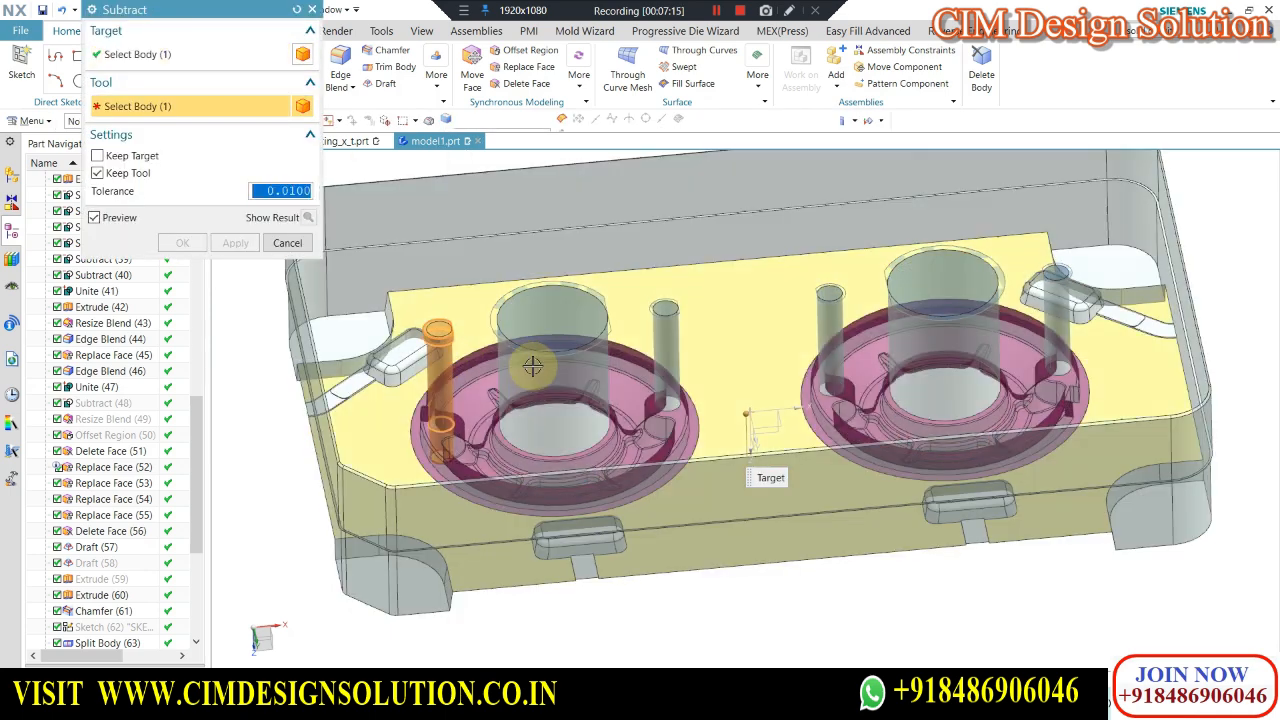
{"action": "left_click", "coordinate": [532, 367]}
{"action": "left_click", "coordinate": [930, 318]}
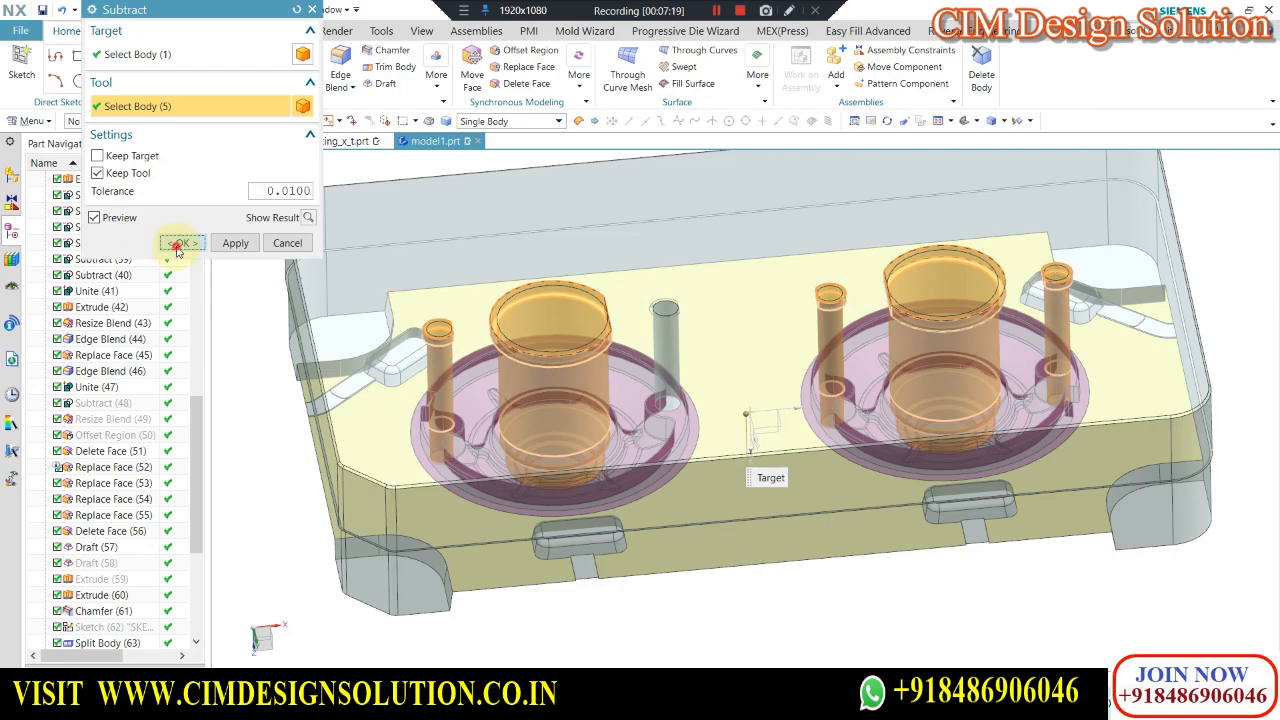
Examine how the core and pin heads sit in the insert's pockets.
{"action": "scroll", "coordinate": [509, 289], "scroll_direction": "down", "scroll_amount": 2}
{"action": "scroll", "coordinate": [503, 271], "scroll_direction": "up", "scroll_amount": 3}
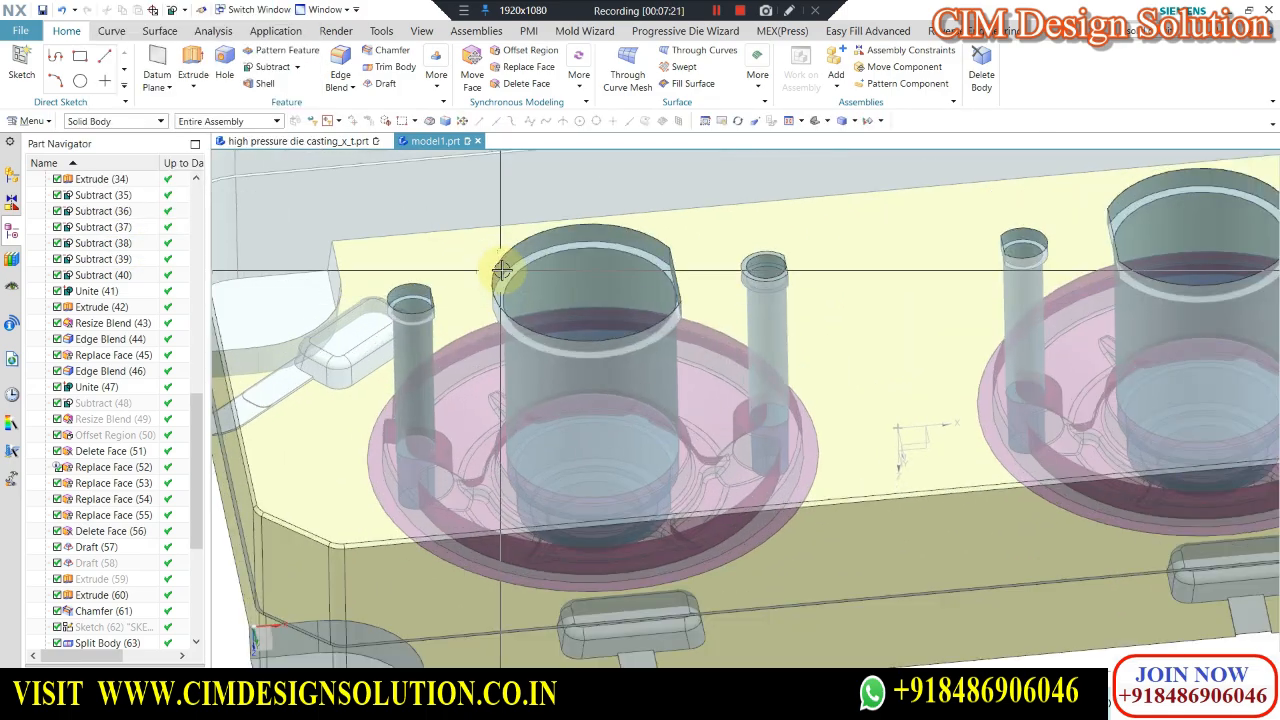
{"action": "scroll", "coordinate": [503, 271], "scroll_direction": "down", "scroll_amount": 2}
{"action": "scroll", "coordinate": [616, 249], "scroll_direction": "up", "scroll_amount": 2}
{"action": "scroll", "coordinate": [616, 249], "scroll_direction": "down", "scroll_amount": 2}
{"action": "scroll", "coordinate": [600, 258], "scroll_direction": "up", "scroll_amount": 3}
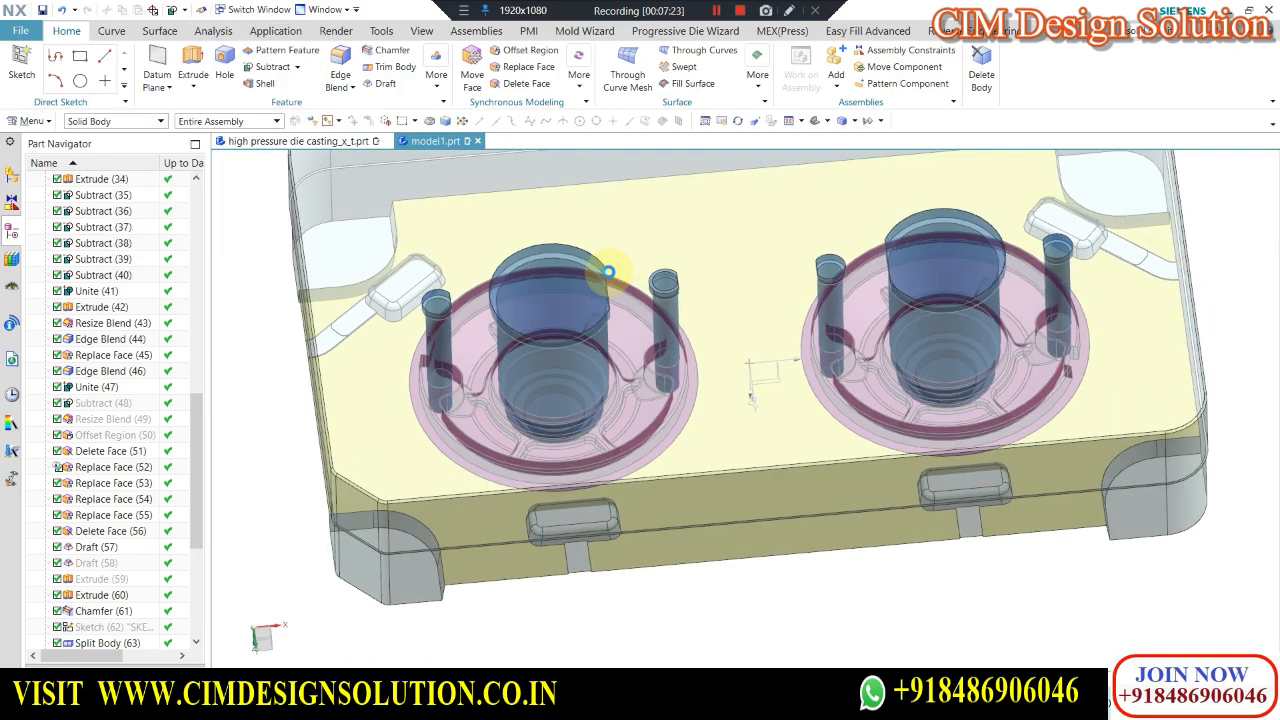
{"action": "scroll", "coordinate": [610, 259], "scroll_direction": "down", "scroll_amount": 2}
{"action": "scroll", "coordinate": [639, 263], "scroll_direction": "up", "scroll_amount": 1}
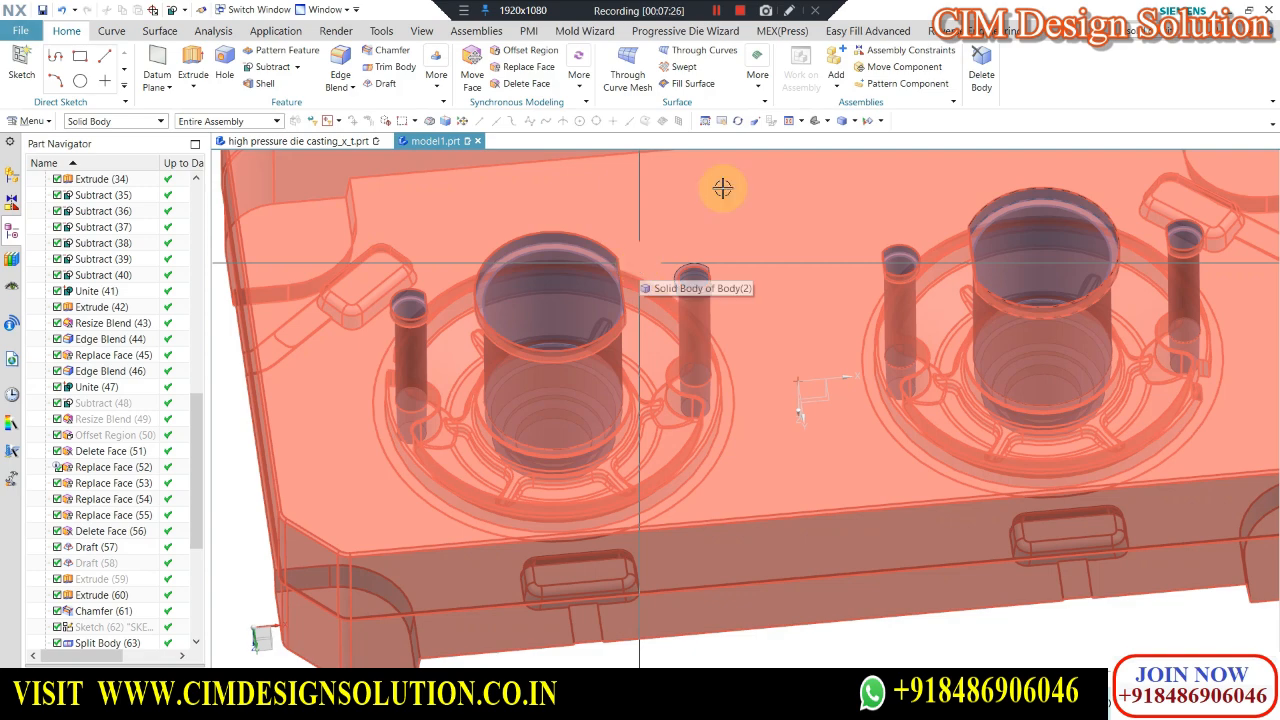
{"action": "scroll", "coordinate": [642, 230], "scroll_direction": "down", "scroll_amount": 2}
{"action": "scroll", "coordinate": [630, 265], "scroll_direction": "up", "scroll_amount": 4}
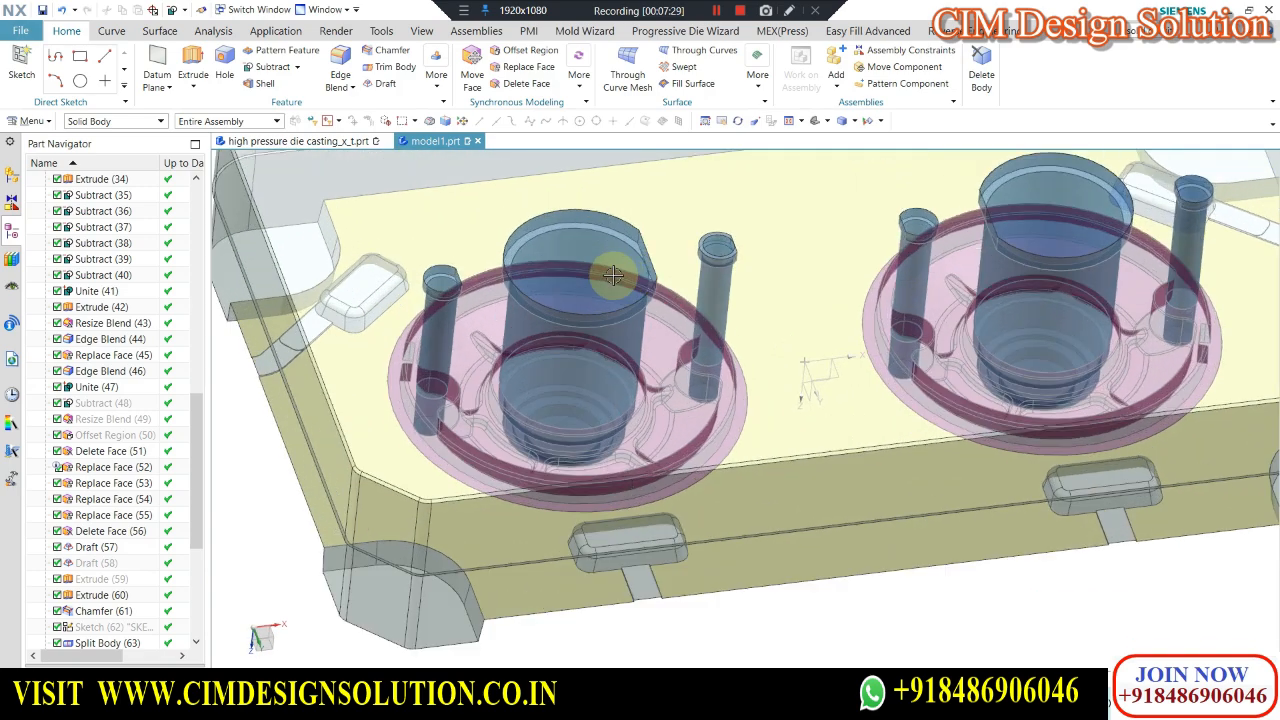
{"action": "scroll", "coordinate": [620, 297], "scroll_direction": "down", "scroll_amount": 3}
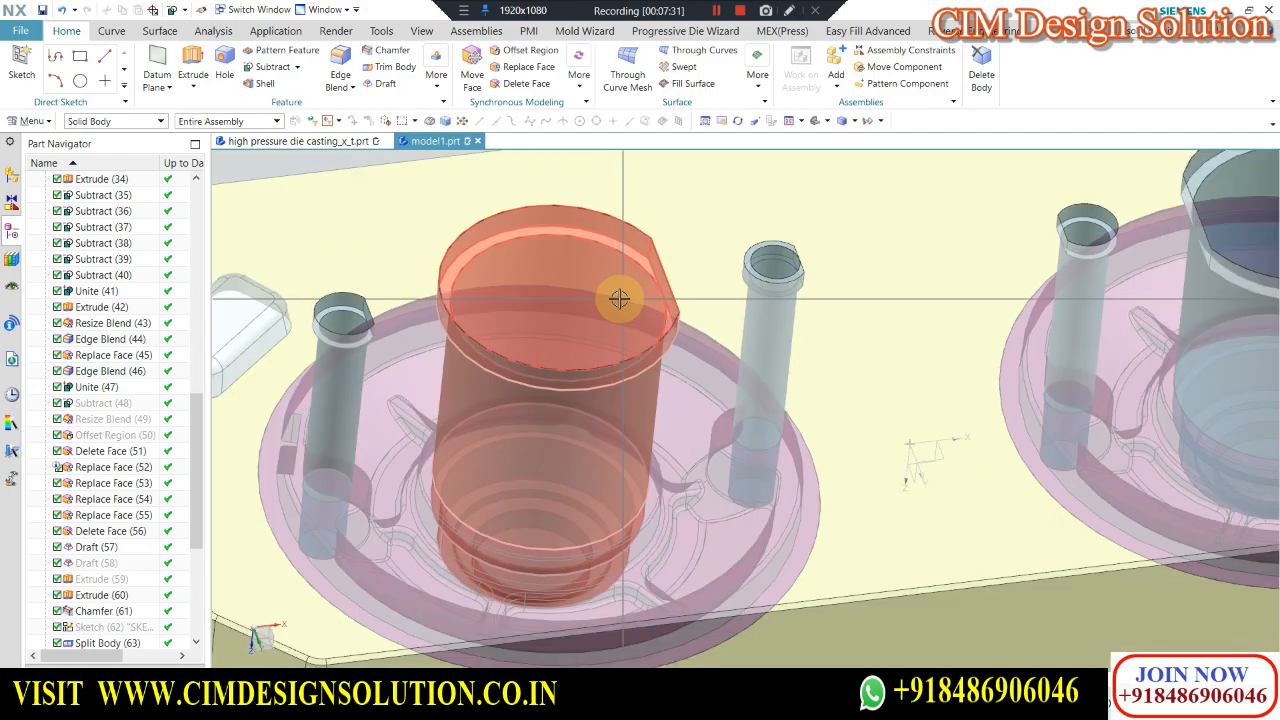
{"action": "scroll", "coordinate": [700, 261], "scroll_direction": "up", "scroll_amount": 2}
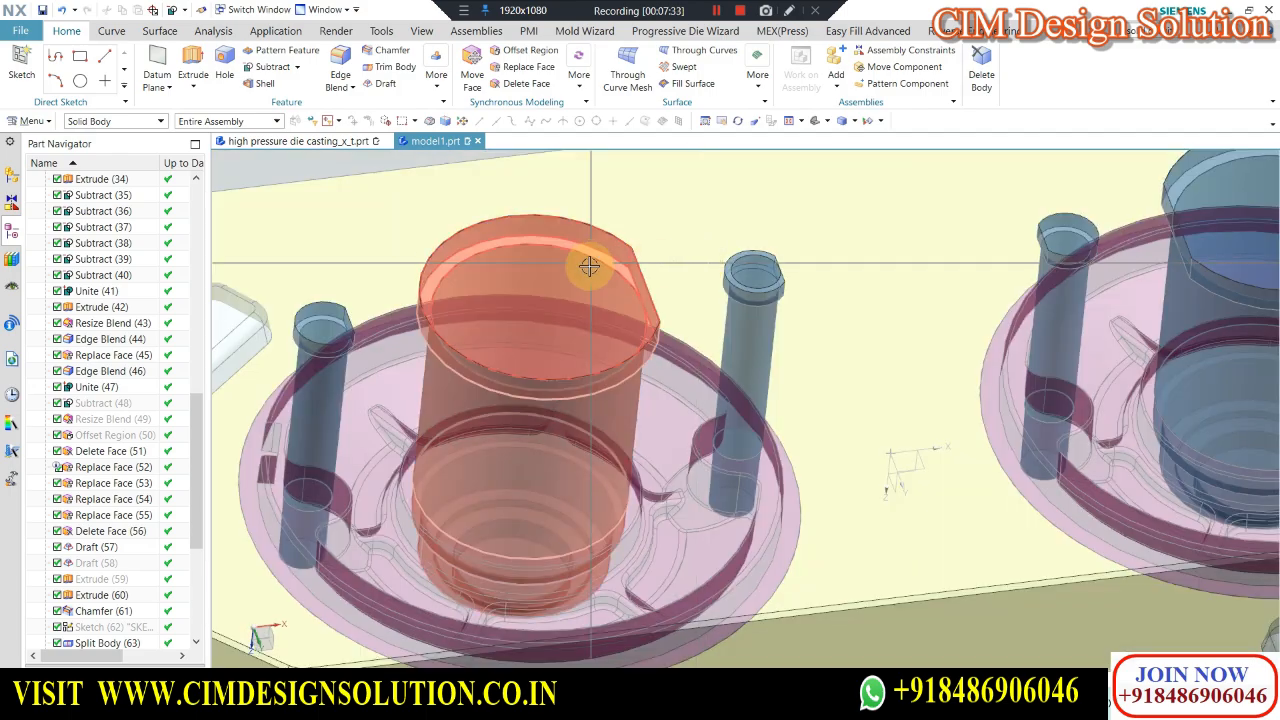
{"action": "scroll", "coordinate": [600, 255], "scroll_direction": "down", "scroll_amount": 3}
{"action": "scroll", "coordinate": [636, 238], "scroll_direction": "up", "scroll_amount": 5}
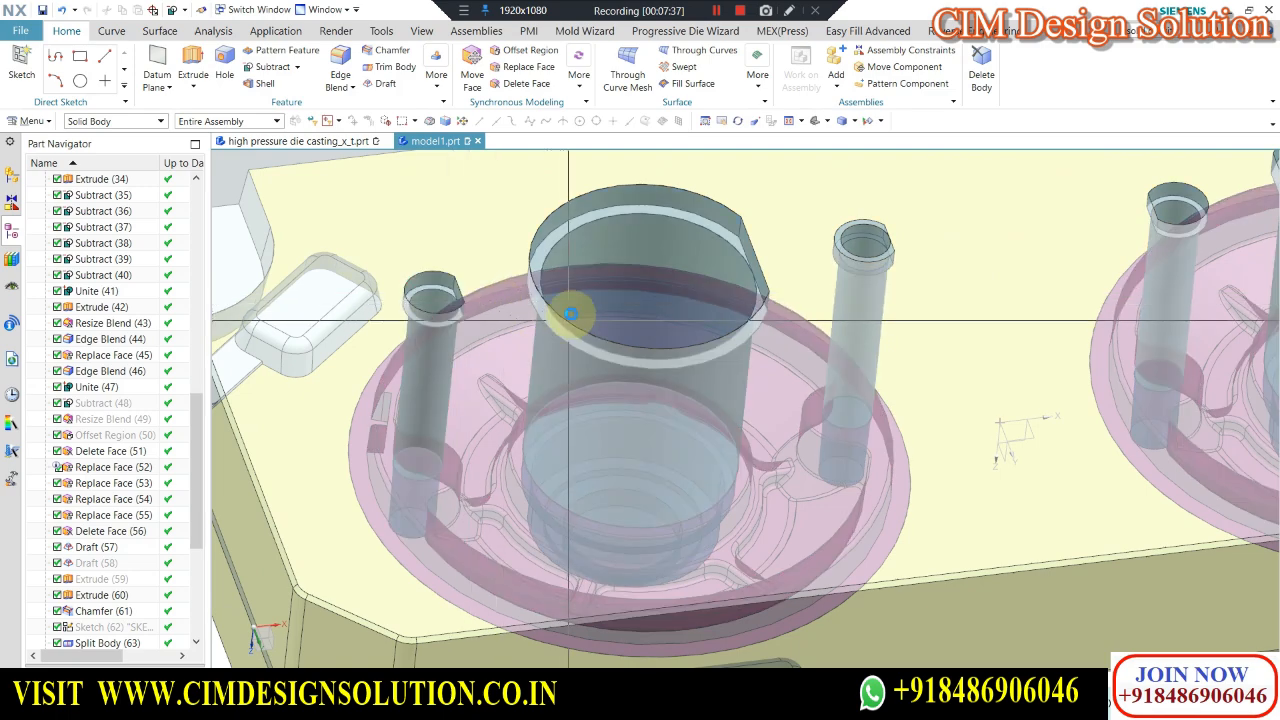
Hide everything except the insert to expose its core and pin pockets.
{"action": "key", "text": "ctrl+j"}
{"action": "left_click", "coordinate": [508, 320]}
{"action": "scroll", "coordinate": [509, 260], "scroll_direction": "down", "scroll_amount": 4}
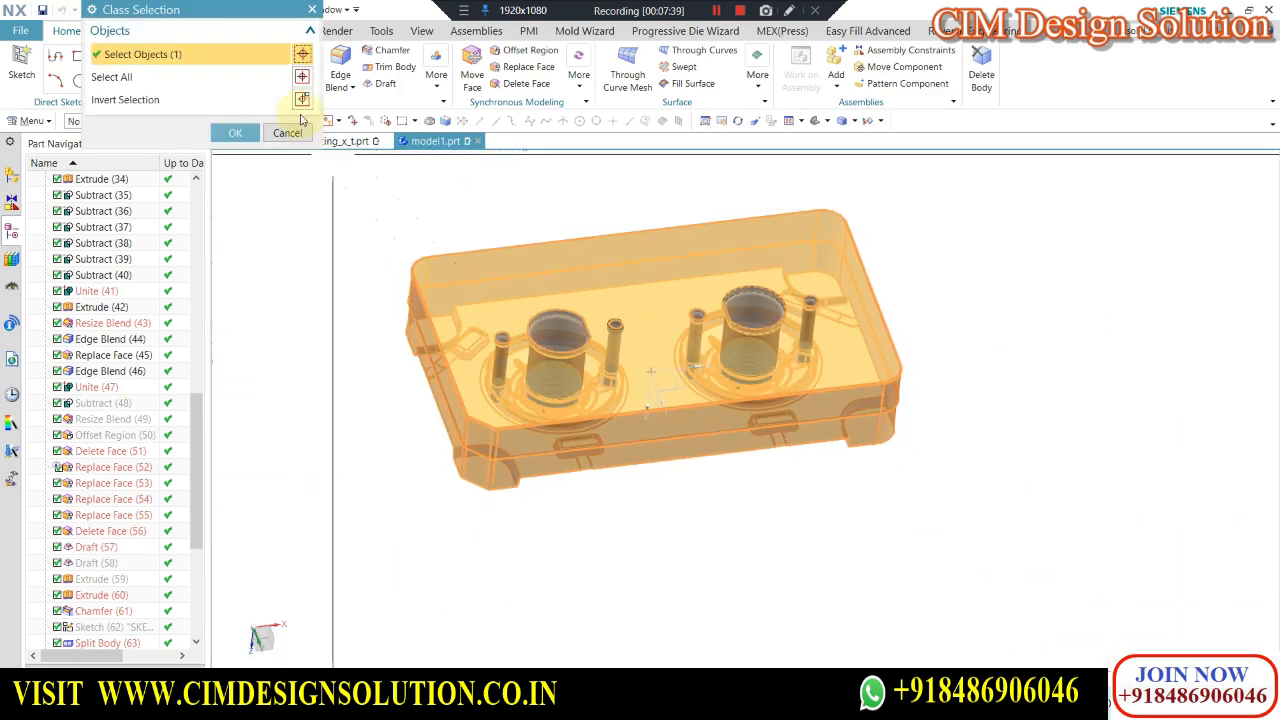
{"action": "left_click", "coordinate": [236, 133]}
{"action": "scroll", "coordinate": [523, 352], "scroll_direction": "up", "scroll_amount": 4}
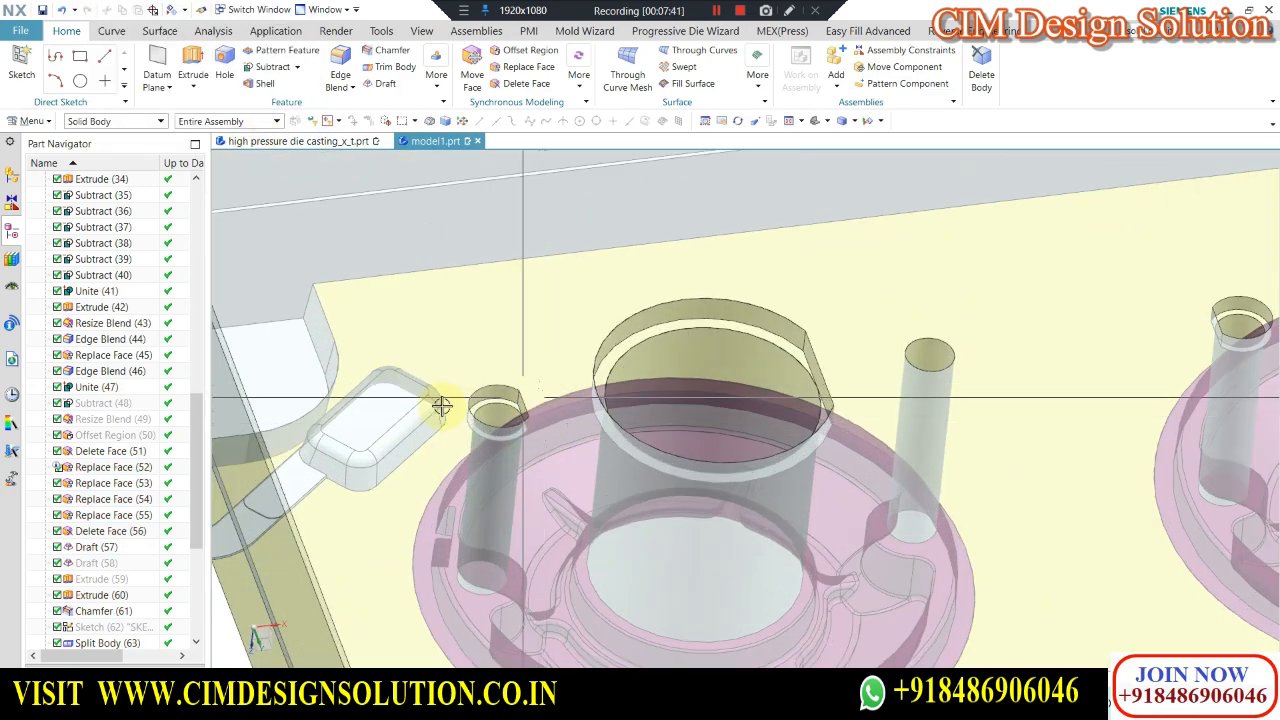
{"action": "scroll", "coordinate": [677, 313], "scroll_direction": "down", "scroll_amount": 3}
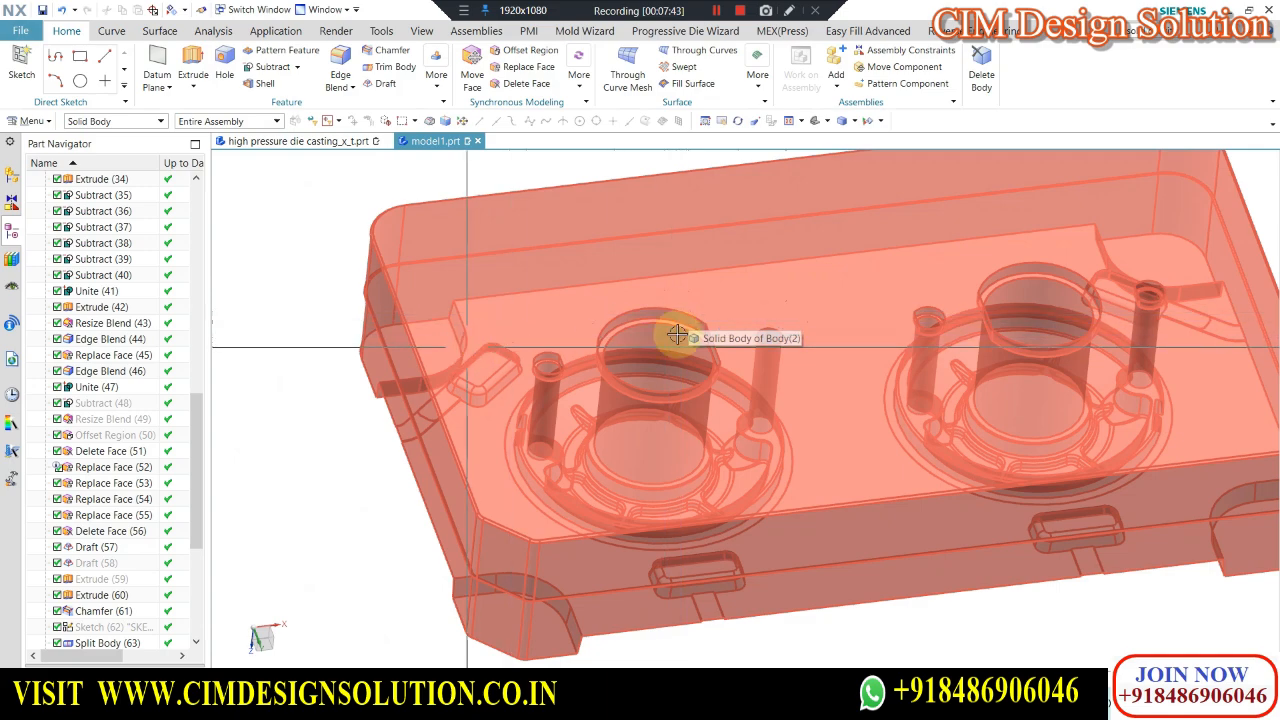
Edit the last Subtract to add the -X impression's missing inner pin as a tool body, showing that pin first.
{"action": "scroll", "coordinate": [108, 610], "scroll_direction": "down", "scroll_amount": 5}
{"action": "double_click", "coordinate": [103, 627]}
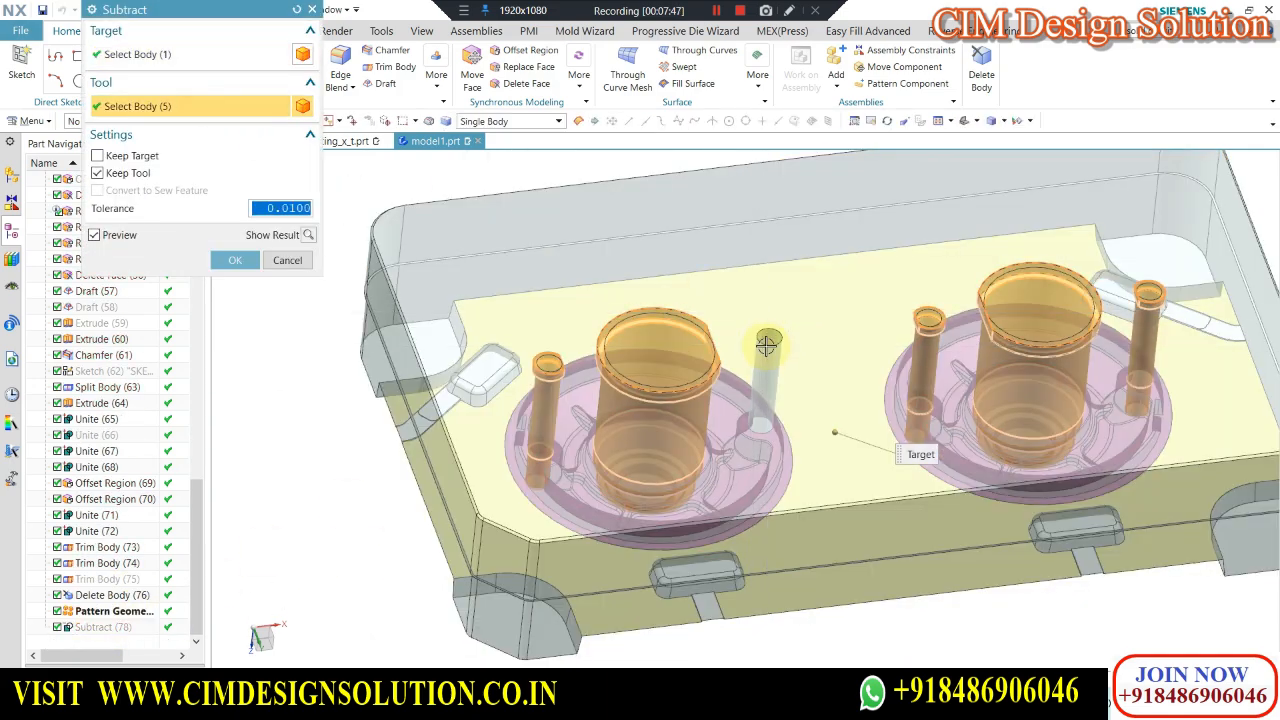
{"action": "key", "text": "ctrl+shift+k"}
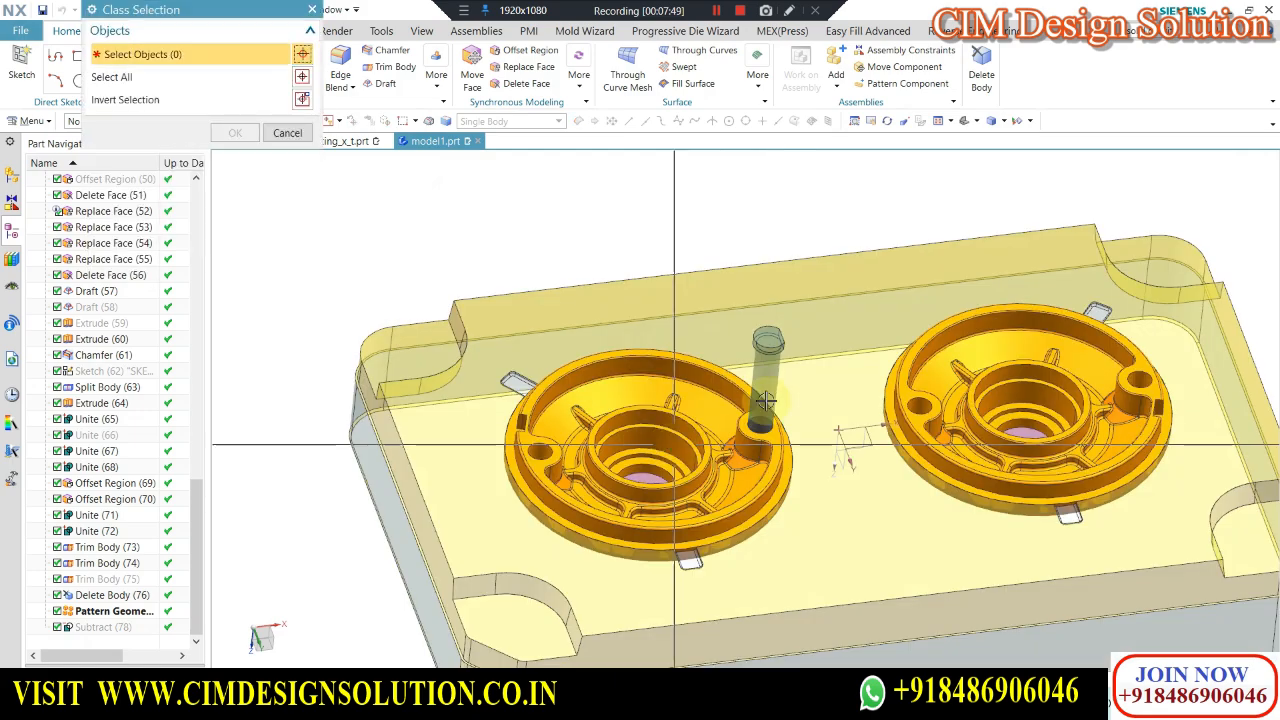
{"action": "left_click", "coordinate": [765, 352]}
{"action": "middle_click", "coordinate": [766, 350]}
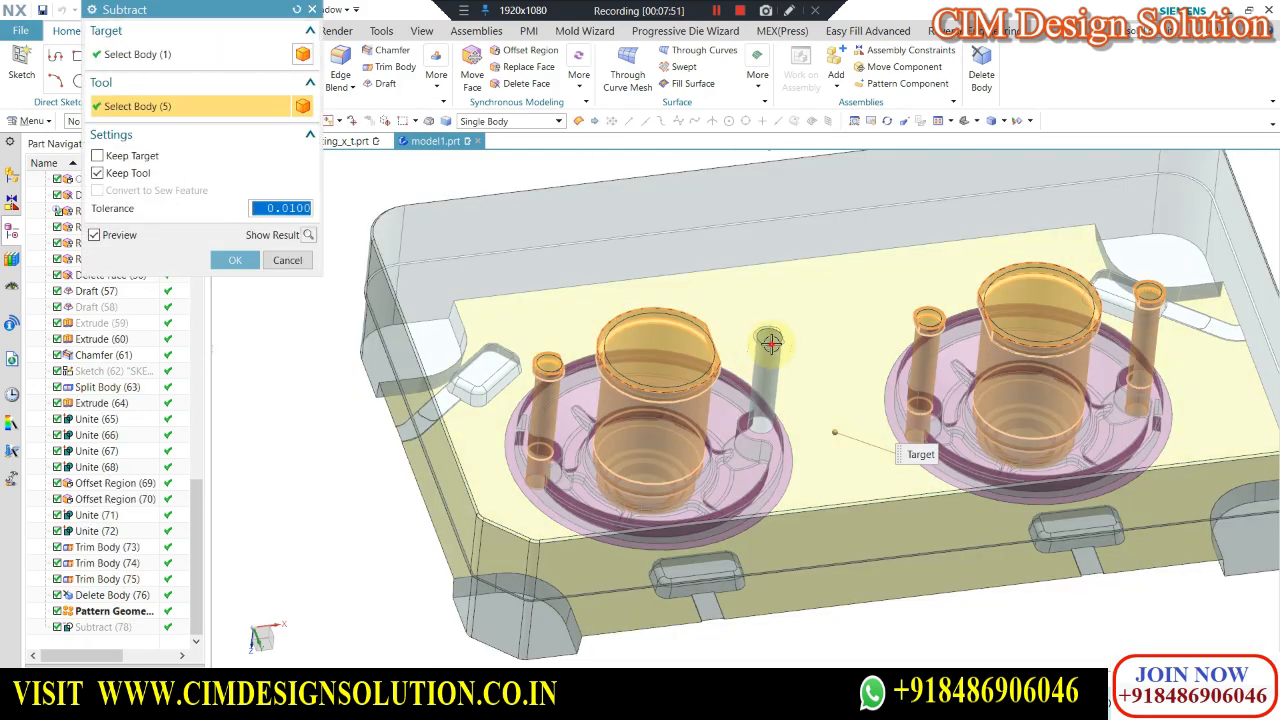
{"action": "left_click", "coordinate": [237, 260]}
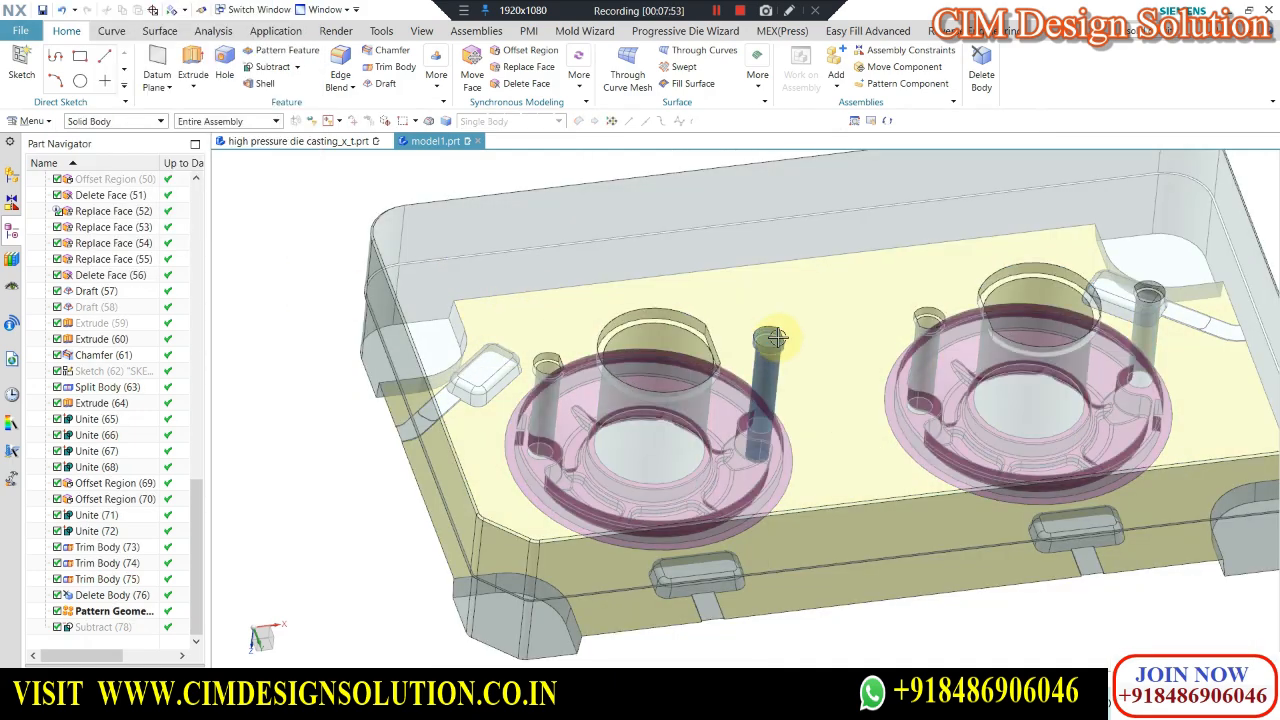
Offset the curved walls of both core-head pockets and all four pin-head pockets in the insert by -1 mm.
{"action": "scroll", "coordinate": [762, 428], "scroll_direction": "up", "scroll_amount": 5}
{"action": "scroll", "coordinate": [762, 428], "scroll_direction": "down", "scroll_amount": 5}
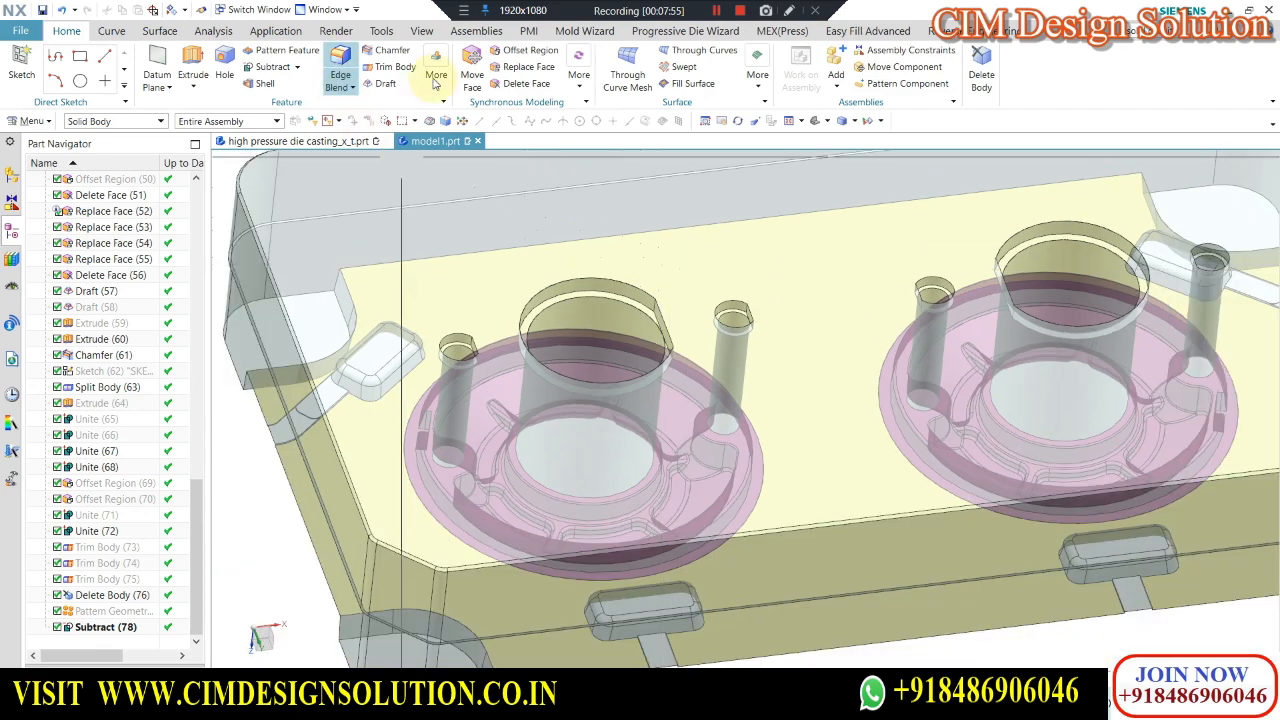
{"action": "left_click", "coordinate": [546, 55]}
{"action": "scroll", "coordinate": [450, 334], "scroll_direction": "up", "scroll_amount": 3}
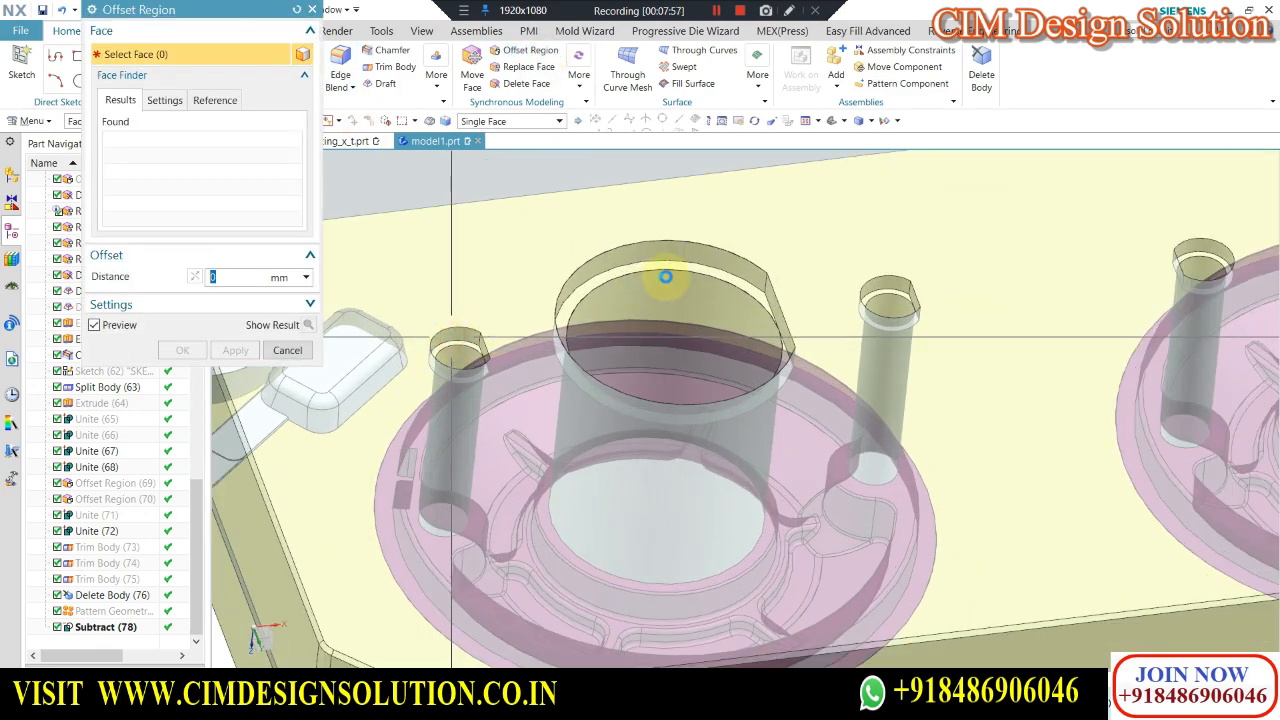
{"action": "left_click", "coordinate": [669, 249]}
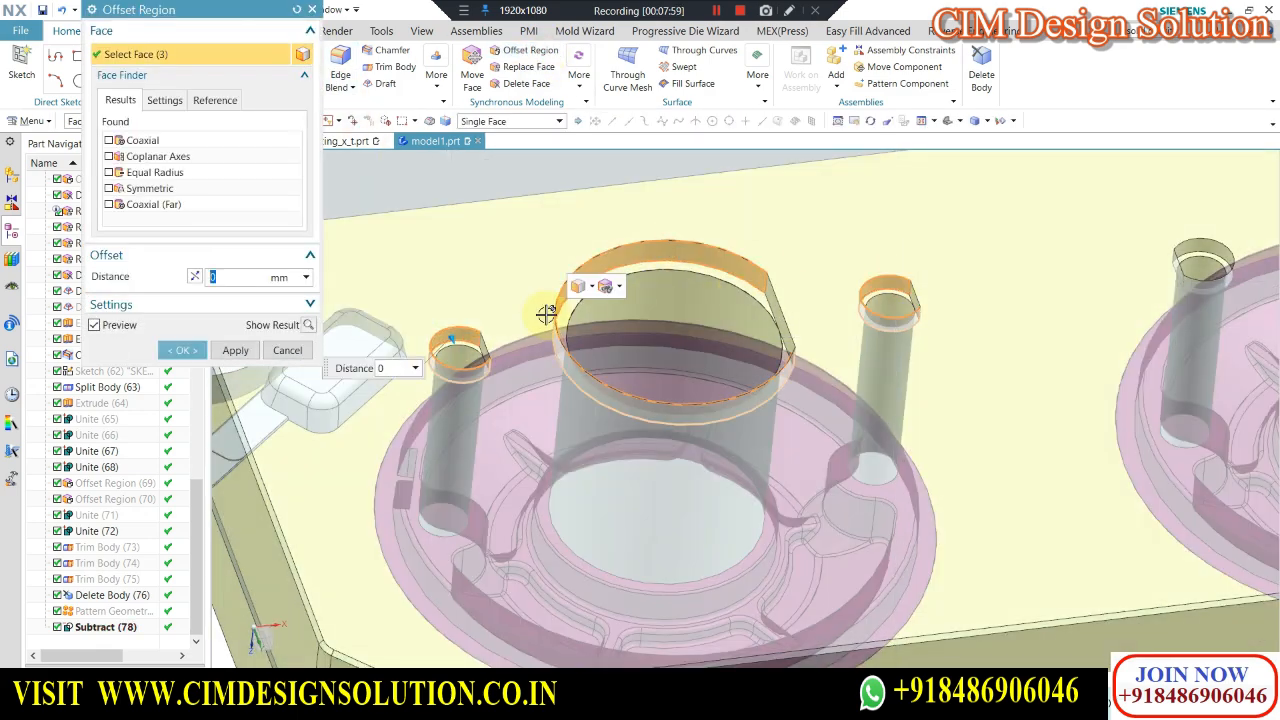
{"action": "scroll", "coordinate": [546, 314], "scroll_direction": "down", "scroll_amount": 4}
{"action": "scroll", "coordinate": [950, 276], "scroll_direction": "up", "scroll_amount": 3}
{"action": "left_click", "coordinate": [737, 303]}
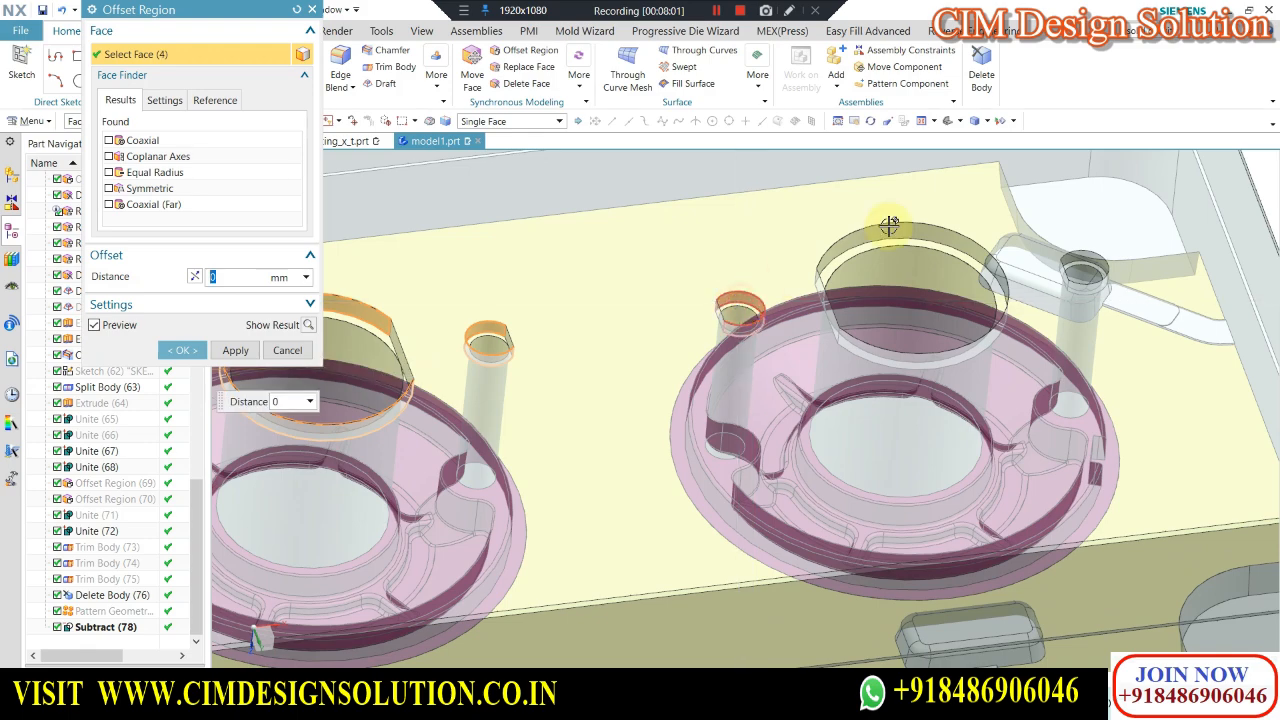
{"action": "left_click", "coordinate": [884, 236]}
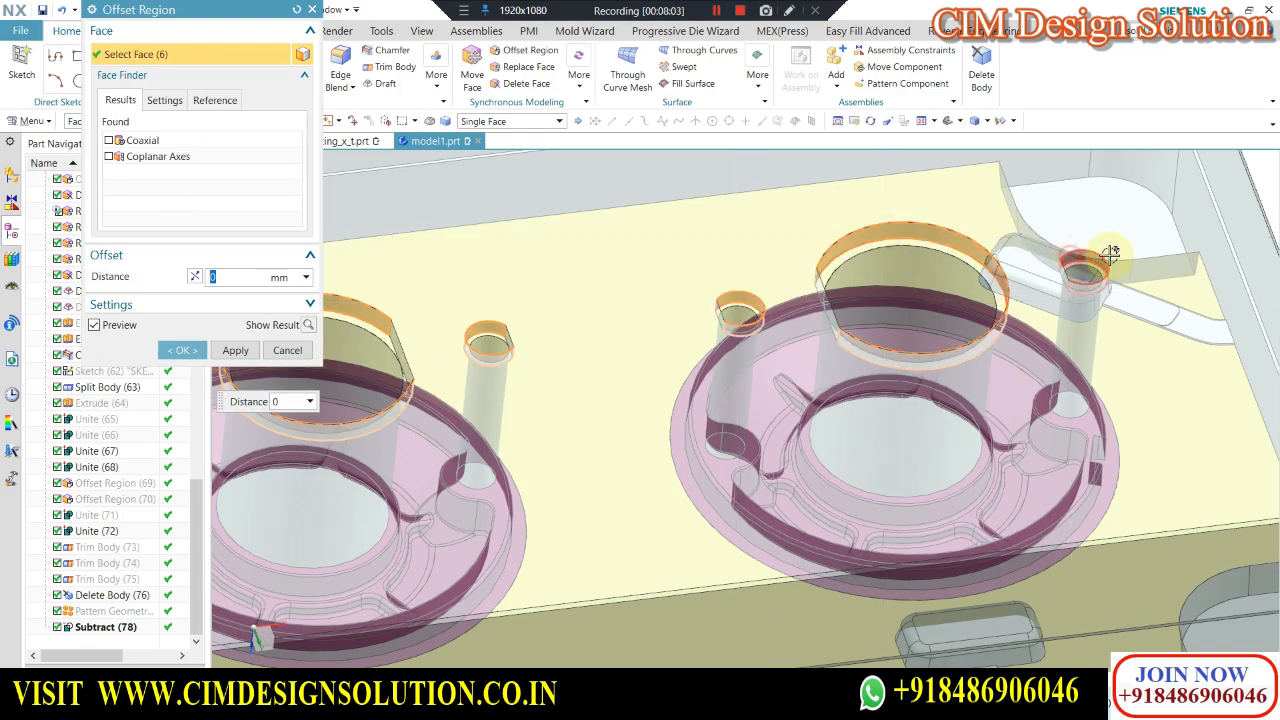
{"action": "key", "text": "Return"}
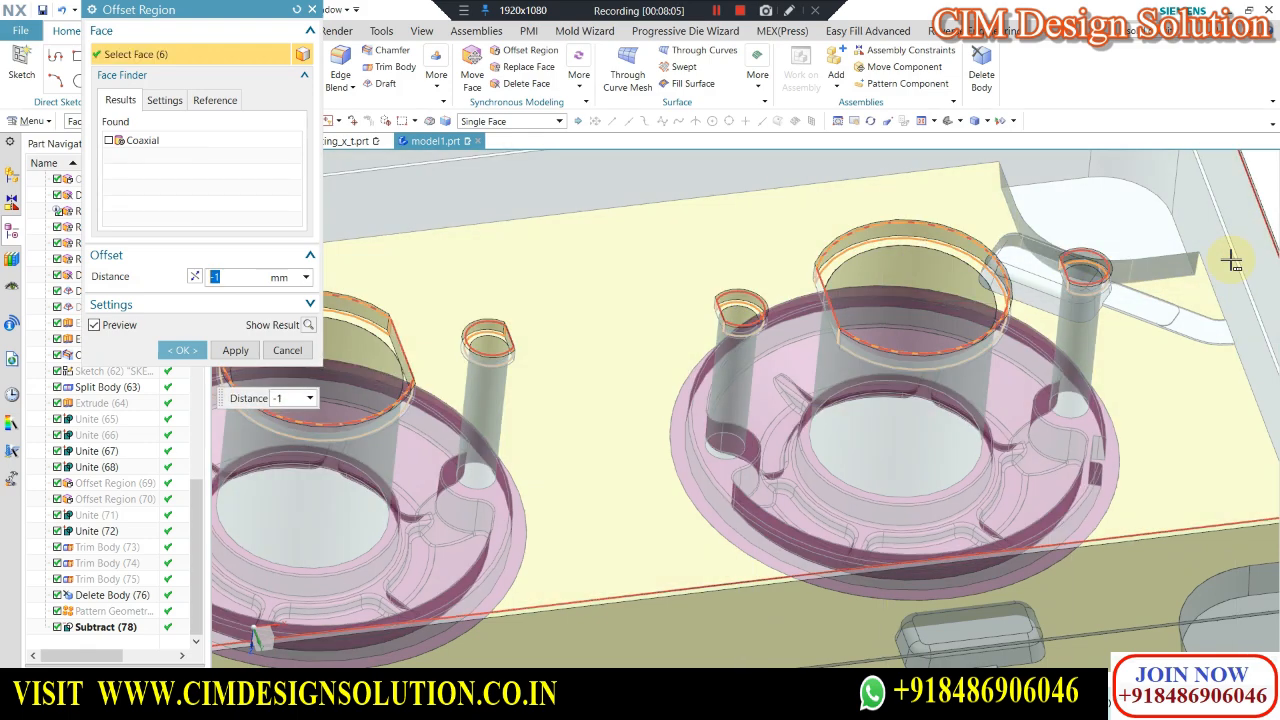
{"action": "scroll", "coordinate": [693, 327], "scroll_direction": "up", "scroll_amount": 3}
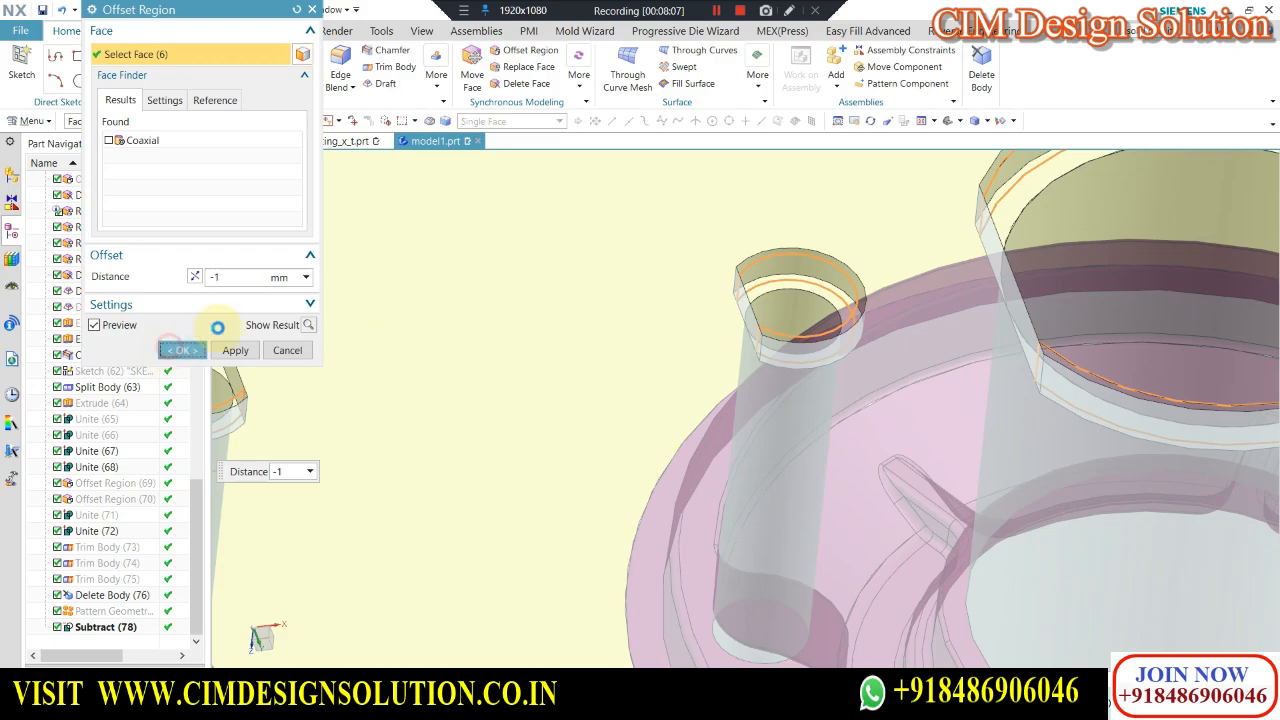
{"action": "scroll", "coordinate": [975, 305], "scroll_direction": "down", "scroll_amount": 5}
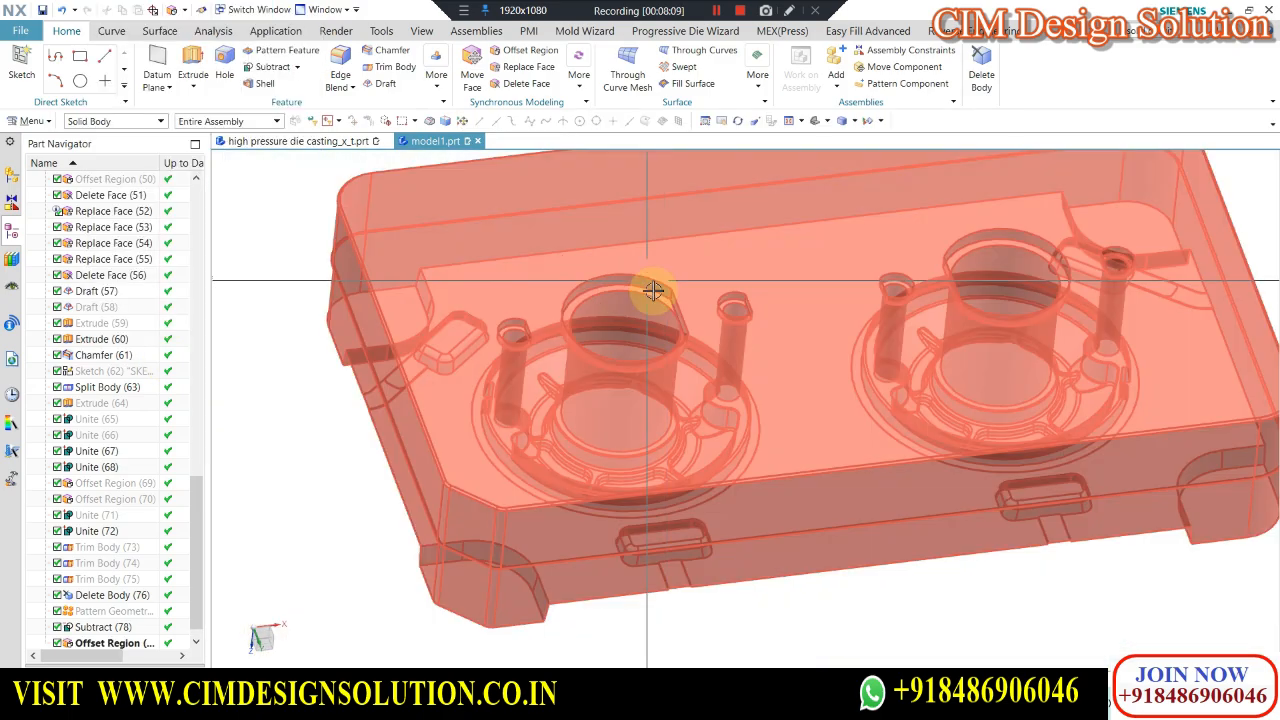
Start an Edge Blend without preview and select the vertical flat-corner edges of the -X impression's core and pin head pockets.
{"action": "scroll", "coordinate": [651, 289], "scroll_direction": "up", "scroll_amount": 5}
{"action": "scroll", "coordinate": [560, 262], "scroll_direction": "down", "scroll_amount": 5}
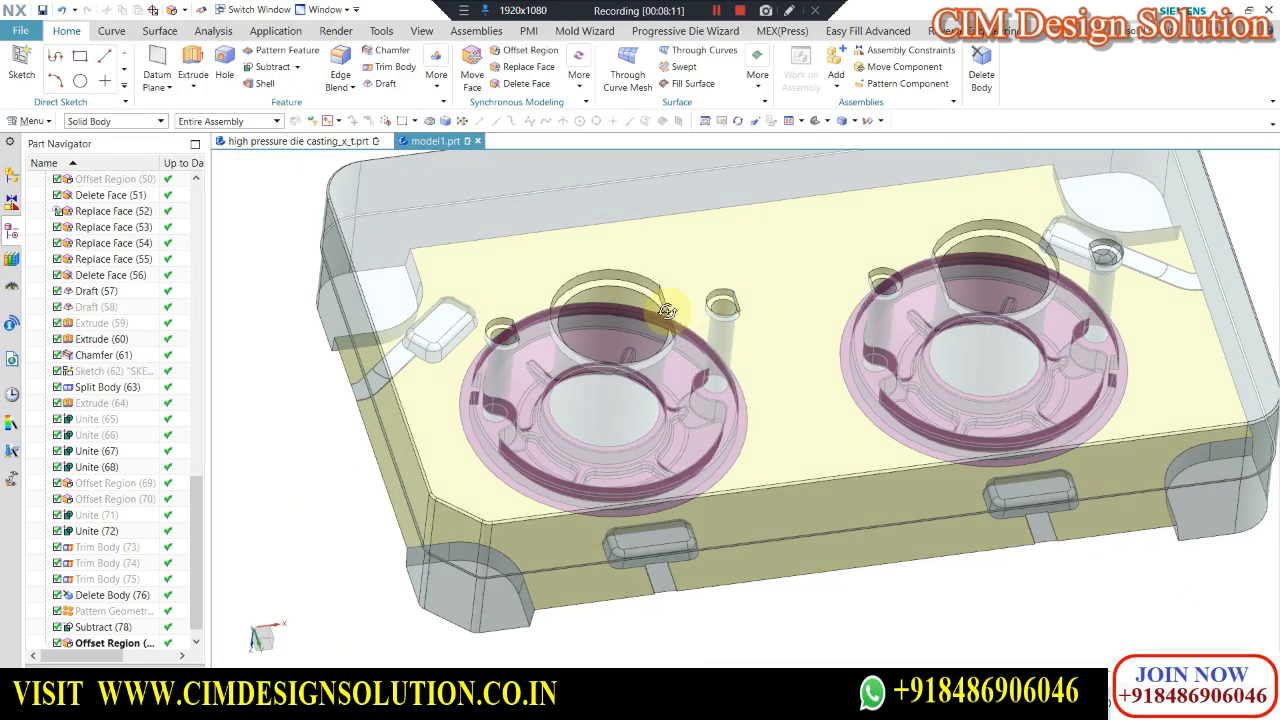
{"action": "scroll", "coordinate": [485, 281], "scroll_direction": "up", "scroll_amount": 8}
{"action": "middle_click_drag", "start_coordinate": [486, 281], "coordinate": [471, 283]}
{"action": "scroll", "coordinate": [471, 283], "scroll_direction": "down", "scroll_amount": 4}
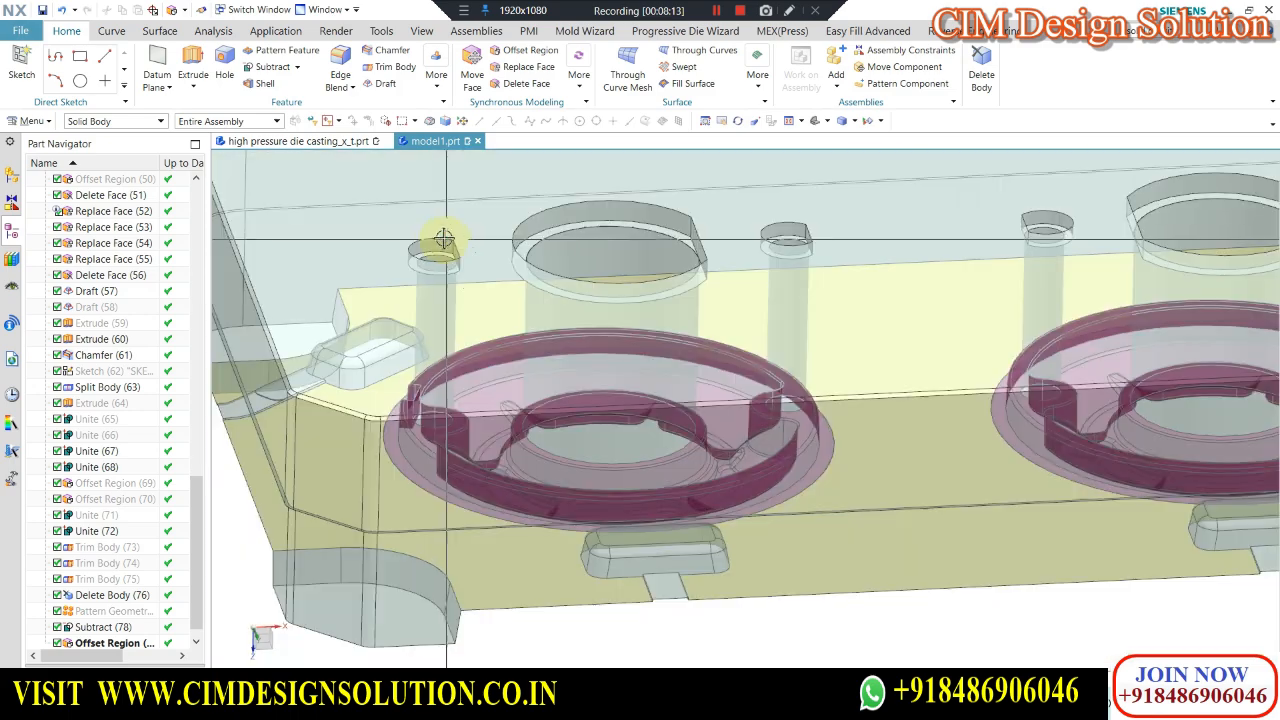
{"action": "scroll", "coordinate": [466, 237], "scroll_direction": "up", "scroll_amount": 6}
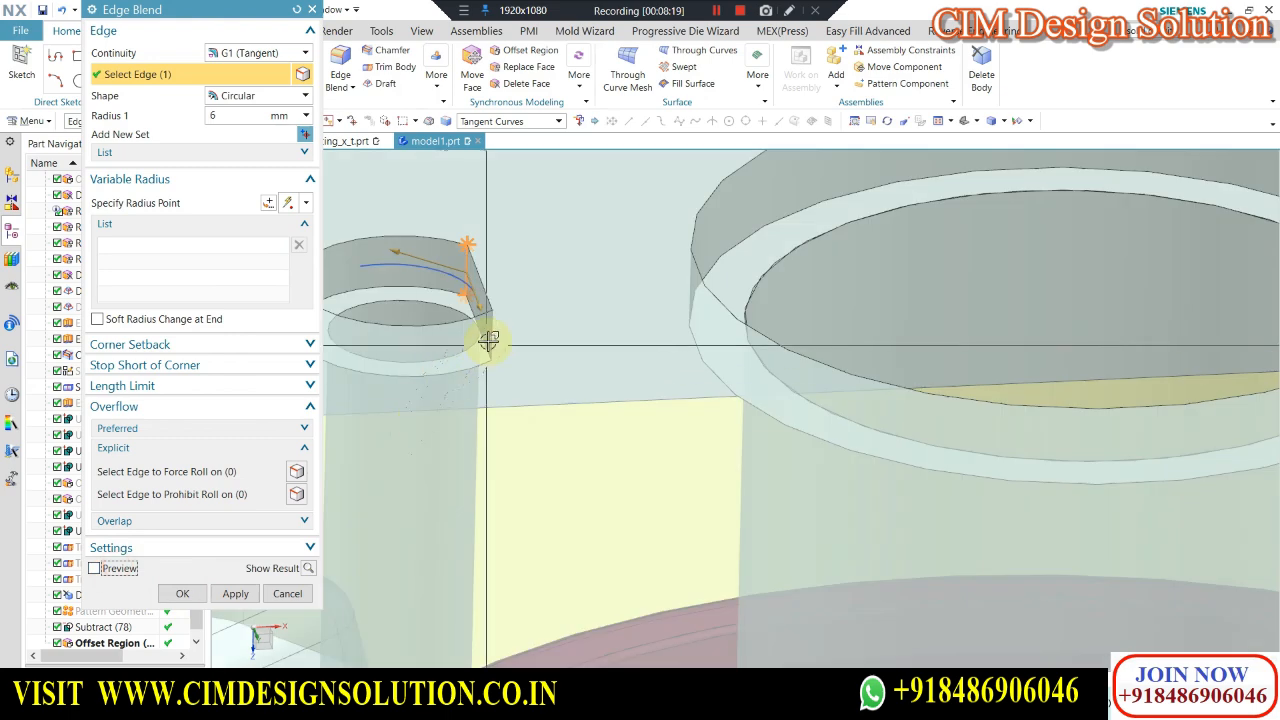
{"action": "scroll", "coordinate": [487, 356], "scroll_direction": "down", "scroll_amount": 4}
{"action": "scroll", "coordinate": [862, 296], "scroll_direction": "up", "scroll_amount": 2}
{"action": "middle_click_drag", "start_coordinate": [864, 298], "coordinate": [719, 296], "text": "shift"}
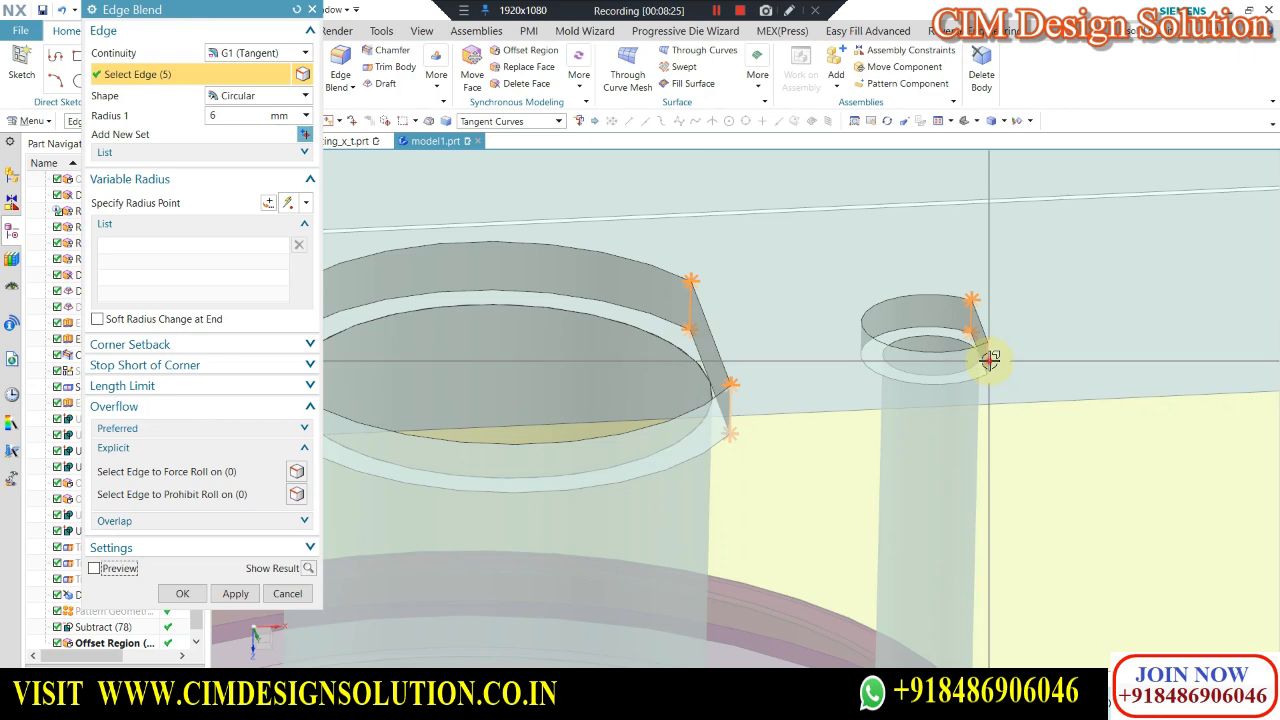
Add the +X impression's flat-corner edges on its core and pin head pockets, and blend all selected edges with a 1.5 mm radius.
{"action": "scroll", "coordinate": [517, 237], "scroll_direction": "down", "scroll_amount": 4}
{"action": "scroll", "coordinate": [765, 273], "scroll_direction": "up", "scroll_amount": 5}
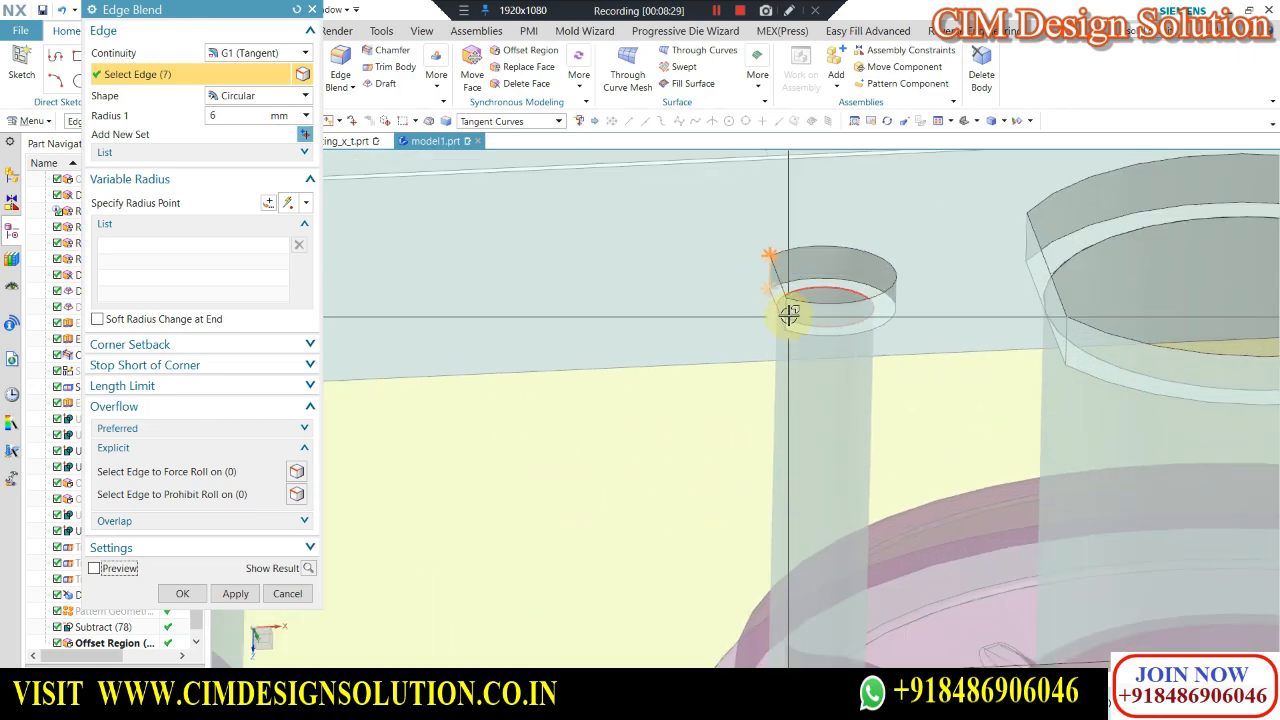
{"action": "scroll", "coordinate": [633, 273], "scroll_direction": "down", "scroll_amount": 4}
{"action": "scroll", "coordinate": [675, 262], "scroll_direction": "up", "scroll_amount": 5}
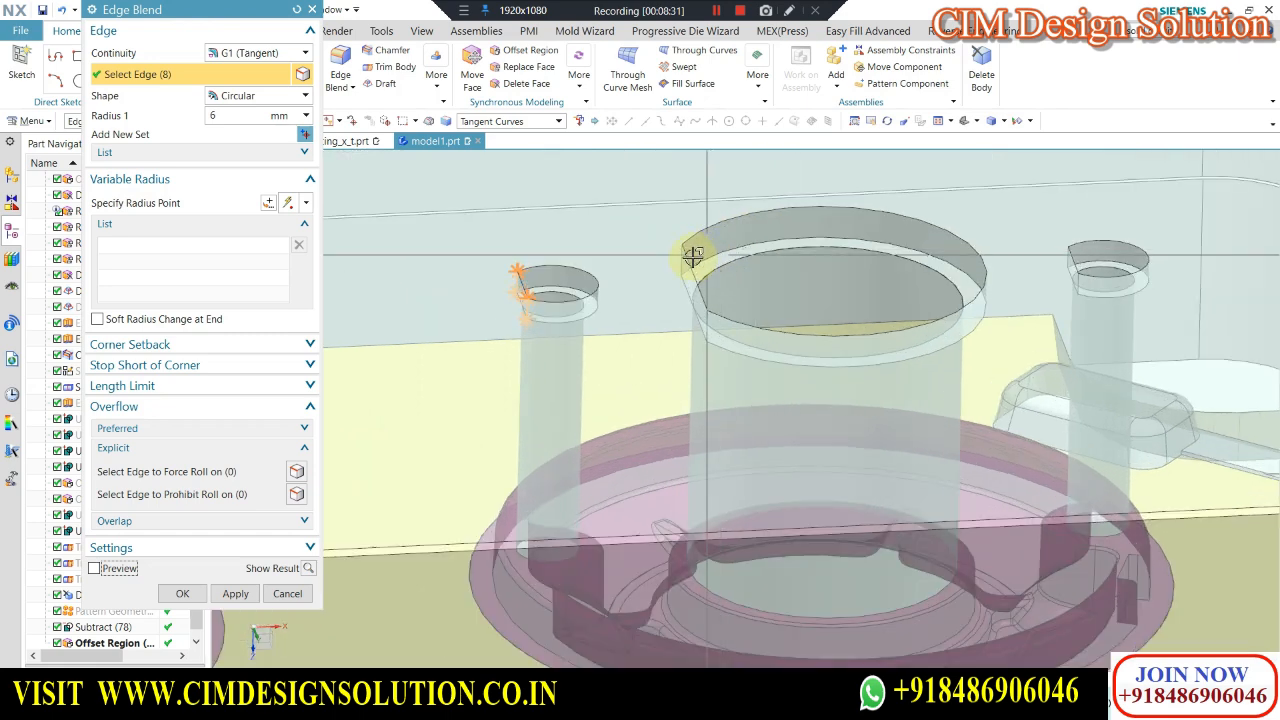
{"action": "left_click", "coordinate": [717, 360]}
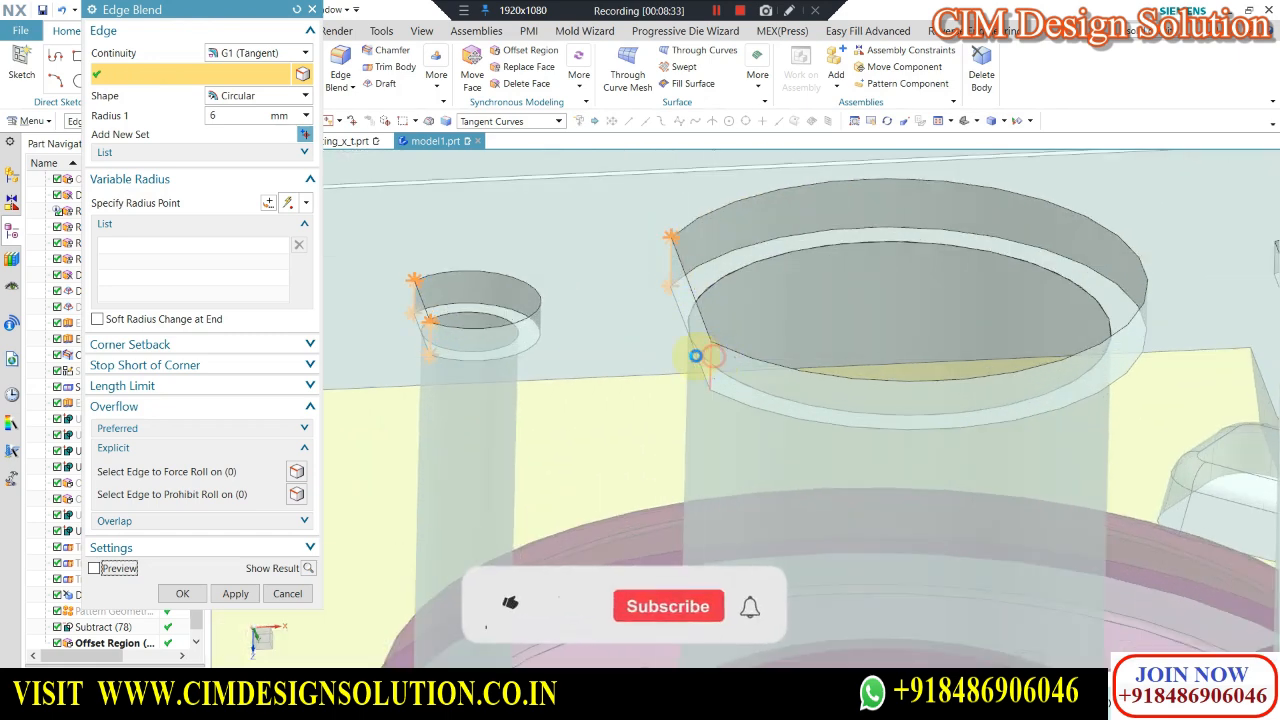
{"action": "scroll", "coordinate": [529, 280], "scroll_direction": "down", "scroll_amount": 3}
{"action": "scroll", "coordinate": [865, 272], "scroll_direction": "up", "scroll_amount": 3}
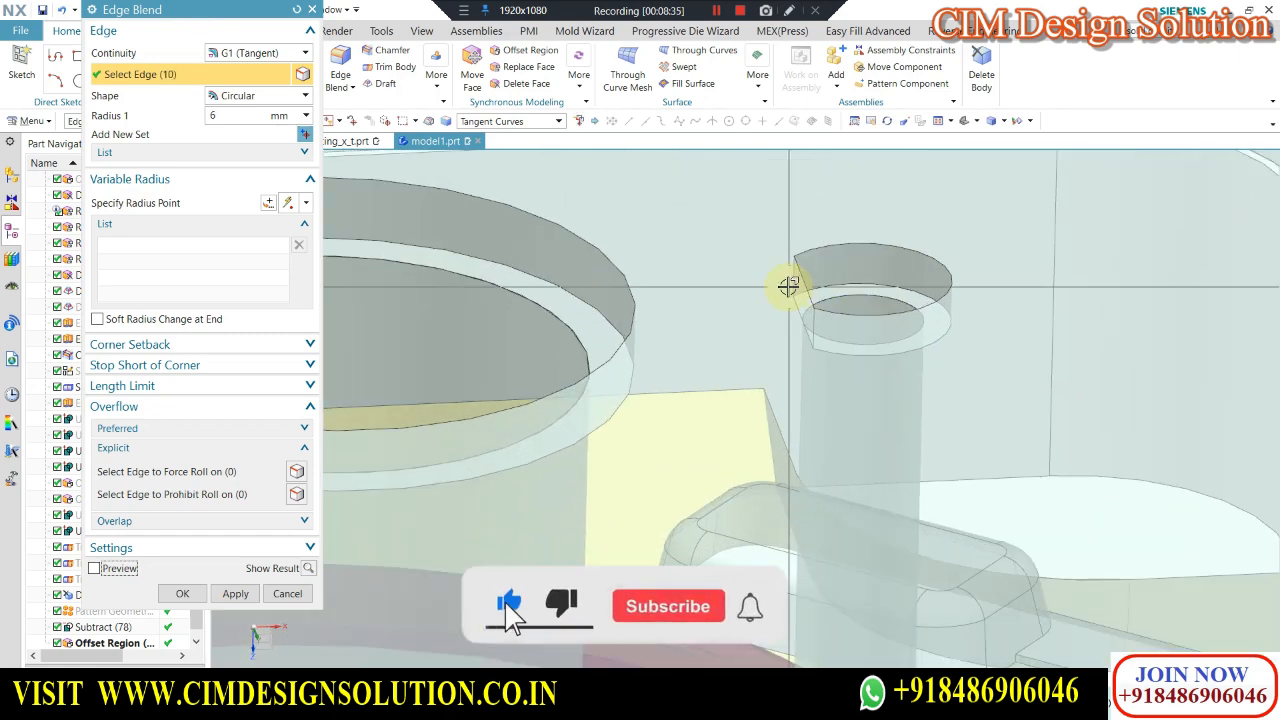
{"action": "left_click", "coordinate": [815, 322]}
{"action": "scroll", "coordinate": [1000, 268], "scroll_direction": "down", "scroll_amount": 5}
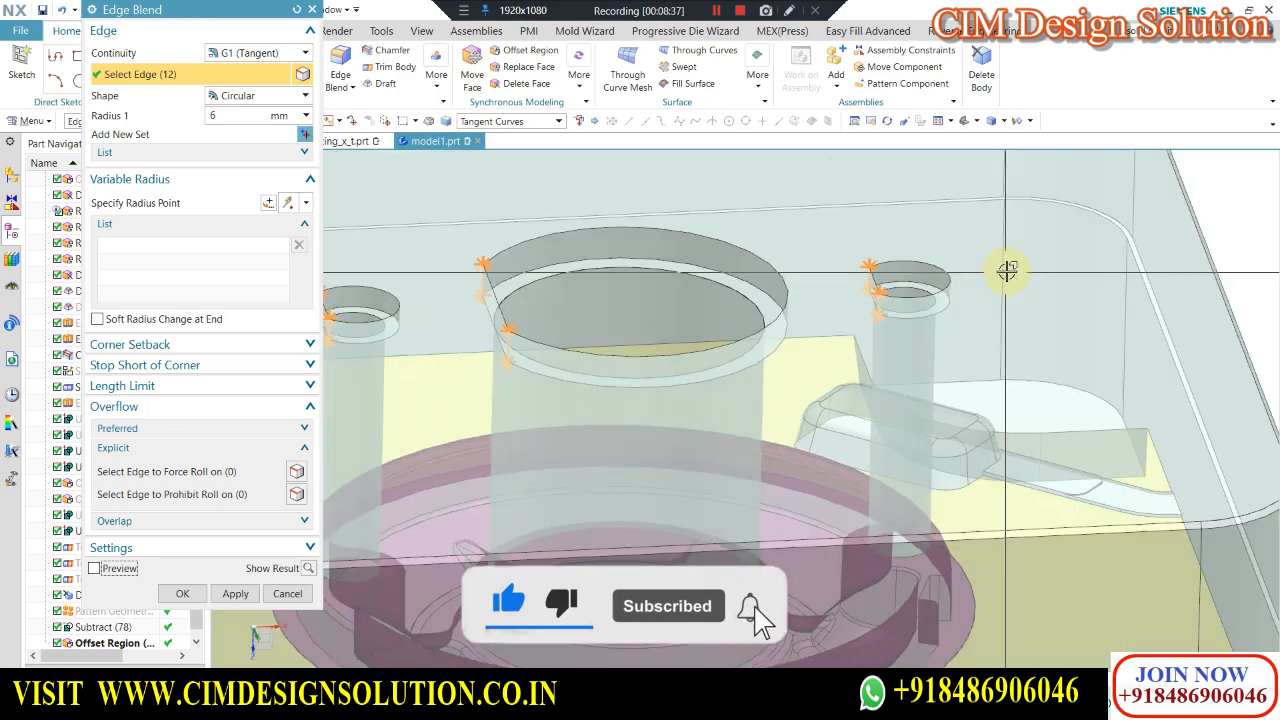
{"action": "double_click", "coordinate": [243, 116]}
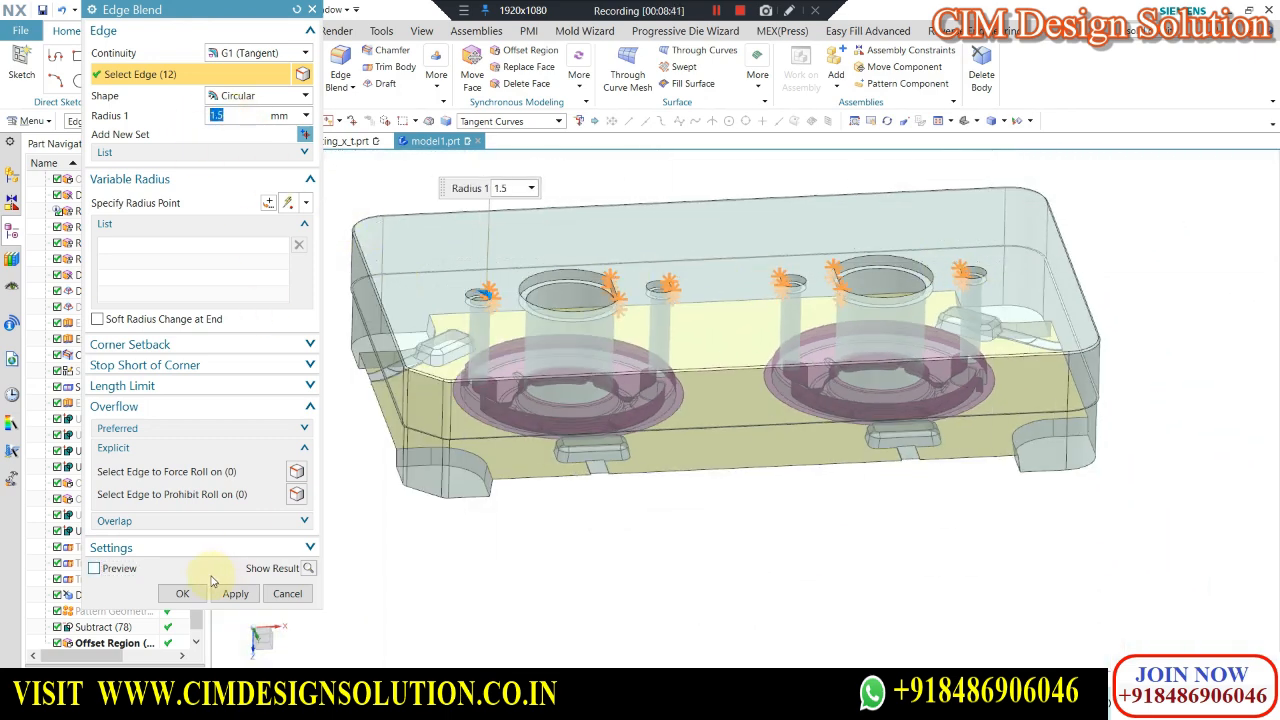
Show all bodies again and examine the clearance between the core and pin heads and their pockets.
{"action": "scroll", "coordinate": [515, 286], "scroll_direction": "up", "scroll_amount": 4}
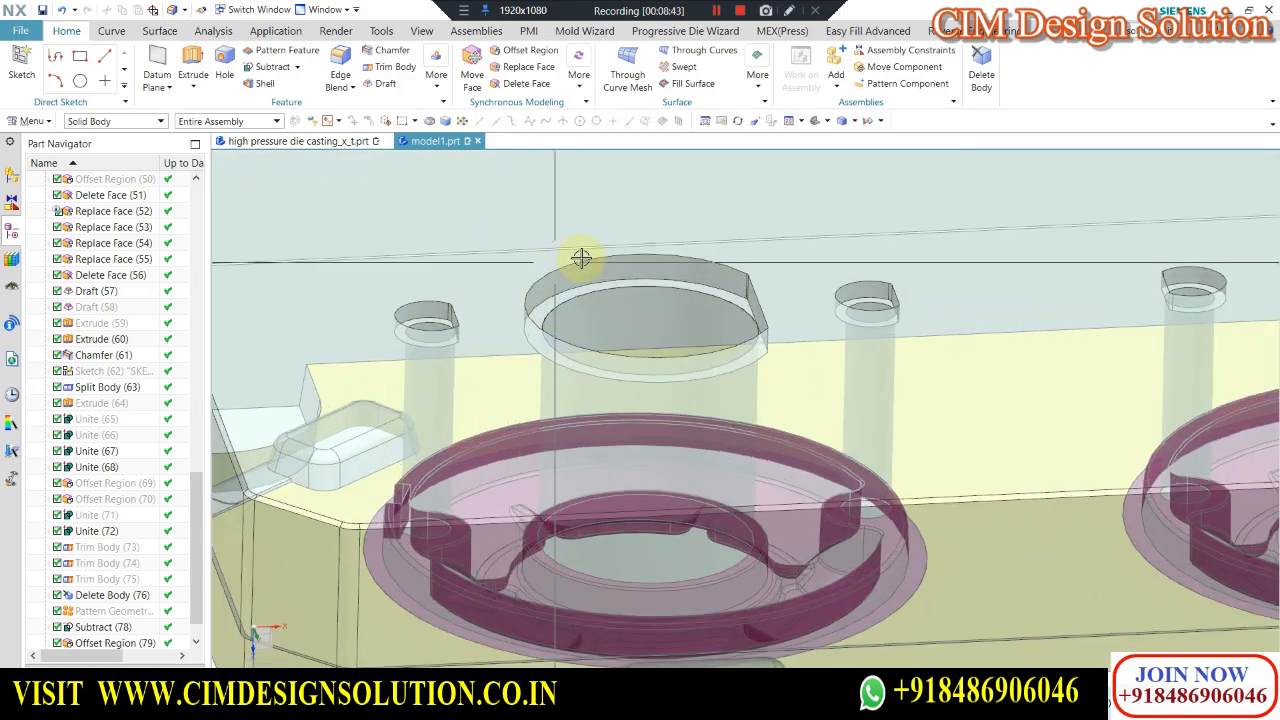
{"action": "scroll", "coordinate": [581, 270], "scroll_direction": "down", "scroll_amount": 3}
{"action": "key", "text": "ctrl+shift+u"}
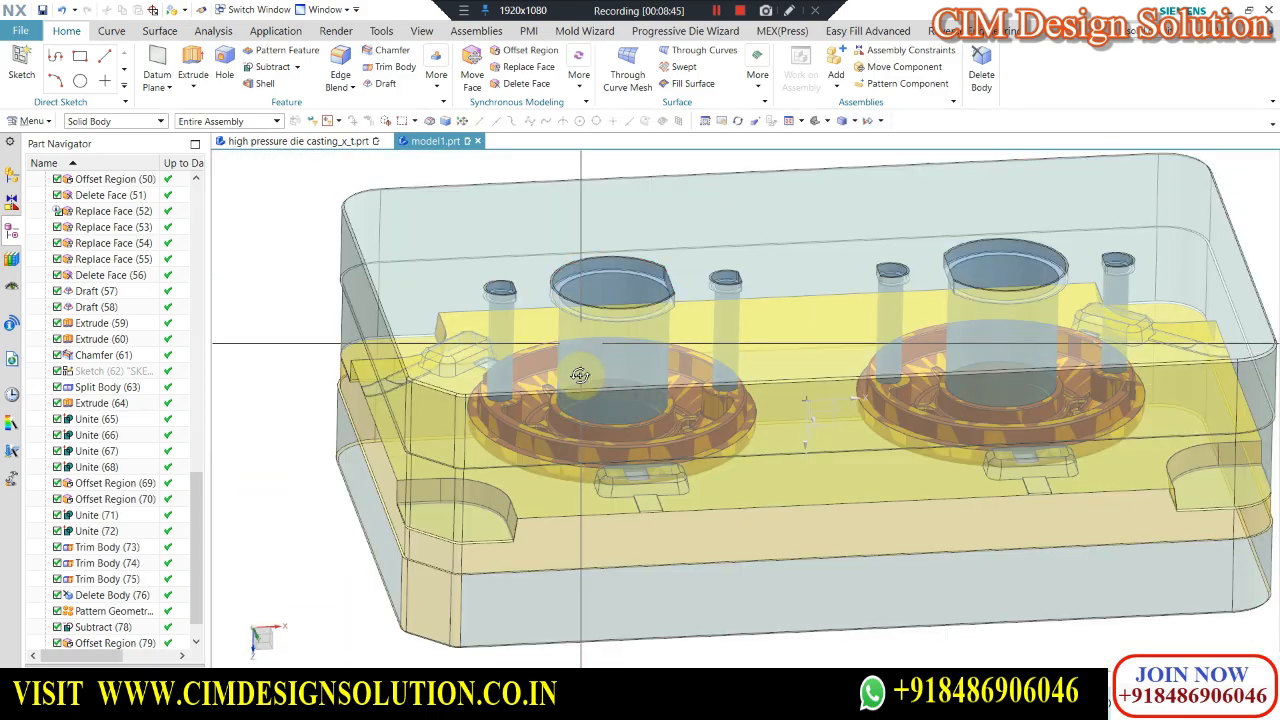
{"action": "middle_click_drag", "start_coordinate": [580, 375], "coordinate": [477, 411]}
{"action": "scroll", "coordinate": [490, 405], "scroll_direction": "up", "scroll_amount": 5}
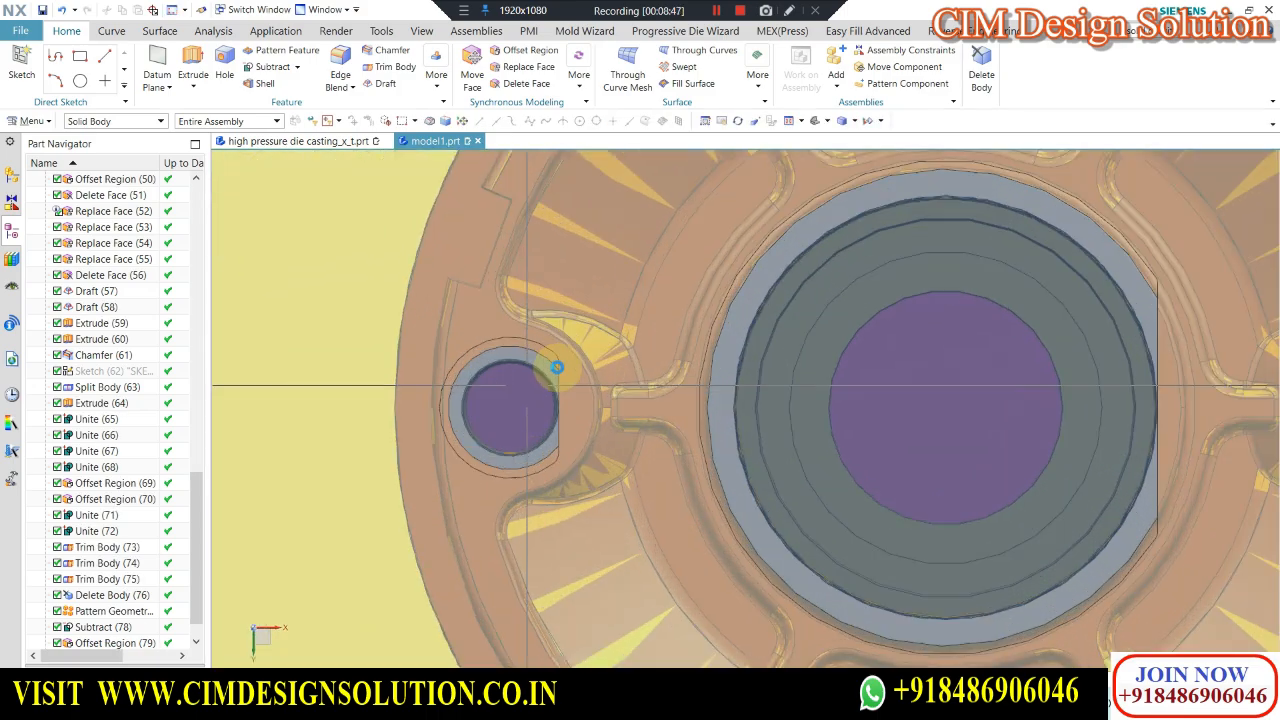
{"action": "mouse_move", "coordinate": [556, 368]}
{"action": "middle_mouse_down"}
{"action": "mouse_move", "coordinate": [560, 354]}
{"action": "mouse_move", "coordinate": [517, 408]}
{"action": "mouse_move", "coordinate": [534, 366]}
{"action": "mouse_move", "coordinate": [552, 360]}
{"action": "mouse_move", "coordinate": [594, 250]}
{"action": "mouse_move", "coordinate": [580, 266]}
{"action": "mouse_move", "coordinate": [503, 277]}
{"action": "mouse_move", "coordinate": [684, 310]}
{"action": "mouse_move", "coordinate": [691, 280]}
{"action": "mouse_move", "coordinate": [894, 237]}
{"action": "mouse_move", "coordinate": [889, 200]}
{"action": "mouse_move", "coordinate": [838, 238]}
{"action": "middle_mouse_up"}
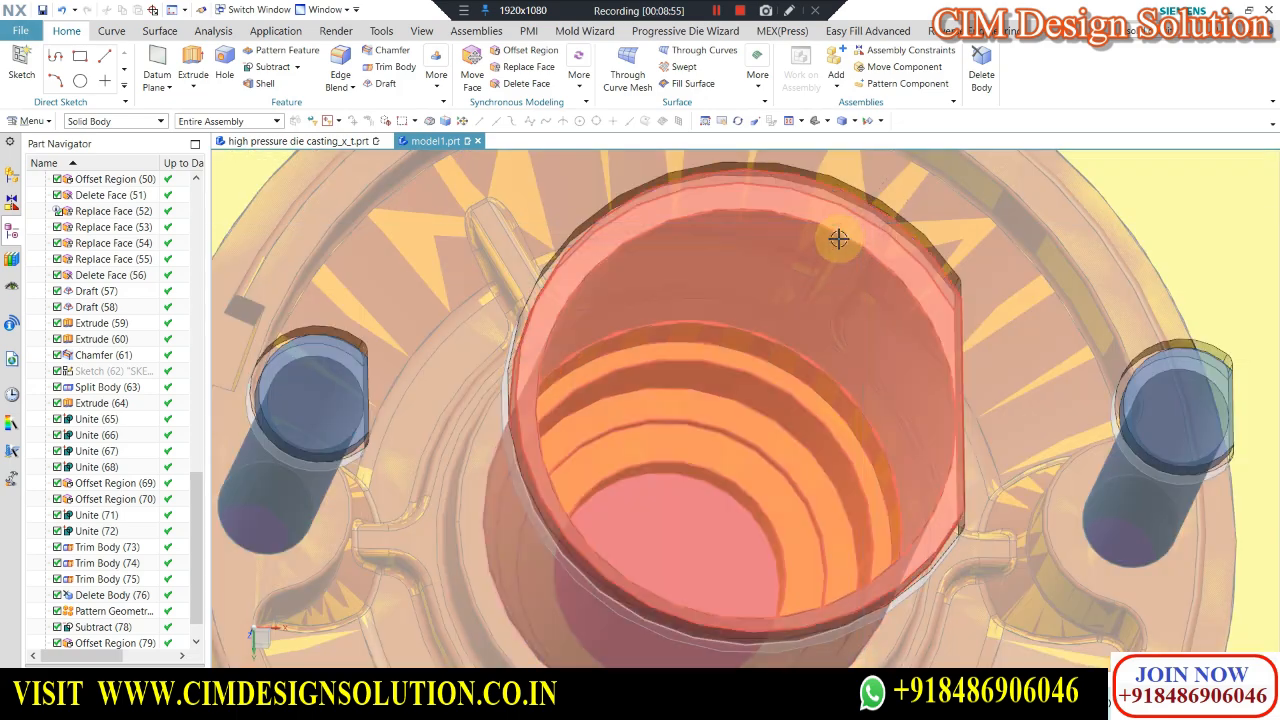
Edit the head-pocket Offset Region to a distance of -0.5 mm.
{"action": "scroll", "coordinate": [808, 258], "scroll_direction": "down", "scroll_amount": 4}
{"action": "key", "text": "F8"}
{"action": "scroll", "coordinate": [650, 318], "scroll_direction": "up", "scroll_amount": 3}
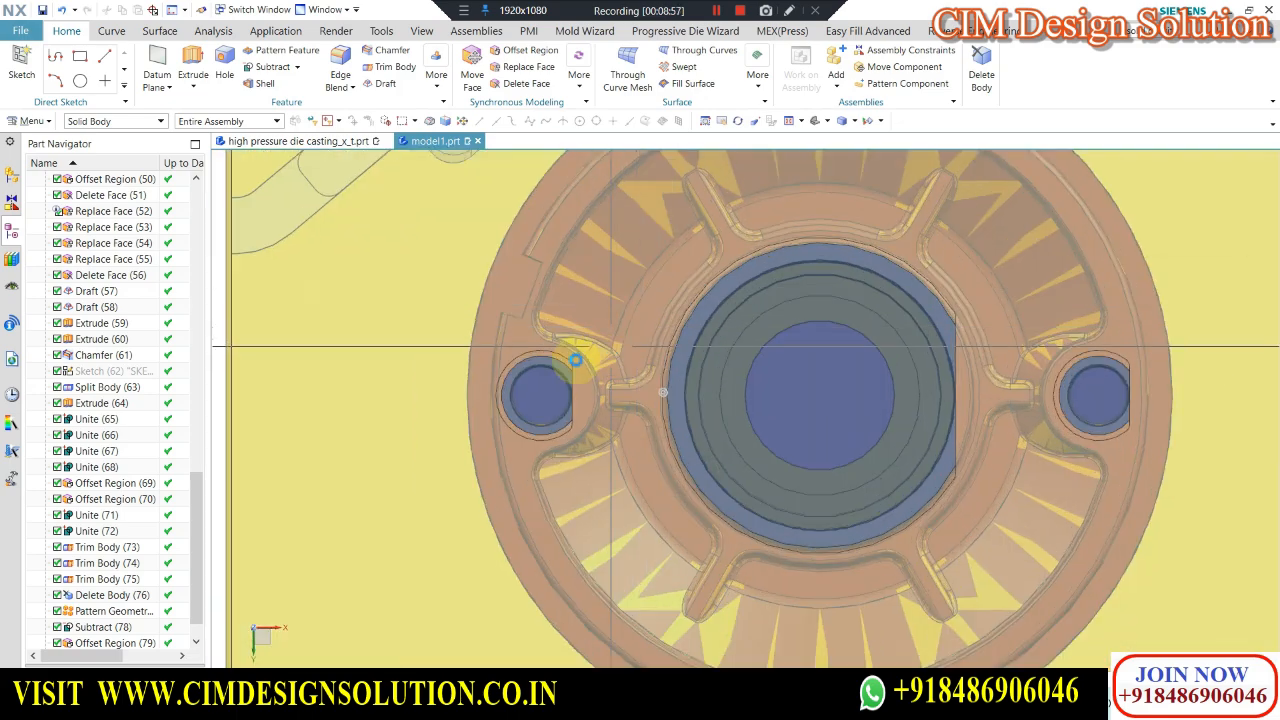
{"action": "scroll", "coordinate": [95, 640], "scroll_direction": "down", "scroll_amount": 1}
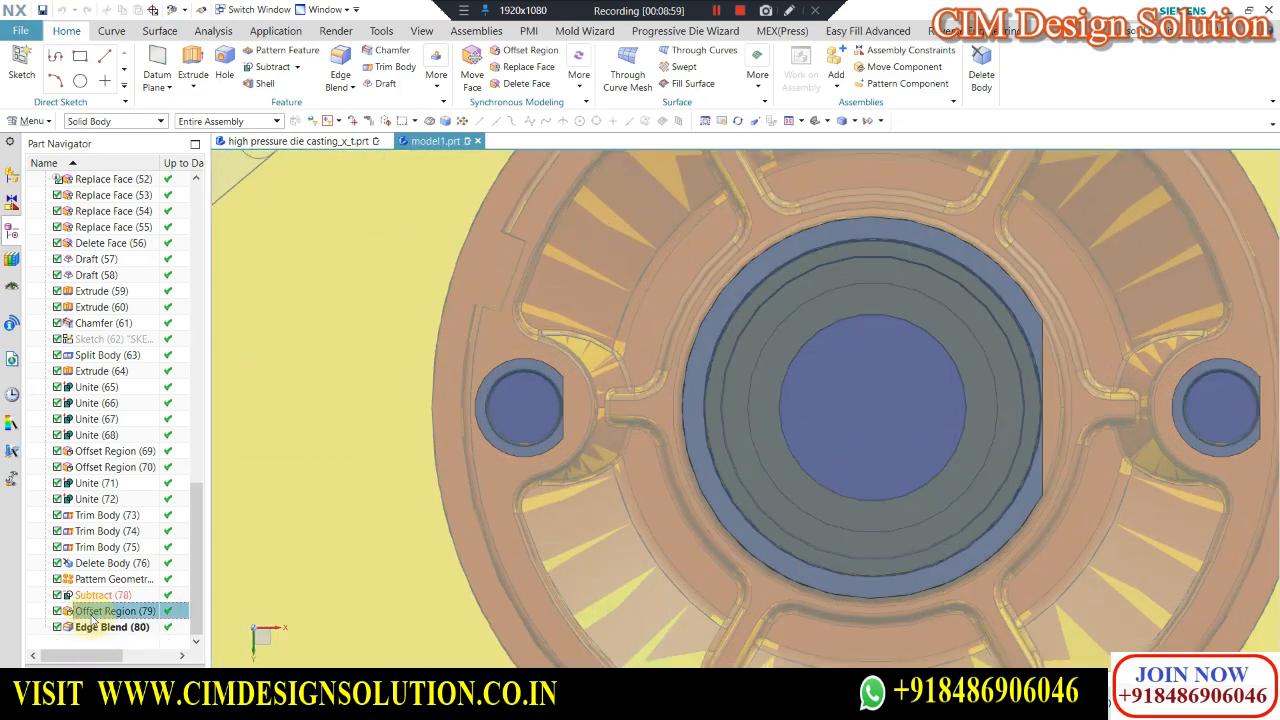
{"action": "double_click", "coordinate": [92, 612]}
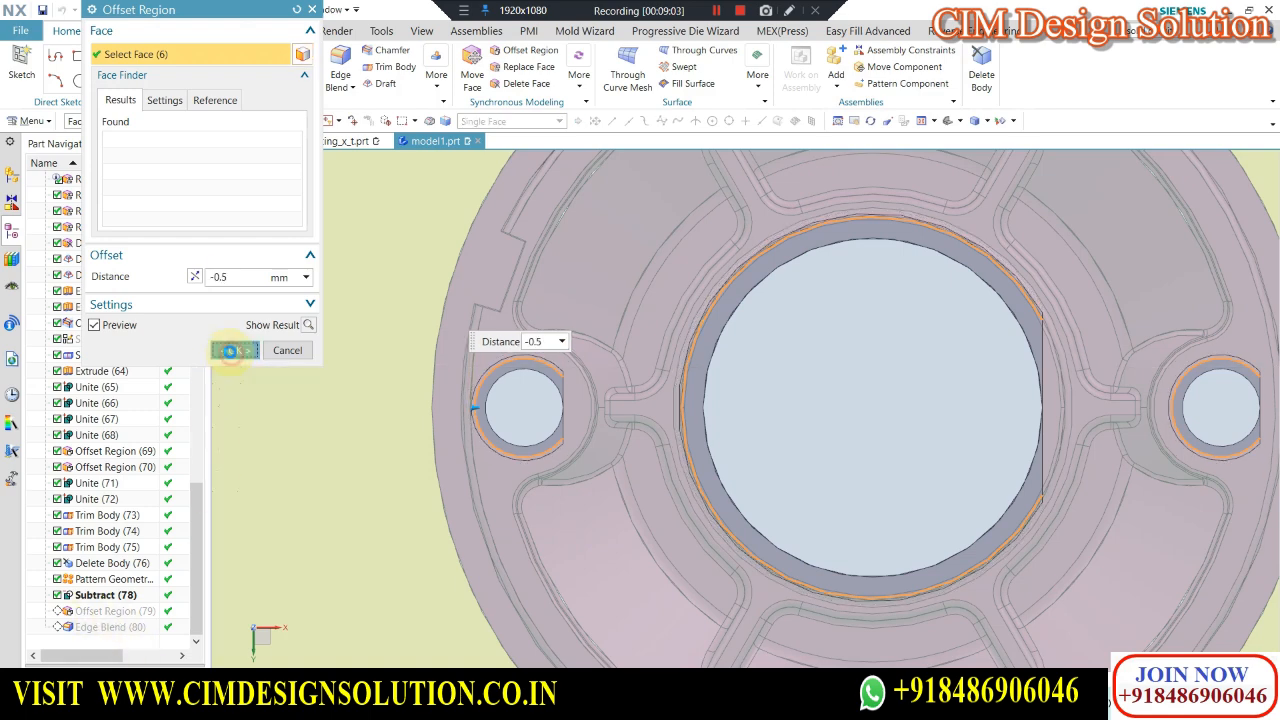
{"action": "left_click", "coordinate": [230, 350]}
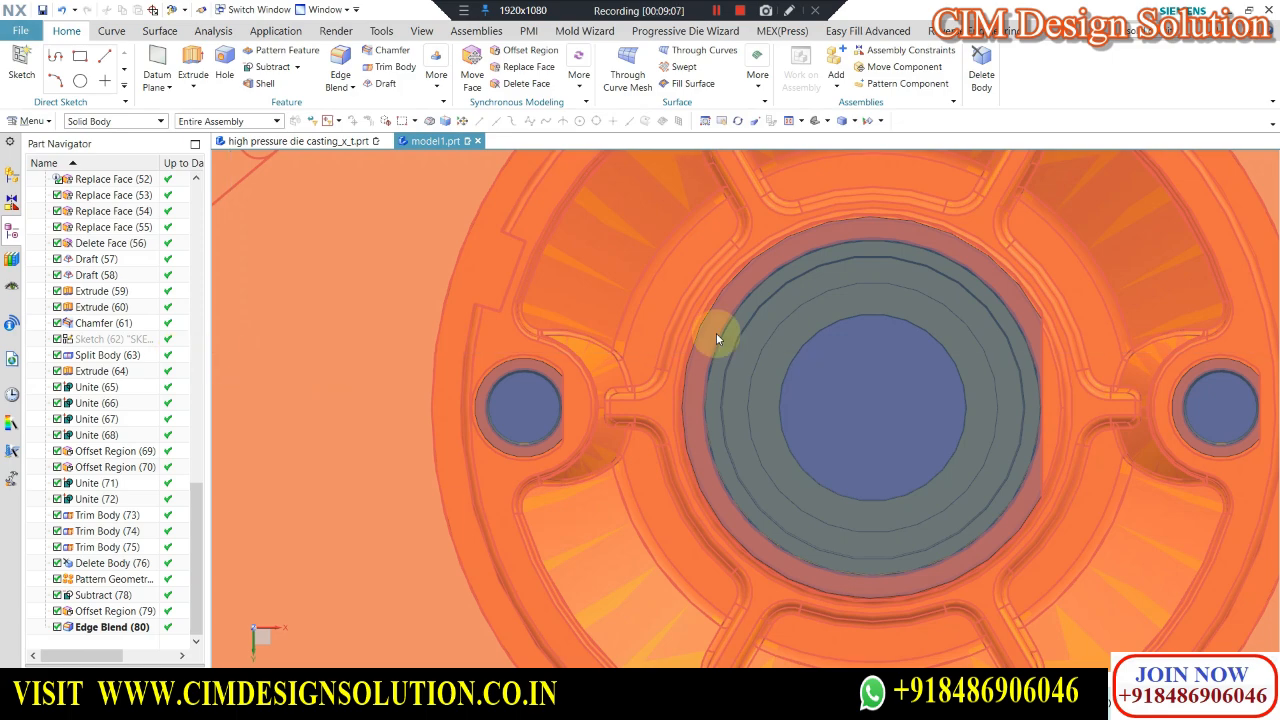
Examine the complete insert assembly with its cores and pins in side view and at an angle.
{"action": "scroll", "coordinate": [716, 333], "scroll_direction": "down", "scroll_amount": 10}
{"action": "middle_click_drag", "start_coordinate": [634, 363], "coordinate": [711, 491]}
{"action": "scroll", "coordinate": [711, 491], "scroll_direction": "down", "scroll_amount": 1}
{"action": "key", "text": "F8"}
{"action": "scroll", "coordinate": [840, 369], "scroll_direction": "up", "scroll_amount": 3}
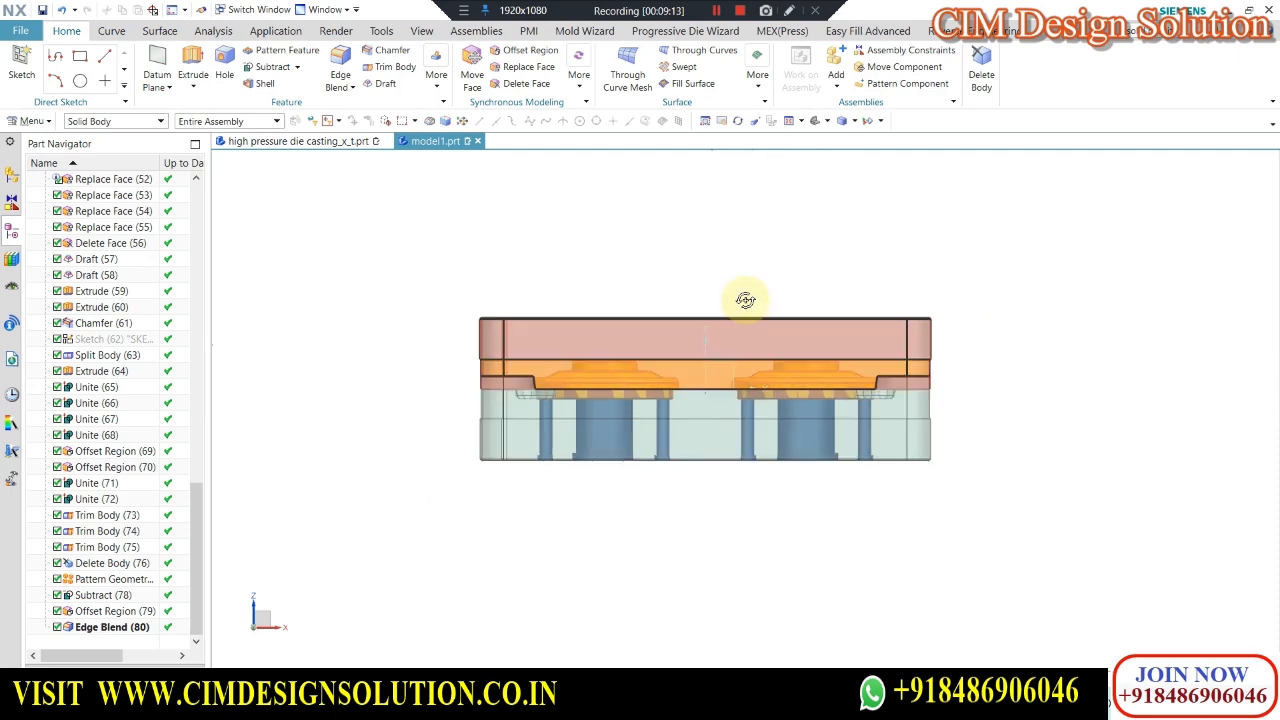
{"action": "middle_click_drag", "start_coordinate": [743, 297], "coordinate": [704, 316]}
{"action": "key", "text": "F8"}
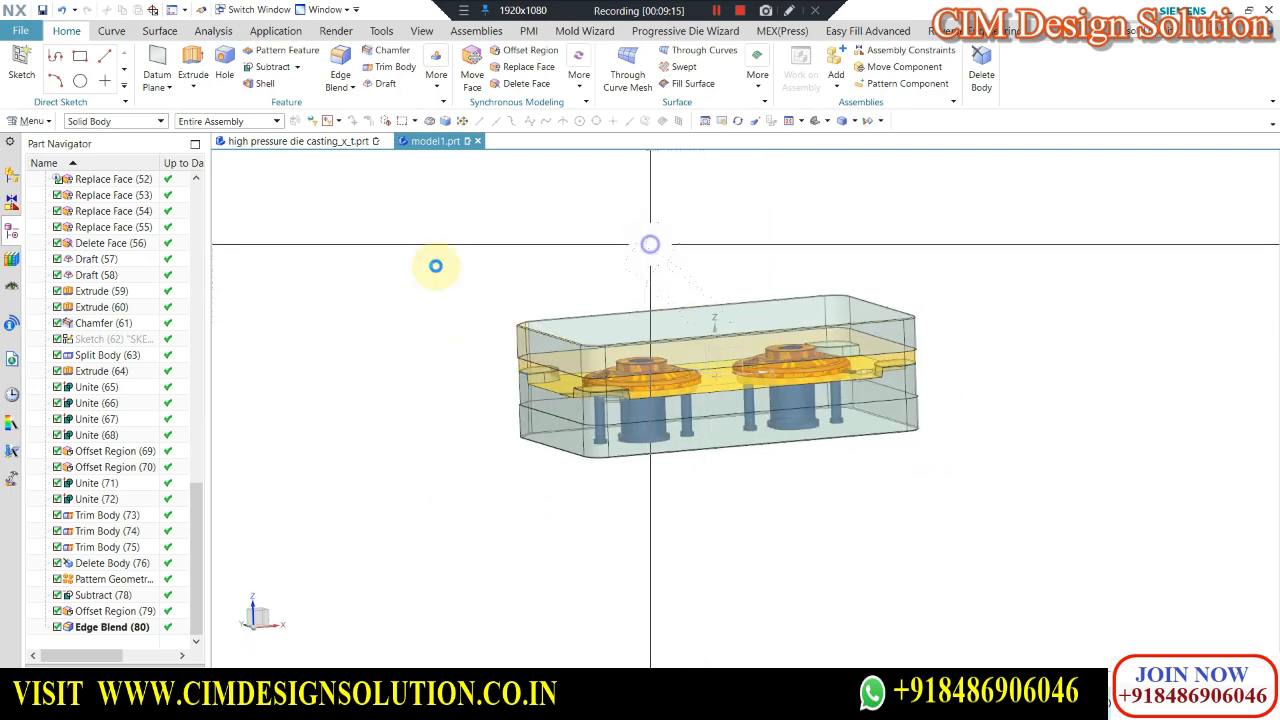
{"action": "scroll", "coordinate": [717, 425], "scroll_direction": "up", "scroll_amount": 1}
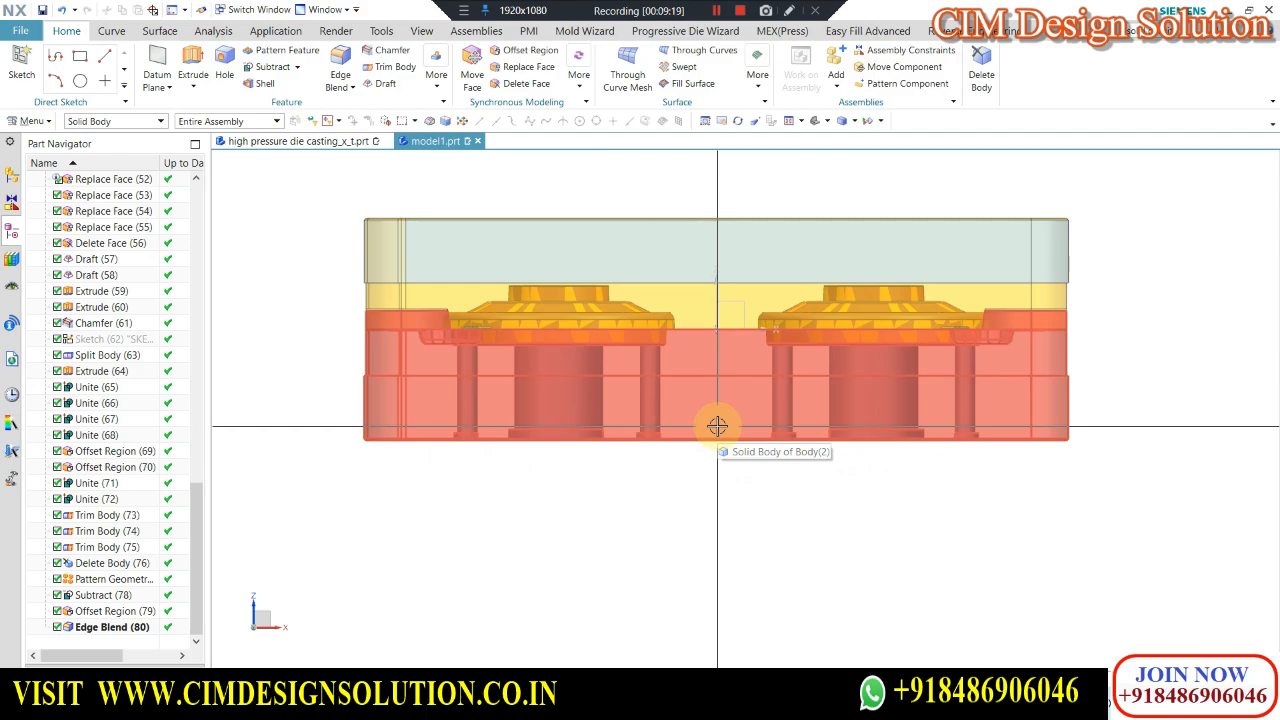
Examine the overflow pockets and channels around both impressions, ending with a top view of the whole assembly.
{"action": "middle_click_drag", "start_coordinate": [603, 306], "coordinate": [530, 289]}
{"action": "scroll", "coordinate": [530, 289], "scroll_direction": "up", "scroll_amount": 2}
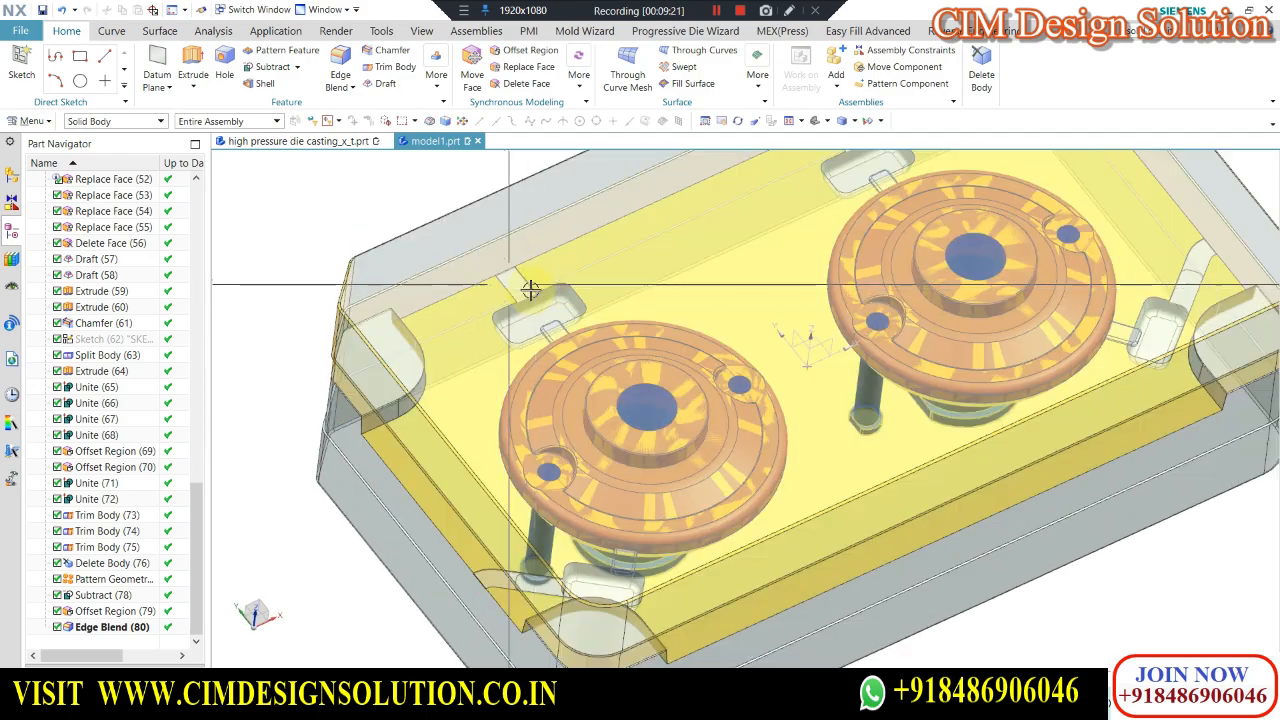
{"action": "scroll", "coordinate": [530, 289], "scroll_direction": "up", "scroll_amount": 3}
{"action": "scroll", "coordinate": [618, 281], "scroll_direction": "down", "scroll_amount": 4}
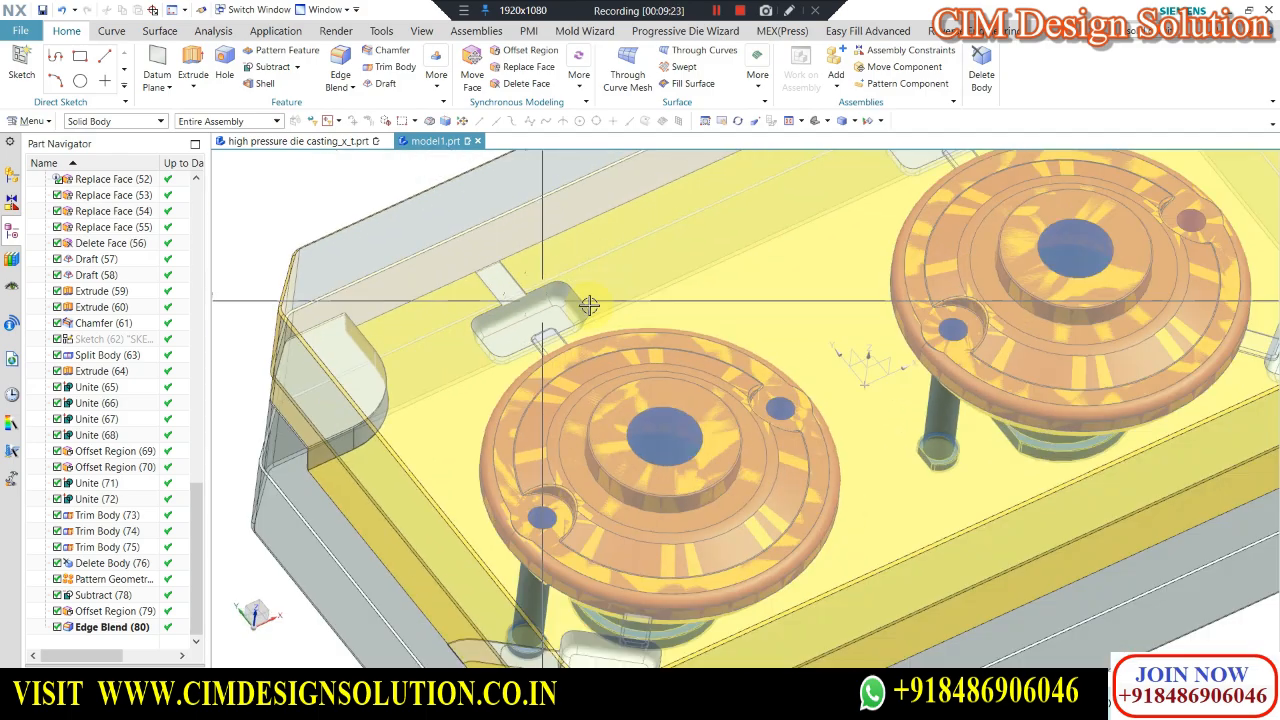
{"action": "scroll", "coordinate": [515, 270], "scroll_direction": "up", "scroll_amount": 3}
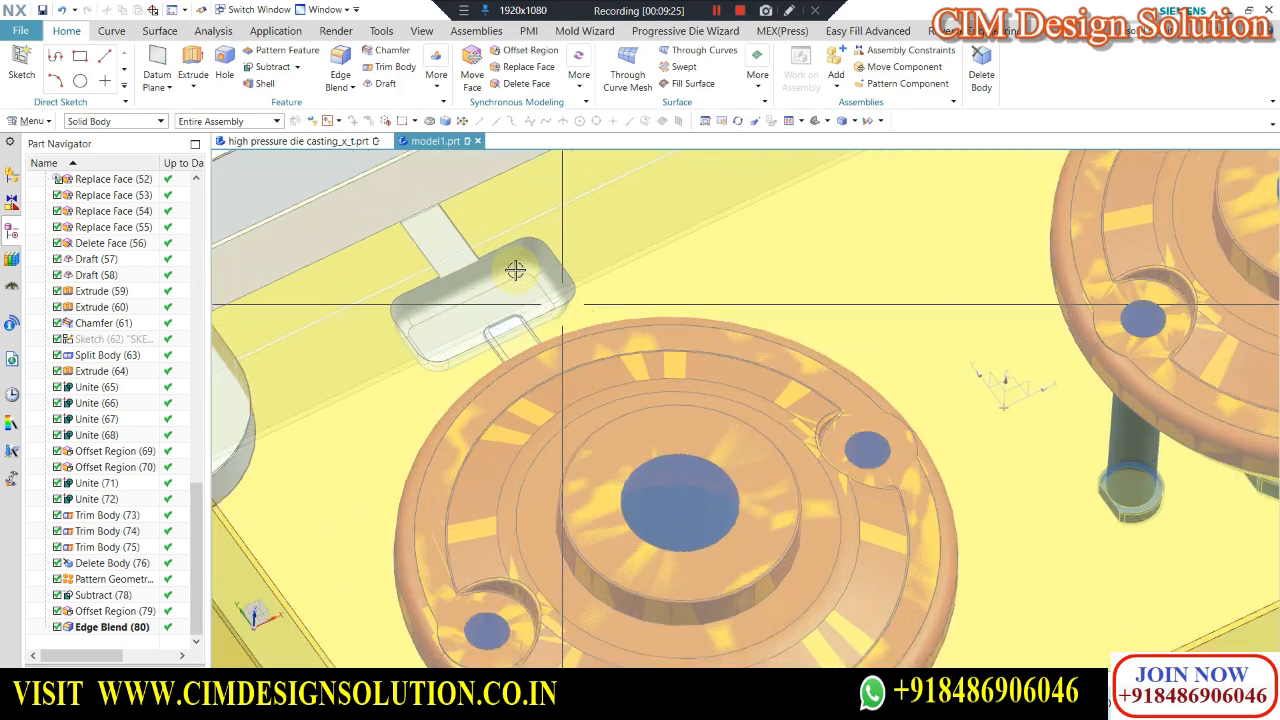
{"action": "scroll", "coordinate": [423, 291], "scroll_direction": "down", "scroll_amount": 2}
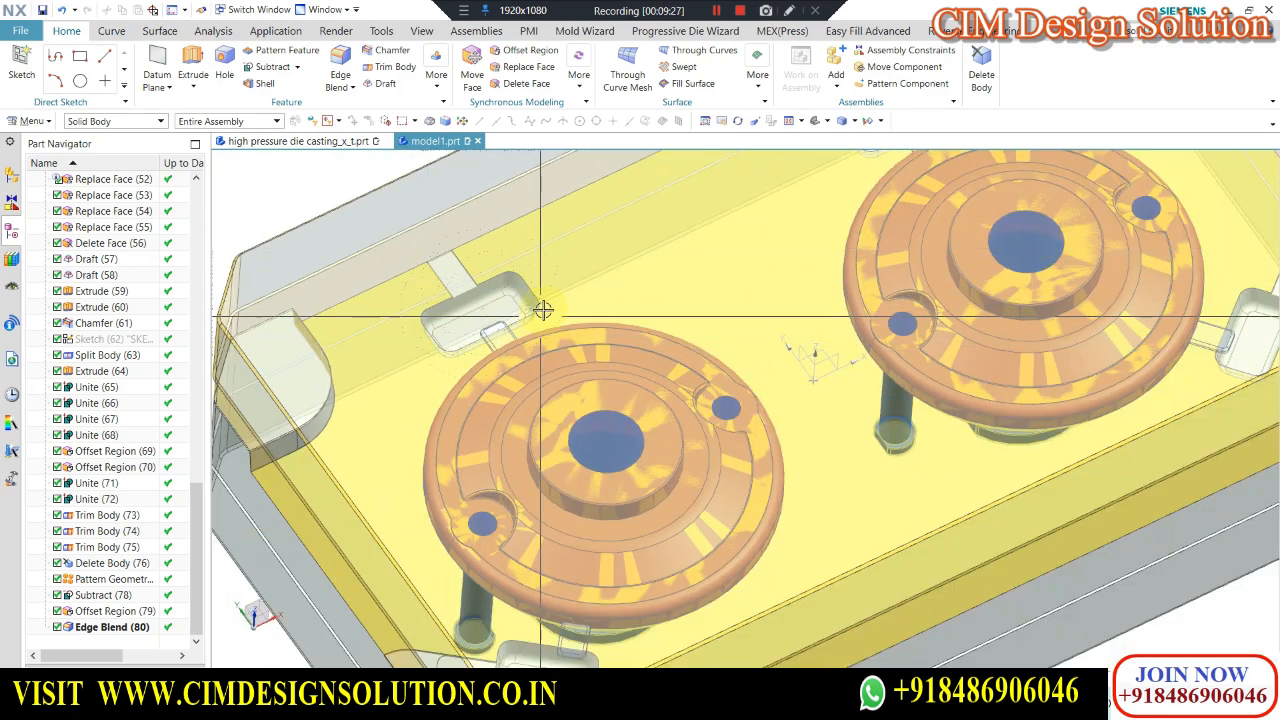
{"action": "scroll", "coordinate": [542, 310], "scroll_direction": "down", "scroll_amount": 2}
{"action": "scroll", "coordinate": [611, 374], "scroll_direction": "up", "scroll_amount": 2}
{"action": "scroll", "coordinate": [769, 404], "scroll_direction": "down", "scroll_amount": 1}
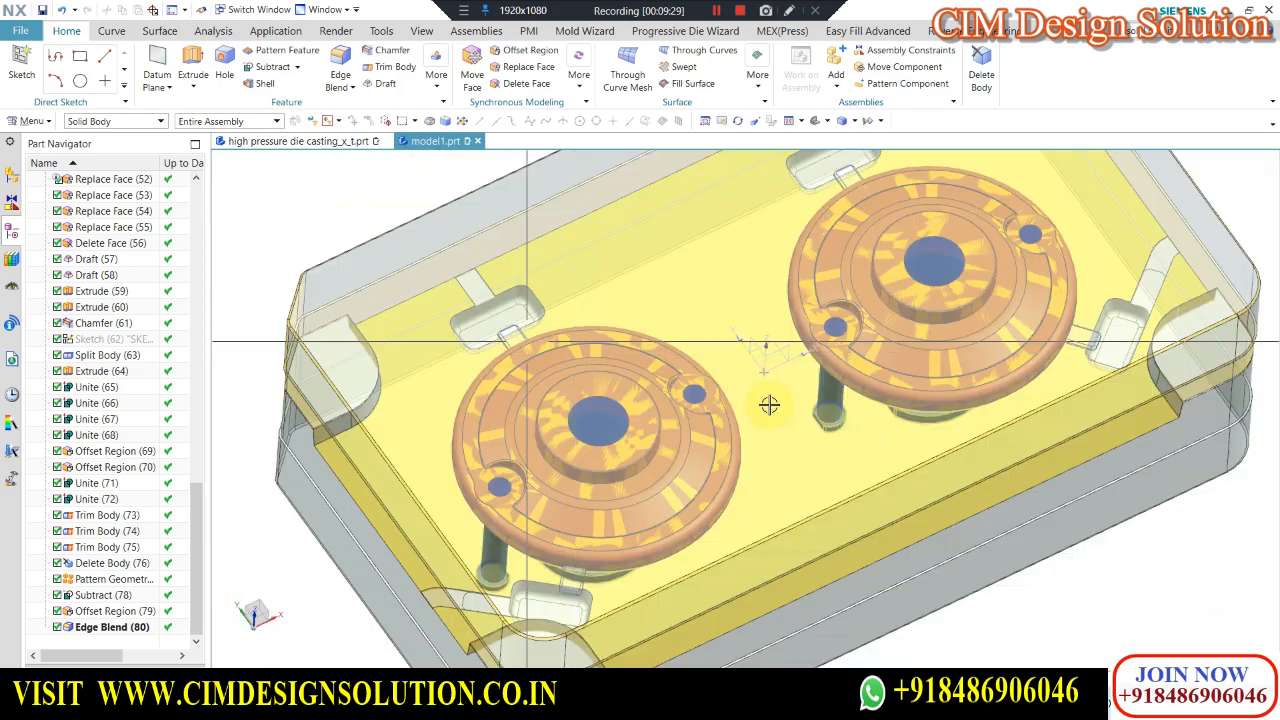
{"action": "scroll", "coordinate": [769, 404], "scroll_direction": "down", "scroll_amount": 3}
{"action": "key", "text": "ctrl+alt+t"}
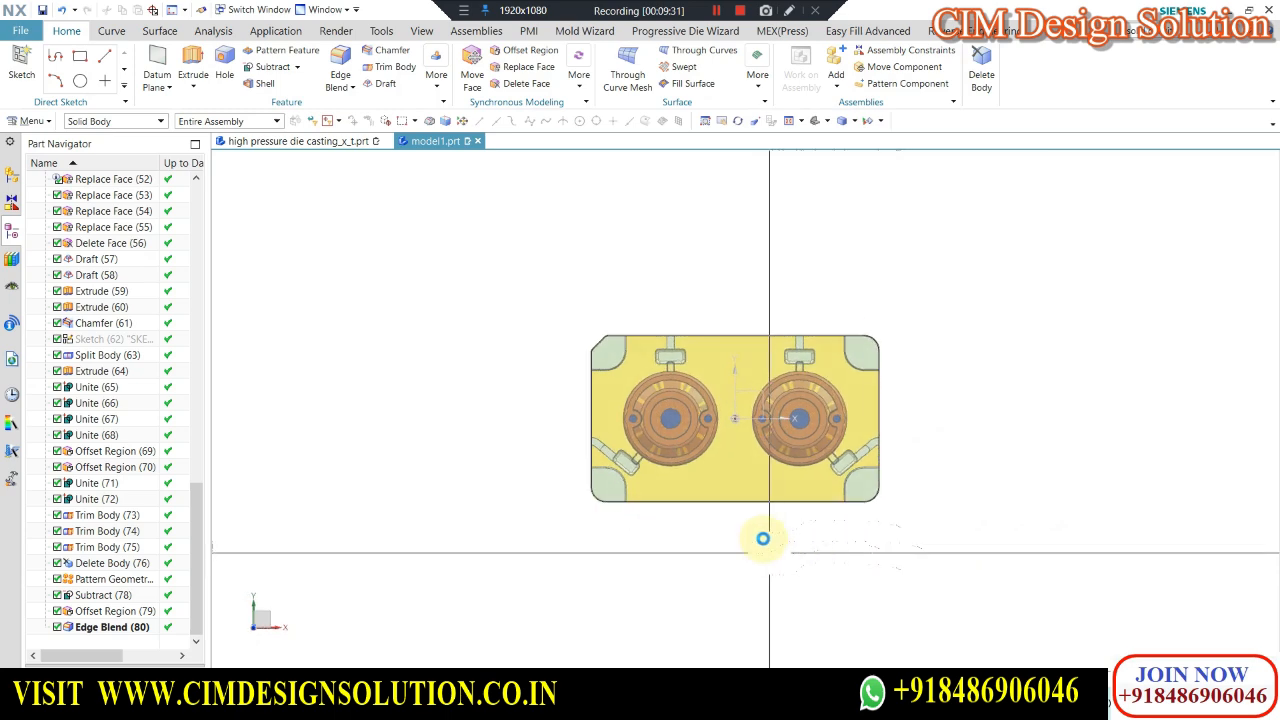
Examine both impressions and their overflow pockets and channels in top view.
{"action": "scroll", "coordinate": [678, 461], "scroll_direction": "up", "scroll_amount": 2}
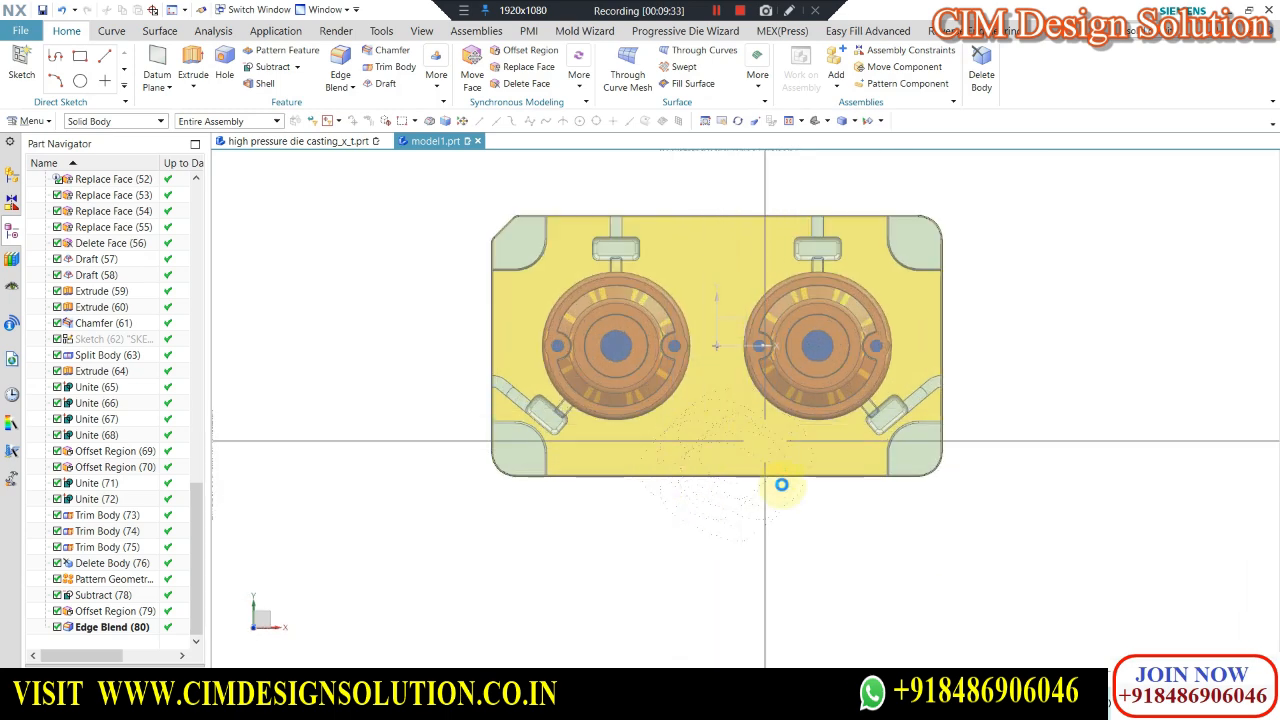
{"action": "scroll", "coordinate": [670, 461], "scroll_direction": "up", "scroll_amount": 1}
{"action": "scroll", "coordinate": [703, 466], "scroll_direction": "up", "scroll_amount": 2}
{"action": "scroll", "coordinate": [700, 449], "scroll_direction": "down", "scroll_amount": 2}
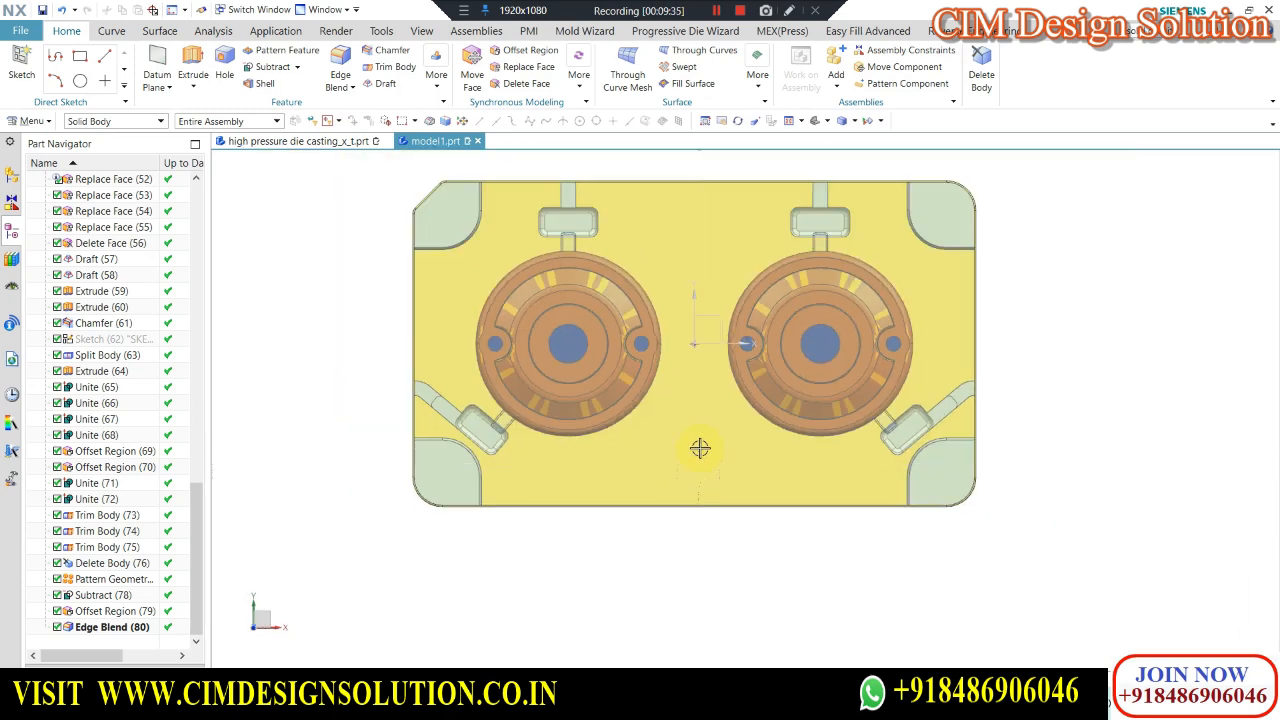
{"action": "scroll", "coordinate": [756, 575], "scroll_direction": "up", "scroll_amount": 1}
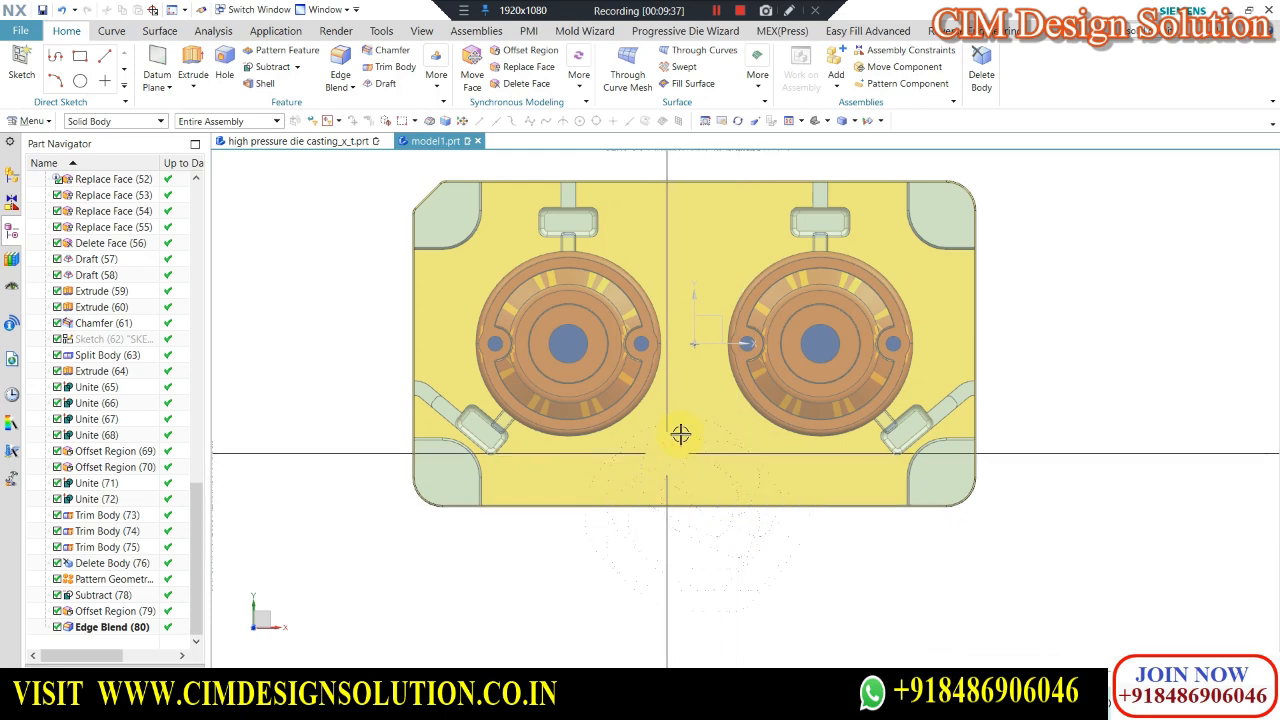
{"action": "scroll", "coordinate": [608, 314], "scroll_direction": "up", "scroll_amount": 3}
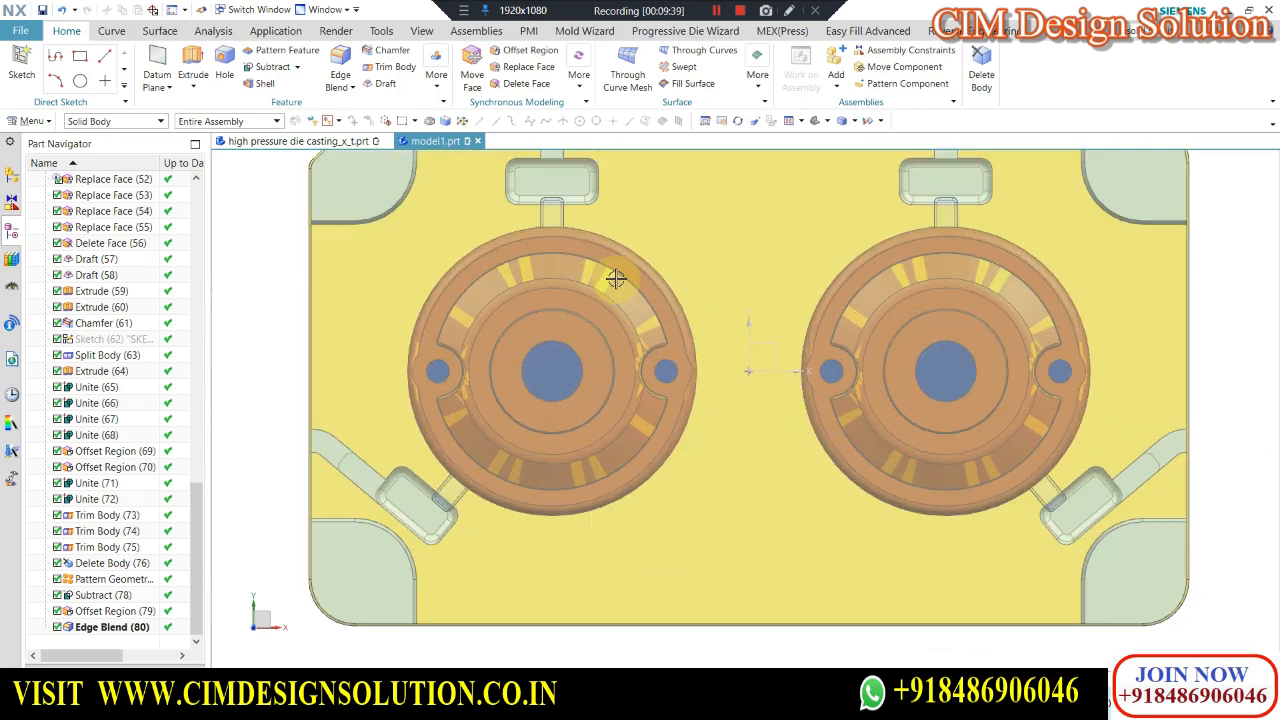
{"action": "scroll", "coordinate": [534, 363], "scroll_direction": "down", "scroll_amount": 3}
{"action": "scroll", "coordinate": [562, 272], "scroll_direction": "up", "scroll_amount": 3}
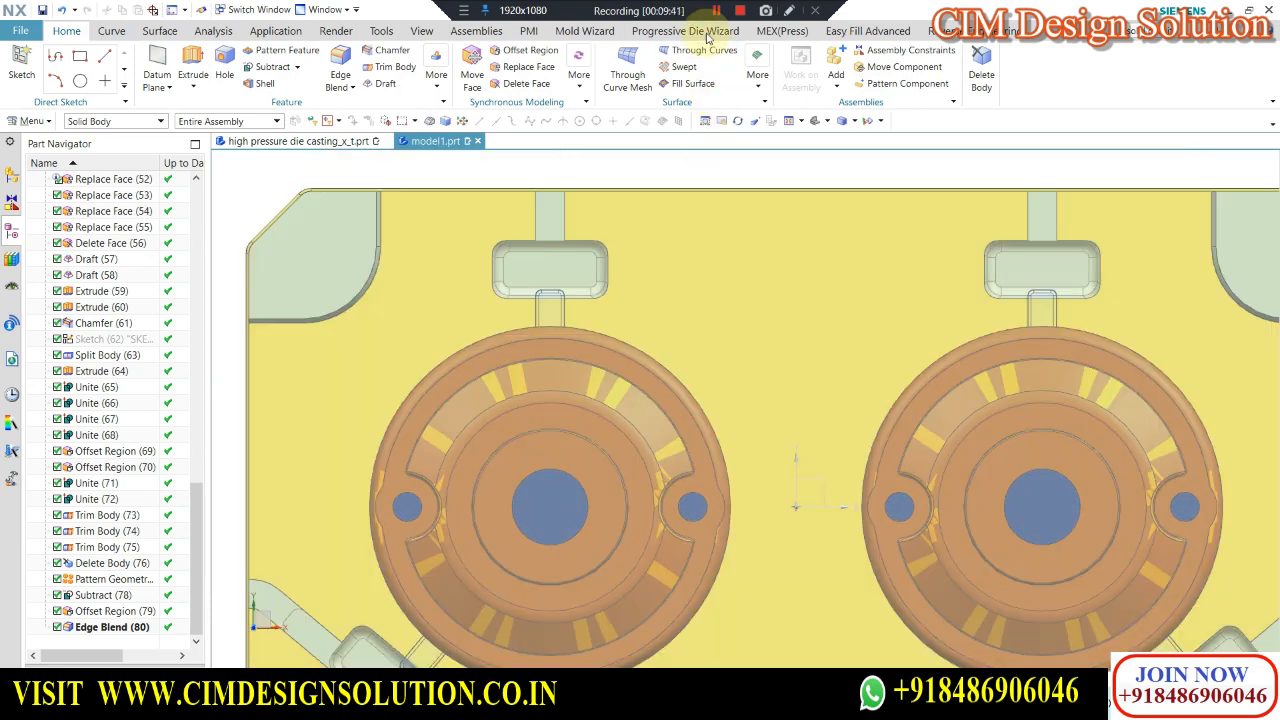
{"action": "left_click", "coordinate": [710, 17]}
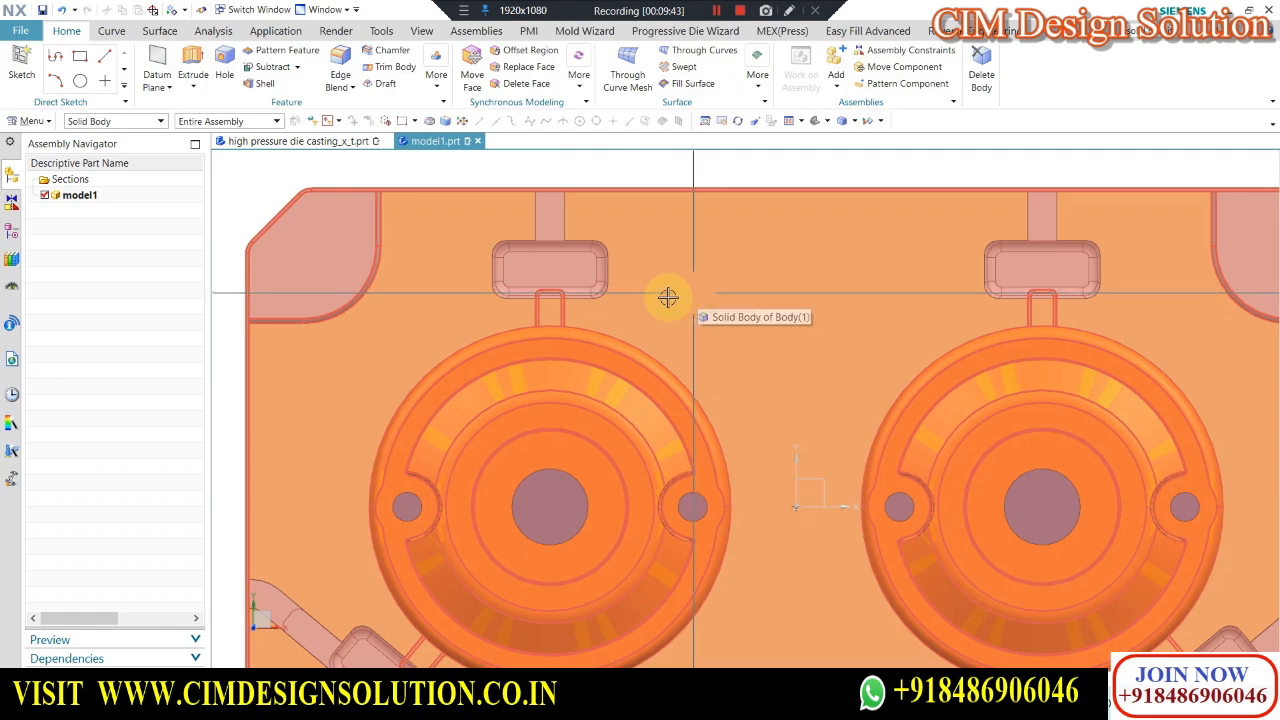
Examine the complete insert assembly from the top and at an angle, including the cores and pins below the castings.
{"action": "scroll", "coordinate": [668, 297], "scroll_direction": "down", "scroll_amount": 5}
{"action": "middle_click_drag", "start_coordinate": [668, 300], "coordinate": [628, 339]}
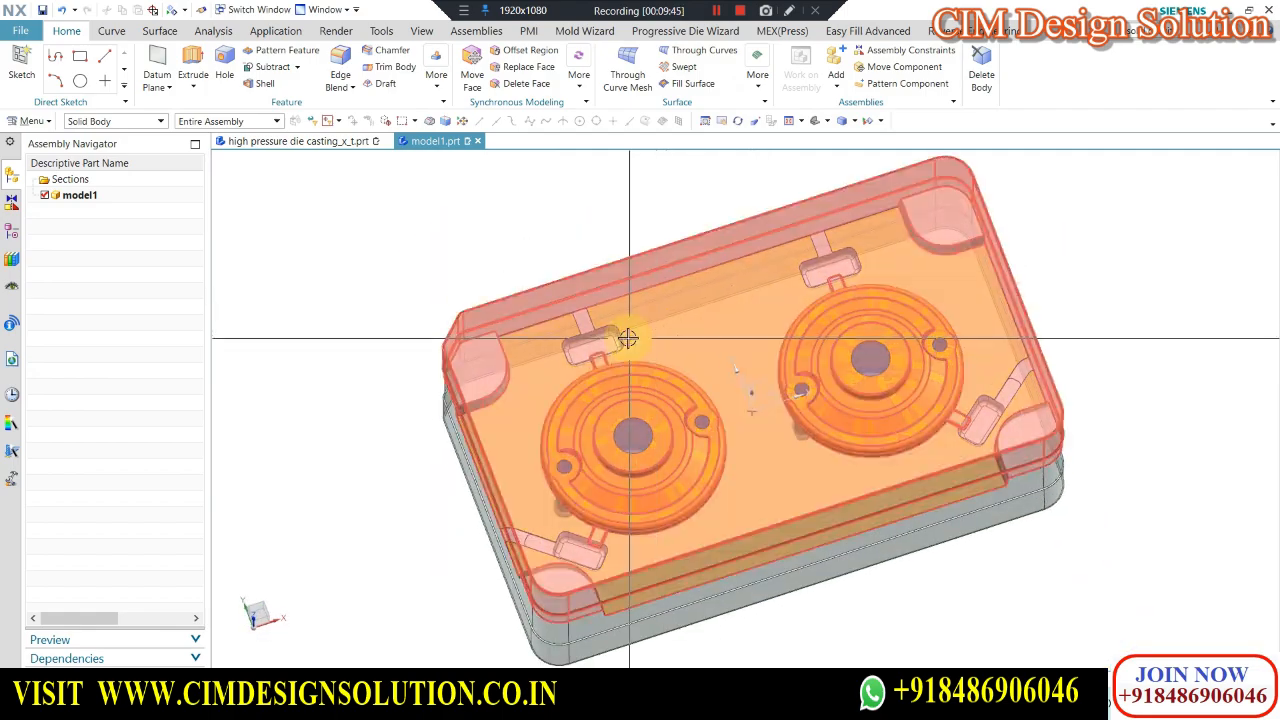
{"action": "scroll", "coordinate": [627, 338], "scroll_direction": "up", "scroll_amount": 4}
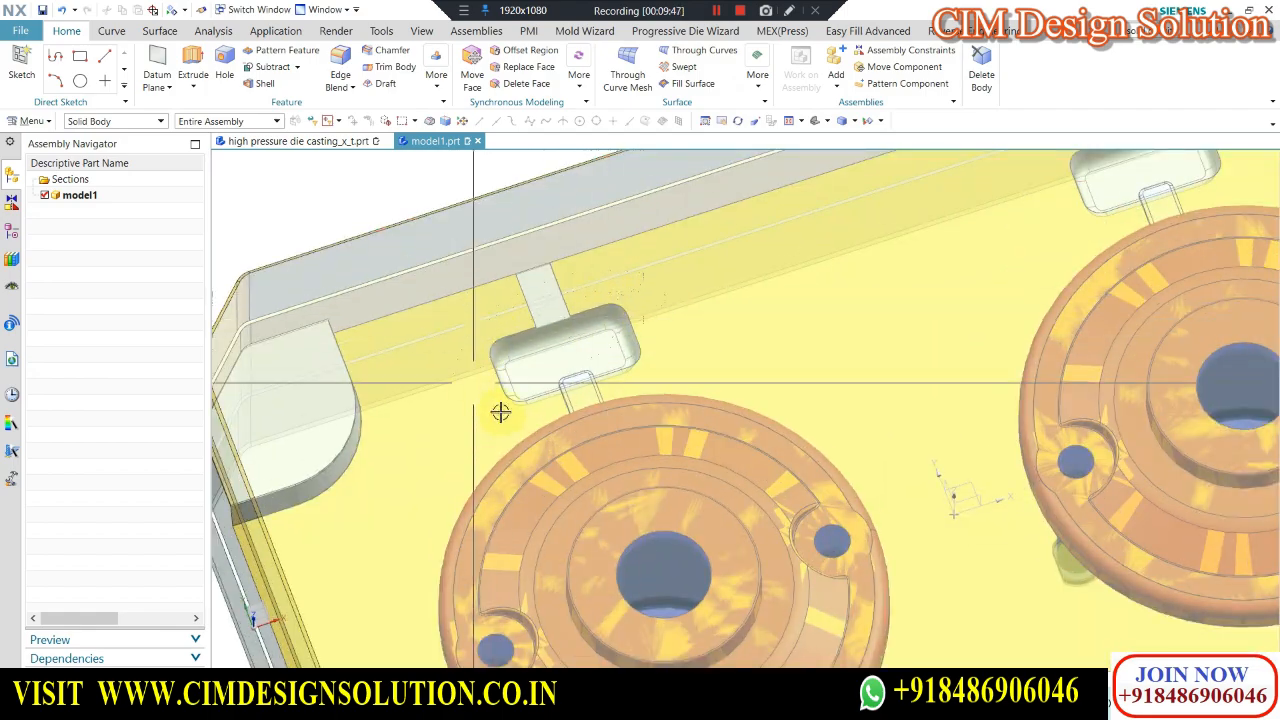
{"action": "scroll", "coordinate": [529, 328], "scroll_direction": "down", "scroll_amount": 5}
{"action": "middle_click_drag", "start_coordinate": [534, 331], "coordinate": [779, 661]}
{"action": "key", "text": "F8"}
{"action": "scroll", "coordinate": [651, 471], "scroll_direction": "up", "scroll_amount": 3}
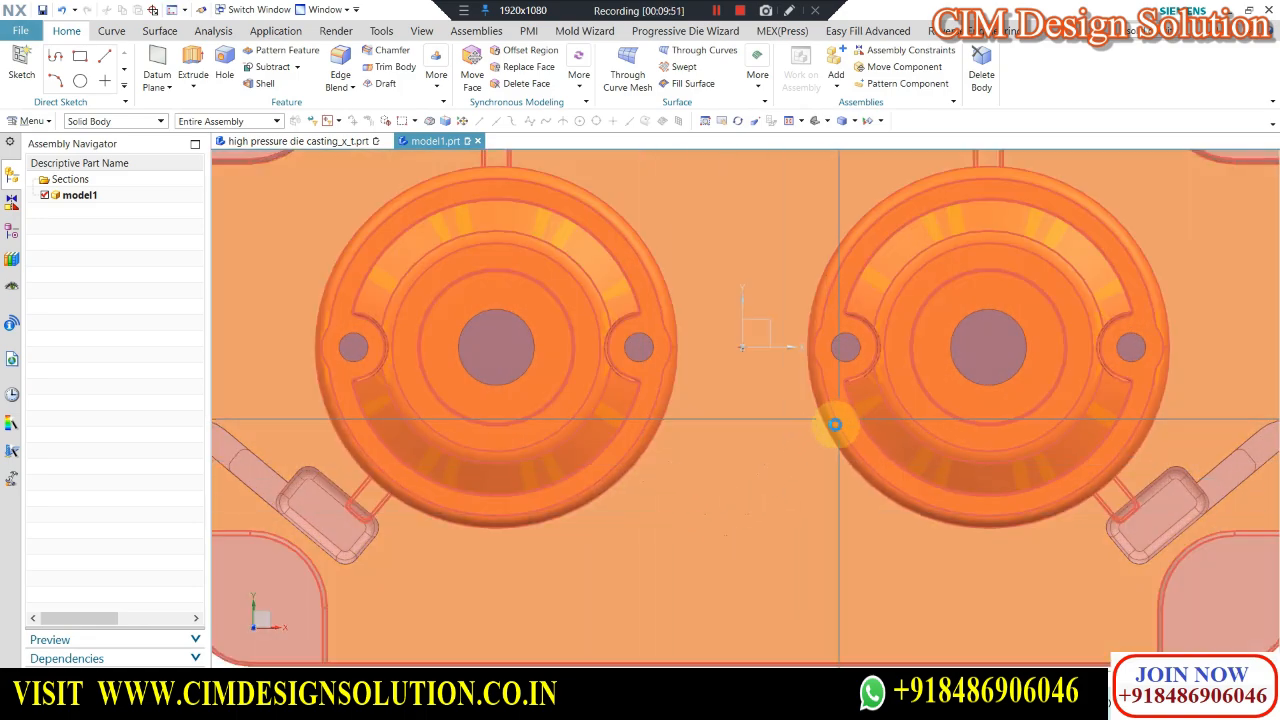
{"action": "scroll", "coordinate": [706, 477], "scroll_direction": "down", "scroll_amount": 5}
{"action": "scroll", "coordinate": [623, 449], "scroll_direction": "up", "scroll_amount": 2}
{"action": "scroll", "coordinate": [627, 432], "scroll_direction": "down", "scroll_amount": 2}
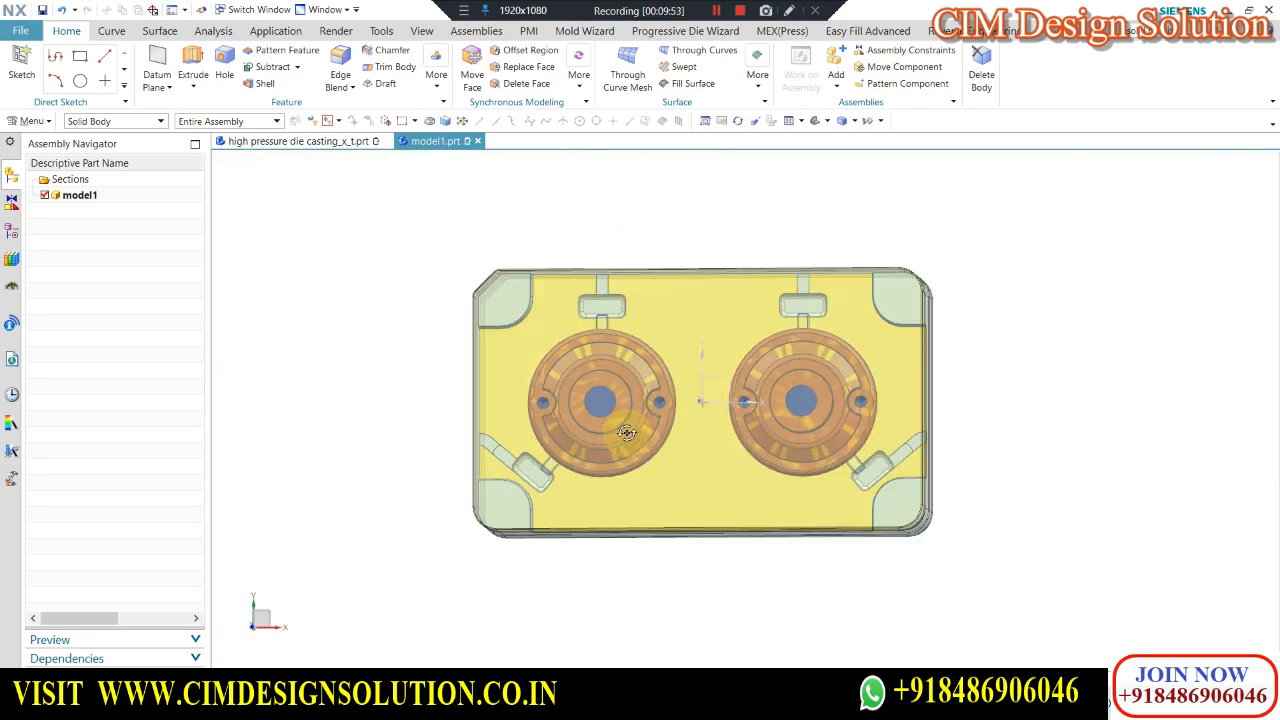
{"action": "middle_click_drag", "start_coordinate": [745, 583], "coordinate": [727, 516]}
{"action": "scroll", "coordinate": [734, 437], "scroll_direction": "down", "scroll_amount": 4}
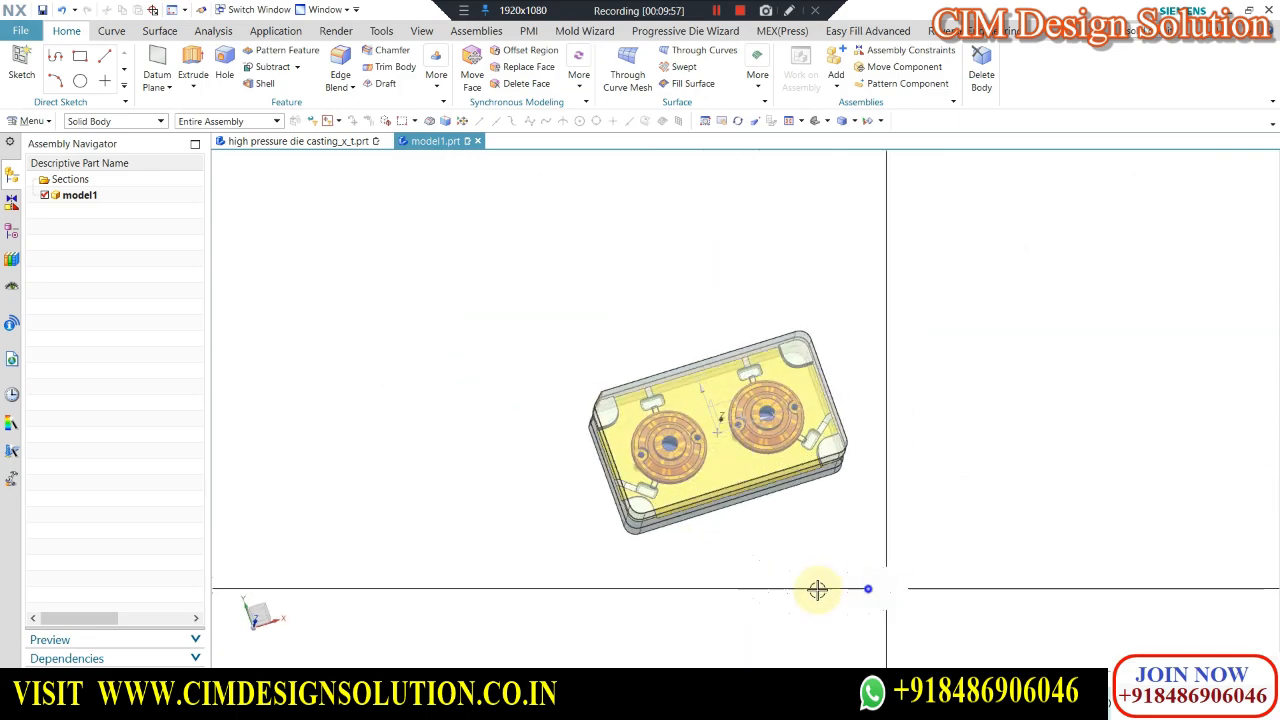
{"action": "scroll", "coordinate": [740, 489], "scroll_direction": "up", "scroll_amount": 3}
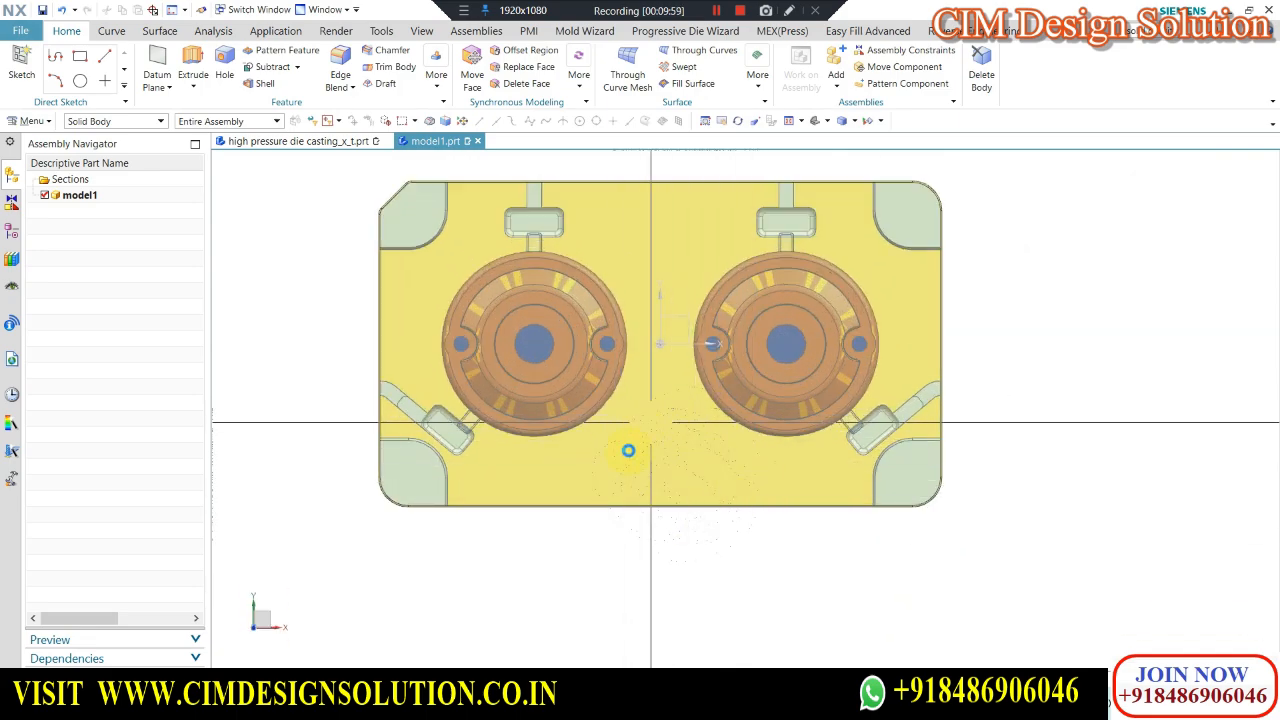
{"action": "middle_click_drag", "start_coordinate": [628, 450], "coordinate": [737, 371]}
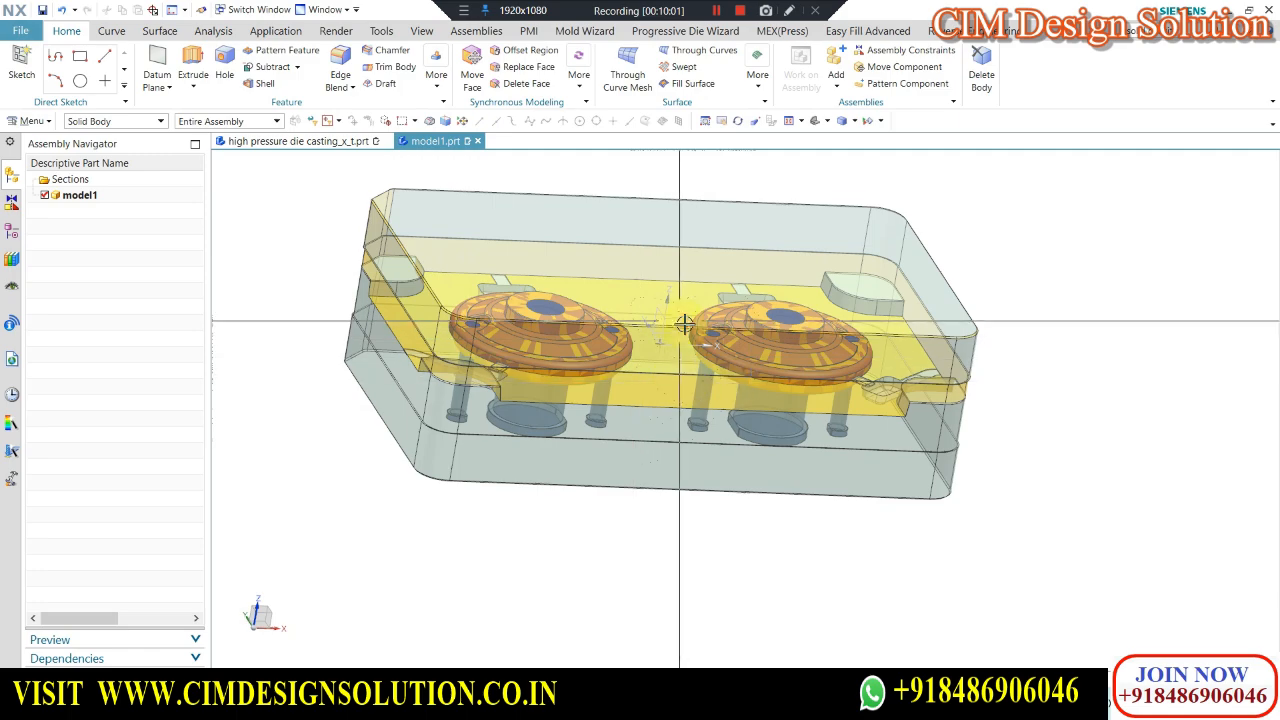
{"action": "middle_click_drag", "start_coordinate": [684, 324], "coordinate": [691, 514]}
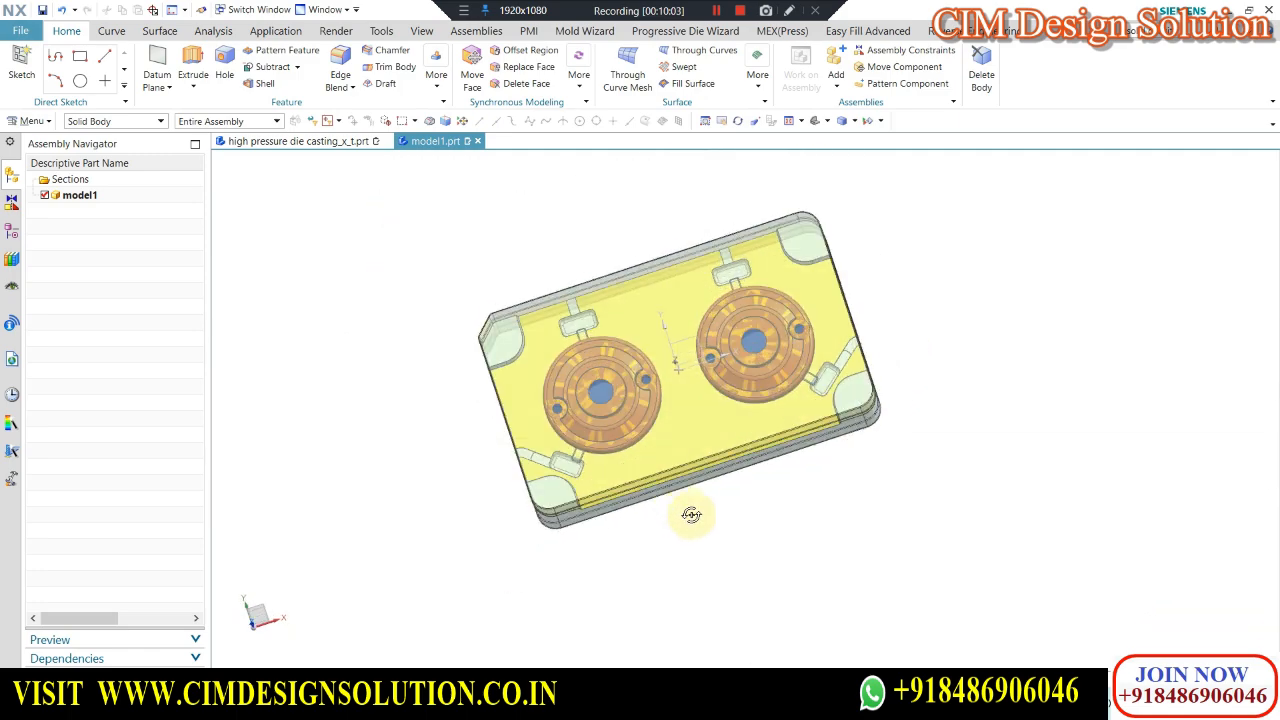
{"action": "scroll", "coordinate": [698, 467], "scroll_direction": "up", "scroll_amount": 4}
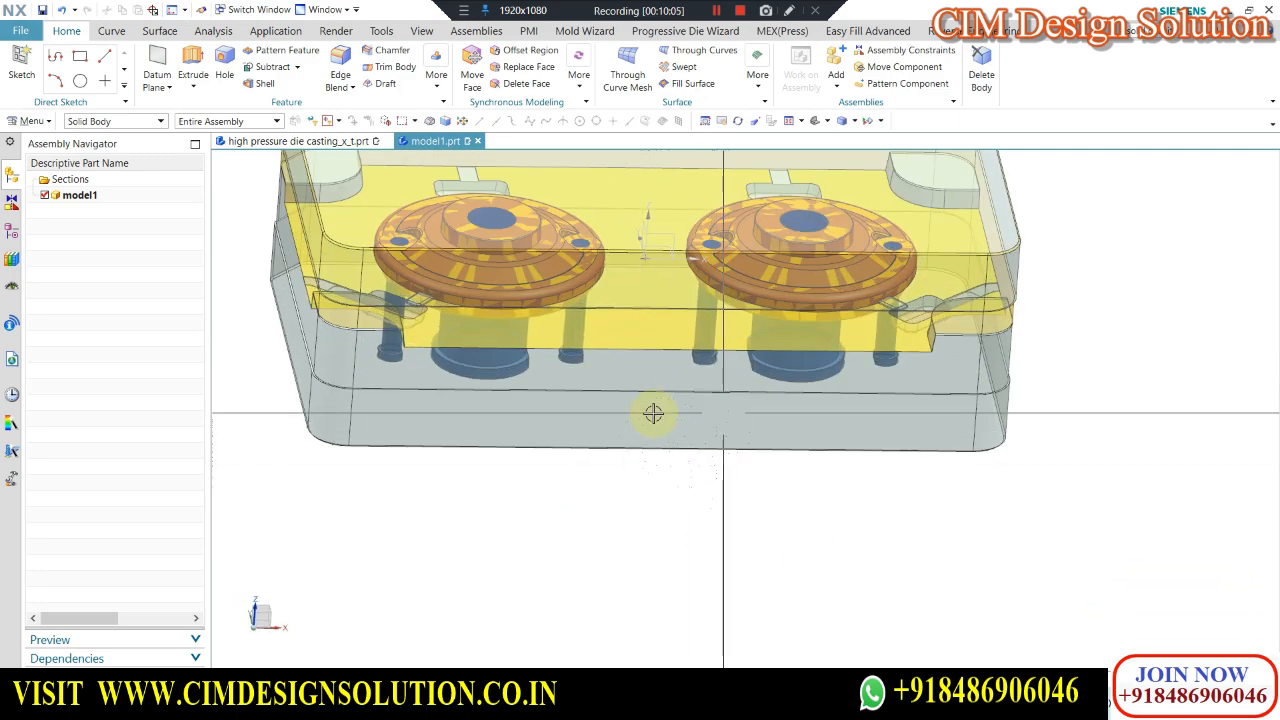
Examine the overflow pockets, gates and corner blocks around both castings, from the top and slightly tilted.
{"action": "key", "text": "ctrl+alt+t"}
{"action": "scroll", "coordinate": [664, 458], "scroll_direction": "up", "scroll_amount": 4}
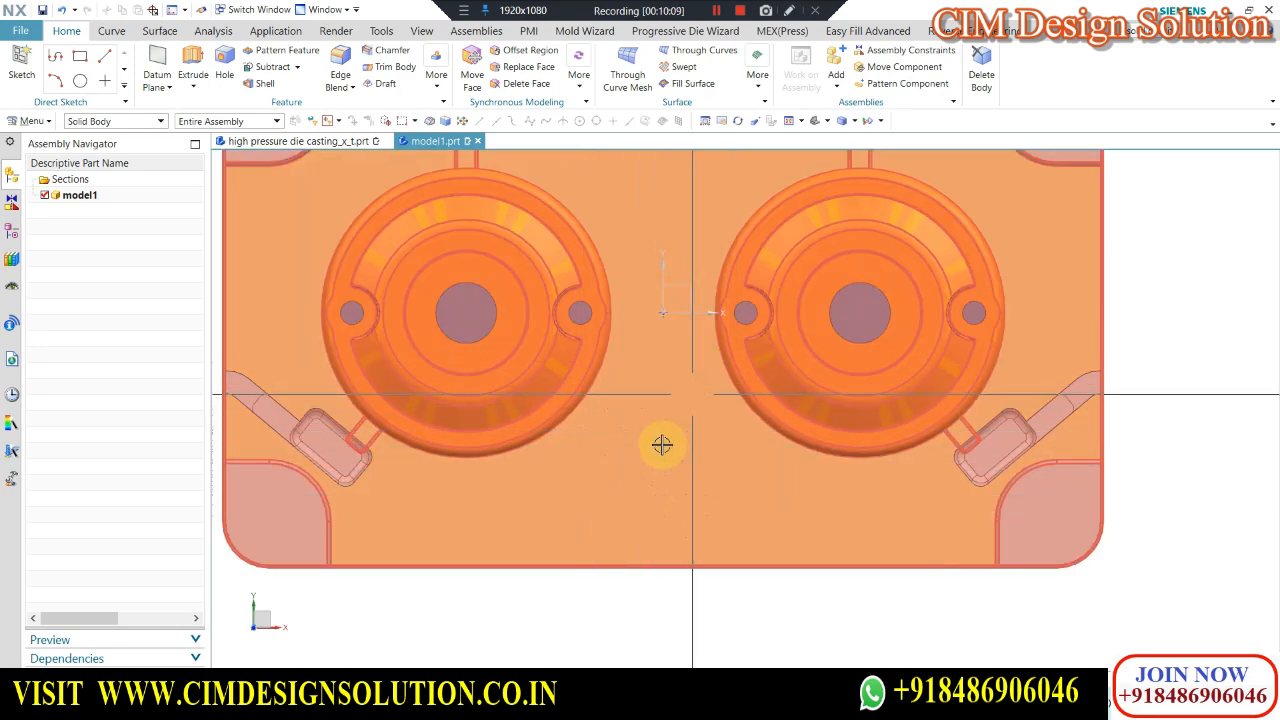
{"action": "scroll", "coordinate": [543, 243], "scroll_direction": "down", "scroll_amount": 3}
{"action": "scroll", "coordinate": [546, 200], "scroll_direction": "up", "scroll_amount": 5}
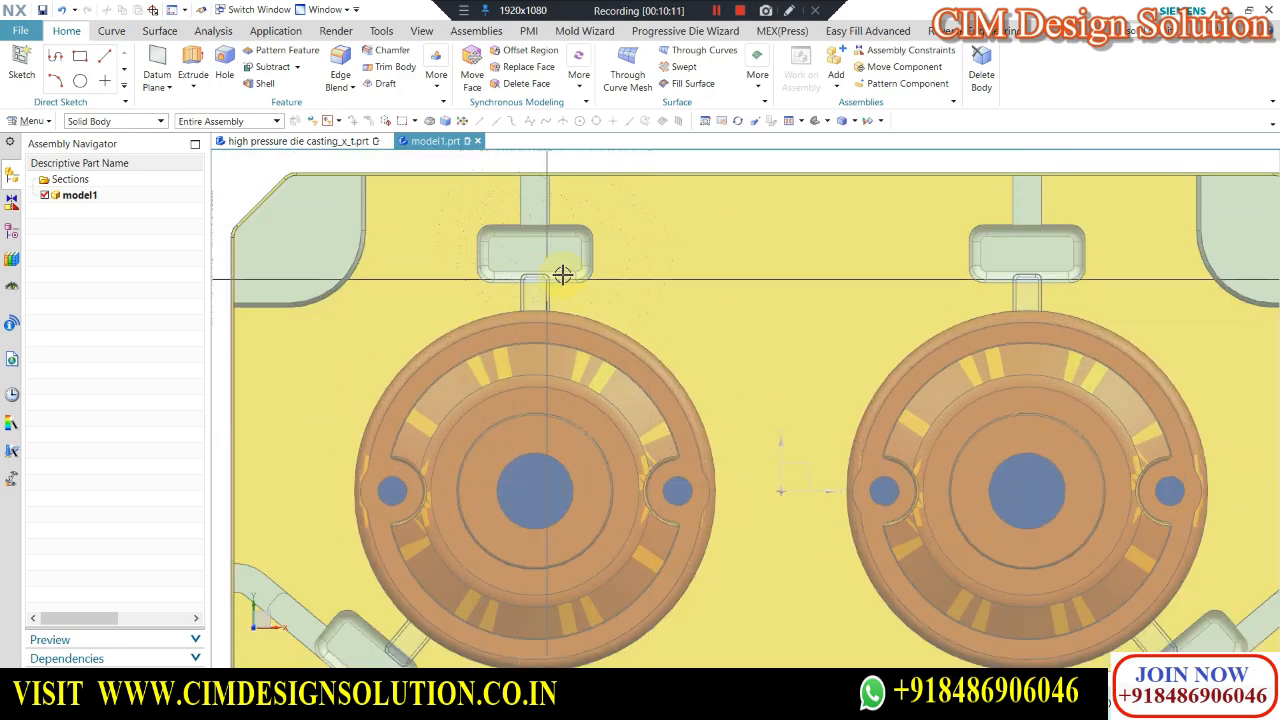
{"action": "scroll", "coordinate": [497, 231], "scroll_direction": "up", "scroll_amount": 2}
{"action": "scroll", "coordinate": [591, 260], "scroll_direction": "down", "scroll_amount": 2}
{"action": "middle_click_drag", "start_coordinate": [594, 466], "coordinate": [560, 314]}
{"action": "scroll", "coordinate": [527, 277], "scroll_direction": "up", "scroll_amount": 3}
{"action": "scroll", "coordinate": [566, 300], "scroll_direction": "down", "scroll_amount": 6}
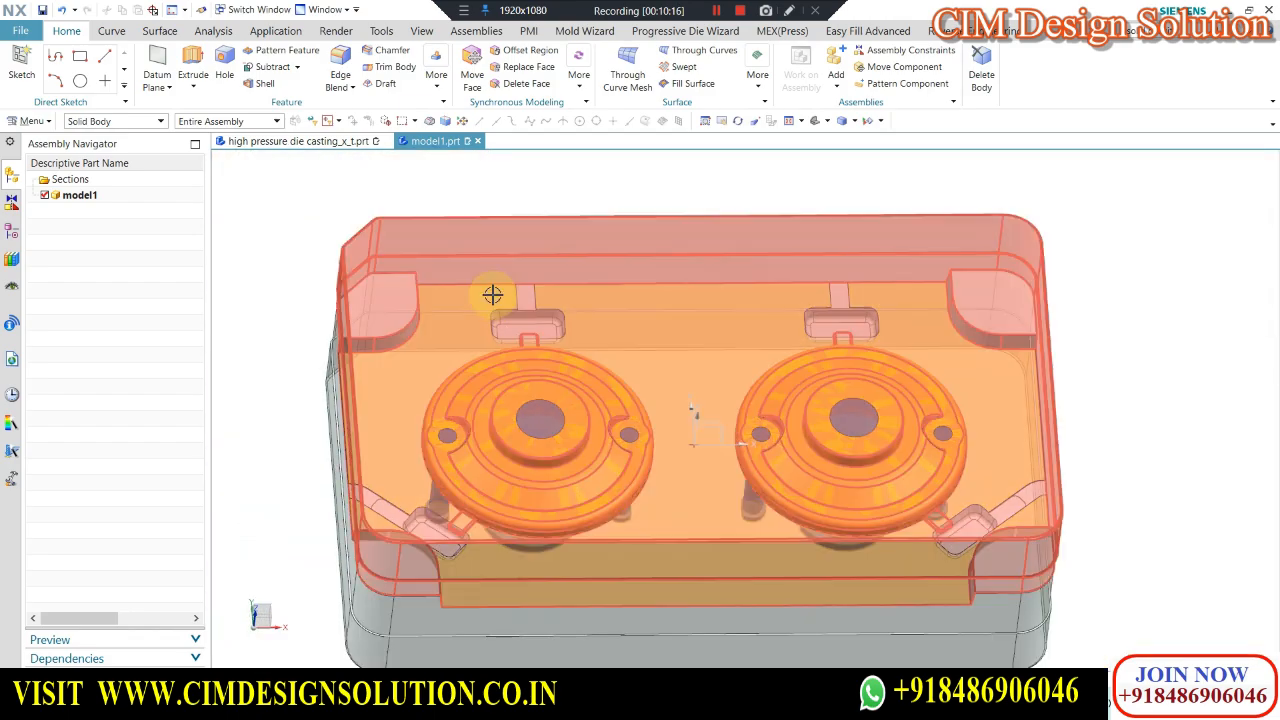
Hide the upper insert and examine the overflow pockets in the lower insert beside the castings.
{"action": "middle_click_drag", "start_coordinate": [494, 294], "coordinate": [523, 257]}
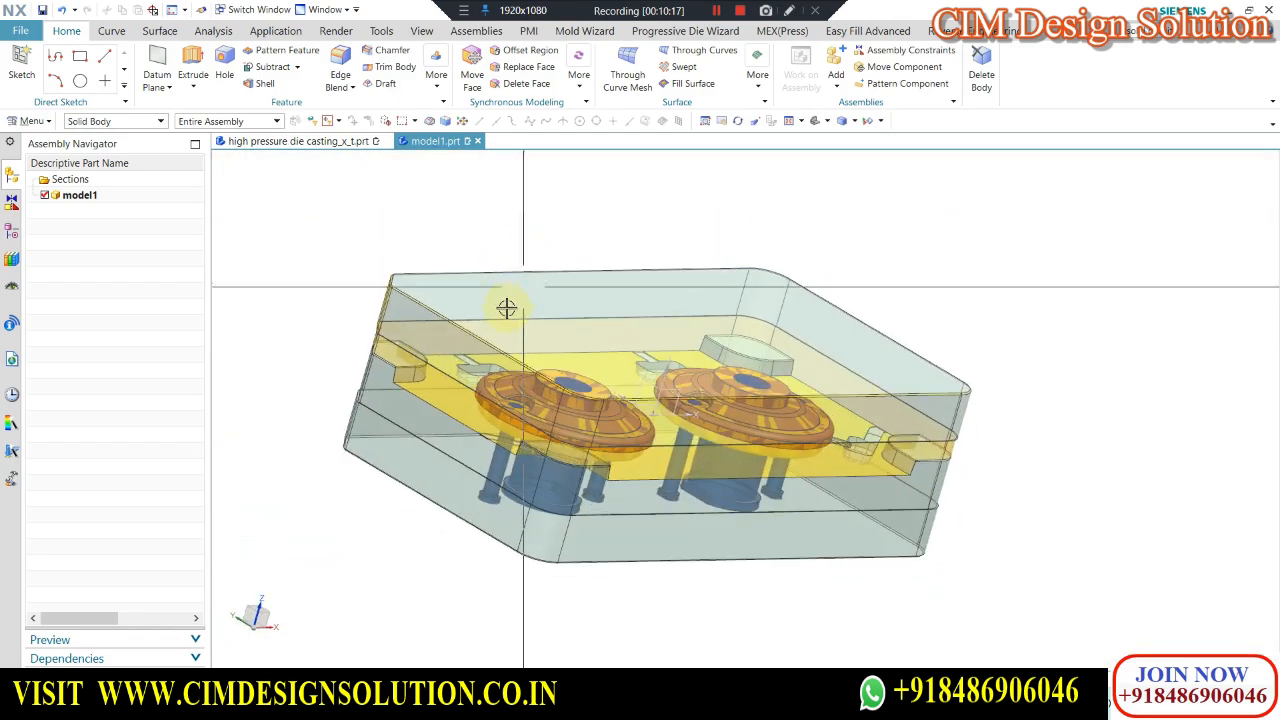
{"action": "scroll", "coordinate": [494, 303], "scroll_direction": "up", "scroll_amount": 2}
{"action": "middle_click_drag", "start_coordinate": [494, 303], "coordinate": [554, 426]}
{"action": "scroll", "coordinate": [554, 426], "scroll_direction": "up", "scroll_amount": 4}
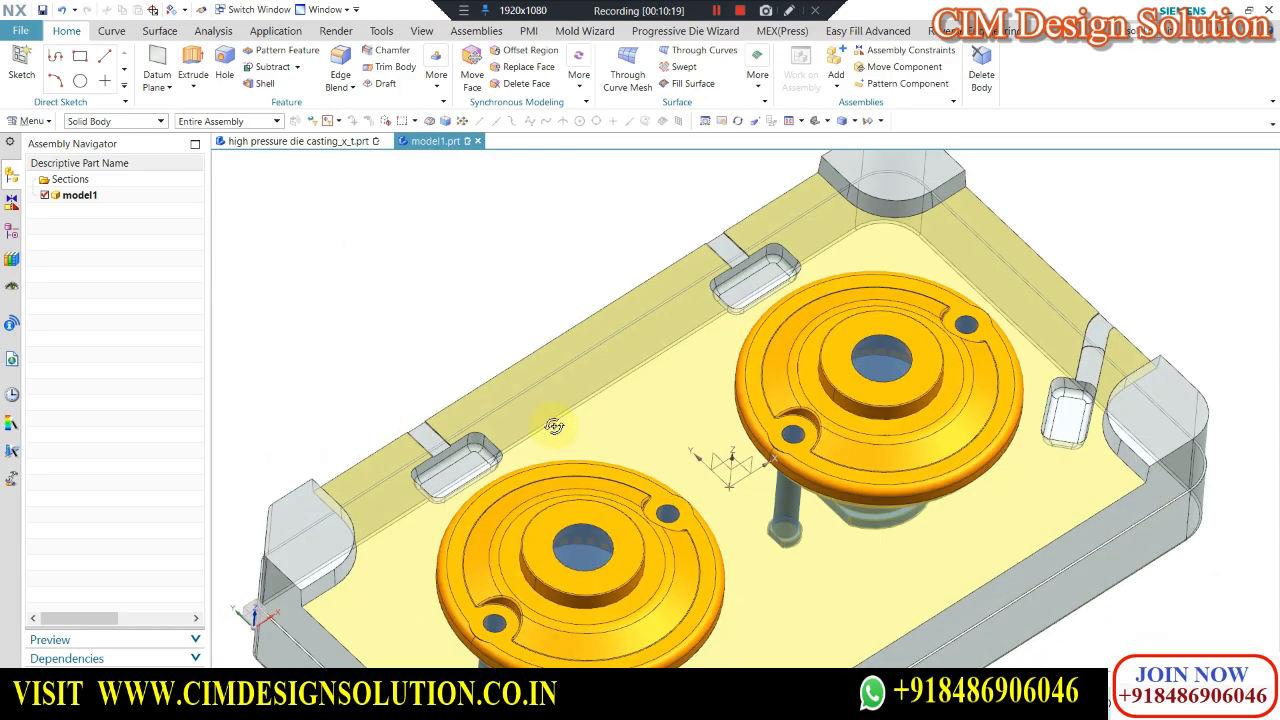
{"action": "scroll", "coordinate": [737, 263], "scroll_direction": "down", "scroll_amount": 4}
{"action": "scroll", "coordinate": [749, 280], "scroll_direction": "up", "scroll_amount": 6}
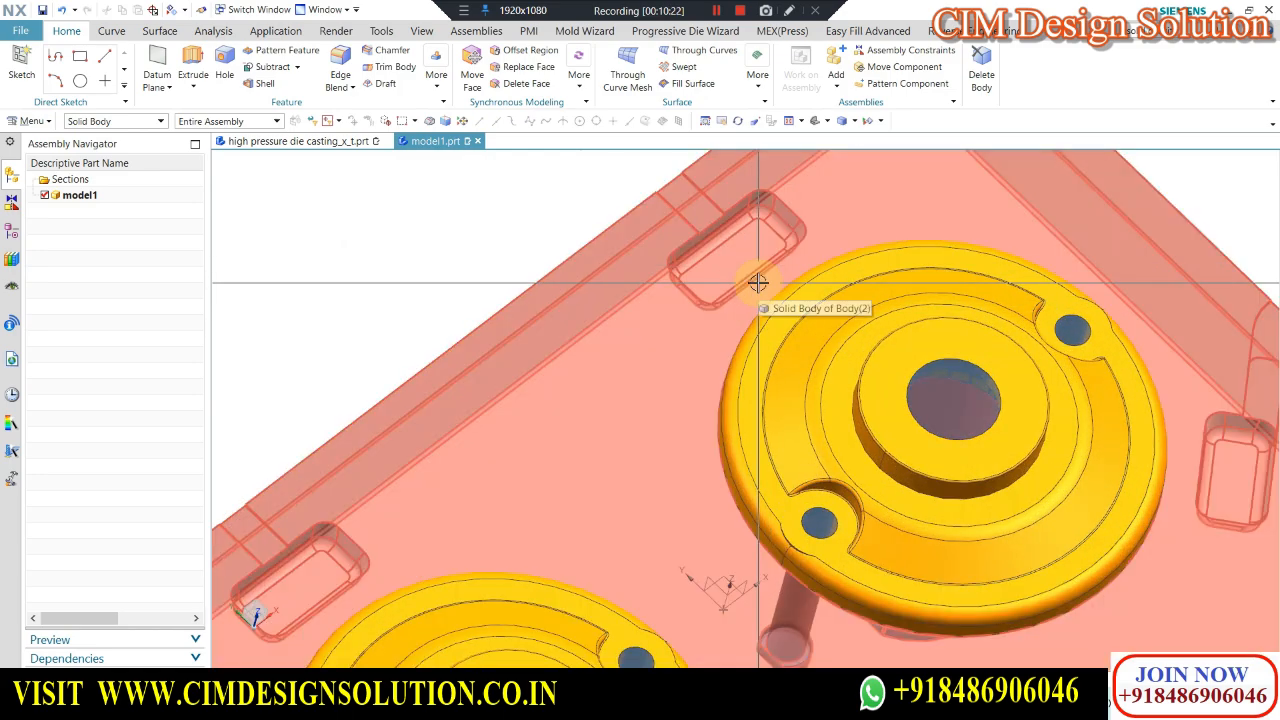
{"action": "scroll", "coordinate": [713, 279], "scroll_direction": "down", "scroll_amount": 1}
Swap the shown and hidden bodies and examine the upper insert's impressions and small gate recesses.
{"action": "left_click", "coordinate": [746, 234]}
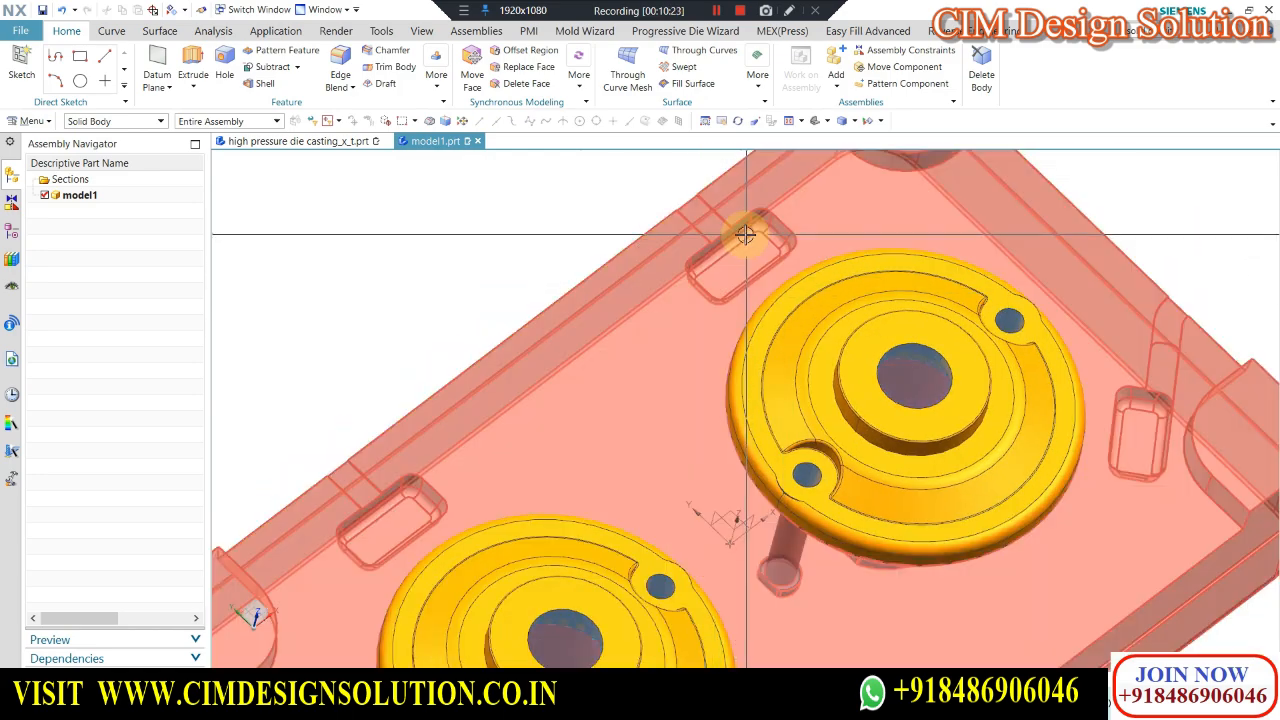
{"action": "scroll", "coordinate": [744, 252], "scroll_direction": "down", "scroll_amount": 3}
{"action": "key", "text": "ctrl+shift+b"}
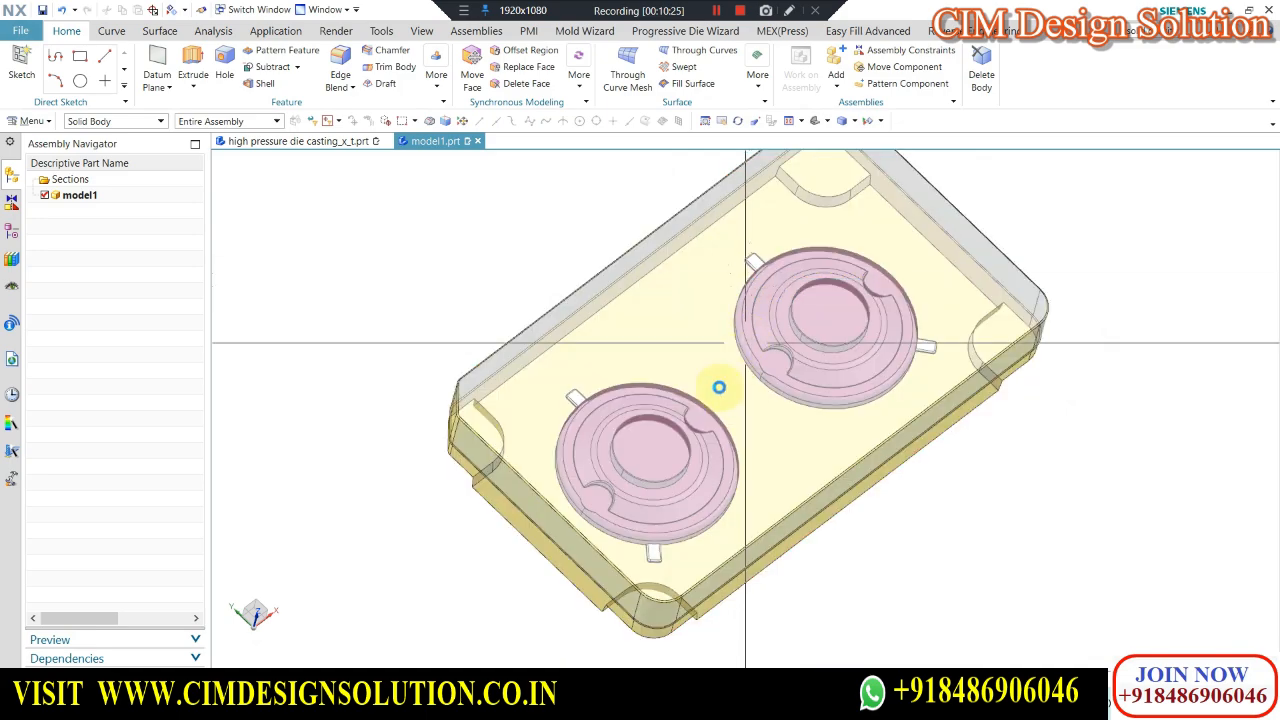
{"action": "middle_click_drag", "start_coordinate": [720, 386], "coordinate": [660, 291]}
{"action": "scroll", "coordinate": [621, 336], "scroll_direction": "up", "scroll_amount": 3}
{"action": "key", "text": "ctrl+shift+b"}
{"action": "scroll", "coordinate": [570, 383], "scroll_direction": "up", "scroll_amount": 3}
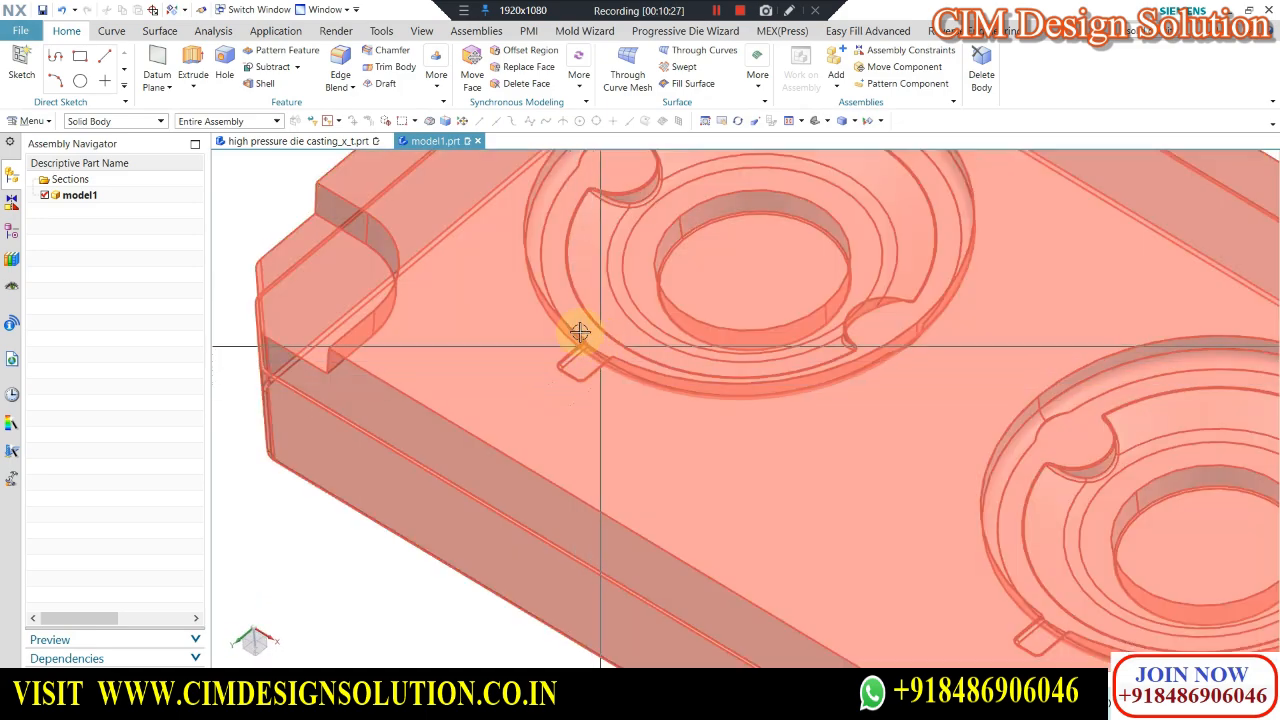
{"action": "key", "text": "ctrl+shift+b"}
{"action": "scroll", "coordinate": [635, 365], "scroll_direction": "down", "scroll_amount": 3}
{"action": "scroll", "coordinate": [510, 325], "scroll_direction": "up", "scroll_amount": 3}
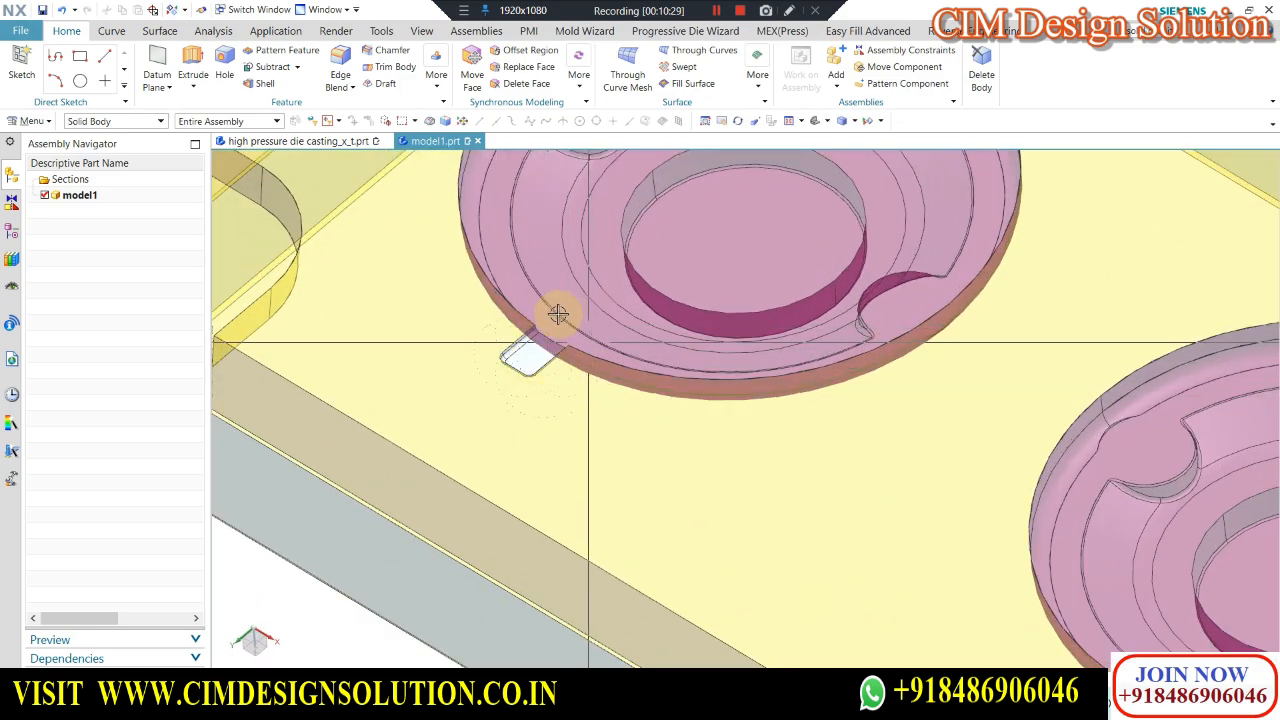
{"action": "scroll", "coordinate": [558, 314], "scroll_direction": "down", "scroll_amount": 5}
{"action": "scroll", "coordinate": [600, 283], "scroll_direction": "up", "scroll_amount": 4}
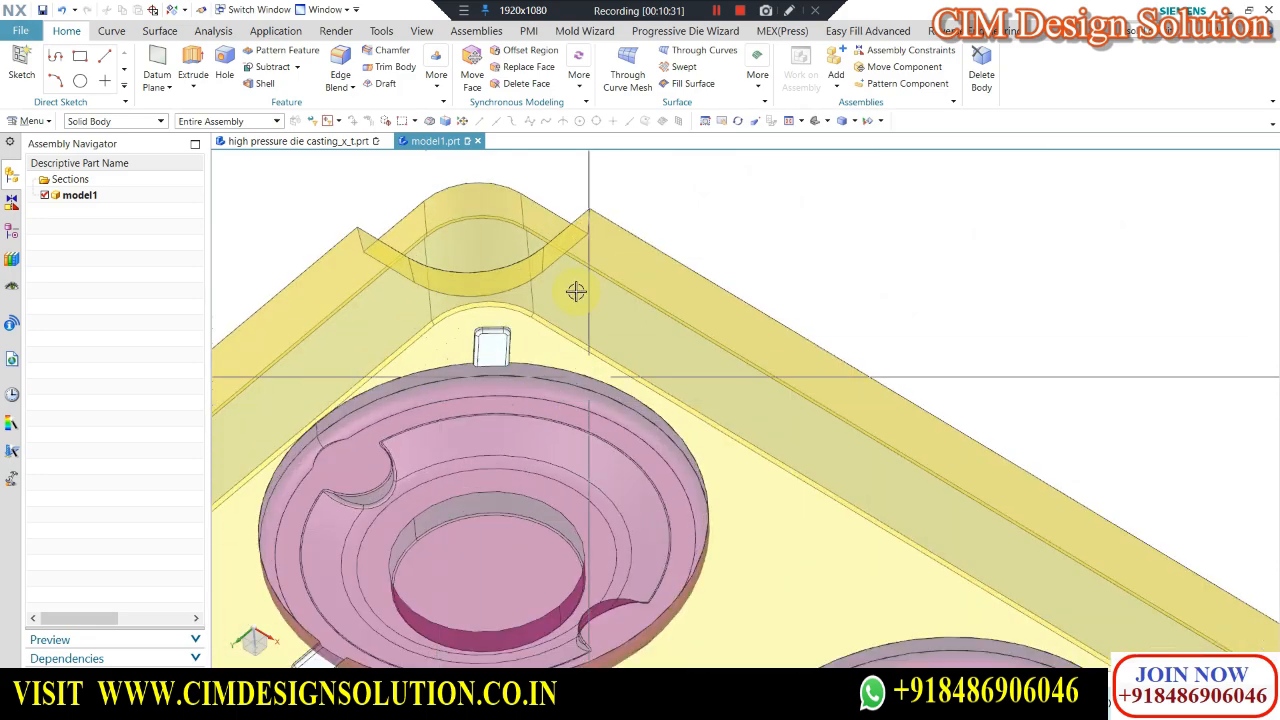
Swap the visible bodies back to the lower insert with its castings, cores and pins.
{"action": "key", "text": "ctrl+shift+b"}
{"action": "scroll", "coordinate": [542, 289], "scroll_direction": "down", "scroll_amount": 4}
{"action": "key", "text": "ctrl+shift+b"}
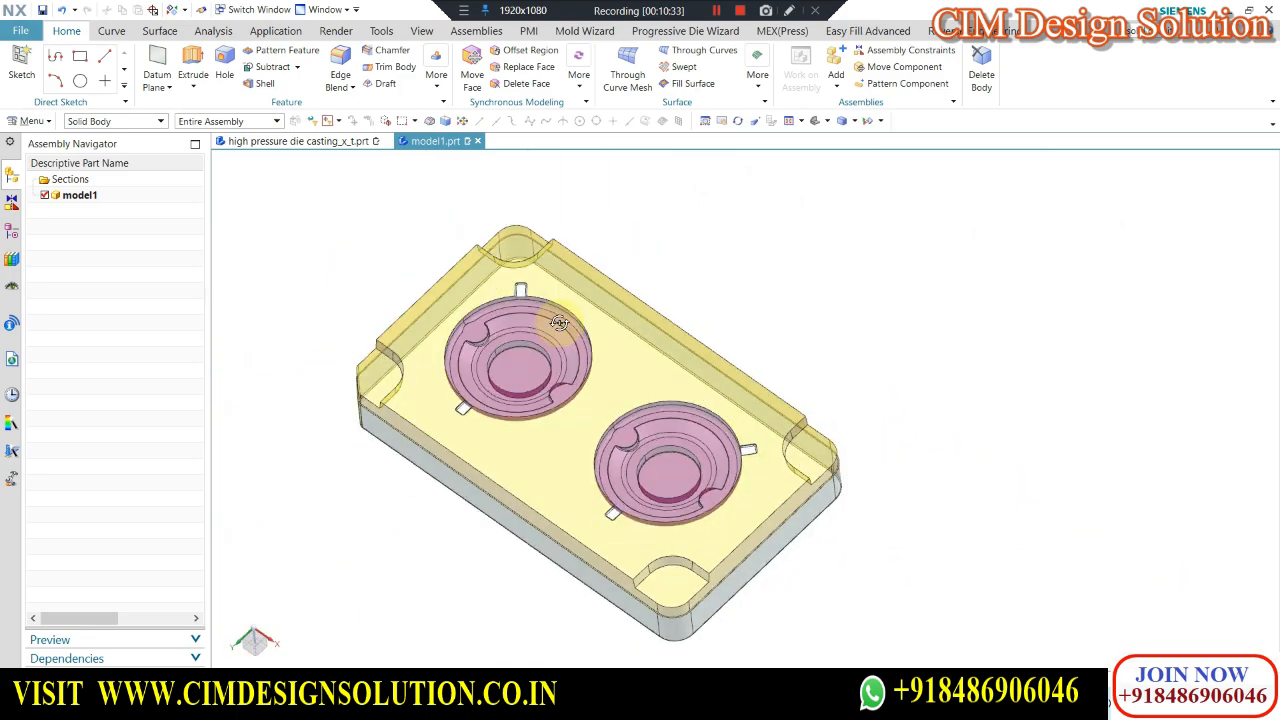
{"action": "middle_click_drag", "start_coordinate": [535, 300], "coordinate": [568, 402]}
{"action": "key", "text": "ctrl+shift+b"}
{"action": "scroll", "coordinate": [540, 426], "scroll_direction": "down", "scroll_amount": 1}
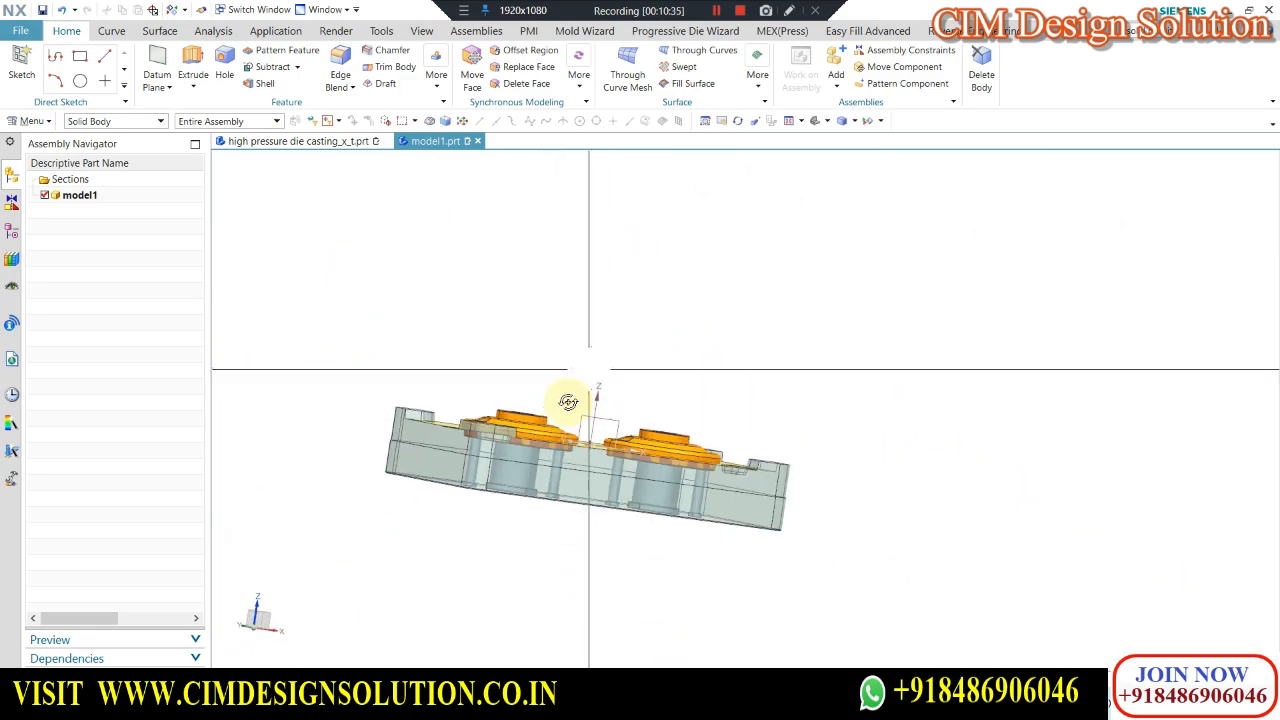
Examine the lower insert with its castings, cores and pins in top view and at an angle.
{"action": "key", "text": "F8"}
{"action": "scroll", "coordinate": [505, 365], "scroll_direction": "up", "scroll_amount": 6}
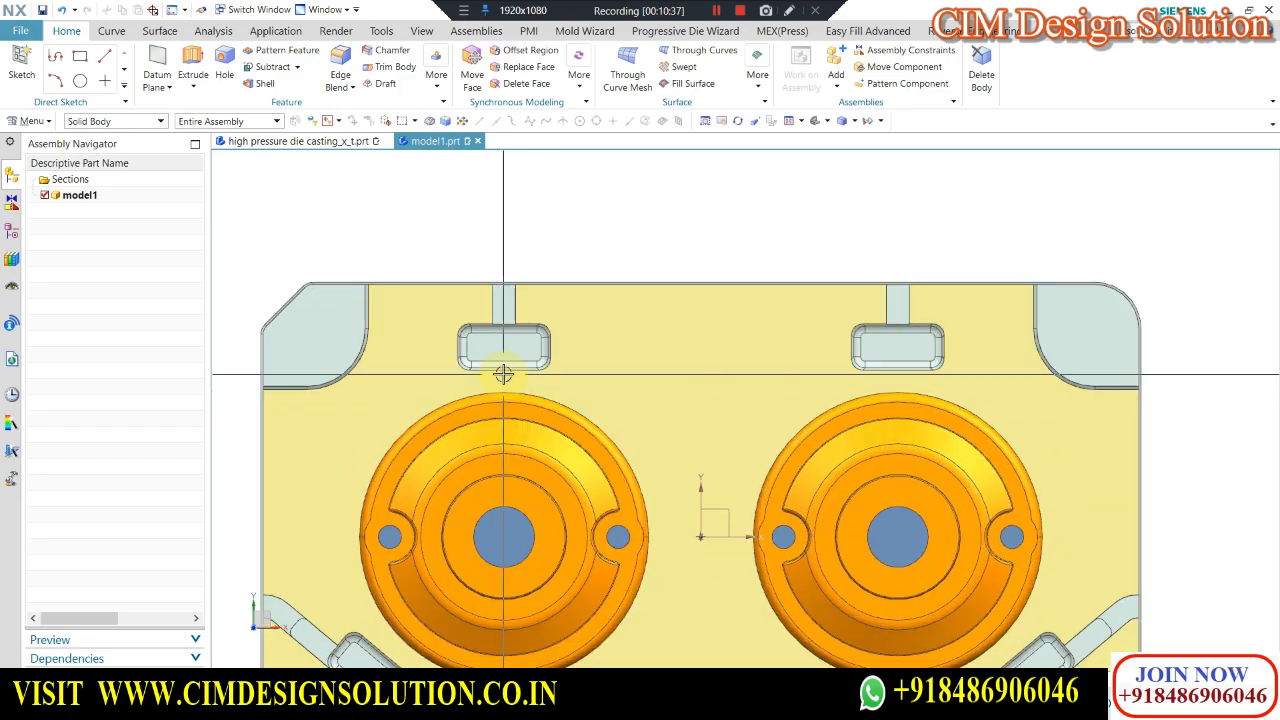
{"action": "scroll", "coordinate": [590, 357], "scroll_direction": "down", "scroll_amount": 5}
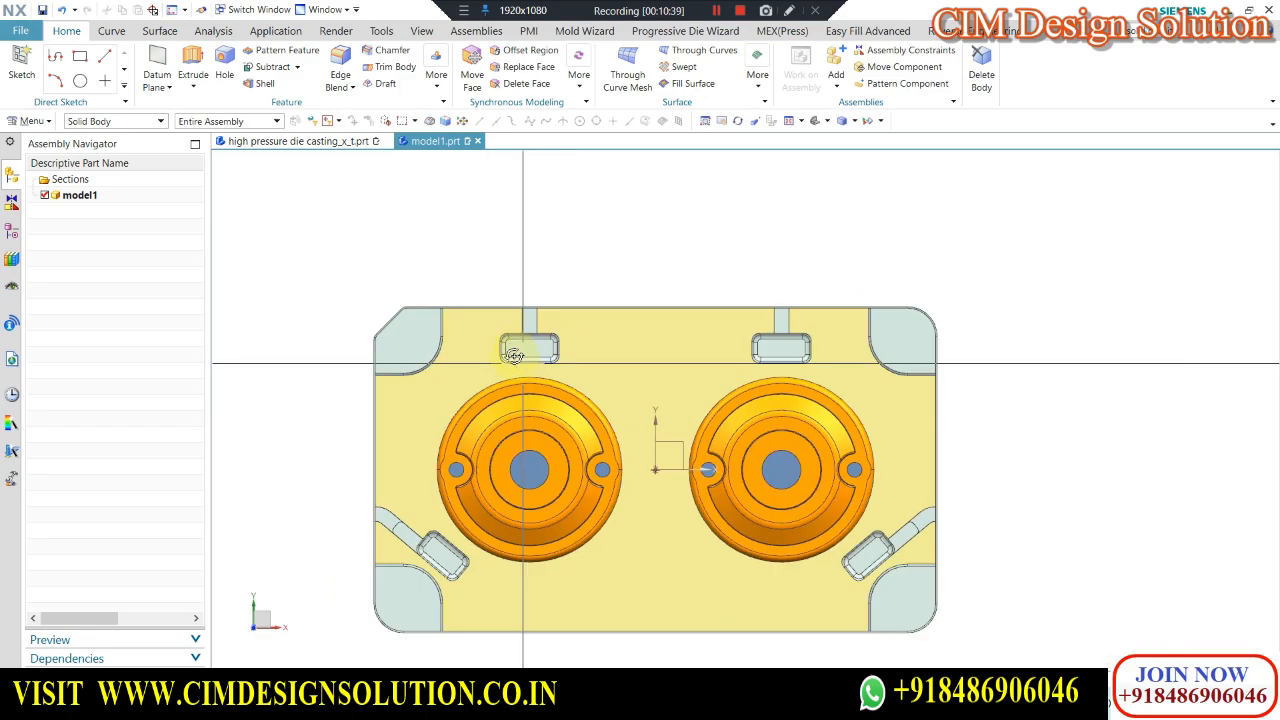
{"action": "middle_click_drag", "start_coordinate": [590, 357], "coordinate": [506, 243]}
{"action": "key", "text": "F8"}
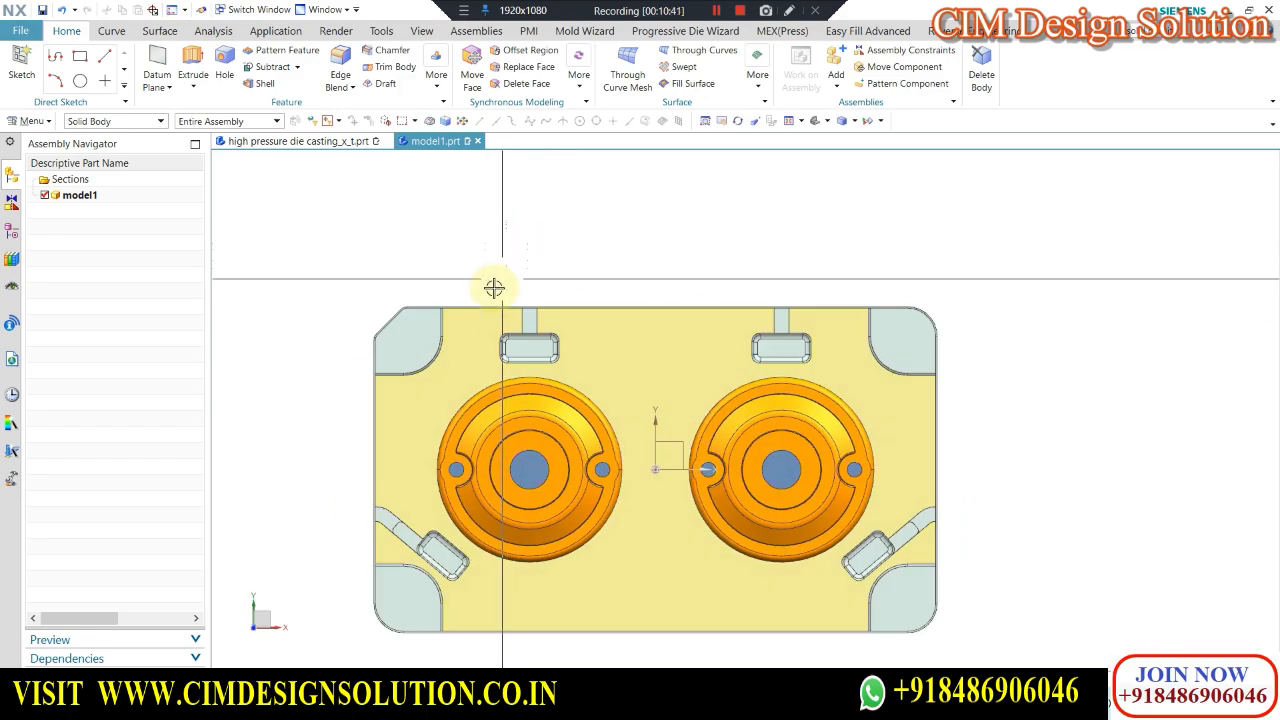
{"action": "scroll", "coordinate": [640, 277], "scroll_direction": "up", "scroll_amount": 3}
{"action": "middle_click_drag", "start_coordinate": [640, 277], "coordinate": [540, 300]}
{"action": "scroll", "coordinate": [622, 203], "scroll_direction": "down", "scroll_amount": 3}
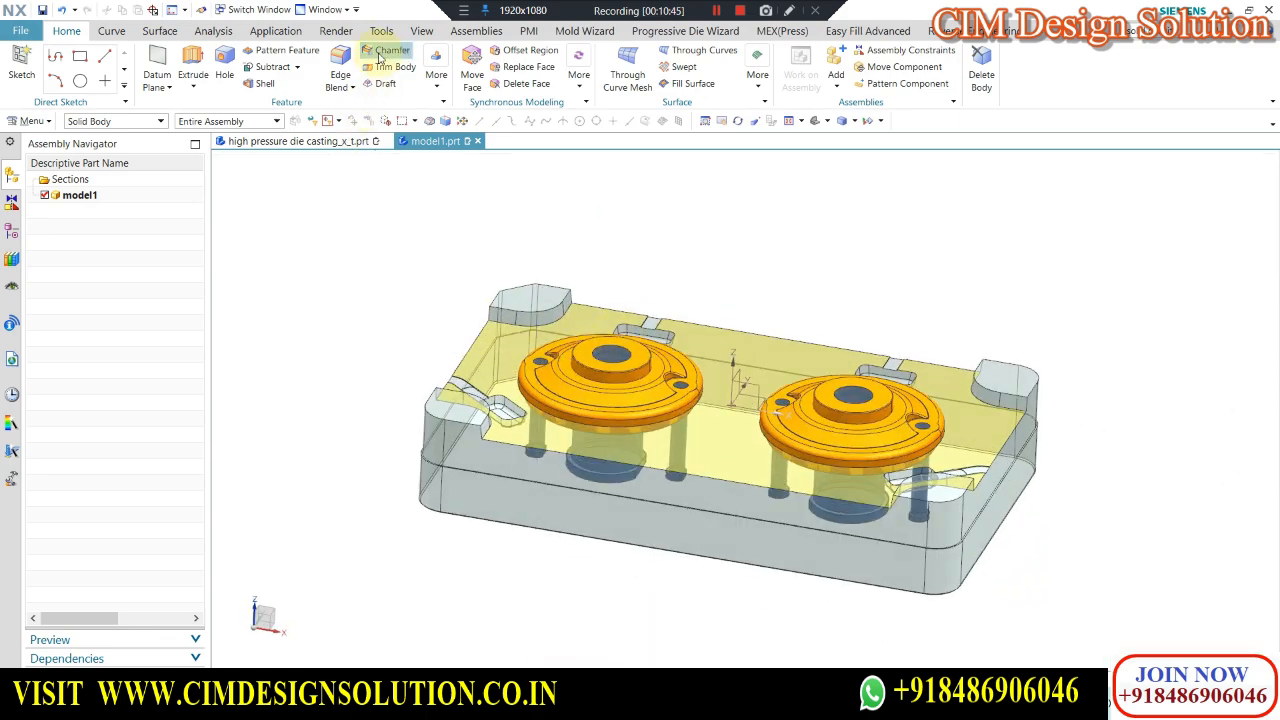
{"action": "scroll", "coordinate": [530, 212], "scroll_direction": "down", "scroll_amount": 2}
{"action": "middle_click_drag", "start_coordinate": [530, 212], "coordinate": [699, 244]}
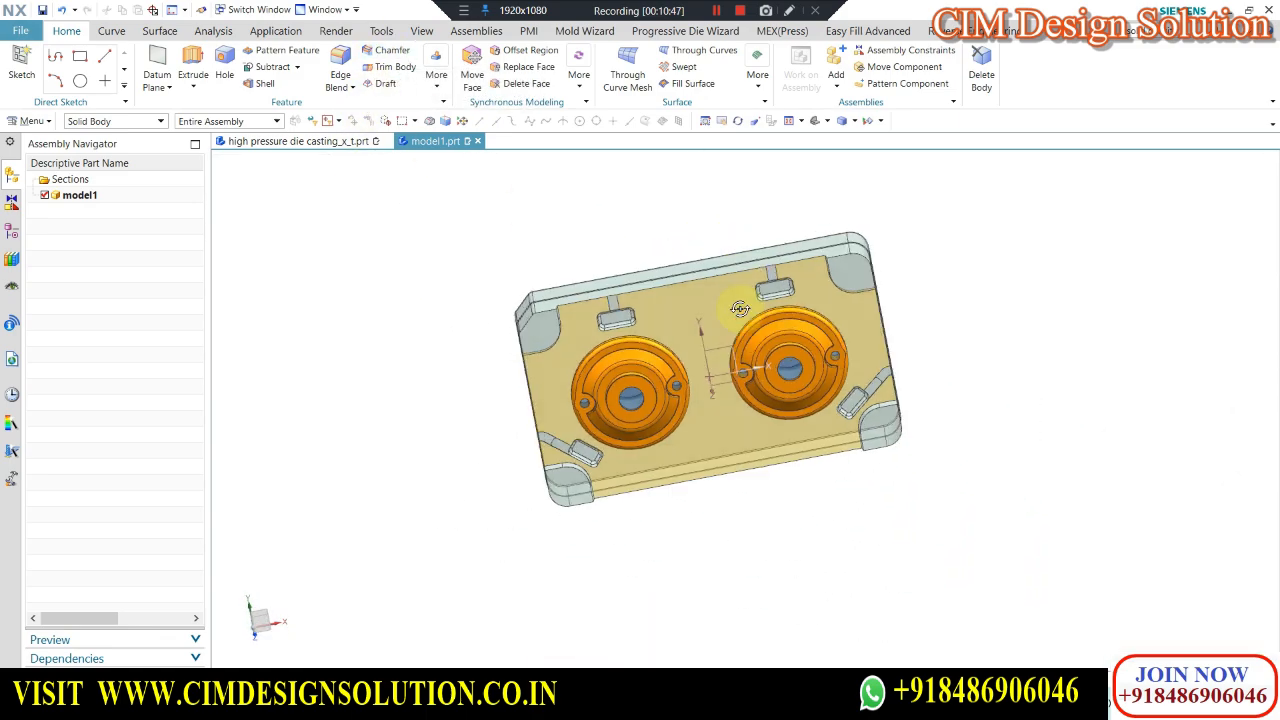
{"action": "middle_click_drag", "start_coordinate": [733, 186], "coordinate": [731, 246]}
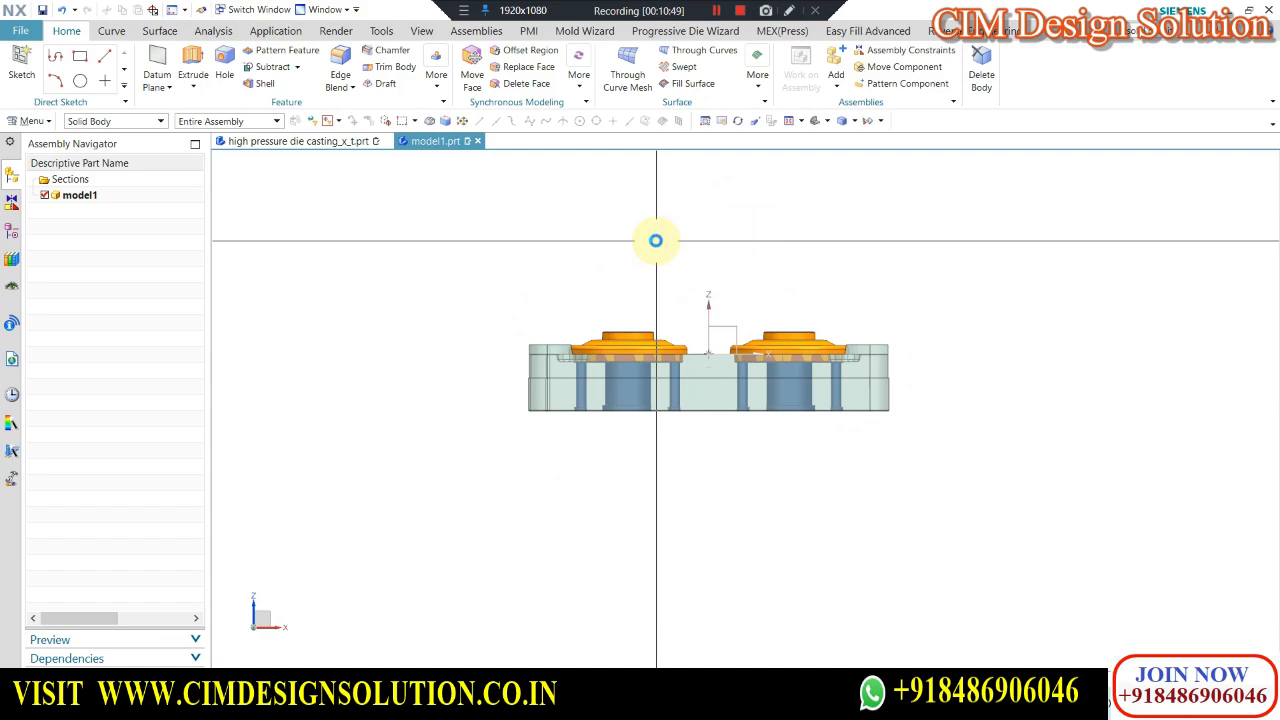
Swap the shown and hidden bodies to the upper insert and orient the view square to its impression face.
{"action": "scroll", "coordinate": [639, 257], "scroll_direction": "up", "scroll_amount": 2}
{"action": "middle_click_drag", "start_coordinate": [639, 257], "coordinate": [637, 353]}
{"action": "scroll", "coordinate": [639, 245], "scroll_direction": "up", "scroll_amount": 3}
{"action": "scroll", "coordinate": [638, 231], "scroll_direction": "down", "scroll_amount": 3}
{"action": "key", "text": "ctrl+b"}
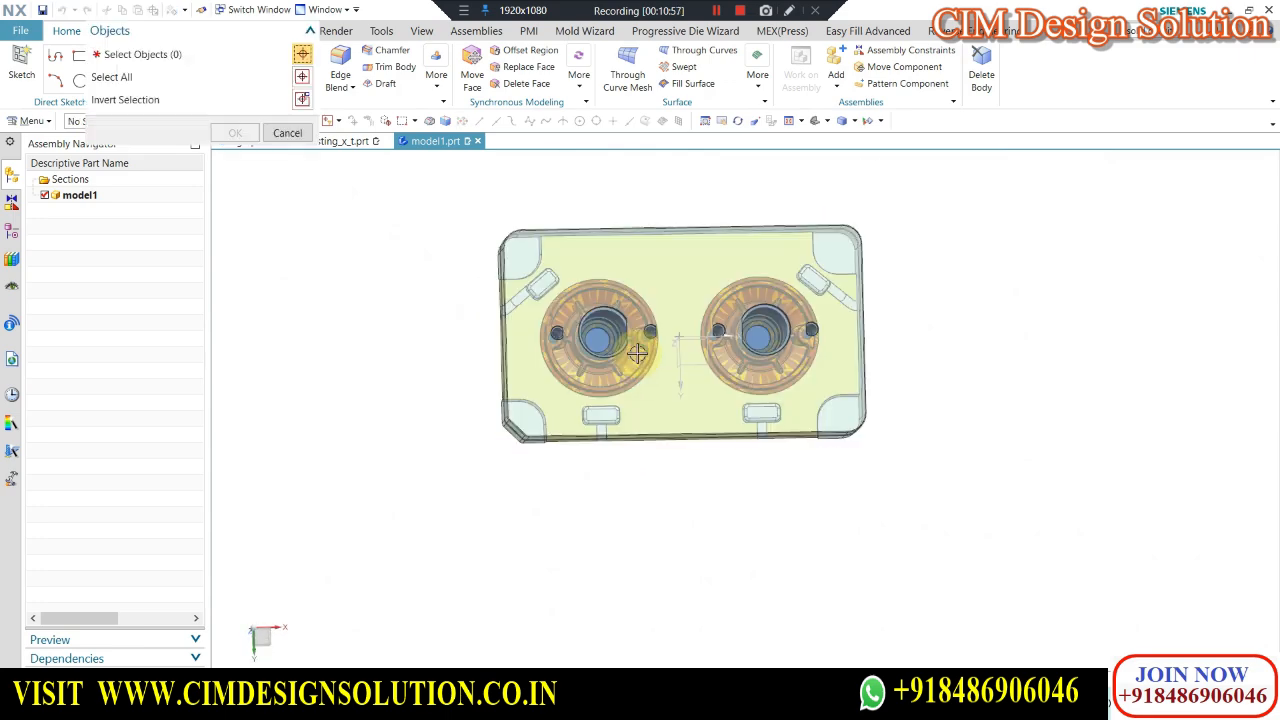
{"action": "middle_click", "coordinate": [271, 308]}
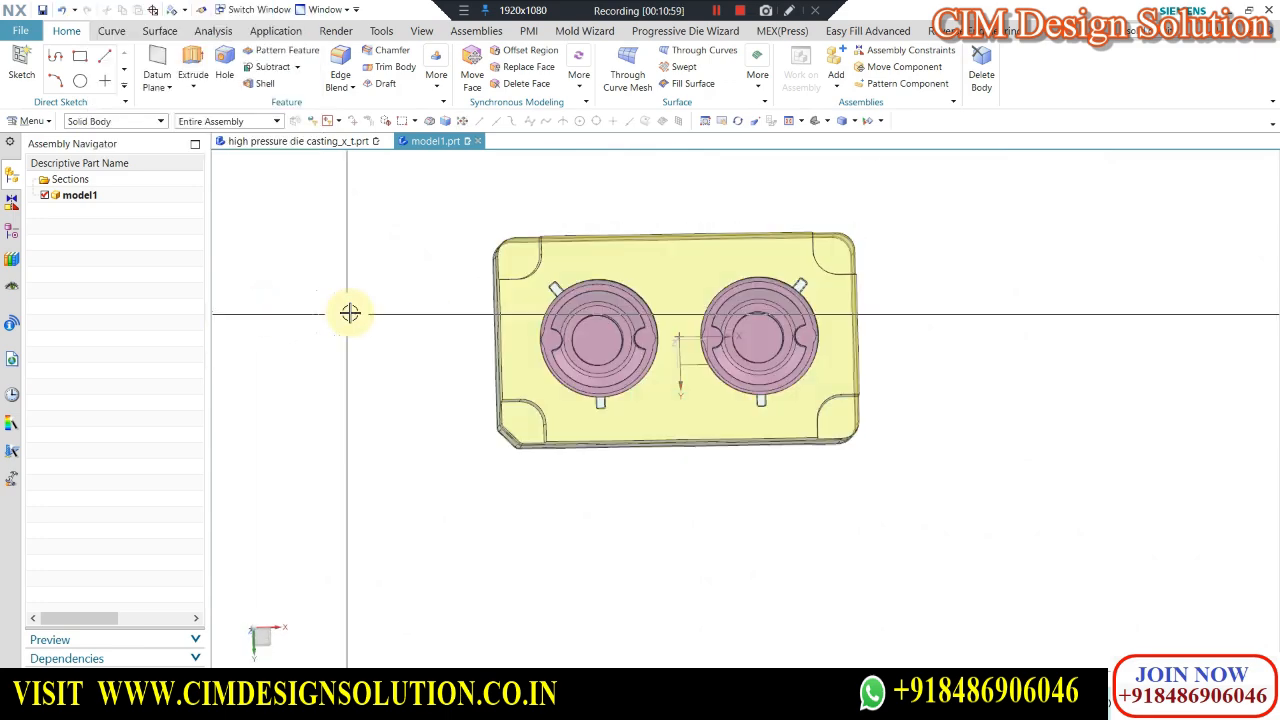
{"action": "key", "text": "F8"}
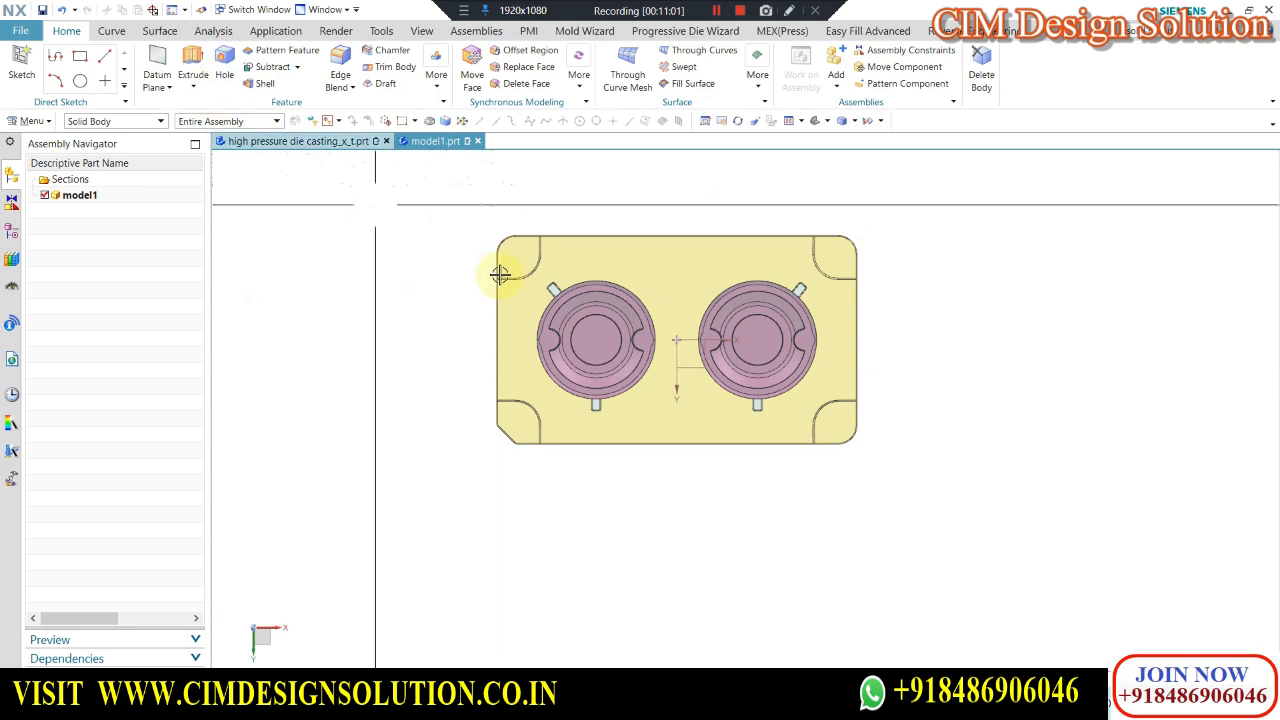
{"action": "middle_click_drag", "start_coordinate": [500, 271], "coordinate": [500, 217]}
{"action": "key", "text": "F8"}
{"action": "scroll", "coordinate": [460, 200], "scroll_direction": "down", "scroll_amount": 2}
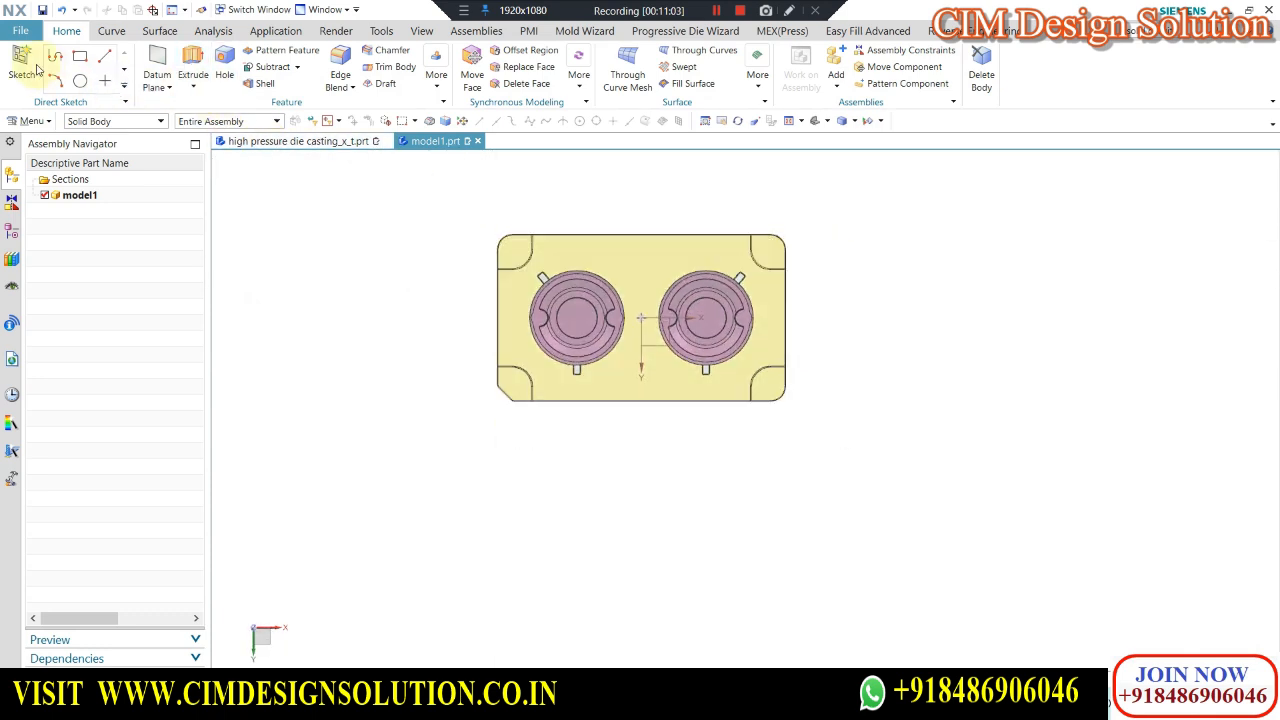
Start an extrusion and sketch a rectangle about 485 × 360 mm around the upper insert as its section.
{"action": "left_click", "coordinate": [193, 66]}
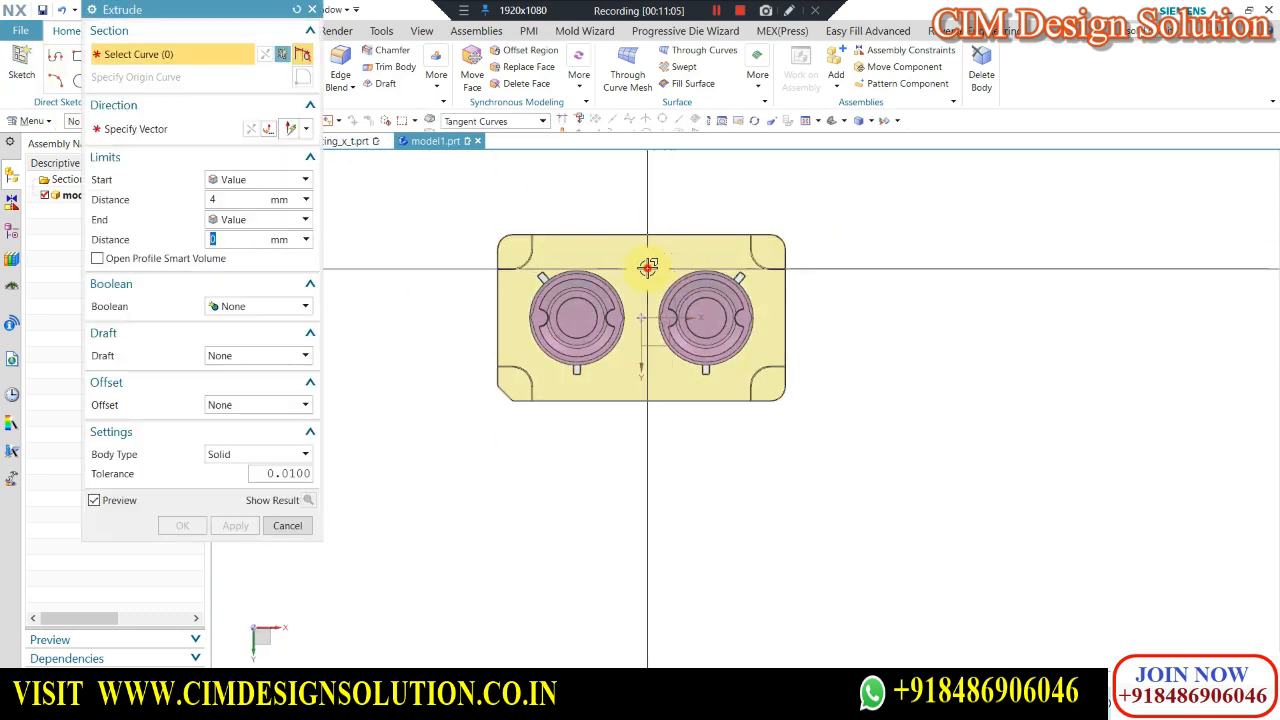
{"action": "key", "text": "Escape"}
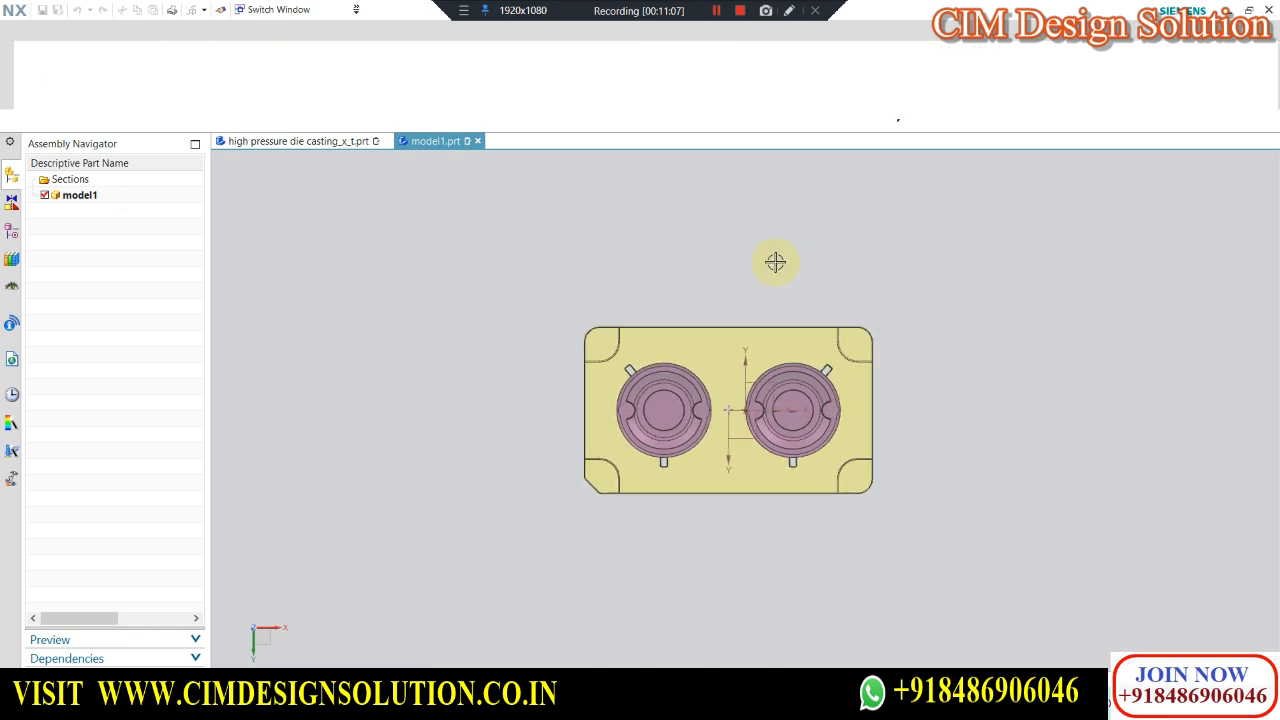
{"action": "left_click", "coordinate": [270, 64]}
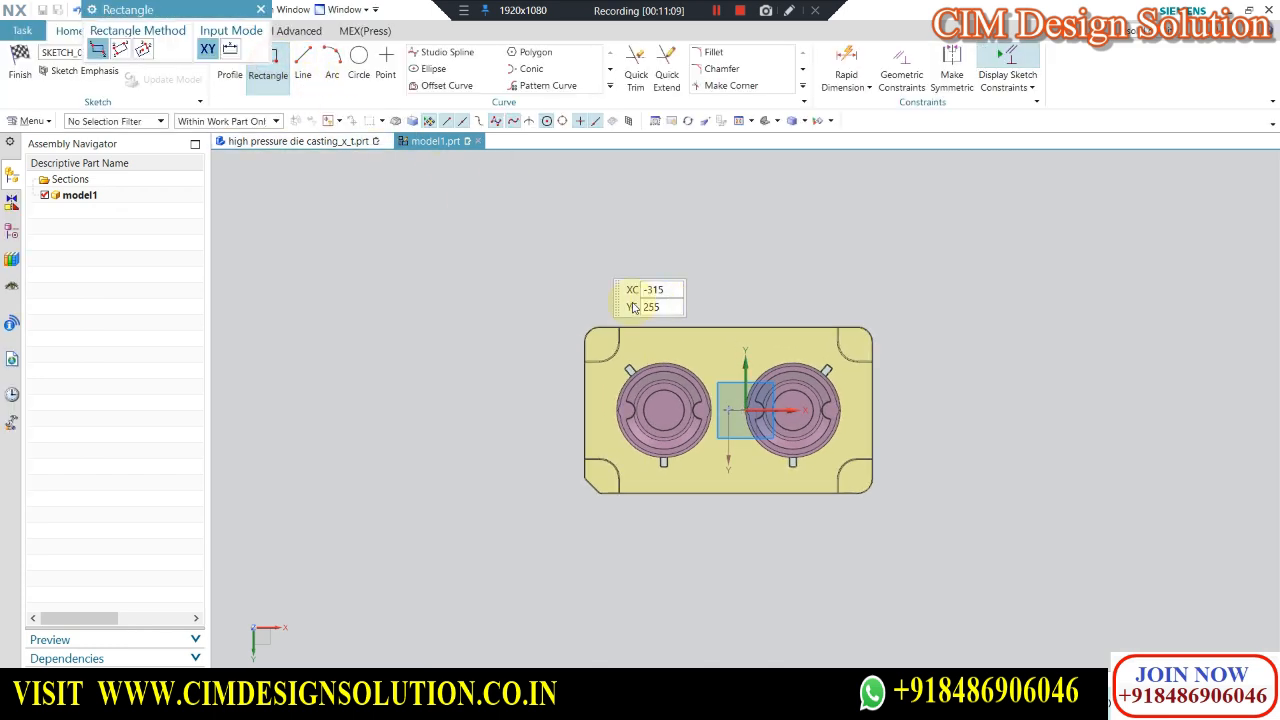
{"action": "left_click", "coordinate": [540, 270]}
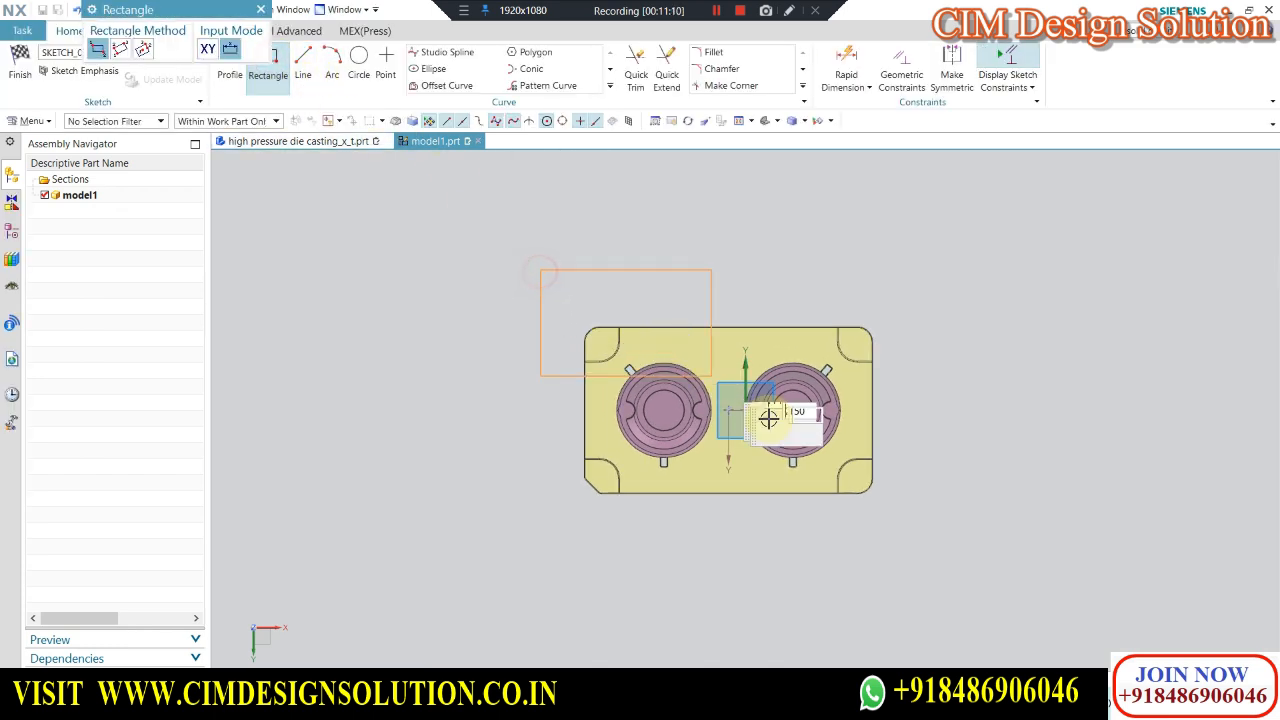
{"action": "left_click", "coordinate": [907, 541]}
{"action": "key", "text": "Escape"}
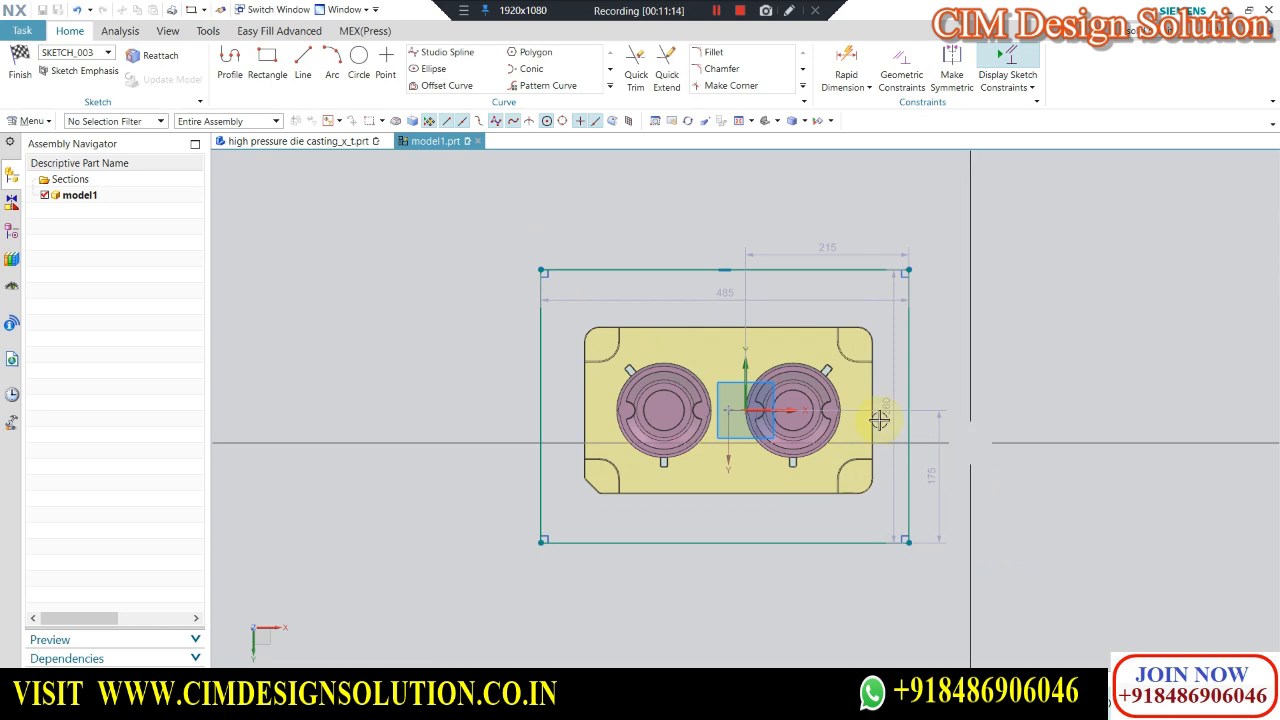
Dimension the midpoint of the rectangle's upper edge 0 mm from the vertical datum axis to centre it sideways.
{"action": "left_click", "coordinate": [728, 270]}
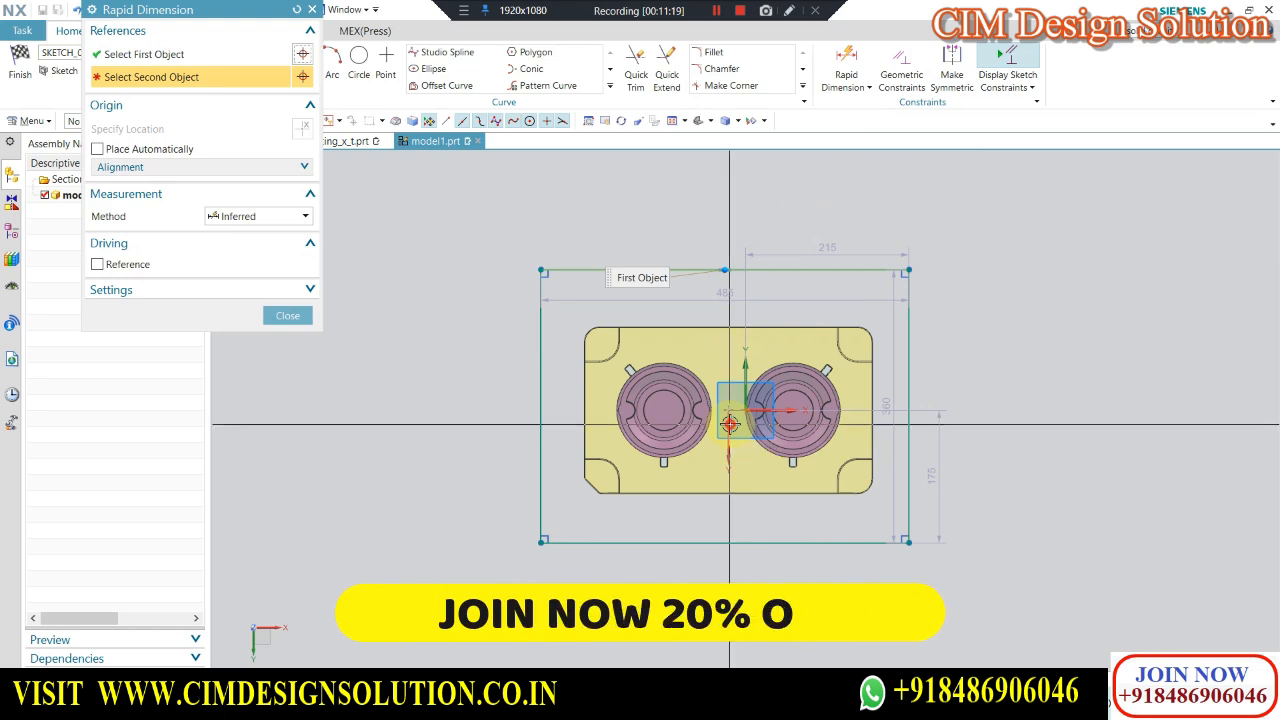
{"action": "scroll", "coordinate": [731, 239], "scroll_direction": "up", "scroll_amount": 3}
{"action": "left_click", "coordinate": [725, 228]}
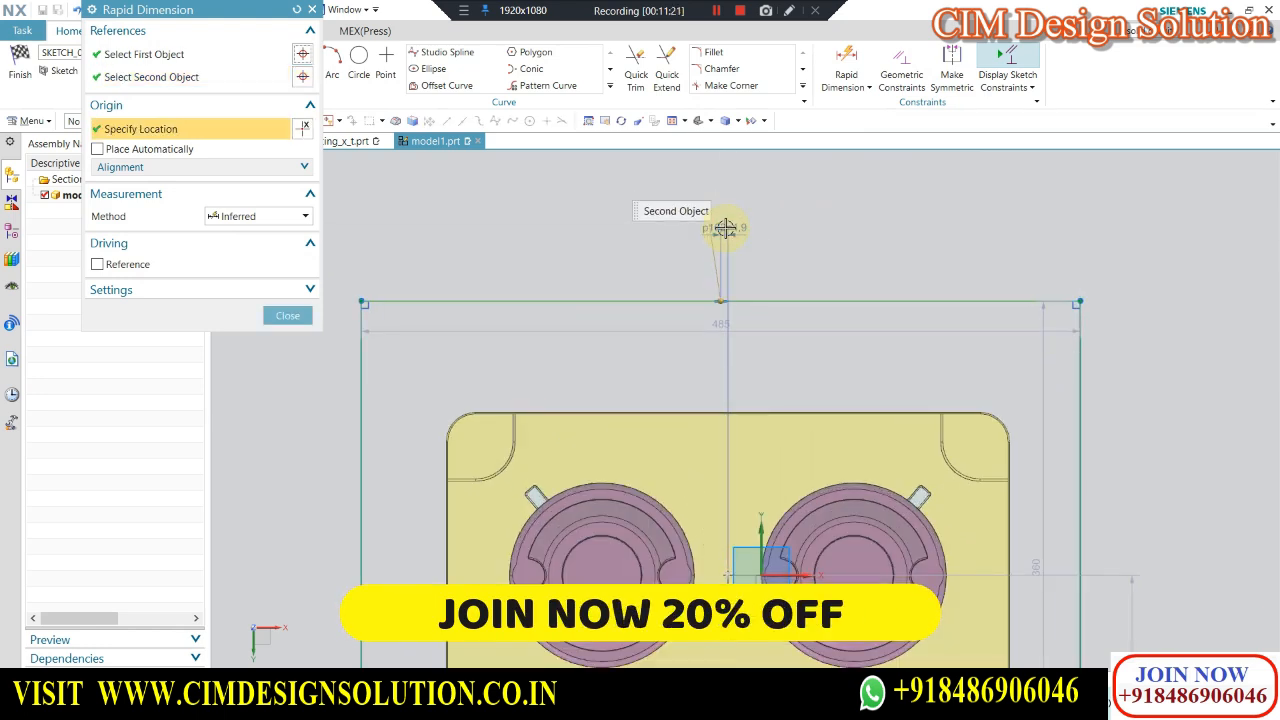
{"action": "left_click", "coordinate": [725, 228]}
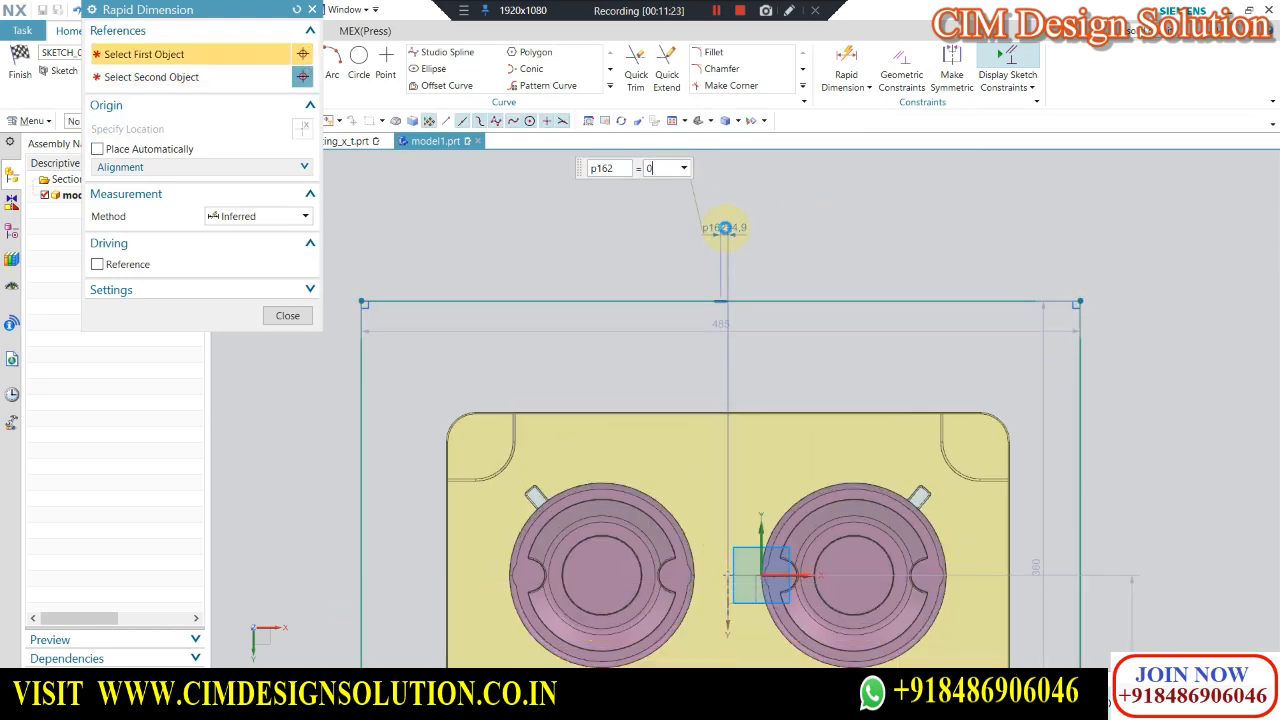
{"action": "type", "text": "0"}
{"action": "middle_click", "coordinate": [534, 343]}
{"action": "scroll", "coordinate": [563, 286], "scroll_direction": "down", "scroll_amount": 4}
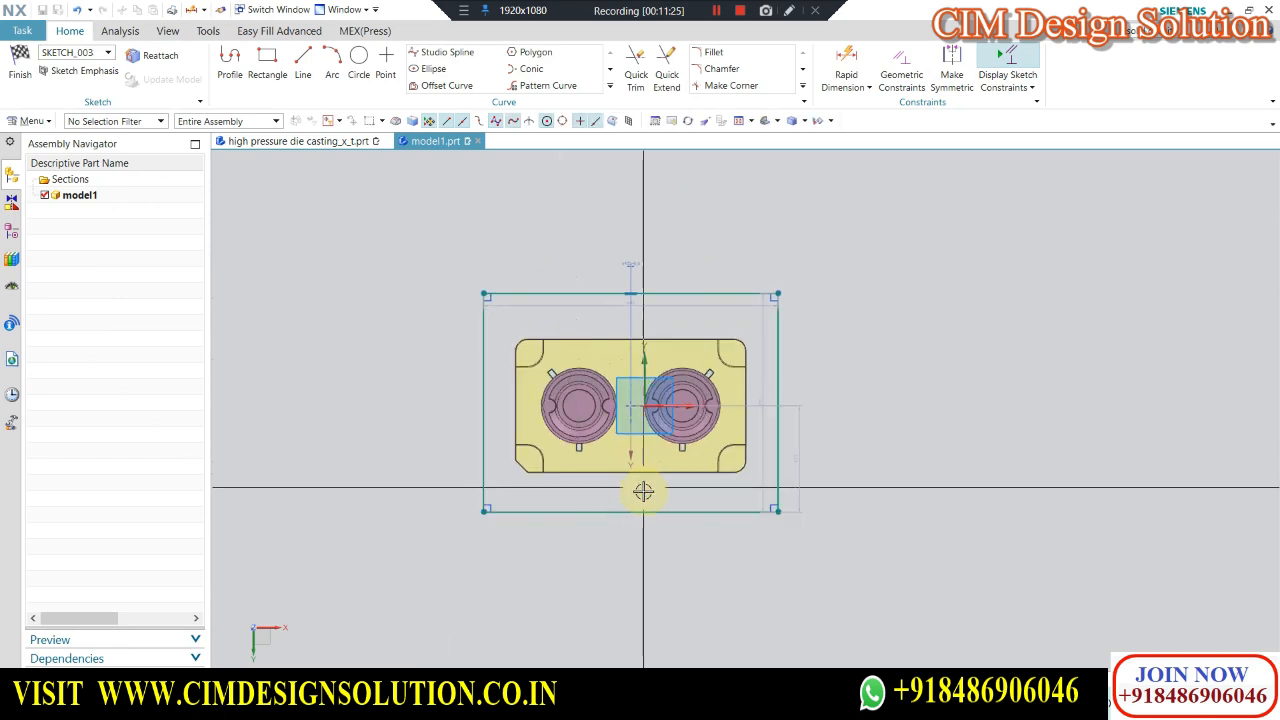
Dimension the rectangle's upper edge 200 mm from the horizontal datum axis.
{"action": "scroll", "coordinate": [643, 491], "scroll_direction": "up", "scroll_amount": 3}
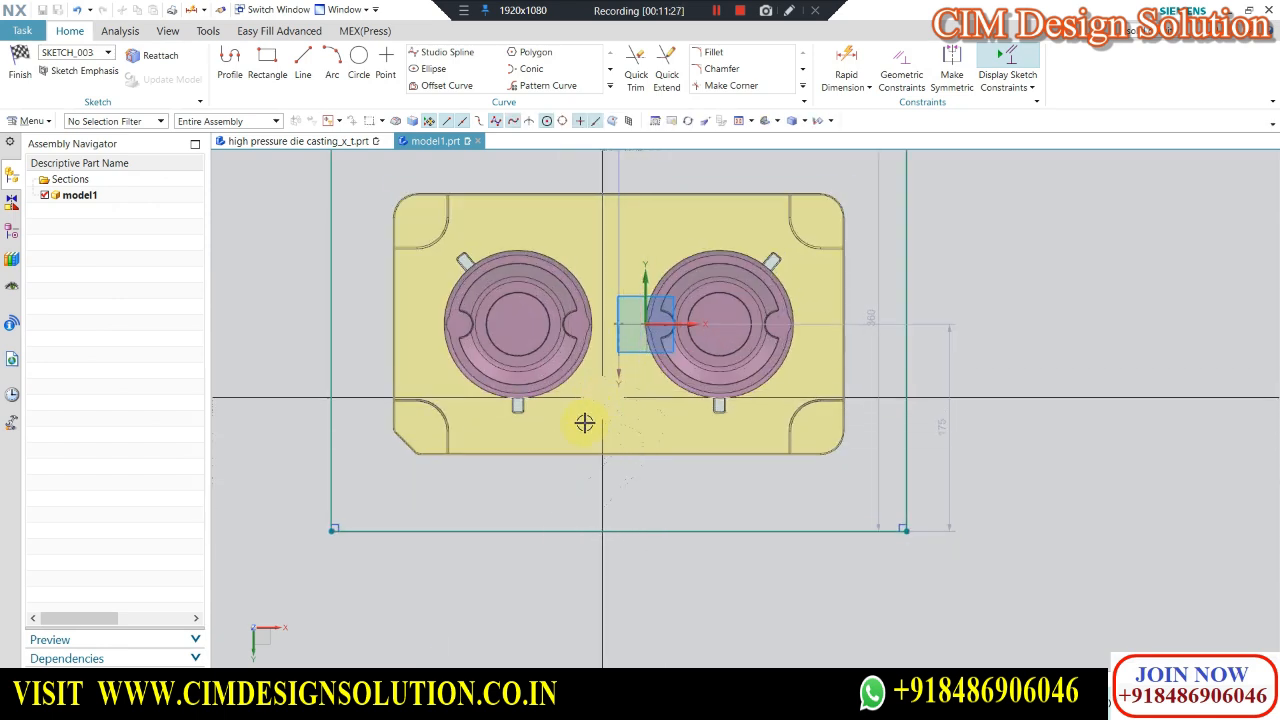
{"action": "scroll", "coordinate": [636, 506], "scroll_direction": "down", "scroll_amount": 1}
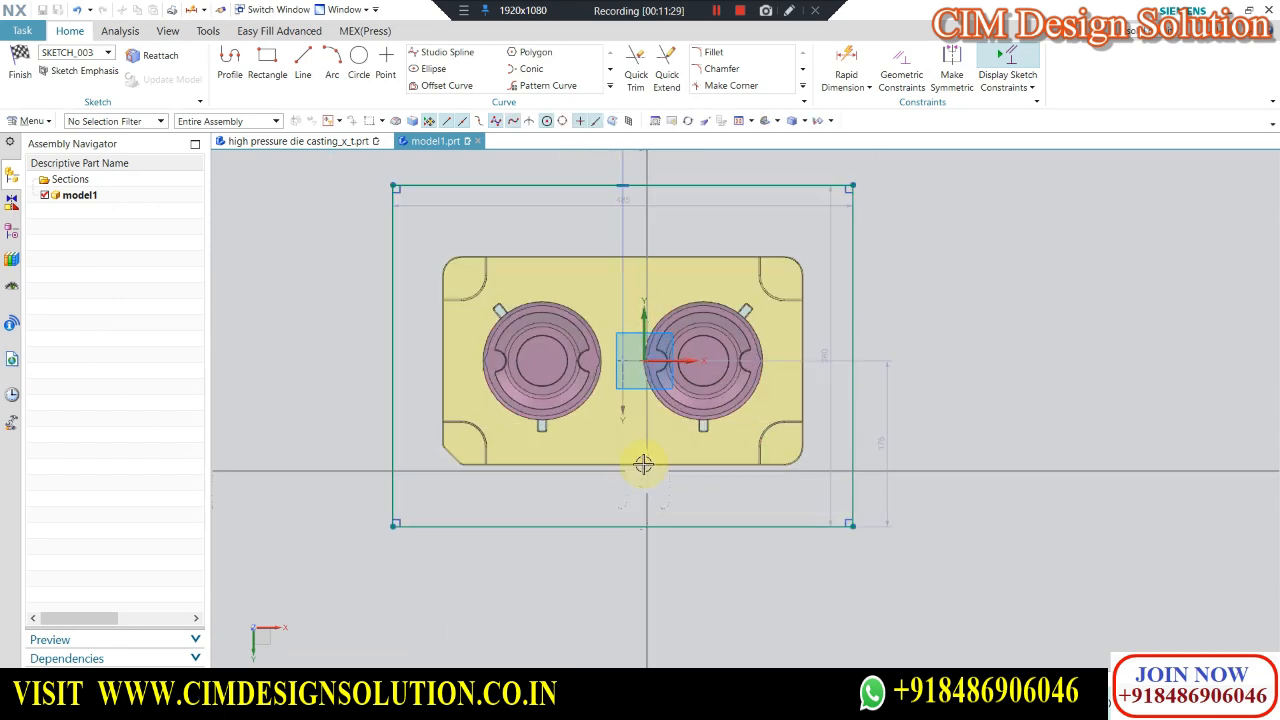
{"action": "scroll", "coordinate": [603, 456], "scroll_direction": "up", "scroll_amount": 1}
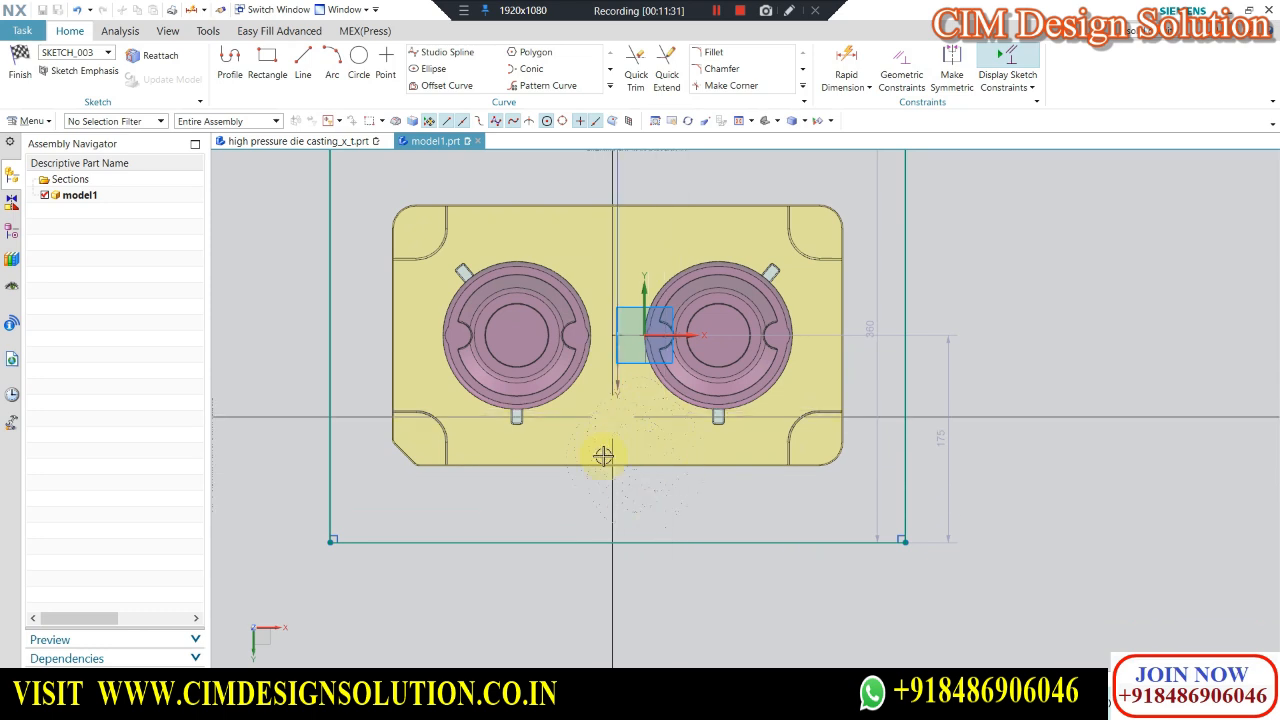
{"action": "scroll", "coordinate": [628, 485], "scroll_direction": "down", "scroll_amount": 1}
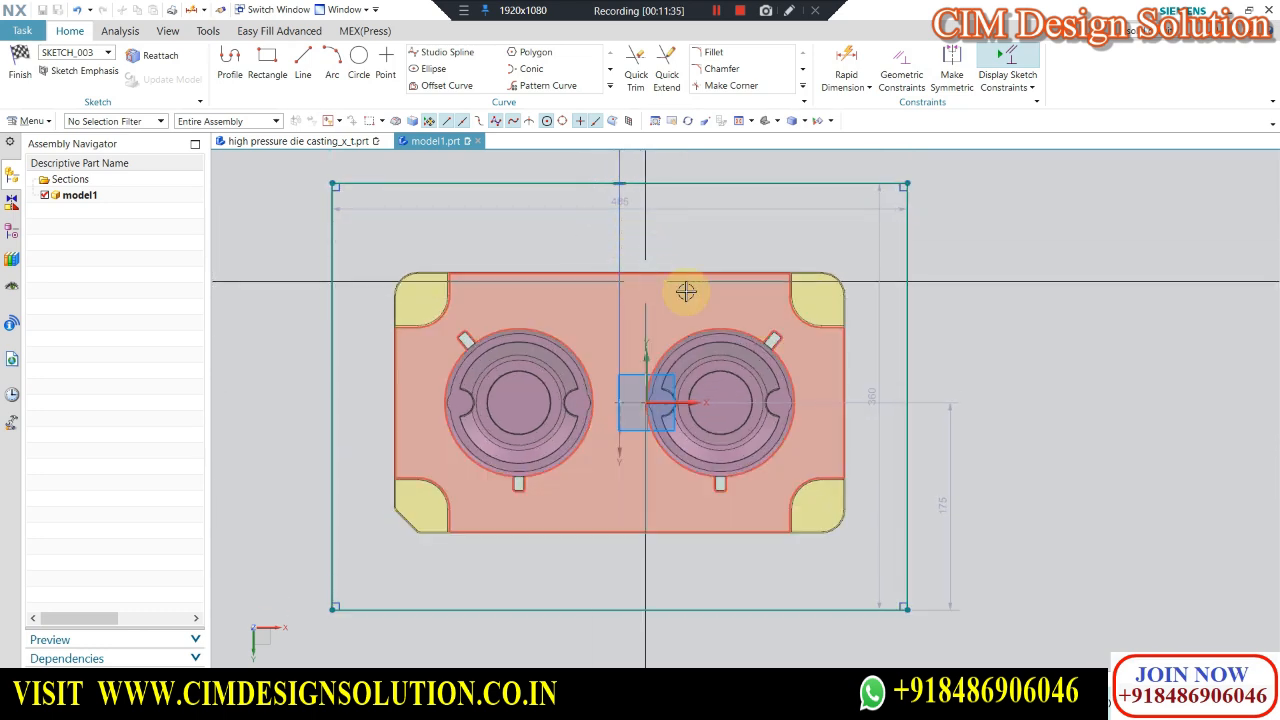
{"action": "scroll", "coordinate": [700, 341], "scroll_direction": "up", "scroll_amount": 1}
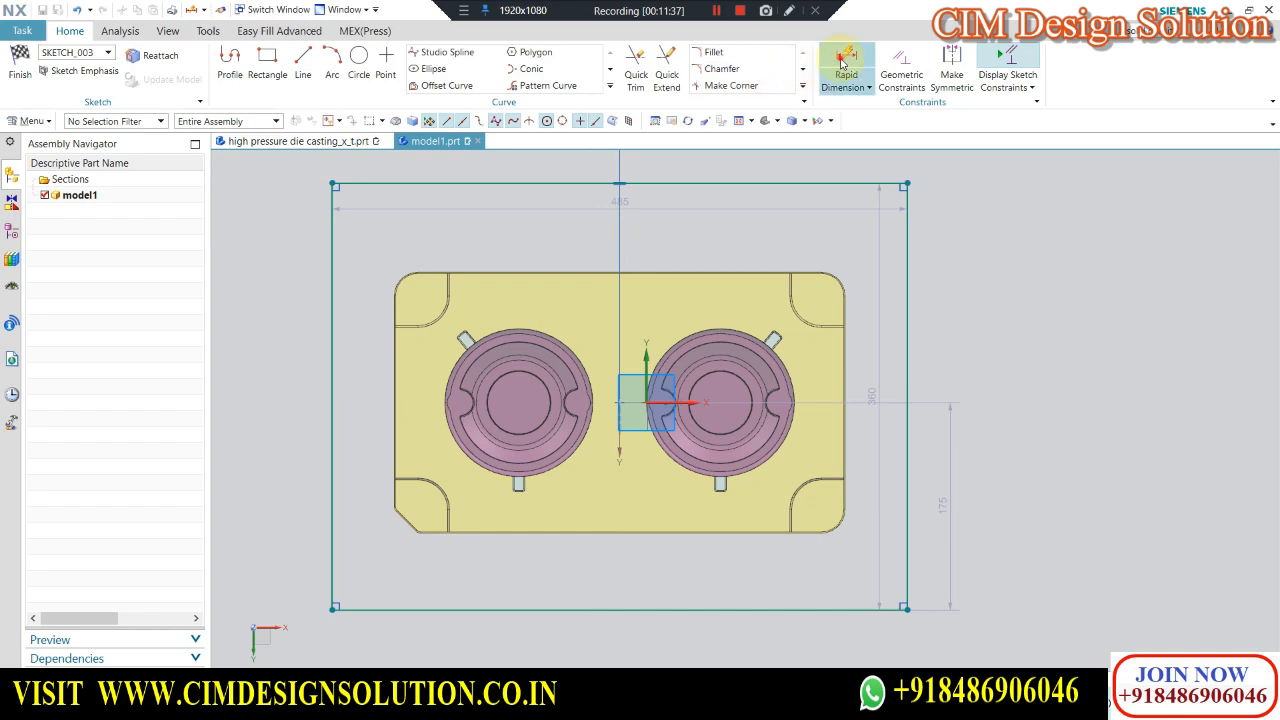
{"action": "key", "text": "d"}
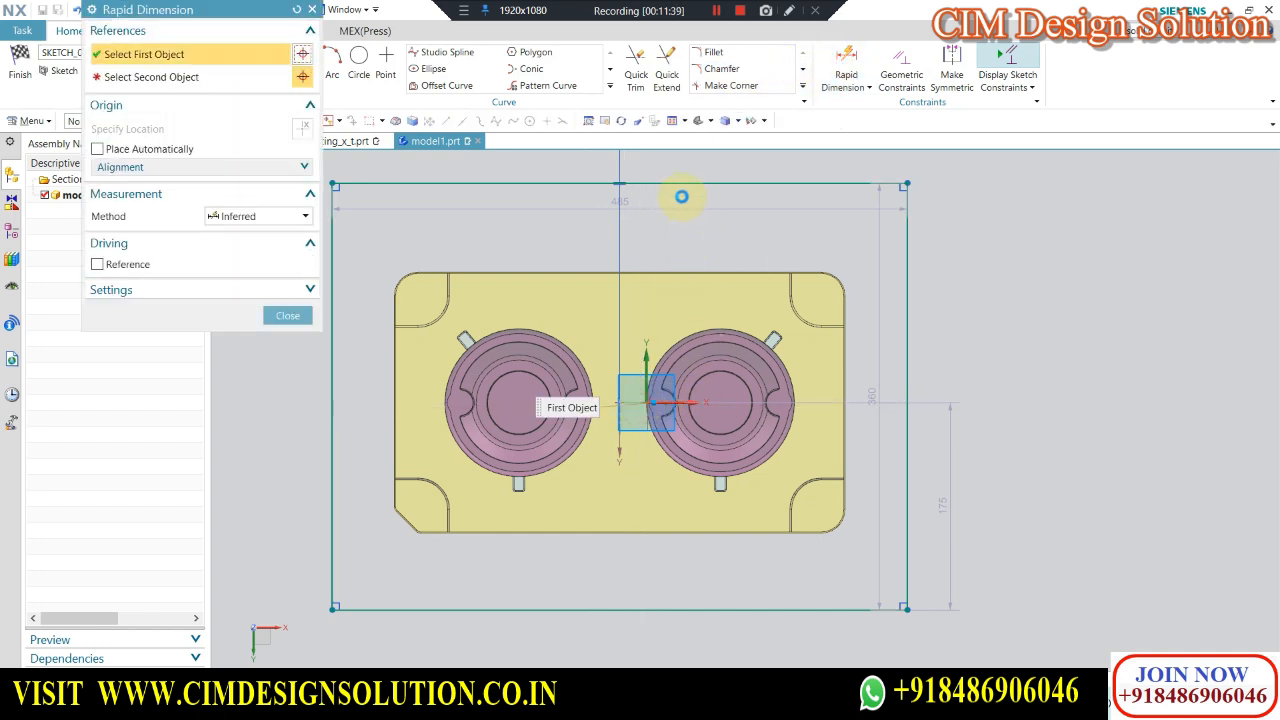
{"action": "left_click", "coordinate": [677, 184]}
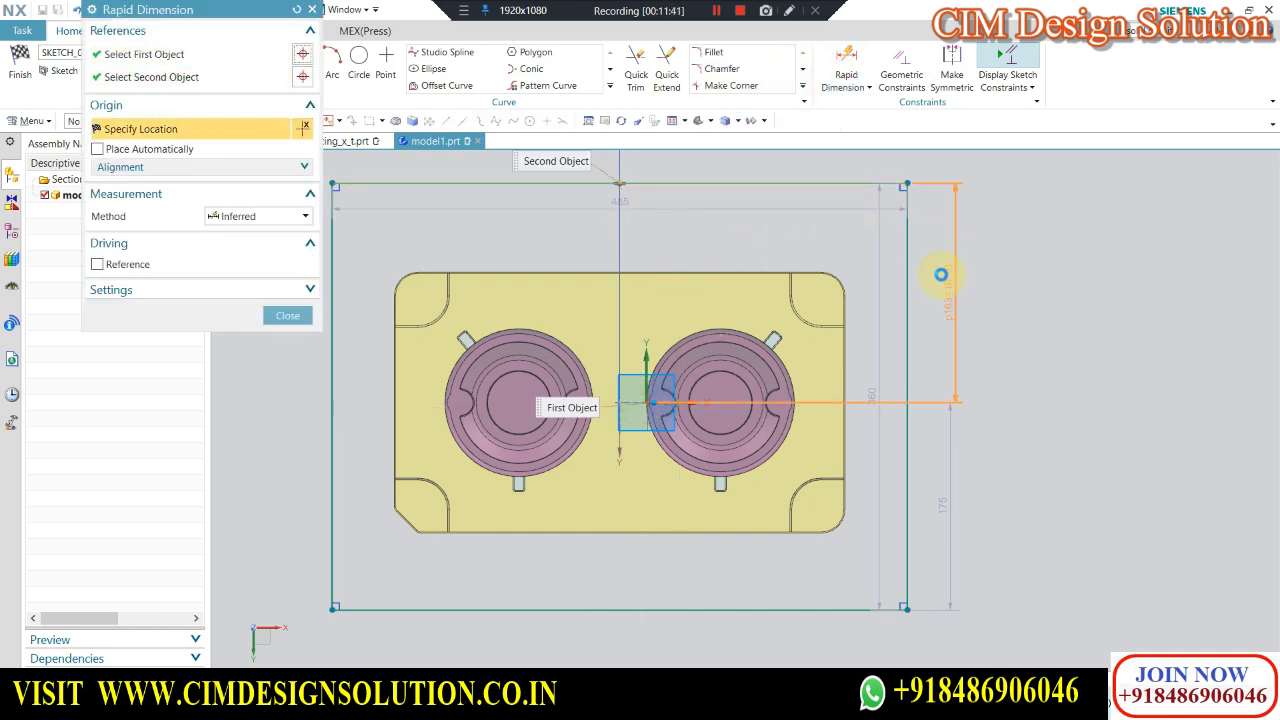
{"action": "left_click", "coordinate": [1025, 346]}
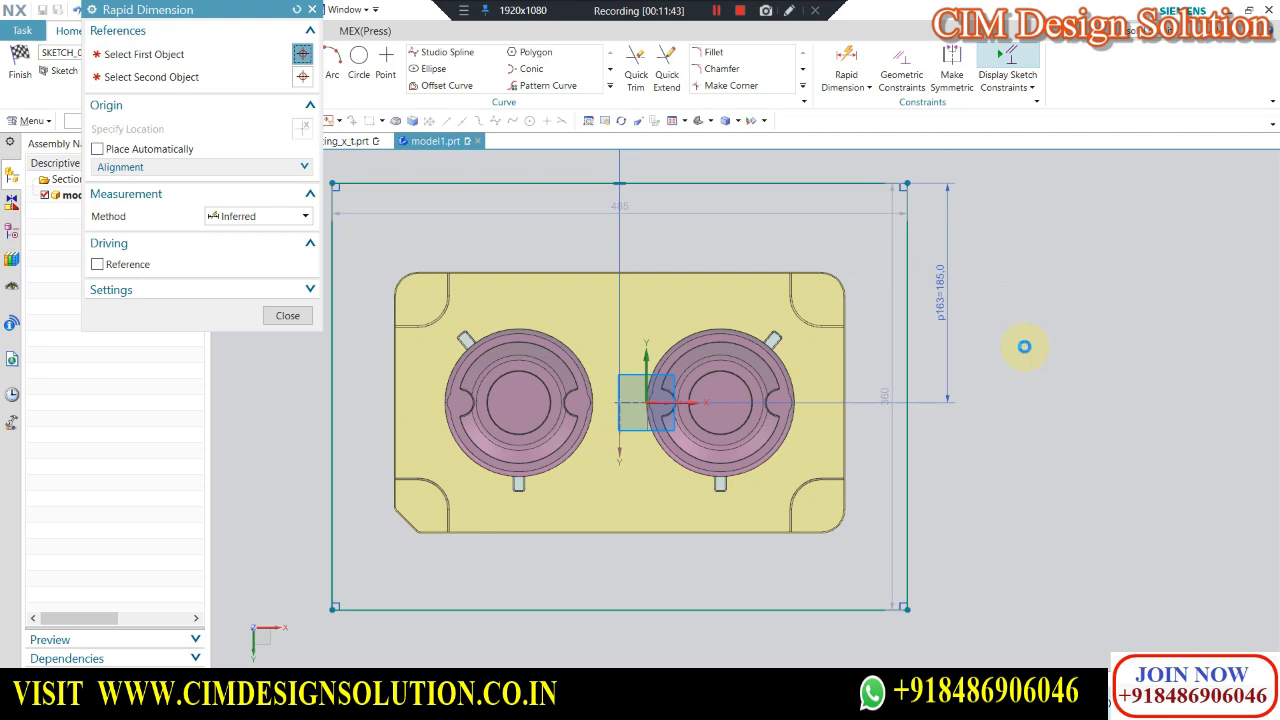
{"action": "type", "text": "200"}
{"action": "key", "text": "Return"}
{"action": "middle_click", "coordinate": [933, 420]}
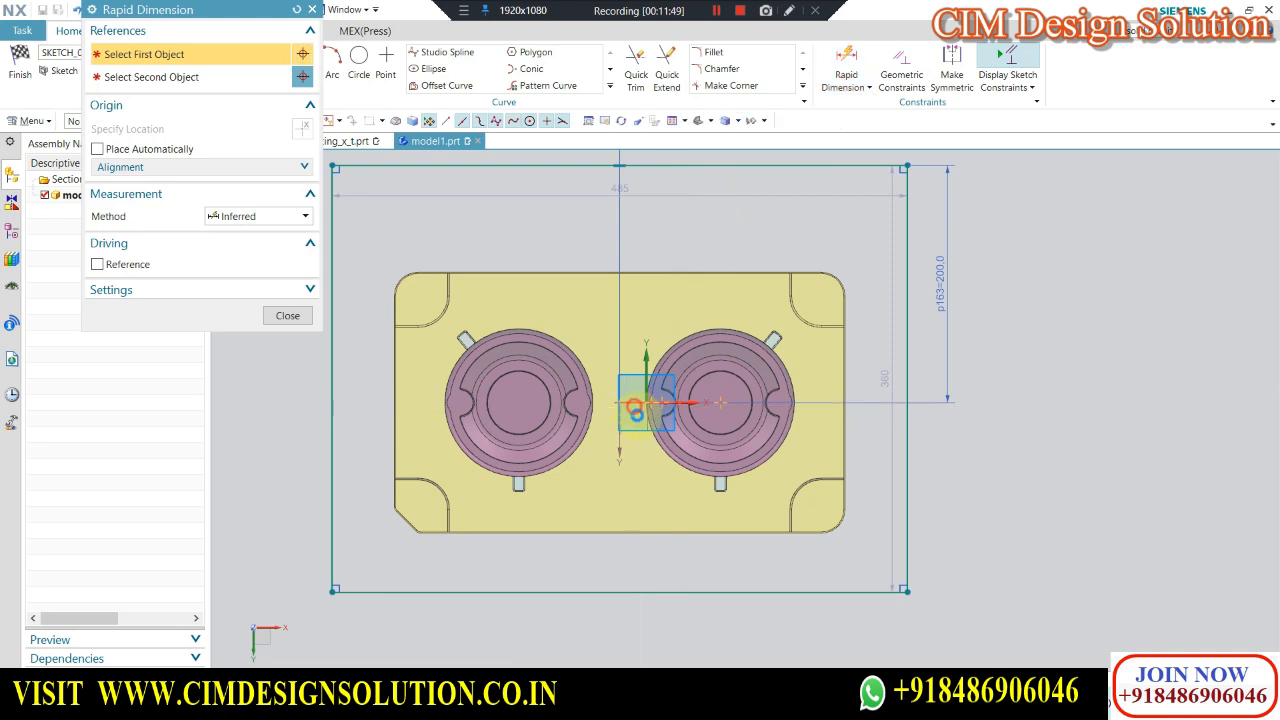
Dimension the rectangle's lower edge 230 mm from the horizontal datum axis.
{"action": "left_click", "coordinate": [651, 588]}
{"action": "left_click", "coordinate": [907, 548]}
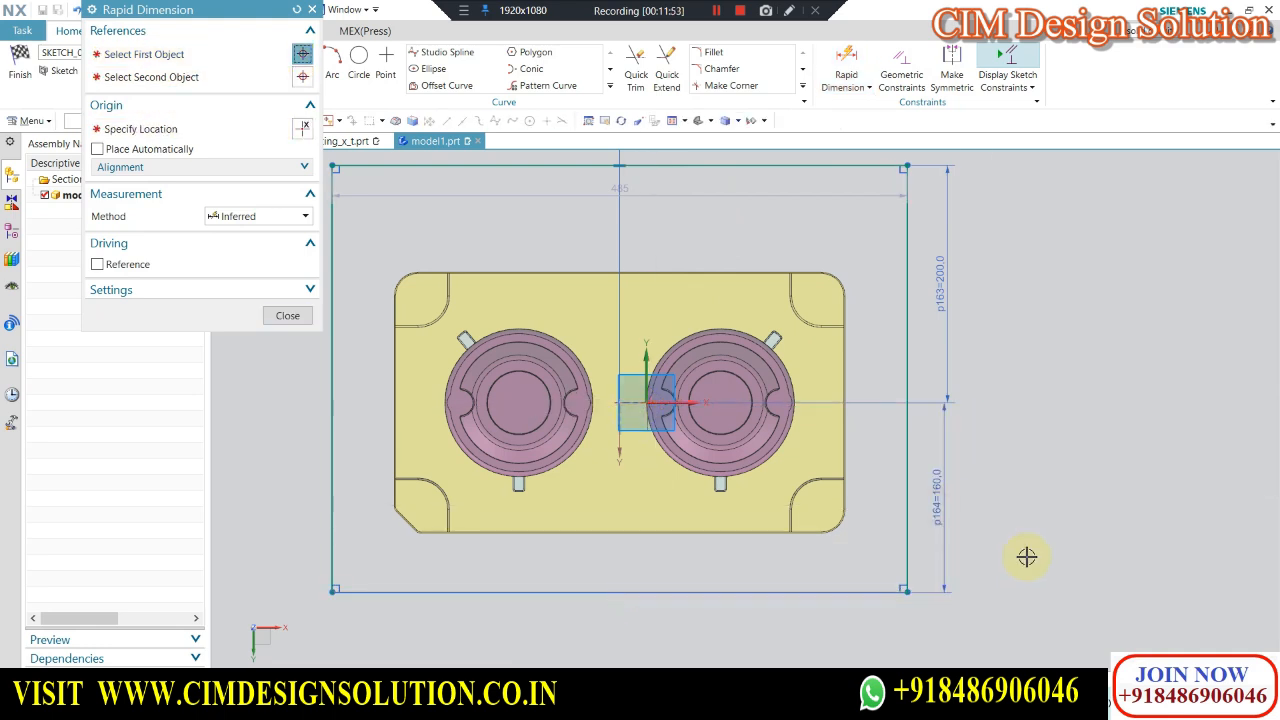
{"action": "type", "text": "230"}
{"action": "key", "text": "Return"}
{"action": "scroll", "coordinate": [975, 512], "scroll_direction": "down", "scroll_amount": 2}
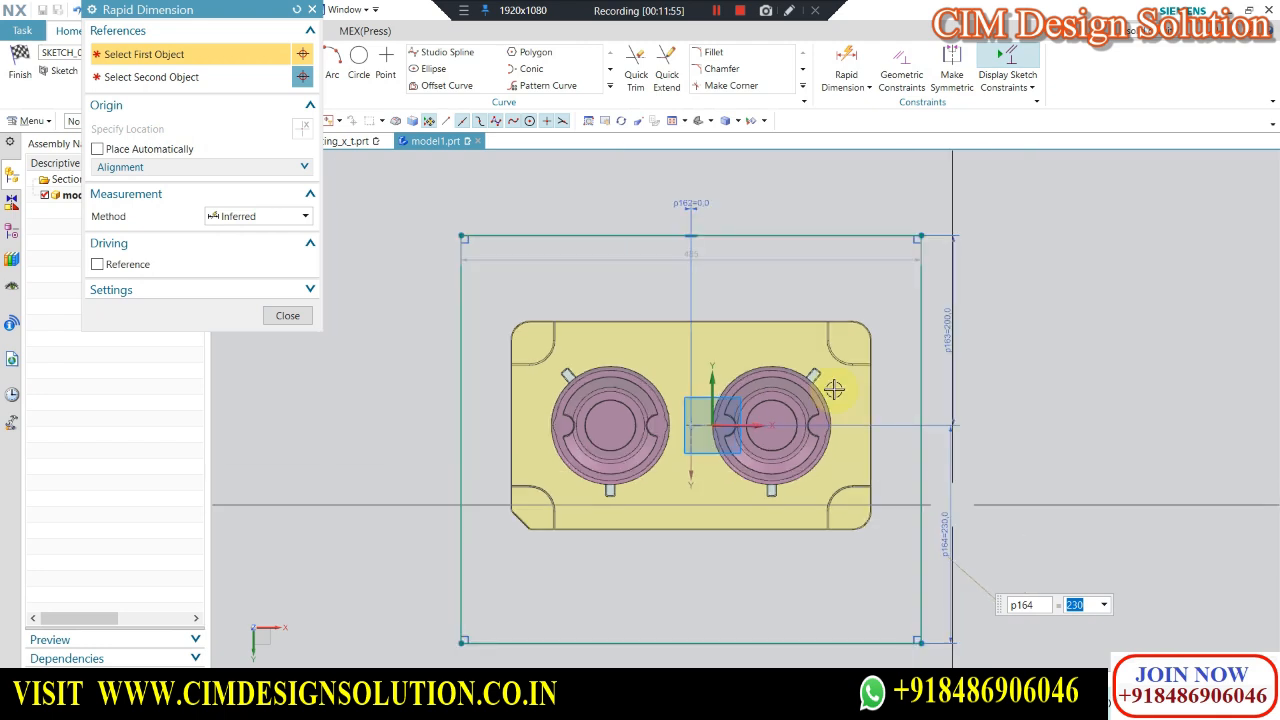
{"action": "key", "text": "Escape"}
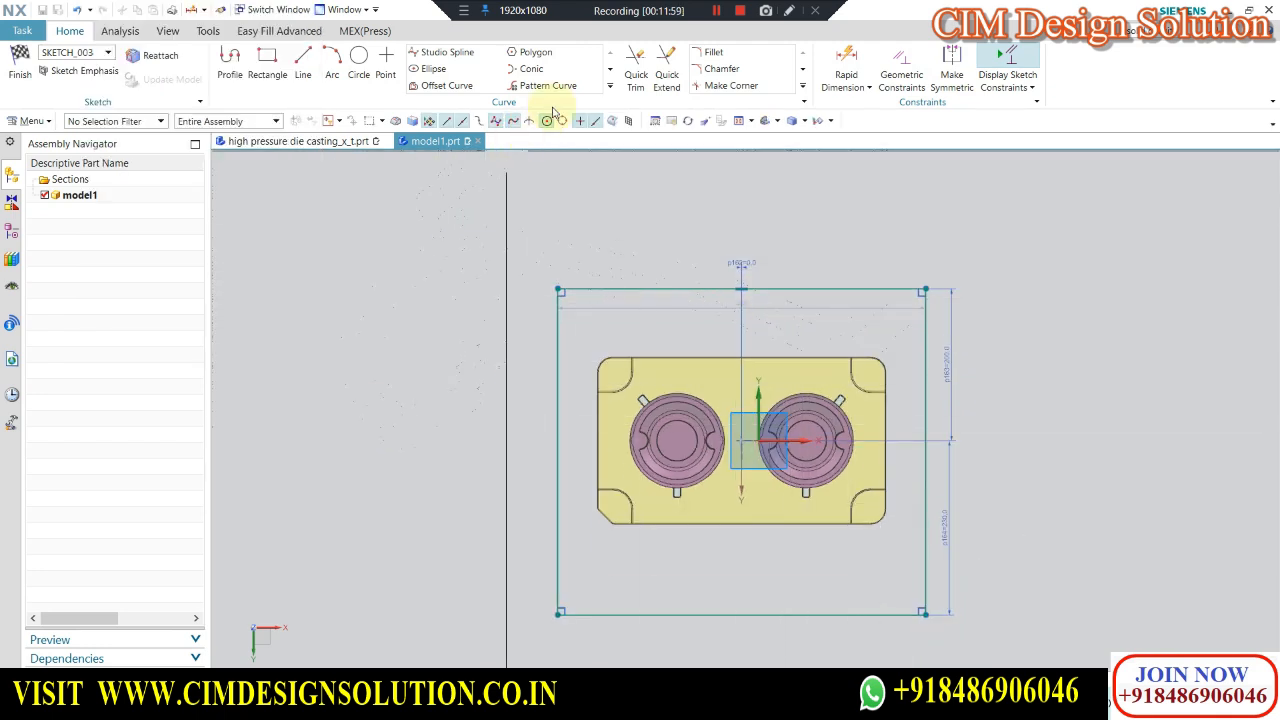
Dimension the rectangle's left edge 270 mm from the vertical datum axis.
{"action": "key", "text": "d"}
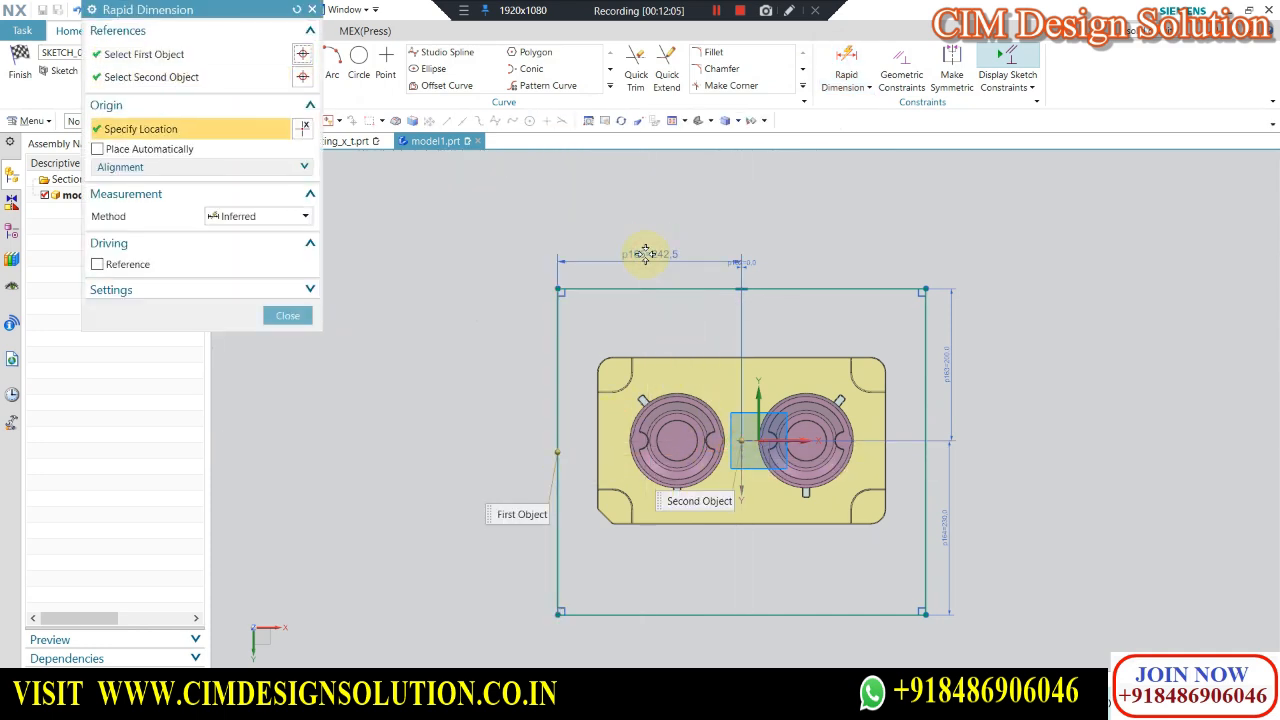
{"action": "left_click", "coordinate": [645, 254]}
{"action": "type", "text": "270"}
{"action": "key", "text": "Return"}
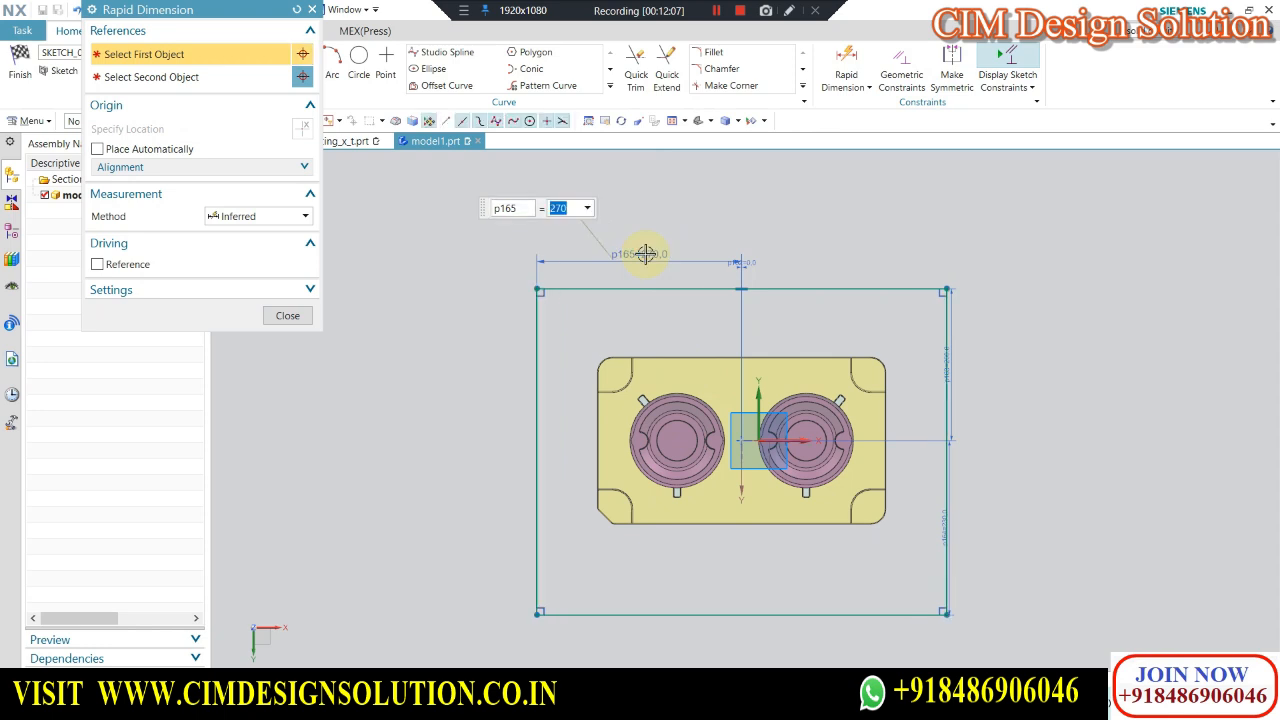
{"action": "key", "text": "Escape"}
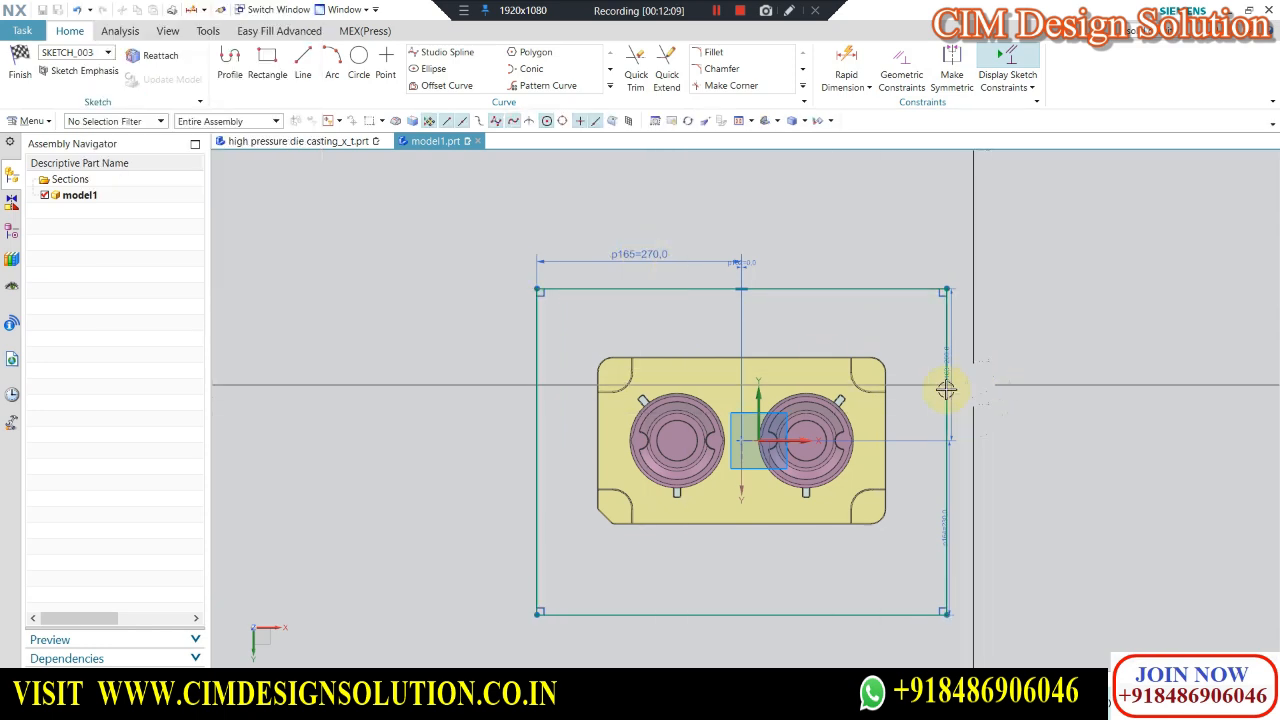
Check the rectangle's dimensions around the insert and finish the sketch.
{"action": "scroll", "coordinate": [790, 300], "scroll_direction": "up", "scroll_amount": 1}
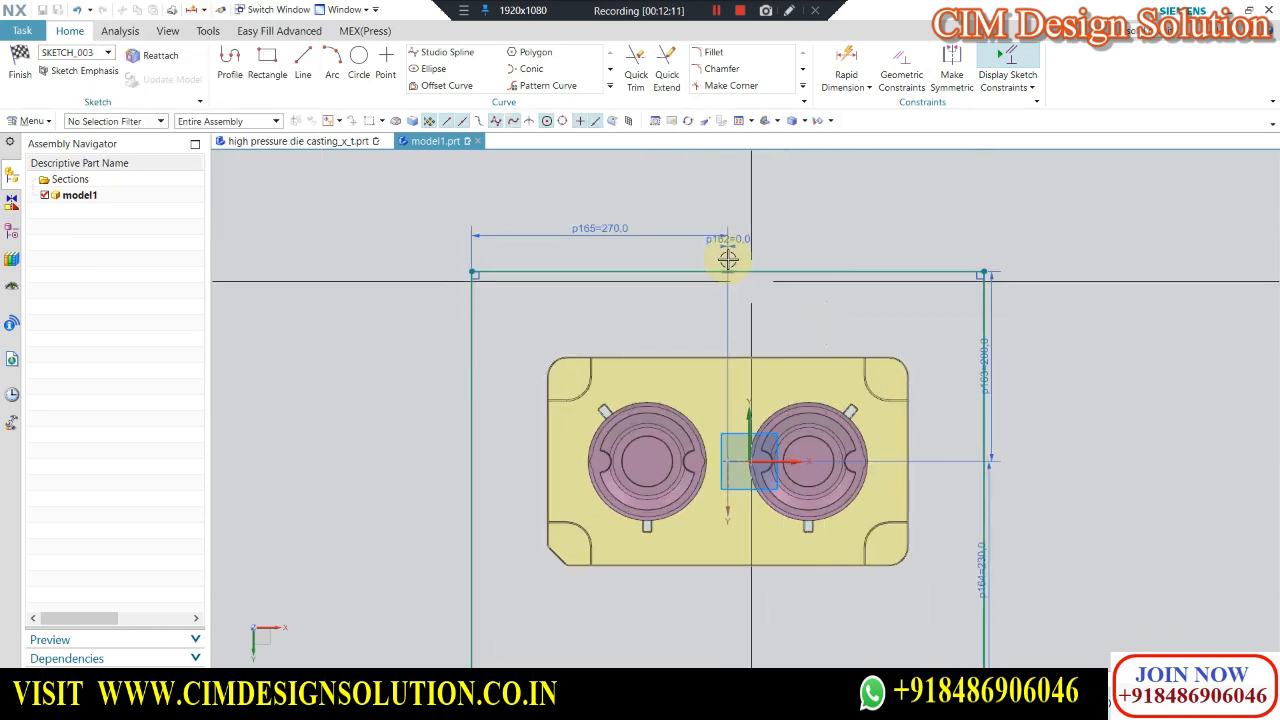
{"action": "scroll", "coordinate": [700, 262], "scroll_direction": "down", "scroll_amount": 2}
{"action": "scroll", "coordinate": [686, 263], "scroll_direction": "up", "scroll_amount": 4}
{"action": "scroll", "coordinate": [679, 230], "scroll_direction": "down", "scroll_amount": 1}
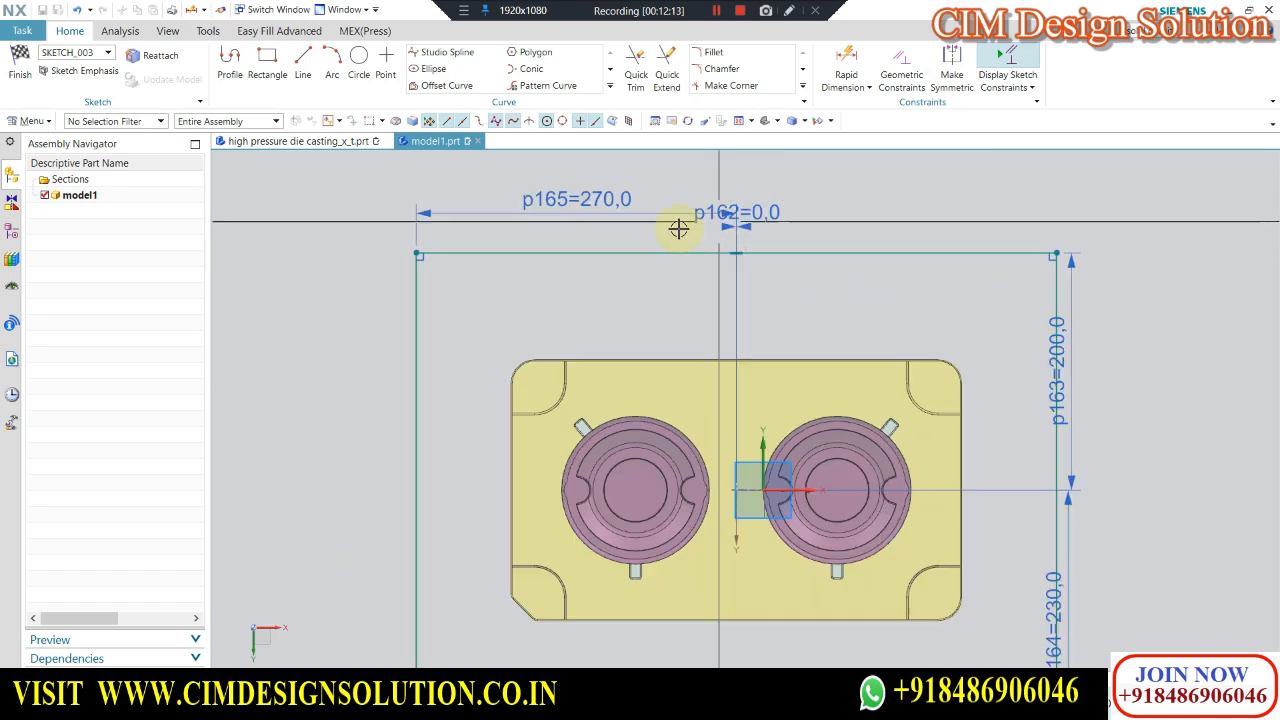
{"action": "scroll", "coordinate": [690, 225], "scroll_direction": "down", "scroll_amount": 1}
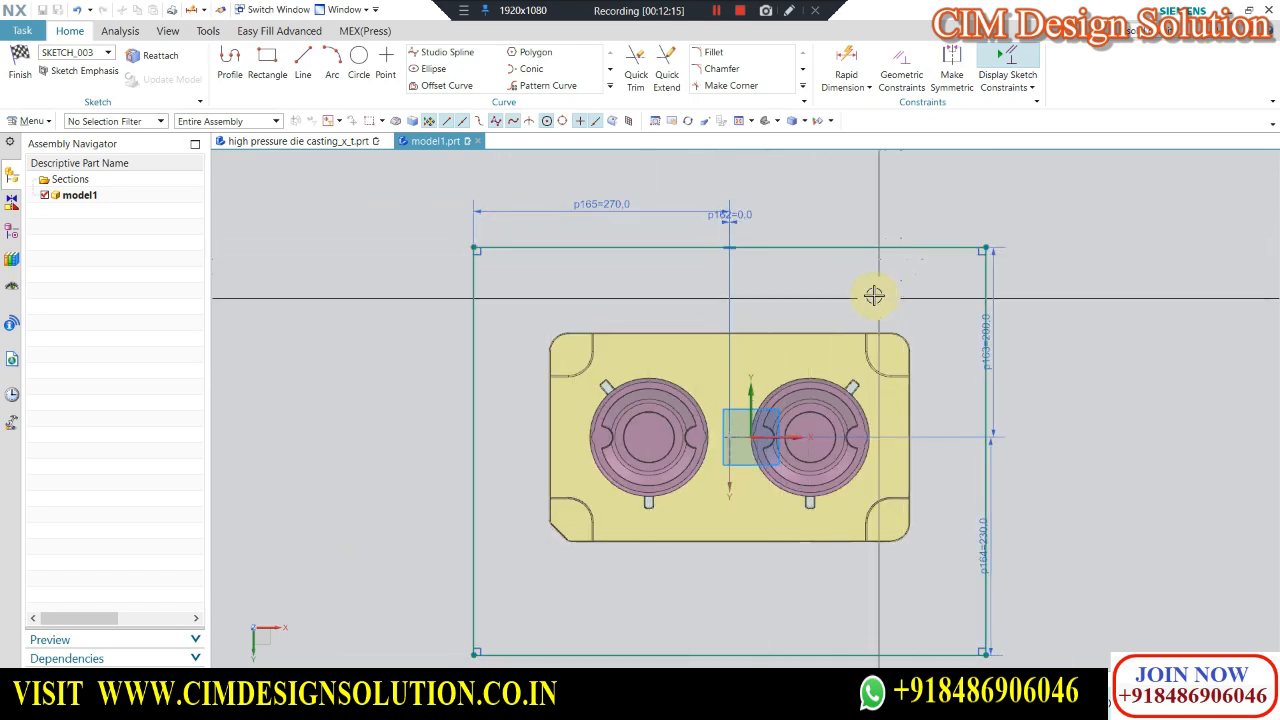
{"action": "scroll", "coordinate": [789, 283], "scroll_direction": "down", "scroll_amount": 1}
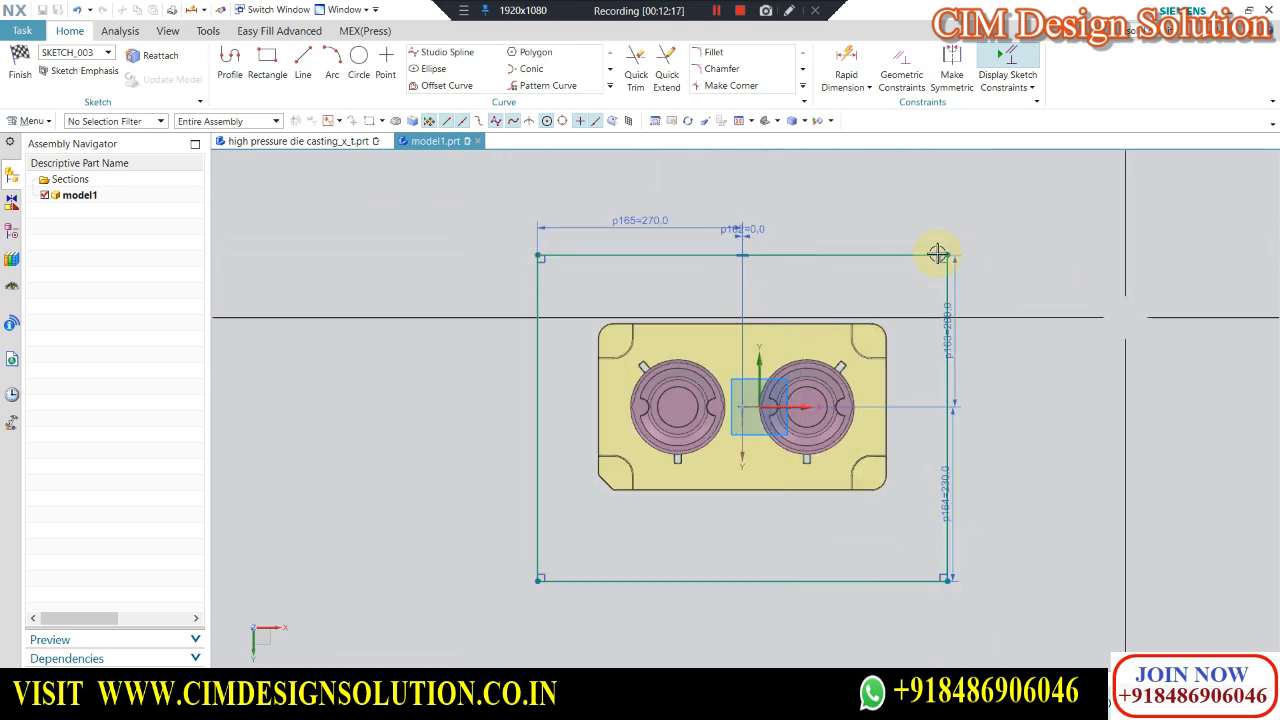
{"action": "mouse_move", "coordinate": [929, 272]}
{"action": "middle_mouse_down"}
{"action": "mouse_move", "coordinate": [931, 323]}
{"action": "mouse_move", "coordinate": [849, 257]}
{"action": "mouse_move", "coordinate": [885, 301]}
{"action": "middle_mouse_up"}
{"action": "left_click", "coordinate": [20, 62]}
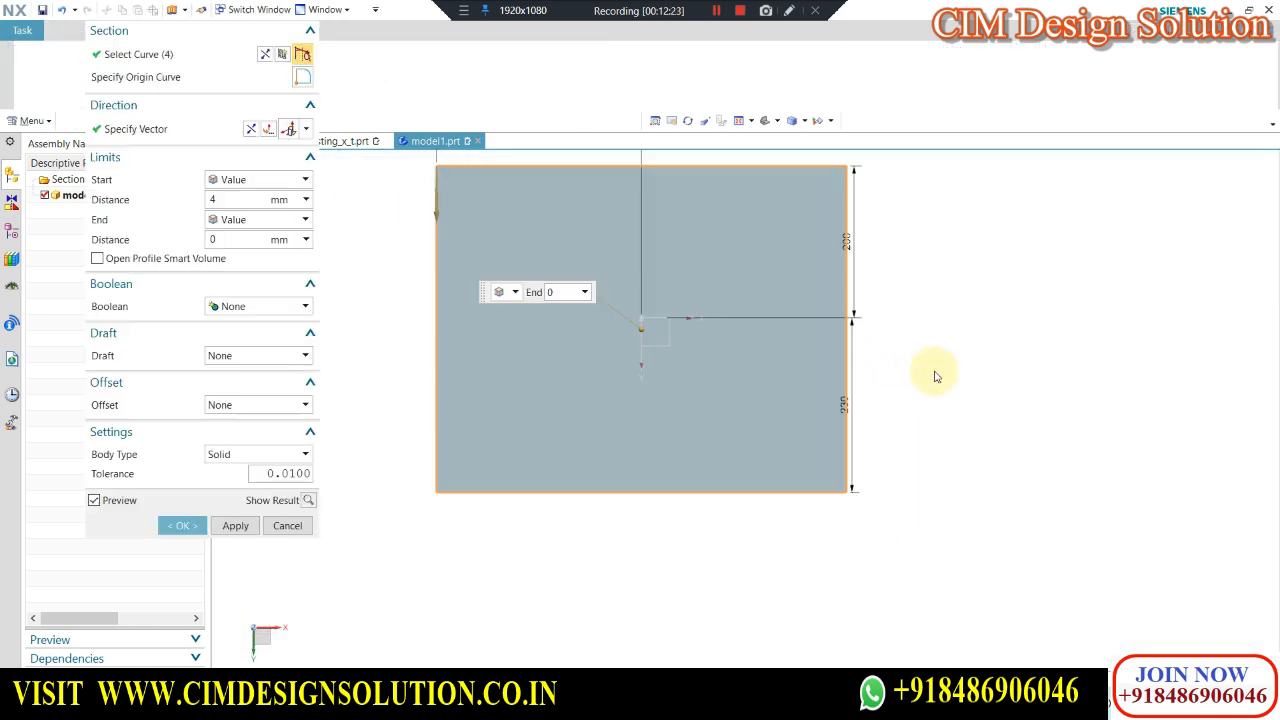
Extrude the rectangle in the reversed direction over the insert, with start distance 60+70 mm and end distance 0, as a separate solid.
{"action": "middle_click_drag", "start_coordinate": [934, 371], "coordinate": [745, 298]}
{"action": "left_click", "coordinate": [251, 127]}
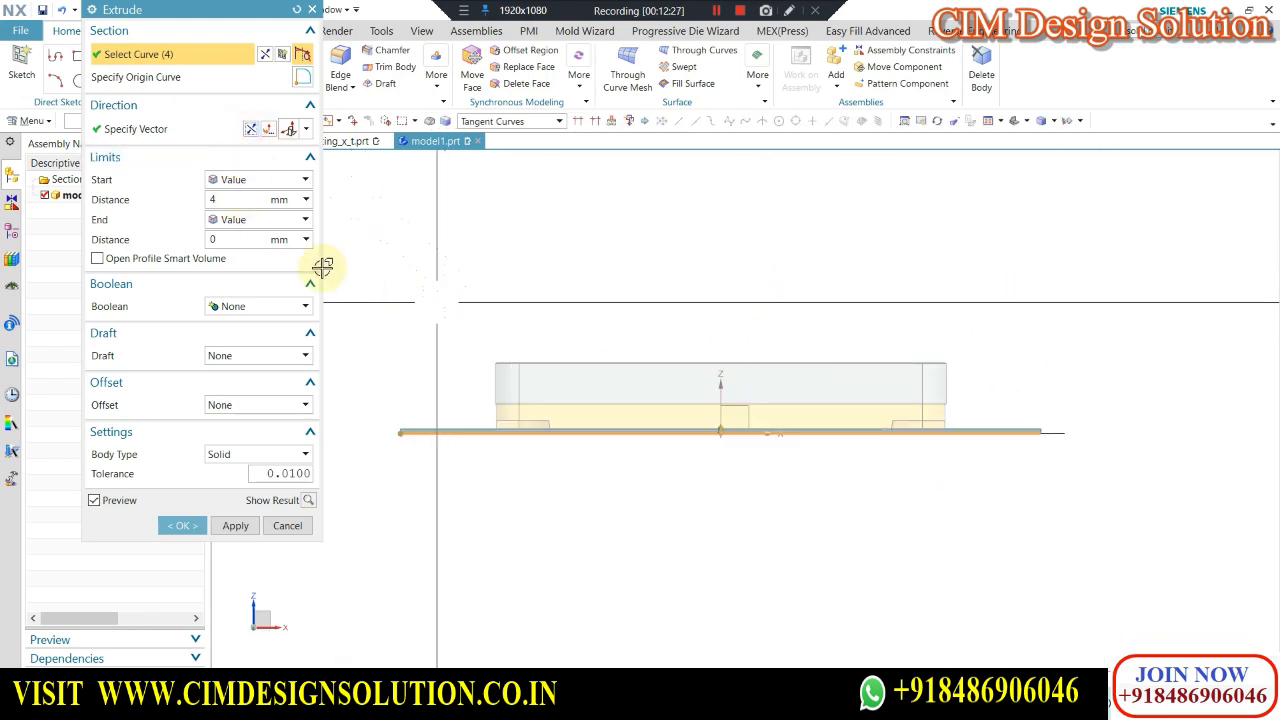
{"action": "type", "text": "40"}
{"action": "key", "text": "Return"}
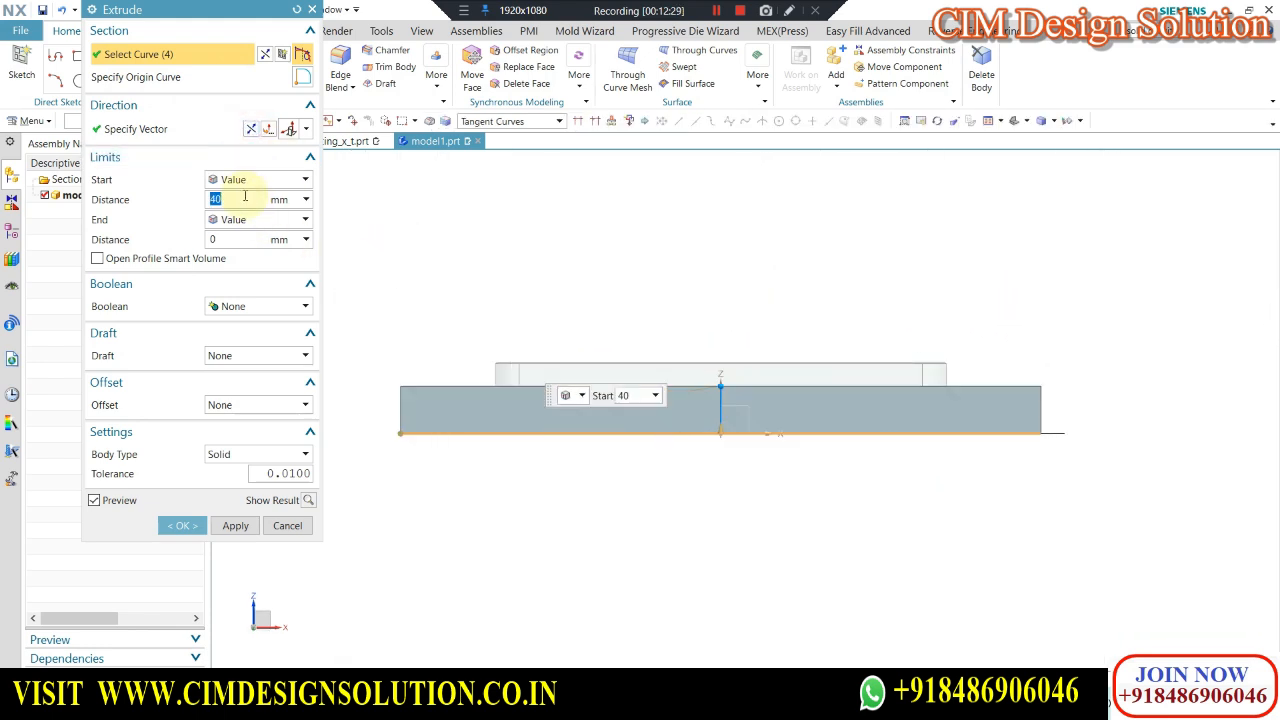
{"action": "type", "text": "50"}
{"action": "key", "text": "Return"}
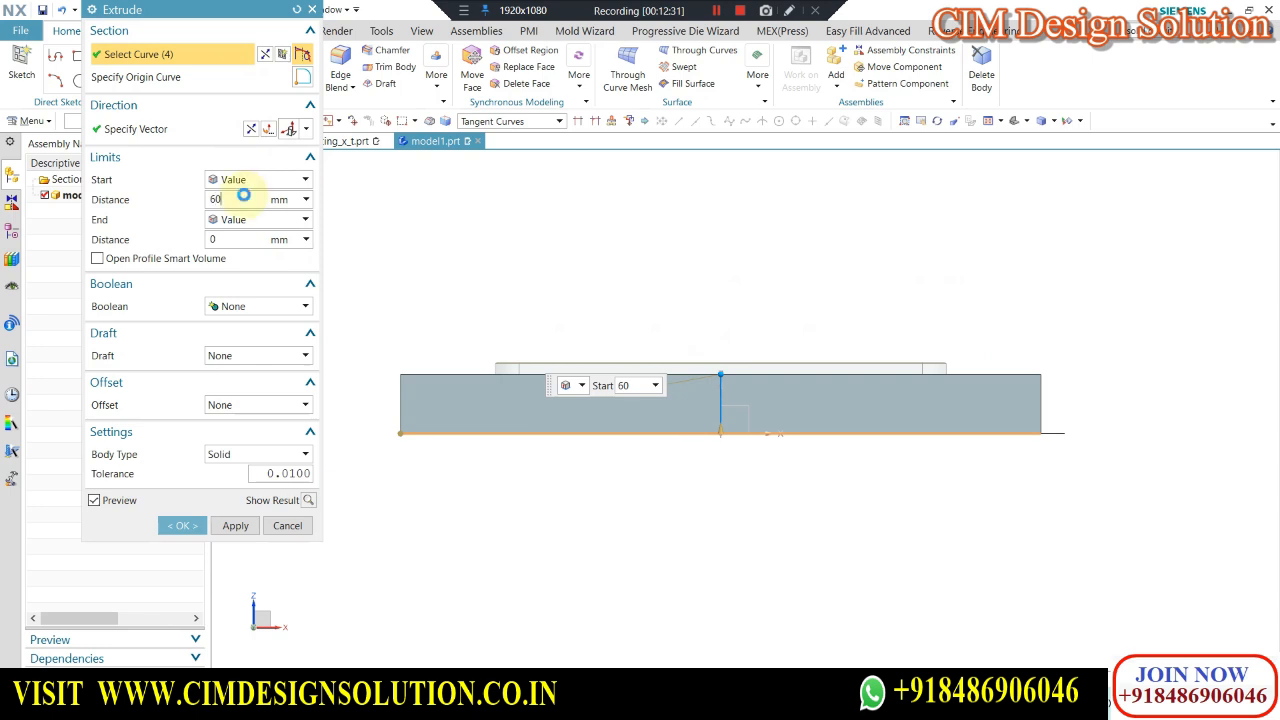
{"action": "type", "text": "60"}
{"action": "key", "text": "Return"}
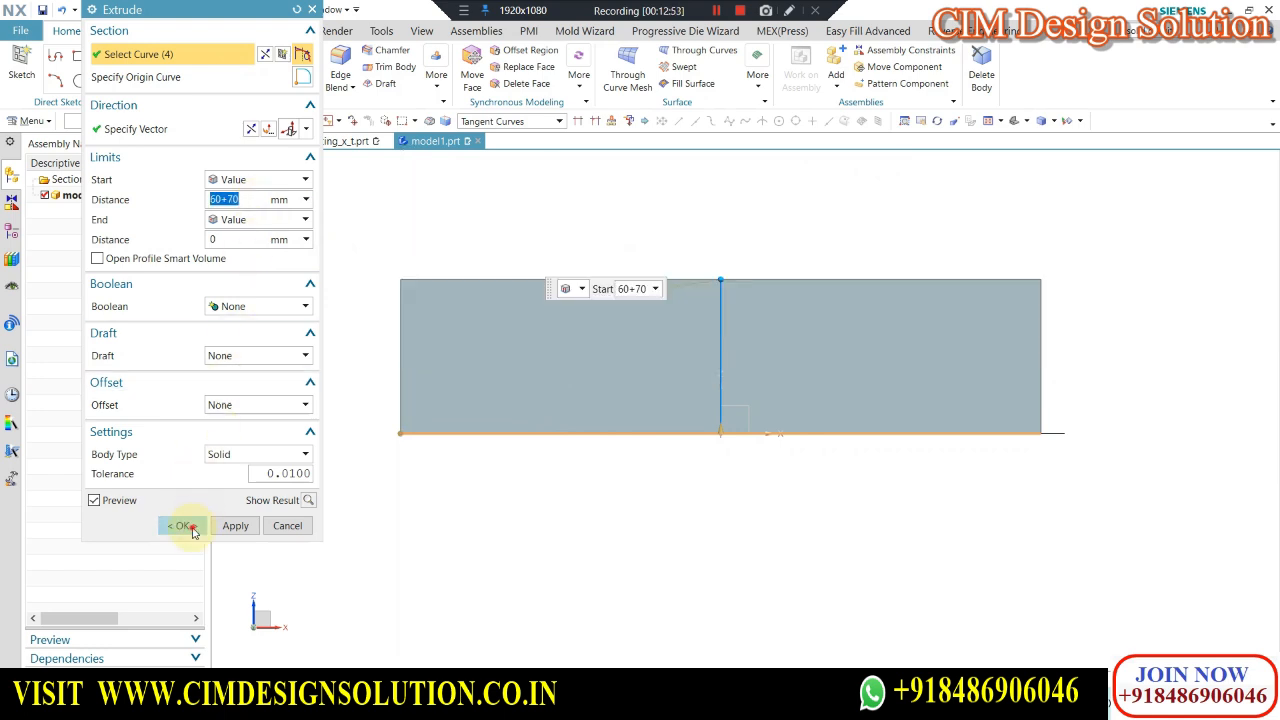
{"action": "left_click", "coordinate": [193, 528]}
Set the extruded mould block's translucency to 60 so the insert inside shows through.
{"action": "scroll", "coordinate": [409, 313], "scroll_direction": "up", "scroll_amount": 2}
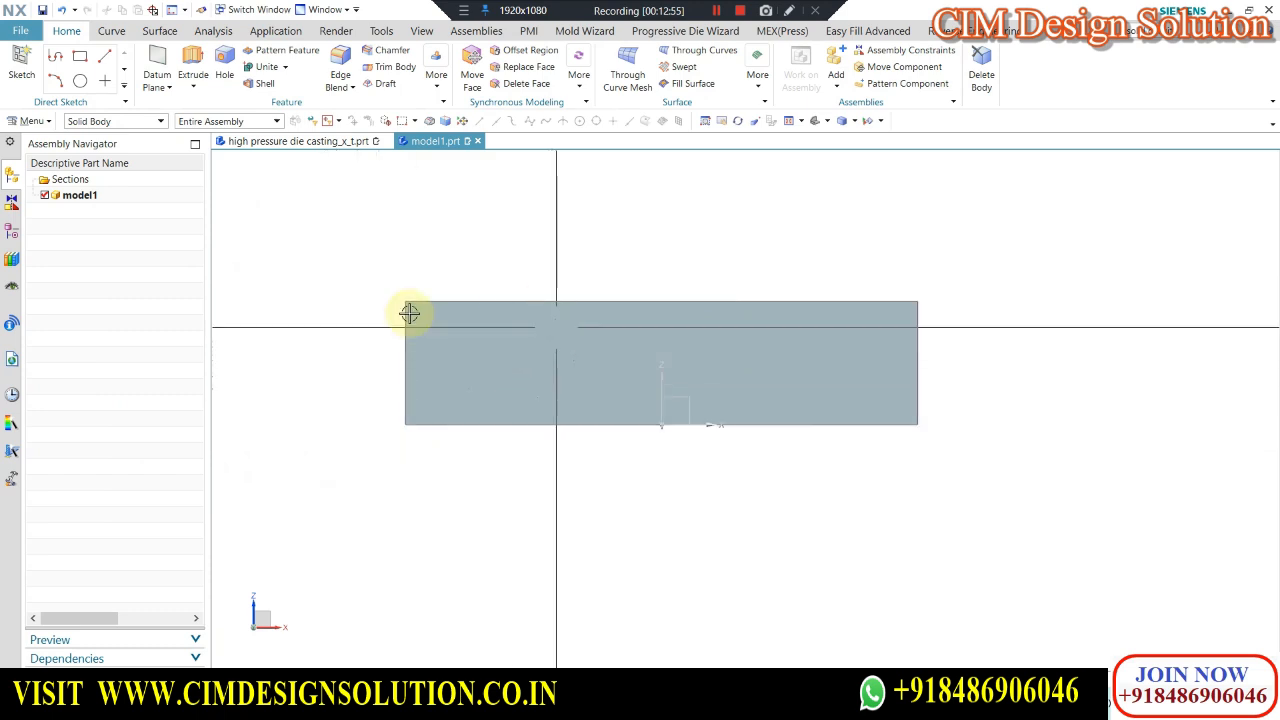
{"action": "key", "text": "ctrl+j"}
{"action": "left_click", "coordinate": [509, 331]}
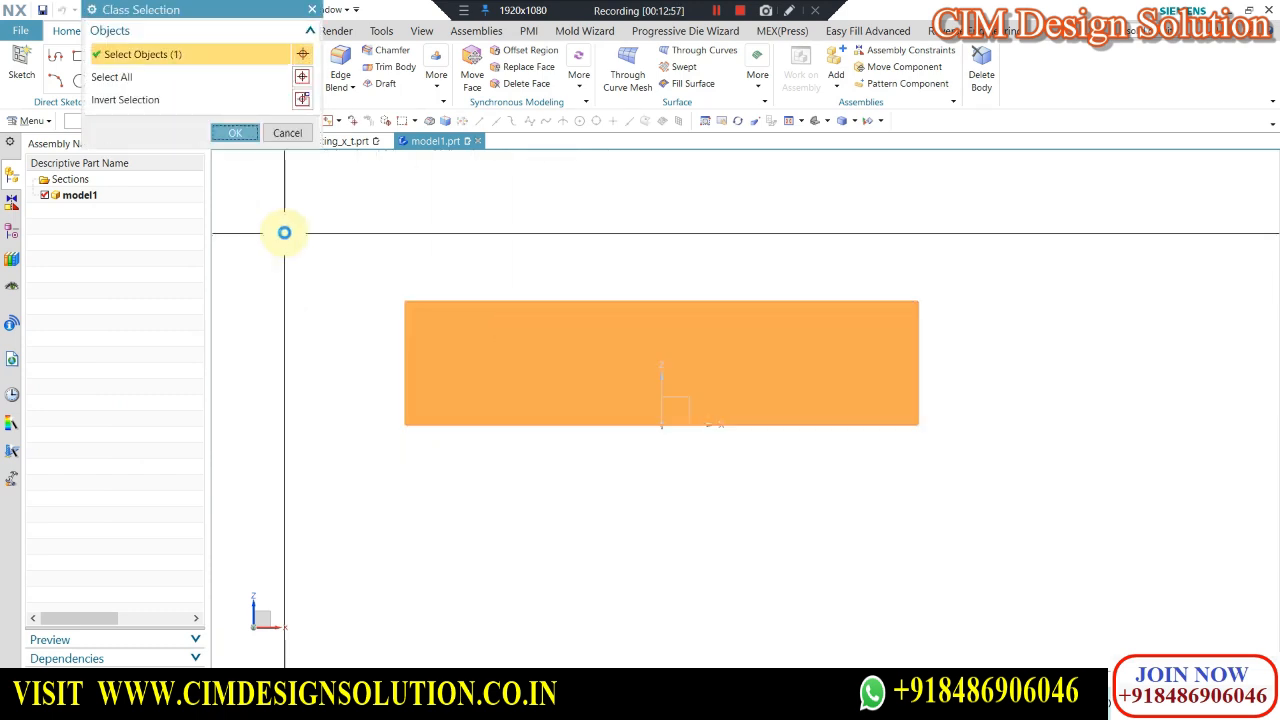
{"action": "left_click", "coordinate": [218, 222]}
{"action": "left_click", "coordinate": [221, 222]}
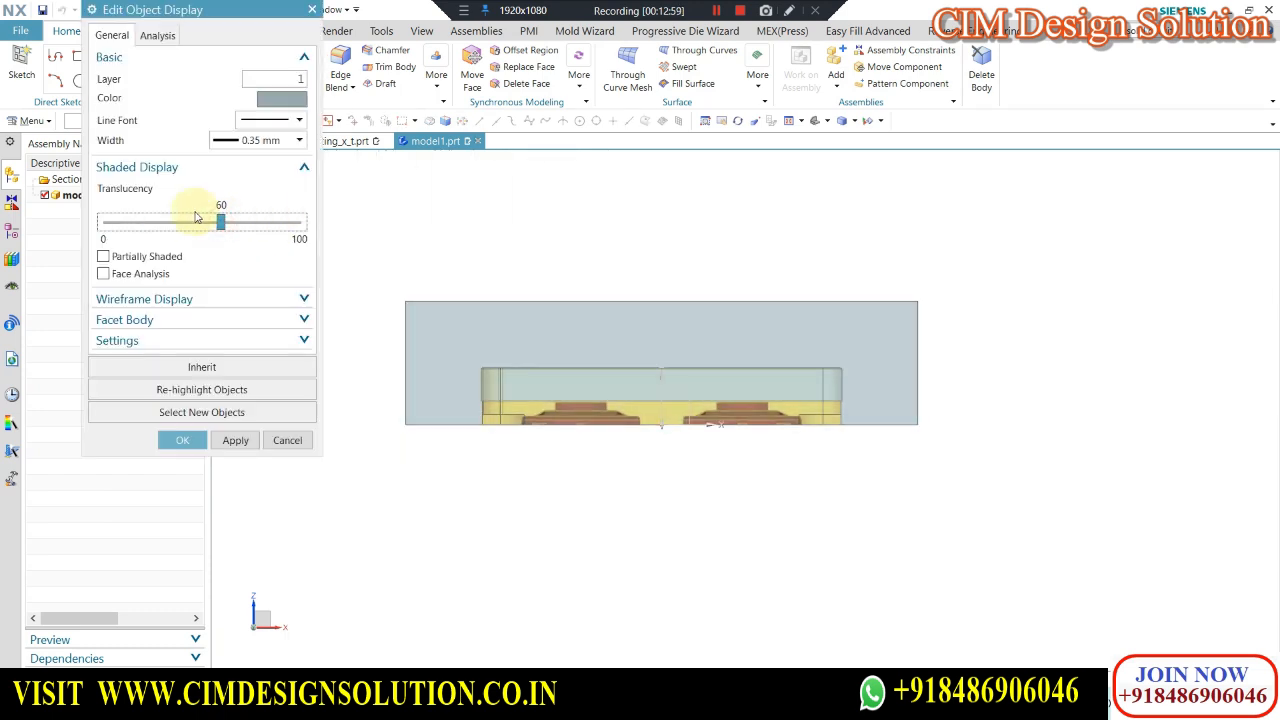
{"action": "middle_click", "coordinate": [514, 191]}
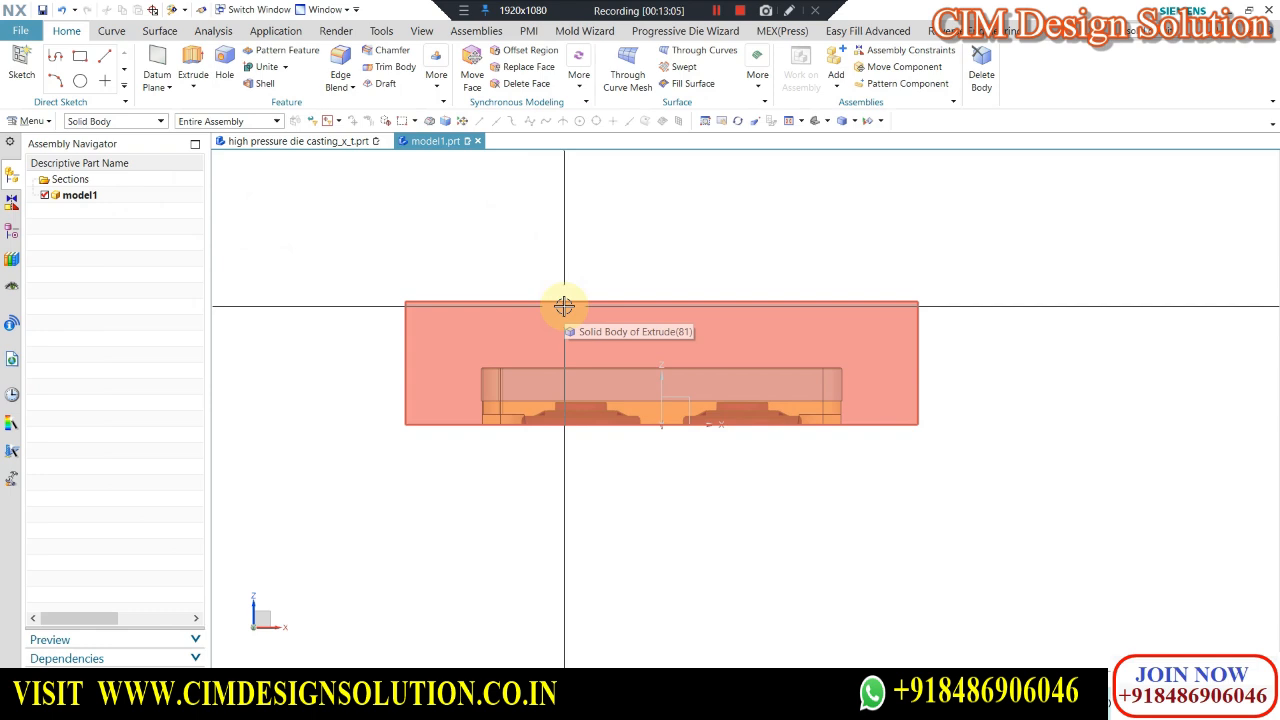
Hide the translucent mould block and turn the model to show the insert's cavity side.
{"action": "scroll", "coordinate": [391, 304], "scroll_direction": "up", "scroll_amount": 3}
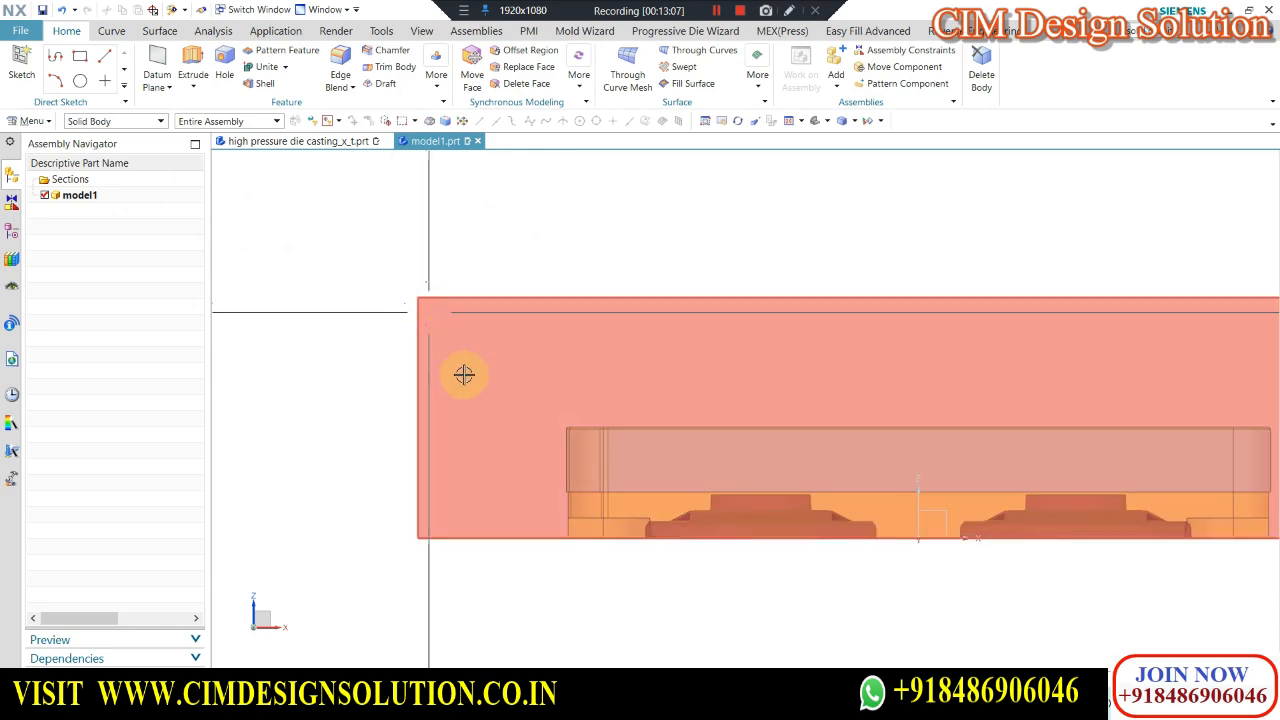
{"action": "scroll", "coordinate": [411, 321], "scroll_direction": "down", "scroll_amount": 2}
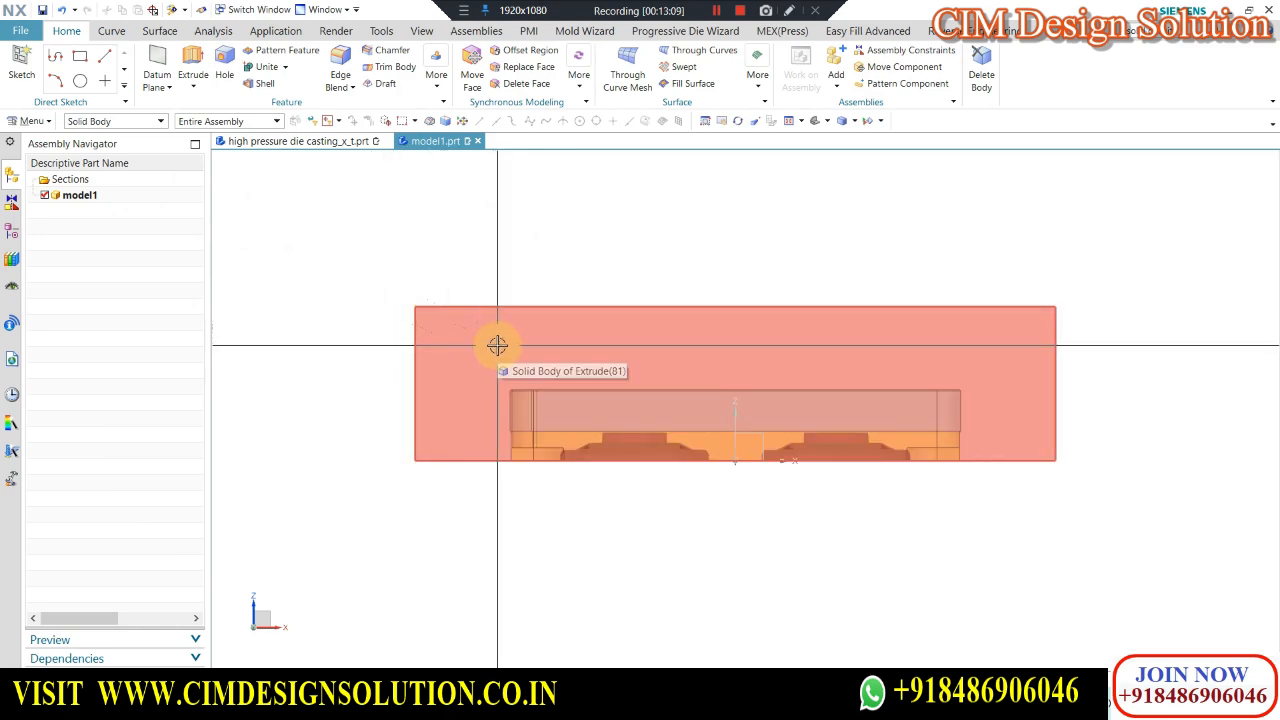
{"action": "middle_click_drag", "start_coordinate": [558, 372], "coordinate": [419, 277]}
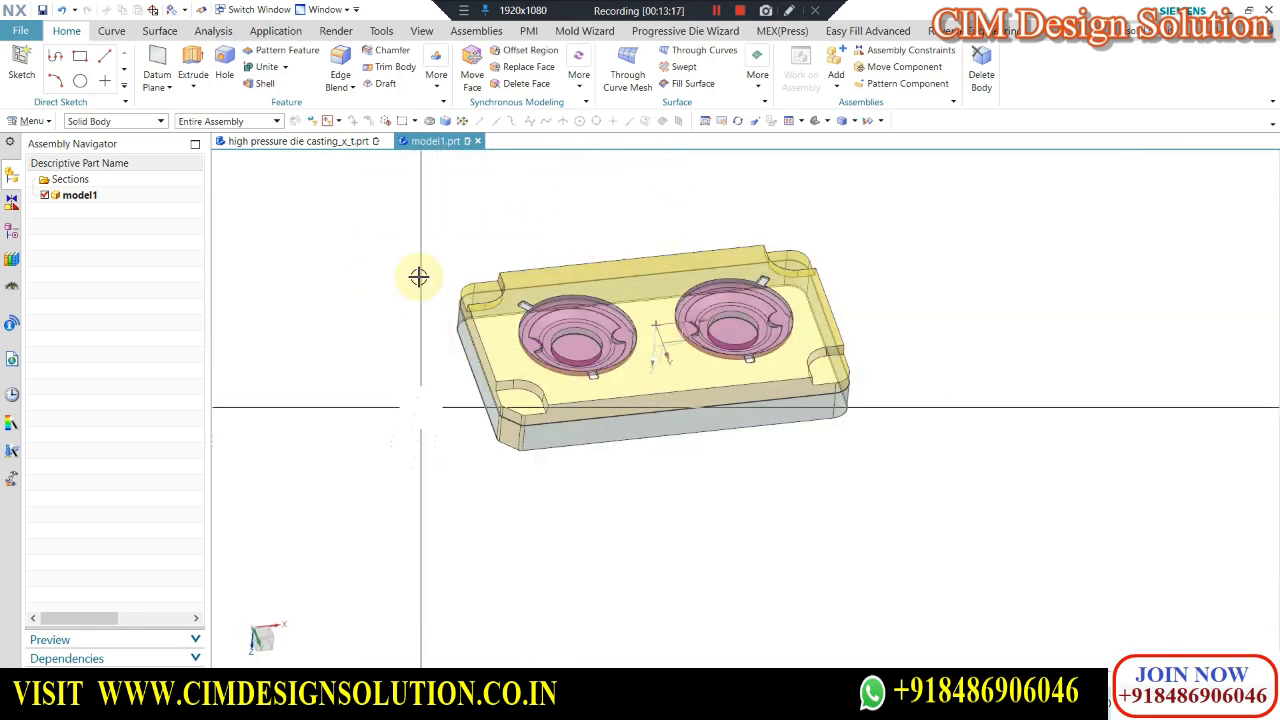
Create a bounding body around the insert, selecting it as a solid body.
{"action": "left_click", "coordinate": [582, 32]}
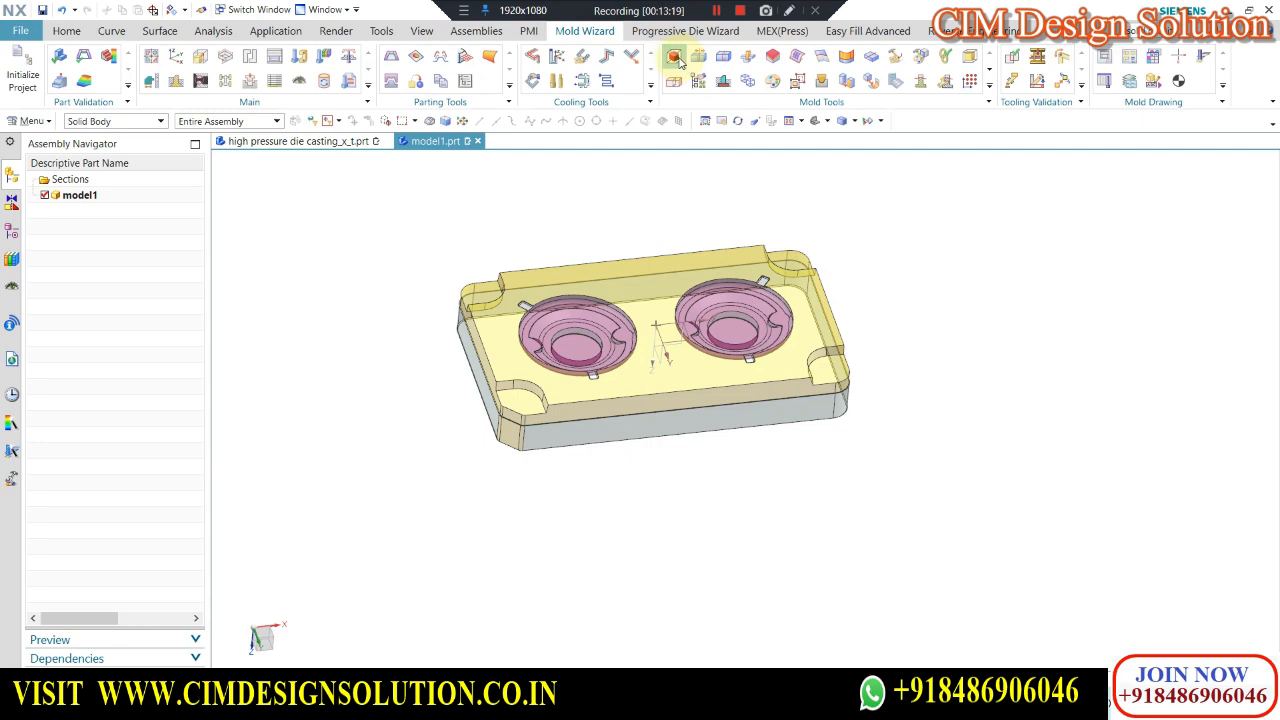
{"action": "left_click", "coordinate": [676, 58]}
{"action": "scroll", "coordinate": [512, 425], "scroll_direction": "up", "scroll_amount": 5}
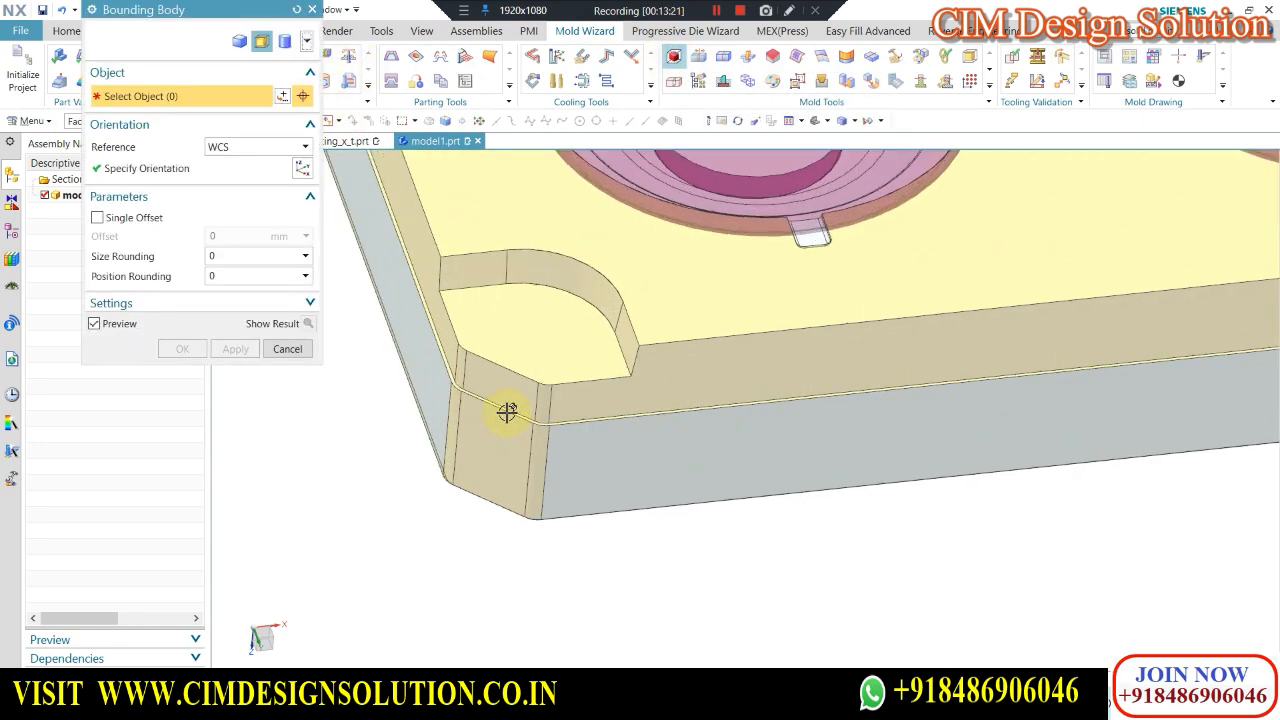
{"action": "scroll", "coordinate": [463, 394], "scroll_direction": "up", "scroll_amount": 2}
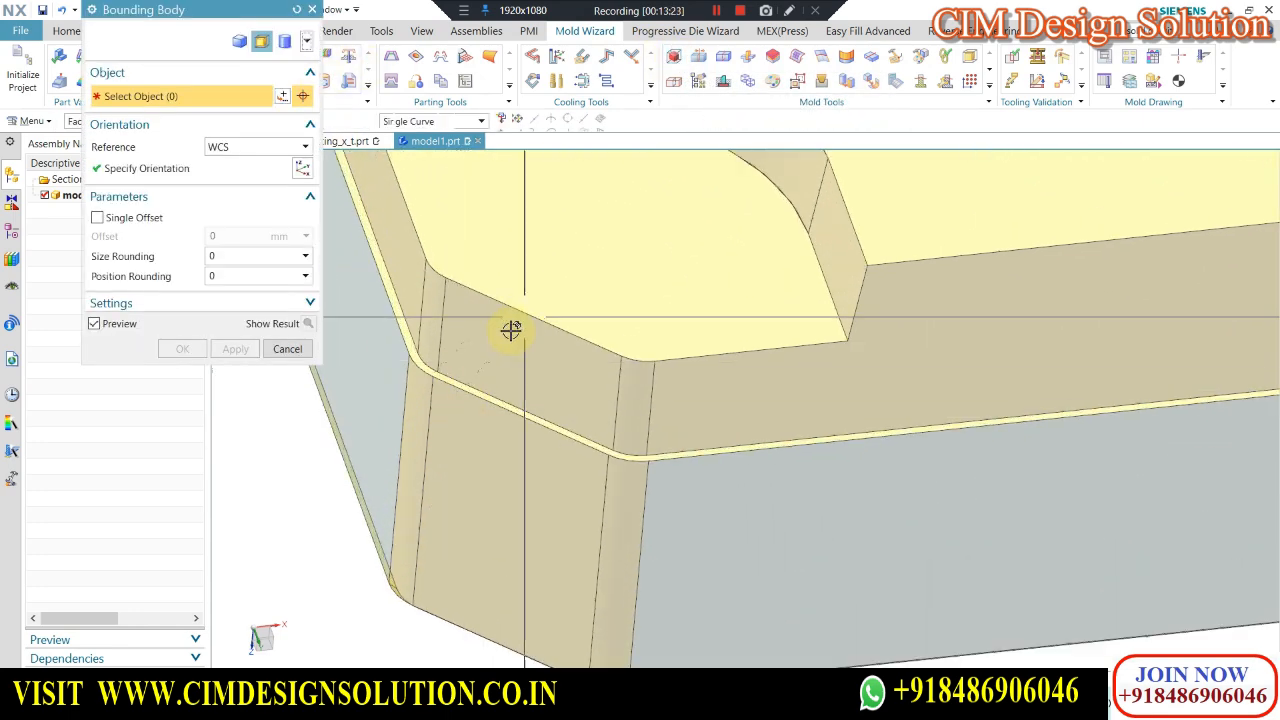
{"action": "scroll", "coordinate": [509, 331], "scroll_direction": "down", "scroll_amount": 4}
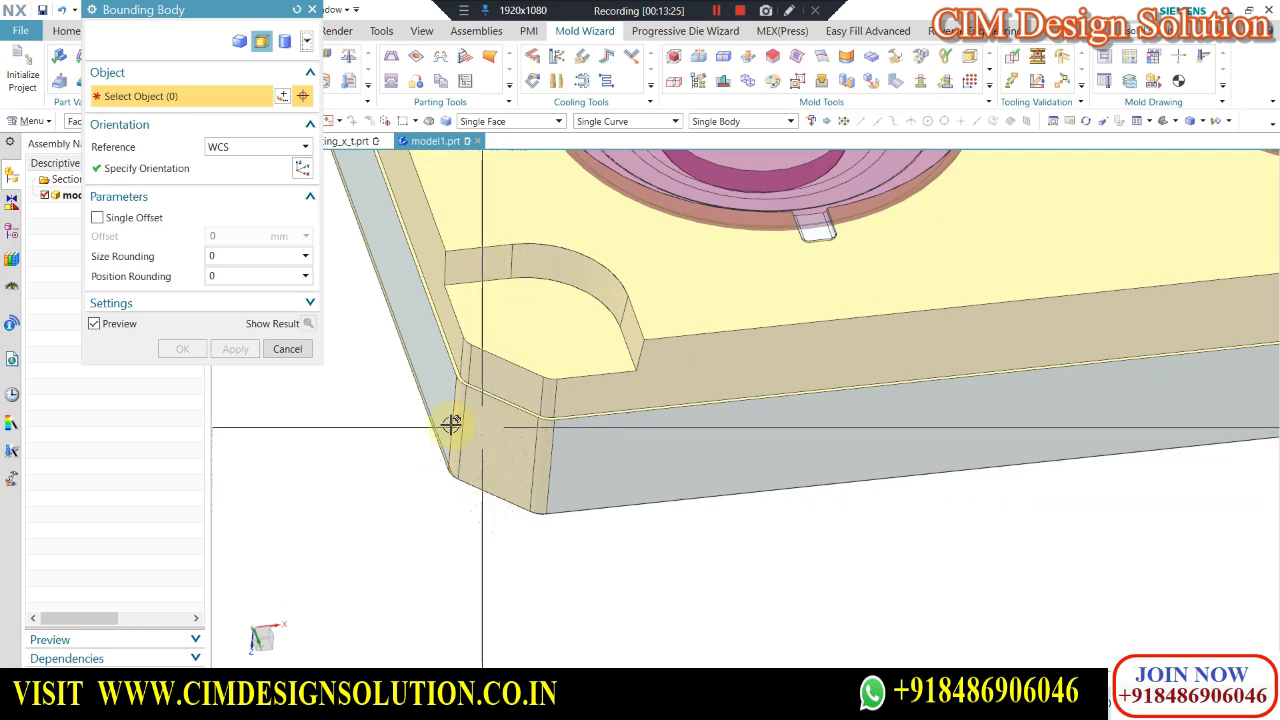
{"action": "scroll", "coordinate": [449, 423], "scroll_direction": "up", "scroll_amount": 2}
{"action": "scroll", "coordinate": [491, 371], "scroll_direction": "down", "scroll_amount": 4}
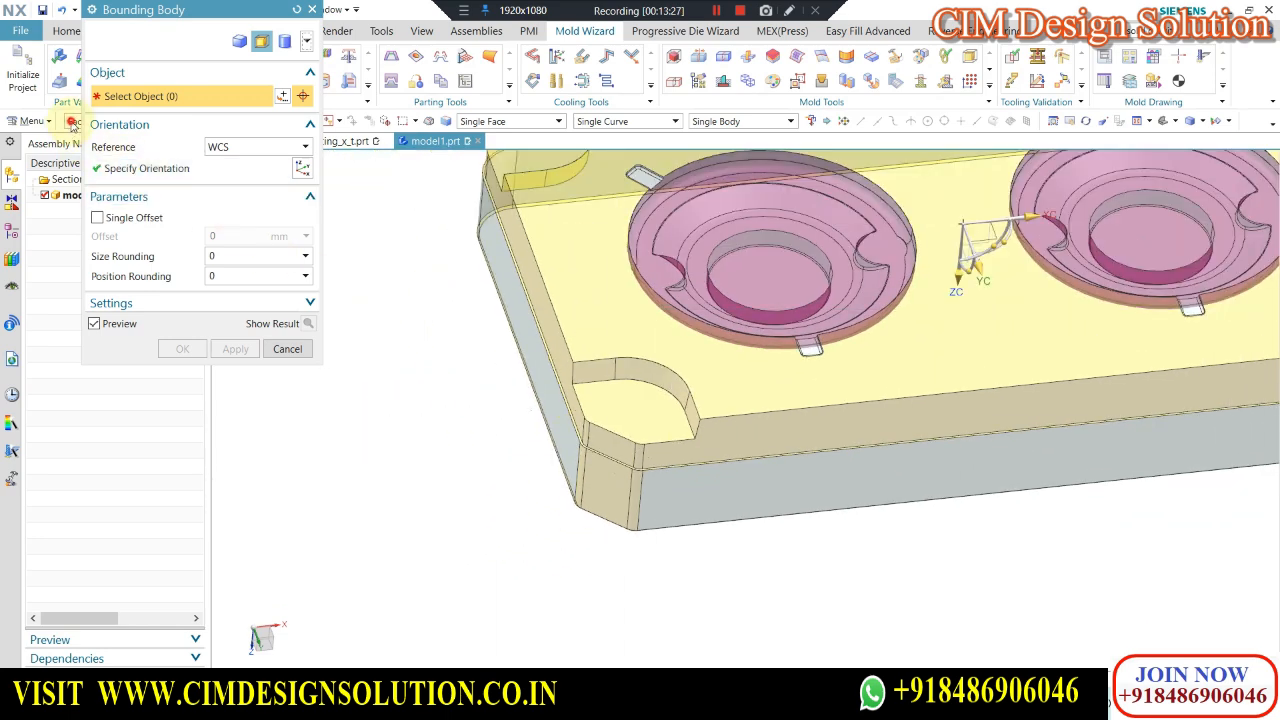
{"action": "left_click", "coordinate": [97, 240]}
{"action": "left_click", "coordinate": [583, 334]}
{"action": "scroll", "coordinate": [491, 391], "scroll_direction": "down", "scroll_amount": 4}
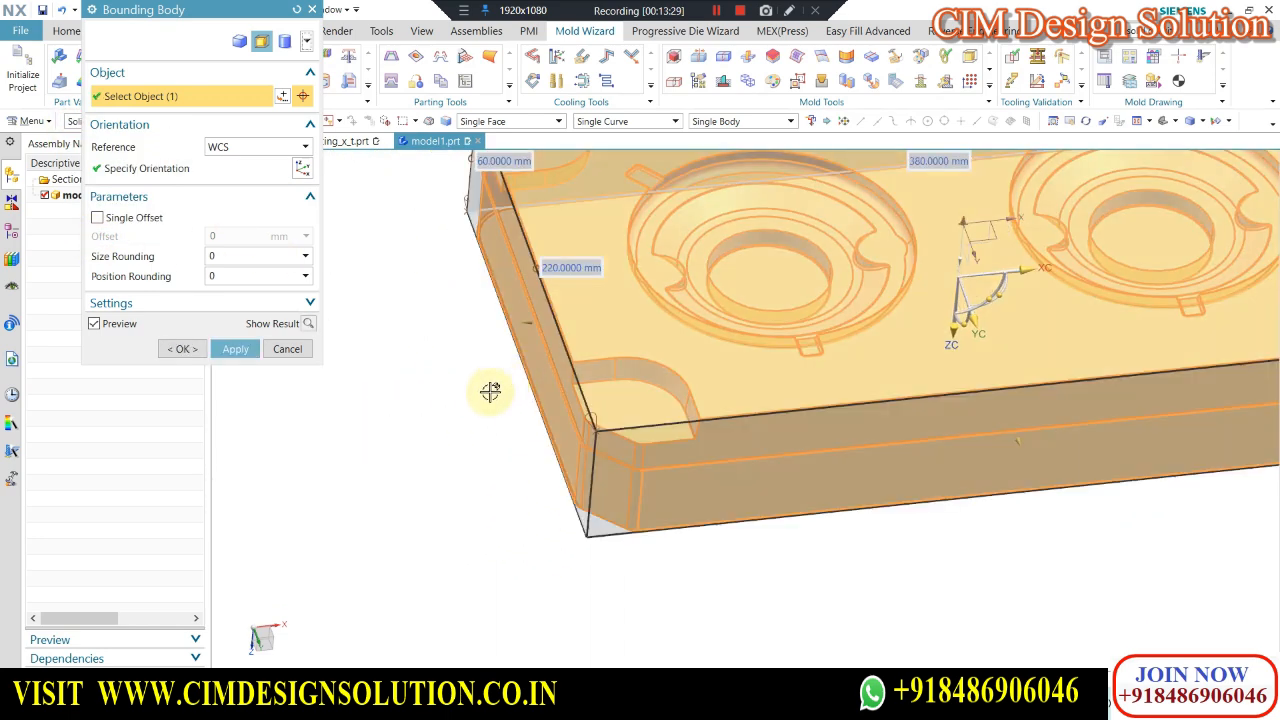
{"action": "scroll", "coordinate": [575, 408], "scroll_direction": "down", "scroll_amount": 1}
{"action": "left_click", "coordinate": [182, 349]}
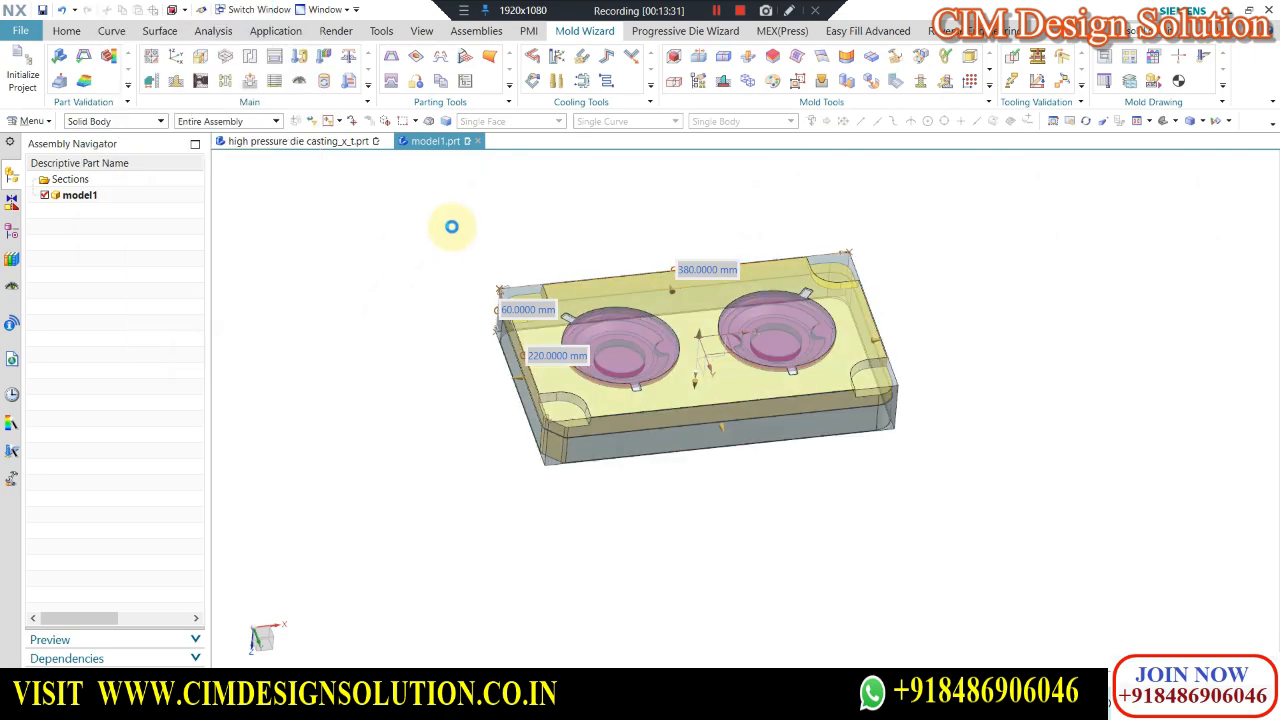
Bring the hidden mould block back into display.
{"action": "key", "text": "ctrl+shift+k"}
{"action": "left_click", "coordinate": [471, 331]}
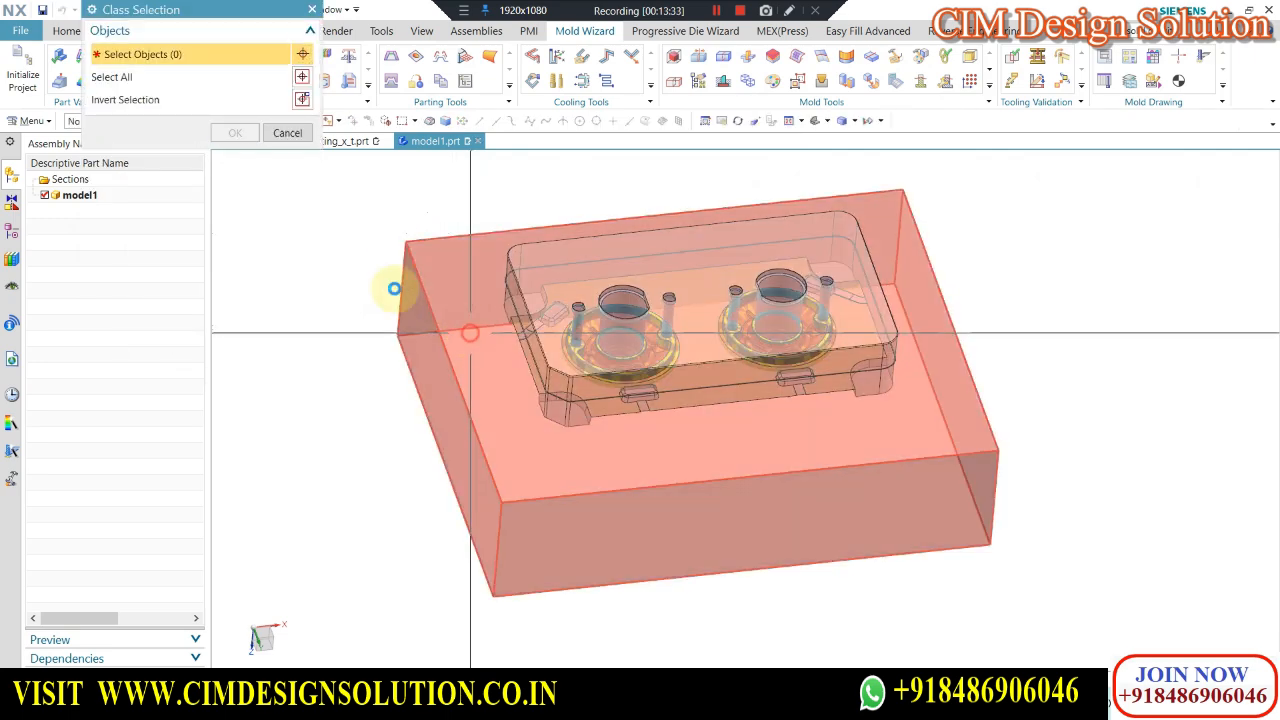
{"action": "middle_click", "coordinate": [397, 266]}
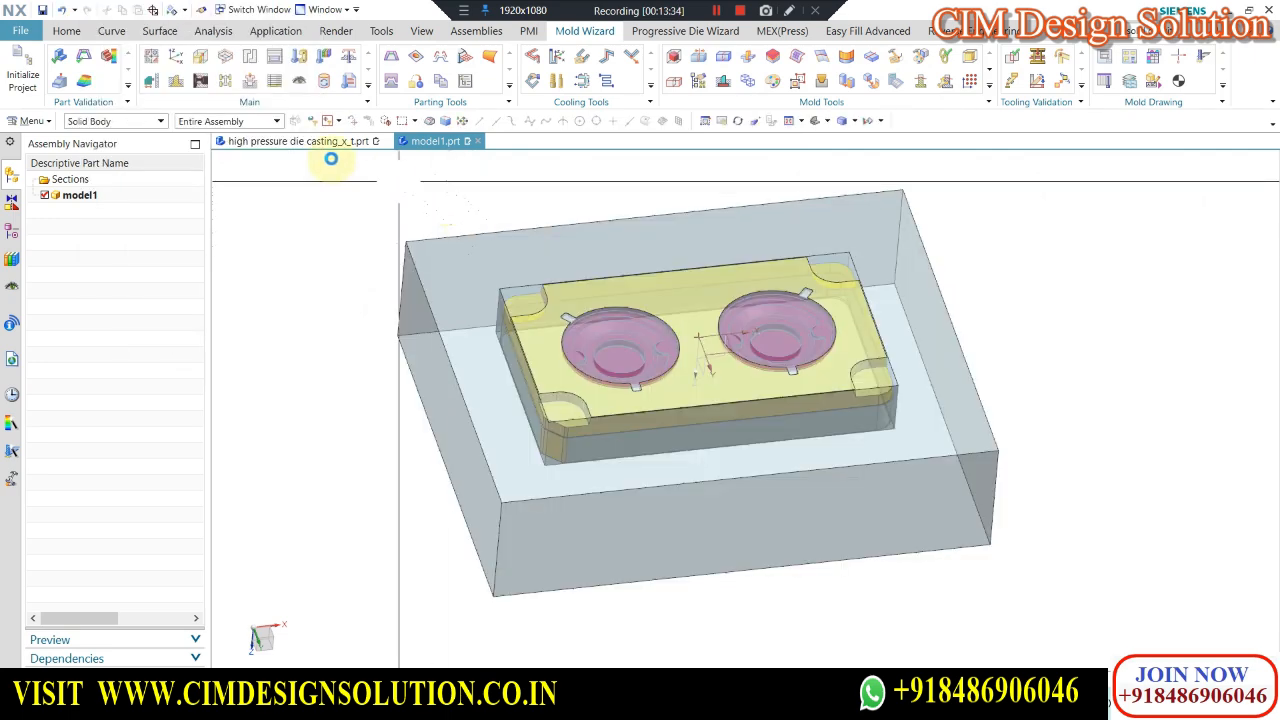
Subtract the bounding body from the mould block without keeping the tool body.
{"action": "left_click", "coordinate": [67, 31]}
{"action": "left_click", "coordinate": [279, 102]}
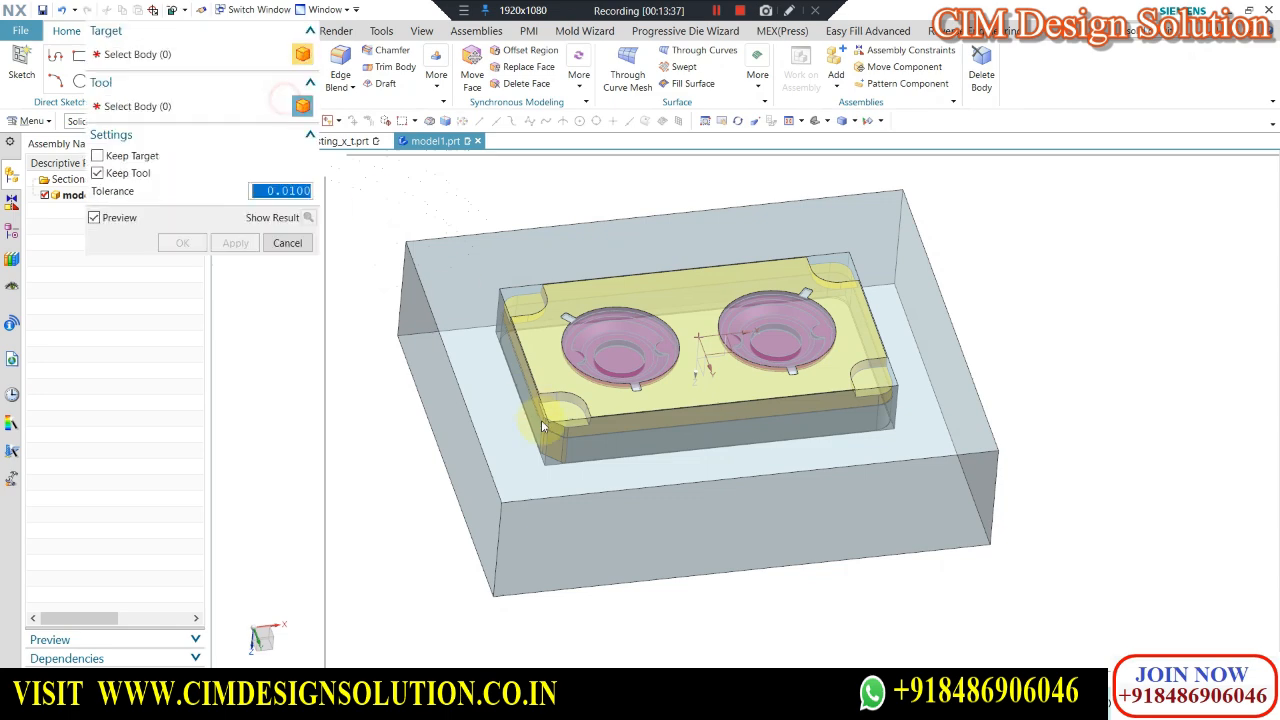
{"action": "left_click", "coordinate": [500, 428]}
{"action": "left_click", "coordinate": [520, 297]}
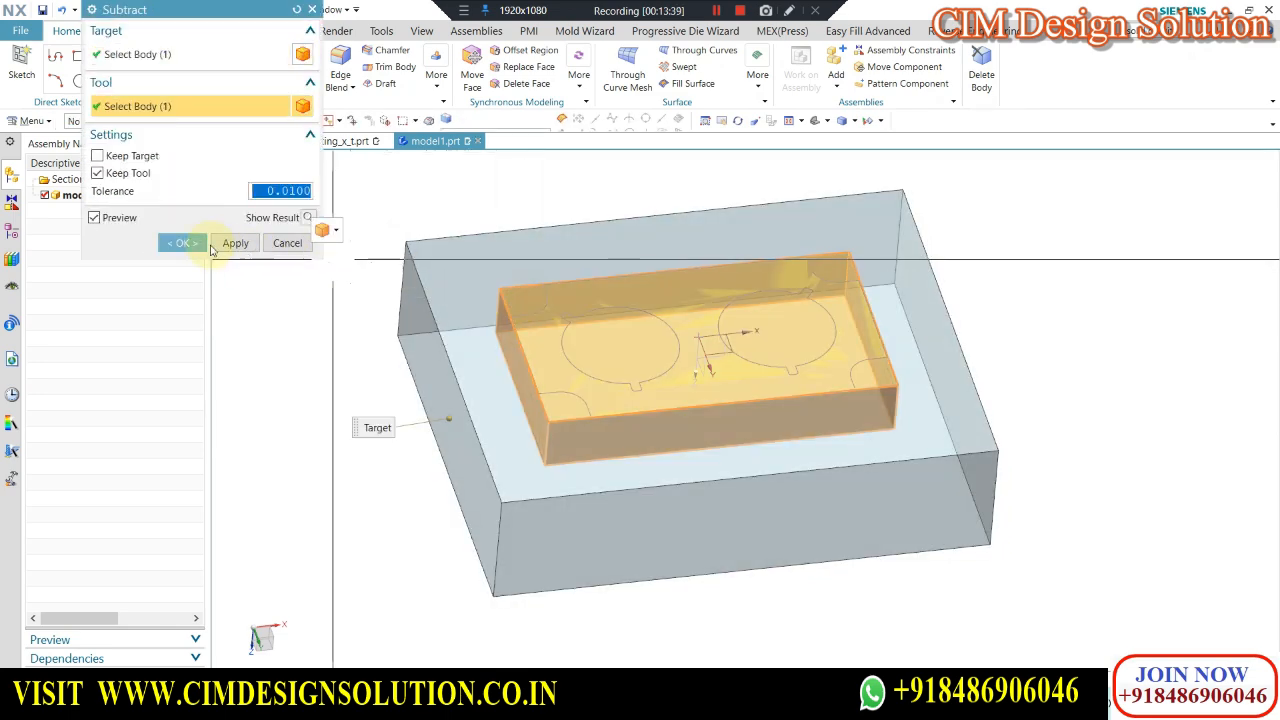
{"action": "left_click", "coordinate": [97, 173]}
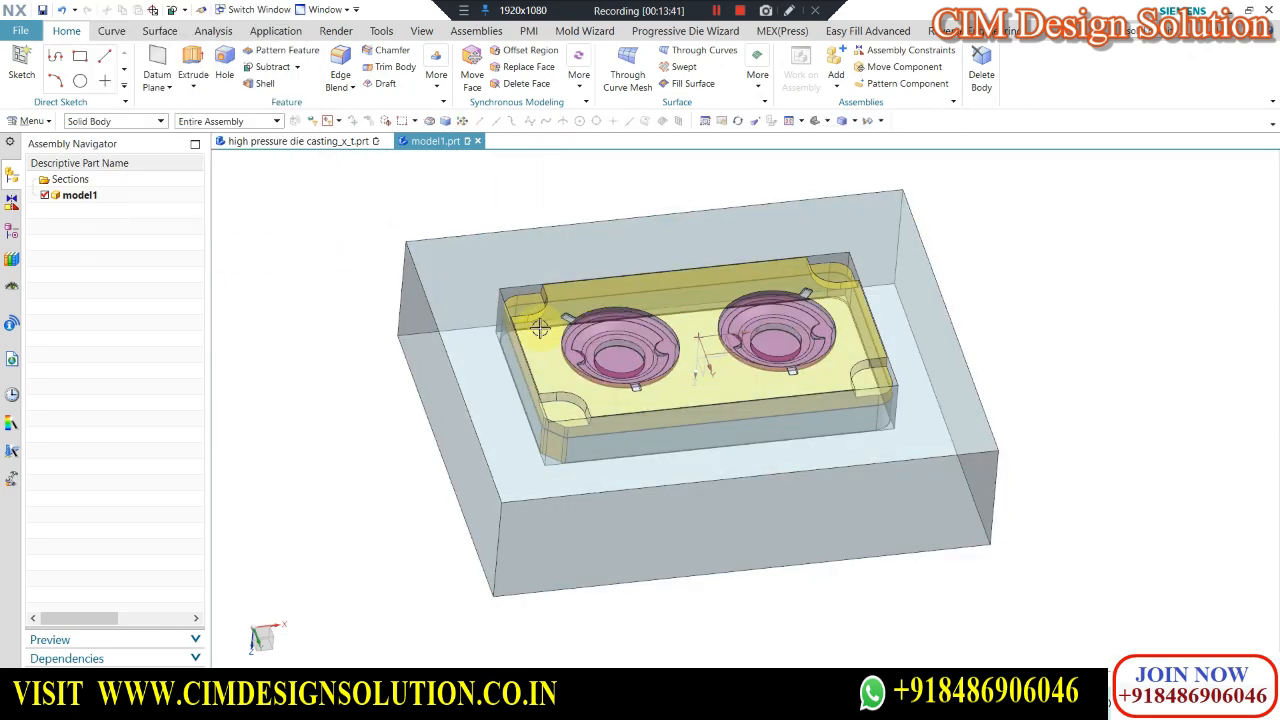
Start an Edge Blend on the pocket's upper-left vertical corner edge in the mould block with an 18 mm radius.
{"action": "middle_click_drag", "start_coordinate": [540, 326], "coordinate": [517, 386]}
{"action": "scroll", "coordinate": [530, 283], "scroll_direction": "up", "scroll_amount": 6}
{"action": "middle_click_drag", "start_coordinate": [533, 335], "coordinate": [522, 344]}
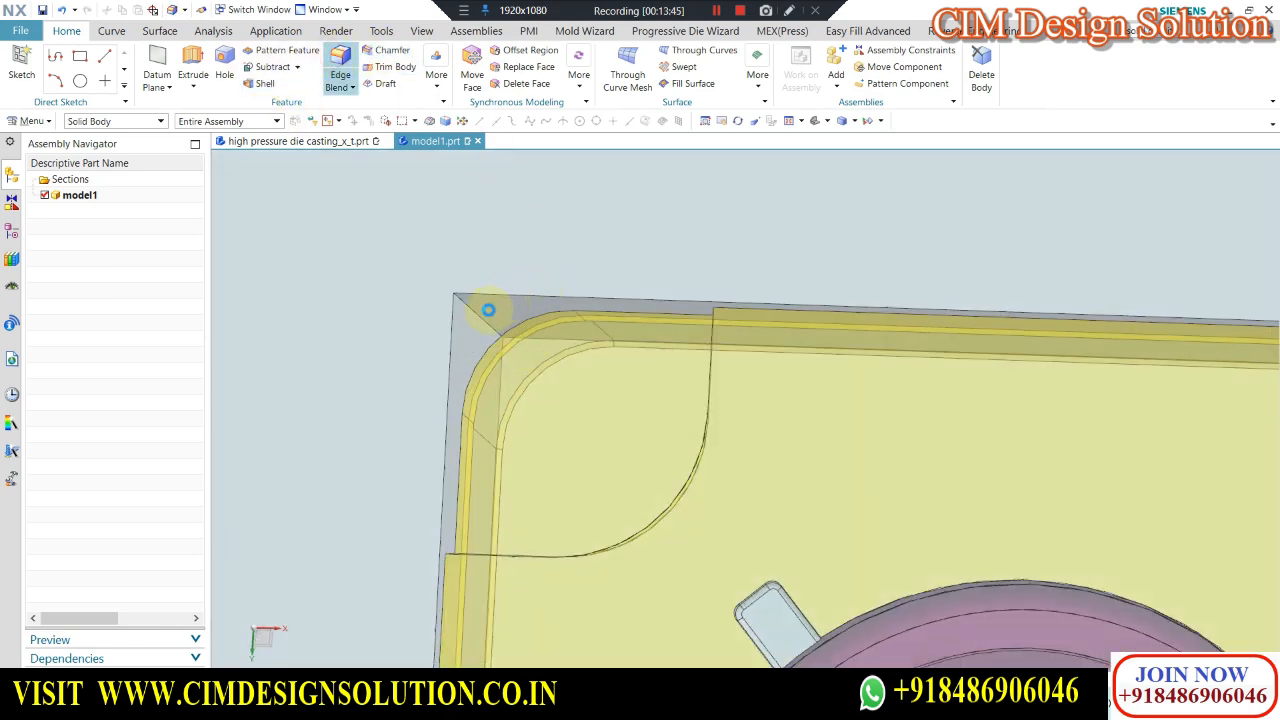
{"action": "left_click", "coordinate": [587, 334]}
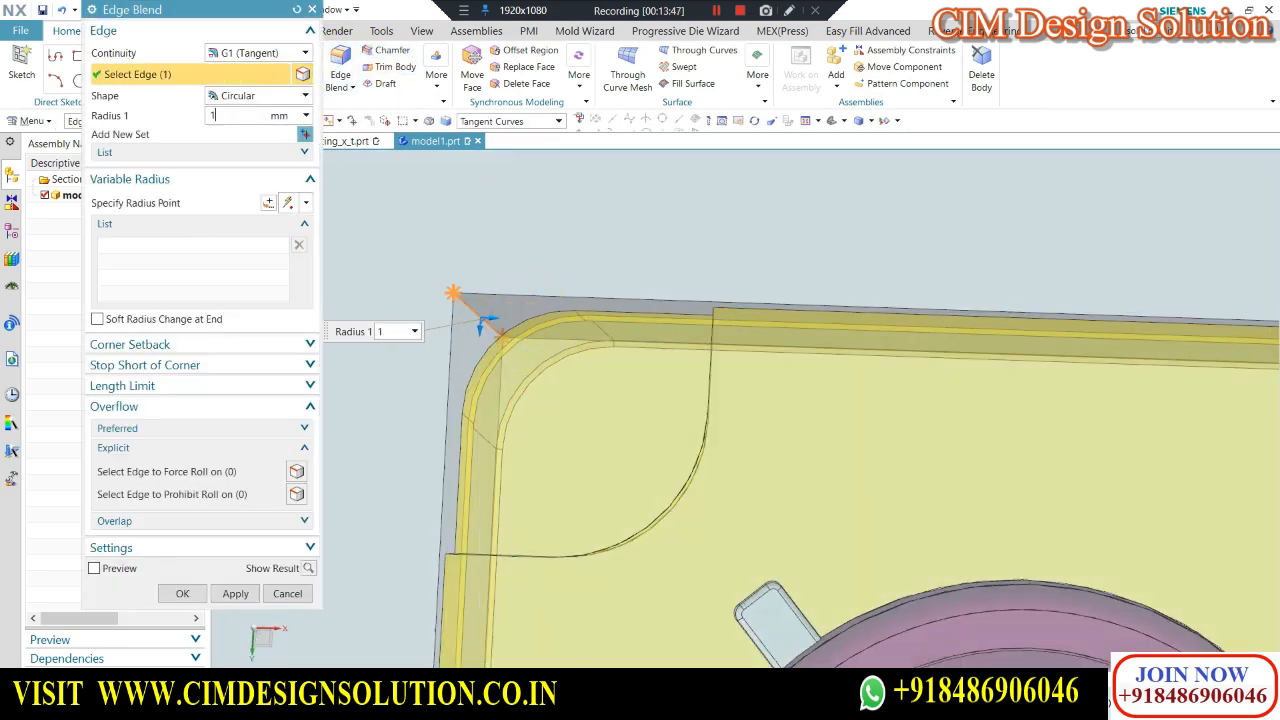
{"action": "scroll", "coordinate": [991, 346], "scroll_direction": "down", "scroll_amount": 4}
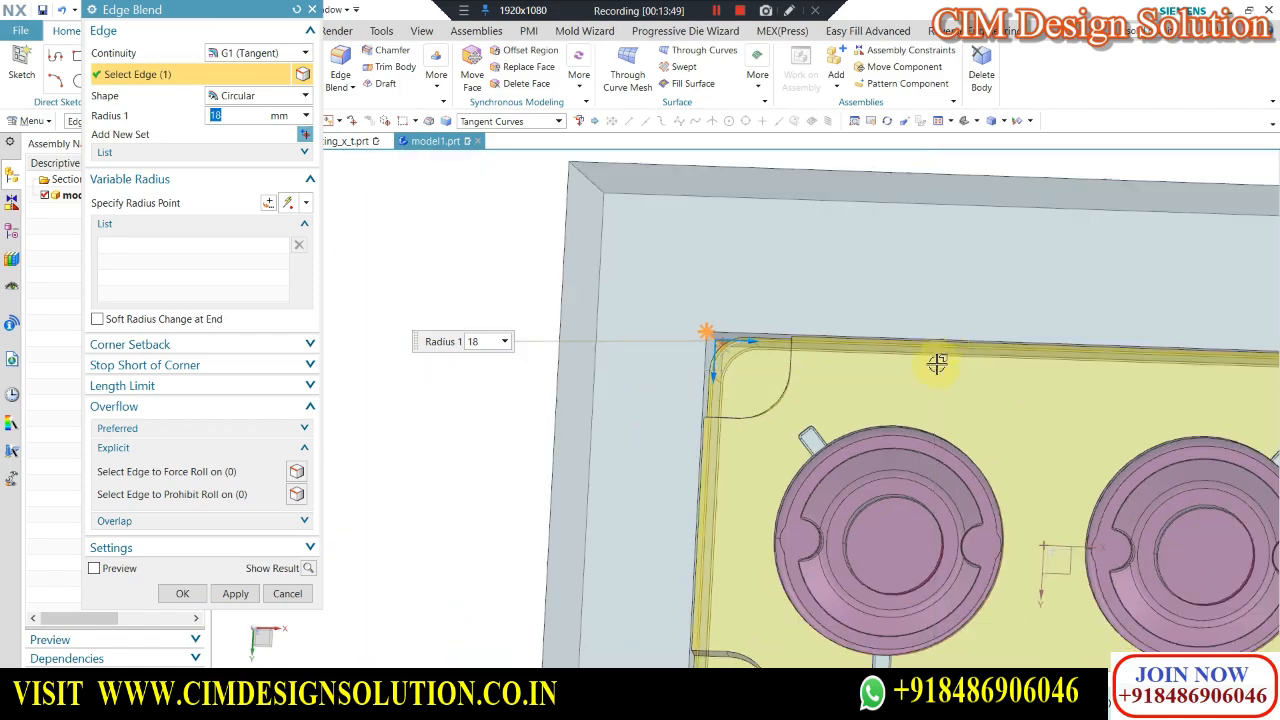
Add the pocket's other three vertical corner edges to the 18 mm Edge Blend and create it.
{"action": "middle_click_drag", "start_coordinate": [937, 363], "coordinate": [749, 354]}
{"action": "scroll", "coordinate": [1086, 343], "scroll_direction": "down", "scroll_amount": 3}
{"action": "scroll", "coordinate": [1157, 386], "scroll_direction": "up", "scroll_amount": 6}
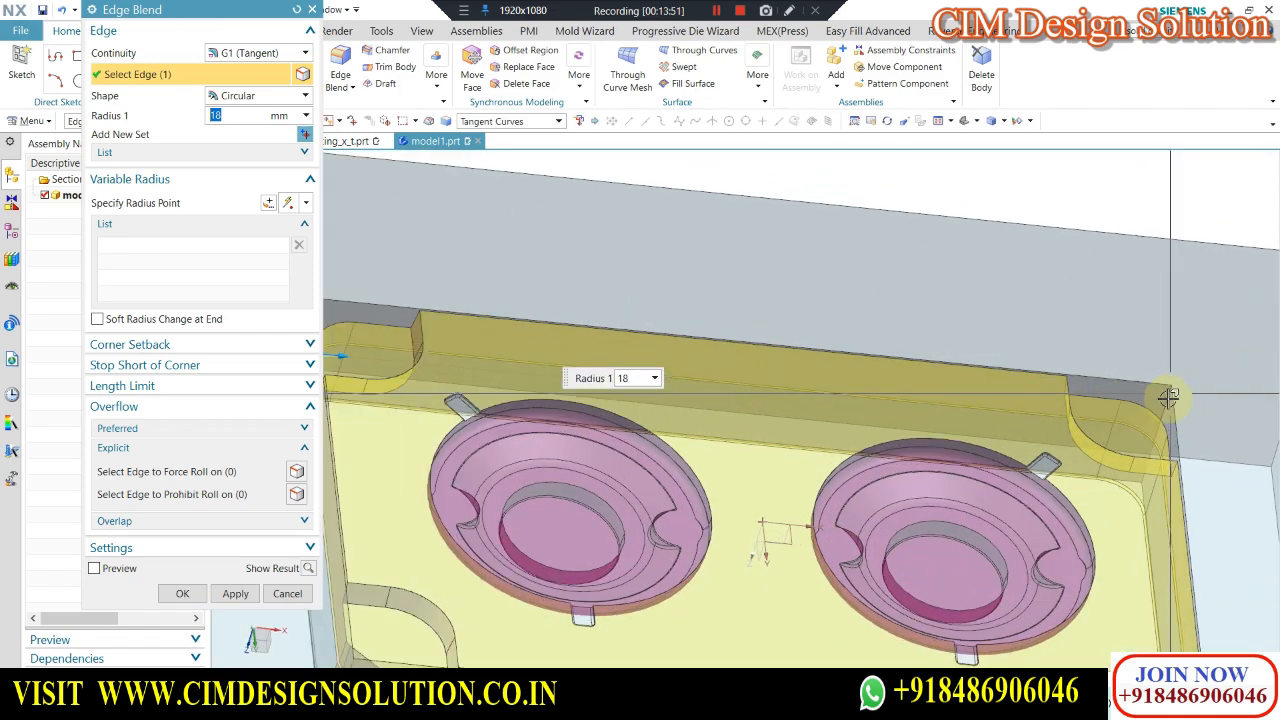
{"action": "scroll", "coordinate": [866, 337], "scroll_direction": "down", "scroll_amount": 5}
{"action": "middle_click_drag", "start_coordinate": [866, 337], "coordinate": [906, 286]}
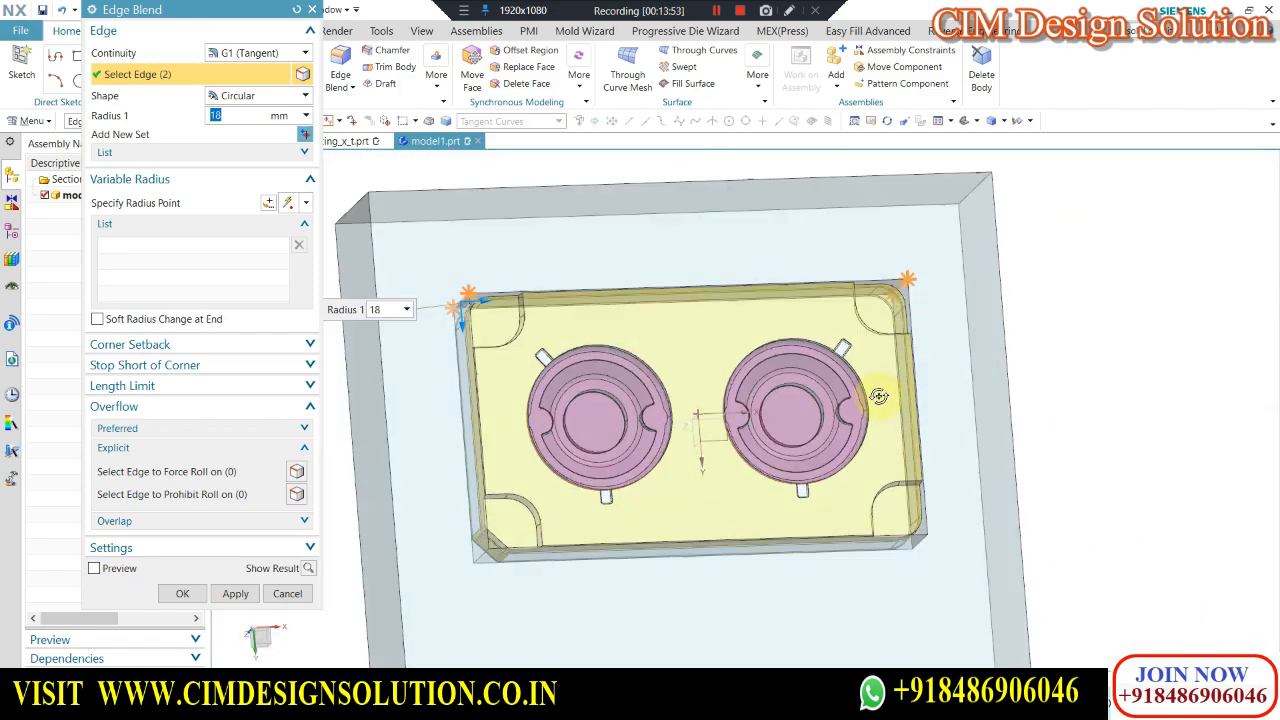
{"action": "scroll", "coordinate": [914, 513], "scroll_direction": "up", "scroll_amount": 6}
{"action": "left_click", "coordinate": [914, 513]}
{"action": "scroll", "coordinate": [937, 494], "scroll_direction": "down", "scroll_amount": 5}
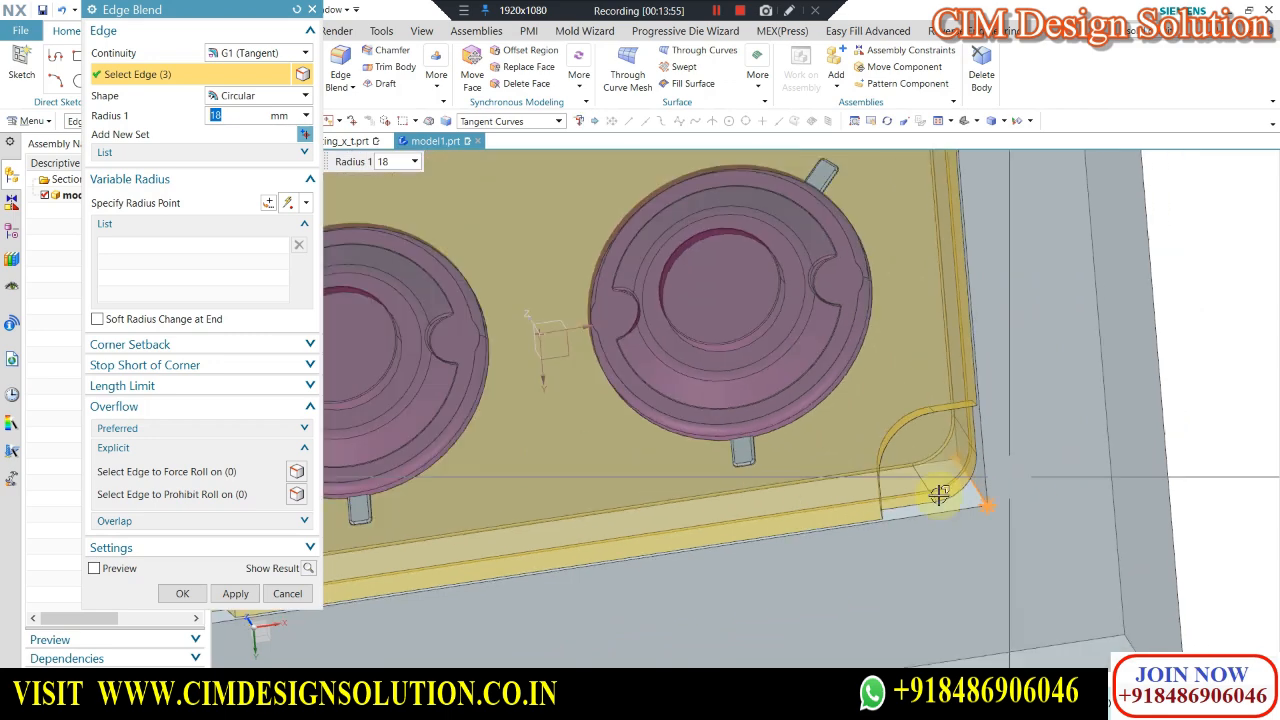
{"action": "scroll", "coordinate": [412, 596], "scroll_direction": "up", "scroll_amount": 6}
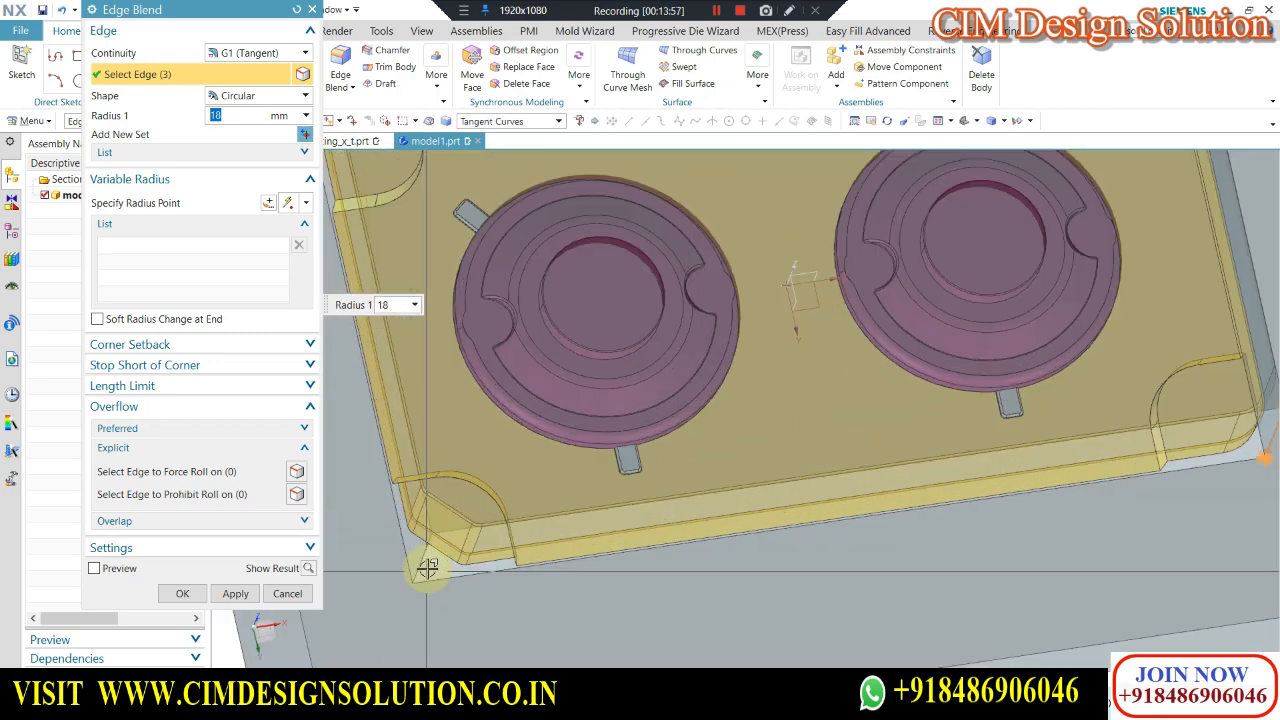
{"action": "left_click", "coordinate": [200, 591]}
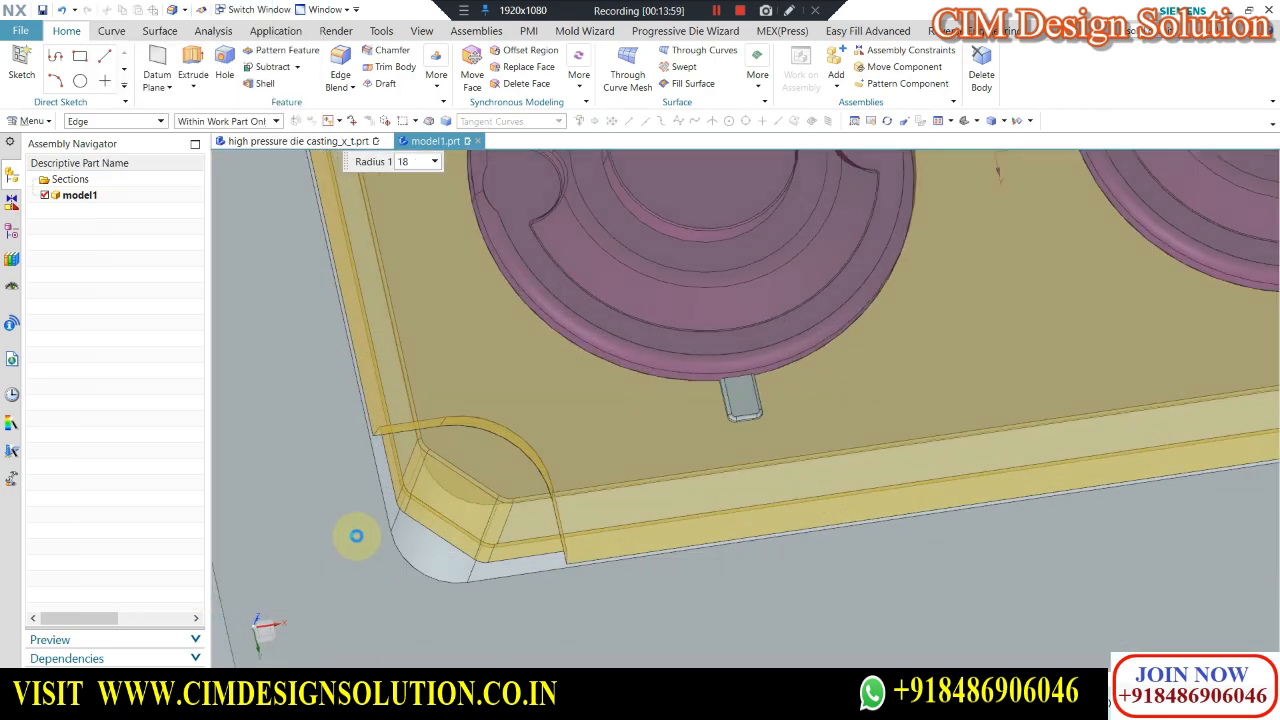
Examine how the blended pocket corners match the insert's corners, comparing the upper-left and lower-left ones from above.
{"action": "scroll", "coordinate": [552, 500], "scroll_direction": "down", "scroll_amount": 5}
{"action": "key", "text": "F8"}
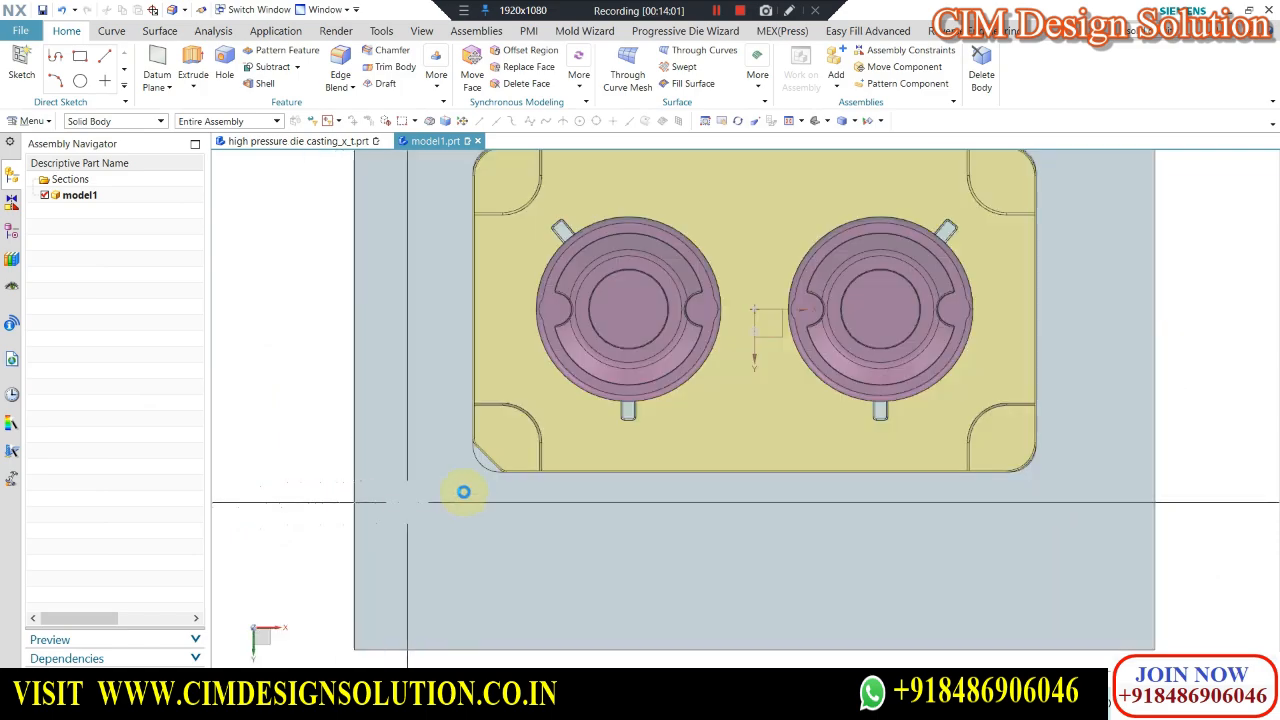
{"action": "scroll", "coordinate": [470, 485], "scroll_direction": "up", "scroll_amount": 5}
{"action": "scroll", "coordinate": [484, 474], "scroll_direction": "down", "scroll_amount": 5}
{"action": "scroll", "coordinate": [486, 206], "scroll_direction": "up", "scroll_amount": 6}
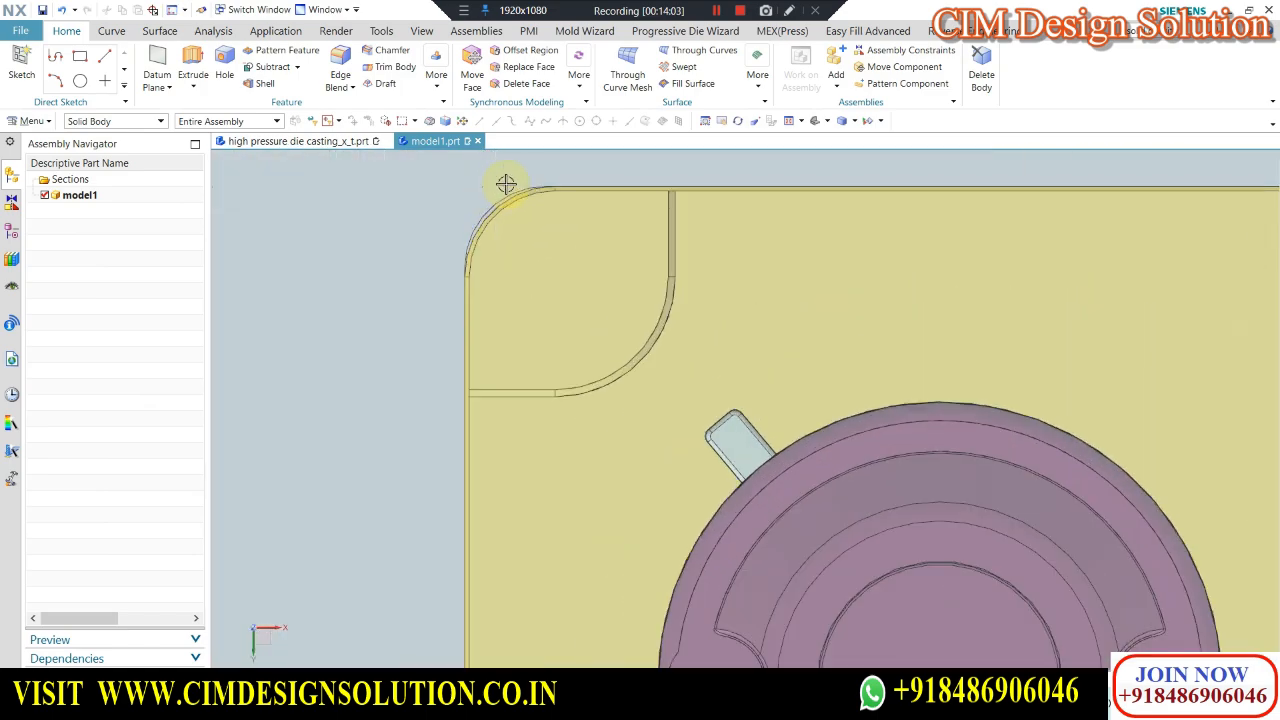
{"action": "scroll", "coordinate": [566, 186], "scroll_direction": "down", "scroll_amount": 5}
{"action": "scroll", "coordinate": [535, 435], "scroll_direction": "up", "scroll_amount": 5}
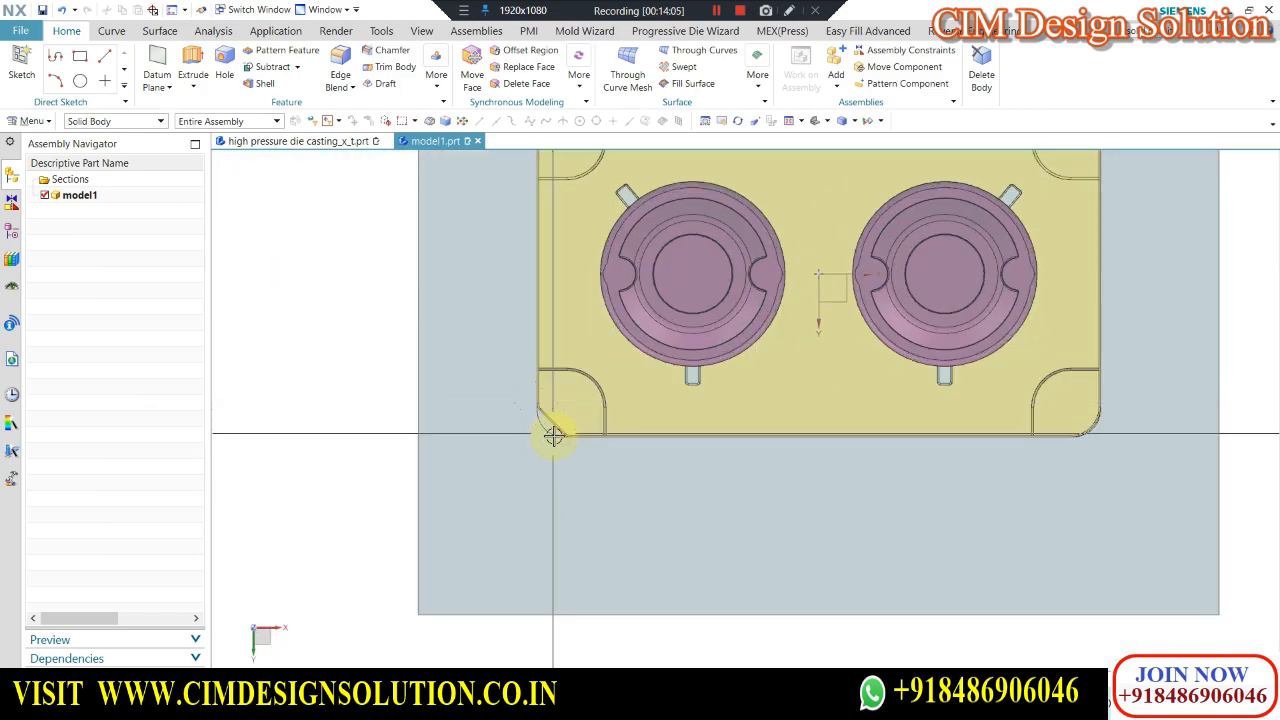
{"action": "scroll", "coordinate": [489, 474], "scroll_direction": "down", "scroll_amount": 3}
{"action": "scroll", "coordinate": [503, 440], "scroll_direction": "up", "scroll_amount": 4}
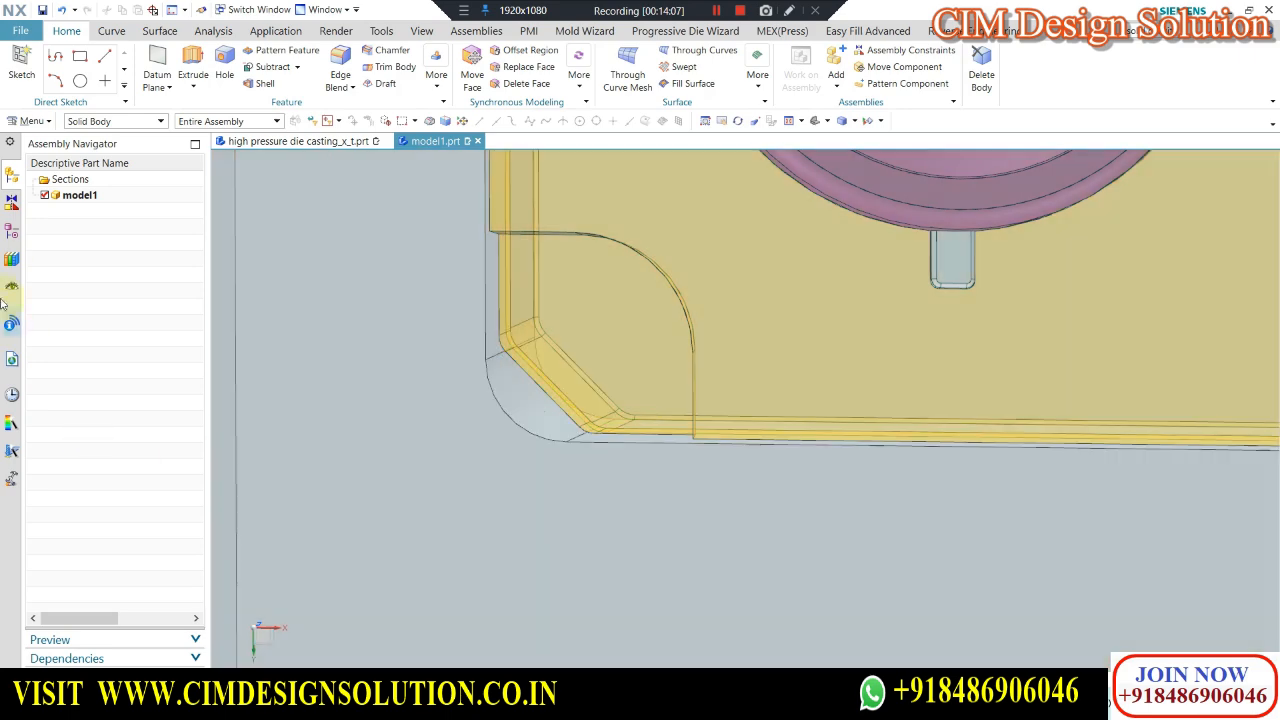
Edit Edge Blend (84) to remove the pocket's lower-left corner edge, beside the insert's chamfered corner, from its selection.
{"action": "left_click", "coordinate": [14, 229]}
{"action": "scroll", "coordinate": [110, 620], "scroll_direction": "down", "scroll_amount": 15}
{"action": "left_click", "coordinate": [112, 627]}
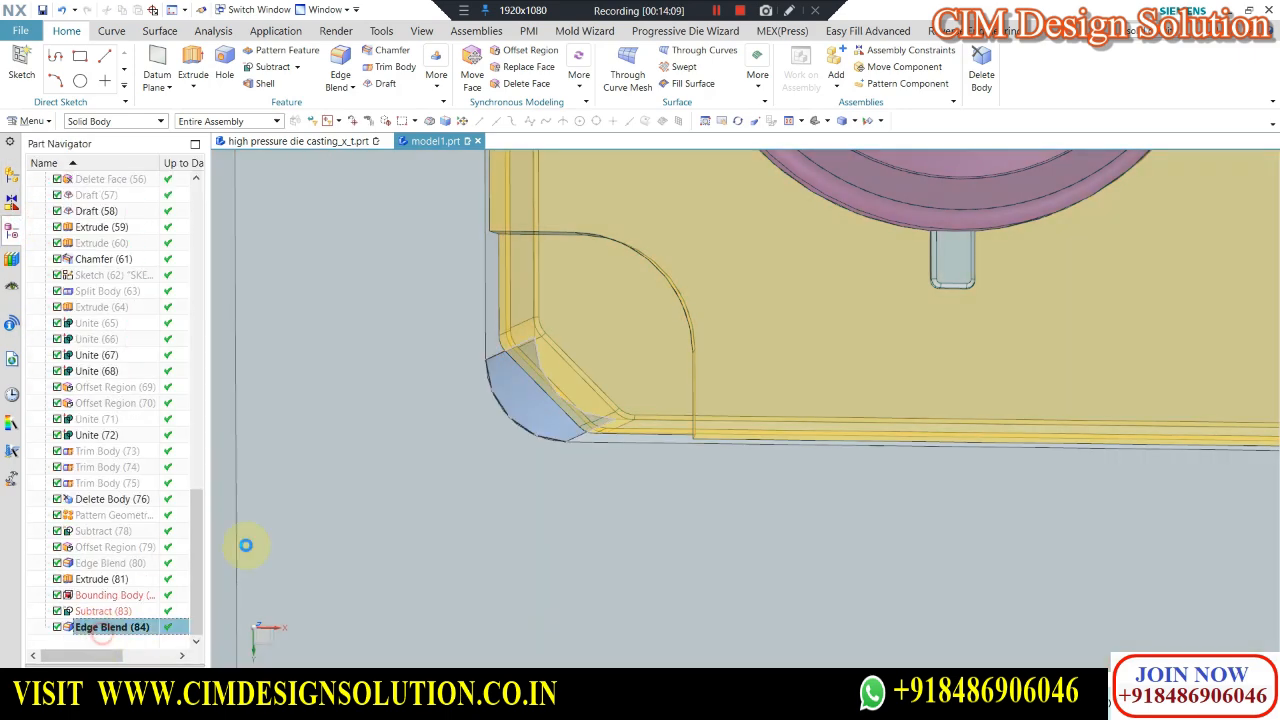
{"action": "double_click", "coordinate": [519, 421]}
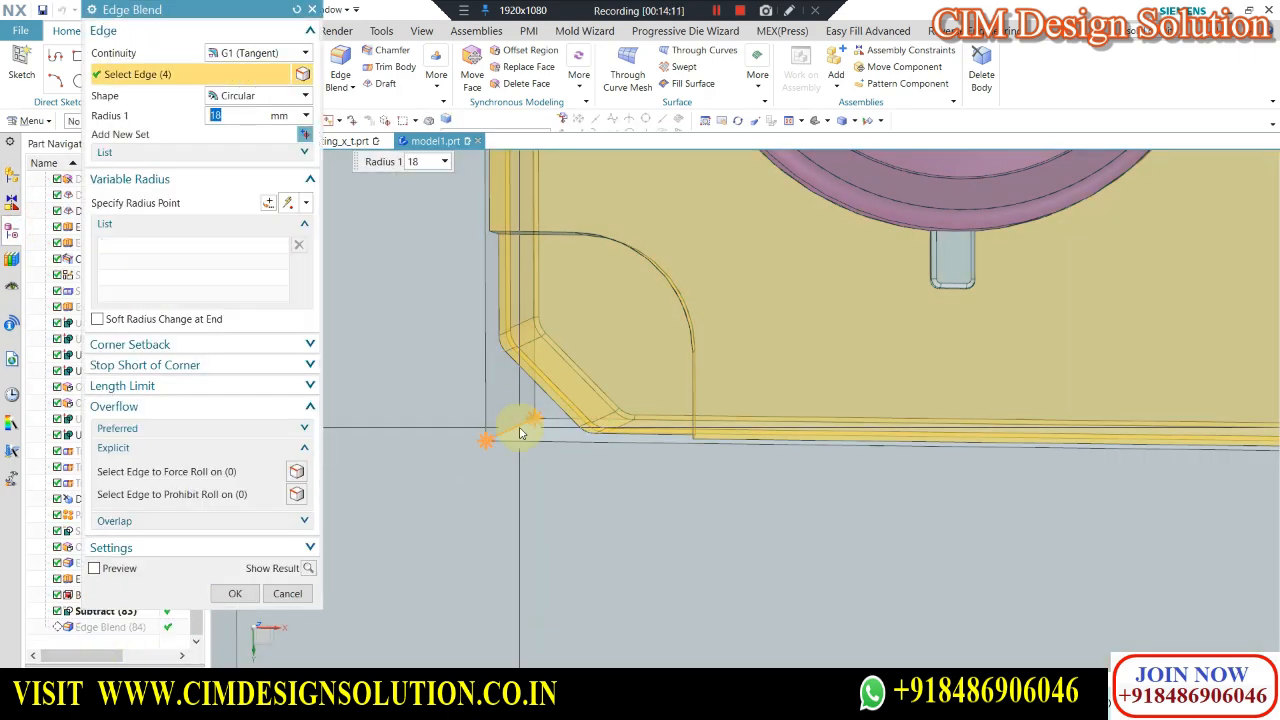
{"action": "left_click", "coordinate": [240, 595]}
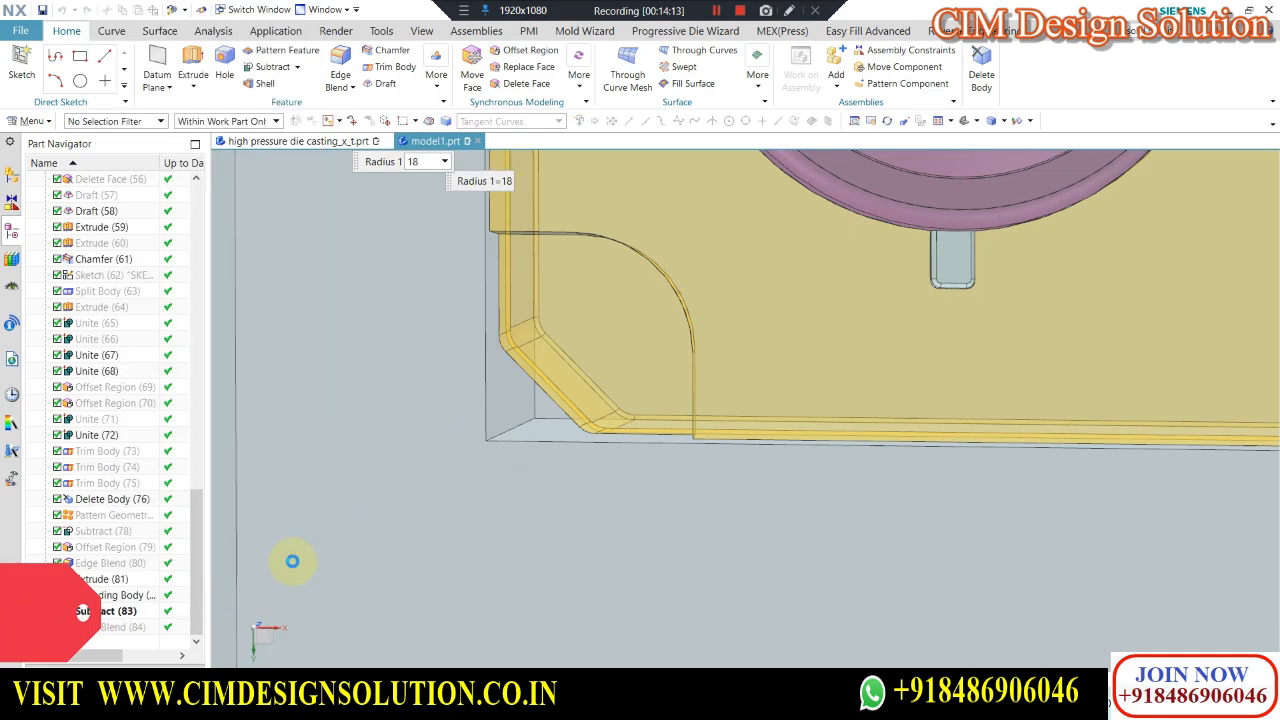
Start a Chamfer for the pocket's lower-left vertical corner edge in the mould block.
{"action": "left_click", "coordinate": [391, 50]}
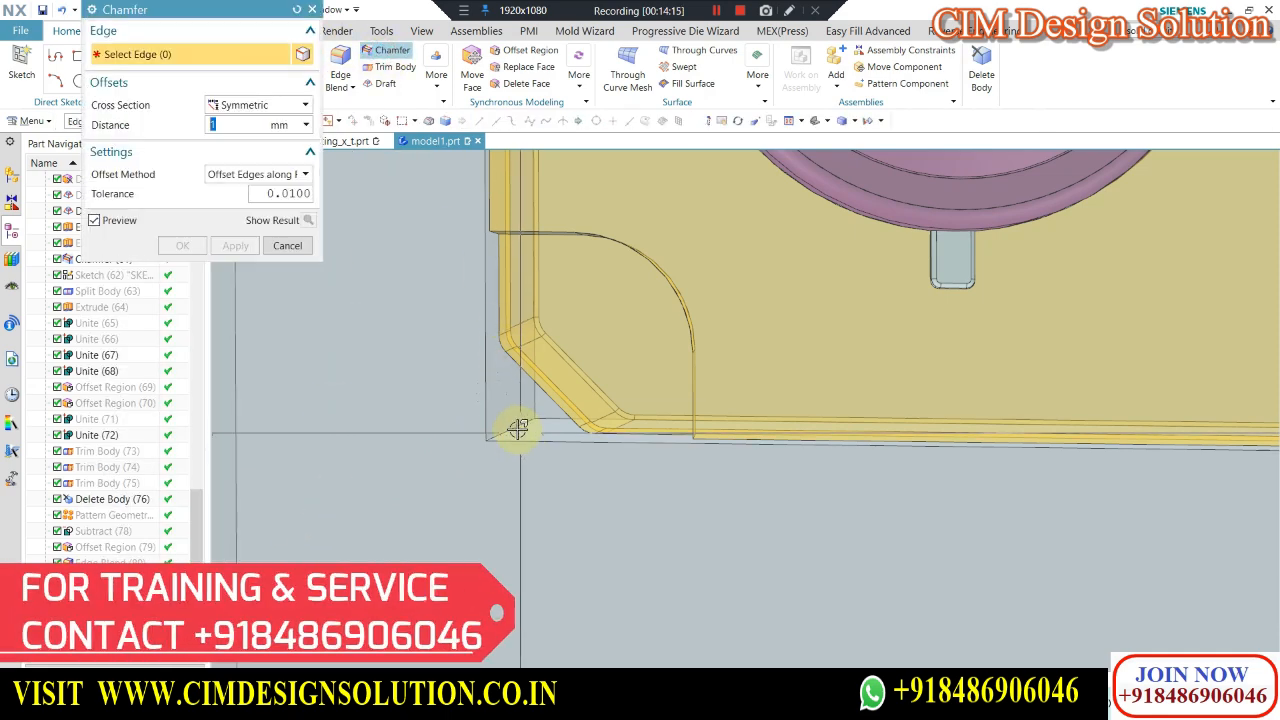
Chamfer the cavity pocket's vertical corner edge with a symmetric 18 mm distance.
{"action": "left_click", "coordinate": [717, 438]}
{"action": "type", "text": "15"}
{"action": "key", "text": "Return"}
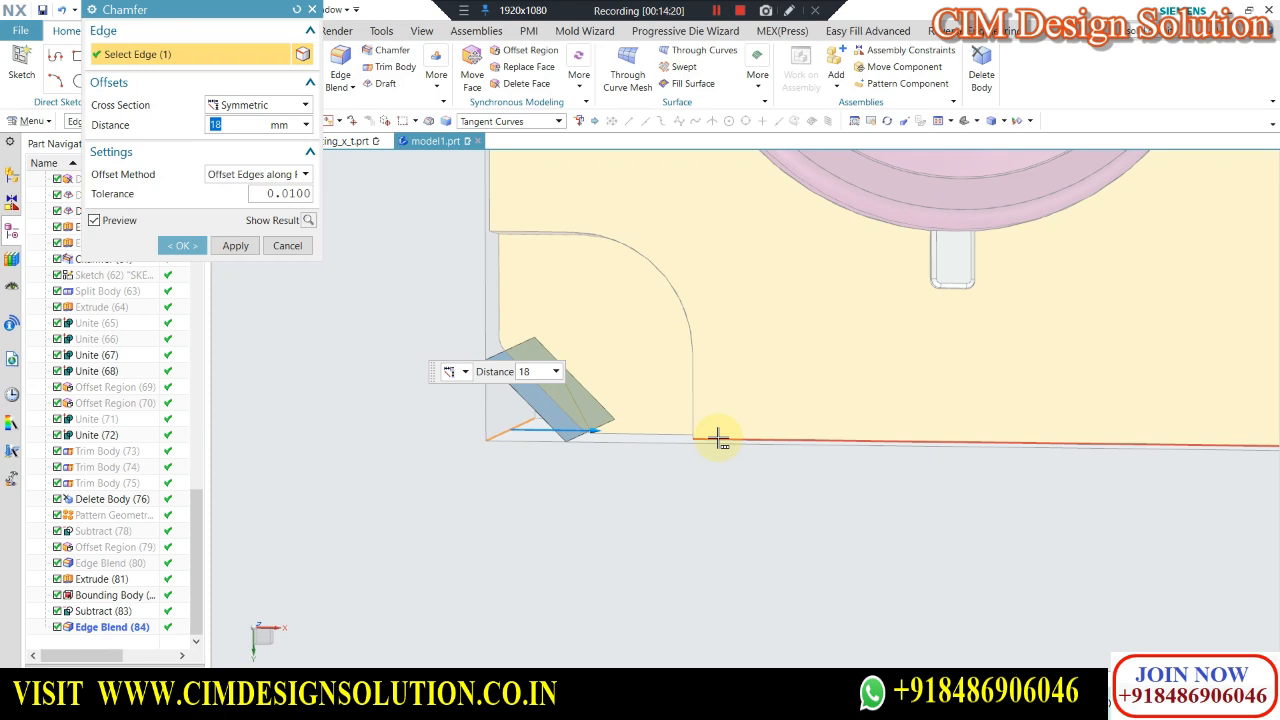
{"action": "left_click", "coordinate": [240, 245]}
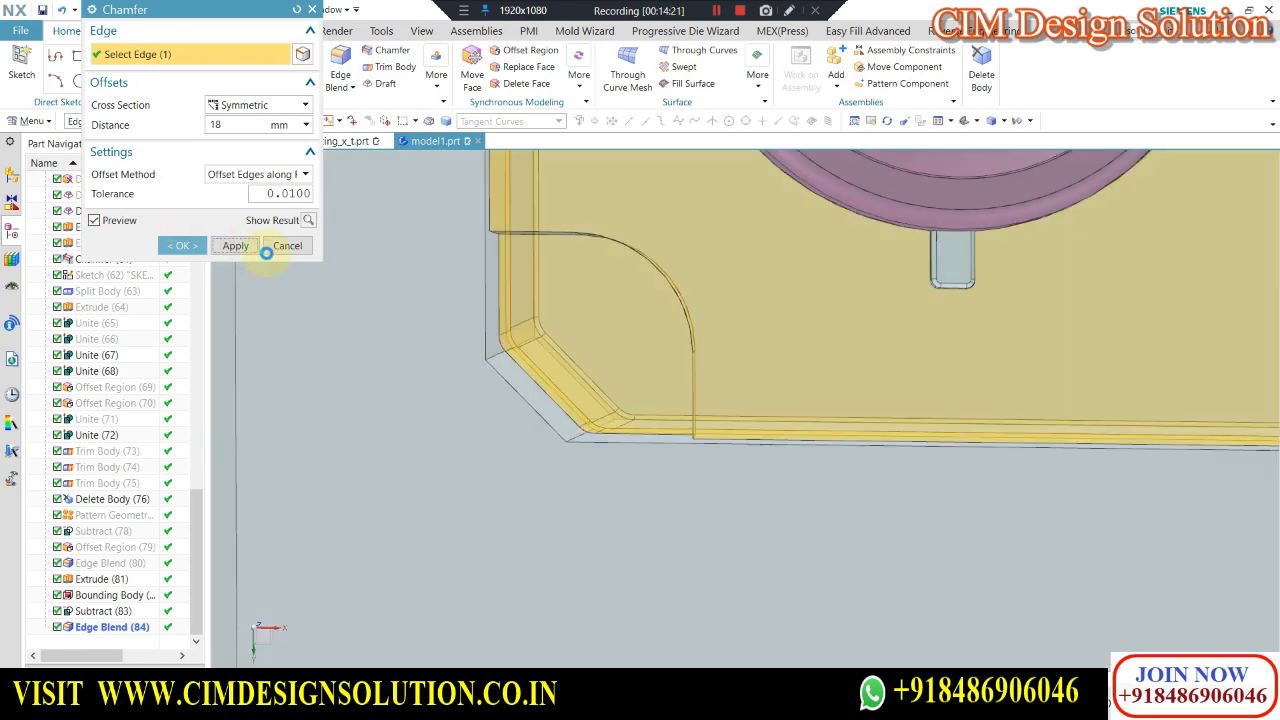
Blend the two vertical edges of the chamfered pocket corner with a 10 mm radius.
{"action": "left_click", "coordinate": [348, 57]}
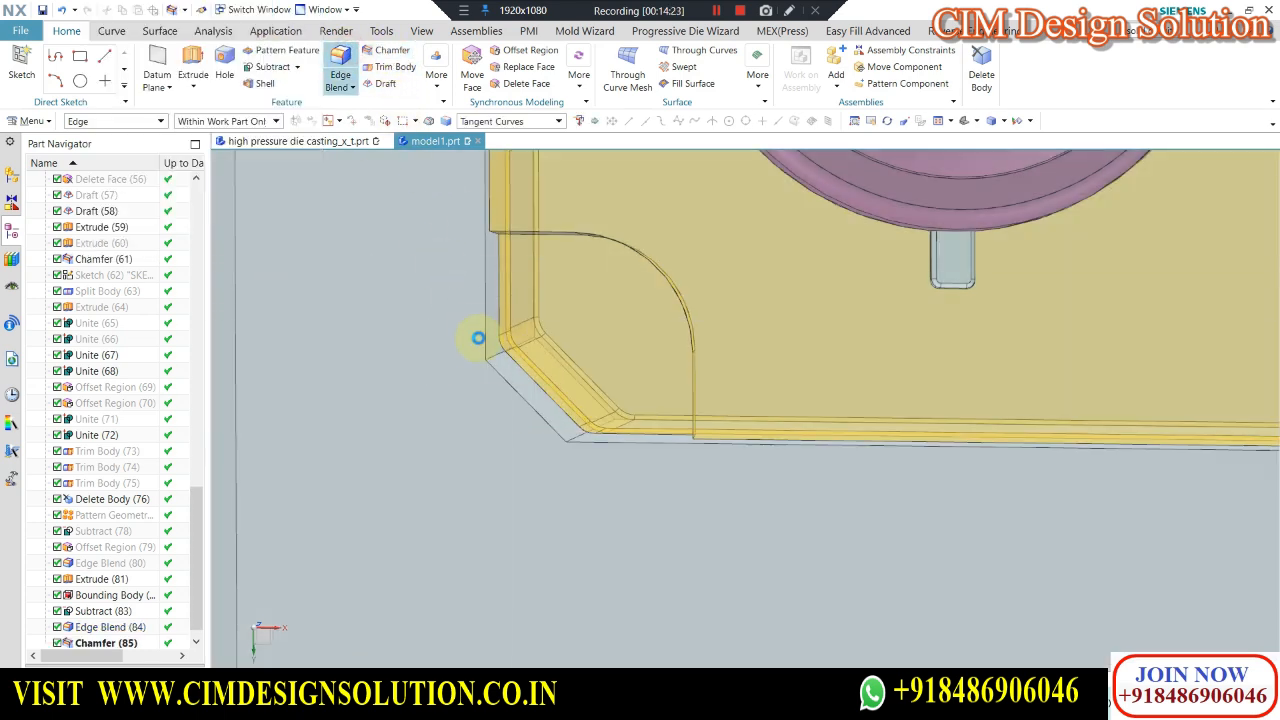
{"action": "left_click", "coordinate": [550, 410]}
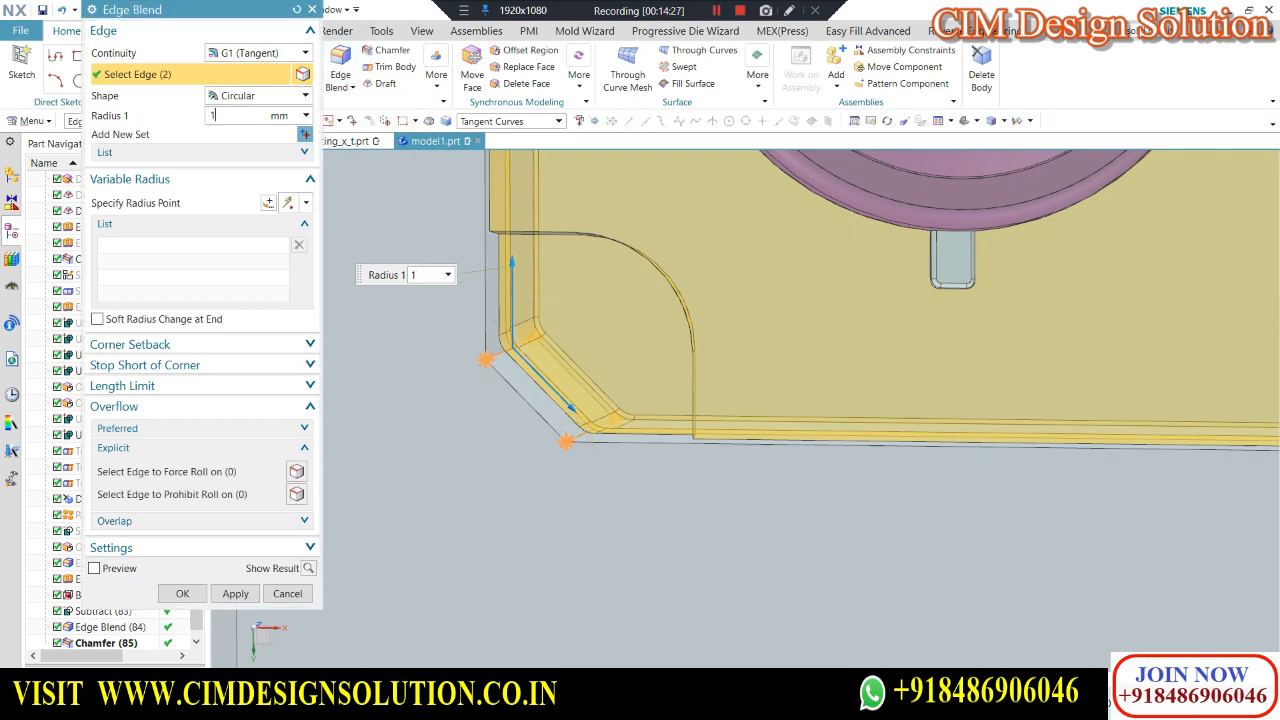
{"action": "middle_click", "coordinate": [371, 446]}
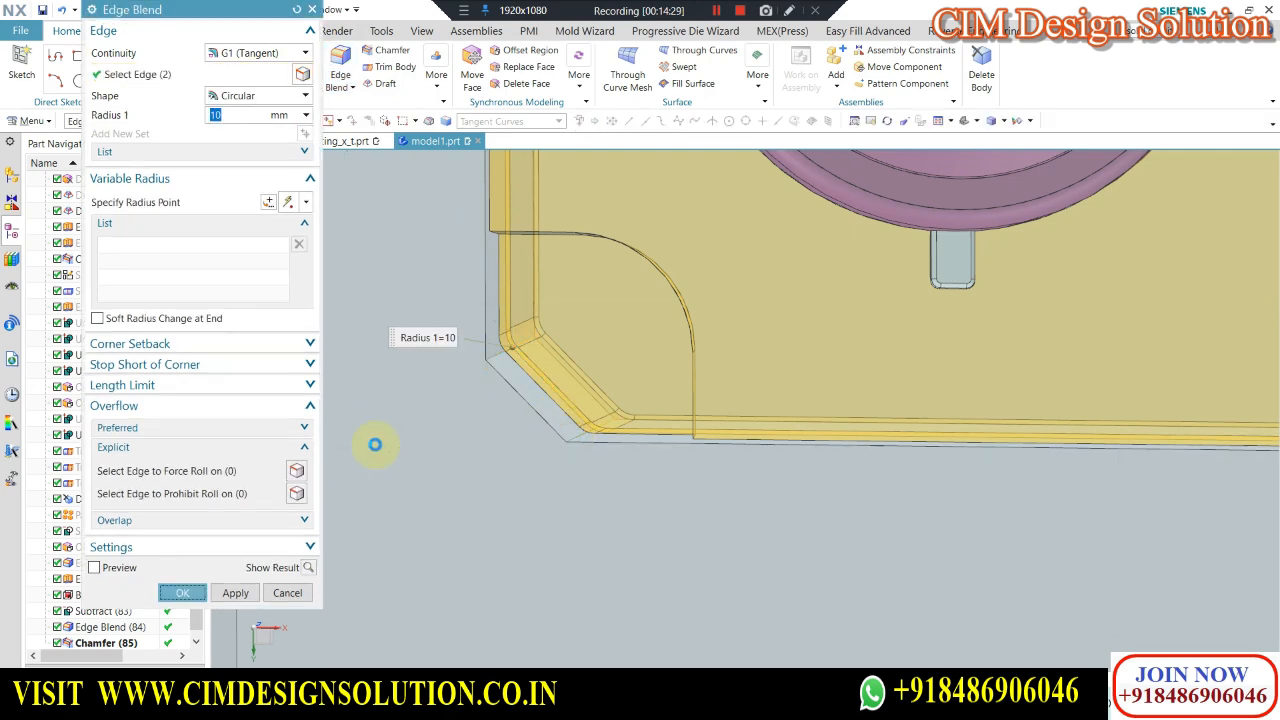
Examine the blended pocket corner up close and the insert block's profile from the front.
{"action": "scroll", "coordinate": [609, 424], "scroll_direction": "down", "scroll_amount": 2}
{"action": "scroll", "coordinate": [609, 424], "scroll_direction": "down", "scroll_amount": 3}
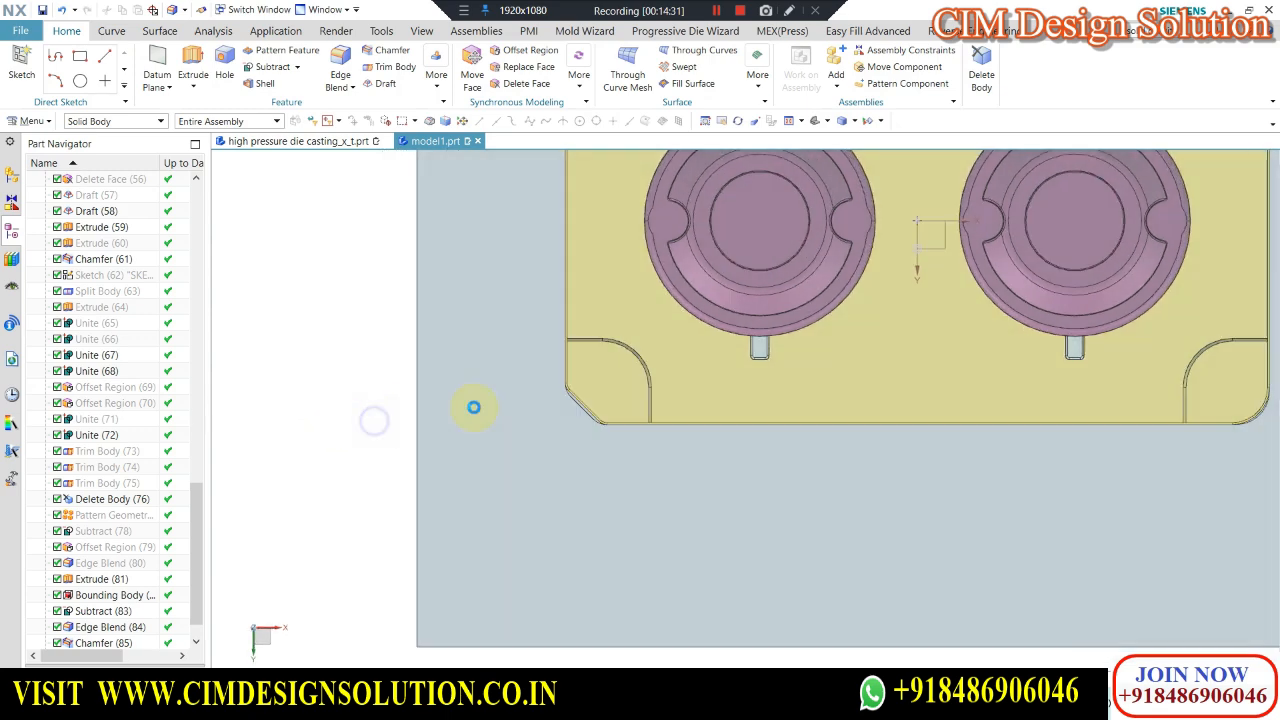
{"action": "scroll", "coordinate": [569, 383], "scroll_direction": "up", "scroll_amount": 5}
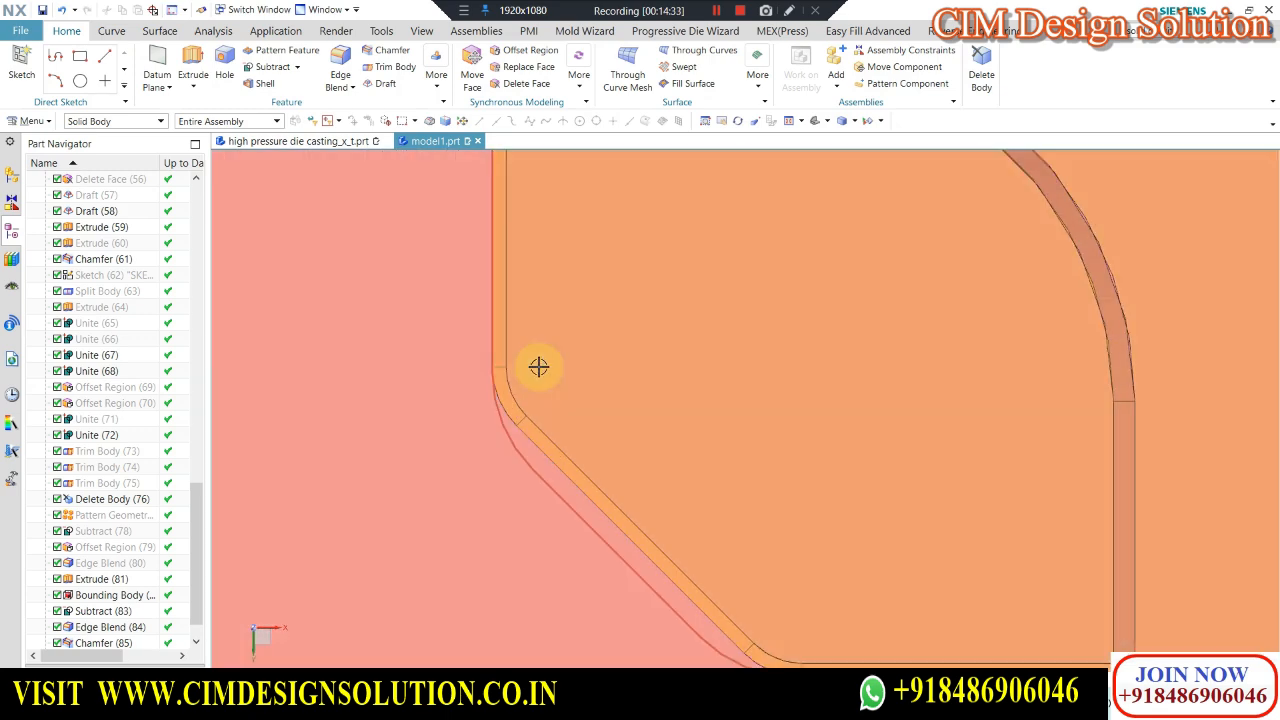
{"action": "scroll", "coordinate": [654, 537], "scroll_direction": "up", "scroll_amount": 2}
{"action": "scroll", "coordinate": [737, 434], "scroll_direction": "down", "scroll_amount": 7}
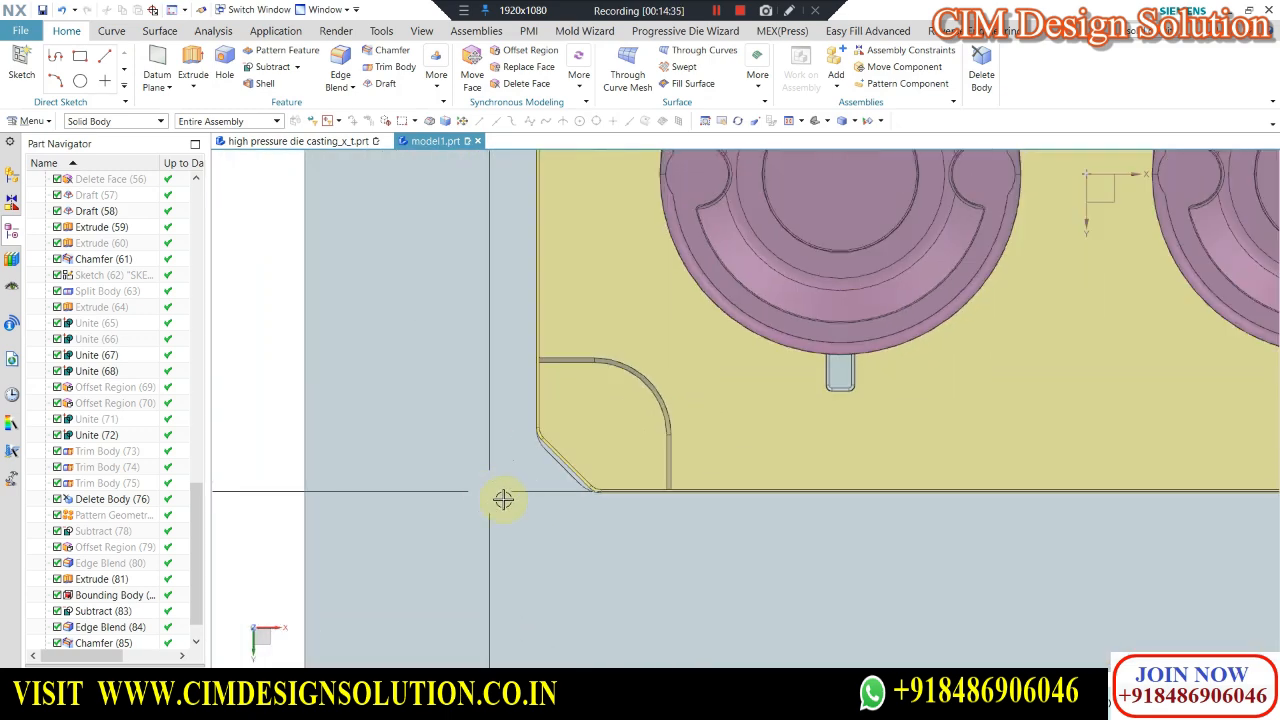
{"action": "middle_click_drag", "start_coordinate": [742, 348], "coordinate": [509, 289]}
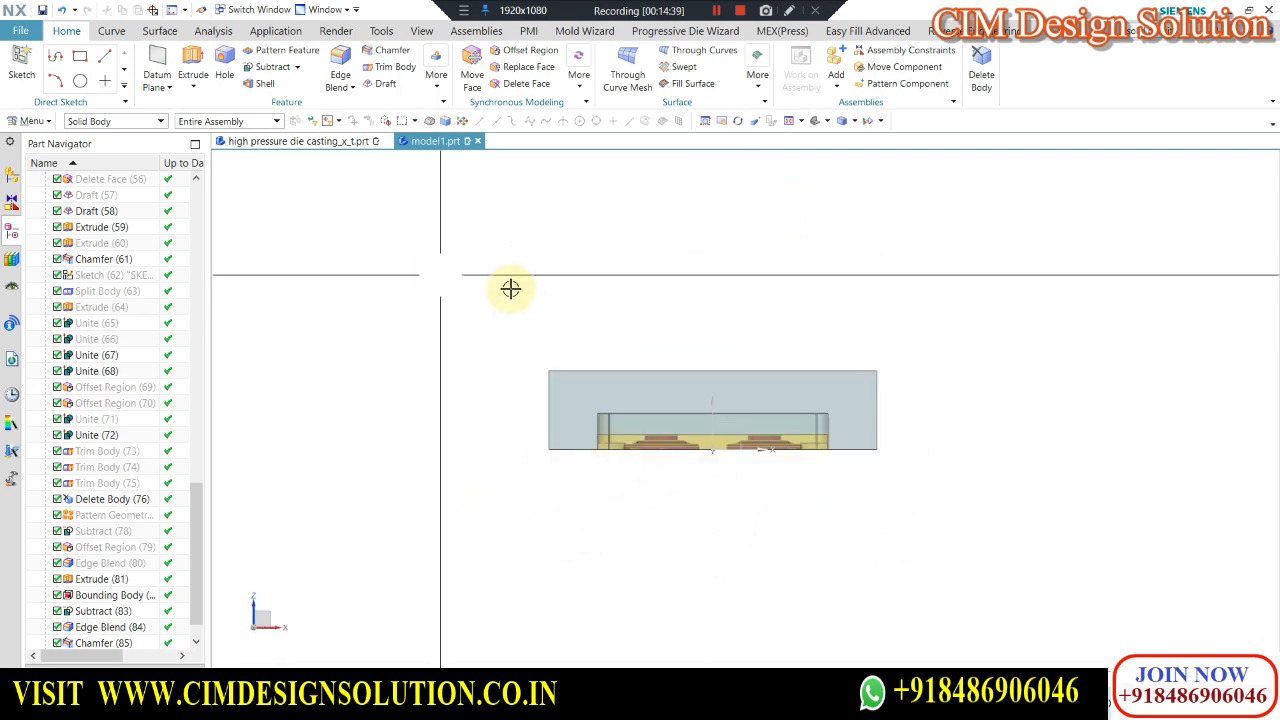
{"action": "scroll", "coordinate": [811, 389], "scroll_direction": "up", "scroll_amount": 3}
{"action": "scroll", "coordinate": [644, 344], "scroll_direction": "down", "scroll_amount": 2}
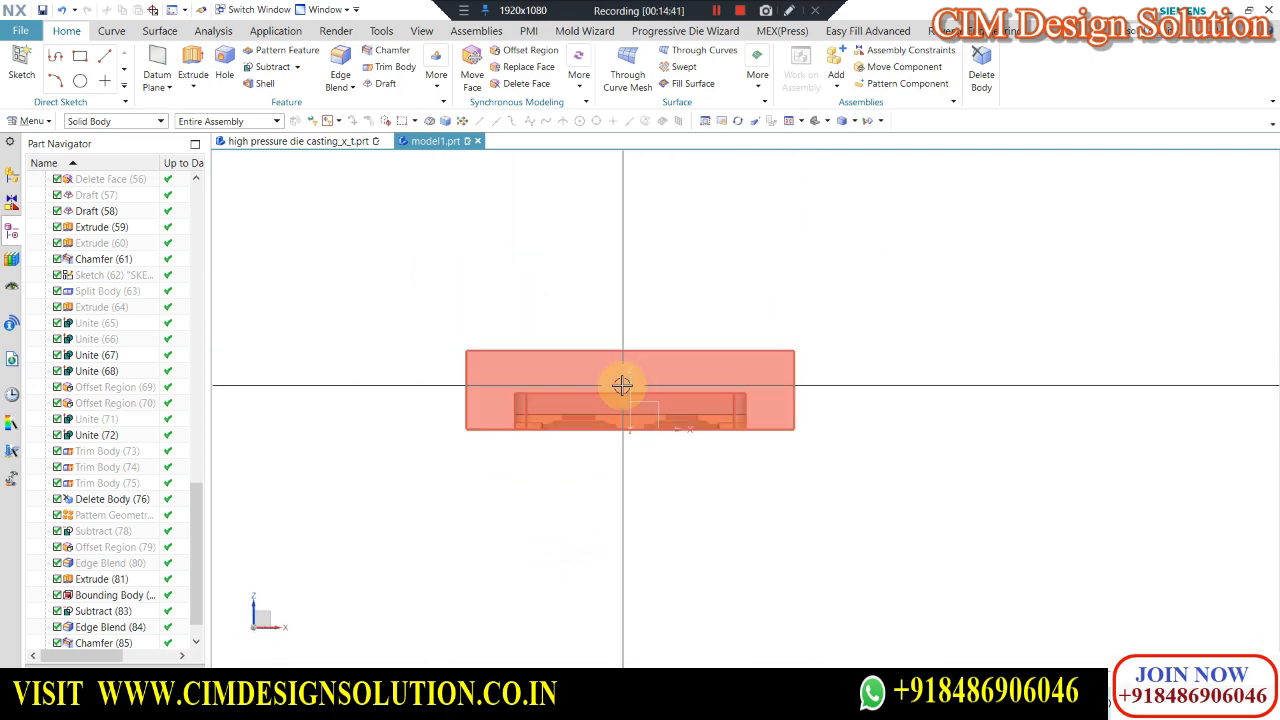
{"action": "middle_click_drag", "start_coordinate": [620, 380], "coordinate": [543, 417]}
{"action": "scroll", "coordinate": [553, 345], "scroll_direction": "up", "scroll_amount": 3}
{"action": "scroll", "coordinate": [580, 320], "scroll_direction": "up", "scroll_amount": 2}
{"action": "scroll", "coordinate": [560, 286], "scroll_direction": "down", "scroll_amount": 1}
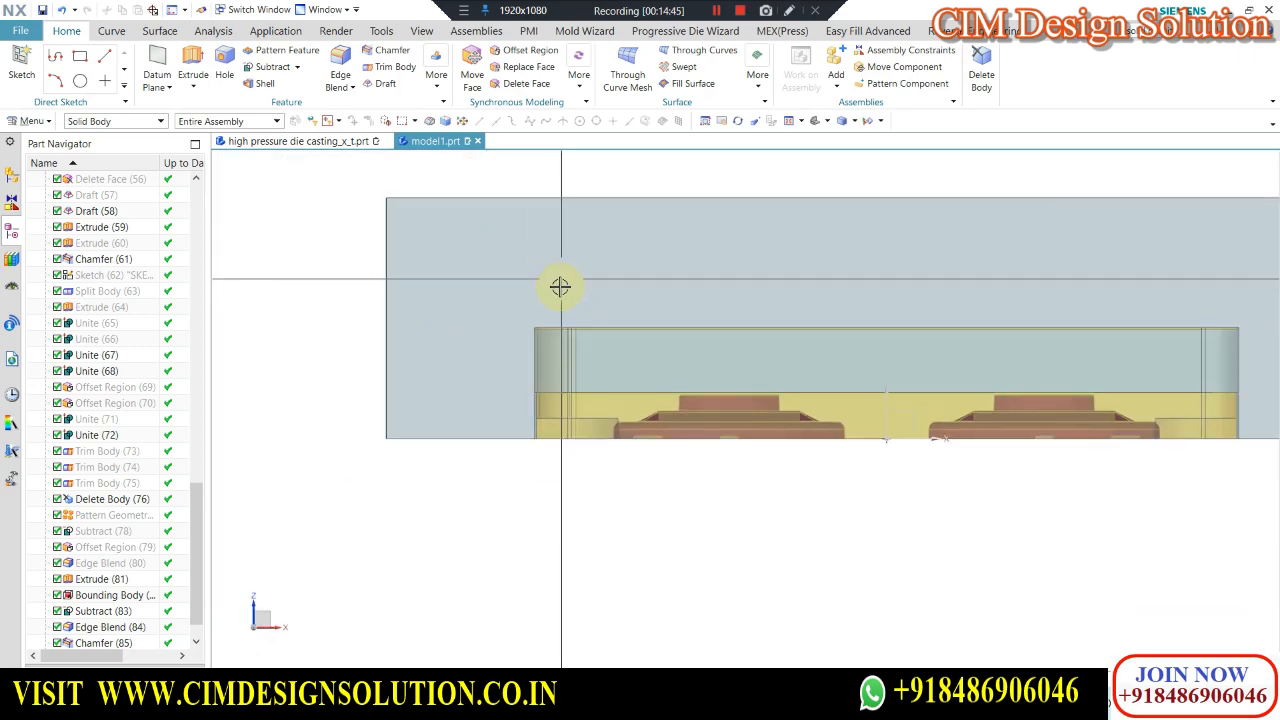
{"action": "mouse_move", "coordinate": [560, 286]}
{"action": "middle_mouse_down"}
{"action": "mouse_move", "coordinate": [553, 121]}
{"action": "mouse_move", "coordinate": [543, 280]}
{"action": "middle_mouse_up"}
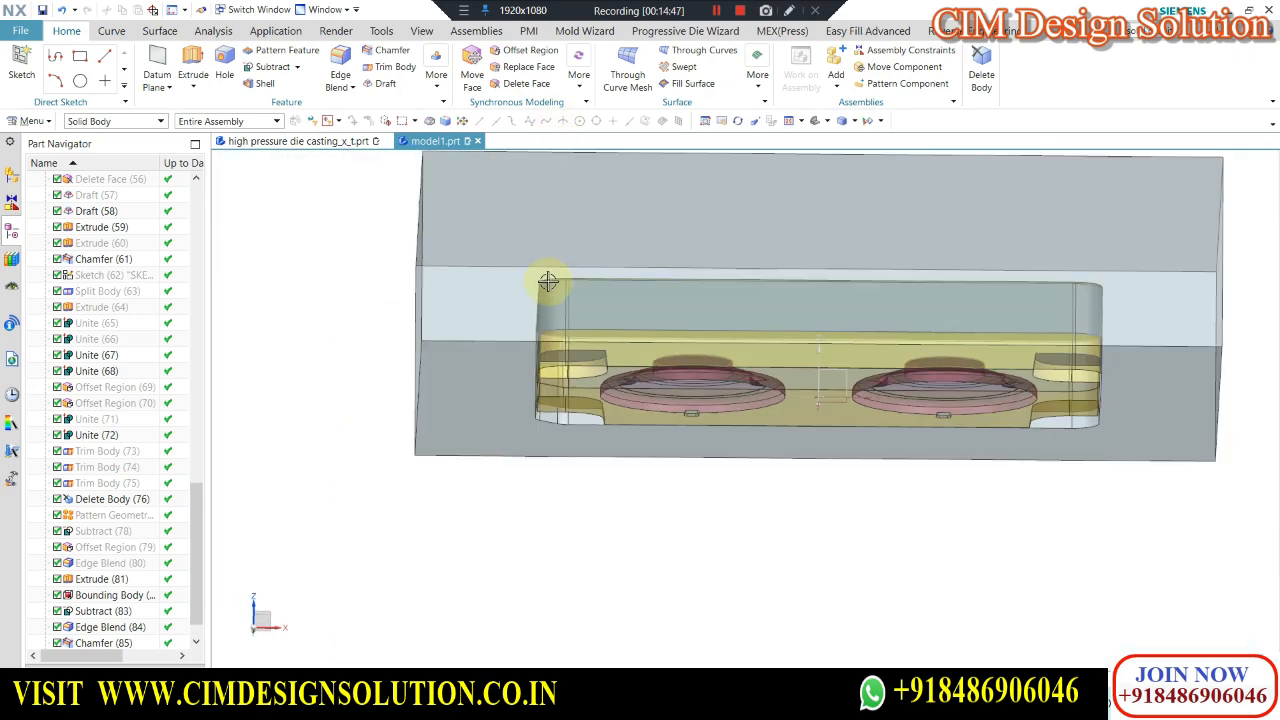
{"action": "scroll", "coordinate": [366, 194], "scroll_direction": "down", "scroll_amount": 3}
{"action": "scroll", "coordinate": [477, 201], "scroll_direction": "up", "scroll_amount": 2}
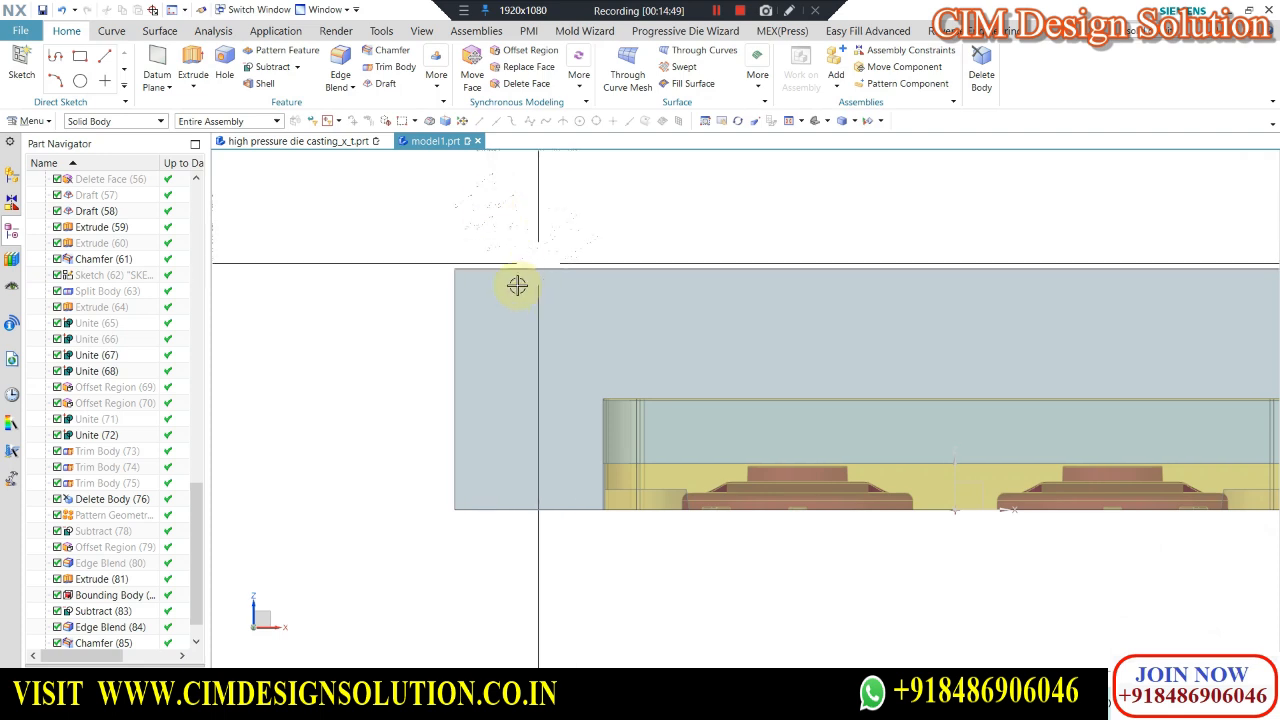
Start an extrude sketch on the block's front face and draw a rectangle about 28 by 25 mm against its left edge.
{"action": "scroll", "coordinate": [550, 278], "scroll_direction": "up", "scroll_amount": 1}
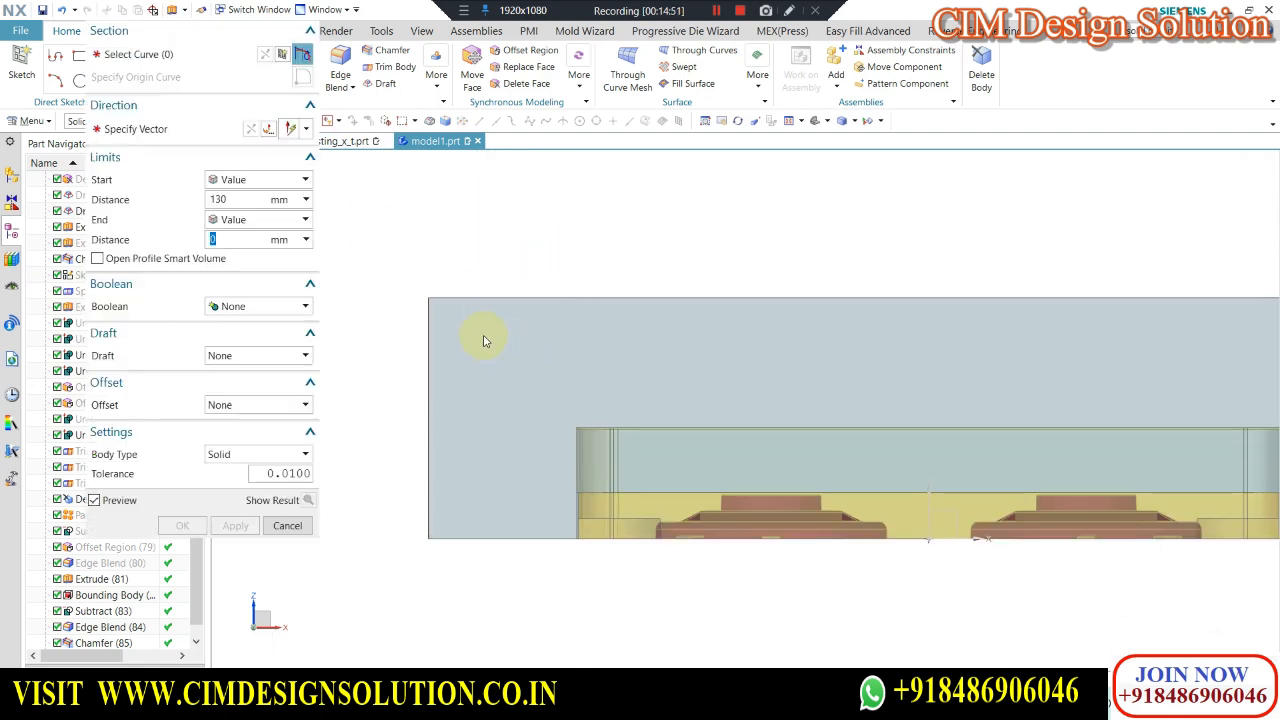
{"action": "left_click", "coordinate": [694, 337]}
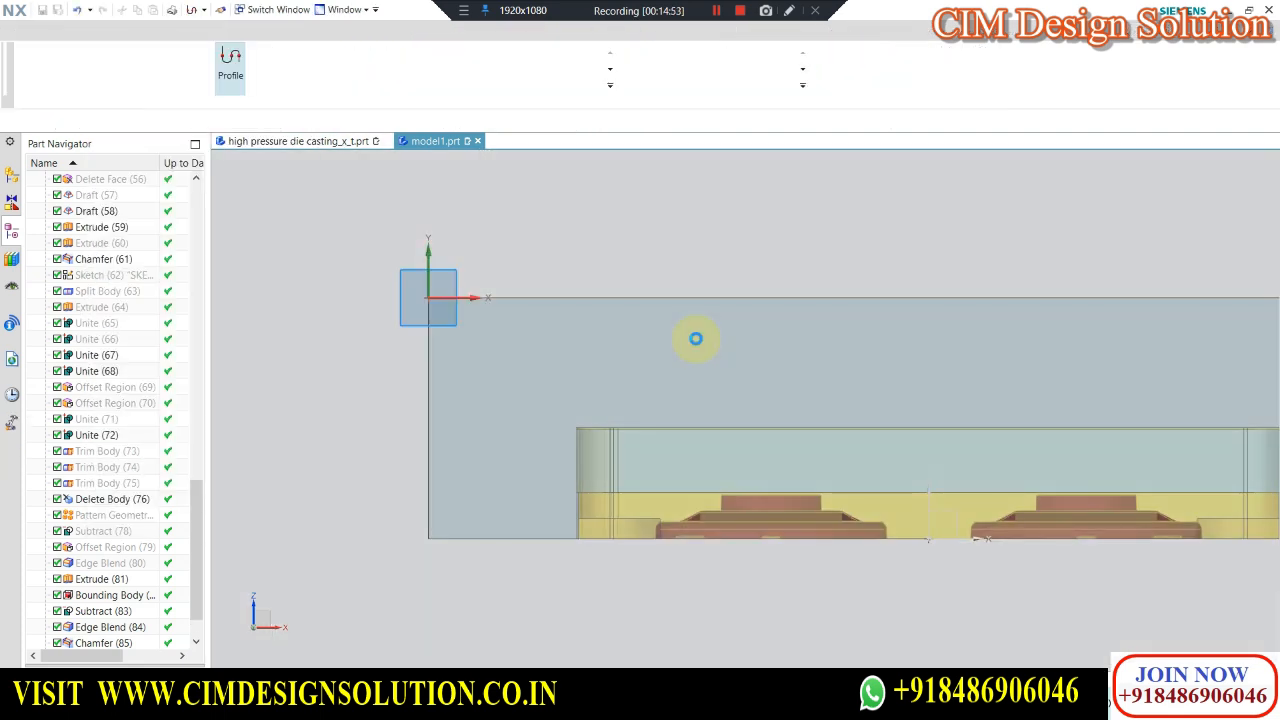
{"action": "left_click", "coordinate": [258, 59]}
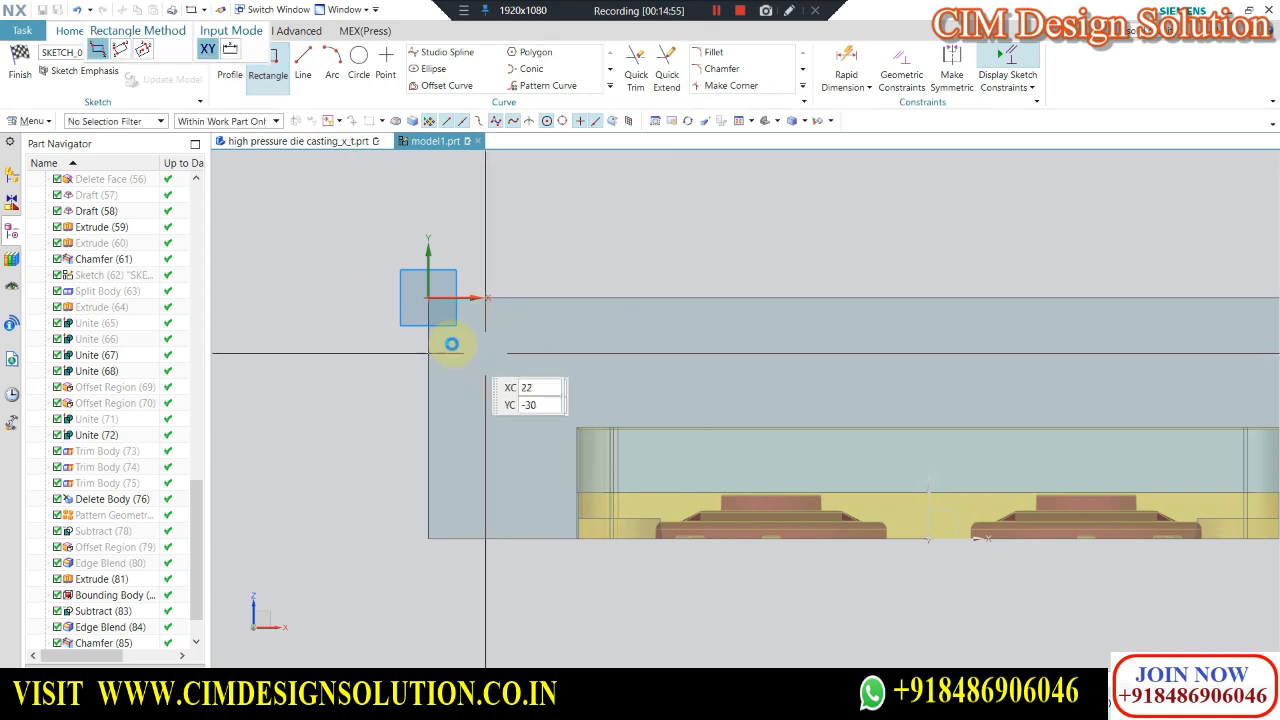
{"action": "scroll", "coordinate": [449, 343], "scroll_direction": "up", "scroll_amount": 2}
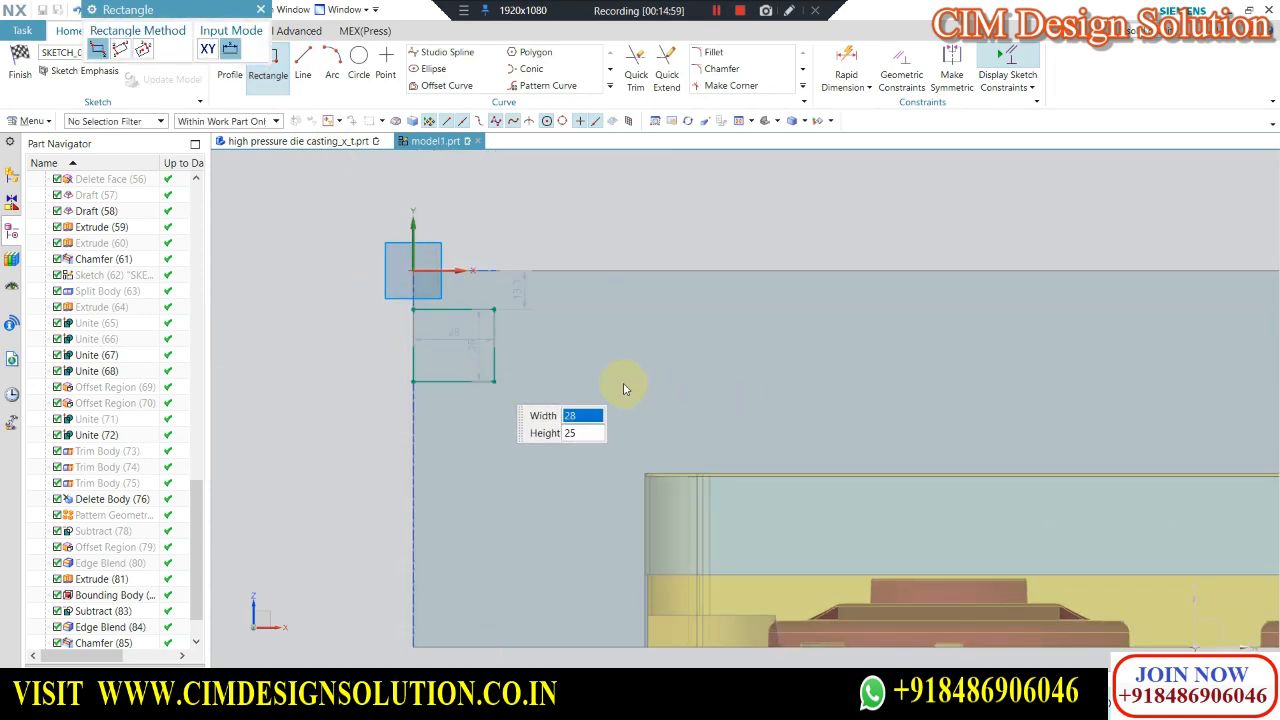
{"action": "scroll", "coordinate": [462, 312], "scroll_direction": "up", "scroll_amount": 2}
{"action": "key", "text": "Escape"}
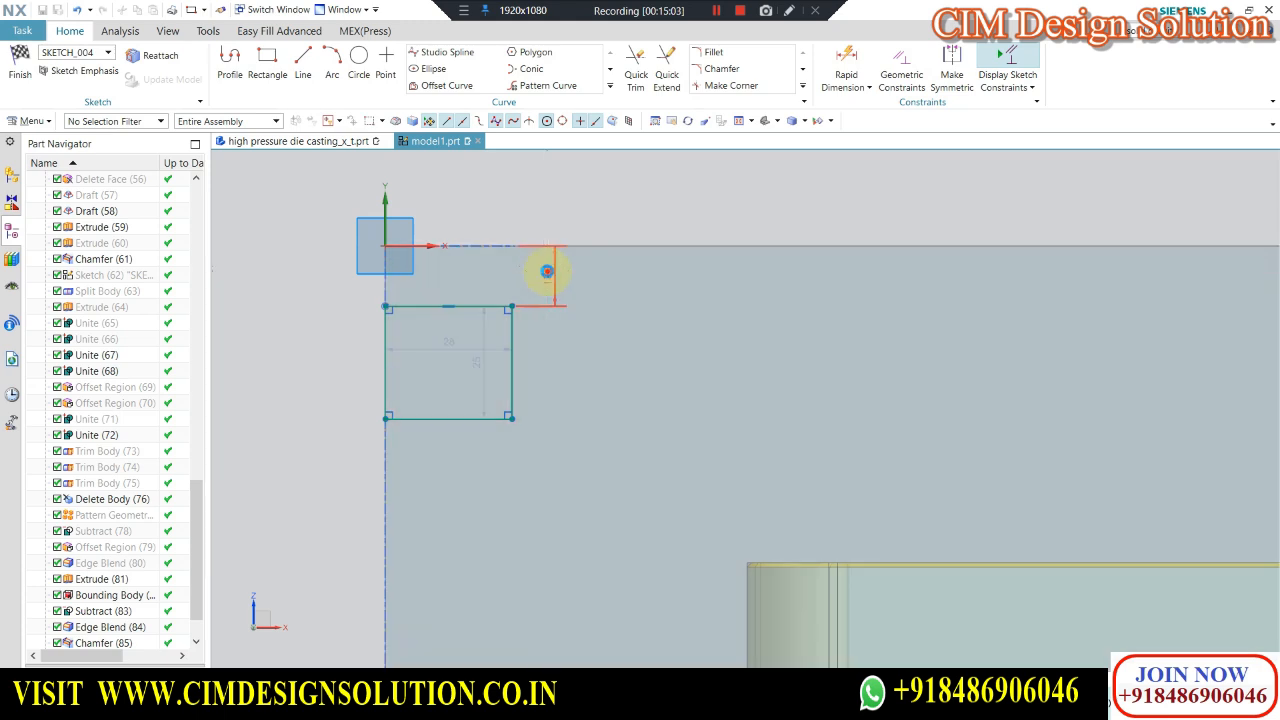
Dimension the rectangle 30 mm below the block's top edge, 30 mm wide and 35 mm high.
{"action": "left_click", "coordinate": [650, 312]}
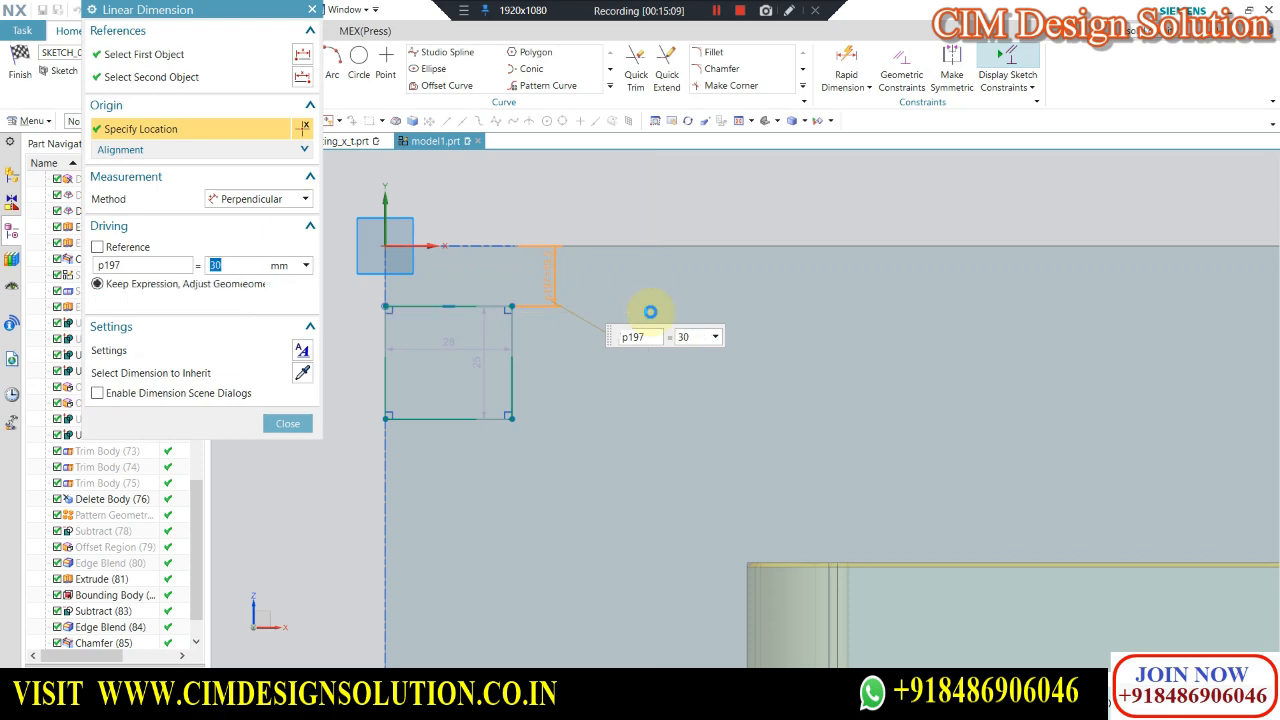
{"action": "left_click", "coordinate": [650, 312]}
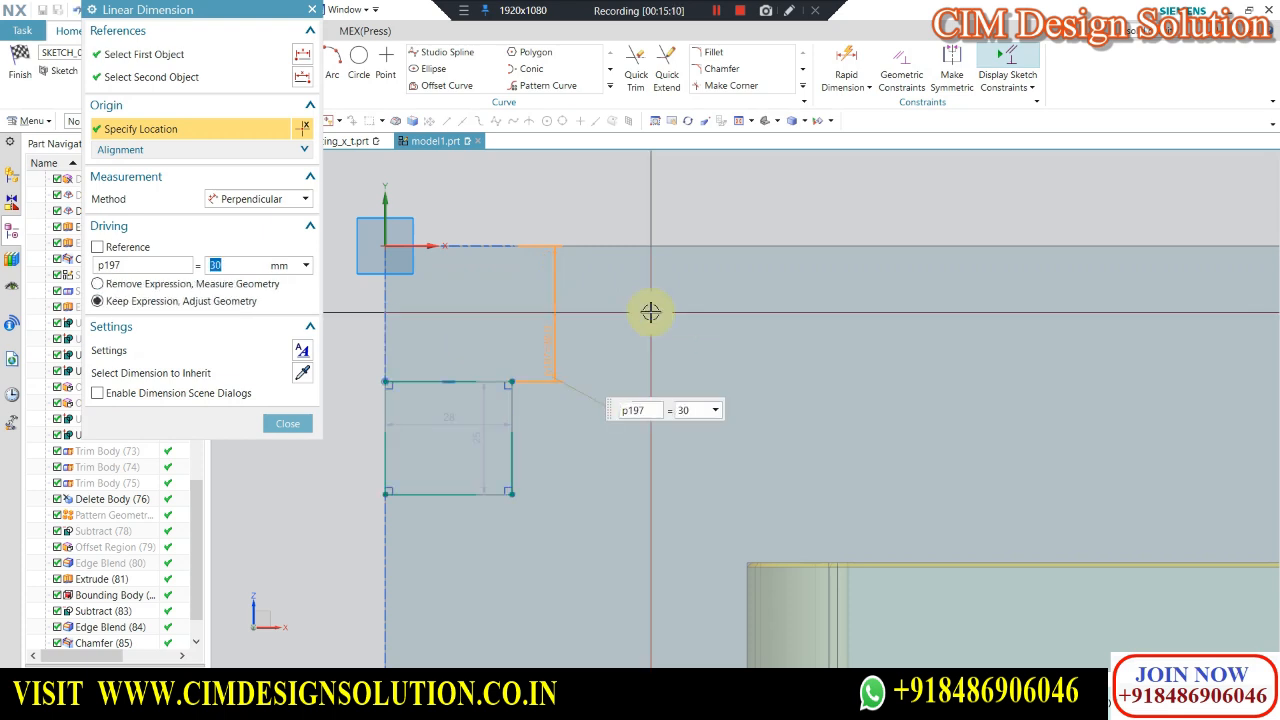
{"action": "left_click", "coordinate": [451, 423]}
{"action": "left_click", "coordinate": [451, 423]}
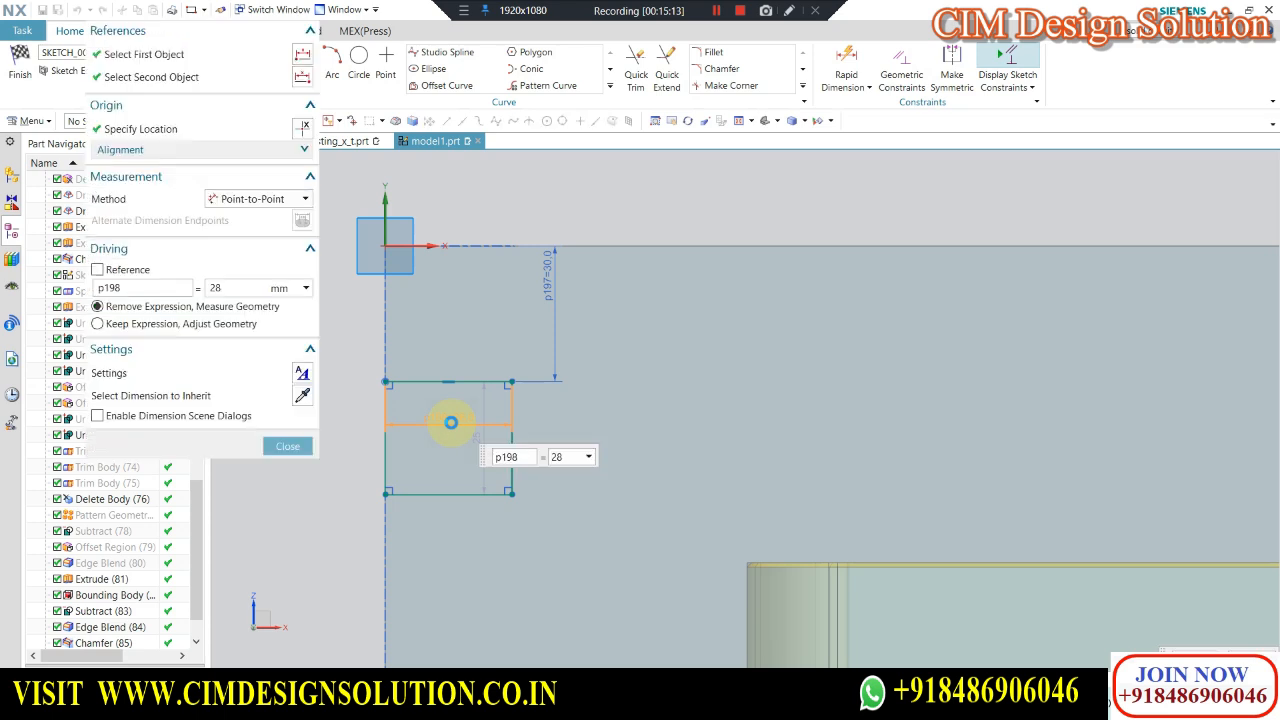
{"action": "left_click", "coordinate": [490, 468]}
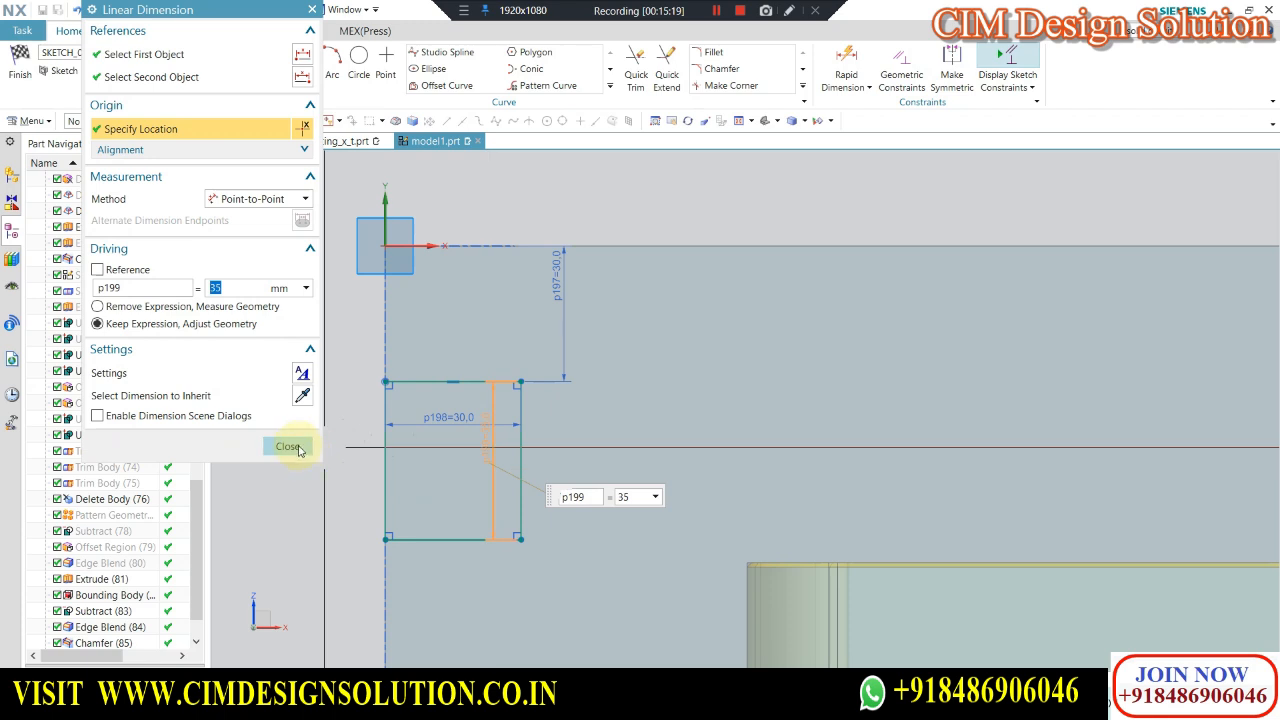
{"action": "middle_click", "coordinate": [583, 383]}
Mirror the rectangle's four curves about the block's vertical centre axis and finish the sketch.
{"action": "scroll", "coordinate": [429, 363], "scroll_direction": "down", "scroll_amount": 5}
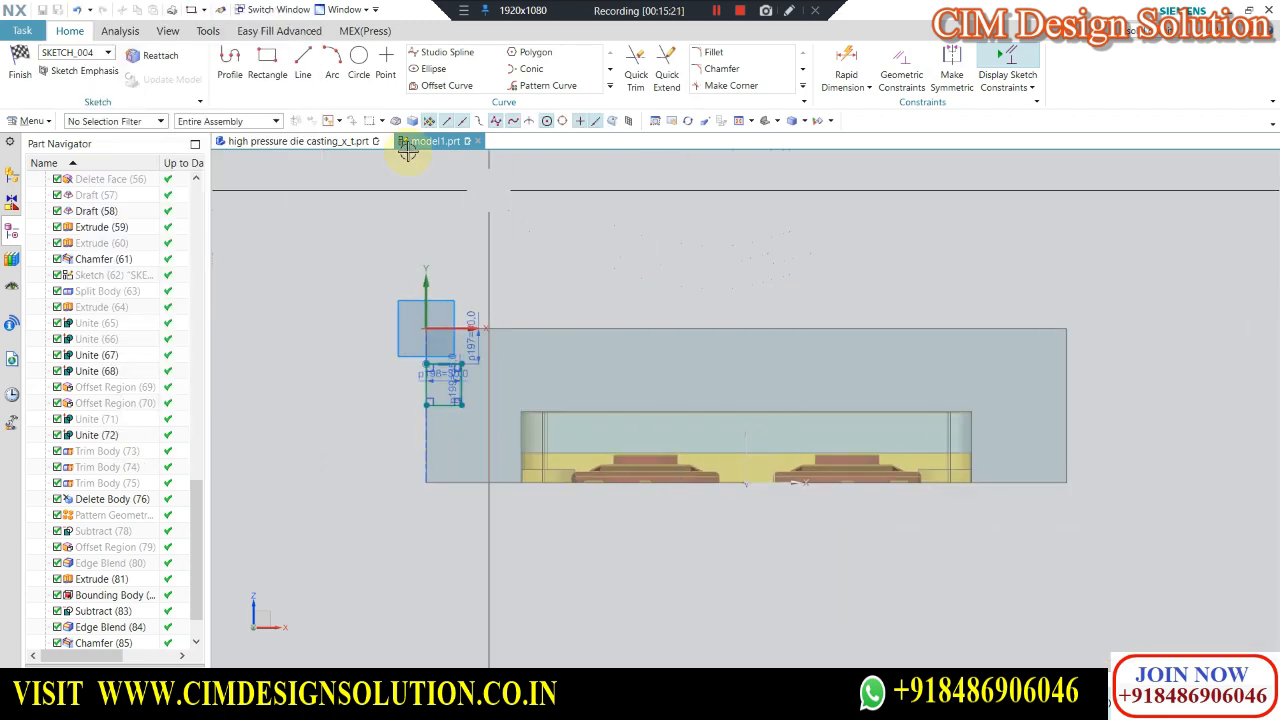
{"action": "left_click", "coordinate": [611, 85]}
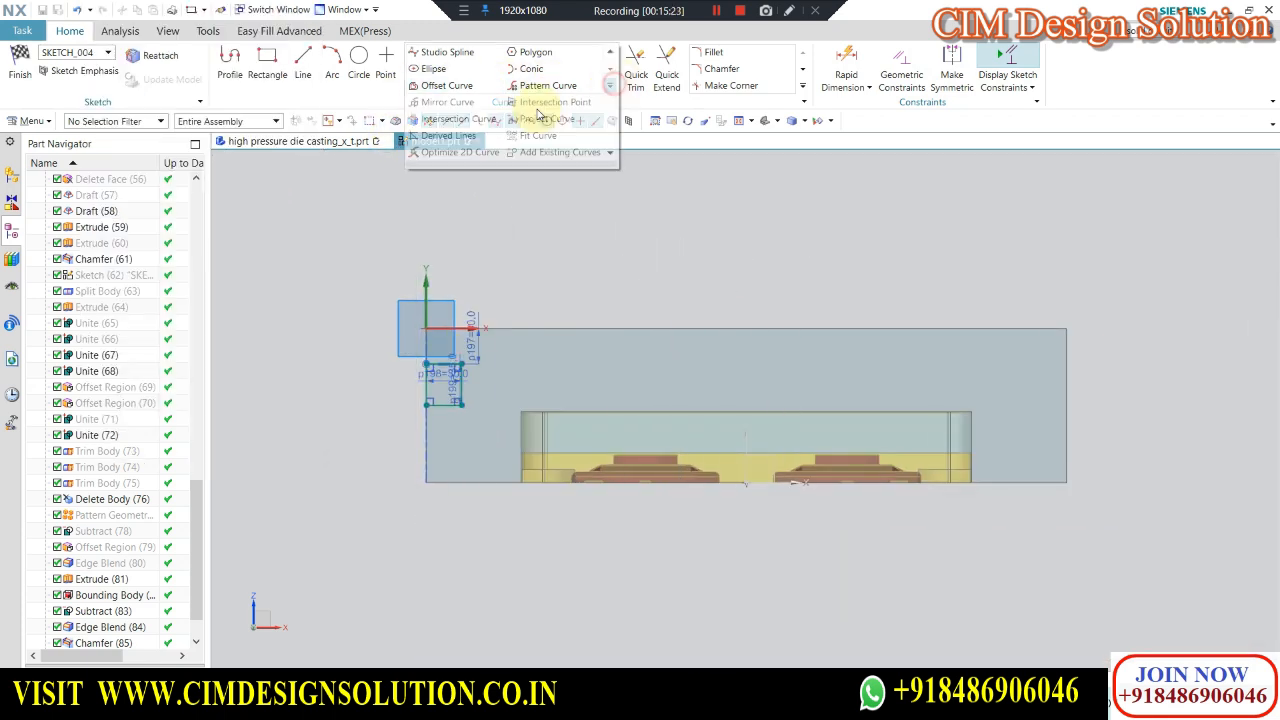
{"action": "left_click", "coordinate": [463, 106]}
{"action": "left_click", "coordinate": [458, 393]}
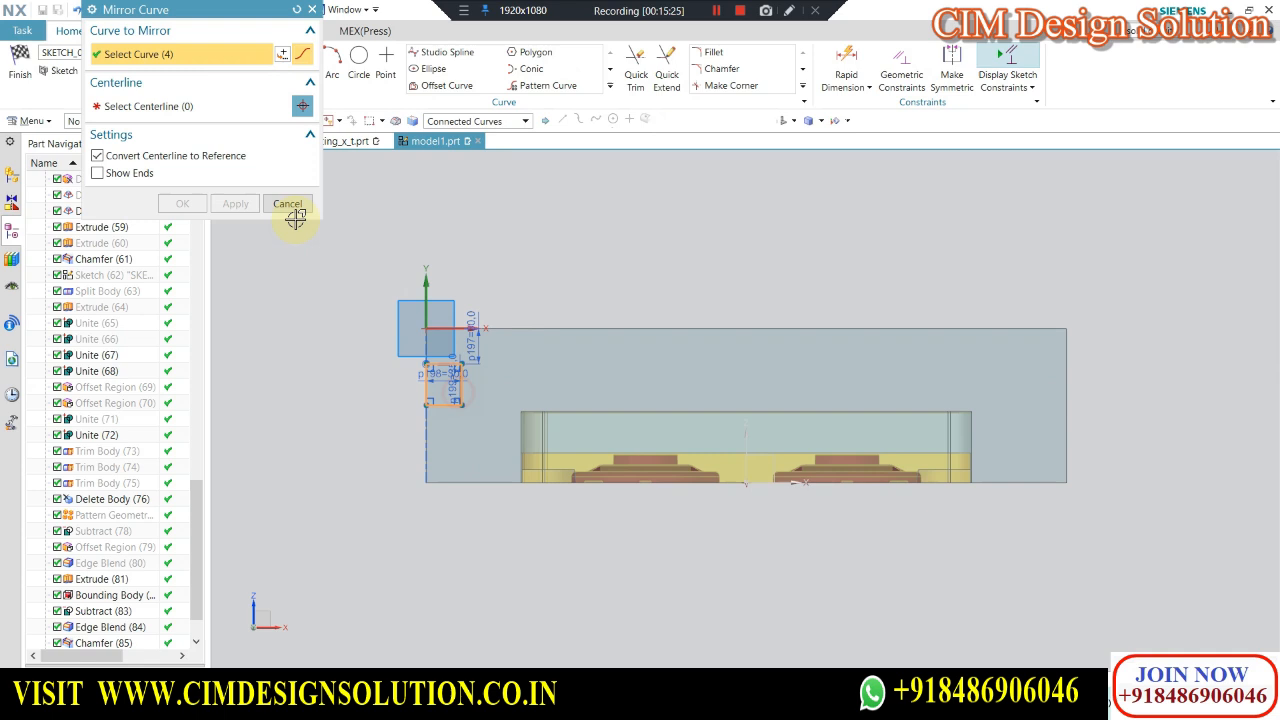
{"action": "left_click", "coordinate": [194, 106]}
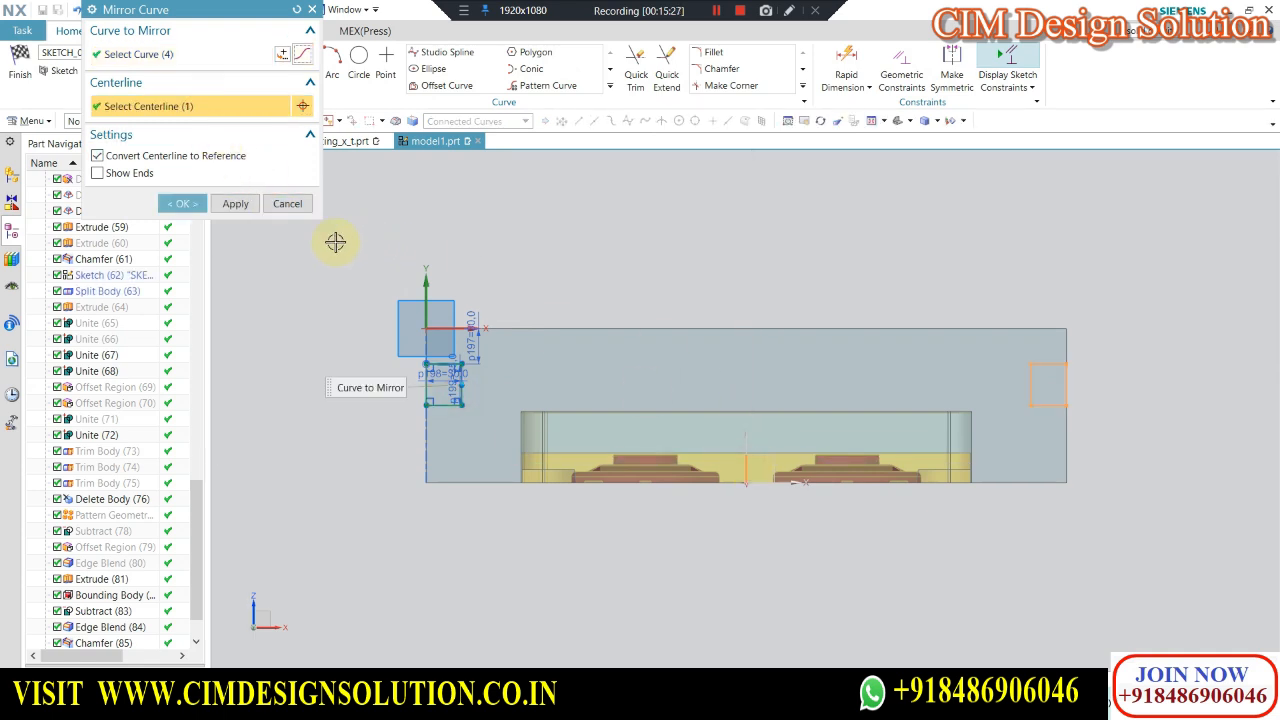
{"action": "left_click", "coordinate": [182, 203]}
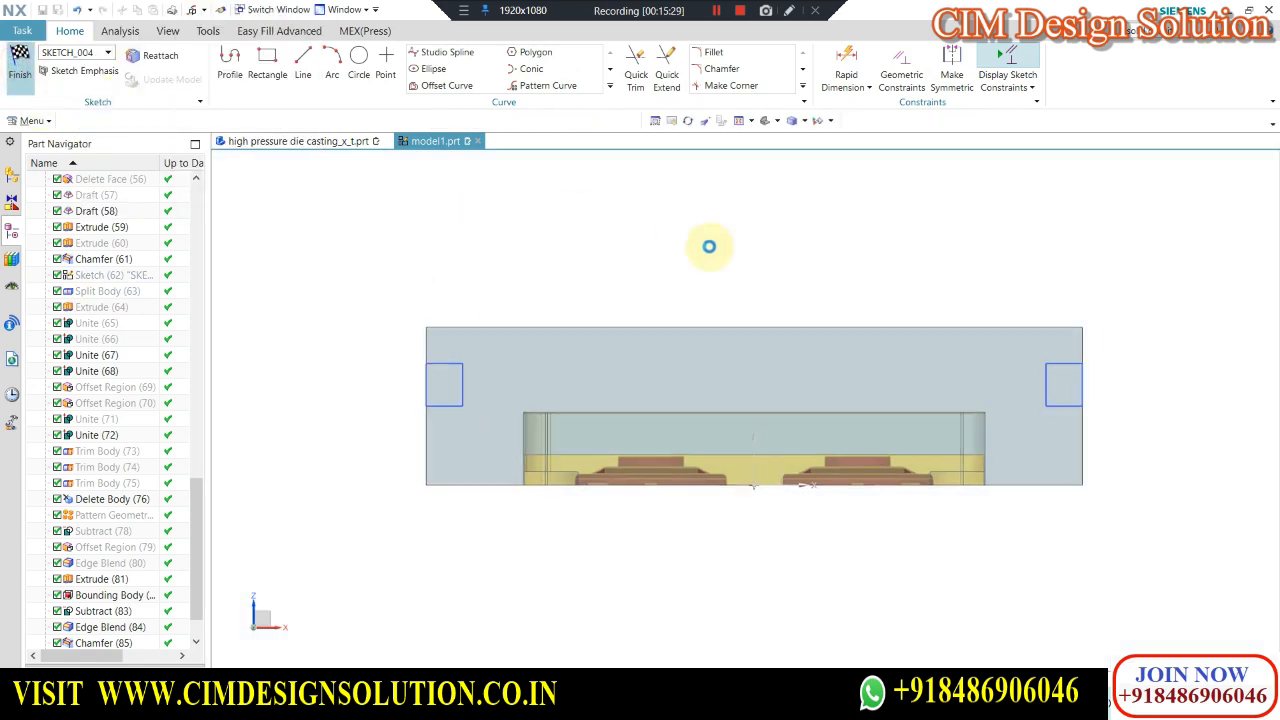
Extrude both rectangles from 130 mm to -660 mm and subtract them from the block to cut the side slots.
{"action": "scroll", "coordinate": [700, 246], "scroll_direction": "up", "scroll_amount": 2}
{"action": "key", "text": "x"}
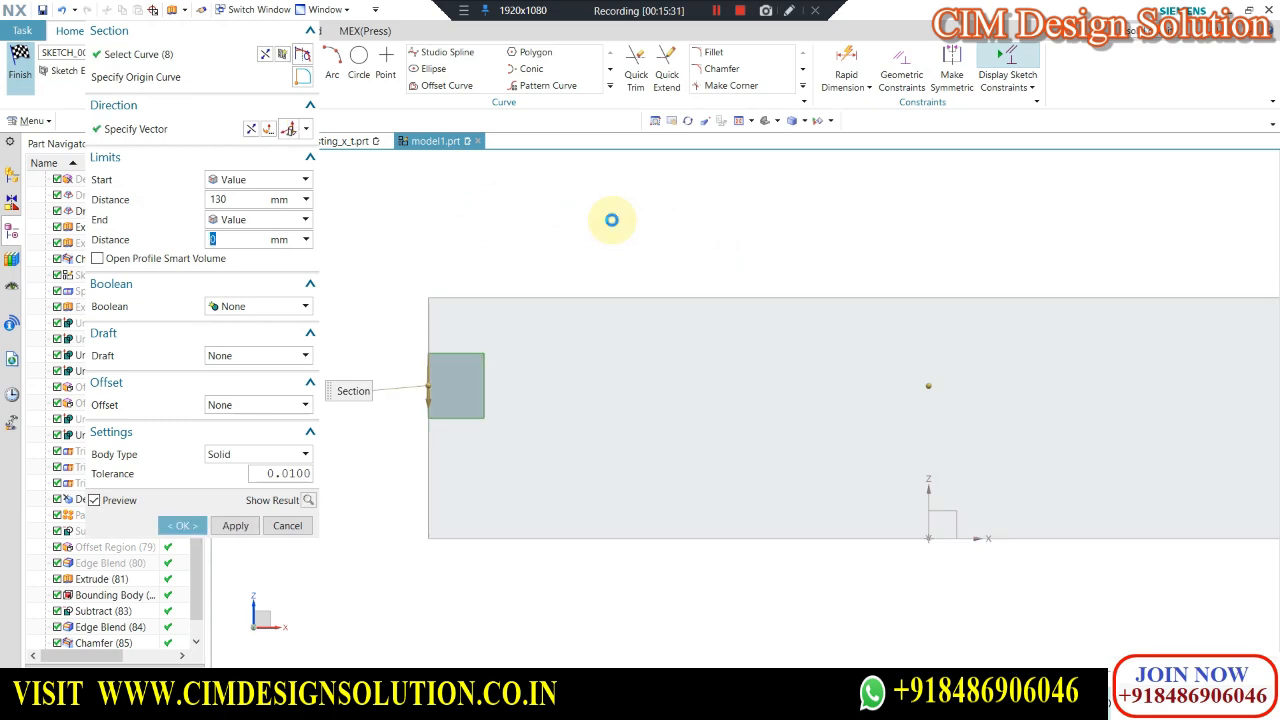
{"action": "scroll", "coordinate": [621, 222], "scroll_direction": "down", "scroll_amount": 5}
{"action": "middle_click_drag", "start_coordinate": [628, 225], "coordinate": [700, 280]}
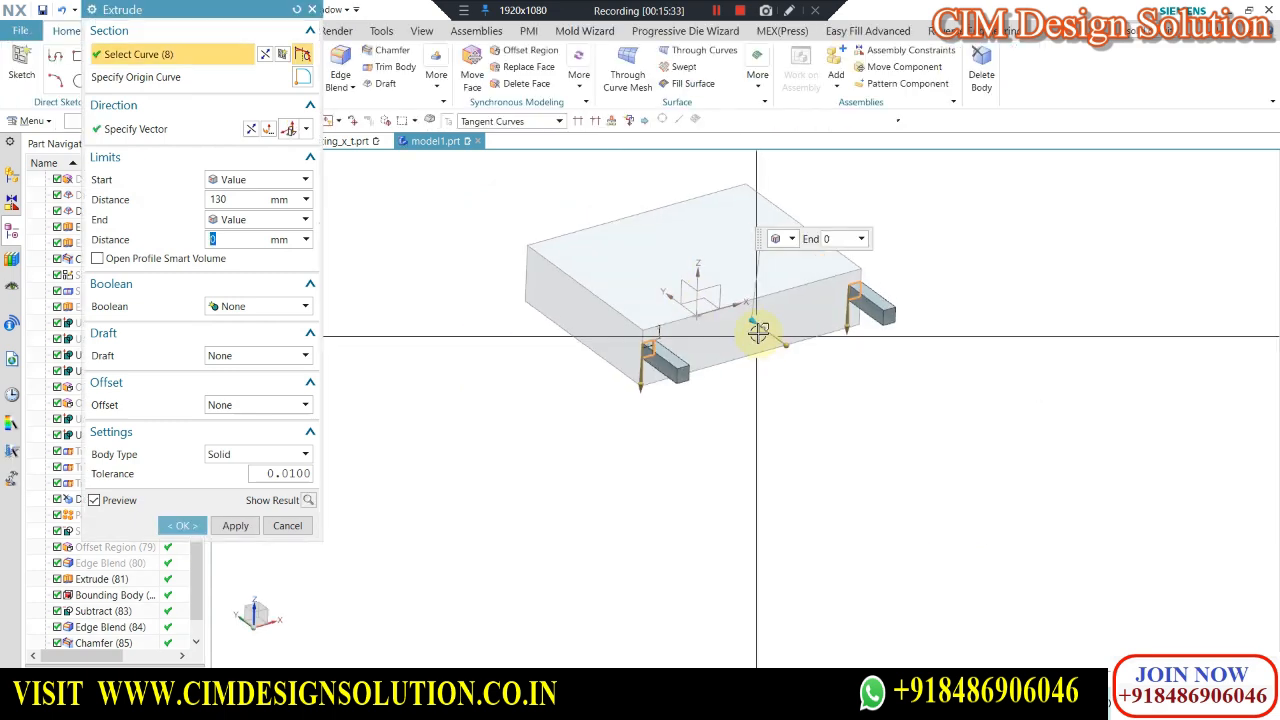
{"action": "left_click_drag", "start_coordinate": [752, 322], "coordinate": [572, 198]}
{"action": "left_click", "coordinate": [255, 306]}
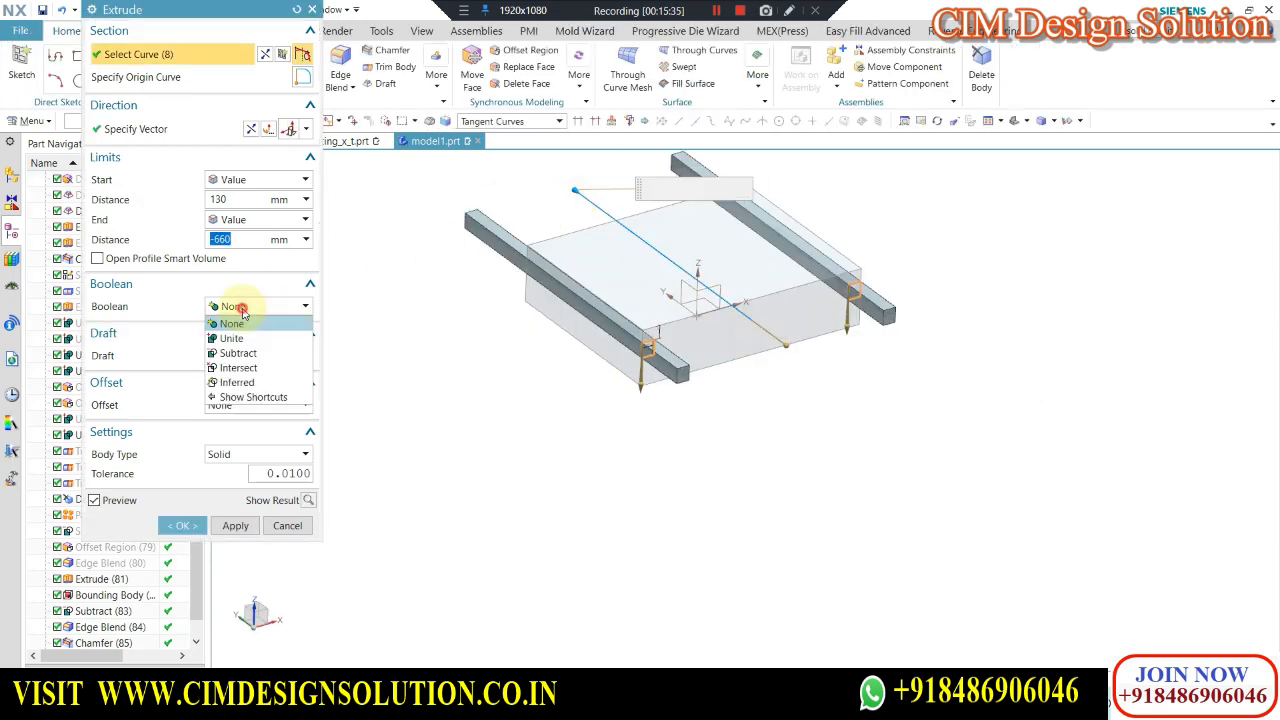
{"action": "left_click", "coordinate": [251, 354]}
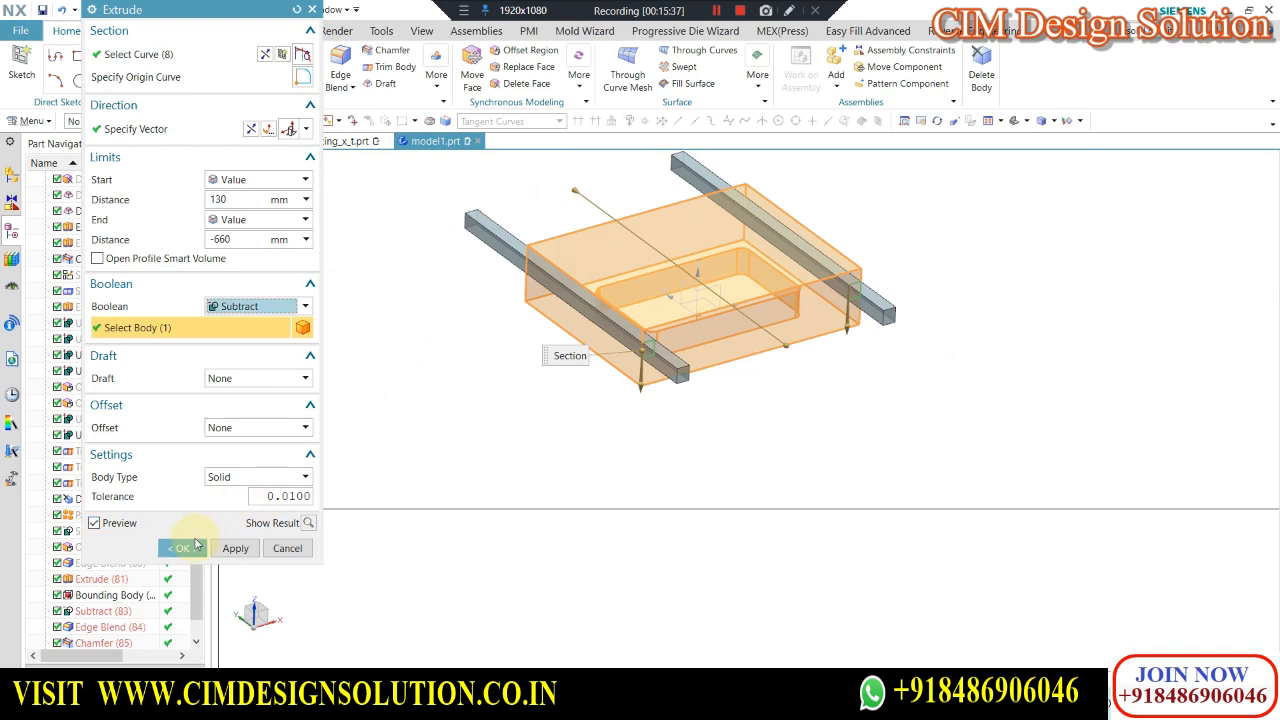
{"action": "left_click", "coordinate": [196, 545]}
Examine the side slots of the block from the front and at an angle.
{"action": "middle_click_drag", "start_coordinate": [528, 491], "coordinate": [511, 435]}
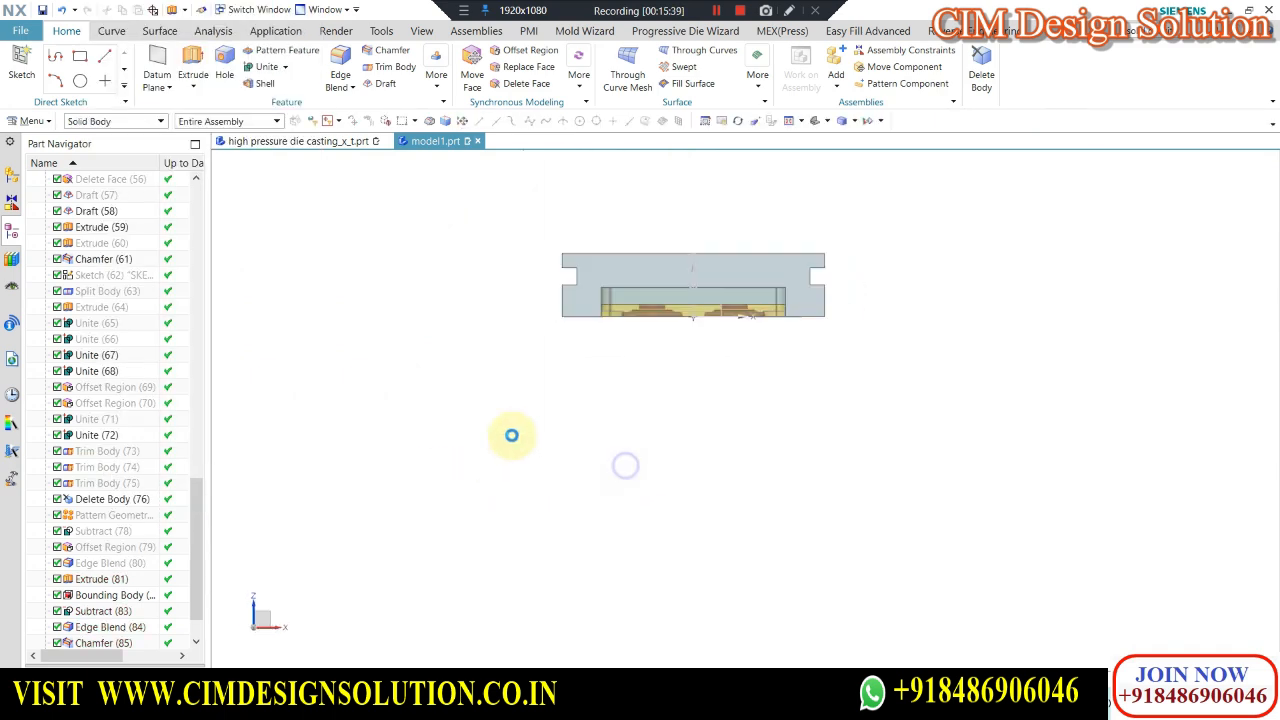
{"action": "scroll", "coordinate": [572, 295], "scroll_direction": "up", "scroll_amount": 3}
{"action": "middle_click_drag", "start_coordinate": [571, 295], "coordinate": [577, 303]}
{"action": "scroll", "coordinate": [512, 323], "scroll_direction": "up", "scroll_amount": 1}
{"action": "key", "text": "F8"}
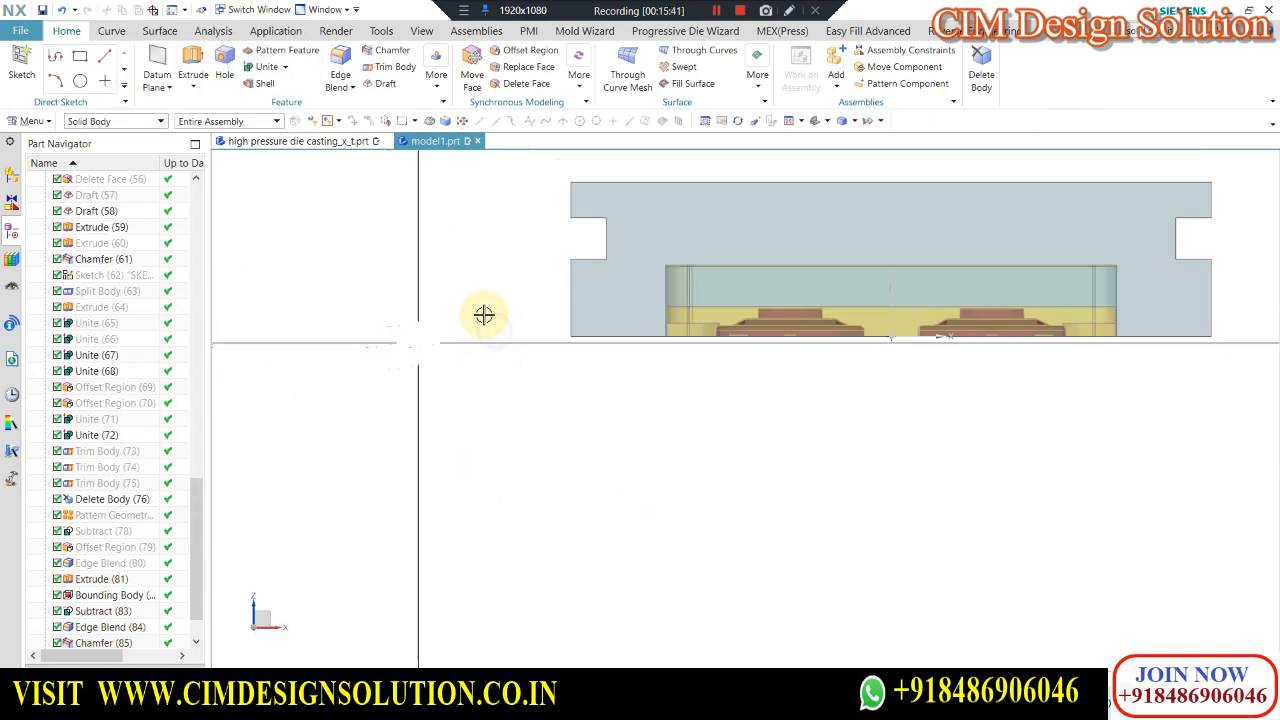
{"action": "scroll", "coordinate": [560, 285], "scroll_direction": "up", "scroll_amount": 3}
{"action": "scroll", "coordinate": [594, 297], "scroll_direction": "down", "scroll_amount": 3}
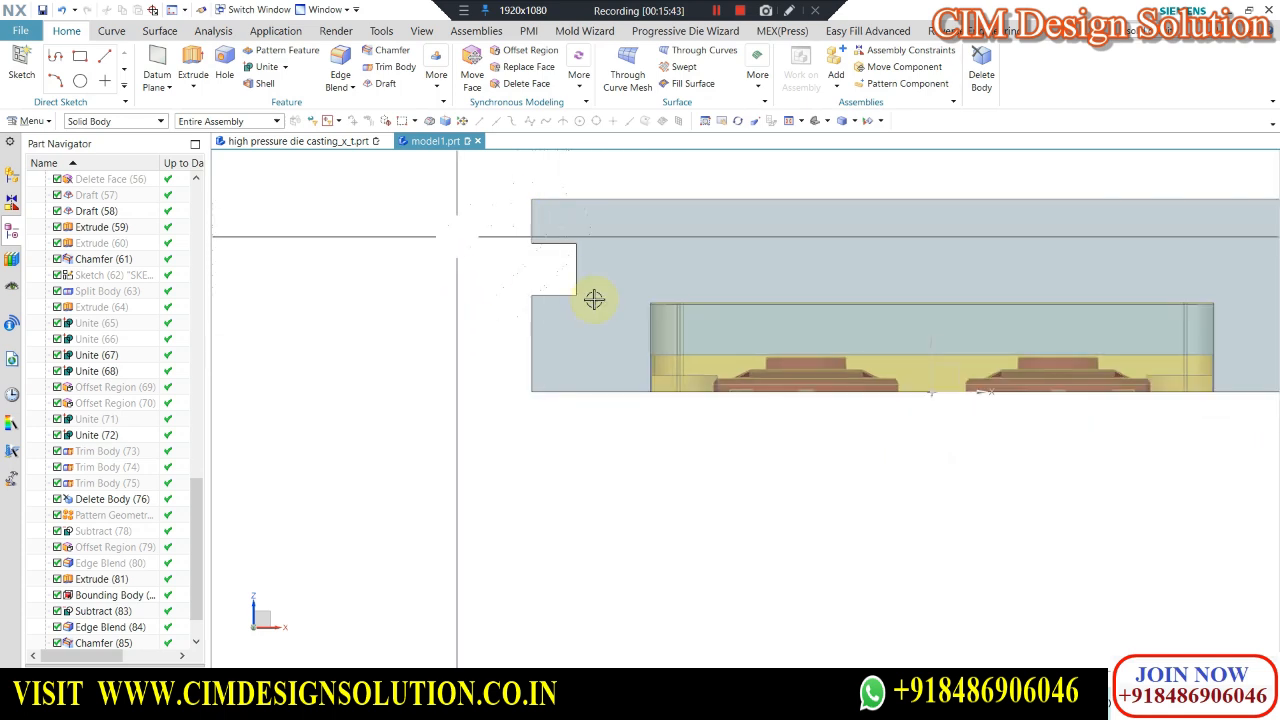
{"action": "middle_click_drag", "start_coordinate": [505, 270], "coordinate": [480, 246]}
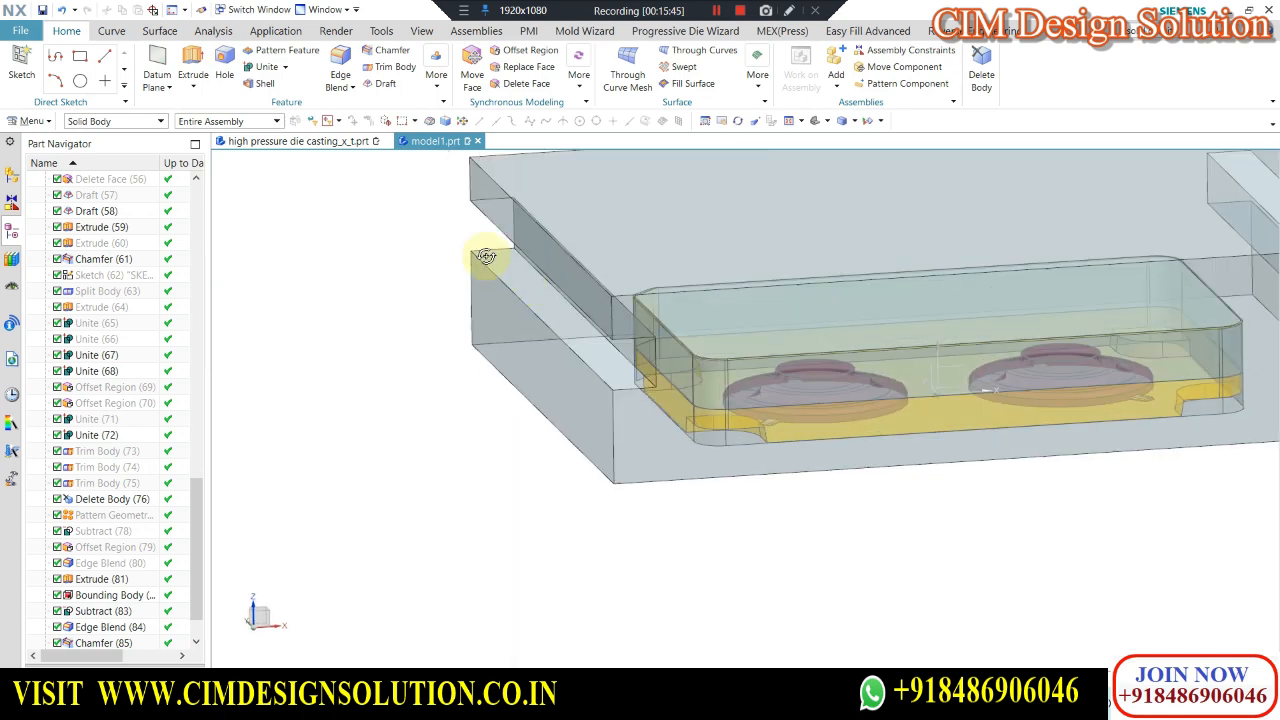
Draft the left slot's lower face by -20° along the X axis, keeping its inner lower edge stationary.
{"action": "scroll", "coordinate": [480, 246], "scroll_direction": "down", "scroll_amount": 2}
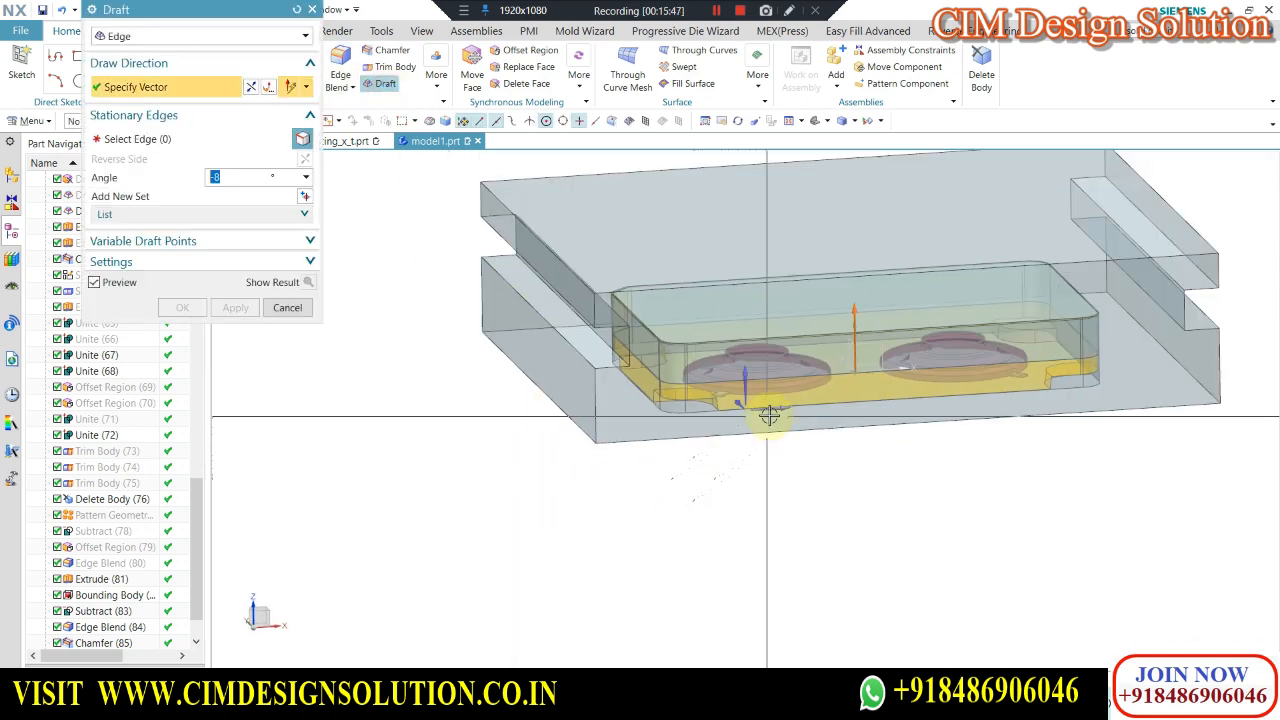
{"action": "left_click", "coordinate": [566, 303]}
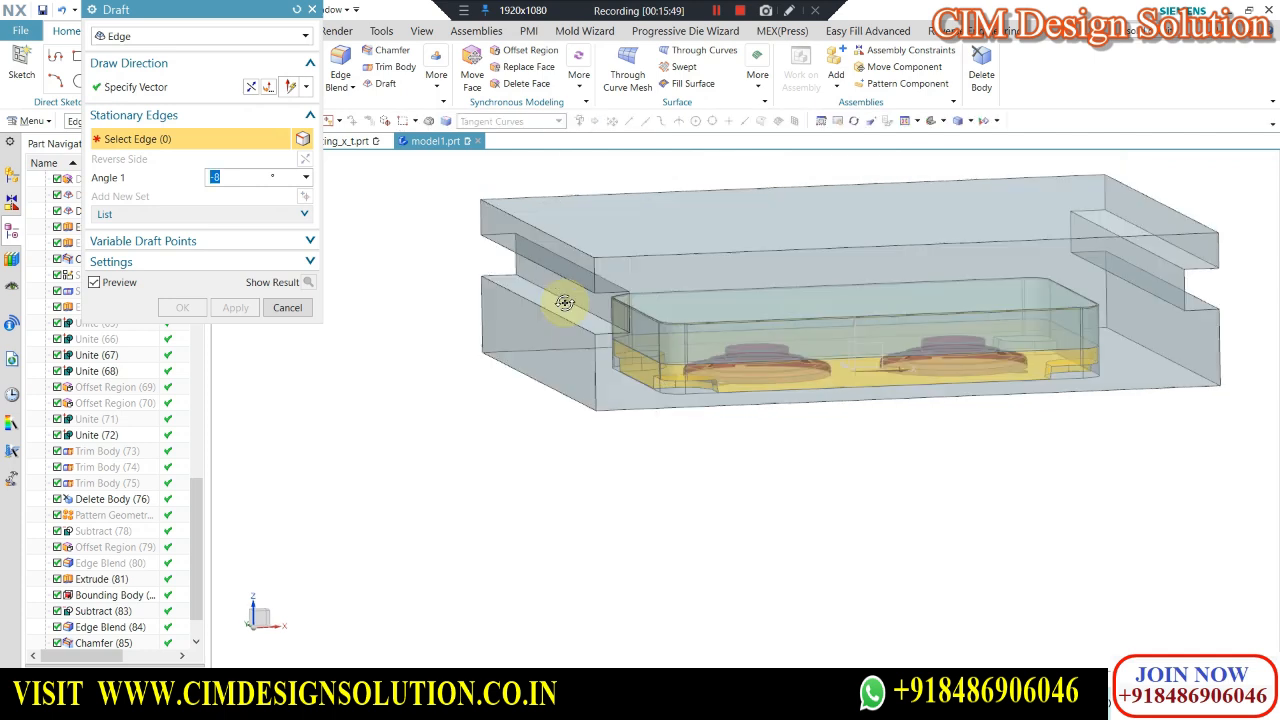
{"action": "left_click", "coordinate": [632, 362]}
{"action": "left_click", "coordinate": [209, 178]}
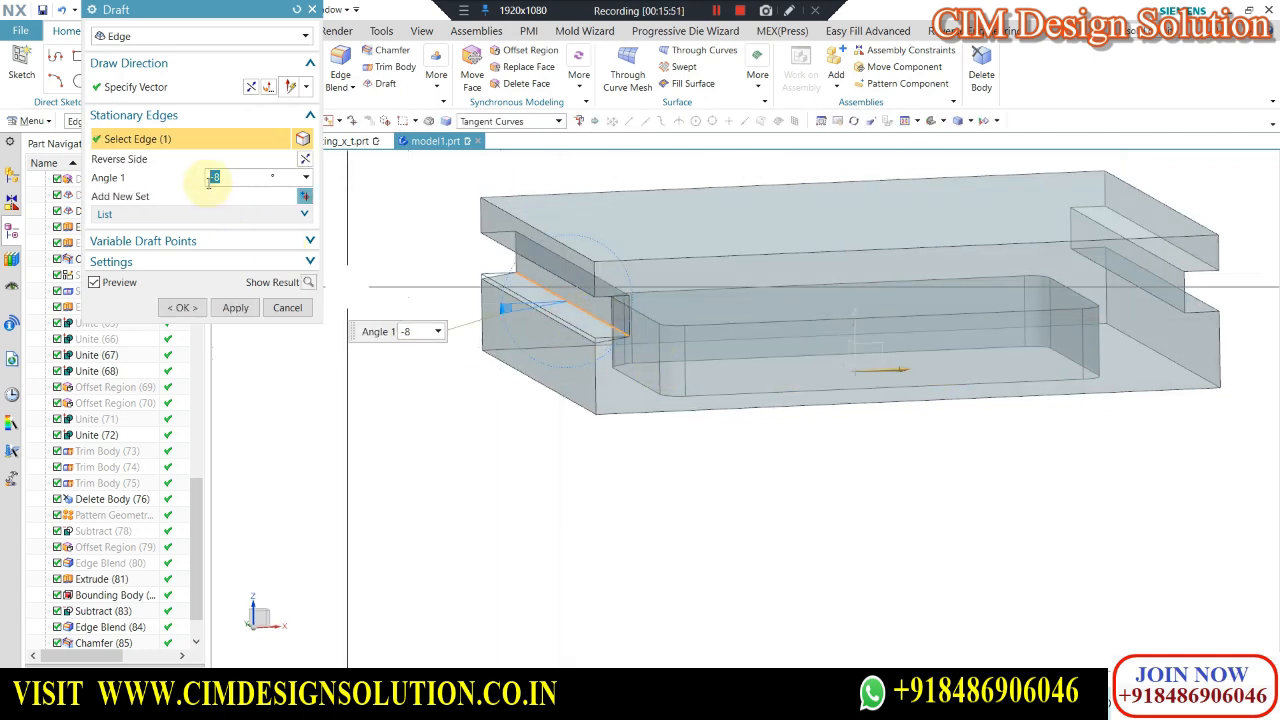
{"action": "key", "text": "Return"}
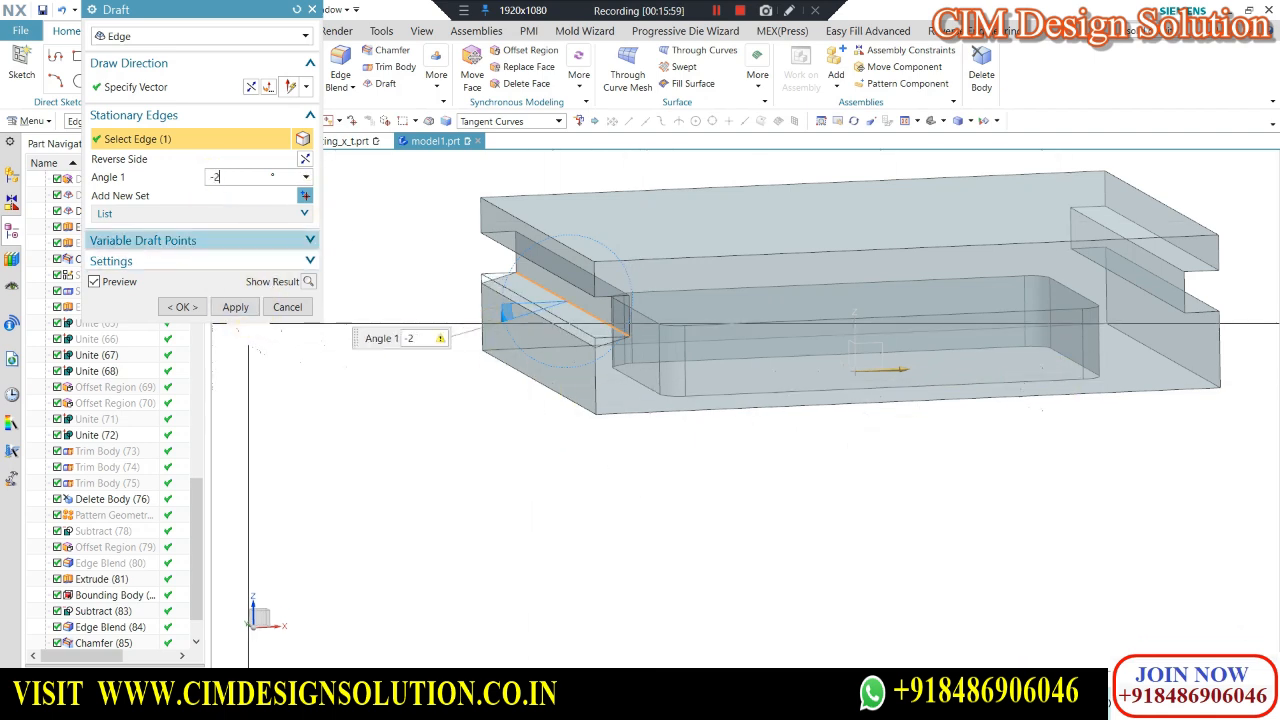
{"action": "left_click", "coordinate": [240, 310]}
Draft the right slot's lower face by 20° along the X axis, keeping its inner lower edge stationary.
{"action": "middle_click_drag", "start_coordinate": [646, 509], "coordinate": [686, 471]}
{"action": "scroll", "coordinate": [891, 451], "scroll_direction": "up", "scroll_amount": 2}
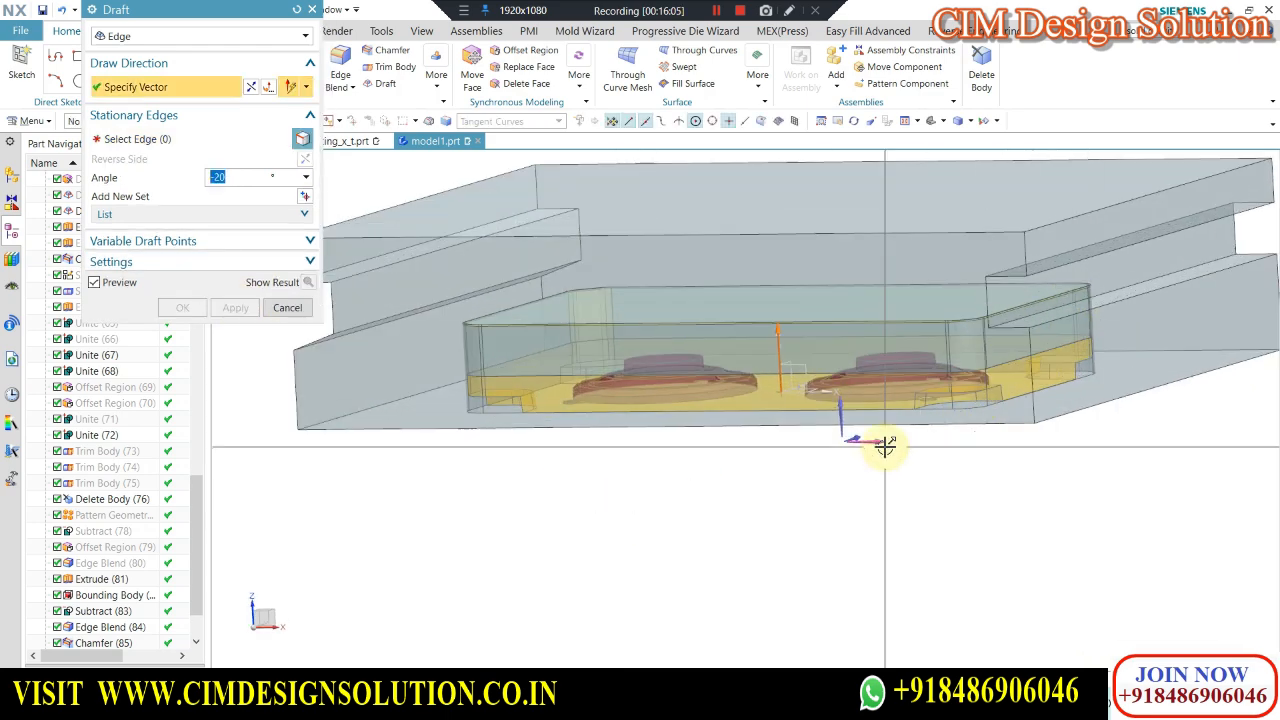
{"action": "left_click", "coordinate": [885, 447]}
{"action": "left_click", "coordinate": [1169, 271]}
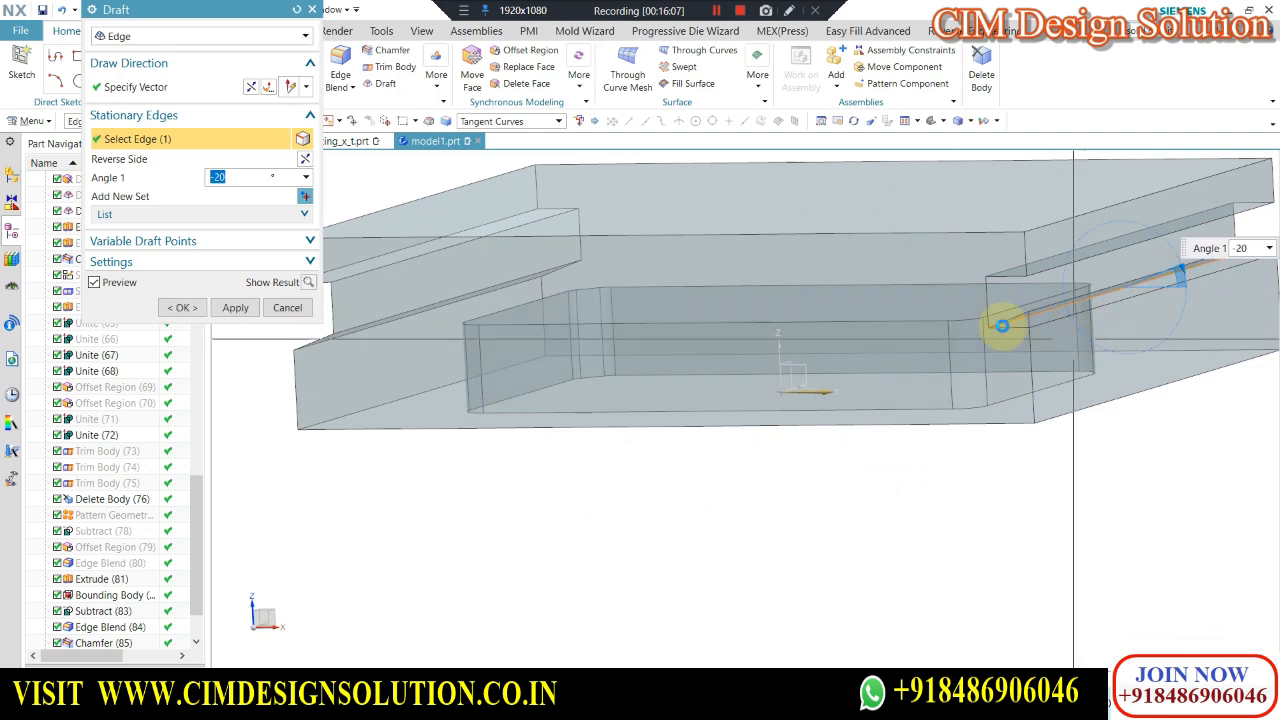
{"action": "key", "text": "Return"}
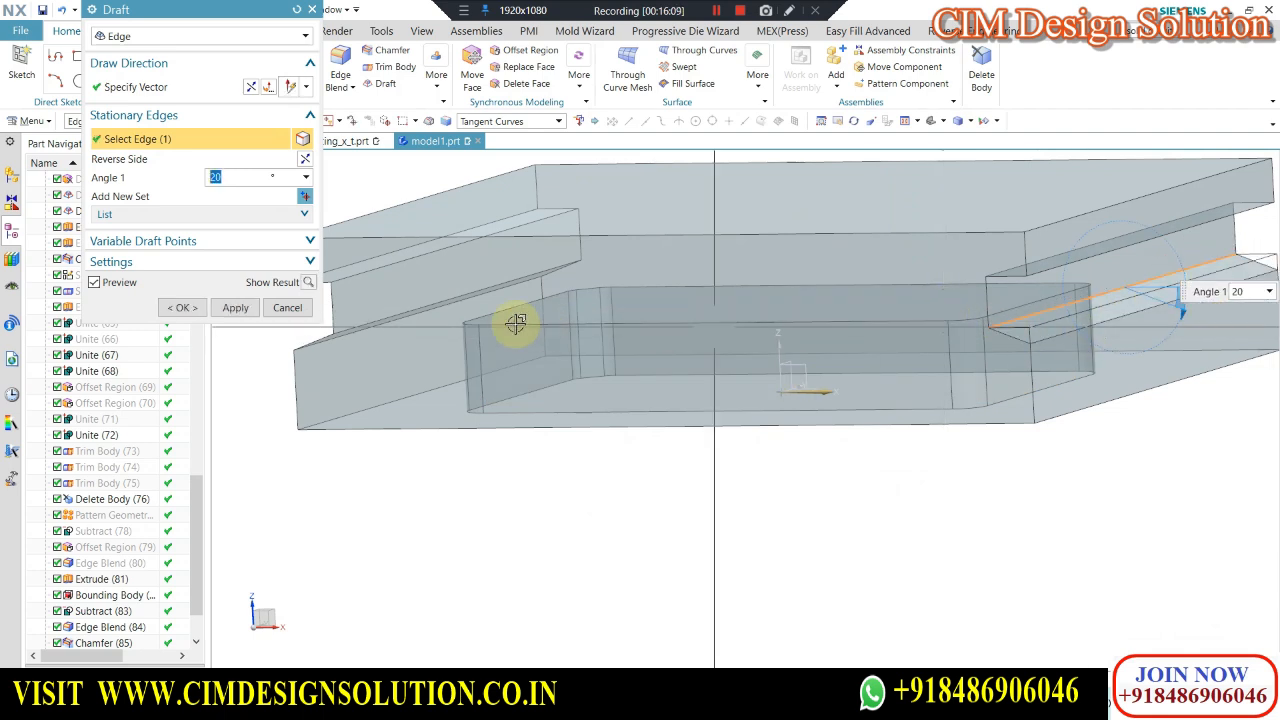
Examine the drafted block from the front and the pocket with its two cavities in plan view.
{"action": "right_click_drag", "start_coordinate": [540, 578], "coordinate": [457, 580]}
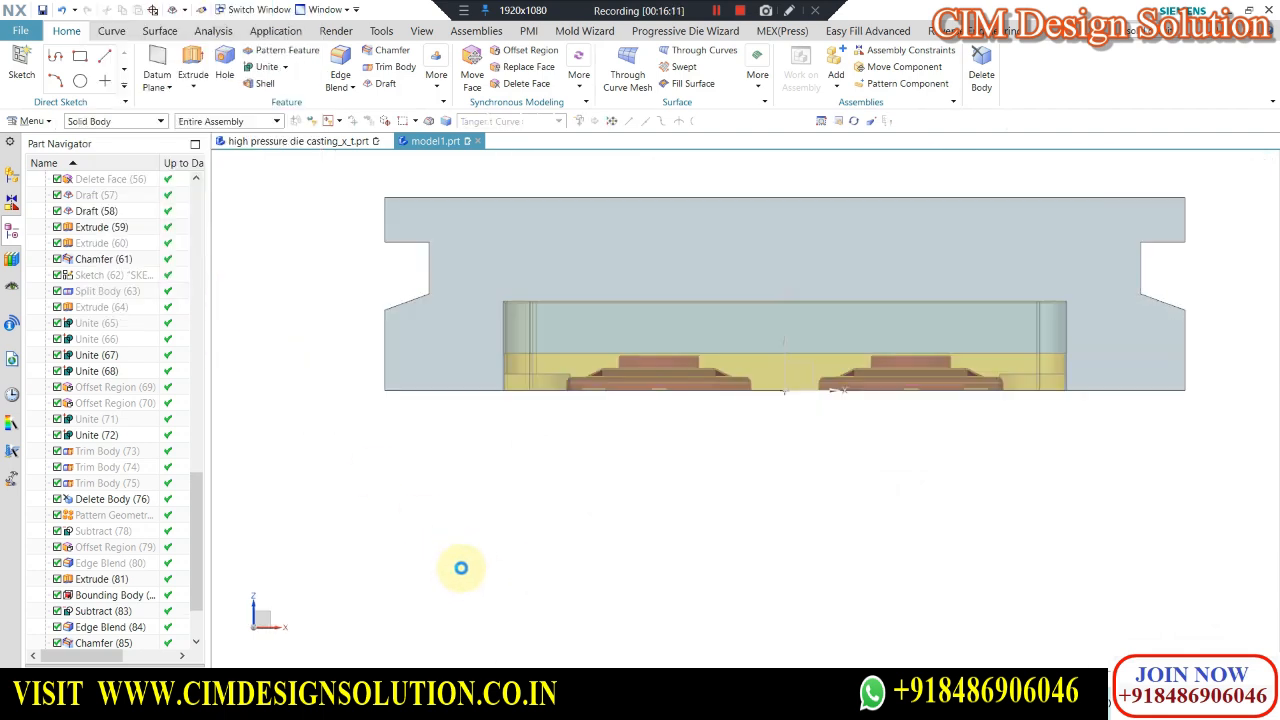
{"action": "scroll", "coordinate": [474, 455], "scroll_direction": "down", "scroll_amount": 1}
{"action": "scroll", "coordinate": [1041, 242], "scroll_direction": "up", "scroll_amount": 1}
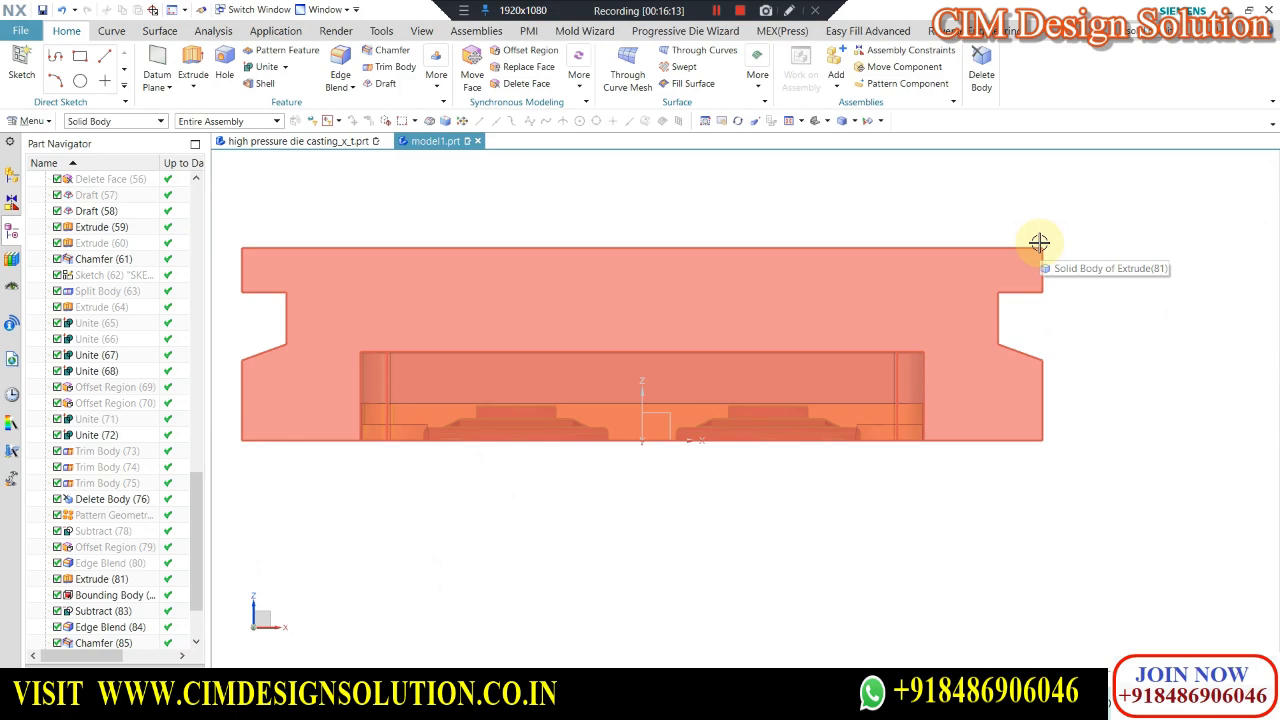
{"action": "middle_click_drag", "start_coordinate": [990, 302], "coordinate": [697, 400]}
{"action": "scroll", "coordinate": [737, 323], "scroll_direction": "up", "scroll_amount": 3}
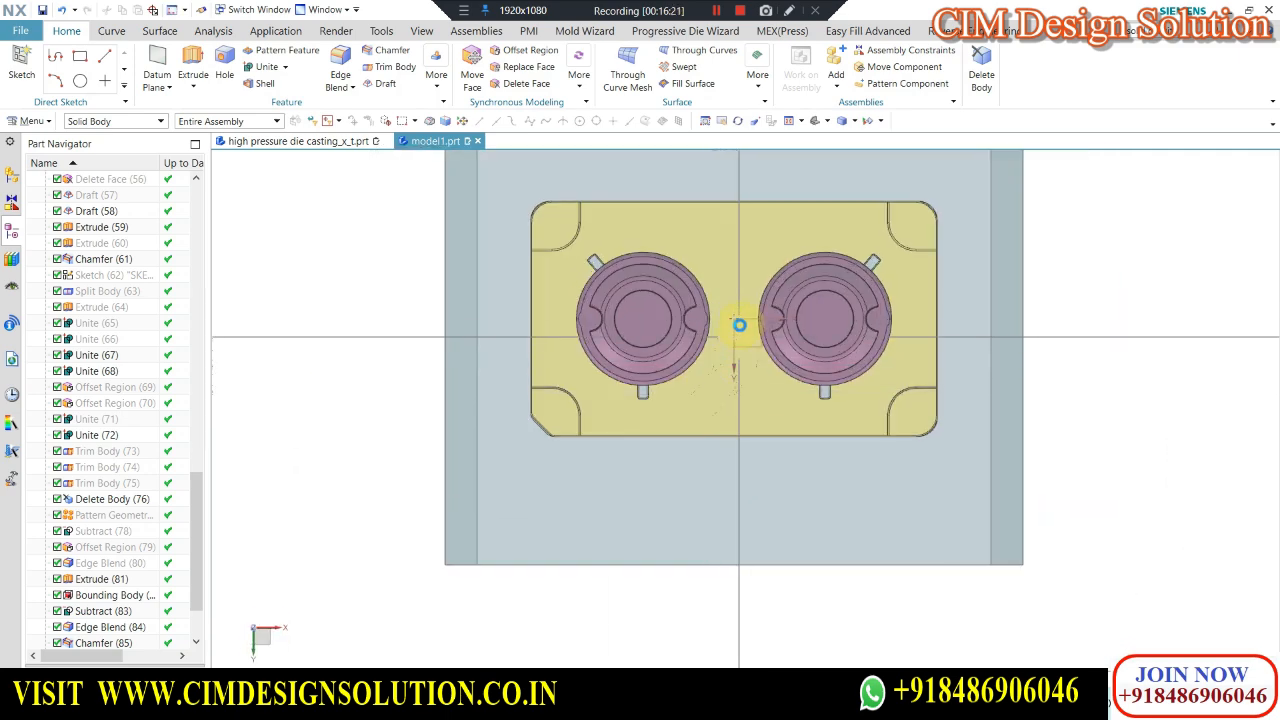
{"action": "scroll", "coordinate": [720, 567], "scroll_direction": "down", "scroll_amount": 2}
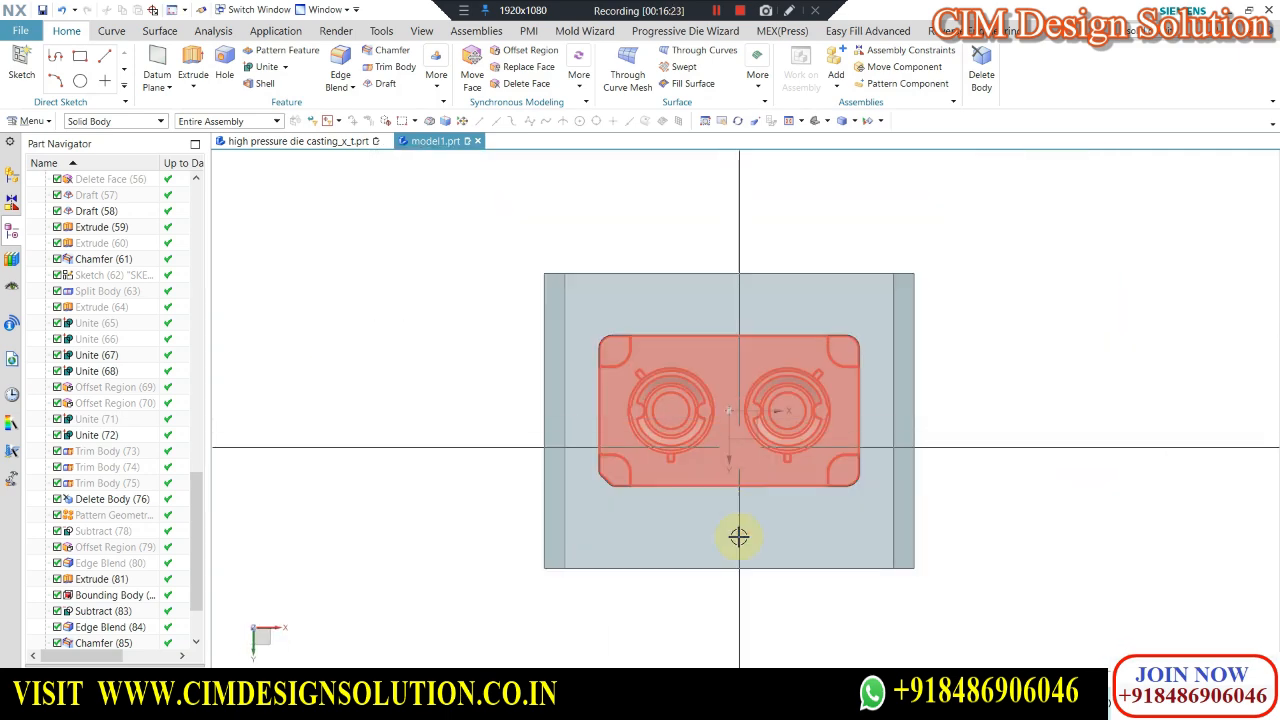
{"action": "scroll", "coordinate": [725, 259], "scroll_direction": "up", "scroll_amount": 3}
{"action": "scroll", "coordinate": [731, 360], "scroll_direction": "down", "scroll_amount": 3}
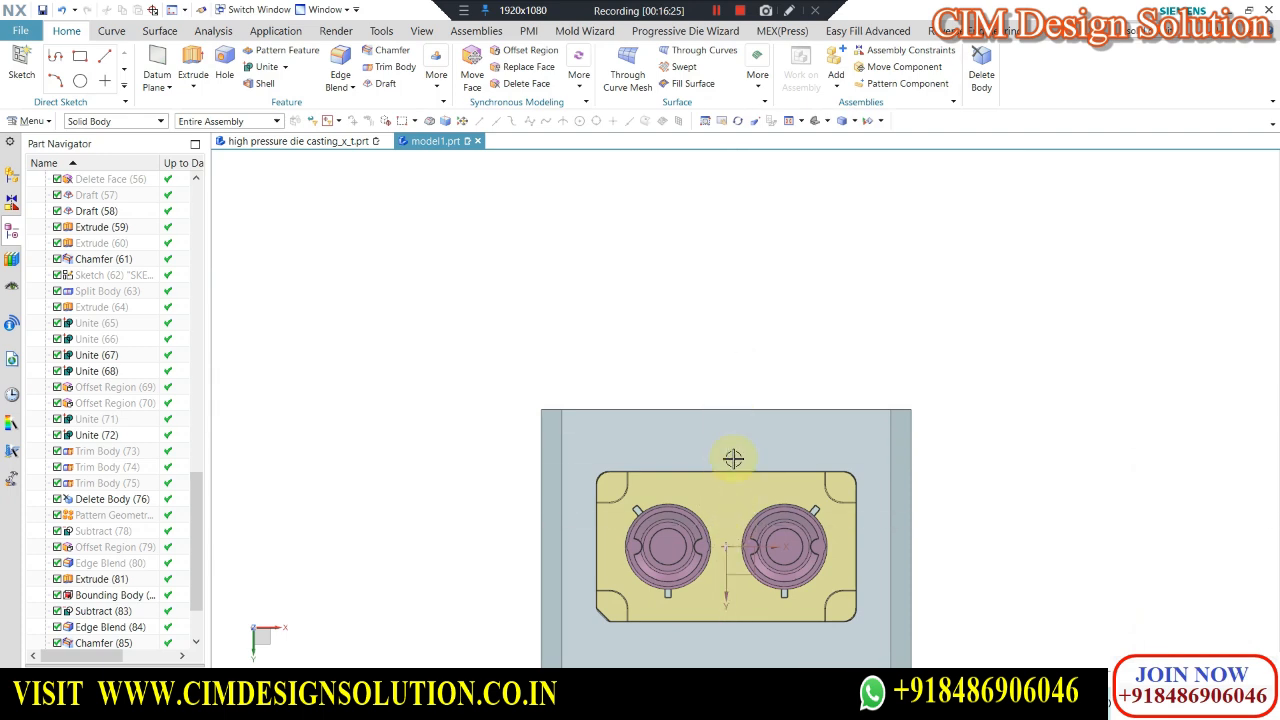
{"action": "scroll", "coordinate": [733, 458], "scroll_direction": "down", "scroll_amount": 2}
{"action": "scroll", "coordinate": [696, 463], "scroll_direction": "up", "scroll_amount": 2}
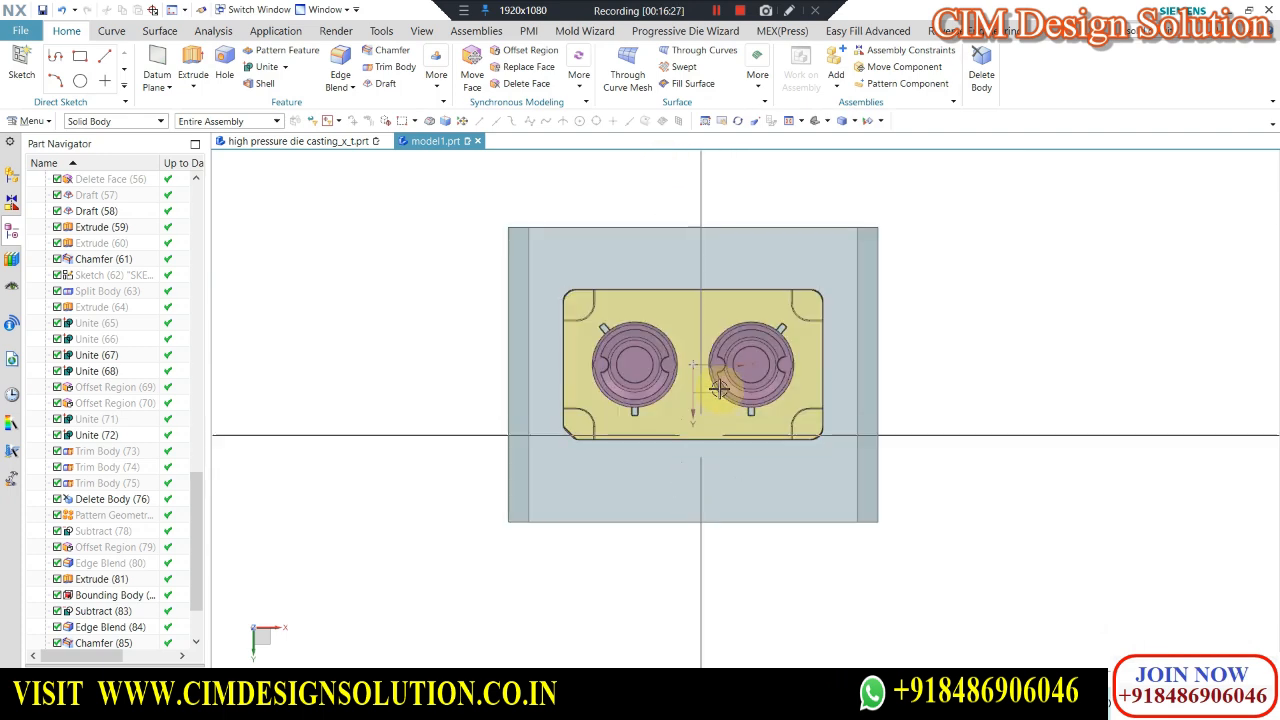
{"action": "scroll", "coordinate": [705, 414], "scroll_direction": "up", "scroll_amount": 2}
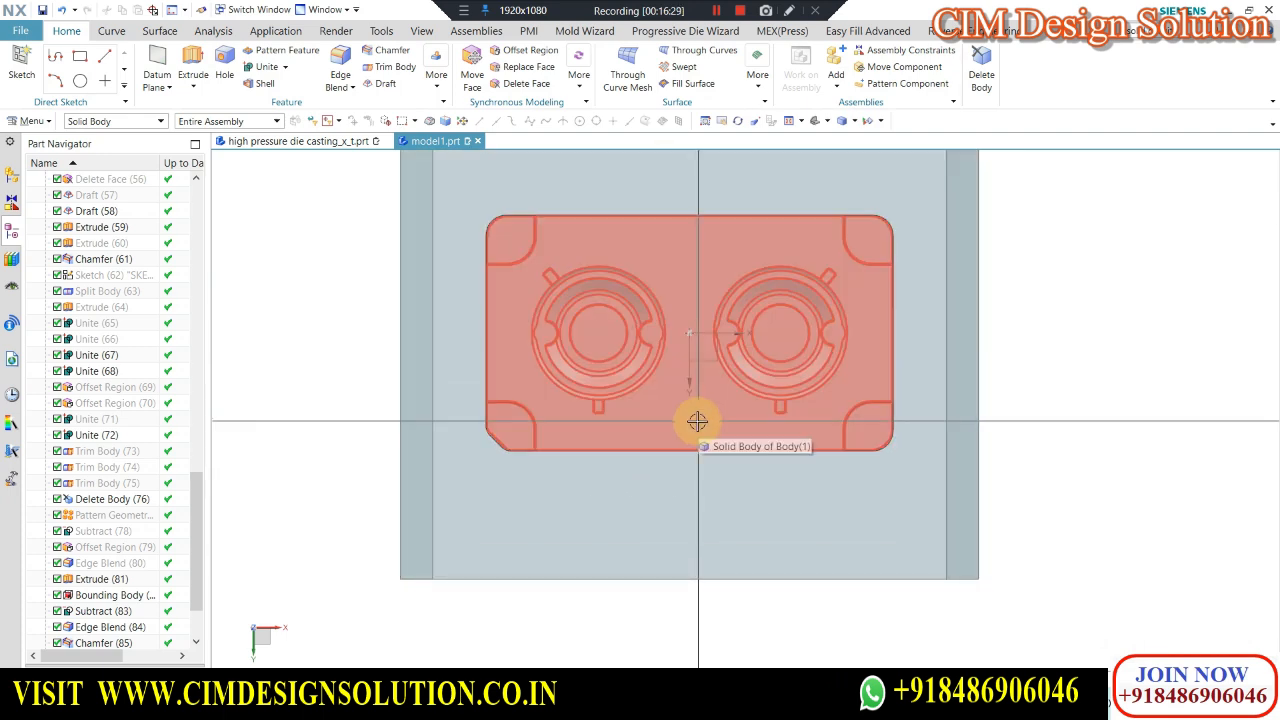
{"action": "scroll", "coordinate": [701, 455], "scroll_direction": "up", "scroll_amount": 1}
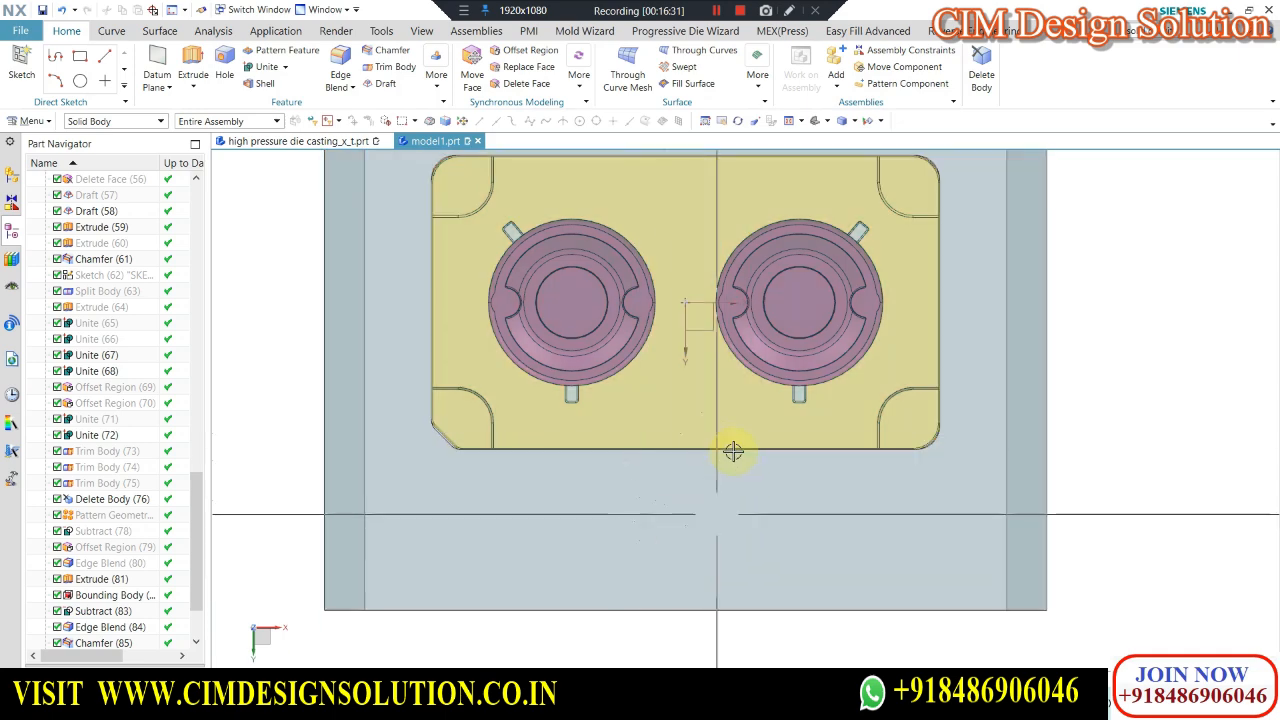
{"action": "scroll", "coordinate": [700, 470], "scroll_direction": "down", "scroll_amount": 1}
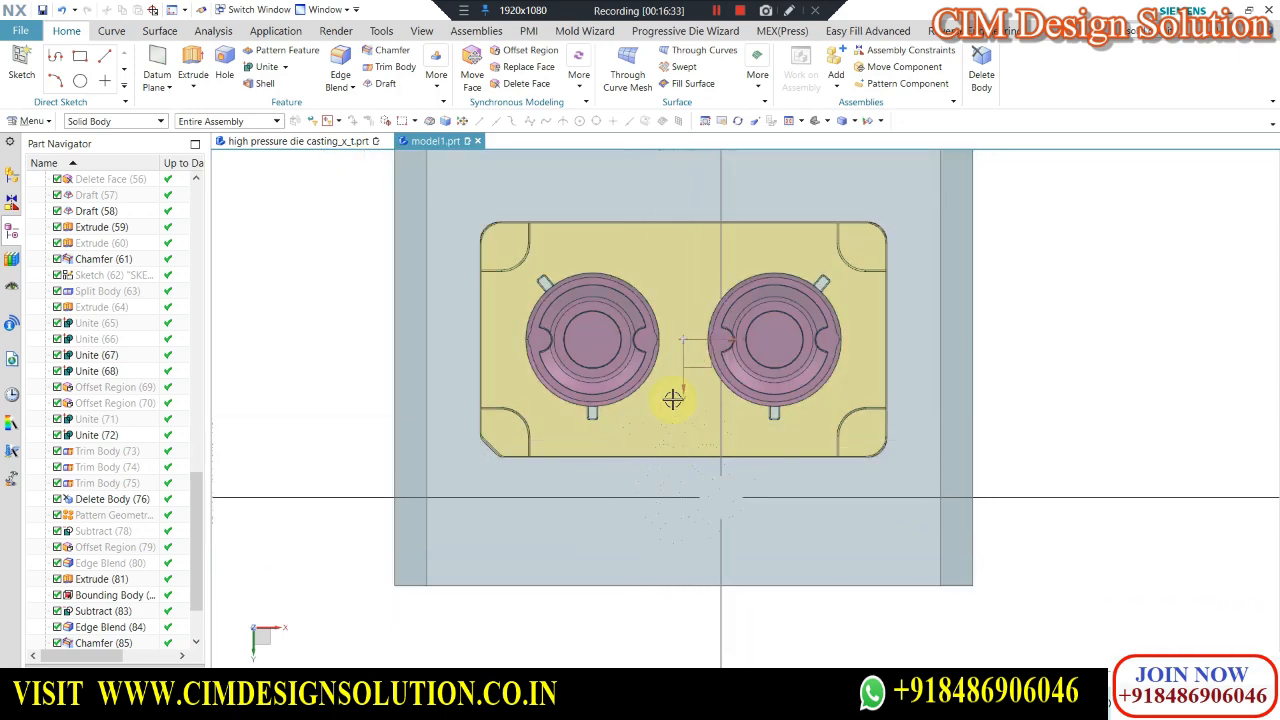
{"action": "scroll", "coordinate": [710, 448], "scroll_direction": "down", "scroll_amount": 1}
Check the sloped slot profiles on both sides of the block, at an angle and from the front.
{"action": "middle_click_drag", "start_coordinate": [686, 437], "coordinate": [582, 272]}
{"action": "key", "text": "F8"}
{"action": "scroll", "coordinate": [661, 428], "scroll_direction": "up", "scroll_amount": 2}
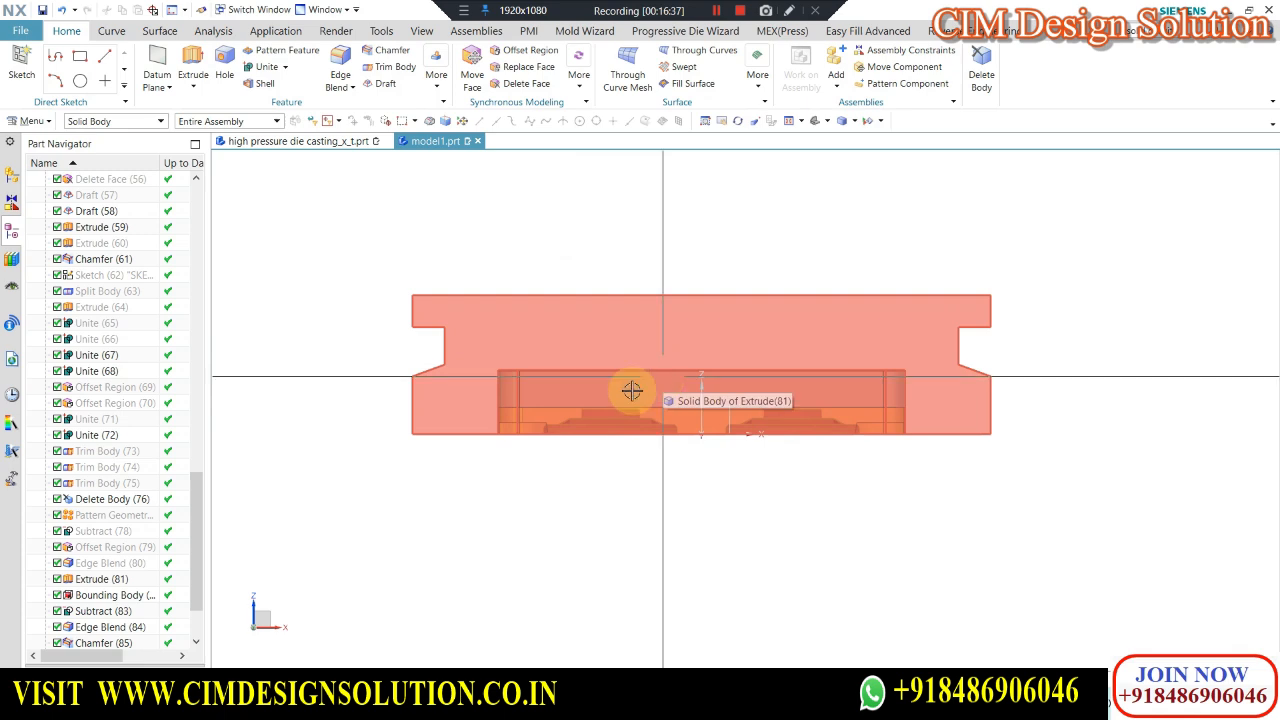
{"action": "scroll", "coordinate": [586, 331], "scroll_direction": "up", "scroll_amount": 1}
{"action": "middle_click_drag", "start_coordinate": [586, 331], "coordinate": [580, 334]}
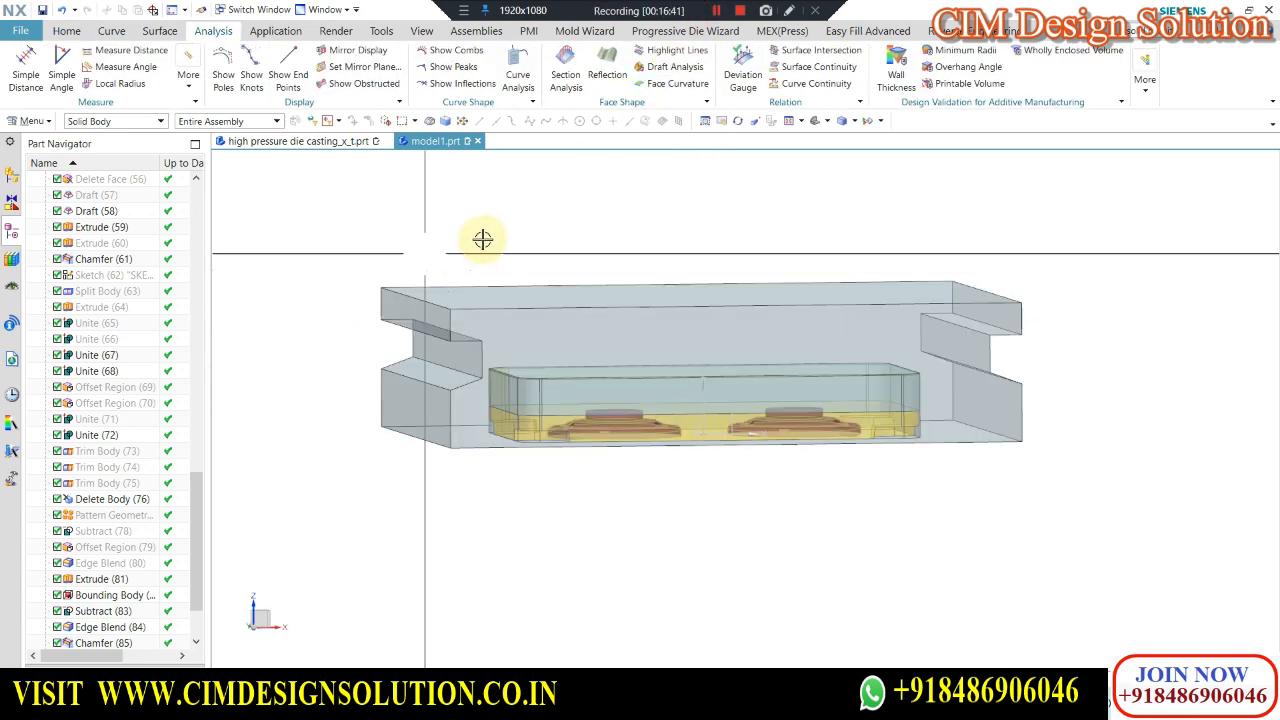
{"action": "key", "text": "F8"}
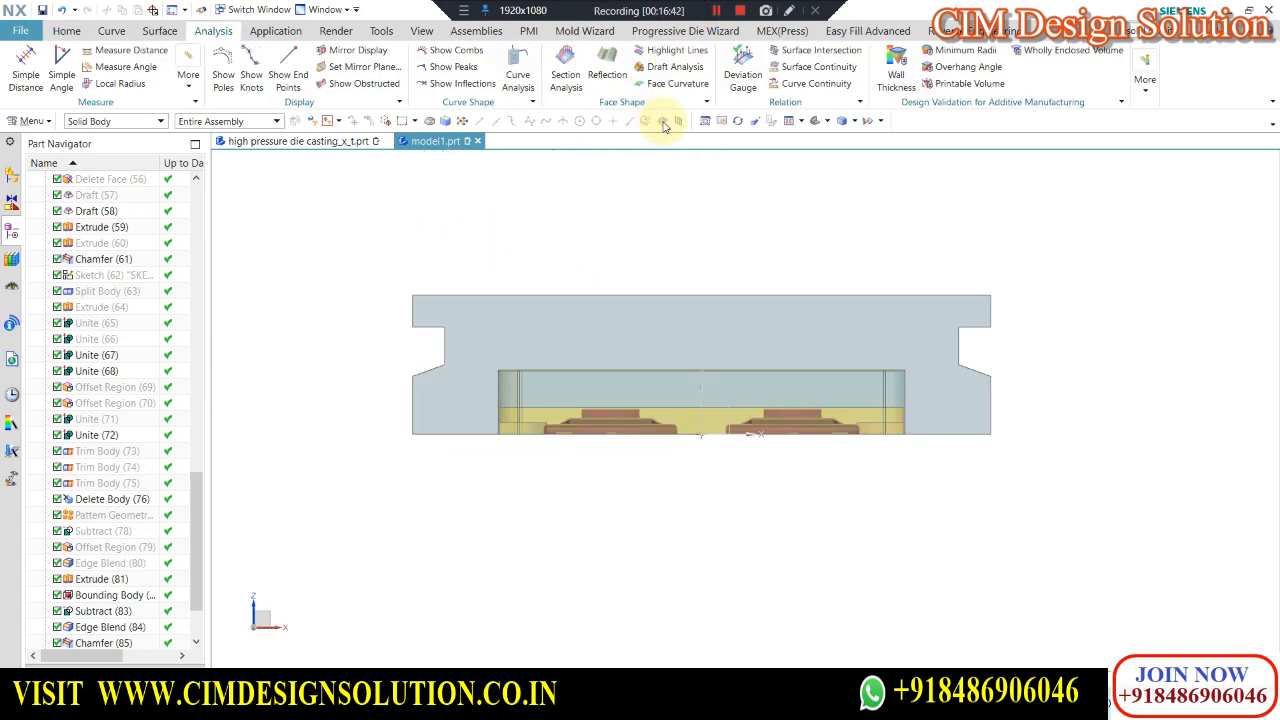
{"action": "scroll", "coordinate": [608, 305], "scroll_direction": "up", "scroll_amount": 1}
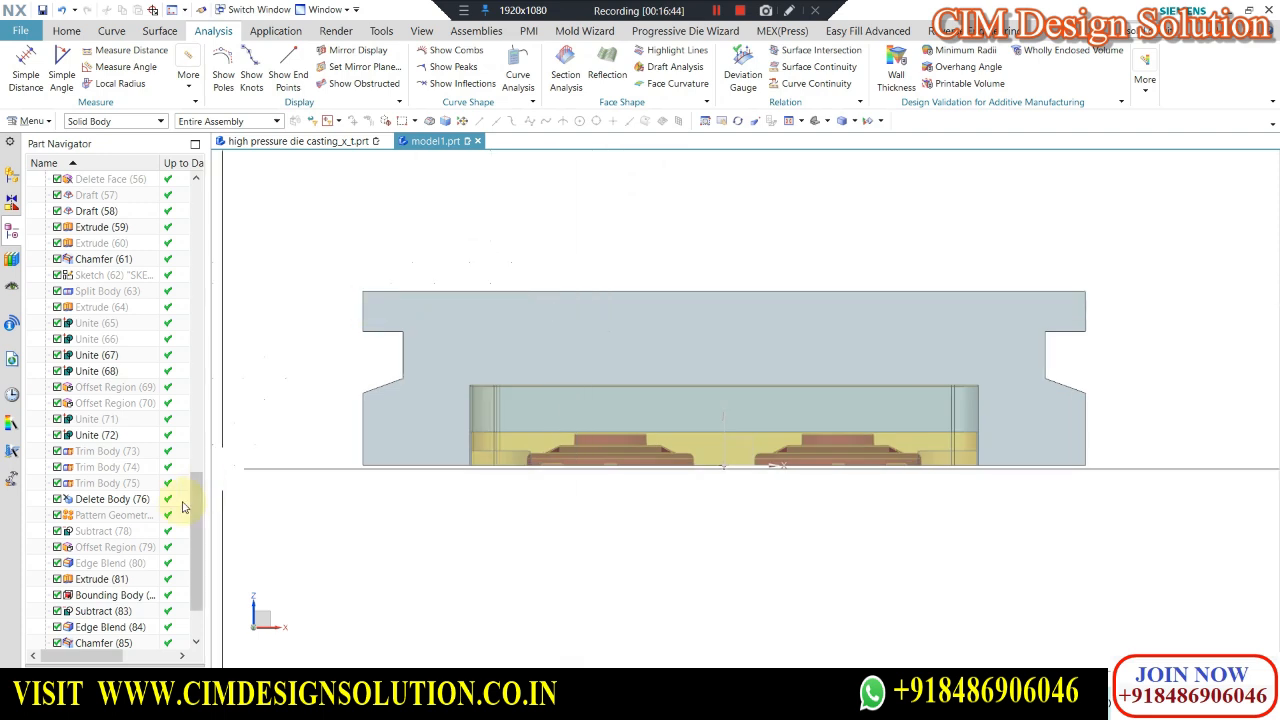
{"action": "scroll", "coordinate": [171, 486], "scroll_direction": "down", "scroll_amount": 2}
{"action": "scroll", "coordinate": [414, 357], "scroll_direction": "up", "scroll_amount": 2}
{"action": "scroll", "coordinate": [525, 368], "scroll_direction": "down", "scroll_amount": 1}
{"action": "scroll", "coordinate": [525, 368], "scroll_direction": "up", "scroll_amount": 3}
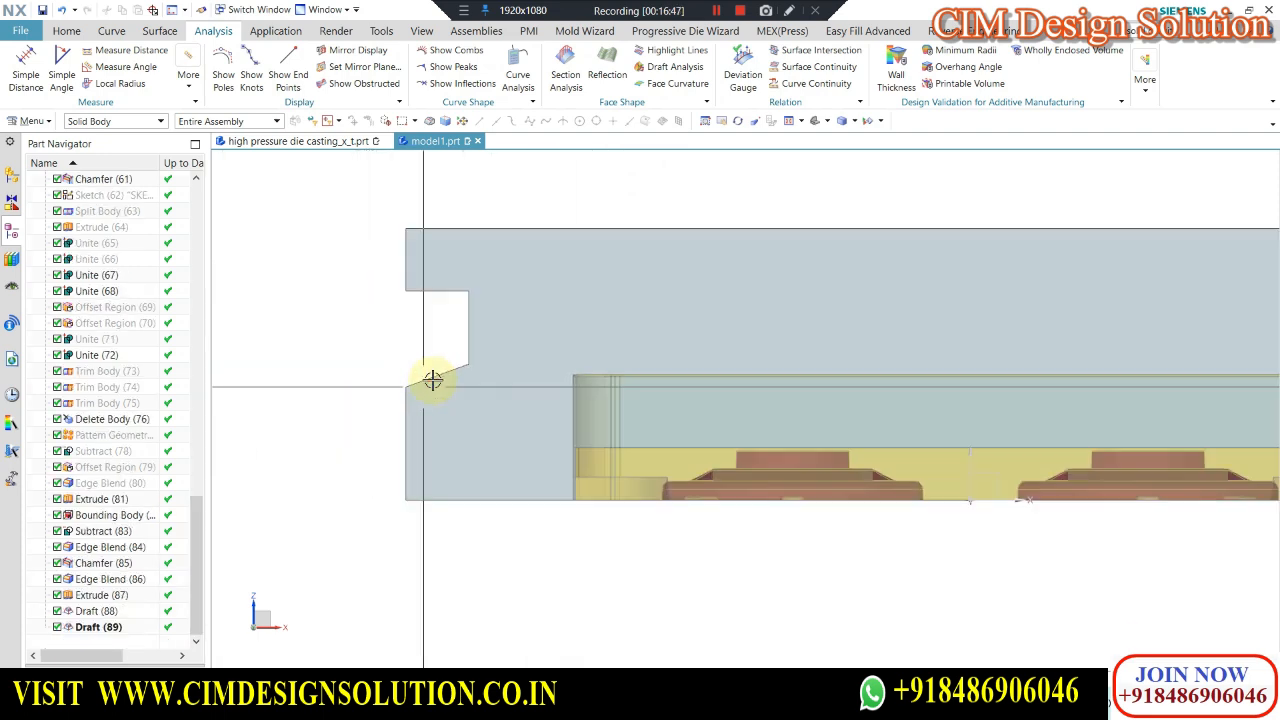
Edit the right slot's draft and set its angle to 30°.
{"action": "scroll", "coordinate": [428, 380], "scroll_direction": "down", "scroll_amount": 1}
{"action": "left_click", "coordinate": [89, 627]}
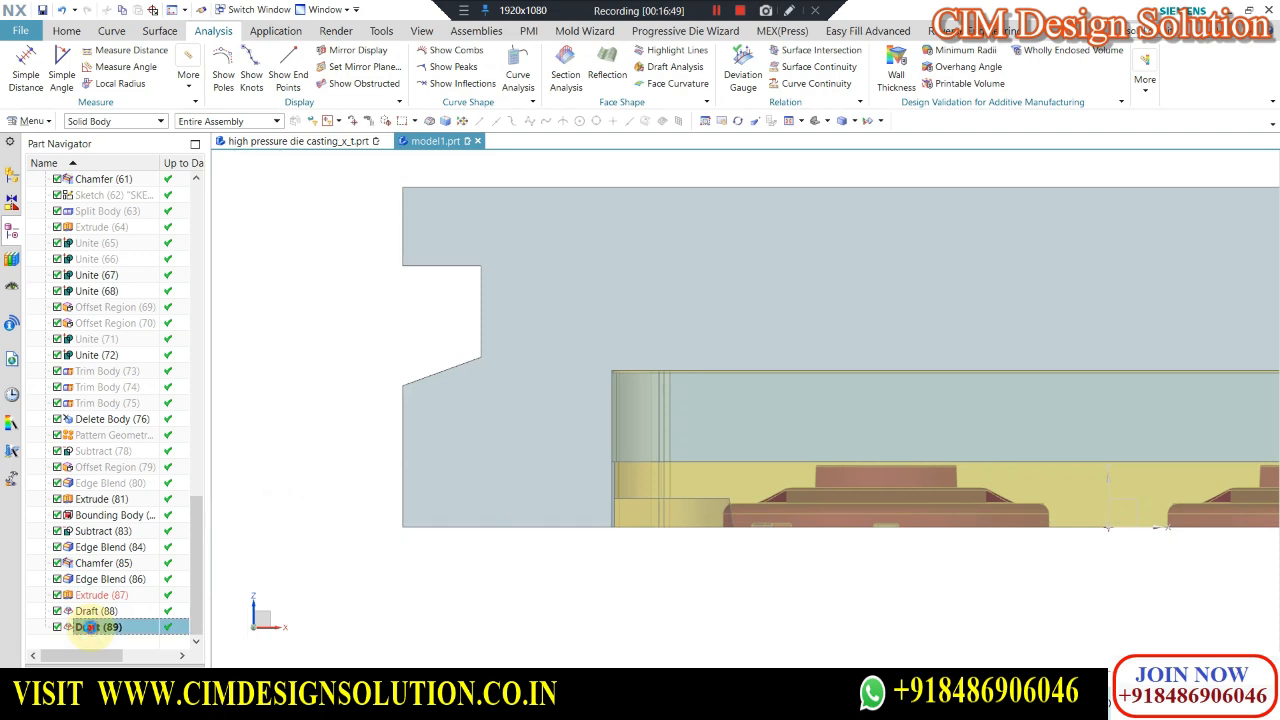
{"action": "double_click", "coordinate": [89, 627]}
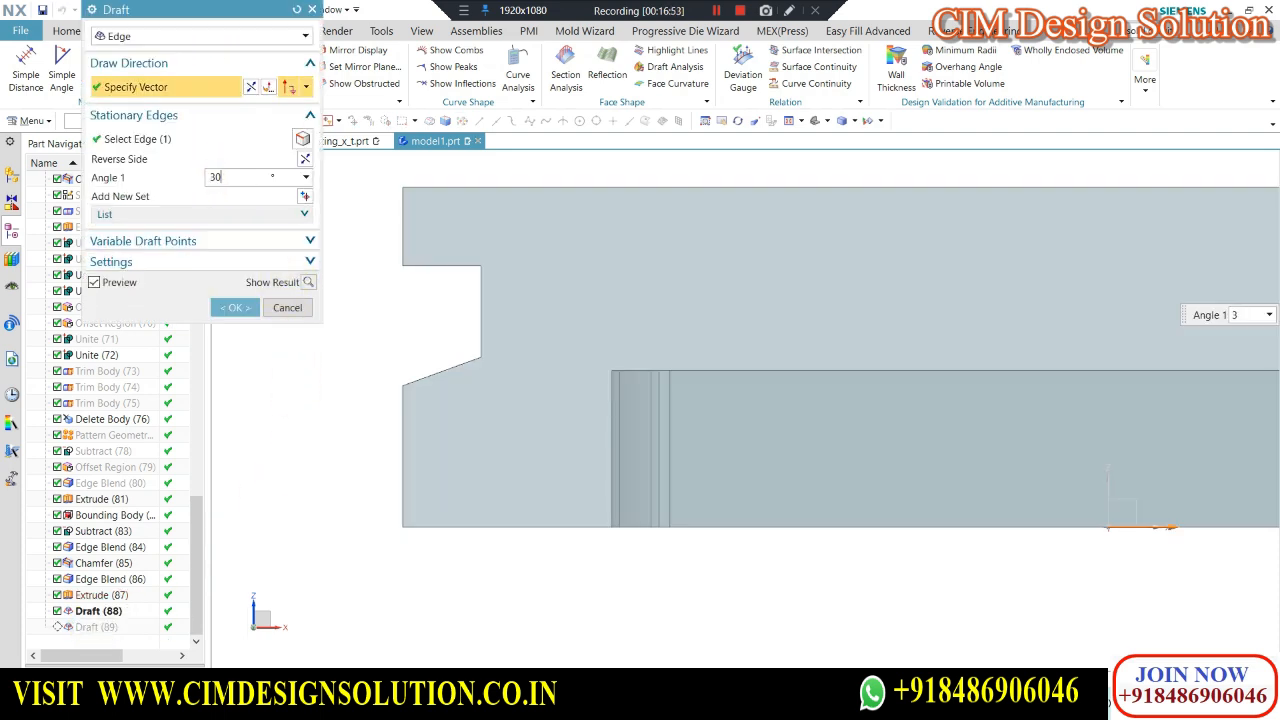
{"action": "left_click", "coordinate": [251, 317]}
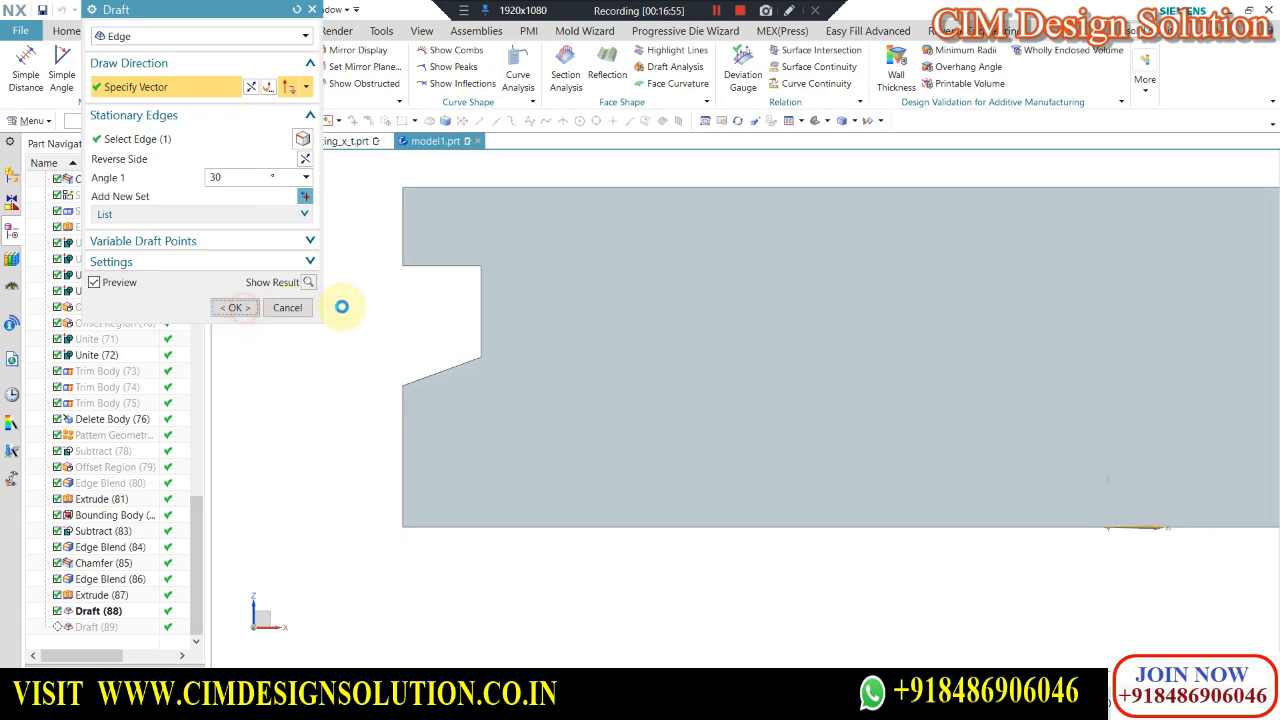
Edit the left slot's draft and set its angle to -30°.
{"action": "scroll", "coordinate": [571, 303], "scroll_direction": "down", "scroll_amount": 3}
{"action": "left_click", "coordinate": [391, 397]}
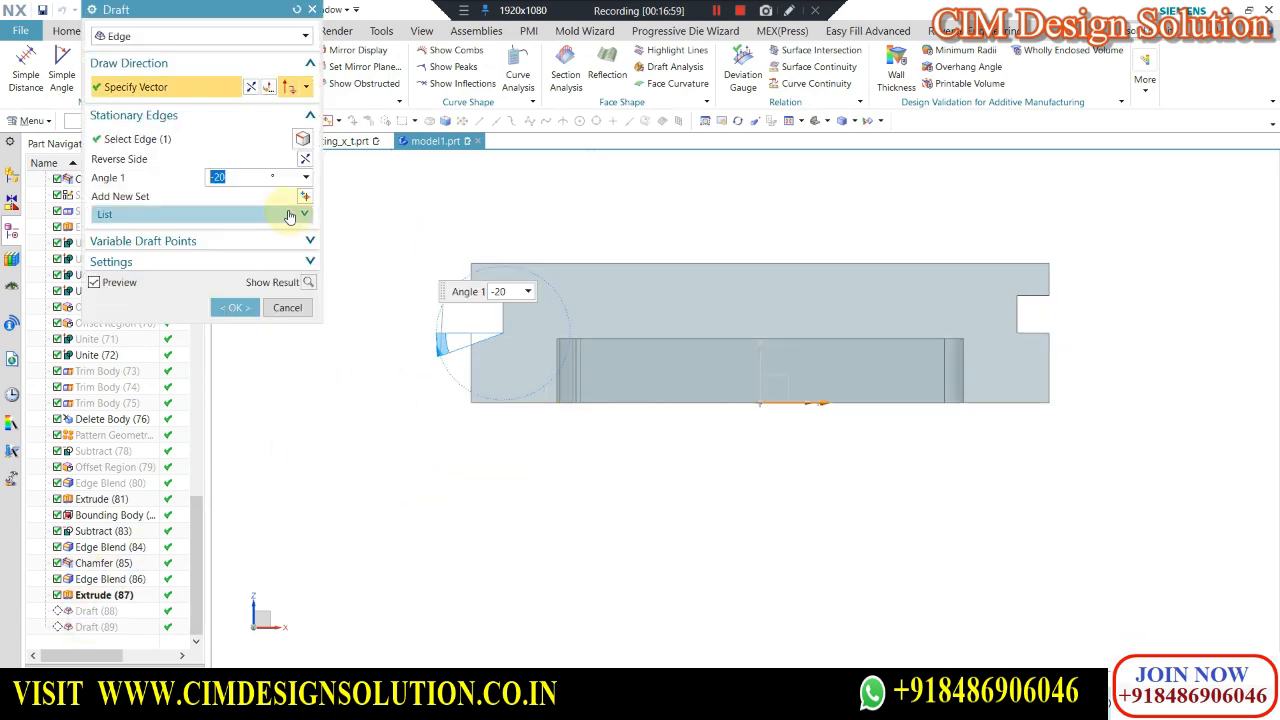
{"action": "scroll", "coordinate": [485, 334], "scroll_direction": "up", "scroll_amount": 2}
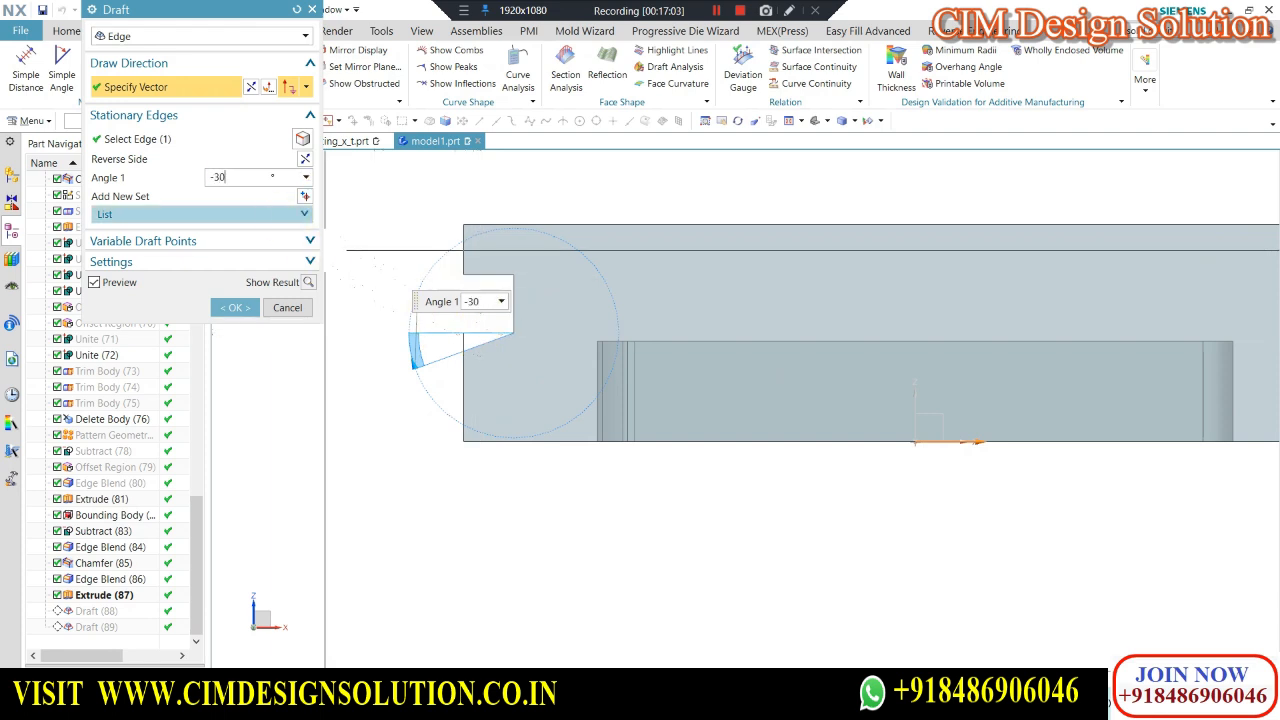
{"action": "left_click", "coordinate": [232, 307]}
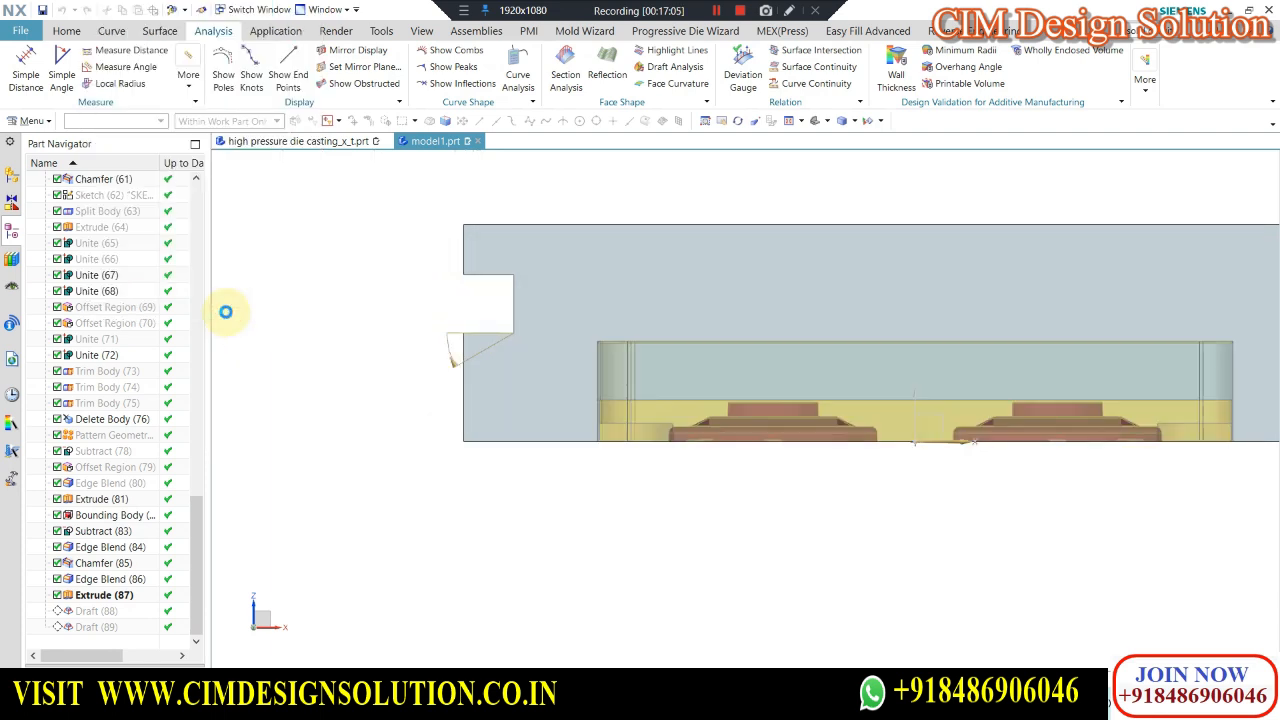
Chamfer the upright edges at all four outer corners of the die block, above and below the side slots, with a symmetric distance of 10 mm.
{"action": "scroll", "coordinate": [551, 286], "scroll_direction": "down", "scroll_amount": 3}
{"action": "middle_click_drag", "start_coordinate": [551, 286], "coordinate": [611, 381]}
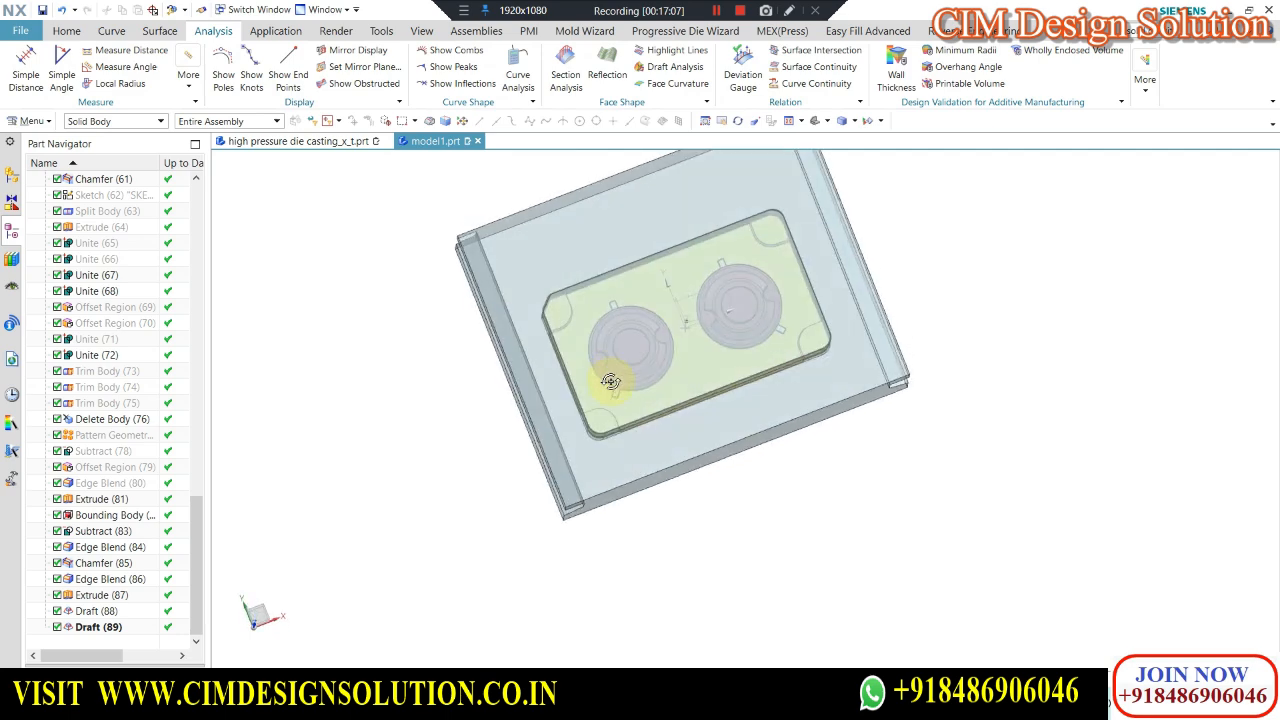
{"action": "mouse_move", "coordinate": [609, 551]}
{"action": "middle_mouse_down"}
{"action": "mouse_move", "coordinate": [614, 509]}
{"action": "mouse_move", "coordinate": [609, 537]}
{"action": "middle_mouse_up"}
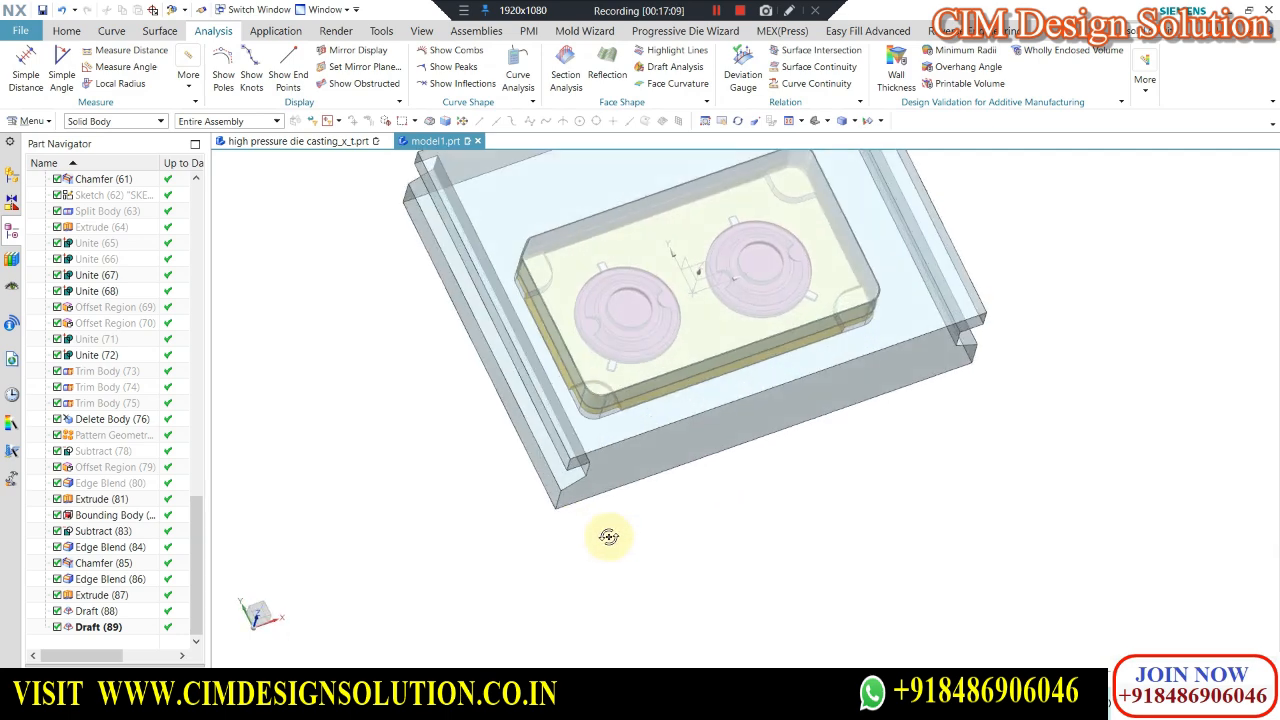
{"action": "left_click", "coordinate": [86, 31]}
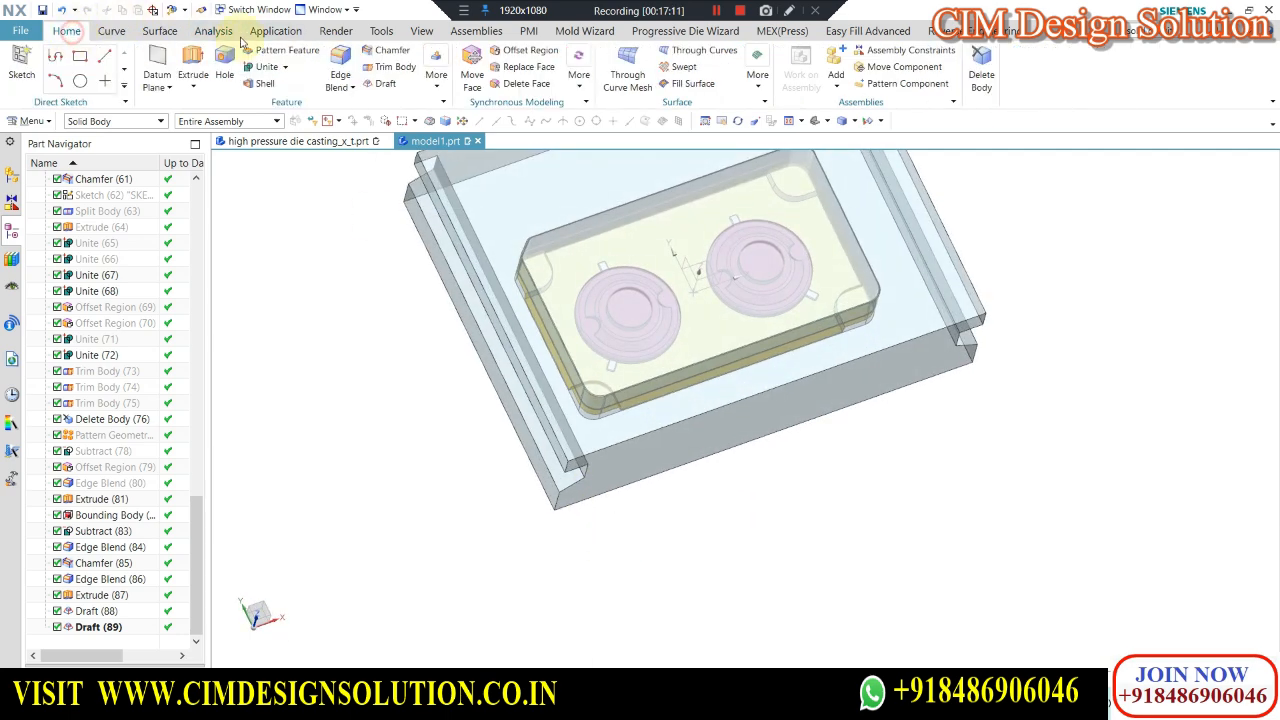
{"action": "left_click", "coordinate": [403, 55]}
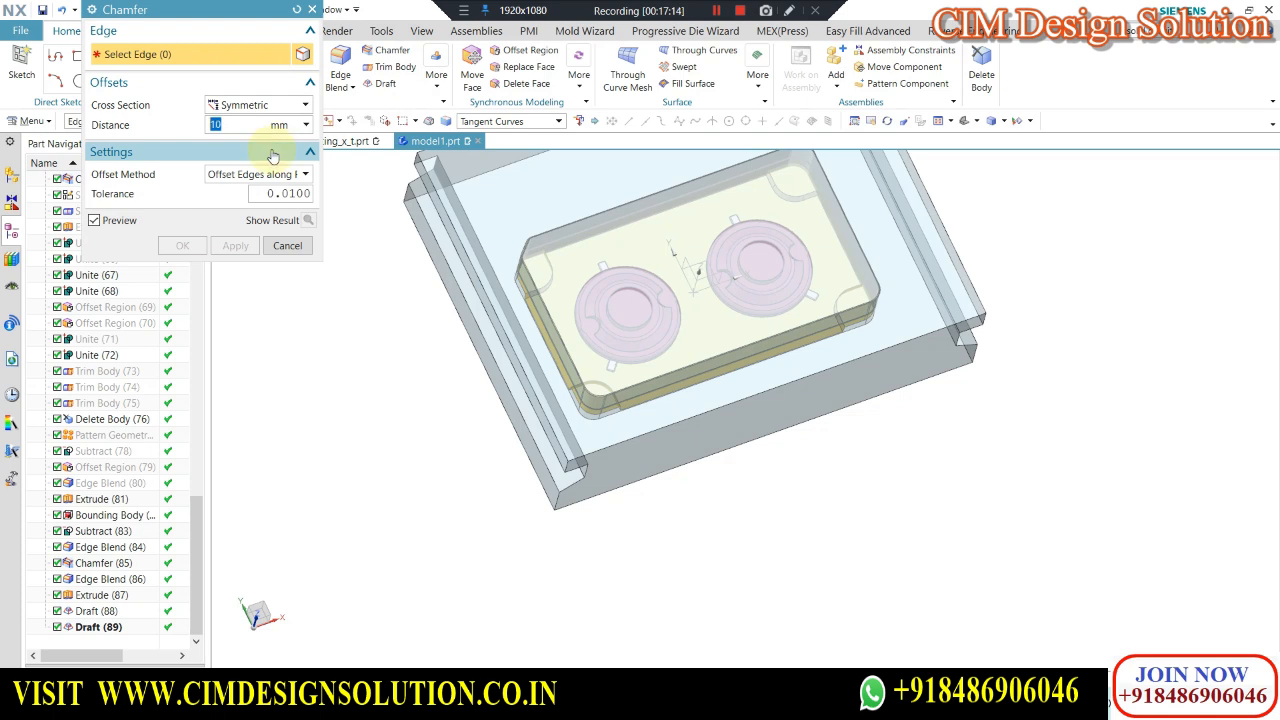
{"action": "scroll", "coordinate": [614, 505], "scroll_direction": "up", "scroll_amount": 5}
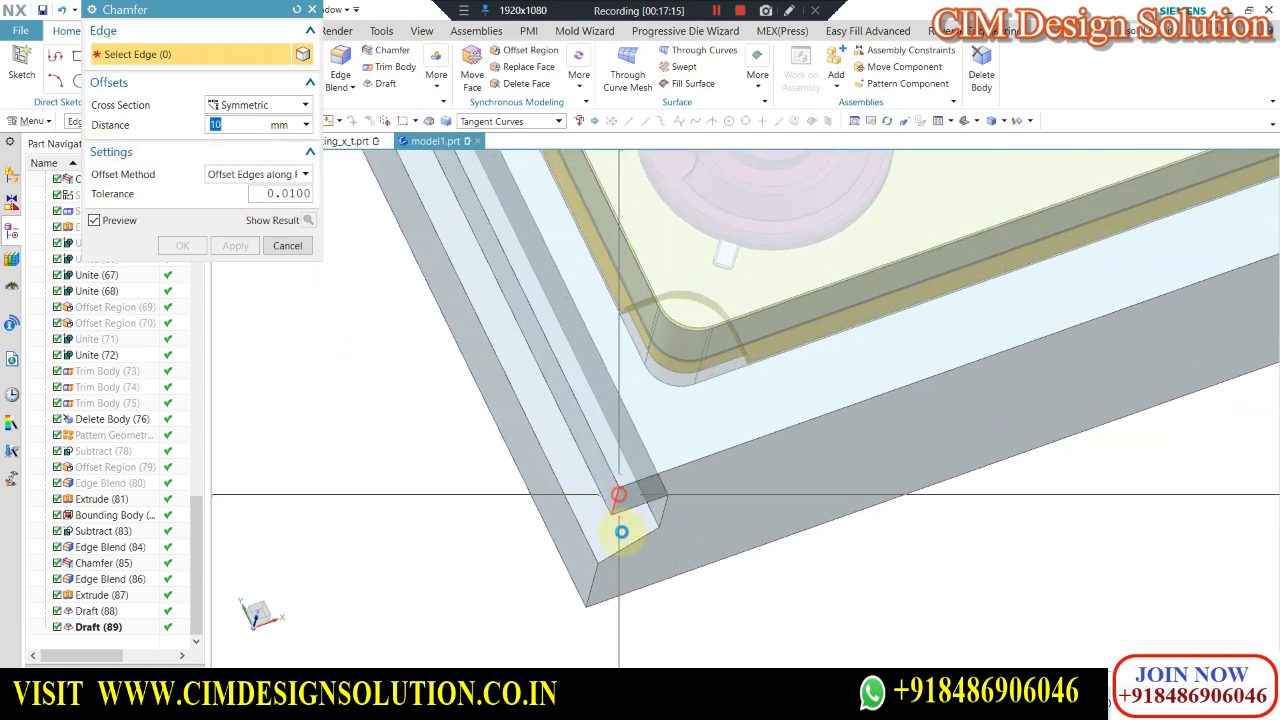
{"action": "left_click", "coordinate": [621, 531]}
{"action": "scroll", "coordinate": [590, 578], "scroll_direction": "down", "scroll_amount": 5}
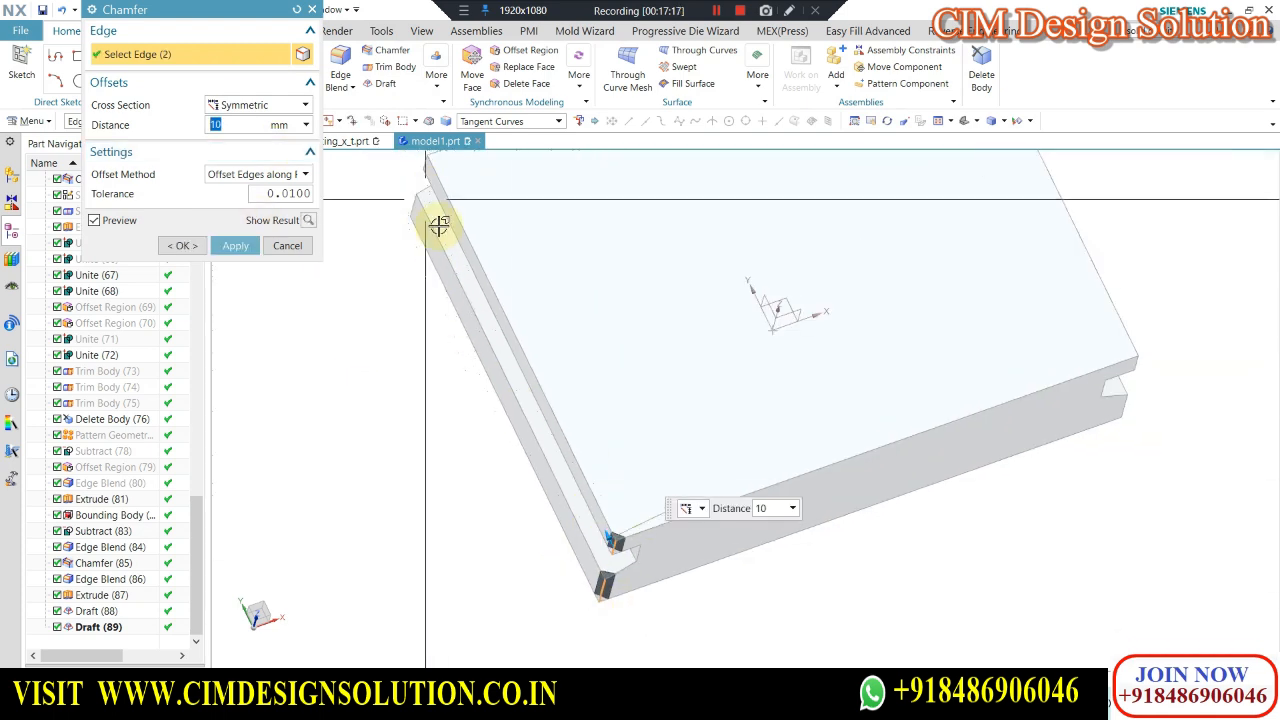
{"action": "scroll", "coordinate": [443, 234], "scroll_direction": "up", "scroll_amount": 6}
{"action": "left_click", "coordinate": [454, 241]}
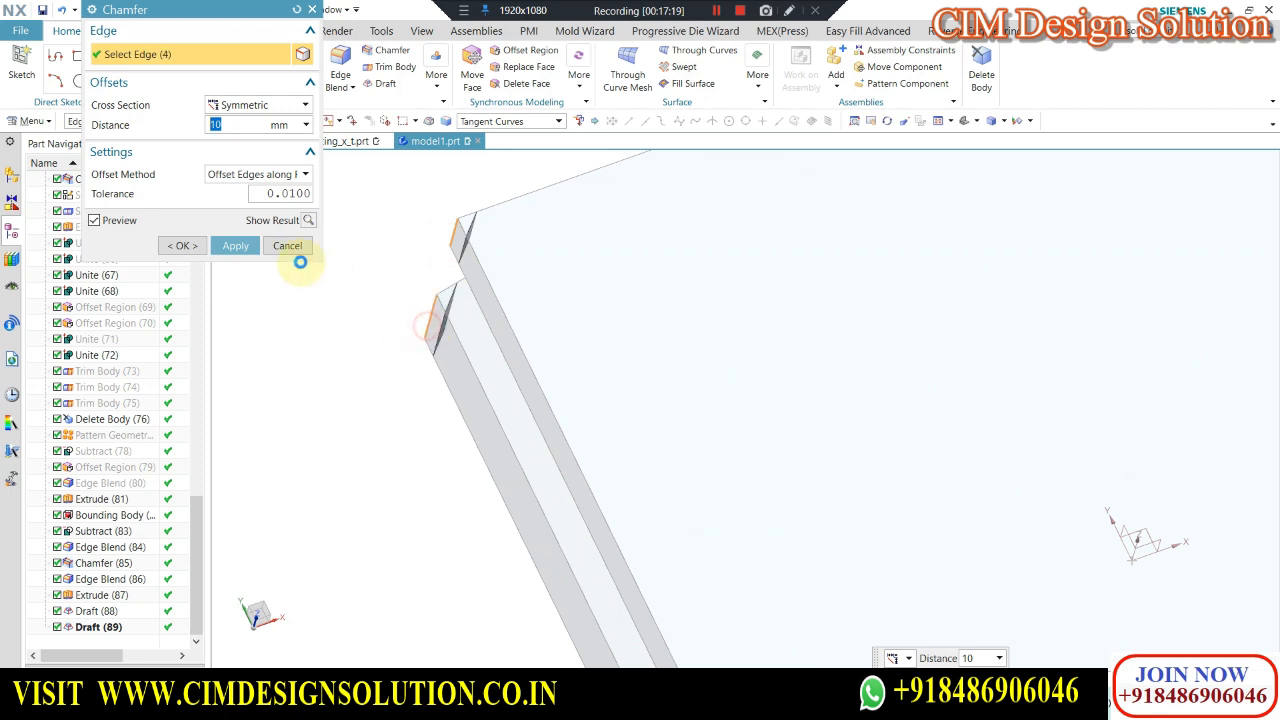
{"action": "scroll", "coordinate": [614, 329], "scroll_direction": "down", "scroll_amount": 5}
{"action": "middle_click_drag", "start_coordinate": [614, 329], "coordinate": [663, 420]}
{"action": "scroll", "coordinate": [1004, 472], "scroll_direction": "up", "scroll_amount": 6}
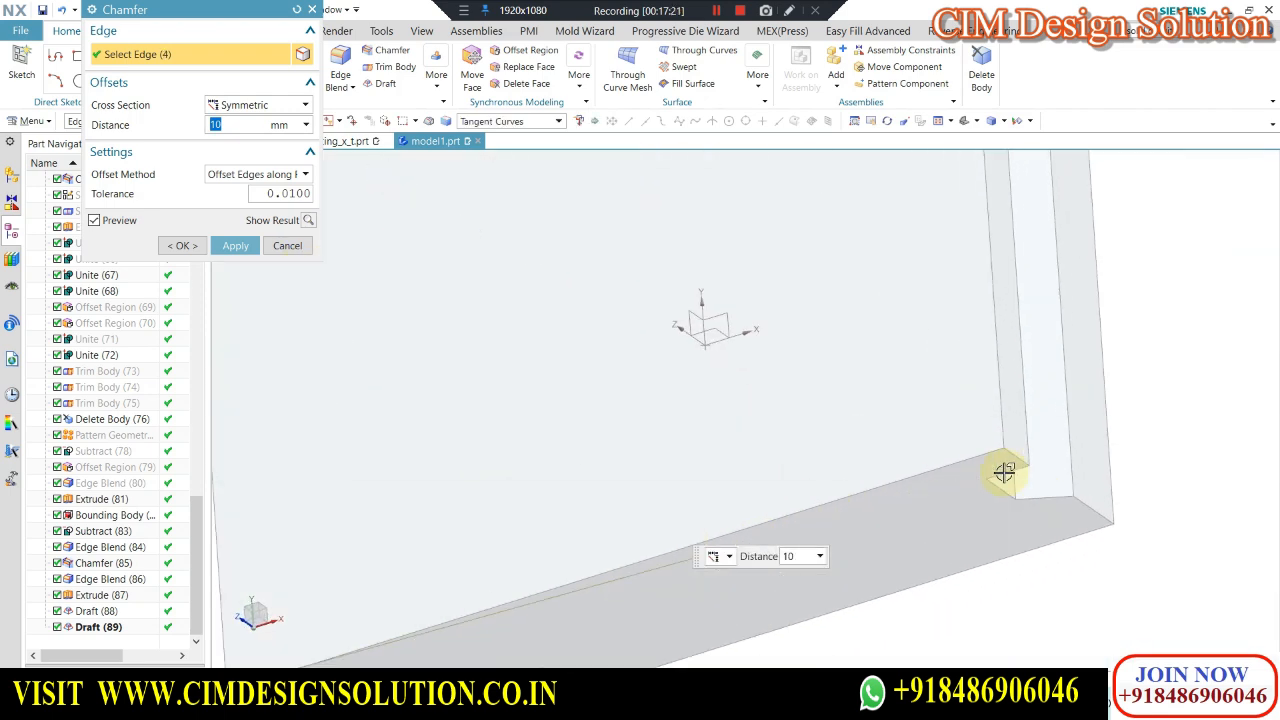
{"action": "left_click", "coordinate": [1092, 514]}
{"action": "scroll", "coordinate": [1030, 567], "scroll_direction": "down", "scroll_amount": 3}
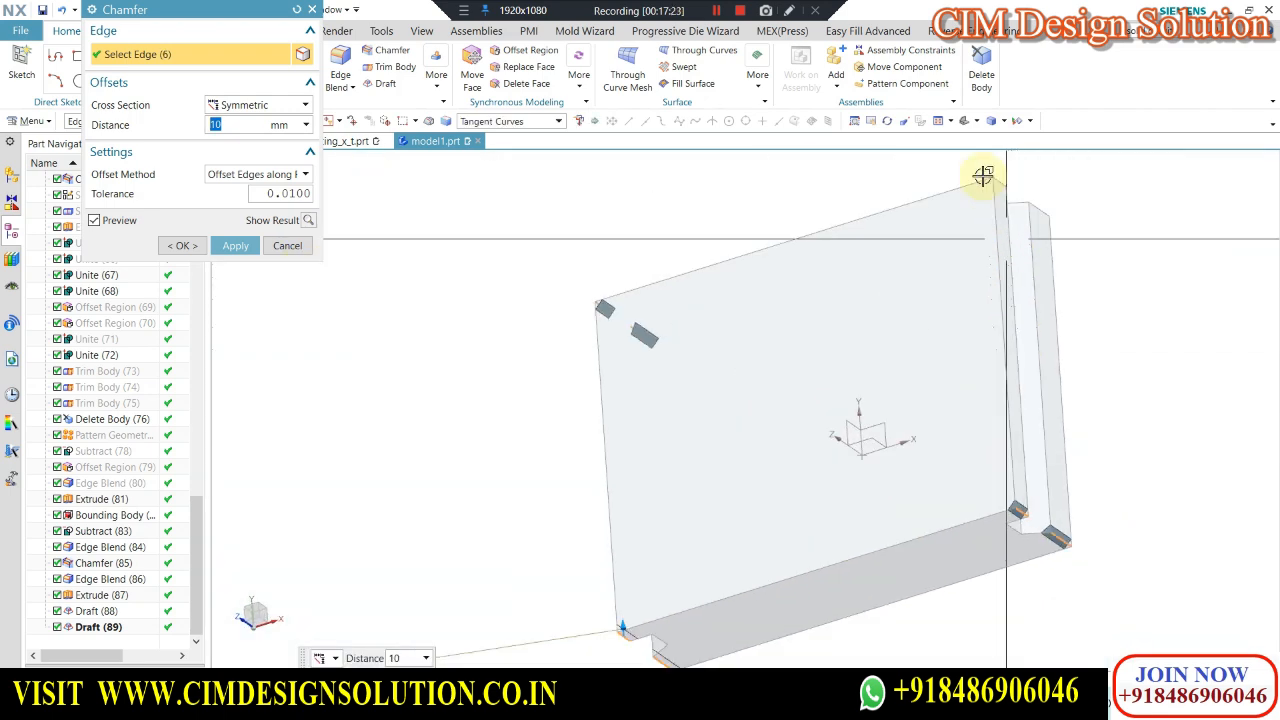
{"action": "scroll", "coordinate": [989, 180], "scroll_direction": "up", "scroll_amount": 2}
{"action": "left_click", "coordinate": [998, 183]}
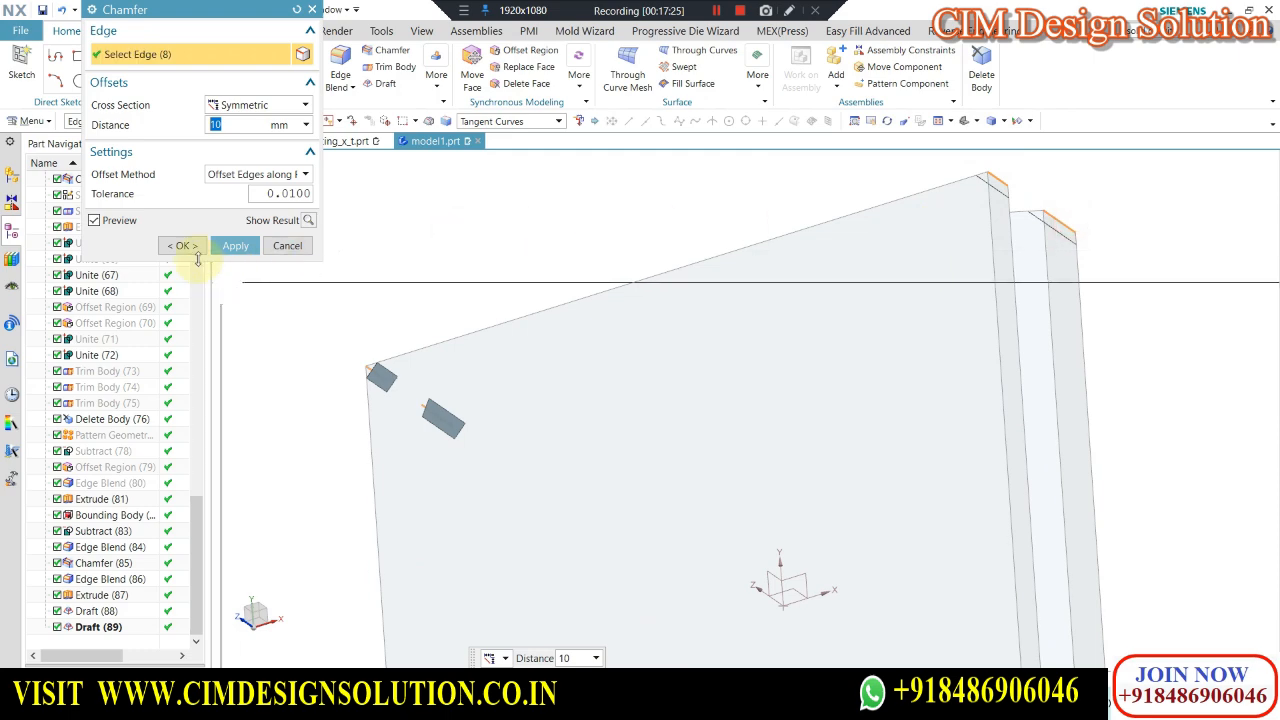
{"action": "left_click", "coordinate": [182, 246]}
Examine the chamfered block at an angle, from the front and in plan view.
{"action": "middle_click_drag", "start_coordinate": [700, 274], "coordinate": [683, 243]}
{"action": "scroll", "coordinate": [683, 247], "scroll_direction": "down", "scroll_amount": 2}
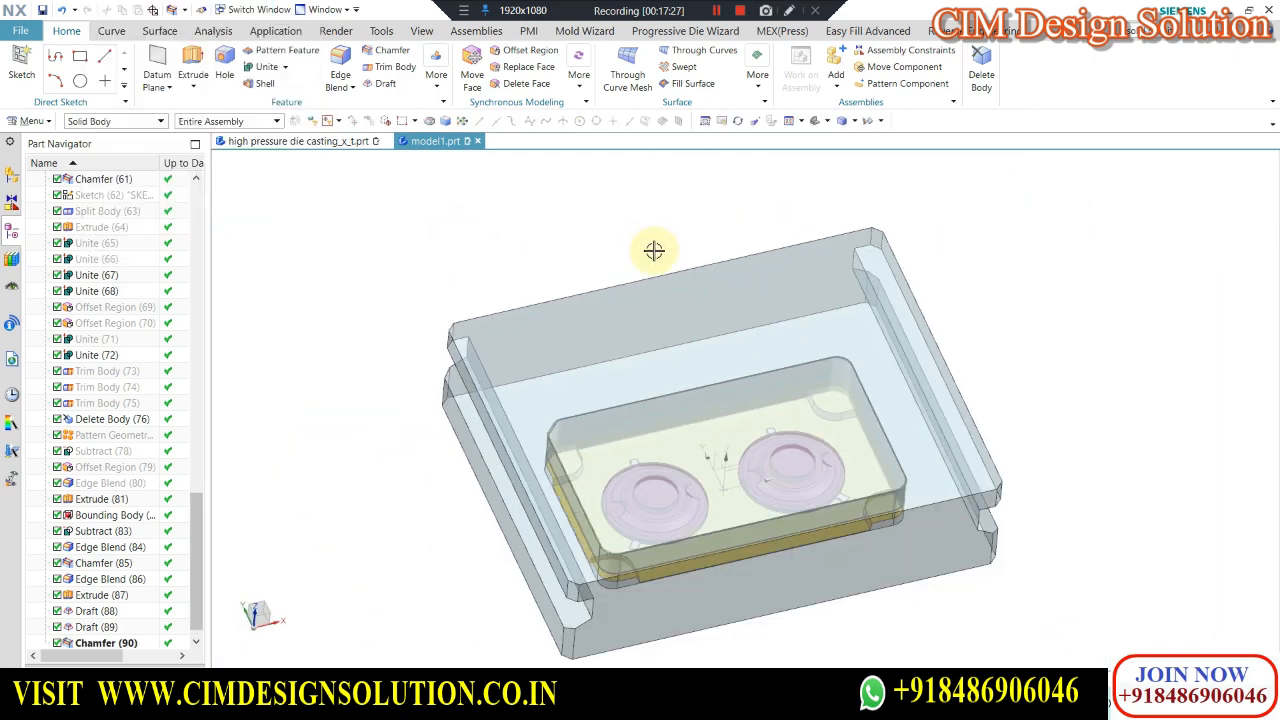
{"action": "scroll", "coordinate": [654, 251], "scroll_direction": "down", "scroll_amount": 2}
{"action": "middle_click_drag", "start_coordinate": [651, 323], "coordinate": [720, 237]}
{"action": "key", "text": "F8"}
{"action": "right_click", "coordinate": [619, 255]}
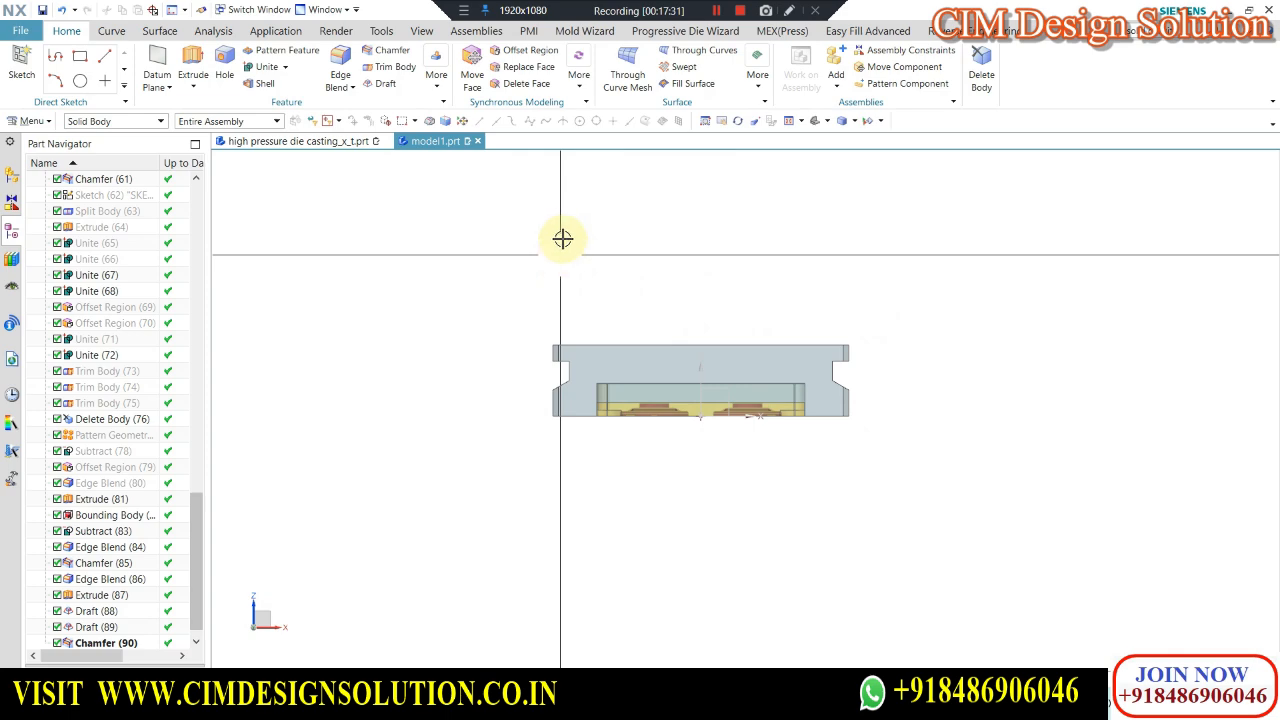
{"action": "middle_click_drag", "start_coordinate": [569, 229], "coordinate": [651, 189]}
{"action": "key", "text": "F8"}
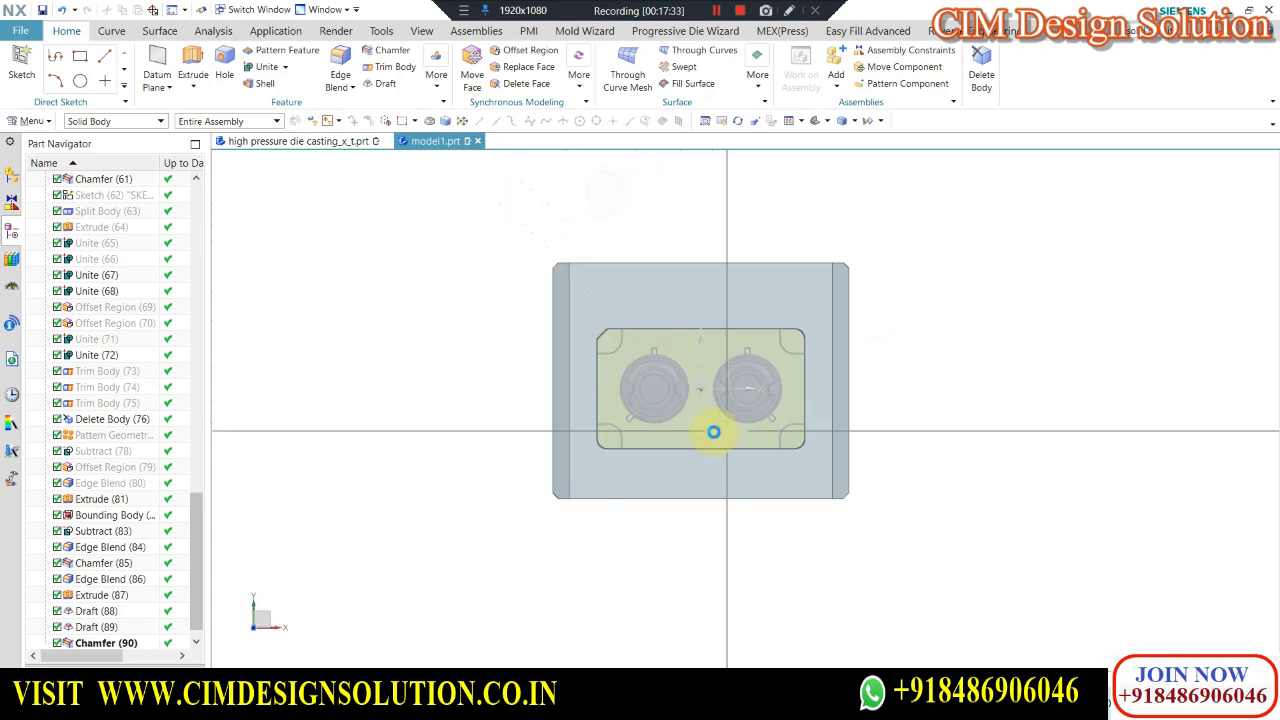
{"action": "scroll", "coordinate": [700, 400], "scroll_direction": "up", "scroll_amount": 3}
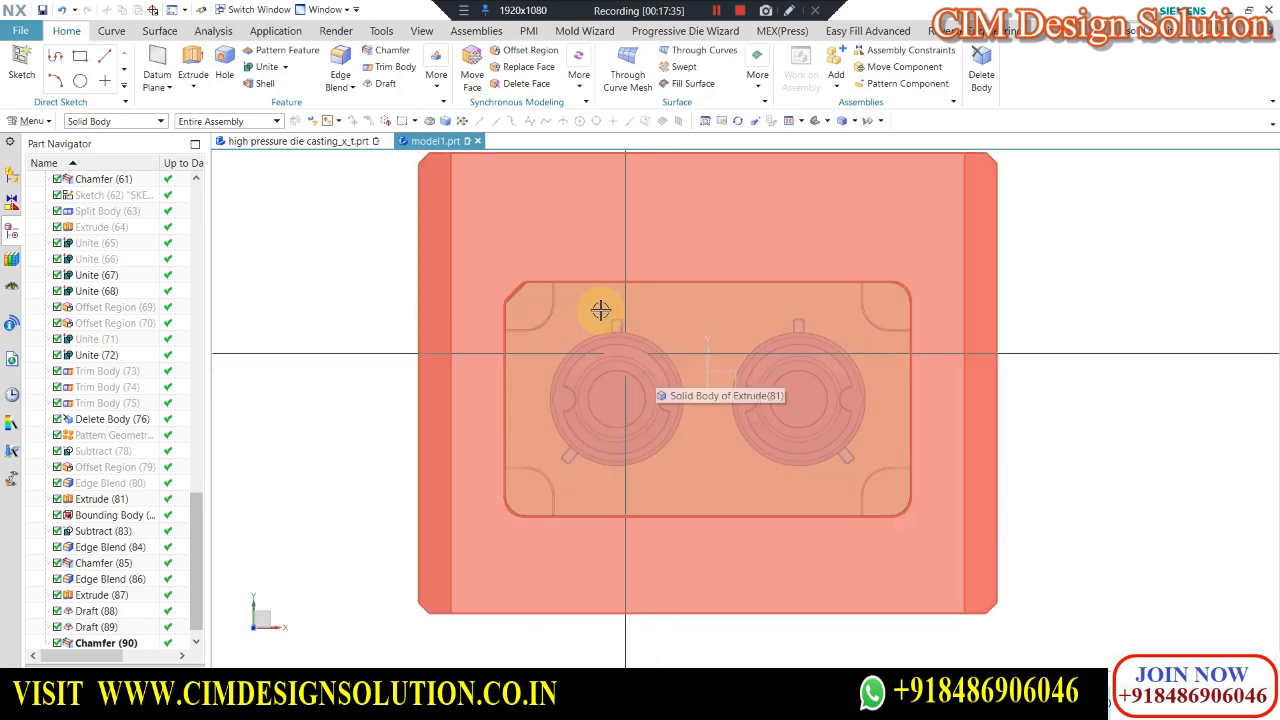
{"action": "middle_click_drag", "start_coordinate": [600, 310], "coordinate": [270, 402]}
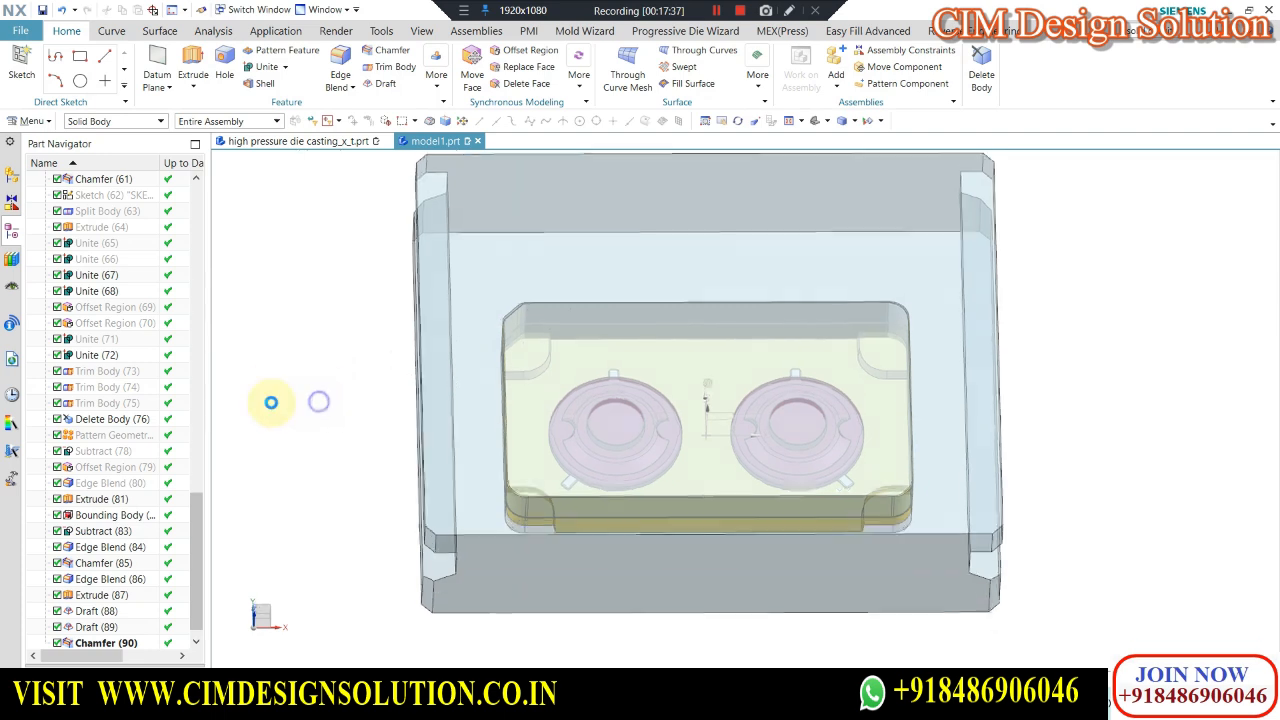
Create a sketch on the die block's large flat face in plan view.
{"action": "key", "text": "F8"}
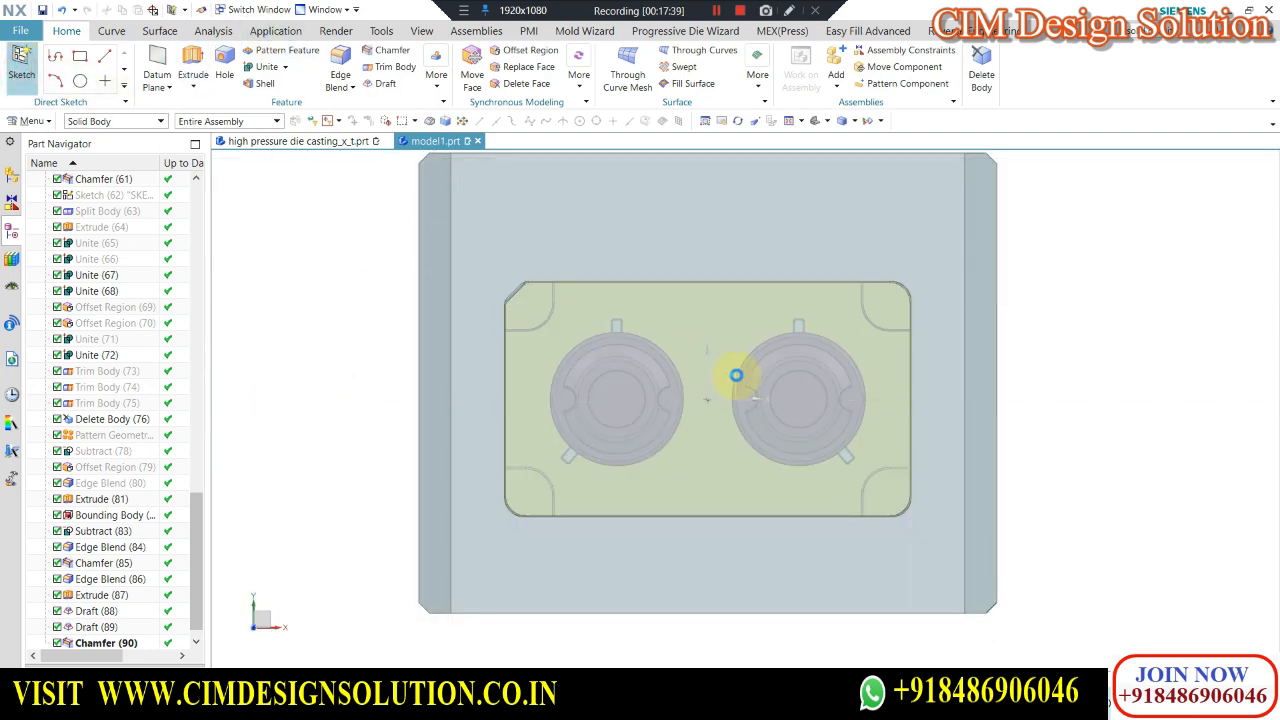
{"action": "left_click", "coordinate": [725, 322]}
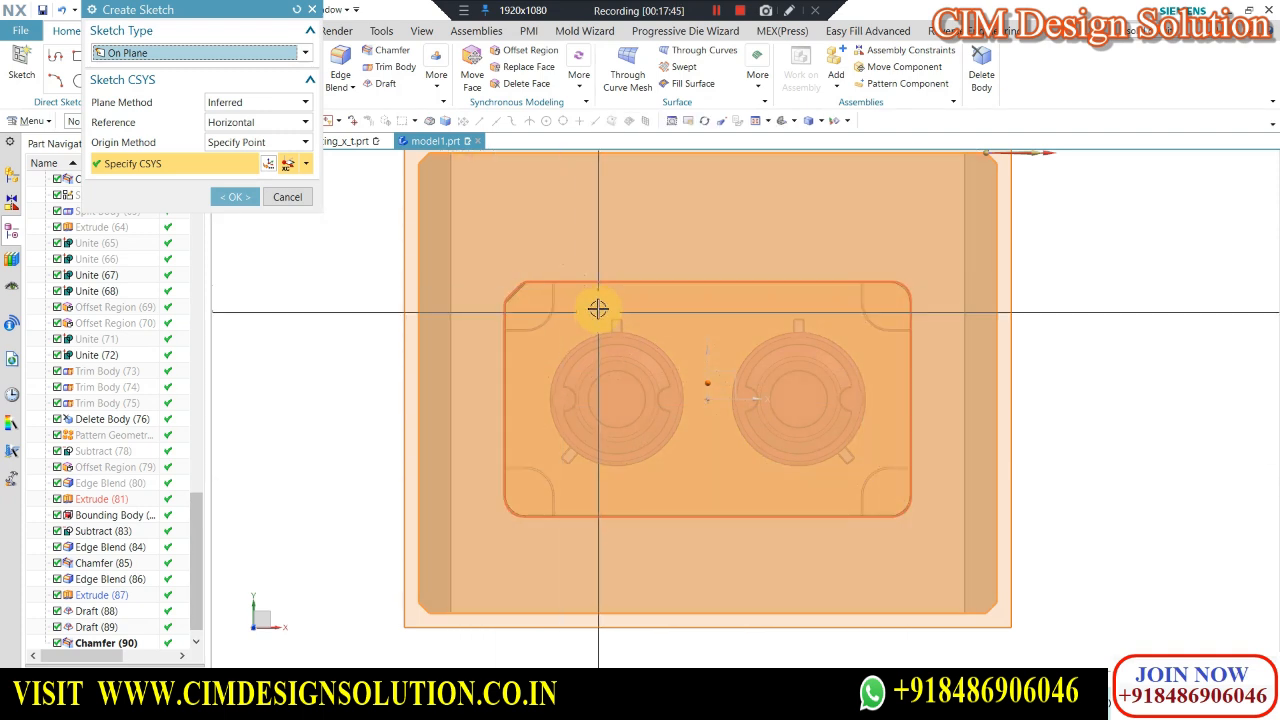
{"action": "middle_click", "coordinate": [426, 185]}
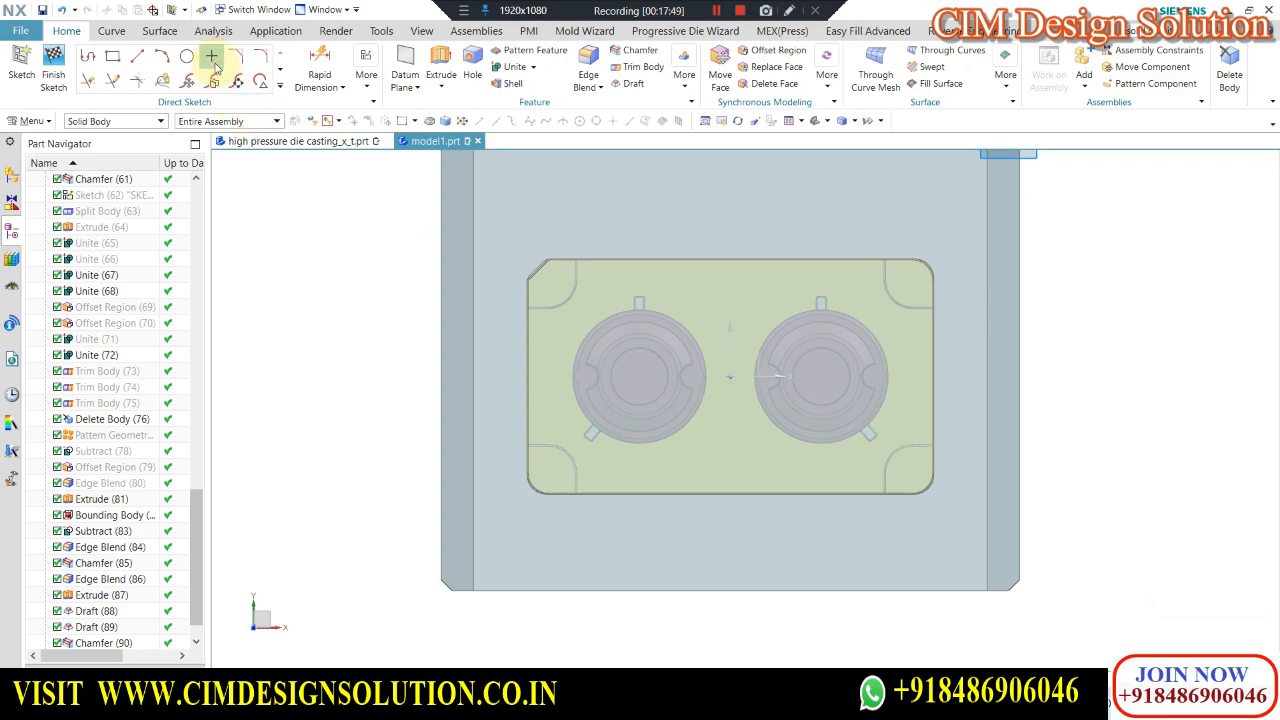
Place a sketch point inside the pocket's chamfered corner, within the rounded corner outline.
{"action": "left_click", "coordinate": [211, 57]}
{"action": "scroll", "coordinate": [520, 272], "scroll_direction": "up", "scroll_amount": 5}
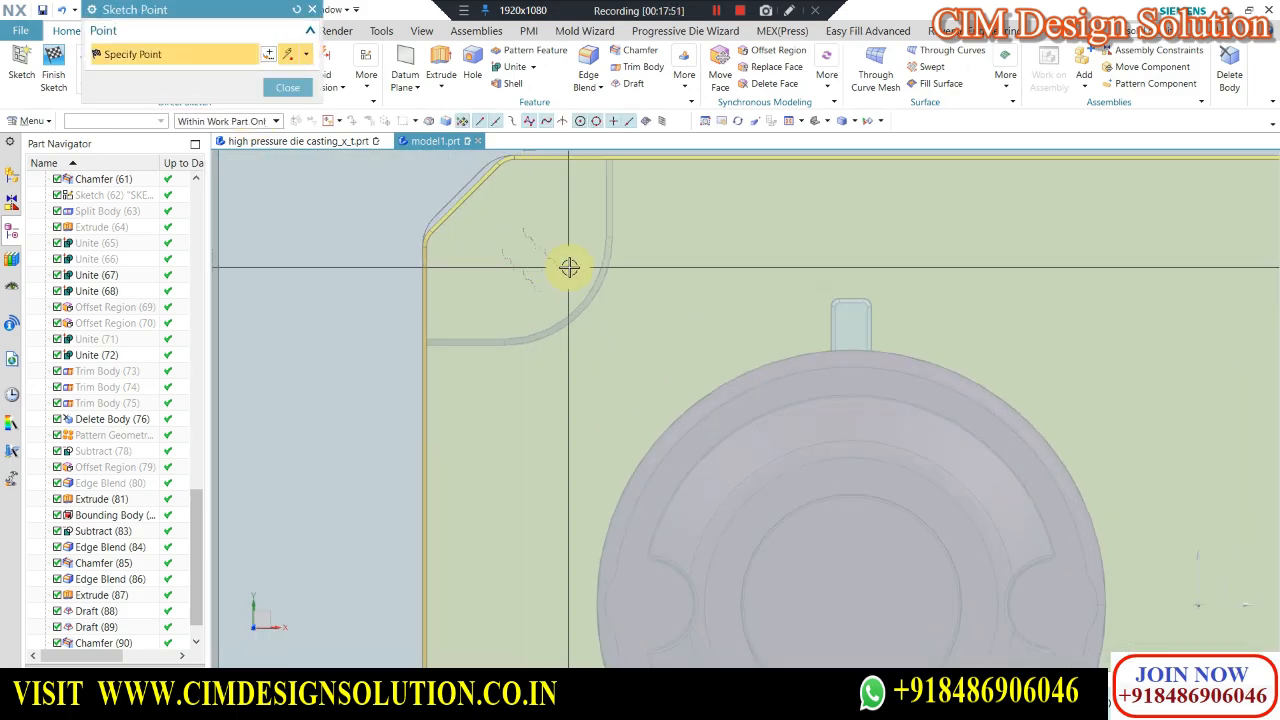
{"action": "scroll", "coordinate": [569, 268], "scroll_direction": "down", "scroll_amount": 4}
{"action": "mouse_move", "coordinate": [580, 220]}
{"action": "middle_mouse_down"}
{"action": "mouse_move", "coordinate": [626, 163]}
{"action": "mouse_move", "coordinate": [606, 189]}
{"action": "middle_mouse_up"}
{"action": "key", "text": "F8"}
{"action": "scroll", "coordinate": [291, 294], "scroll_direction": "down", "scroll_amount": 2}
{"action": "scroll", "coordinate": [547, 286], "scroll_direction": "up", "scroll_amount": 1}
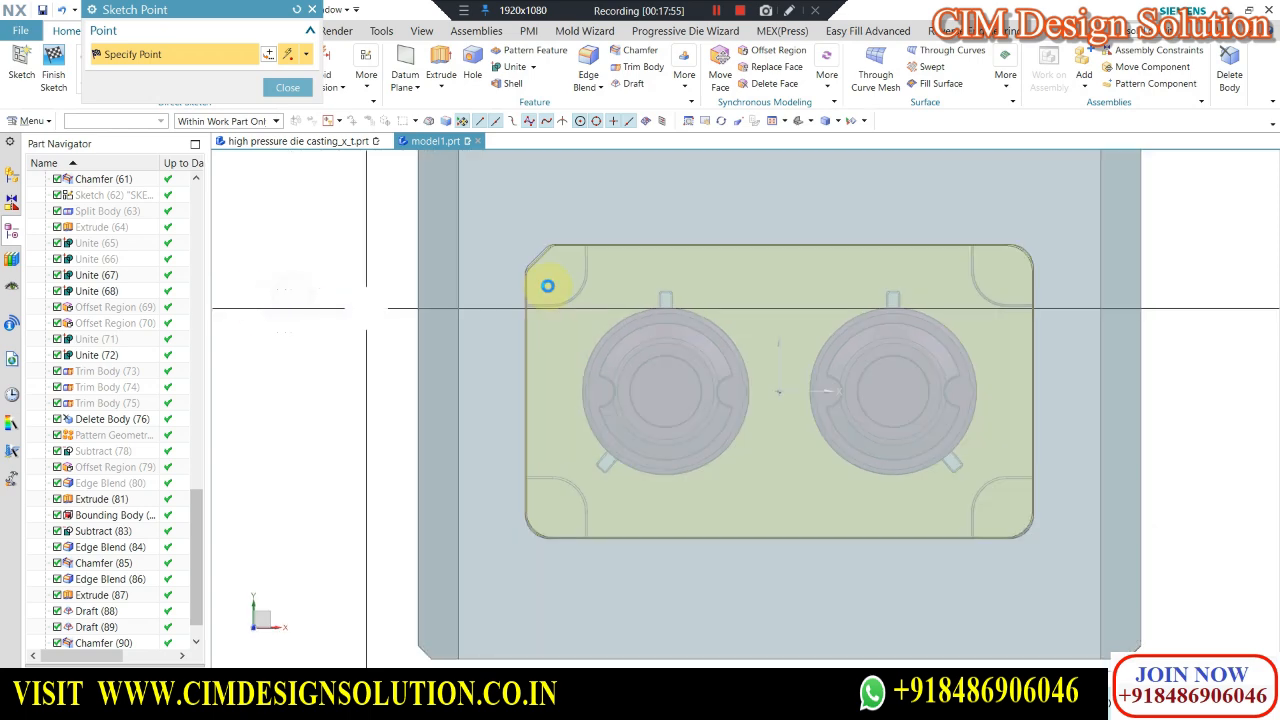
{"action": "scroll", "coordinate": [547, 286], "scroll_direction": "up", "scroll_amount": 3}
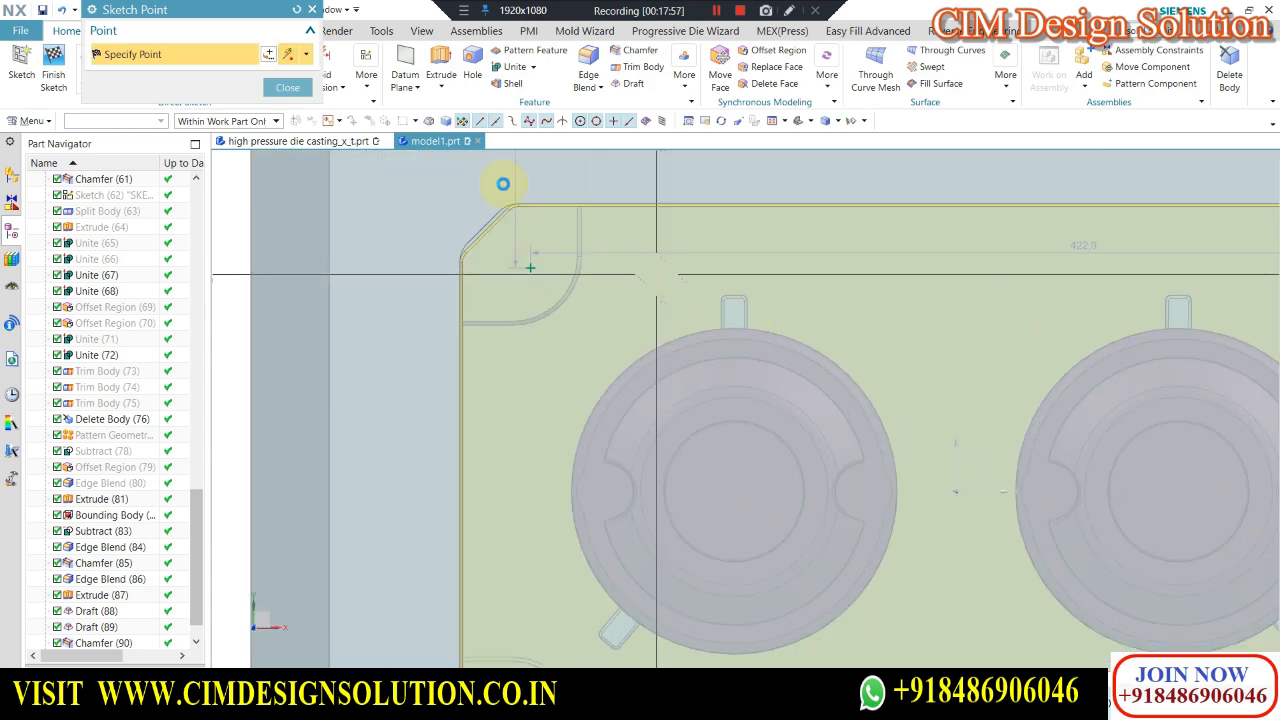
{"action": "left_click", "coordinate": [287, 87]}
Dimension the point's vertical distance from the pocket's upper edge and set it to 25 mm.
{"action": "left_click", "coordinate": [328, 60]}
{"action": "scroll", "coordinate": [509, 200], "scroll_direction": "up", "scroll_amount": 2}
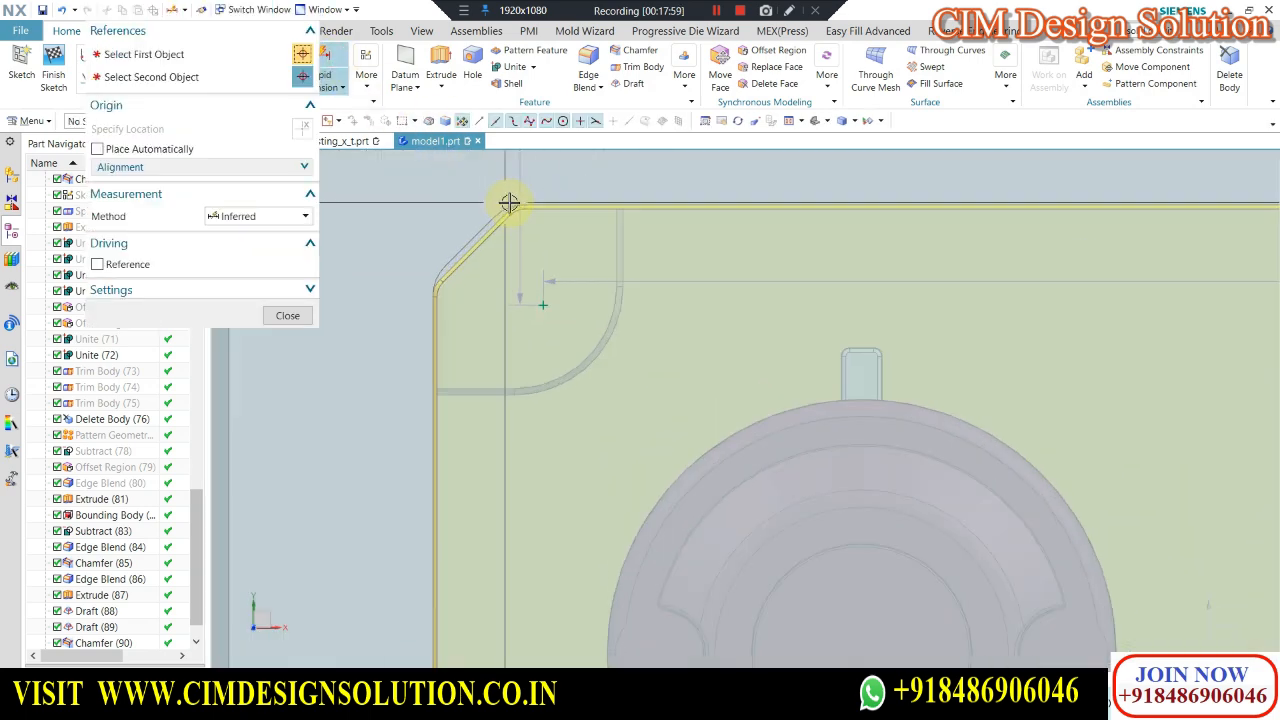
{"action": "scroll", "coordinate": [589, 206], "scroll_direction": "up", "scroll_amount": 2}
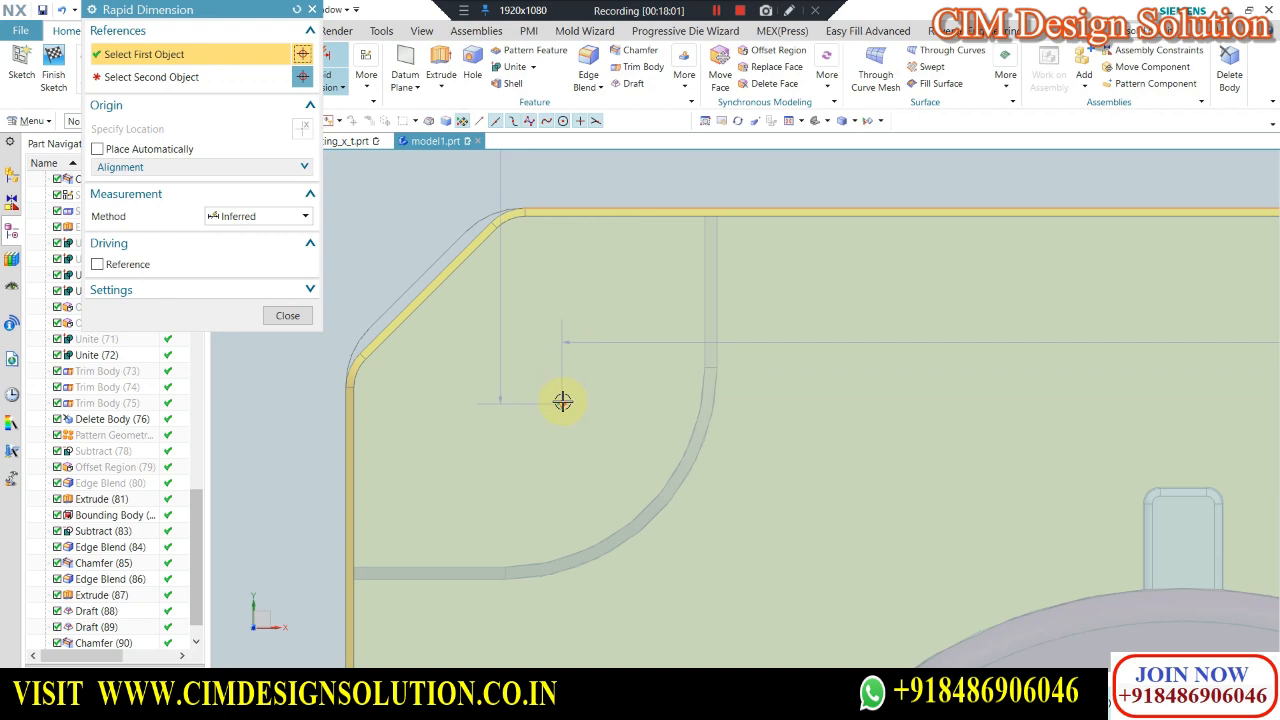
{"action": "left_click", "coordinate": [562, 401]}
{"action": "left_click", "coordinate": [729, 303]}
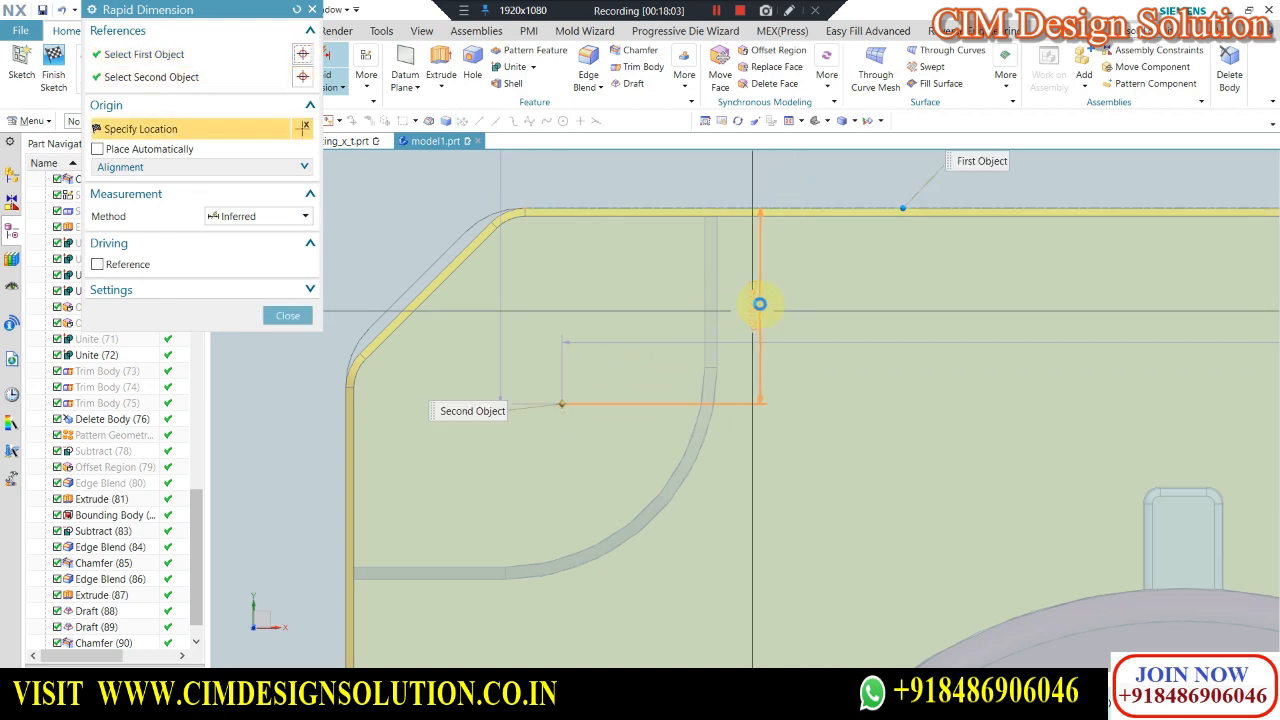
{"action": "left_click", "coordinate": [889, 324]}
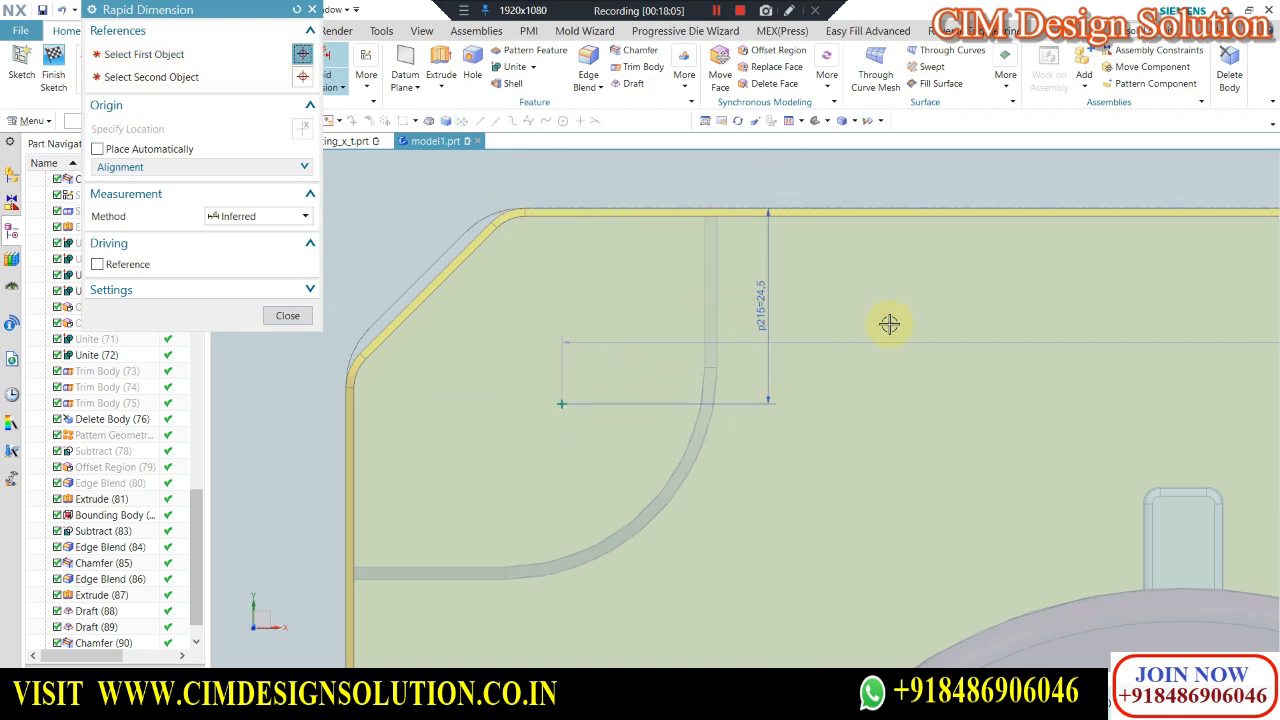
{"action": "type", "text": "2"}
{"action": "key", "text": "Return"}
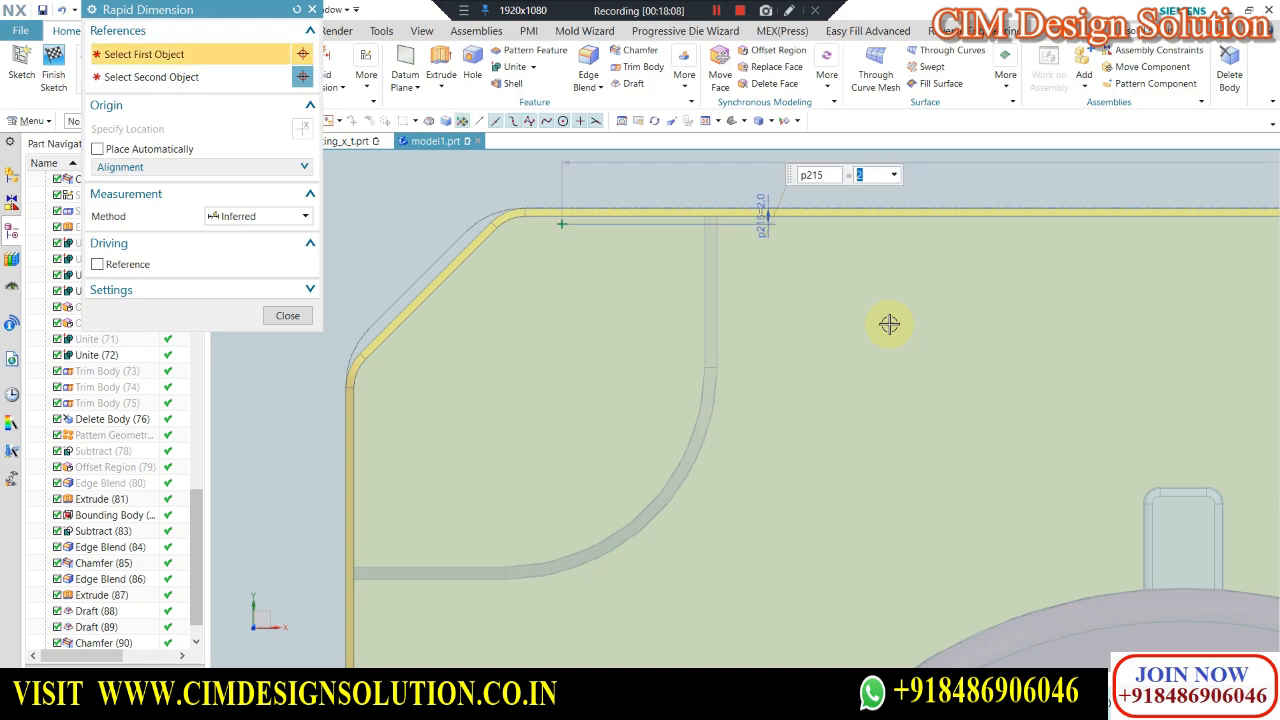
{"action": "type", "text": "5"}
{"action": "key", "text": "Return"}
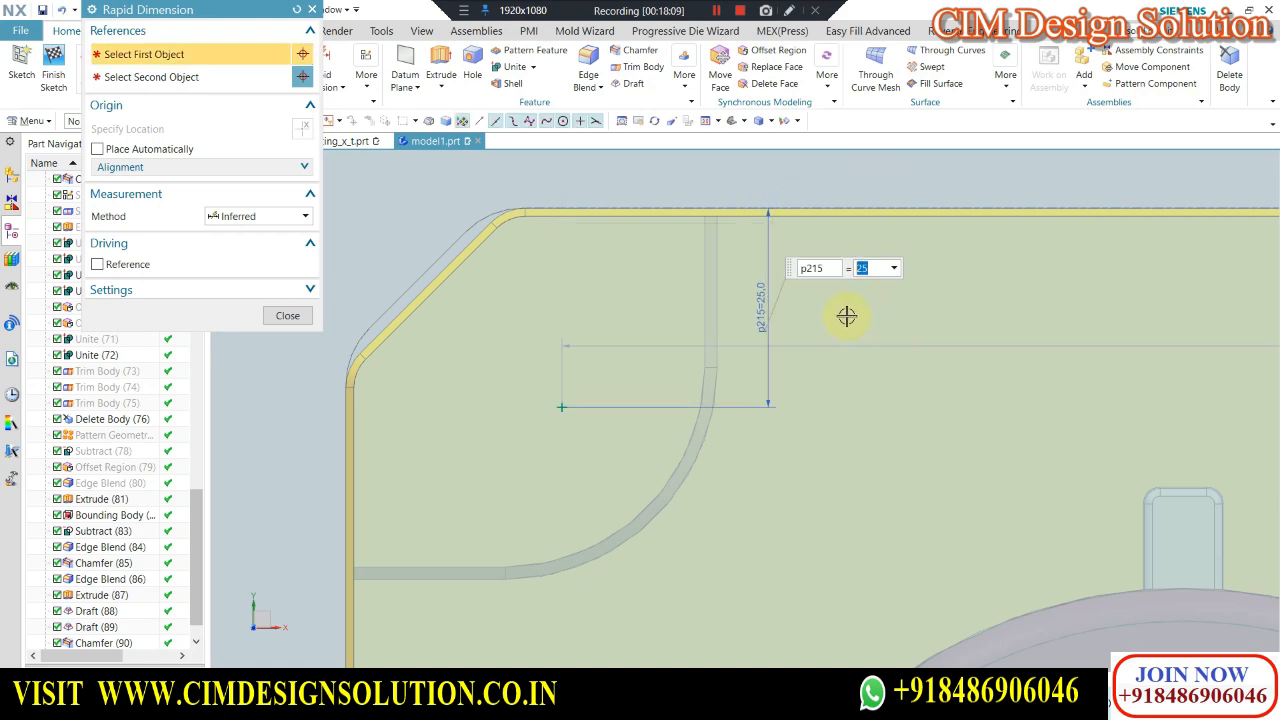
Set the point's vertical distance from the pocket's upper edge to 28 mm.
{"action": "type", "text": "28"}
{"action": "key", "text": "Return"}
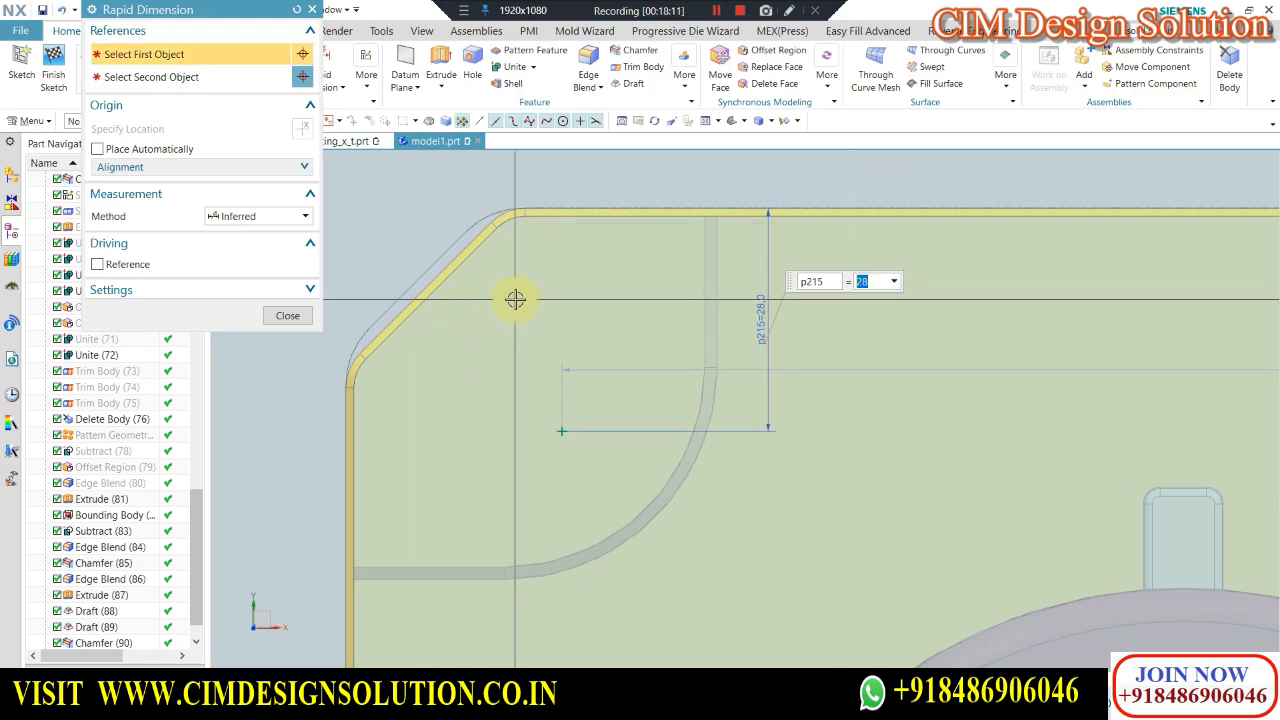
{"action": "left_click", "coordinate": [288, 317]}
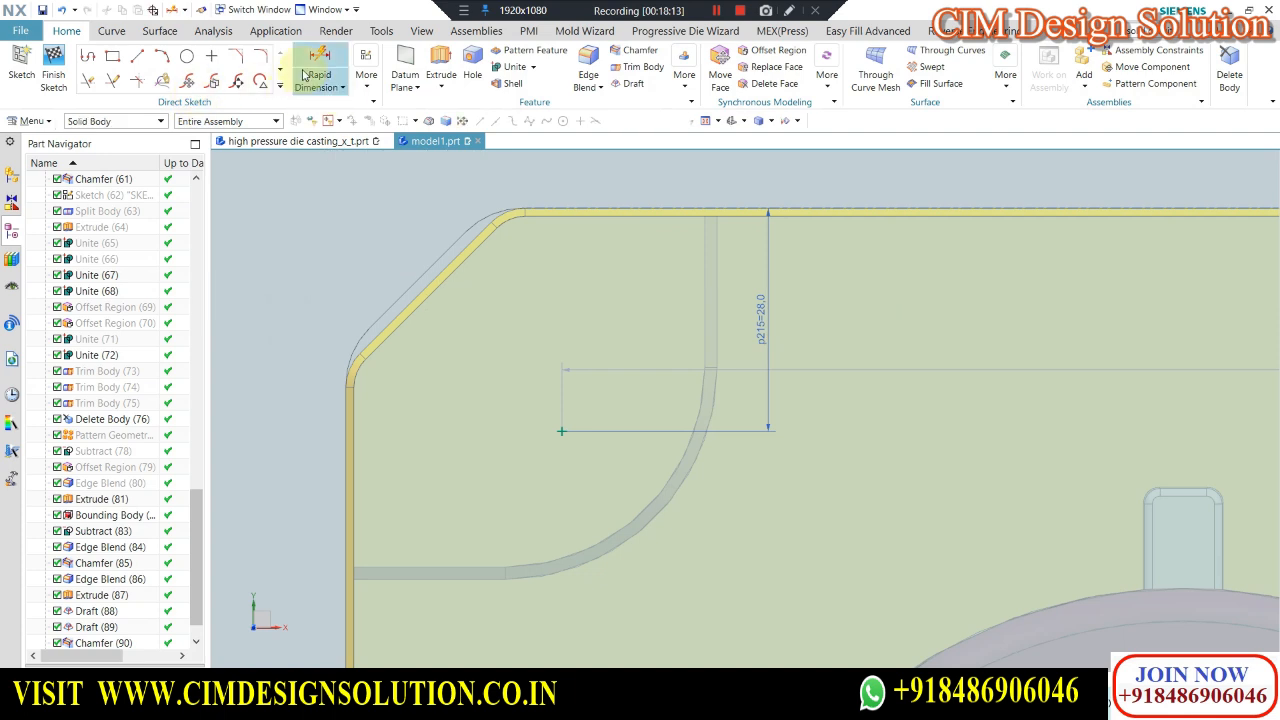
Dimension the point's horizontal distance from the pocket's left edge and set it to 28 mm.
{"action": "key", "text": "d"}
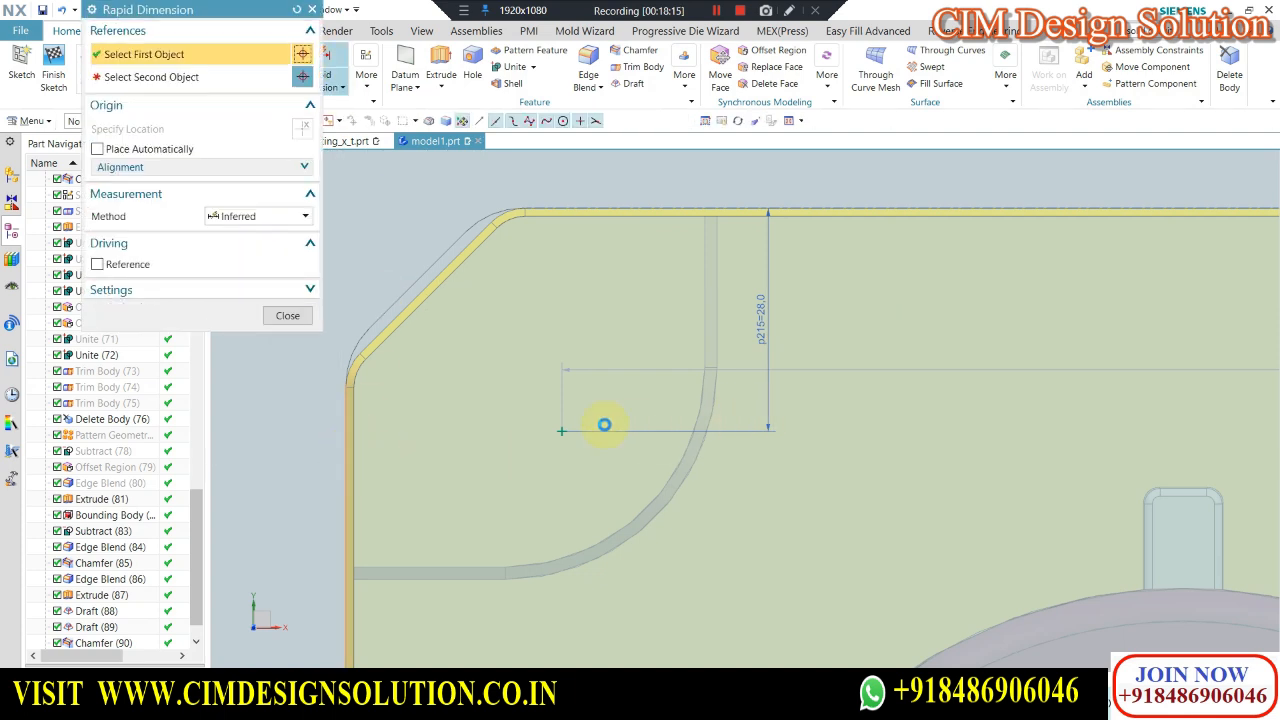
{"action": "left_click", "coordinate": [561, 432]}
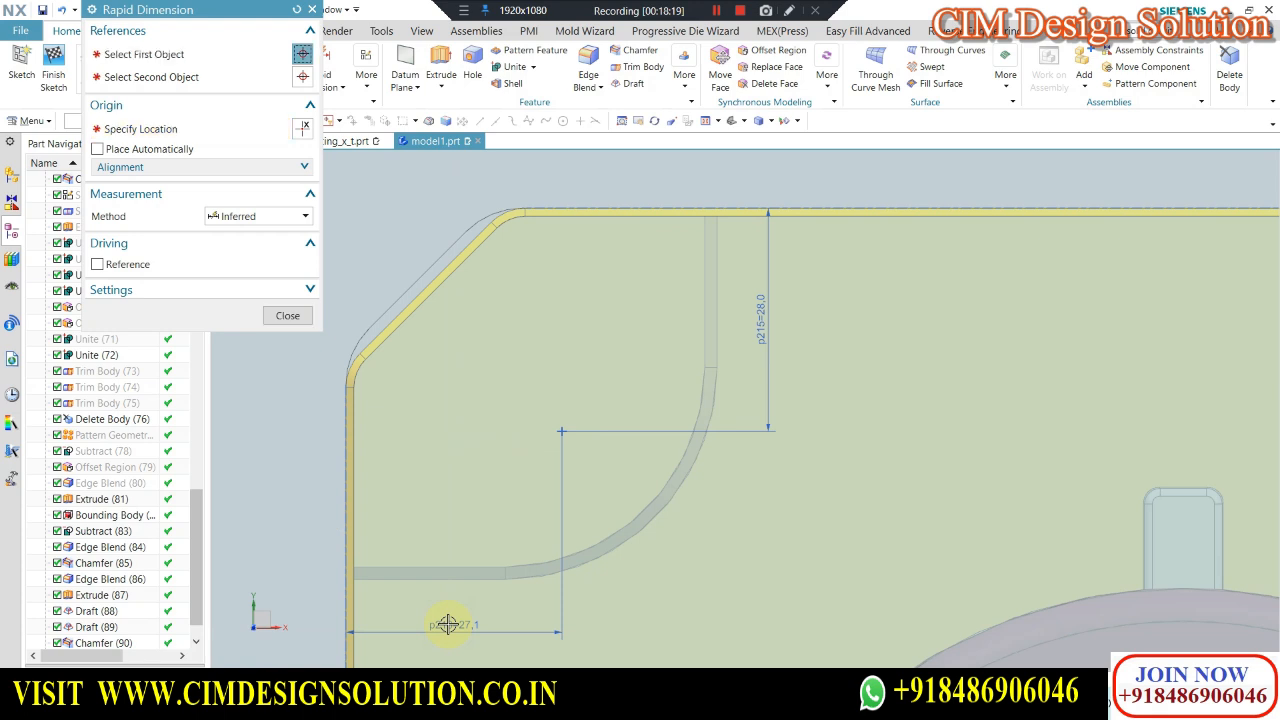
{"action": "scroll", "coordinate": [495, 343], "scroll_direction": "down", "scroll_amount": 3}
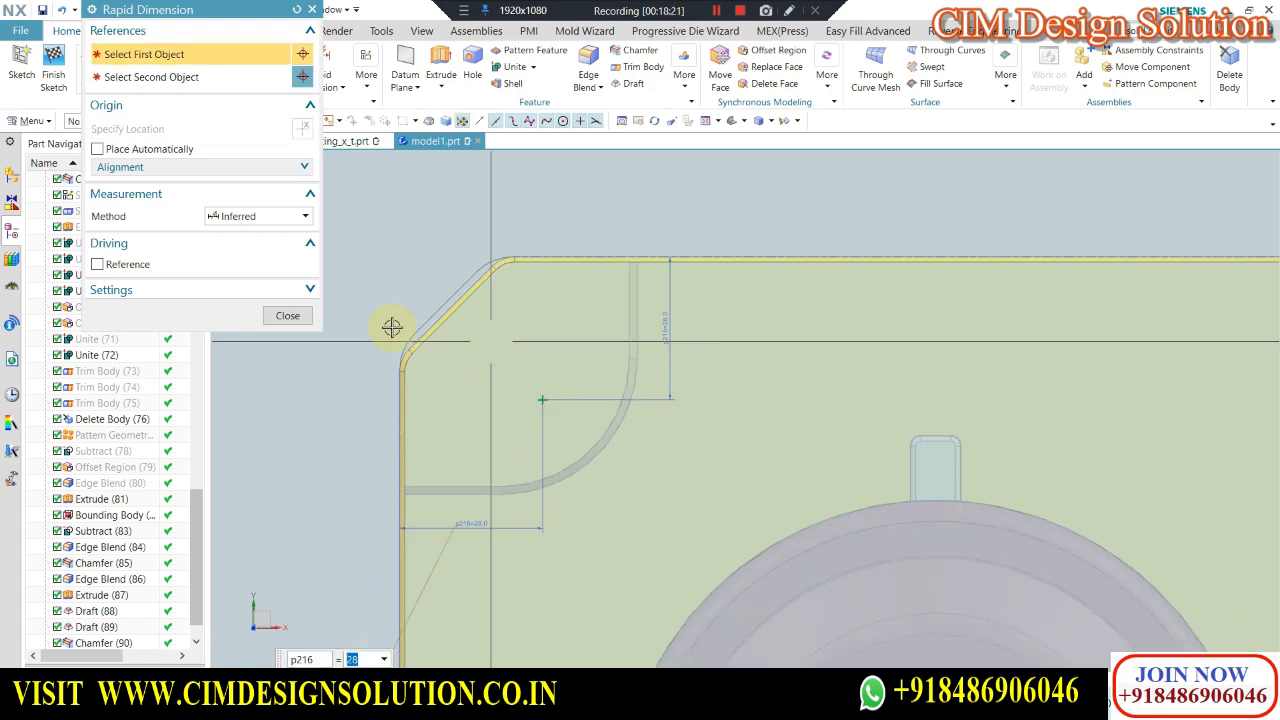
{"action": "left_click", "coordinate": [300, 315]}
Mirror the dimensioned corner point about the vertical centre axis to the pocket's opposite upper corner.
{"action": "scroll", "coordinate": [512, 278], "scroll_direction": "down", "scroll_amount": 5}
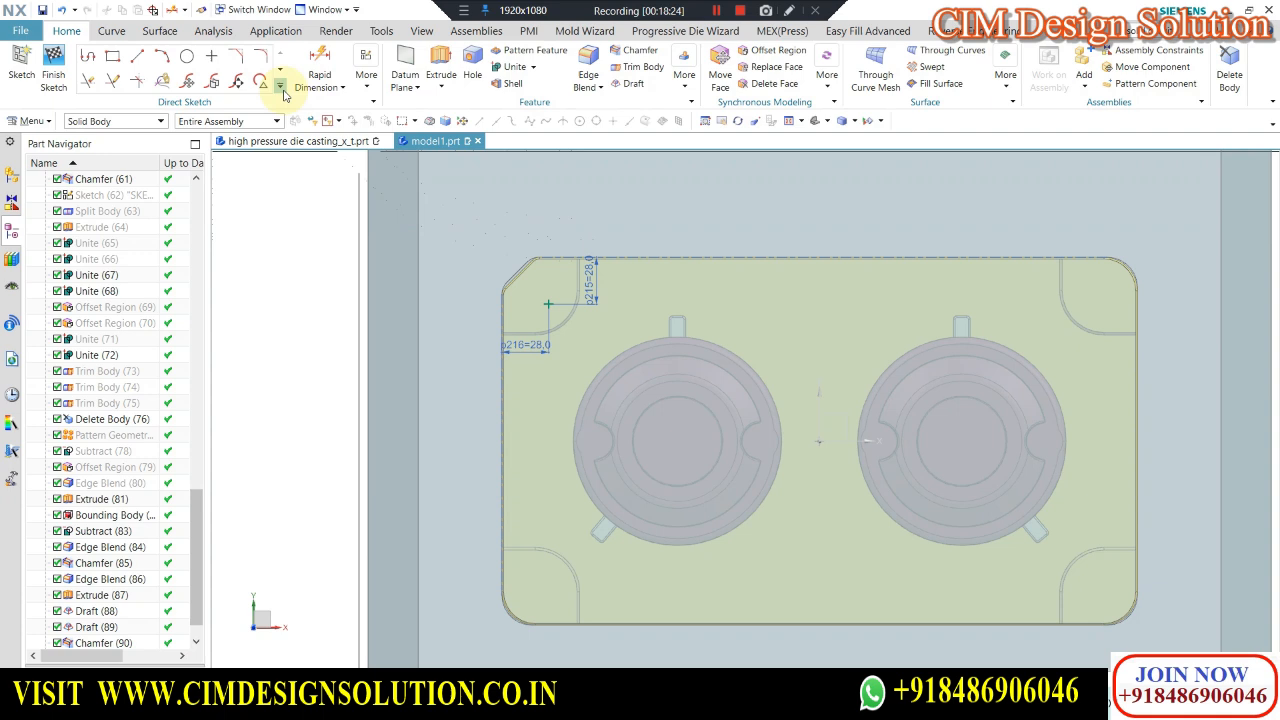
{"action": "left_click", "coordinate": [281, 88]}
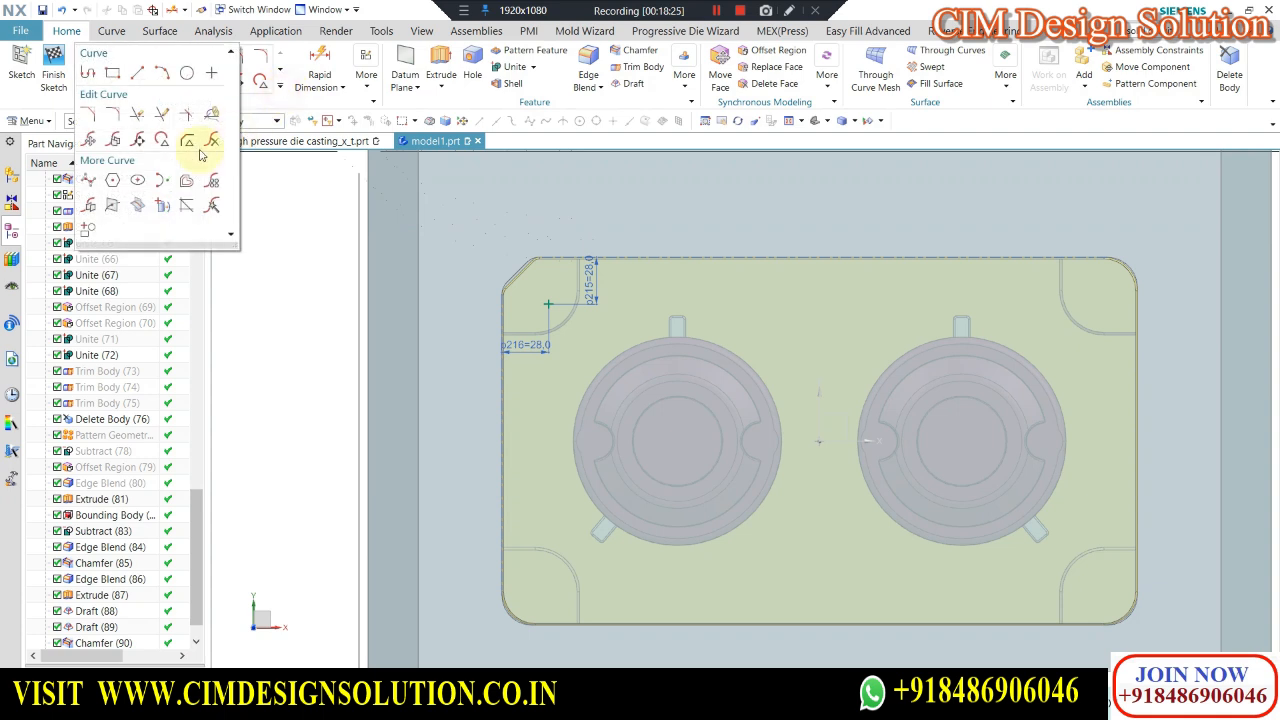
{"action": "left_click", "coordinate": [90, 206]}
{"action": "left_click", "coordinate": [543, 299]}
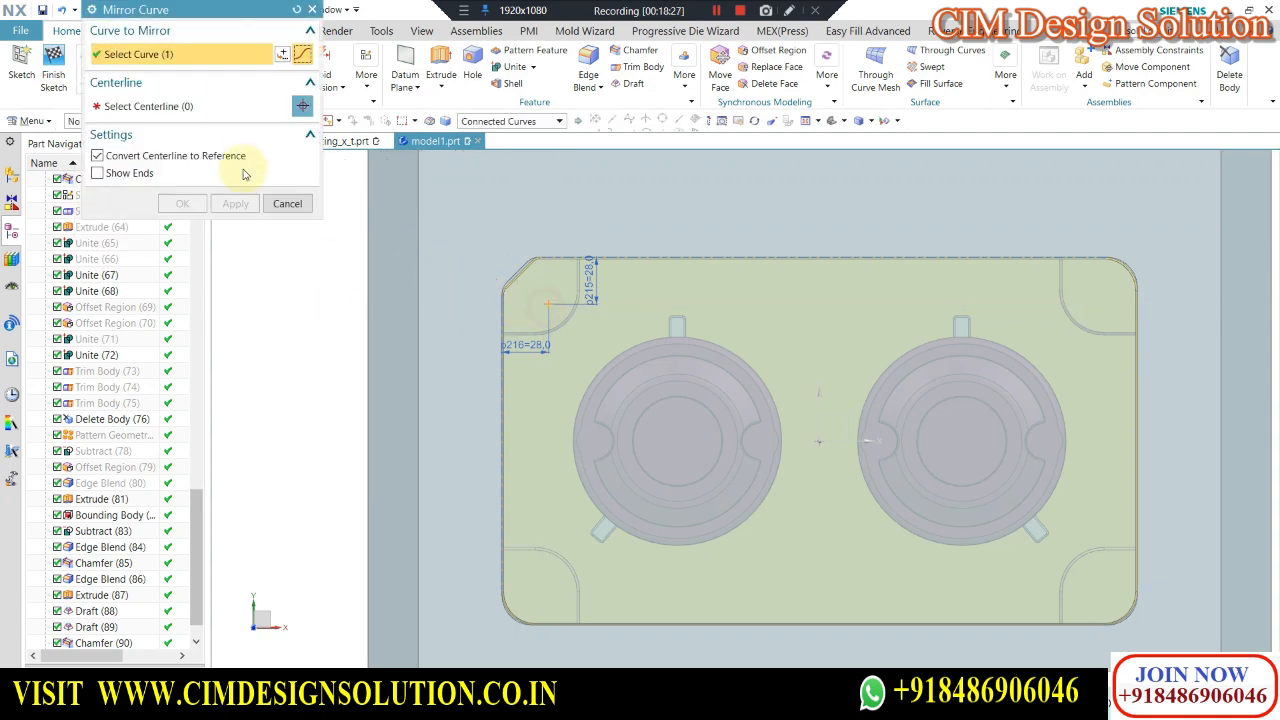
{"action": "left_click", "coordinate": [168, 107]}
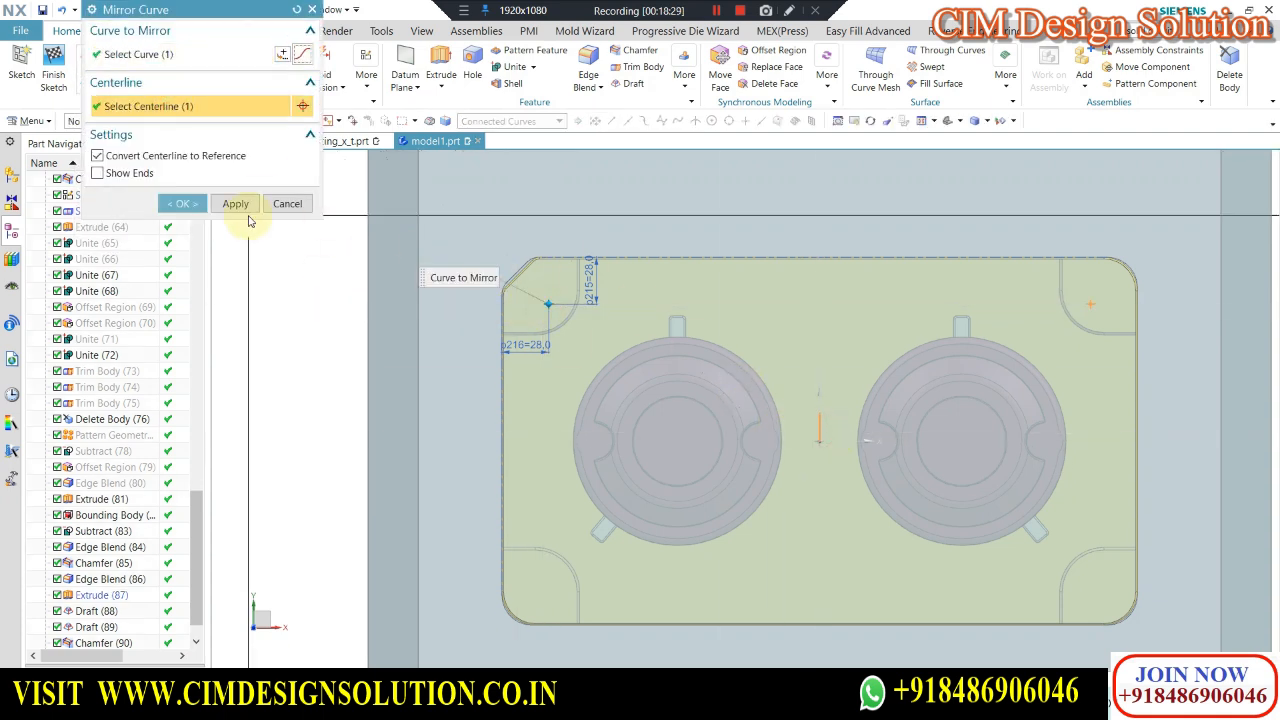
Mirror both upper corner points about the horizontal centre axis to the pocket's lower corners and finish the sketch.
{"action": "left_click", "coordinate": [546, 305]}
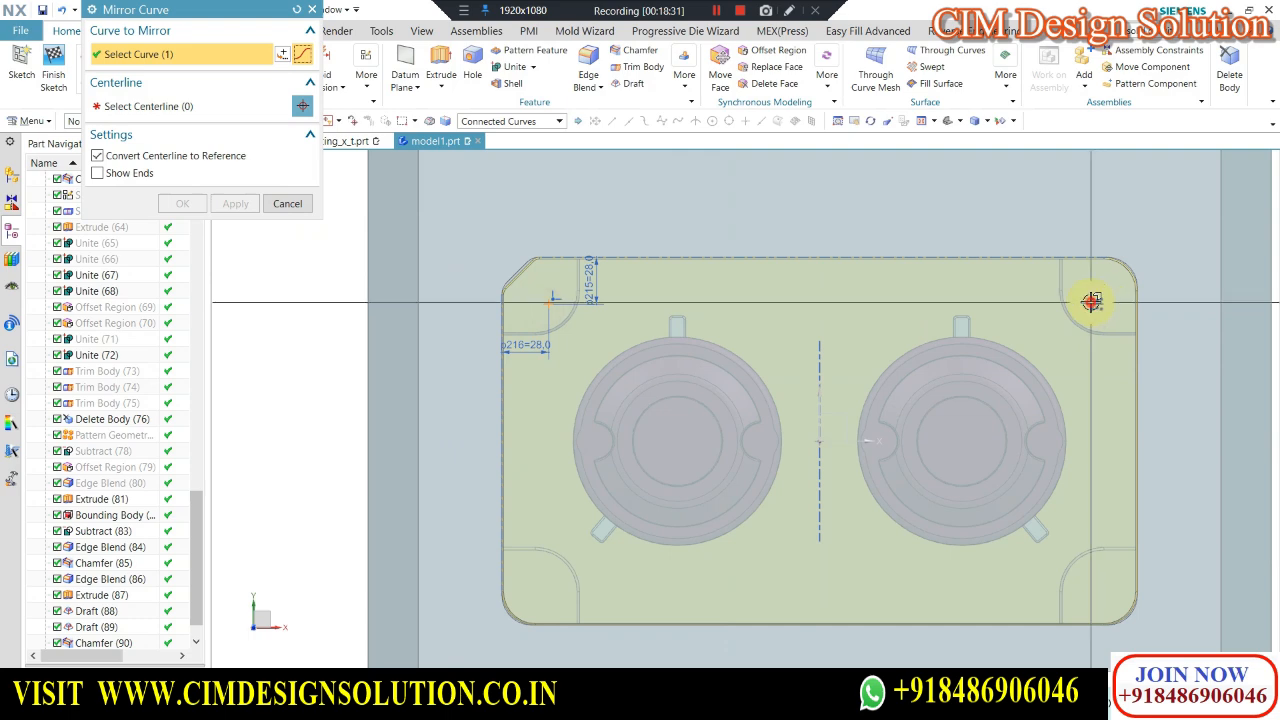
{"action": "left_click", "coordinate": [835, 446]}
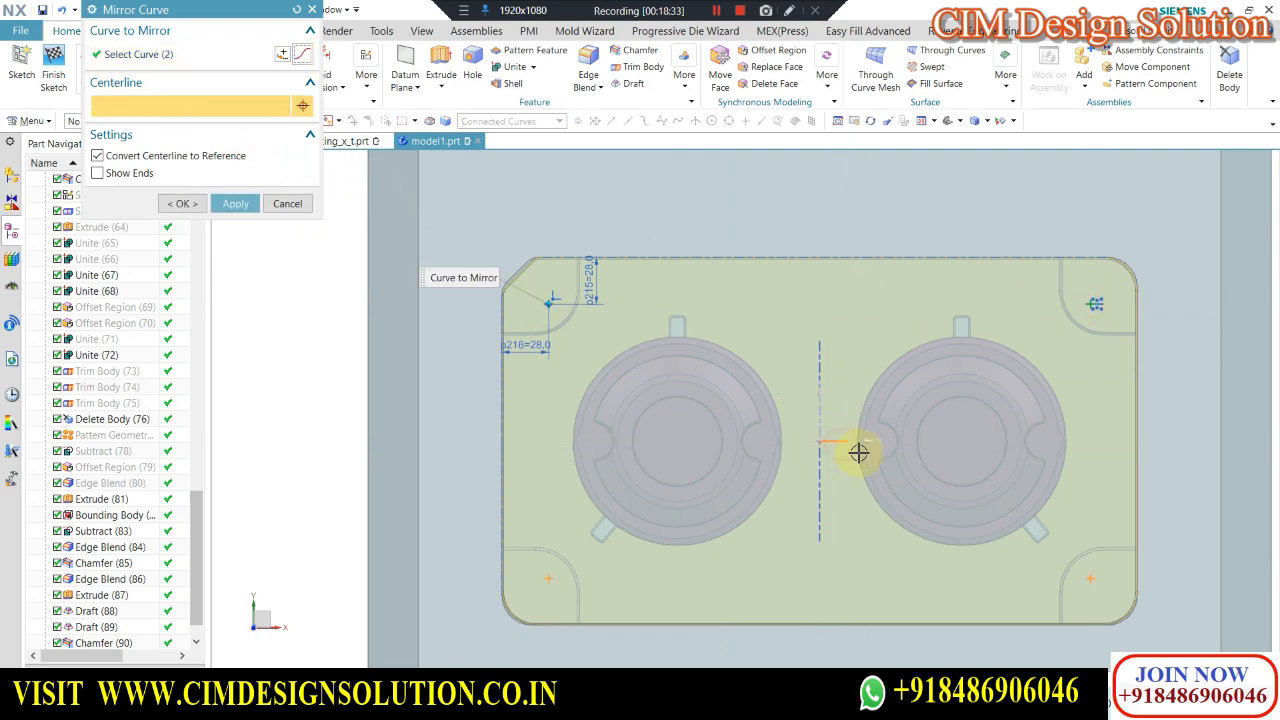
{"action": "middle_click", "coordinate": [440, 249]}
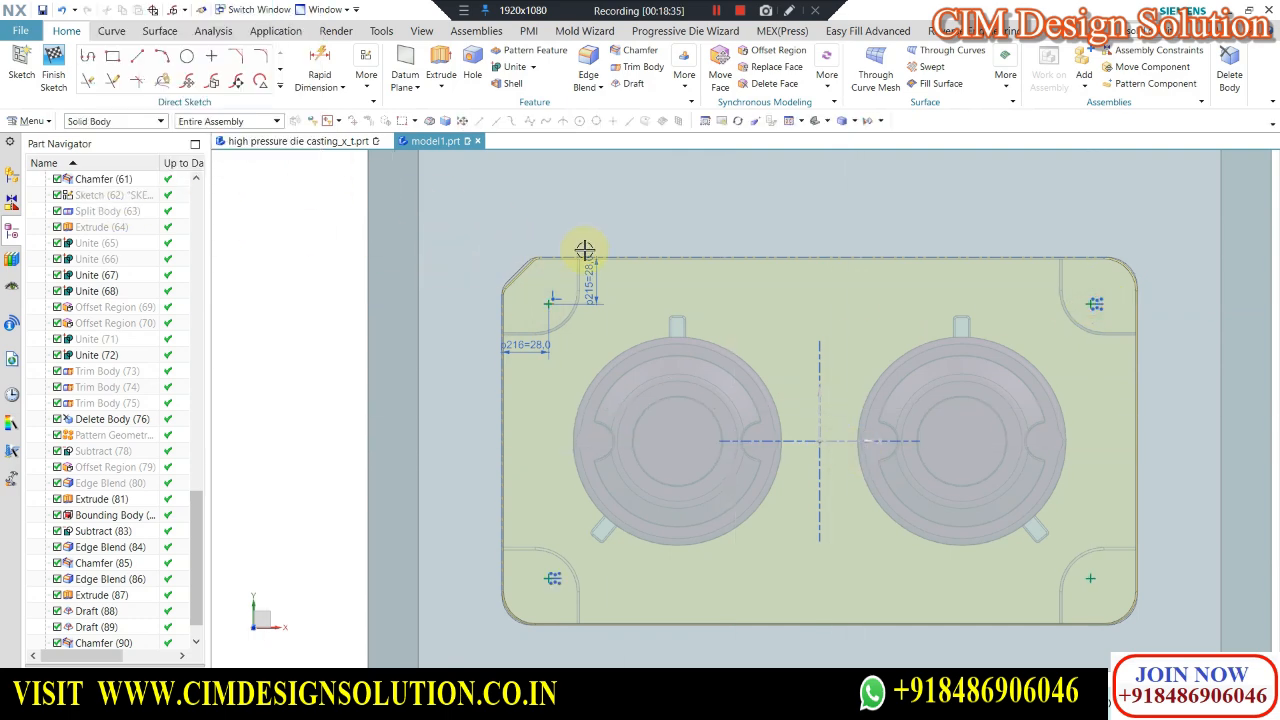
{"action": "middle_click_drag", "start_coordinate": [660, 337], "coordinate": [685, 257]}
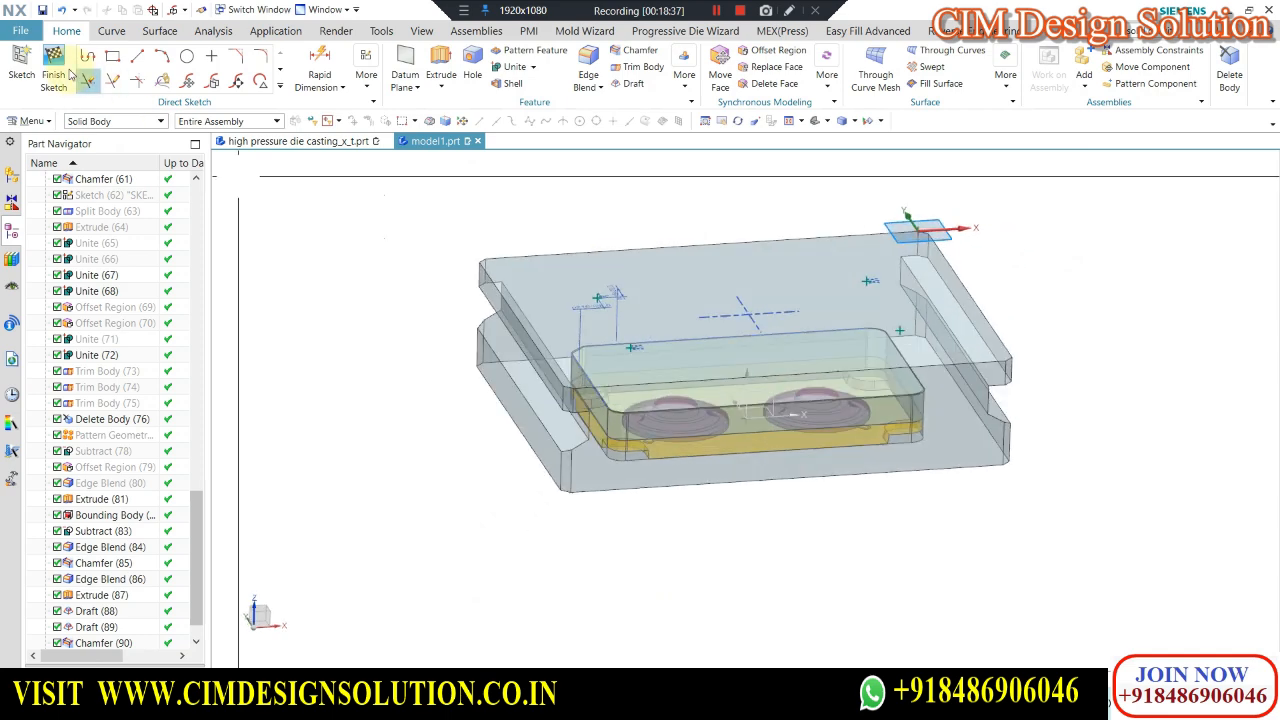
{"action": "left_click", "coordinate": [53, 75]}
Set up a Hole Series of counterbored holes for M12 socket head screws, positioned at the four sketched corner points.
{"action": "scroll", "coordinate": [814, 374], "scroll_direction": "down", "scroll_amount": 2}
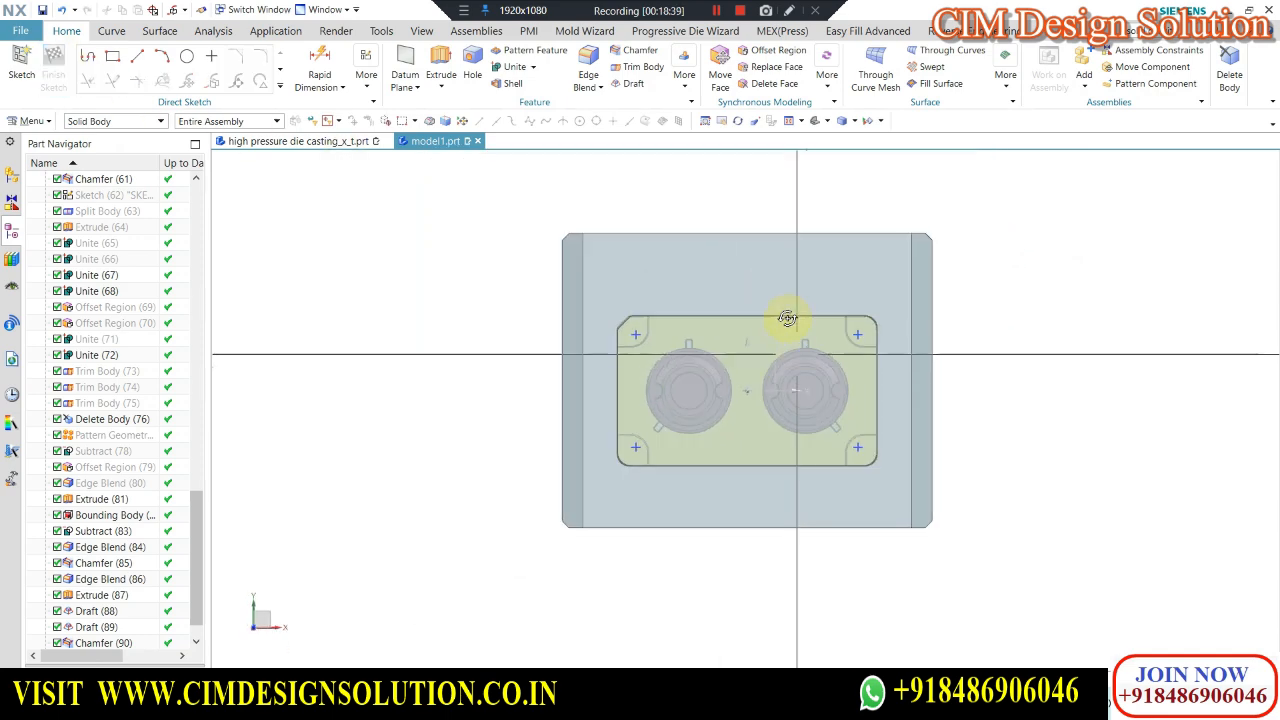
{"action": "middle_click_drag", "start_coordinate": [786, 317], "coordinate": [783, 237]}
{"action": "key", "text": "F8"}
{"action": "scroll", "coordinate": [640, 345], "scroll_direction": "up", "scroll_amount": 2}
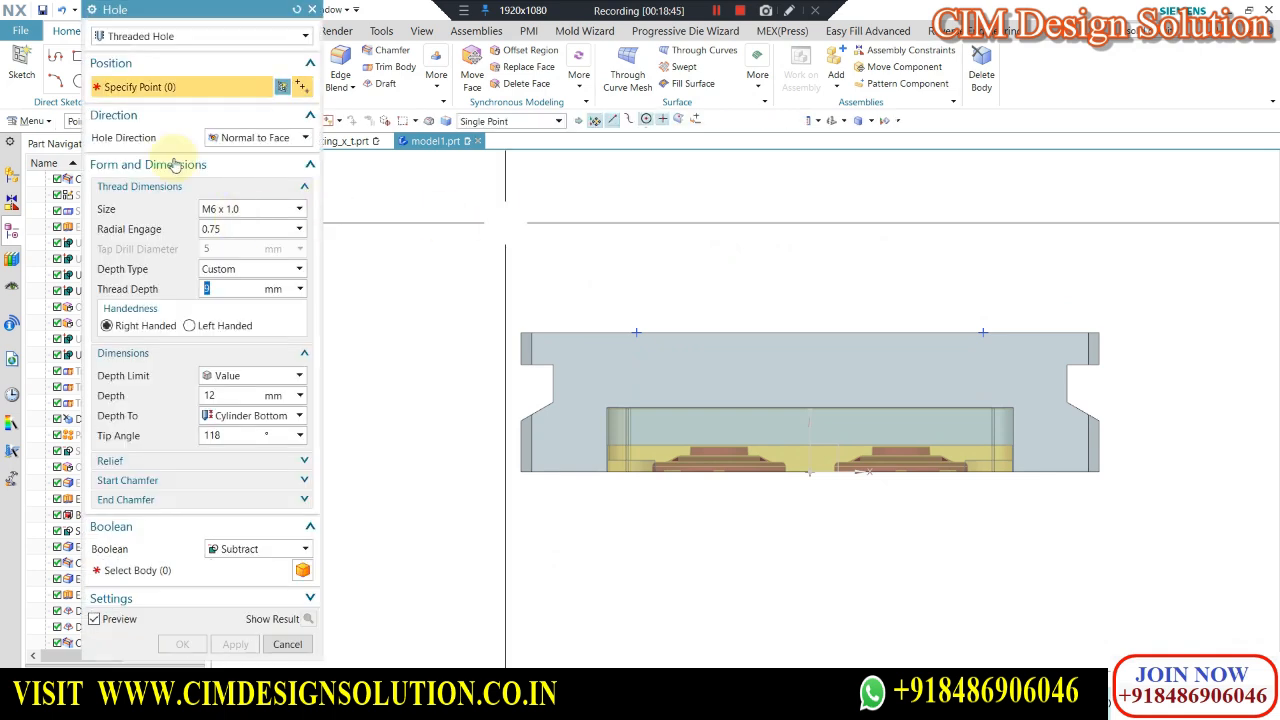
{"action": "left_click", "coordinate": [157, 37]}
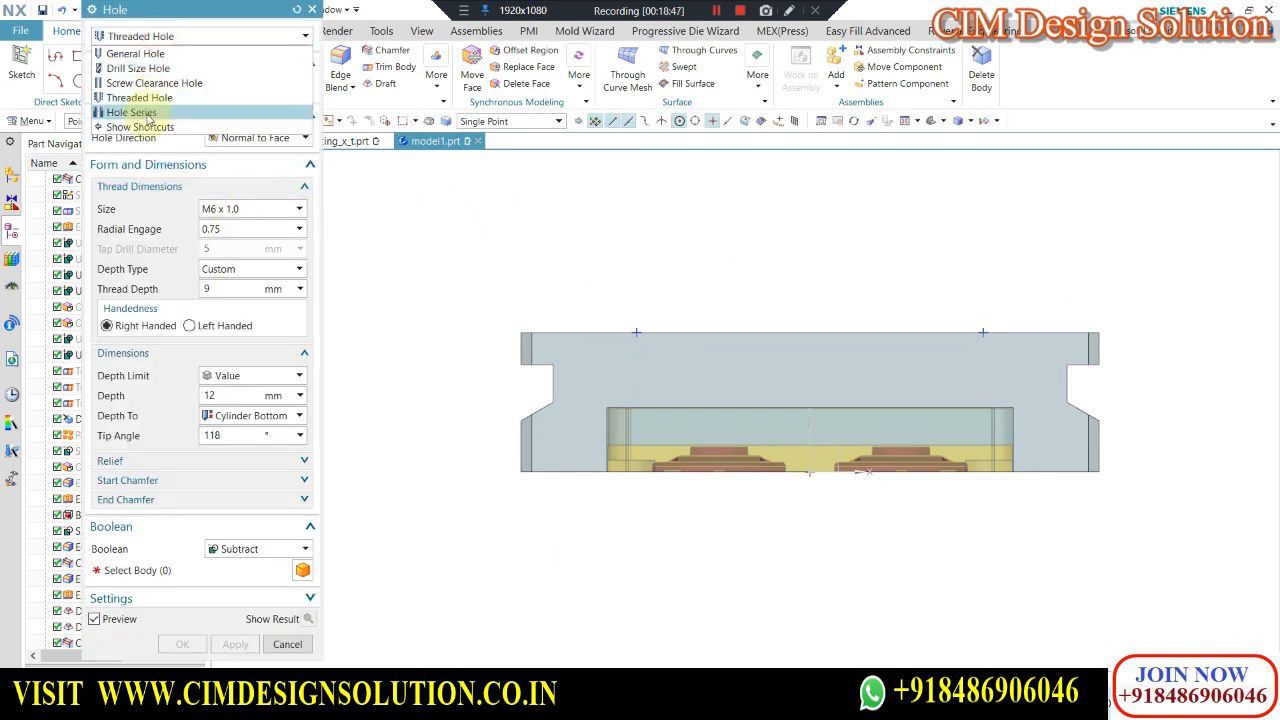
{"action": "left_click", "coordinate": [145, 121]}
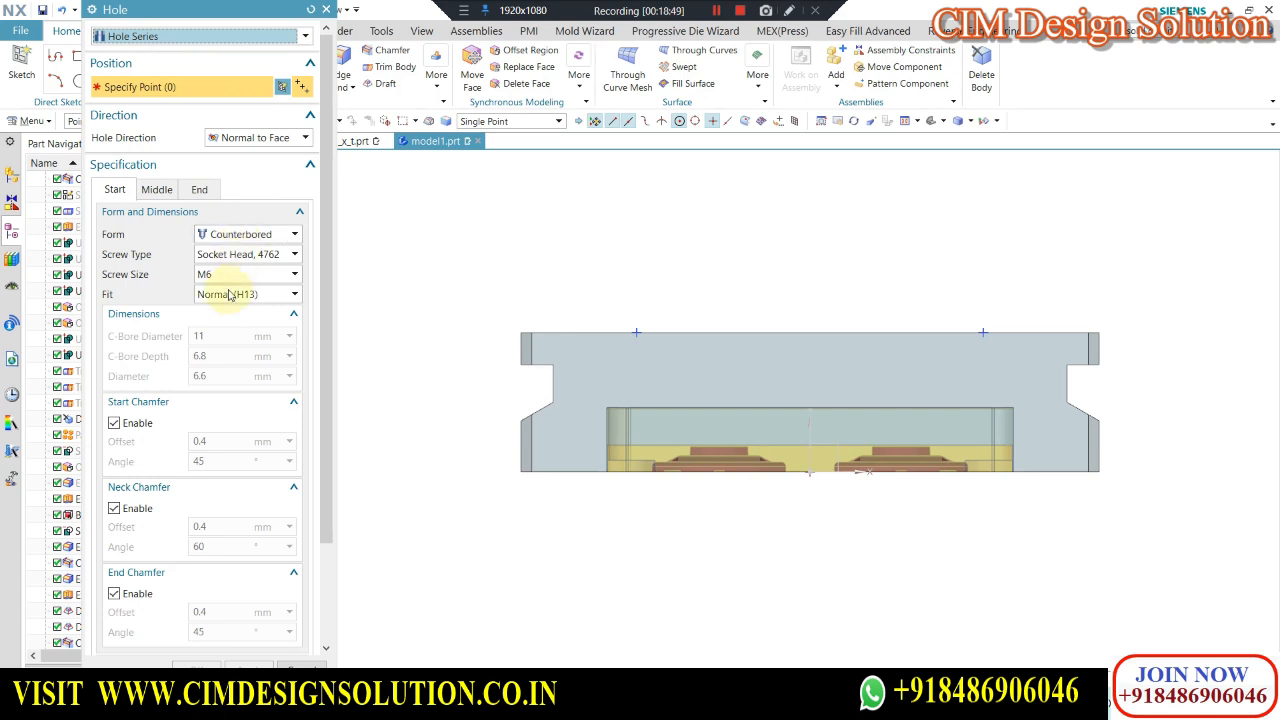
{"action": "left_click", "coordinate": [227, 277]}
{"action": "left_click", "coordinate": [228, 395]}
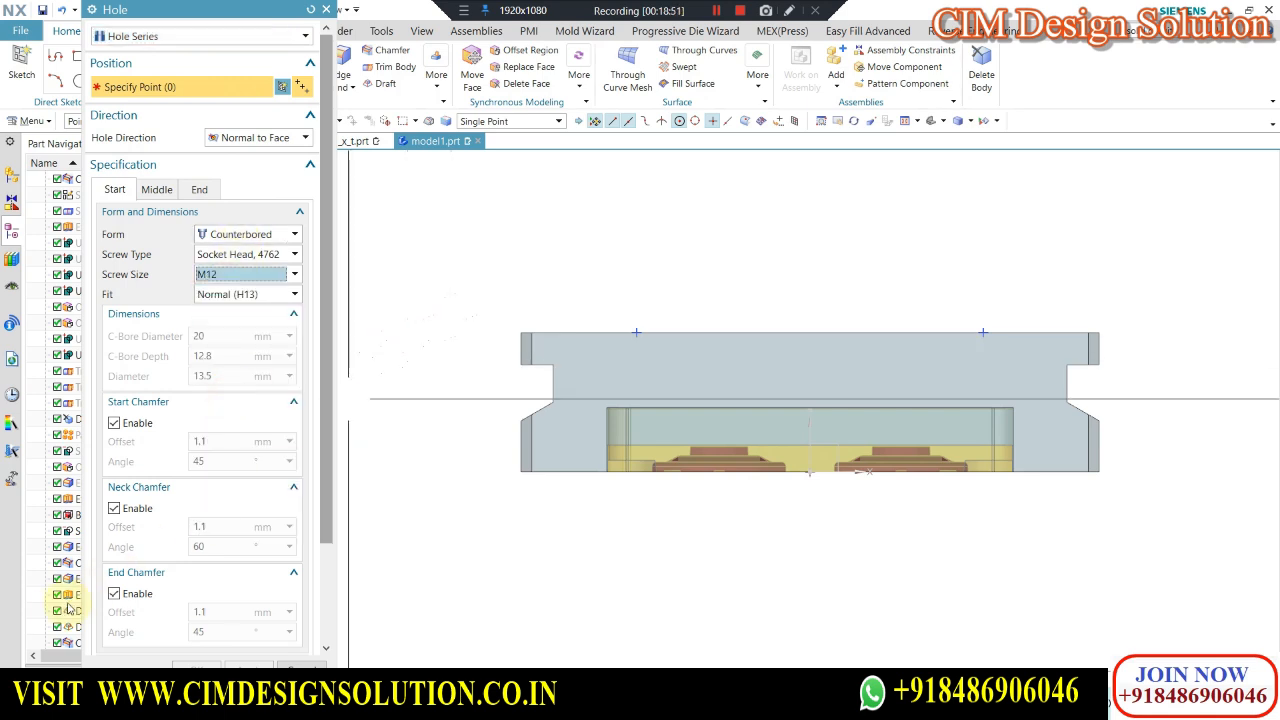
{"action": "left_click", "coordinate": [68, 627]}
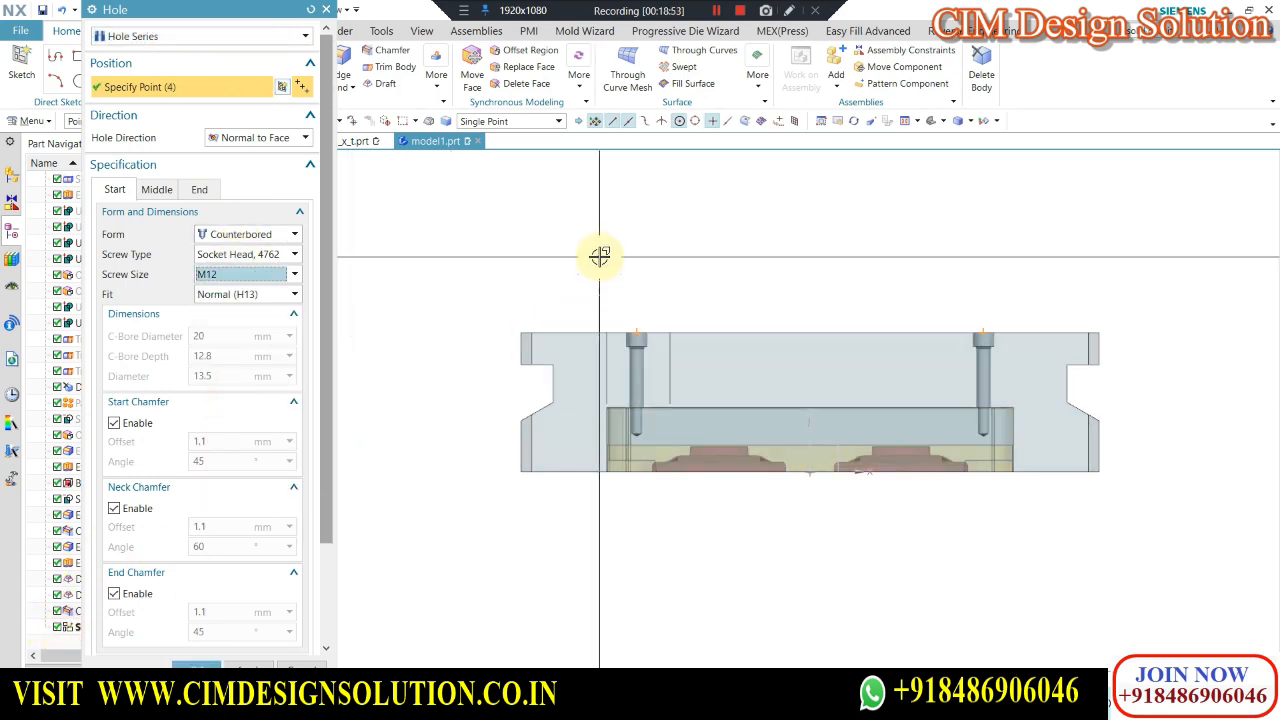
Try screw size M16 for the hole series and check the holes' reach into the insert from the front.
{"action": "scroll", "coordinate": [640, 317], "scroll_direction": "up", "scroll_amount": 5}
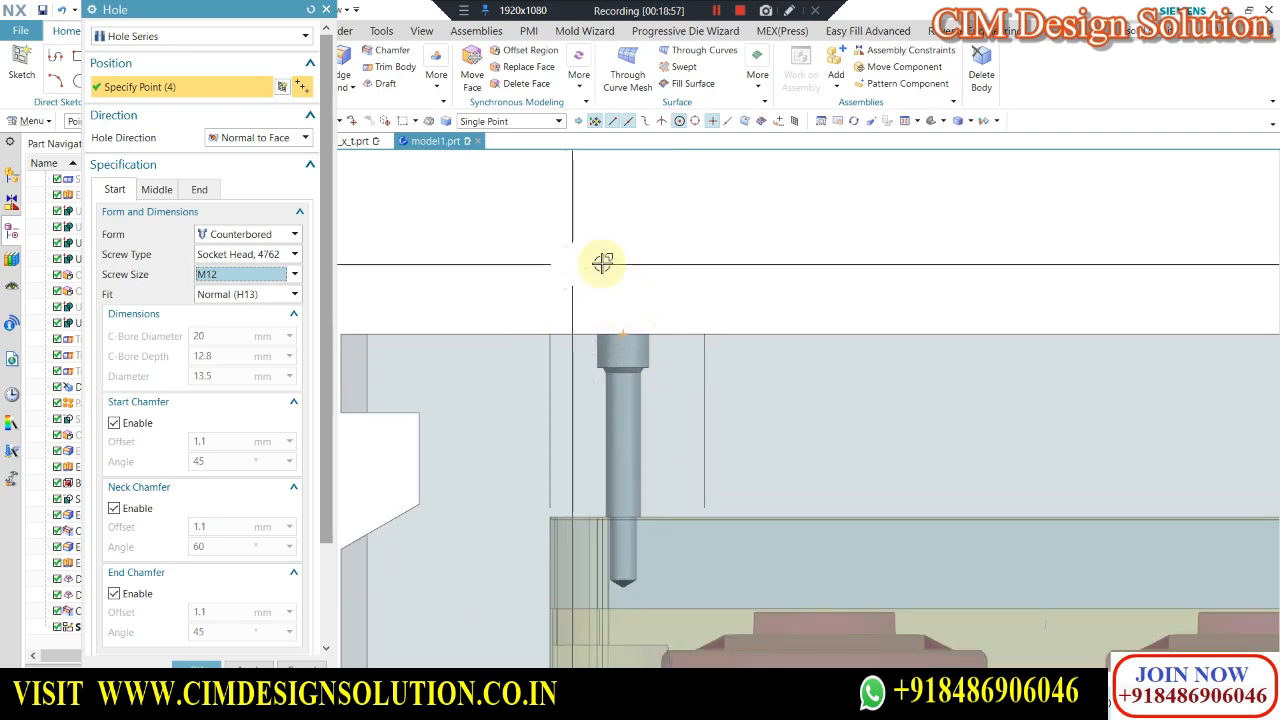
{"action": "middle_click_drag", "start_coordinate": [640, 263], "coordinate": [651, 286]}
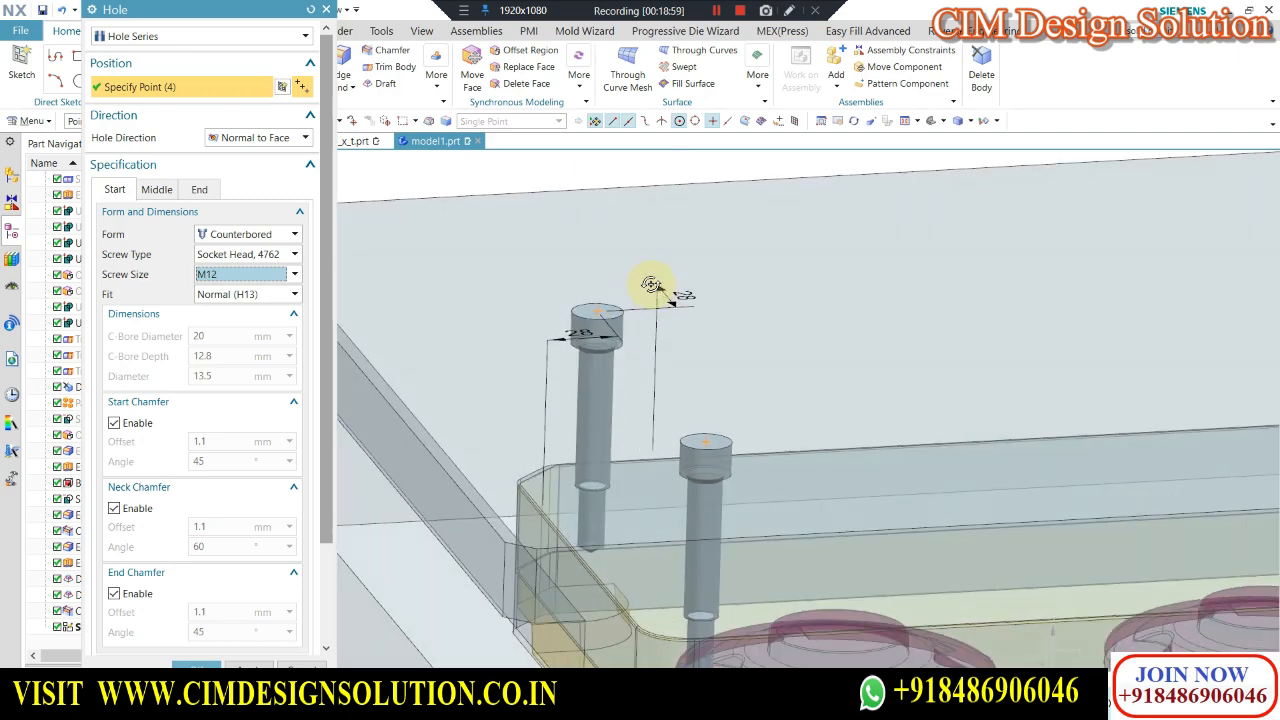
{"action": "scroll", "coordinate": [666, 271], "scroll_direction": "down", "scroll_amount": 5}
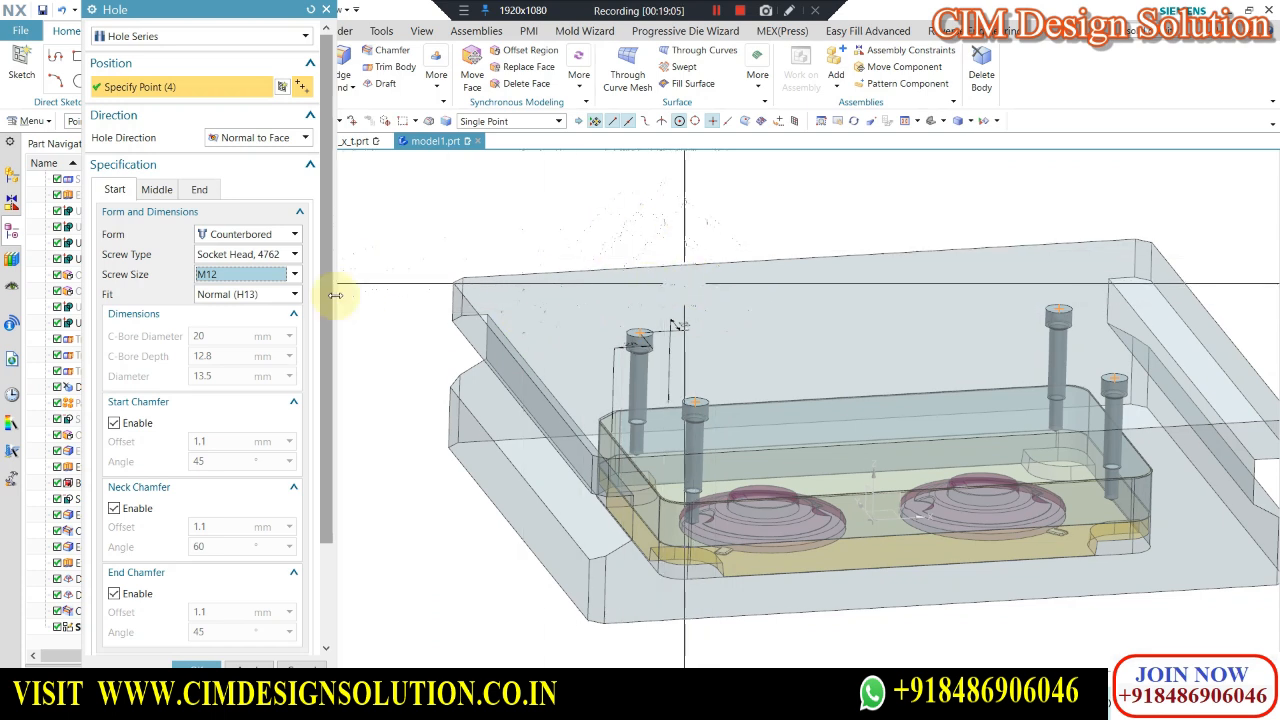
{"action": "left_click", "coordinate": [245, 278]}
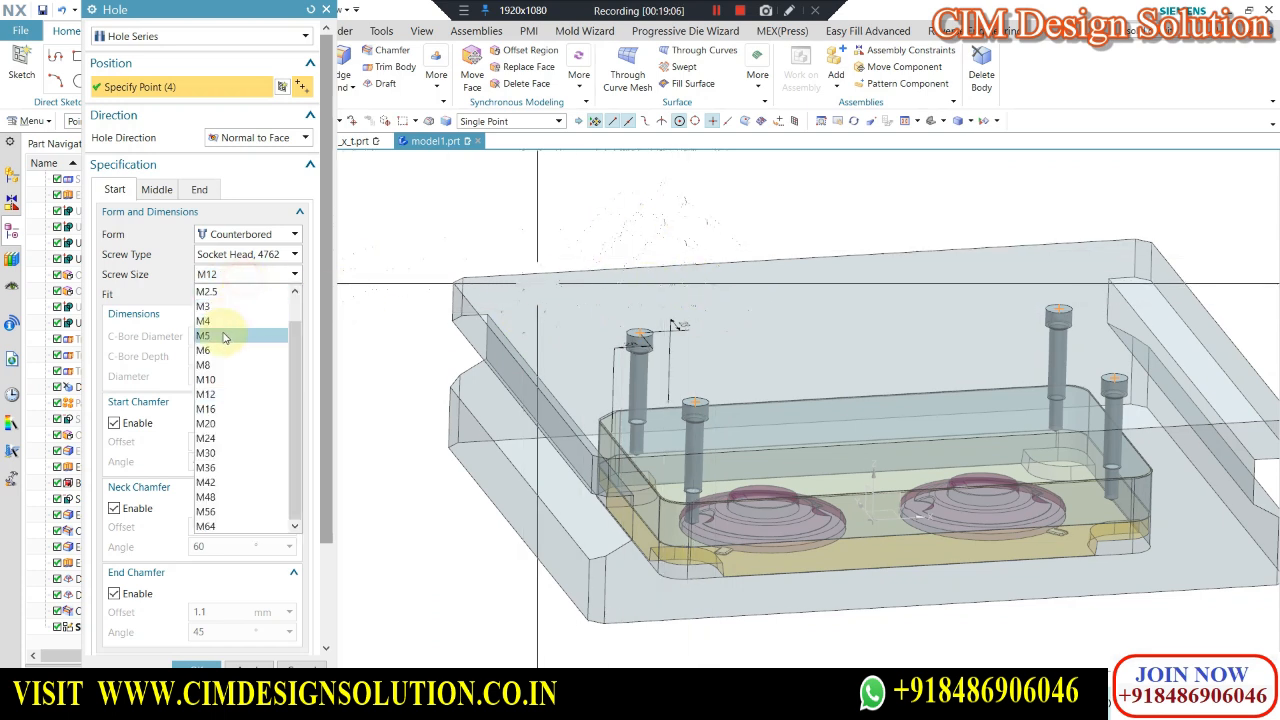
{"action": "left_click", "coordinate": [216, 409]}
{"action": "middle_click_drag", "start_coordinate": [597, 289], "coordinate": [597, 266]}
{"action": "left_click", "coordinate": [692, 234]}
{"action": "key", "text": "F8"}
Return the hole series to screw size M12 and inspect the counterbore close up.
{"action": "left_click", "coordinate": [231, 274]}
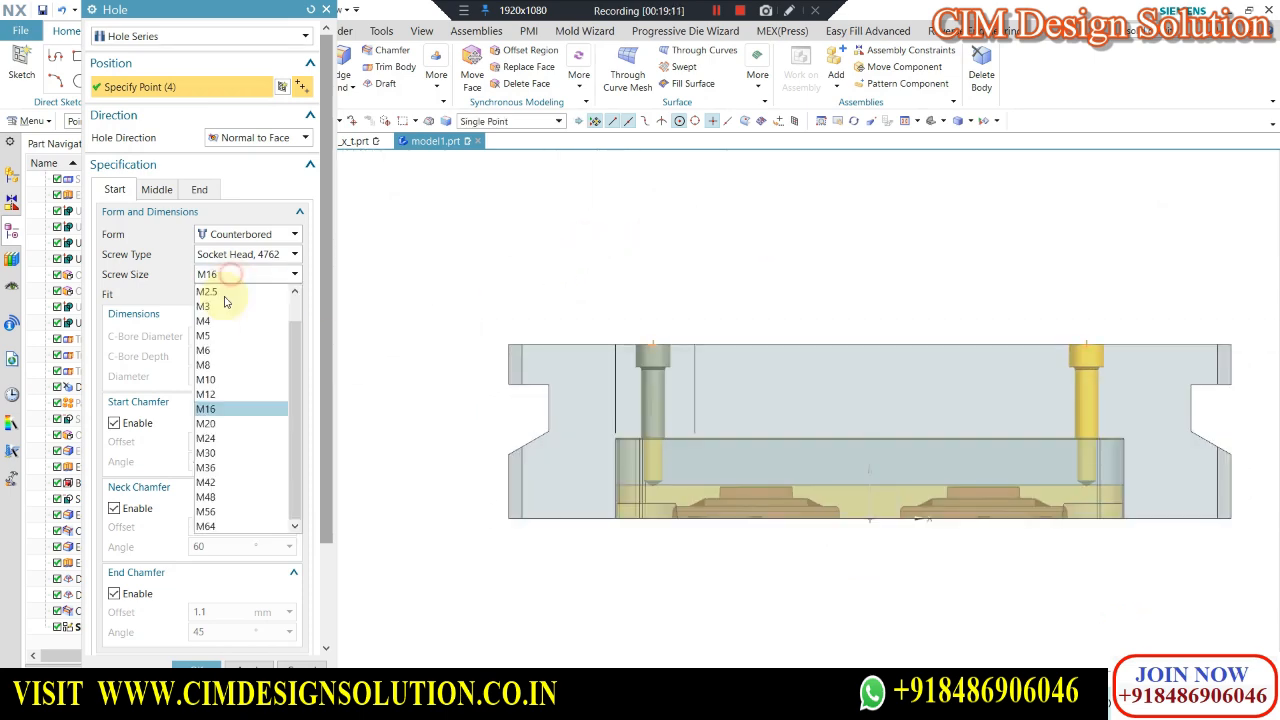
{"action": "left_click", "coordinate": [220, 394]}
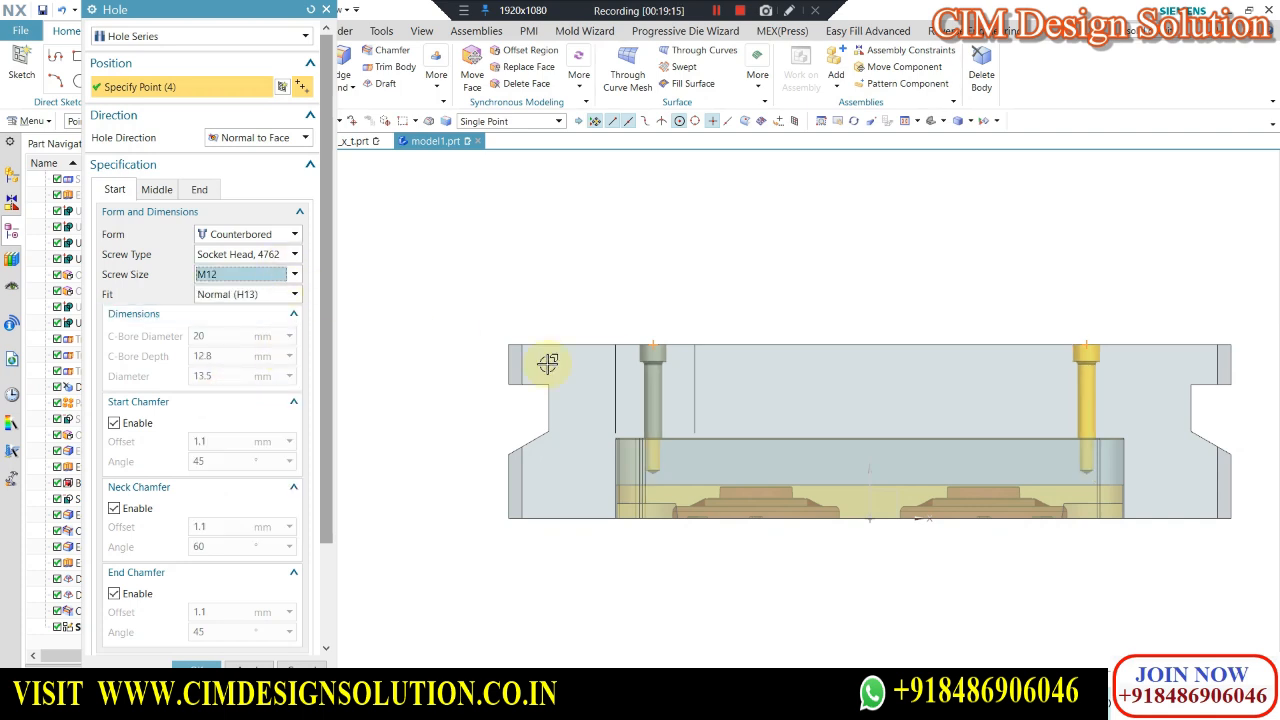
{"action": "scroll", "coordinate": [660, 352], "scroll_direction": "up", "scroll_amount": 3}
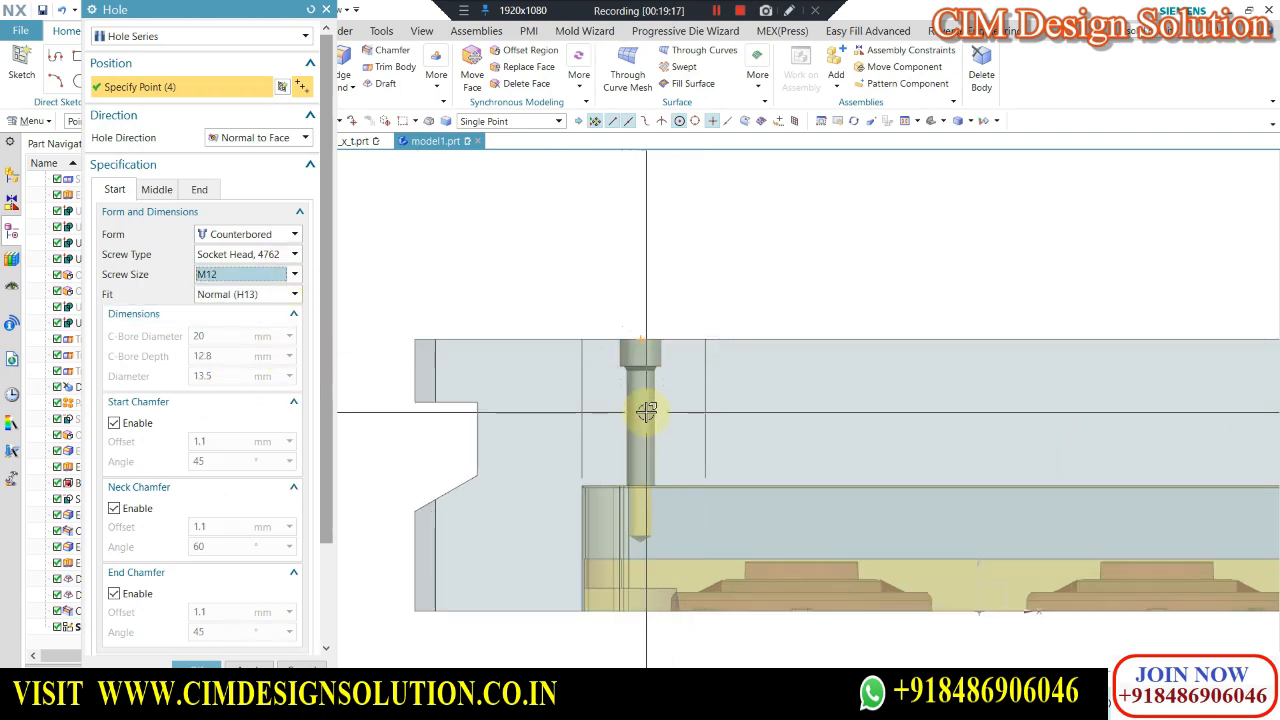
{"action": "scroll", "coordinate": [625, 335], "scroll_direction": "up", "scroll_amount": 5}
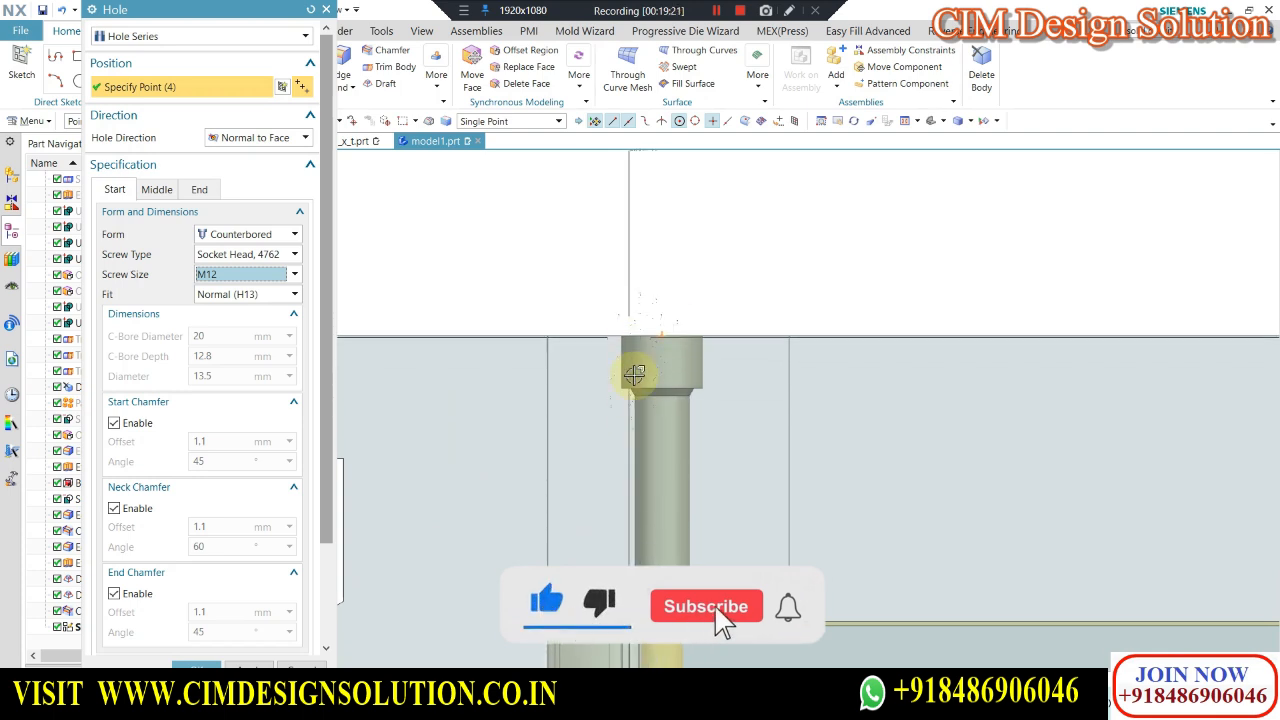
Try the M16 screw size once more and examine the counterbored hole previews near the chamfered corner.
{"action": "left_click", "coordinate": [211, 276]}
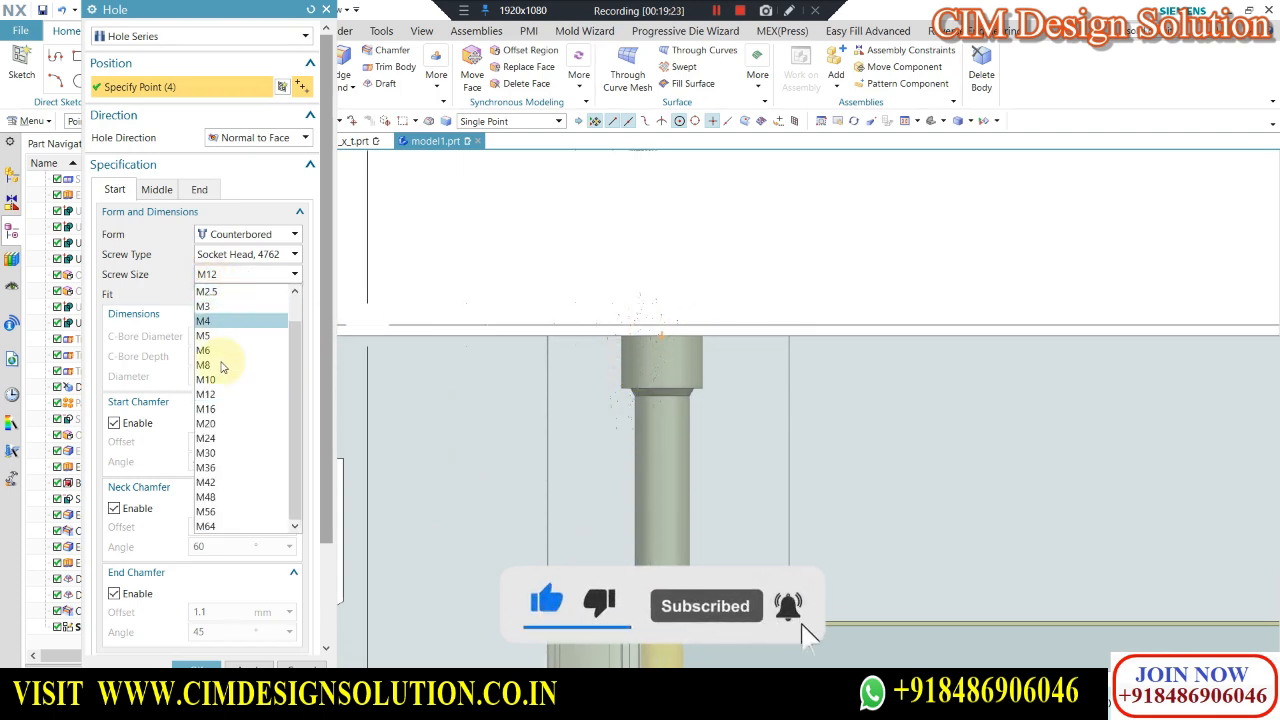
{"action": "left_click", "coordinate": [212, 409]}
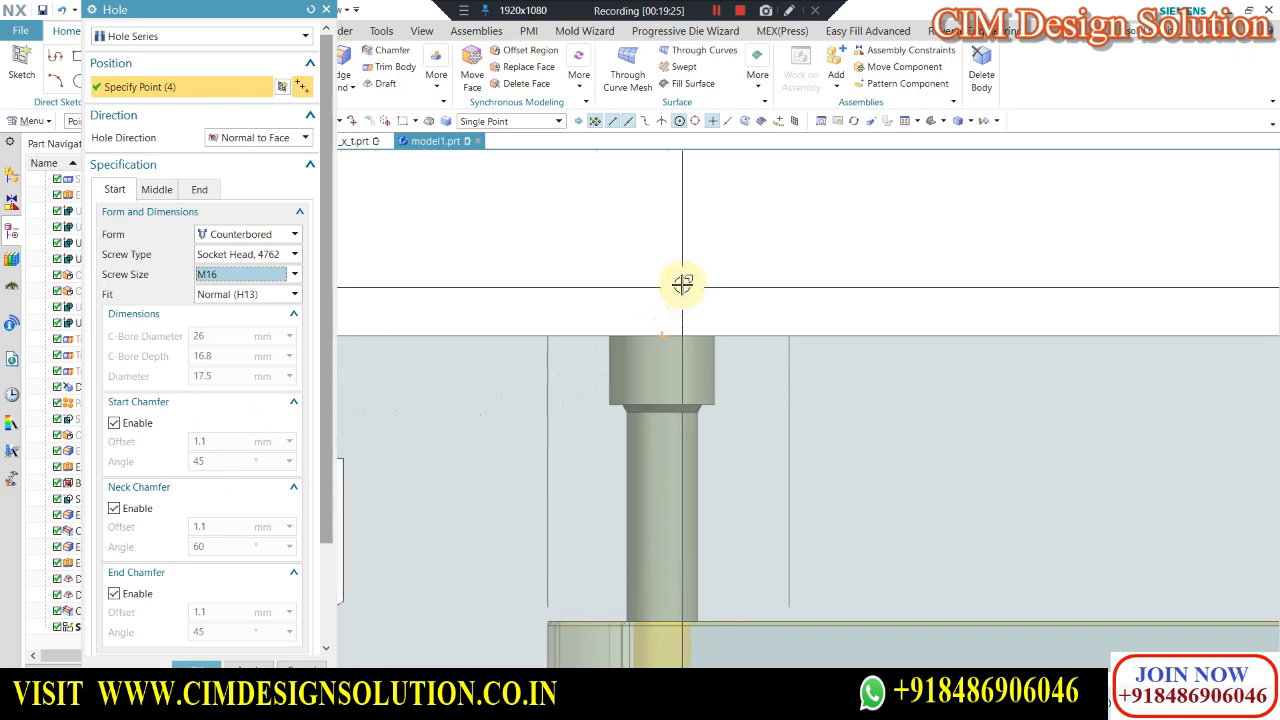
{"action": "middle_click_drag", "start_coordinate": [714, 349], "coordinate": [630, 404]}
{"action": "scroll", "coordinate": [583, 450], "scroll_direction": "up", "scroll_amount": 2}
{"action": "scroll", "coordinate": [642, 400], "scroll_direction": "down", "scroll_amount": 2}
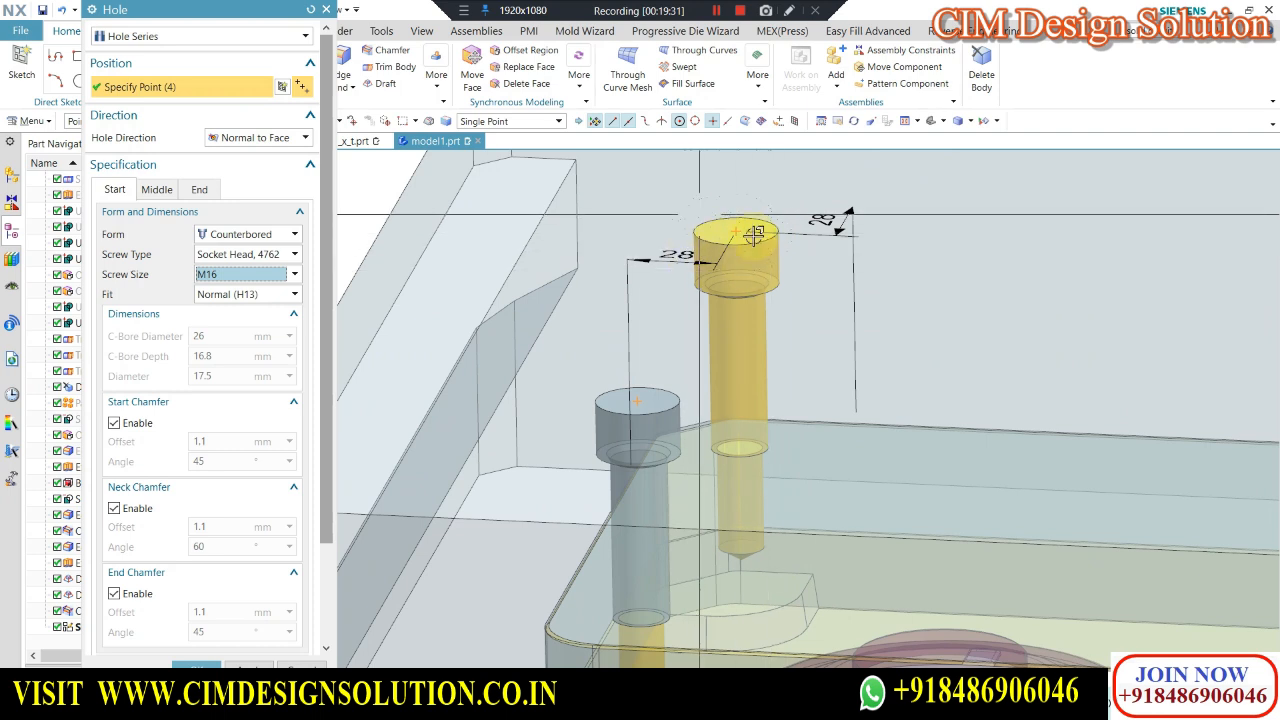
{"action": "scroll", "coordinate": [705, 272], "scroll_direction": "up", "scroll_amount": 2}
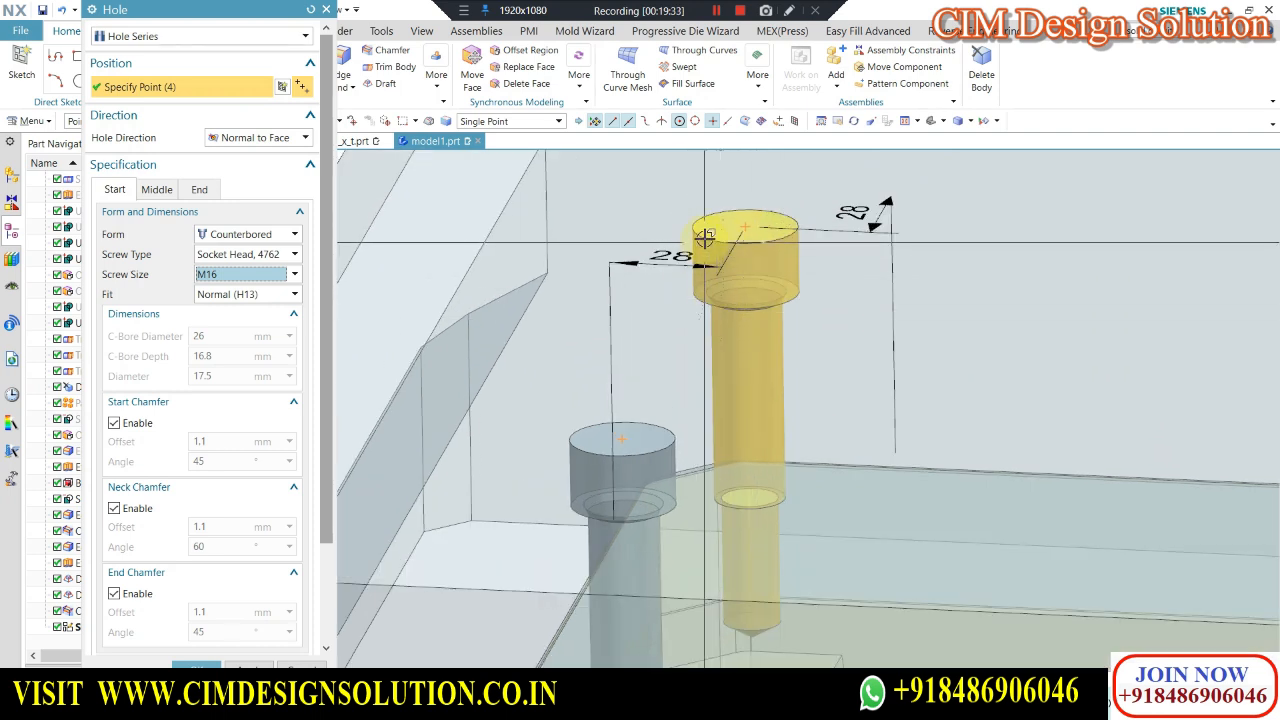
{"action": "scroll", "coordinate": [785, 255], "scroll_direction": "up", "scroll_amount": 1}
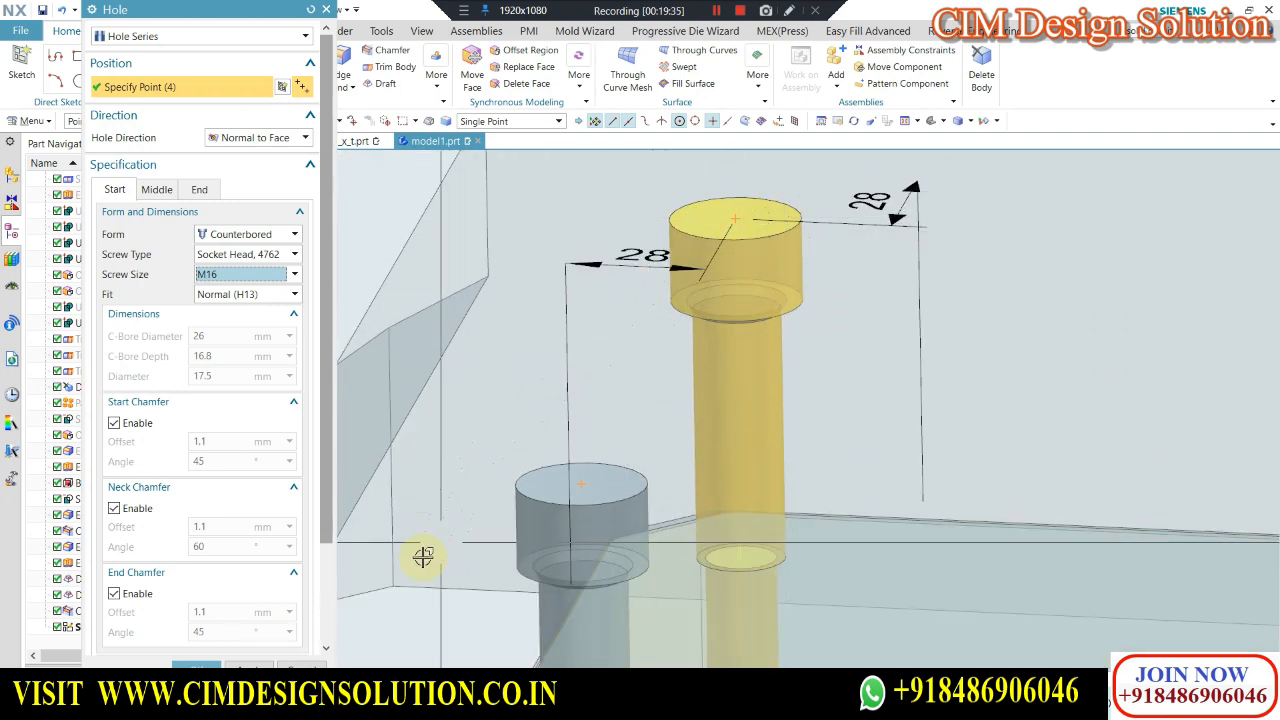
Set the screw size to M12, check the matching threaded end holes in the insert, and create the hole series.
{"action": "left_click", "coordinate": [223, 274]}
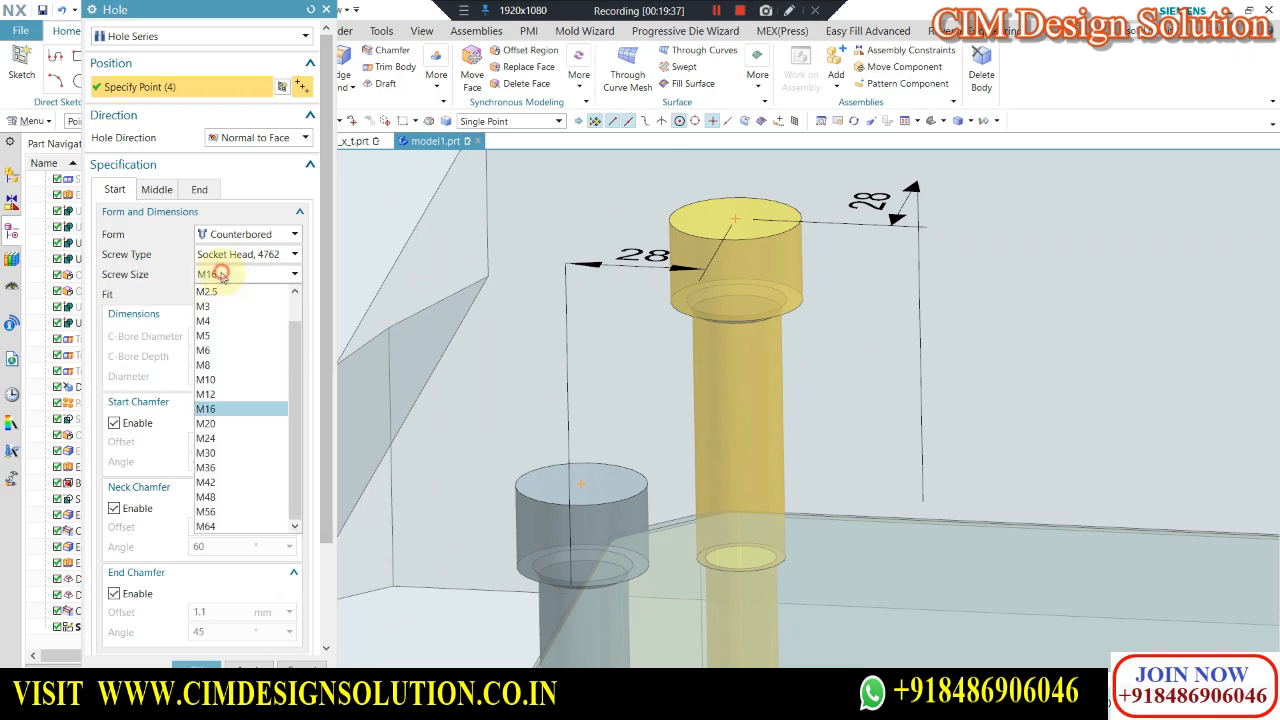
{"action": "left_click", "coordinate": [207, 394]}
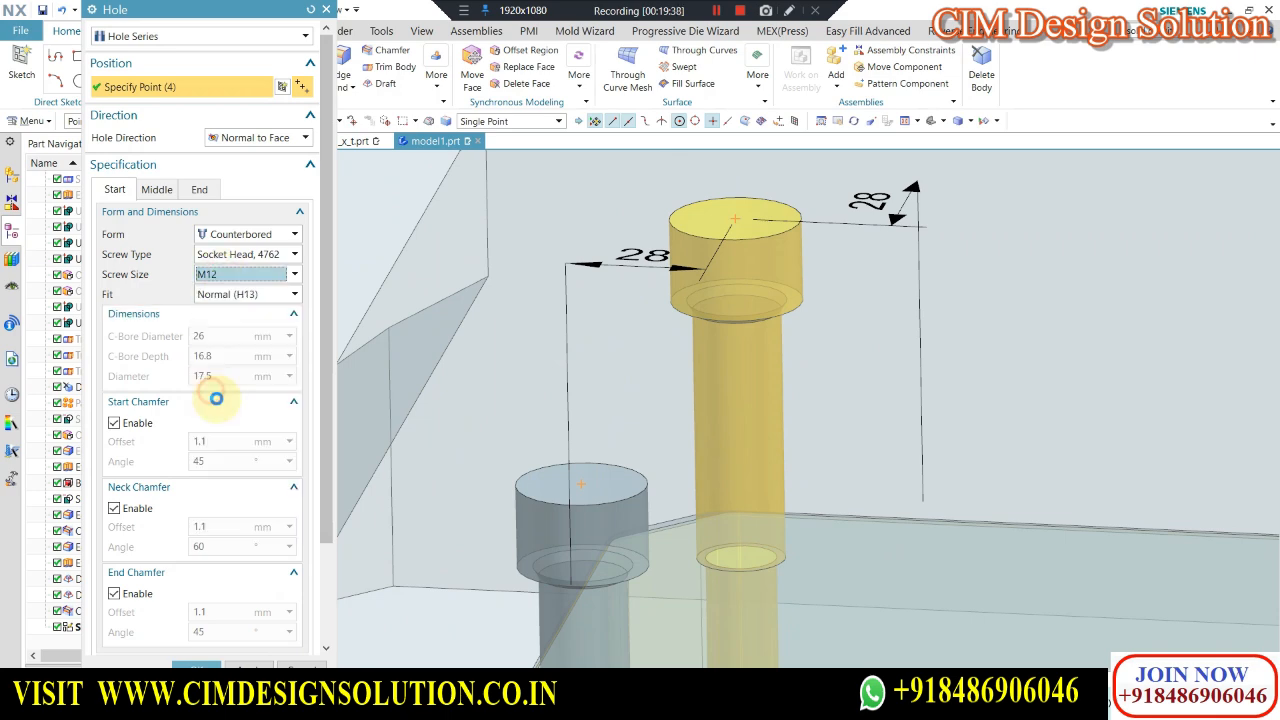
{"action": "left_click", "coordinate": [199, 190]}
{"action": "scroll", "coordinate": [730, 340], "scroll_direction": "down", "scroll_amount": 6}
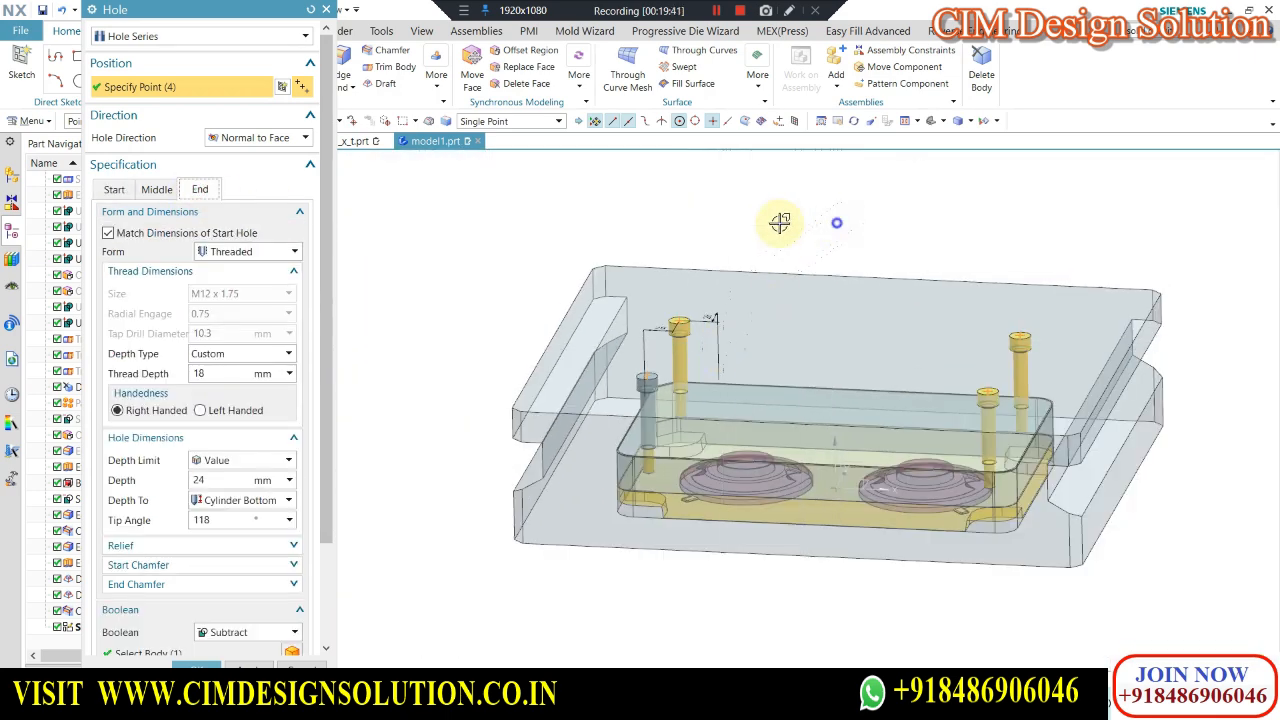
{"action": "key", "text": "ctrl+alt+f"}
{"action": "scroll", "coordinate": [623, 421], "scroll_direction": "up", "scroll_amount": 4}
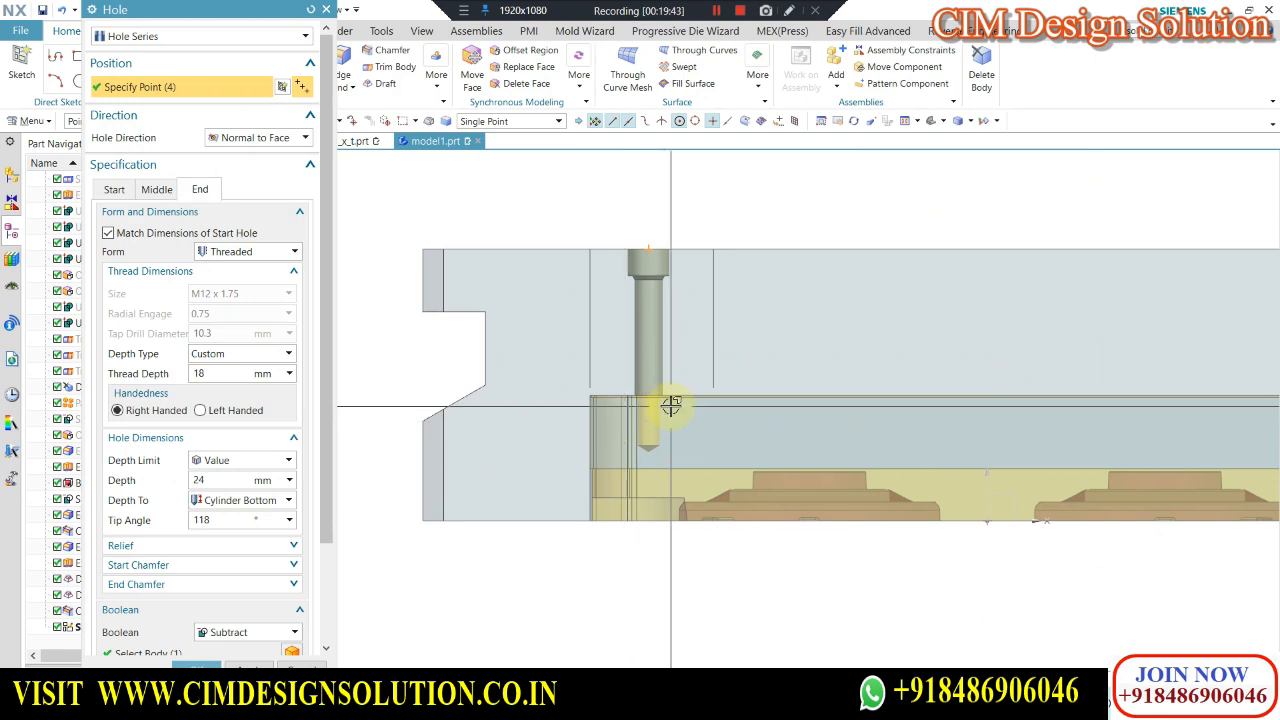
{"action": "scroll", "coordinate": [657, 412], "scroll_direction": "up", "scroll_amount": 2}
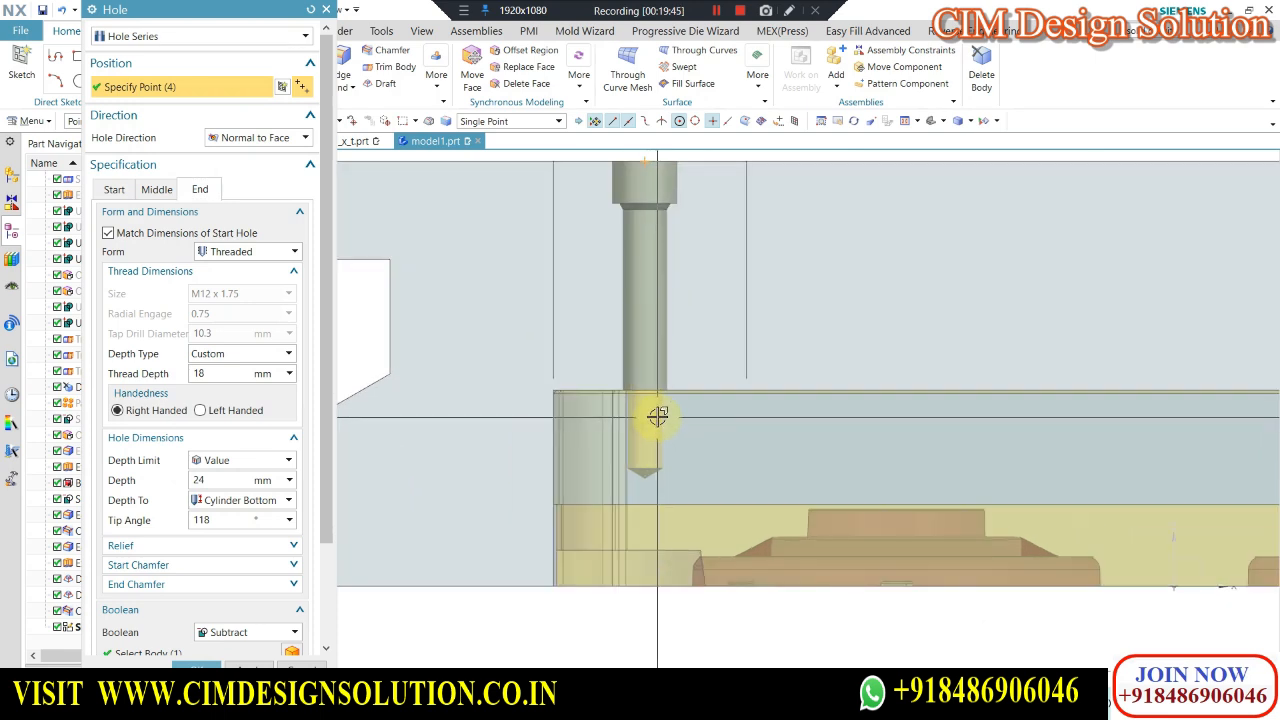
{"action": "scroll", "coordinate": [645, 424], "scroll_direction": "down", "scroll_amount": 2}
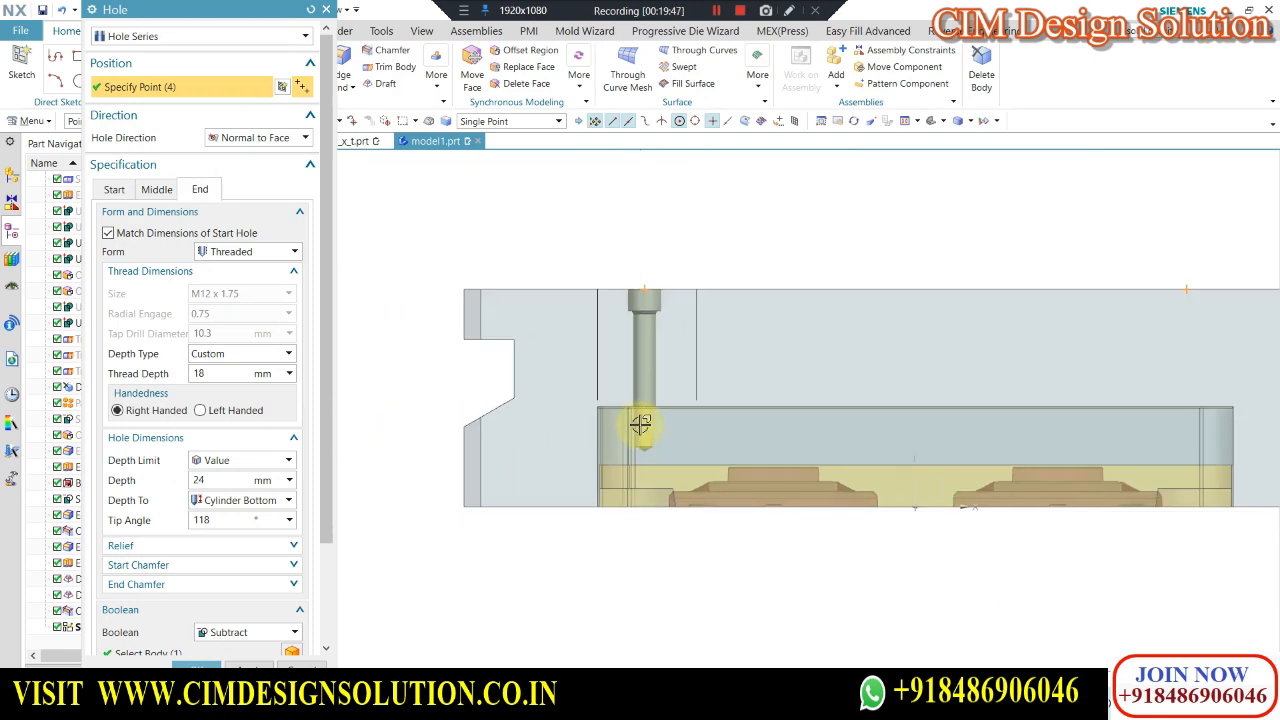
{"action": "scroll", "coordinate": [645, 437], "scroll_direction": "up", "scroll_amount": 1}
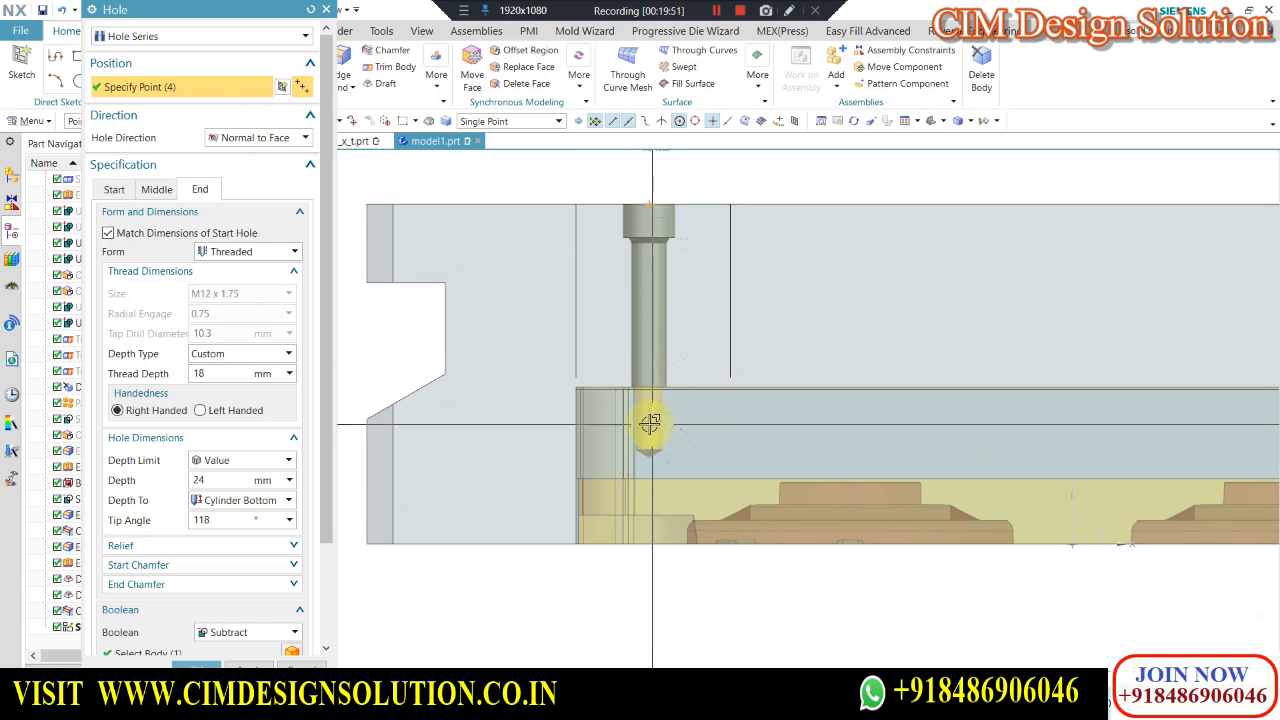
{"action": "scroll", "coordinate": [650, 424], "scroll_direction": "down", "scroll_amount": 3}
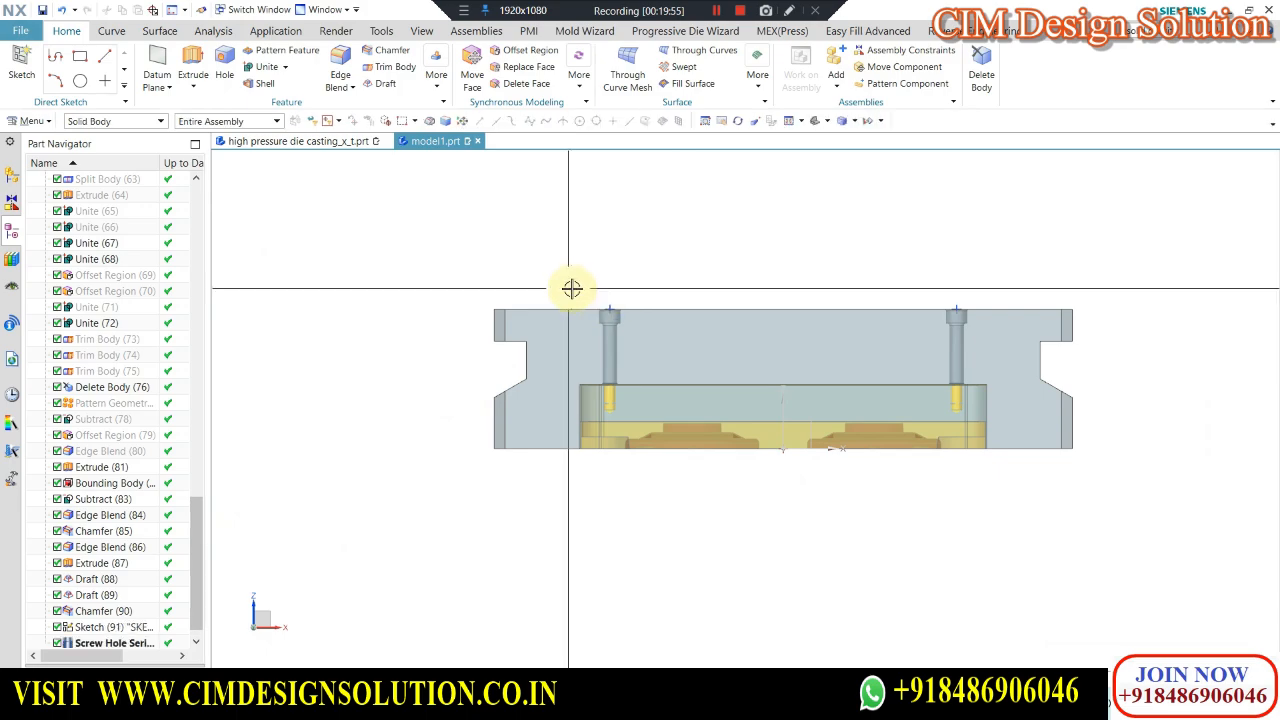
Edit the screw-hole sketch and add a point at the crossing of the centre lines, giving the hole series a centre hole.
{"action": "middle_click_drag", "start_coordinate": [571, 286], "coordinate": [809, 349]}
{"action": "scroll", "coordinate": [720, 292], "scroll_direction": "up", "scroll_amount": 3}
{"action": "scroll", "coordinate": [739, 356], "scroll_direction": "down", "scroll_amount": 4}
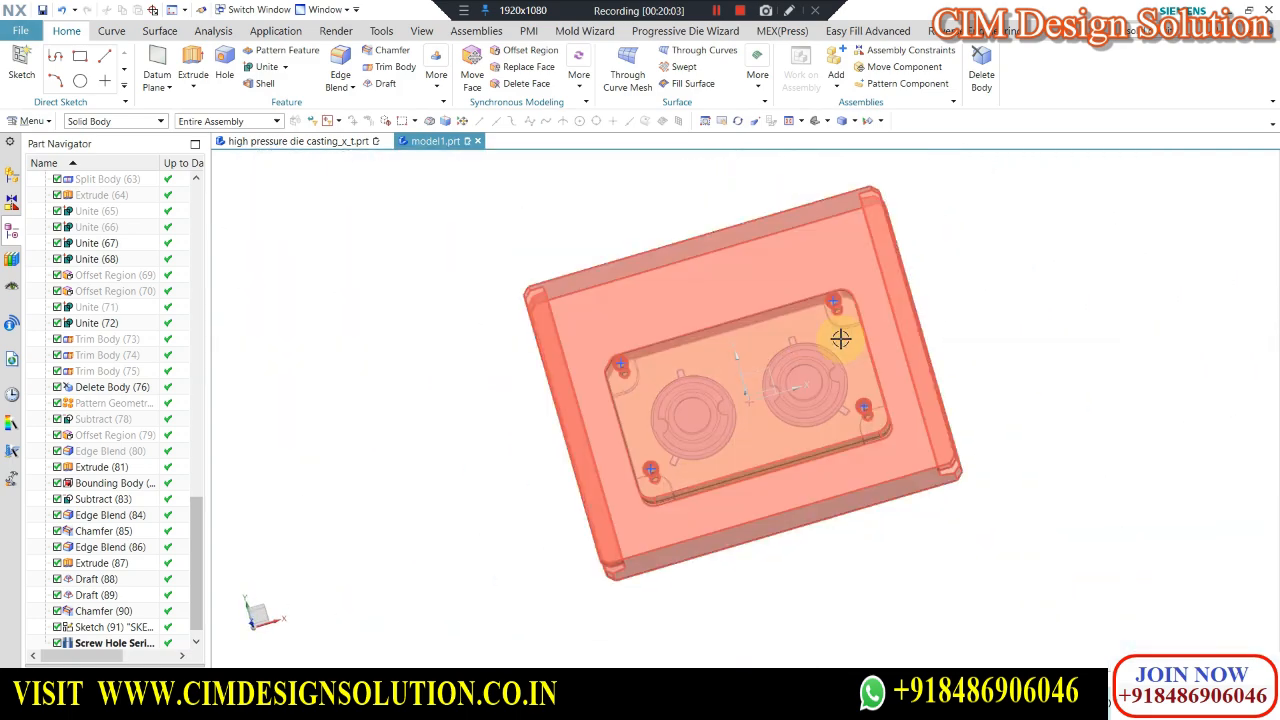
{"action": "scroll", "coordinate": [840, 337], "scroll_direction": "up", "scroll_amount": 2}
{"action": "key", "text": "F8"}
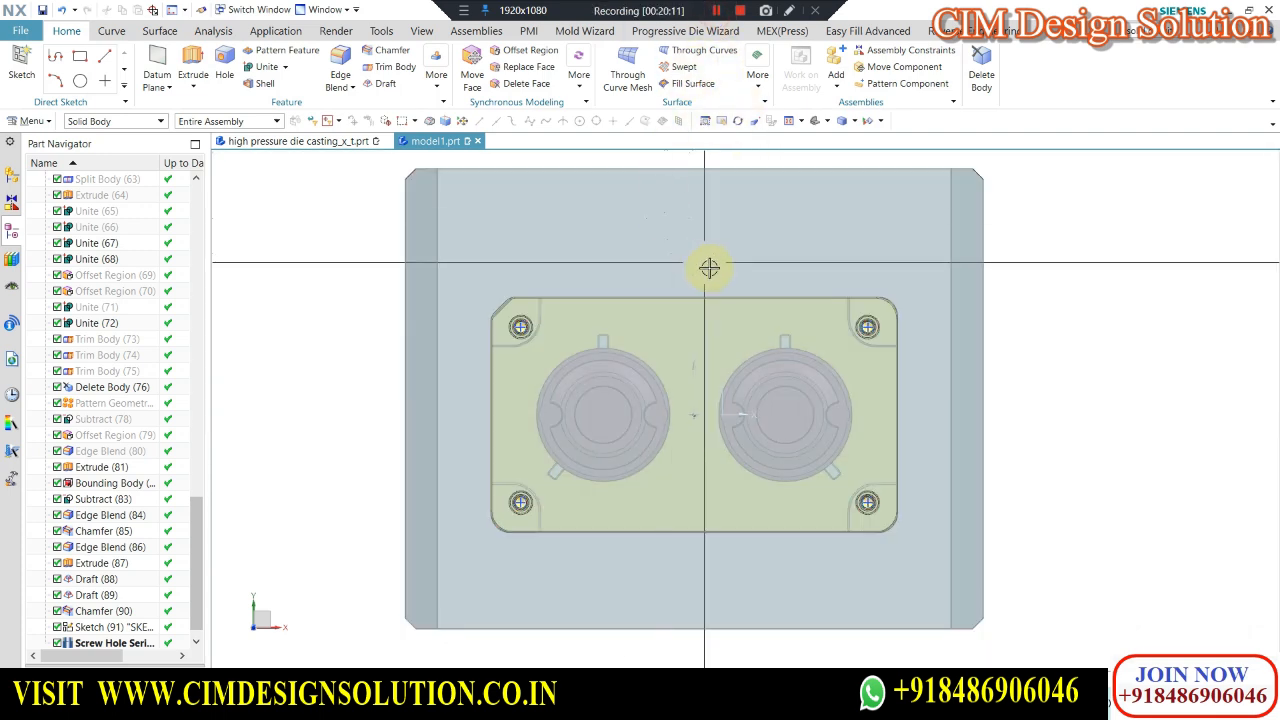
{"action": "scroll", "coordinate": [709, 268], "scroll_direction": "down", "scroll_amount": 2}
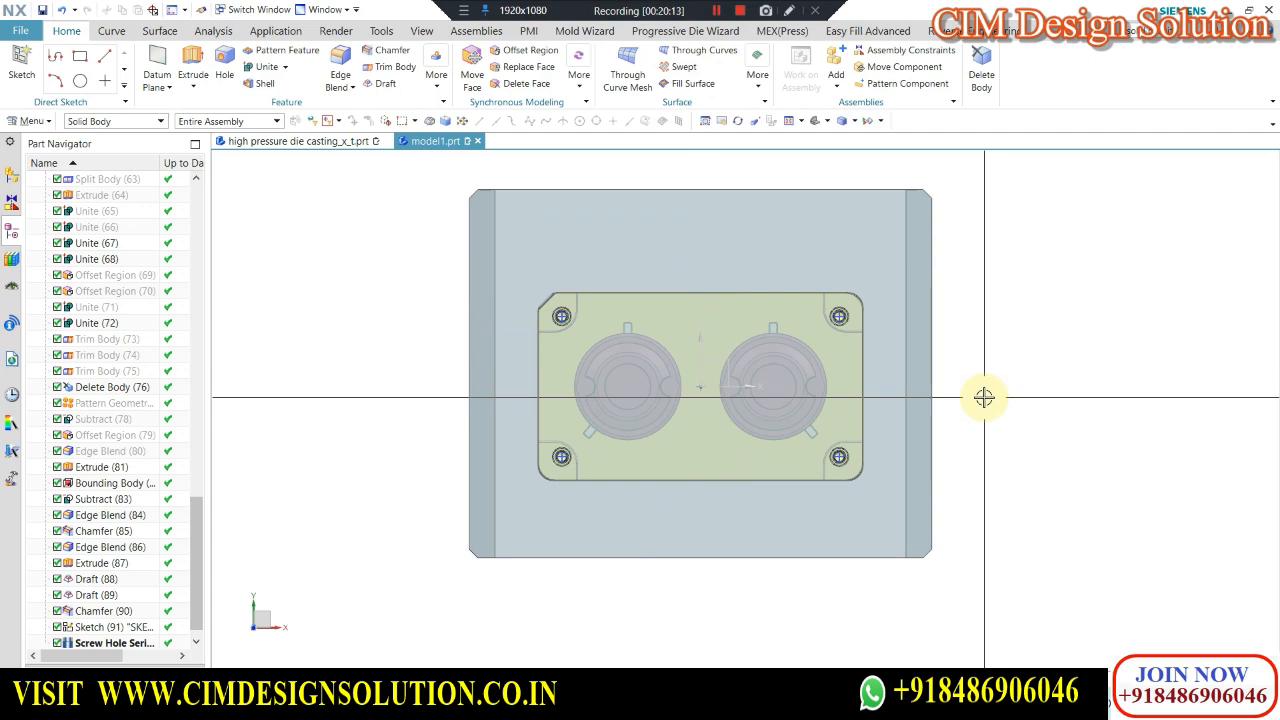
{"action": "scroll", "coordinate": [107, 618], "scroll_direction": "down", "scroll_amount": 1}
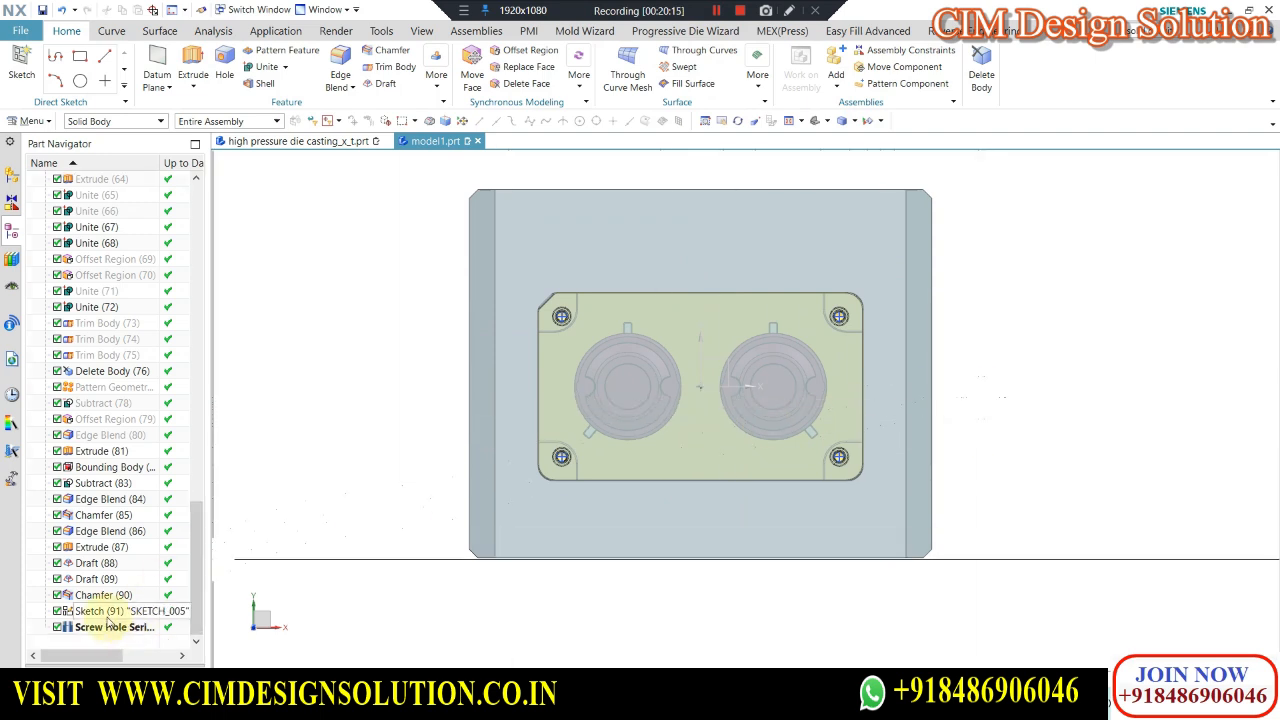
{"action": "double_click", "coordinate": [105, 612]}
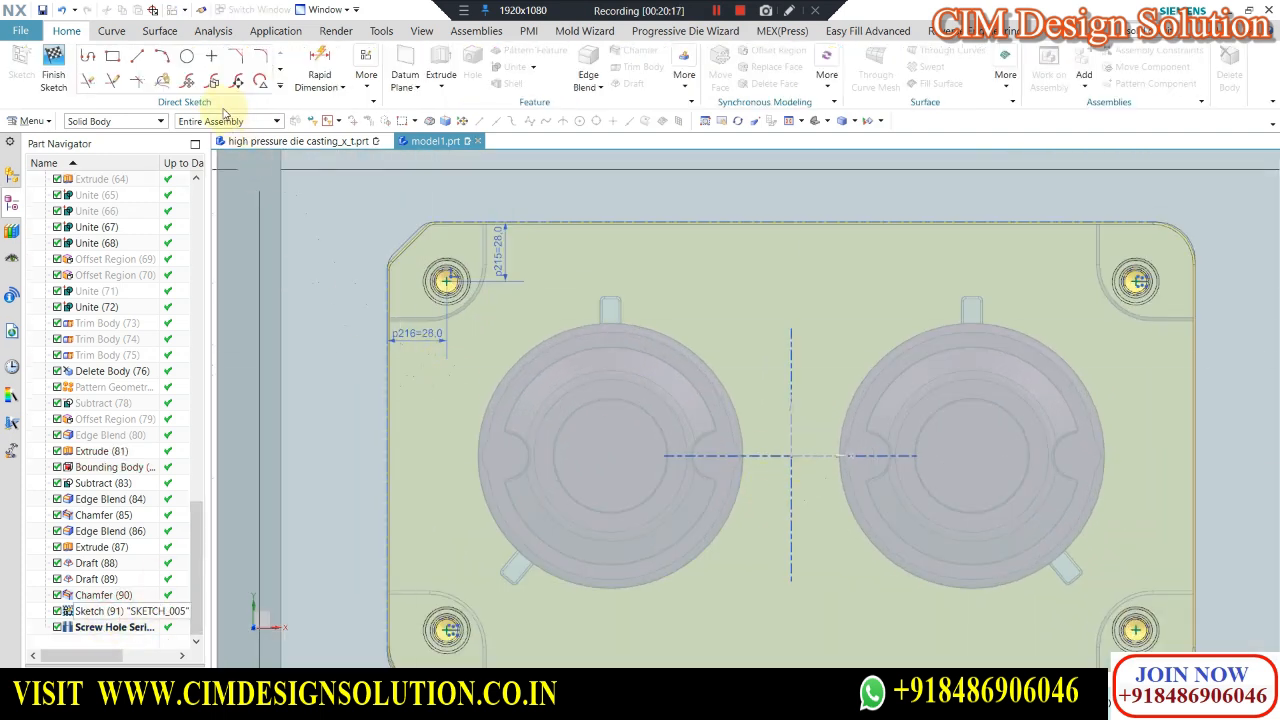
{"action": "left_click", "coordinate": [210, 58]}
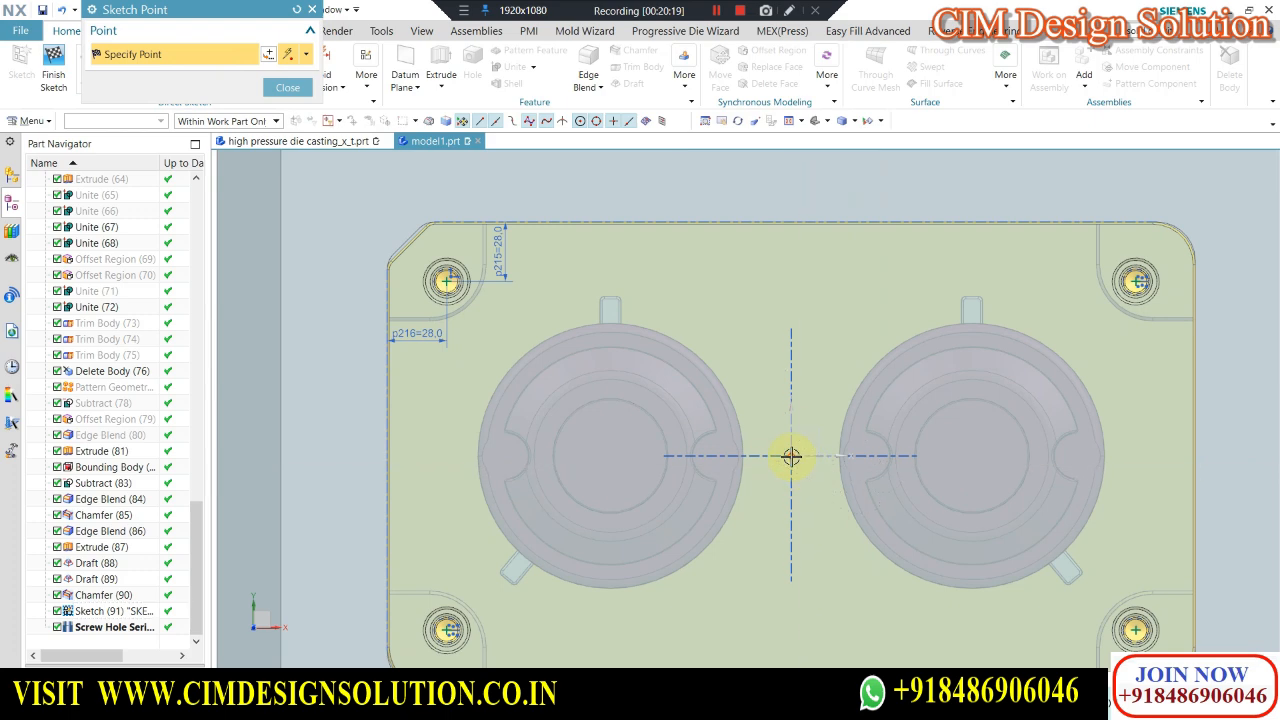
{"action": "left_click", "coordinate": [287, 89]}
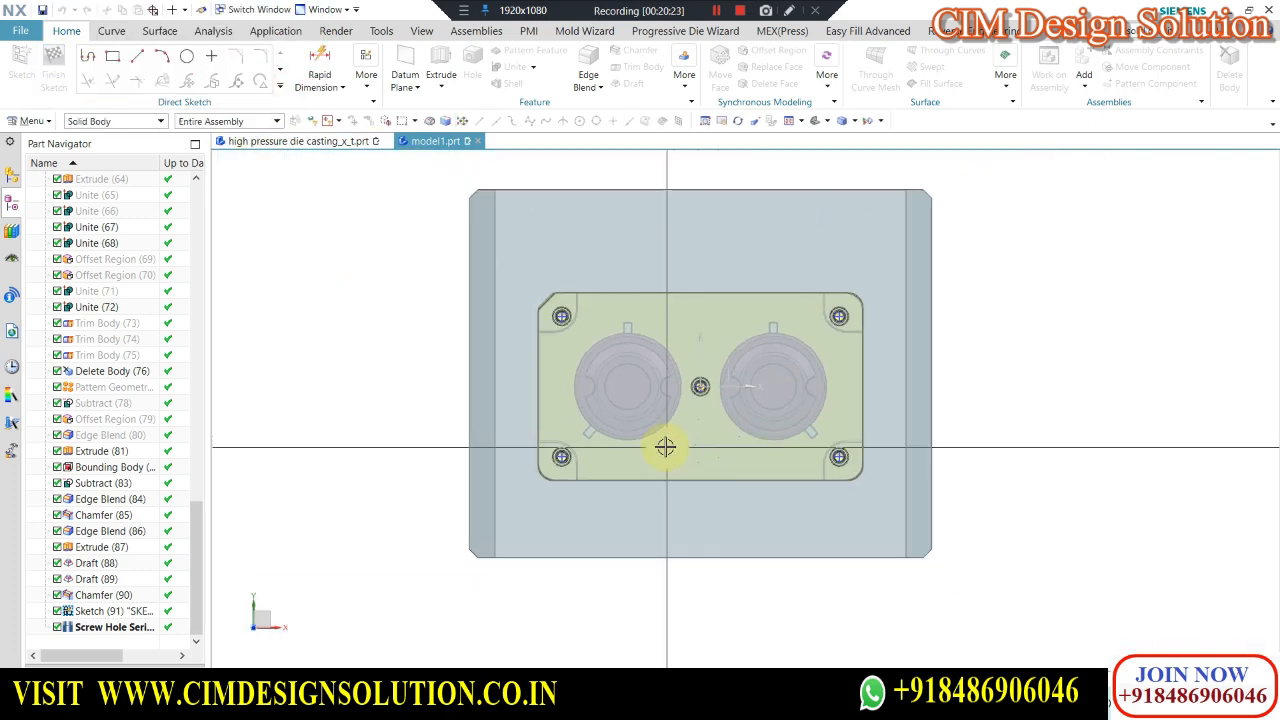
Examine the centre and corner screw holes through the block and insert from oblique and side views.
{"action": "mouse_move", "coordinate": [666, 446]}
{"action": "middle_mouse_down"}
{"action": "mouse_move", "coordinate": [686, 349]}
{"action": "mouse_move", "coordinate": [720, 291]}
{"action": "mouse_move", "coordinate": [694, 334]}
{"action": "mouse_move", "coordinate": [680, 334]}
{"action": "middle_mouse_up"}
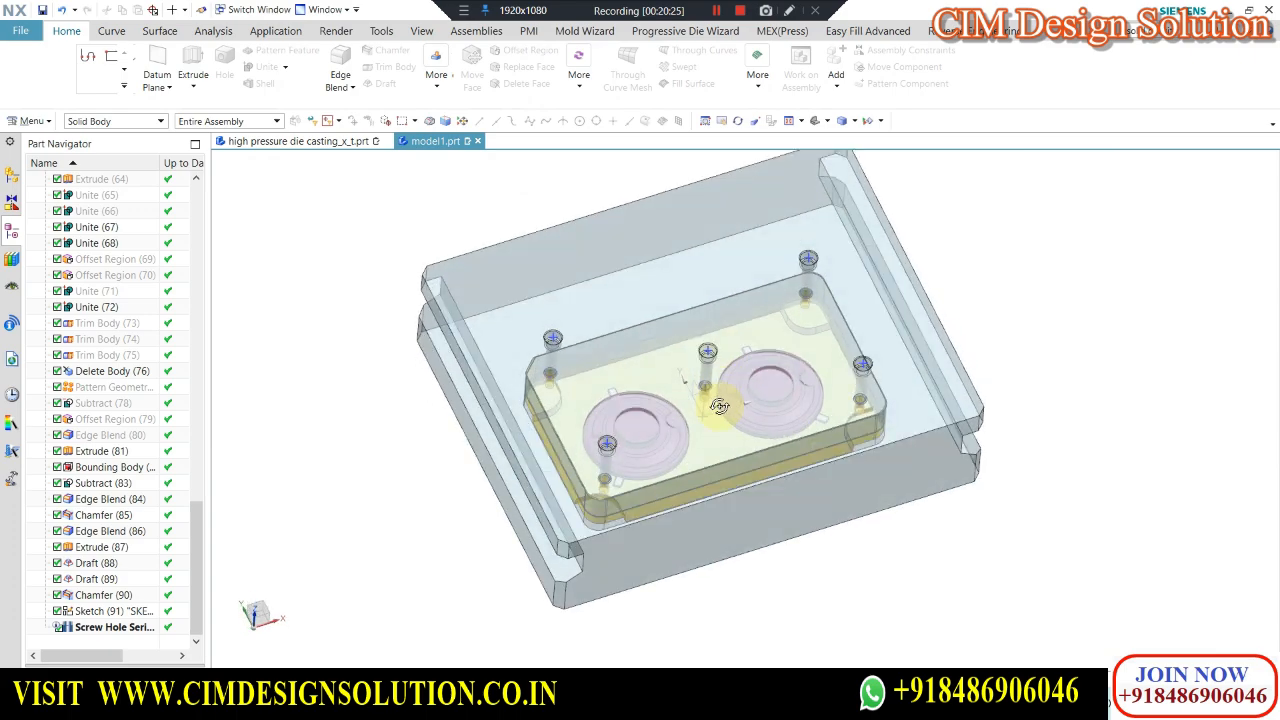
{"action": "scroll", "coordinate": [673, 334], "scroll_direction": "up", "scroll_amount": 3}
{"action": "middle_click_drag", "start_coordinate": [753, 353], "coordinate": [561, 365]}
{"action": "scroll", "coordinate": [557, 286], "scroll_direction": "up", "scroll_amount": 3}
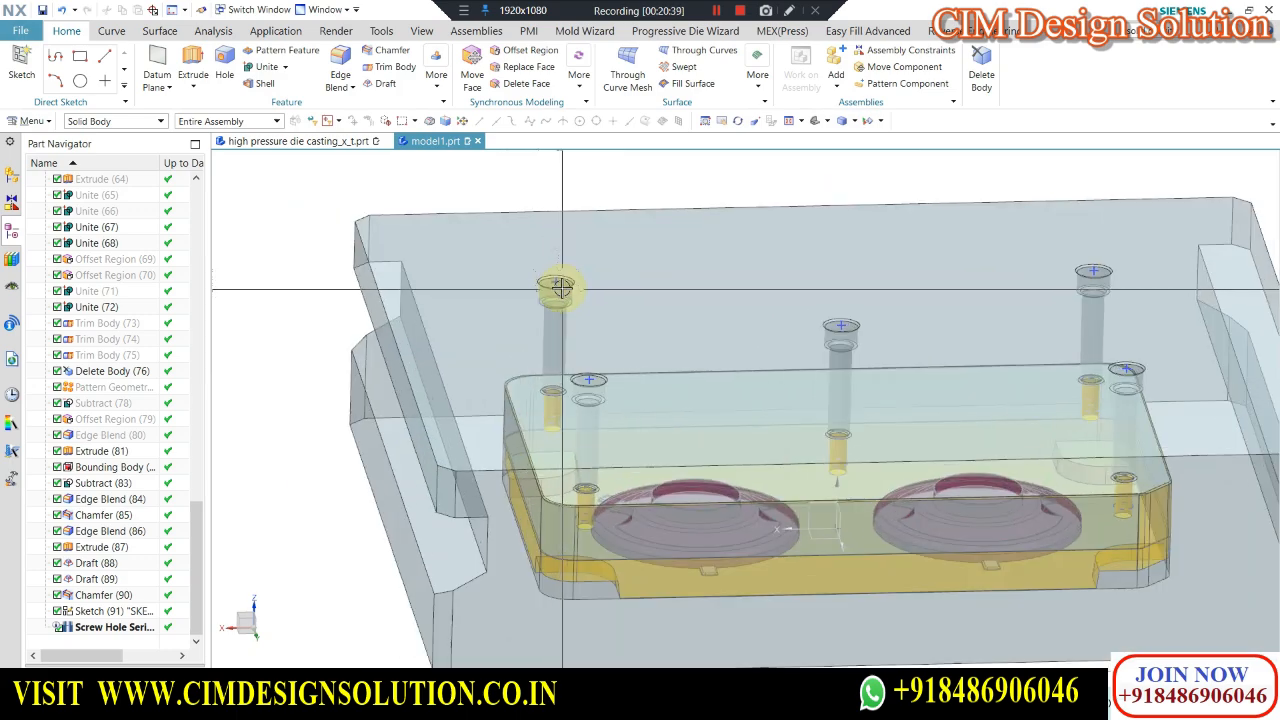
{"action": "scroll", "coordinate": [523, 305], "scroll_direction": "down", "scroll_amount": 3}
{"action": "middle_click_drag", "start_coordinate": [493, 291], "coordinate": [380, 349]}
{"action": "key", "text": "F8"}
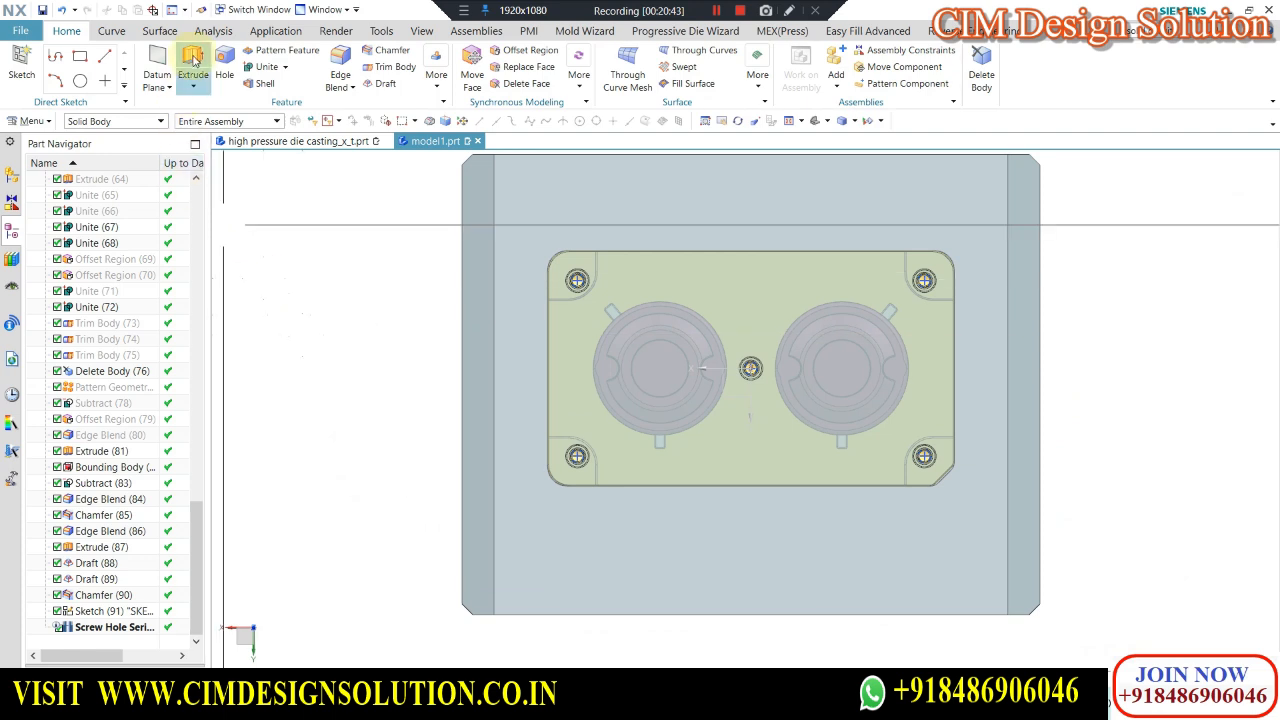
{"action": "left_click", "coordinate": [560, 194]}
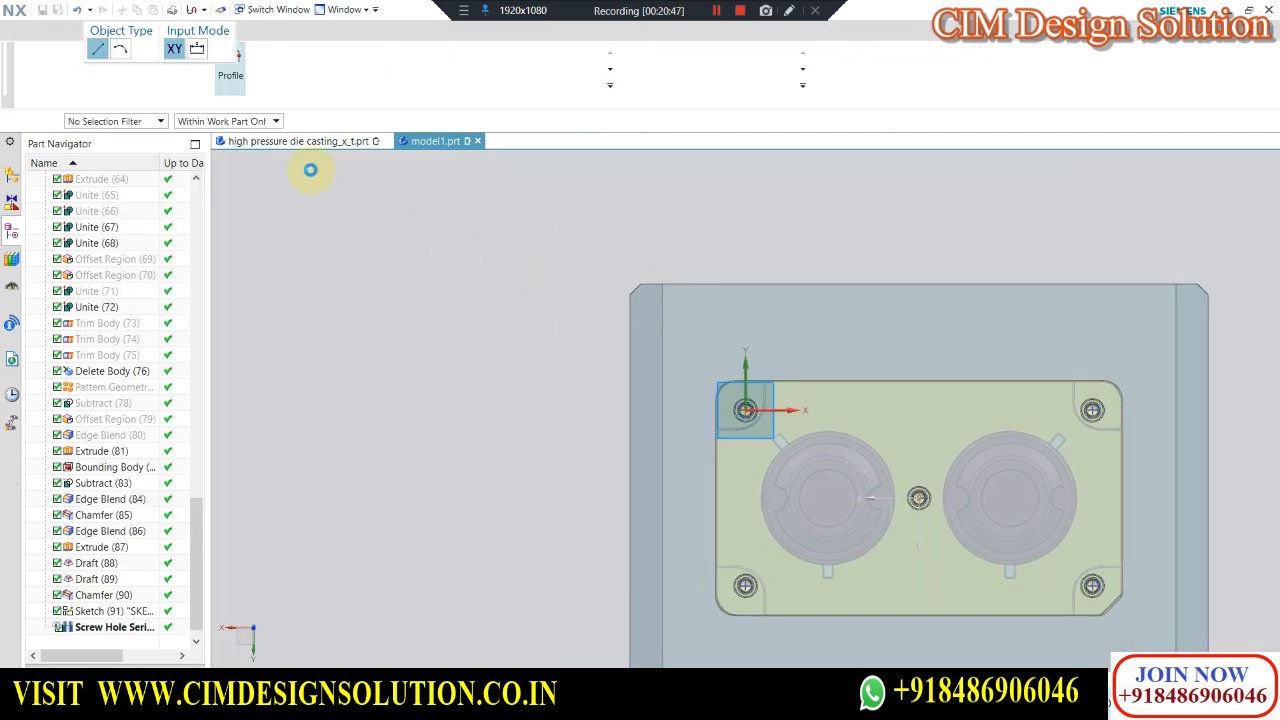
{"action": "left_click", "coordinate": [227, 9]}
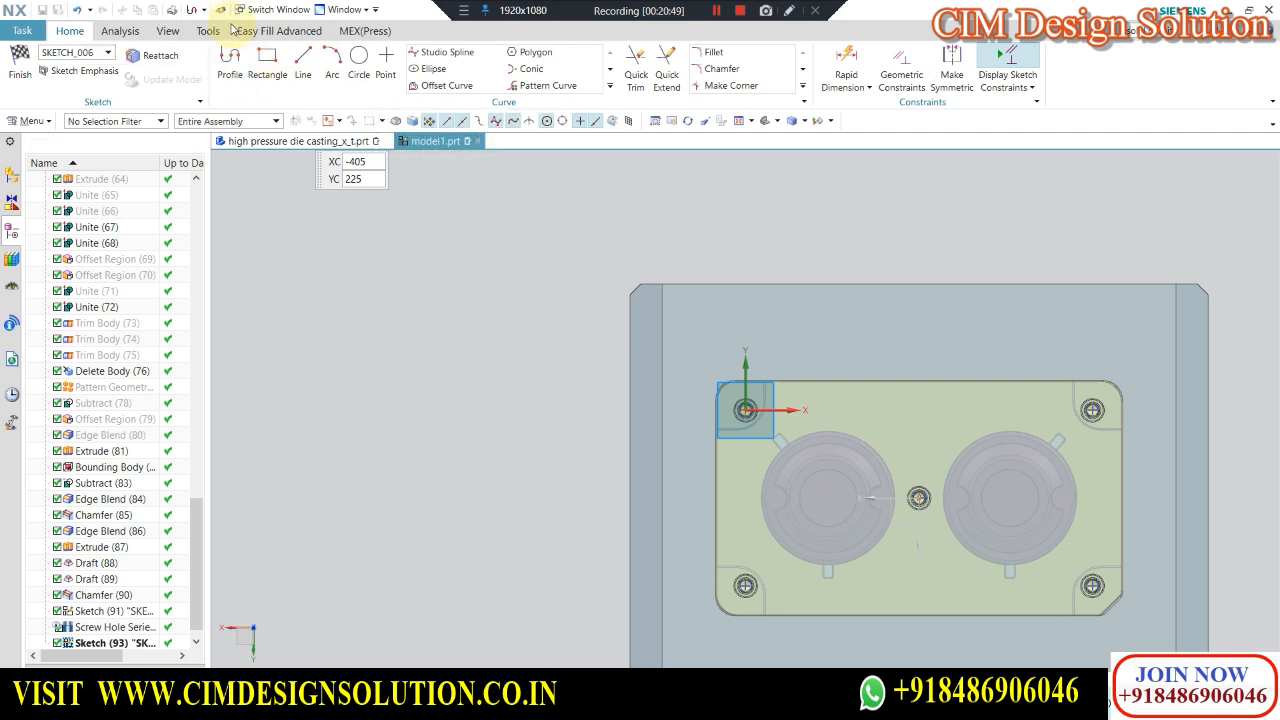
{"action": "left_click", "coordinate": [21, 57]}
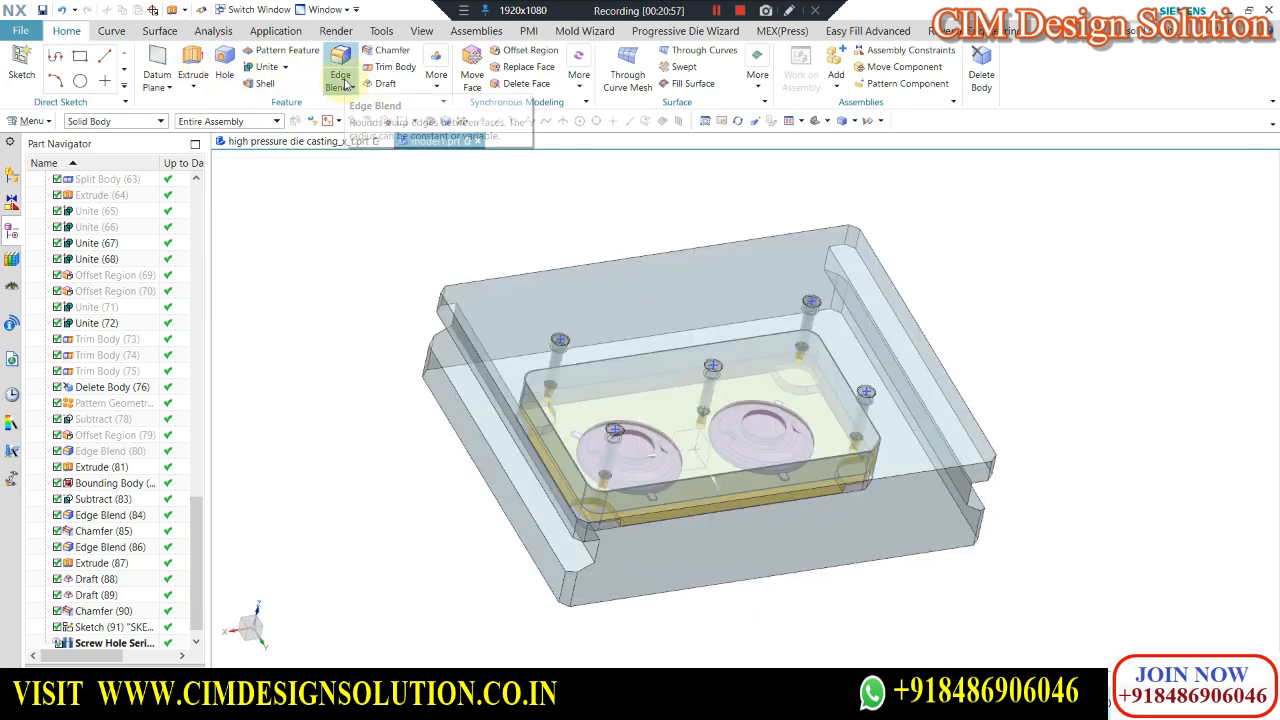
Measure the block's overall size with a temporary bounding body and average its length and width in the Calculator.
{"action": "left_click", "coordinate": [588, 31]}
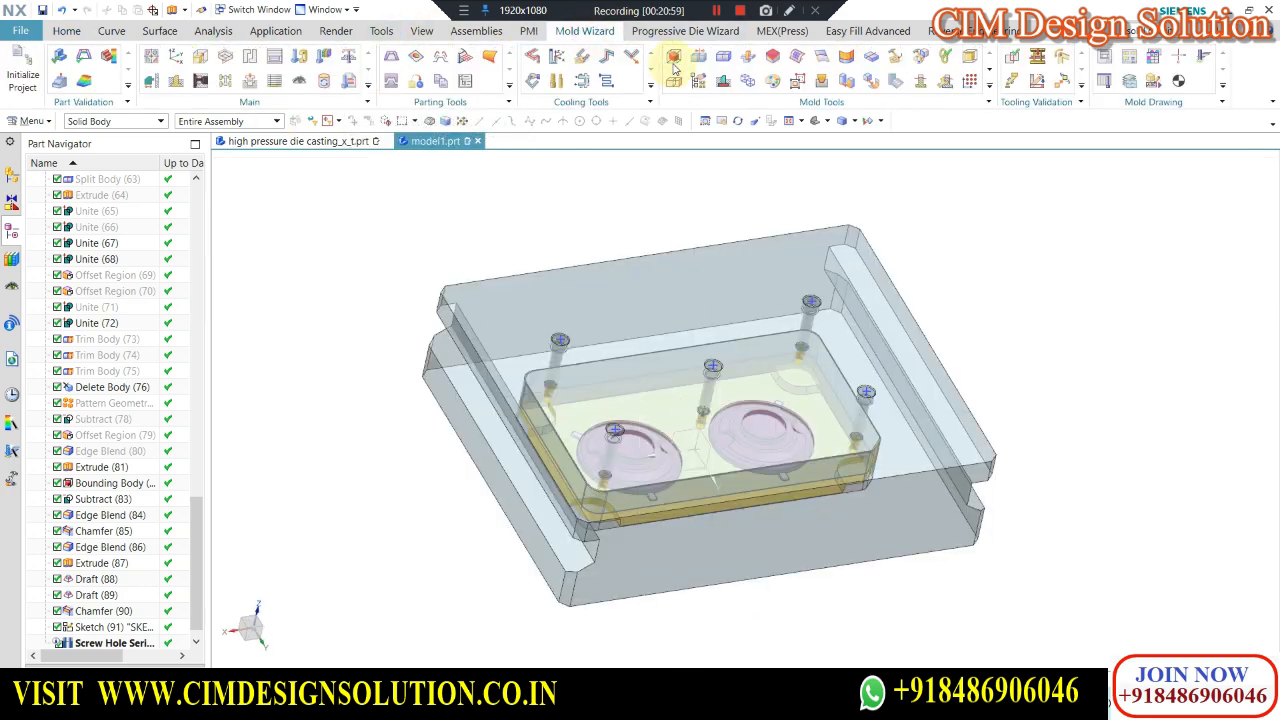
{"action": "left_click", "coordinate": [675, 57]}
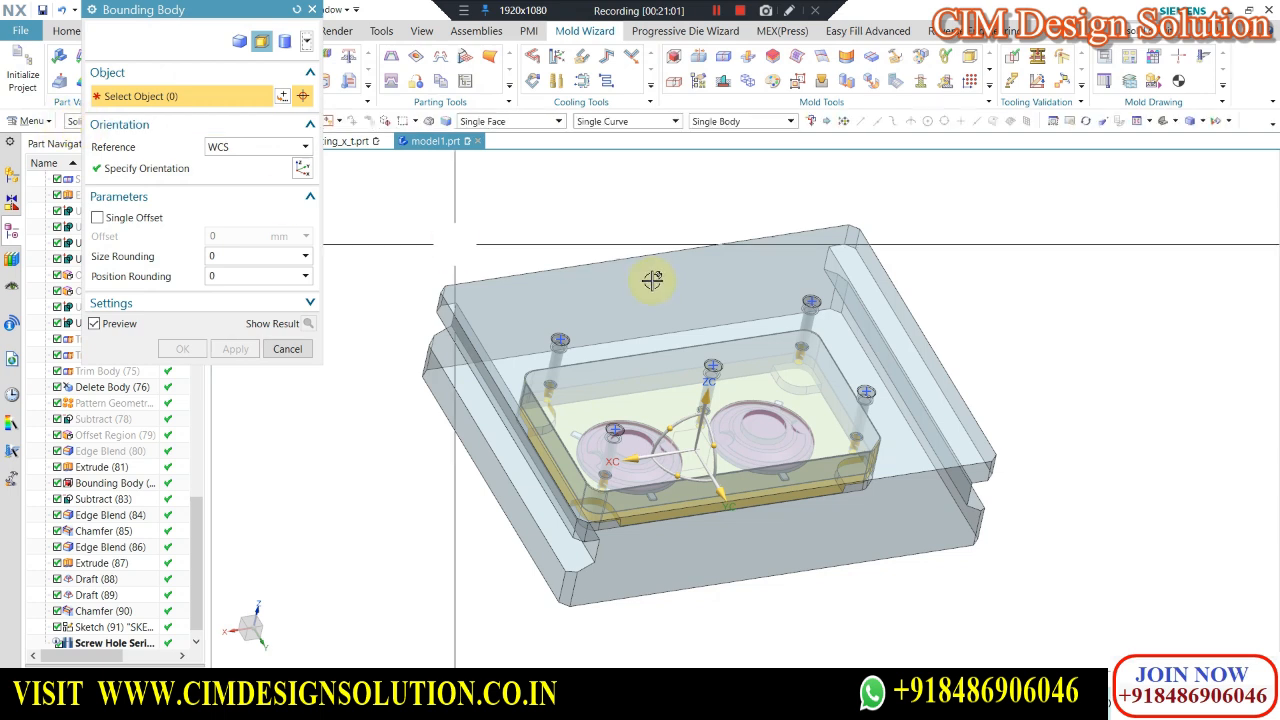
{"action": "left_click", "coordinate": [651, 320]}
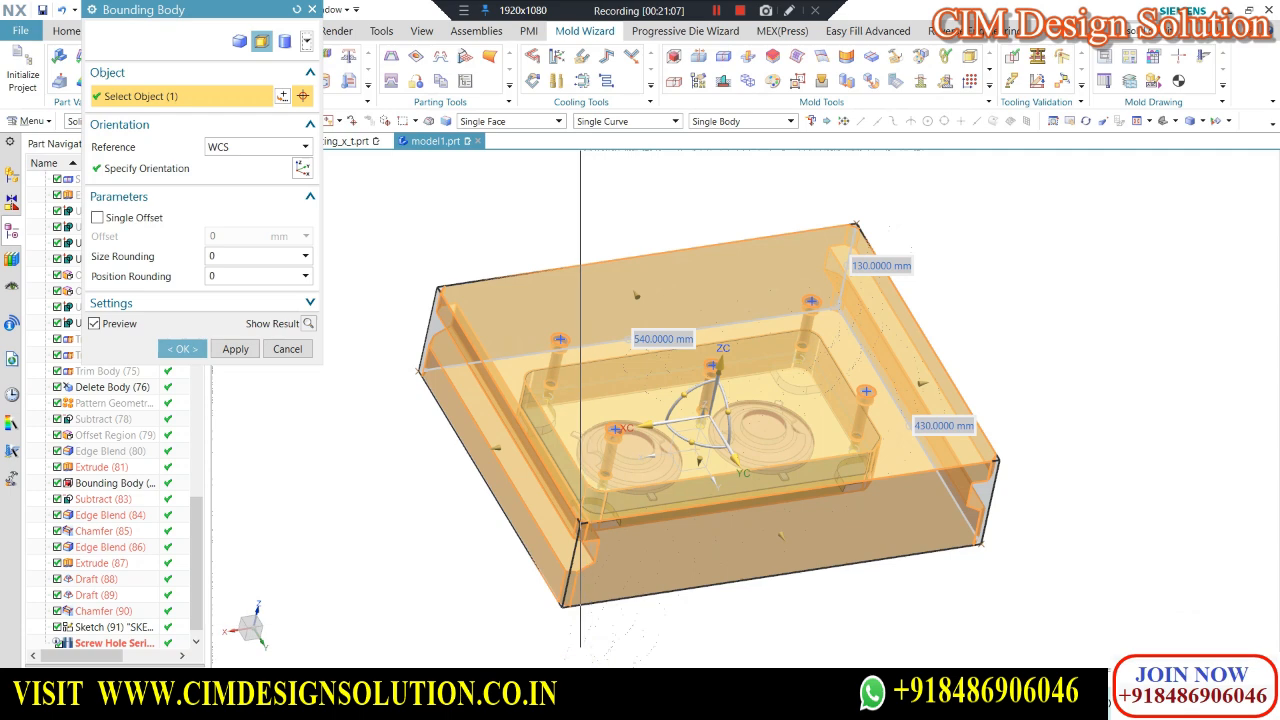
{"action": "key", "text": "alt+Tab"}
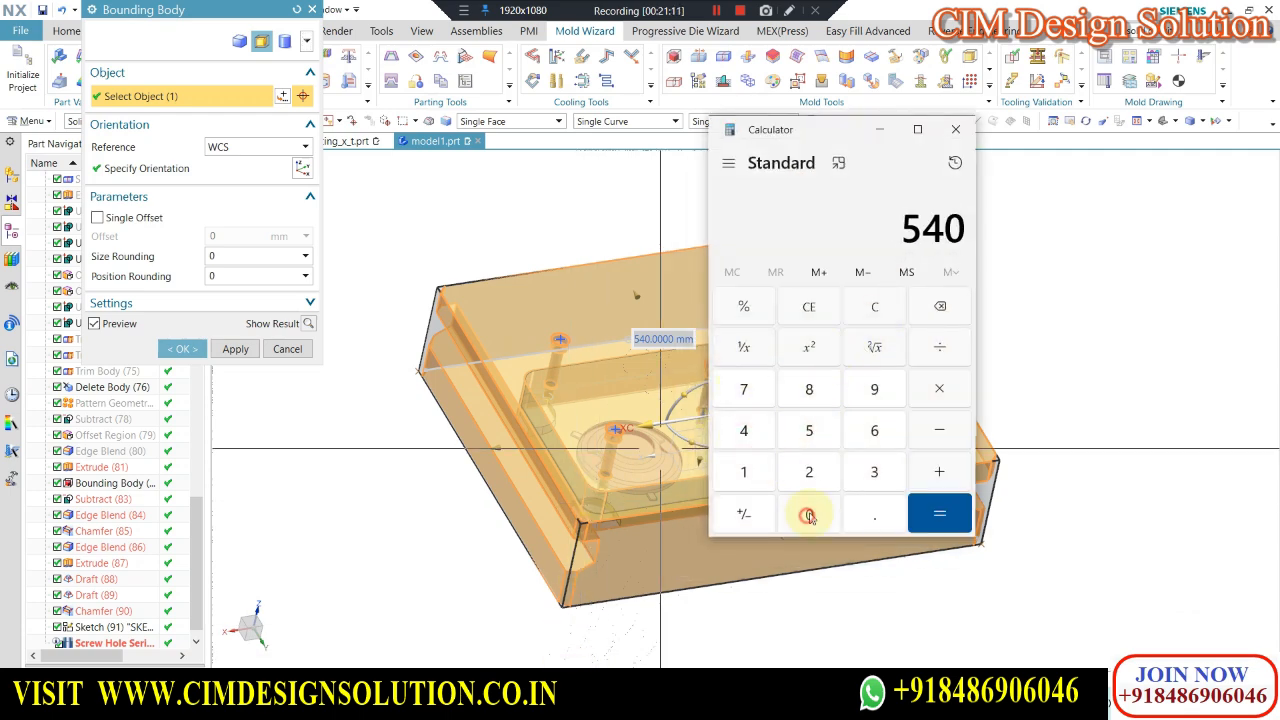
{"action": "left_click_drag", "start_coordinate": [786, 137], "coordinate": [355, 147]}
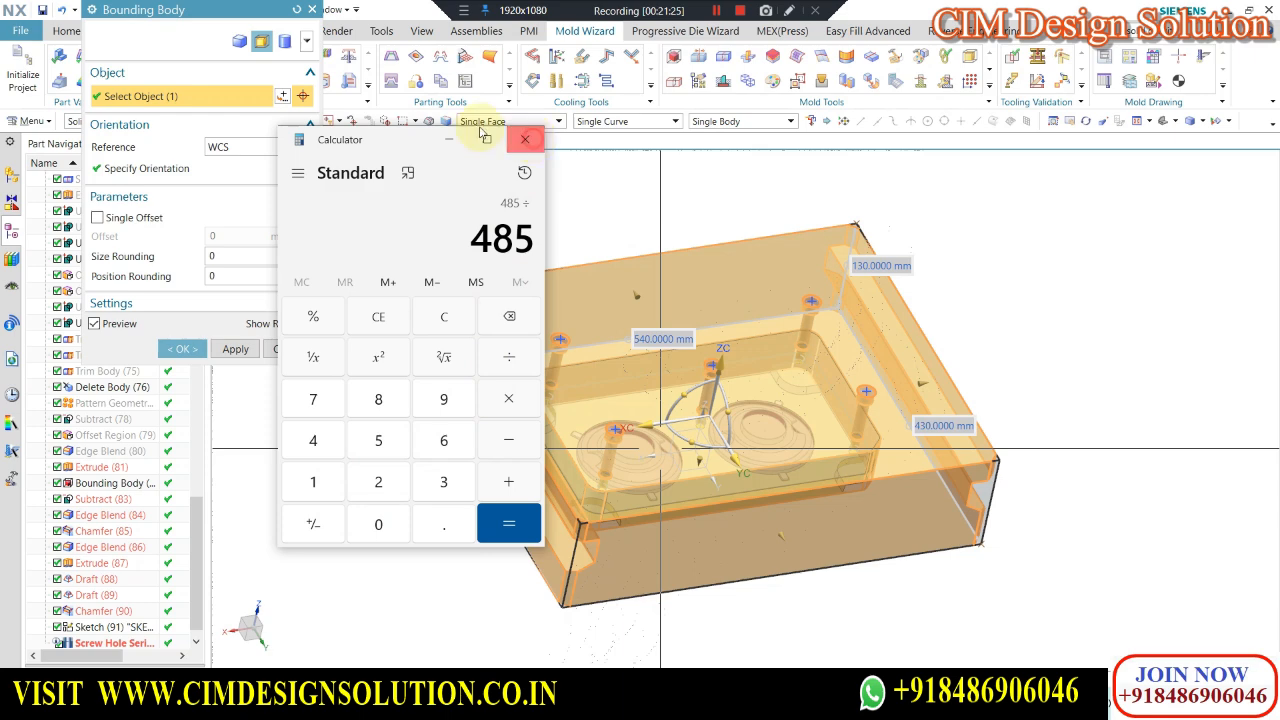
{"action": "middle_click", "coordinate": [388, 107]}
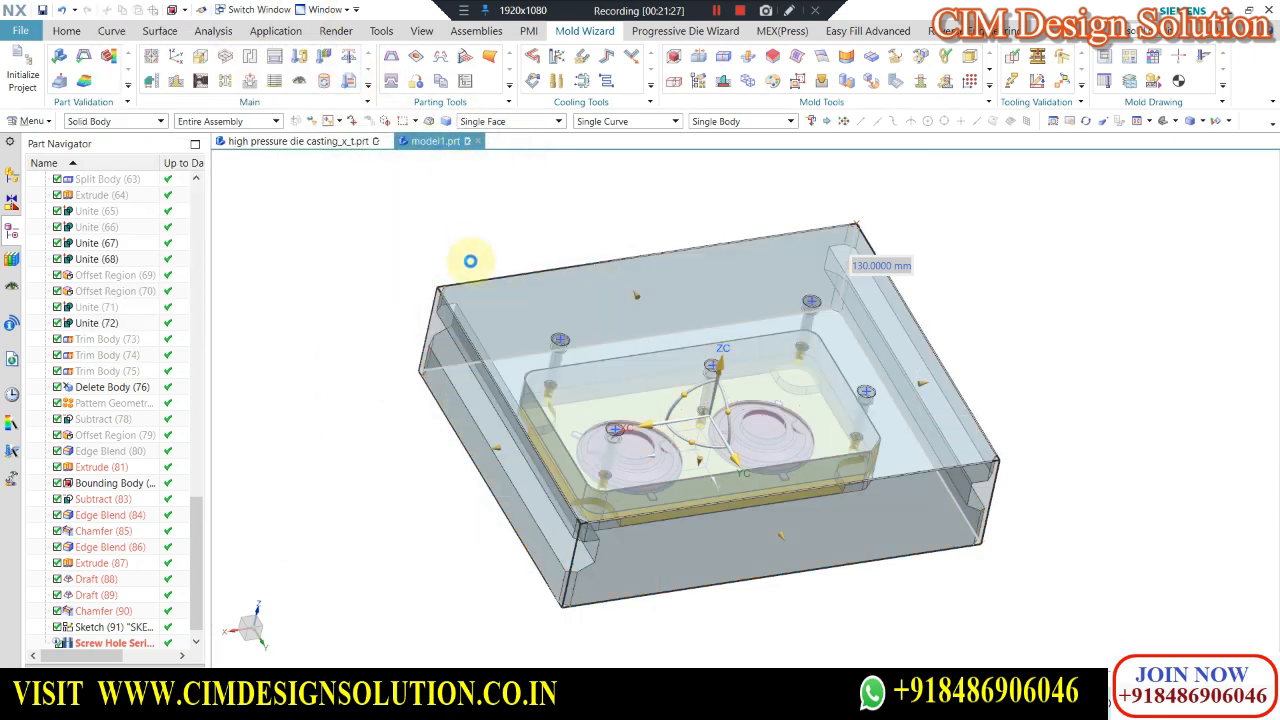
Start an extrusion with a new sketch on the block's large flat face outside the insert.
{"action": "middle_click_drag", "start_coordinate": [474, 251], "coordinate": [424, 211]}
{"action": "key", "text": "F8"}
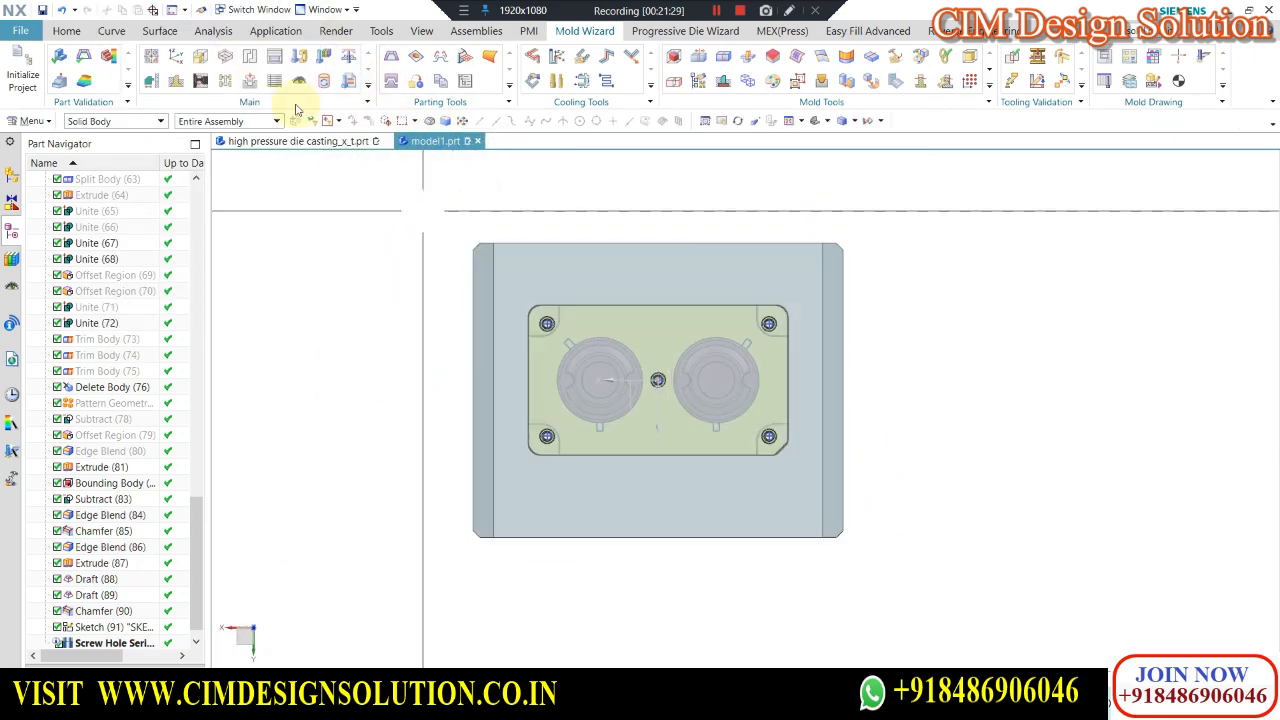
{"action": "left_click", "coordinate": [66, 31]}
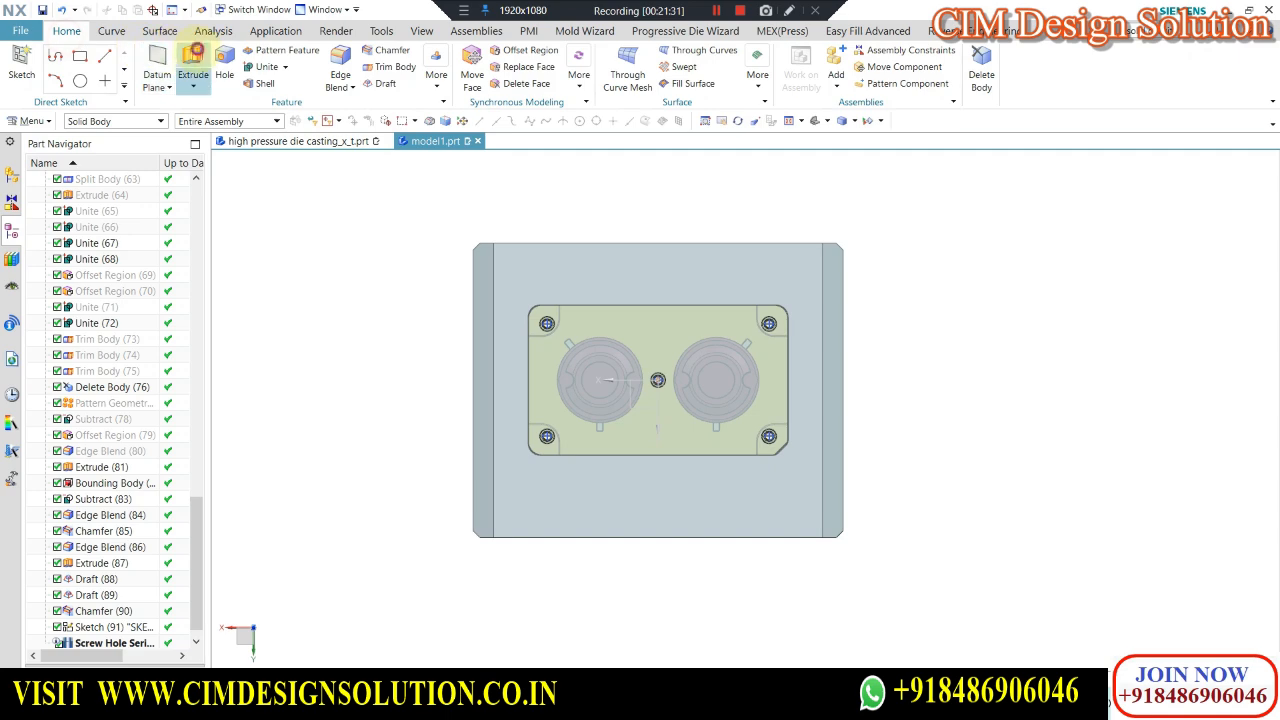
{"action": "left_click", "coordinate": [193, 60]}
{"action": "scroll", "coordinate": [508, 287], "scroll_direction": "up", "scroll_amount": 3}
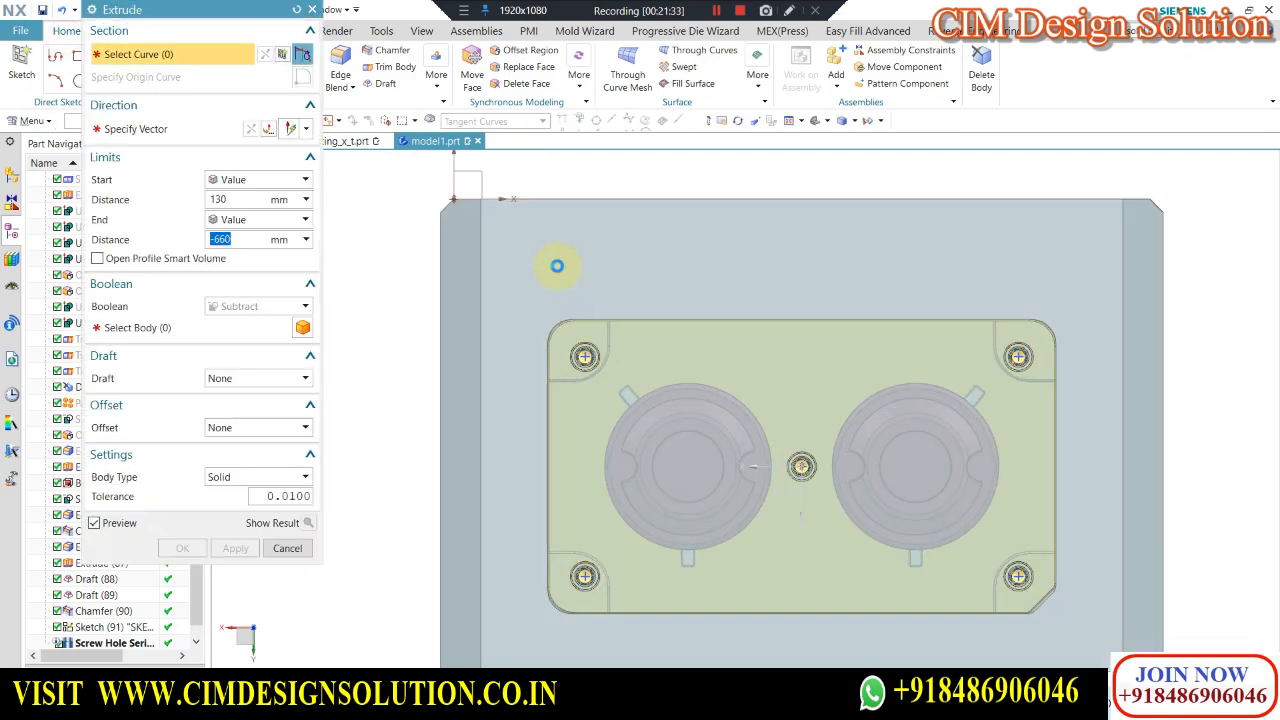
{"action": "left_click", "coordinate": [557, 265]}
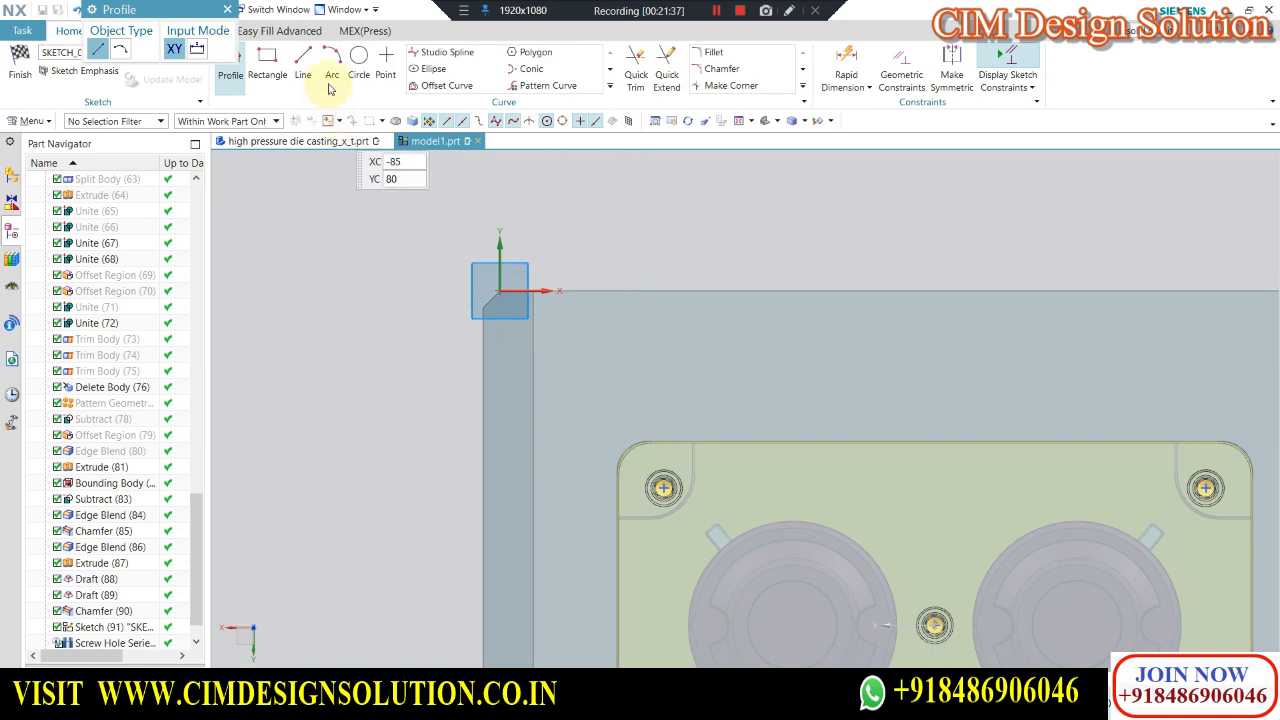
Sketch a 50 mm diameter circle near the block's chamfered corner, diagonally outside the insert's corner screw hole.
{"action": "left_click", "coordinate": [370, 80]}
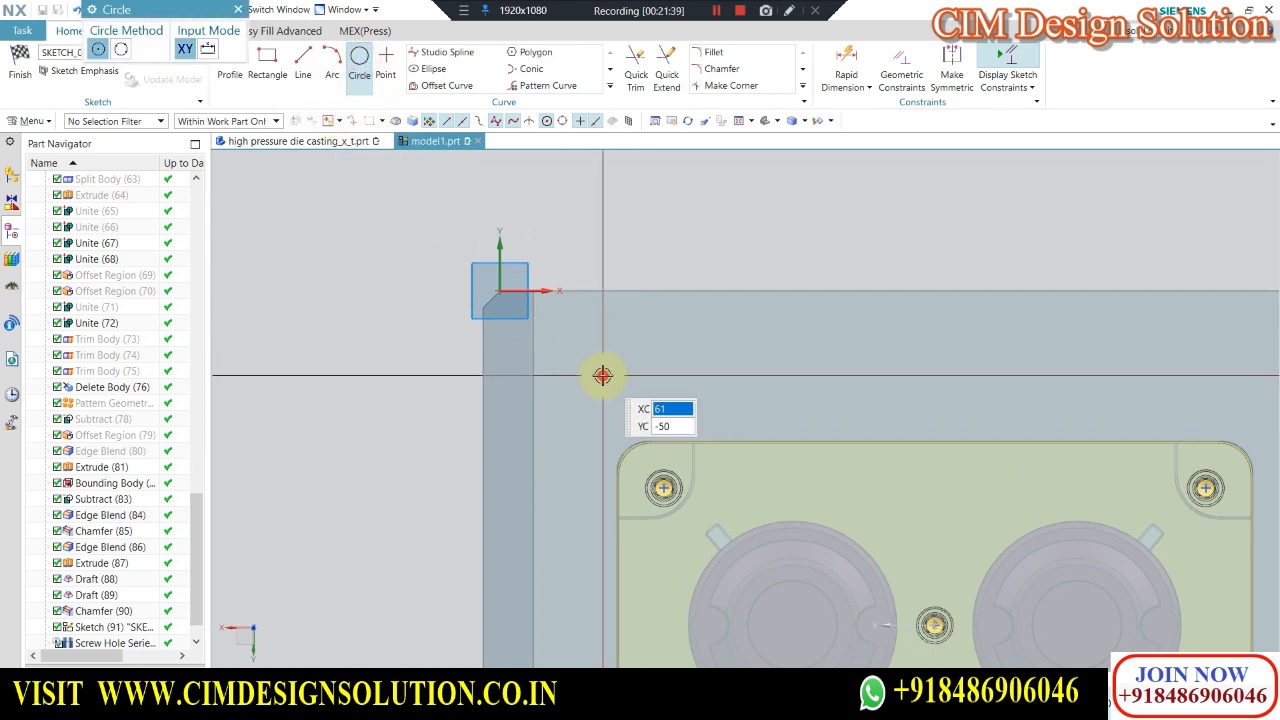
{"action": "left_click", "coordinate": [602, 375]}
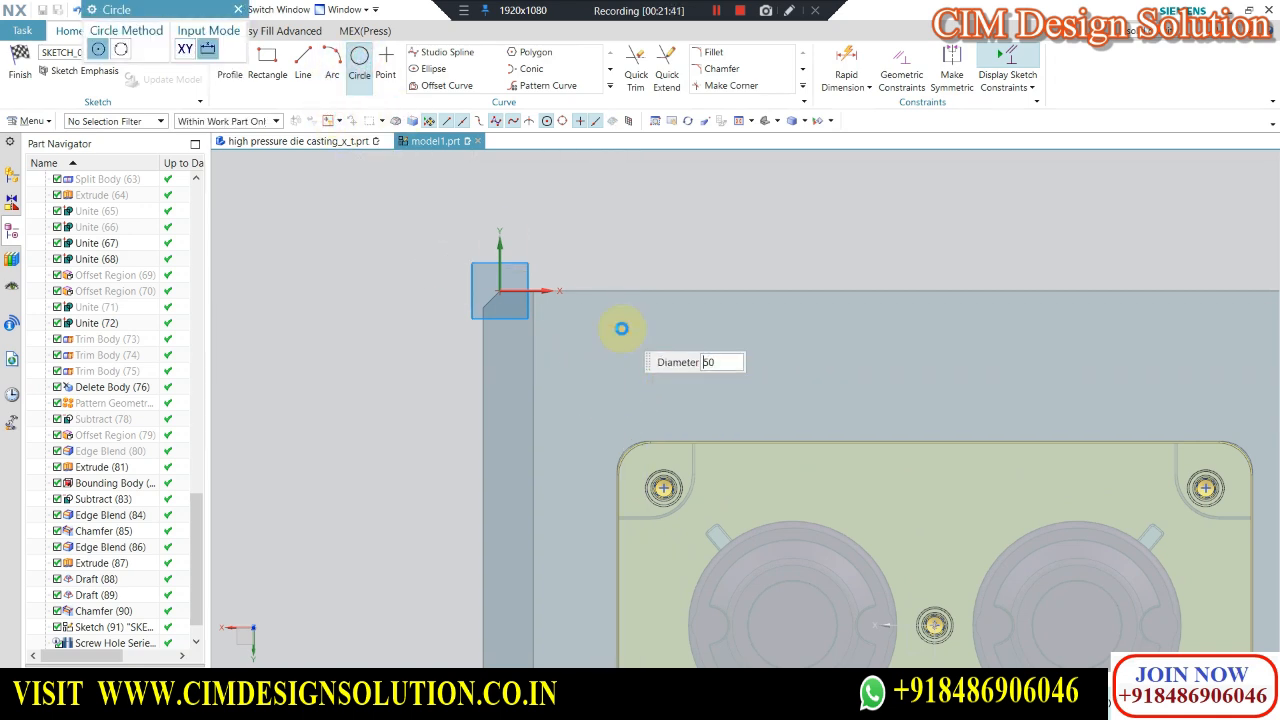
{"action": "scroll", "coordinate": [720, 348], "scroll_direction": "up", "scroll_amount": 2}
{"action": "key", "text": "Escape"}
{"action": "key", "text": "Escape"}
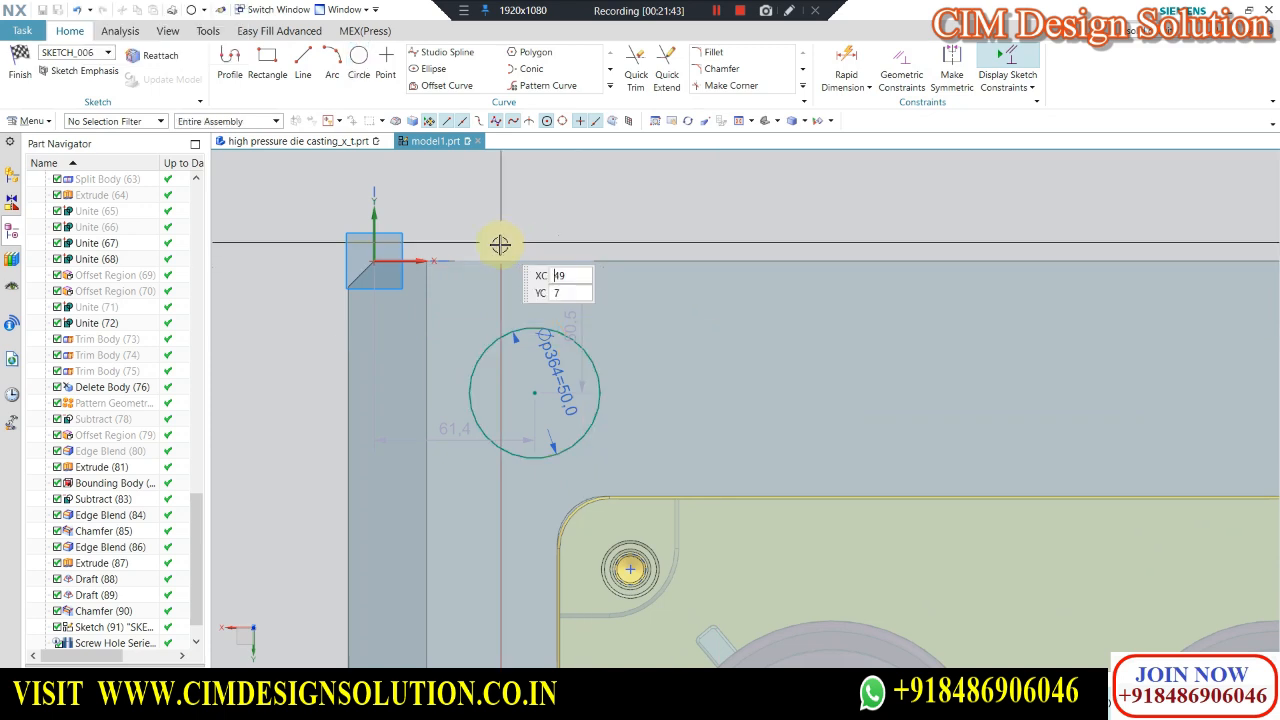
Dimension the circle's centre from the side step edge of the block and set the distance to 25+8 (33 mm).
{"action": "scroll", "coordinate": [500, 250], "scroll_direction": "down", "scroll_amount": 1}
{"action": "scroll", "coordinate": [575, 257], "scroll_direction": "down", "scroll_amount": 1}
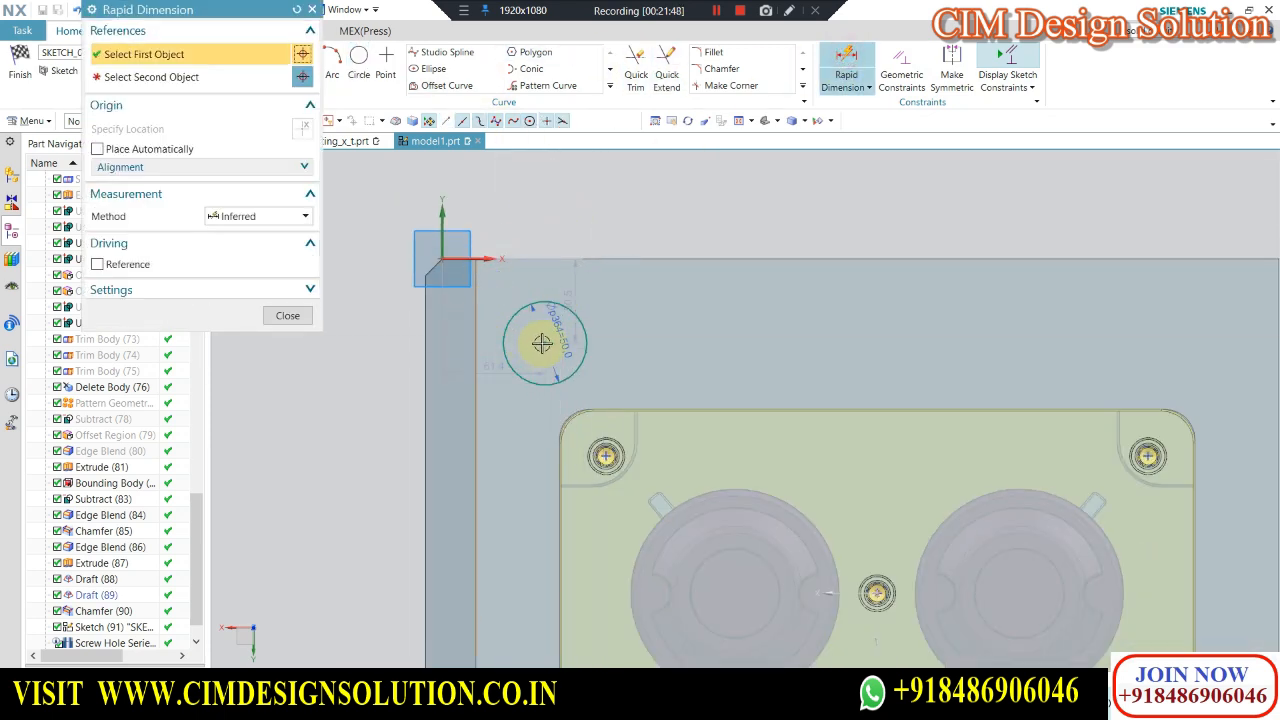
{"action": "left_click", "coordinate": [511, 216]}
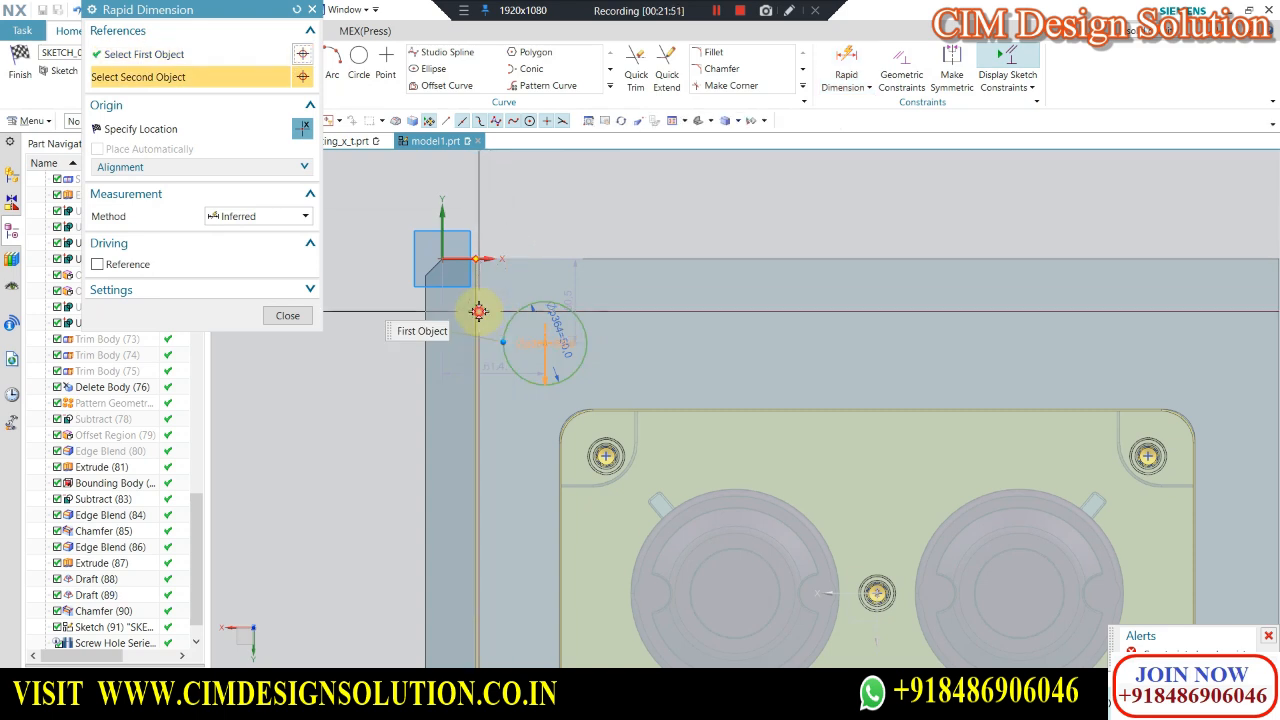
{"action": "left_click", "coordinate": [503, 243]}
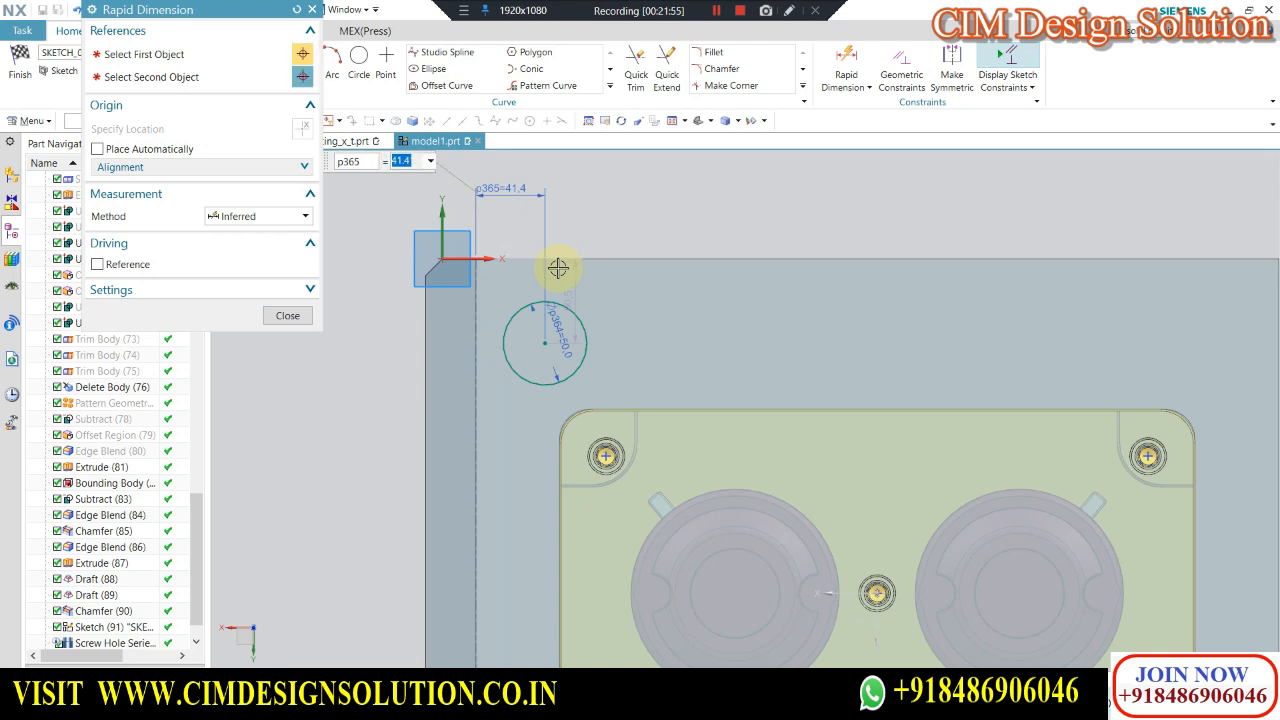
{"action": "type", "text": "25"}
{"action": "key", "text": "Return"}
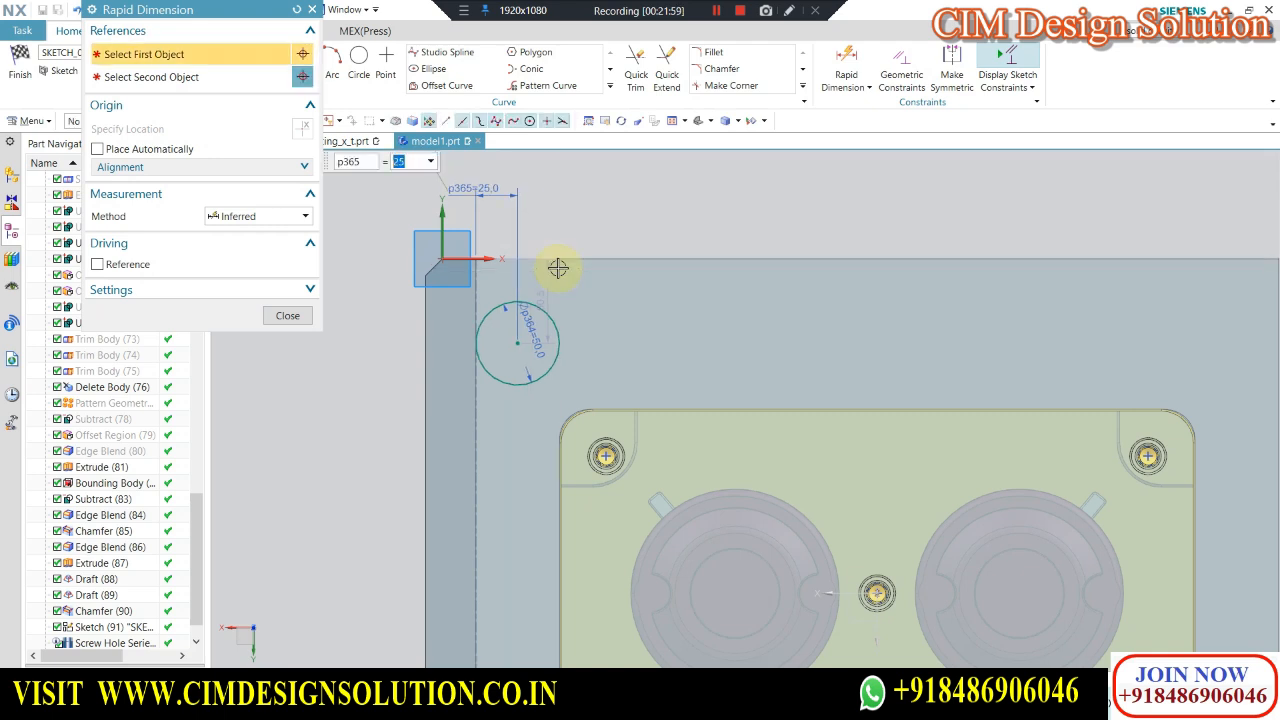
{"action": "key", "text": "Return"}
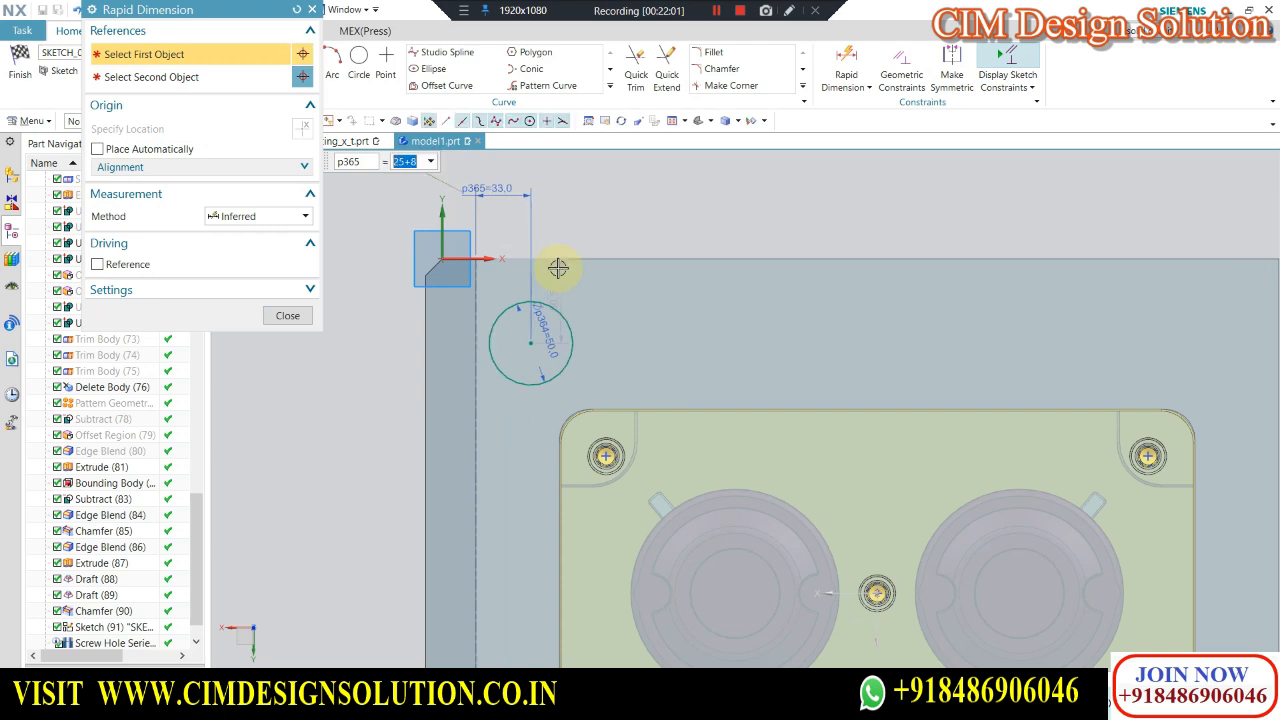
{"action": "left_click", "coordinate": [284, 315]}
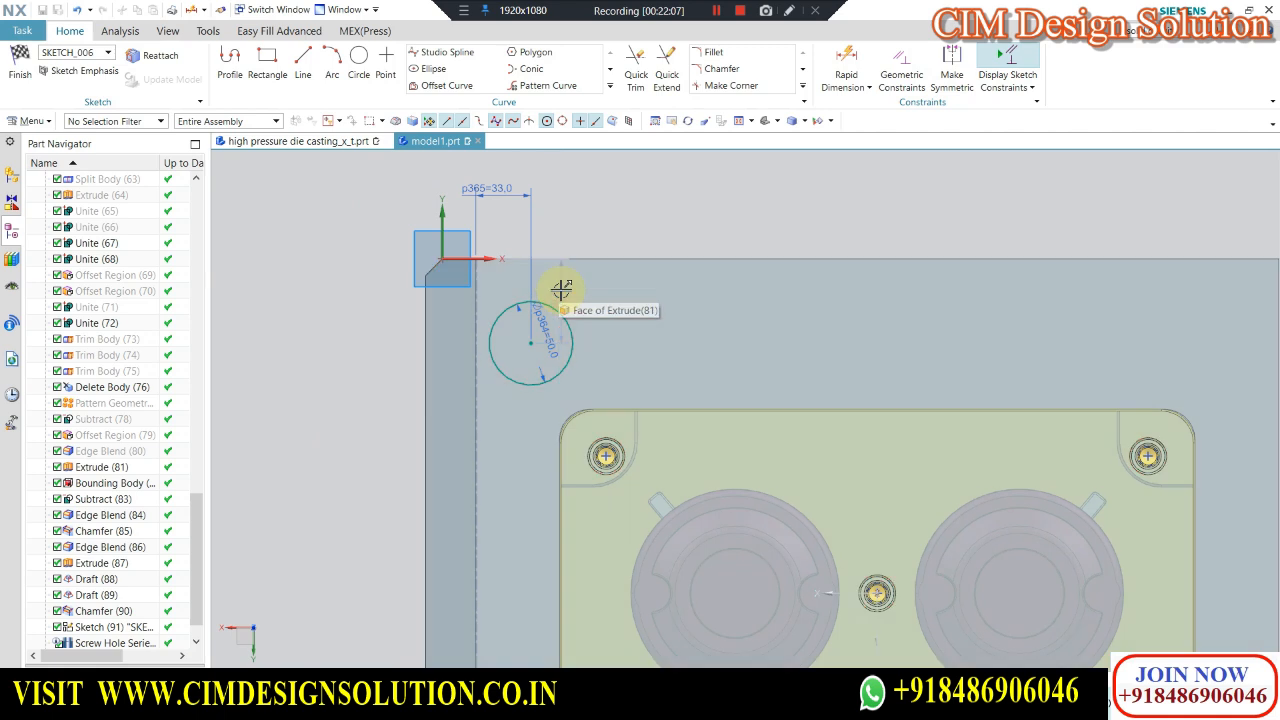
Set the distance from the block's adjacent outer edge to the circle's centre to 50 mm.
{"action": "left_click", "coordinate": [765, 361]}
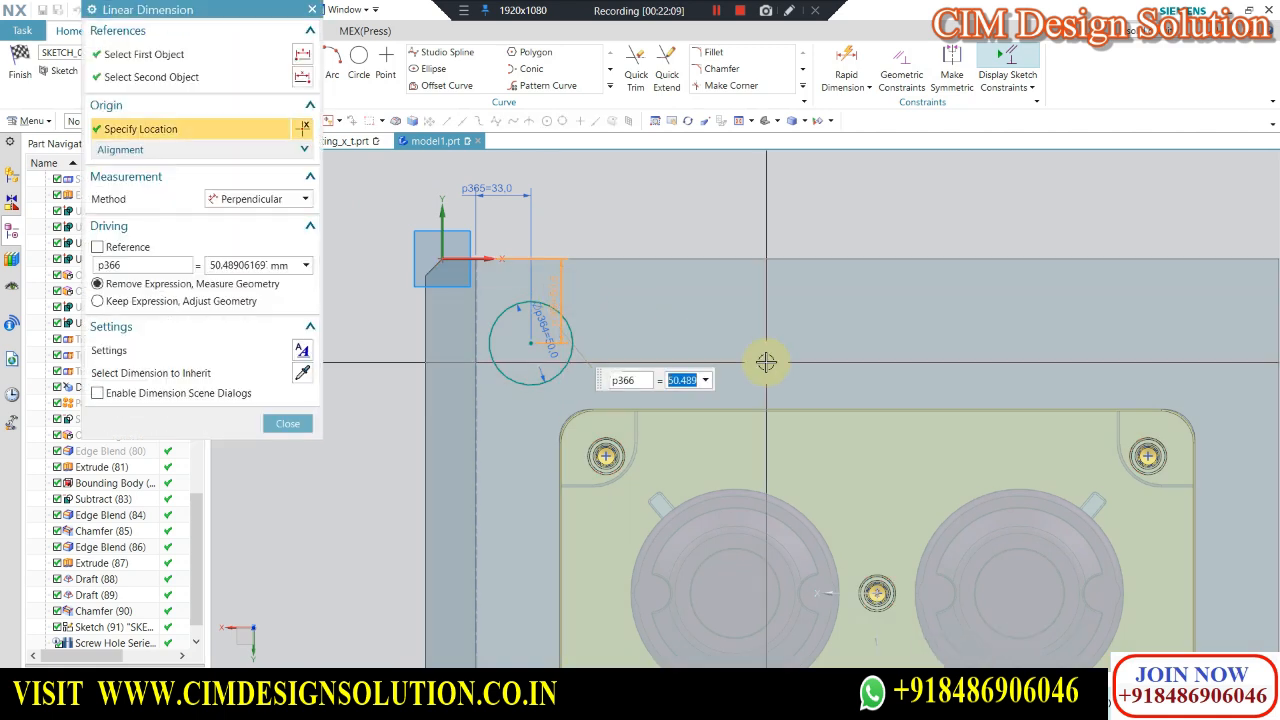
{"action": "type", "text": "50"}
{"action": "key", "text": "Return"}
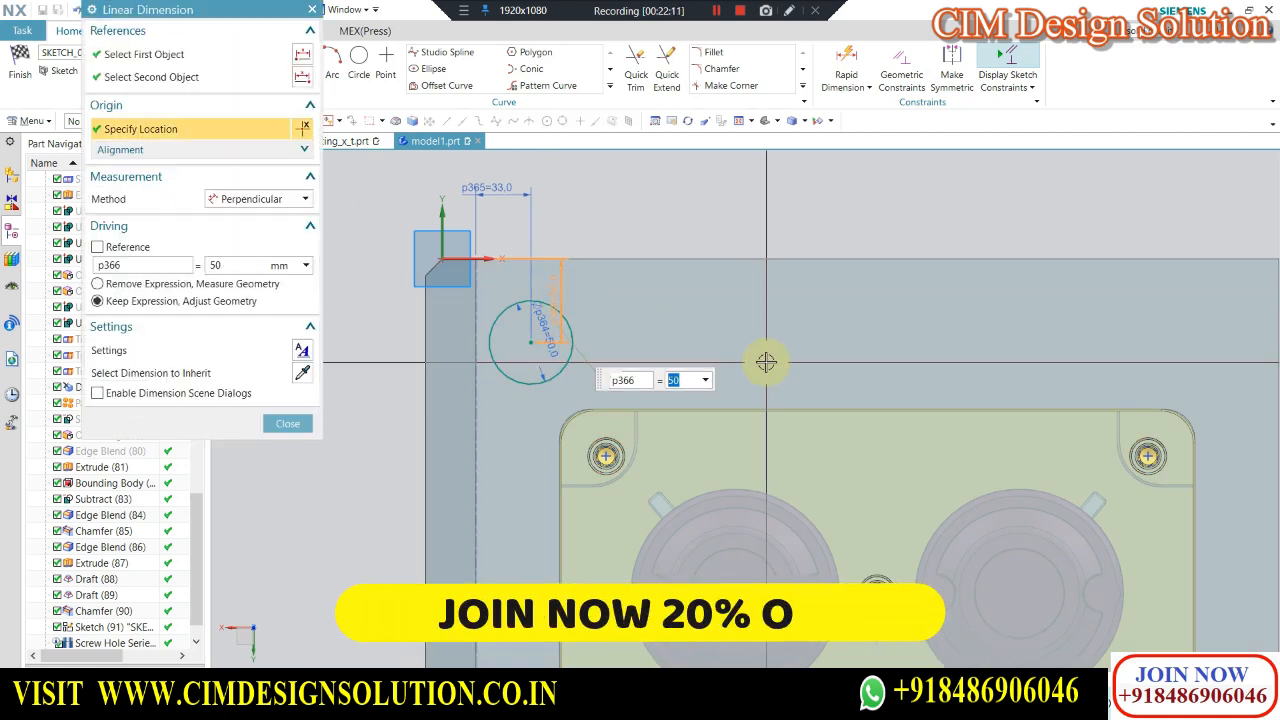
{"action": "key", "text": "ctrl+f"}
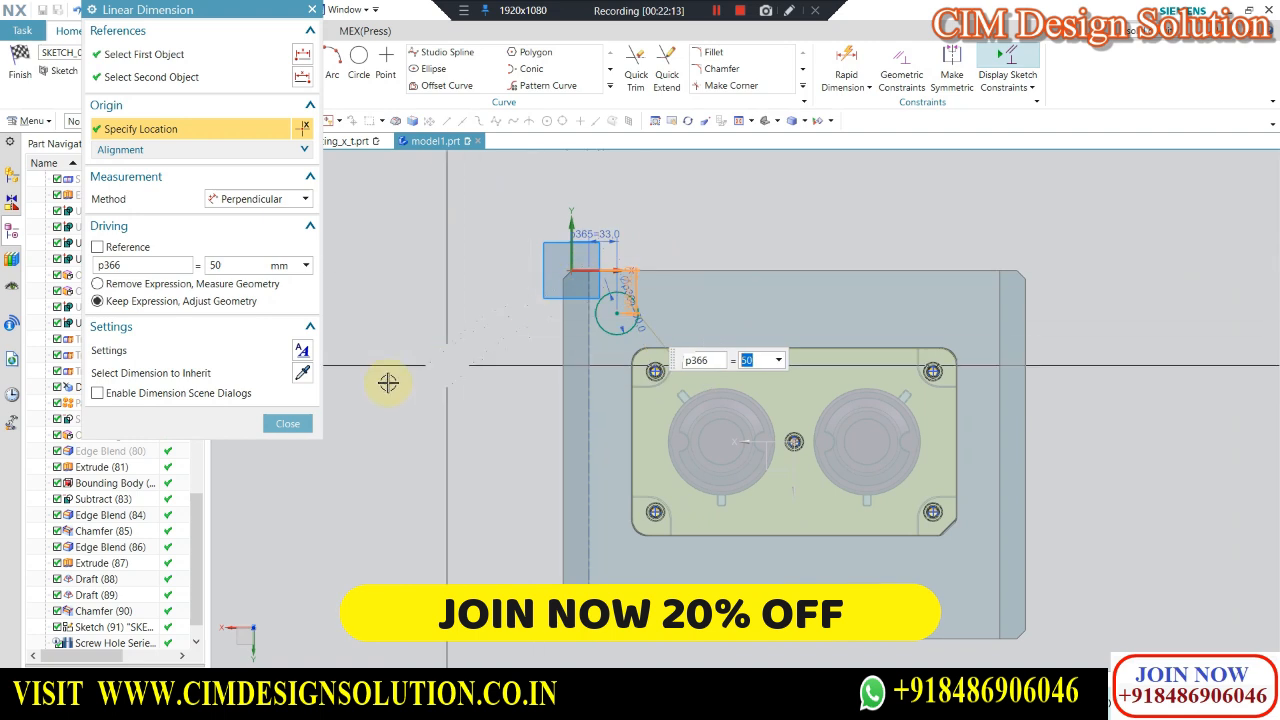
Mirror the 50 mm circle across the vertical centreline through the insert's centre screw hole.
{"action": "left_click", "coordinate": [287, 423]}
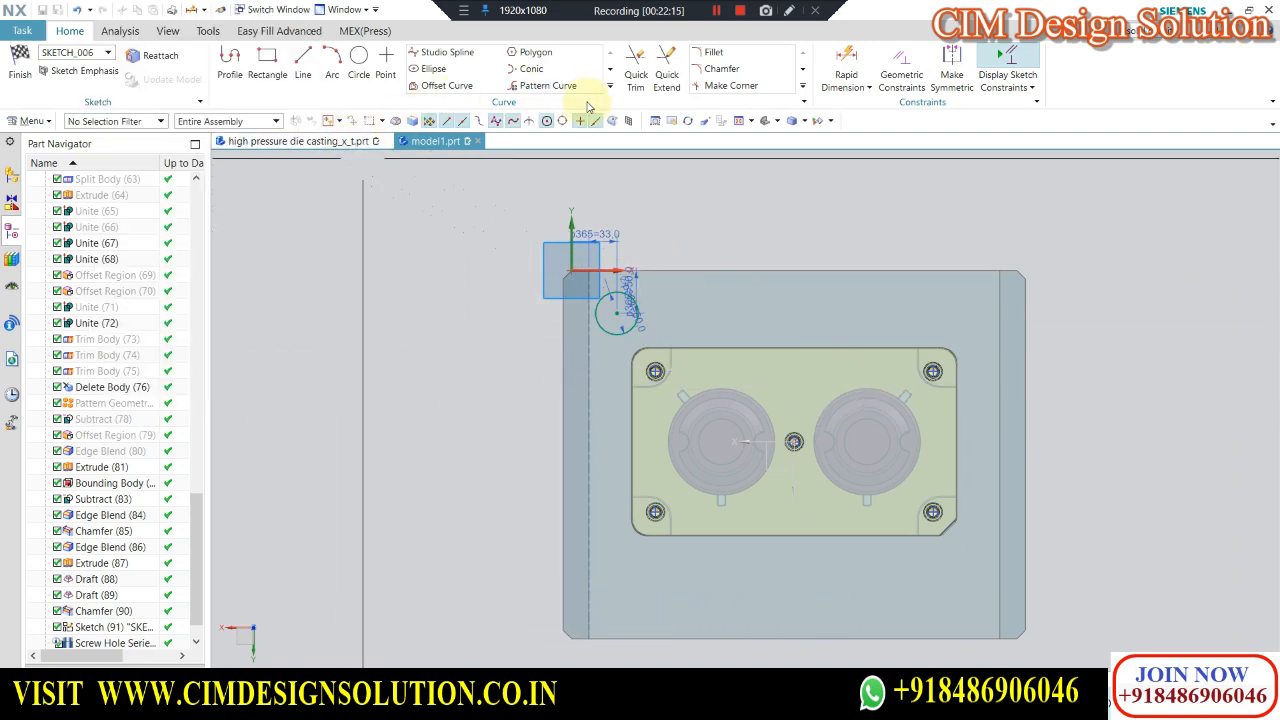
{"action": "left_click", "coordinate": [610, 87]}
{"action": "left_click", "coordinate": [450, 102]}
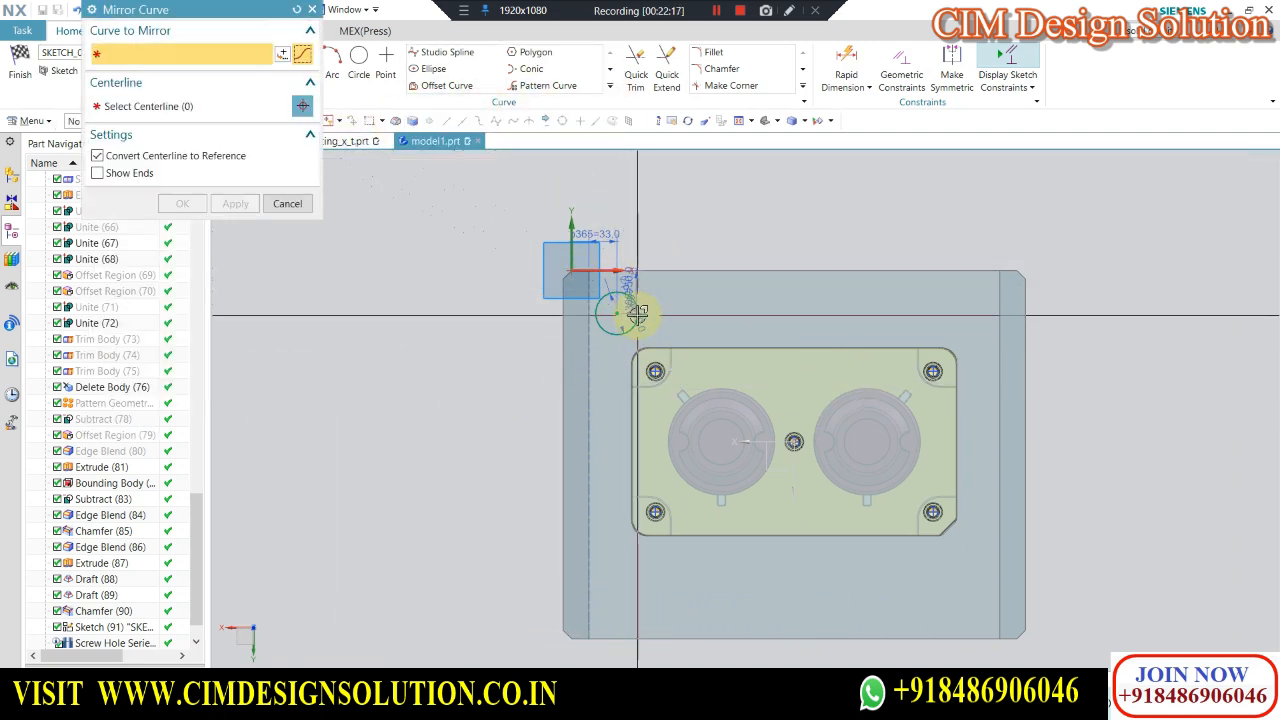
{"action": "left_click", "coordinate": [610, 290]}
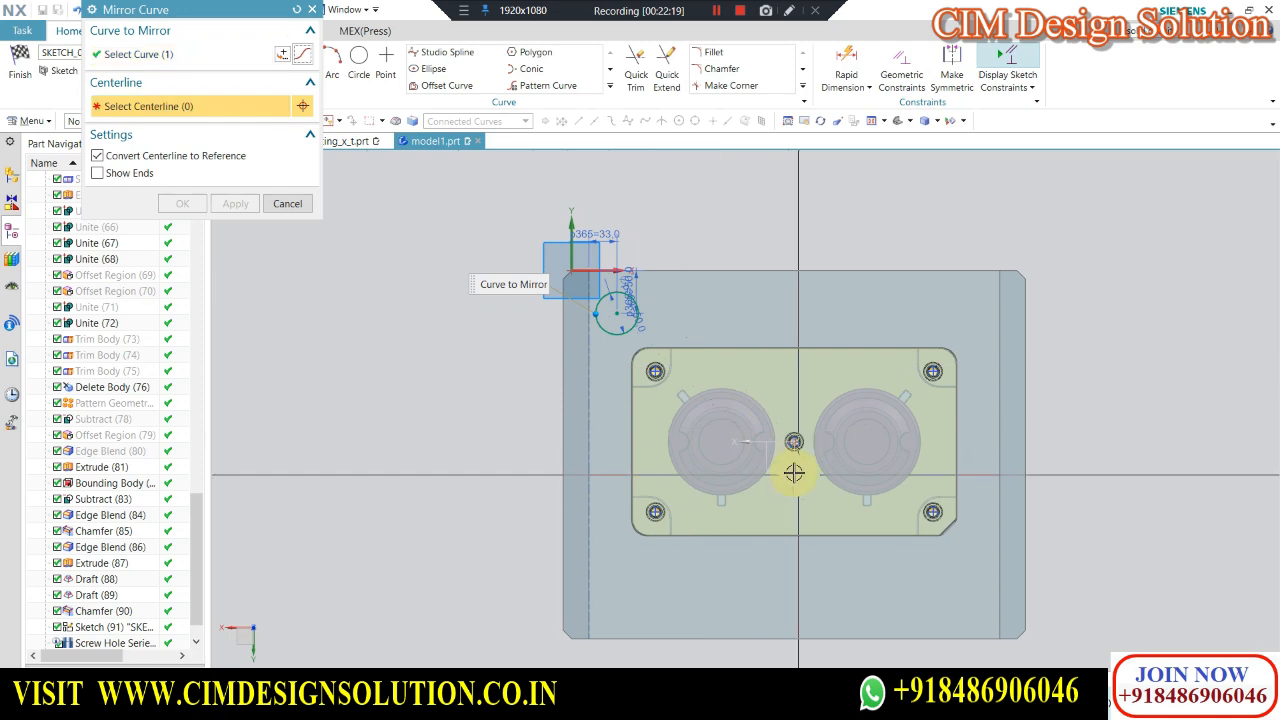
{"action": "left_click", "coordinate": [246, 209]}
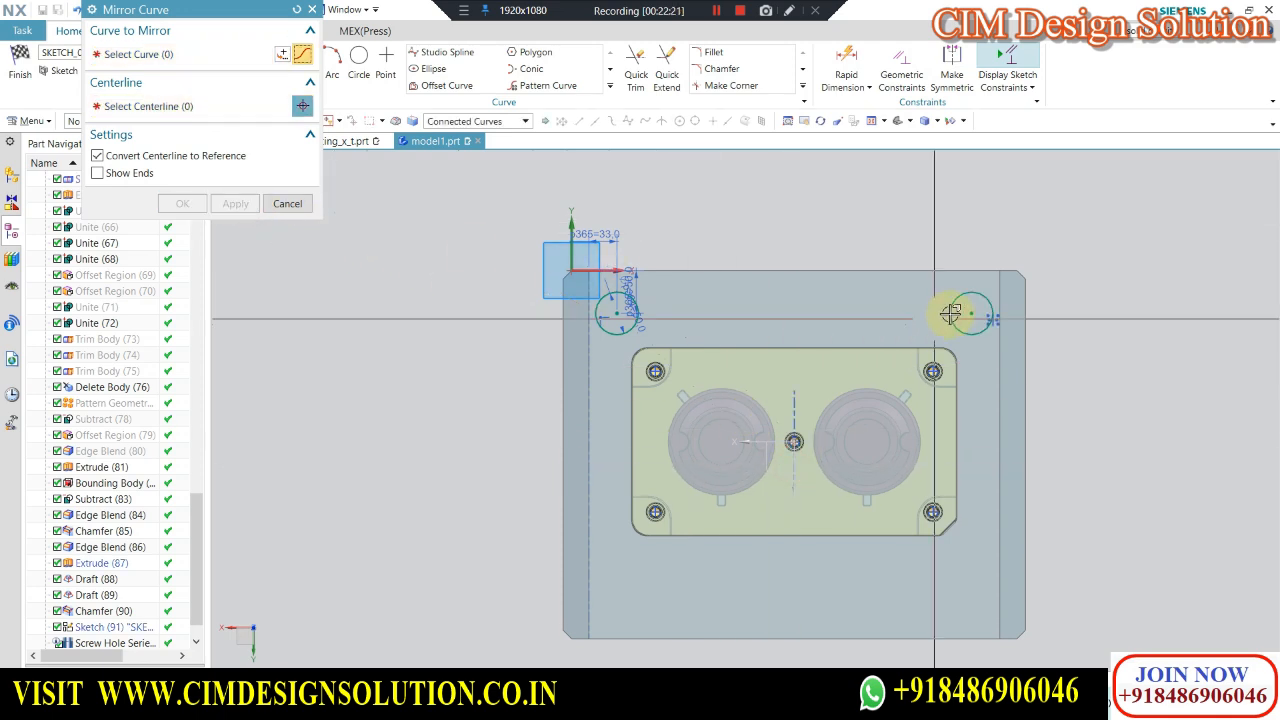
{"action": "scroll", "coordinate": [828, 276], "scroll_direction": "down", "scroll_amount": 1}
{"action": "scroll", "coordinate": [880, 430], "scroll_direction": "up", "scroll_amount": 1}
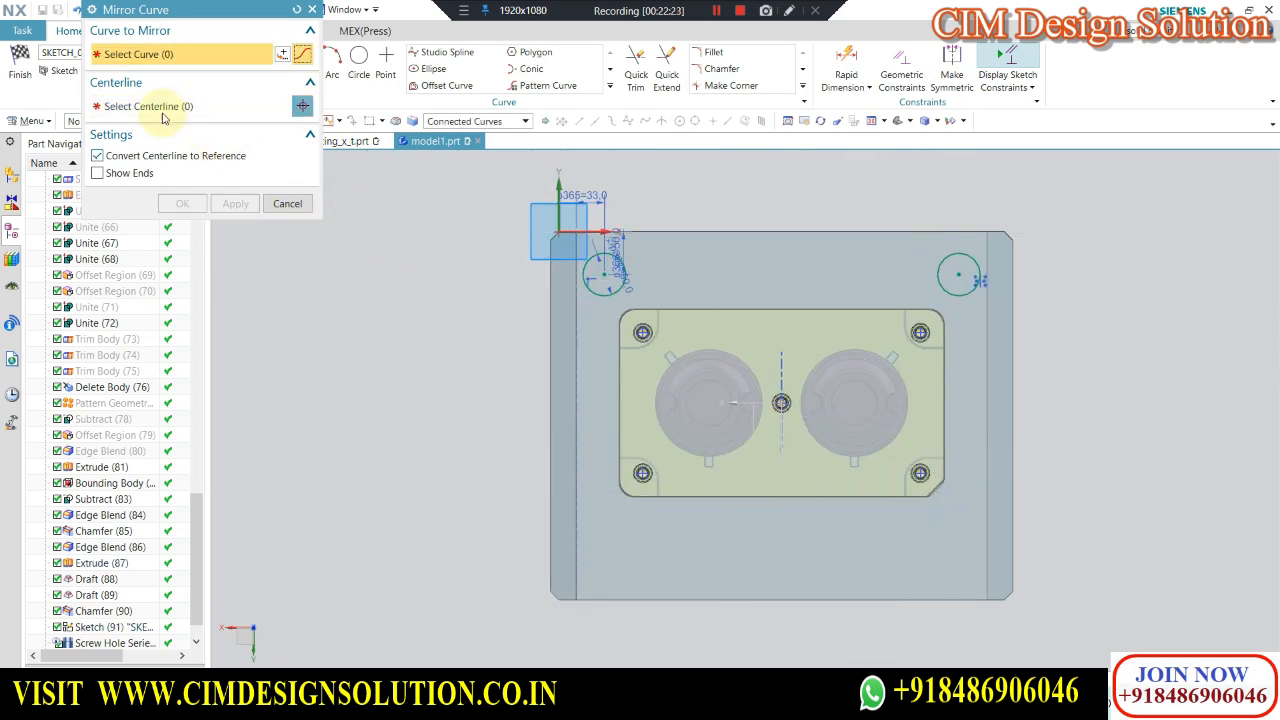
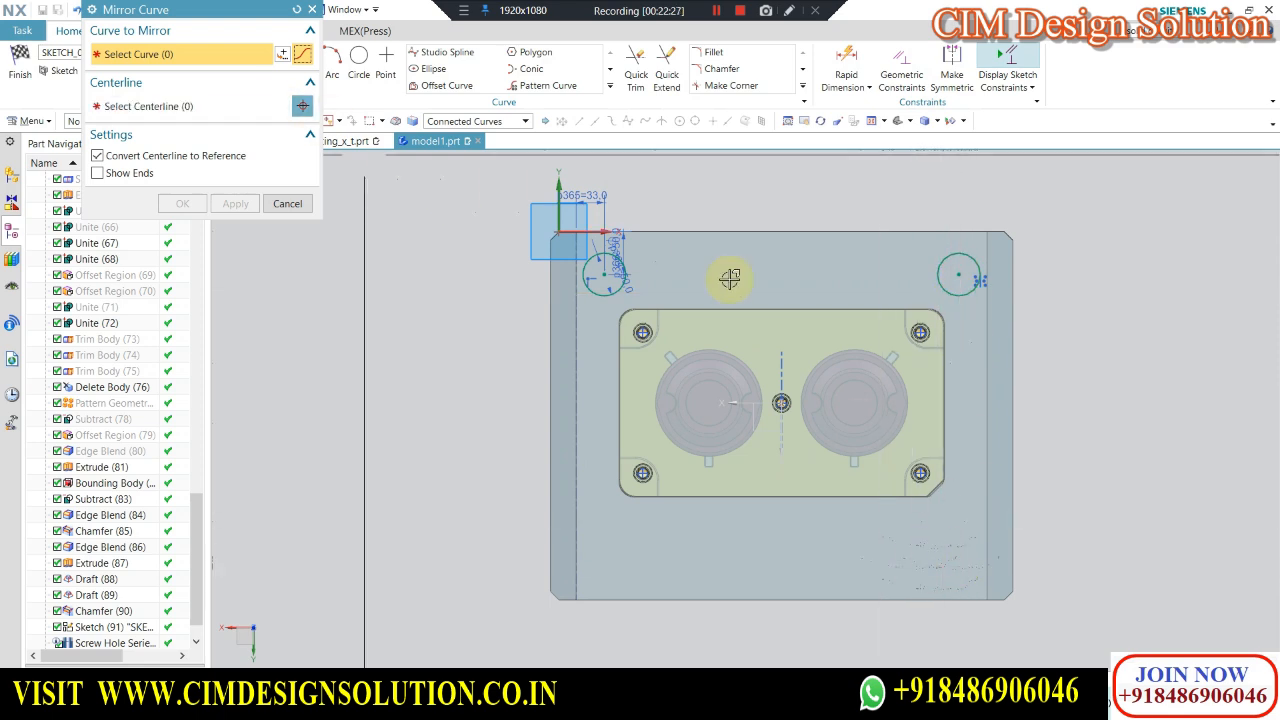
{"action": "middle_click", "coordinate": [281, 141]}
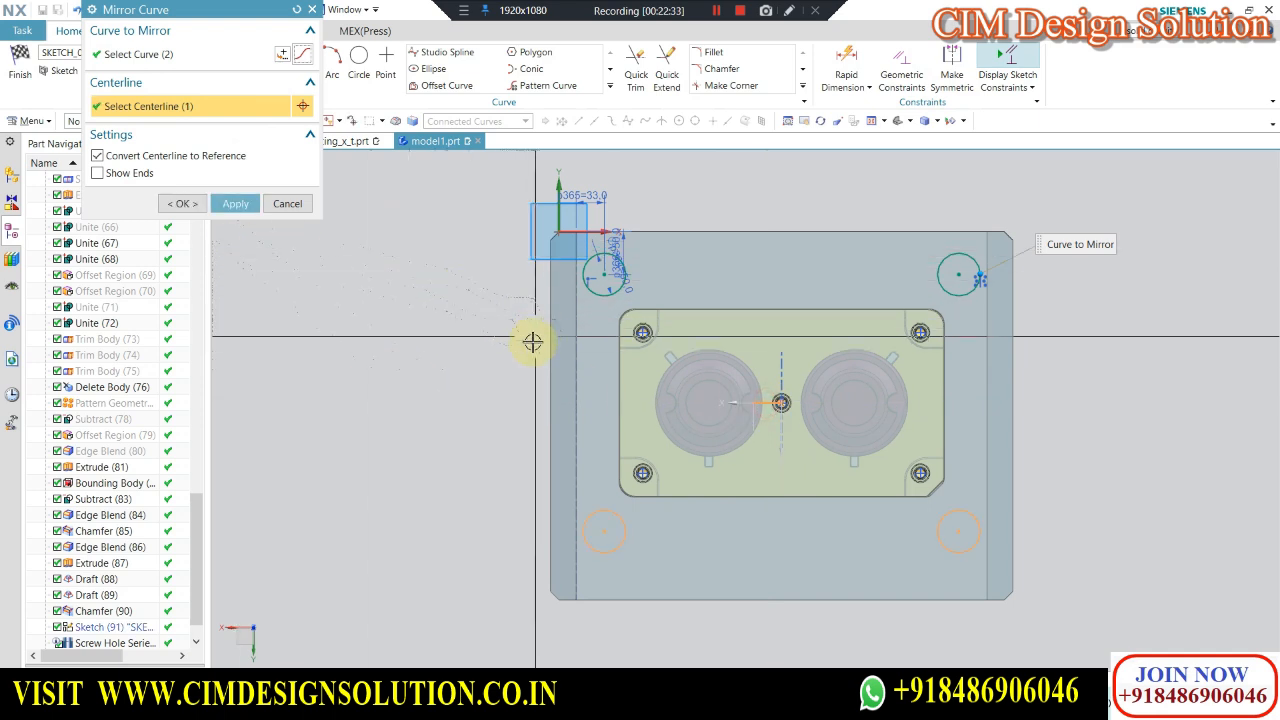
{"action": "middle_click", "coordinate": [493, 285]}
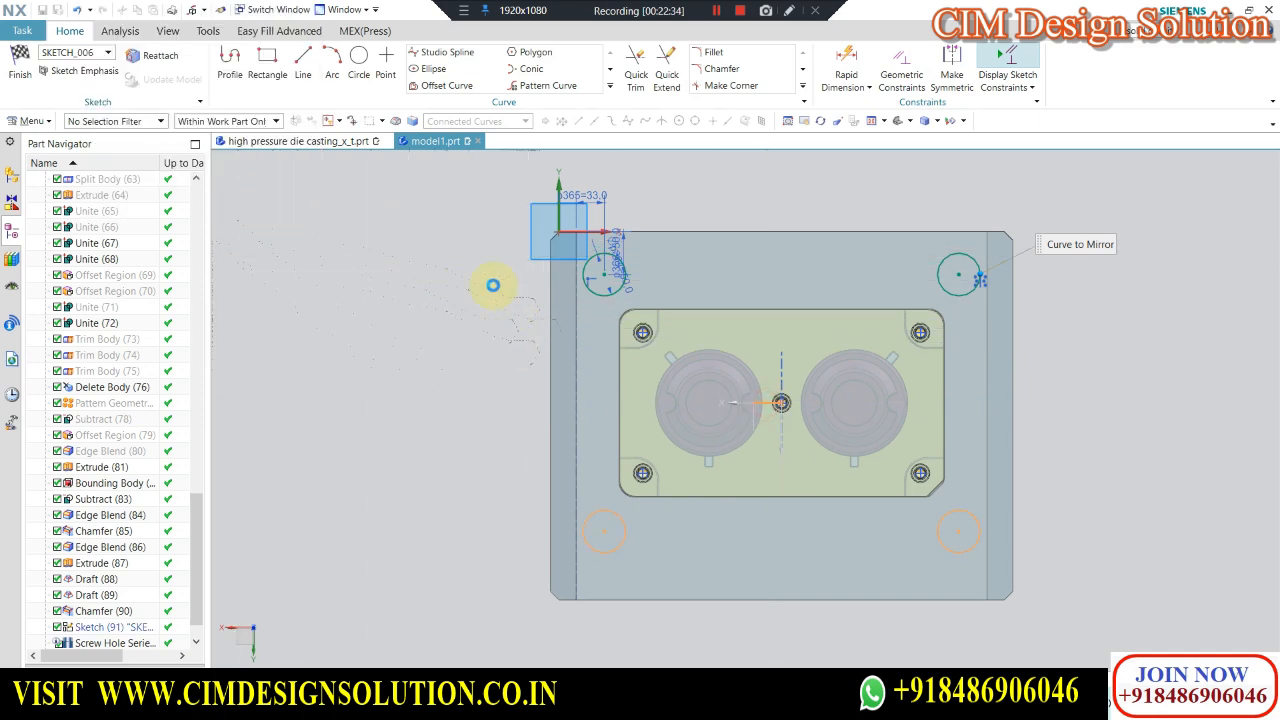
Sketch a 50 mm diameter circle near the block's other corner on the same side, with its centre vertically aligned to the first circle's centre.
{"action": "left_click", "coordinate": [359, 60]}
{"action": "left_click", "coordinate": [605, 566]}
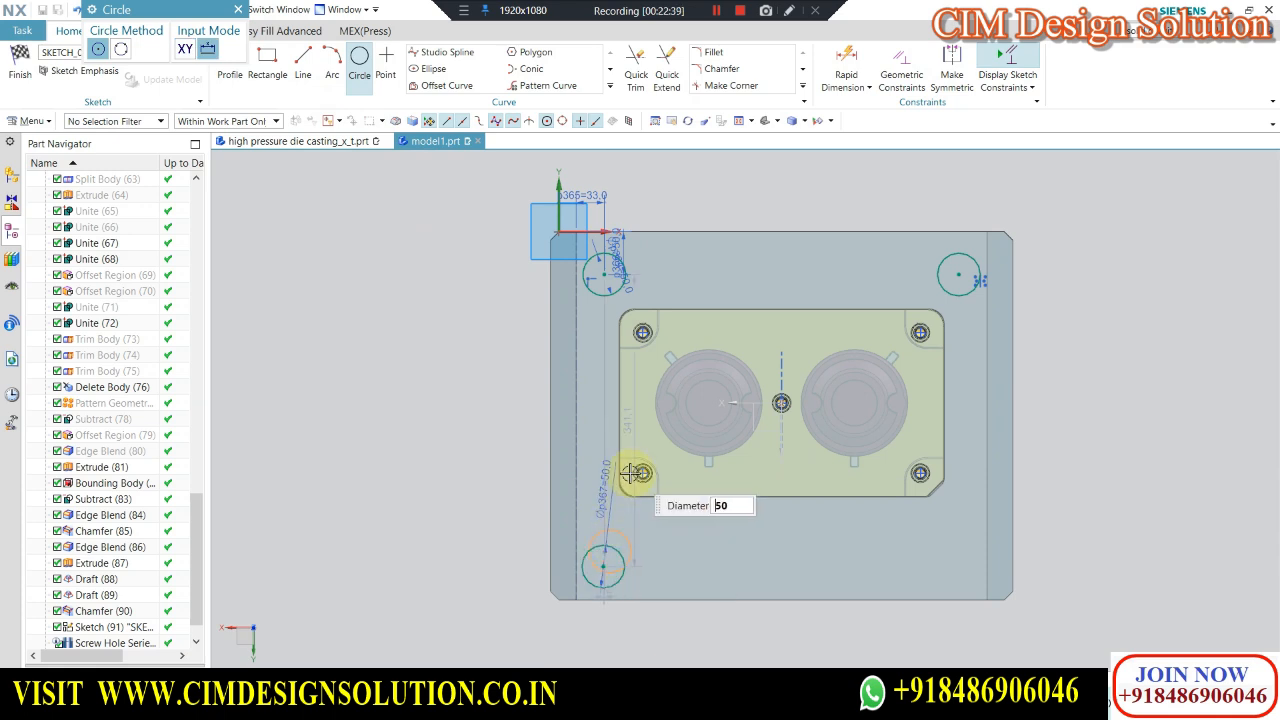
{"action": "key", "text": "Escape"}
{"action": "key", "text": "c"}
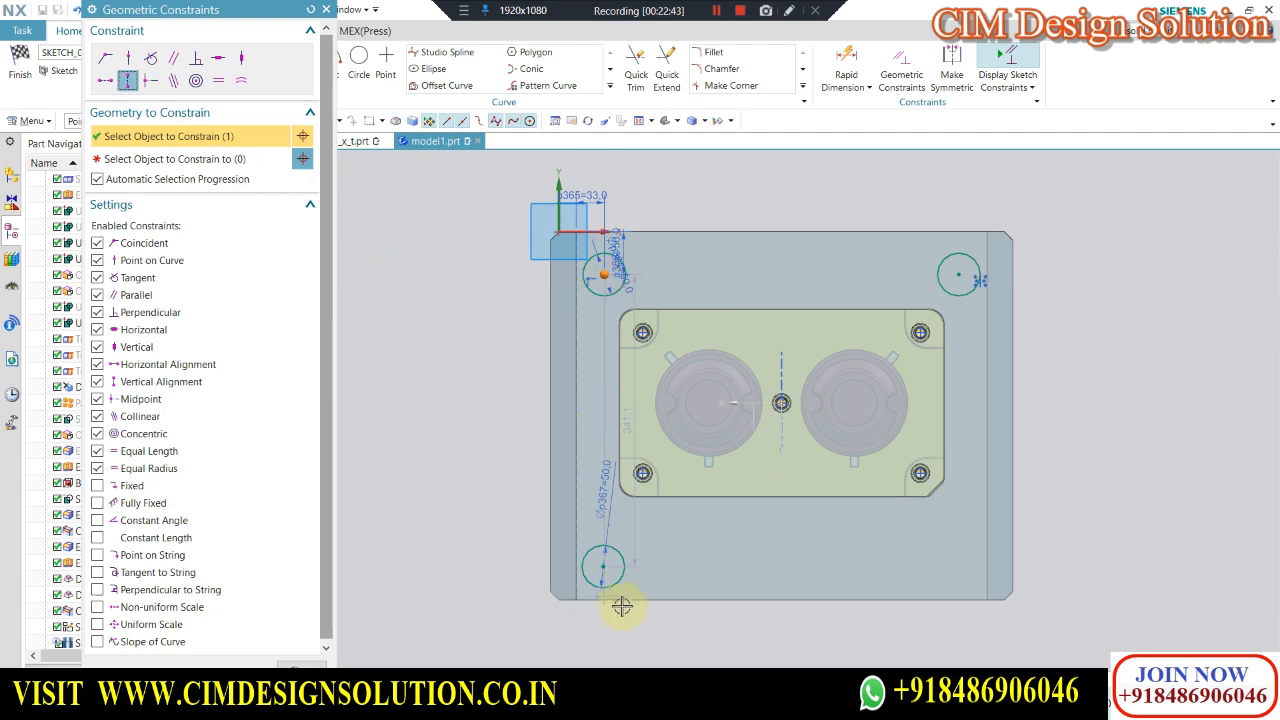
{"action": "left_click", "coordinate": [605, 569]}
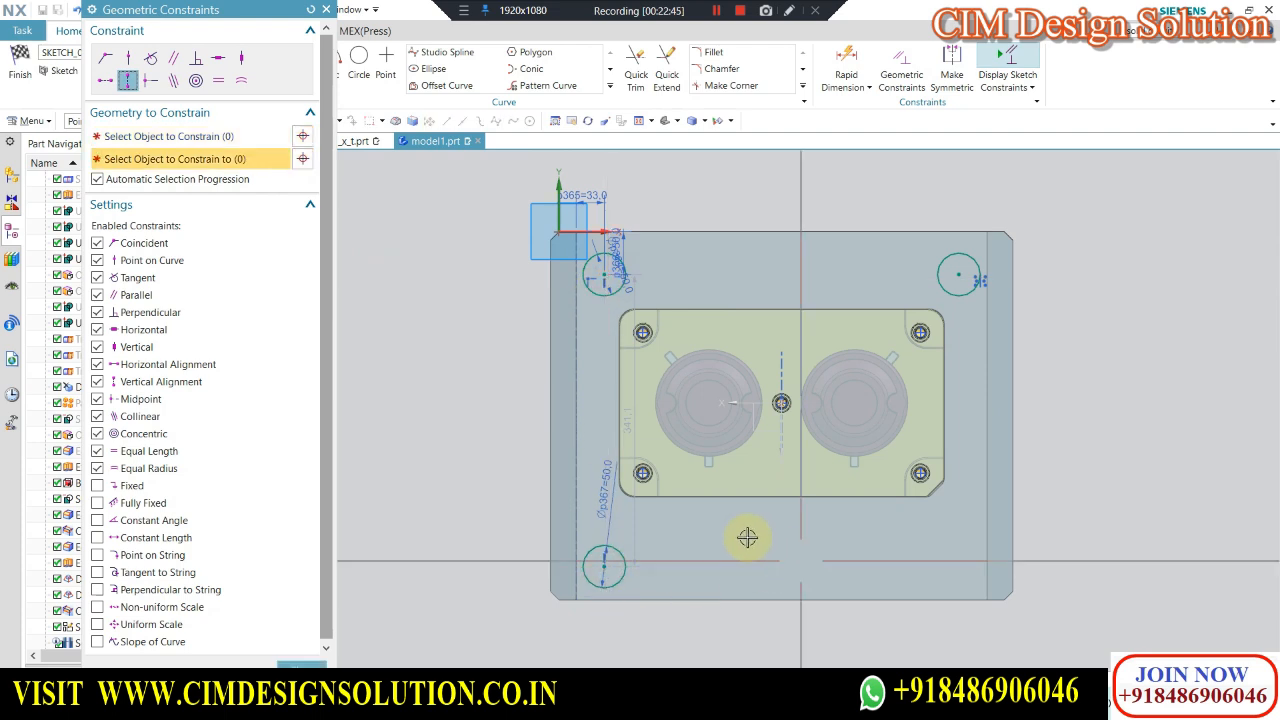
{"action": "key", "text": "Escape"}
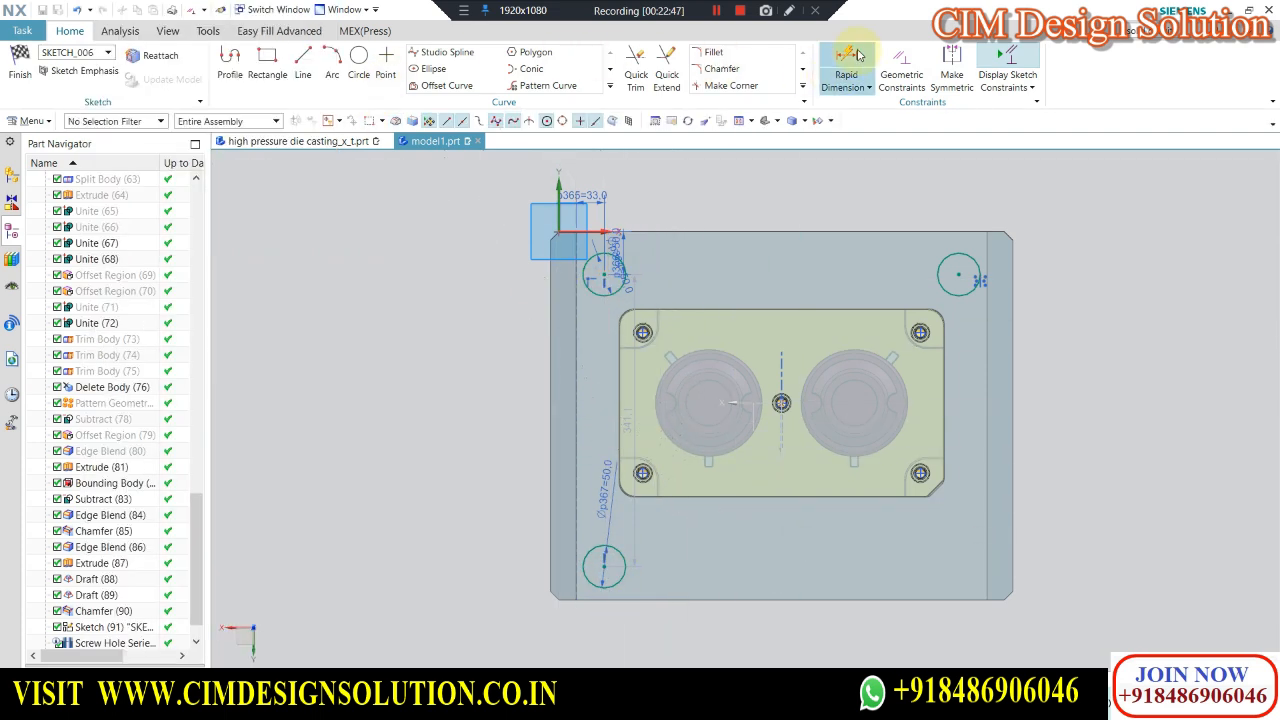
Dimension the new circle's centre from the block's nearby horizontal outer edge and set the distance to 50 mm.
{"action": "scroll", "coordinate": [594, 617], "scroll_direction": "up", "scroll_amount": 3}
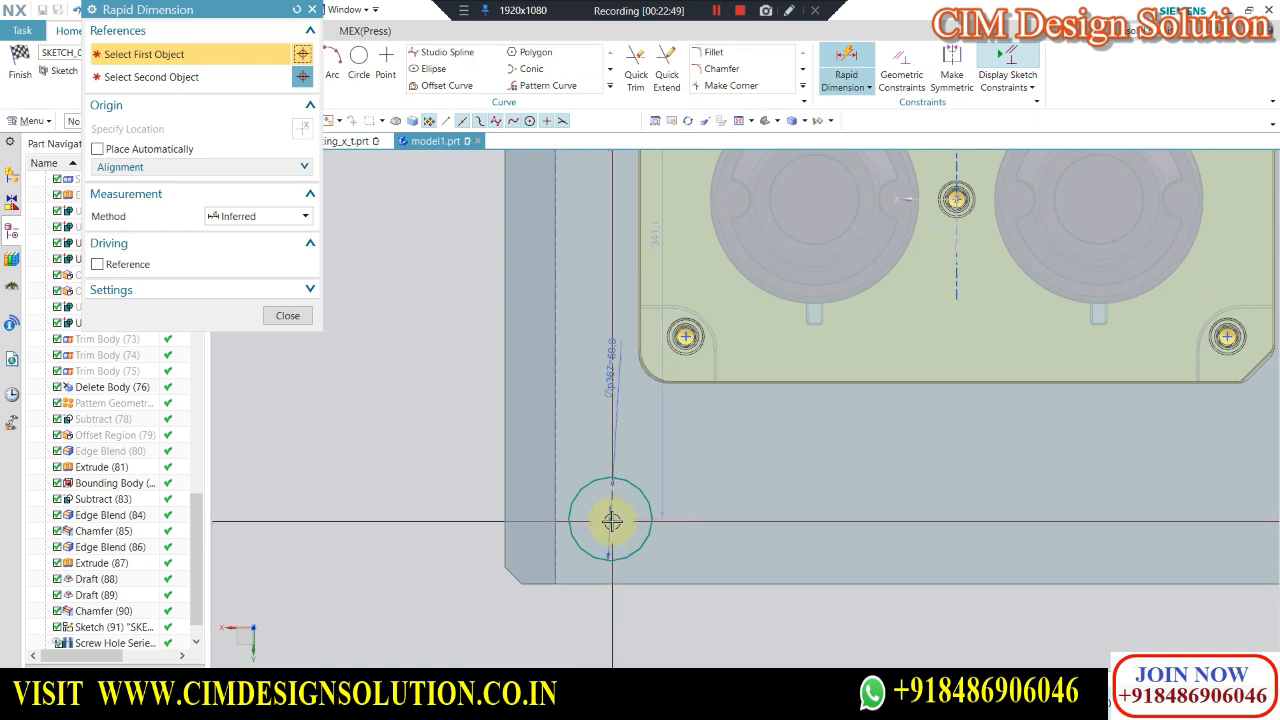
{"action": "left_click", "coordinate": [610, 568]}
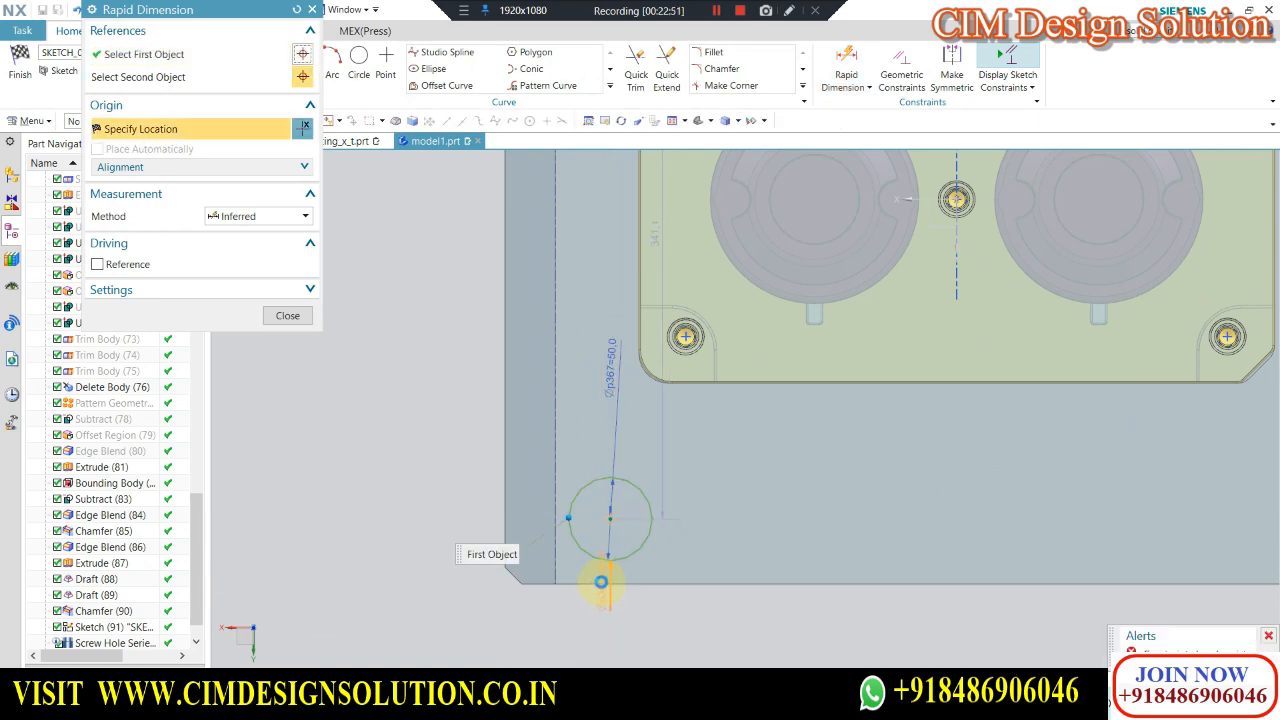
{"action": "left_click", "coordinate": [530, 578]}
{"action": "left_click", "coordinate": [431, 551]}
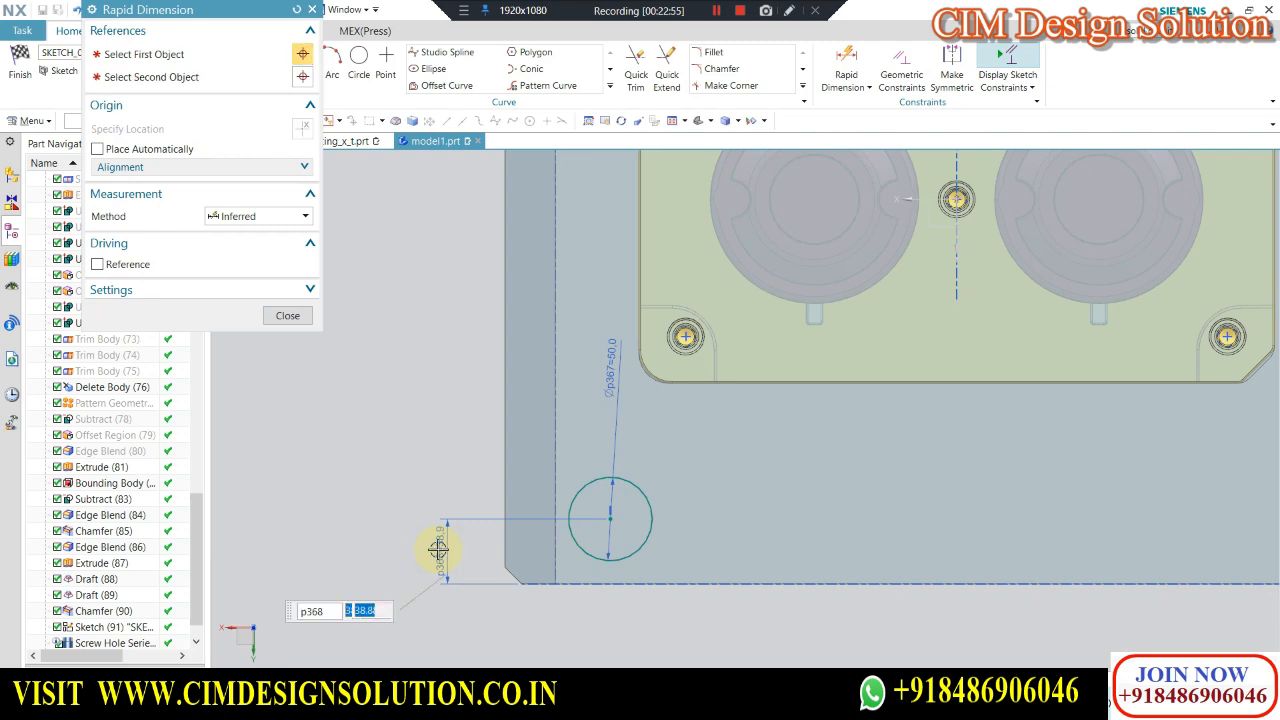
{"action": "left_click", "coordinate": [438, 550]}
{"action": "type", "text": "050"}
{"action": "key", "text": "Return"}
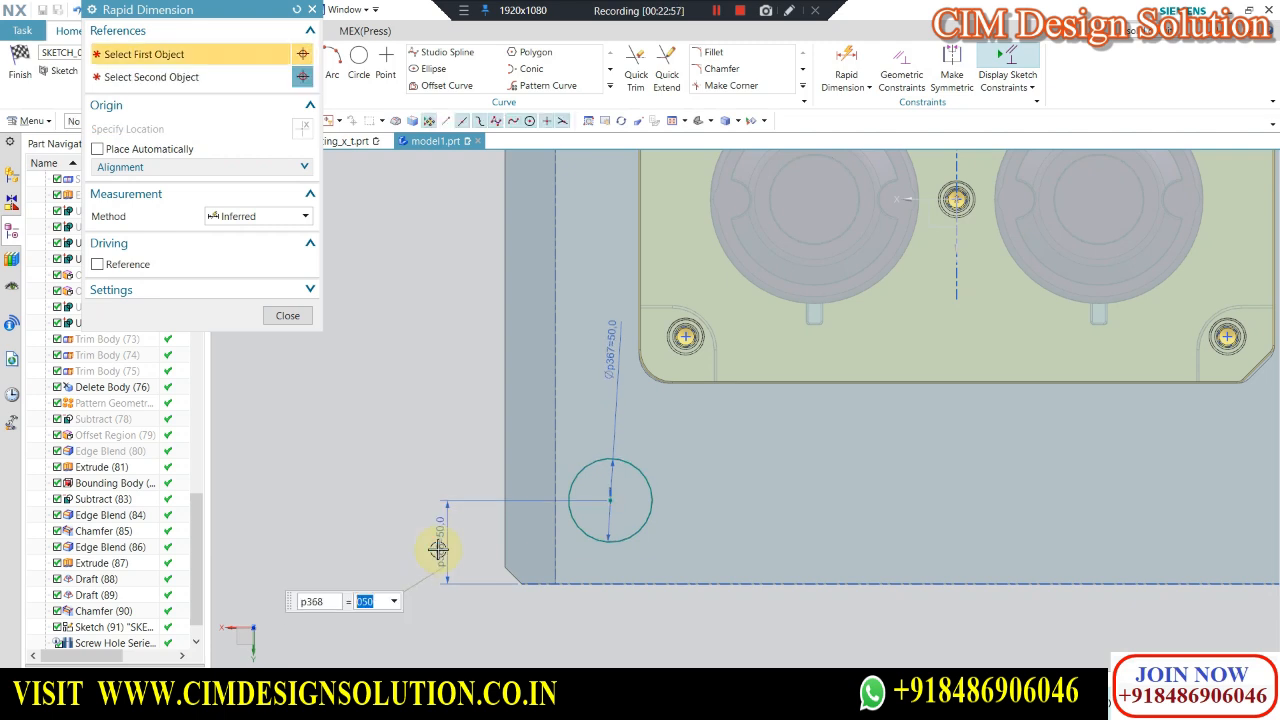
{"action": "key", "text": "Escape"}
Mirror the lower 50 mm circle across the vertical centreline to place the fourth corner circle.
{"action": "scroll", "coordinate": [438, 470], "scroll_direction": "down", "scroll_amount": 5}
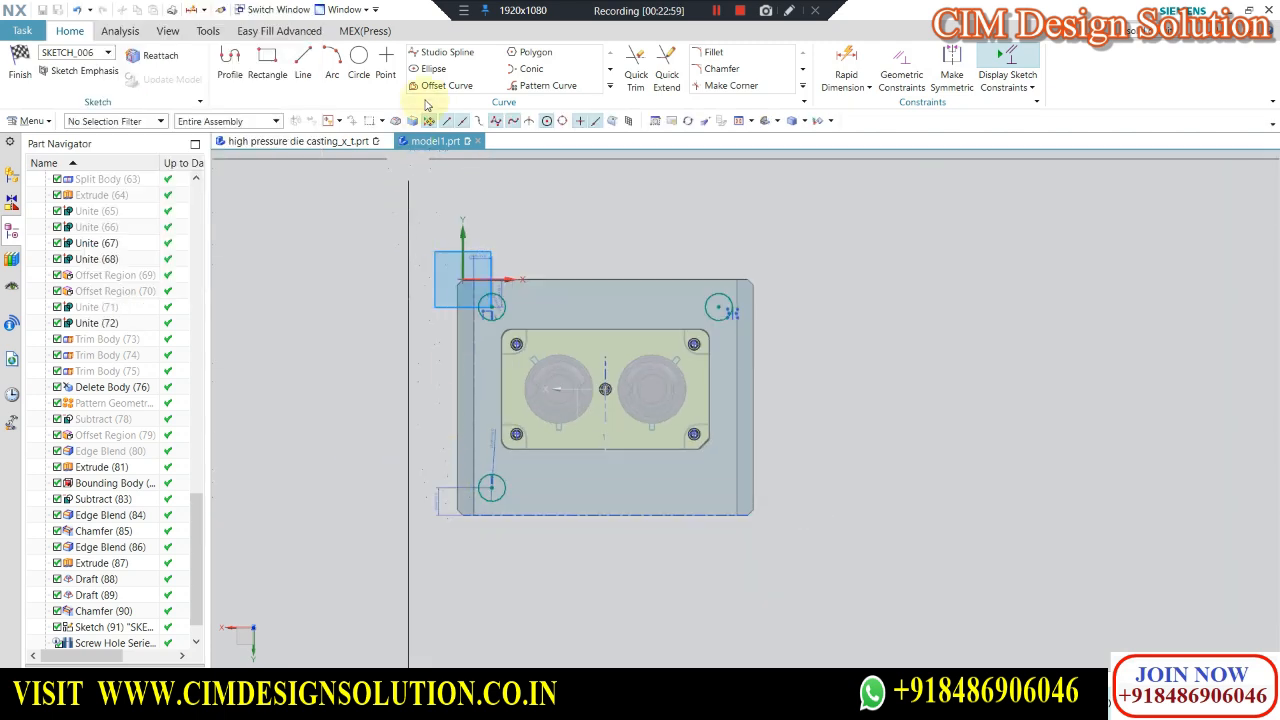
{"action": "left_click", "coordinate": [610, 85]}
{"action": "left_click", "coordinate": [448, 104]}
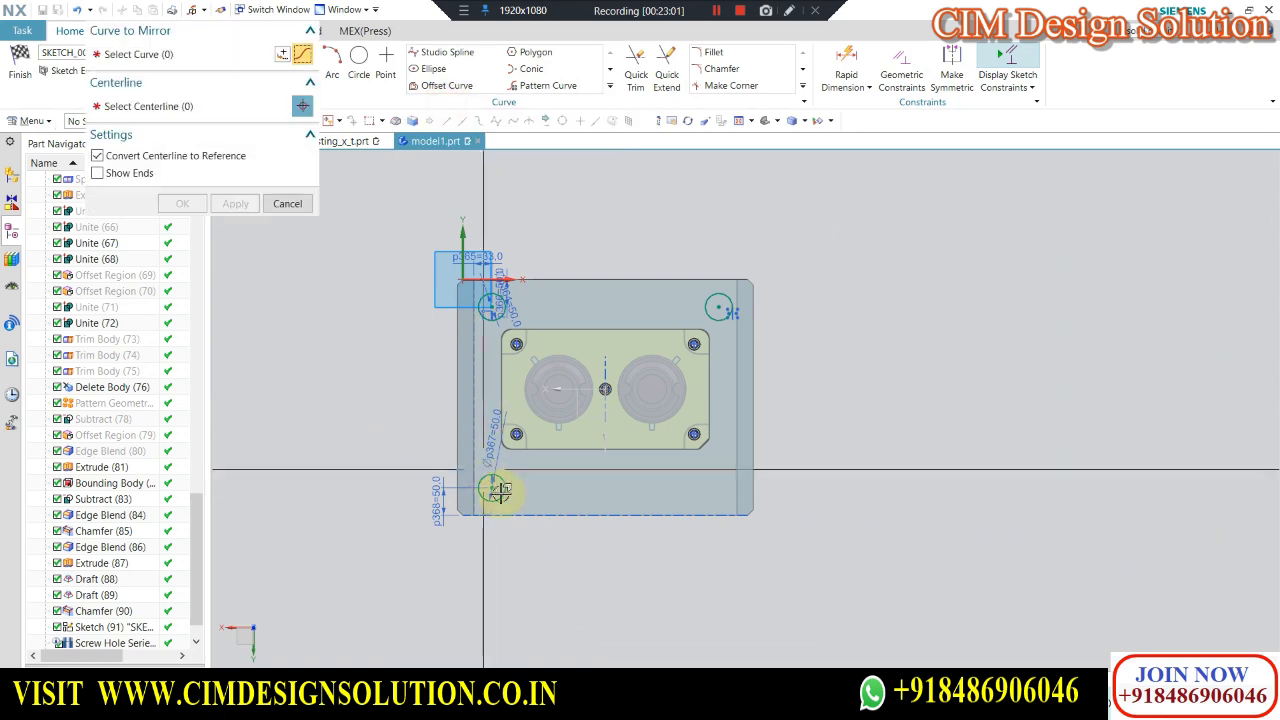
{"action": "left_click", "coordinate": [479, 488]}
{"action": "left_click", "coordinate": [166, 104]}
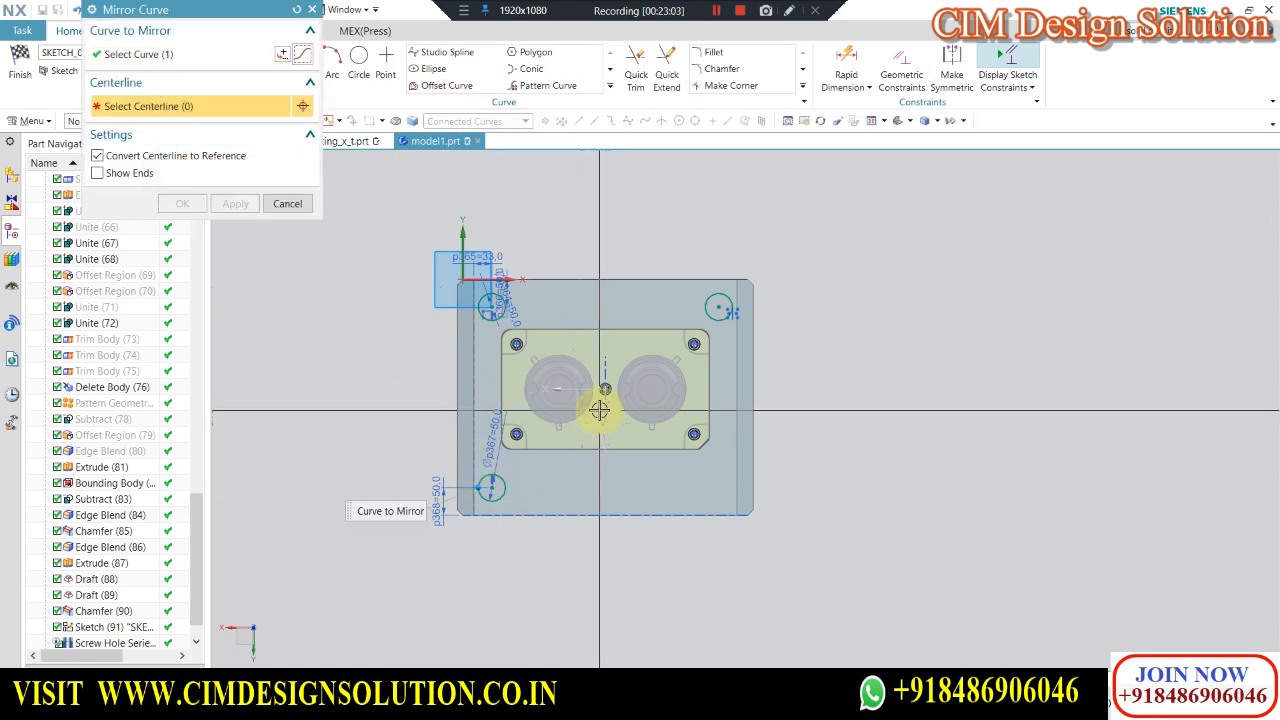
{"action": "left_click", "coordinate": [605, 410]}
{"action": "left_click", "coordinate": [170, 200]}
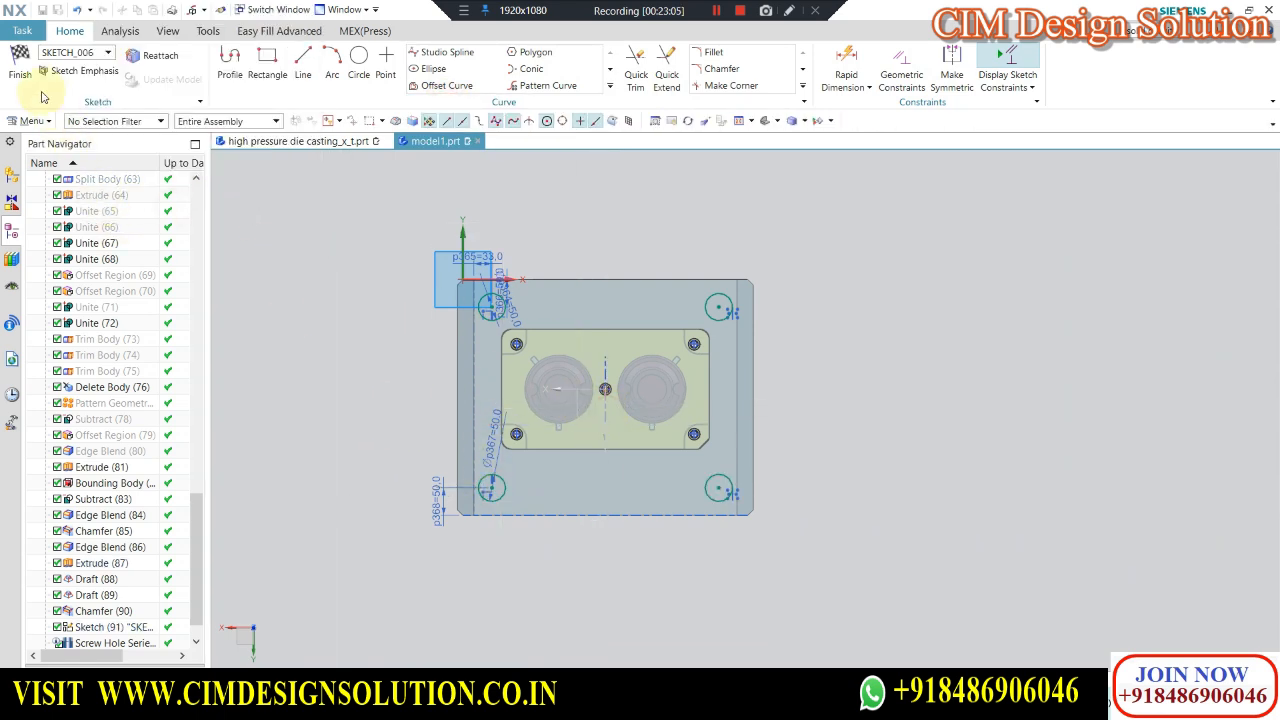
Finish the sketch and extrude the four circles from 130 mm to -660 mm, subtracting them from the die block.
{"action": "scroll", "coordinate": [716, 330], "scroll_direction": "up", "scroll_amount": 5}
{"action": "key", "text": "ctrl+q"}
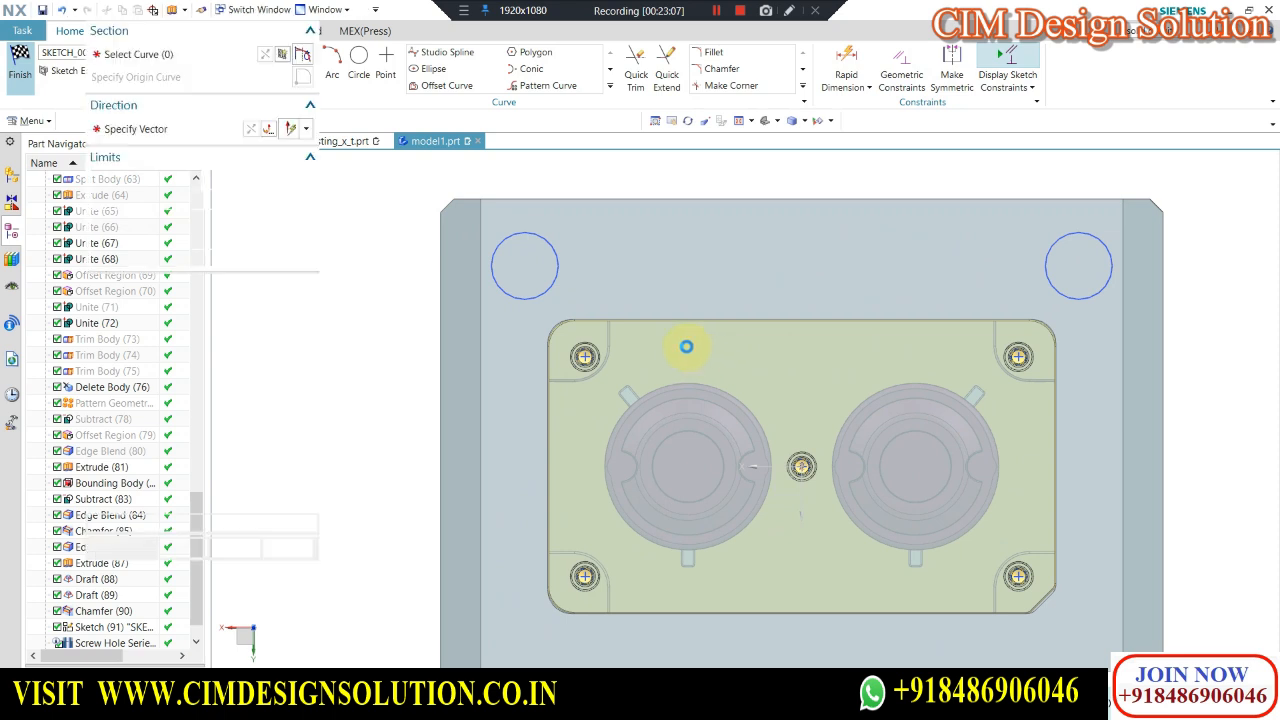
{"action": "scroll", "coordinate": [690, 365], "scroll_direction": "down", "scroll_amount": 2}
{"action": "scroll", "coordinate": [677, 368], "scroll_direction": "down", "scroll_amount": 3}
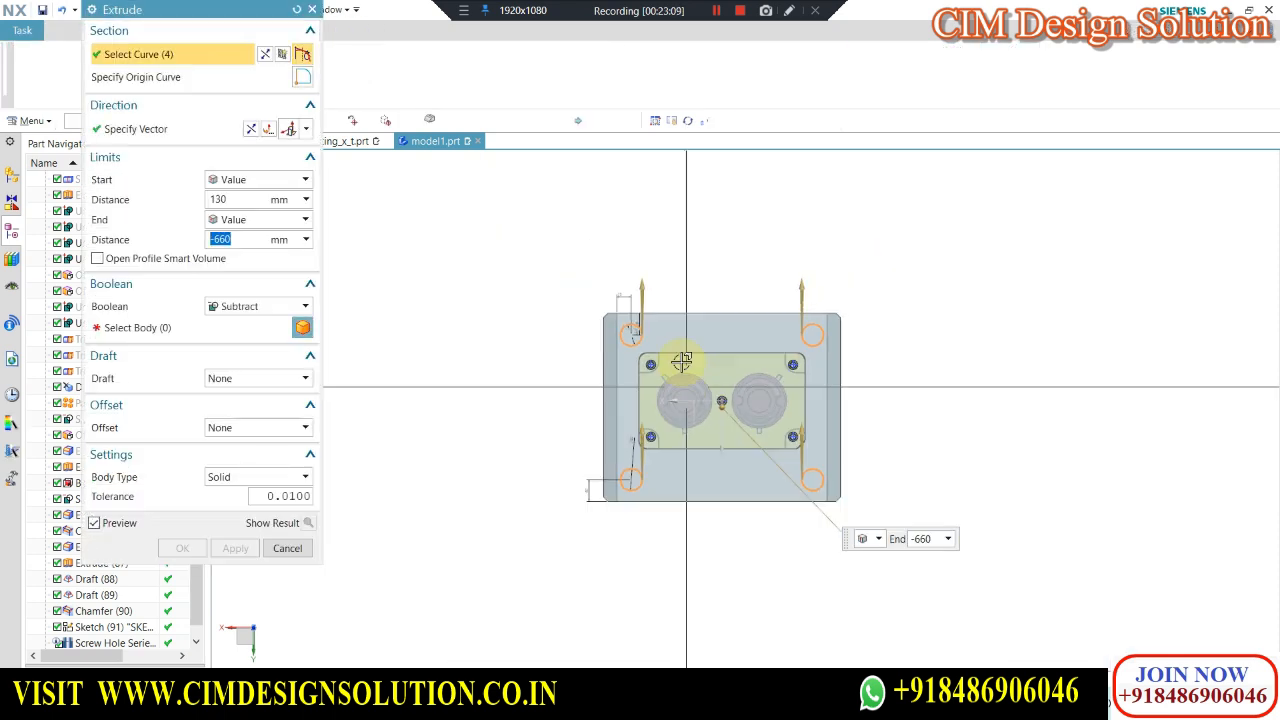
{"action": "key", "text": "ctrl+alt+f"}
{"action": "scroll", "coordinate": [712, 283], "scroll_direction": "up", "scroll_amount": 2}
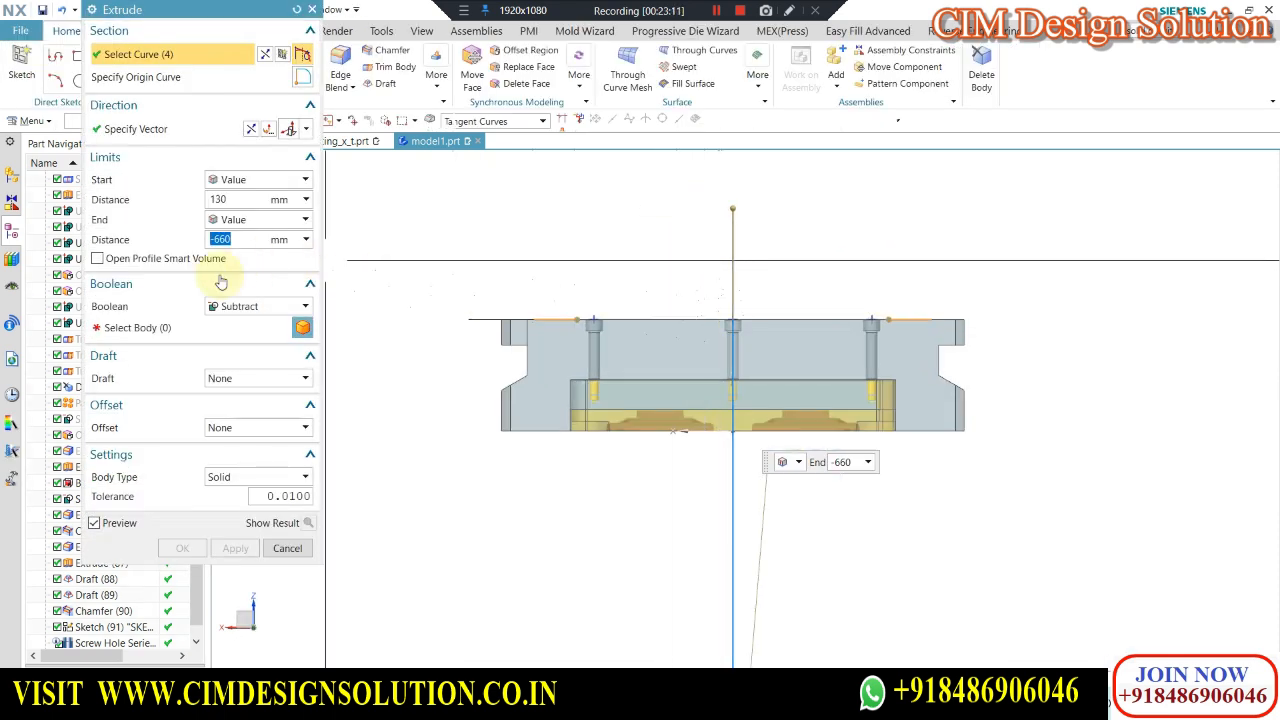
{"action": "left_click", "coordinate": [216, 322]}
{"action": "left_click", "coordinate": [615, 352]}
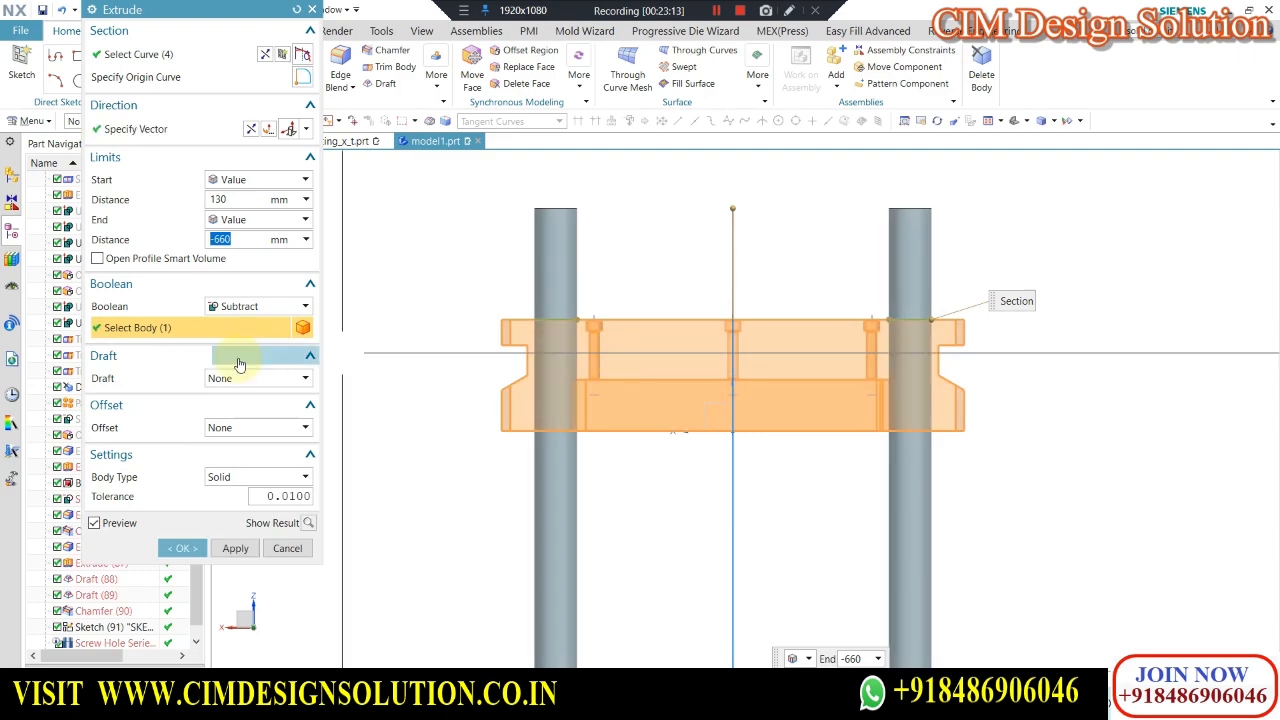
{"action": "middle_click", "coordinate": [222, 455]}
Examine the four corner holes through the die block from several angles.
{"action": "scroll", "coordinate": [499, 308], "scroll_direction": "down", "scroll_amount": 1}
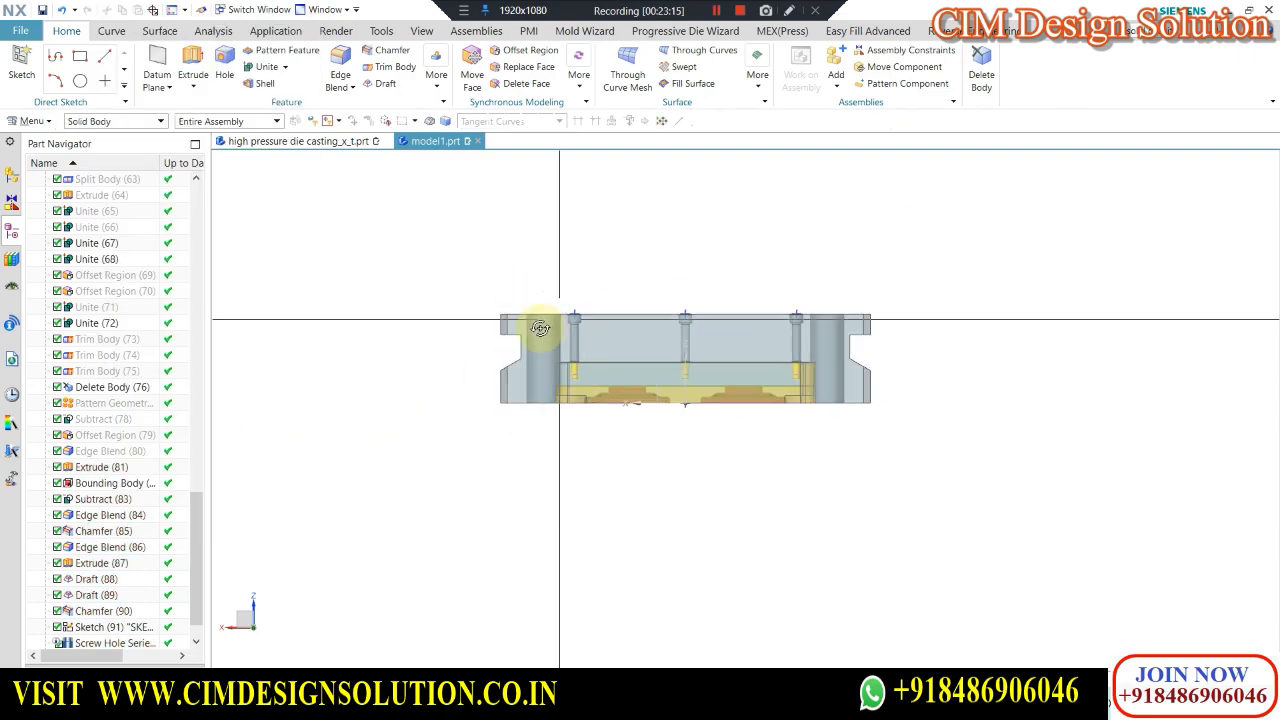
{"action": "middle_click_drag", "start_coordinate": [540, 329], "coordinate": [545, 244]}
{"action": "key", "text": "F8"}
{"action": "scroll", "coordinate": [600, 264], "scroll_direction": "up", "scroll_amount": 4}
{"action": "middle_click_drag", "start_coordinate": [611, 300], "coordinate": [515, 372]}
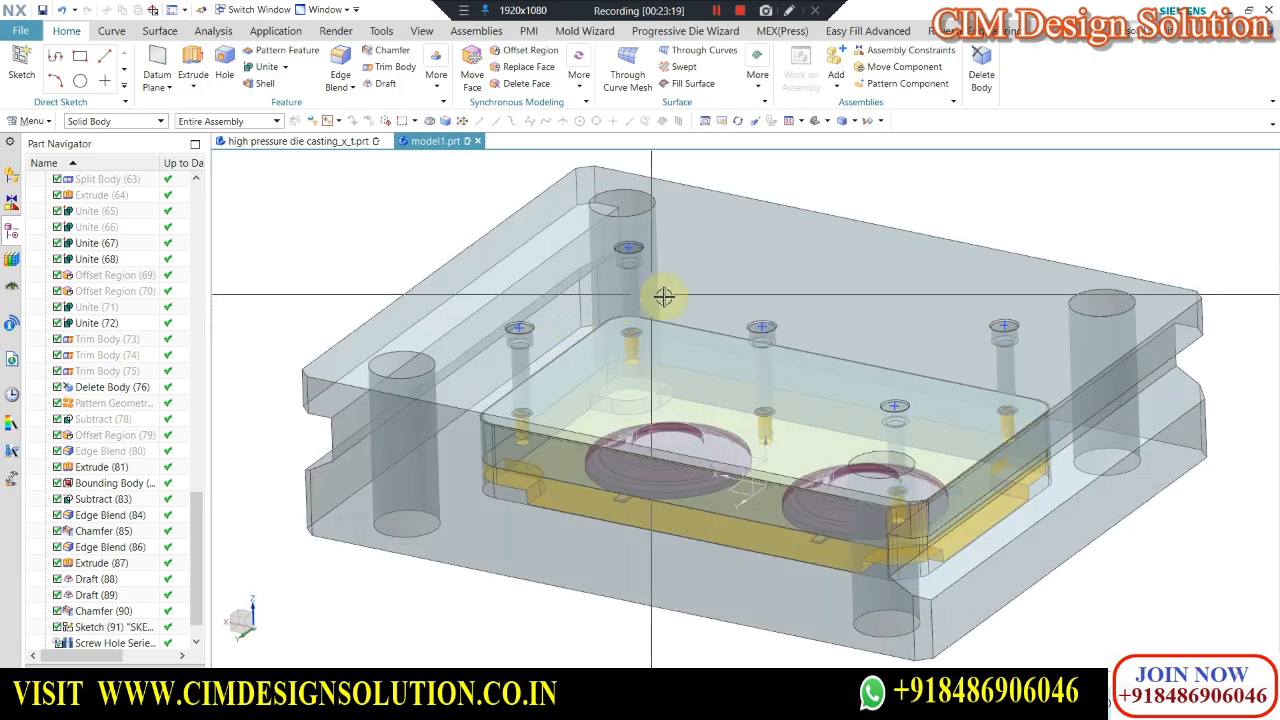
{"action": "scroll", "coordinate": [664, 256], "scroll_direction": "down", "scroll_amount": 2}
{"action": "scroll", "coordinate": [590, 322], "scroll_direction": "down", "scroll_amount": 1}
{"action": "middle_click_drag", "start_coordinate": [614, 314], "coordinate": [625, 365]}
{"action": "scroll", "coordinate": [600, 355], "scroll_direction": "down", "scroll_amount": 2}
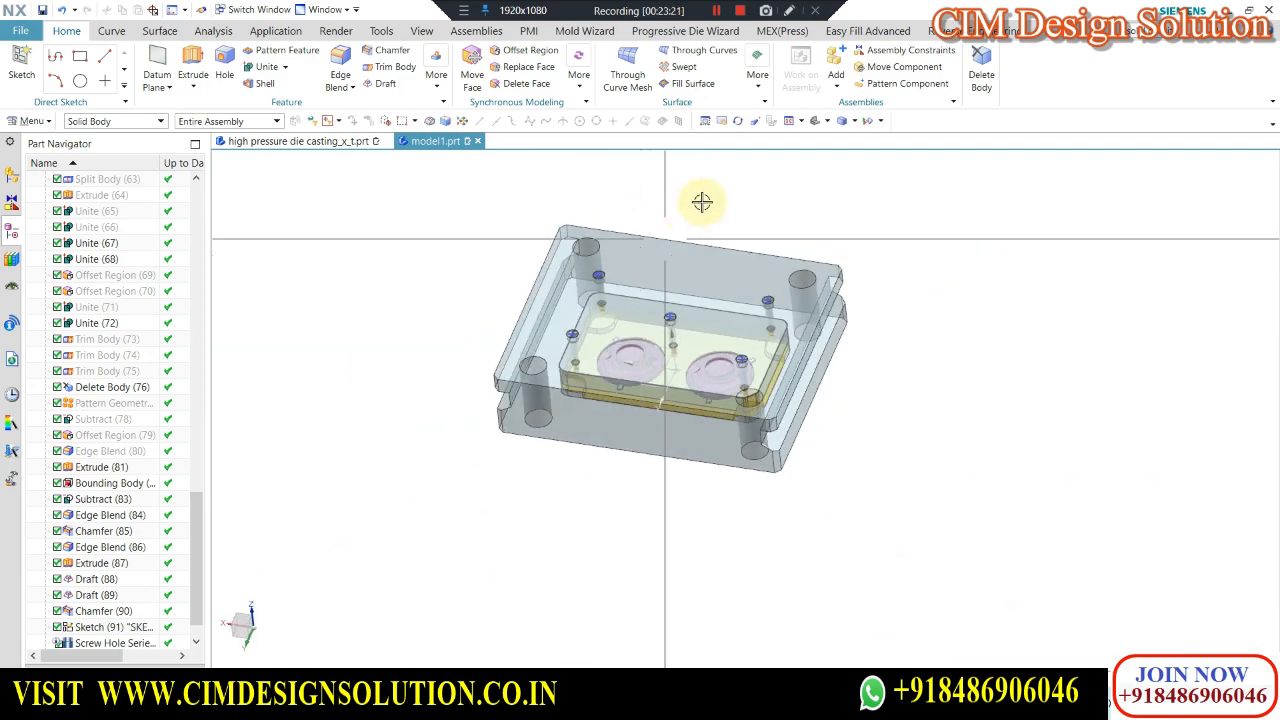
{"action": "left_click", "coordinate": [722, 192]}
{"action": "key", "text": "F8"}
{"action": "scroll", "coordinate": [551, 329], "scroll_direction": "up", "scroll_amount": 4}
{"action": "middle_click_drag", "start_coordinate": [503, 337], "coordinate": [506, 346]}
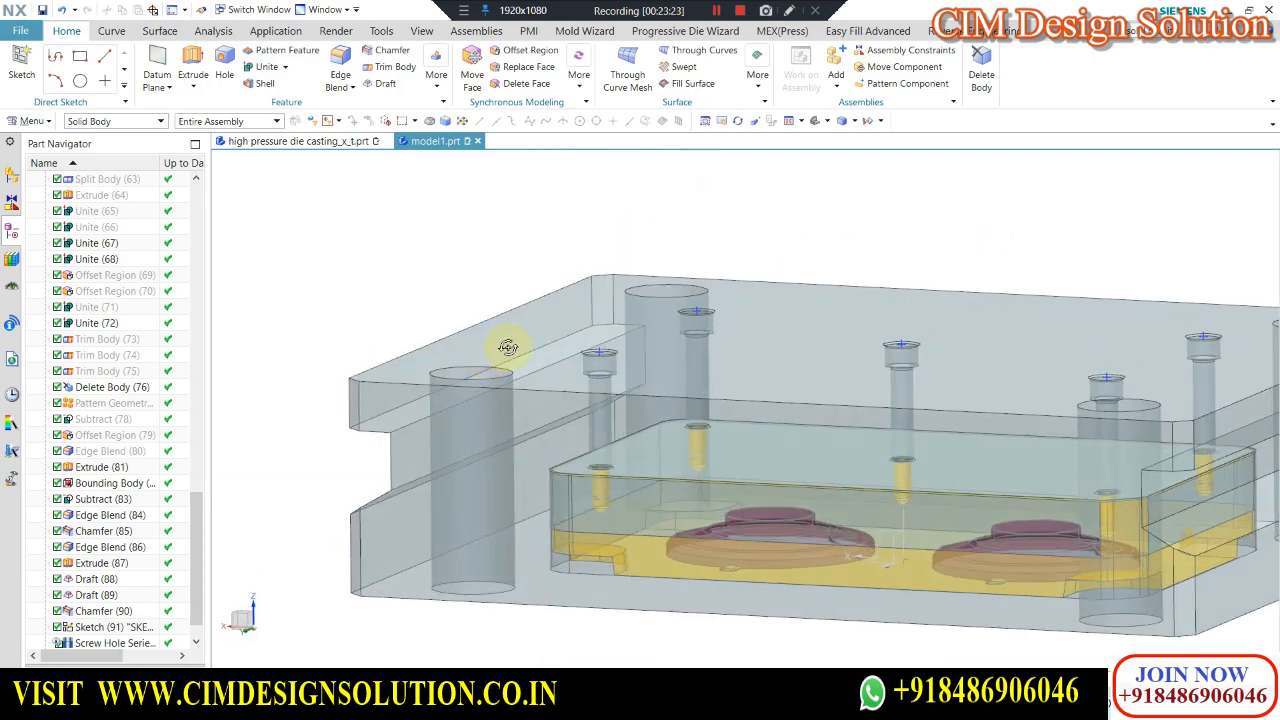
{"action": "scroll", "coordinate": [548, 300], "scroll_direction": "down", "scroll_amount": 2}
{"action": "scroll", "coordinate": [510, 350], "scroll_direction": "up", "scroll_amount": 4}
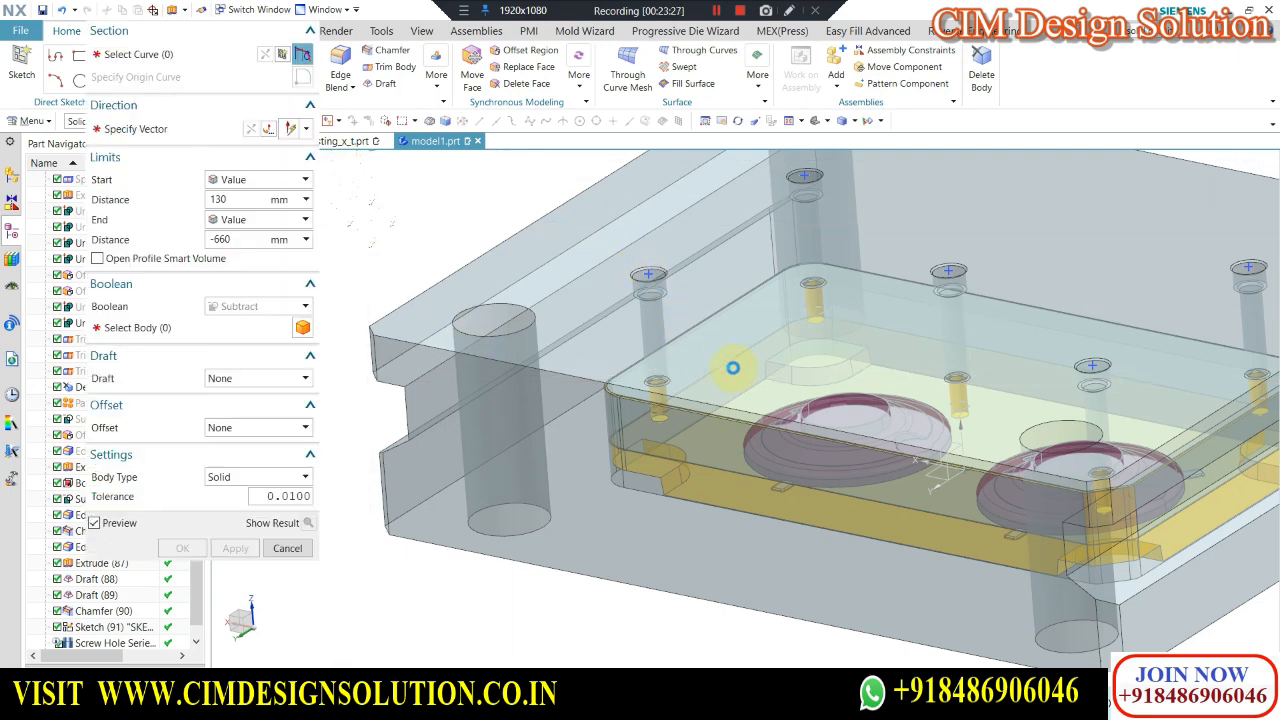
Set up an extrusion from the four corner holes' upper circular edges with start and end at 0 mm and Boolean None.
{"action": "scroll", "coordinate": [808, 363], "scroll_direction": "down", "scroll_amount": 3}
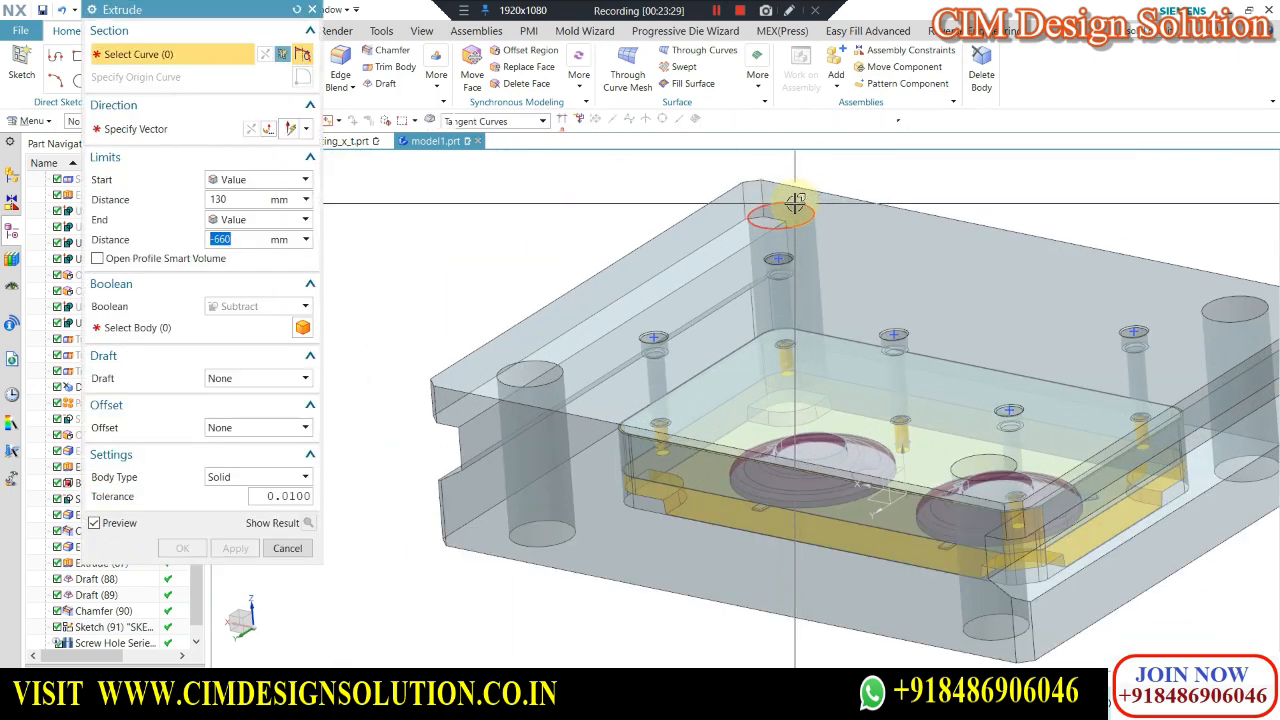
{"action": "left_click", "coordinate": [795, 203]}
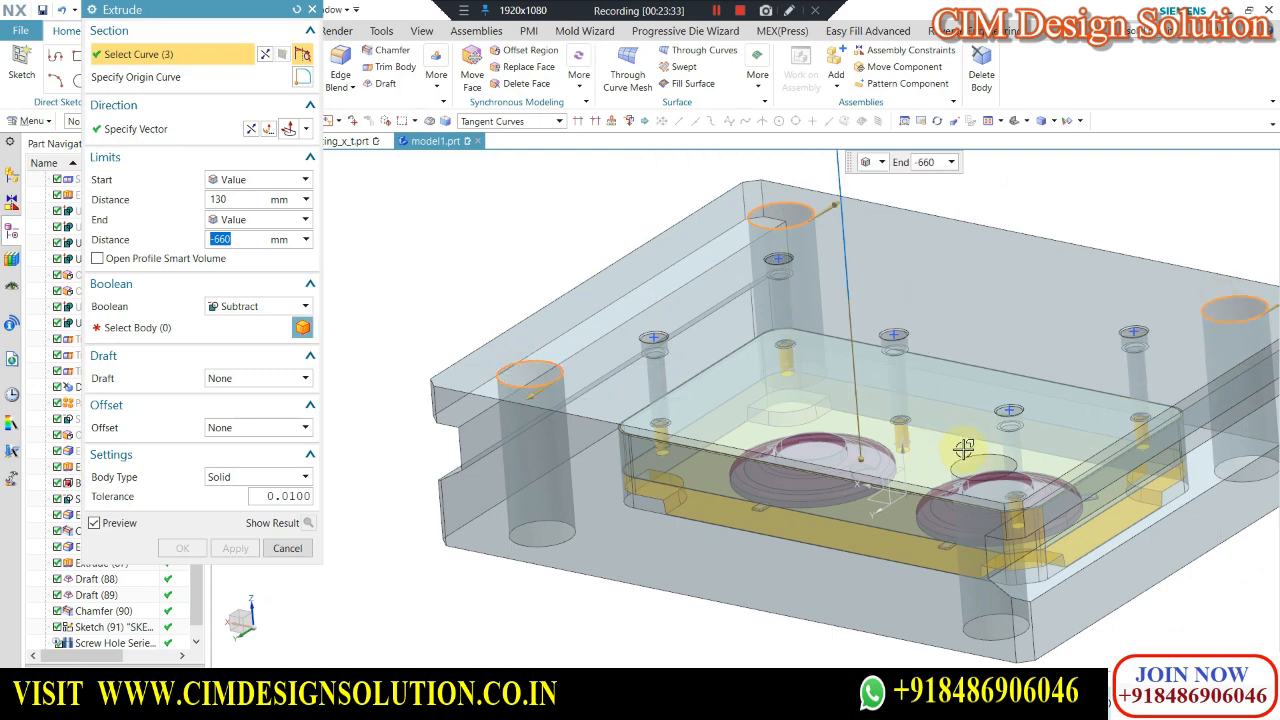
{"action": "key", "text": "F8"}
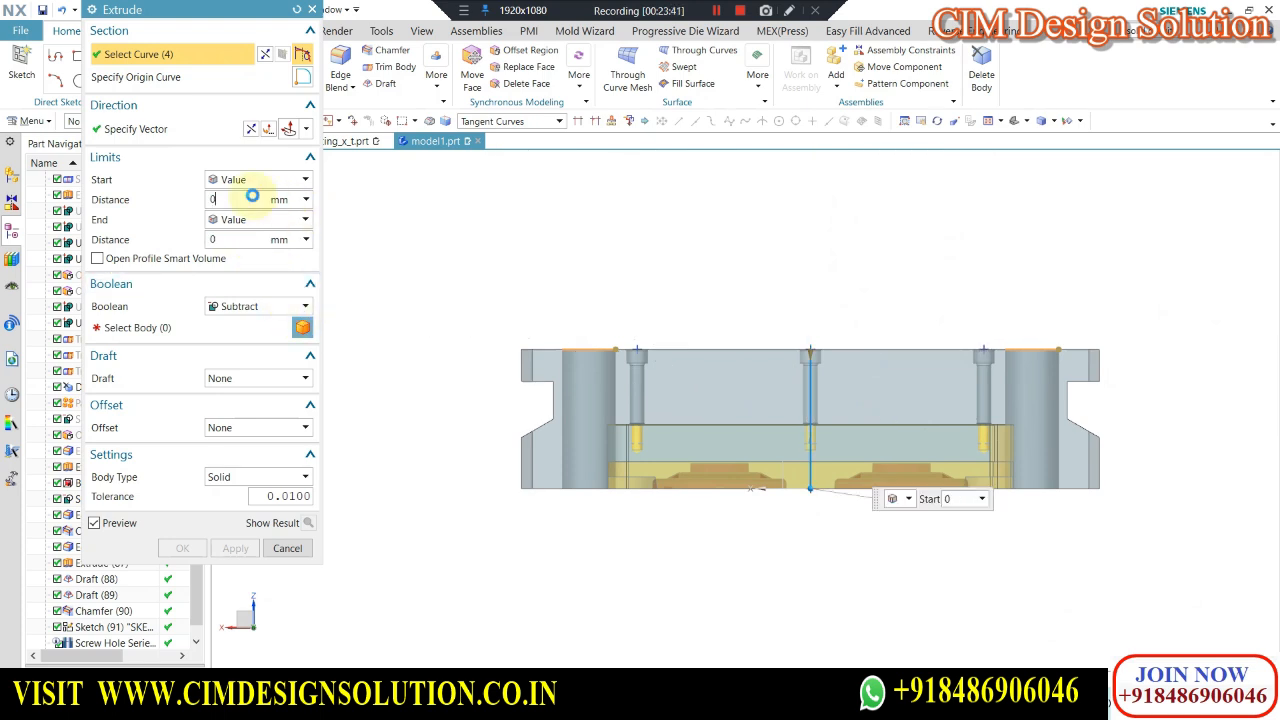
{"action": "left_click_drag", "start_coordinate": [252, 197], "coordinate": [206, 219]}
{"action": "left_click", "coordinate": [250, 306]}
{"action": "left_click", "coordinate": [235, 324]}
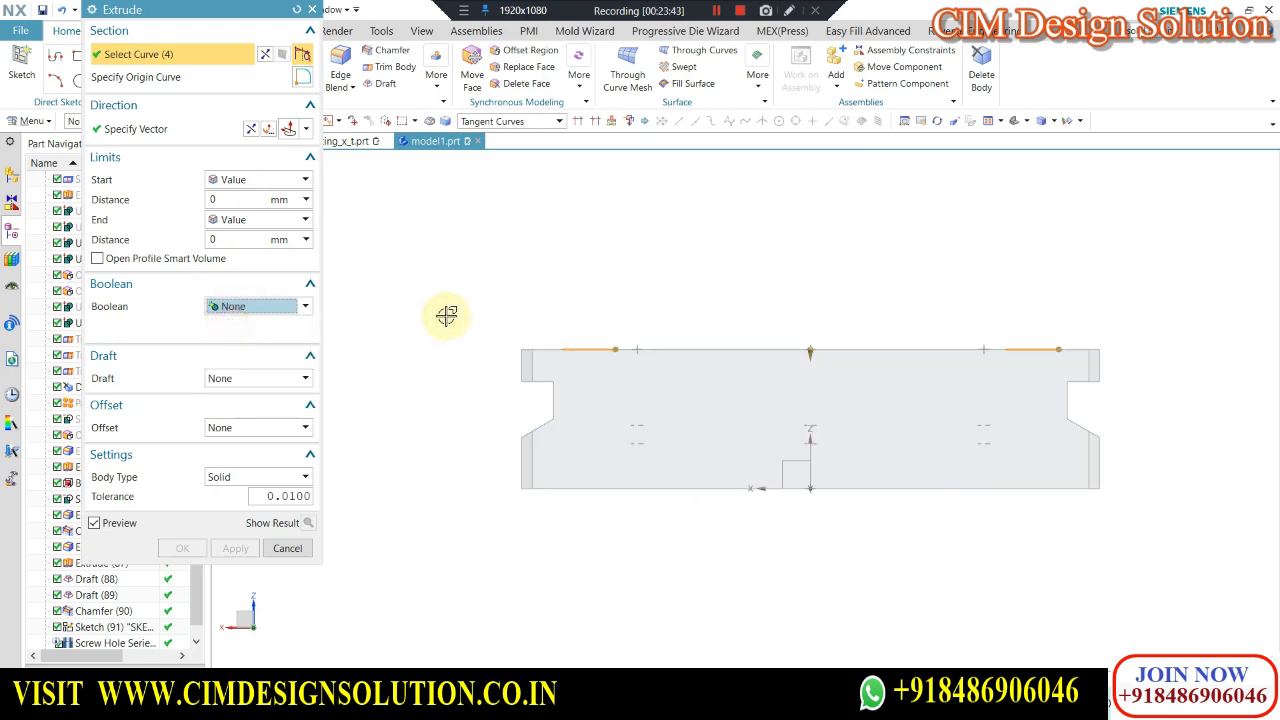
Set the extrusion's start limit to Until Extended, up to the die block's bottom face.
{"action": "left_click", "coordinate": [252, 181]}
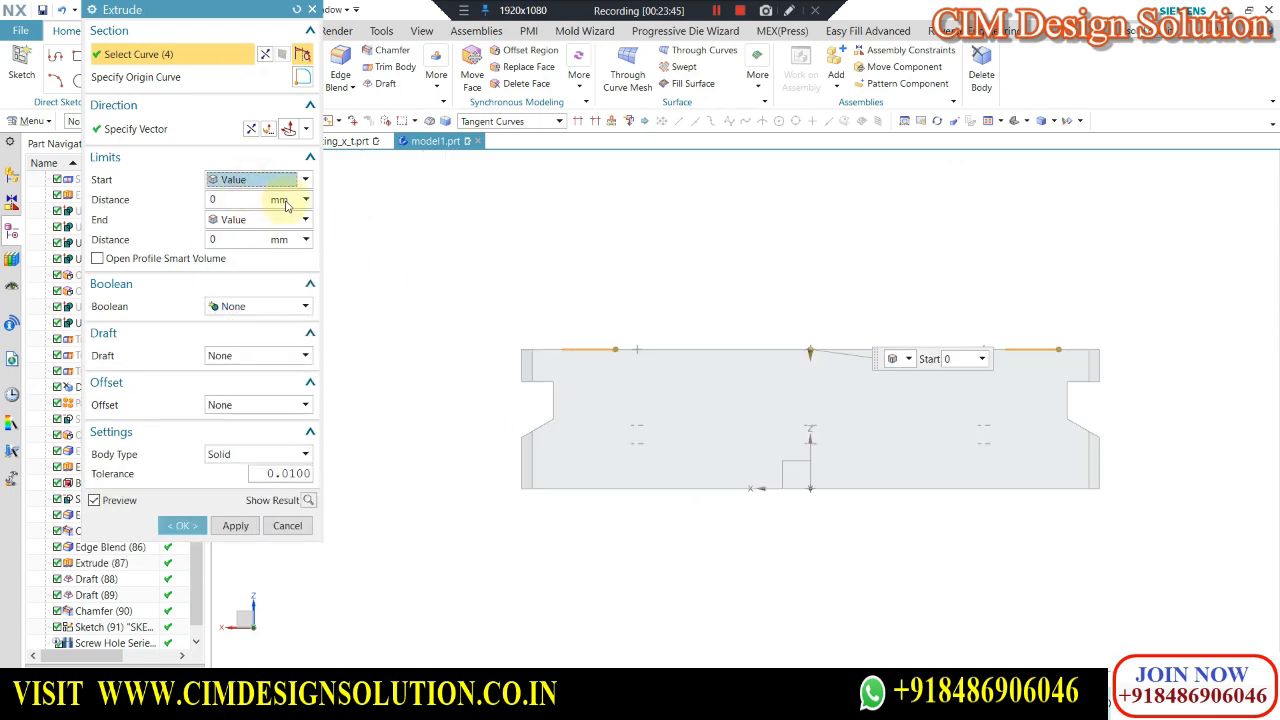
{"action": "left_click", "coordinate": [267, 179]}
{"action": "left_click", "coordinate": [253, 257]}
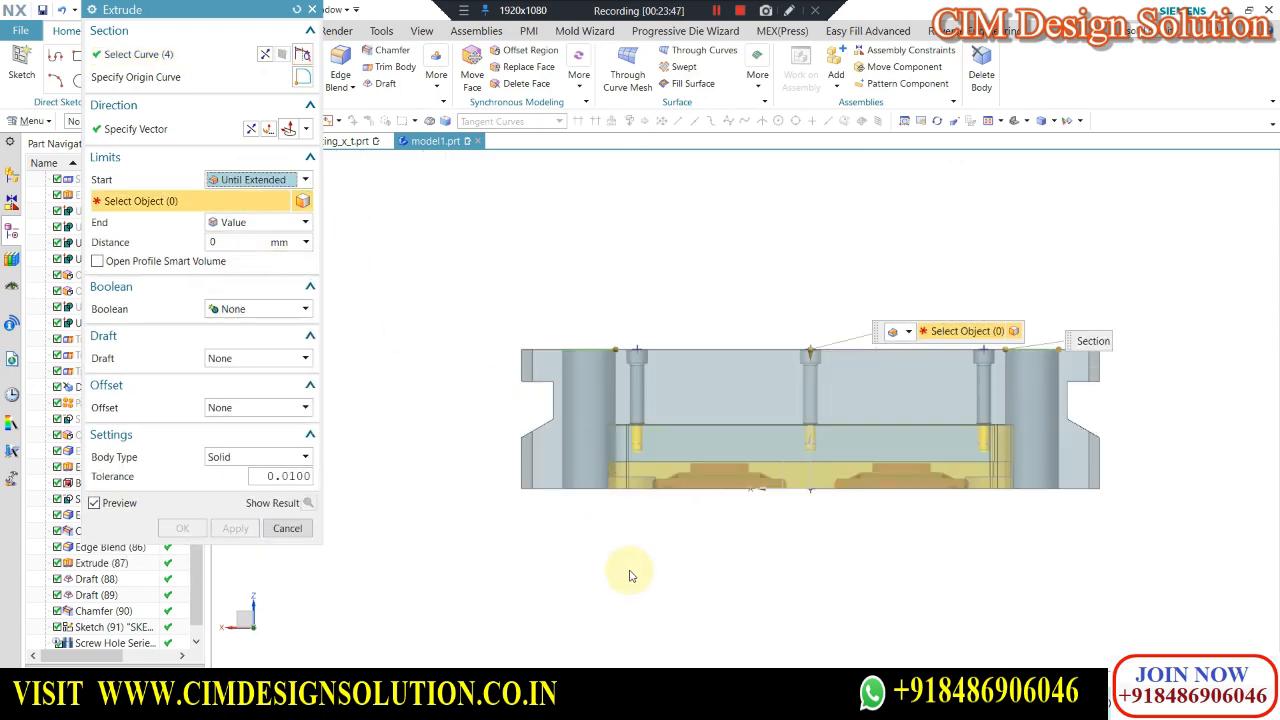
{"action": "left_click", "coordinate": [563, 516]}
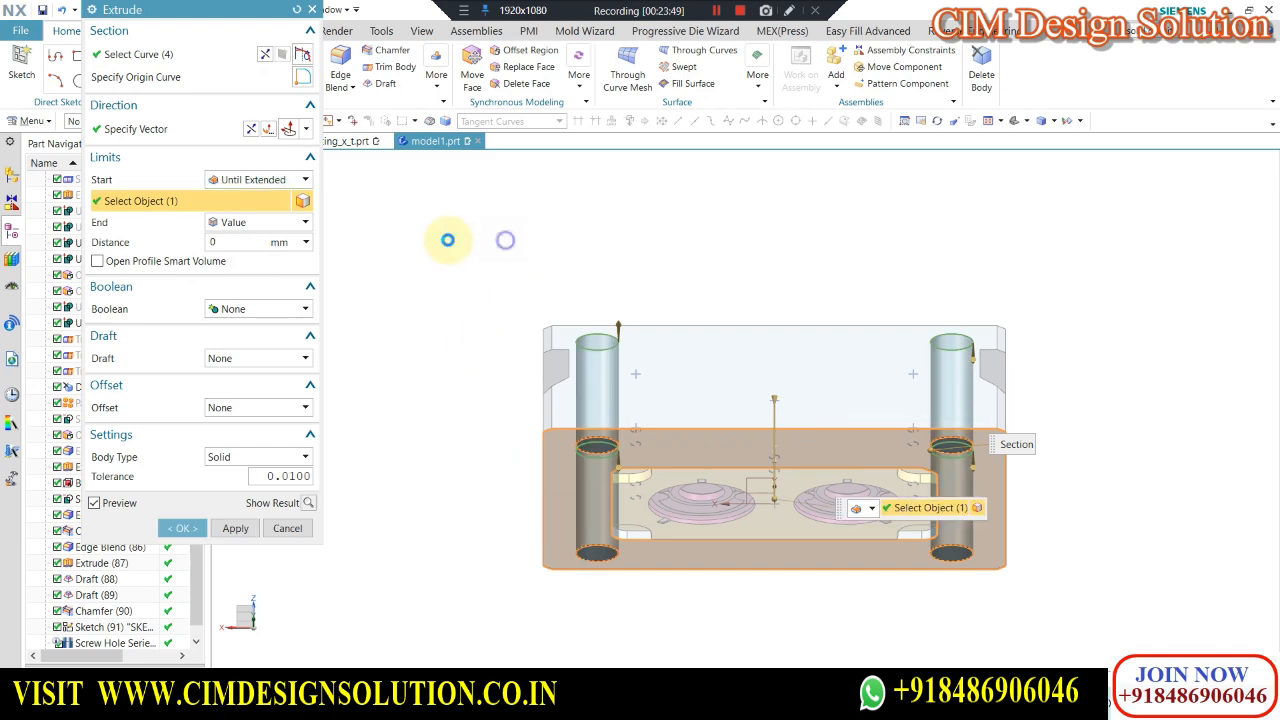
{"action": "key", "text": "ctrl+alt+t"}
{"action": "middle_click_drag", "start_coordinate": [414, 275], "coordinate": [409, 383]}
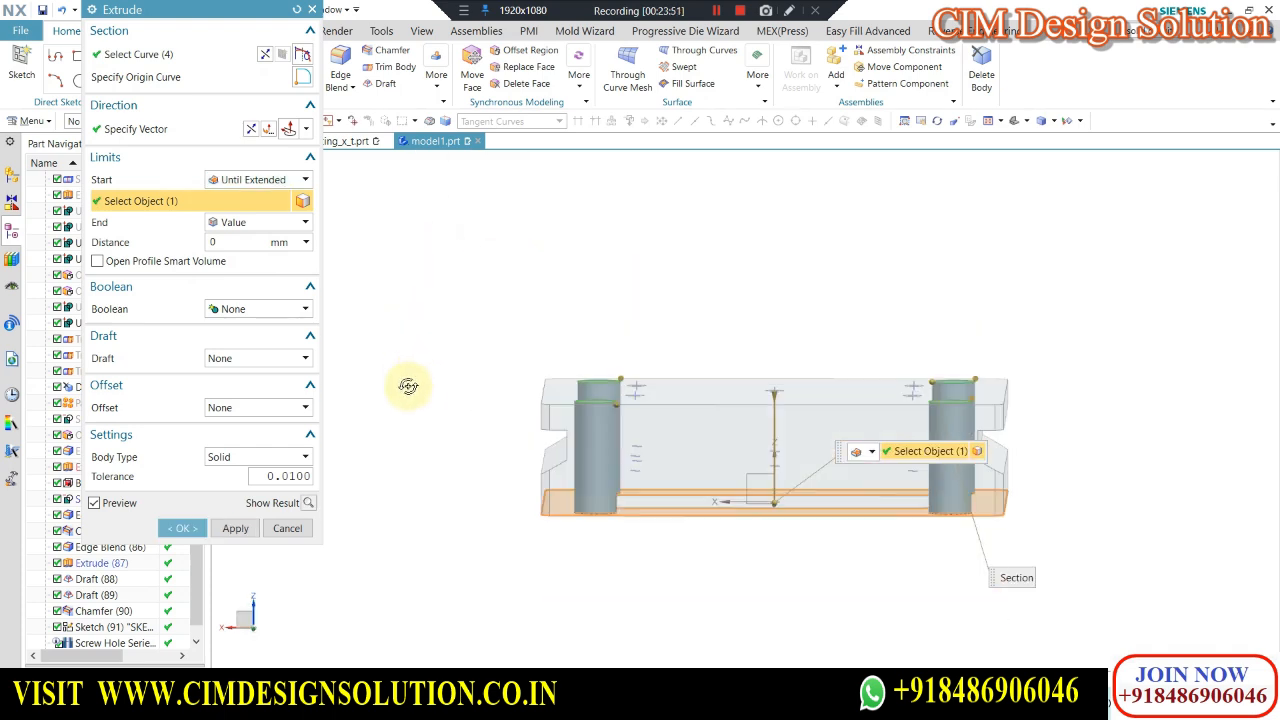
Apply a two-sided offset from 0 to -4 mm and create the four tubular bodies in the corner holes.
{"action": "left_click", "coordinate": [251, 407]}
{"action": "left_click", "coordinate": [249, 455]}
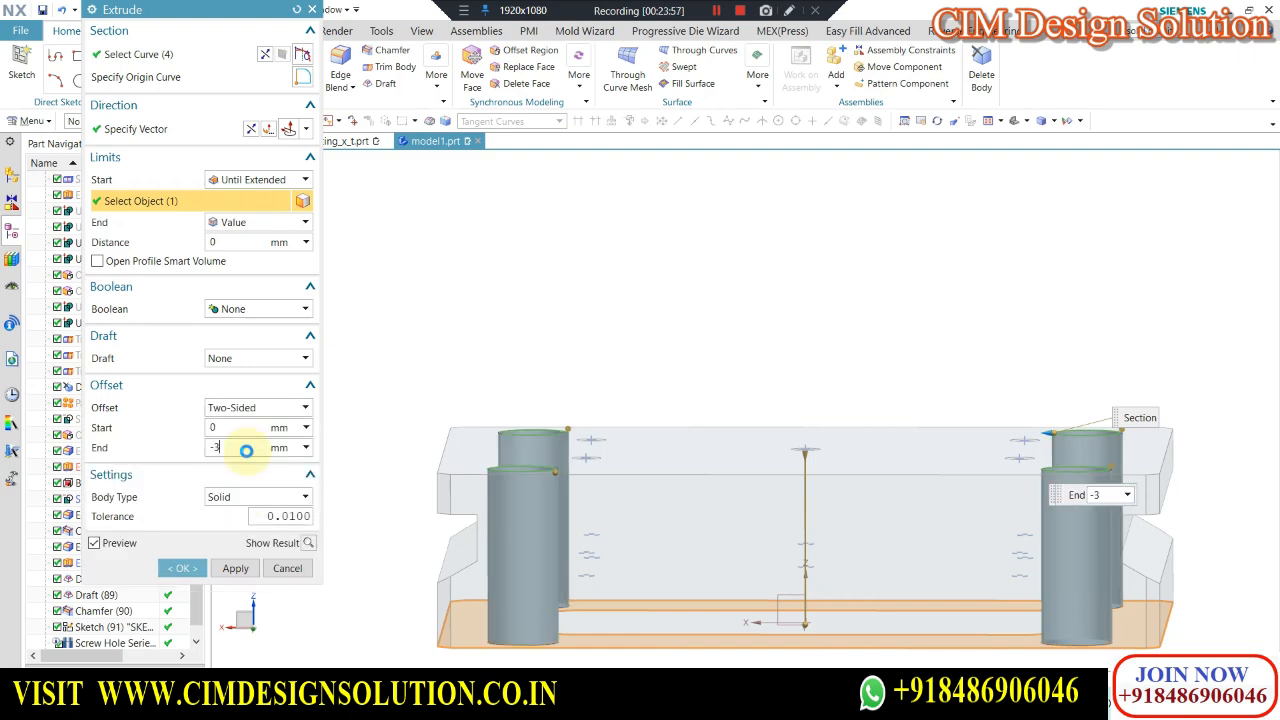
{"action": "key", "text": "Return"}
{"action": "middle_click_drag", "start_coordinate": [571, 211], "coordinate": [523, 322]}
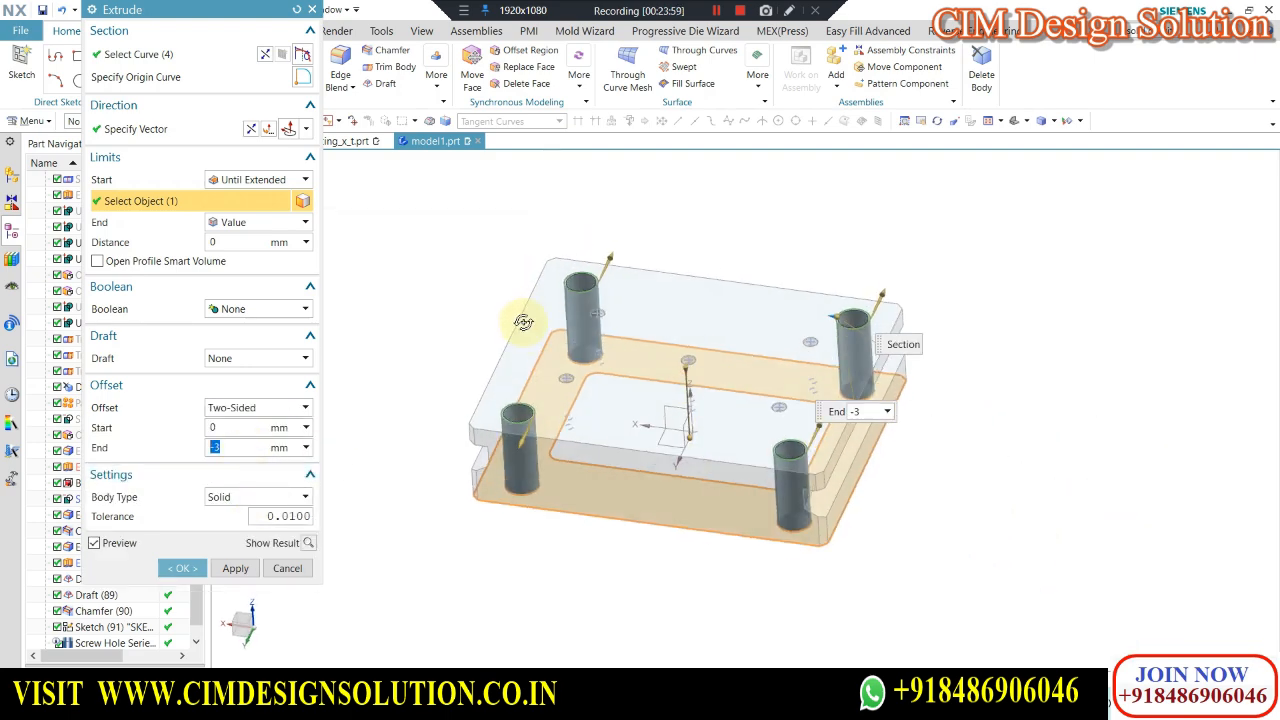
{"action": "scroll", "coordinate": [588, 245], "scroll_direction": "up", "scroll_amount": 6}
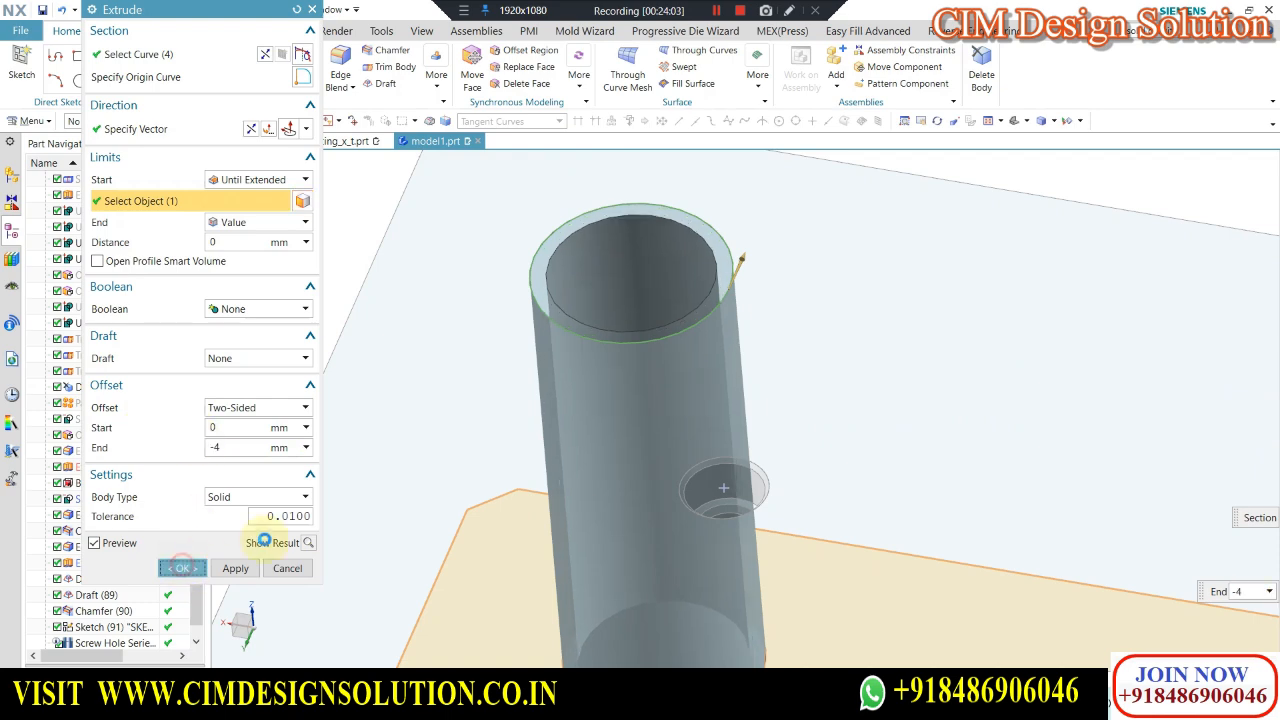
{"action": "scroll", "coordinate": [588, 264], "scroll_direction": "down", "scroll_amount": 8}
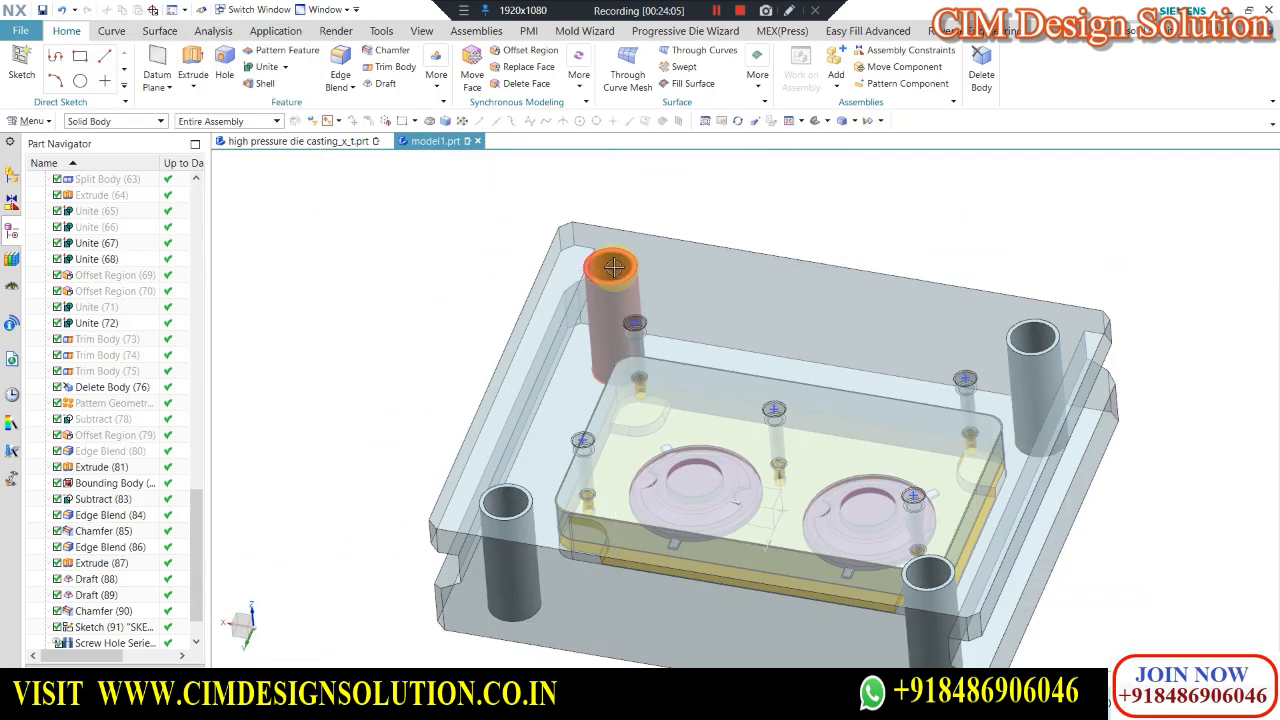
Change the display color of the four corner tubes to yellow.
{"action": "key", "text": "ctrl+b"}
{"action": "left_click", "coordinate": [612, 277]}
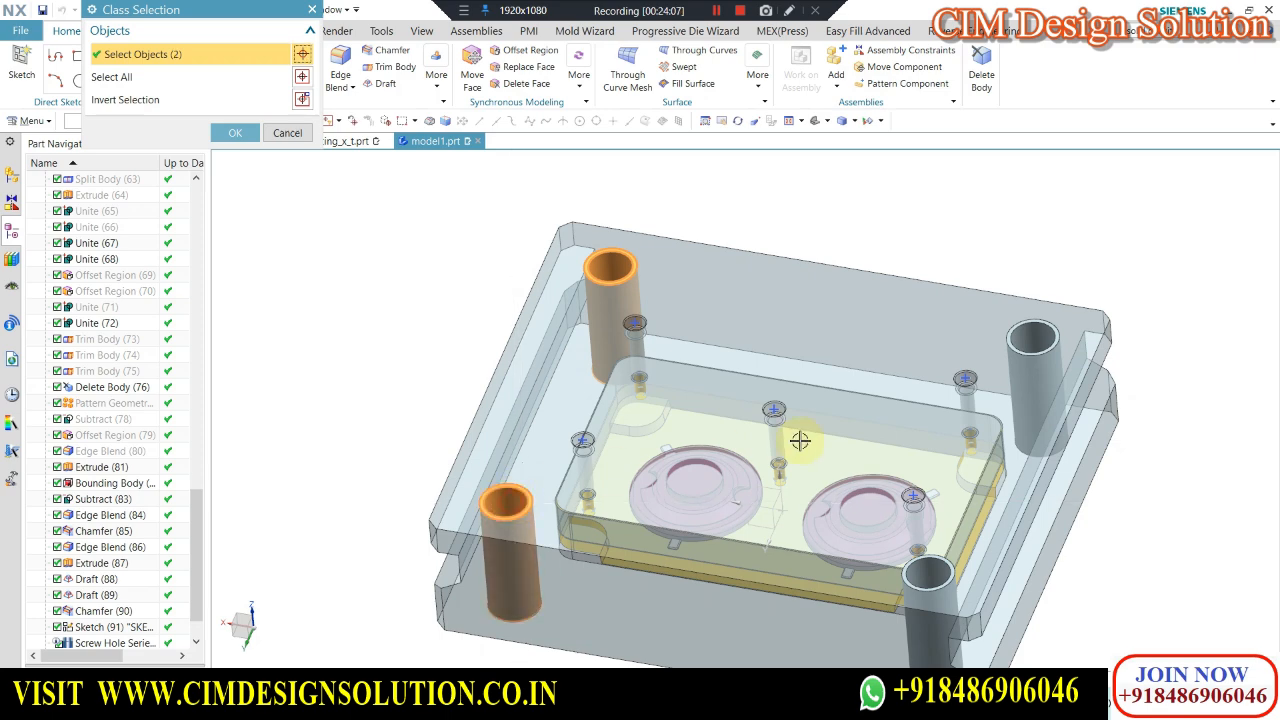
{"action": "left_click", "coordinate": [1033, 350]}
{"action": "left_click", "coordinate": [928, 580]}
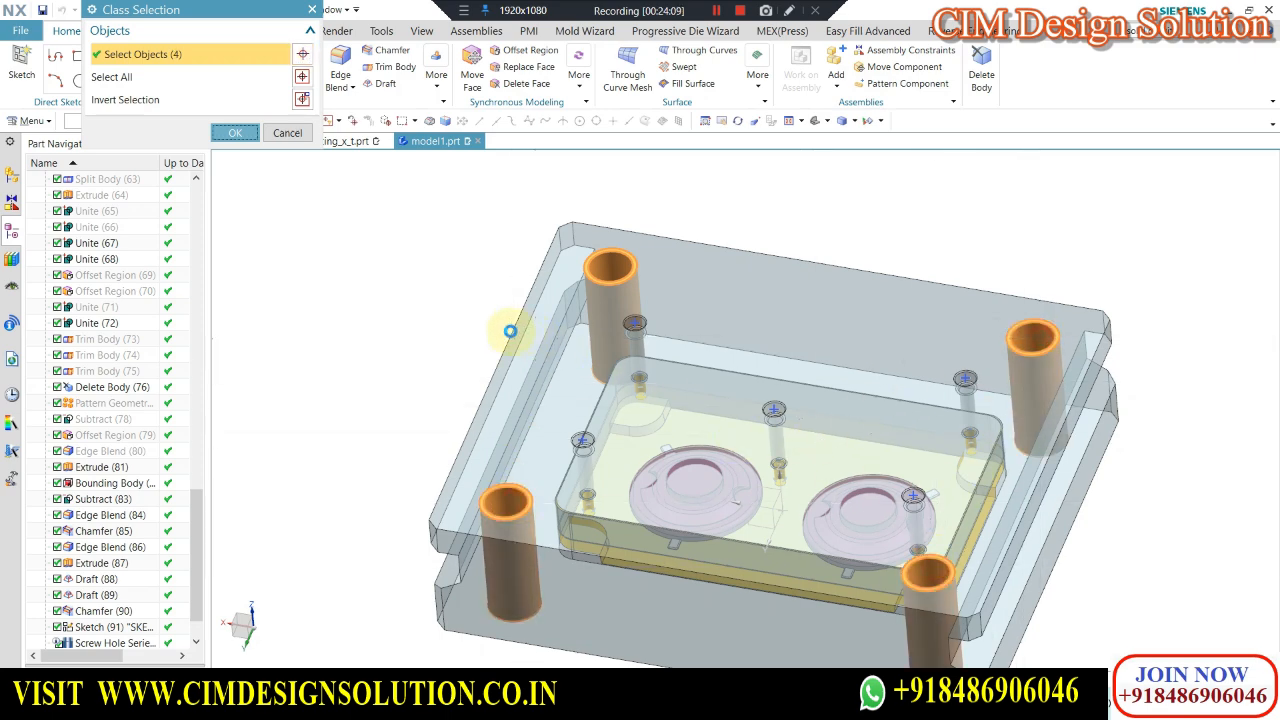
{"action": "left_click", "coordinate": [234, 133]}
{"action": "left_click", "coordinate": [268, 100]}
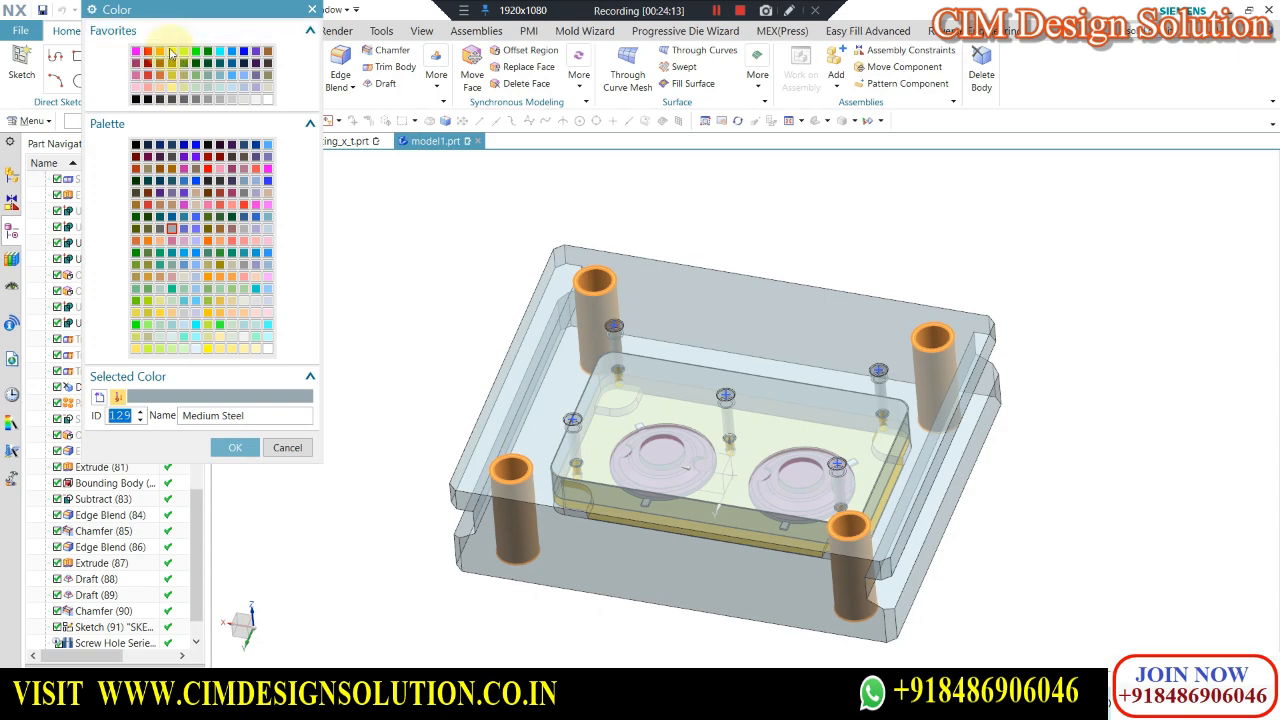
{"action": "middle_click", "coordinate": [469, 280]}
{"action": "middle_click", "coordinate": [469, 278]}
Hide the die block and examine the four yellow corner tubes around the insert.
{"action": "middle_click_drag", "start_coordinate": [469, 277], "coordinate": [371, 220]}
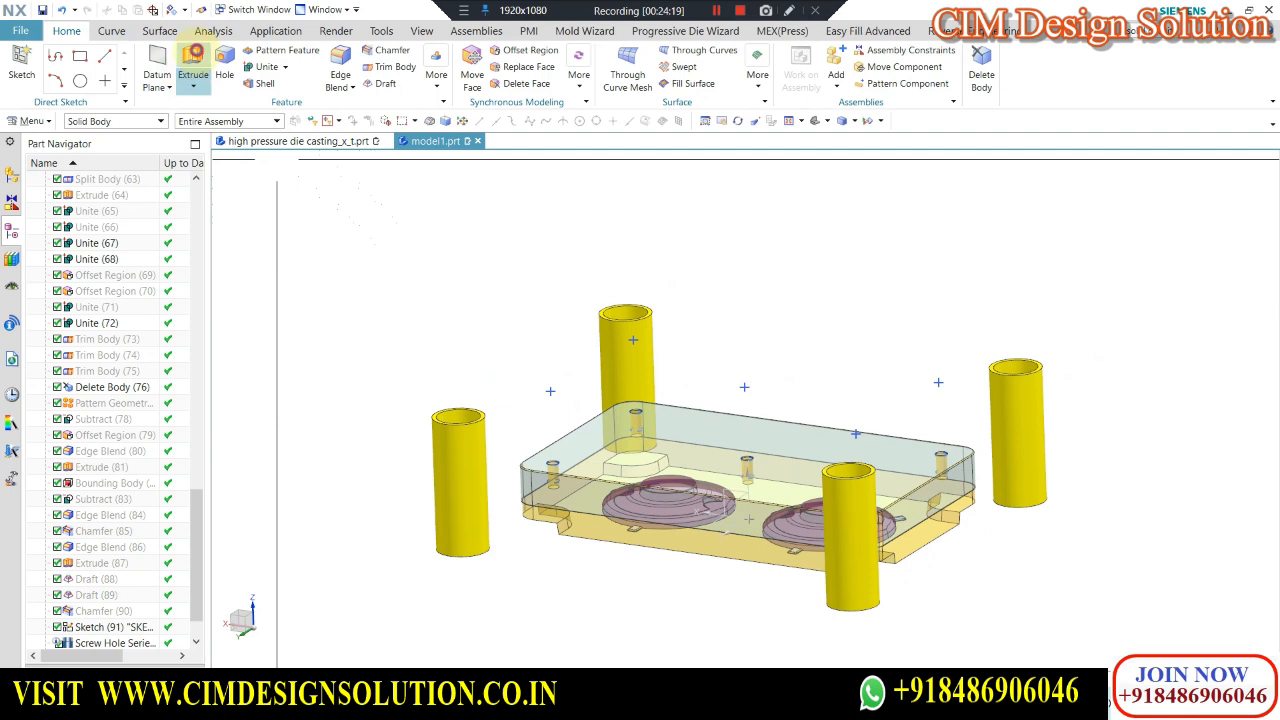
{"action": "left_click", "coordinate": [193, 62]}
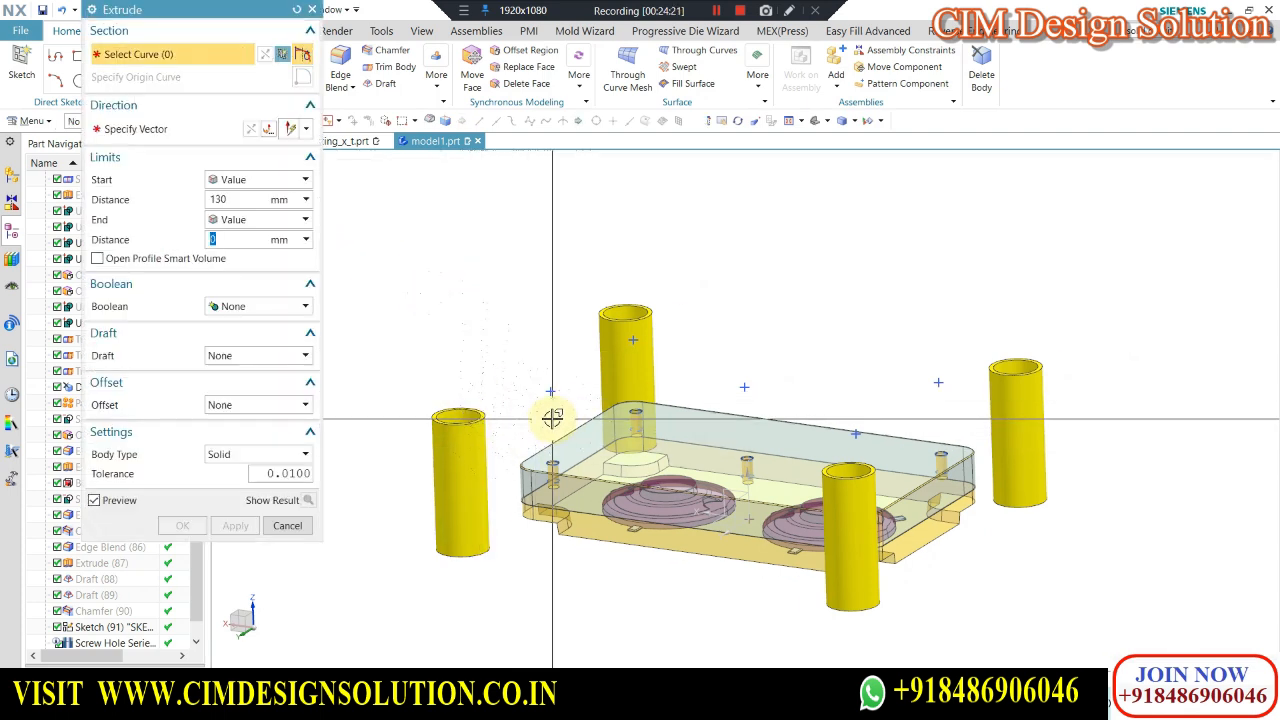
{"action": "key", "text": "Escape"}
{"action": "left_click", "coordinate": [716, 12]}
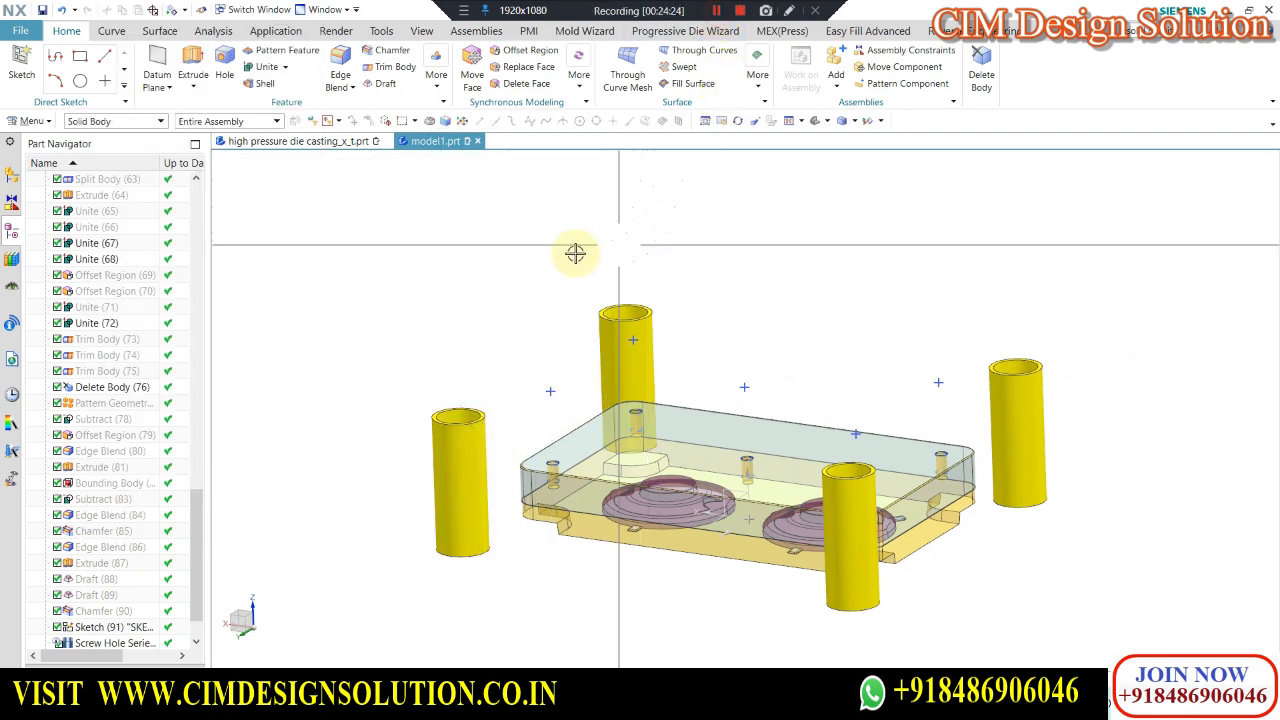
{"action": "middle_click_drag", "start_coordinate": [571, 251], "coordinate": [569, 358]}
{"action": "scroll", "coordinate": [481, 349], "scroll_direction": "up", "scroll_amount": 3}
{"action": "scroll", "coordinate": [489, 365], "scroll_direction": "down", "scroll_amount": 2}
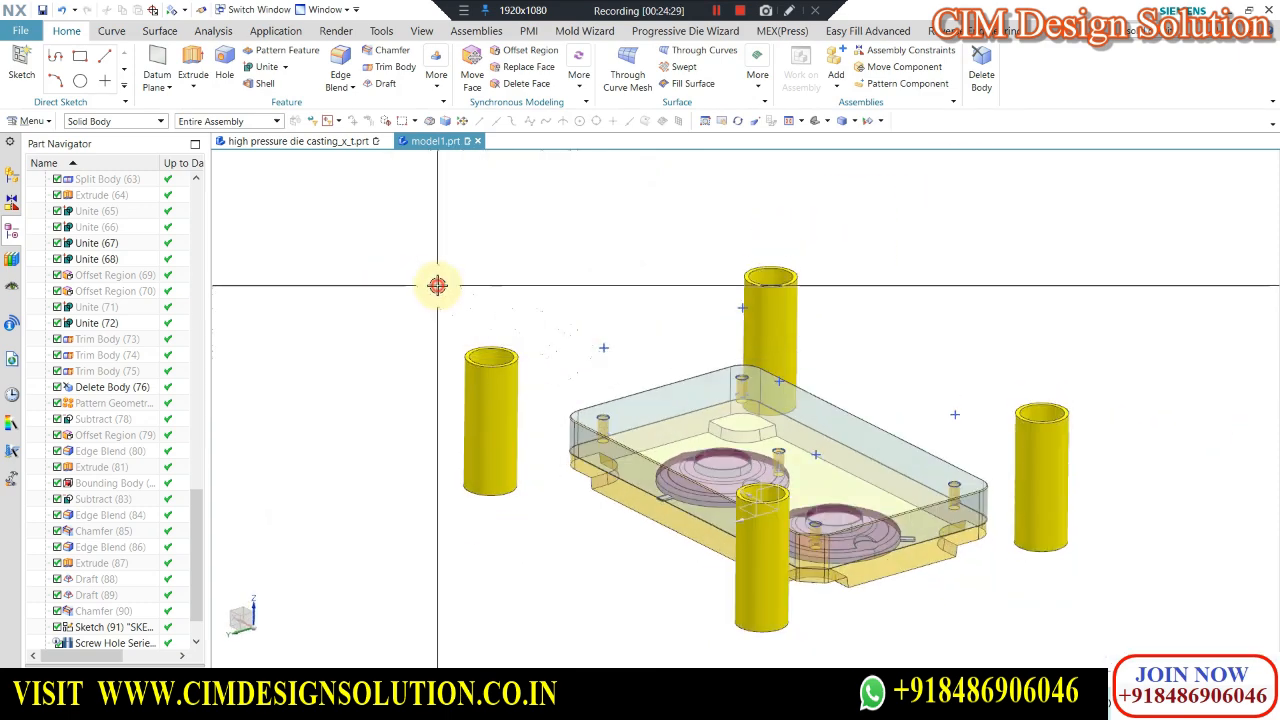
Show the hidden die block again around the insert and corner tubes.
{"action": "scroll", "coordinate": [435, 286], "scroll_direction": "up", "scroll_amount": 2}
{"action": "key", "text": "ctrl+shift+k"}
{"action": "key", "text": "ctrl+a"}
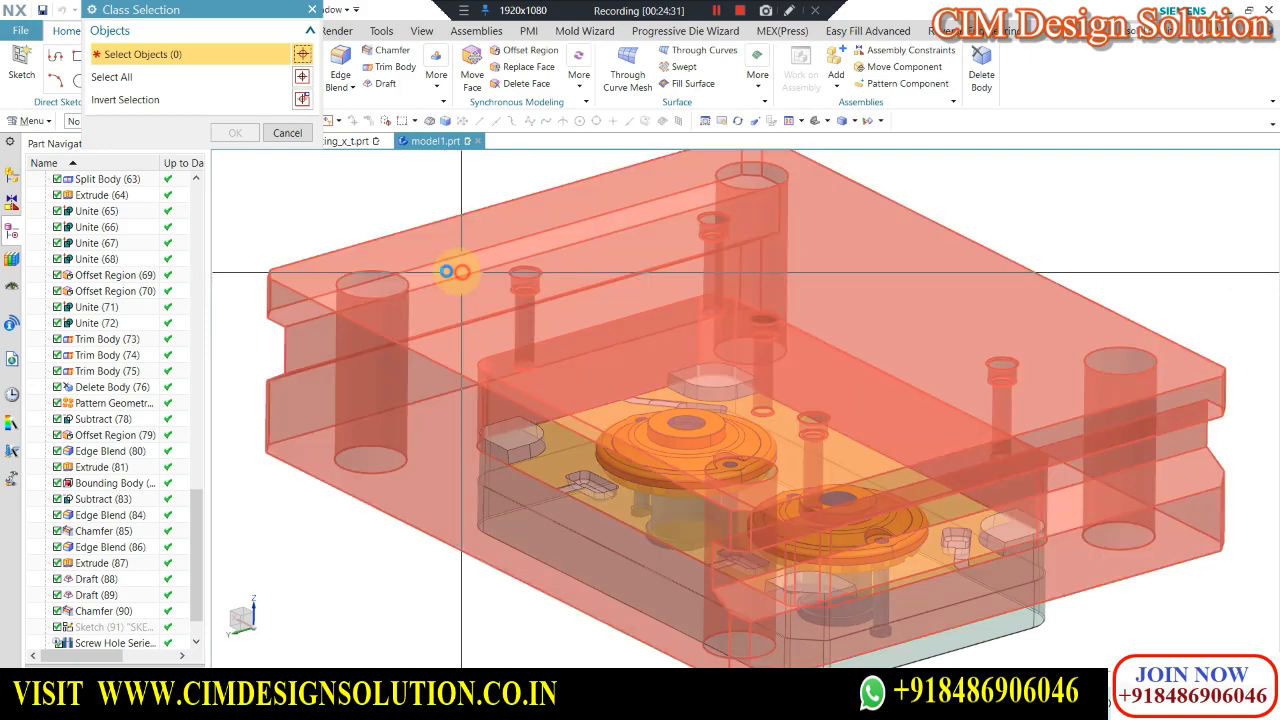
{"action": "key", "text": "Return"}
Examine how the yellow tubes sit in the die block's corner holes.
{"action": "scroll", "coordinate": [343, 289], "scroll_direction": "up", "scroll_amount": 3}
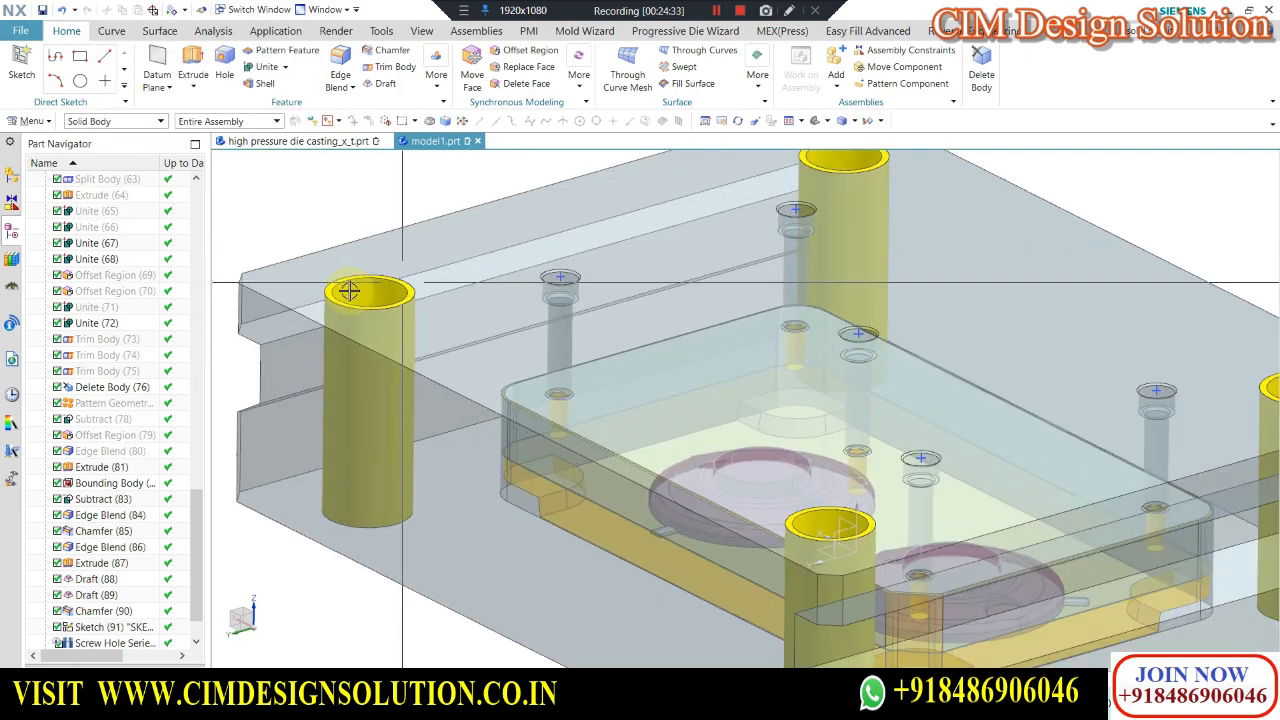
{"action": "scroll", "coordinate": [371, 280], "scroll_direction": "down", "scroll_amount": 1}
{"action": "scroll", "coordinate": [340, 322], "scroll_direction": "up", "scroll_amount": 1}
{"action": "scroll", "coordinate": [366, 236], "scroll_direction": "down", "scroll_amount": 1}
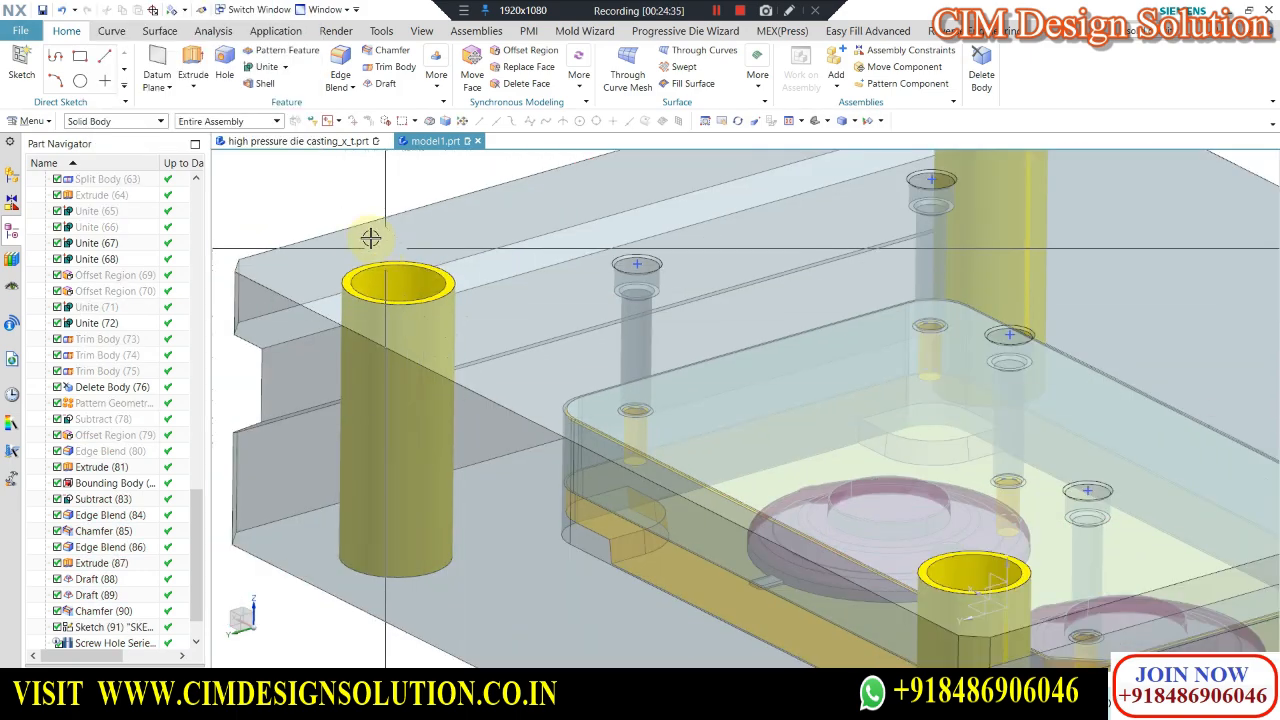
{"action": "scroll", "coordinate": [360, 284], "scroll_direction": "up", "scroll_amount": 2}
{"action": "scroll", "coordinate": [361, 272], "scroll_direction": "down", "scroll_amount": 3}
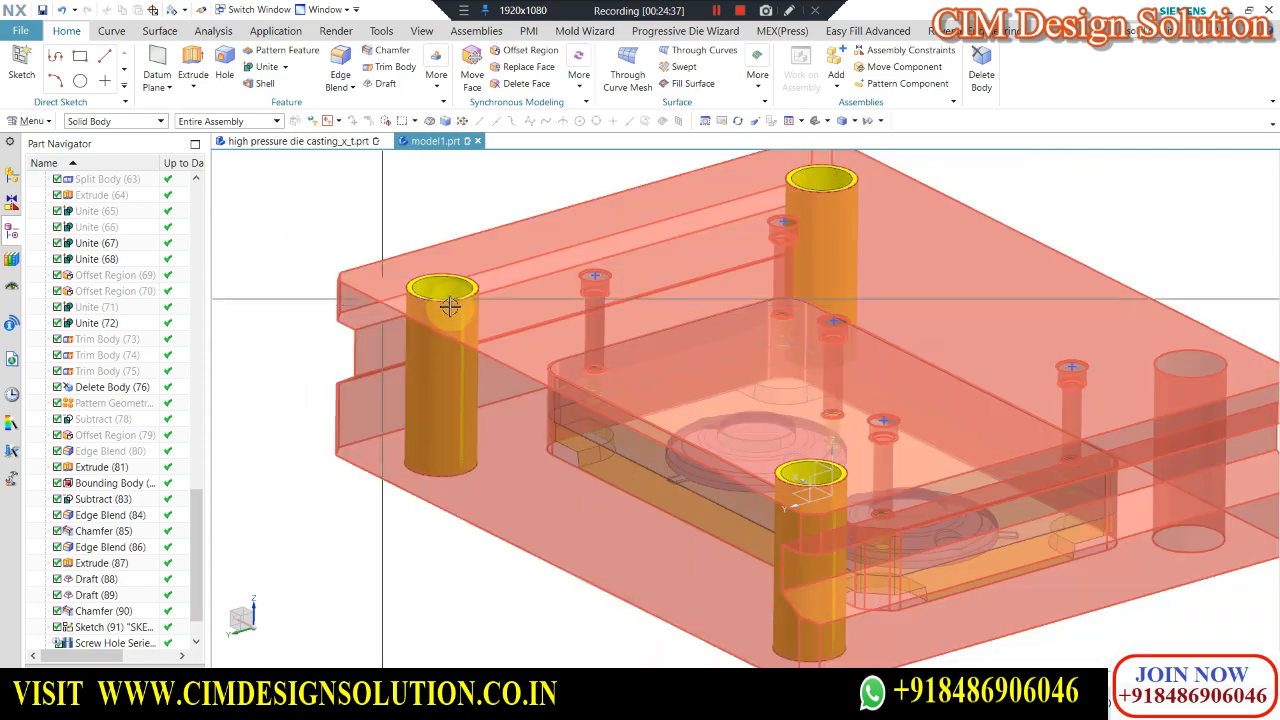
{"action": "scroll", "coordinate": [520, 295], "scroll_direction": "down", "scroll_amount": 3}
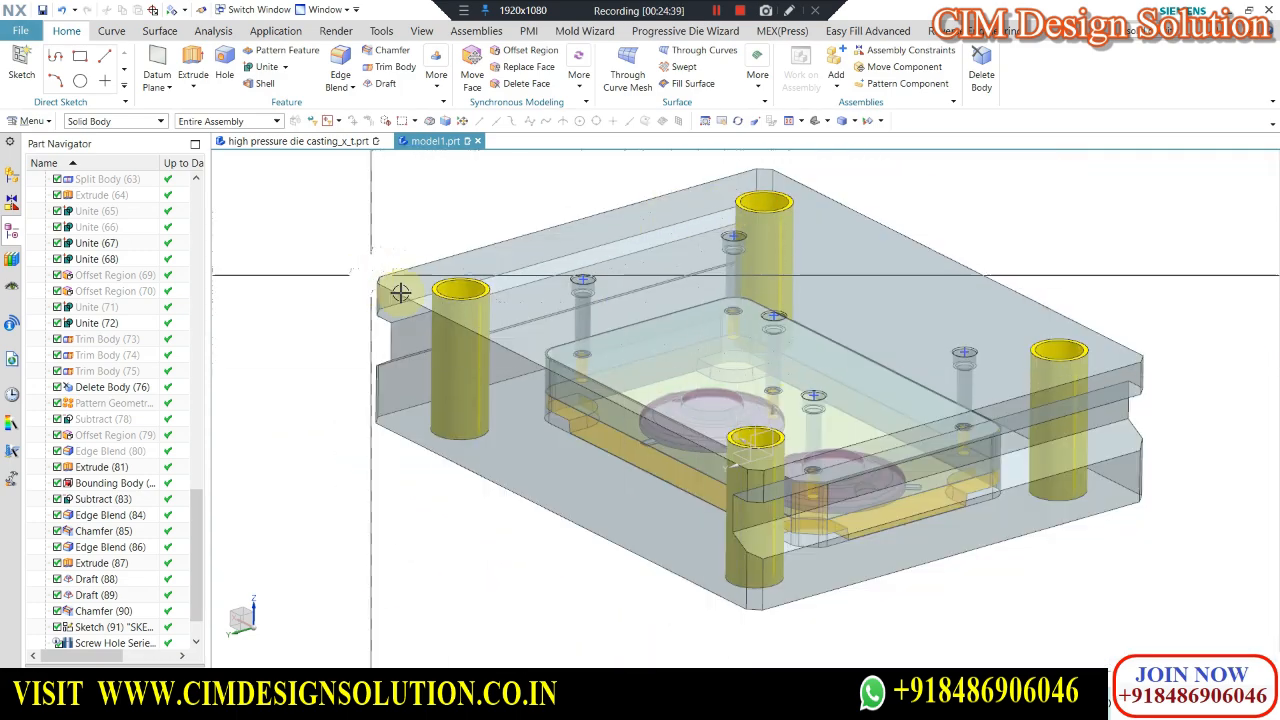
{"action": "scroll", "coordinate": [409, 286], "scroll_direction": "up", "scroll_amount": 3}
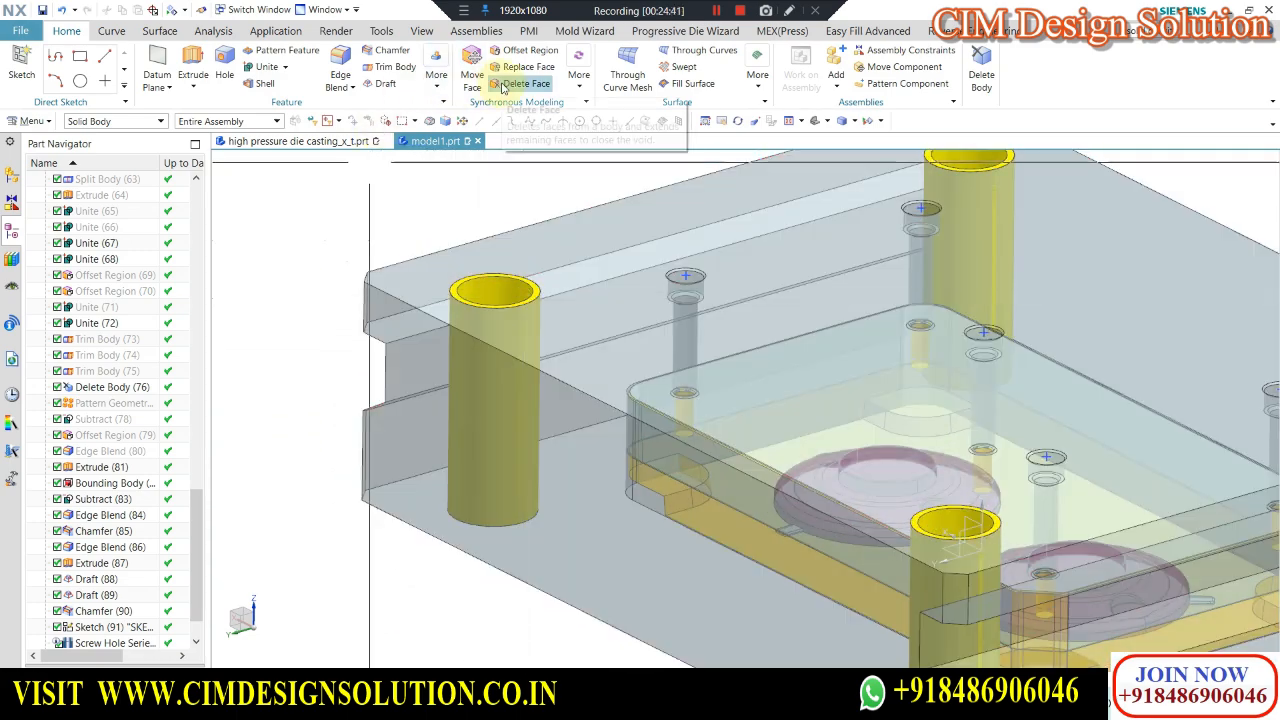
{"action": "scroll", "coordinate": [200, 488], "scroll_direction": "down", "scroll_amount": 1}
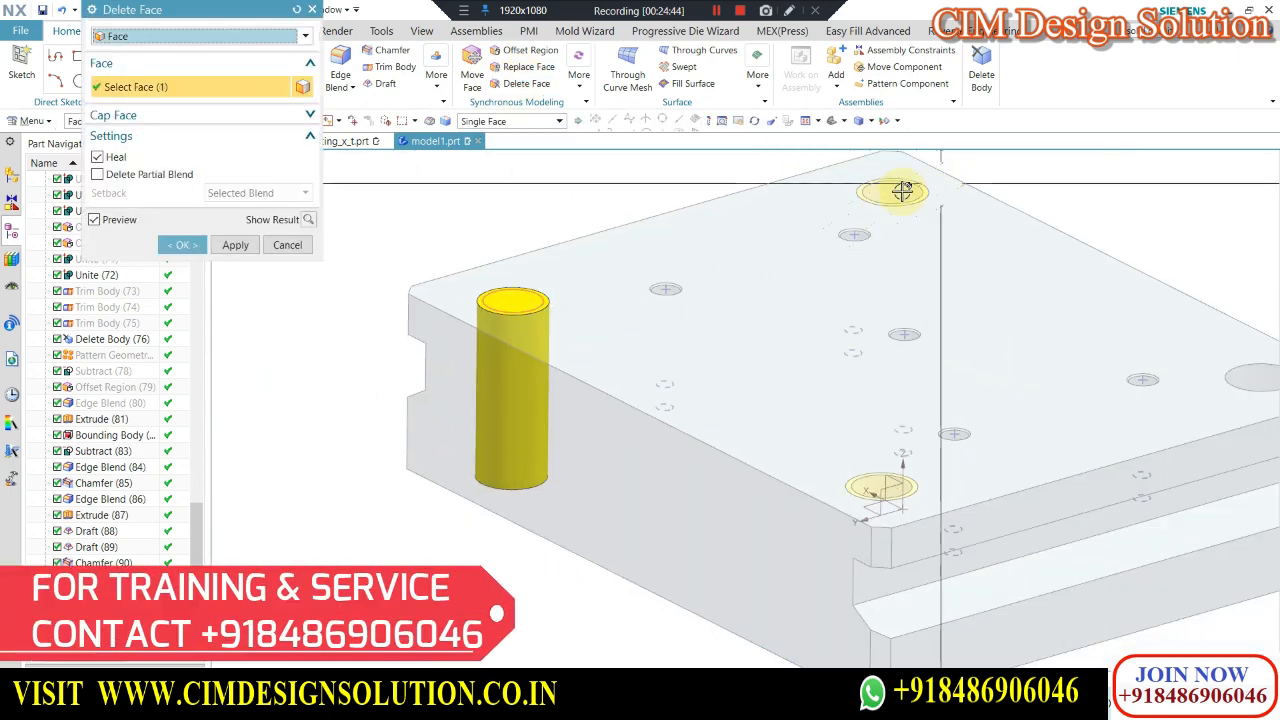
{"action": "left_click", "coordinate": [892, 191]}
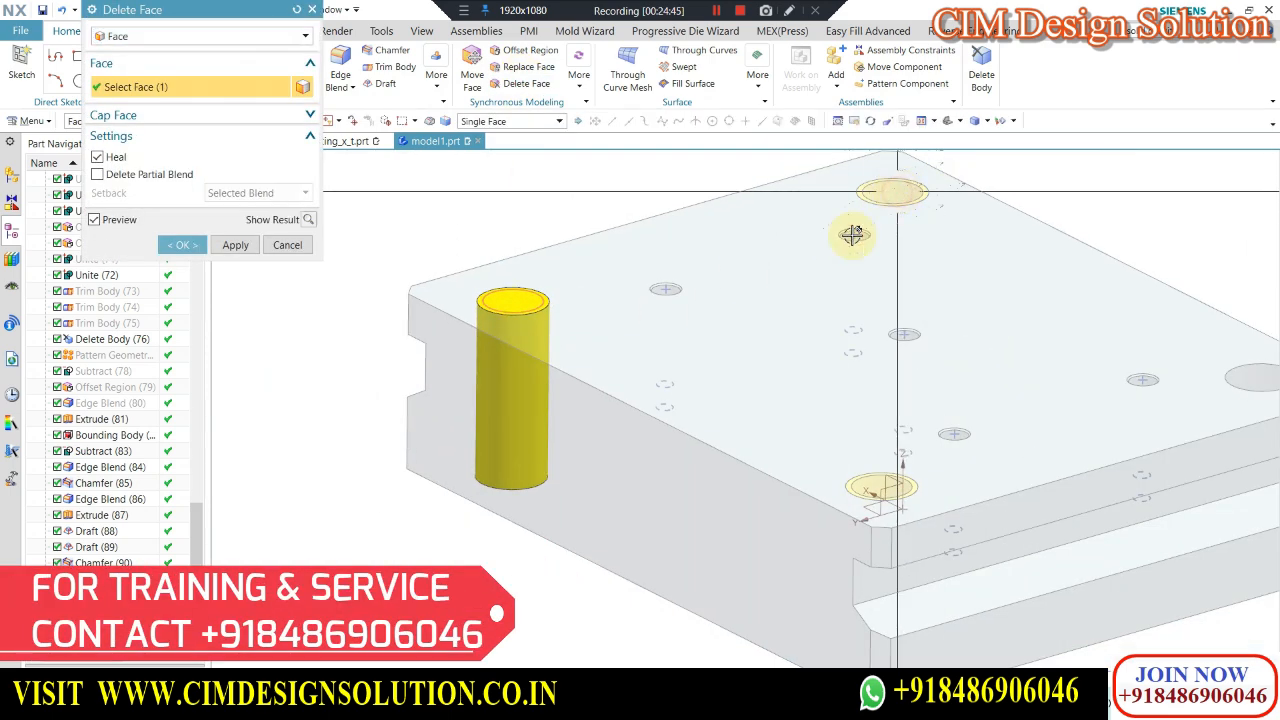
{"action": "left_click", "coordinate": [287, 245]}
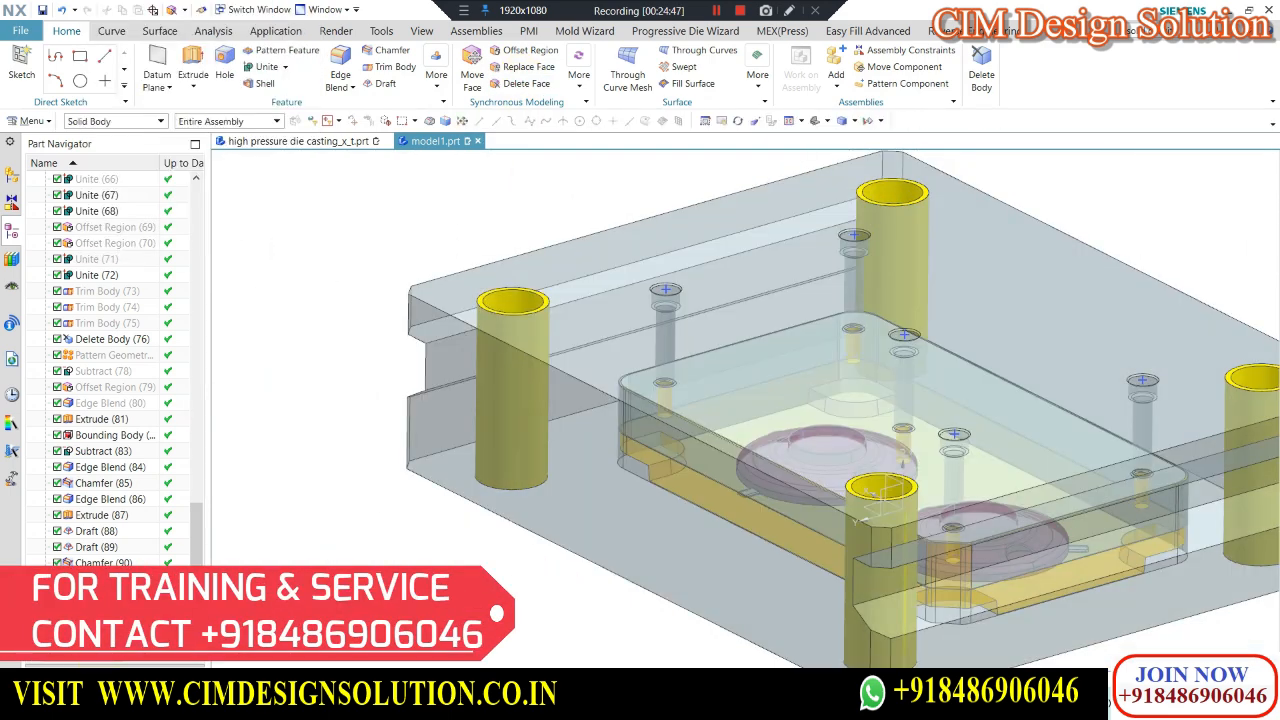
Edit the corner tubes' extrusion and set its offset to None to make them solid cylinders.
{"action": "double_click", "coordinate": [104, 626]}
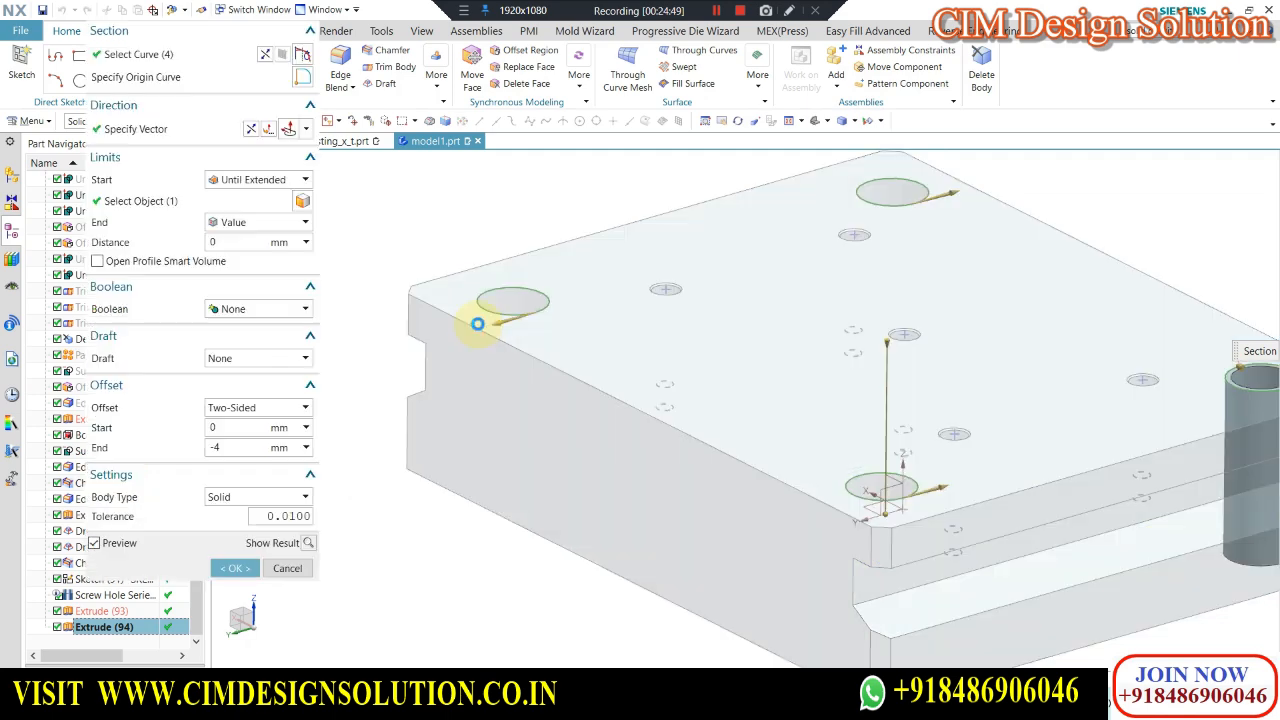
{"action": "left_click", "coordinate": [227, 410]}
{"action": "left_click", "coordinate": [226, 427]}
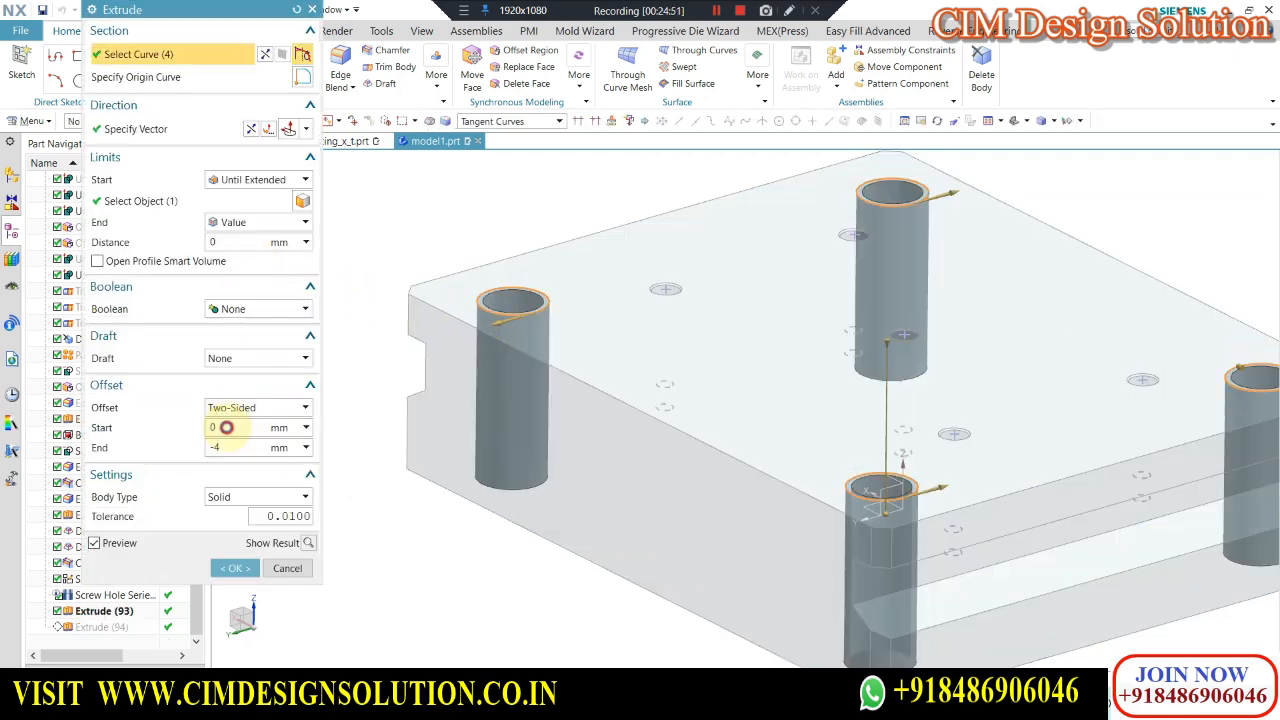
{"action": "middle_click", "coordinate": [411, 229]}
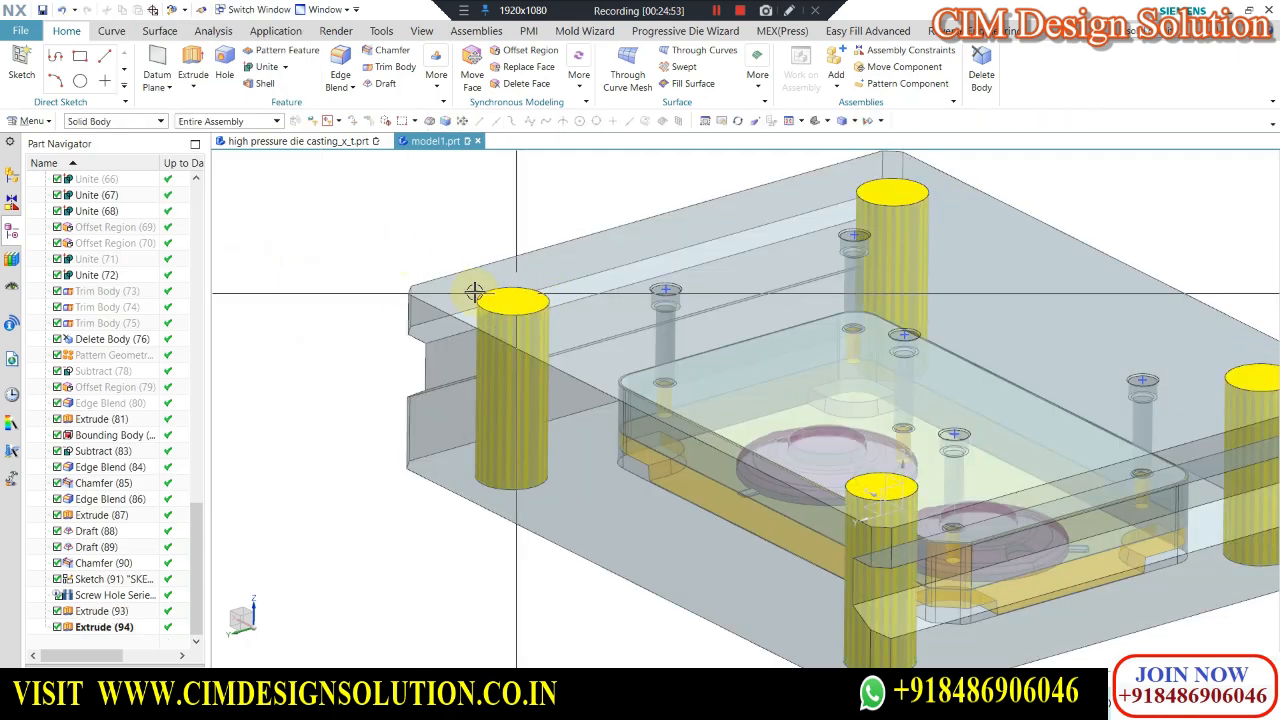
Hide the die block and align the view squarely to the front of the remaining bodies.
{"action": "scroll", "coordinate": [456, 289], "scroll_direction": "down", "scroll_amount": 3}
{"action": "left_click", "coordinate": [530, 336]}
{"action": "key", "text": "ctrl+b"}
{"action": "middle_click_drag", "start_coordinate": [580, 240], "coordinate": [709, 220]}
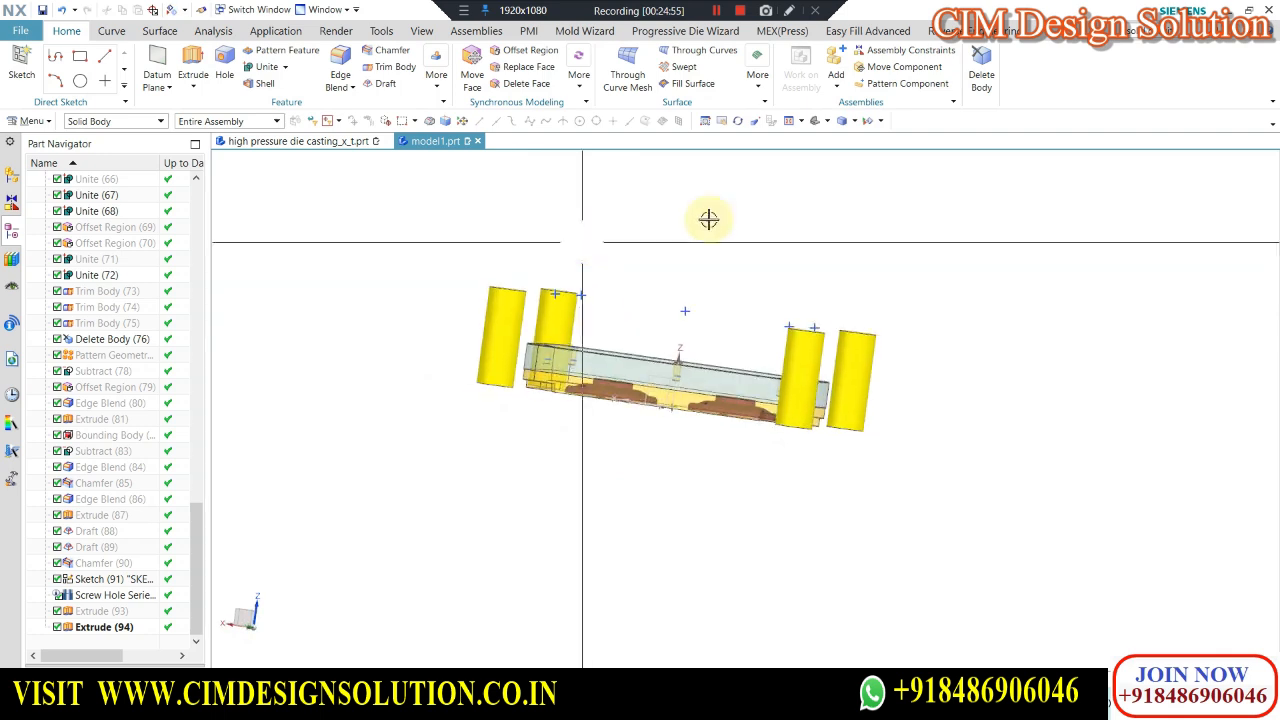
{"action": "key", "text": "F8"}
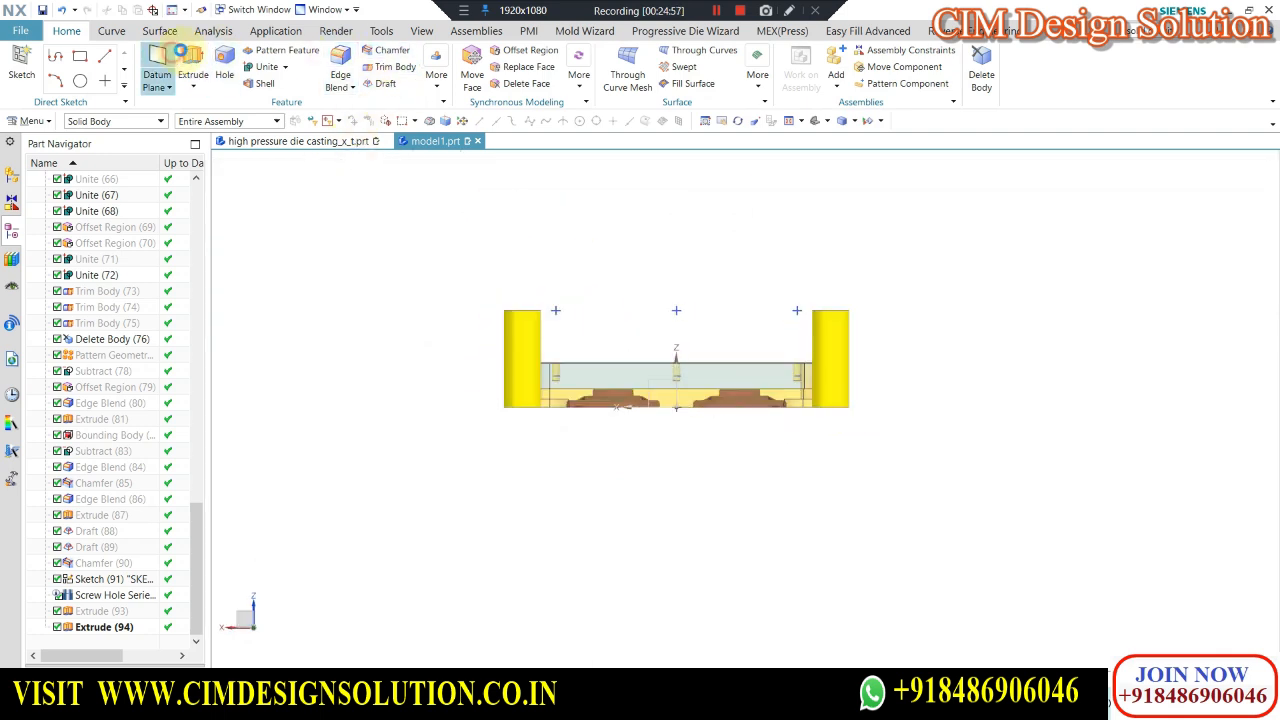
{"action": "left_click", "coordinate": [165, 60]}
{"action": "key", "text": "Escape"}
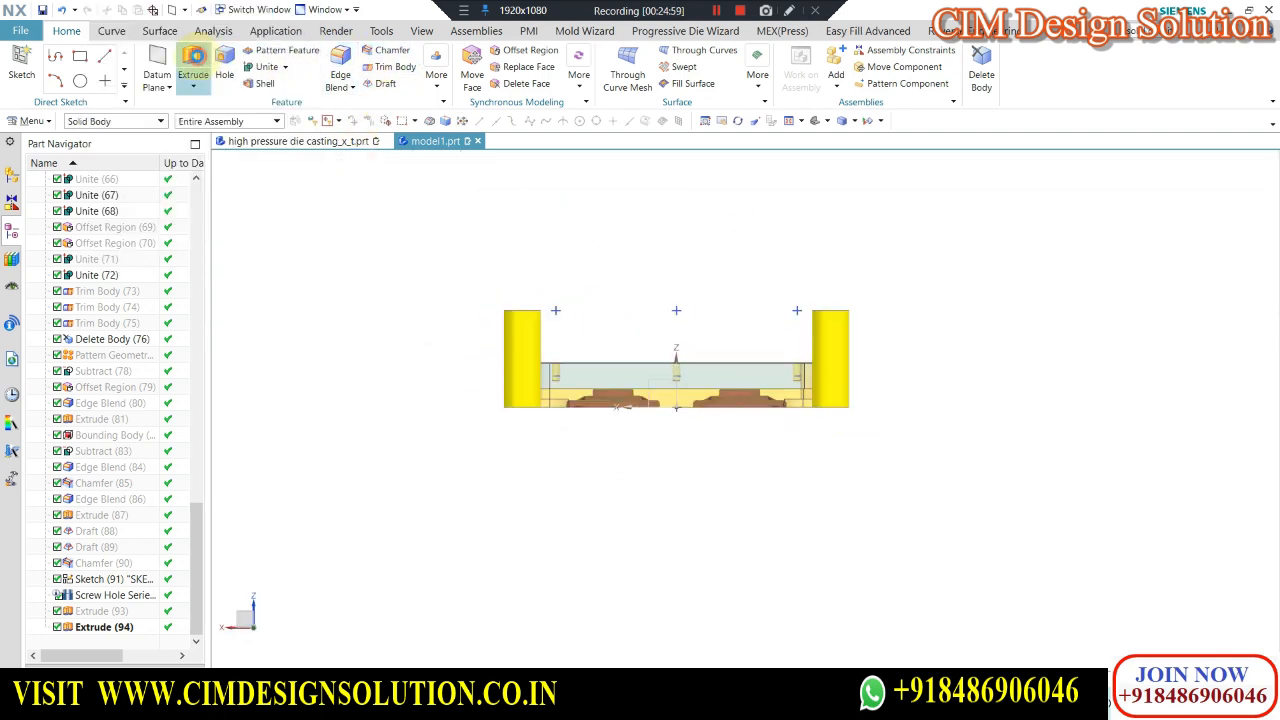
Extrude the corner cylinders' four upper circular edges into the cylinders with an 8 mm start distance and a 4 mm single-sided offset.
{"action": "left_click", "coordinate": [193, 60]}
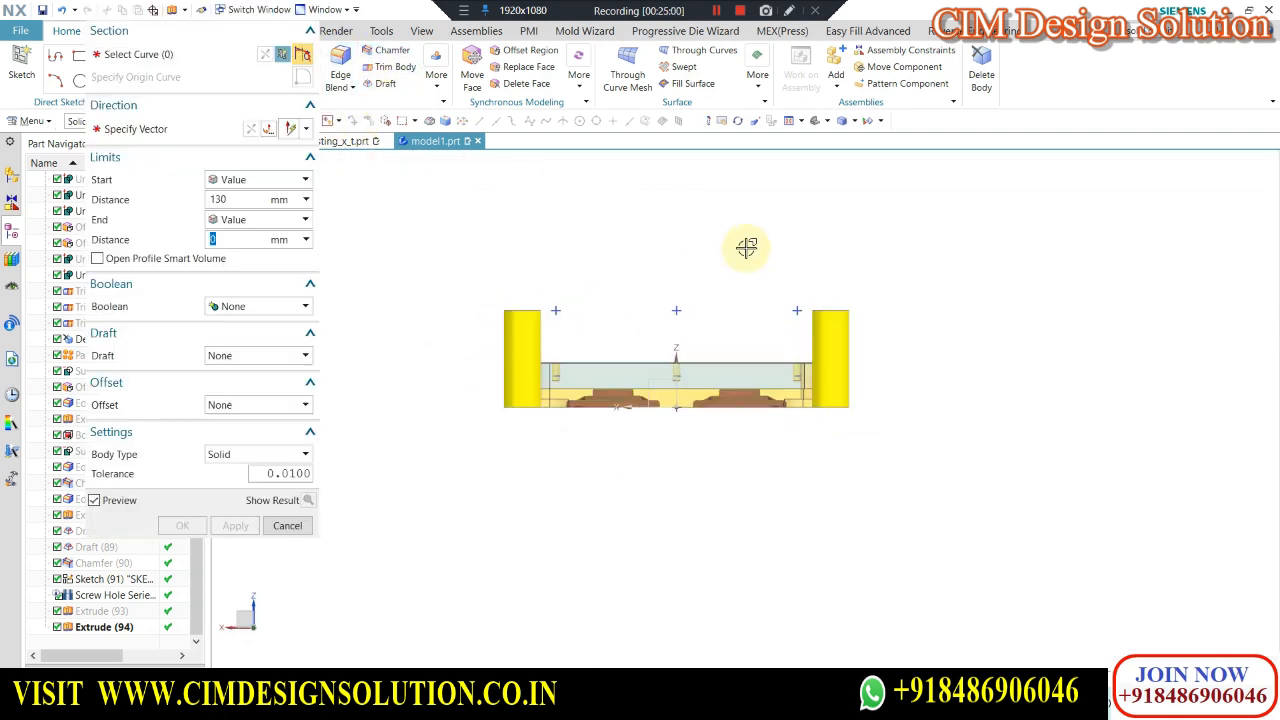
{"action": "left_click", "coordinate": [480, 323]}
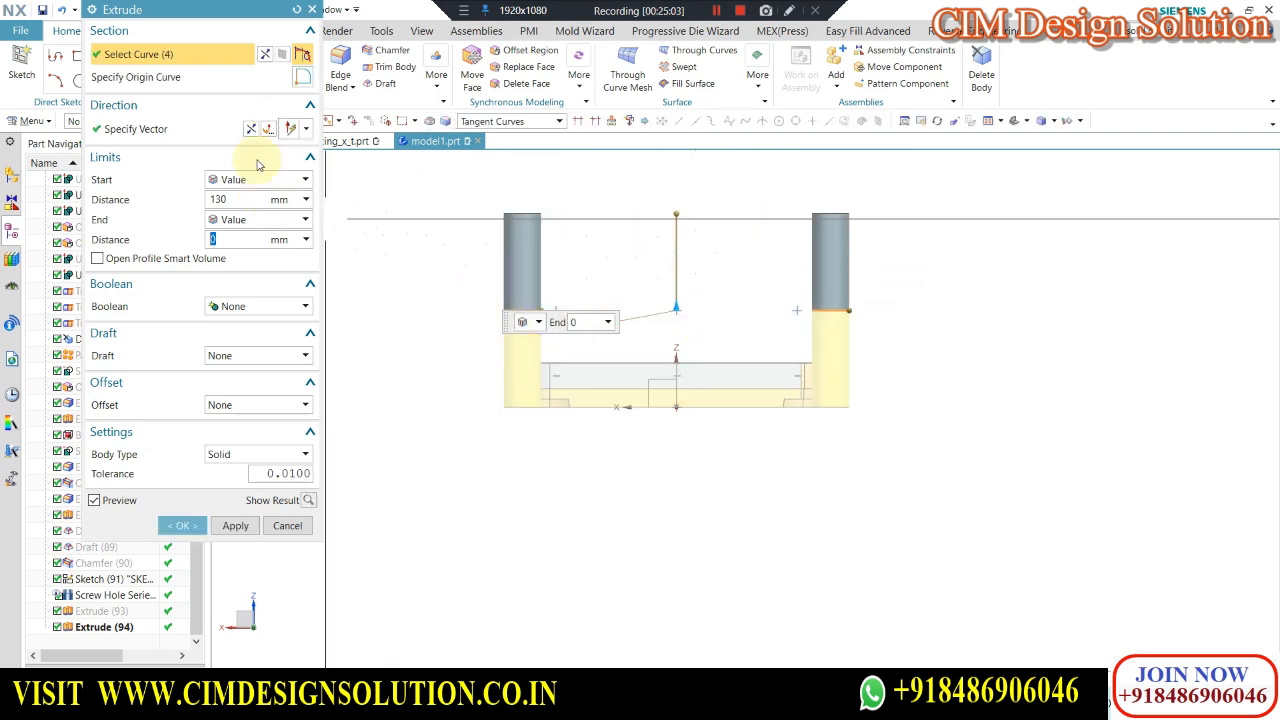
{"action": "left_click", "coordinate": [249, 131]}
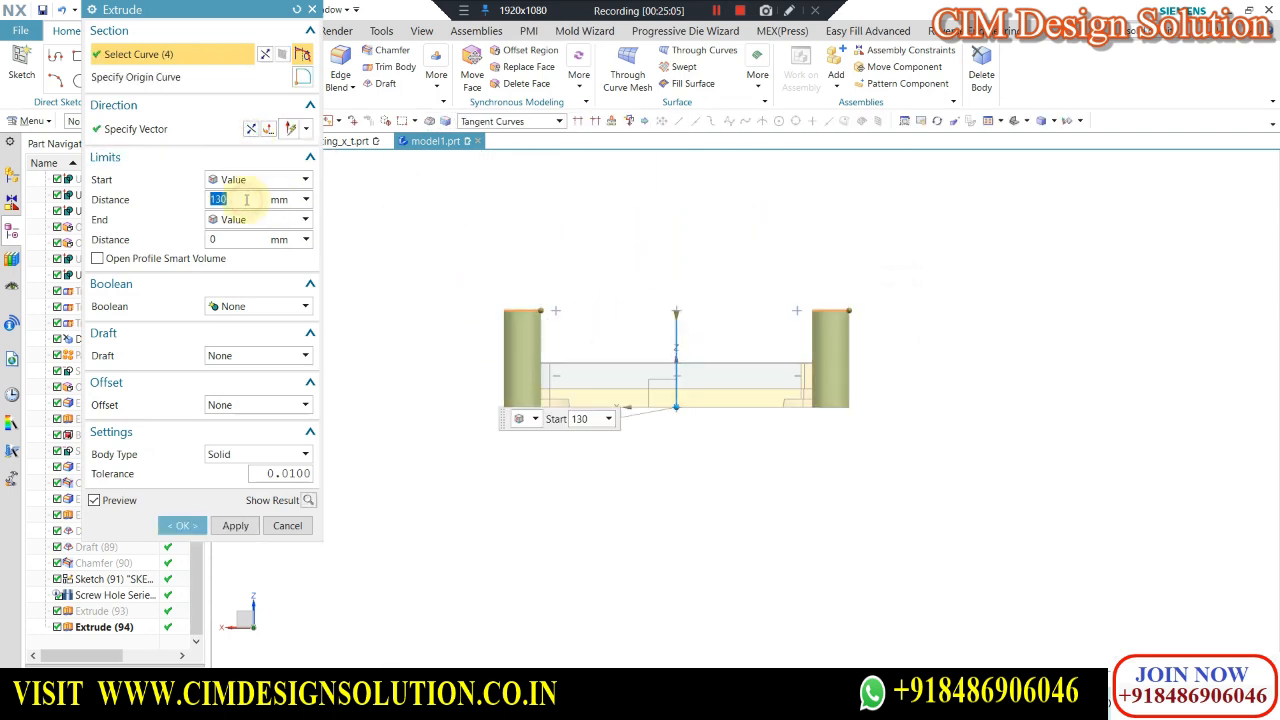
{"action": "key", "text": "Return"}
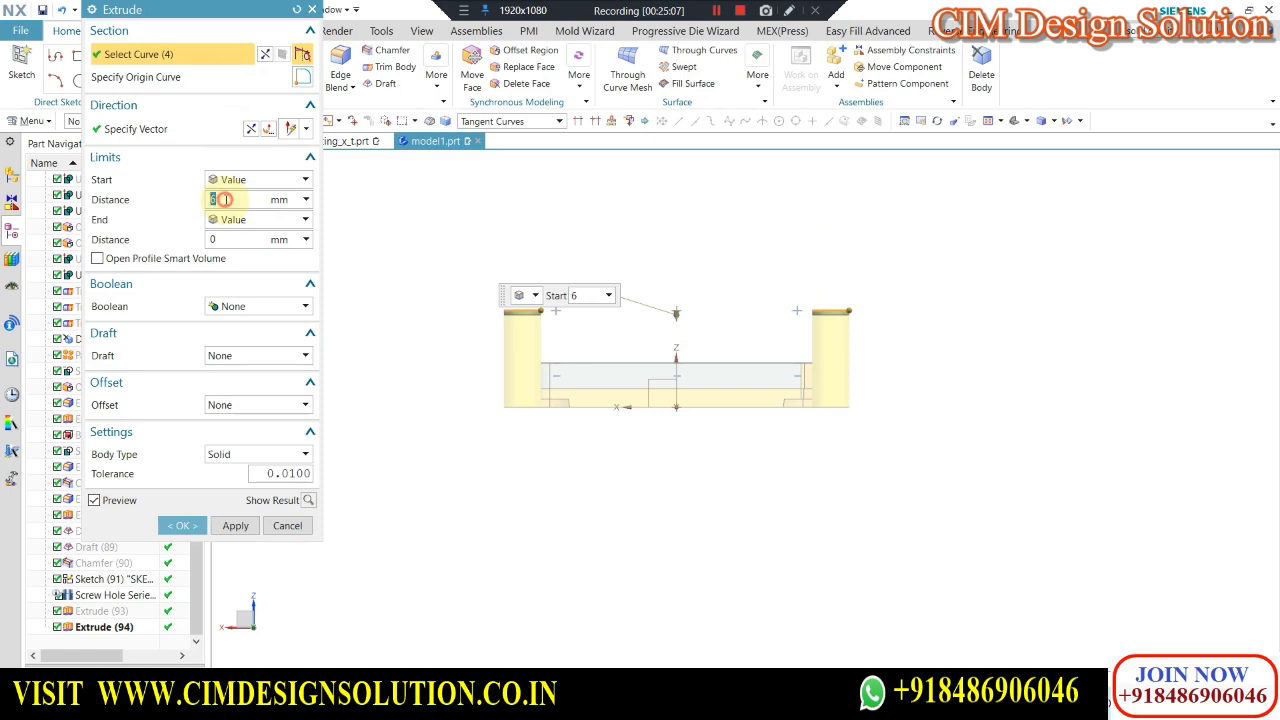
{"action": "left_click", "coordinate": [260, 405]}
{"action": "left_click", "coordinate": [236, 436]}
{"action": "left_click", "coordinate": [249, 426]}
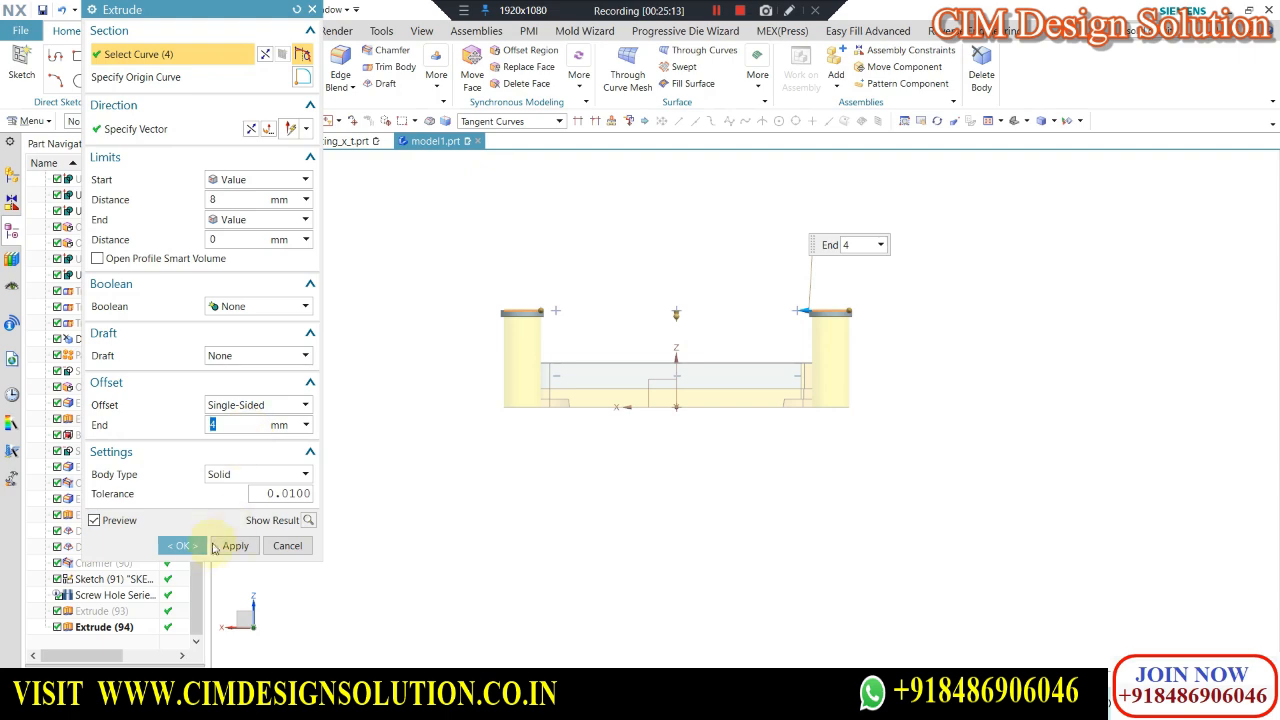
{"action": "left_click", "coordinate": [190, 546]}
Unite the wider heads with their yellow cylinders at the first two corners on the same side of the insert.
{"action": "middle_click_drag", "start_coordinate": [531, 310], "coordinate": [546, 269]}
{"action": "scroll", "coordinate": [556, 196], "scroll_direction": "up", "scroll_amount": 3}
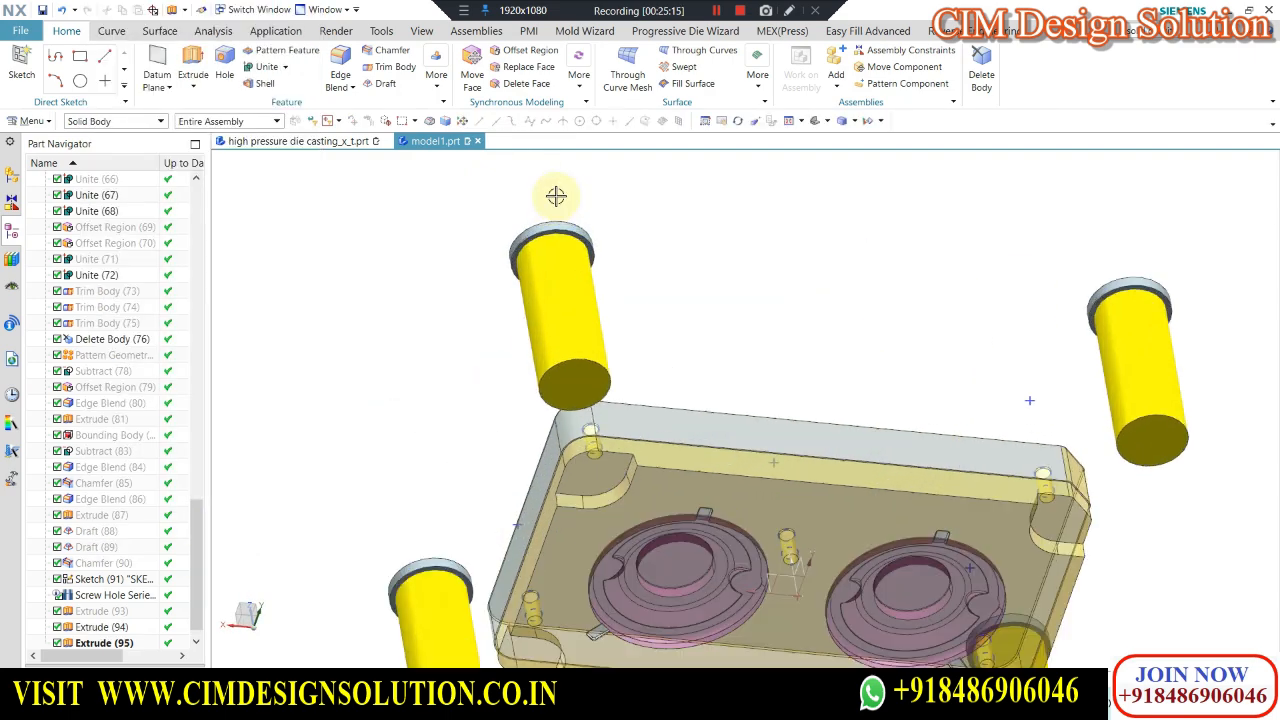
{"action": "scroll", "coordinate": [556, 196], "scroll_direction": "up", "scroll_amount": 1}
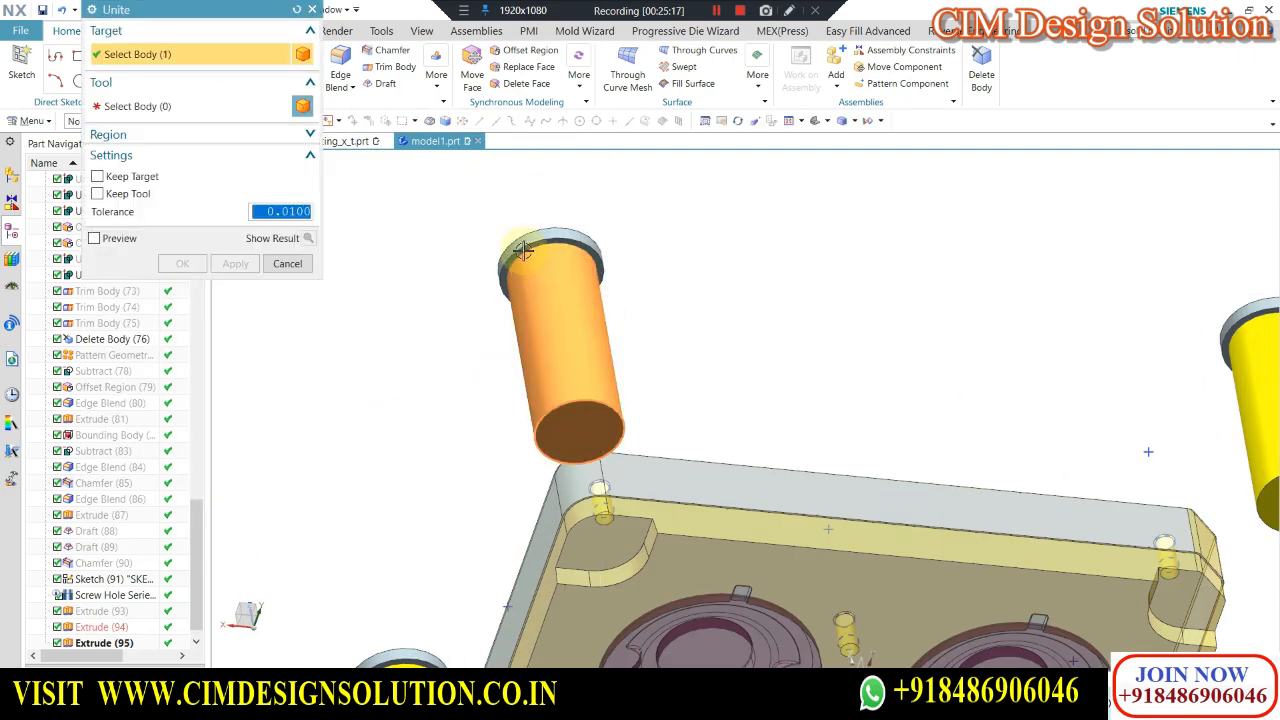
{"action": "left_click", "coordinate": [578, 430]}
{"action": "left_click", "coordinate": [517, 247]}
{"action": "left_click", "coordinate": [234, 263]}
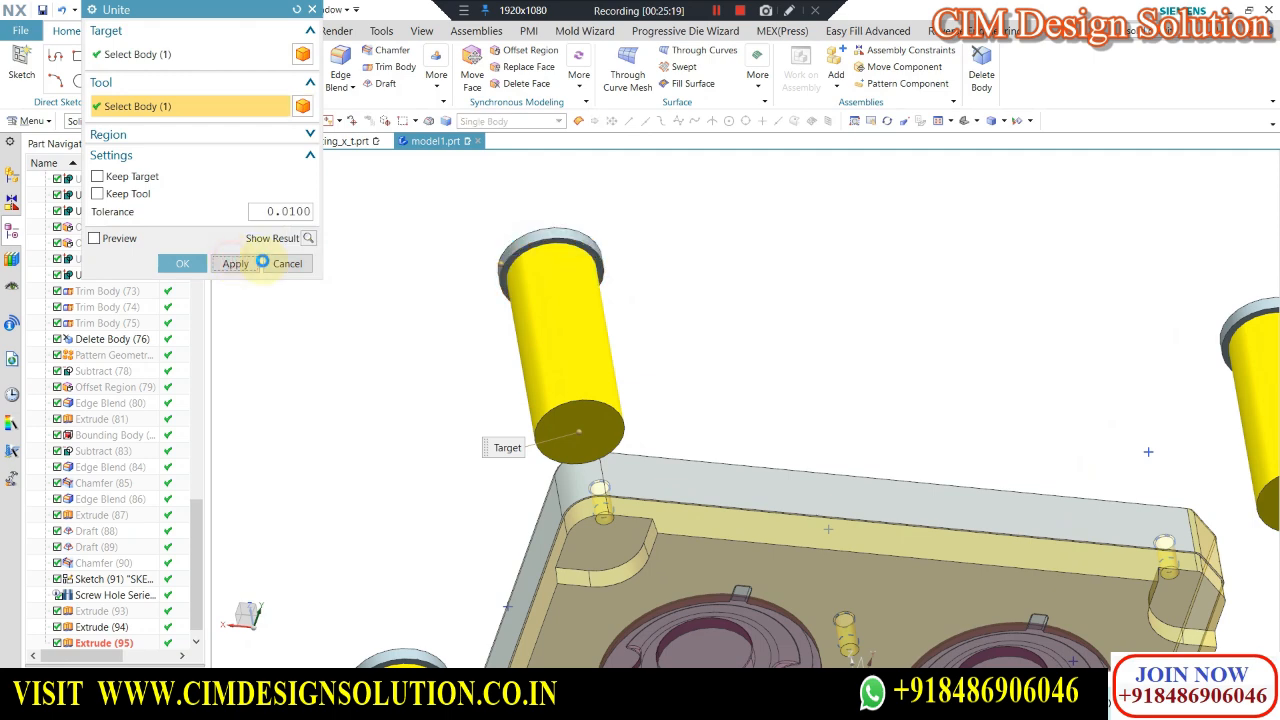
{"action": "scroll", "coordinate": [652, 202], "scroll_direction": "down", "scroll_amount": 3}
{"action": "scroll", "coordinate": [547, 440], "scroll_direction": "up", "scroll_amount": 2}
{"action": "left_click", "coordinate": [520, 470]}
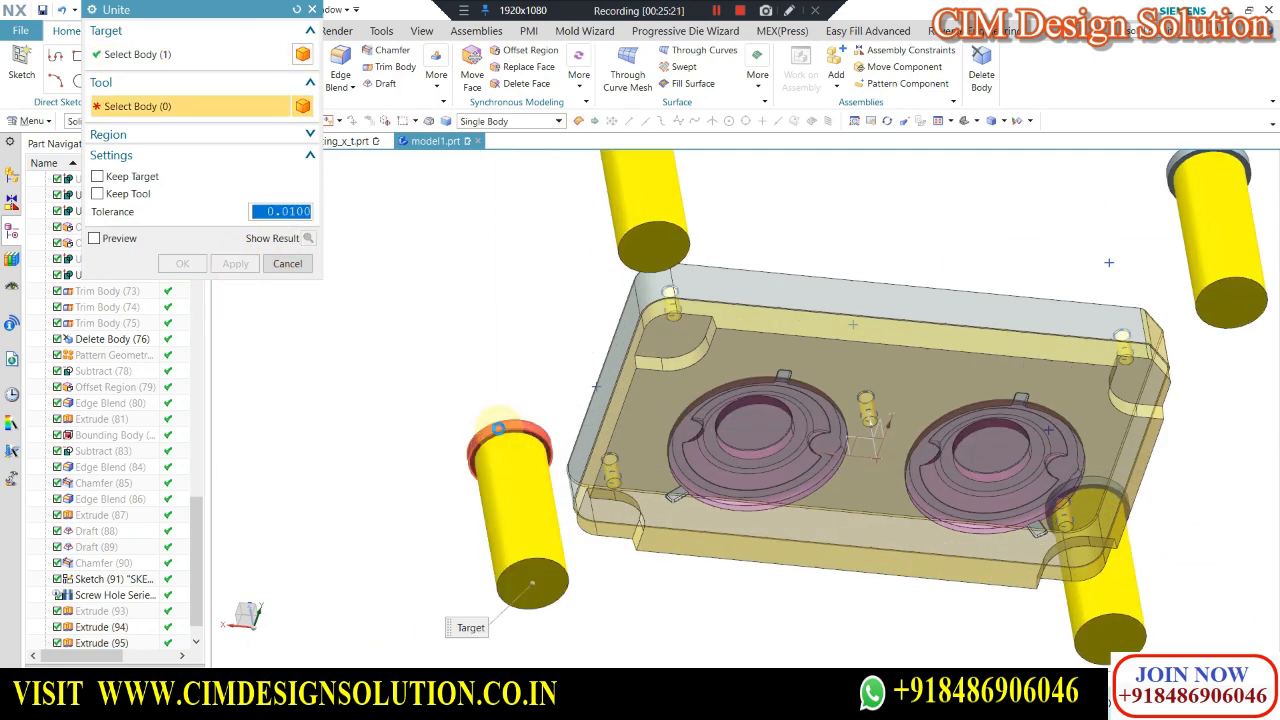
{"action": "left_click", "coordinate": [498, 430]}
{"action": "left_click", "coordinate": [227, 266]}
Unite the wider heads with the yellow cylinders at the remaining two corners.
{"action": "scroll", "coordinate": [448, 308], "scroll_direction": "down", "scroll_amount": 1}
{"action": "scroll", "coordinate": [889, 309], "scroll_direction": "up", "scroll_amount": 4}
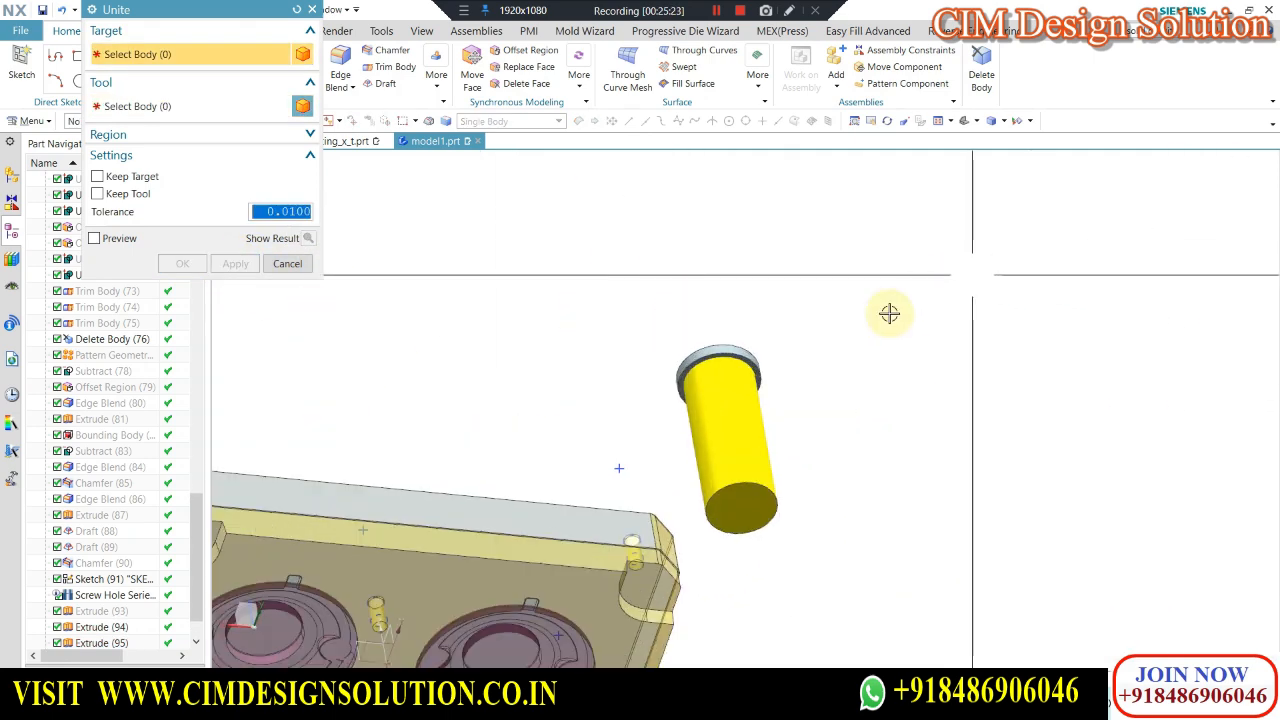
{"action": "left_click", "coordinate": [698, 355]}
{"action": "left_click", "coordinate": [699, 356]}
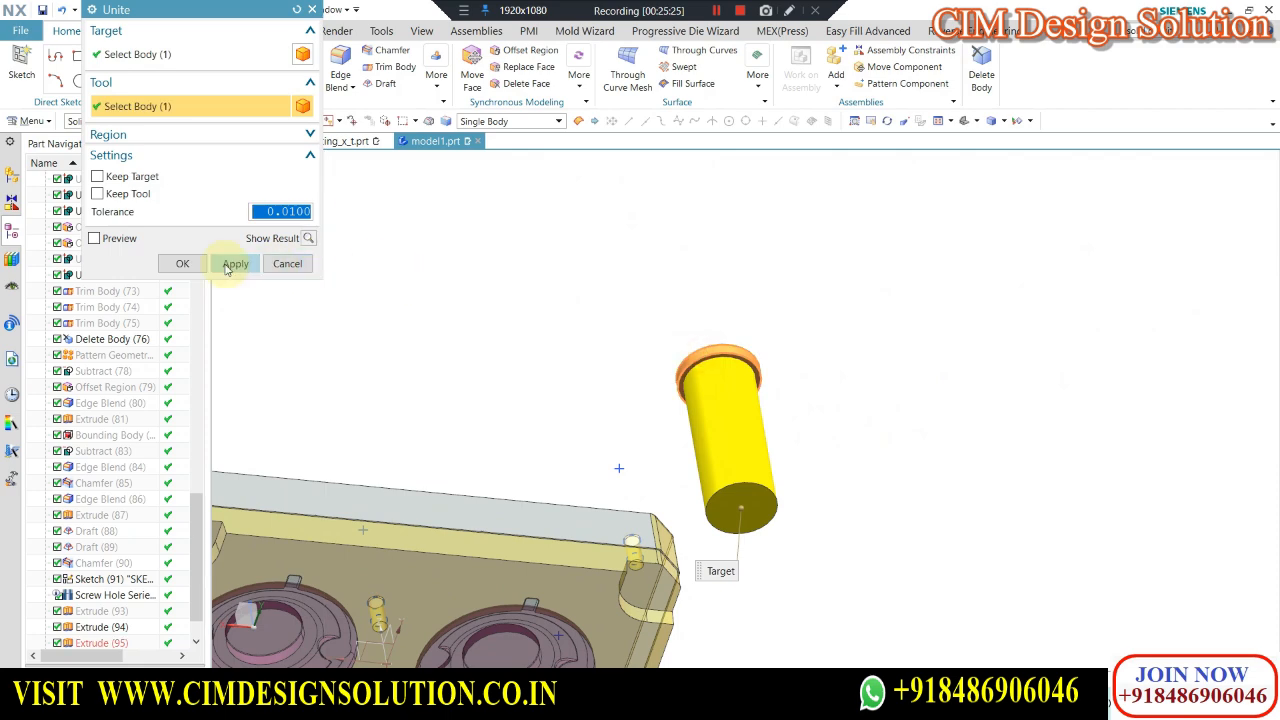
{"action": "left_click", "coordinate": [234, 263]}
{"action": "scroll", "coordinate": [738, 305], "scroll_direction": "down", "scroll_amount": 3}
{"action": "scroll", "coordinate": [737, 428], "scroll_direction": "up", "scroll_amount": 5}
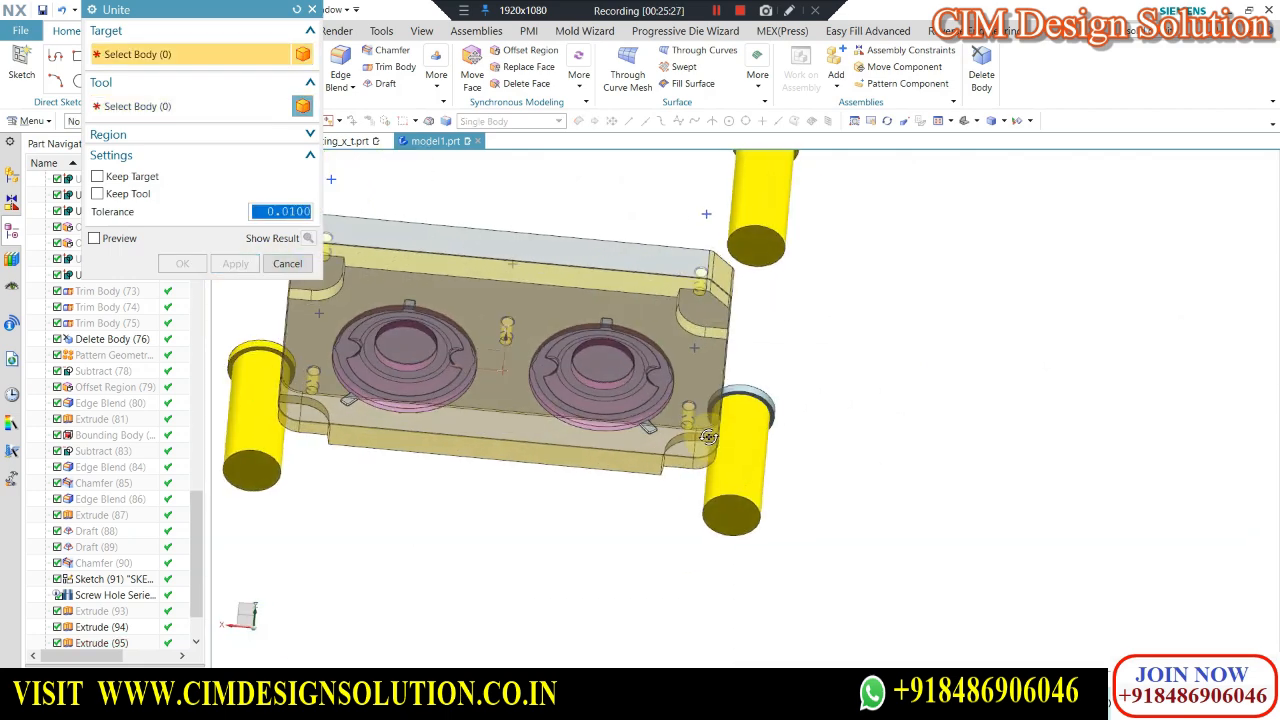
{"action": "left_click", "coordinate": [776, 358]}
{"action": "left_click", "coordinate": [776, 358]}
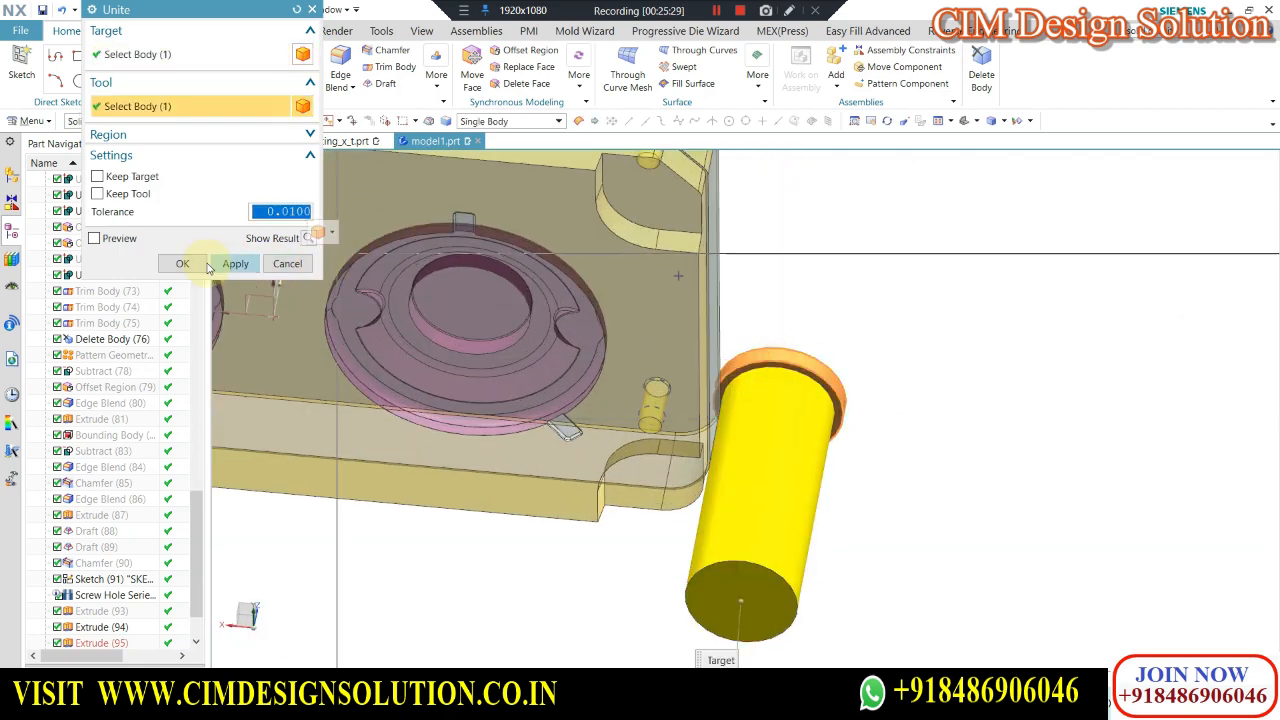
{"action": "left_click", "coordinate": [182, 263]}
Set up an extrusion of the four cylinders' circular end edges opposite the heads, with a 40 mm start distance.
{"action": "scroll", "coordinate": [853, 405], "scroll_direction": "down", "scroll_amount": 2}
{"action": "scroll", "coordinate": [853, 405], "scroll_direction": "down", "scroll_amount": 5}
{"action": "middle_click_drag", "start_coordinate": [891, 366], "coordinate": [865, 427]}
{"action": "scroll", "coordinate": [605, 334], "scroll_direction": "up", "scroll_amount": 5}
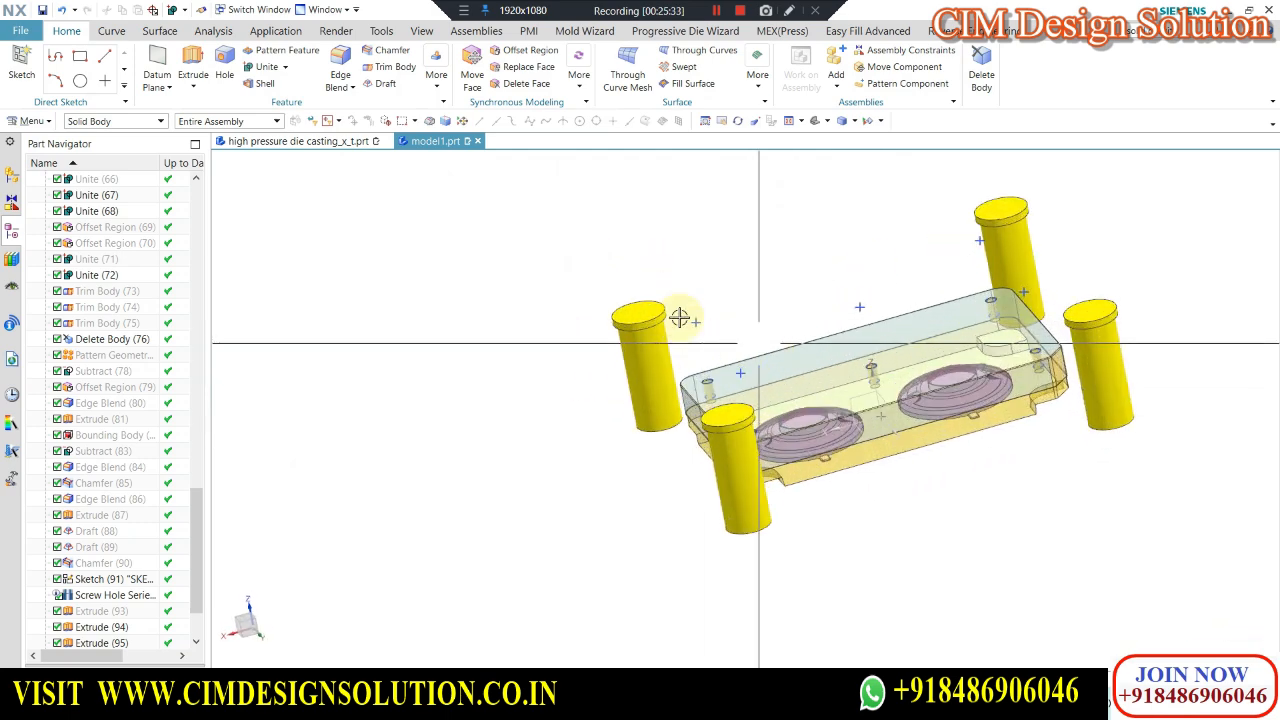
{"action": "scroll", "coordinate": [650, 300], "scroll_direction": "down", "scroll_amount": 3}
{"action": "middle_click_drag", "start_coordinate": [554, 331], "coordinate": [640, 209]}
{"action": "scroll", "coordinate": [640, 209], "scroll_direction": "up", "scroll_amount": 2}
{"action": "left_click", "coordinate": [194, 56]}
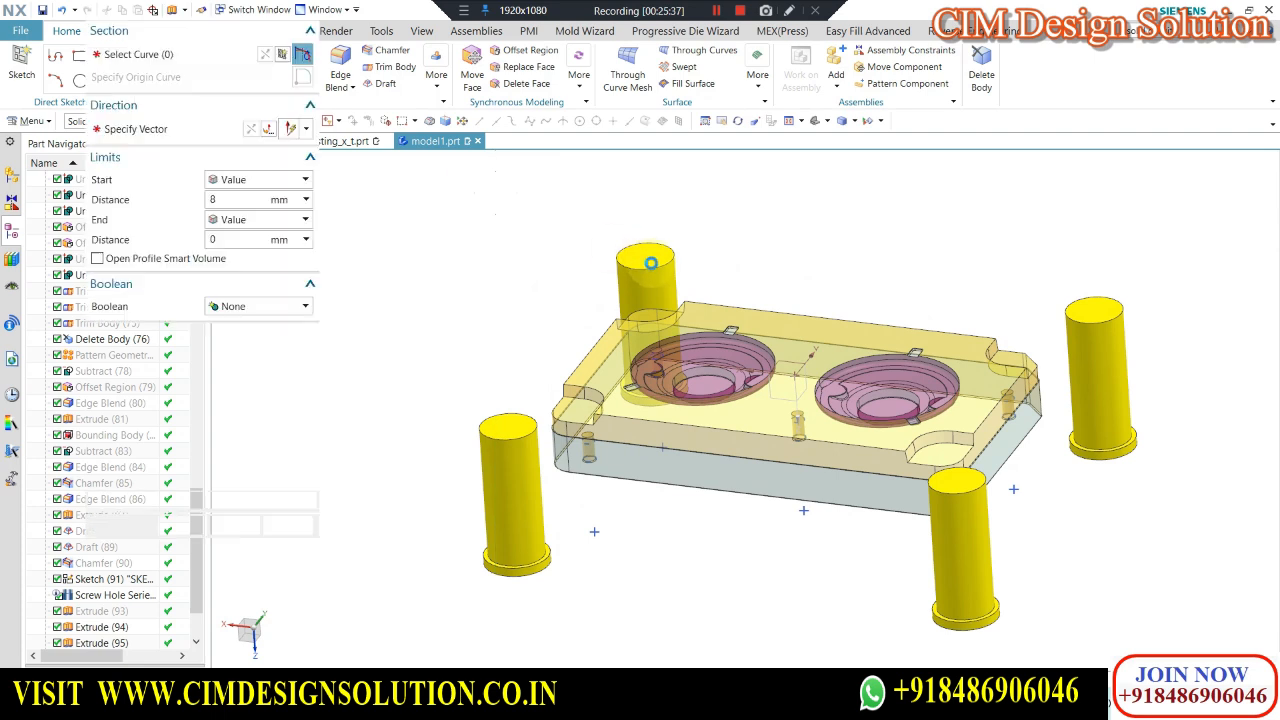
{"action": "left_click", "coordinate": [647, 268]}
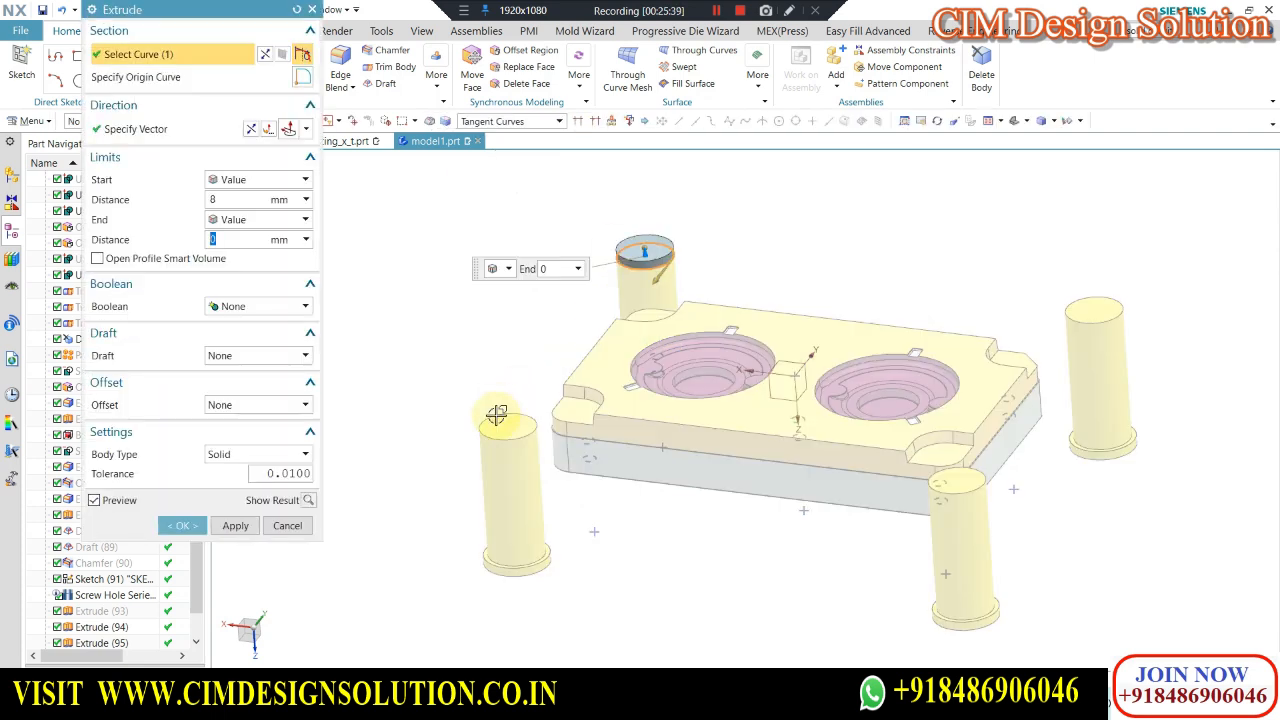
{"action": "left_click", "coordinate": [1094, 319]}
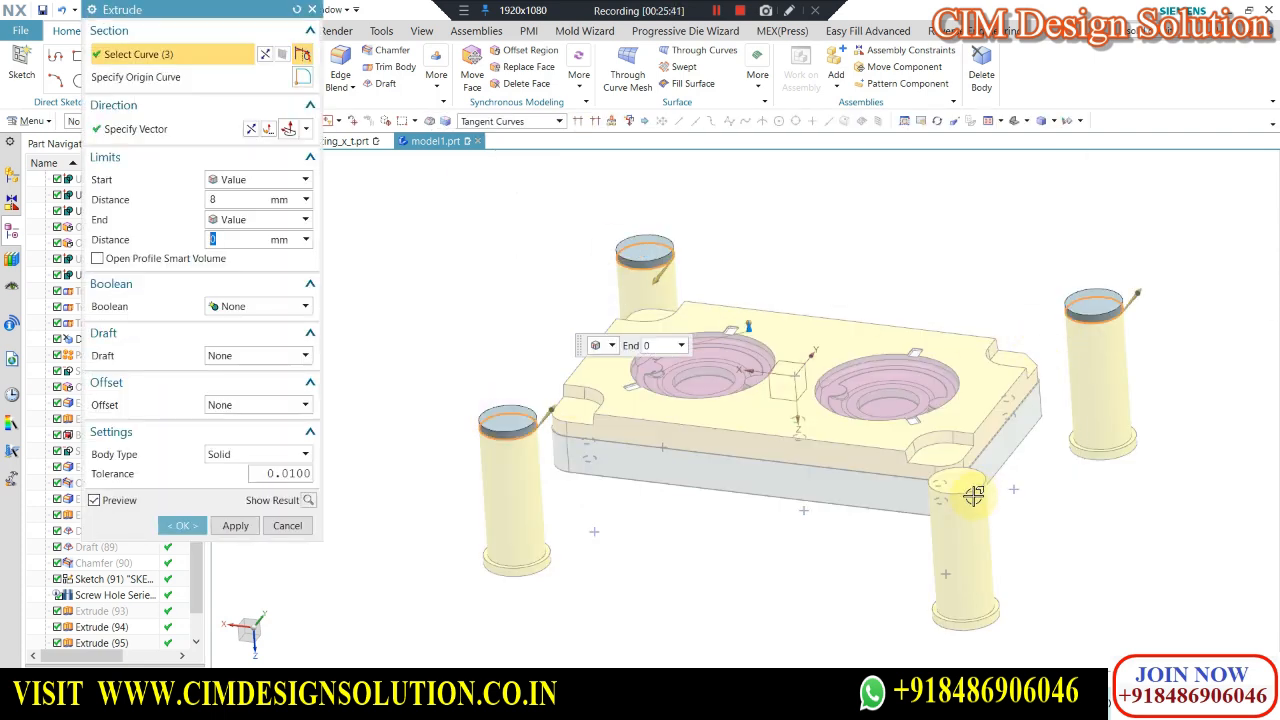
{"action": "left_click", "coordinate": [247, 200]}
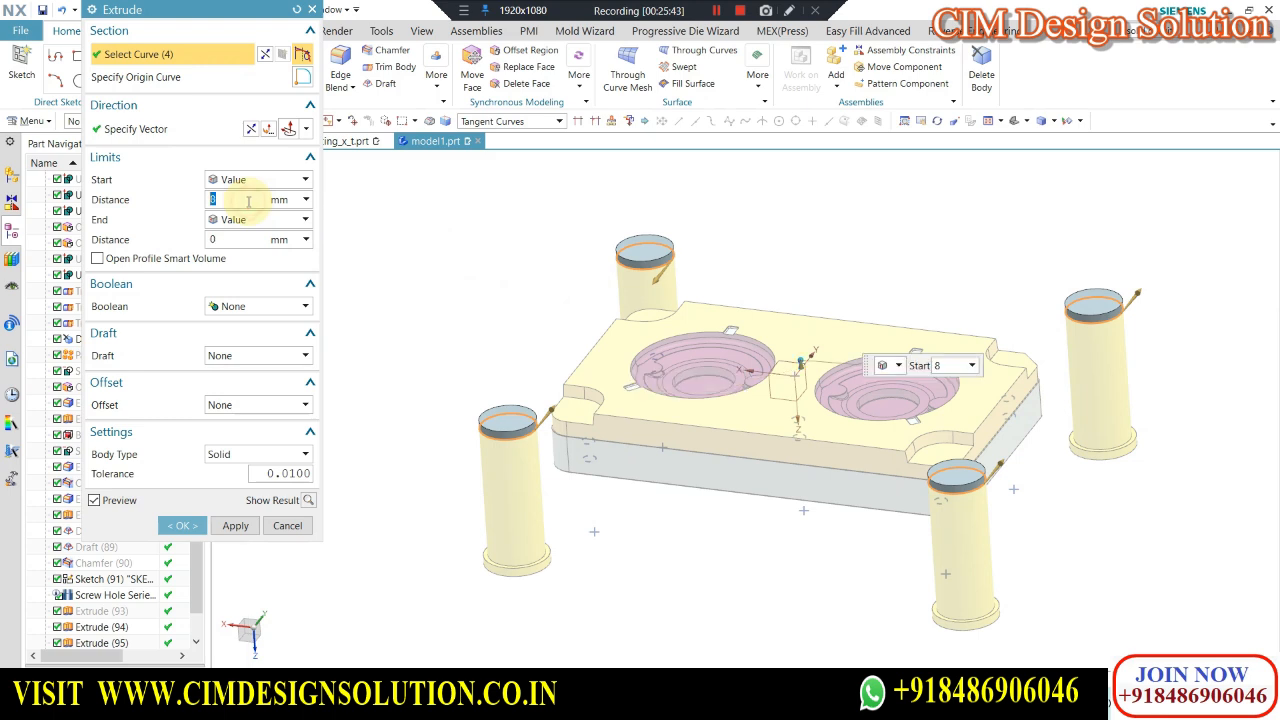
{"action": "key", "text": "Return"}
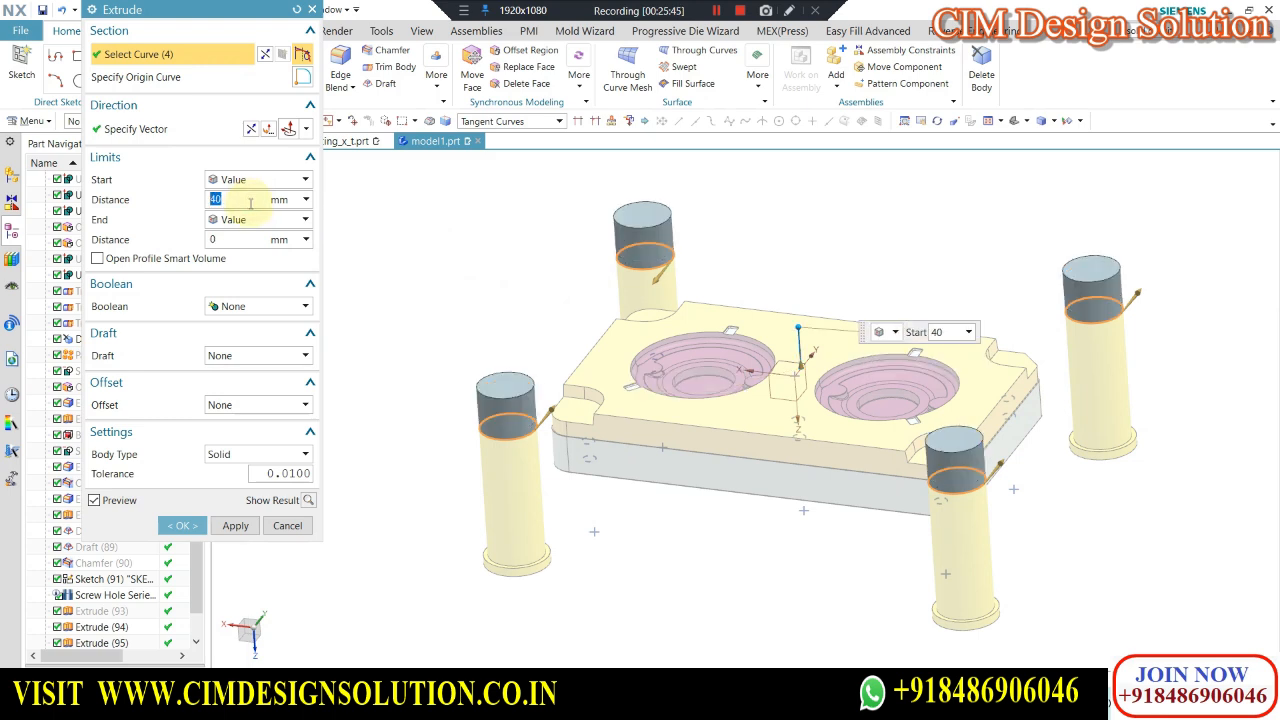
Set the extrusion's start distance to 70 mm and its single-sided offset to -4 mm, and create the narrower pins.
{"action": "scroll", "coordinate": [457, 286], "scroll_direction": "up", "scroll_amount": 5}
{"action": "mouse_move", "coordinate": [457, 286]}
{"action": "middle_mouse_down"}
{"action": "mouse_move", "coordinate": [486, 246]}
{"action": "mouse_move", "coordinate": [476, 282]}
{"action": "middle_mouse_up"}
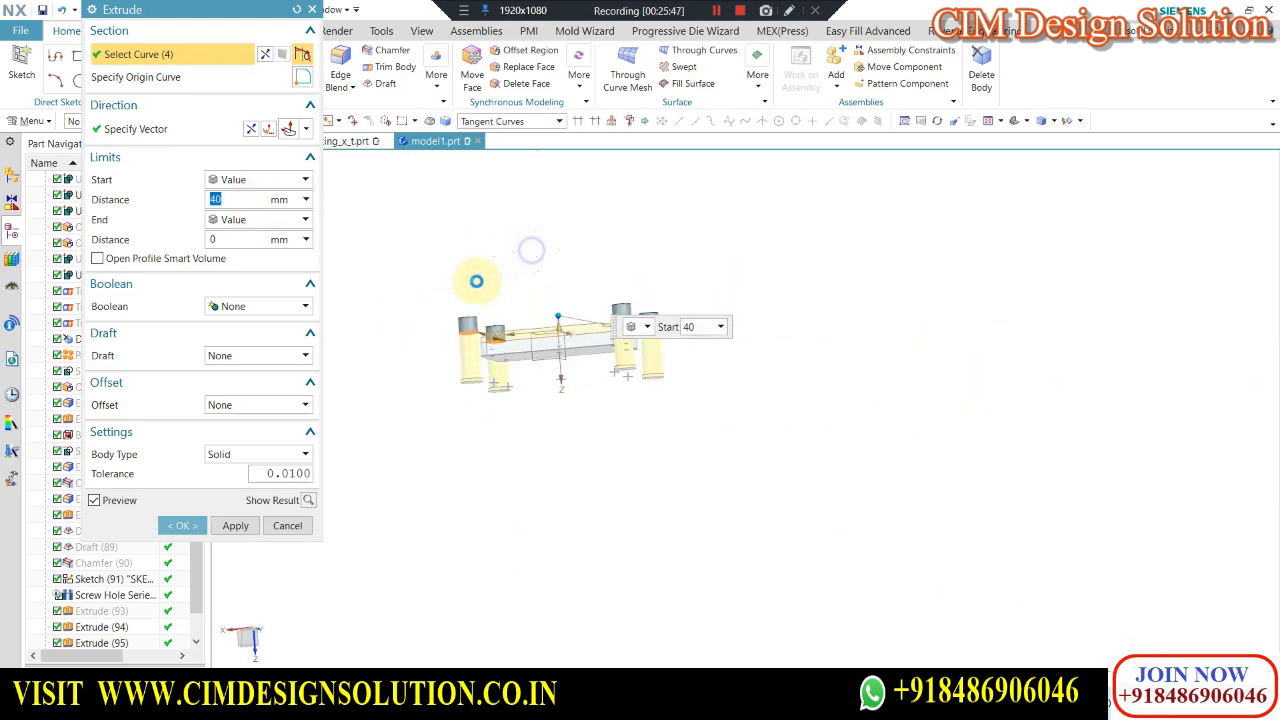
{"action": "key", "text": "F8"}
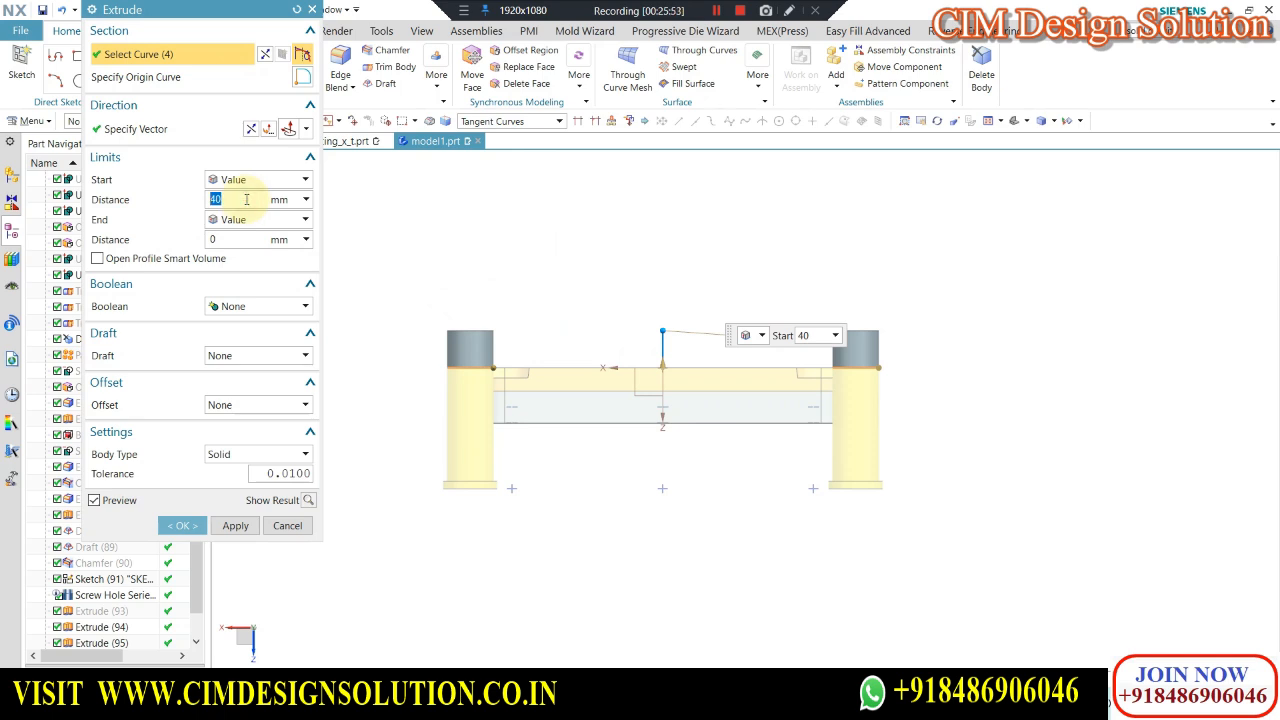
{"action": "key", "text": "Return"}
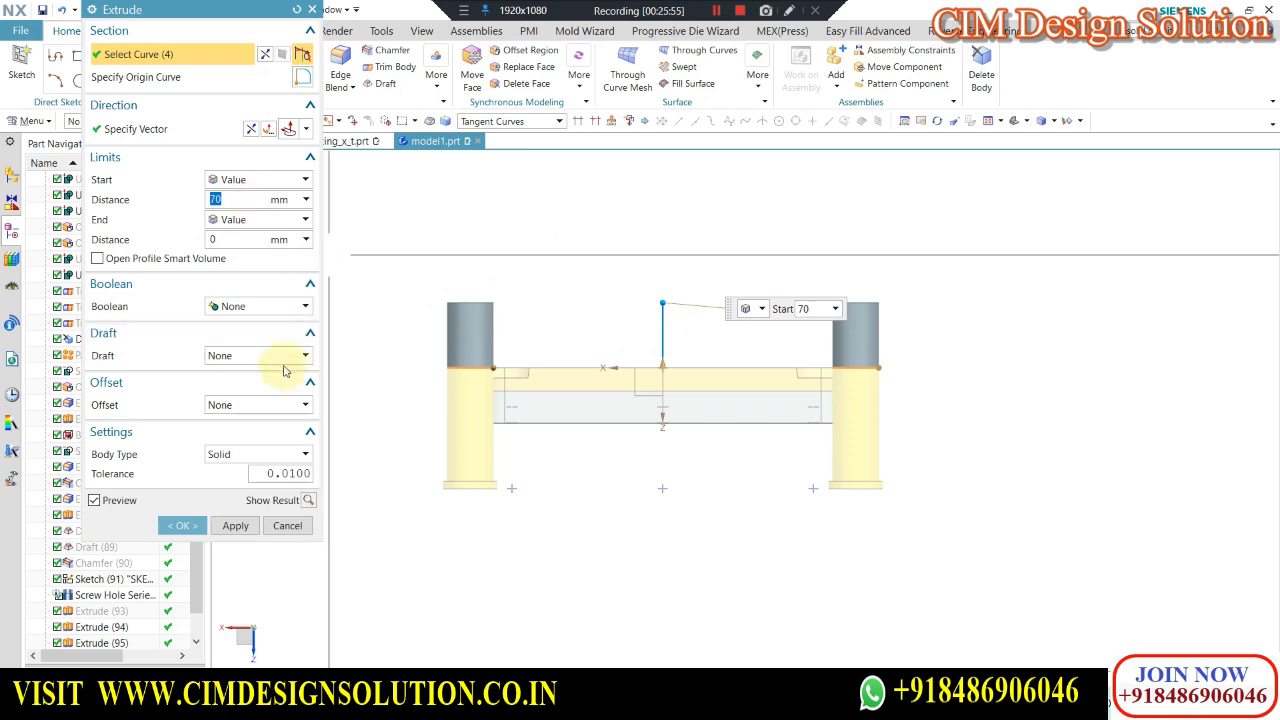
{"action": "left_click", "coordinate": [252, 412]}
{"action": "left_click", "coordinate": [245, 438]}
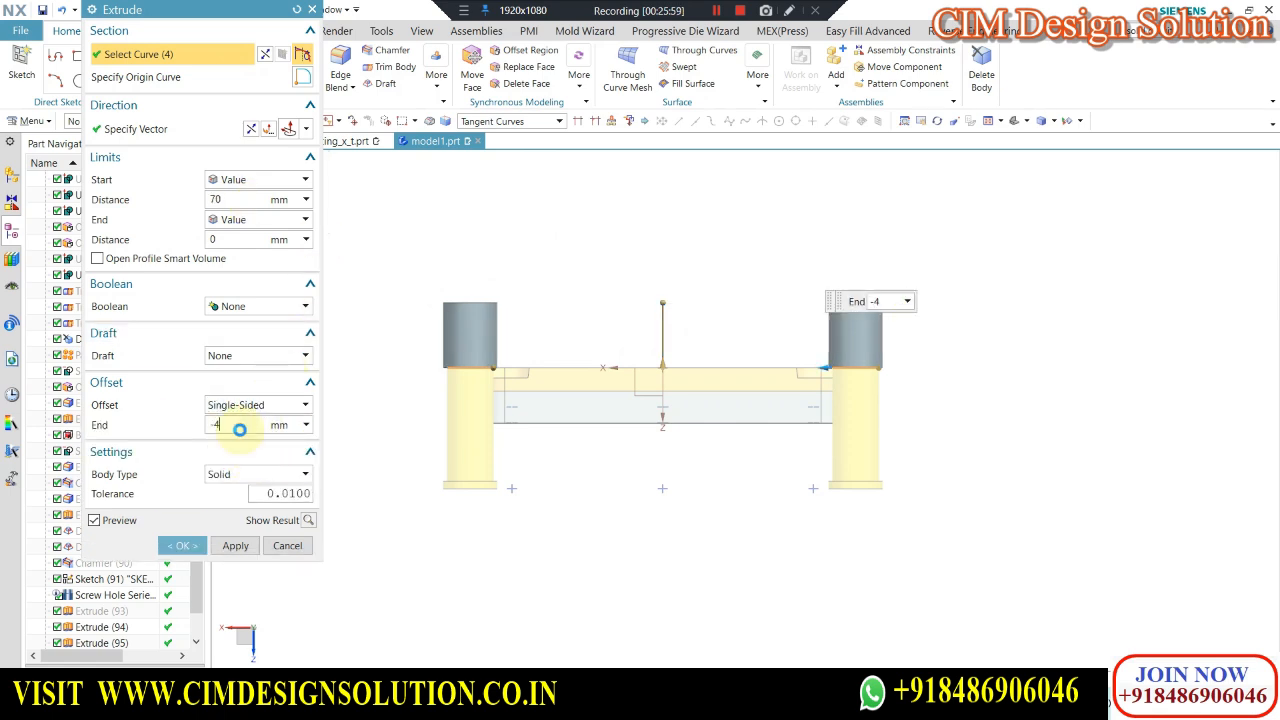
{"action": "left_click", "coordinate": [191, 554]}
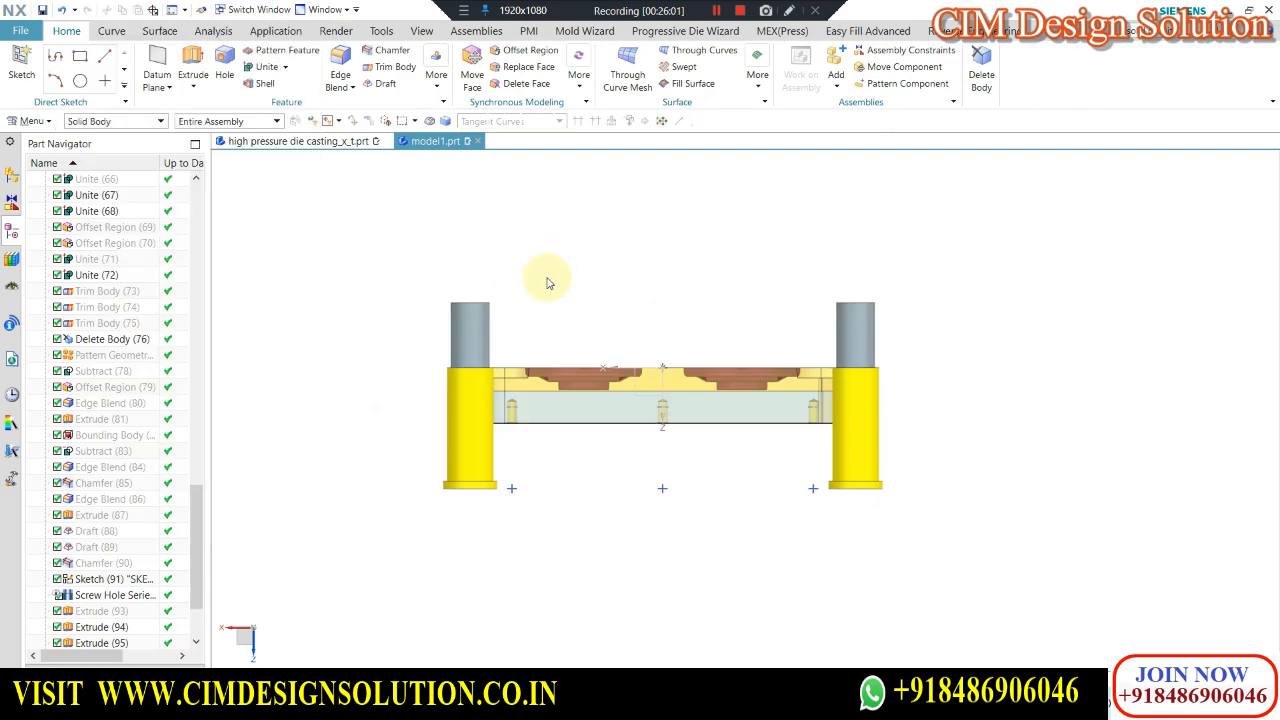
Unite the narrower pins with the yellow cylinders at the first two corners.
{"action": "middle_click_drag", "start_coordinate": [548, 280], "coordinate": [457, 354]}
{"action": "scroll", "coordinate": [408, 432], "scroll_direction": "up", "scroll_amount": 1}
{"action": "scroll", "coordinate": [499, 364], "scroll_direction": "up", "scroll_amount": 1}
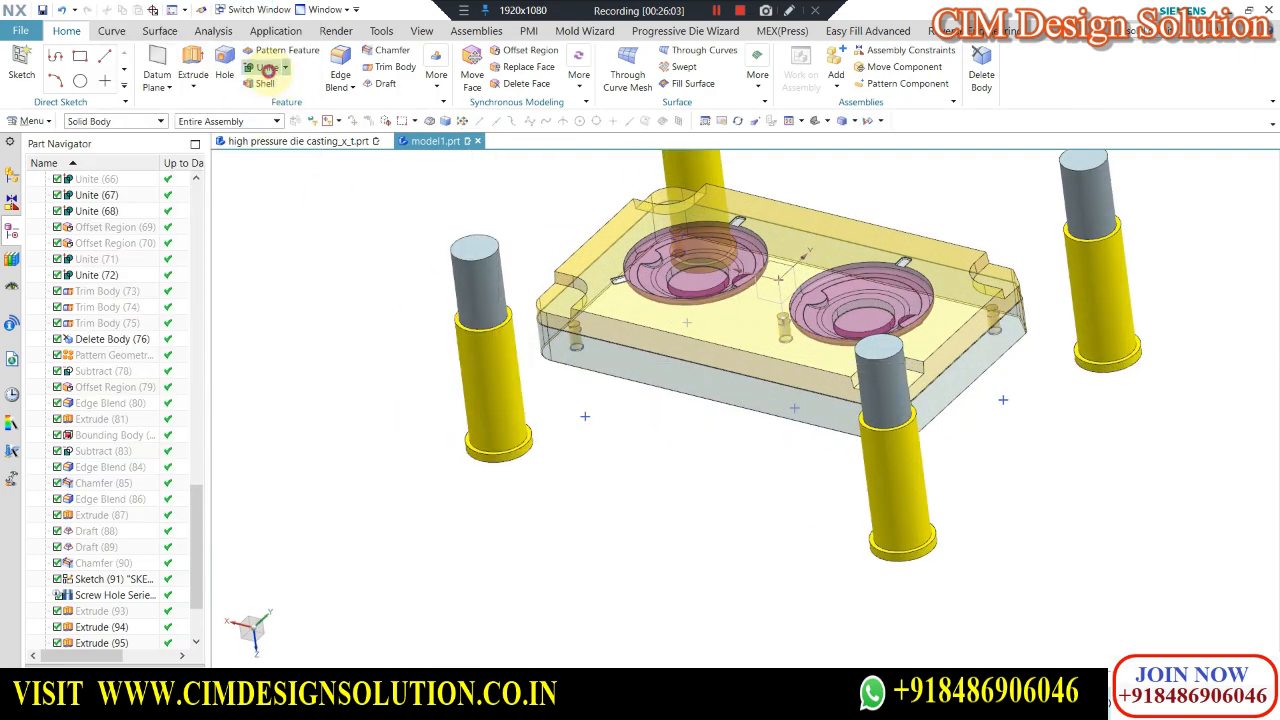
{"action": "left_click", "coordinate": [268, 68]}
{"action": "left_click", "coordinate": [482, 335]}
{"action": "left_click", "coordinate": [475, 275]}
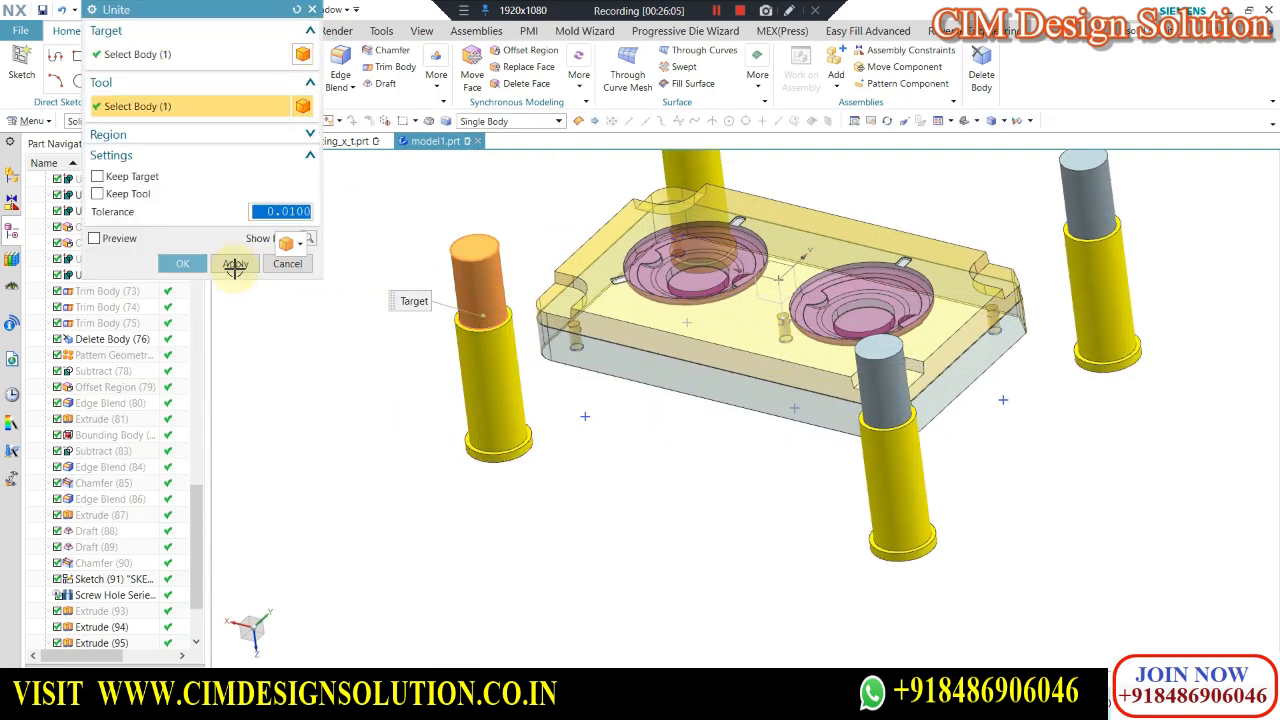
{"action": "left_click", "coordinate": [234, 264]}
{"action": "scroll", "coordinate": [665, 228], "scroll_direction": "up", "scroll_amount": 1}
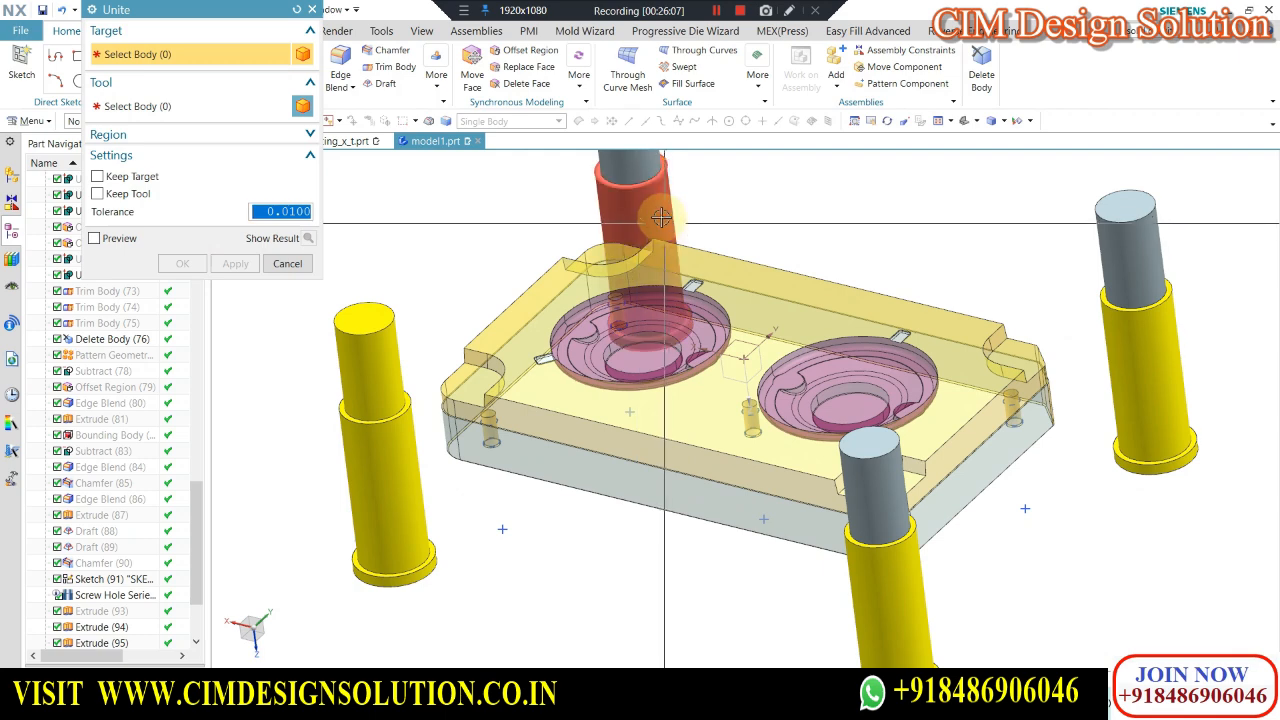
{"action": "left_click", "coordinate": [661, 217]}
{"action": "left_click", "coordinate": [628, 168]}
Unite the narrower pins with the yellow cylinders at the other two corners.
{"action": "middle_click_drag", "start_coordinate": [700, 400], "coordinate": [515, 440], "text": "shift"}
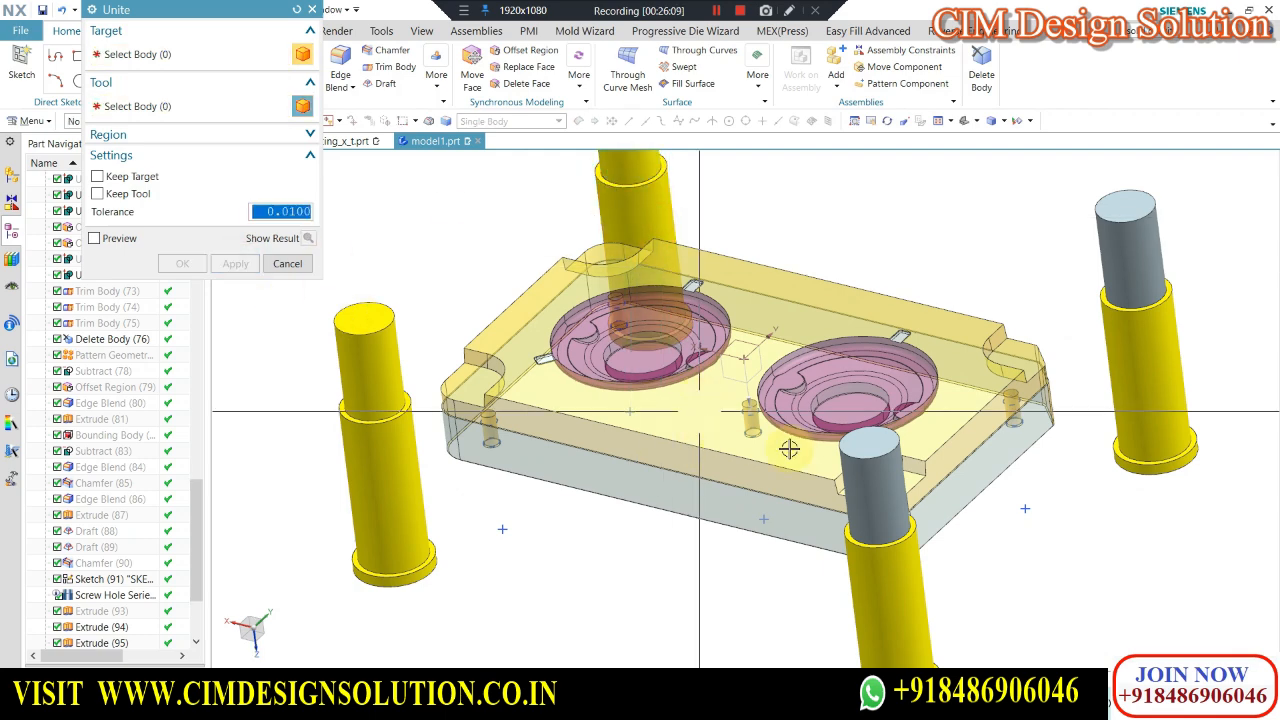
{"action": "left_click", "coordinate": [950, 297]}
{"action": "left_click", "coordinate": [949, 297]}
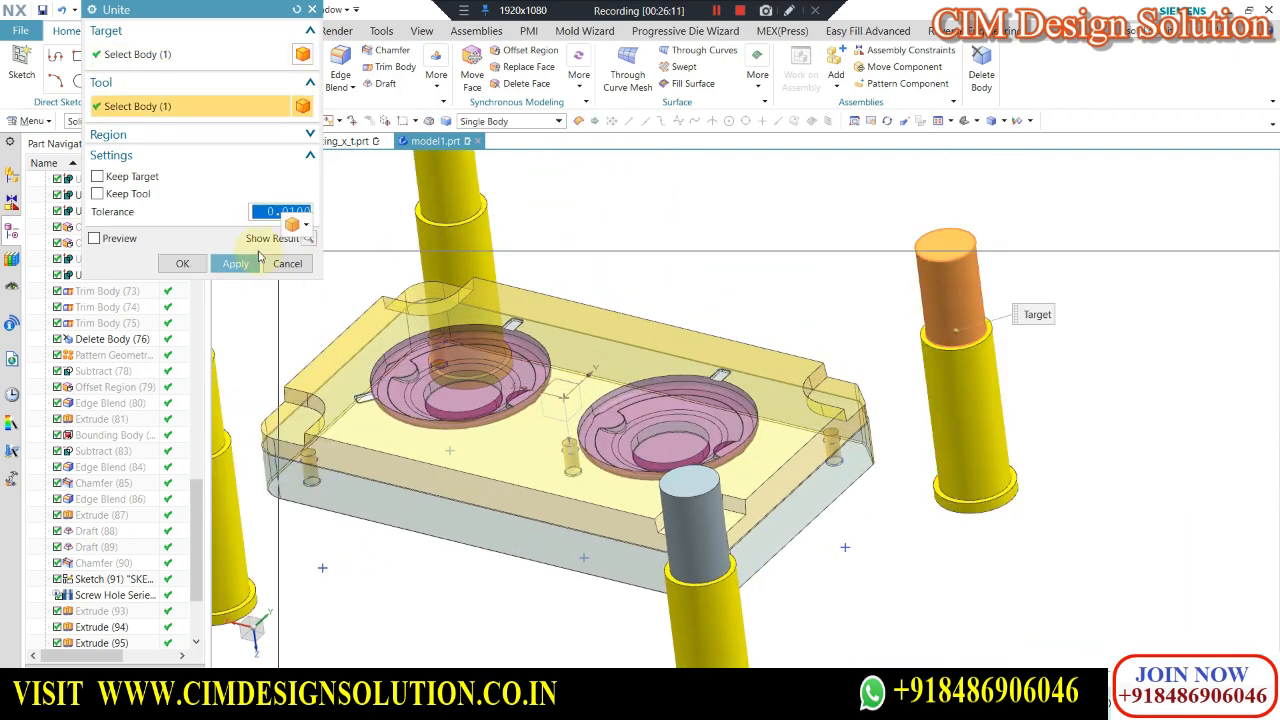
{"action": "left_click", "coordinate": [249, 263]}
{"action": "left_click", "coordinate": [713, 627]}
{"action": "left_click", "coordinate": [704, 524]}
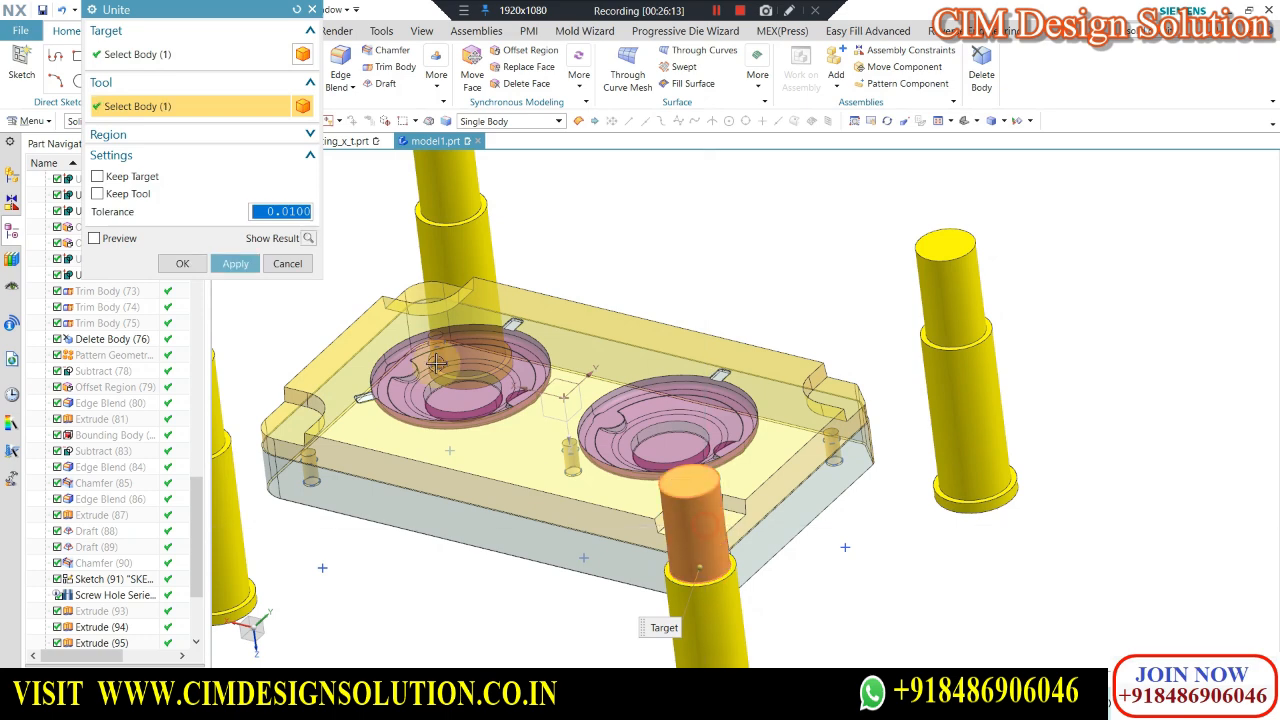
{"action": "left_click", "coordinate": [235, 263]}
{"action": "left_click", "coordinate": [287, 263]}
{"action": "scroll", "coordinate": [787, 483], "scroll_direction": "down", "scroll_amount": 3}
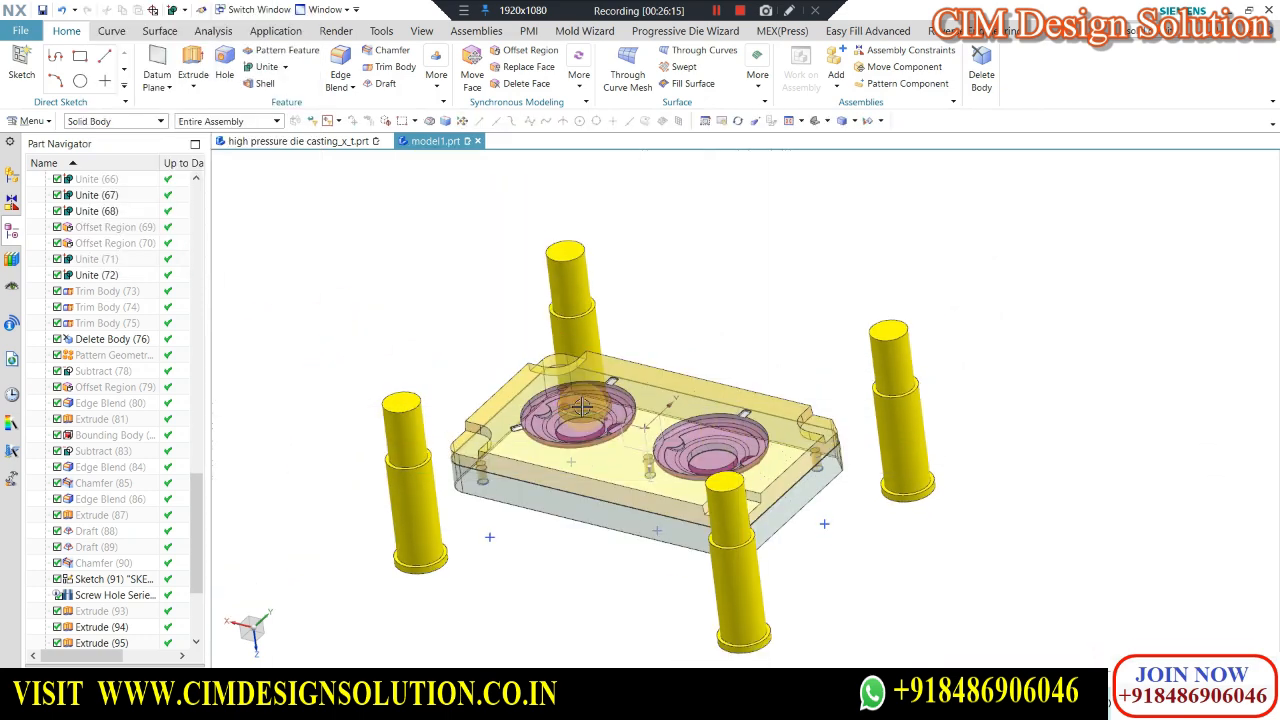
Chamfer the narrow end edges of all four yellow guide pins asymmetrically, with distances of 3 mm and 10 mm.
{"action": "left_click", "coordinate": [391, 51]}
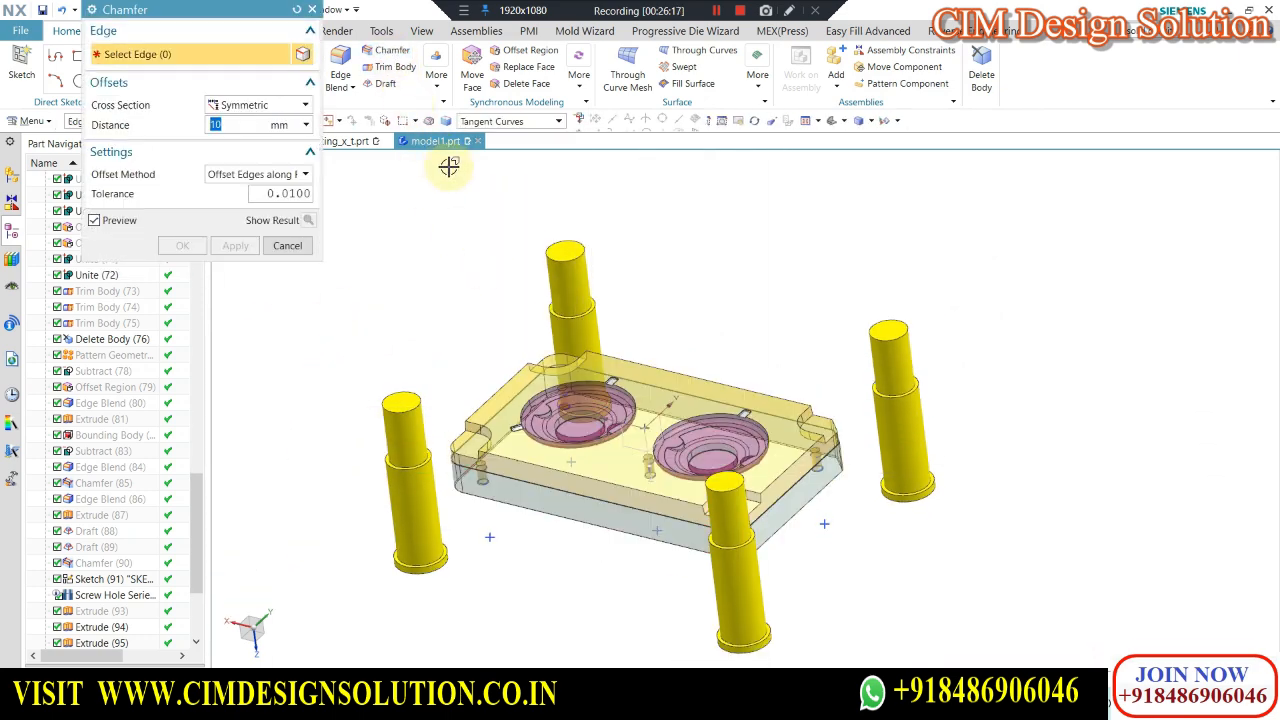
{"action": "left_click", "coordinate": [255, 104]}
{"action": "left_click", "coordinate": [245, 133]}
{"action": "scroll", "coordinate": [578, 280], "scroll_direction": "up", "scroll_amount": 3}
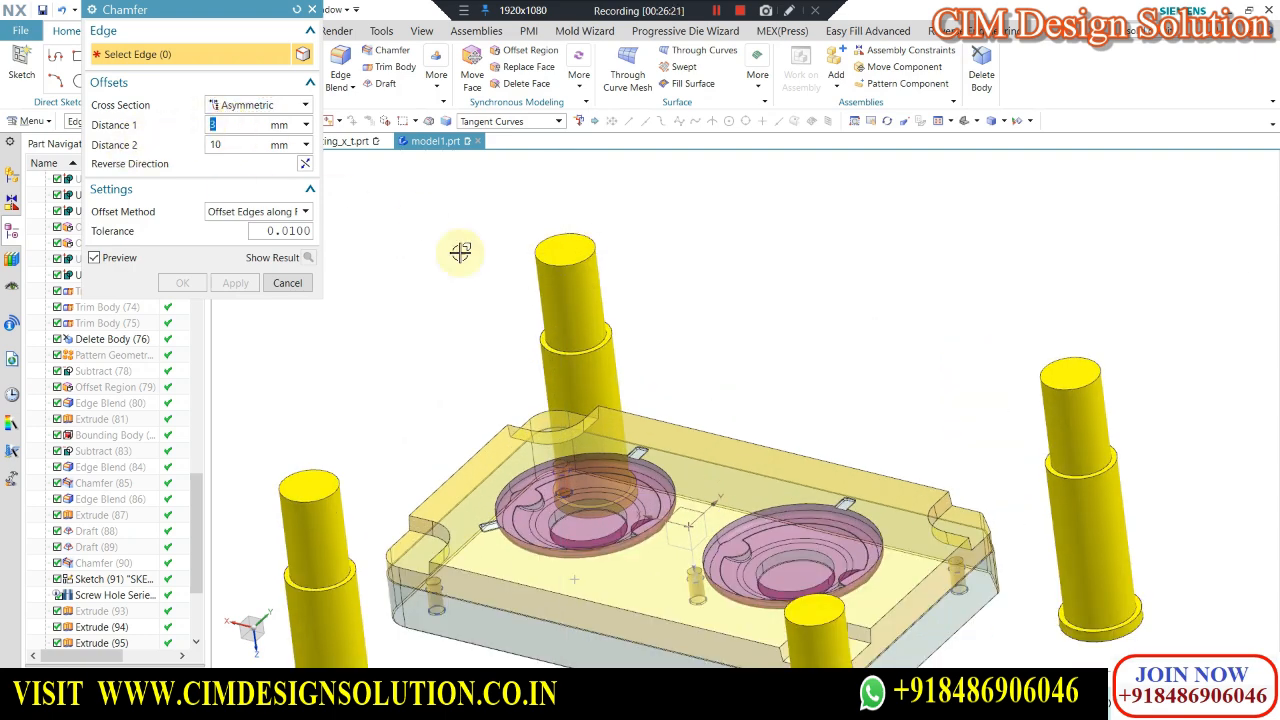
{"action": "left_click", "coordinate": [592, 252]}
{"action": "scroll", "coordinate": [585, 252], "scroll_direction": "up", "scroll_amount": 3}
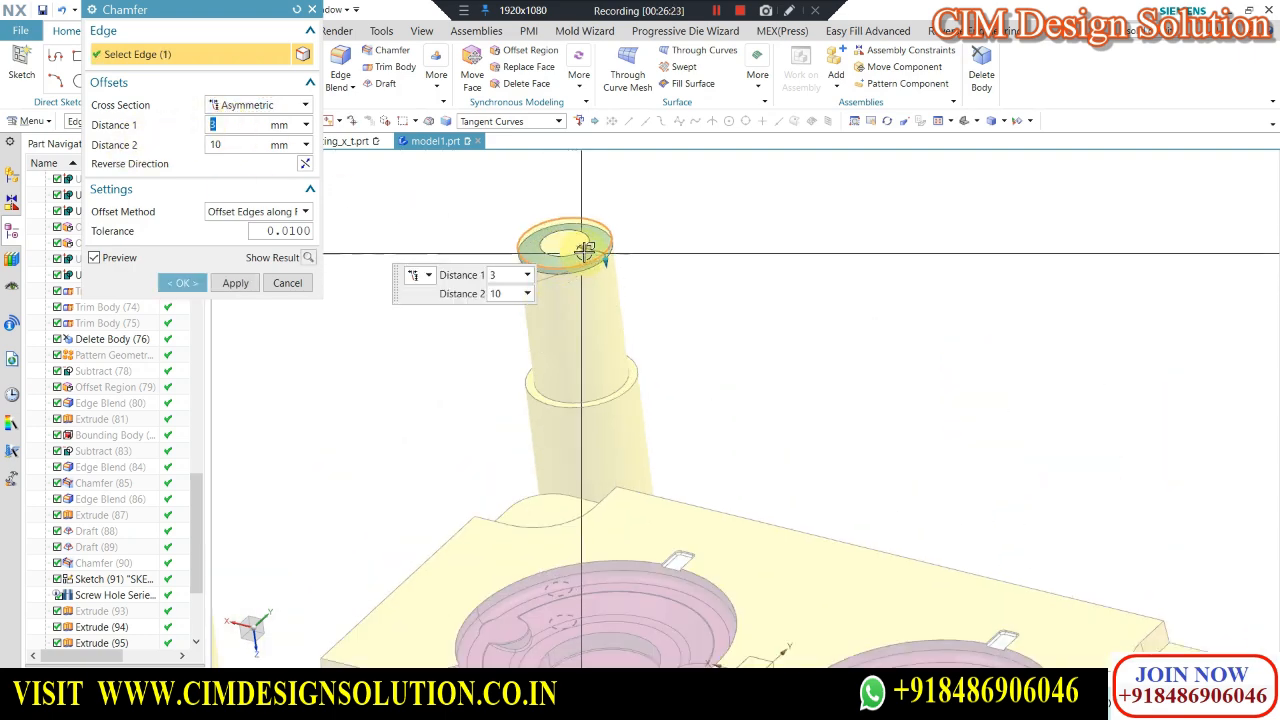
{"action": "scroll", "coordinate": [500, 203], "scroll_direction": "down", "scroll_amount": 5}
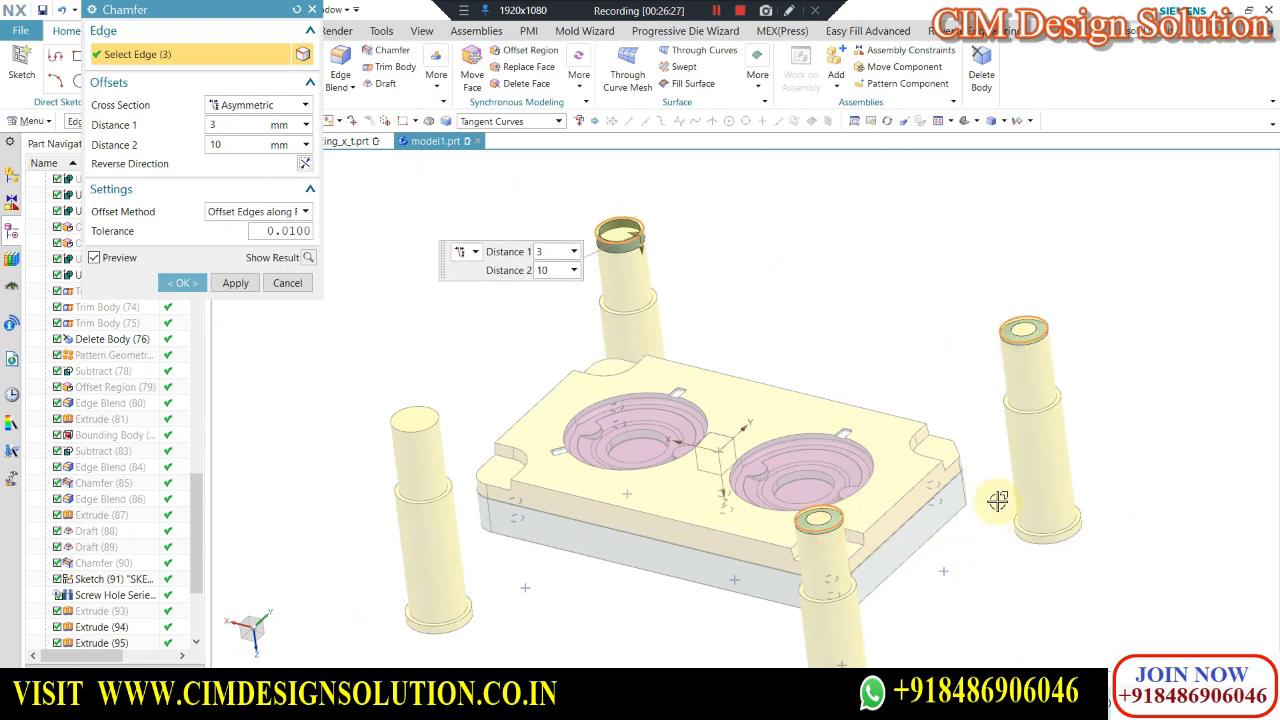
{"action": "left_click", "coordinate": [435, 430], "text": "shift"}
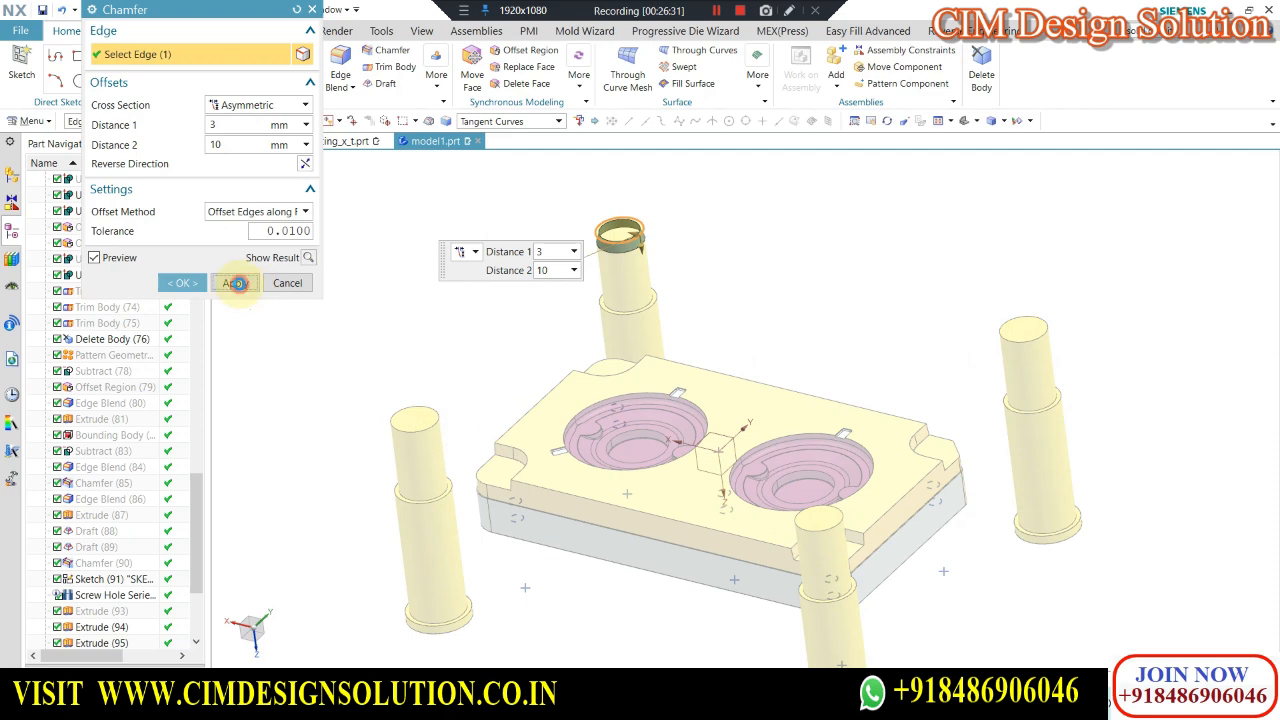
{"action": "left_click", "coordinate": [233, 283]}
{"action": "left_click", "coordinate": [440, 422]}
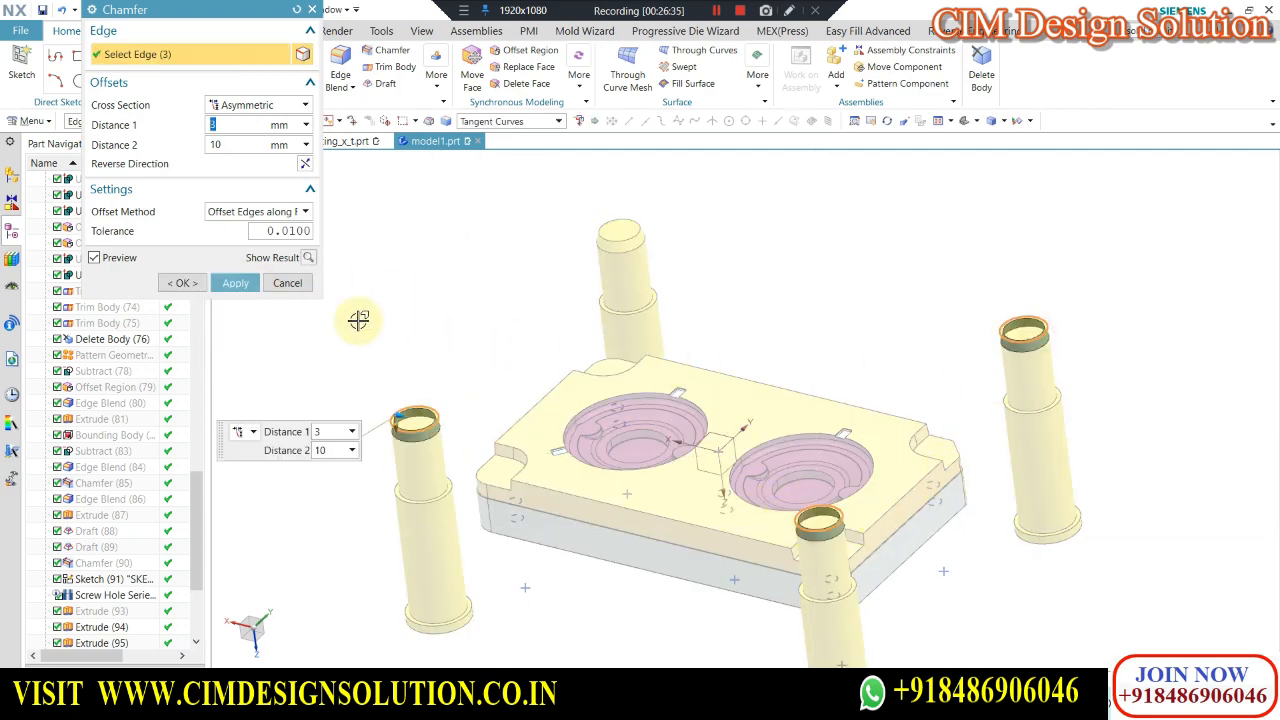
{"action": "left_click", "coordinate": [181, 283]}
Blend the edges where the chamfers meet the cylindrical faces of the four guide pins with a 15 mm radius.
{"action": "middle_click_drag", "start_coordinate": [560, 390], "coordinate": [487, 379]}
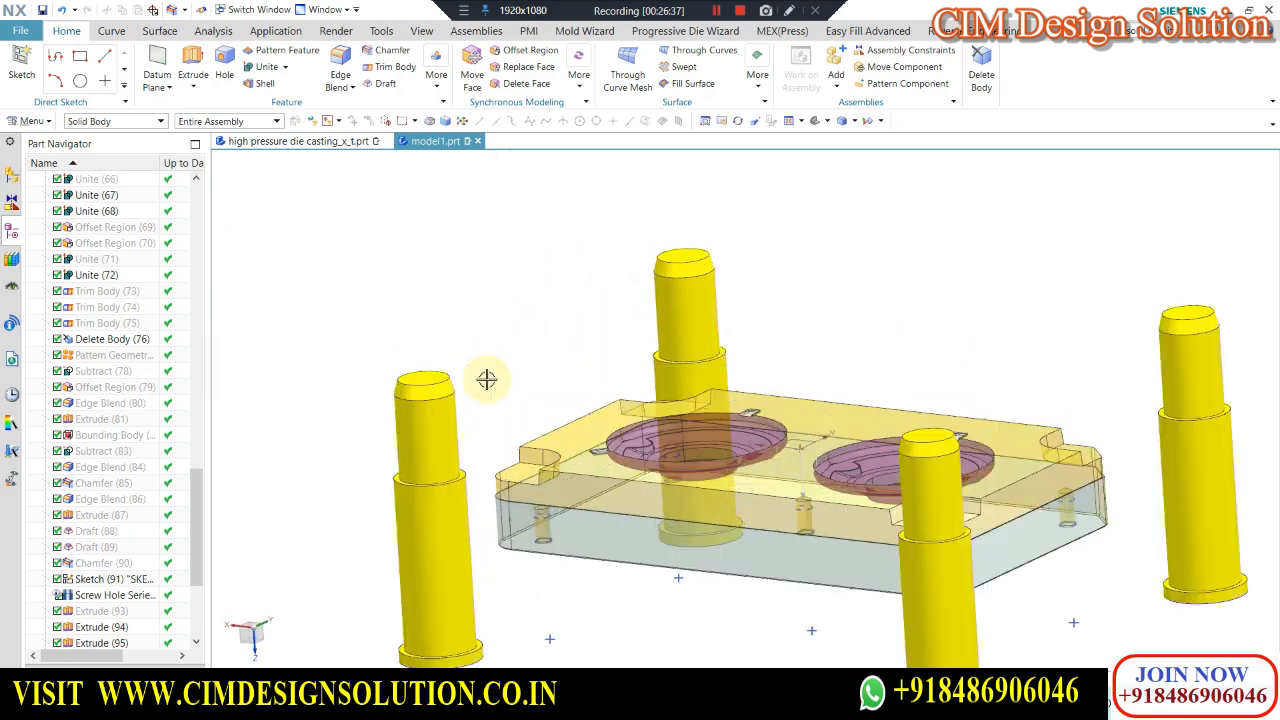
{"action": "left_click", "coordinate": [424, 401]}
{"action": "left_click", "coordinate": [683, 277]}
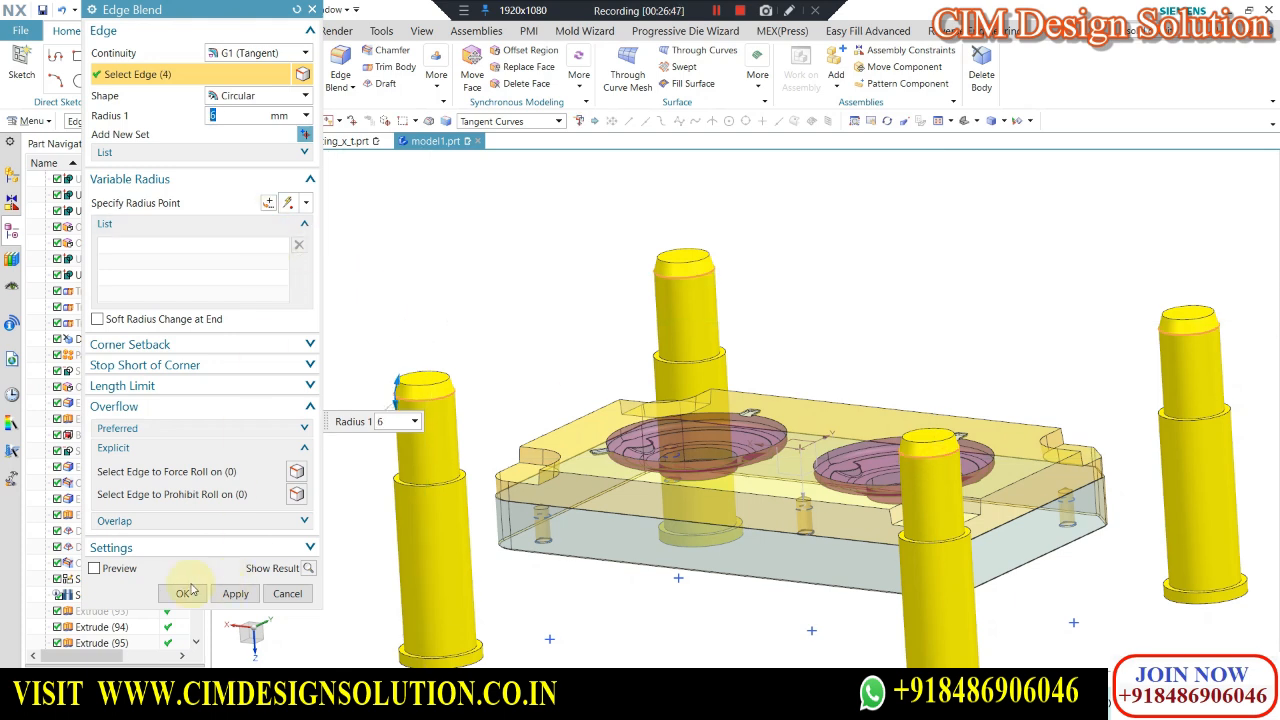
{"action": "left_click", "coordinate": [100, 567]}
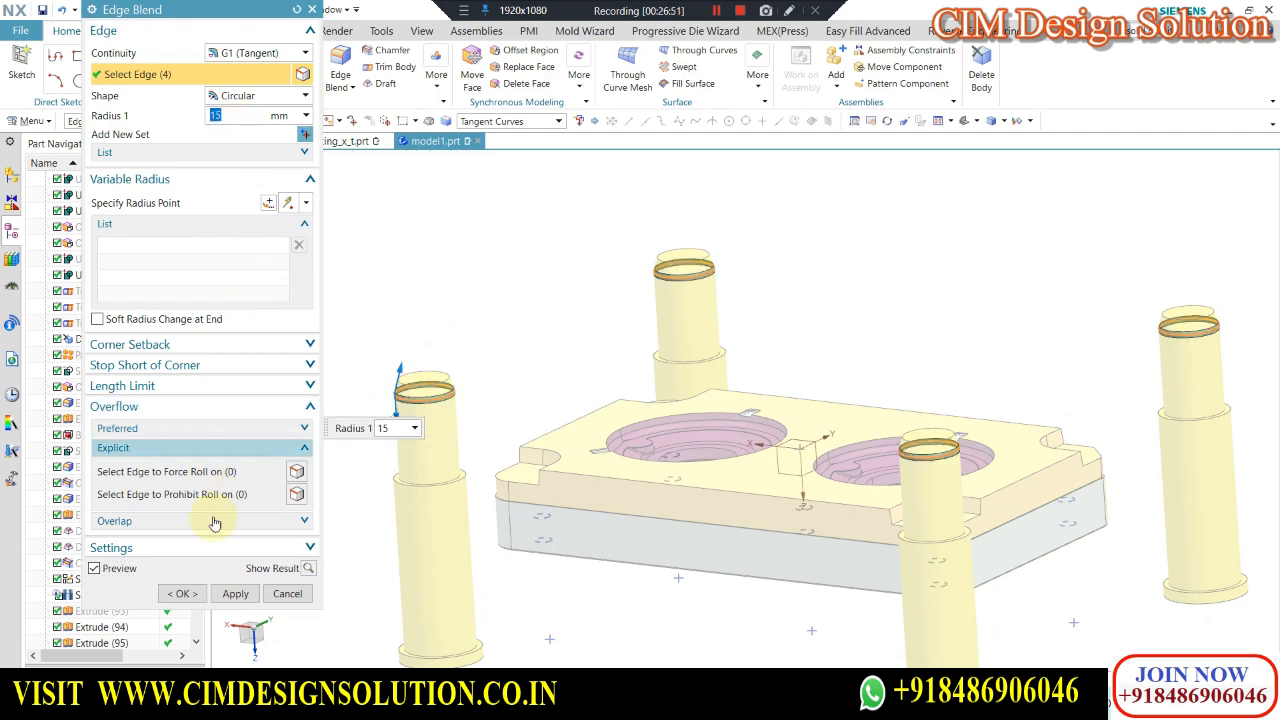
{"action": "left_click", "coordinate": [236, 594]}
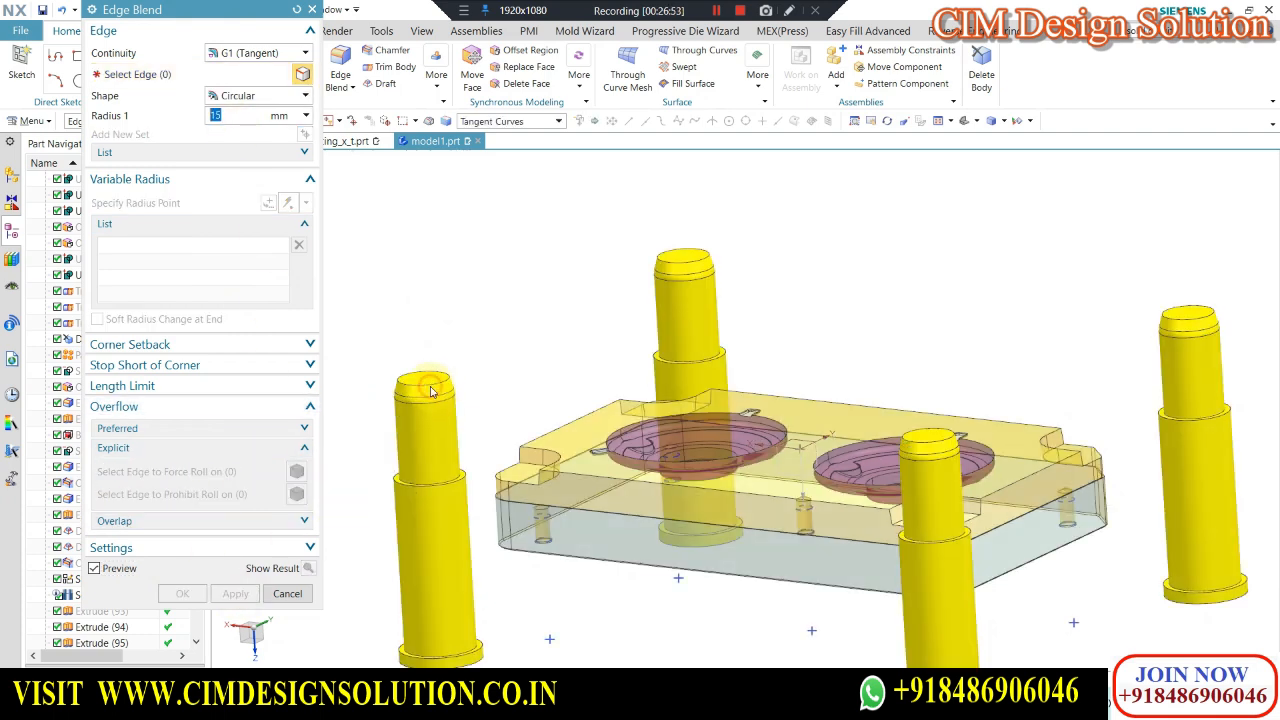
Blend the end-face edges of all four guide pins with a 6 mm radius.
{"action": "left_click", "coordinate": [428, 382]}
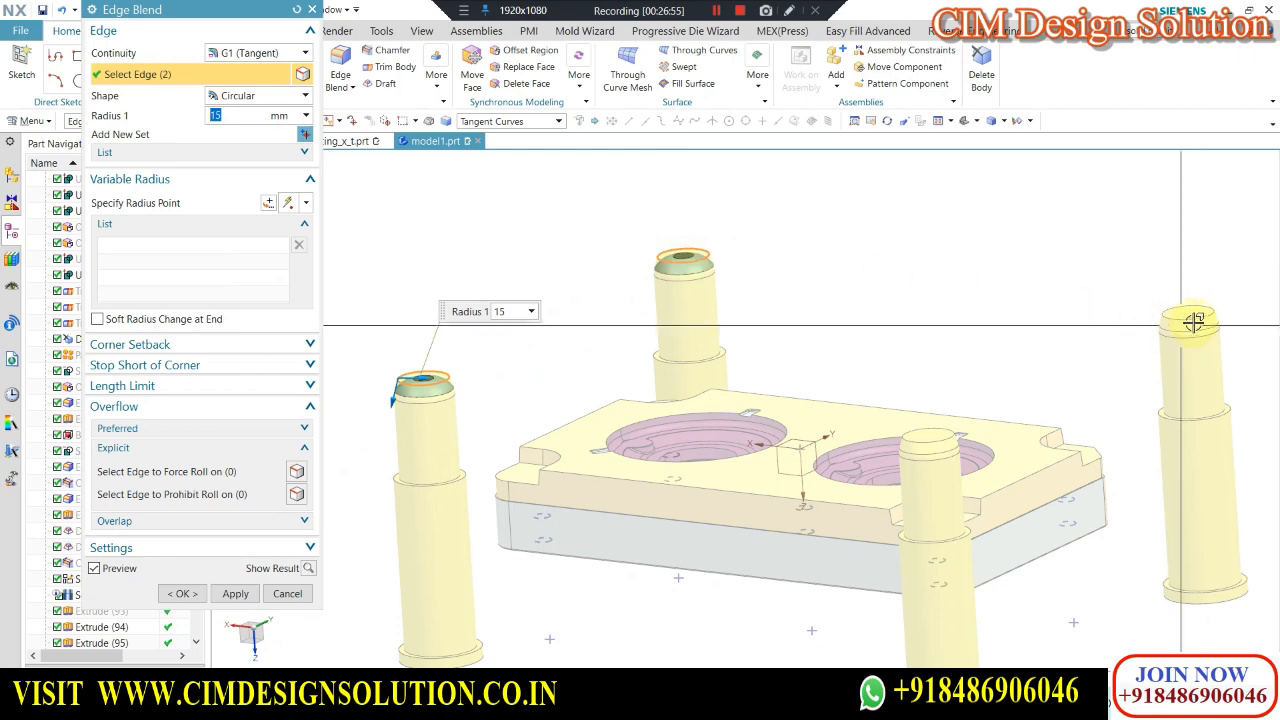
{"action": "left_click", "coordinate": [1190, 318]}
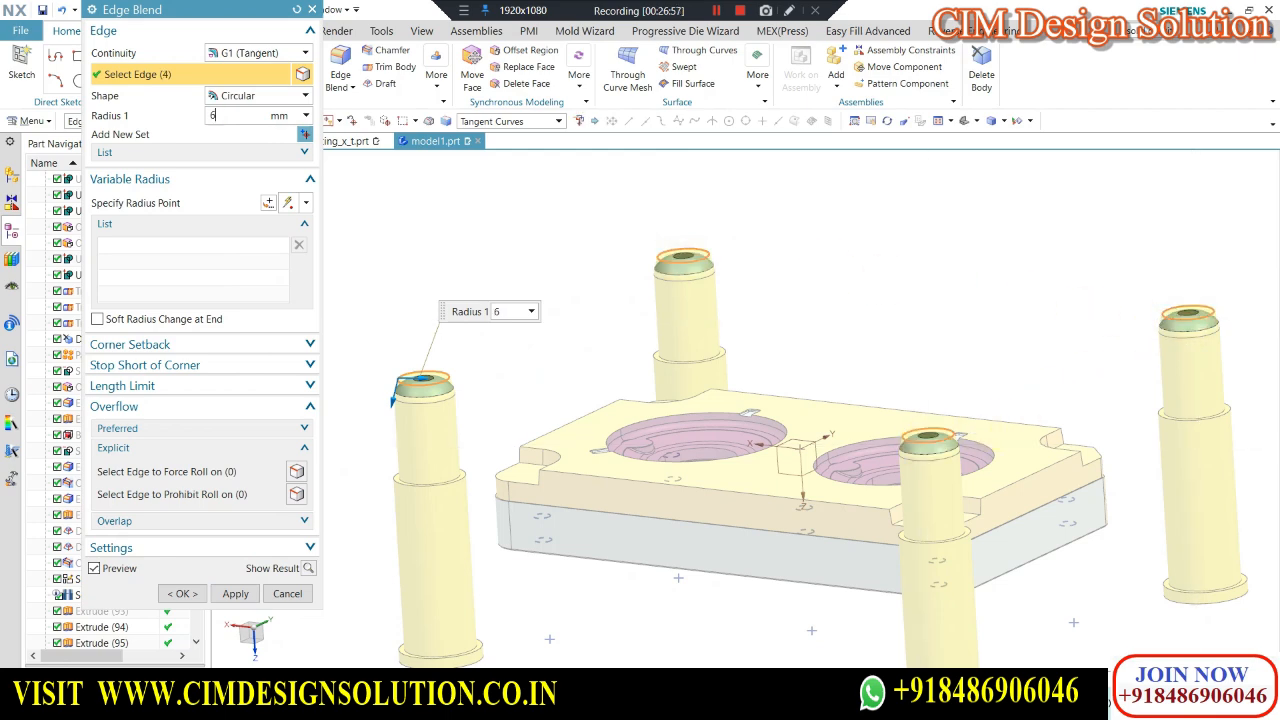
{"action": "key", "text": "Return"}
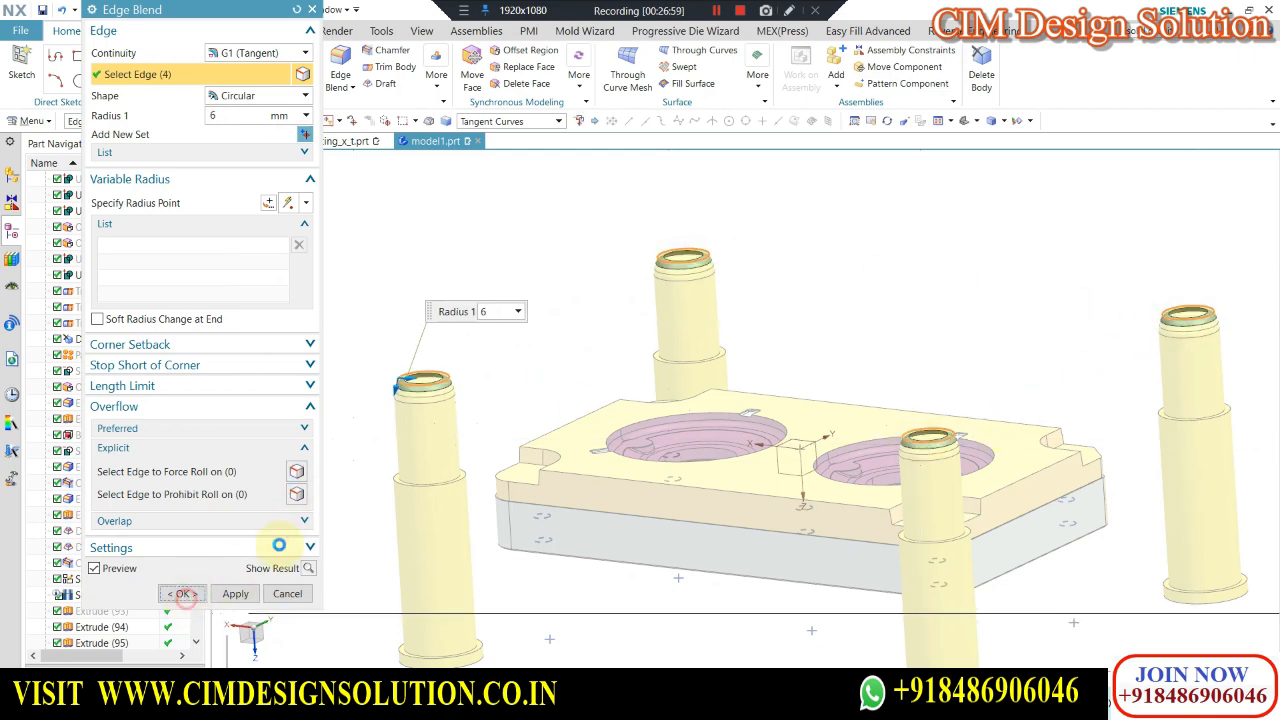
Examine the chamfered and blended guide pin ends from the front and in close-up.
{"action": "key", "text": "ctrl+alt+f"}
{"action": "scroll", "coordinate": [391, 324], "scroll_direction": "up", "scroll_amount": 5}
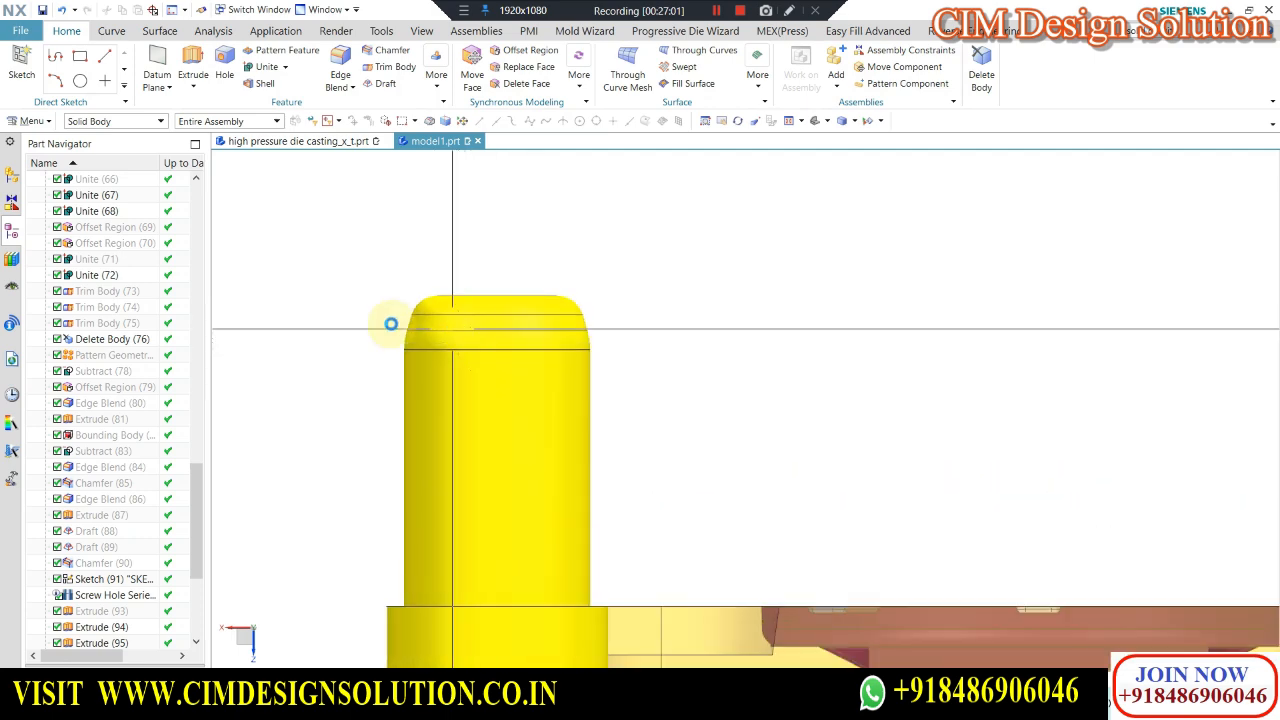
{"action": "scroll", "coordinate": [640, 297], "scroll_direction": "down", "scroll_amount": 6}
{"action": "middle_click_drag", "start_coordinate": [737, 298], "coordinate": [624, 308]}
{"action": "scroll", "coordinate": [624, 308], "scroll_direction": "up", "scroll_amount": 3}
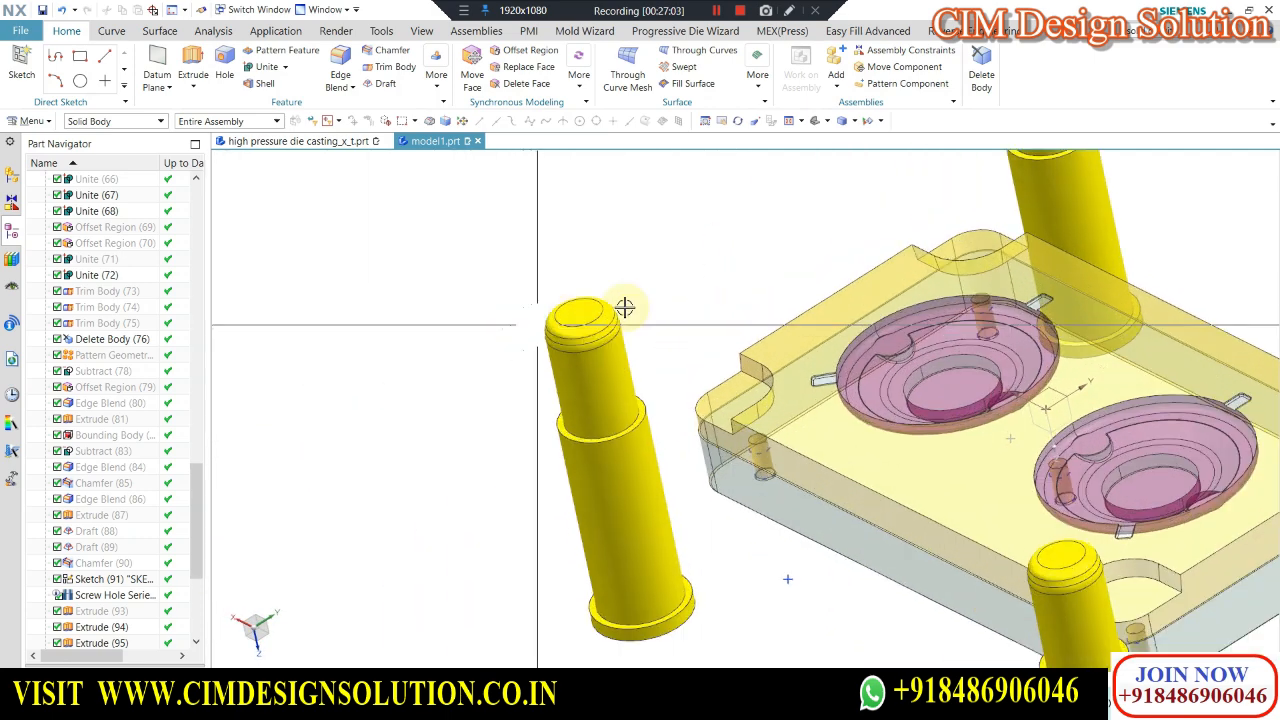
{"action": "scroll", "coordinate": [624, 308], "scroll_direction": "down", "scroll_amount": 6}
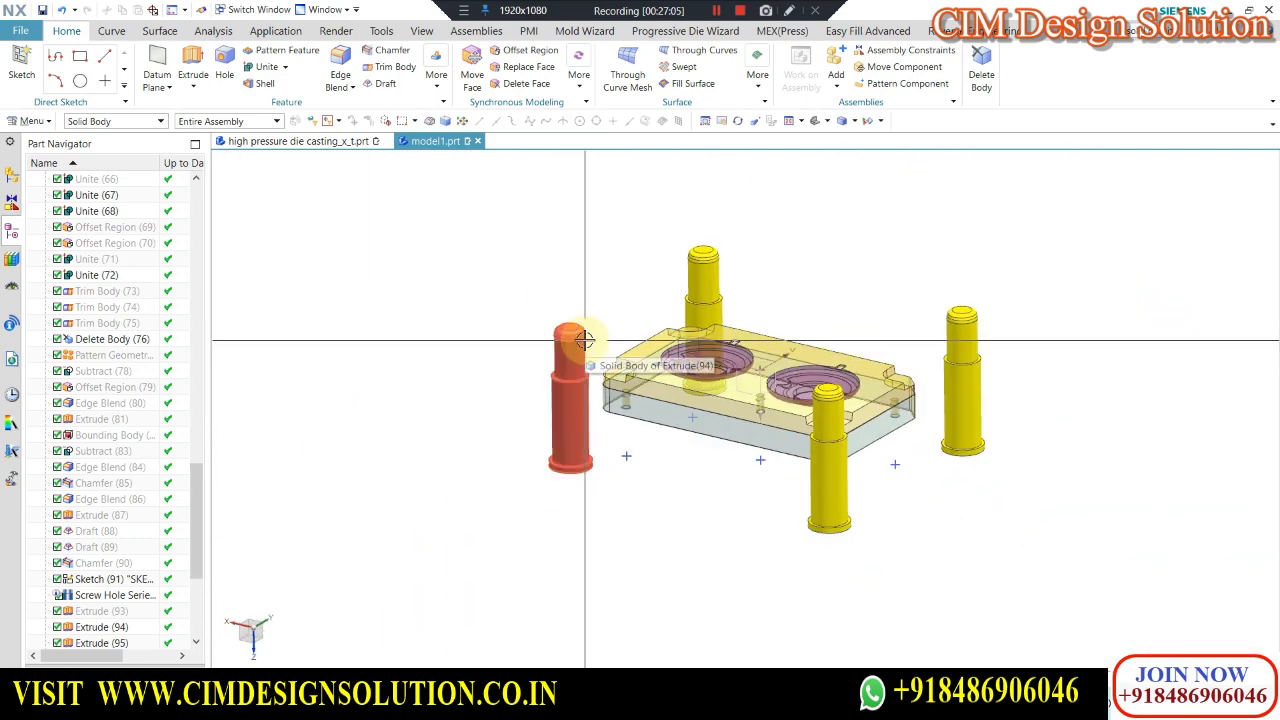
{"action": "left_click", "coordinate": [575, 324]}
{"action": "key", "text": "ctrl+b"}
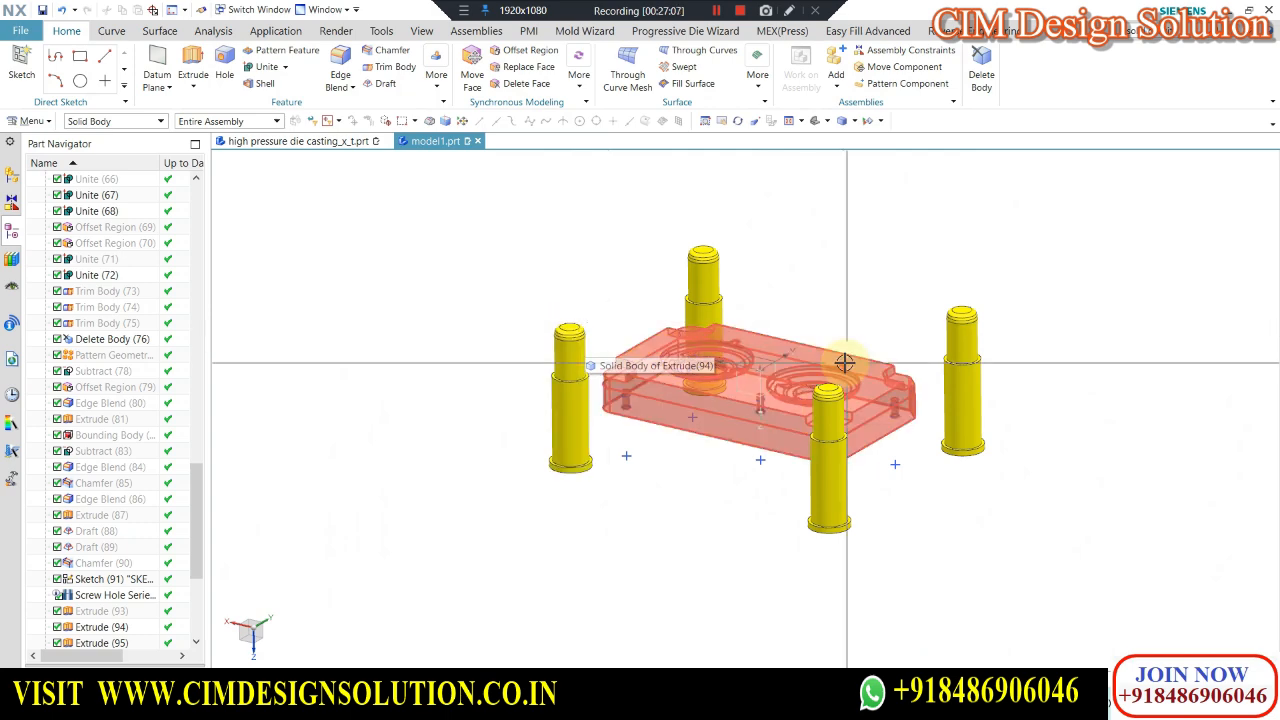
{"action": "scroll", "coordinate": [700, 360], "scroll_direction": "up", "scroll_amount": 3}
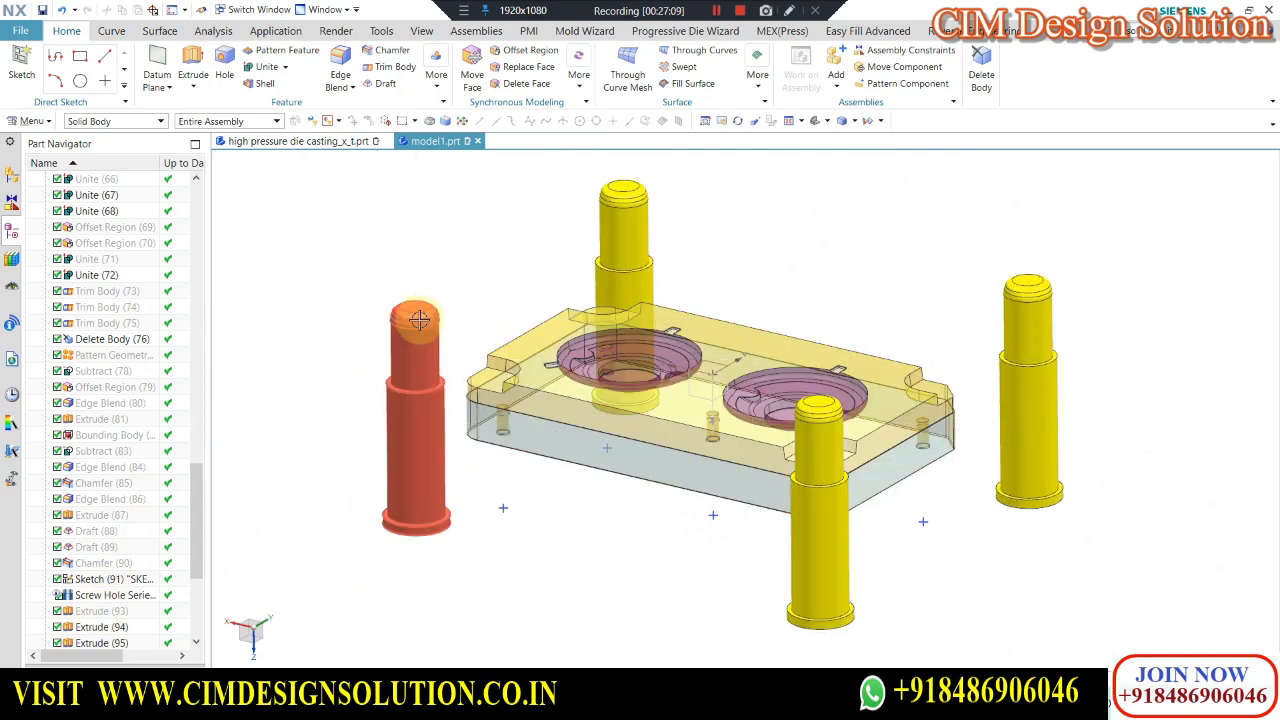
{"action": "scroll", "coordinate": [306, 346], "scroll_direction": "up", "scroll_amount": 3}
Set the radius of the blend on the four guide pins' end-face edges to 5 mm.
{"action": "scroll", "coordinate": [113, 610], "scroll_direction": "down", "scroll_amount": 5}
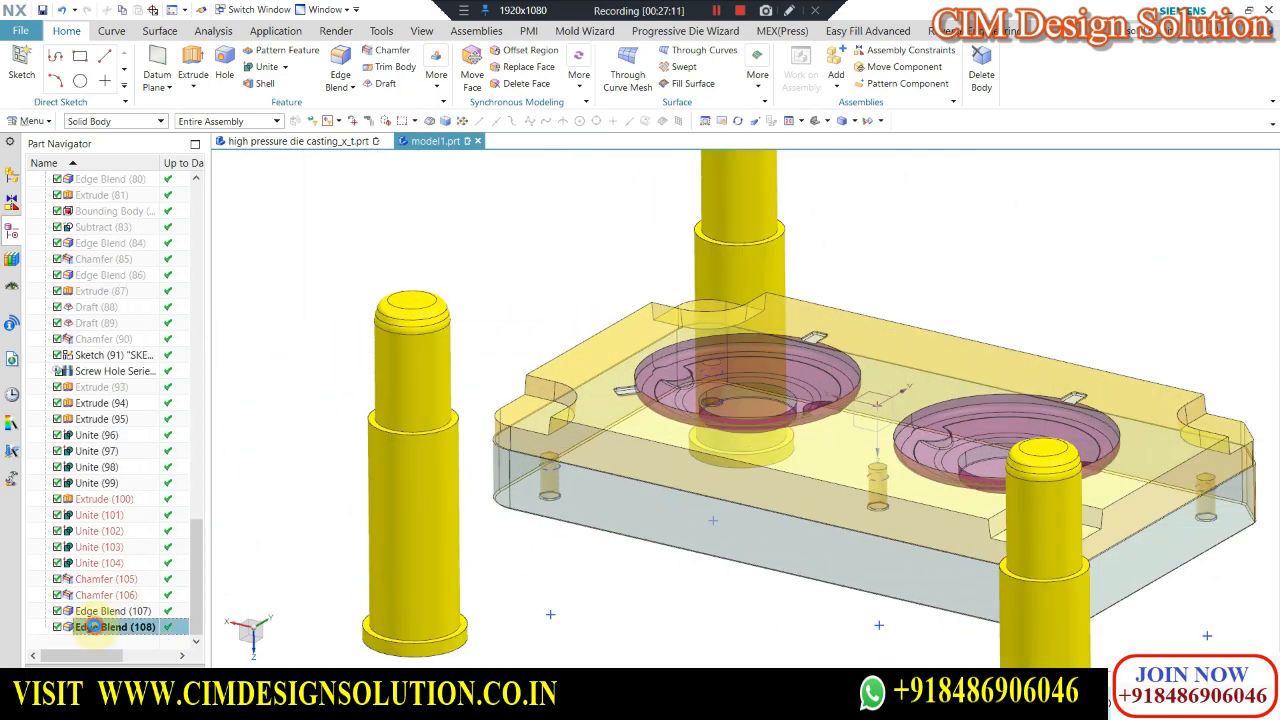
{"action": "type", "text": "5"}
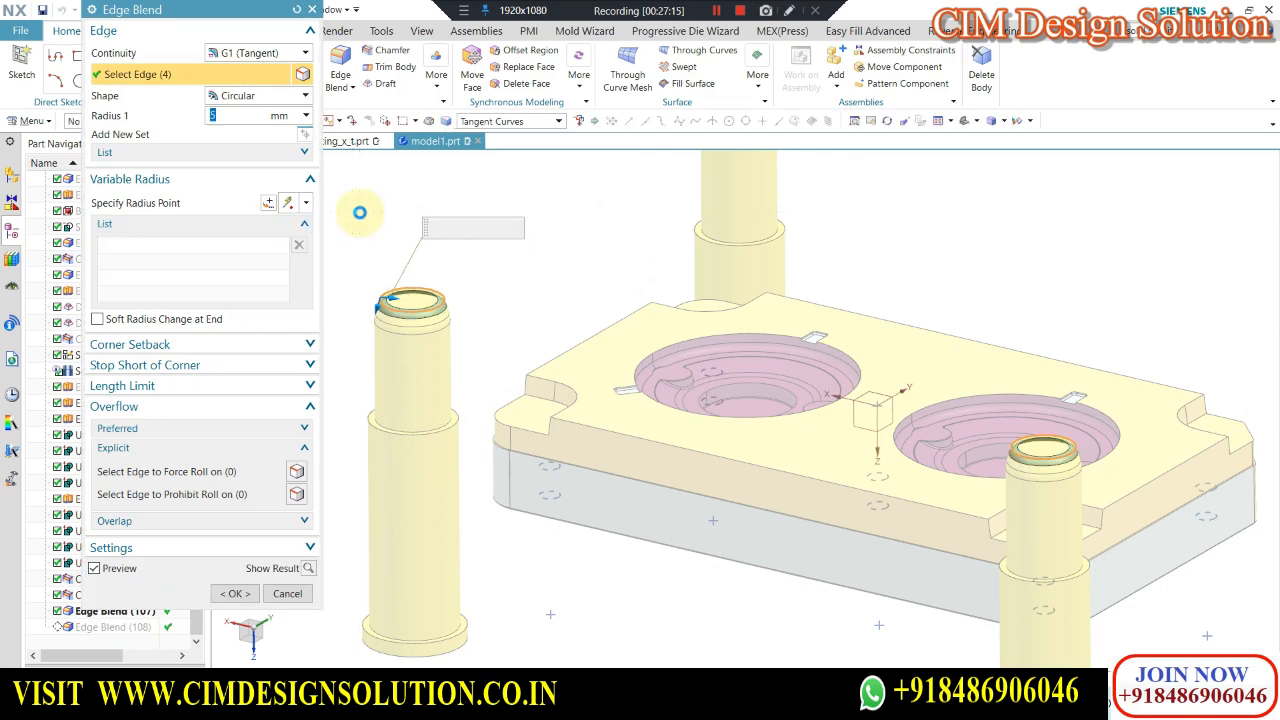
{"action": "middle_click", "coordinate": [357, 212]}
Examine the rounded guide pin ends and the pins' arrangement around the die block.
{"action": "scroll", "coordinate": [384, 304], "scroll_direction": "down", "scroll_amount": 2}
{"action": "middle_click_drag", "start_coordinate": [384, 304], "coordinate": [409, 357]}
{"action": "scroll", "coordinate": [488, 325], "scroll_direction": "down", "scroll_amount": 3}
{"action": "scroll", "coordinate": [542, 248], "scroll_direction": "up", "scroll_amount": 2}
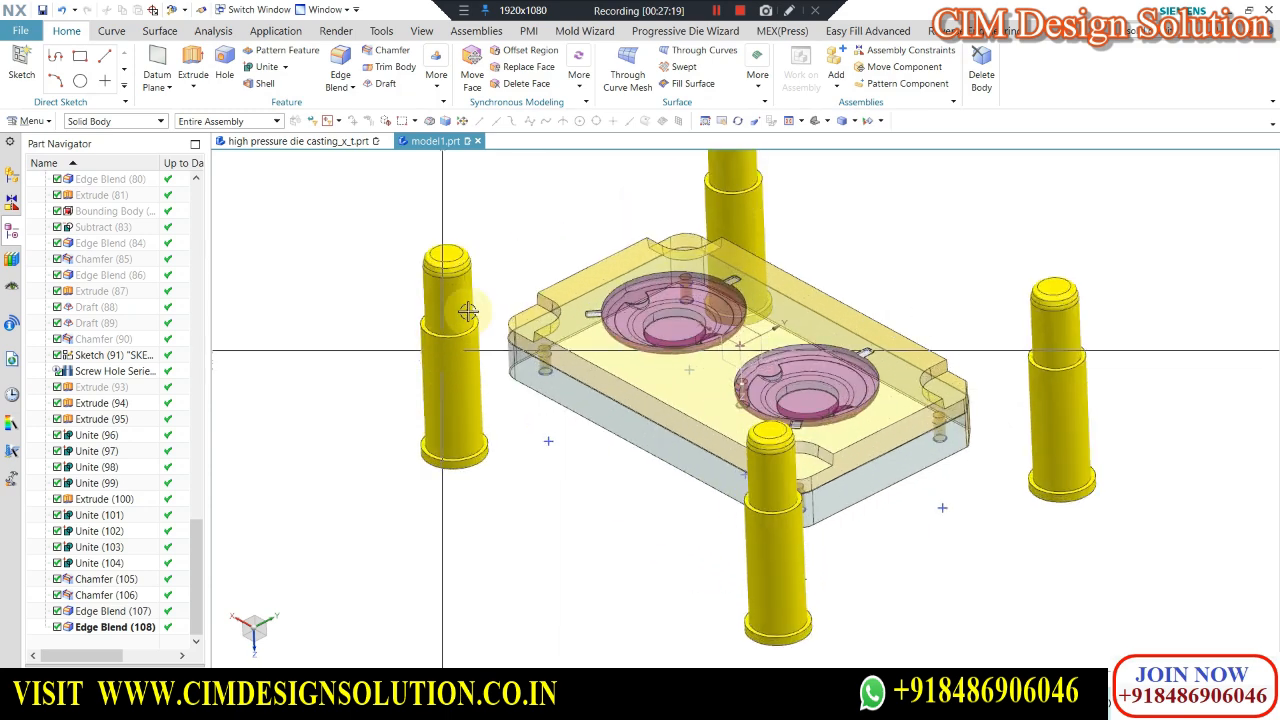
{"action": "scroll", "coordinate": [413, 282], "scroll_direction": "up", "scroll_amount": 5}
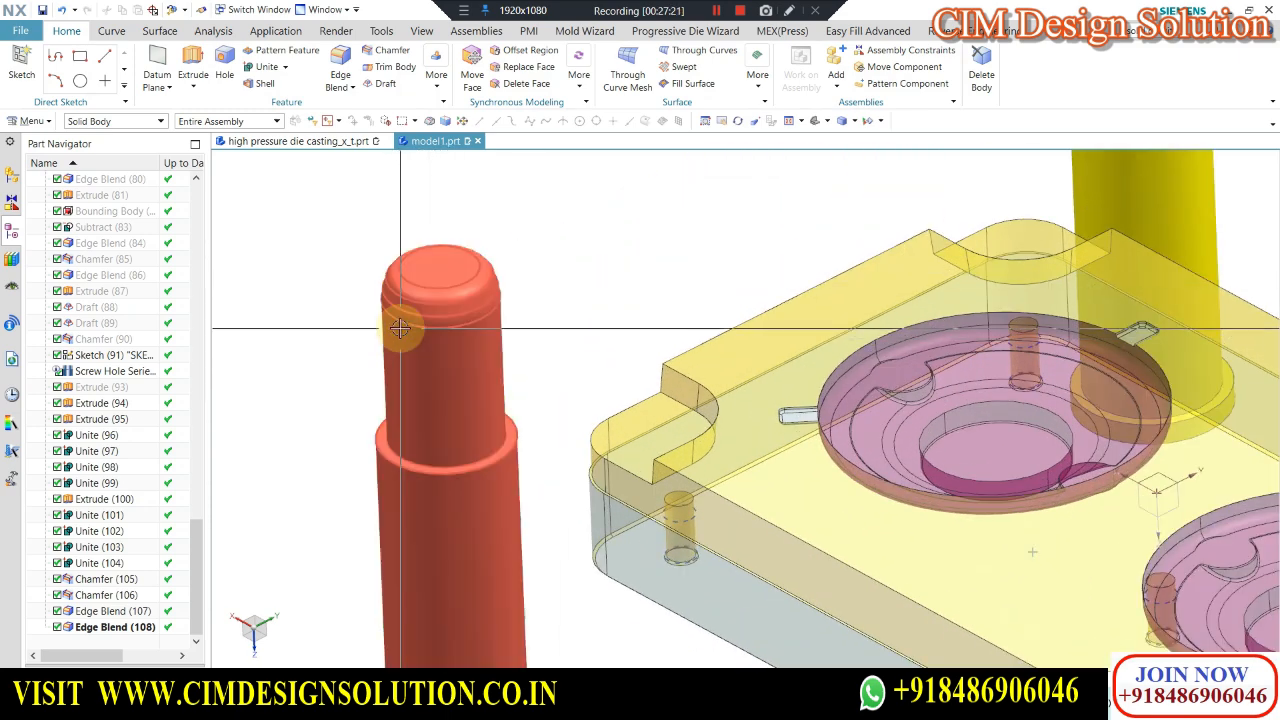
{"action": "scroll", "coordinate": [543, 286], "scroll_direction": "down", "scroll_amount": 6}
{"action": "mouse_move", "coordinate": [526, 306]}
{"action": "middle_mouse_down"}
{"action": "mouse_move", "coordinate": [545, 274]}
{"action": "mouse_move", "coordinate": [538, 287]}
{"action": "middle_mouse_up"}
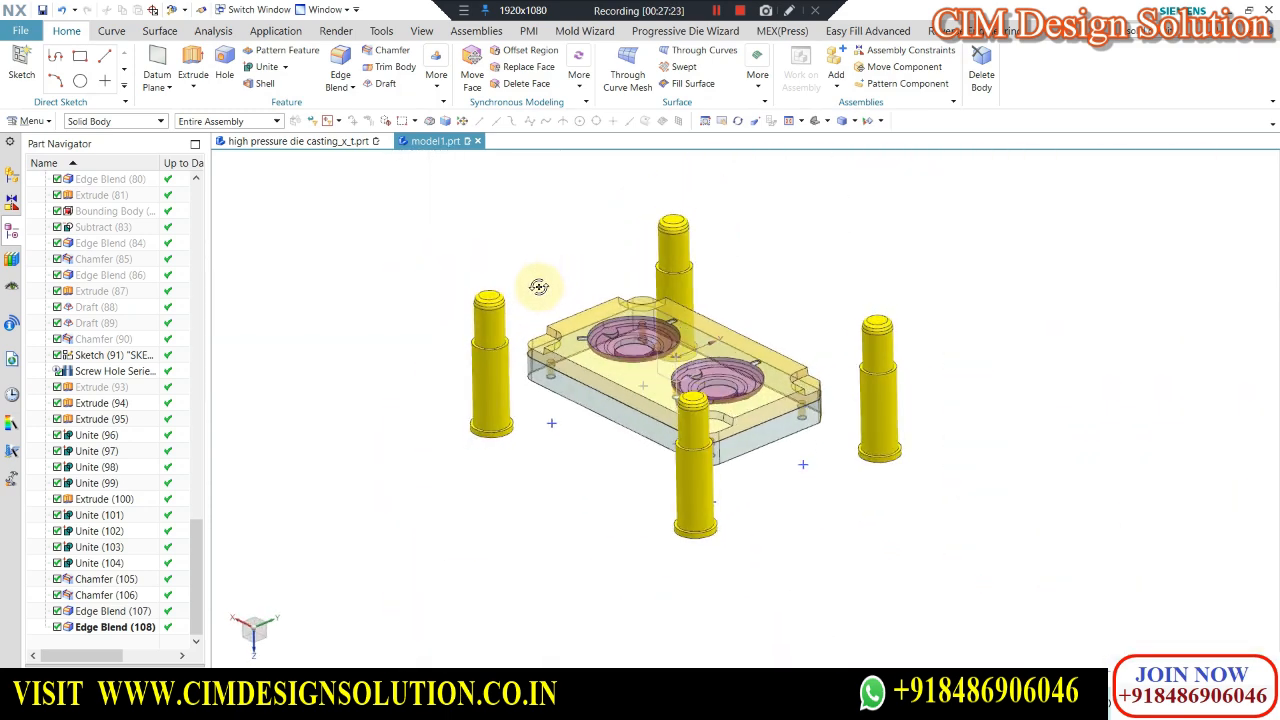
{"action": "scroll", "coordinate": [538, 287], "scroll_direction": "down", "scroll_amount": 1}
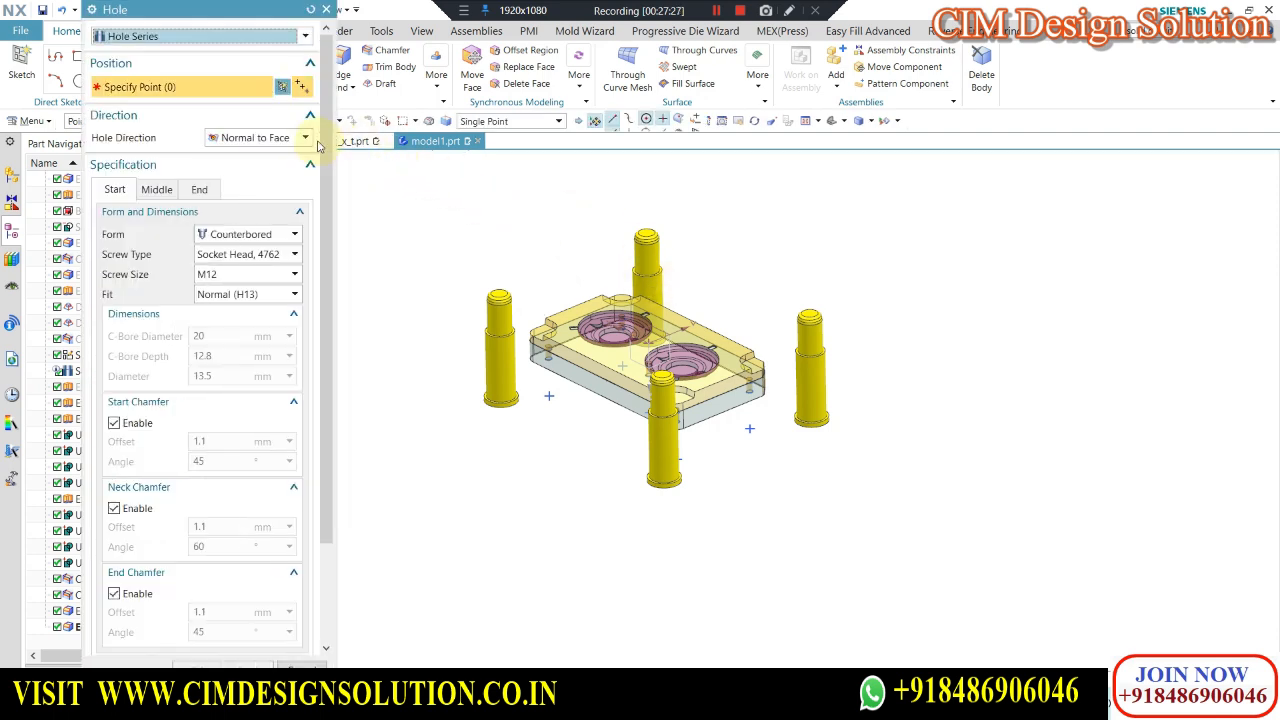
{"action": "left_click", "coordinate": [227, 276]}
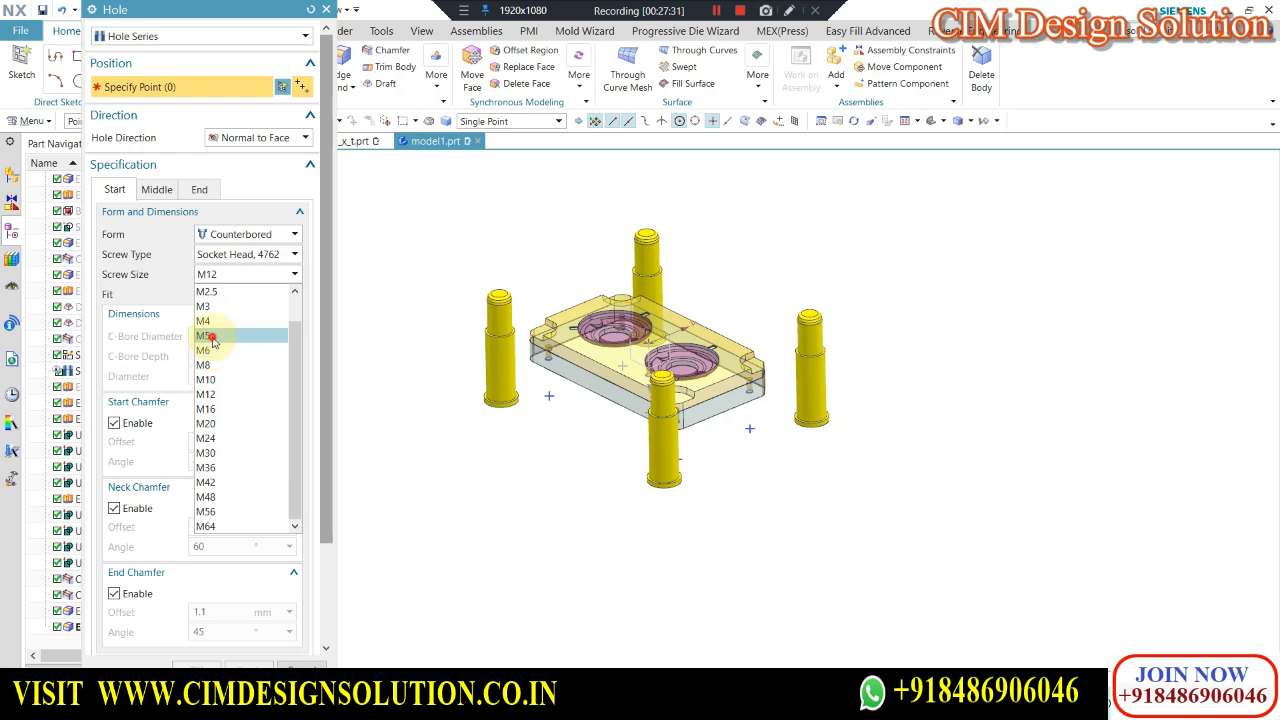
{"action": "left_click", "coordinate": [211, 336]}
{"action": "scroll", "coordinate": [800, 310], "scroll_direction": "up", "scroll_amount": 5}
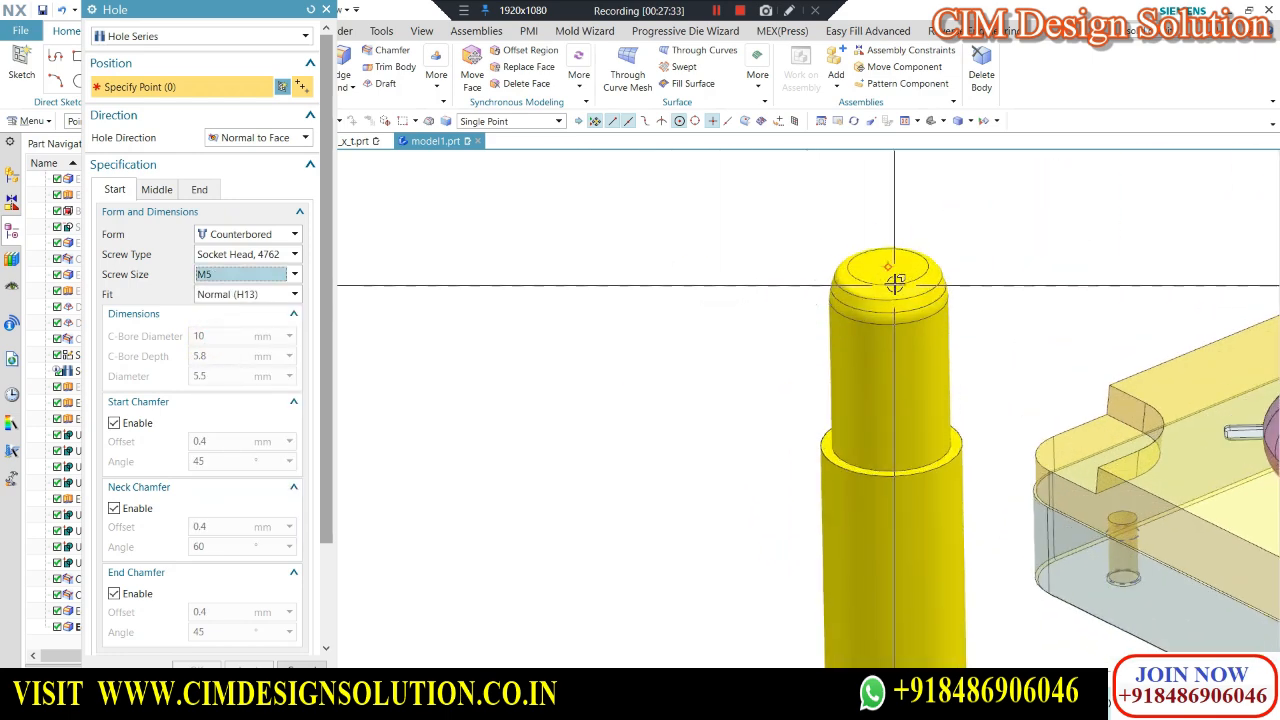
{"action": "left_click", "coordinate": [888, 276]}
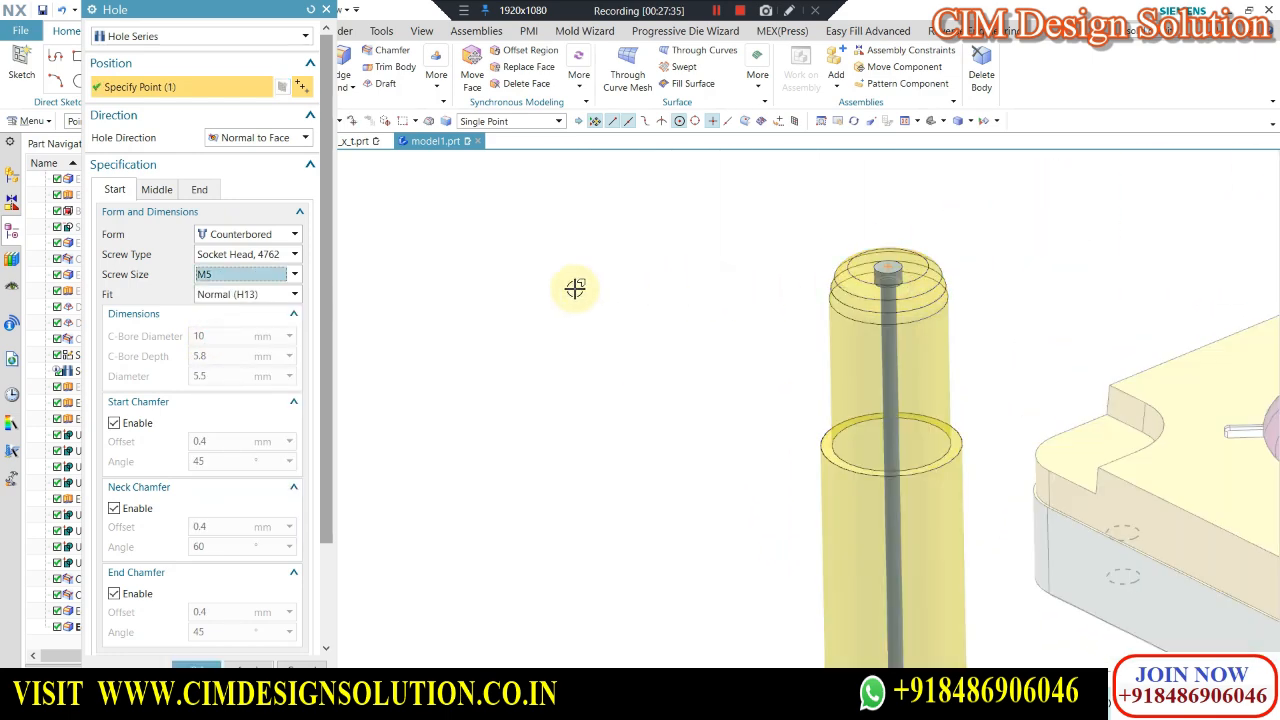
{"action": "left_click", "coordinate": [229, 235]}
{"action": "left_click", "coordinate": [237, 280]}
{"action": "scroll", "coordinate": [591, 229], "scroll_direction": "down", "scroll_amount": 5}
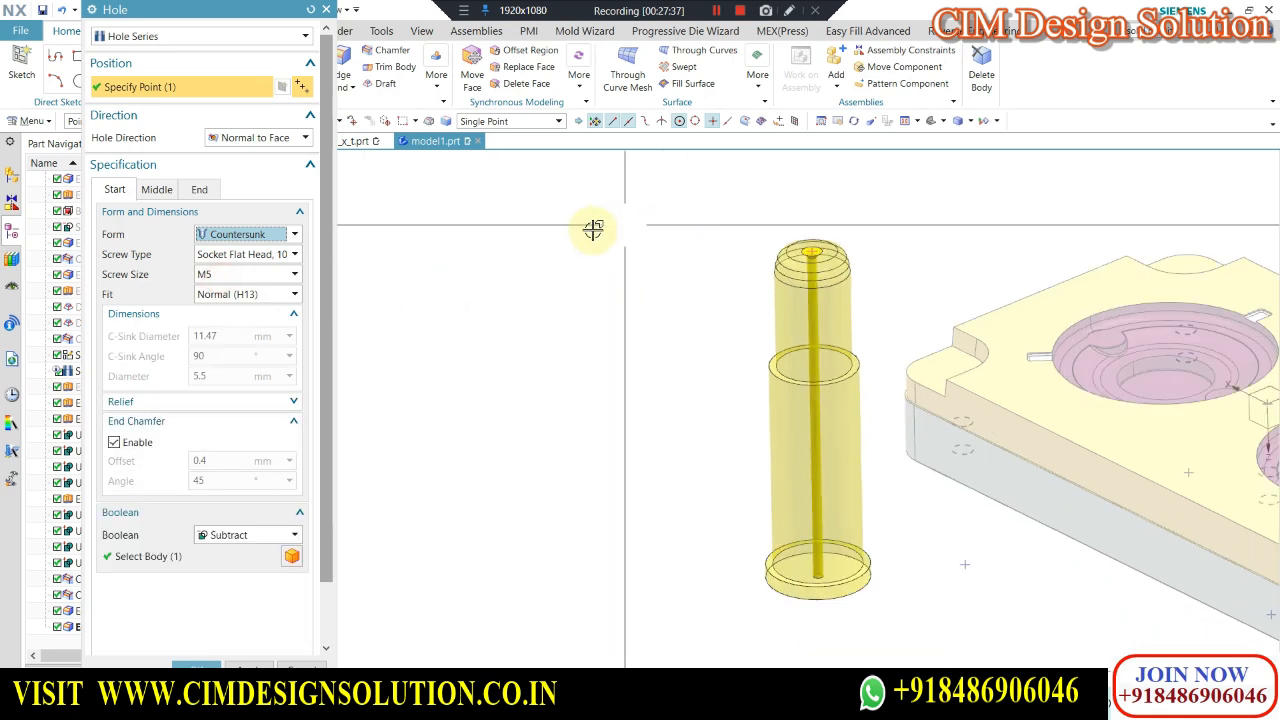
{"action": "scroll", "coordinate": [653, 298], "scroll_direction": "up", "scroll_amount": 3}
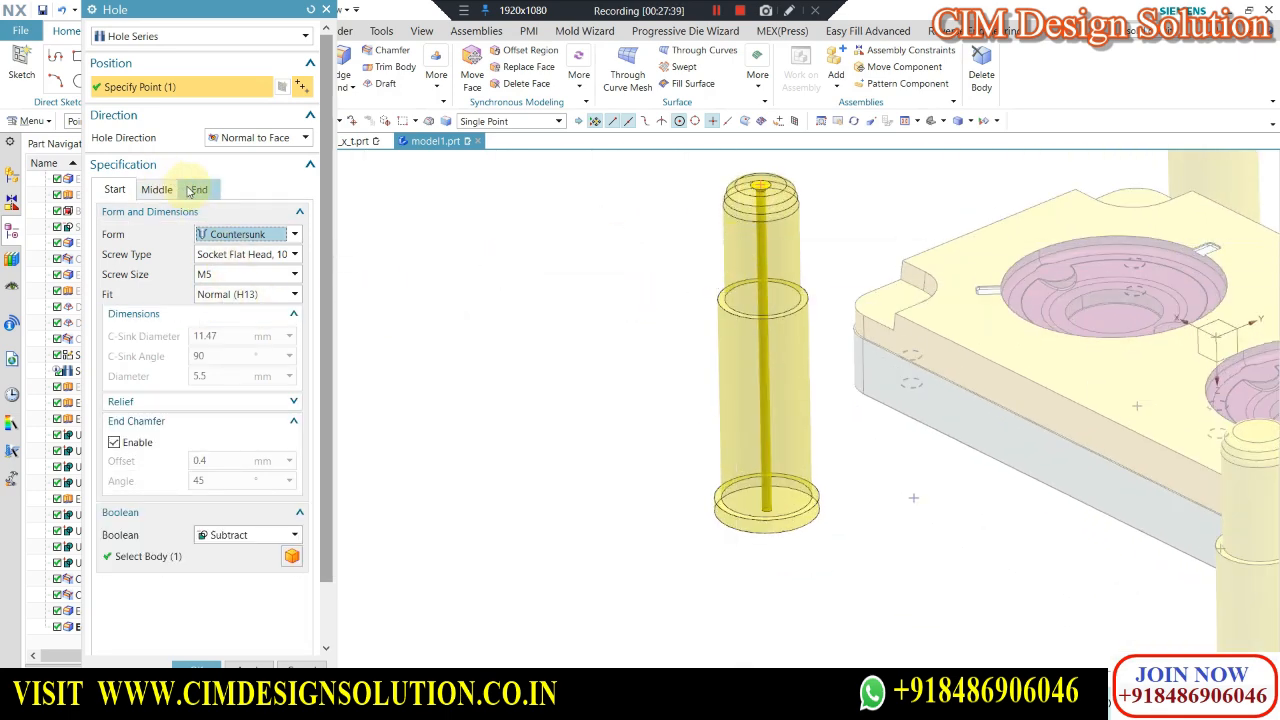
{"action": "left_click", "coordinate": [199, 190]}
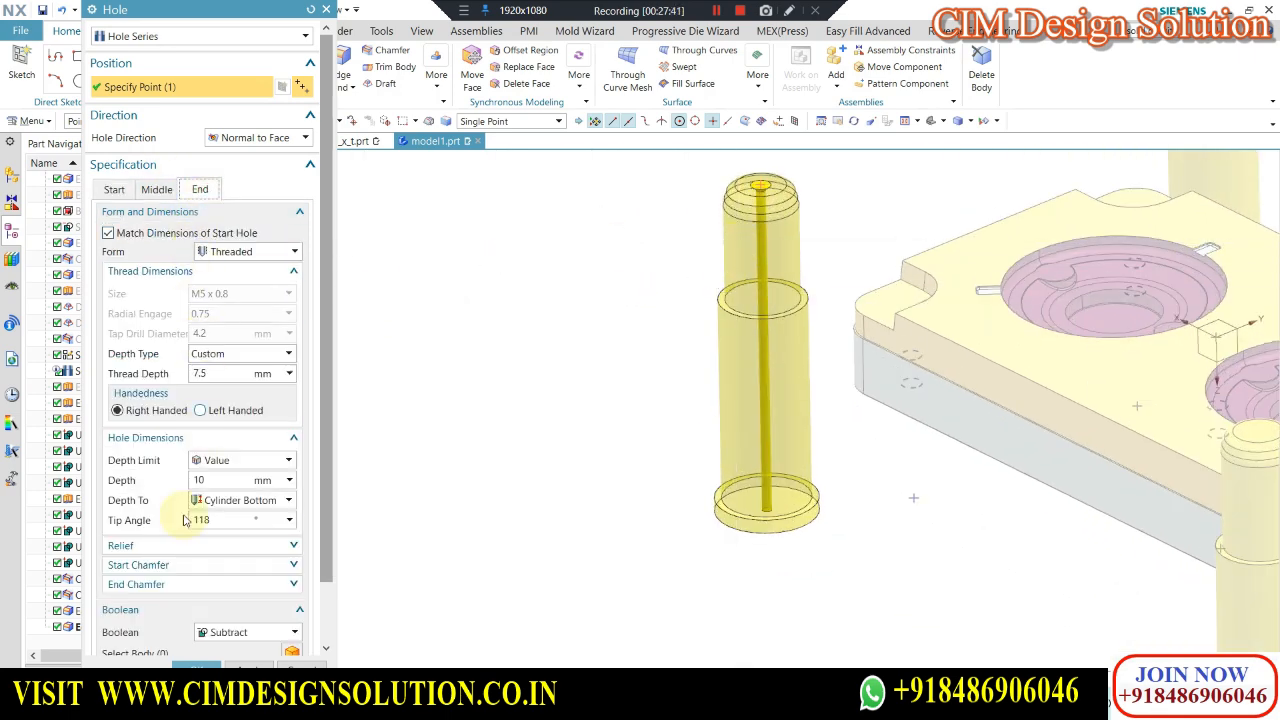
{"action": "scroll", "coordinate": [155, 470], "scroll_direction": "down", "scroll_amount": 2}
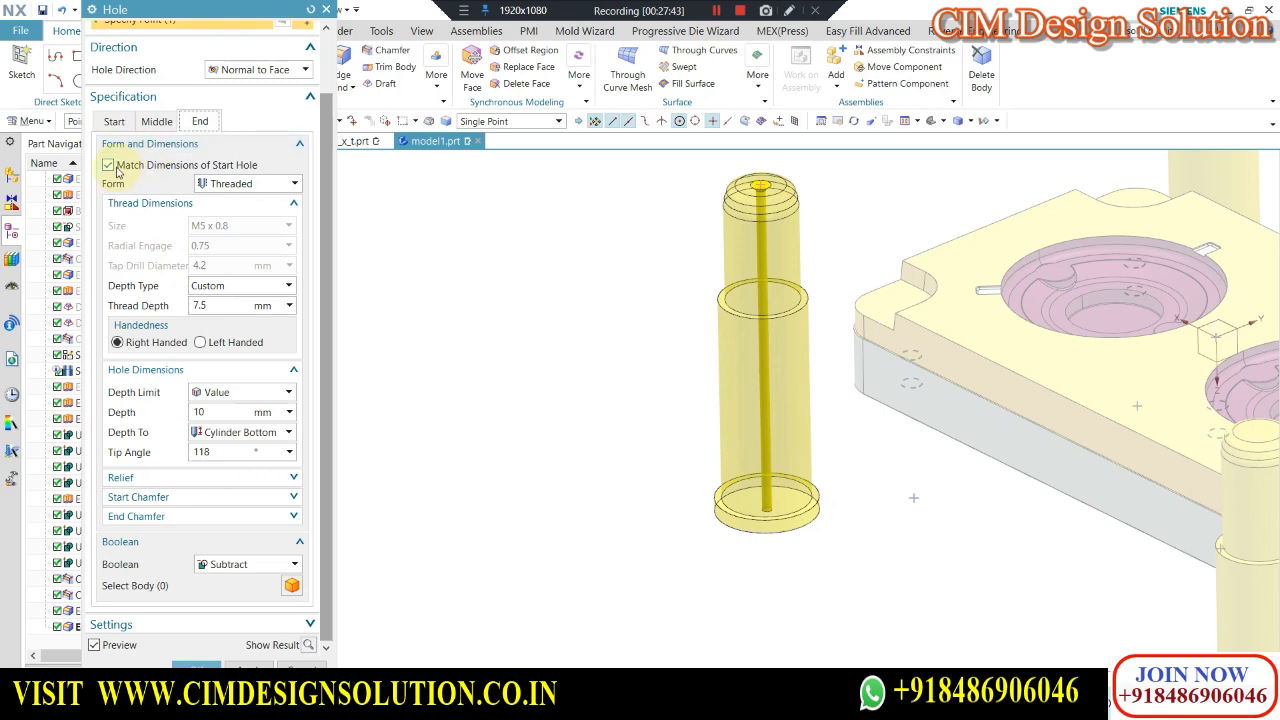
{"action": "scroll", "coordinate": [440, 455], "scroll_direction": "down", "scroll_amount": 1}
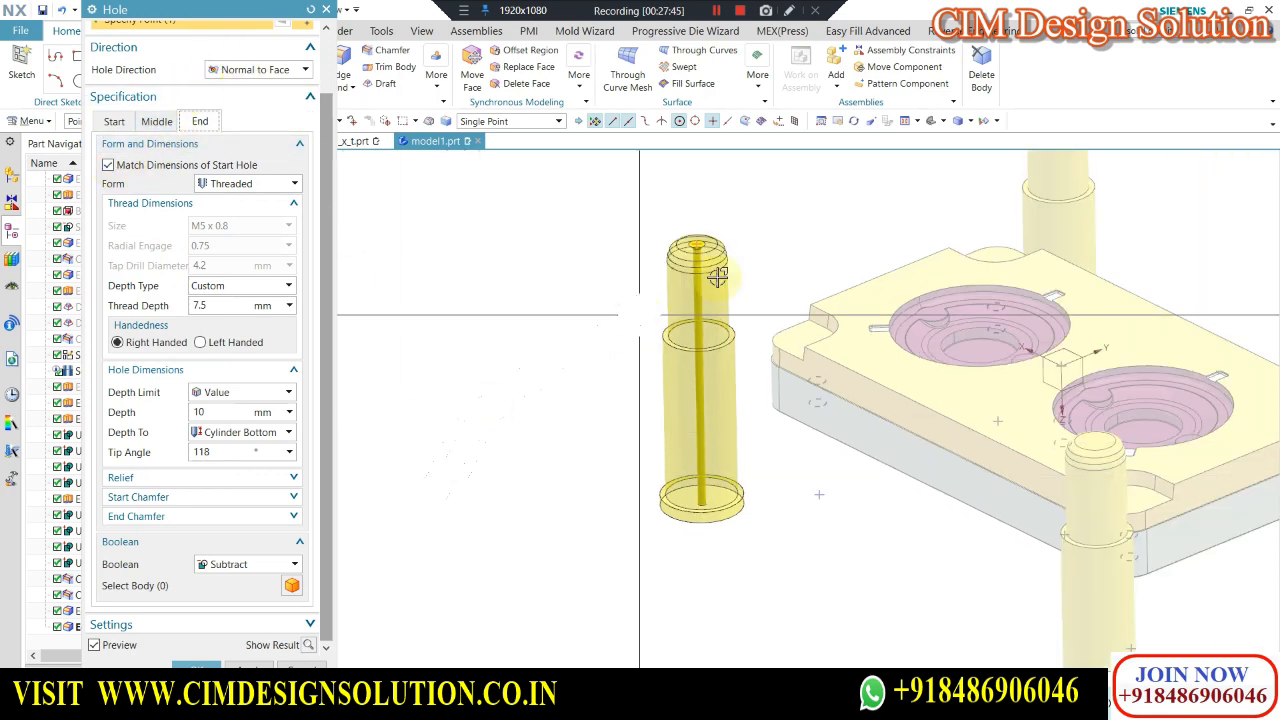
{"action": "scroll", "coordinate": [717, 265], "scroll_direction": "up", "scroll_amount": 1}
{"action": "scroll", "coordinate": [668, 297], "scroll_direction": "down", "scroll_amount": 3}
{"action": "scroll", "coordinate": [773, 308], "scroll_direction": "up", "scroll_amount": 3}
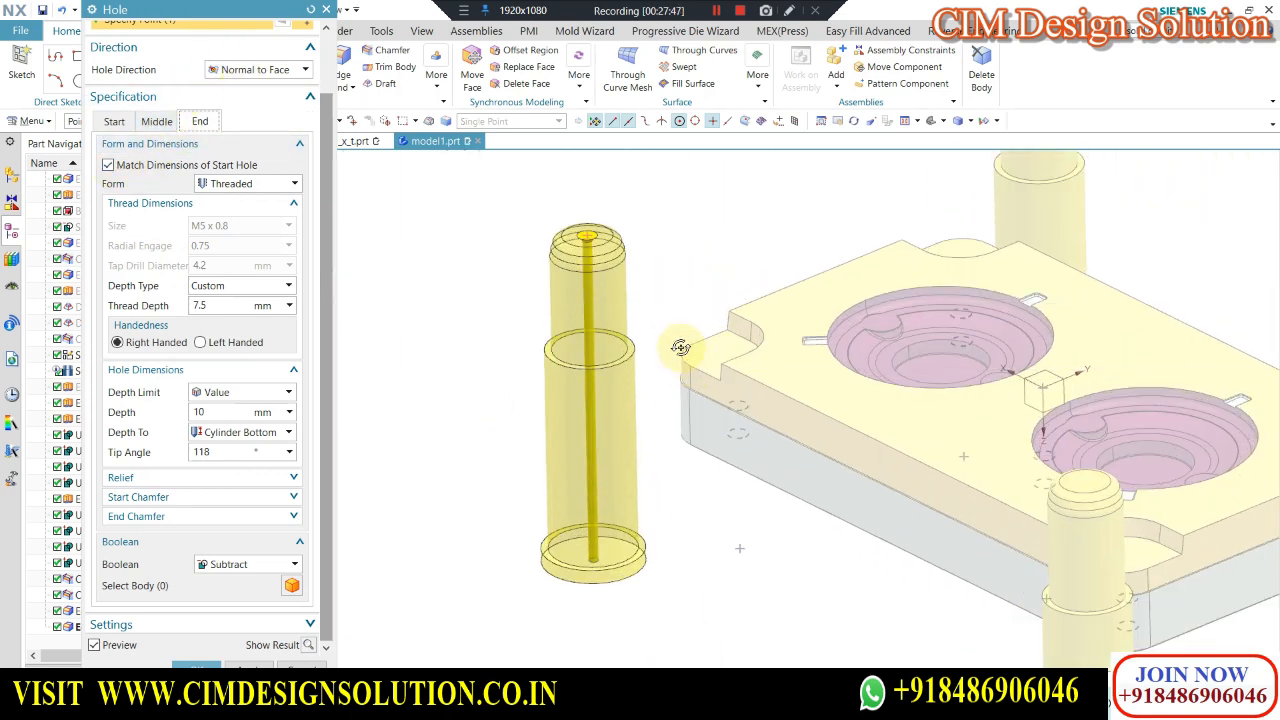
{"action": "middle_click_drag", "start_coordinate": [680, 346], "coordinate": [649, 356]}
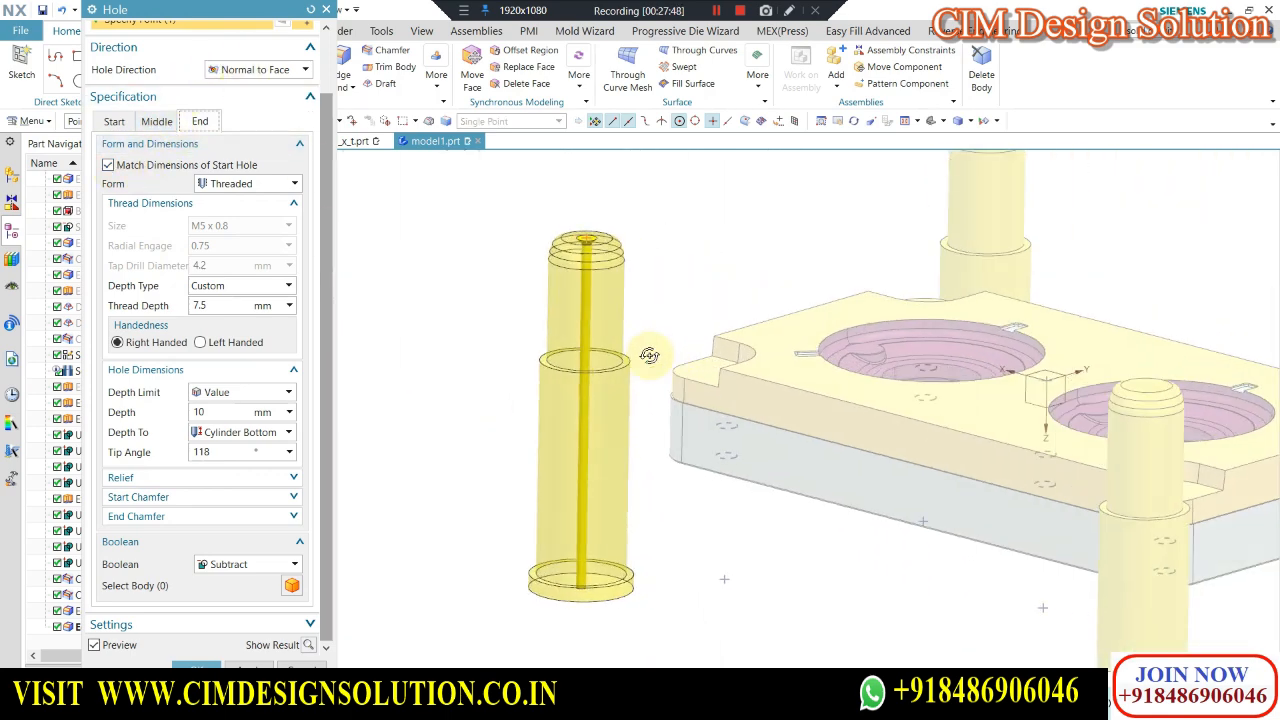
{"action": "left_click", "coordinate": [326, 12]}
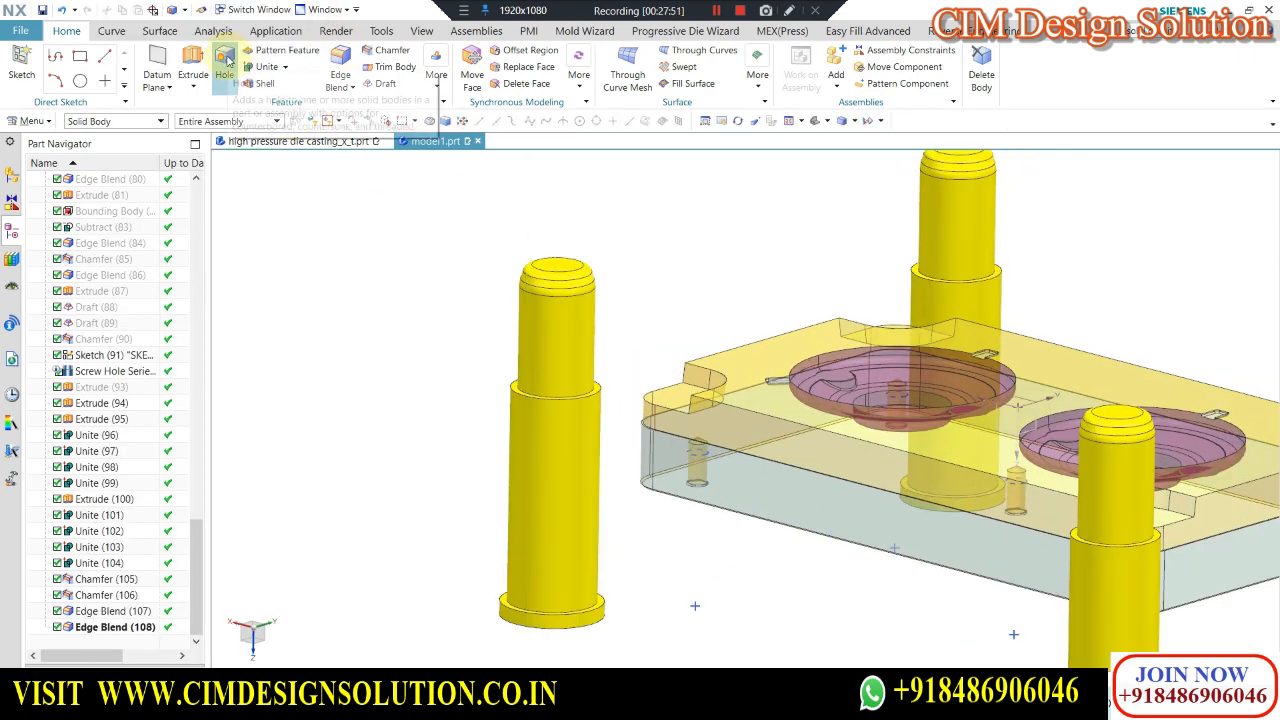
Start a threaded hole centred on the end face of the guide pin nearest the die block's left corner.
{"action": "left_click", "coordinate": [225, 62]}
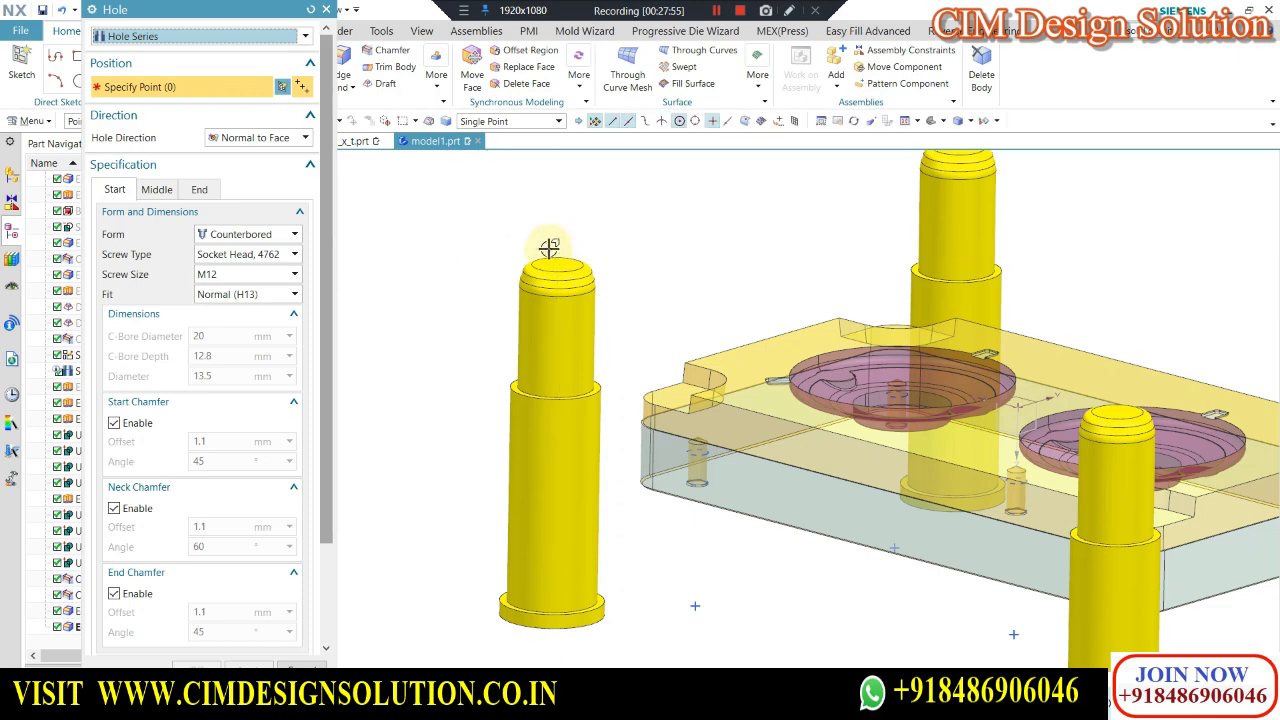
{"action": "scroll", "coordinate": [549, 246], "scroll_direction": "up", "scroll_amount": 5}
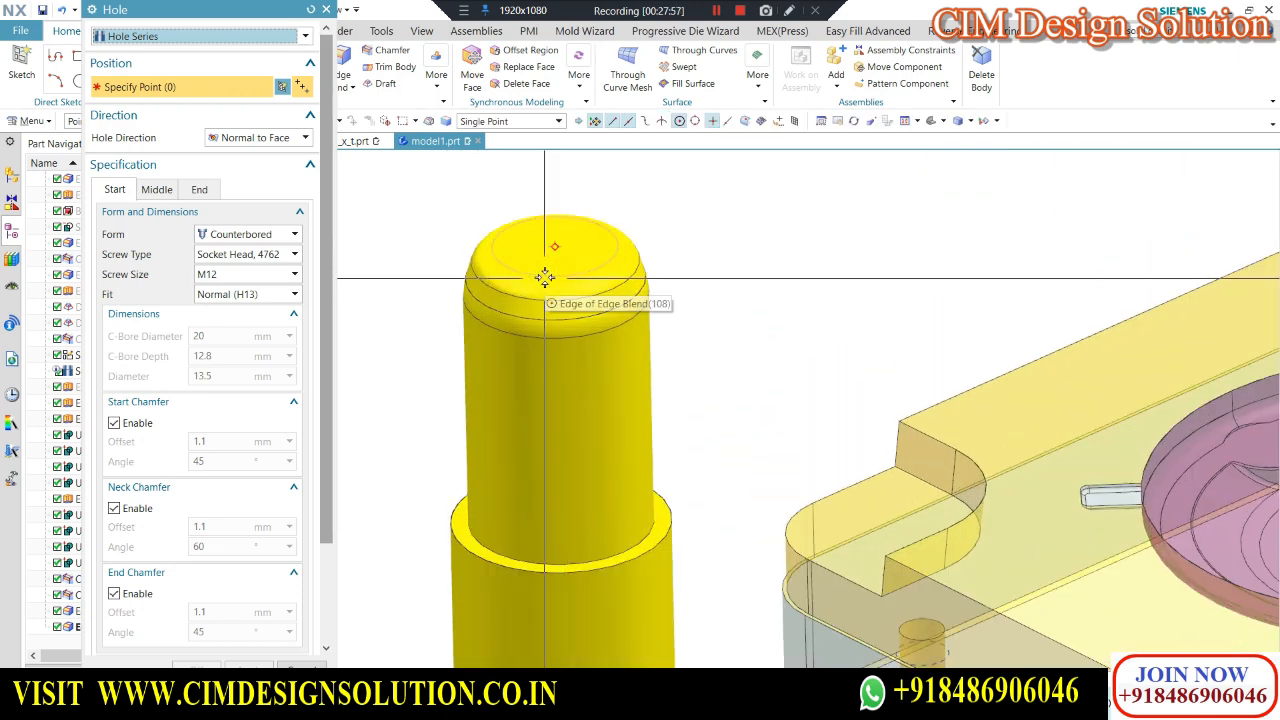
{"action": "left_click", "coordinate": [168, 38]}
{"action": "left_click", "coordinate": [135, 91]}
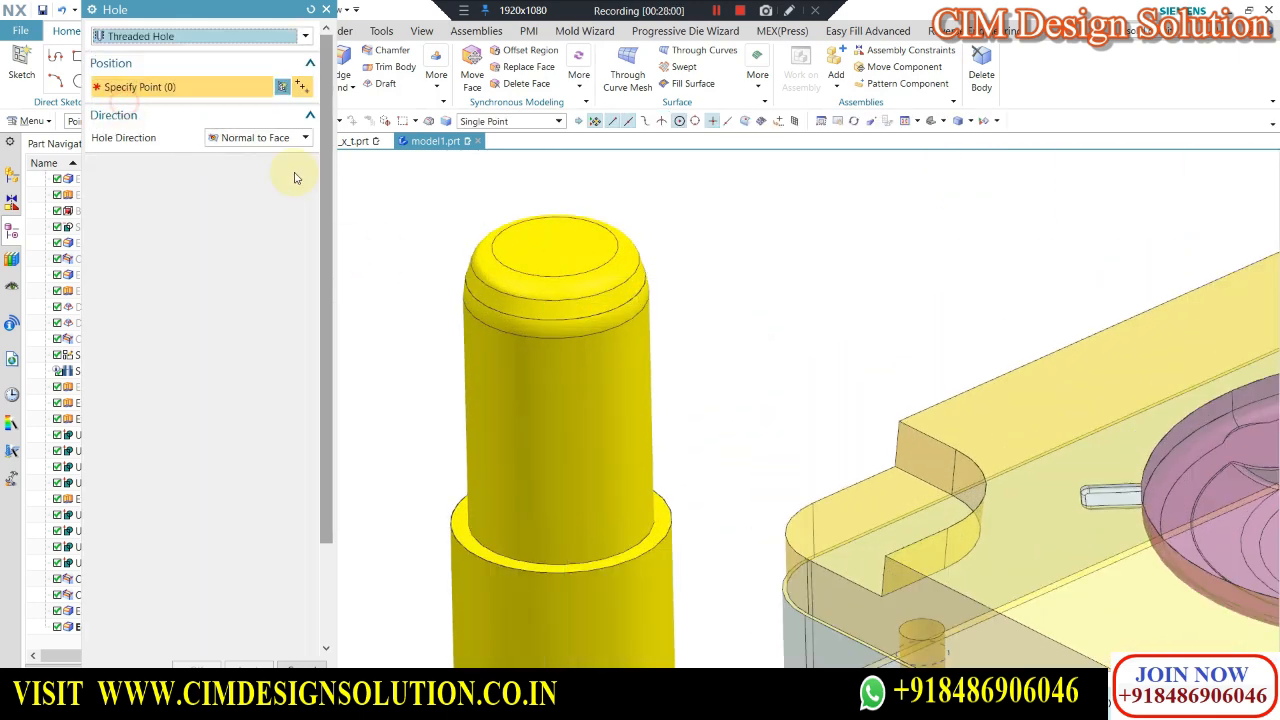
{"action": "left_click", "coordinate": [574, 289]}
{"action": "scroll", "coordinate": [443, 357], "scroll_direction": "down", "scroll_amount": 4}
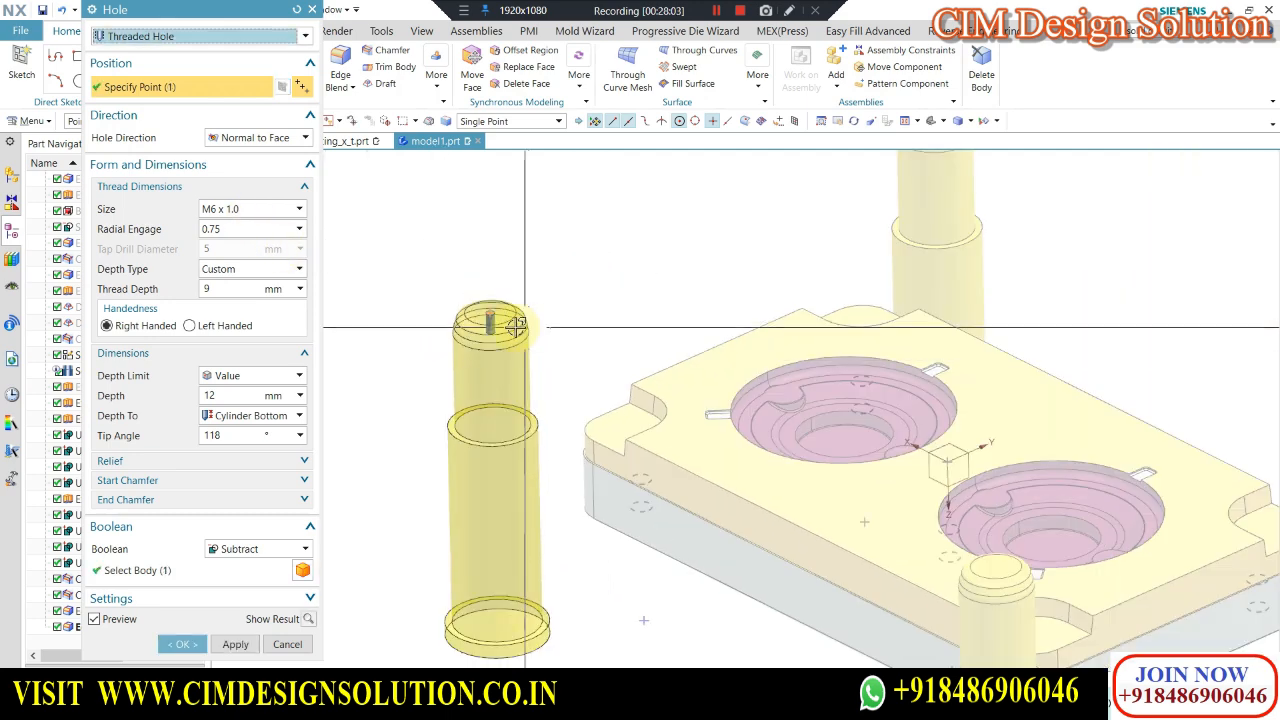
{"action": "scroll", "coordinate": [517, 326], "scroll_direction": "down", "scroll_amount": 4}
{"action": "scroll", "coordinate": [569, 297], "scroll_direction": "up", "scroll_amount": 3}
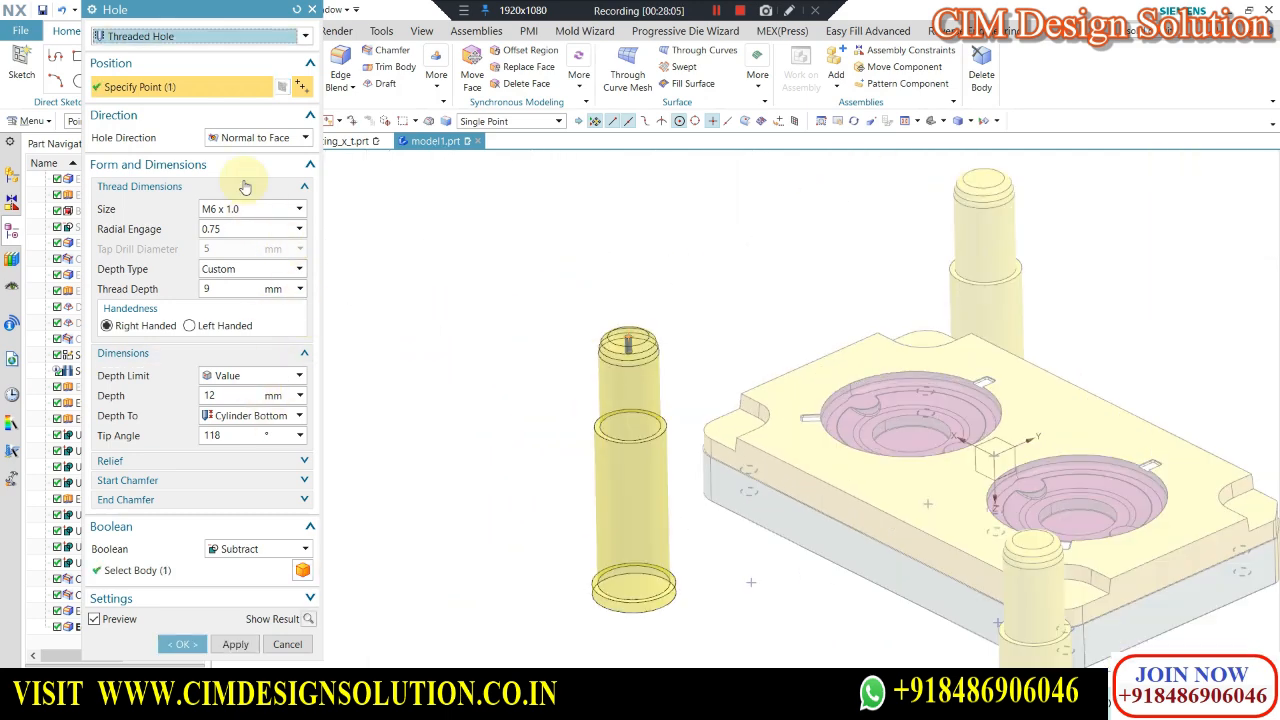
Set the pin's threaded hole size to M8 x 1.25 and create the hole.
{"action": "left_click", "coordinate": [150, 36]}
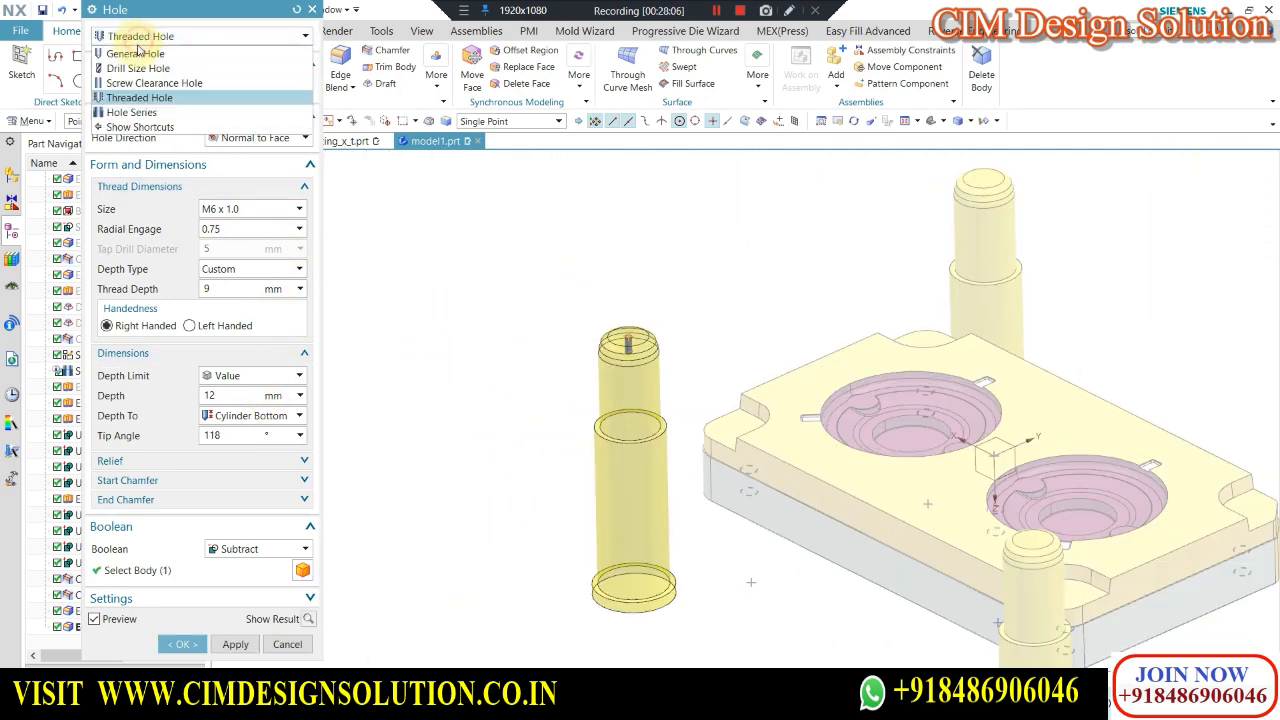
{"action": "left_click", "coordinate": [133, 98]}
{"action": "scroll", "coordinate": [655, 330], "scroll_direction": "up", "scroll_amount": 3}
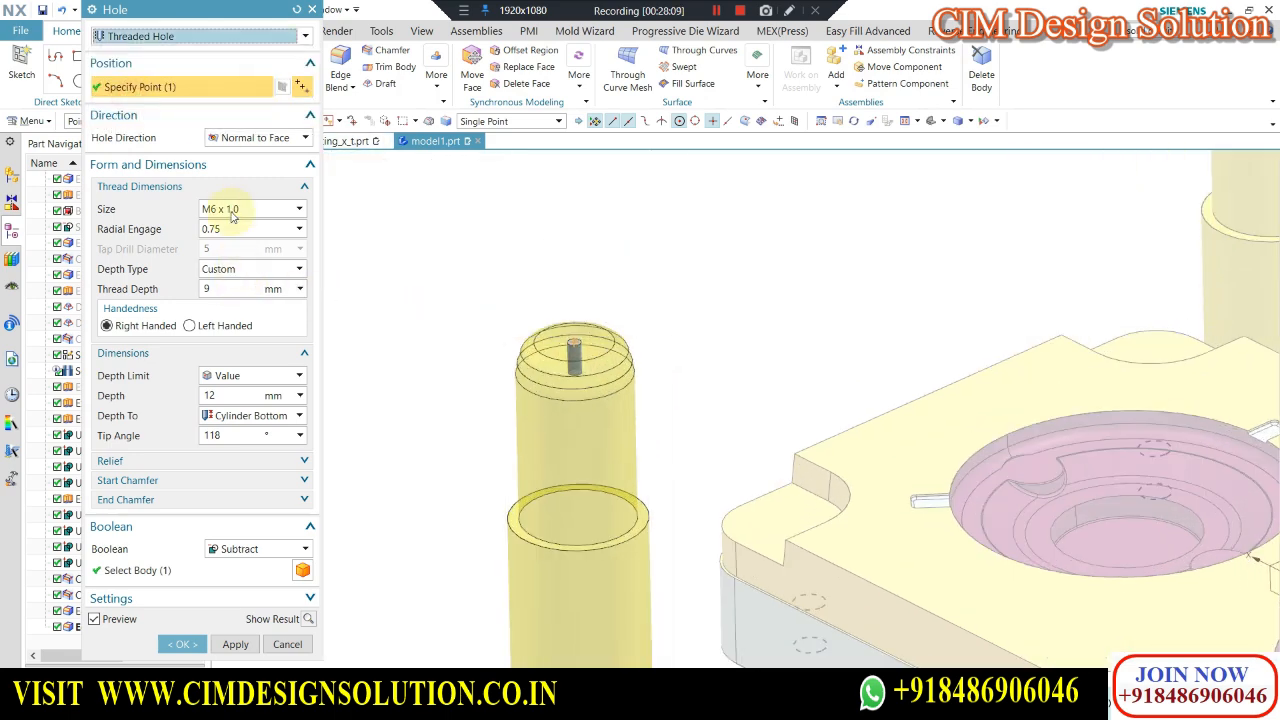
{"action": "left_click", "coordinate": [231, 209]}
{"action": "left_click", "coordinate": [227, 247]}
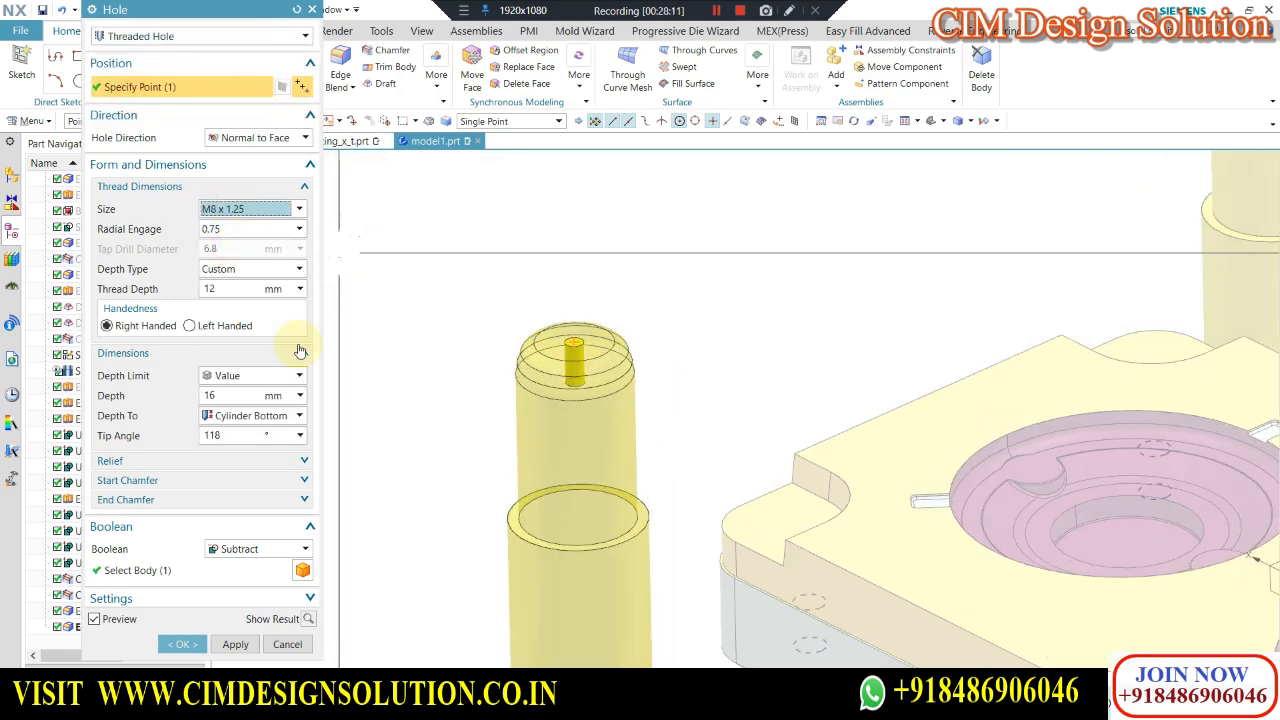
{"action": "left_click", "coordinate": [235, 644]}
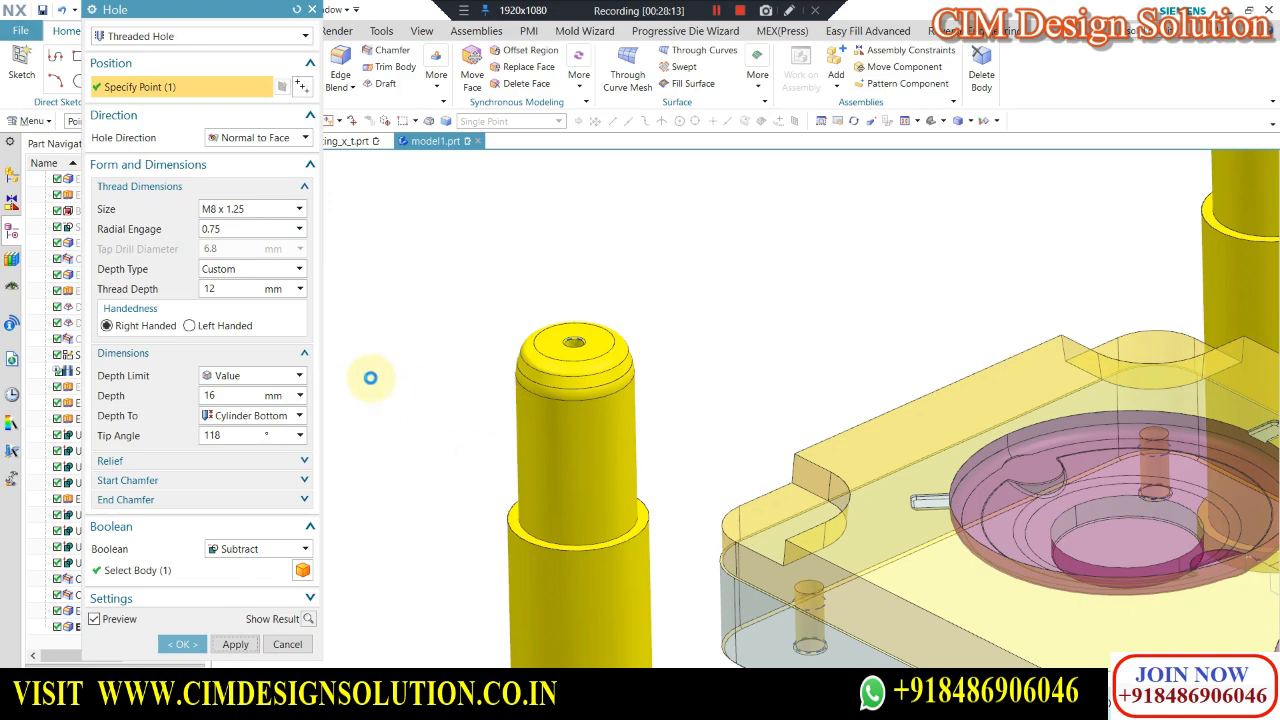
Add the same M8 x 1.25 threaded hole at the centre of the rear guide pin's end face.
{"action": "middle_click_drag", "start_coordinate": [491, 395], "coordinate": [488, 345]}
{"action": "scroll", "coordinate": [488, 391], "scroll_direction": "down", "scroll_amount": 3}
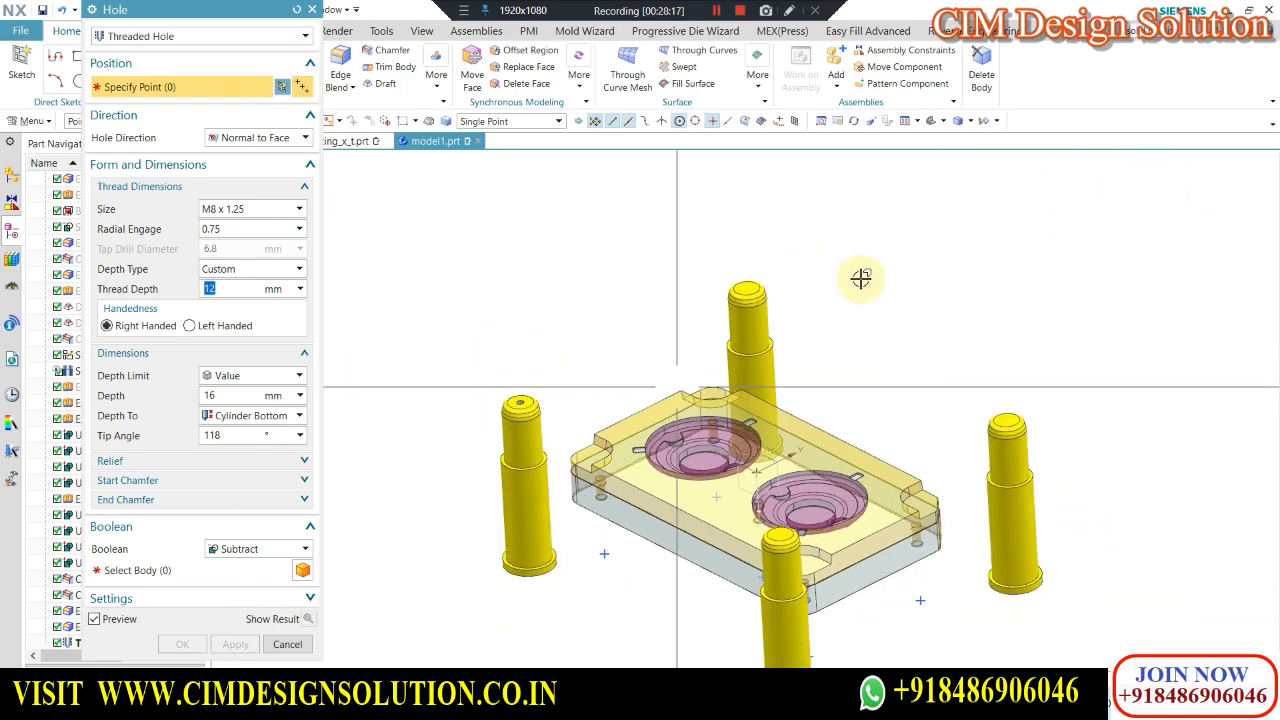
{"action": "scroll", "coordinate": [860, 277], "scroll_direction": "up", "scroll_amount": 6}
{"action": "left_click", "coordinate": [621, 358]}
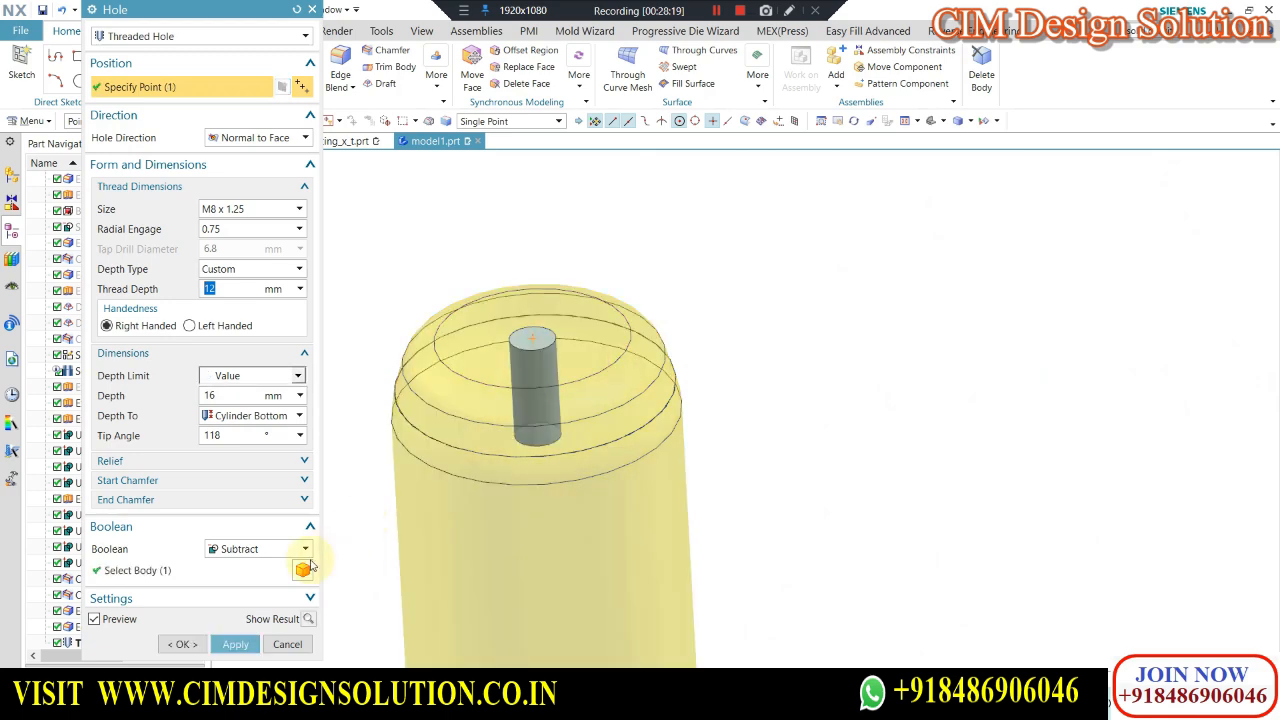
{"action": "left_click", "coordinate": [235, 644]}
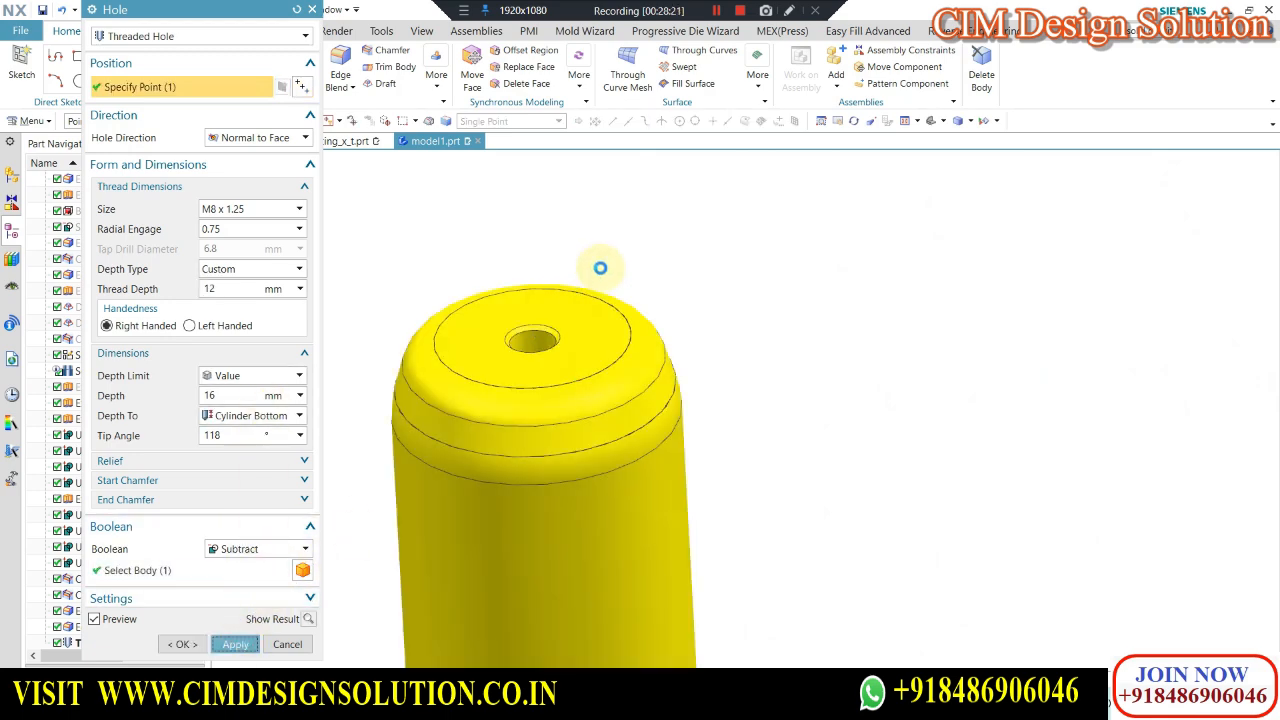
Add M8 x 1.25 threaded holes at the end-face centres of the remaining two guide pins.
{"action": "scroll", "coordinate": [663, 211], "scroll_direction": "down", "scroll_amount": 4}
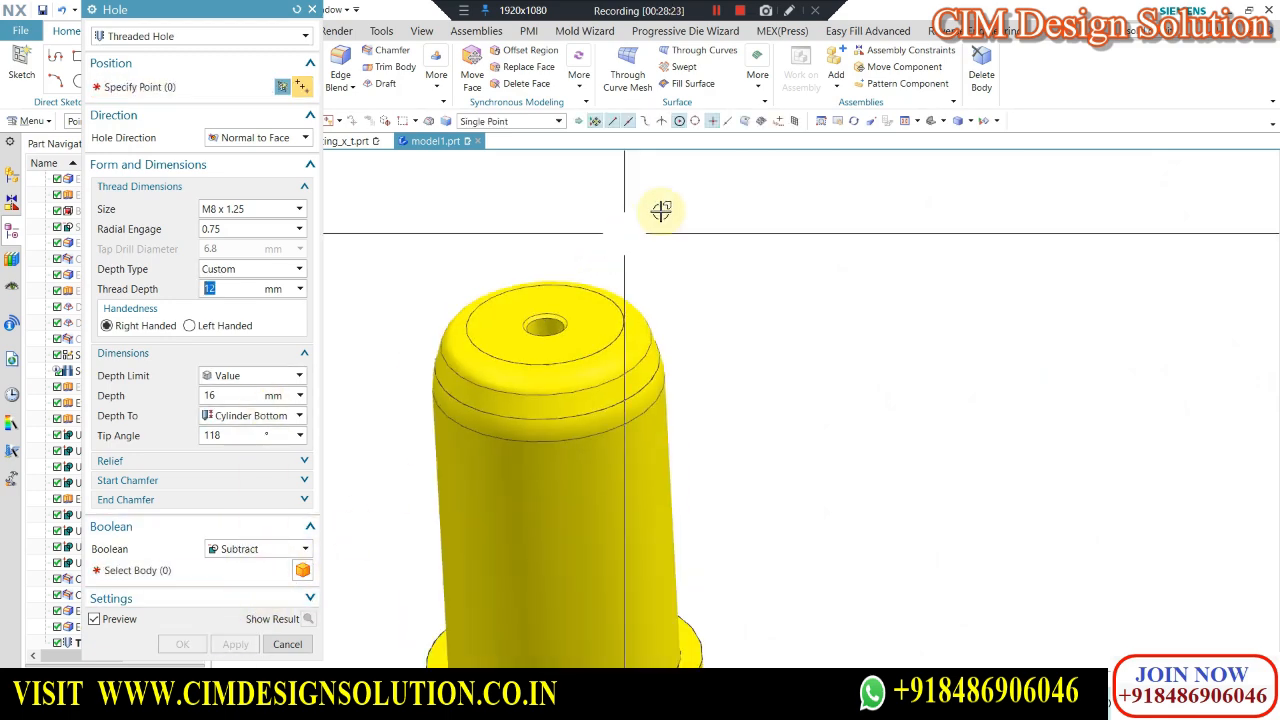
{"action": "scroll", "coordinate": [946, 375], "scroll_direction": "up", "scroll_amount": 5}
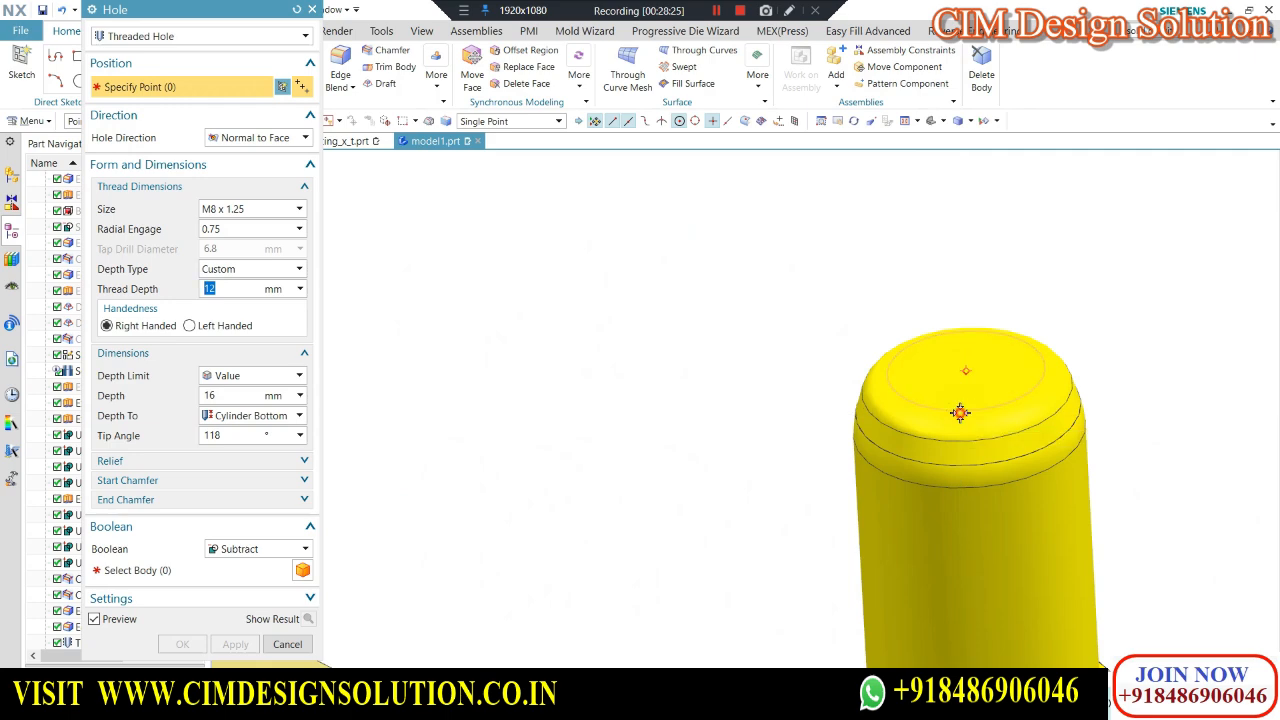
{"action": "left_click", "coordinate": [960, 412]}
{"action": "left_click", "coordinate": [235, 644]}
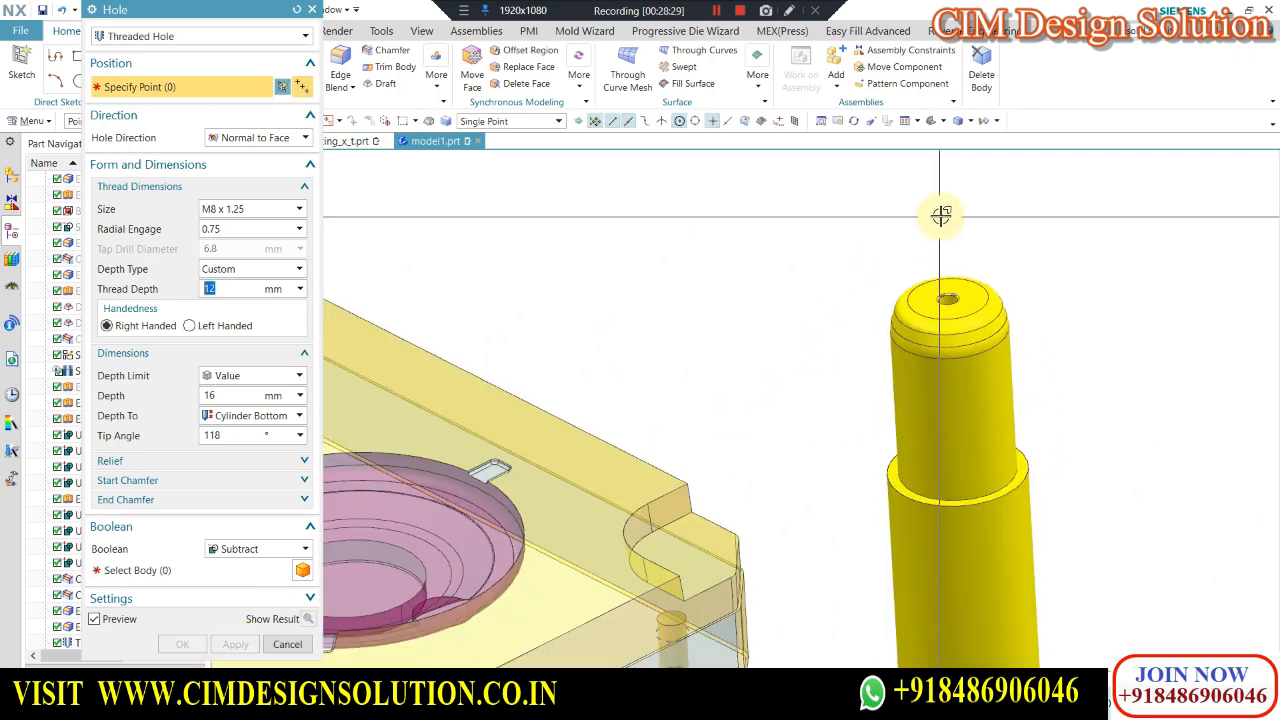
{"action": "scroll", "coordinate": [849, 277], "scroll_direction": "down", "scroll_amount": 2}
{"action": "scroll", "coordinate": [623, 414], "scroll_direction": "up", "scroll_amount": 4}
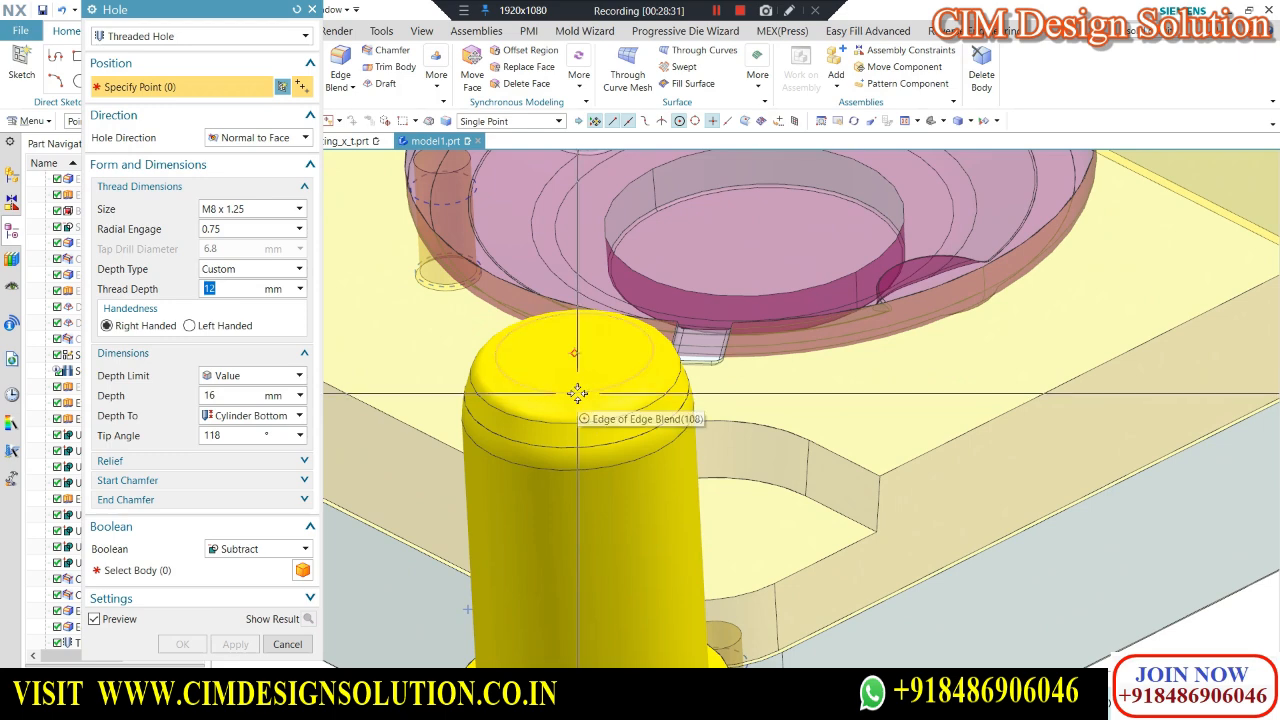
{"action": "left_click", "coordinate": [577, 393]}
{"action": "left_click", "coordinate": [182, 644]}
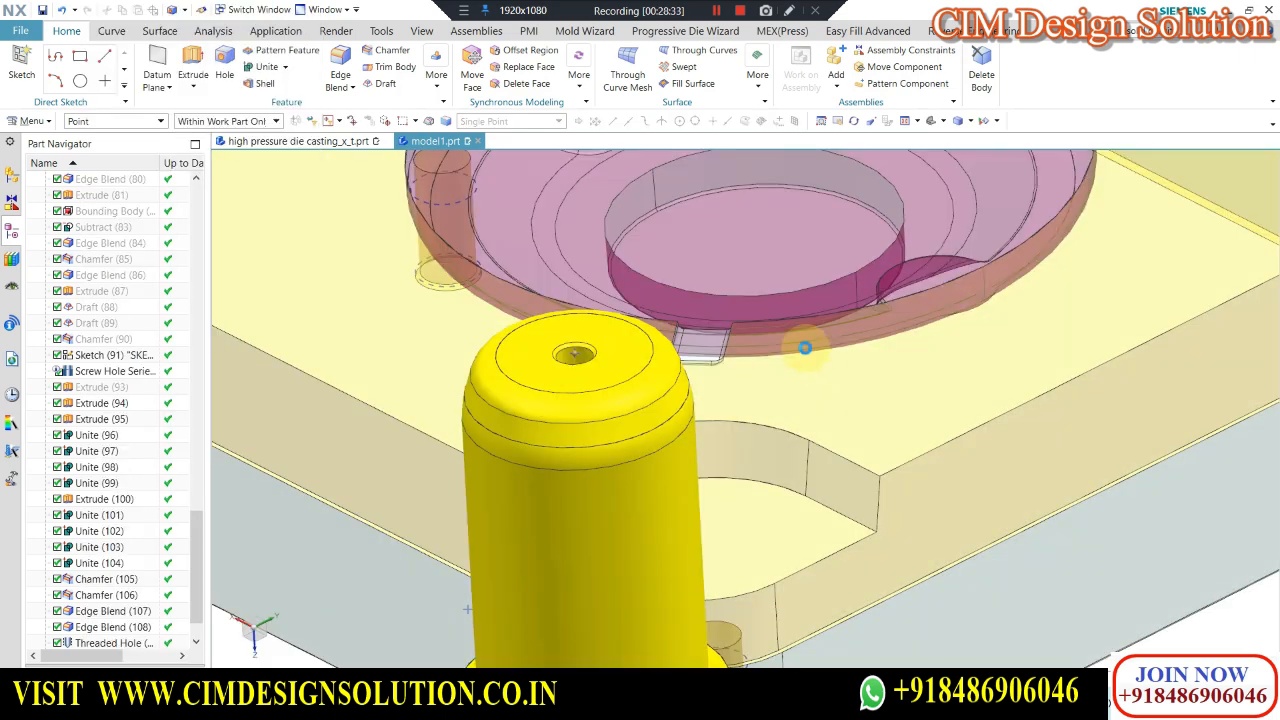
Recolor all four guide pins dark green.
{"action": "scroll", "coordinate": [698, 380], "scroll_direction": "down", "scroll_amount": 6}
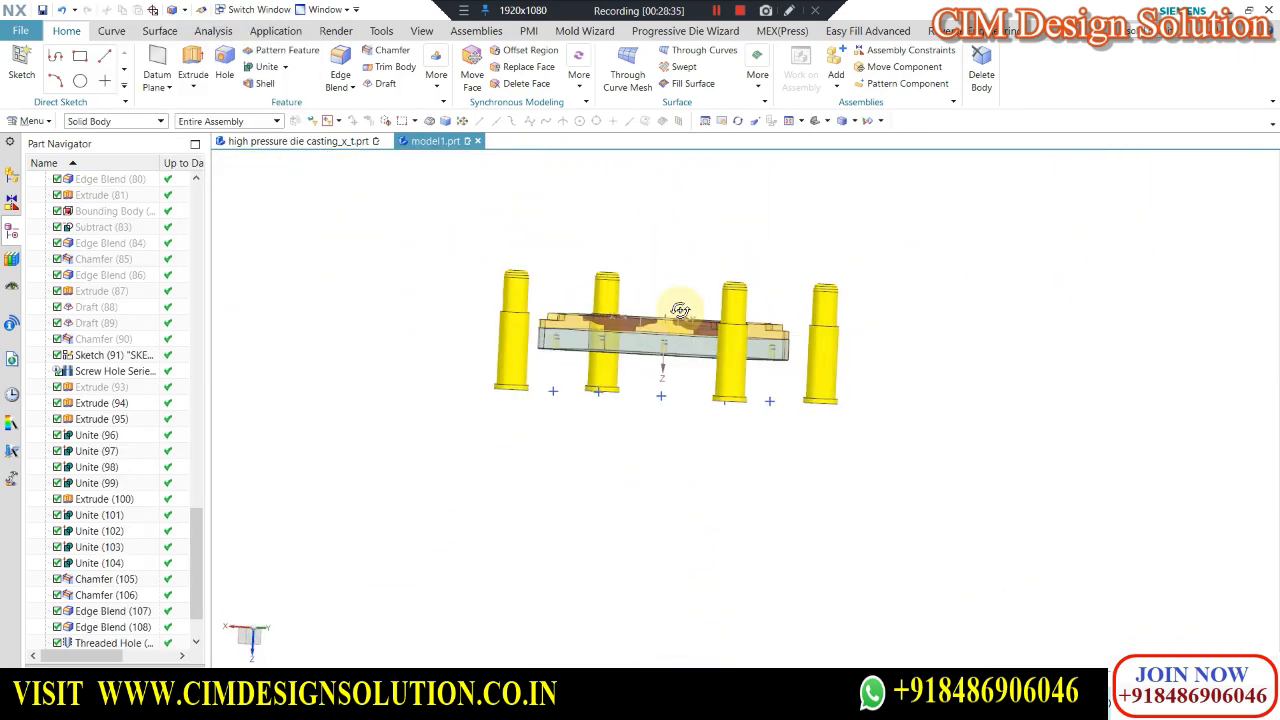
{"action": "key", "text": "ctrl+b"}
{"action": "left_click", "coordinate": [512, 340]}
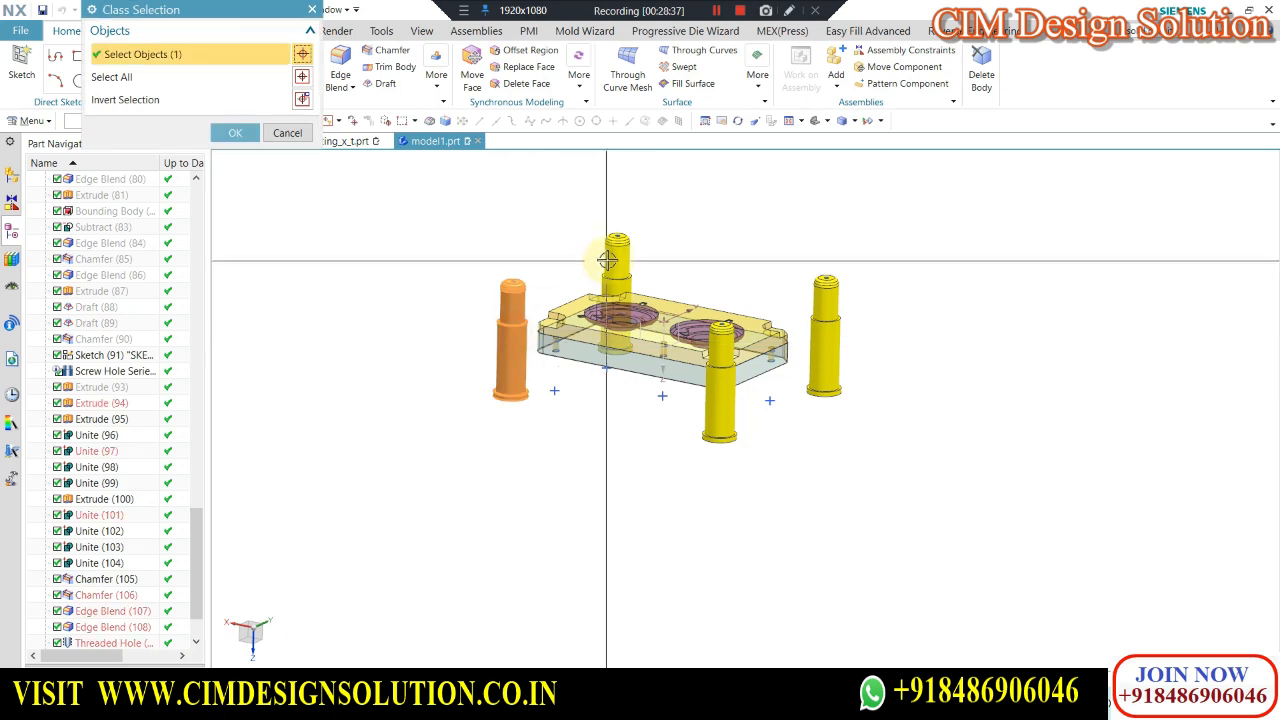
{"action": "left_click", "coordinate": [616, 258]}
{"action": "left_click", "coordinate": [816, 298]}
{"action": "left_click", "coordinate": [723, 411]}
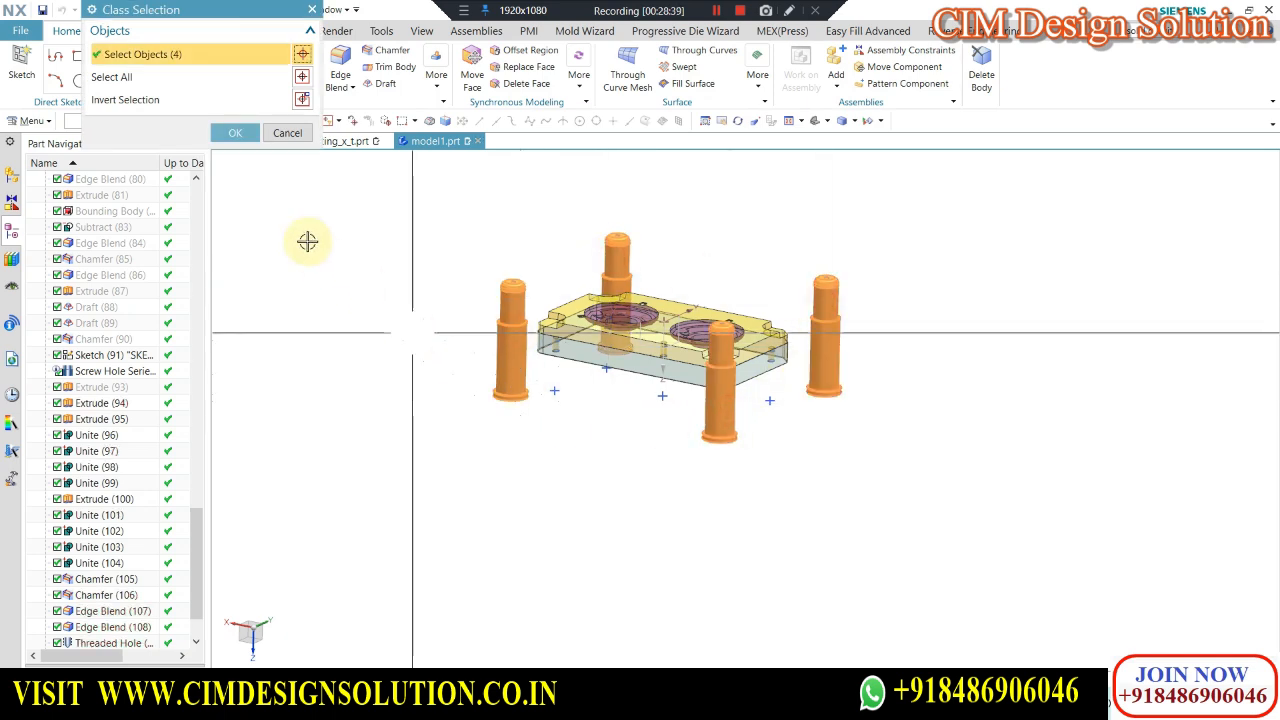
{"action": "left_click", "coordinate": [237, 133]}
{"action": "left_click", "coordinate": [280, 101]}
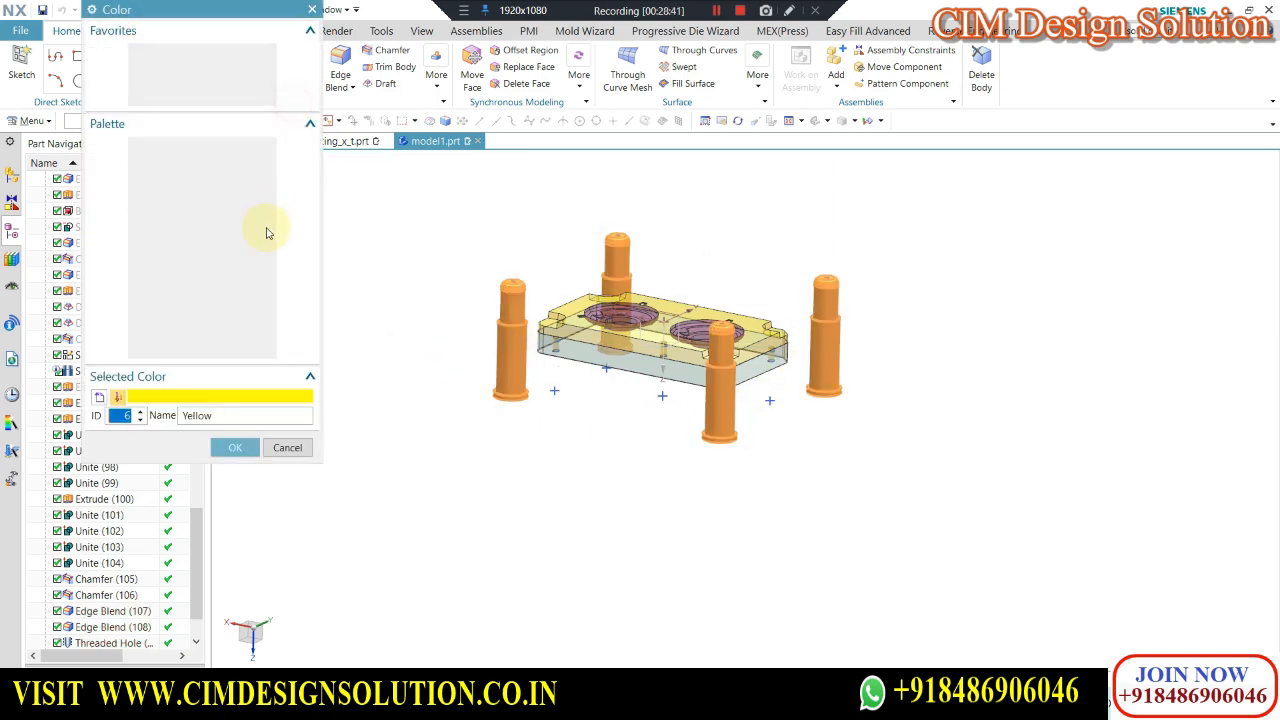
{"action": "left_click", "coordinate": [173, 193]}
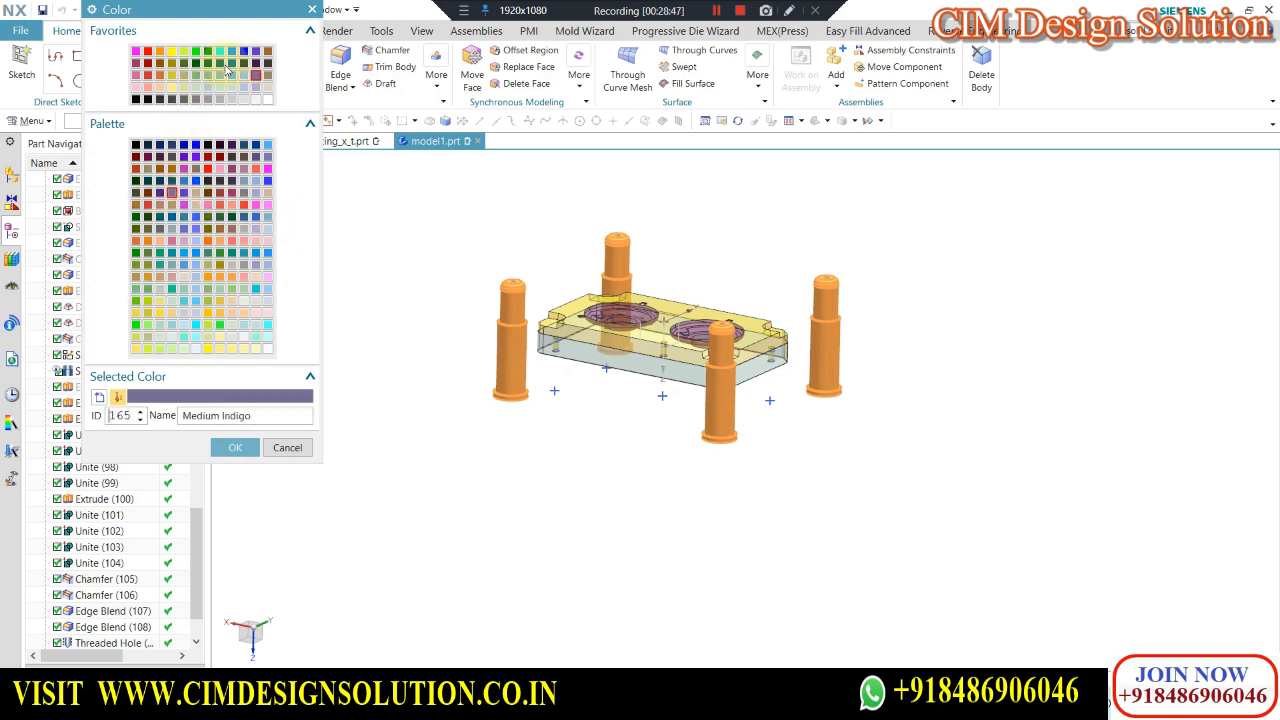
{"action": "middle_click", "coordinate": [385, 223]}
{"action": "middle_click", "coordinate": [385, 223]}
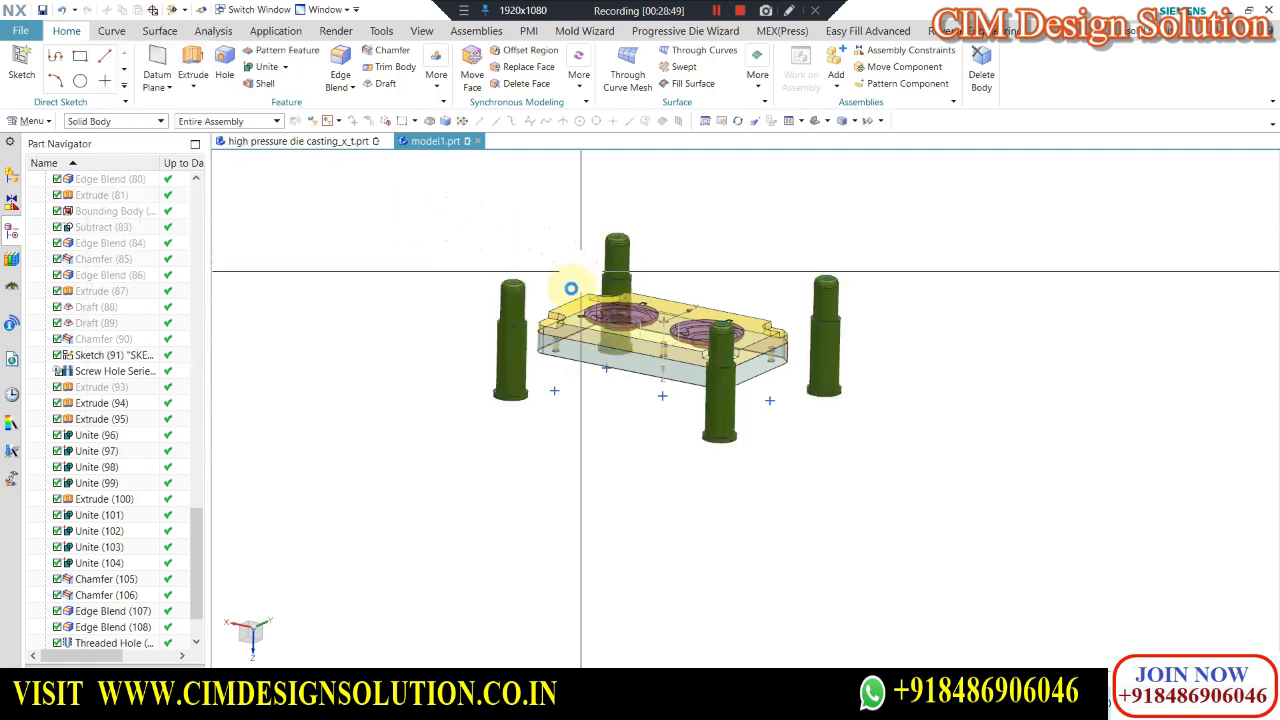
Redisplay the hidden bodies and subtract the four guide pins from the grooved block around them, keeping the tool bodies.
{"action": "middle_click_drag", "start_coordinate": [571, 289], "coordinate": [573, 134]}
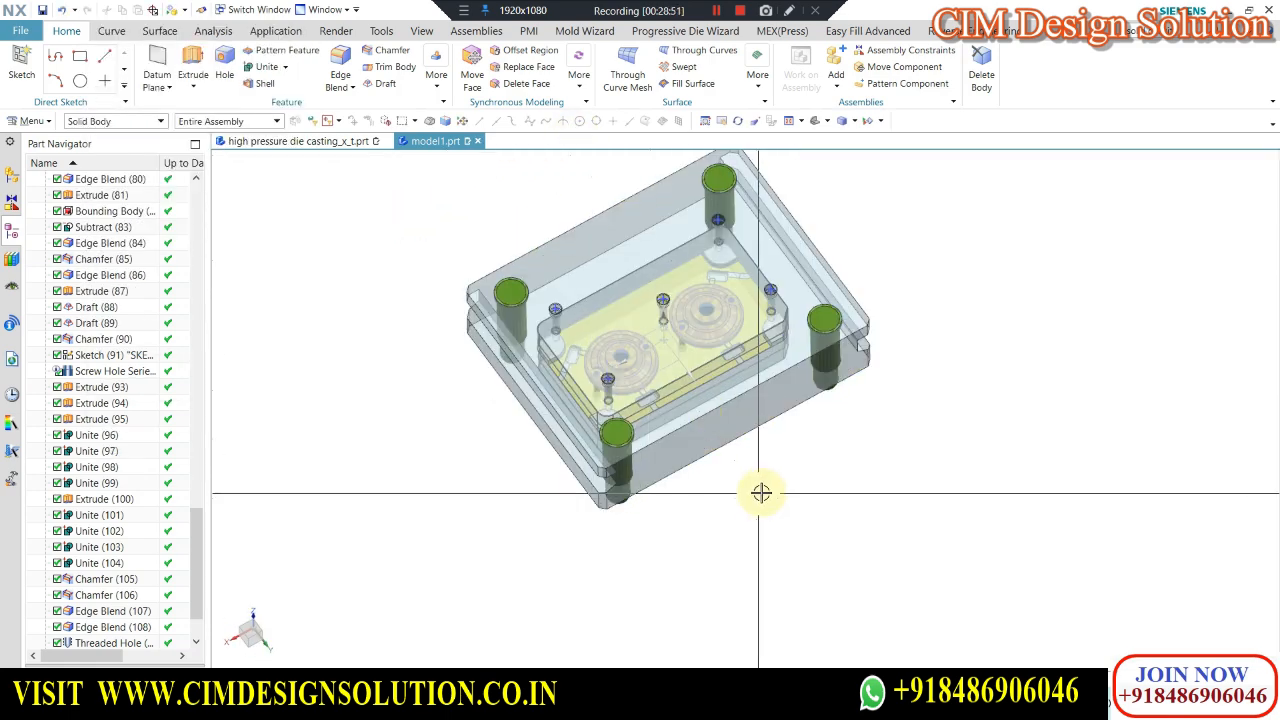
{"action": "middle_click_drag", "start_coordinate": [760, 491], "coordinate": [434, 160]}
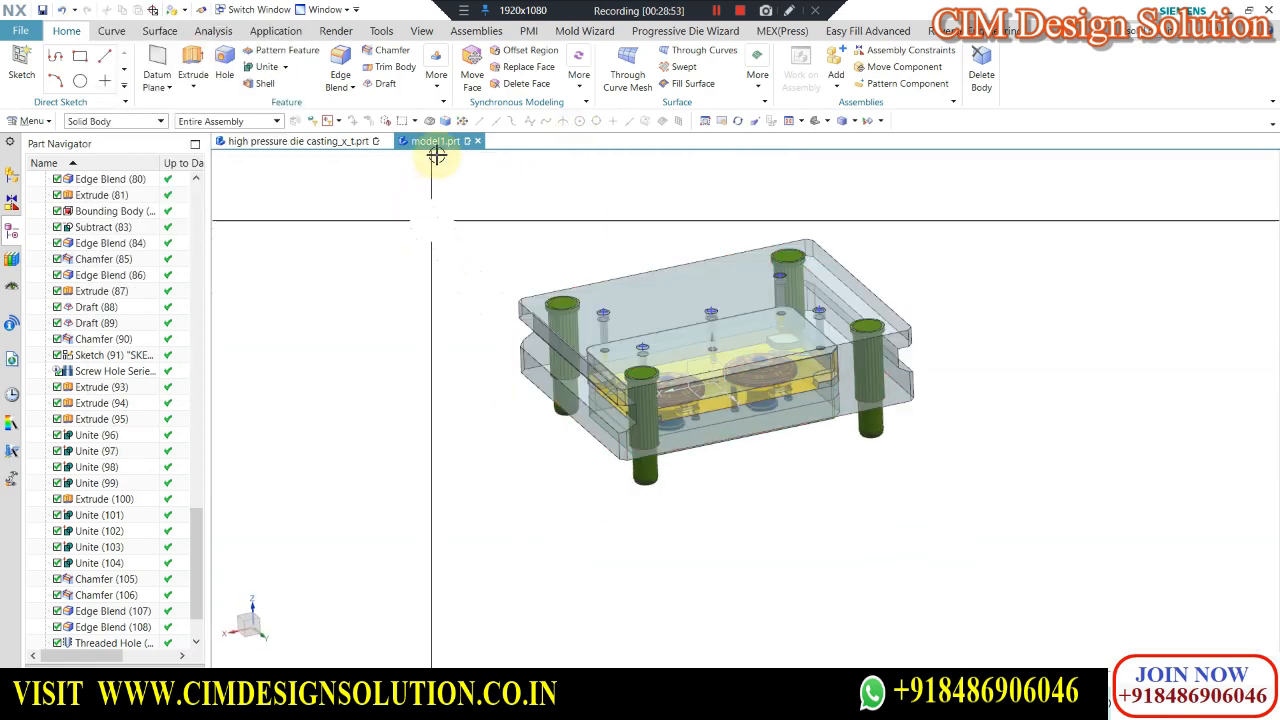
{"action": "left_click", "coordinate": [285, 67]}
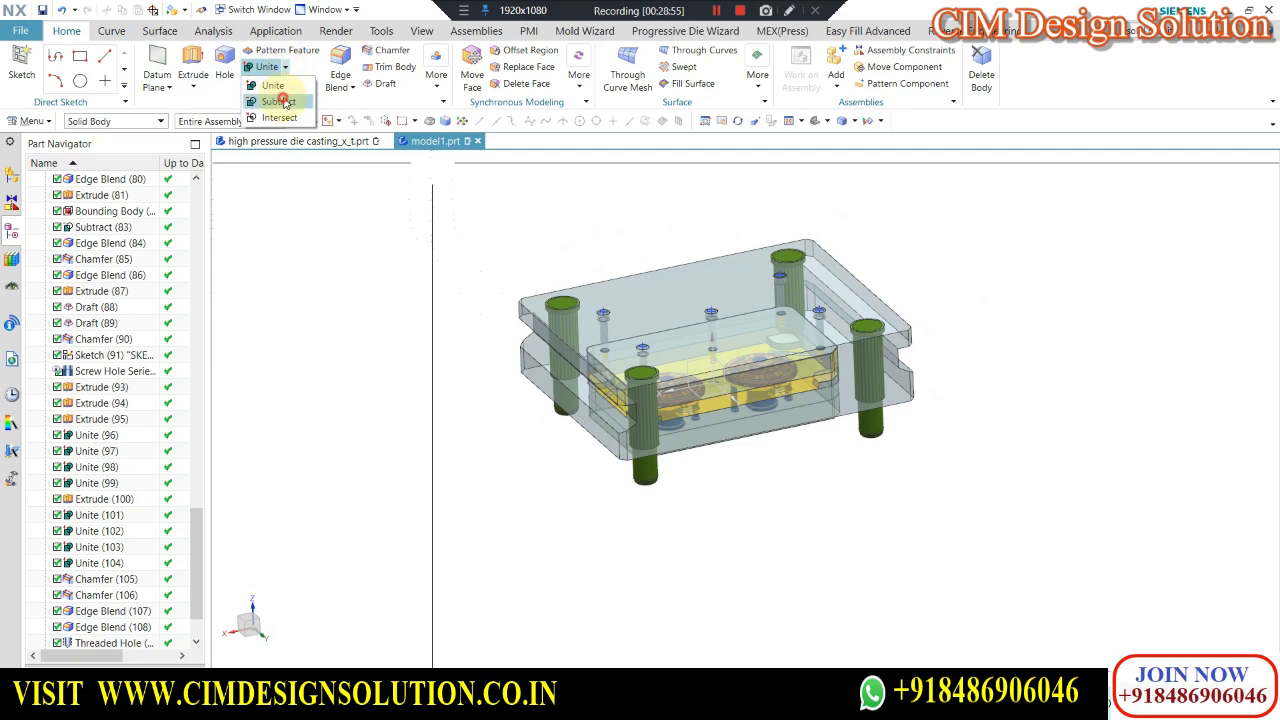
{"action": "left_click", "coordinate": [280, 101]}
{"action": "left_click", "coordinate": [700, 380]}
{"action": "middle_click_drag", "start_coordinate": [700, 380], "coordinate": [661, 440]}
{"action": "left_click", "coordinate": [661, 440]}
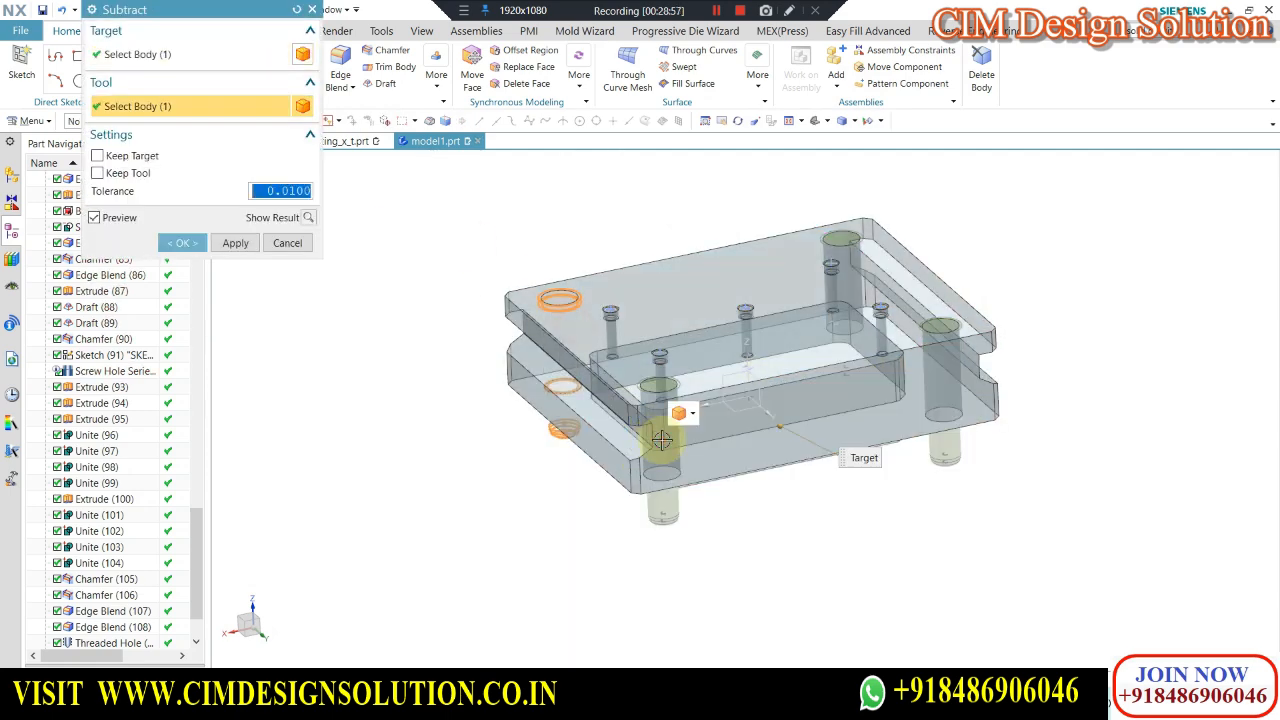
{"action": "left_click", "coordinate": [662, 440]}
{"action": "left_click", "coordinate": [845, 278]}
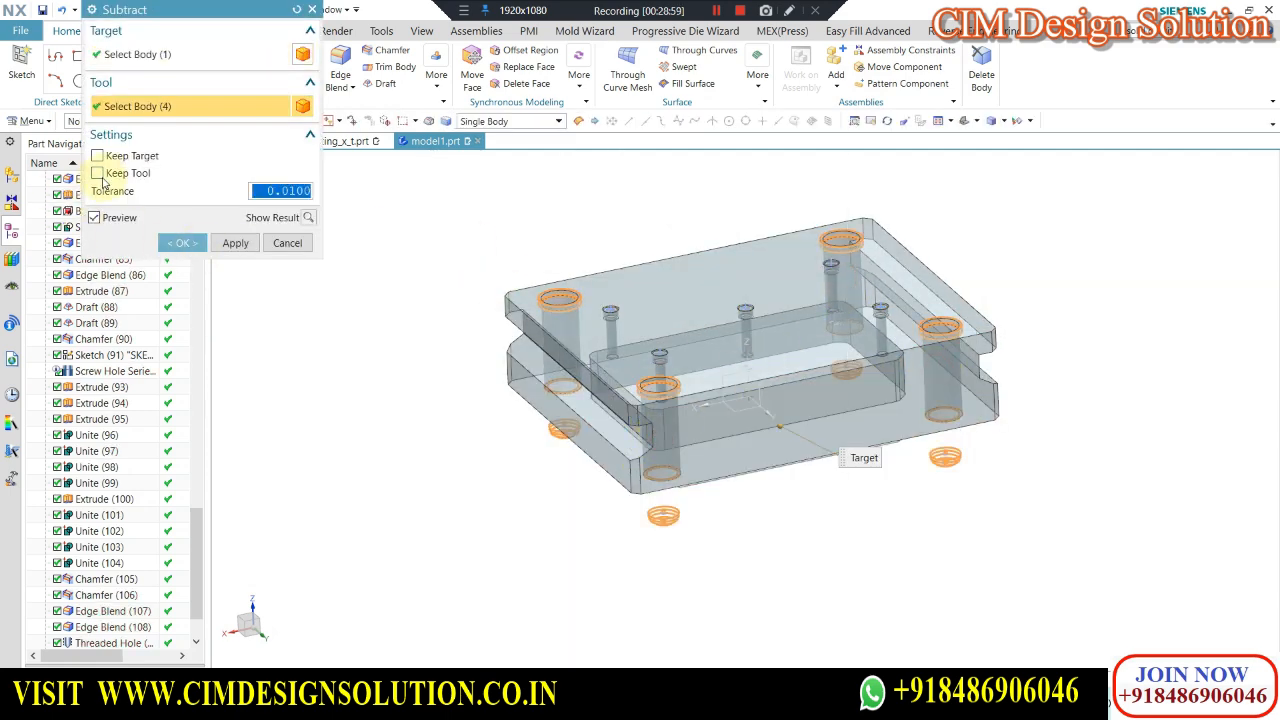
{"action": "left_click", "coordinate": [100, 175]}
Examine the guide pins' fit in the grooved block and their projection past its parting face, from the front and from angled views.
{"action": "key", "text": "F8"}
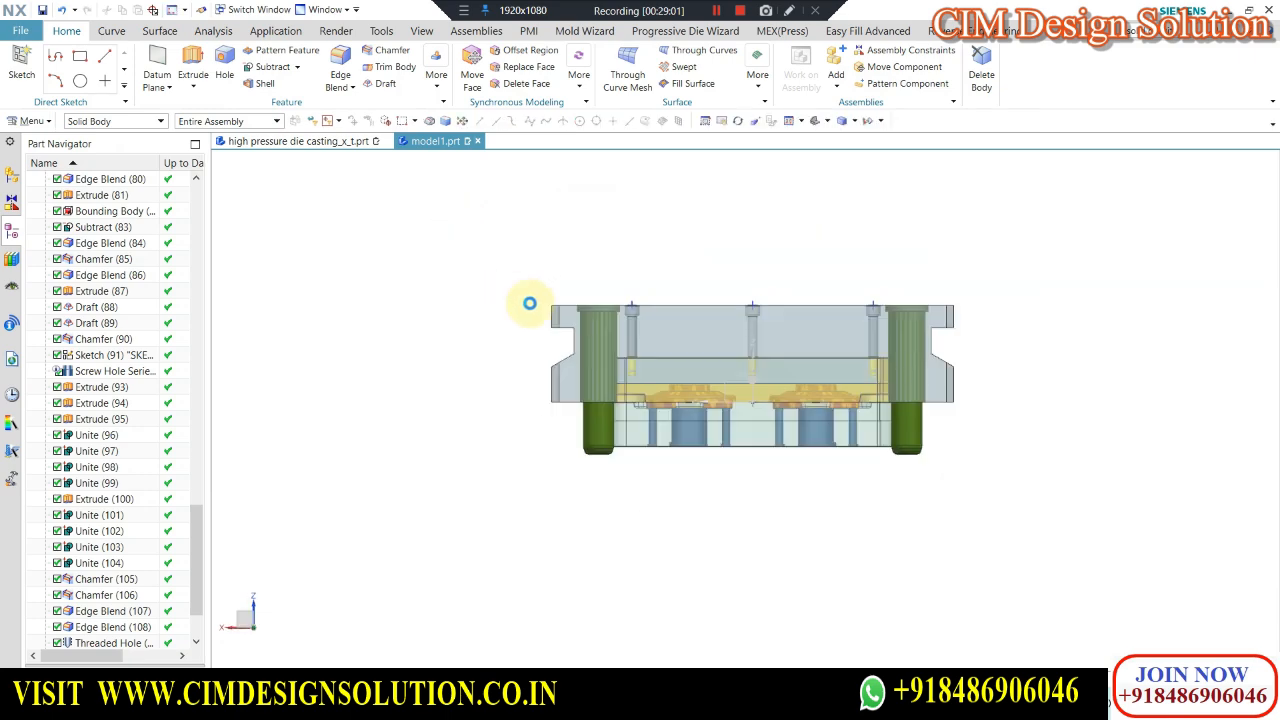
{"action": "scroll", "coordinate": [540, 303], "scroll_direction": "up", "scroll_amount": 4}
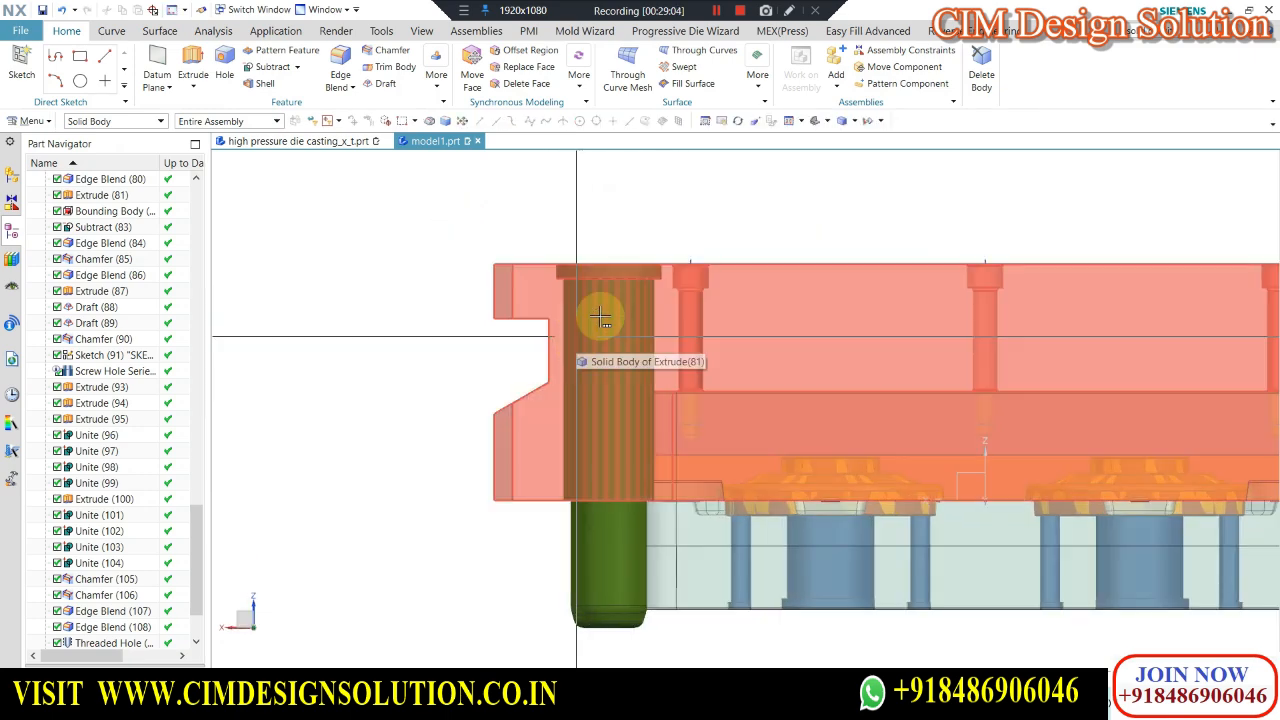
{"action": "scroll", "coordinate": [476, 345], "scroll_direction": "down", "scroll_amount": 4}
{"action": "middle_click_drag", "start_coordinate": [478, 400], "coordinate": [593, 432]}
{"action": "key", "text": "F8"}
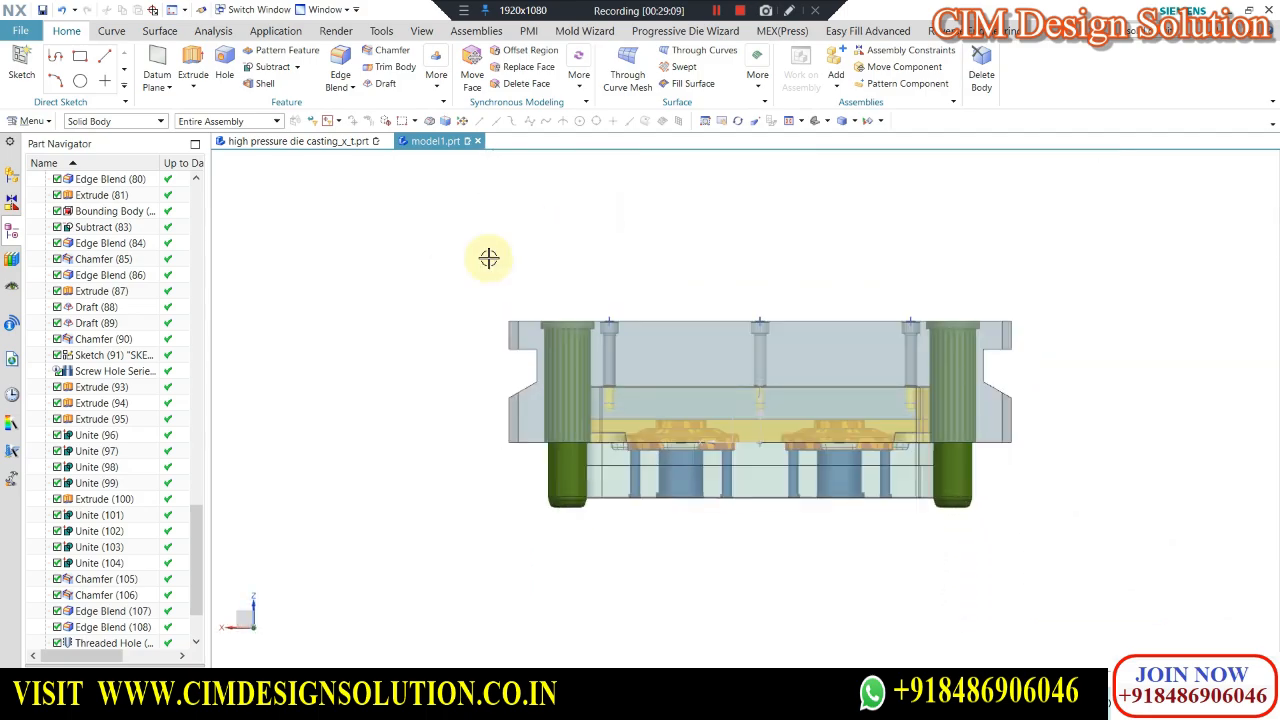
{"action": "scroll", "coordinate": [651, 466], "scroll_direction": "up", "scroll_amount": 2}
{"action": "middle_click_drag", "start_coordinate": [651, 466], "coordinate": [597, 308]}
{"action": "scroll", "coordinate": [597, 308], "scroll_direction": "up", "scroll_amount": 1}
{"action": "scroll", "coordinate": [342, 333], "scroll_direction": "down", "scroll_amount": 2}
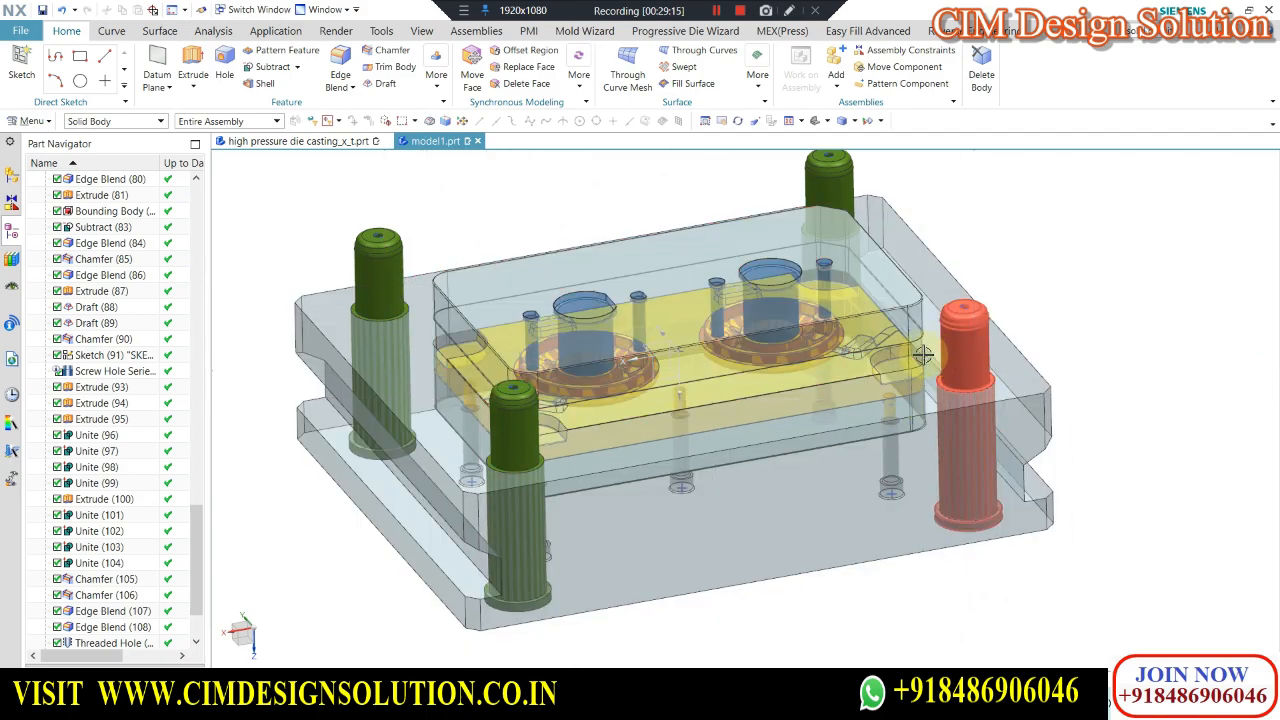
{"action": "middle_click_drag", "start_coordinate": [877, 405], "coordinate": [718, 247]}
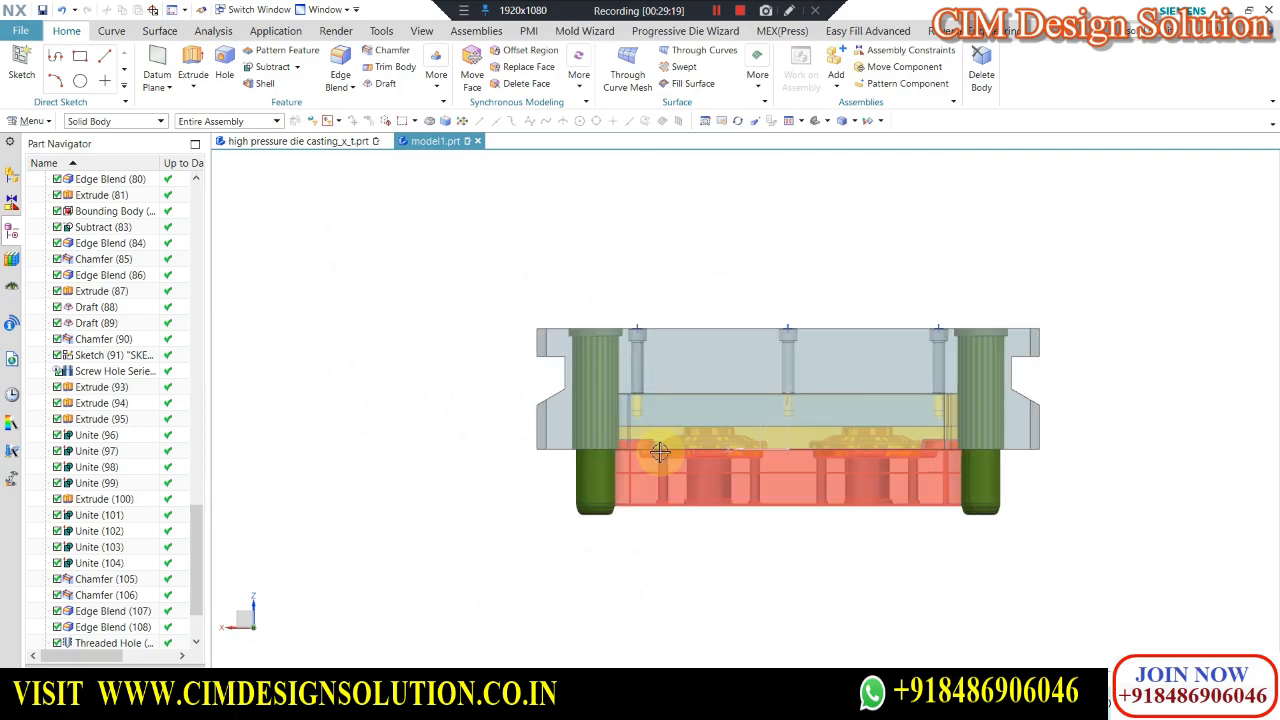
{"action": "scroll", "coordinate": [659, 452], "scroll_direction": "up", "scroll_amount": 2}
{"action": "scroll", "coordinate": [689, 406], "scroll_direction": "down", "scroll_amount": 2}
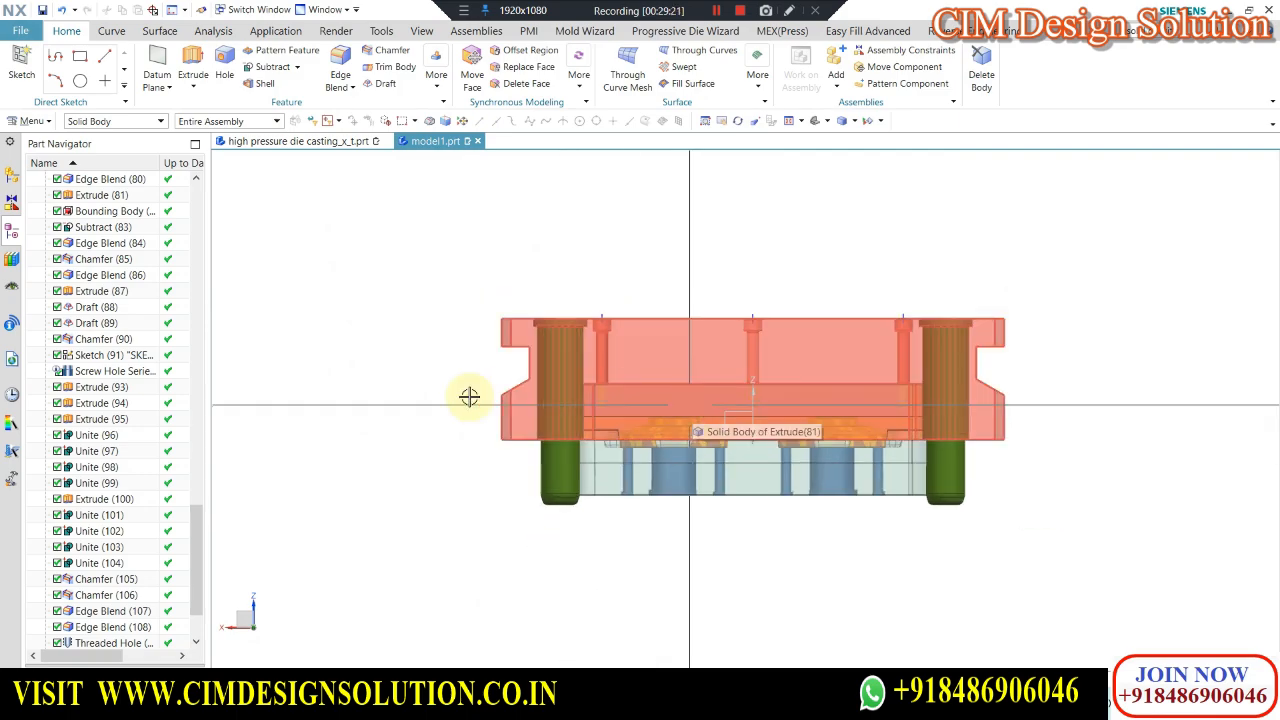
{"action": "scroll", "coordinate": [469, 397], "scroll_direction": "up", "scroll_amount": 3}
{"action": "scroll", "coordinate": [391, 423], "scroll_direction": "down", "scroll_amount": 3}
{"action": "middle_click_drag", "start_coordinate": [457, 434], "coordinate": [452, 230]}
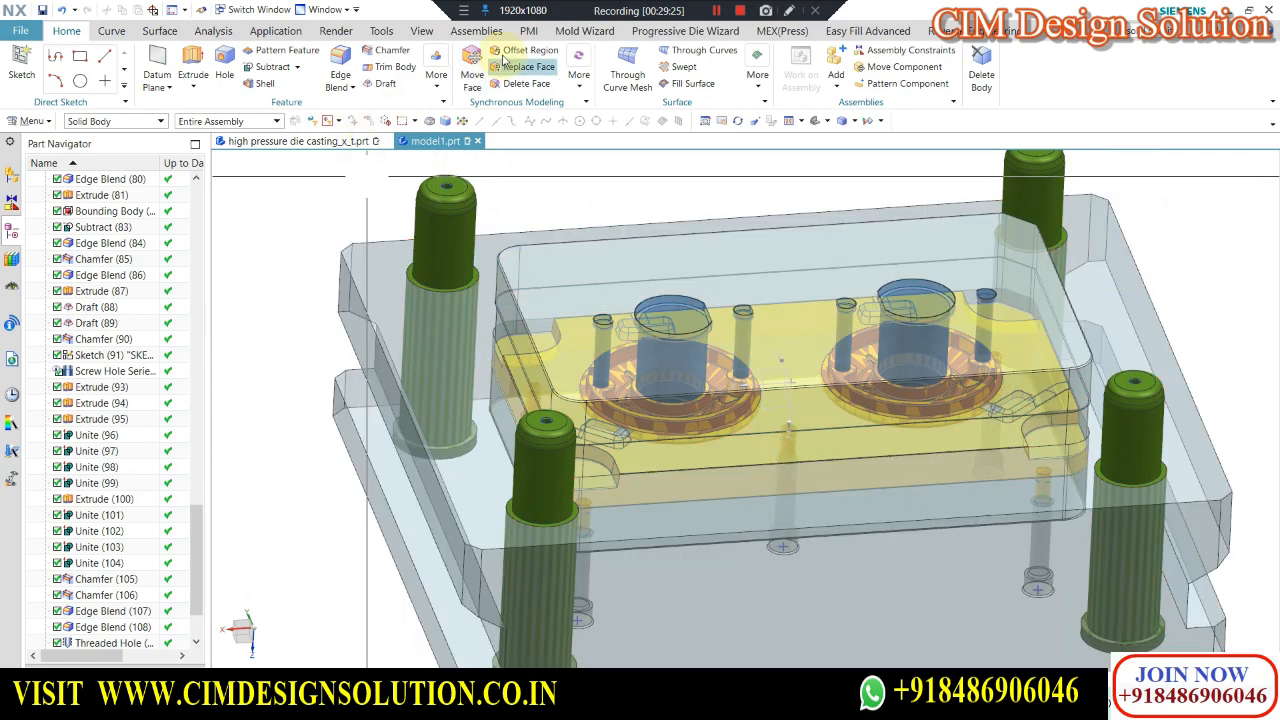
Offset the ring-shaped shoulder faces of all four guide pins by -2 mm with Offset Region.
{"action": "left_click", "coordinate": [515, 52]}
{"action": "scroll", "coordinate": [417, 263], "scroll_direction": "up", "scroll_amount": 2}
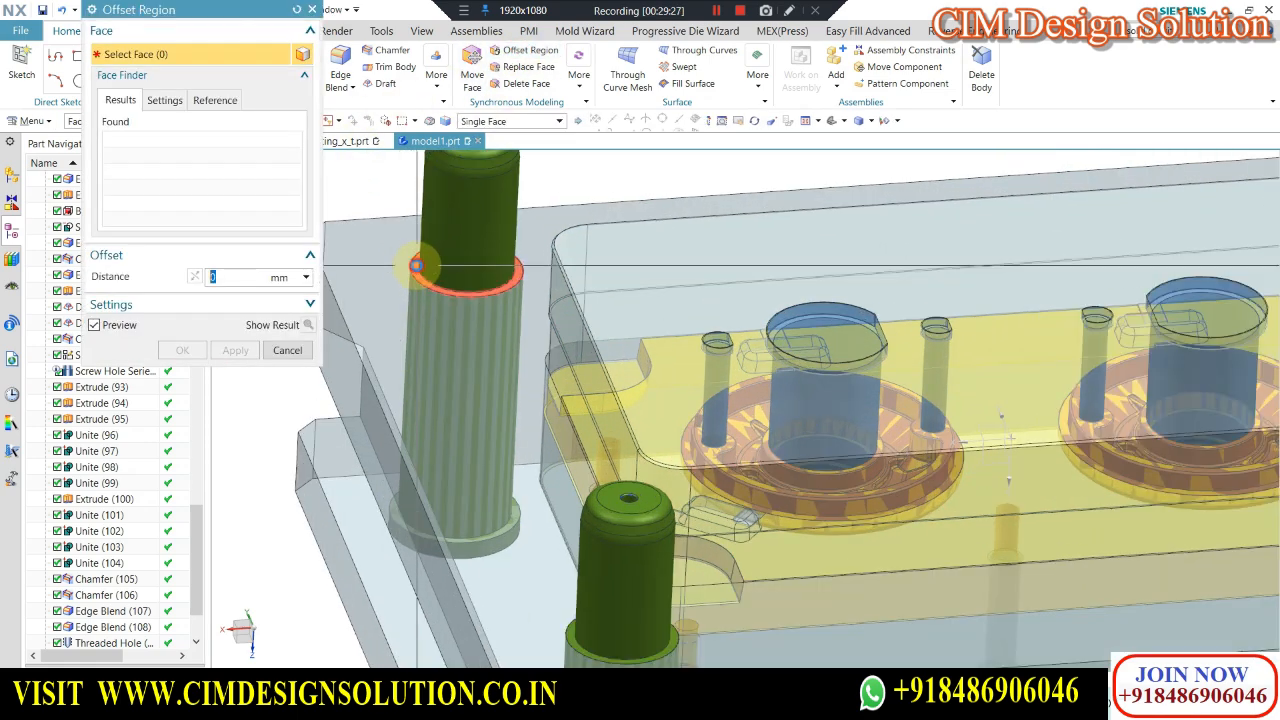
{"action": "left_click", "coordinate": [416, 265]}
{"action": "scroll", "coordinate": [517, 429], "scroll_direction": "down", "scroll_amount": 3}
{"action": "scroll", "coordinate": [489, 429], "scroll_direction": "up", "scroll_amount": 5}
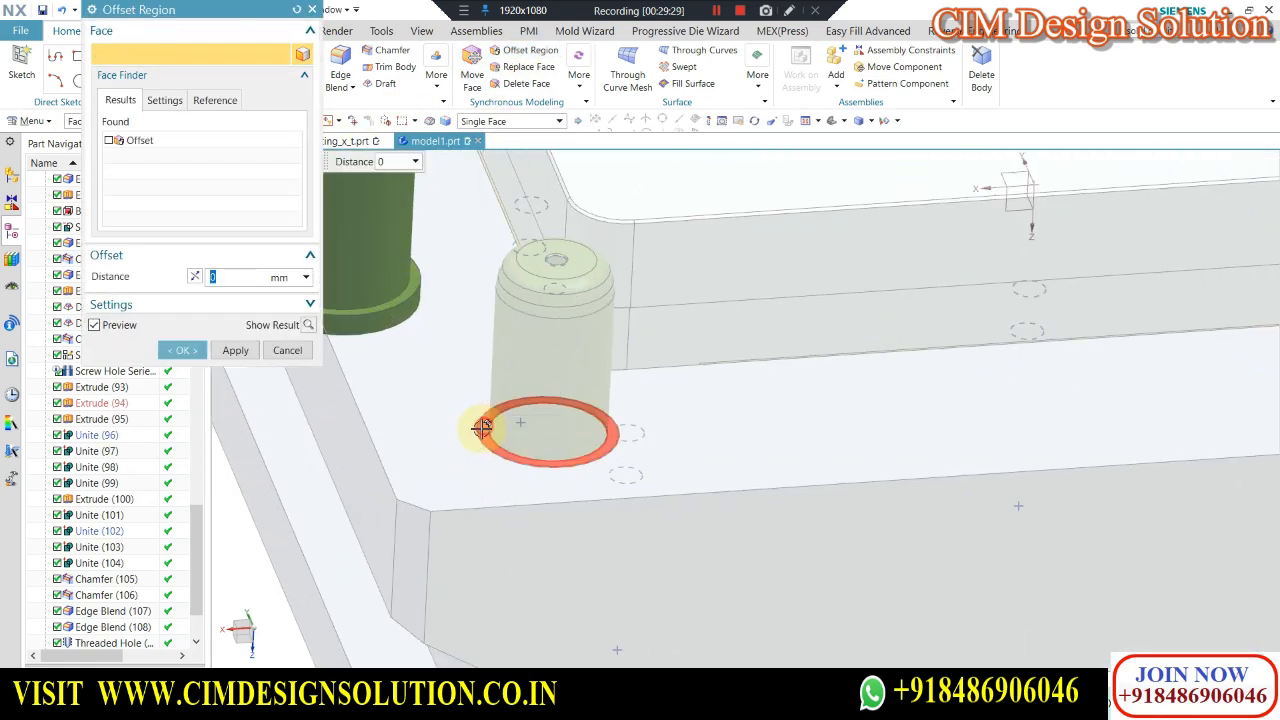
{"action": "left_click", "coordinate": [482, 427]}
{"action": "scroll", "coordinate": [380, 446], "scroll_direction": "down", "scroll_amount": 4}
{"action": "scroll", "coordinate": [929, 417], "scroll_direction": "up", "scroll_amount": 4}
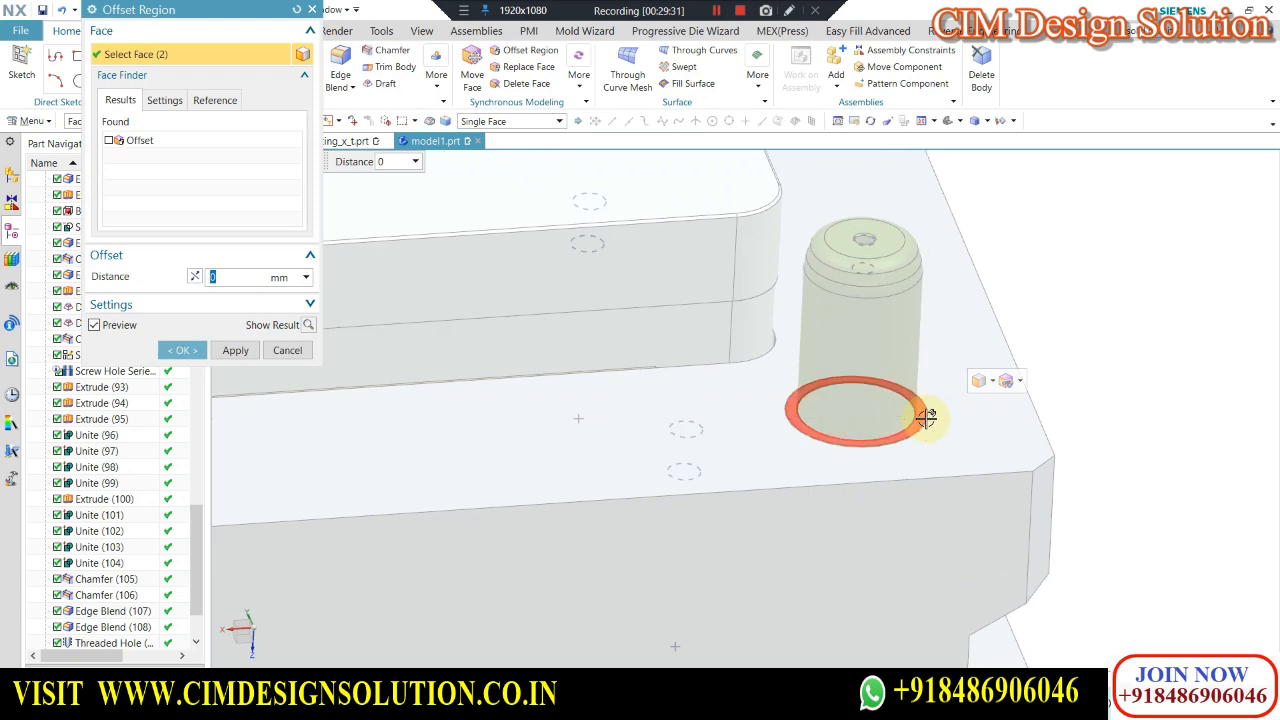
{"action": "left_click", "coordinate": [973, 428]}
{"action": "scroll", "coordinate": [829, 529], "scroll_direction": "down", "scroll_amount": 4}
{"action": "scroll", "coordinate": [780, 248], "scroll_direction": "up", "scroll_amount": 4}
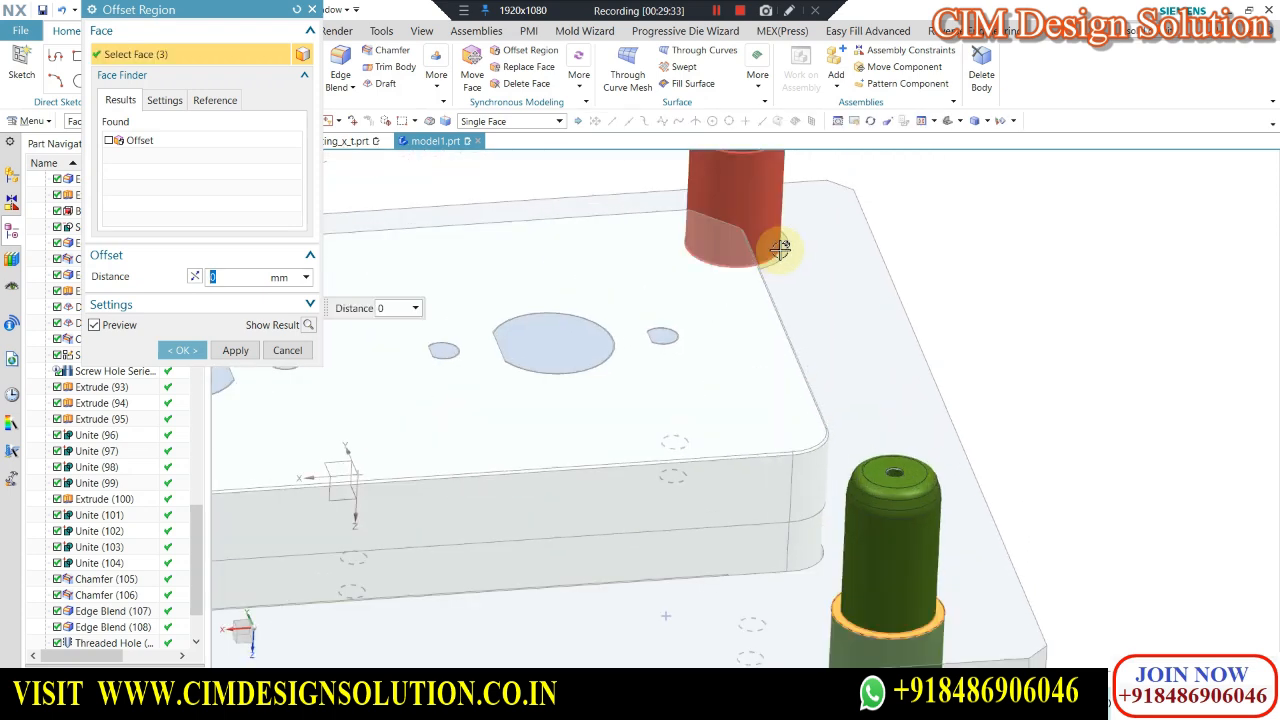
{"action": "key", "text": "Return"}
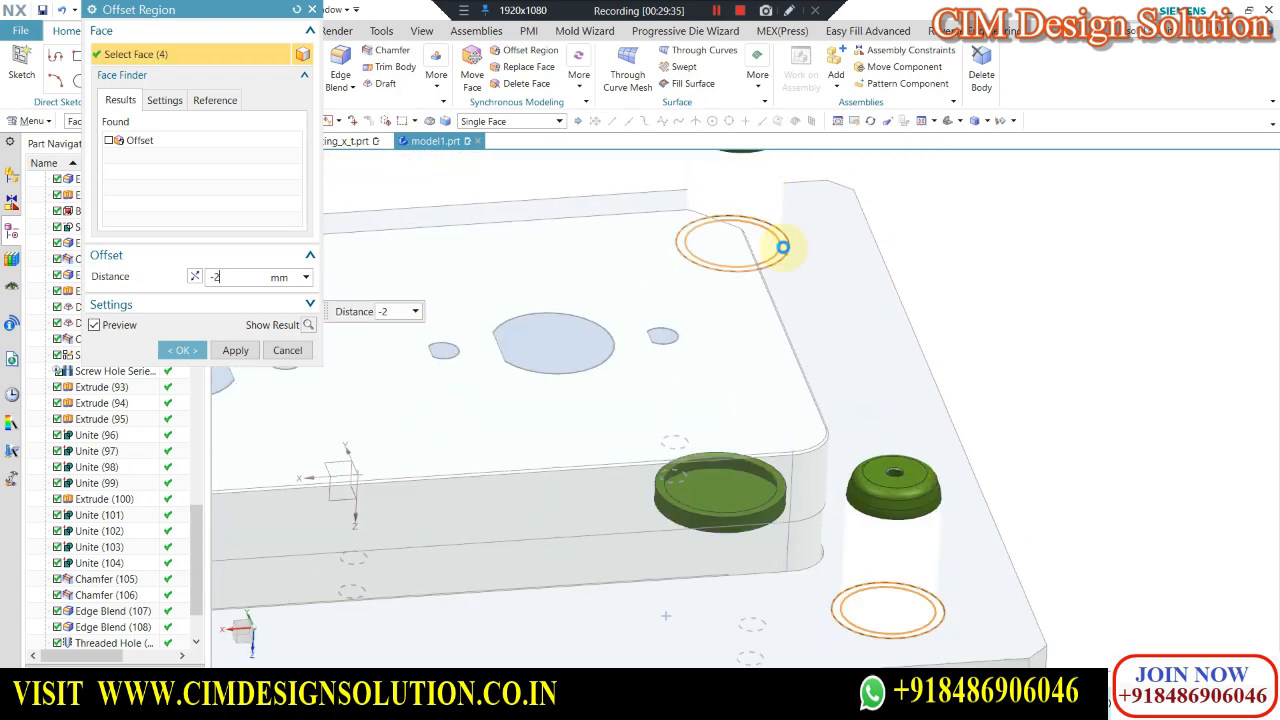
{"action": "key", "text": "Return"}
Examine the offset guide pin shoulders up close against the parting face of the surrounding block.
{"action": "scroll", "coordinate": [666, 404], "scroll_direction": "down", "scroll_amount": 6}
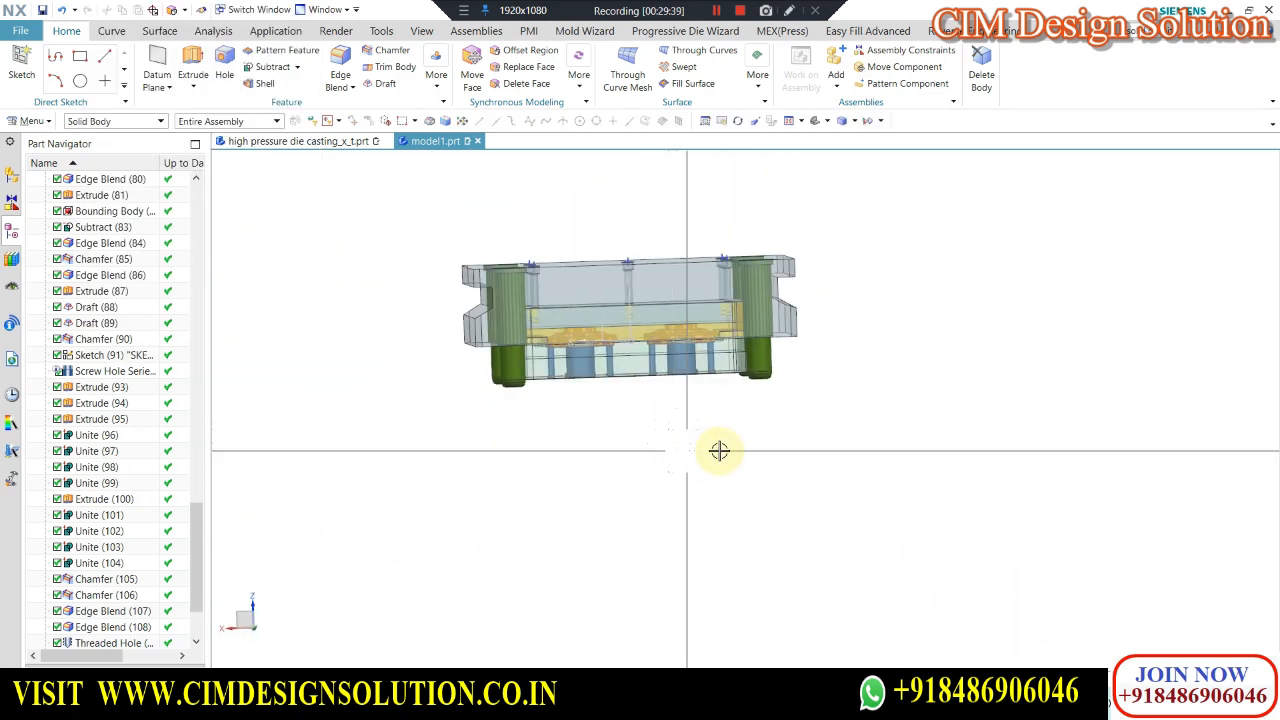
{"action": "middle_click_drag", "start_coordinate": [463, 435], "coordinate": [497, 207]}
{"action": "scroll", "coordinate": [510, 215], "scroll_direction": "up", "scroll_amount": 8}
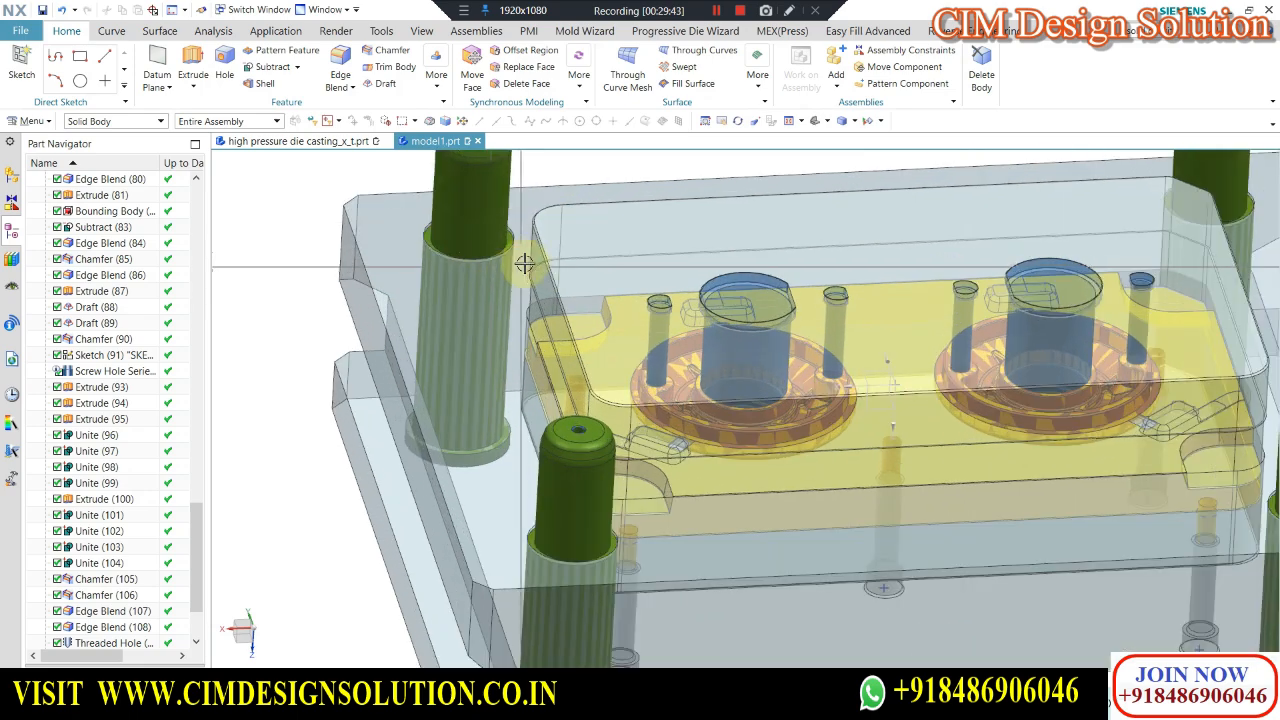
{"action": "scroll", "coordinate": [478, 283], "scroll_direction": "down", "scroll_amount": 3}
{"action": "scroll", "coordinate": [500, 263], "scroll_direction": "up", "scroll_amount": 5}
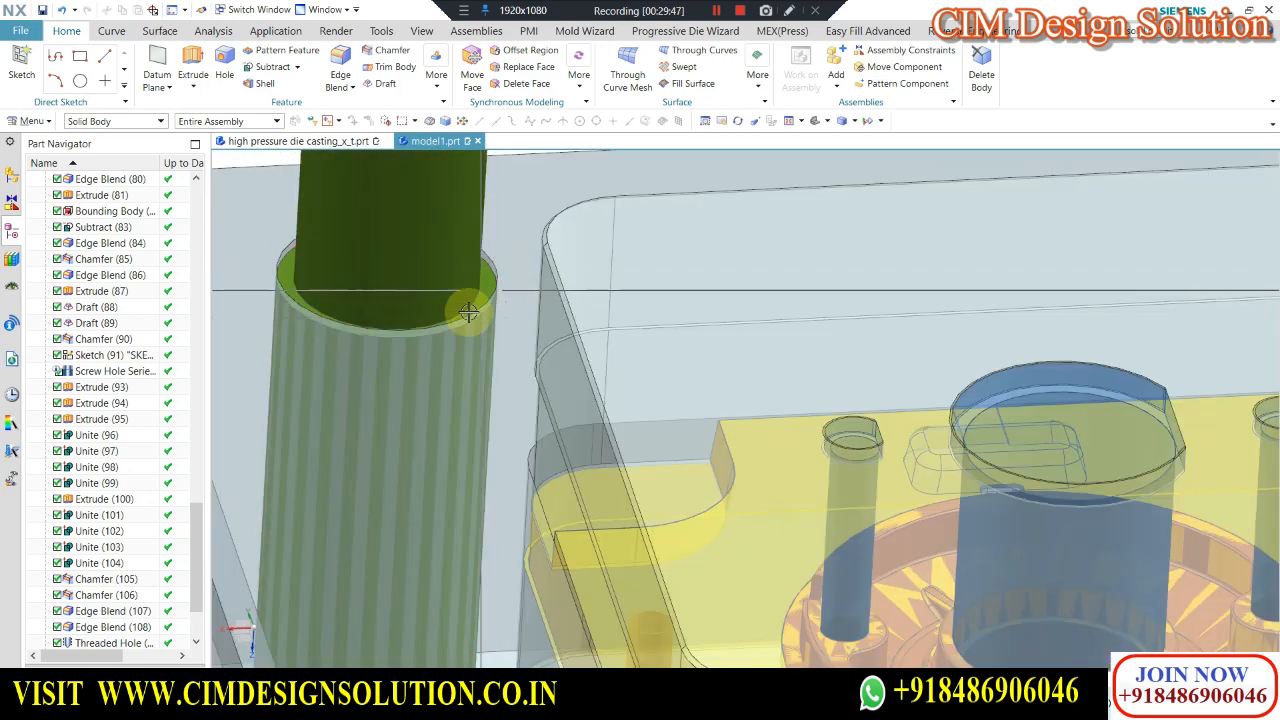
{"action": "scroll", "coordinate": [478, 305], "scroll_direction": "down", "scroll_amount": 2}
{"action": "scroll", "coordinate": [478, 305], "scroll_direction": "up", "scroll_amount": 4}
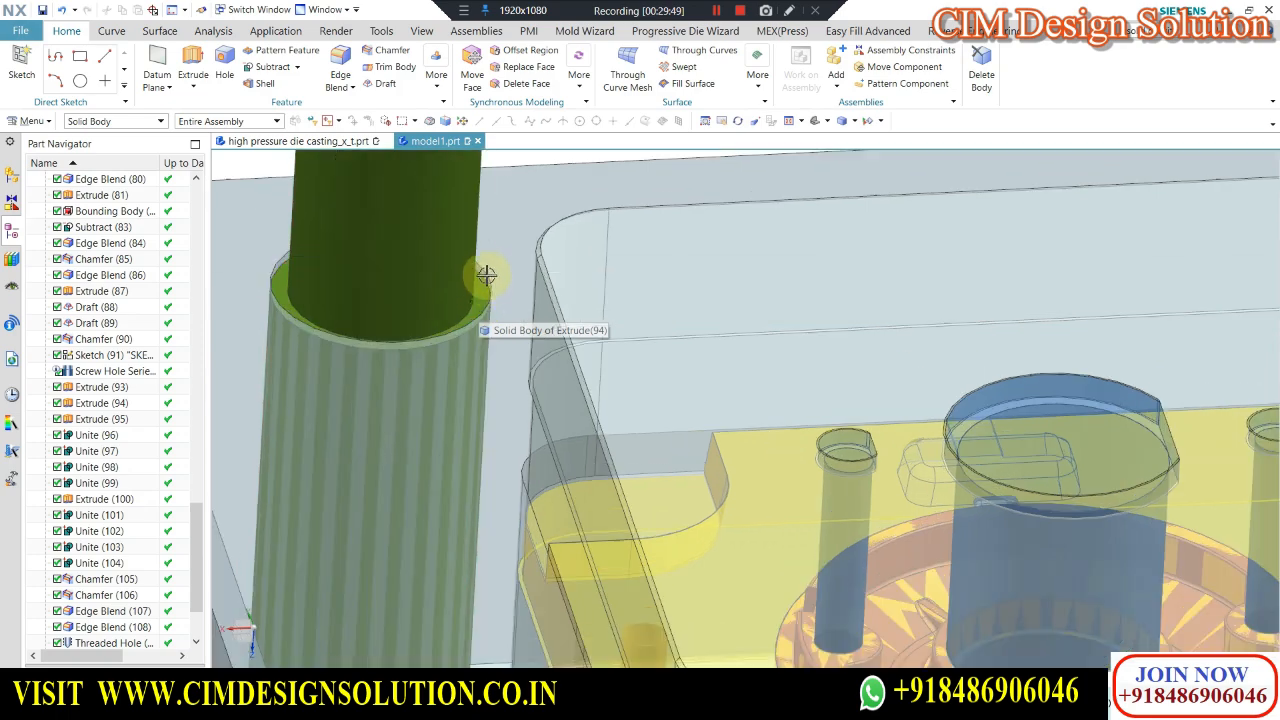
{"action": "scroll", "coordinate": [478, 297], "scroll_direction": "down", "scroll_amount": 5}
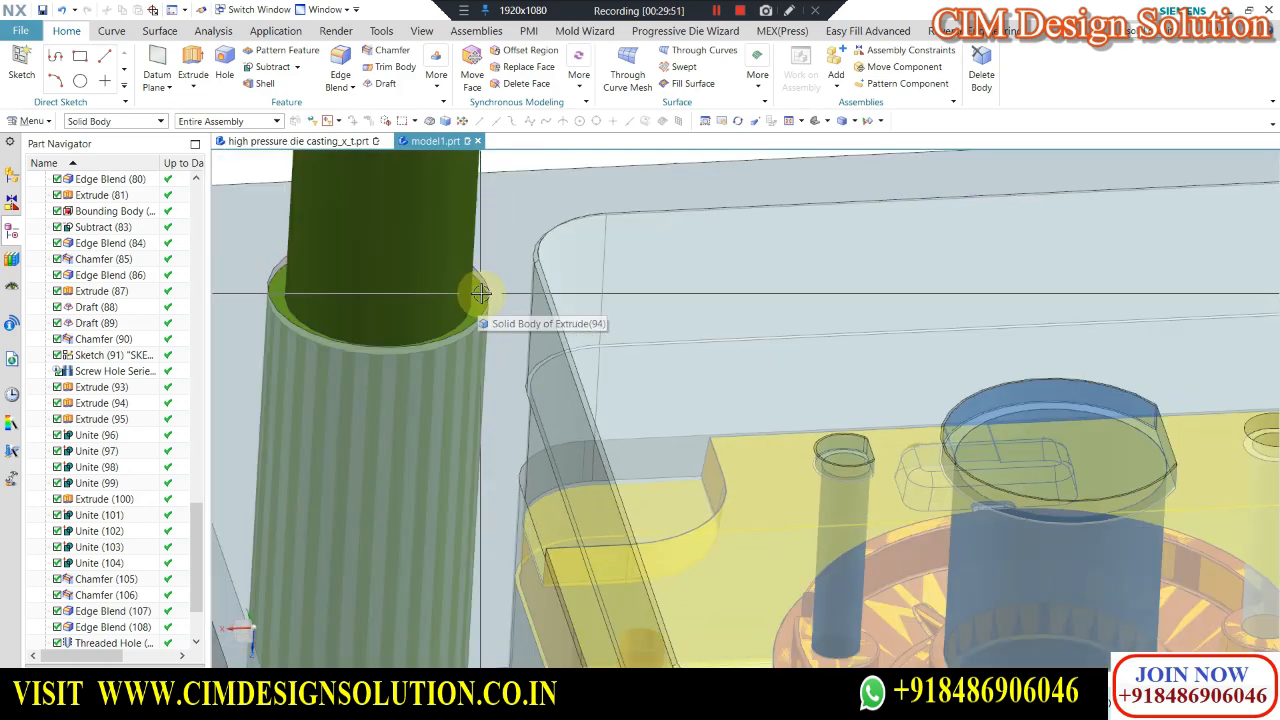
{"action": "scroll", "coordinate": [376, 281], "scroll_direction": "up", "scroll_amount": 2}
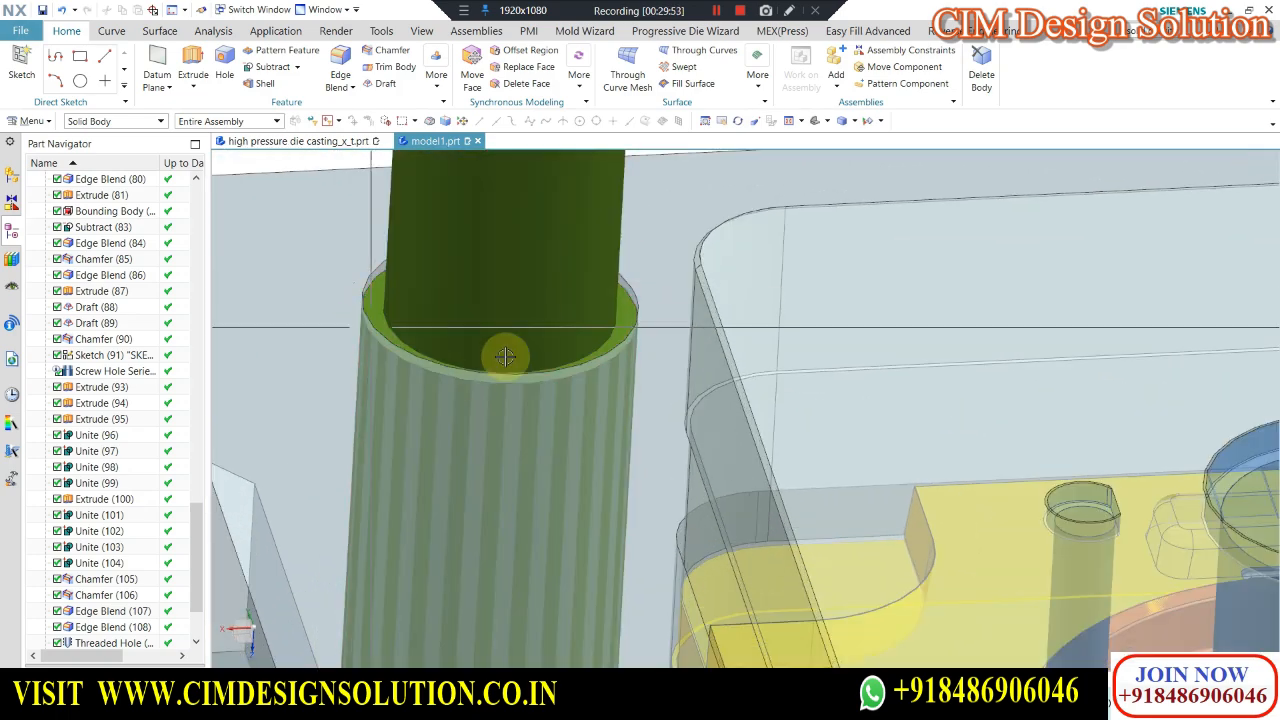
{"action": "scroll", "coordinate": [380, 285], "scroll_direction": "down", "scroll_amount": 6}
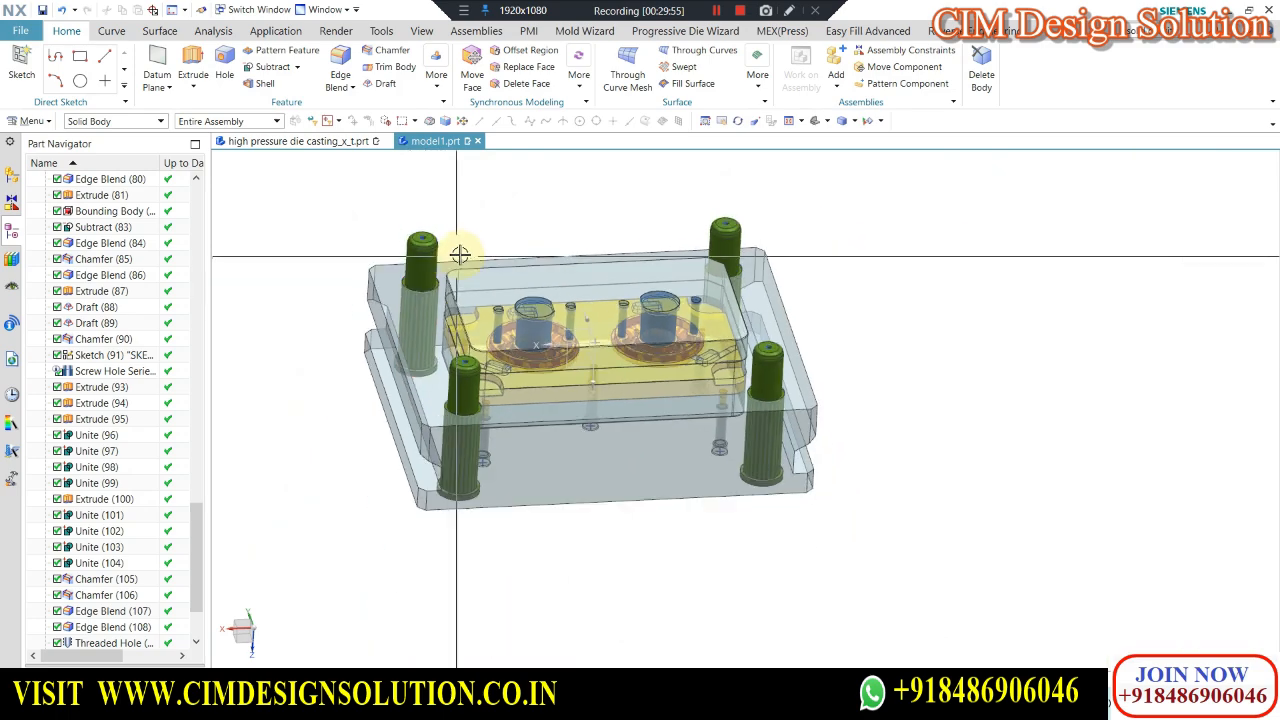
{"action": "scroll", "coordinate": [395, 290], "scroll_direction": "up", "scroll_amount": 2}
{"action": "scroll", "coordinate": [395, 290], "scroll_direction": "up", "scroll_amount": 3}
Examine the whole die with its four guide pins from the front and from angled views.
{"action": "scroll", "coordinate": [391, 277], "scroll_direction": "down", "scroll_amount": 8}
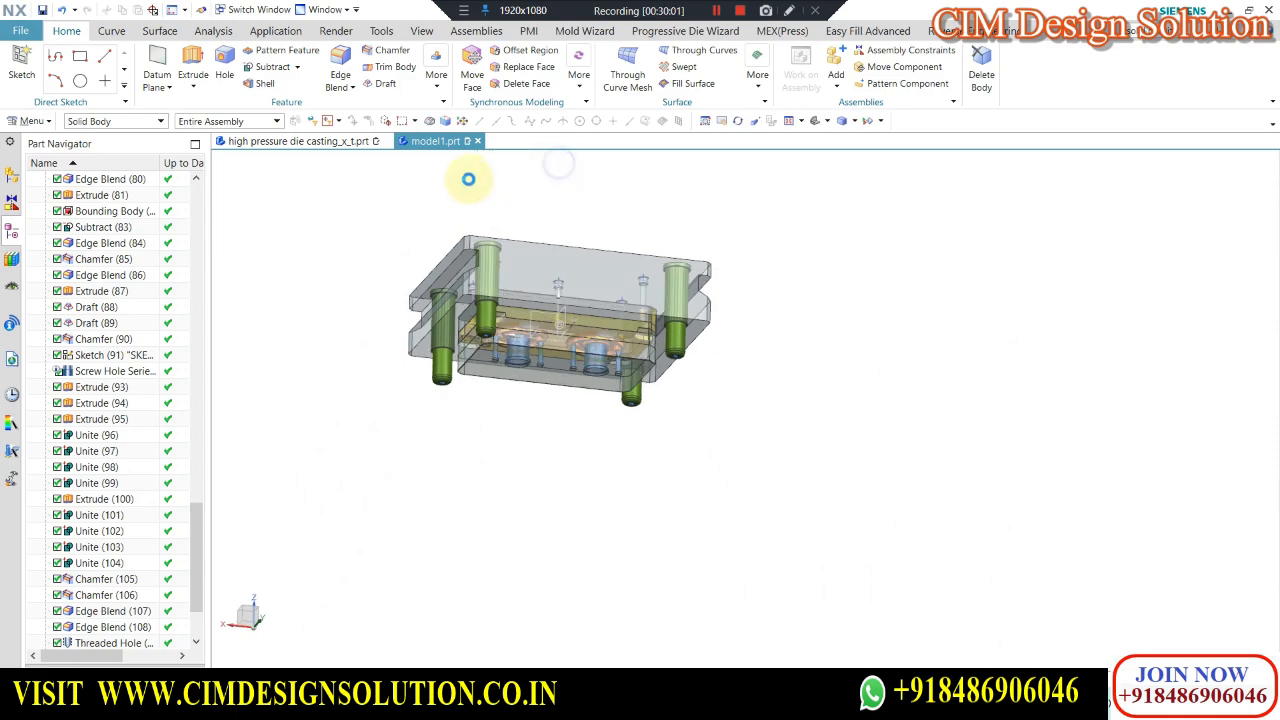
{"action": "middle_click_drag", "start_coordinate": [468, 179], "coordinate": [645, 204]}
{"action": "middle_click_drag", "start_coordinate": [413, 217], "coordinate": [377, 220]}
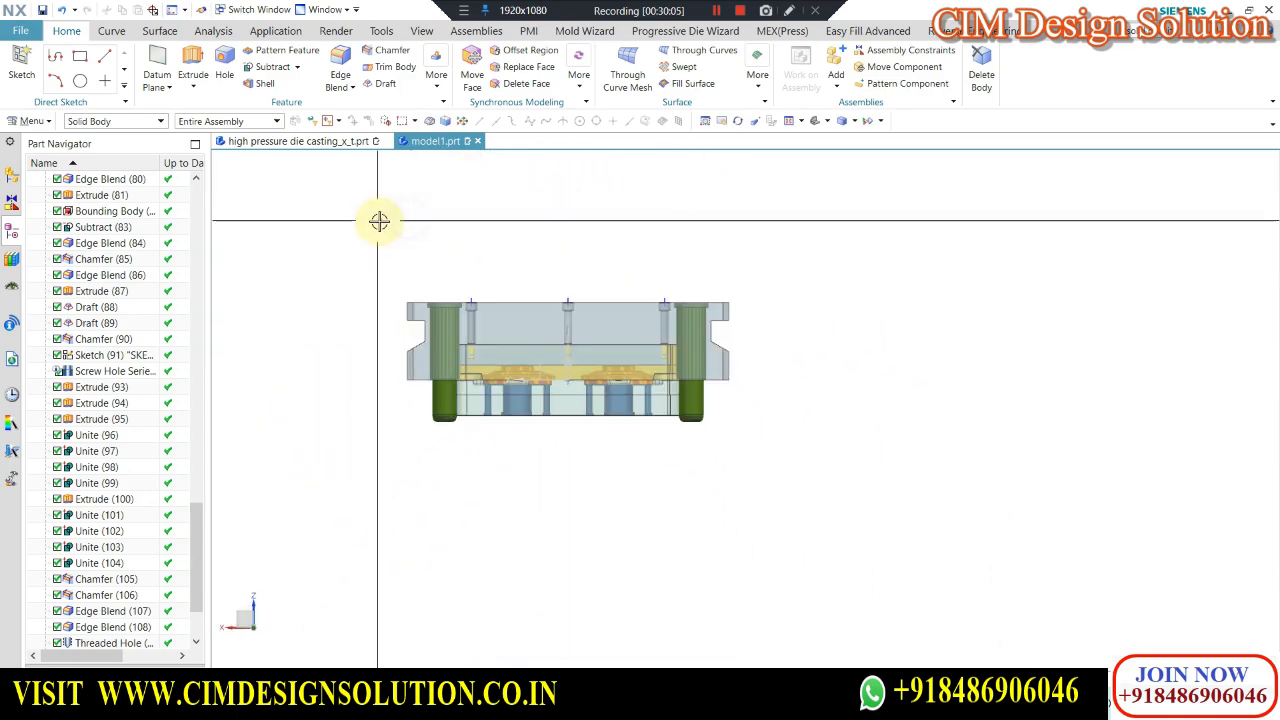
{"action": "scroll", "coordinate": [540, 297], "scroll_direction": "up", "scroll_amount": 3}
{"action": "scroll", "coordinate": [626, 291], "scroll_direction": "down", "scroll_amount": 3}
{"action": "middle_click_drag", "start_coordinate": [626, 291], "coordinate": [600, 312]}
{"action": "scroll", "coordinate": [605, 308], "scroll_direction": "up", "scroll_amount": 3}
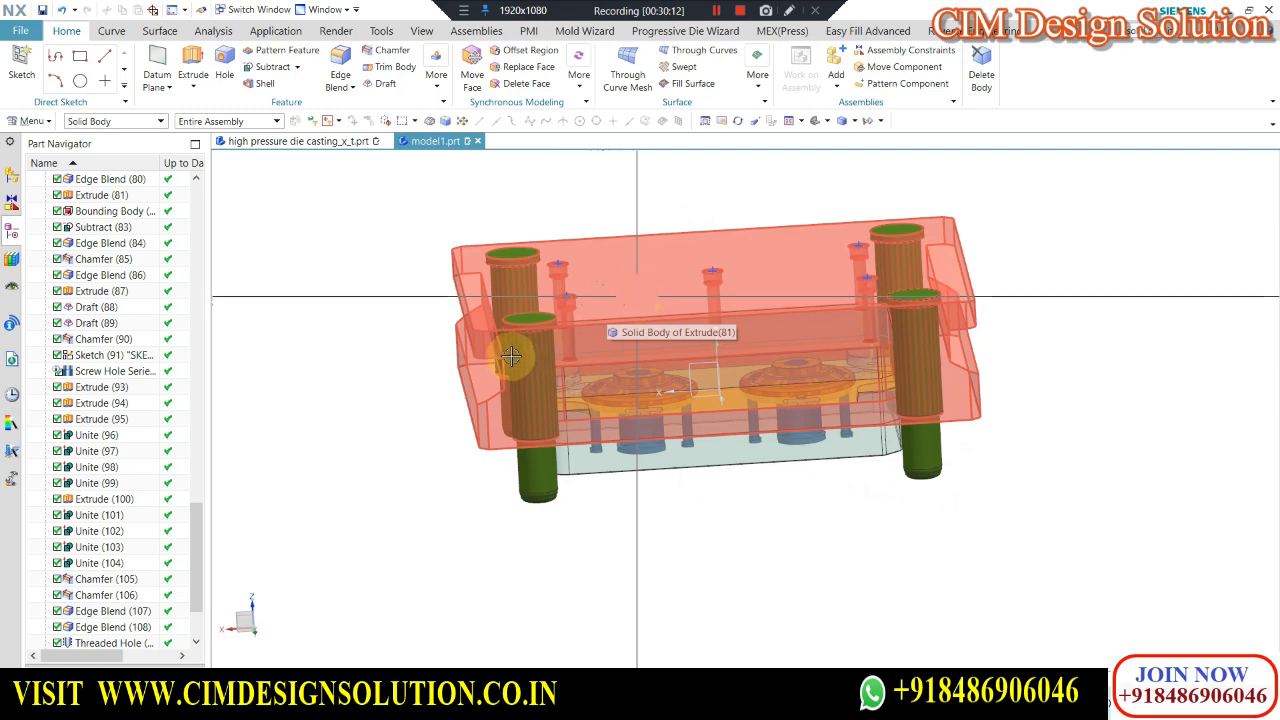
Start a new Extrude feature for the die.
{"action": "left_click", "coordinate": [205, 72]}
{"action": "scroll", "coordinate": [513, 201], "scroll_direction": "down", "scroll_amount": 2}
{"action": "key", "text": "ctrl+alt+f"}
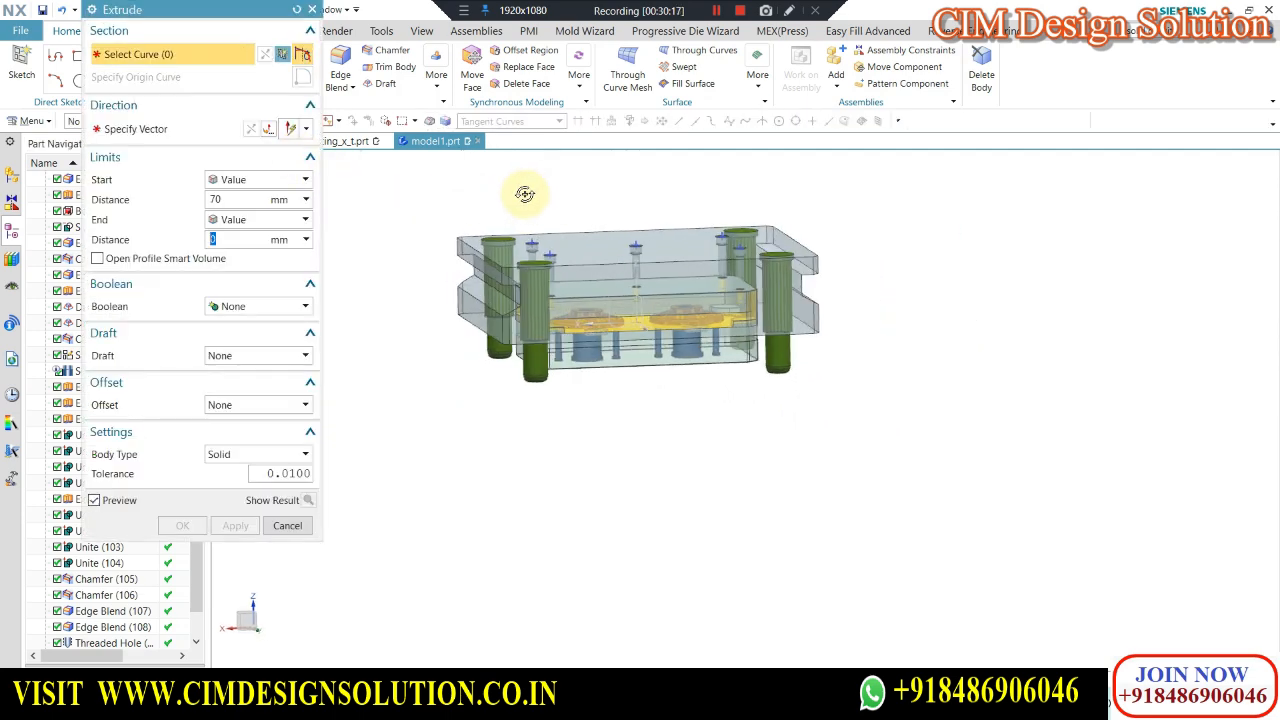
{"action": "left_click", "coordinate": [287, 525]}
{"action": "scroll", "coordinate": [586, 272], "scroll_direction": "up", "scroll_amount": 4}
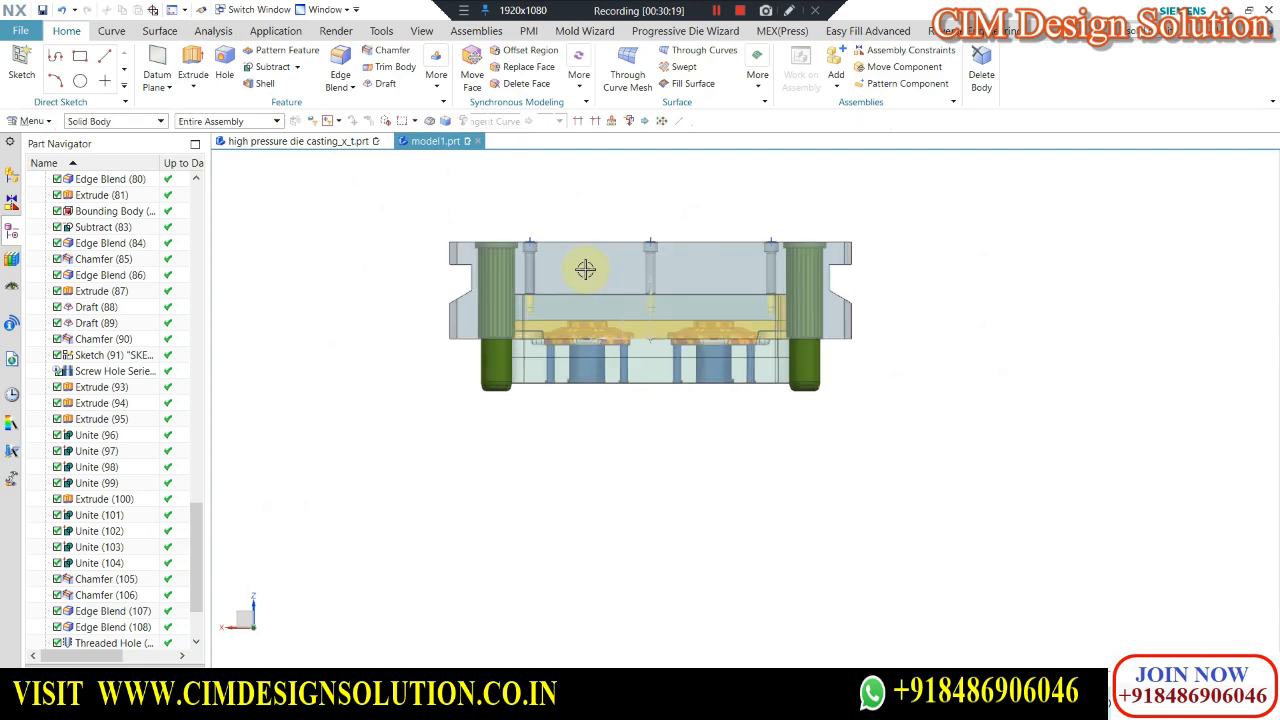
{"action": "left_click", "coordinate": [720, 14]}
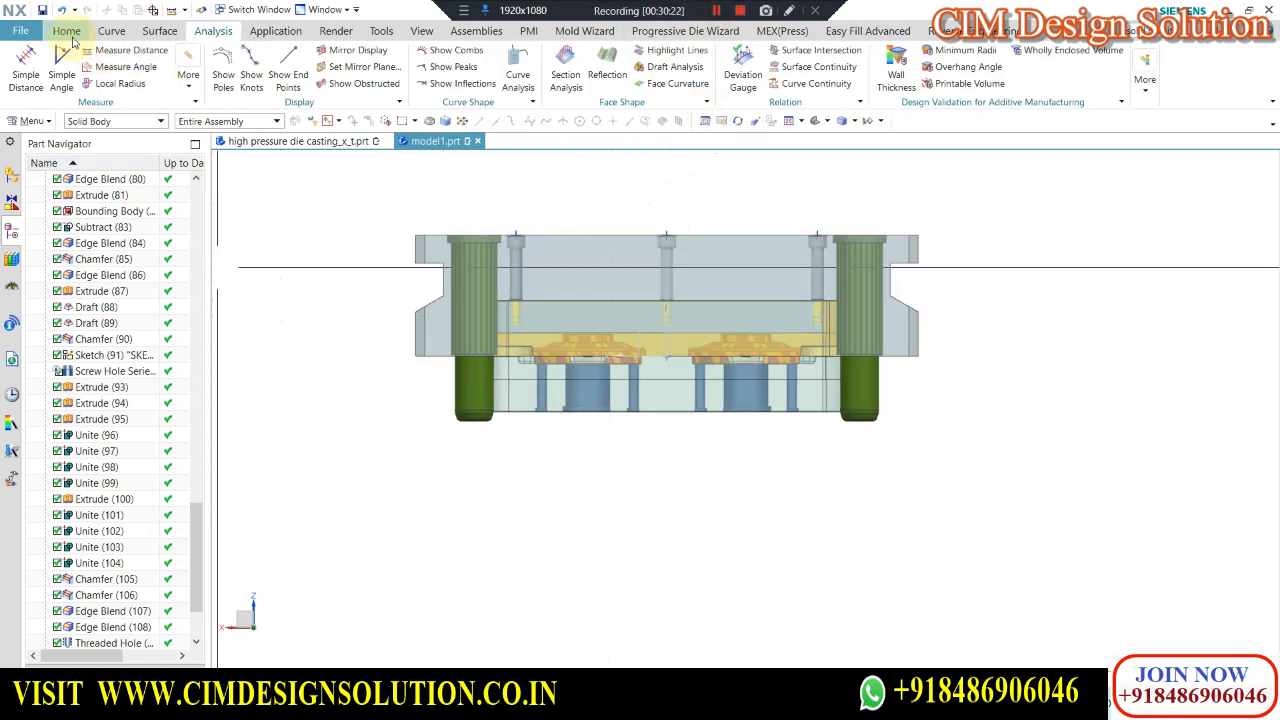
{"action": "left_click", "coordinate": [66, 31]}
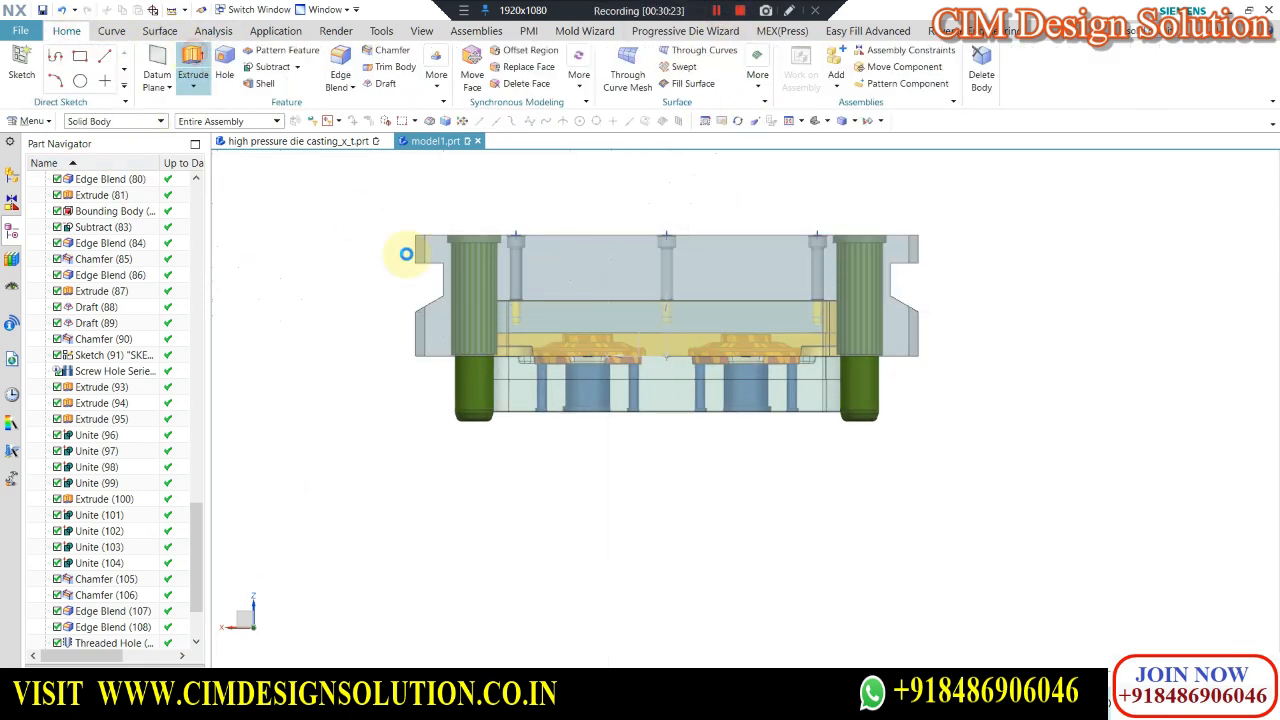
Start an Extrude from the bottom outer edges at one corner of the upper mould plate and reverse its direction to point downward.
{"action": "key", "text": "x"}
{"action": "middle_click_drag", "start_coordinate": [514, 294], "coordinate": [534, 495]}
{"action": "scroll", "coordinate": [534, 531], "scroll_direction": "up", "scroll_amount": 5}
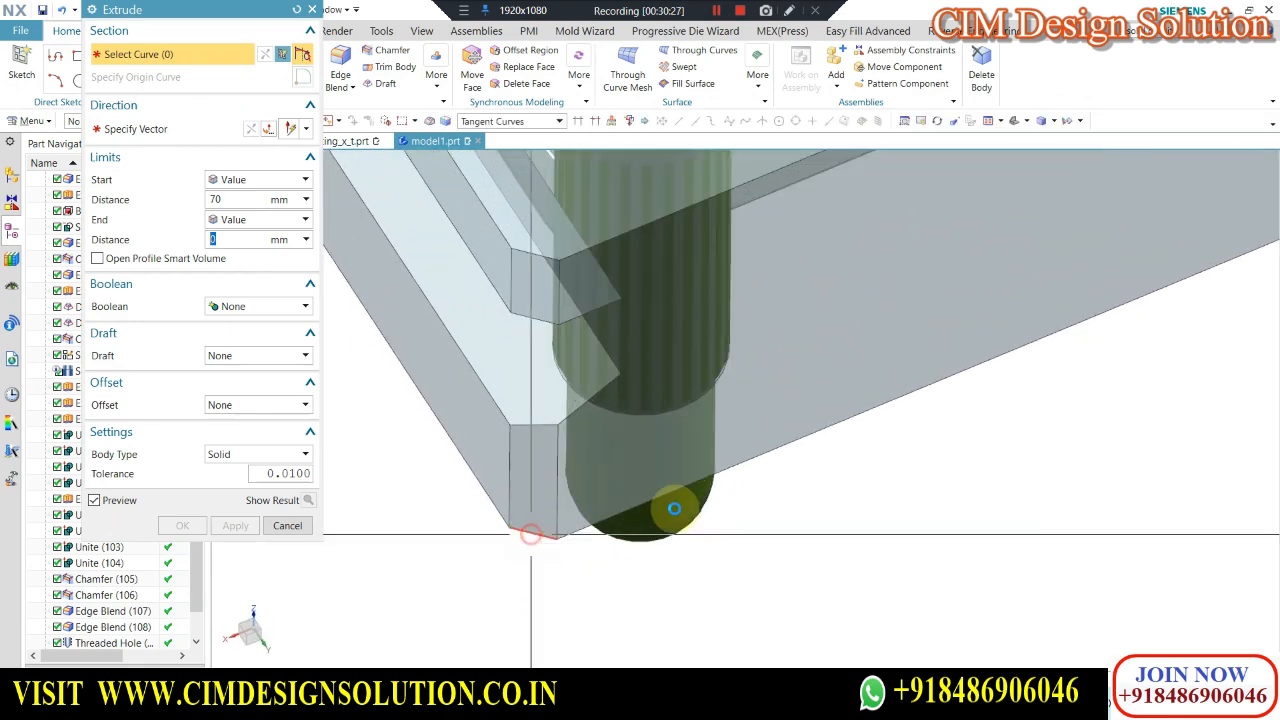
{"action": "left_click", "coordinate": [674, 509]}
{"action": "left_click", "coordinate": [563, 434]}
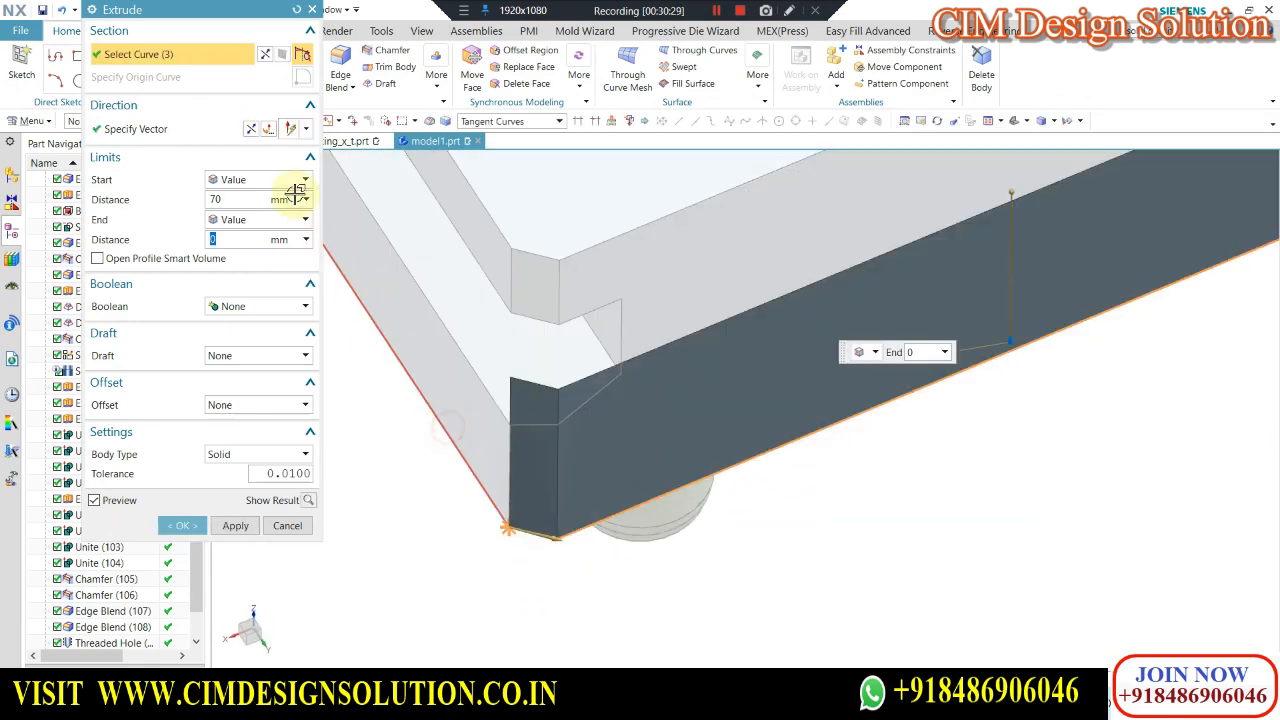
{"action": "left_click", "coordinate": [245, 122]}
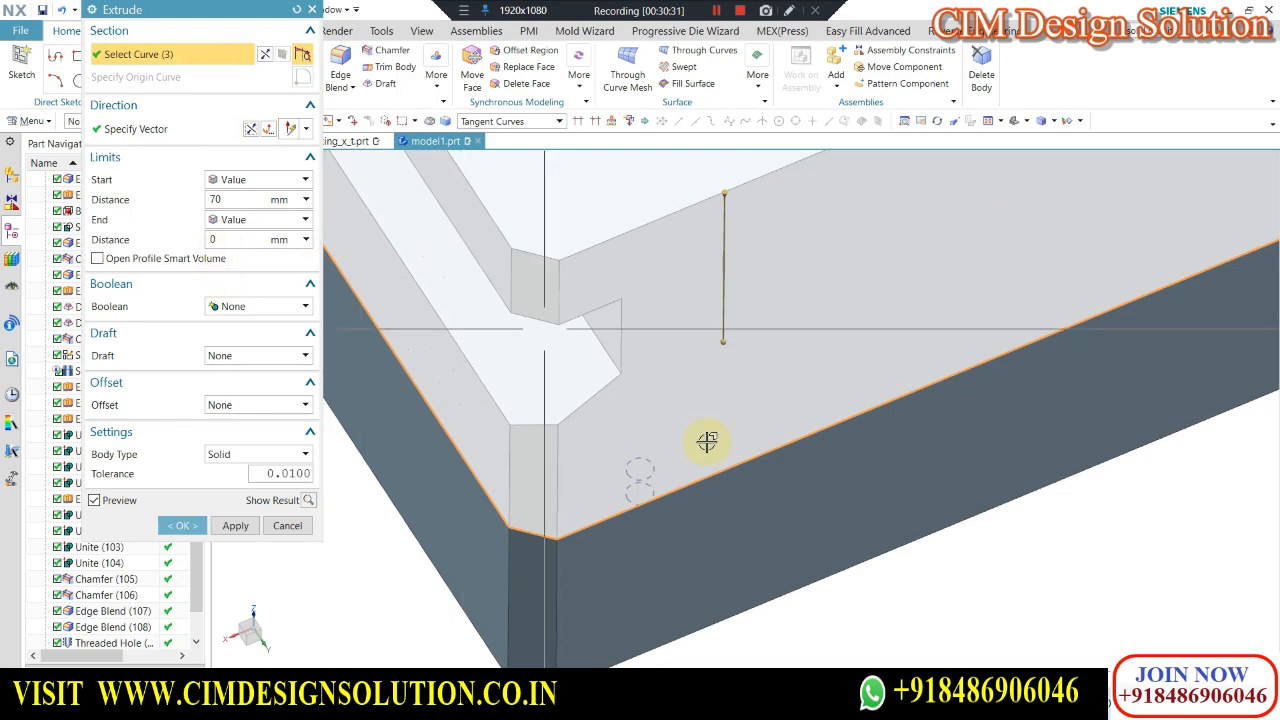
Add the plate's remaining bottom outer edges and corner chamfer edges to the extrude section to close the loop.
{"action": "scroll", "coordinate": [707, 441], "scroll_direction": "down", "scroll_amount": 5}
{"action": "middle_click_drag", "start_coordinate": [829, 551], "coordinate": [706, 486]}
{"action": "scroll", "coordinate": [766, 456], "scroll_direction": "up", "scroll_amount": 2}
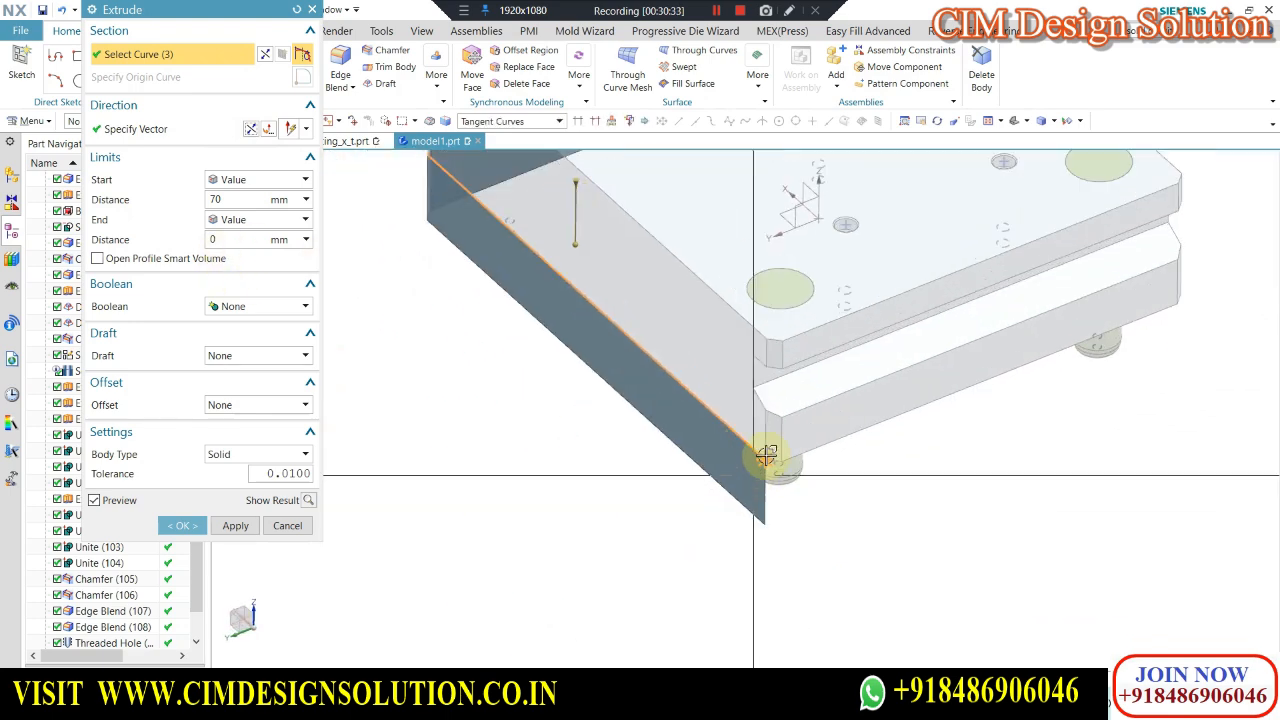
{"action": "scroll", "coordinate": [766, 456], "scroll_direction": "up", "scroll_amount": 1}
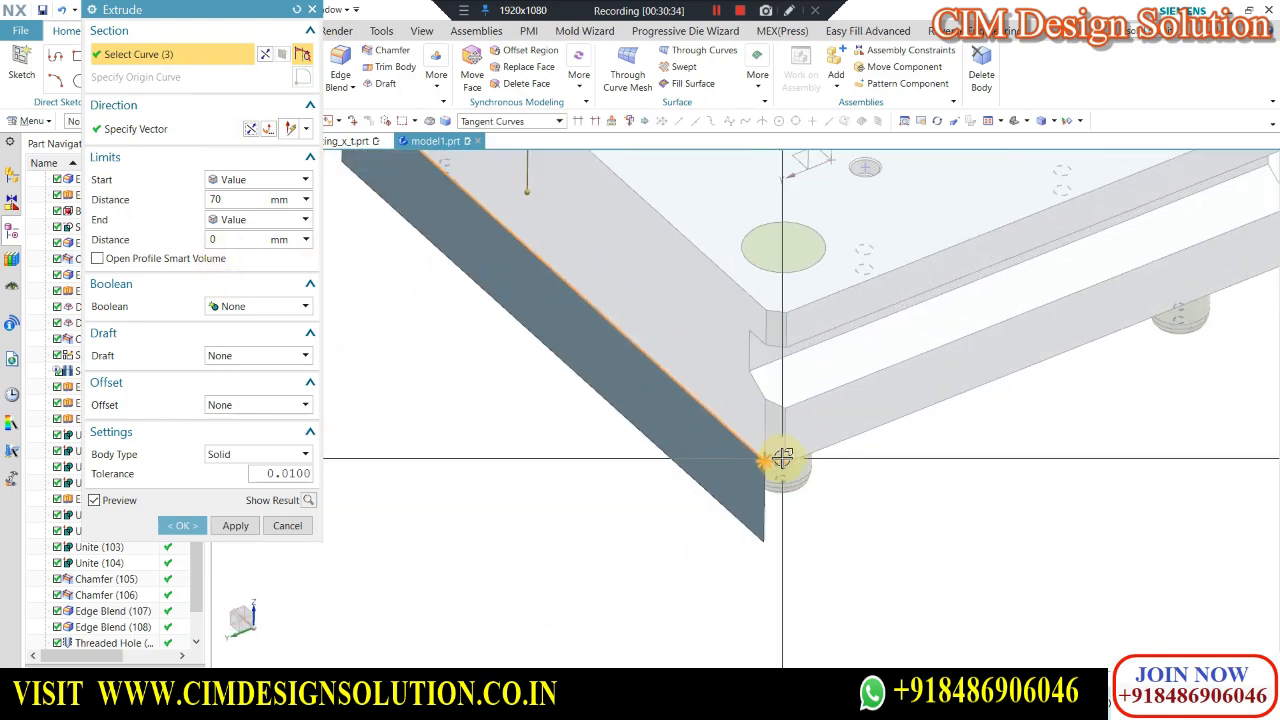
{"action": "left_click", "coordinate": [887, 427]}
{"action": "scroll", "coordinate": [887, 427], "scroll_direction": "down", "scroll_amount": 3}
{"action": "middle_click_drag", "start_coordinate": [608, 486], "coordinate": [546, 481]}
{"action": "scroll", "coordinate": [563, 440], "scroll_direction": "up", "scroll_amount": 4}
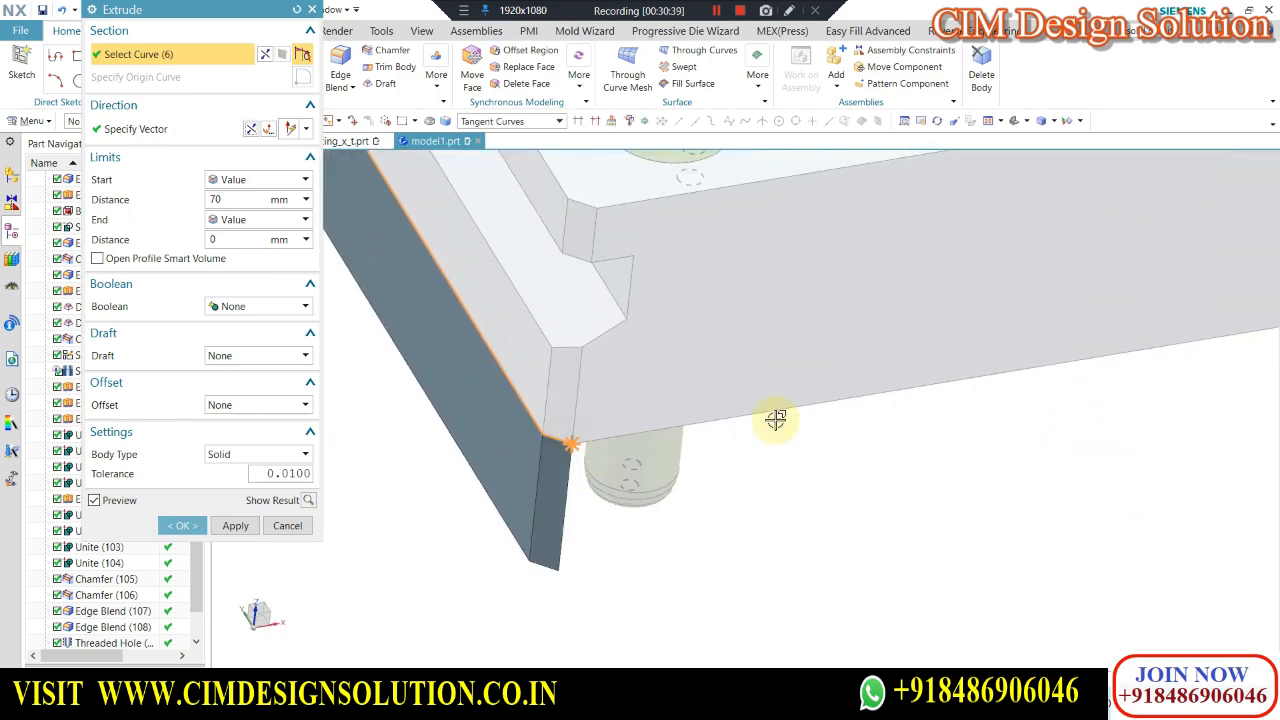
{"action": "scroll", "coordinate": [557, 491], "scroll_direction": "down", "scroll_amount": 6}
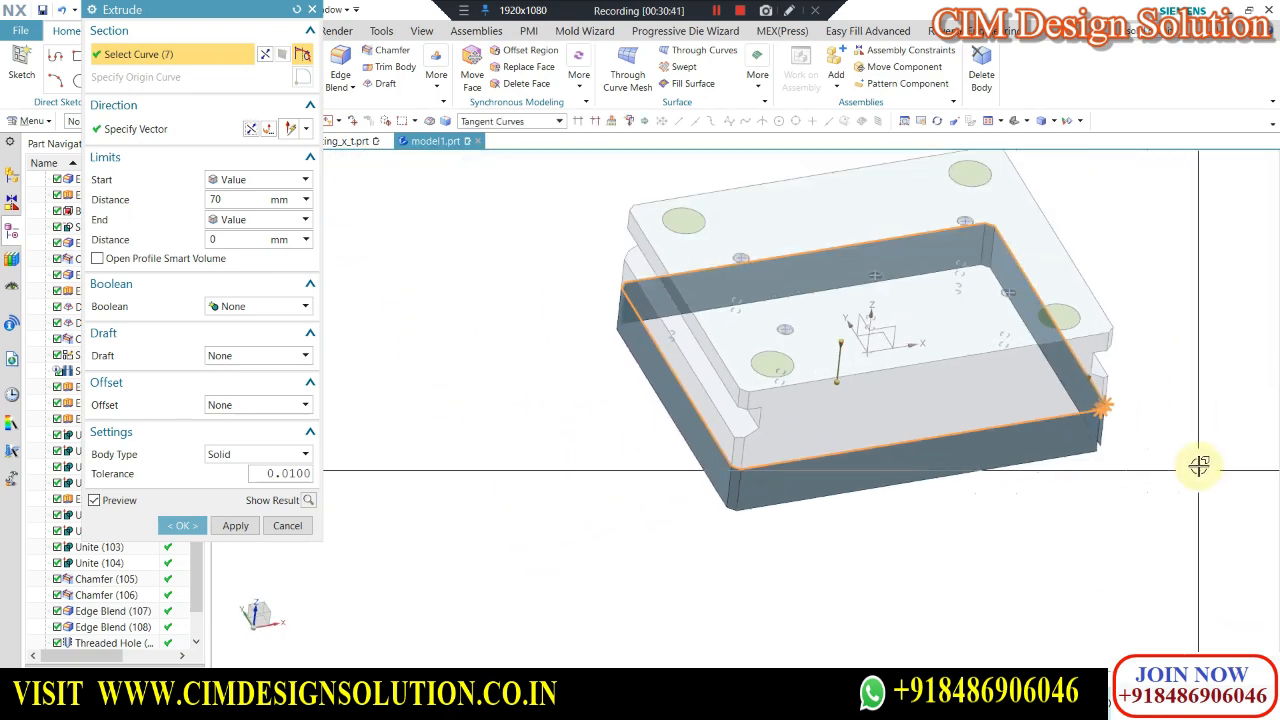
{"action": "scroll", "coordinate": [1128, 430], "scroll_direction": "up", "scroll_amount": 6}
{"action": "scroll", "coordinate": [1055, 410], "scroll_direction": "up", "scroll_amount": 3}
{"action": "left_click", "coordinate": [1010, 308]}
{"action": "scroll", "coordinate": [1097, 466], "scroll_direction": "down", "scroll_amount": 5}
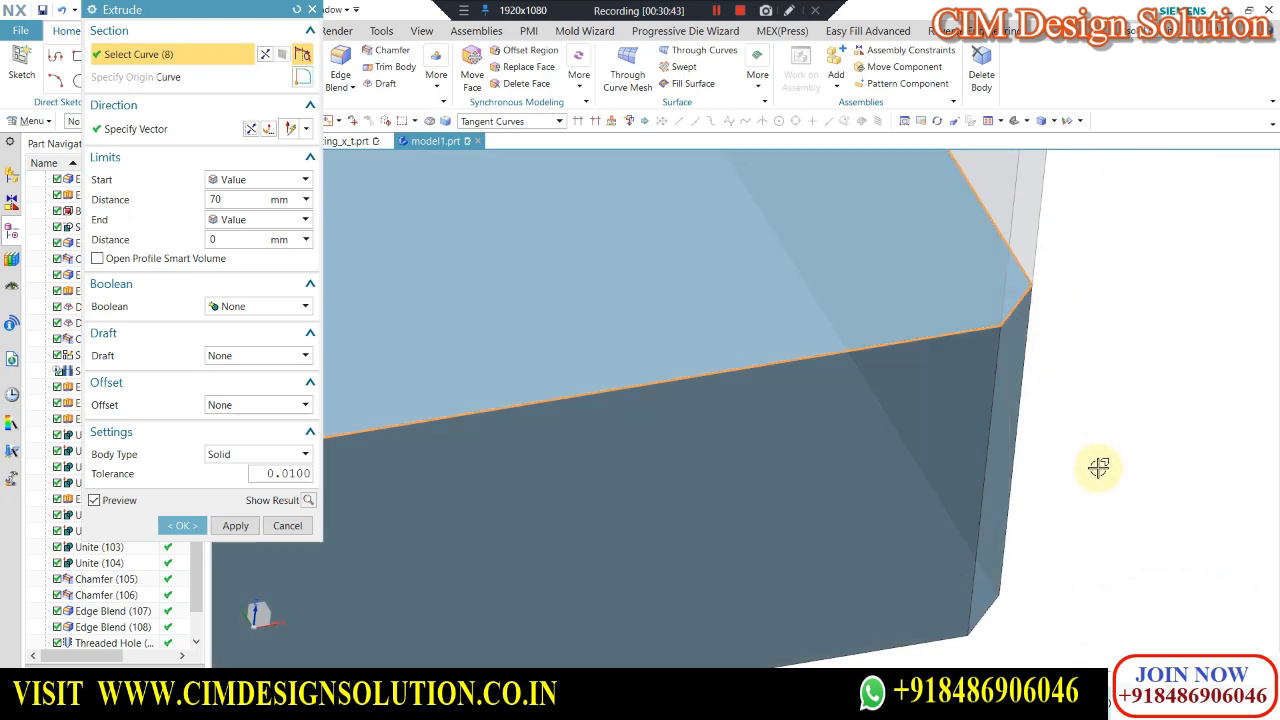
With the model in wireframe display, set the extrusion's start distance to 60+80 mm and create the lower plate as a separate solid.
{"action": "middle_click_drag", "start_coordinate": [1097, 466], "coordinate": [946, 491]}
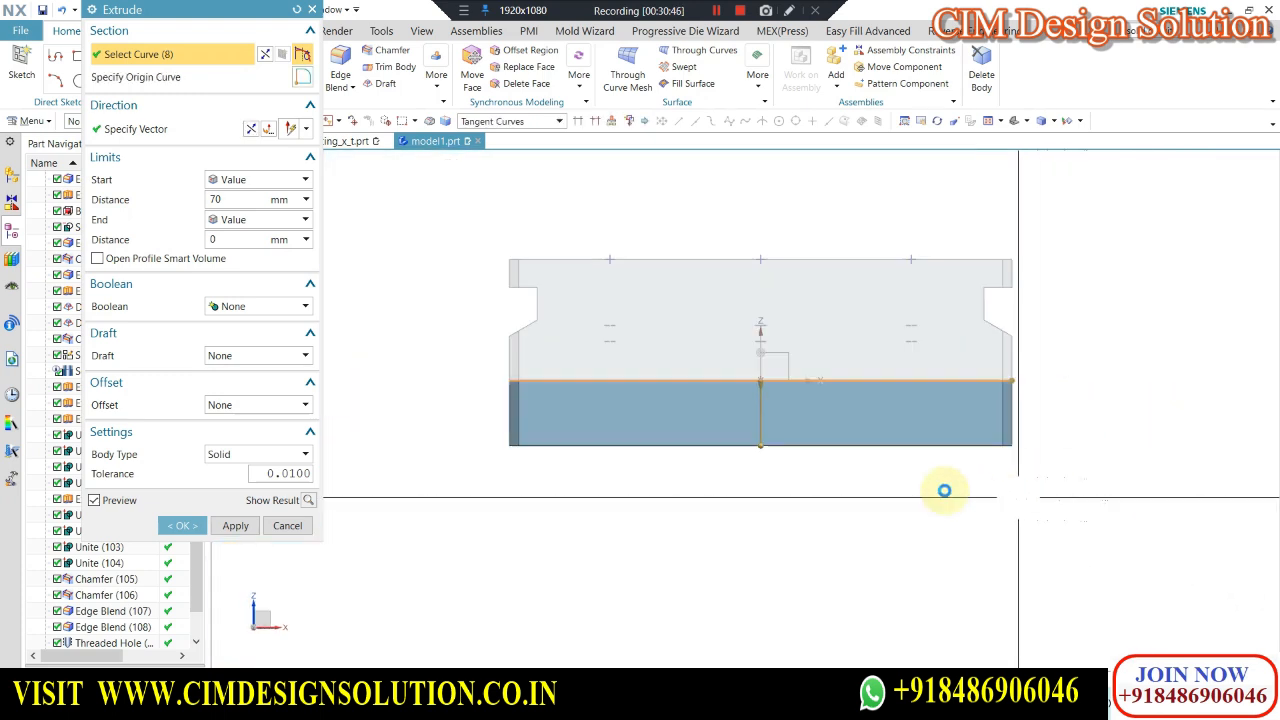
{"action": "left_click", "coordinate": [1053, 123]}
{"action": "left_click", "coordinate": [1075, 200]}
{"action": "scroll", "coordinate": [708, 412], "scroll_direction": "up", "scroll_amount": 3}
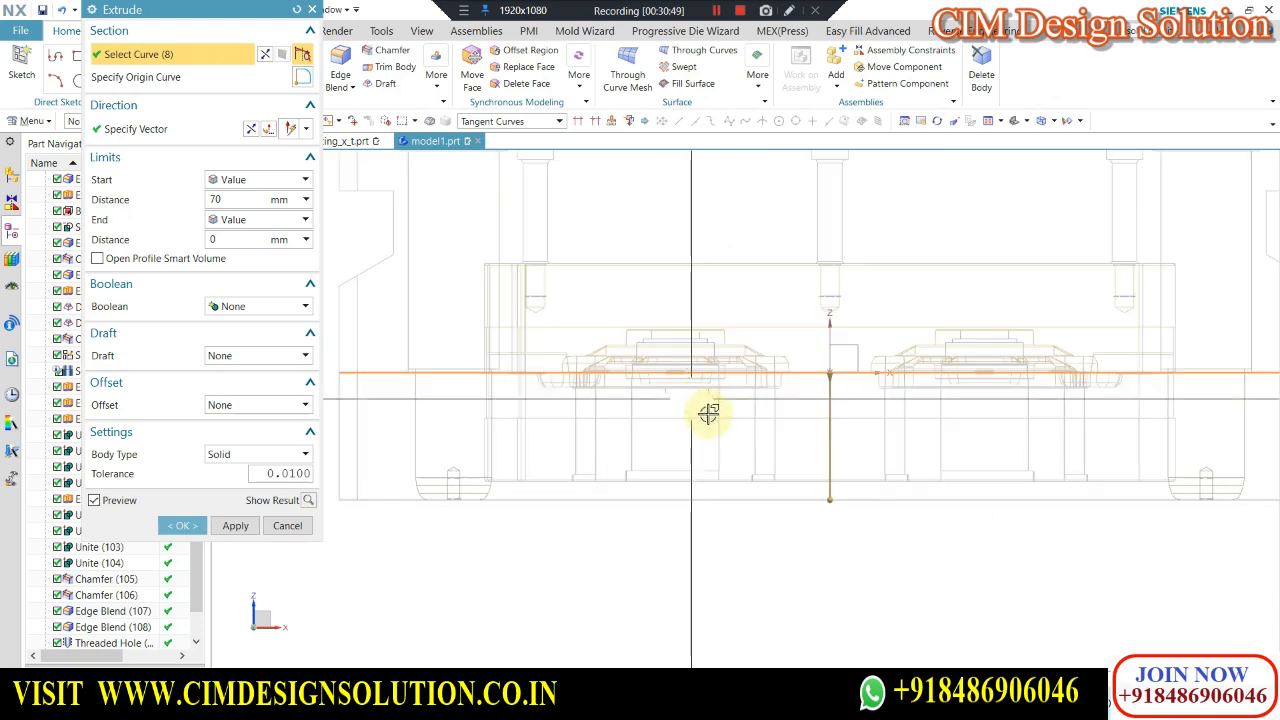
{"action": "scroll", "coordinate": [760, 503], "scroll_direction": "down", "scroll_amount": 2}
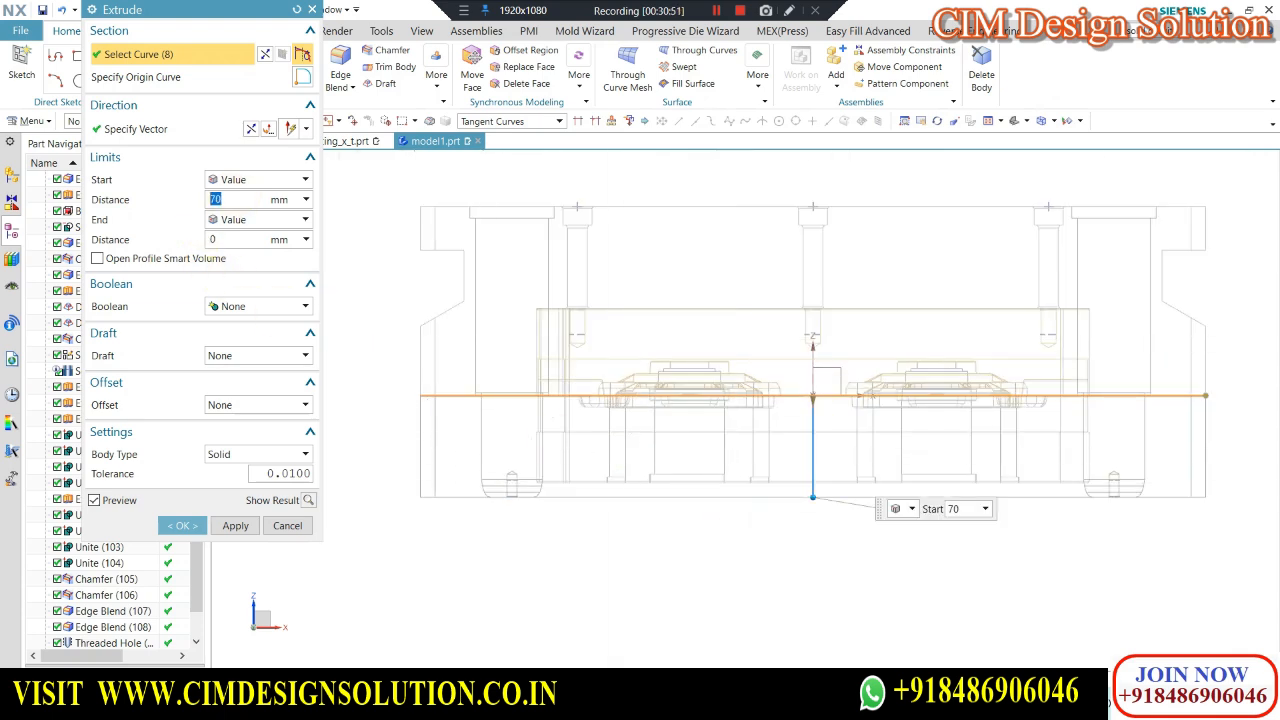
{"action": "double_click", "coordinate": [237, 197]}
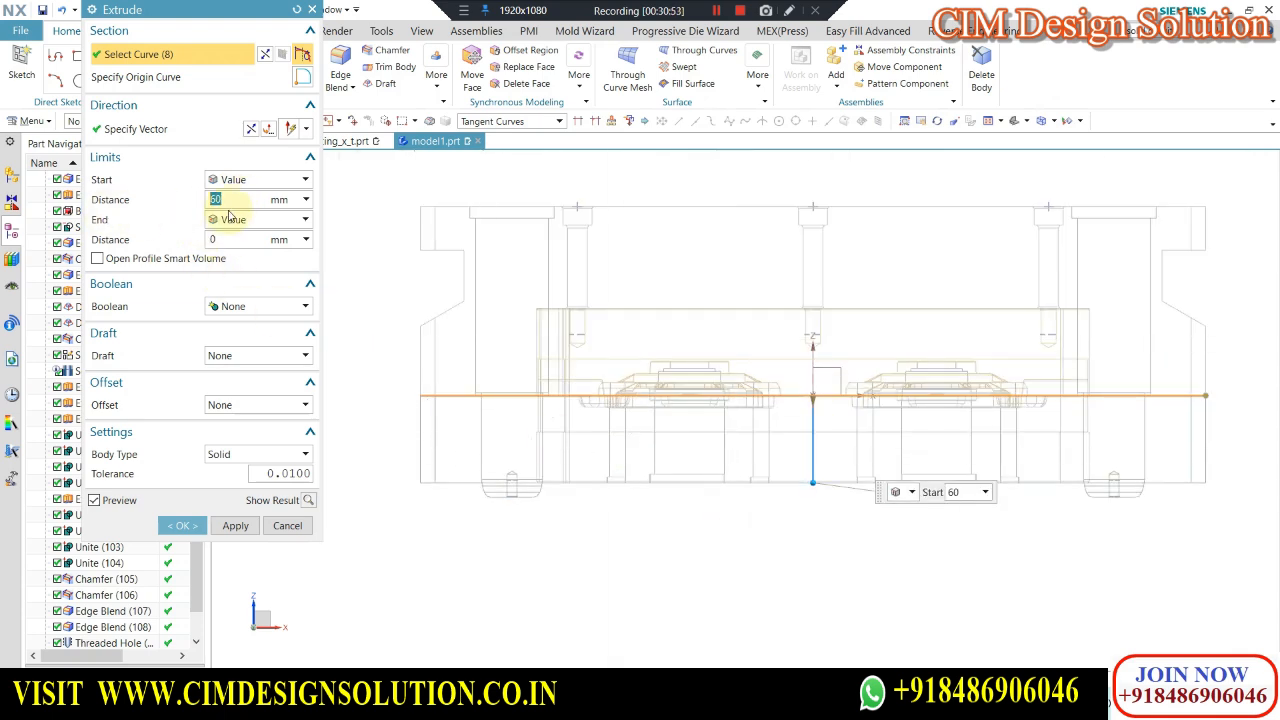
{"action": "type", "text": "+80"}
{"action": "key", "text": "Return"}
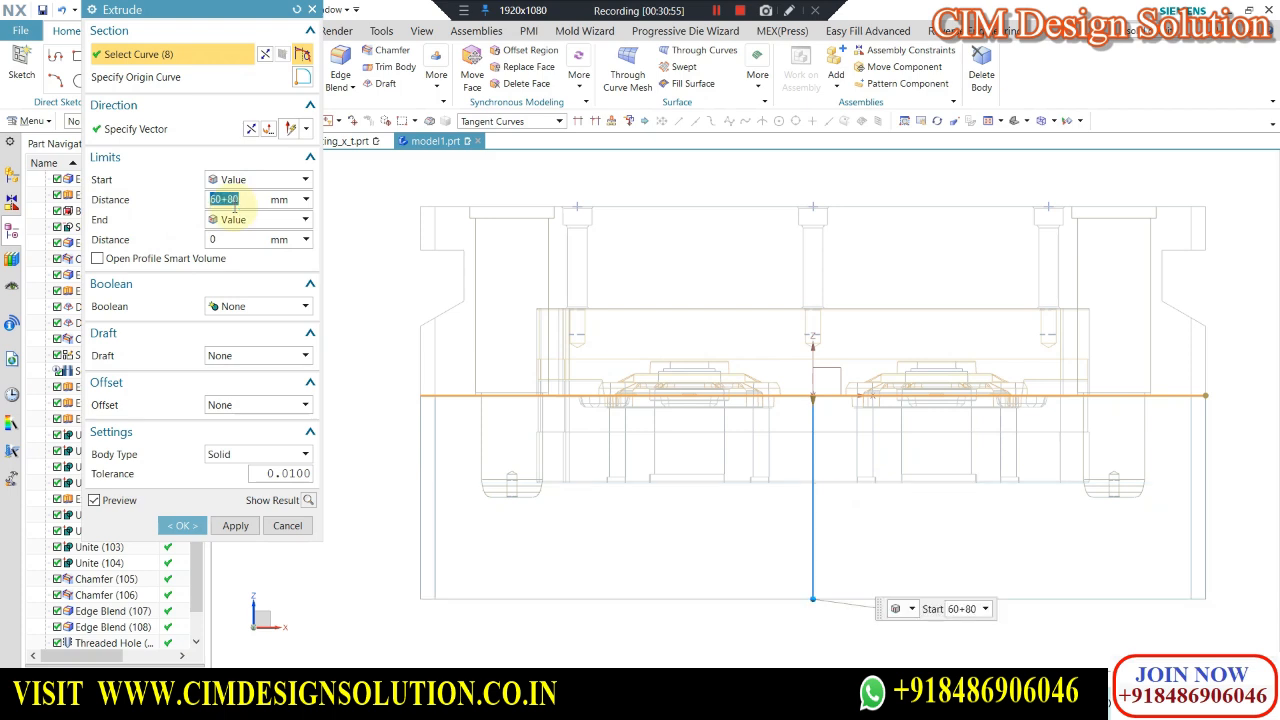
{"action": "scroll", "coordinate": [477, 414], "scroll_direction": "down", "scroll_amount": 1}
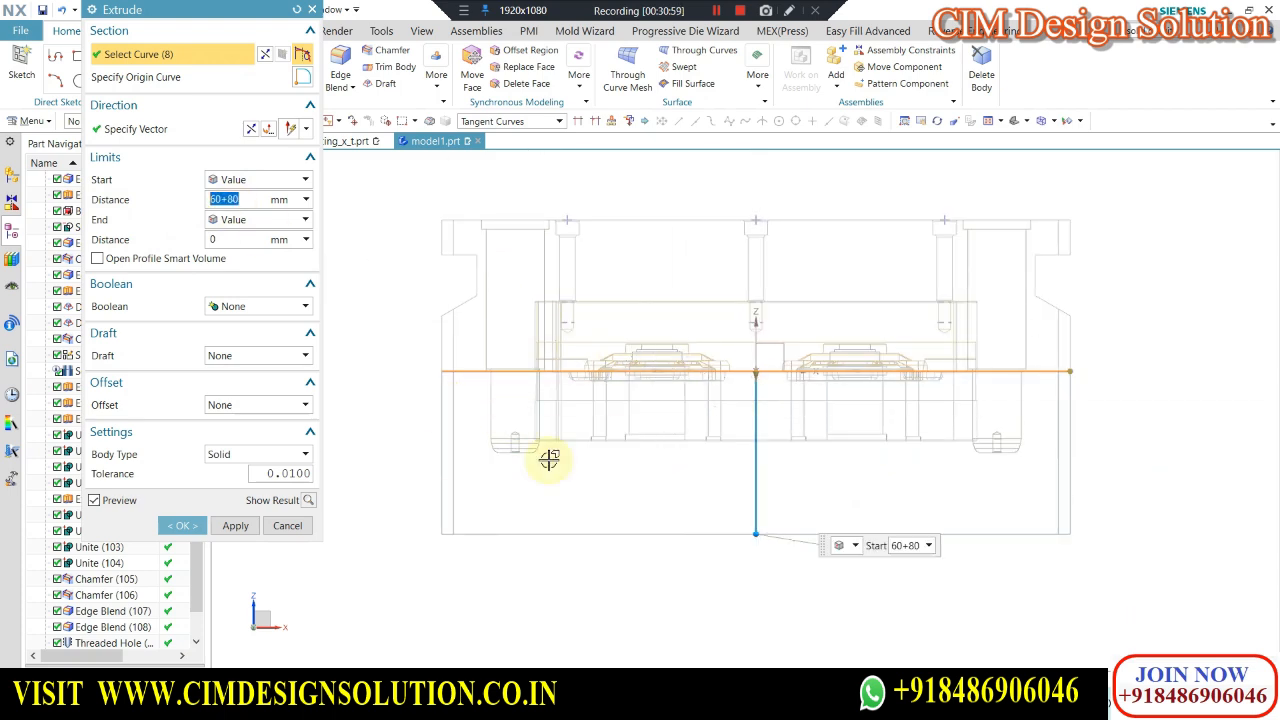
{"action": "scroll", "coordinate": [663, 429], "scroll_direction": "down", "scroll_amount": 1}
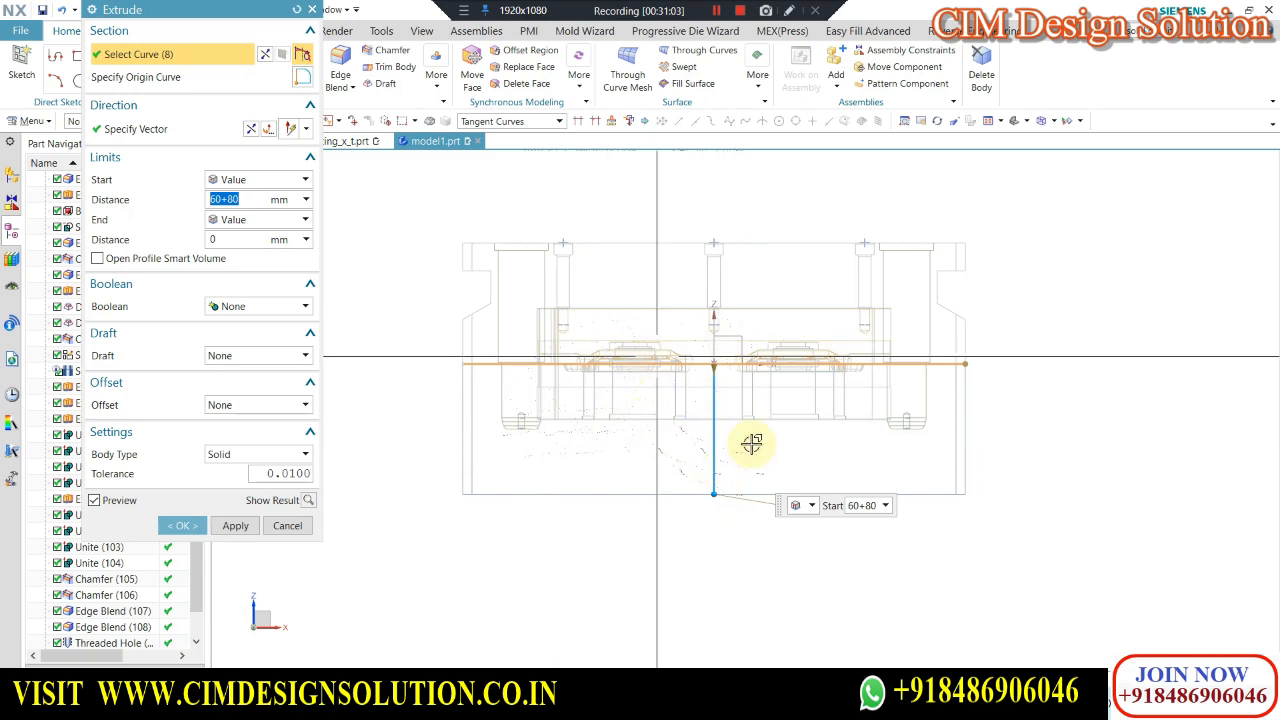
{"action": "left_click", "coordinate": [190, 526]}
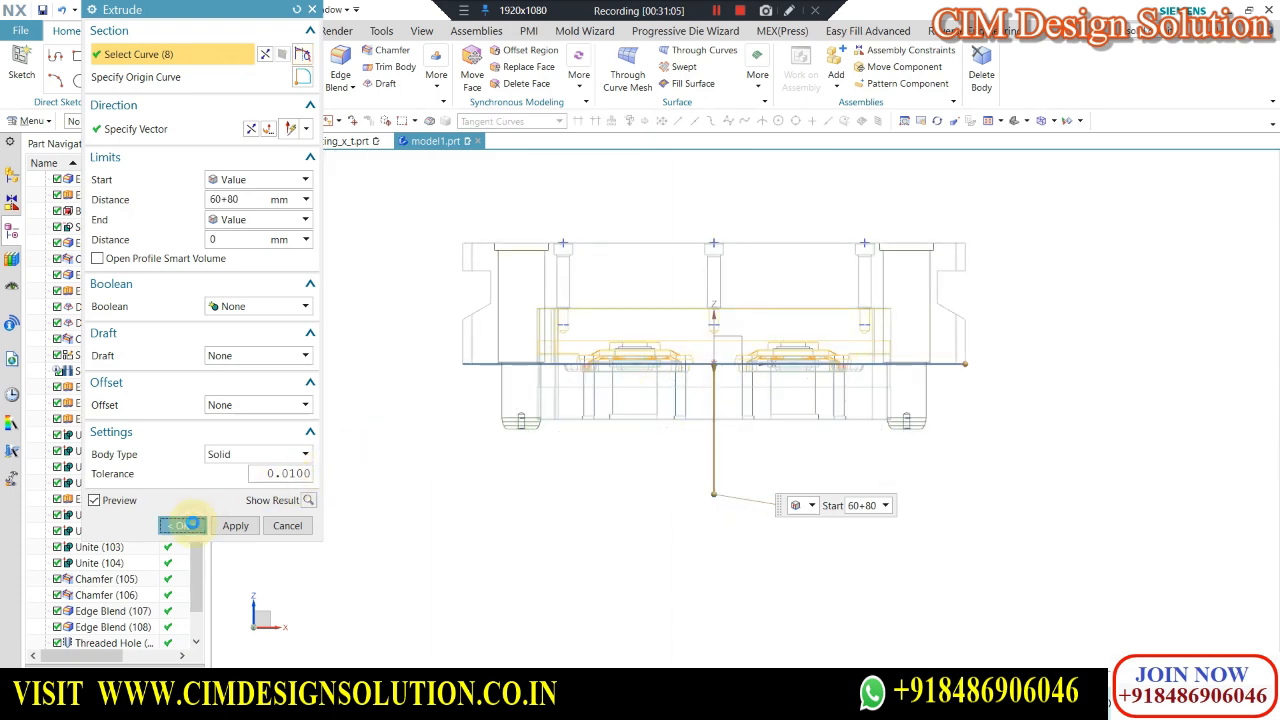
Increase the translucency of the new lower plate in its object display settings.
{"action": "scroll", "coordinate": [480, 371], "scroll_direction": "up", "scroll_amount": 2}
{"action": "scroll", "coordinate": [456, 347], "scroll_direction": "down", "scroll_amount": 2}
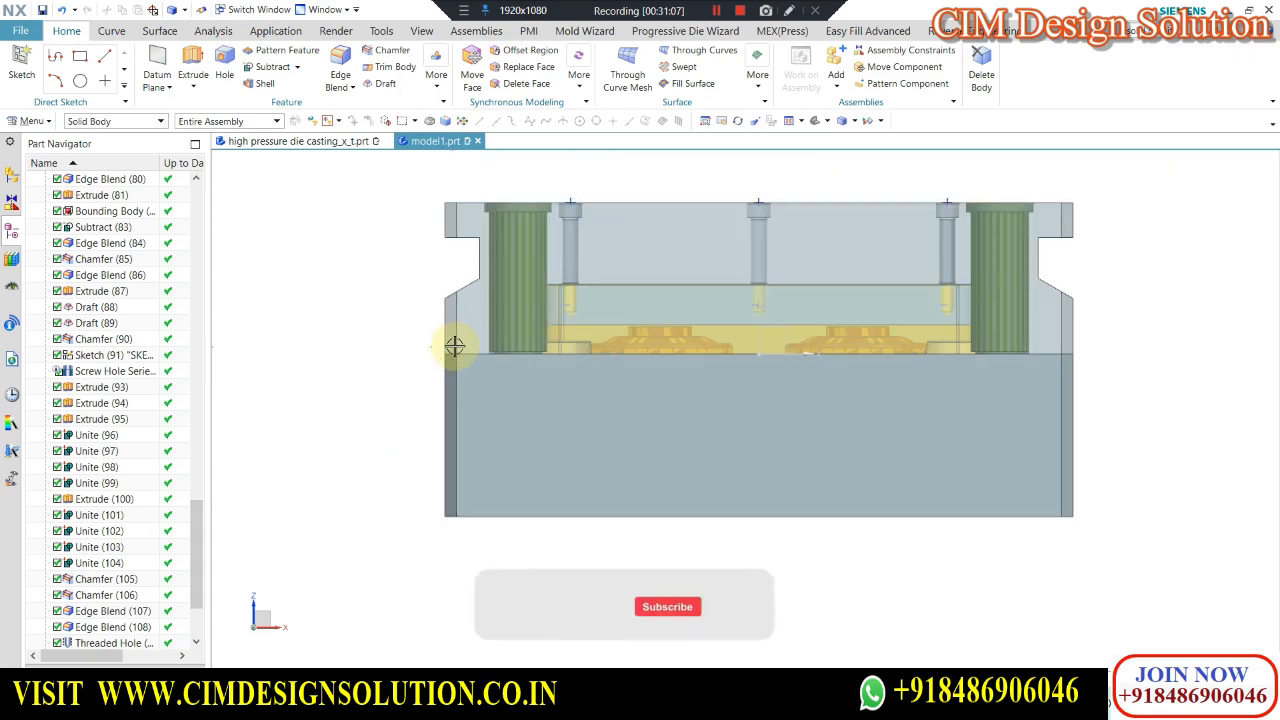
{"action": "key", "text": "ctrl+j"}
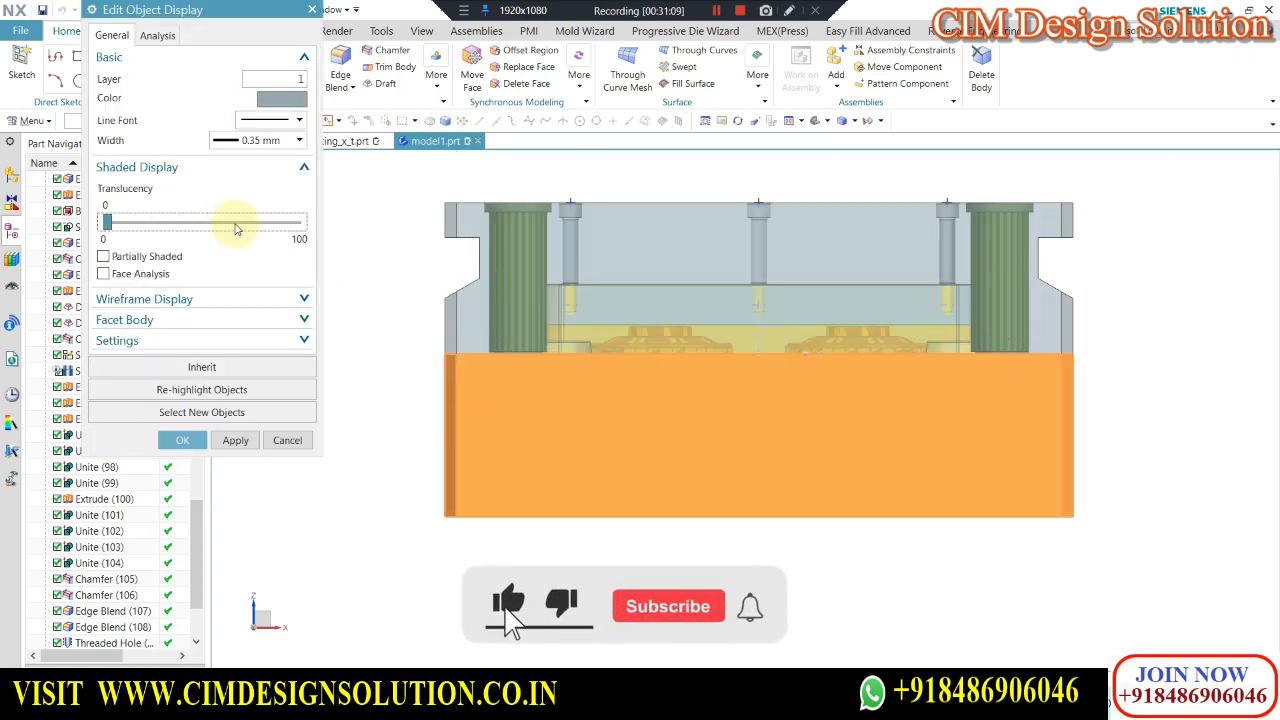
{"action": "left_click", "coordinate": [237, 226]}
{"action": "left_click", "coordinate": [237, 226]}
{"action": "left_click", "coordinate": [237, 226]}
{"action": "left_click", "coordinate": [237, 226]}
{"action": "left_click", "coordinate": [237, 226]}
{"action": "middle_click", "coordinate": [300, 277]}
Examine in front view how the guide pillars, core insert and parting line sit against the new lower plate.
{"action": "scroll", "coordinate": [434, 366], "scroll_direction": "up", "scroll_amount": 4}
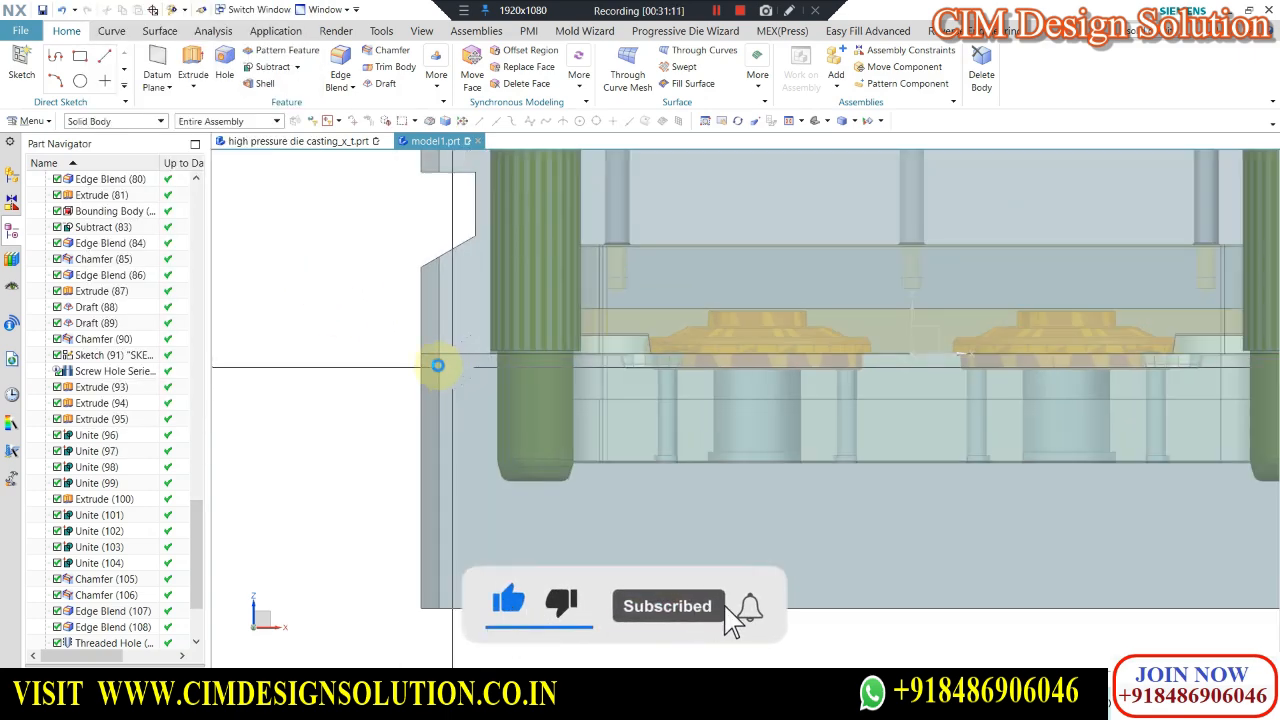
{"action": "scroll", "coordinate": [423, 366], "scroll_direction": "down", "scroll_amount": 4}
{"action": "middle_click_drag", "start_coordinate": [529, 437], "coordinate": [574, 406]}
{"action": "key", "text": "F8"}
{"action": "scroll", "coordinate": [571, 391], "scroll_direction": "up", "scroll_amount": 4}
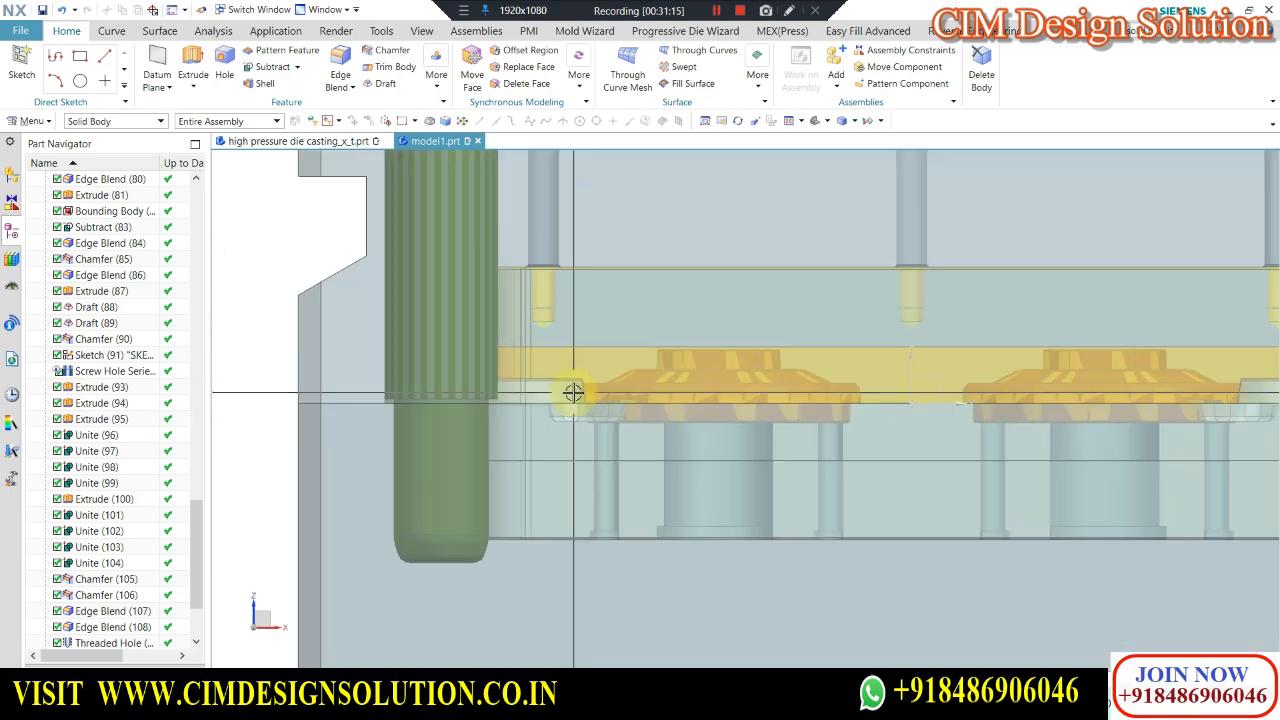
{"action": "scroll", "coordinate": [594, 400], "scroll_direction": "down", "scroll_amount": 2}
{"action": "middle_click_drag", "start_coordinate": [599, 385], "coordinate": [497, 423]}
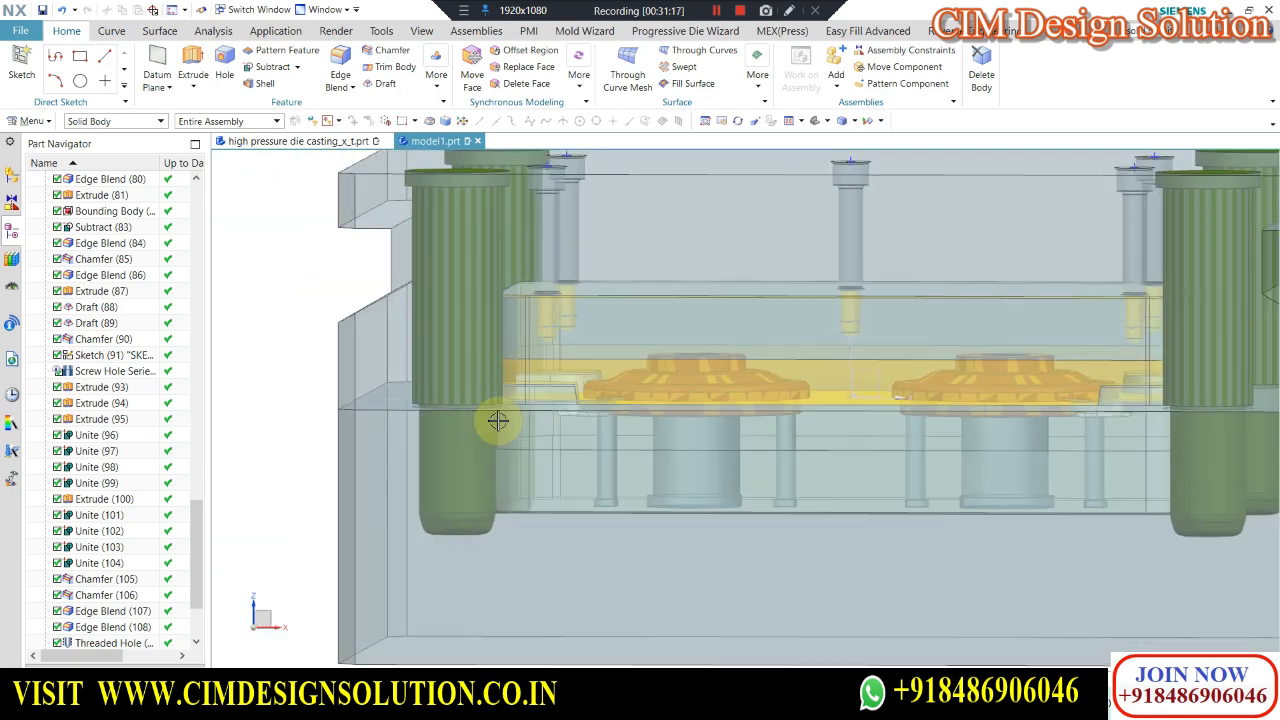
{"action": "scroll", "coordinate": [483, 423], "scroll_direction": "up", "scroll_amount": 2}
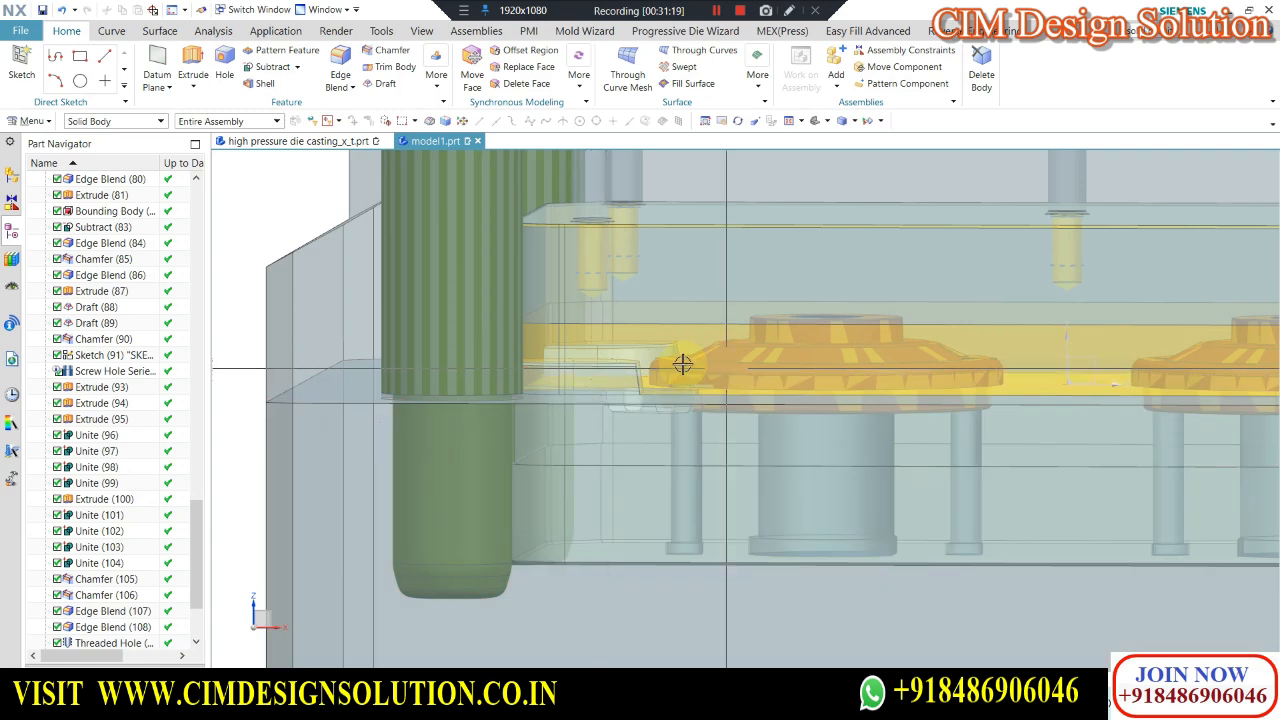
{"action": "scroll", "coordinate": [733, 339], "scroll_direction": "down", "scroll_amount": 2}
{"action": "scroll", "coordinate": [752, 328], "scroll_direction": "down", "scroll_amount": 3}
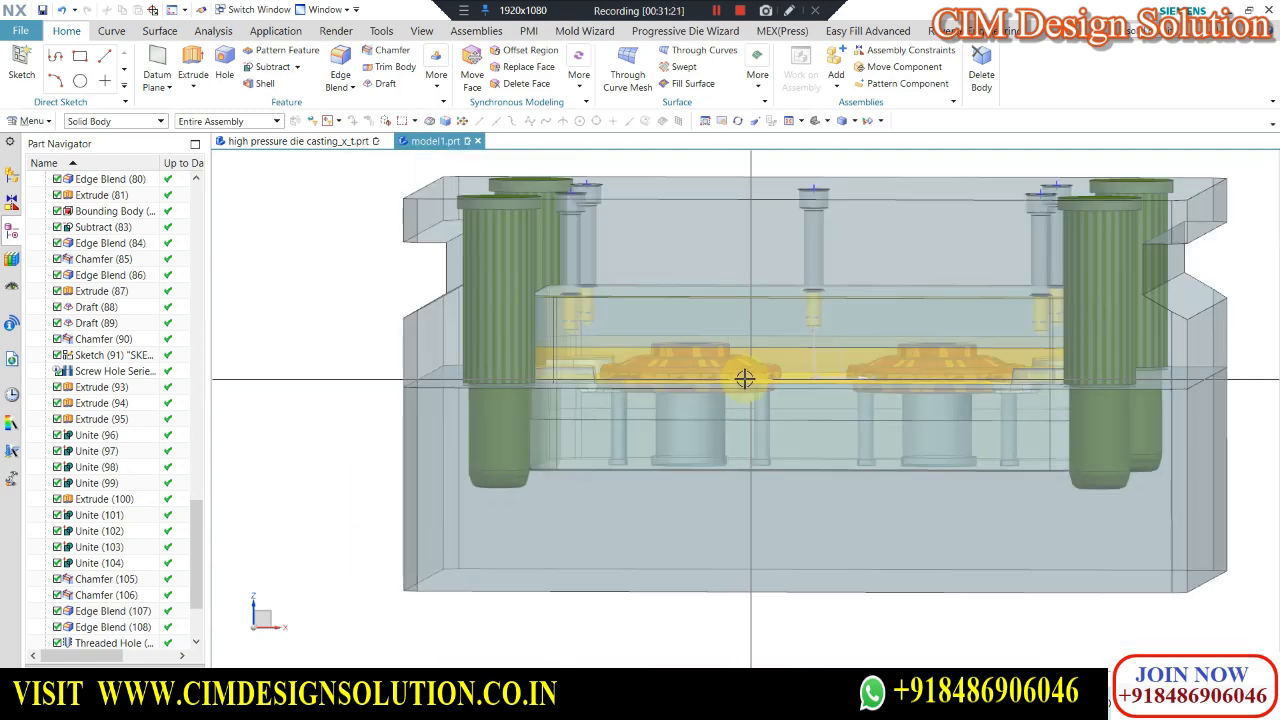
{"action": "scroll", "coordinate": [535, 373], "scroll_direction": "up", "scroll_amount": 4}
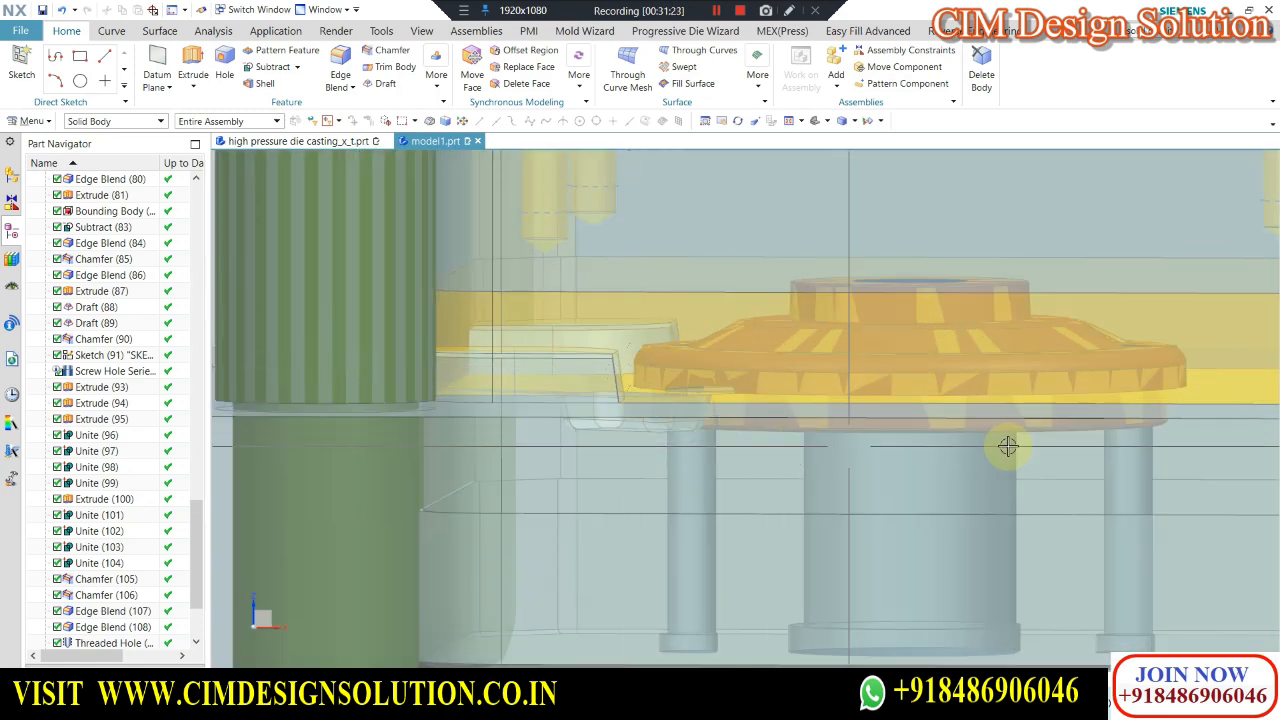
{"action": "scroll", "coordinate": [618, 342], "scroll_direction": "down", "scroll_amount": 3}
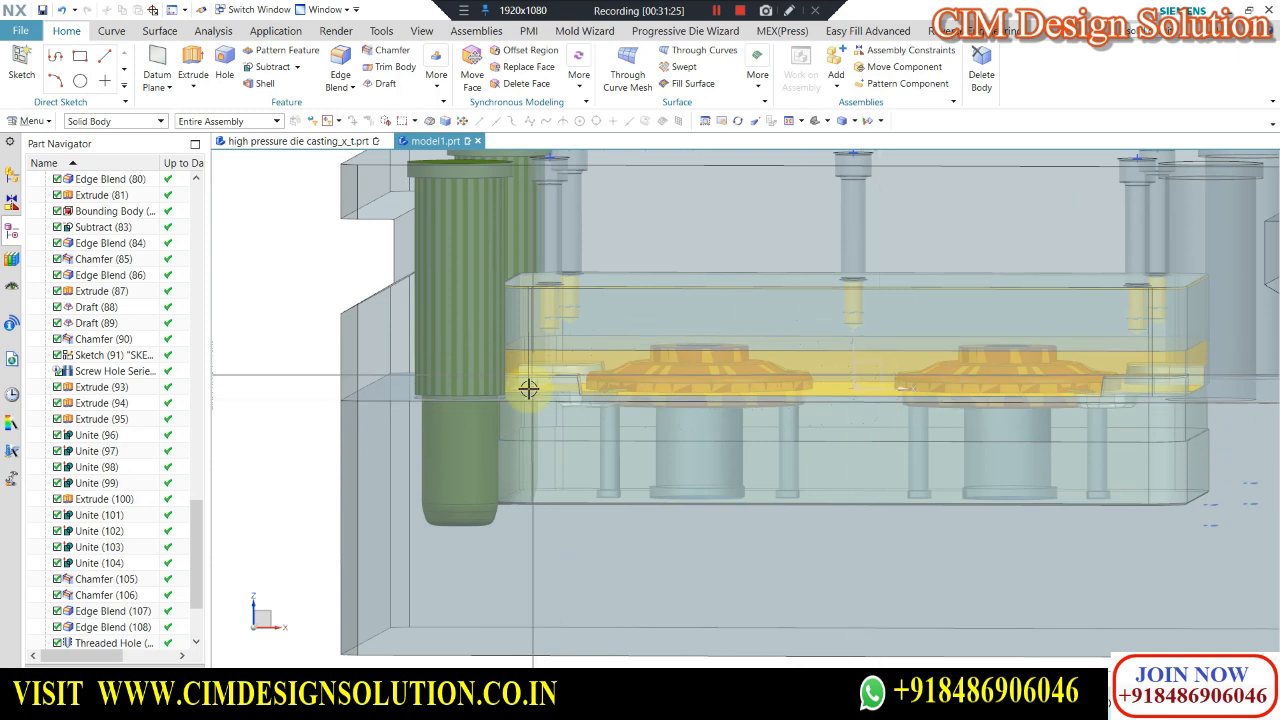
{"action": "scroll", "coordinate": [529, 389], "scroll_direction": "down", "scroll_amount": 4}
{"action": "scroll", "coordinate": [586, 455], "scroll_direction": "down", "scroll_amount": 1}
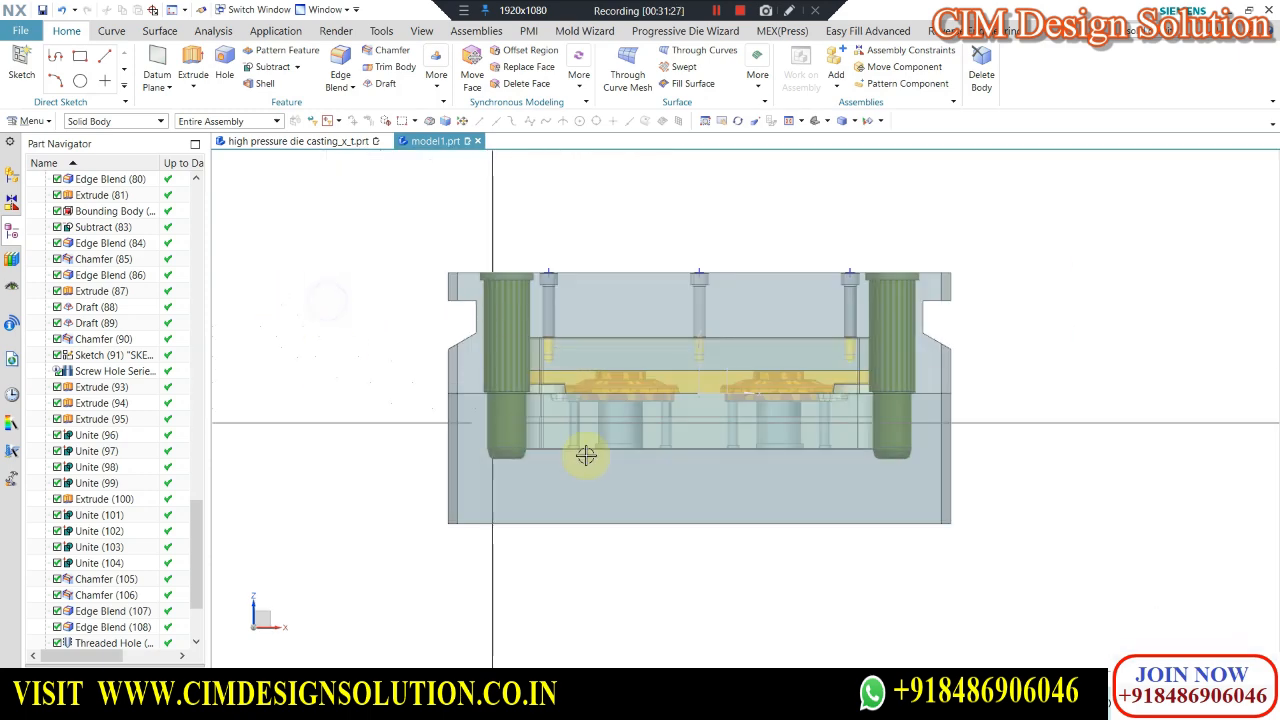
{"action": "scroll", "coordinate": [403, 380], "scroll_direction": "up", "scroll_amount": 3}
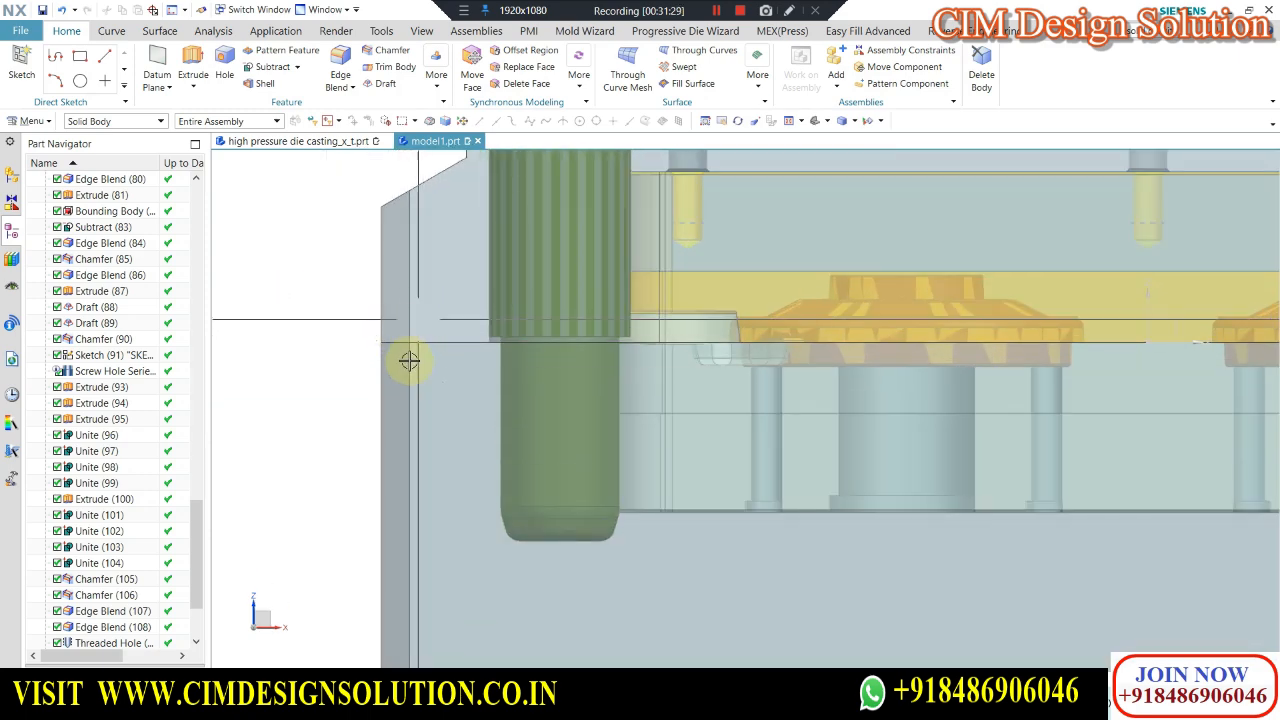
{"action": "scroll", "coordinate": [409, 361], "scroll_direction": "down", "scroll_amount": 4}
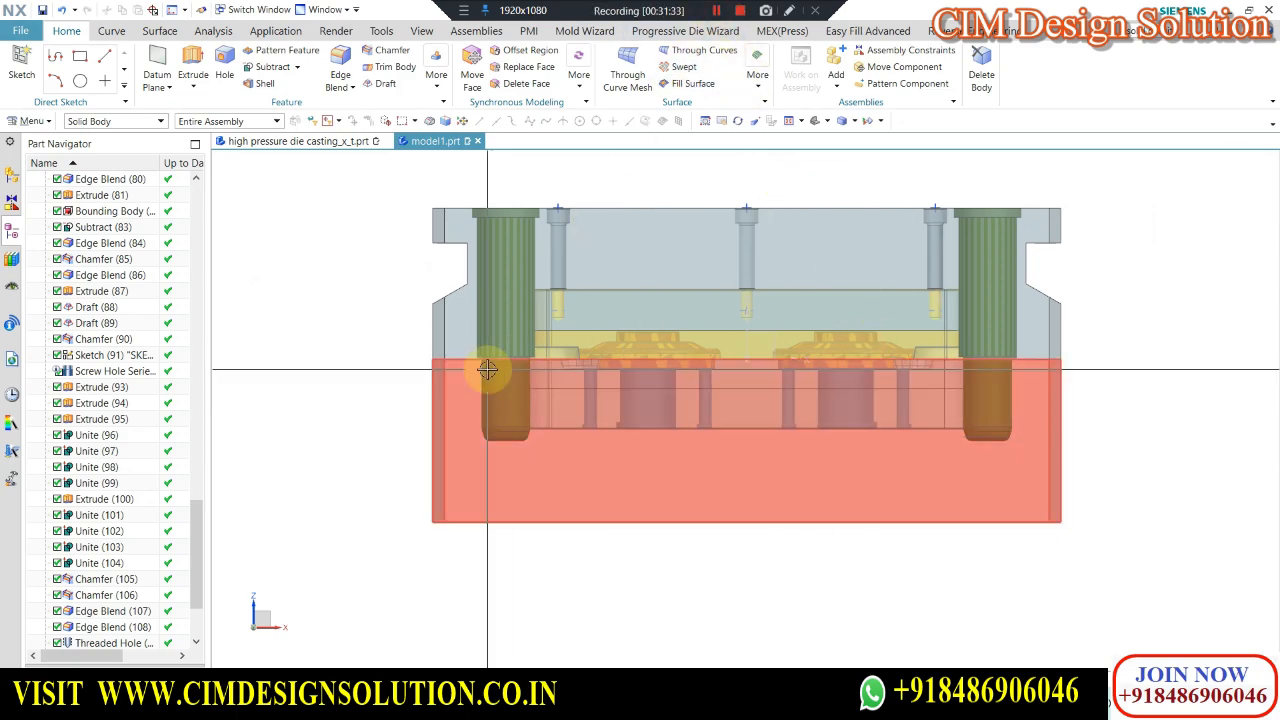
Examine the whole die assembly from above and at an angle, focusing on the guide pillars inside the lower plate.
{"action": "middle_click_drag", "start_coordinate": [481, 358], "coordinate": [543, 403]}
{"action": "scroll", "coordinate": [550, 403], "scroll_direction": "down", "scroll_amount": 3}
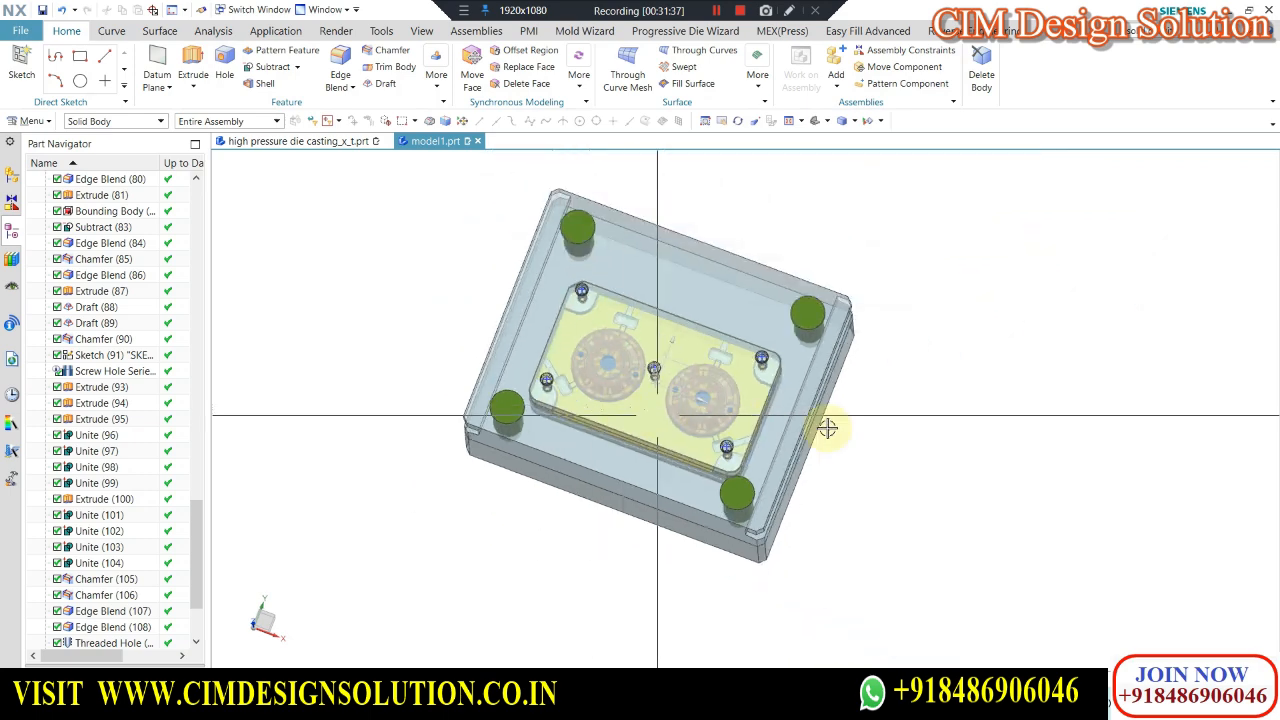
{"action": "key", "text": "F8"}
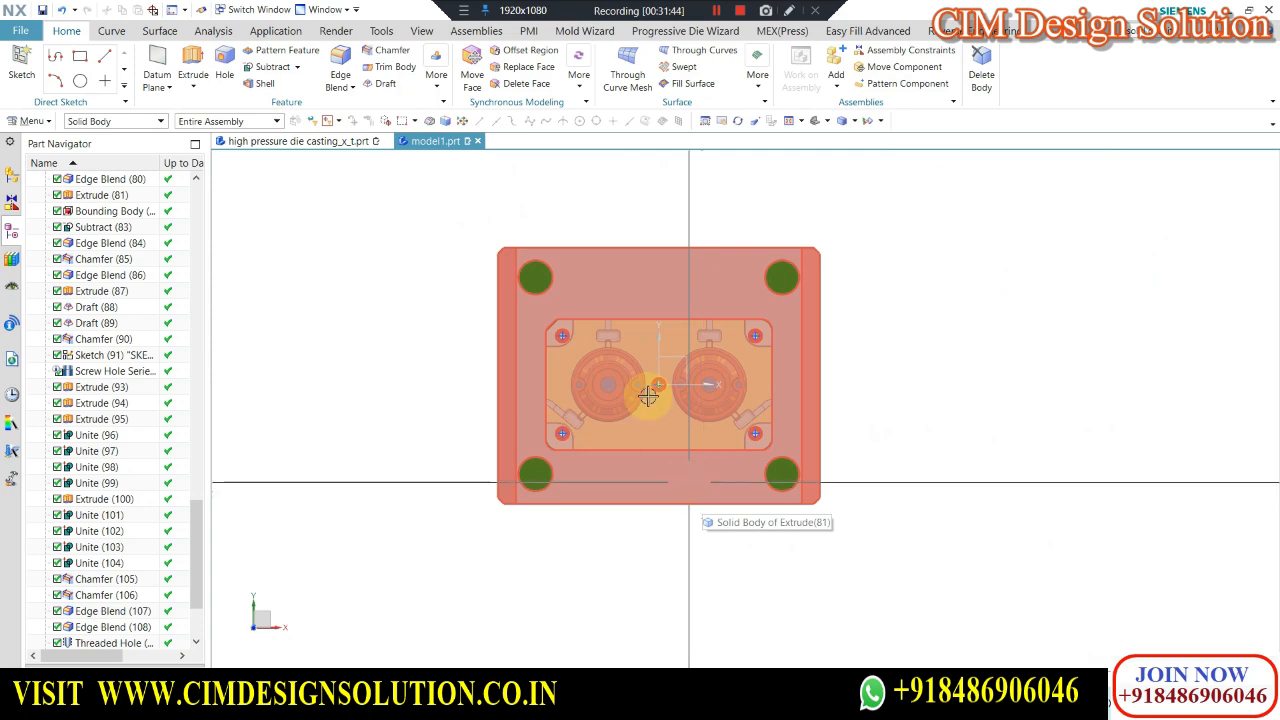
{"action": "middle_click_drag", "start_coordinate": [567, 327], "coordinate": [610, 285]}
{"action": "scroll", "coordinate": [514, 500], "scroll_direction": "up", "scroll_amount": 3}
{"action": "scroll", "coordinate": [514, 514], "scroll_direction": "down", "scroll_amount": 2}
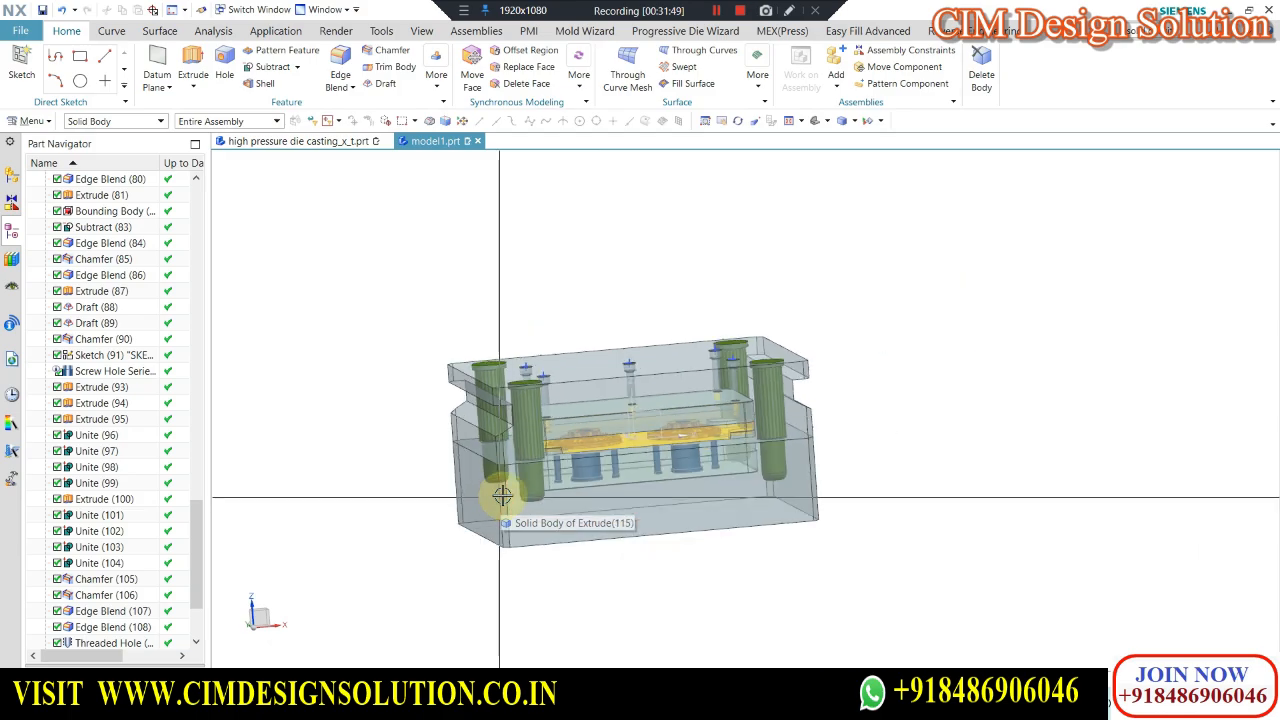
{"action": "scroll", "coordinate": [504, 494], "scroll_direction": "up", "scroll_amount": 3}
{"action": "scroll", "coordinate": [486, 482], "scroll_direction": "up", "scroll_amount": 1}
{"action": "middle_click_drag", "start_coordinate": [506, 486], "coordinate": [477, 451]}
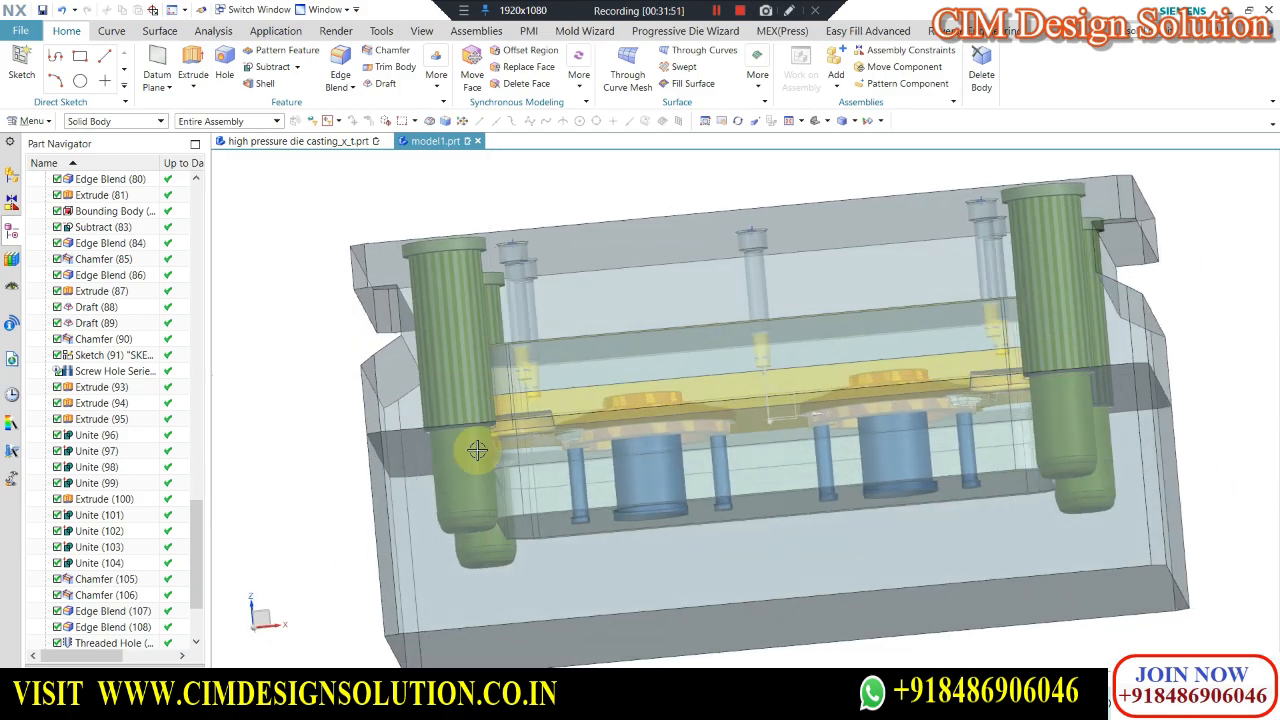
Offset the upper plate's parting face by -1 mm with Offset Region.
{"action": "right_click_drag", "start_coordinate": [434, 516], "coordinate": [443, 602]}
{"action": "middle_click_drag", "start_coordinate": [443, 602], "coordinate": [531, 451]}
{"action": "scroll", "coordinate": [531, 451], "scroll_direction": "down", "scroll_amount": 1}
{"action": "middle_click_drag", "start_coordinate": [421, 183], "coordinate": [466, 300], "text": "shift"}
{"action": "scroll", "coordinate": [466, 290], "scroll_direction": "up", "scroll_amount": 2}
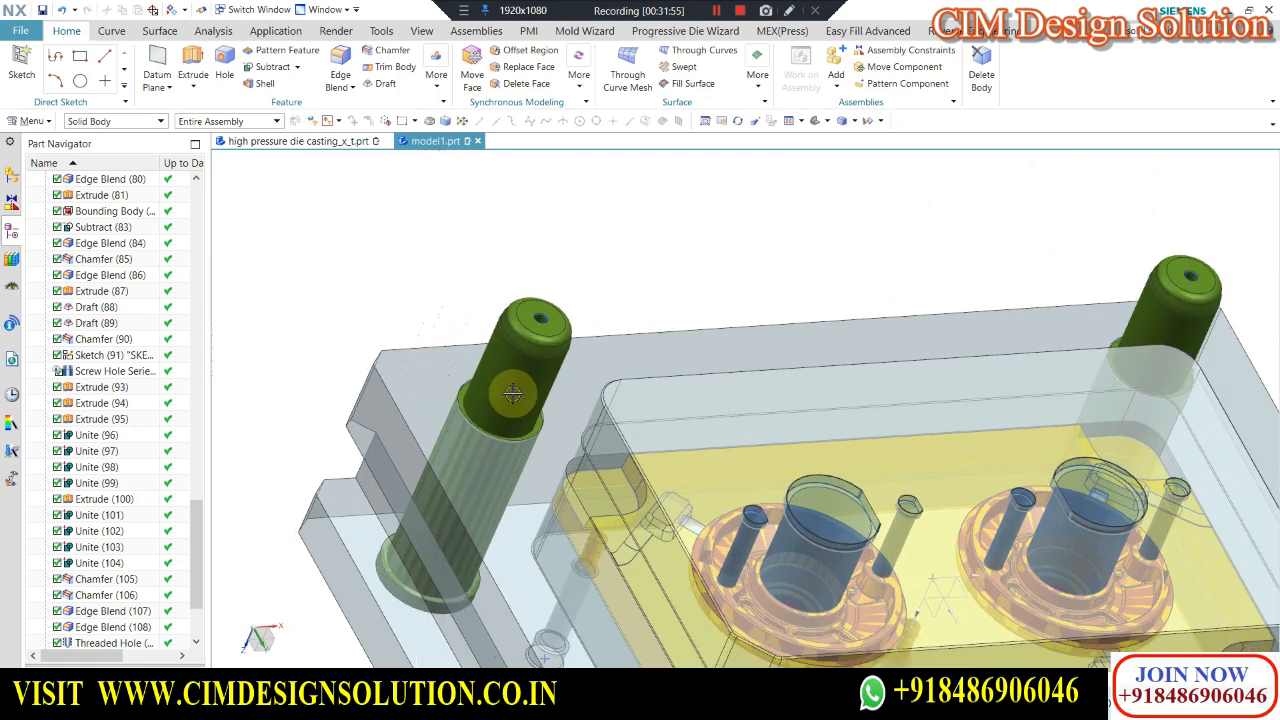
{"action": "left_click", "coordinate": [530, 52]}
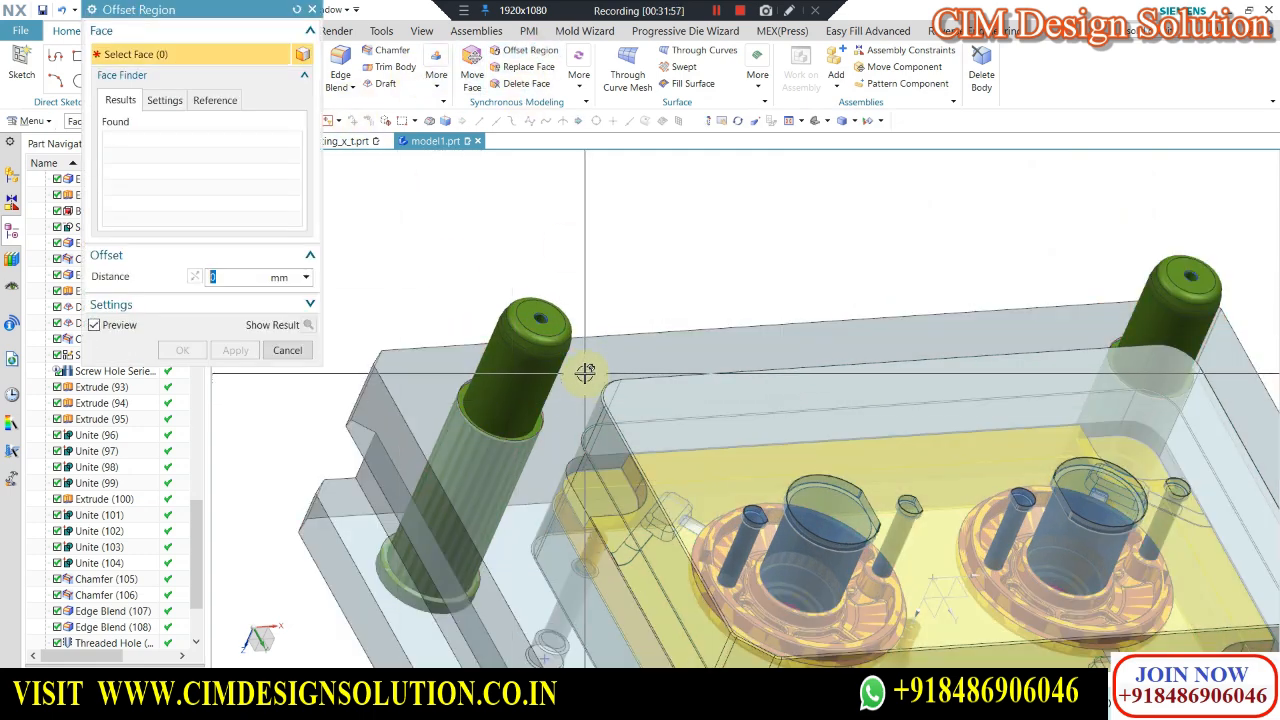
{"action": "left_click", "coordinate": [586, 368]}
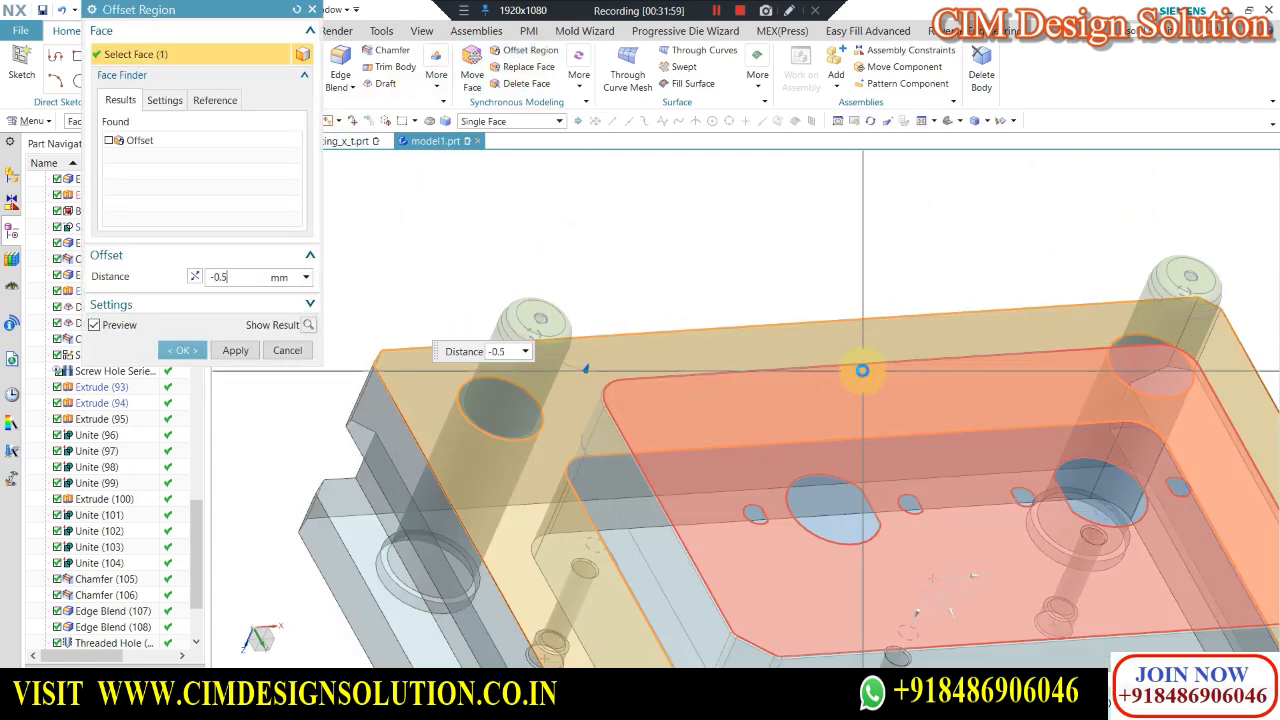
{"action": "key", "text": "Return"}
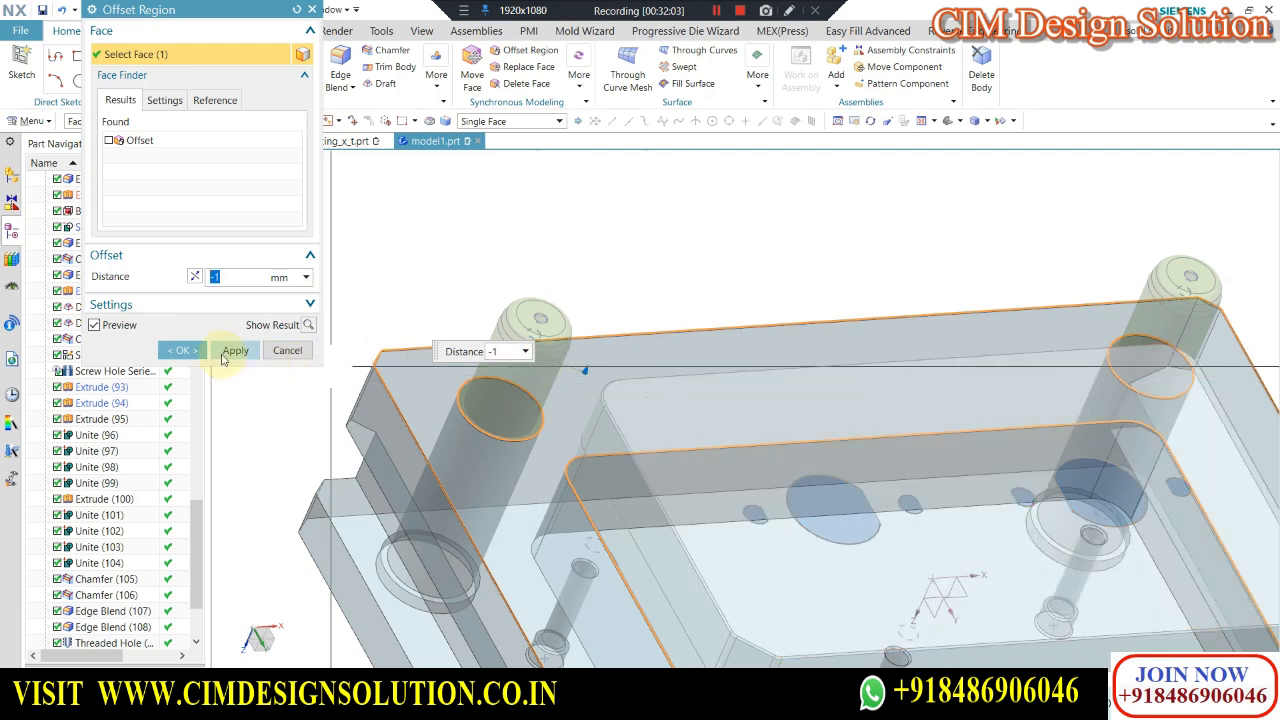
{"action": "scroll", "coordinate": [593, 205], "scroll_direction": "down", "scroll_amount": 1}
{"action": "scroll", "coordinate": [506, 411], "scroll_direction": "up", "scroll_amount": 4}
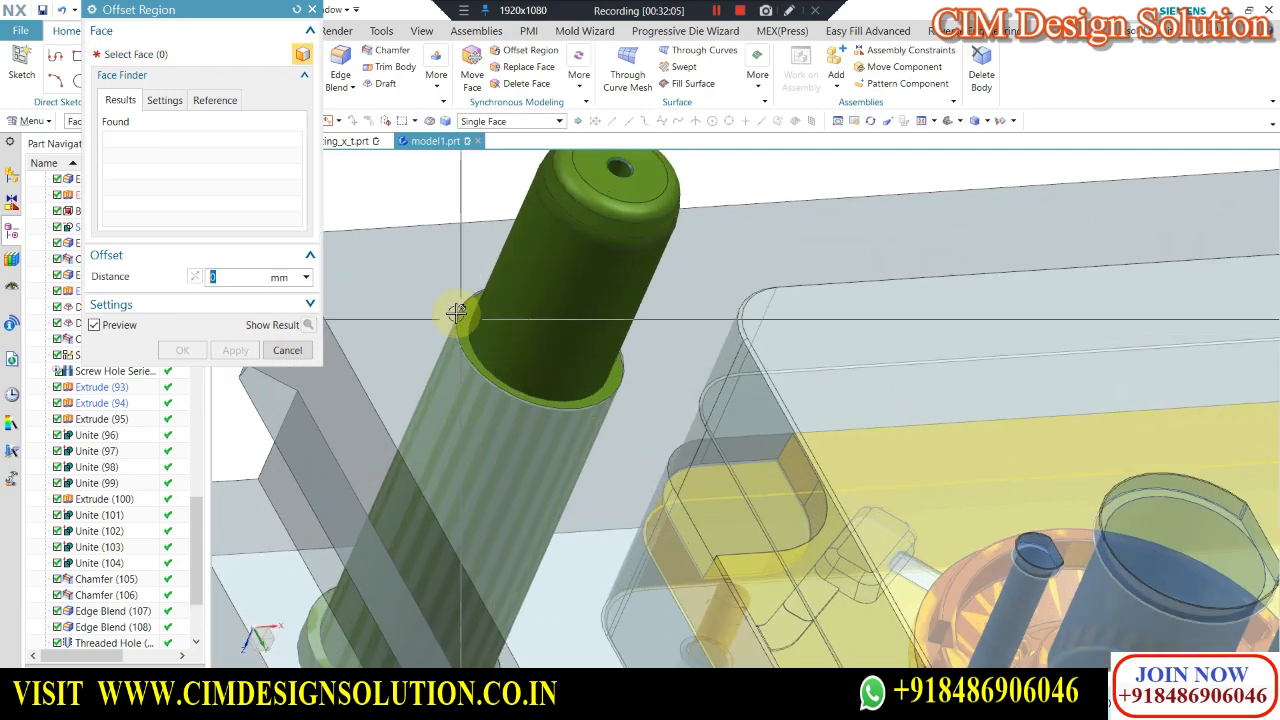
{"action": "left_click", "coordinate": [281, 352]}
Review the settings of the earlier Offset Region feature on the four guide pillar shoulder faces.
{"action": "scroll", "coordinate": [113, 612], "scroll_direction": "down", "scroll_amount": 3}
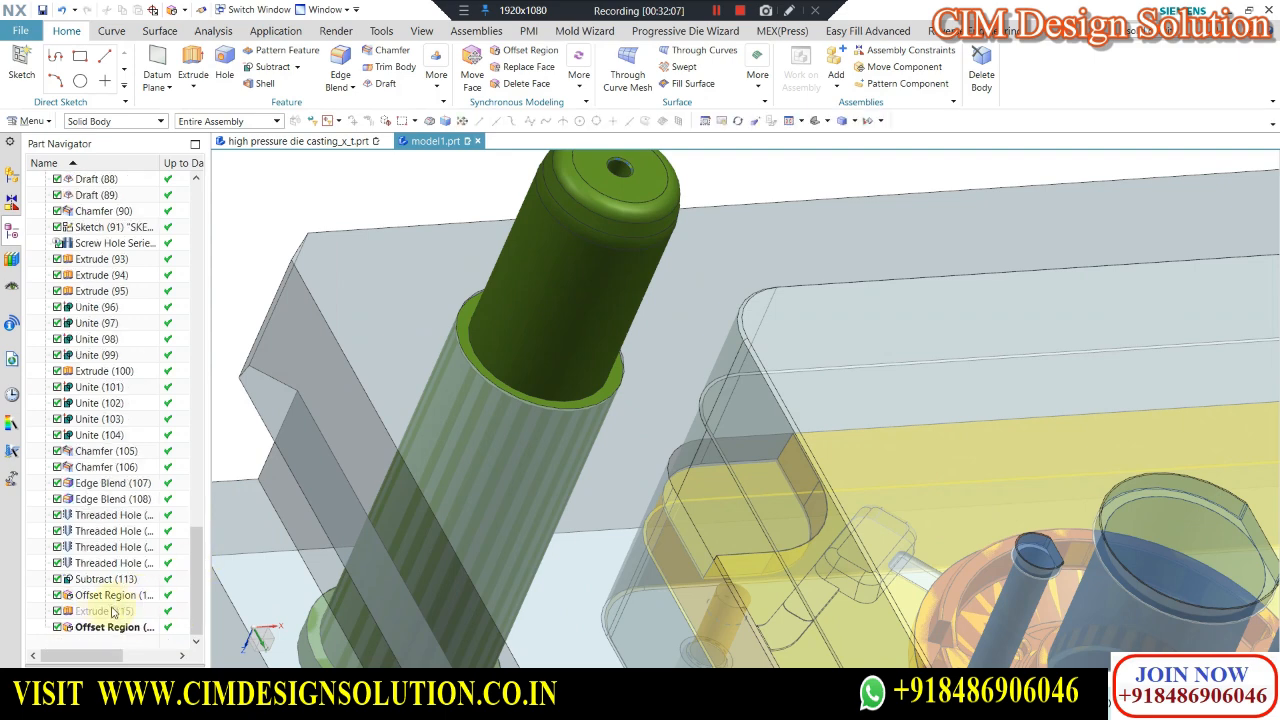
{"action": "double_click", "coordinate": [95, 595]}
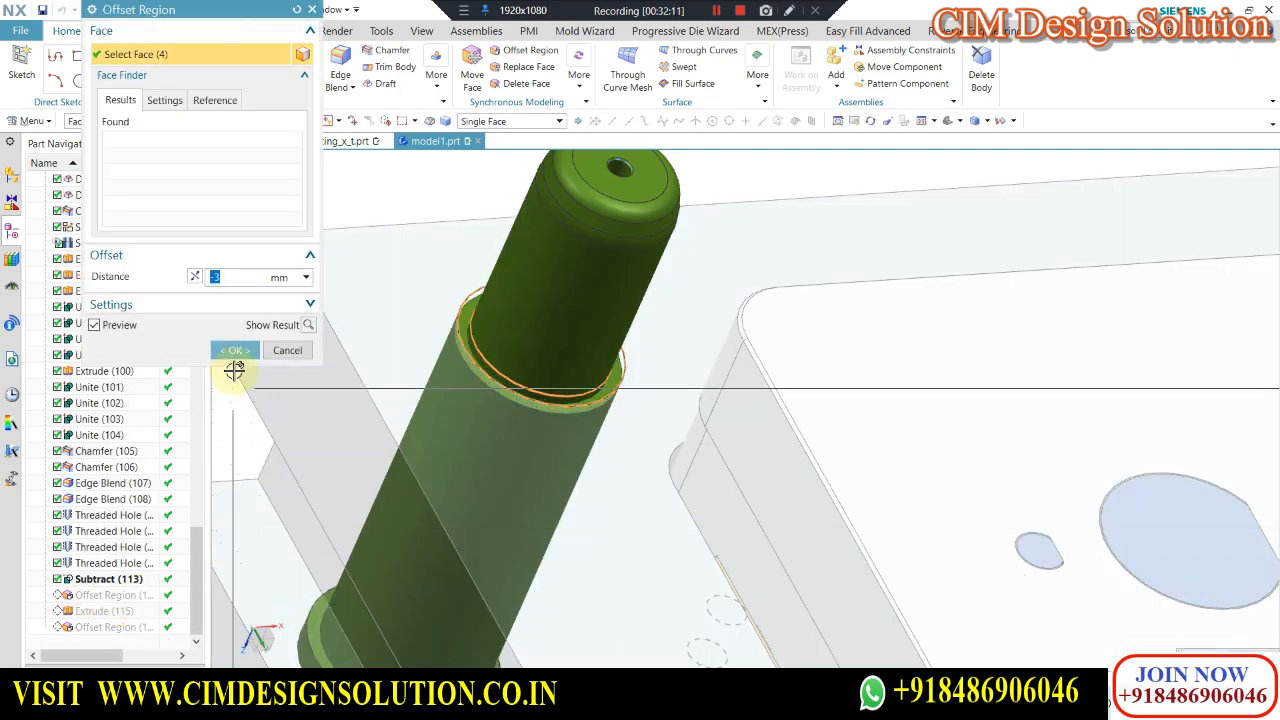
{"action": "left_click", "coordinate": [236, 351]}
{"action": "scroll", "coordinate": [457, 285], "scroll_direction": "down", "scroll_amount": 1}
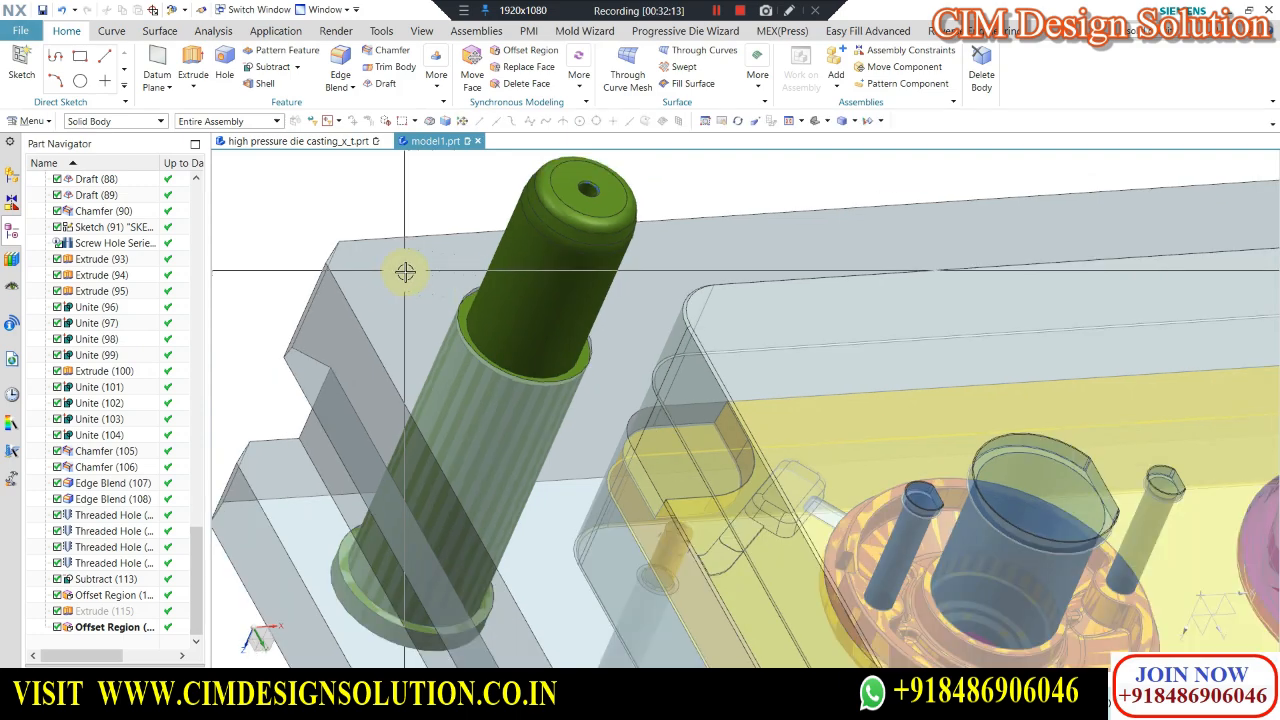
Show the lower plate again, check the parting gap in front view, and hide the upper plate with its insert.
{"action": "key", "text": "ctrl+alt+f"}
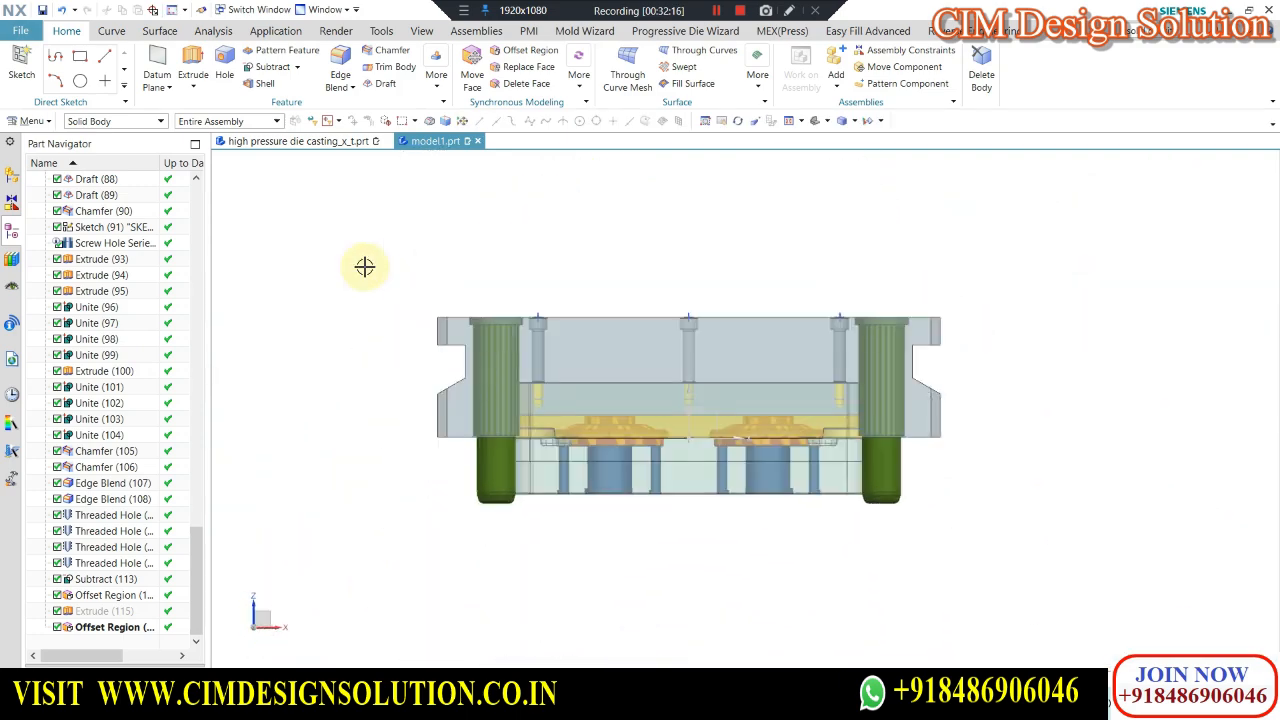
{"action": "scroll", "coordinate": [430, 450], "scroll_direction": "up", "scroll_amount": 5}
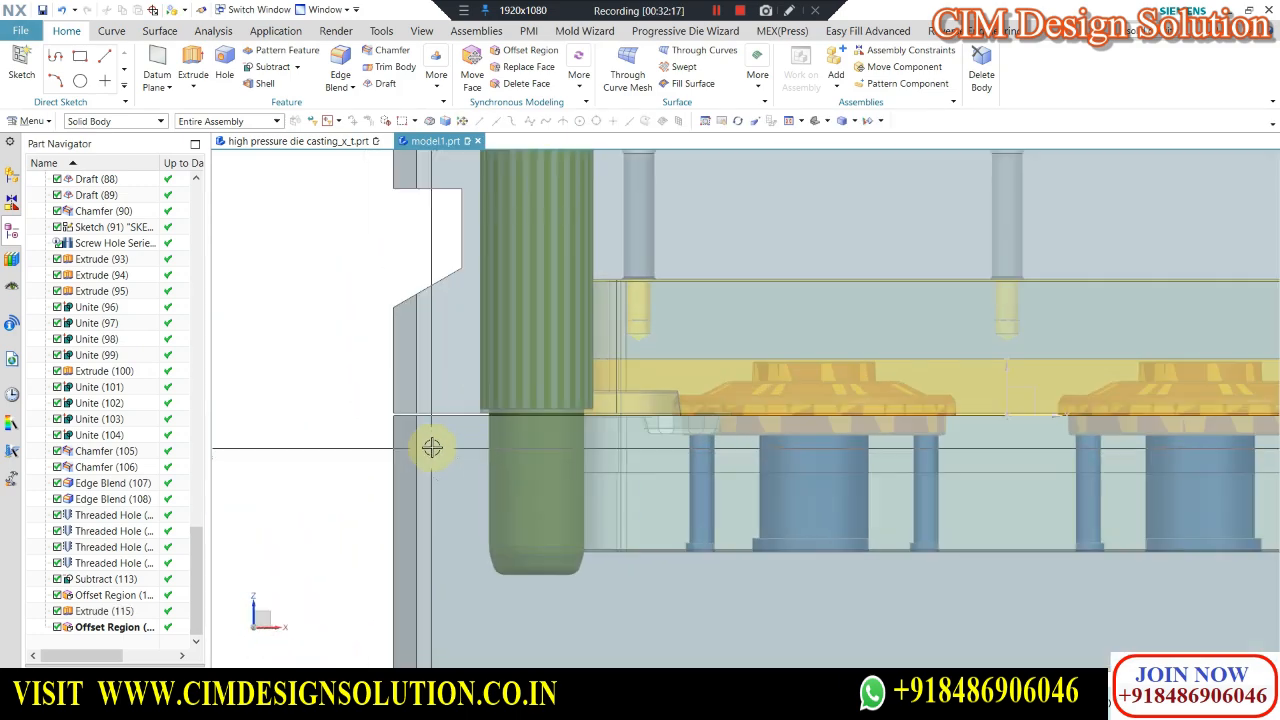
{"action": "scroll", "coordinate": [426, 484], "scroll_direction": "down", "scroll_amount": 6}
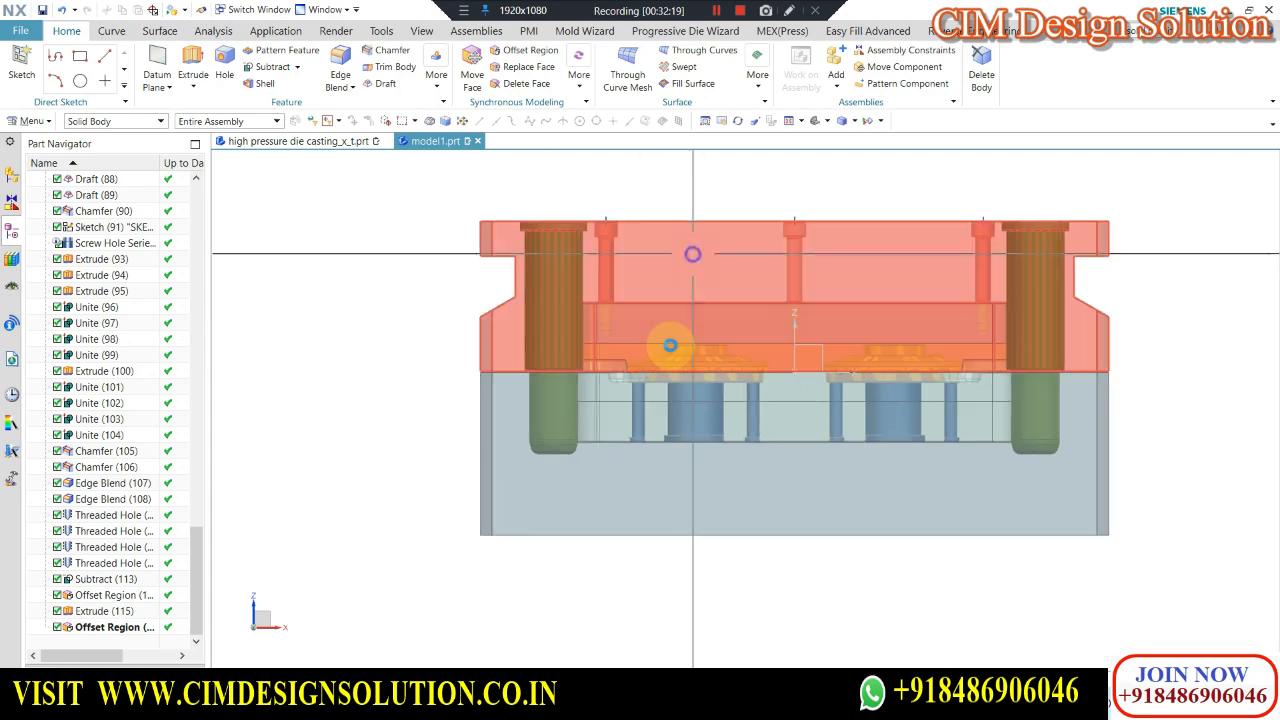
{"action": "middle_click_drag", "start_coordinate": [638, 350], "coordinate": [520, 315]}
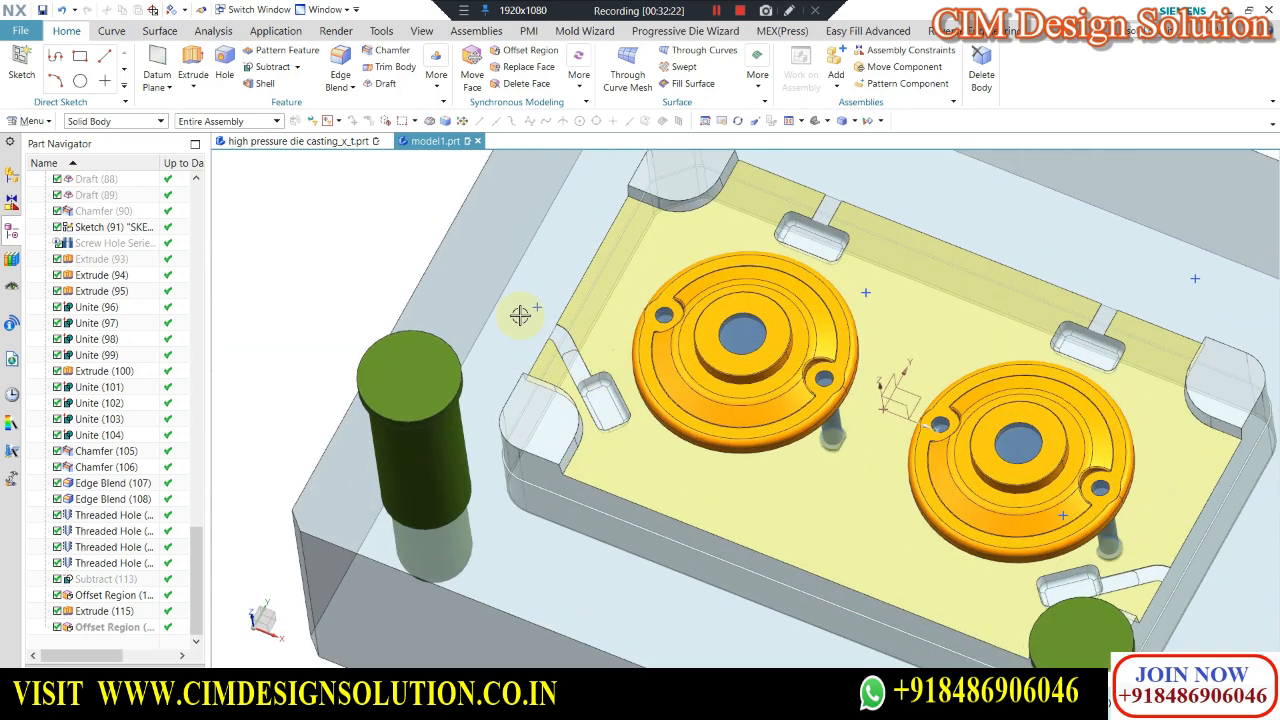
Create a block bounding body with zero offset around the core insert in the lower plate.
{"action": "left_click", "coordinate": [584, 30]}
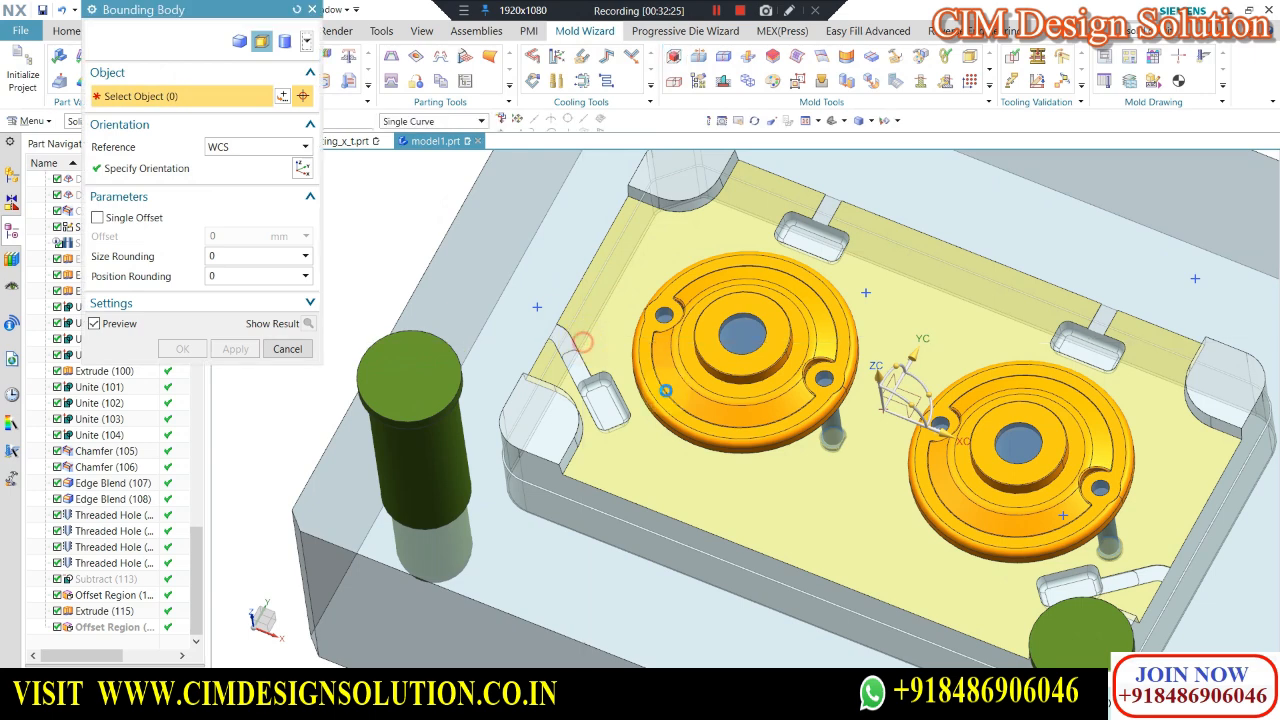
{"action": "left_click", "coordinate": [605, 405]}
{"action": "left_click", "coordinate": [535, 427], "text": "shift"}
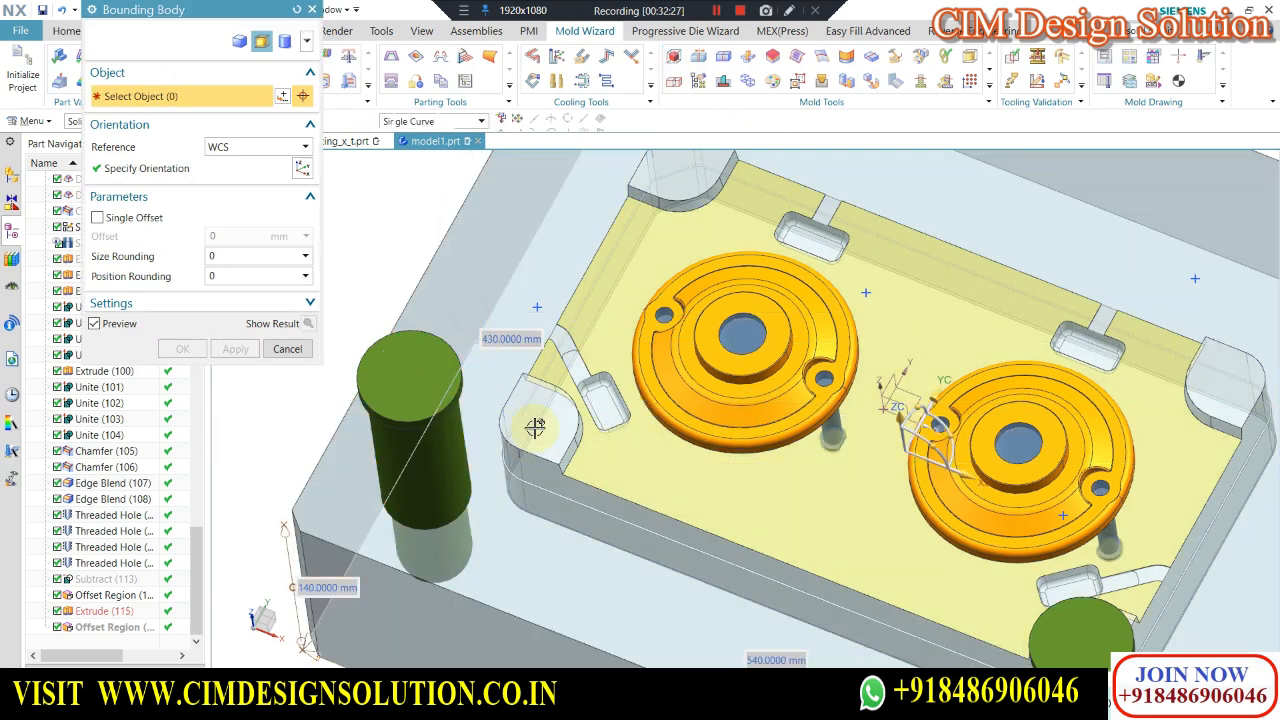
{"action": "left_click", "coordinate": [535, 427]}
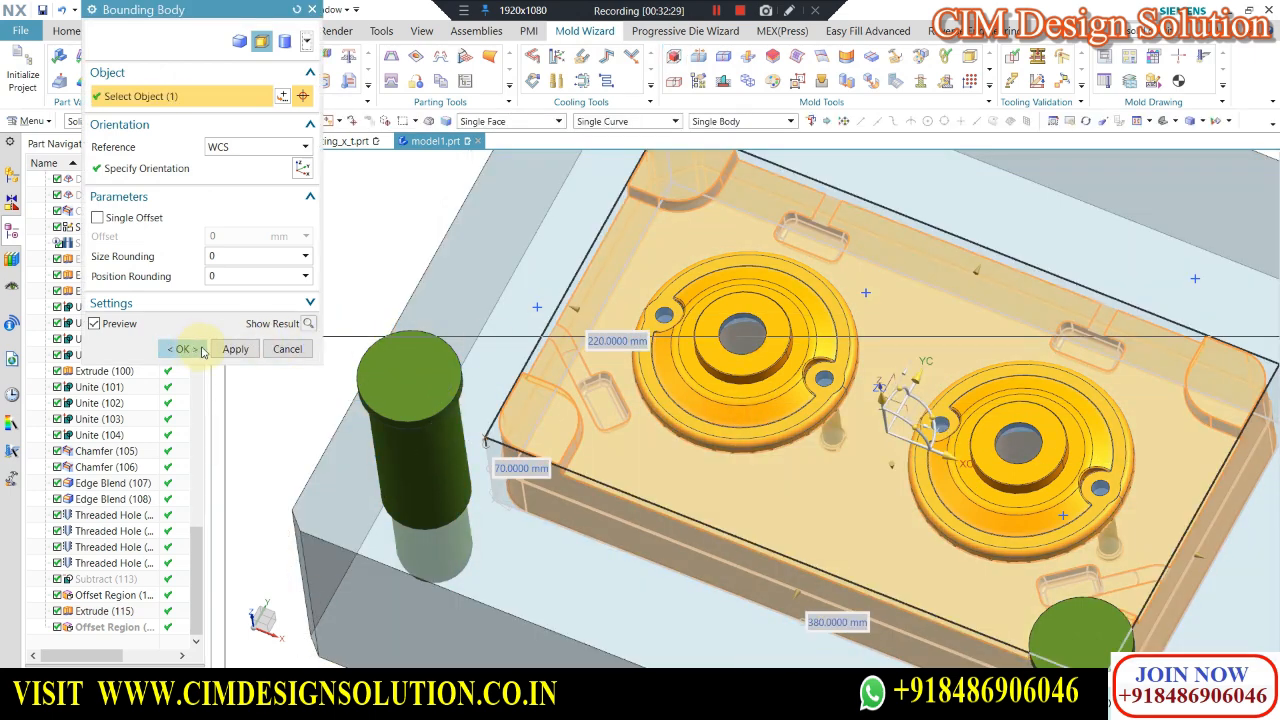
{"action": "left_click", "coordinate": [228, 349]}
{"action": "left_click", "coordinate": [287, 349]}
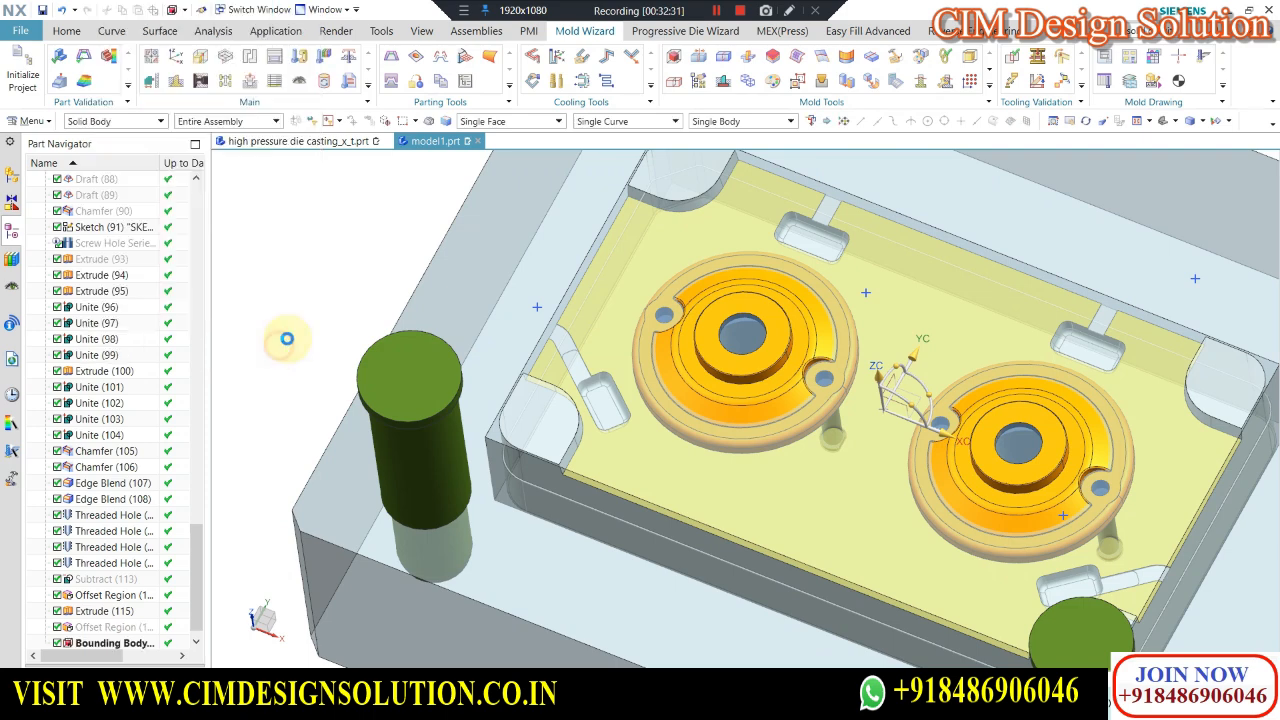
Subtract the insert's bounding body from the lower plate without keeping the tool body.
{"action": "left_click", "coordinate": [66, 31]}
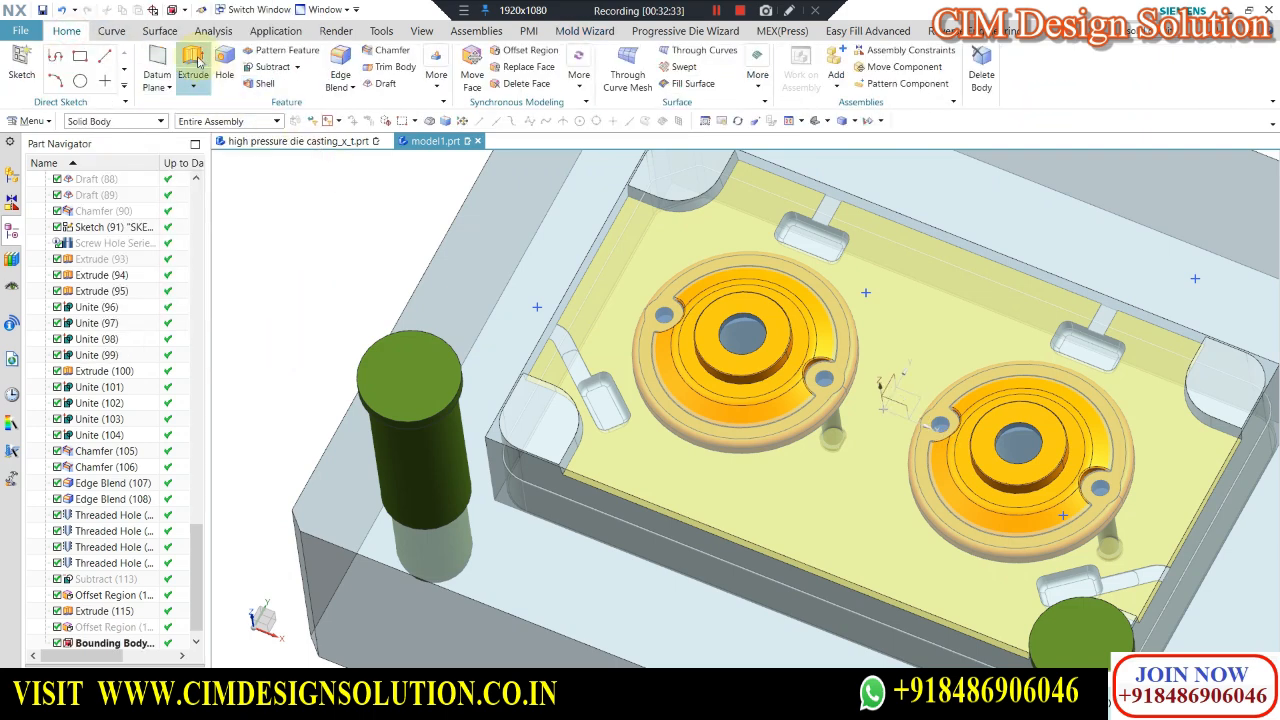
{"action": "left_click", "coordinate": [263, 68]}
{"action": "left_click", "coordinate": [515, 440]}
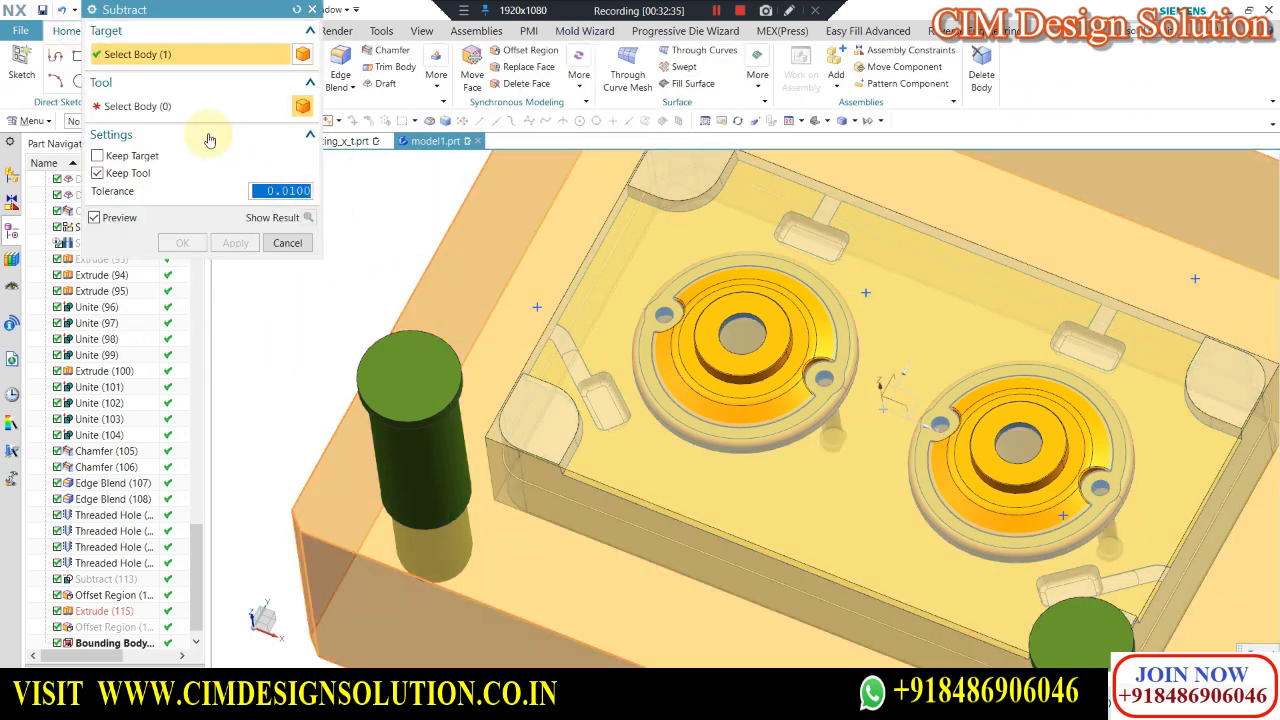
{"action": "scroll", "coordinate": [480, 434], "scroll_direction": "up", "scroll_amount": 3}
{"action": "left_click", "coordinate": [529, 437]}
{"action": "scroll", "coordinate": [477, 414], "scroll_direction": "down", "scroll_amount": 5}
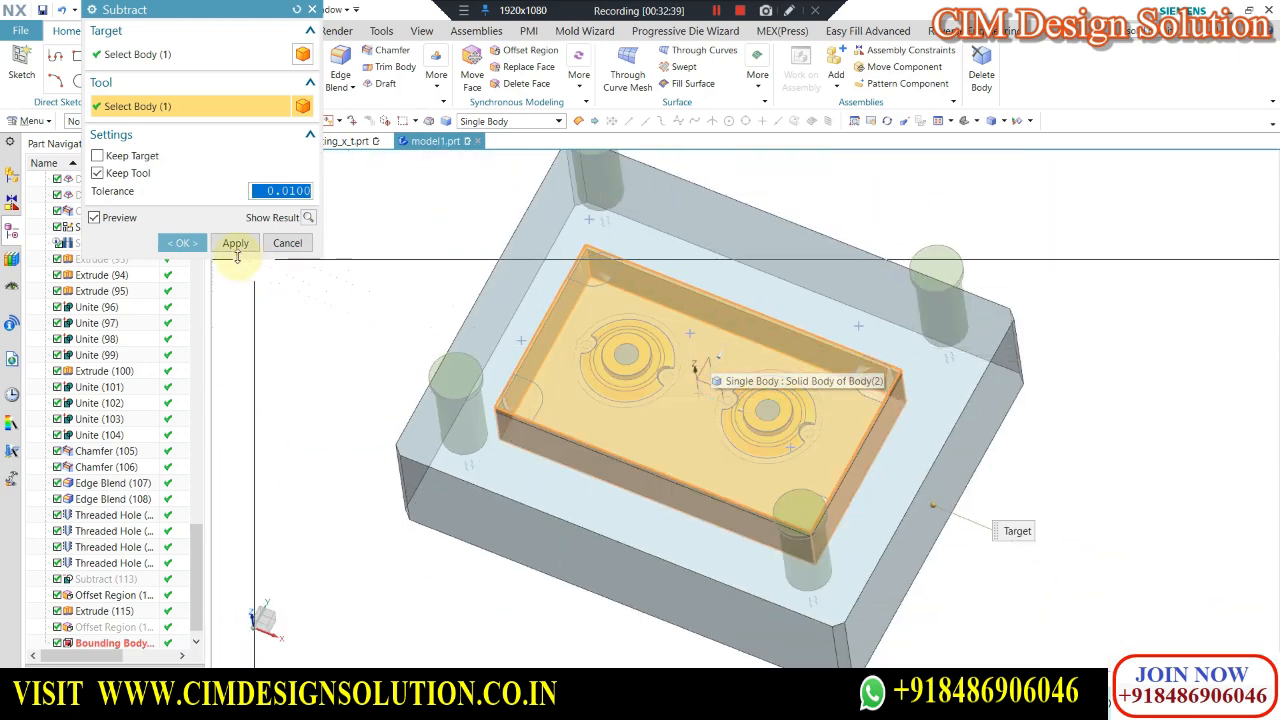
{"action": "left_click", "coordinate": [128, 173]}
{"action": "left_click", "coordinate": [184, 242]}
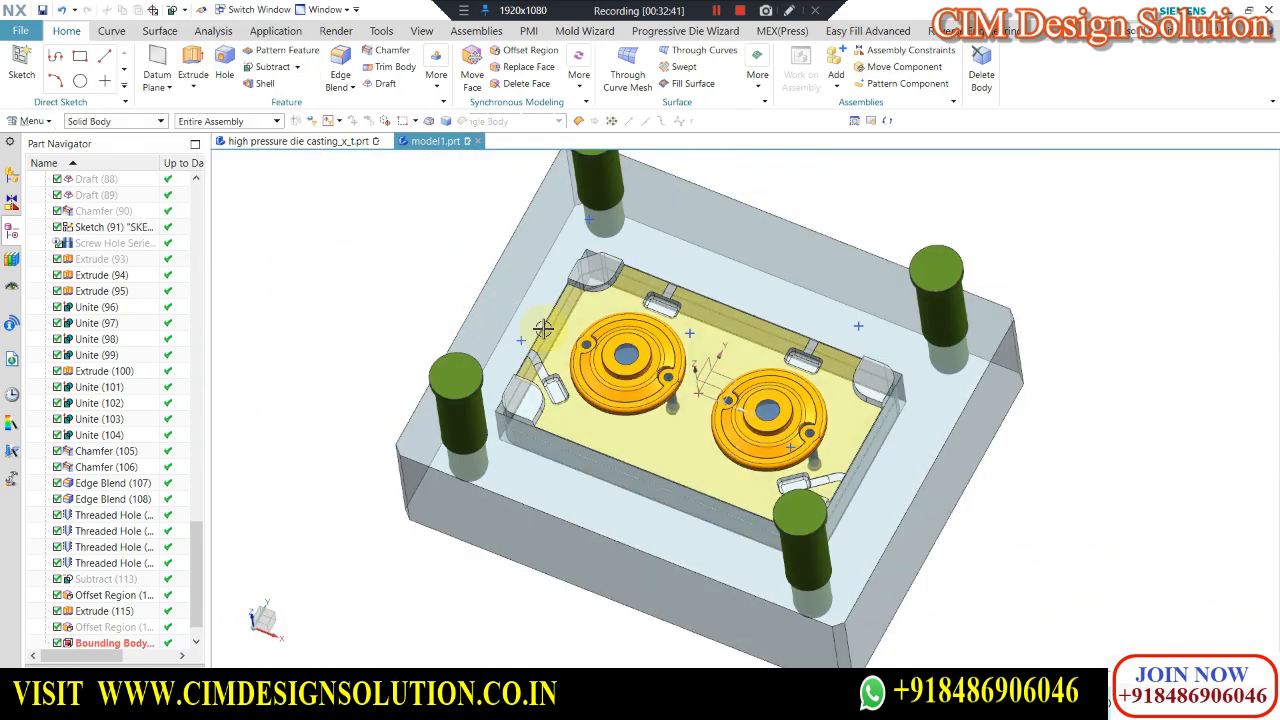
Inspect the rectangular insert pocket in the lower plate with the core insert temporarily hidden.
{"action": "middle_click_drag", "start_coordinate": [610, 345], "coordinate": [593, 325]}
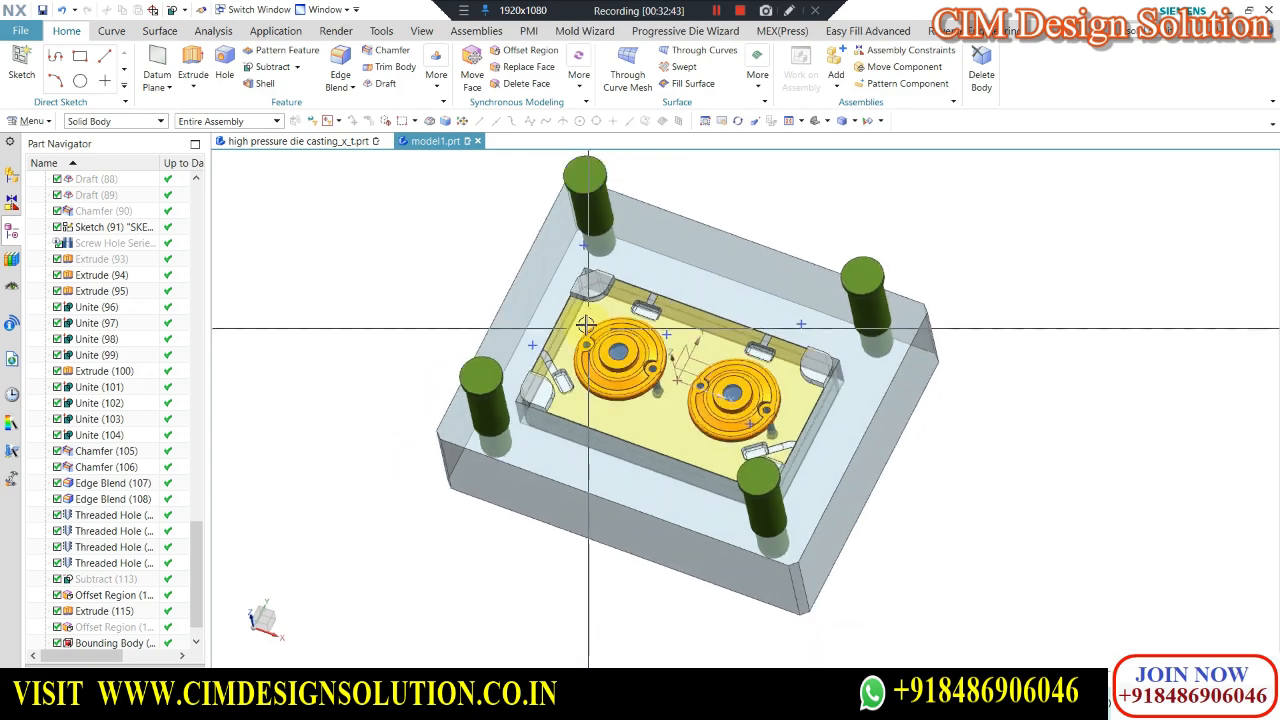
{"action": "scroll", "coordinate": [600, 310], "scroll_direction": "up", "scroll_amount": 5}
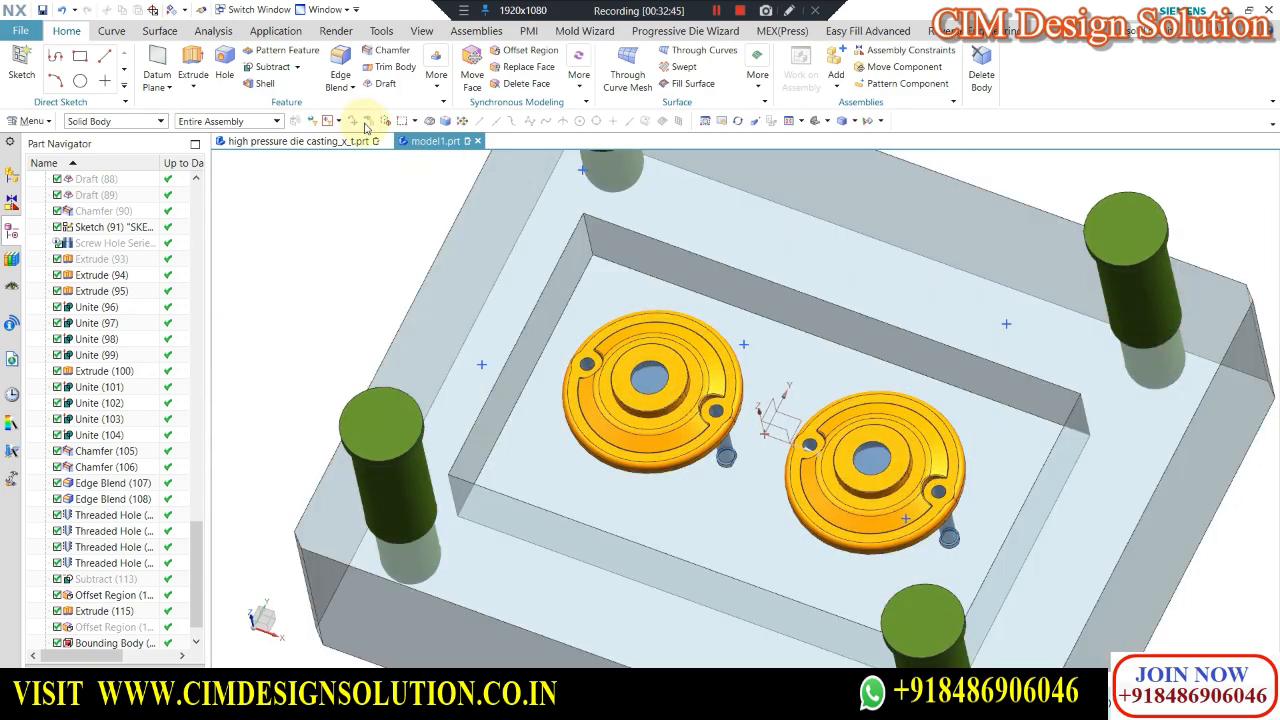
{"action": "scroll", "coordinate": [594, 320], "scroll_direction": "down", "scroll_amount": 1}
{"action": "middle_click_drag", "start_coordinate": [595, 342], "coordinate": [636, 382]}
Chamfer the lower plate pocket's corner edge symmetrically by 18 mm to match the insert's chamfered corner.
{"action": "scroll", "coordinate": [594, 234], "scroll_direction": "down", "scroll_amount": 1}
{"action": "scroll", "coordinate": [592, 240], "scroll_direction": "up", "scroll_amount": 6}
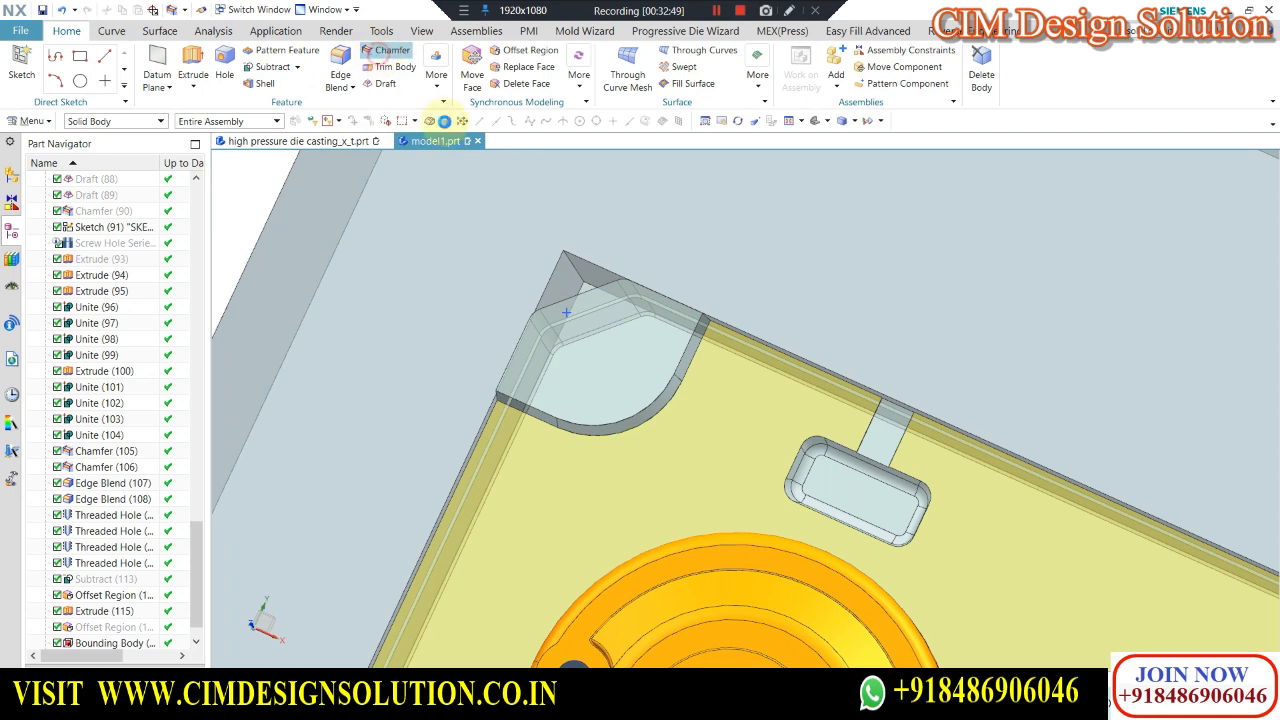
{"action": "left_click", "coordinate": [392, 52]}
{"action": "left_click", "coordinate": [645, 276]}
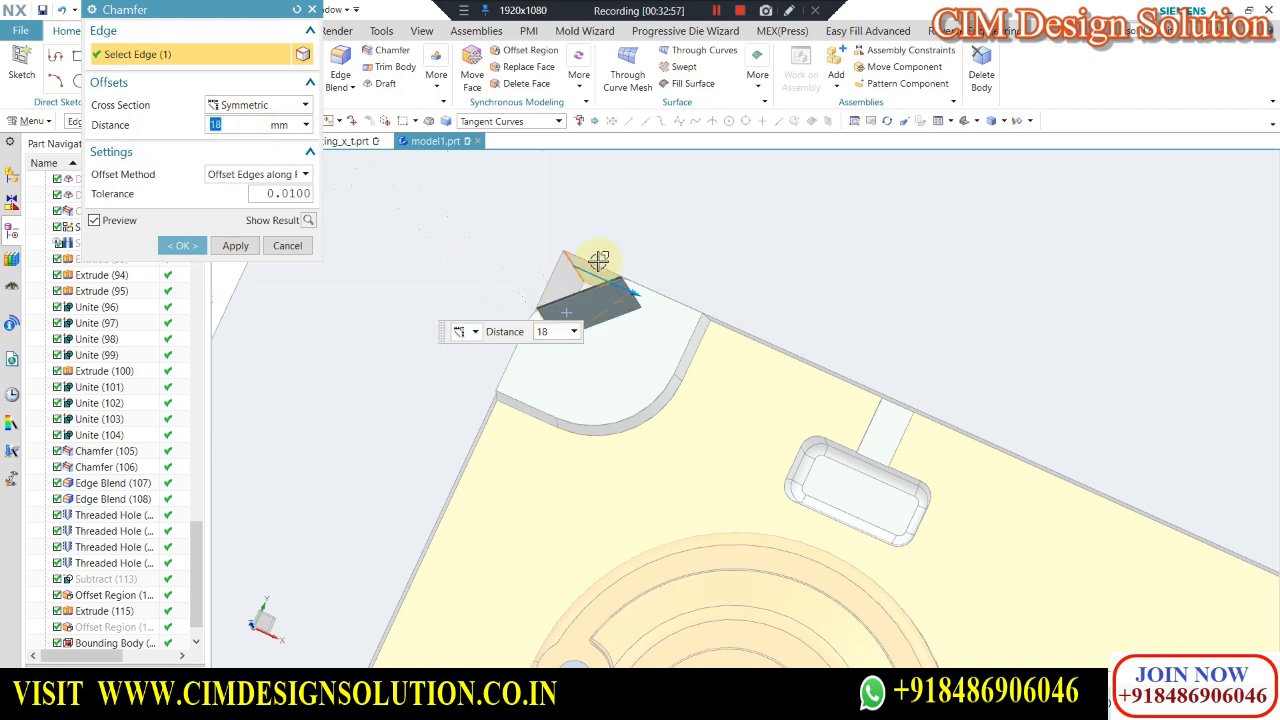
{"action": "scroll", "coordinate": [600, 258], "scroll_direction": "up", "scroll_amount": 1}
{"action": "key", "text": "F8"}
{"action": "scroll", "coordinate": [638, 252], "scroll_direction": "down", "scroll_amount": 1}
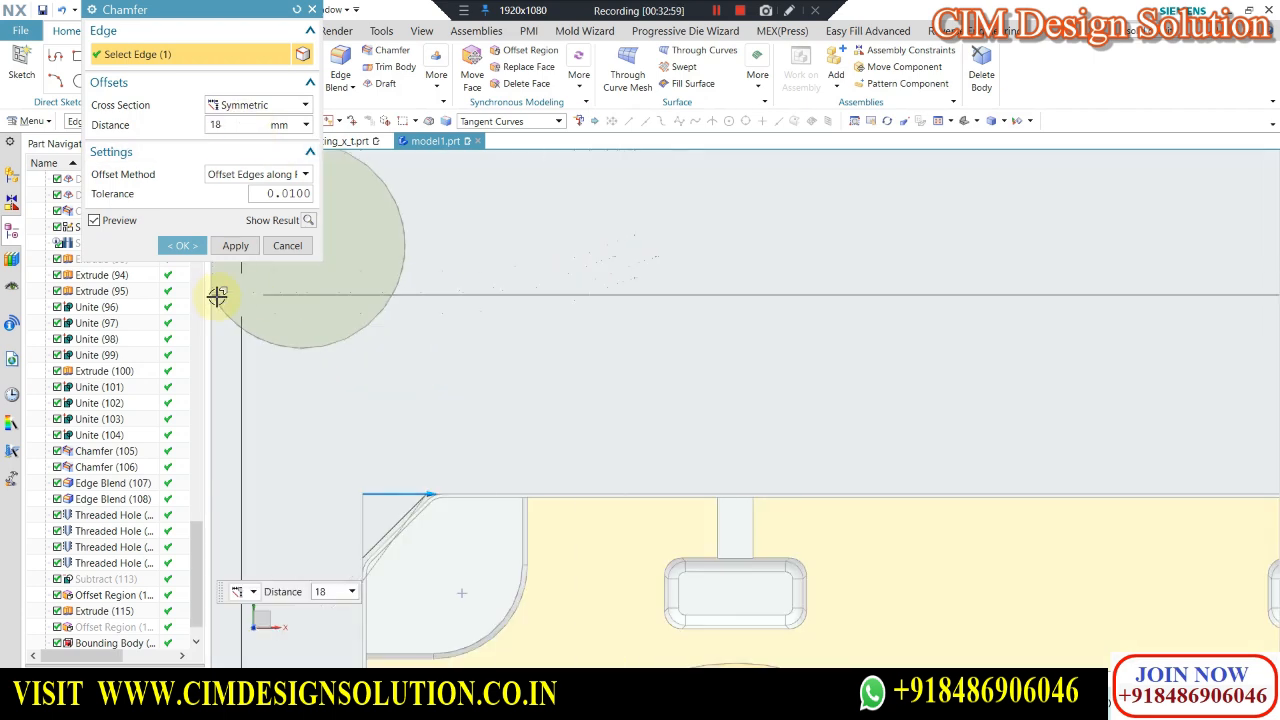
{"action": "left_click", "coordinate": [235, 245]}
{"action": "scroll", "coordinate": [400, 285], "scroll_direction": "down", "scroll_amount": 3}
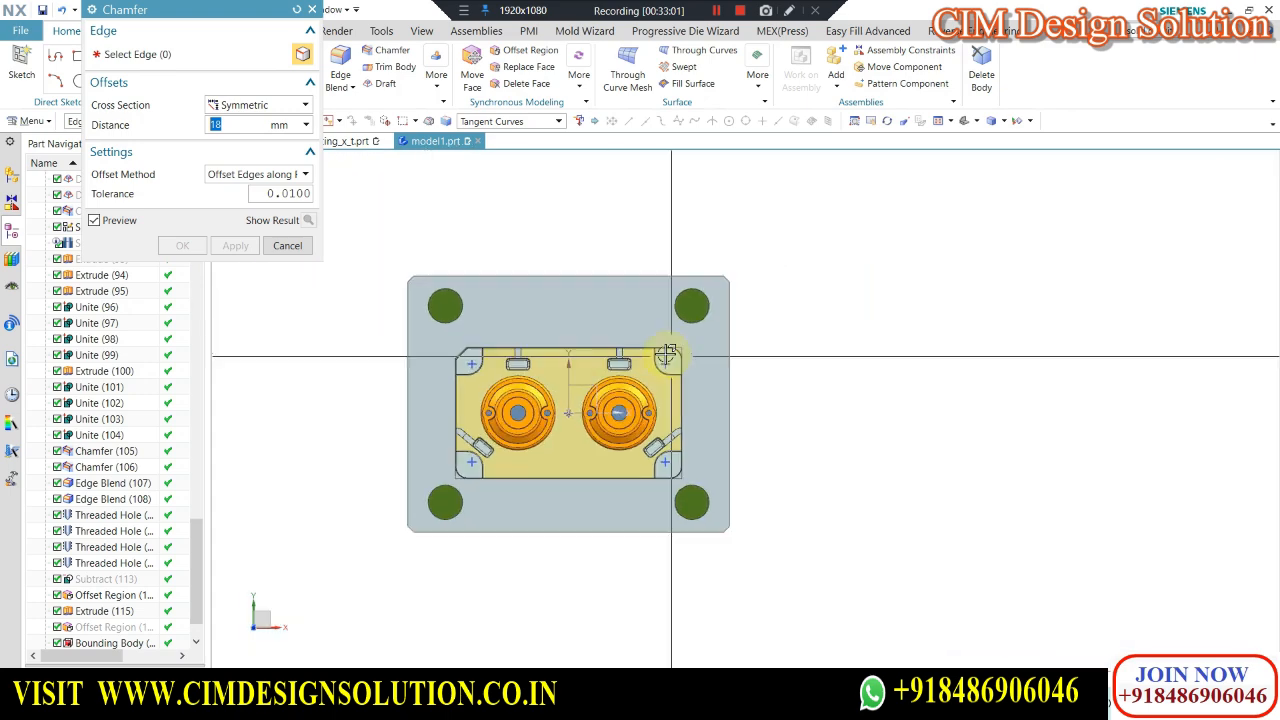
{"action": "middle_click_drag", "start_coordinate": [668, 354], "coordinate": [637, 326]}
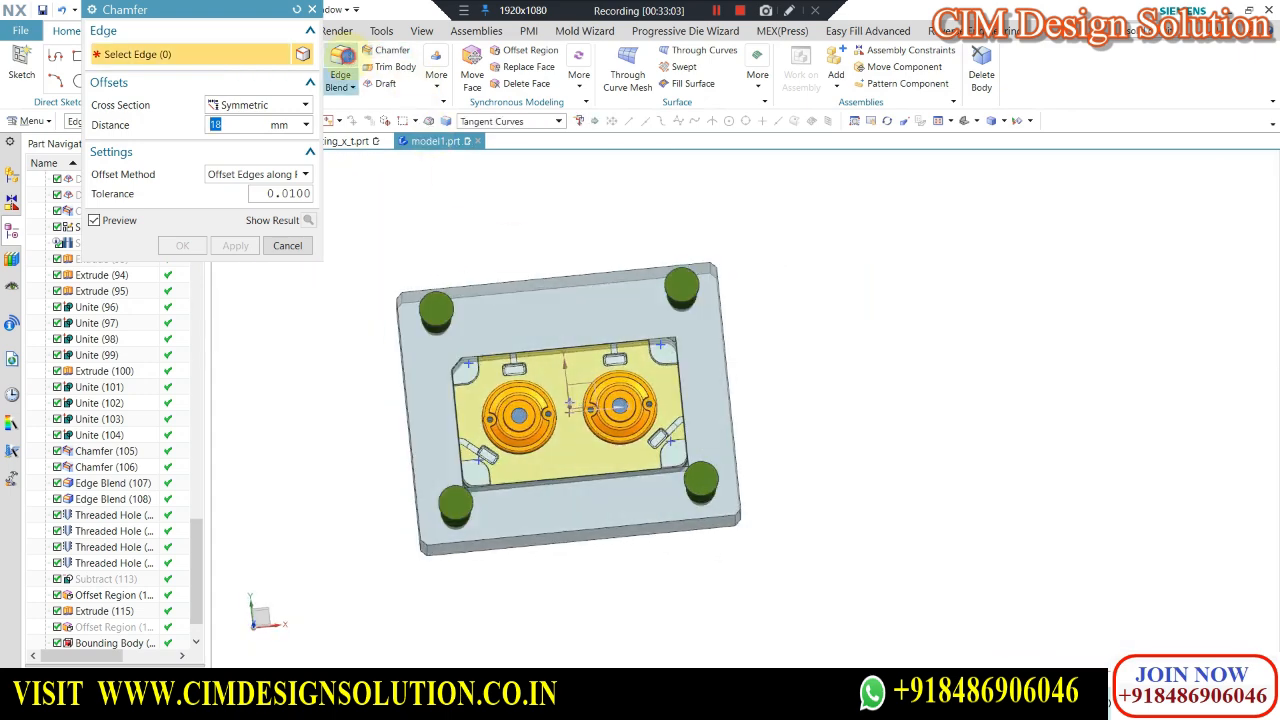
{"action": "key", "text": "Escape"}
Set up an 18 mm radius edge blend on the pocket corner beside the chamfered one, along the same long side.
{"action": "key", "text": "b"}
{"action": "scroll", "coordinate": [670, 344], "scroll_direction": "up", "scroll_amount": 5}
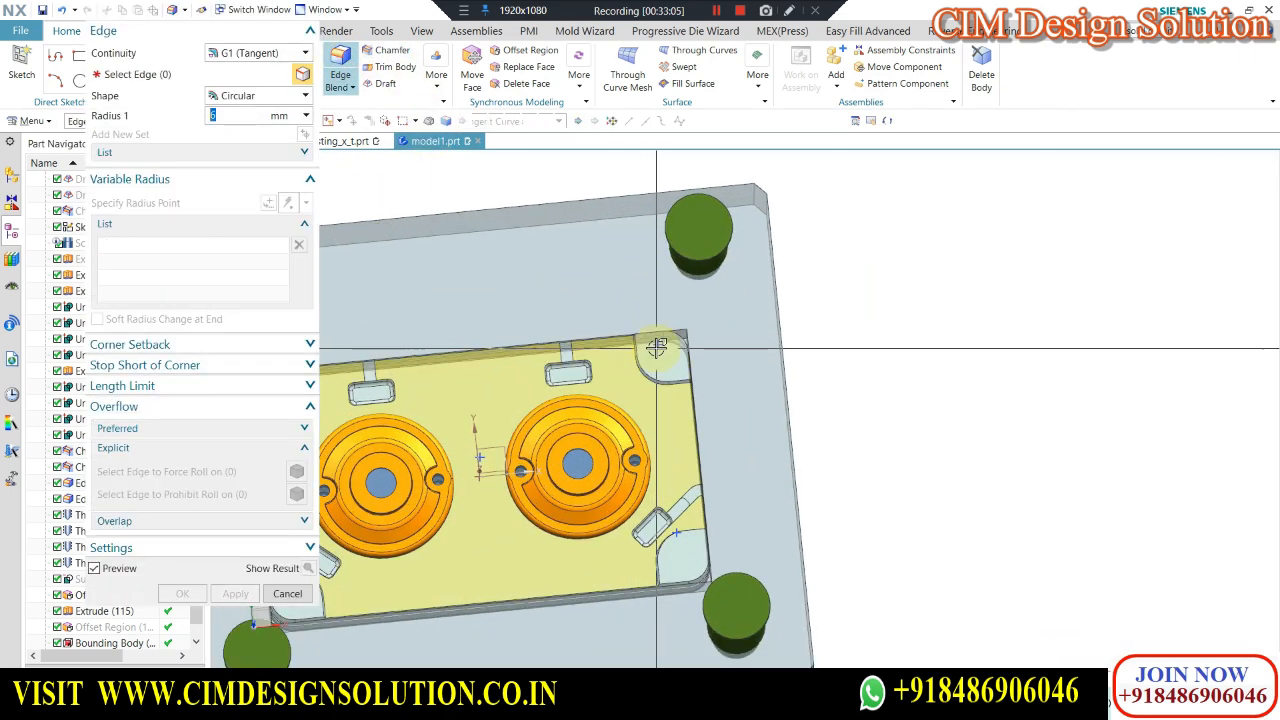
{"action": "scroll", "coordinate": [680, 350], "scroll_direction": "up", "scroll_amount": 5}
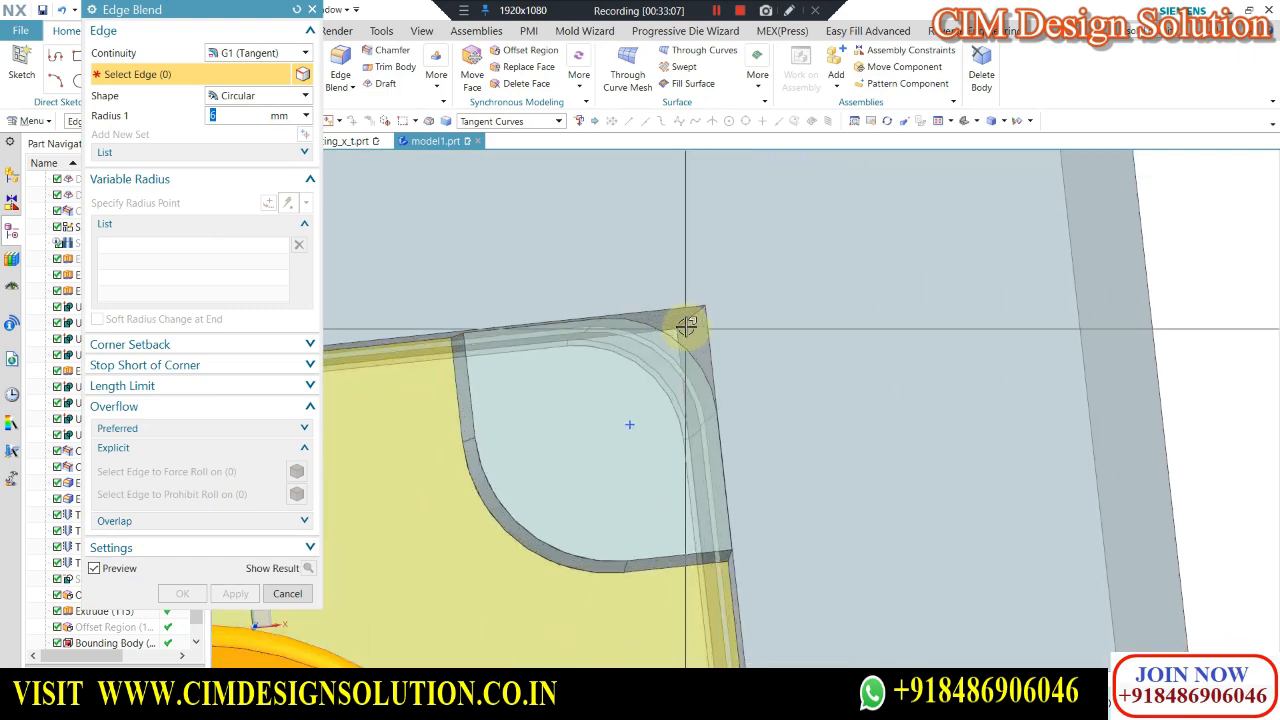
{"action": "left_click", "coordinate": [710, 317]}
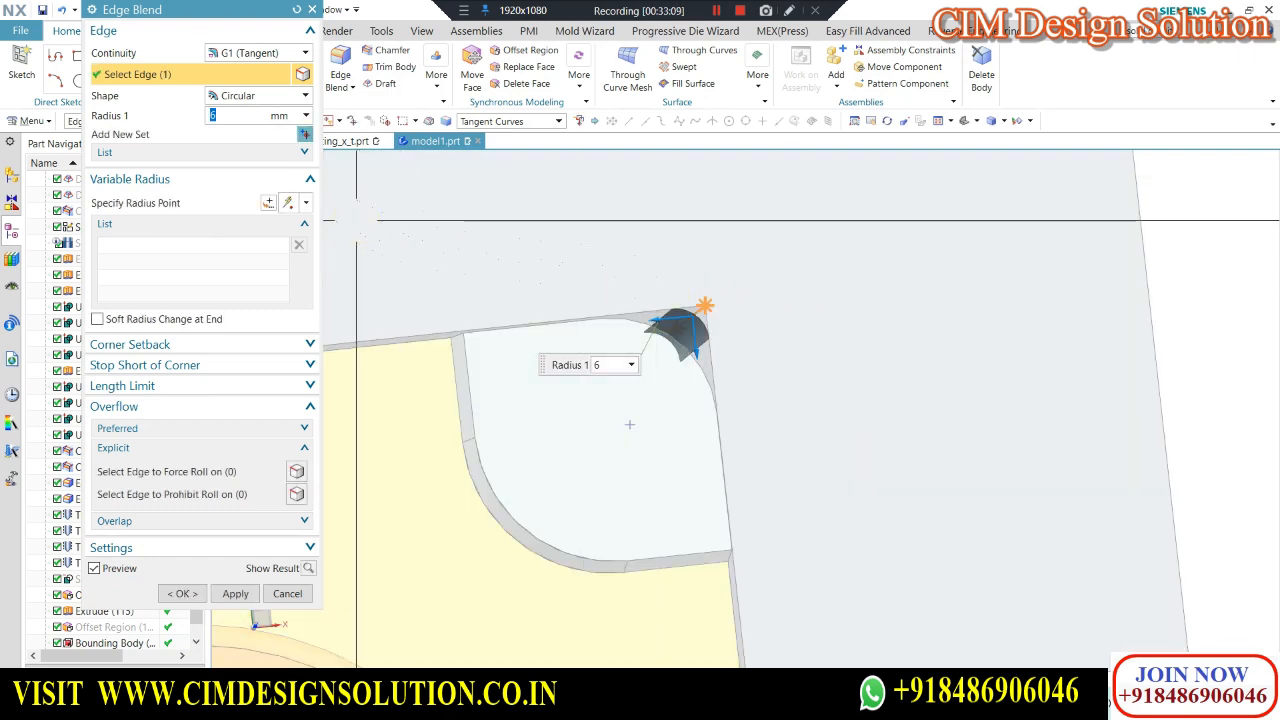
{"action": "scroll", "coordinate": [690, 292], "scroll_direction": "down", "scroll_amount": 3}
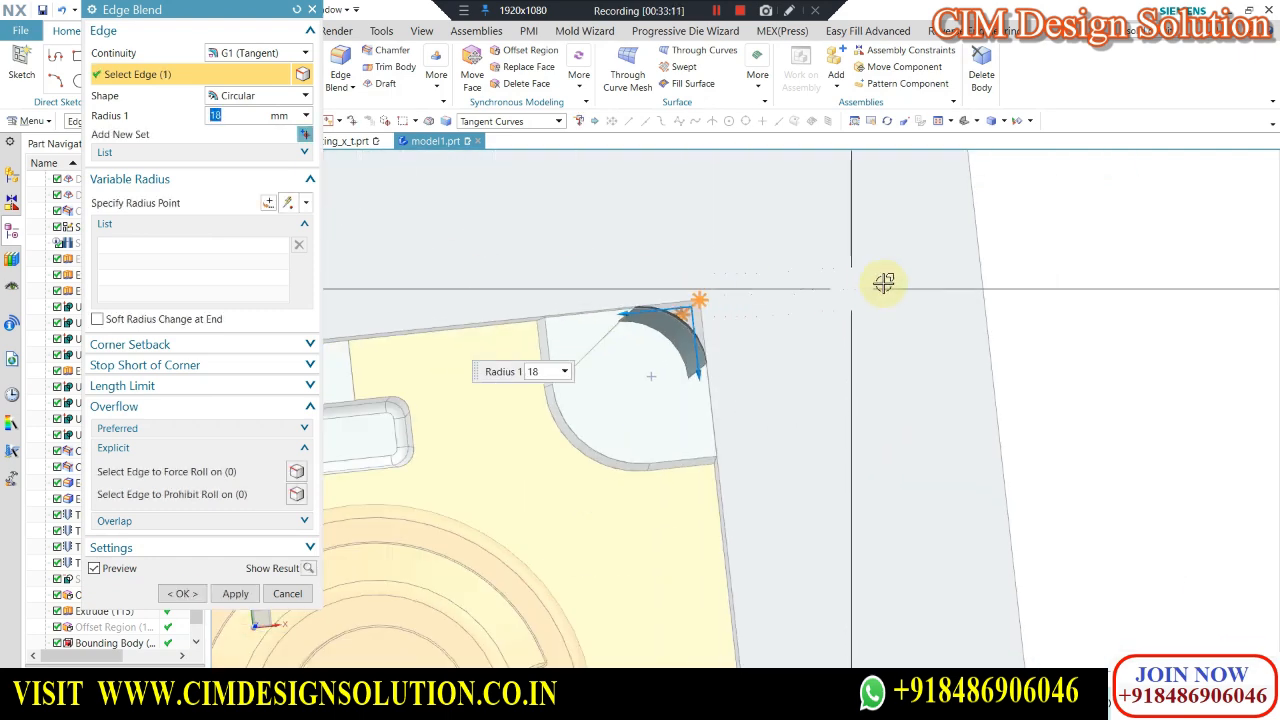
{"action": "key", "text": "F8"}
Add the pocket's two remaining sharp corner edges to the 18 mm edge blend and apply it.
{"action": "scroll", "coordinate": [801, 260], "scroll_direction": "down", "scroll_amount": 6}
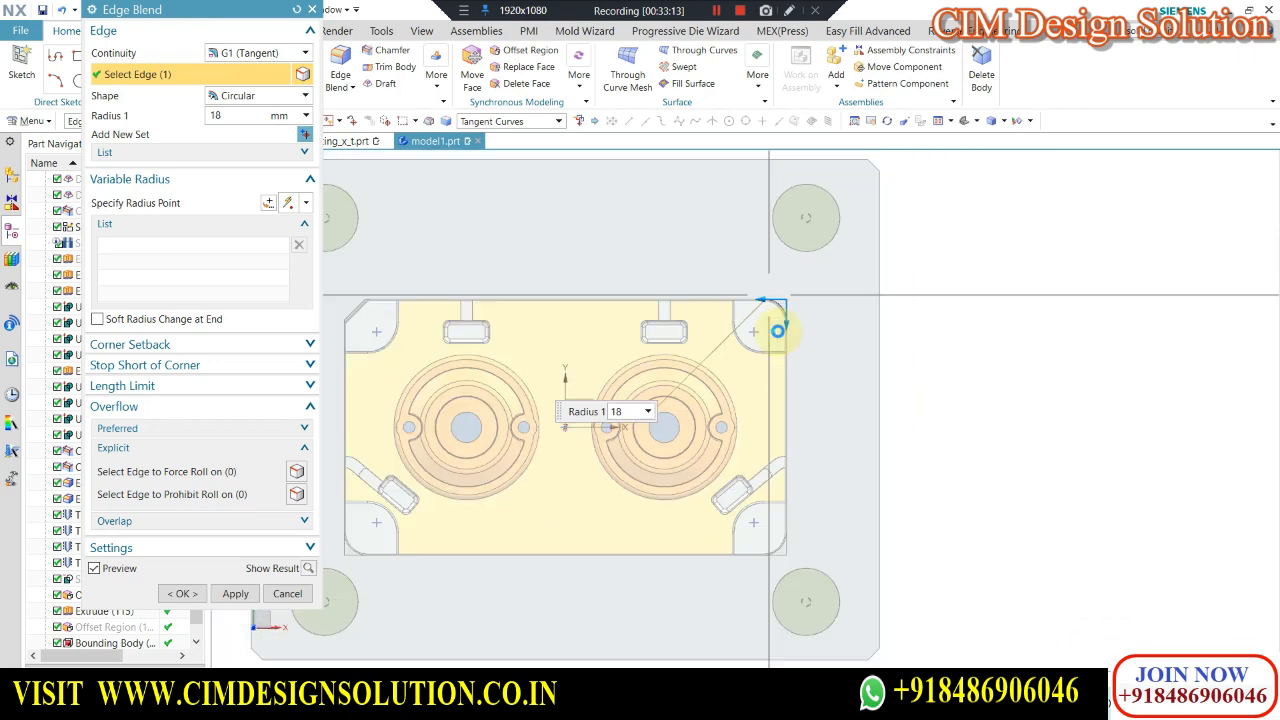
{"action": "middle_click_drag", "start_coordinate": [830, 440], "coordinate": [810, 465]}
{"action": "scroll", "coordinate": [803, 465], "scroll_direction": "up", "scroll_amount": 8}
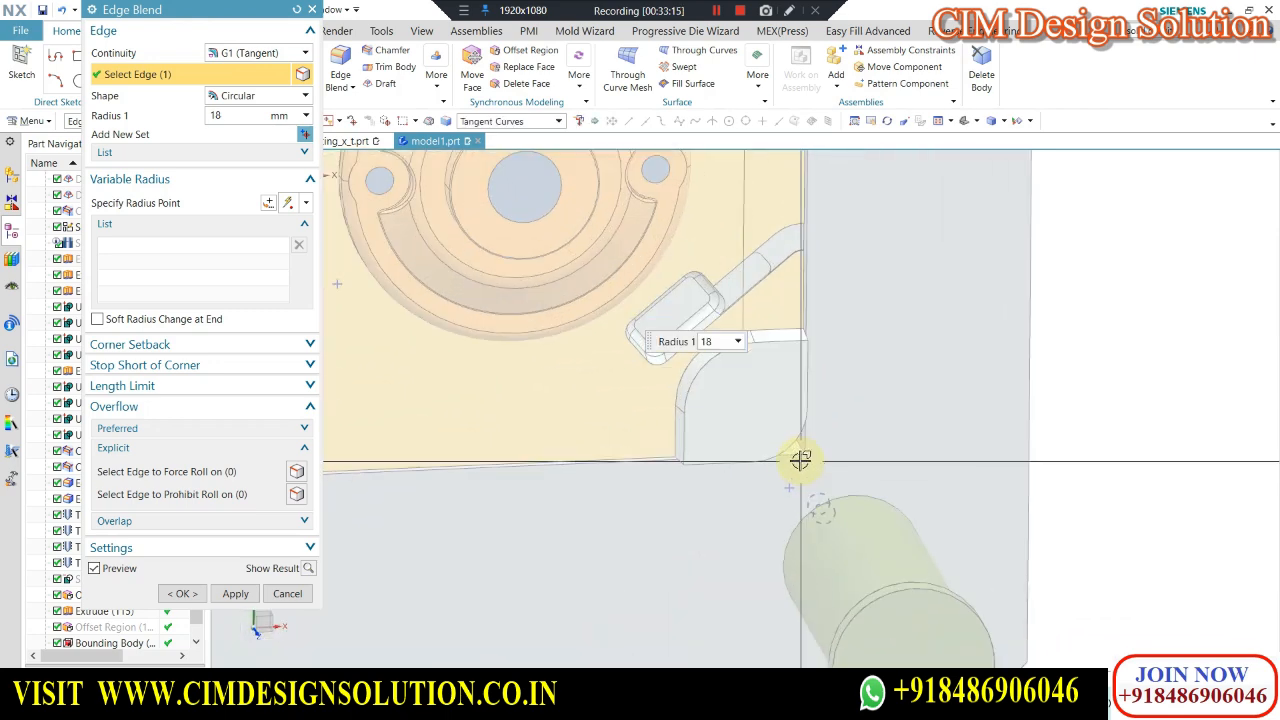
{"action": "scroll", "coordinate": [856, 452], "scroll_direction": "down", "scroll_amount": 8}
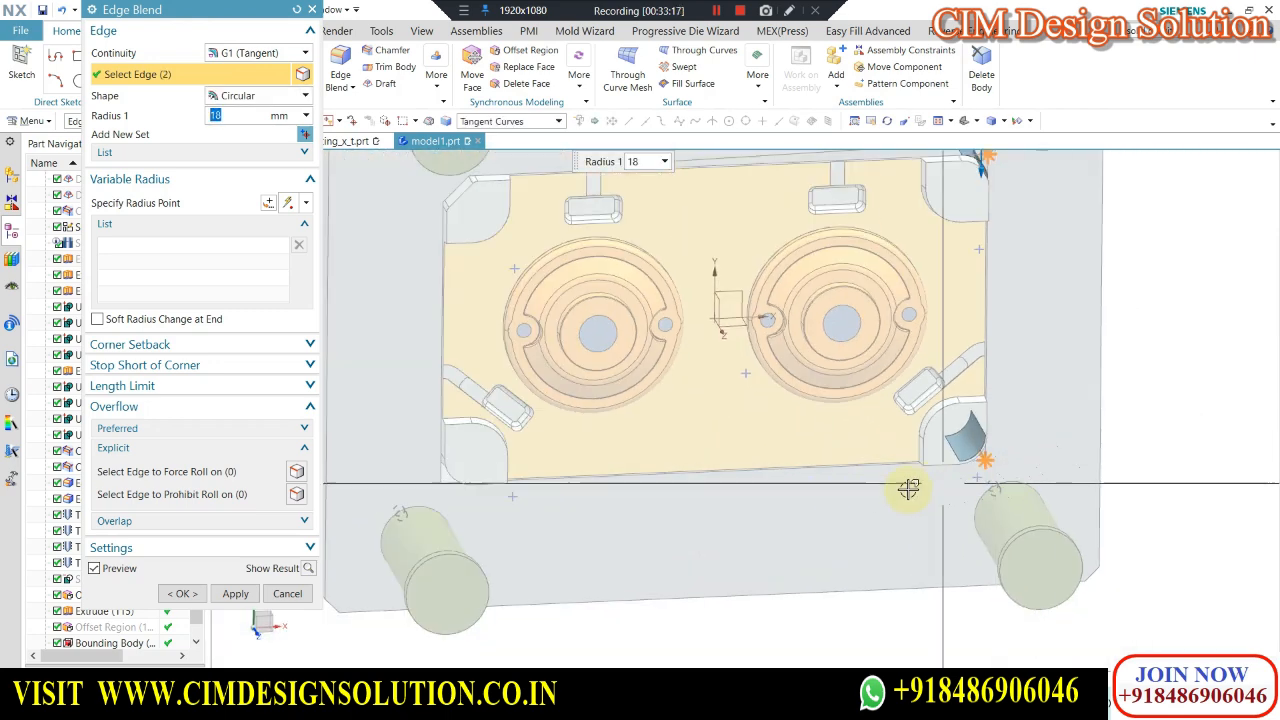
{"action": "middle_click_drag", "start_coordinate": [909, 486], "coordinate": [654, 507]}
{"action": "scroll", "coordinate": [632, 486], "scroll_direction": "up", "scroll_amount": 8}
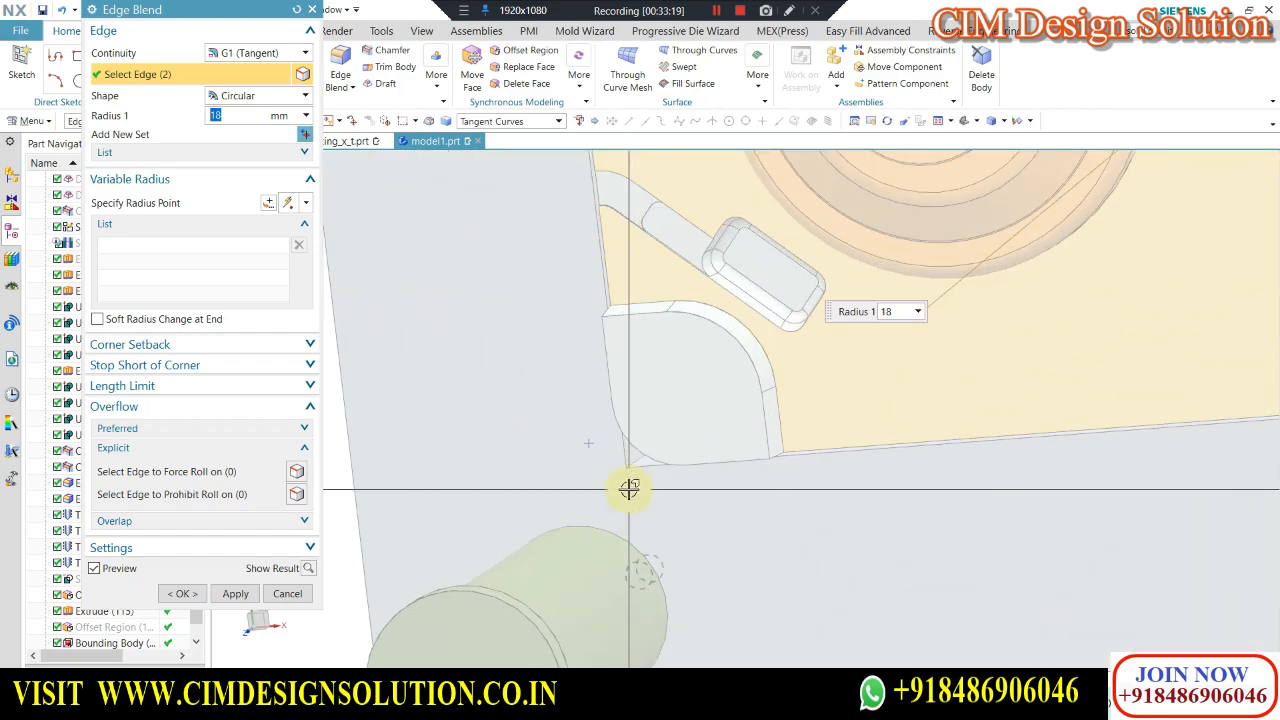
{"action": "left_click", "coordinate": [639, 440]}
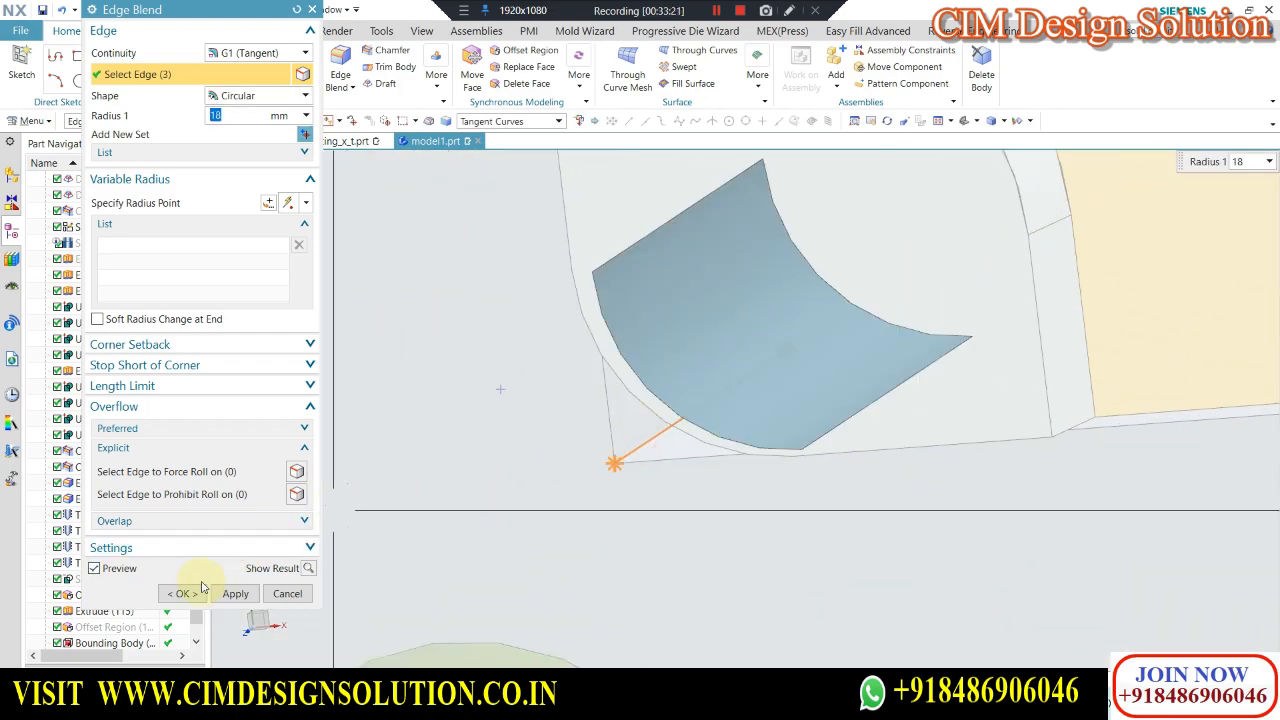
{"action": "left_click", "coordinate": [188, 592]}
{"action": "scroll", "coordinate": [571, 551], "scroll_direction": "down", "scroll_amount": 6}
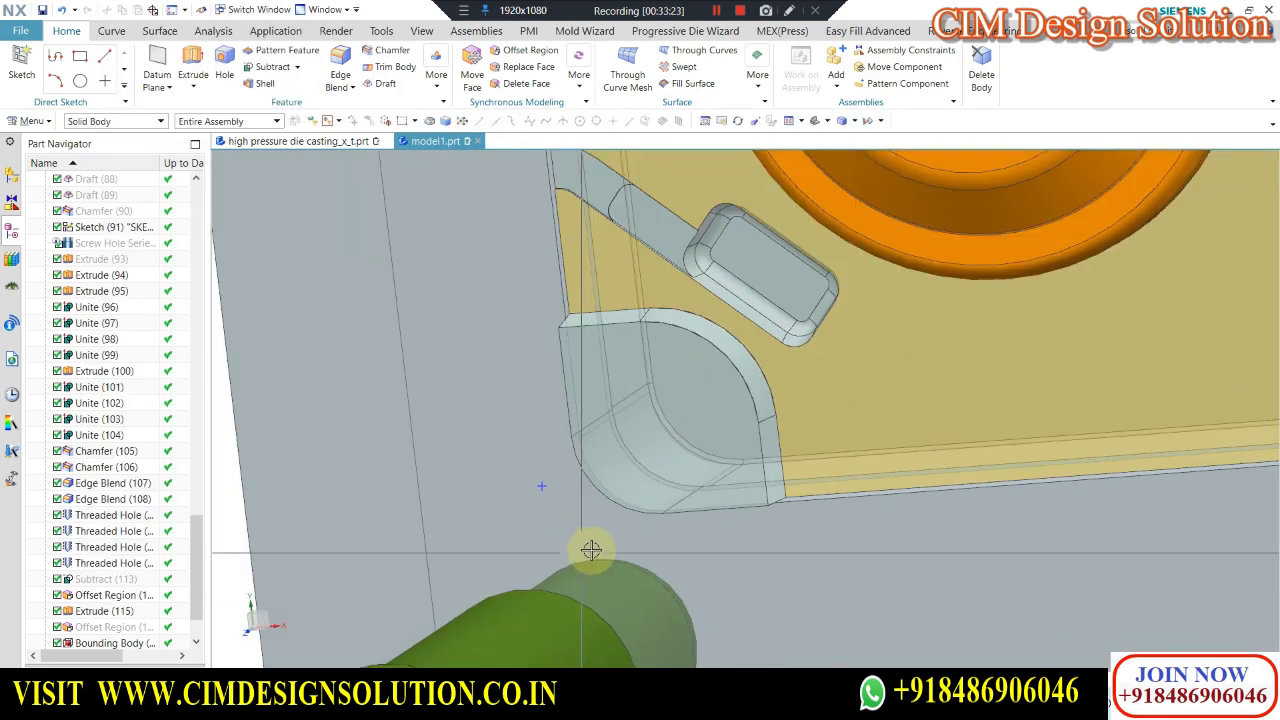
Blend the two vertical edges at the ends of the pocket's chamfered corner with a 5 mm radius.
{"action": "middle_click_drag", "start_coordinate": [618, 530], "coordinate": [578, 370]}
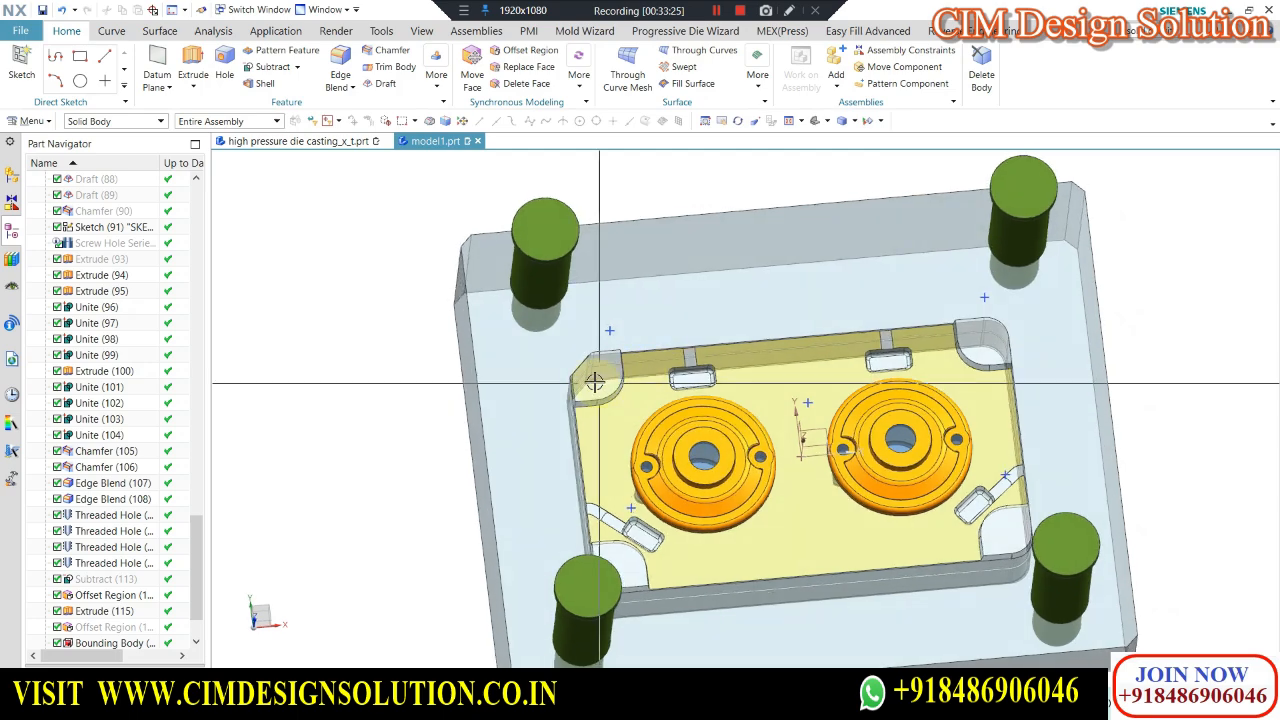
{"action": "scroll", "coordinate": [578, 368], "scroll_direction": "up", "scroll_amount": 6}
{"action": "scroll", "coordinate": [578, 368], "scroll_direction": "down", "scroll_amount": 2}
{"action": "scroll", "coordinate": [580, 274], "scroll_direction": "up", "scroll_amount": 3}
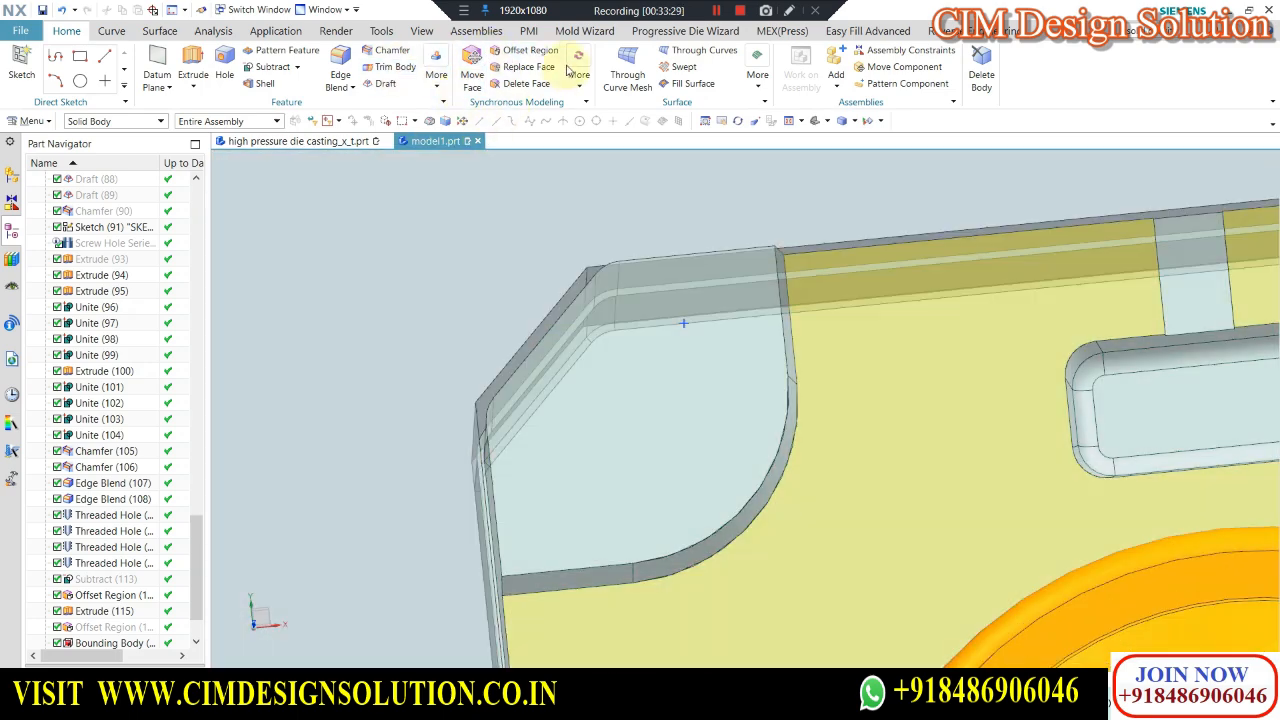
{"action": "left_click", "coordinate": [385, 50]}
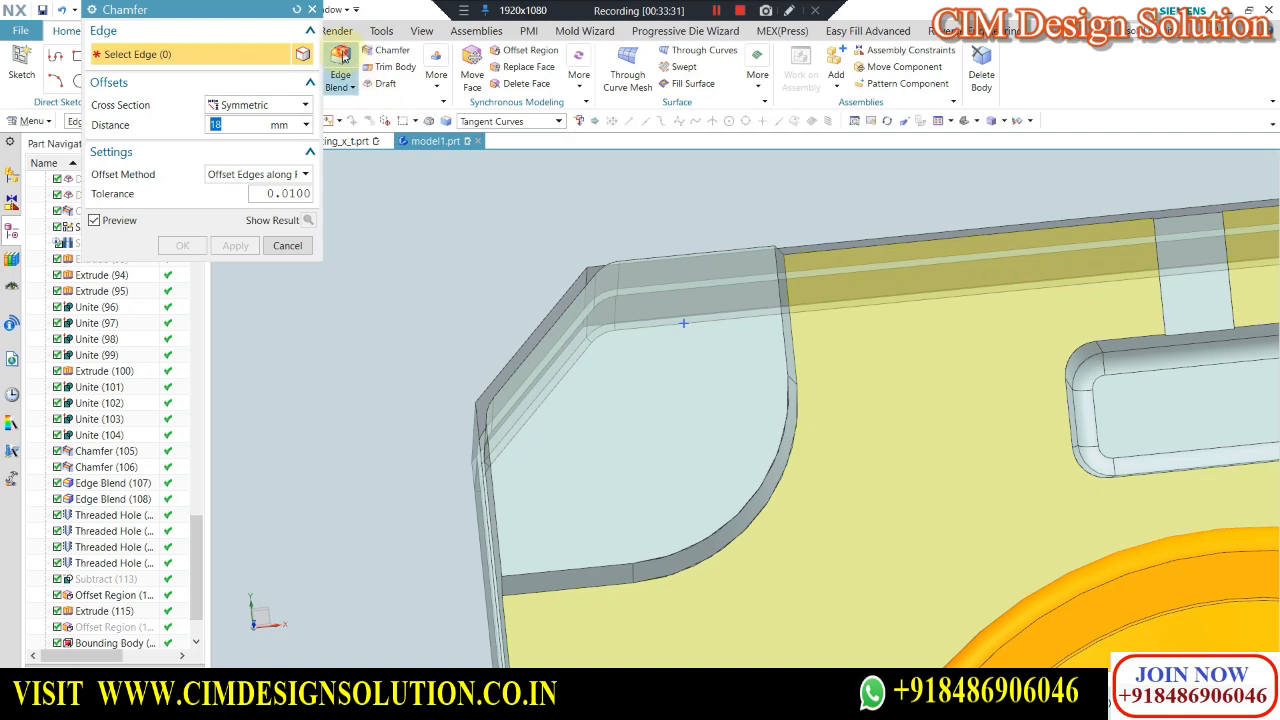
{"action": "left_click", "coordinate": [341, 62]}
{"action": "scroll", "coordinate": [584, 276], "scroll_direction": "up", "scroll_amount": 3}
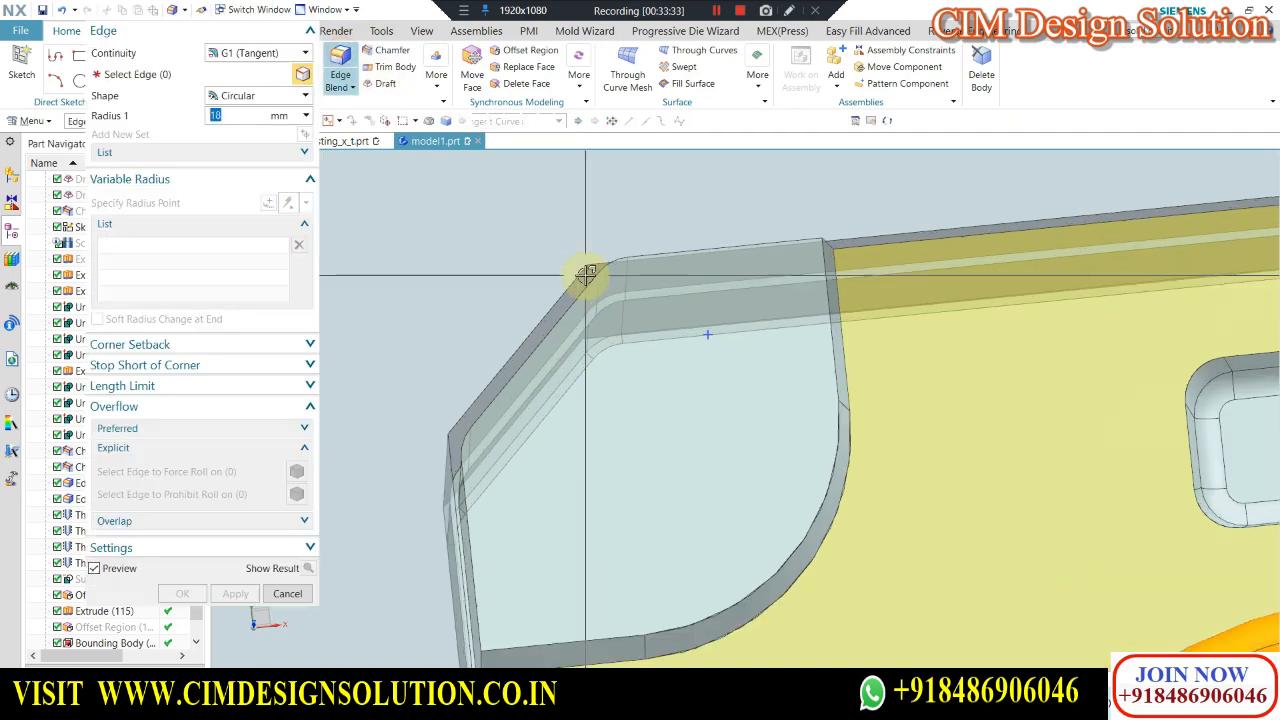
{"action": "left_click", "coordinate": [586, 275]}
{"action": "type", "text": "5"}
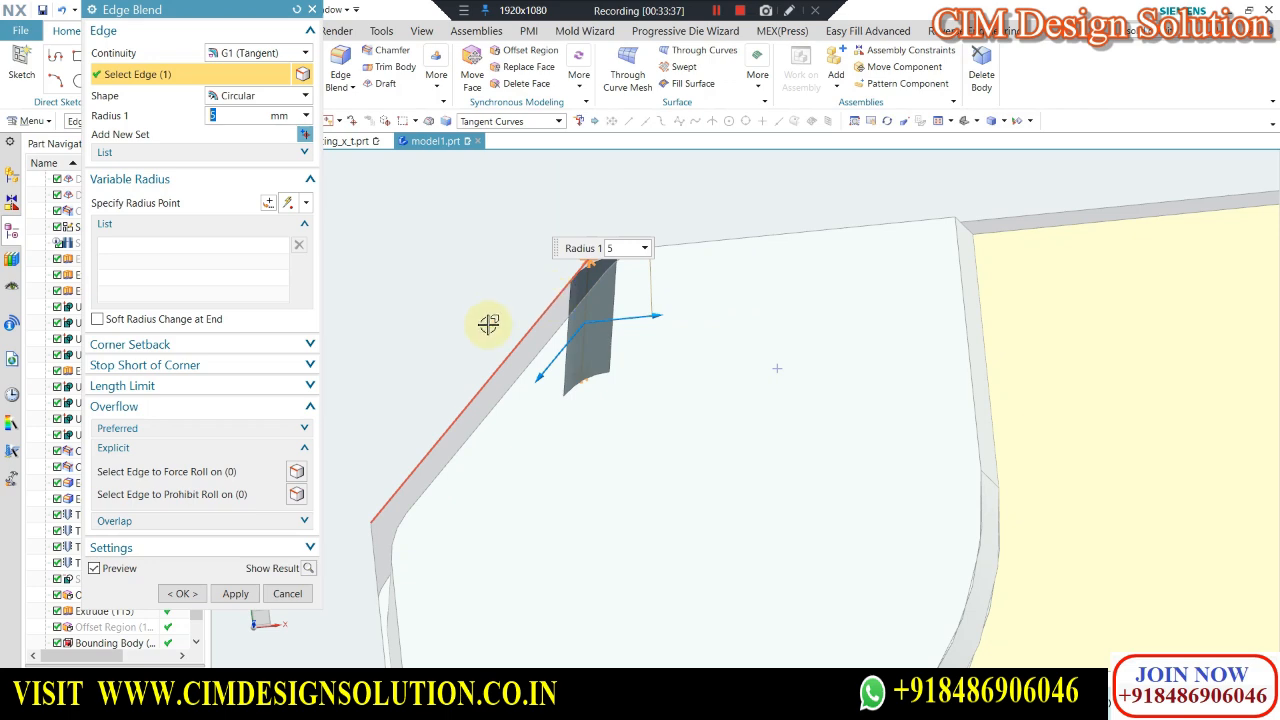
{"action": "middle_click_drag", "start_coordinate": [488, 324], "coordinate": [407, 452]}
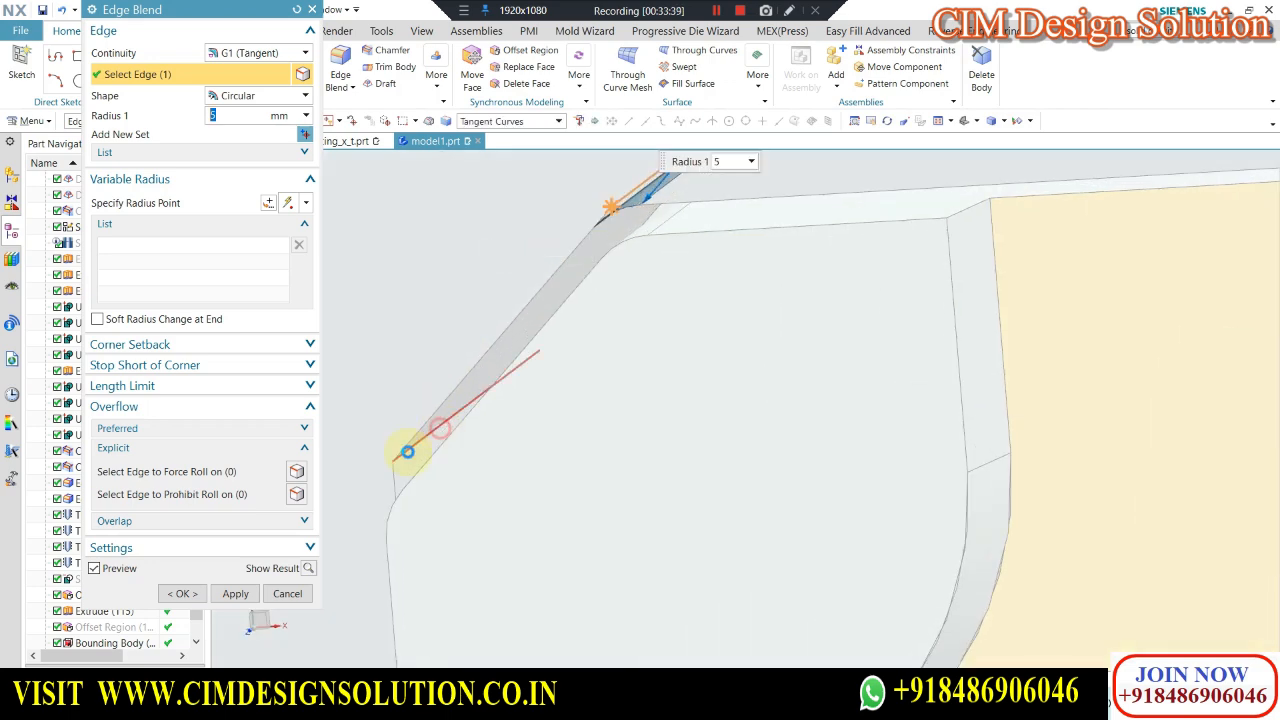
{"action": "left_click", "coordinate": [186, 593]}
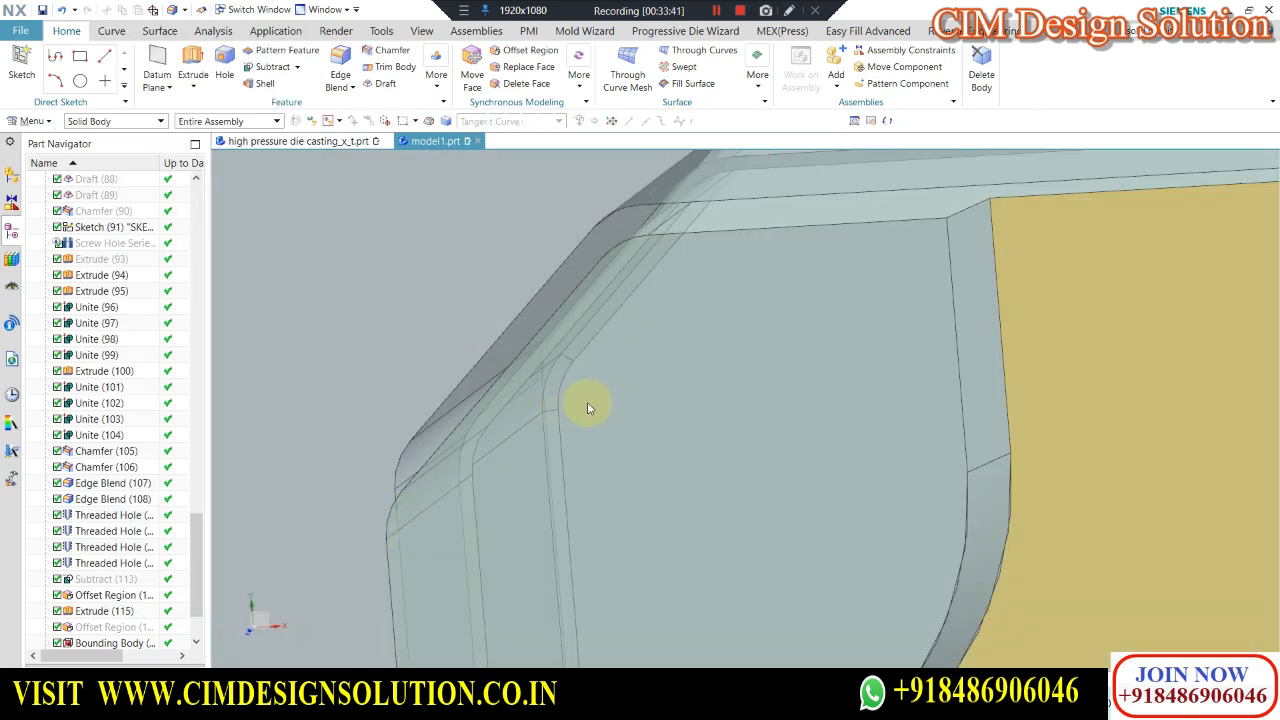
Inspect the lower plate with its insert pocket and guide pillars from above, at an angle and from the front.
{"action": "scroll", "coordinate": [588, 408], "scroll_direction": "down", "scroll_amount": 7}
{"action": "key", "text": "F8"}
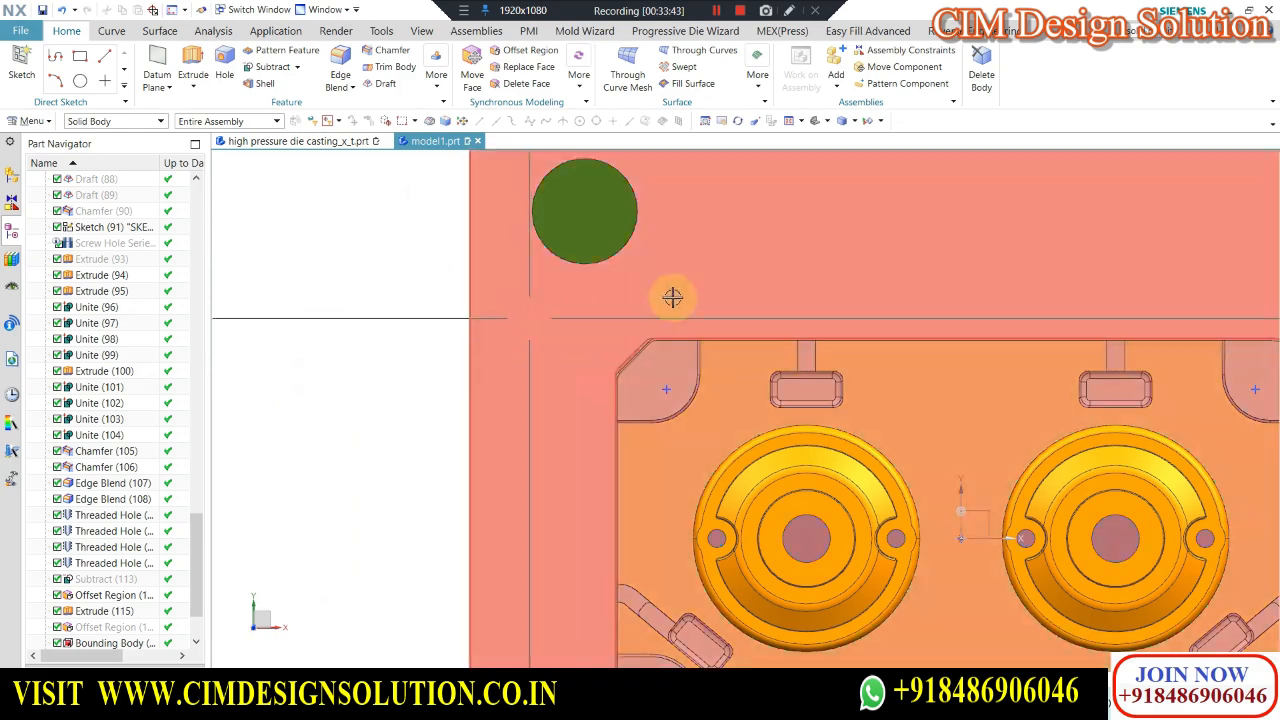
{"action": "scroll", "coordinate": [672, 297], "scroll_direction": "down", "scroll_amount": 5}
{"action": "middle_click_drag", "start_coordinate": [672, 297], "coordinate": [491, 296]}
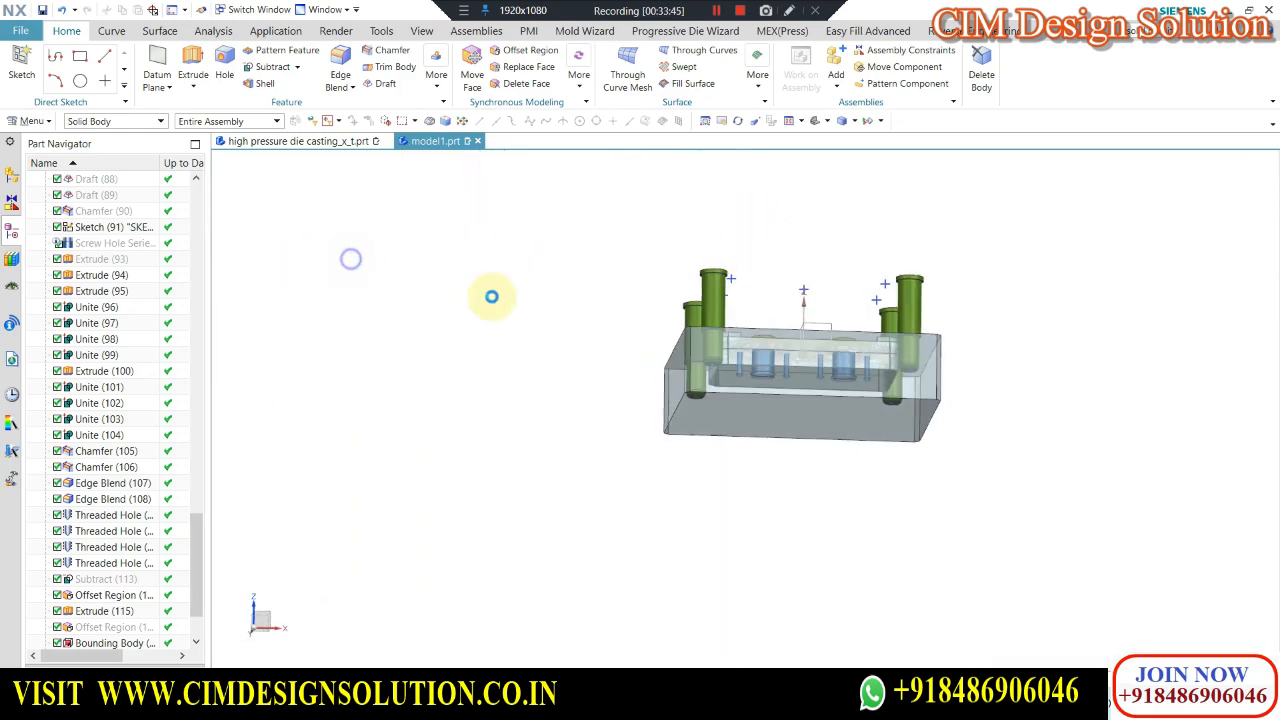
{"action": "key", "text": "F8"}
{"action": "scroll", "coordinate": [763, 346], "scroll_direction": "up", "scroll_amount": 5}
{"action": "scroll", "coordinate": [631, 363], "scroll_direction": "down", "scroll_amount": 1}
{"action": "middle_click_drag", "start_coordinate": [631, 363], "coordinate": [627, 426]}
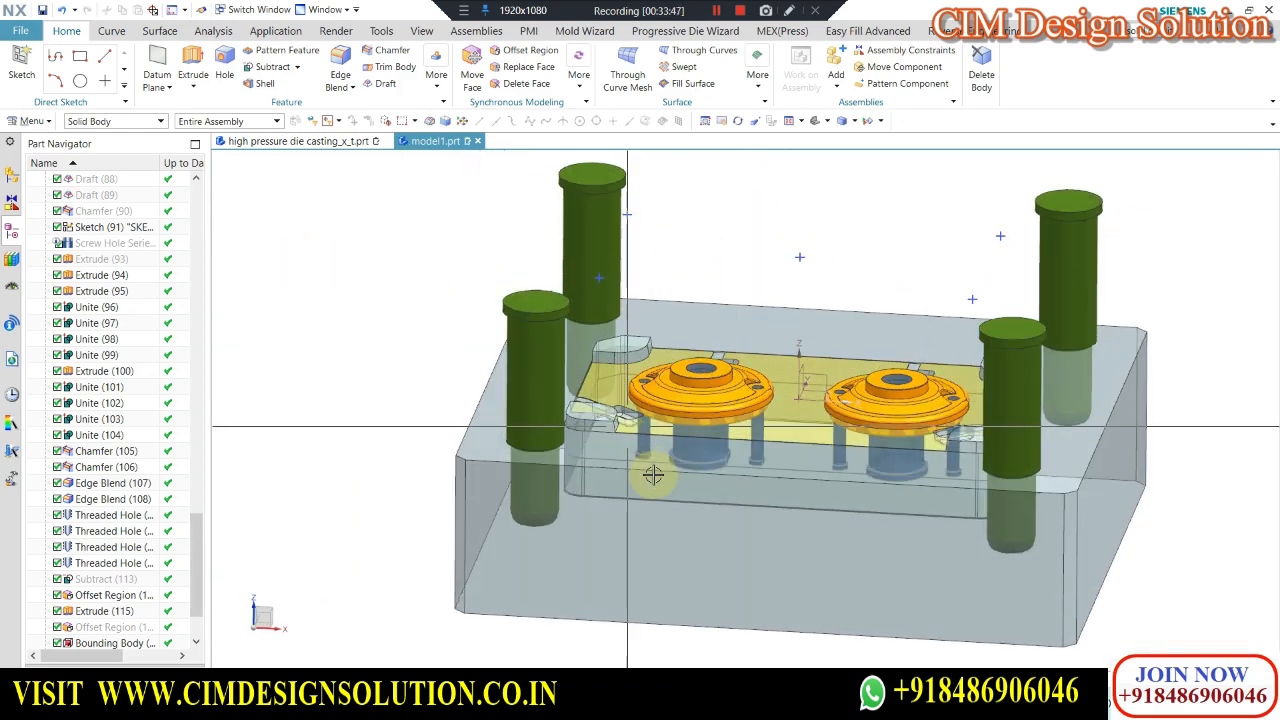
{"action": "middle_click_drag", "start_coordinate": [653, 475], "coordinate": [383, 357]}
{"action": "key", "text": "F8"}
{"action": "scroll", "coordinate": [533, 372], "scroll_direction": "up", "scroll_amount": 2}
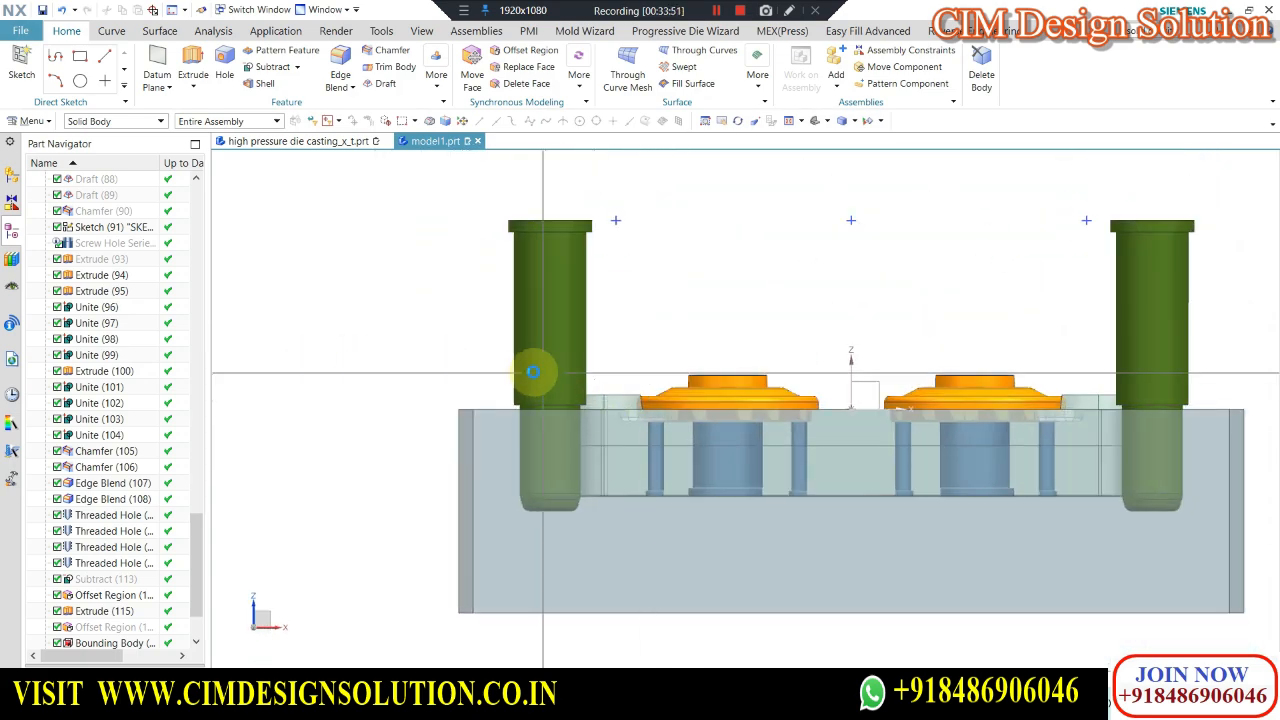
Offset the lower plate's top face around the pocket by -1 mm with Offset Region.
{"action": "middle_click_drag", "start_coordinate": [533, 372], "coordinate": [466, 451]}
{"action": "scroll", "coordinate": [566, 380], "scroll_direction": "up", "scroll_amount": 3}
{"action": "middle_click_drag", "start_coordinate": [566, 380], "coordinate": [540, 330]}
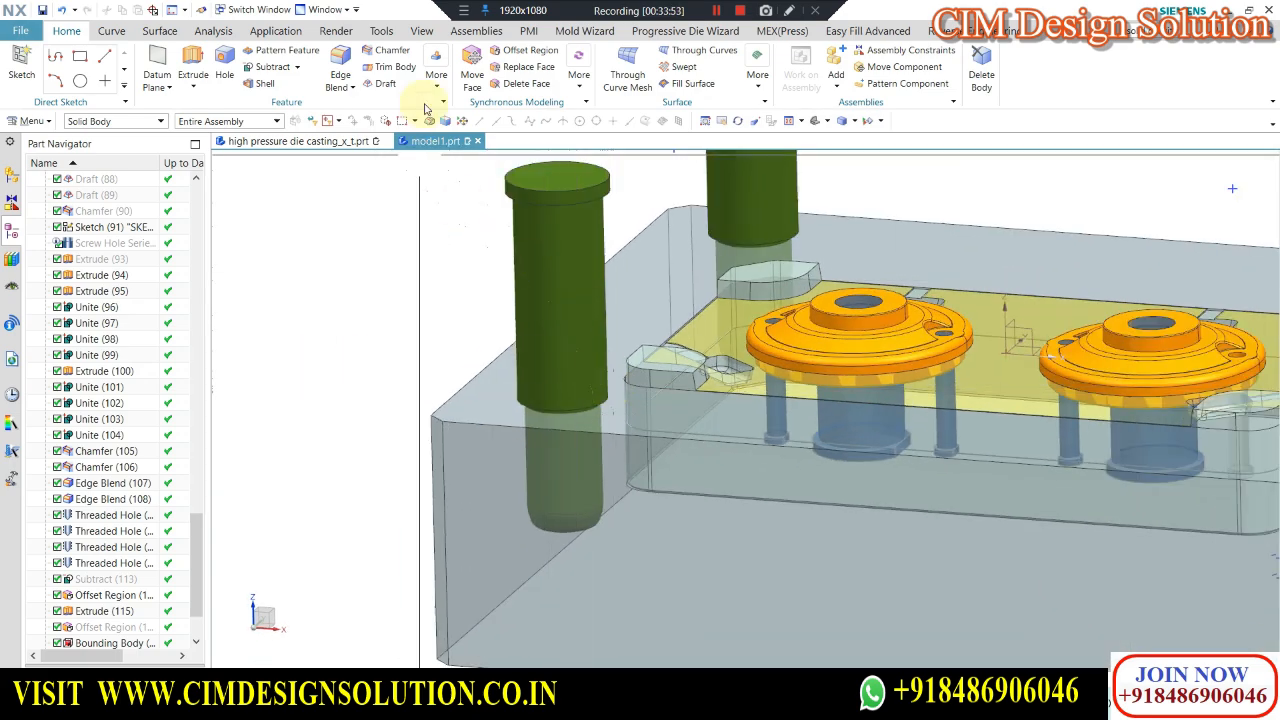
{"action": "left_click", "coordinate": [523, 50]}
{"action": "left_click", "coordinate": [590, 392]}
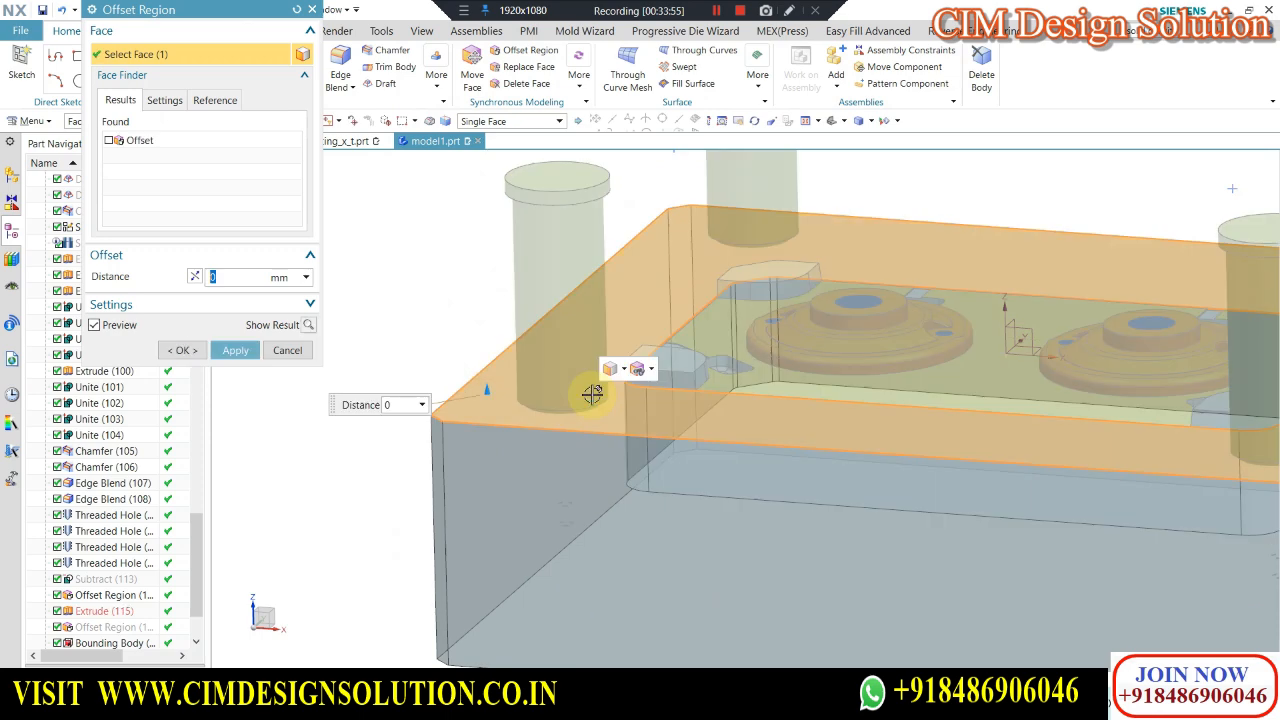
{"action": "type", "text": "-1"}
{"action": "left_click", "coordinate": [180, 350]}
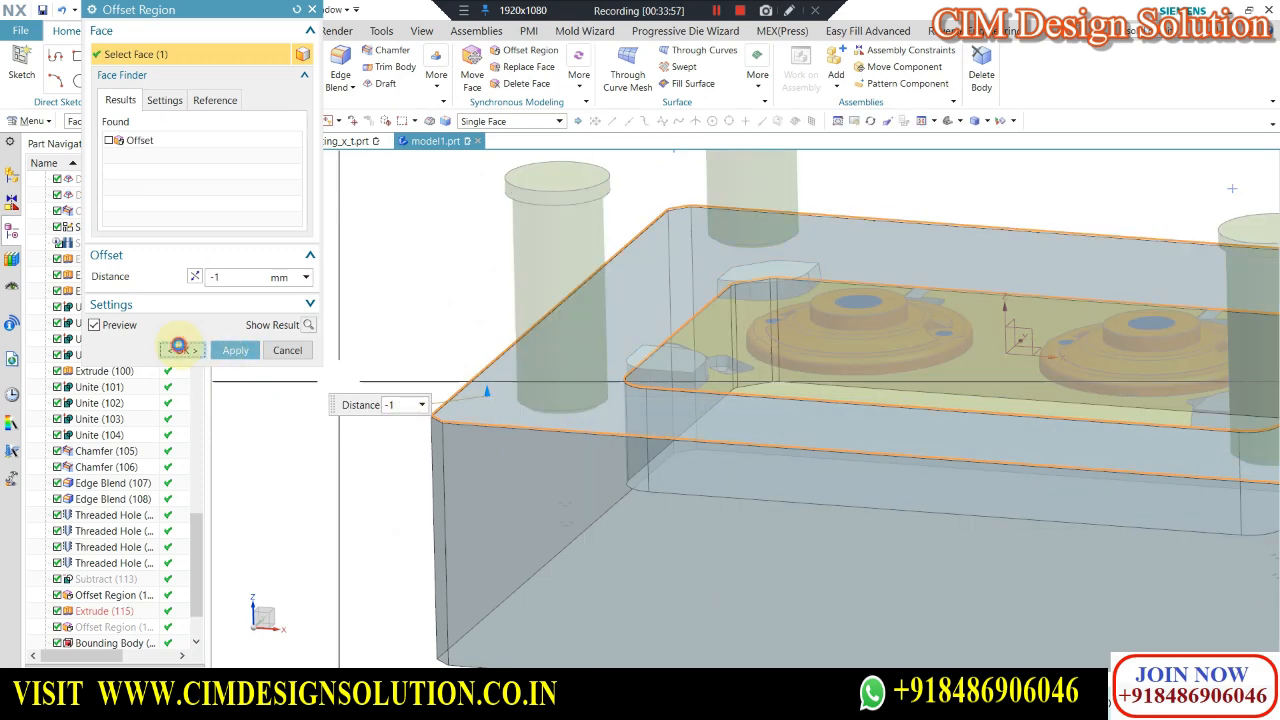
Start a Split Body on the lower plate with Extrude as the tool option.
{"action": "left_click", "coordinate": [436, 75]}
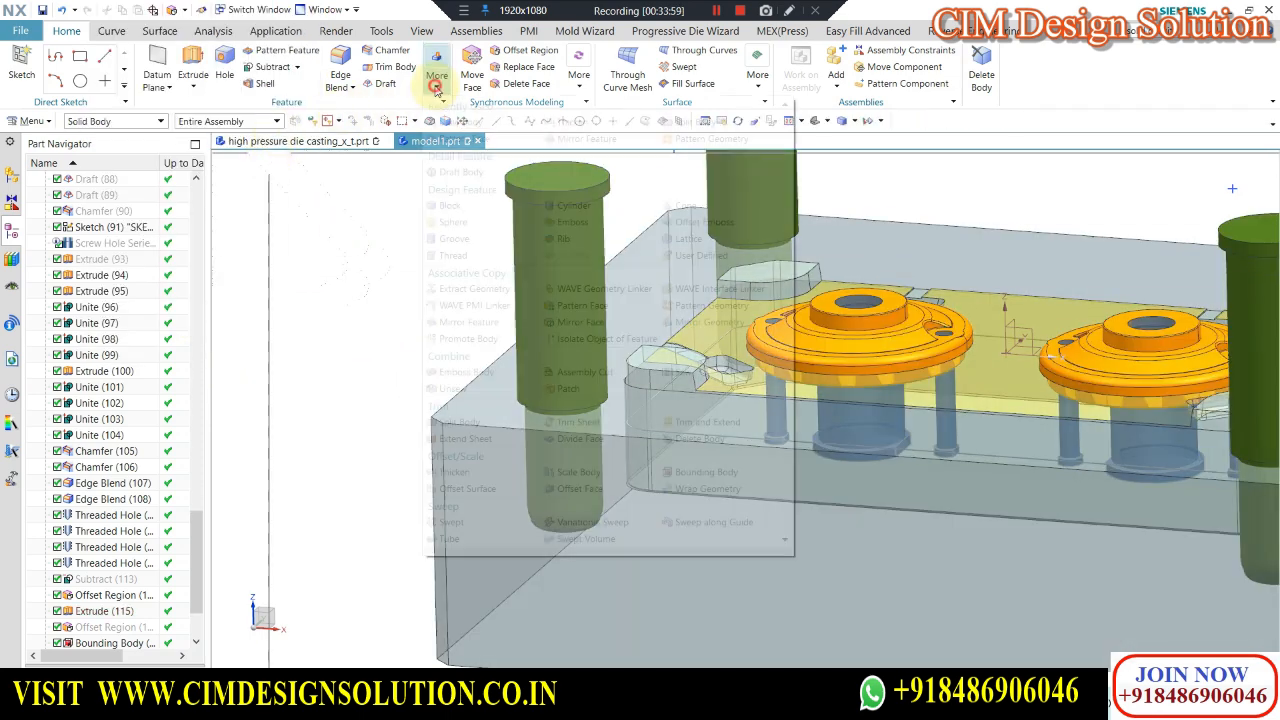
{"action": "left_click", "coordinate": [686, 122]}
{"action": "left_click", "coordinate": [551, 514]}
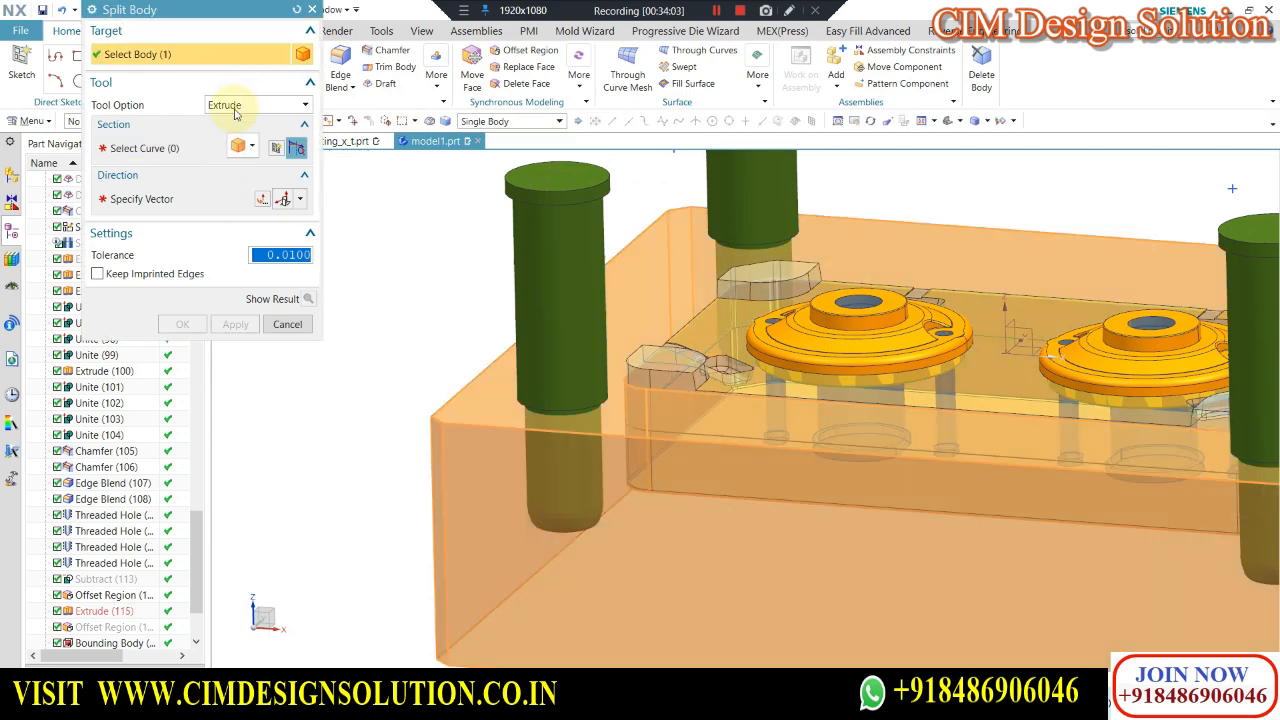
{"action": "scroll", "coordinate": [534, 412], "scroll_direction": "up", "scroll_amount": 3}
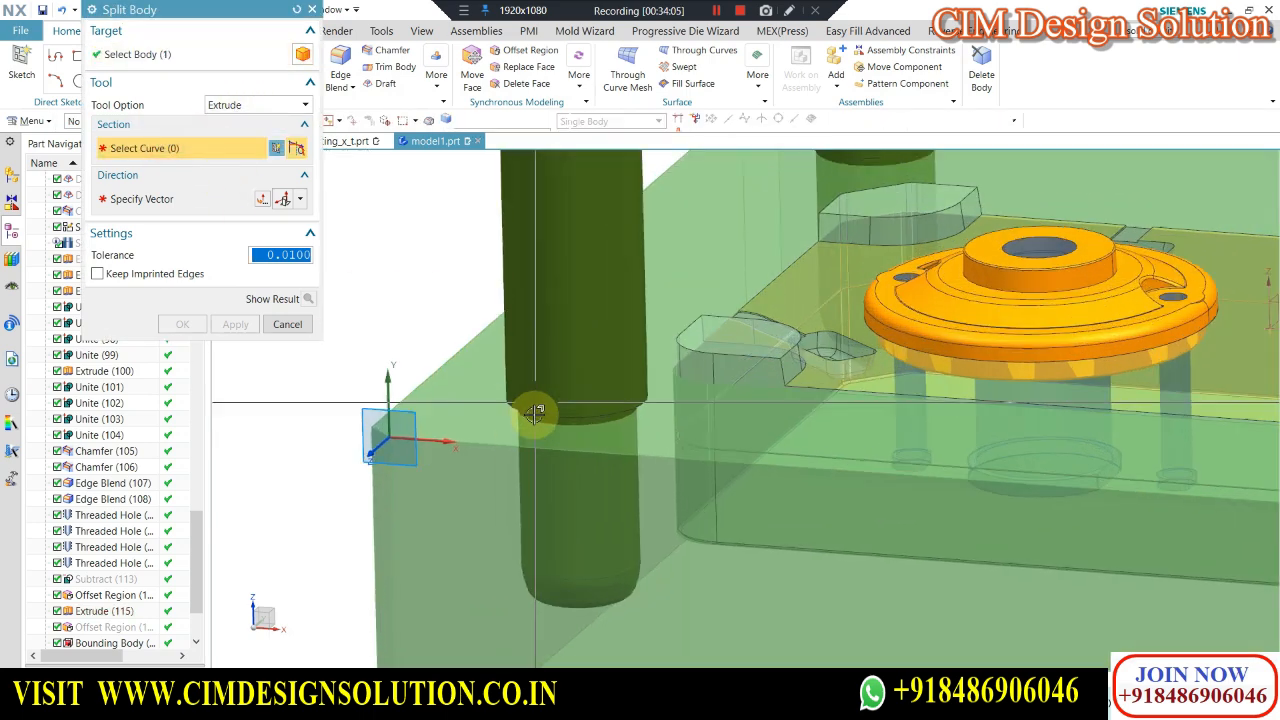
{"action": "scroll", "coordinate": [534, 412], "scroll_direction": "up", "scroll_amount": 2}
{"action": "key", "text": "Escape"}
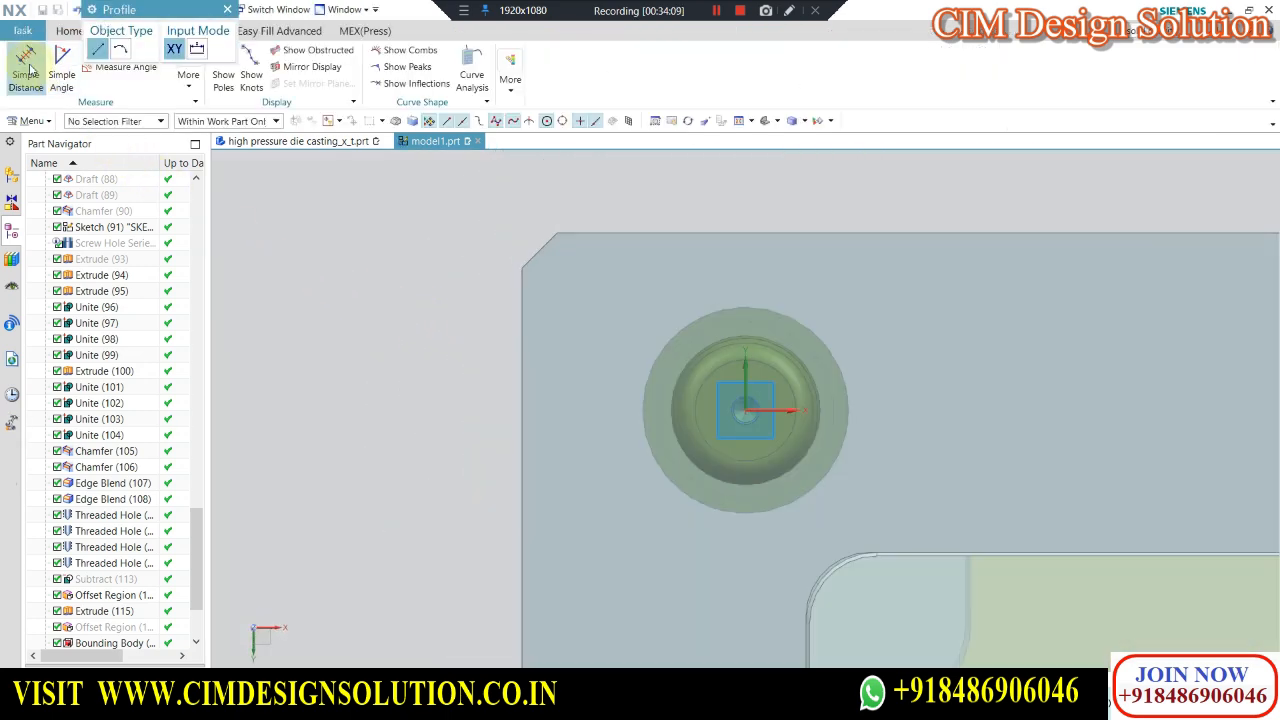
{"action": "left_click", "coordinate": [65, 29]}
{"action": "left_click", "coordinate": [20, 64]}
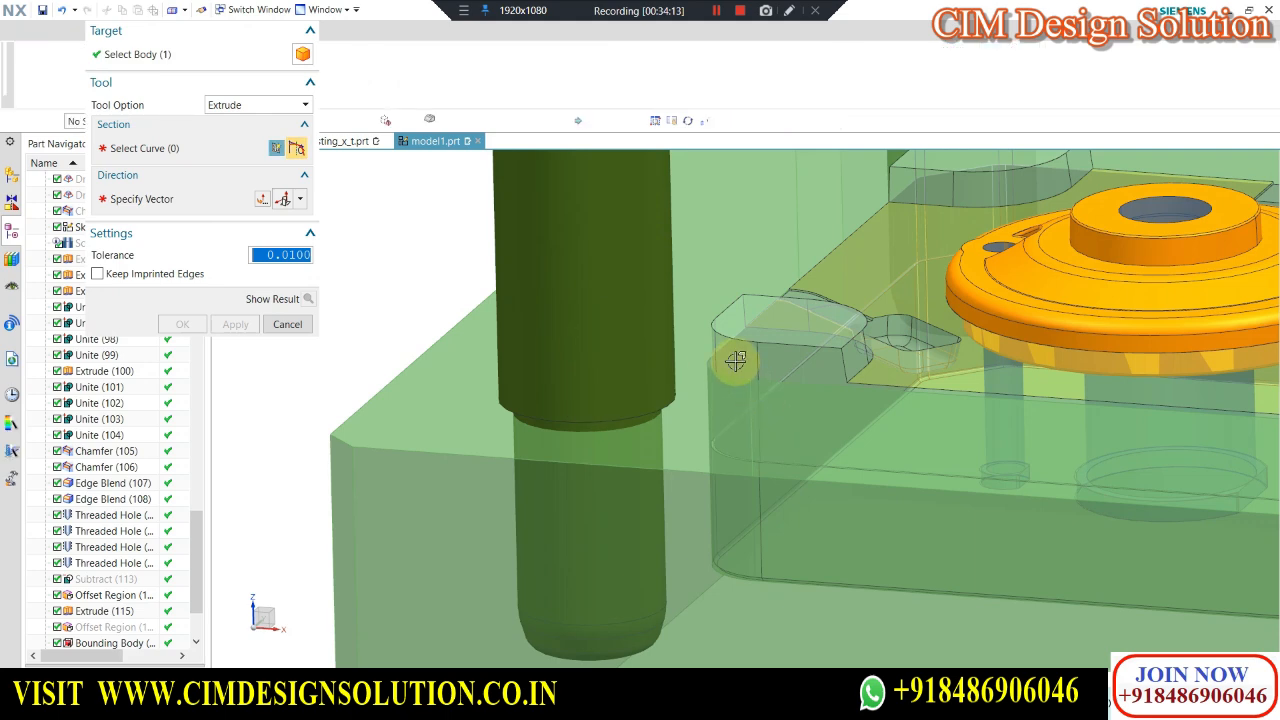
Split the lower plate with the circular lower edges of the four guide pillars' wide shafts as the extruded section.
{"action": "scroll", "coordinate": [760, 440], "scroll_direction": "down", "scroll_amount": 3}
{"action": "scroll", "coordinate": [603, 388], "scroll_direction": "up", "scroll_amount": 3}
{"action": "scroll", "coordinate": [603, 388], "scroll_direction": "up", "scroll_amount": 2}
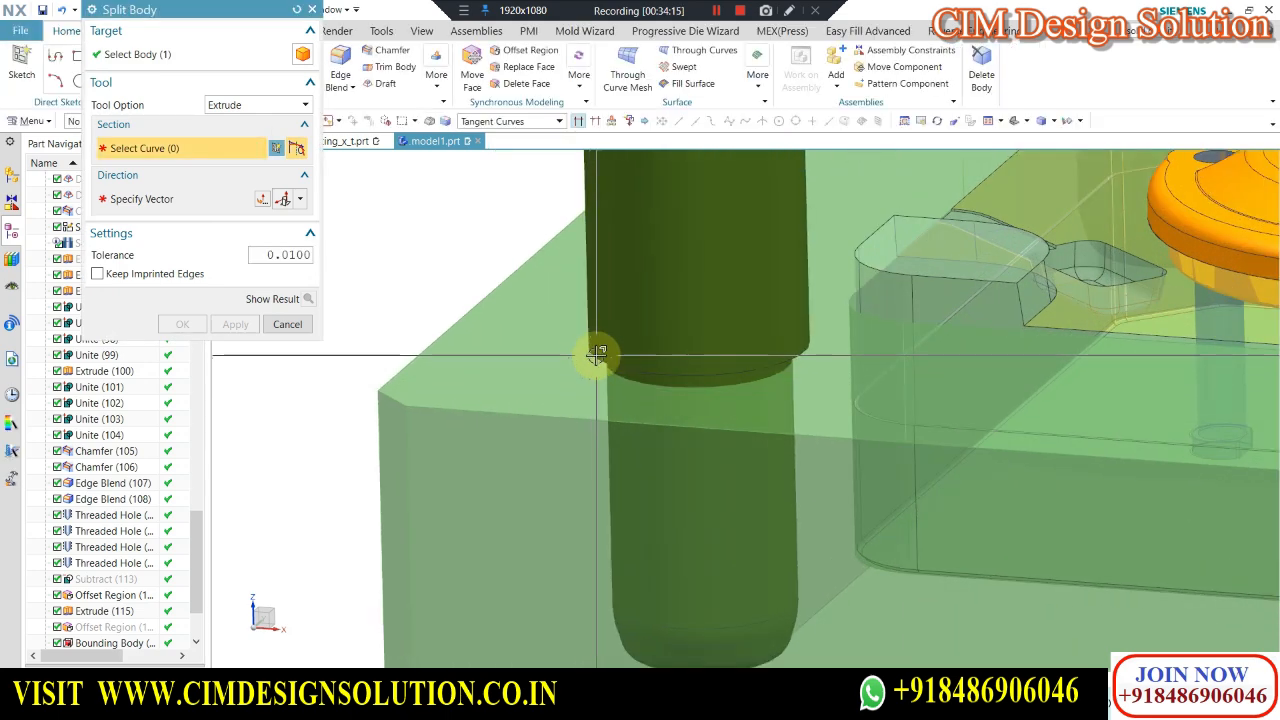
{"action": "left_click", "coordinate": [598, 358]}
{"action": "scroll", "coordinate": [508, 409], "scroll_direction": "down", "scroll_amount": 3}
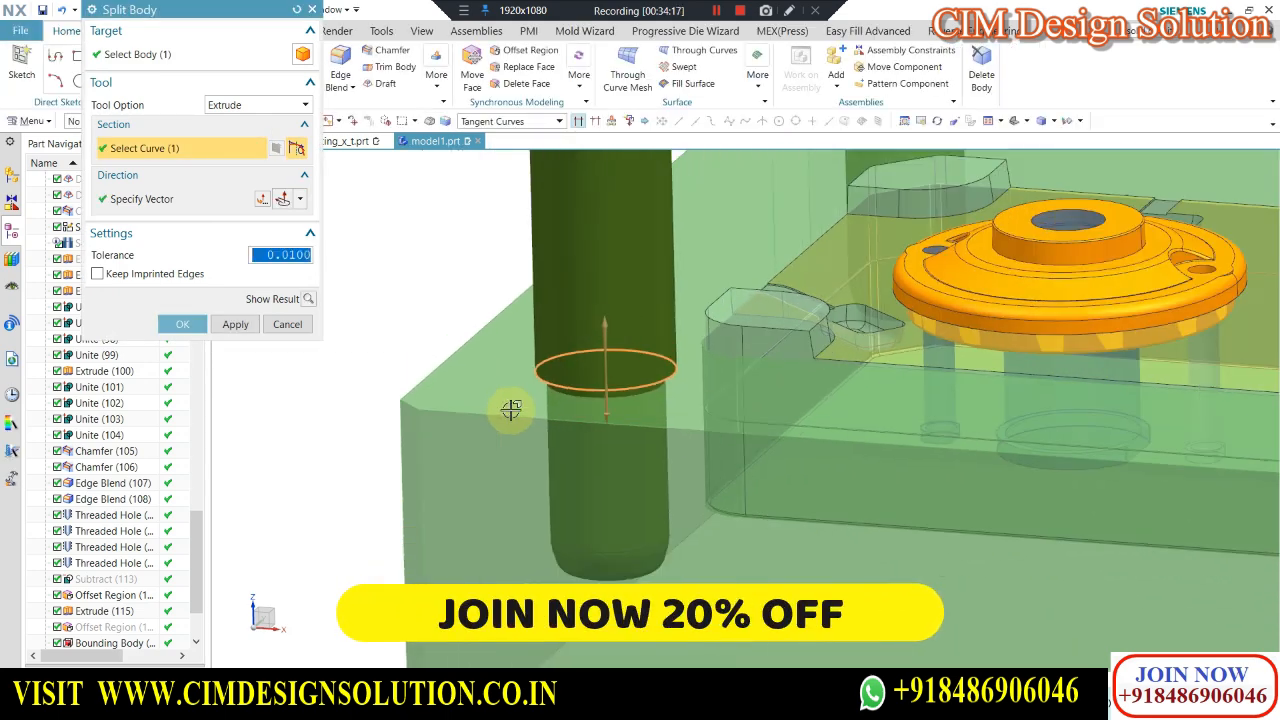
{"action": "scroll", "coordinate": [782, 208], "scroll_direction": "up", "scroll_amount": 2}
{"action": "left_click", "coordinate": [765, 176]}
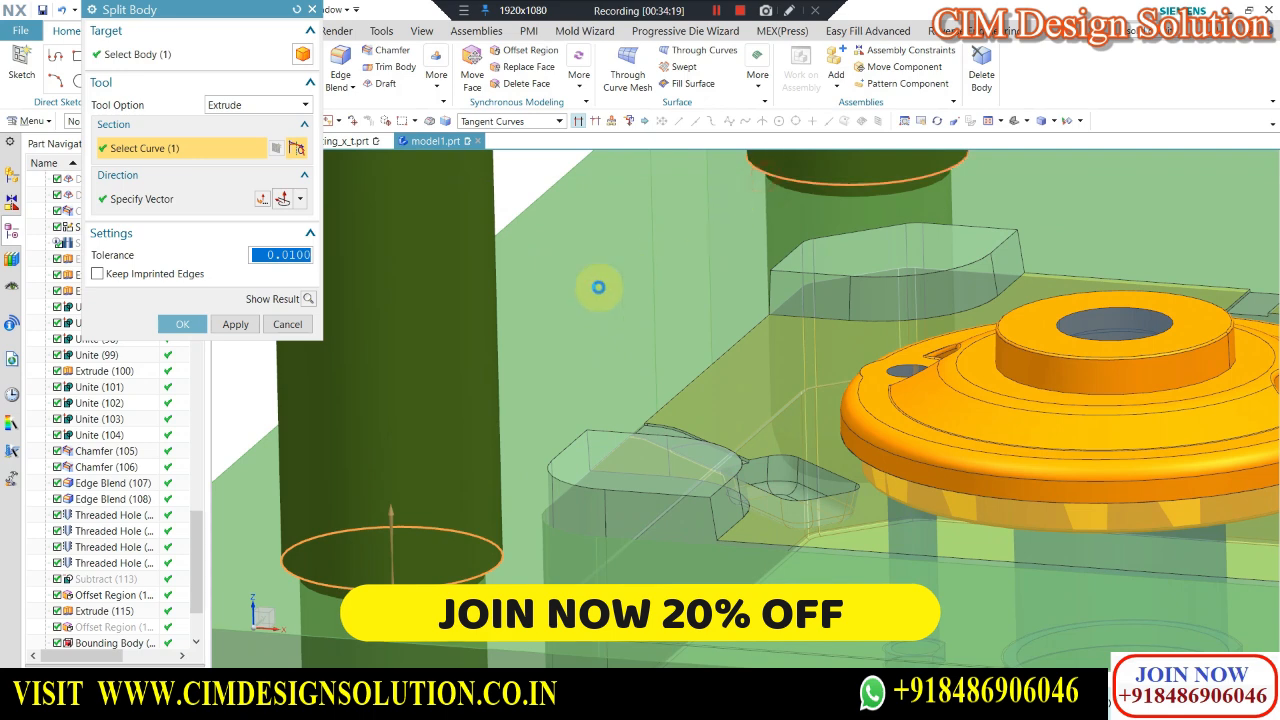
{"action": "scroll", "coordinate": [594, 286], "scroll_direction": "down", "scroll_amount": 5}
{"action": "scroll", "coordinate": [940, 323], "scroll_direction": "up", "scroll_amount": 3}
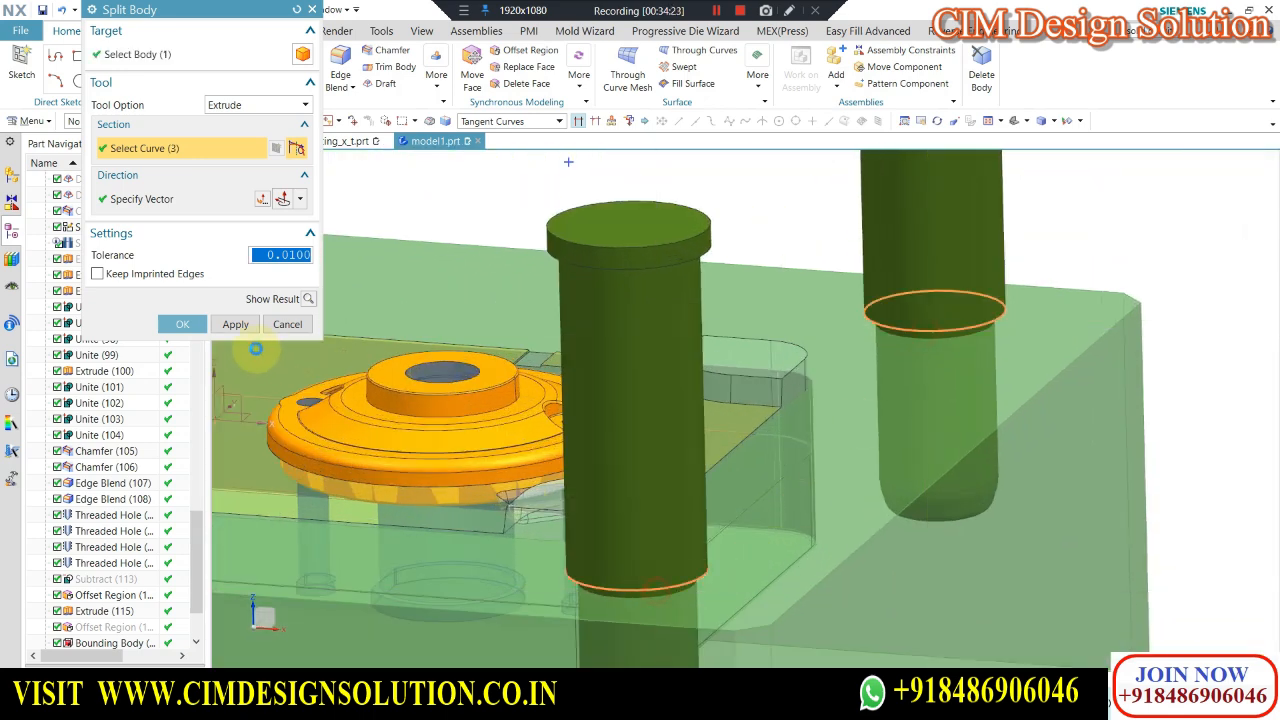
{"action": "left_click", "coordinate": [182, 326]}
Delete the four cylindrical bodies split out of the lower plate at the guide pillars.
{"action": "scroll", "coordinate": [937, 286], "scroll_direction": "down", "scroll_amount": 5}
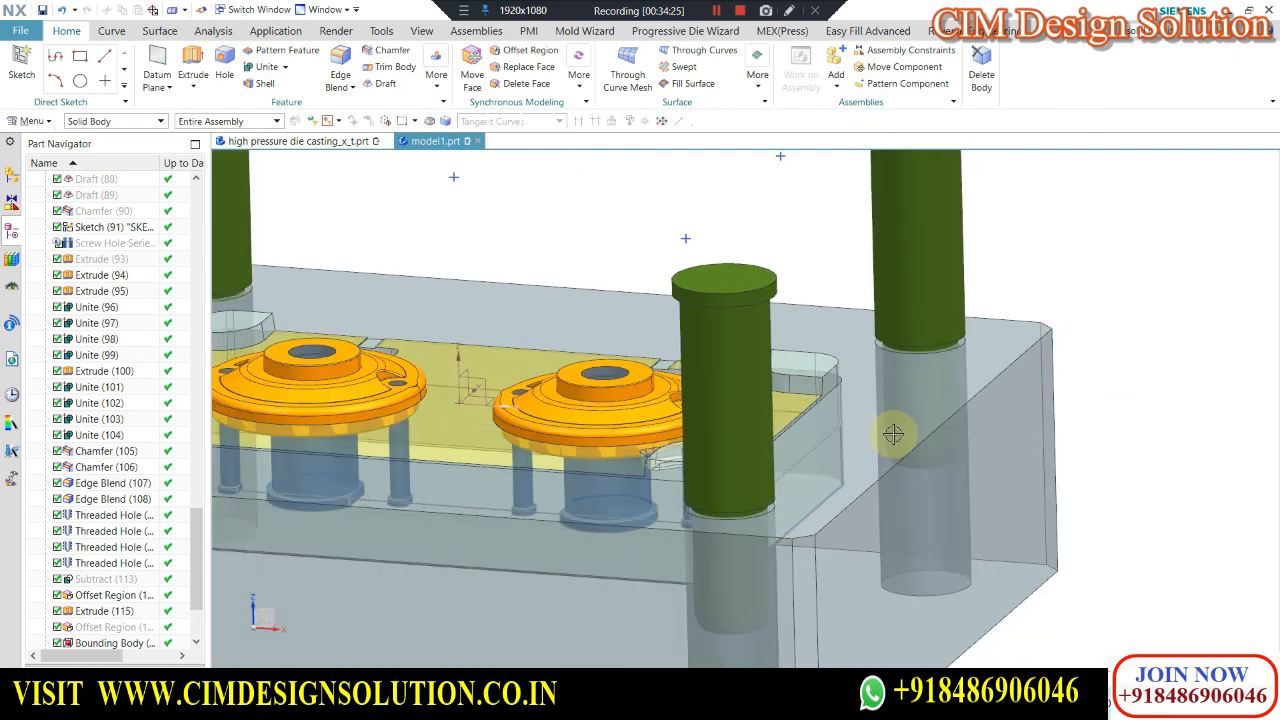
{"action": "middle_click_drag", "start_coordinate": [893, 393], "coordinate": [903, 269]}
{"action": "left_click", "coordinate": [981, 68]}
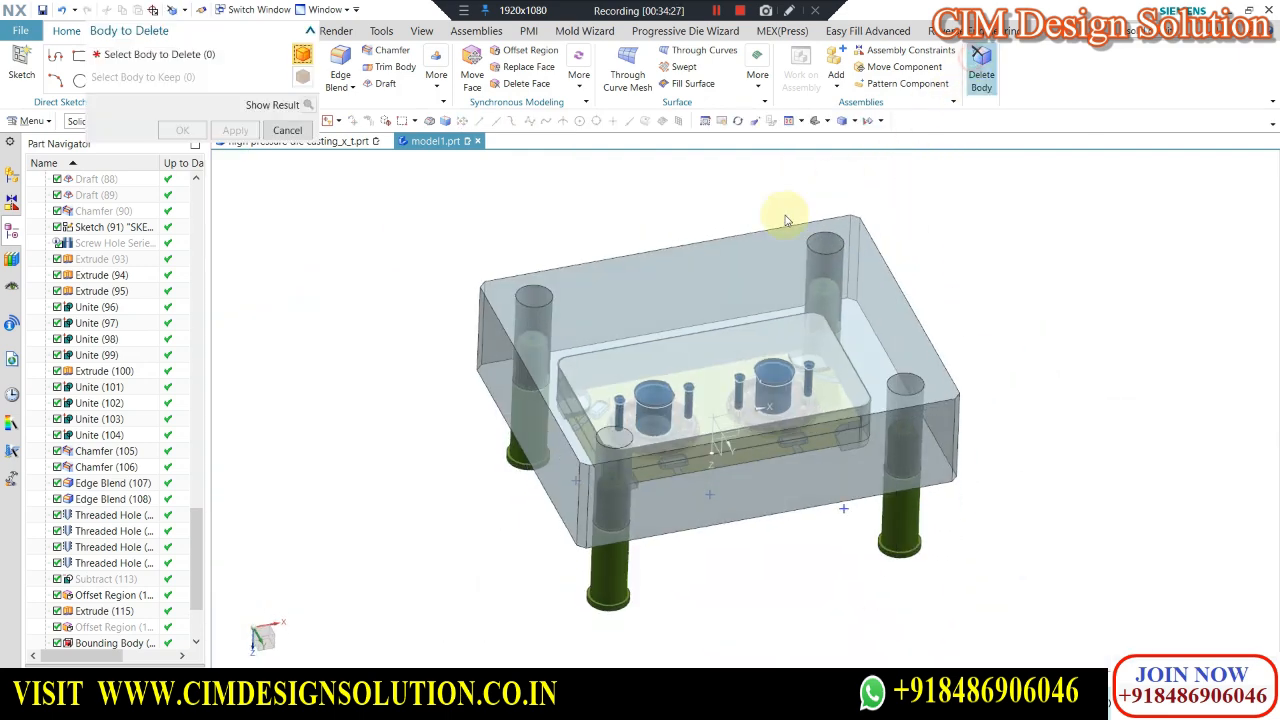
{"action": "left_click", "coordinate": [528, 299]}
{"action": "left_click", "coordinate": [825, 245]}
{"action": "left_click", "coordinate": [904, 382]}
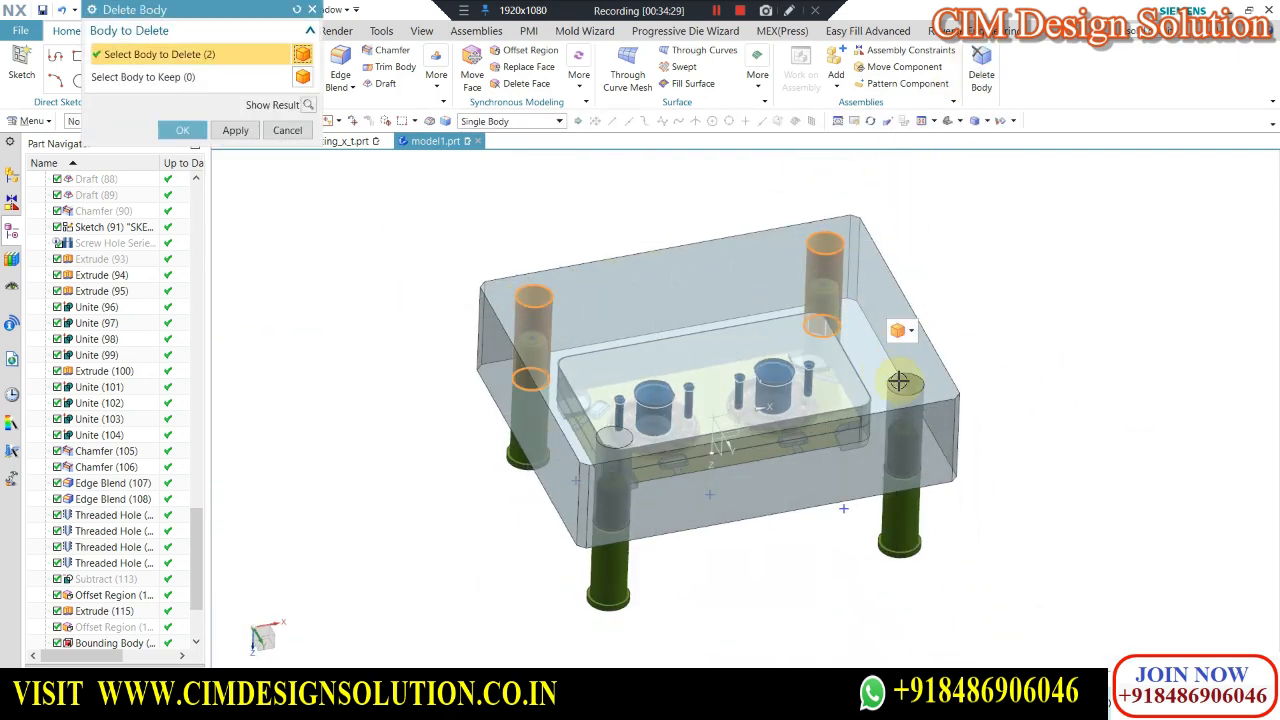
{"action": "left_click", "coordinate": [617, 437]}
{"action": "middle_click", "coordinate": [383, 329]}
Check the lower plate's overall dimensions with a Bounding Body preview.
{"action": "middle_click_drag", "start_coordinate": [379, 326], "coordinate": [372, 248]}
{"action": "key", "text": "F8"}
{"action": "left_click", "coordinate": [584, 31]}
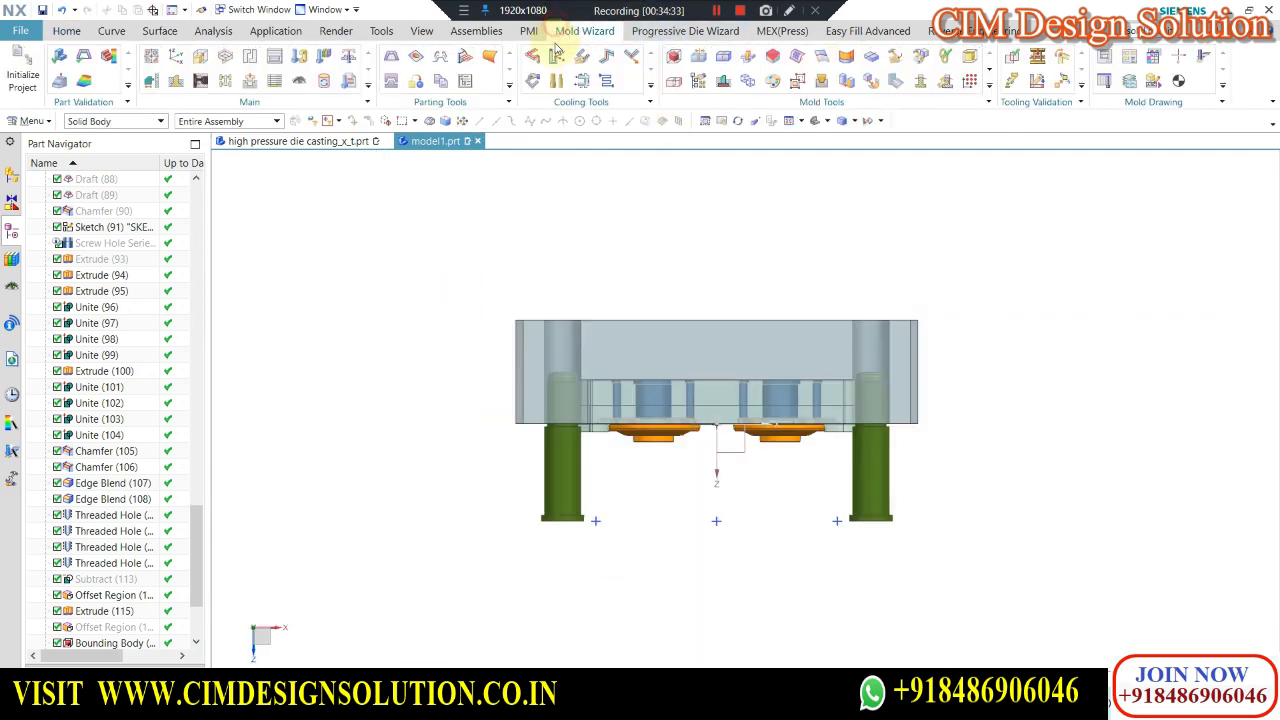
{"action": "left_click", "coordinate": [810, 348]}
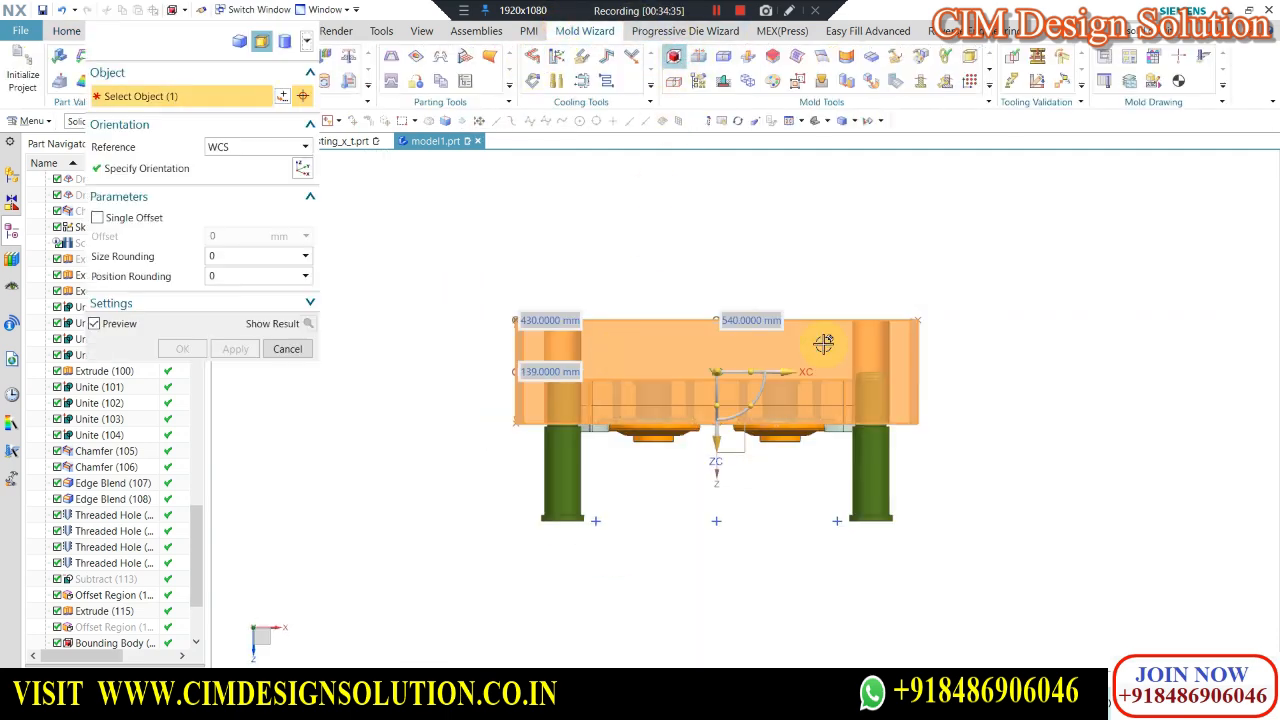
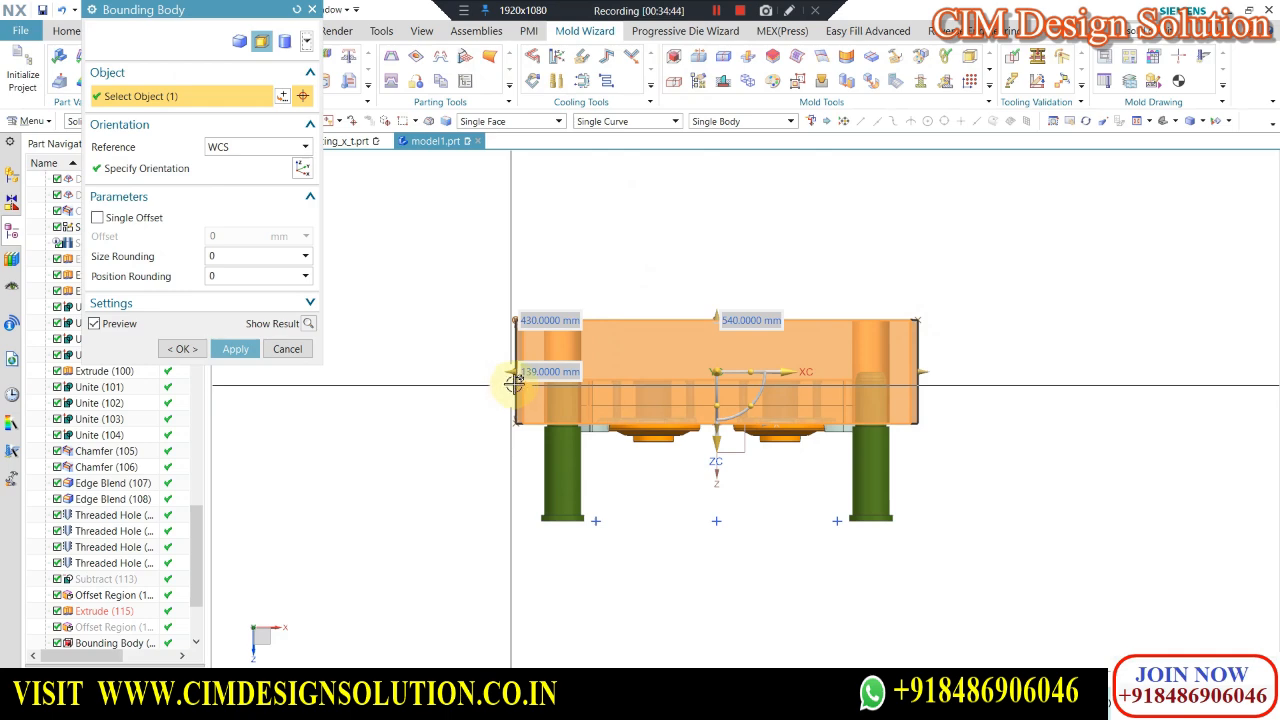
{"action": "middle_click", "coordinate": [614, 371]}
{"action": "middle_click_drag", "start_coordinate": [580, 283], "coordinate": [600, 306]}
{"action": "key", "text": "ctrl+alt+f"}
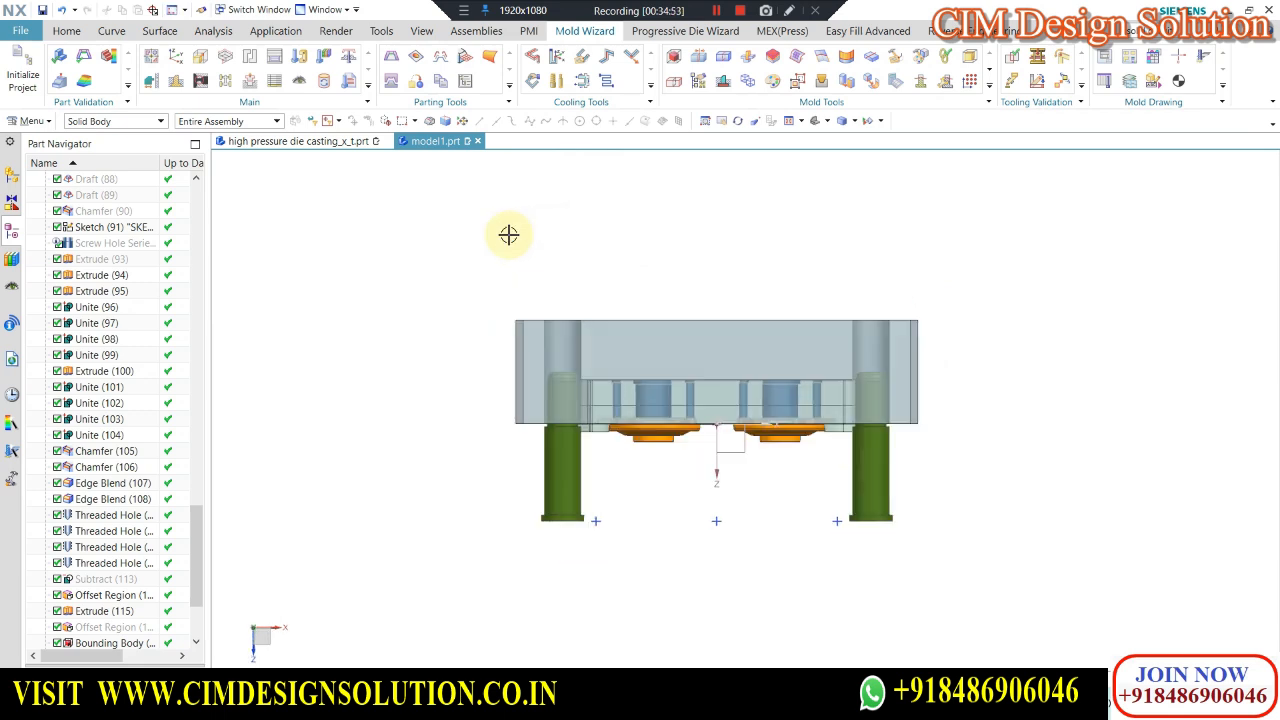
{"action": "left_click", "coordinate": [72, 30]}
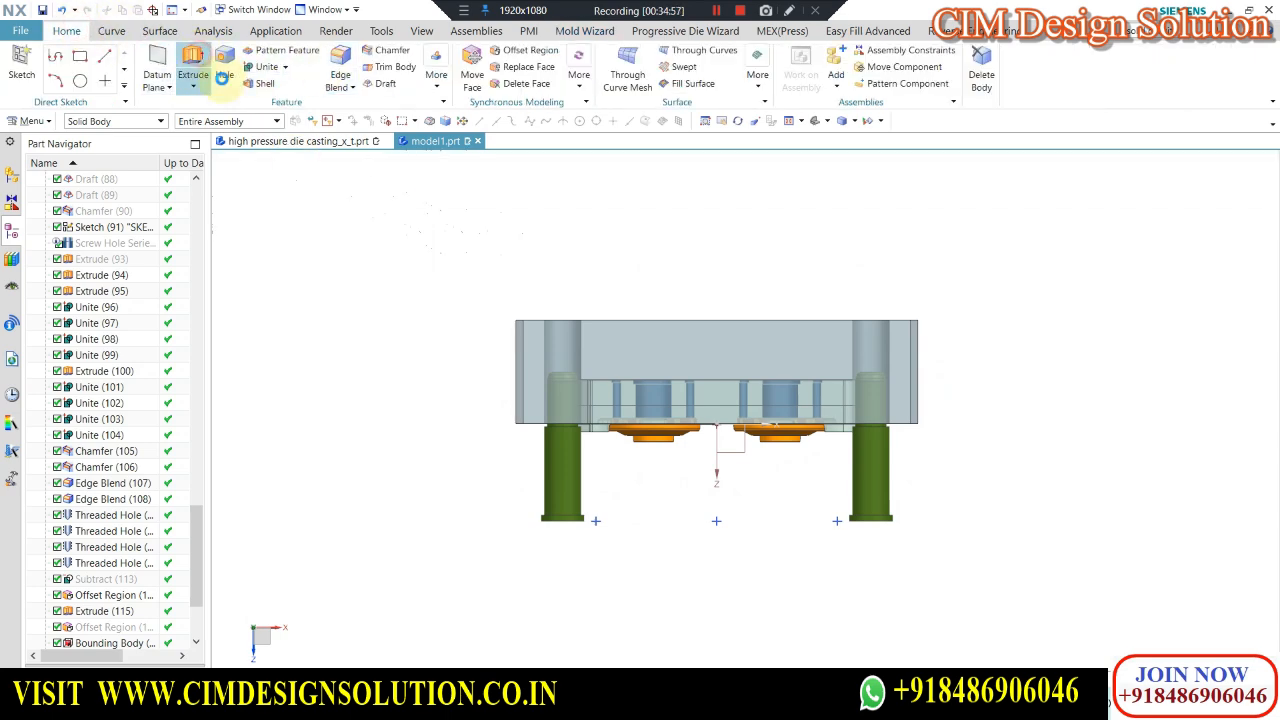
{"action": "left_click", "coordinate": [220, 76]}
{"action": "middle_click_drag", "start_coordinate": [528, 237], "coordinate": [537, 288]}
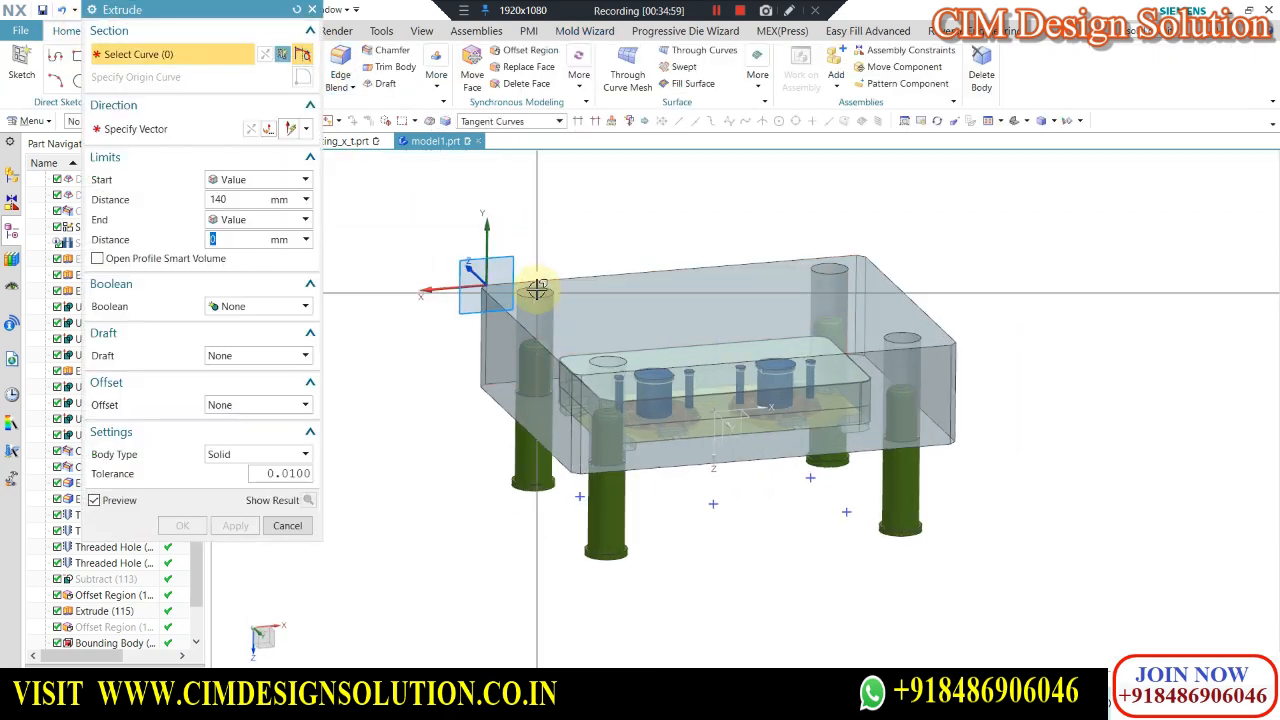
{"action": "scroll", "coordinate": [537, 288], "scroll_direction": "down", "scroll_amount": 8}
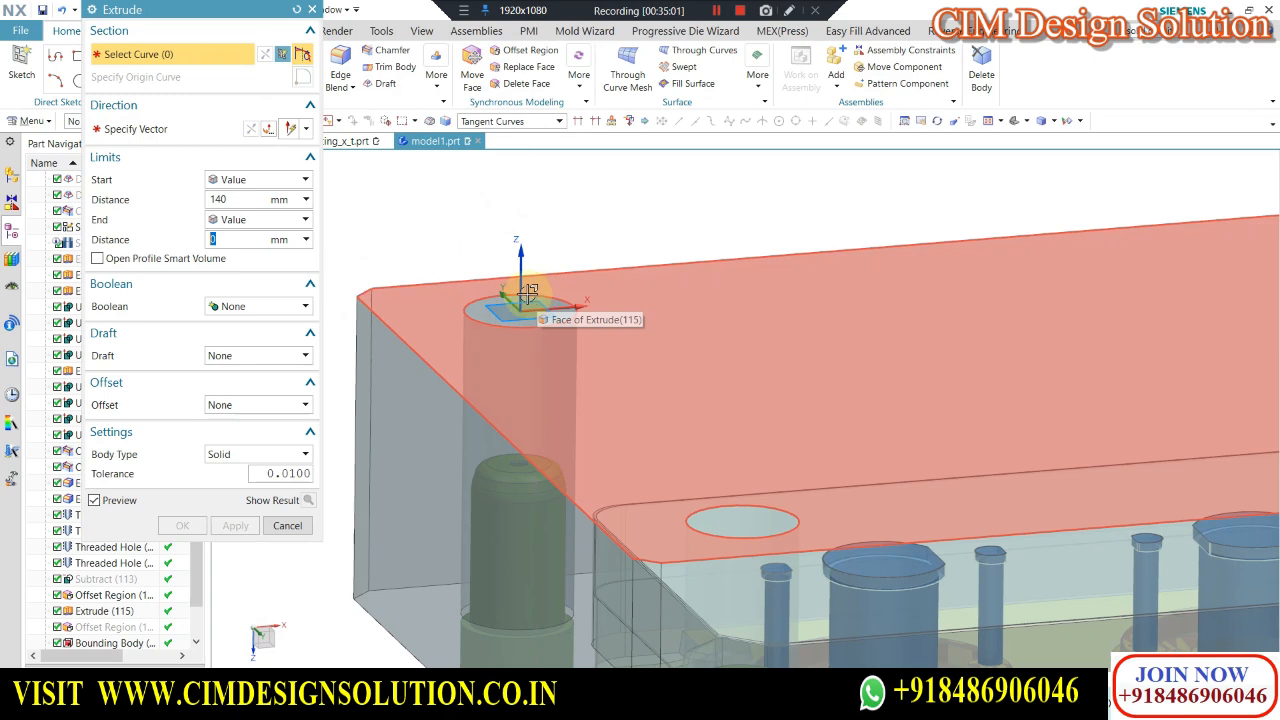
{"action": "key", "text": "Escape"}
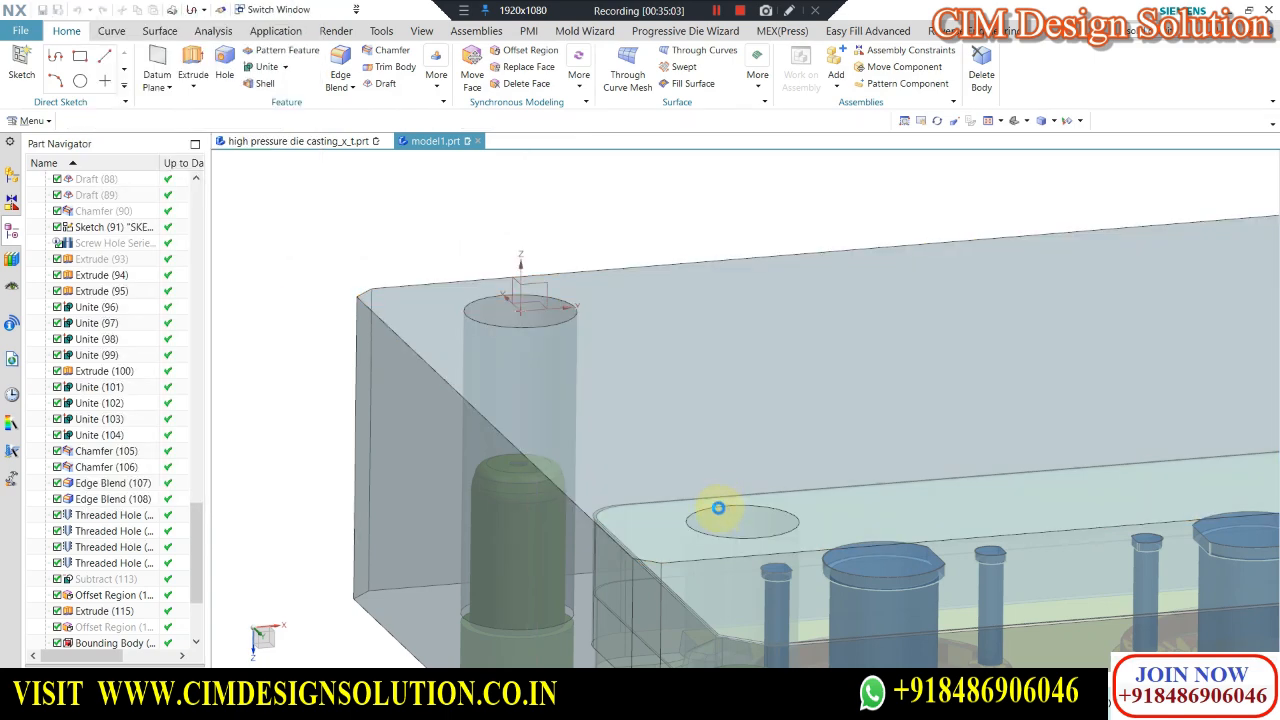
{"action": "key", "text": "F8"}
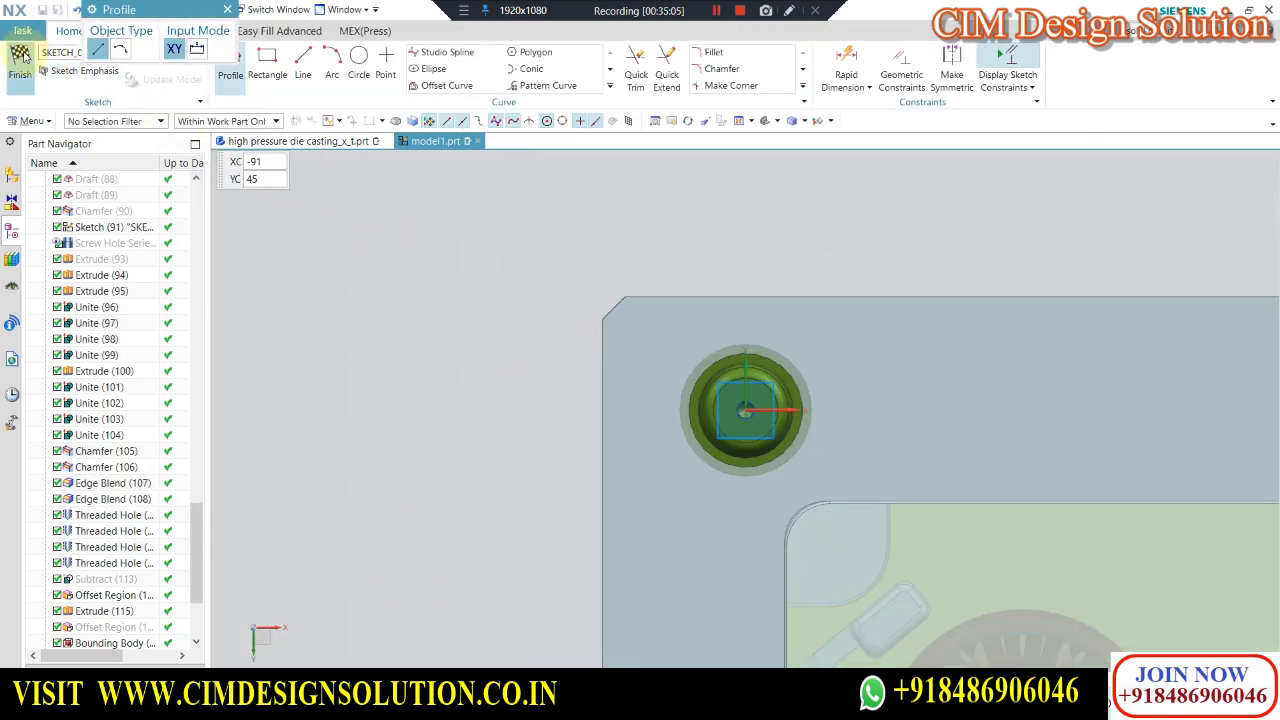
{"action": "mouse_move", "coordinate": [440, 211]}
{"action": "middle_mouse_down"}
{"action": "mouse_move", "coordinate": [571, 251]}
{"action": "mouse_move", "coordinate": [584, 293]}
{"action": "middle_mouse_up"}
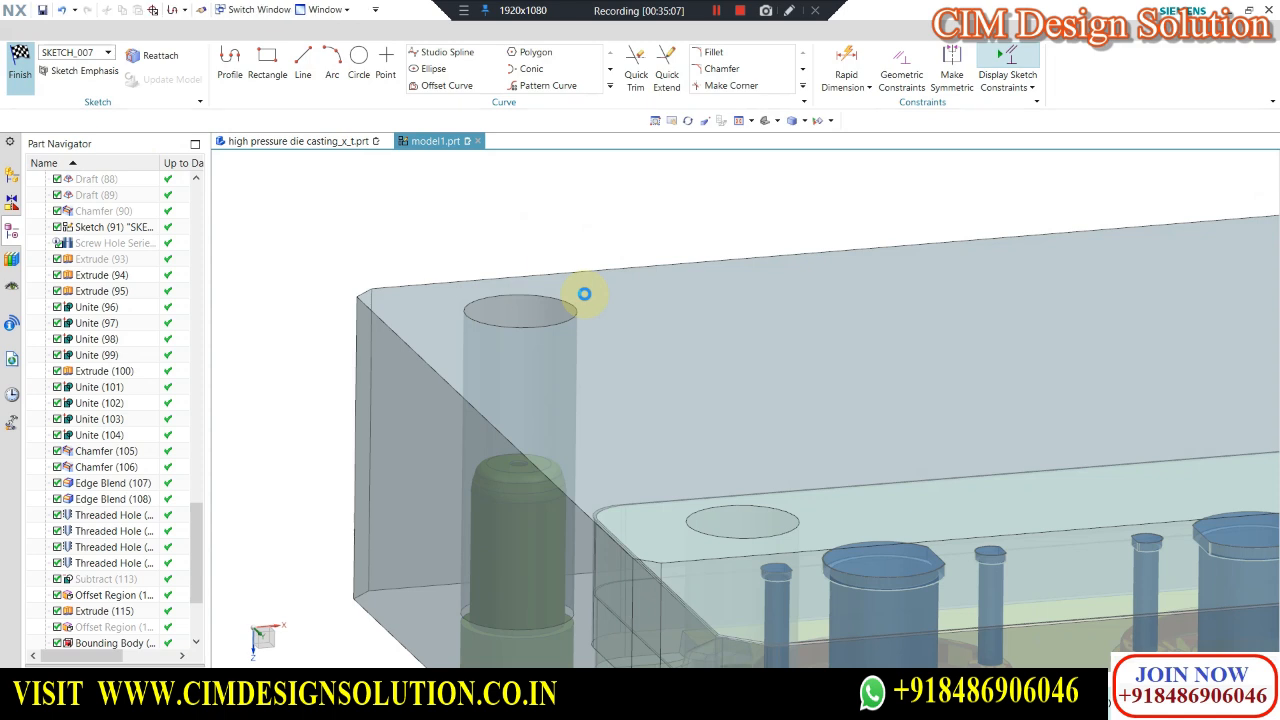
Extrude the lower plate's four outer-face hole edges, starting Until Extended at the pocket-side face, with a two-sided offset of 0 to -4 mm.
{"action": "key", "text": "x"}
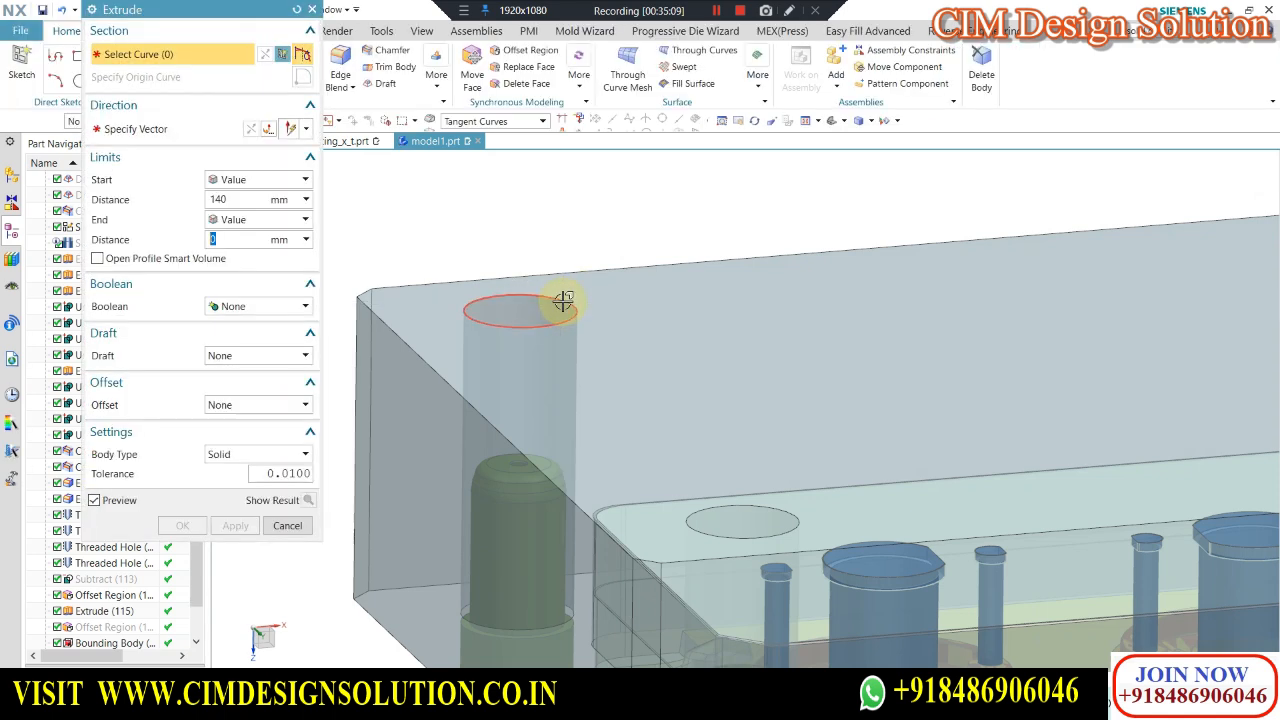
{"action": "left_click", "coordinate": [563, 305]}
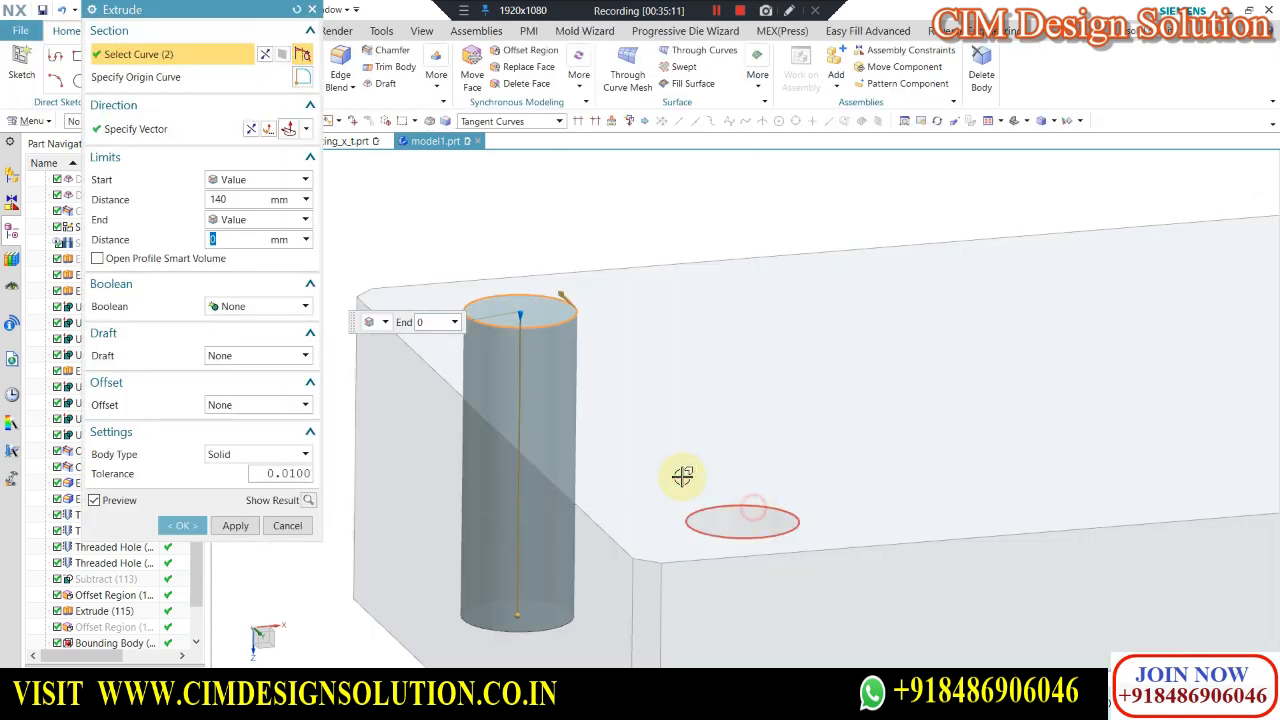
{"action": "scroll", "coordinate": [451, 369], "scroll_direction": "down", "scroll_amount": 3}
{"action": "left_click", "coordinate": [1087, 289]}
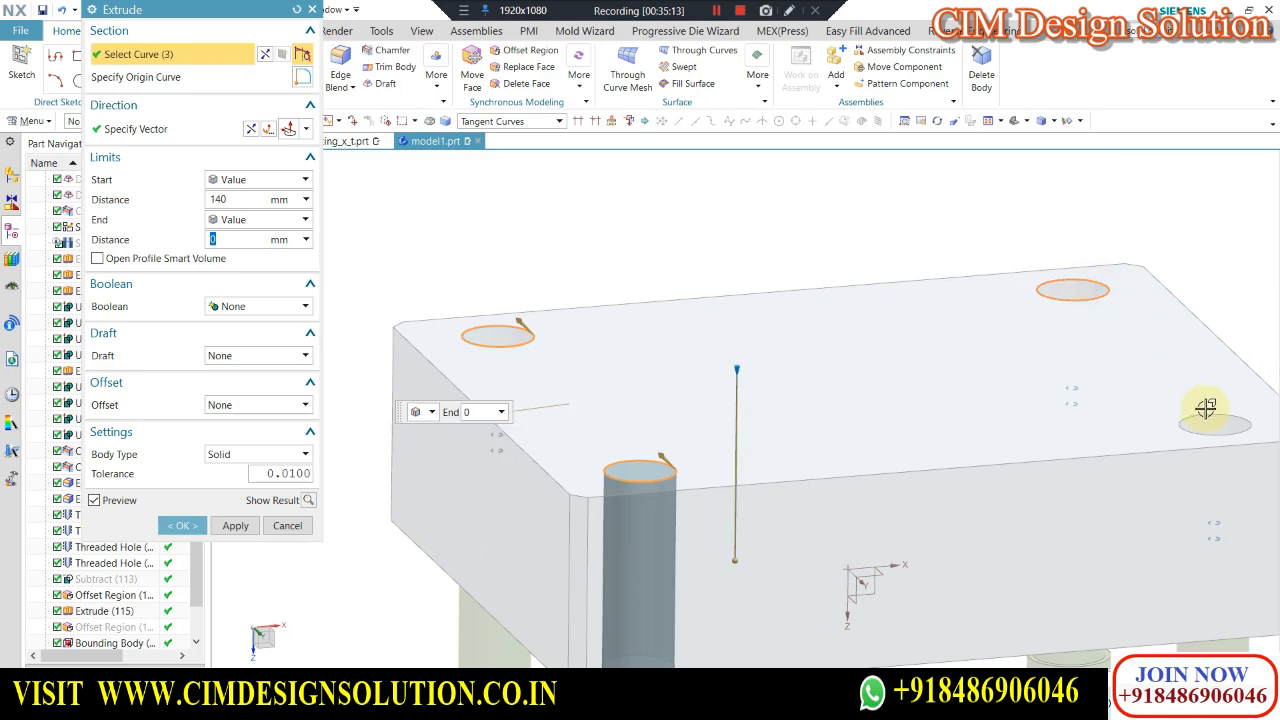
{"action": "left_click", "coordinate": [1205, 408]}
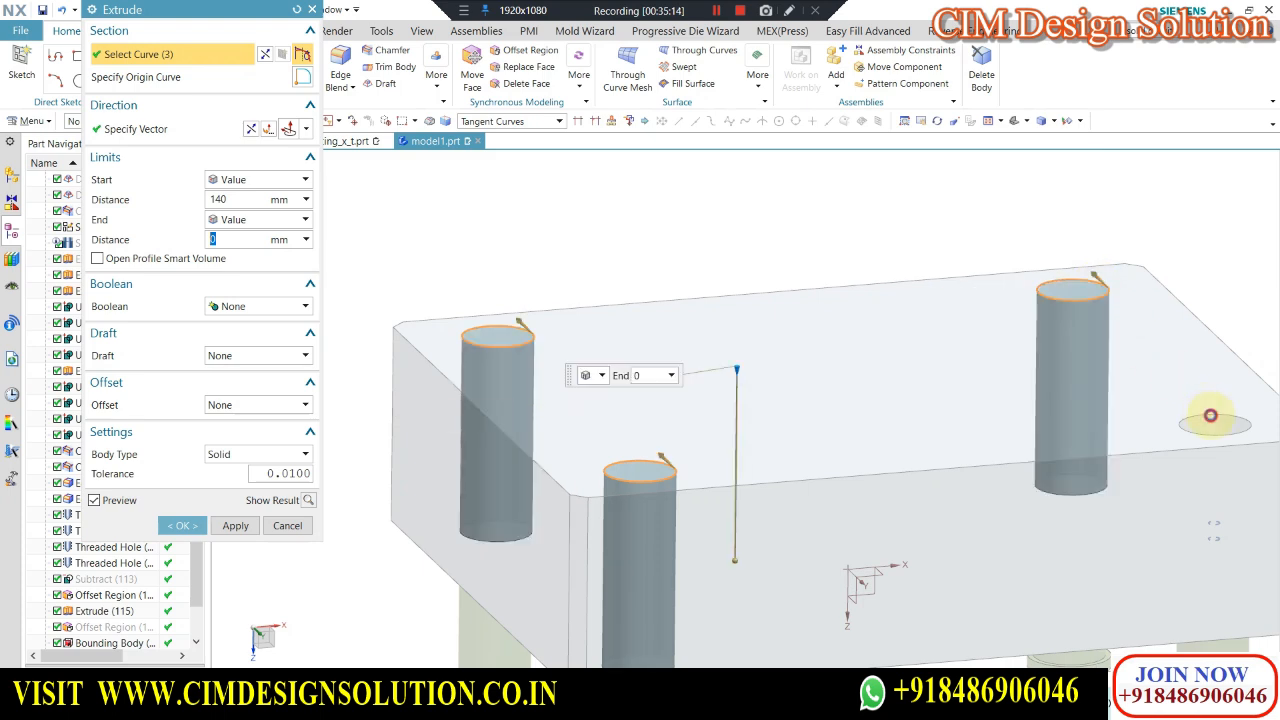
{"action": "left_click", "coordinate": [245, 180]}
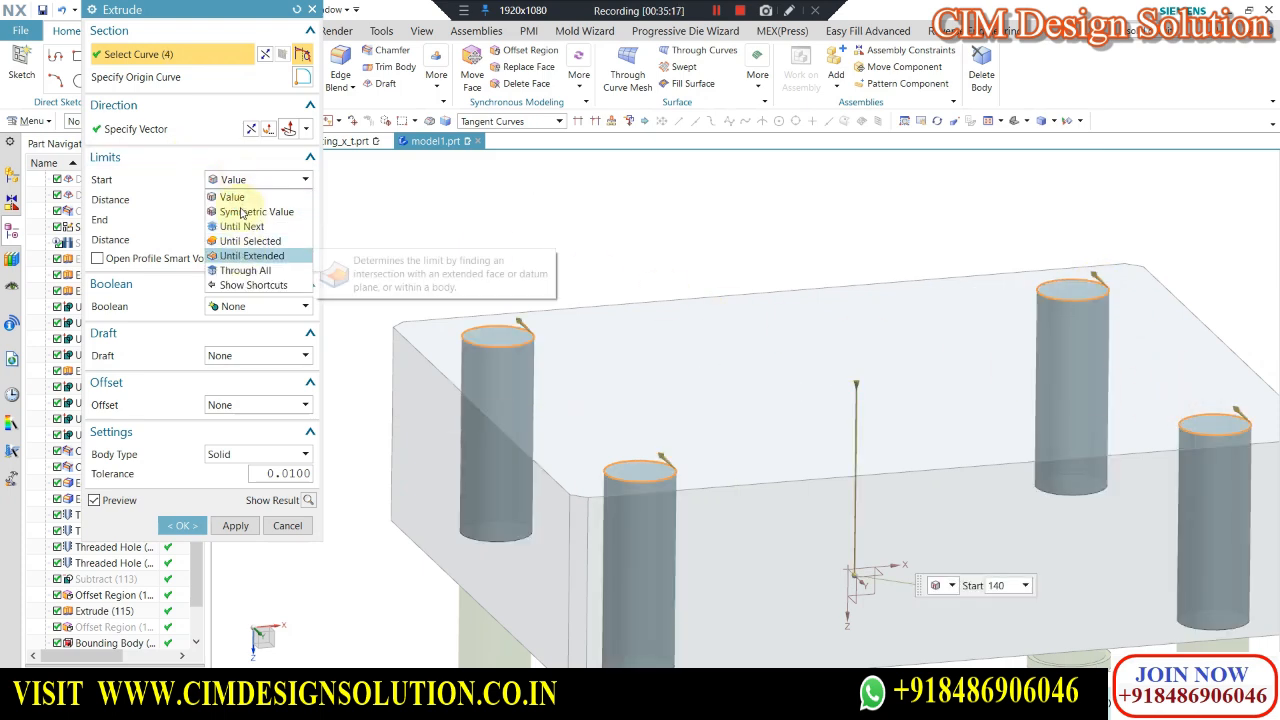
{"action": "left_click", "coordinate": [248, 257]}
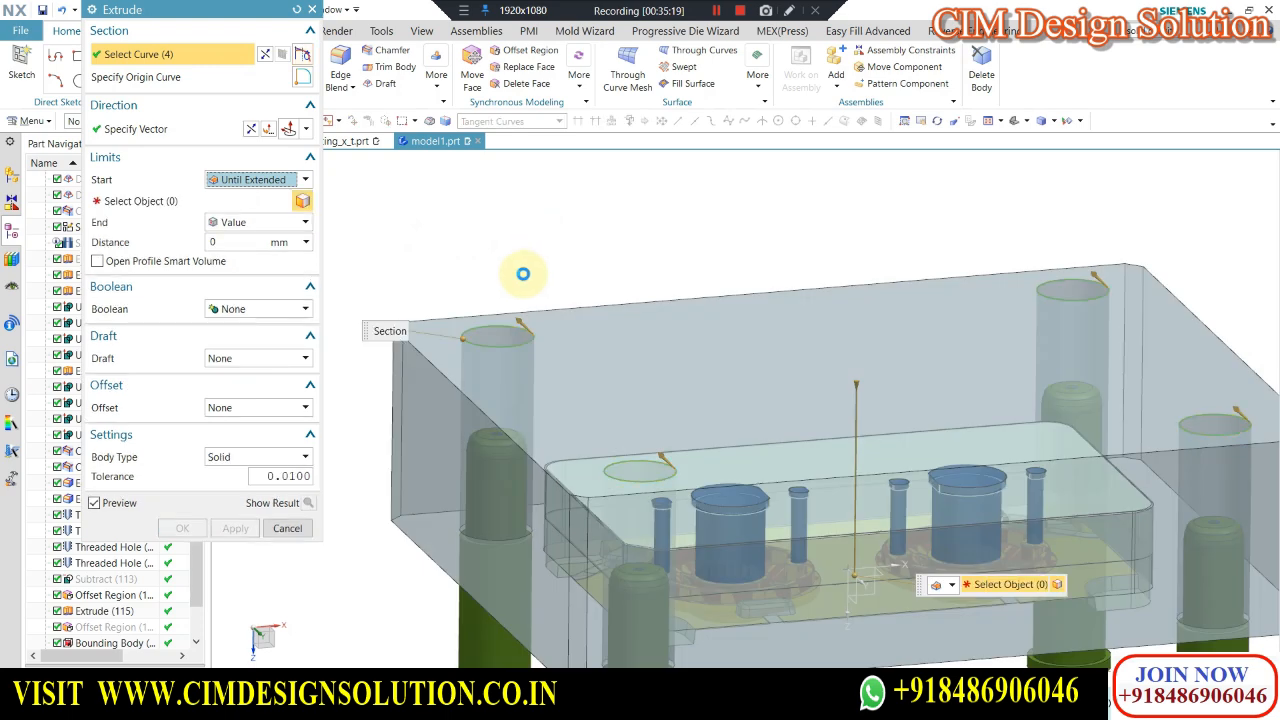
{"action": "scroll", "coordinate": [523, 274], "scroll_direction": "down", "scroll_amount": 2}
{"action": "middle_click_drag", "start_coordinate": [523, 274], "coordinate": [575, 165]}
{"action": "left_click", "coordinate": [470, 465]}
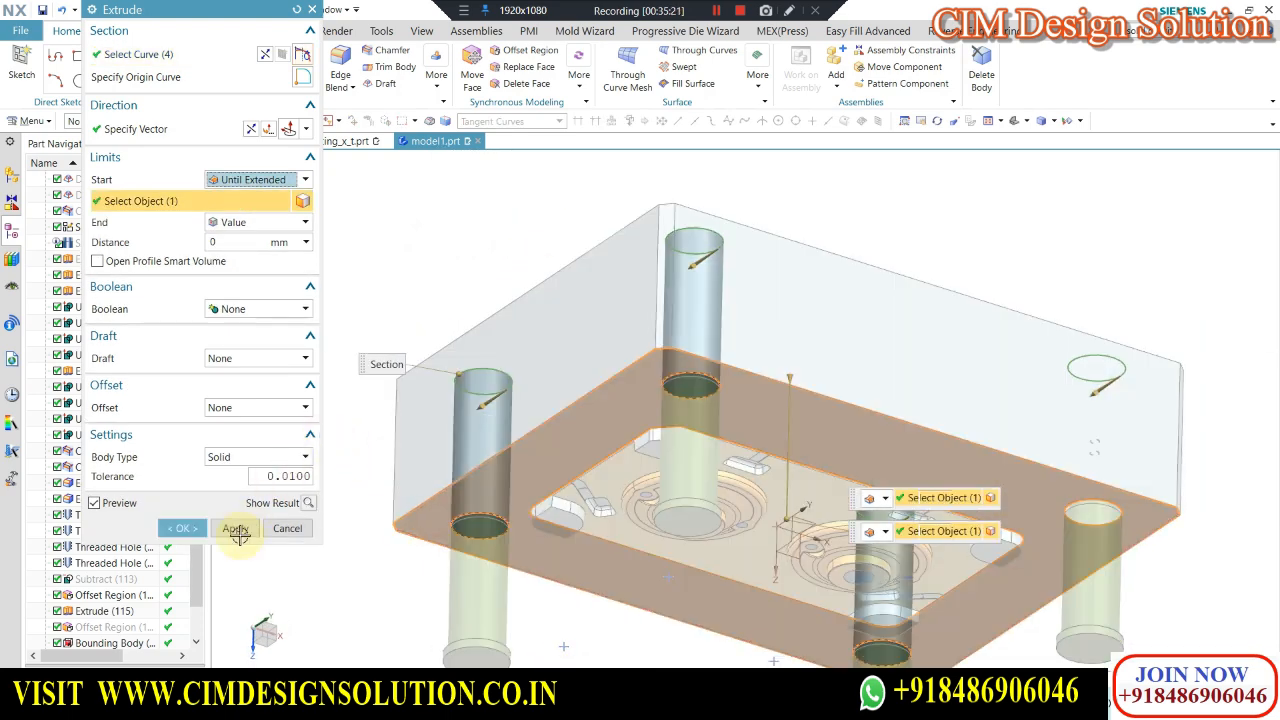
{"action": "left_click", "coordinate": [235, 408]}
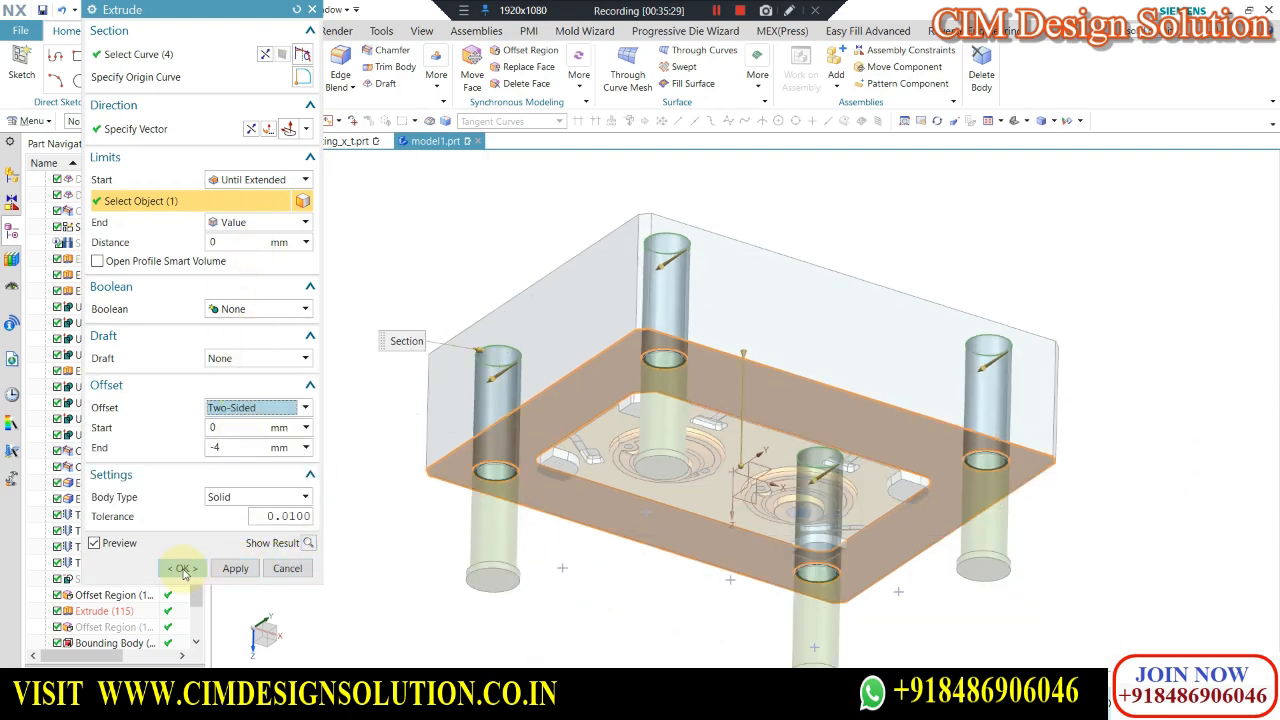
{"action": "left_click", "coordinate": [181, 568]}
Hide the lower plate so that the four guide bushes are exposed.
{"action": "middle_click_drag", "start_coordinate": [472, 298], "coordinate": [454, 354]}
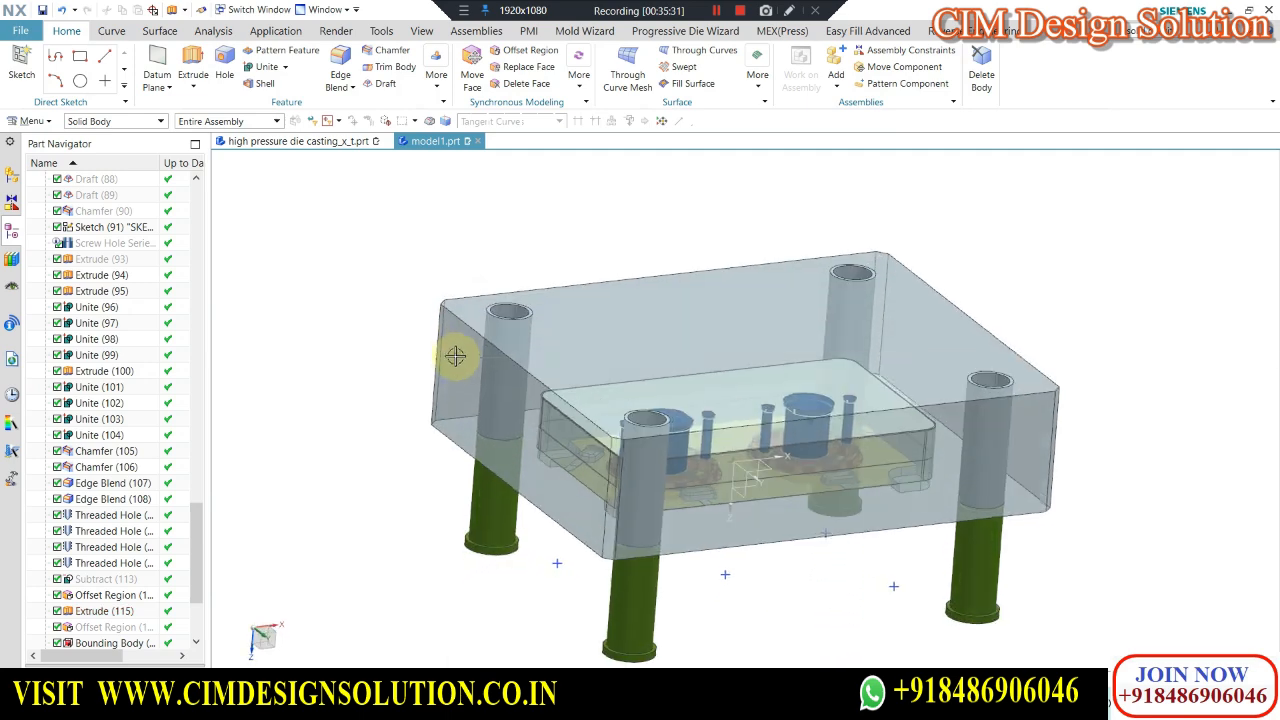
{"action": "left_click", "coordinate": [502, 455]}
{"action": "key", "text": "ctrl+b"}
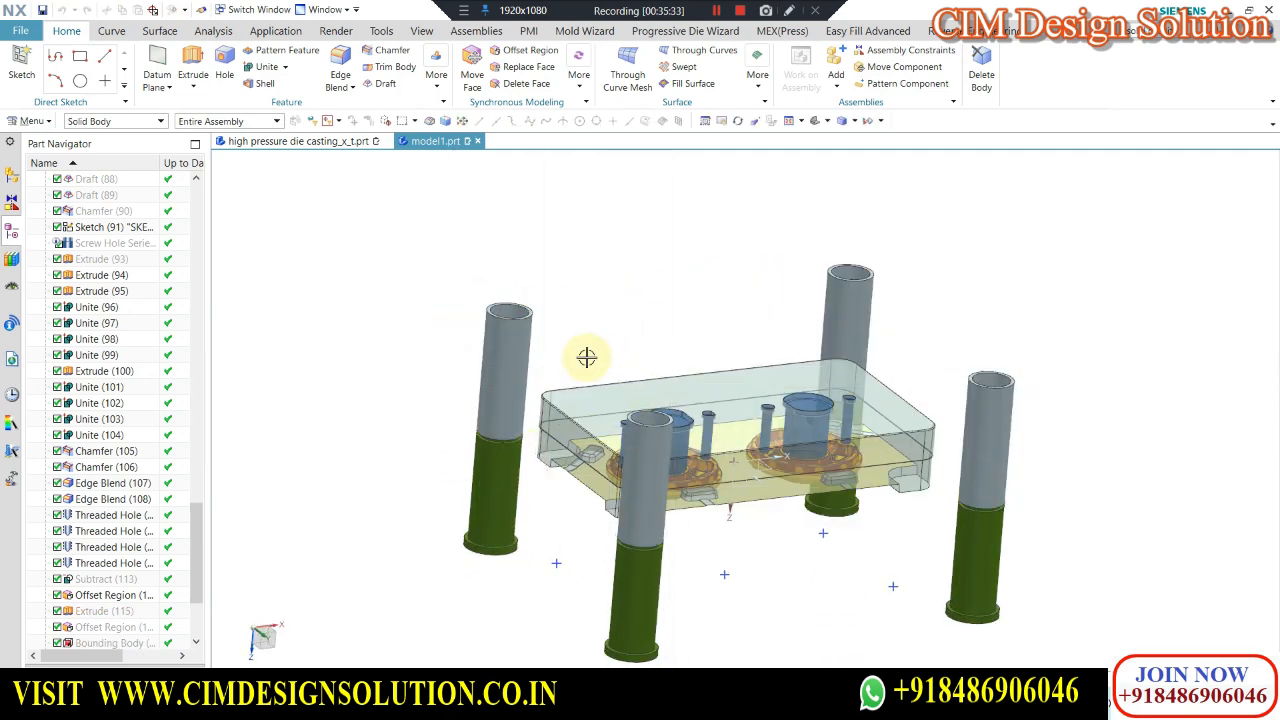
Change the display colour of the four guide bushes to yellow.
{"action": "key", "text": "ctrl+j"}
{"action": "left_click", "coordinate": [506, 362]}
{"action": "left_click", "coordinate": [846, 314]}
{"action": "left_click", "coordinate": [992, 426]}
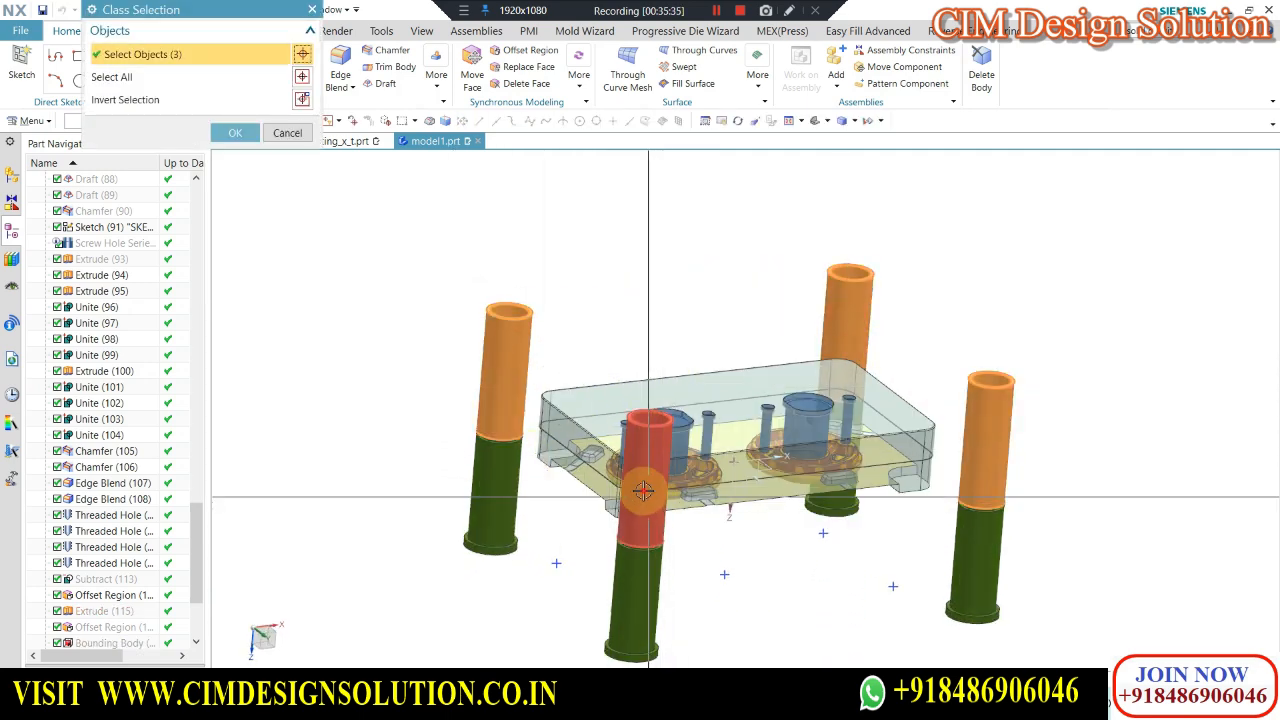
{"action": "left_click", "coordinate": [643, 490]}
{"action": "middle_click", "coordinate": [323, 294]}
{"action": "left_click", "coordinate": [290, 90]}
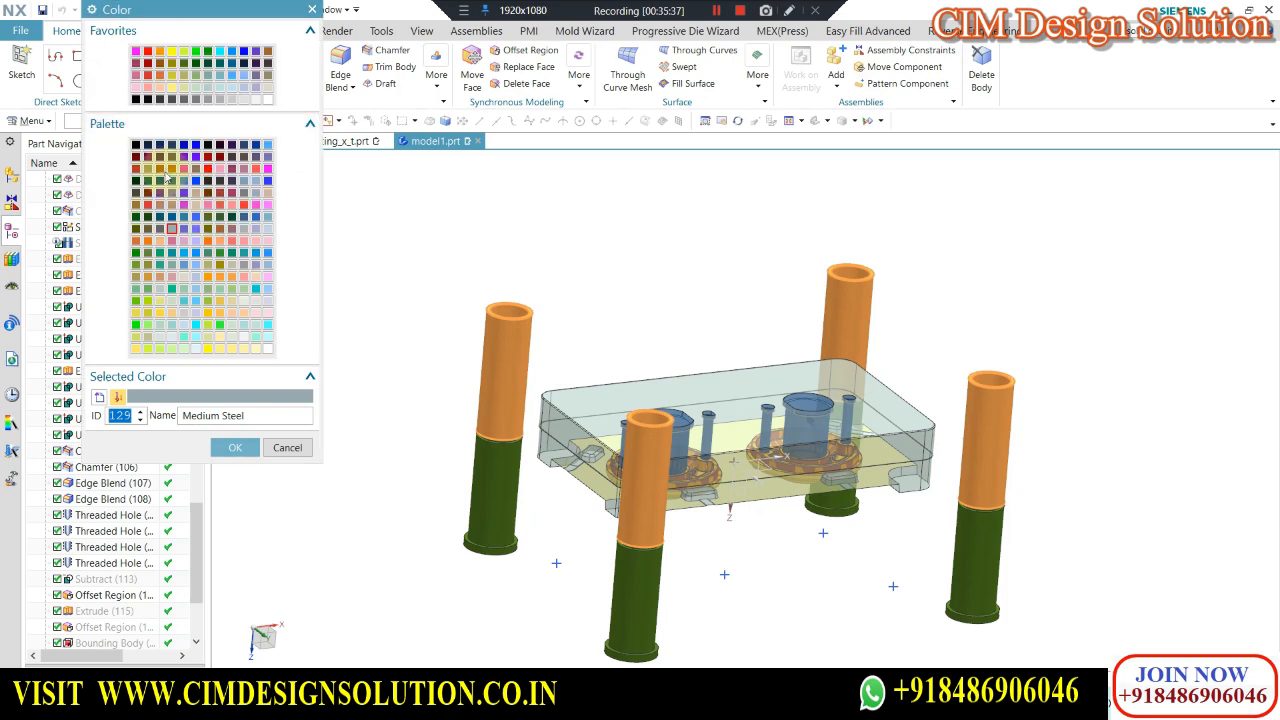
{"action": "middle_click", "coordinate": [513, 212]}
{"action": "middle_click", "coordinate": [514, 240]}
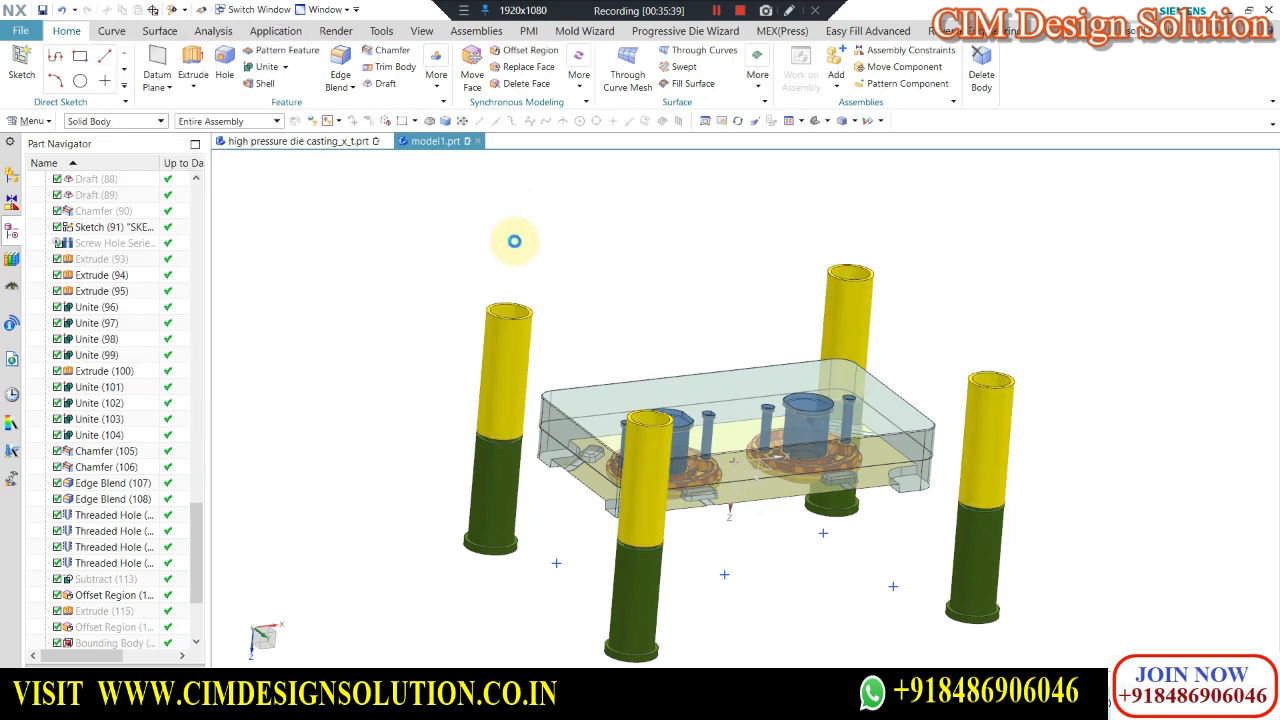
Extrude the outer top edges of the four guide bushes 6 mm down along the bushes.
{"action": "middle_click_drag", "start_coordinate": [514, 240], "coordinate": [520, 349]}
{"action": "scroll", "coordinate": [520, 349], "scroll_direction": "up", "scroll_amount": 3}
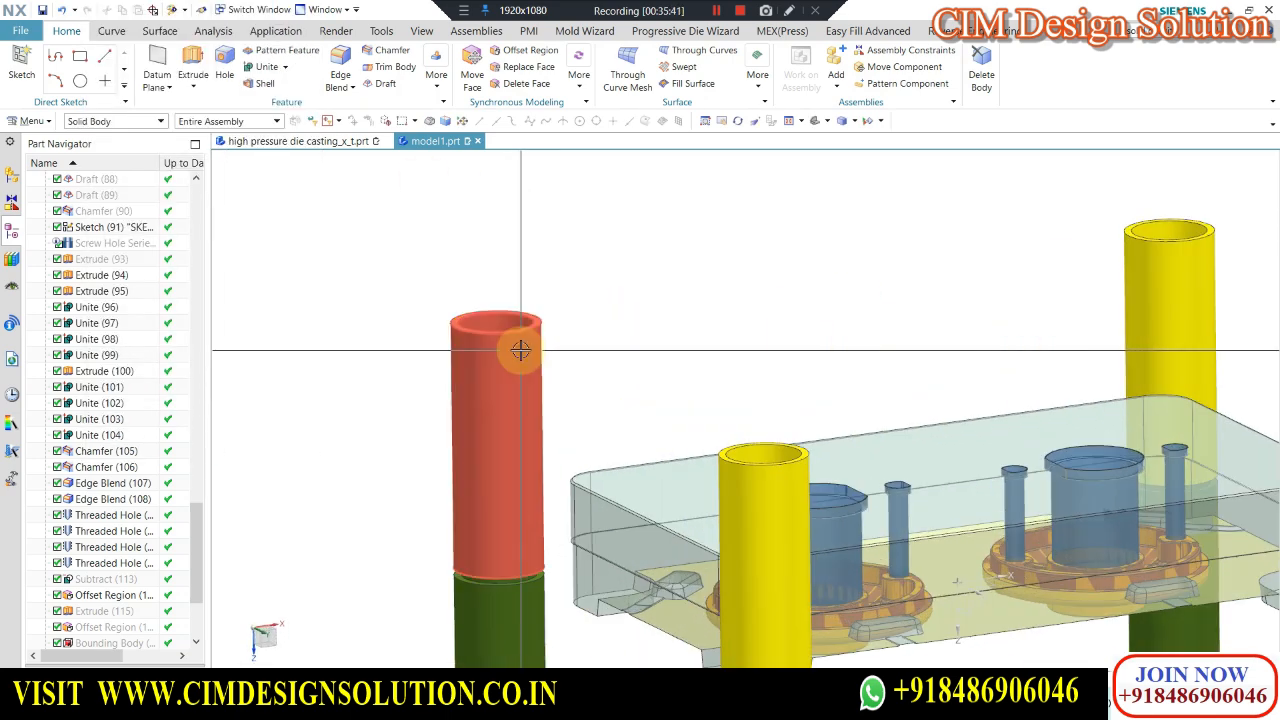
{"action": "scroll", "coordinate": [583, 320], "scroll_direction": "down", "scroll_amount": 3}
{"action": "middle_click_drag", "start_coordinate": [583, 320], "coordinate": [813, 319]}
{"action": "scroll", "coordinate": [500, 286], "scroll_direction": "up", "scroll_amount": 2}
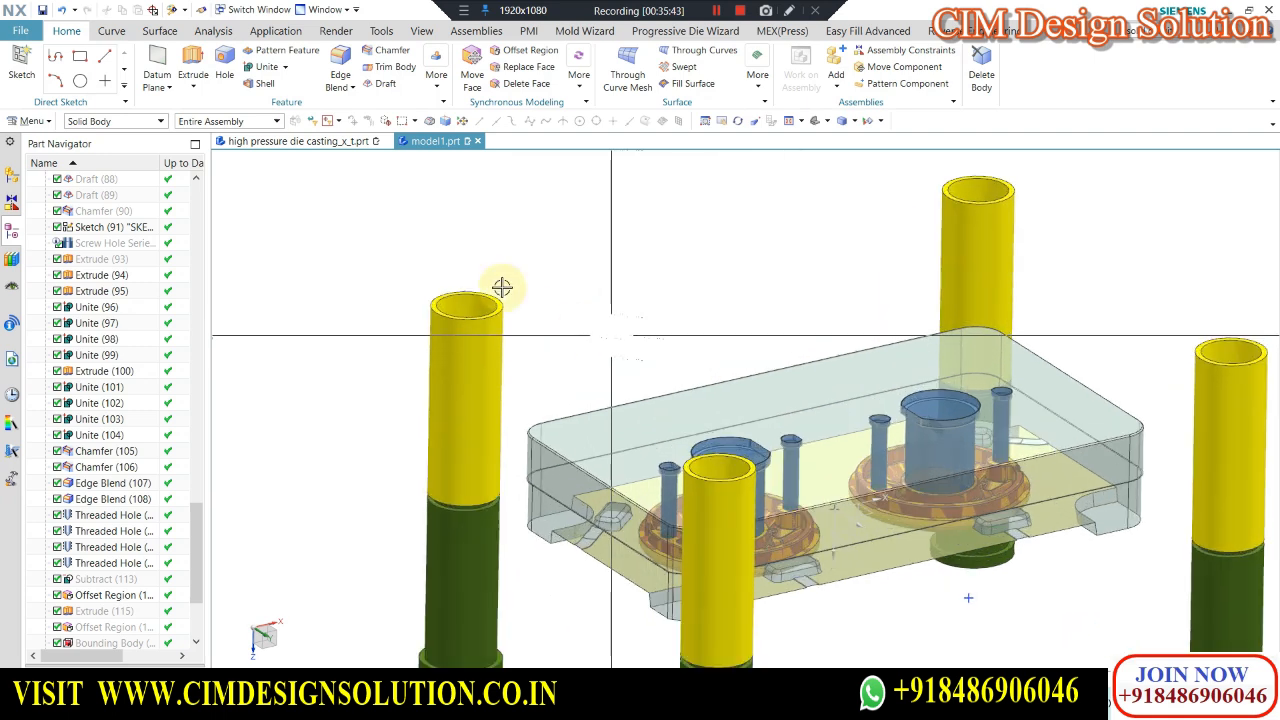
{"action": "left_click", "coordinate": [191, 58]}
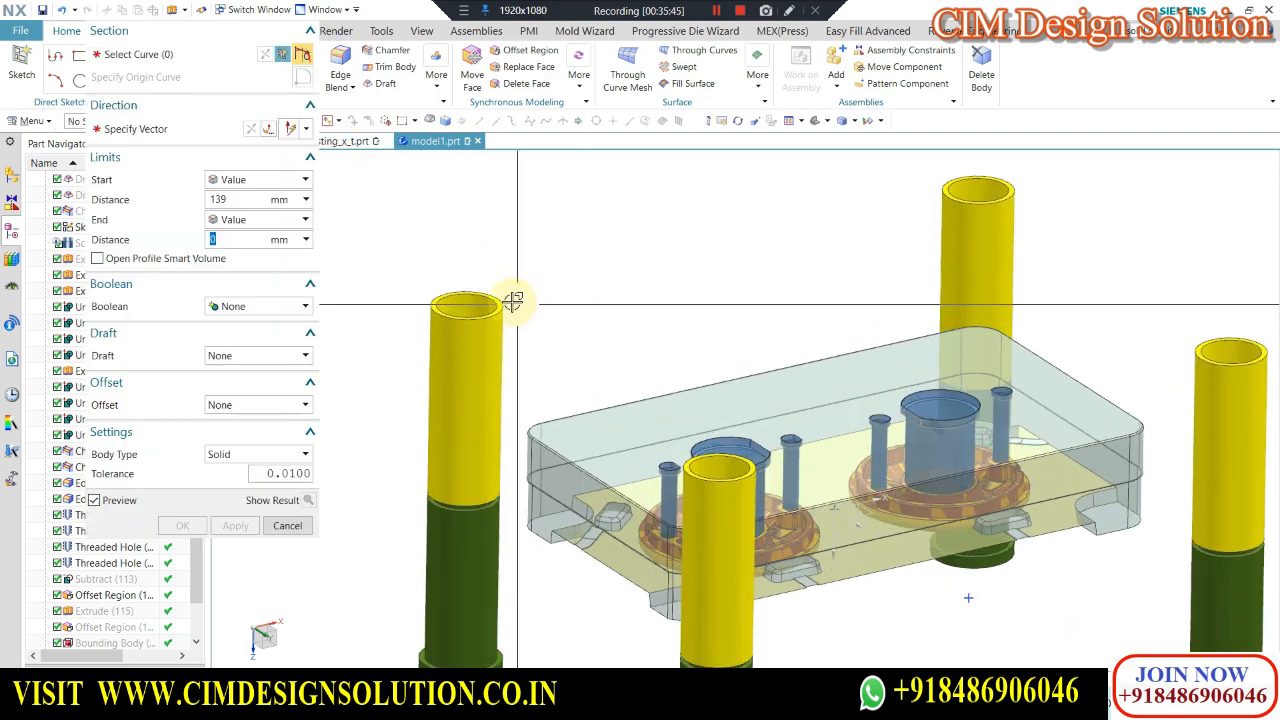
{"action": "left_click", "coordinate": [509, 297]}
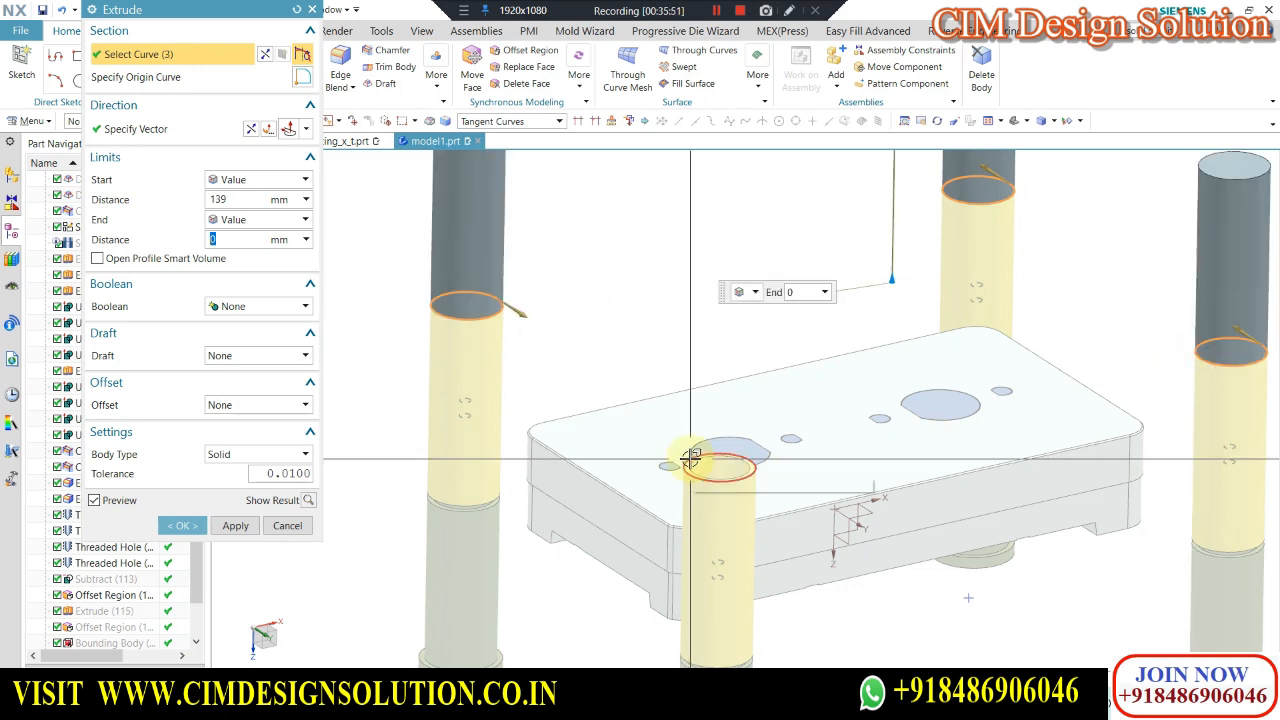
{"action": "left_click", "coordinate": [233, 199]}
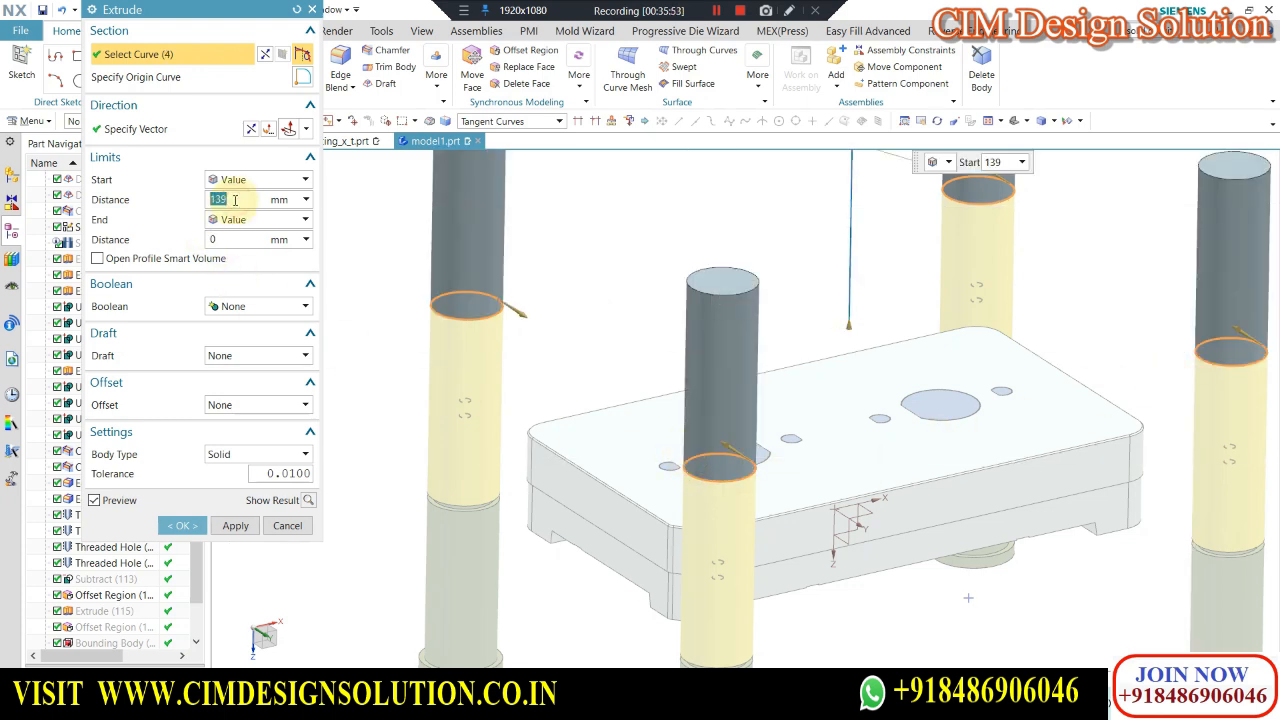
{"action": "type", "text": "6"}
{"action": "key", "text": "Tab"}
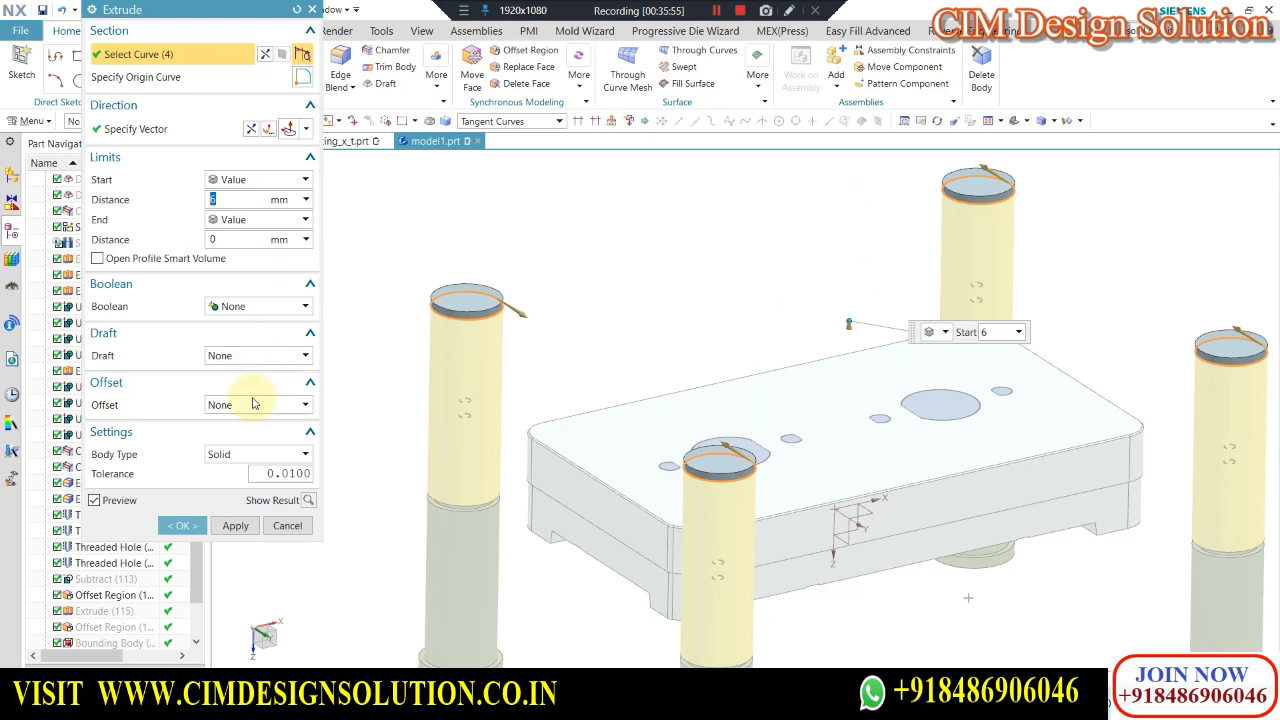
{"action": "key", "text": "Return"}
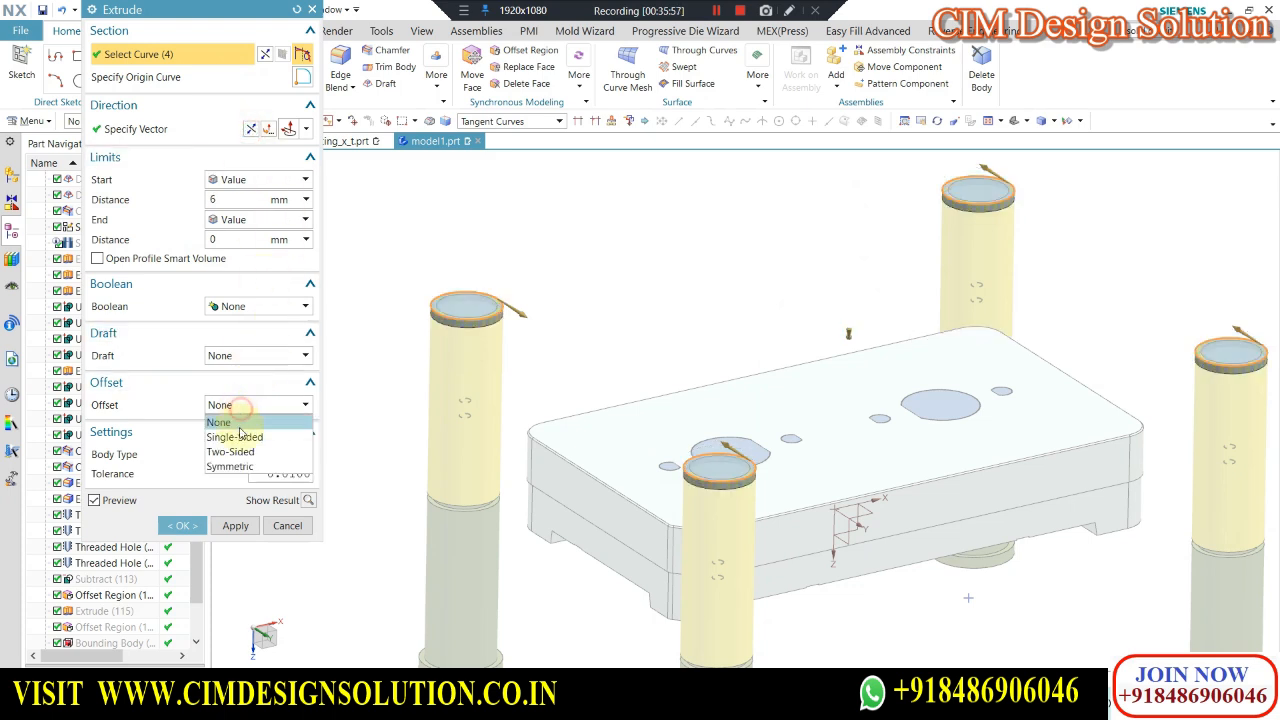
Give the extrusion a two-sided offset of 0 to 4 mm to form collars around the four guide bushes.
{"action": "left_click", "coordinate": [237, 437]}
{"action": "left_click", "coordinate": [242, 404]}
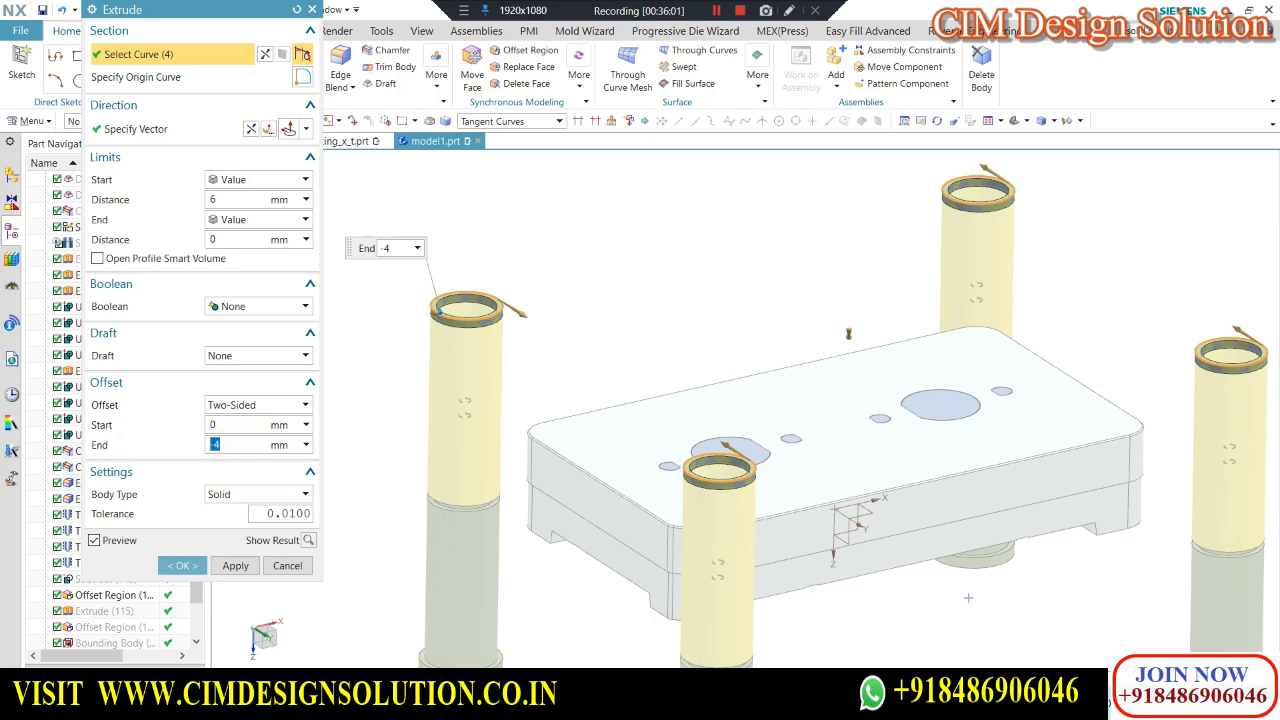
{"action": "left_click", "coordinate": [237, 444]}
{"action": "type", "text": "4"}
{"action": "key", "text": "Return"}
{"action": "left_click", "coordinate": [184, 566]}
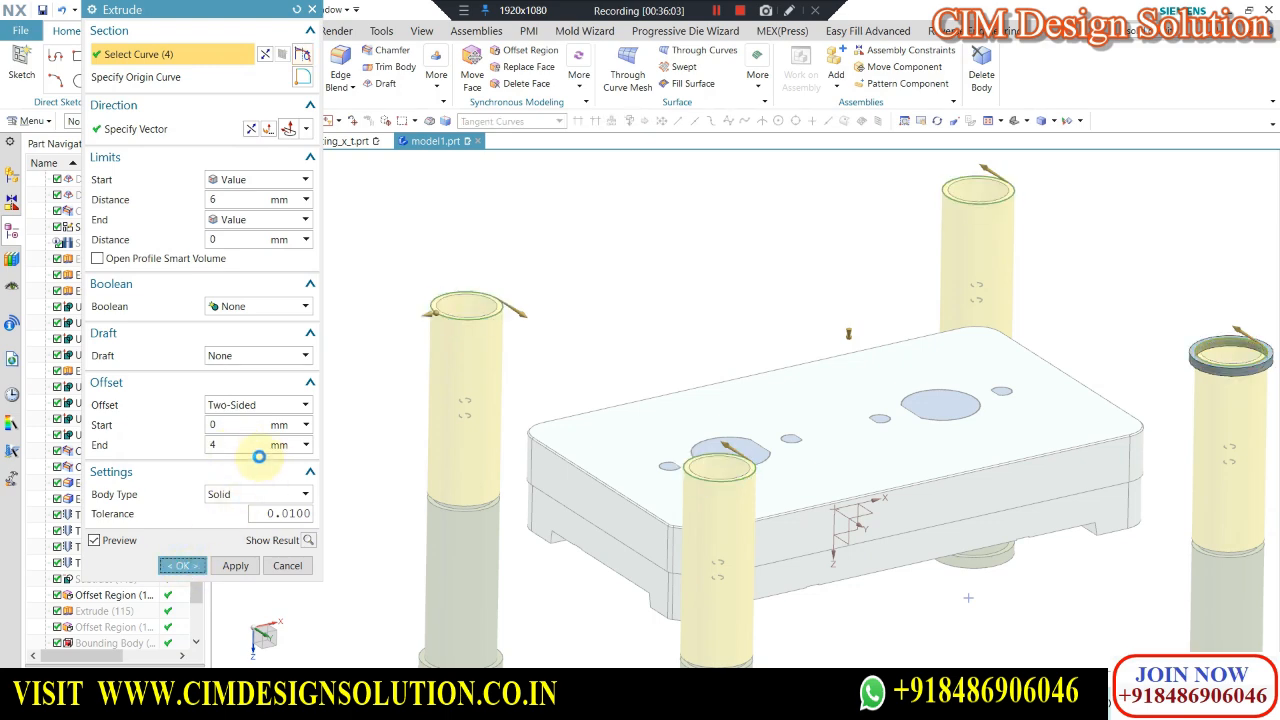
Unite each of the four guide bushes with the collar at its top end.
{"action": "left_click", "coordinate": [267, 67]}
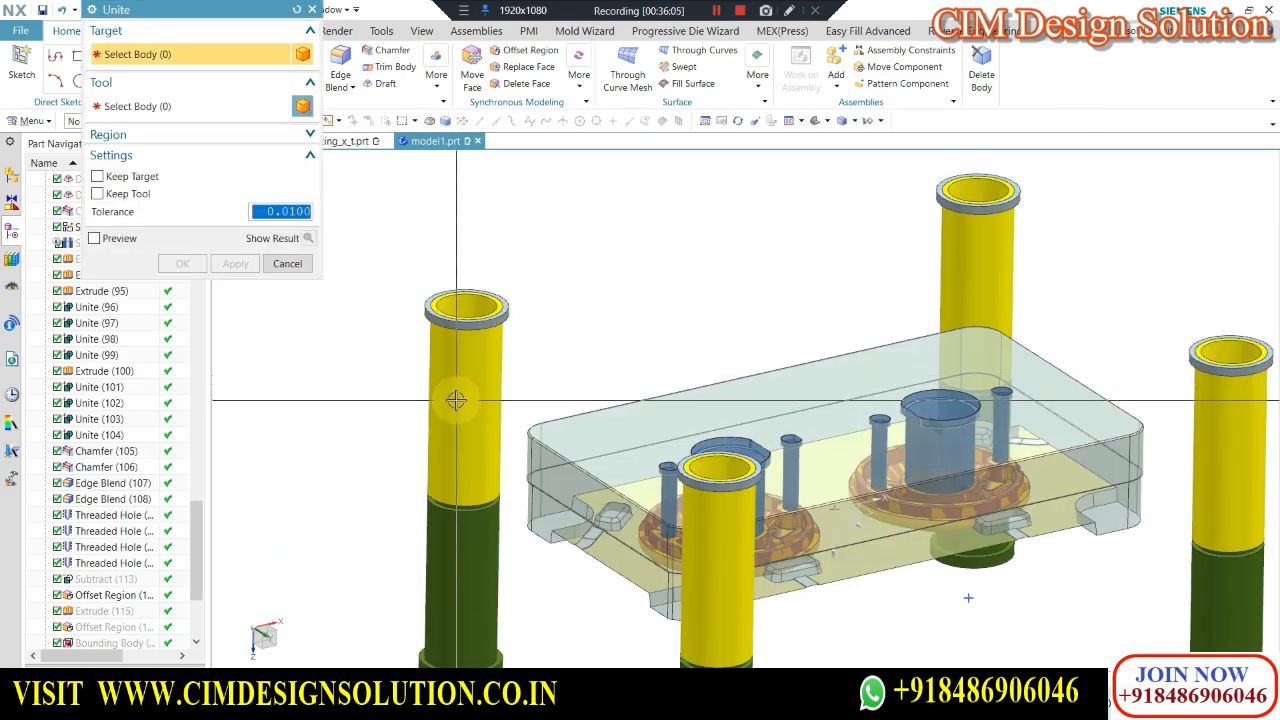
{"action": "left_click", "coordinate": [441, 320]}
{"action": "left_click", "coordinate": [236, 263]}
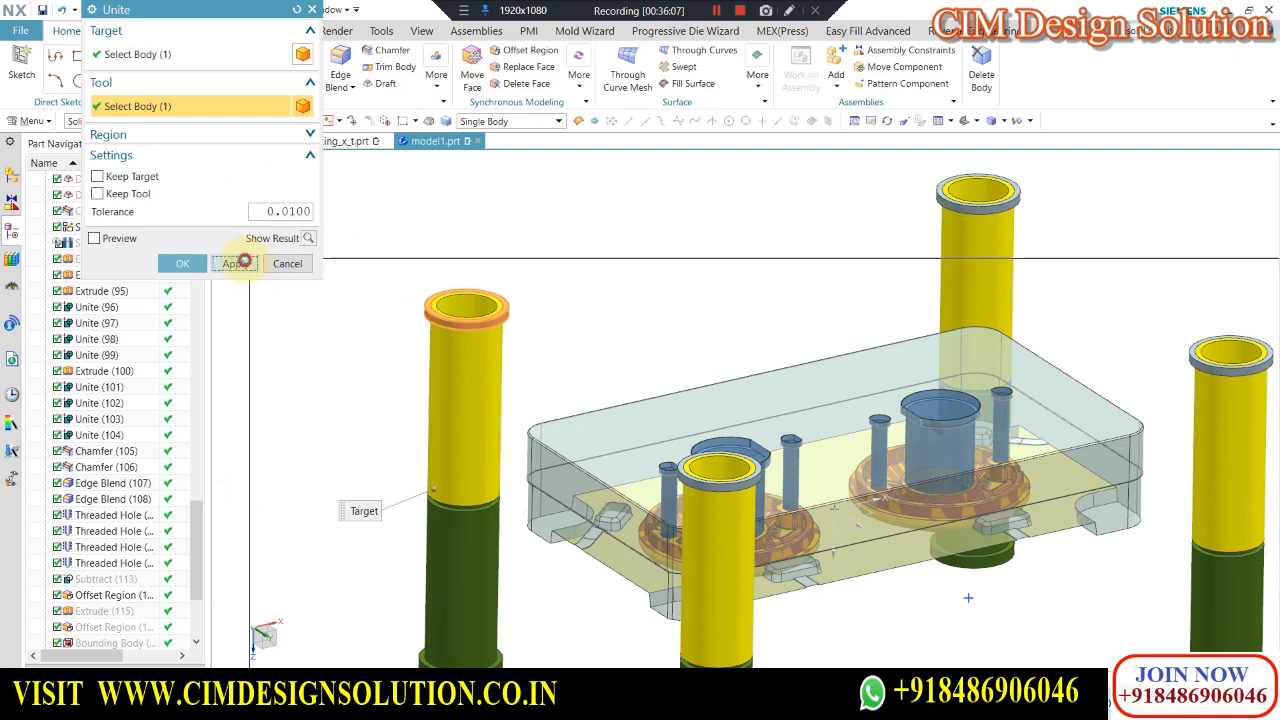
{"action": "left_click", "coordinate": [938, 203]}
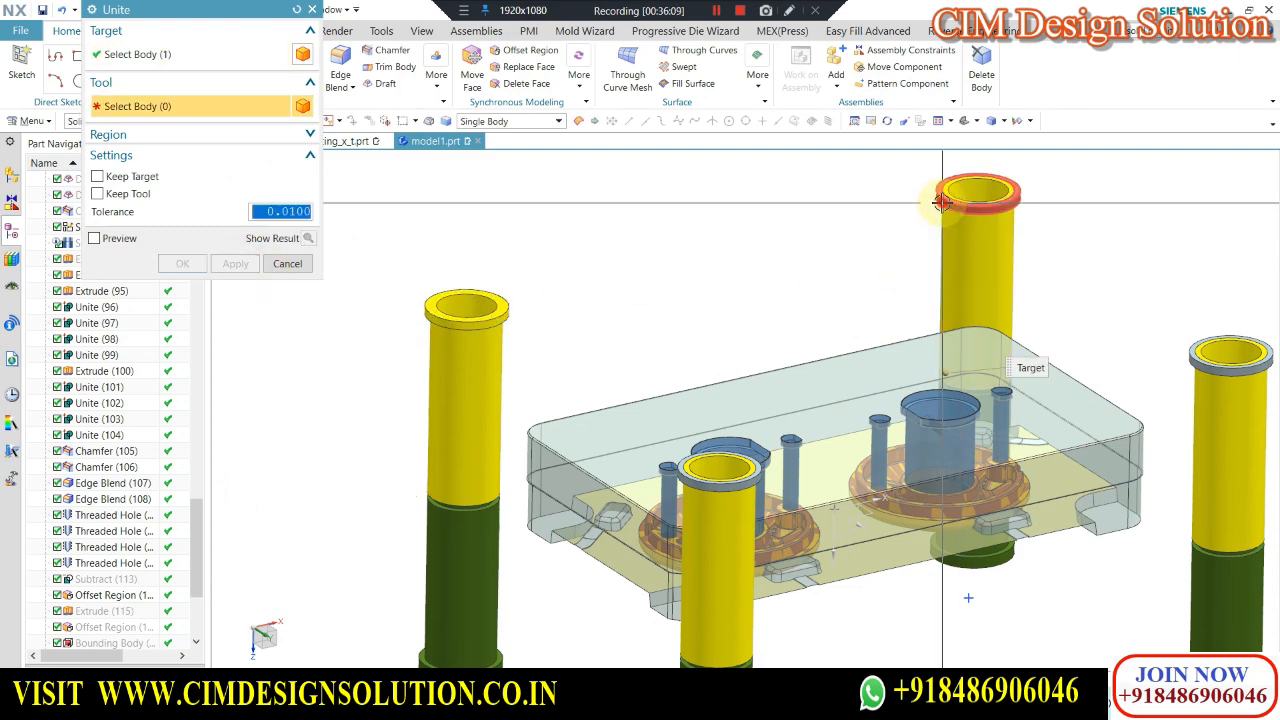
{"action": "left_click", "coordinate": [942, 203]}
{"action": "scroll", "coordinate": [1066, 363], "scroll_direction": "down", "scroll_amount": 2}
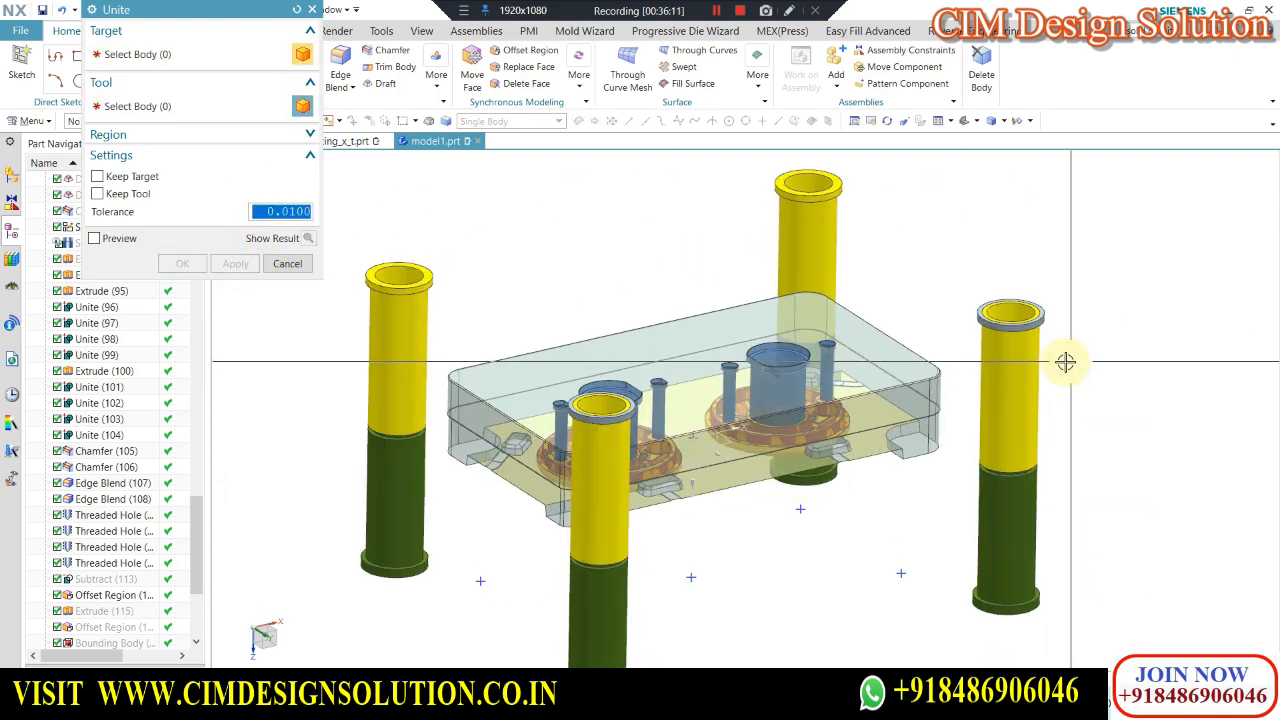
{"action": "scroll", "coordinate": [1066, 363], "scroll_direction": "up", "scroll_amount": 3}
{"action": "left_click", "coordinate": [240, 264]}
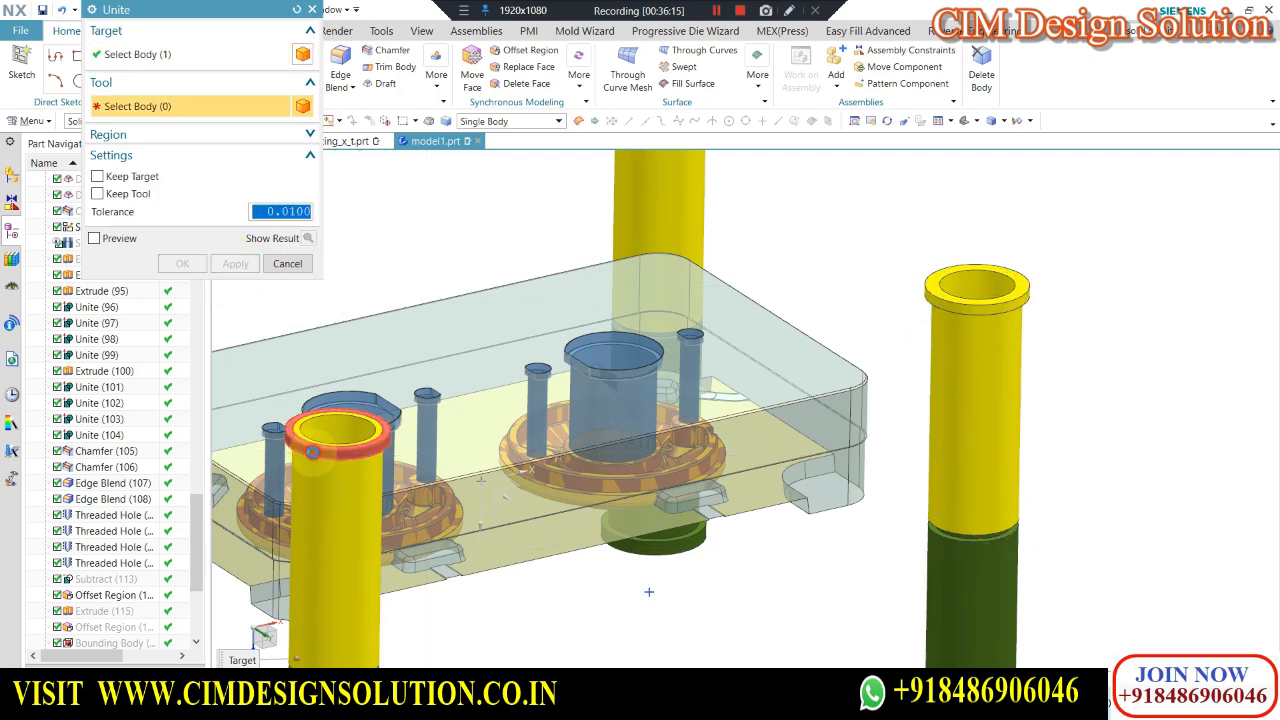
{"action": "left_click", "coordinate": [179, 263]}
{"action": "scroll", "coordinate": [686, 329], "scroll_direction": "down", "scroll_amount": 5}
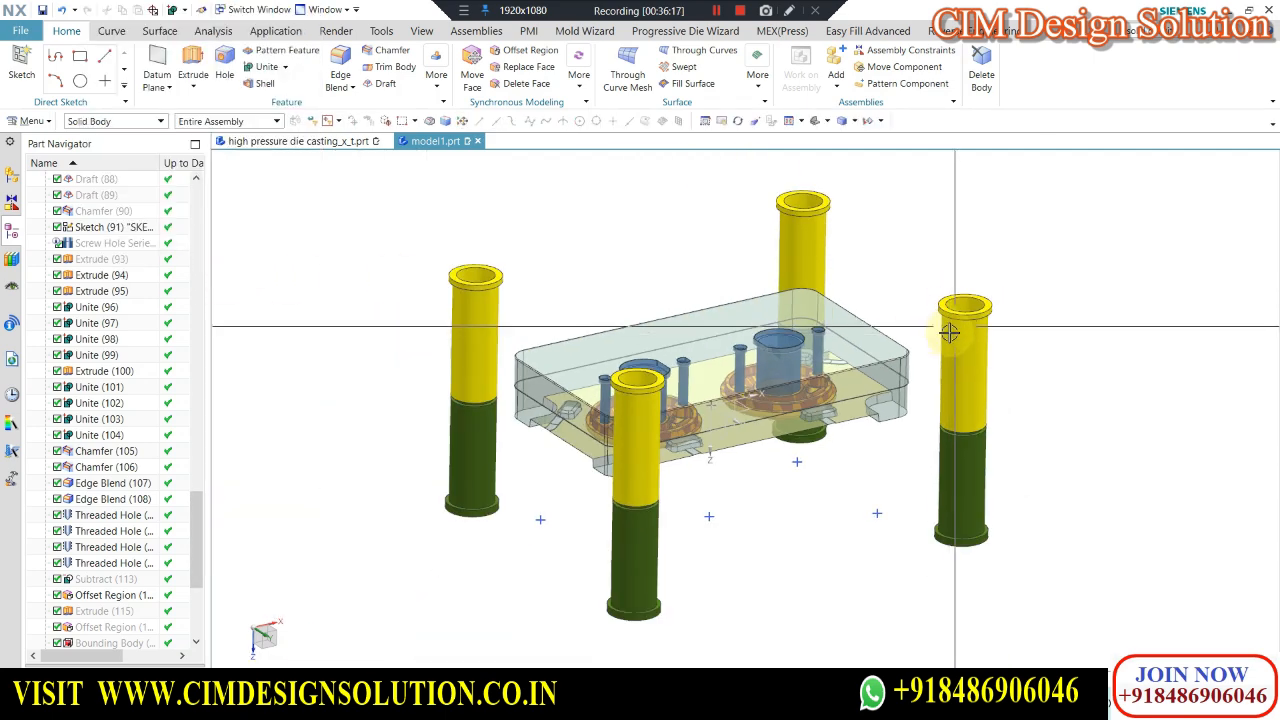
Show the hidden lower plate around the four guide bushes again.
{"action": "middle_click_drag", "start_coordinate": [1051, 249], "coordinate": [919, 261]}
{"action": "key", "text": "F8"}
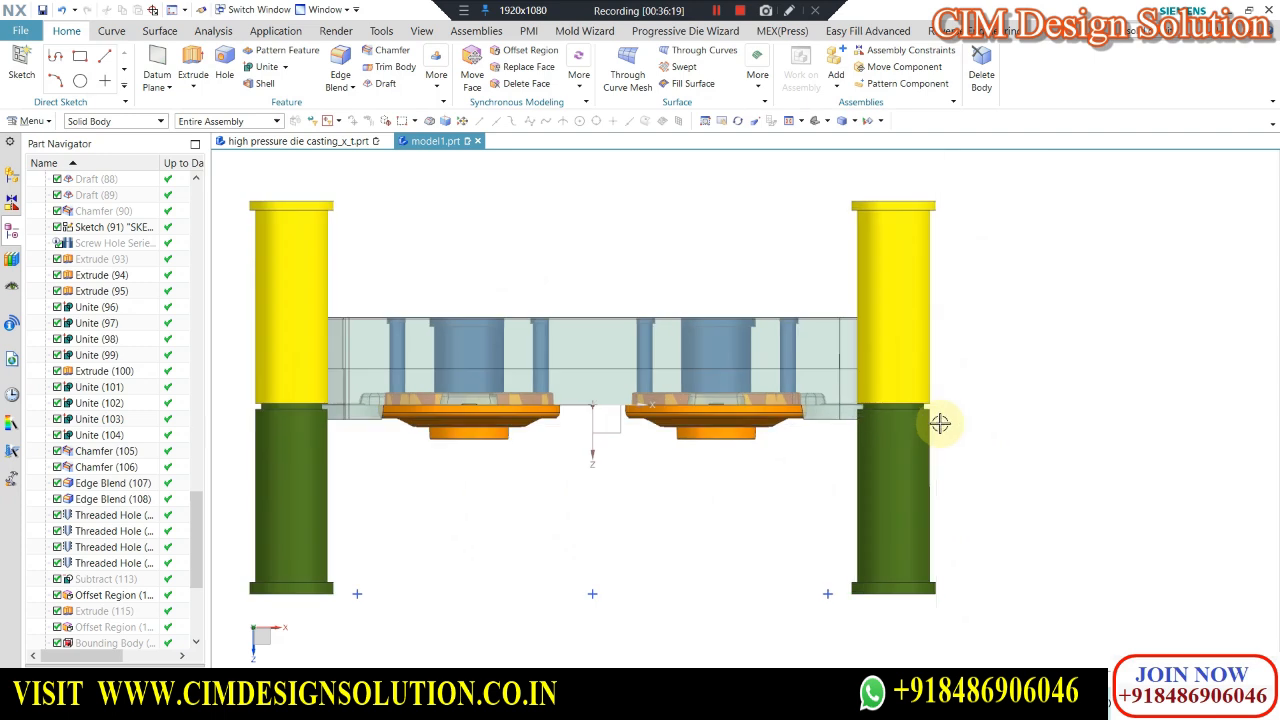
{"action": "key", "text": "ctrl+shift+k"}
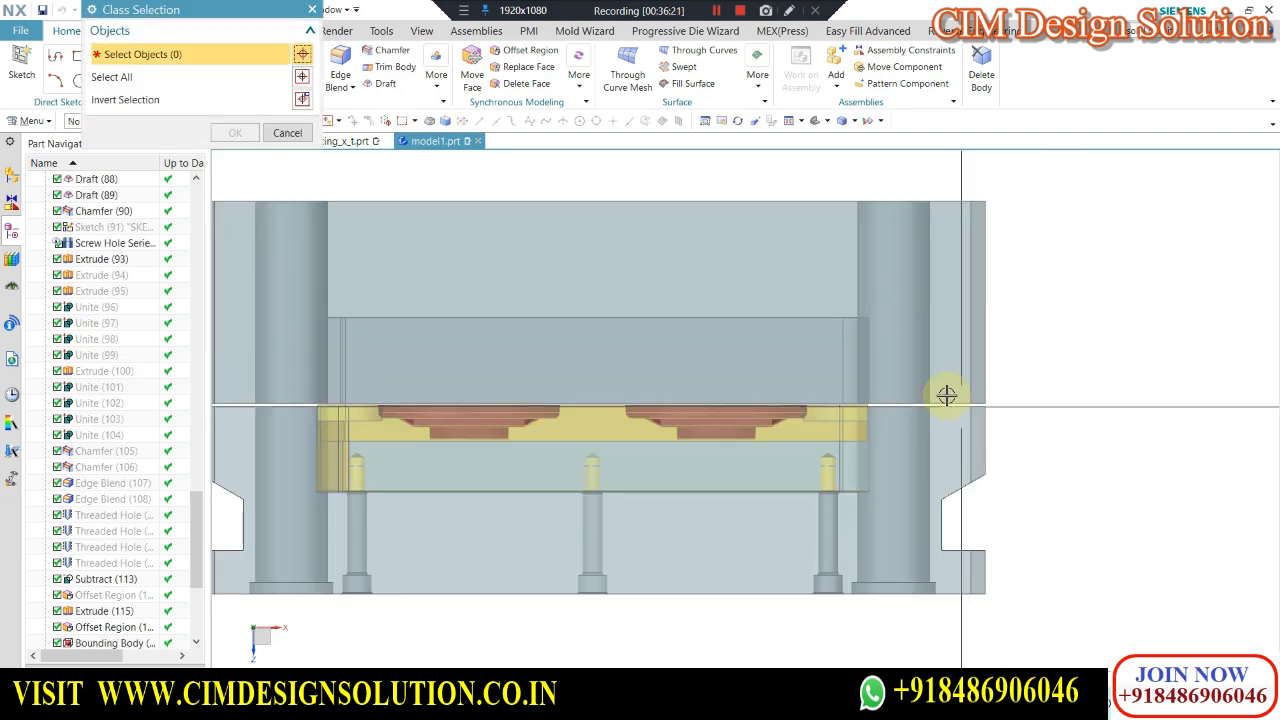
{"action": "left_click", "coordinate": [731, 263]}
{"action": "middle_click", "coordinate": [695, 253]}
Subtract the four collared guide bushes from the lower plate.
{"action": "scroll", "coordinate": [760, 281], "scroll_direction": "down", "scroll_amount": 2}
{"action": "middle_click_drag", "start_coordinate": [760, 281], "coordinate": [623, 229]}
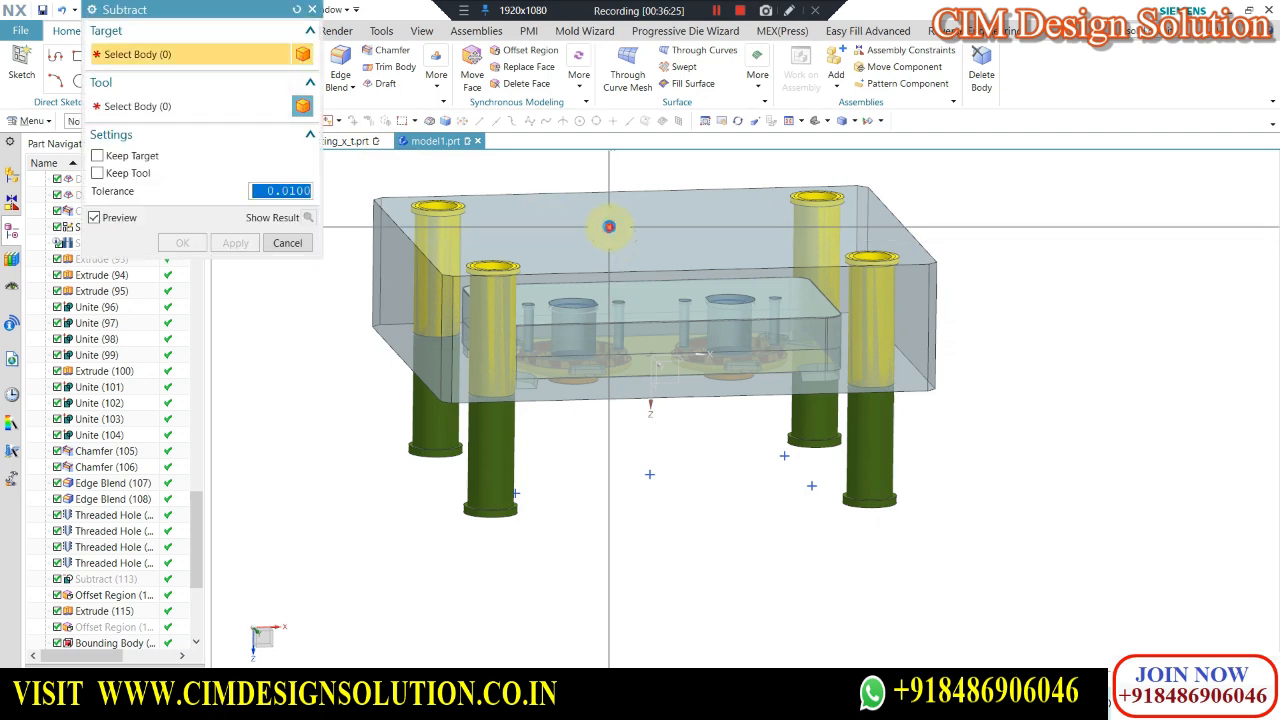
{"action": "left_click", "coordinate": [608, 225]}
{"action": "left_click", "coordinate": [488, 316]}
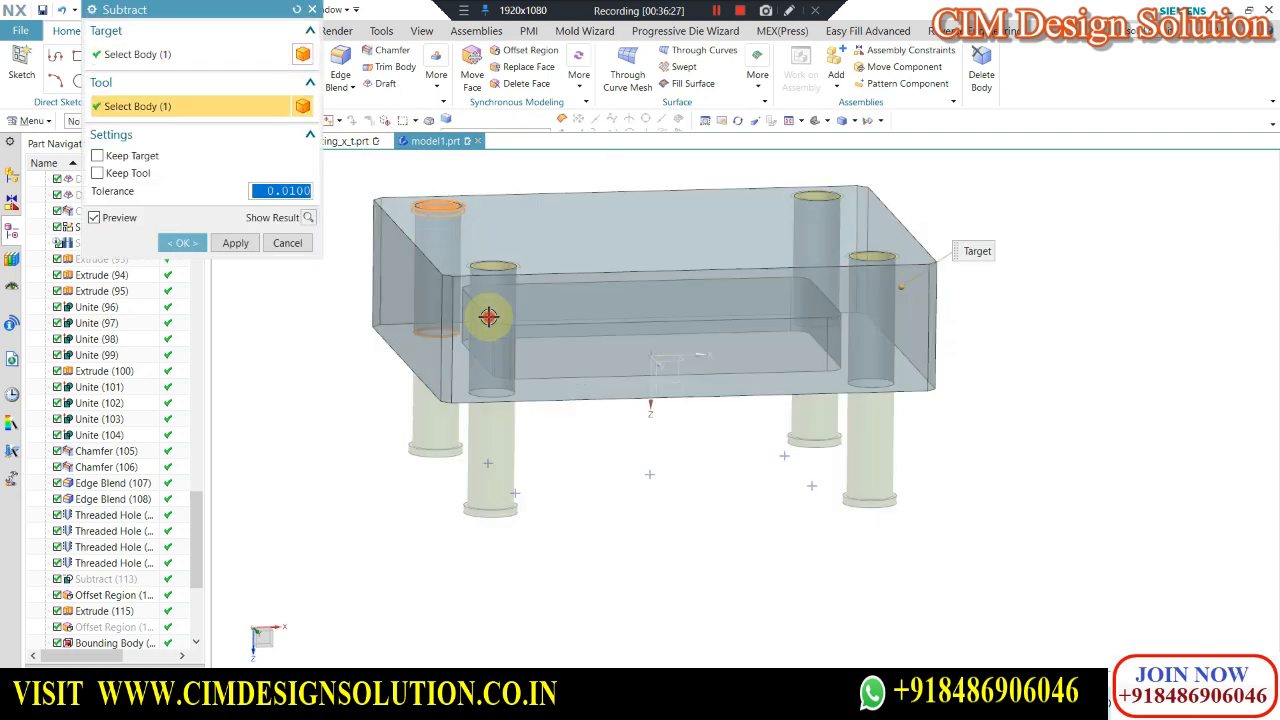
{"action": "left_click", "coordinate": [807, 205]}
{"action": "left_click", "coordinate": [860, 268]}
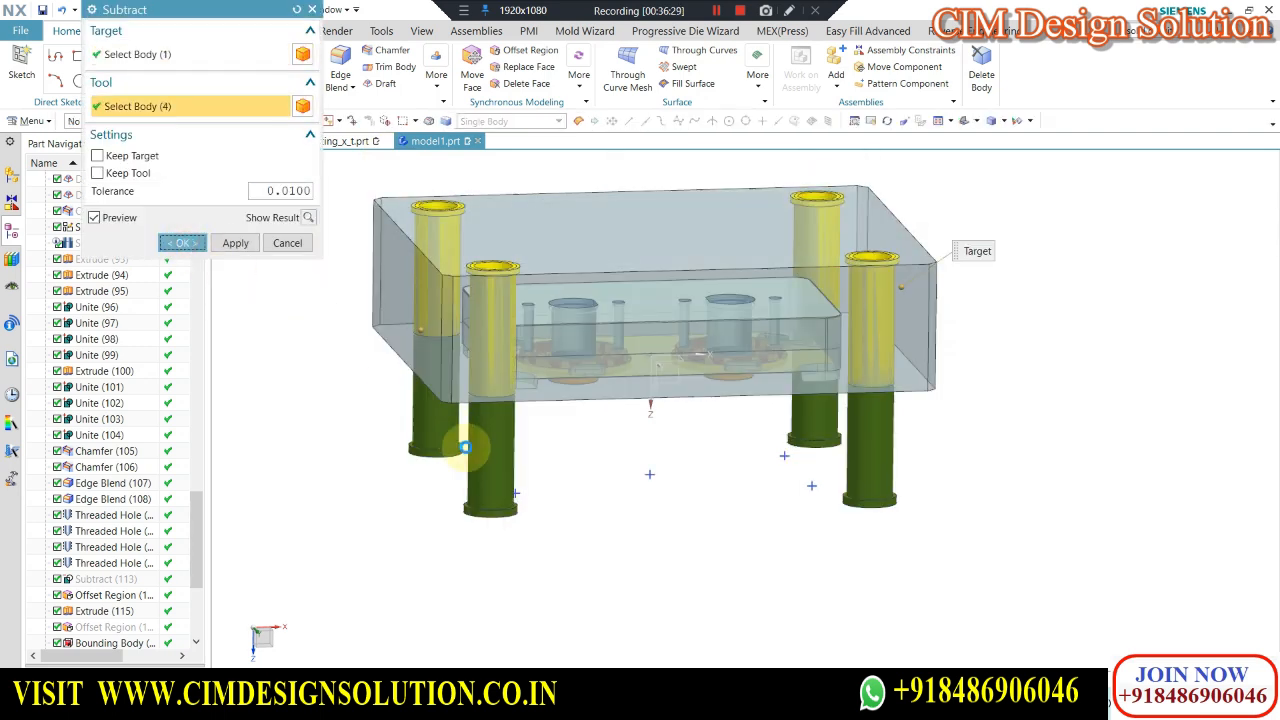
{"action": "middle_click", "coordinate": [465, 447]}
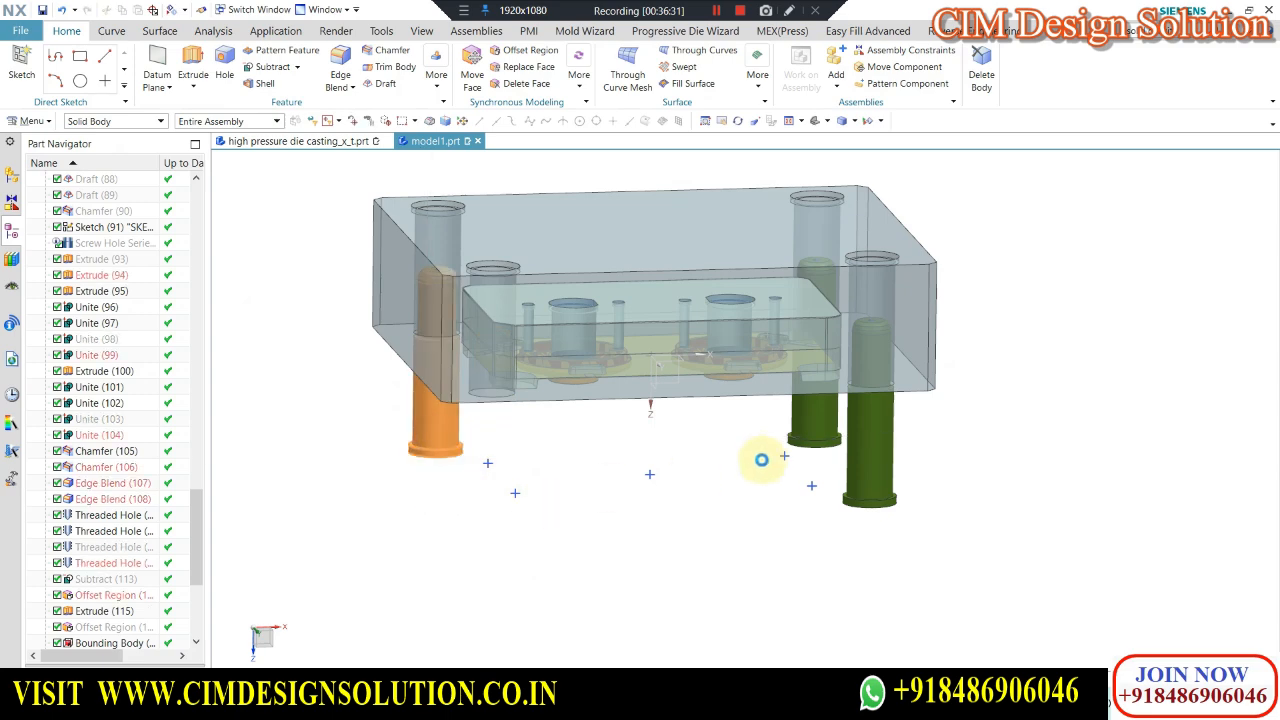
Hide the green guide pillars below the lower plate.
{"action": "key", "text": "w"}
{"action": "key", "text": "Escape"}
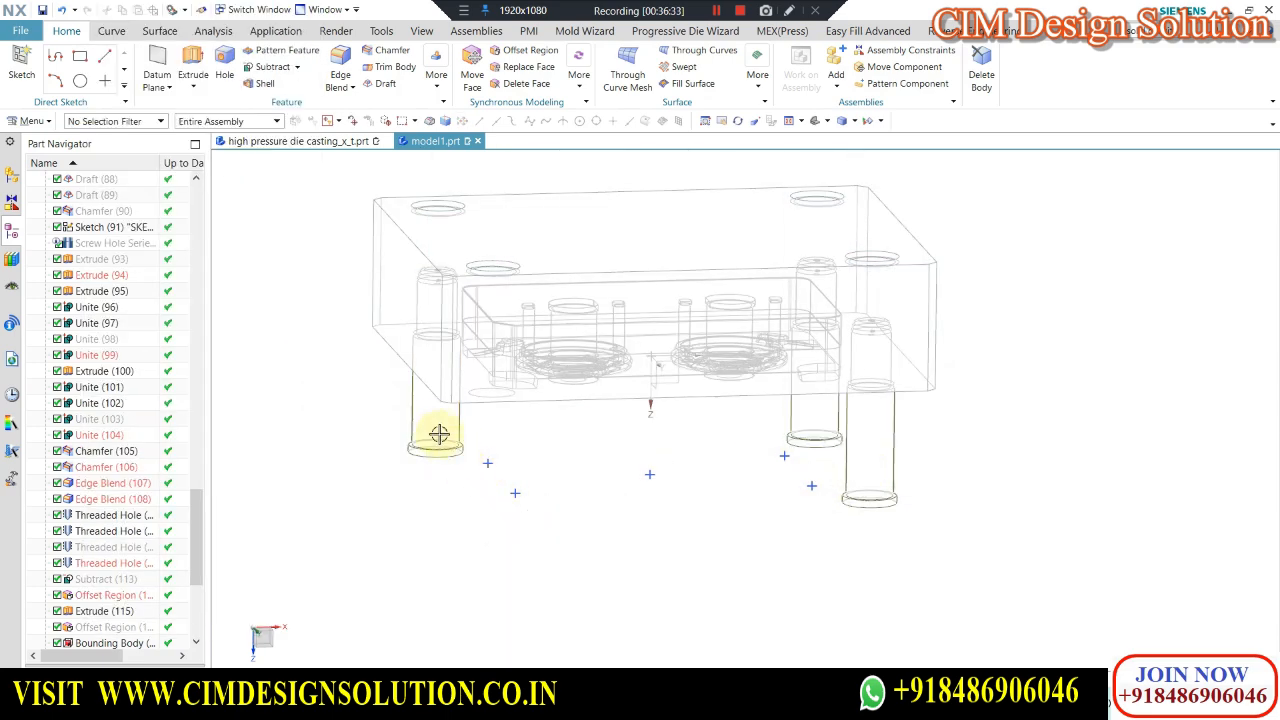
{"action": "key", "text": "ctrl+shift+i"}
{"action": "left_click", "coordinate": [439, 434]}
{"action": "left_click", "coordinate": [805, 419]}
{"action": "left_click", "coordinate": [861, 472]}
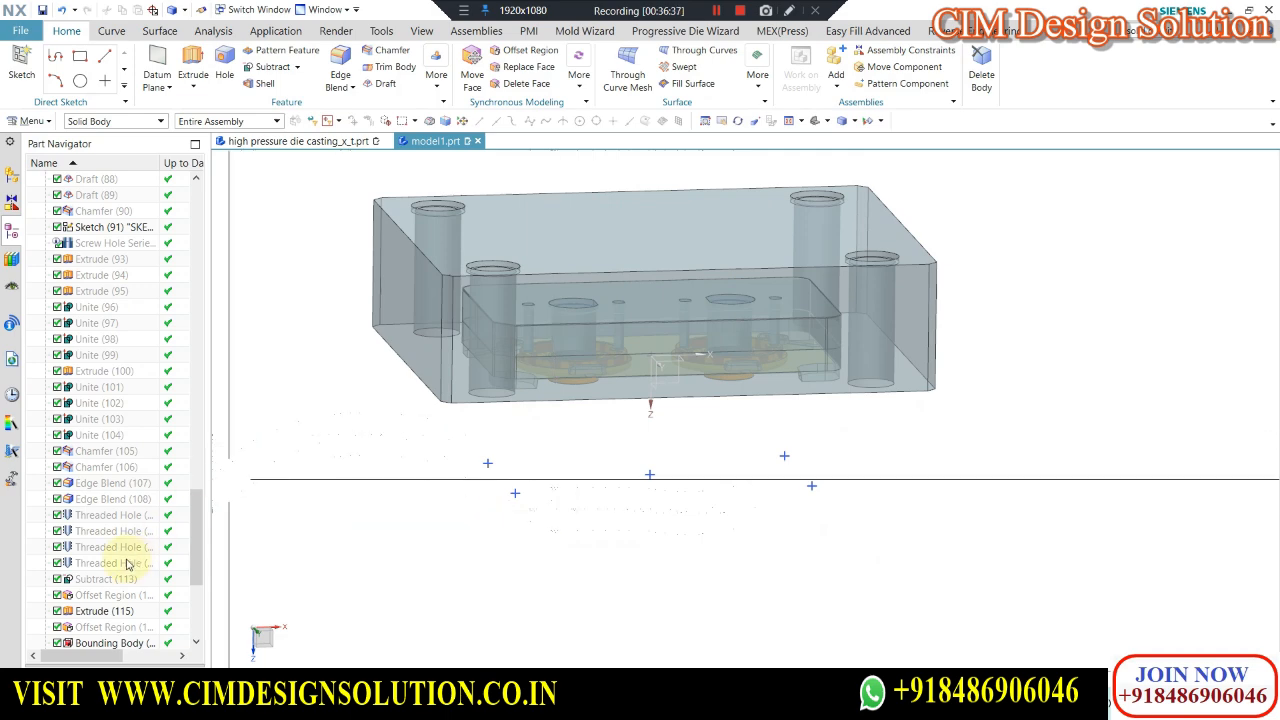
Edit the last Subtract feature to keep the guide bushes as tool bodies.
{"action": "scroll", "coordinate": [127, 565], "scroll_direction": "down", "scroll_amount": 5}
{"action": "double_click", "coordinate": [100, 626]}
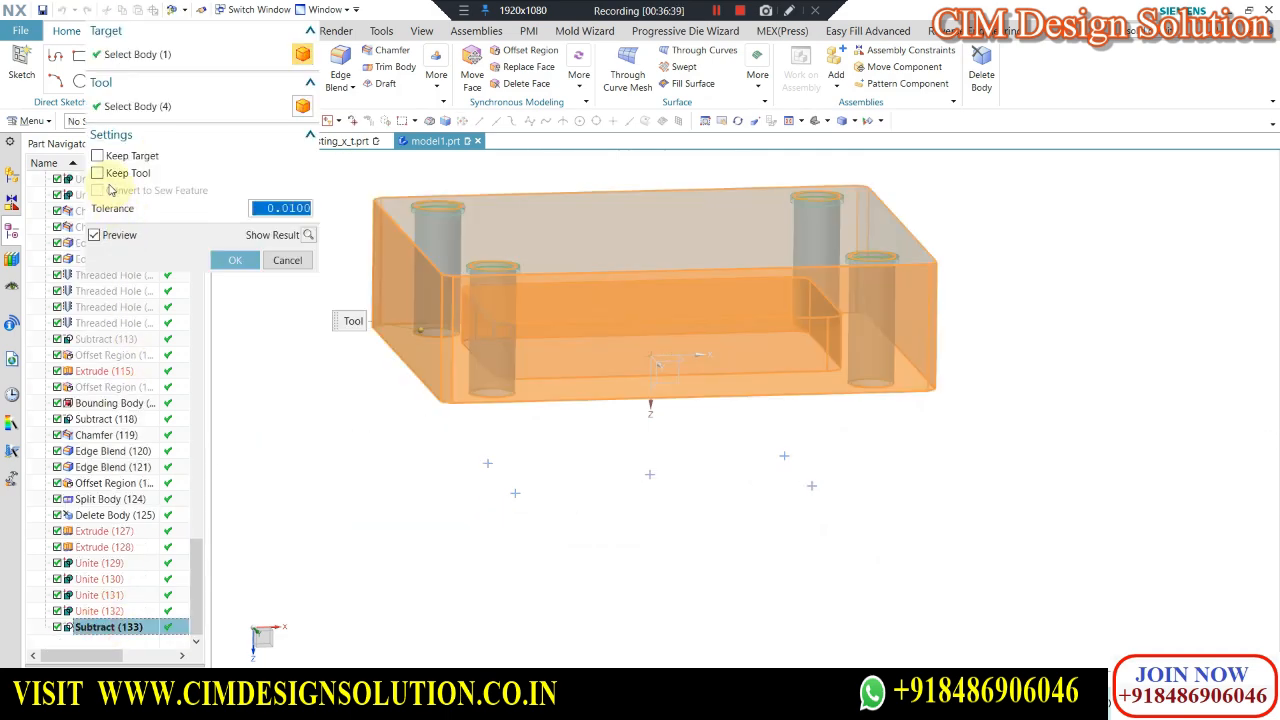
{"action": "left_click", "coordinate": [97, 173]}
{"action": "left_click", "coordinate": [228, 260]}
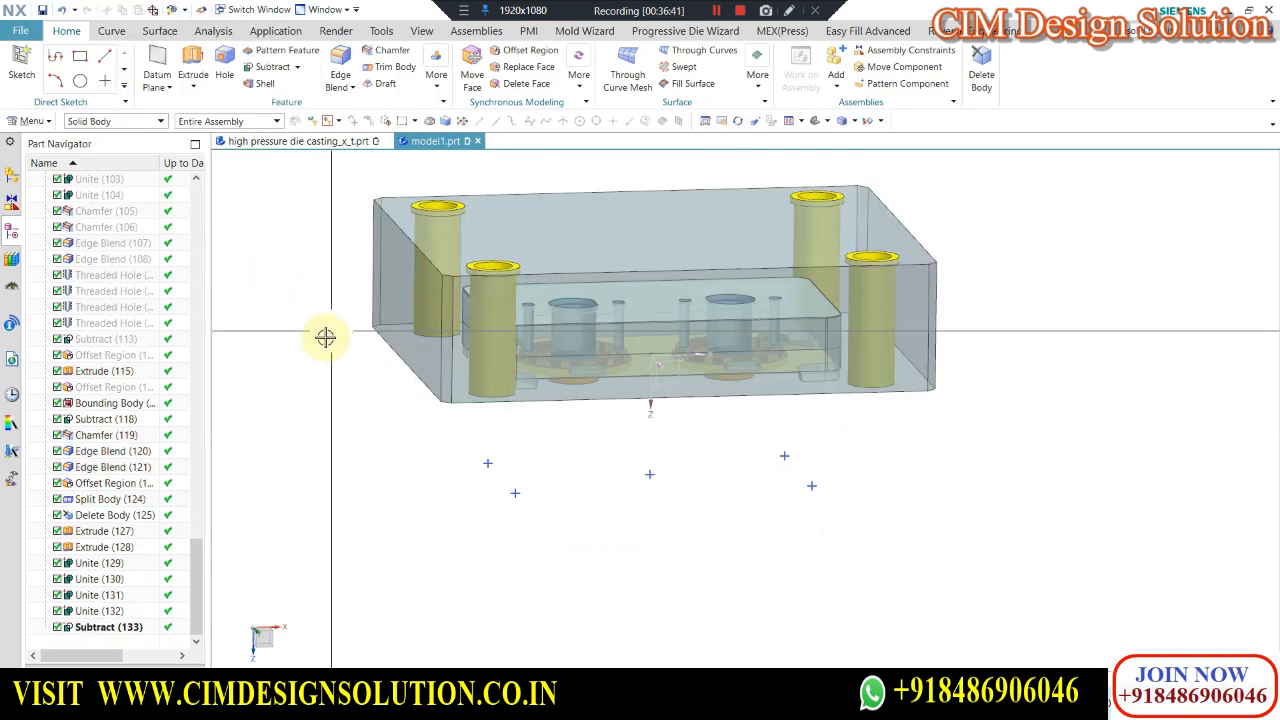
Move the collar faces of the four guide bushes and their matching seats 60 mm deeper into the plate with Move Face.
{"action": "middle_click_drag", "start_coordinate": [326, 337], "coordinate": [303, 328]}
{"action": "scroll", "coordinate": [343, 234], "scroll_direction": "up", "scroll_amount": 2}
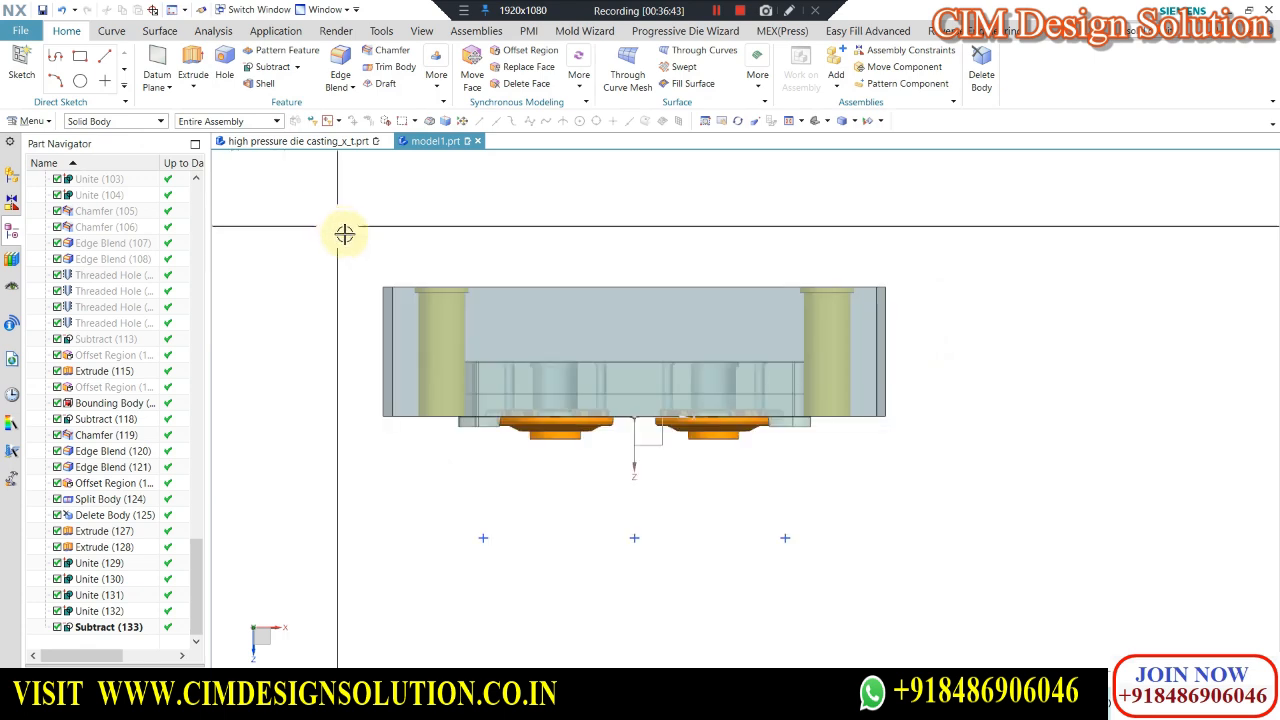
{"action": "scroll", "coordinate": [713, 271], "scroll_direction": "up", "scroll_amount": 3}
{"action": "scroll", "coordinate": [713, 271], "scroll_direction": "down", "scroll_amount": 1}
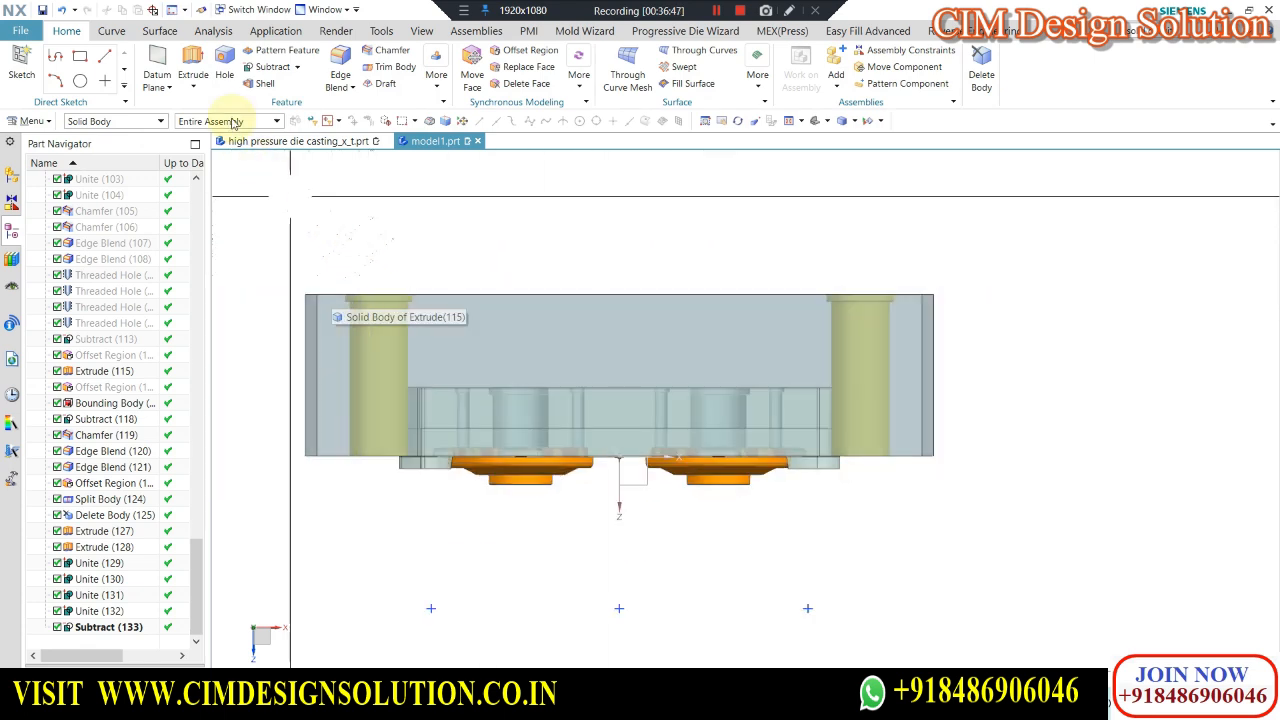
{"action": "scroll", "coordinate": [765, 387], "scroll_direction": "down", "scroll_amount": 1}
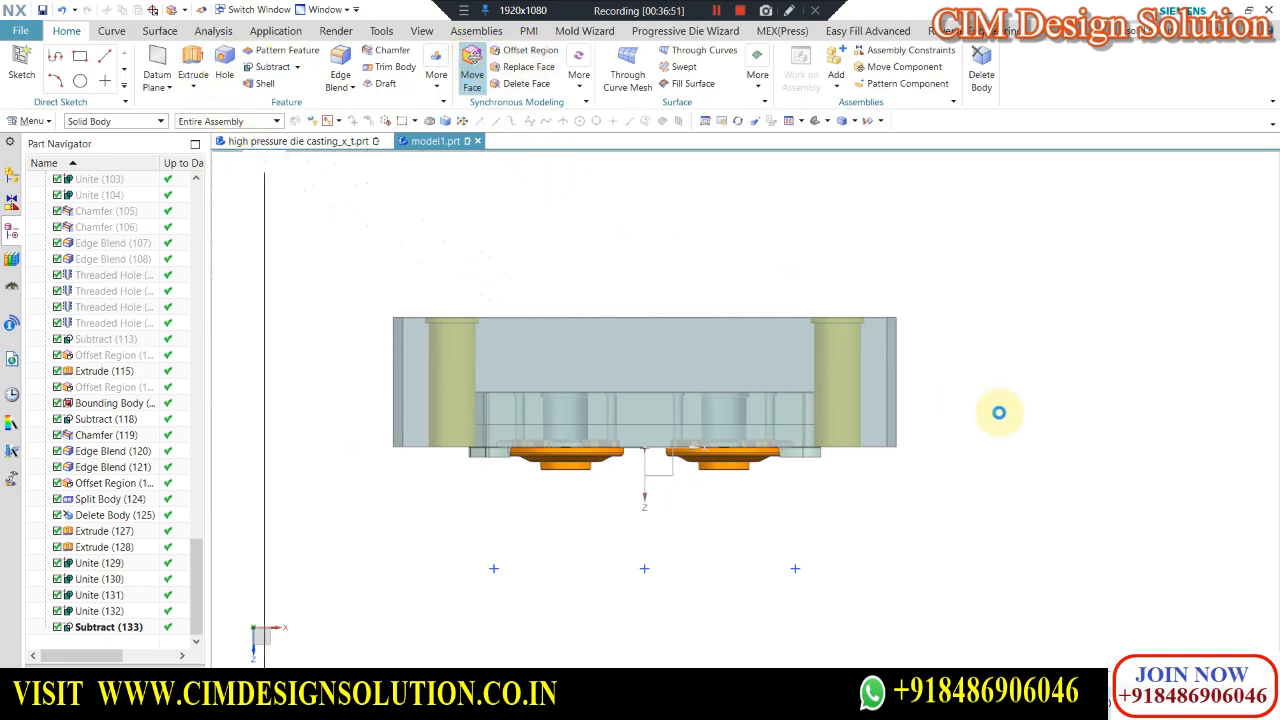
{"action": "scroll", "coordinate": [943, 340], "scroll_direction": "up", "scroll_amount": 1}
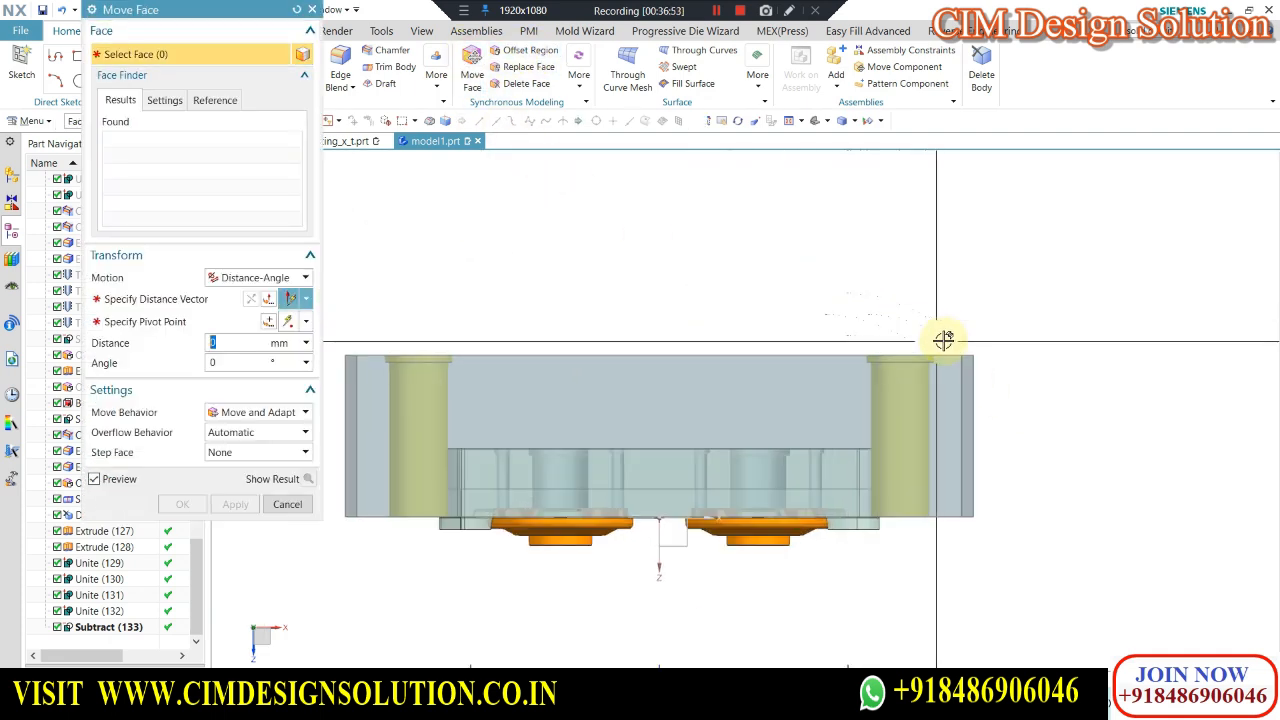
{"action": "left_click", "coordinate": [943, 340]}
{"action": "left_click_drag", "start_coordinate": [422, 368], "coordinate": [378, 372]}
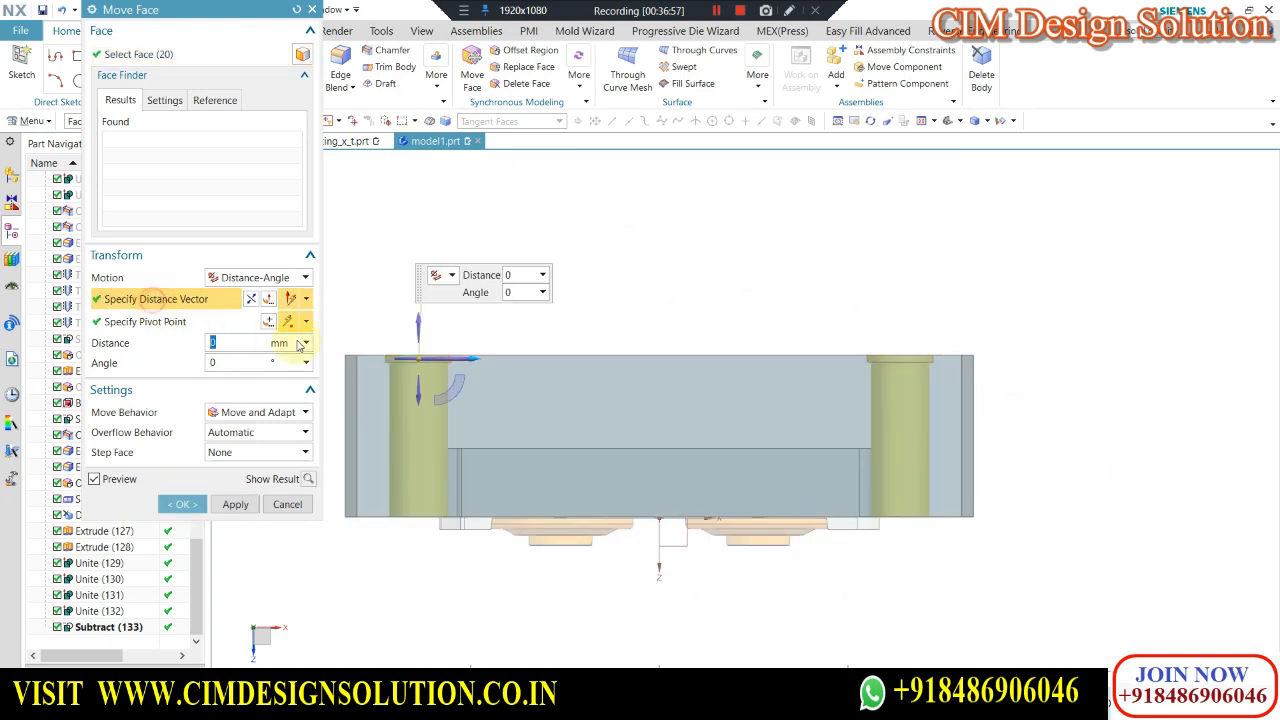
{"action": "left_click", "coordinate": [418, 399]}
{"action": "type", "text": "60"}
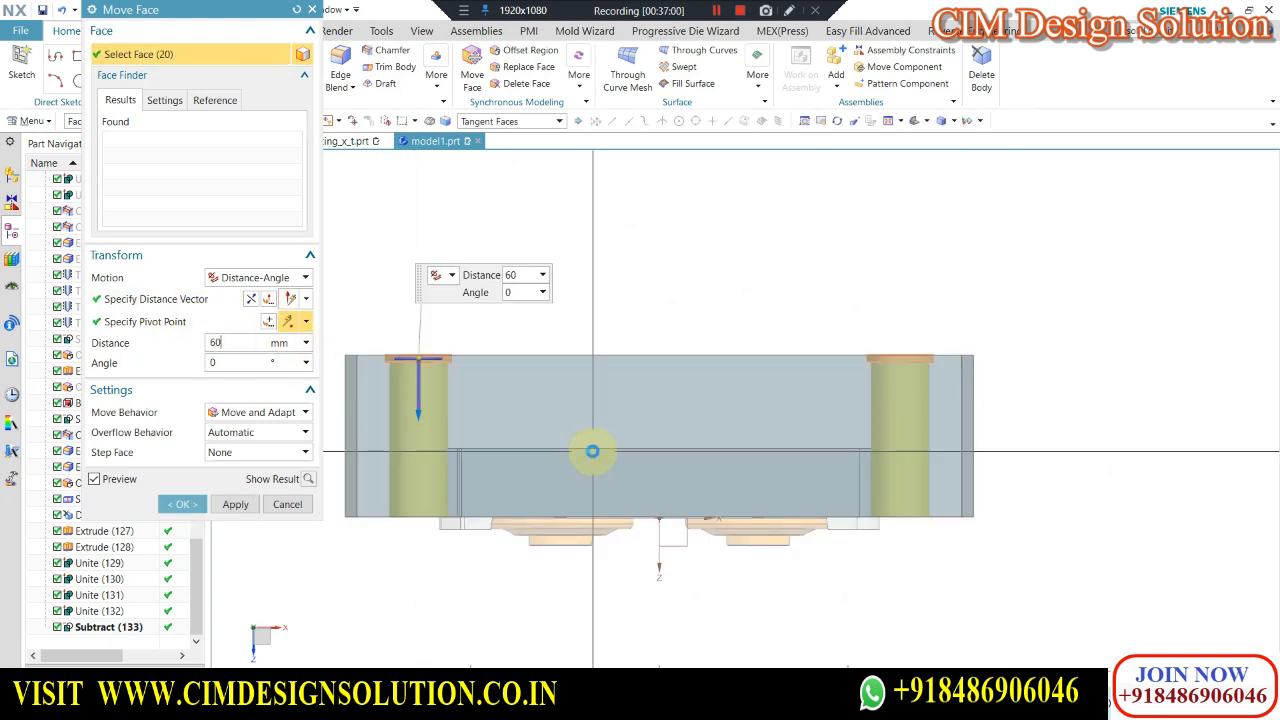
{"action": "key", "text": "Return"}
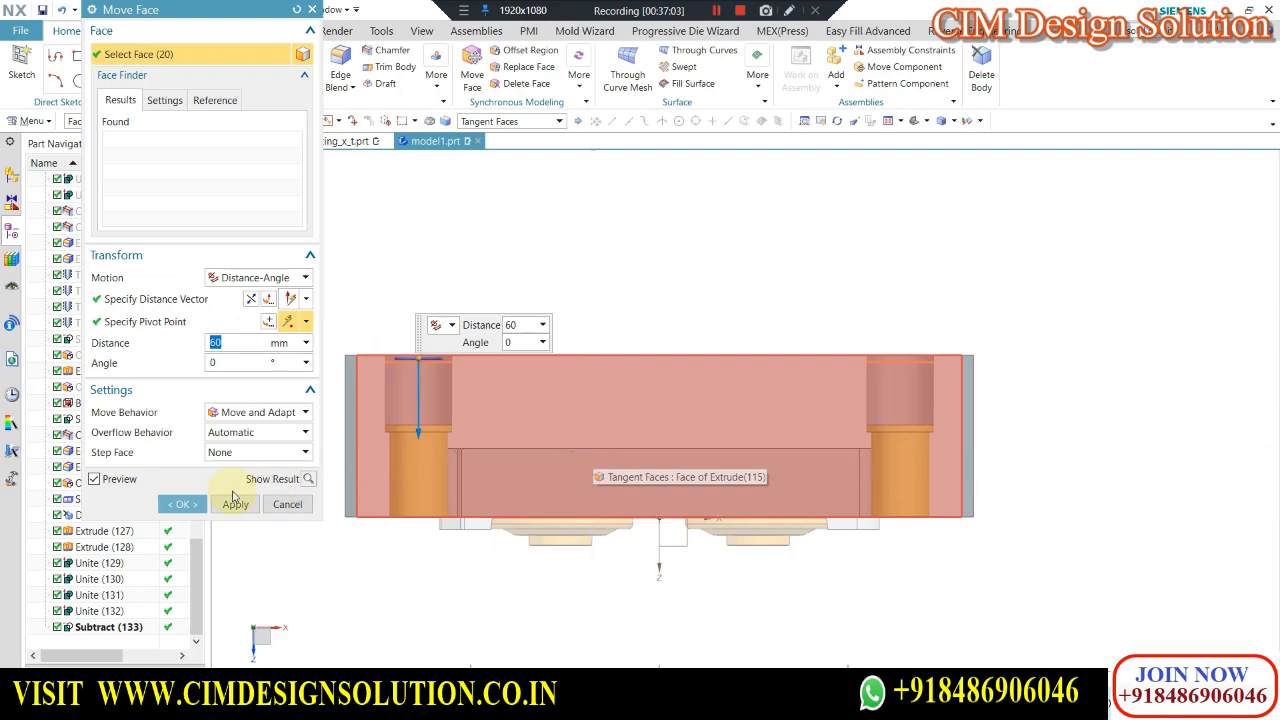
{"action": "left_click", "coordinate": [181, 504]}
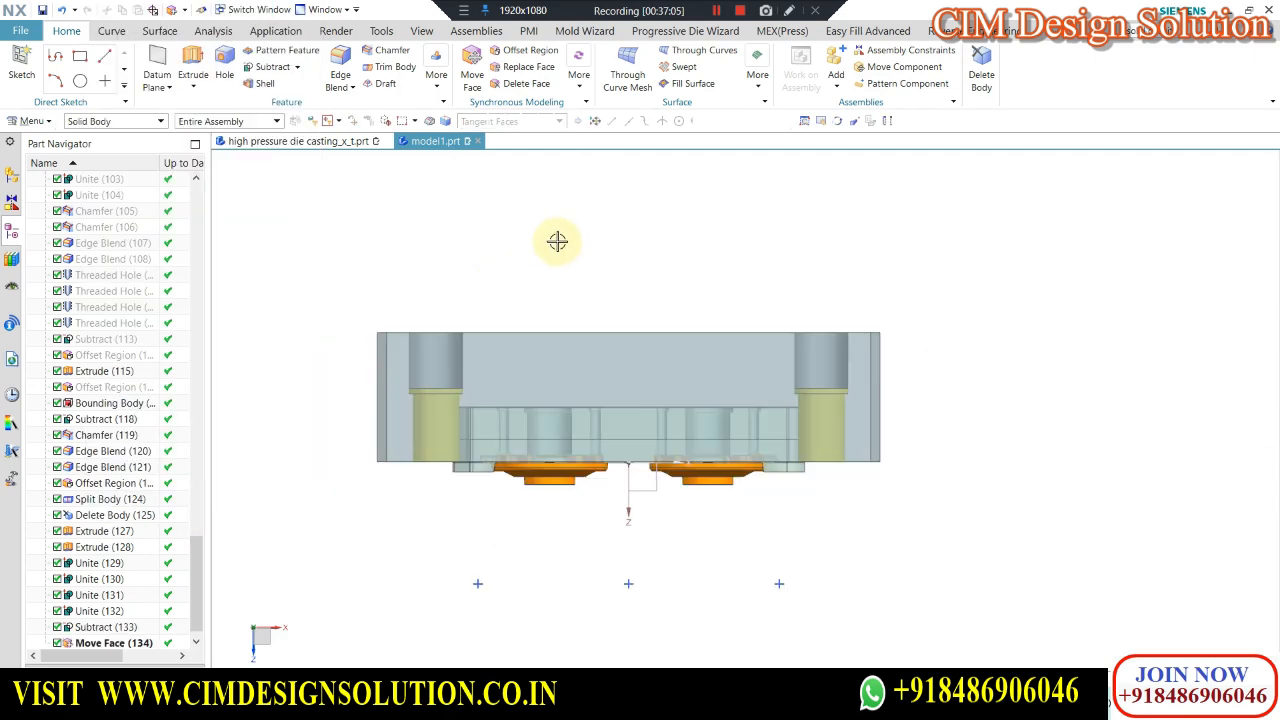
Examine the recessed guide bushes and their holes in the lower plate from the side, from above and at an angle.
{"action": "middle_click_drag", "start_coordinate": [557, 241], "coordinate": [574, 217]}
{"action": "scroll", "coordinate": [437, 409], "scroll_direction": "up", "scroll_amount": 3}
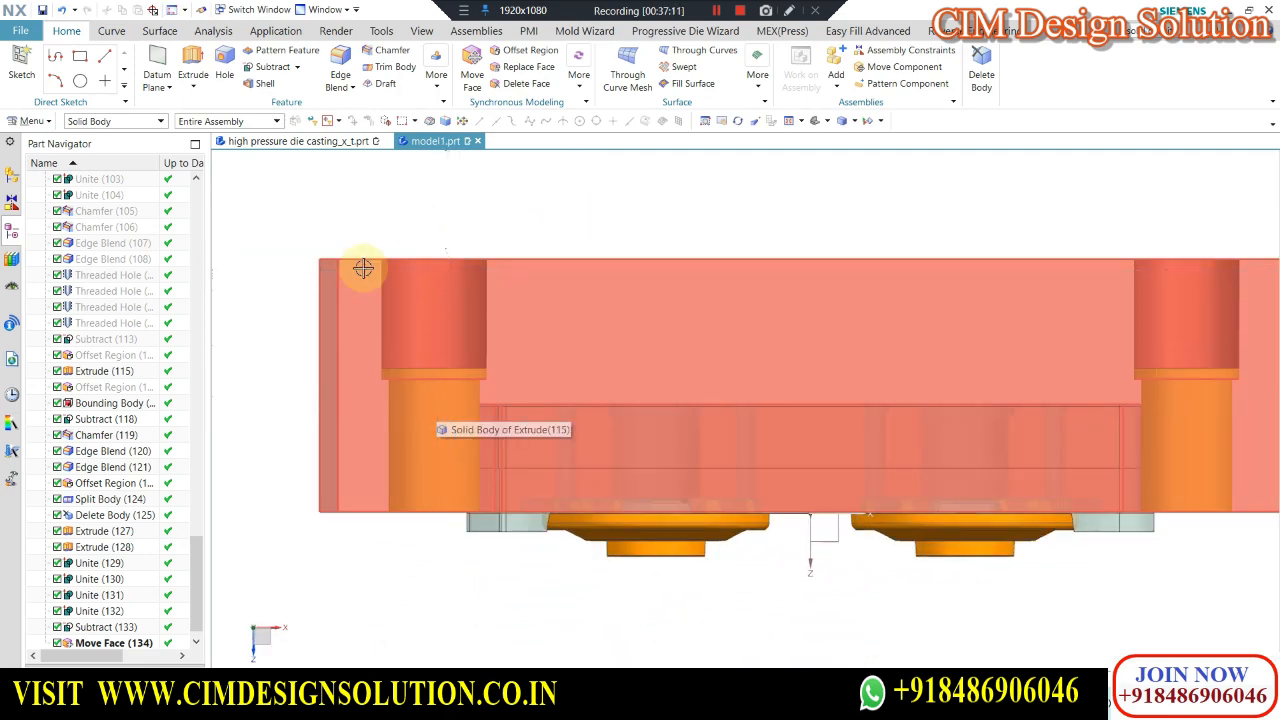
{"action": "scroll", "coordinate": [363, 268], "scroll_direction": "down", "scroll_amount": 4}
{"action": "mouse_move", "coordinate": [449, 240]}
{"action": "middle_mouse_down"}
{"action": "mouse_move", "coordinate": [443, 266]}
{"action": "mouse_move", "coordinate": [450, 212]}
{"action": "mouse_move", "coordinate": [454, 256]}
{"action": "middle_mouse_up"}
{"action": "scroll", "coordinate": [482, 298], "scroll_direction": "down", "scroll_amount": 2}
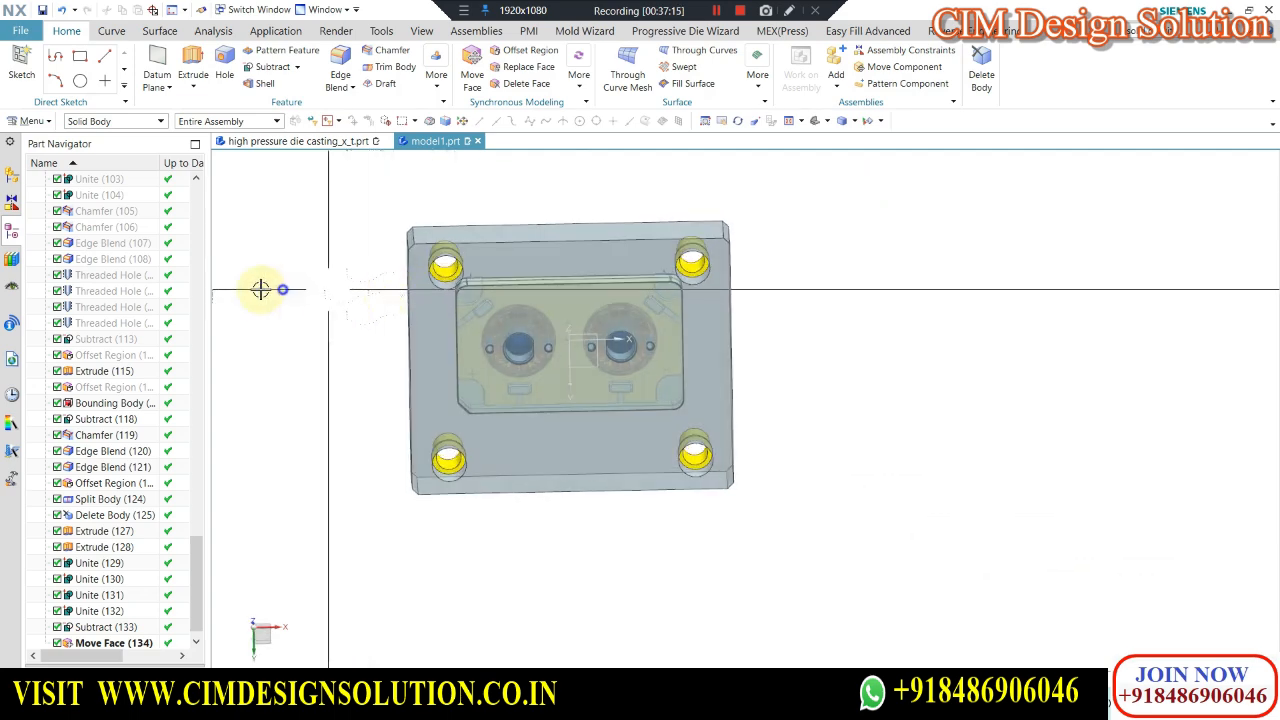
{"action": "middle_click_drag", "start_coordinate": [260, 289], "coordinate": [471, 234]}
{"action": "scroll", "coordinate": [465, 240], "scroll_direction": "up", "scroll_amount": 5}
{"action": "scroll", "coordinate": [457, 340], "scroll_direction": "down", "scroll_amount": 5}
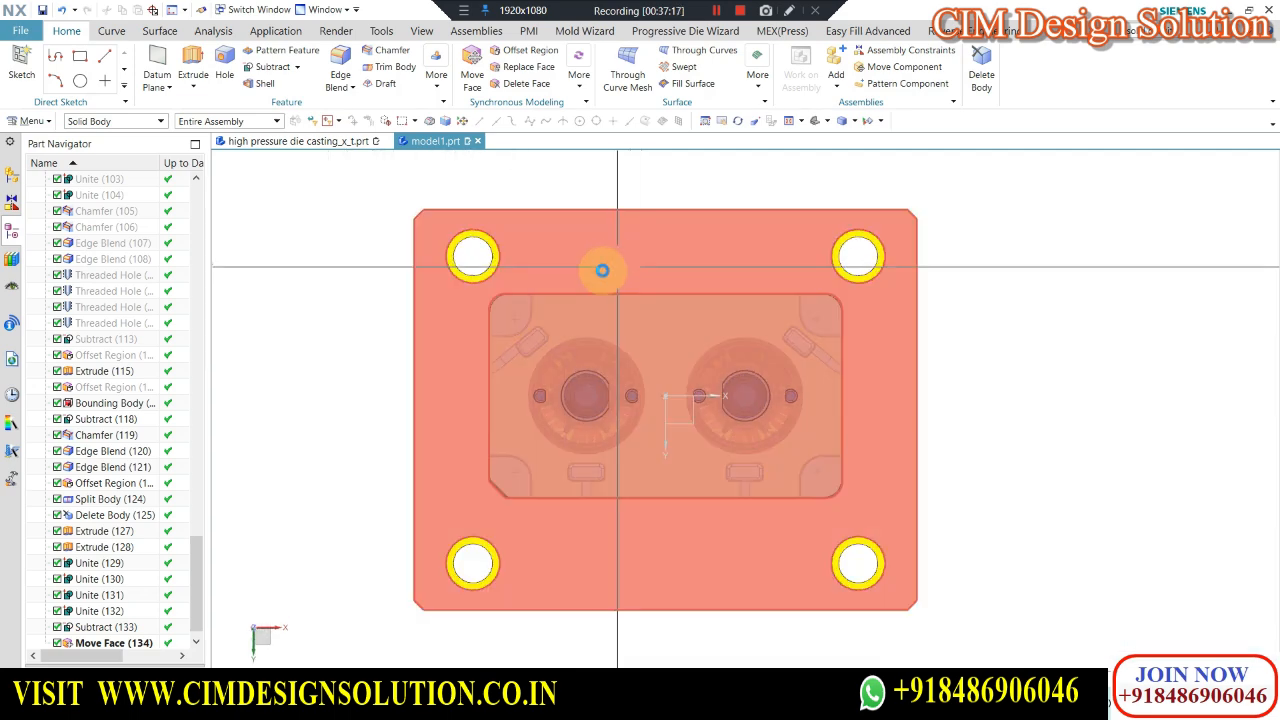
{"action": "middle_click_drag", "start_coordinate": [602, 270], "coordinate": [526, 289]}
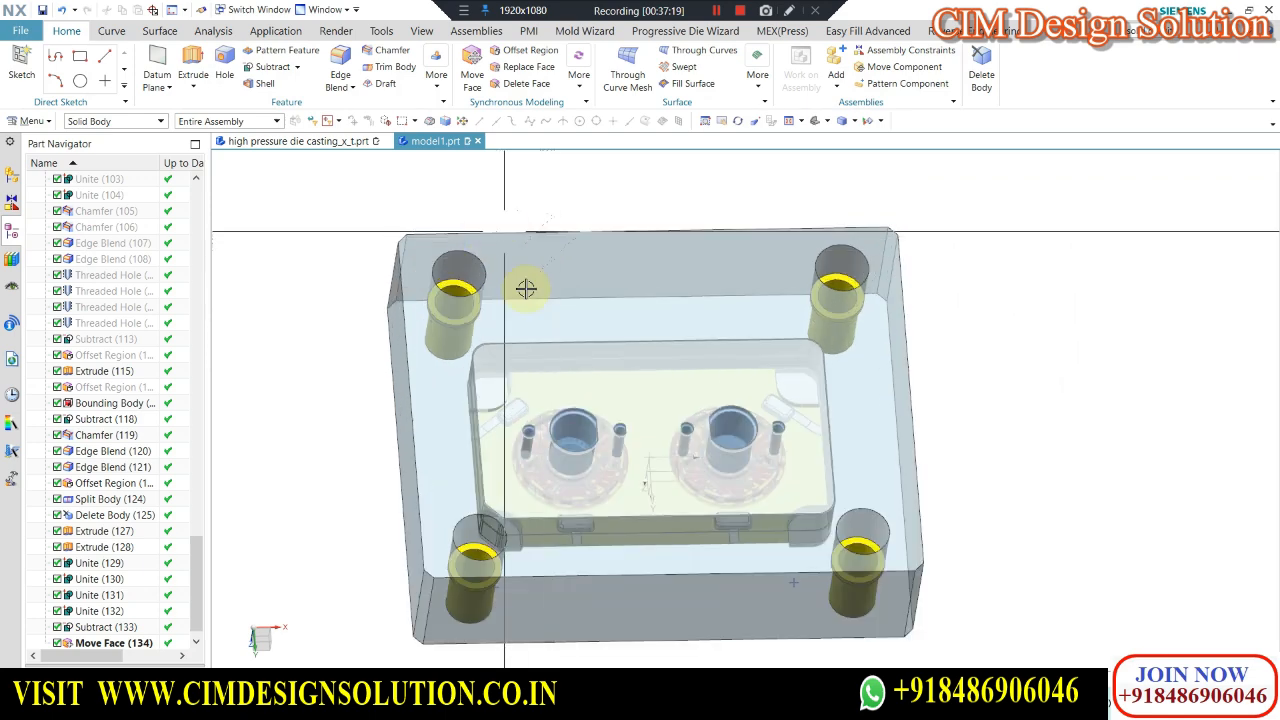
{"action": "scroll", "coordinate": [526, 289], "scroll_direction": "down", "scroll_amount": 1}
{"action": "scroll", "coordinate": [509, 266], "scroll_direction": "up", "scroll_amount": 2}
{"action": "scroll", "coordinate": [537, 272], "scroll_direction": "down", "scroll_amount": 2}
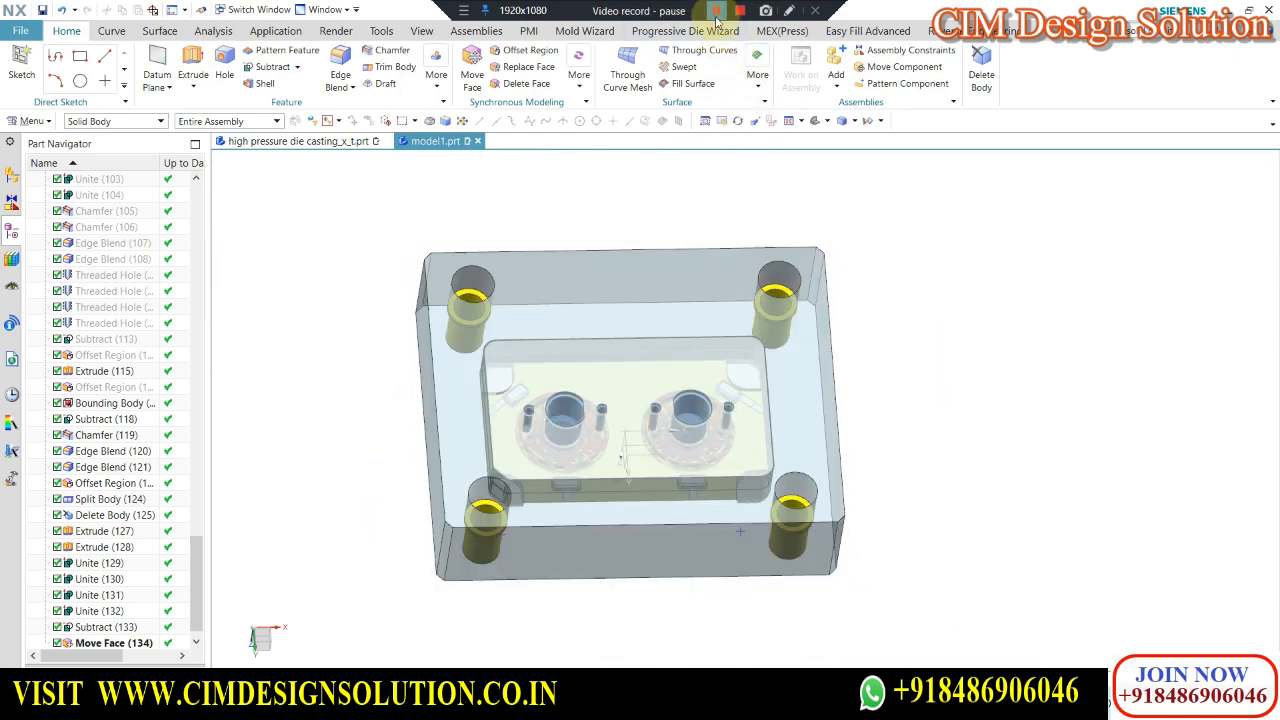
{"action": "left_click", "coordinate": [716, 12]}
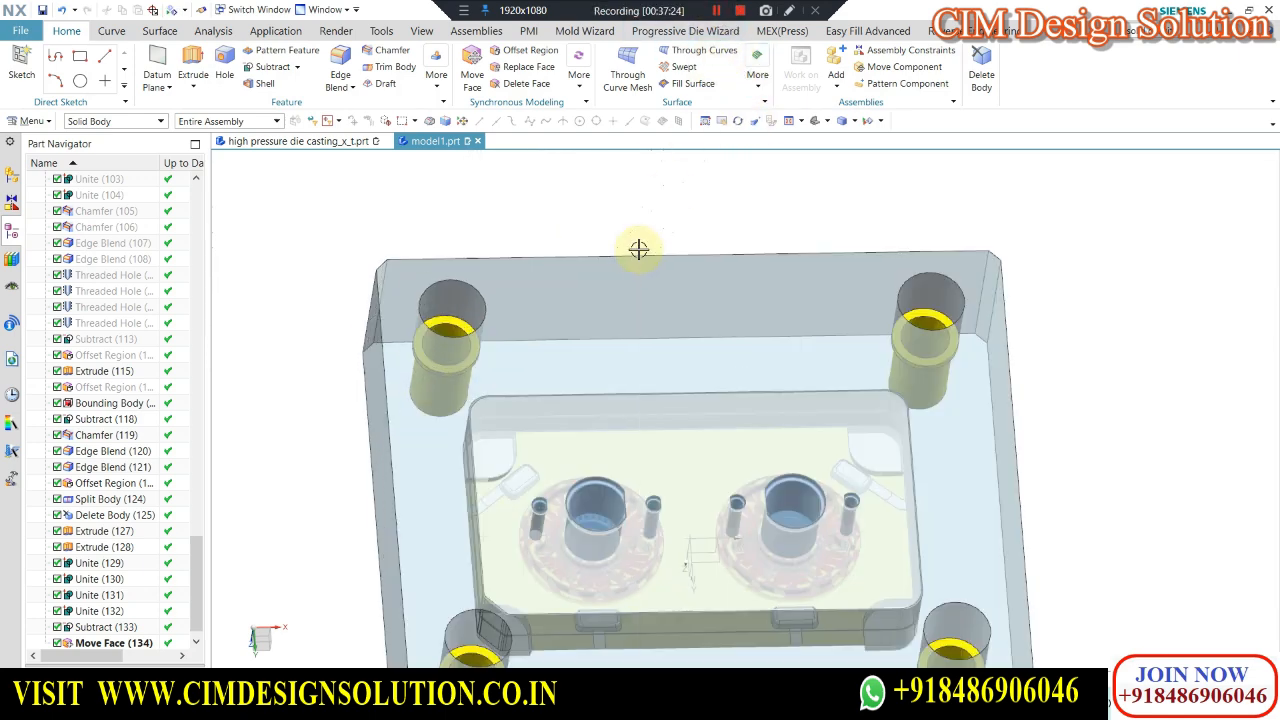
{"action": "scroll", "coordinate": [639, 249], "scroll_direction": "down", "scroll_amount": 1}
{"action": "scroll", "coordinate": [628, 286], "scroll_direction": "up", "scroll_amount": 2}
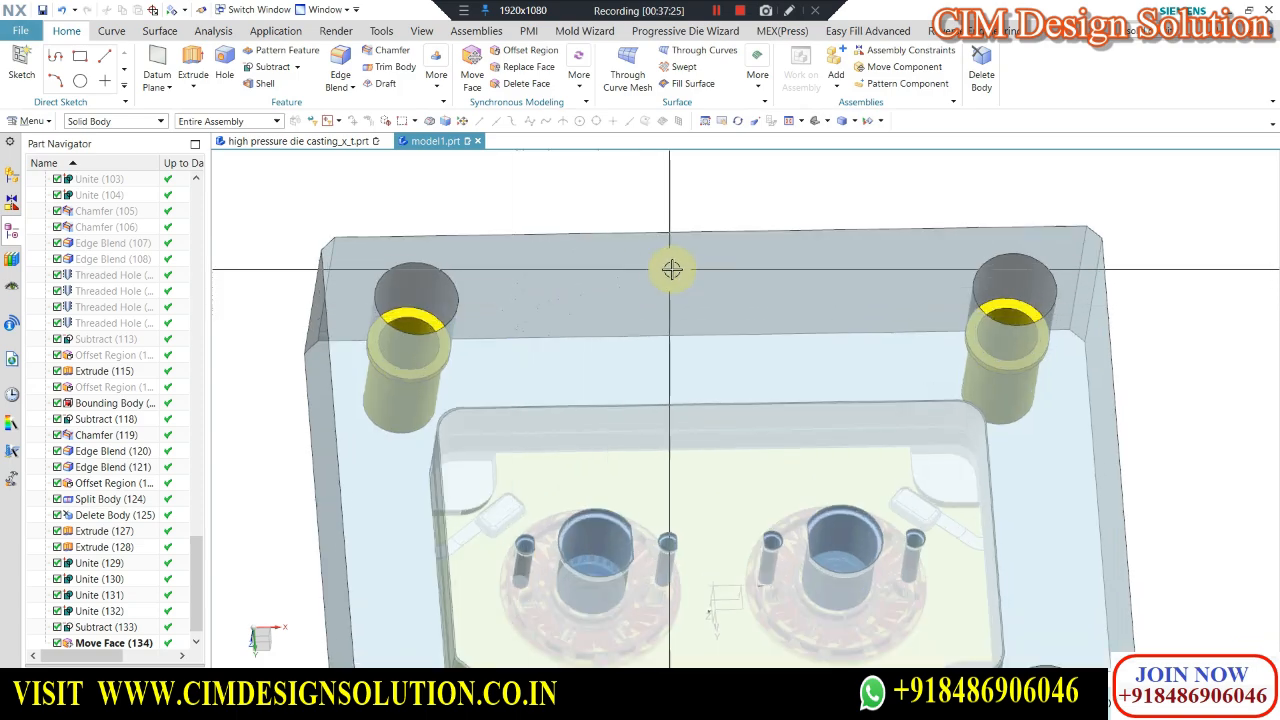
{"action": "scroll", "coordinate": [610, 272], "scroll_direction": "down", "scroll_amount": 2}
{"action": "middle_click_drag", "start_coordinate": [551, 294], "coordinate": [429, 217]}
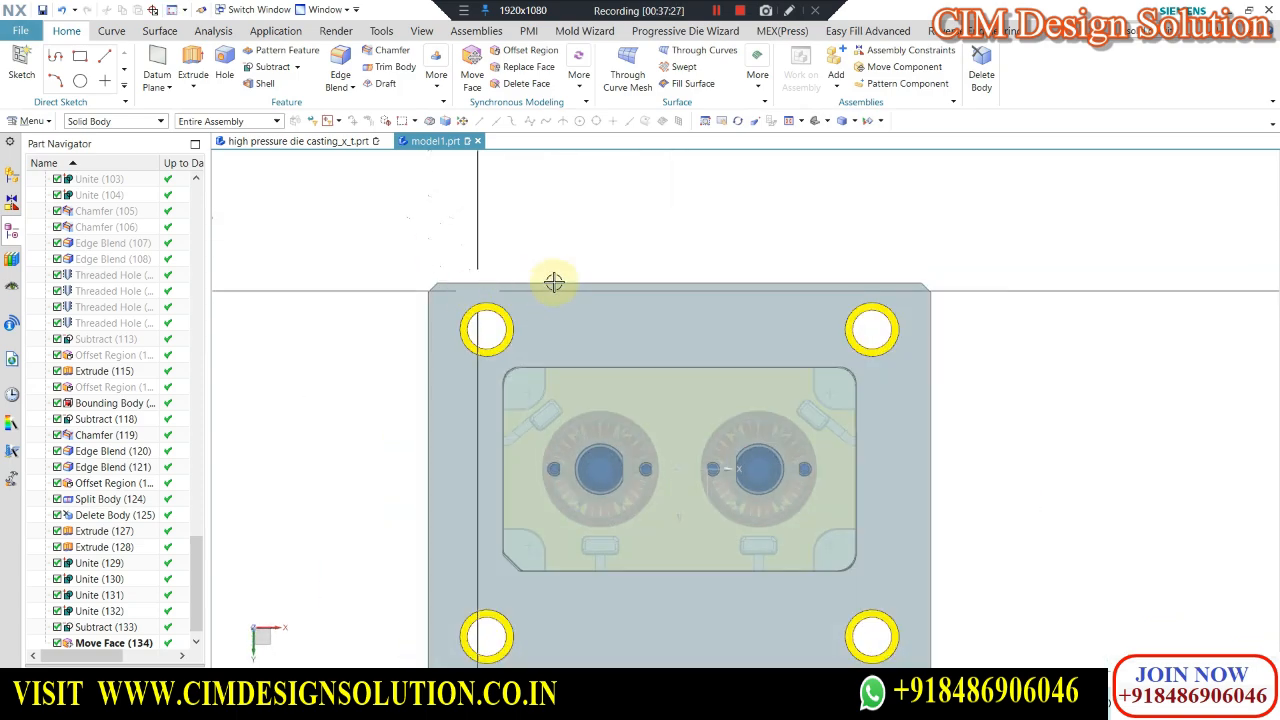
{"action": "middle_click_drag", "start_coordinate": [554, 283], "coordinate": [534, 260]}
{"action": "key", "text": "Home"}
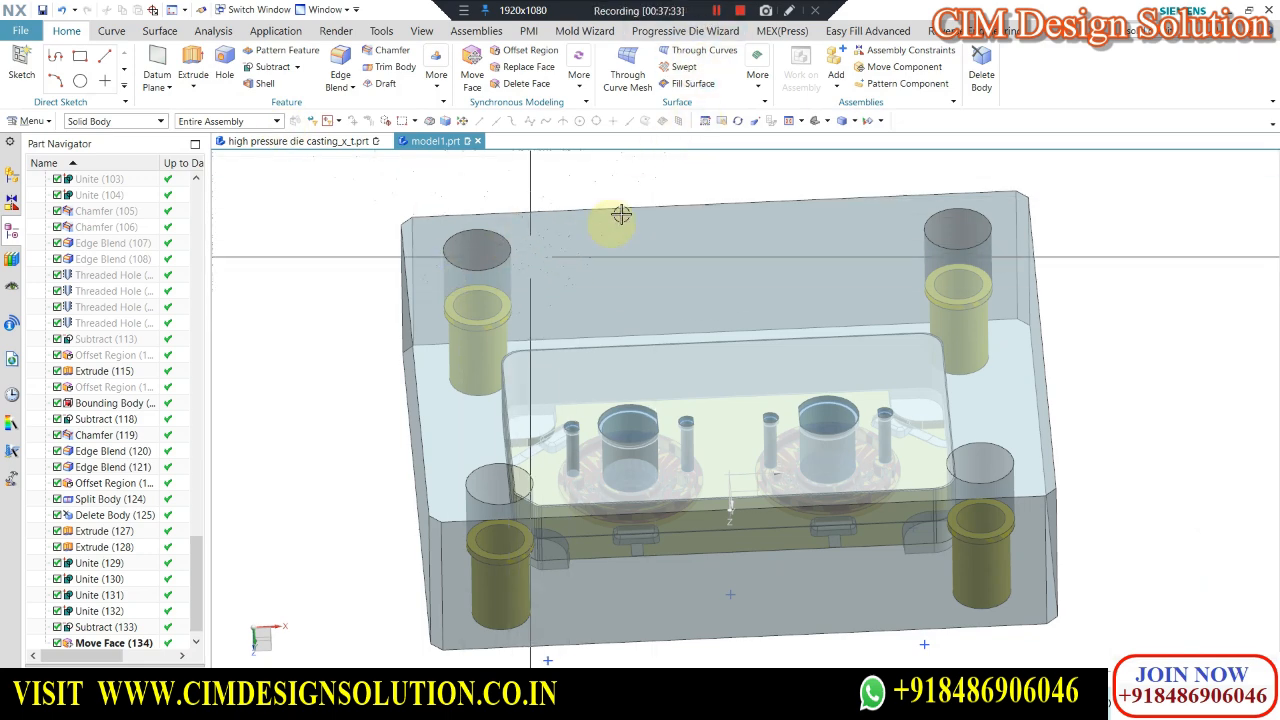
{"action": "scroll", "coordinate": [741, 273], "scroll_direction": "down", "scroll_amount": 2}
{"action": "scroll", "coordinate": [498, 294], "scroll_direction": "up", "scroll_amount": 2}
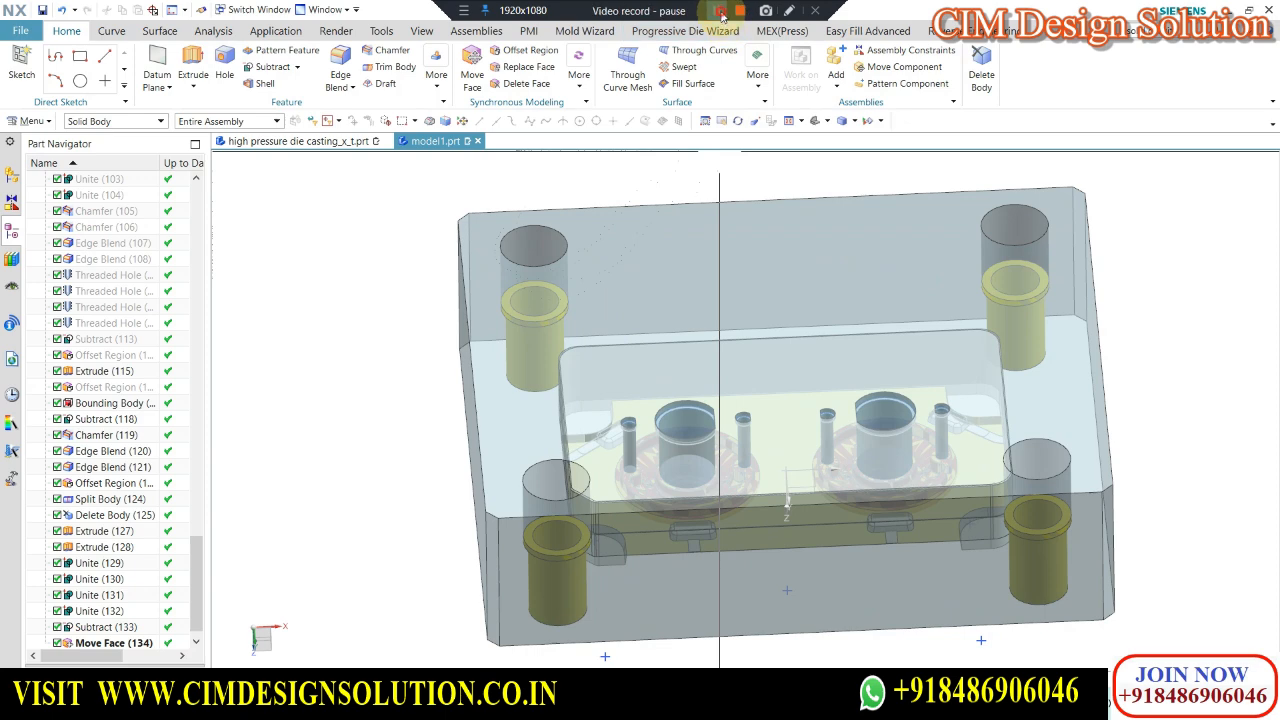
{"action": "scroll", "coordinate": [426, 315], "scroll_direction": "down", "scroll_amount": 1}
{"action": "middle_click_drag", "start_coordinate": [511, 297], "coordinate": [500, 329]}
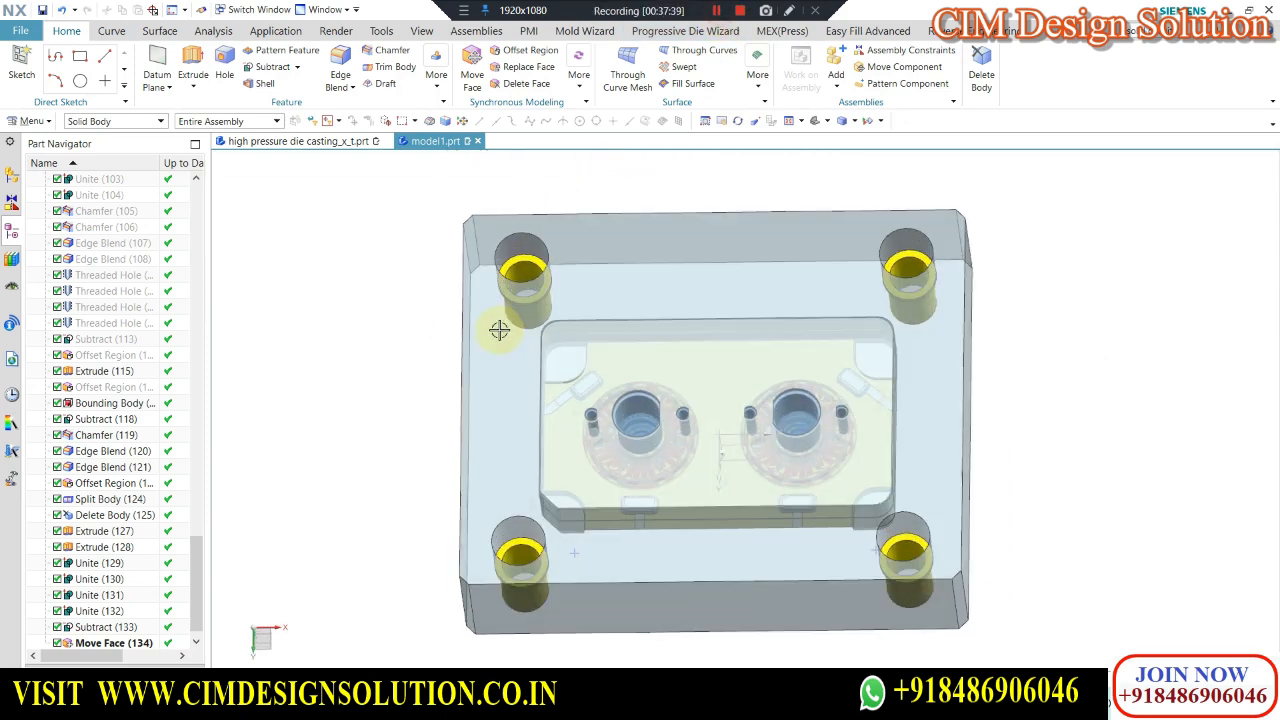
Begin an Extrude using the circular edges of the four guide bush holes on the lower plate's underside as the section.
{"action": "left_click", "coordinate": [193, 55]}
{"action": "scroll", "coordinate": [520, 265], "scroll_direction": "up", "scroll_amount": 4}
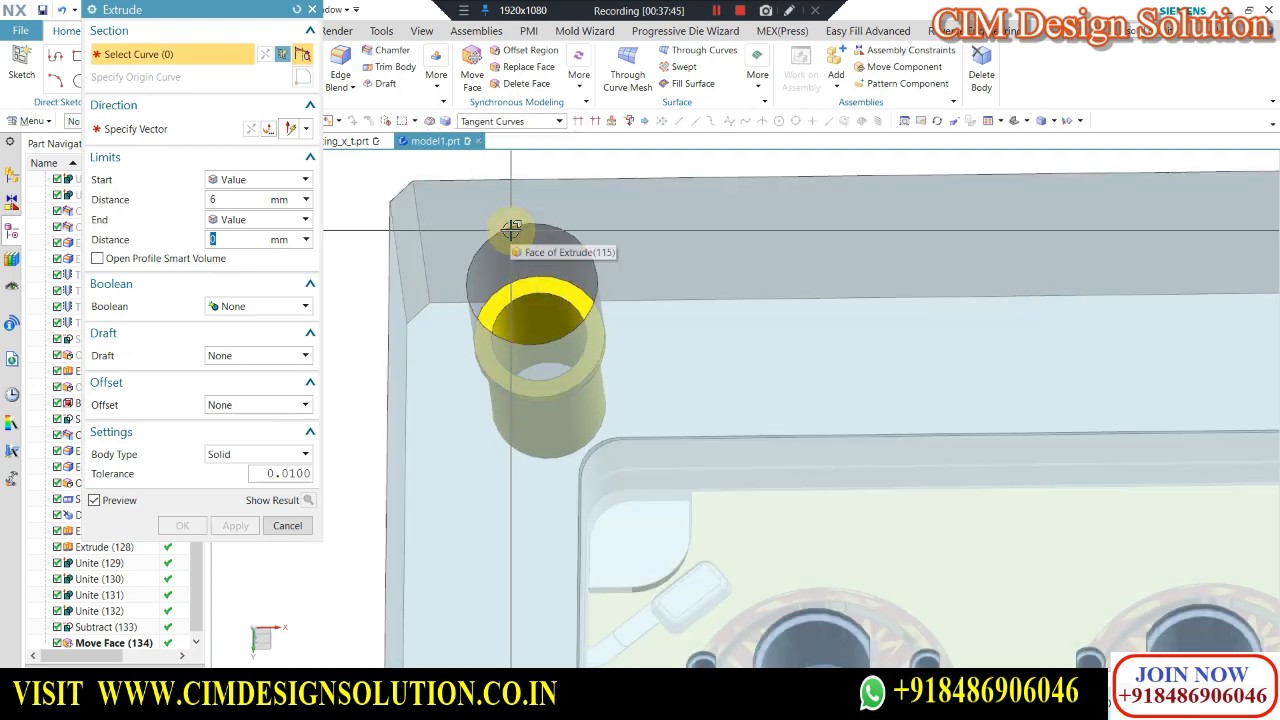
{"action": "left_click", "coordinate": [511, 228]}
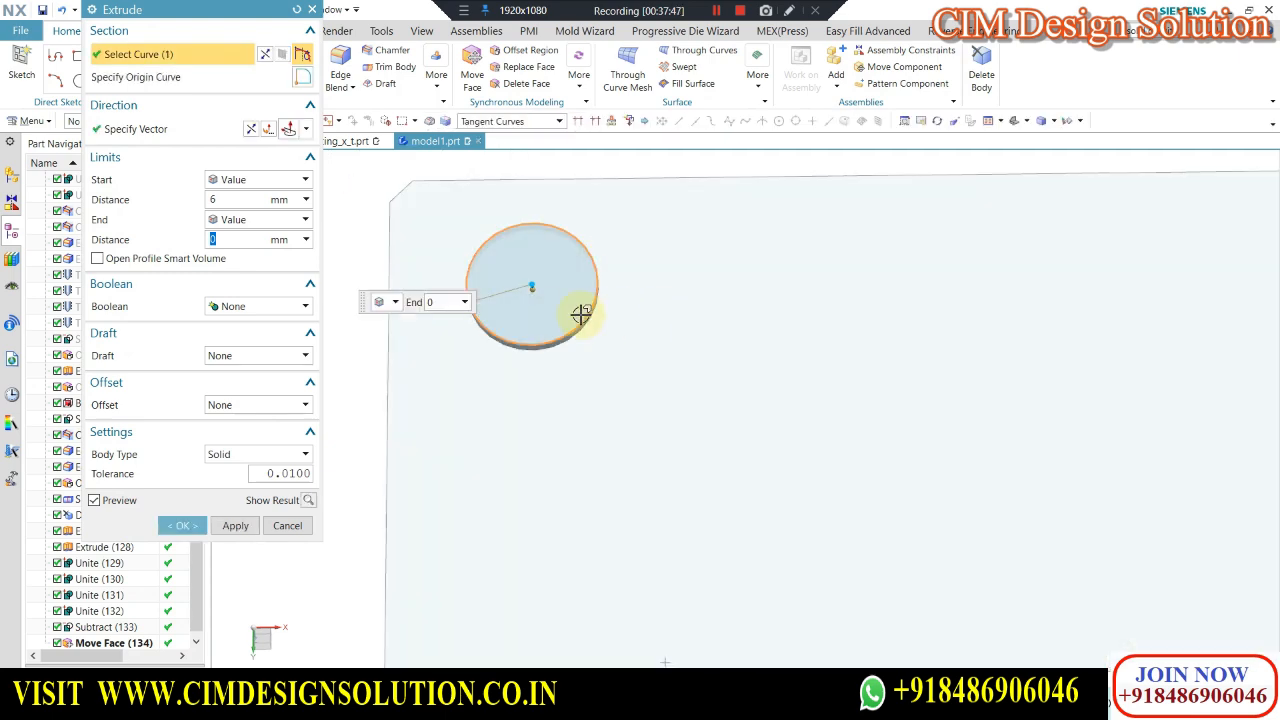
{"action": "scroll", "coordinate": [574, 308], "scroll_direction": "down", "scroll_amount": 4}
{"action": "scroll", "coordinate": [921, 280], "scroll_direction": "up", "scroll_amount": 1}
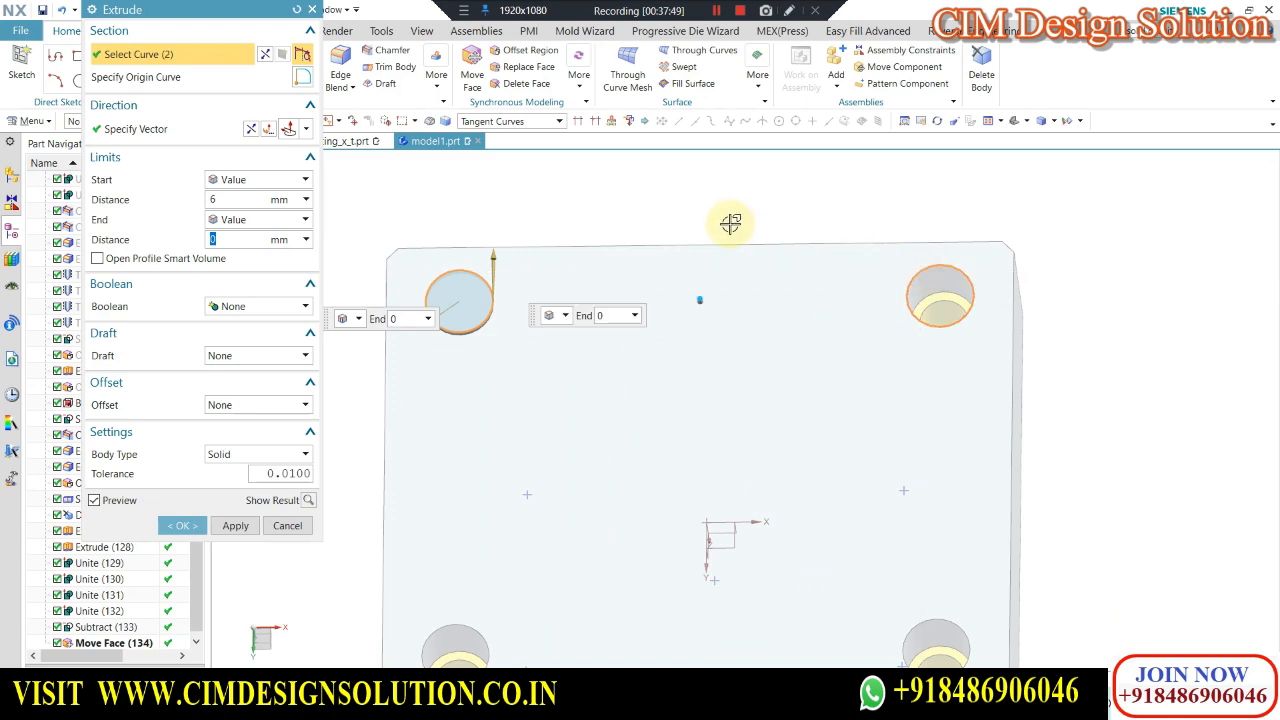
{"action": "scroll", "coordinate": [837, 463], "scroll_direction": "down", "scroll_amount": 1}
{"action": "scroll", "coordinate": [871, 491], "scroll_direction": "up", "scroll_amount": 3}
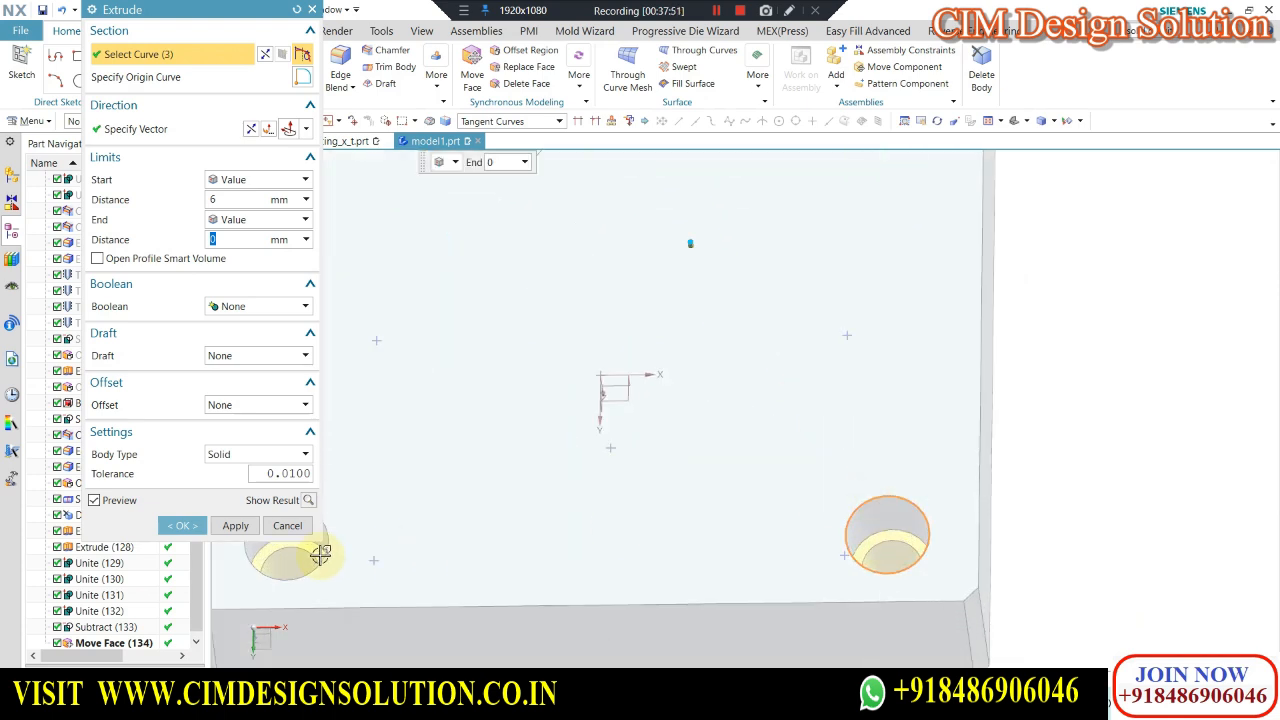
{"action": "scroll", "coordinate": [320, 550], "scroll_direction": "down", "scroll_amount": 3}
{"action": "scroll", "coordinate": [395, 500], "scroll_direction": "up", "scroll_amount": 3}
{"action": "left_click", "coordinate": [388, 490]}
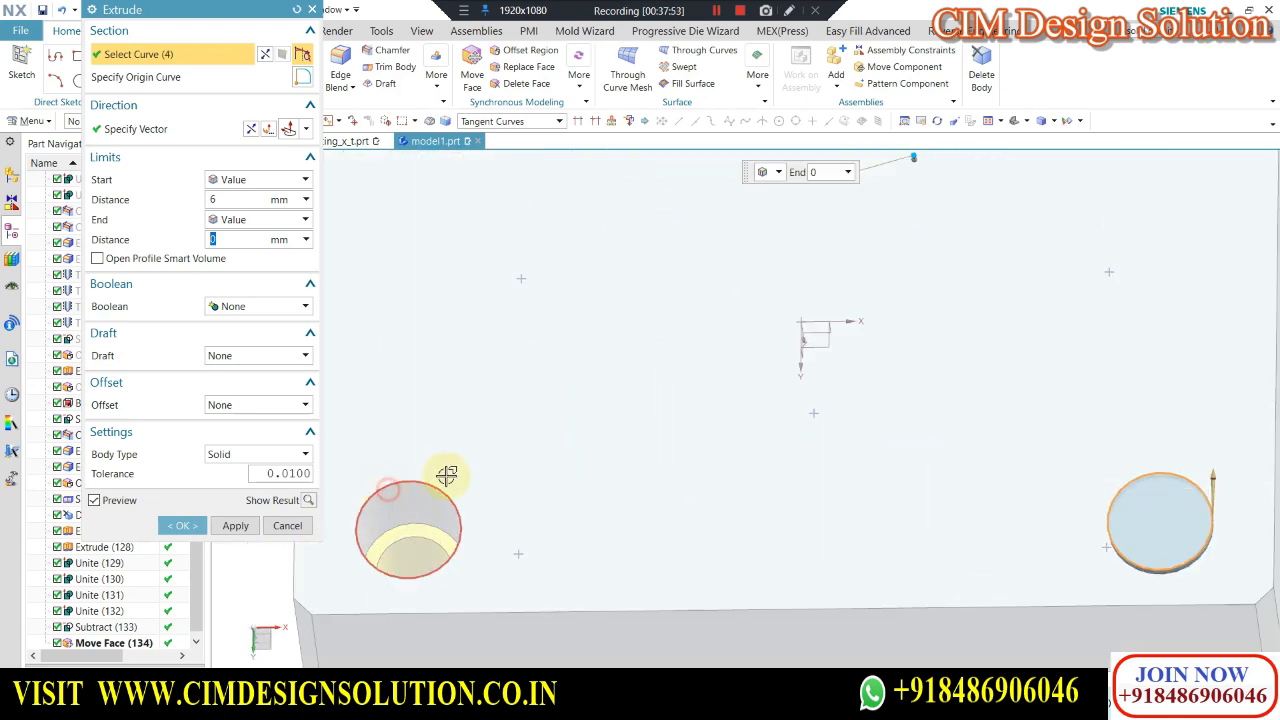
{"action": "scroll", "coordinate": [660, 423], "scroll_direction": "down", "scroll_amount": 5}
Set the extrusion's start limit to Until Extended, using the recessed collar face inside a guide bush hole.
{"action": "middle_click_drag", "start_coordinate": [654, 429], "coordinate": [611, 240]}
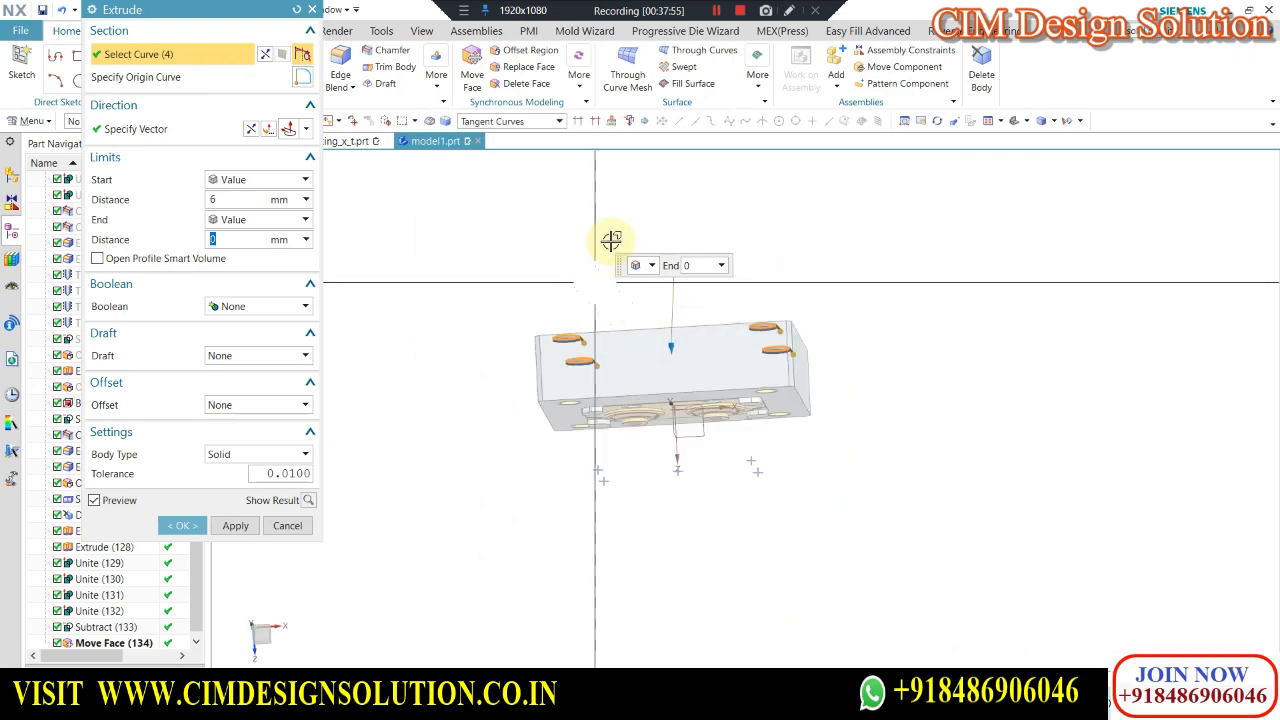
{"action": "key", "text": "F8"}
{"action": "left_click", "coordinate": [236, 179]}
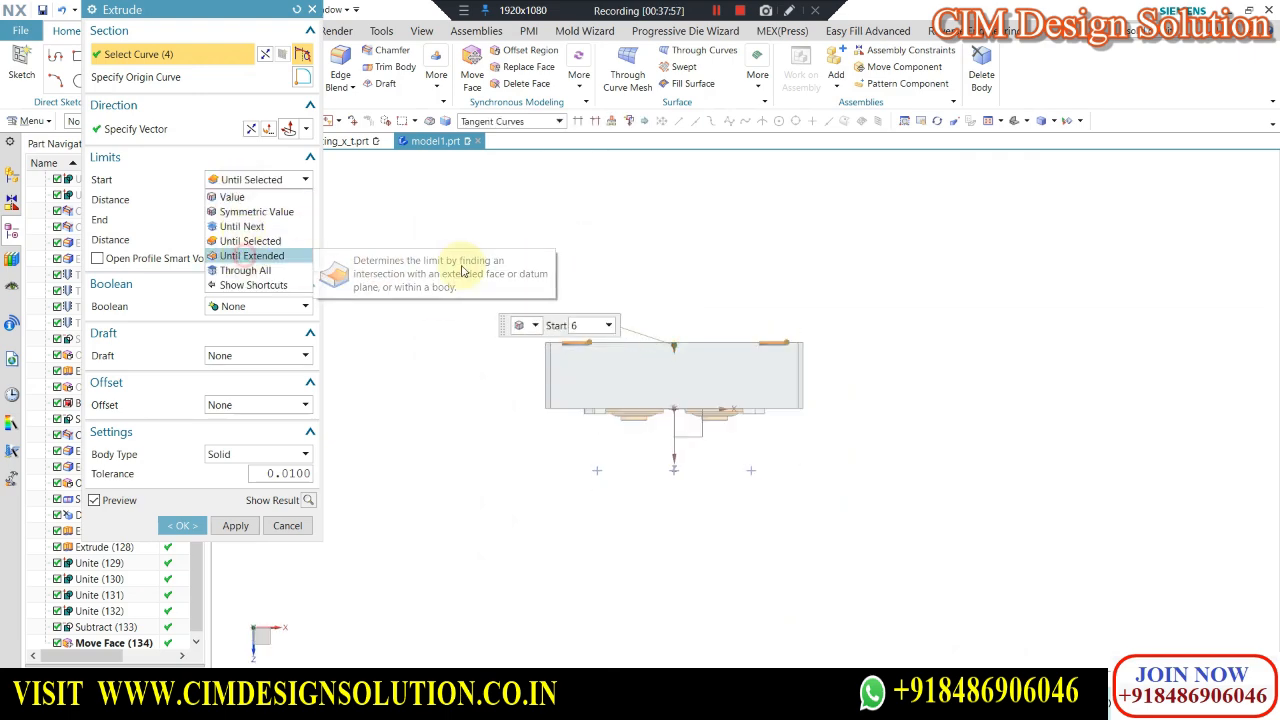
{"action": "left_click", "coordinate": [245, 255]}
{"action": "middle_click_drag", "start_coordinate": [554, 257], "coordinate": [534, 369]}
{"action": "scroll", "coordinate": [534, 369], "scroll_direction": "up", "scroll_amount": 2}
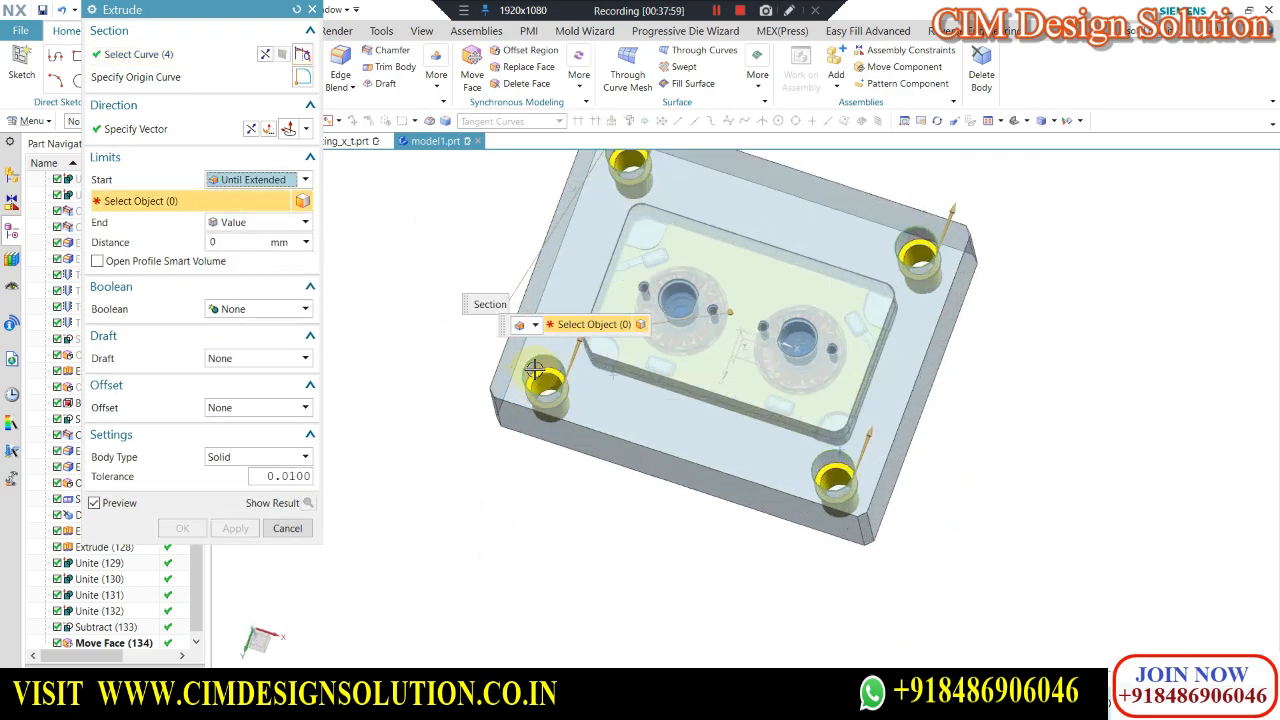
{"action": "scroll", "coordinate": [534, 369], "scroll_direction": "up", "scroll_amount": 3}
{"action": "left_click", "coordinate": [531, 381]}
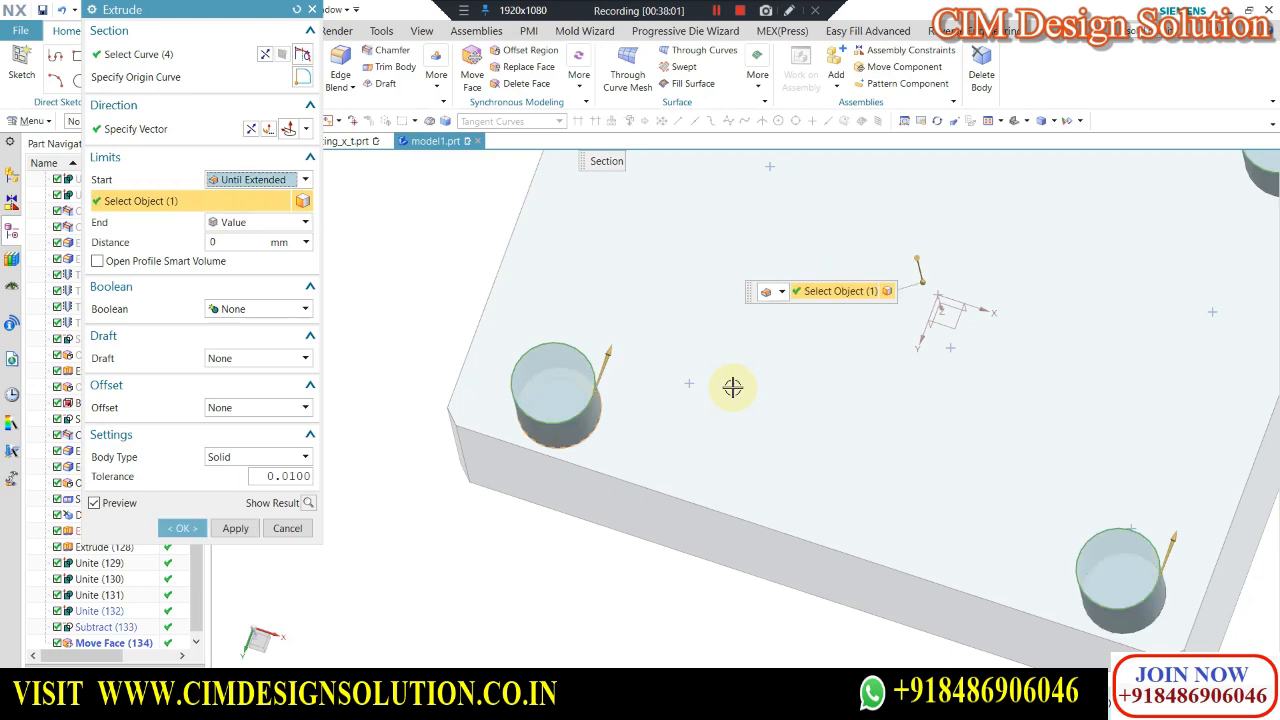
Examine the extrusion preview in the four guide bush holes from the side and at an angle.
{"action": "scroll", "coordinate": [543, 486], "scroll_direction": "down", "scroll_amount": 4}
{"action": "middle_click_drag", "start_coordinate": [546, 454], "coordinate": [561, 386]}
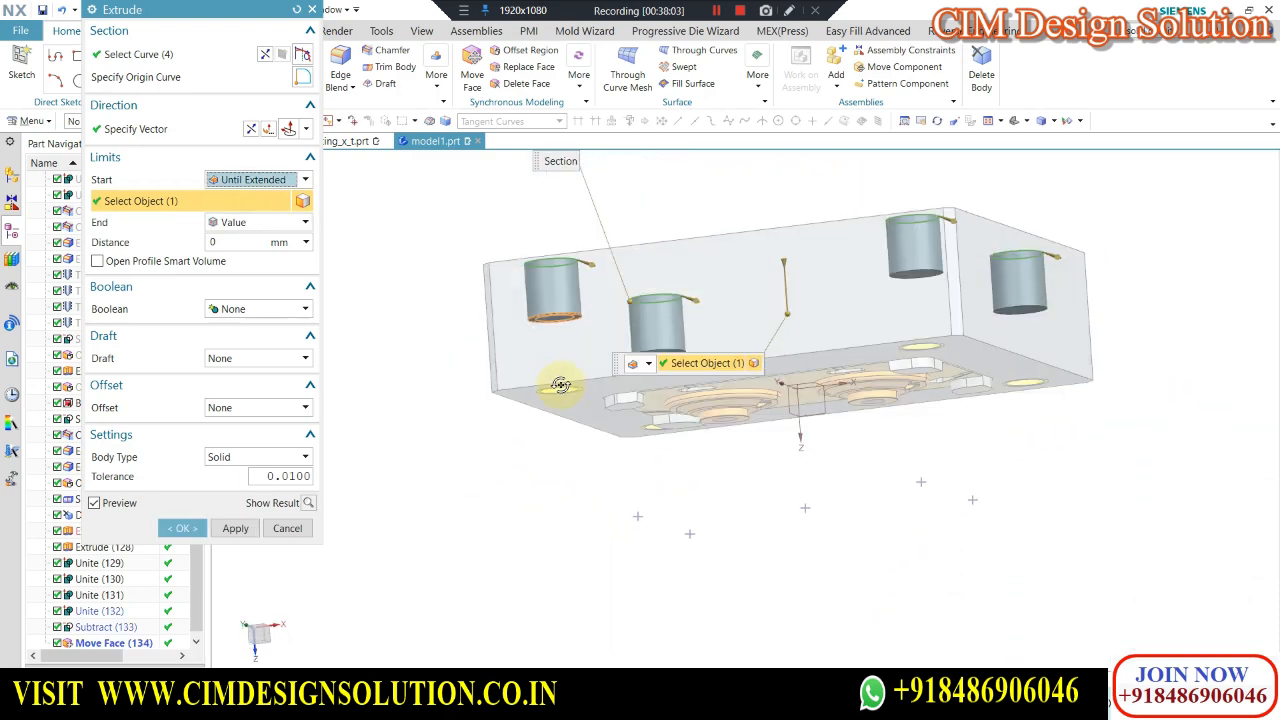
{"action": "scroll", "coordinate": [523, 380], "scroll_direction": "up", "scroll_amount": 3}
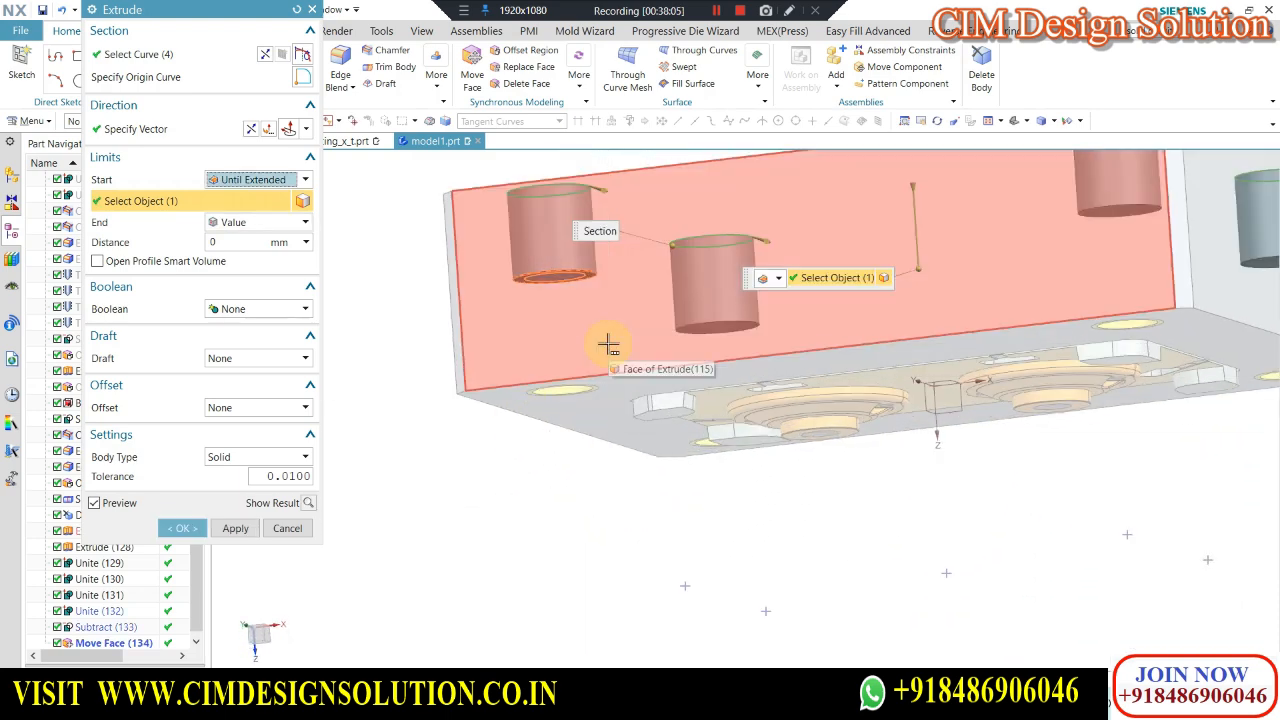
{"action": "scroll", "coordinate": [523, 363], "scroll_direction": "down", "scroll_amount": 3}
{"action": "middle_click_drag", "start_coordinate": [523, 363], "coordinate": [466, 531]}
{"action": "scroll", "coordinate": [637, 376], "scroll_direction": "up", "scroll_amount": 3}
{"action": "scroll", "coordinate": [669, 237], "scroll_direction": "up", "scroll_amount": 3}
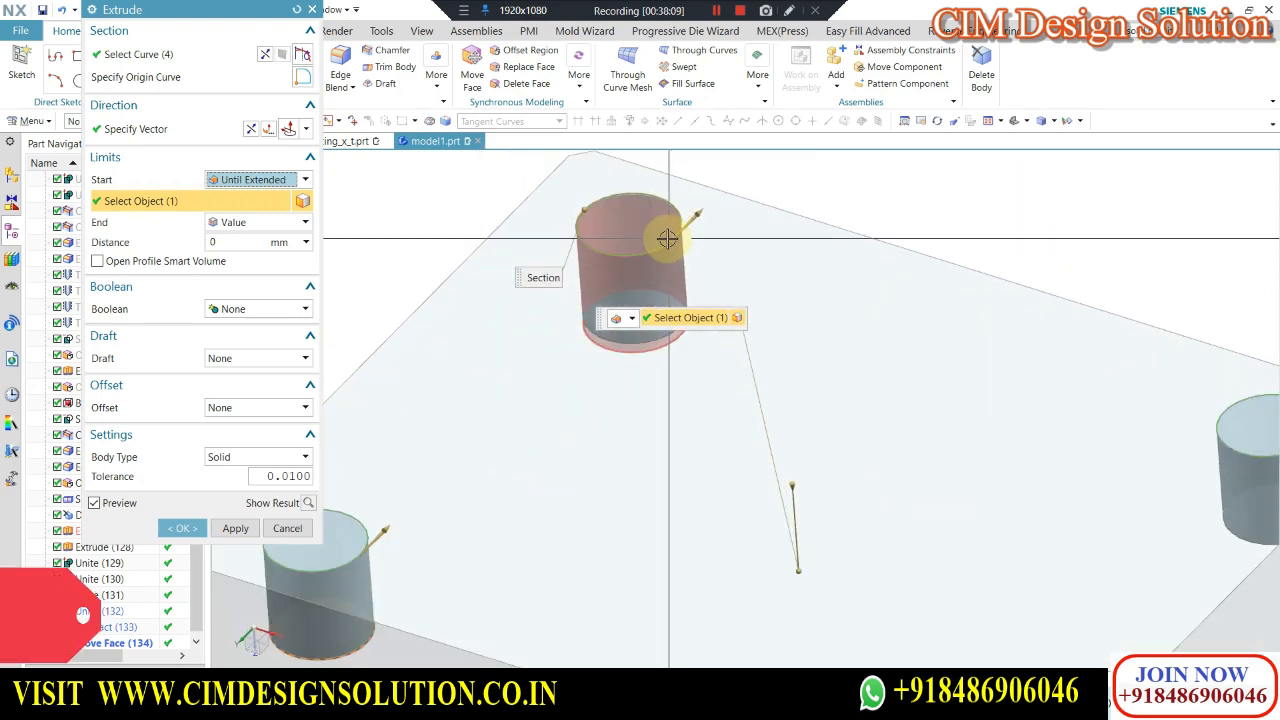
{"action": "scroll", "coordinate": [672, 237], "scroll_direction": "down", "scroll_amount": 2}
{"action": "scroll", "coordinate": [675, 237], "scroll_direction": "up", "scroll_amount": 1}
{"action": "scroll", "coordinate": [655, 222], "scroll_direction": "down", "scroll_amount": 2}
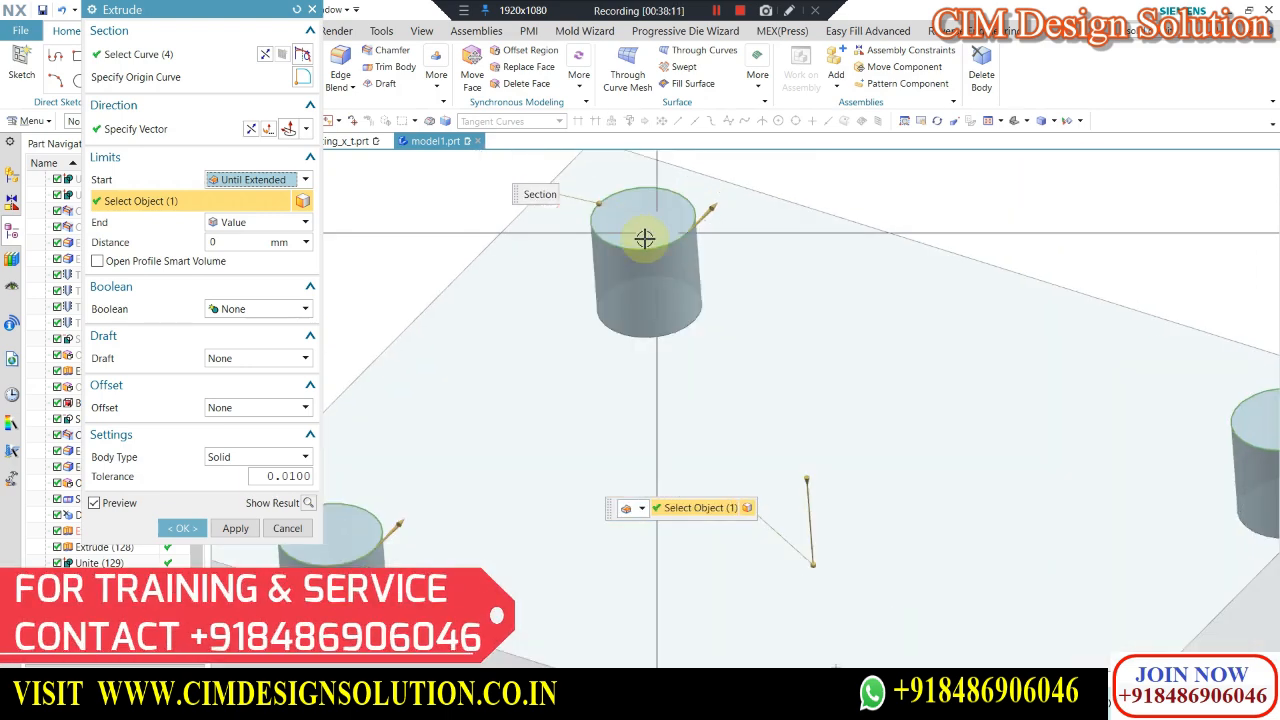
{"action": "scroll", "coordinate": [677, 229], "scroll_direction": "up", "scroll_amount": 2}
{"action": "scroll", "coordinate": [677, 229], "scroll_direction": "down", "scroll_amount": 3}
Give the extrusion a Two-Sided offset from 0 to -10 mm and create the four hollow spacer rings.
{"action": "left_click", "coordinate": [258, 408]}
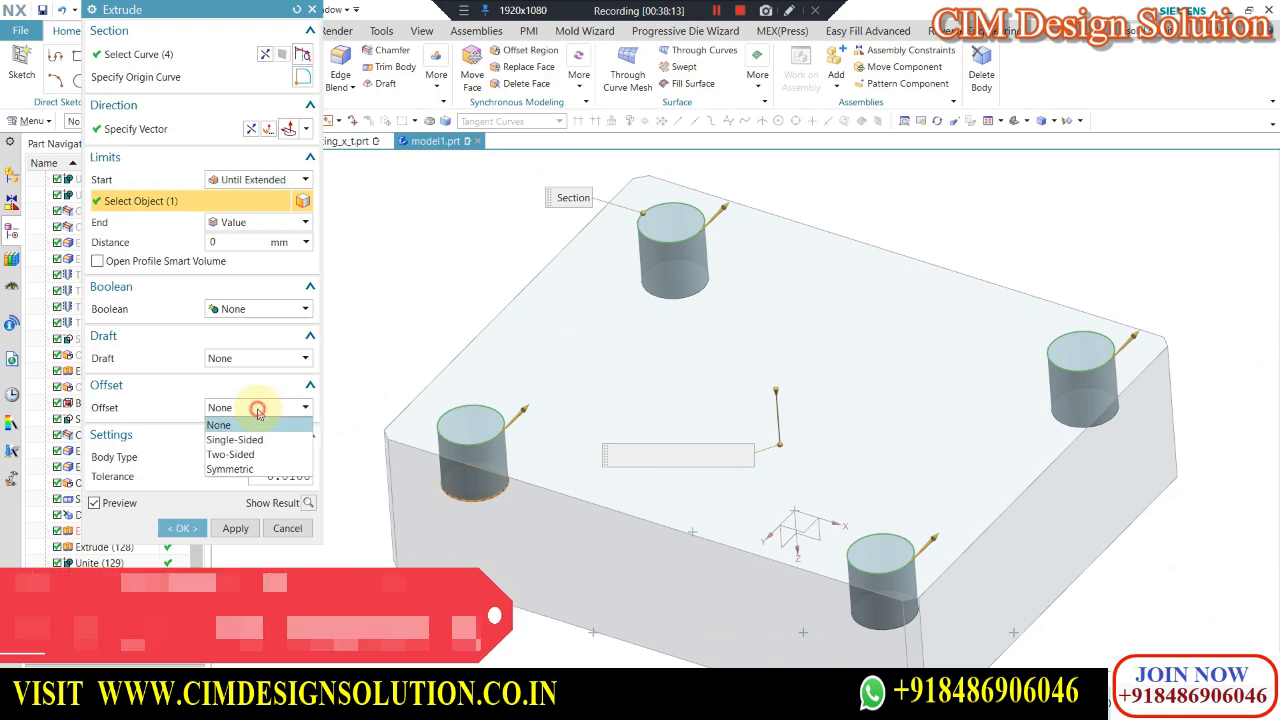
{"action": "left_click", "coordinate": [258, 408]}
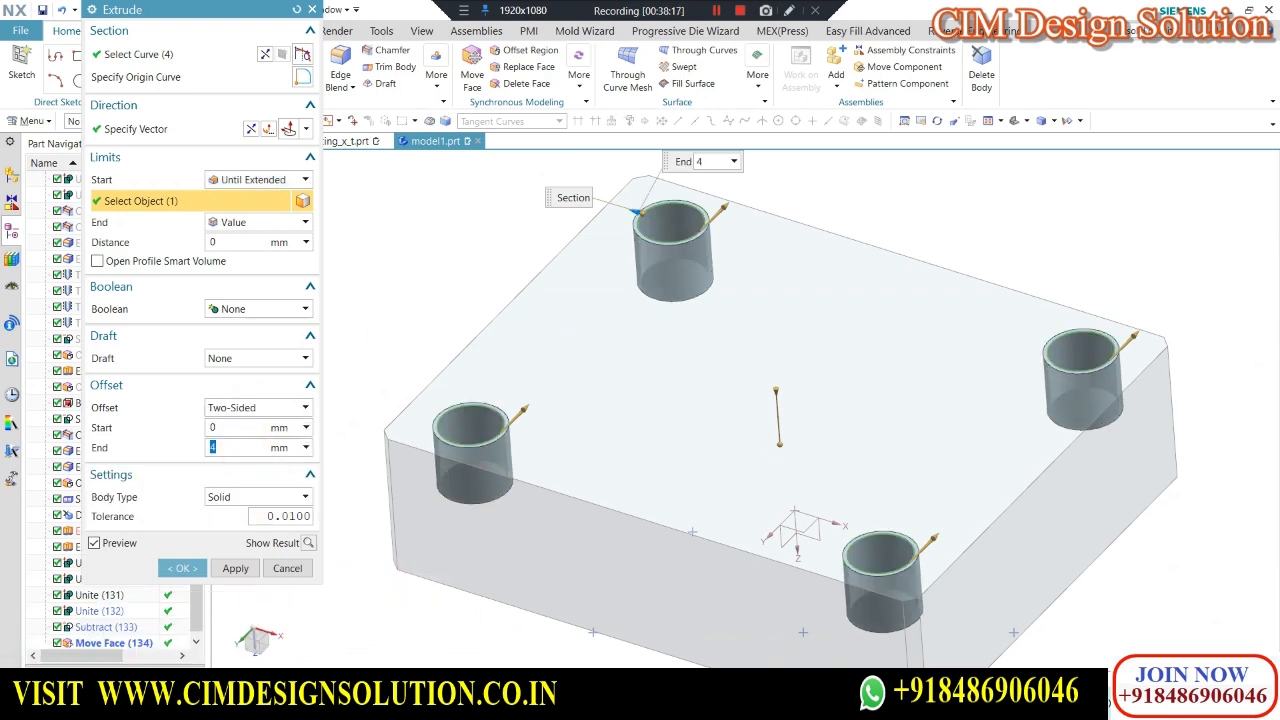
{"action": "double_click", "coordinate": [241, 446]}
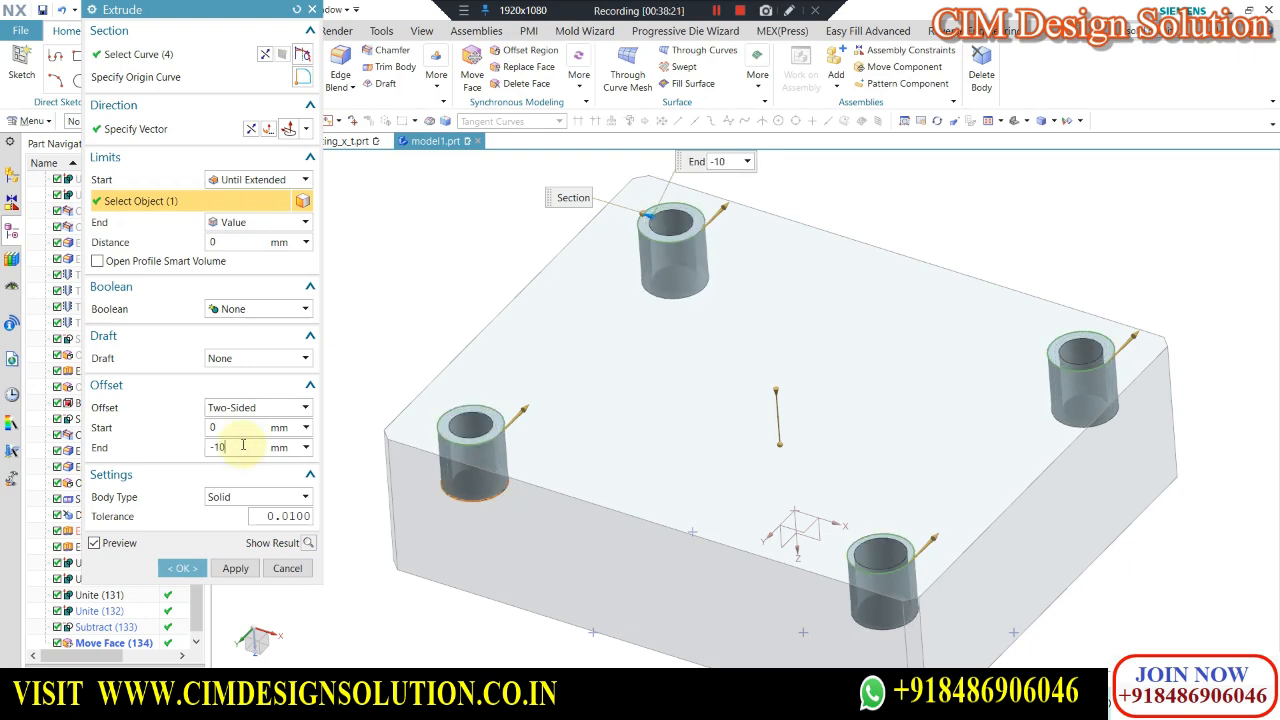
{"action": "left_click", "coordinate": [183, 568]}
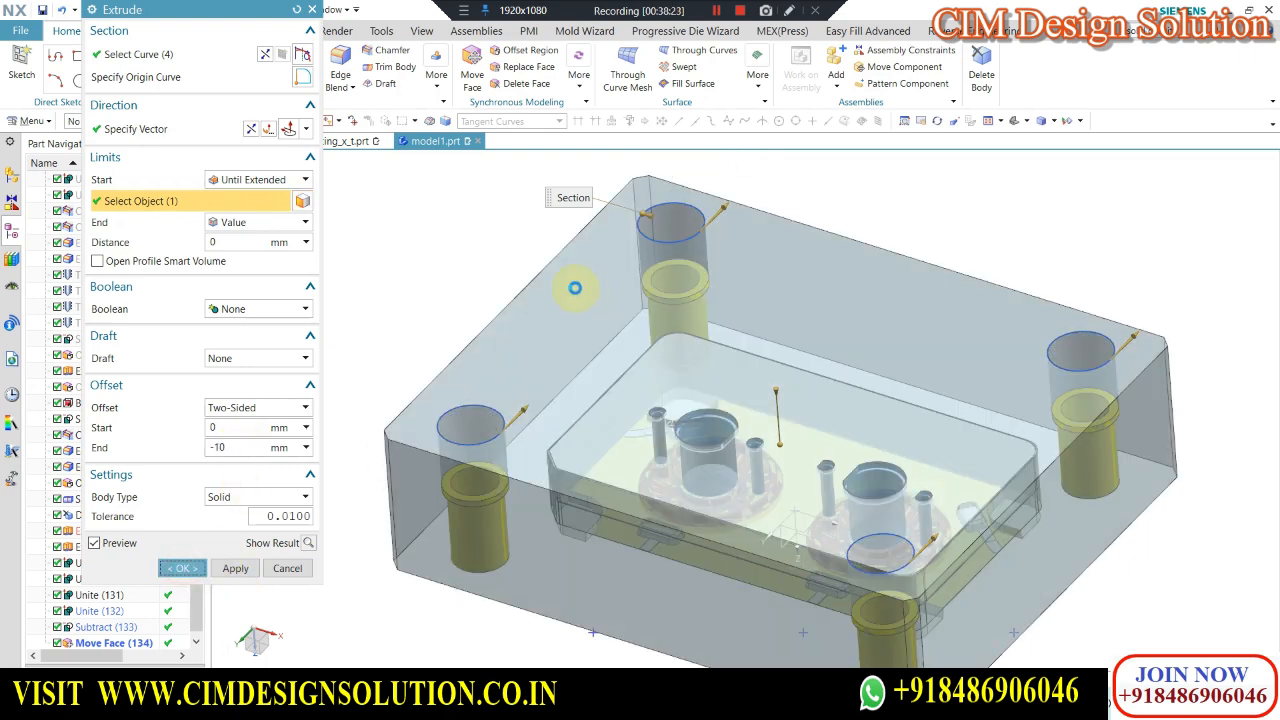
Hide the lower plate around the guide bushes and spacer rings.
{"action": "middle_click_drag", "start_coordinate": [571, 286], "coordinate": [579, 377]}
{"action": "middle_click_drag", "start_coordinate": [562, 213], "coordinate": [560, 184]}
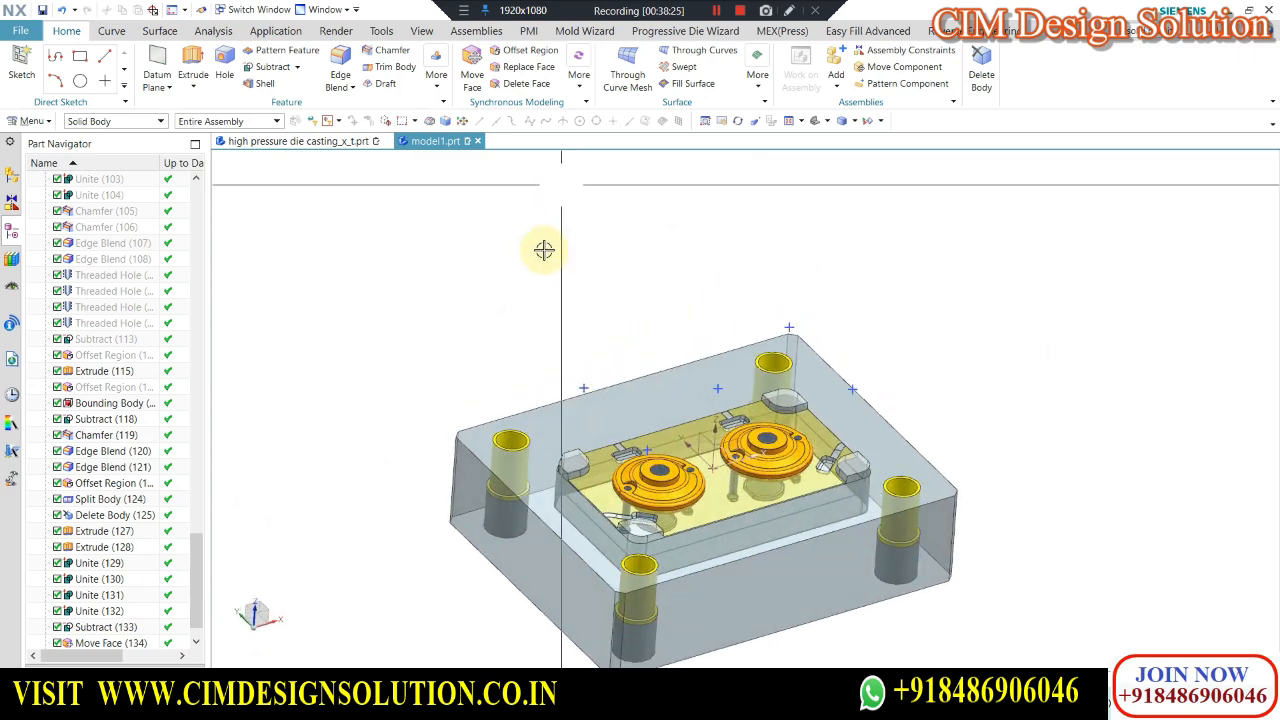
{"action": "scroll", "coordinate": [543, 251], "scroll_direction": "down", "scroll_amount": 2}
{"action": "middle_click_drag", "start_coordinate": [500, 391], "coordinate": [511, 362]}
{"action": "scroll", "coordinate": [523, 460], "scroll_direction": "up", "scroll_amount": 3}
{"action": "left_click", "coordinate": [525, 471]}
{"action": "key", "text": "ctrl+b"}
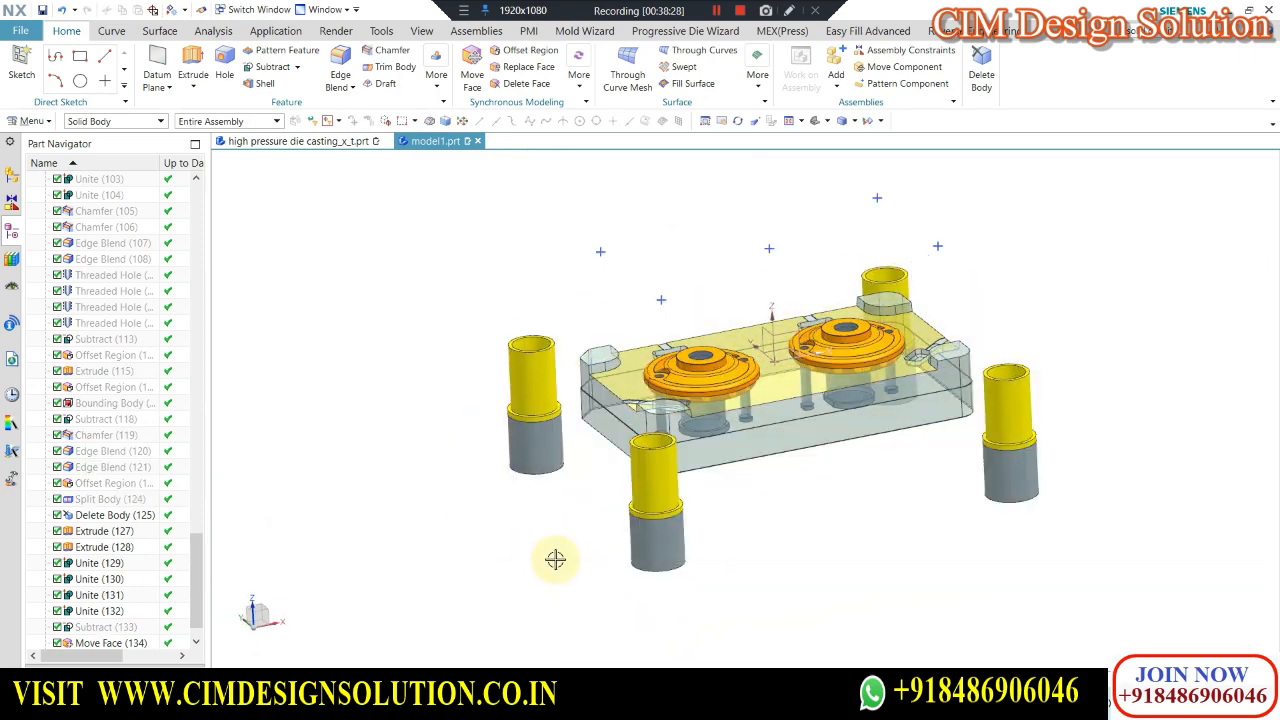
Change the display color of the four spacer rings to Deep Mint.
{"action": "left_click", "coordinate": [545, 455]}
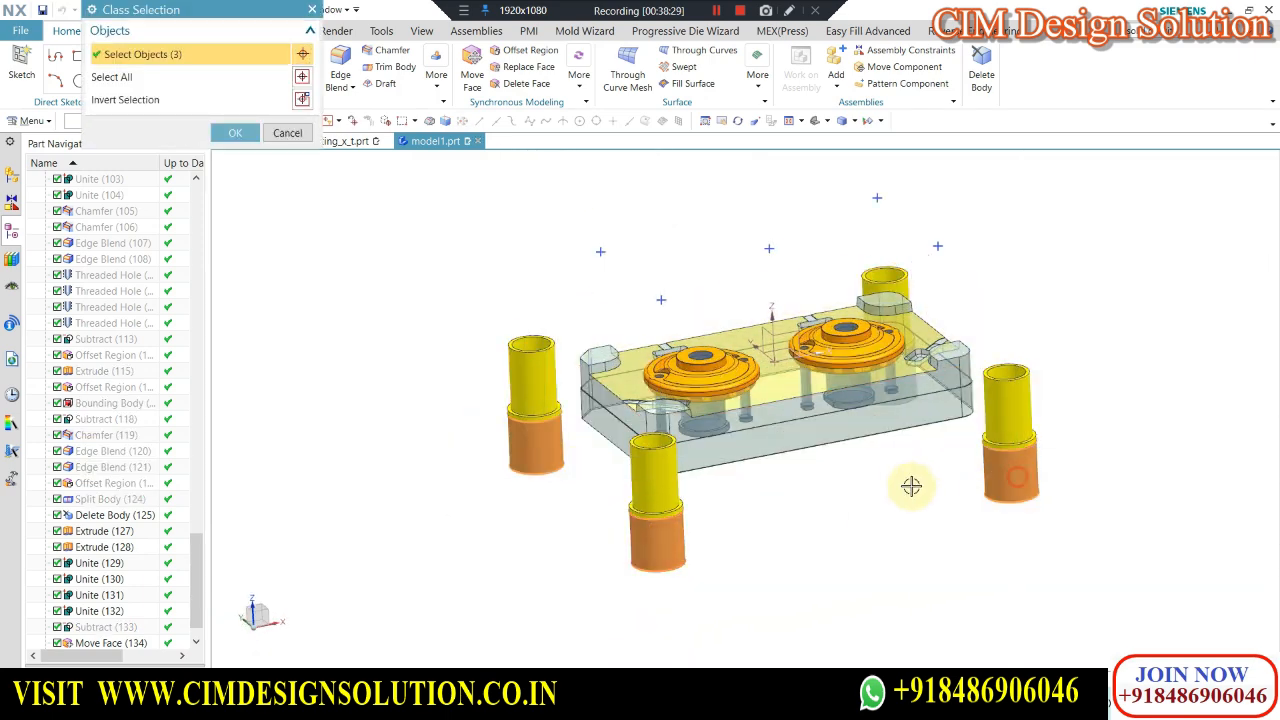
{"action": "middle_click_drag", "start_coordinate": [936, 483], "coordinate": [893, 432]}
{"action": "middle_click", "coordinate": [453, 385]}
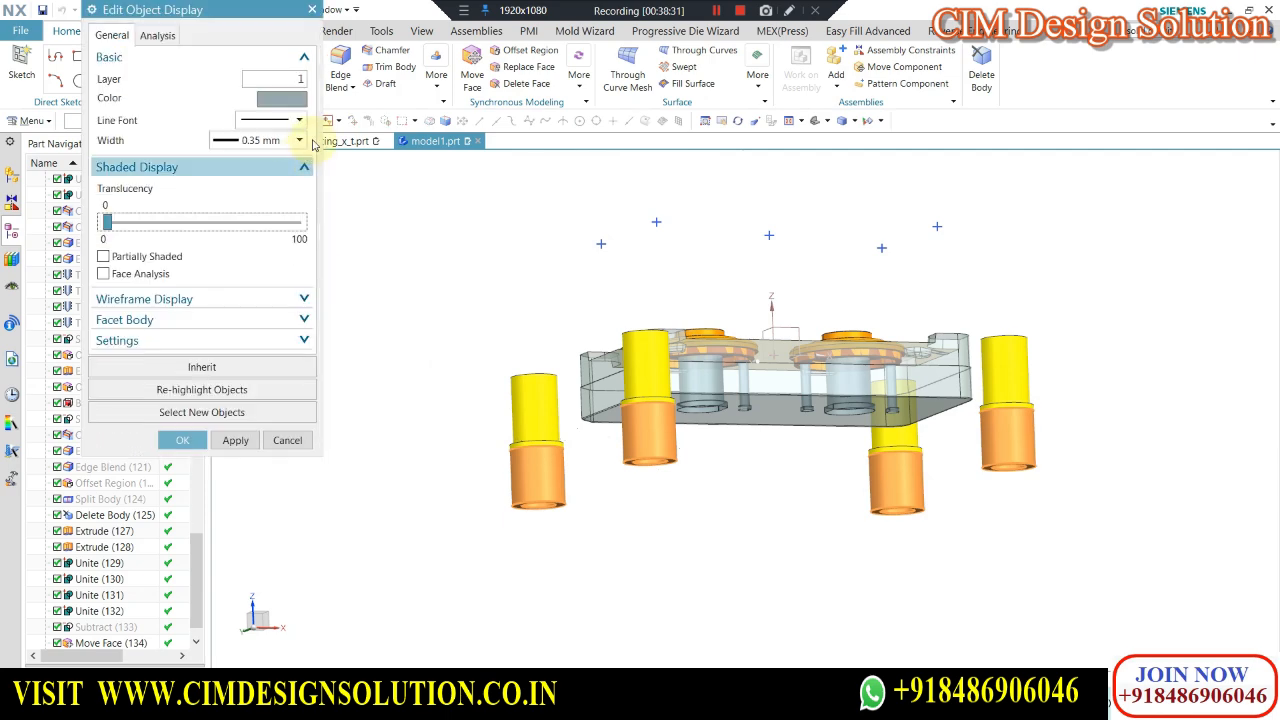
{"action": "left_click", "coordinate": [286, 102]}
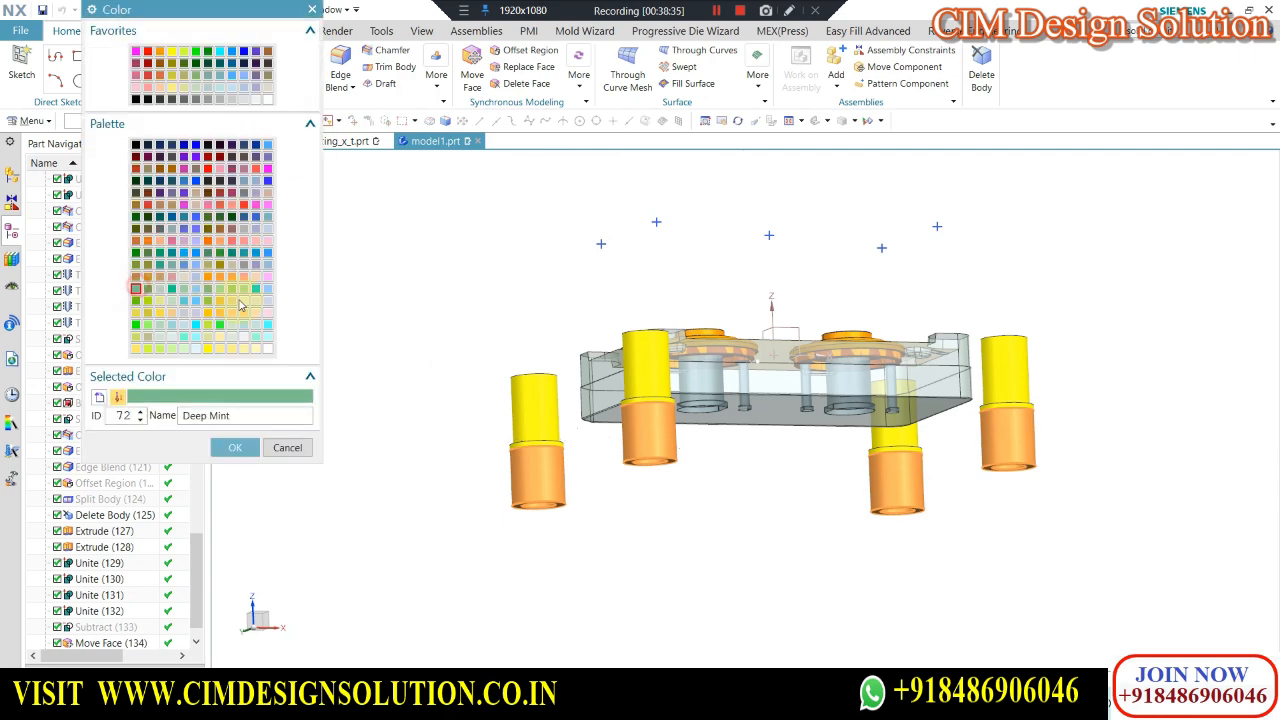
{"action": "middle_click", "coordinate": [487, 264]}
{"action": "middle_click_drag", "start_coordinate": [558, 313], "coordinate": [566, 324]}
Show all hidden bodies and view the complete mould assembly from the side and at an angle.
{"action": "key", "text": "ctrl+shift+u"}
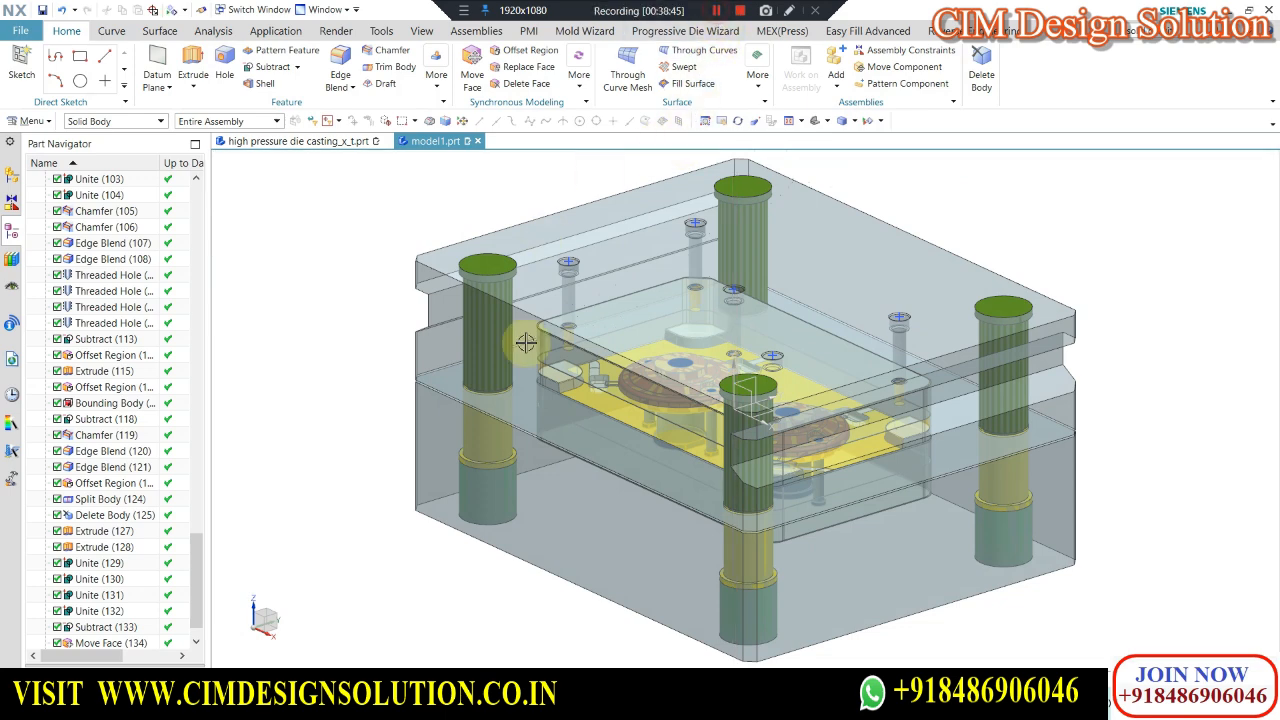
{"action": "middle_click_drag", "start_coordinate": [571, 349], "coordinate": [858, 401]}
{"action": "scroll", "coordinate": [634, 388], "scroll_direction": "down", "scroll_amount": 2}
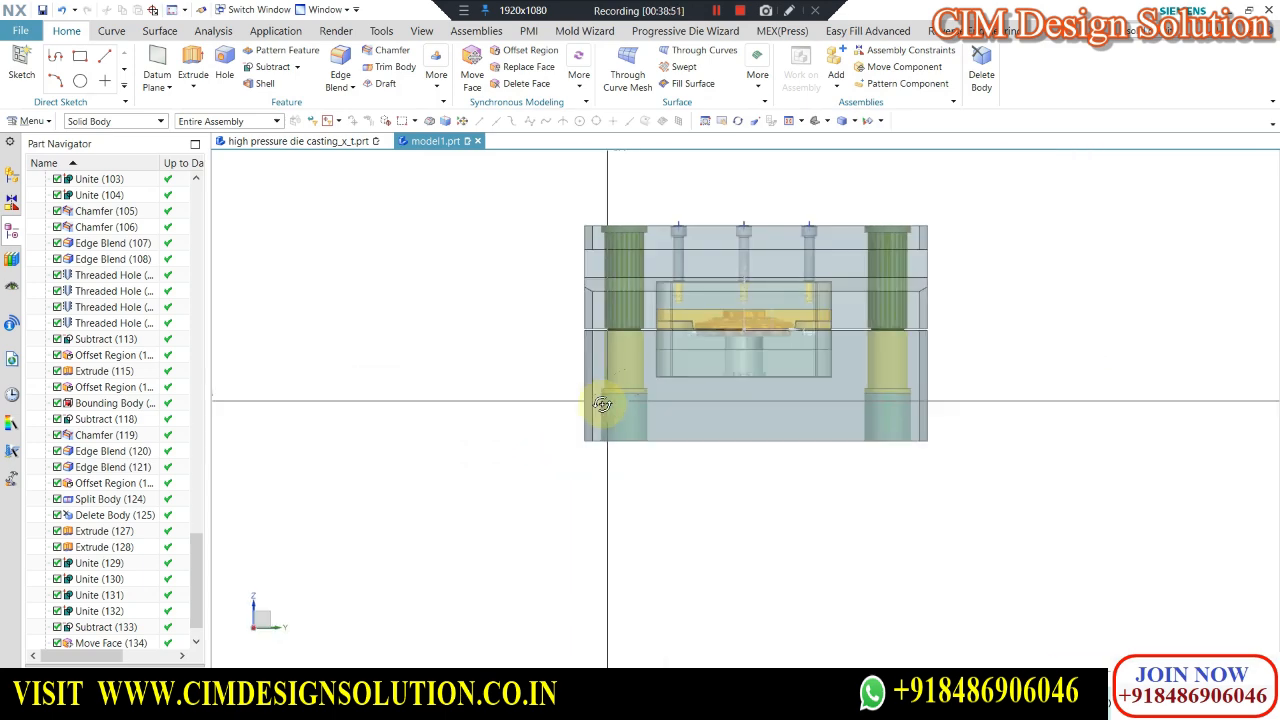
{"action": "middle_click_drag", "start_coordinate": [606, 403], "coordinate": [586, 431]}
{"action": "key", "text": "ctrl+b"}
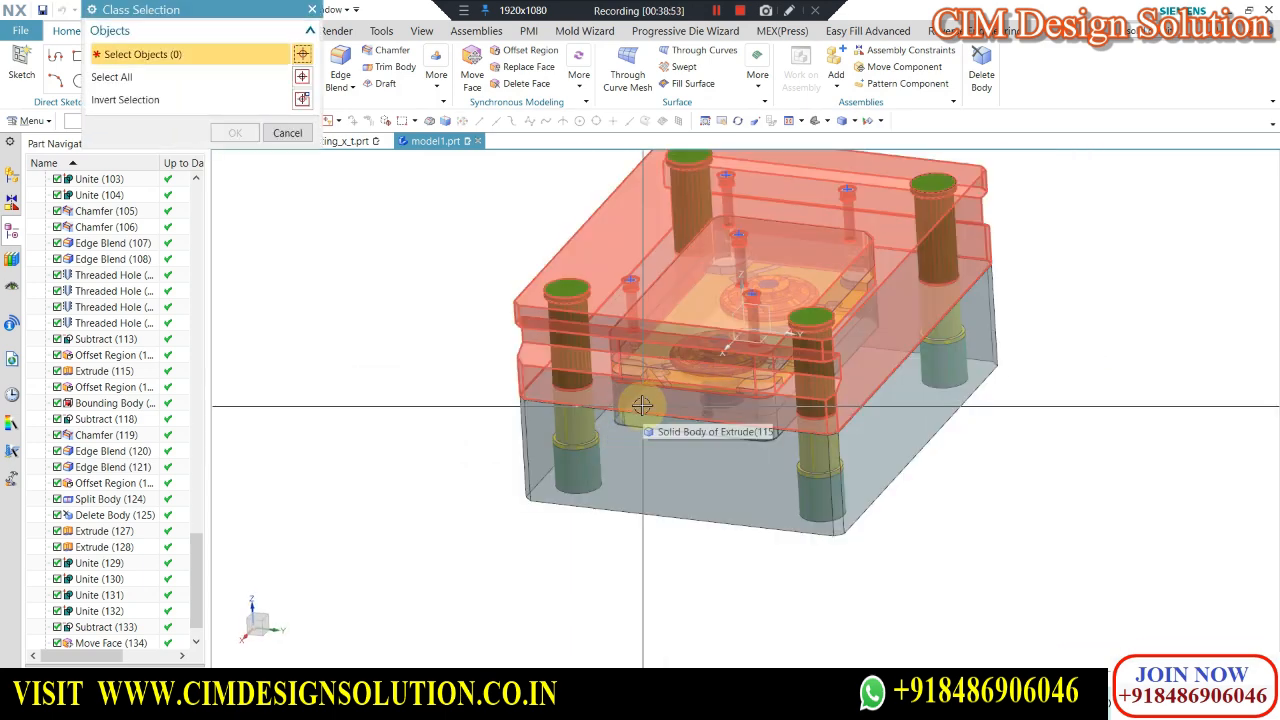
{"action": "left_click", "coordinate": [288, 134]}
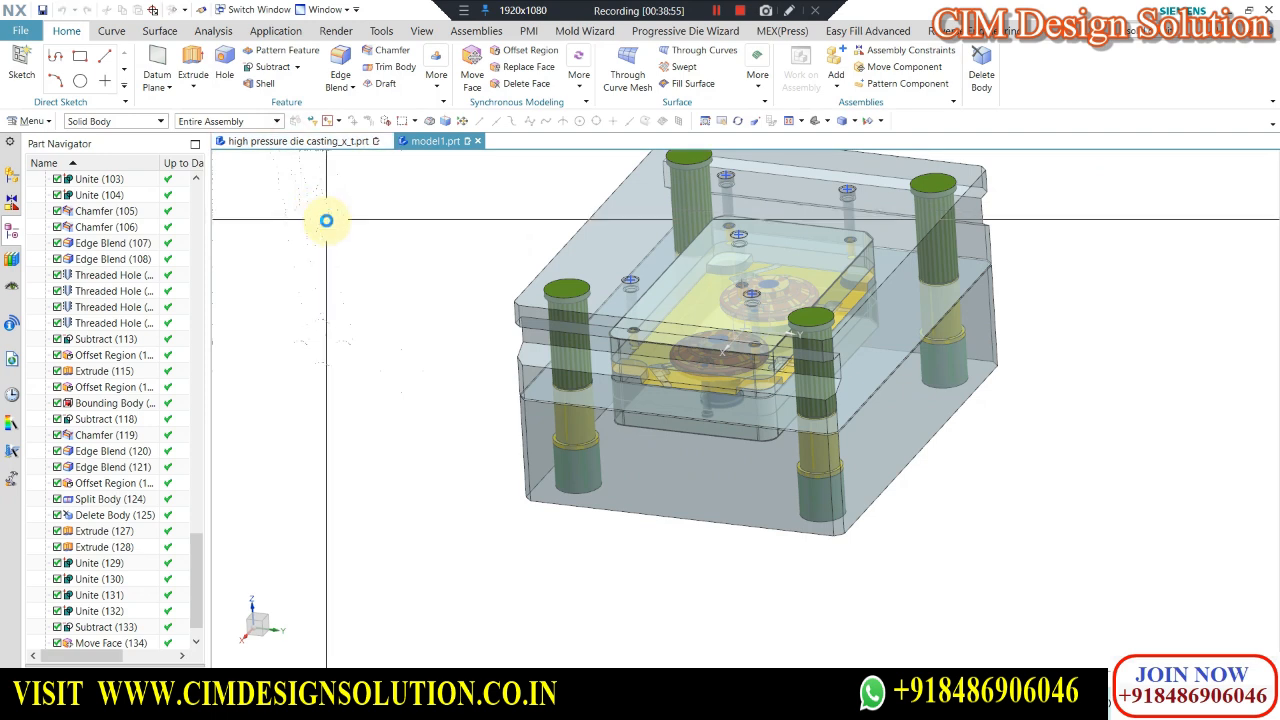
{"action": "key", "text": "ctrl+b"}
{"action": "key", "text": "Escape"}
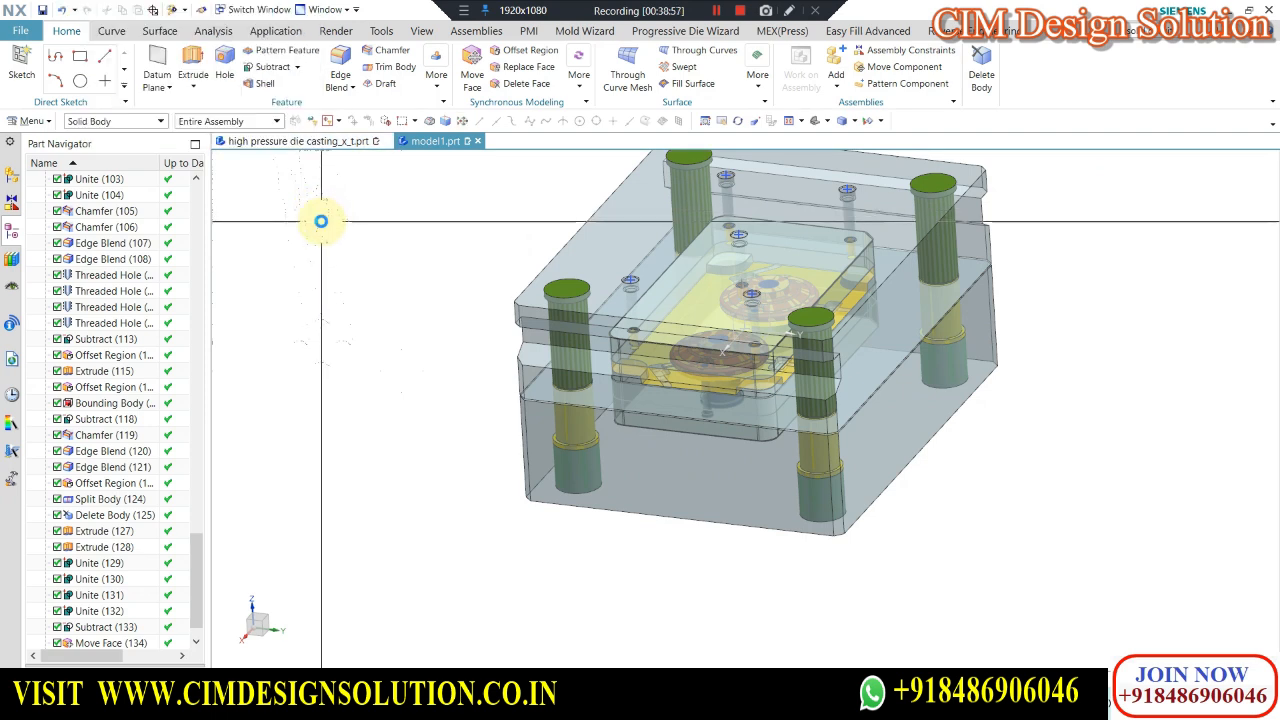
Section the mould with a Y plane through a guide pillar's center and examine the fit of the pillar, bush and spacer ring.
{"action": "key", "text": "ctrl+h"}
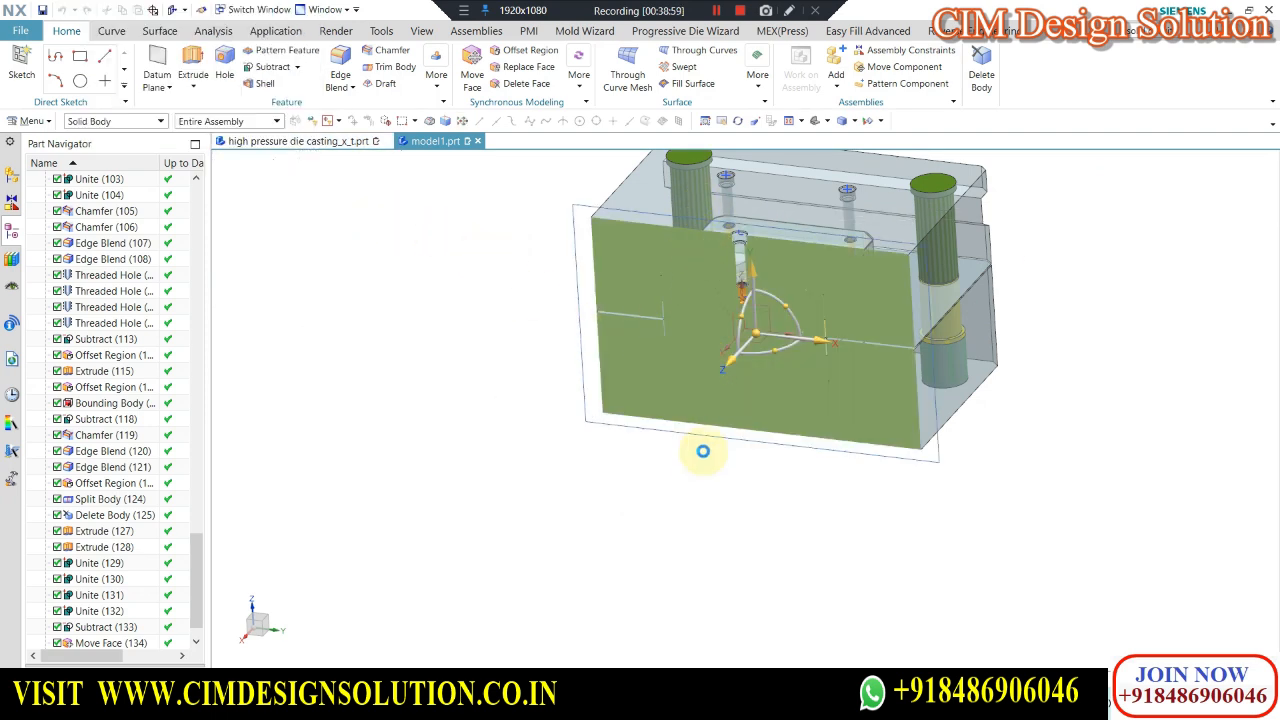
{"action": "scroll", "coordinate": [708, 474], "scroll_direction": "down", "scroll_amount": 1}
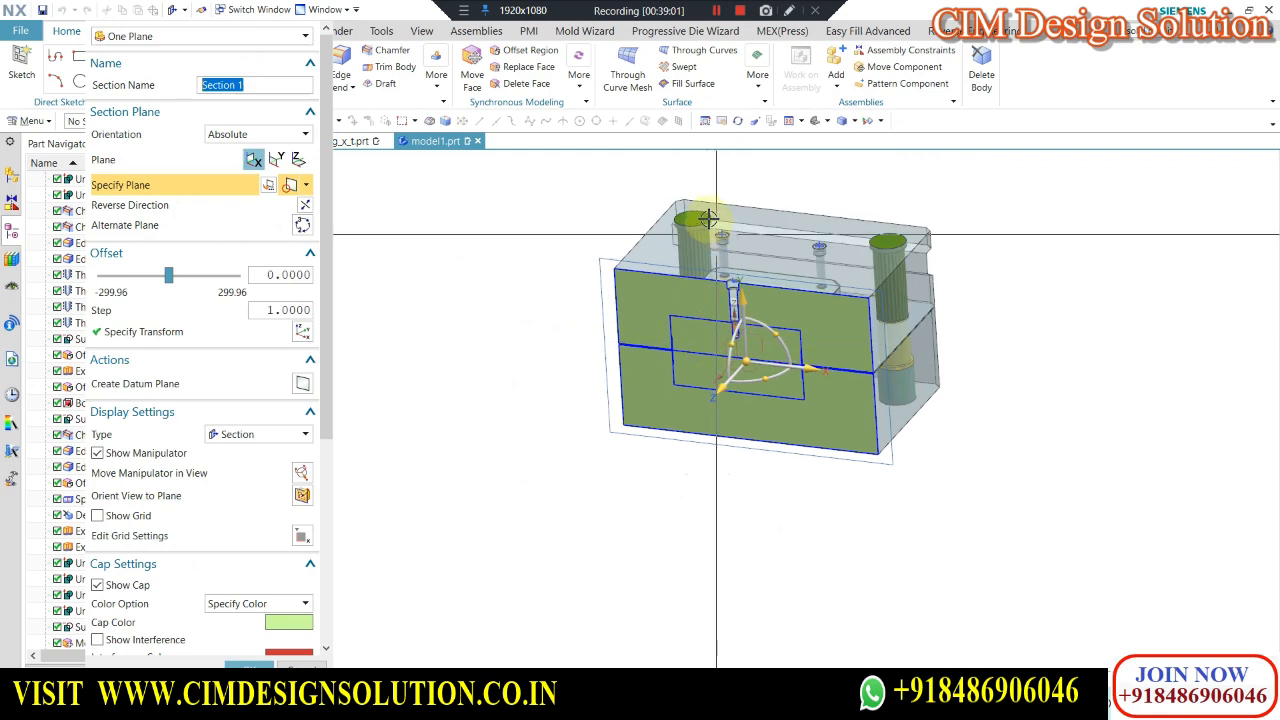
{"action": "scroll", "coordinate": [703, 217], "scroll_direction": "up", "scroll_amount": 4}
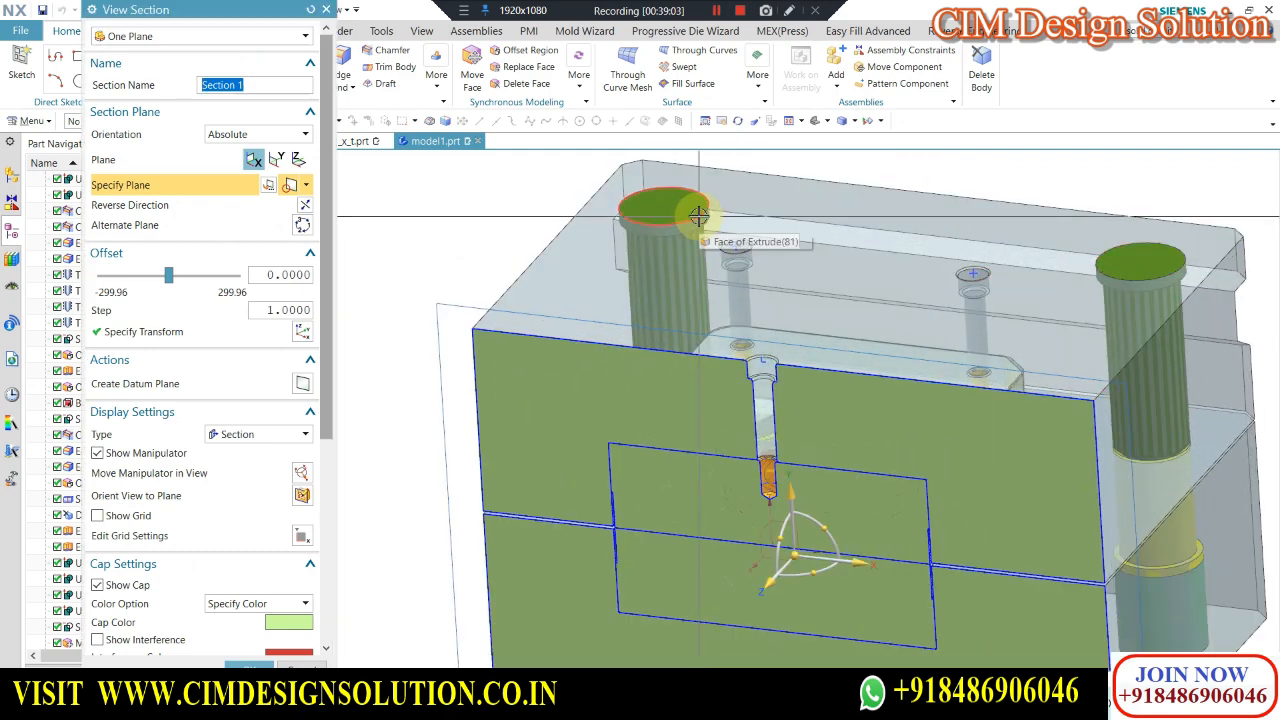
{"action": "left_click", "coordinate": [704, 222]}
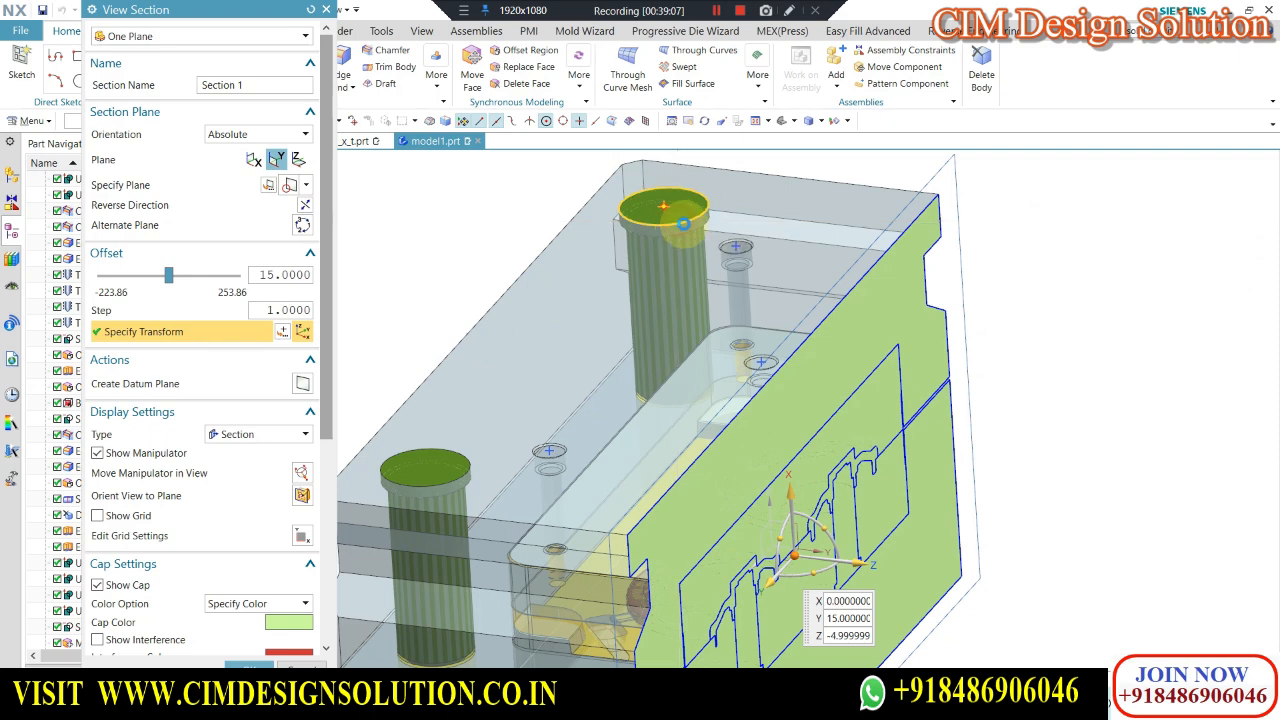
{"action": "scroll", "coordinate": [912, 411], "scroll_direction": "up", "scroll_amount": 5}
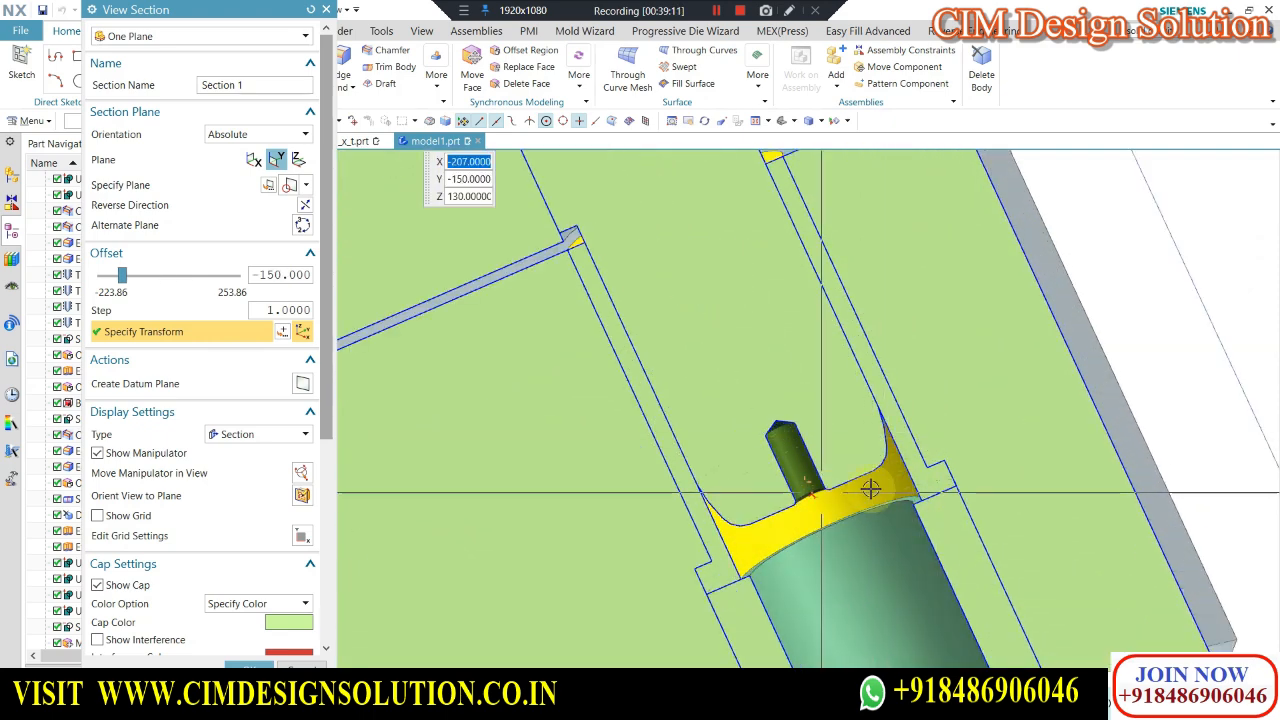
{"action": "scroll", "coordinate": [881, 470], "scroll_direction": "down", "scroll_amount": 2}
{"action": "scroll", "coordinate": [878, 533], "scroll_direction": "down", "scroll_amount": 2}
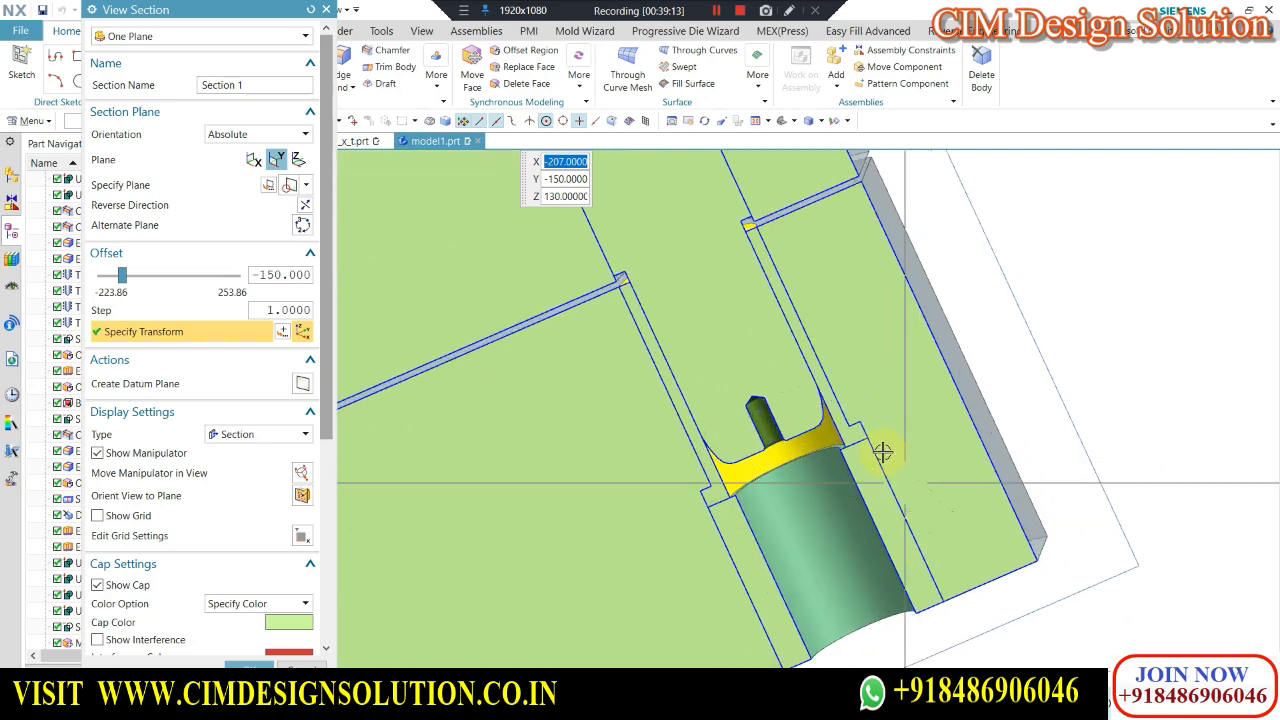
{"action": "scroll", "coordinate": [804, 452], "scroll_direction": "up", "scroll_amount": 6}
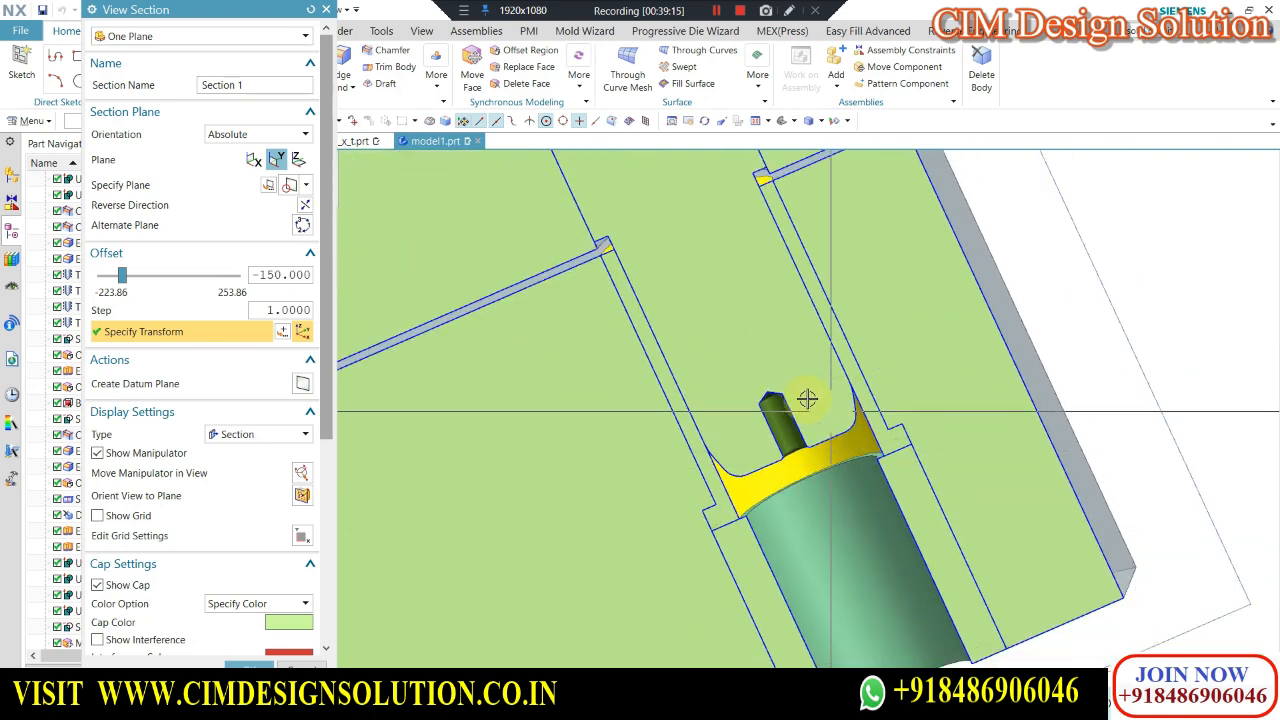
{"action": "scroll", "coordinate": [760, 280], "scroll_direction": "down", "scroll_amount": 3}
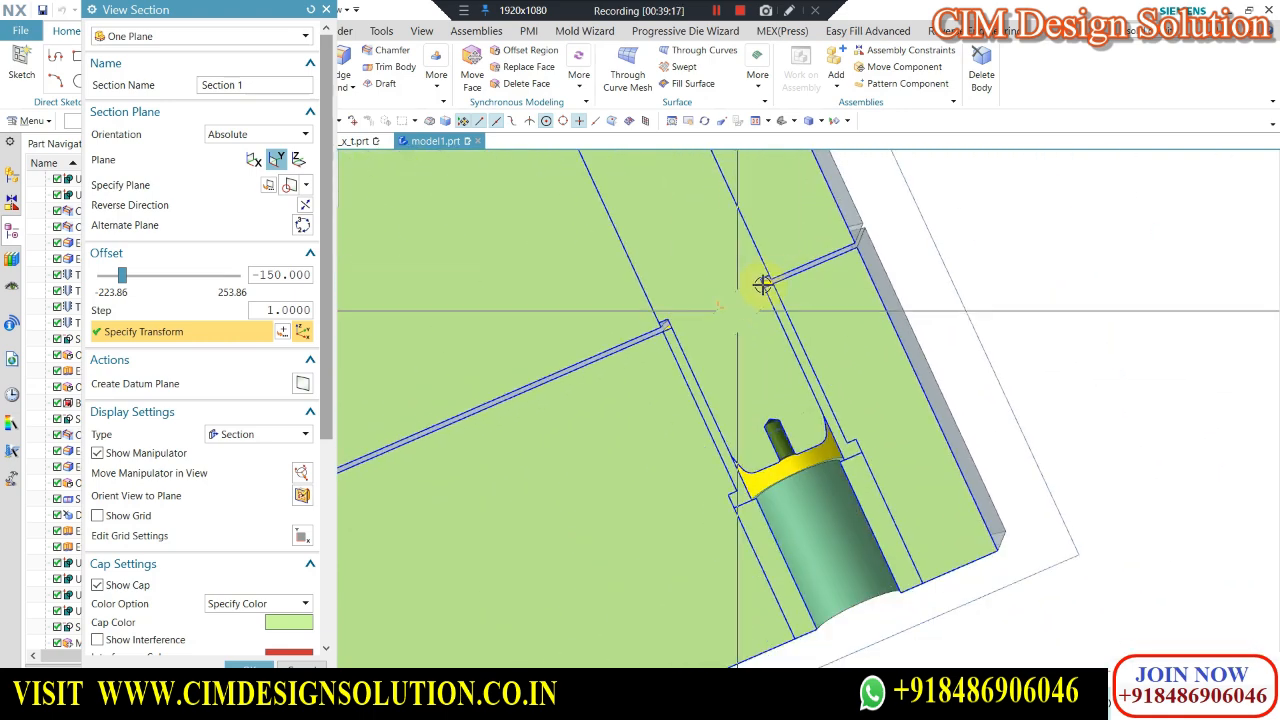
Leave the section setup and hide the guide pillars, exposing the four guide bushes.
{"action": "key", "text": "Escape"}
{"action": "scroll", "coordinate": [846, 277], "scroll_direction": "down", "scroll_amount": 6}
{"action": "middle_click_drag", "start_coordinate": [512, 285], "coordinate": [420, 395]}
{"action": "scroll", "coordinate": [418, 382], "scroll_direction": "up", "scroll_amount": 5}
{"action": "scroll", "coordinate": [418, 382], "scroll_direction": "down", "scroll_amount": 5}
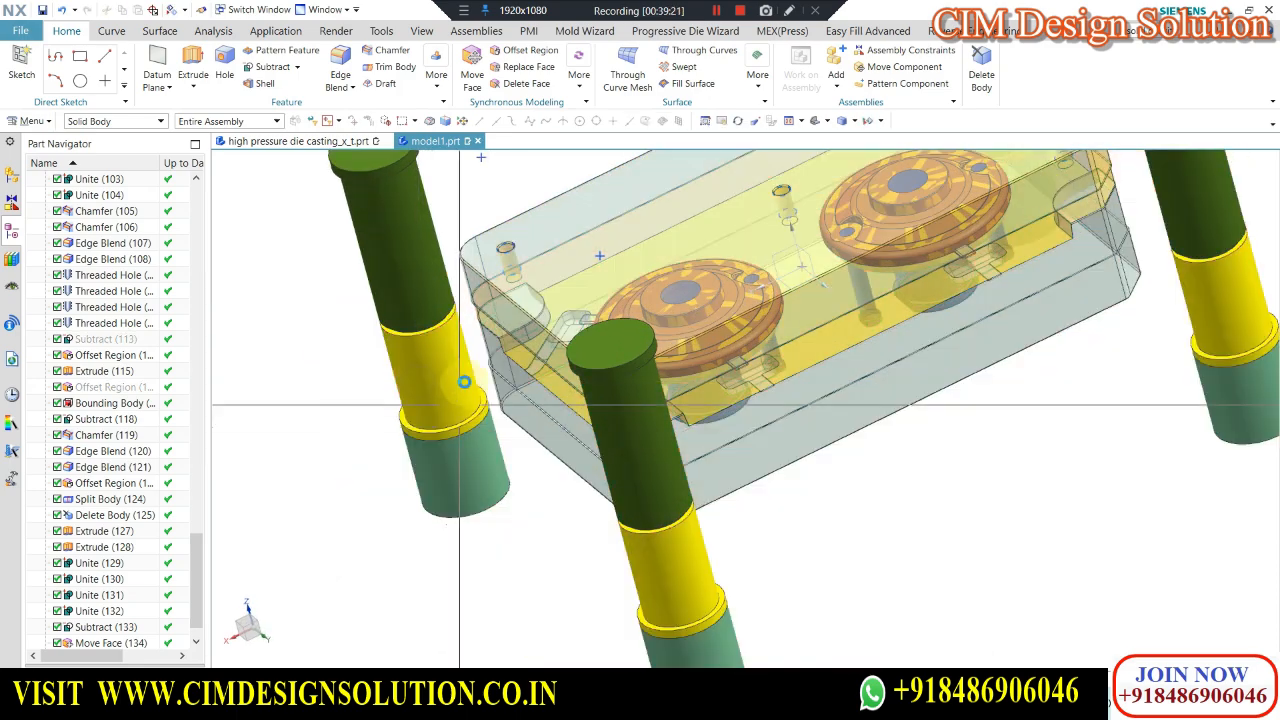
{"action": "scroll", "coordinate": [418, 382], "scroll_direction": "up", "scroll_amount": 5}
{"action": "middle_click_drag", "start_coordinate": [465, 464], "coordinate": [490, 466]}
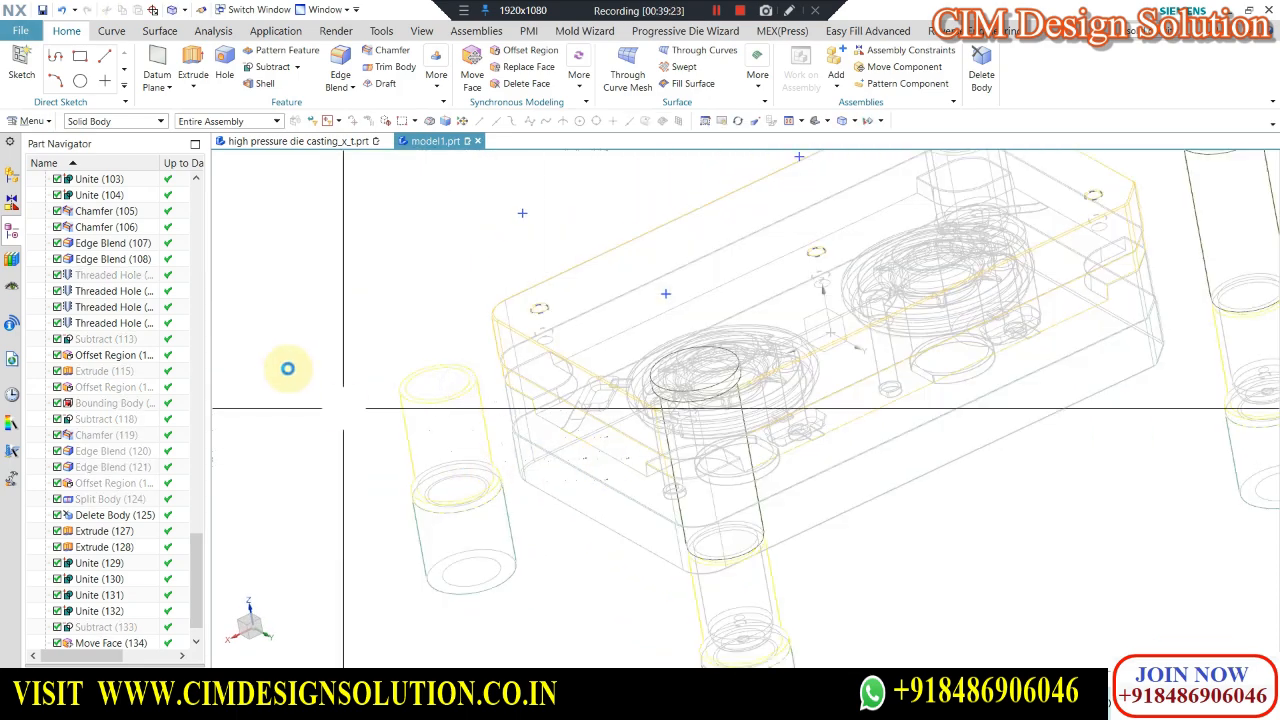
{"action": "middle_click_drag", "start_coordinate": [343, 407], "coordinate": [1036, 345]}
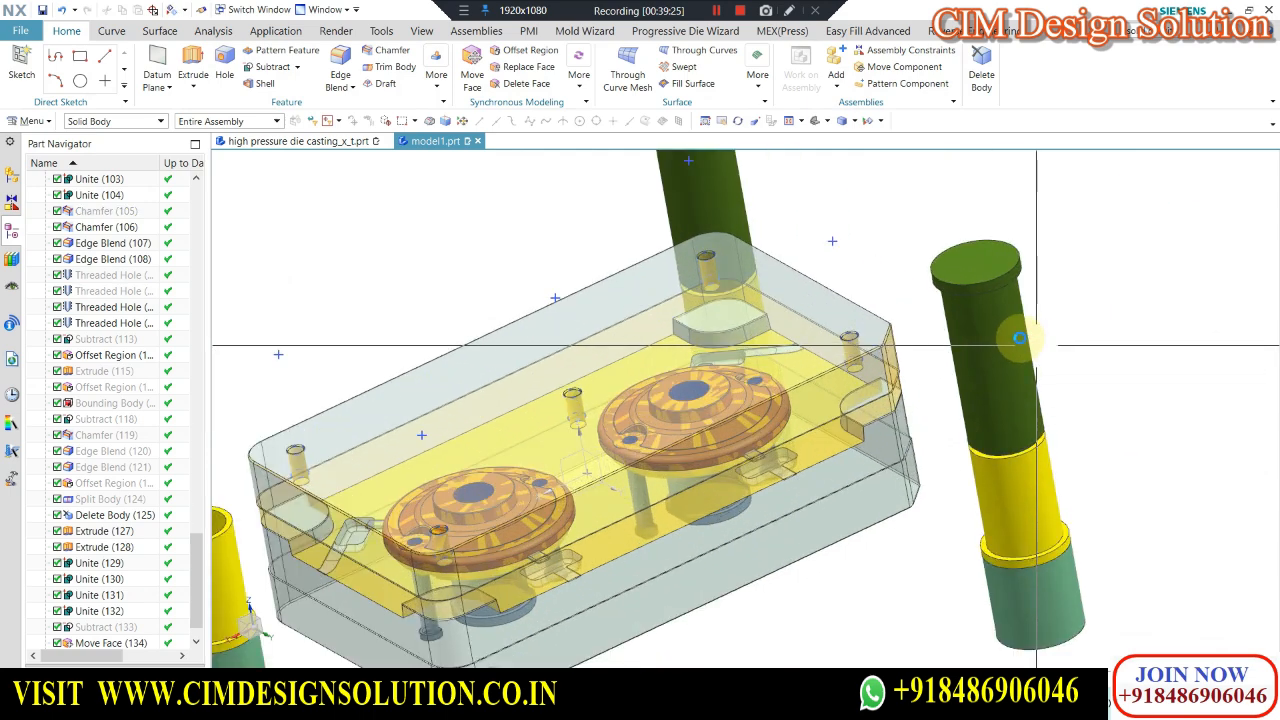
{"action": "left_click", "coordinate": [1020, 338]}
{"action": "key", "text": "ctrl+b"}
{"action": "left_click", "coordinate": [700, 226]}
{"action": "key", "text": "ctrl+b"}
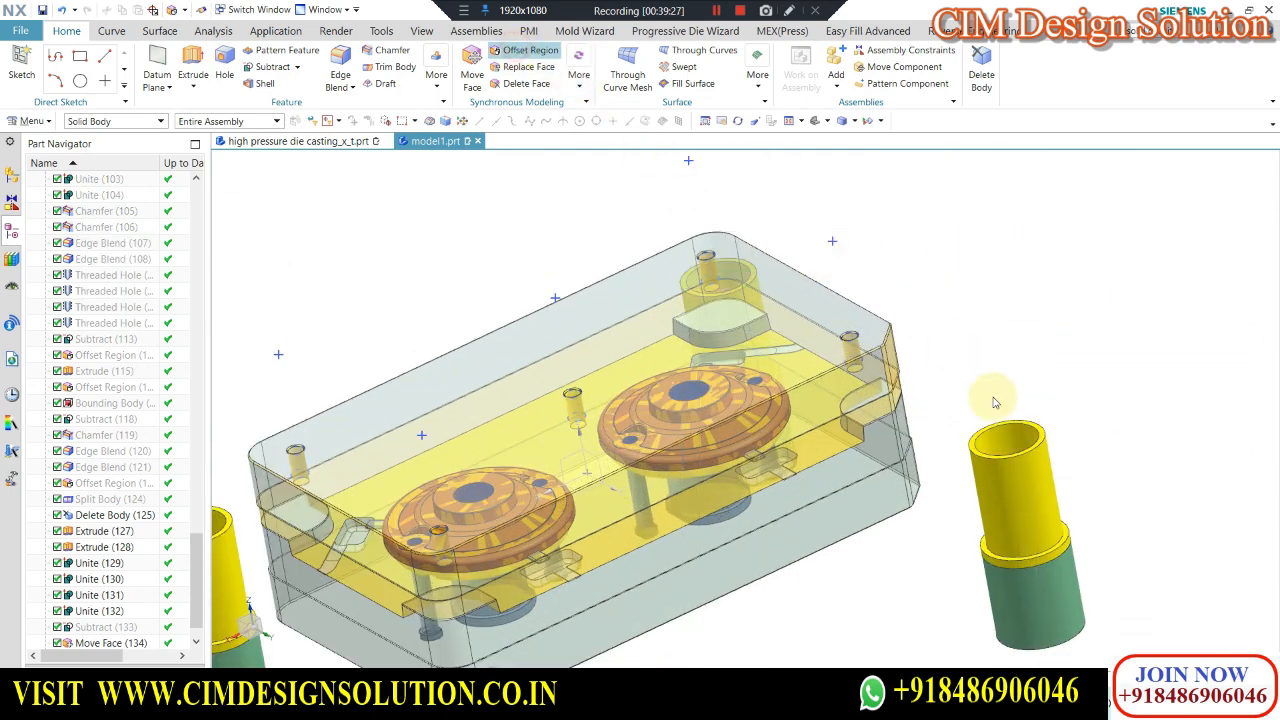
Offset the top ring faces of all four guide bushes by -2 mm to shorten them.
{"action": "scroll", "coordinate": [1022, 424], "scroll_direction": "up", "scroll_amount": 2}
{"action": "left_click", "coordinate": [1042, 428]}
{"action": "scroll", "coordinate": [1080, 477], "scroll_direction": "down", "scroll_amount": 2}
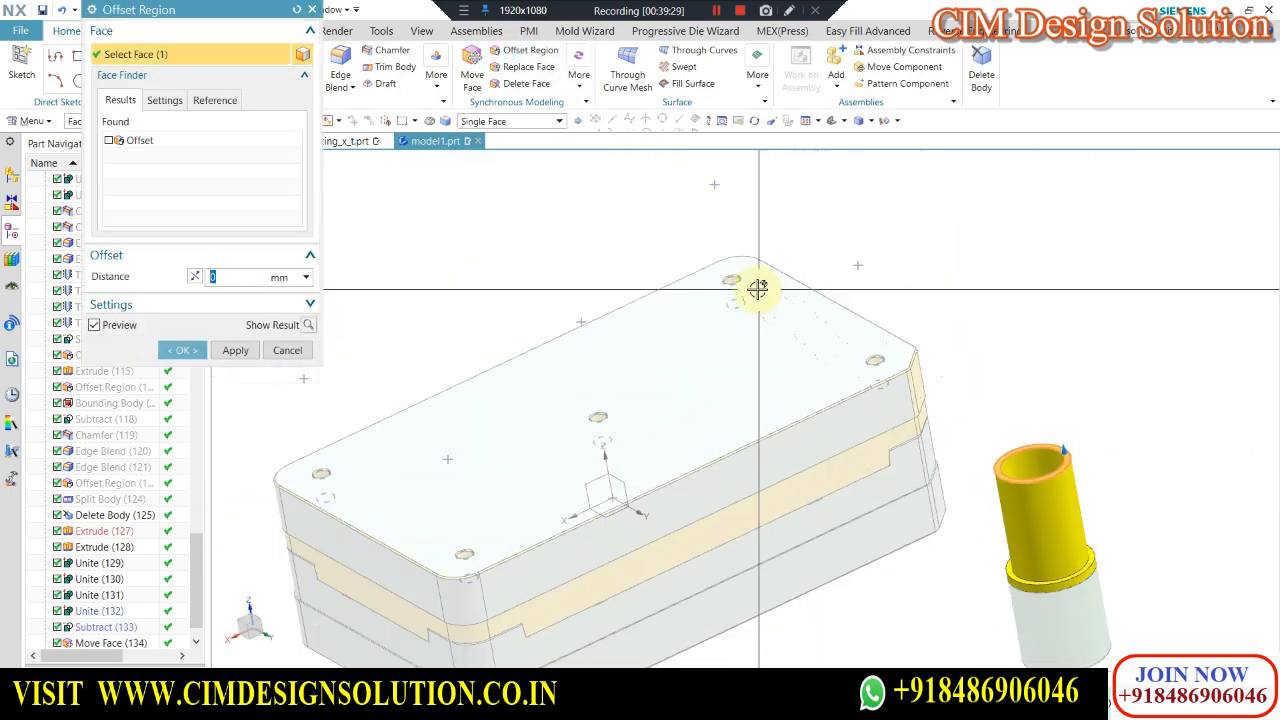
{"action": "scroll", "coordinate": [758, 289], "scroll_direction": "down", "scroll_amount": 2}
{"action": "scroll", "coordinate": [850, 240], "scroll_direction": "up", "scroll_amount": 4}
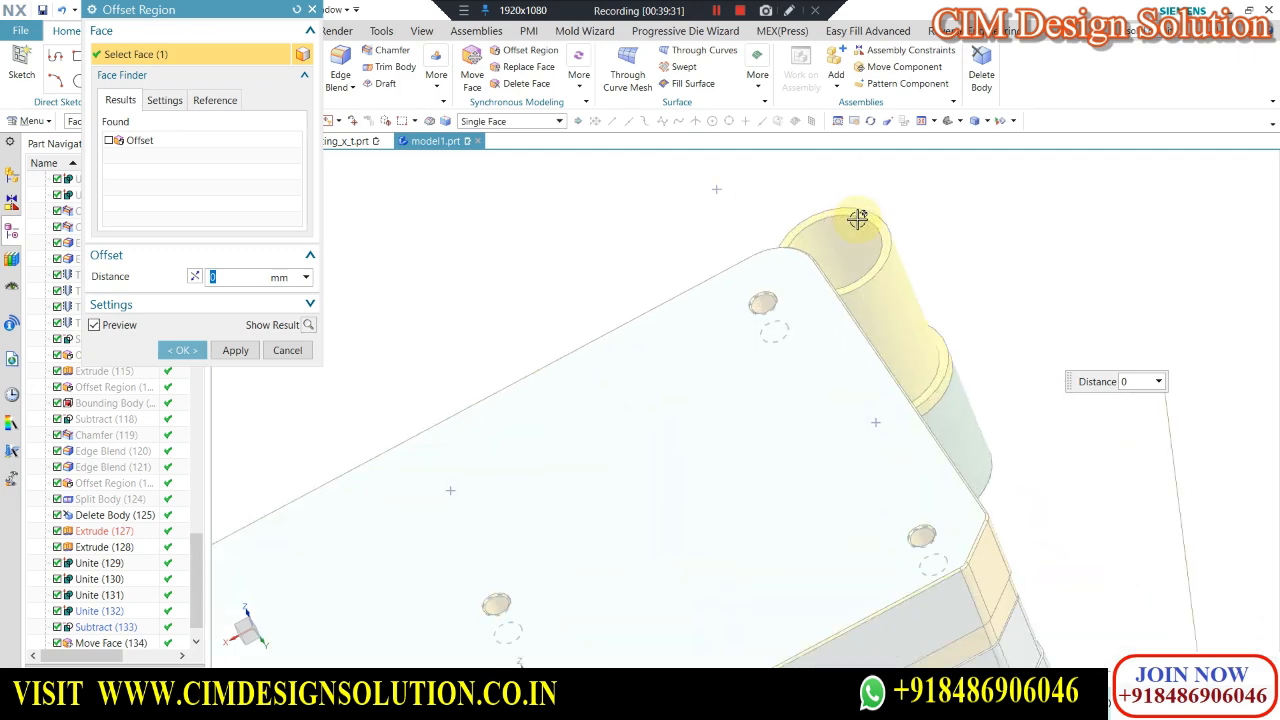
{"action": "scroll", "coordinate": [857, 219], "scroll_direction": "up", "scroll_amount": 1}
{"action": "left_click", "coordinate": [857, 212]}
{"action": "scroll", "coordinate": [1020, 228], "scroll_direction": "down", "scroll_amount": 5}
{"action": "scroll", "coordinate": [615, 432], "scroll_direction": "up", "scroll_amount": 2}
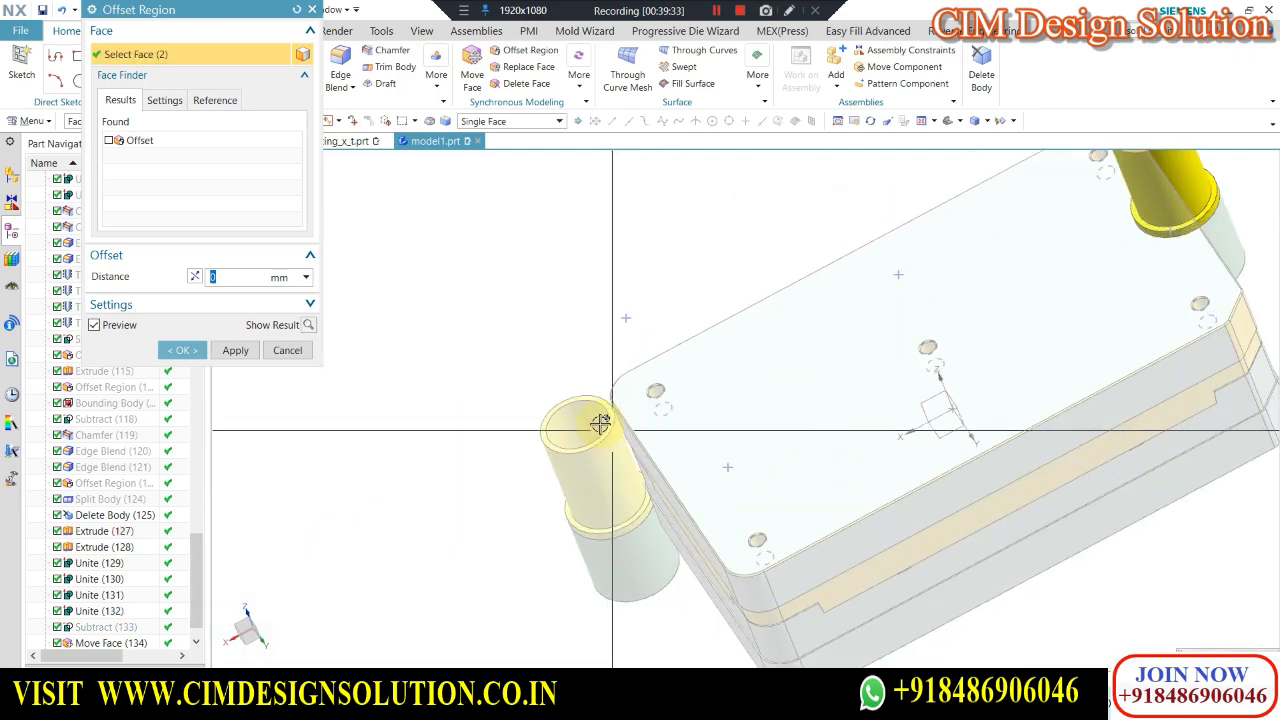
{"action": "scroll", "coordinate": [600, 424], "scroll_direction": "up", "scroll_amount": 2}
{"action": "left_click", "coordinate": [581, 381]}
{"action": "scroll", "coordinate": [426, 266], "scroll_direction": "down", "scroll_amount": 4}
{"action": "scroll", "coordinate": [620, 520], "scroll_direction": "up", "scroll_amount": 6}
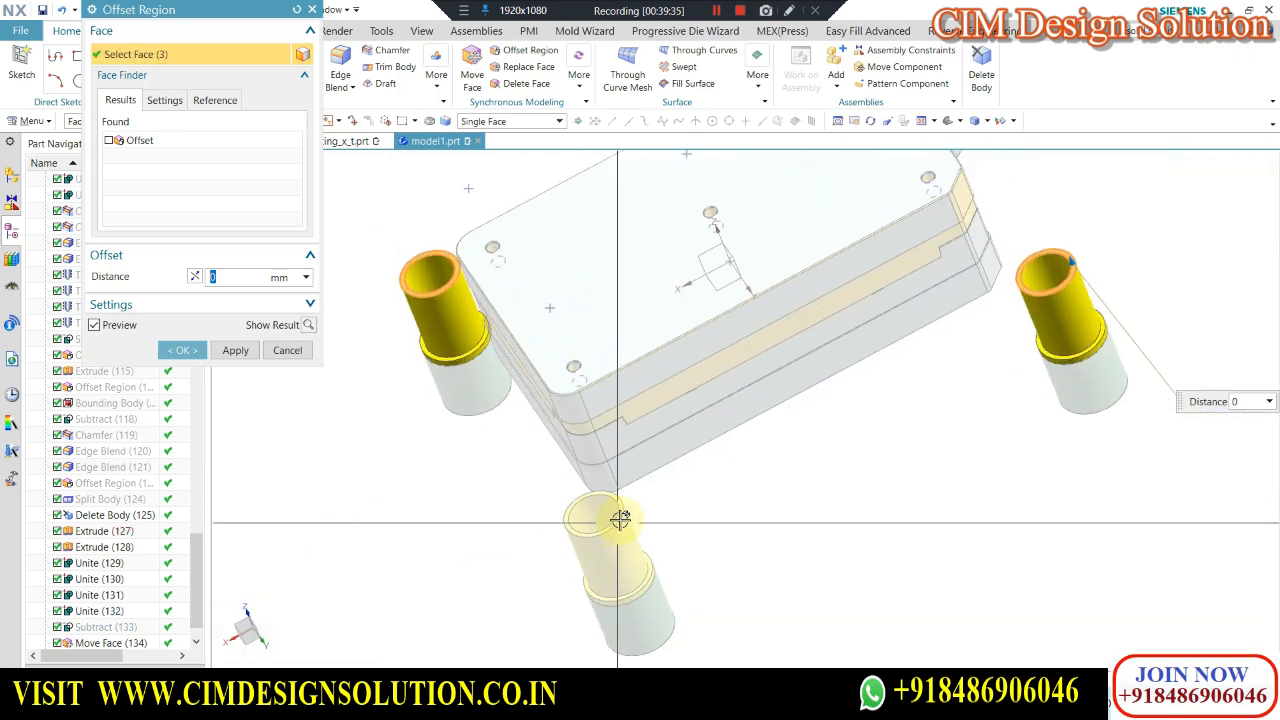
{"action": "left_click", "coordinate": [621, 487]}
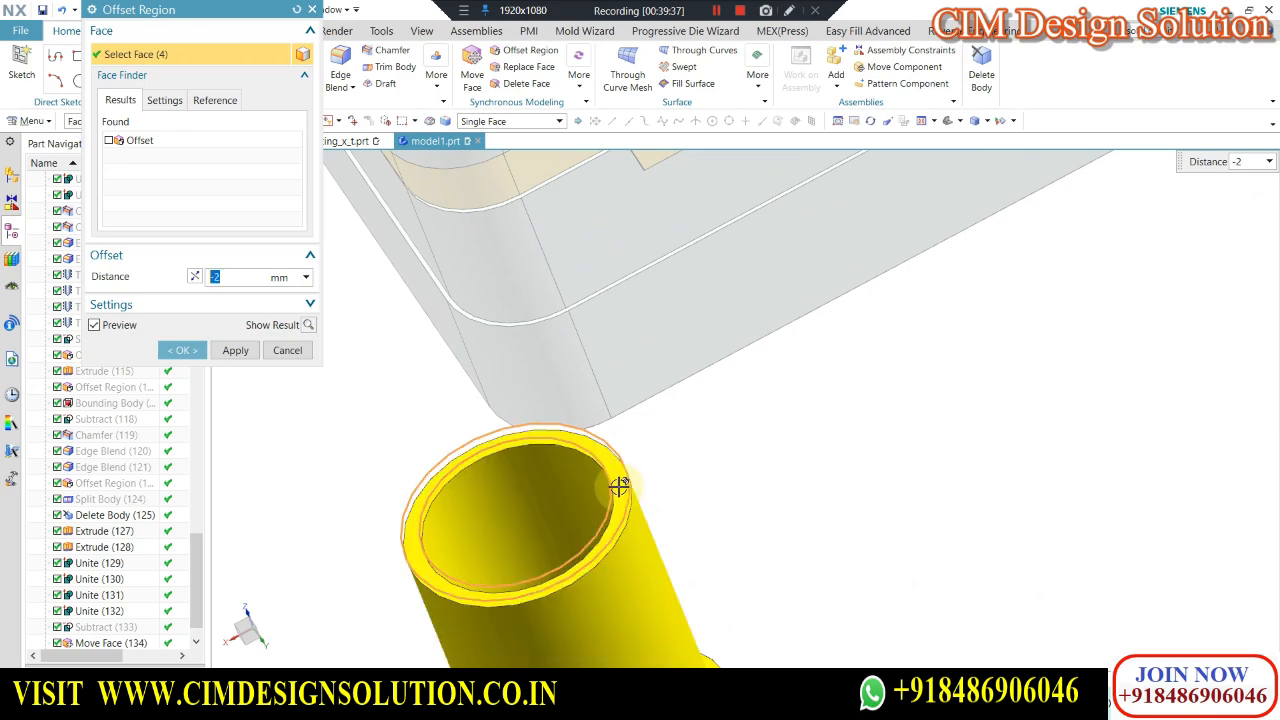
{"action": "left_click", "coordinate": [177, 355]}
{"action": "scroll", "coordinate": [720, 400], "scroll_direction": "down", "scroll_amount": 5}
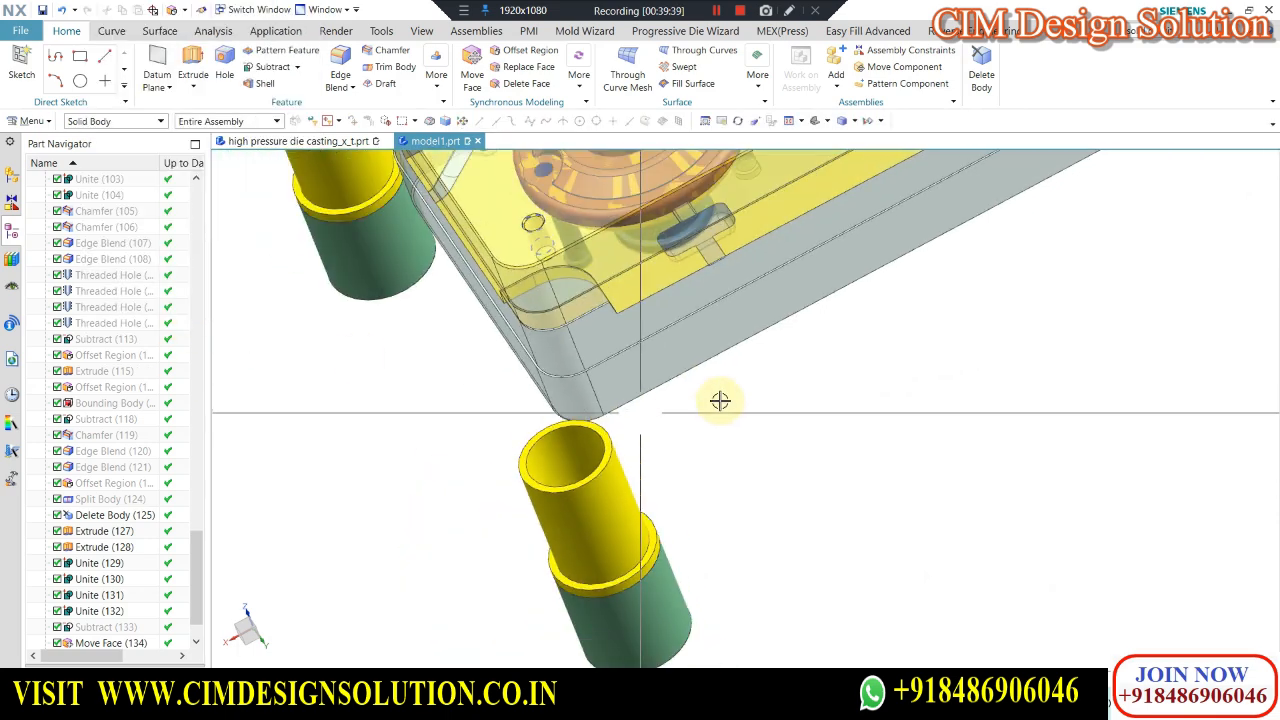
Blend the inner top edges of the four guide bushes with a 1.5 mm radius.
{"action": "middle_click_drag", "start_coordinate": [839, 322], "coordinate": [811, 380]}
{"action": "scroll", "coordinate": [666, 249], "scroll_direction": "down", "scroll_amount": 3}
{"action": "scroll", "coordinate": [666, 249], "scroll_direction": "up", "scroll_amount": 6}
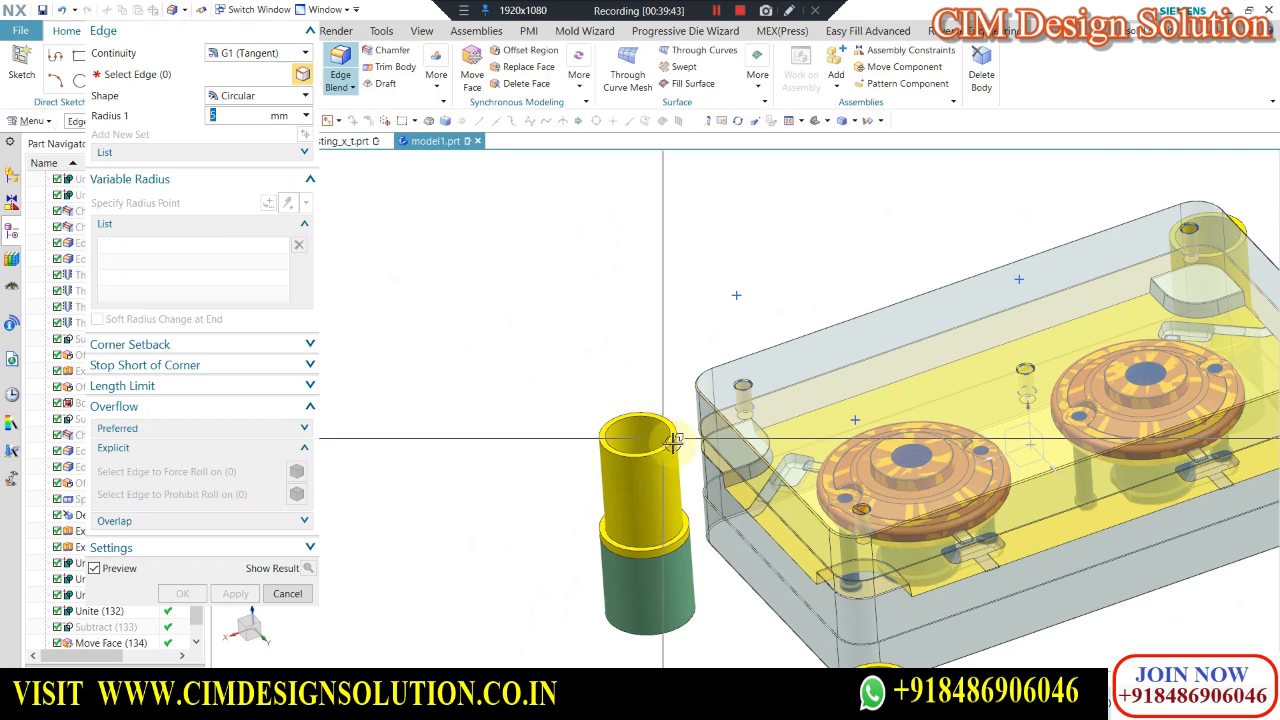
{"action": "scroll", "coordinate": [674, 441], "scroll_direction": "up", "scroll_amount": 2}
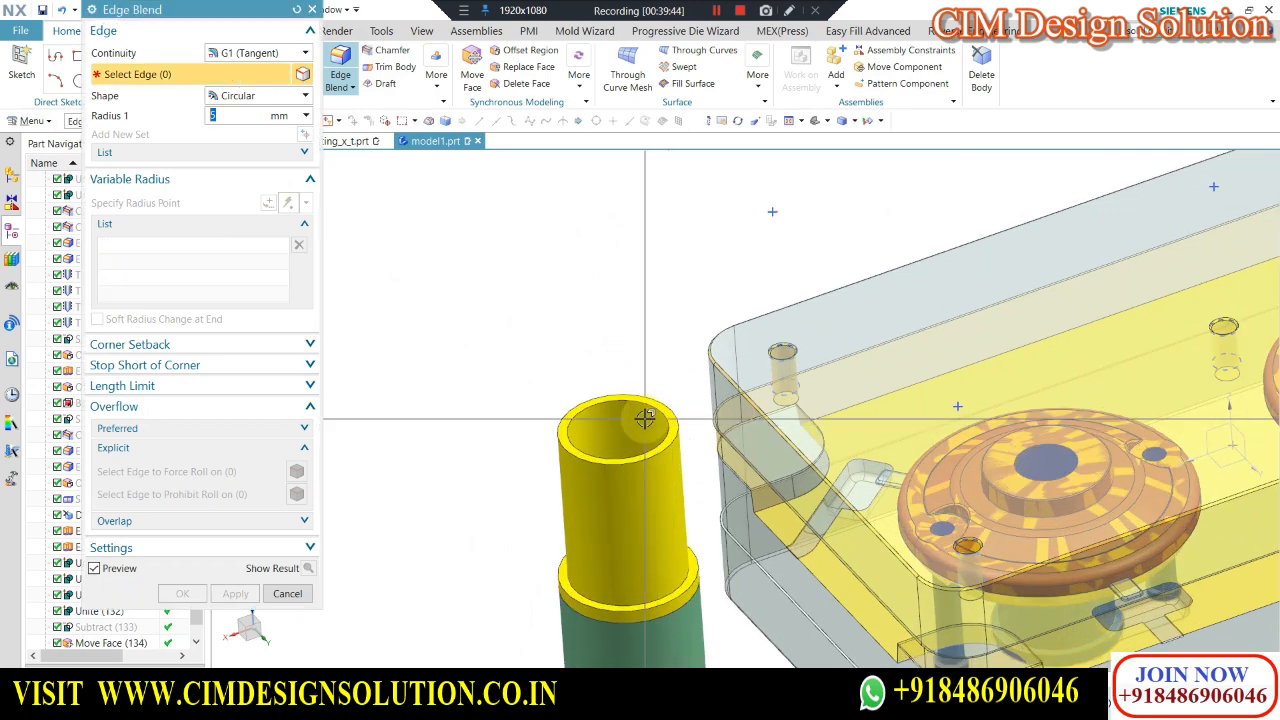
{"action": "left_click", "coordinate": [576, 421]}
{"action": "scroll", "coordinate": [420, 385], "scroll_direction": "down", "scroll_amount": 3}
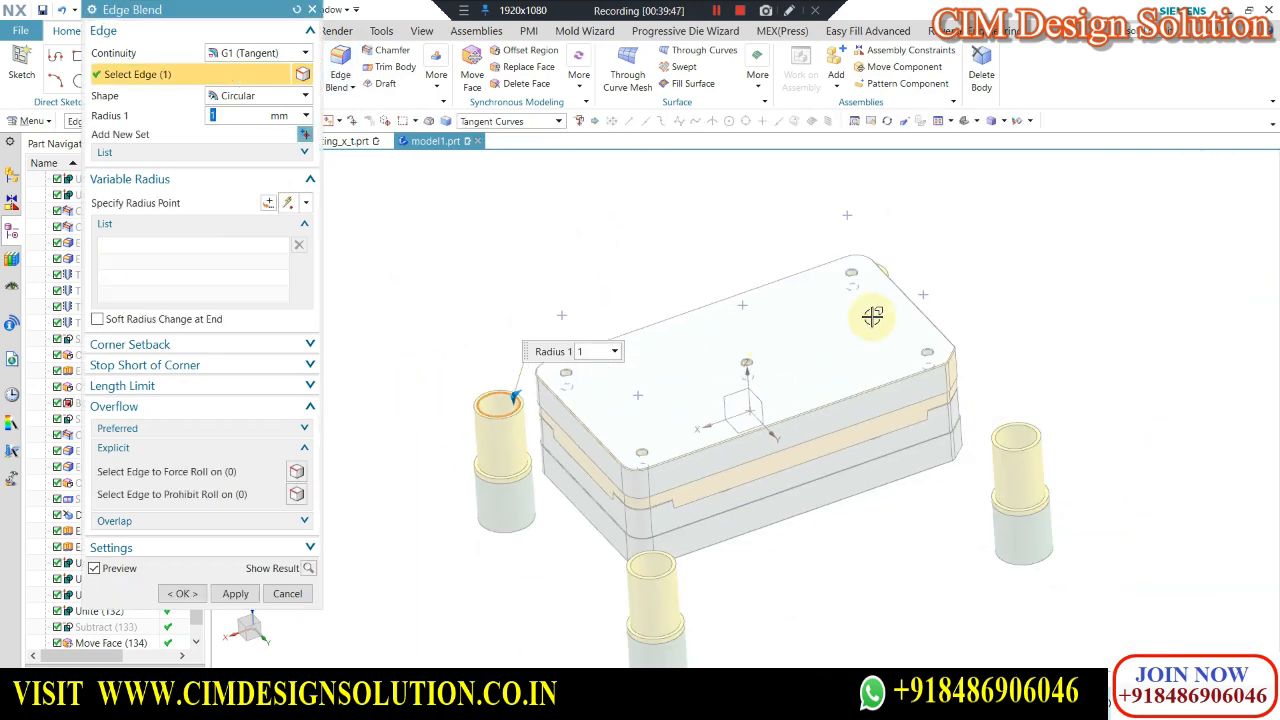
{"action": "scroll", "coordinate": [866, 413], "scroll_direction": "up", "scroll_amount": 5}
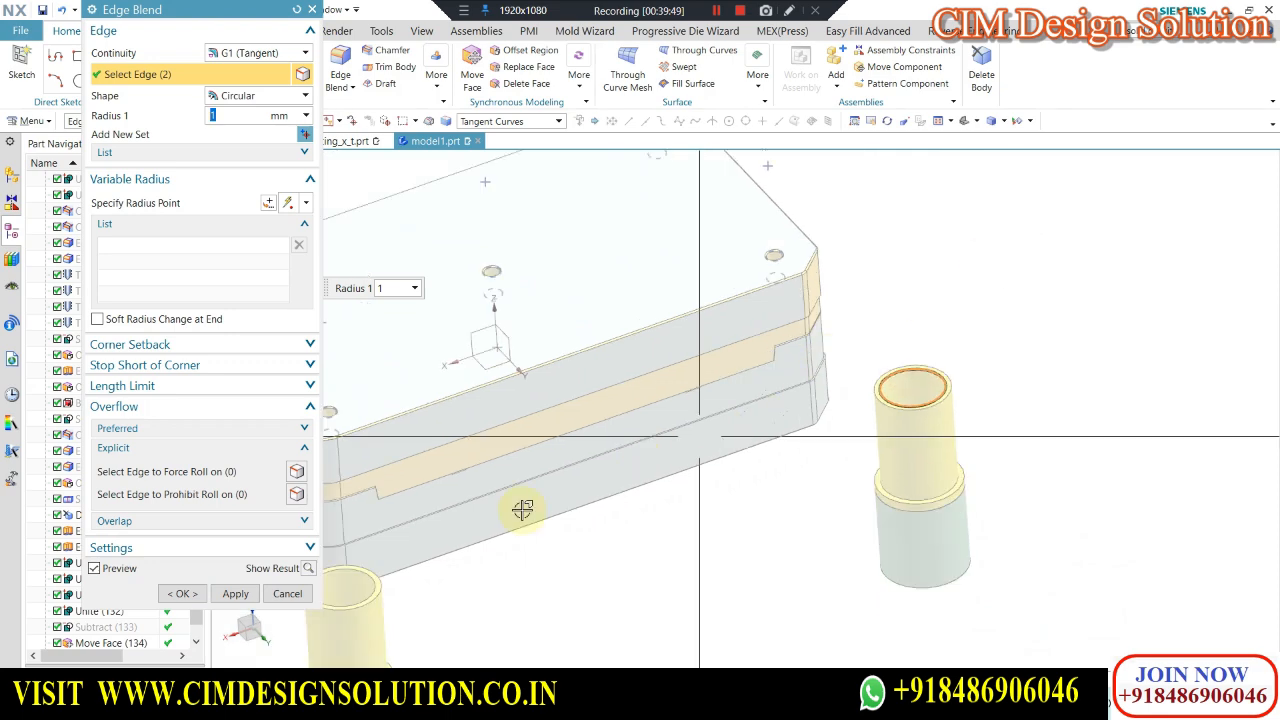
{"action": "scroll", "coordinate": [374, 555], "scroll_direction": "up", "scroll_amount": 5}
{"action": "scroll", "coordinate": [722, 578], "scroll_direction": "down", "scroll_amount": 5}
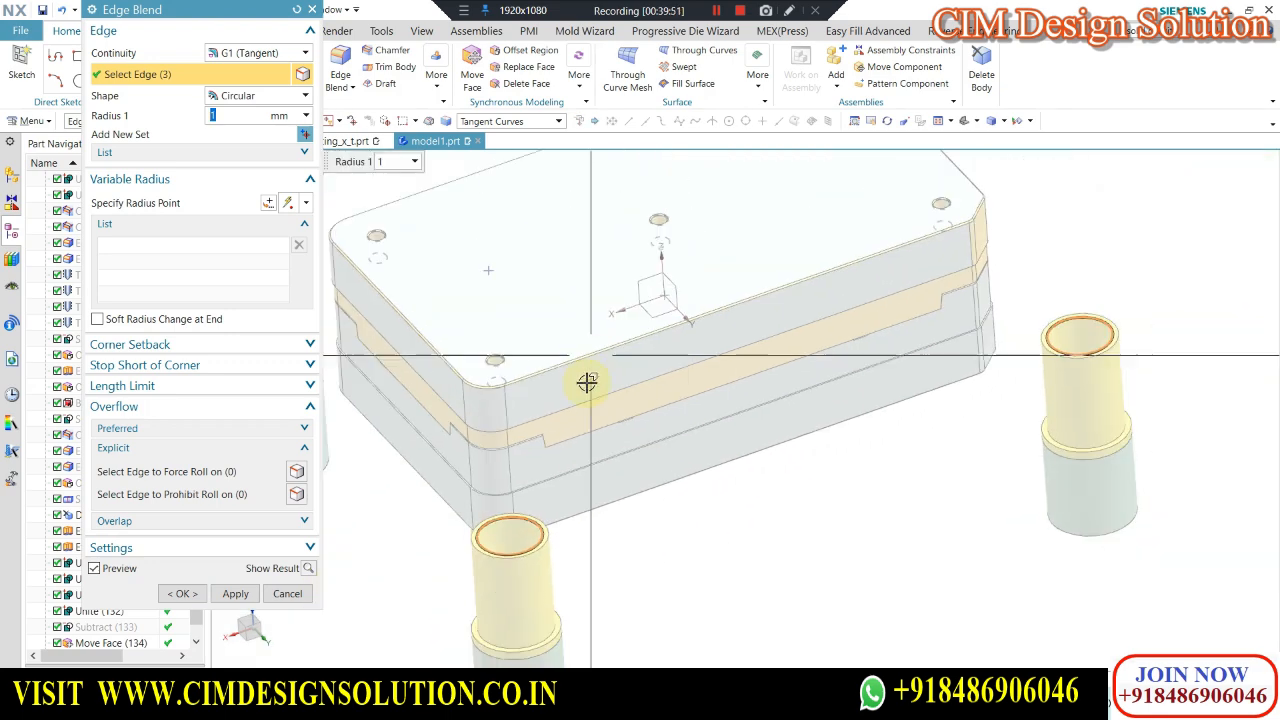
{"action": "middle_click_drag", "start_coordinate": [749, 457], "coordinate": [786, 197]}
{"action": "scroll", "coordinate": [786, 197], "scroll_direction": "up", "scroll_amount": 5}
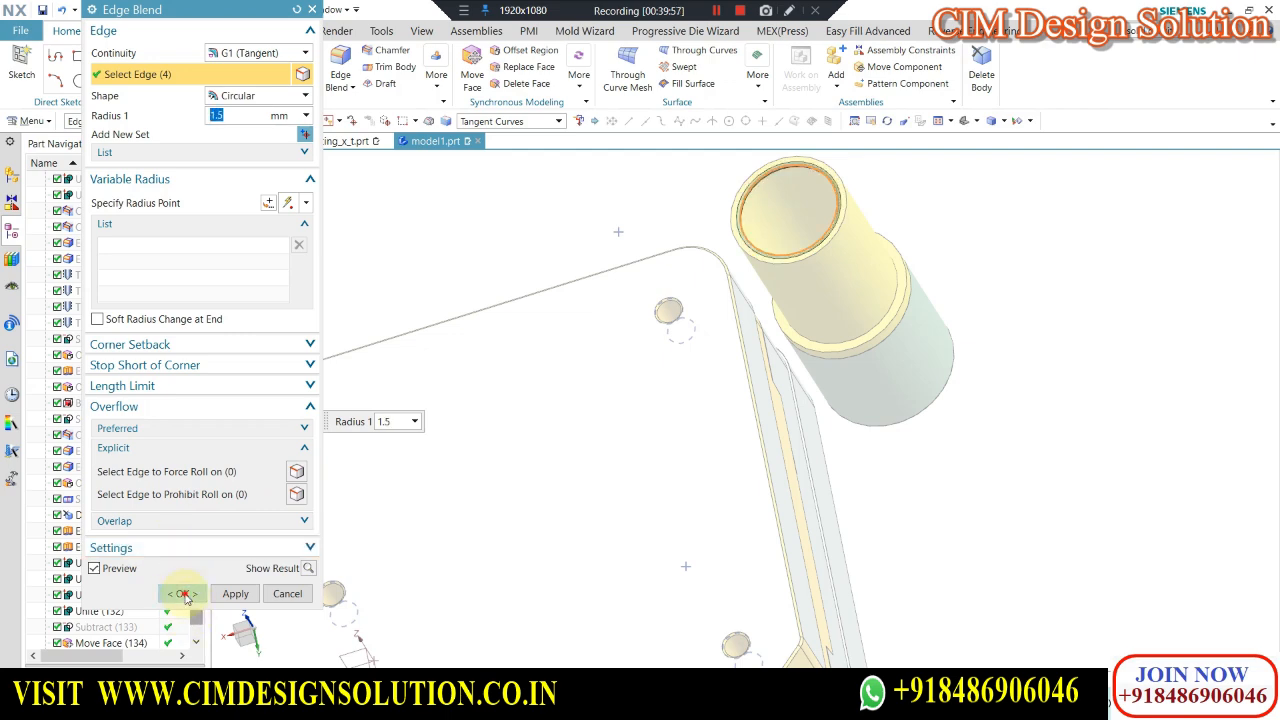
{"action": "scroll", "coordinate": [890, 230], "scroll_direction": "down", "scroll_amount": 3}
{"action": "middle_click", "coordinate": [894, 234]}
Examine the guide bush collar and the spacer ring beneath it from the side.
{"action": "scroll", "coordinate": [900, 225], "scroll_direction": "down", "scroll_amount": 4}
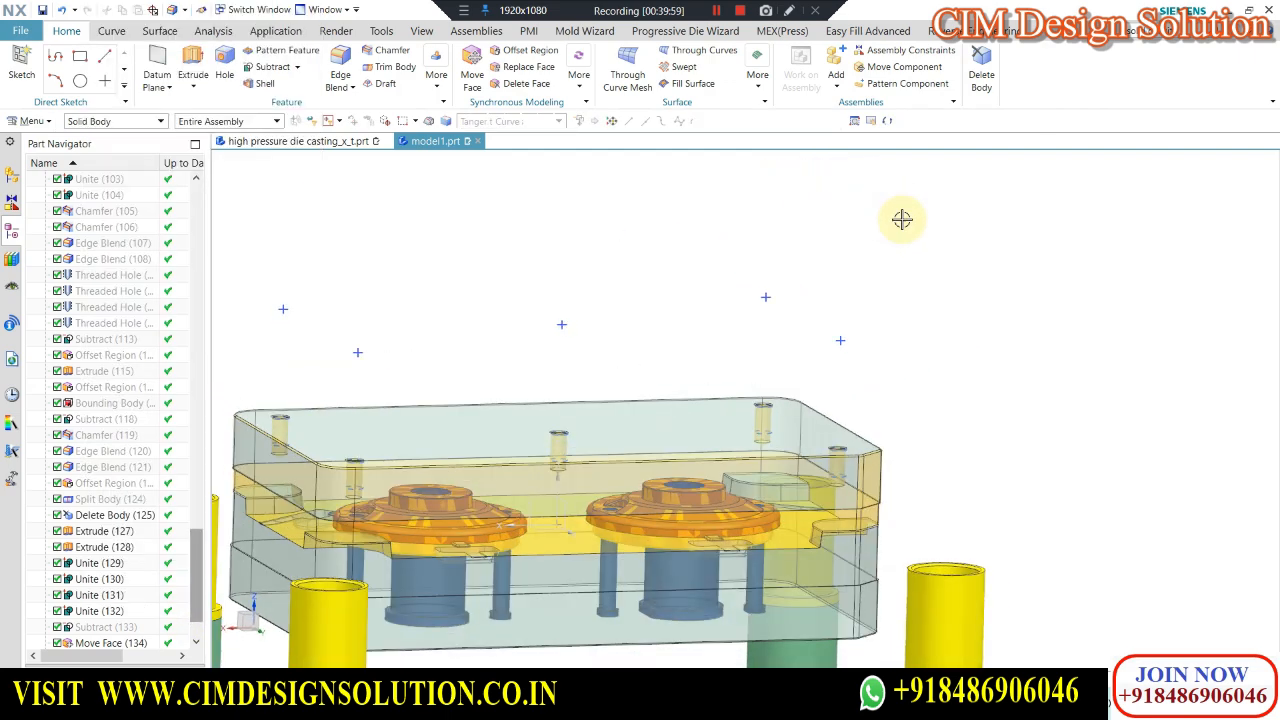
{"action": "middle_click_drag", "start_coordinate": [902, 219], "coordinate": [886, 440]}
{"action": "scroll", "coordinate": [886, 440], "scroll_direction": "up", "scroll_amount": 5}
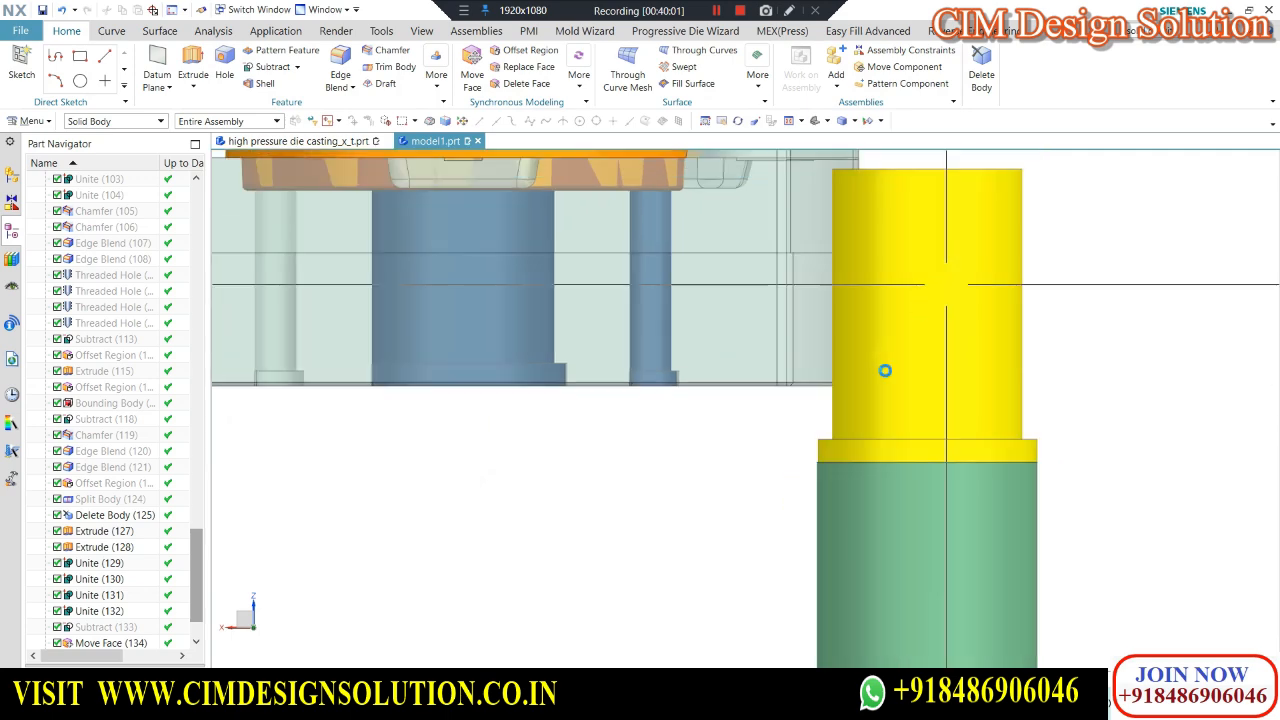
{"action": "scroll", "coordinate": [885, 370], "scroll_direction": "down", "scroll_amount": 2}
{"action": "scroll", "coordinate": [831, 449], "scroll_direction": "up", "scroll_amount": 5}
{"action": "right_click", "coordinate": [764, 371]}
{"action": "left_click", "coordinate": [810, 460]}
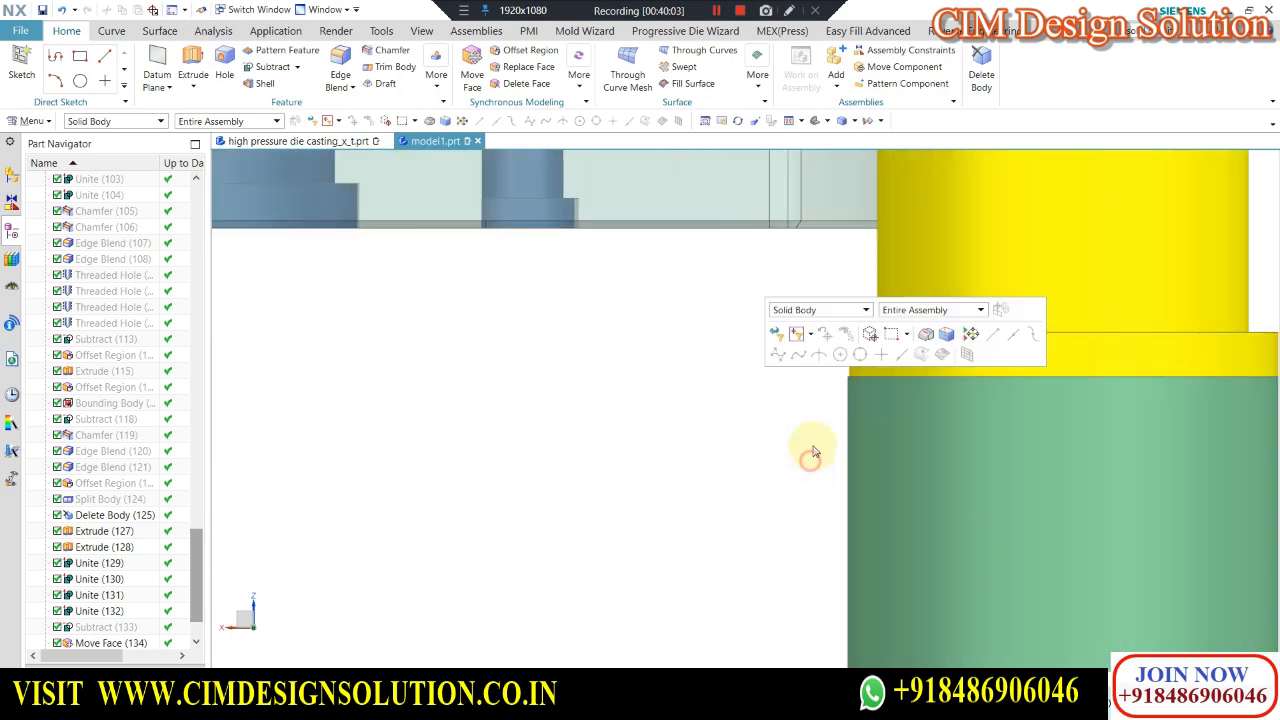
{"action": "scroll", "coordinate": [960, 400], "scroll_direction": "down", "scroll_amount": 5}
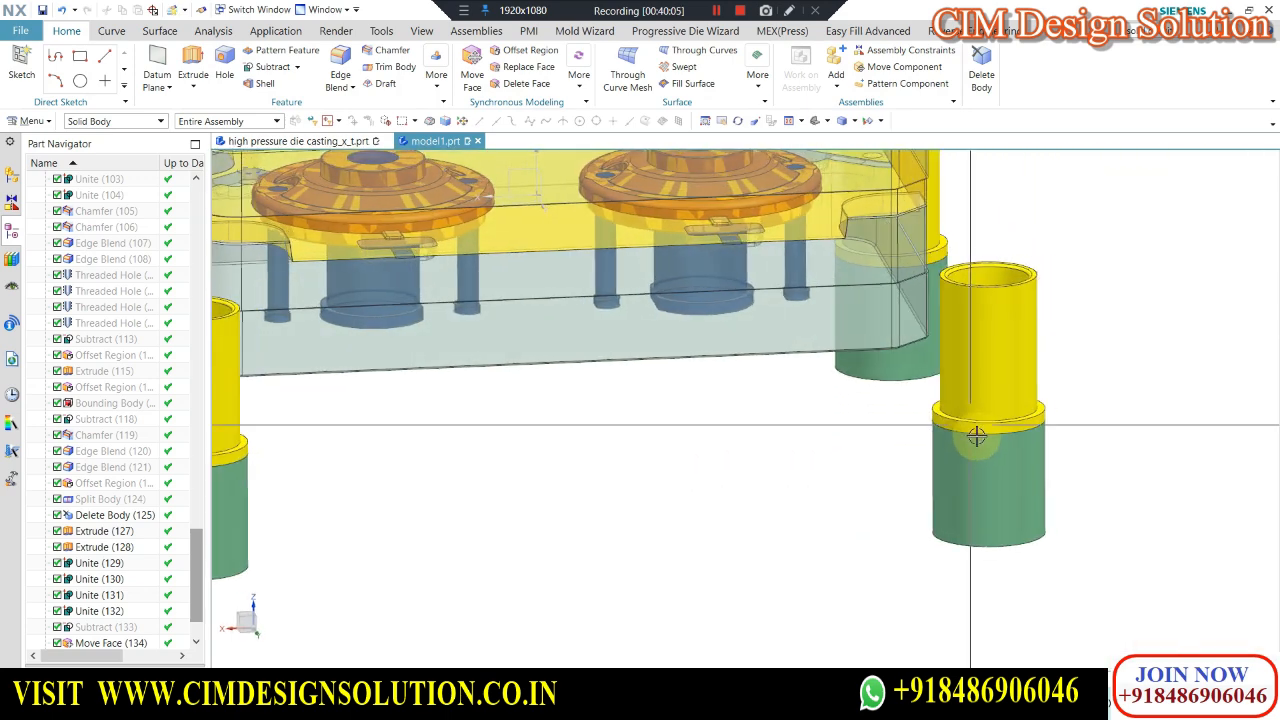
{"action": "scroll", "coordinate": [918, 394], "scroll_direction": "up", "scroll_amount": 3}
{"action": "scroll", "coordinate": [926, 398], "scroll_direction": "down", "scroll_amount": 9}
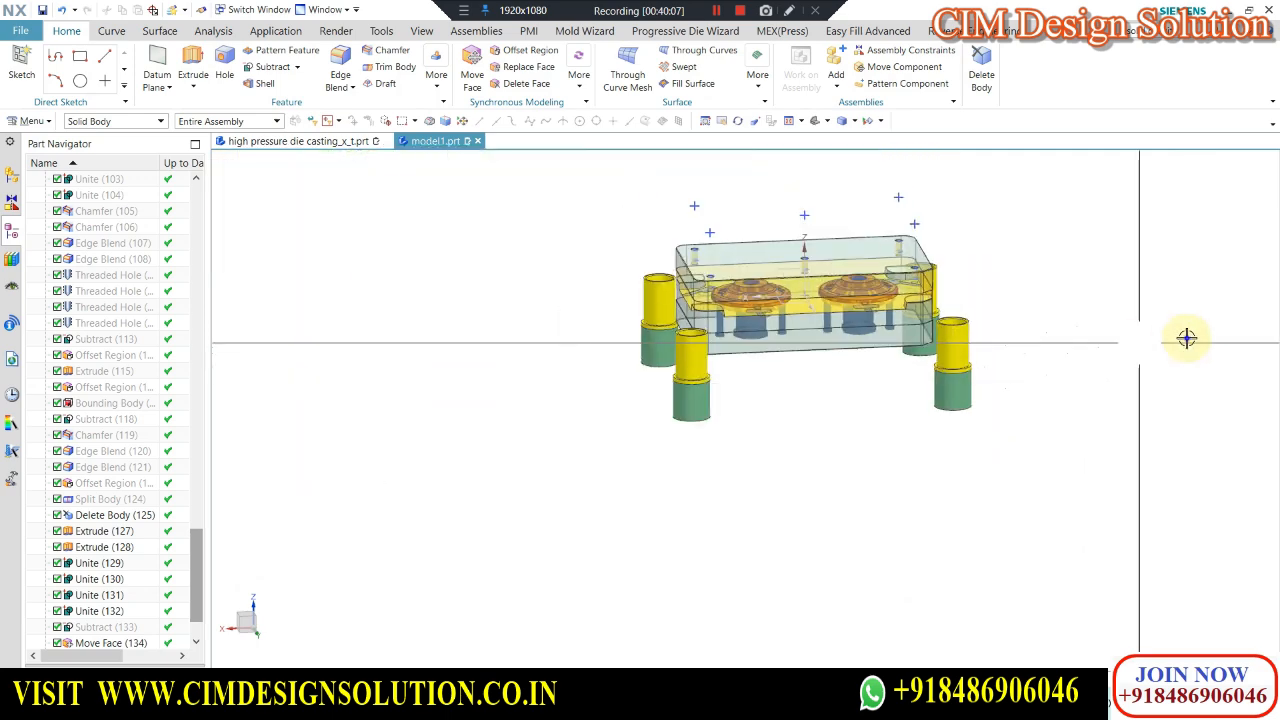
Hide the four guide bushes so only the spacer rings remain around the inserts.
{"action": "key", "text": "F8"}
{"action": "scroll", "coordinate": [954, 365], "scroll_direction": "up", "scroll_amount": 3}
{"action": "scroll", "coordinate": [937, 314], "scroll_direction": "down", "scroll_amount": 1}
{"action": "middle_click_drag", "start_coordinate": [940, 317], "coordinate": [969, 368]}
{"action": "scroll", "coordinate": [969, 368], "scroll_direction": "down", "scroll_amount": 1}
{"action": "middle_click_drag", "start_coordinate": [800, 270], "coordinate": [636, 300]}
{"action": "scroll", "coordinate": [650, 308], "scroll_direction": "up", "scroll_amount": 2}
{"action": "left_click", "coordinate": [678, 354]}
{"action": "key", "text": "ctrl+b"}
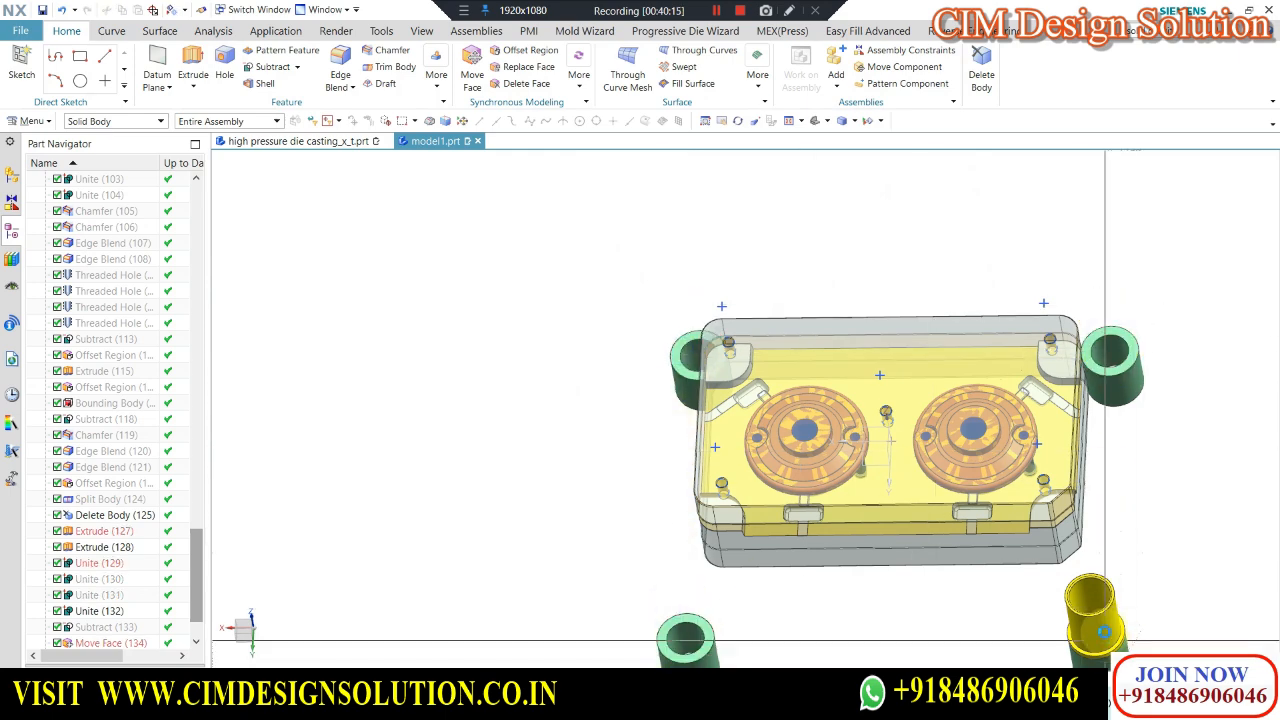
{"action": "scroll", "coordinate": [520, 165], "scroll_direction": "down", "scroll_amount": 2}
{"action": "left_click", "coordinate": [392, 50]}
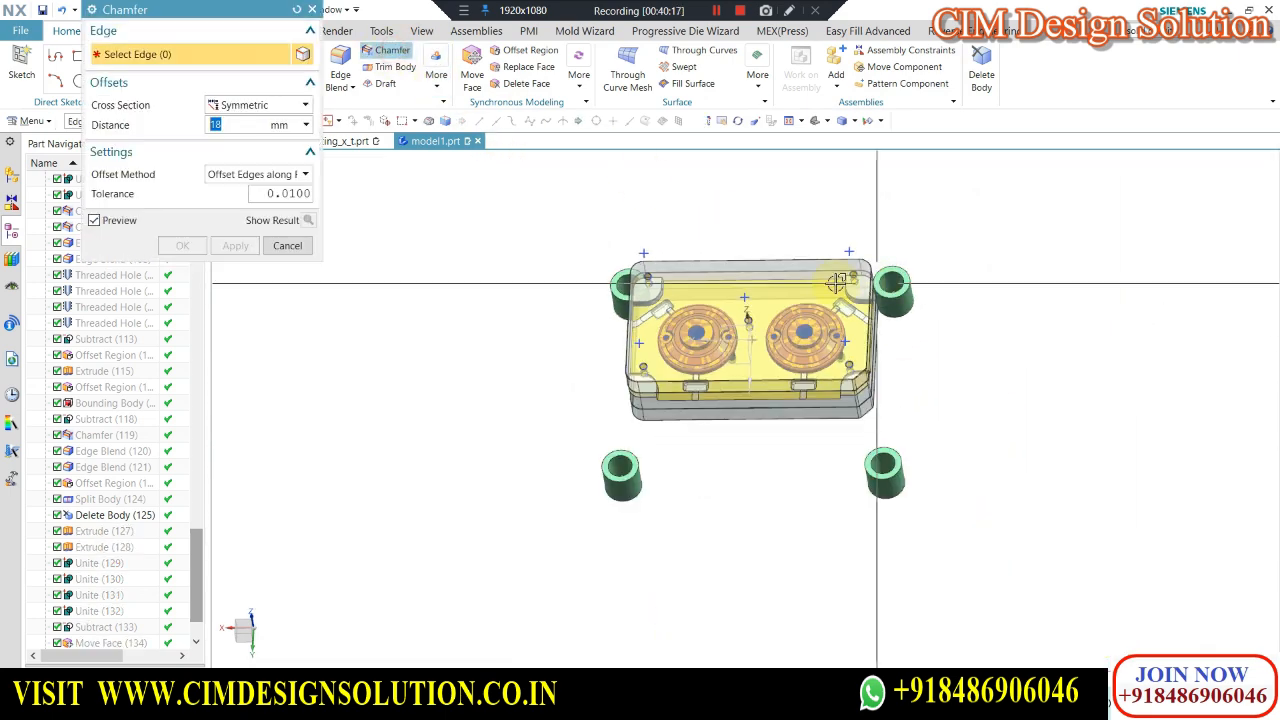
{"action": "middle_click_drag", "start_coordinate": [640, 171], "coordinate": [623, 240]}
{"action": "scroll", "coordinate": [654, 204], "scroll_direction": "up", "scroll_amount": 2}
{"action": "scroll", "coordinate": [650, 215], "scroll_direction": "up", "scroll_amount": 1}
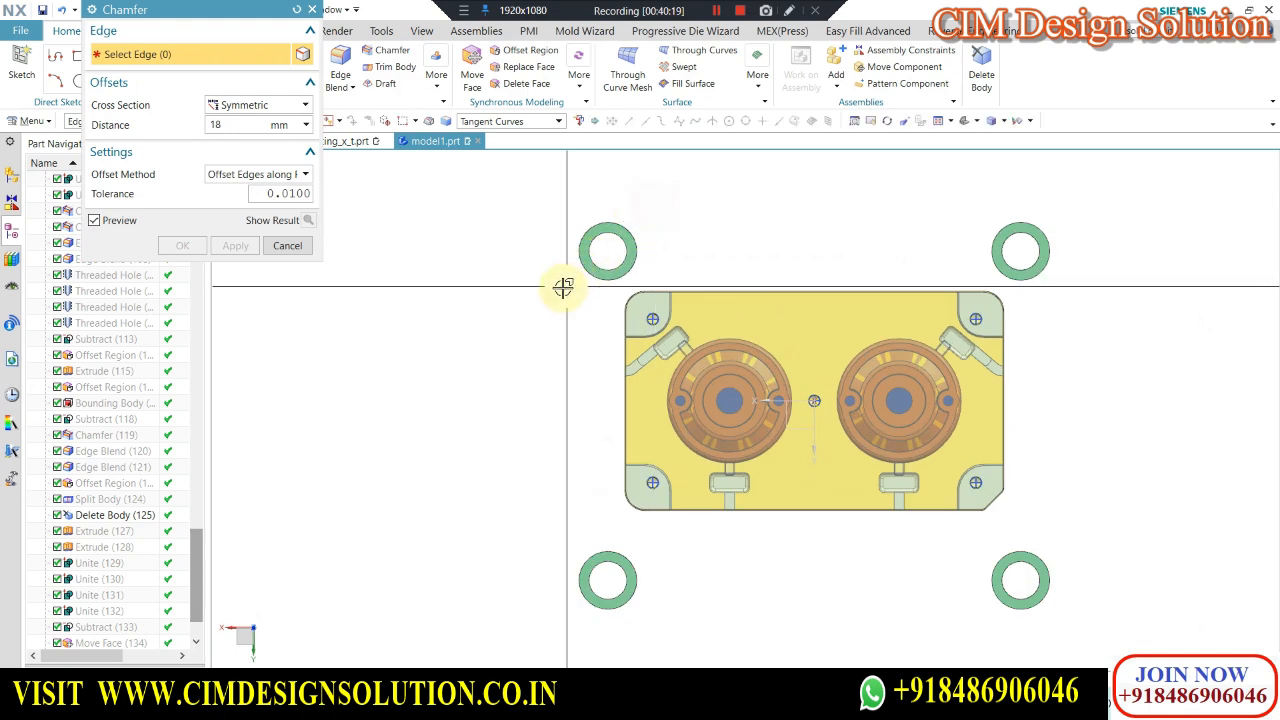
{"action": "left_click", "coordinate": [596, 244]}
{"action": "left_click", "coordinate": [592, 584]}
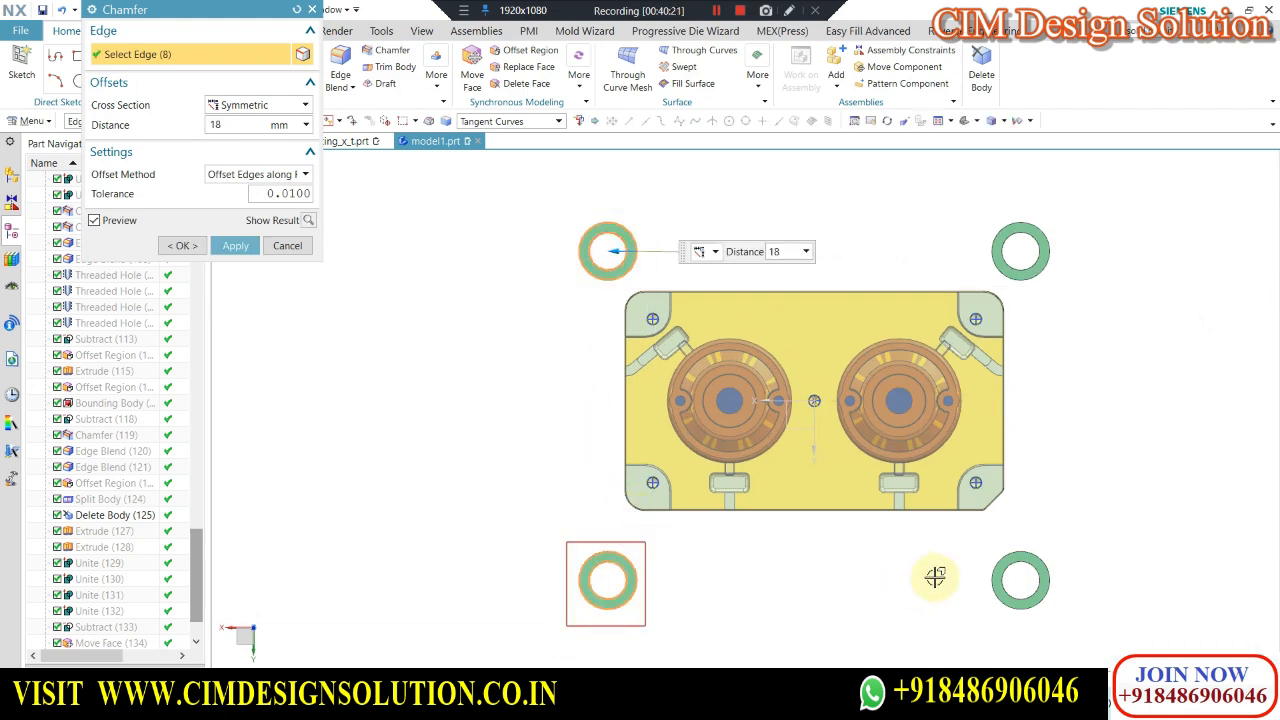
{"action": "left_click", "coordinate": [998, 592]}
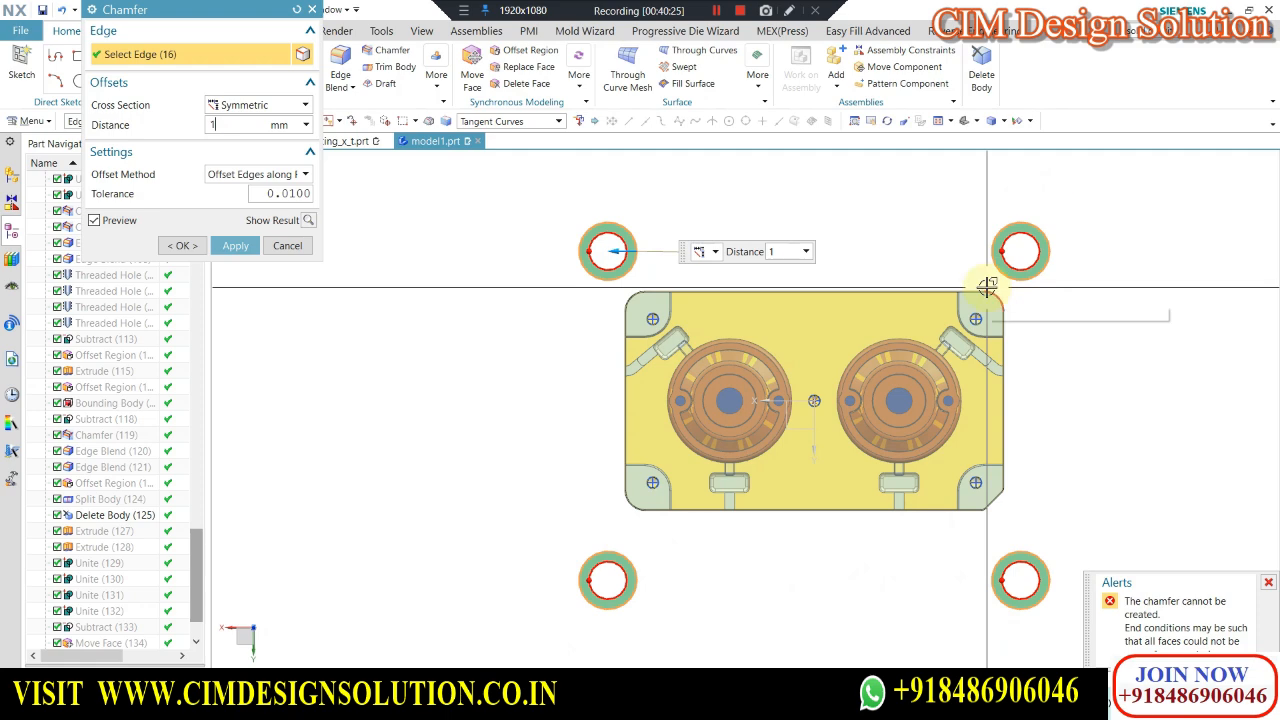
{"action": "scroll", "coordinate": [1026, 267], "scroll_direction": "up", "scroll_amount": 2}
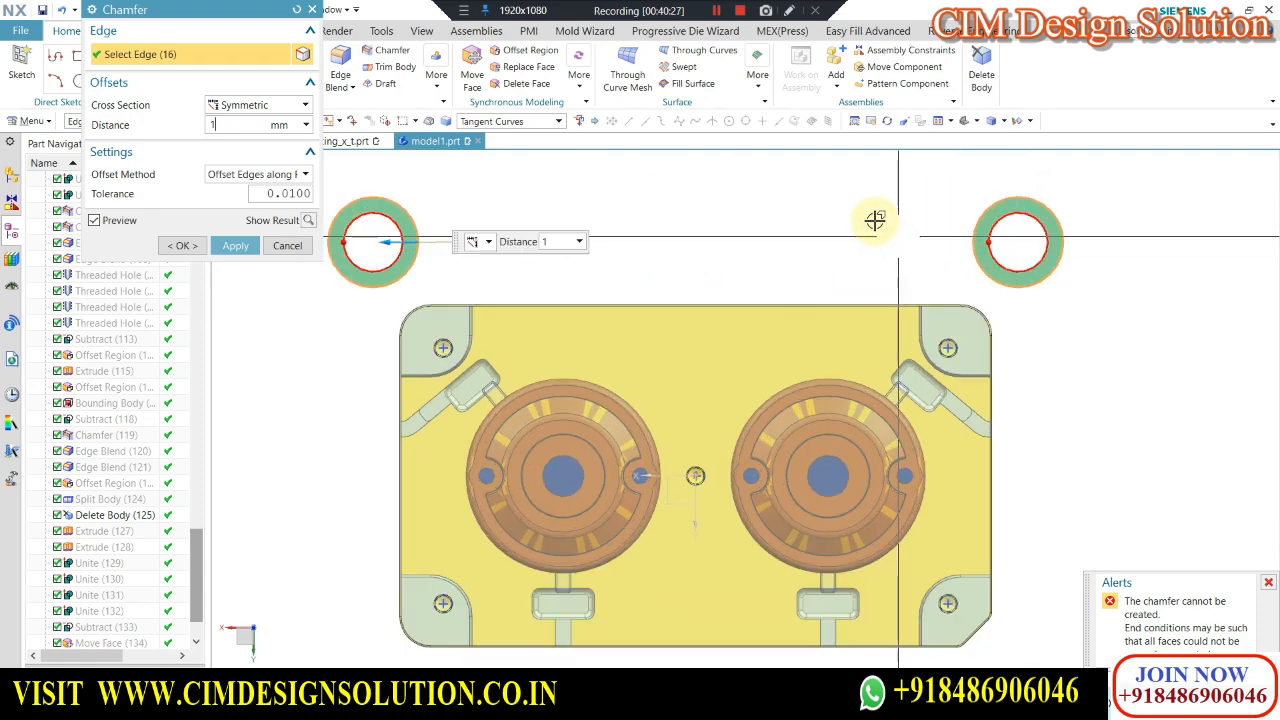
{"action": "middle_click_drag", "start_coordinate": [876, 220], "coordinate": [874, 215]}
{"action": "scroll", "coordinate": [1020, 268], "scroll_direction": "up", "scroll_amount": 2}
{"action": "scroll", "coordinate": [1024, 278], "scroll_direction": "up", "scroll_amount": 2}
{"action": "left_click", "coordinate": [1005, 279], "text": "shift"}
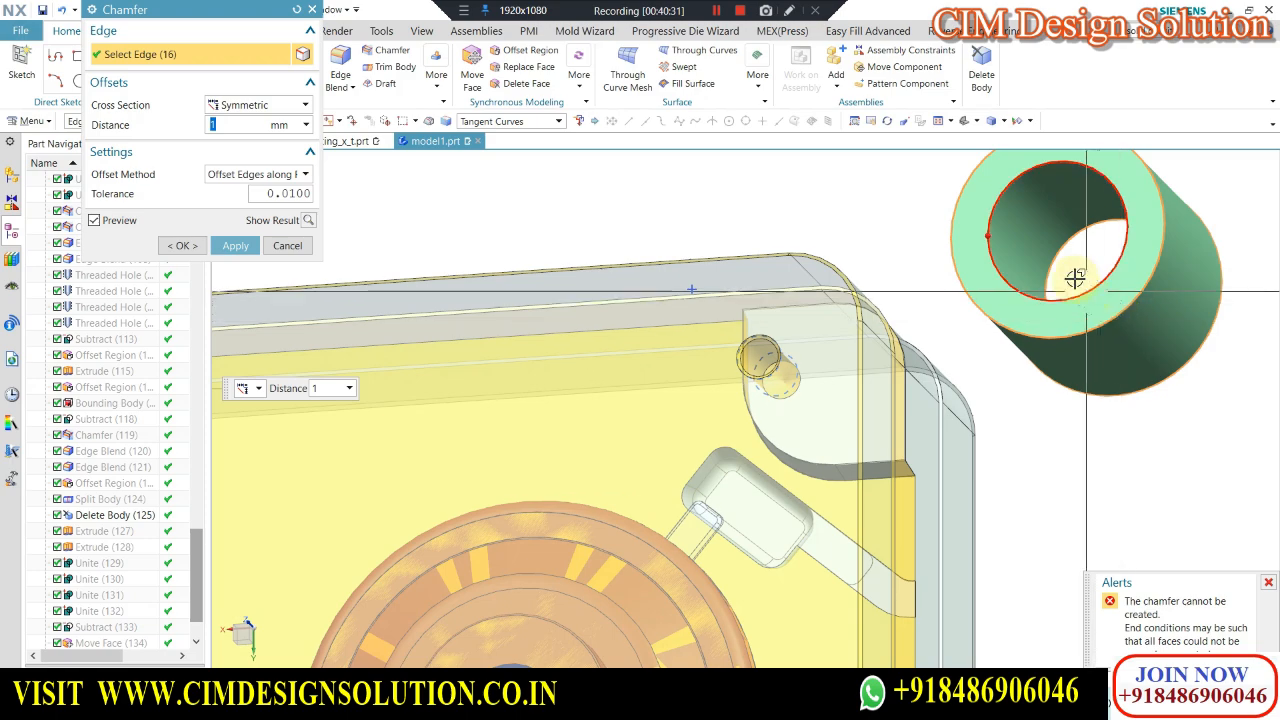
{"action": "scroll", "coordinate": [990, 233], "scroll_direction": "down", "scroll_amount": 4}
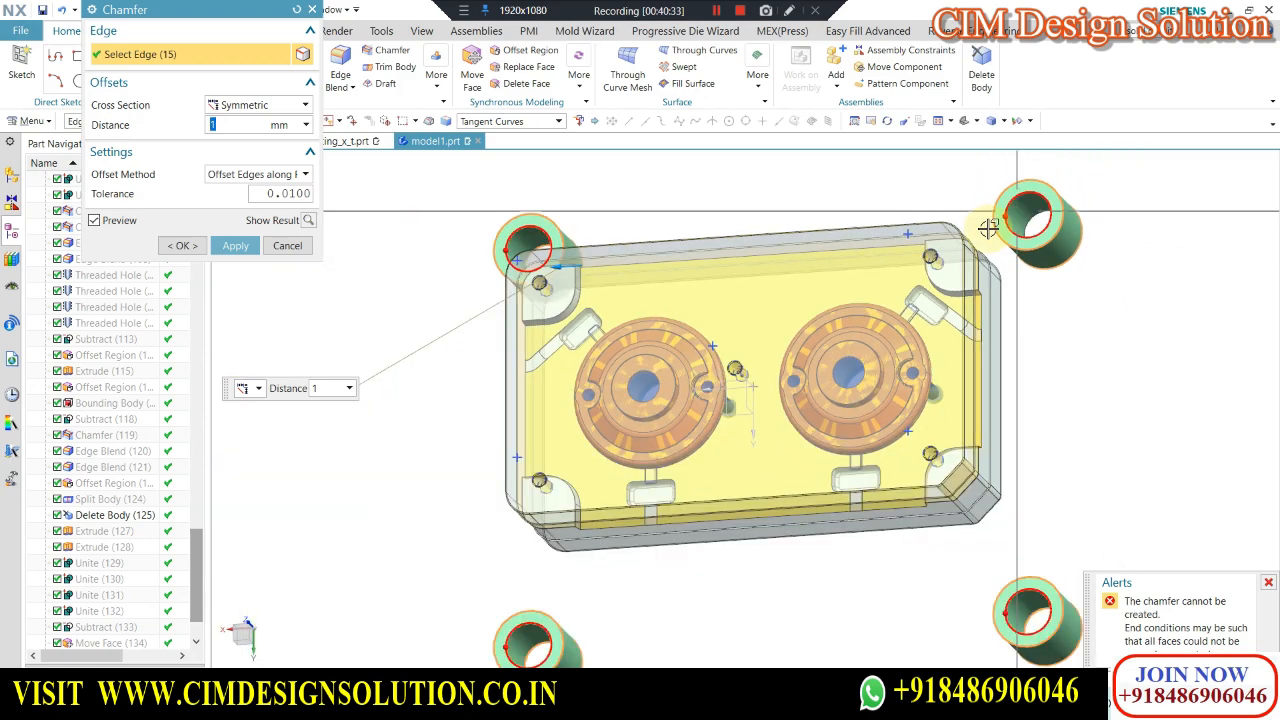
{"action": "scroll", "coordinate": [568, 245], "scroll_direction": "down", "scroll_amount": 1}
{"action": "key", "text": "Escape"}
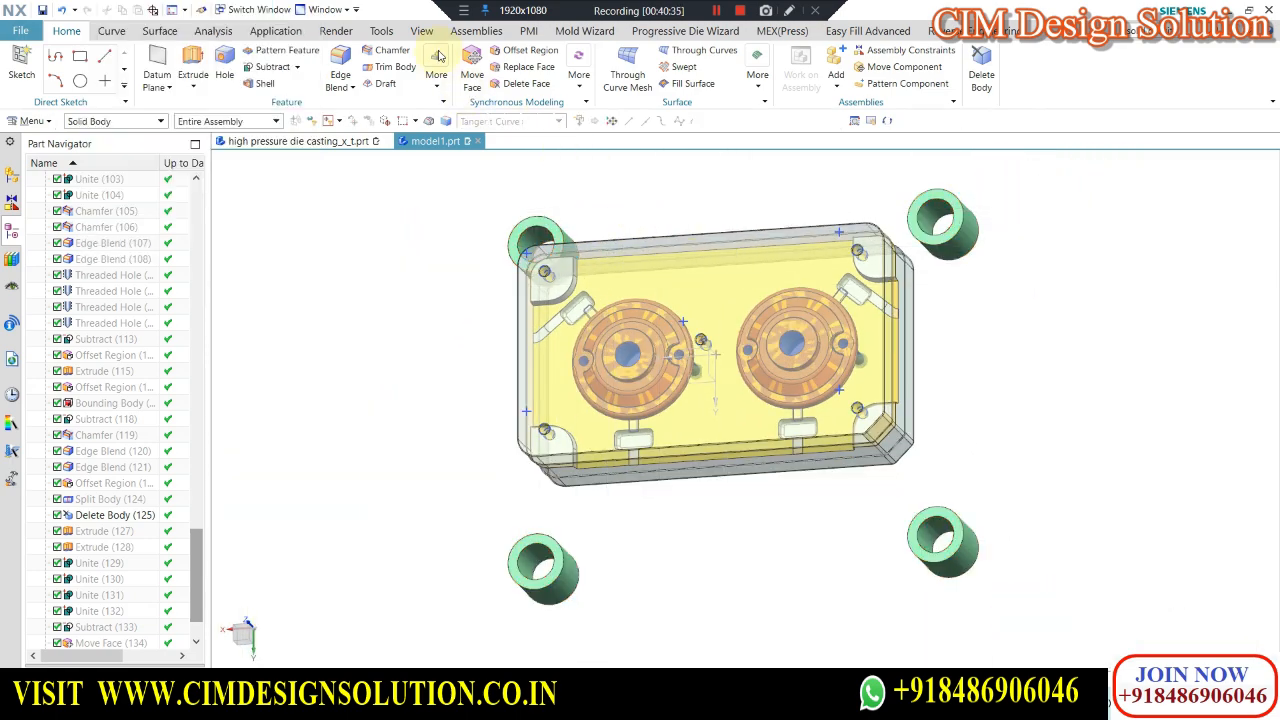
Start a symmetric 1 mm chamfer on the upper outer, upper inner and lower outer edges of the first two spacer rings.
{"action": "scroll", "coordinate": [543, 224], "scroll_direction": "up", "scroll_amount": 4}
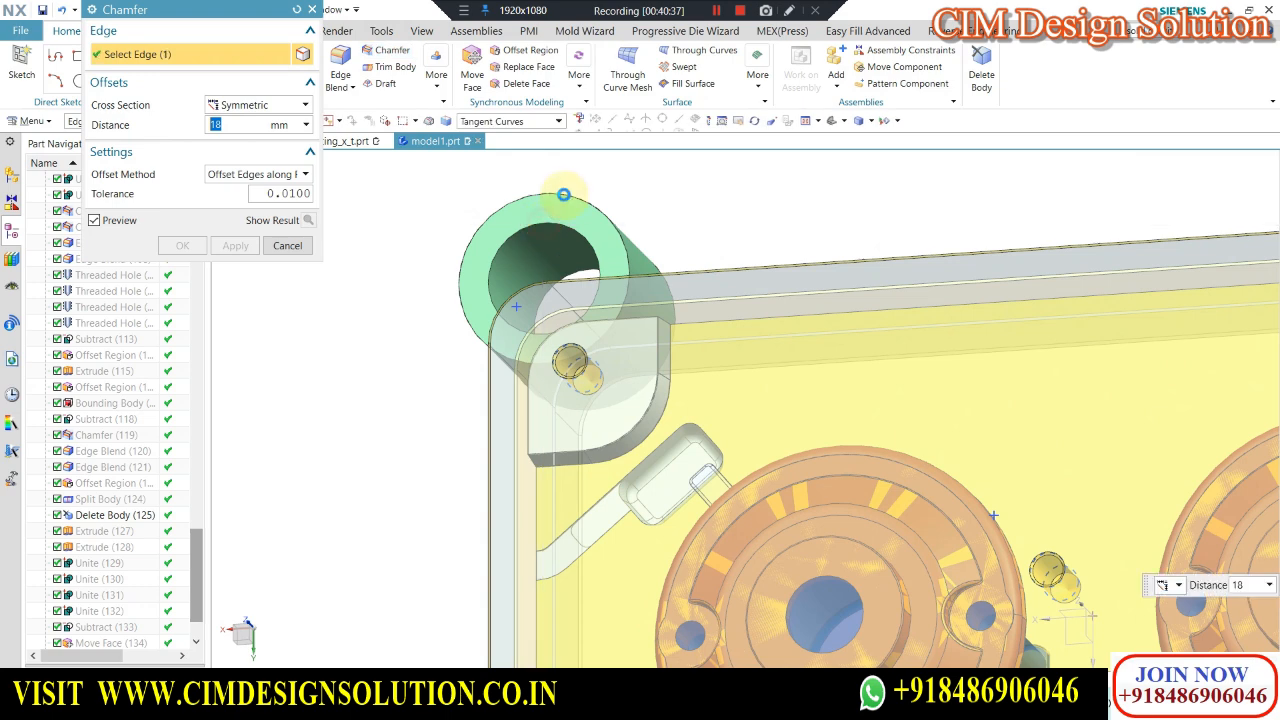
{"action": "left_click", "coordinate": [563, 194]}
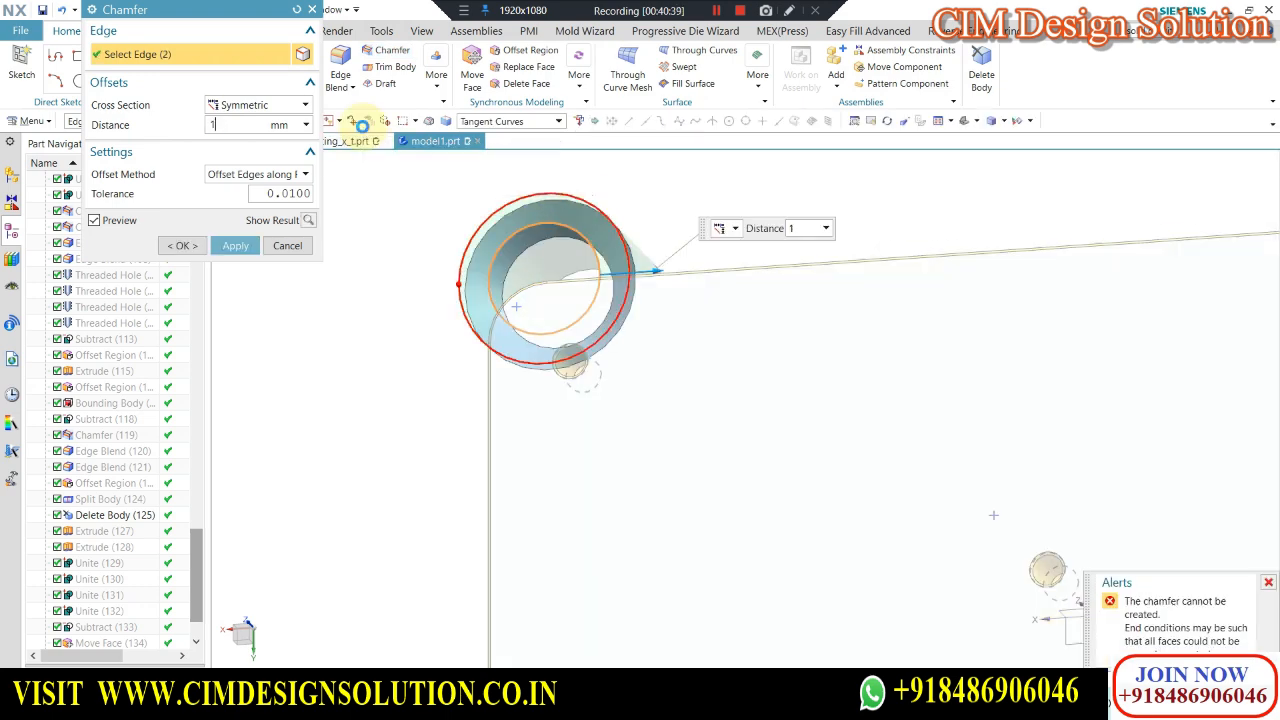
{"action": "scroll", "coordinate": [600, 177], "scroll_direction": "down", "scroll_amount": 2}
{"action": "middle_click_drag", "start_coordinate": [600, 177], "coordinate": [423, 346]}
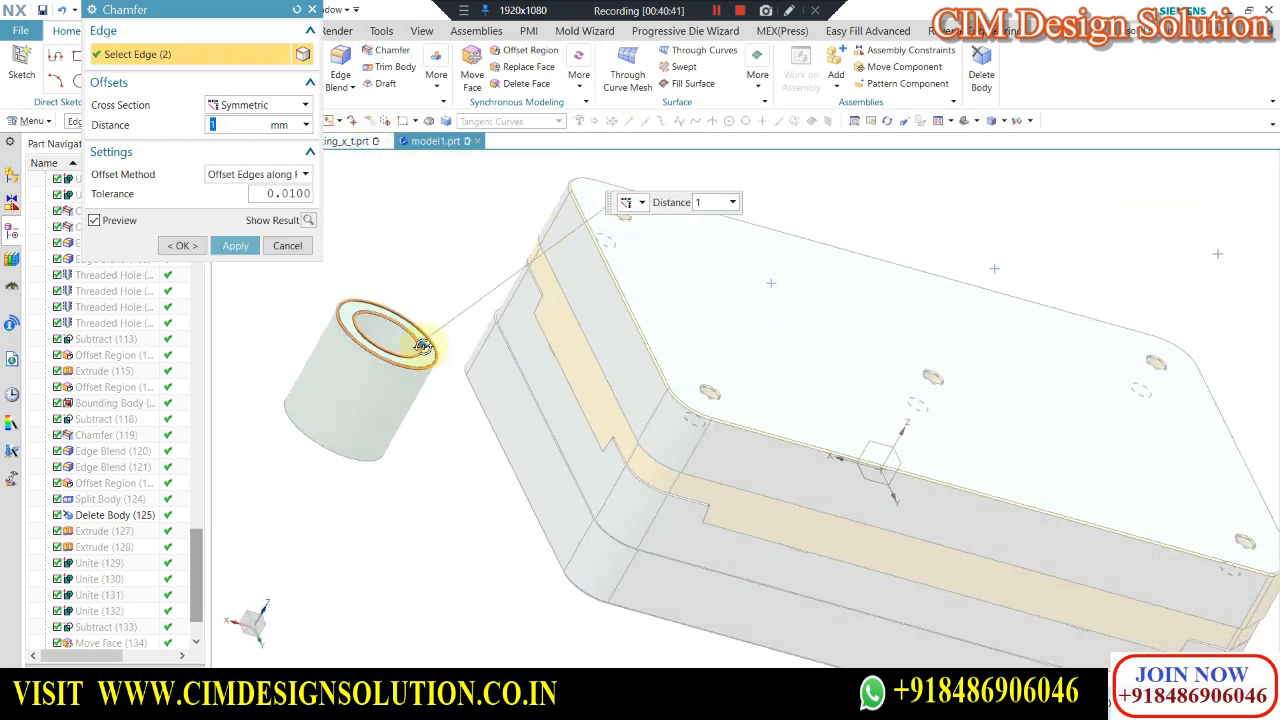
{"action": "scroll", "coordinate": [412, 357], "scroll_direction": "down", "scroll_amount": 1}
{"action": "scroll", "coordinate": [437, 369], "scroll_direction": "down", "scroll_amount": 1}
{"action": "scroll", "coordinate": [496, 500], "scroll_direction": "up", "scroll_amount": 3}
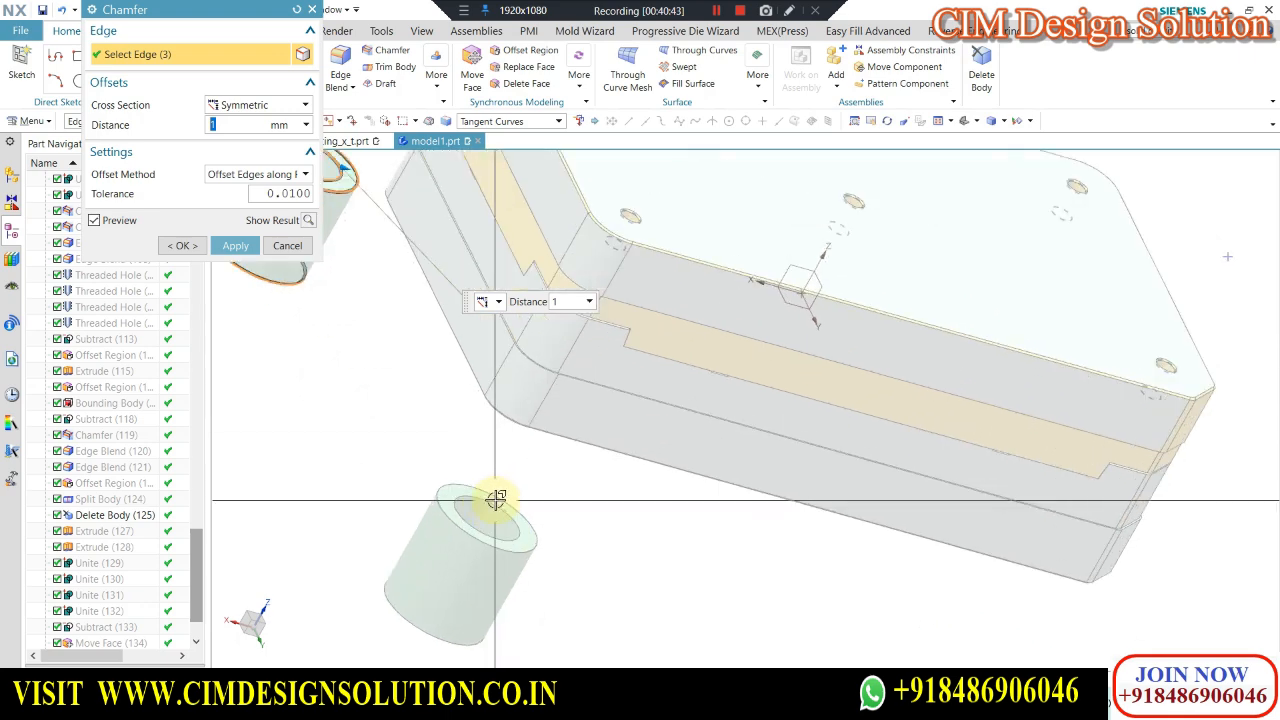
{"action": "left_click", "coordinate": [424, 628]}
{"action": "scroll", "coordinate": [417, 346], "scroll_direction": "down", "scroll_amount": 3}
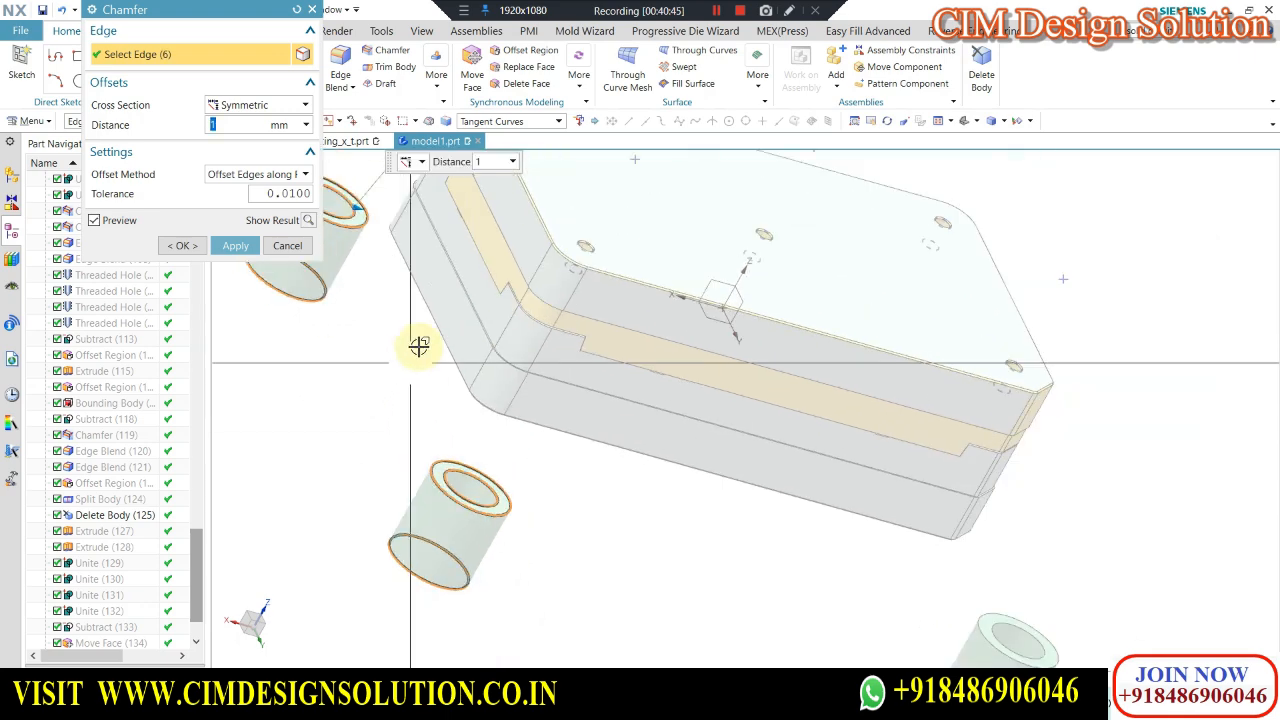
Add the third spacer ring's upper and lower outer edges and the fourth ring's upper edges to the chamfer selection.
{"action": "scroll", "coordinate": [576, 385], "scroll_direction": "up", "scroll_amount": 5}
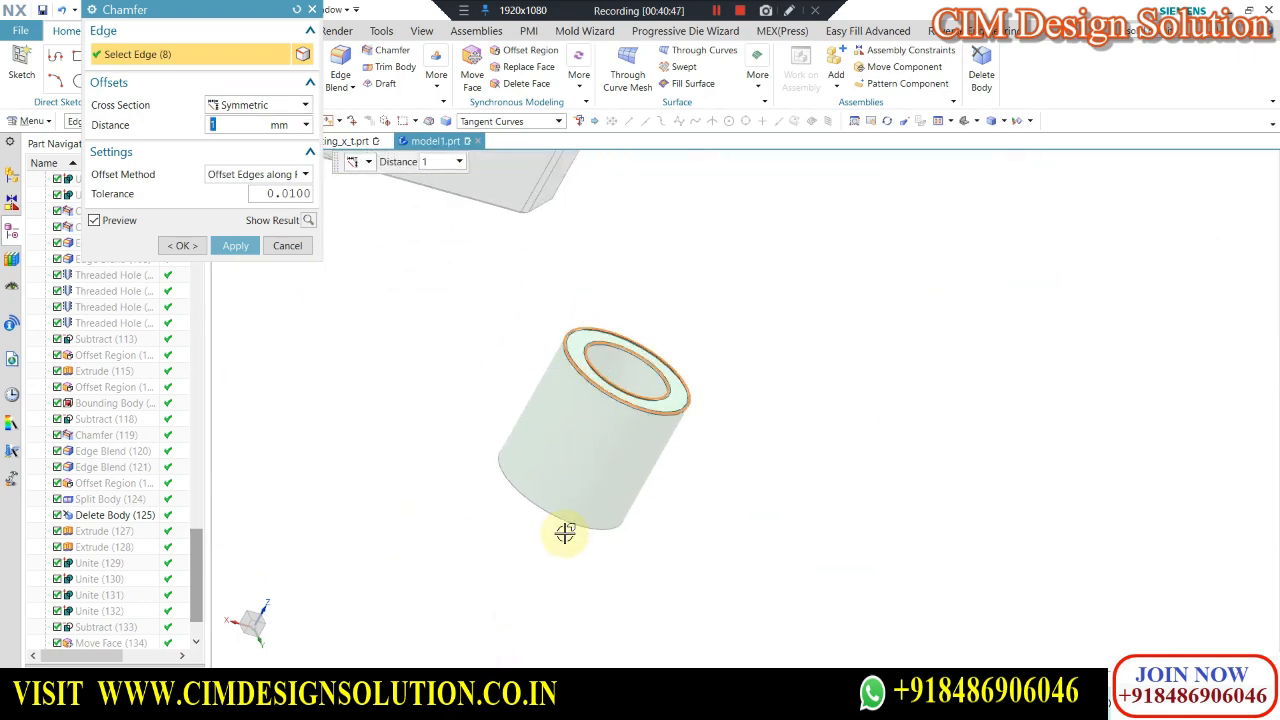
{"action": "scroll", "coordinate": [840, 463], "scroll_direction": "down", "scroll_amount": 3}
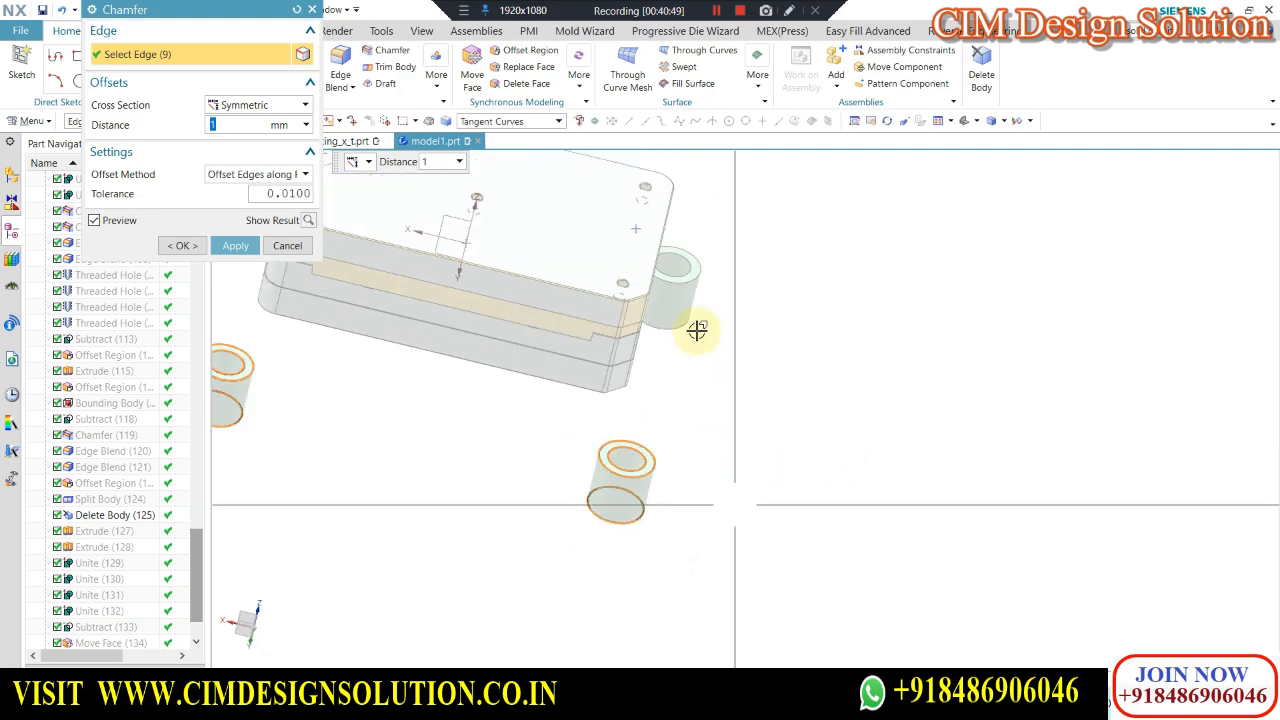
{"action": "scroll", "coordinate": [698, 315], "scroll_direction": "up", "scroll_amount": 3}
{"action": "scroll", "coordinate": [700, 310], "scroll_direction": "up", "scroll_amount": 2}
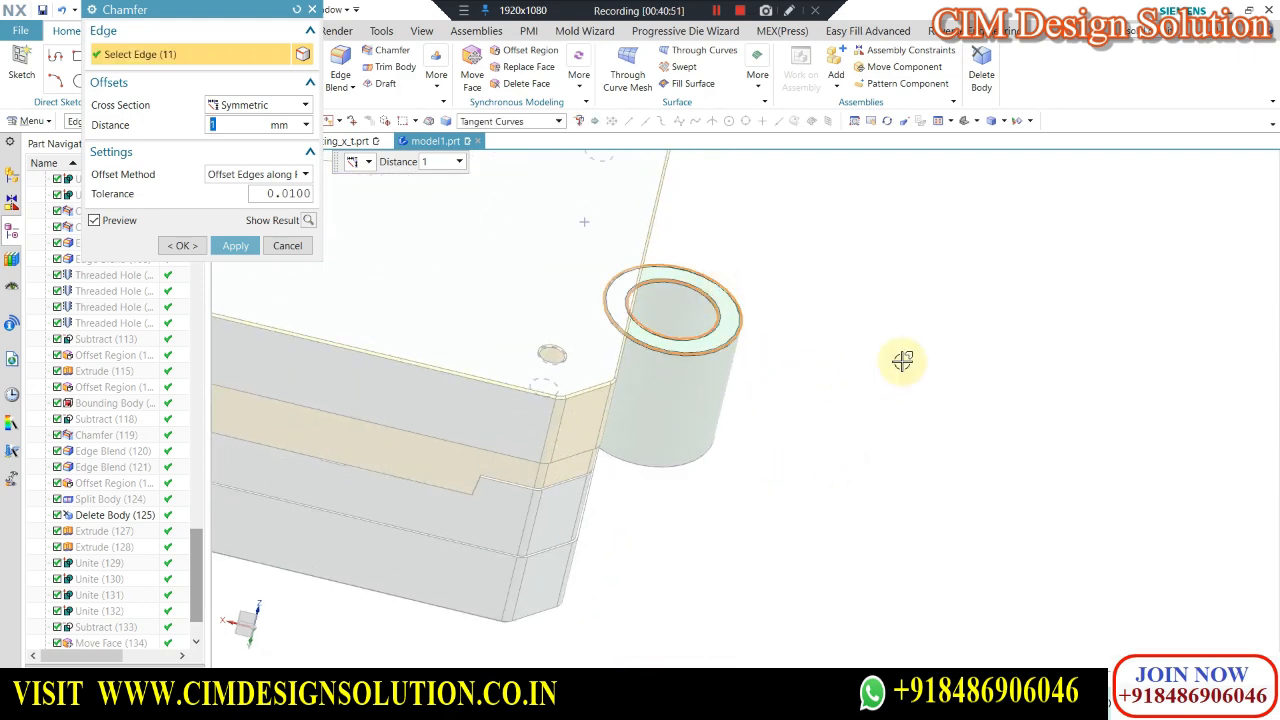
{"action": "scroll", "coordinate": [903, 360], "scroll_direction": "down", "scroll_amount": 3}
{"action": "middle_click_drag", "start_coordinate": [937, 337], "coordinate": [706, 323]}
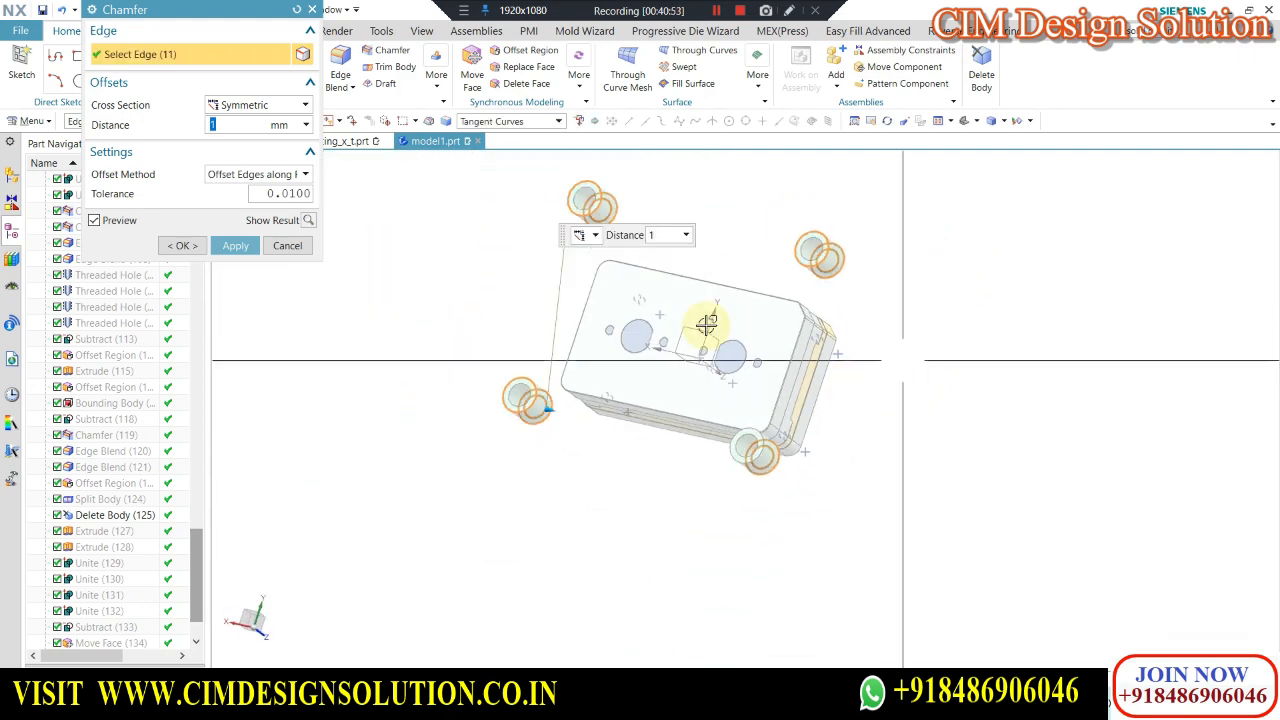
Add the lower inner edges of all four spacer rings to the selection and create the 1 mm chamfer.
{"action": "scroll", "coordinate": [677, 234], "scroll_direction": "up", "scroll_amount": 4}
{"action": "left_click", "coordinate": [611, 206]}
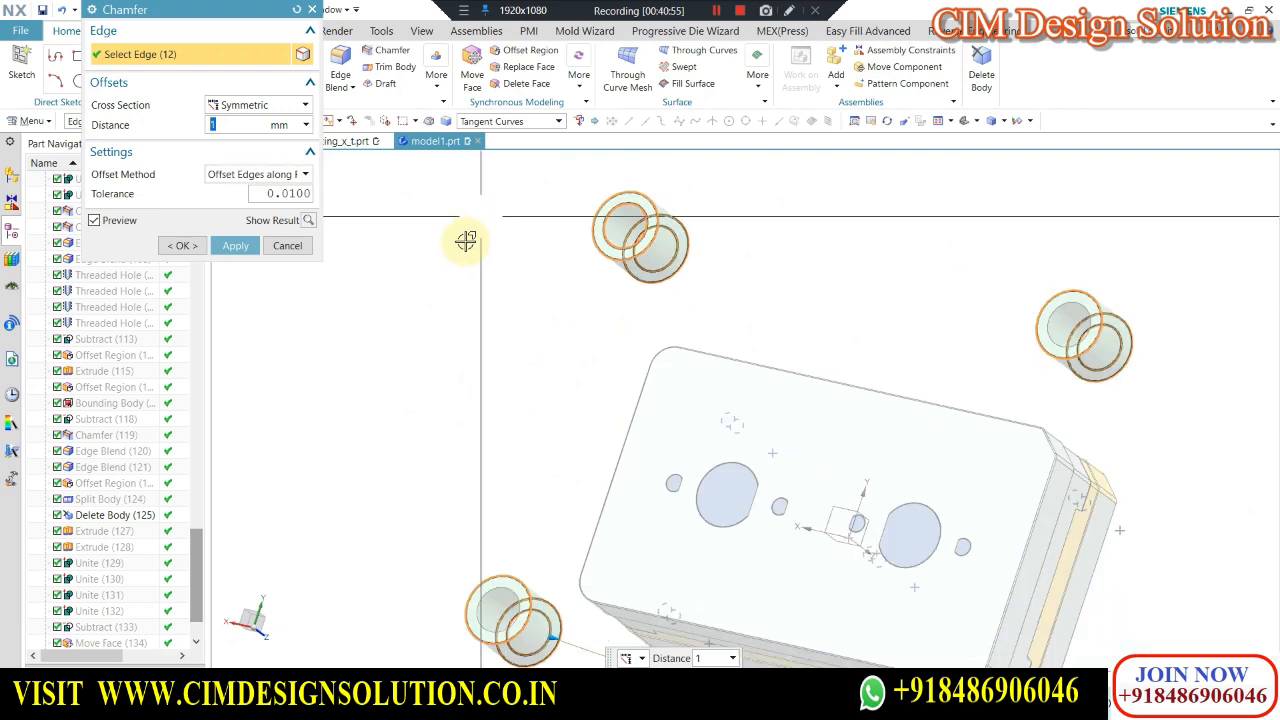
{"action": "scroll", "coordinate": [481, 622], "scroll_direction": "up", "scroll_amount": 3}
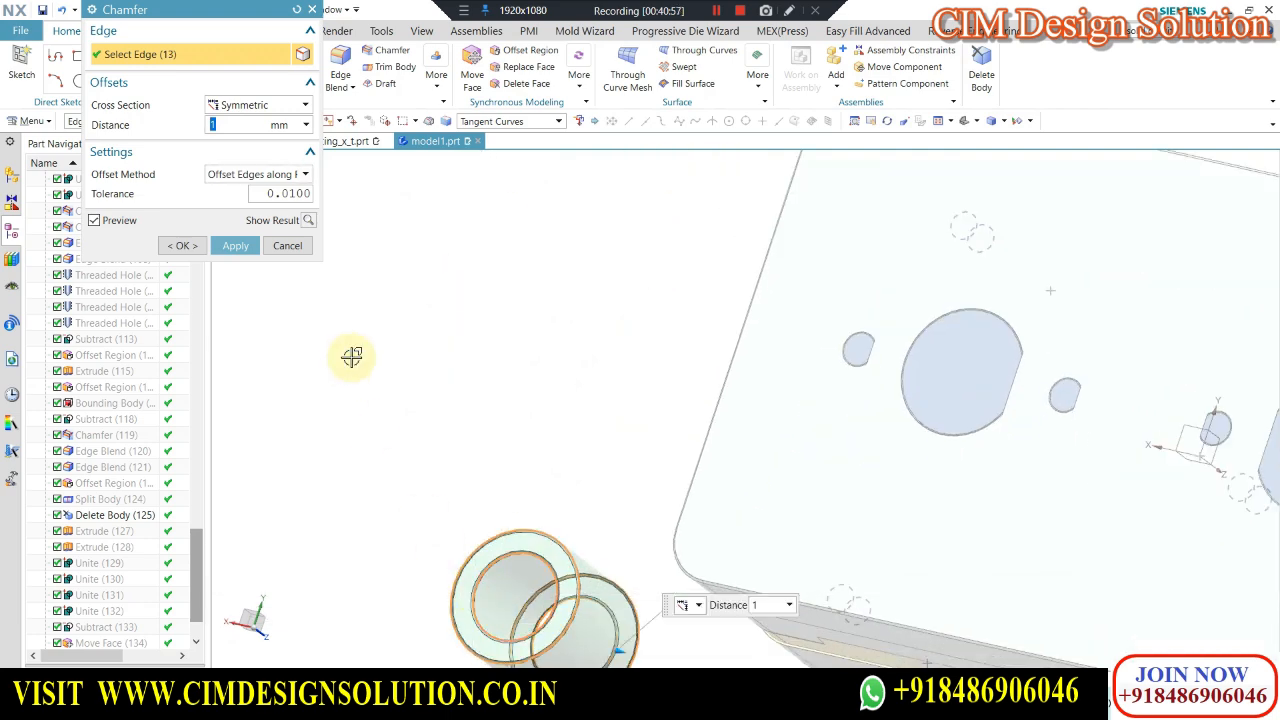
{"action": "scroll", "coordinate": [900, 320], "scroll_direction": "down", "scroll_amount": 2}
{"action": "scroll", "coordinate": [651, 480], "scroll_direction": "down", "scroll_amount": 2}
{"action": "scroll", "coordinate": [985, 180], "scroll_direction": "up", "scroll_amount": 4}
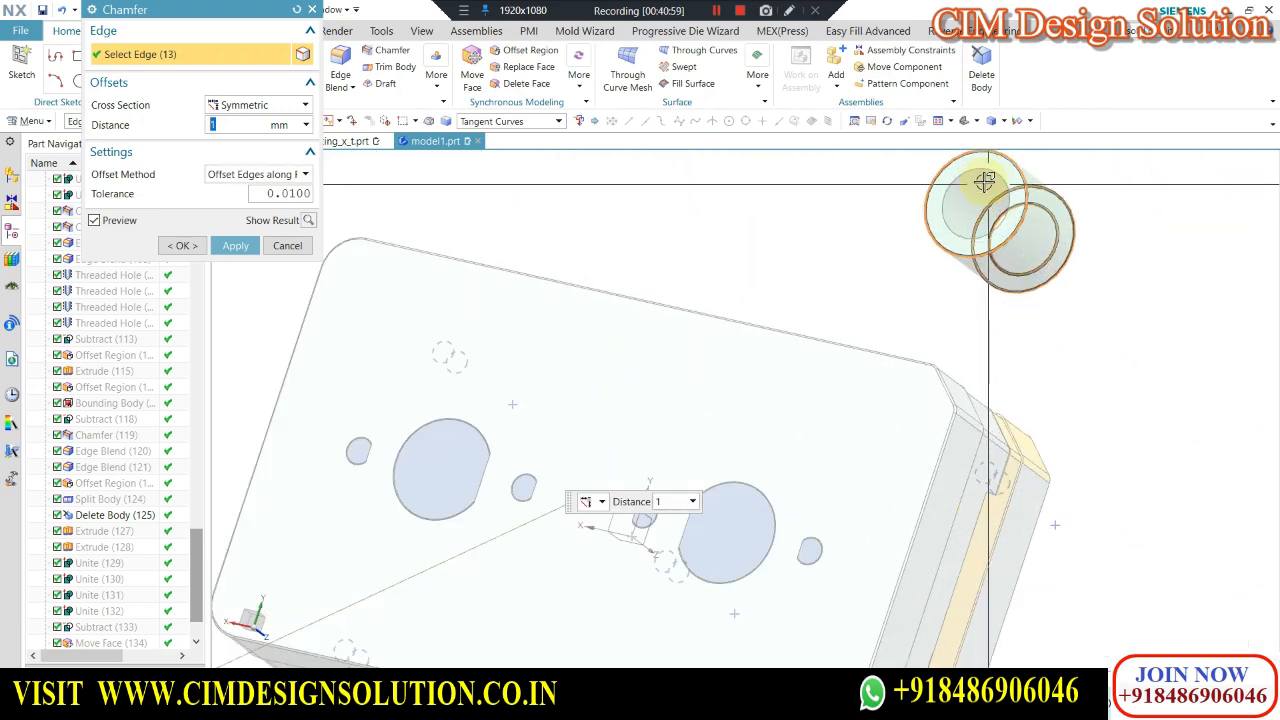
{"action": "left_click", "coordinate": [985, 180]}
{"action": "scroll", "coordinate": [743, 229], "scroll_direction": "down", "scroll_amount": 2}
{"action": "scroll", "coordinate": [800, 240], "scroll_direction": "down", "scroll_amount": 3}
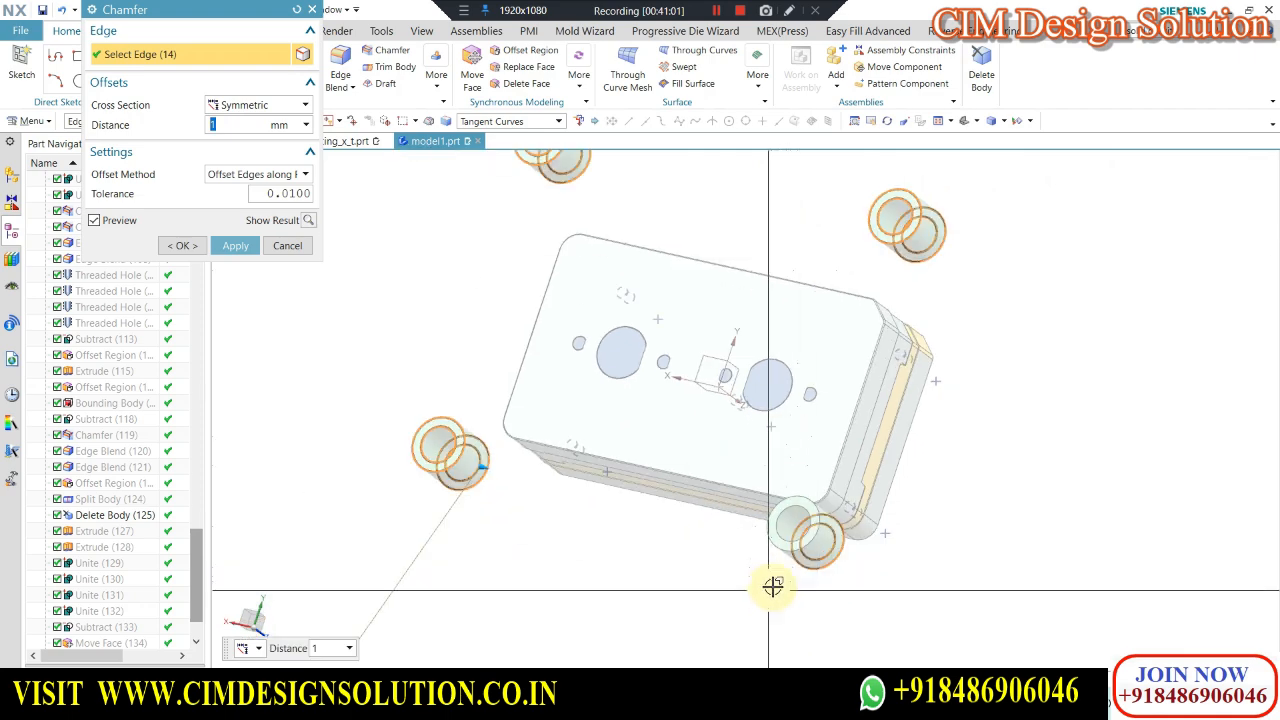
{"action": "scroll", "coordinate": [773, 587], "scroll_direction": "up", "scroll_amount": 5}
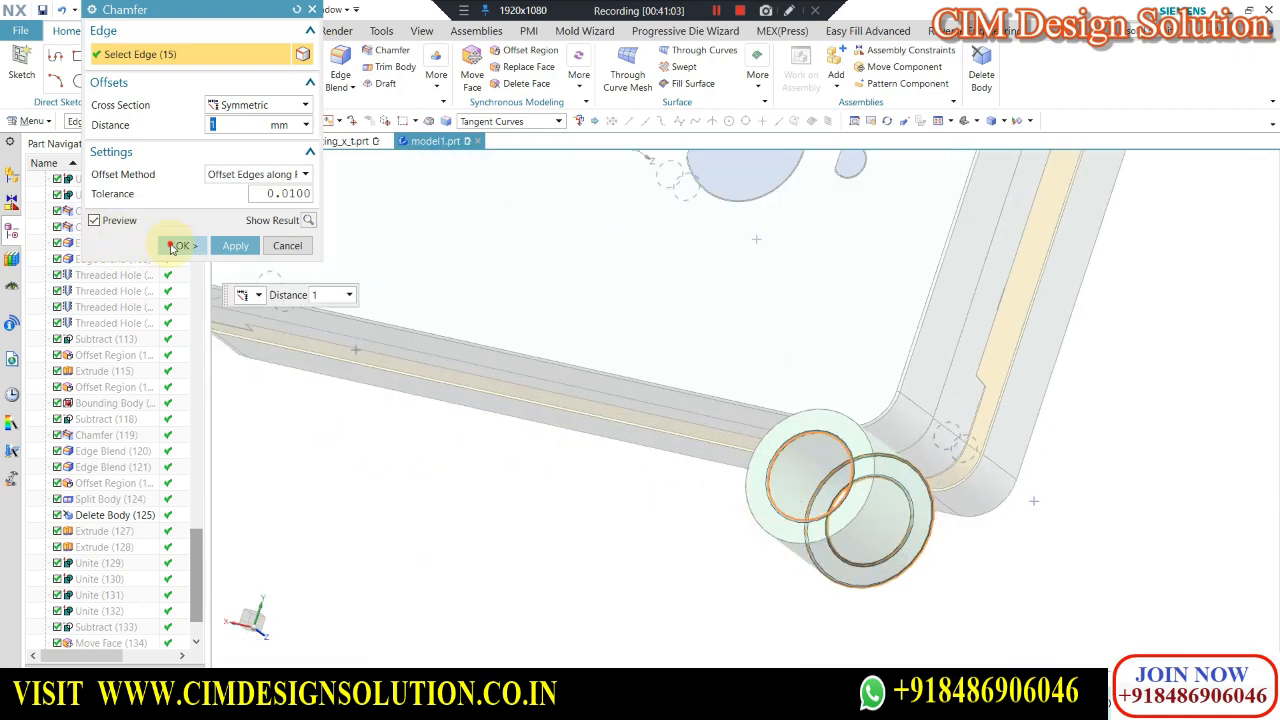
{"action": "left_click", "coordinate": [172, 247]}
Edit the spacer ring chamfer to include the missing lower outer edge of the fourth ring.
{"action": "scroll", "coordinate": [557, 380], "scroll_direction": "down", "scroll_amount": 2}
{"action": "scroll", "coordinate": [720, 429], "scroll_direction": "down", "scroll_amount": 2}
{"action": "scroll", "coordinate": [604, 478], "scroll_direction": "up", "scroll_amount": 3}
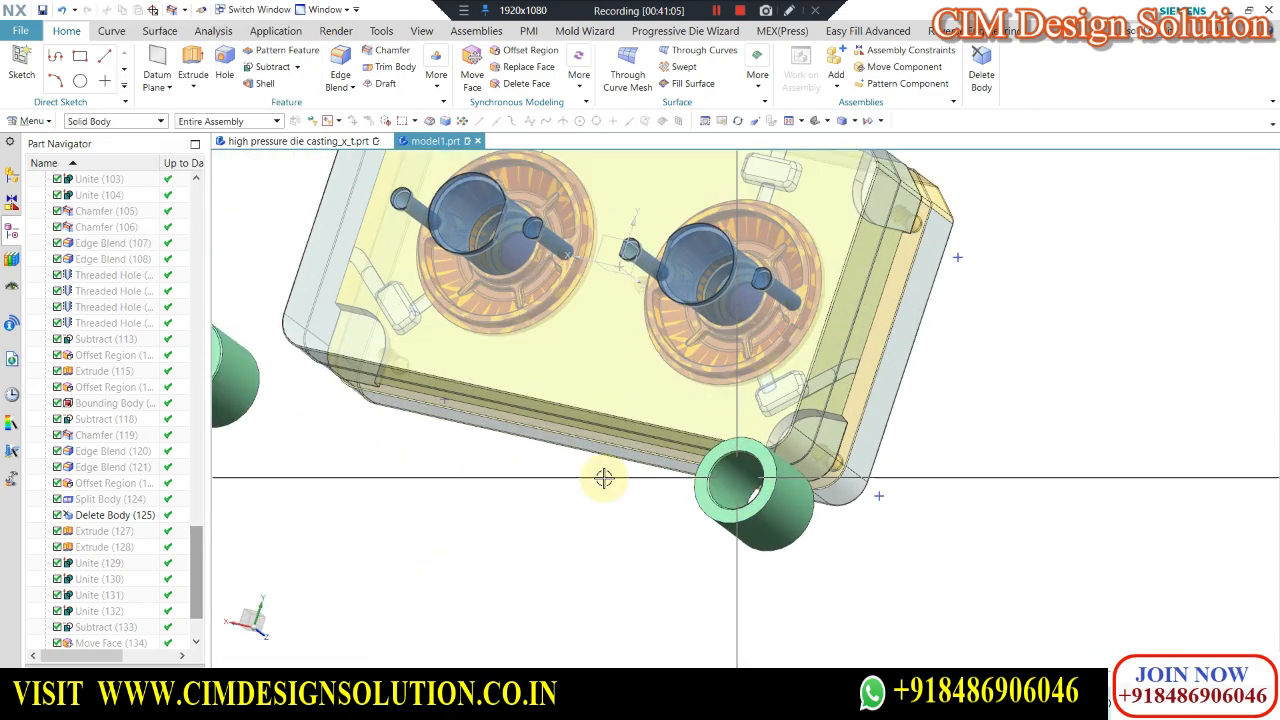
{"action": "scroll", "coordinate": [127, 626], "scroll_direction": "down", "scroll_amount": 2}
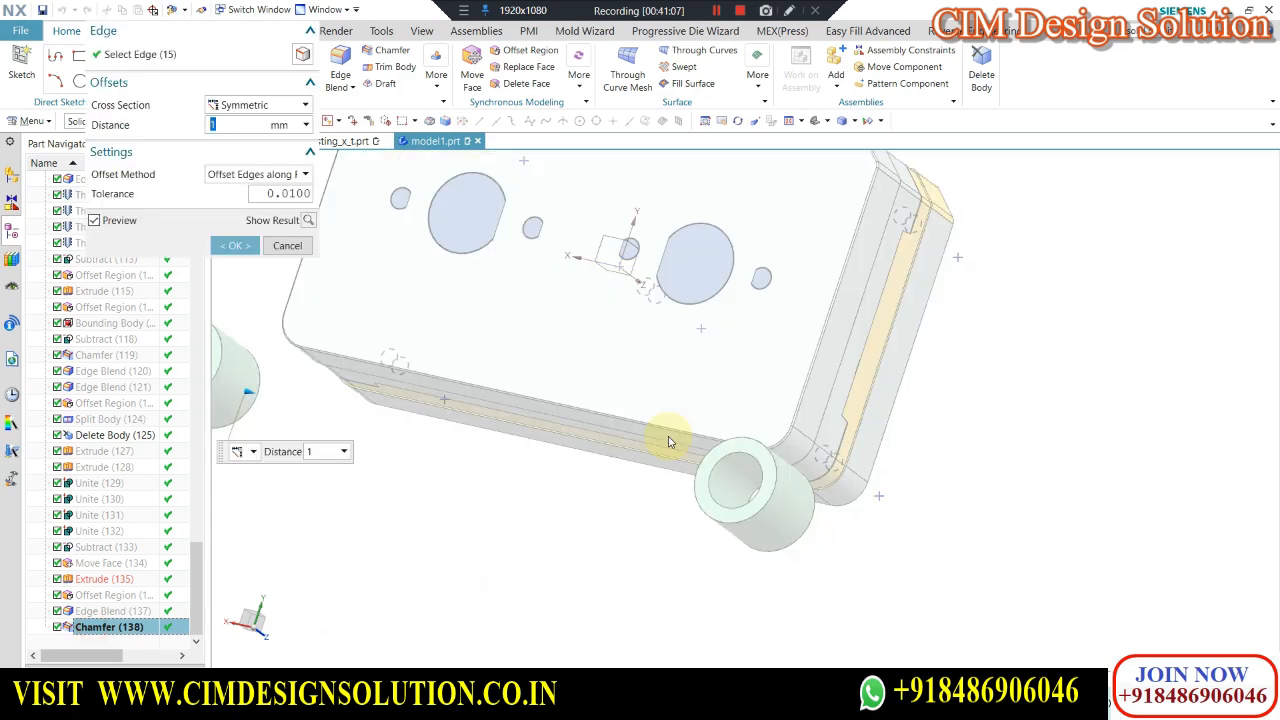
{"action": "scroll", "coordinate": [702, 496], "scroll_direction": "up", "scroll_amount": 3}
{"action": "left_click", "coordinate": [704, 519]}
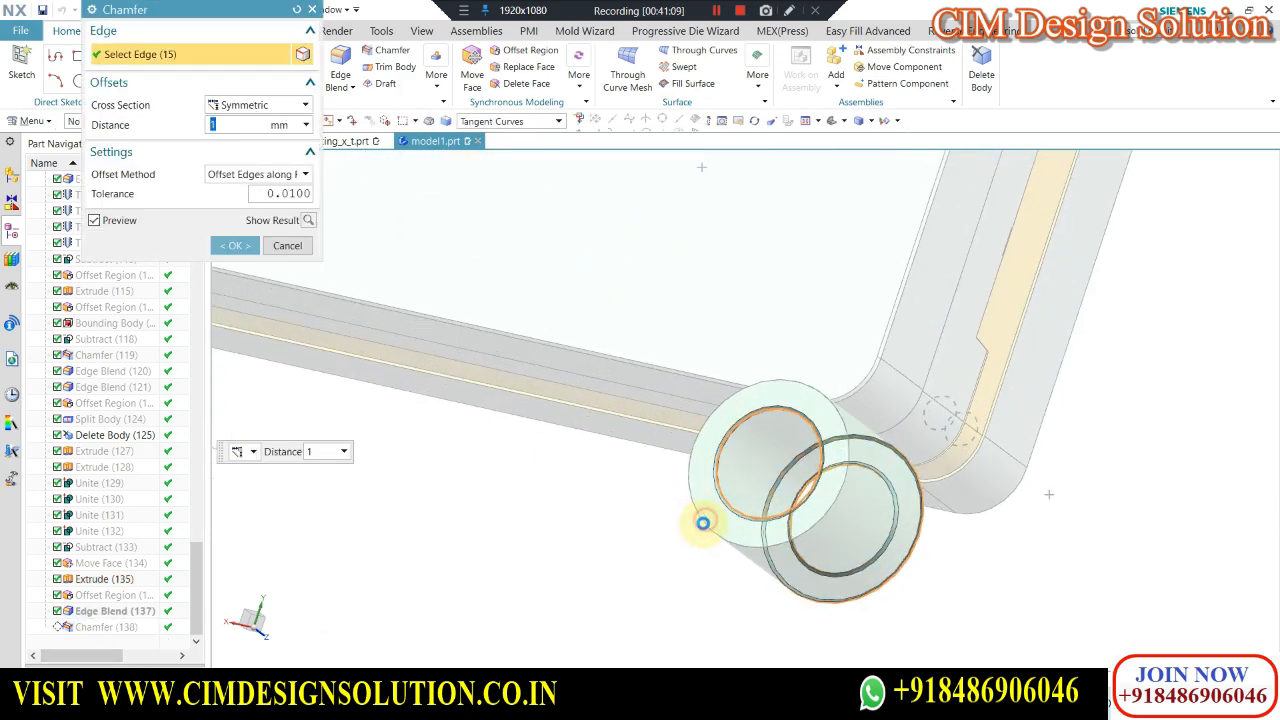
{"action": "middle_click", "coordinate": [520, 518]}
{"action": "scroll", "coordinate": [811, 429], "scroll_direction": "down", "scroll_amount": 5}
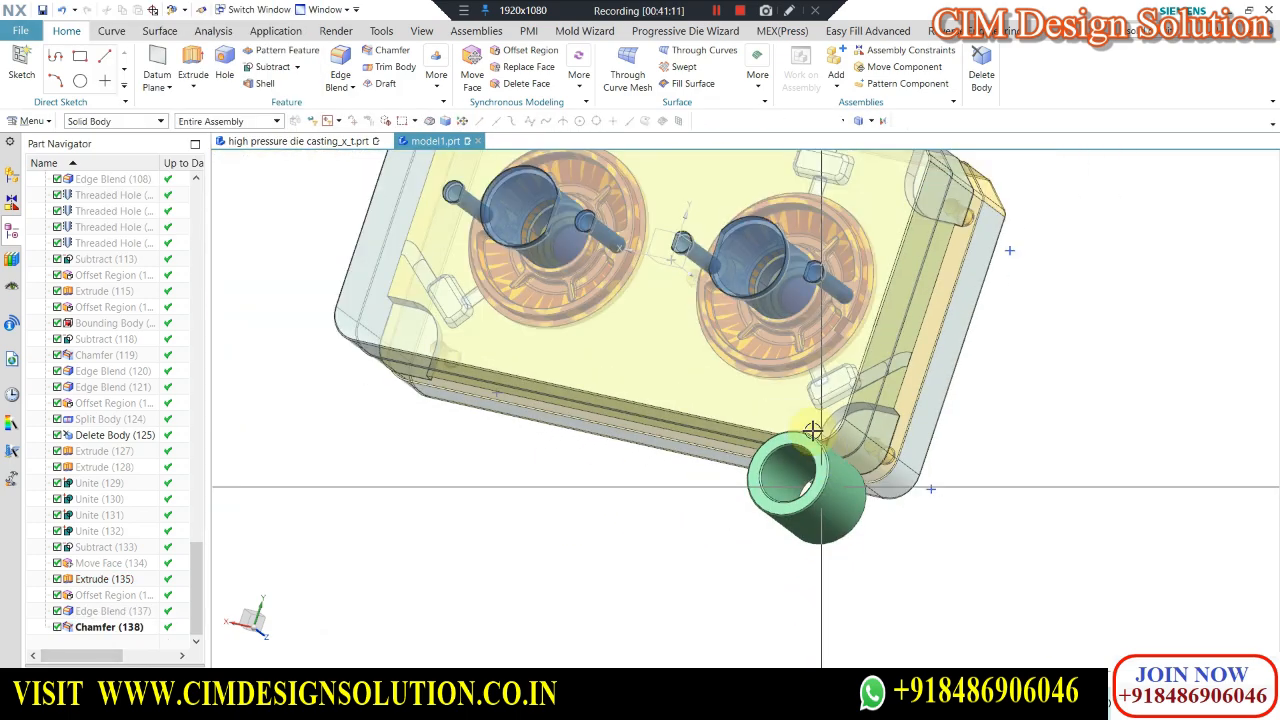
Show all hidden bodies of the mould again.
{"action": "middle_click_drag", "start_coordinate": [863, 372], "coordinate": [865, 323]}
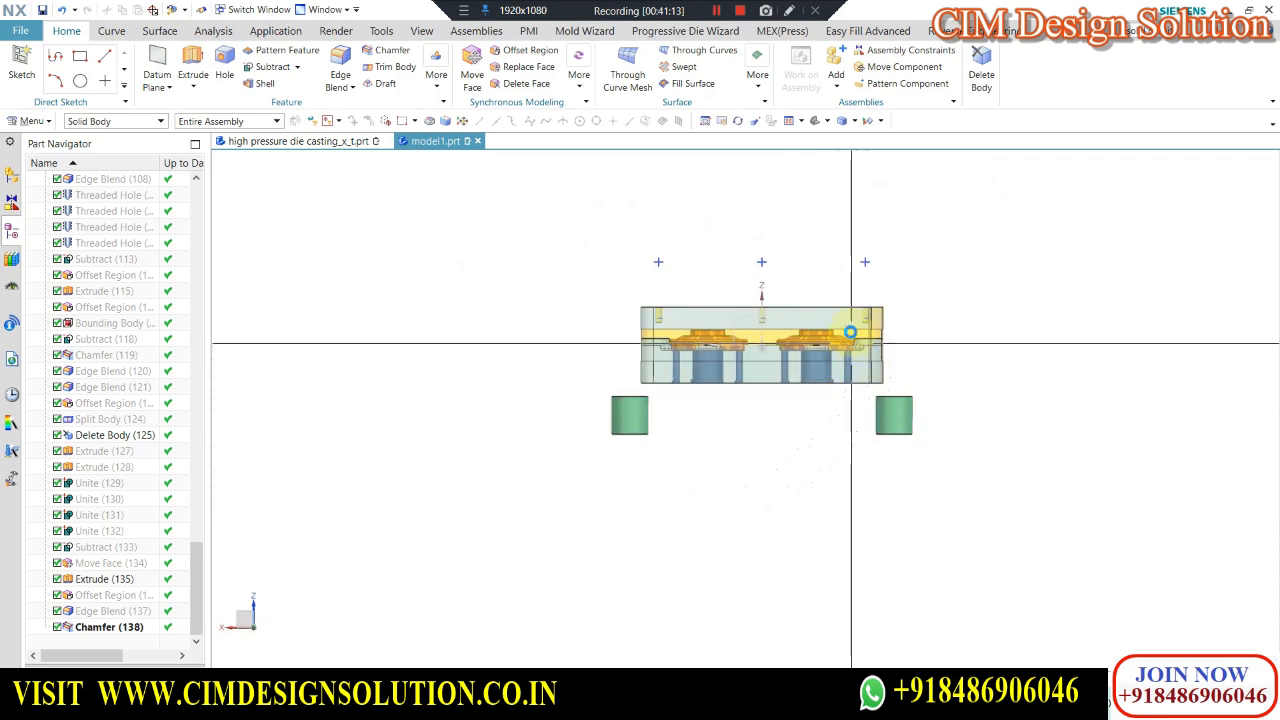
{"action": "key", "text": "ctrl+shift+u"}
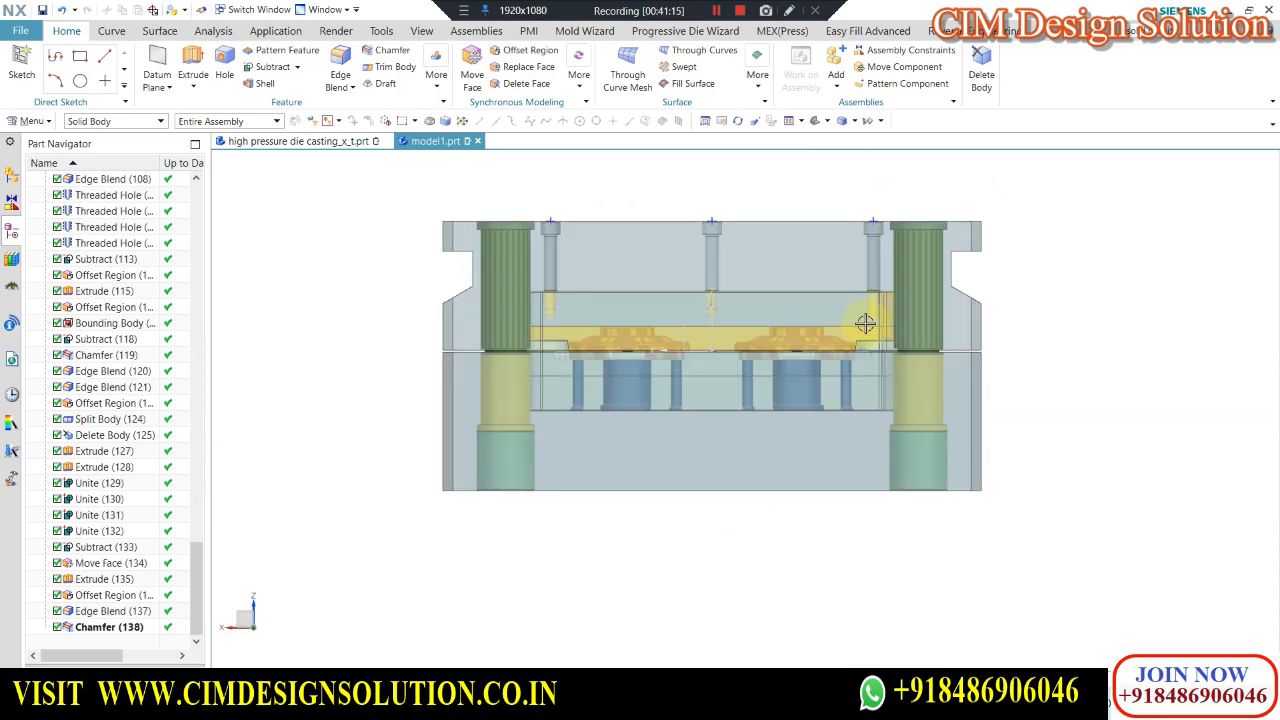
{"action": "middle_click_drag", "start_coordinate": [543, 314], "coordinate": [448, 193]}
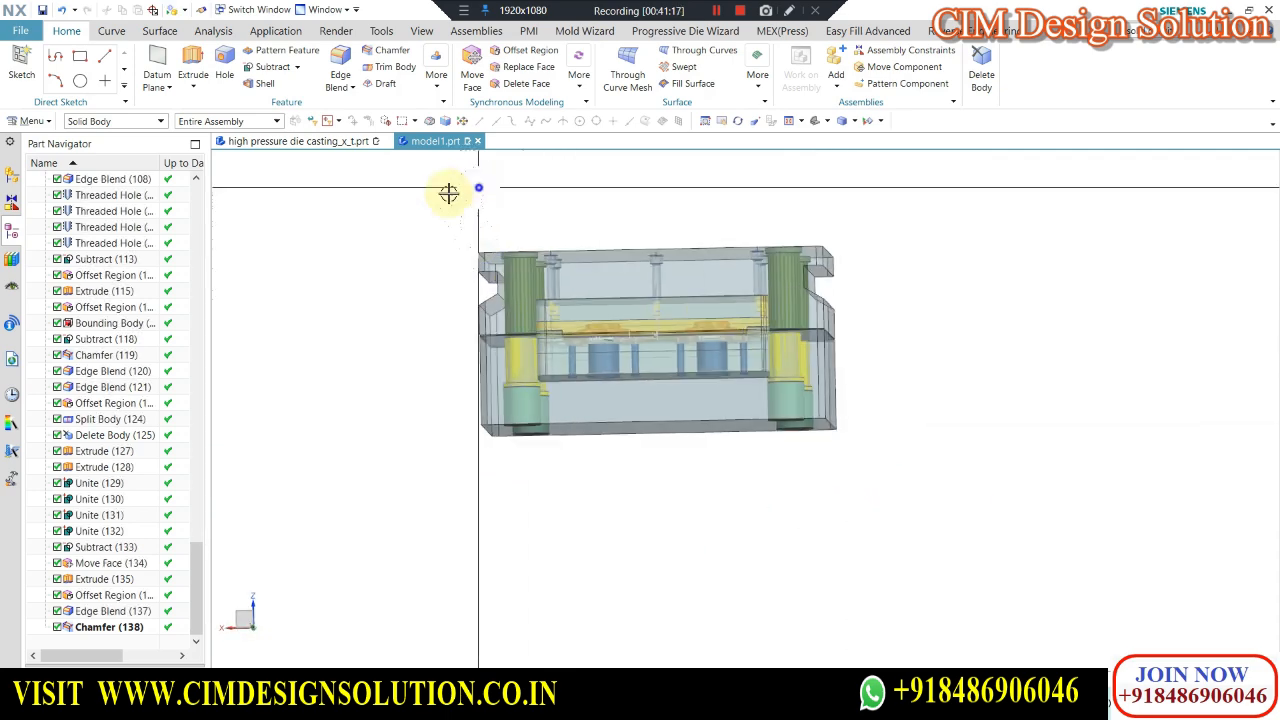
{"action": "scroll", "coordinate": [491, 243], "scroll_direction": "up", "scroll_amount": 3}
{"action": "scroll", "coordinate": [520, 271], "scroll_direction": "up", "scroll_amount": 2}
{"action": "scroll", "coordinate": [449, 271], "scroll_direction": "down", "scroll_amount": 1}
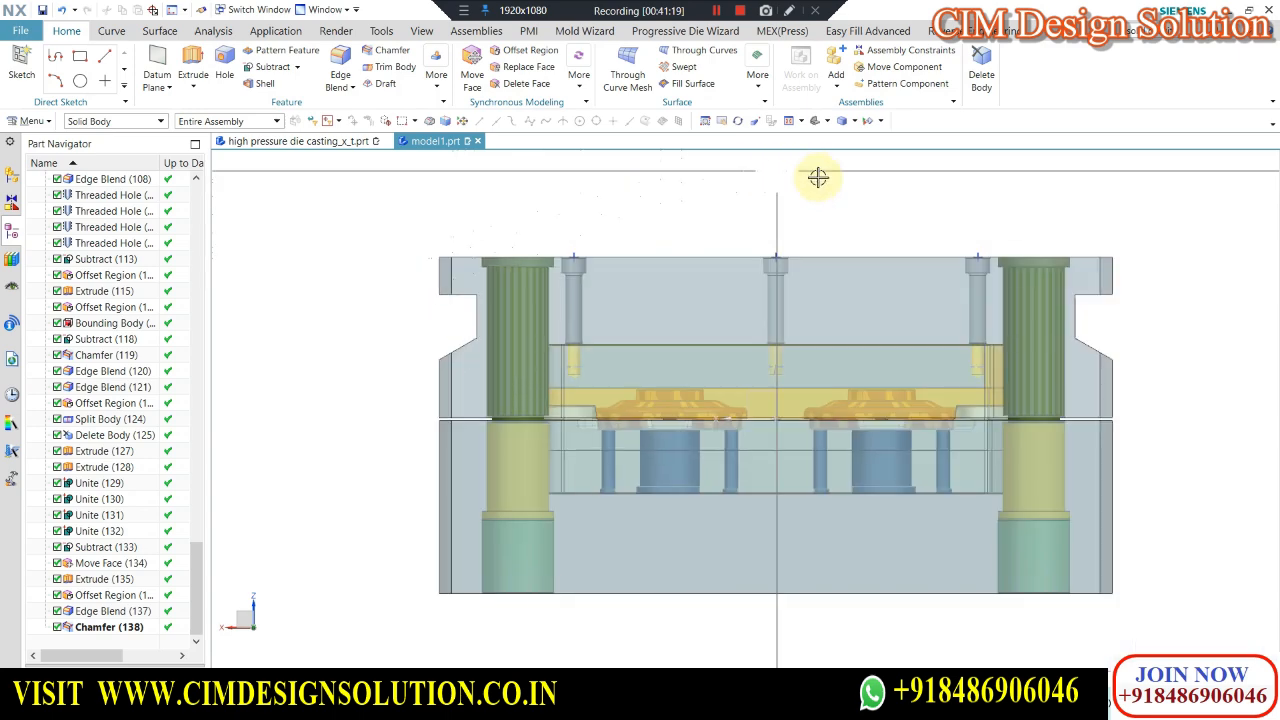
Create a sketch on the outer bottom face of the lower plate.
{"action": "scroll", "coordinate": [818, 177], "scroll_direction": "down", "scroll_amount": 5}
{"action": "middle_click_drag", "start_coordinate": [994, 220], "coordinate": [984, 127]}
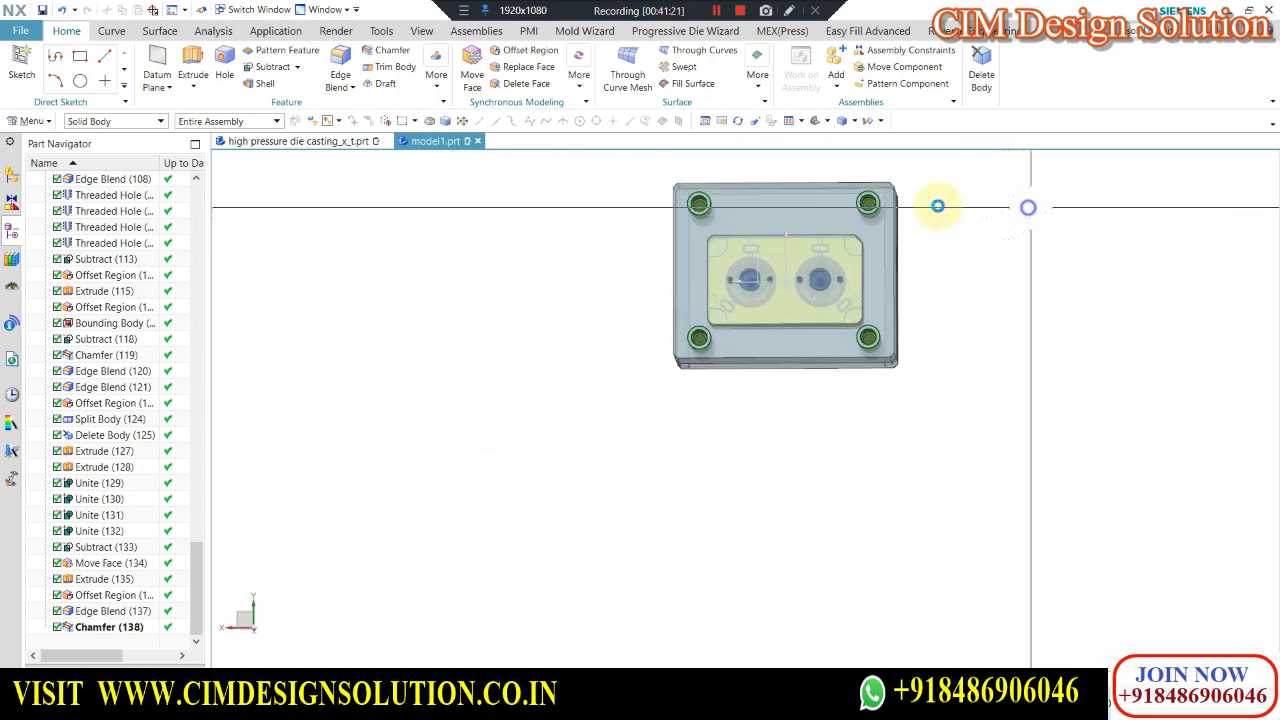
{"action": "scroll", "coordinate": [757, 286], "scroll_direction": "up", "scroll_amount": 2}
{"action": "middle_click_drag", "start_coordinate": [737, 251], "coordinate": [700, 251]}
{"action": "scroll", "coordinate": [534, 289], "scroll_direction": "up", "scroll_amount": 2}
{"action": "scroll", "coordinate": [287, 253], "scroll_direction": "down", "scroll_amount": 3}
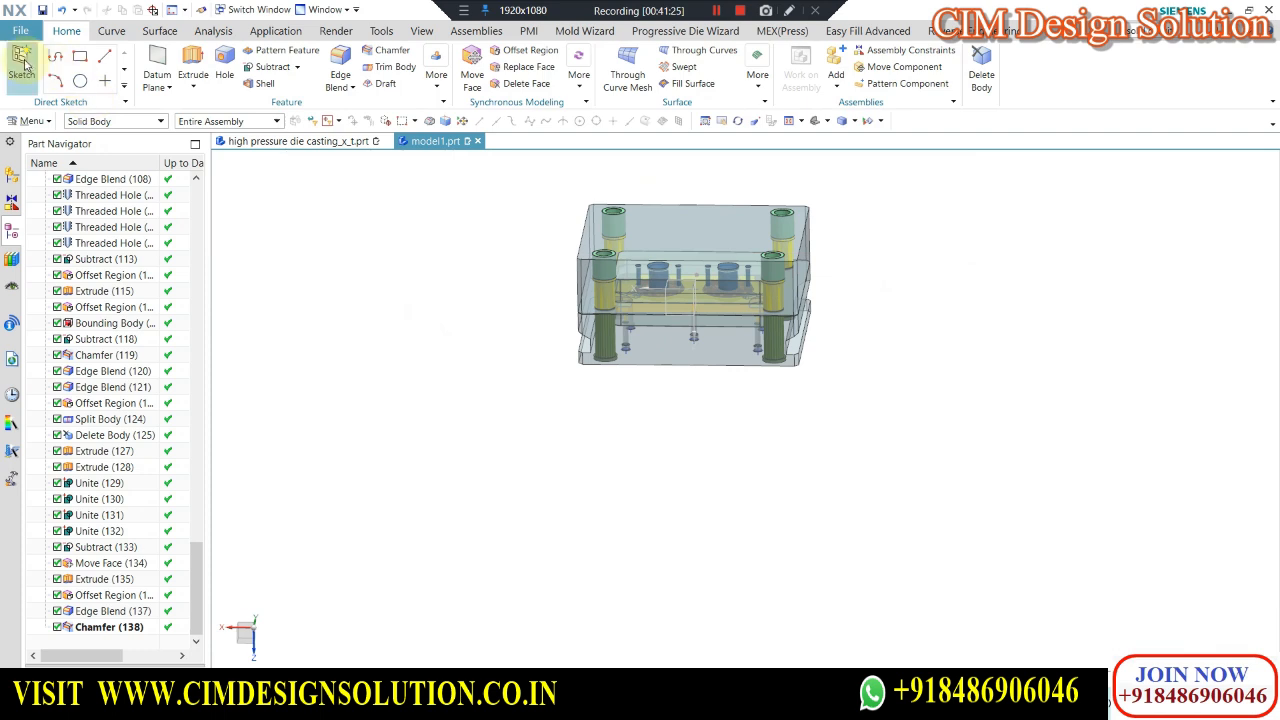
{"action": "middle_click", "coordinate": [1040, 237]}
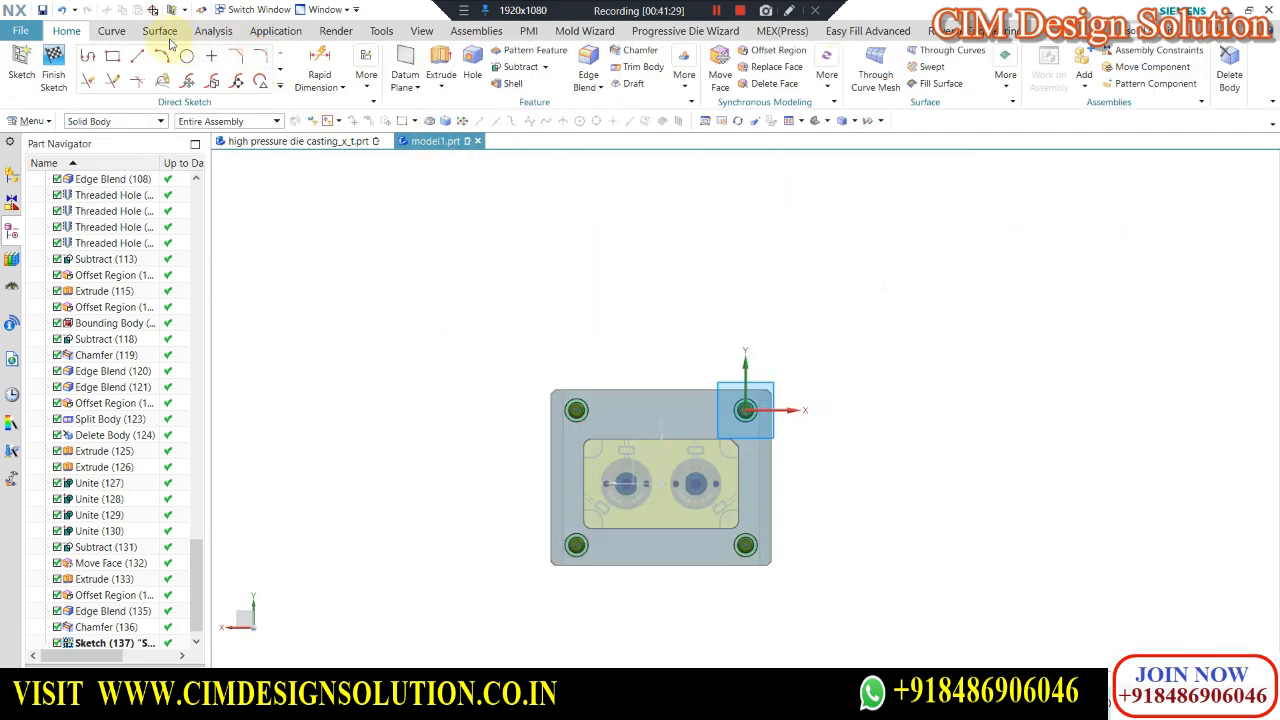
Project the five screw hole points of the upper plate's Sketch (91) into the new sketch and finish the sketch.
{"action": "left_click", "coordinate": [280, 90]}
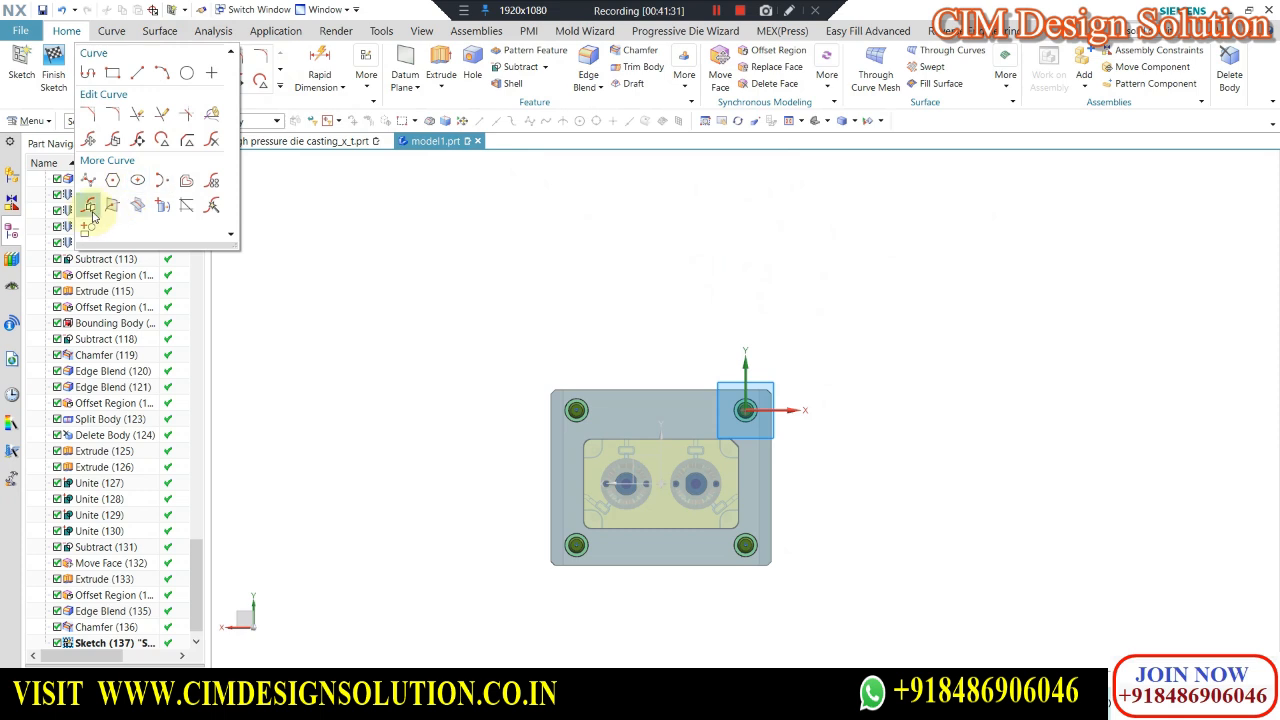
{"action": "left_click", "coordinate": [160, 208]}
{"action": "mouse_move", "coordinate": [357, 206]}
{"action": "middle_mouse_down"}
{"action": "mouse_move", "coordinate": [586, 246]}
{"action": "mouse_move", "coordinate": [600, 163]}
{"action": "mouse_move", "coordinate": [648, 376]}
{"action": "middle_mouse_up"}
{"action": "scroll", "coordinate": [600, 390], "scroll_direction": "up", "scroll_amount": 5}
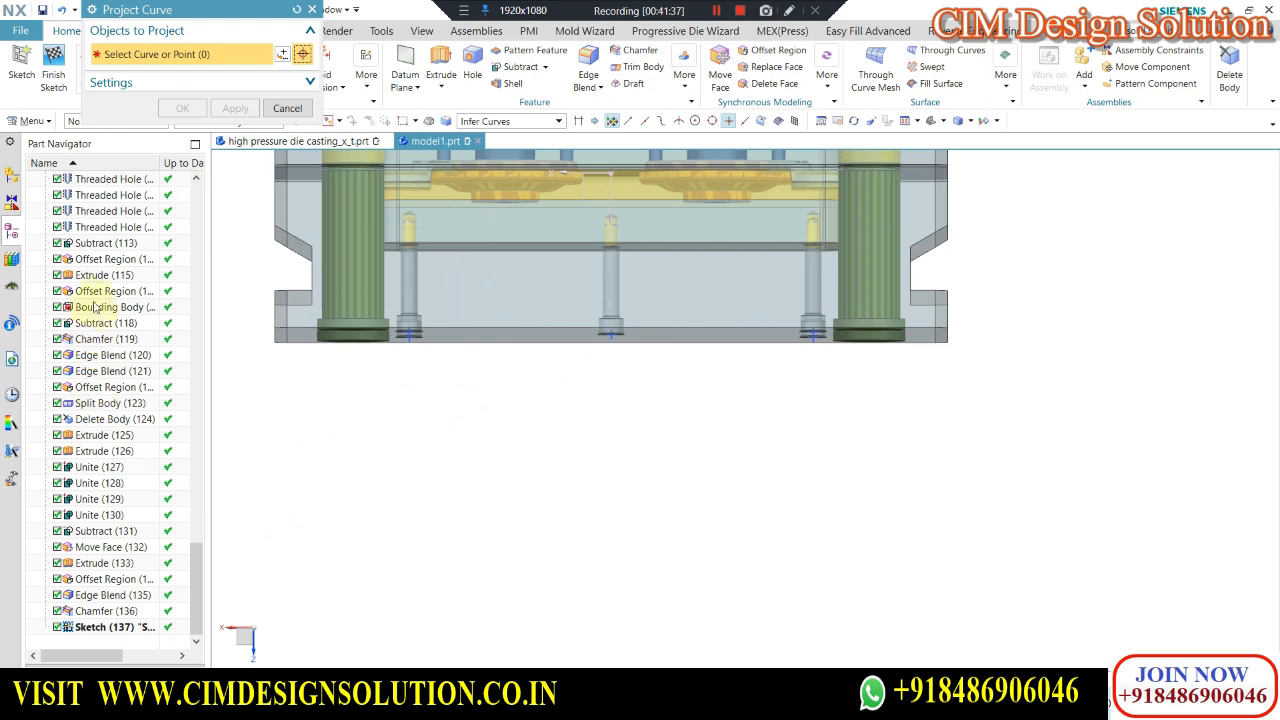
{"action": "scroll", "coordinate": [95, 308], "scroll_direction": "up", "scroll_amount": 5}
{"action": "scroll", "coordinate": [400, 333], "scroll_direction": "up", "scroll_amount": 2}
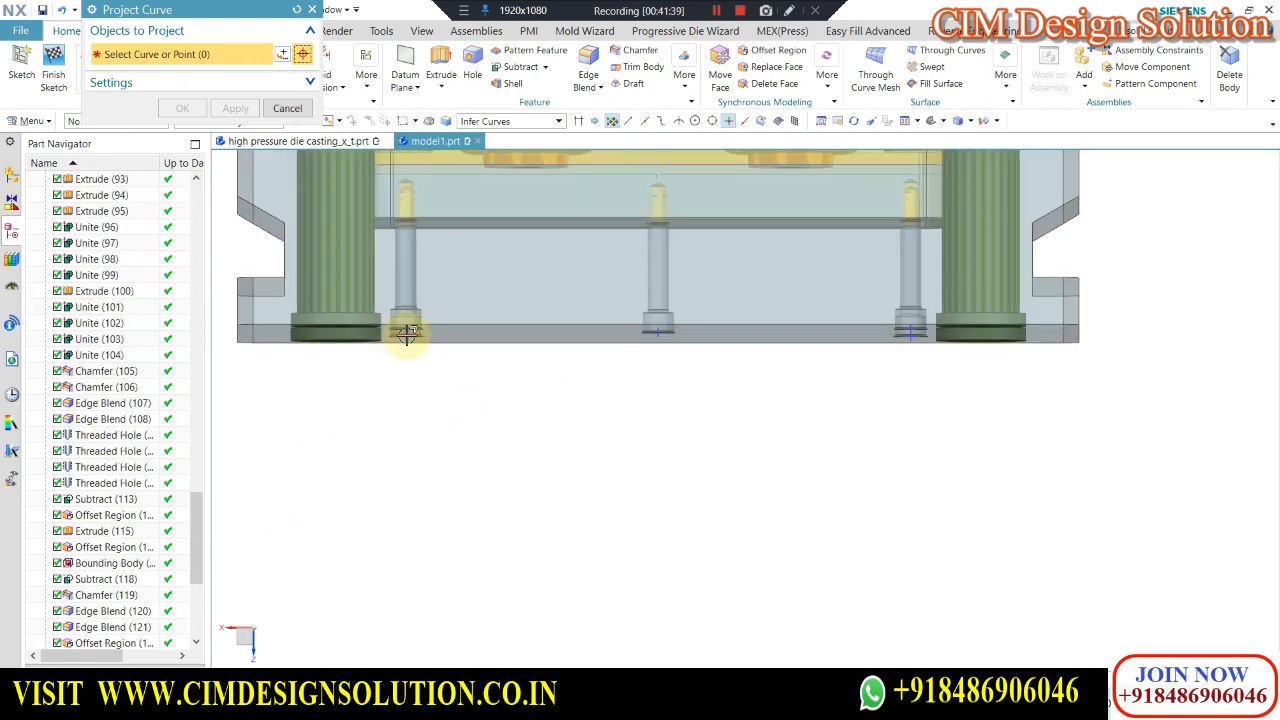
{"action": "scroll", "coordinate": [185, 445], "scroll_direction": "up", "scroll_amount": 3}
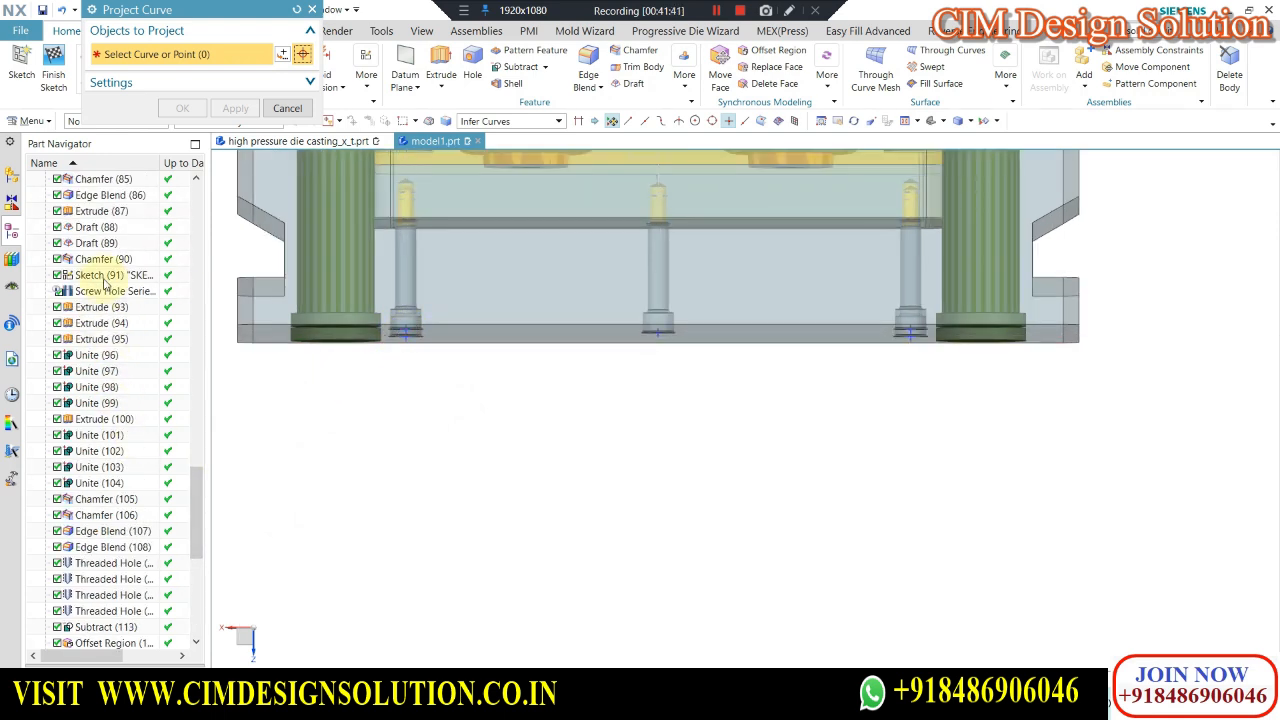
{"action": "scroll", "coordinate": [668, 430], "scroll_direction": "down", "scroll_amount": 4}
{"action": "middle_click", "coordinate": [669, 421]}
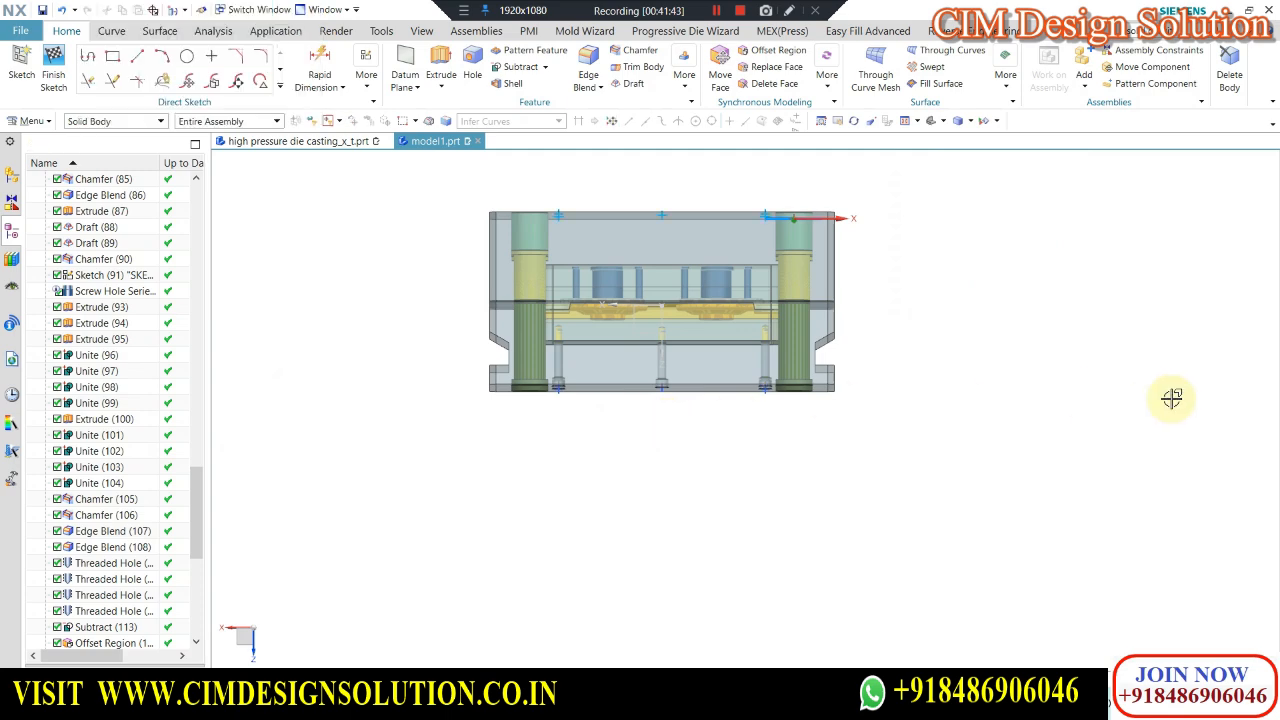
{"action": "middle_click_drag", "start_coordinate": [1175, 416], "coordinate": [1200, 454]}
{"action": "scroll", "coordinate": [1200, 454], "scroll_direction": "down", "scroll_amount": 1}
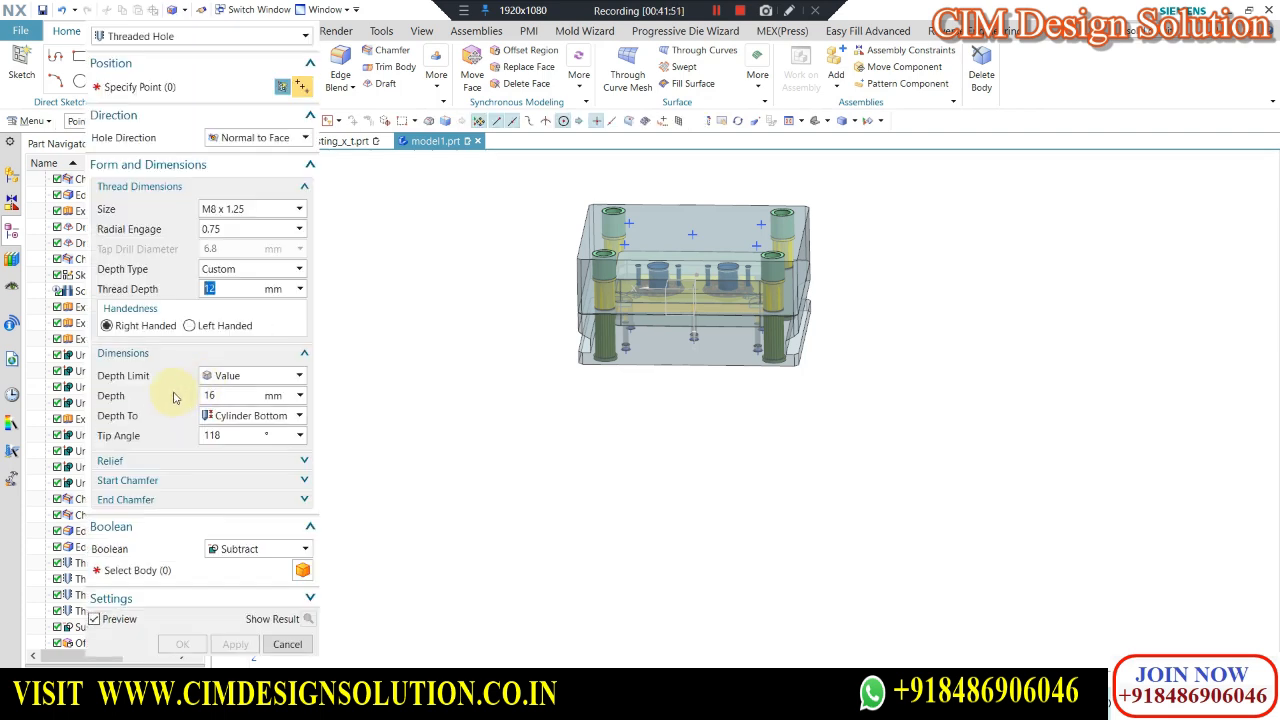
Try to create a counterbored M12 socket head hole series at the five projected points of Sketch (137).
{"action": "left_click", "coordinate": [229, 207]}
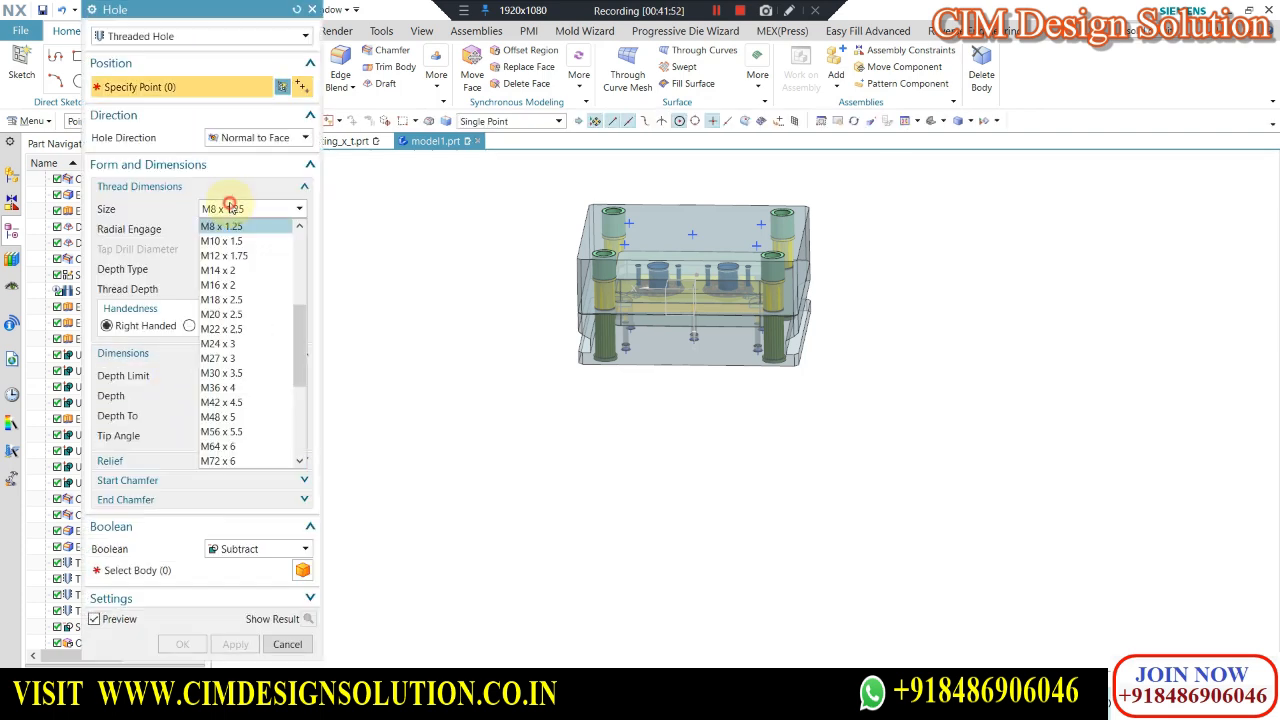
{"action": "left_click", "coordinate": [171, 40]}
{"action": "left_click", "coordinate": [157, 37]}
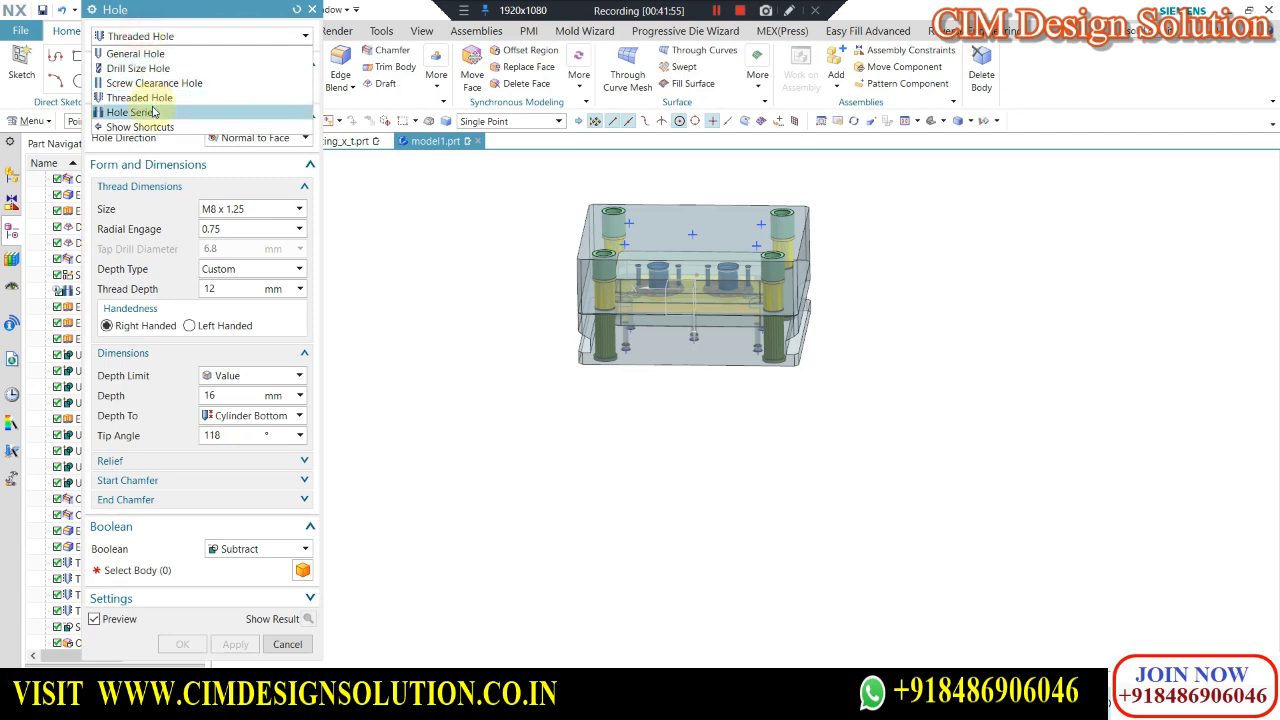
{"action": "left_click", "coordinate": [151, 112]}
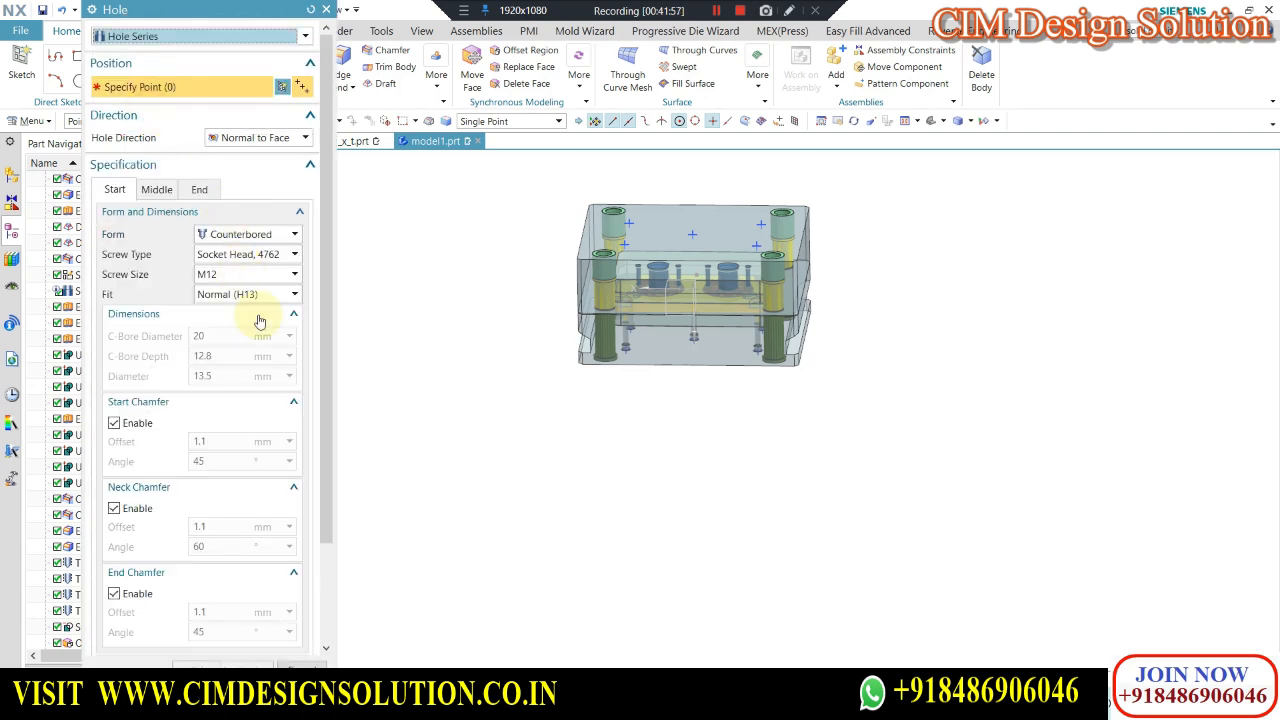
{"action": "scroll", "coordinate": [73, 630], "scroll_direction": "down", "scroll_amount": 3}
{"action": "left_click", "coordinate": [73, 630]}
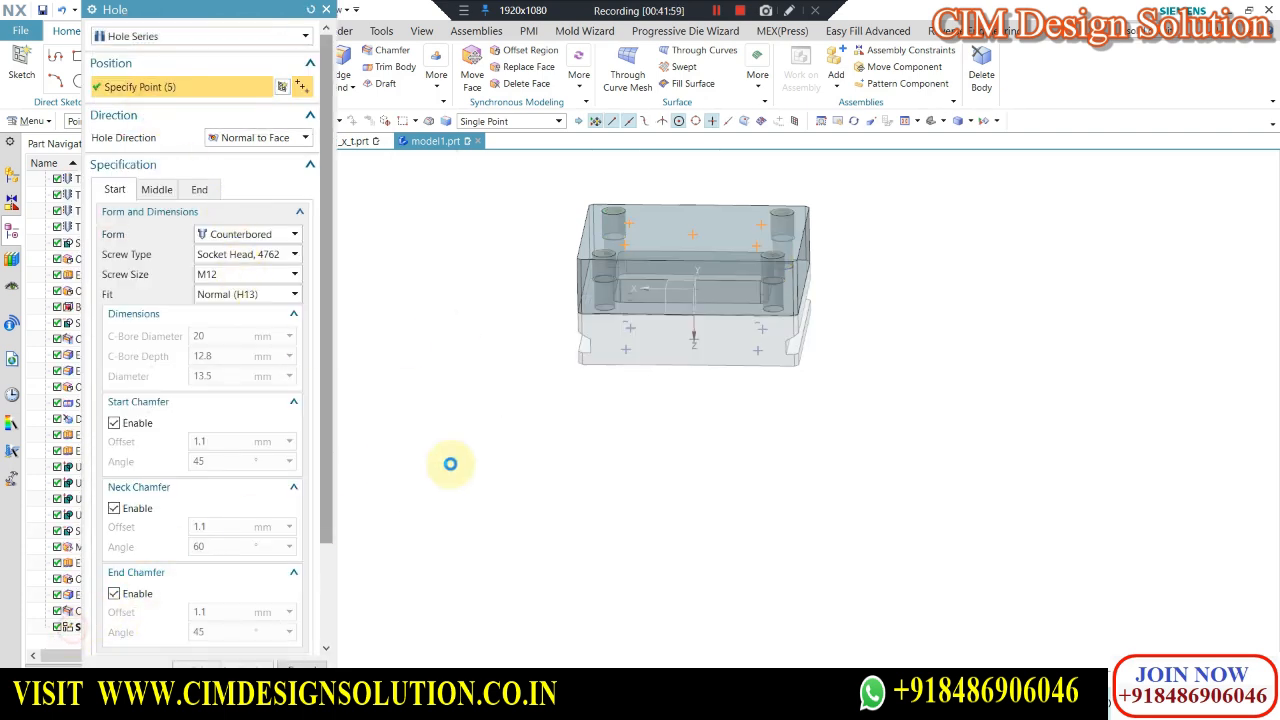
{"action": "middle_click", "coordinate": [777, 417]}
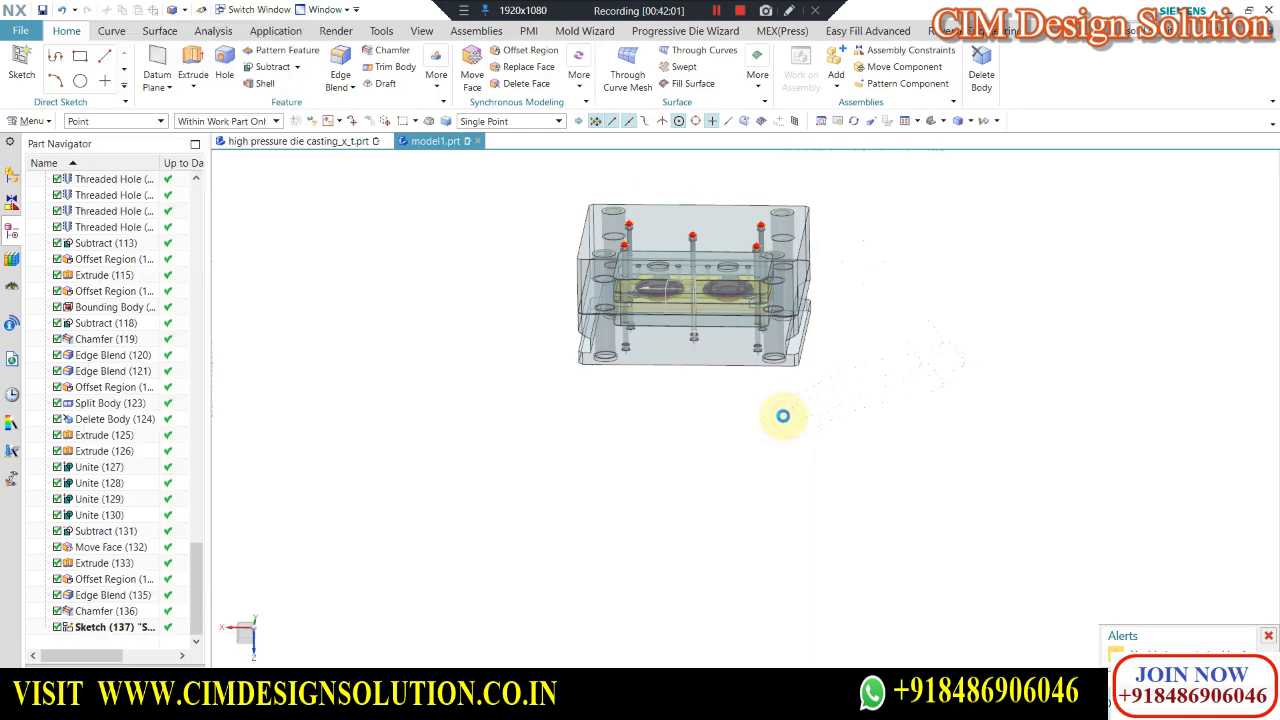
Hide the upper plate and its insert so only the lower plate side and the guide elements are shown.
{"action": "key", "text": "F8"}
{"action": "scroll", "coordinate": [674, 309], "scroll_direction": "up", "scroll_amount": 1}
{"action": "left_click", "coordinate": [674, 340]}
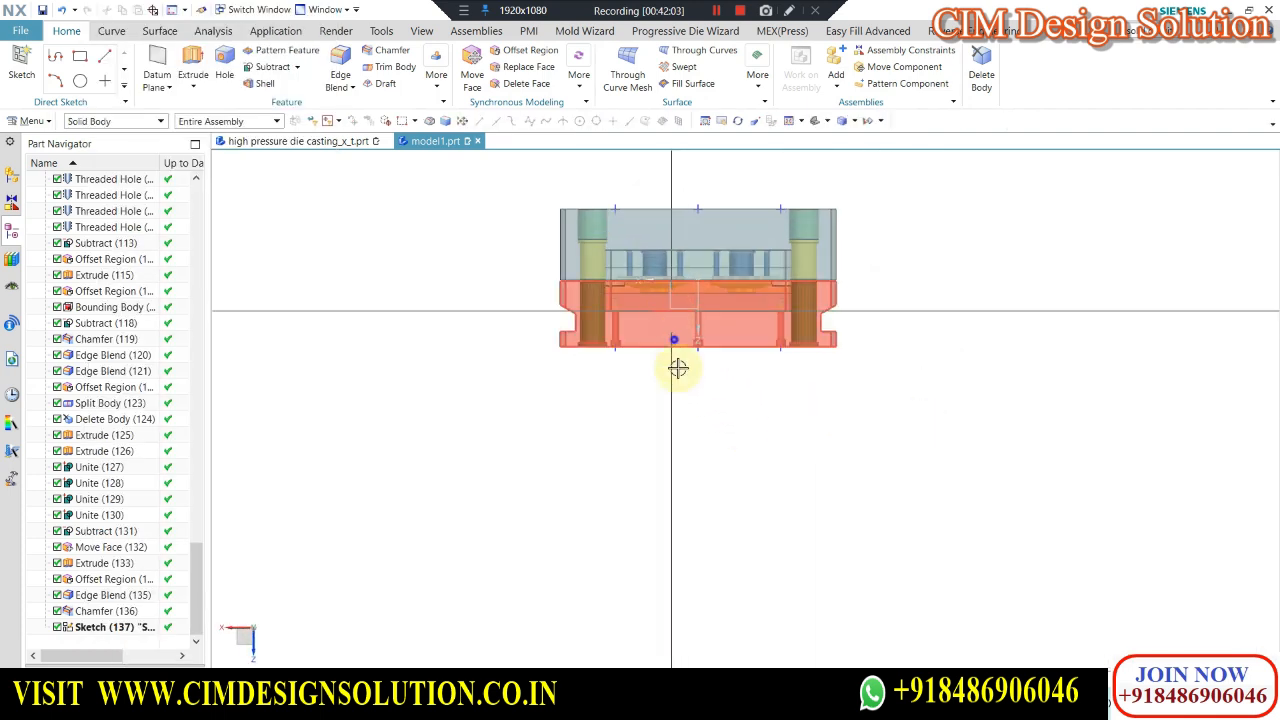
{"action": "key", "text": "ctrl+b"}
{"action": "scroll", "coordinate": [651, 312], "scroll_direction": "up", "scroll_amount": 5}
{"action": "left_click", "coordinate": [649, 301]}
{"action": "key", "text": "ctrl+b"}
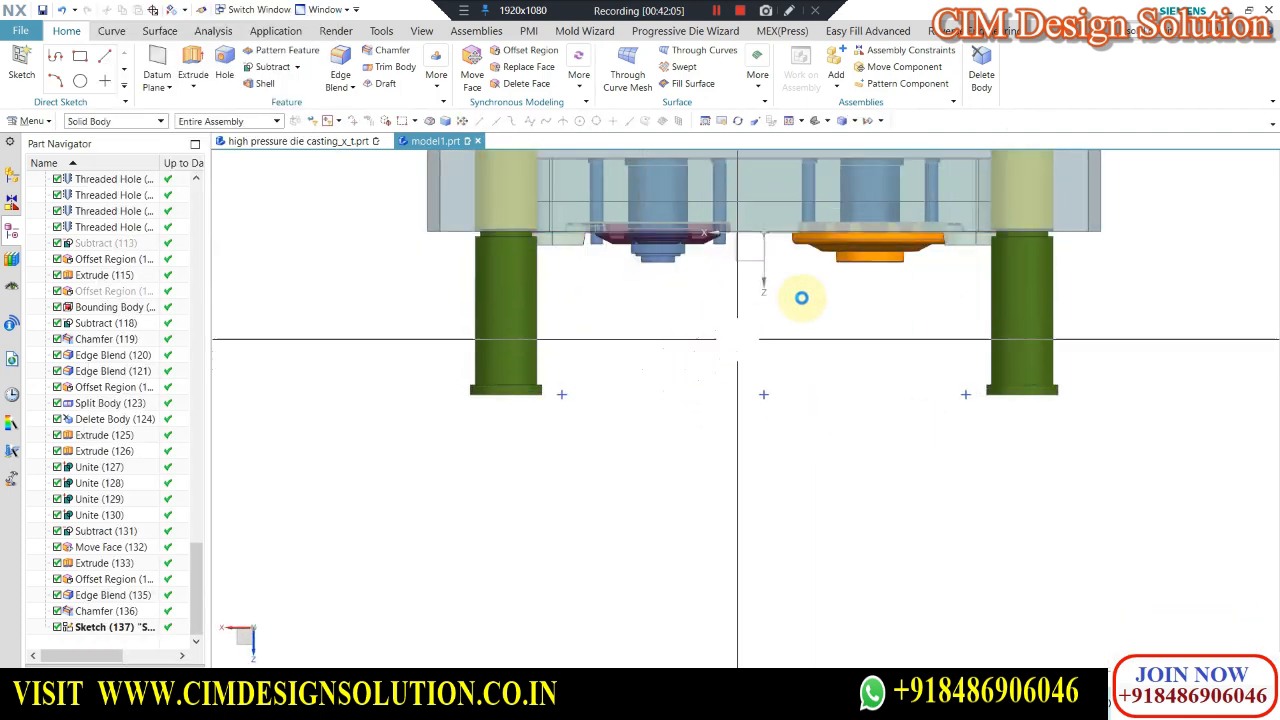
{"action": "scroll", "coordinate": [735, 370], "scroll_direction": "down", "scroll_amount": 1}
{"action": "scroll", "coordinate": [735, 370], "scroll_direction": "down", "scroll_amount": 2}
{"action": "key", "text": "Home"}
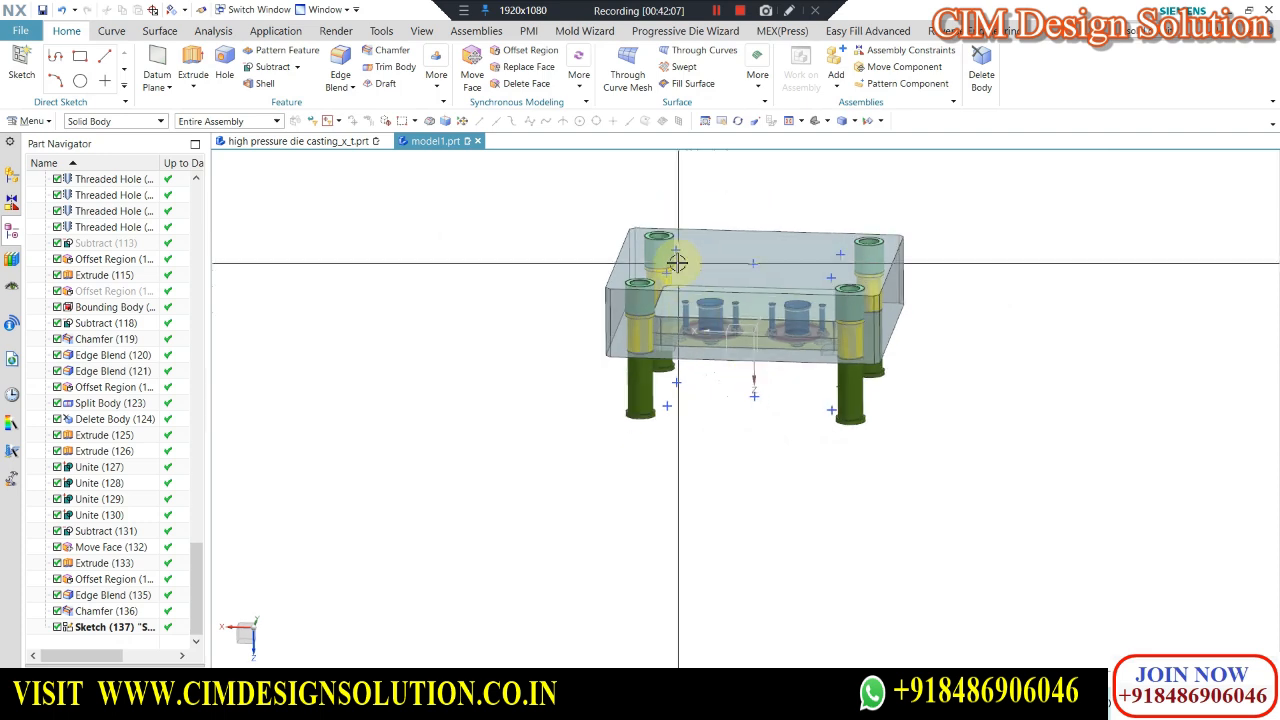
Create a hole series with counterbored M12 Socket Head 4762 holes, Normal (H13) fit, at the five points of Sketch (137).
{"action": "left_click", "coordinate": [226, 58]}
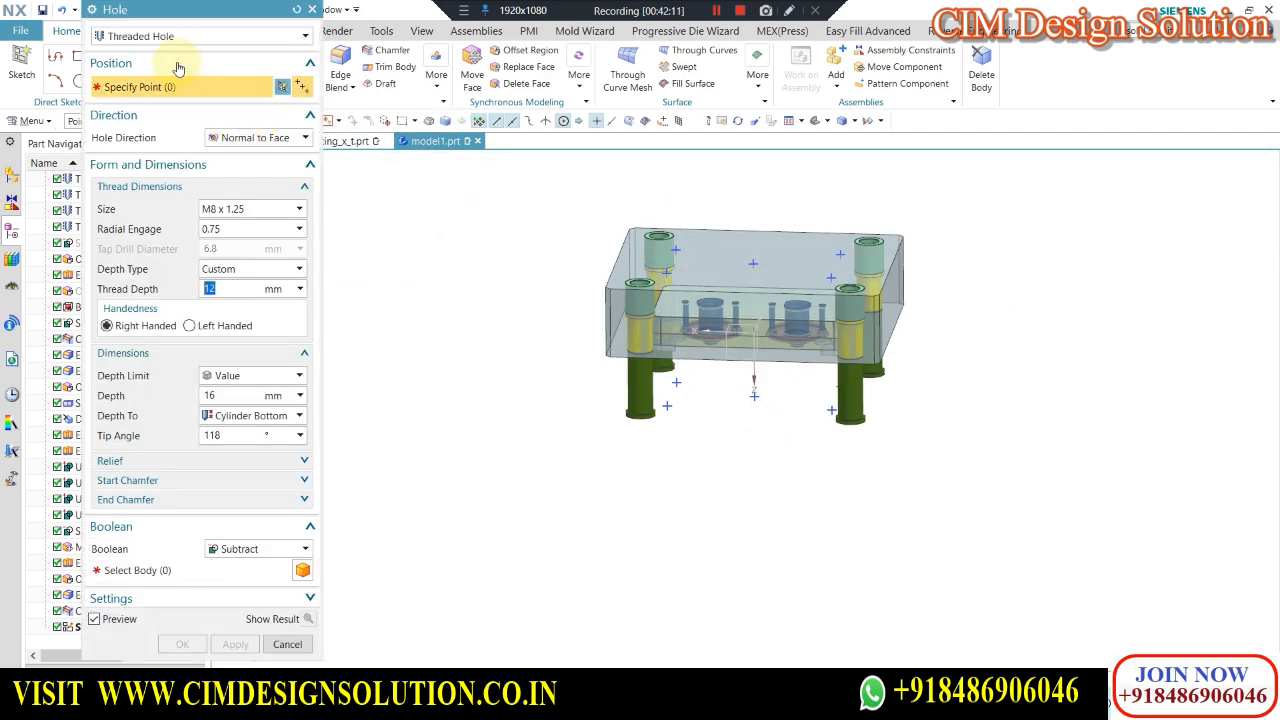
{"action": "left_click", "coordinate": [170, 36]}
{"action": "left_click", "coordinate": [150, 112]}
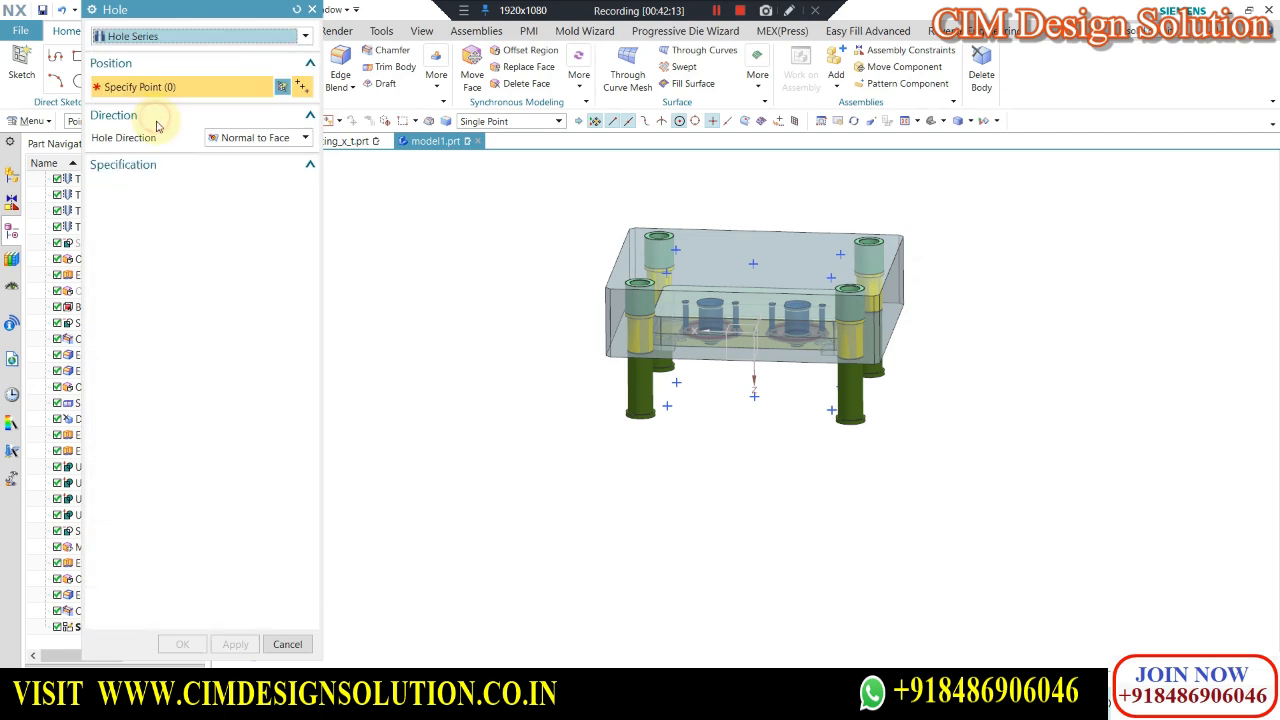
{"action": "left_click", "coordinate": [74, 628]}
{"action": "scroll", "coordinate": [686, 246], "scroll_direction": "up", "scroll_amount": 4}
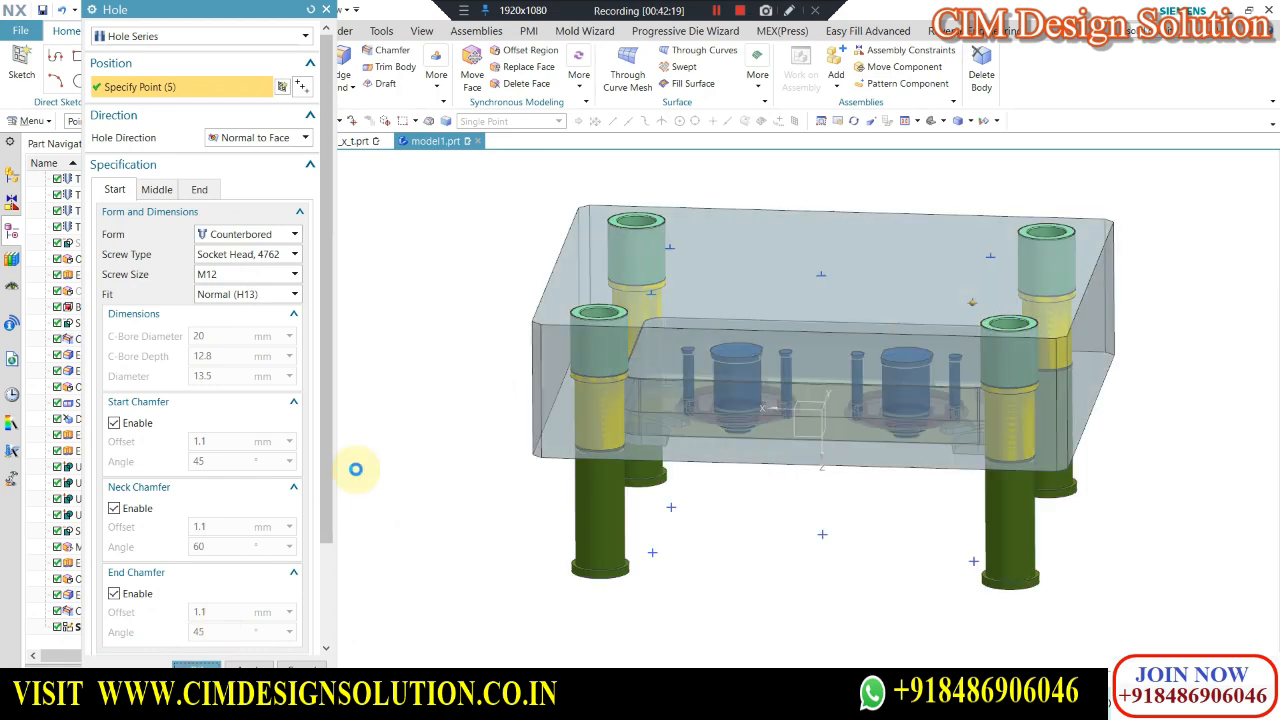
{"action": "middle_click", "coordinate": [388, 414]}
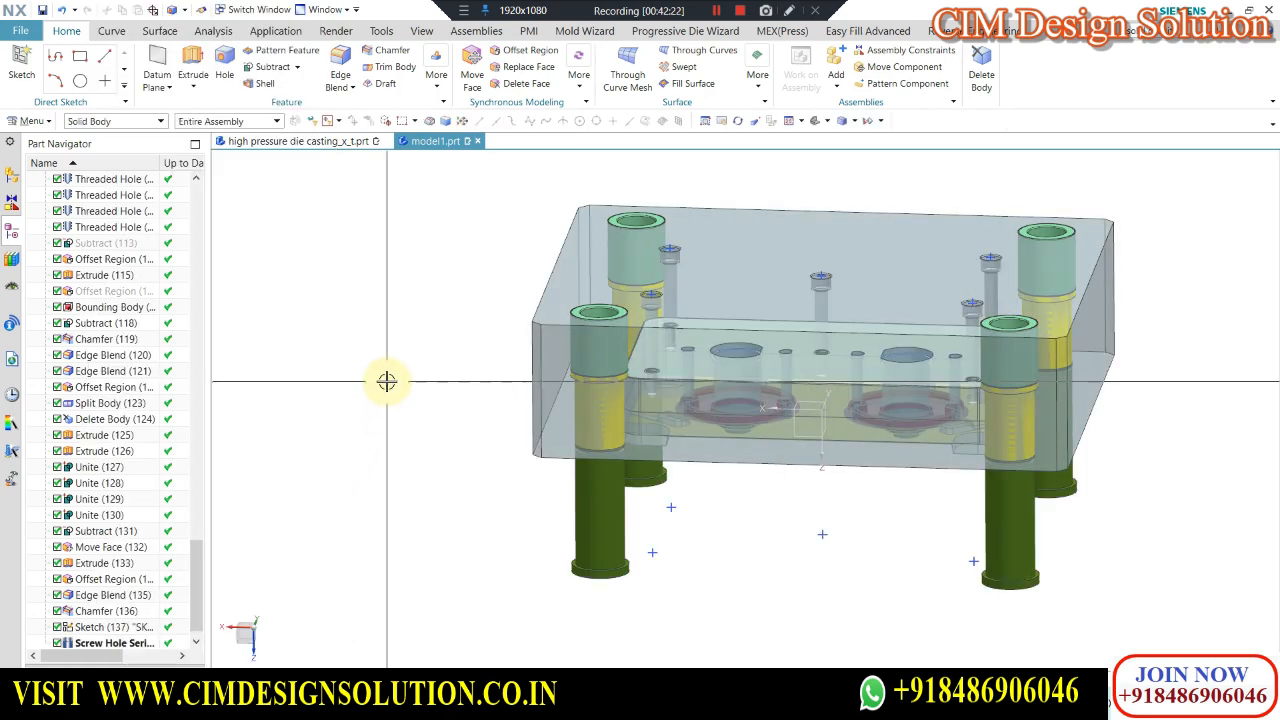
Move the point sketches of the upper and lower plate screw holes to layer 100.
{"action": "key", "text": "ctrl+b"}
{"action": "scroll", "coordinate": [676, 249], "scroll_direction": "up", "scroll_amount": 2}
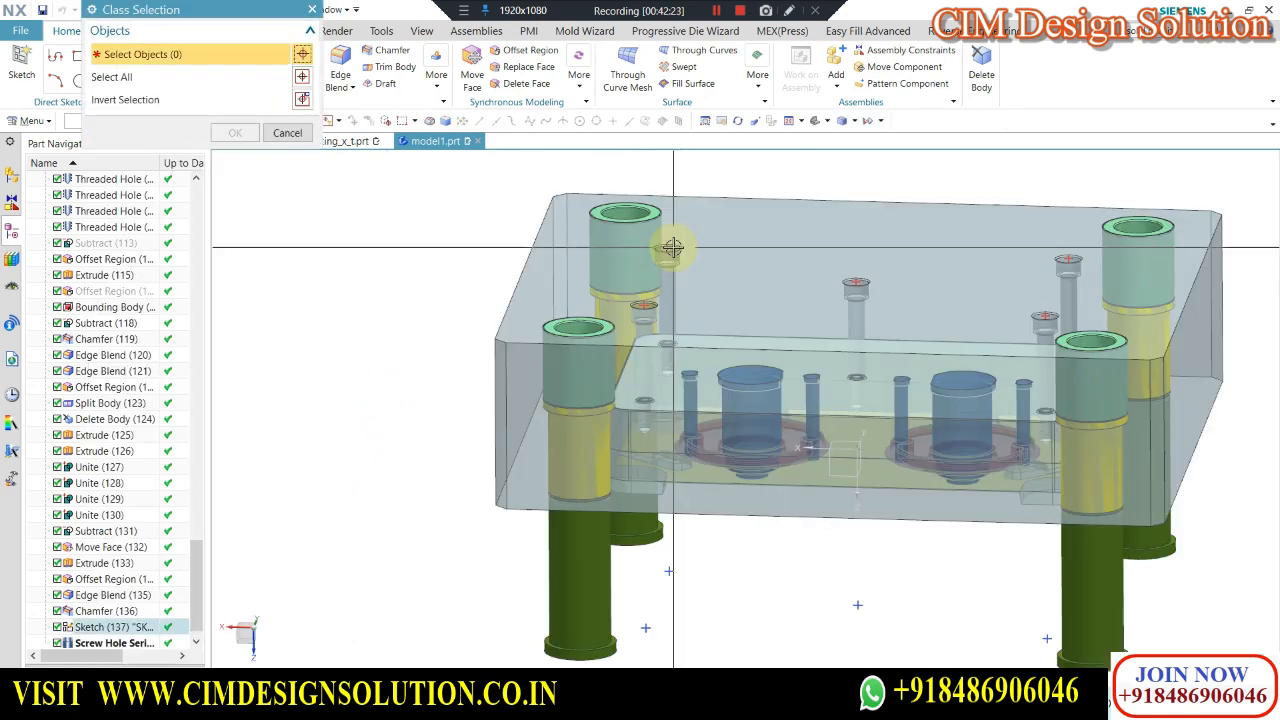
{"action": "left_click", "coordinate": [673, 249]}
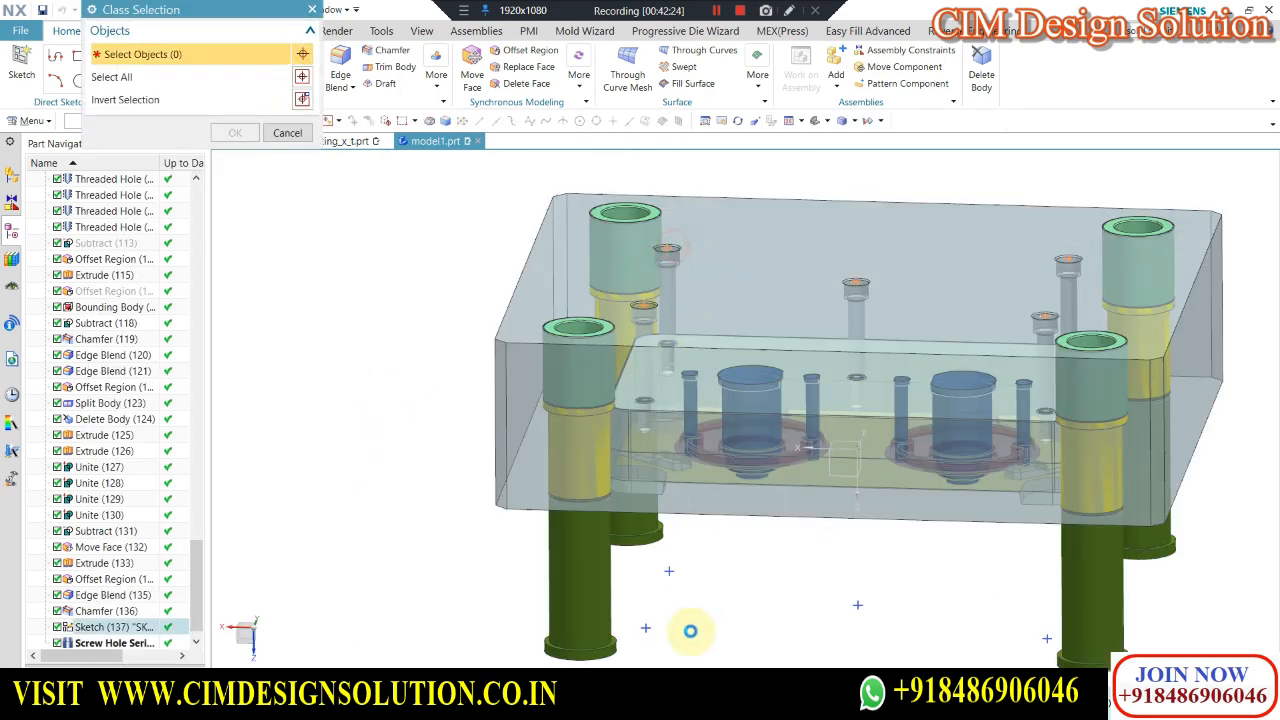
{"action": "middle_click", "coordinate": [293, 316]}
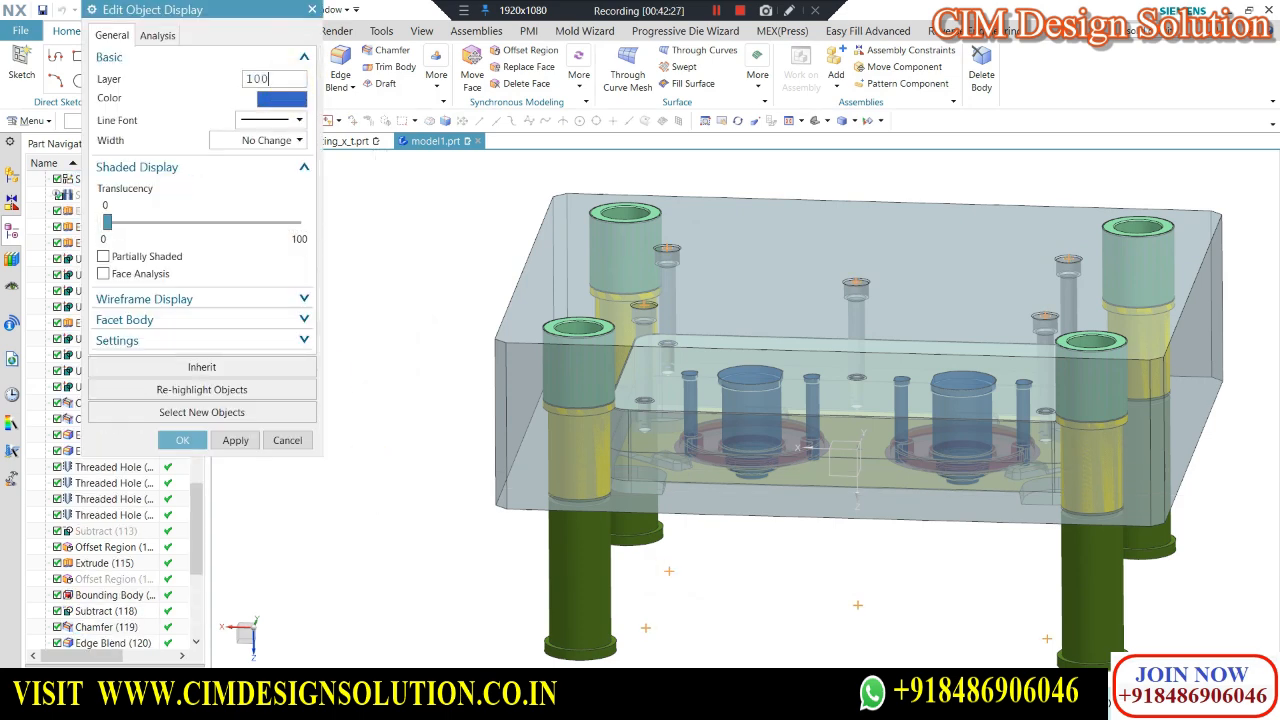
{"action": "middle_click", "coordinate": [289, 80]}
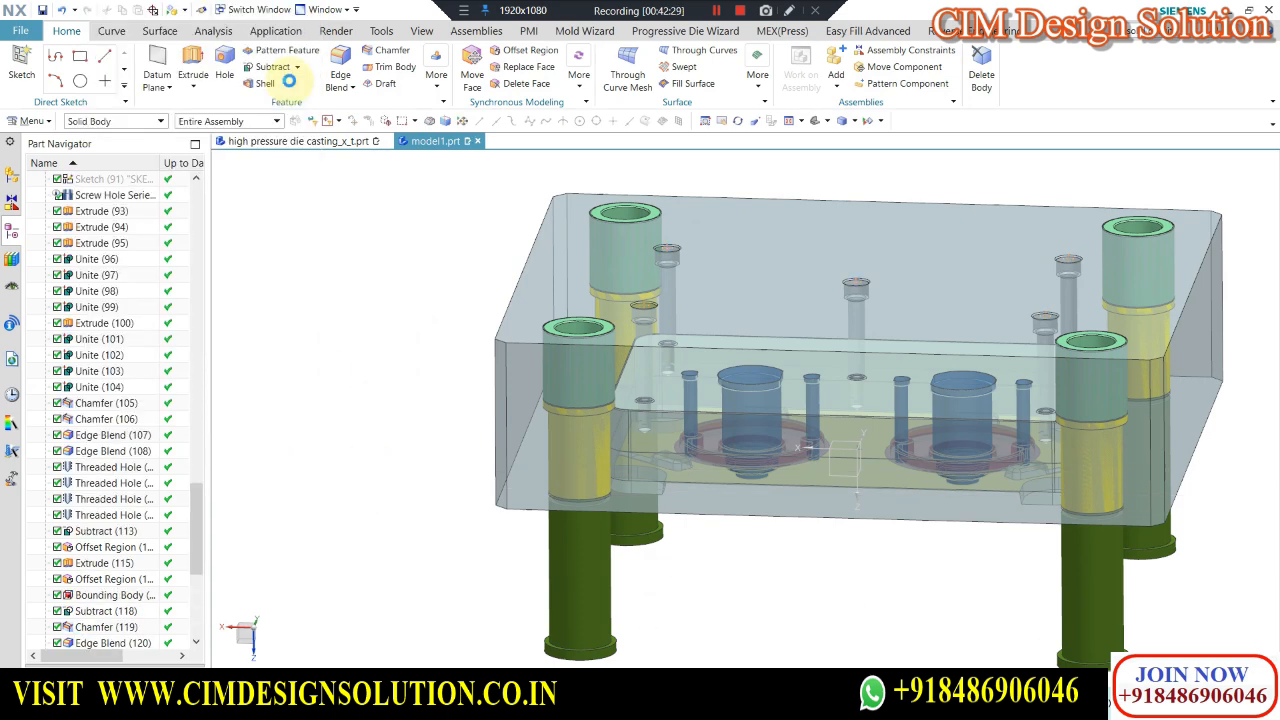
Bring all hidden bodies of the mould back into display.
{"action": "key", "text": "ctrl+shift+u"}
{"action": "key", "text": "Home"}
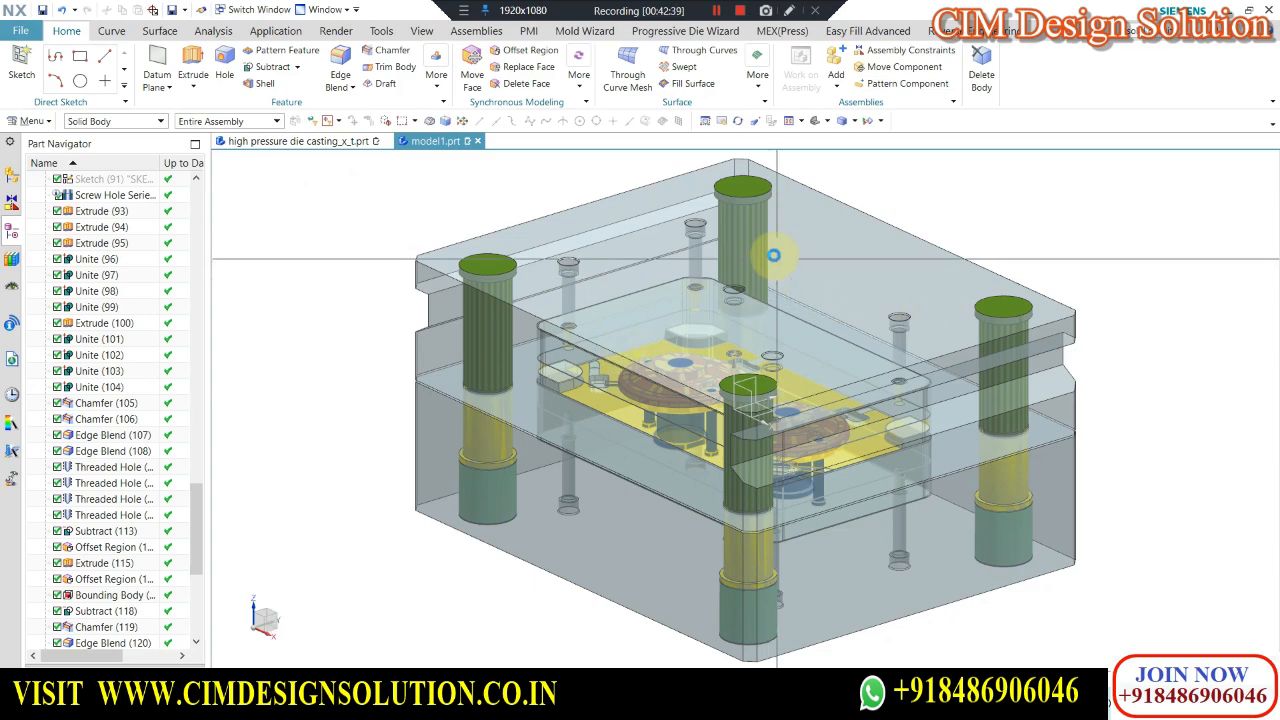
Examine the assembled mould from several sides, including the plates, guide pillars, insert screws and the parting line between the plates.
{"action": "middle_click_drag", "start_coordinate": [817, 271], "coordinate": [634, 346]}
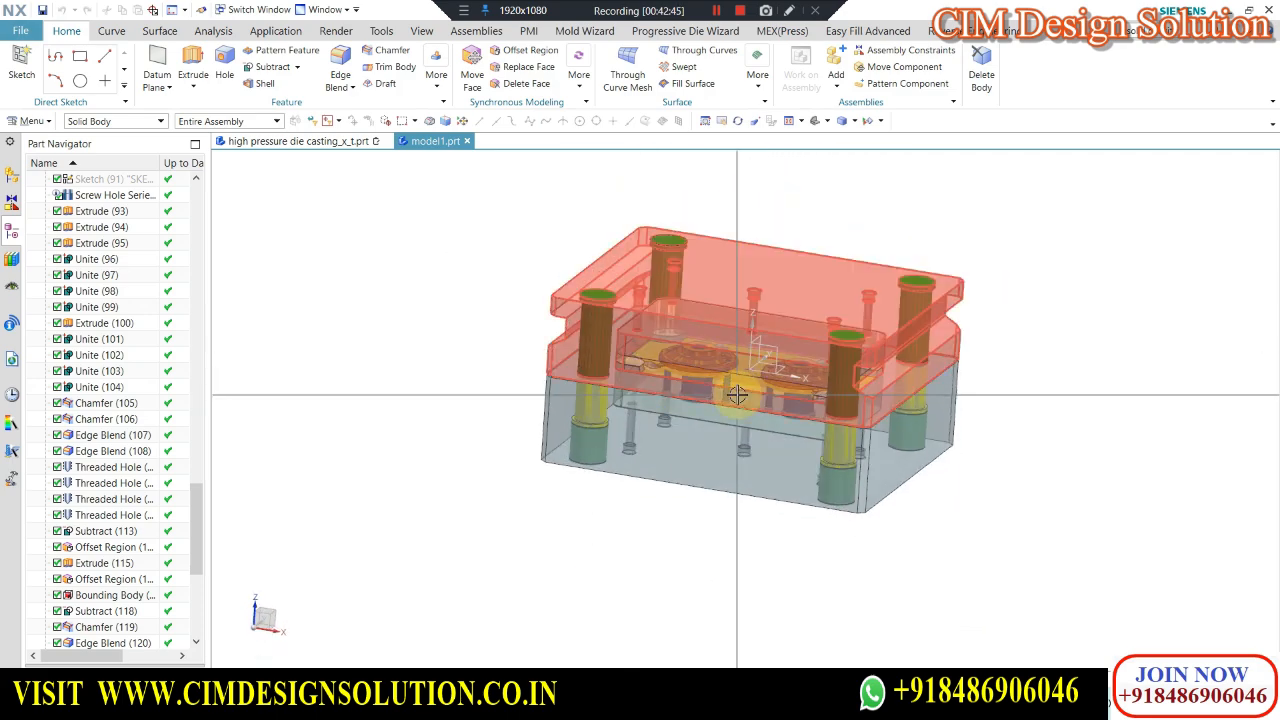
{"action": "middle_click_drag", "start_coordinate": [740, 370], "coordinate": [931, 339]}
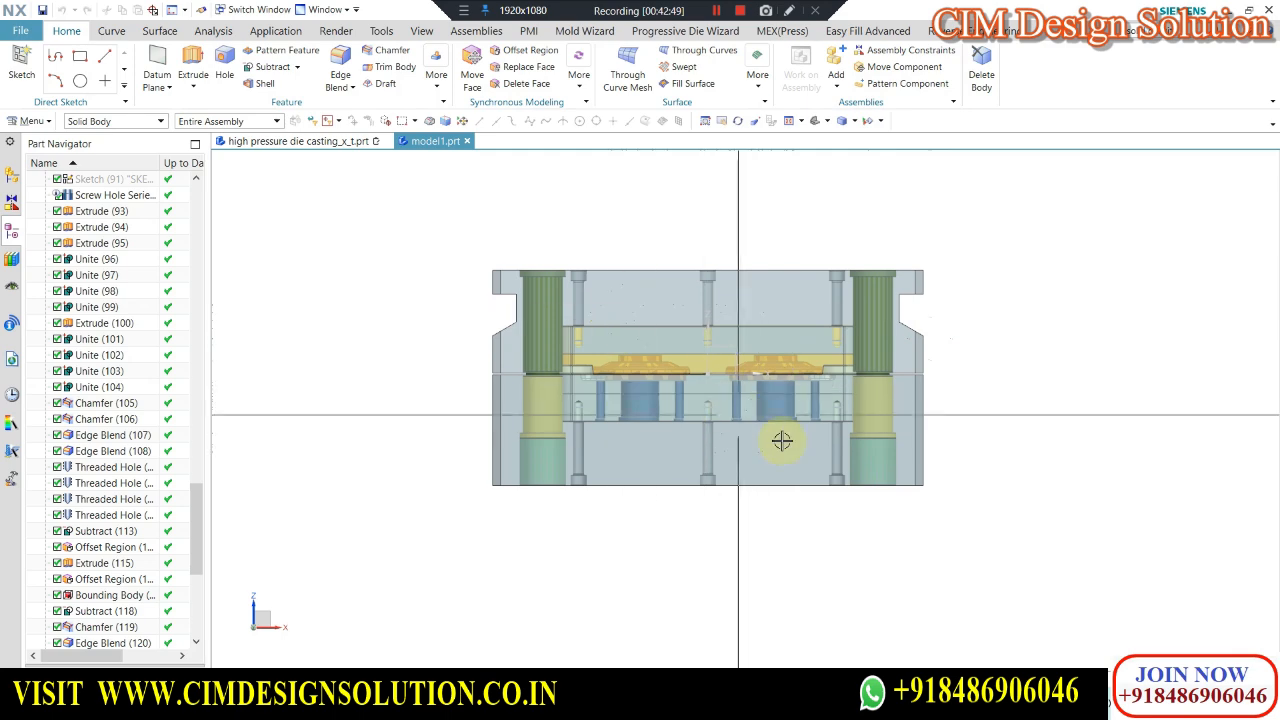
{"action": "key", "text": "Home"}
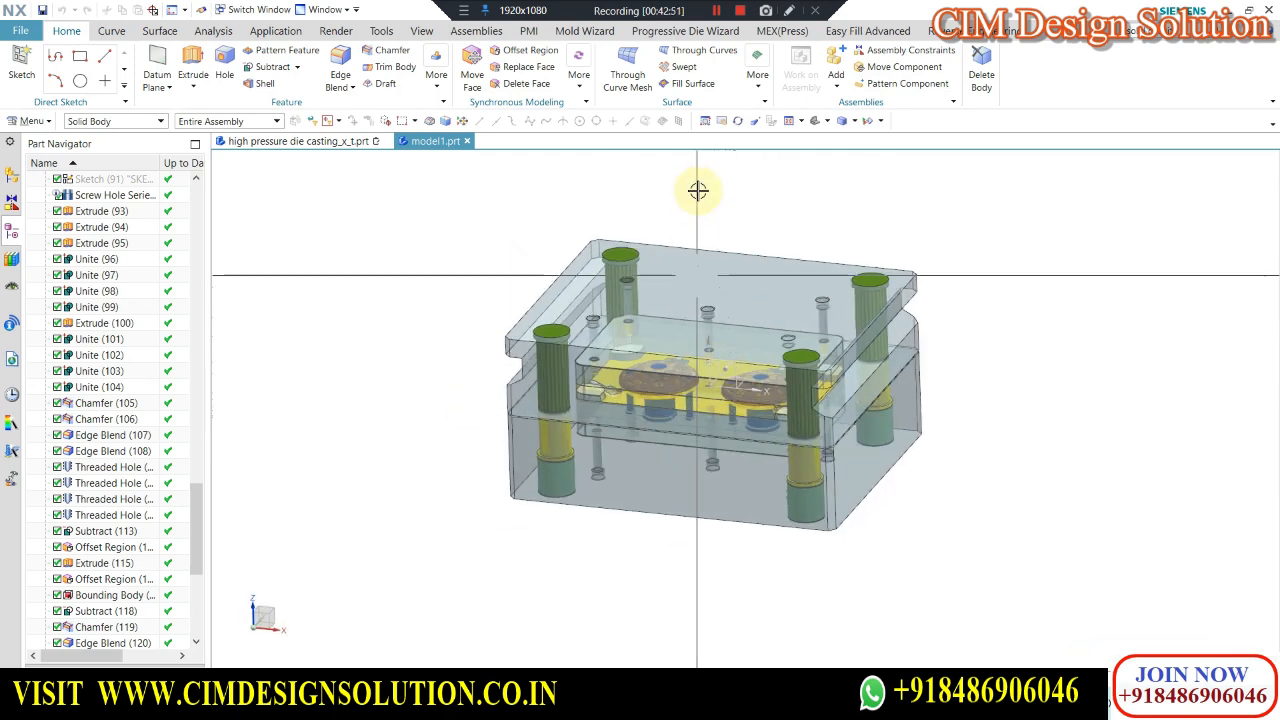
{"action": "key", "text": "End"}
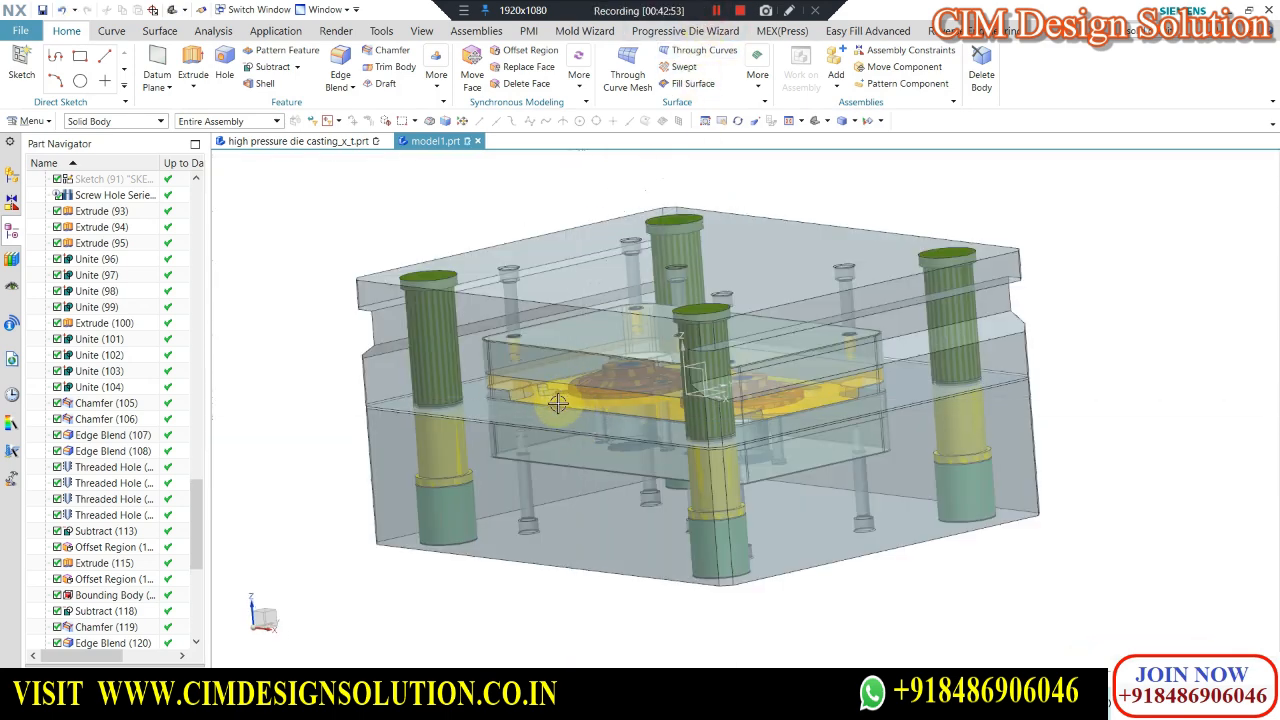
{"action": "middle_click_drag", "start_coordinate": [558, 402], "coordinate": [654, 331]}
{"action": "scroll", "coordinate": [672, 385], "scroll_direction": "down", "scroll_amount": 3}
{"action": "scroll", "coordinate": [654, 331], "scroll_direction": "down", "scroll_amount": 2}
{"action": "key", "text": "F8"}
{"action": "scroll", "coordinate": [566, 371], "scroll_direction": "up", "scroll_amount": 5}
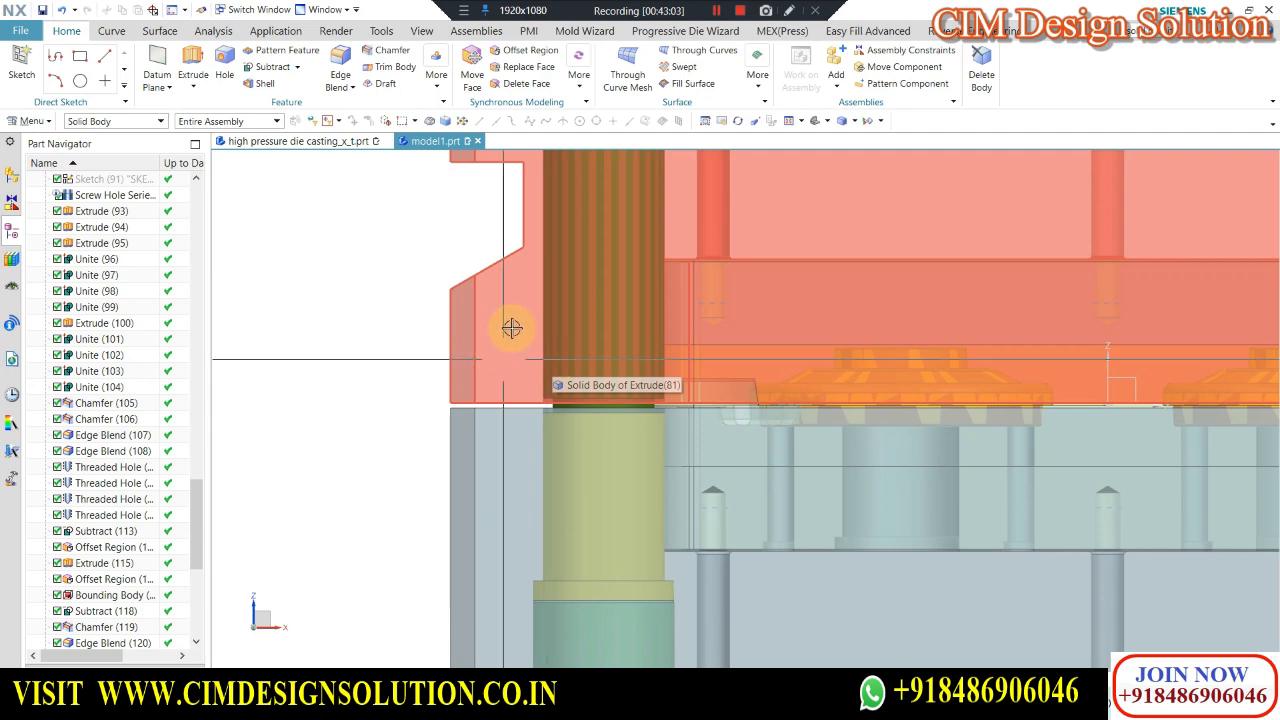
{"action": "scroll", "coordinate": [543, 306], "scroll_direction": "down", "scroll_amount": 4}
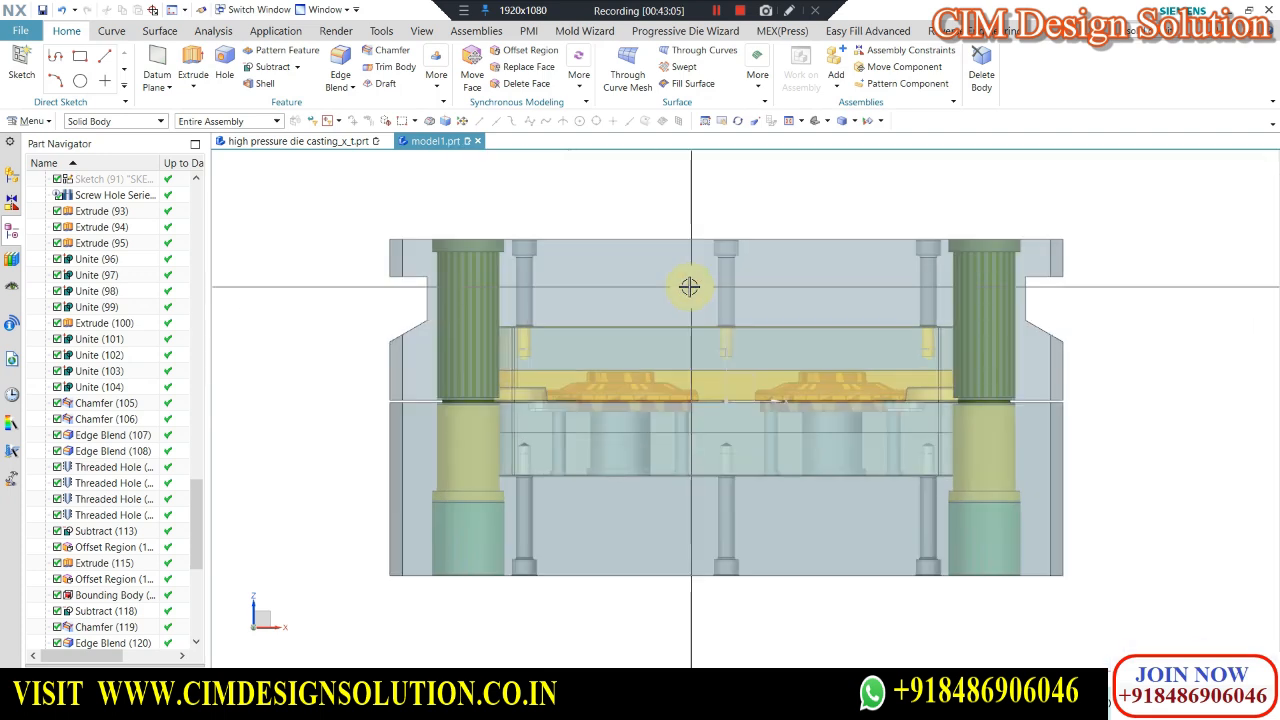
Isolate the upper plate together with its guide pillars by hiding them and swapping the shown and hidden bodies.
{"action": "left_click", "coordinate": [681, 287]}
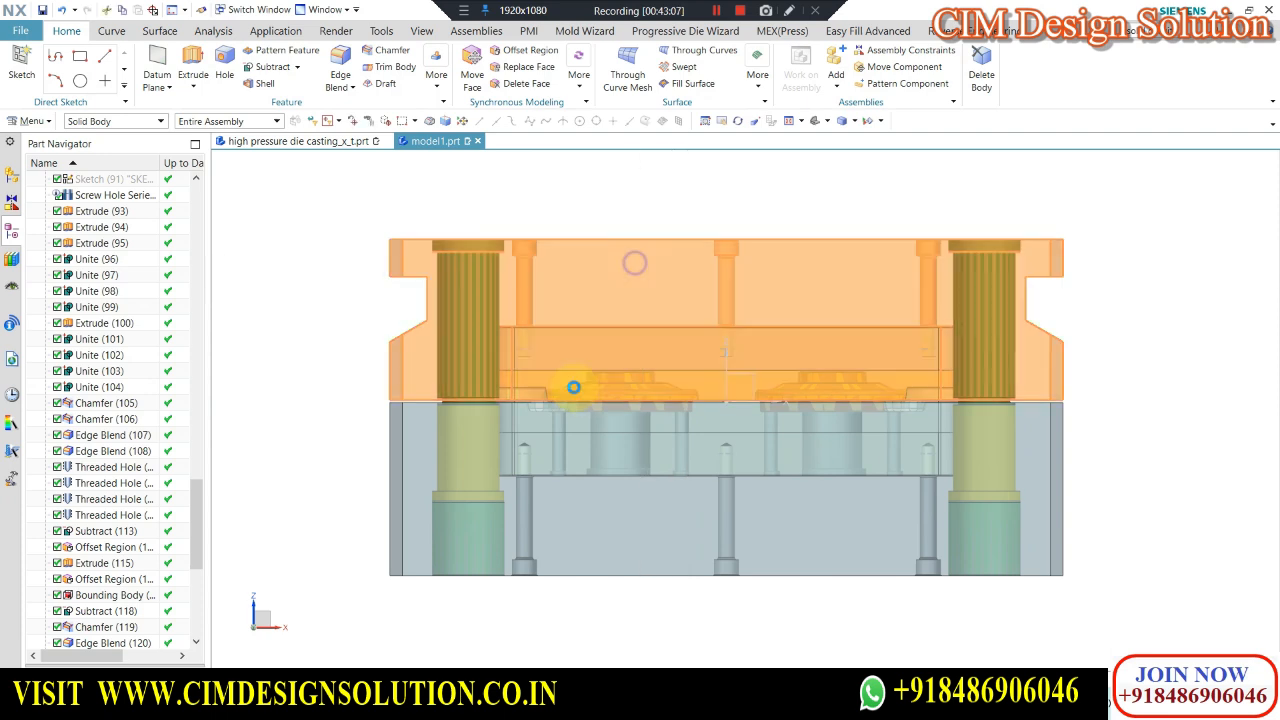
{"action": "key", "text": "ctrl+b"}
{"action": "scroll", "coordinate": [485, 345], "scroll_direction": "up", "scroll_amount": 3}
{"action": "key", "text": "ctrl+b"}
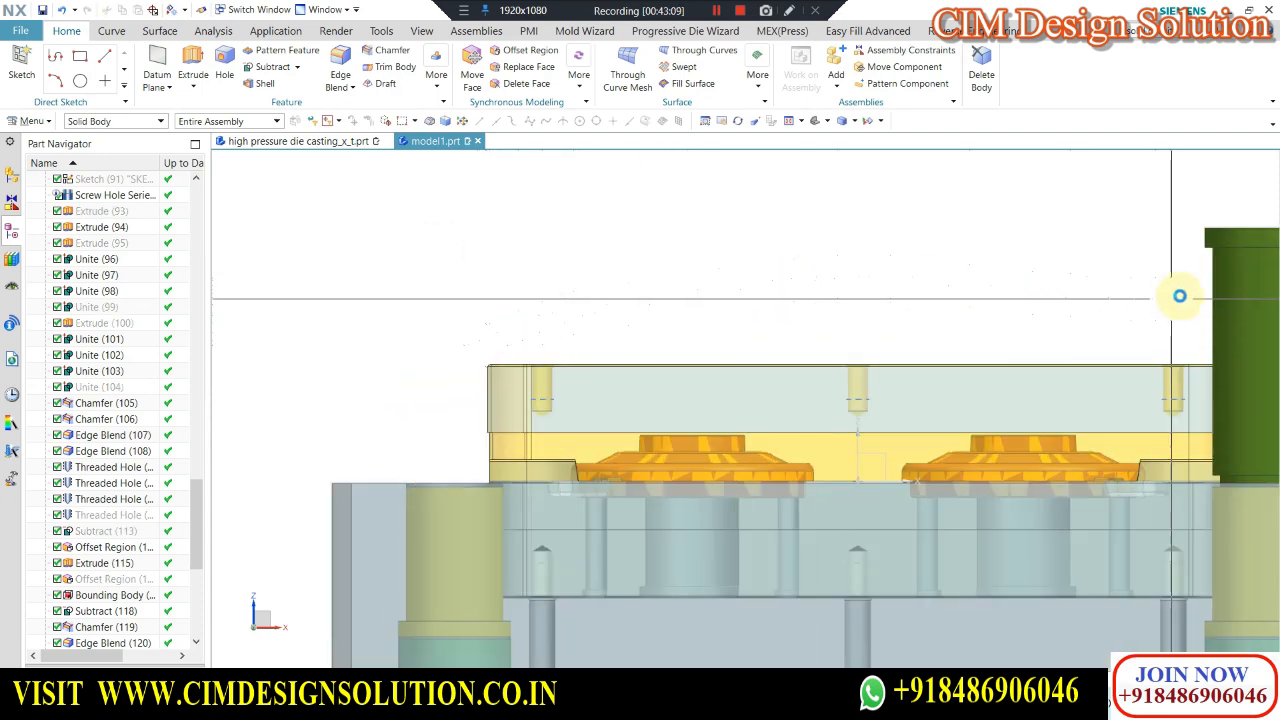
{"action": "scroll", "coordinate": [1177, 294], "scroll_direction": "down", "scroll_amount": 3}
{"action": "scroll", "coordinate": [1057, 280], "scroll_direction": "up", "scroll_amount": 2}
{"action": "key", "text": "ctrl+shift+b"}
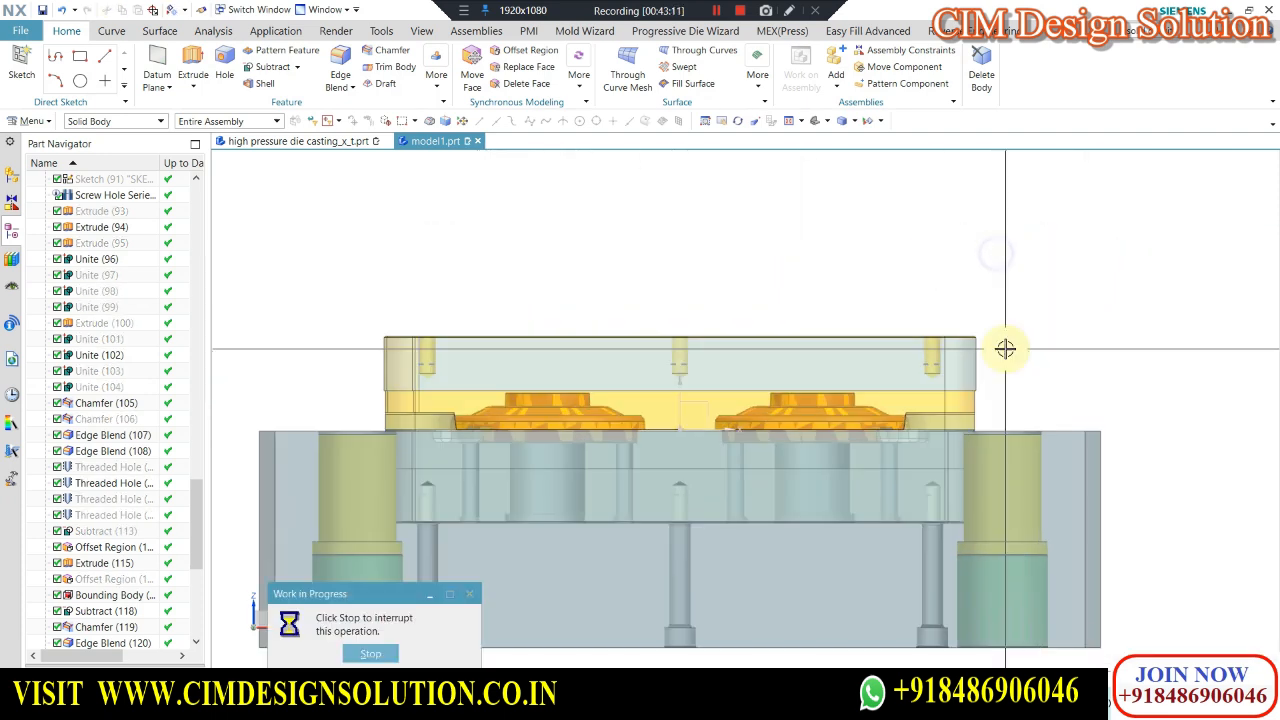
Start an Extrude section sketch on the upper plate's inner parting face.
{"action": "key", "text": "ctrl+alt+t"}
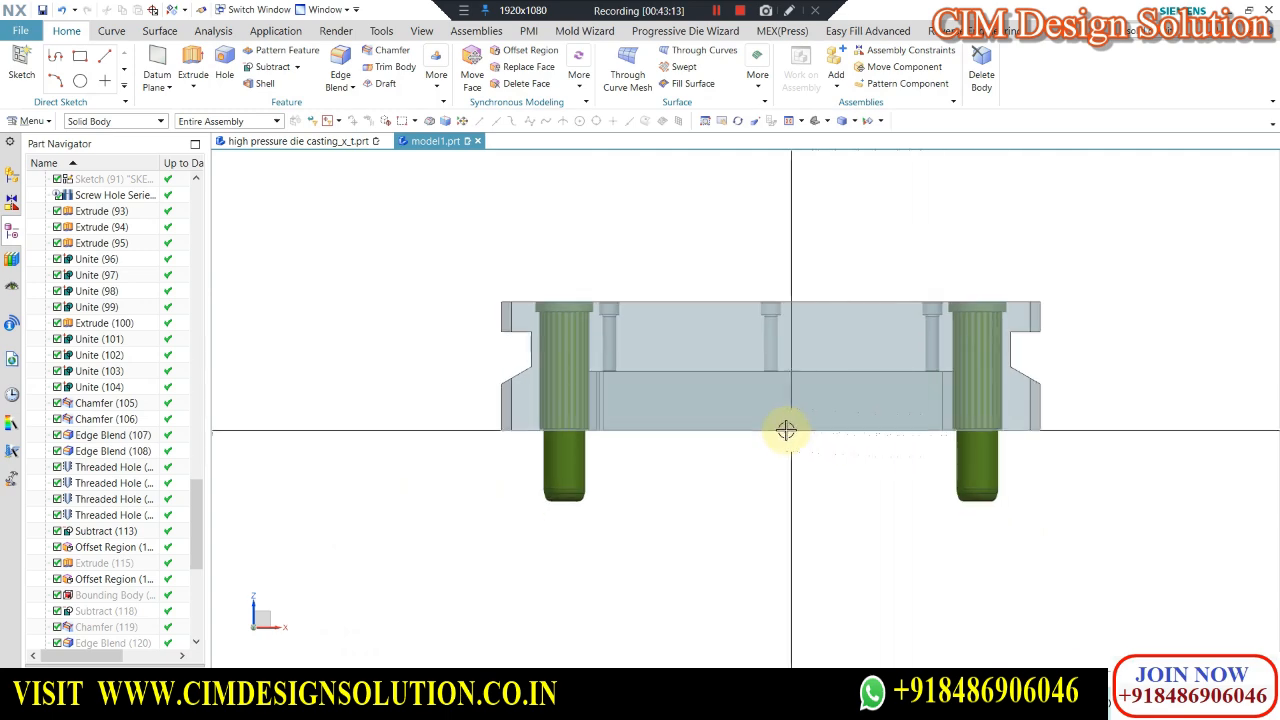
{"action": "scroll", "coordinate": [554, 286], "scroll_direction": "up", "scroll_amount": 5}
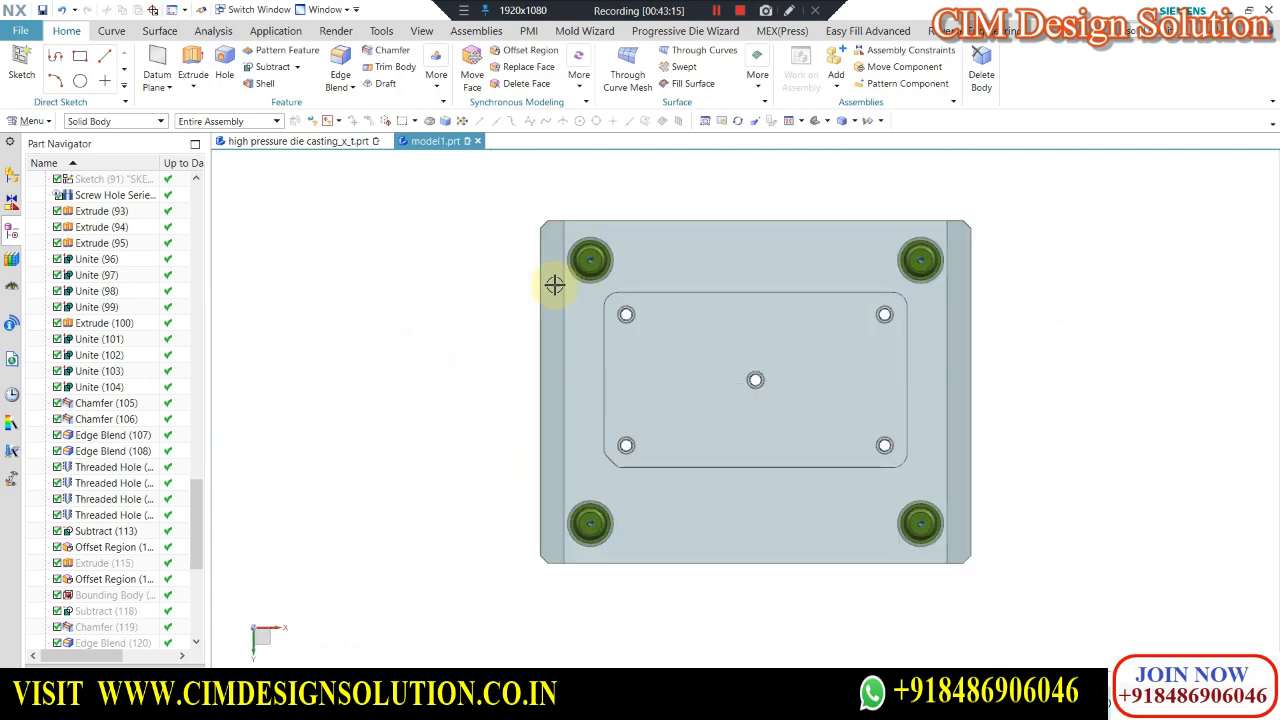
{"action": "middle_click_drag", "start_coordinate": [591, 220], "coordinate": [308, 273]}
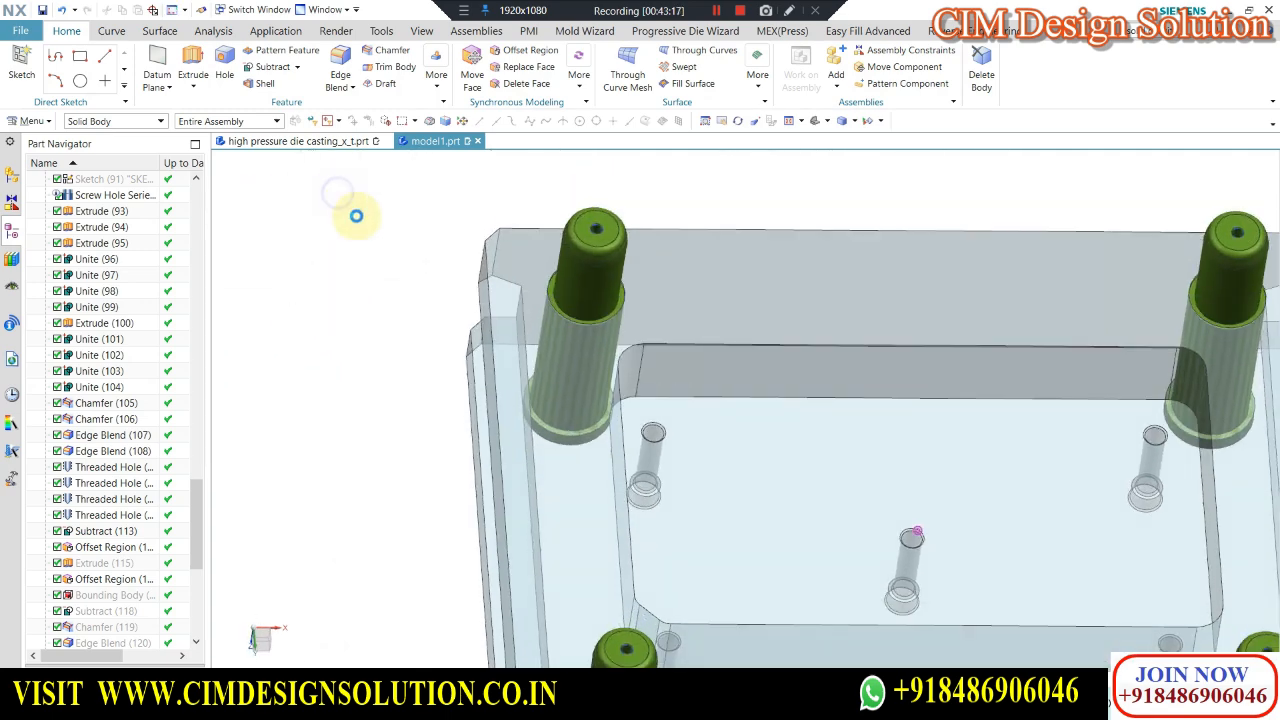
{"action": "key", "text": "ctrl+alt+t"}
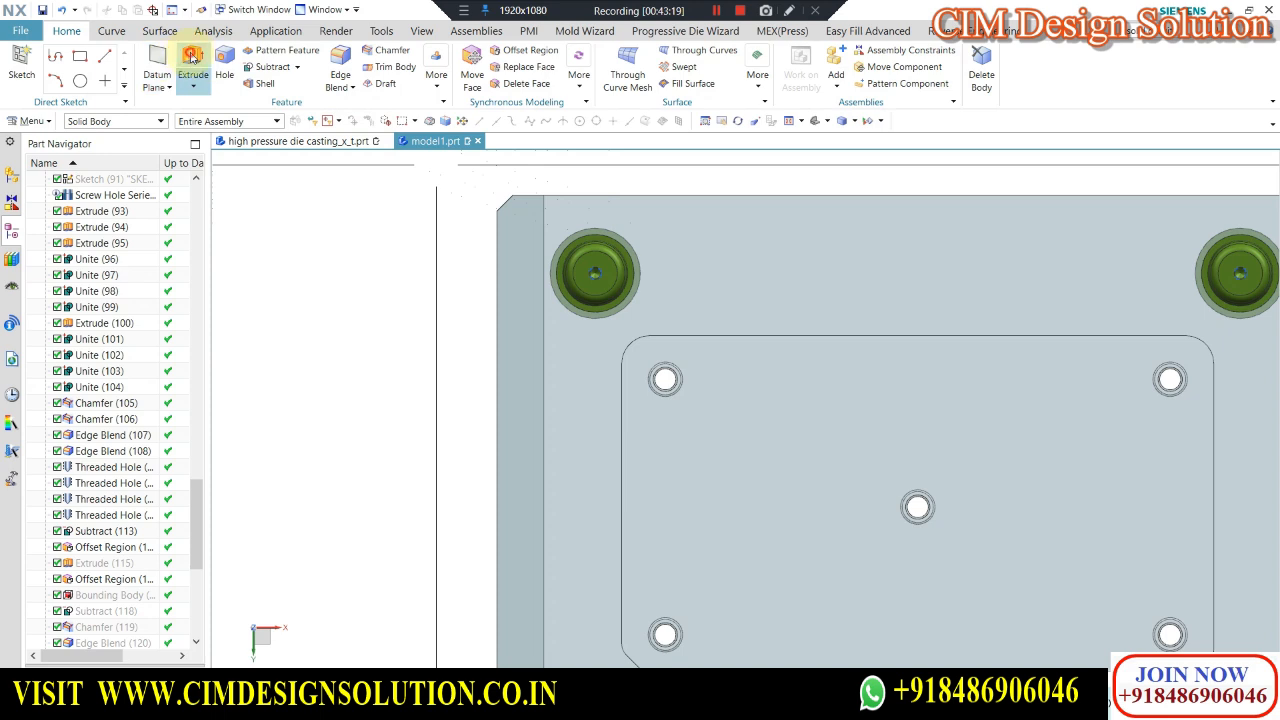
{"action": "left_click", "coordinate": [192, 58]}
{"action": "left_click", "coordinate": [695, 223]}
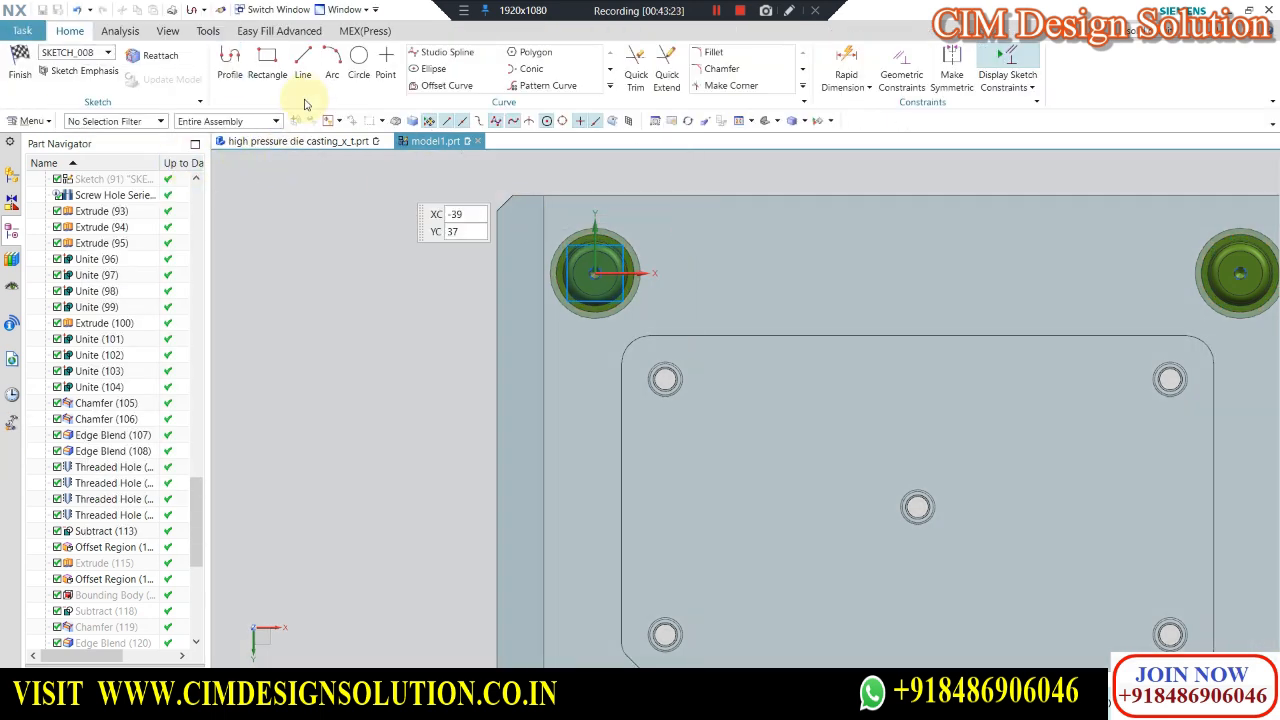
Sketch a rectangle about 102.4 mm wide and 97.5 mm high at the plate's corner, enclosing the guide pillar.
{"action": "left_click", "coordinate": [267, 62]}
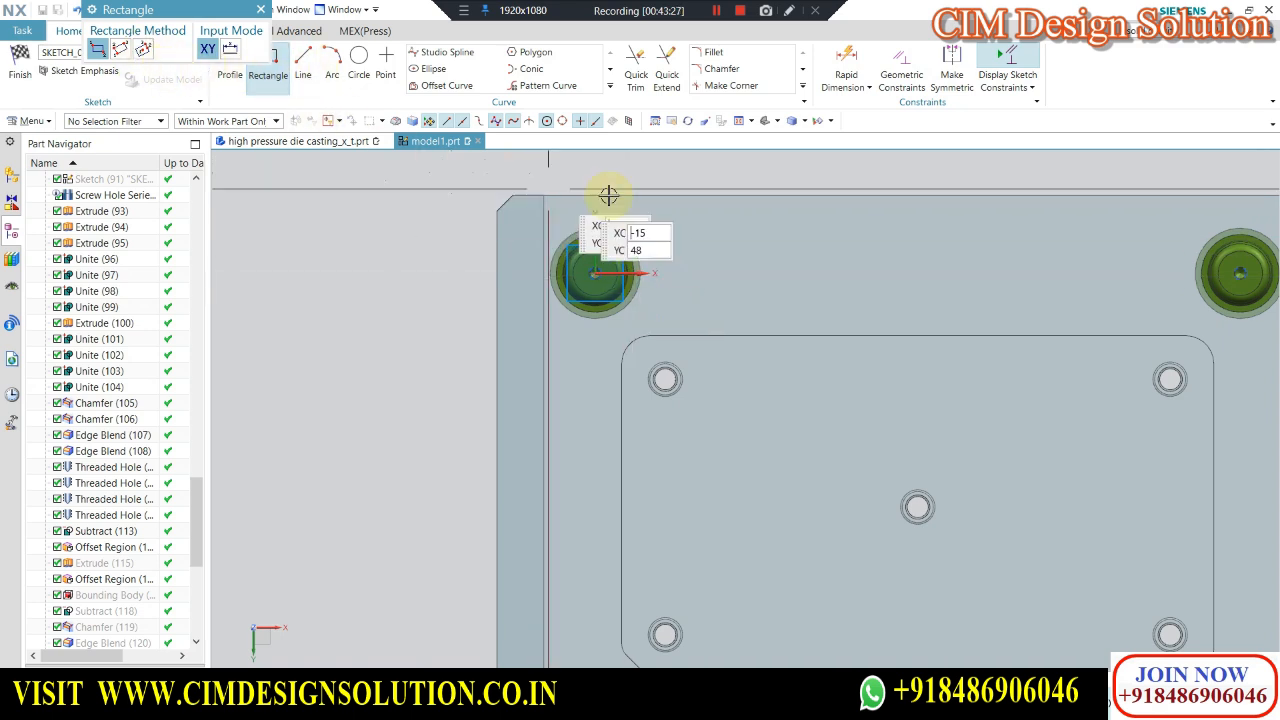
{"action": "left_click", "coordinate": [657, 194]}
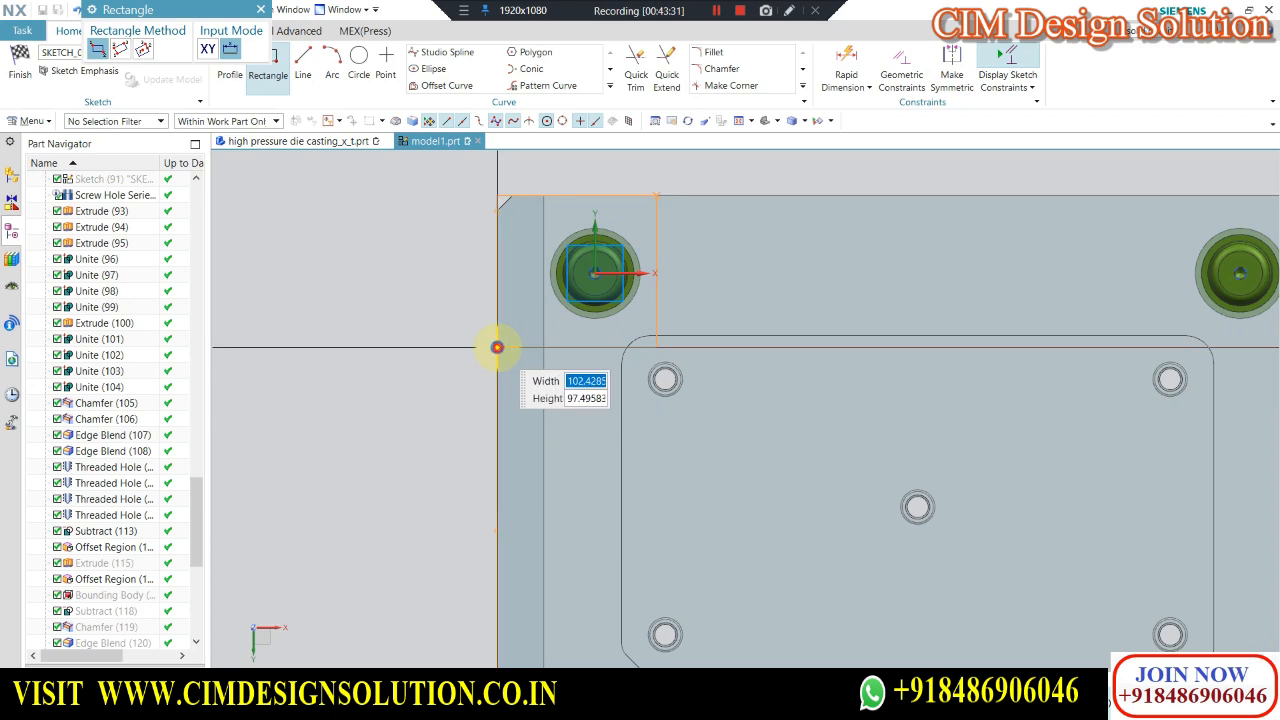
{"action": "scroll", "coordinate": [694, 238], "scroll_direction": "up", "scroll_amount": 2}
{"action": "scroll", "coordinate": [634, 250], "scroll_direction": "down", "scroll_amount": 2}
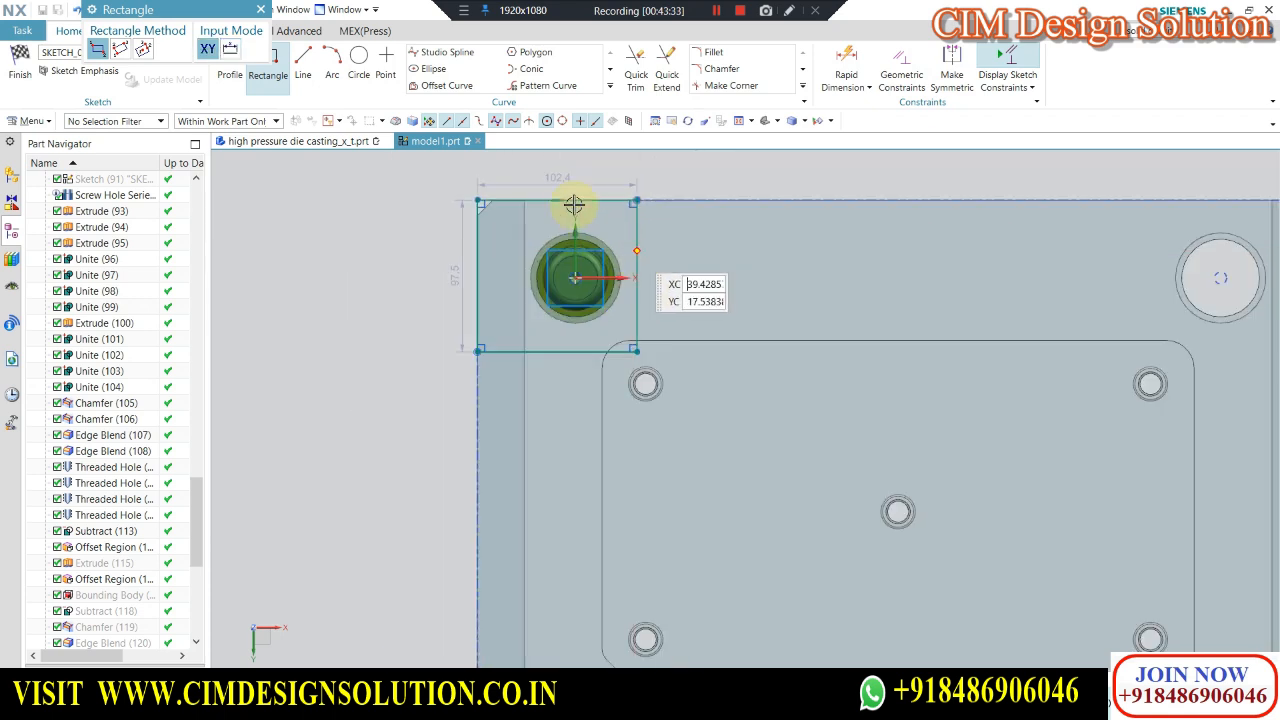
{"action": "scroll", "coordinate": [575, 185], "scroll_direction": "up", "scroll_amount": 2}
{"action": "key", "text": "Escape"}
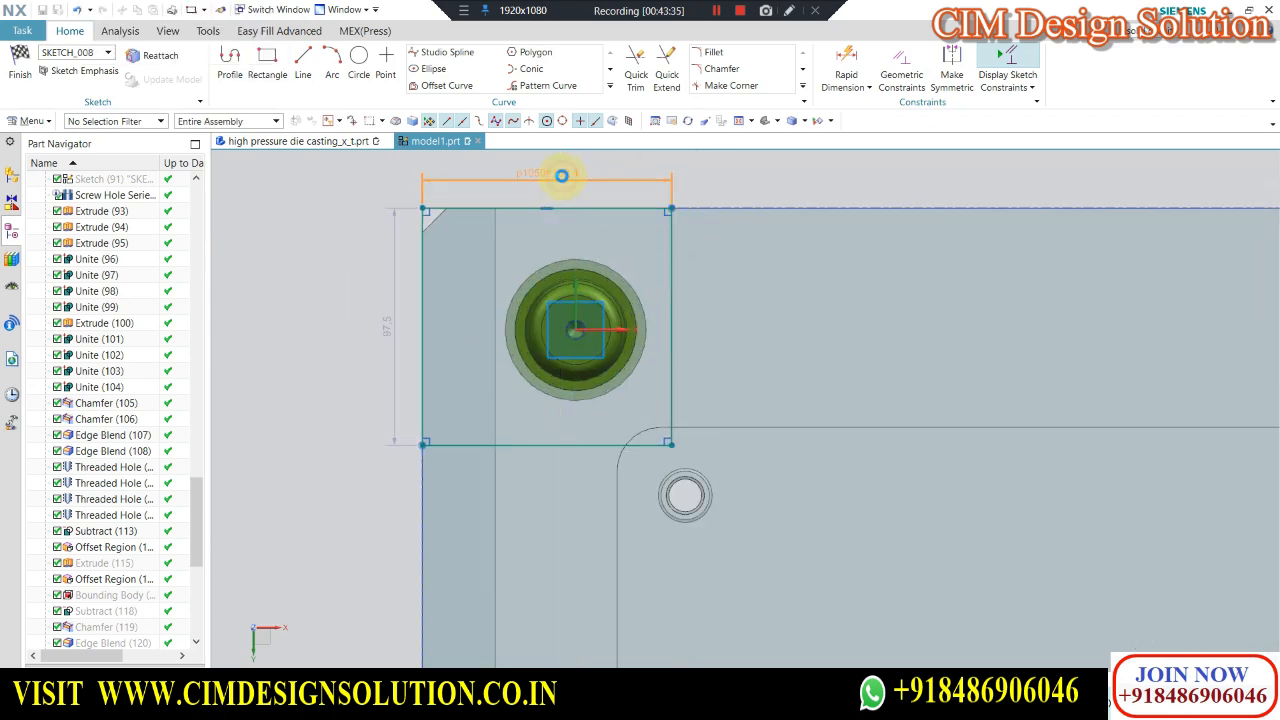
Set the width and height of the rectangle around the corner guide pillar to 100 mm each.
{"action": "type", "text": "100"}
{"action": "key", "text": "Return"}
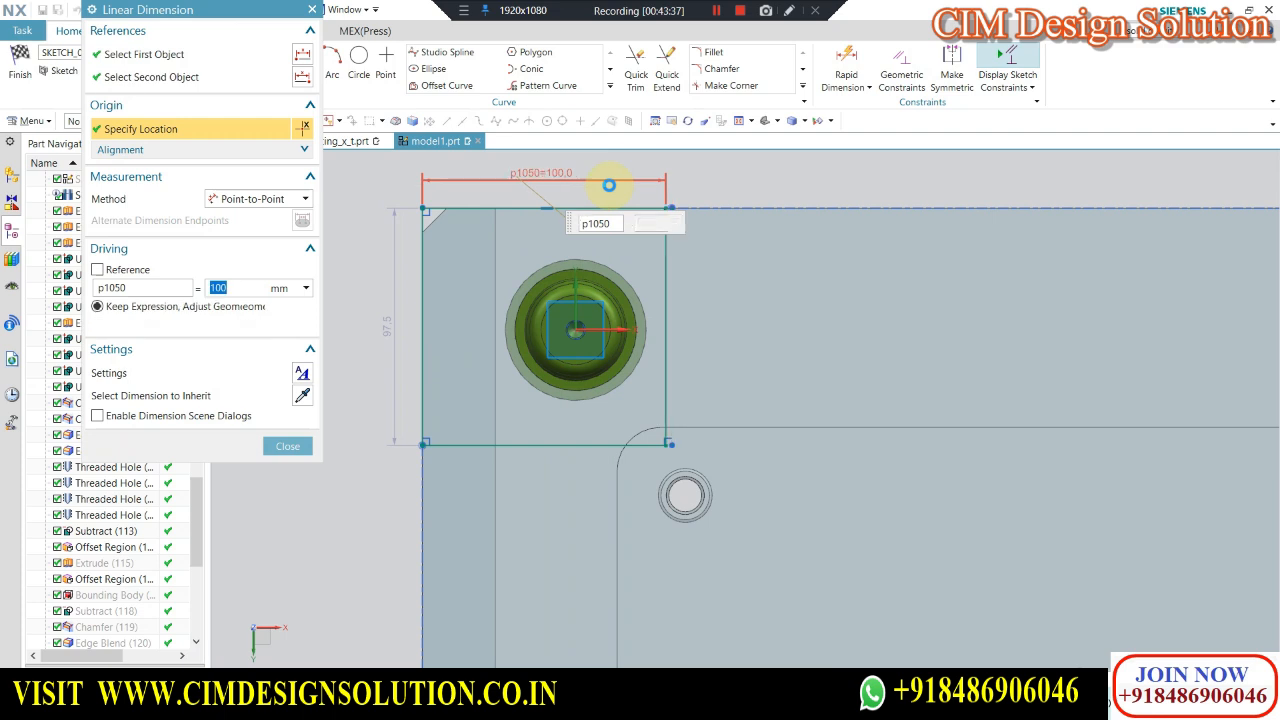
{"action": "key", "text": "Escape"}
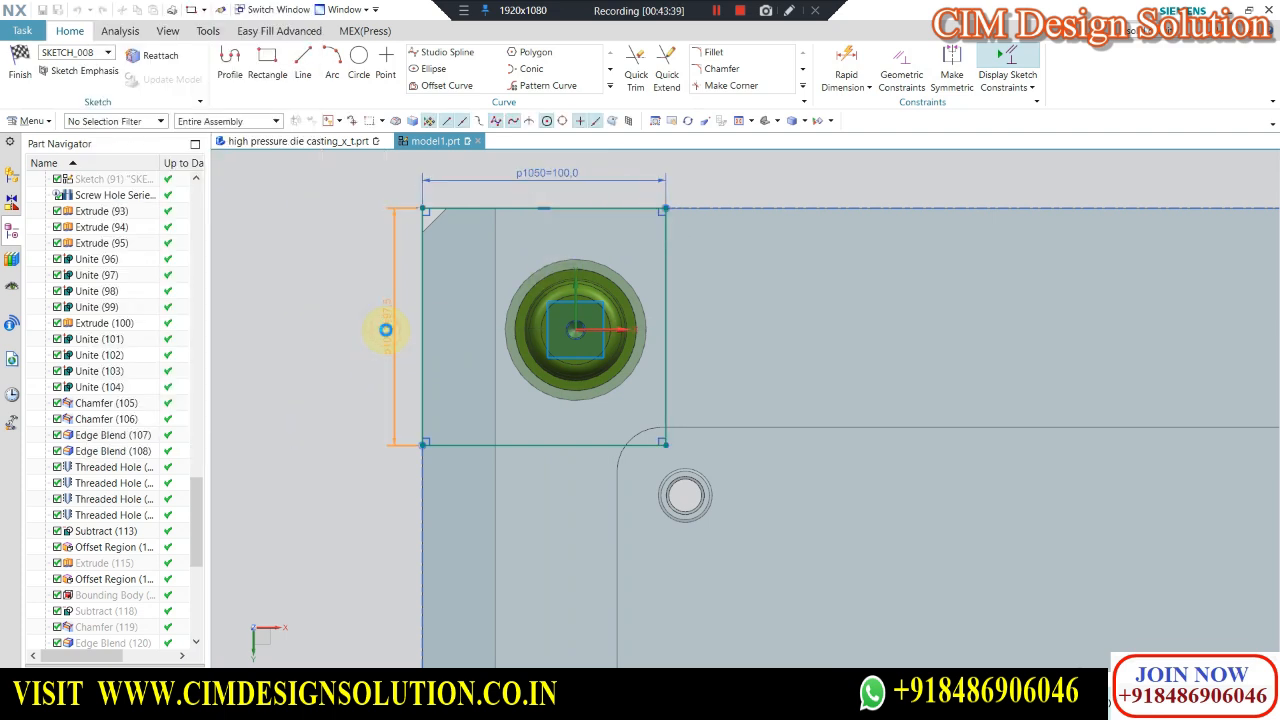
{"action": "left_click", "coordinate": [385, 330]}
{"action": "type", "text": "100"}
{"action": "key", "text": "Return"}
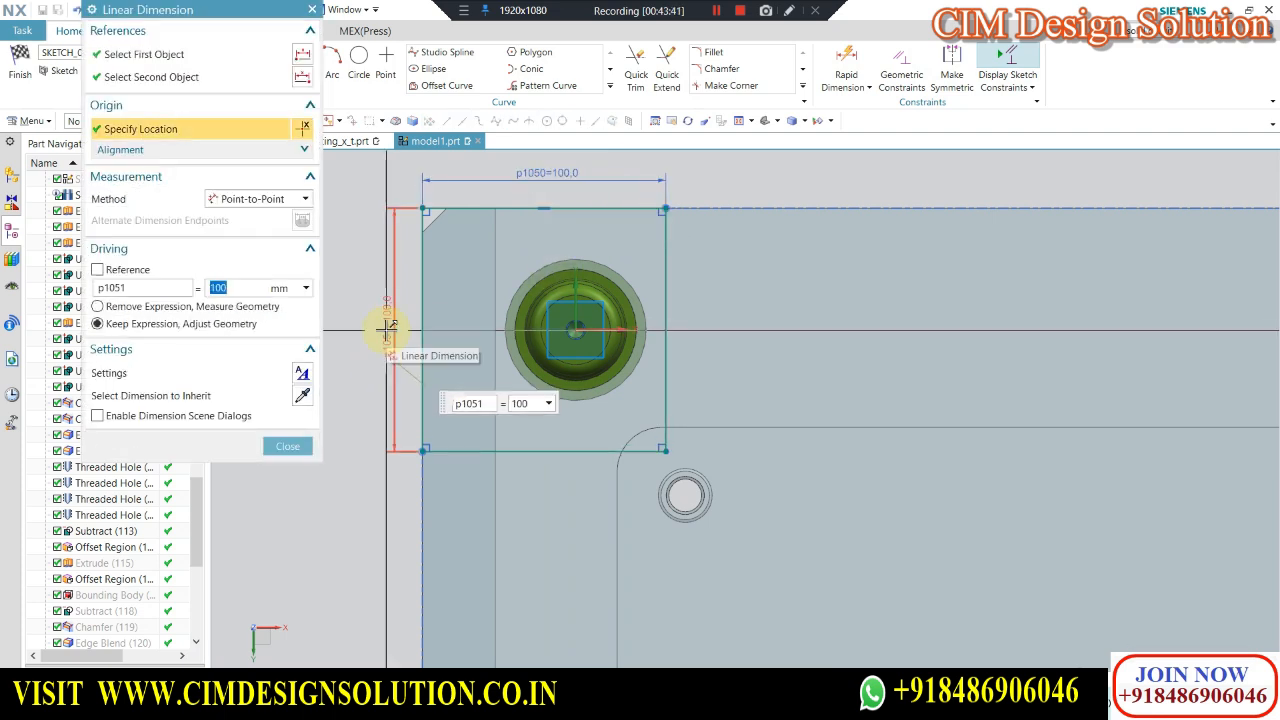
{"action": "key", "text": "Escape"}
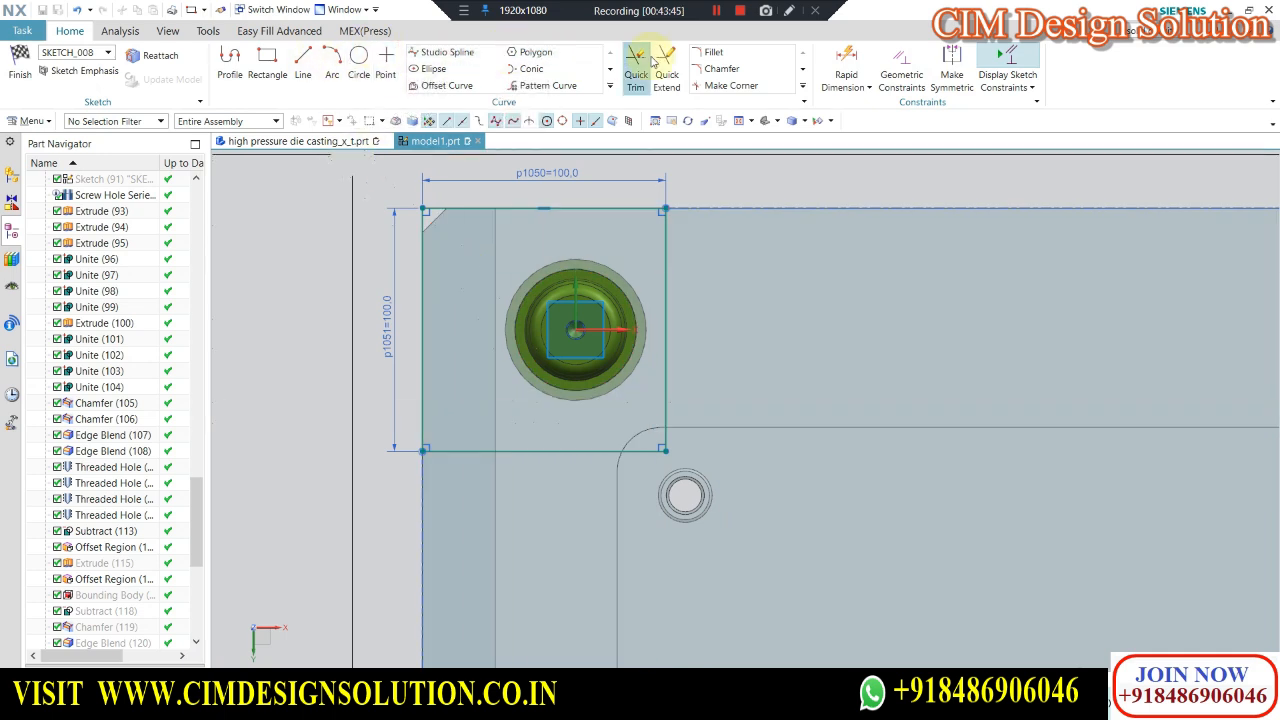
Fillet the rectangle's inner corner facing the insert pocket and set the fillet radius to 40 mm.
{"action": "left_click", "coordinate": [702, 54]}
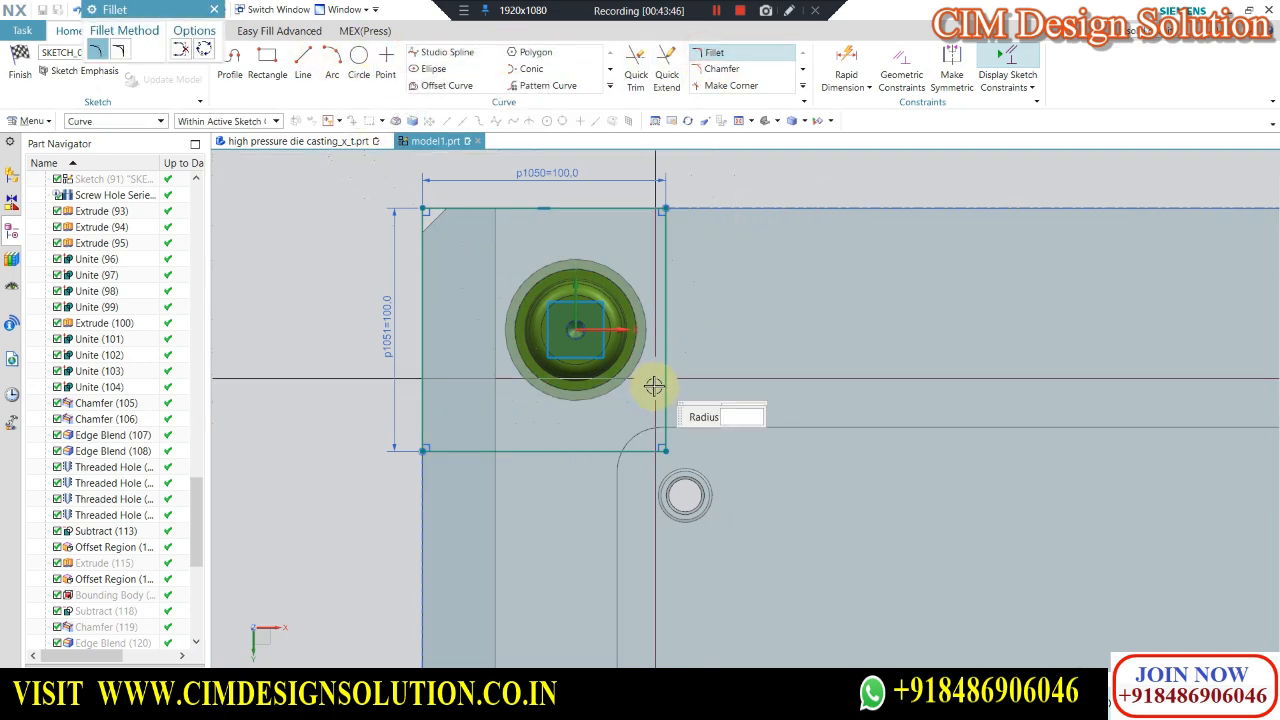
{"action": "left_click", "coordinate": [600, 443]}
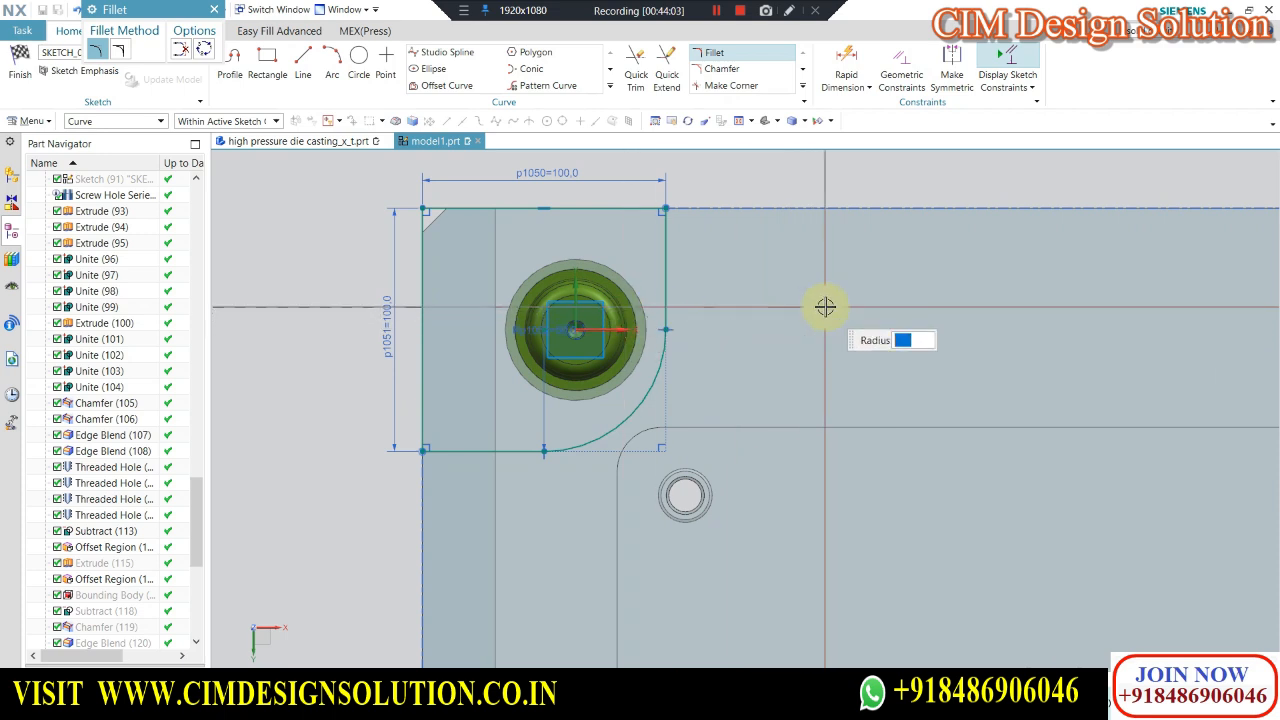
{"action": "key", "text": "Escape"}
{"action": "scroll", "coordinate": [823, 306], "scroll_direction": "down", "scroll_amount": 3}
{"action": "scroll", "coordinate": [743, 257], "scroll_direction": "up", "scroll_amount": 1}
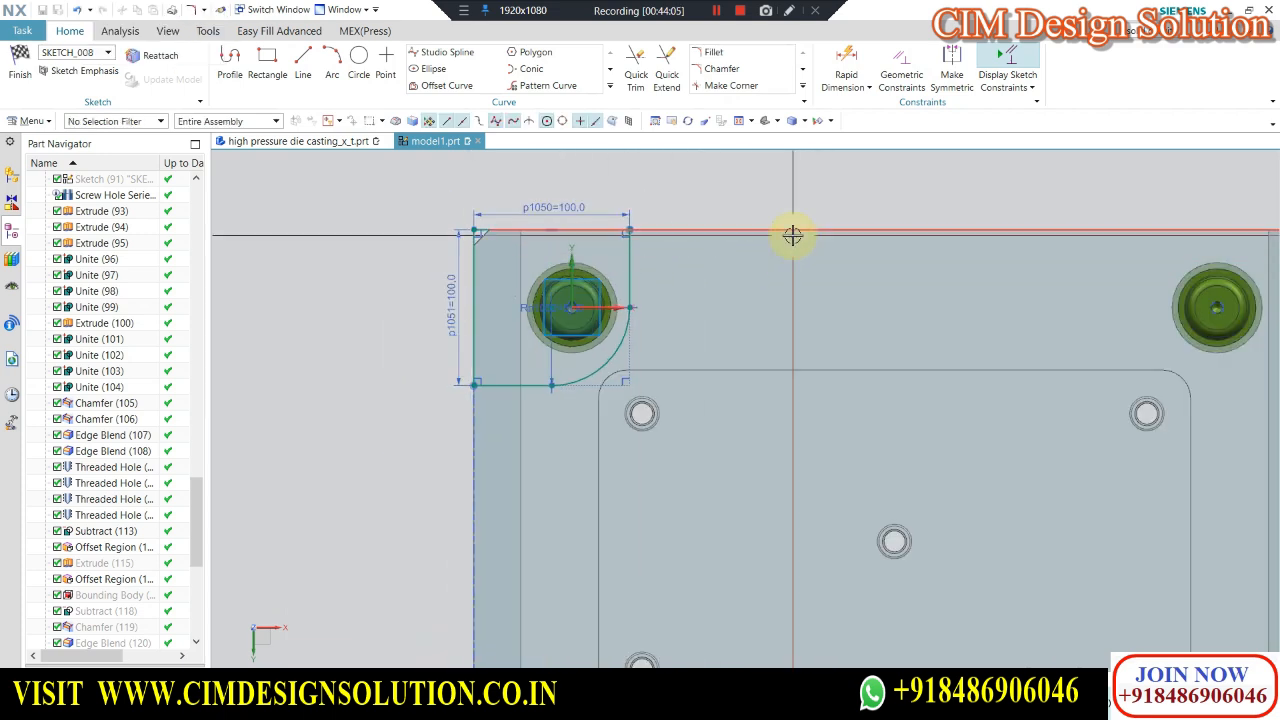
{"action": "scroll", "coordinate": [709, 251], "scroll_direction": "down", "scroll_amount": 3}
{"action": "scroll", "coordinate": [537, 298], "scroll_direction": "down", "scroll_amount": 1}
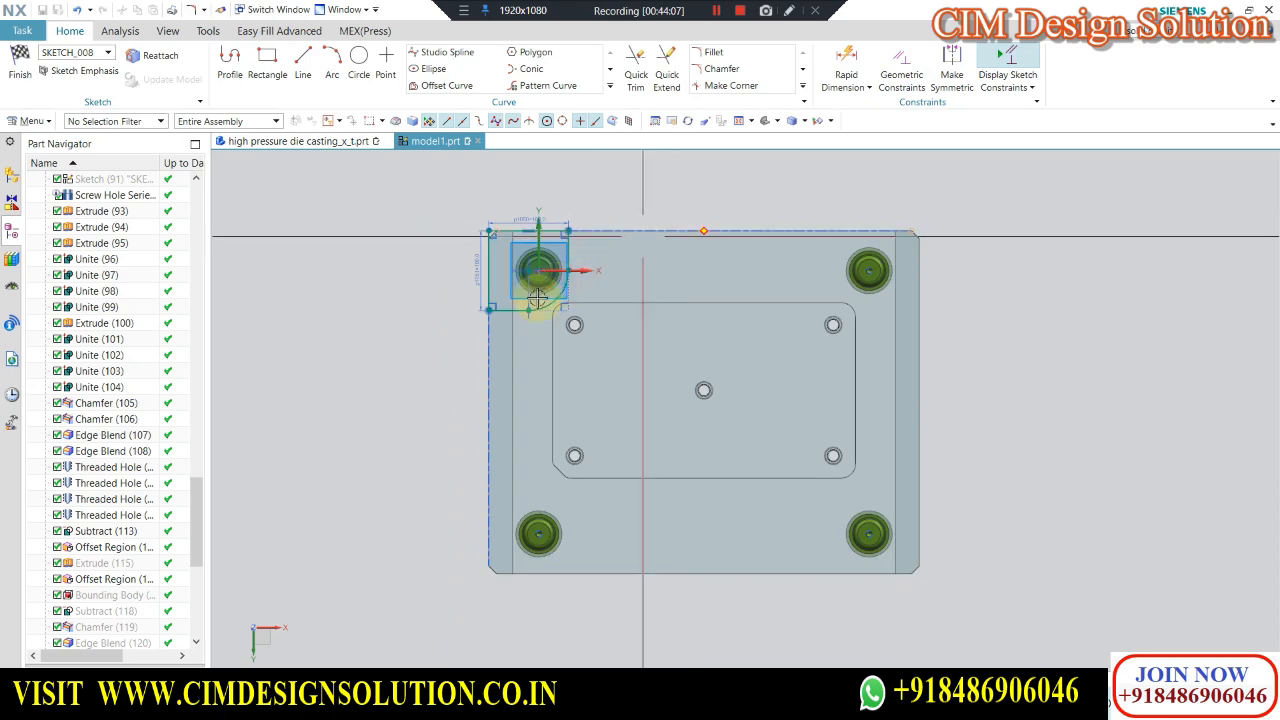
{"action": "scroll", "coordinate": [537, 298], "scroll_direction": "up", "scroll_amount": 4}
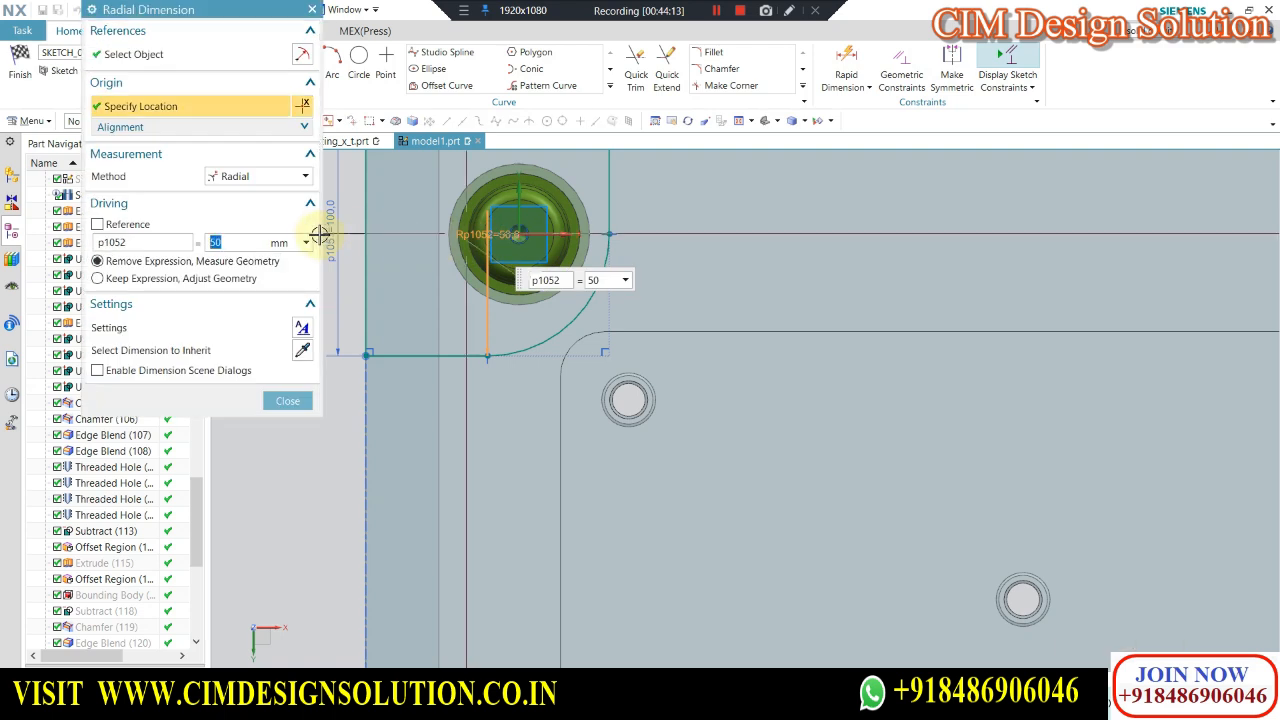
{"action": "key", "text": "Return"}
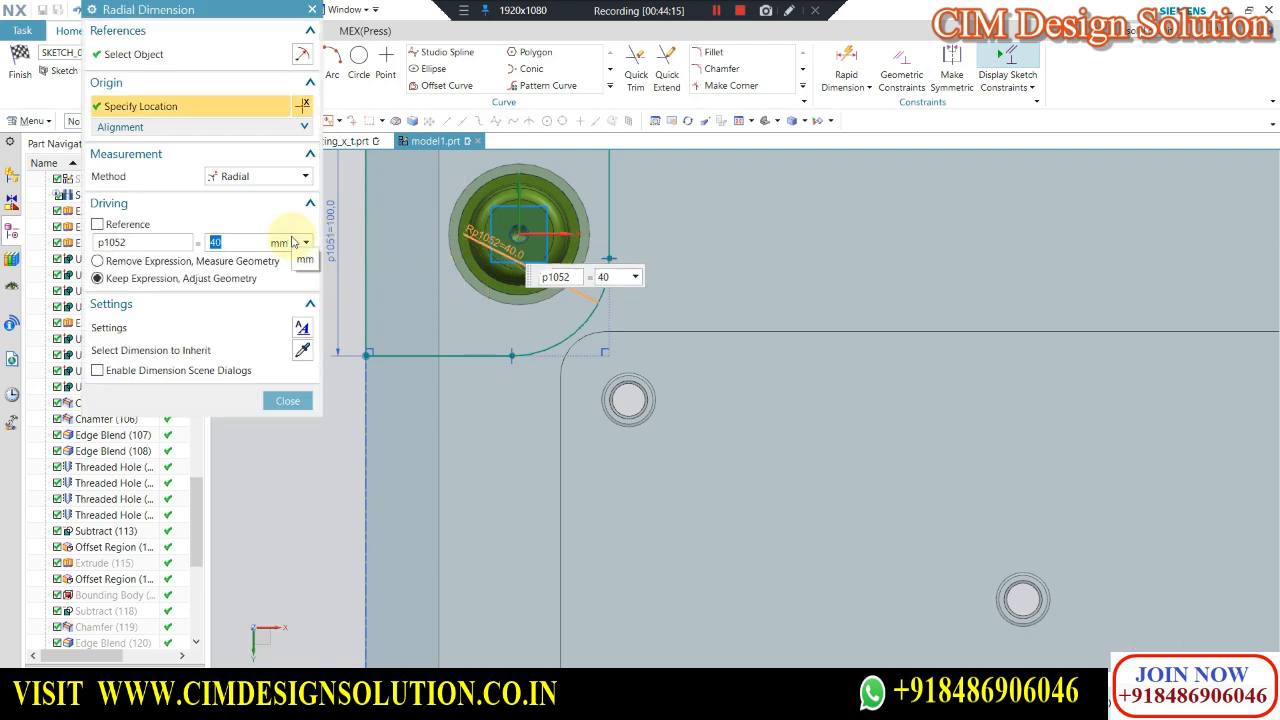
{"action": "scroll", "coordinate": [441, 305], "scroll_direction": "down", "scroll_amount": 5}
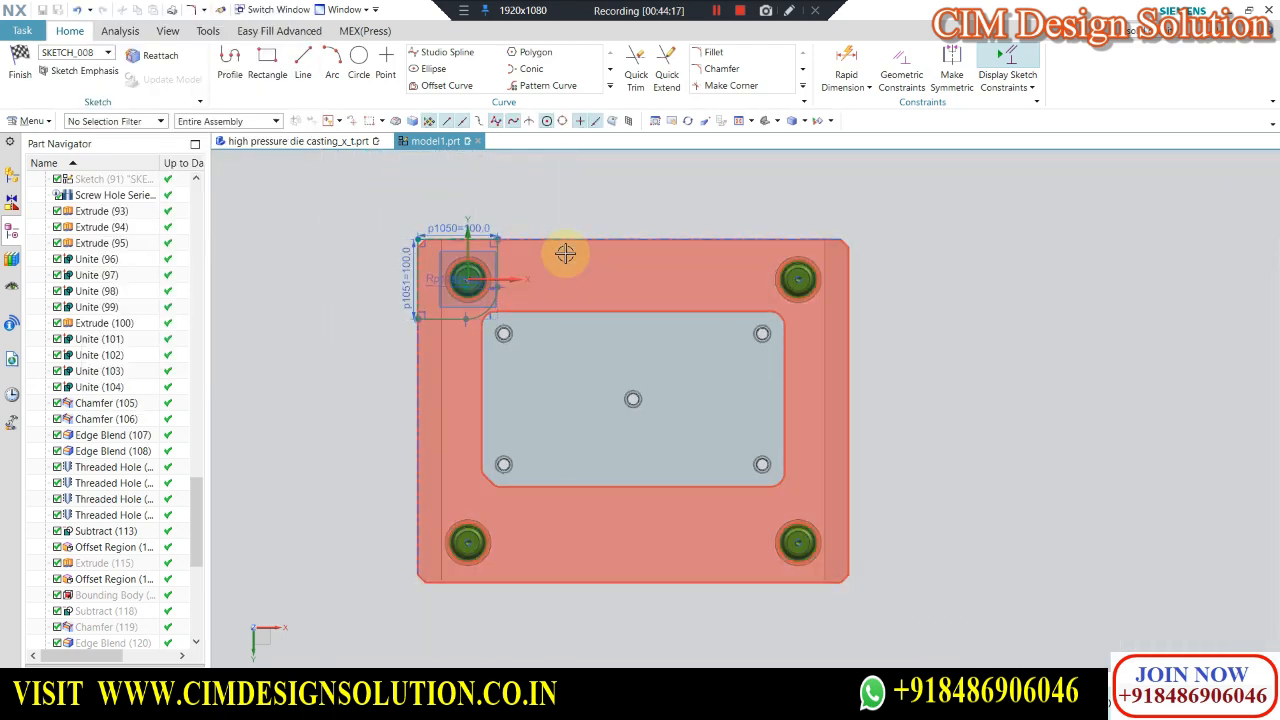
Show the hidden datum coordinate system at the middle of the plate.
{"action": "key", "text": "ctrl+shift+k"}
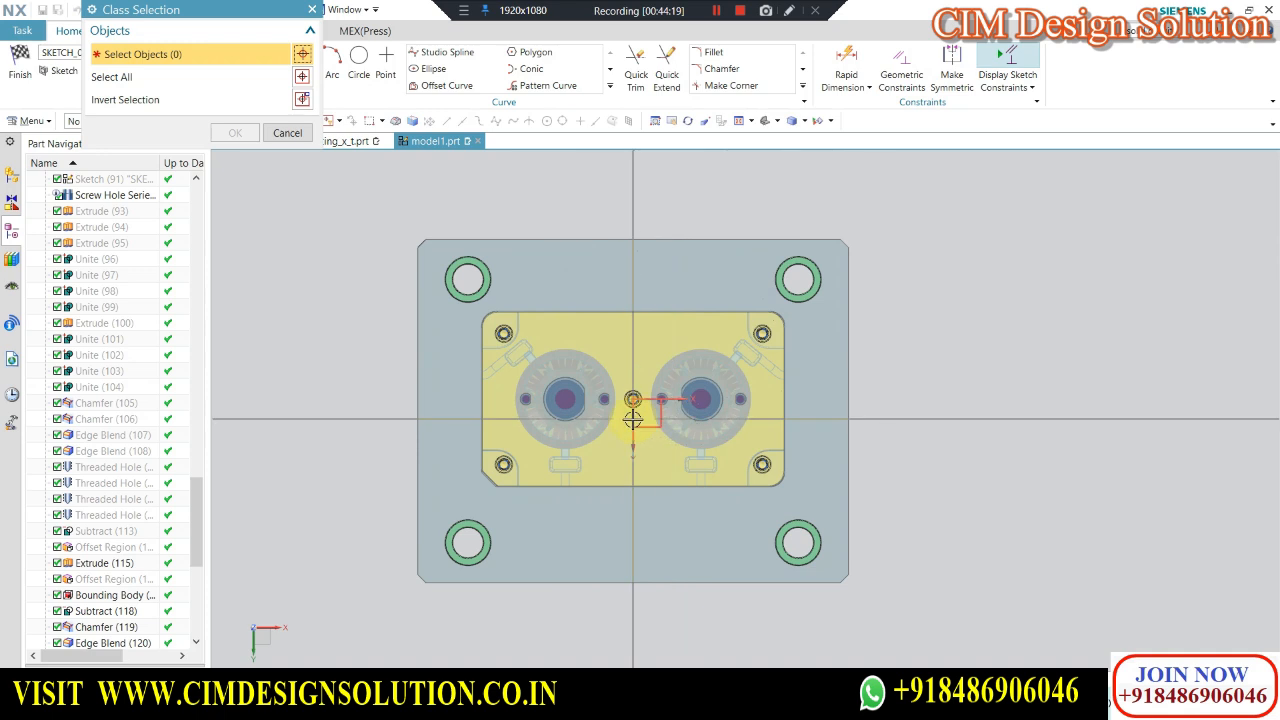
{"action": "left_click", "coordinate": [478, 342]}
{"action": "middle_click", "coordinate": [503, 323]}
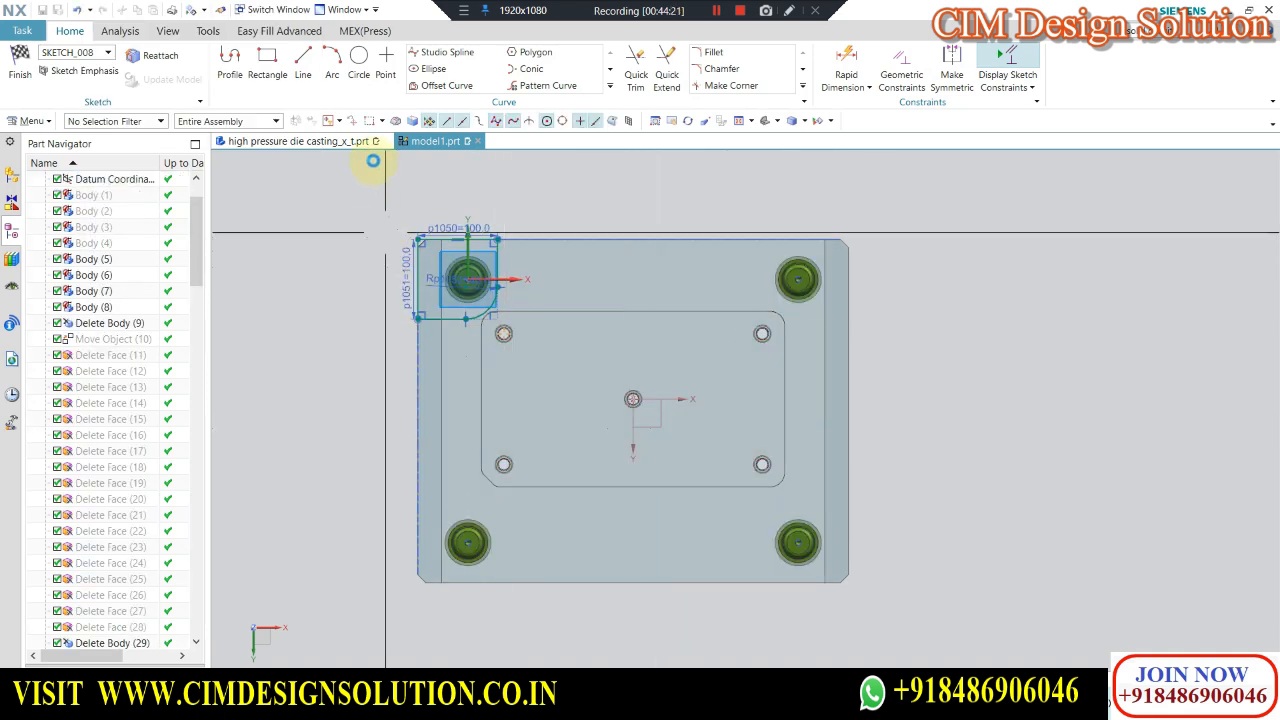
Mirror the filleted corner profile about the datum's Y axis onto the guide pillar at the opposite end of the plate.
{"action": "left_click", "coordinate": [610, 86]}
{"action": "left_click", "coordinate": [447, 101]}
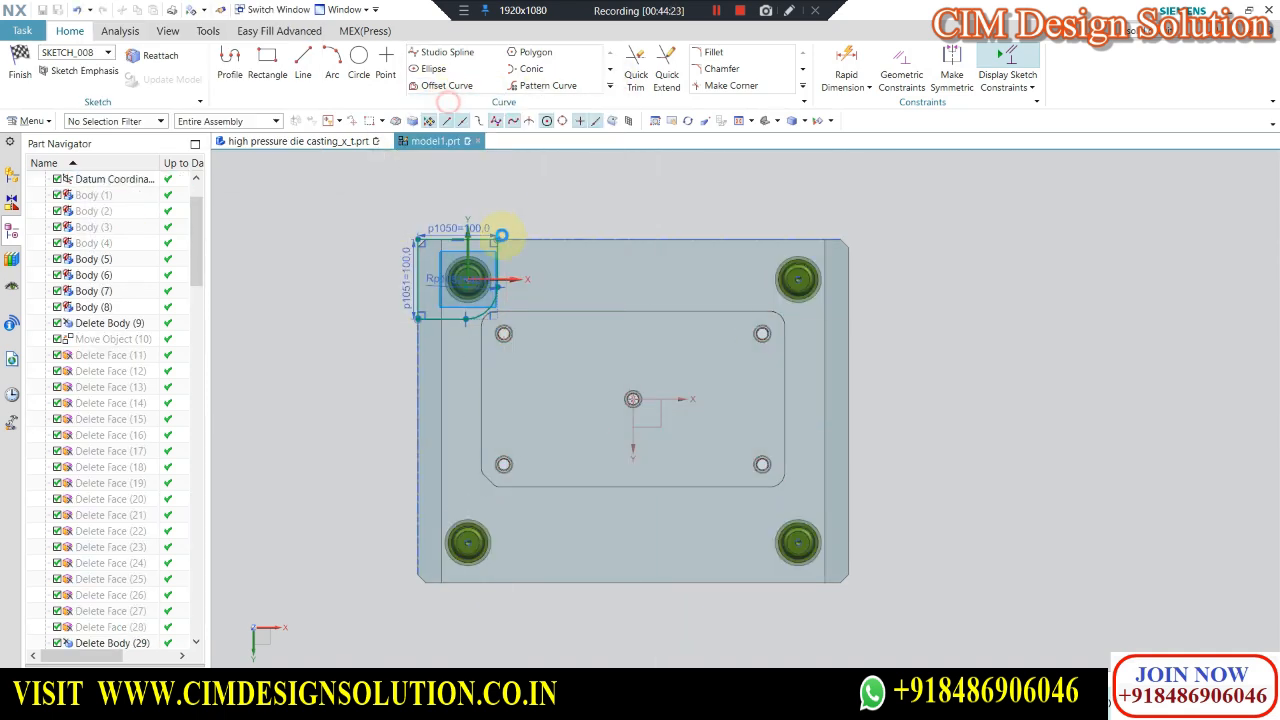
{"action": "left_click", "coordinate": [455, 318]}
{"action": "middle_click", "coordinate": [366, 246]}
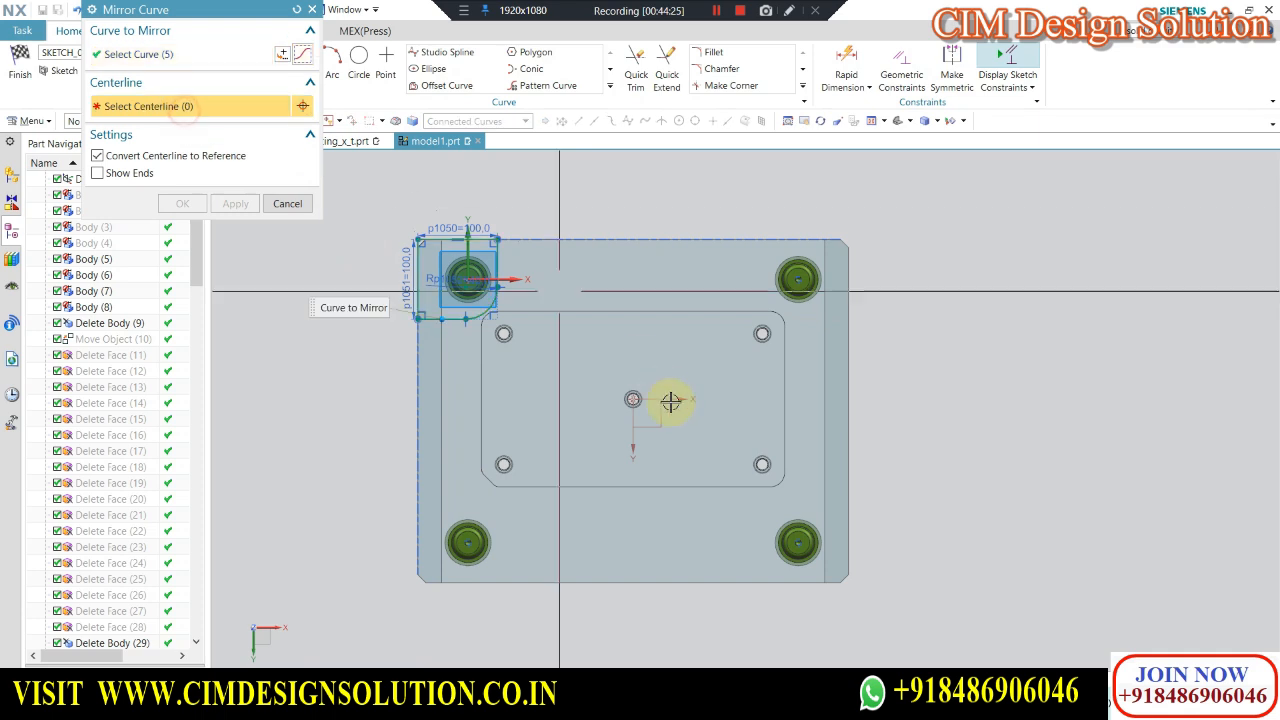
{"action": "left_click", "coordinate": [631, 423]}
{"action": "left_click", "coordinate": [235, 203]}
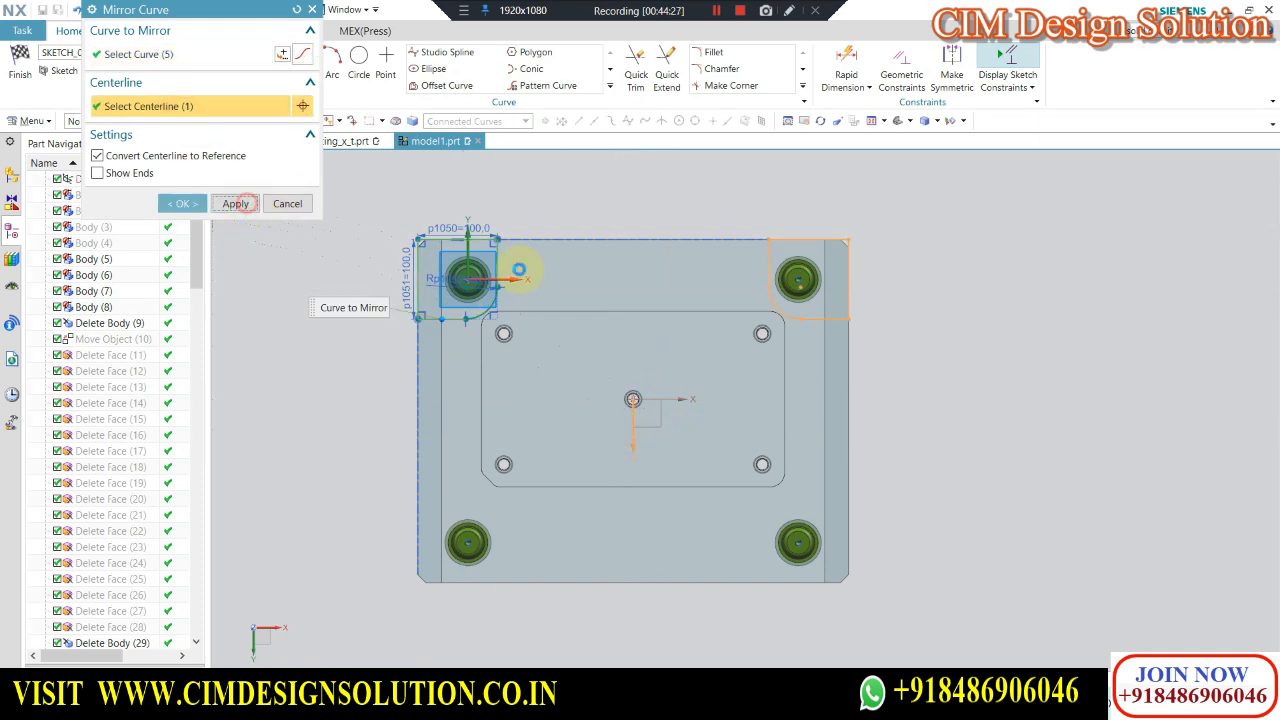
{"action": "left_click", "coordinate": [503, 252]}
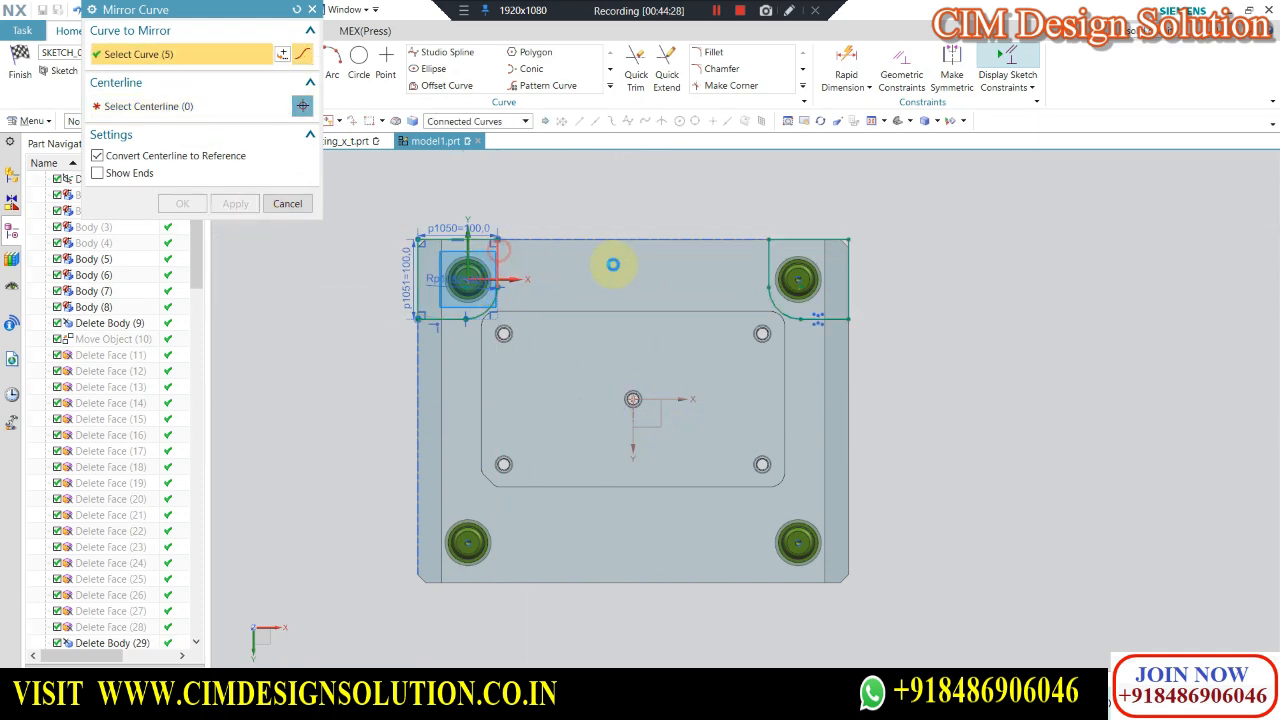
{"action": "left_click", "coordinate": [151, 110]}
{"action": "left_click", "coordinate": [652, 399]}
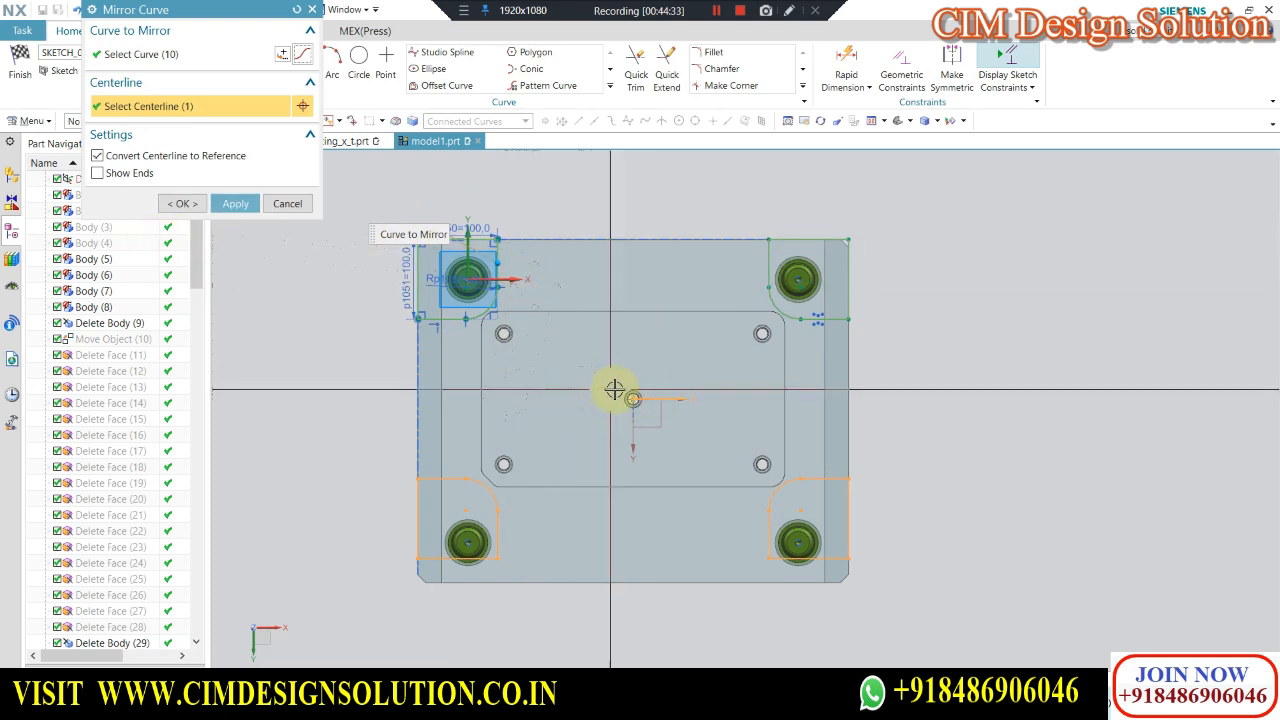
{"action": "middle_click", "coordinate": [243, 131]}
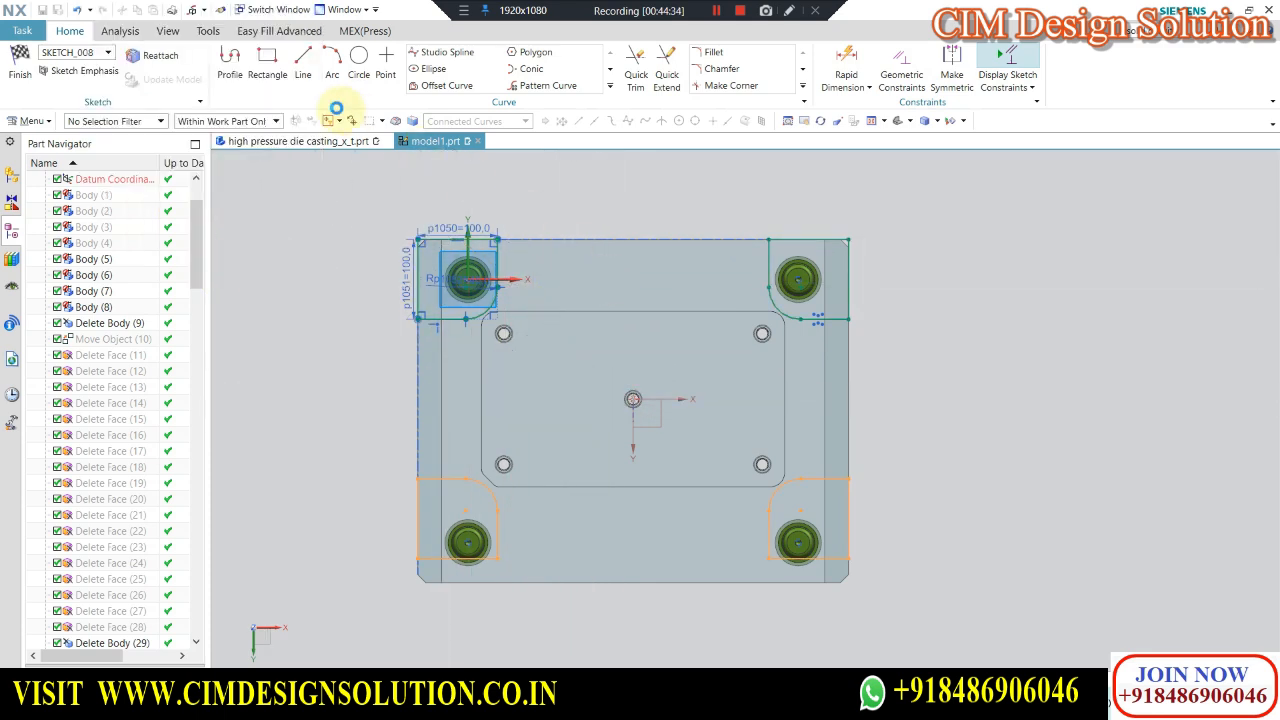
Sketch a horizontal line about 105 mm long outward from the midpoint of the plate's short side edge.
{"action": "left_click", "coordinate": [303, 62]}
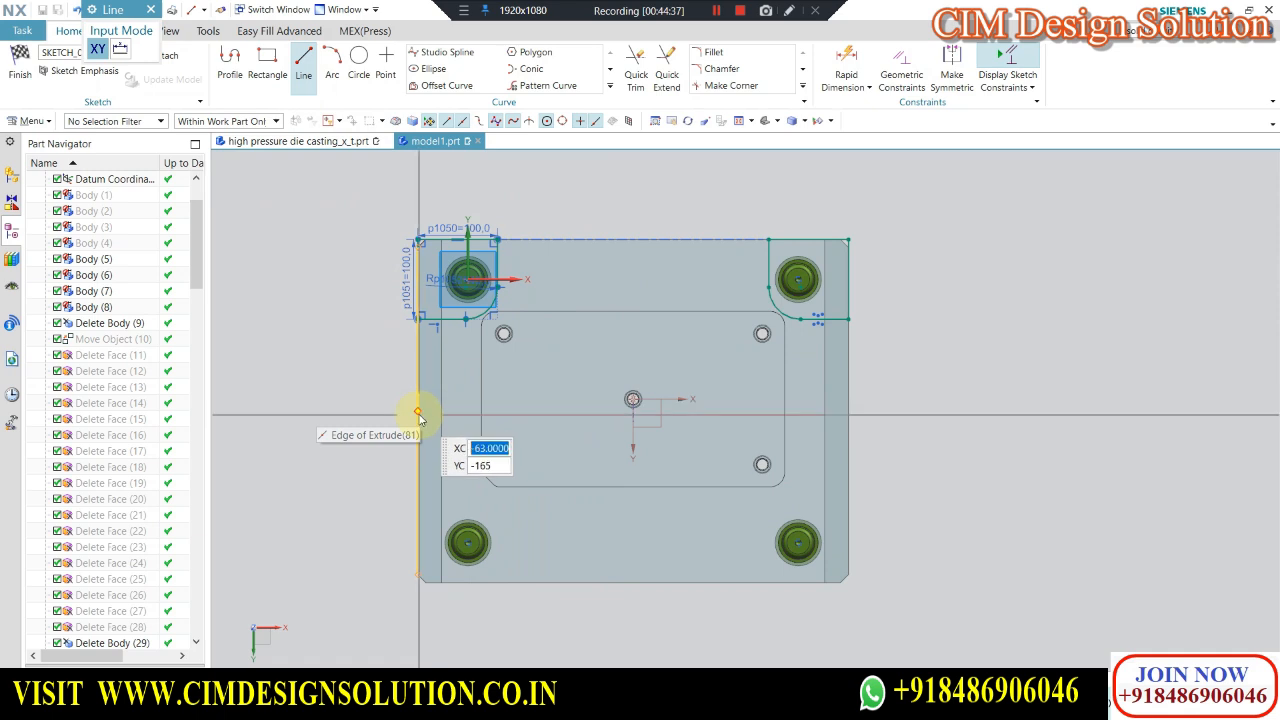
{"action": "left_click", "coordinate": [418, 412]}
{"action": "left_click", "coordinate": [334, 412]}
{"action": "key", "text": "Escape"}
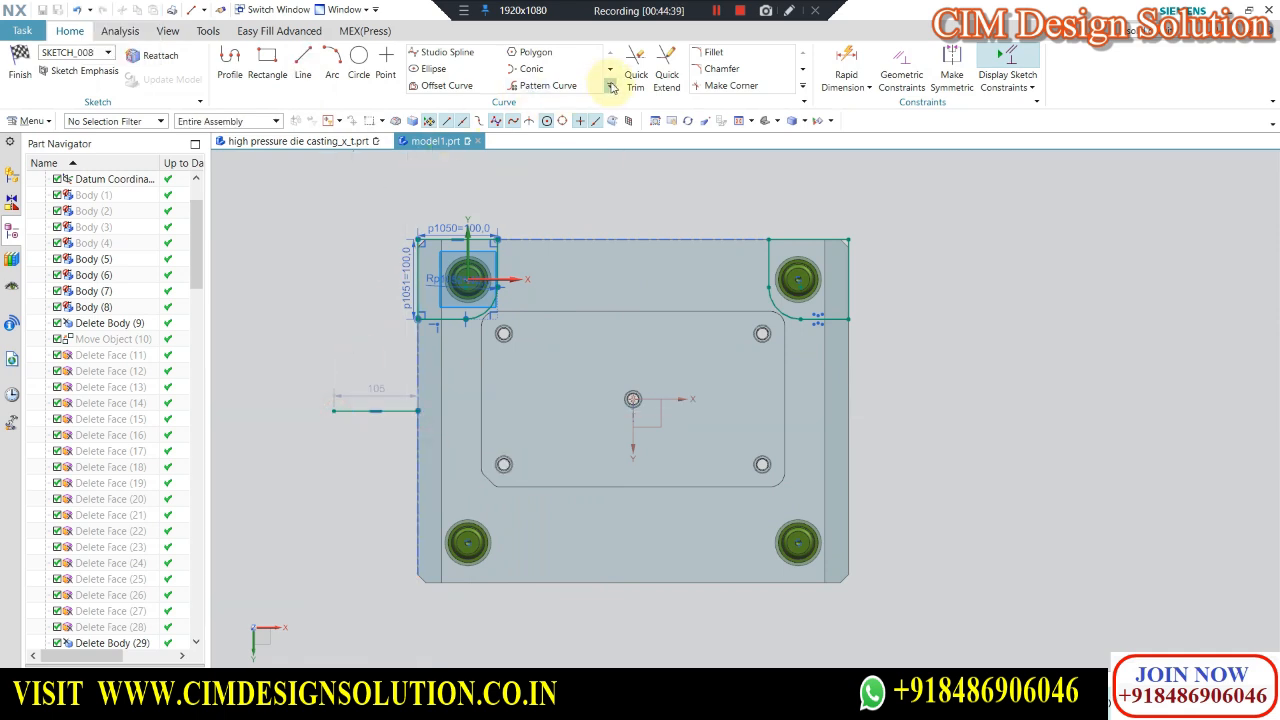
Mirror both filleted corner profiles about the horizontal line onto the two remaining guide pillars.
{"action": "left_click", "coordinate": [610, 87]}
{"action": "left_click", "coordinate": [438, 102]}
{"action": "left_click", "coordinate": [452, 320]}
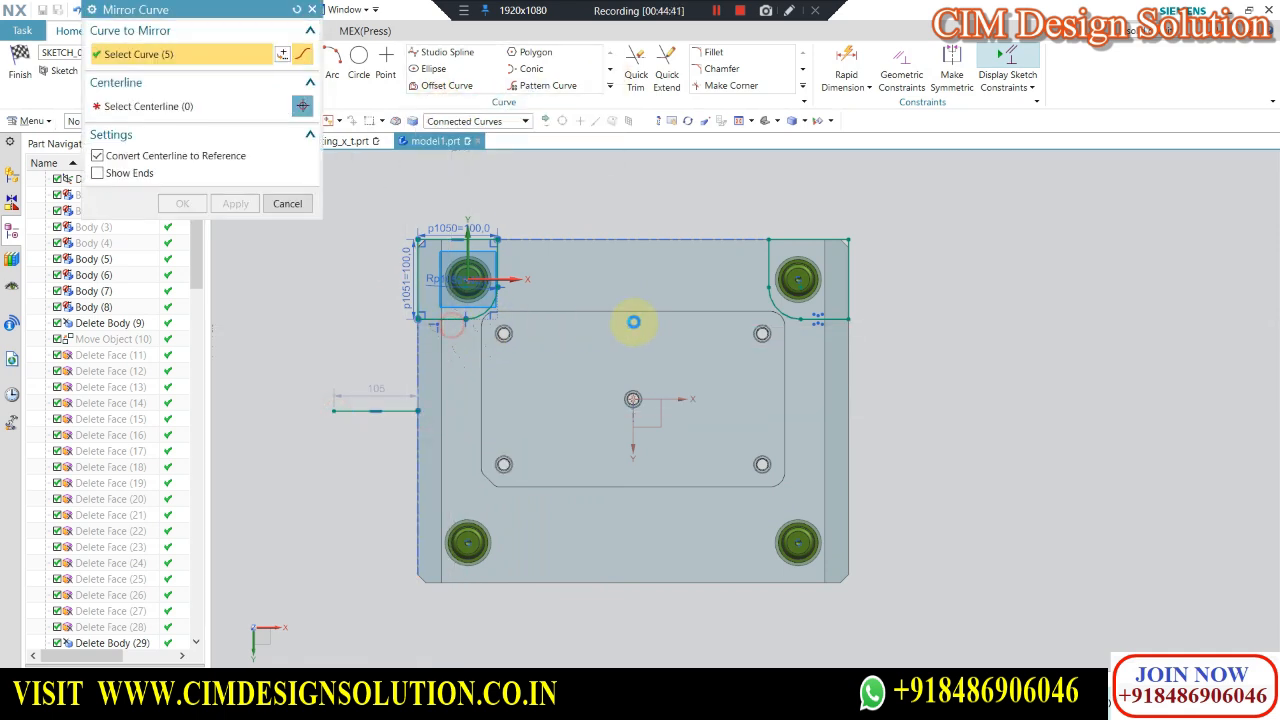
{"action": "left_click", "coordinate": [804, 320]}
{"action": "middle_click", "coordinate": [597, 310]}
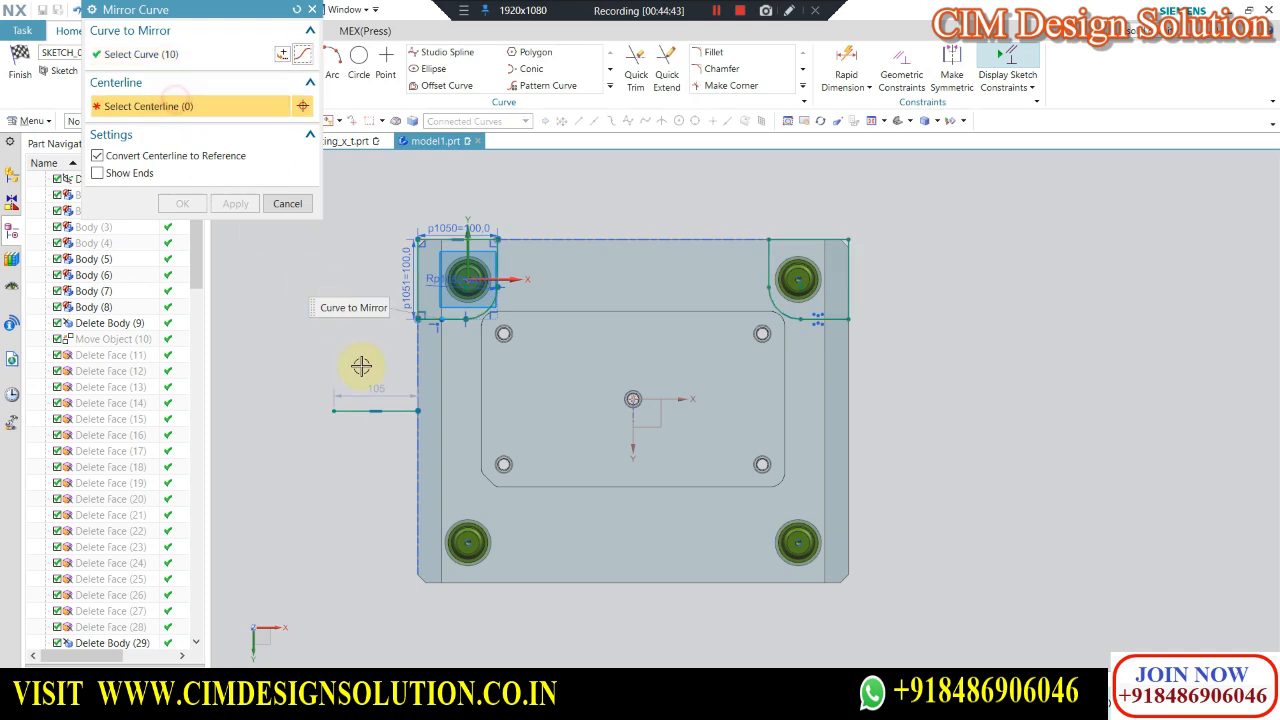
{"action": "left_click", "coordinate": [187, 204]}
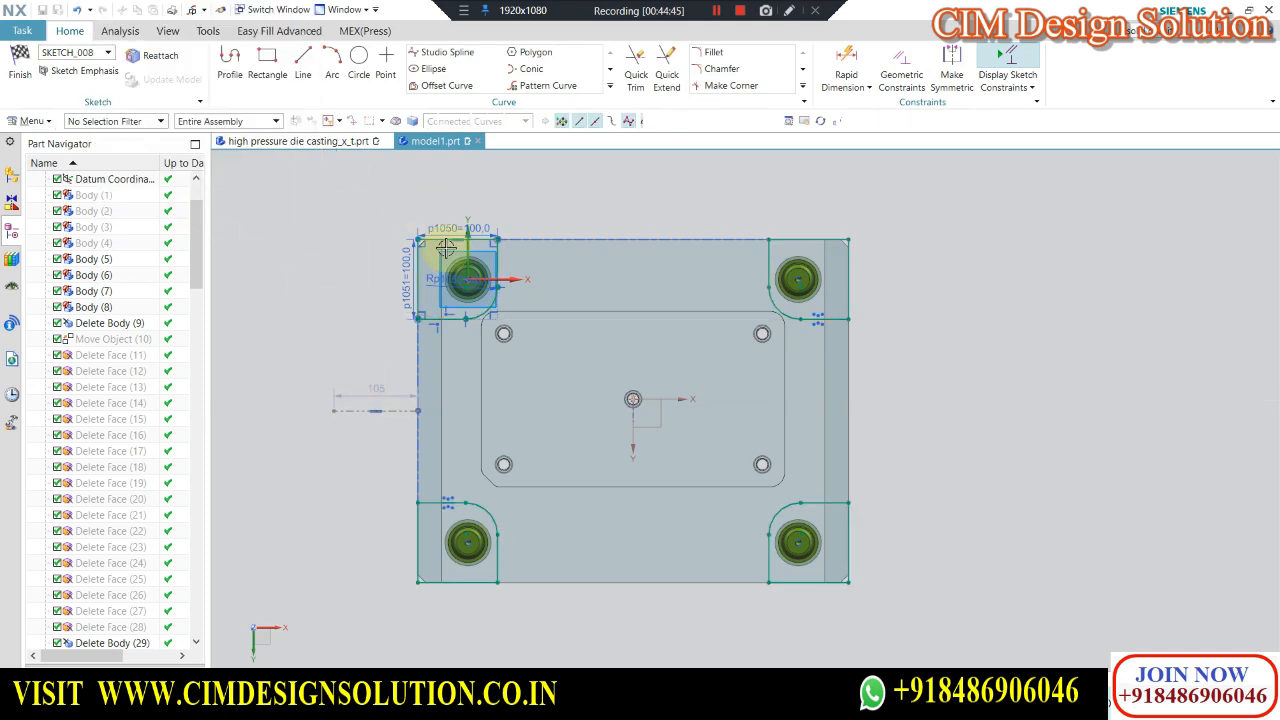
Finish the sketch and extrude the four corner profiles as solids from 1 mm to -12 mm with no Boolean.
{"action": "scroll", "coordinate": [640, 355], "scroll_direction": "down", "scroll_amount": 1}
{"action": "scroll", "coordinate": [486, 263], "scroll_direction": "up", "scroll_amount": 4}
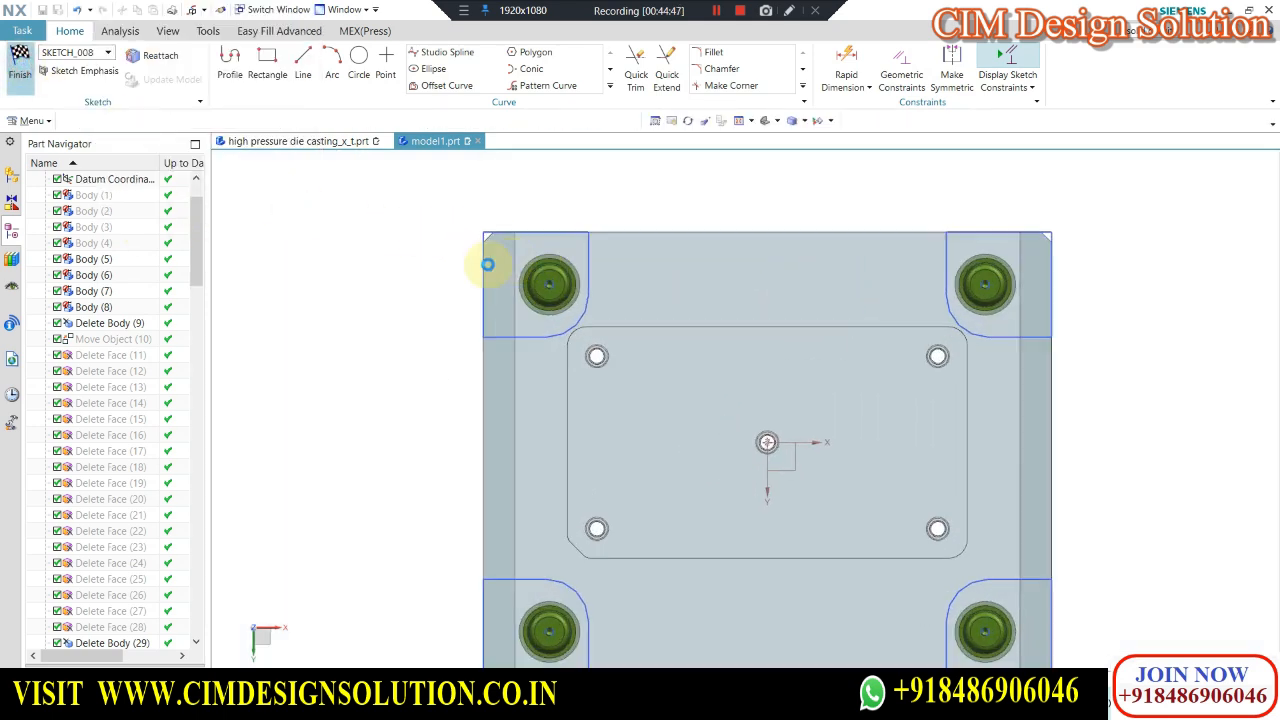
{"action": "key", "text": "x"}
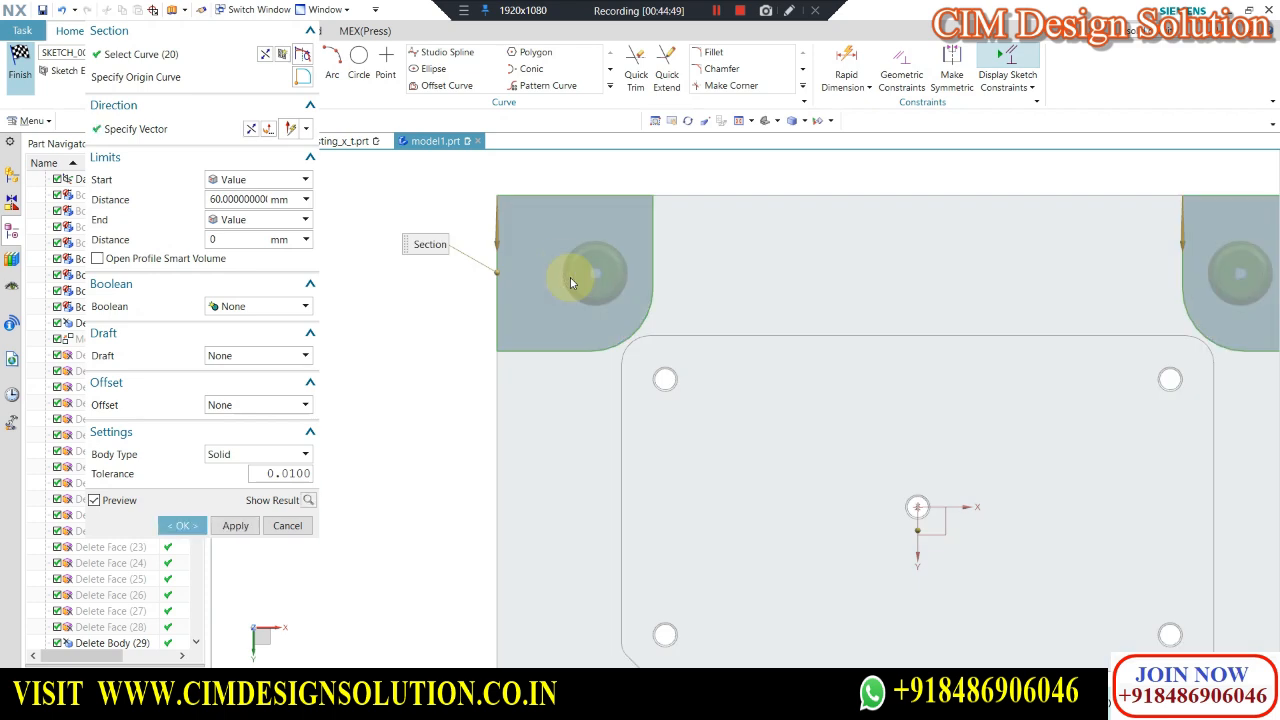
{"action": "scroll", "coordinate": [555, 290], "scroll_direction": "down", "scroll_amount": 5}
{"action": "middle_click_drag", "start_coordinate": [540, 289], "coordinate": [336, 288]}
{"action": "left_click", "coordinate": [214, 204]}
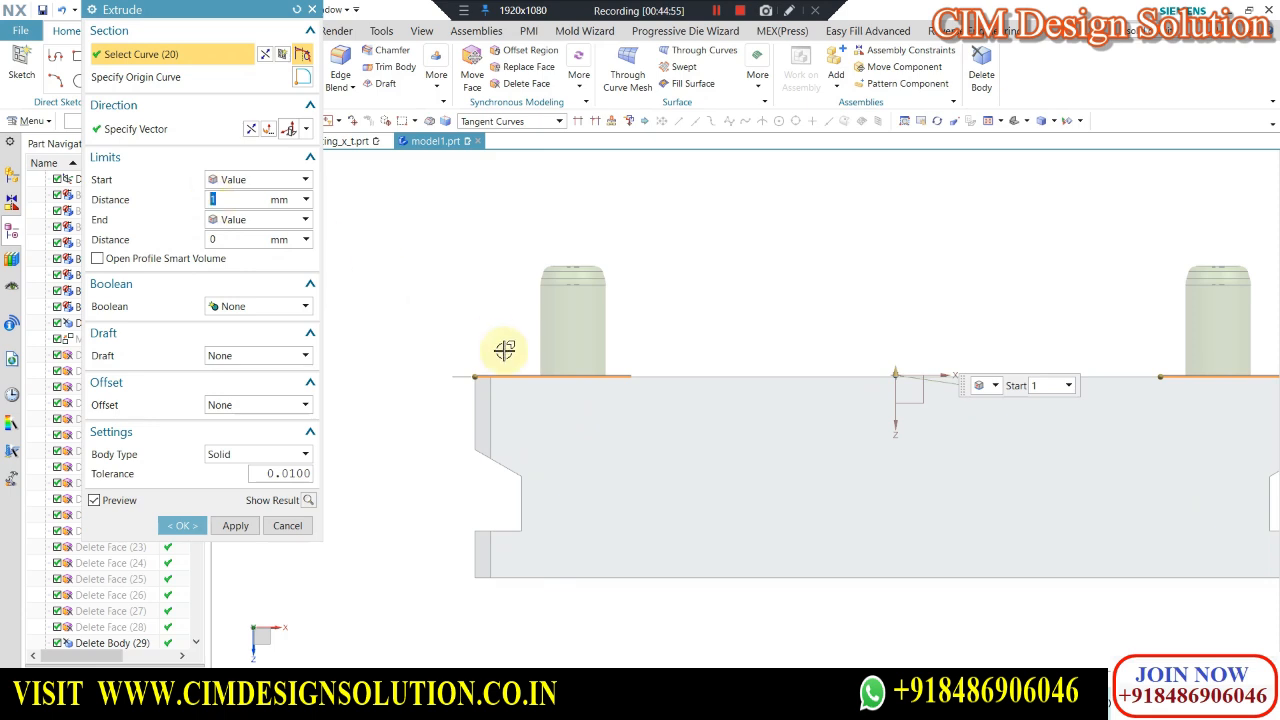
{"action": "left_click", "coordinate": [240, 238]}
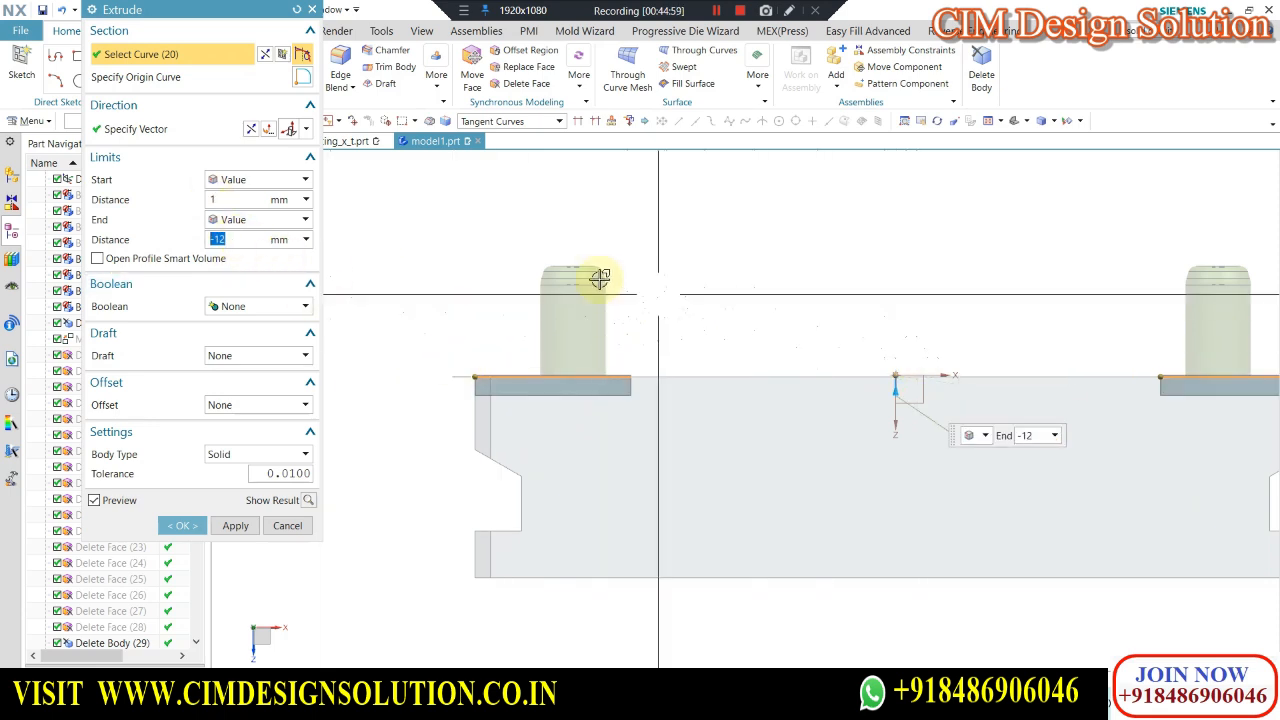
{"action": "left_click", "coordinate": [180, 525]}
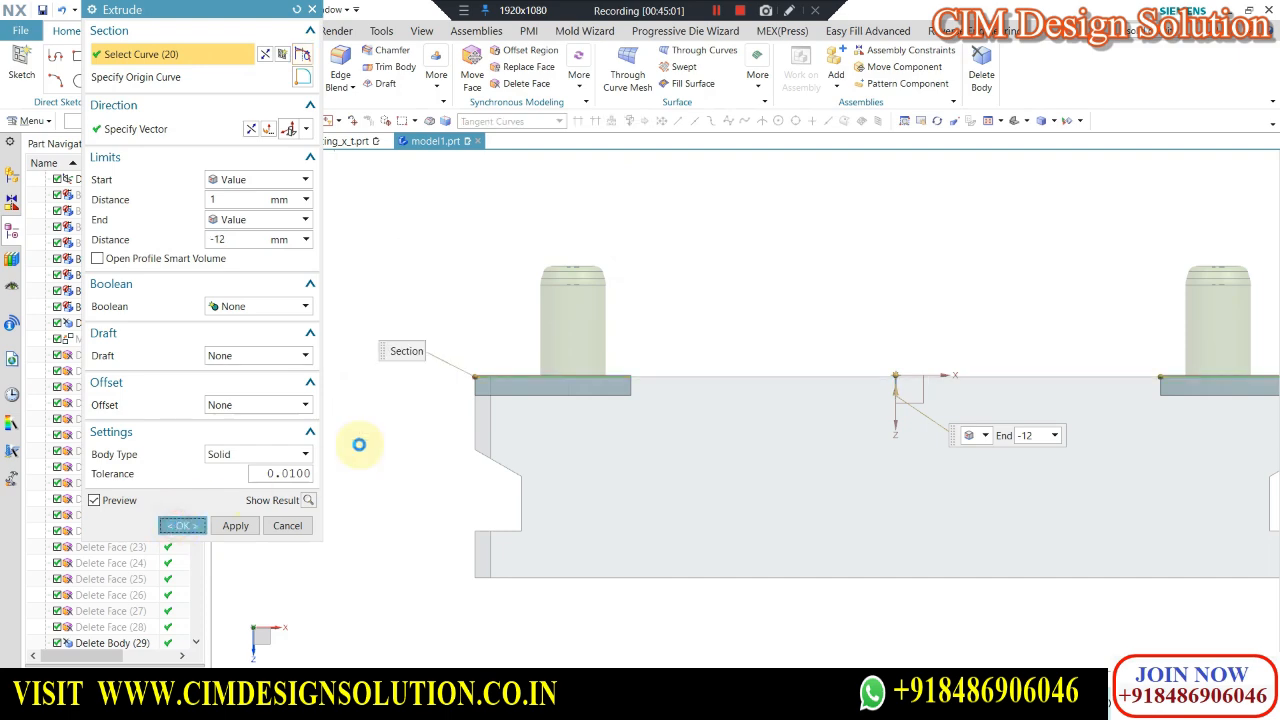
Hide the upper plate, leaving the four extruded corner pads and the guide pillars shown.
{"action": "middle_click_drag", "start_coordinate": [707, 333], "coordinate": [668, 385]}
{"action": "scroll", "coordinate": [626, 403], "scroll_direction": "down", "scroll_amount": 1}
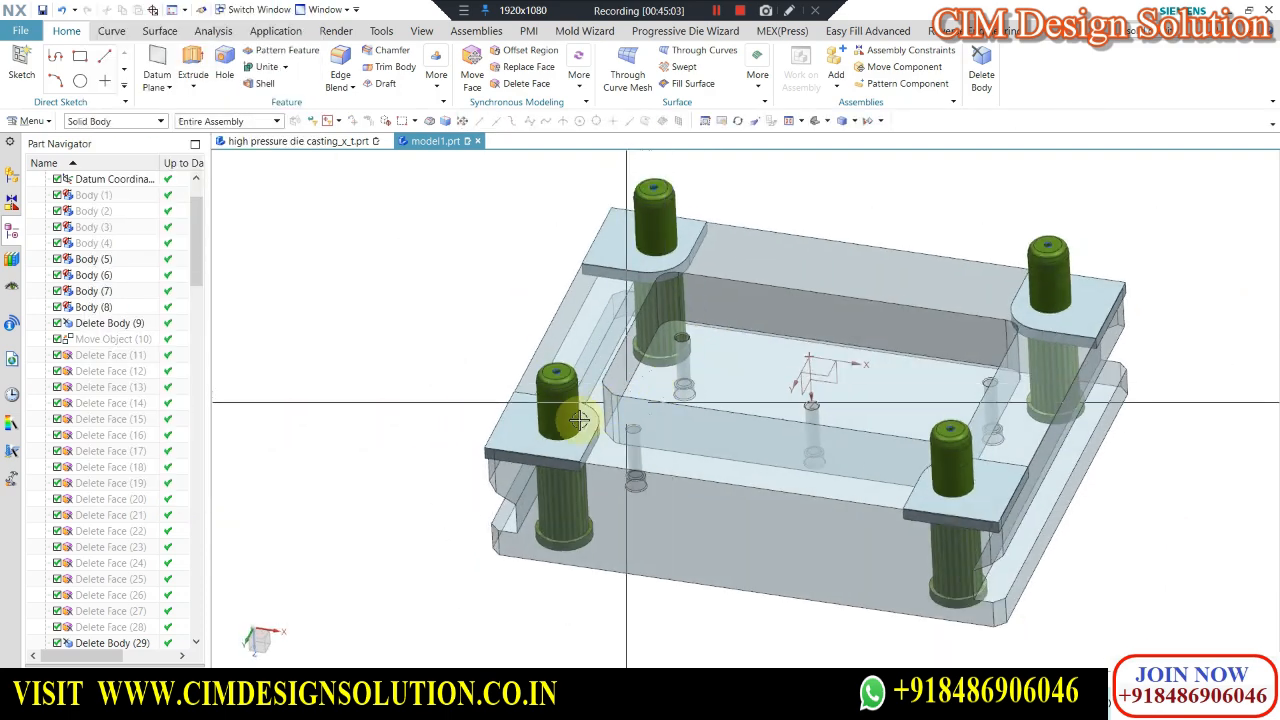
{"action": "scroll", "coordinate": [578, 496], "scroll_direction": "up", "scroll_amount": 1}
{"action": "key", "text": "ctrl+b"}
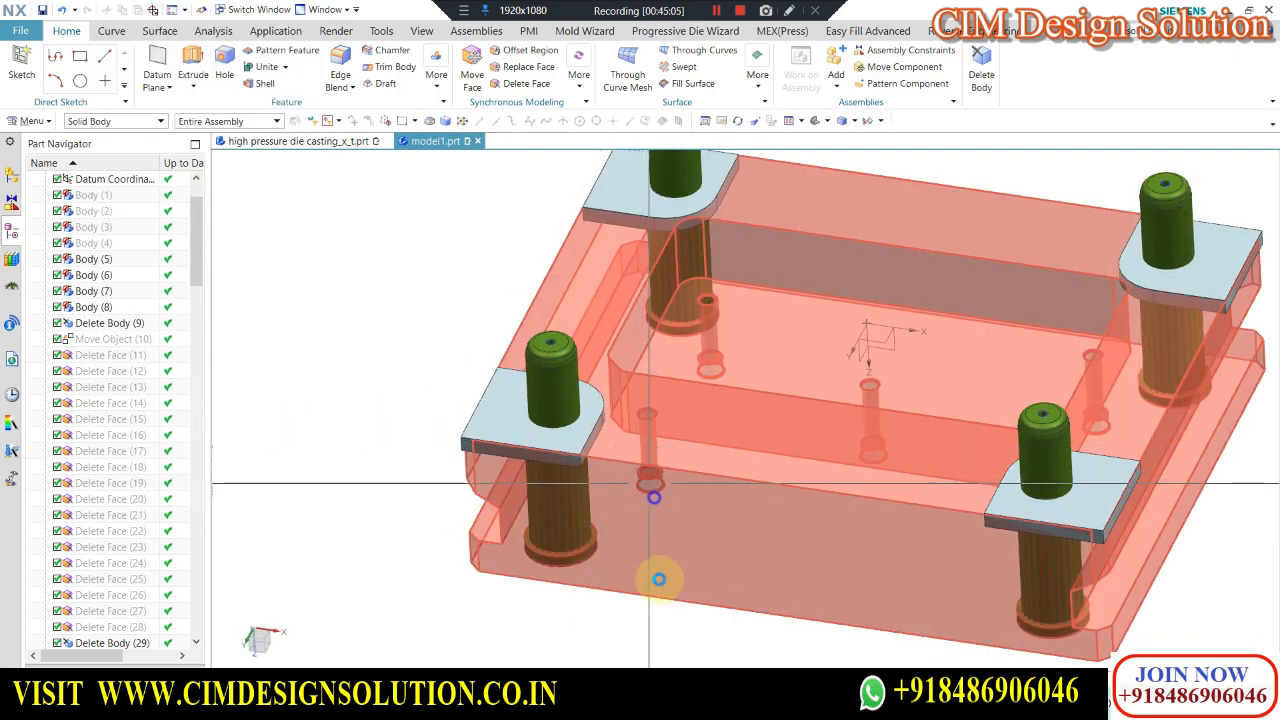
{"action": "scroll", "coordinate": [617, 398], "scroll_direction": "down", "scroll_amount": 1}
{"action": "left_click", "coordinate": [434, 86]}
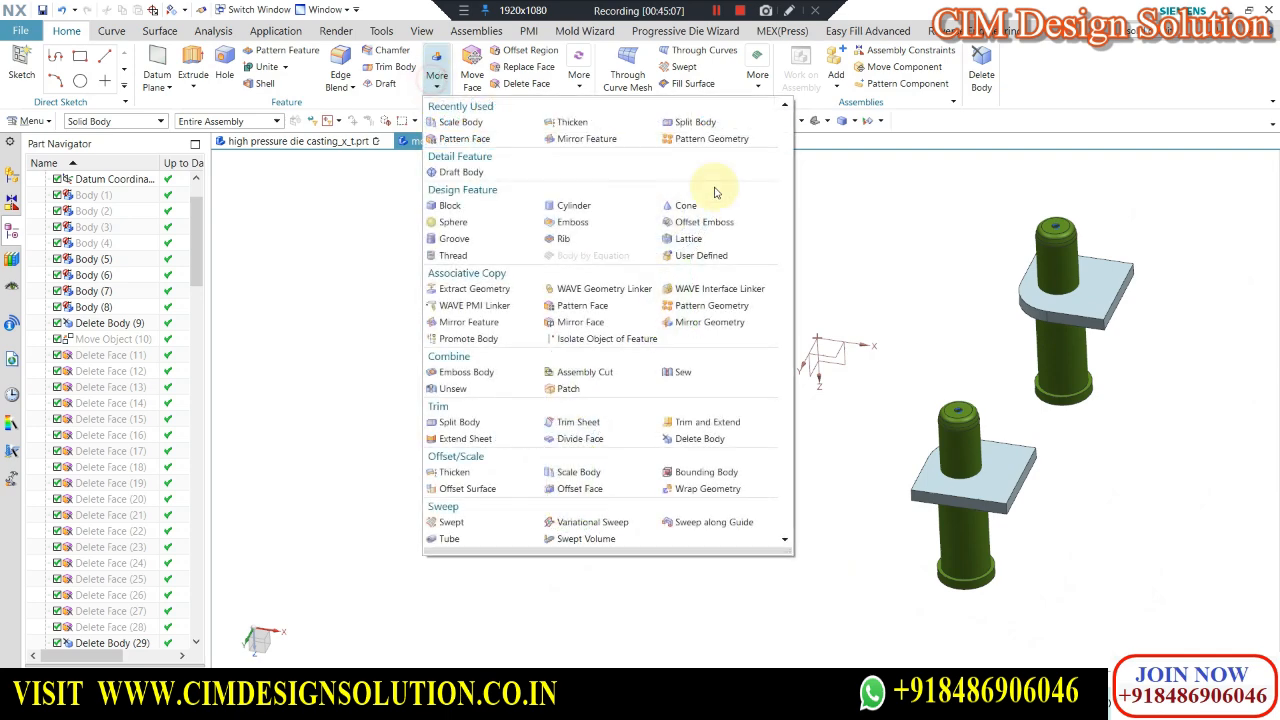
{"action": "left_click", "coordinate": [838, 205]}
Change the display colour of the four corner pads to Deep Leaf.
{"action": "key", "text": "ctrl+b"}
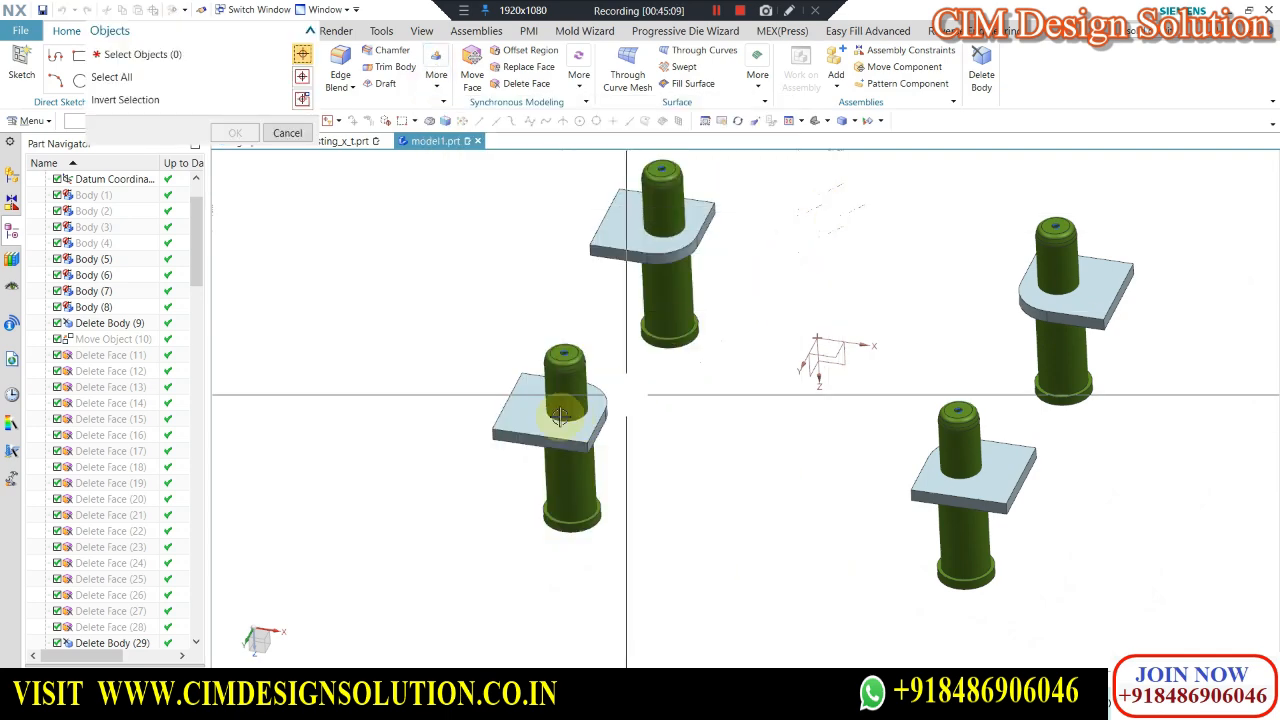
{"action": "left_click", "coordinate": [524, 419]}
{"action": "left_click", "coordinate": [1058, 268]}
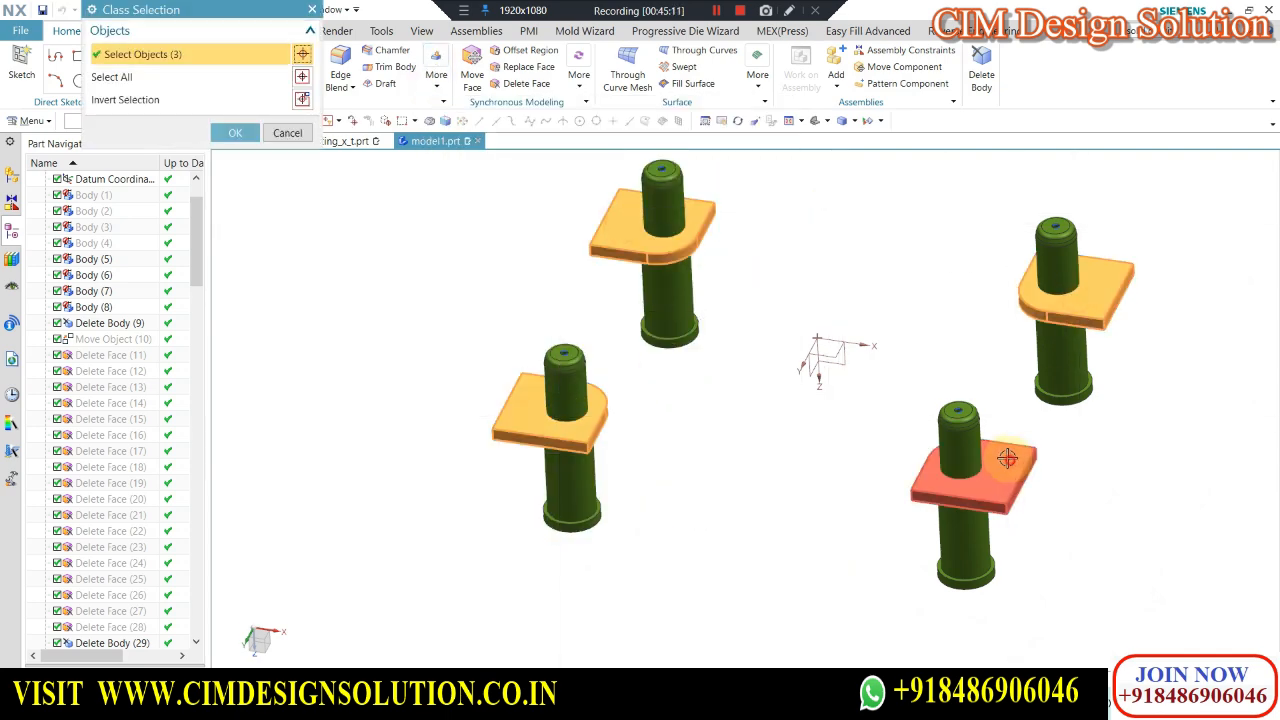
{"action": "left_click", "coordinate": [986, 457]}
{"action": "middle_click", "coordinate": [403, 226]}
{"action": "left_click", "coordinate": [290, 100]}
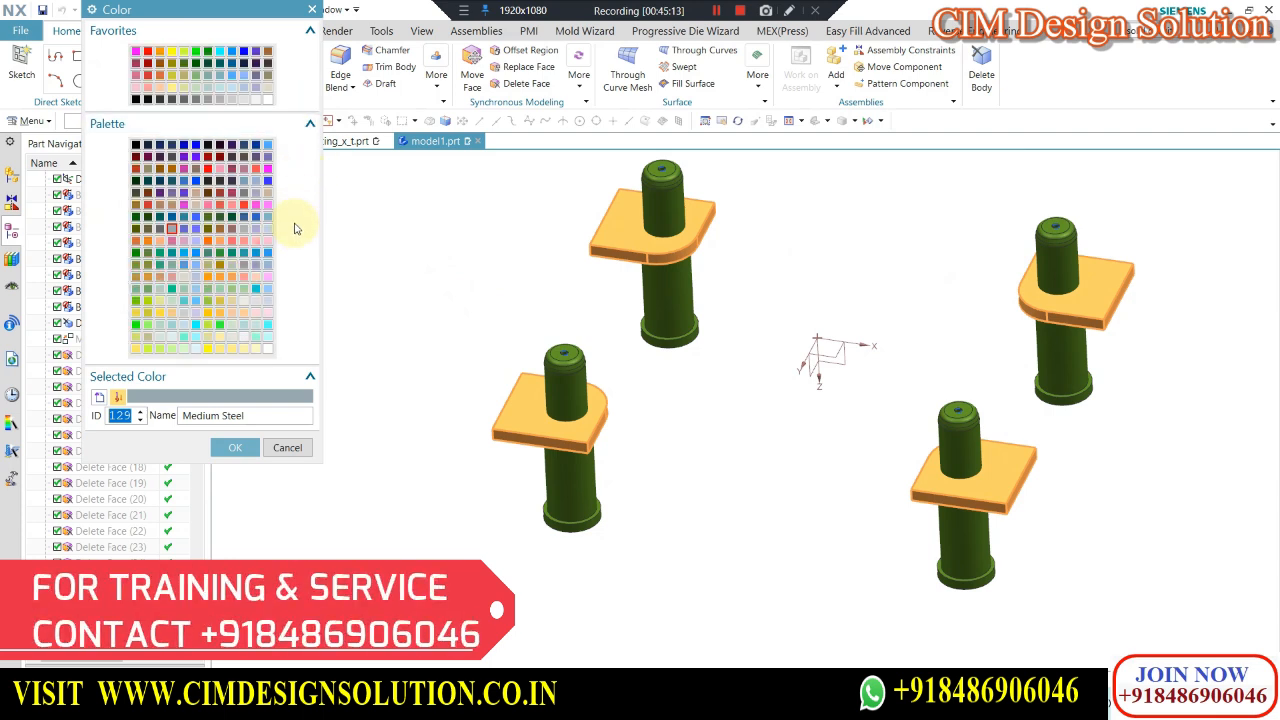
{"action": "left_click", "coordinate": [137, 231]}
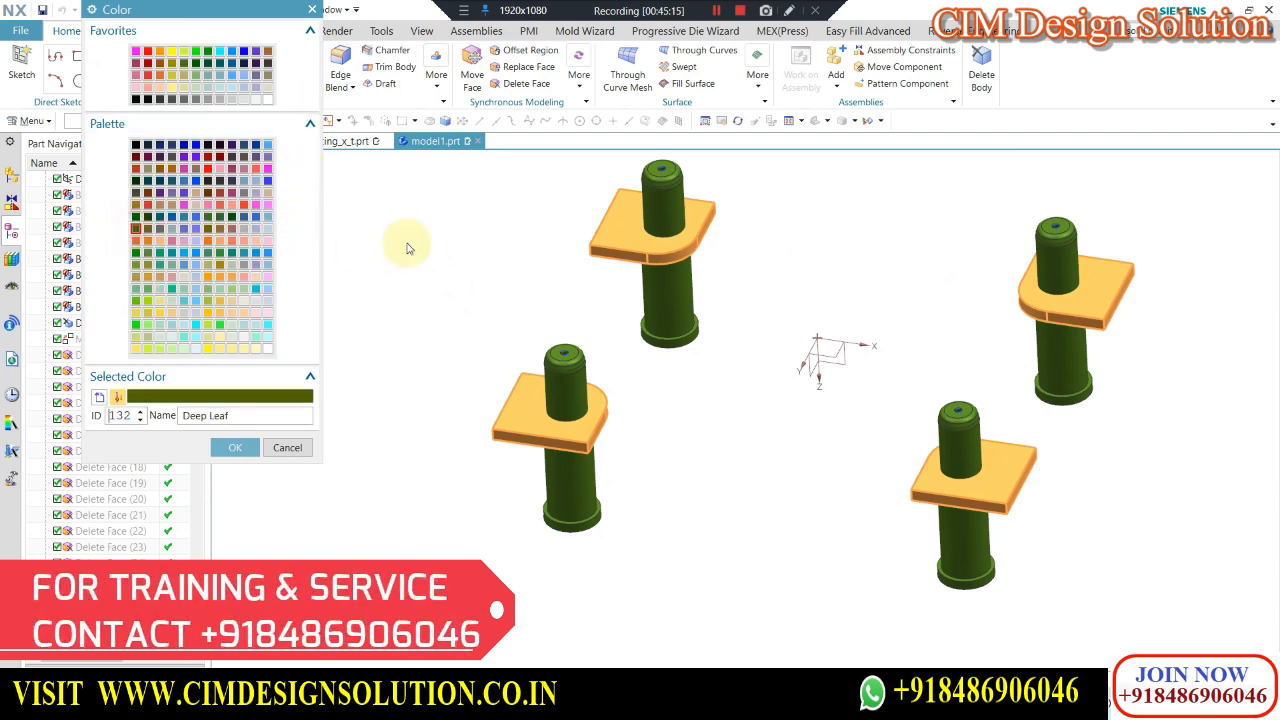
{"action": "middle_click", "coordinate": [446, 251]}
{"action": "middle_click", "coordinate": [446, 251]}
Recolour the four corner pads around the guide pillars in bright purple.
{"action": "key", "text": "ctrl+j"}
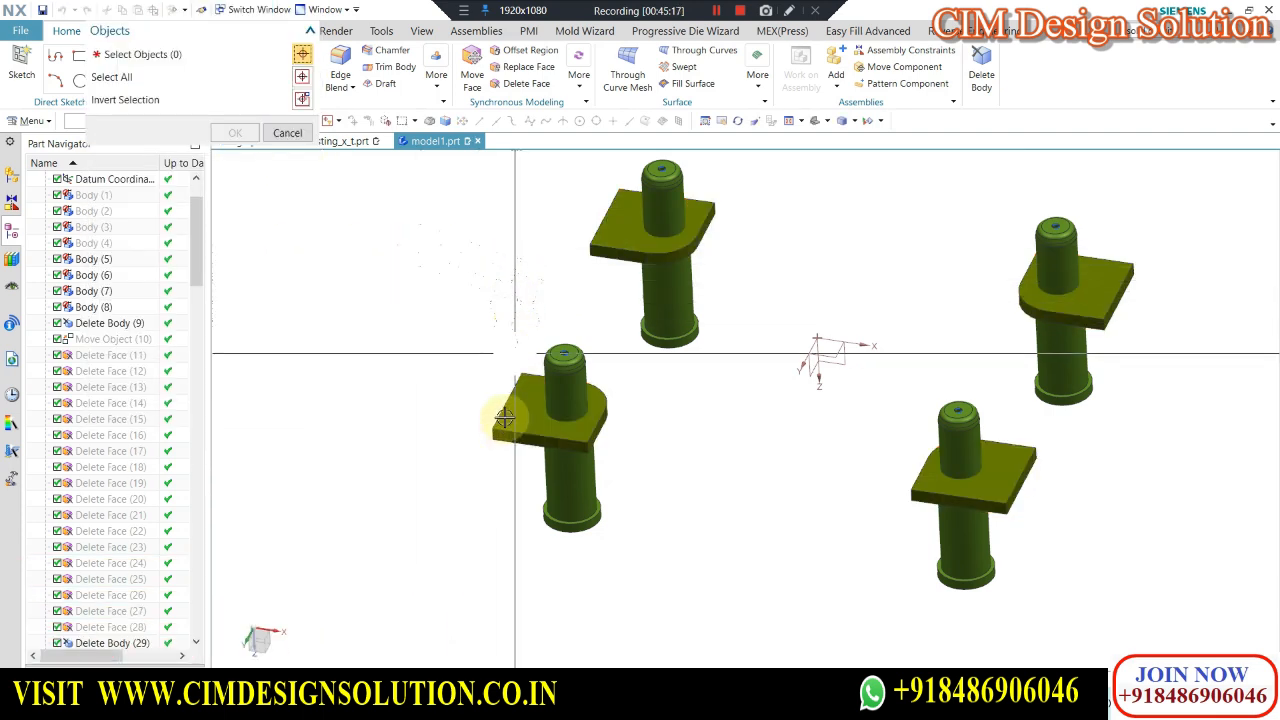
{"action": "left_click", "coordinate": [530, 415]}
{"action": "left_click", "coordinate": [614, 245]}
{"action": "left_click", "coordinate": [1105, 316]}
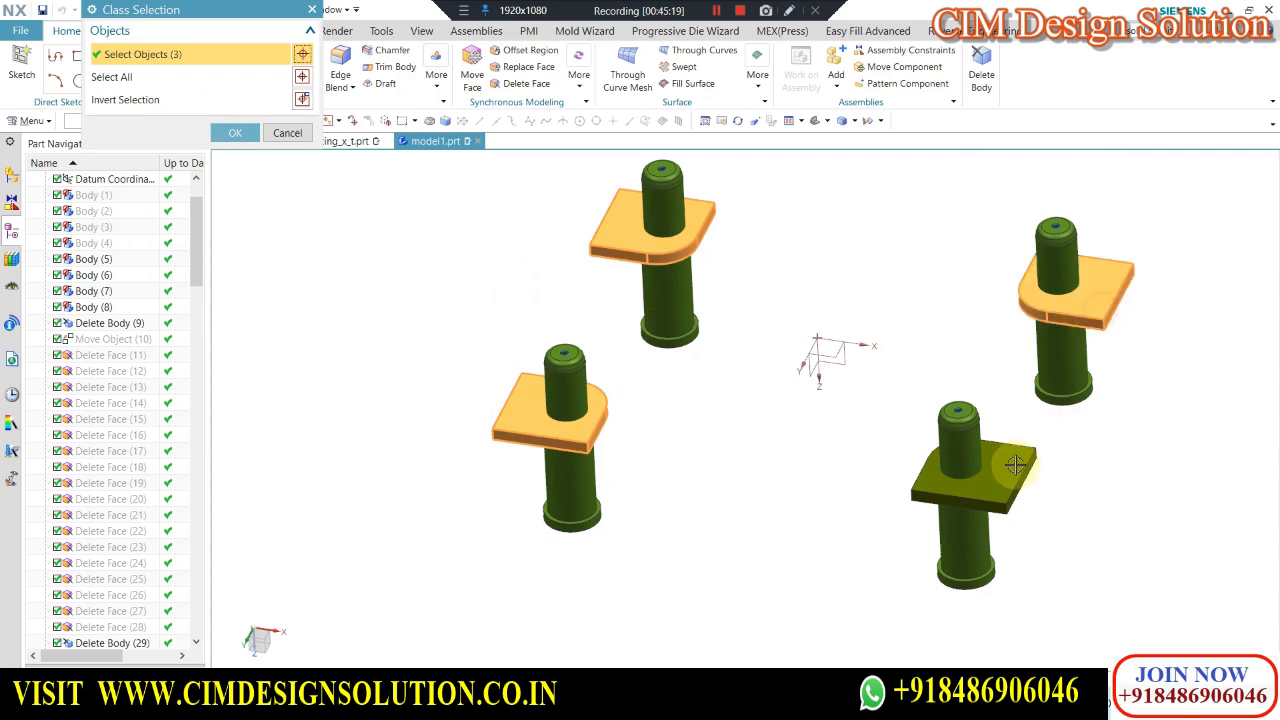
{"action": "left_click", "coordinate": [1014, 464]}
{"action": "middle_click", "coordinate": [546, 349]}
{"action": "left_click", "coordinate": [285, 98]}
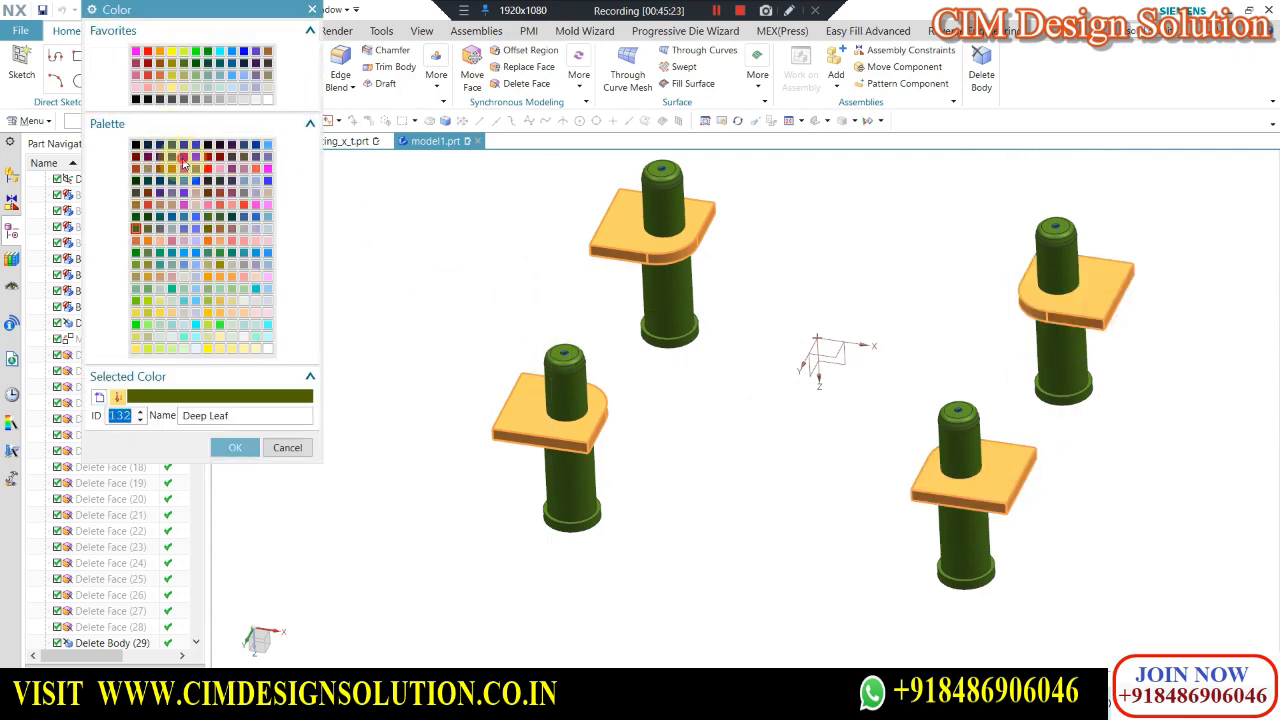
{"action": "left_click", "coordinate": [183, 158]}
{"action": "middle_click", "coordinate": [463, 204]}
{"action": "middle_click", "coordinate": [463, 208]}
{"action": "scroll", "coordinate": [463, 208], "scroll_direction": "down", "scroll_amount": 2}
{"action": "middle_click_drag", "start_coordinate": [522, 230], "coordinate": [483, 374]}
{"action": "scroll", "coordinate": [506, 306], "scroll_direction": "up", "scroll_amount": 2}
{"action": "middle_click_drag", "start_coordinate": [506, 306], "coordinate": [551, 323]}
{"action": "scroll", "coordinate": [551, 323], "scroll_direction": "down", "scroll_amount": 2}
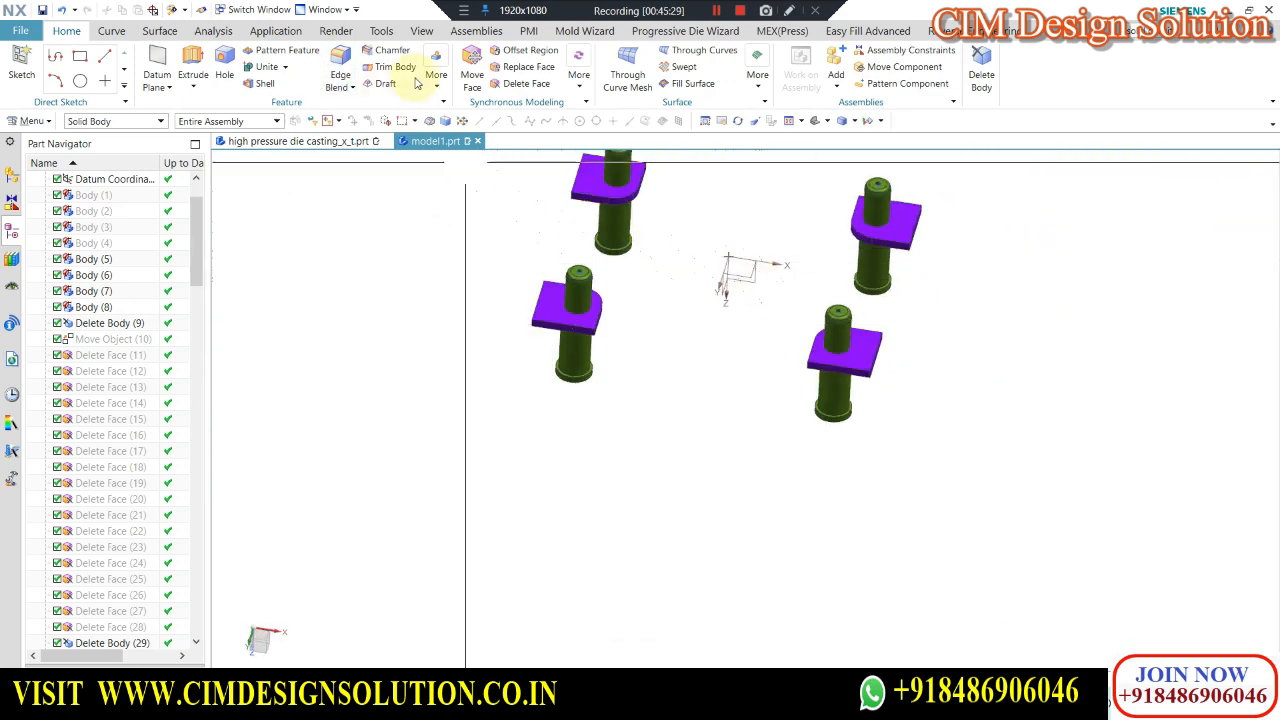
{"action": "left_click", "coordinate": [436, 78]}
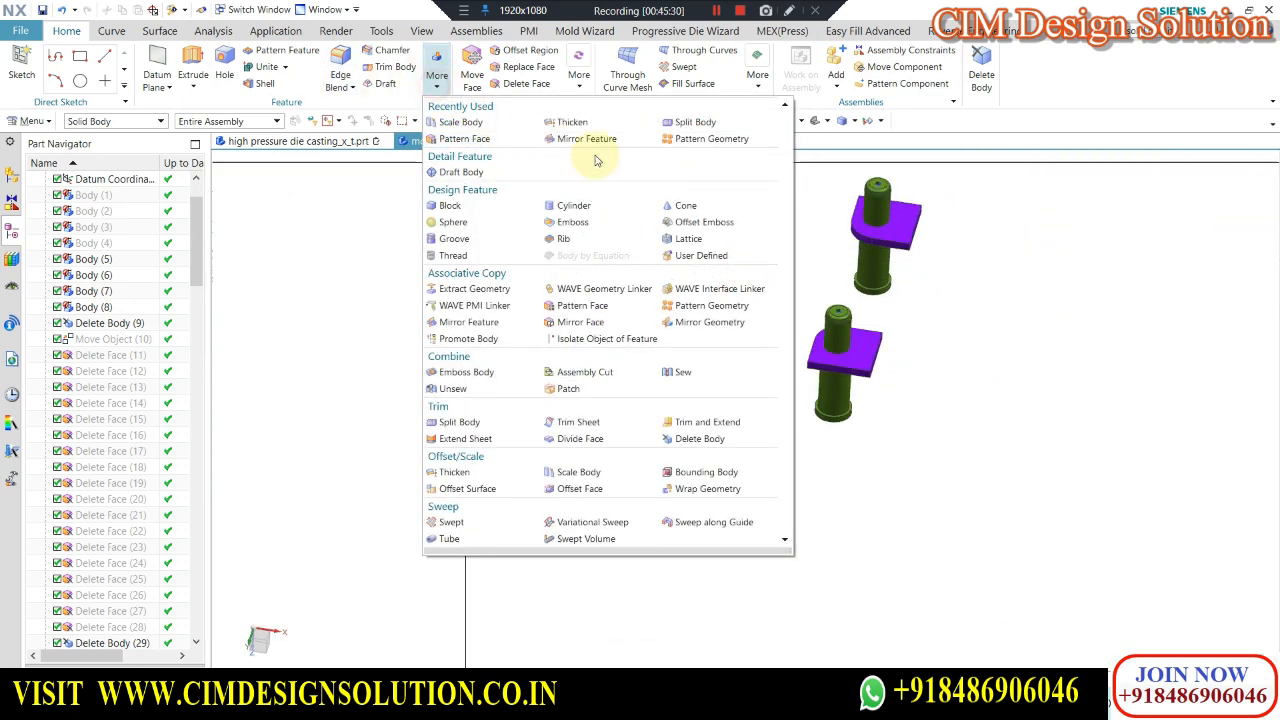
{"action": "left_click", "coordinate": [690, 124]}
{"action": "middle_click_drag", "start_coordinate": [614, 309], "coordinate": [543, 243]}
{"action": "scroll", "coordinate": [580, 265], "scroll_direction": "up", "scroll_amount": 2}
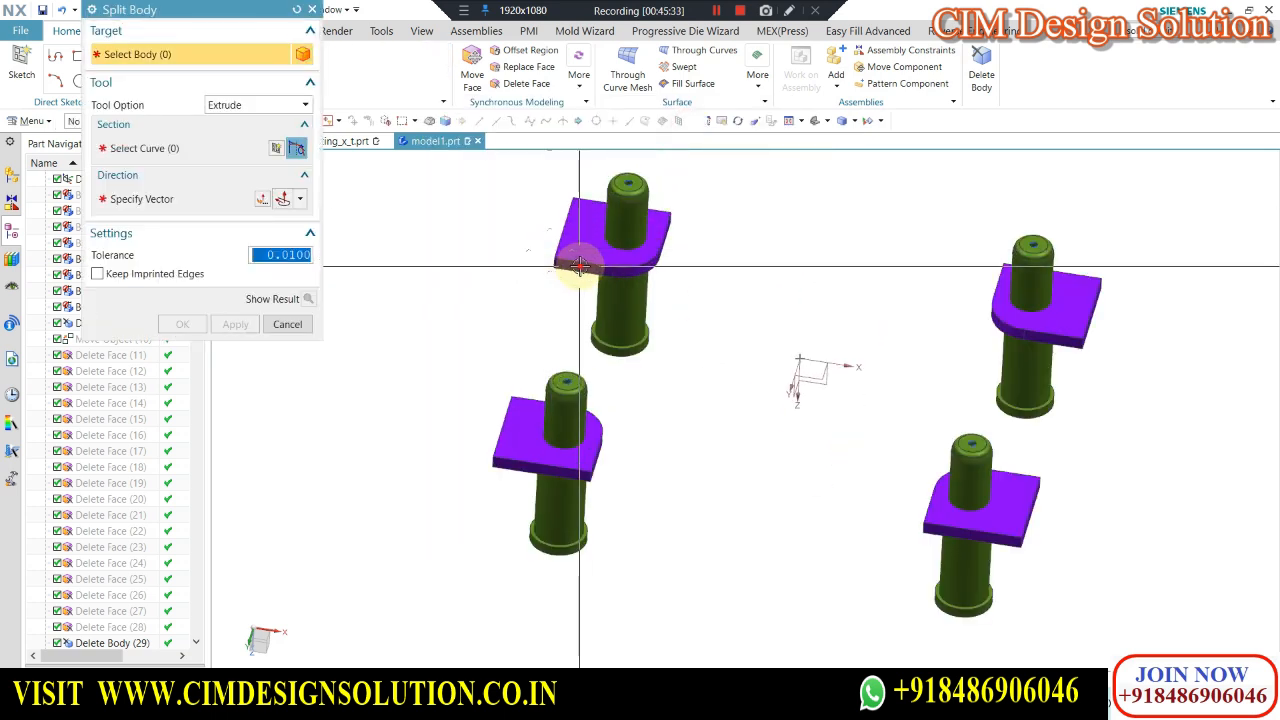
{"action": "left_click", "coordinate": [580, 265]}
{"action": "left_click", "coordinate": [183, 150]}
{"action": "scroll", "coordinate": [612, 335], "scroll_direction": "up", "scroll_amount": 4}
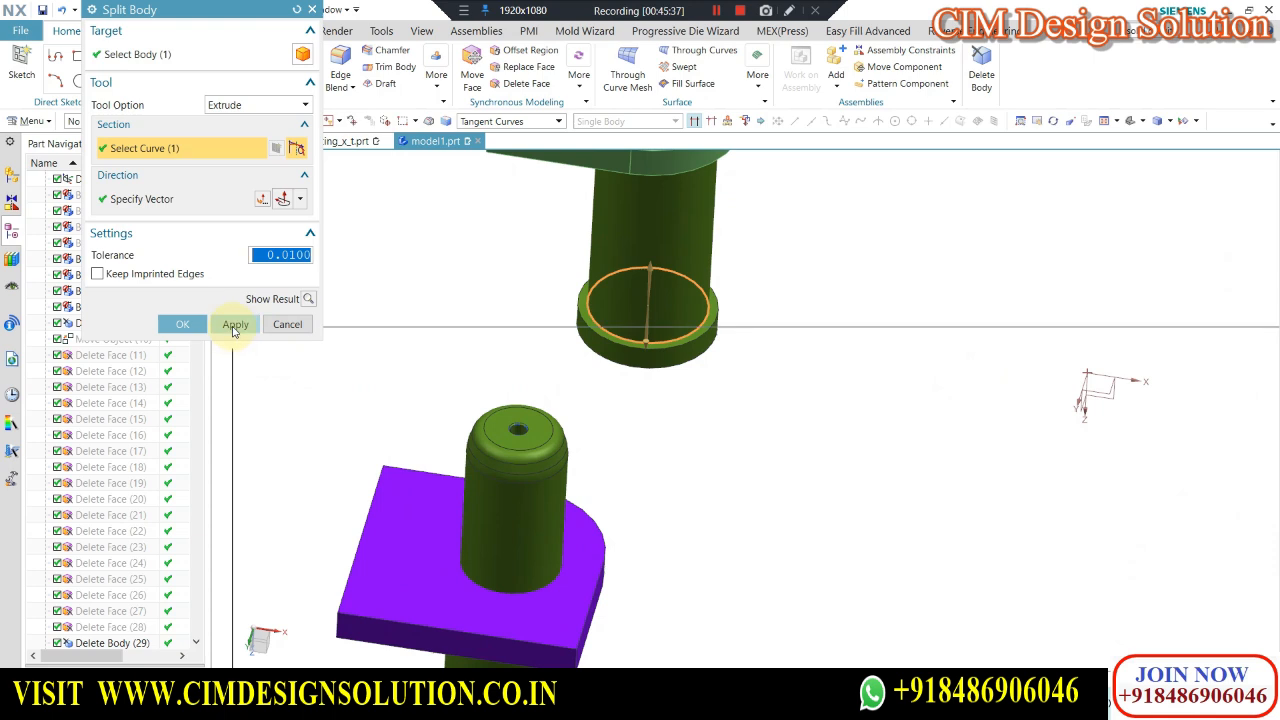
{"action": "scroll", "coordinate": [712, 318], "scroll_direction": "down", "scroll_amount": 4}
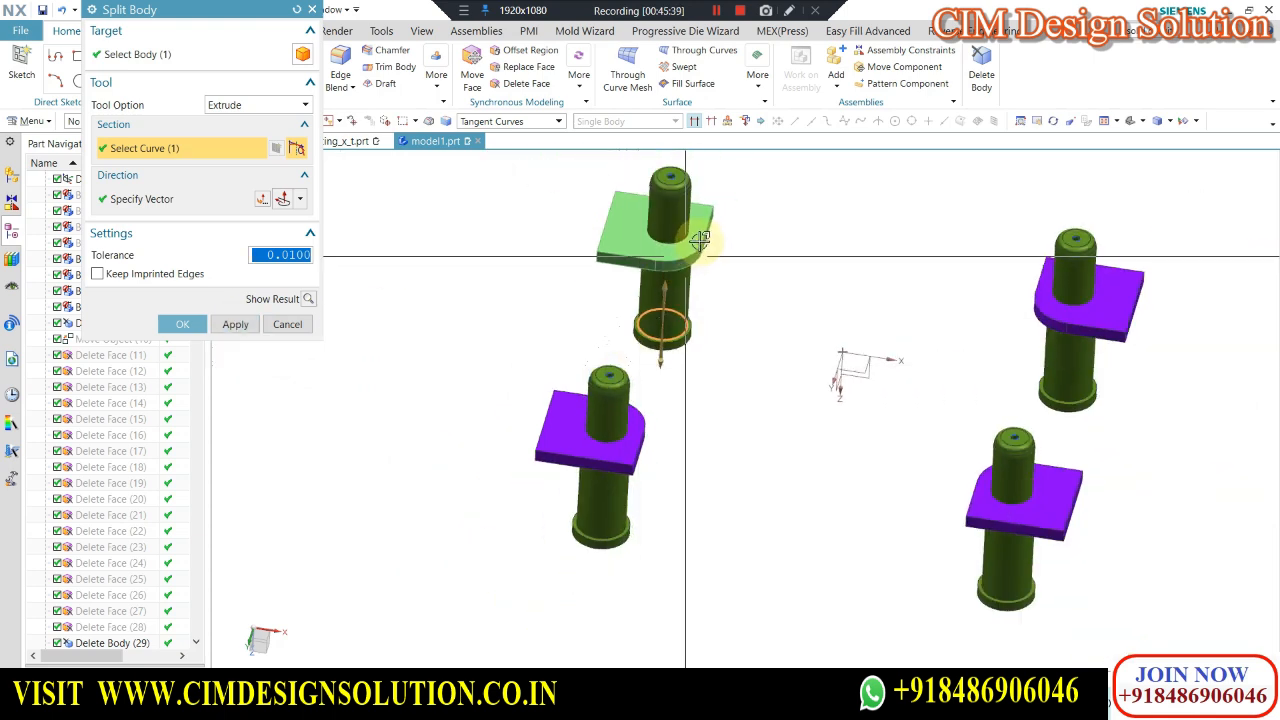
{"action": "scroll", "coordinate": [700, 237], "scroll_direction": "up", "scroll_amount": 4}
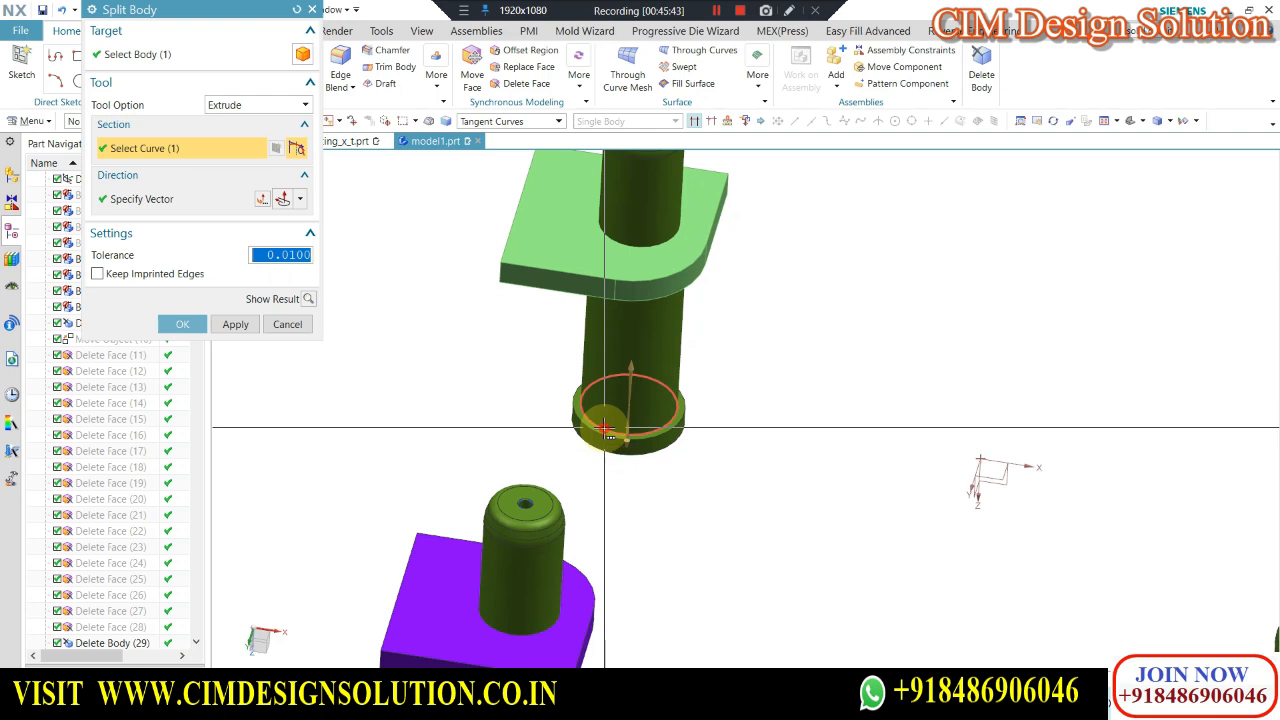
{"action": "left_click", "coordinate": [605, 430]}
{"action": "left_click", "coordinate": [668, 456]}
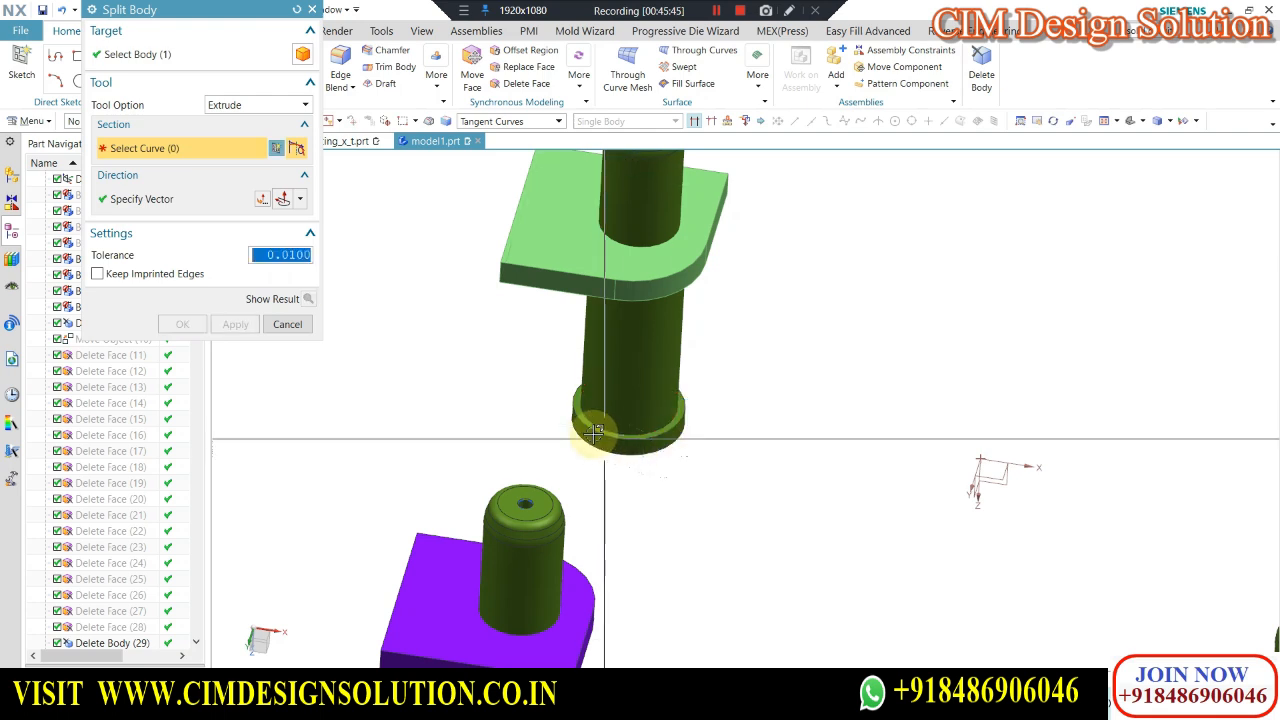
{"action": "key", "text": "Escape"}
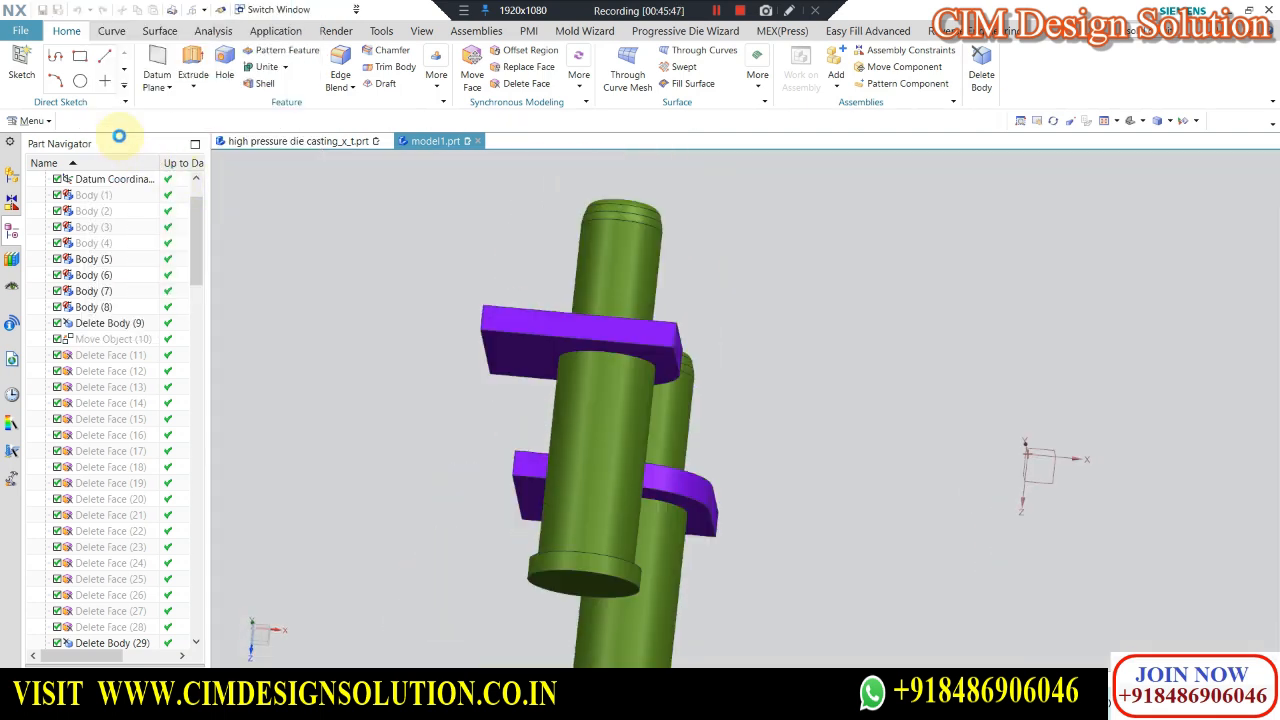
Split the rear-left purple plate with the extruded outer edge of the base collar on its guide pillar.
{"action": "left_click", "coordinate": [19, 62]}
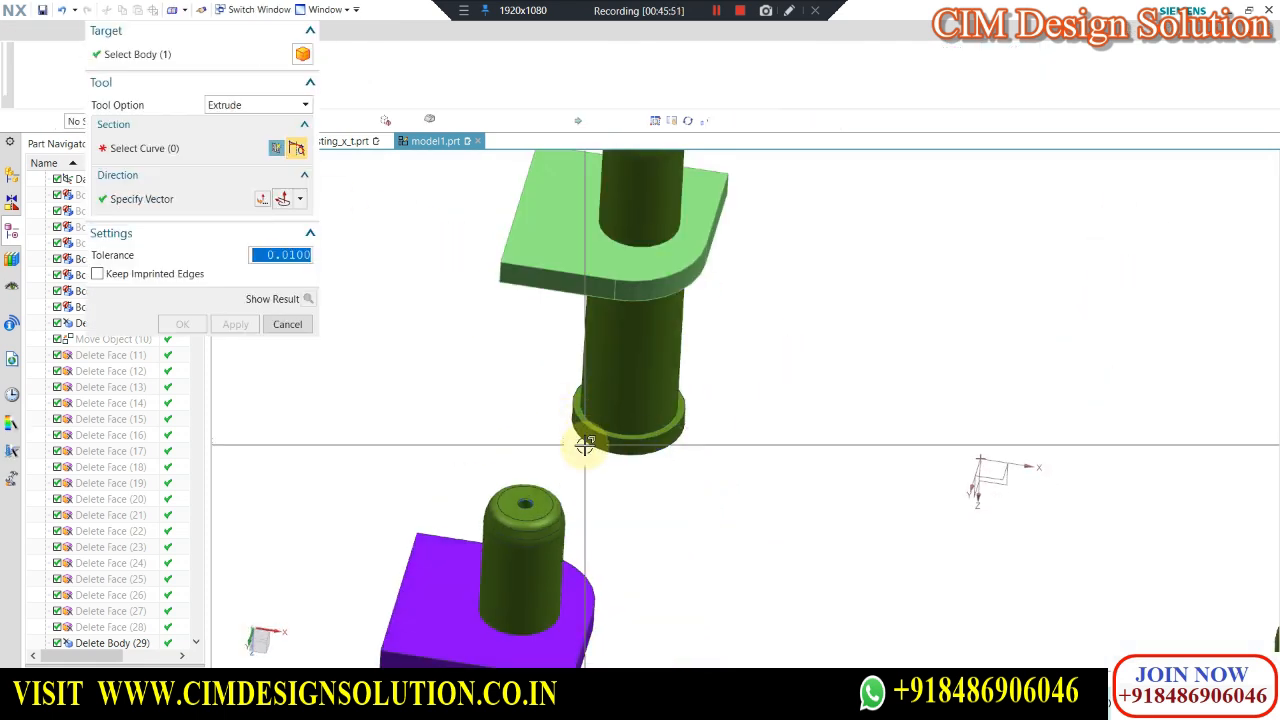
{"action": "left_click", "coordinate": [584, 445]}
{"action": "scroll", "coordinate": [430, 279], "scroll_direction": "down", "scroll_amount": 5}
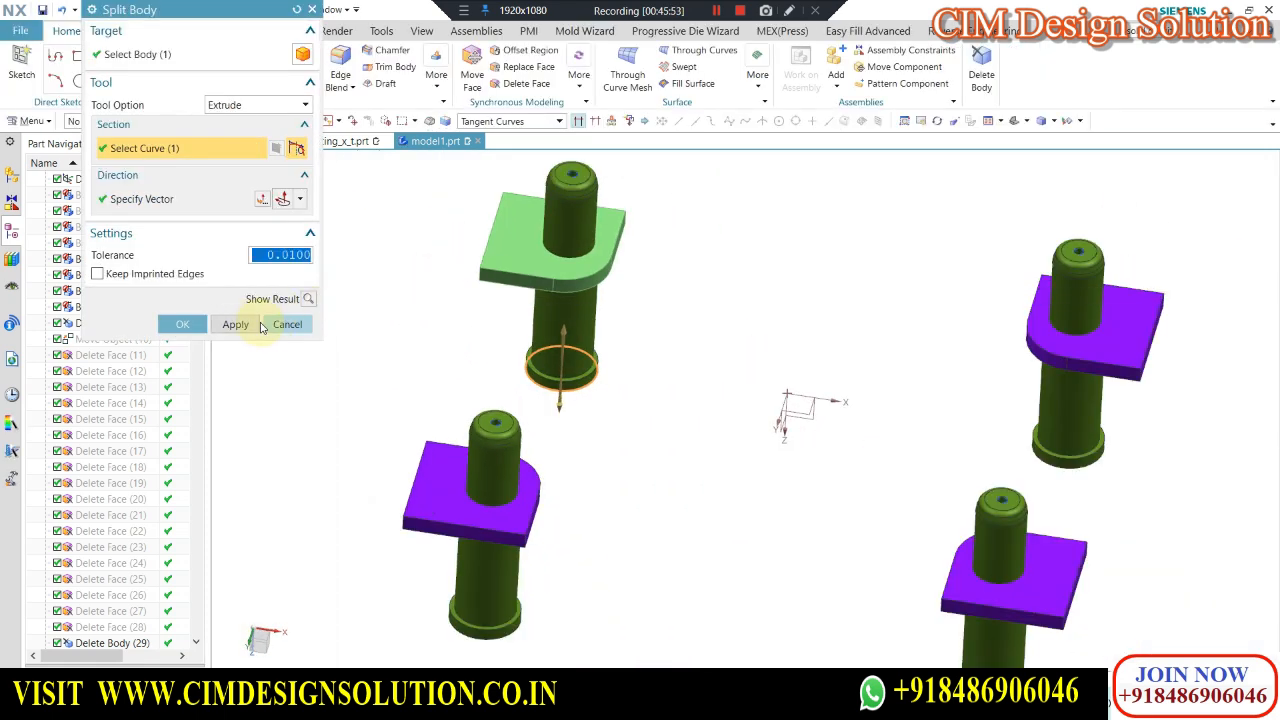
{"action": "left_click", "coordinate": [235, 324]}
Split the front-left purple plate using the extruded collar edge of the guide pillar passing through it.
{"action": "scroll", "coordinate": [478, 482], "scroll_direction": "down", "scroll_amount": 2}
{"action": "scroll", "coordinate": [478, 482], "scroll_direction": "up", "scroll_amount": 5}
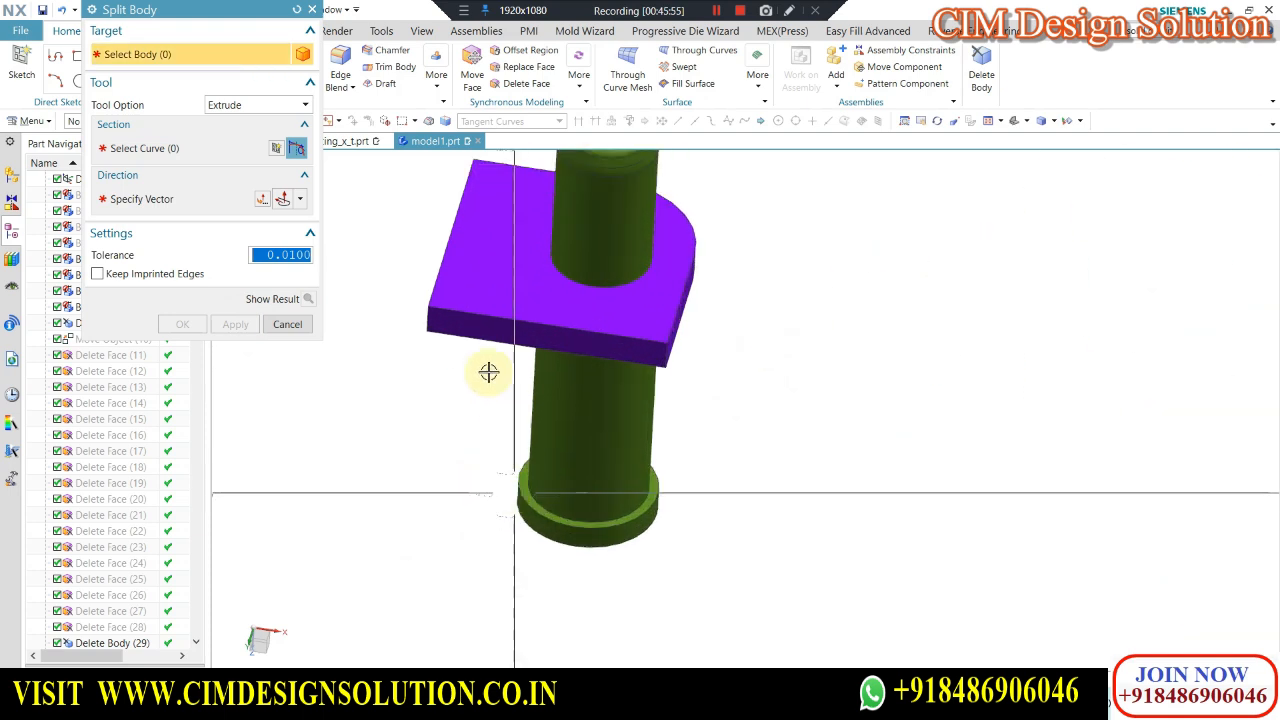
{"action": "left_click", "coordinate": [457, 286]}
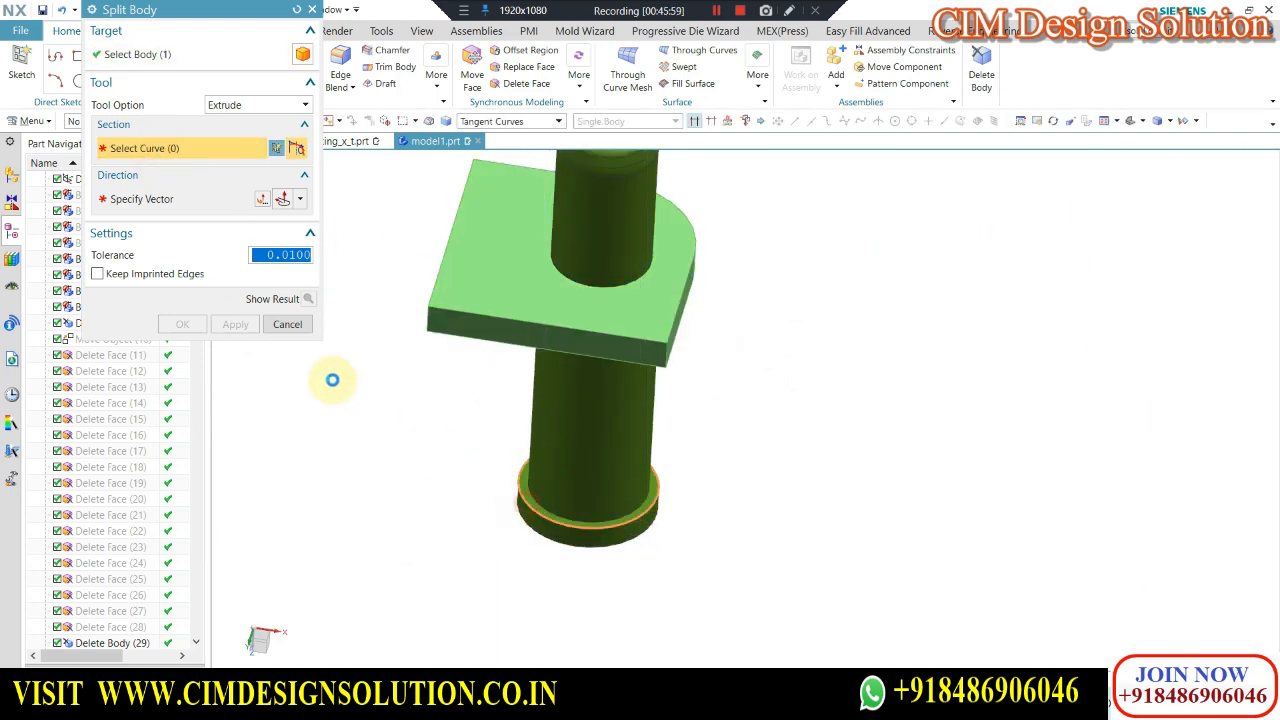
{"action": "left_click", "coordinate": [235, 324]}
Split the front-right purple plate using the extruded collar edge of its guide pillar.
{"action": "scroll", "coordinate": [486, 366], "scroll_direction": "down", "scroll_amount": 2}
{"action": "scroll", "coordinate": [723, 383], "scroll_direction": "down", "scroll_amount": 2}
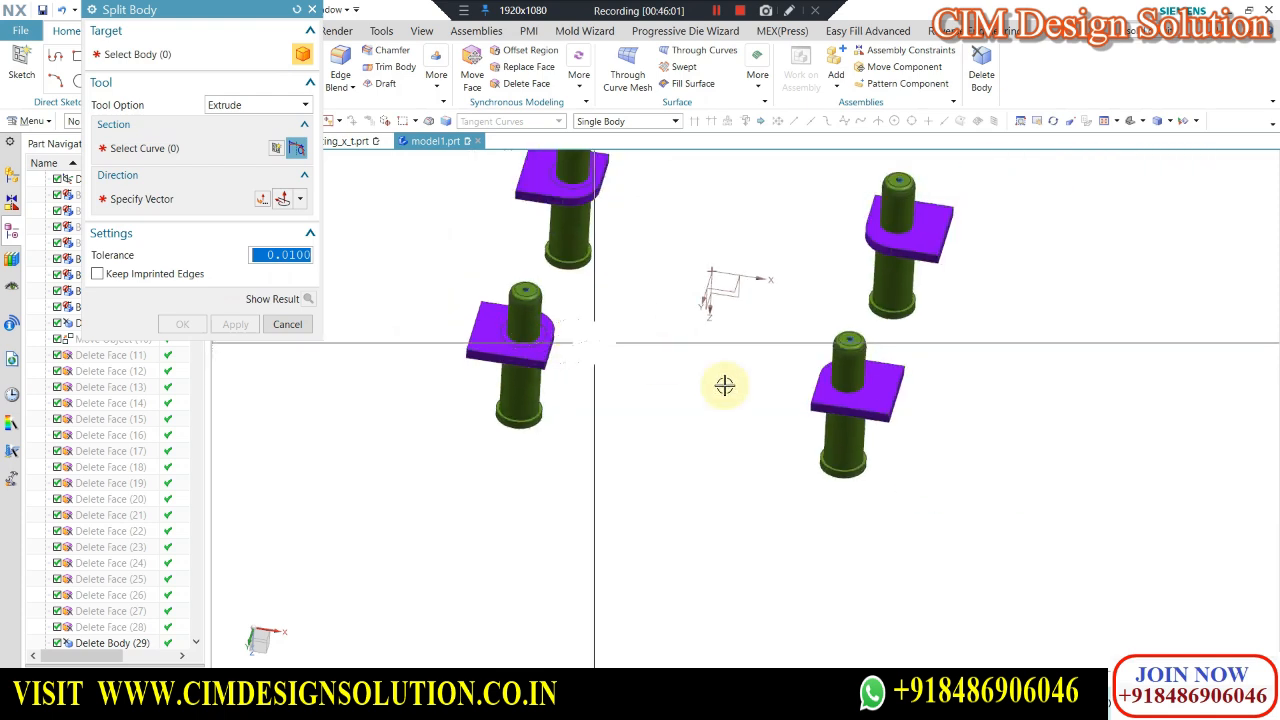
{"action": "scroll", "coordinate": [885, 400], "scroll_direction": "up", "scroll_amount": 4}
{"action": "left_click", "coordinate": [884, 398]}
{"action": "left_click", "coordinate": [175, 147]}
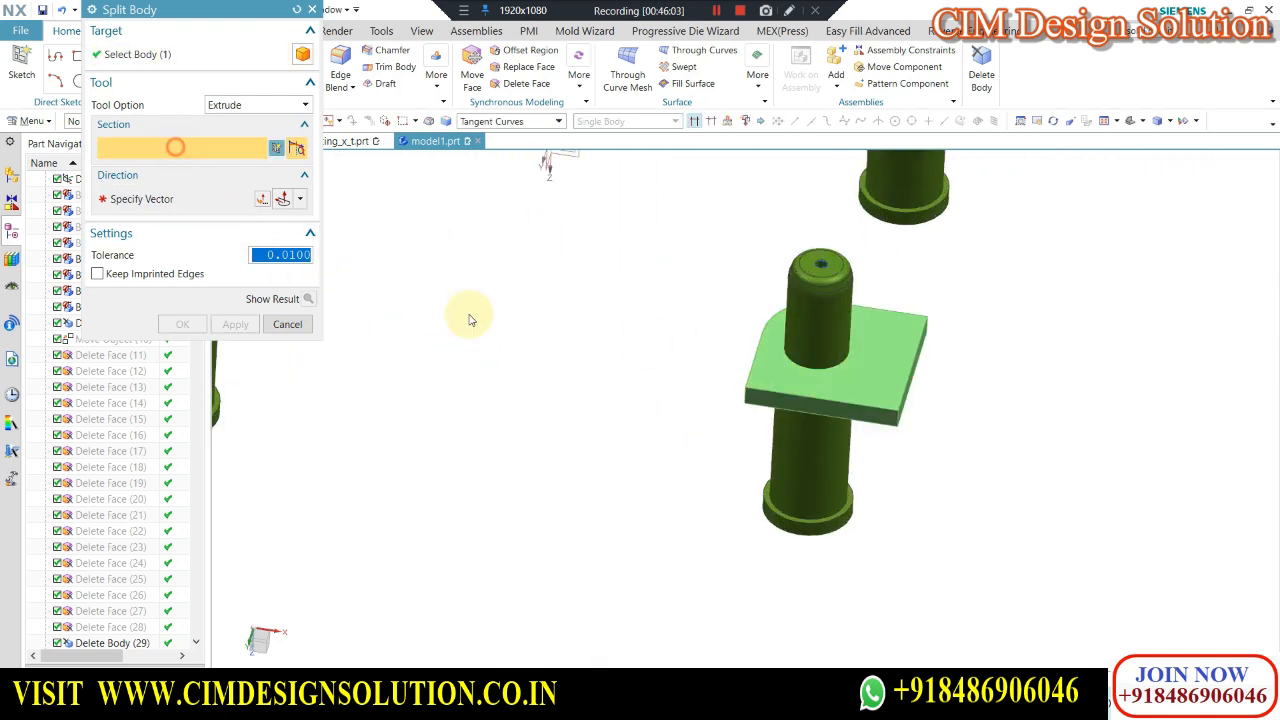
{"action": "scroll", "coordinate": [776, 512], "scroll_direction": "up", "scroll_amount": 2}
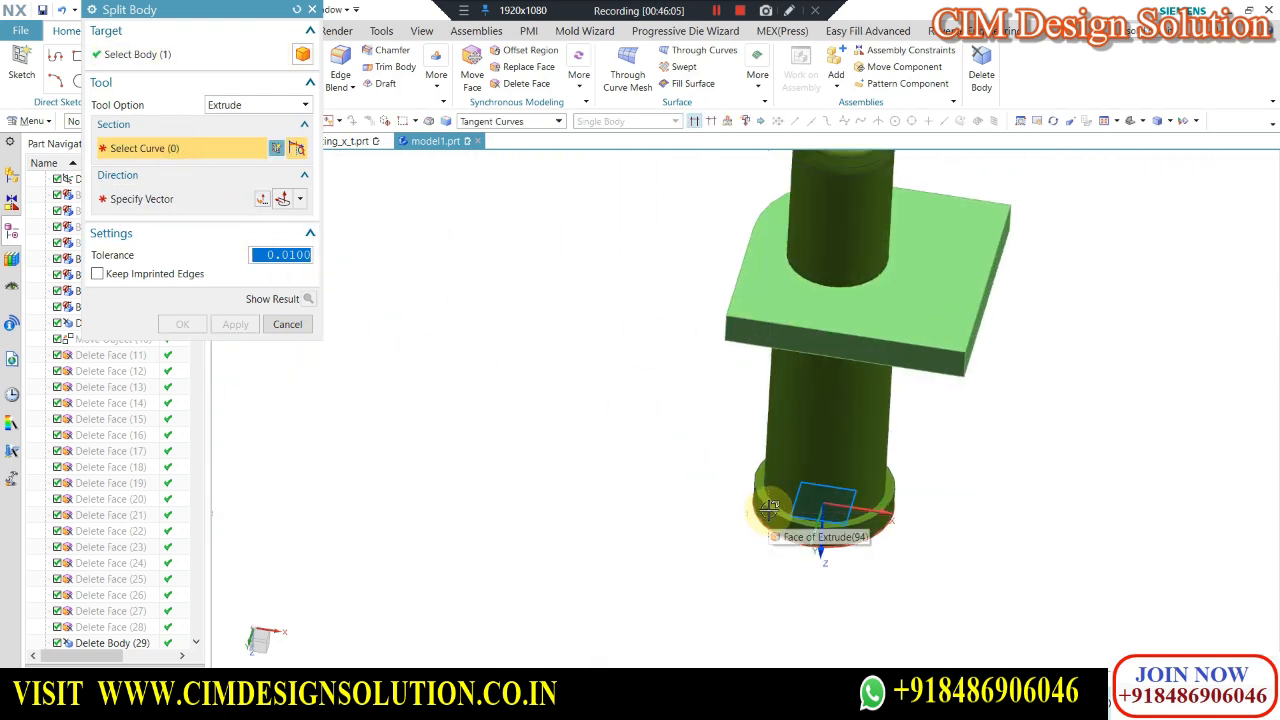
{"action": "left_click", "coordinate": [235, 324]}
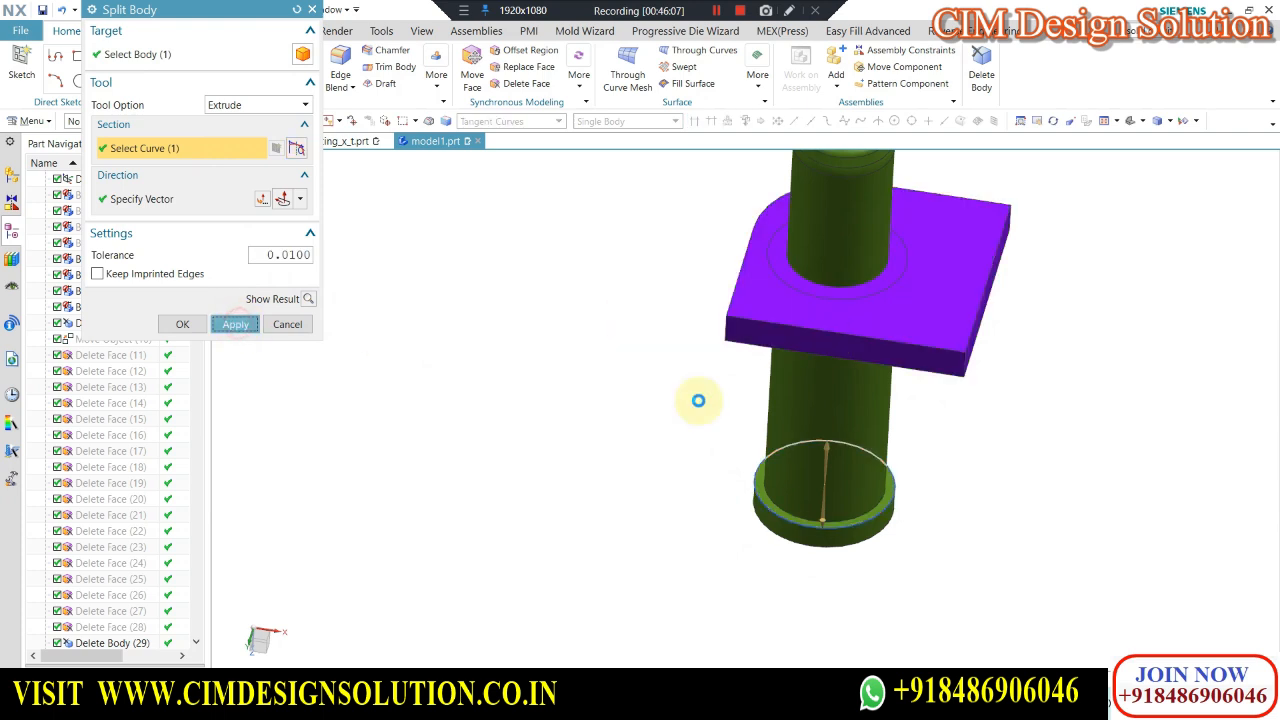
Split the rear-right purple plate with its pillar's extruded collar edge and finish the Split Body command.
{"action": "scroll", "coordinate": [663, 463], "scroll_direction": "down", "scroll_amount": 3}
{"action": "scroll", "coordinate": [775, 353], "scroll_direction": "up", "scroll_amount": 2}
{"action": "scroll", "coordinate": [775, 353], "scroll_direction": "up", "scroll_amount": 2}
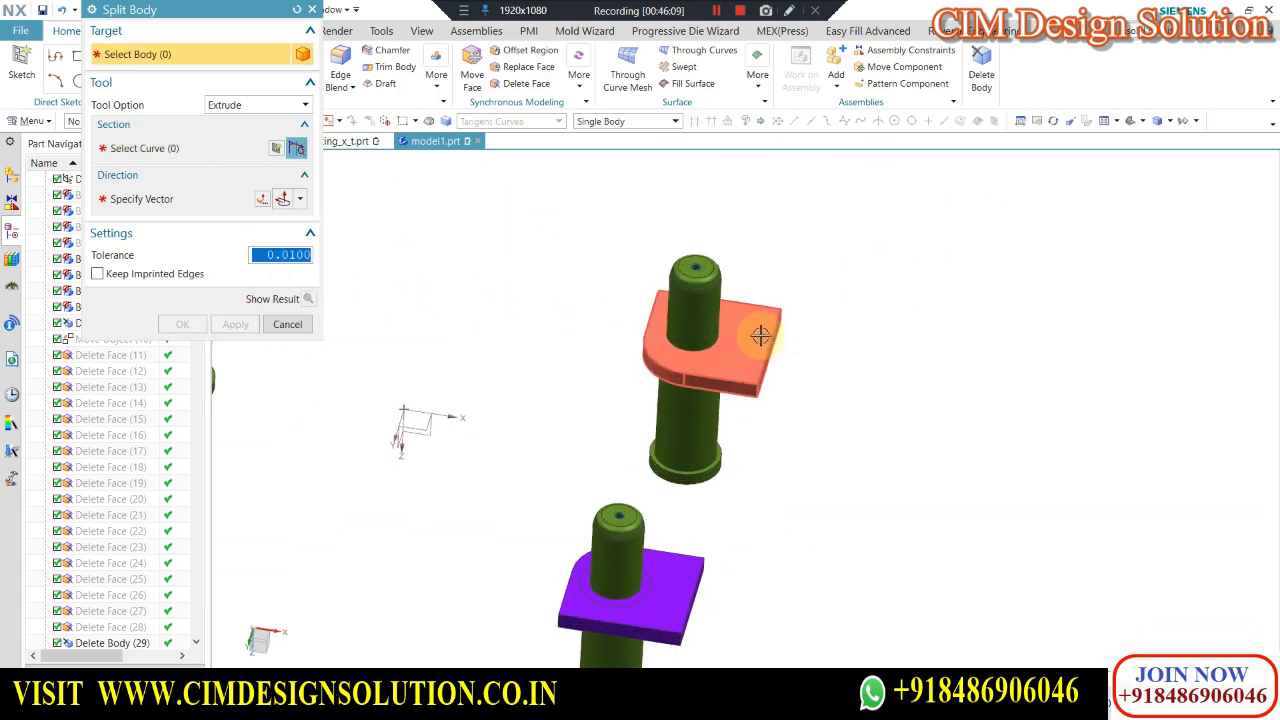
{"action": "left_click", "coordinate": [829, 334]}
{"action": "scroll", "coordinate": [657, 465], "scroll_direction": "up", "scroll_amount": 1}
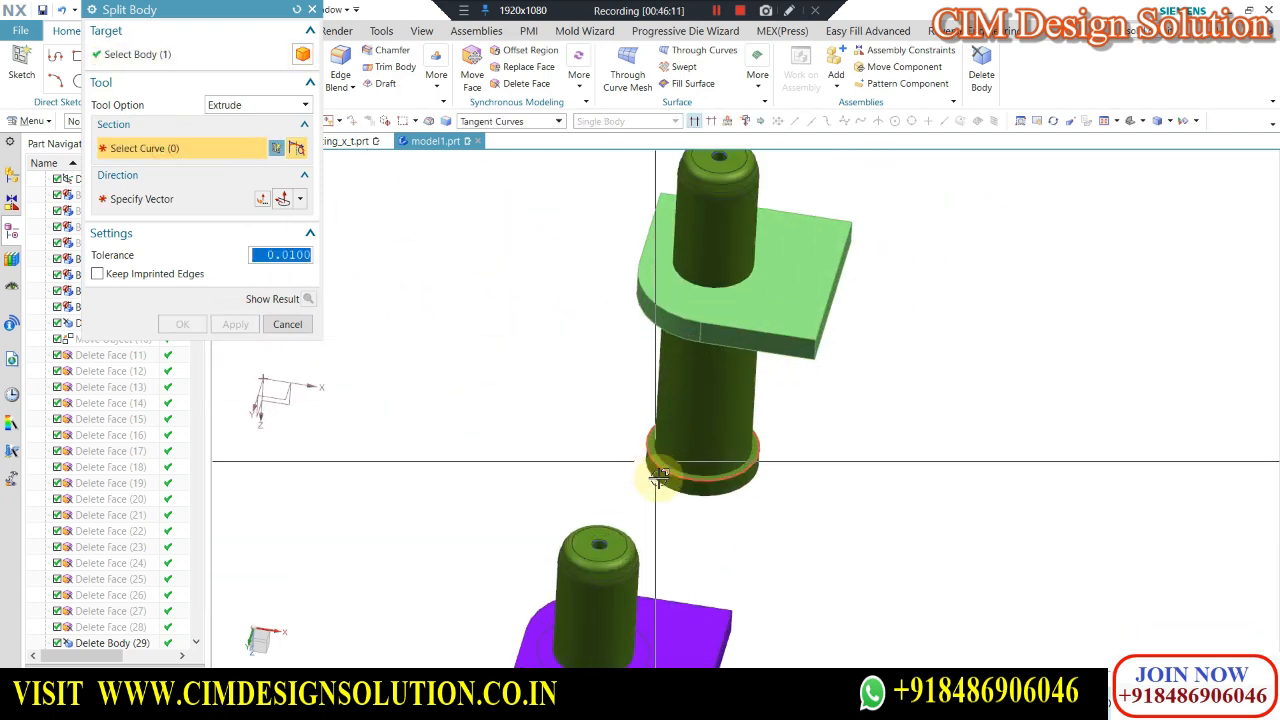
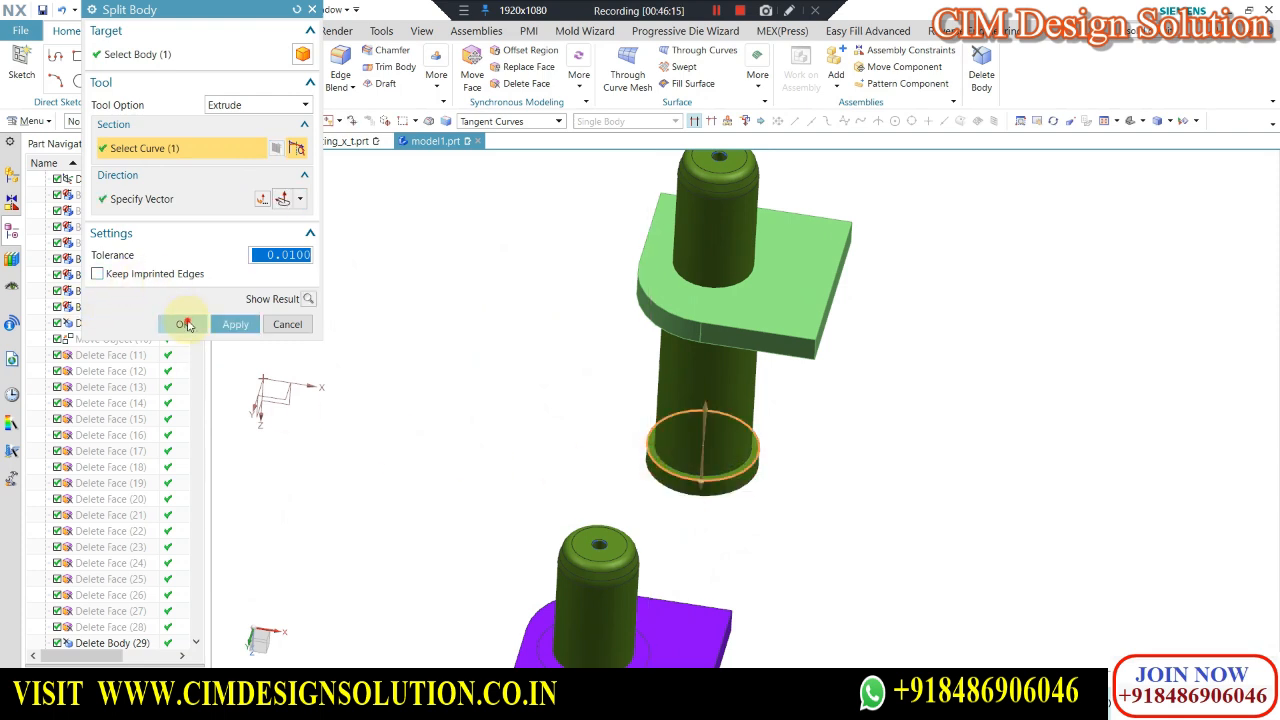
{"action": "left_click", "coordinate": [184, 324]}
Delete the four split-off disc bodies around the guide pillars, leaving a round hole in each purple plate.
{"action": "left_click", "coordinate": [982, 88]}
{"action": "left_click", "coordinate": [765, 283]}
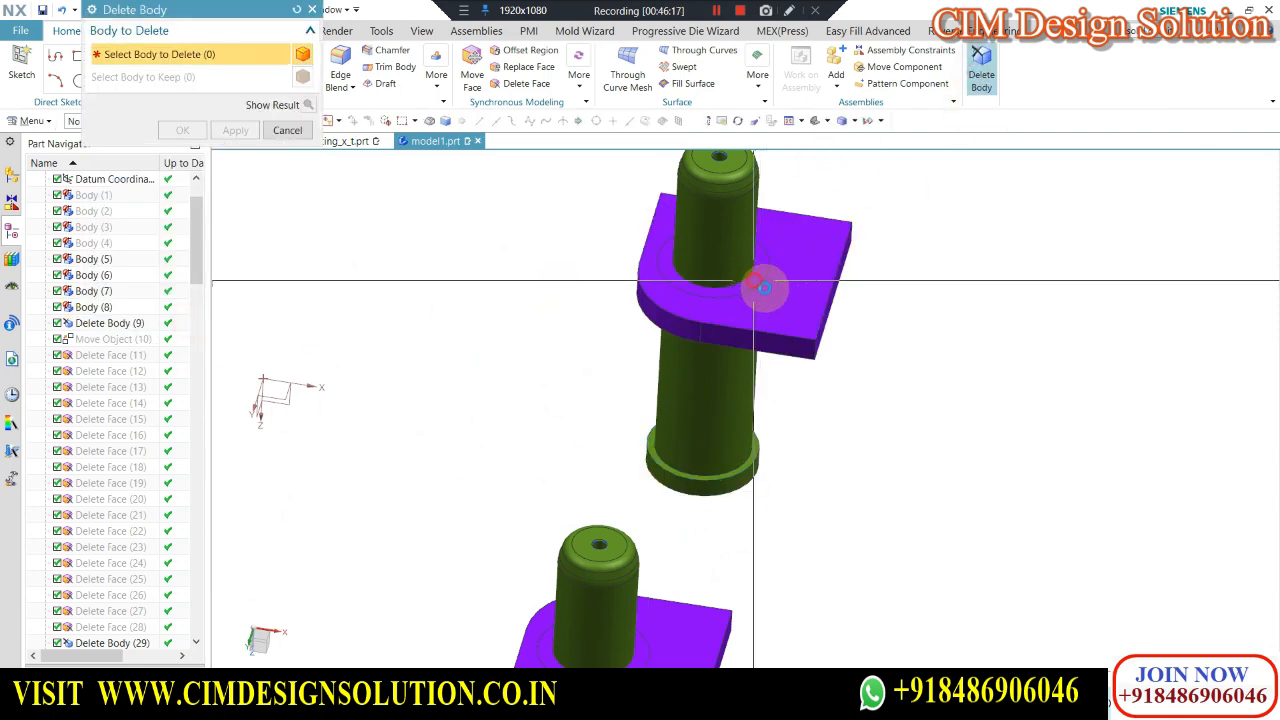
{"action": "scroll", "coordinate": [768, 270], "scroll_direction": "down", "scroll_amount": 2}
{"action": "scroll", "coordinate": [675, 523], "scroll_direction": "up", "scroll_amount": 4}
{"action": "left_click", "coordinate": [675, 523]}
{"action": "scroll", "coordinate": [675, 523], "scroll_direction": "down", "scroll_amount": 3}
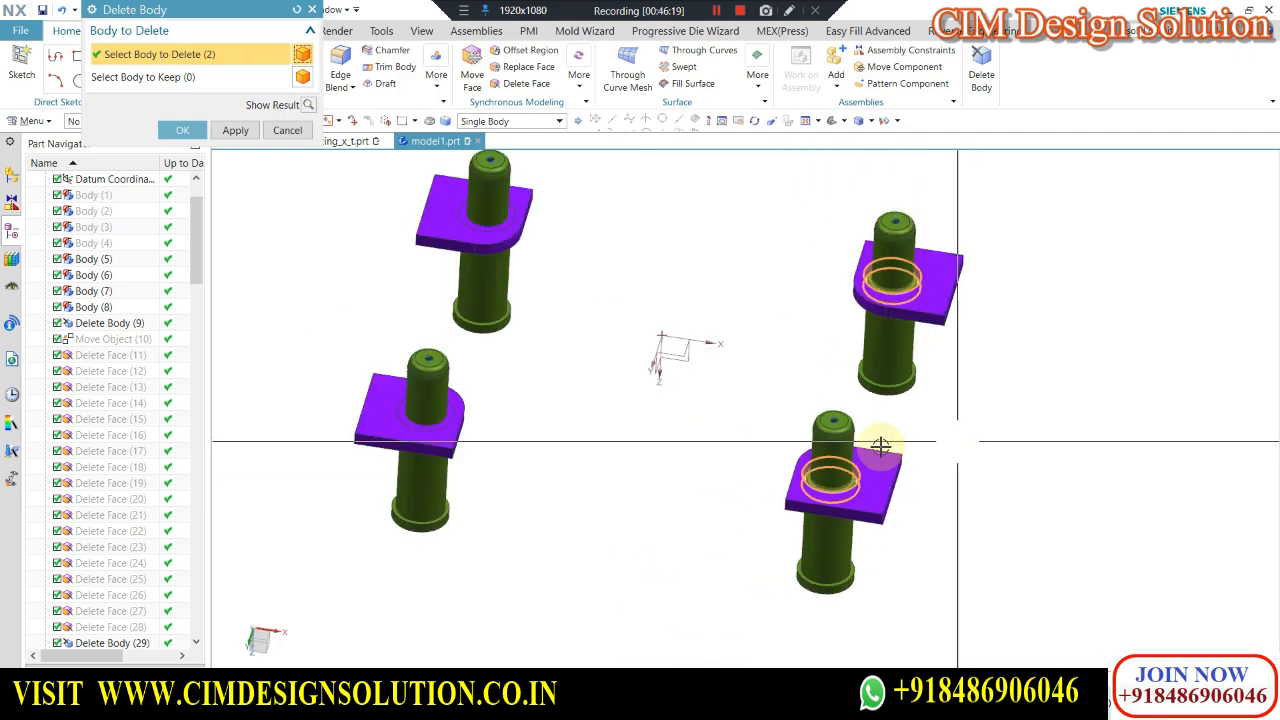
{"action": "scroll", "coordinate": [594, 420], "scroll_direction": "up", "scroll_amount": 4}
{"action": "left_click", "coordinate": [594, 420]}
{"action": "scroll", "coordinate": [668, 510], "scroll_direction": "down", "scroll_amount": 3}
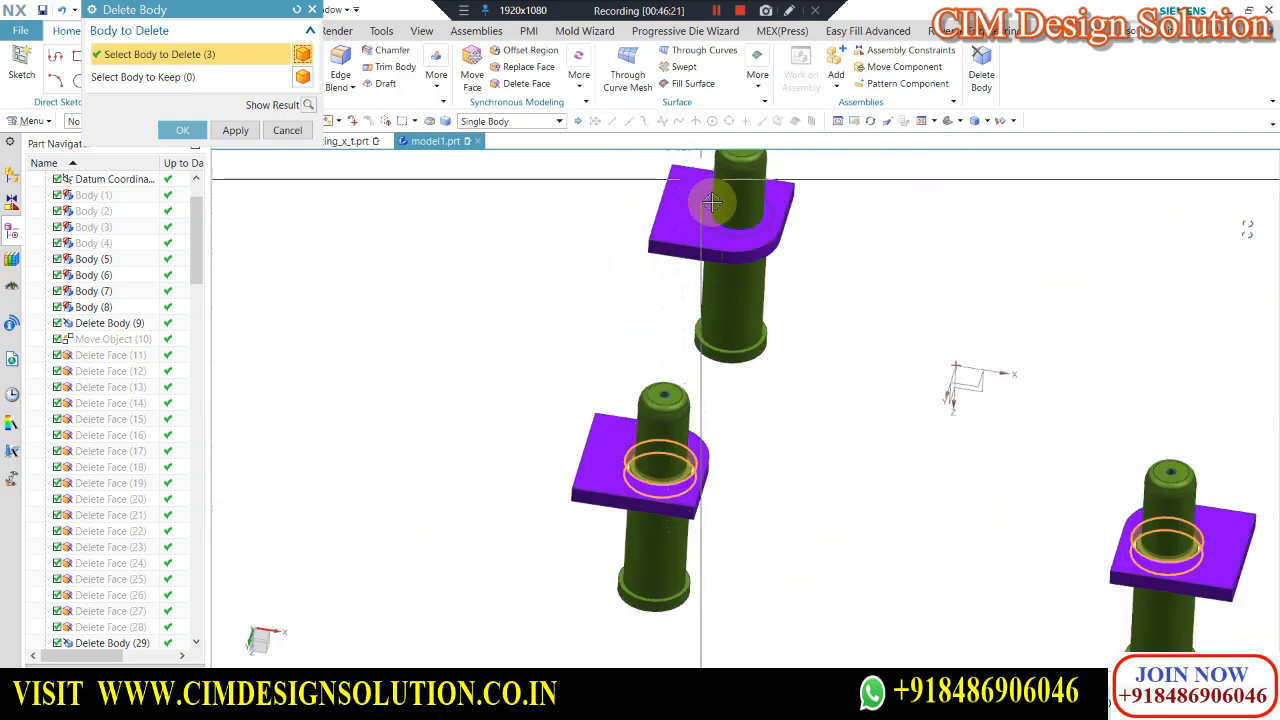
{"action": "scroll", "coordinate": [702, 205], "scroll_direction": "up", "scroll_amount": 3}
{"action": "left_click", "coordinate": [704, 204]}
{"action": "left_click", "coordinate": [190, 129]}
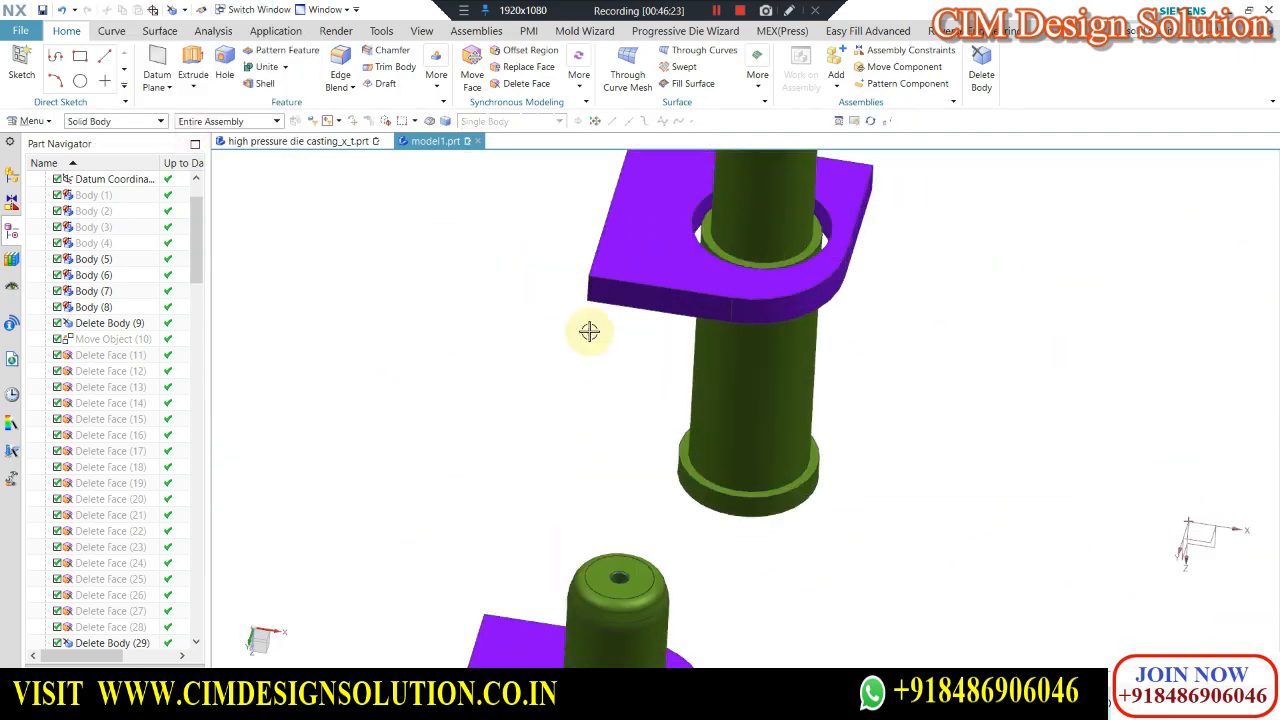
Offset the cylindrical hole faces of all four purple plates by 2 mm with Offset Region.
{"action": "scroll", "coordinate": [737, 277], "scroll_direction": "down", "scroll_amount": 3}
{"action": "scroll", "coordinate": [713, 290], "scroll_direction": "up", "scroll_amount": 3}
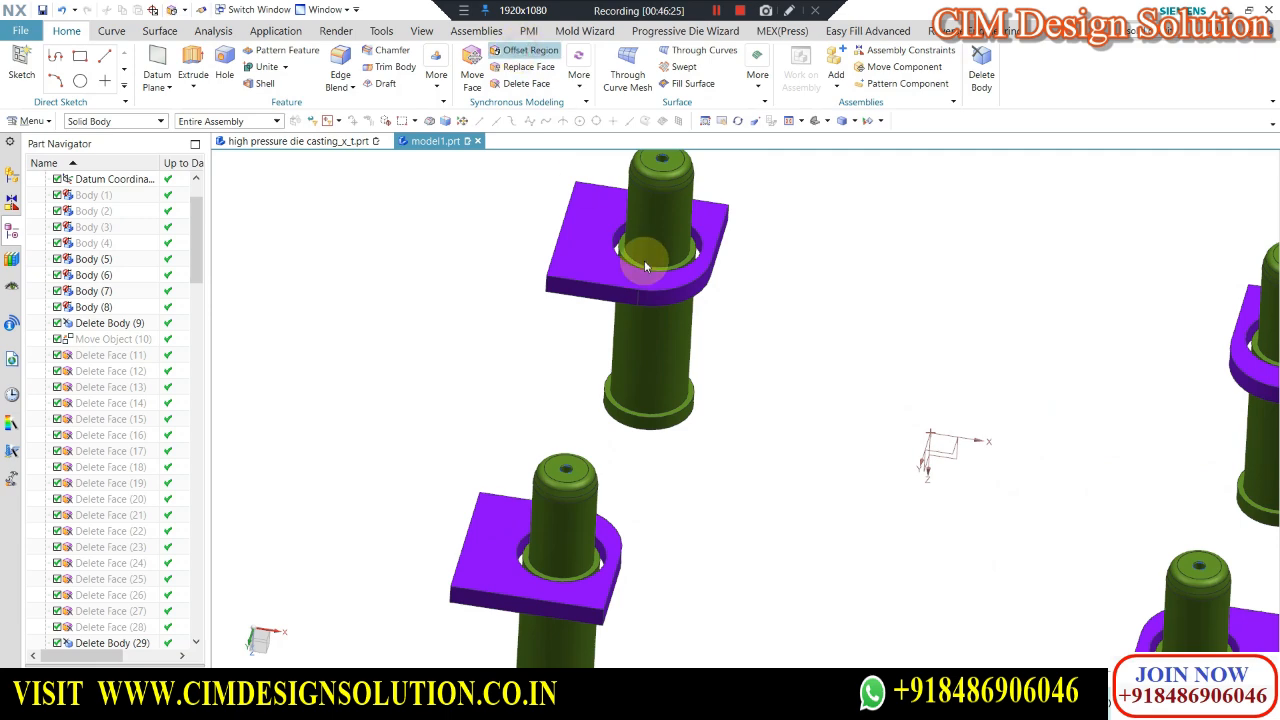
{"action": "scroll", "coordinate": [644, 265], "scroll_direction": "up", "scroll_amount": 3}
{"action": "left_click", "coordinate": [608, 229]}
{"action": "scroll", "coordinate": [543, 180], "scroll_direction": "down", "scroll_amount": 3}
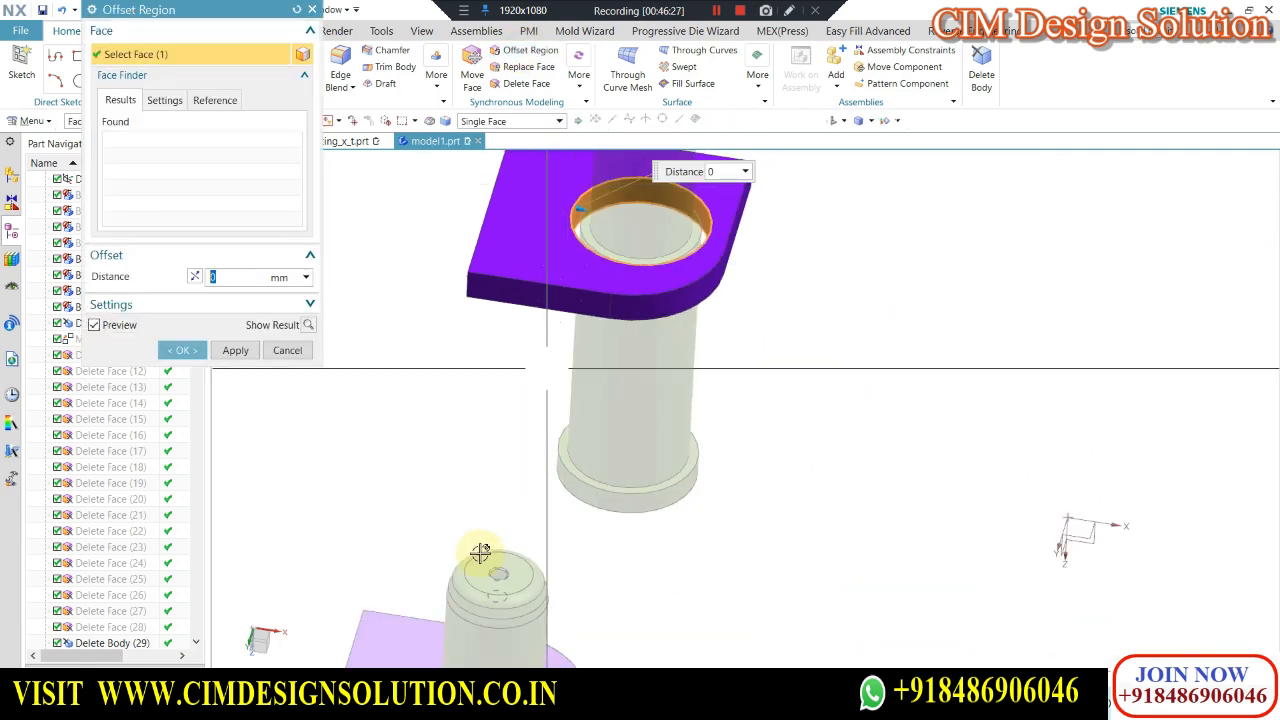
{"action": "scroll", "coordinate": [480, 553], "scroll_direction": "down", "scroll_amount": 3}
{"action": "scroll", "coordinate": [449, 420], "scroll_direction": "up", "scroll_amount": 5}
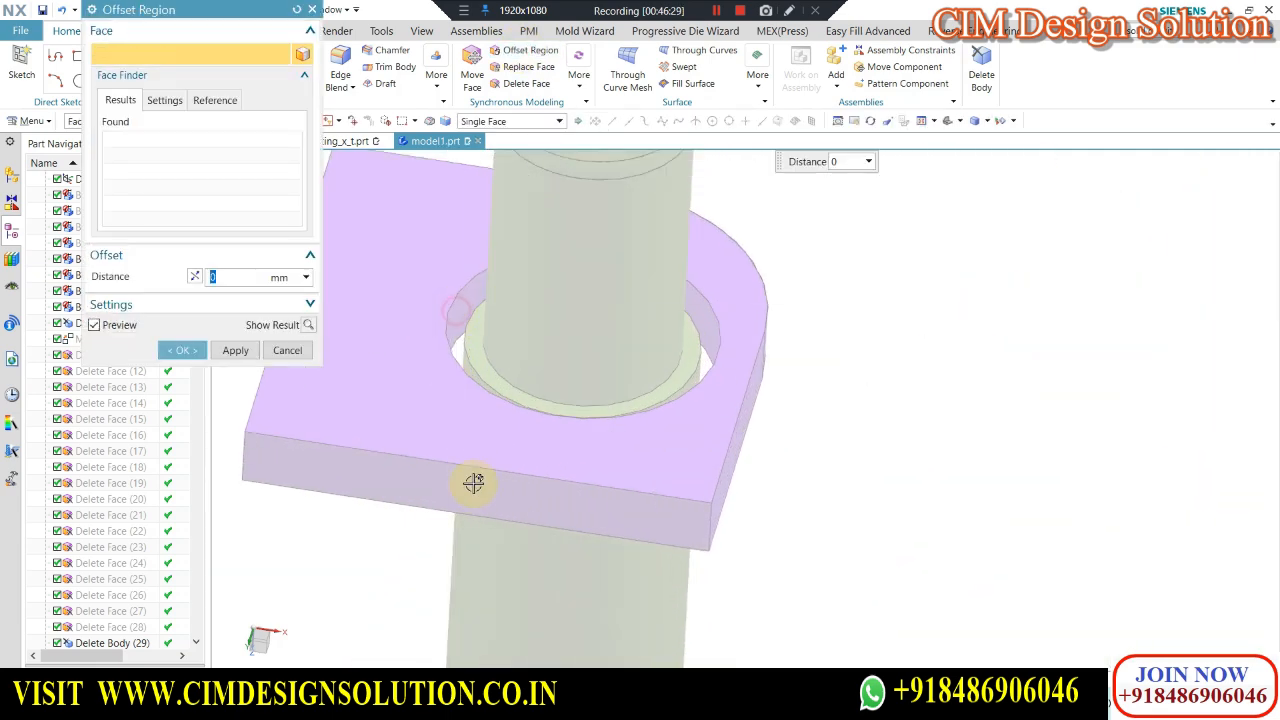
{"action": "left_click", "coordinate": [473, 483]}
{"action": "scroll", "coordinate": [495, 420], "scroll_direction": "down", "scroll_amount": 4}
{"action": "scroll", "coordinate": [817, 429], "scroll_direction": "up", "scroll_amount": 5}
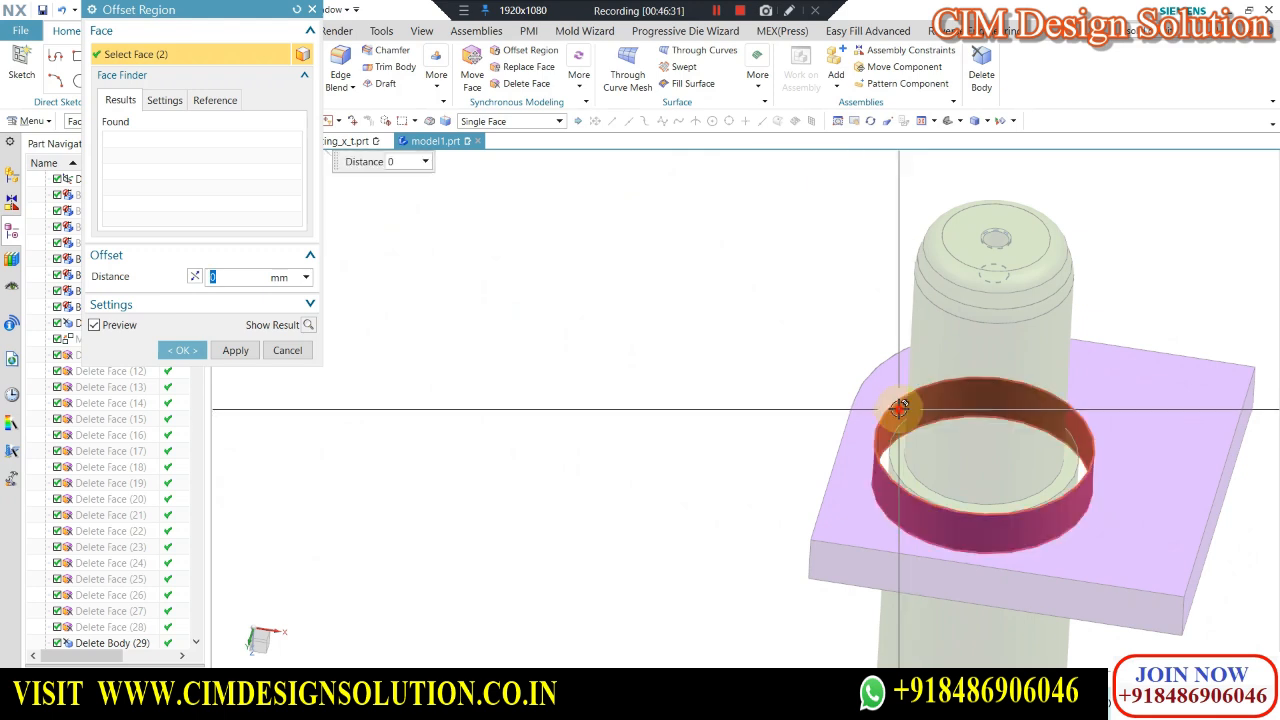
{"action": "left_click", "coordinate": [884, 423]}
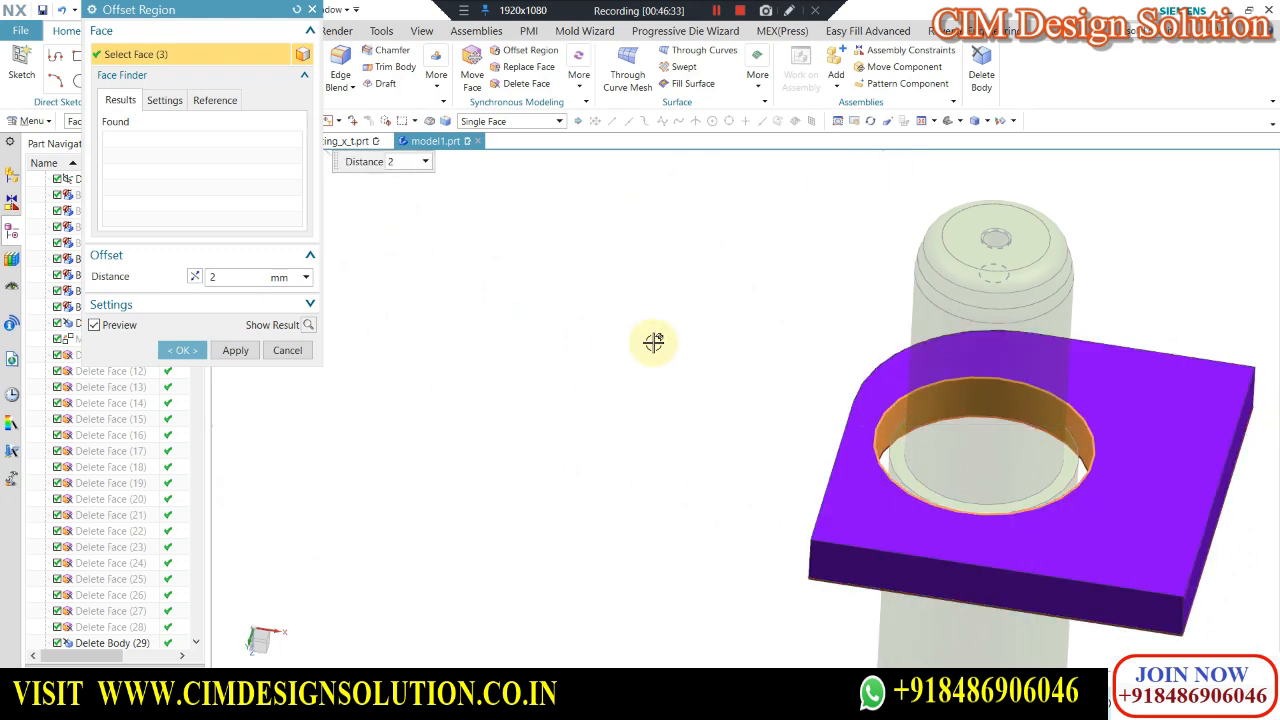
{"action": "scroll", "coordinate": [780, 340], "scroll_direction": "down", "scroll_amount": 3}
{"action": "scroll", "coordinate": [843, 260], "scroll_direction": "up", "scroll_amount": 5}
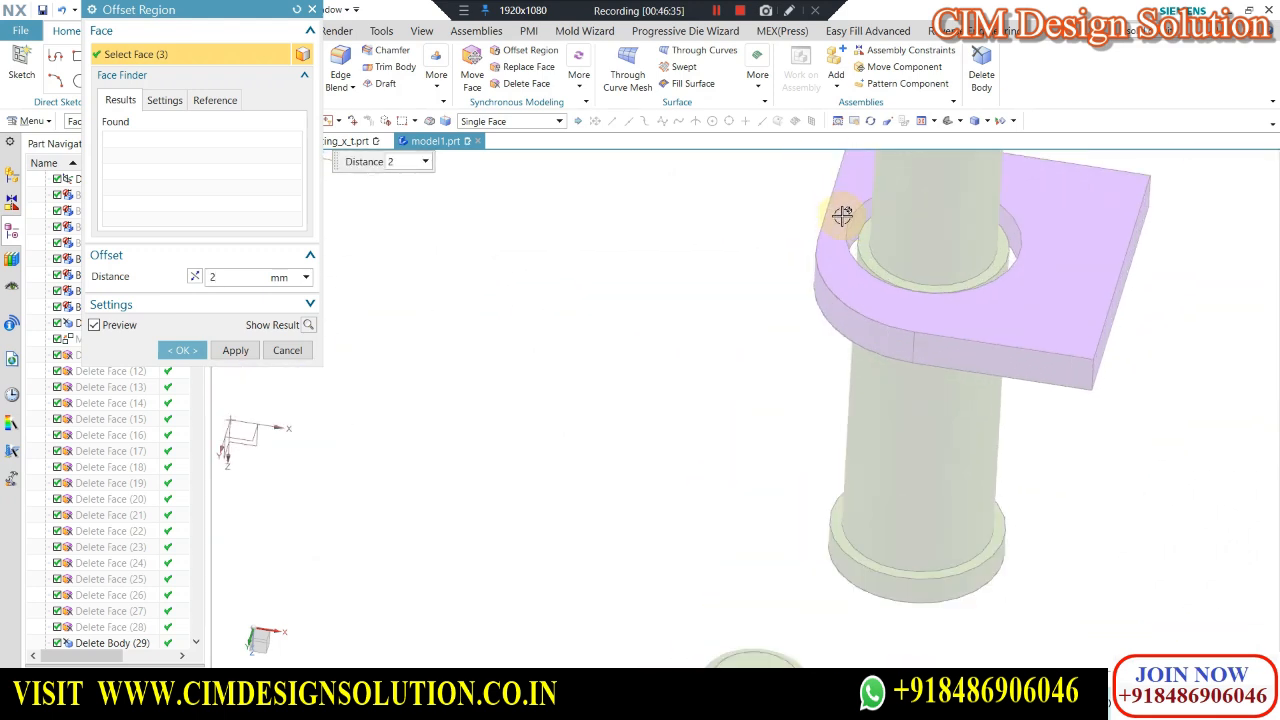
{"action": "scroll", "coordinate": [843, 216], "scroll_direction": "up", "scroll_amount": 3}
{"action": "left_click", "coordinate": [840, 225]}
{"action": "left_click", "coordinate": [197, 348]}
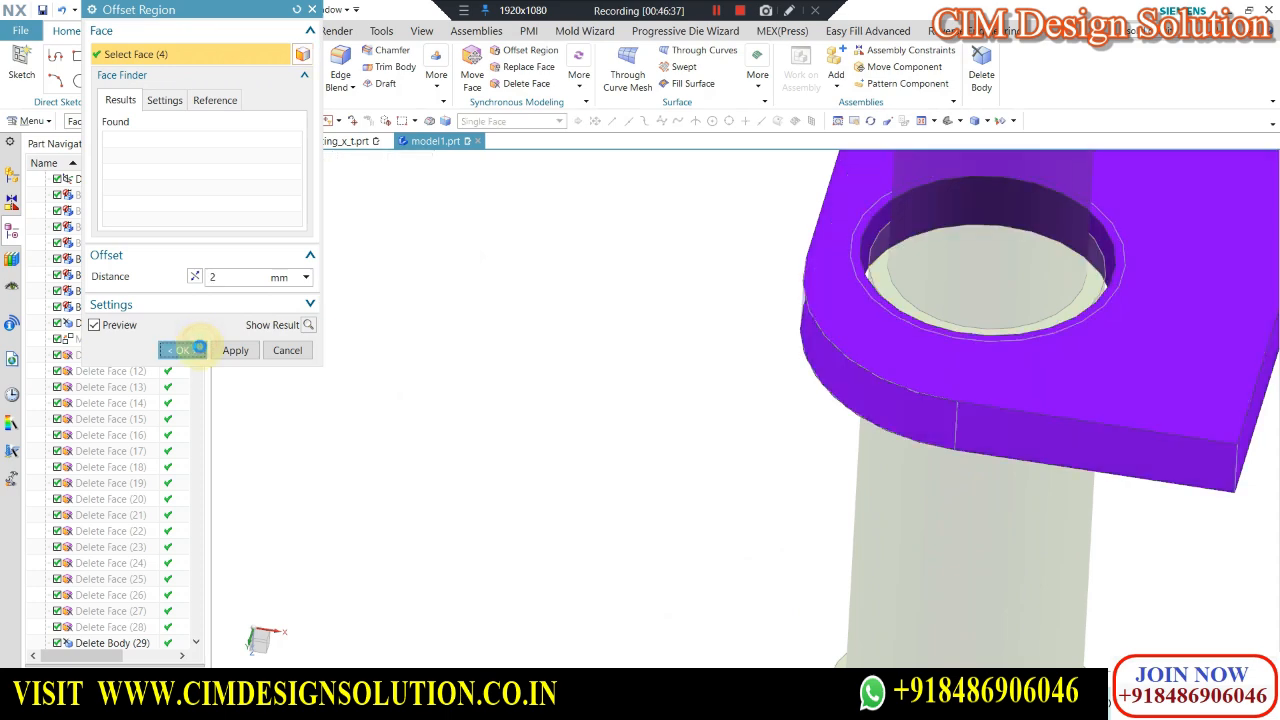
Apply a 10 mm symmetric chamfer to the outer corner edge of each of the four purple plates.
{"action": "scroll", "coordinate": [860, 315], "scroll_direction": "down", "scroll_amount": 4}
{"action": "middle_click_drag", "start_coordinate": [820, 323], "coordinate": [609, 386]}
{"action": "scroll", "coordinate": [606, 397], "scroll_direction": "up", "scroll_amount": 3}
{"action": "left_click", "coordinate": [391, 51]}
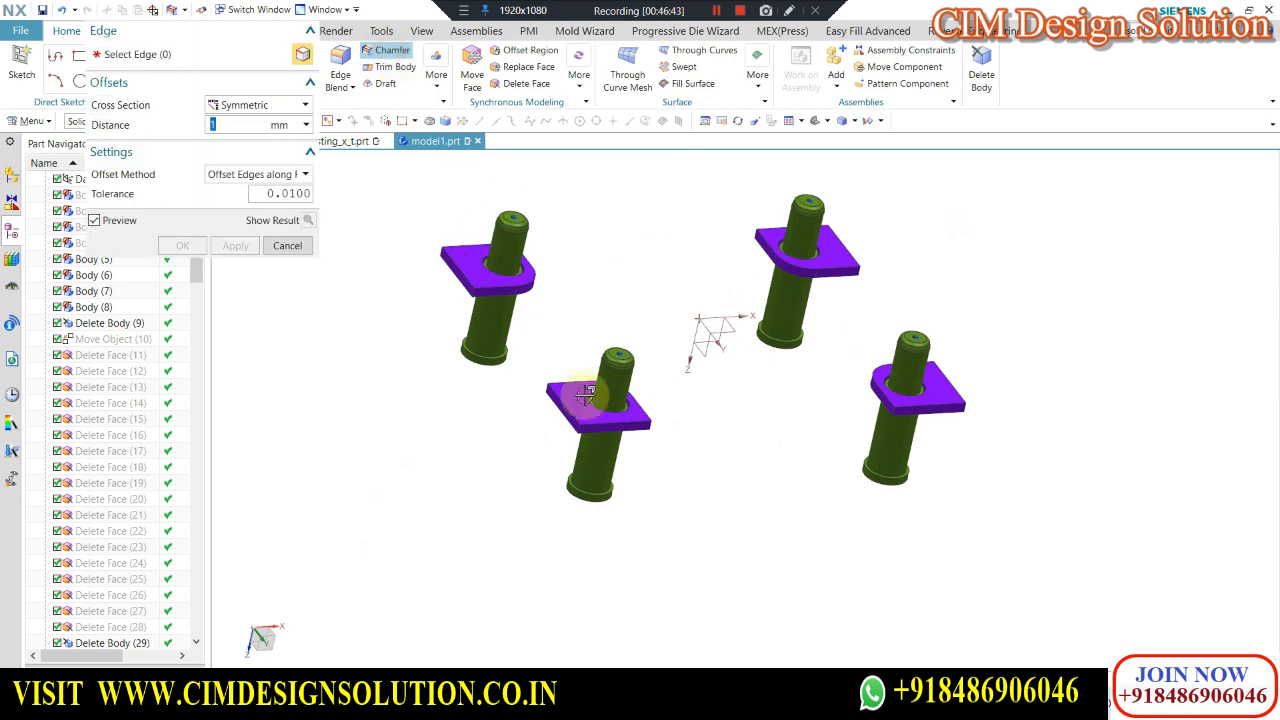
{"action": "scroll", "coordinate": [562, 392], "scroll_direction": "up", "scroll_amount": 2}
{"action": "scroll", "coordinate": [509, 480], "scroll_direction": "up", "scroll_amount": 4}
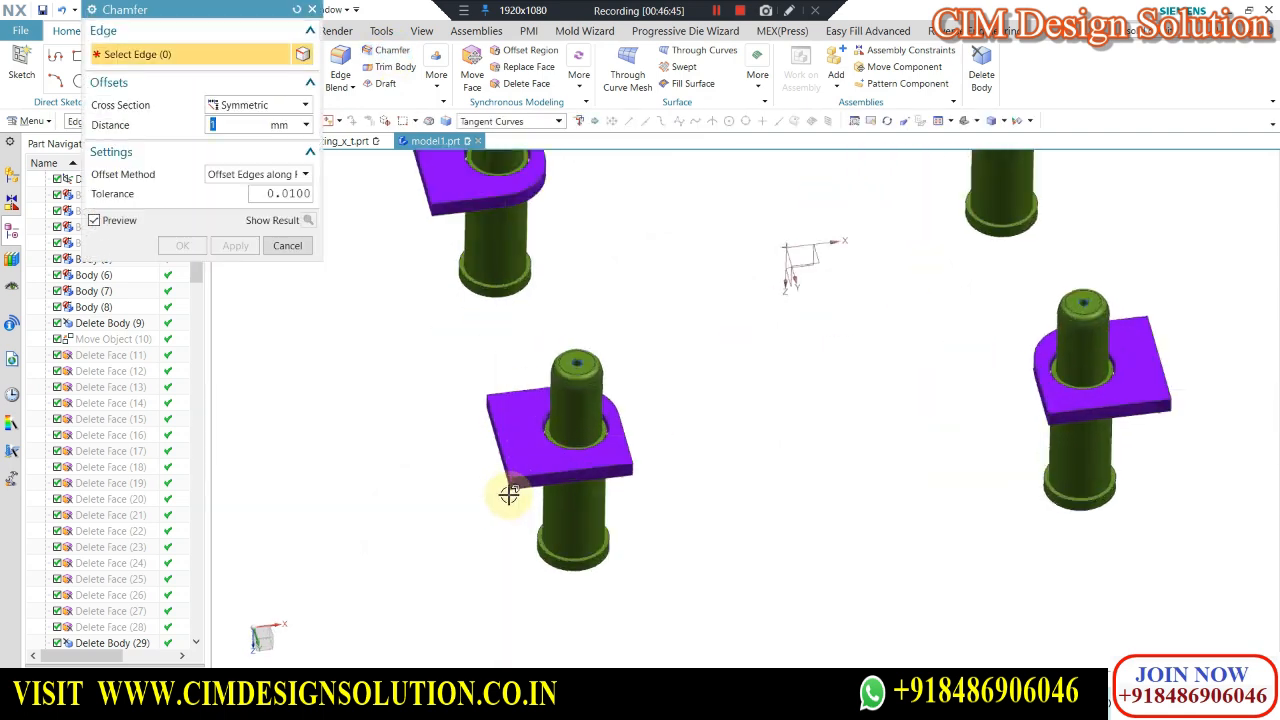
{"action": "scroll", "coordinate": [602, 562], "scroll_direction": "down", "scroll_amount": 1}
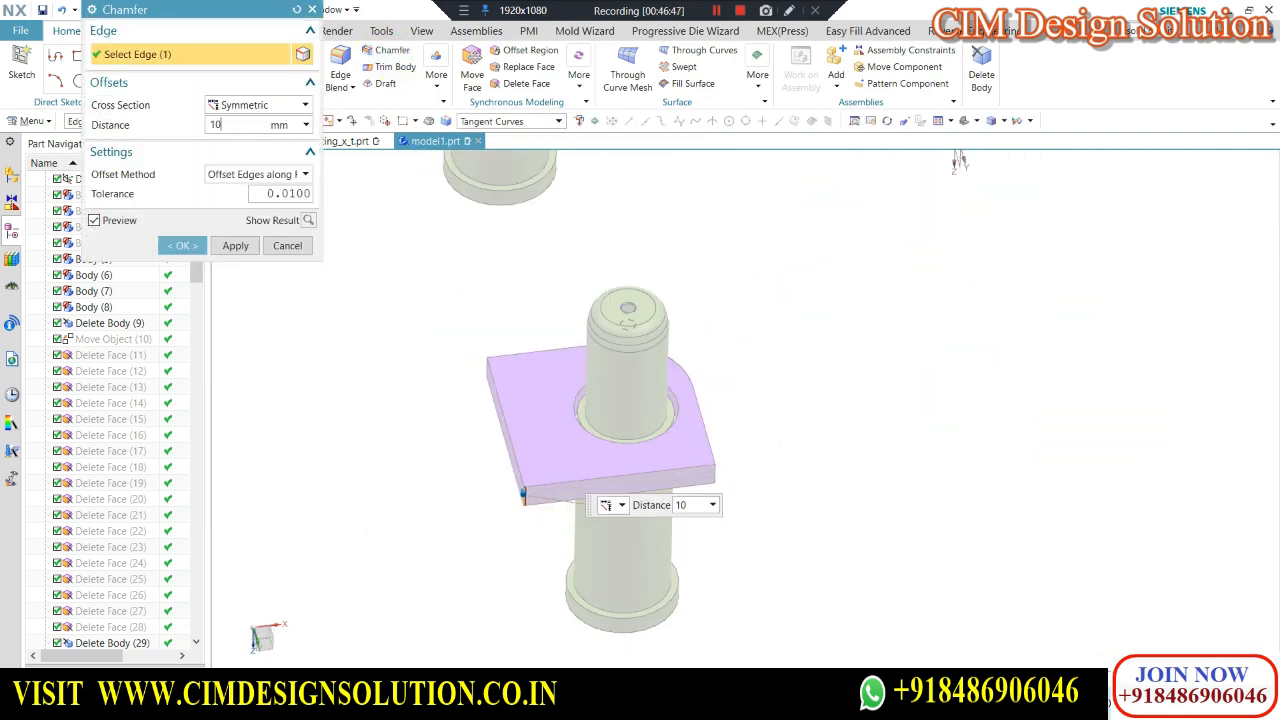
{"action": "scroll", "coordinate": [553, 493], "scroll_direction": "down", "scroll_amount": 2}
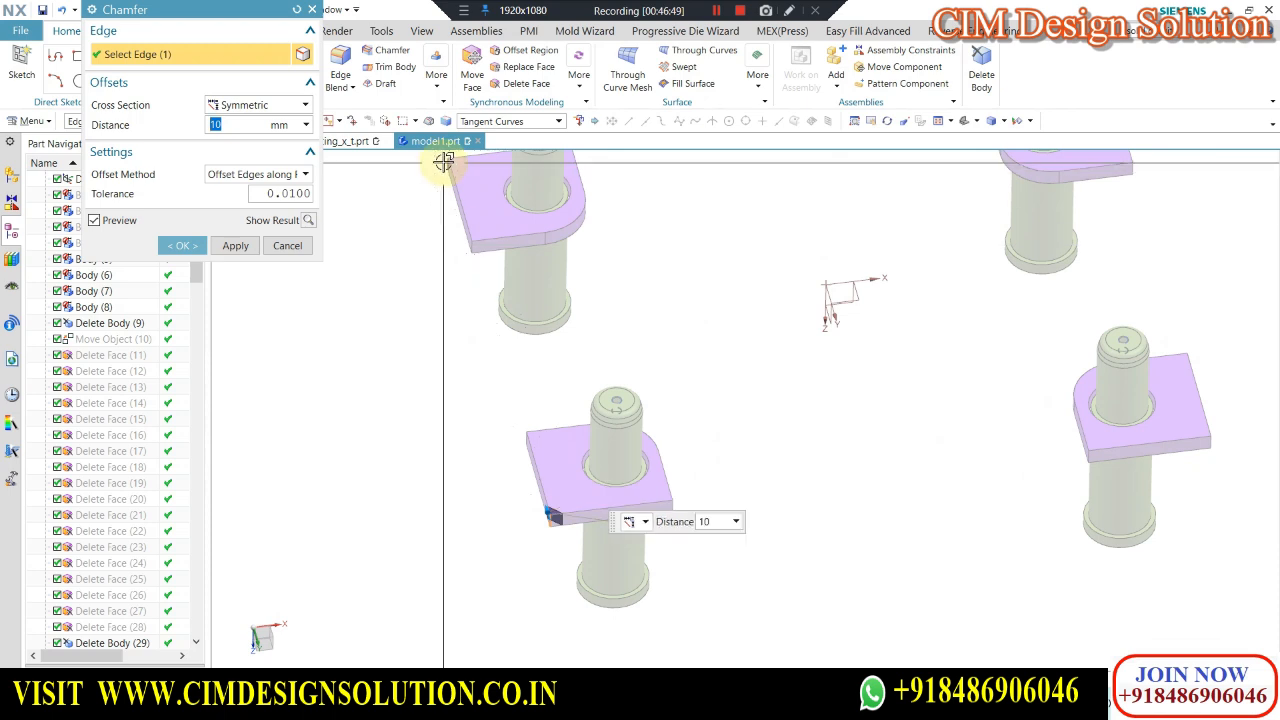
{"action": "scroll", "coordinate": [1204, 437], "scroll_direction": "up", "scroll_amount": 2}
{"action": "left_click", "coordinate": [1210, 445]}
{"action": "scroll", "coordinate": [932, 539], "scroll_direction": "down", "scroll_amount": 5}
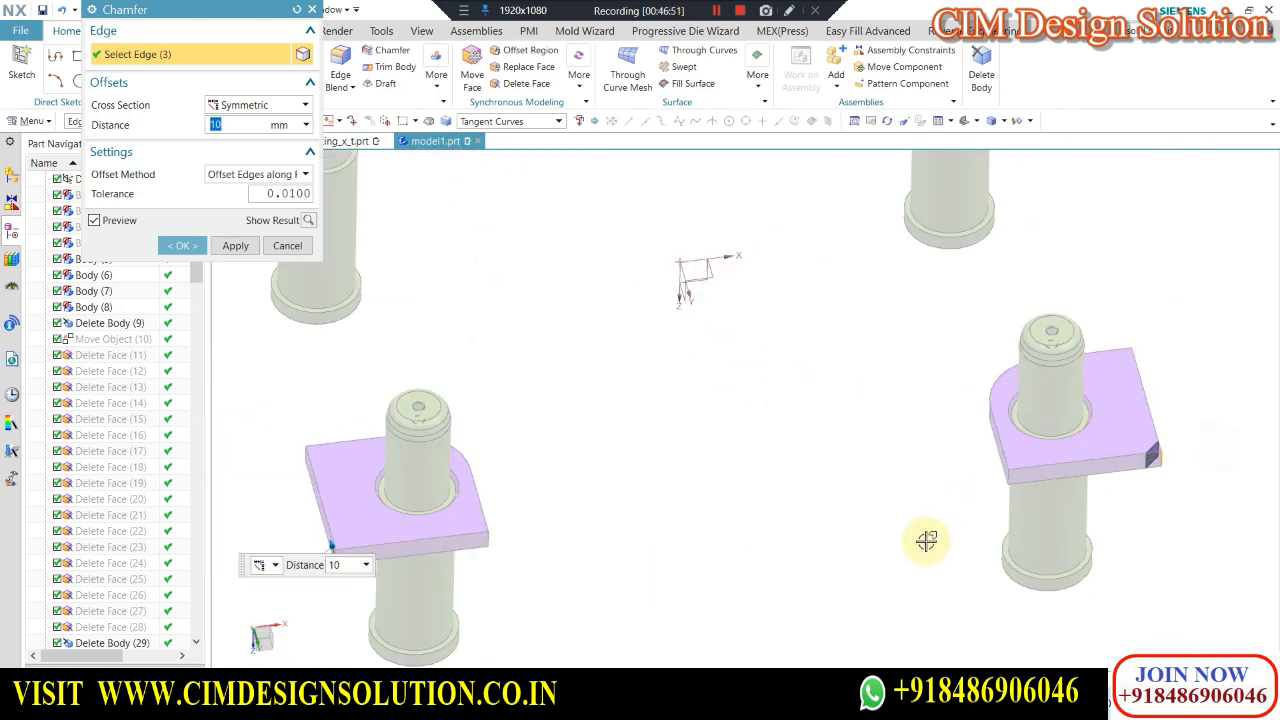
{"action": "scroll", "coordinate": [985, 344], "scroll_direction": "up", "scroll_amount": 5}
{"action": "middle_click_drag", "start_coordinate": [952, 298], "coordinate": [1051, 263]}
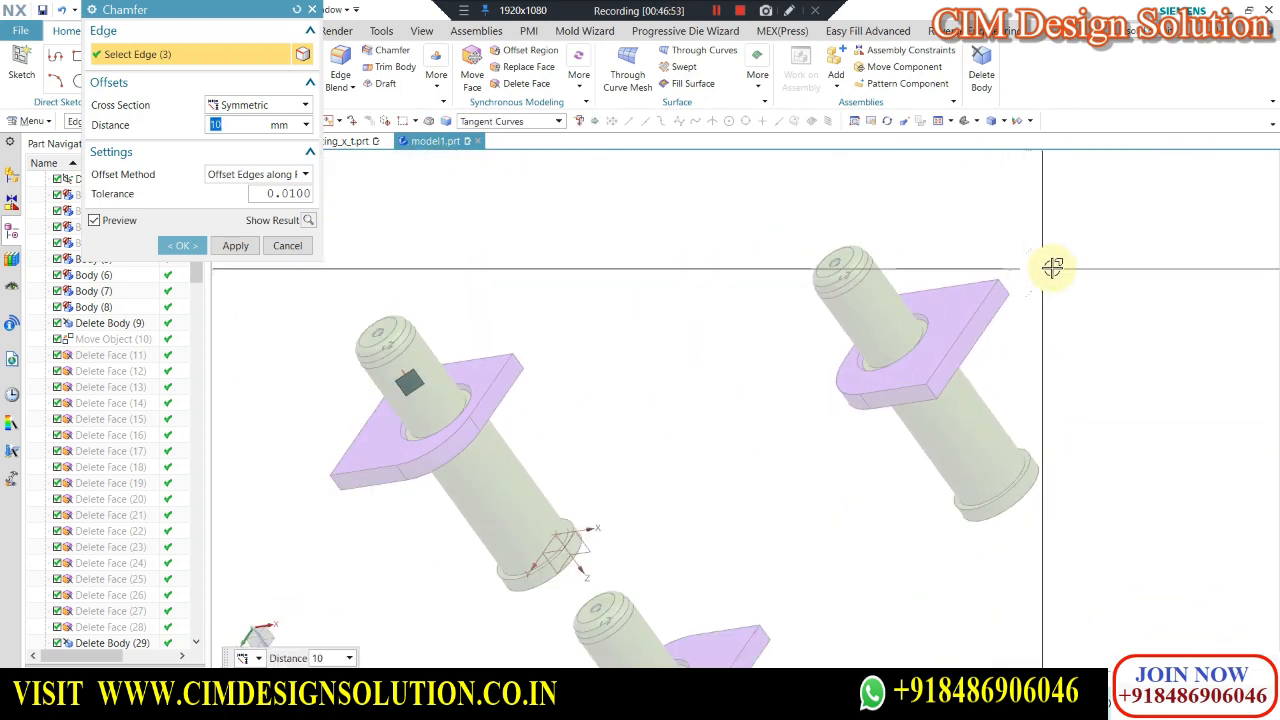
{"action": "scroll", "coordinate": [1020, 278], "scroll_direction": "up", "scroll_amount": 2}
{"action": "left_click", "coordinate": [185, 245]}
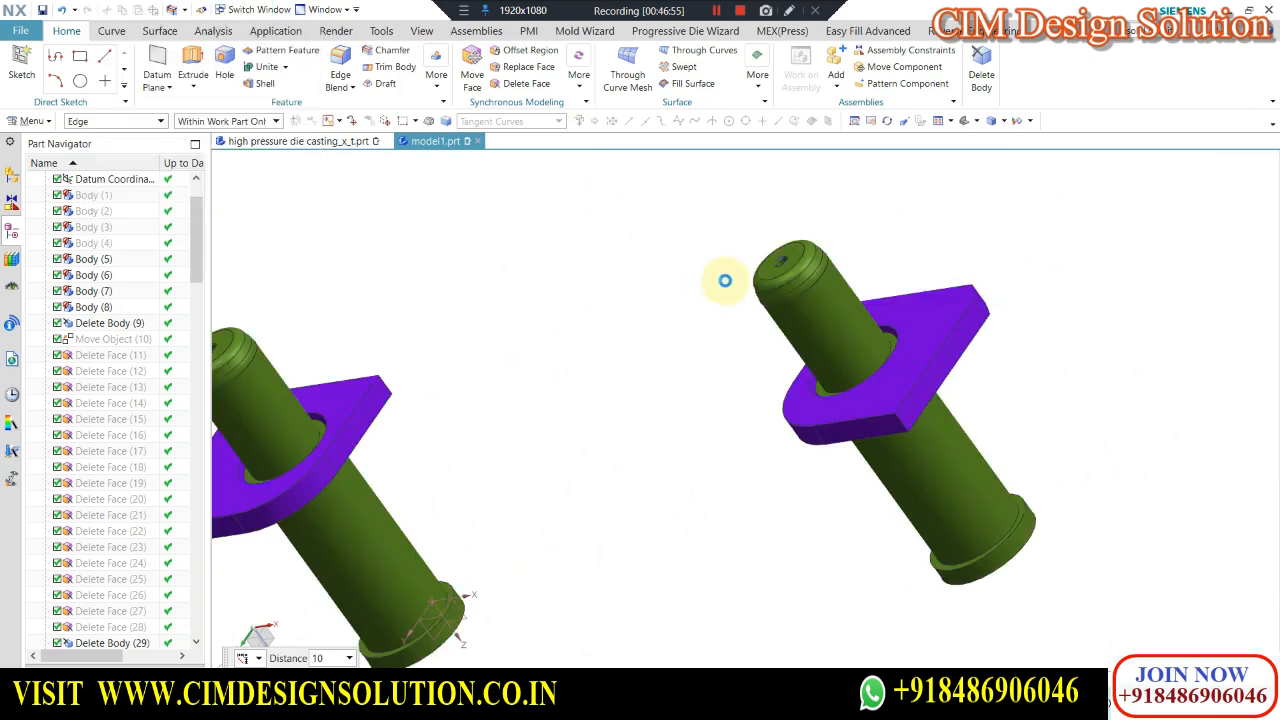
Orient the model to the front view, hide the green guide pillars and fit the remaining plates in view.
{"action": "scroll", "coordinate": [609, 306], "scroll_direction": "down", "scroll_amount": 4}
{"action": "middle_click_drag", "start_coordinate": [623, 286], "coordinate": [537, 278]}
{"action": "key", "text": "F8"}
{"action": "scroll", "coordinate": [668, 392], "scroll_direction": "up", "scroll_amount": 4}
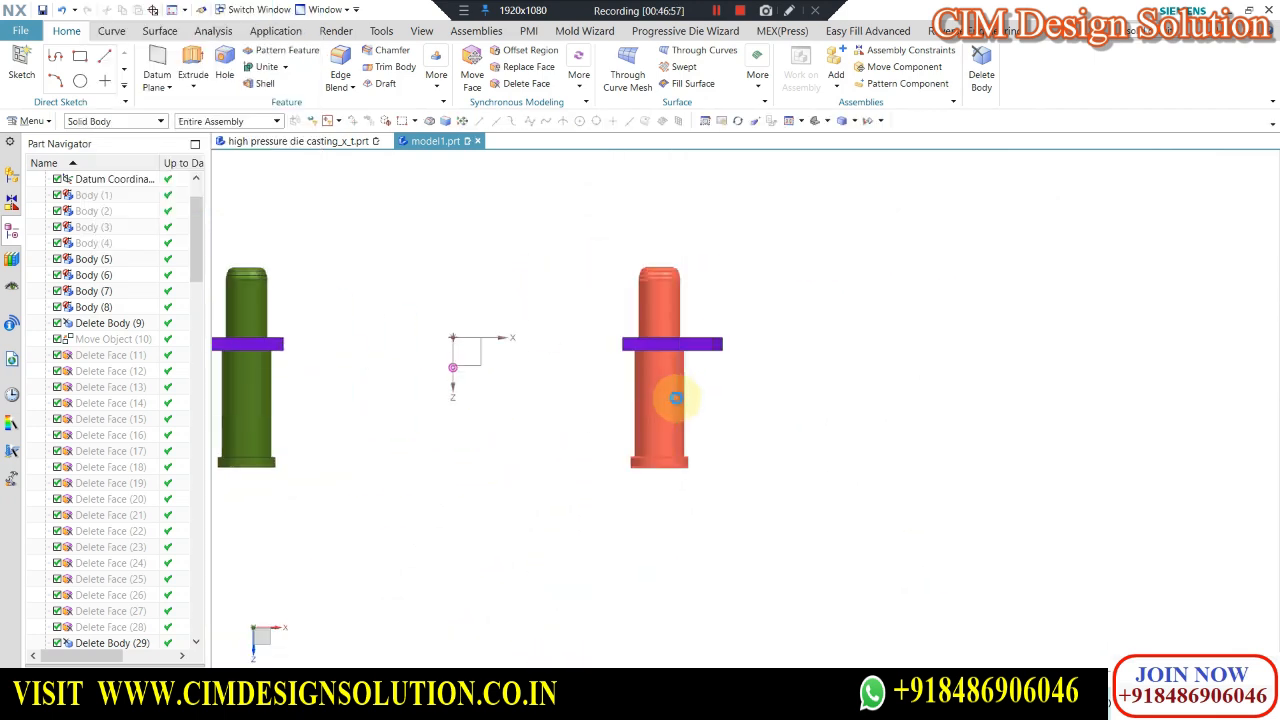
{"action": "left_click", "coordinate": [675, 397]}
{"action": "key", "text": "ctrl+b"}
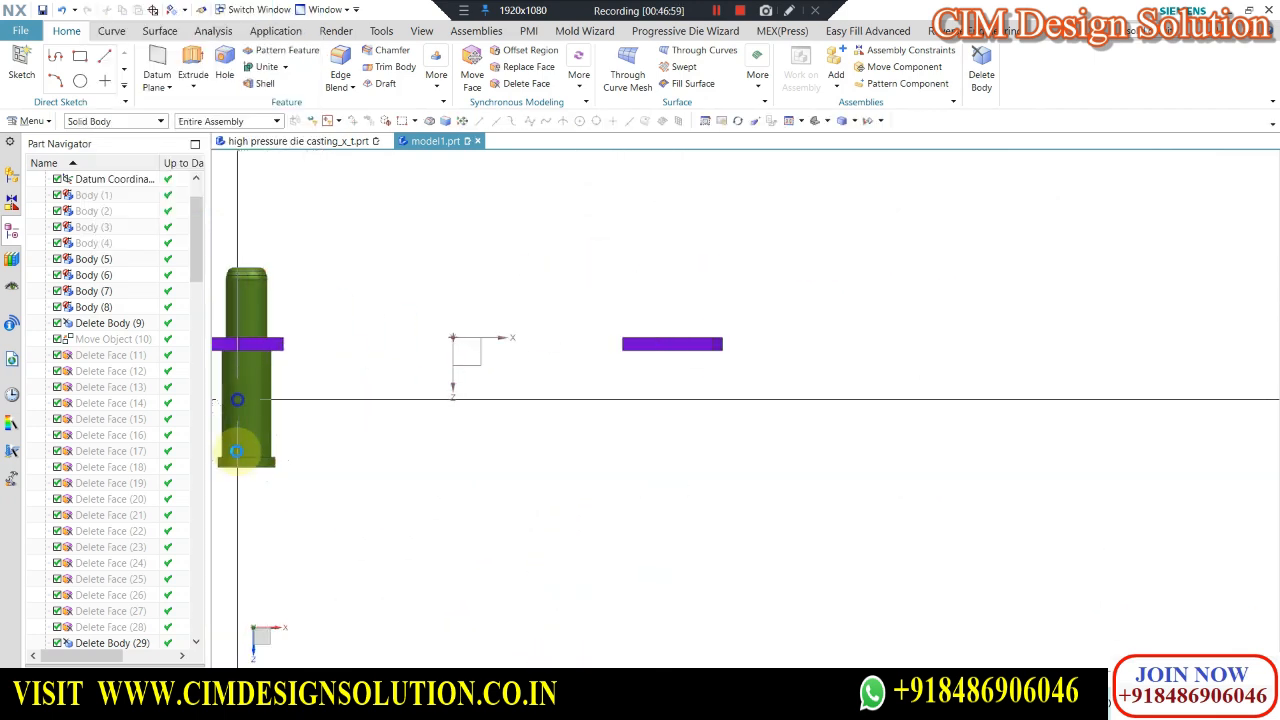
{"action": "left_click", "coordinate": [267, 397]}
{"action": "key", "text": "ctrl+b"}
{"action": "key", "text": "ctrl+f"}
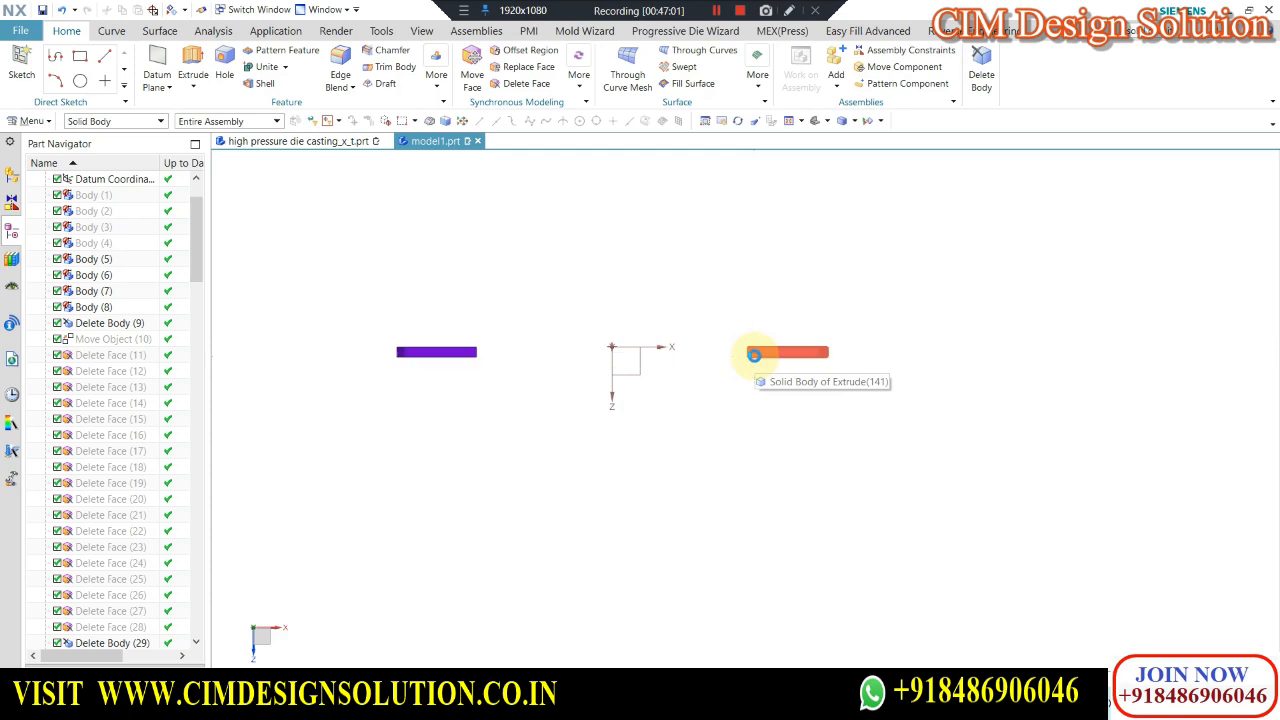
Show the hidden translucent mould block beneath the purple plates.
{"action": "key", "text": "ctrl+shift+k"}
{"action": "left_click", "coordinate": [417, 365]}
{"action": "middle_click", "coordinate": [335, 320]}
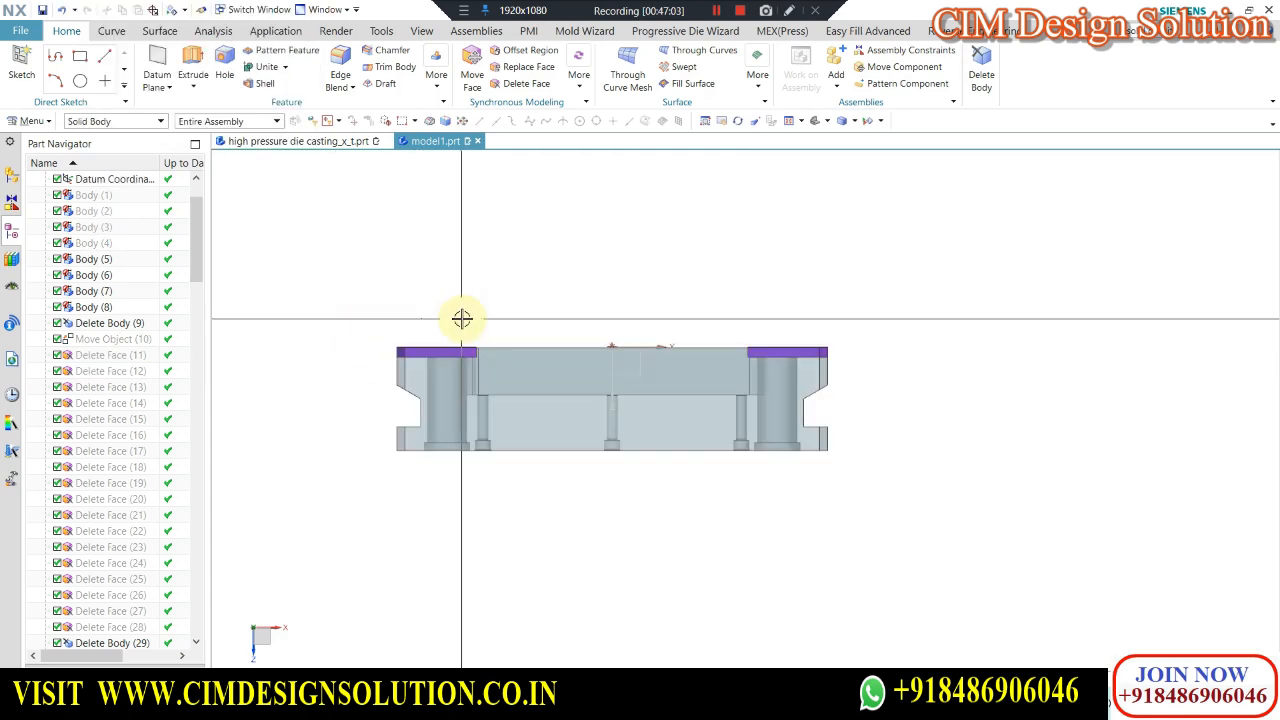
Roll the model history back to the Offset Region feature just before the plate chamfer by making it current.
{"action": "middle_click_drag", "start_coordinate": [577, 363], "coordinate": [409, 471]}
{"action": "scroll", "coordinate": [100, 620], "scroll_direction": "down", "scroll_amount": 20}
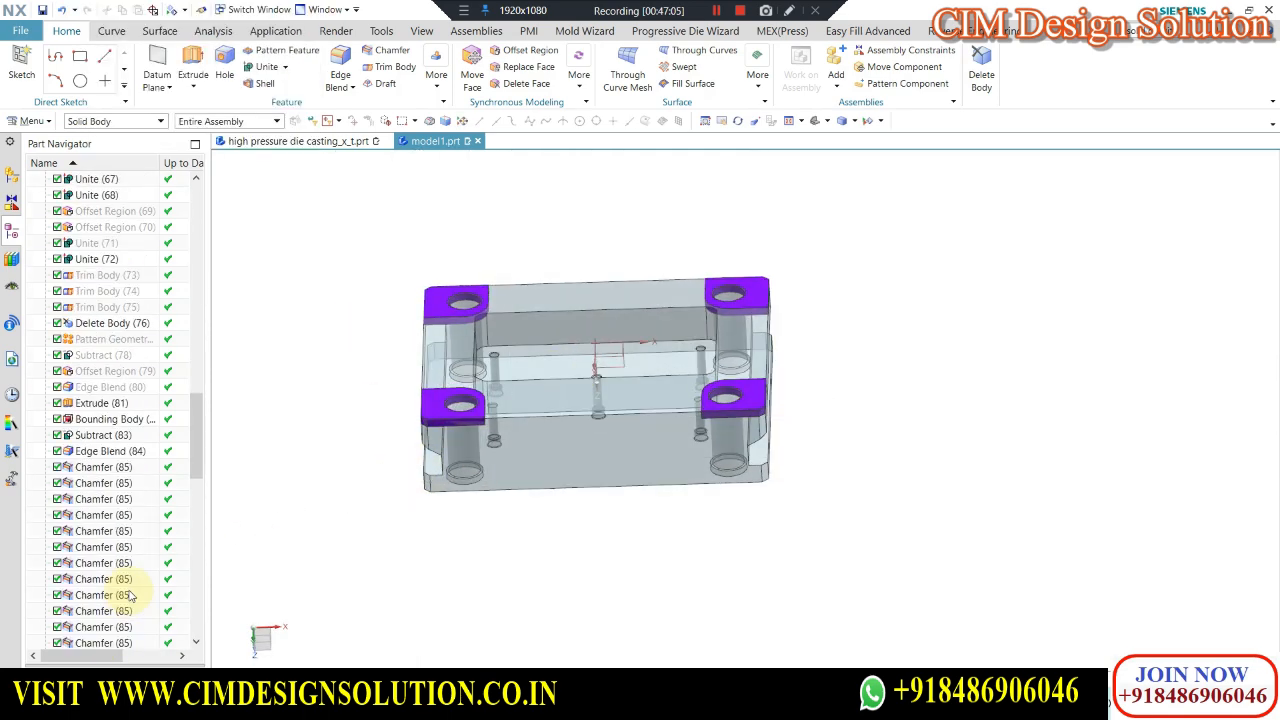
{"action": "scroll", "coordinate": [130, 595], "scroll_direction": "down", "scroll_amount": 15}
{"action": "right_click", "coordinate": [93, 611]}
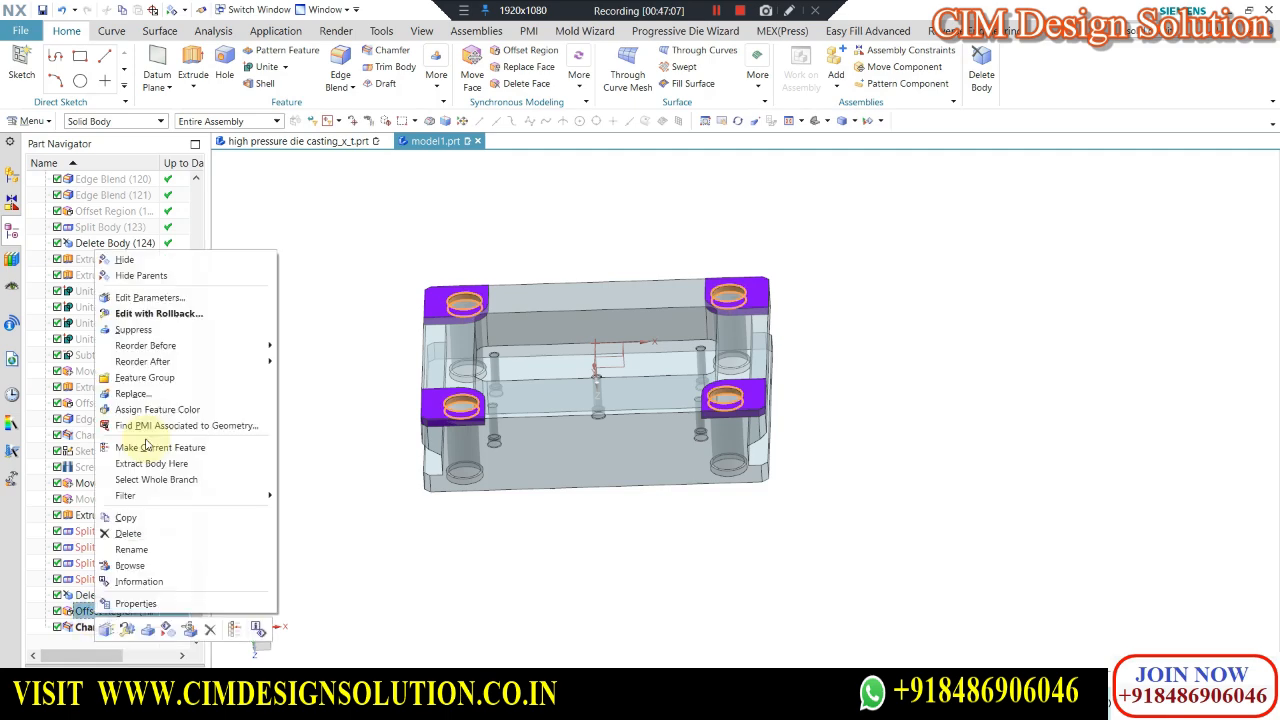
{"action": "left_click", "coordinate": [152, 448]}
{"action": "scroll", "coordinate": [309, 323], "scroll_direction": "down", "scroll_amount": 6}
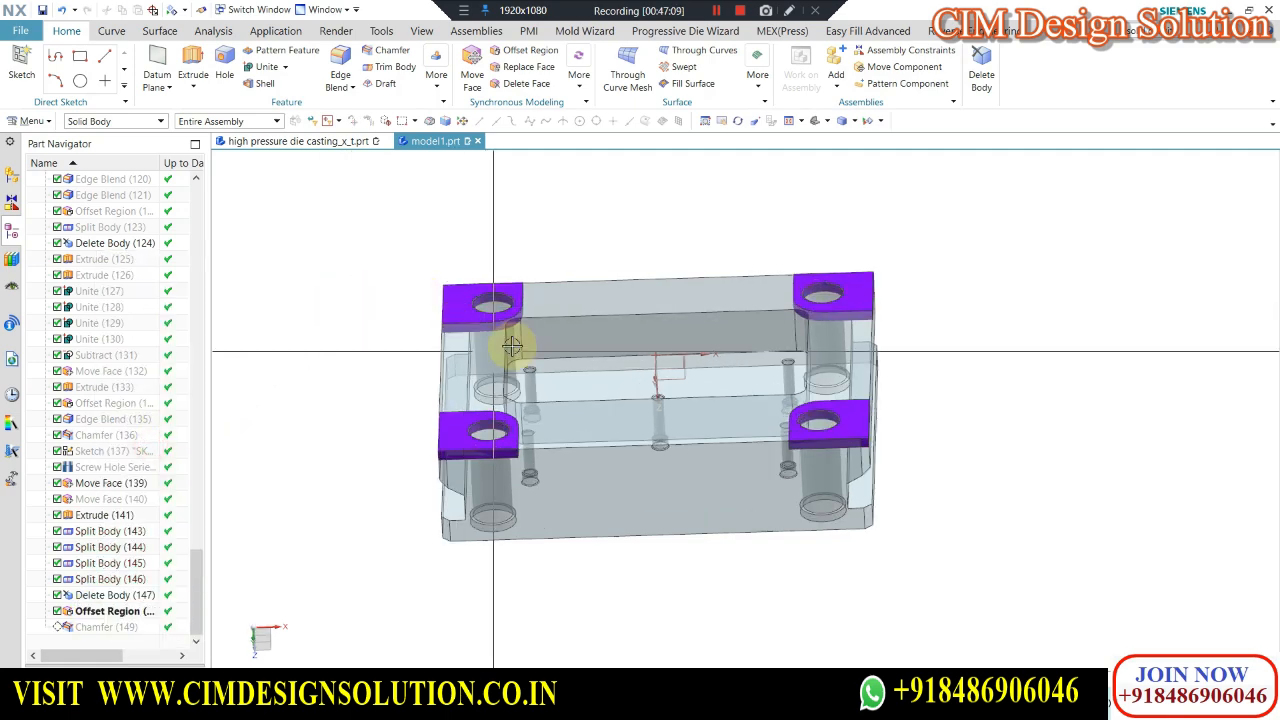
Subtract the four purple plates from the translucent mould block, keeping the tool bodies.
{"action": "middle_click_drag", "start_coordinate": [567, 271], "coordinate": [446, 324]}
{"action": "scroll", "coordinate": [508, 256], "scroll_direction": "up", "scroll_amount": 3}
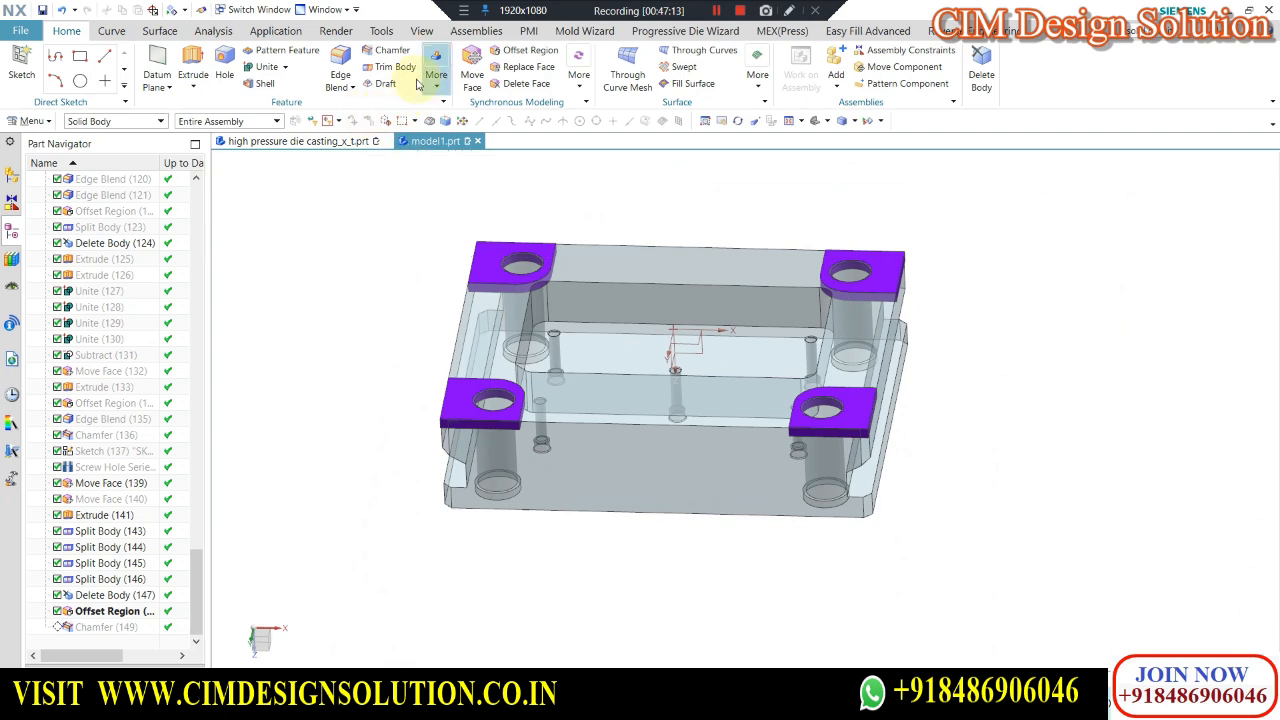
{"action": "left_click", "coordinate": [277, 102]}
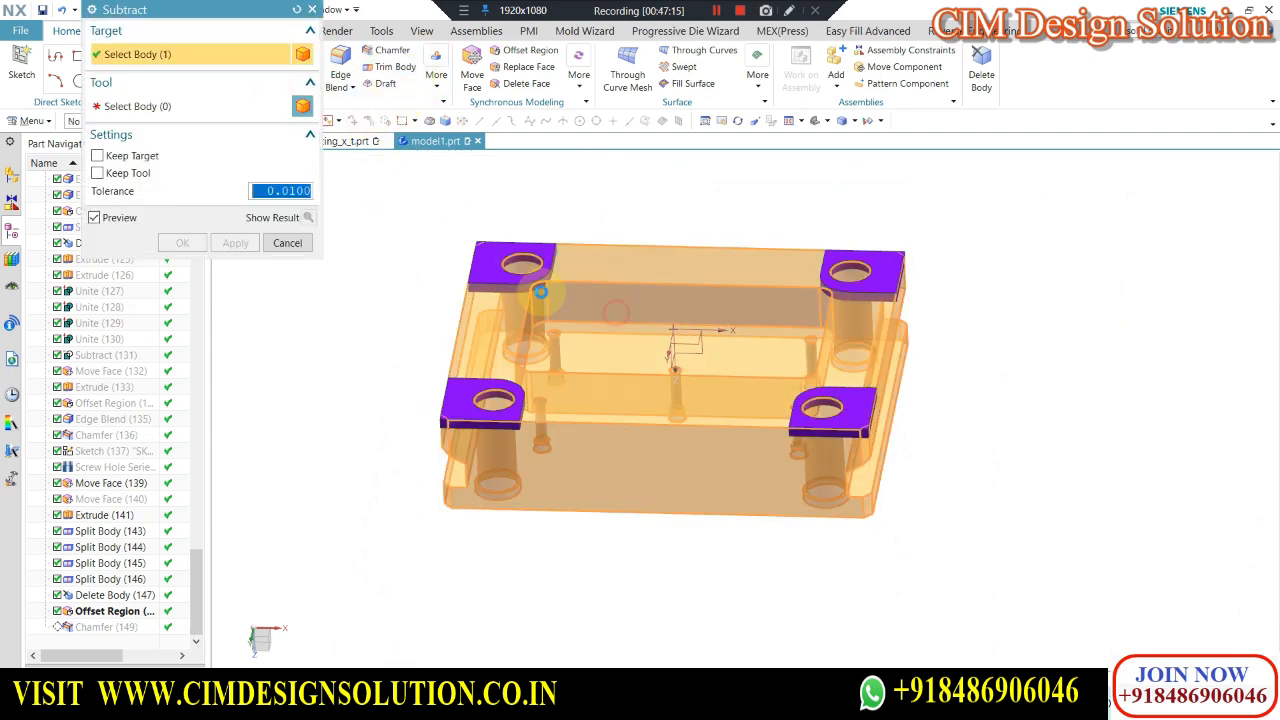
{"action": "left_click", "coordinate": [603, 432]}
{"action": "left_click", "coordinate": [470, 418]}
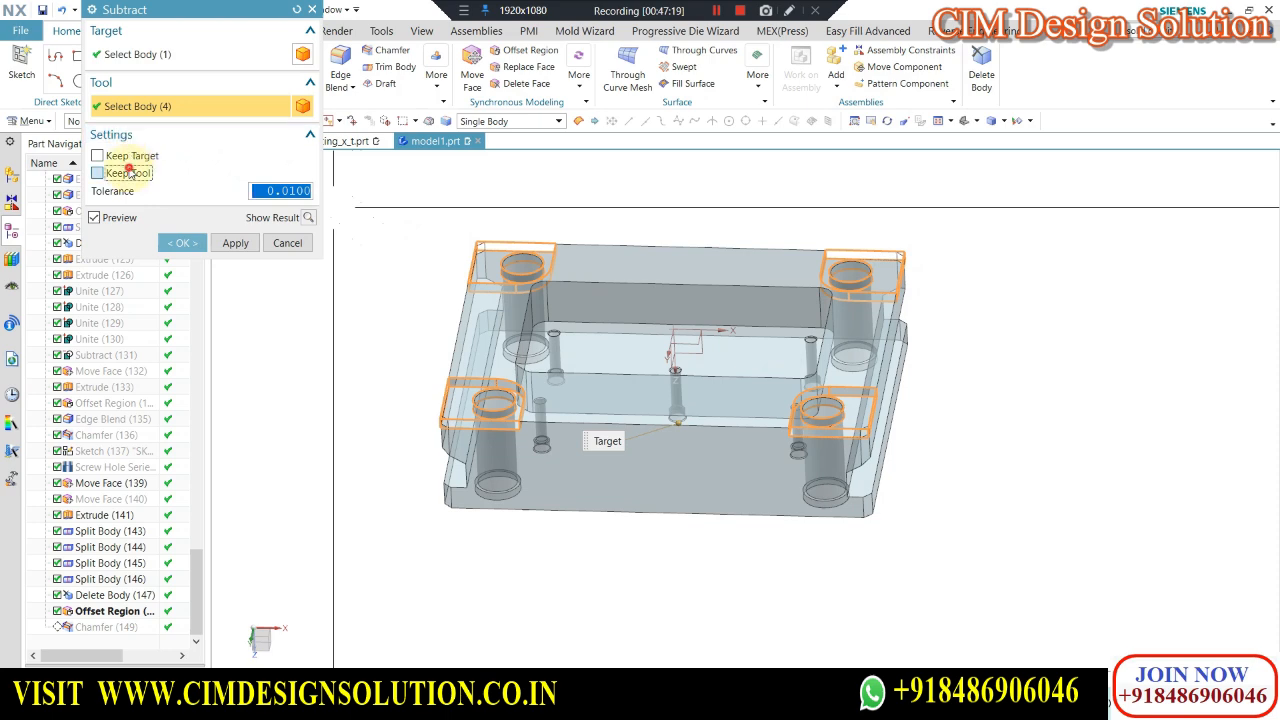
{"action": "left_click", "coordinate": [129, 172]}
{"action": "left_click", "coordinate": [180, 243]}
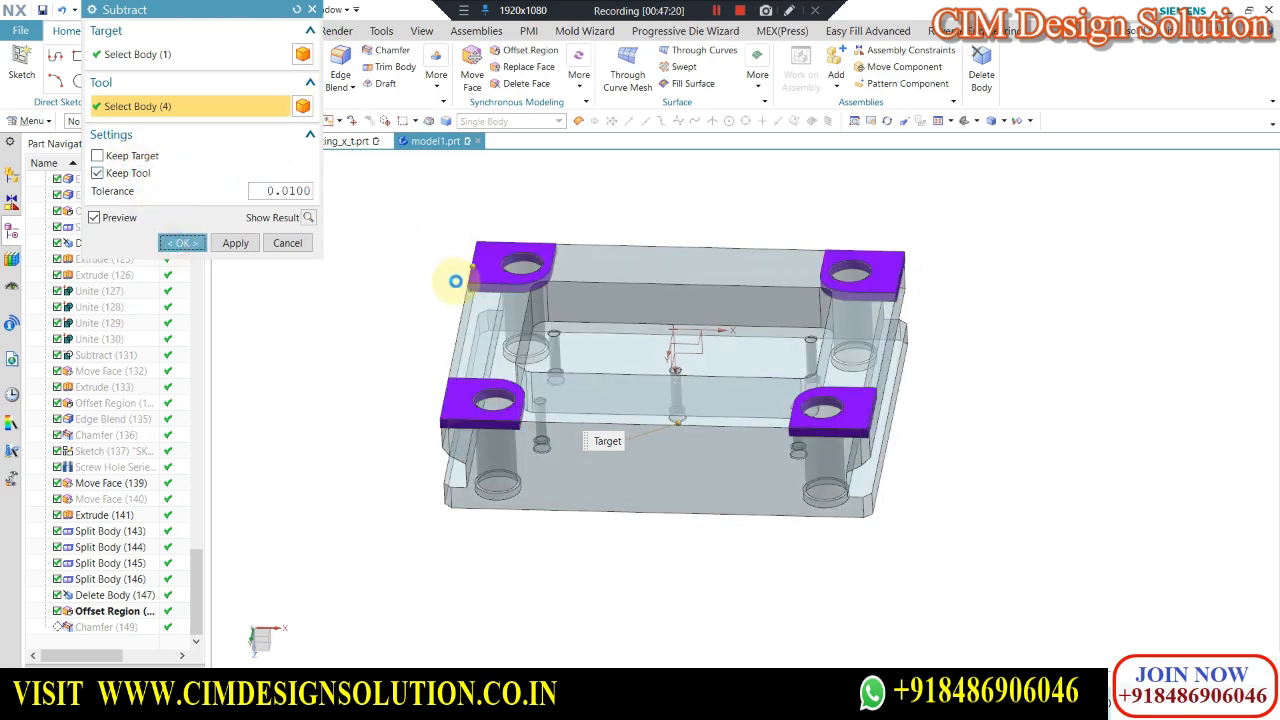
Hide the four purple plates to expose the pockets cut into the mould block.
{"action": "left_click", "coordinate": [465, 410]}
{"action": "key", "text": "ctrl+b"}
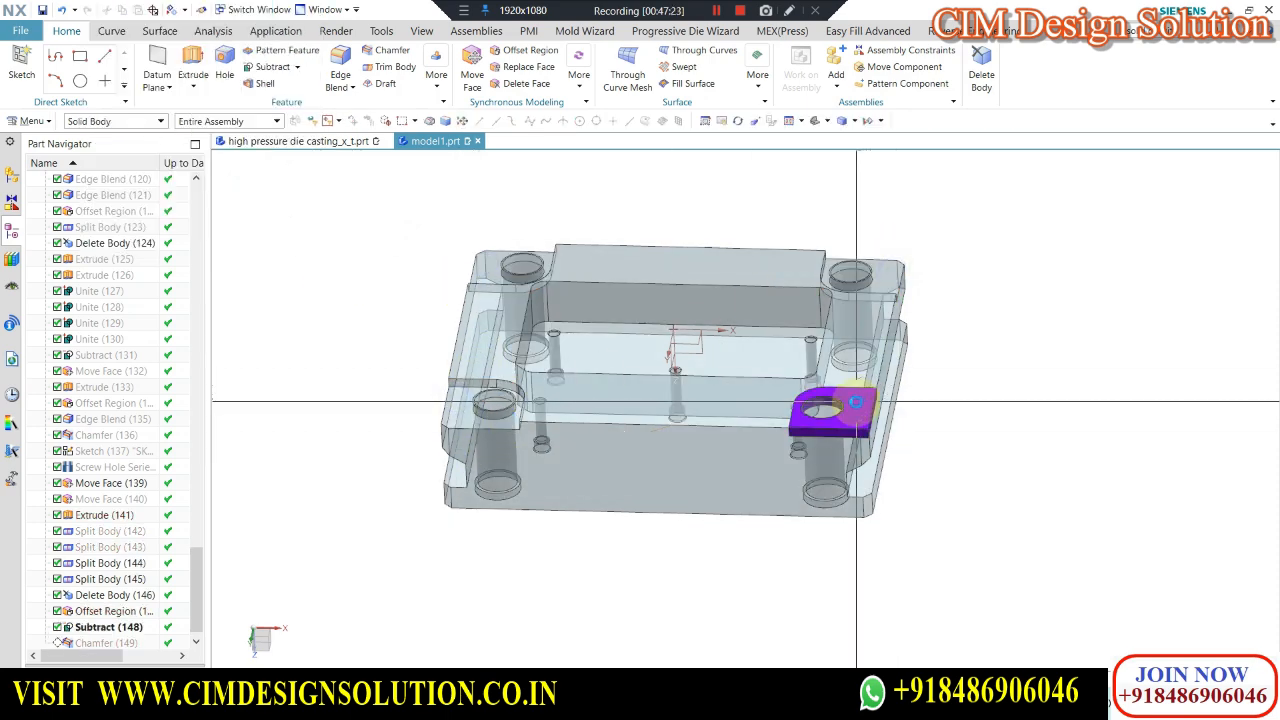
{"action": "scroll", "coordinate": [863, 270], "scroll_direction": "up", "scroll_amount": 5}
{"action": "mouse_move", "coordinate": [837, 257]}
{"action": "middle_mouse_down"}
{"action": "mouse_move", "coordinate": [831, 234]}
{"action": "mouse_move", "coordinate": [818, 257]}
{"action": "mouse_move", "coordinate": [831, 306]}
{"action": "mouse_move", "coordinate": [825, 270]}
{"action": "middle_mouse_up"}
Remove the leftover collars around the four guide pillar holes in the block's corner pockets with Delete Face, picking two cylindrical faces per hole.
{"action": "left_click", "coordinate": [526, 67]}
{"action": "left_click", "coordinate": [522, 83]}
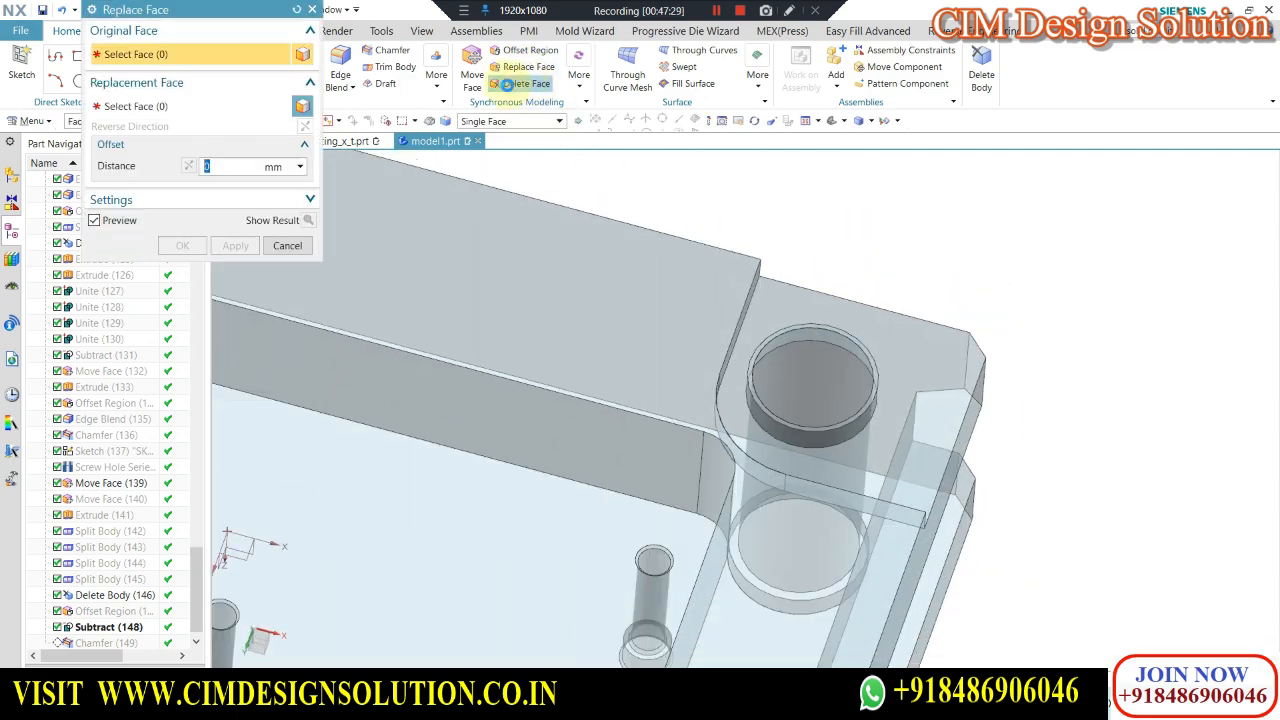
{"action": "scroll", "coordinate": [762, 416], "scroll_direction": "up", "scroll_amount": 1}
{"action": "left_click", "coordinate": [762, 414]}
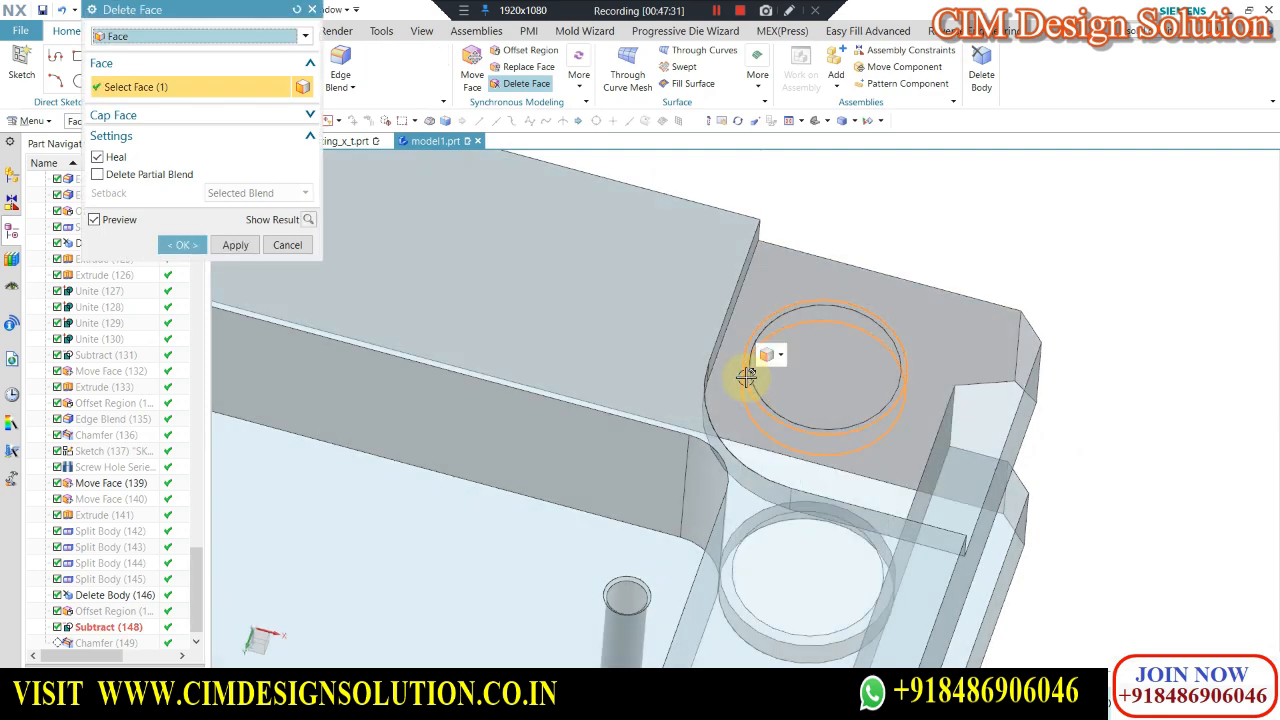
{"action": "scroll", "coordinate": [749, 376], "scroll_direction": "up", "scroll_amount": 1}
{"action": "scroll", "coordinate": [871, 394], "scroll_direction": "down", "scroll_amount": 5}
{"action": "scroll", "coordinate": [835, 545], "scroll_direction": "up", "scroll_amount": 5}
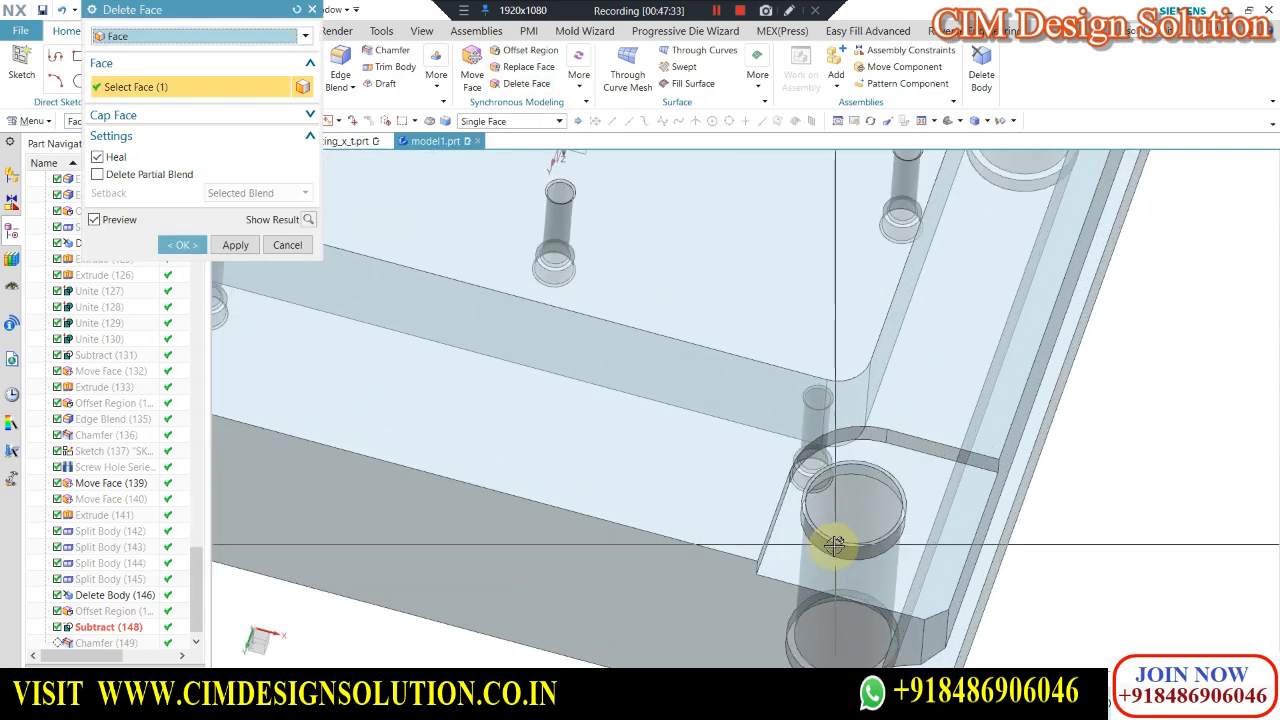
{"action": "left_click", "coordinate": [846, 540]}
{"action": "scroll", "coordinate": [1010, 478], "scroll_direction": "down", "scroll_amount": 3}
{"action": "scroll", "coordinate": [927, 507], "scroll_direction": "up", "scroll_amount": 6}
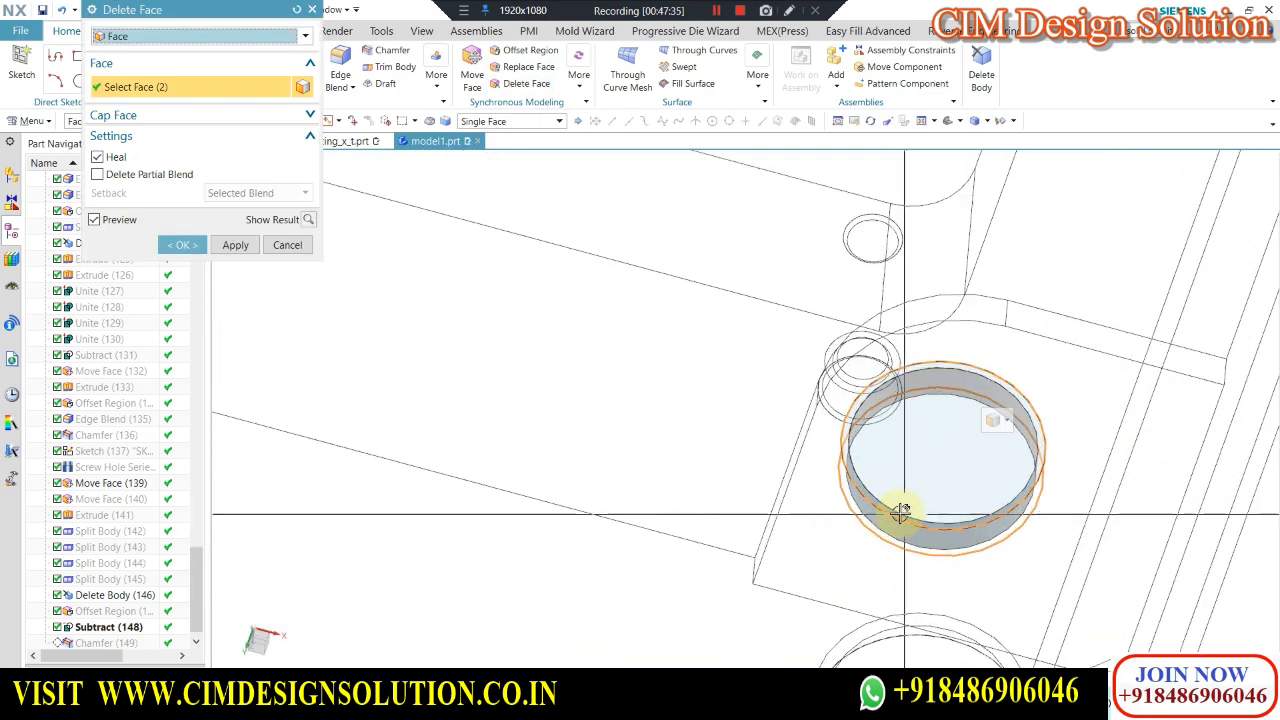
{"action": "left_click", "coordinate": [887, 513]}
{"action": "scroll", "coordinate": [849, 523], "scroll_direction": "down", "scroll_amount": 3}
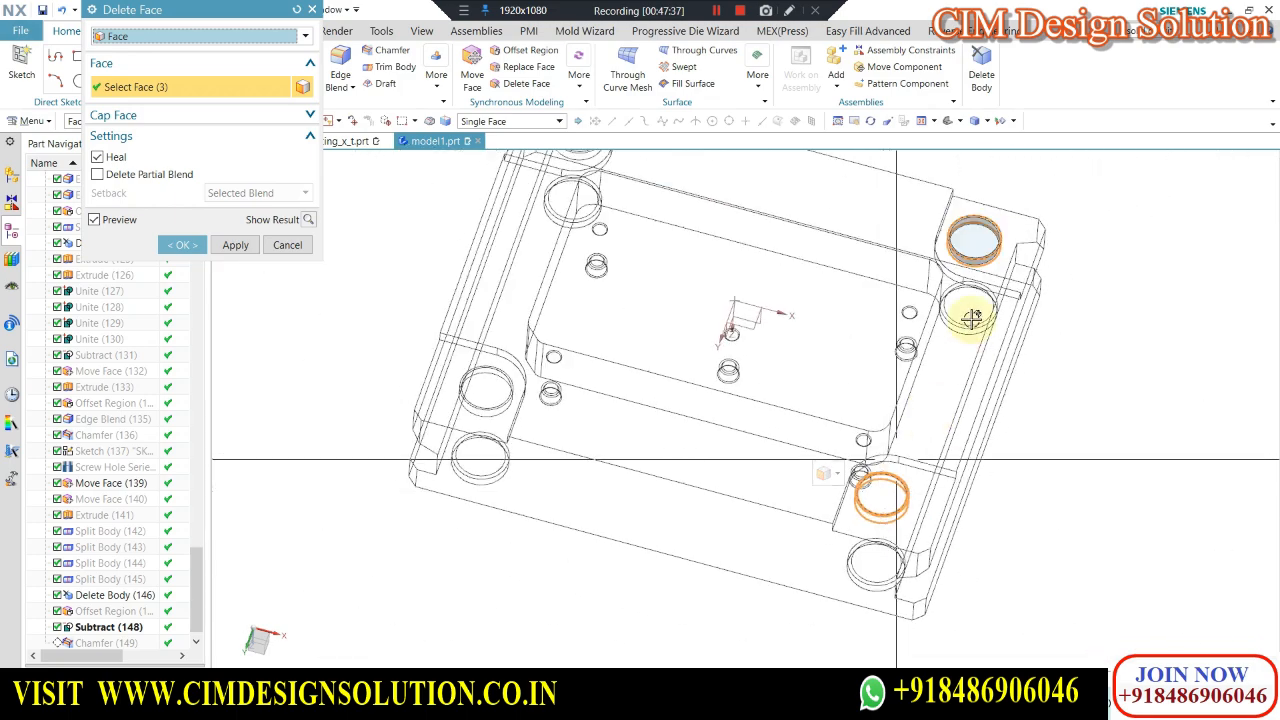
{"action": "scroll", "coordinate": [957, 229], "scroll_direction": "up", "scroll_amount": 5}
{"action": "left_click", "coordinate": [942, 225]}
{"action": "scroll", "coordinate": [985, 300], "scroll_direction": "down", "scroll_amount": 4}
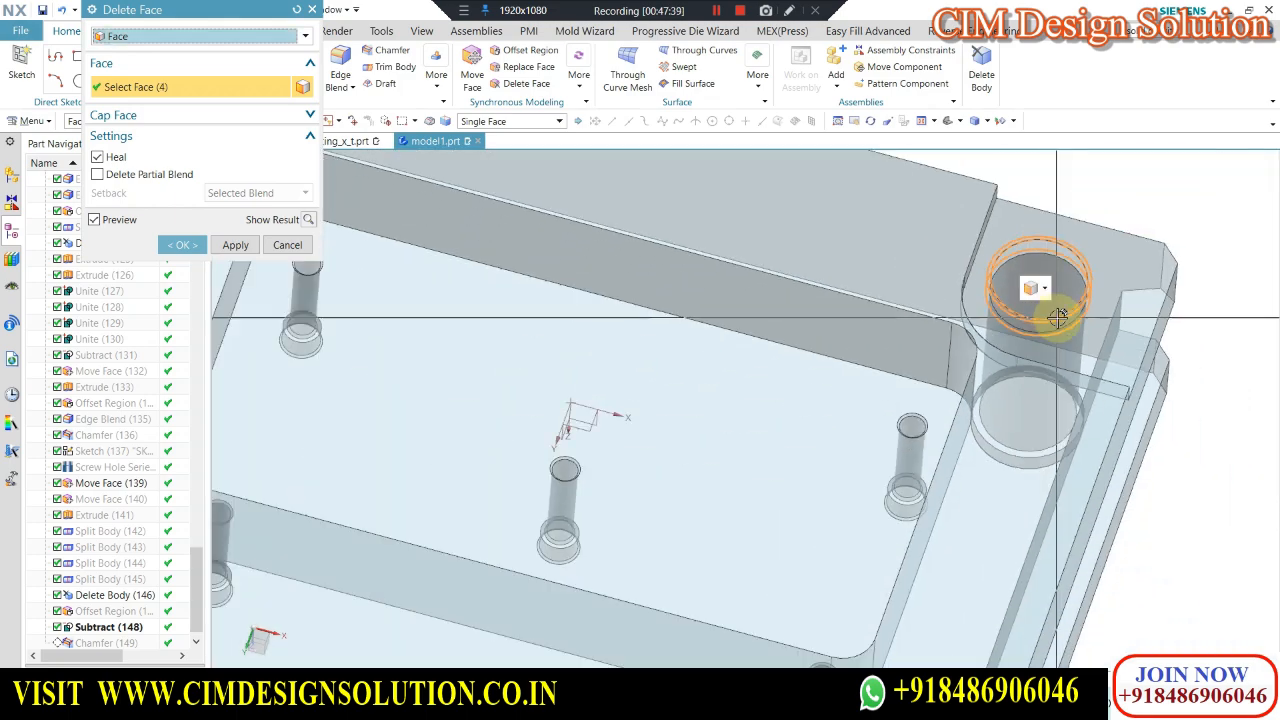
{"action": "scroll", "coordinate": [760, 255], "scroll_direction": "up", "scroll_amount": 5}
{"action": "scroll", "coordinate": [760, 250], "scroll_direction": "up", "scroll_amount": 2}
{"action": "left_click", "coordinate": [750, 237]}
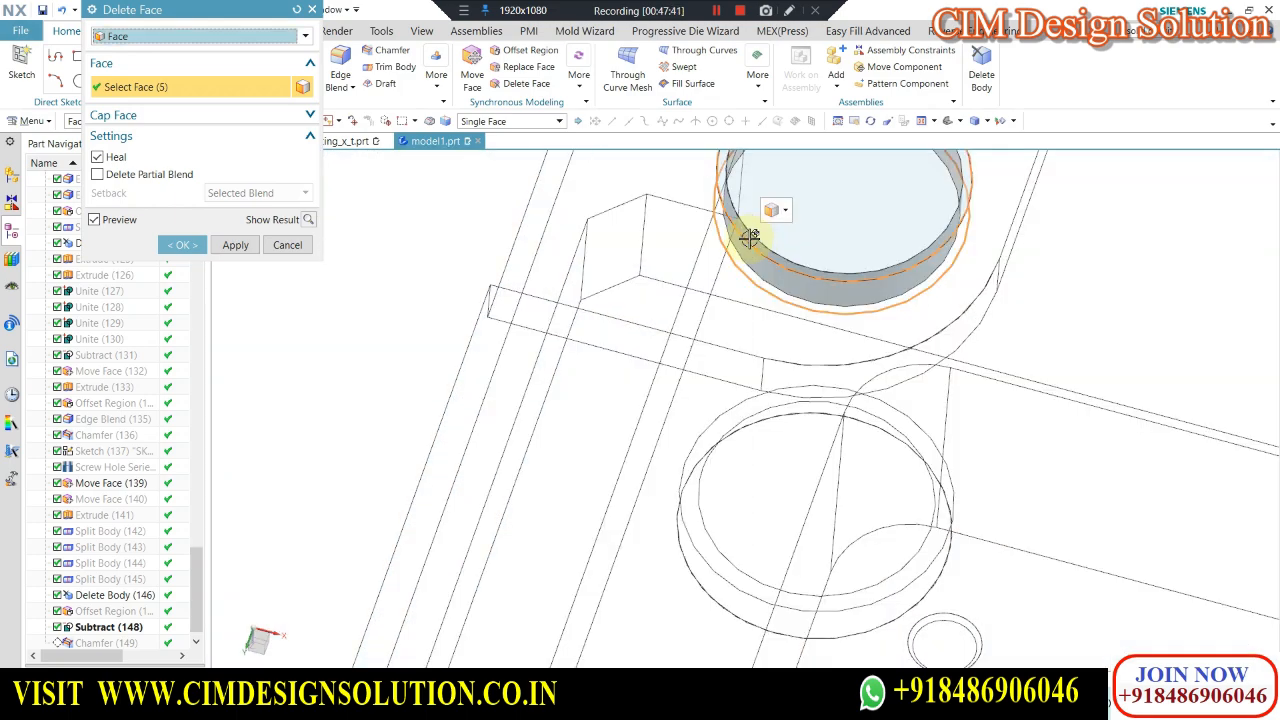
{"action": "scroll", "coordinate": [720, 215], "scroll_direction": "down", "scroll_amount": 4}
{"action": "scroll", "coordinate": [575, 600], "scroll_direction": "up", "scroll_amount": 5}
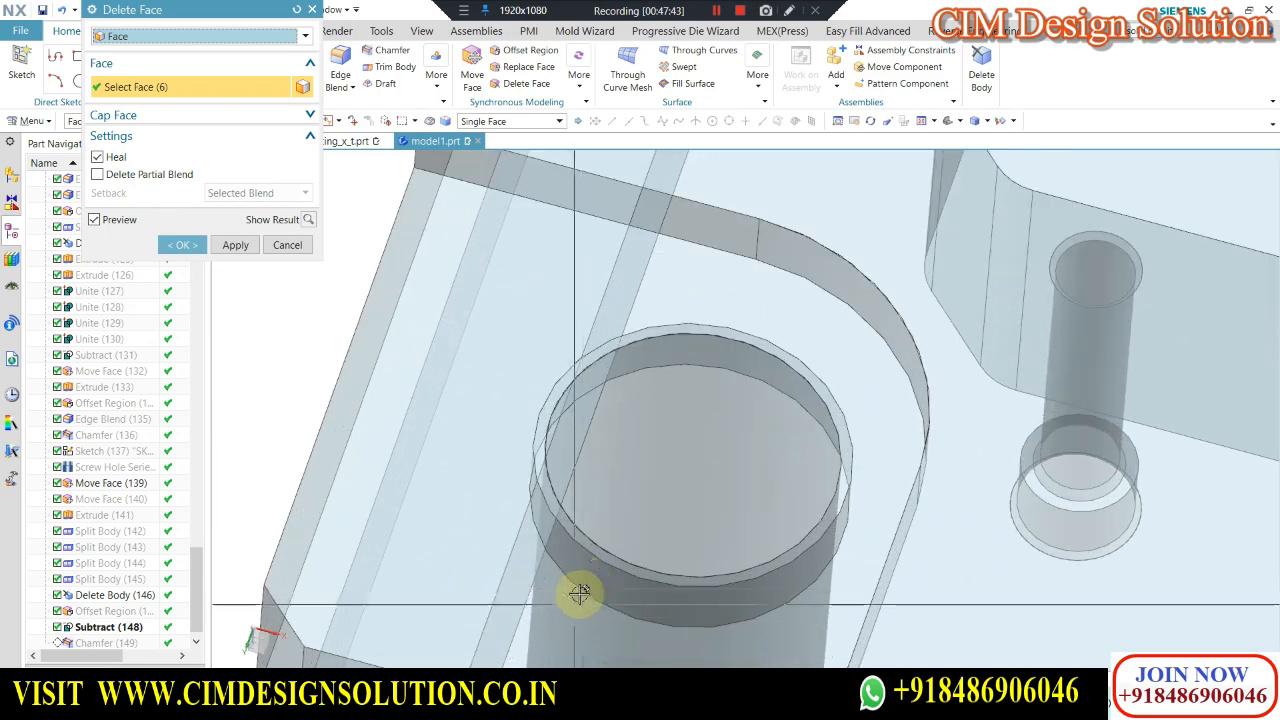
{"action": "left_click", "coordinate": [565, 533]}
{"action": "left_click", "coordinate": [180, 246]}
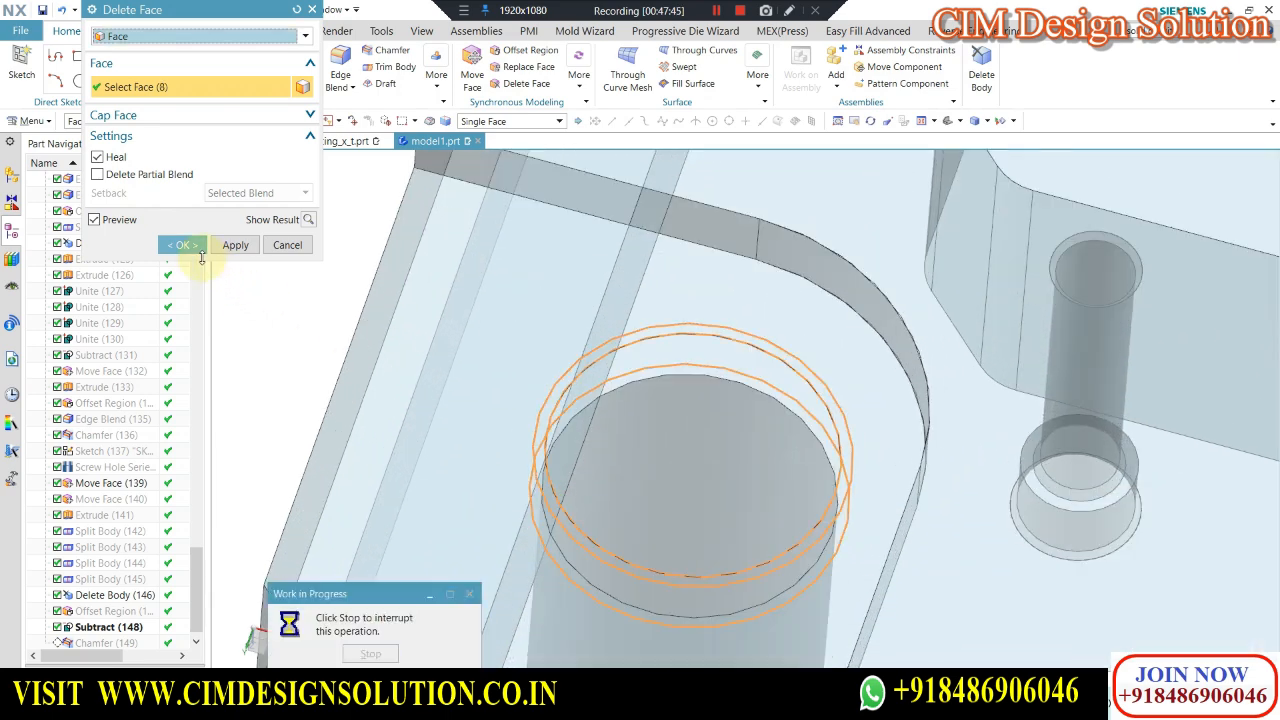
{"action": "scroll", "coordinate": [580, 330], "scroll_direction": "down", "scroll_amount": 5}
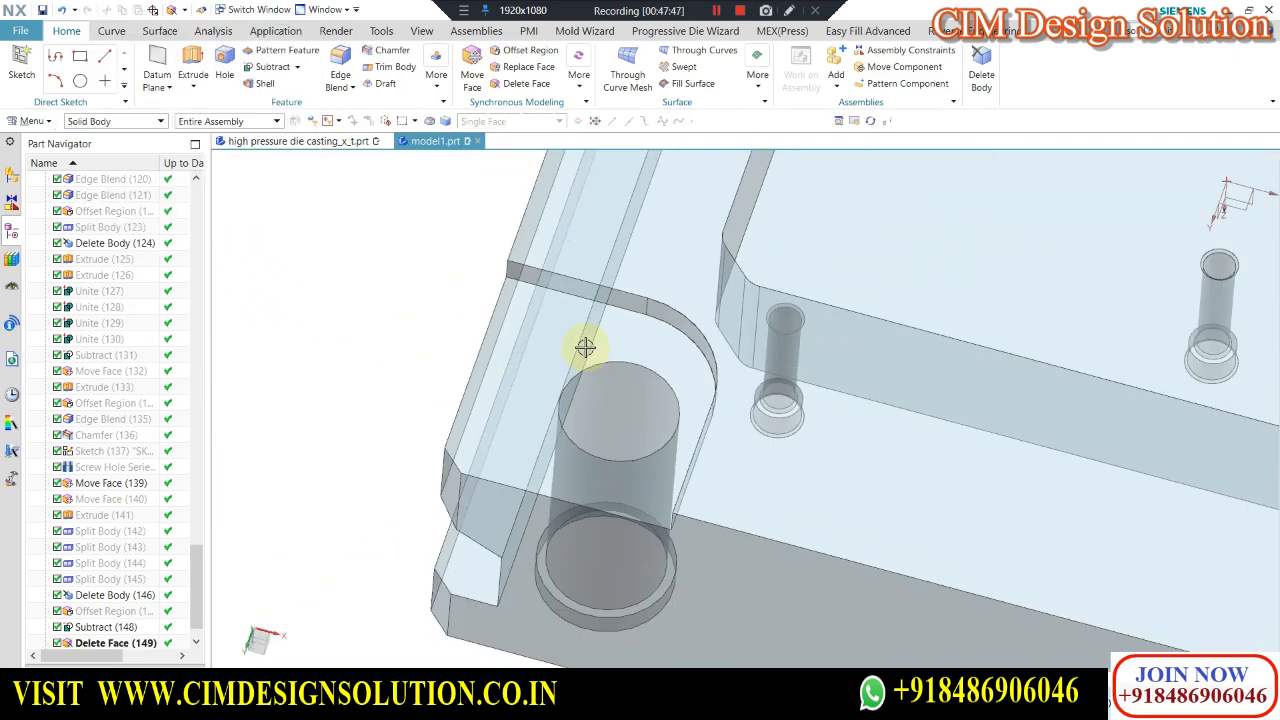
{"action": "scroll", "coordinate": [638, 370], "scroll_direction": "down", "scroll_amount": 5}
Show the four hidden purple plates again on top of the mould block.
{"action": "middle_click_drag", "start_coordinate": [646, 337], "coordinate": [799, 315]}
{"action": "key", "text": "ctrl+shift+k"}
{"action": "scroll", "coordinate": [766, 323], "scroll_direction": "up", "scroll_amount": 5}
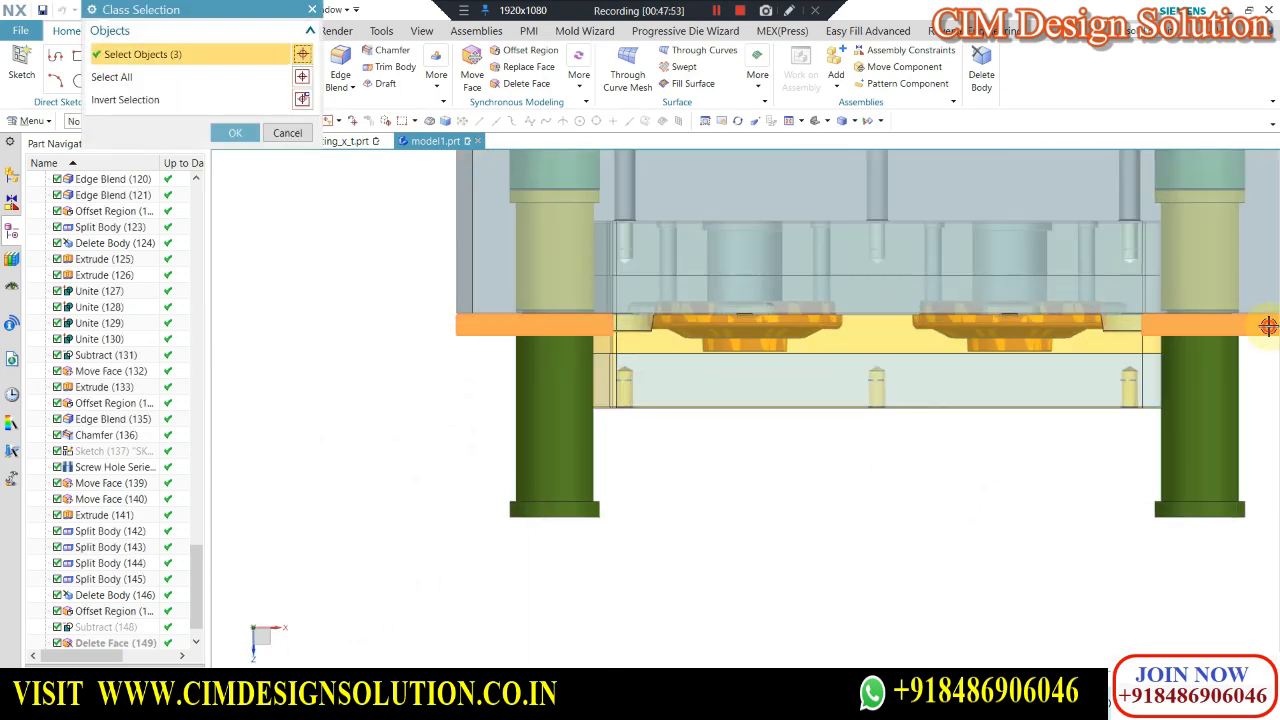
{"action": "middle_click", "coordinate": [685, 305]}
{"action": "middle_click_drag", "start_coordinate": [594, 294], "coordinate": [580, 318]}
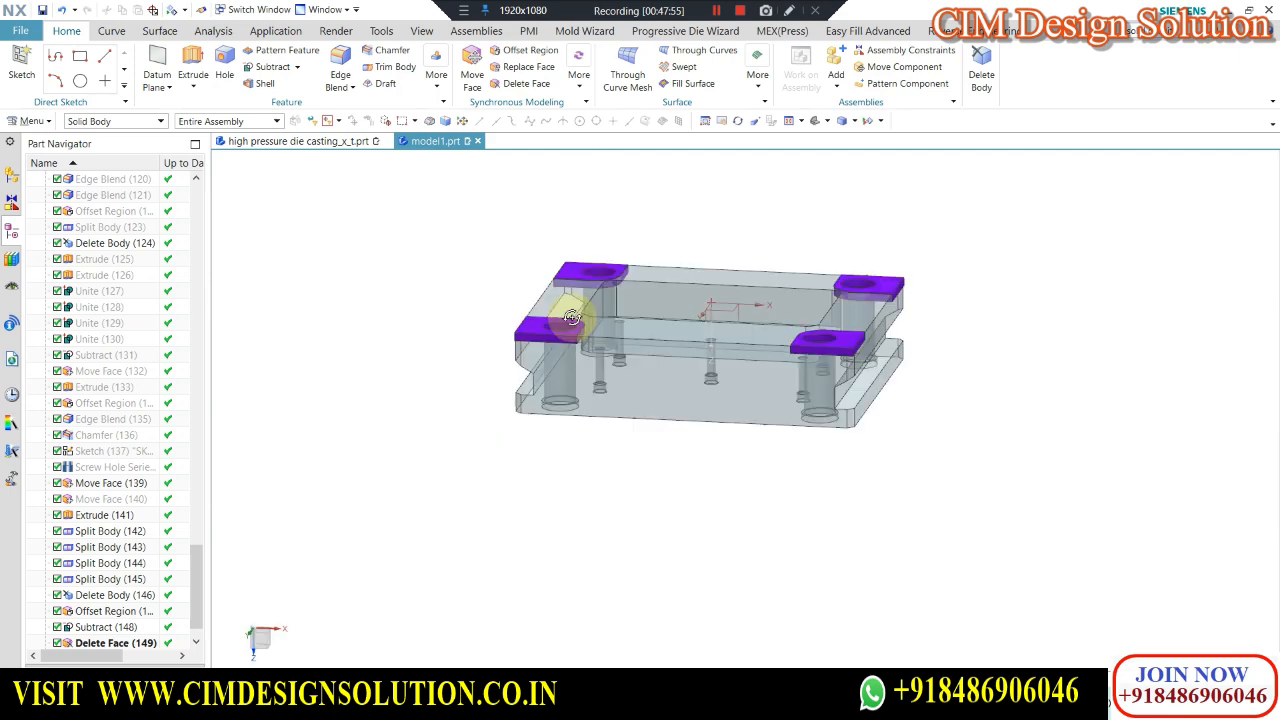
{"action": "scroll", "coordinate": [635, 263], "scroll_direction": "up", "scroll_amount": 3}
{"action": "left_click", "coordinate": [439, 87]}
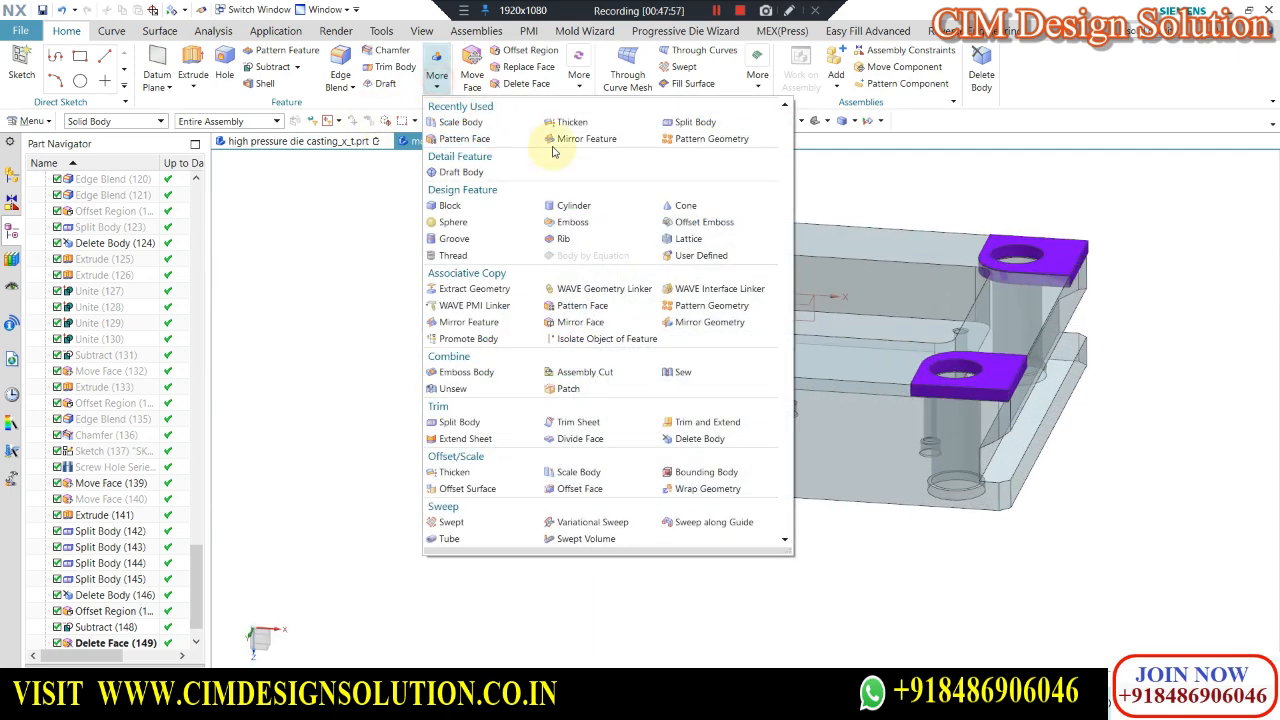
{"action": "left_click", "coordinate": [686, 322]}
{"action": "key", "text": "Escape"}
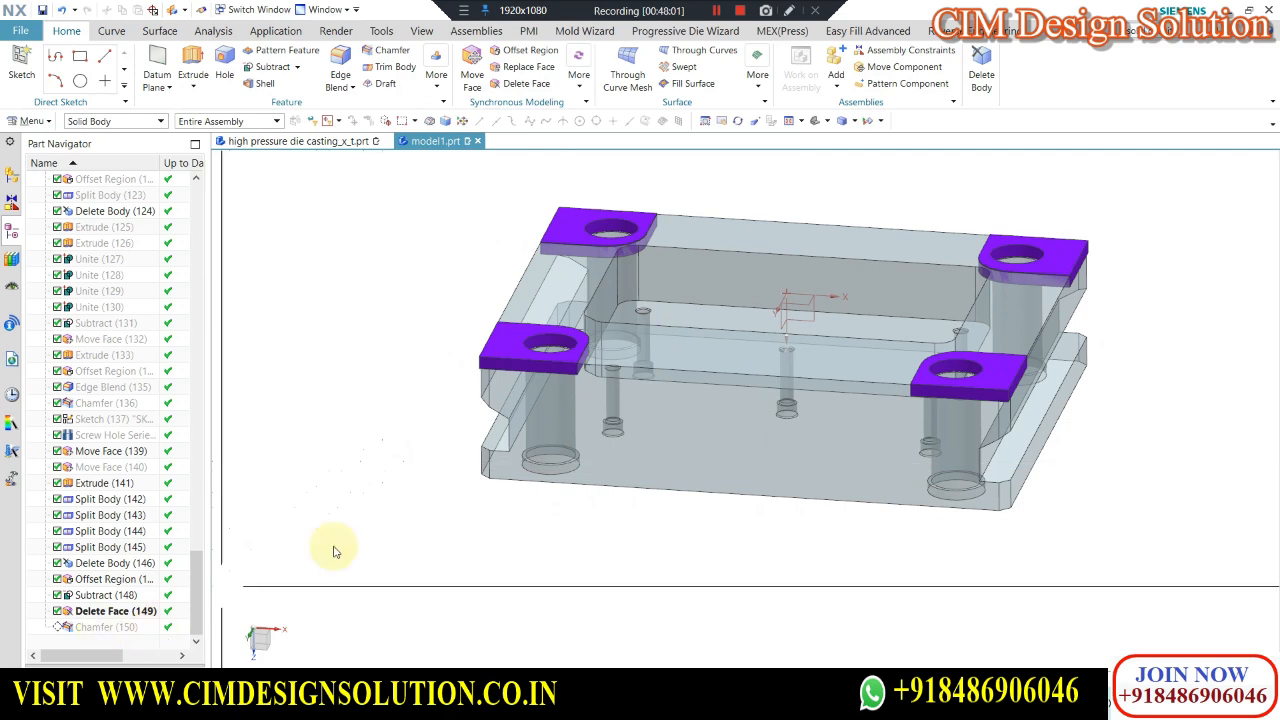
Mirror the four purple plates as solid bodies about the top face of one plate with Mirror Geometry.
{"action": "left_click", "coordinate": [440, 84]}
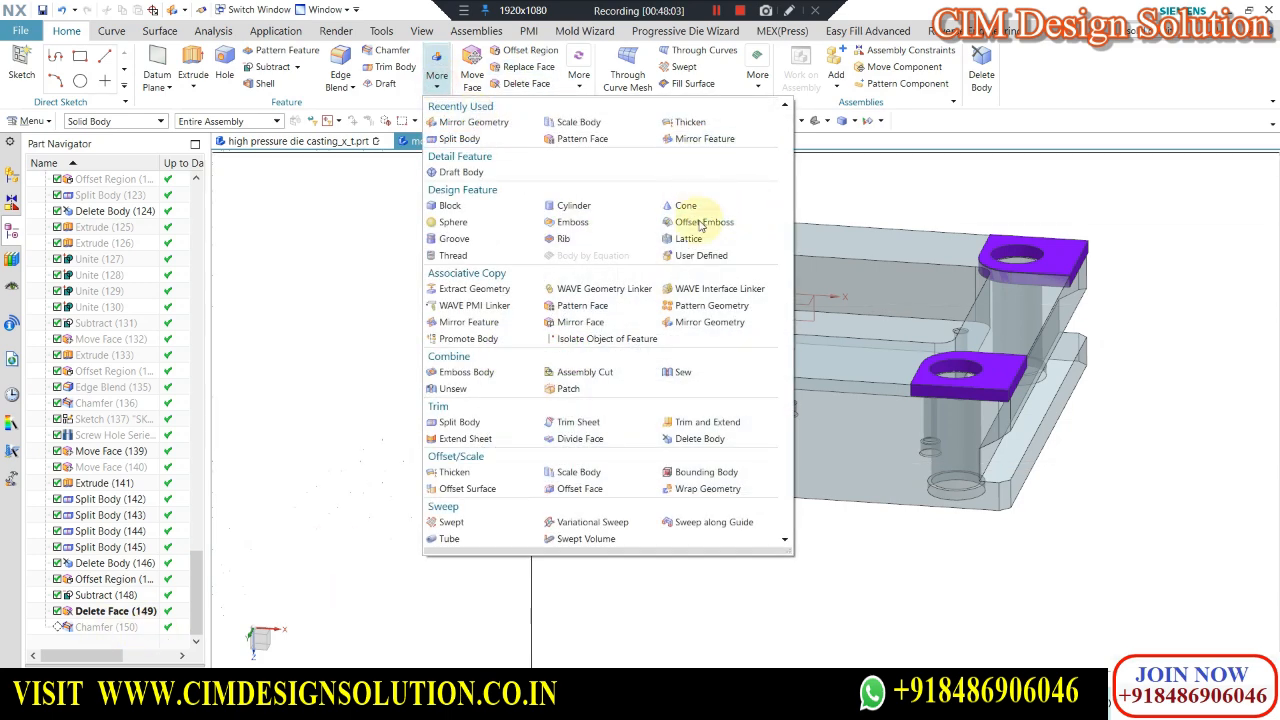
{"action": "left_click", "coordinate": [507, 124]}
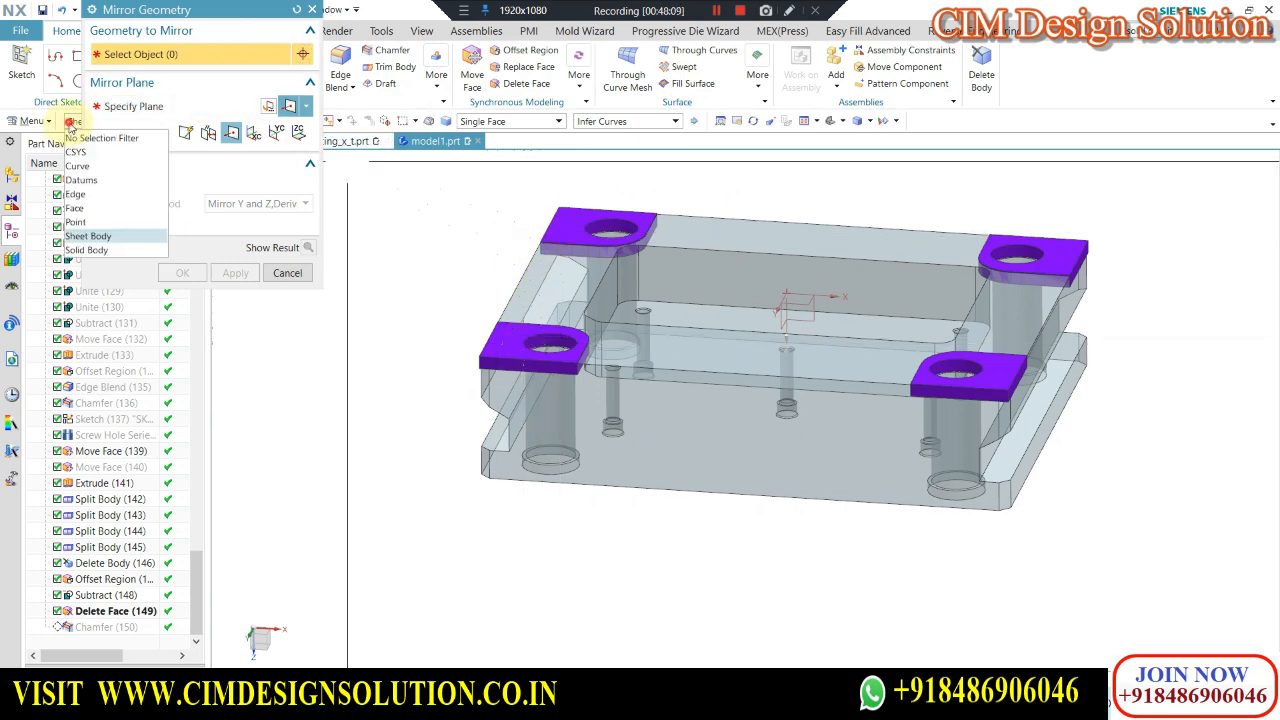
{"action": "left_click", "coordinate": [88, 250]}
{"action": "left_click", "coordinate": [565, 222]}
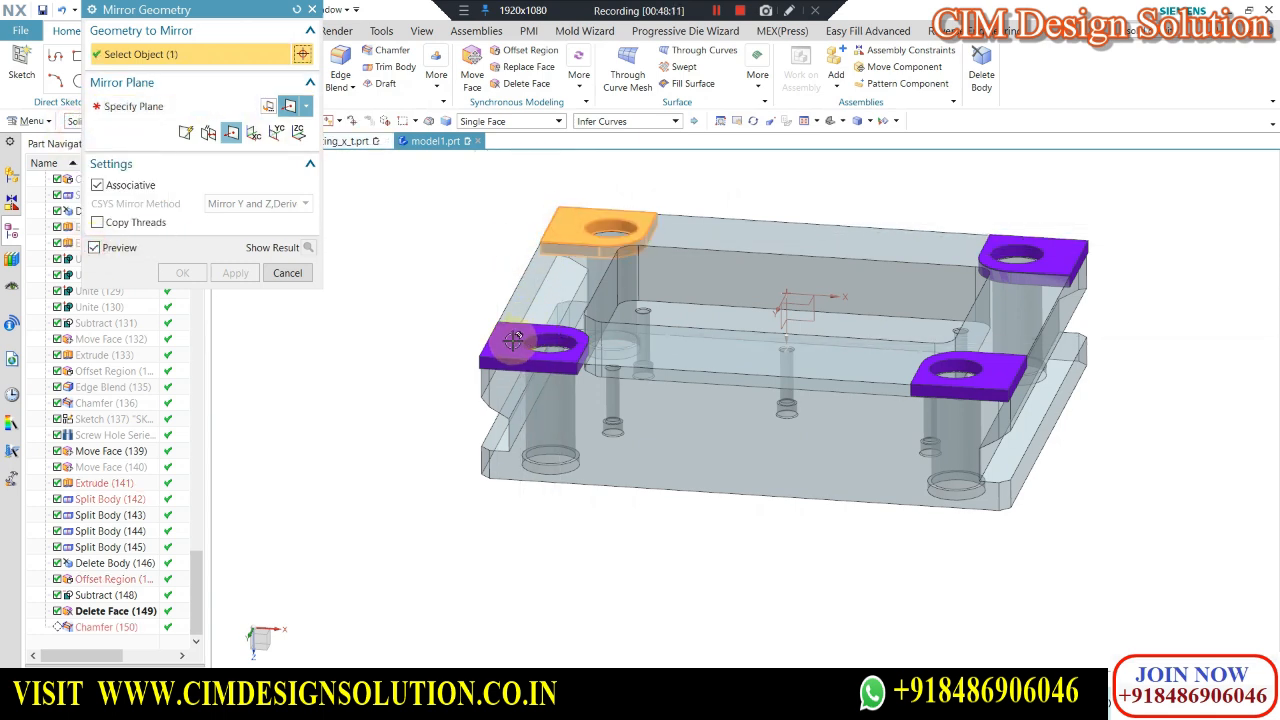
{"action": "left_click", "coordinate": [535, 345]}
{"action": "left_click", "coordinate": [1052, 248]}
{"action": "left_click", "coordinate": [965, 376]}
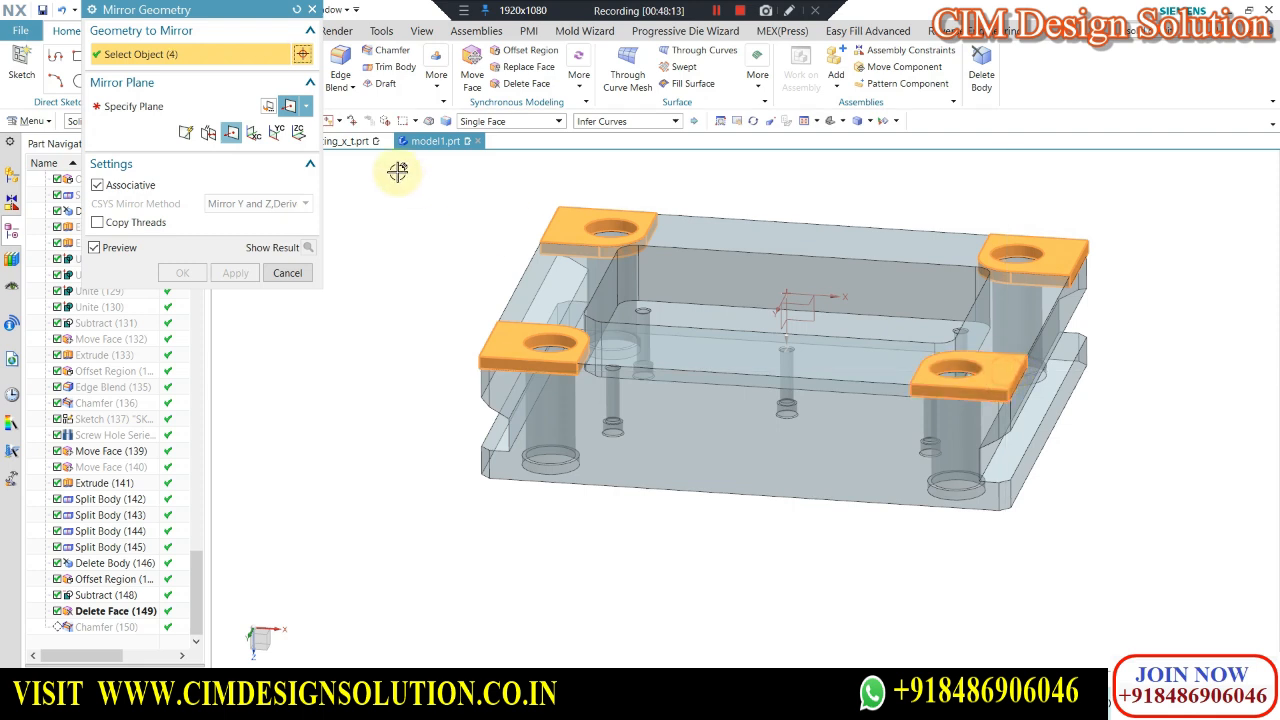
{"action": "left_click", "coordinate": [184, 106]}
{"action": "scroll", "coordinate": [650, 232], "scroll_direction": "up", "scroll_amount": 2}
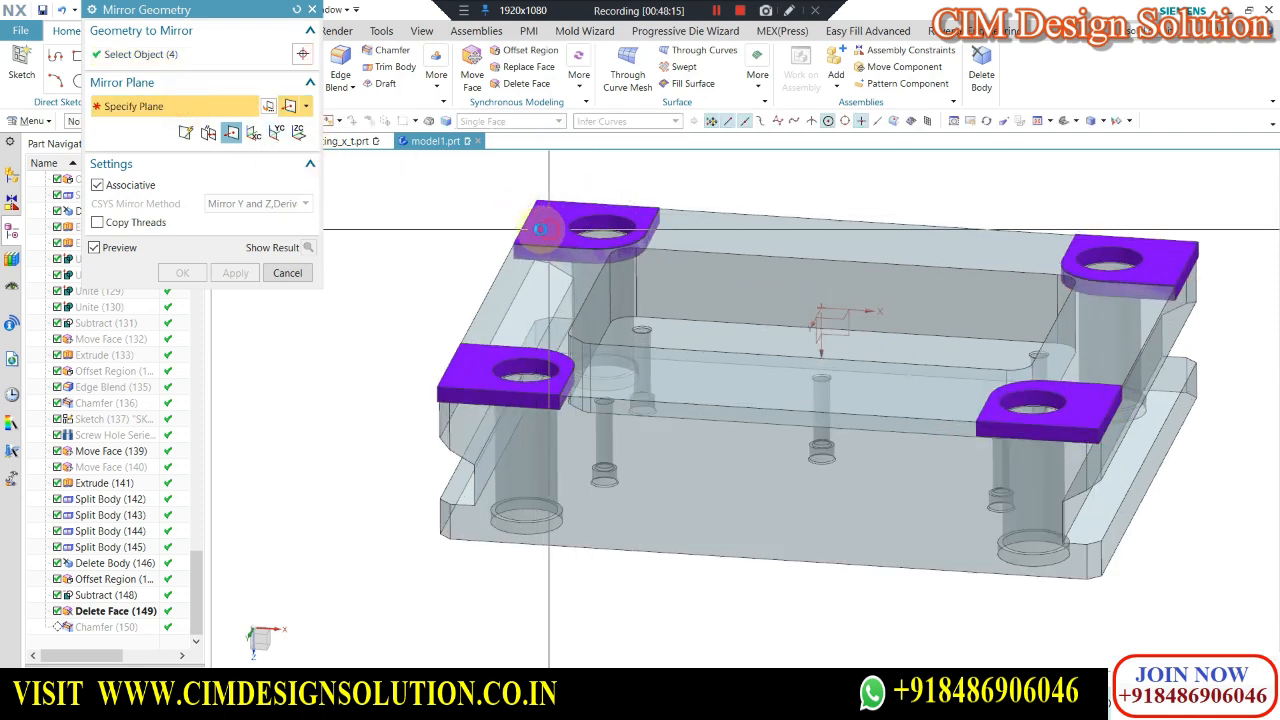
{"action": "left_click", "coordinate": [185, 132]}
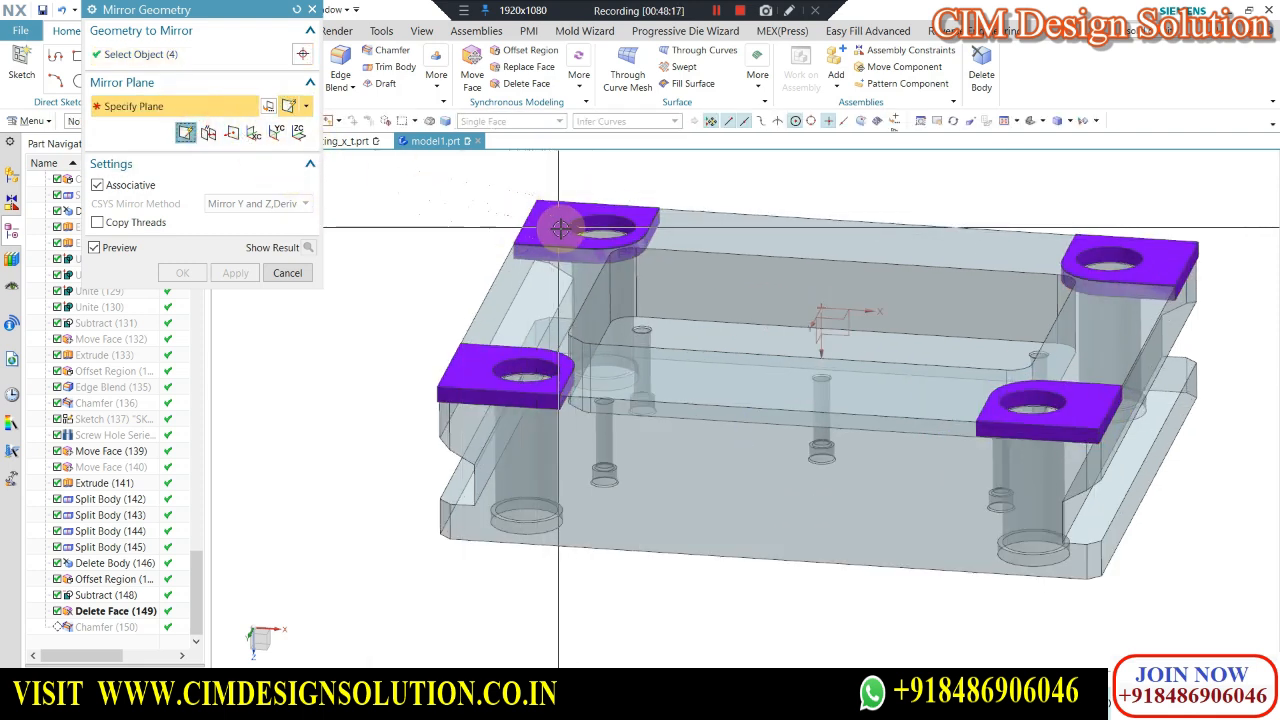
{"action": "left_click", "coordinate": [560, 229]}
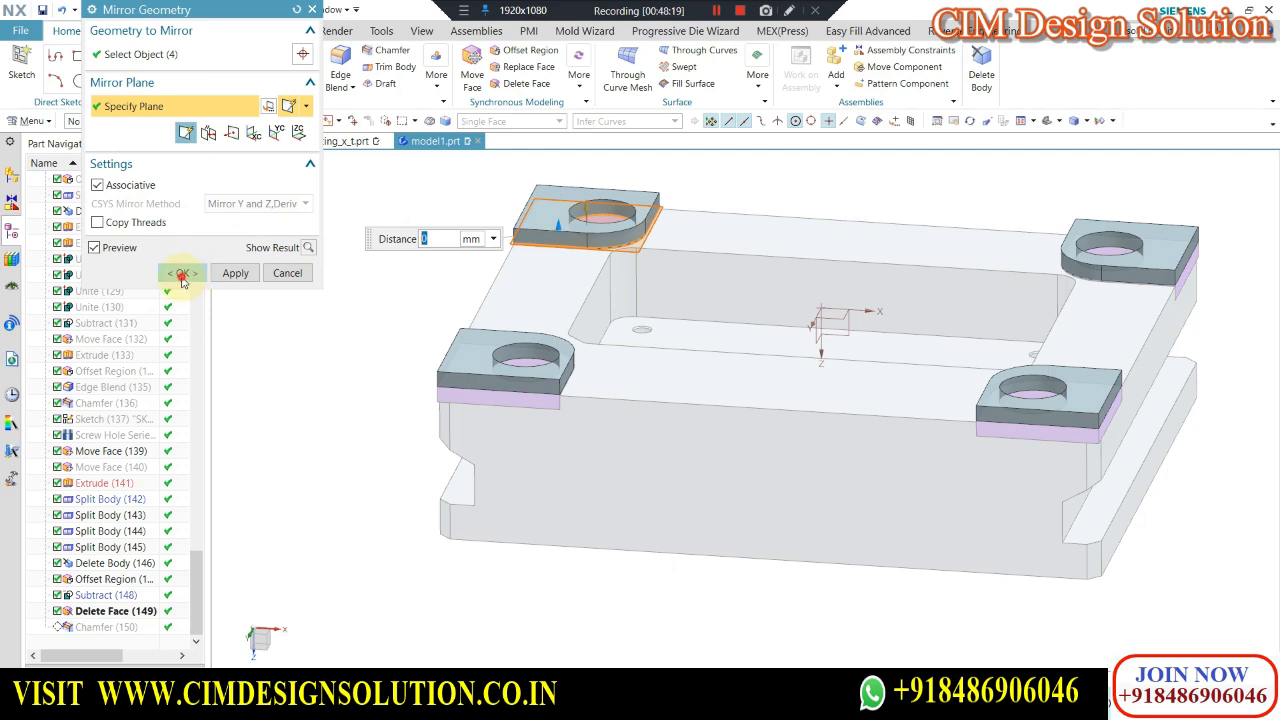
{"action": "left_click", "coordinate": [182, 276]}
Hide the translucent mould block and roll the history forward by making the last Chamfer the current feature.
{"action": "left_click", "coordinate": [645, 510]}
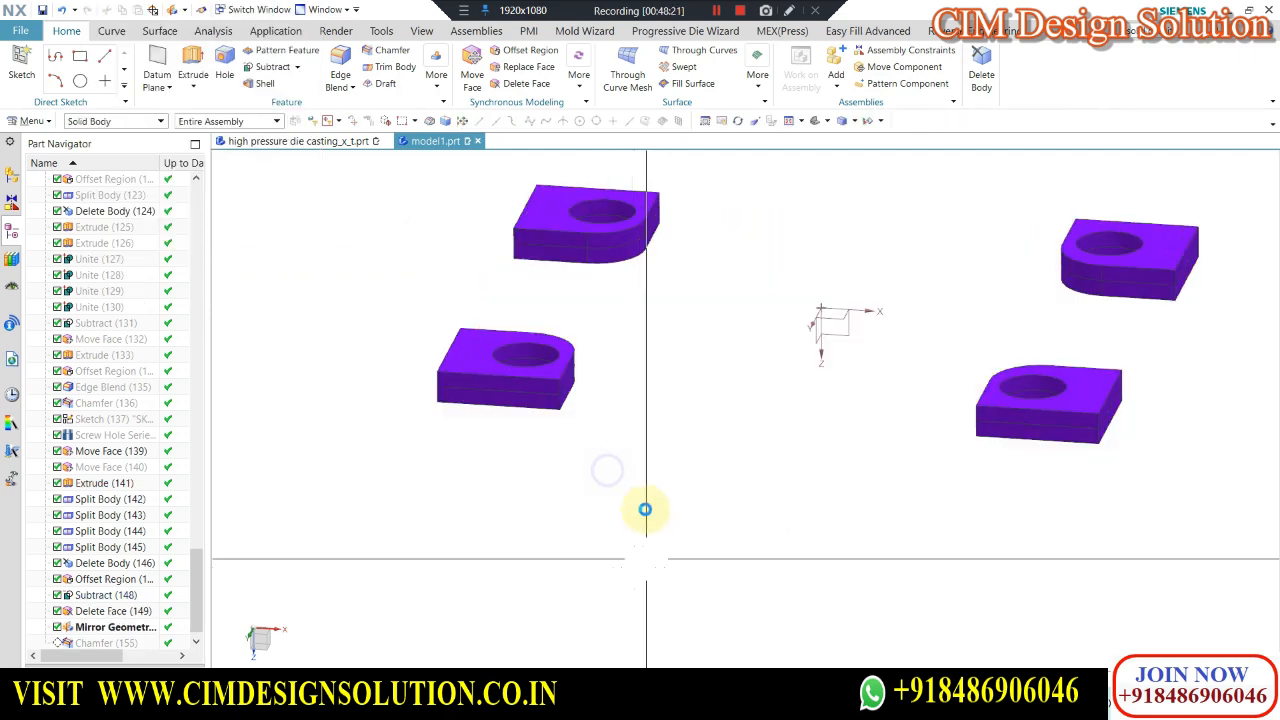
{"action": "scroll", "coordinate": [120, 655], "scroll_direction": "down", "scroll_amount": 1}
{"action": "right_click", "coordinate": [100, 627]}
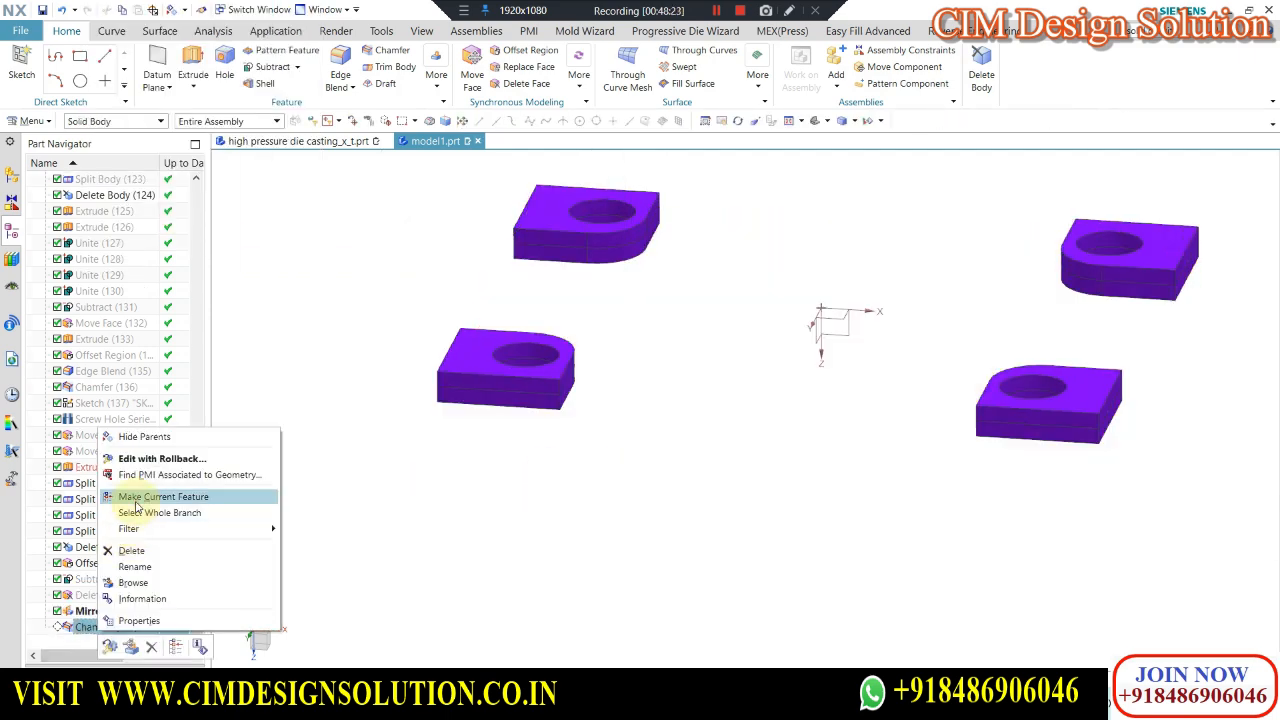
{"action": "left_click", "coordinate": [140, 497]}
{"action": "scroll", "coordinate": [450, 355], "scroll_direction": "up", "scroll_amount": 2}
{"action": "scroll", "coordinate": [500, 360], "scroll_direction": "up", "scroll_amount": 3}
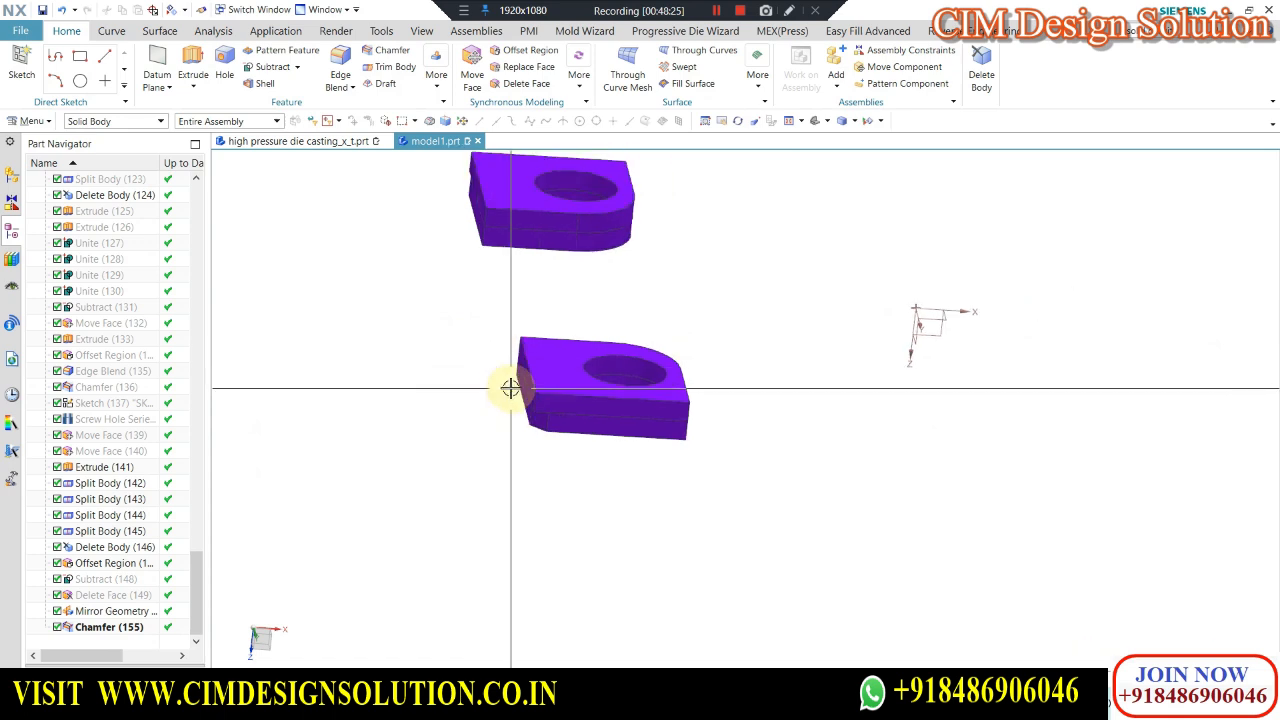
Hide the four lower chamfered plates, leaving the mirrored copies displayed.
{"action": "left_click", "coordinate": [541, 411]}
{"action": "key", "text": "ctrl+b"}
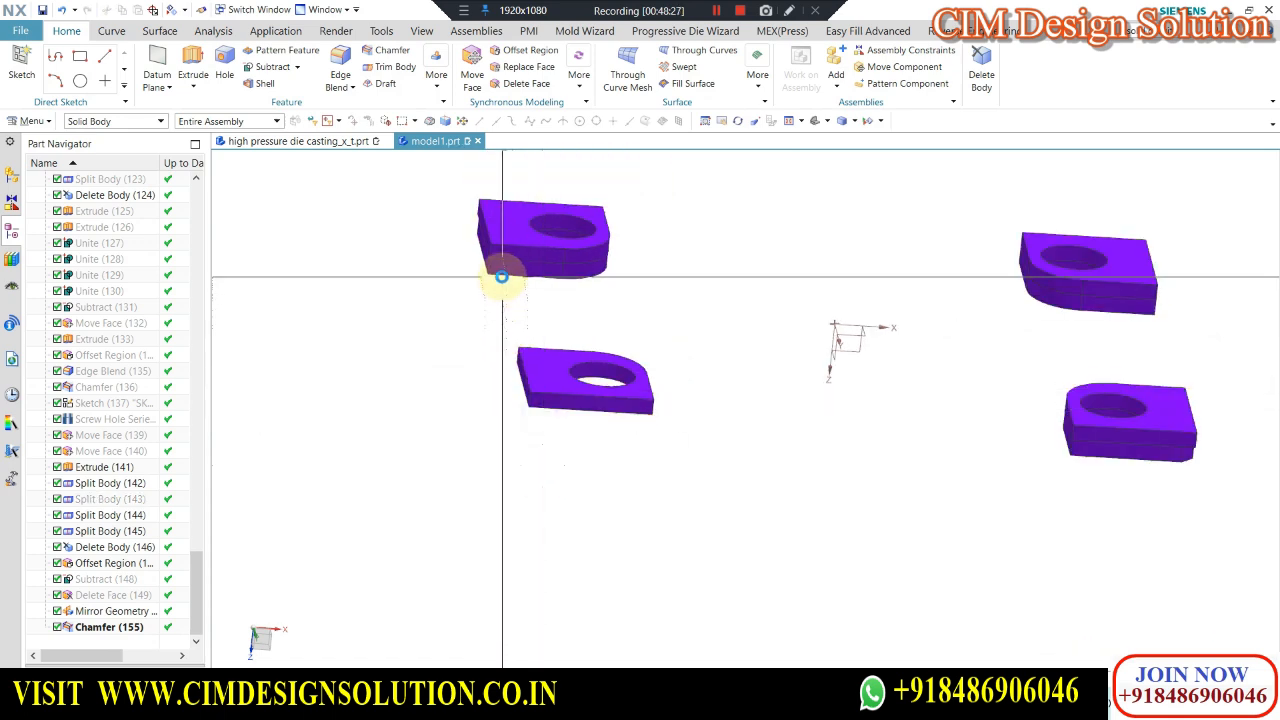
{"action": "left_click", "coordinate": [500, 274]}
{"action": "key", "text": "ctrl+b"}
{"action": "left_click", "coordinate": [1084, 302]}
{"action": "key", "text": "ctrl+b"}
{"action": "left_click", "coordinate": [1083, 453]}
{"action": "key", "text": "ctrl+b"}
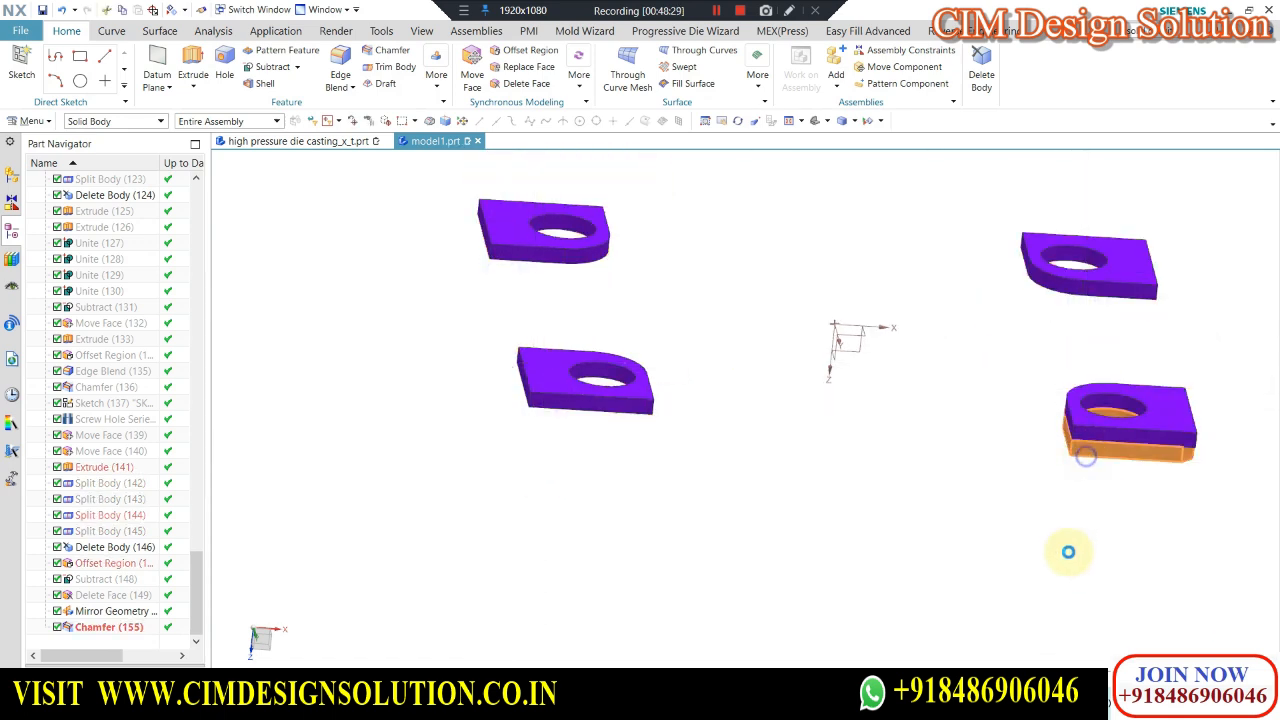
Orient the model to the front view and show all hidden bodies of the mould.
{"action": "scroll", "coordinate": [905, 423], "scroll_direction": "up", "scroll_amount": 3}
{"action": "middle_click_drag", "start_coordinate": [880, 405], "coordinate": [955, 278]}
{"action": "key", "text": "F8"}
{"action": "key", "text": "ctrl+shift+u"}
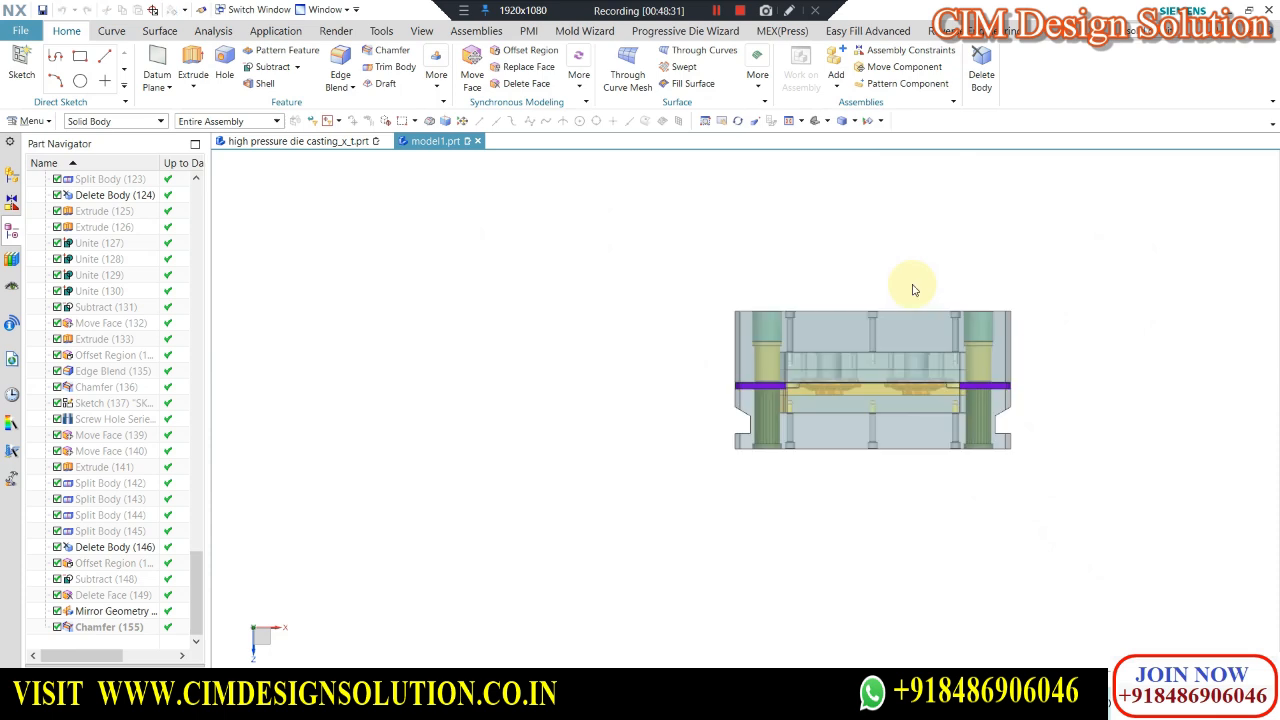
Isolate the upper mould block together with its four mirrored purple corner plates.
{"action": "key", "text": "ctrl+b"}
{"action": "scroll", "coordinate": [714, 341], "scroll_direction": "down", "scroll_amount": 3}
{"action": "left_click", "coordinate": [761, 350]}
{"action": "scroll", "coordinate": [714, 338], "scroll_direction": "down", "scroll_amount": 1}
{"action": "scroll", "coordinate": [714, 338], "scroll_direction": "up", "scroll_amount": 1}
{"action": "middle_click", "coordinate": [714, 338]}
{"action": "key", "text": "ctrl+shift+b"}
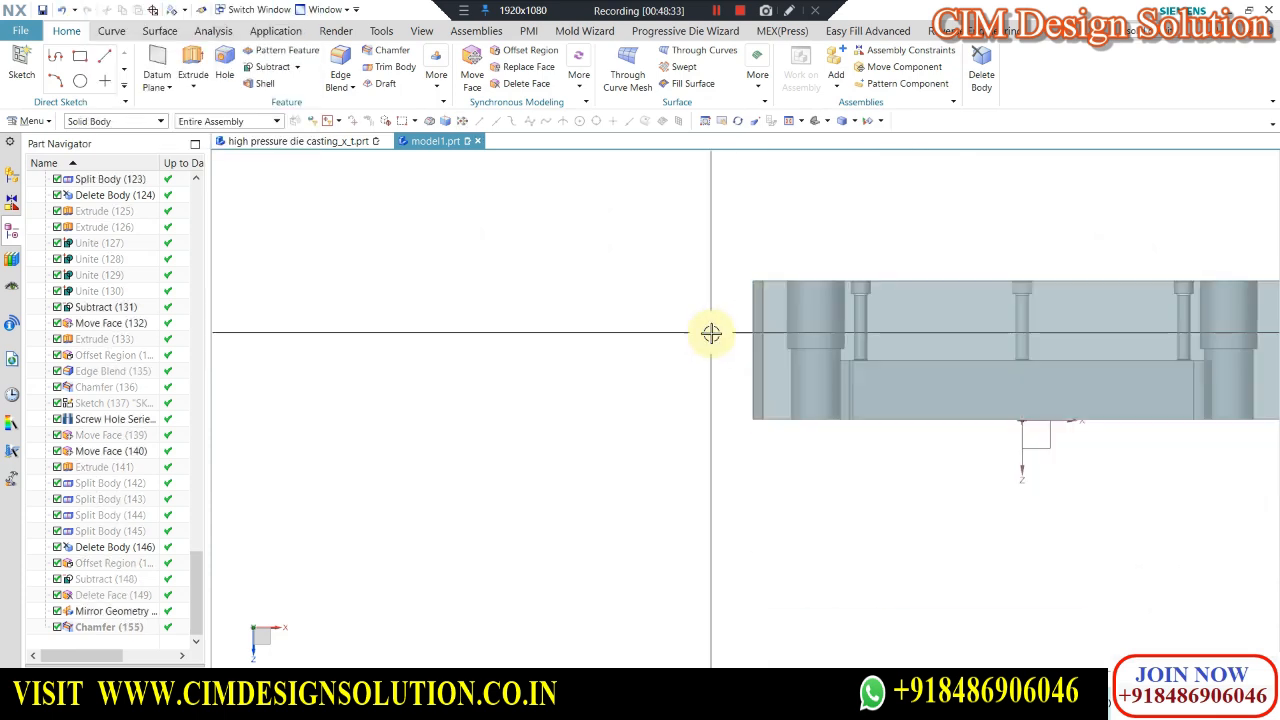
{"action": "middle_click_drag", "start_coordinate": [743, 357], "coordinate": [781, 231]}
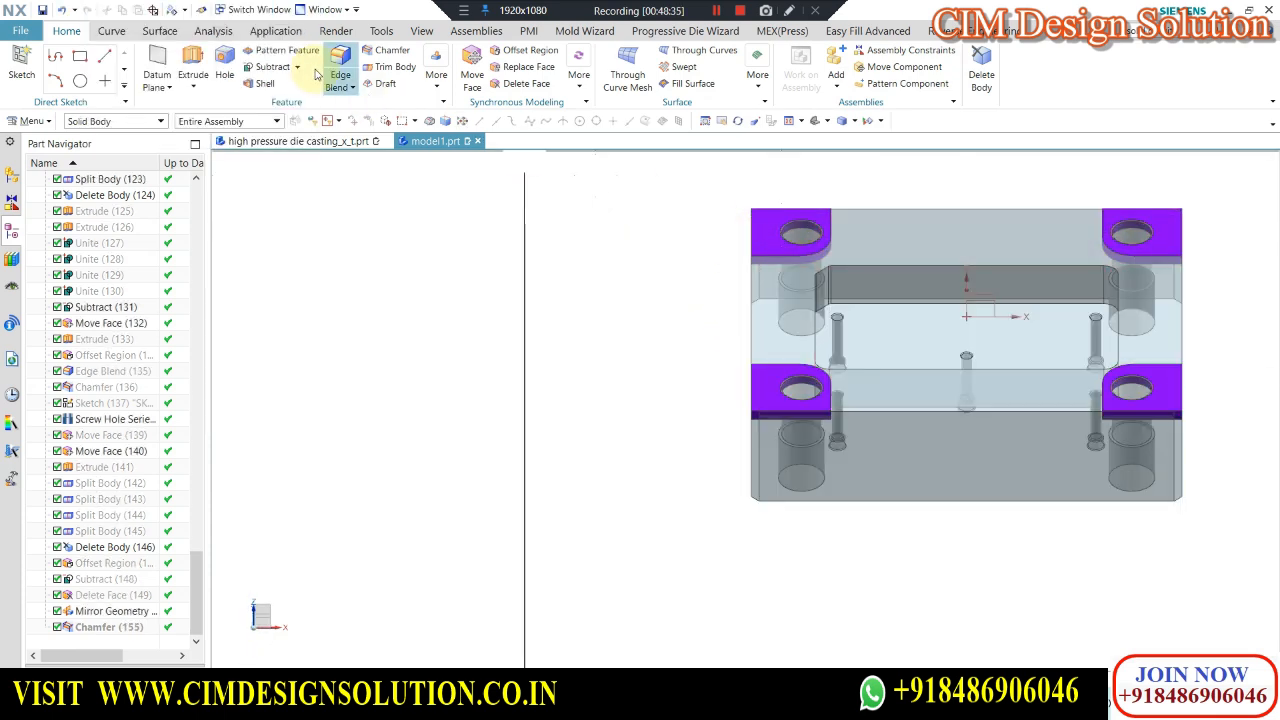
Subtract the four purple corner plates from the upper mould block, keeping the tool bodies.
{"action": "left_click", "coordinate": [277, 67]}
{"action": "left_click", "coordinate": [963, 401]}
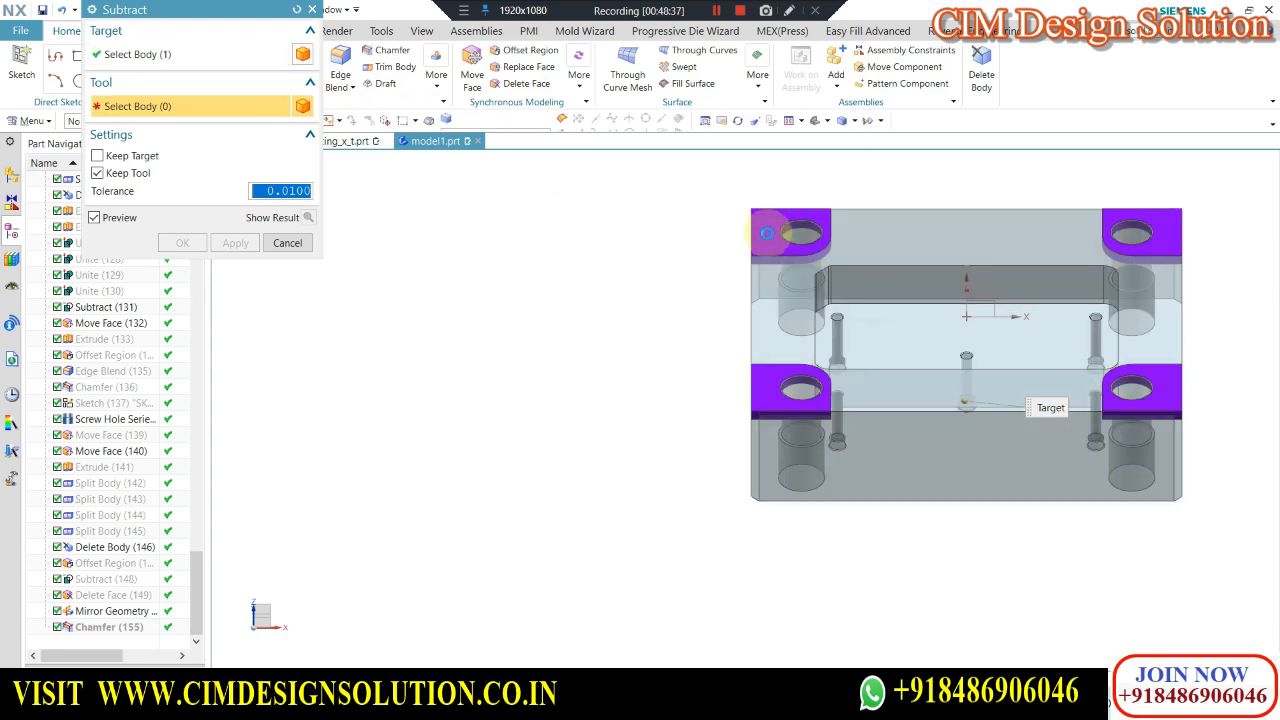
{"action": "left_click", "coordinate": [790, 240]}
{"action": "left_click", "coordinate": [770, 412]}
{"action": "left_click", "coordinate": [1116, 218]}
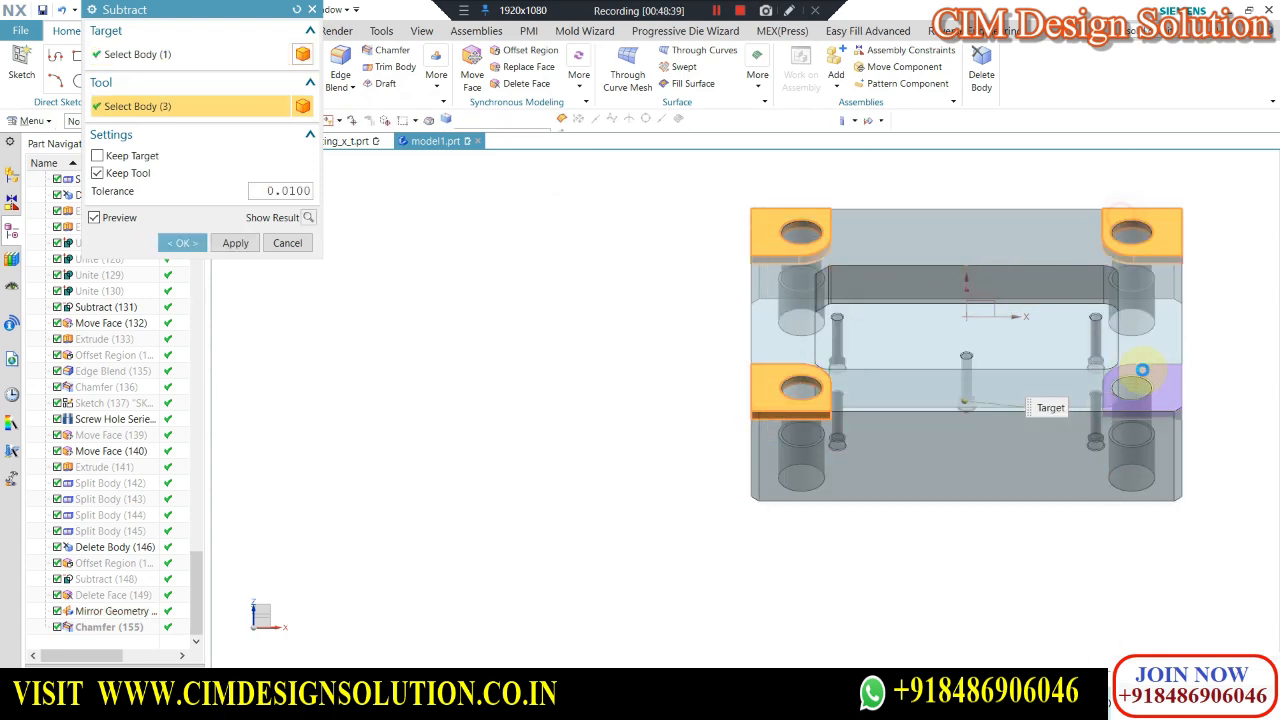
{"action": "middle_click", "coordinate": [409, 250]}
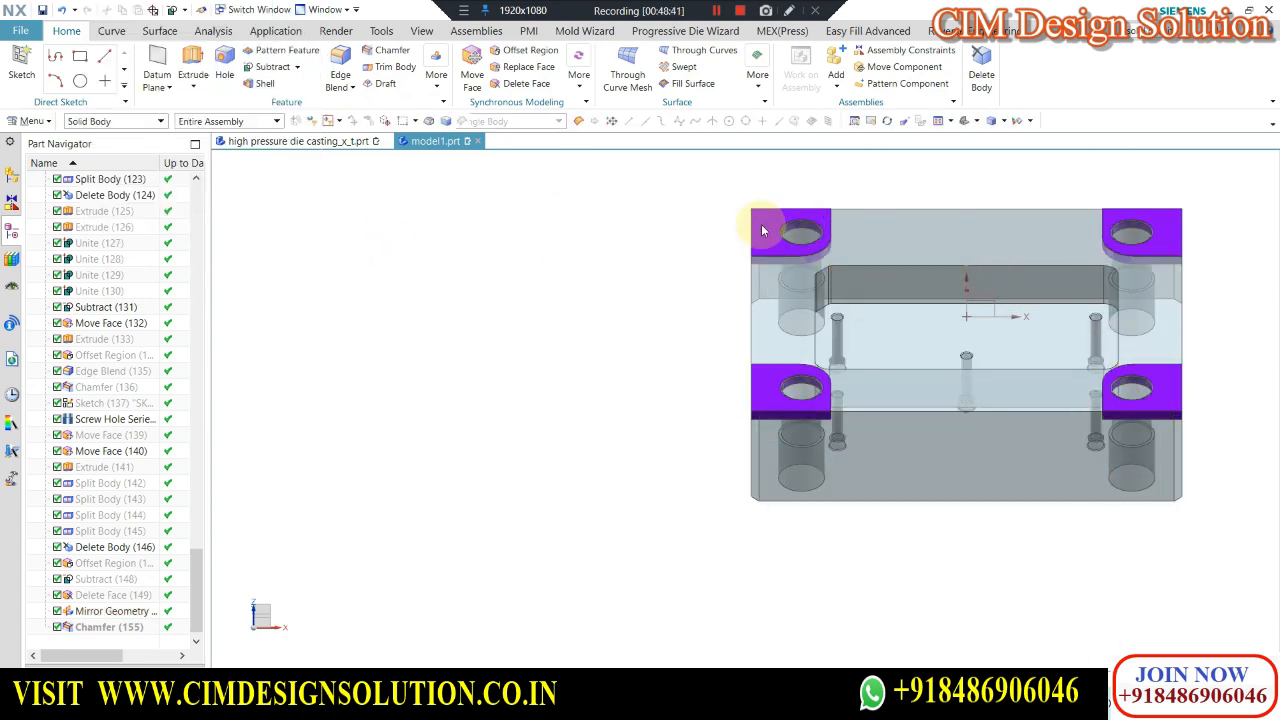
Hide the four purple corner plates so that only the pocketed upper mould block is displayed.
{"action": "scroll", "coordinate": [790, 220], "scroll_direction": "down", "scroll_amount": 2}
{"action": "left_click", "coordinate": [1194, 213]}
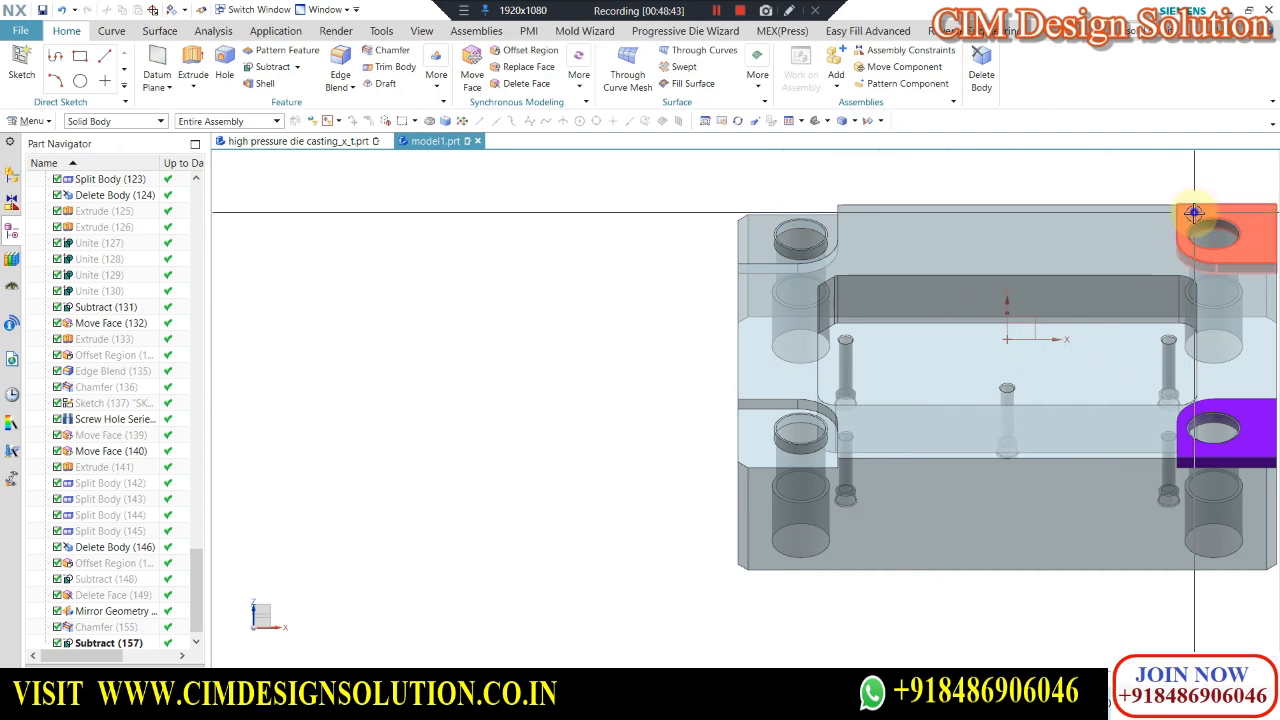
{"action": "key", "text": "ctrl+b"}
{"action": "left_click", "coordinate": [1256, 440]}
{"action": "key", "text": "ctrl+b"}
{"action": "scroll", "coordinate": [576, 330], "scroll_direction": "up", "scroll_amount": 1}
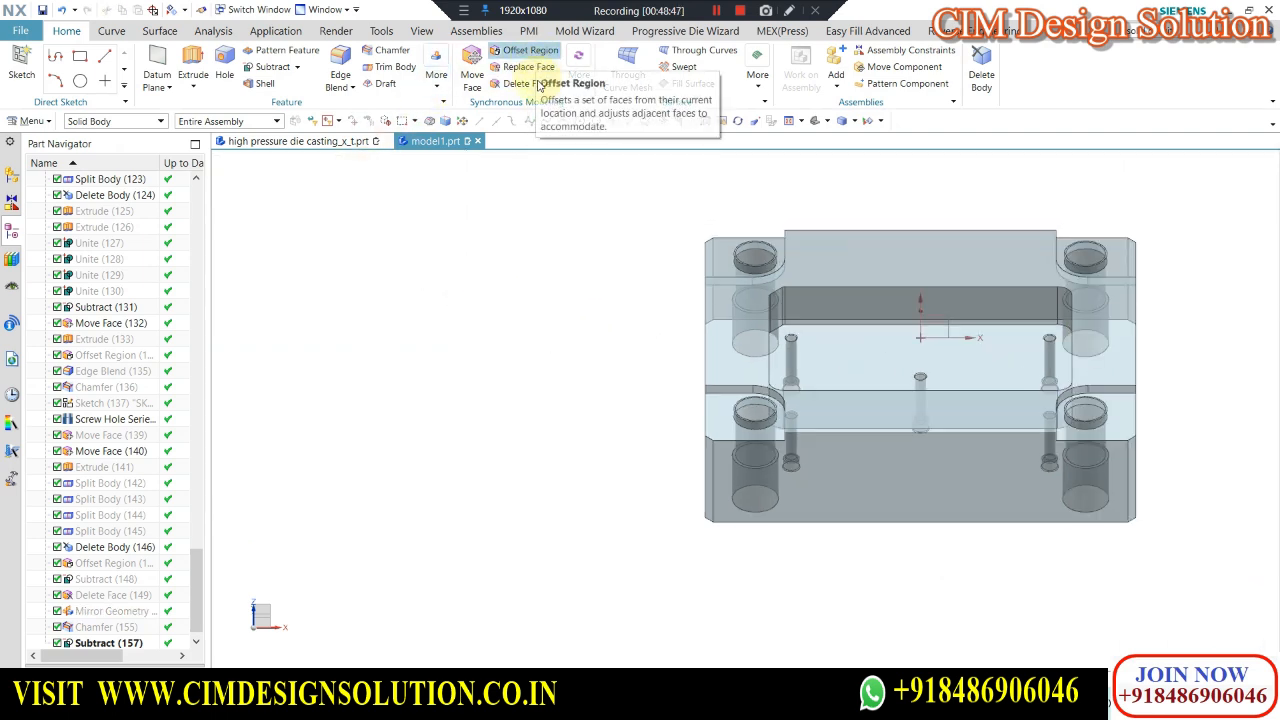
Remove the stepped ring faces around the four pillar holes in the upper block's corner pockets with Delete Face and Heal on.
{"action": "left_click", "coordinate": [530, 84]}
{"action": "scroll", "coordinate": [1089, 257], "scroll_direction": "down", "scroll_amount": 4}
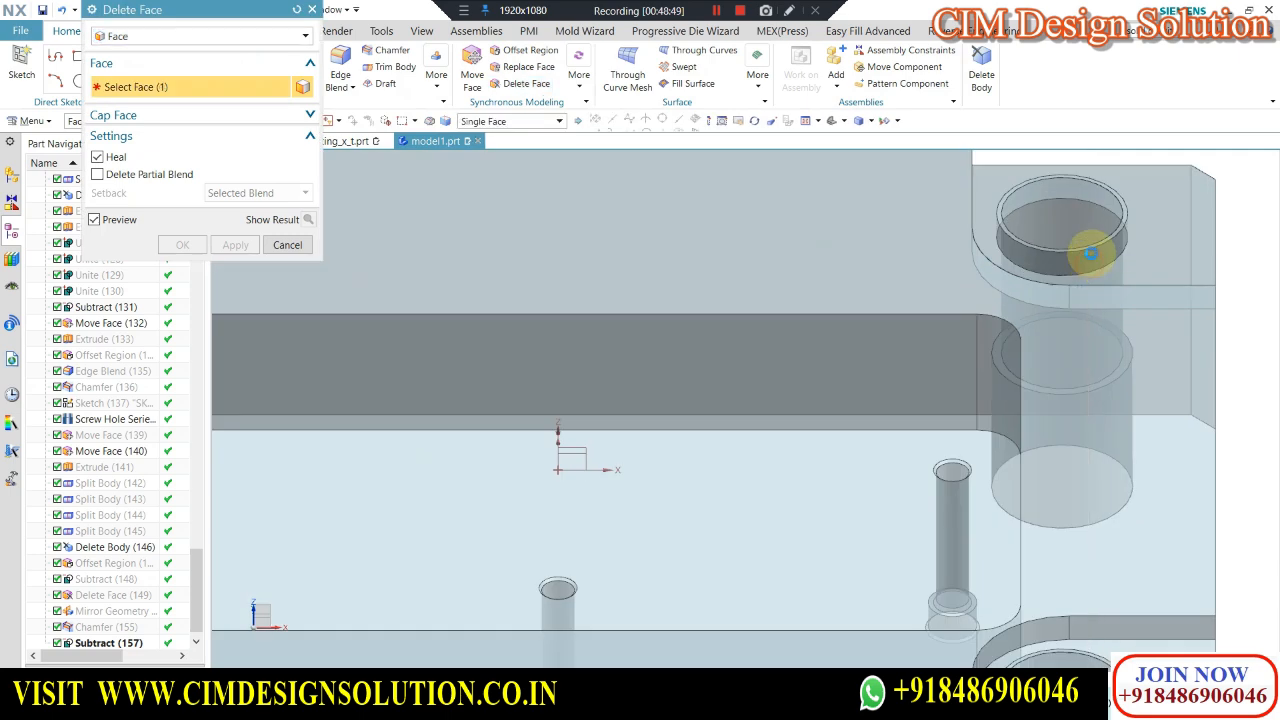
{"action": "left_click", "coordinate": [1089, 253]}
{"action": "scroll", "coordinate": [1094, 236], "scroll_direction": "down", "scroll_amount": 3}
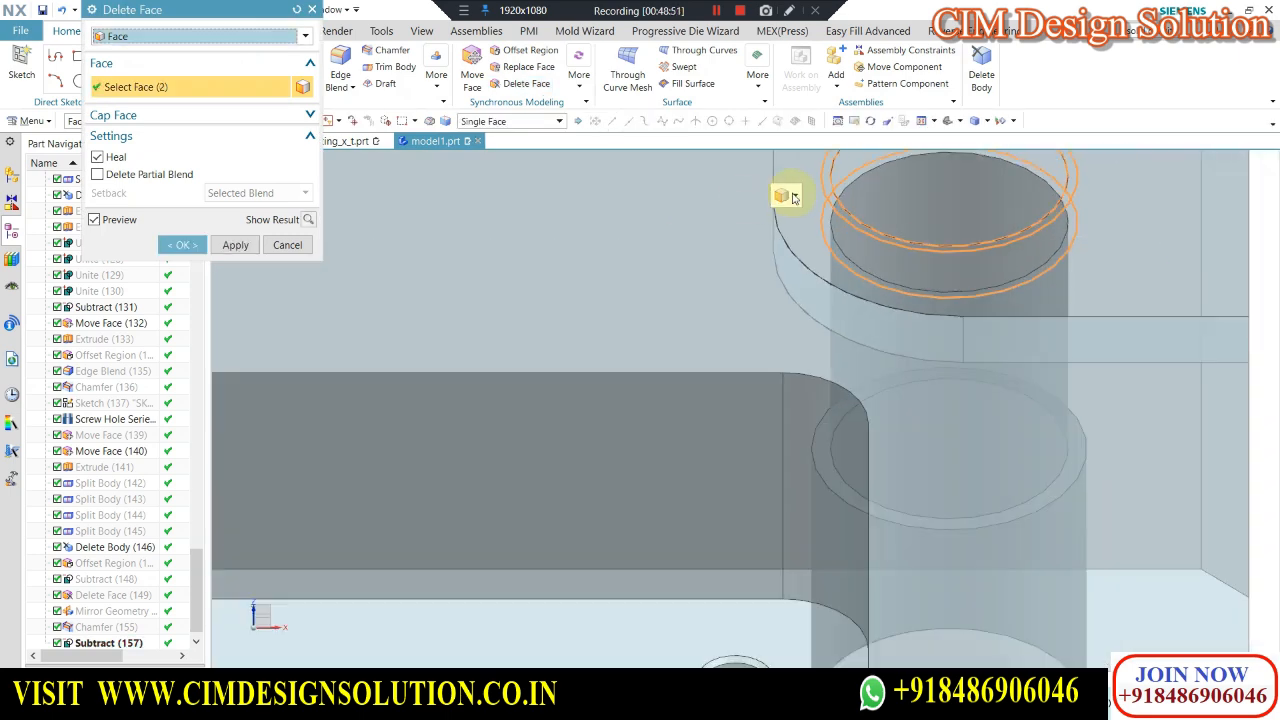
{"action": "scroll", "coordinate": [894, 471], "scroll_direction": "up", "scroll_amount": 4}
{"action": "scroll", "coordinate": [860, 508], "scroll_direction": "down", "scroll_amount": 4}
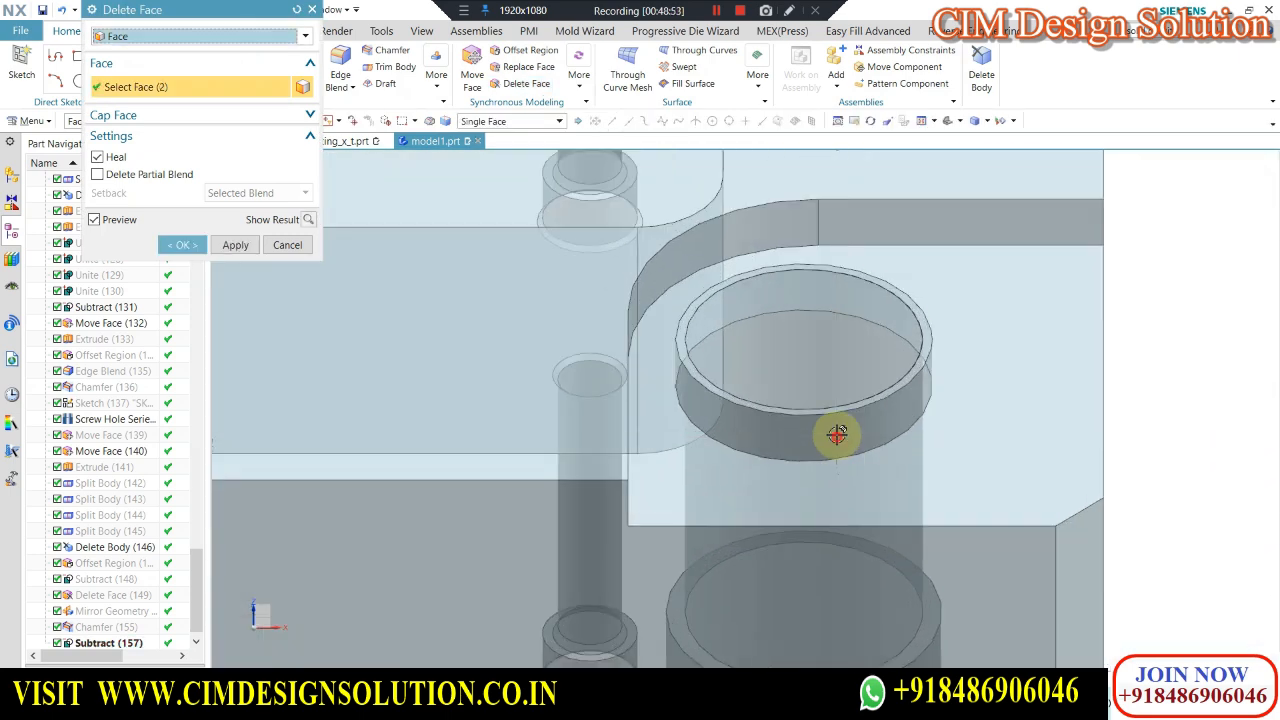
{"action": "left_click", "coordinate": [836, 434]}
{"action": "scroll", "coordinate": [1012, 374], "scroll_direction": "up", "scroll_amount": 2}
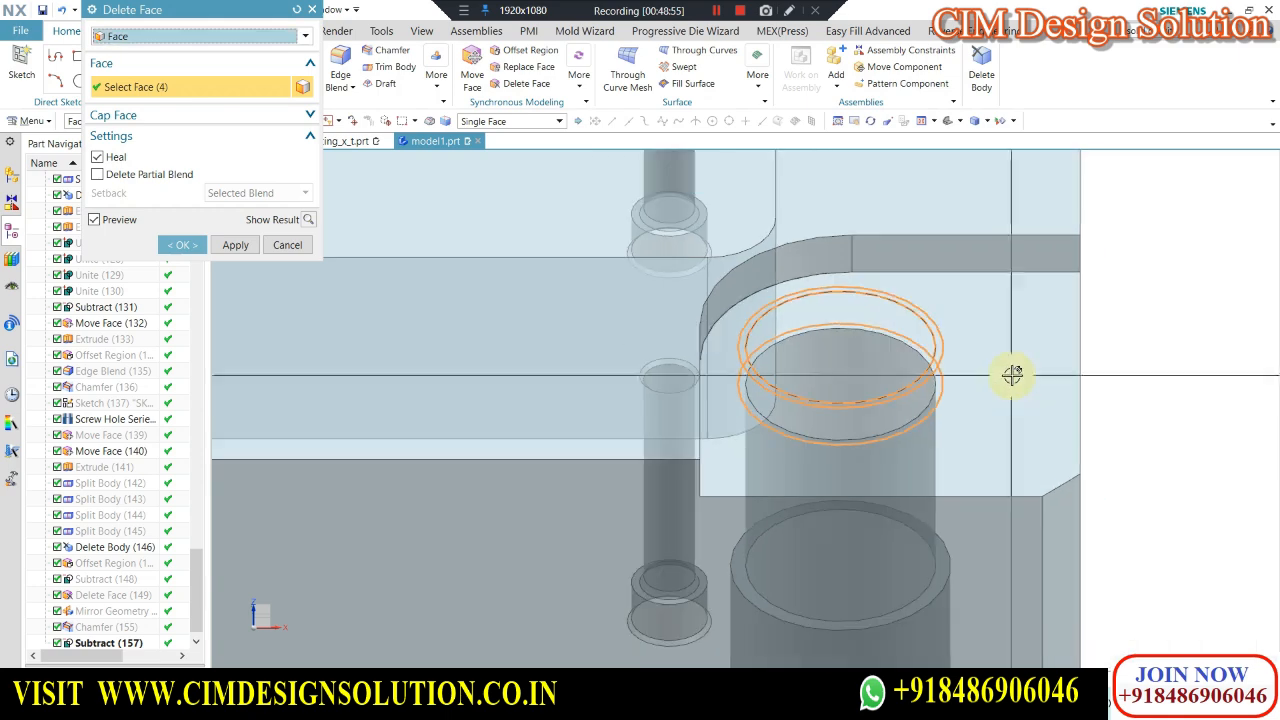
{"action": "scroll", "coordinate": [1040, 382], "scroll_direction": "up", "scroll_amount": 4}
{"action": "scroll", "coordinate": [623, 391], "scroll_direction": "down", "scroll_amount": 4}
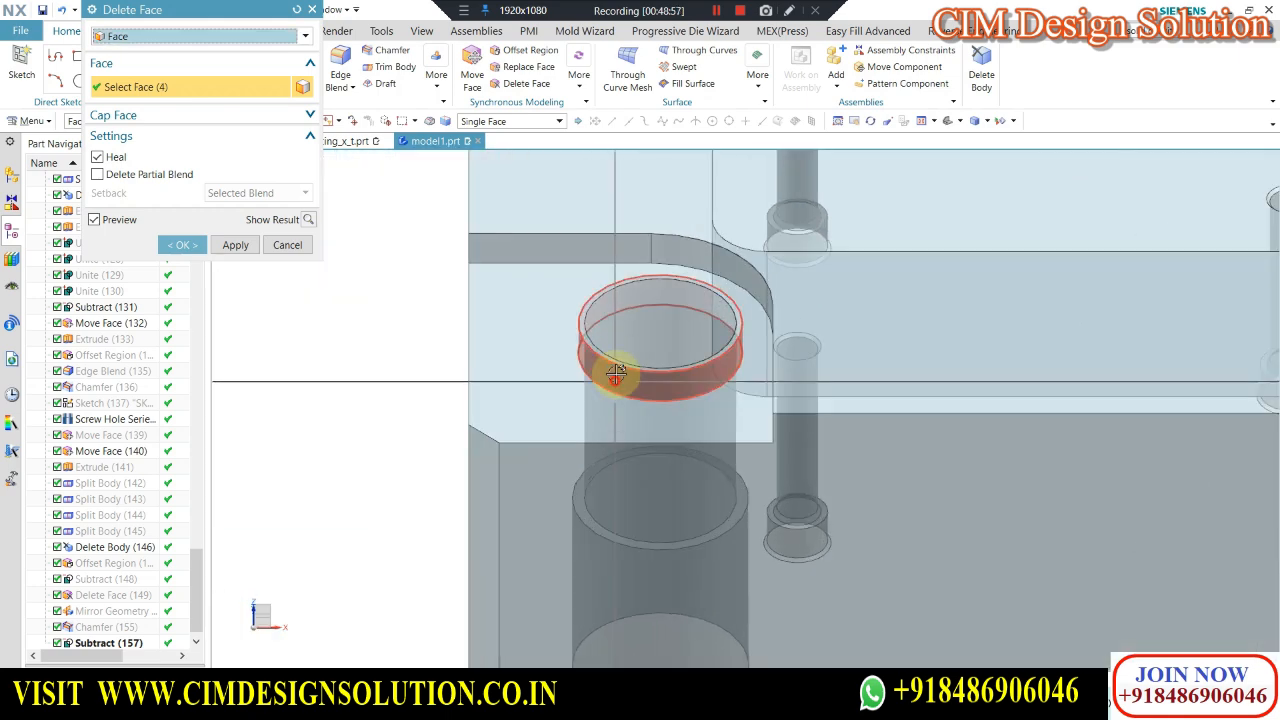
{"action": "left_click", "coordinate": [592, 350]}
{"action": "scroll", "coordinate": [586, 357], "scroll_direction": "up", "scroll_amount": 2}
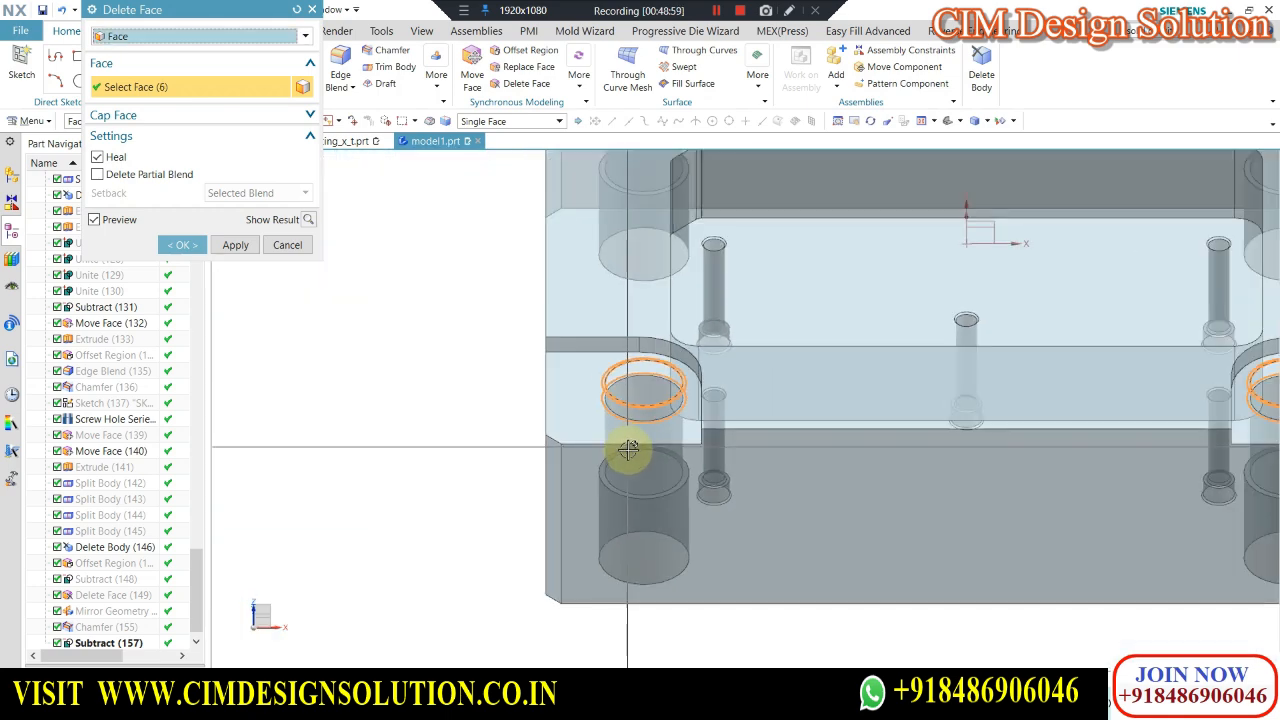
{"action": "scroll", "coordinate": [628, 450], "scroll_direction": "up", "scroll_amount": 2}
{"action": "scroll", "coordinate": [608, 214], "scroll_direction": "down", "scroll_amount": 4}
{"action": "left_click", "coordinate": [628, 190]}
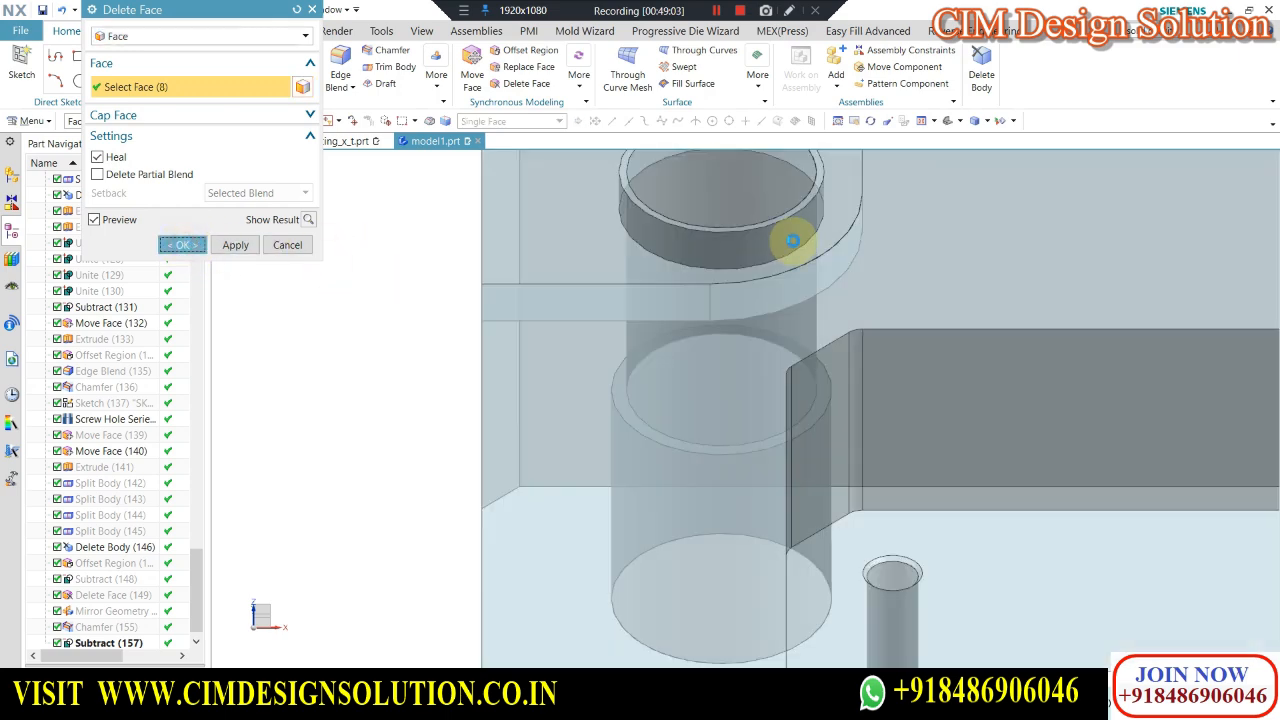
{"action": "middle_click", "coordinate": [792, 241]}
Orient the model to the front view and display all bodies of the mould again.
{"action": "scroll", "coordinate": [608, 251], "scroll_direction": "up", "scroll_amount": 6}
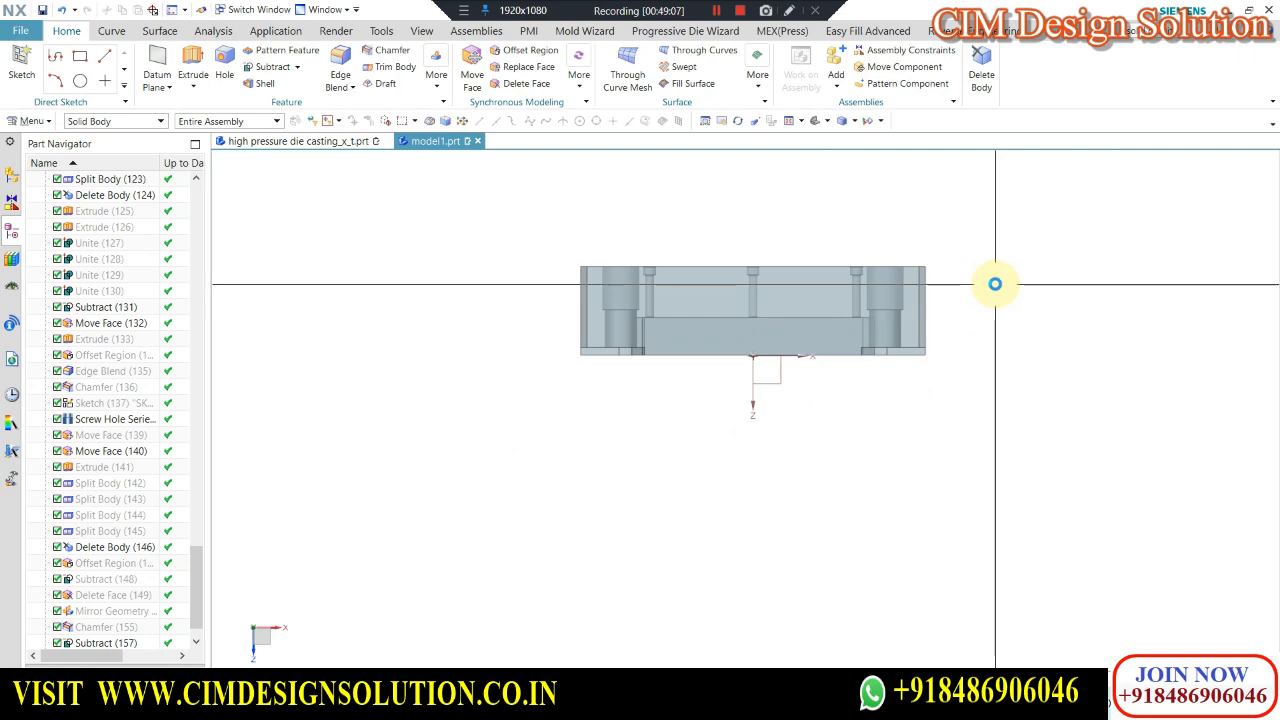
{"action": "middle_click_drag", "start_coordinate": [860, 369], "coordinate": [860, 330]}
{"action": "key", "text": "F8"}
{"action": "scroll", "coordinate": [297, 477], "scroll_direction": "up", "scroll_amount": 3}
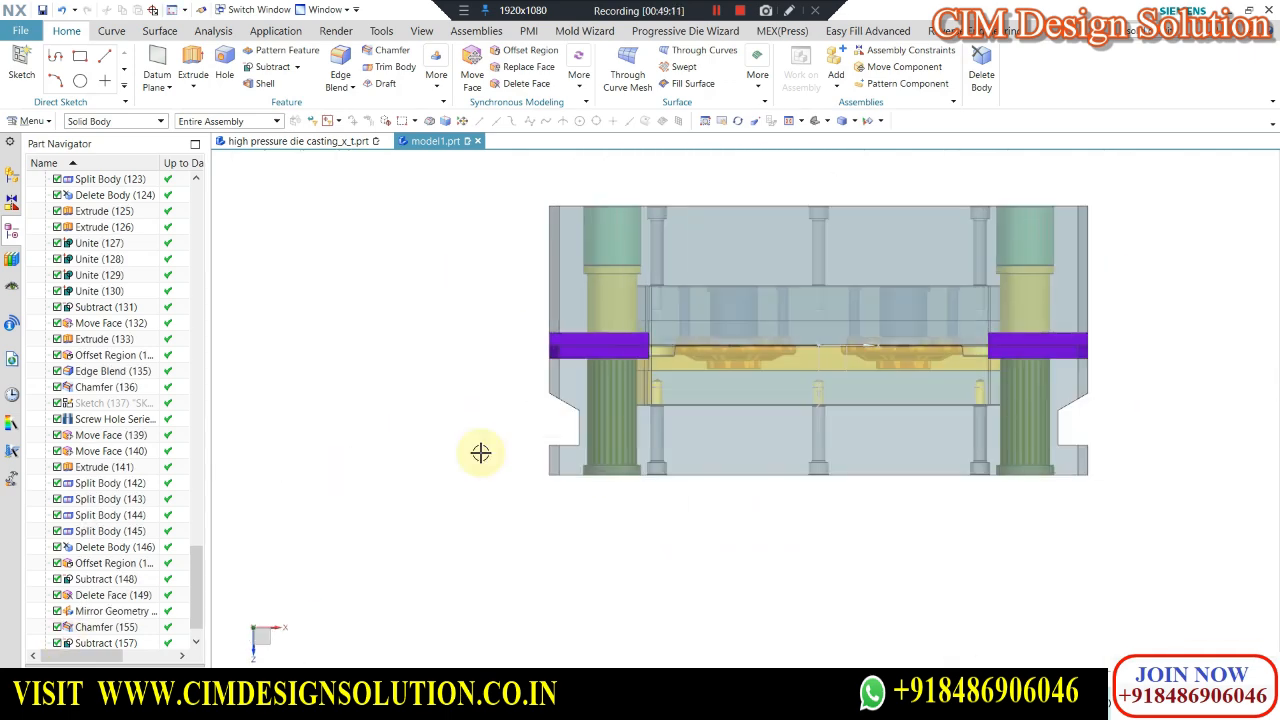
Chamfer the outer vertical corner edge of each of the four upper purple plates with a symmetric 10 mm distance.
{"action": "middle_click_drag", "start_coordinate": [480, 449], "coordinate": [655, 457]}
{"action": "scroll", "coordinate": [655, 457], "scroll_direction": "up", "scroll_amount": 2}
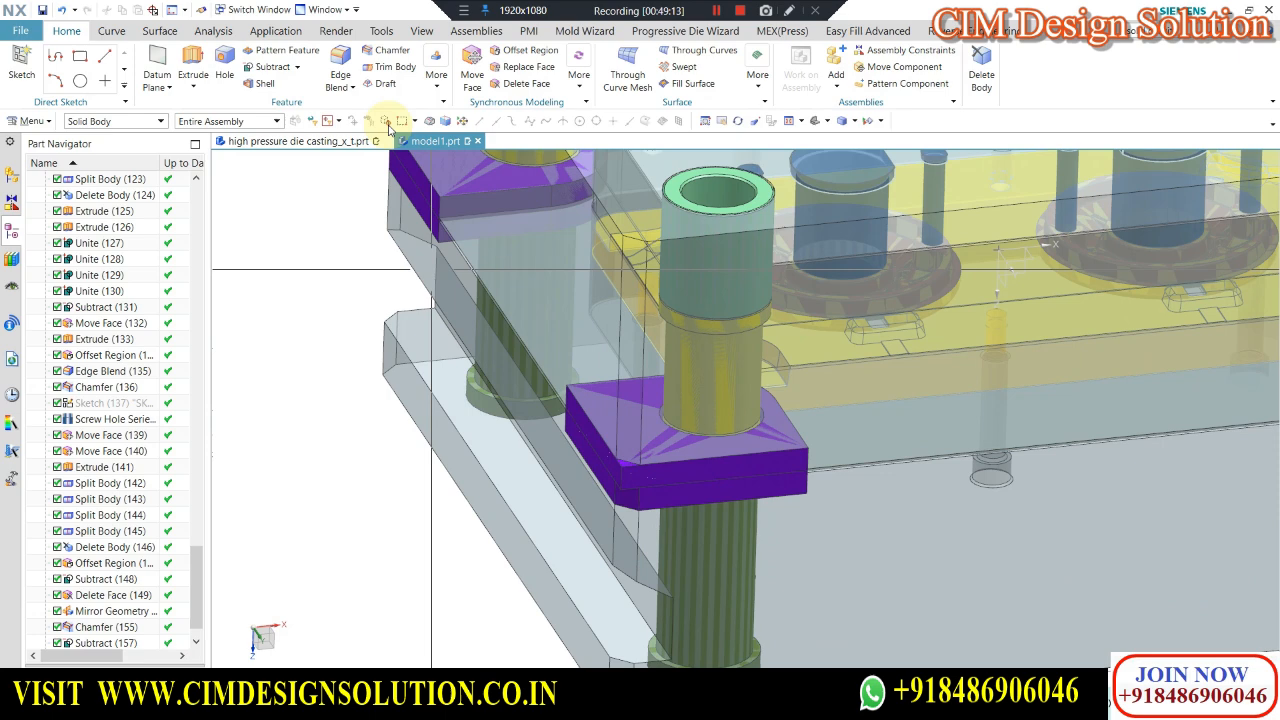
{"action": "left_click", "coordinate": [392, 52]}
{"action": "left_click", "coordinate": [614, 480]}
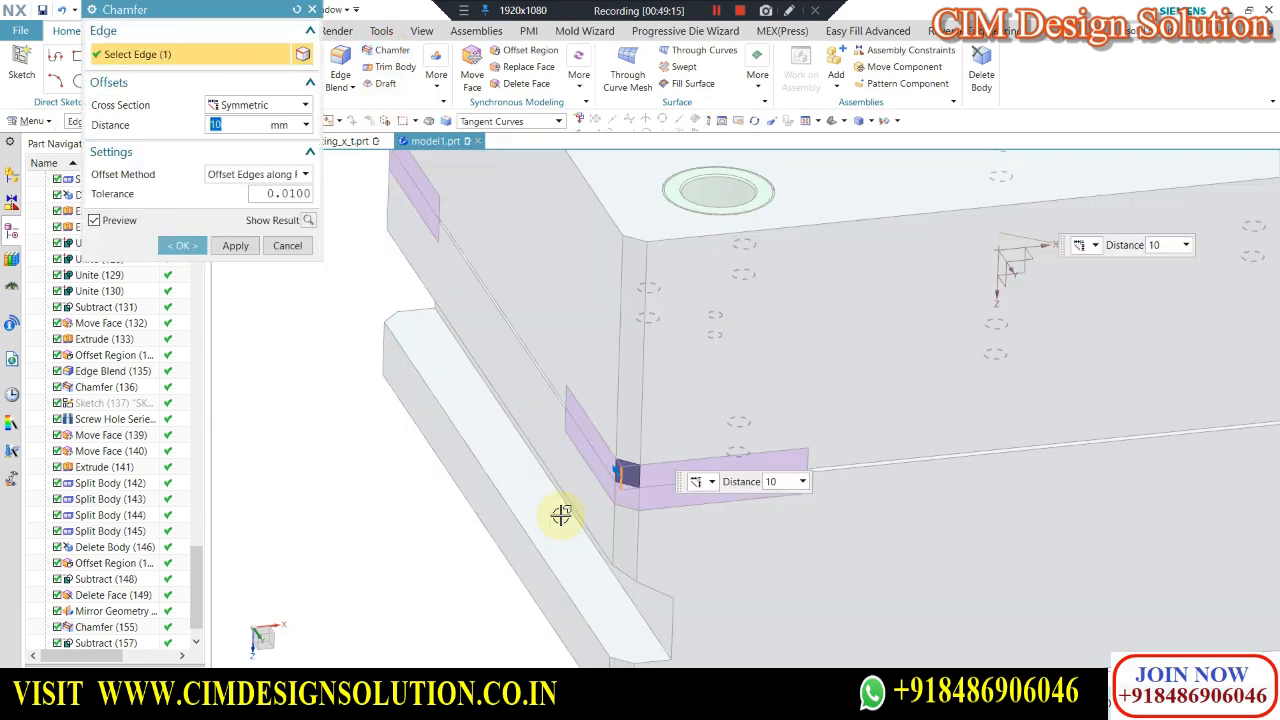
{"action": "scroll", "coordinate": [416, 193], "scroll_direction": "up", "scroll_amount": 2}
{"action": "scroll", "coordinate": [410, 289], "scroll_direction": "down", "scroll_amount": 5}
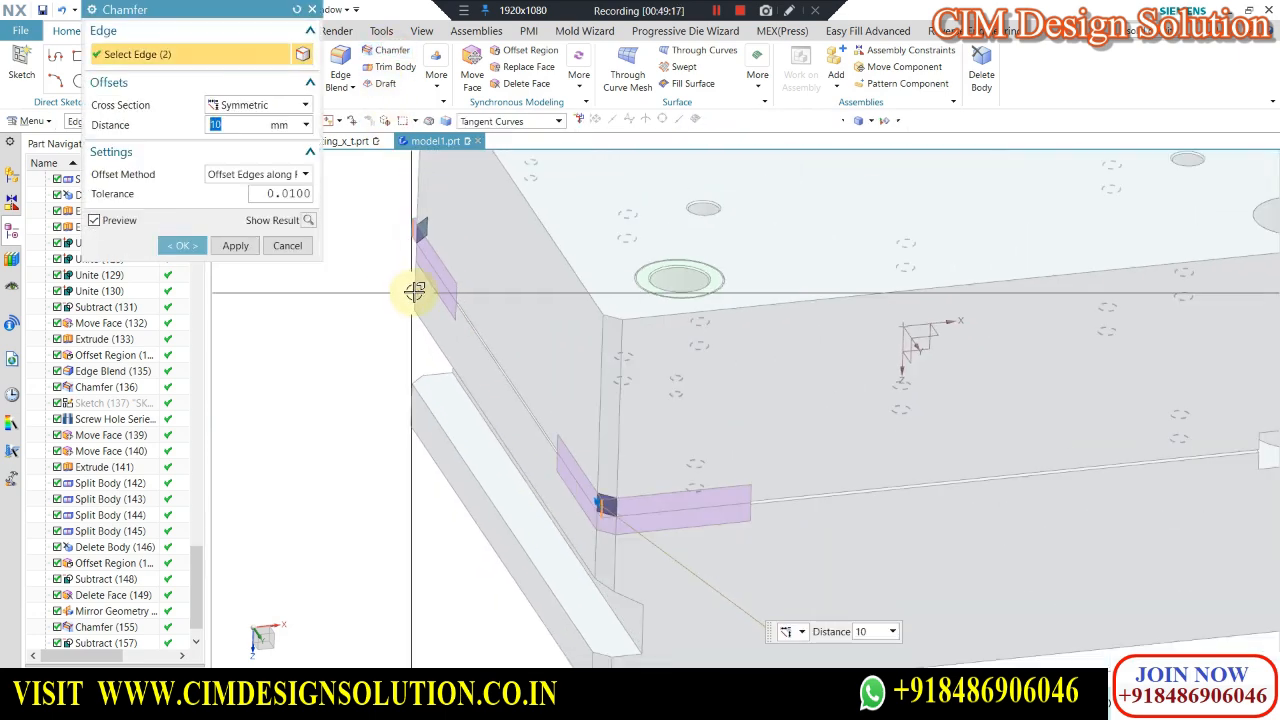
{"action": "scroll", "coordinate": [966, 389], "scroll_direction": "up", "scroll_amount": 6}
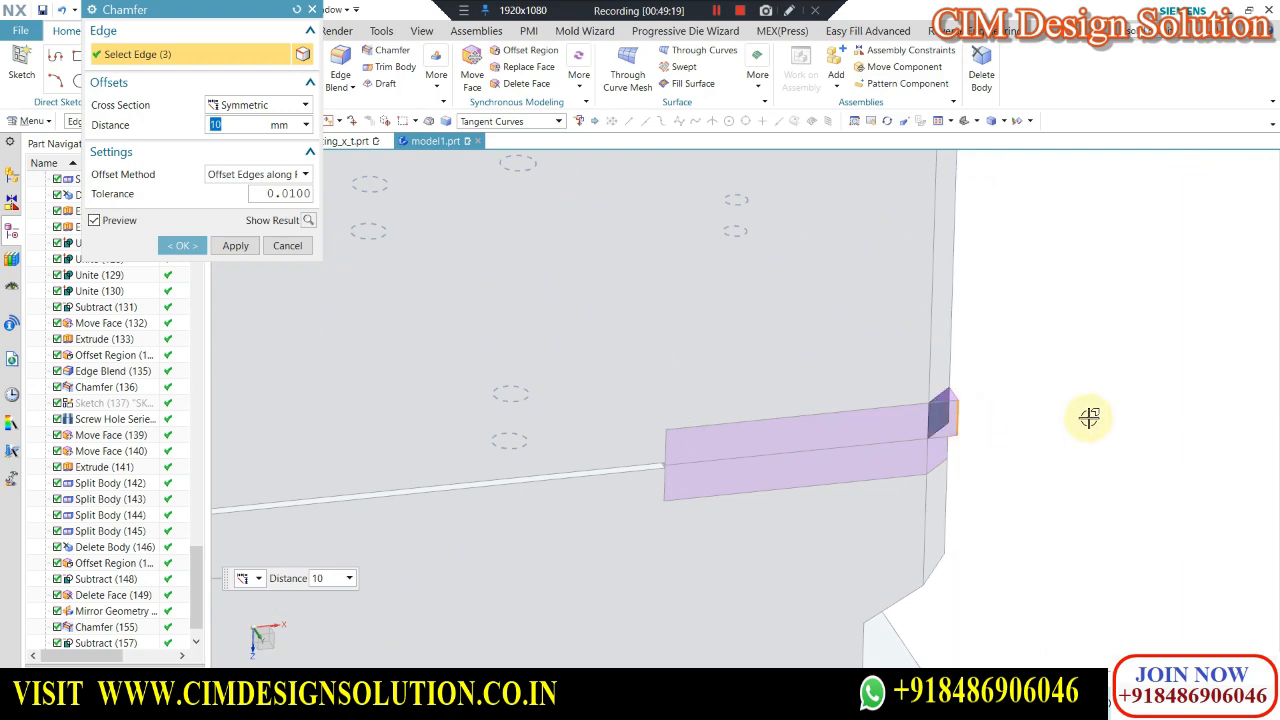
{"action": "scroll", "coordinate": [1089, 417], "scroll_direction": "down", "scroll_amount": 3}
{"action": "middle_click_drag", "start_coordinate": [1046, 437], "coordinate": [957, 173]}
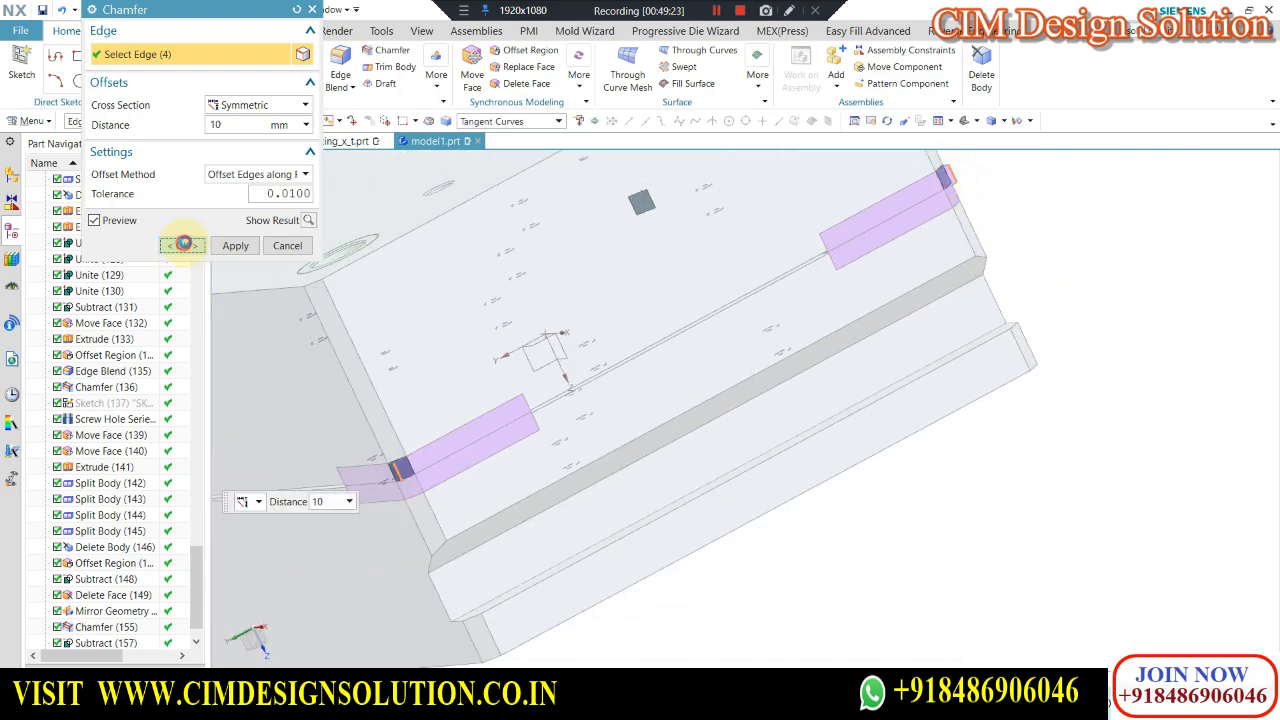
{"action": "left_click", "coordinate": [184, 245]}
Examine the start and end distances of the Extrude that forms the corner plates.
{"action": "middle_click_drag", "start_coordinate": [1060, 374], "coordinate": [937, 329]}
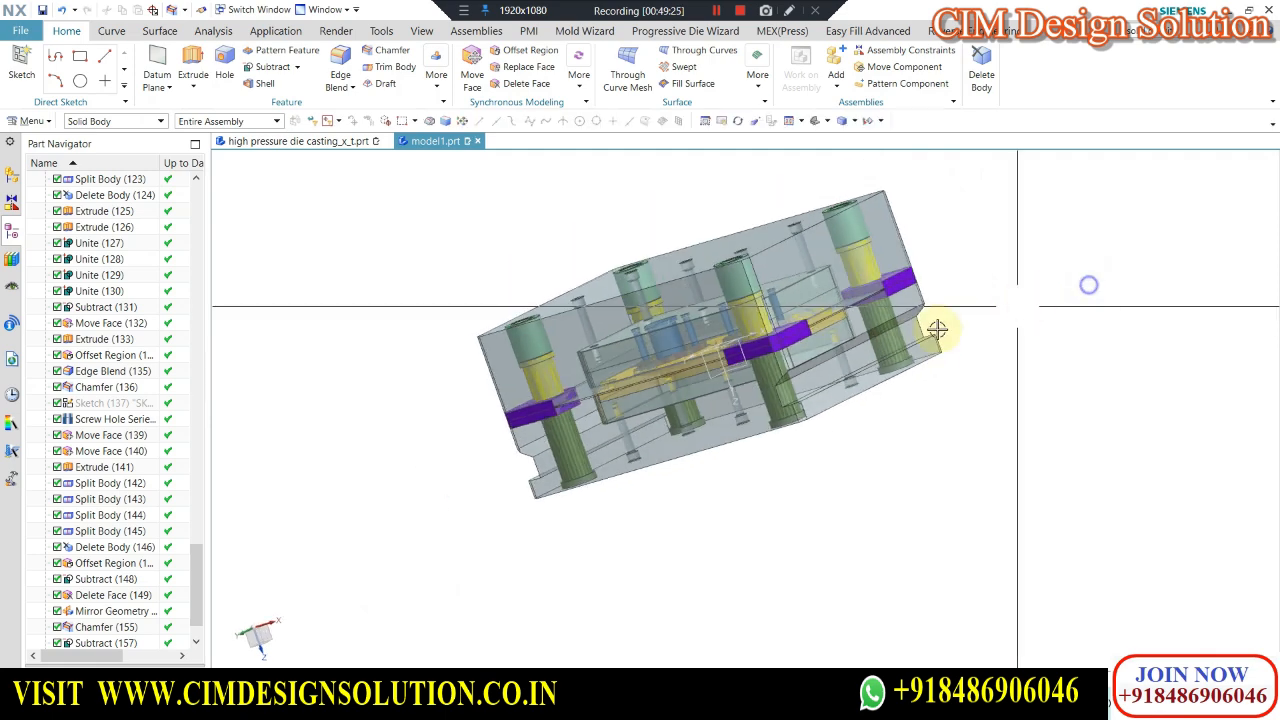
{"action": "key", "text": "F8"}
{"action": "scroll", "coordinate": [90, 578], "scroll_direction": "down", "scroll_amount": 1}
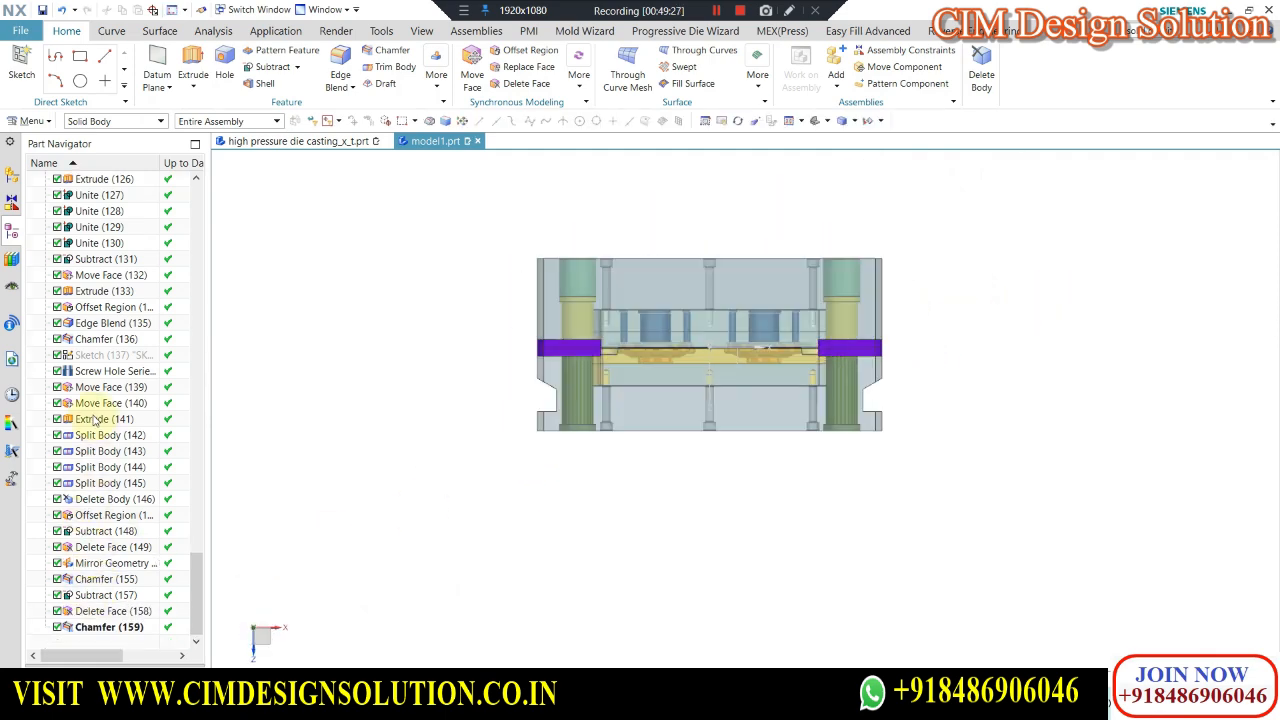
{"action": "double_click", "coordinate": [92, 419]}
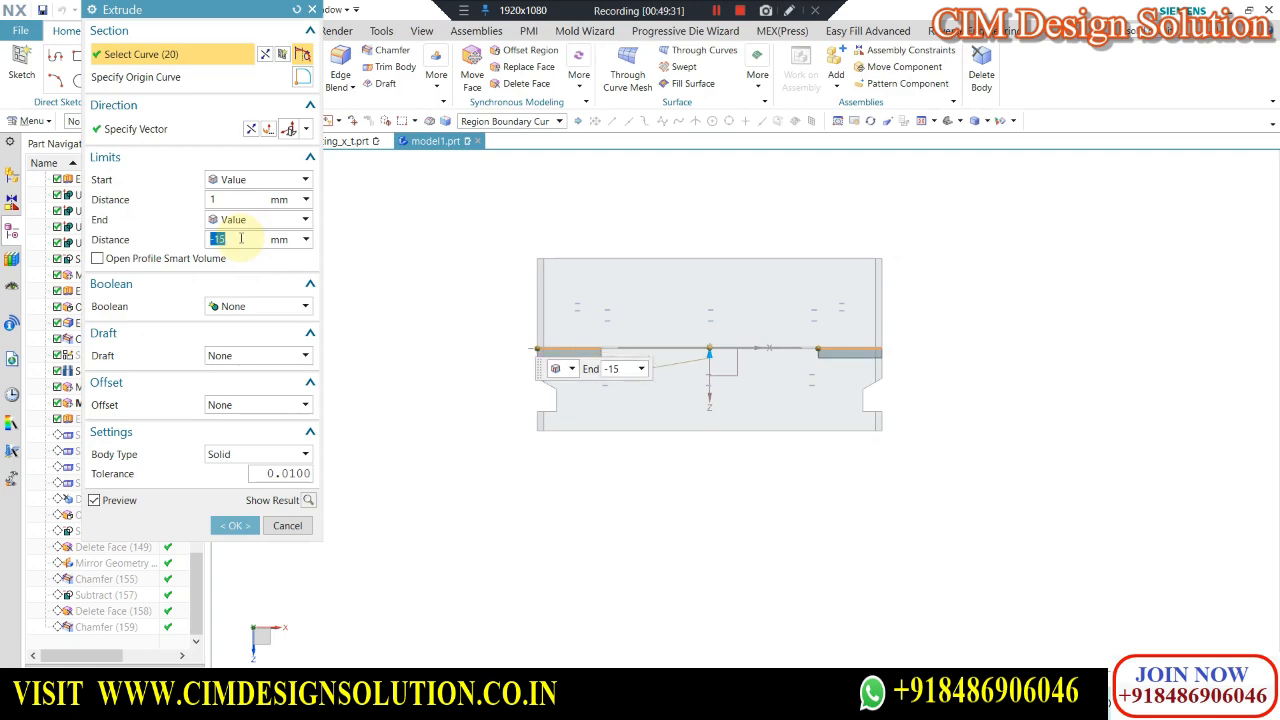
{"action": "middle_click", "coordinate": [409, 323]}
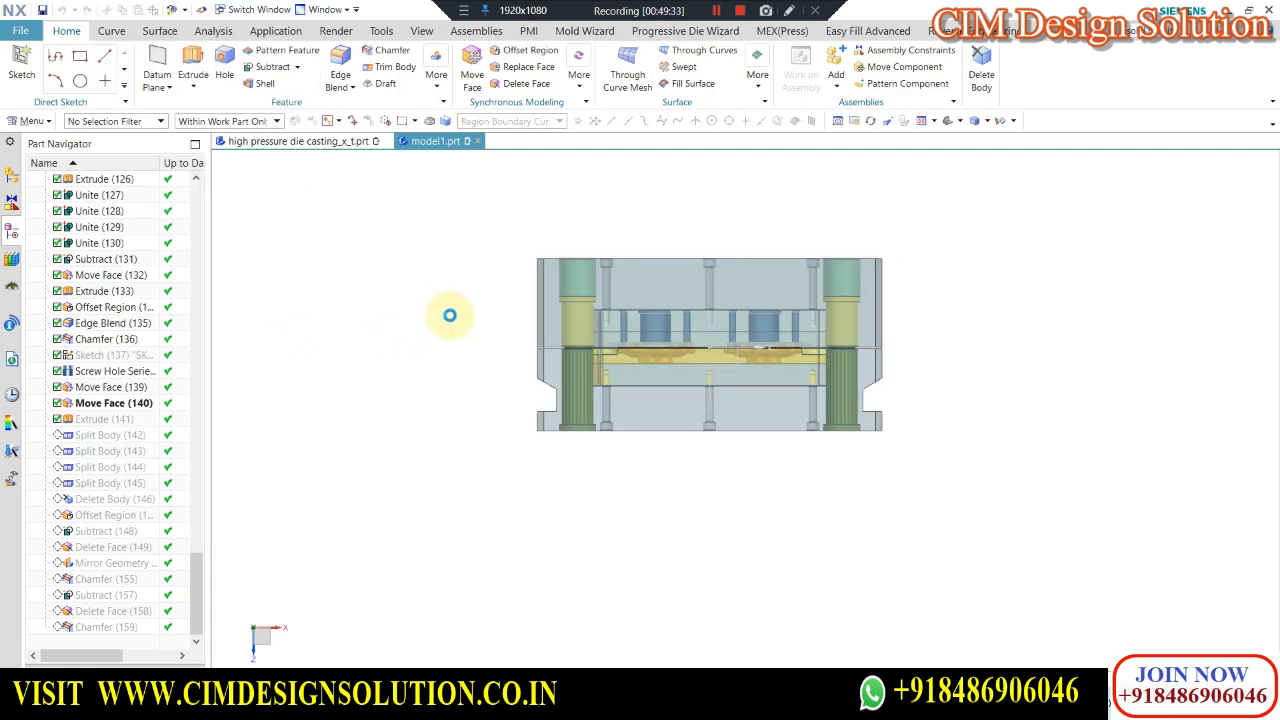
Hide everything except the eight purple corner plates by inverting the plate selection.
{"action": "middle_click_drag", "start_coordinate": [700, 330], "coordinate": [578, 401]}
{"action": "key", "text": "ctrl+b"}
{"action": "scroll", "coordinate": [576, 387], "scroll_direction": "up", "scroll_amount": 4}
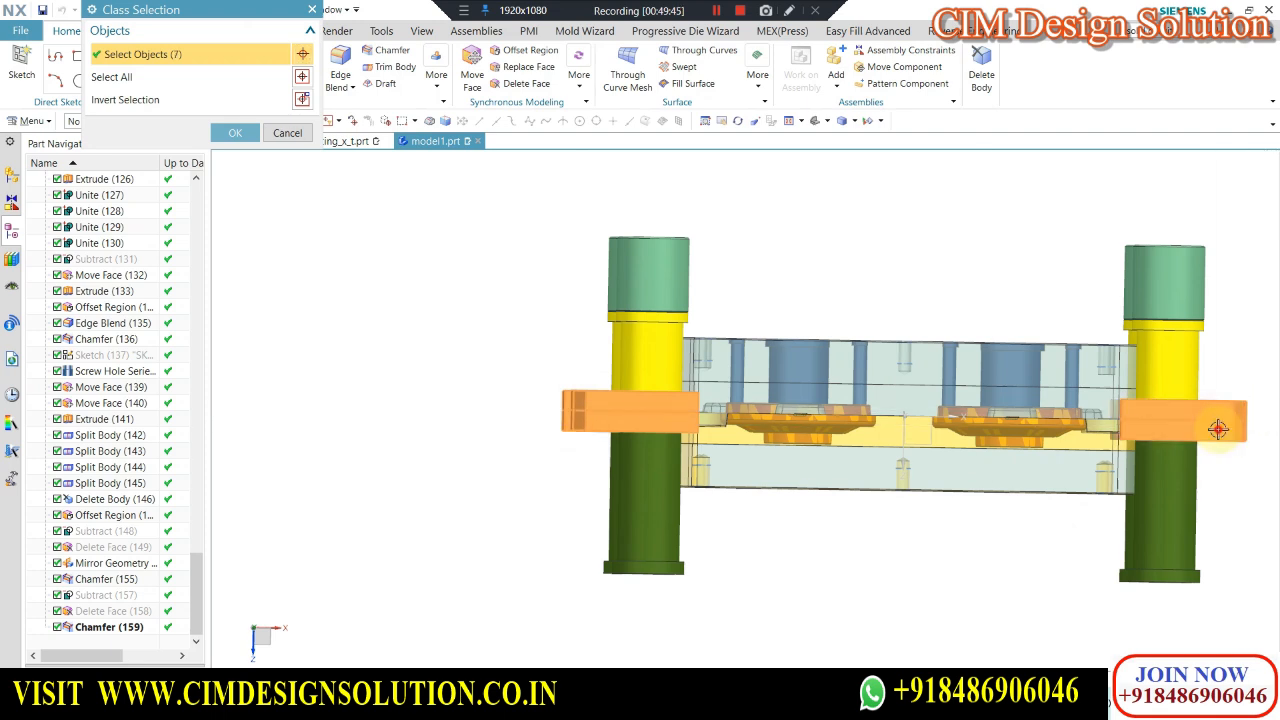
{"action": "left_click", "coordinate": [238, 133]}
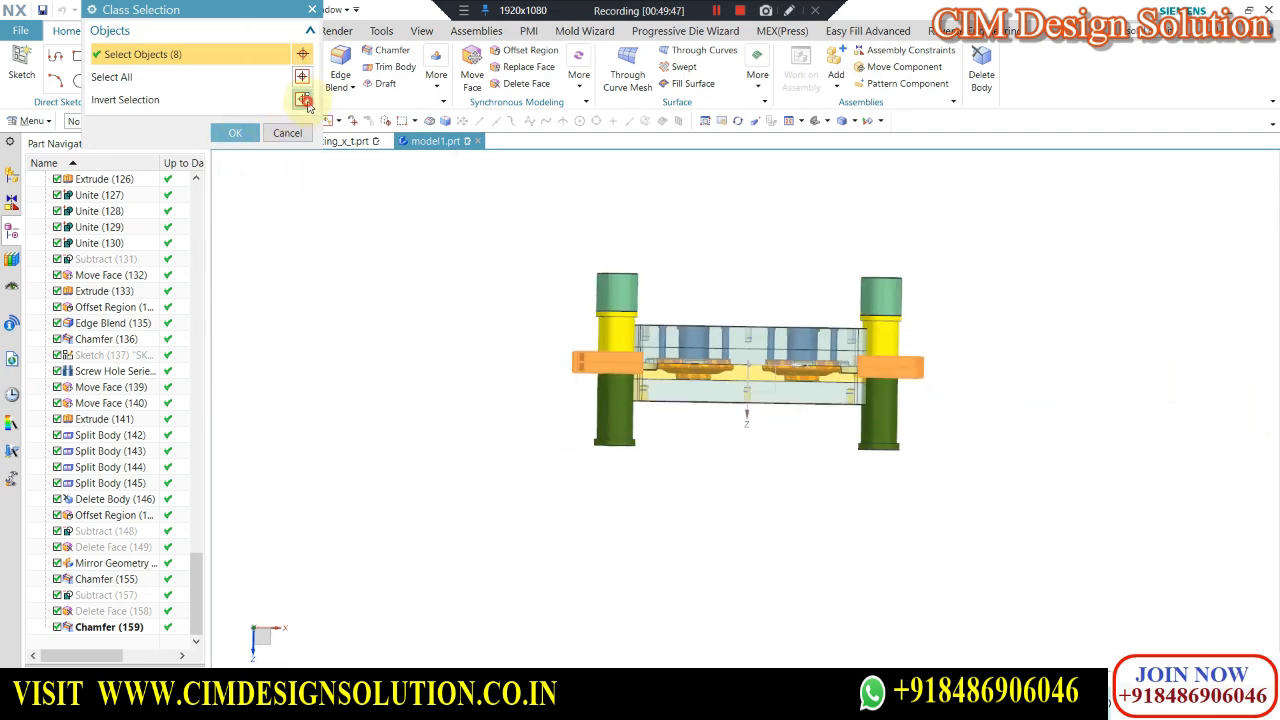
{"action": "left_click", "coordinate": [304, 101]}
{"action": "left_click", "coordinate": [236, 133]}
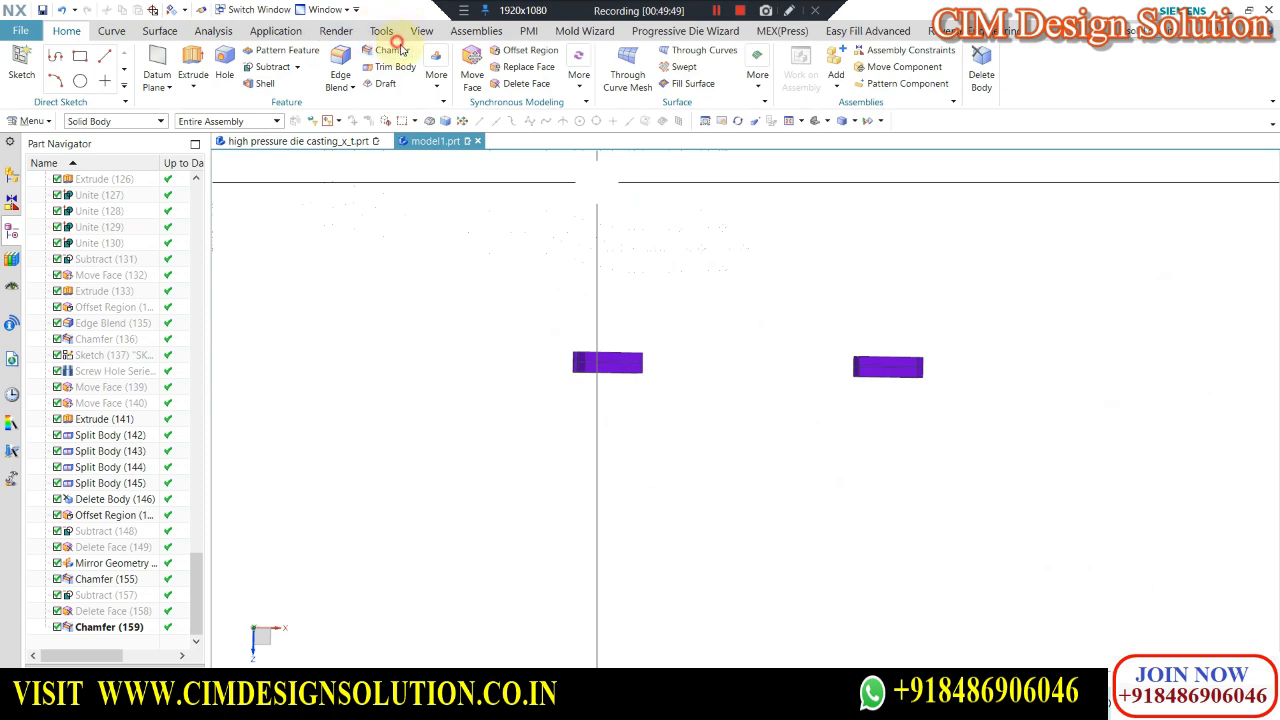
Chamfer all edges of the eight purple corner plates with a symmetric 1 mm distance.
{"action": "left_click_drag", "start_coordinate": [985, 305], "coordinate": [506, 460]}
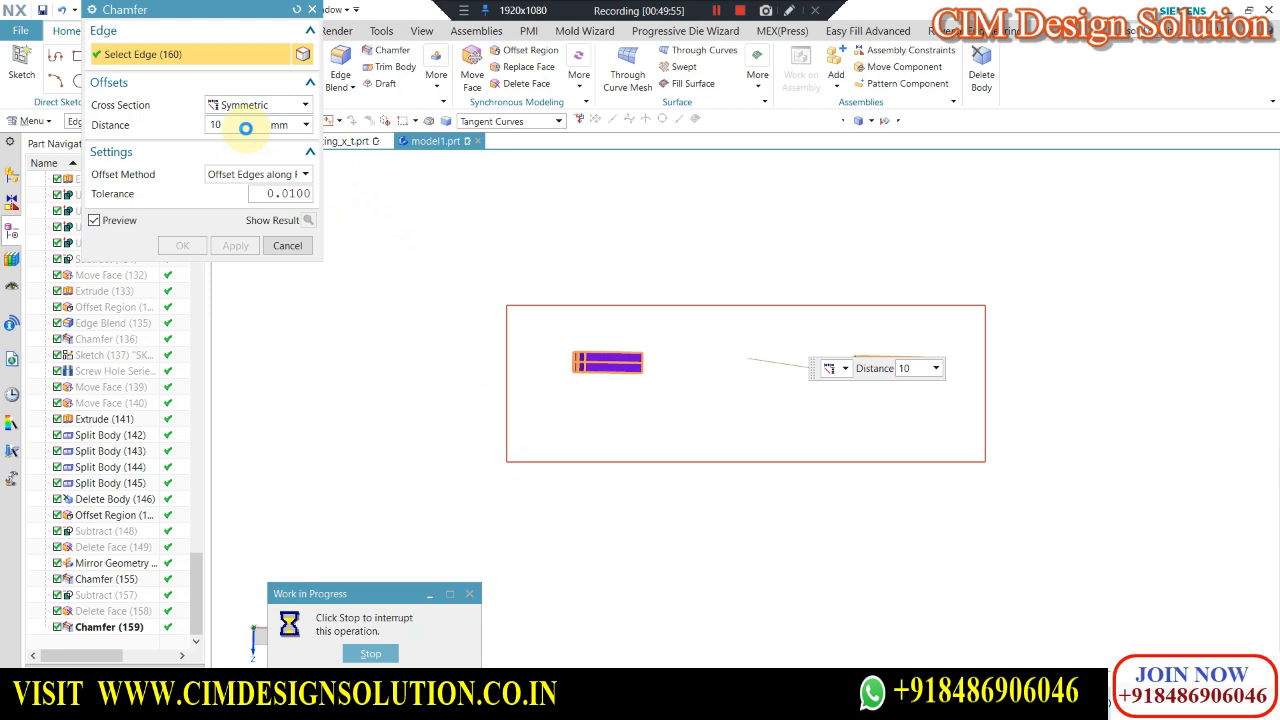
{"action": "key", "text": "BackSpace"}
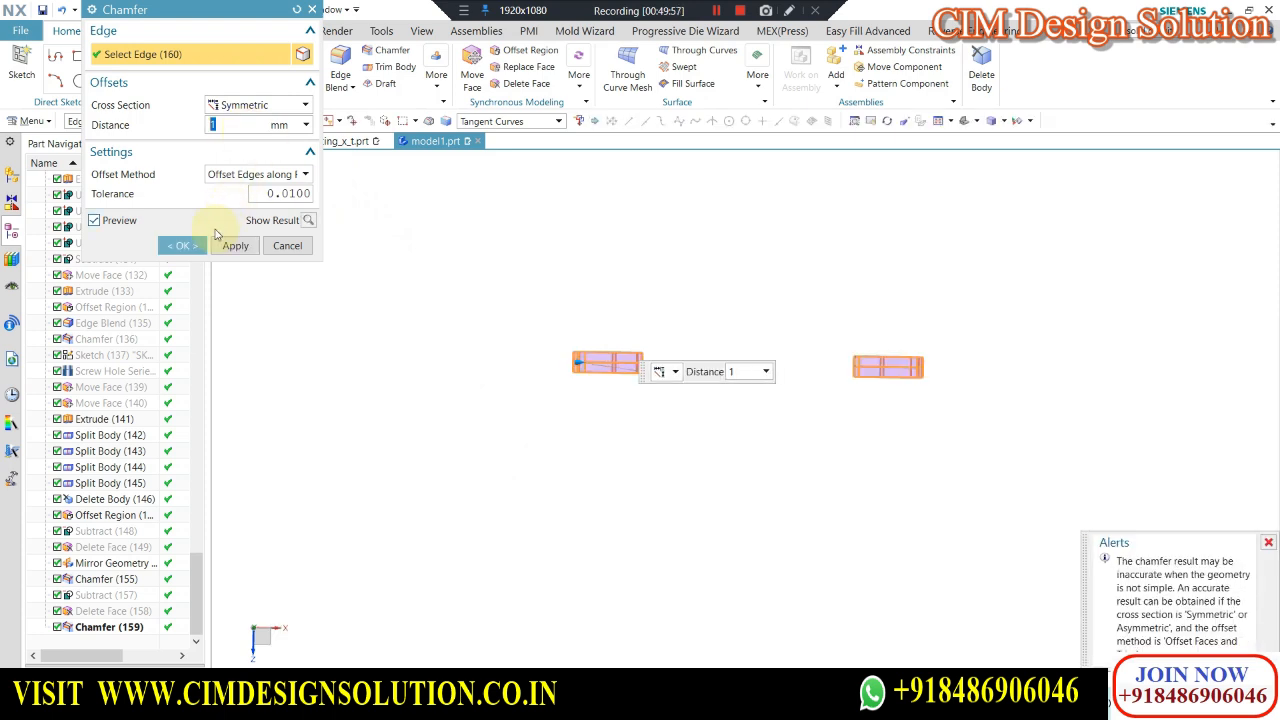
{"action": "left_click", "coordinate": [180, 246]}
{"action": "middle_click_drag", "start_coordinate": [624, 303], "coordinate": [586, 371]}
{"action": "scroll", "coordinate": [586, 371], "scroll_direction": "up", "scroll_amount": 5}
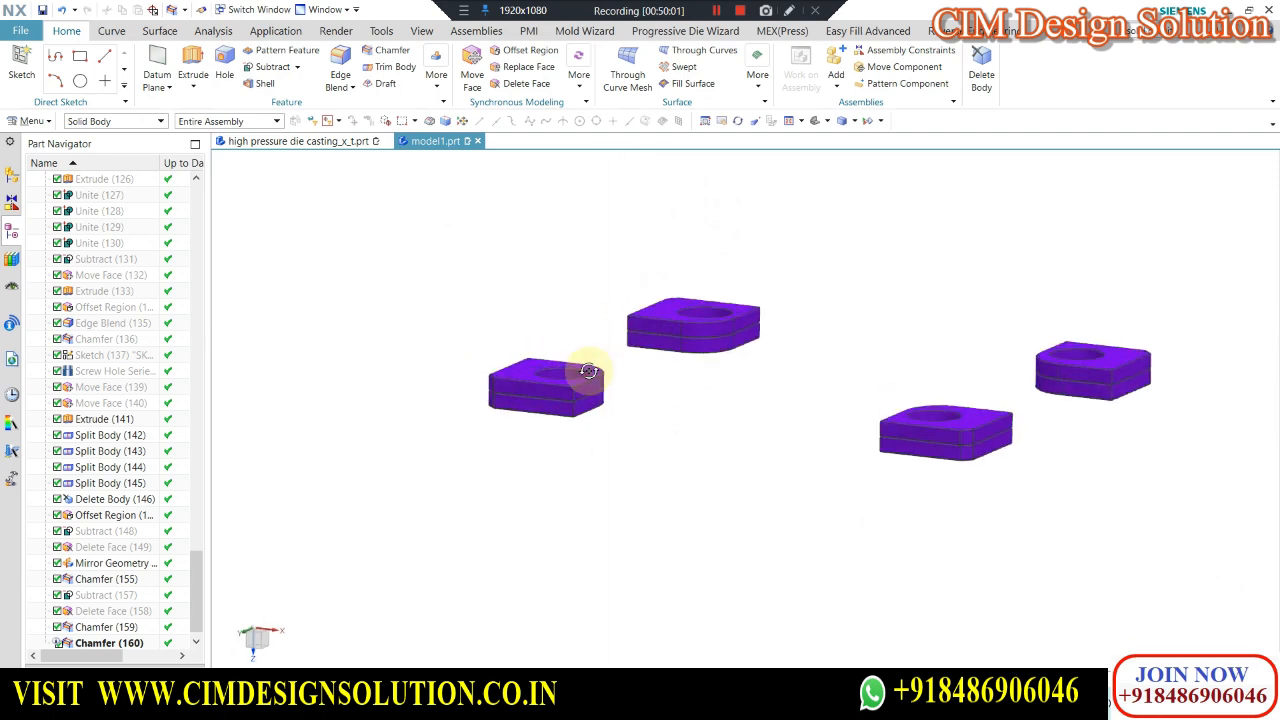
Hide the four upper corner plates and show the lower mould block with the remaining lower plates.
{"action": "scroll", "coordinate": [931, 374], "scroll_direction": "down", "scroll_amount": 3}
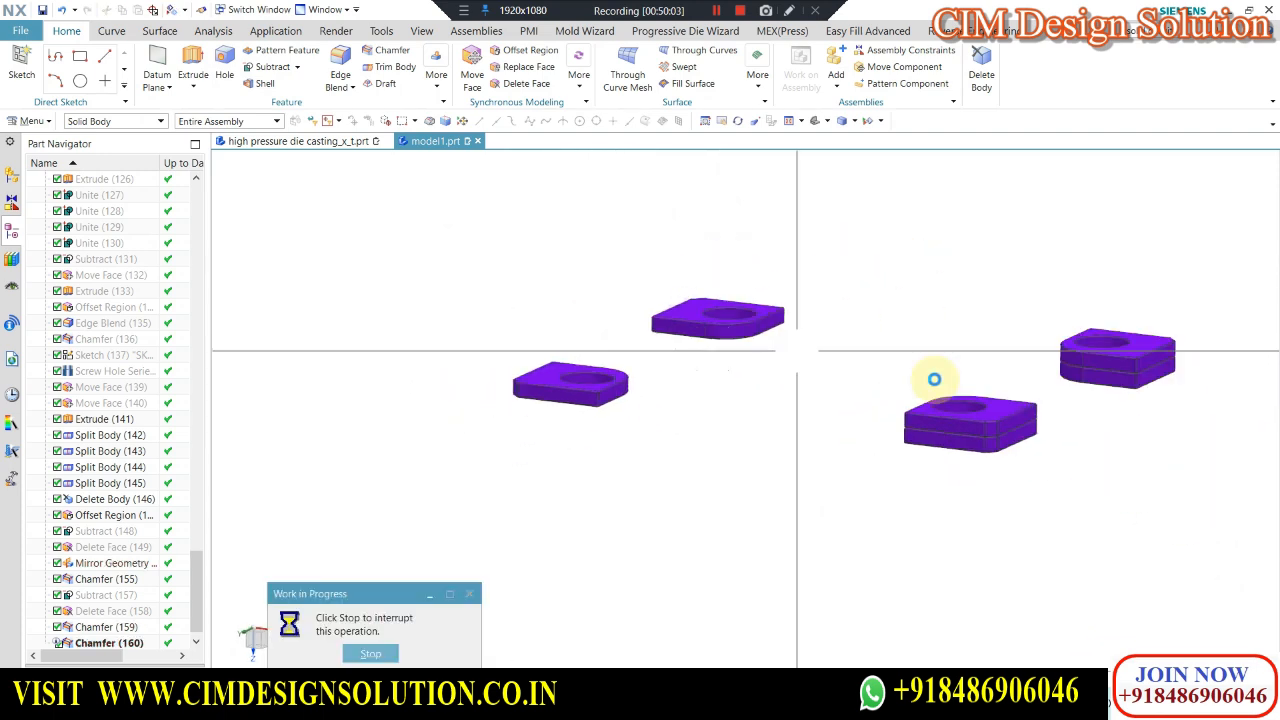
{"action": "scroll", "coordinate": [923, 449], "scroll_direction": "up", "scroll_amount": 3}
{"action": "middle_click_drag", "start_coordinate": [1183, 374], "coordinate": [926, 383]}
{"action": "key", "text": "ctrl+shift+k"}
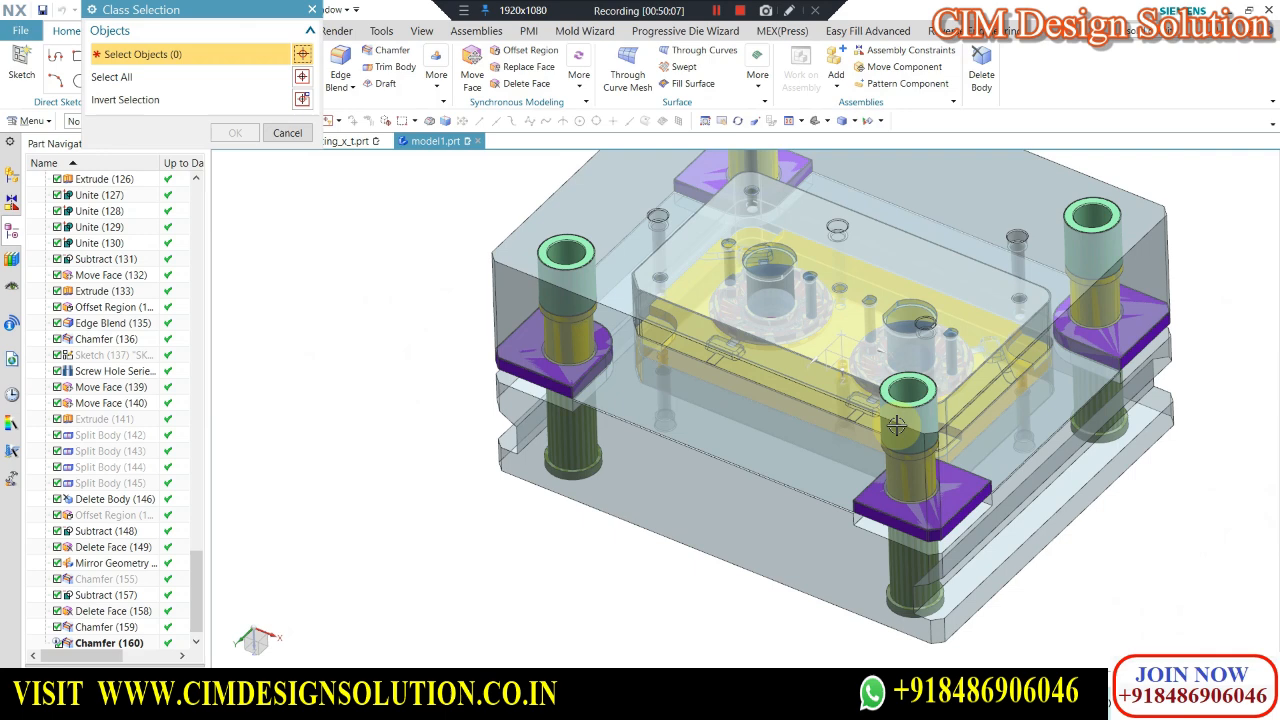
{"action": "left_click", "coordinate": [668, 489]}
{"action": "scroll", "coordinate": [556, 414], "scroll_direction": "down", "scroll_amount": 1}
{"action": "middle_click", "coordinate": [493, 512]}
Orient the view to the mould's flat face and create a sketch on the lower-left corner plate's face.
{"action": "mouse_move", "coordinate": [359, 383]}
{"action": "middle_mouse_down"}
{"action": "mouse_move", "coordinate": [414, 383]}
{"action": "mouse_move", "coordinate": [413, 369]}
{"action": "mouse_move", "coordinate": [362, 364]}
{"action": "middle_mouse_up"}
{"action": "key", "text": "F8"}
{"action": "scroll", "coordinate": [542, 543], "scroll_direction": "up", "scroll_amount": 3}
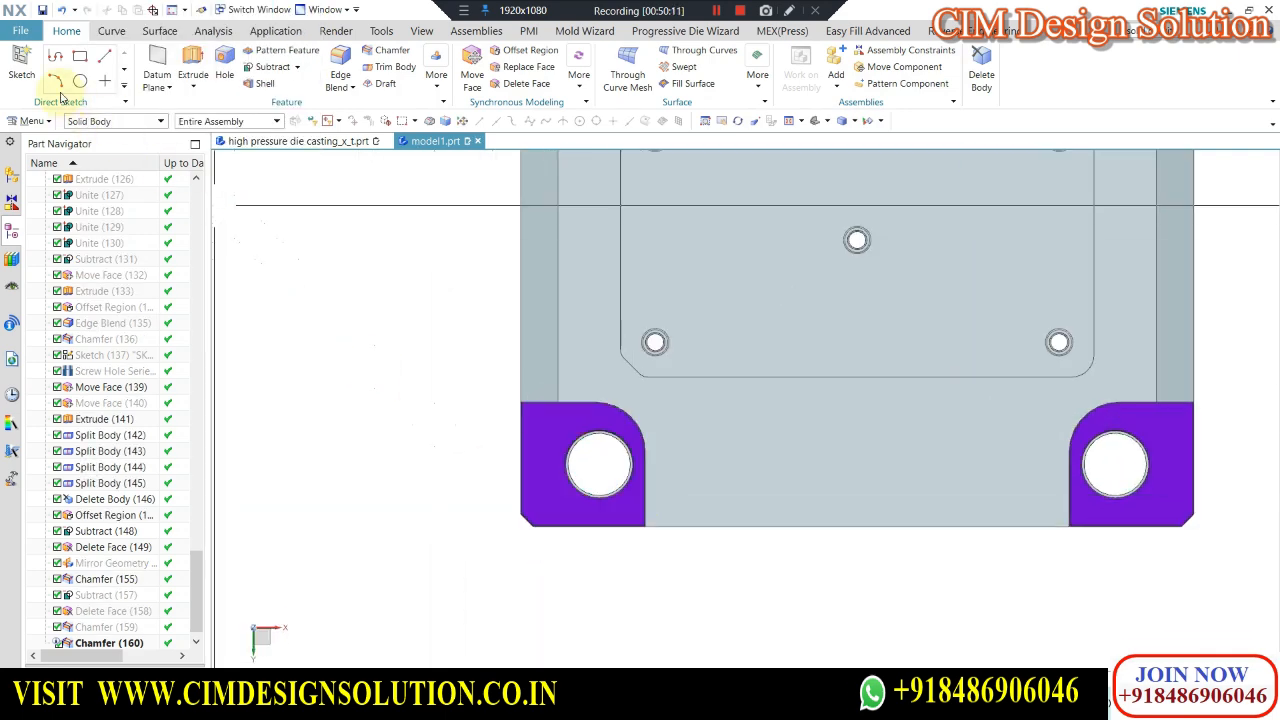
{"action": "left_click", "coordinate": [21, 55]}
{"action": "left_click", "coordinate": [545, 428]}
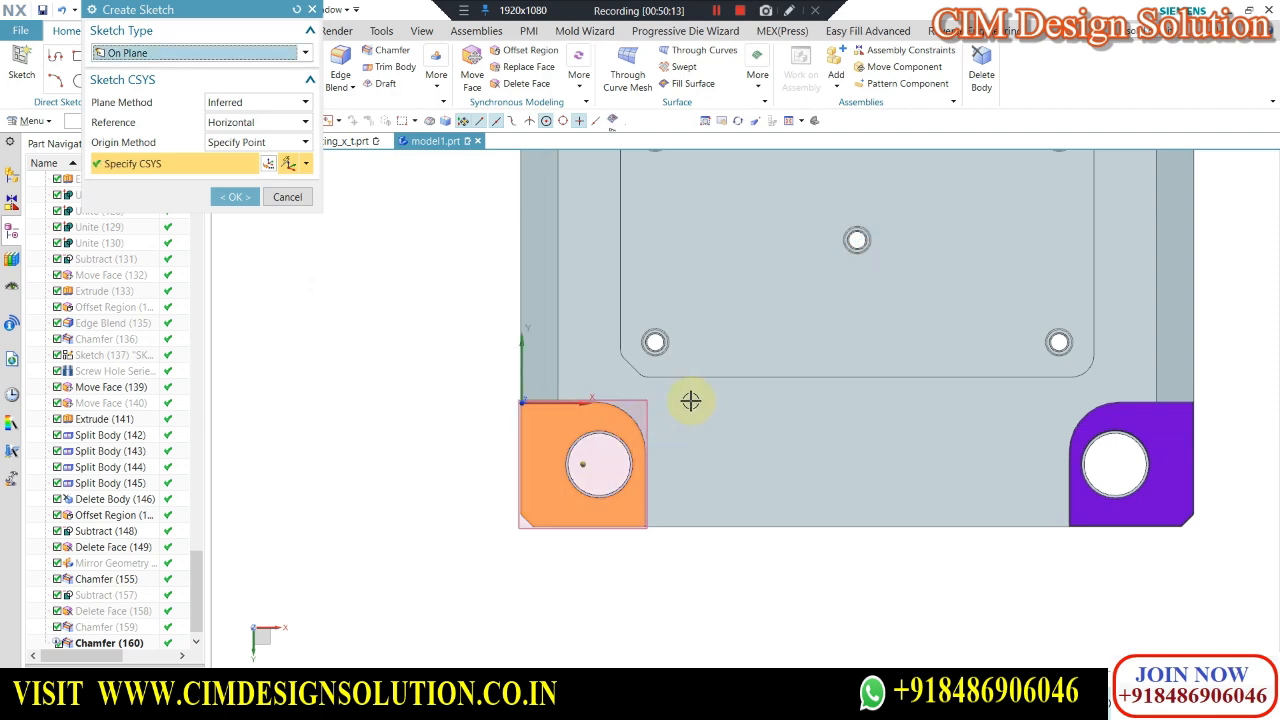
{"action": "scroll", "coordinate": [690, 400], "scroll_direction": "down", "scroll_amount": 1}
{"action": "middle_click", "coordinate": [690, 400]}
{"action": "scroll", "coordinate": [473, 423], "scroll_direction": "down", "scroll_amount": 3}
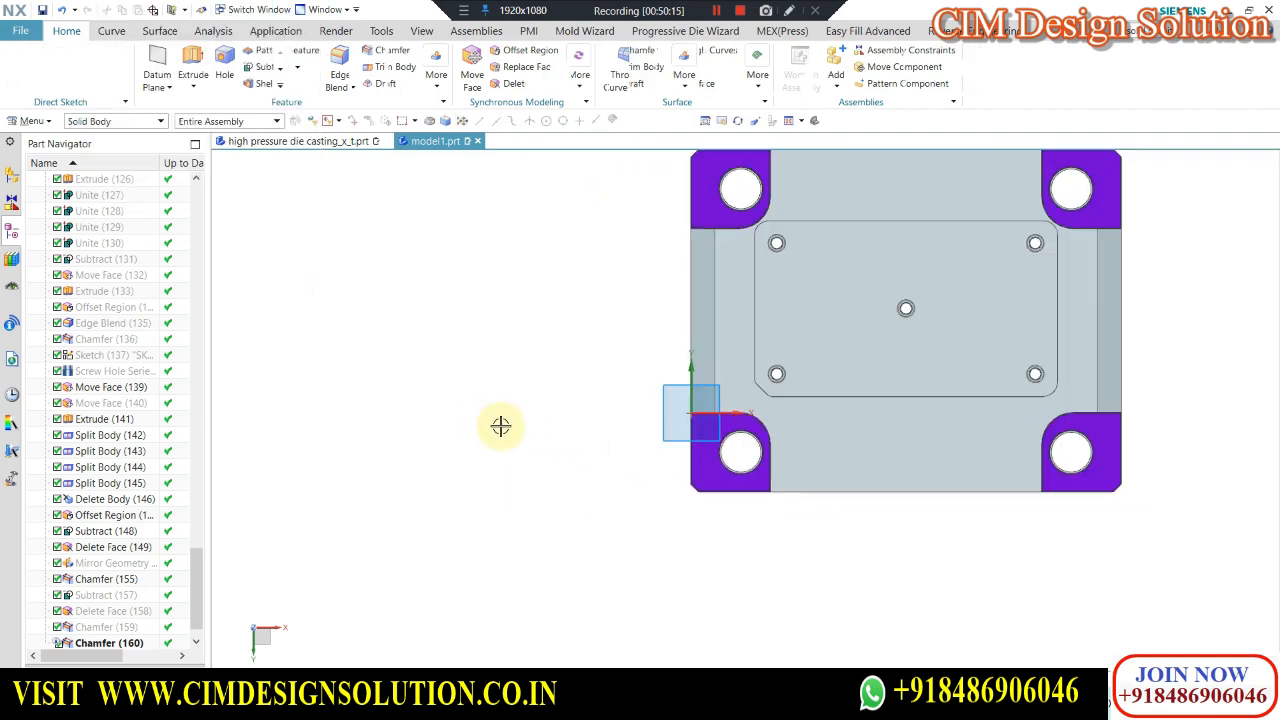
{"action": "scroll", "coordinate": [809, 375], "scroll_direction": "up", "scroll_amount": 1}
Show the model in wireframe and place three sketch points around the lower-left plate's pillar hole, about 65 mm apart vertically and 61 mm horizontally.
{"action": "left_click", "coordinate": [210, 57]}
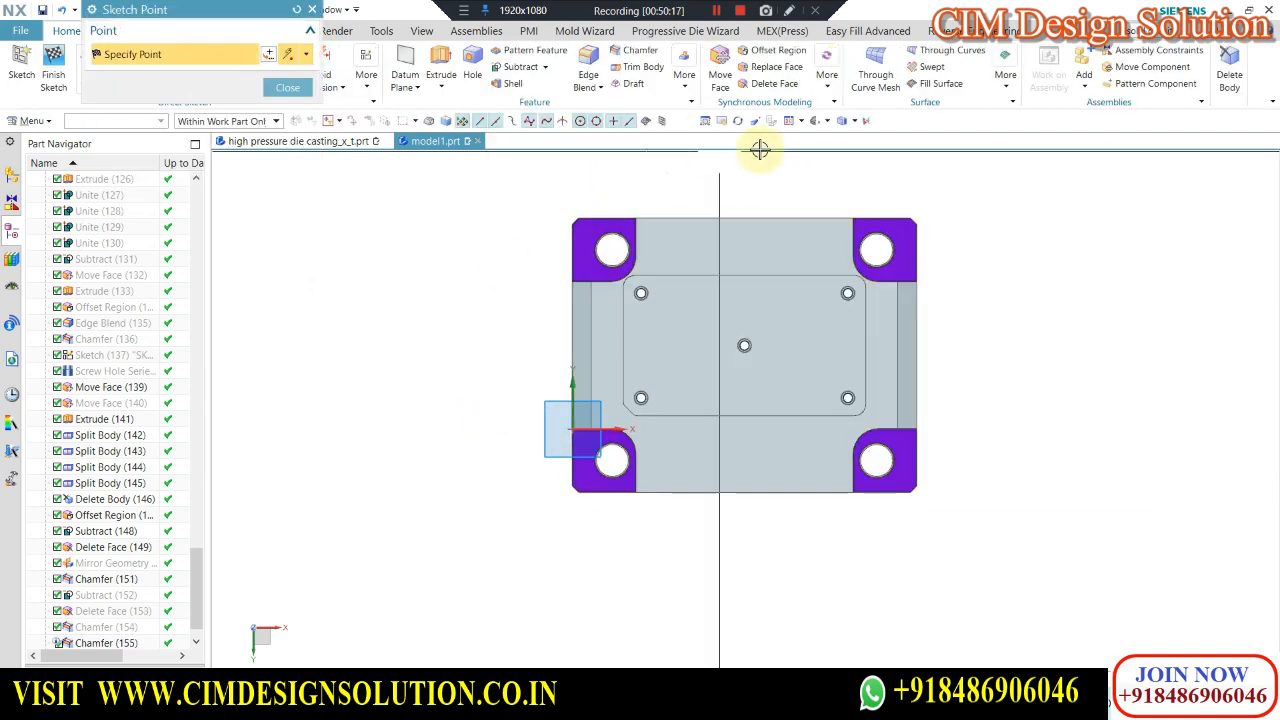
{"action": "left_click", "coordinate": [850, 121]}
{"action": "left_click", "coordinate": [875, 200]}
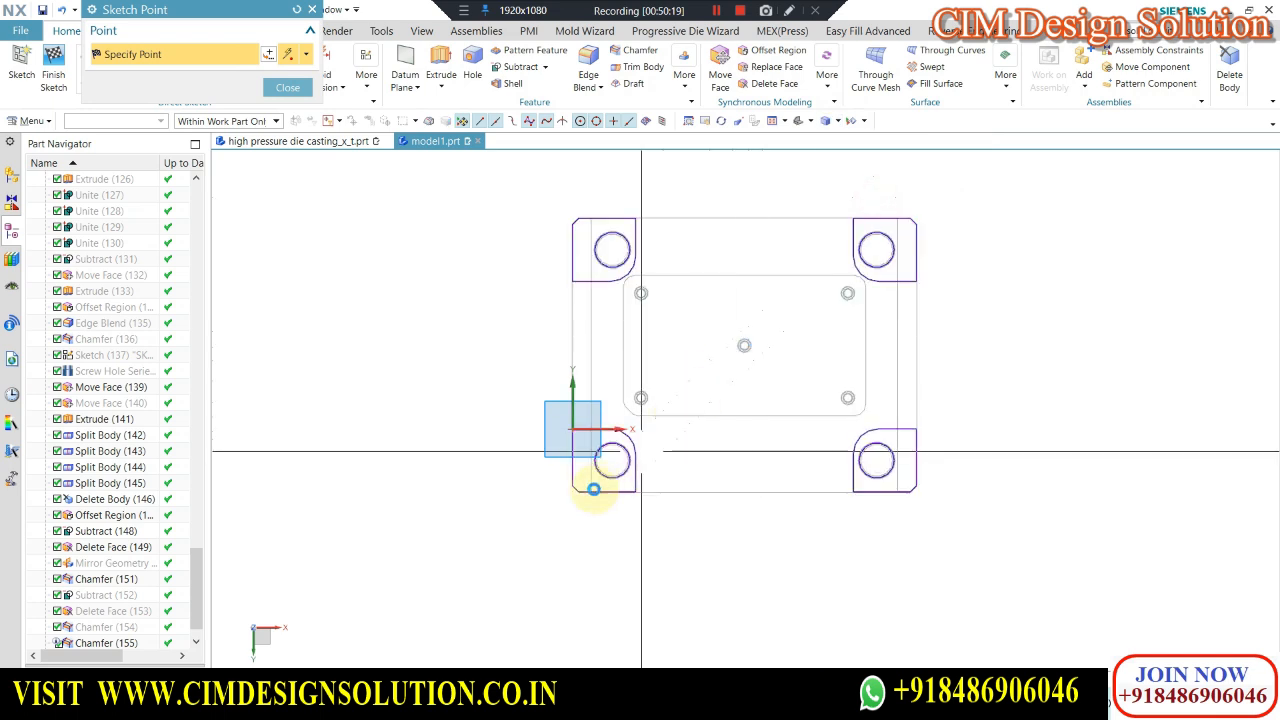
{"action": "scroll", "coordinate": [590, 430], "scroll_direction": "up", "scroll_amount": 5}
{"action": "scroll", "coordinate": [580, 357], "scroll_direction": "up", "scroll_amount": 3}
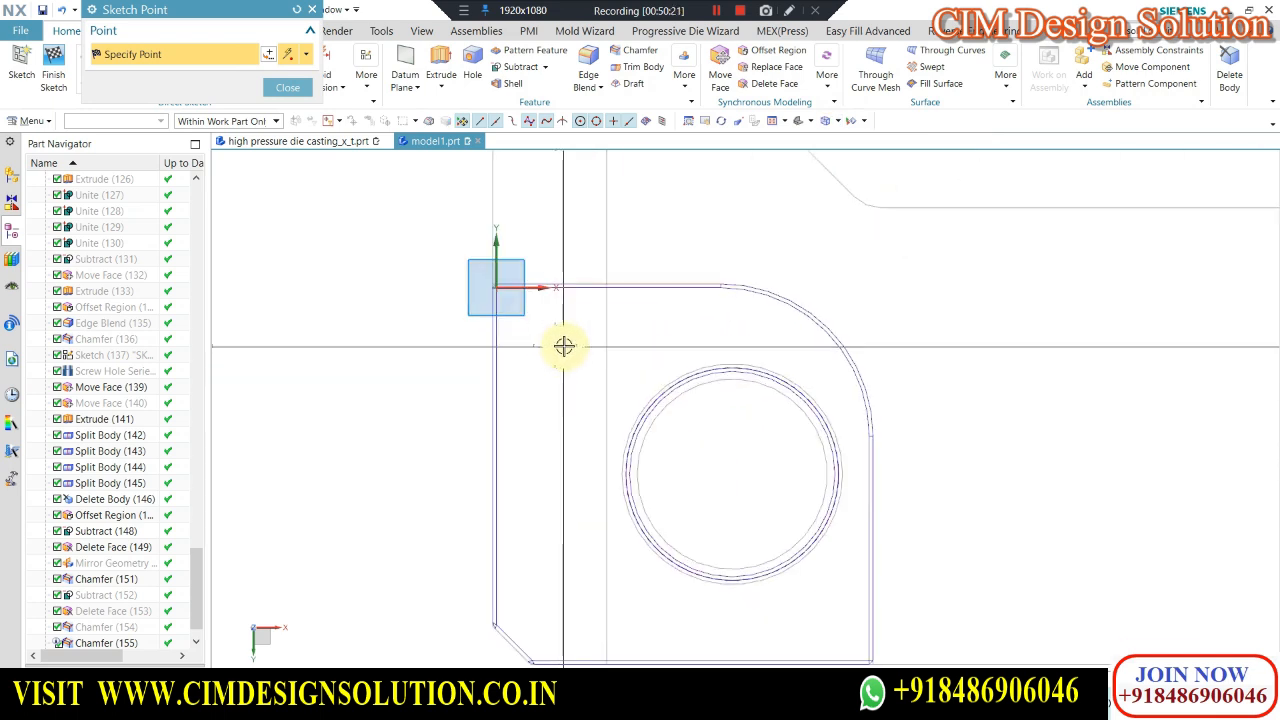
{"action": "left_click", "coordinate": [562, 594]}
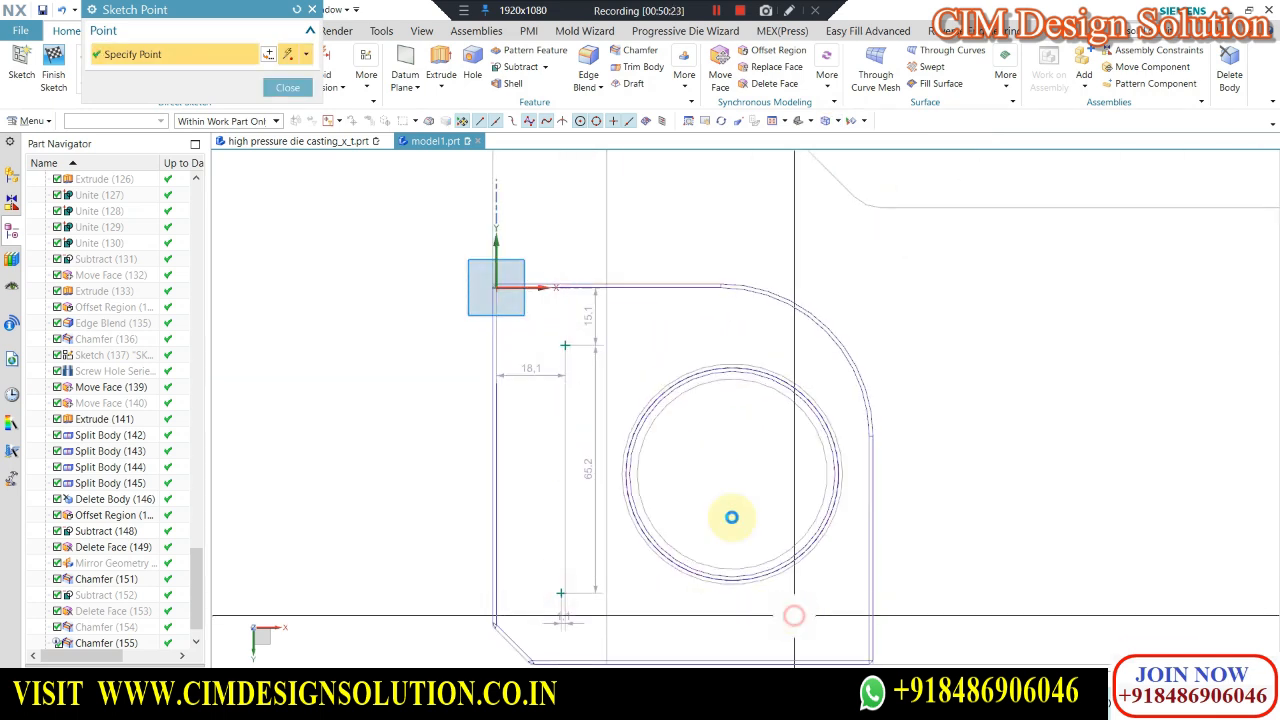
{"action": "middle_click", "coordinate": [494, 331]}
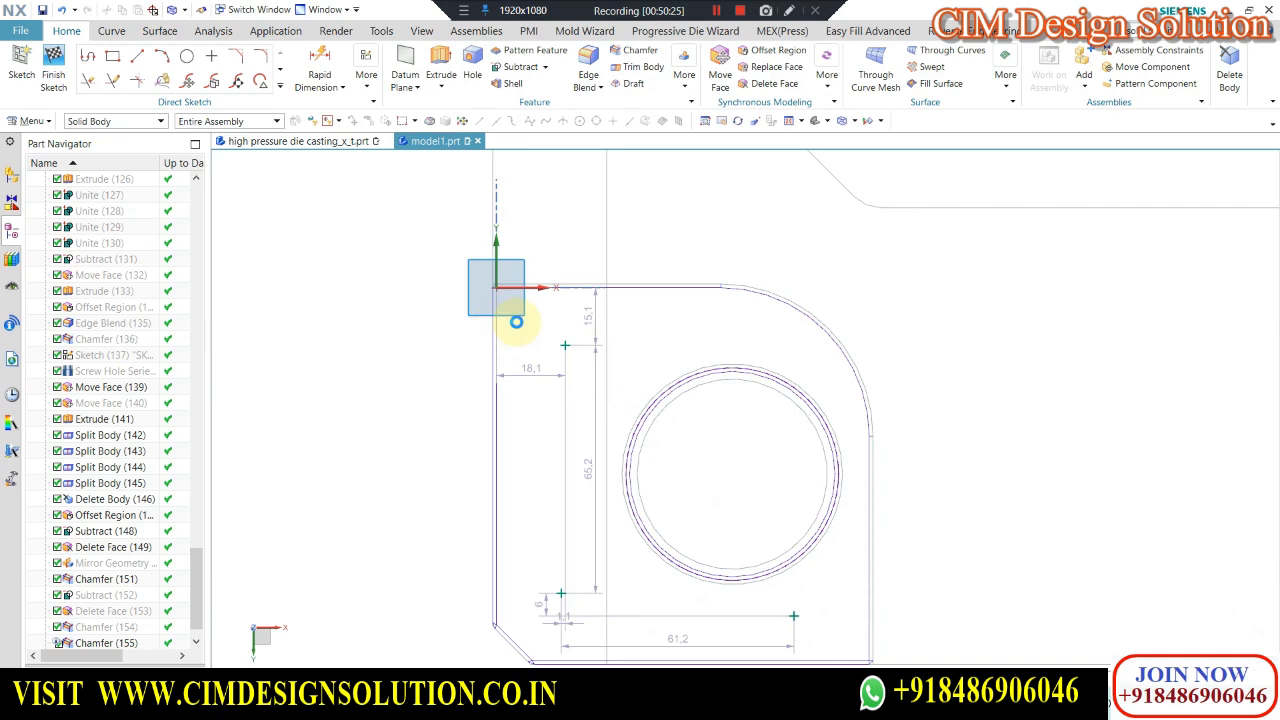
Dimension the upper sketch point 16 mm from the plate's upper edge and 20 mm from its left edge.
{"action": "key", "text": "c"}
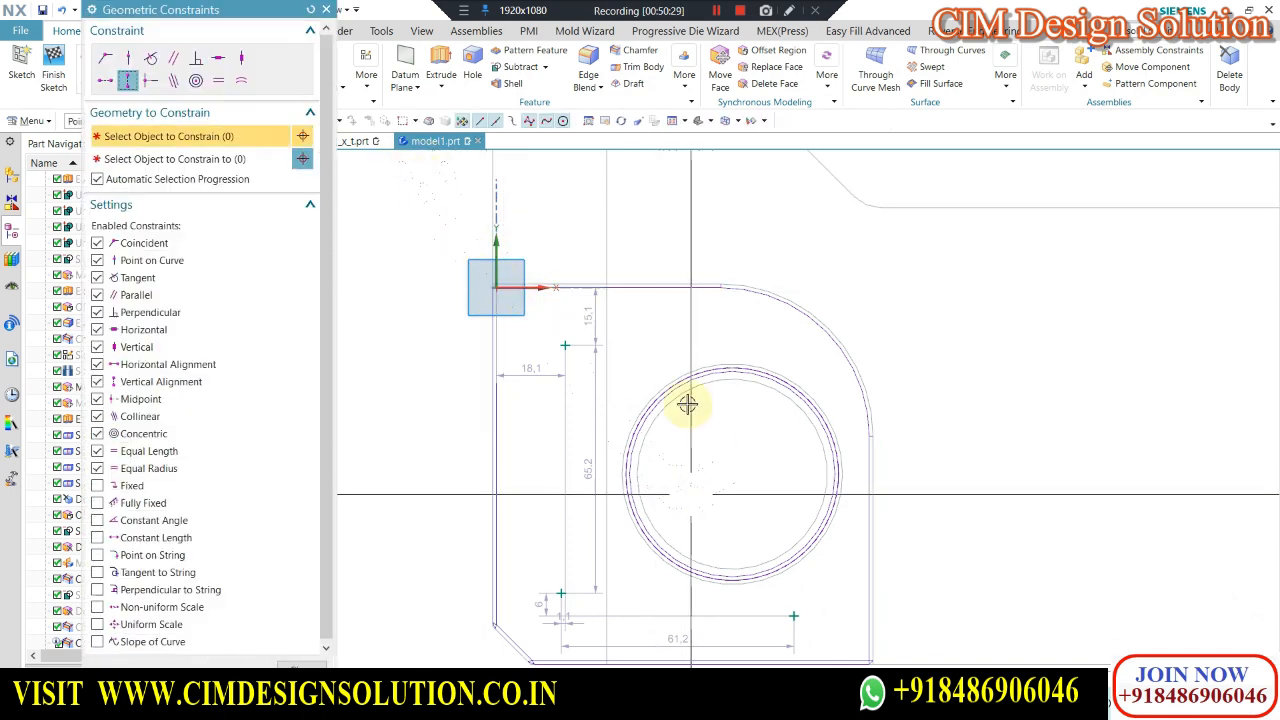
{"action": "middle_click", "coordinate": [545, 320]}
{"action": "left_click", "coordinate": [316, 62]}
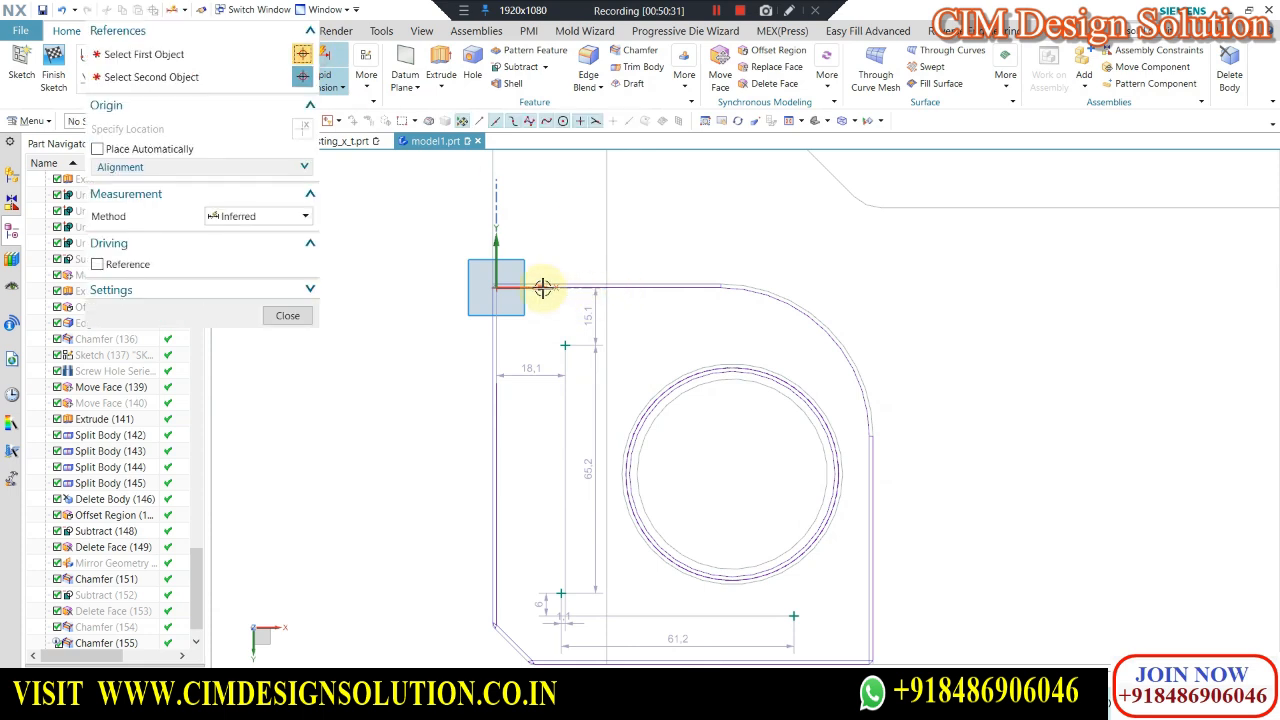
{"action": "scroll", "coordinate": [543, 286], "scroll_direction": "up", "scroll_amount": 2}
{"action": "left_click", "coordinate": [652, 281]}
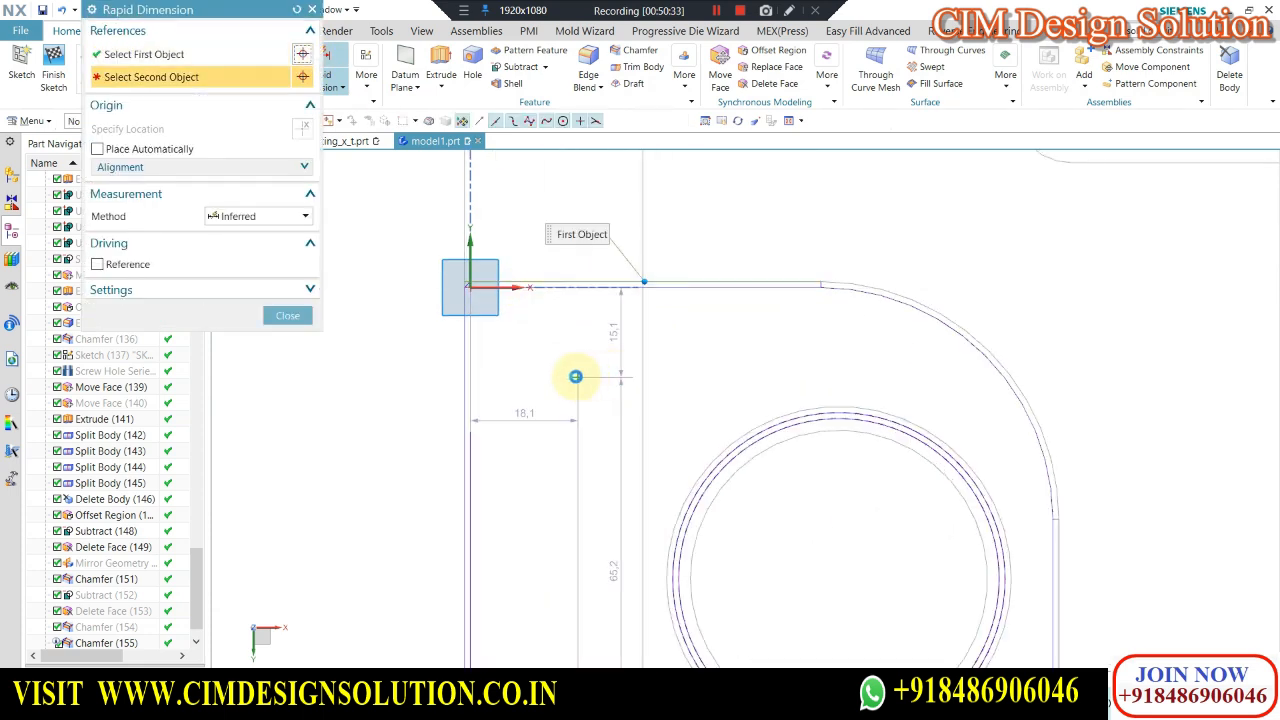
{"action": "left_click", "coordinate": [394, 334]}
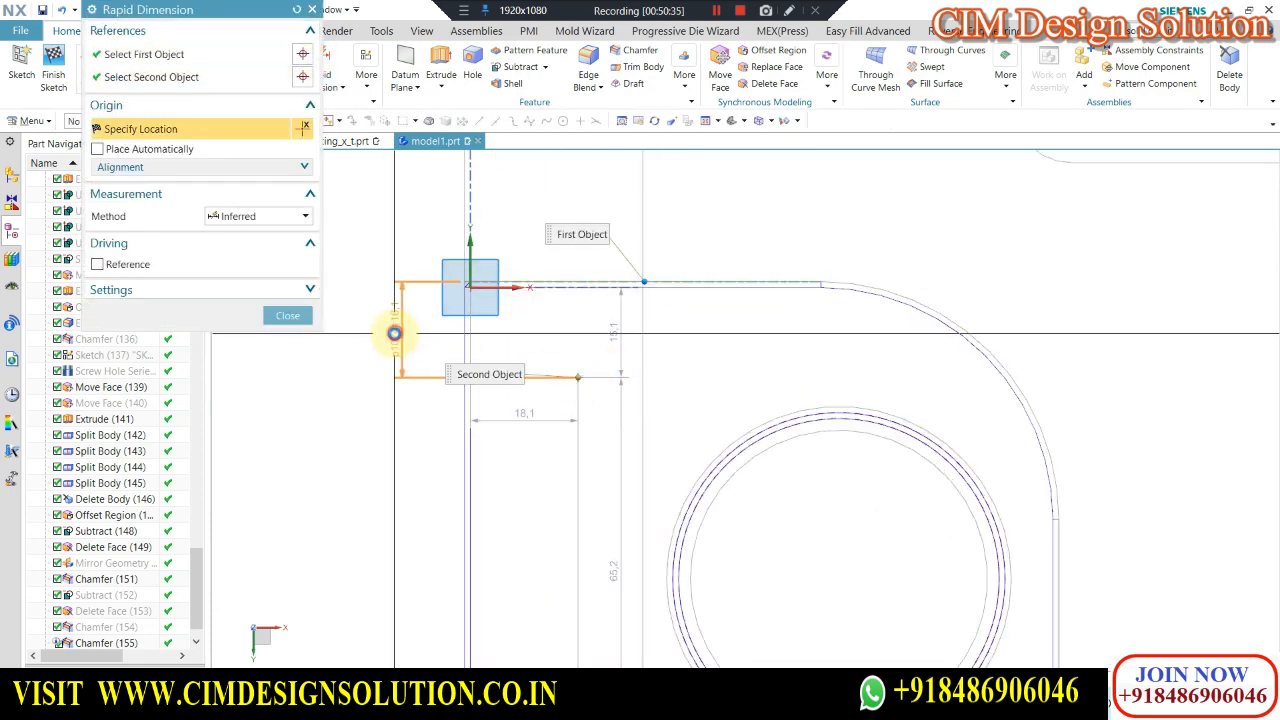
{"action": "left_click", "coordinate": [396, 338]}
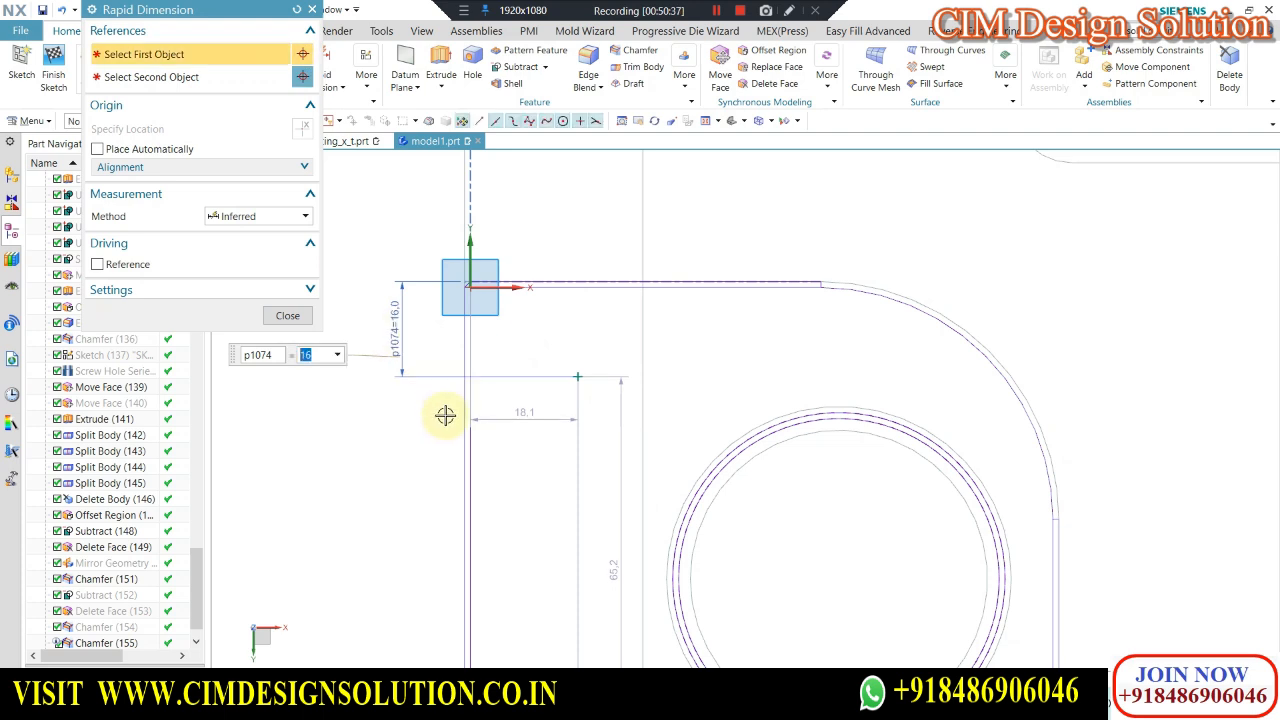
{"action": "left_click", "coordinate": [576, 376]}
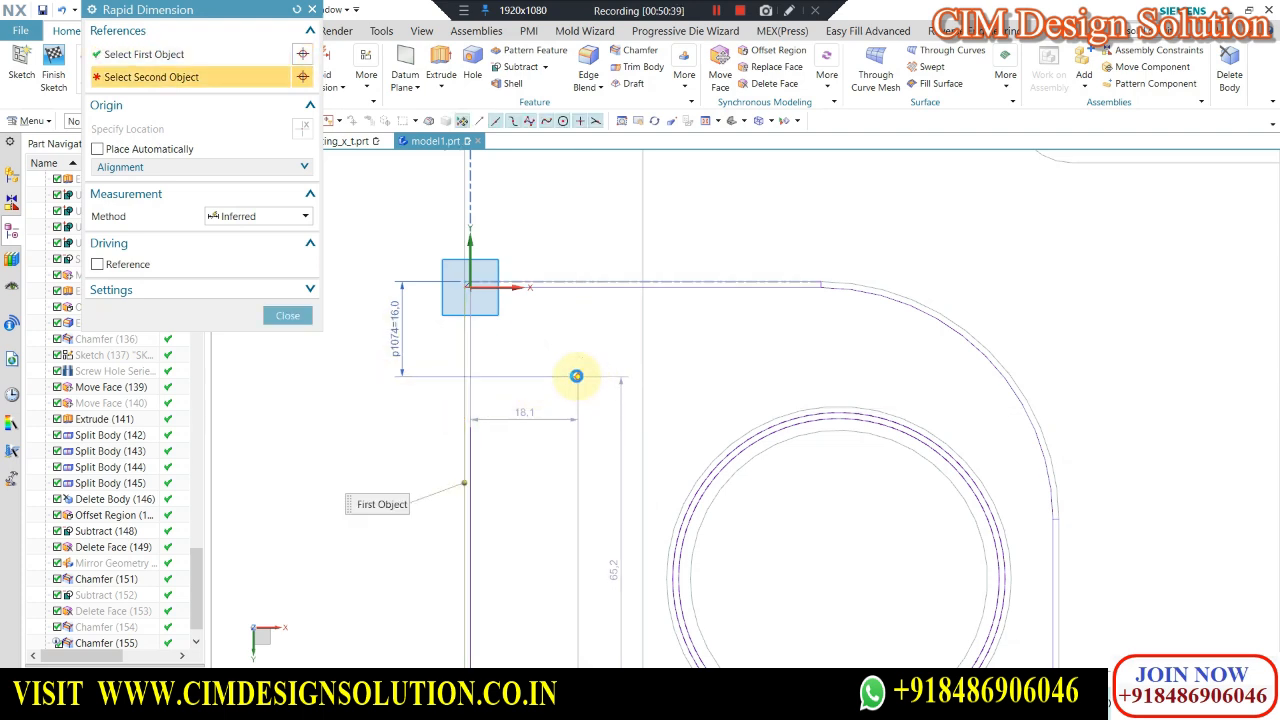
{"action": "left_click", "coordinate": [560, 258]}
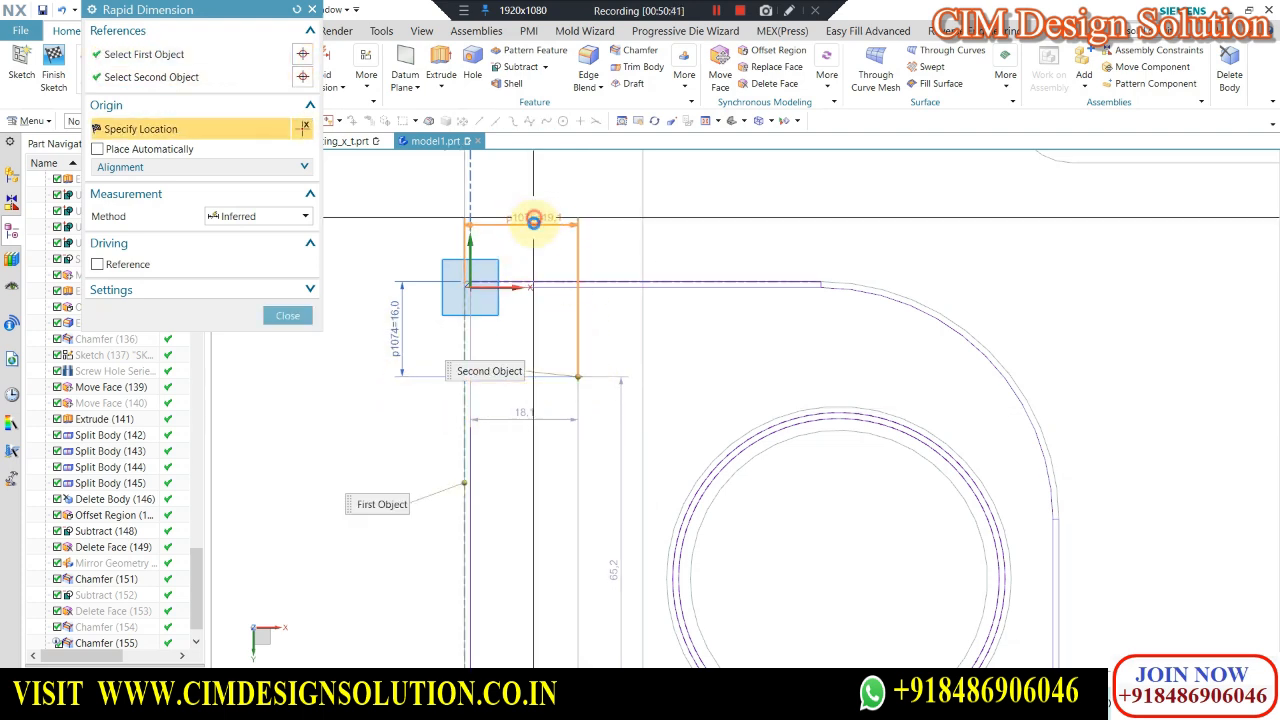
{"action": "type", "text": "20"}
{"action": "key", "text": "Return"}
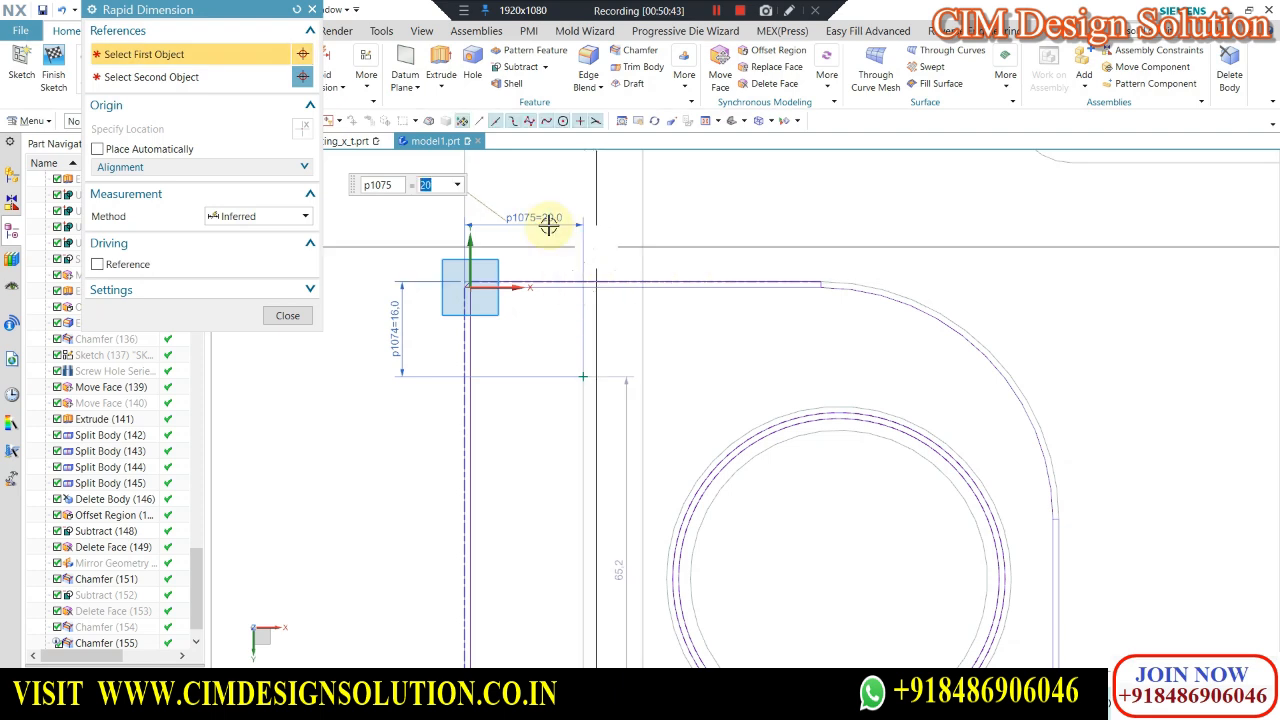
Dimension the lower-left sketch point 20 mm from the plate's bottom edge.
{"action": "scroll", "coordinate": [543, 223], "scroll_direction": "up", "scroll_amount": 3}
{"action": "scroll", "coordinate": [563, 434], "scroll_direction": "down", "scroll_amount": 3}
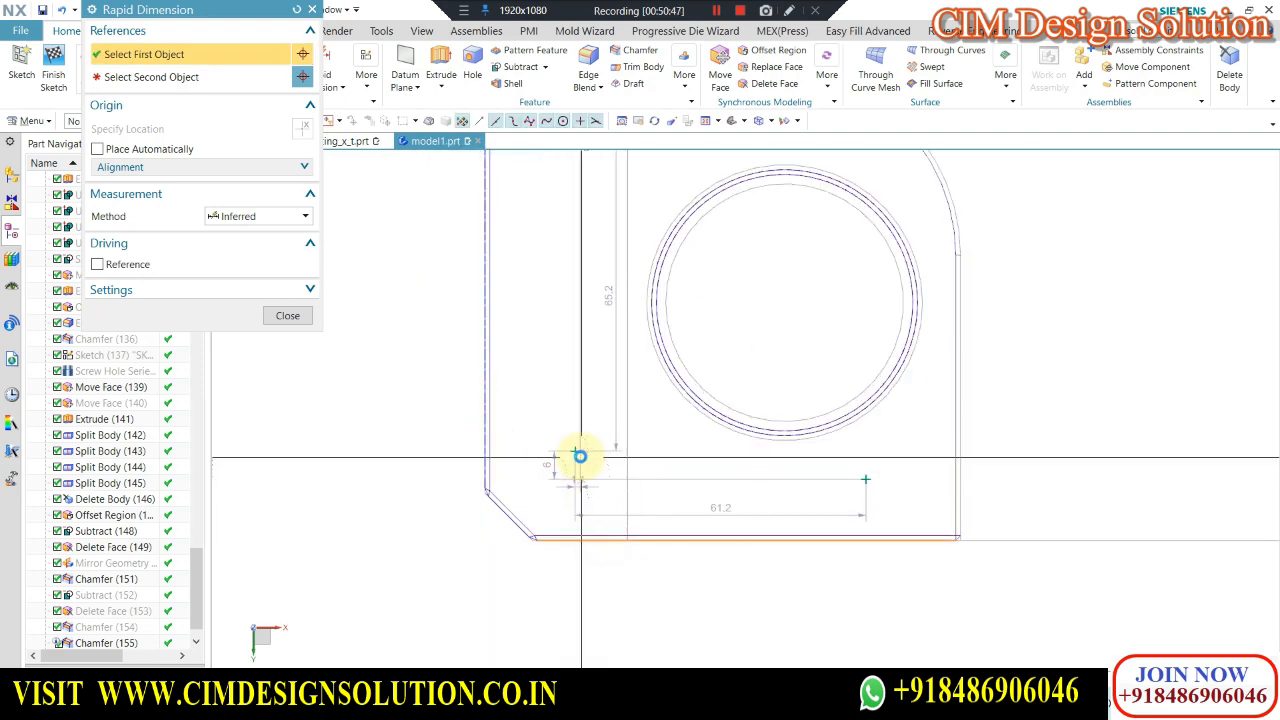
{"action": "left_click", "coordinate": [578, 455]}
{"action": "left_click", "coordinate": [459, 450]}
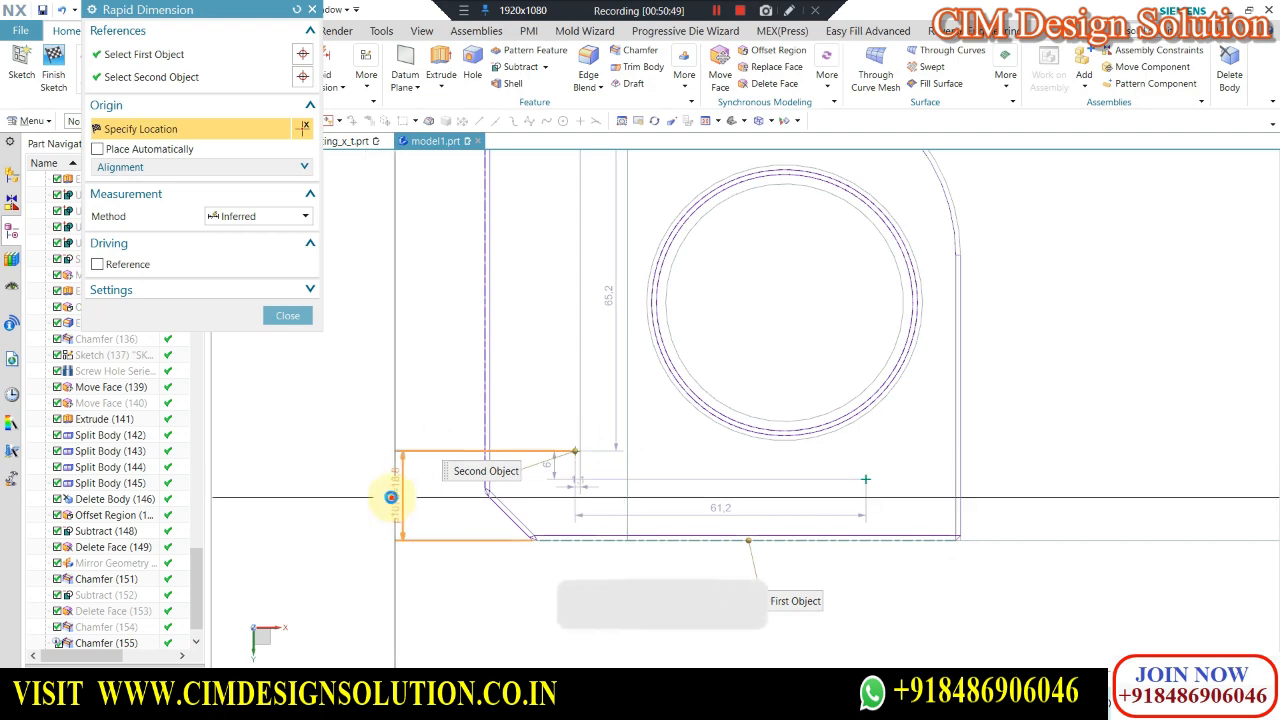
{"action": "type", "text": "20"}
{"action": "key", "text": "Return"}
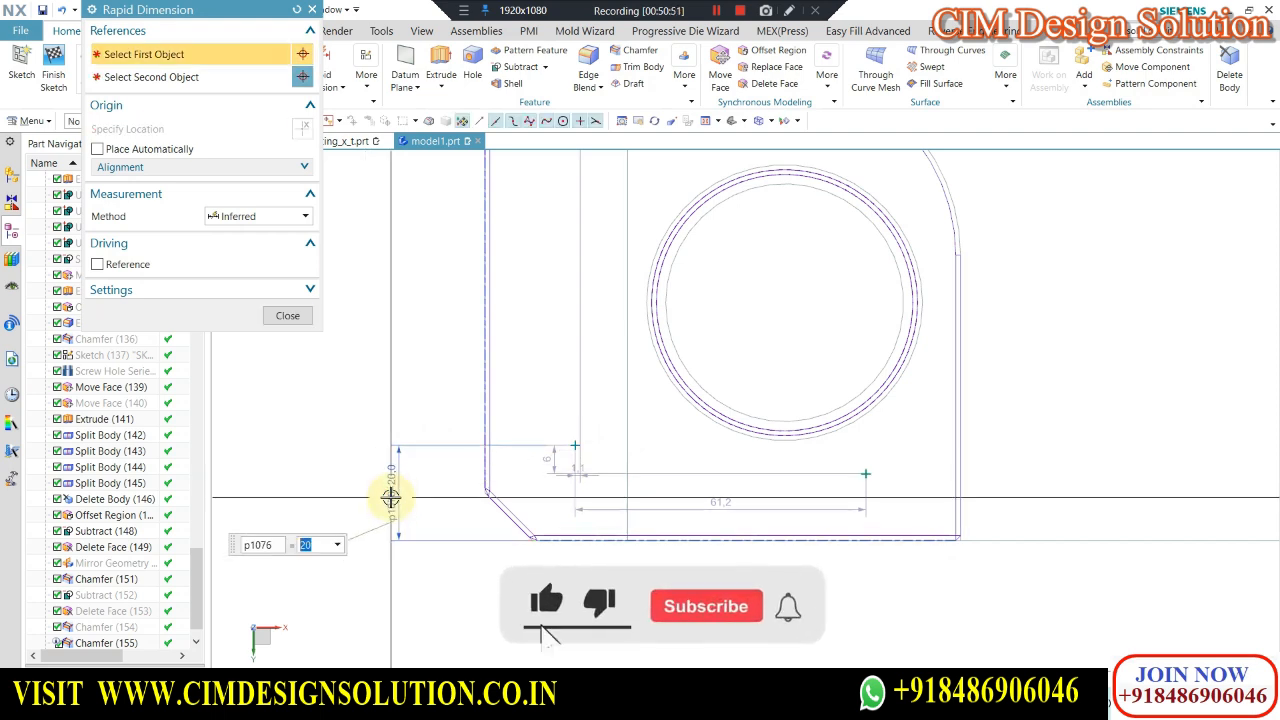
{"action": "key", "text": "Escape"}
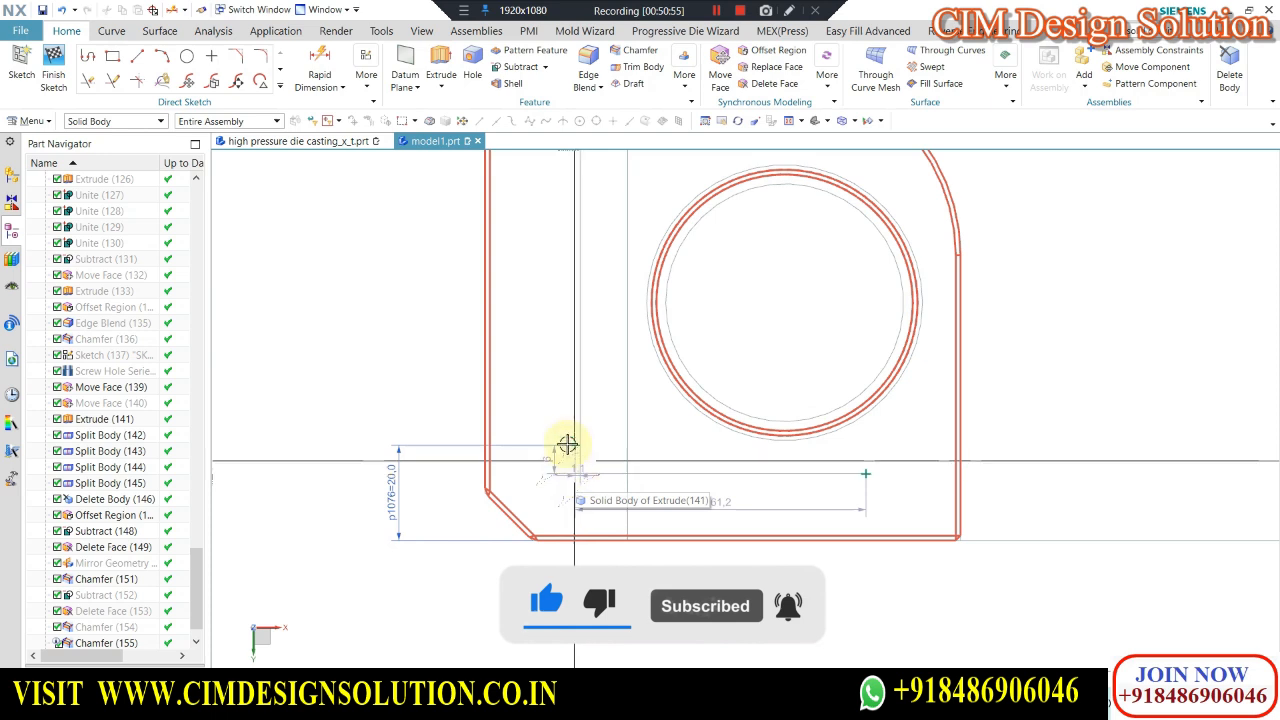
Align the upper and lower-left sketch points vertically with a geometric constraint.
{"action": "key", "text": "c"}
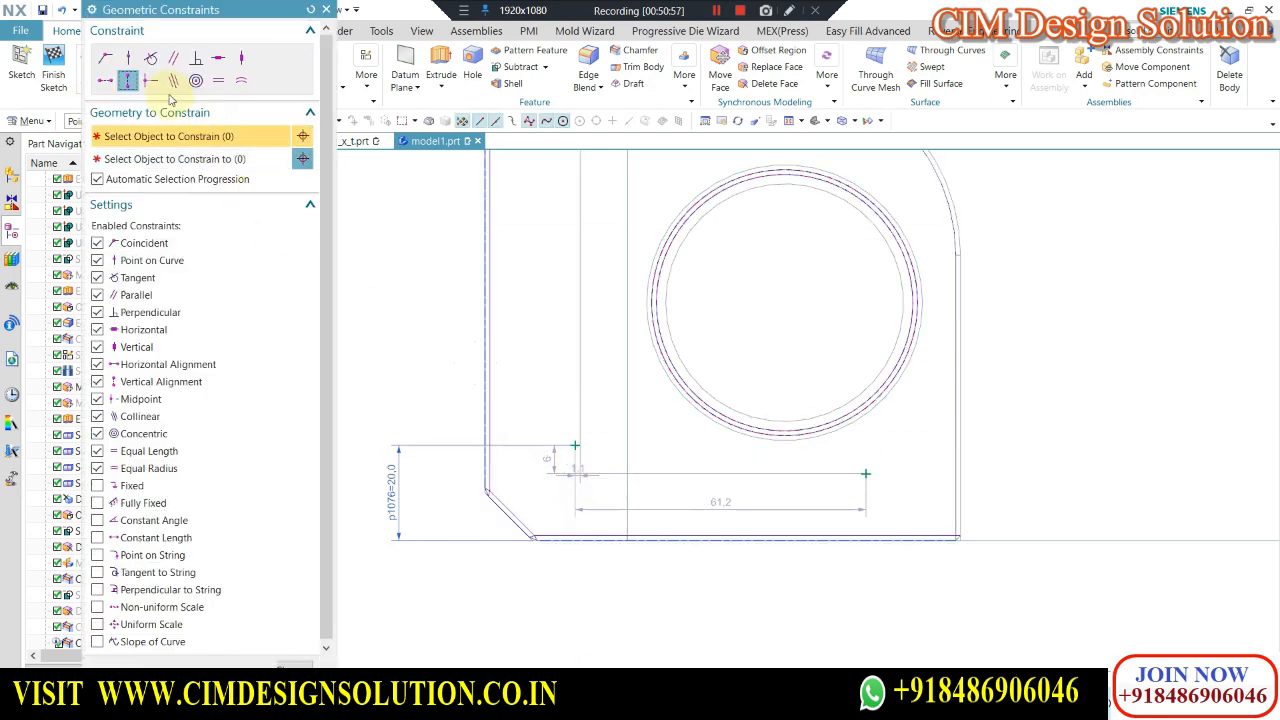
{"action": "scroll", "coordinate": [572, 465], "scroll_direction": "up", "scroll_amount": 2}
{"action": "left_click", "coordinate": [583, 340]}
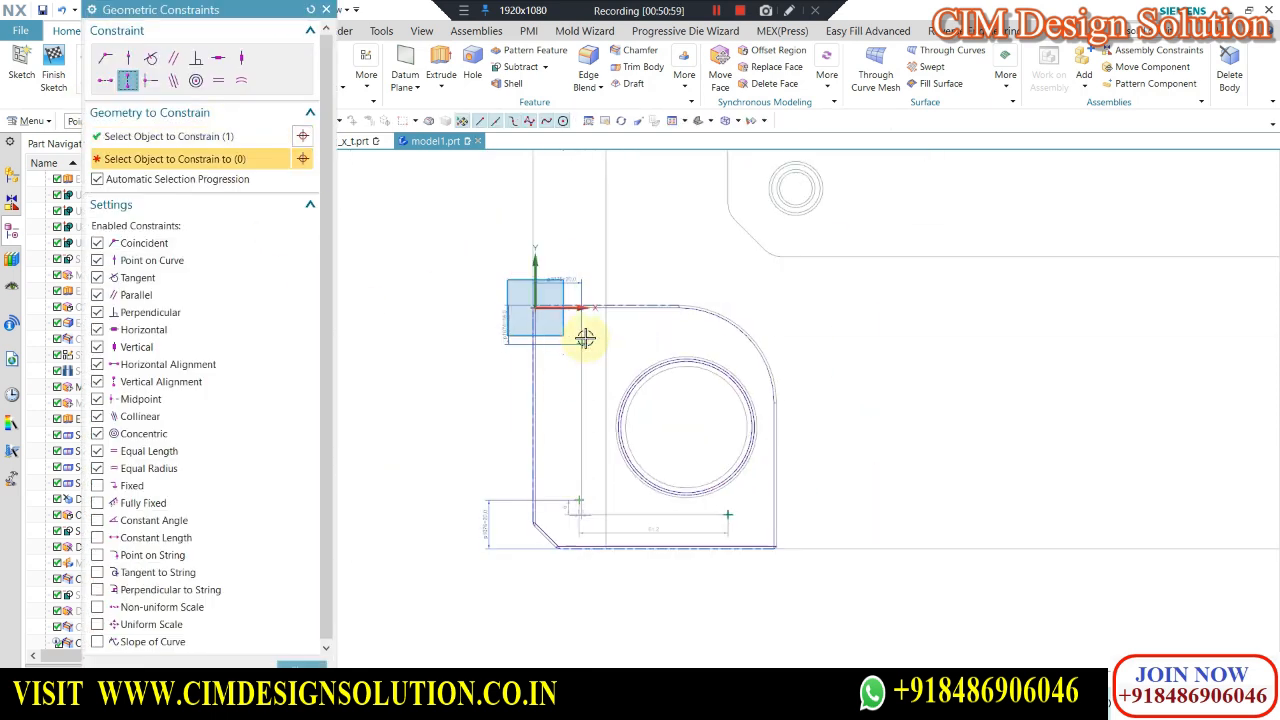
{"action": "key", "text": "Escape"}
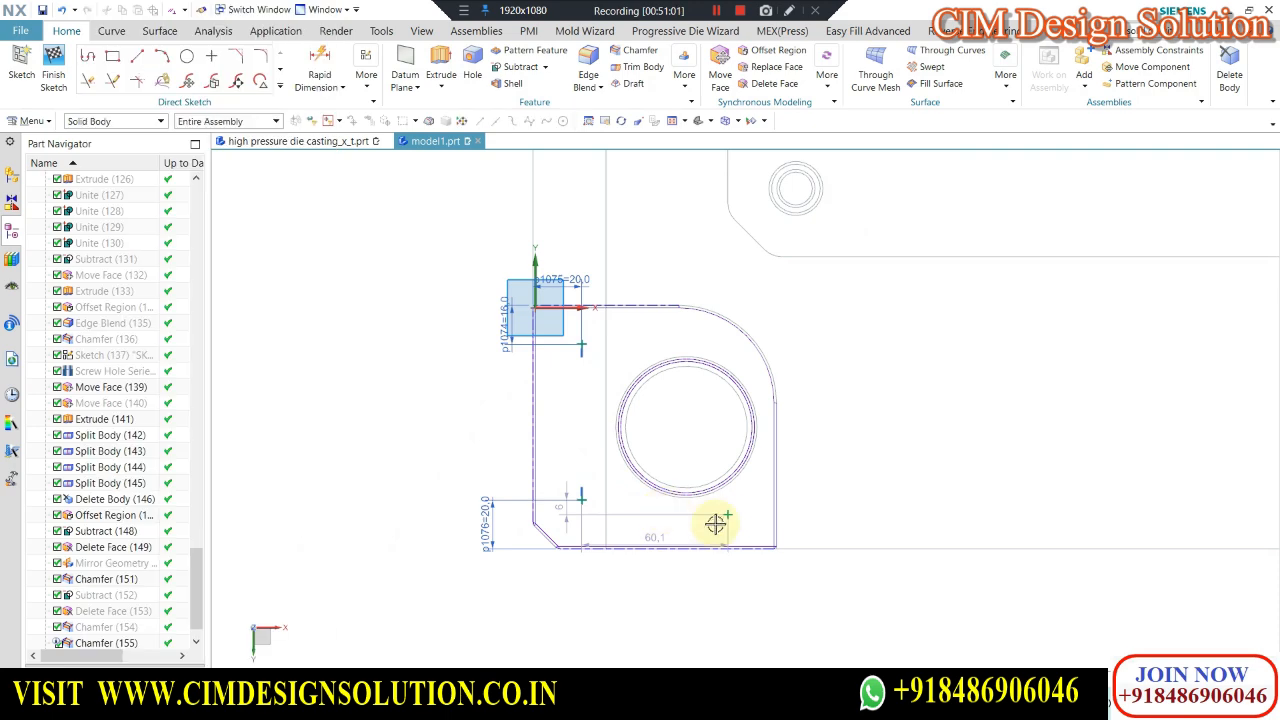
Dimension the lower-right sketch point 20 mm from the plate's right edge and 15 mm from its bottom edge.
{"action": "scroll", "coordinate": [728, 521], "scroll_direction": "down", "scroll_amount": 3}
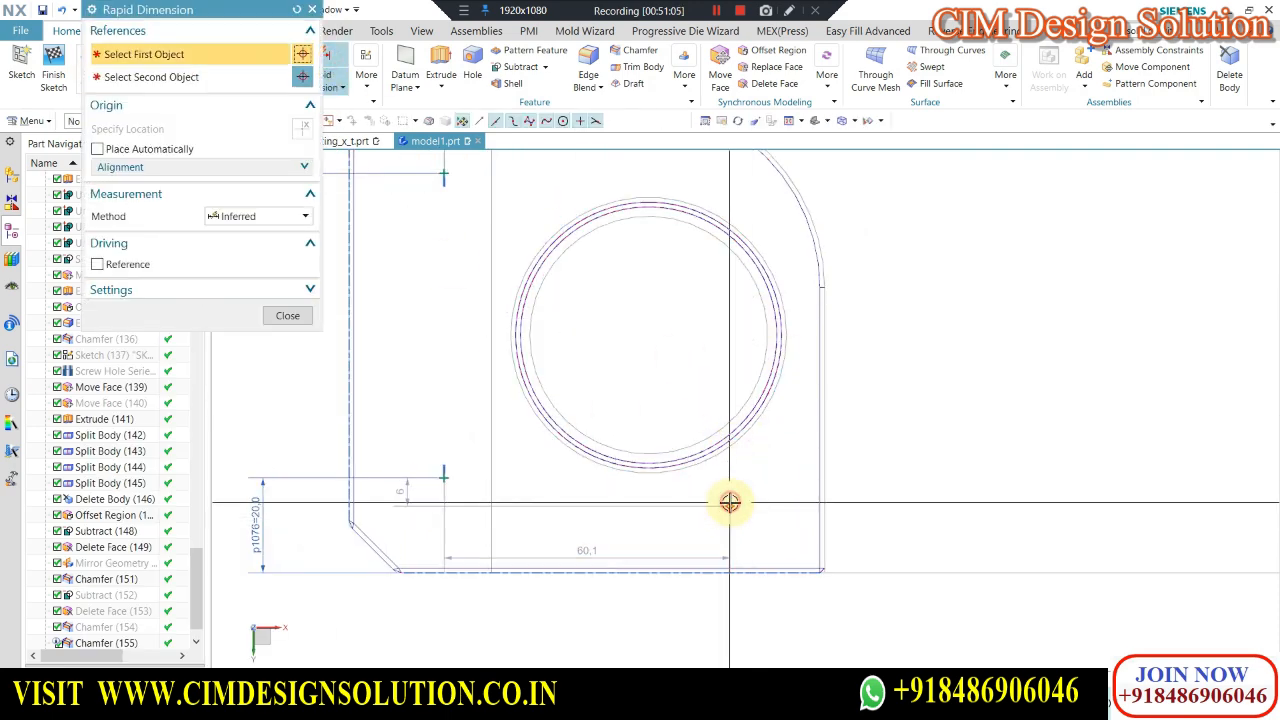
{"action": "left_click", "coordinate": [811, 551]}
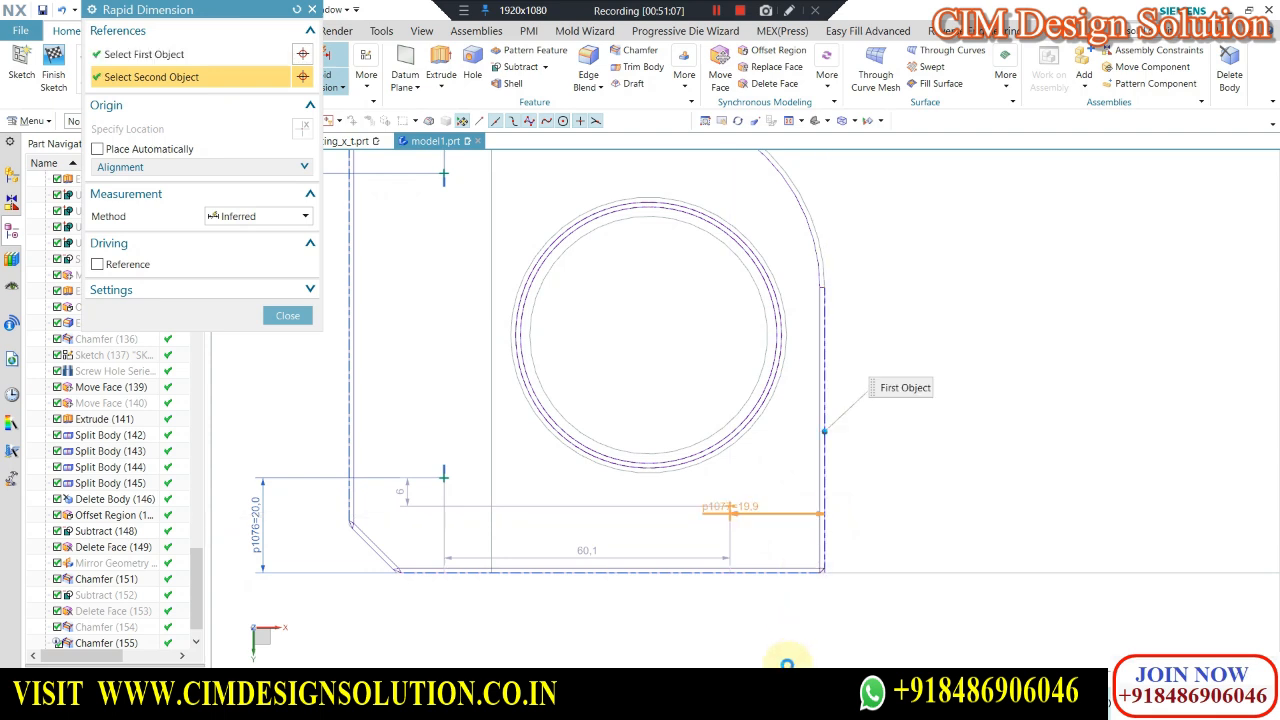
{"action": "left_click", "coordinate": [770, 625]}
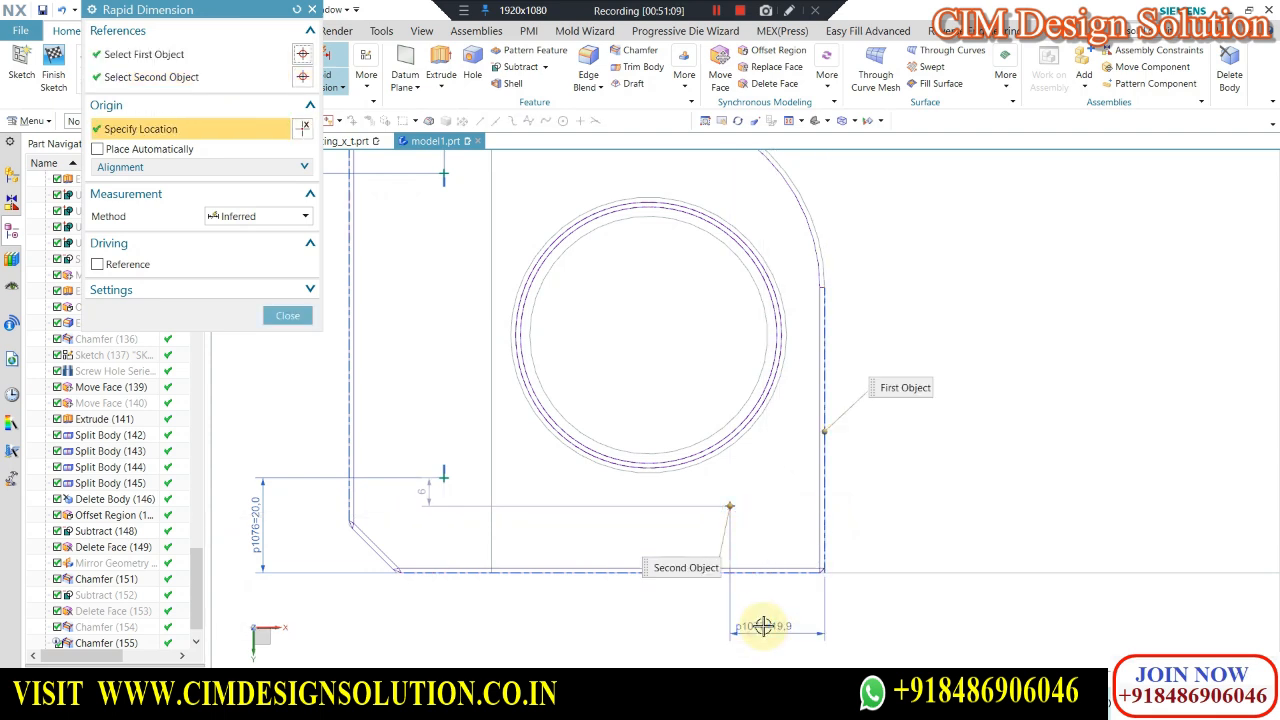
{"action": "left_click", "coordinate": [763, 625]}
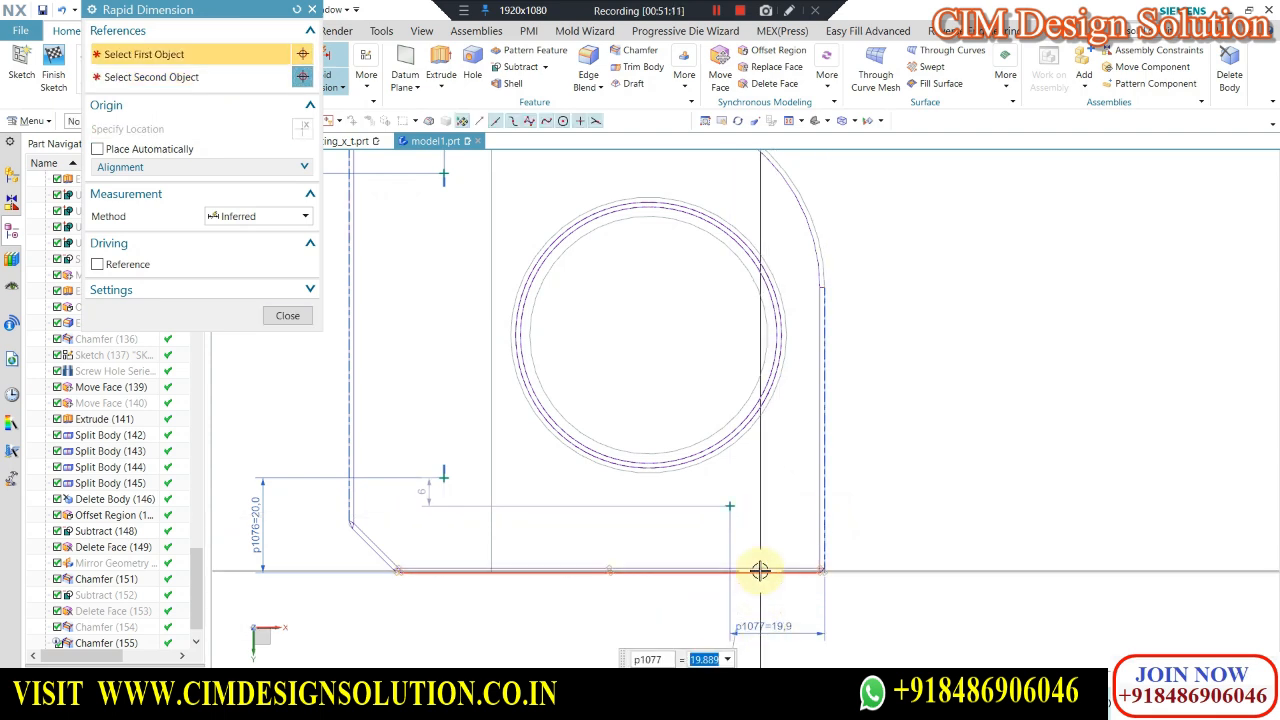
{"action": "type", "text": "20"}
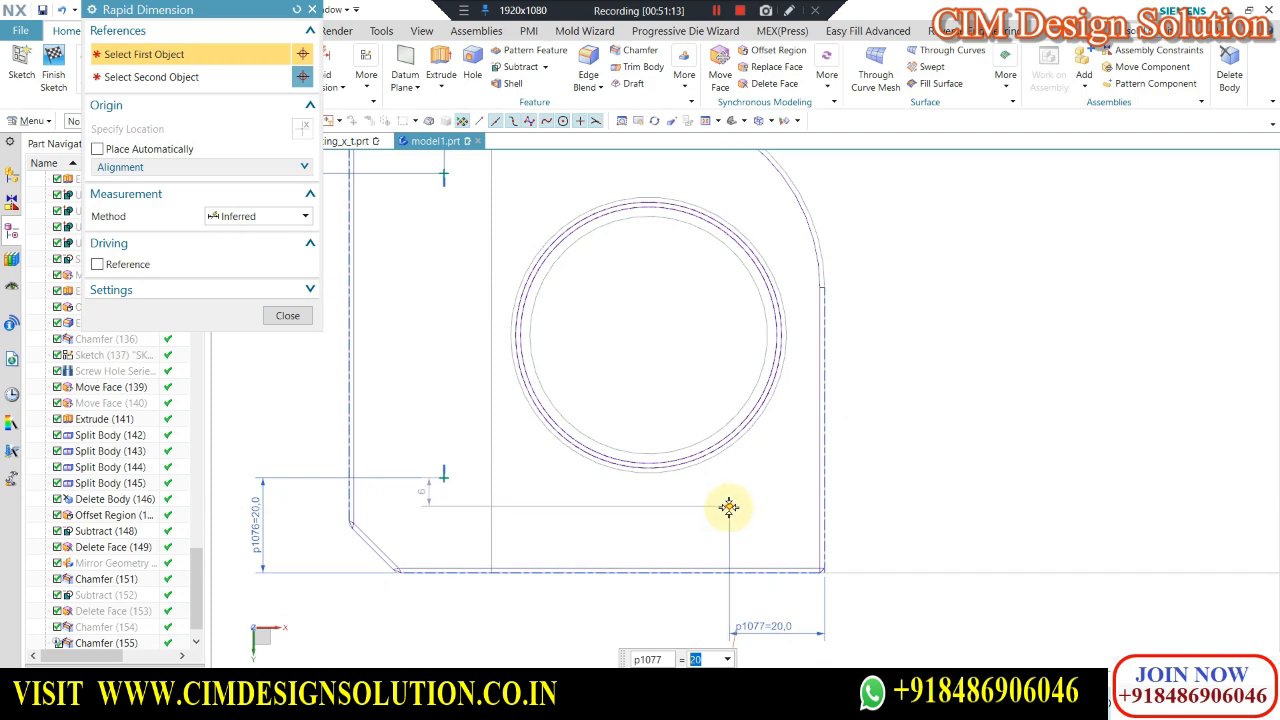
{"action": "left_click", "coordinate": [728, 507]}
{"action": "left_click", "coordinate": [716, 575]}
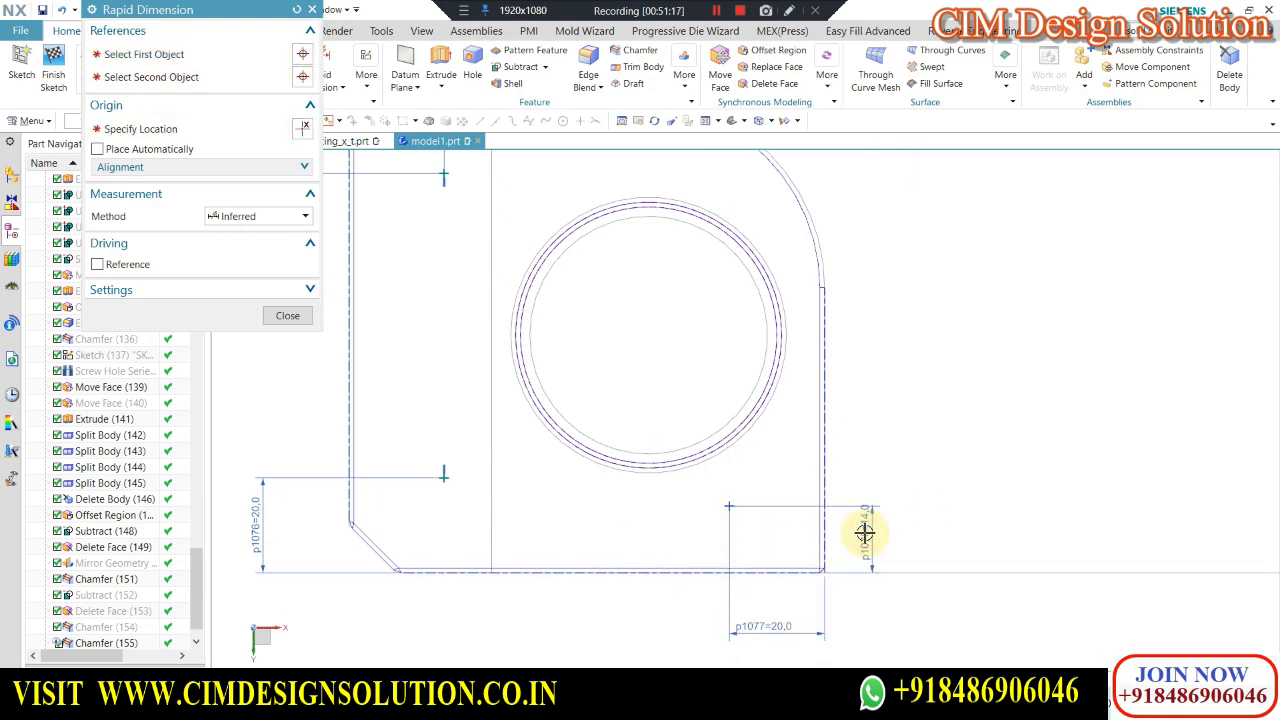
{"action": "type", "text": "15"}
{"action": "key", "text": "Return"}
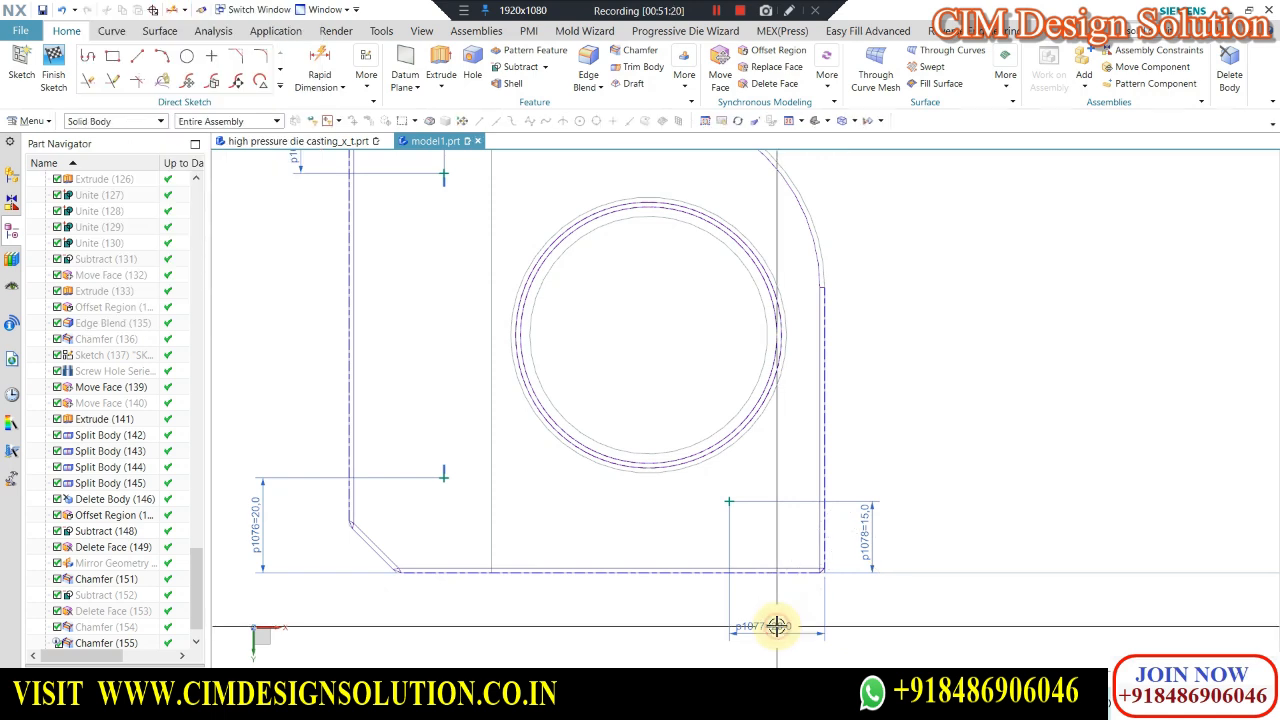
Clear the solid body selection filter and set the lower-right point's distance from the right edge to 16 mm.
{"action": "left_click", "coordinate": [115, 121]}
{"action": "left_click", "coordinate": [105, 137]}
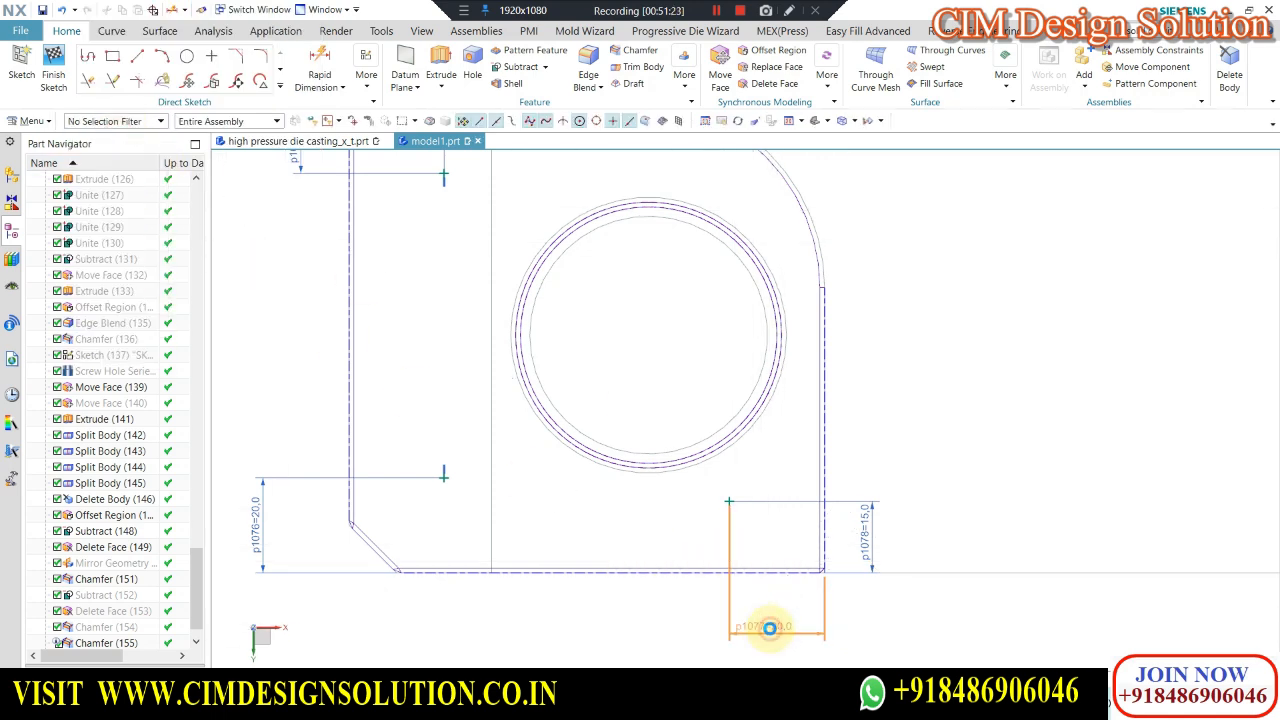
{"action": "double_click", "coordinate": [770, 628]}
{"action": "type", "text": "16"}
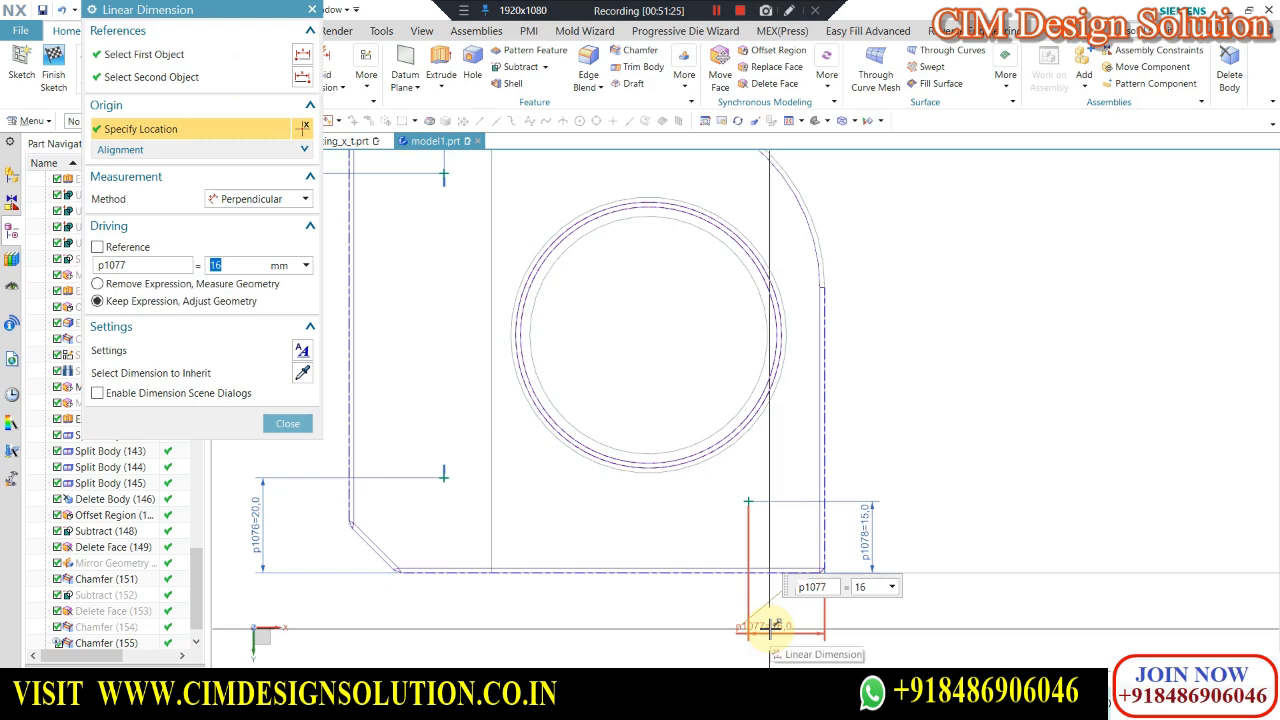
{"action": "key", "text": "Return"}
Draw a horizontal line about 160 mm long outward from the midpoint of the mould plate's right edge and show the hidden datum coordinate system.
{"action": "scroll", "coordinate": [408, 428], "scroll_direction": "down", "scroll_amount": 5}
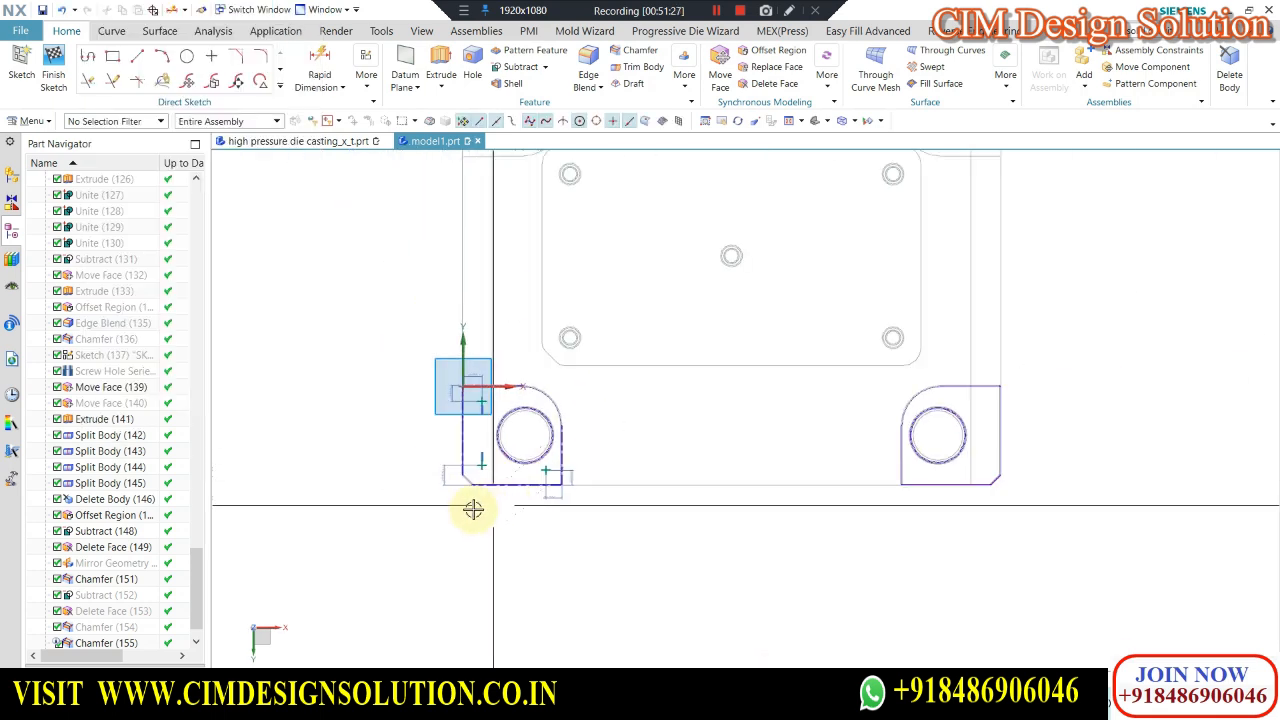
{"action": "key", "text": "l"}
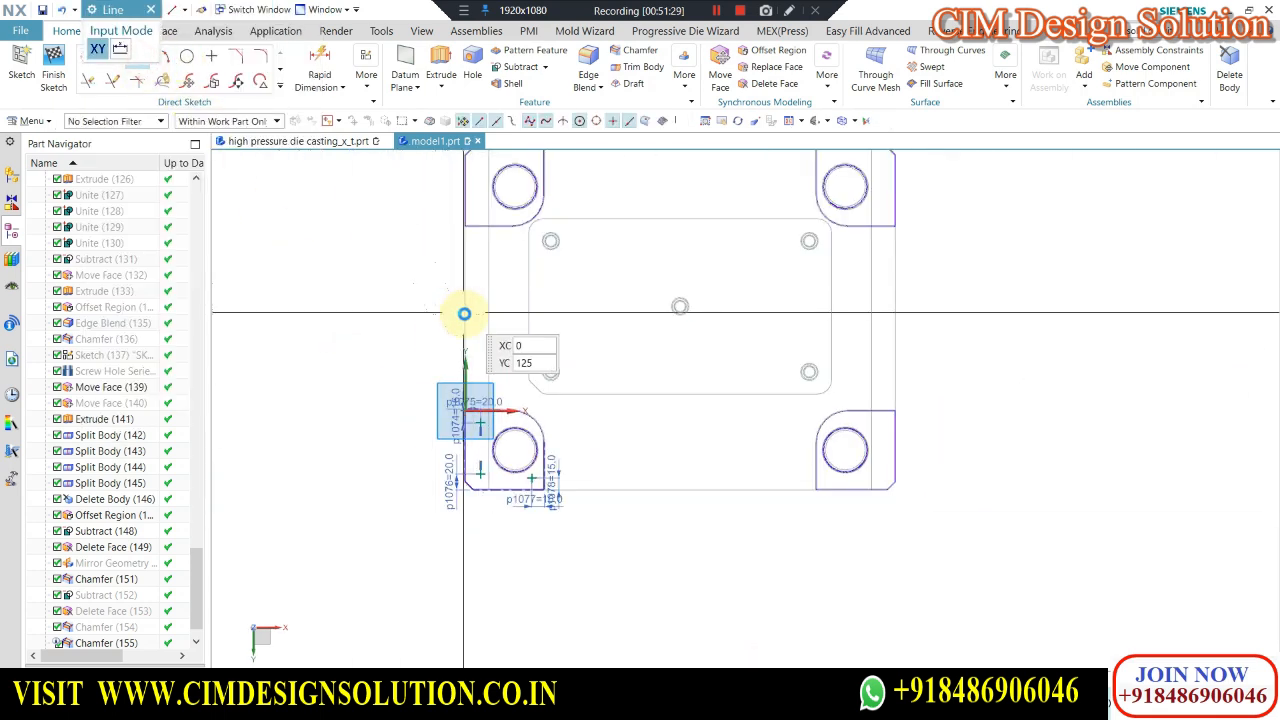
{"action": "scroll", "coordinate": [712, 470], "scroll_direction": "down", "scroll_amount": 3}
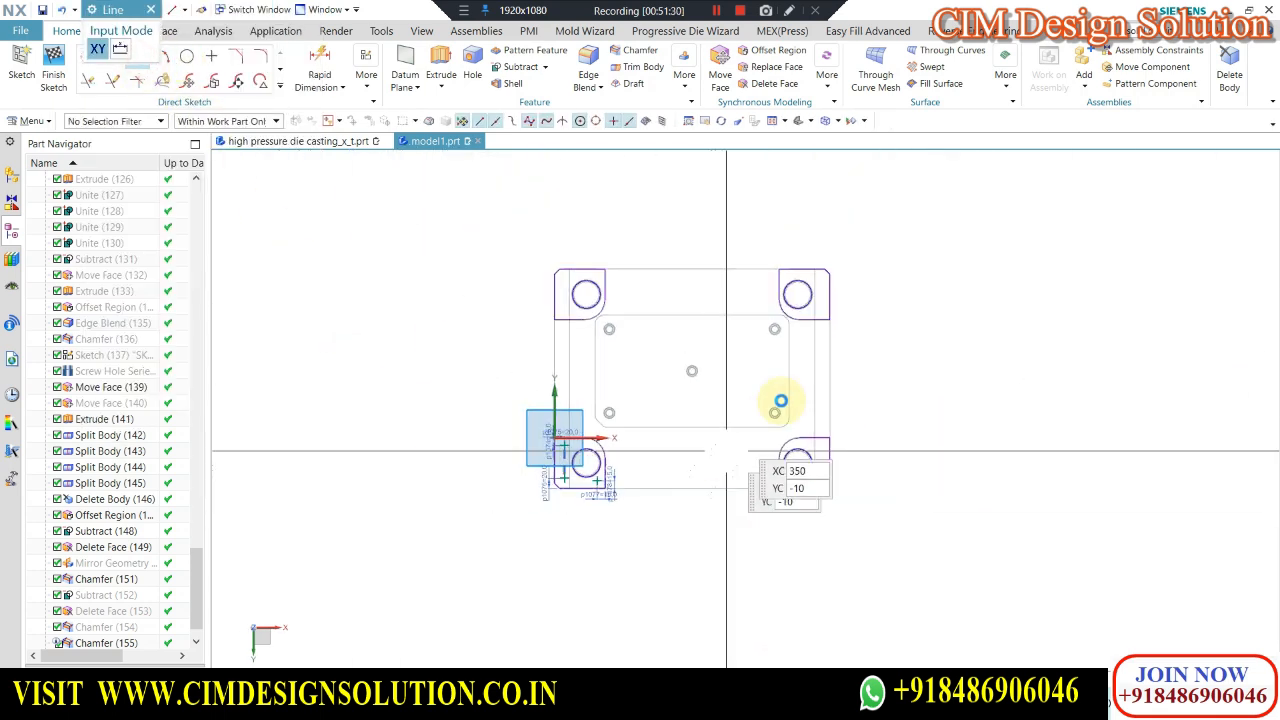
{"action": "left_click", "coordinate": [833, 378]}
{"action": "left_click", "coordinate": [913, 379]}
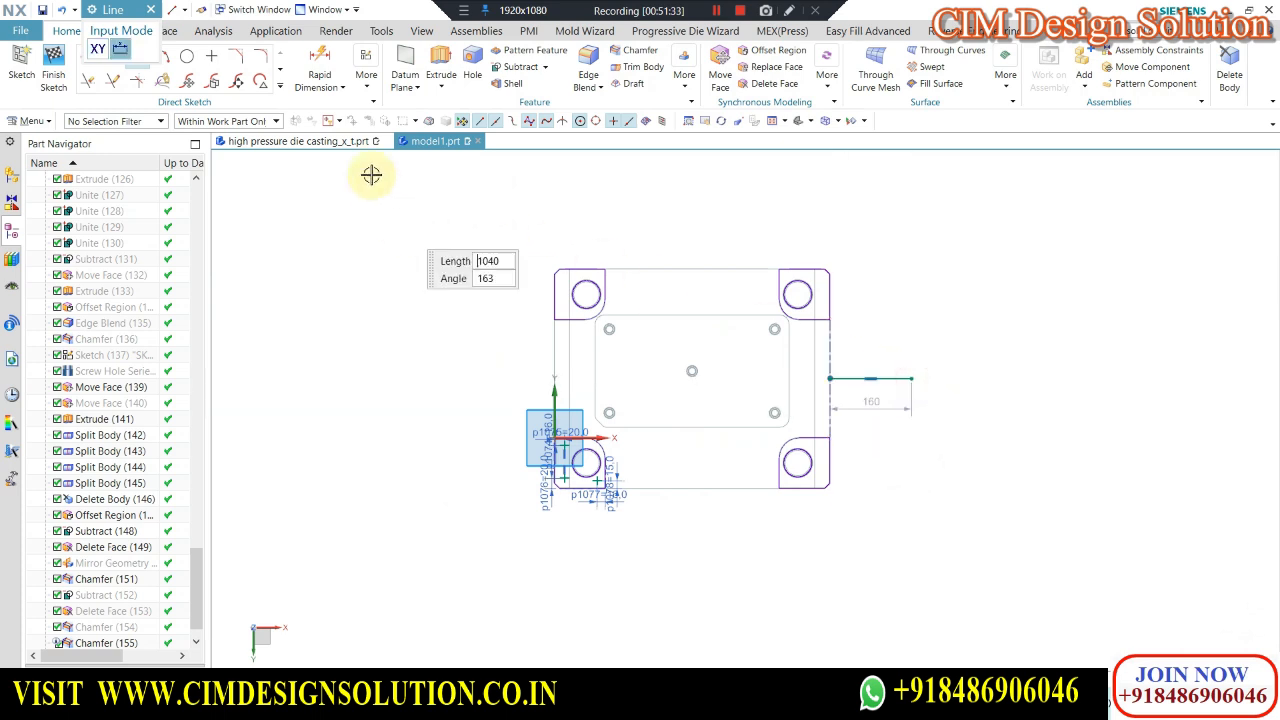
{"action": "key", "text": "ctrl+shift+k"}
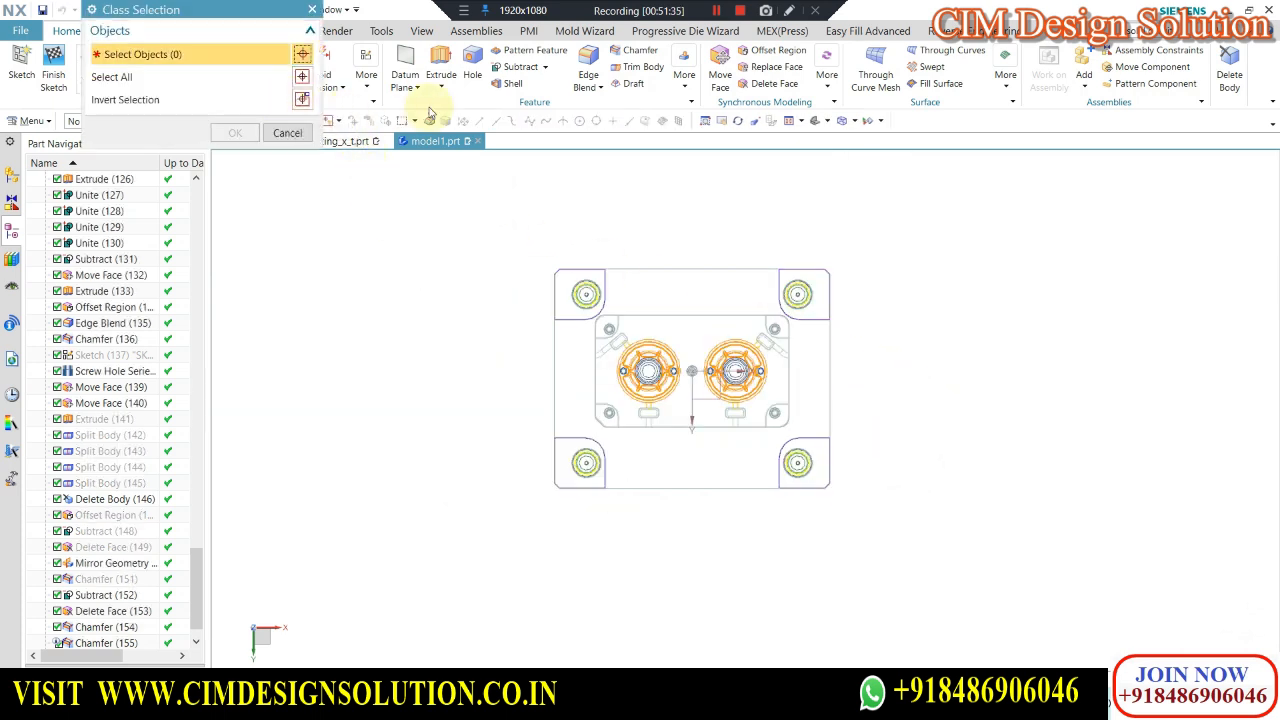
{"action": "key", "text": "Escape"}
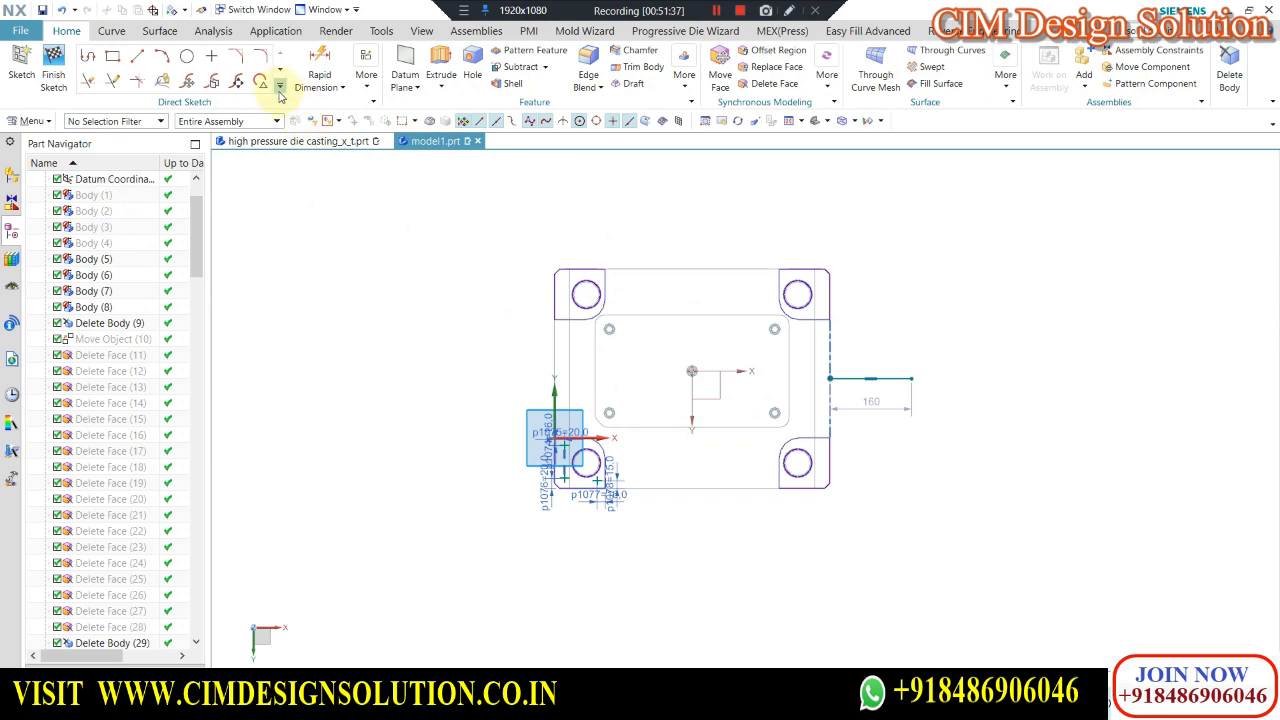
Mirror the three sketch points of the lower-left corner plate to the upper-left plate, using the horizontal line as centerline.
{"action": "left_click", "coordinate": [280, 97]}
{"action": "left_click", "coordinate": [89, 208]}
{"action": "scroll", "coordinate": [651, 420], "scroll_direction": "up", "scroll_amount": 5}
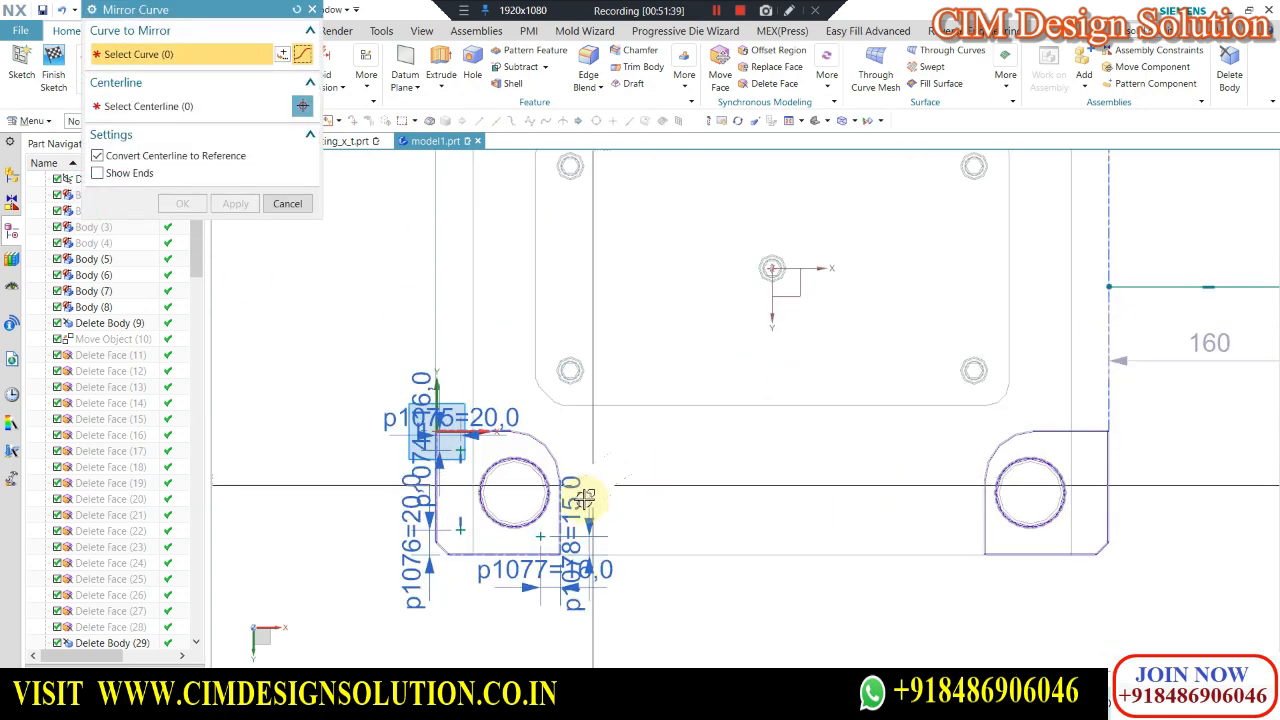
{"action": "left_click", "coordinate": [452, 533]}
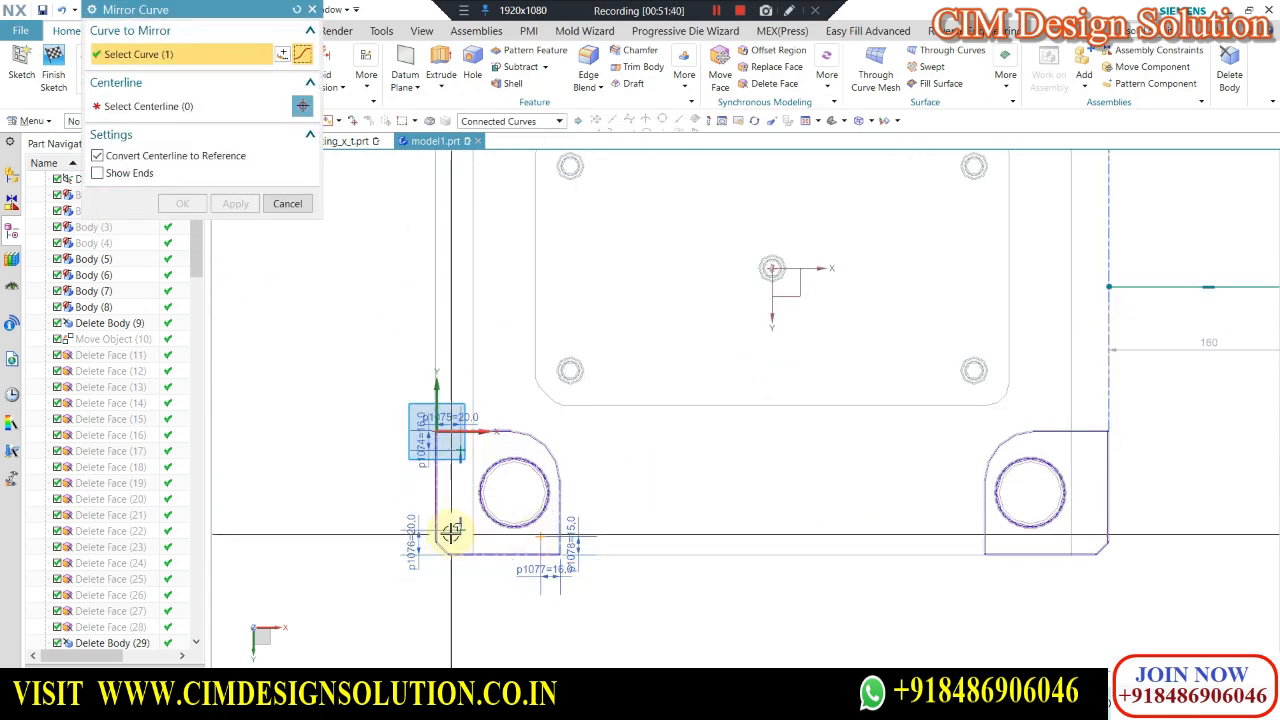
{"action": "left_click", "coordinate": [461, 452]}
{"action": "left_click", "coordinate": [190, 106]}
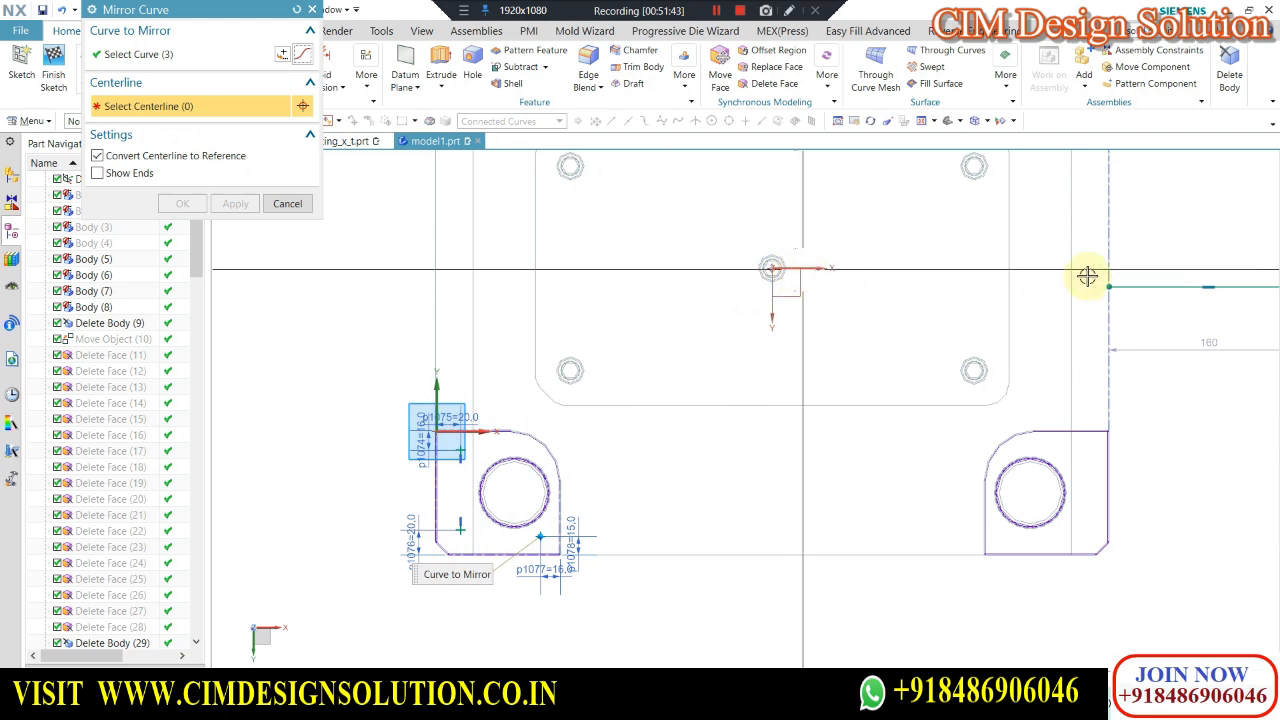
{"action": "left_click", "coordinate": [1092, 287]}
{"action": "scroll", "coordinate": [658, 238], "scroll_direction": "down", "scroll_amount": 3}
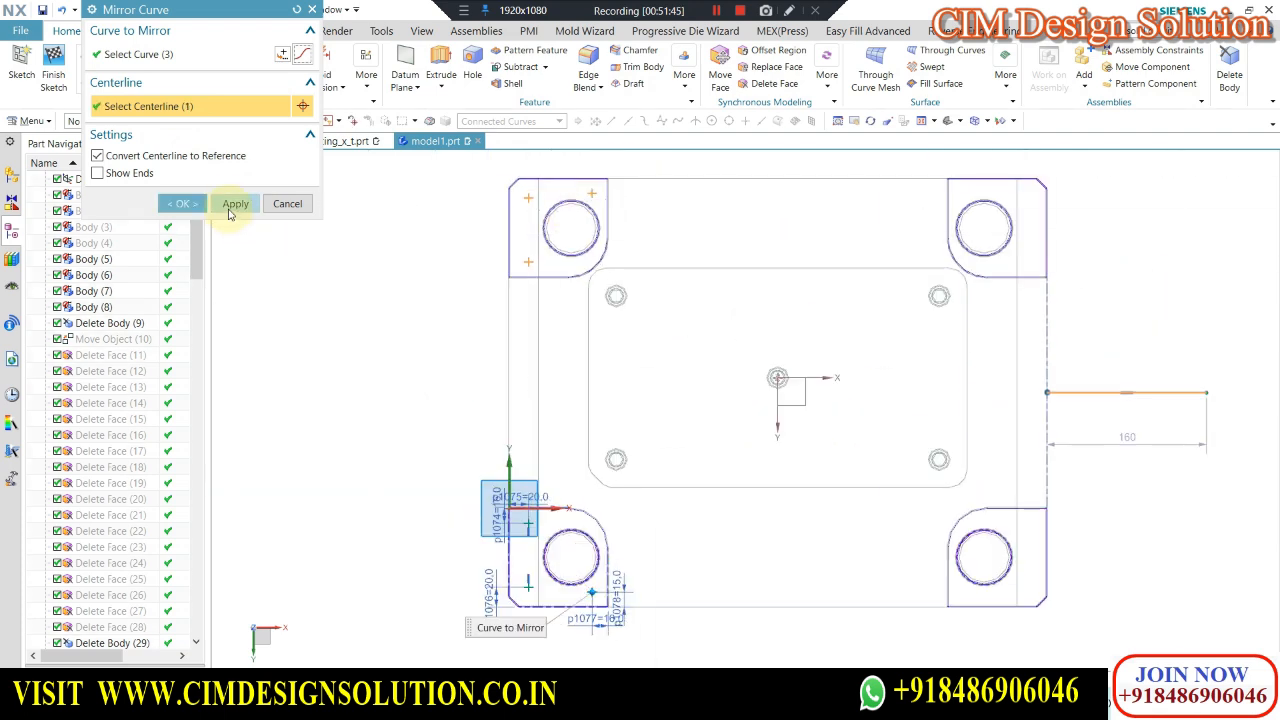
{"action": "left_click", "coordinate": [236, 203]}
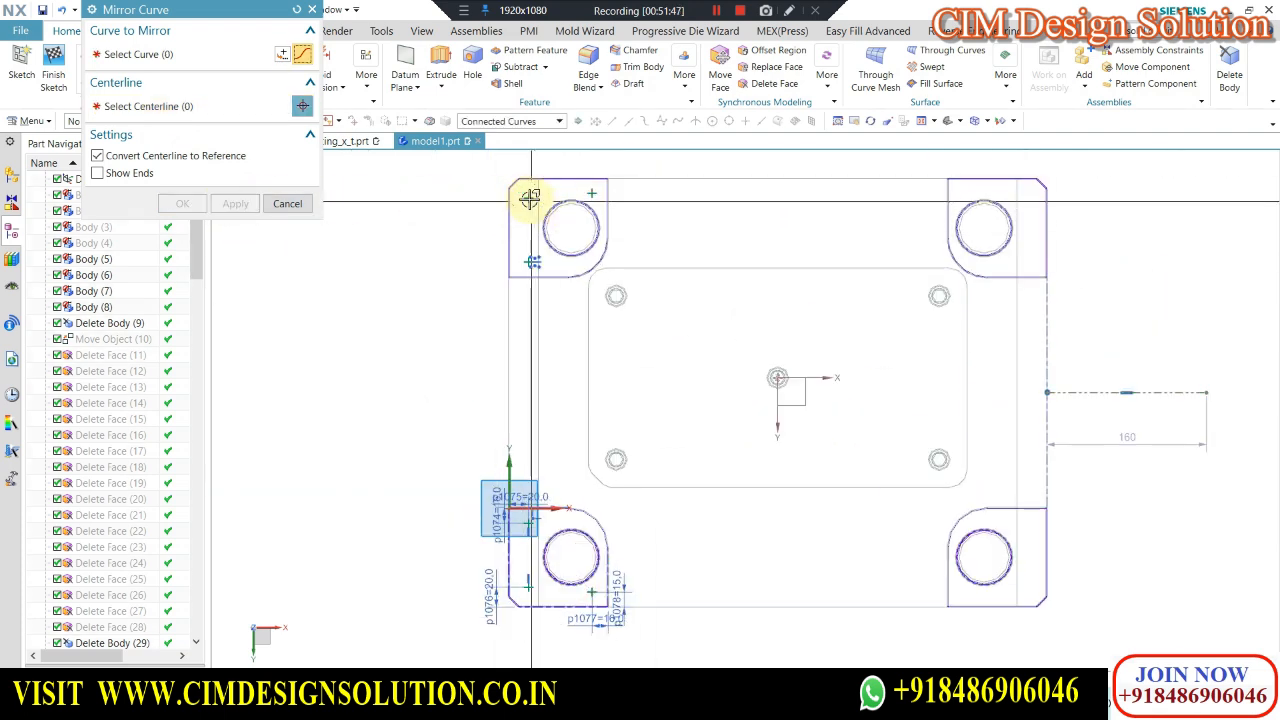
Mirror all six left-hand sketch points about the datum Y axis onto the right-hand corner plates and finish the sketch.
{"action": "left_click", "coordinate": [599, 191]}
{"action": "left_click", "coordinate": [530, 261]}
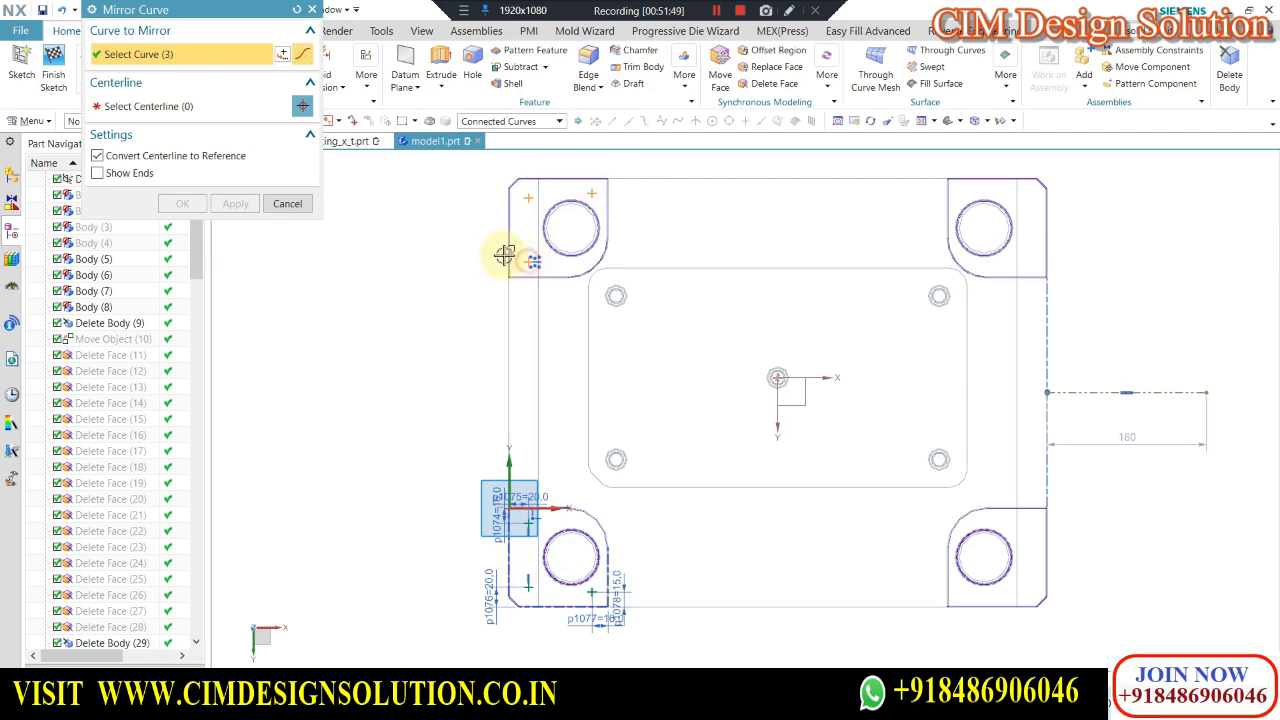
{"action": "scroll", "coordinate": [494, 250], "scroll_direction": "down", "scroll_amount": 2}
{"action": "scroll", "coordinate": [527, 453], "scroll_direction": "up", "scroll_amount": 3}
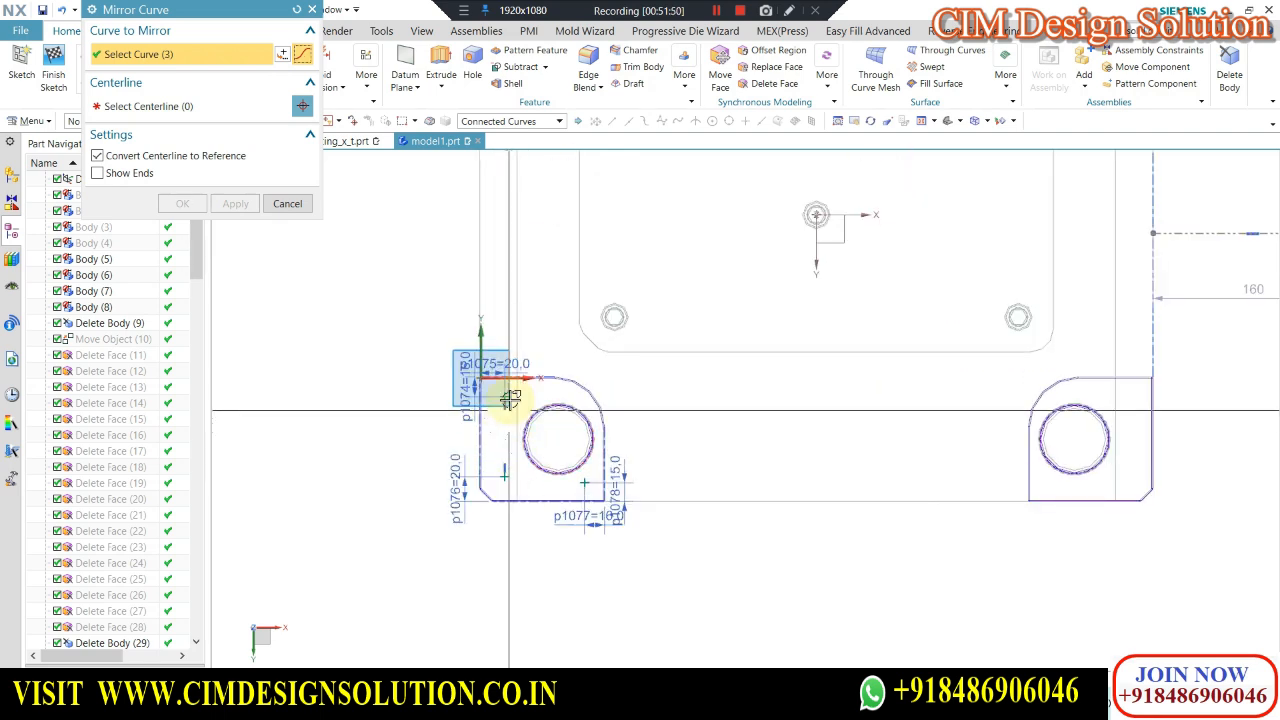
{"action": "left_click", "coordinate": [506, 476]}
{"action": "left_click", "coordinate": [584, 483]}
{"action": "left_click", "coordinate": [212, 102]}
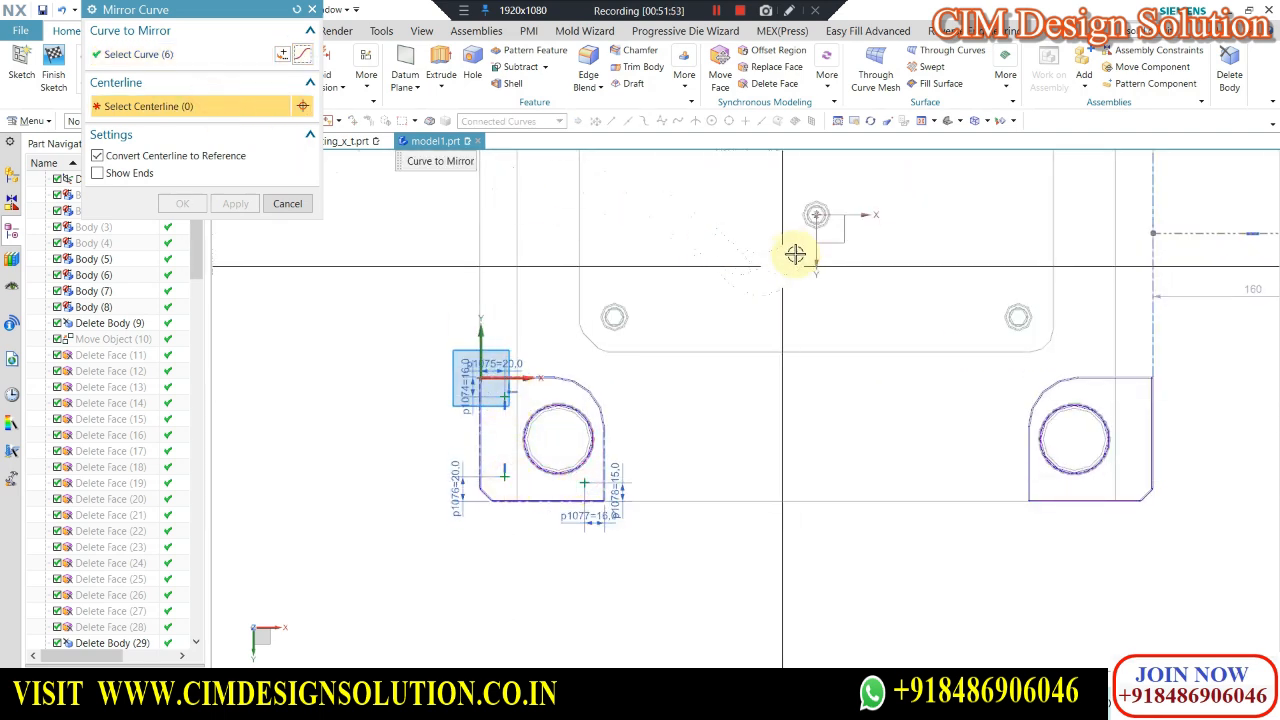
{"action": "left_click", "coordinate": [815, 241]}
{"action": "middle_click", "coordinate": [386, 207]}
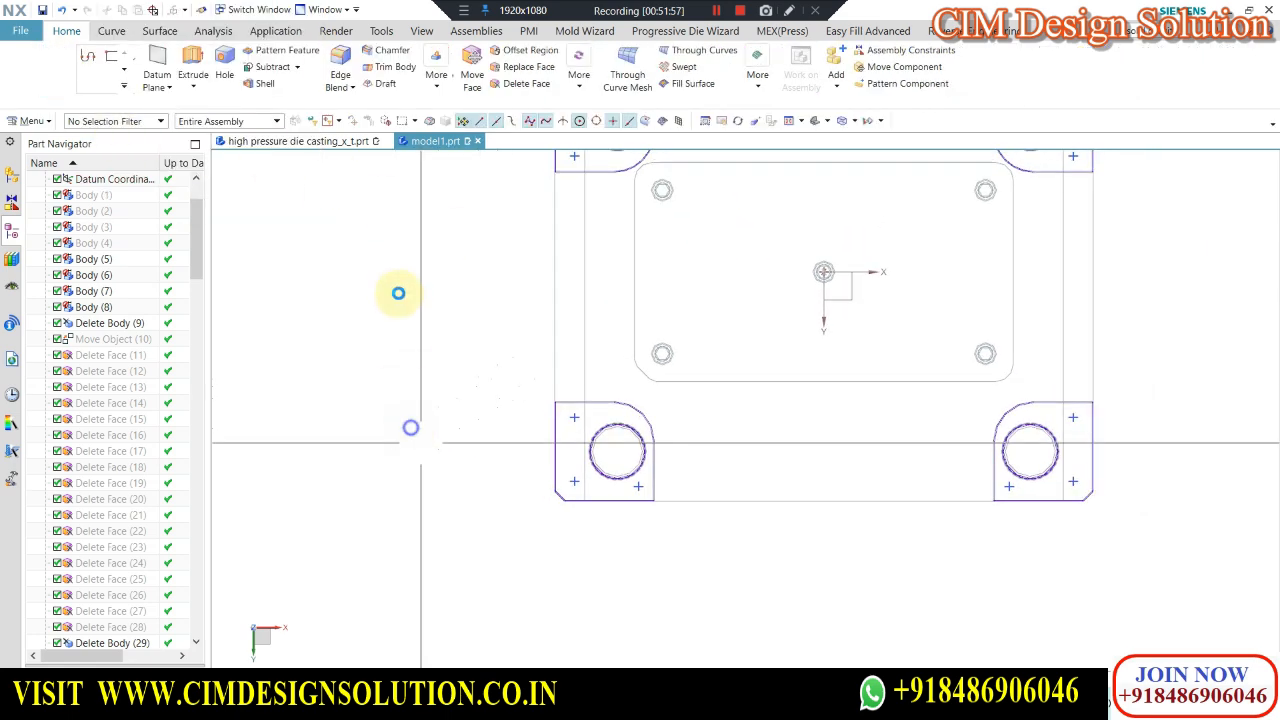
Create an M6 counterbored socket-head Hole Series at the three sketch points of the back-left corner plate.
{"action": "scroll", "coordinate": [512, 386], "scroll_direction": "down", "scroll_amount": 2}
{"action": "mouse_move", "coordinate": [514, 385]}
{"action": "middle_mouse_down"}
{"action": "mouse_move", "coordinate": [536, 330]}
{"action": "mouse_move", "coordinate": [556, 348]}
{"action": "middle_mouse_up"}
{"action": "scroll", "coordinate": [556, 330], "scroll_direction": "up", "scroll_amount": 2}
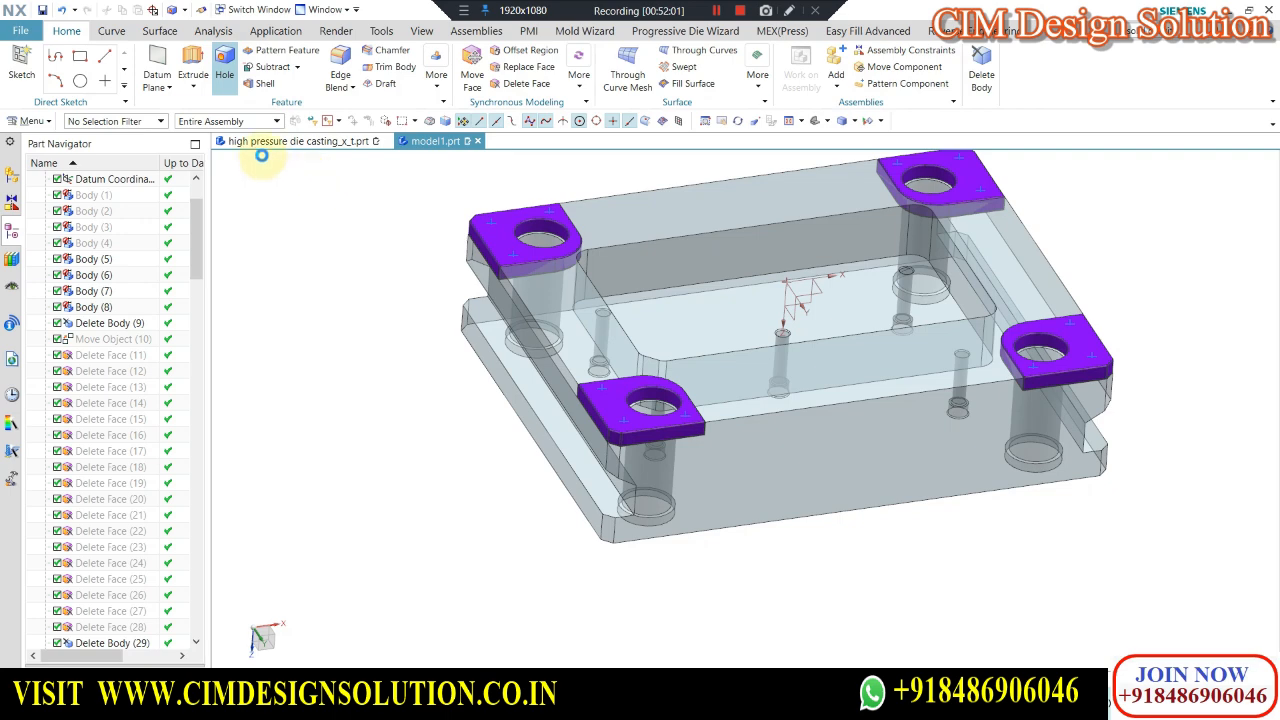
{"action": "left_click", "coordinate": [227, 275]}
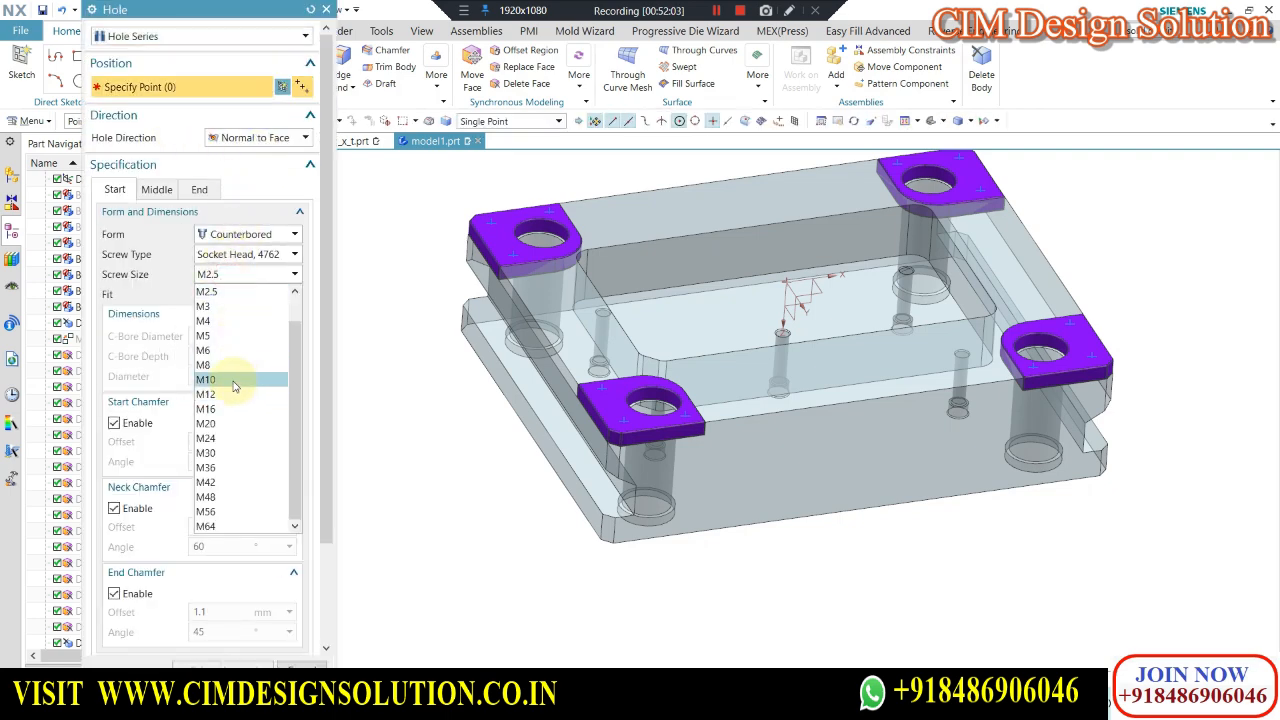
{"action": "left_click", "coordinate": [224, 352]}
{"action": "scroll", "coordinate": [552, 272], "scroll_direction": "up", "scroll_amount": 5}
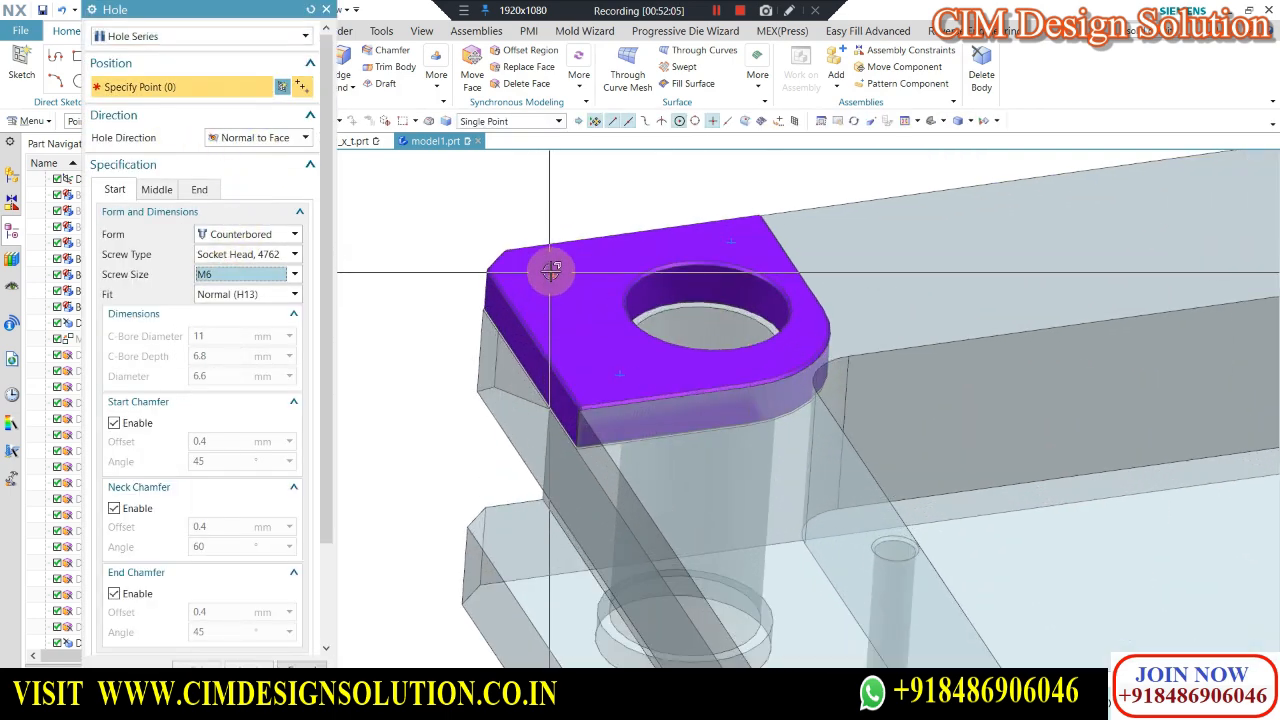
{"action": "left_click", "coordinate": [552, 272]}
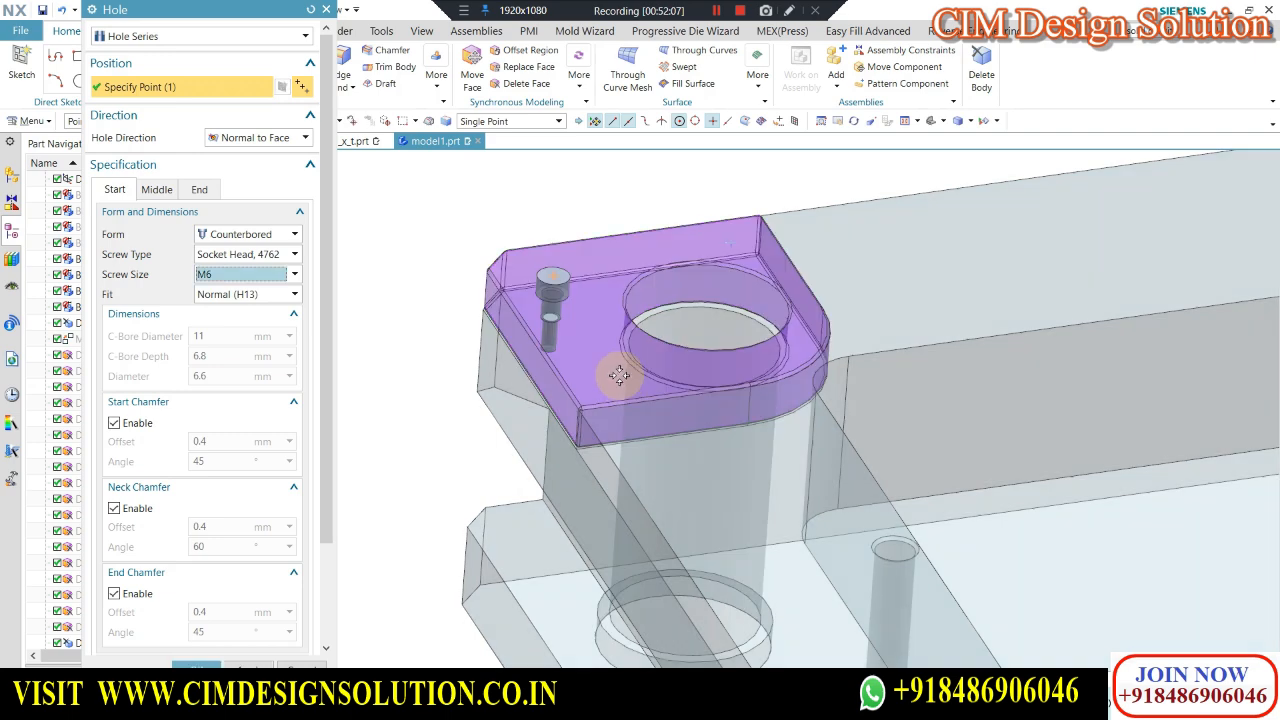
{"action": "left_click", "coordinate": [619, 375]}
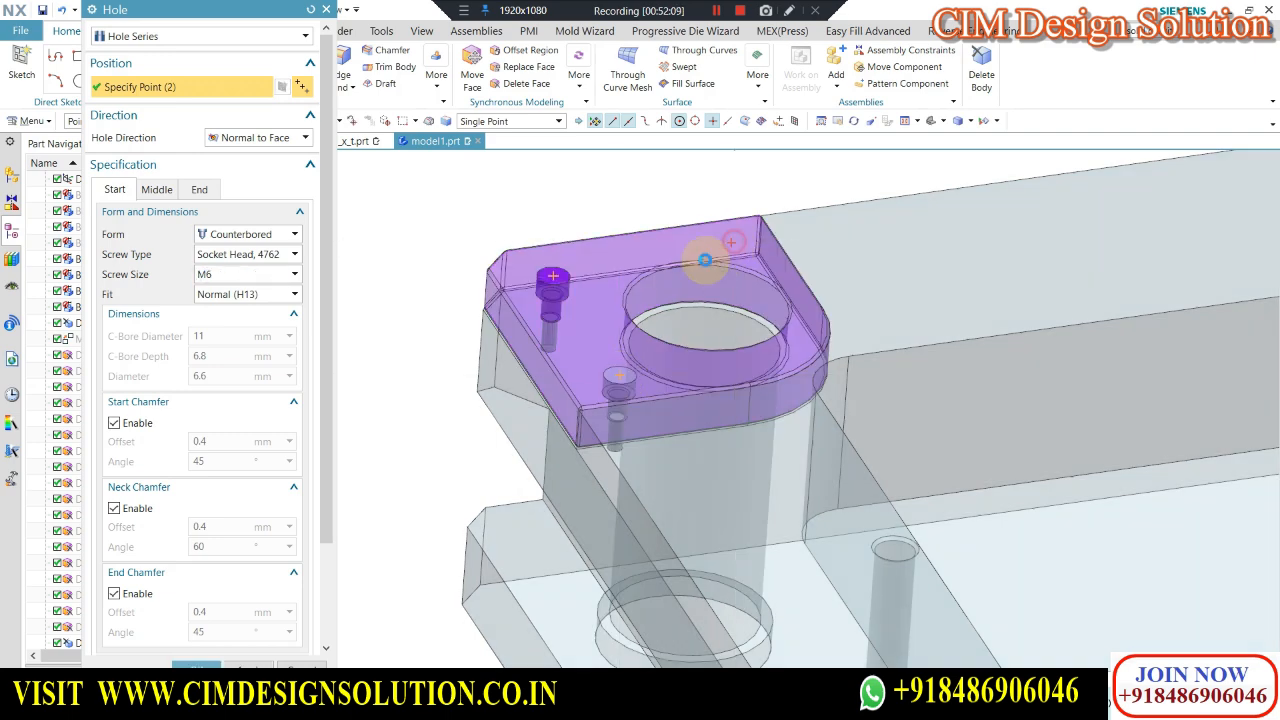
{"action": "left_click", "coordinate": [732, 244]}
{"action": "scroll", "coordinate": [451, 280], "scroll_direction": "down", "scroll_amount": 2}
{"action": "left_click", "coordinate": [259, 663]}
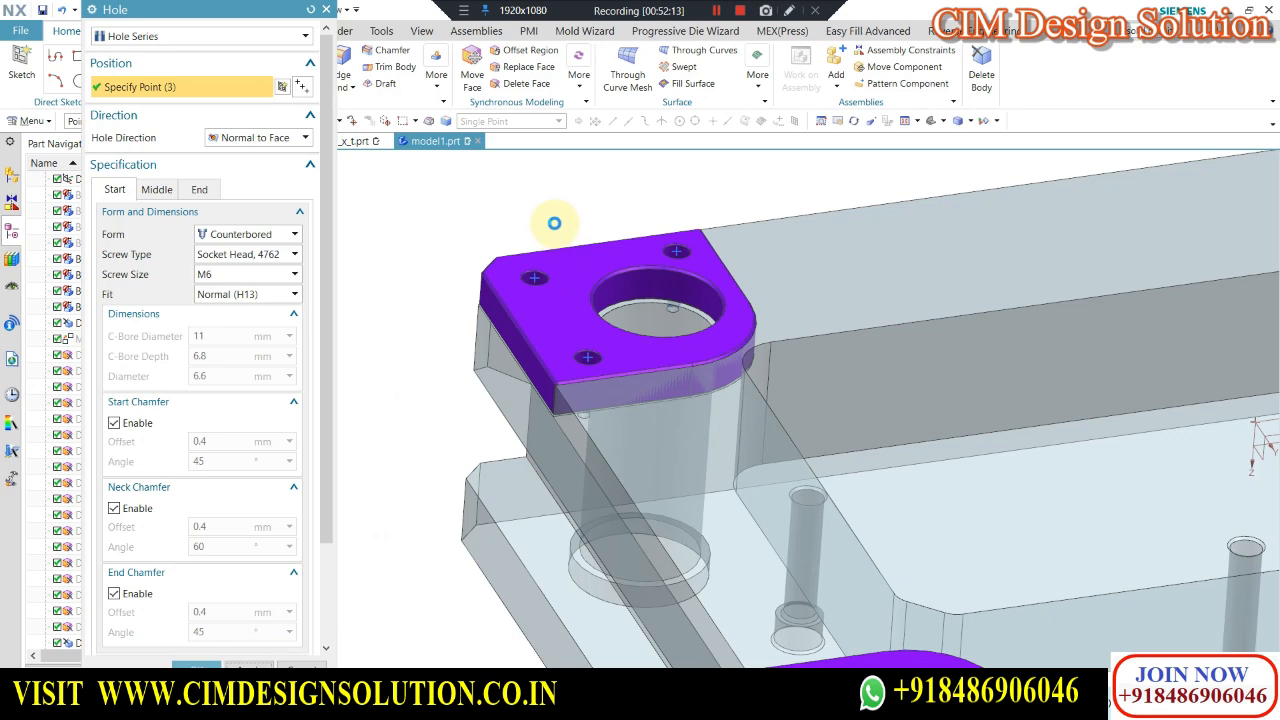
Create the M6 counterbored Hole Series at the three sketch points of the front-left corner plate.
{"action": "scroll", "coordinate": [551, 225], "scroll_direction": "down", "scroll_amount": 4}
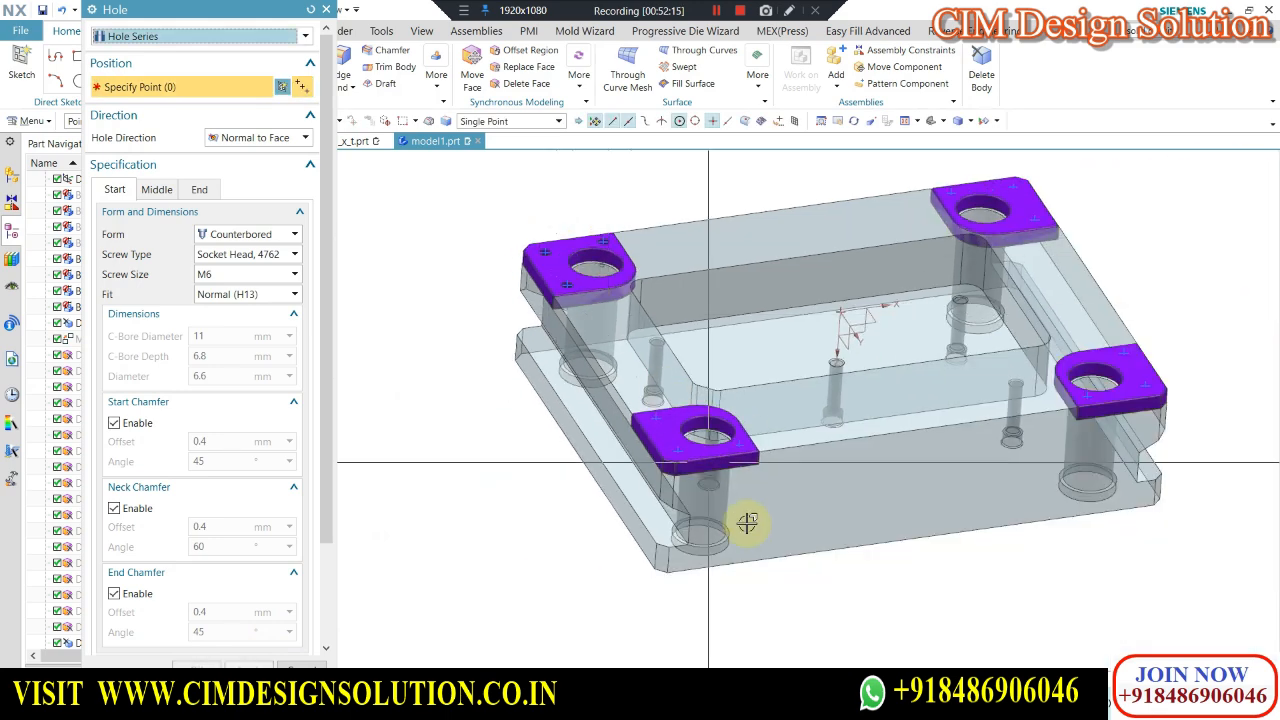
{"action": "scroll", "coordinate": [651, 371], "scroll_direction": "up", "scroll_amount": 5}
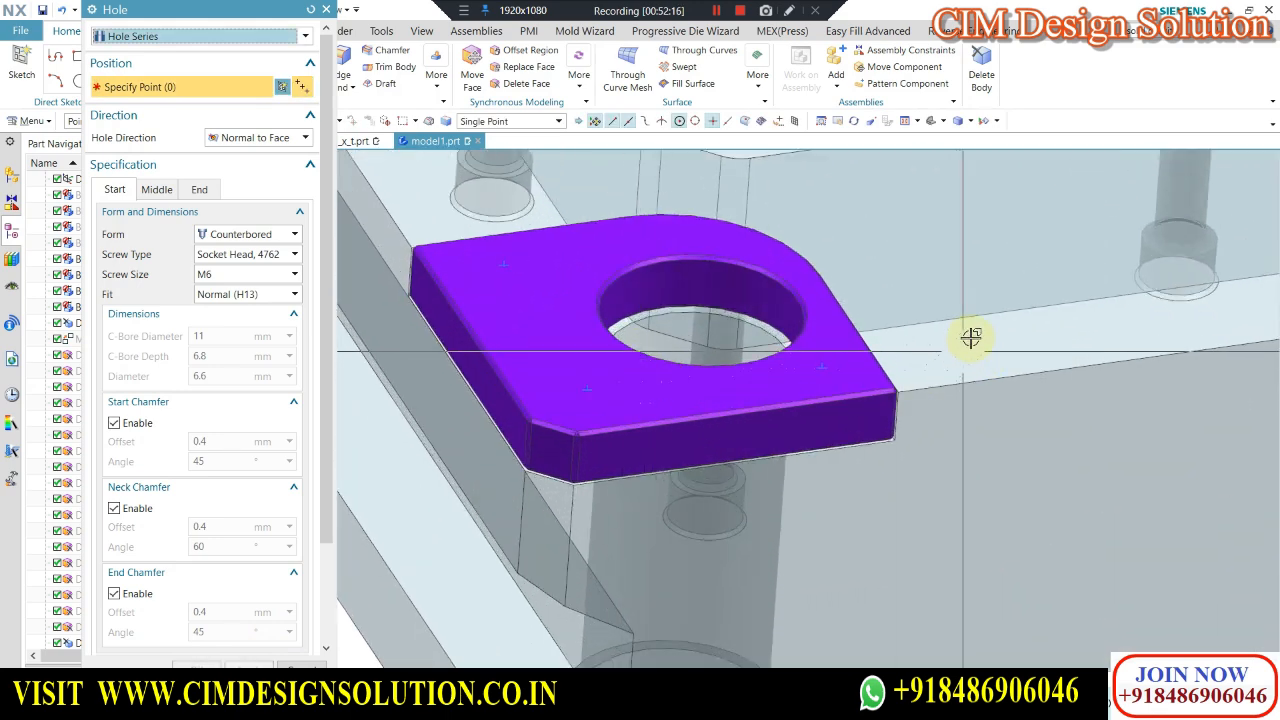
{"action": "left_click", "coordinate": [583, 391]}
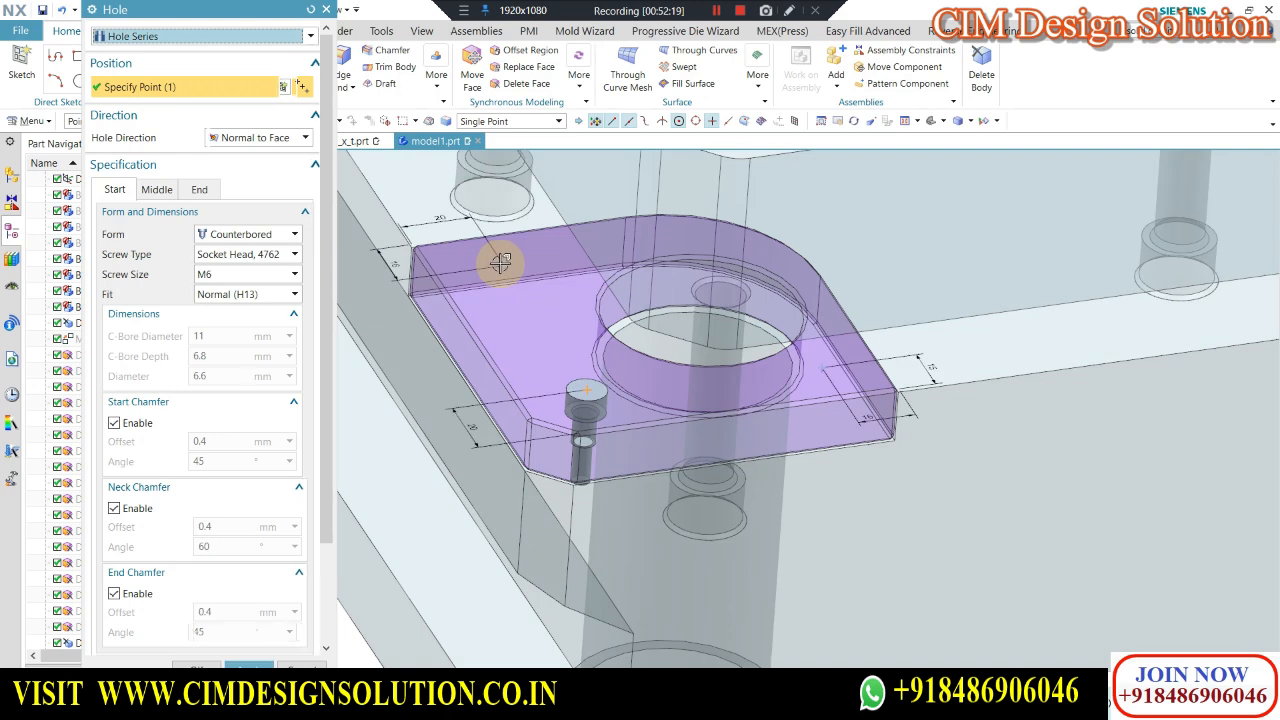
{"action": "left_click", "coordinate": [504, 264]}
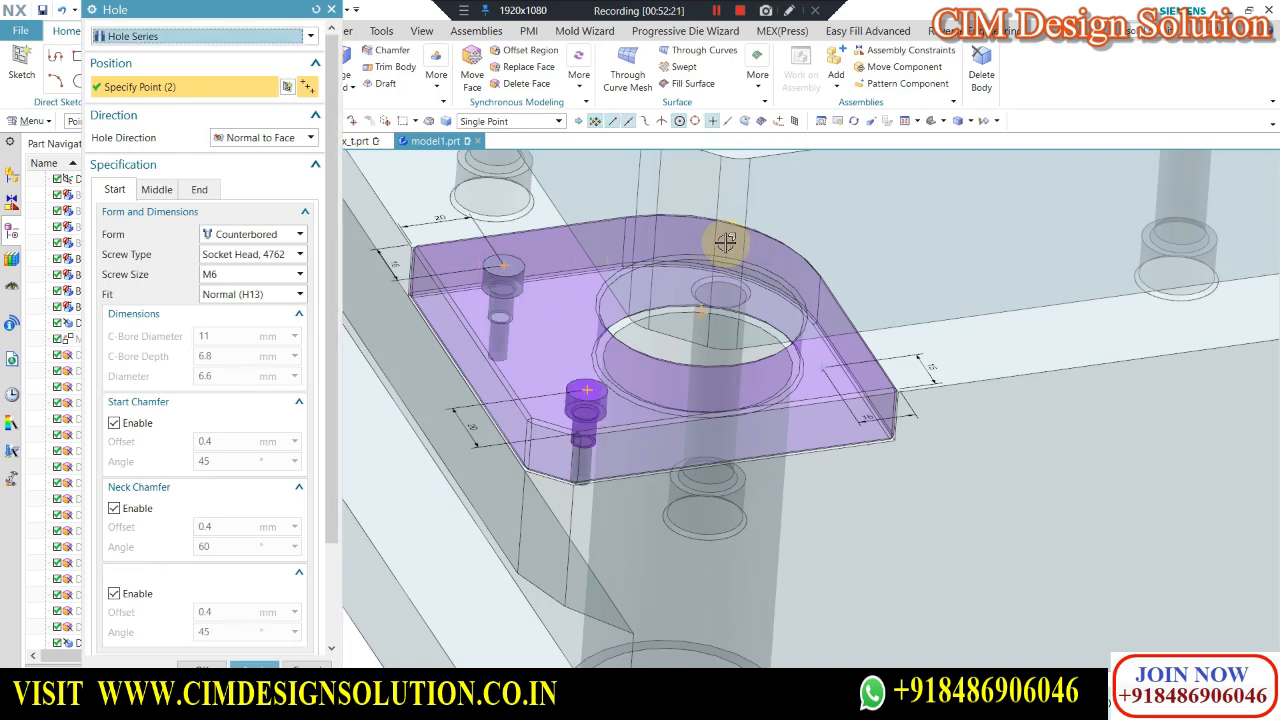
{"action": "left_click", "coordinate": [821, 368]}
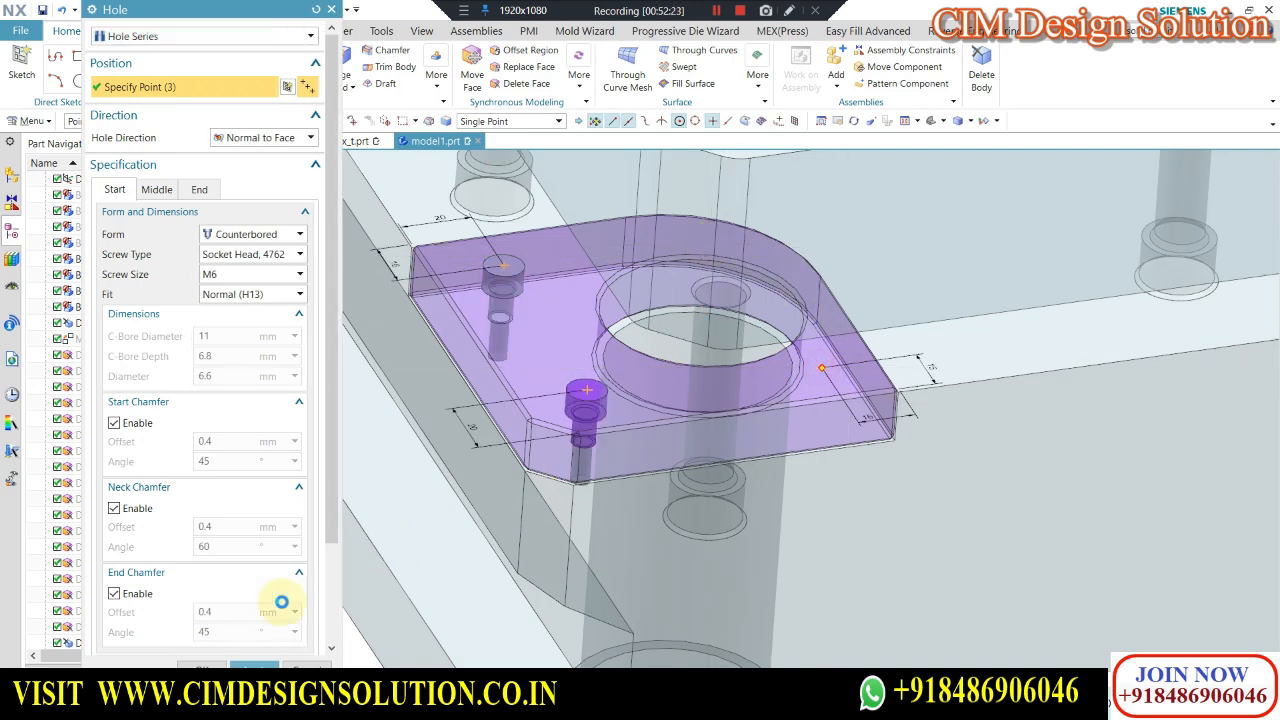
{"action": "middle_click", "coordinate": [1037, 352]}
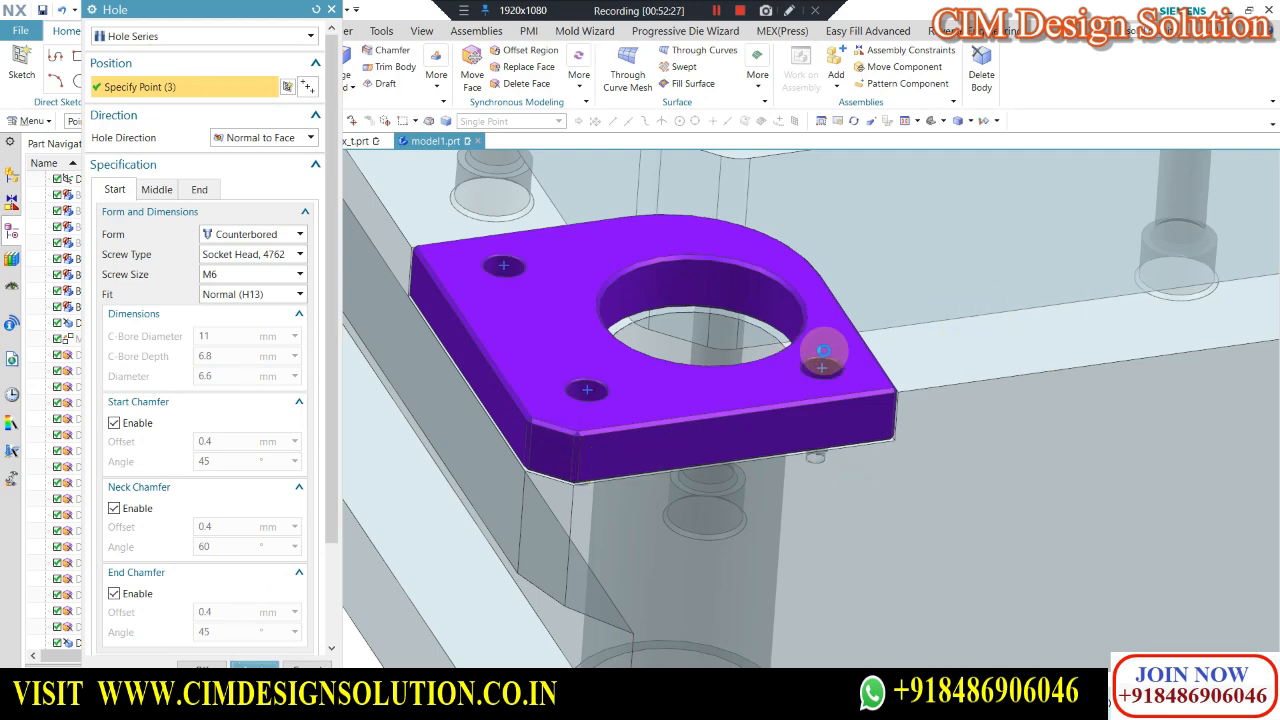
Create the M6 counterbored Hole Series at the three sketch points of the front-right corner plate.
{"action": "scroll", "coordinate": [920, 337], "scroll_direction": "down", "scroll_amount": 6}
{"action": "scroll", "coordinate": [1134, 320], "scroll_direction": "up", "scroll_amount": 6}
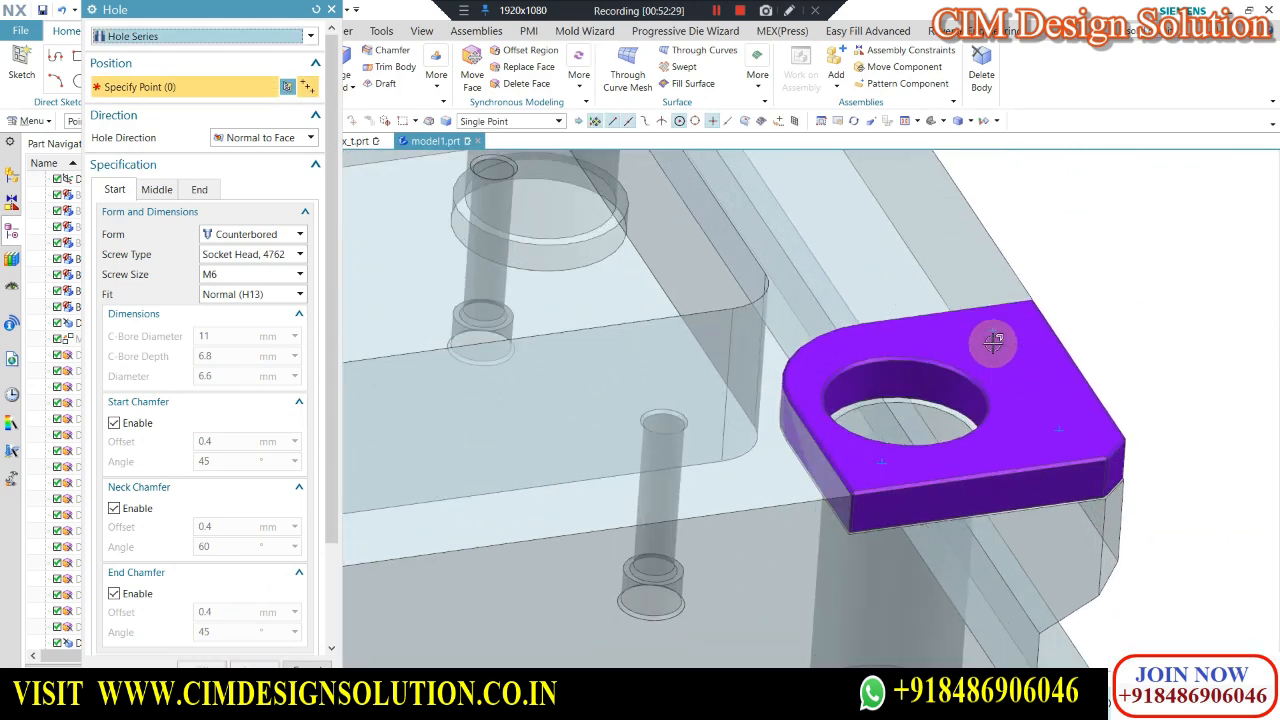
{"action": "left_click", "coordinate": [991, 334]}
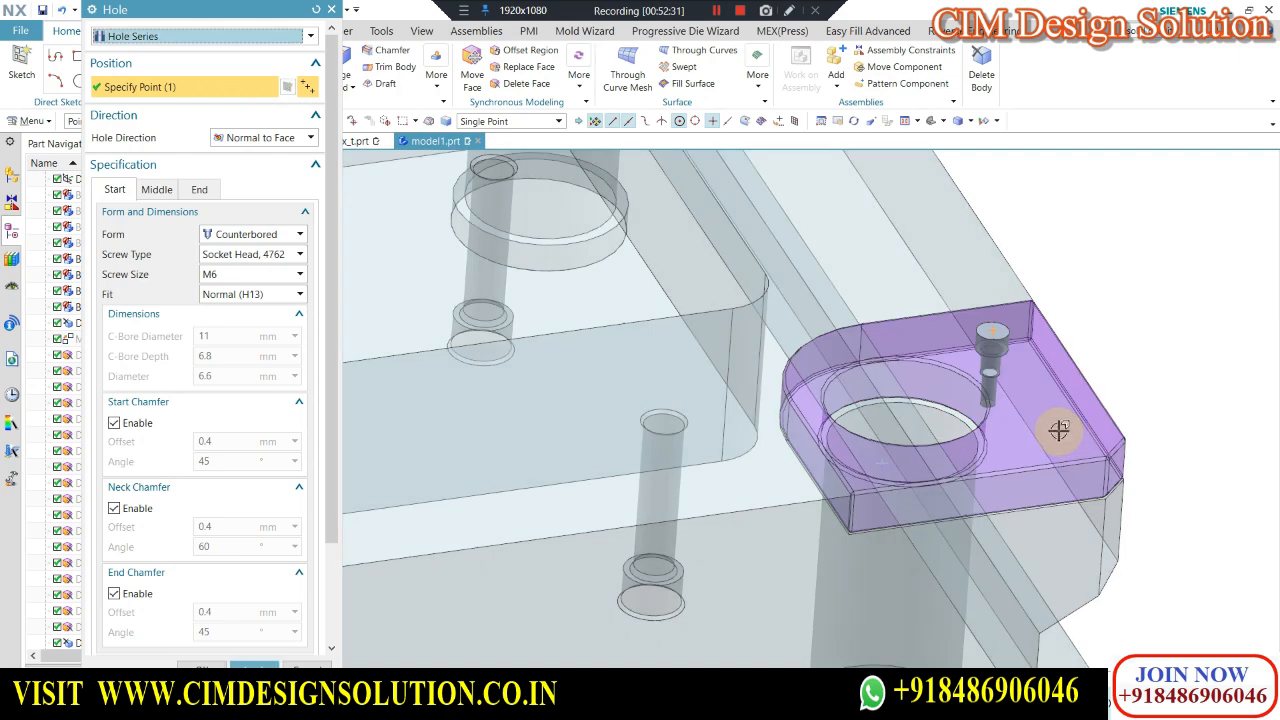
{"action": "left_click", "coordinate": [1057, 431]}
{"action": "left_click", "coordinate": [880, 463]}
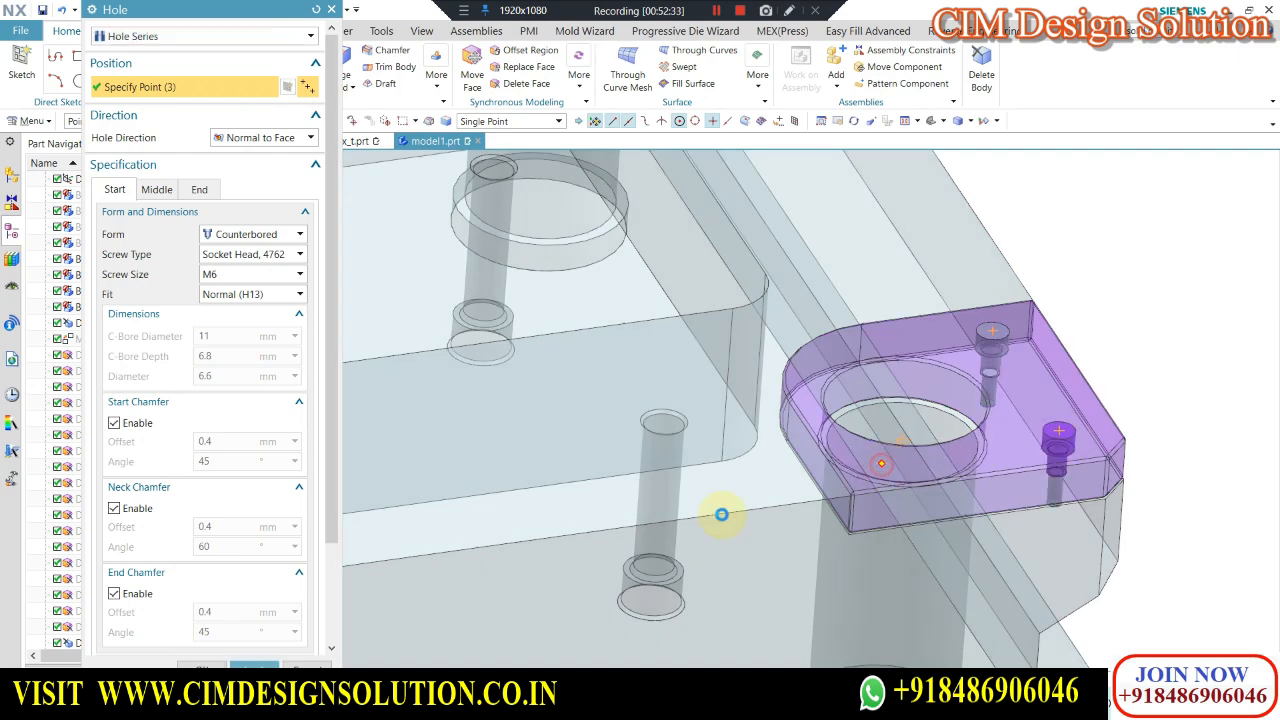
{"action": "left_click", "coordinate": [250, 665]}
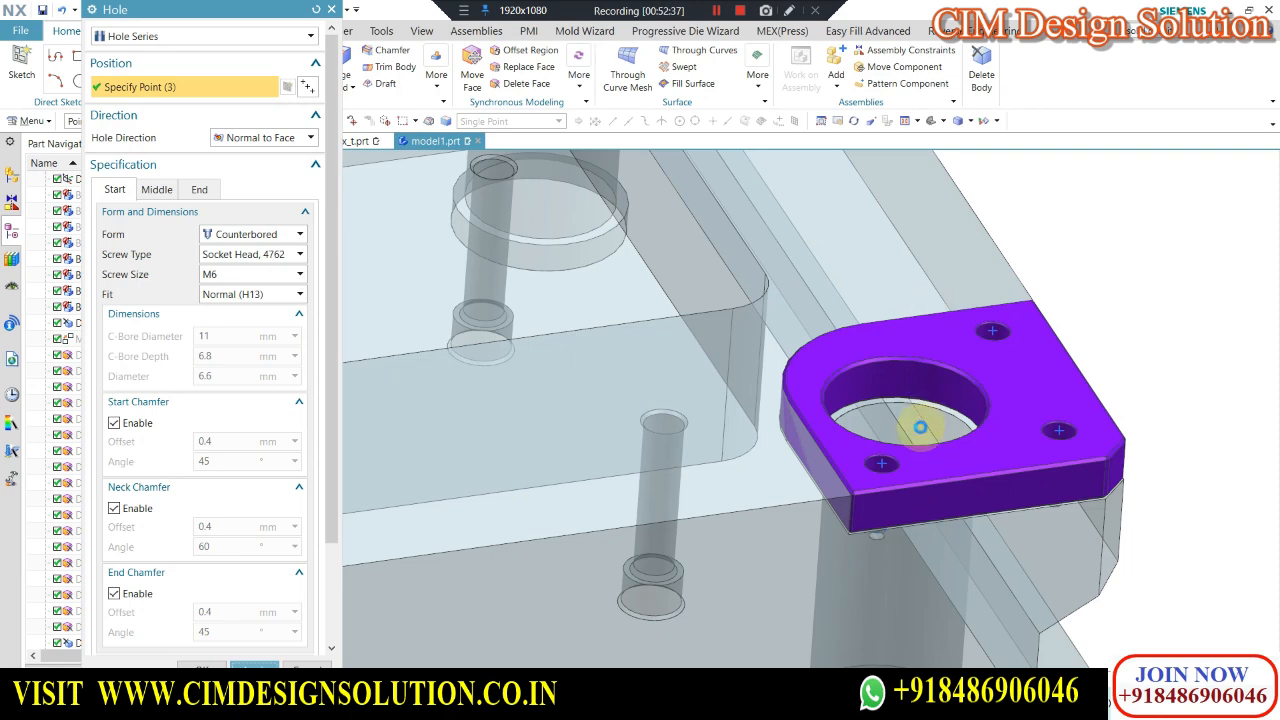
Create the M6 counterbored Hole Series at the three sketch points of the back-right corner plate.
{"action": "scroll", "coordinate": [914, 423], "scroll_direction": "down", "scroll_amount": 5}
{"action": "scroll", "coordinate": [858, 229], "scroll_direction": "up", "scroll_amount": 5}
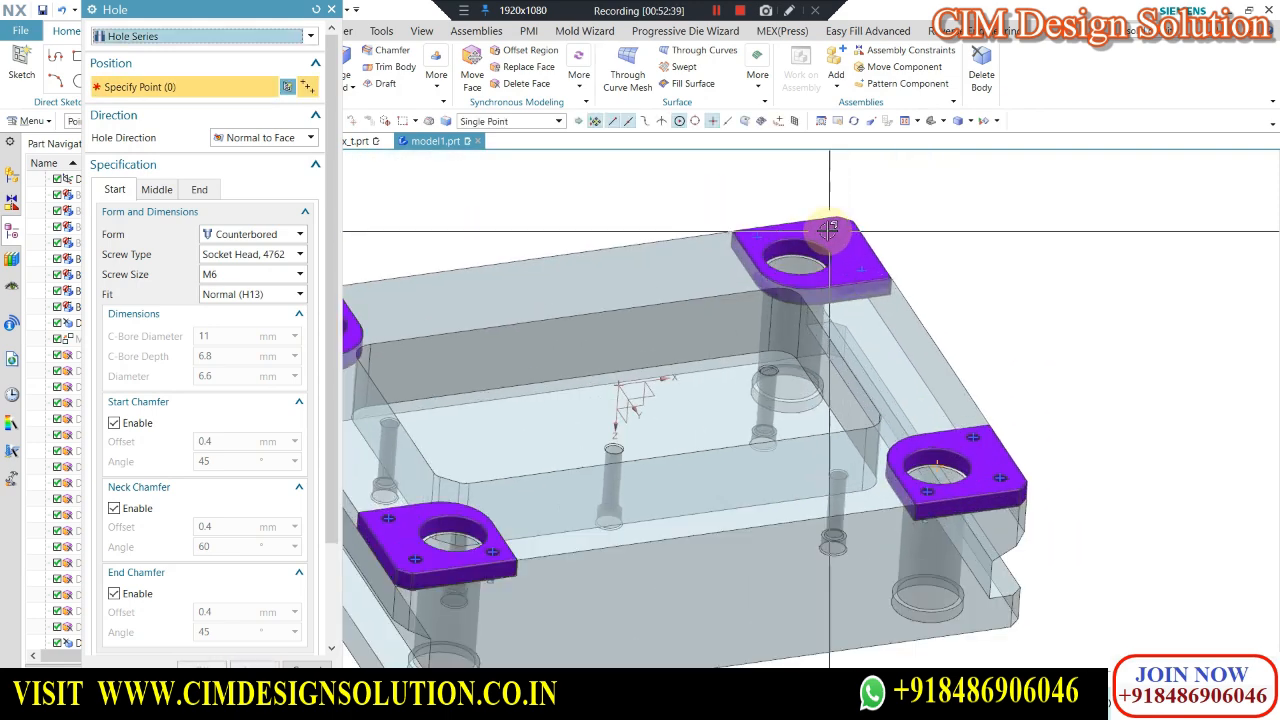
{"action": "left_click", "coordinate": [846, 229]}
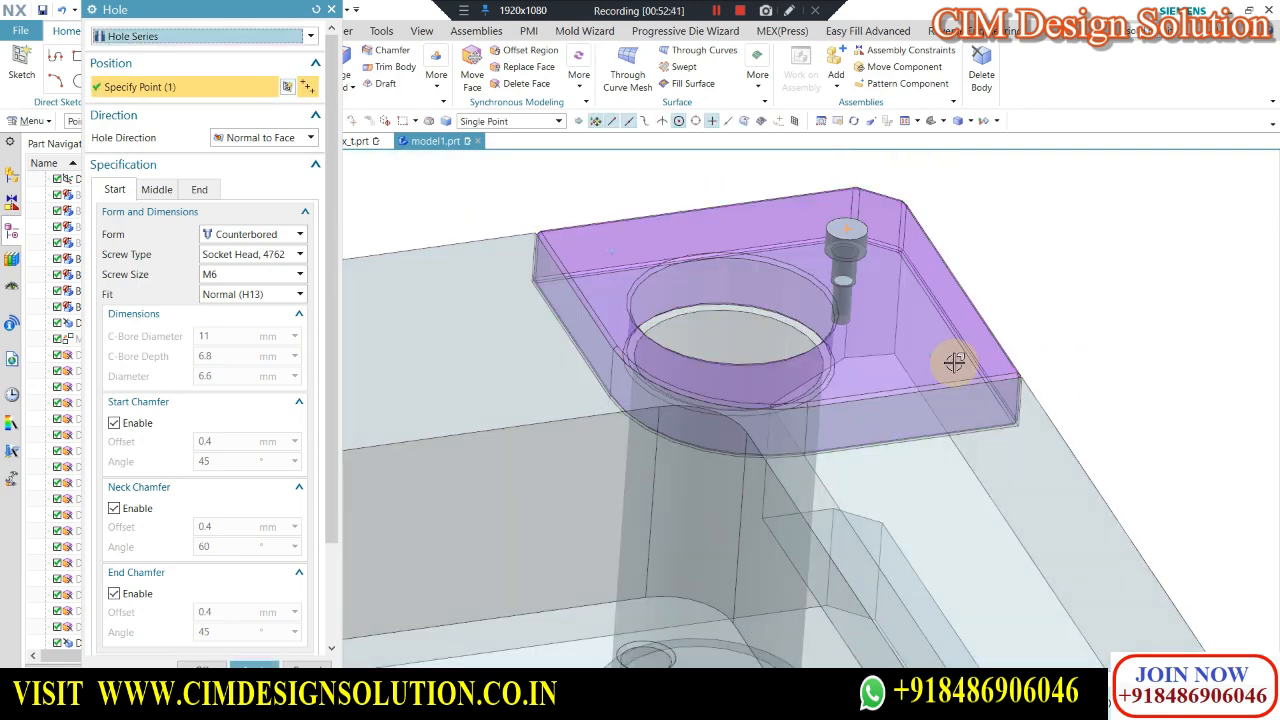
{"action": "left_click", "coordinate": [930, 354]}
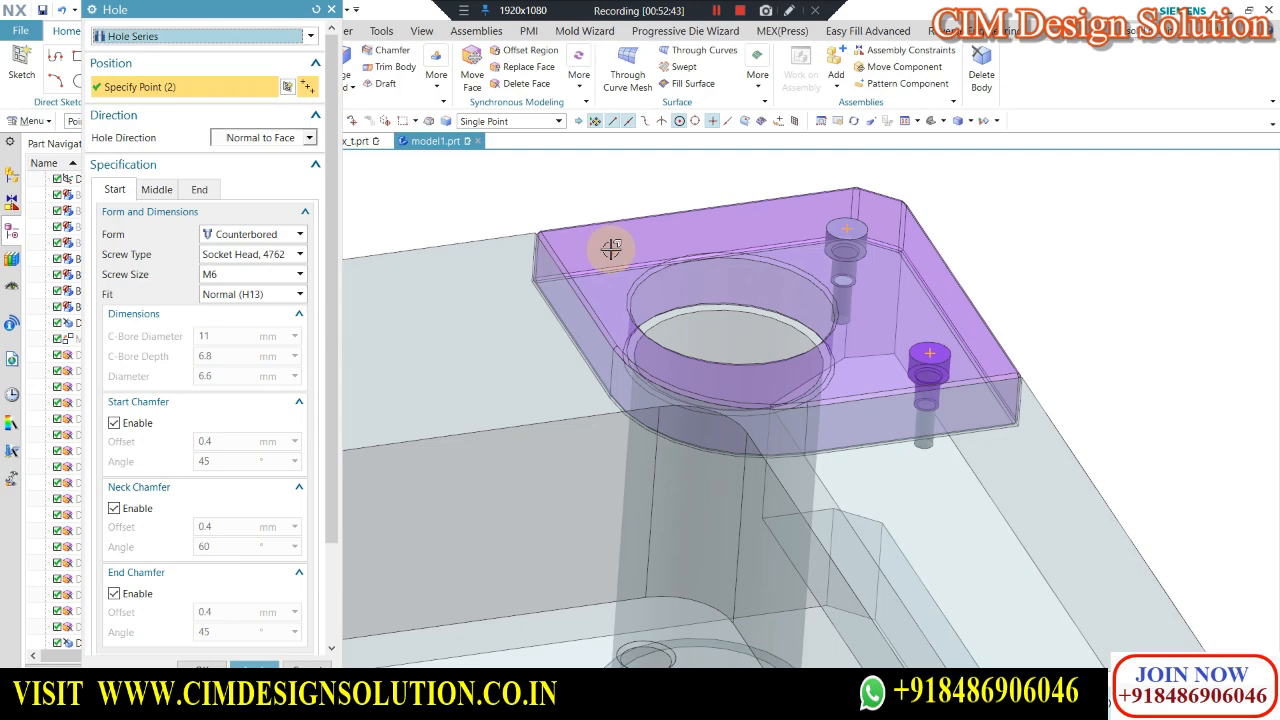
{"action": "left_click", "coordinate": [611, 249]}
{"action": "left_click", "coordinate": [199, 666]}
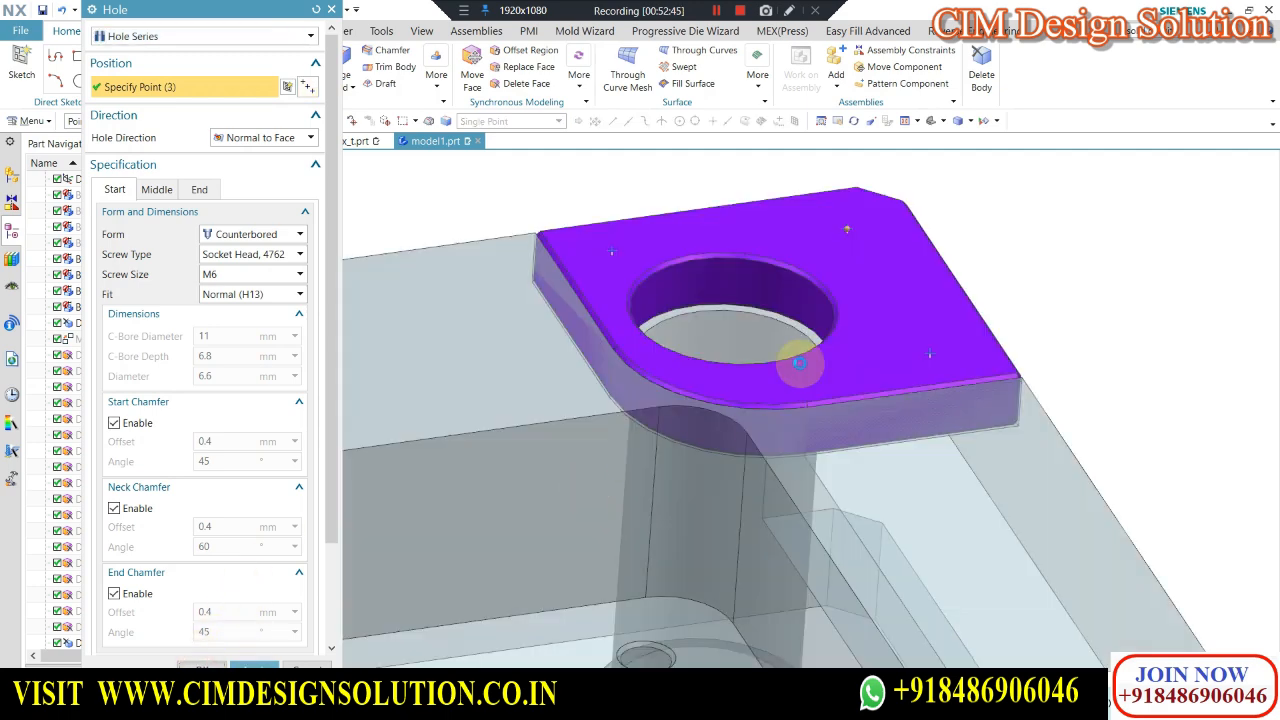
Hide the four purple corner plates with the finished screw holes and the lower mould plate beneath them.
{"action": "scroll", "coordinate": [928, 248], "scroll_direction": "down", "scroll_amount": 6}
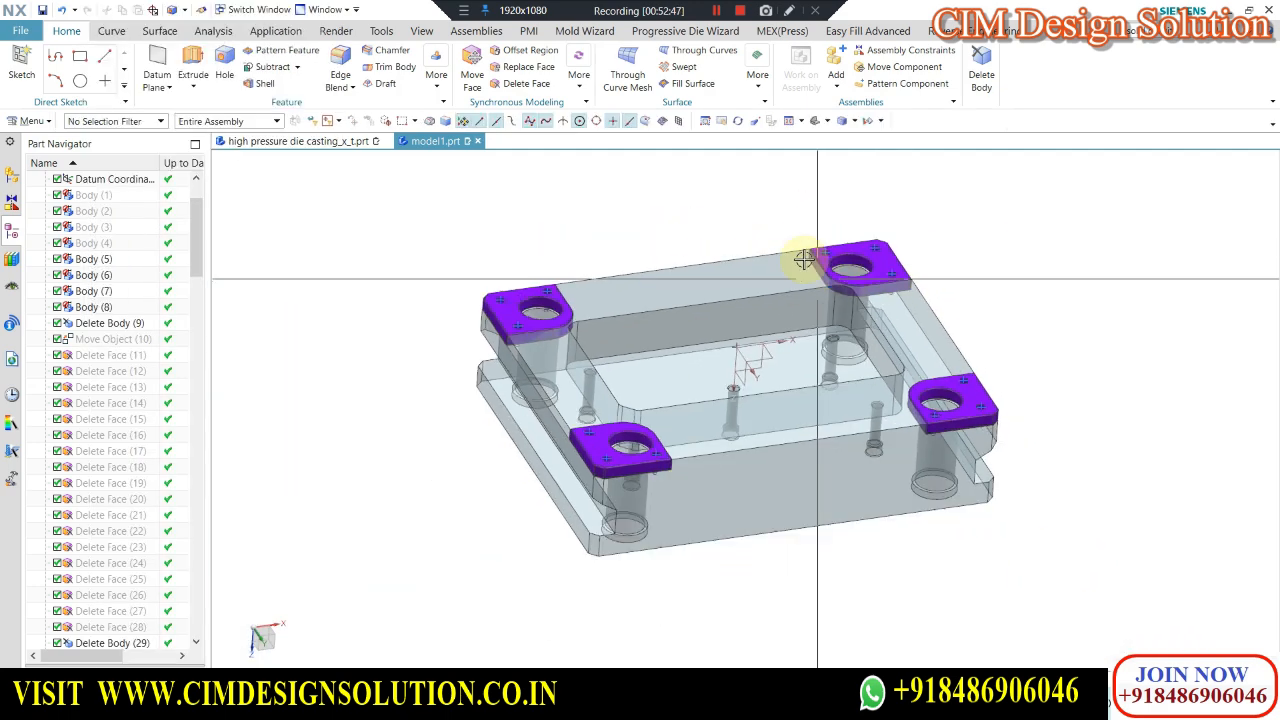
{"action": "key", "text": "F8"}
{"action": "scroll", "coordinate": [900, 345], "scroll_direction": "up", "scroll_amount": 6}
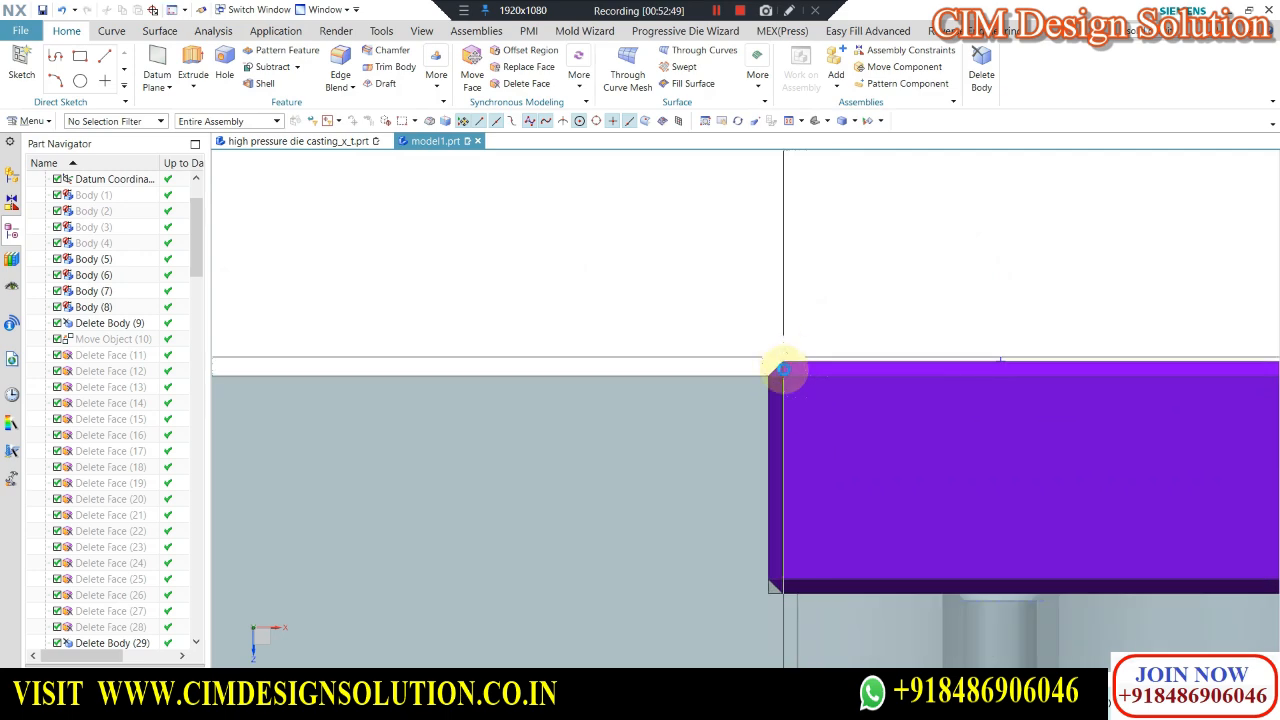
{"action": "scroll", "coordinate": [790, 300], "scroll_direction": "down", "scroll_amount": 6}
{"action": "key", "text": "Home"}
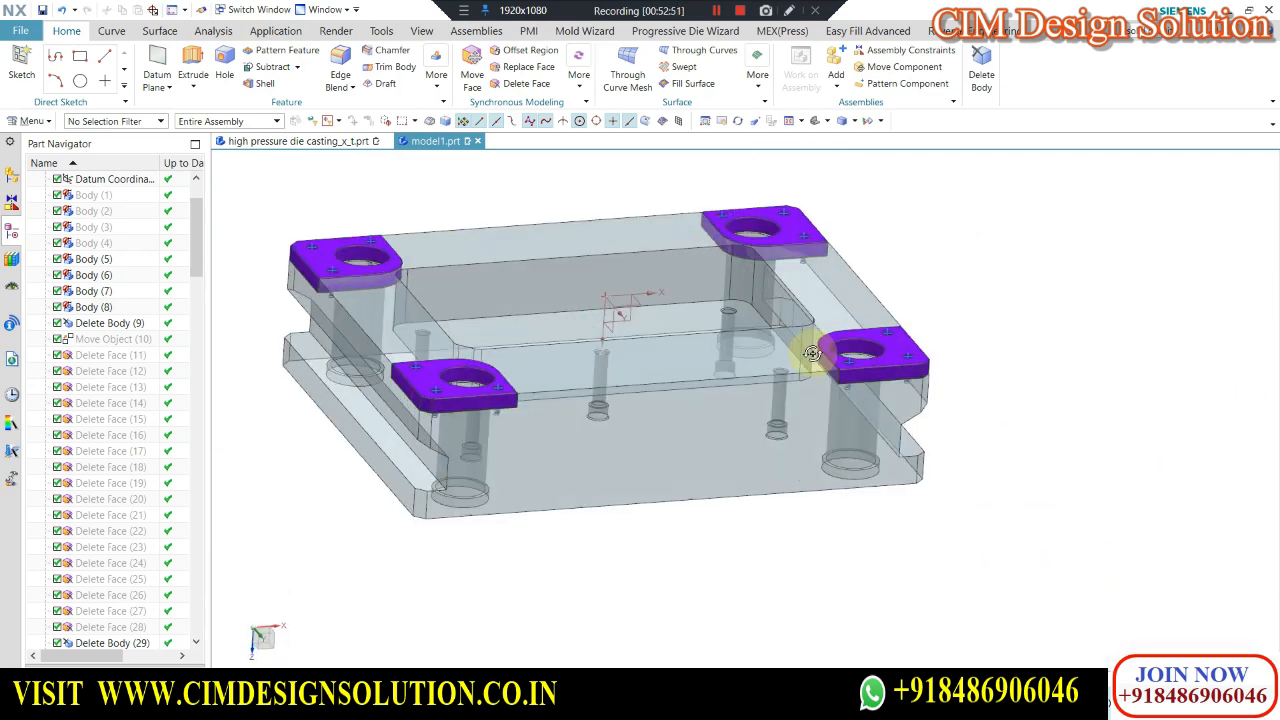
{"action": "scroll", "coordinate": [480, 340], "scroll_direction": "up", "scroll_amount": 5}
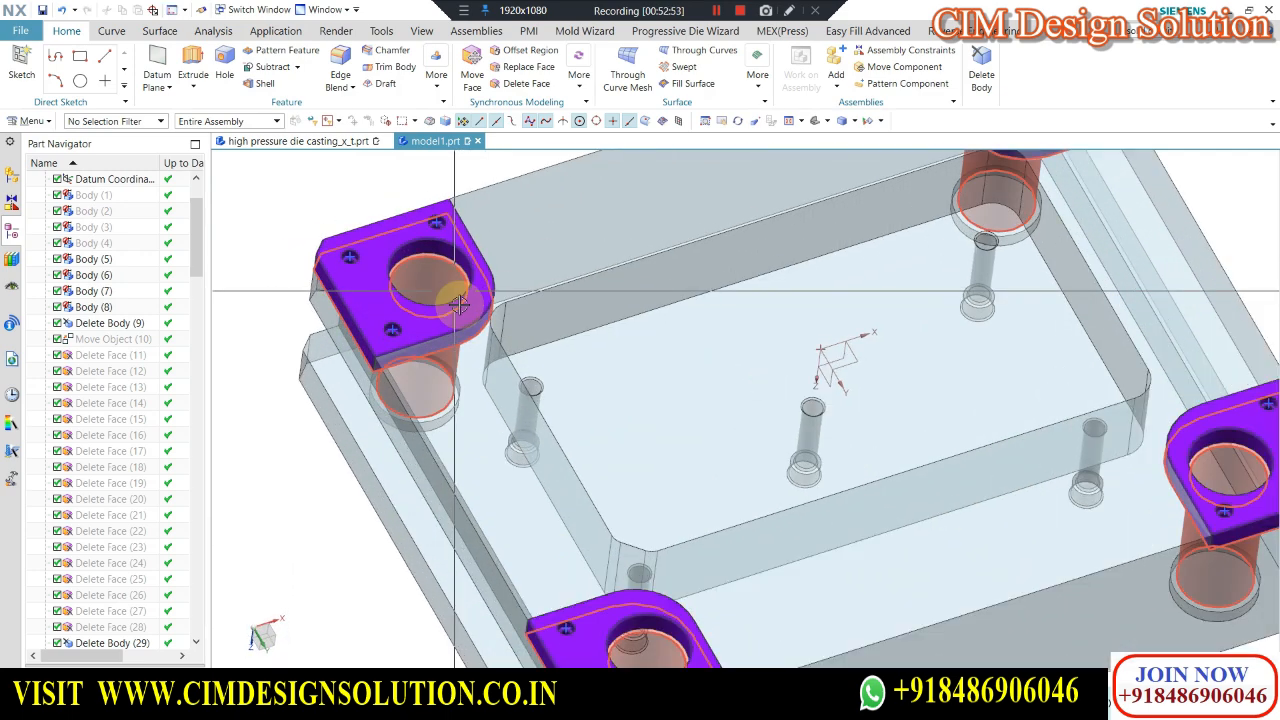
{"action": "key", "text": "ctrl+b"}
{"action": "scroll", "coordinate": [565, 411], "scroll_direction": "down", "scroll_amount": 2}
{"action": "left_click", "coordinate": [514, 503]}
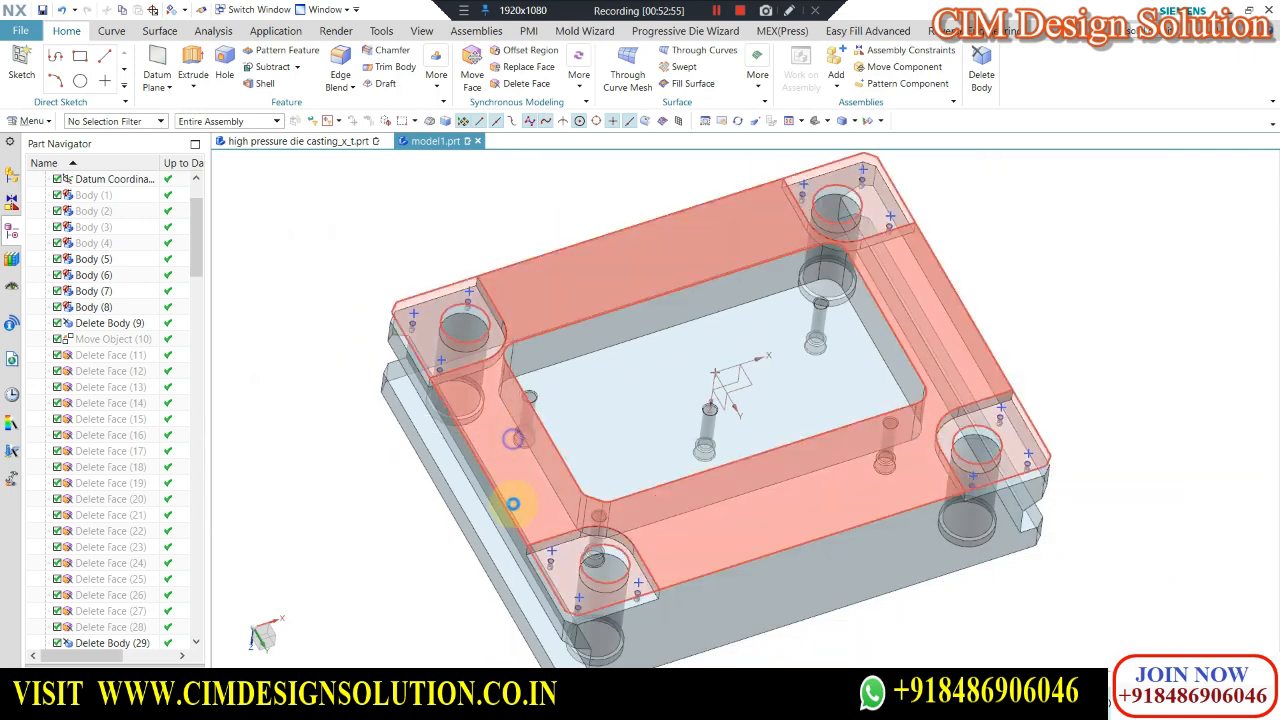
{"action": "key", "text": "ctrl+b"}
Swap the shown and hidden bodies, and isolate the upper mould plate together with its four corner plates.
{"action": "middle_click_drag", "start_coordinate": [573, 386], "coordinate": [573, 383]}
{"action": "key", "text": "ctrl+shift+b"}
{"action": "key", "text": "ctrl+b"}
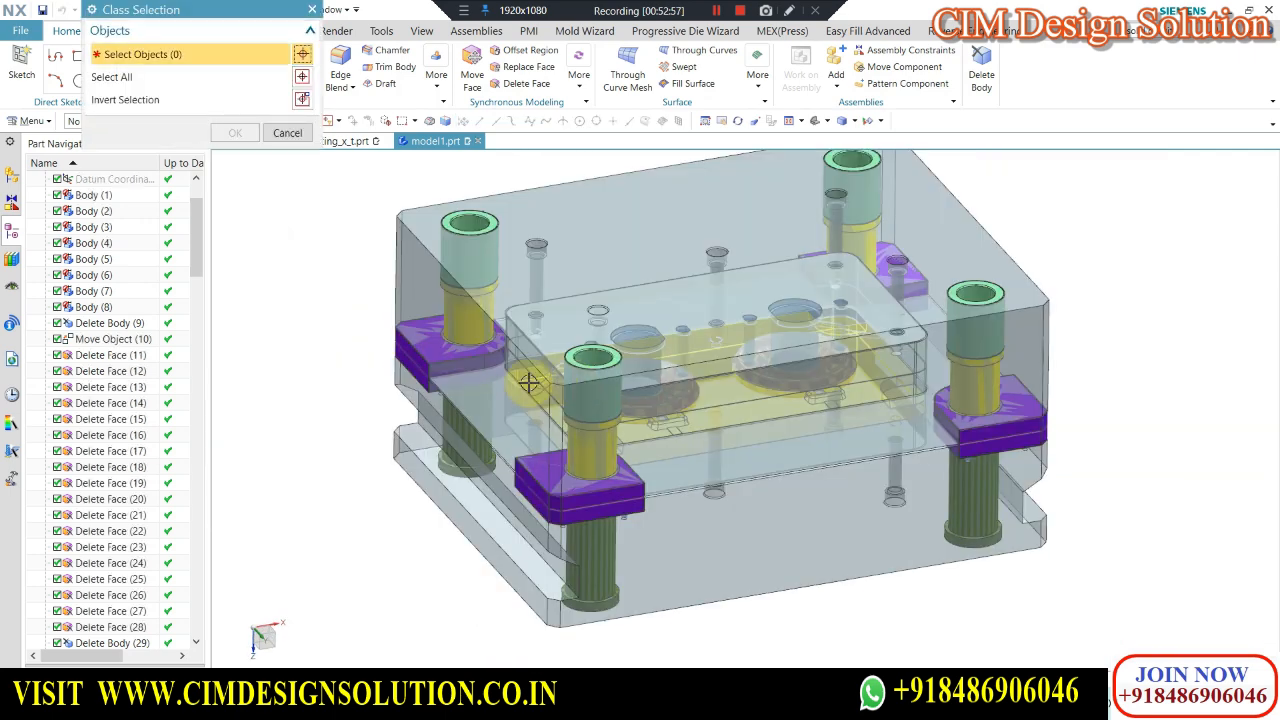
{"action": "key", "text": "ctrl+alt+f"}
{"action": "left_click", "coordinate": [625, 280]}
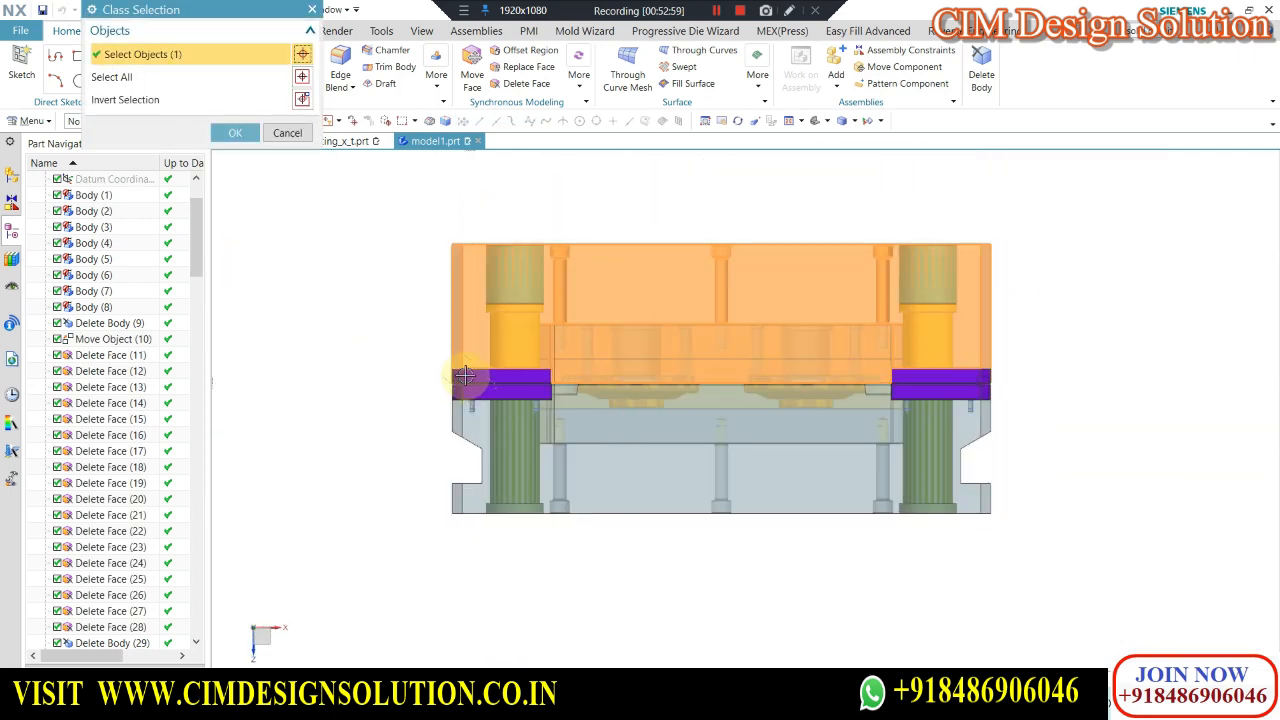
{"action": "left_click", "coordinate": [466, 374]}
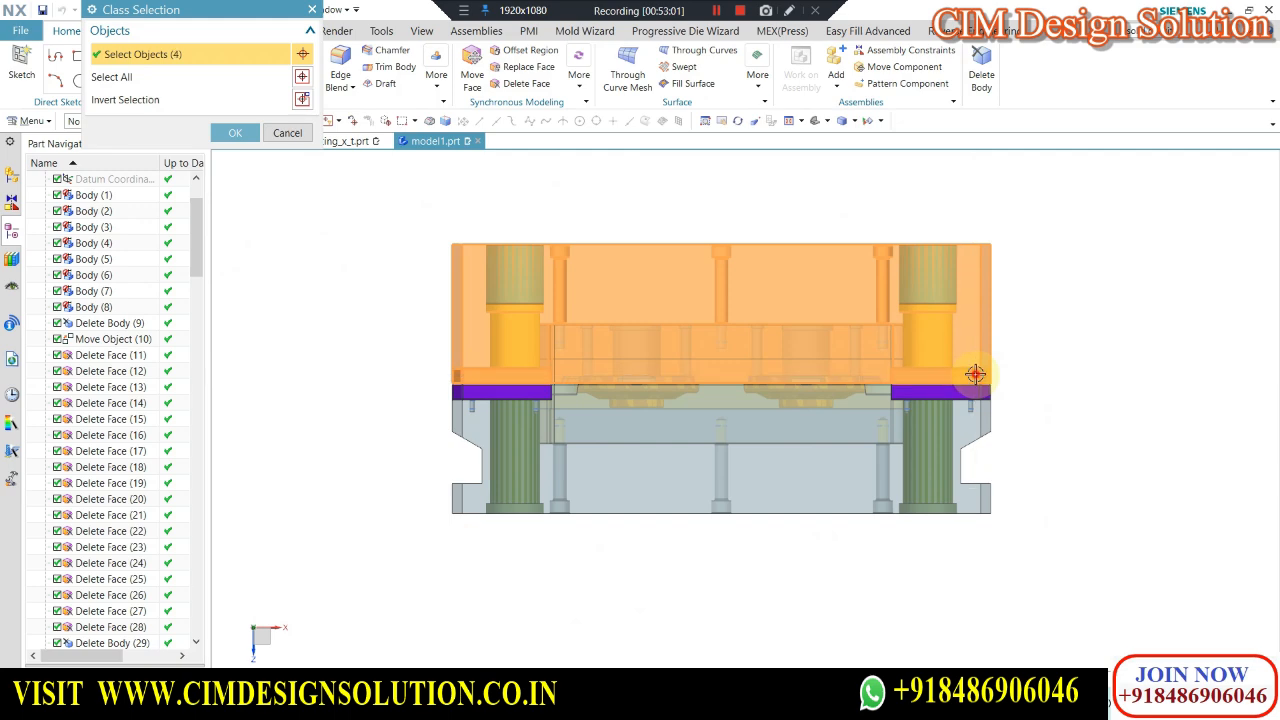
{"action": "middle_click", "coordinate": [395, 272]}
{"action": "middle_click_drag", "start_coordinate": [391, 271], "coordinate": [517, 243]}
Create an M6 counterbored socket-head Hole Series at the three sketch points of the upper mould plate's back-left corner plate.
{"action": "scroll", "coordinate": [517, 243], "scroll_direction": "up", "scroll_amount": 5}
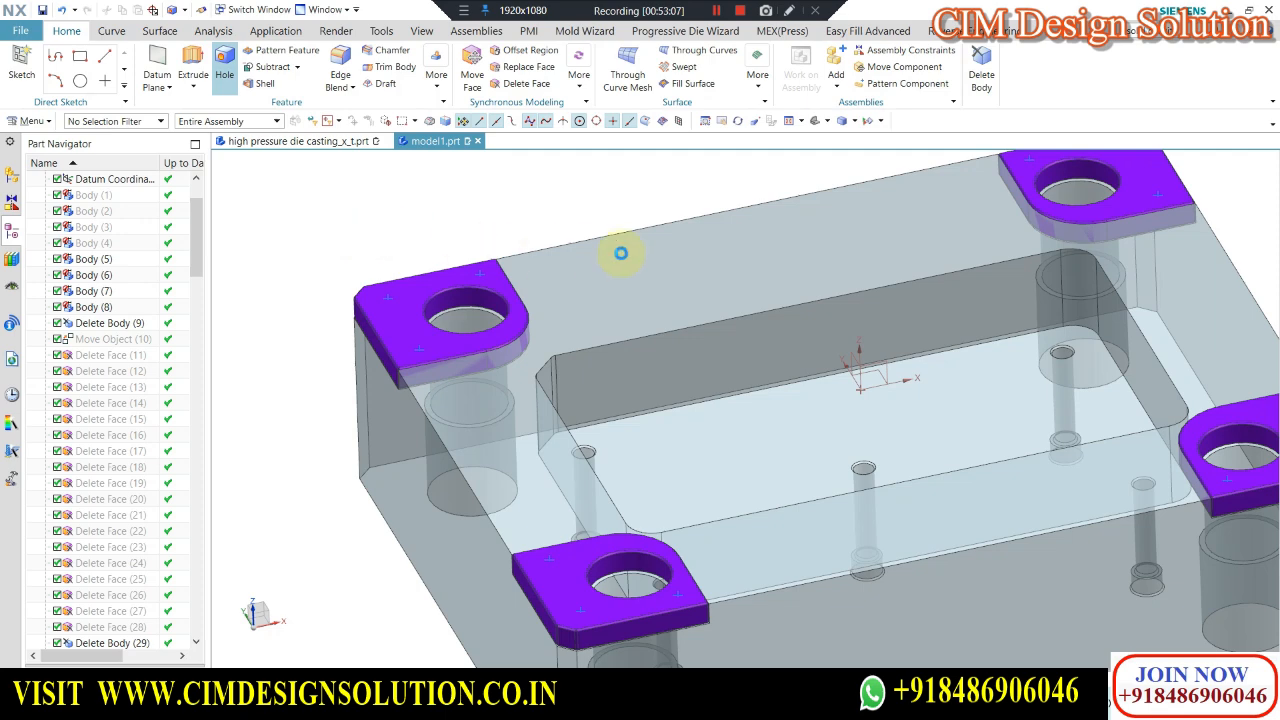
{"action": "scroll", "coordinate": [790, 284], "scroll_direction": "down", "scroll_amount": 3}
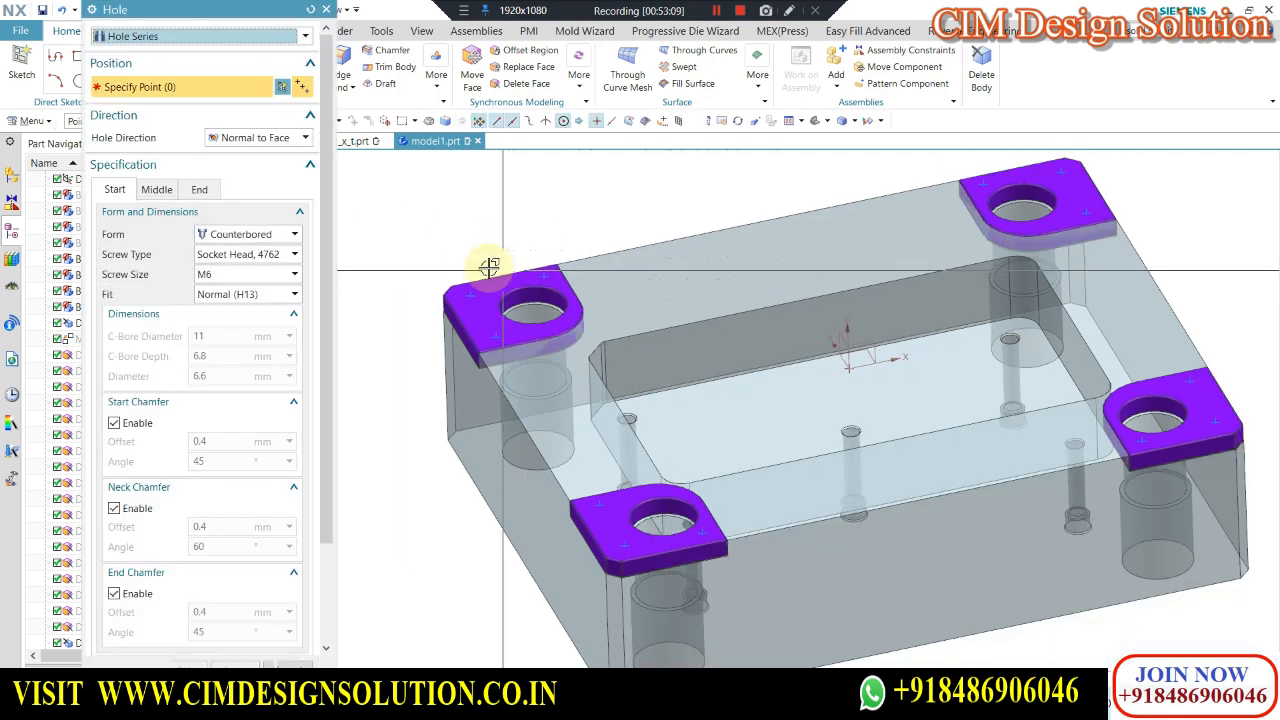
{"action": "scroll", "coordinate": [470, 290], "scroll_direction": "up", "scroll_amount": 5}
{"action": "left_click", "coordinate": [472, 308]}
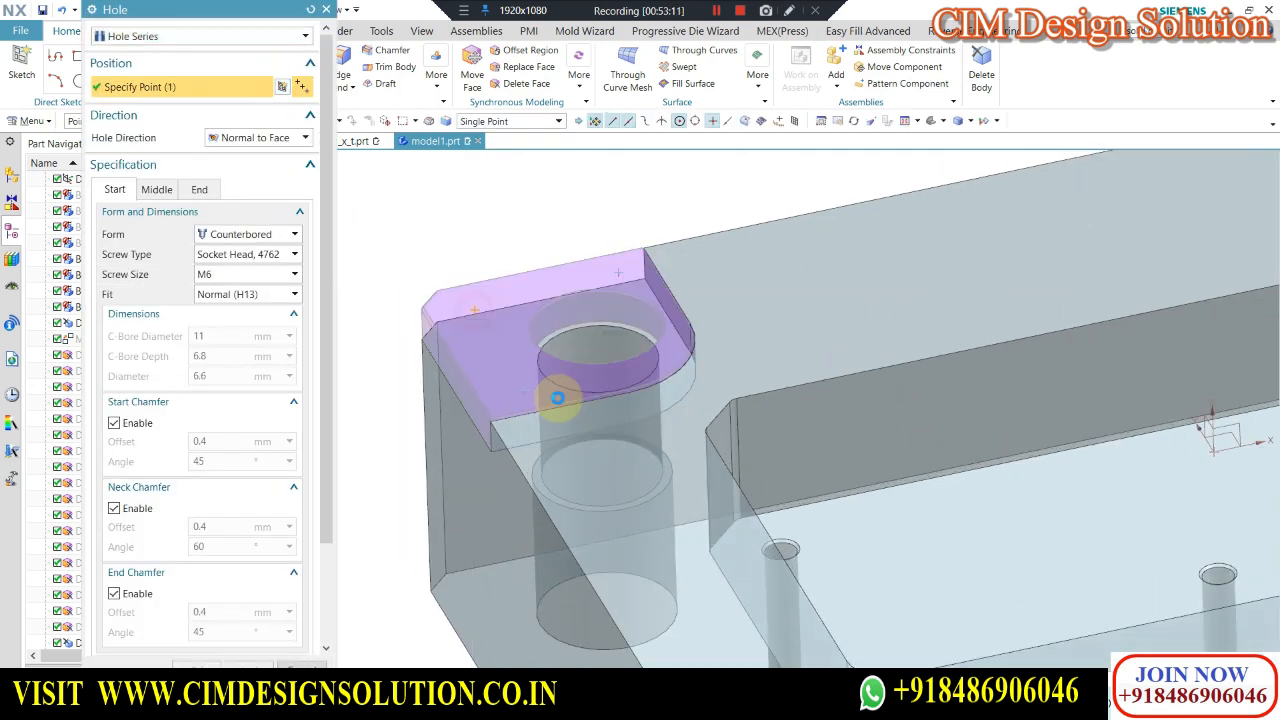
{"action": "left_click", "coordinate": [523, 390]}
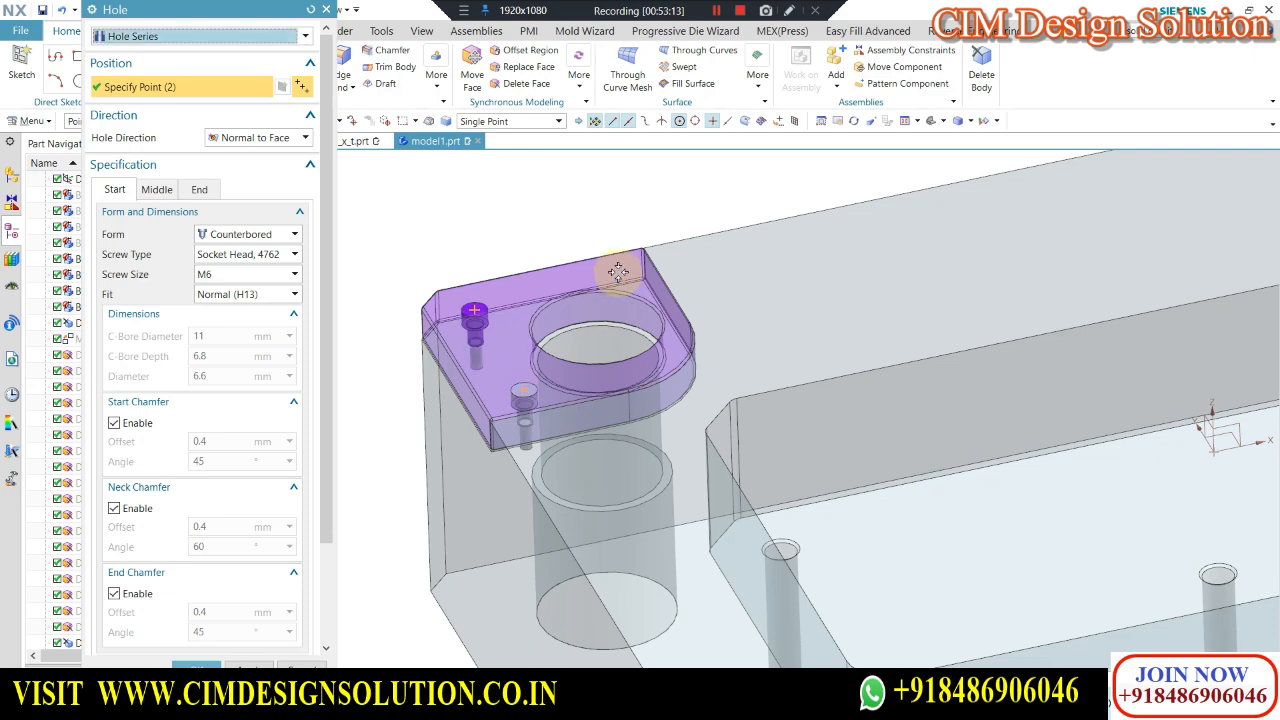
{"action": "scroll", "coordinate": [418, 378], "scroll_direction": "down", "scroll_amount": 6}
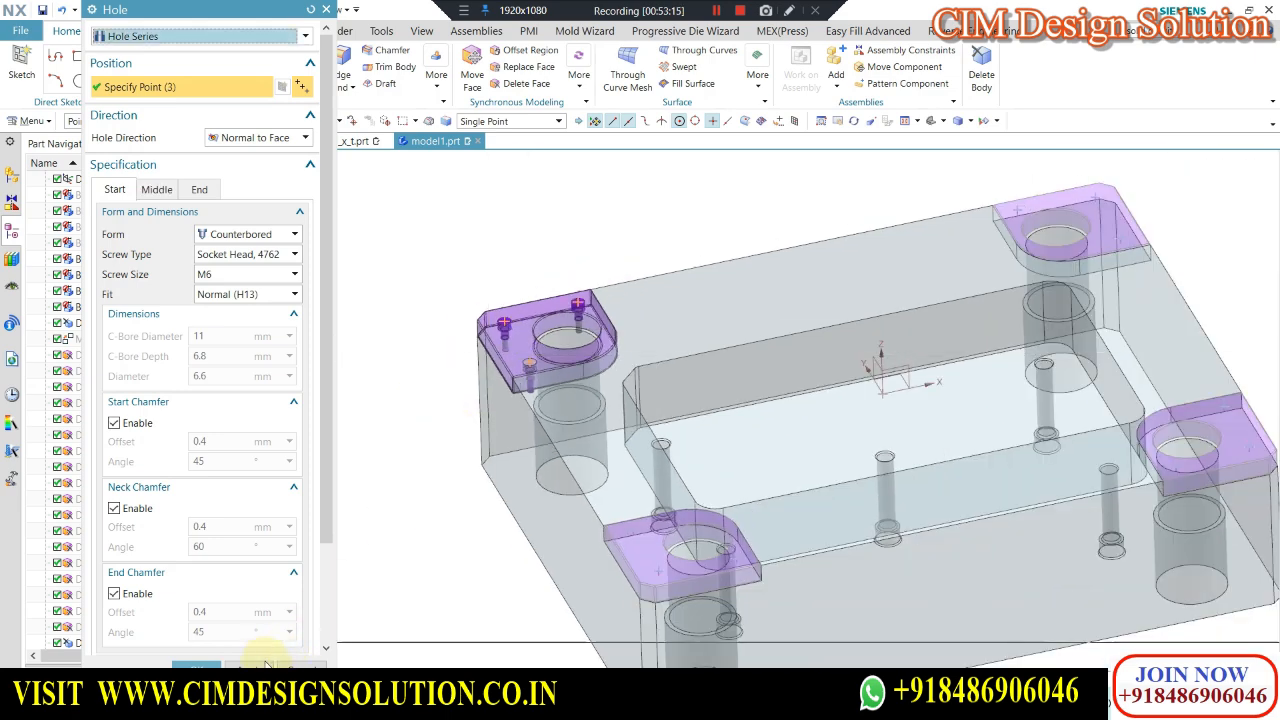
{"action": "scroll", "coordinate": [1017, 318], "scroll_direction": "up", "scroll_amount": 2}
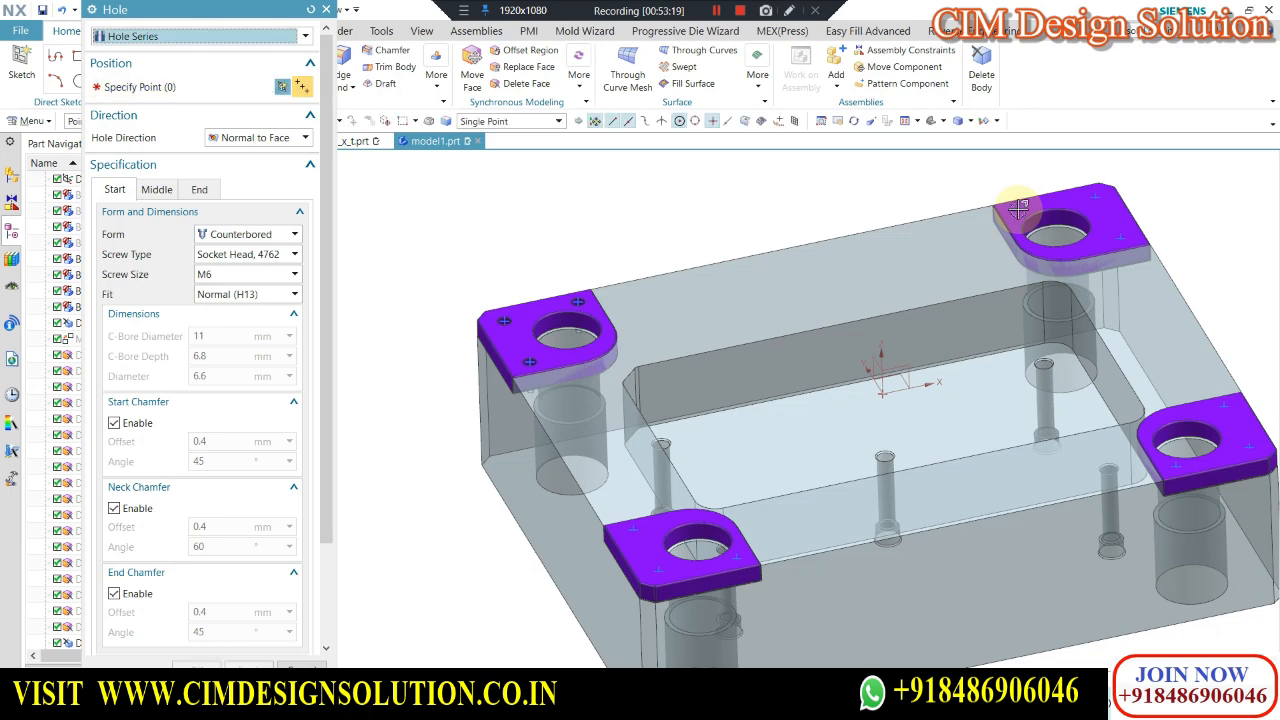
Create the M6 counterbored Hole Series at the three sketch points of the upper mould plate's back-right corner plate.
{"action": "left_click", "coordinate": [1017, 209]}
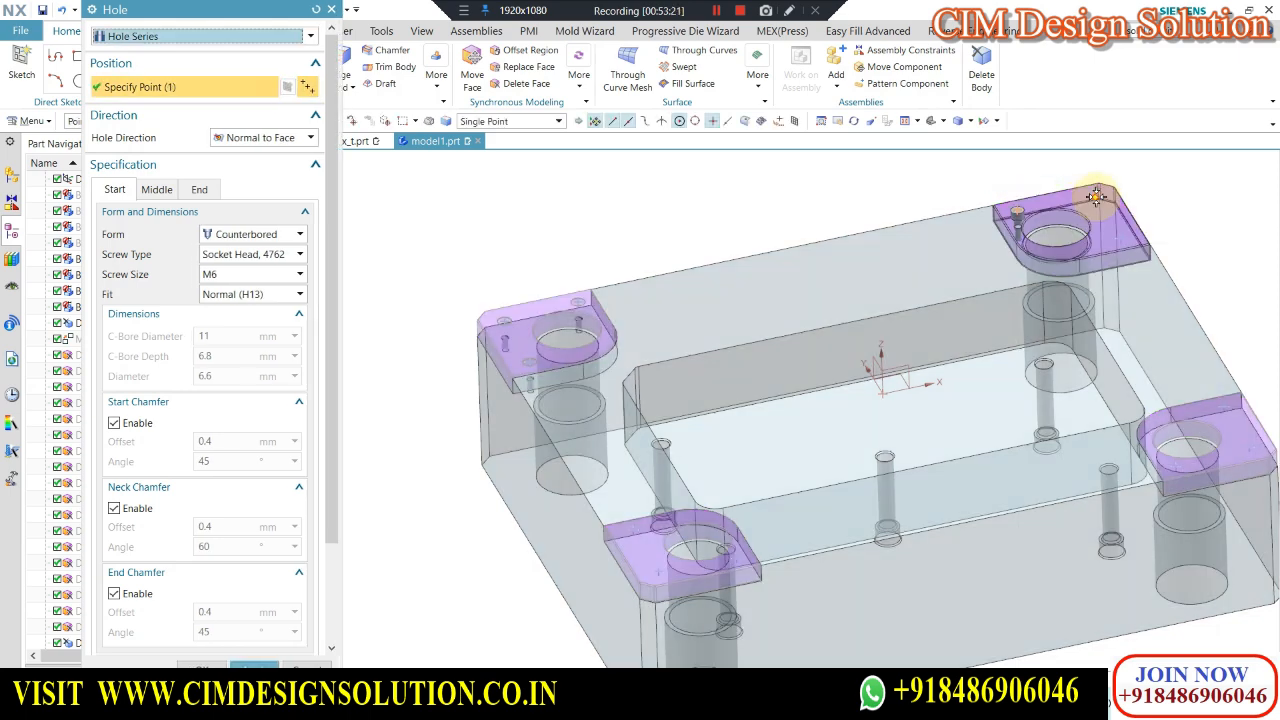
{"action": "scroll", "coordinate": [1095, 197], "scroll_direction": "up", "scroll_amount": 4}
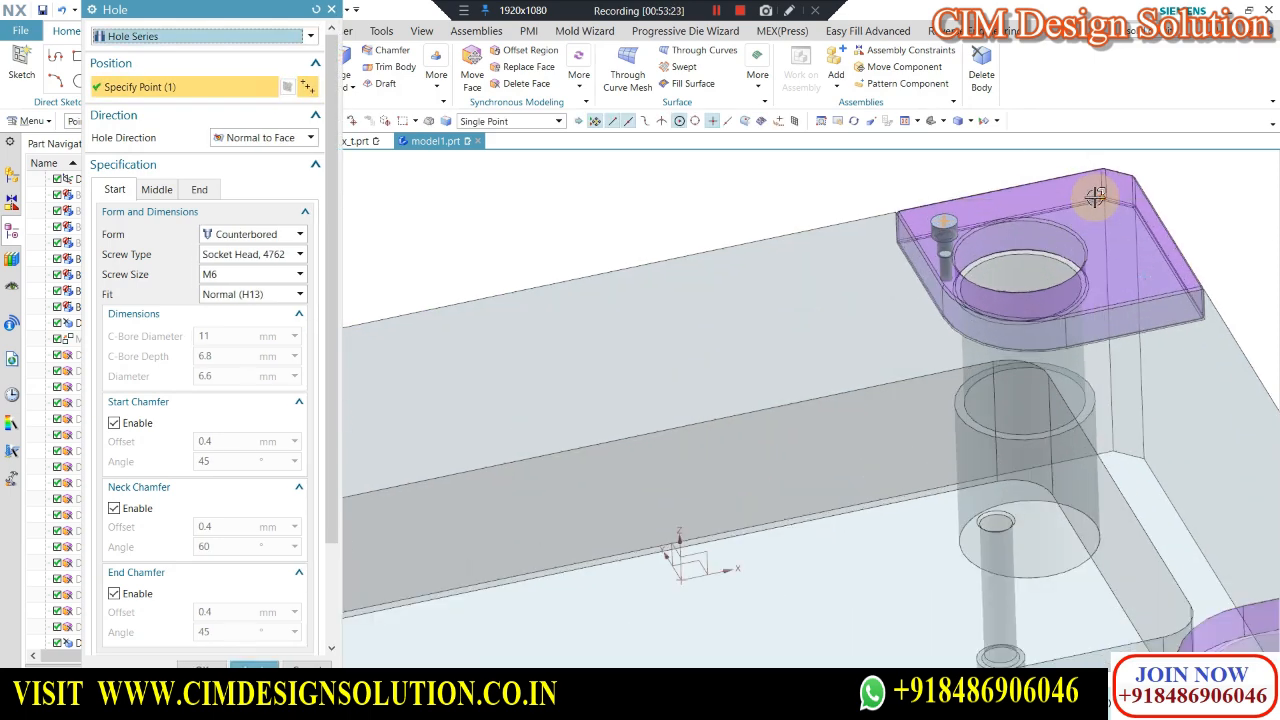
{"action": "left_click", "coordinate": [1095, 197]}
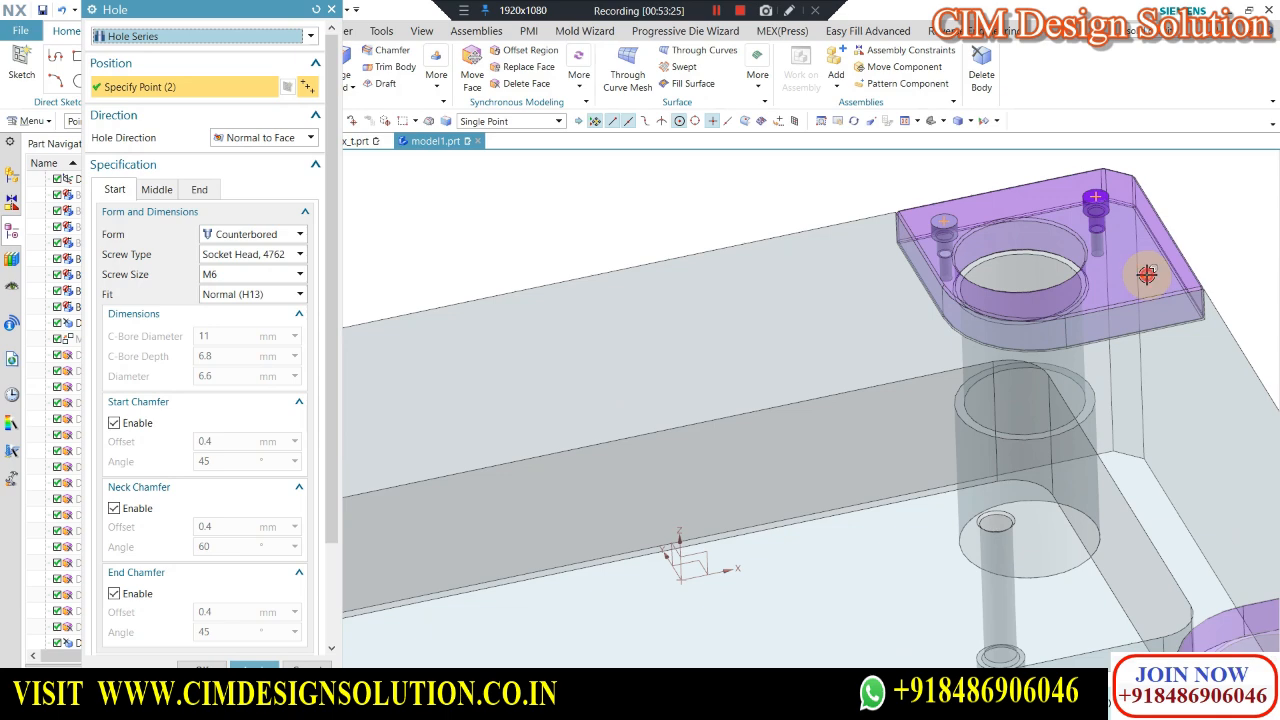
{"action": "left_click", "coordinate": [1147, 274]}
{"action": "left_click", "coordinate": [256, 668]}
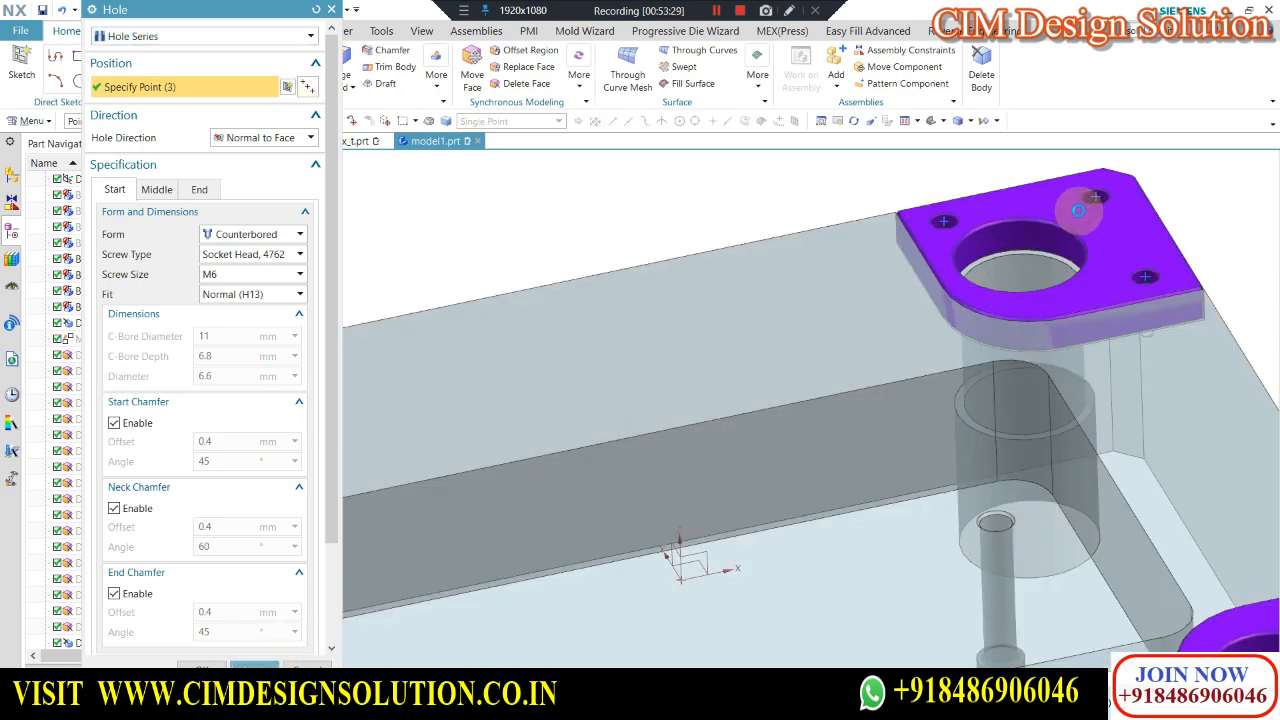
Create the M6 counterbored Hole Series at the three sketch points of the upper mould plate's front-right corner plate.
{"action": "scroll", "coordinate": [1006, 209], "scroll_direction": "down", "scroll_amount": 5}
{"action": "scroll", "coordinate": [1129, 349], "scroll_direction": "up", "scroll_amount": 5}
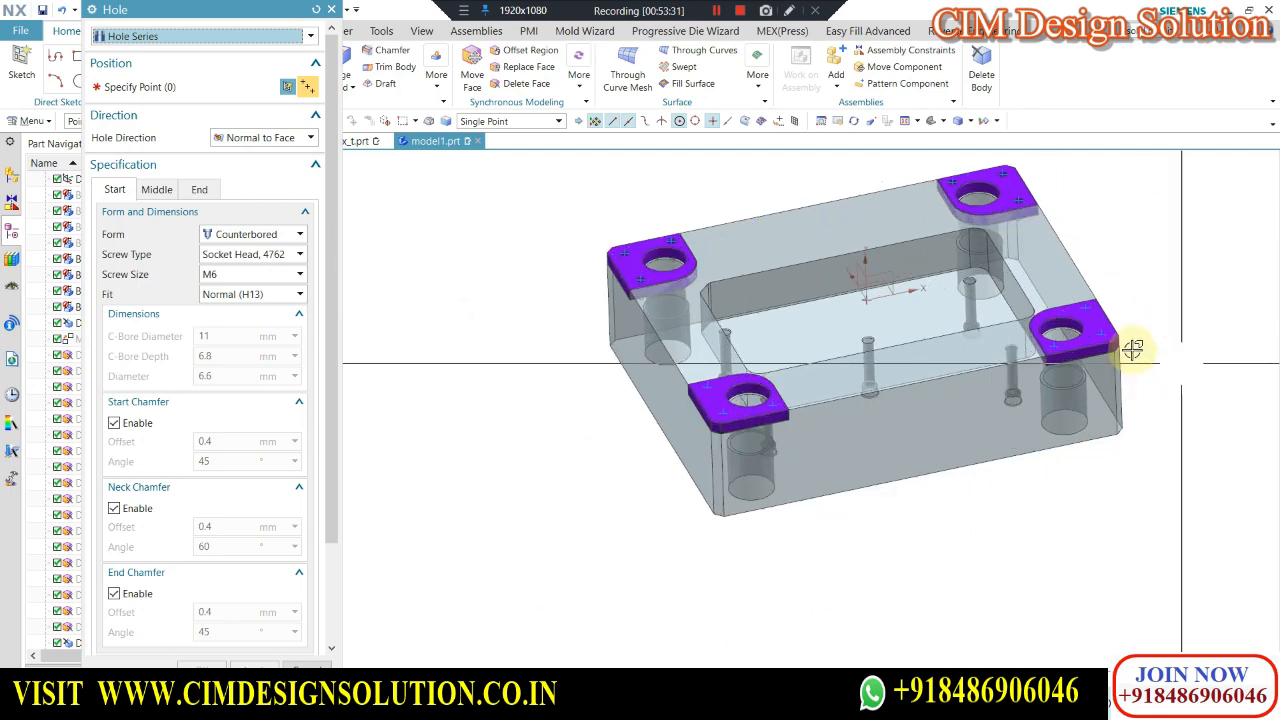
{"action": "left_click", "coordinate": [942, 203]}
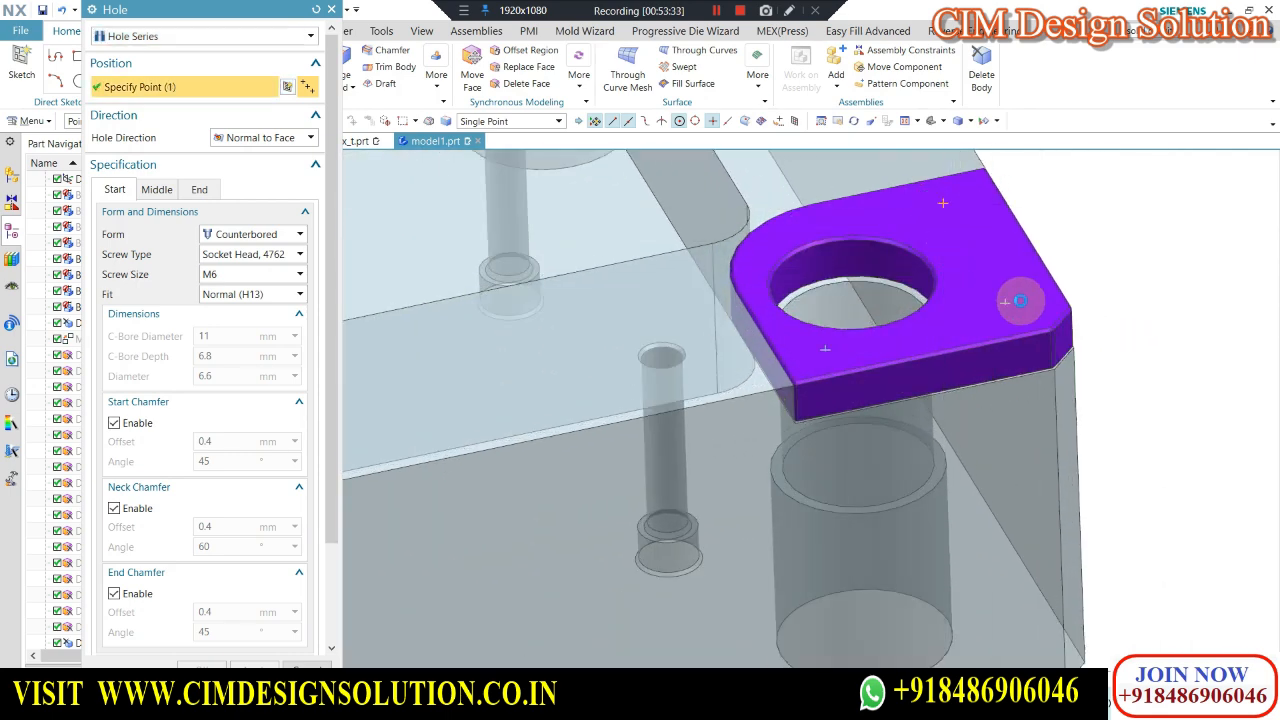
{"action": "left_click", "coordinate": [1006, 305]}
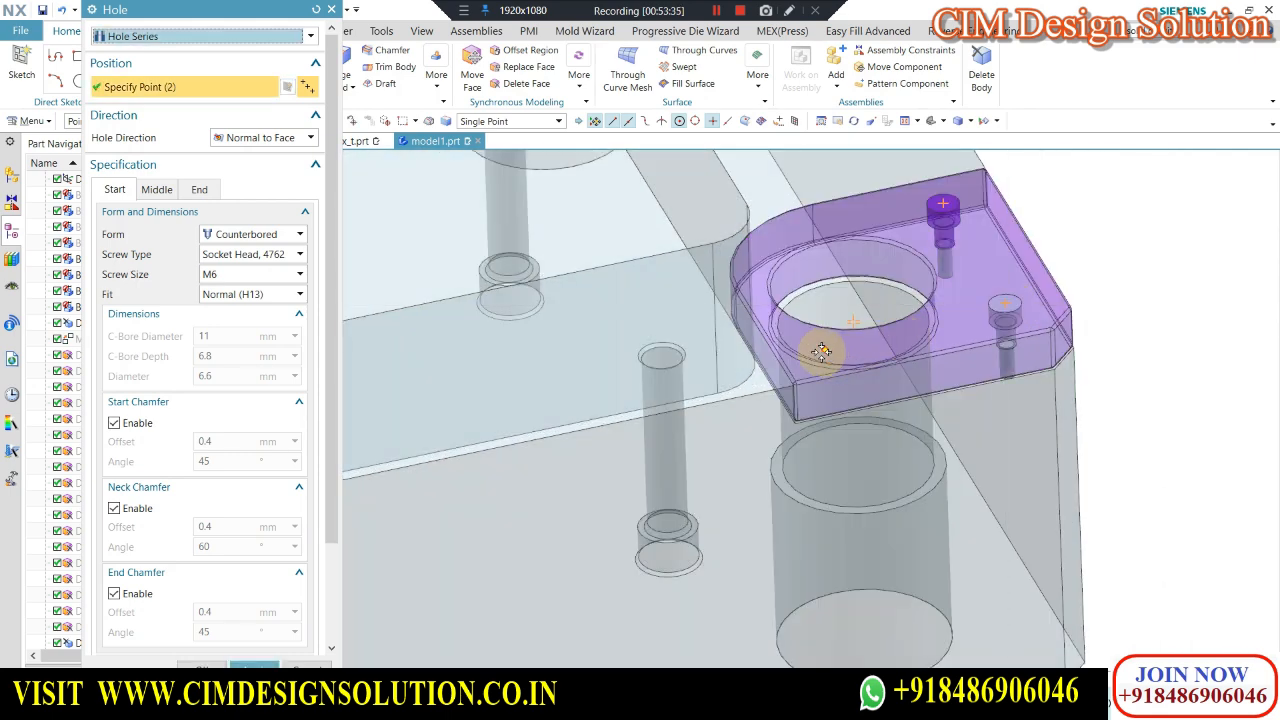
{"action": "left_click", "coordinate": [824, 349]}
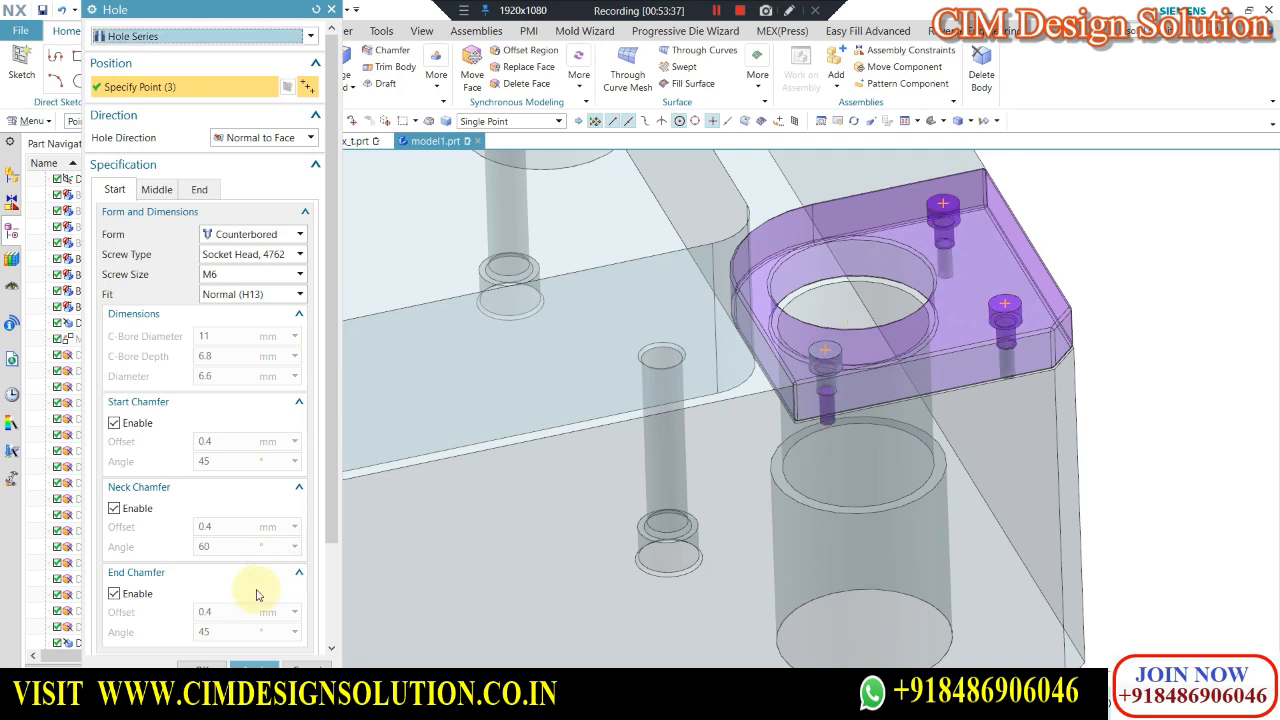
{"action": "left_click", "coordinate": [254, 665]}
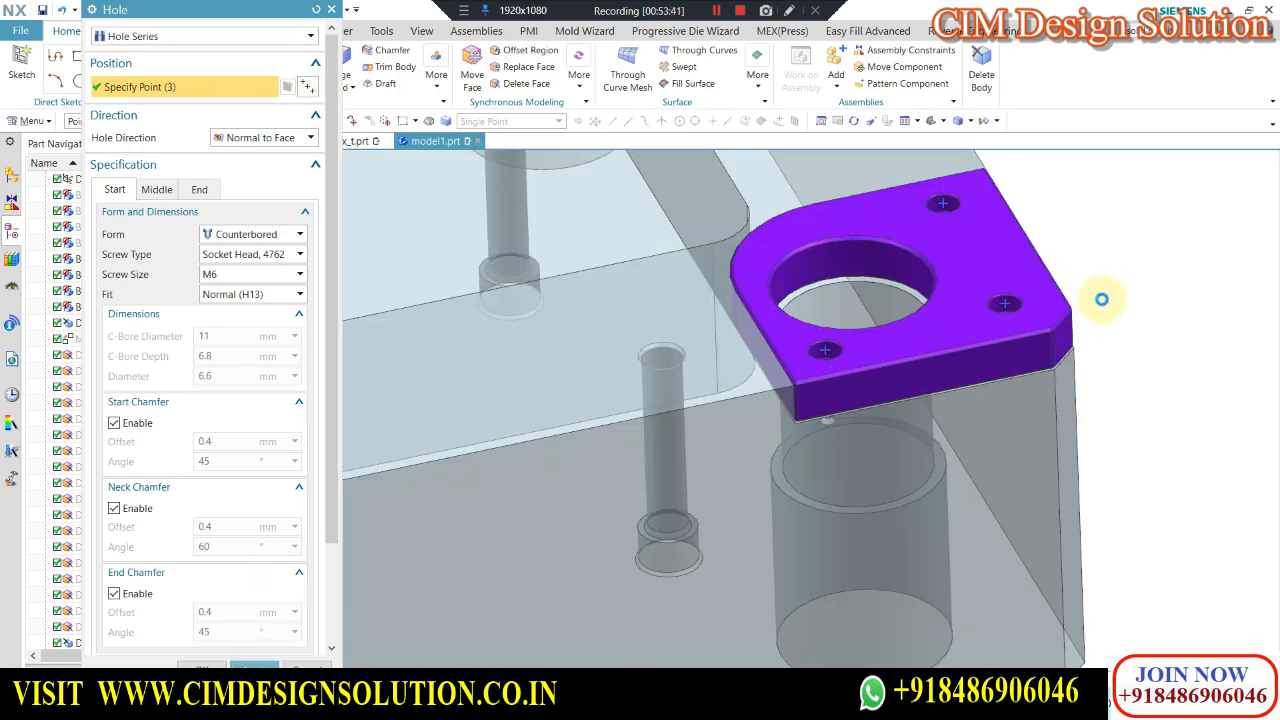
Create the M6 counterbored Hole Series at the three sketch points of the upper mould plate's front-left corner plate.
{"action": "scroll", "coordinate": [1101, 299], "scroll_direction": "down", "scroll_amount": 5}
{"action": "scroll", "coordinate": [751, 409], "scroll_direction": "down", "scroll_amount": 3}
{"action": "scroll", "coordinate": [604, 273], "scroll_direction": "up", "scroll_amount": 10}
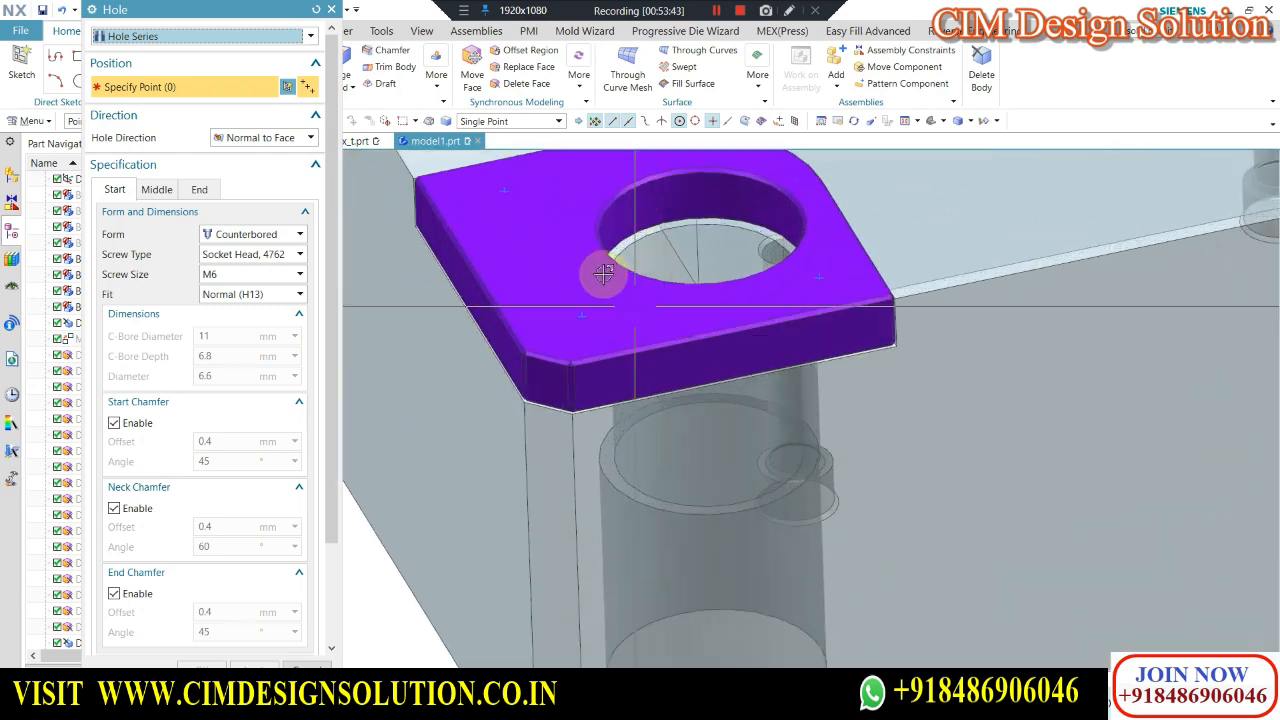
{"action": "left_click", "coordinate": [506, 193]}
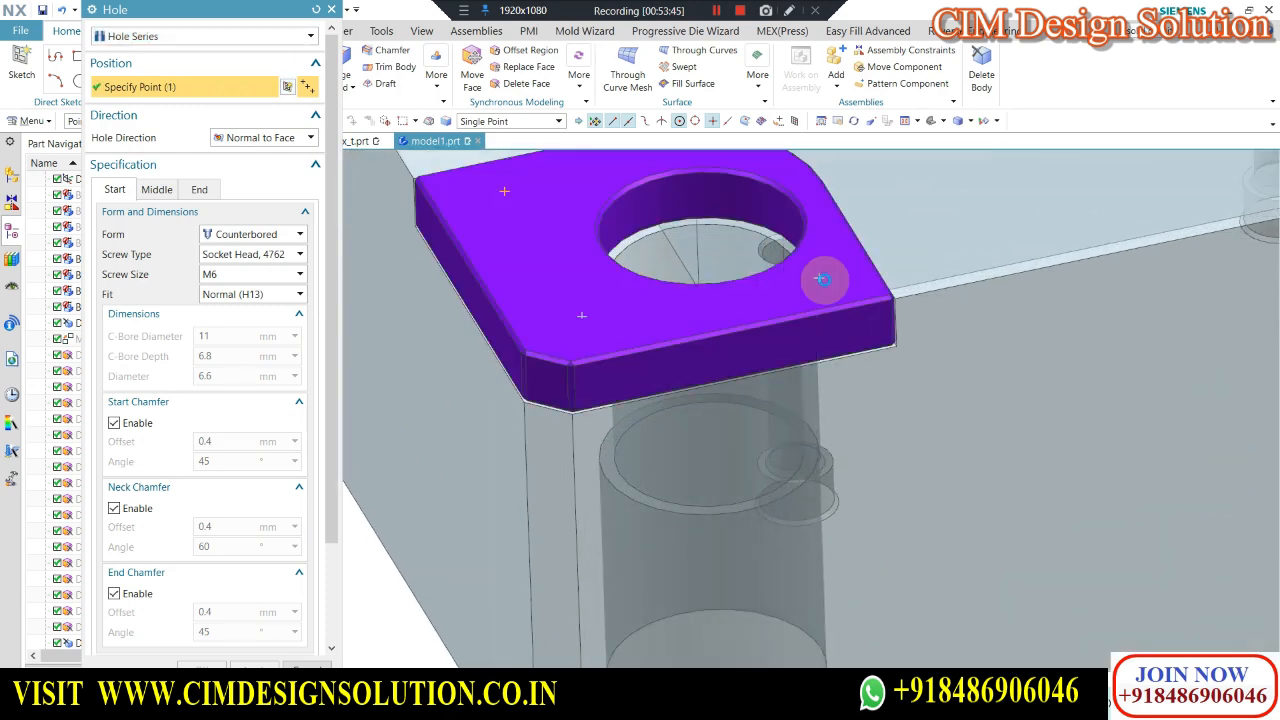
{"action": "left_click", "coordinate": [818, 278]}
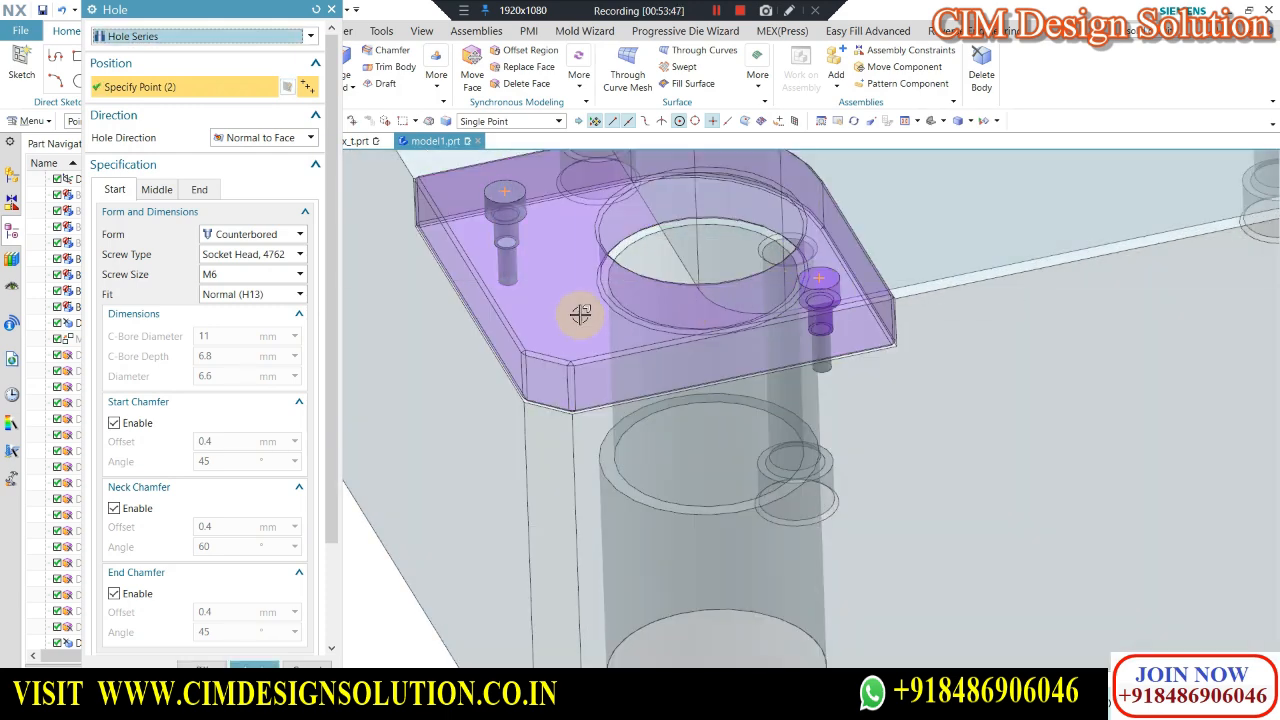
{"action": "left_click", "coordinate": [581, 315]}
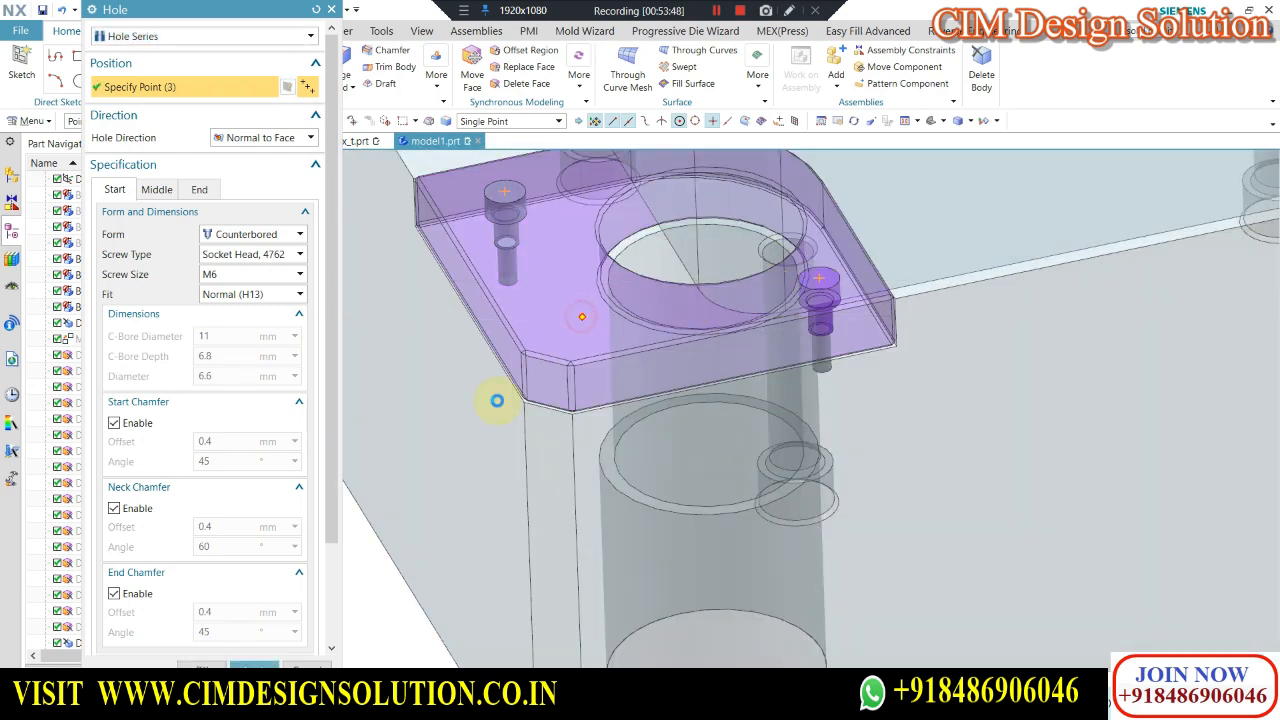
{"action": "left_click", "coordinate": [208, 663]}
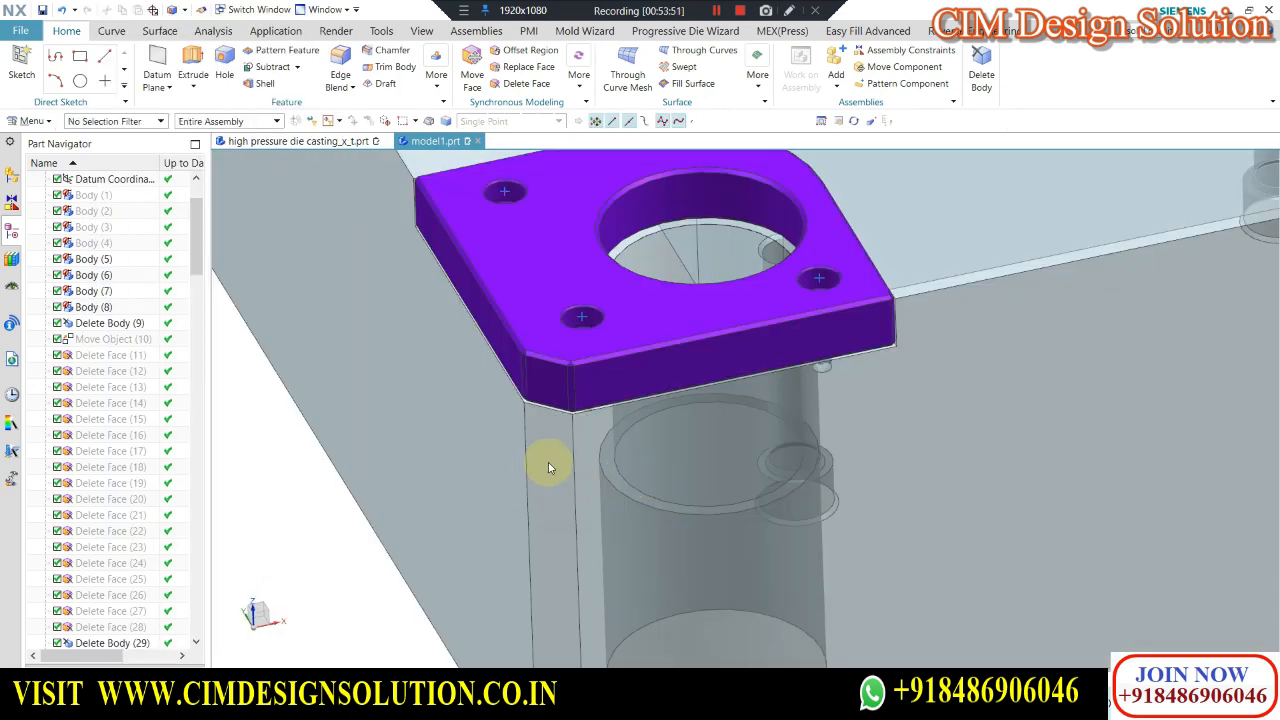
Move the sketch holding the corner plates' screw points to another layer through its object display settings.
{"action": "scroll", "coordinate": [548, 467], "scroll_direction": "down", "scroll_amount": 3}
{"action": "key", "text": "ctrl+j"}
{"action": "scroll", "coordinate": [543, 314], "scroll_direction": "up", "scroll_amount": 3}
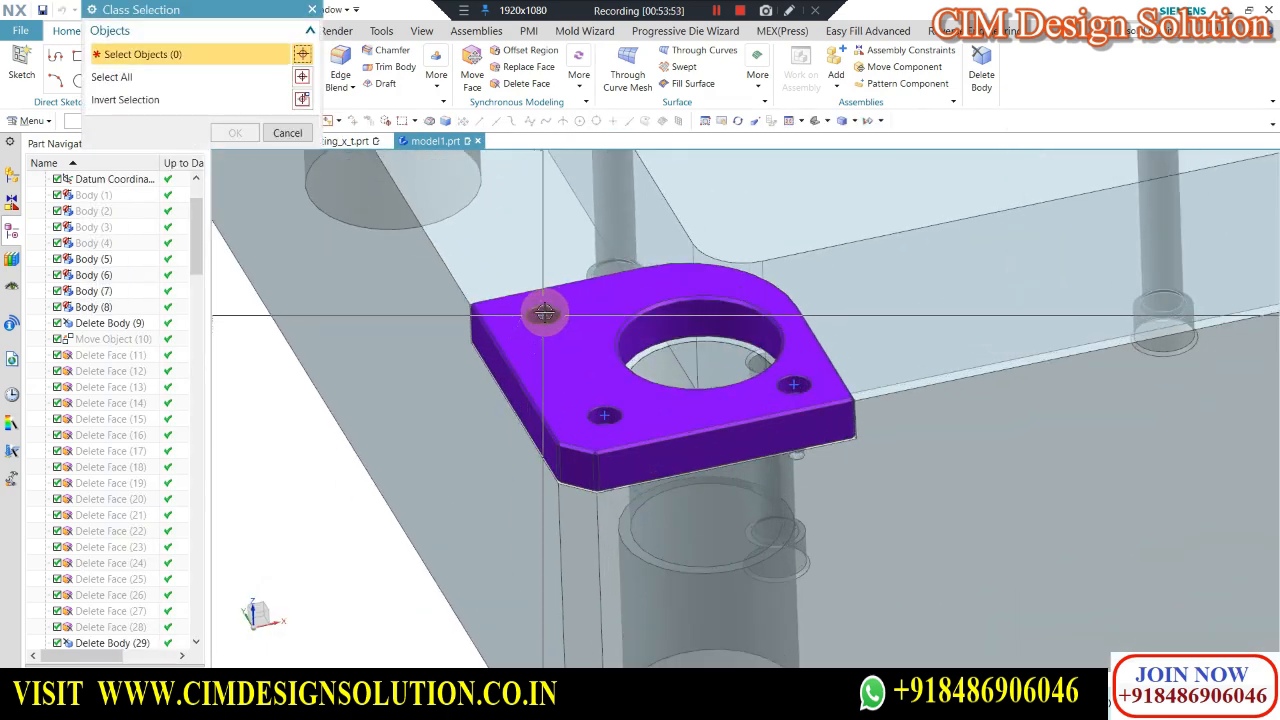
{"action": "left_click", "coordinate": [518, 334]}
{"action": "middle_click", "coordinate": [396, 280]}
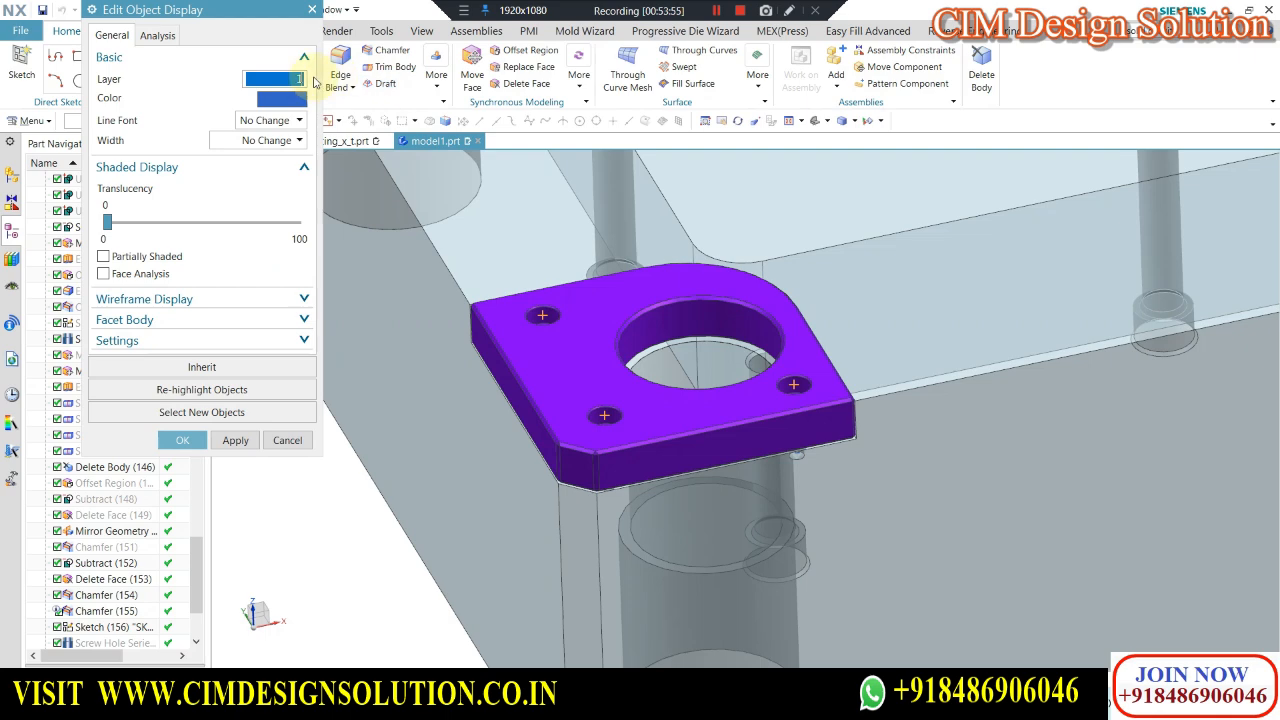
{"action": "middle_click", "coordinate": [313, 76]}
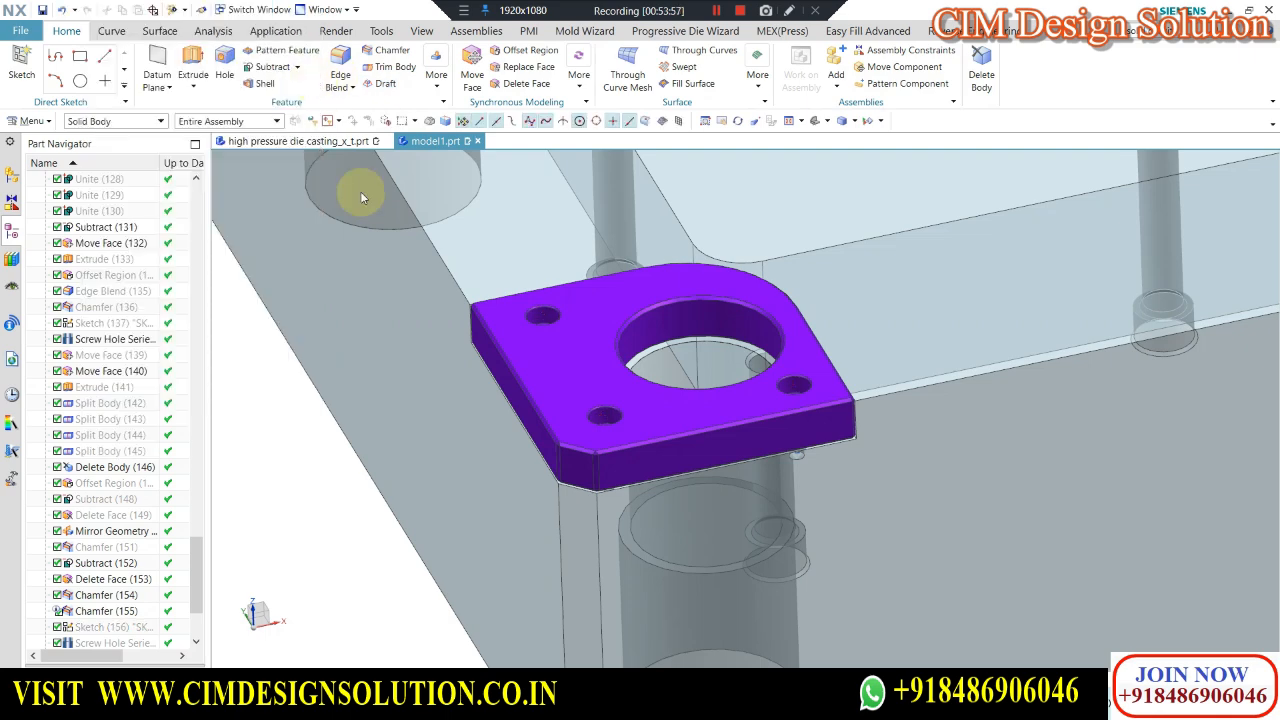
Examine from the front how the corner plates and their screw holes sit in the upper mould plate.
{"action": "scroll", "coordinate": [590, 342], "scroll_direction": "down", "scroll_amount": 6}
{"action": "key", "text": "F8"}
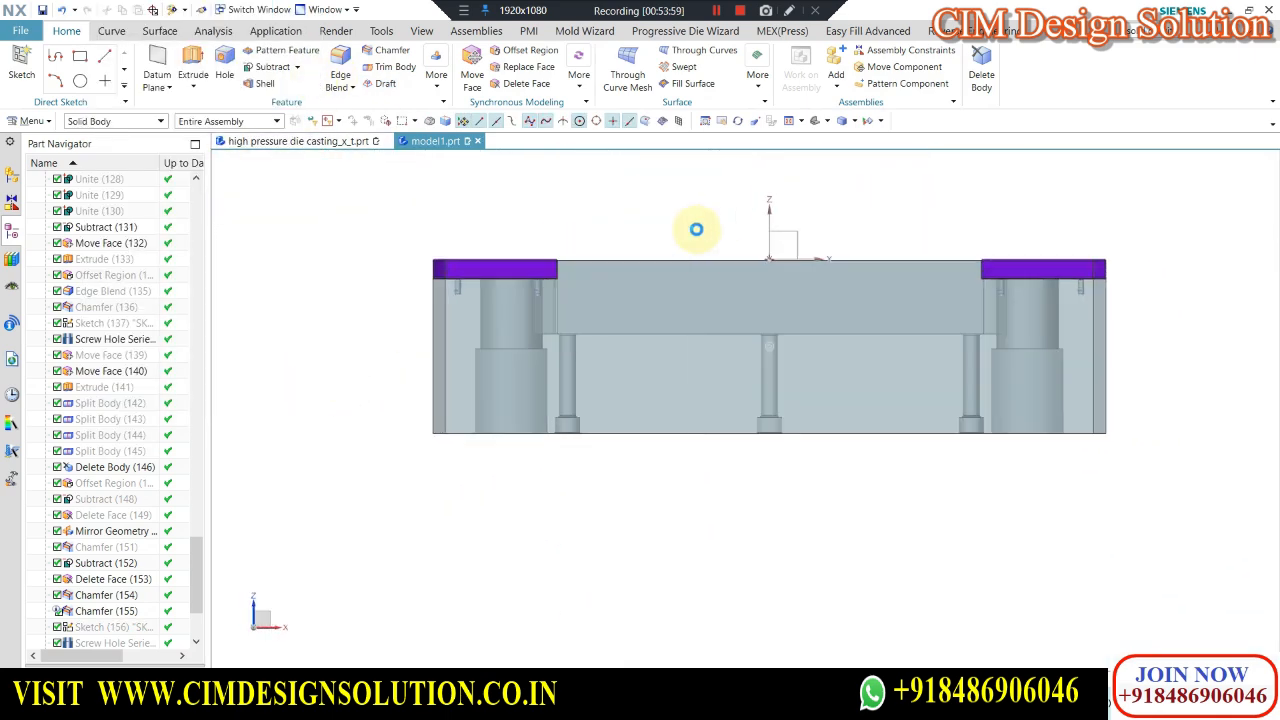
{"action": "middle_click_drag", "start_coordinate": [600, 291], "coordinate": [657, 263]}
{"action": "key", "text": "F8"}
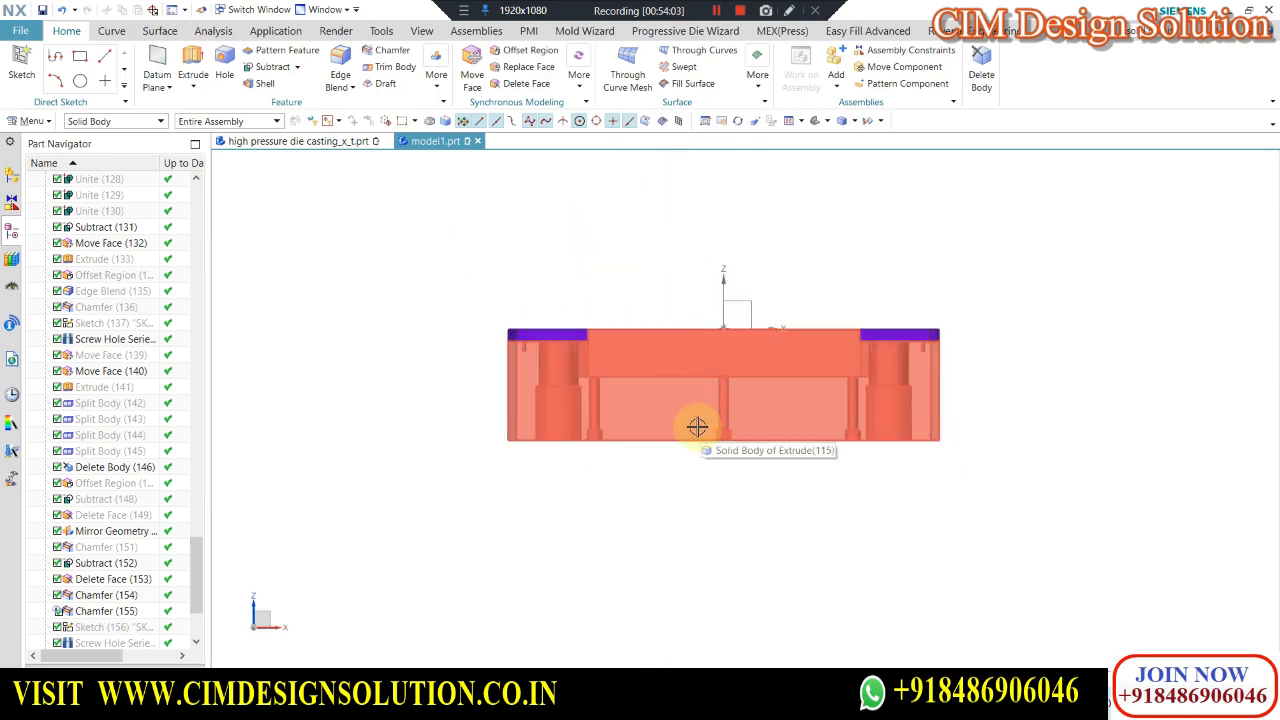
{"action": "scroll", "coordinate": [697, 426], "scroll_direction": "up", "scroll_amount": 2}
{"action": "scroll", "coordinate": [440, 300], "scroll_direction": "up", "scroll_amount": 4}
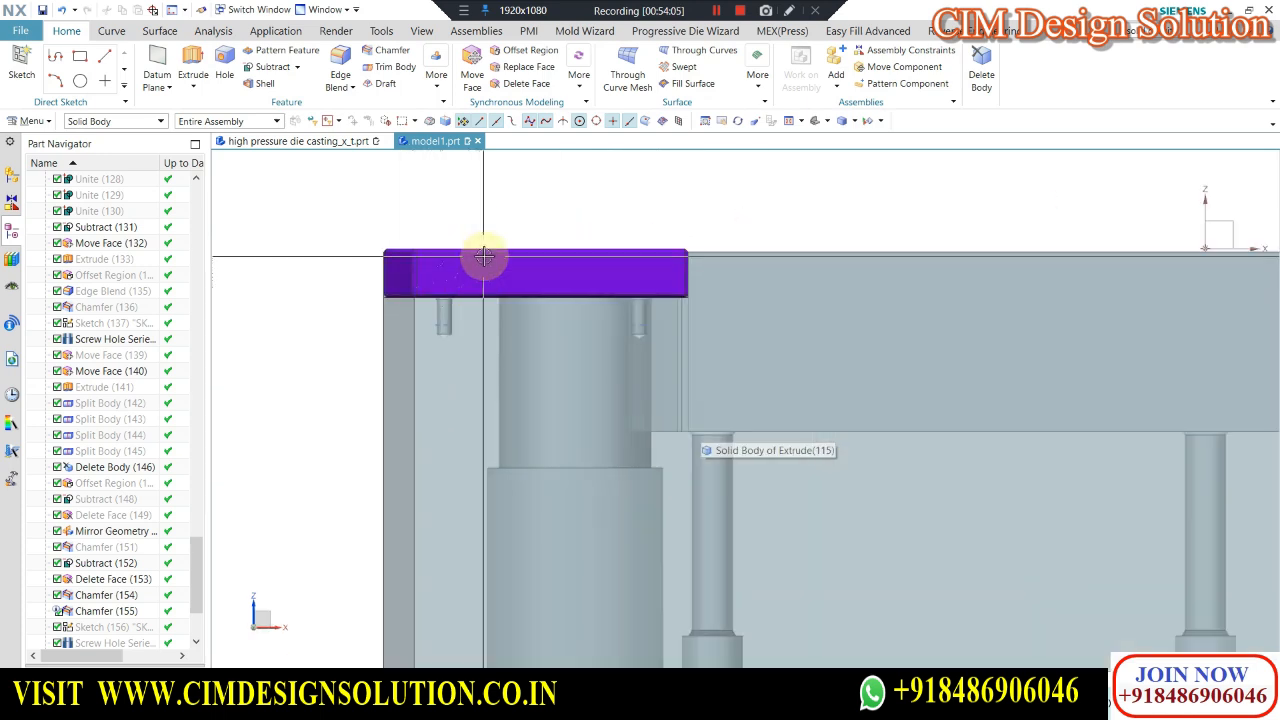
{"action": "scroll", "coordinate": [589, 251], "scroll_direction": "down", "scroll_amount": 3}
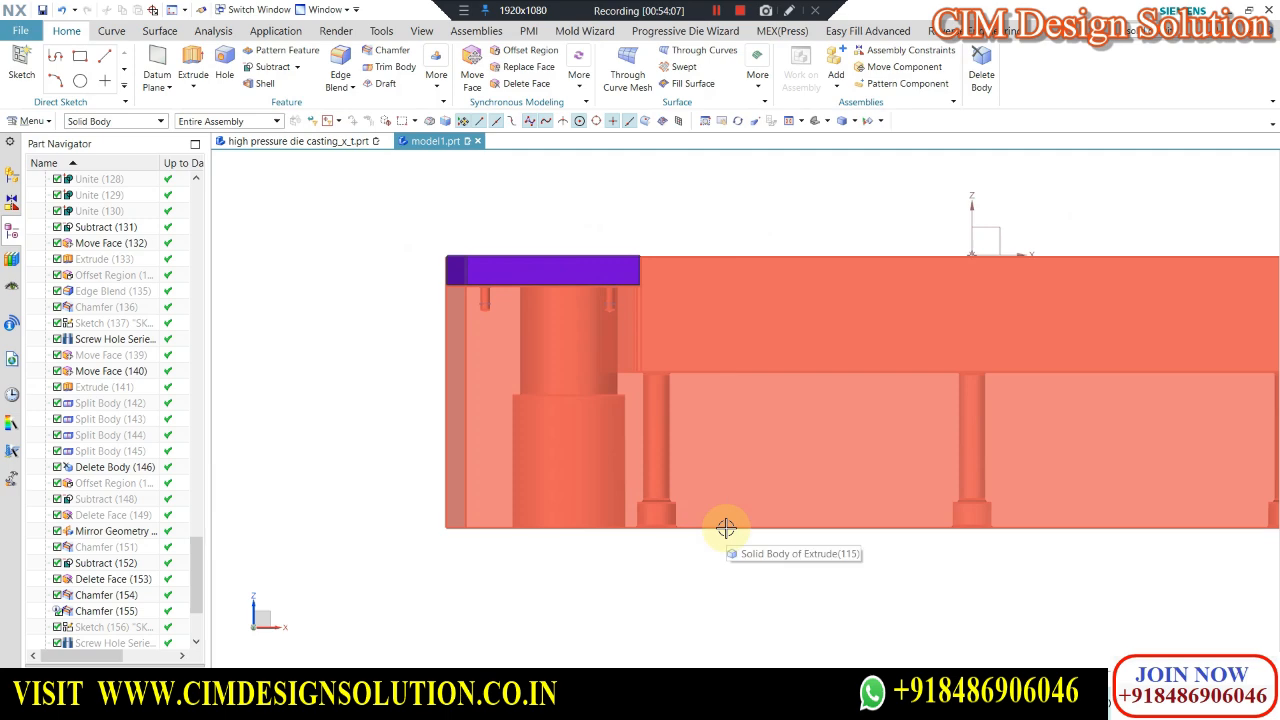
Examine from several angles how the four corner plates and their screw holes sit in the isolated lower mould plate.
{"action": "middle_click_drag", "start_coordinate": [727, 528], "coordinate": [561, 262]}
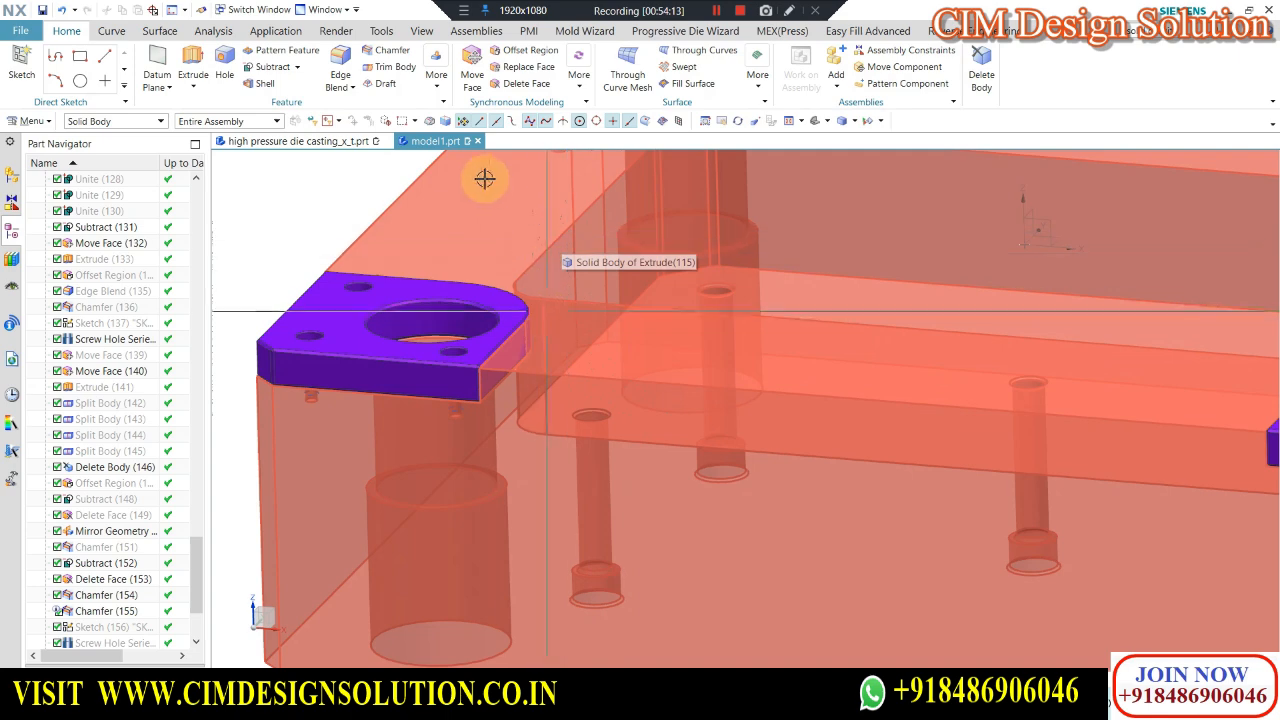
{"action": "scroll", "coordinate": [490, 393], "scroll_direction": "down", "scroll_amount": 2}
{"action": "middle_click_drag", "start_coordinate": [363, 377], "coordinate": [340, 234]}
{"action": "key", "text": "F8"}
{"action": "scroll", "coordinate": [420, 269], "scroll_direction": "up", "scroll_amount": 3}
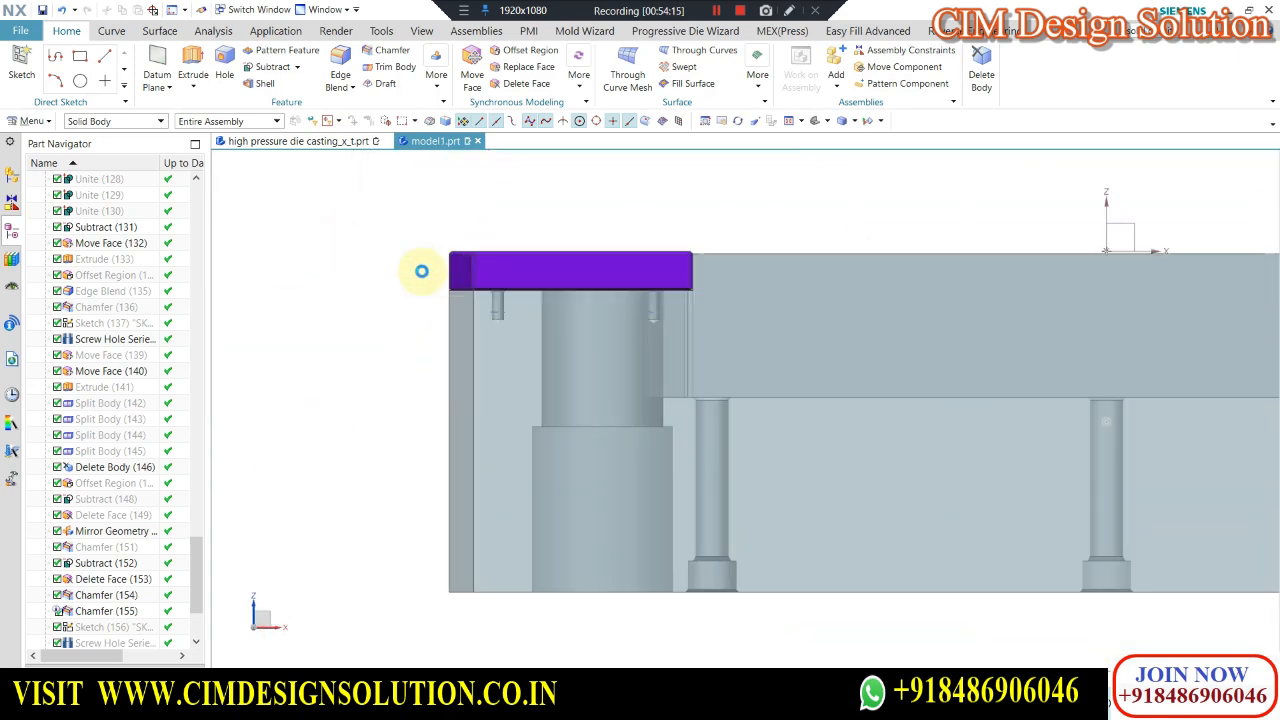
{"action": "scroll", "coordinate": [586, 371], "scroll_direction": "down", "scroll_amount": 3}
{"action": "key", "text": "Home"}
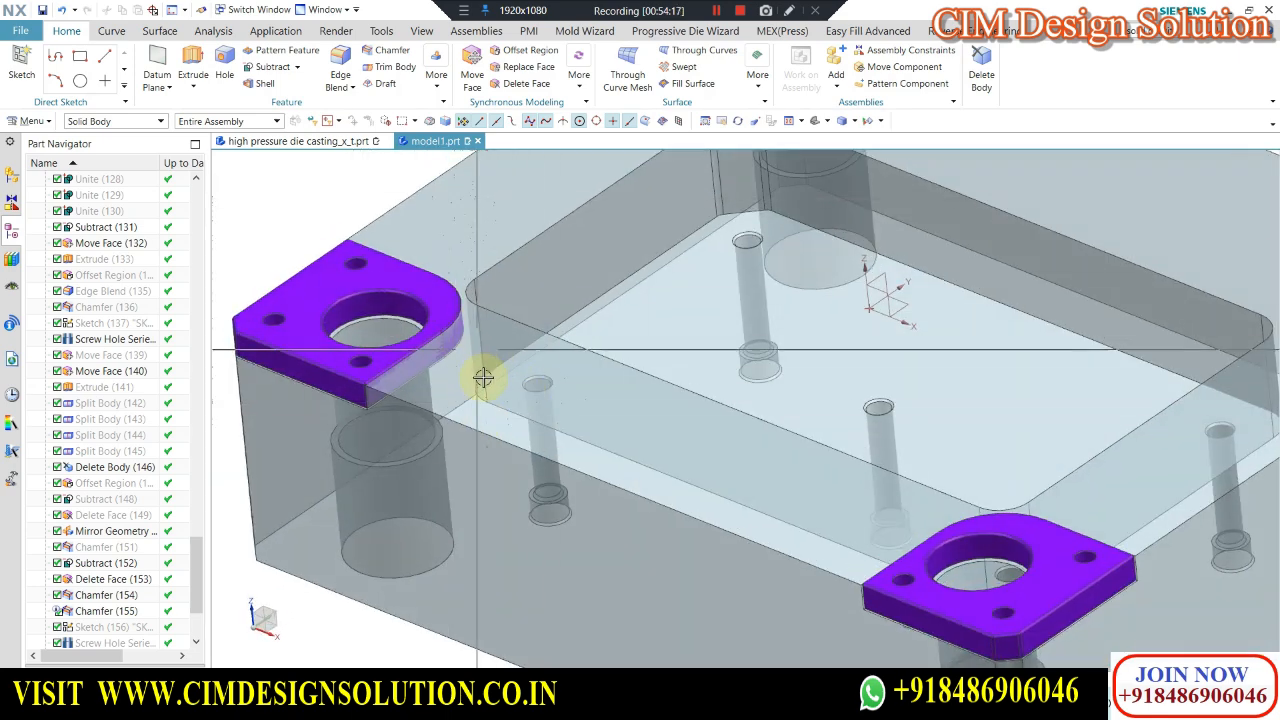
{"action": "scroll", "coordinate": [483, 443], "scroll_direction": "down", "scroll_amount": 2}
{"action": "middle_click_drag", "start_coordinate": [483, 443], "coordinate": [514, 270]}
{"action": "key", "text": "F8"}
{"action": "middle_click_drag", "start_coordinate": [603, 291], "coordinate": [559, 353]}
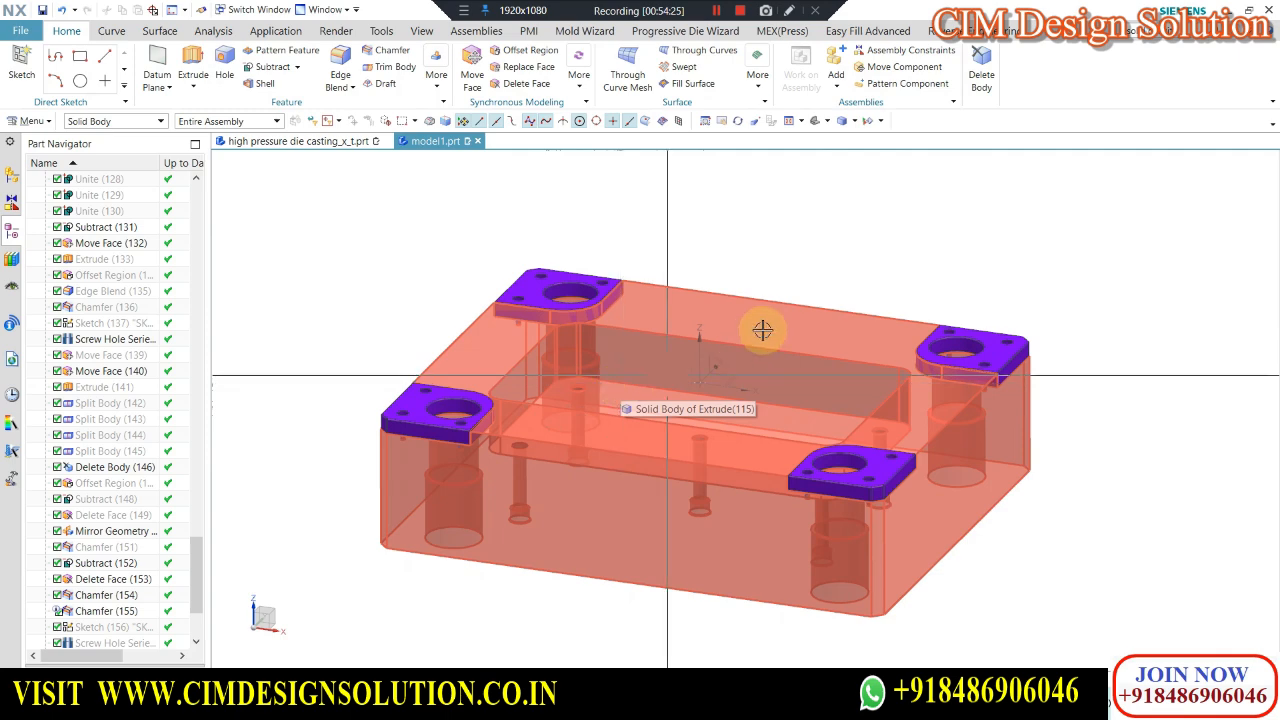
Show all hidden bodies so that both halves of the complete mould are displayed together.
{"action": "key", "text": "F8"}
{"action": "key", "text": "ctrl+shift+u"}
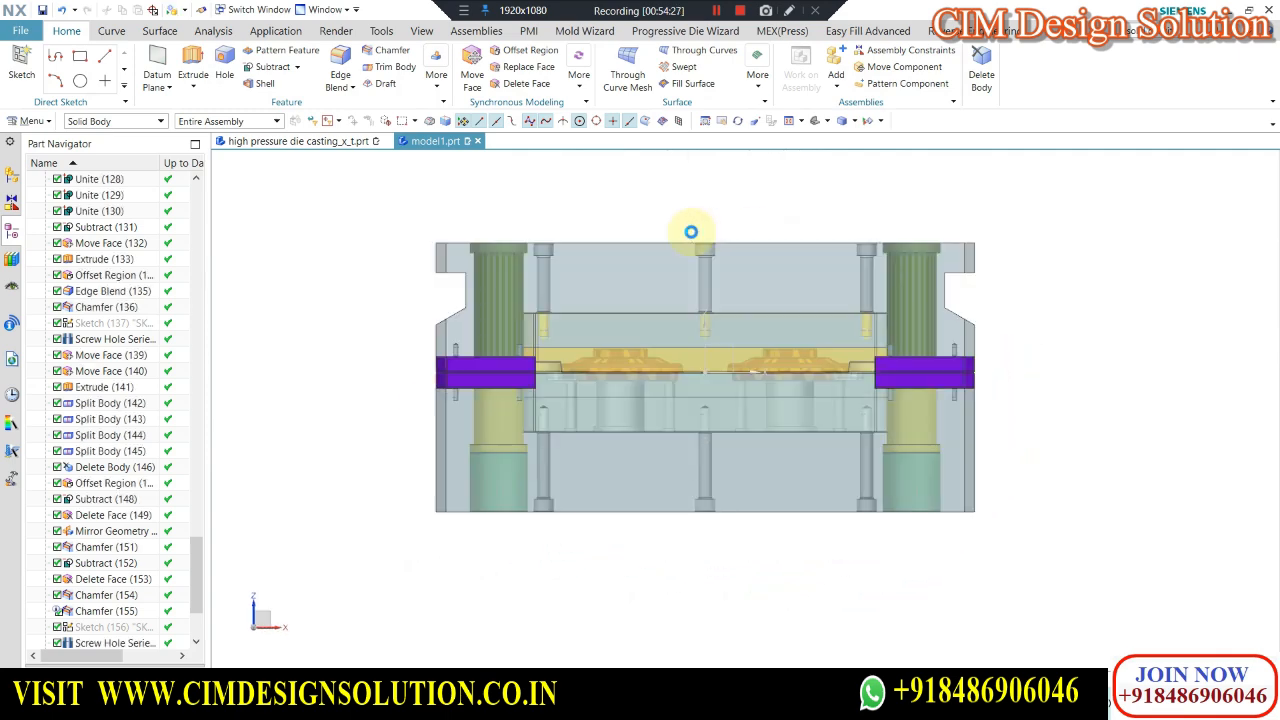
{"action": "key", "text": "Home"}
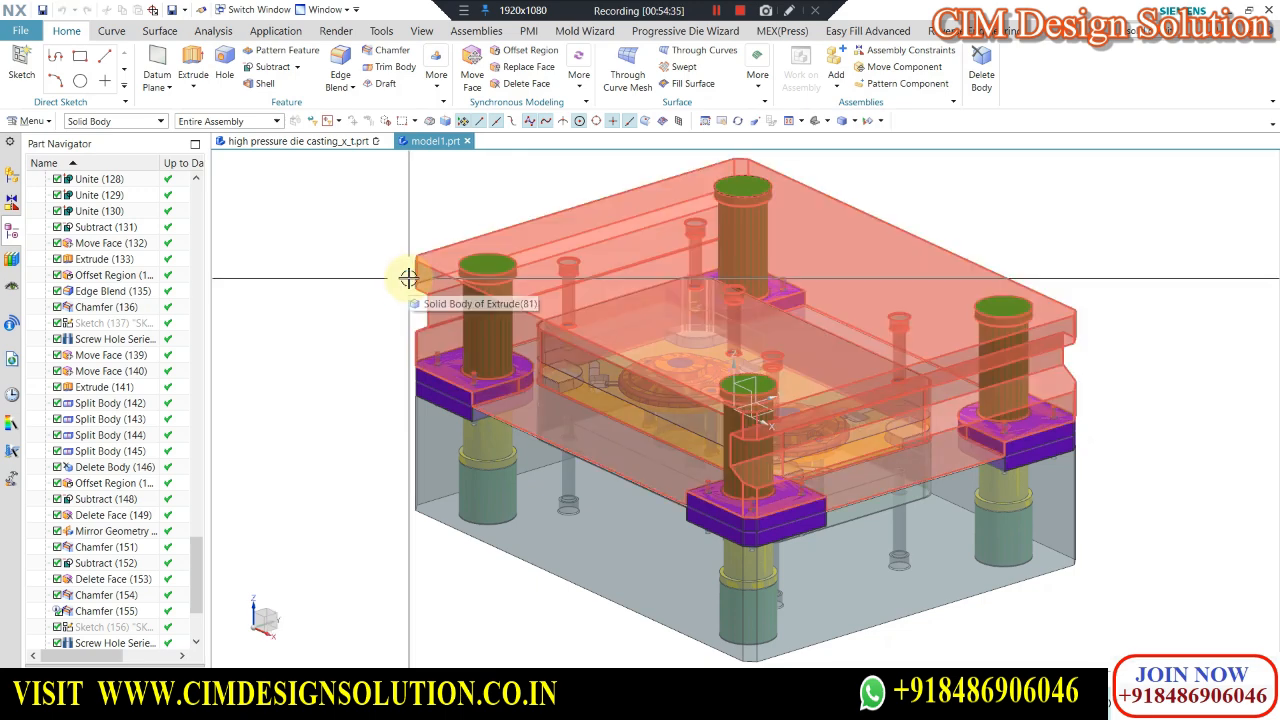
{"action": "middle_click_drag", "start_coordinate": [414, 277], "coordinate": [748, 194]}
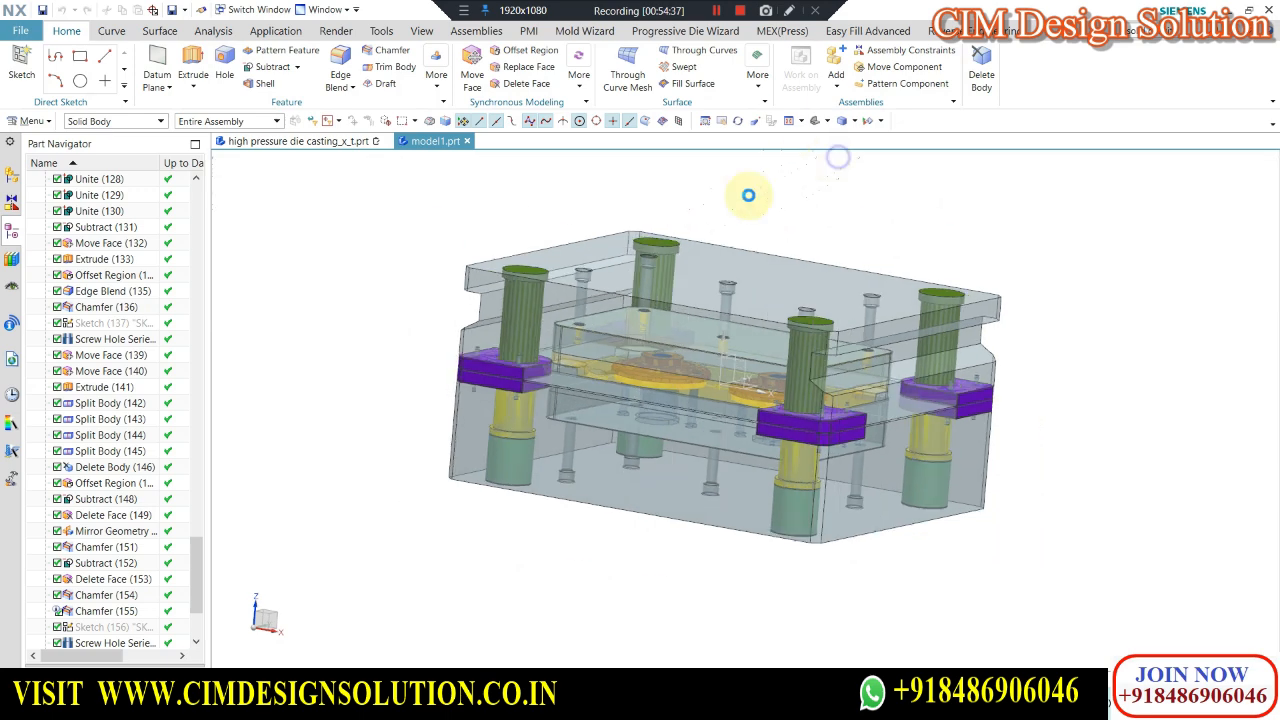
Examine from the front how the upper and lower corner plates meet at the parting line beside the guide pillar.
{"action": "key", "text": "F8"}
{"action": "scroll", "coordinate": [634, 349], "scroll_direction": "up", "scroll_amount": 5}
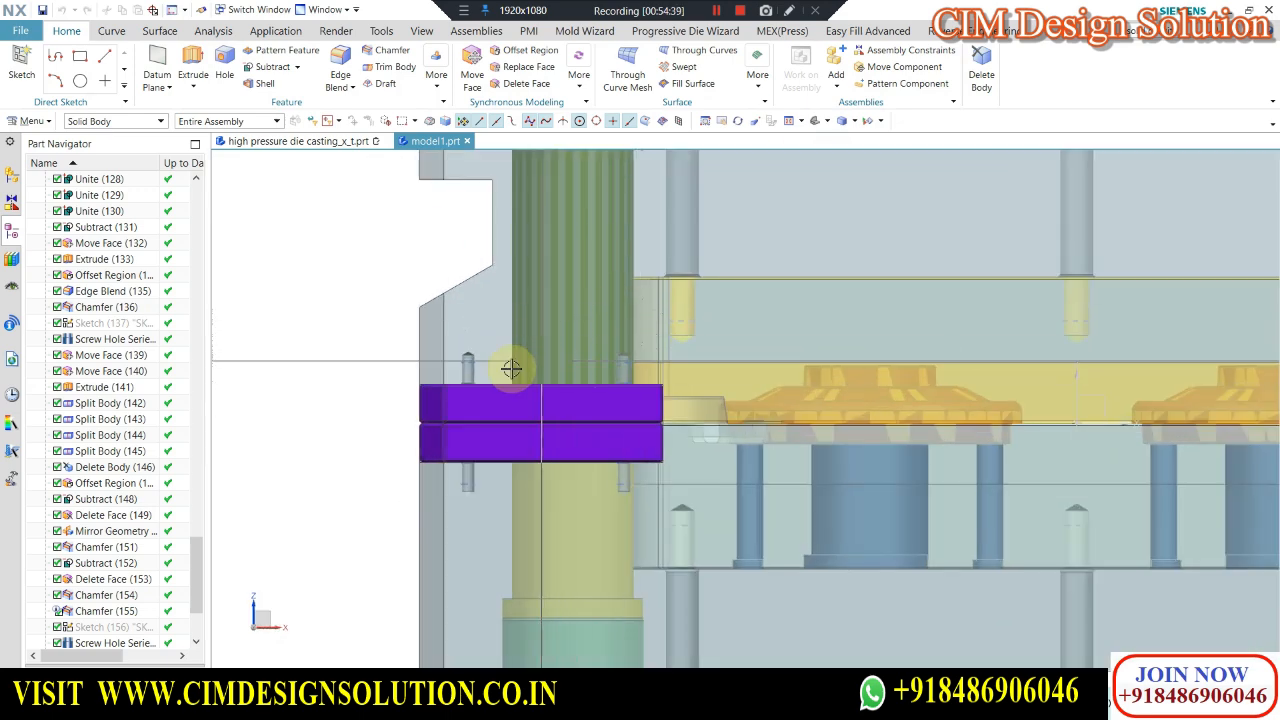
{"action": "scroll", "coordinate": [520, 366], "scroll_direction": "down", "scroll_amount": 1}
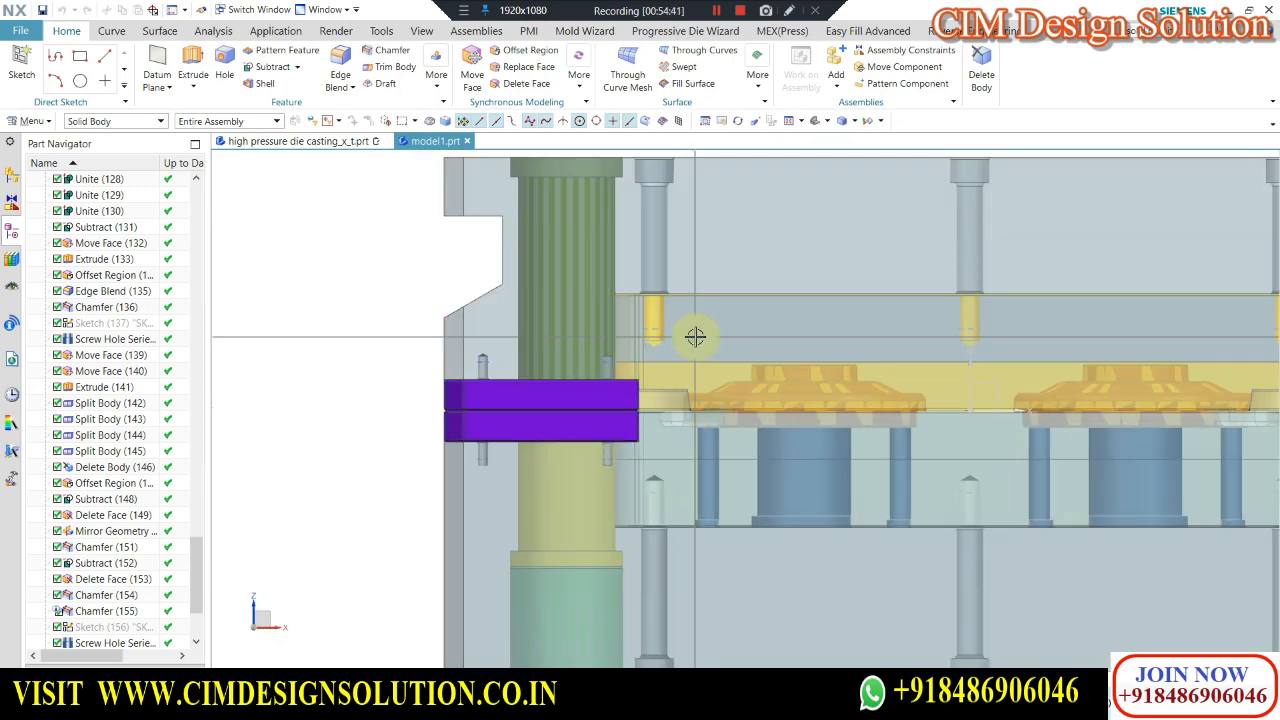
{"action": "scroll", "coordinate": [680, 363], "scroll_direction": "up", "scroll_amount": 2}
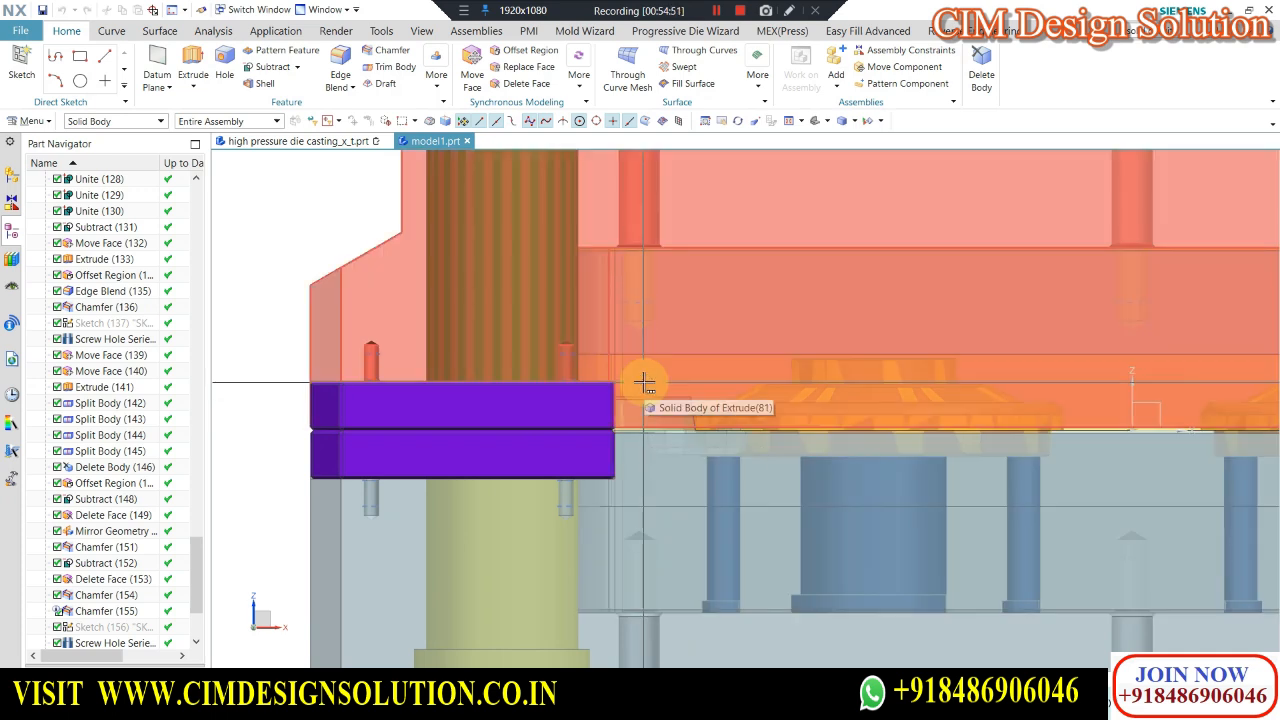
{"action": "scroll", "coordinate": [651, 420], "scroll_direction": "up", "scroll_amount": 1}
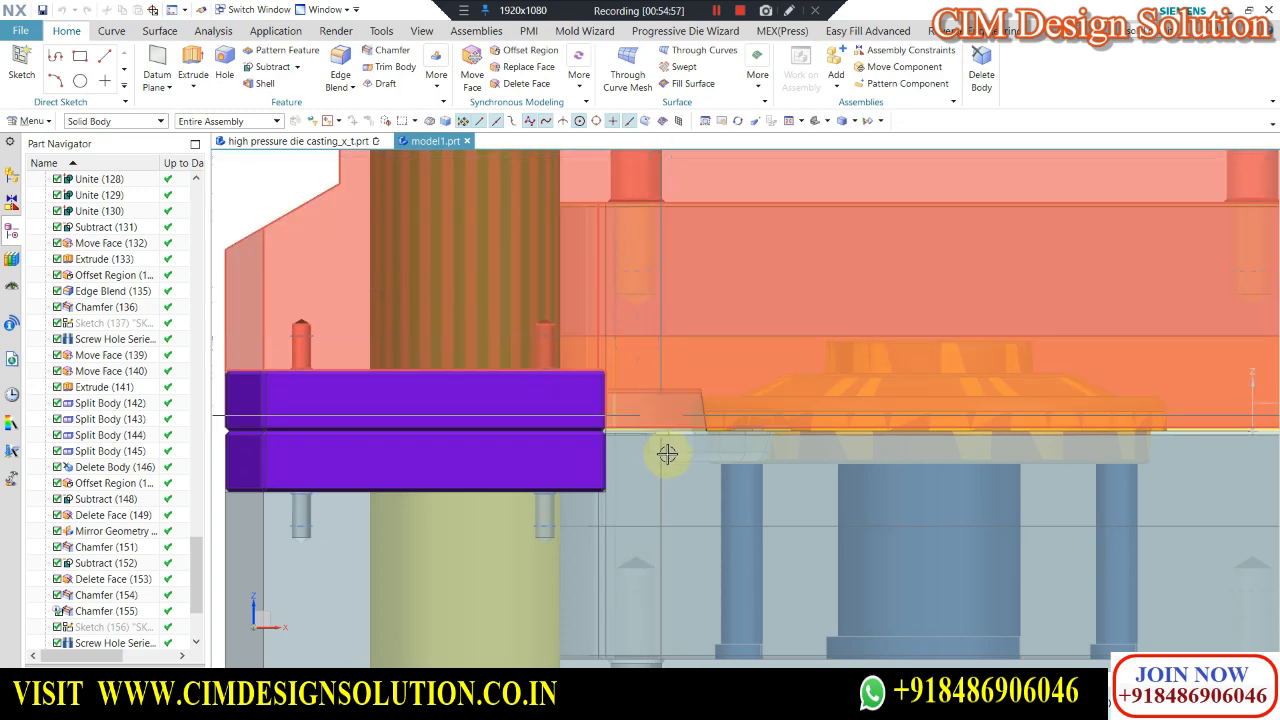
{"action": "scroll", "coordinate": [590, 290], "scroll_direction": "down", "scroll_amount": 4}
{"action": "scroll", "coordinate": [626, 354], "scroll_direction": "up", "scroll_amount": 6}
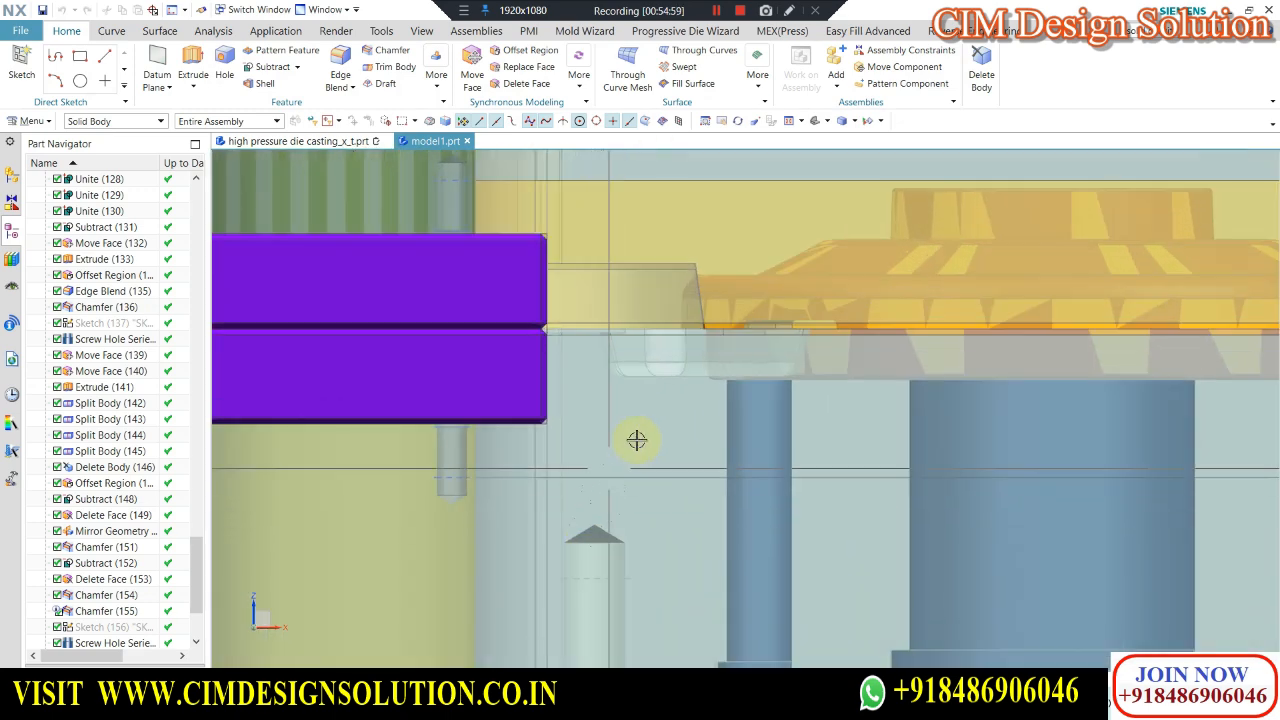
{"action": "scroll", "coordinate": [637, 440], "scroll_direction": "down", "scroll_amount": 4}
{"action": "scroll", "coordinate": [470, 369], "scroll_direction": "up", "scroll_amount": 2}
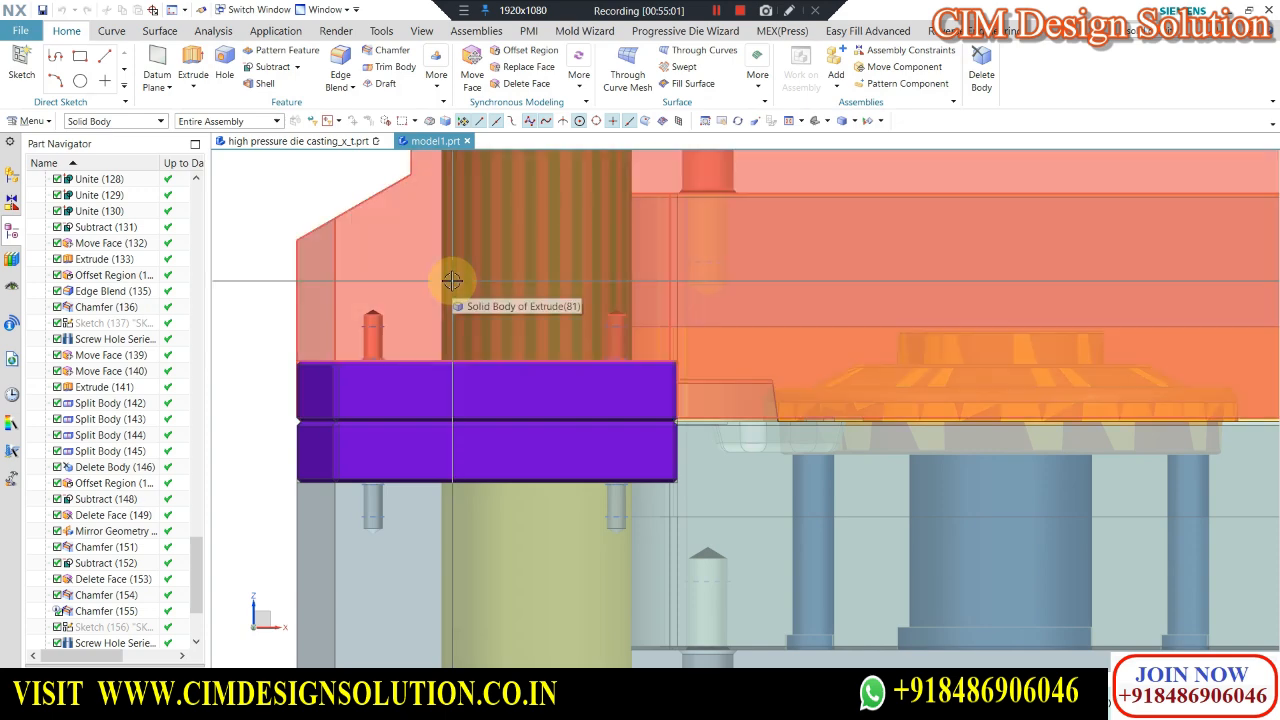
{"action": "scroll", "coordinate": [462, 320], "scroll_direction": "down", "scroll_amount": 6}
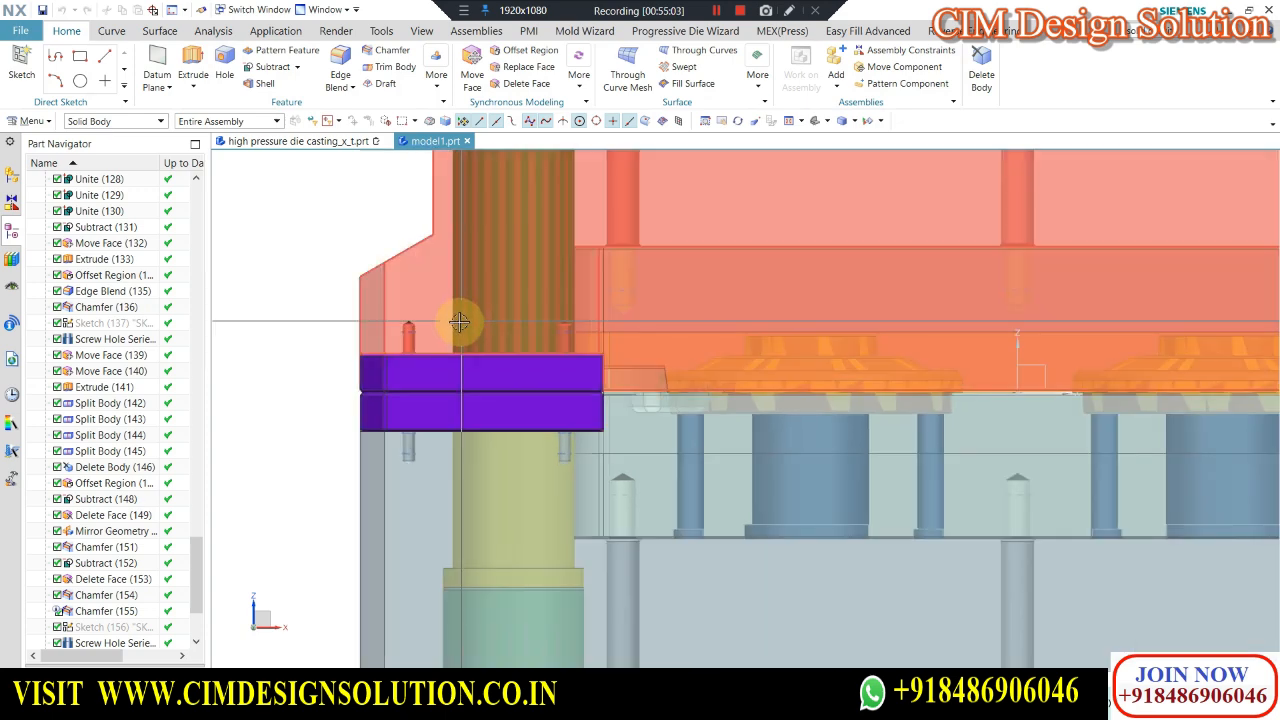
Examine the overall front layout of the assembled mould, including the pillars, inserts and corner plates at both ends.
{"action": "middle_click_drag", "start_coordinate": [646, 463], "coordinate": [938, 424]}
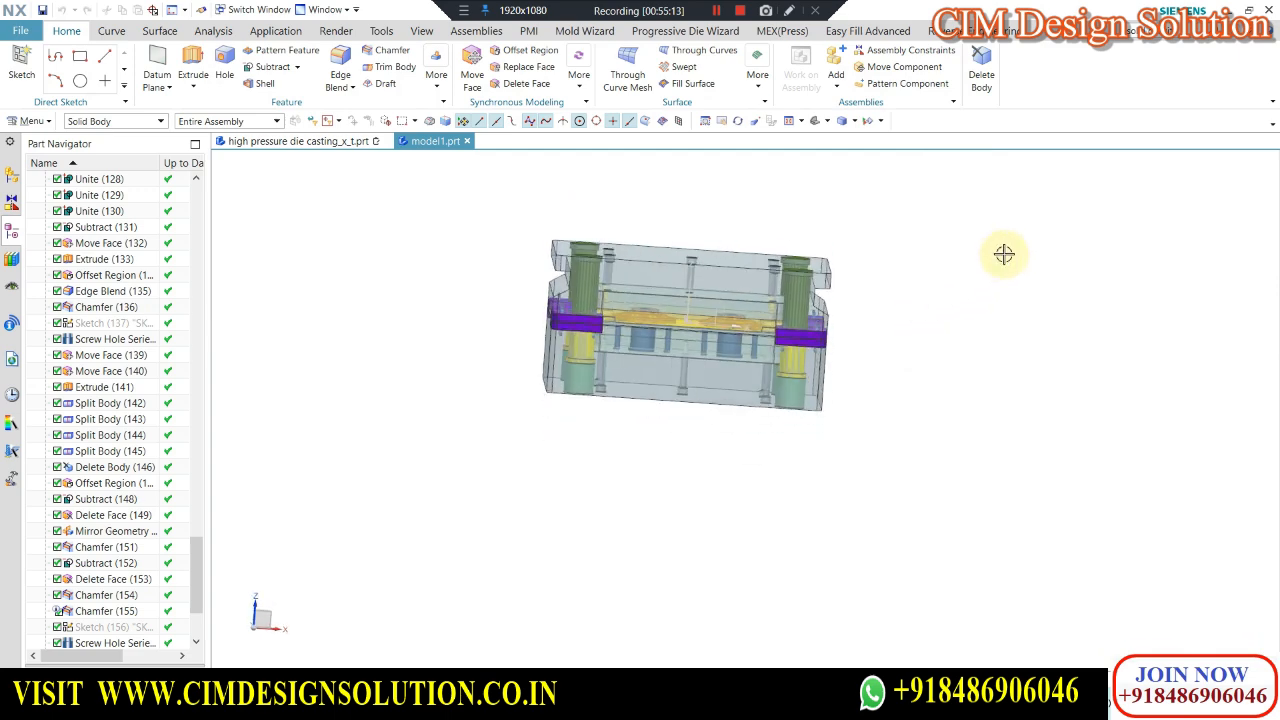
{"action": "scroll", "coordinate": [745, 254], "scroll_direction": "up", "scroll_amount": 5}
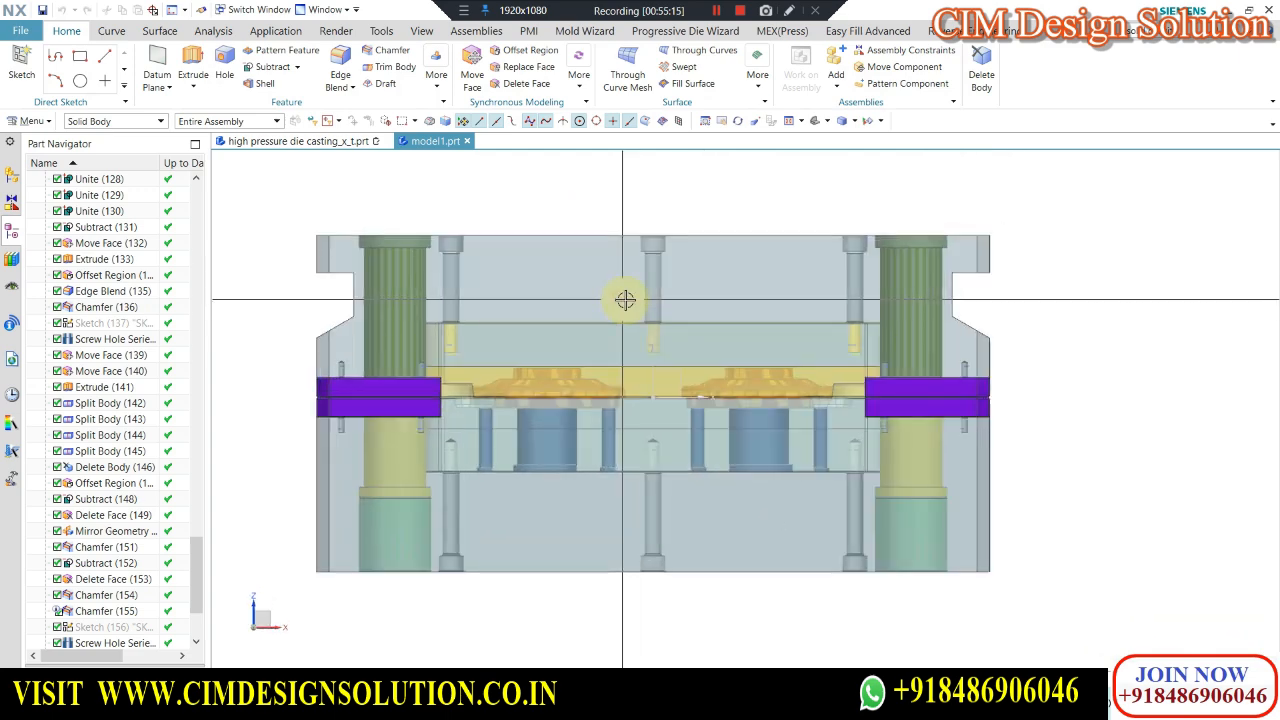
{"action": "scroll", "coordinate": [840, 310], "scroll_direction": "down", "scroll_amount": 2}
{"action": "middle_click_drag", "start_coordinate": [814, 289], "coordinate": [883, 317]}
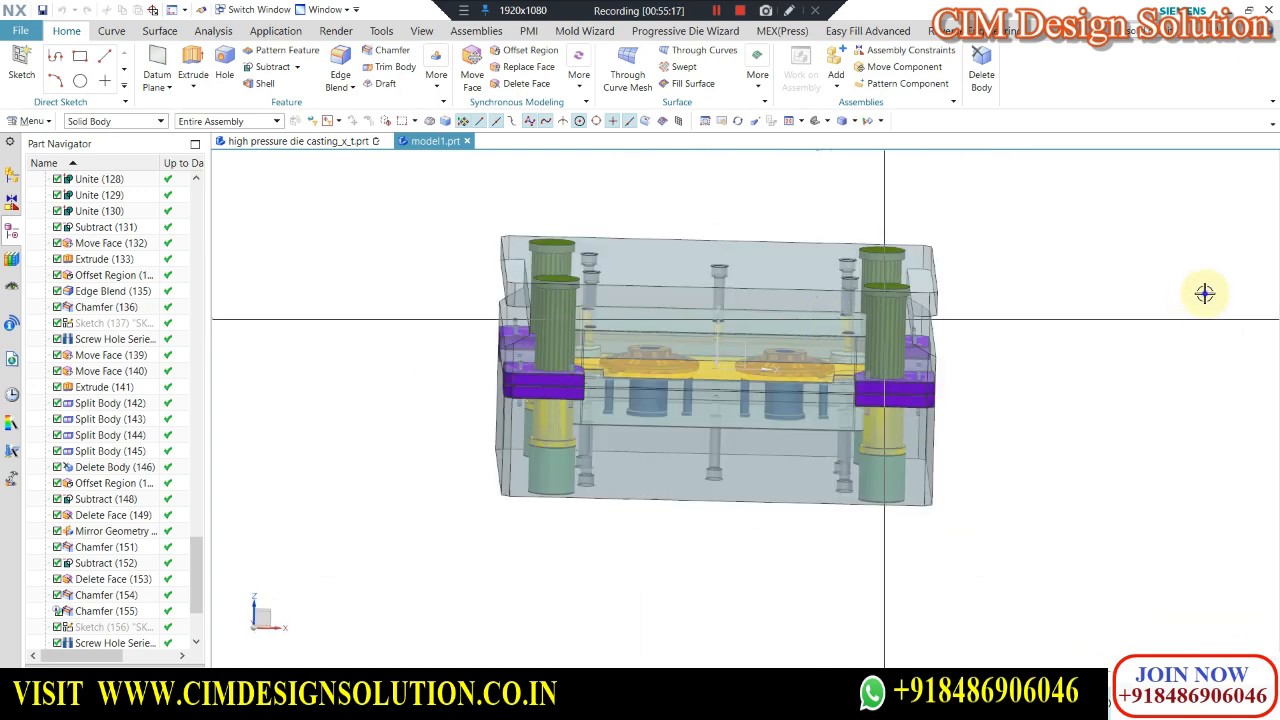
{"action": "key", "text": "F8"}
{"action": "scroll", "coordinate": [812, 312], "scroll_direction": "up", "scroll_amount": 2}
{"action": "scroll", "coordinate": [655, 313], "scroll_direction": "down", "scroll_amount": 1}
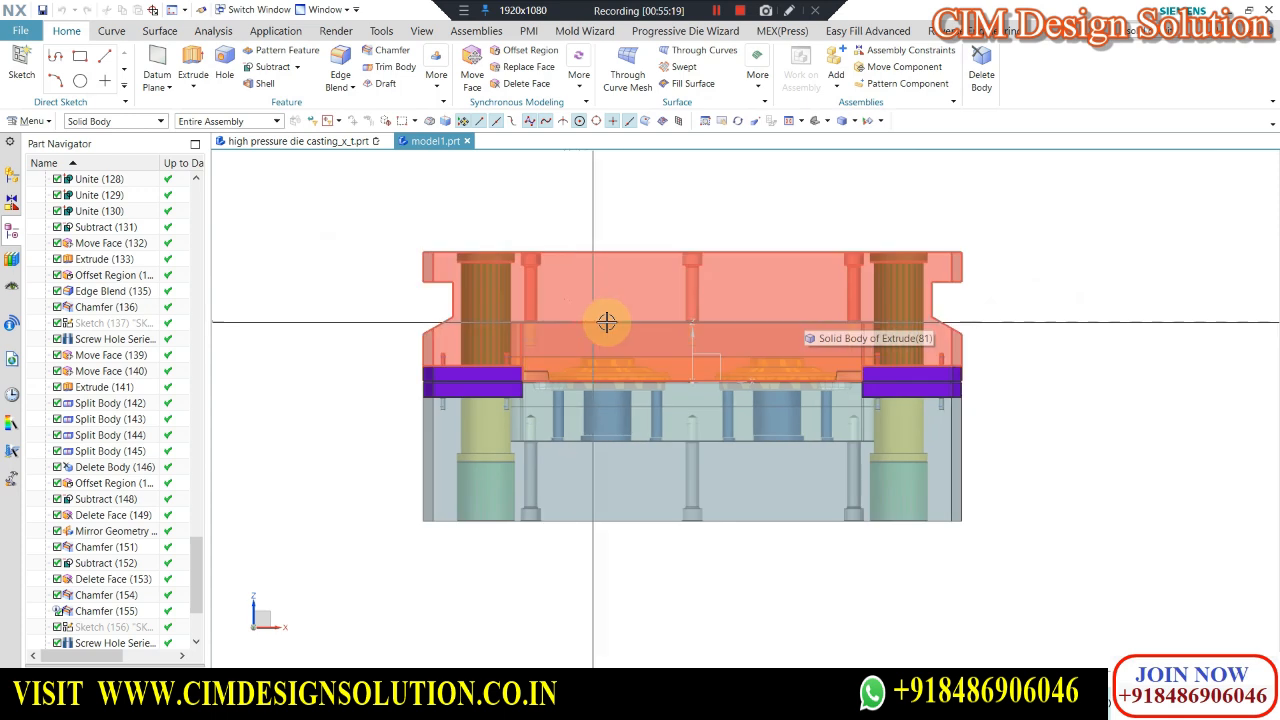
{"action": "scroll", "coordinate": [607, 322], "scroll_direction": "up", "scroll_amount": 1}
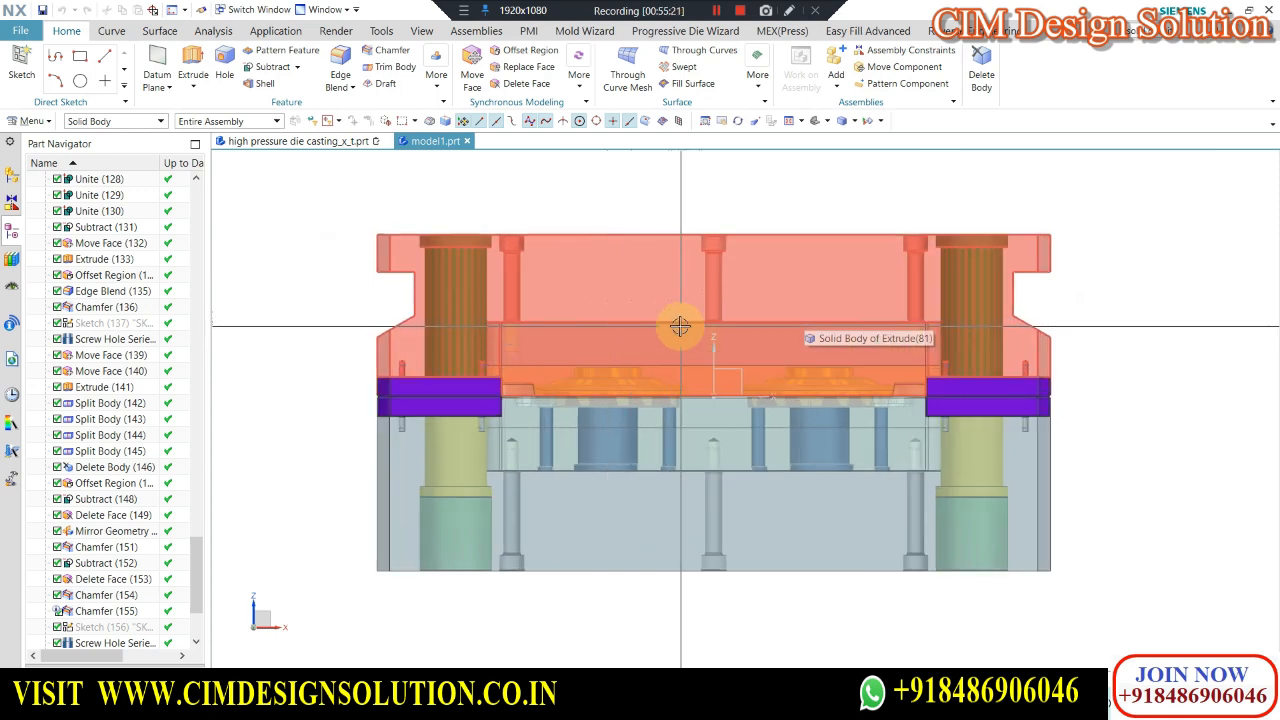
{"action": "scroll", "coordinate": [694, 328], "scroll_direction": "down", "scroll_amount": 1}
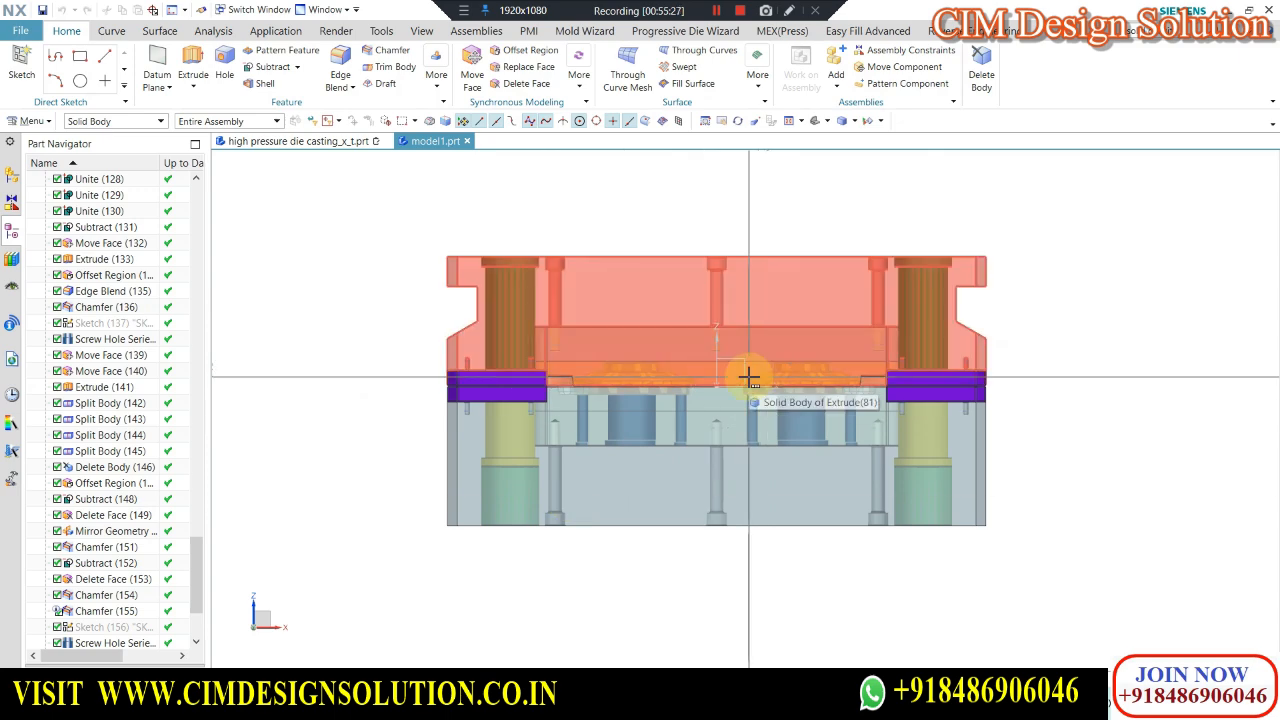
{"action": "scroll", "coordinate": [659, 377], "scroll_direction": "up", "scroll_amount": 1}
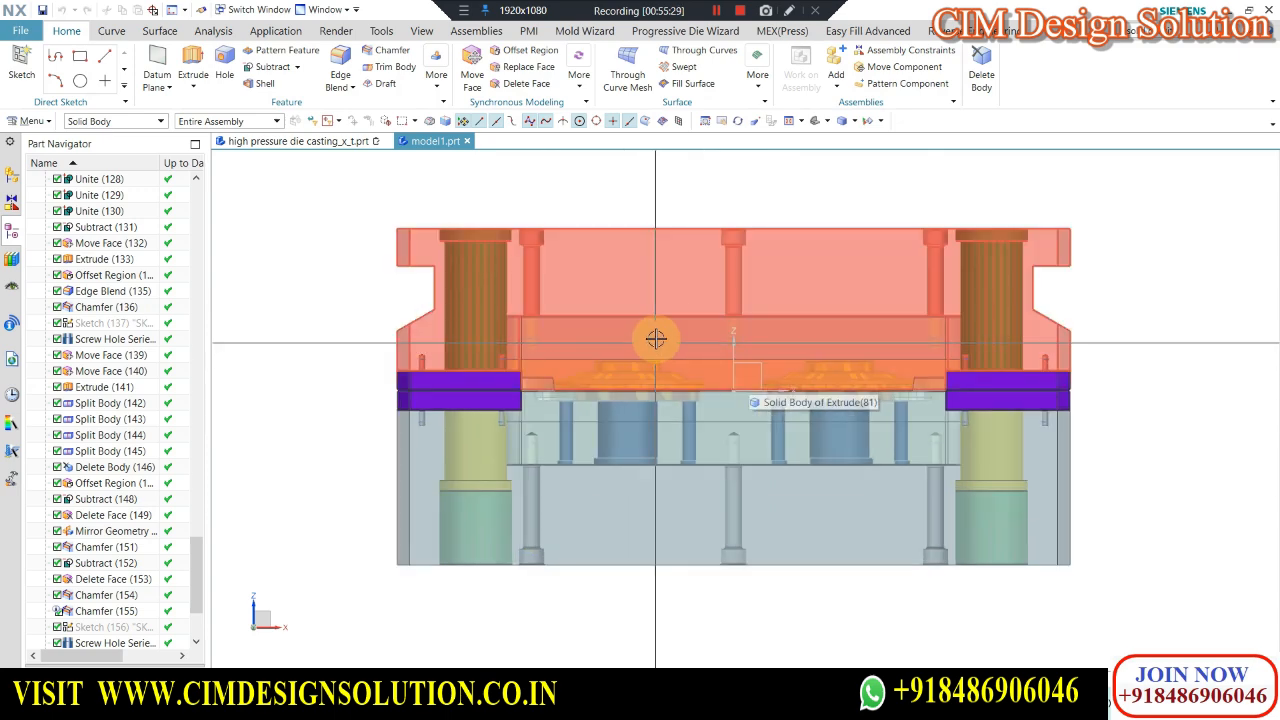
Isolate the upper mould plate by hiding every other body.
{"action": "middle_click_drag", "start_coordinate": [635, 332], "coordinate": [674, 248]}
{"action": "scroll", "coordinate": [580, 223], "scroll_direction": "up", "scroll_amount": 2}
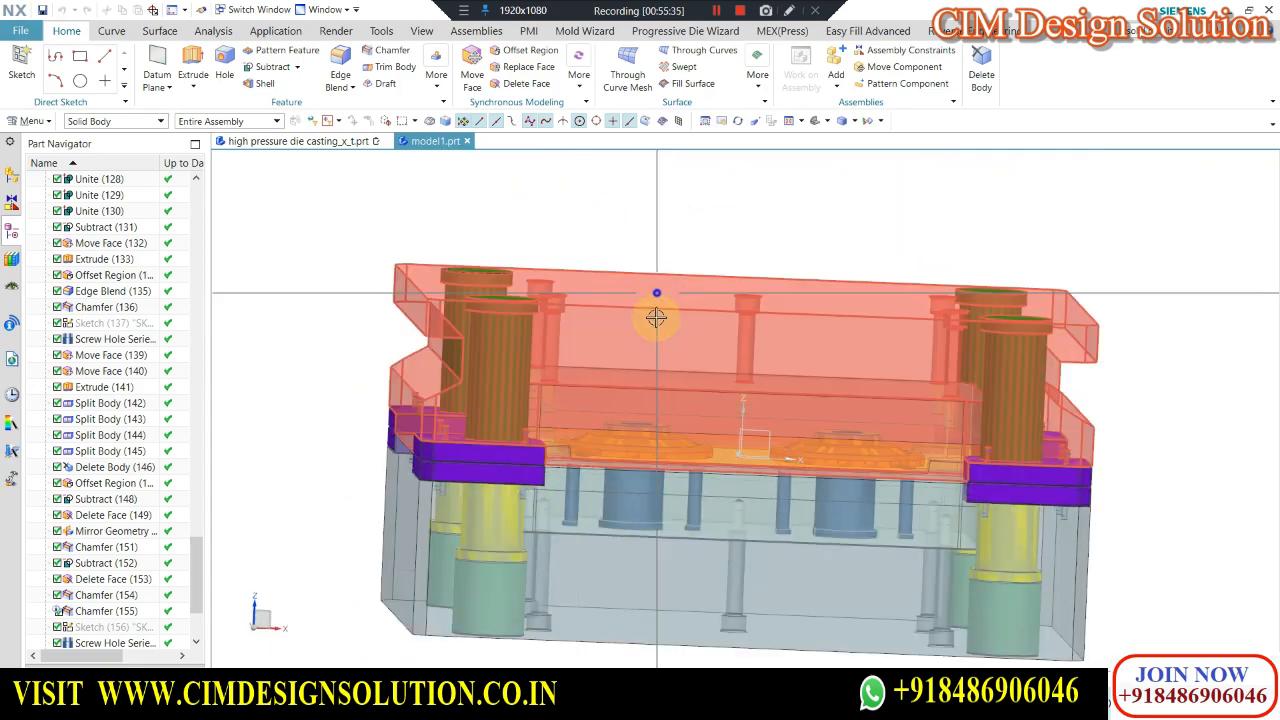
{"action": "left_click", "coordinate": [656, 317]}
{"action": "key", "text": "ctrl+b"}
{"action": "key", "text": "ctrl+shift+b"}
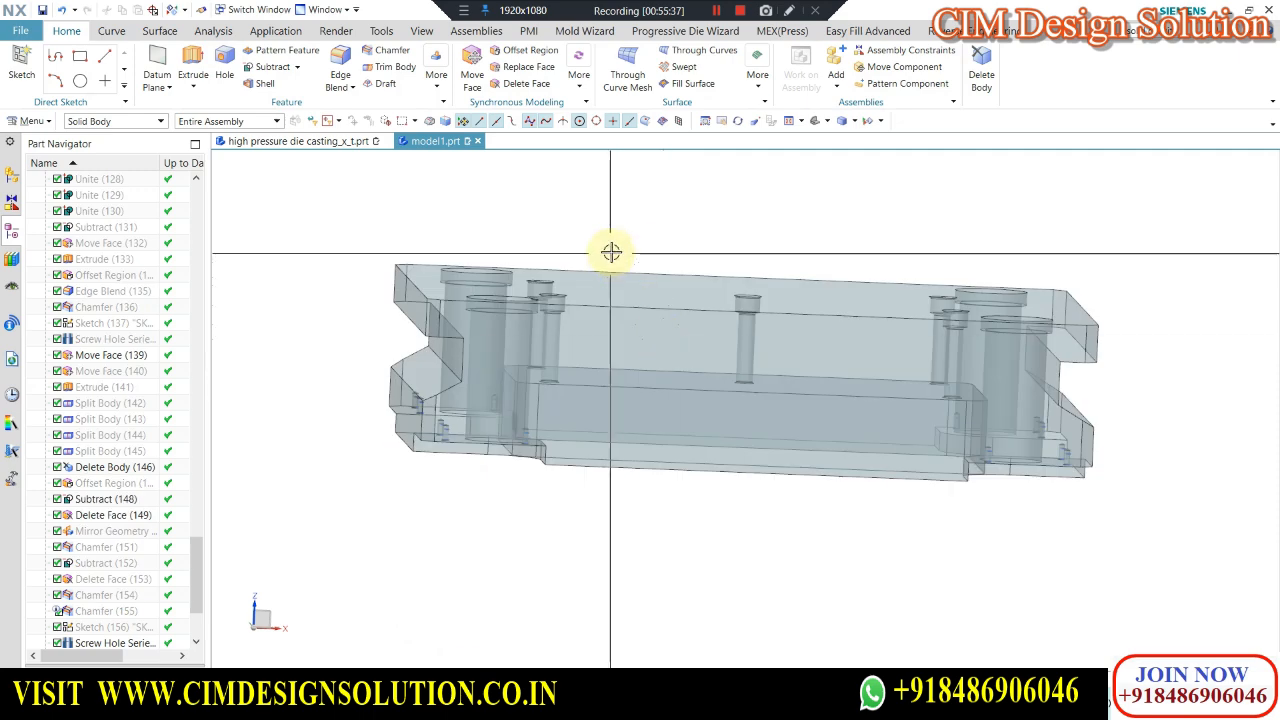
Start a 1 mm symmetric chamfer on the upper mould plate with preview off, selecting the outer profile edges at its left end.
{"action": "middle_click_drag", "start_coordinate": [611, 251], "coordinate": [453, 187]}
{"action": "key", "text": "ctrl+alt+f"}
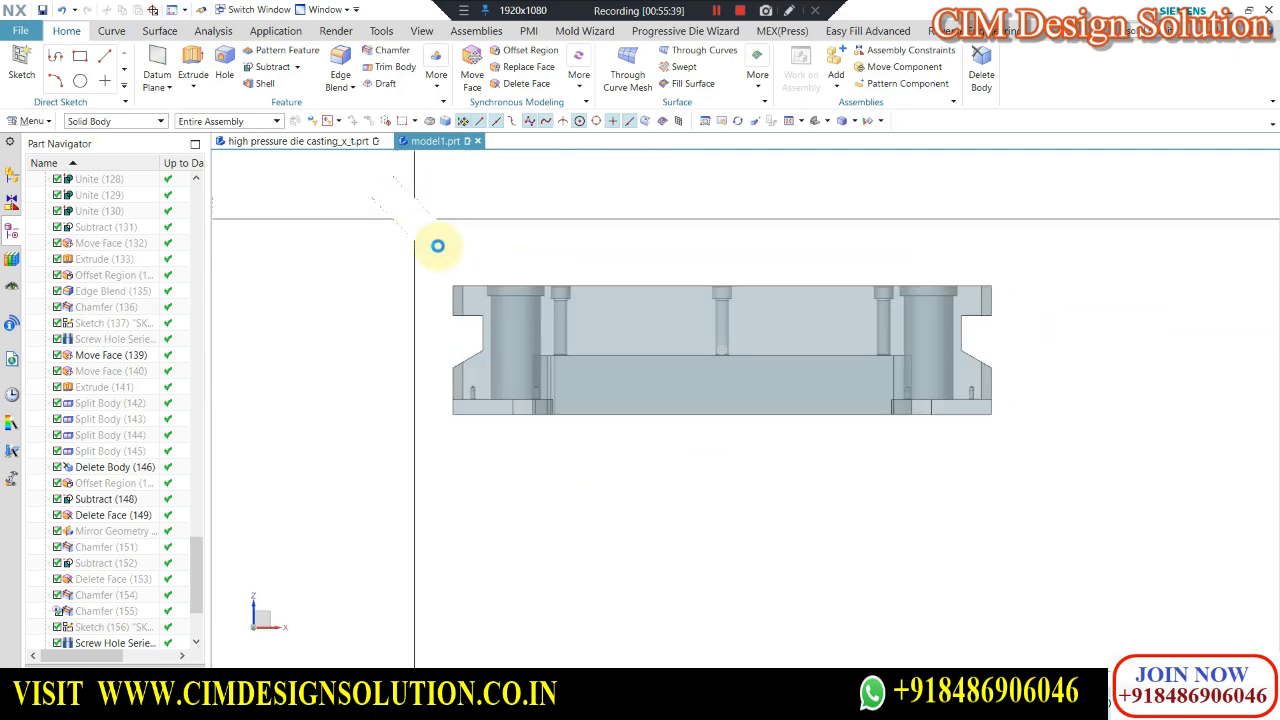
{"action": "scroll", "coordinate": [440, 246], "scroll_direction": "up", "scroll_amount": 3}
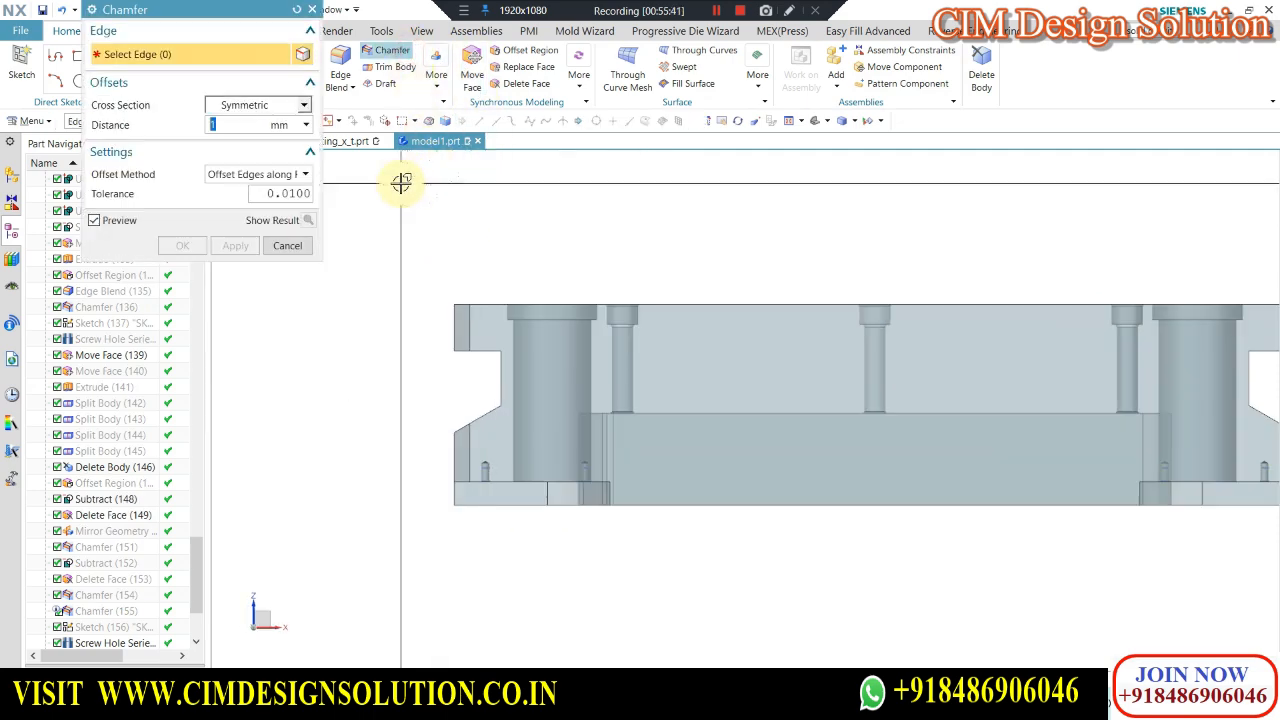
{"action": "scroll", "coordinate": [500, 282], "scroll_direction": "up", "scroll_amount": 2}
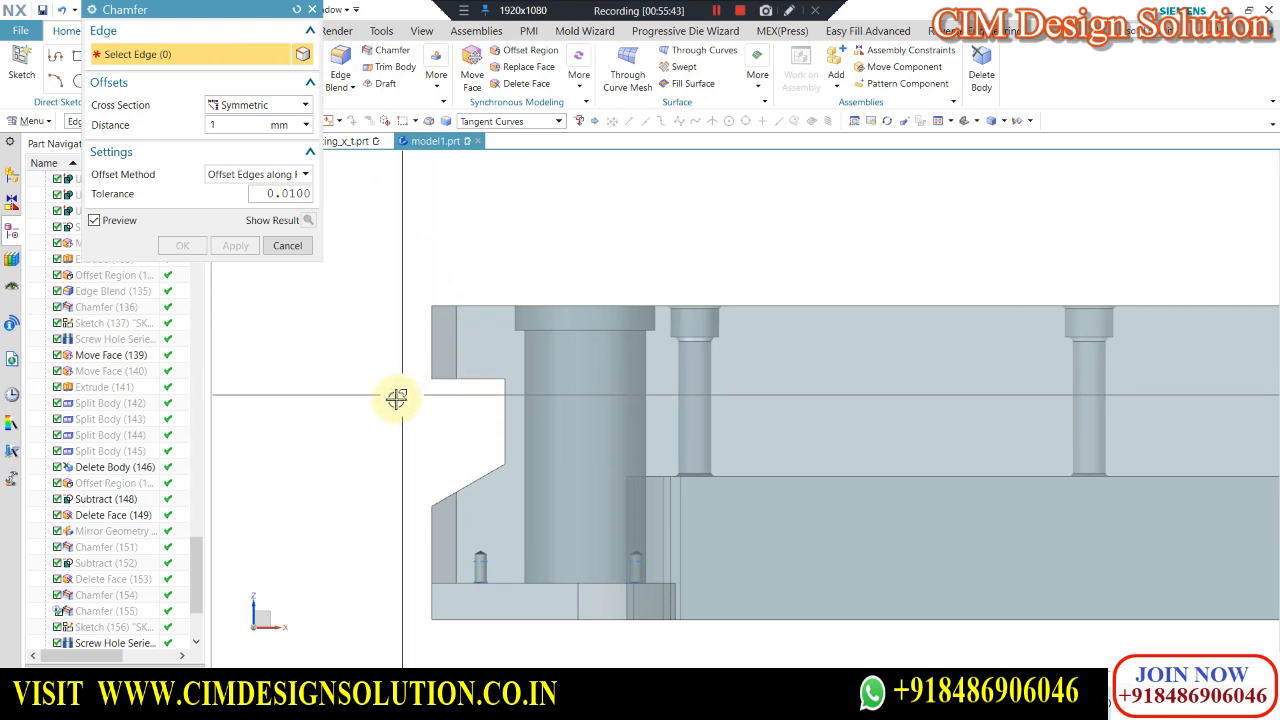
{"action": "left_click_drag", "start_coordinate": [456, 341], "coordinate": [404, 421]}
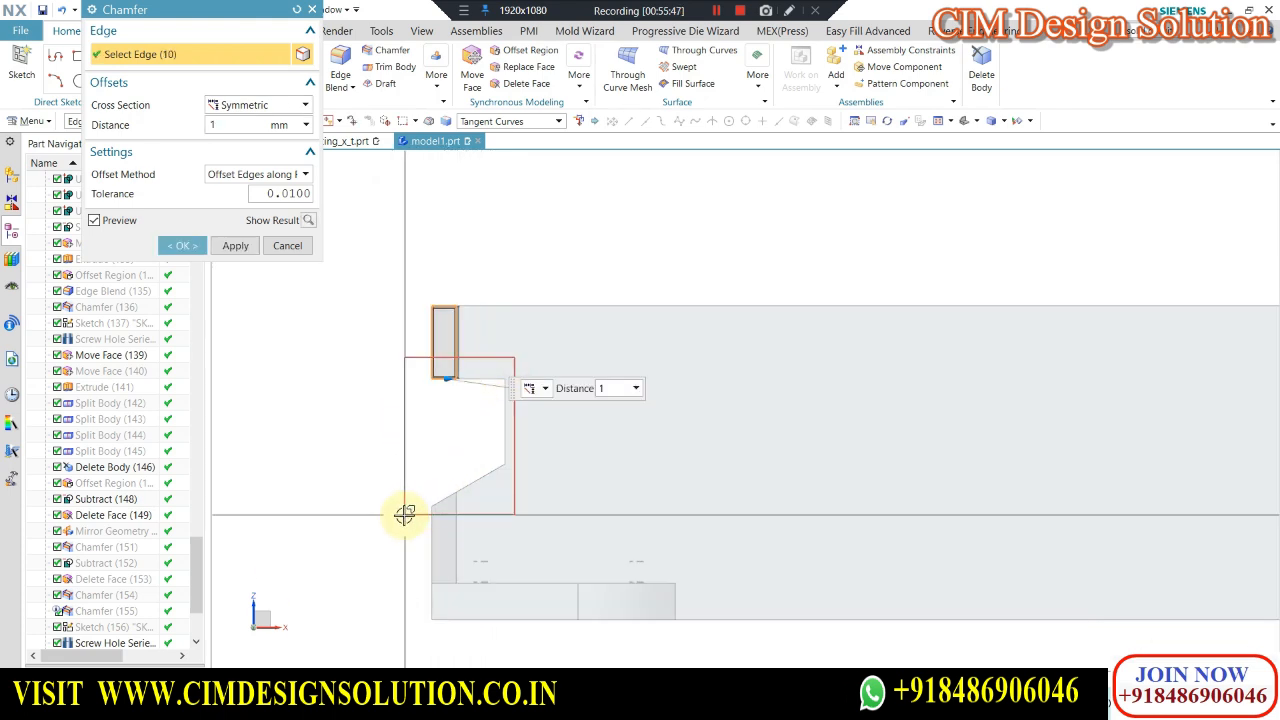
{"action": "left_click", "coordinate": [130, 220]}
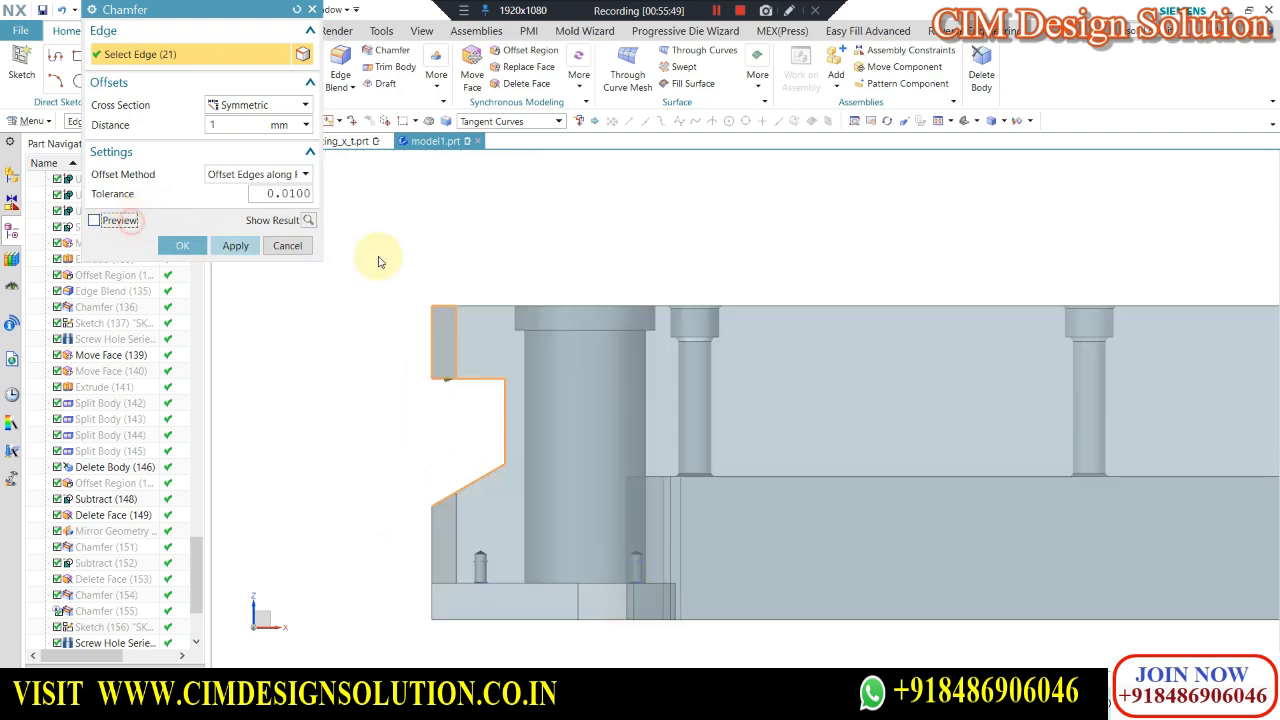
{"action": "scroll", "coordinate": [473, 249], "scroll_direction": "down", "scroll_amount": 2}
{"action": "scroll", "coordinate": [457, 428], "scroll_direction": "up", "scroll_amount": 2}
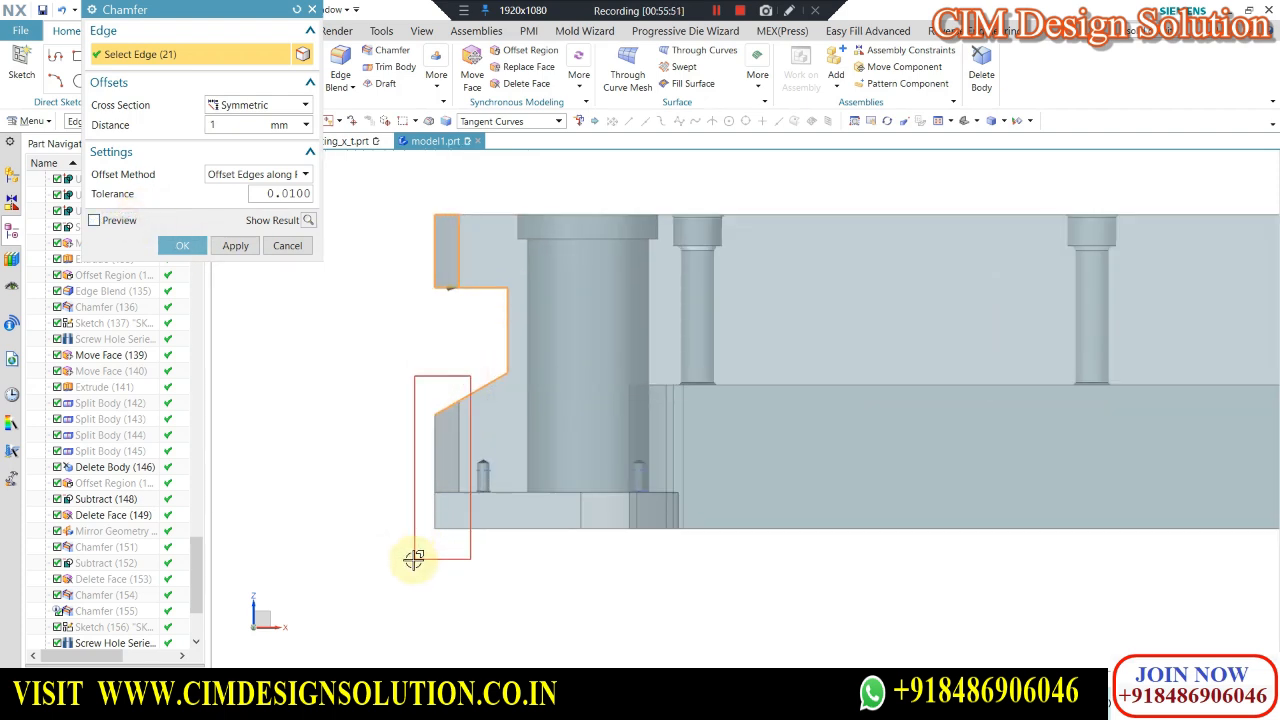
{"action": "left_click_drag", "start_coordinate": [392, 446], "coordinate": [400, 428]}
{"action": "scroll", "coordinate": [400, 428], "scroll_direction": "down", "scroll_amount": 3}
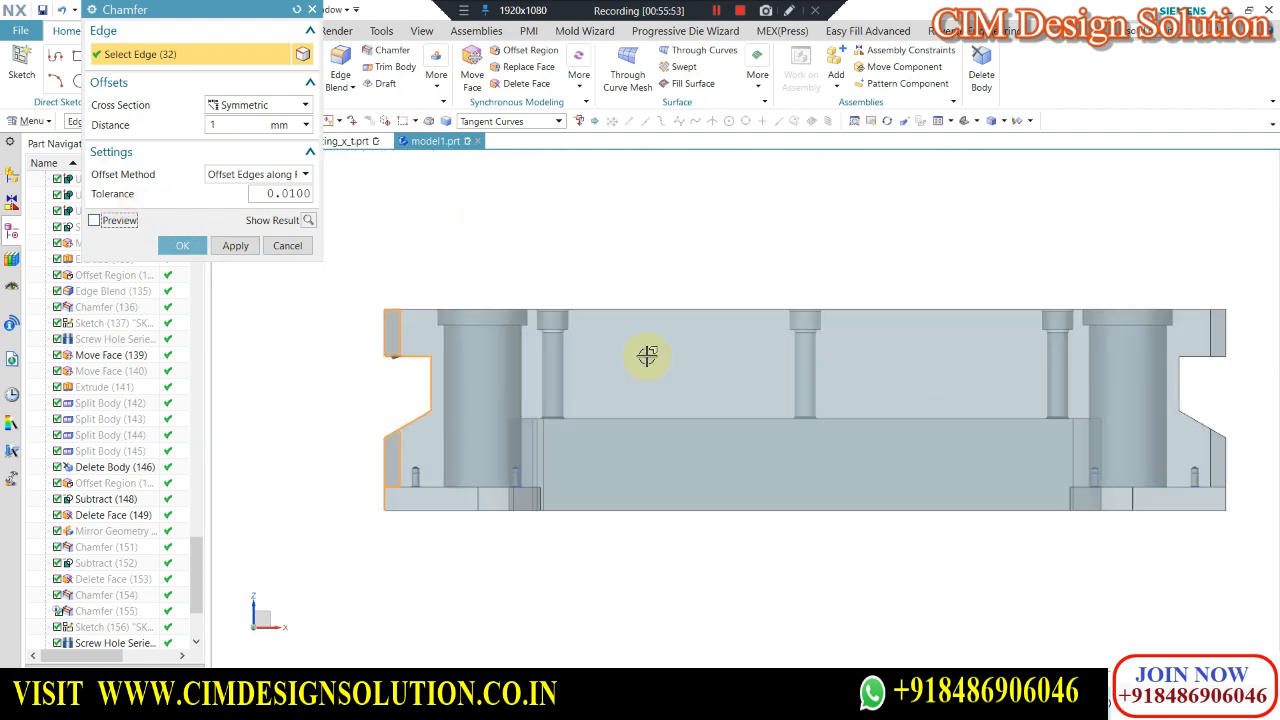
Add the outer profile edges at the upper mould plate's right end to the chamfer selection.
{"action": "scroll", "coordinate": [1193, 320], "scroll_direction": "down", "scroll_amount": 1}
{"action": "scroll", "coordinate": [1193, 320], "scroll_direction": "up", "scroll_amount": 2}
{"action": "scroll", "coordinate": [1018, 404], "scroll_direction": "up", "scroll_amount": 1}
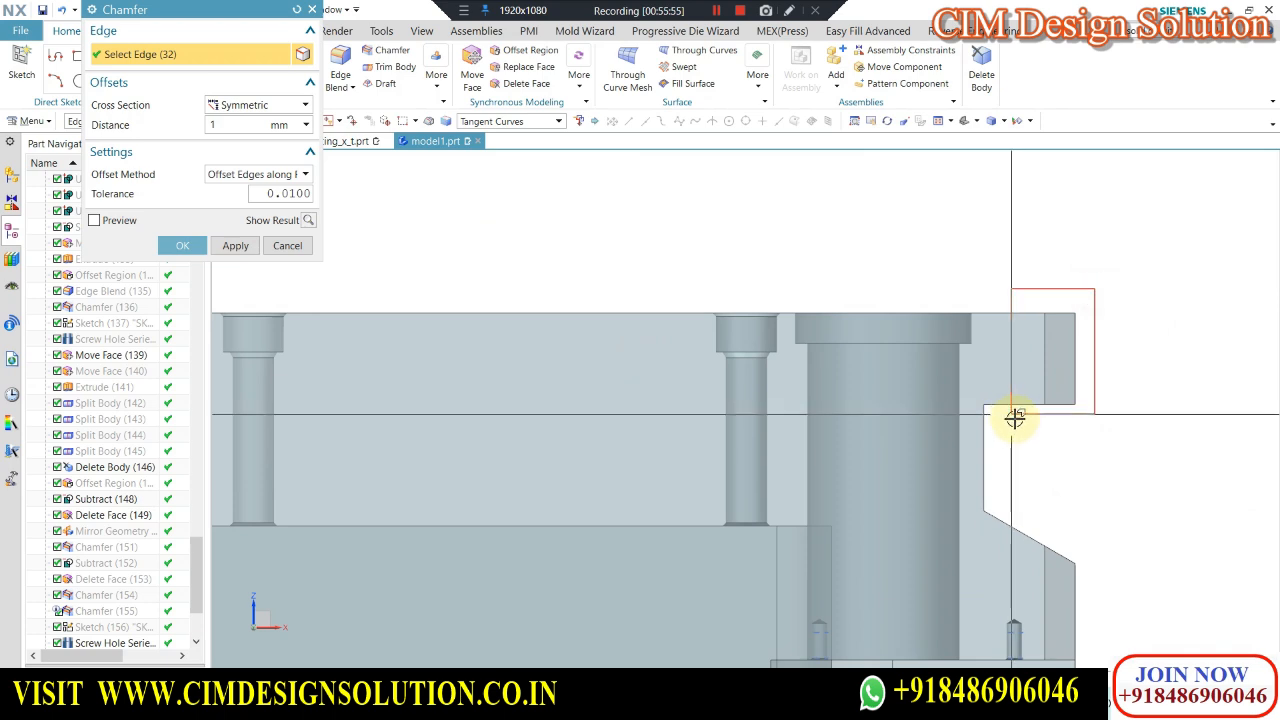
{"action": "left_click_drag", "start_coordinate": [1015, 418], "coordinate": [1014, 418]}
{"action": "left_click_drag", "start_coordinate": [1124, 394], "coordinate": [971, 582]}
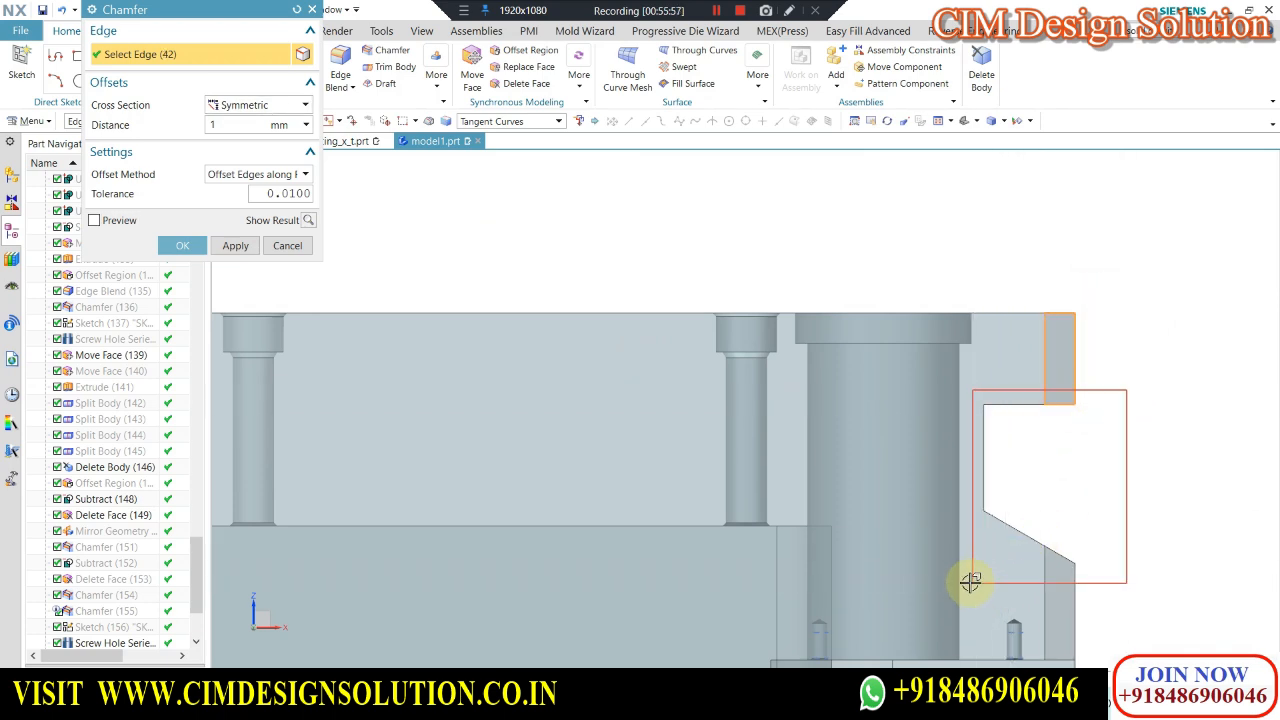
{"action": "scroll", "coordinate": [990, 372], "scroll_direction": "down", "scroll_amount": 1}
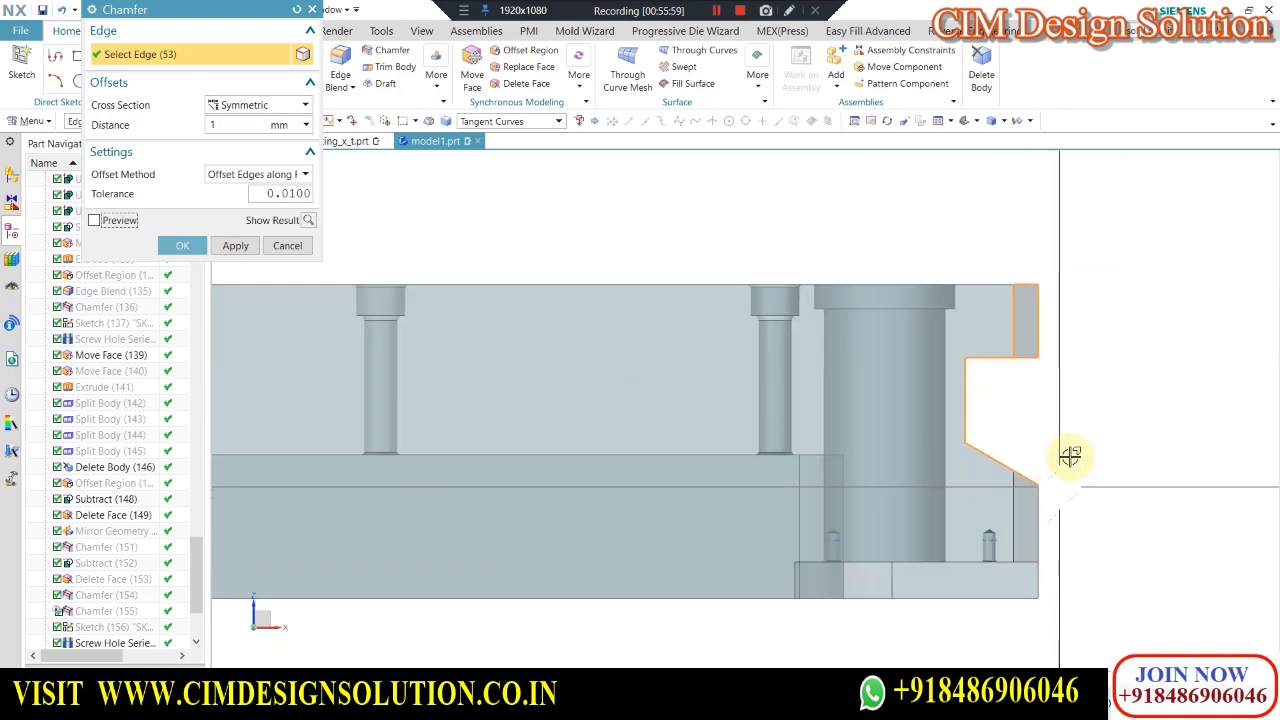
{"action": "left_click_drag", "start_coordinate": [1058, 430], "coordinate": [1006, 634]}
{"action": "scroll", "coordinate": [1057, 466], "scroll_direction": "down", "scroll_amount": 3}
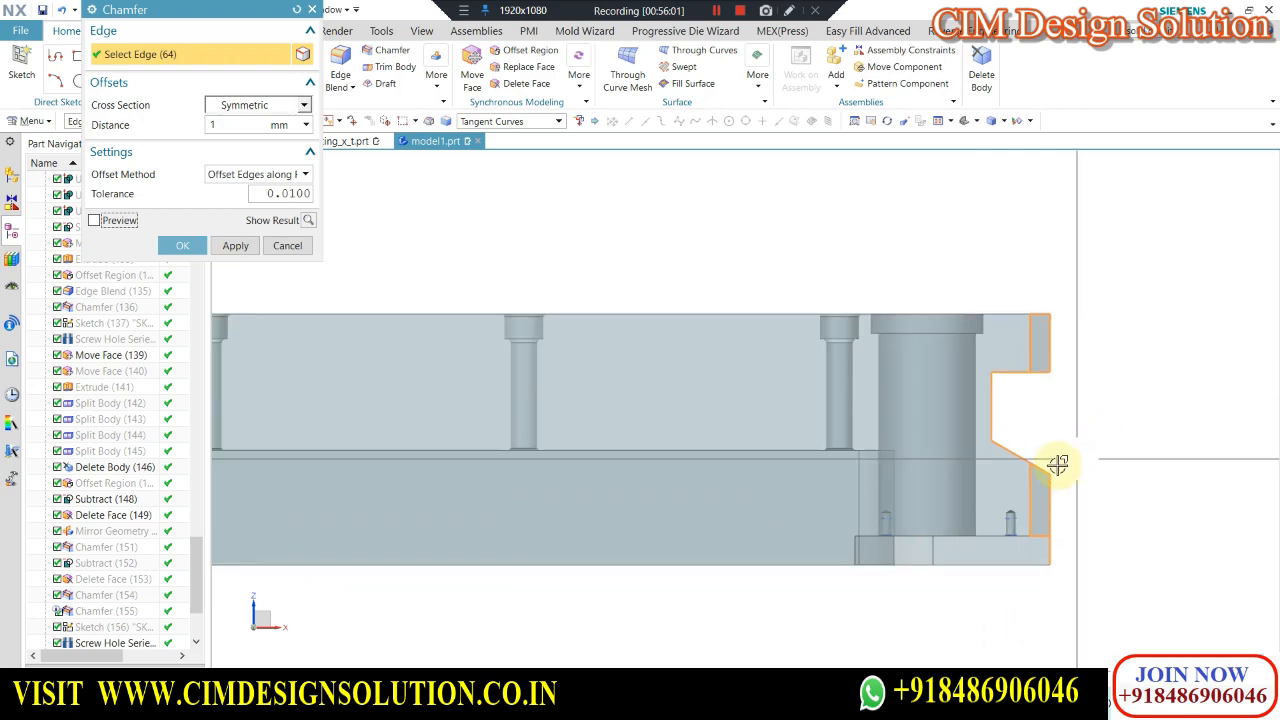
Add one corner recess and the outer edges along both long sides of the upper mould plate to the chamfer selection.
{"action": "middle_click_drag", "start_coordinate": [849, 560], "coordinate": [794, 420]}
{"action": "scroll", "coordinate": [639, 382], "scroll_direction": "up", "scroll_amount": 5}
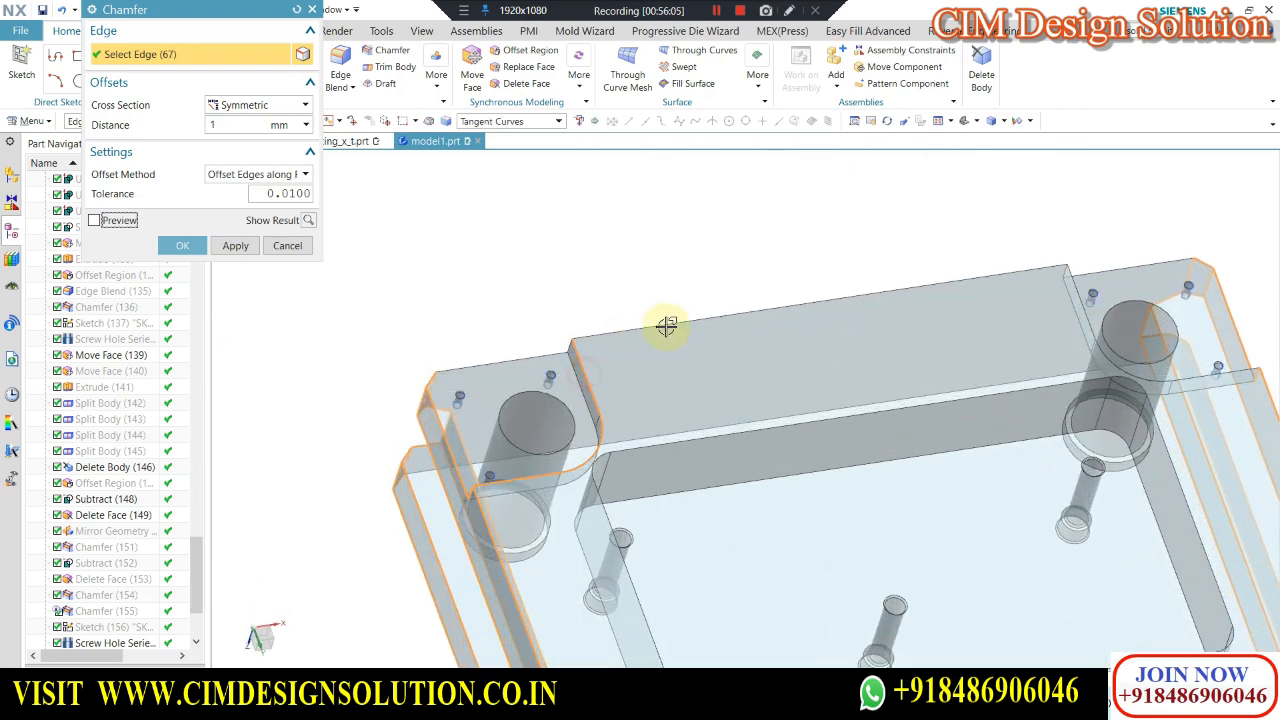
{"action": "middle_click_drag", "start_coordinate": [666, 326], "coordinate": [586, 260]}
{"action": "key", "text": "F8"}
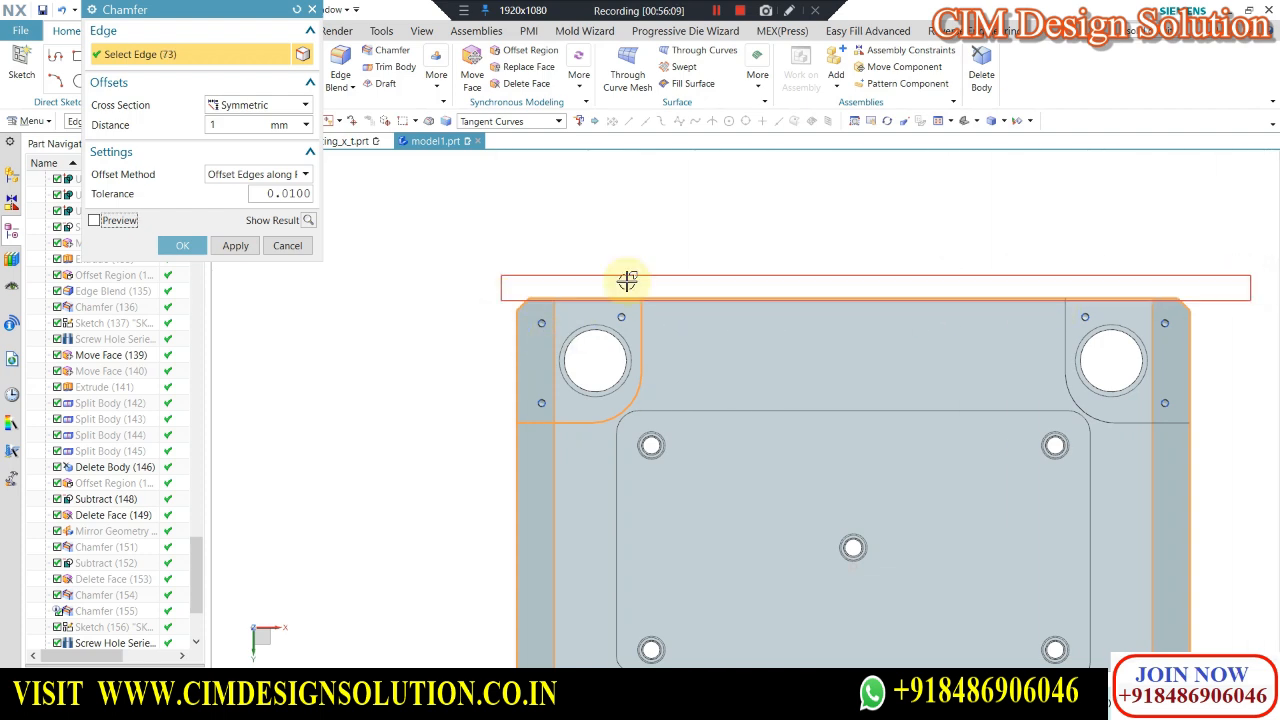
{"action": "scroll", "coordinate": [627, 281], "scroll_direction": "down", "scroll_amount": 3}
{"action": "scroll", "coordinate": [1051, 606], "scroll_direction": "up", "scroll_amount": 2}
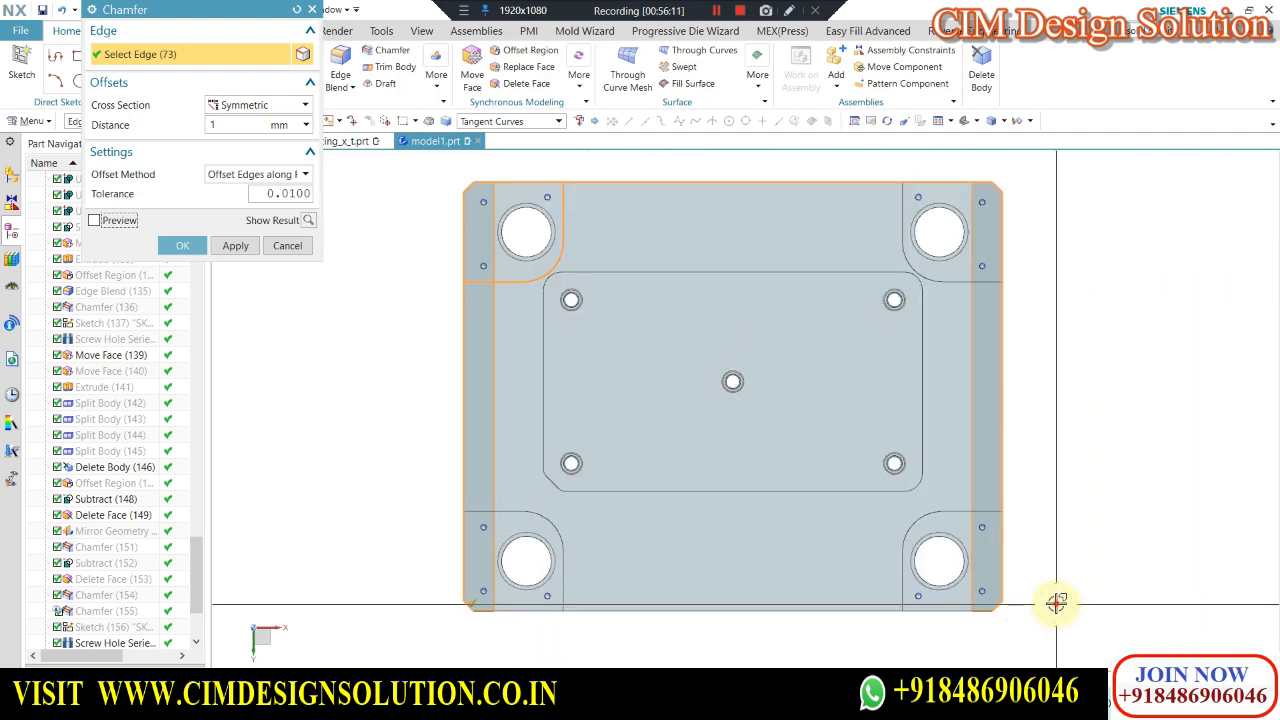
{"action": "left_click_drag", "start_coordinate": [1056, 602], "coordinate": [398, 640]}
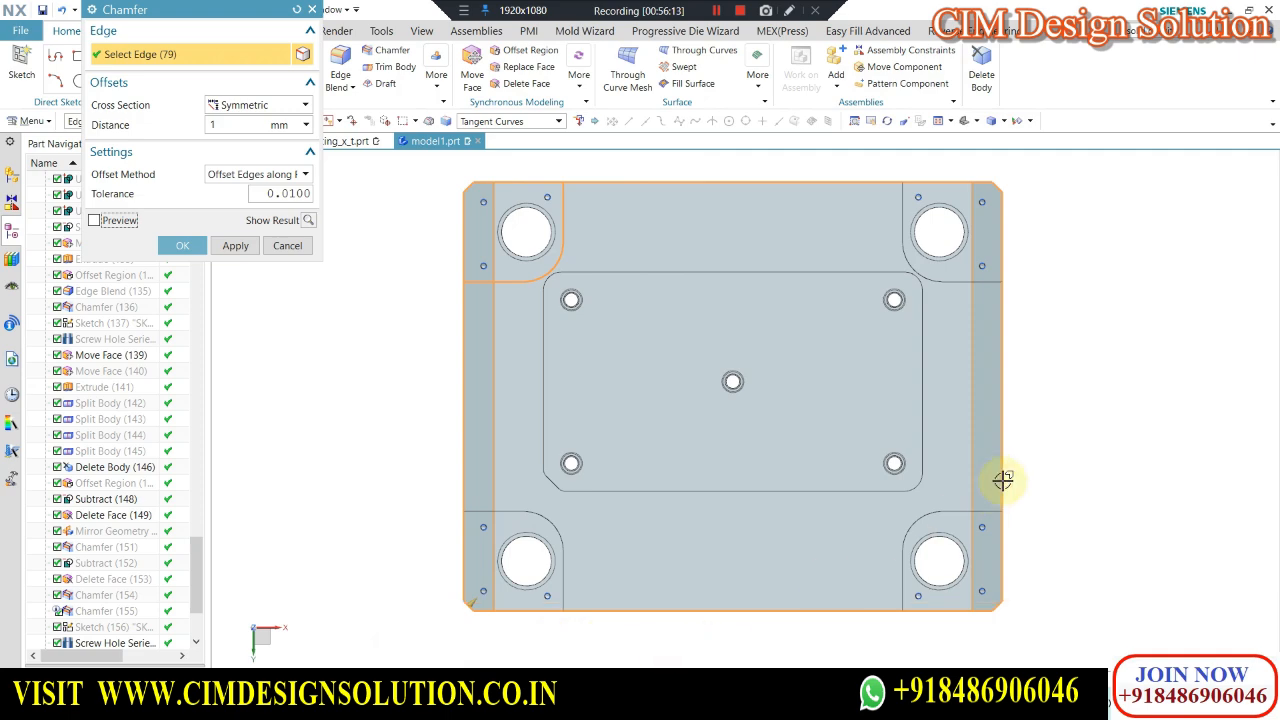
Add the remaining corner recess edges to the selection and complete the 1 mm symmetric chamfer on the upper mould plate.
{"action": "scroll", "coordinate": [749, 517], "scroll_direction": "down", "scroll_amount": 2}
{"action": "middle_click_drag", "start_coordinate": [749, 517], "coordinate": [747, 466]}
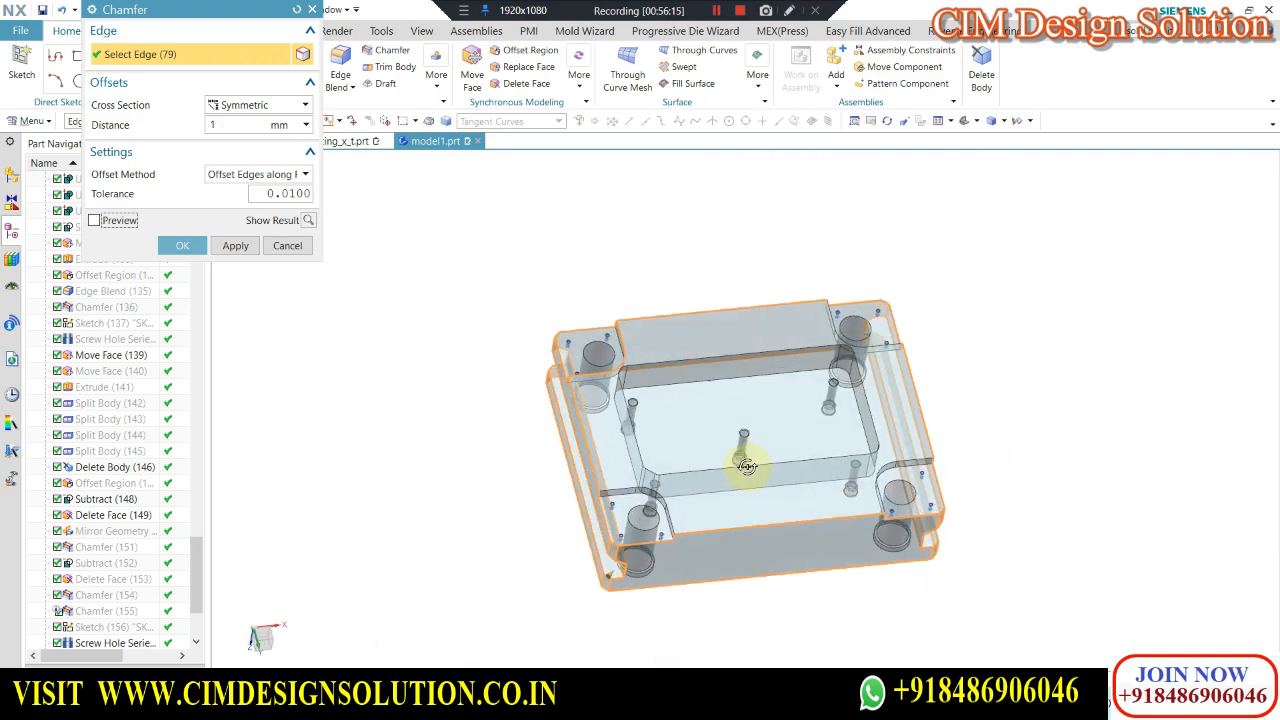
{"action": "scroll", "coordinate": [680, 514], "scroll_direction": "up", "scroll_amount": 5}
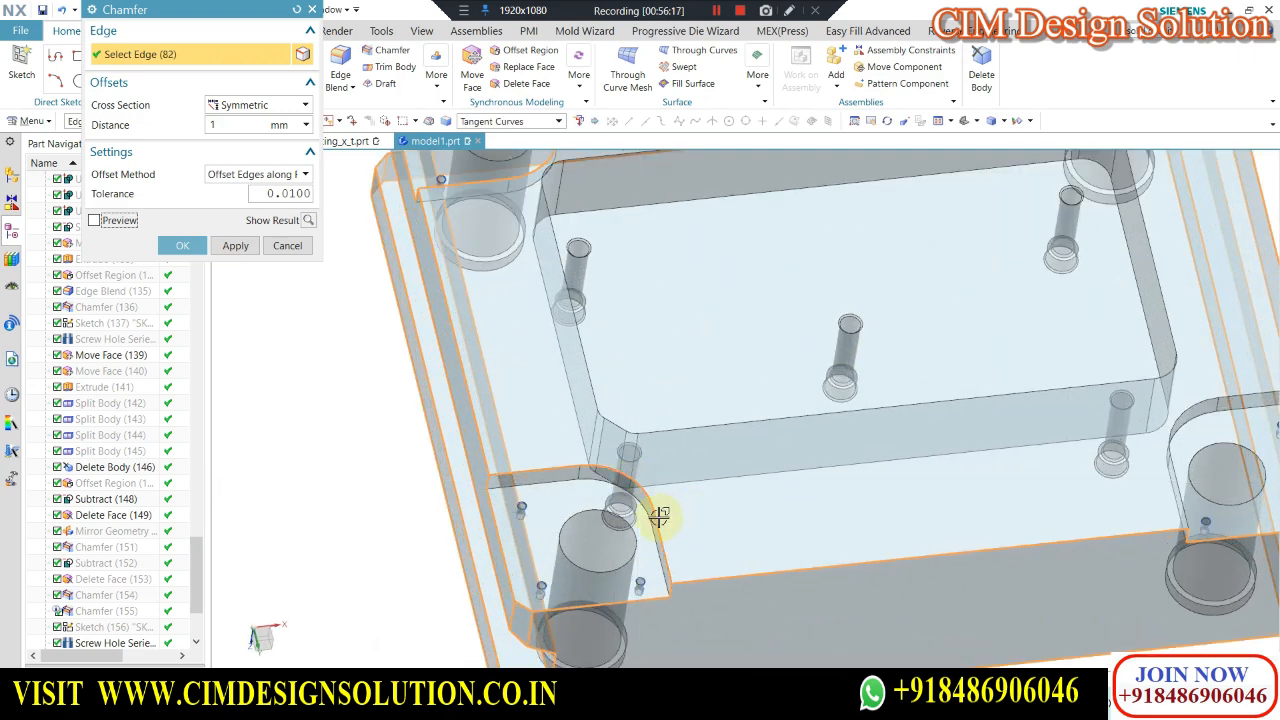
{"action": "scroll", "coordinate": [659, 516], "scroll_direction": "down", "scroll_amount": 5}
{"action": "scroll", "coordinate": [1006, 471], "scroll_direction": "up", "scroll_amount": 3}
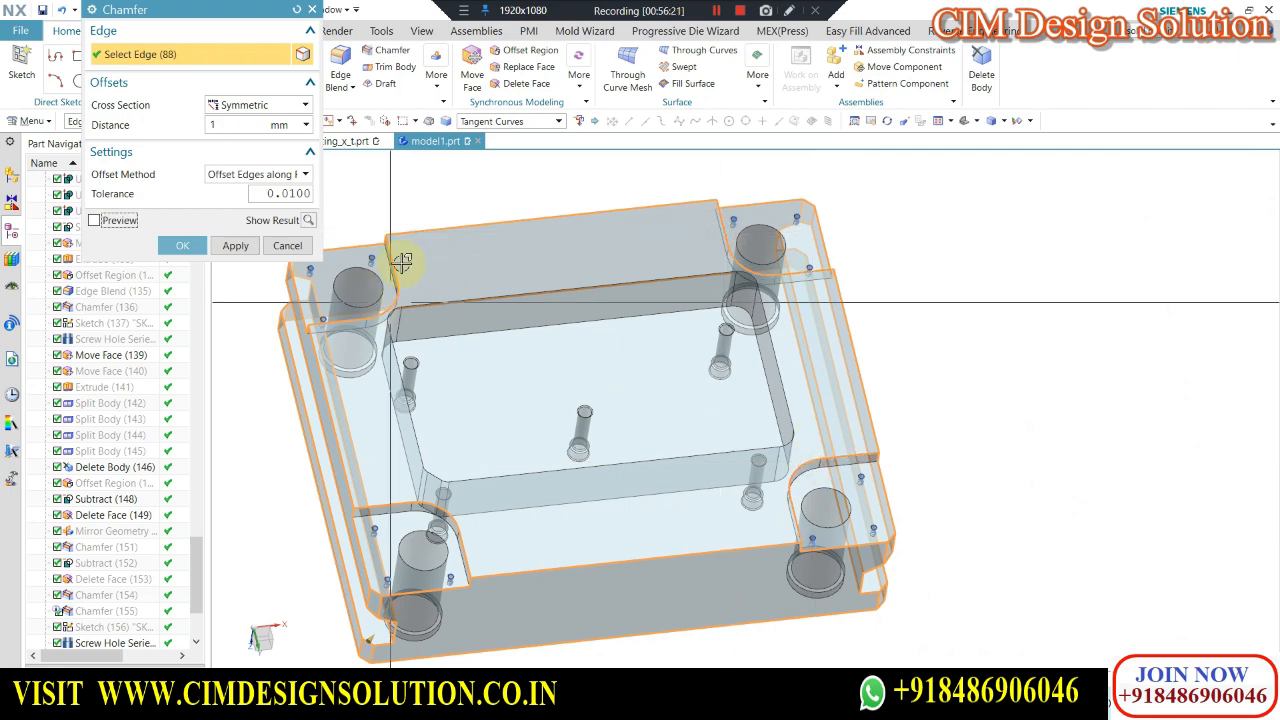
{"action": "left_click", "coordinate": [182, 245]}
{"action": "middle_click_drag", "start_coordinate": [771, 306], "coordinate": [457, 314]}
{"action": "left_click", "coordinate": [390, 50]}
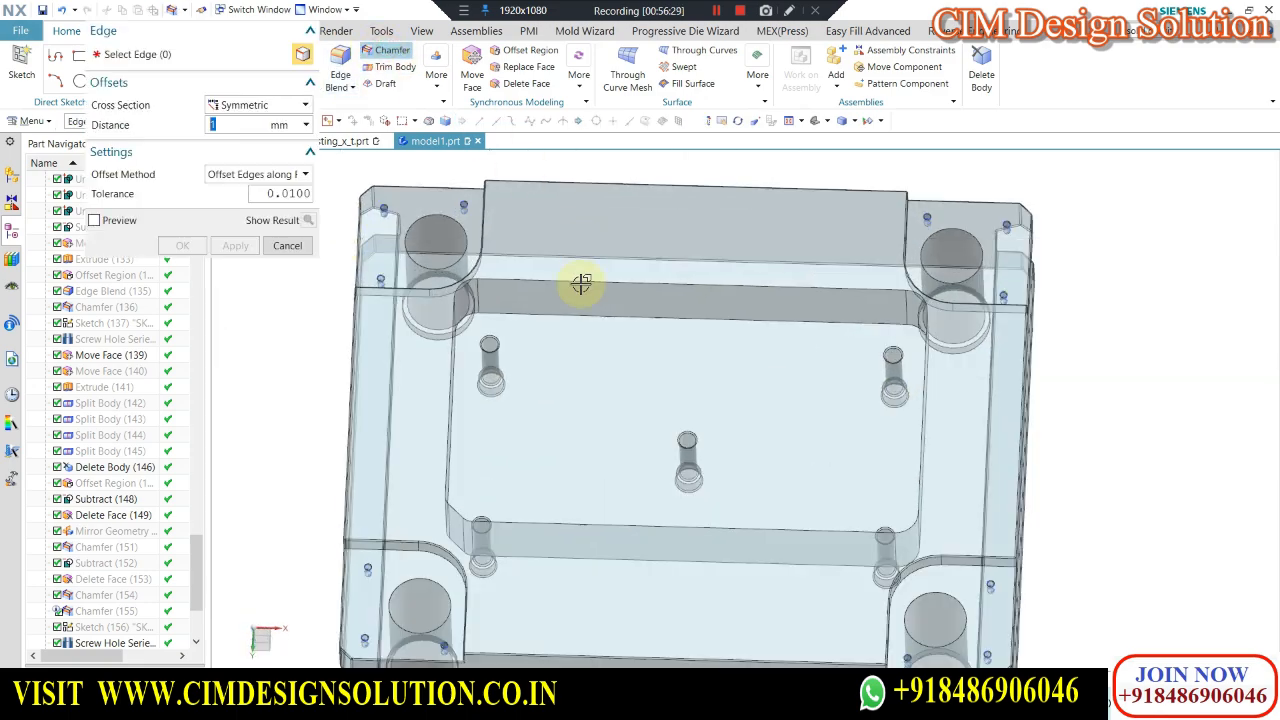
{"action": "middle_click", "coordinate": [783, 307]}
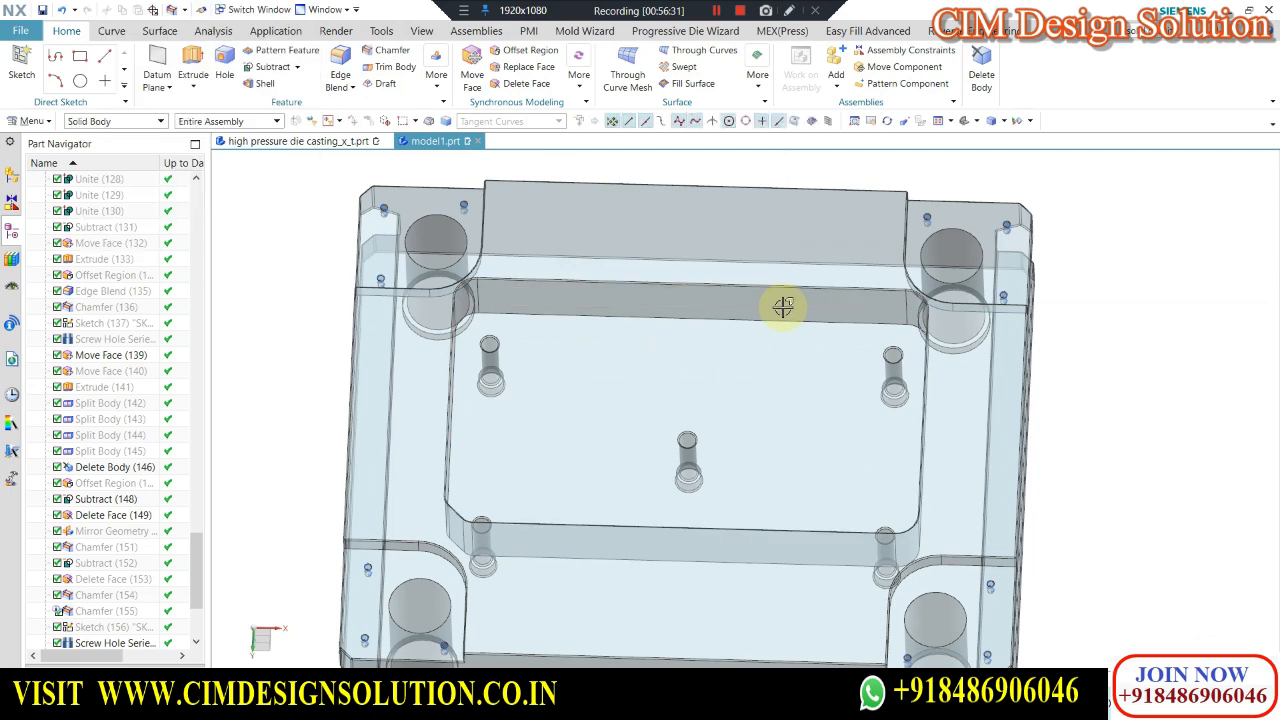
Show all the hidden mould bodies again and display the full assembly in front view.
{"action": "scroll", "coordinate": [869, 308], "scroll_direction": "down", "scroll_amount": 2}
{"action": "middle_click_drag", "start_coordinate": [869, 308], "coordinate": [854, 429]}
{"action": "key", "text": "F8"}
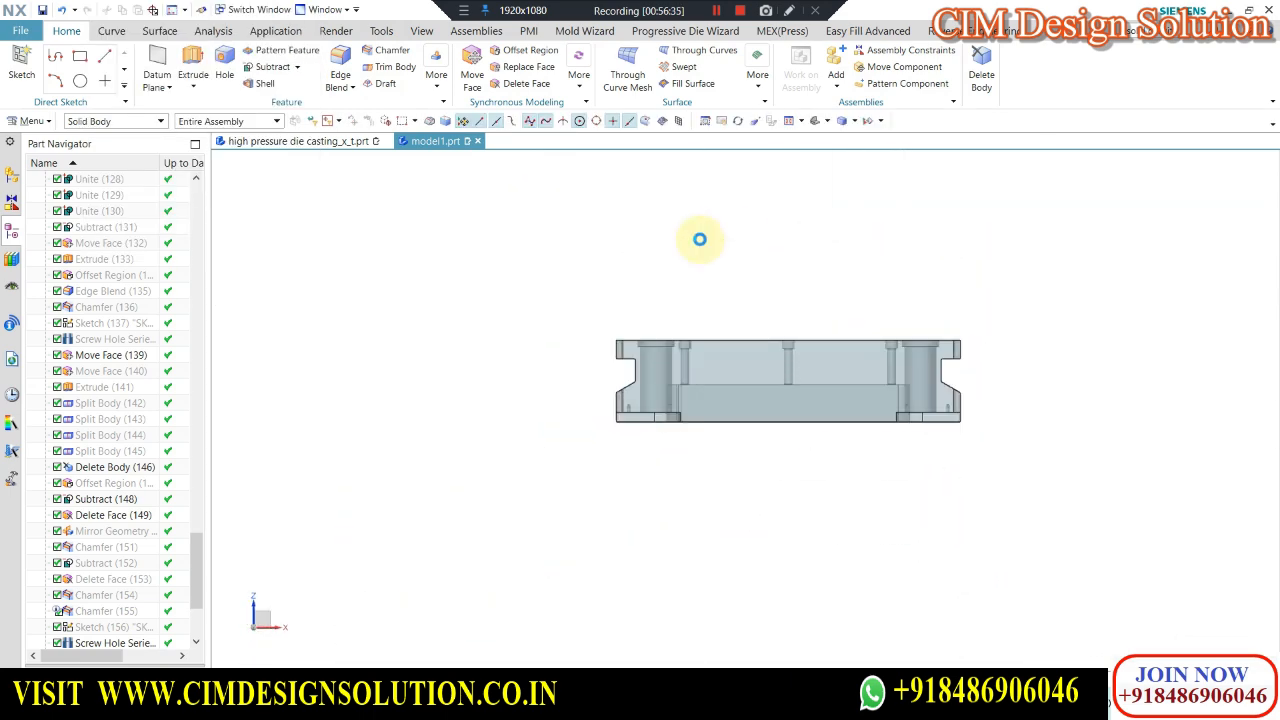
{"action": "scroll", "coordinate": [721, 405], "scroll_direction": "up", "scroll_amount": 4}
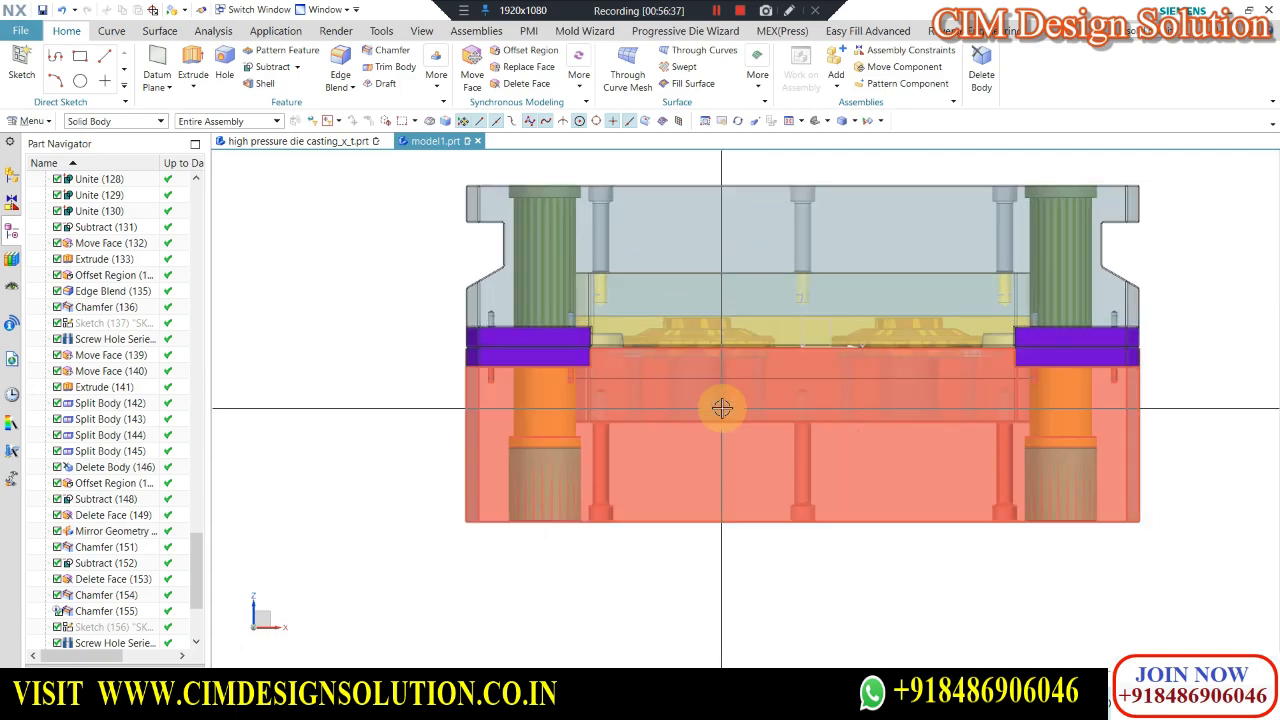
Examine the assembled mould from the front, from above and at an angle, including the pillars, inserts and corner plates.
{"action": "scroll", "coordinate": [585, 411], "scroll_direction": "up", "scroll_amount": 2}
{"action": "scroll", "coordinate": [680, 420], "scroll_direction": "down", "scroll_amount": 5}
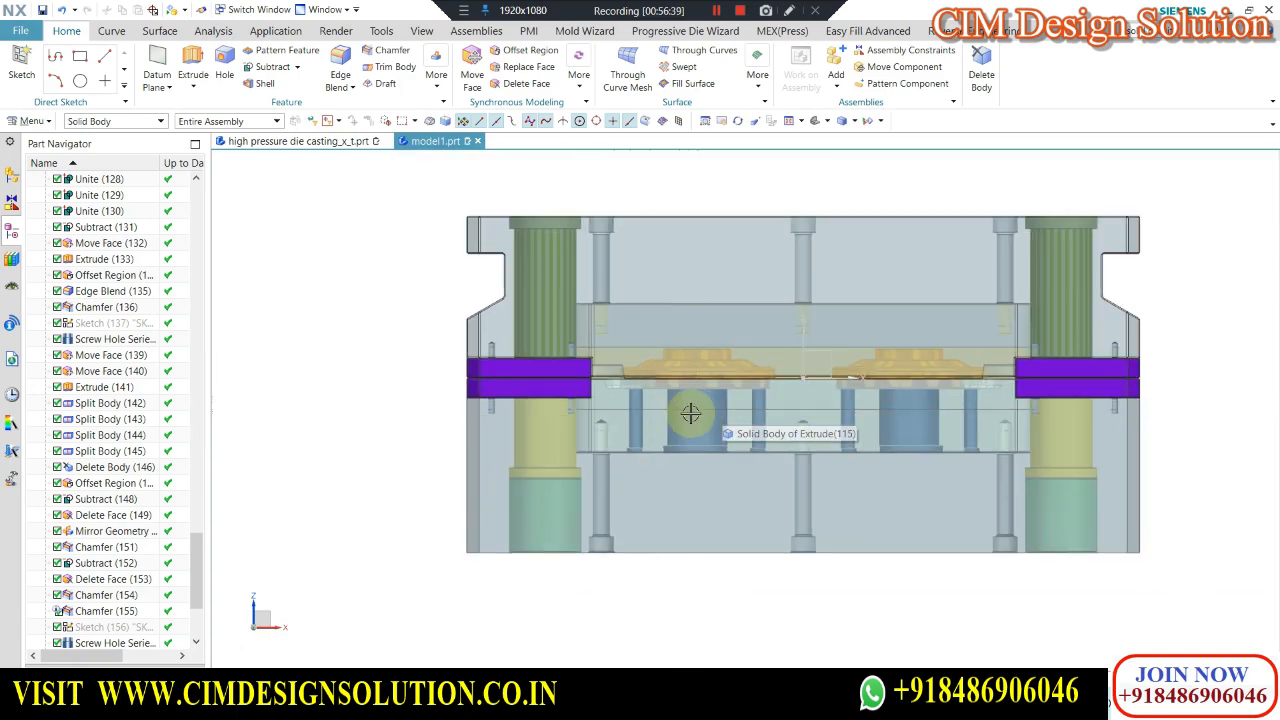
{"action": "scroll", "coordinate": [673, 479], "scroll_direction": "down", "scroll_amount": 2}
{"action": "middle_click_drag", "start_coordinate": [683, 486], "coordinate": [886, 377]}
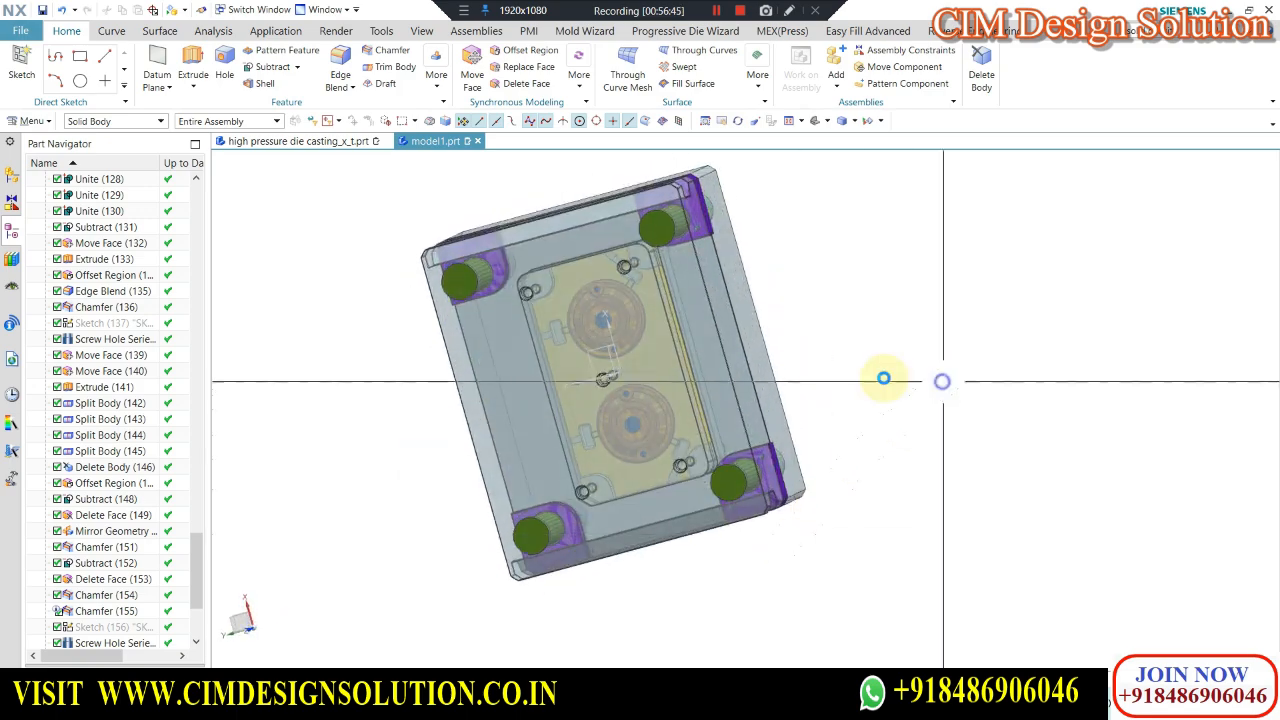
{"action": "key", "text": "F8"}
{"action": "middle_click_drag", "start_coordinate": [628, 304], "coordinate": [550, 253]}
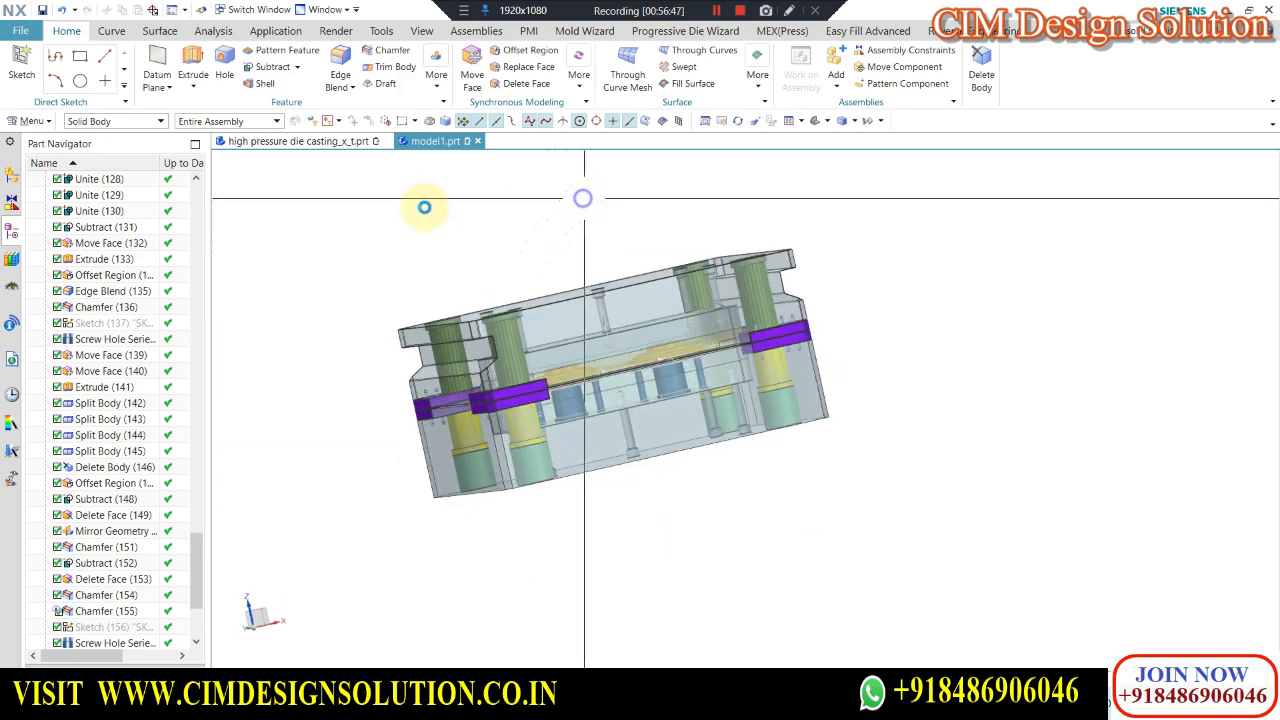
{"action": "key", "text": "F8"}
{"action": "scroll", "coordinate": [934, 520], "scroll_direction": "up", "scroll_amount": 4}
{"action": "scroll", "coordinate": [811, 434], "scroll_direction": "down", "scroll_amount": 2}
{"action": "scroll", "coordinate": [970, 381], "scroll_direction": "up", "scroll_amount": 2}
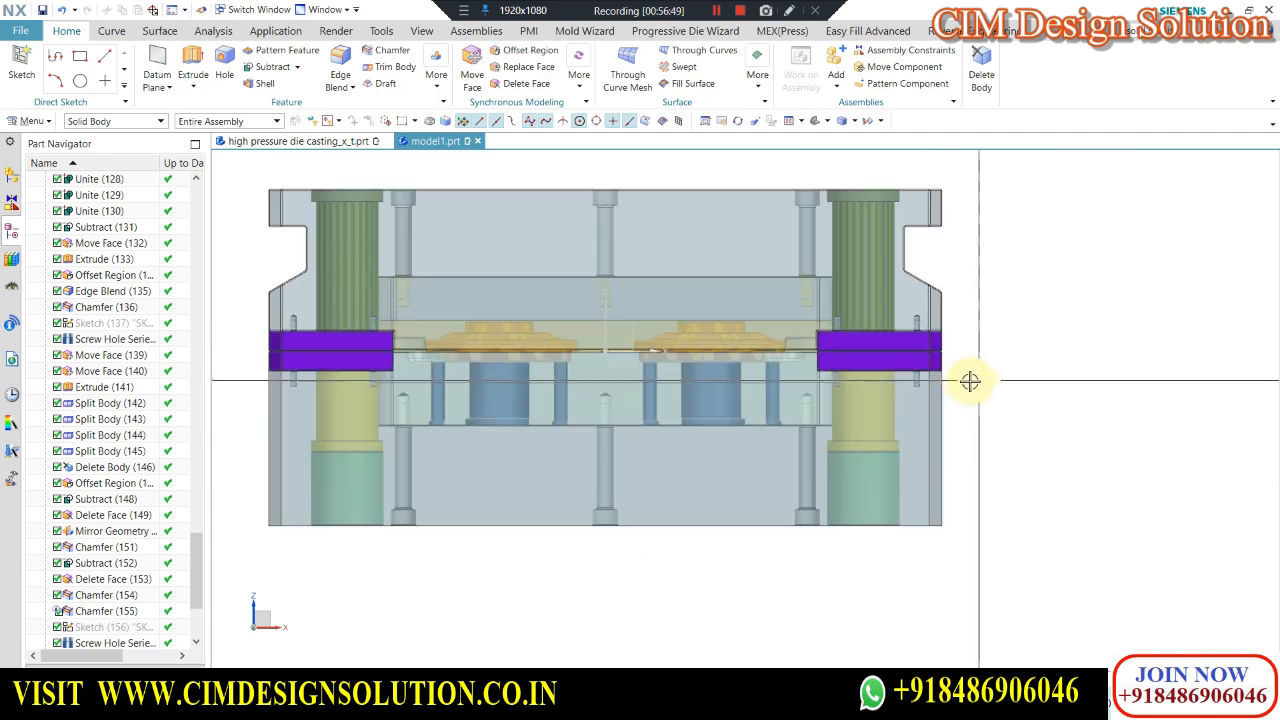
{"action": "scroll", "coordinate": [959, 402], "scroll_direction": "down", "scroll_amount": 1}
{"action": "scroll", "coordinate": [651, 491], "scroll_direction": "up", "scroll_amount": 2}
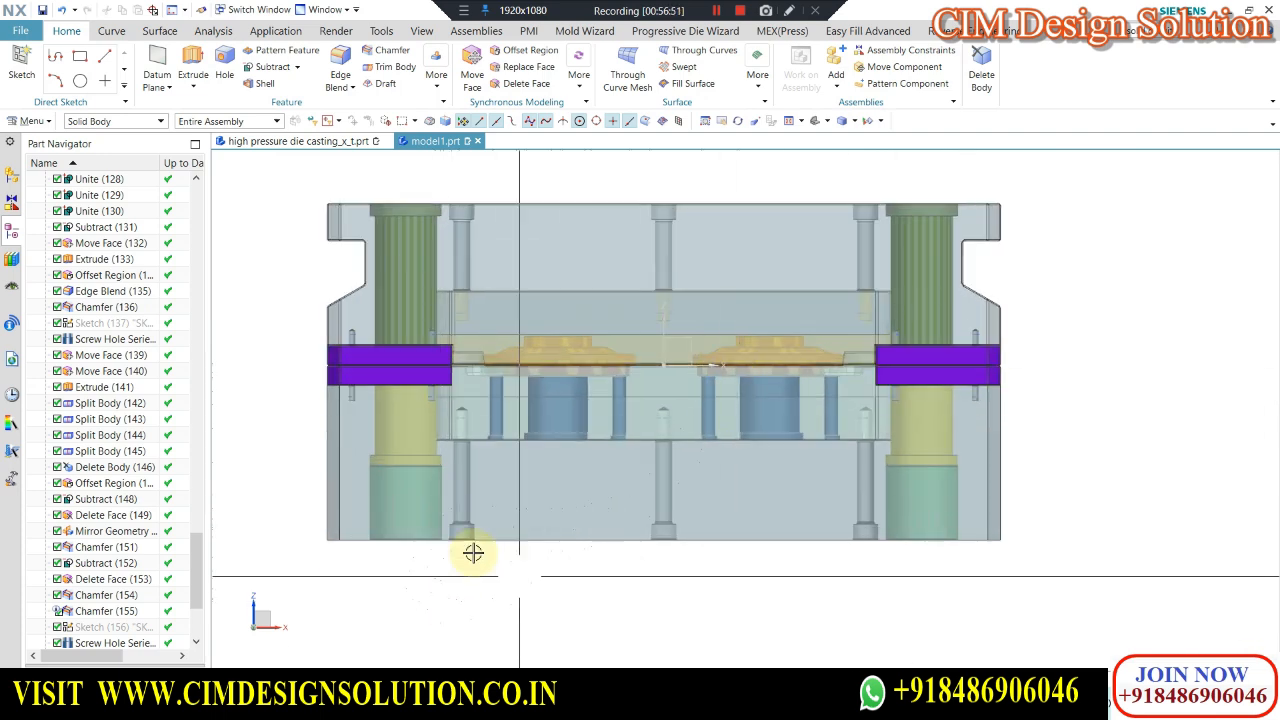
{"action": "scroll", "coordinate": [632, 383], "scroll_direction": "down", "scroll_amount": 3}
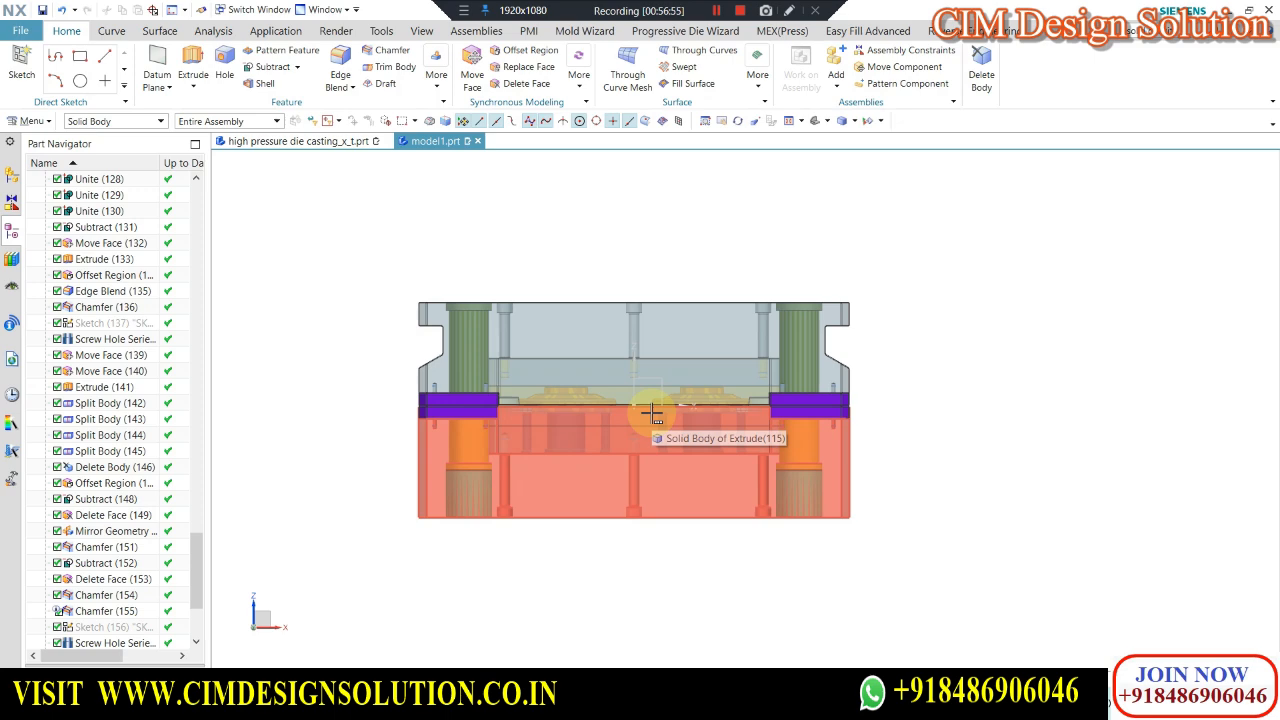
{"action": "scroll", "coordinate": [545, 328], "scroll_direction": "up", "scroll_amount": 1}
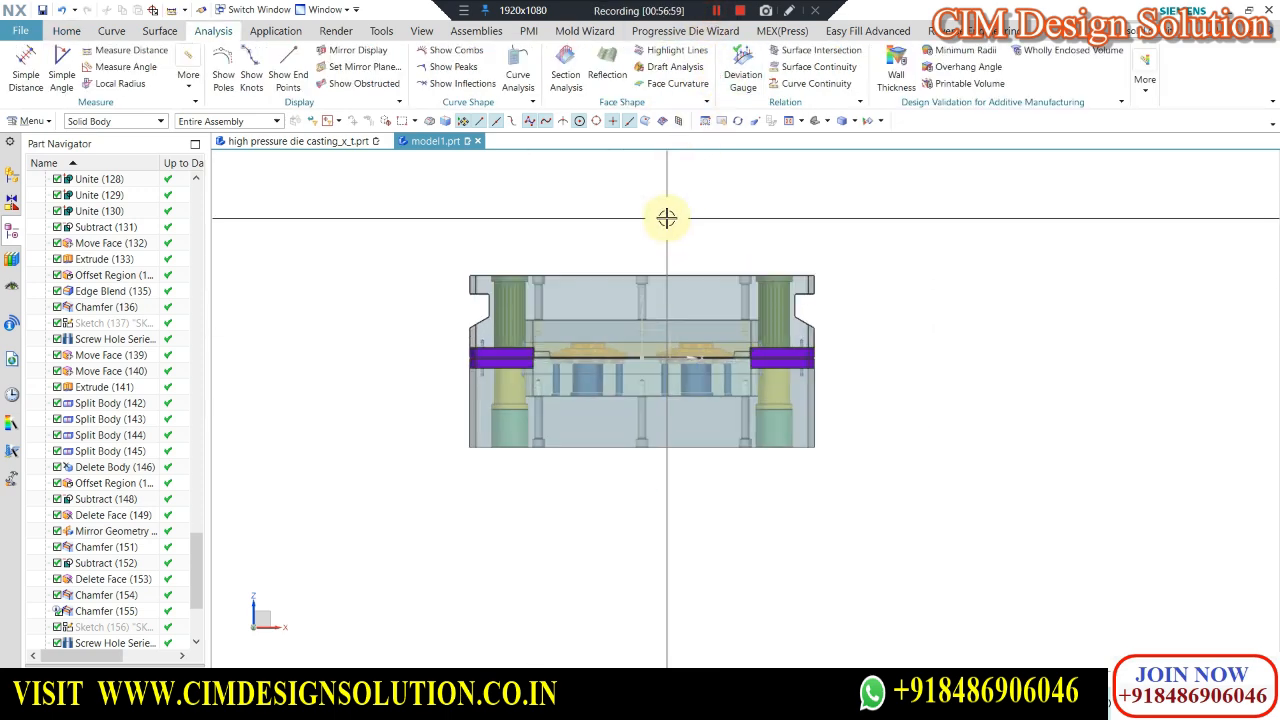
{"action": "middle_click_drag", "start_coordinate": [666, 217], "coordinate": [804, 213]}
{"action": "scroll", "coordinate": [591, 451], "scroll_direction": "up", "scroll_amount": 3}
{"action": "middle_click_drag", "start_coordinate": [591, 451], "coordinate": [531, 376]}
{"action": "left_click", "coordinate": [70, 29]}
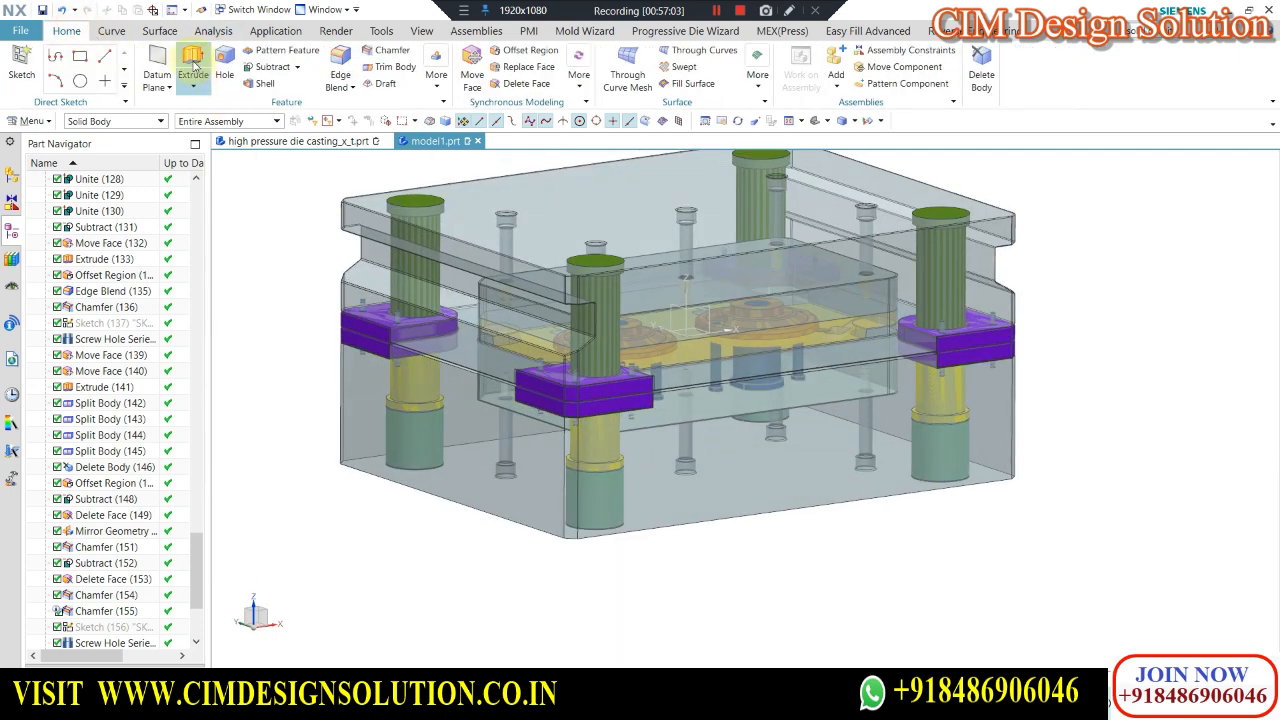
{"action": "scroll", "coordinate": [800, 500], "scroll_direction": "down", "scroll_amount": 2}
{"action": "scroll", "coordinate": [674, 500], "scroll_direction": "up", "scroll_amount": 6}
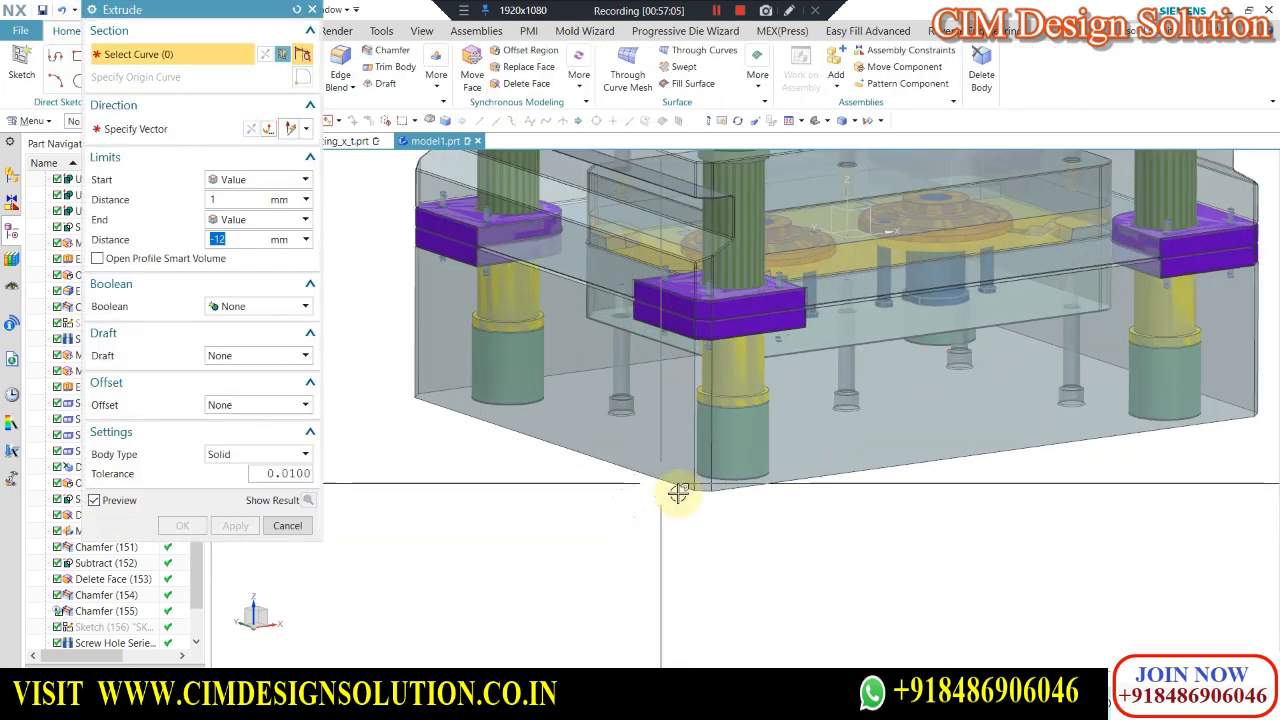
{"action": "left_click", "coordinate": [674, 482]}
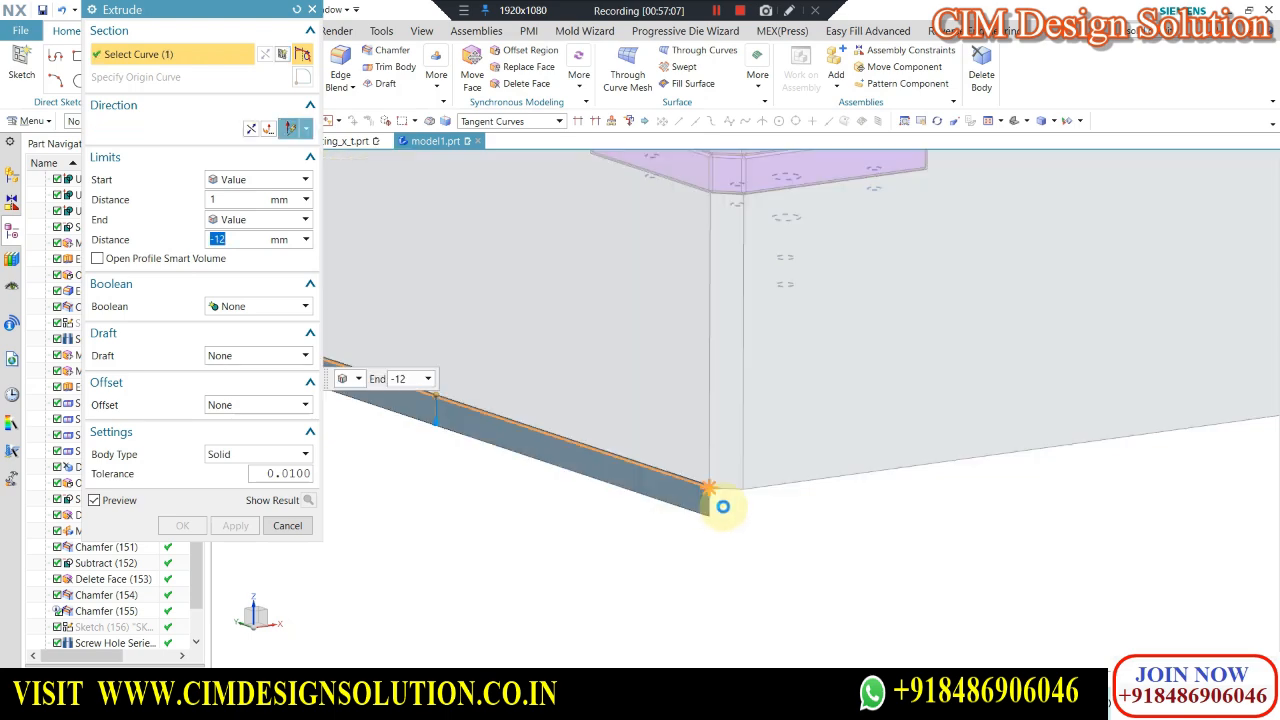
{"action": "key", "text": "Escape"}
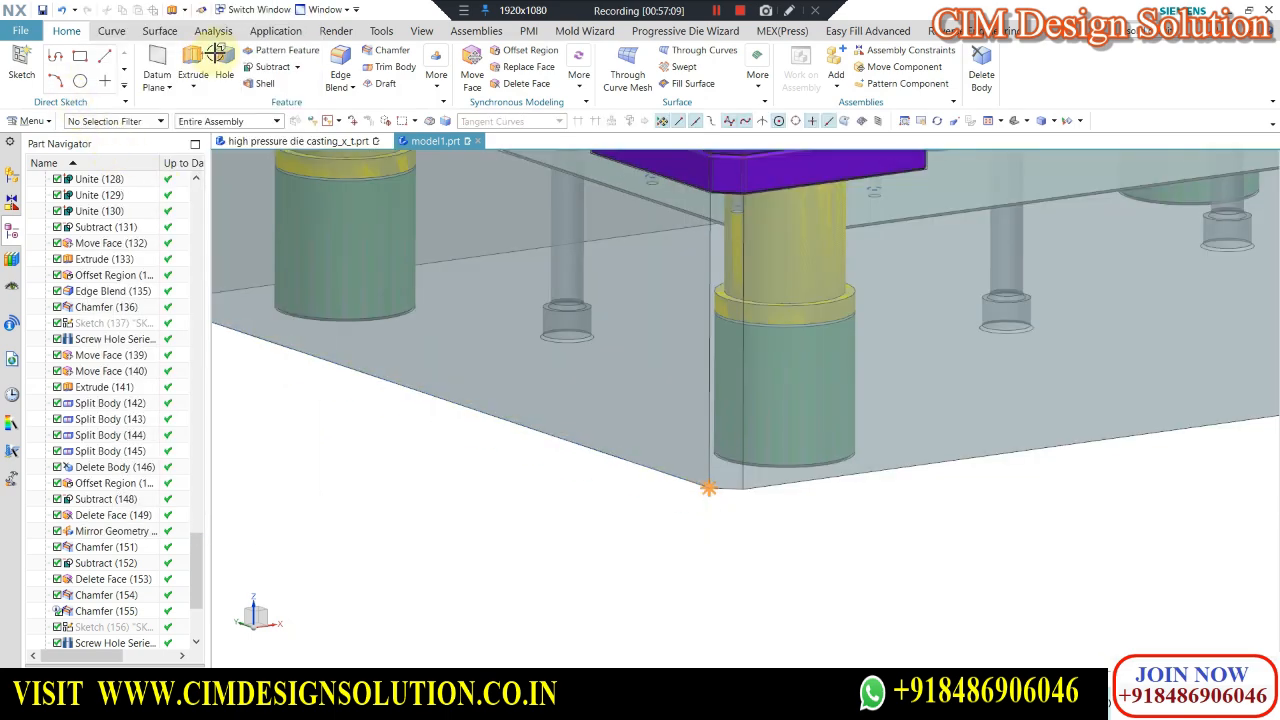
Start an Extrude with a new section sketch on the top face of the upper mould plate.
{"action": "left_click", "coordinate": [193, 62]}
{"action": "scroll", "coordinate": [760, 486], "scroll_direction": "down", "scroll_amount": 5}
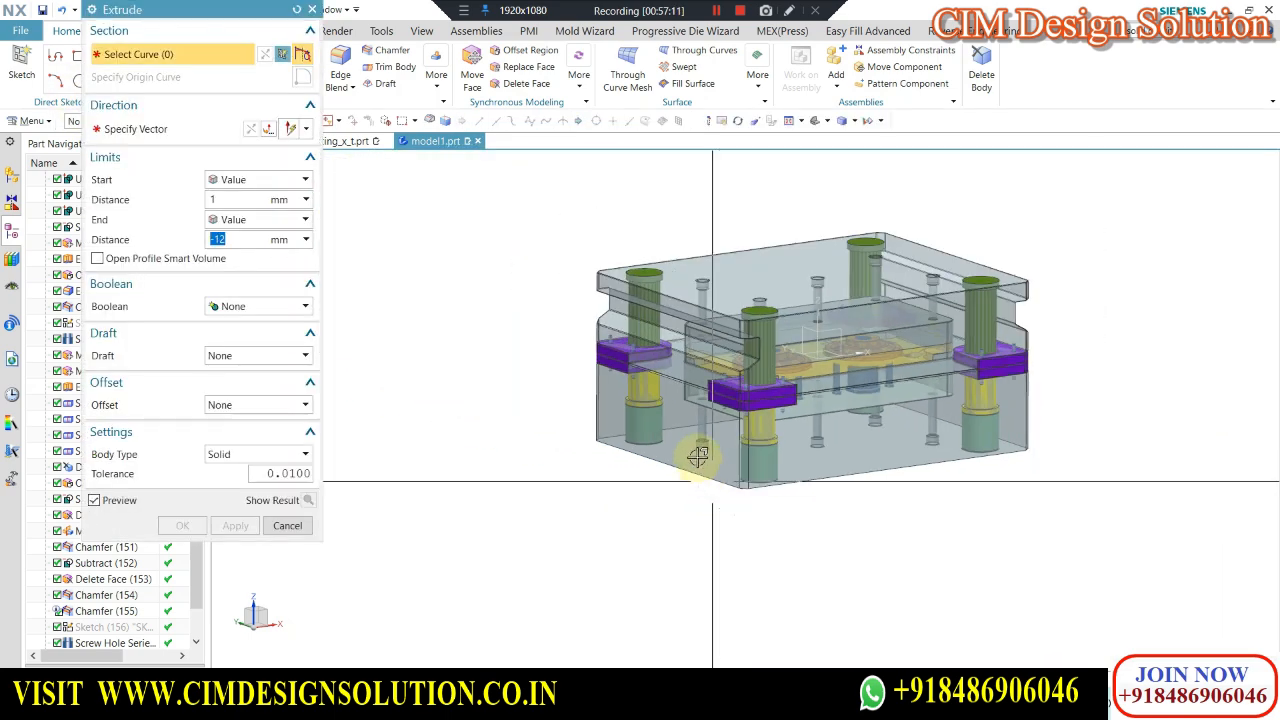
{"action": "middle_click_drag", "start_coordinate": [672, 380], "coordinate": [591, 315]}
{"action": "key", "text": "F8"}
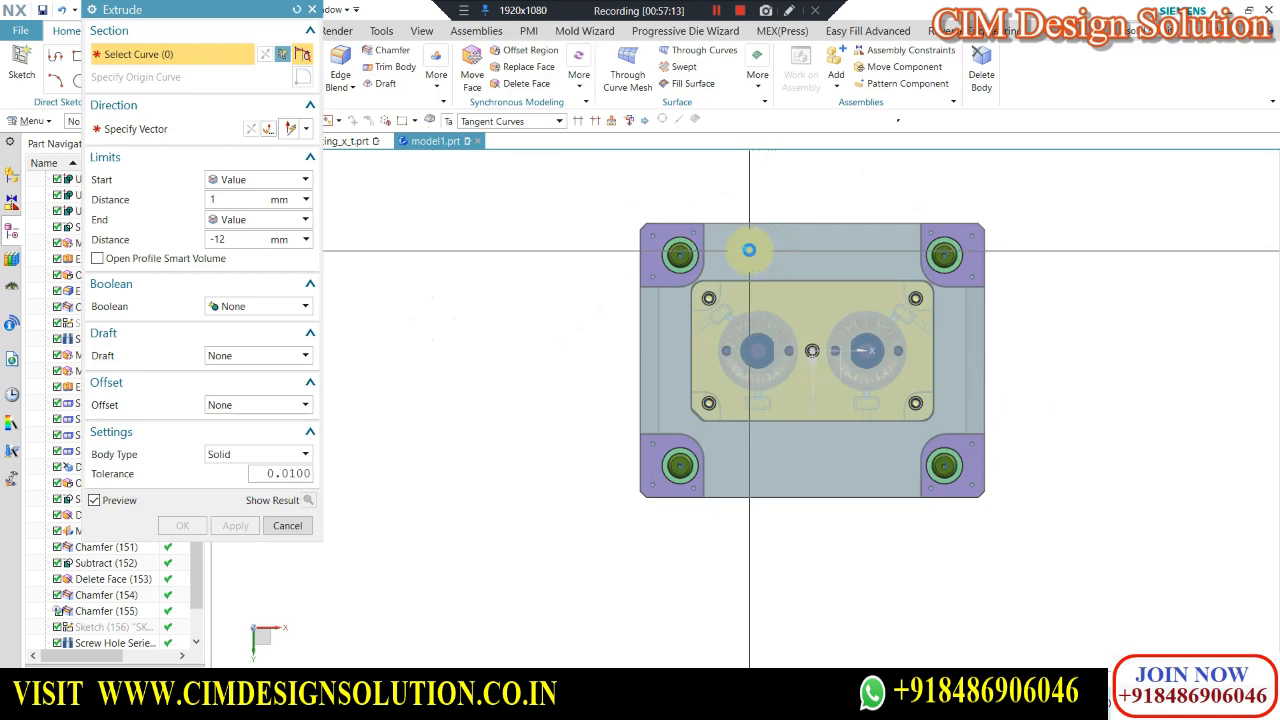
{"action": "left_click", "coordinate": [752, 288]}
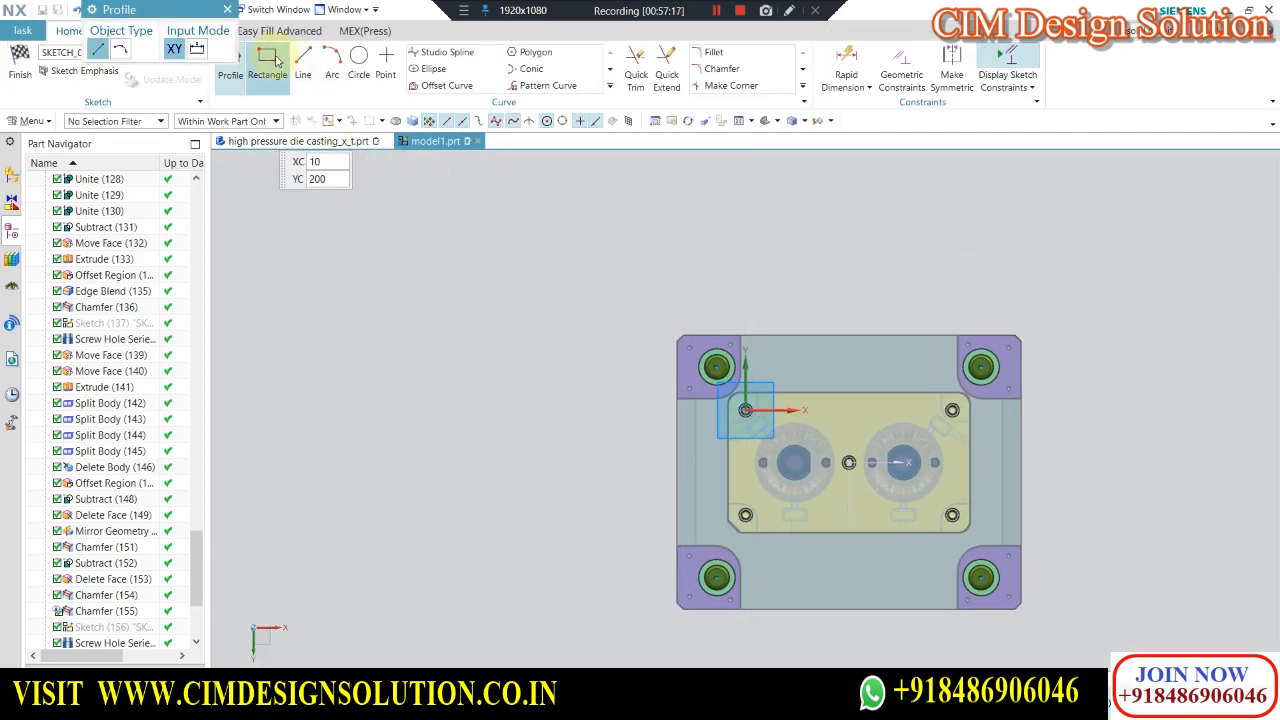
Sketch a rectangle about 445 mm high over the plate's left end, starting on its upper long edge, and set its width to 120 mm.
{"action": "left_click", "coordinate": [268, 62]}
{"action": "scroll", "coordinate": [826, 363], "scroll_direction": "up", "scroll_amount": 2}
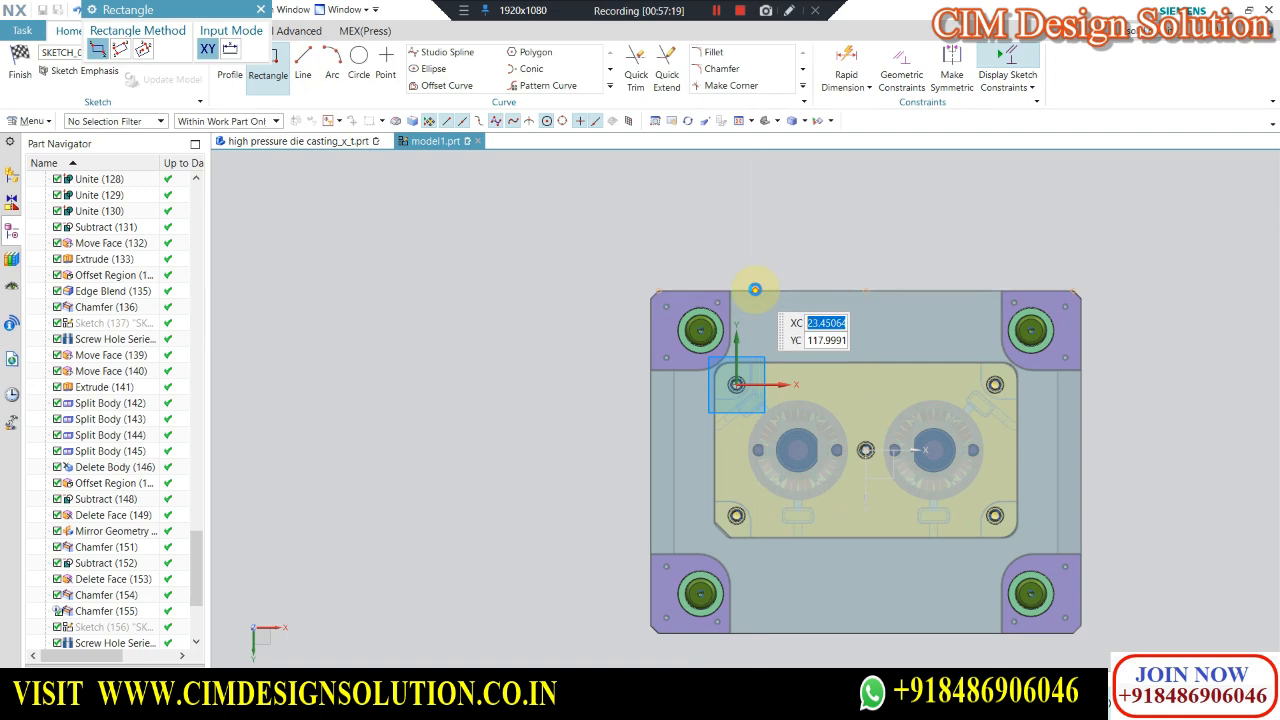
{"action": "left_click", "coordinate": [755, 289]}
{"action": "scroll", "coordinate": [656, 640], "scroll_direction": "up", "scroll_amount": 1}
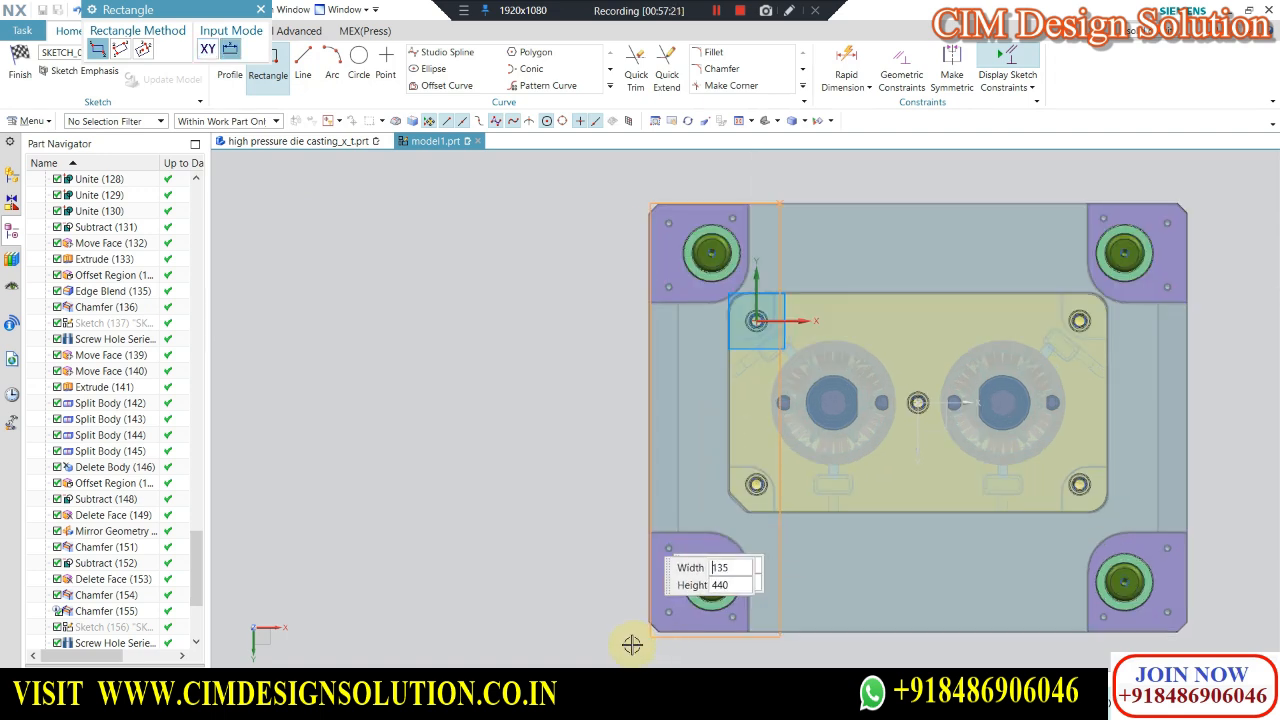
{"action": "left_click", "coordinate": [631, 644]}
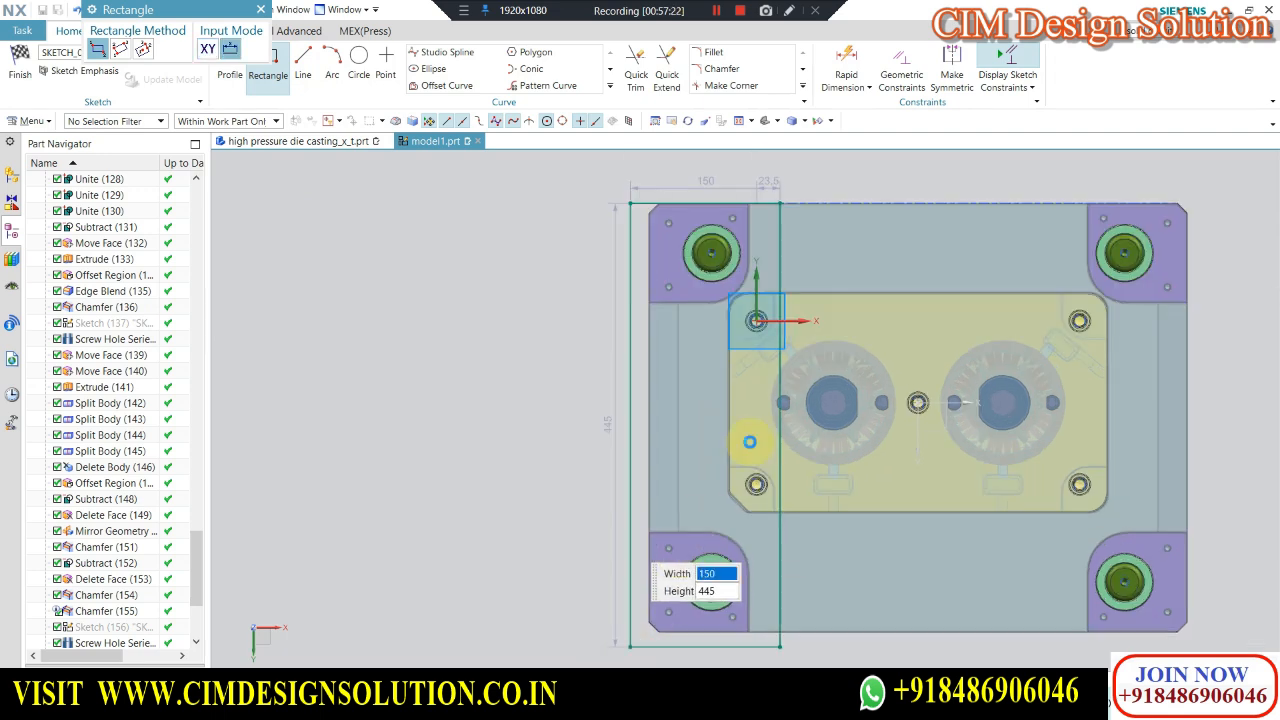
{"action": "middle_click", "coordinate": [711, 183]}
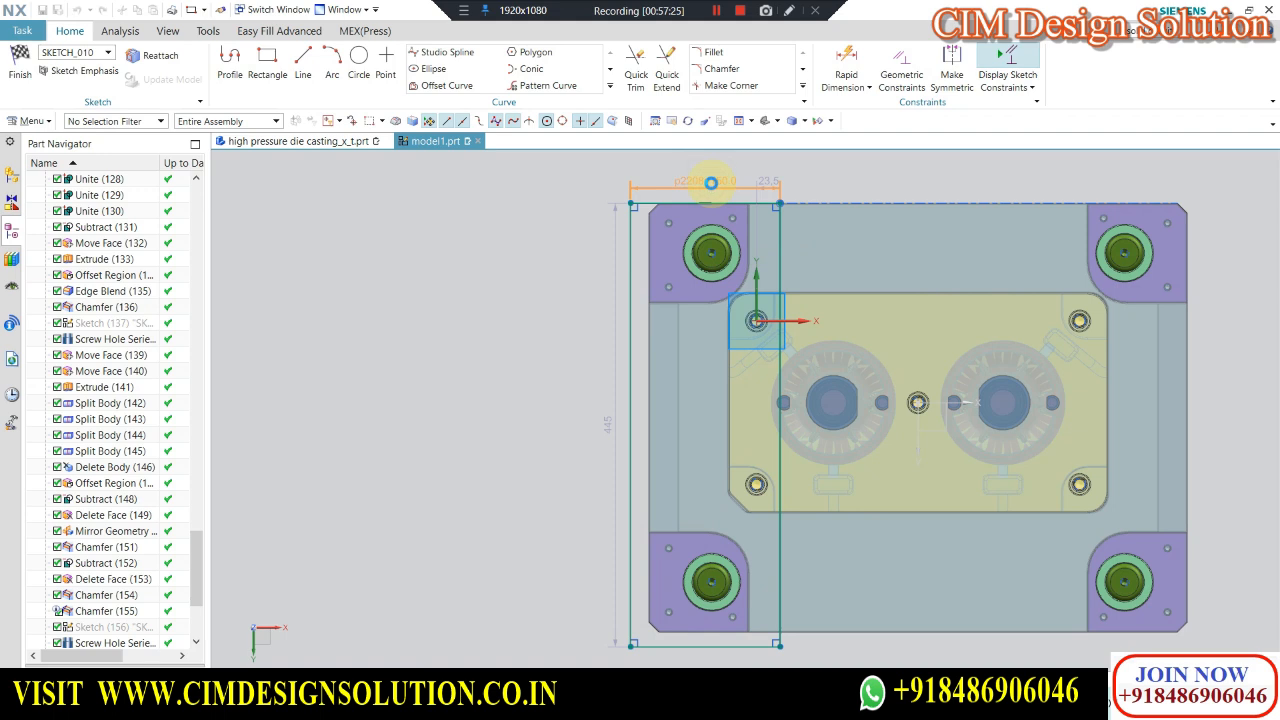
{"action": "double_click", "coordinate": [711, 183]}
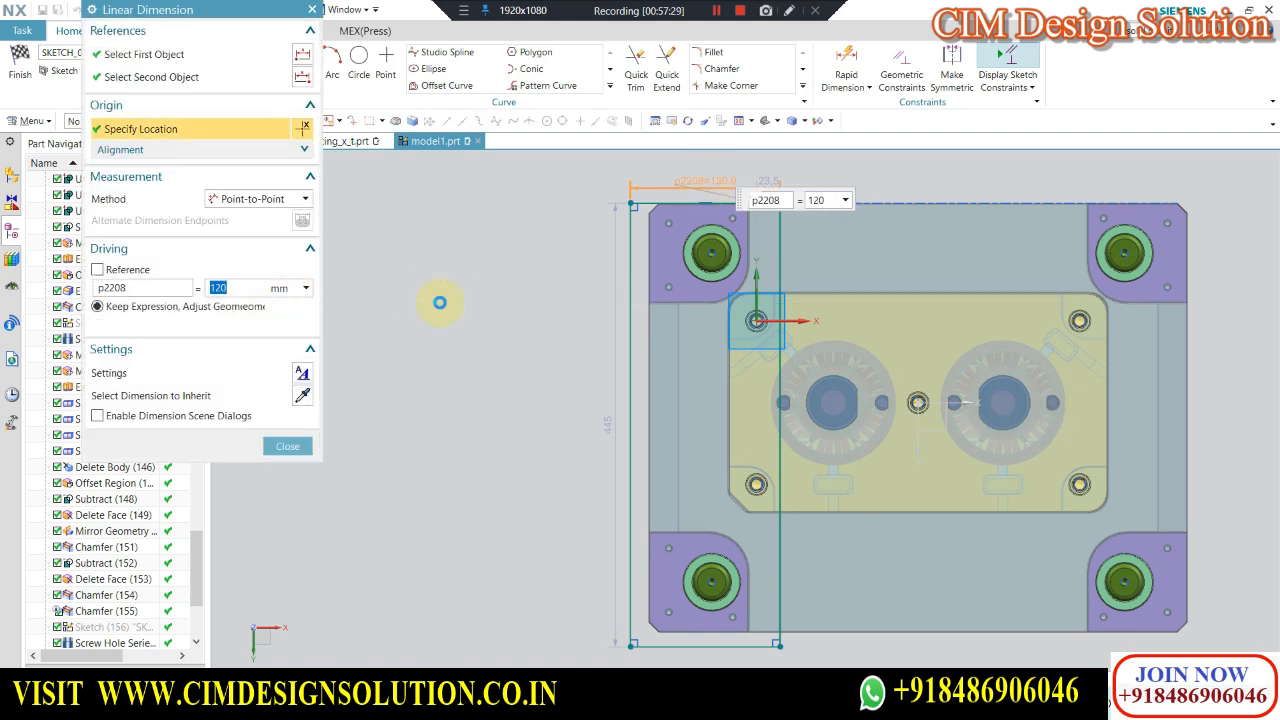
{"action": "middle_click", "coordinate": [886, 264]}
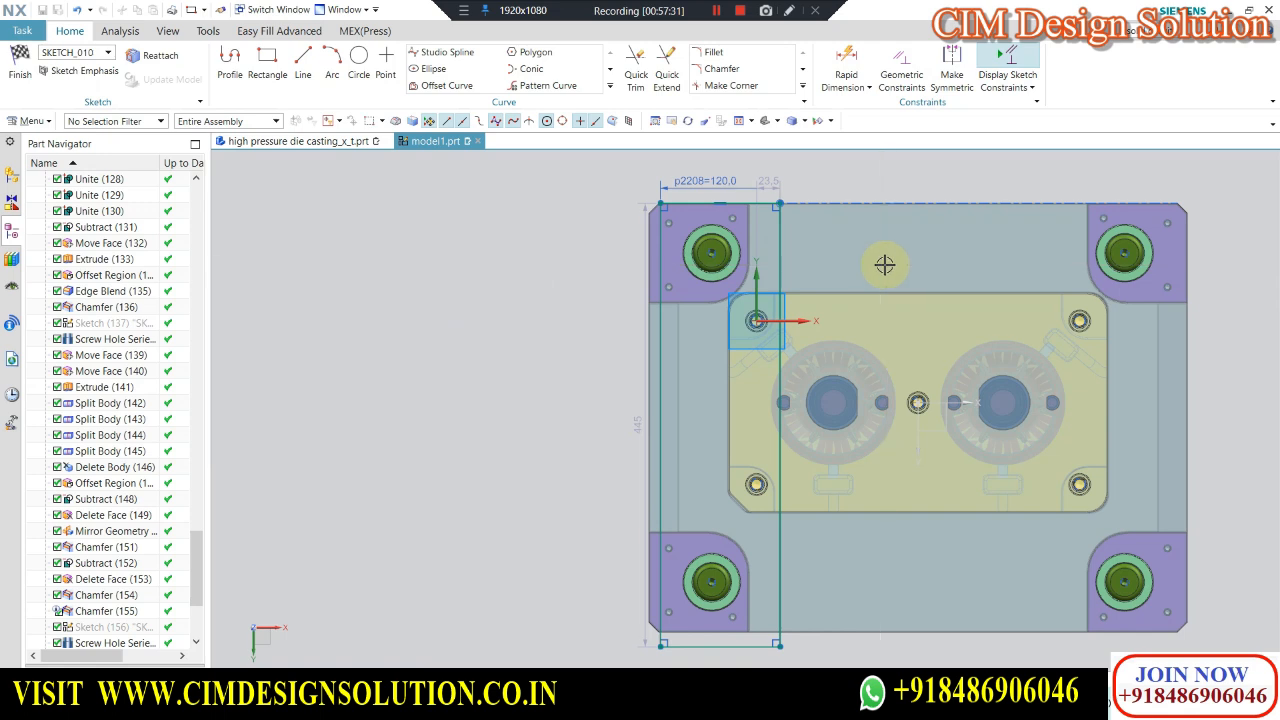
Try to align the sketched rectangle with the midpoint of the plate's left edge using a horizontal alignment constraint.
{"action": "key", "text": "c"}
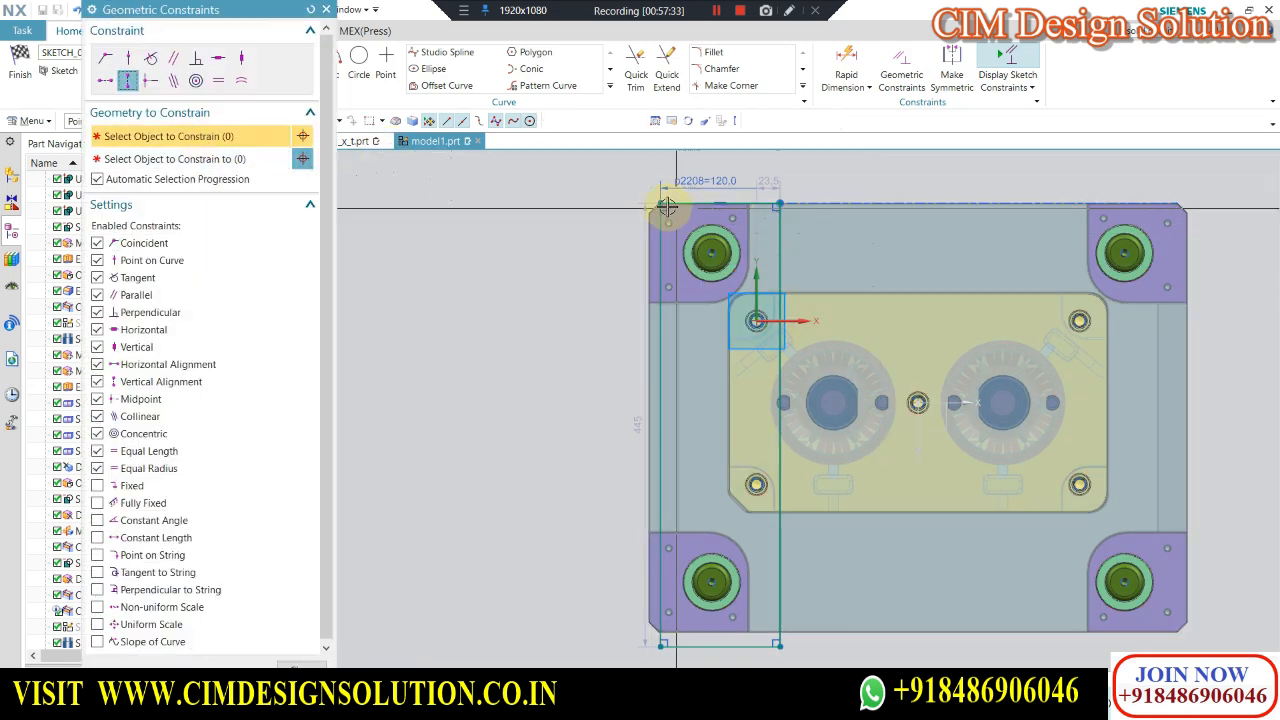
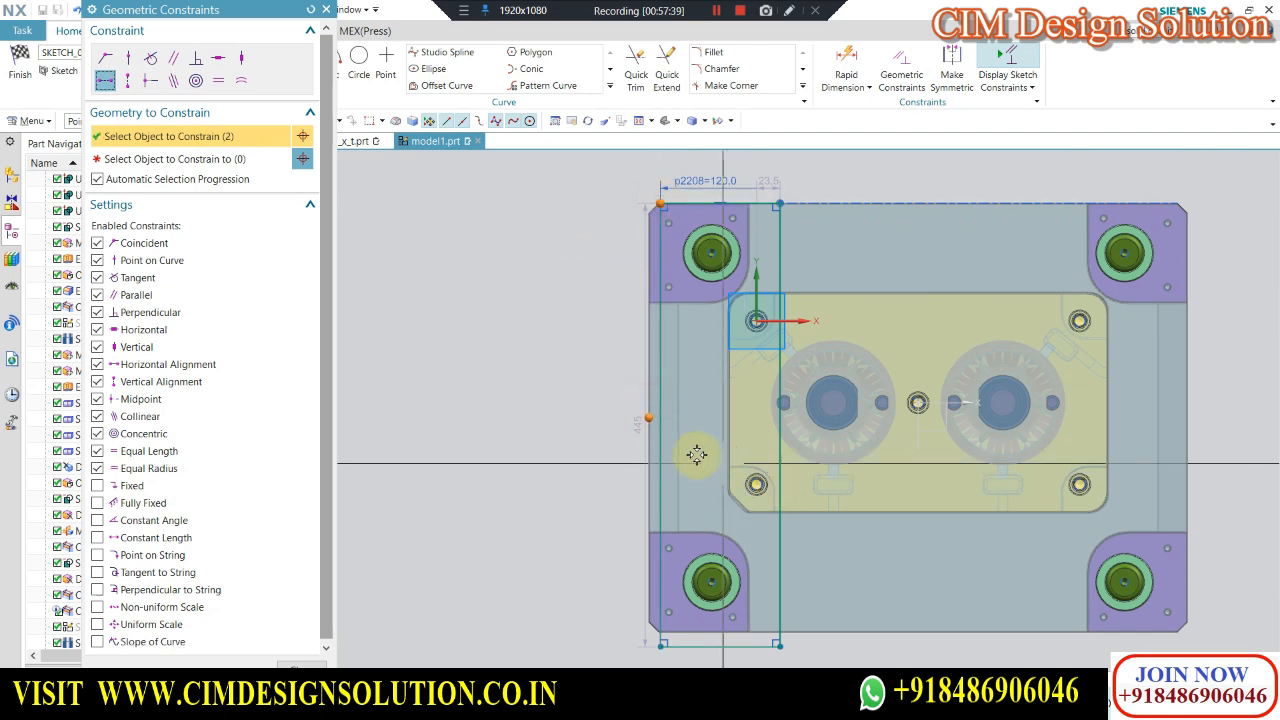
{"action": "scroll", "coordinate": [697, 455], "scroll_direction": "up", "scroll_amount": 5}
{"action": "left_click", "coordinate": [178, 160]}
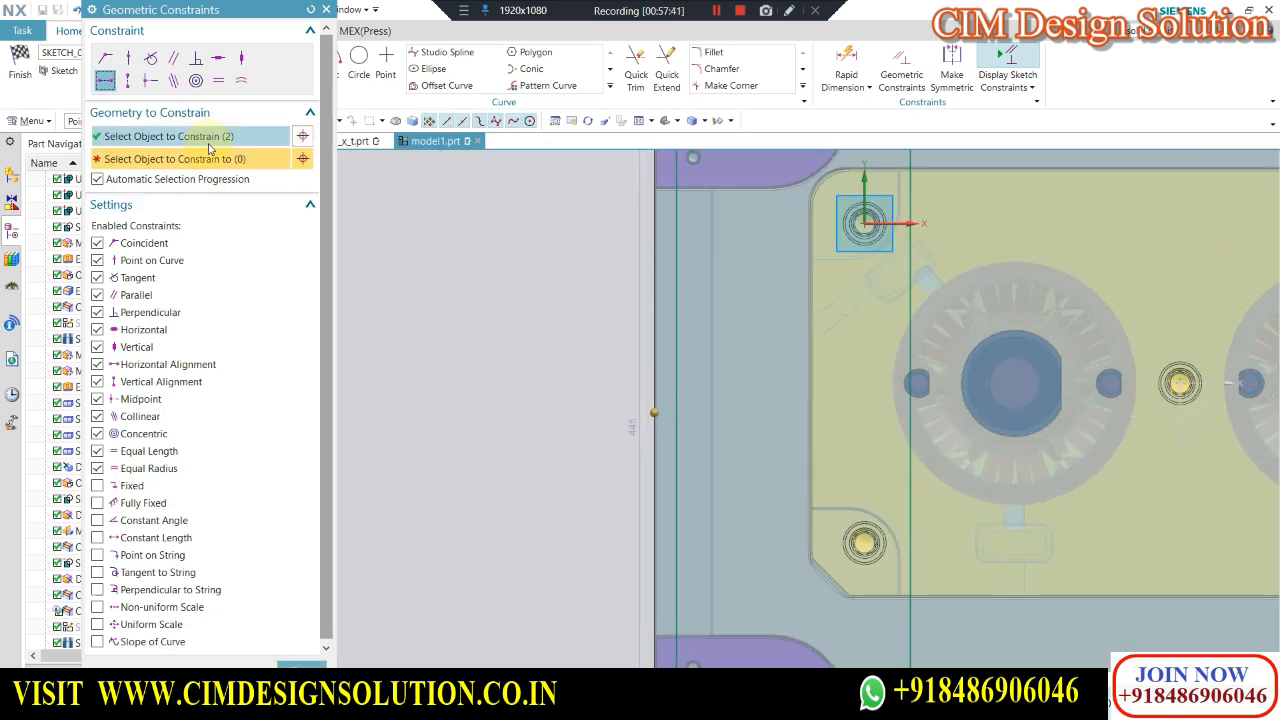
{"action": "left_click", "coordinate": [659, 412]}
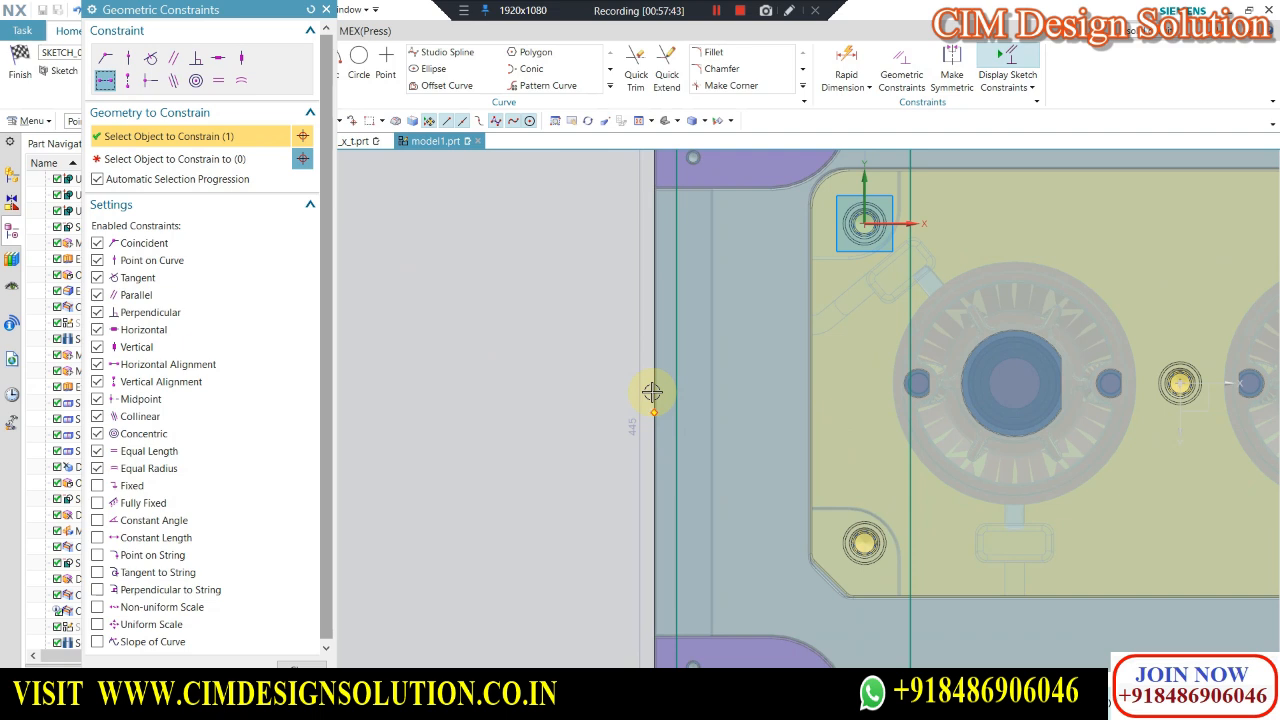
{"action": "scroll", "coordinate": [651, 424], "scroll_direction": "up", "scroll_amount": 3}
{"action": "left_click", "coordinate": [245, 159]}
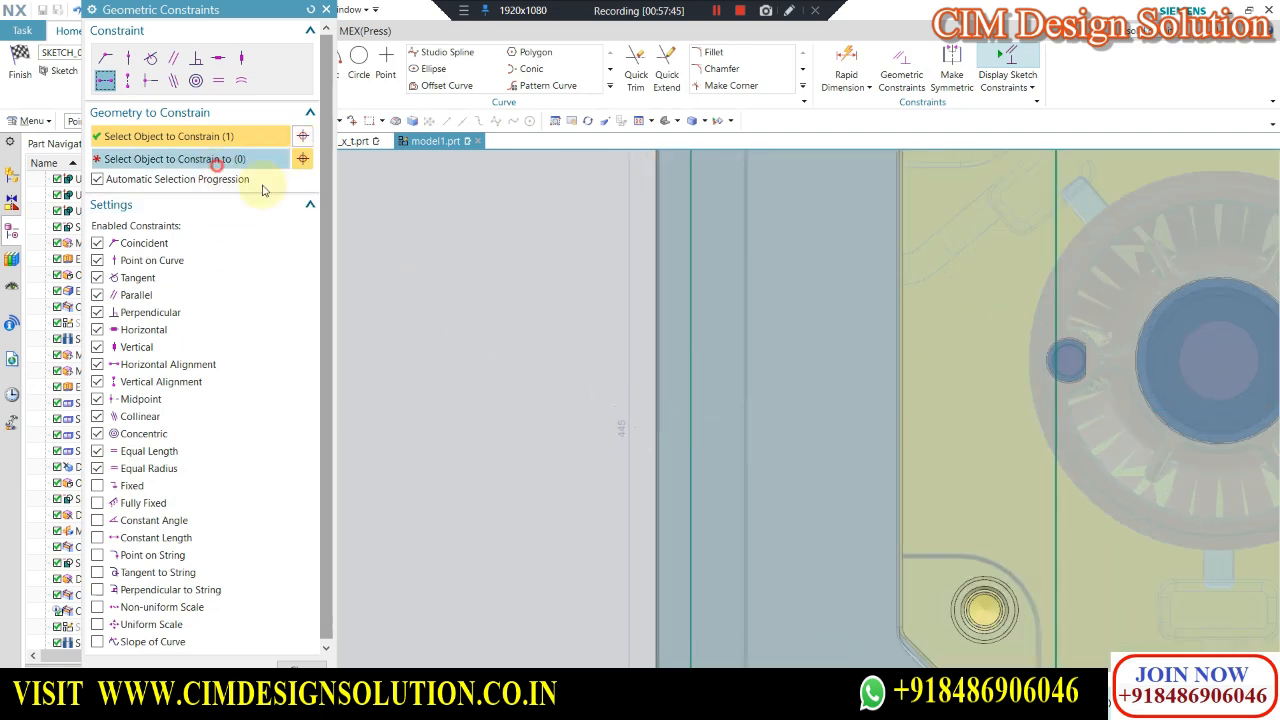
{"action": "left_click", "coordinate": [637, 428]}
{"action": "scroll", "coordinate": [649, 423], "scroll_direction": "down", "scroll_amount": 5}
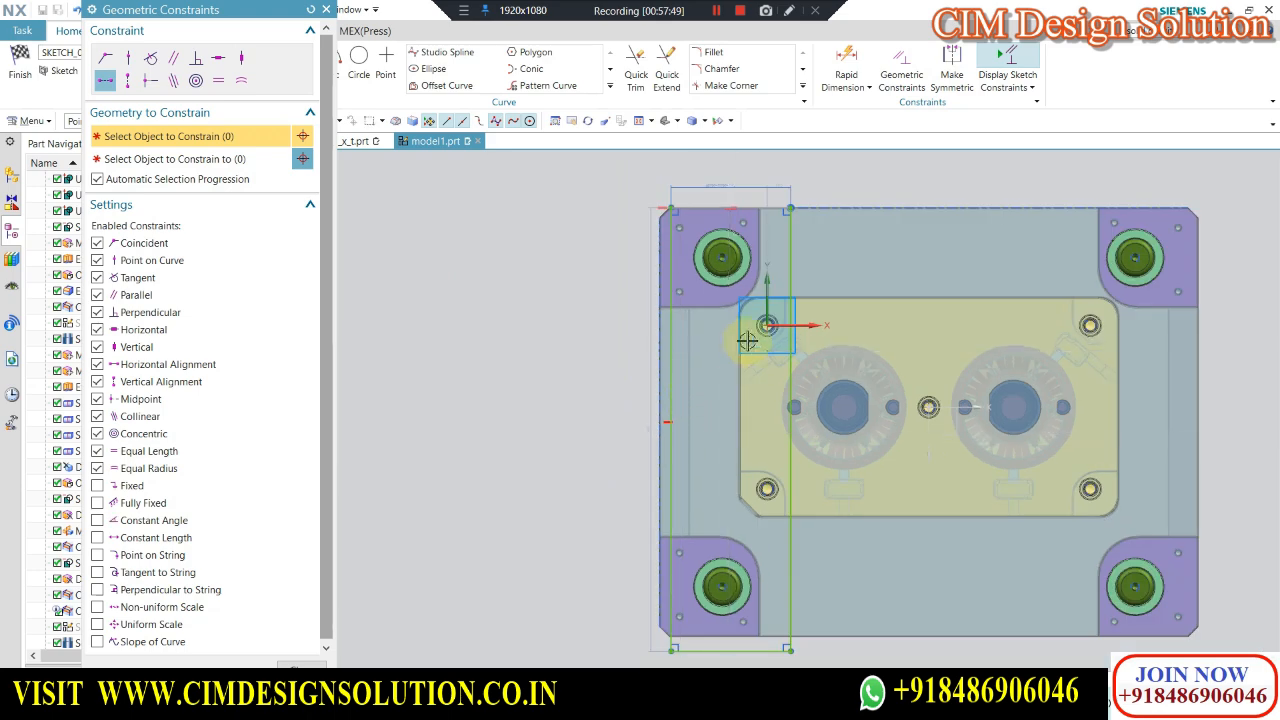
{"action": "key", "text": "Escape"}
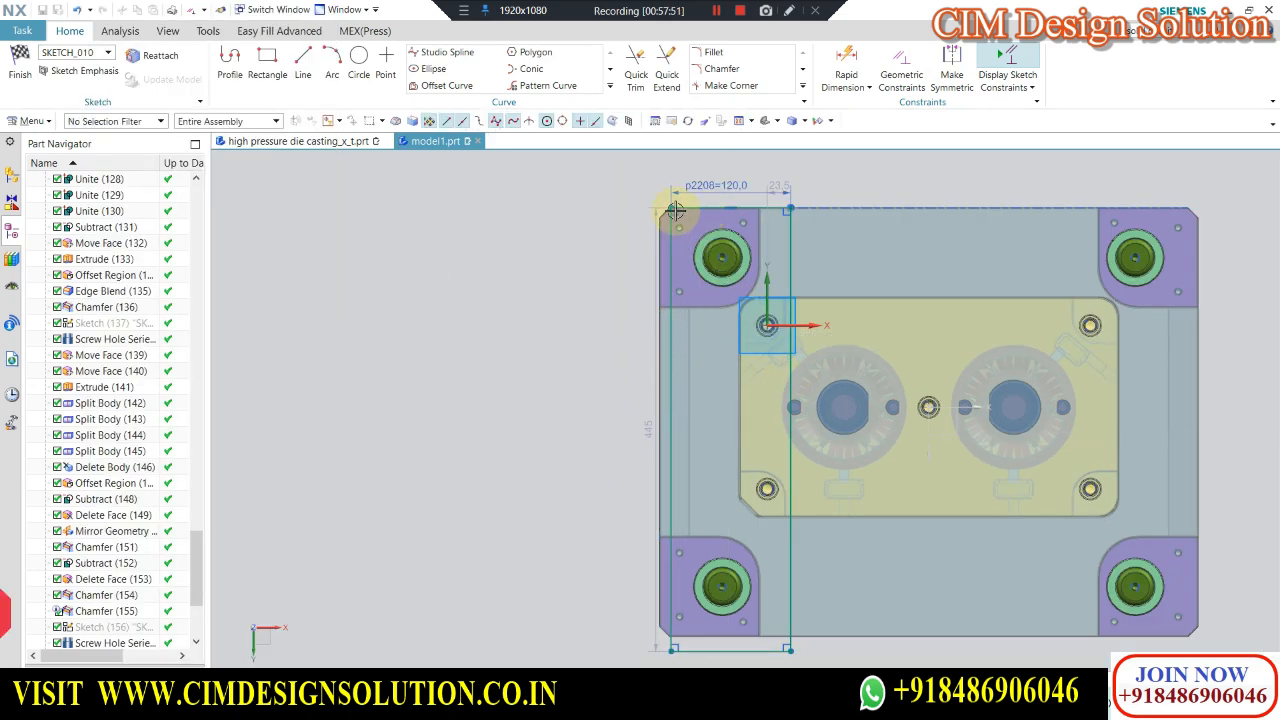
Shift the rectangle outward past the plate's left edge and constrain its left side to that edge with vertical alignment.
{"action": "left_click_drag", "start_coordinate": [672, 208], "coordinate": [635, 208]}
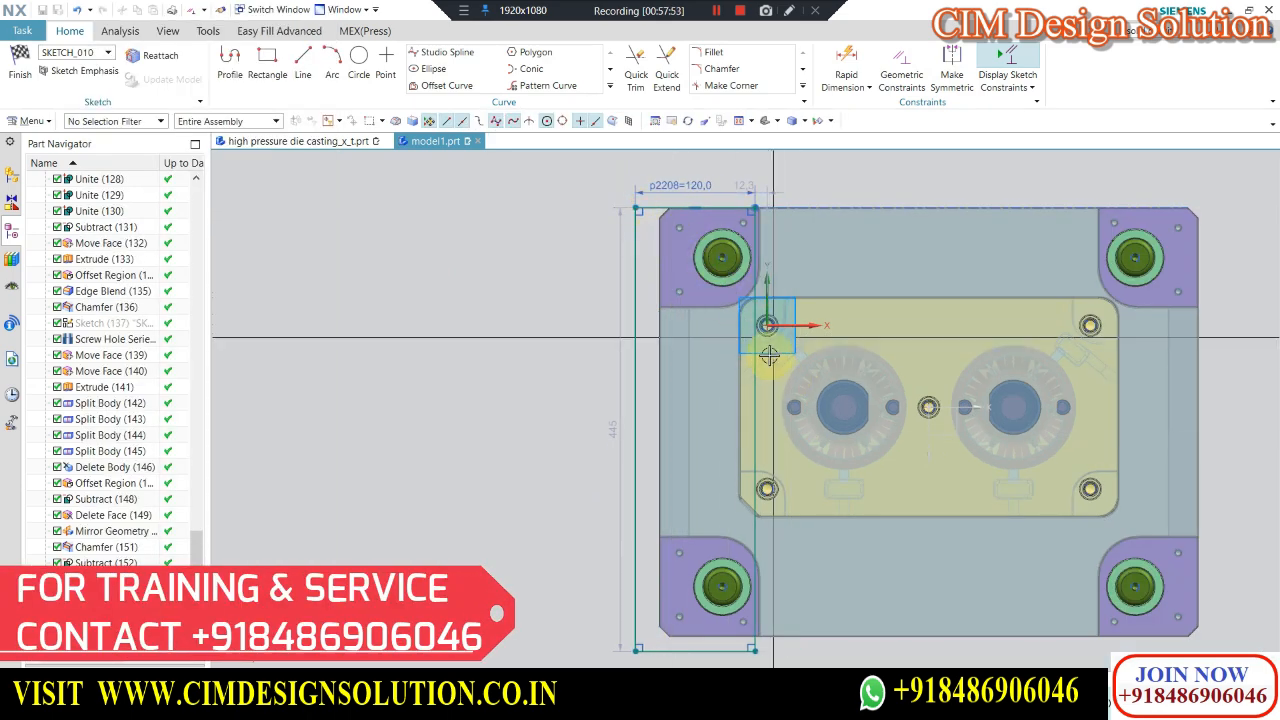
{"action": "key", "text": "c"}
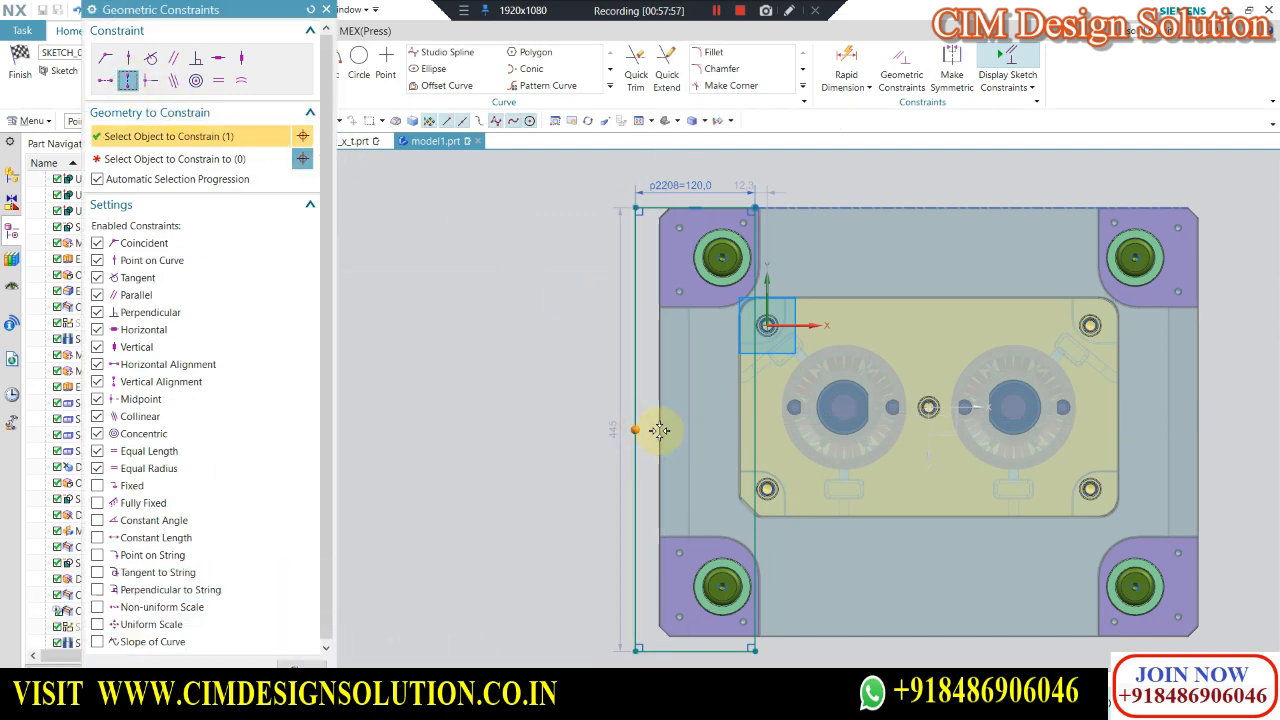
{"action": "scroll", "coordinate": [660, 430], "scroll_direction": "up", "scroll_amount": 3}
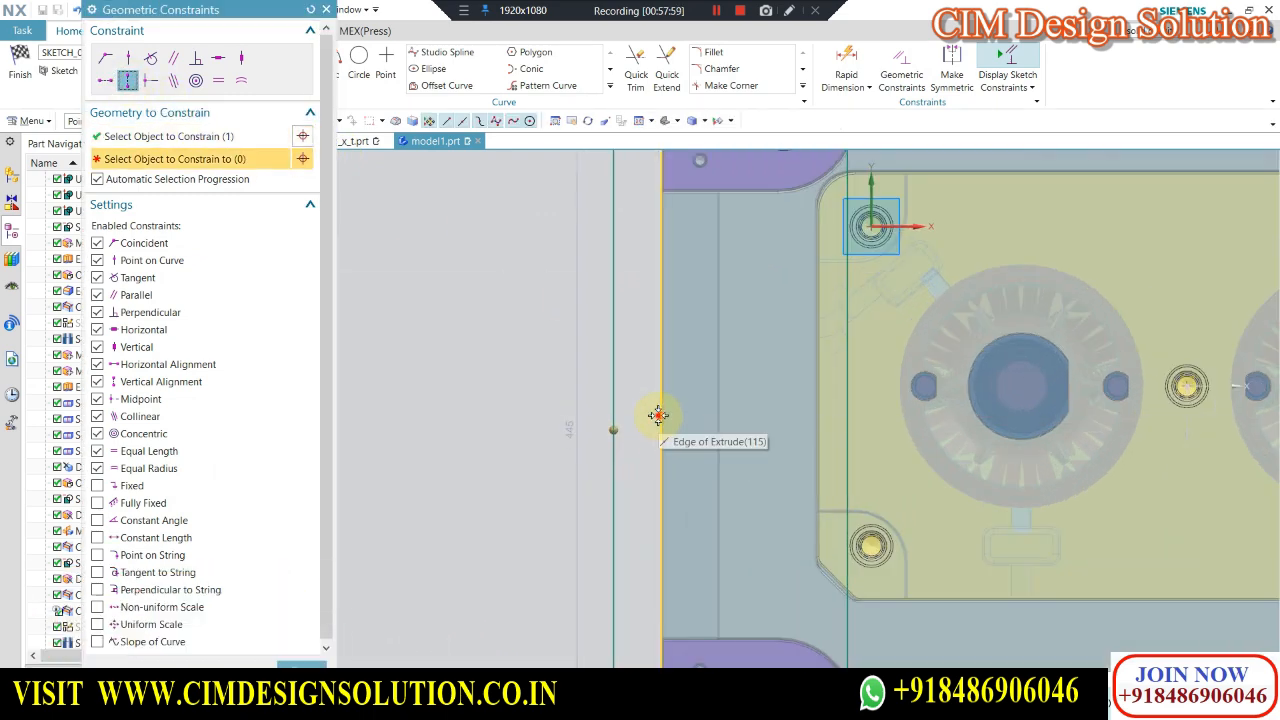
{"action": "left_click", "coordinate": [705, 435]}
{"action": "scroll", "coordinate": [663, 323], "scroll_direction": "down", "scroll_amount": 5}
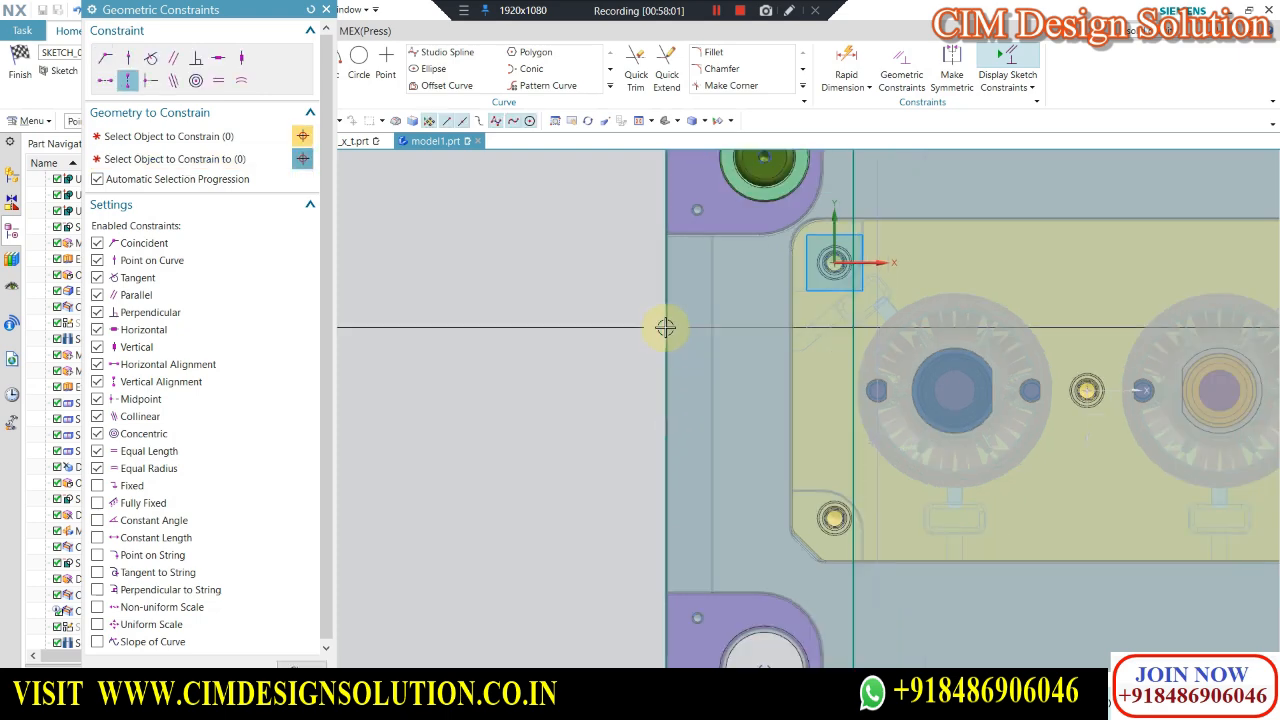
{"action": "scroll", "coordinate": [705, 240], "scroll_direction": "up", "scroll_amount": 5}
{"action": "middle_click", "coordinate": [717, 224]}
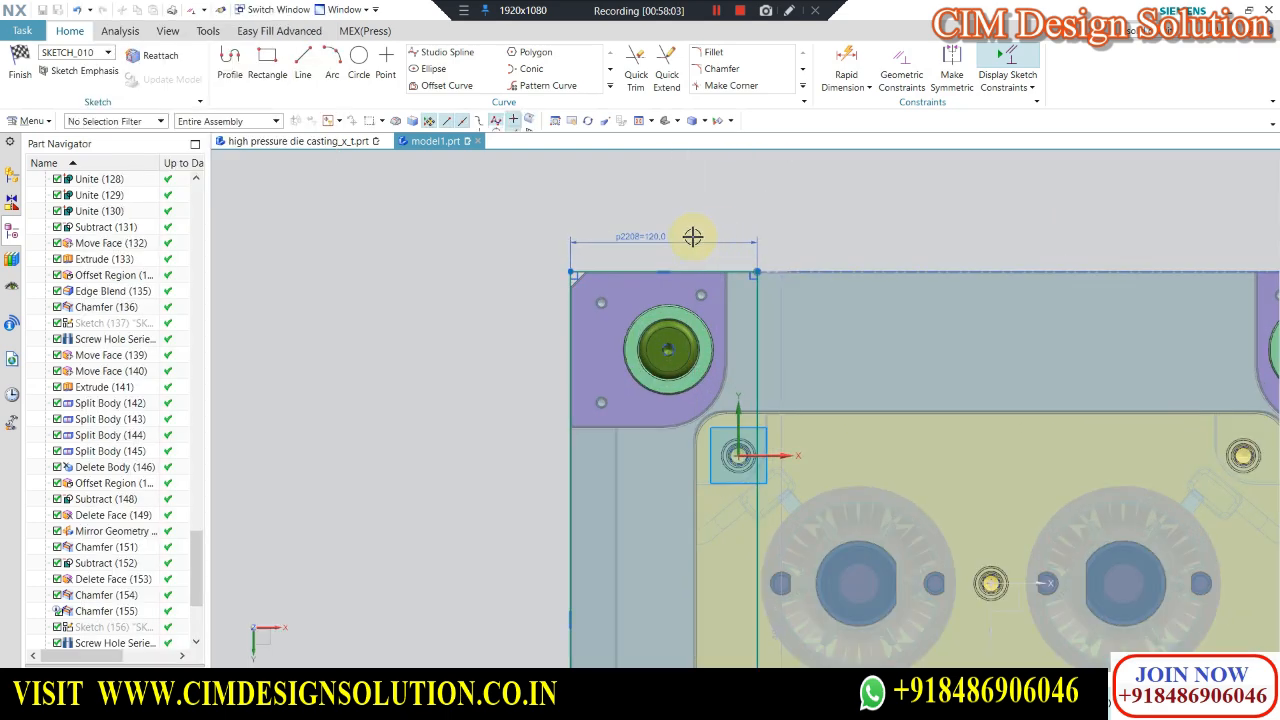
Constrain the rectangle's lower side to the plate's lower long edge with a horizontal alignment constraint.
{"action": "scroll", "coordinate": [660, 240], "scroll_direction": "down", "scroll_amount": 4}
{"action": "scroll", "coordinate": [660, 270], "scroll_direction": "up", "scroll_amount": 4}
{"action": "scroll", "coordinate": [649, 245], "scroll_direction": "down", "scroll_amount": 2}
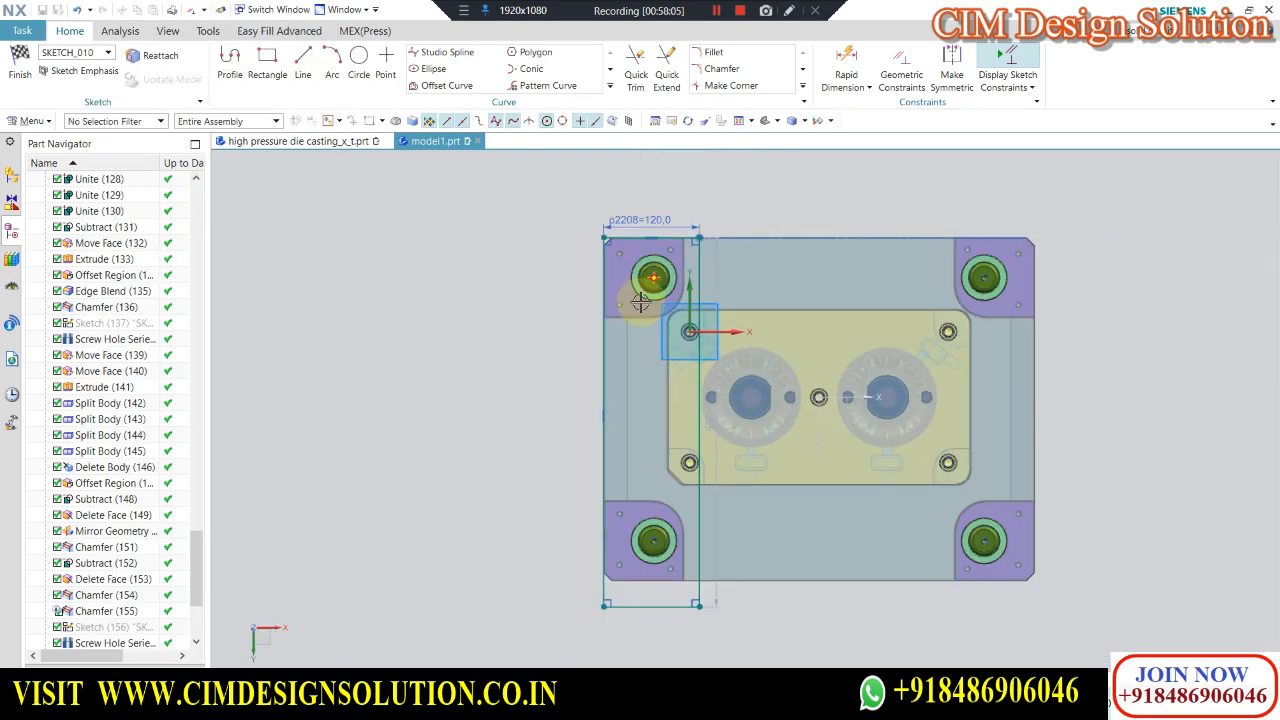
{"action": "key", "text": "c"}
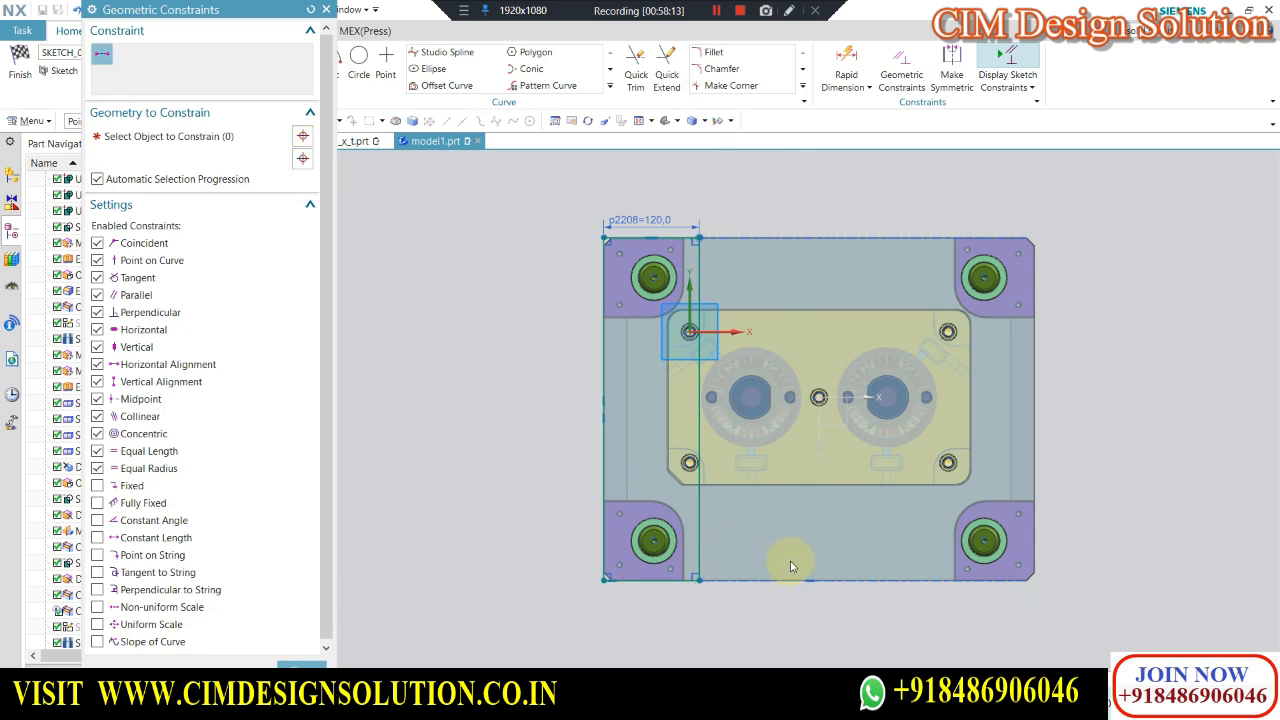
{"action": "middle_click", "coordinate": [468, 252]}
Mirror the rectangle's four curves about the plate's vertical centreline to the opposite end of the plate.
{"action": "left_click", "coordinate": [611, 88]}
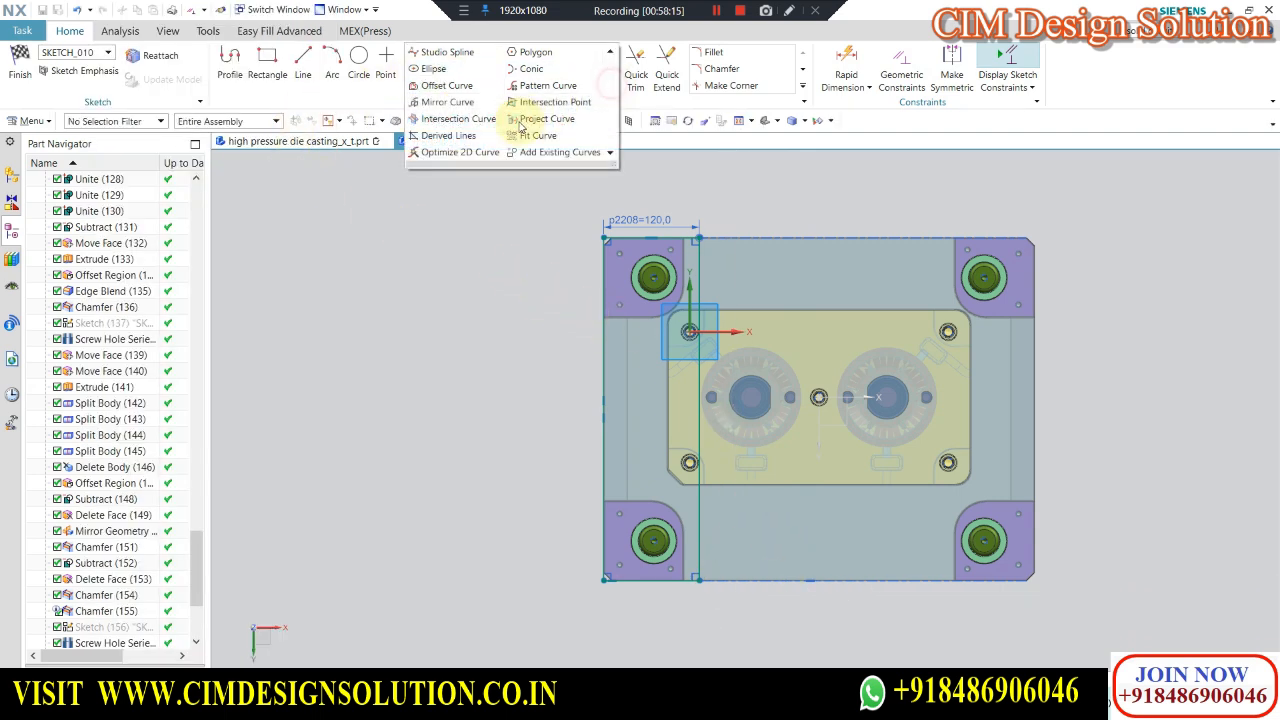
{"action": "left_click", "coordinate": [443, 108]}
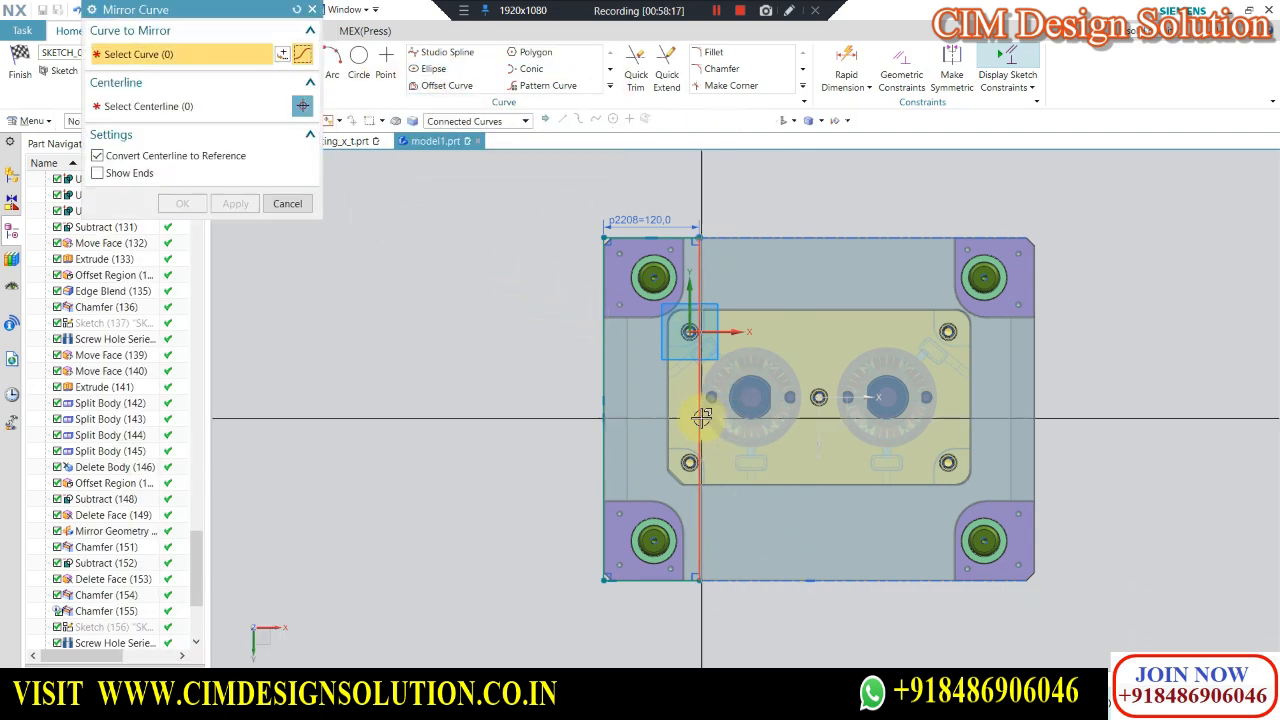
{"action": "middle_click", "coordinate": [238, 155]}
{"action": "scroll", "coordinate": [715, 415], "scroll_direction": "up", "scroll_amount": 3}
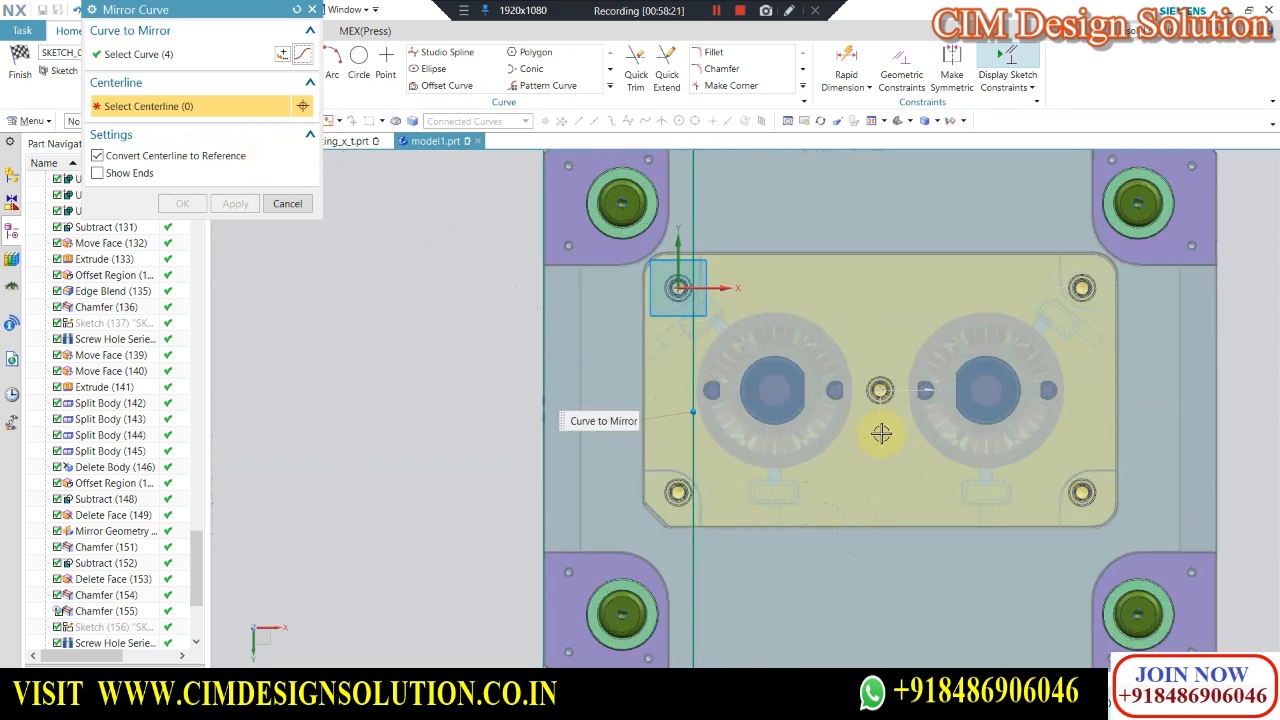
{"action": "left_click", "coordinate": [232, 207]}
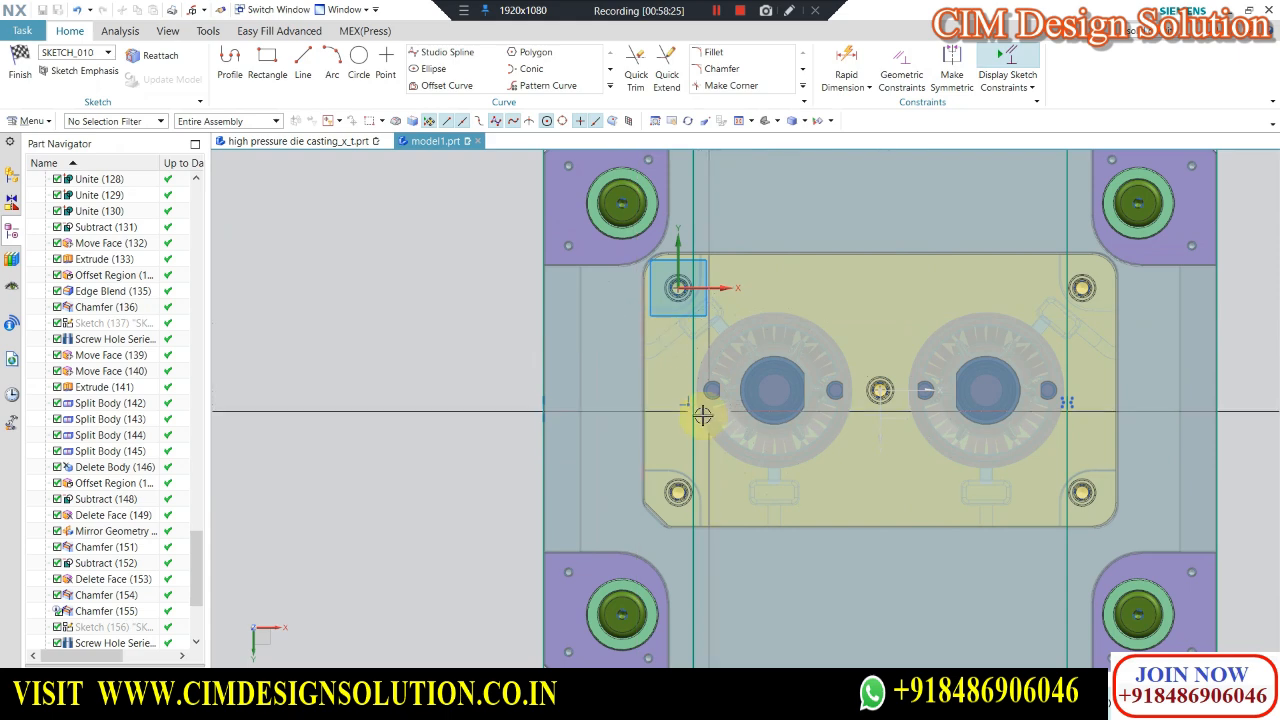
{"action": "scroll", "coordinate": [703, 416], "scroll_direction": "up", "scroll_amount": 2}
{"action": "scroll", "coordinate": [571, 291], "scroll_direction": "down", "scroll_amount": 4}
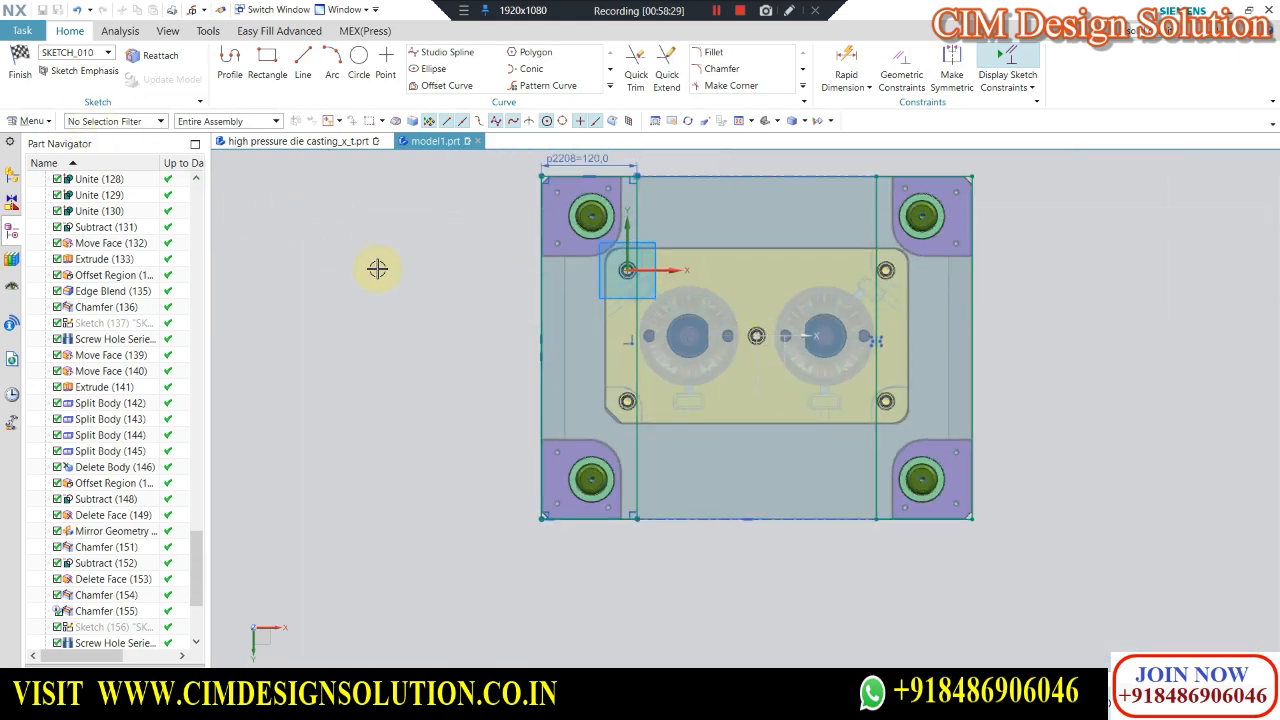
Finish the section sketch and extrude both rectangles from 0 to 160 mm away from the plate, without a Boolean.
{"action": "left_click", "coordinate": [20, 62]}
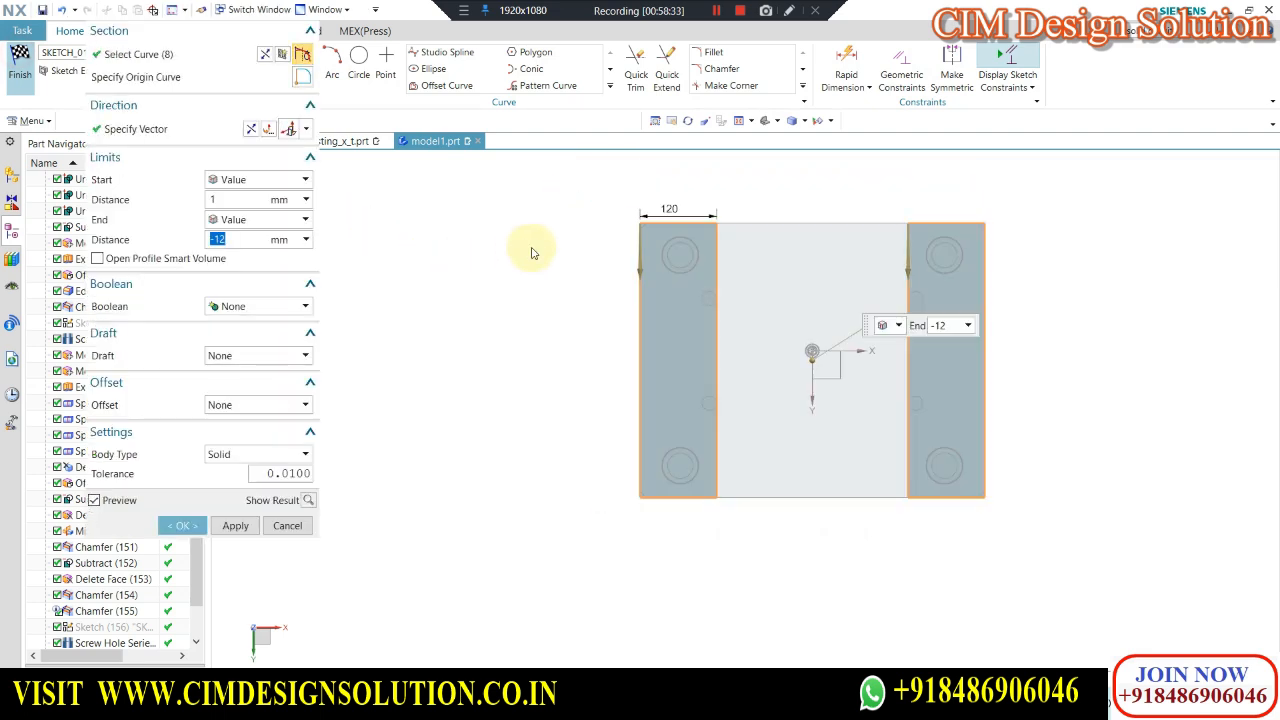
{"action": "middle_click_drag", "start_coordinate": [530, 252], "coordinate": [528, 327]}
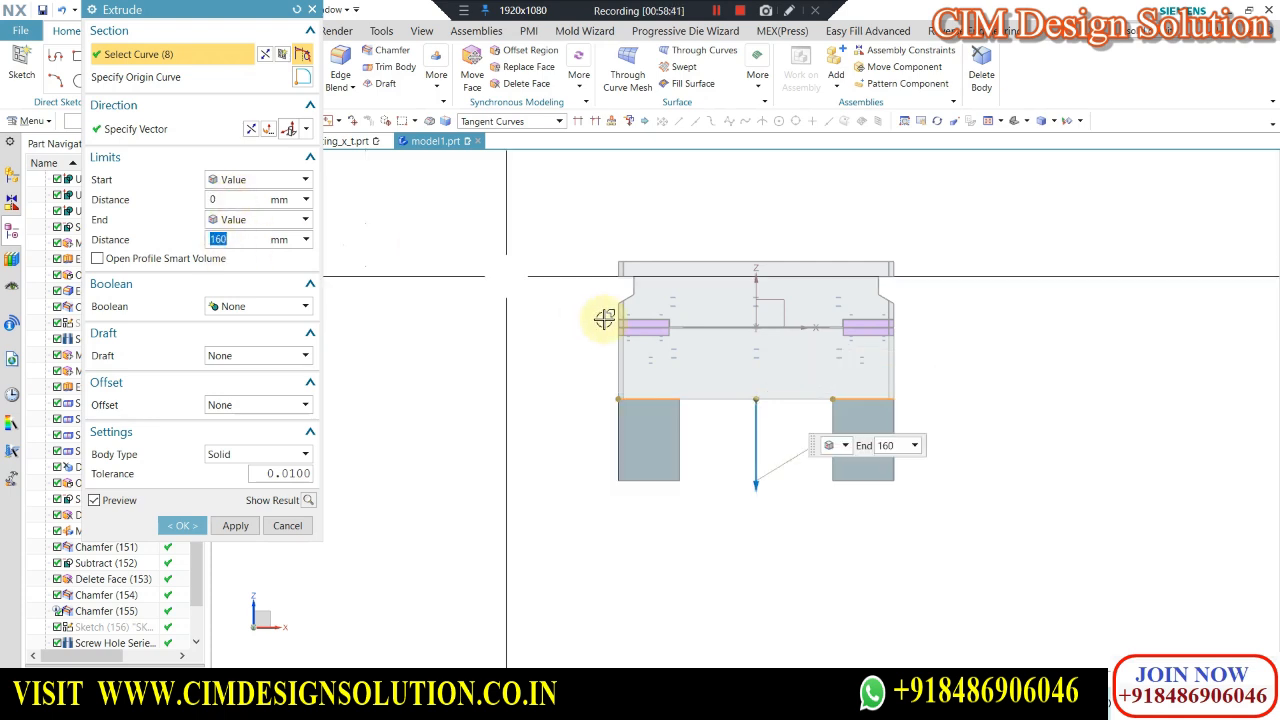
{"action": "left_click", "coordinate": [181, 525]}
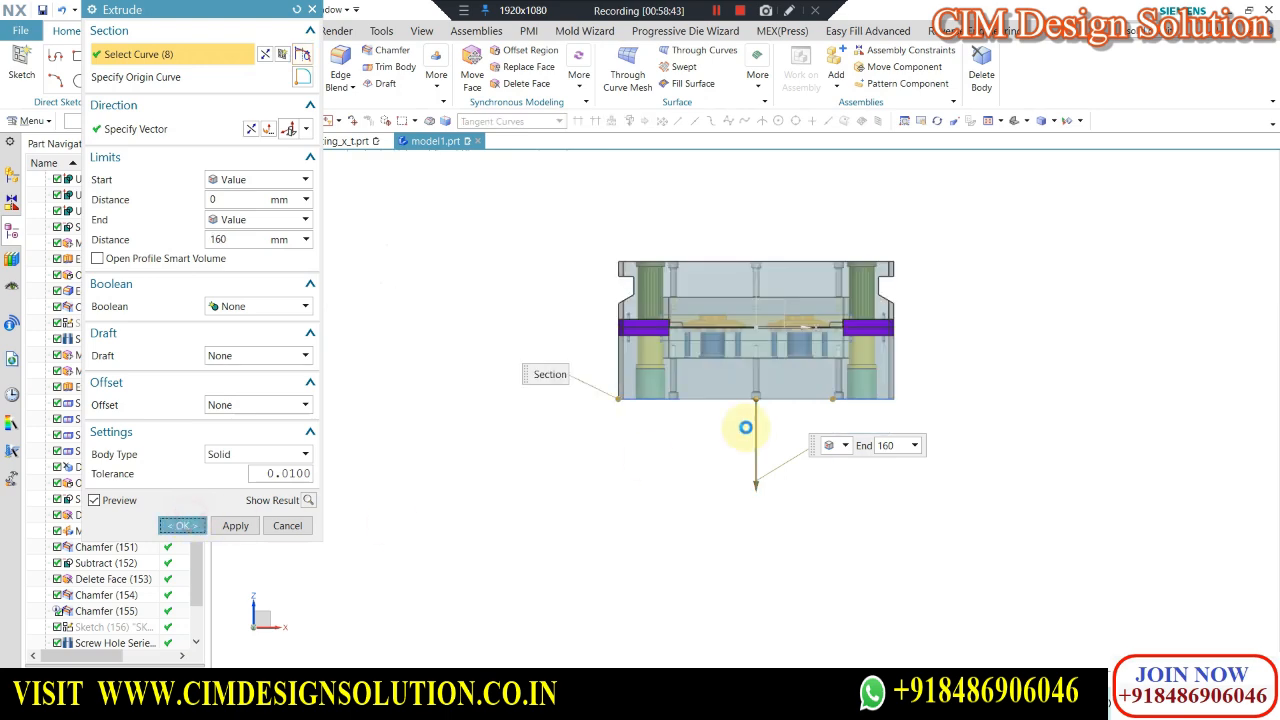
Chamfer the four outer vertical corner edges of the two spacer blocks symmetrically.
{"action": "scroll", "coordinate": [694, 420], "scroll_direction": "up", "scroll_amount": 3}
{"action": "middle_click_drag", "start_coordinate": [731, 369], "coordinate": [746, 398]}
{"action": "left_click", "coordinate": [392, 52]}
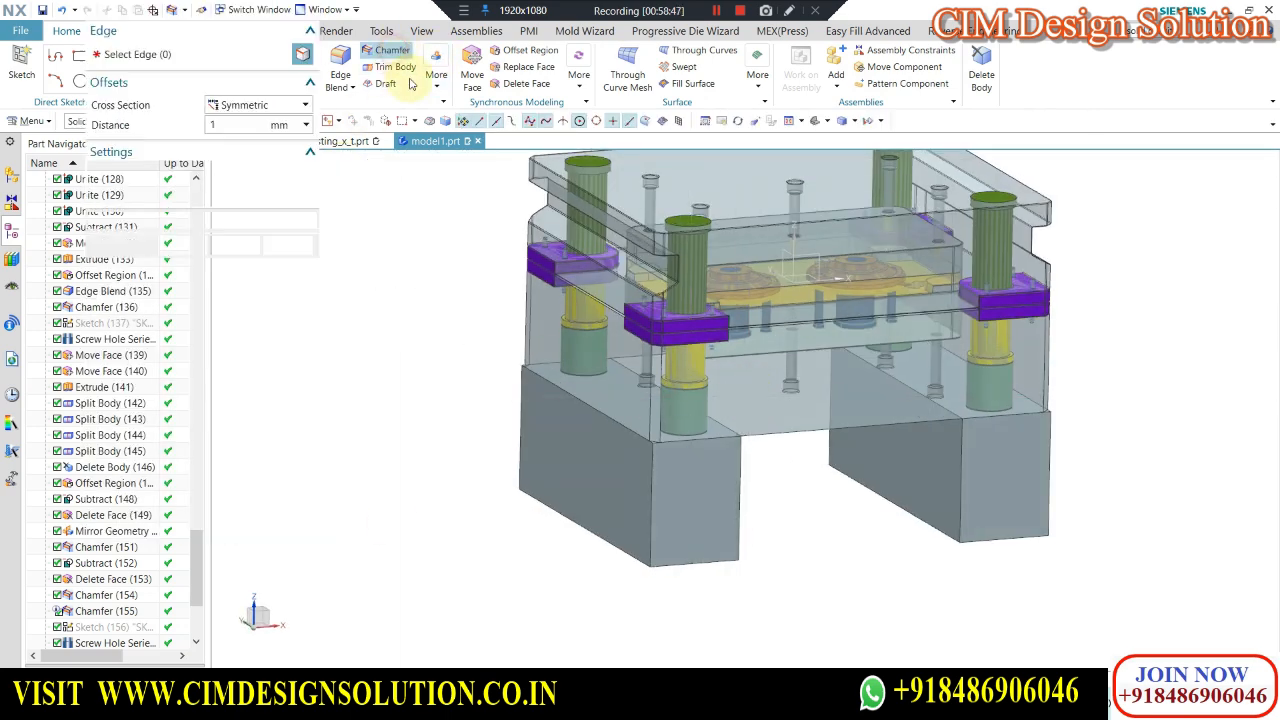
{"action": "left_click", "coordinate": [650, 468]}
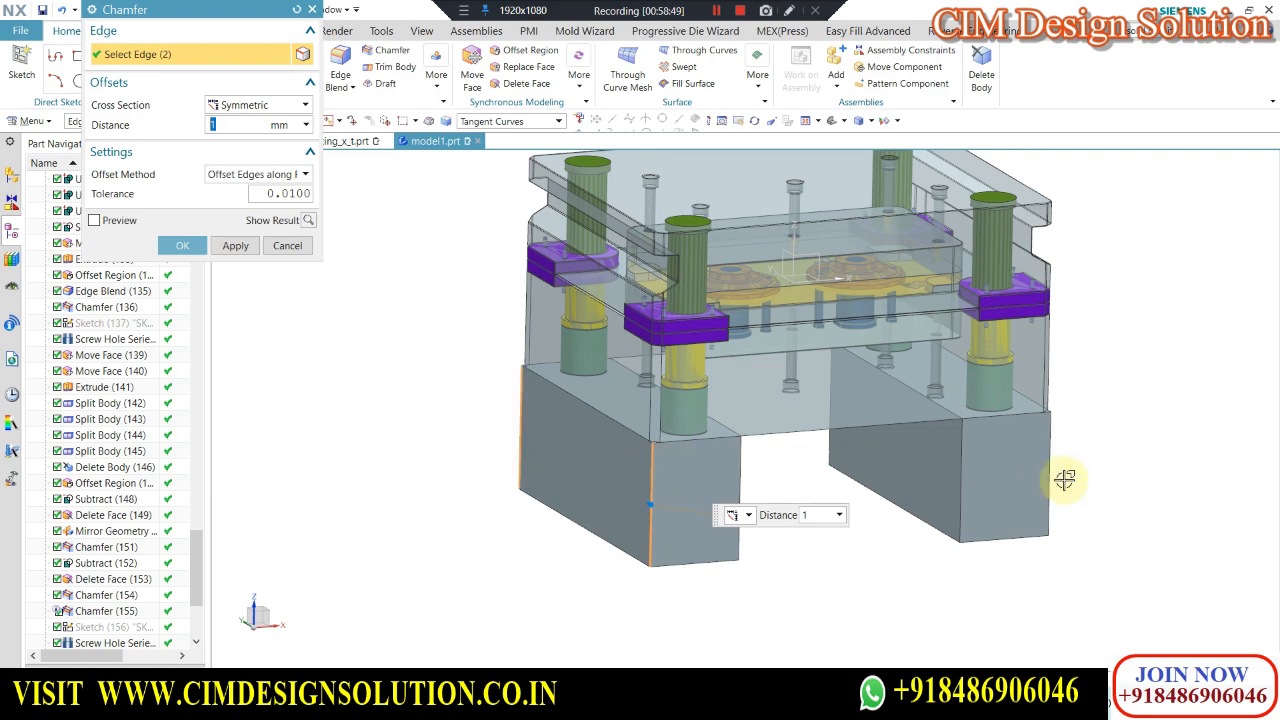
{"action": "middle_click_drag", "start_coordinate": [835, 512], "coordinate": [1075, 387]}
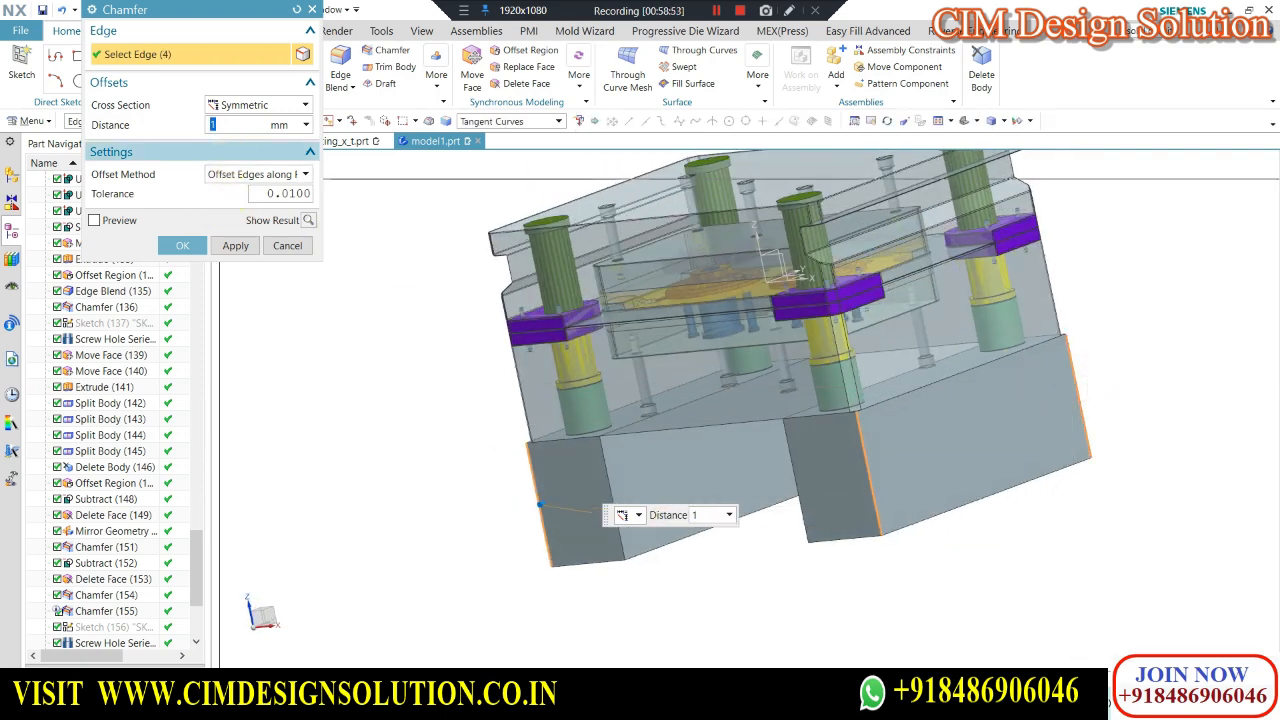
{"action": "middle_click", "coordinate": [363, 315]}
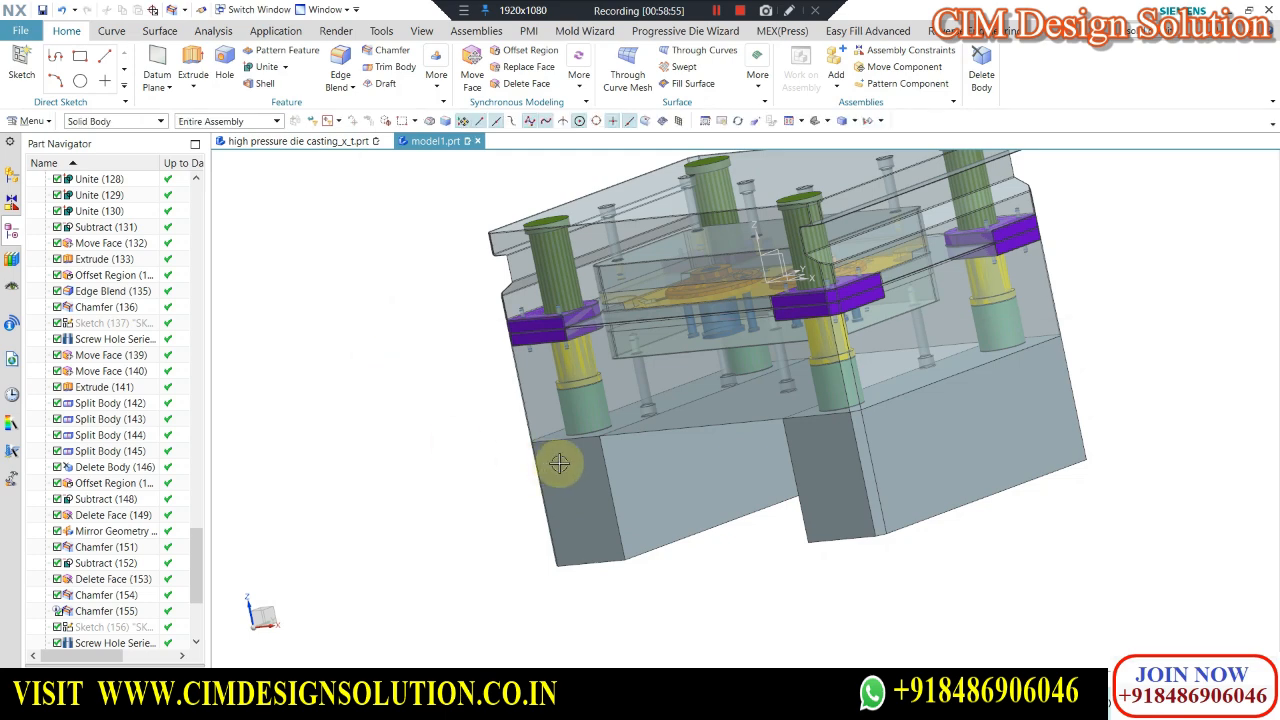
Change the display colour of both spacer blocks to light green.
{"action": "middle_click_drag", "start_coordinate": [360, 316], "coordinate": [604, 464]}
{"action": "key", "text": "ctrl+j"}
{"action": "left_click", "coordinate": [634, 480]}
{"action": "left_click", "coordinate": [980, 448]}
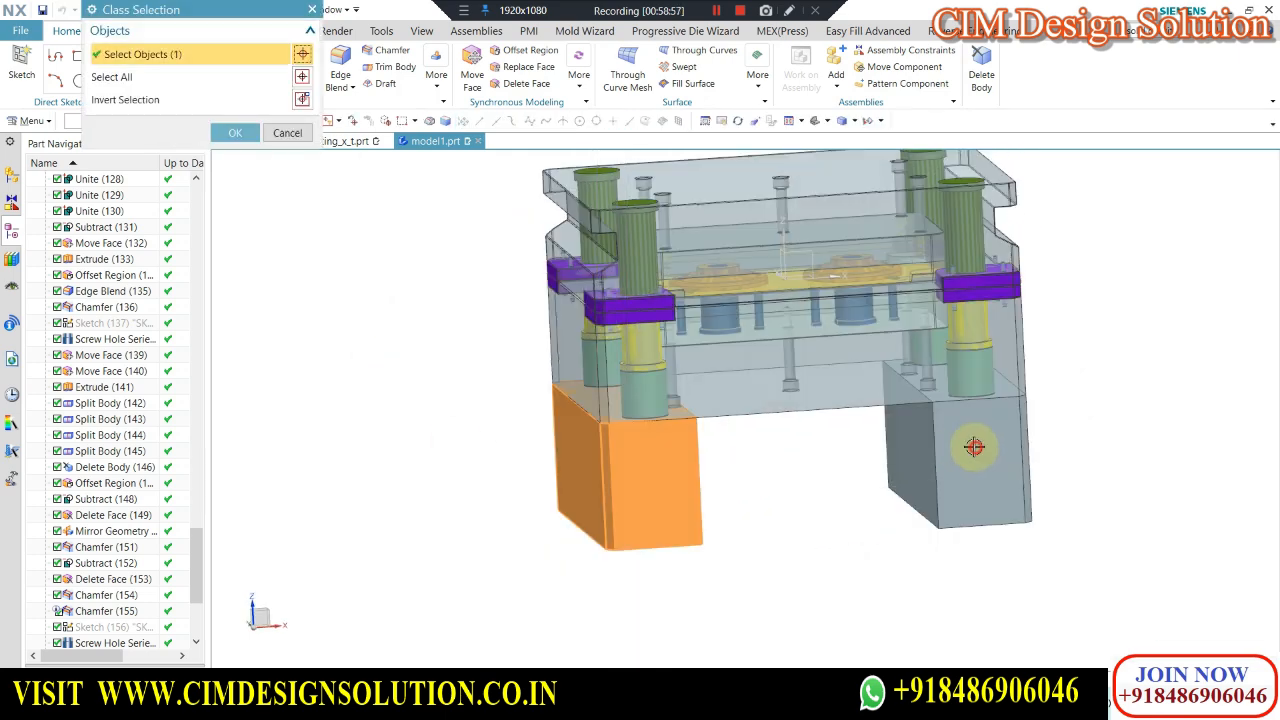
{"action": "middle_click", "coordinate": [346, 405]}
{"action": "left_click", "coordinate": [283, 98]}
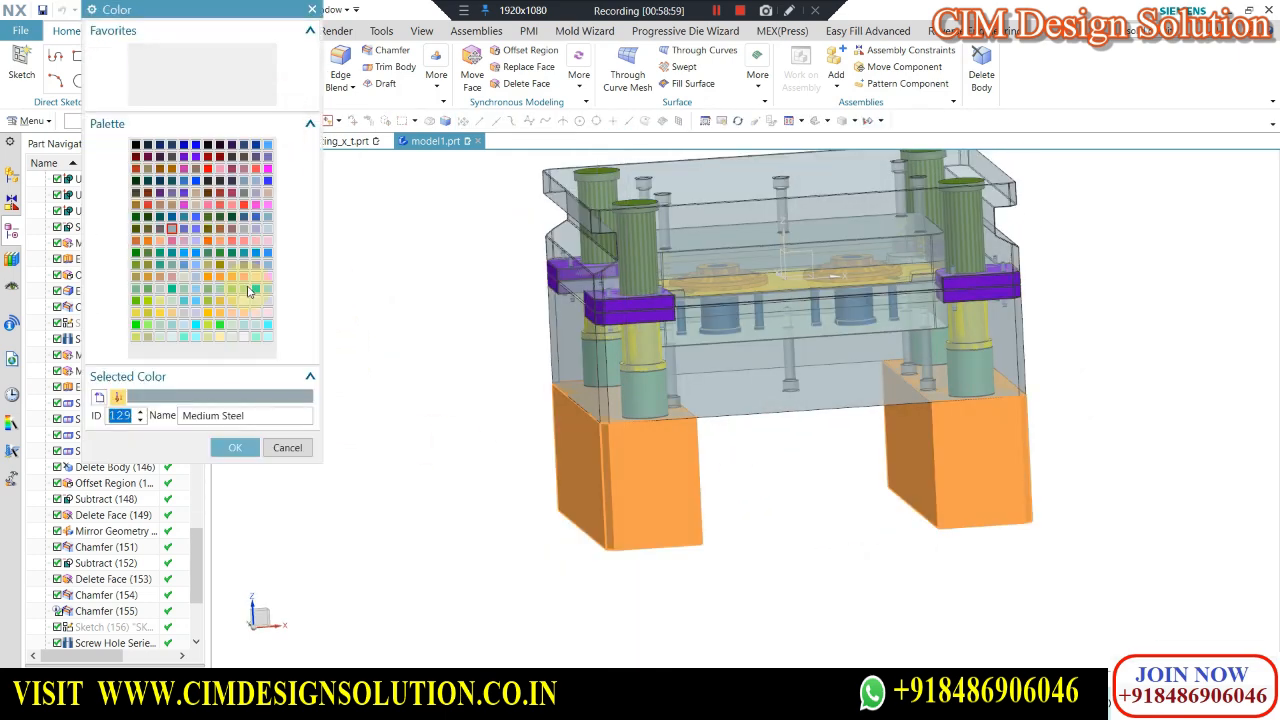
{"action": "left_click", "coordinate": [149, 326]}
{"action": "middle_click", "coordinate": [334, 320]}
{"action": "middle_click", "coordinate": [408, 329]}
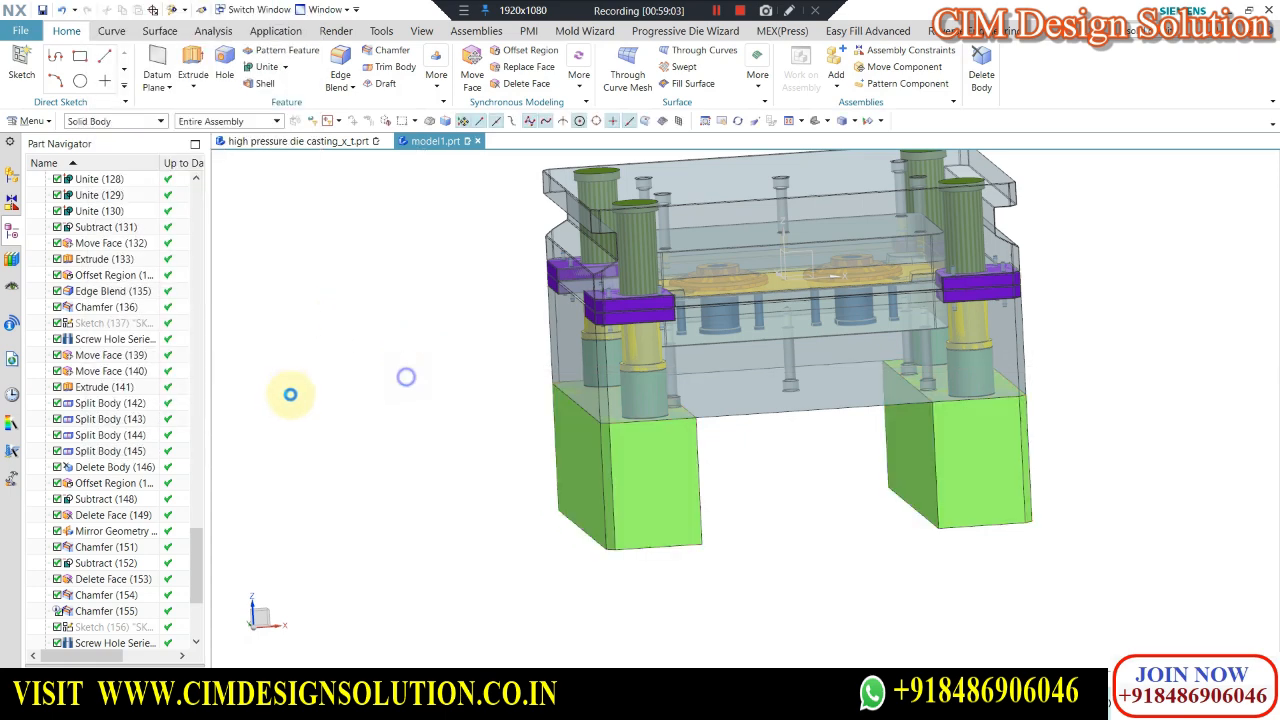
Show the mould in front view and start an Extrude with a new section sketch on the left spacer block's front face.
{"action": "key", "text": "F8"}
{"action": "scroll", "coordinate": [588, 433], "scroll_direction": "down", "scroll_amount": 1}
{"action": "middle_click_drag", "start_coordinate": [588, 433], "coordinate": [469, 430]}
{"action": "scroll", "coordinate": [566, 420], "scroll_direction": "down", "scroll_amount": 1}
{"action": "key", "text": "F8"}
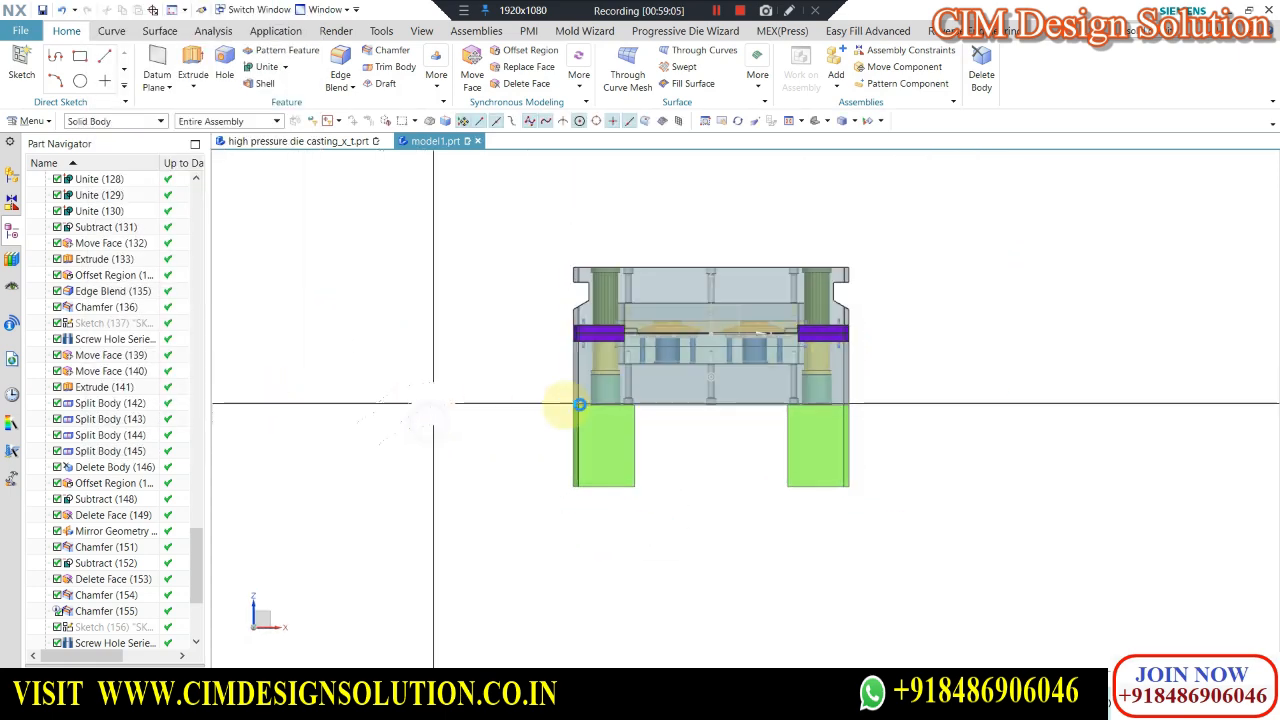
{"action": "scroll", "coordinate": [606, 405], "scroll_direction": "up", "scroll_amount": 2}
{"action": "scroll", "coordinate": [586, 428], "scroll_direction": "down", "scroll_amount": 2}
{"action": "scroll", "coordinate": [570, 297], "scroll_direction": "up", "scroll_amount": 2}
{"action": "scroll", "coordinate": [580, 336], "scroll_direction": "down", "scroll_amount": 1}
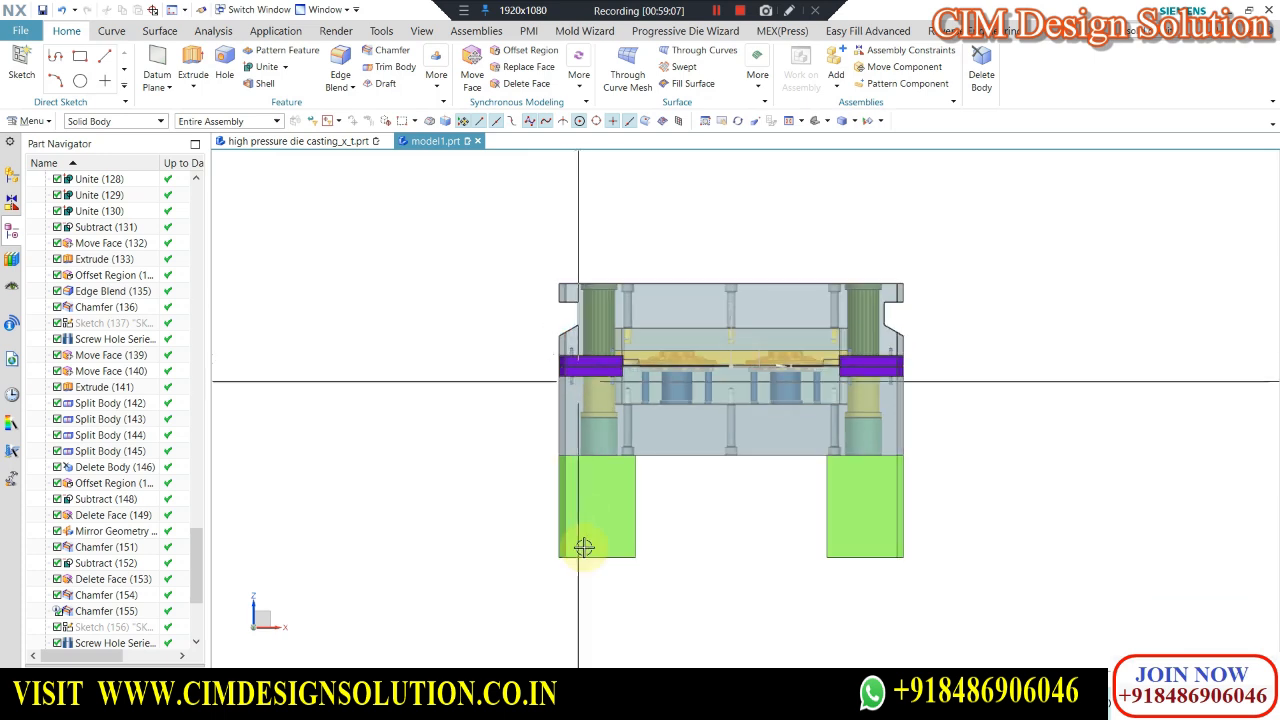
{"action": "scroll", "coordinate": [583, 547], "scroll_direction": "up", "scroll_amount": 1}
{"action": "left_click", "coordinate": [195, 72]}
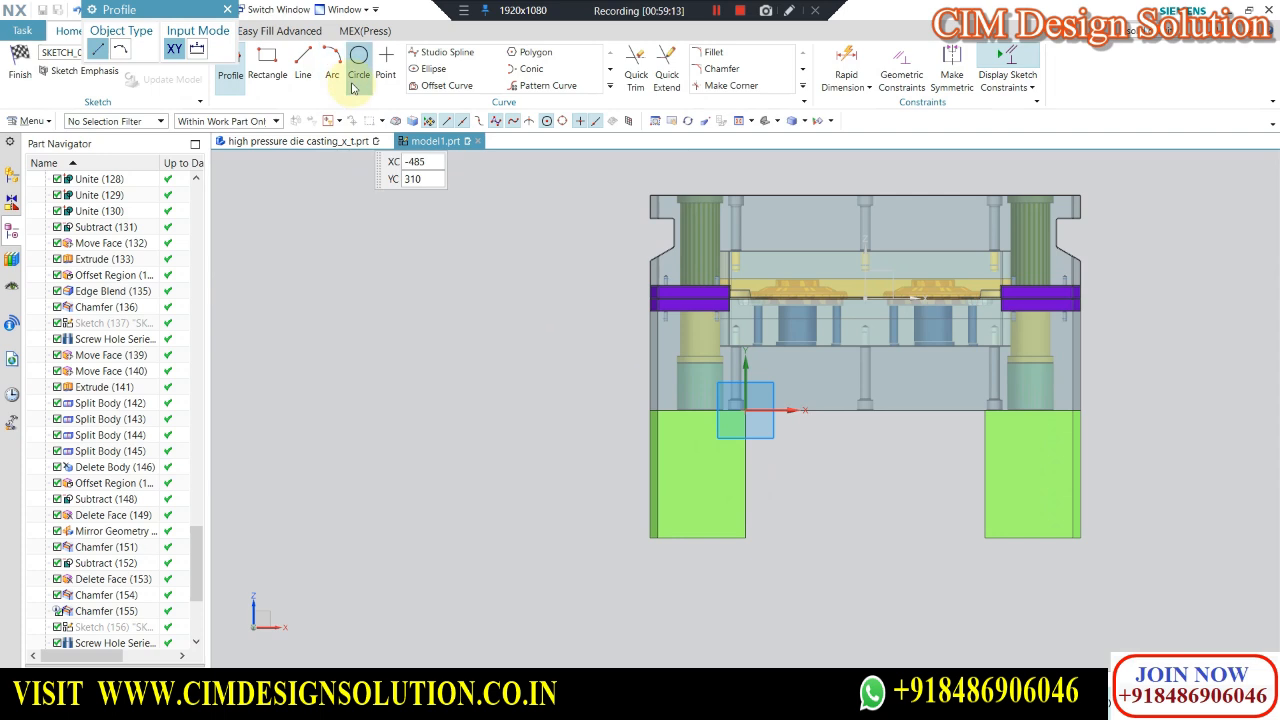
Sketch a rectangle on the left spacer block's outer side edge and dimension it 35 mm high and 30 mm wide.
{"action": "left_click", "coordinate": [267, 63]}
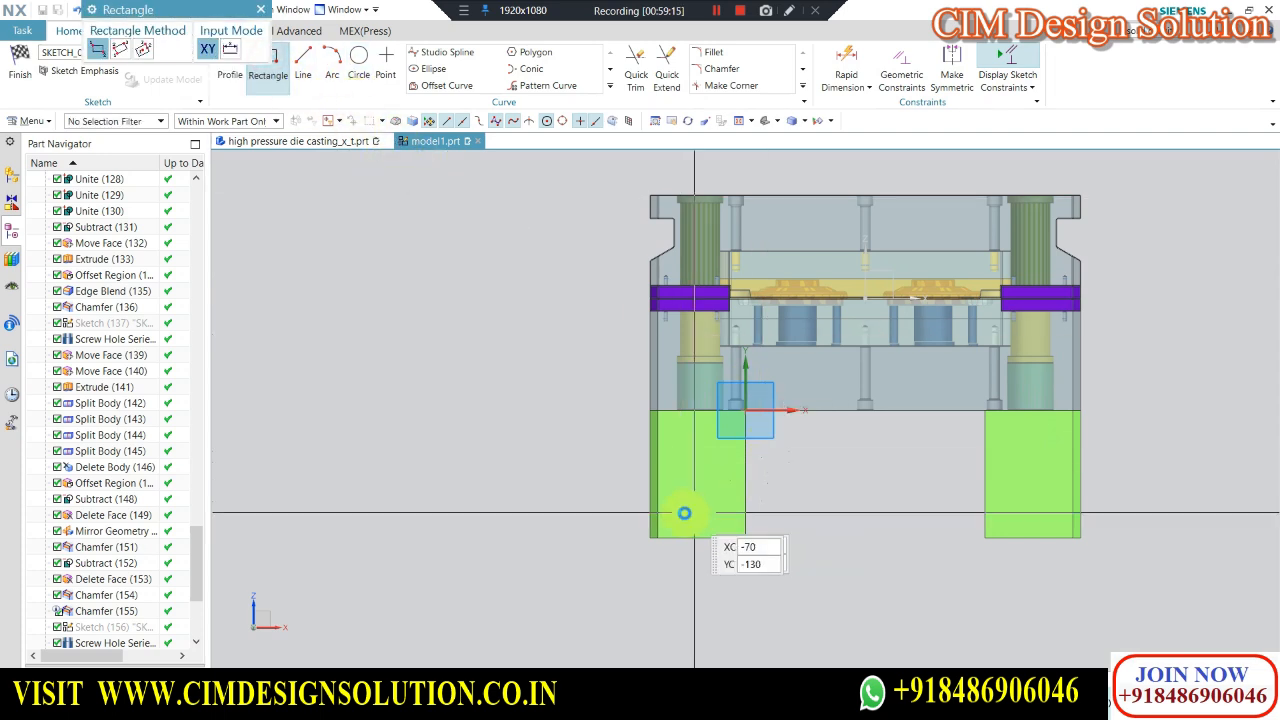
{"action": "scroll", "coordinate": [642, 516], "scroll_direction": "up", "scroll_amount": 2}
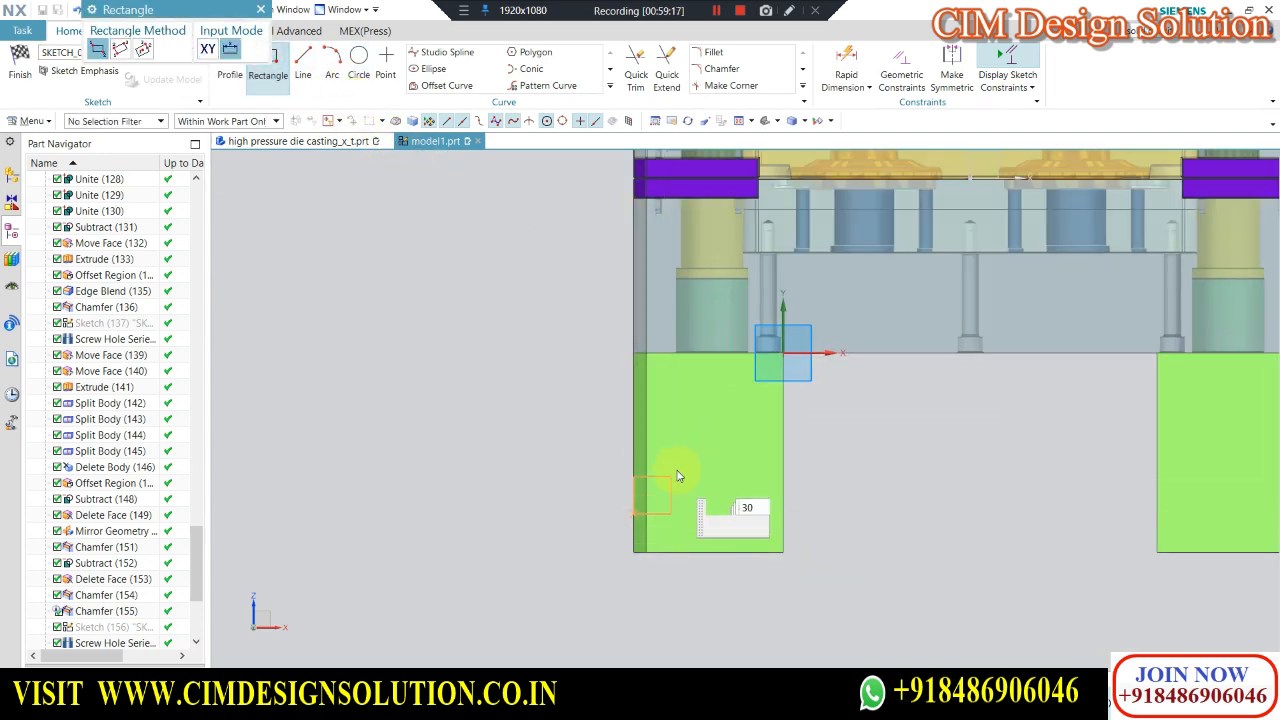
{"action": "key", "text": "Escape"}
{"action": "scroll", "coordinate": [714, 480], "scroll_direction": "up", "scroll_amount": 2}
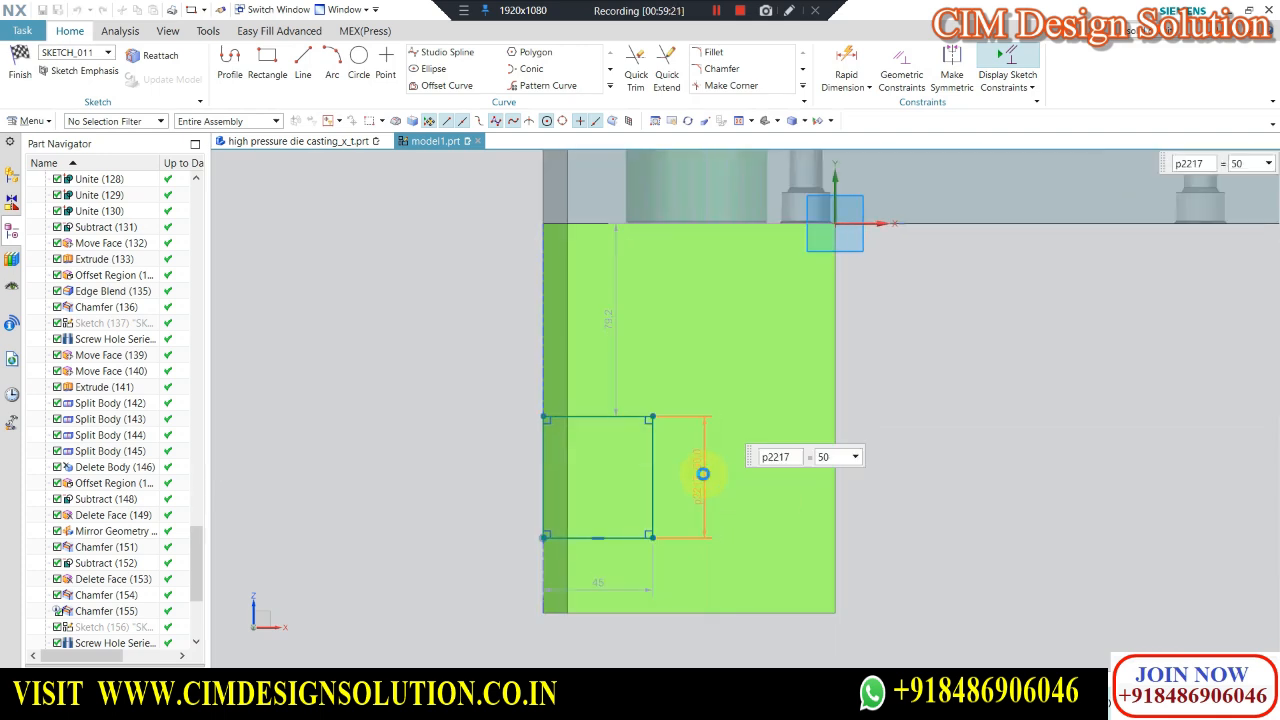
{"action": "type", "text": "35"}
{"action": "key", "text": "Return"}
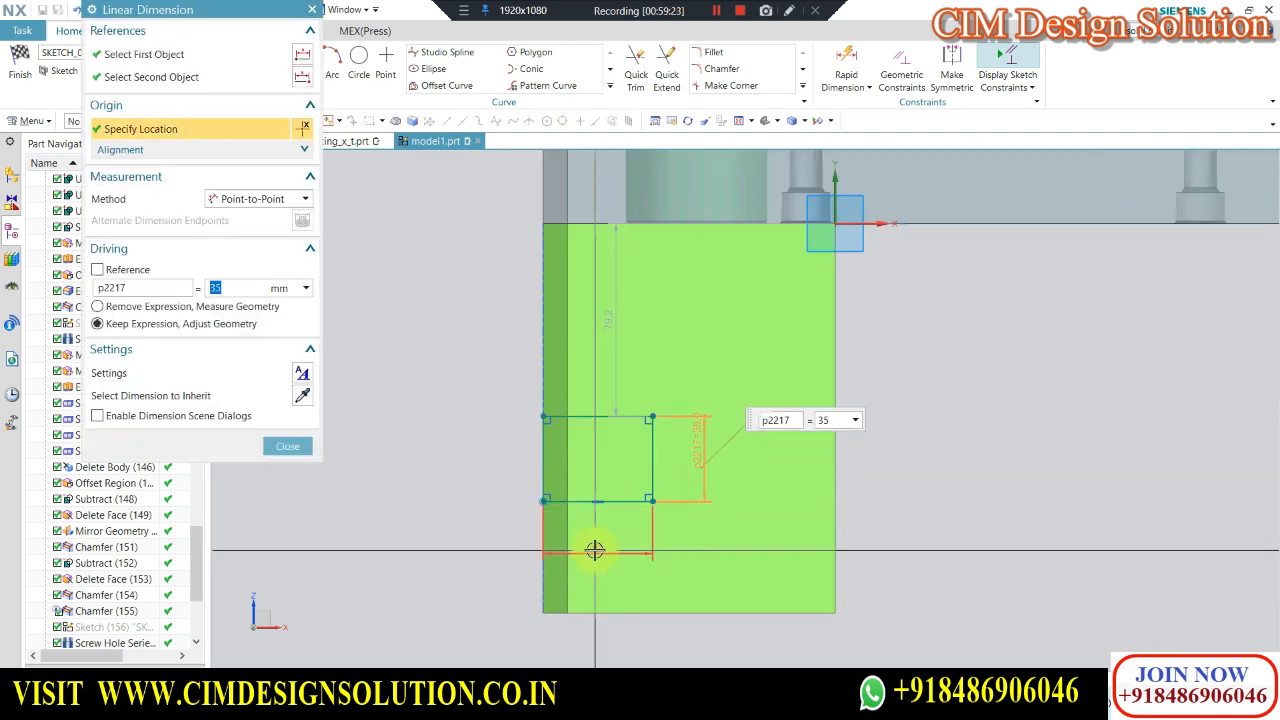
{"action": "left_click", "coordinate": [594, 550]}
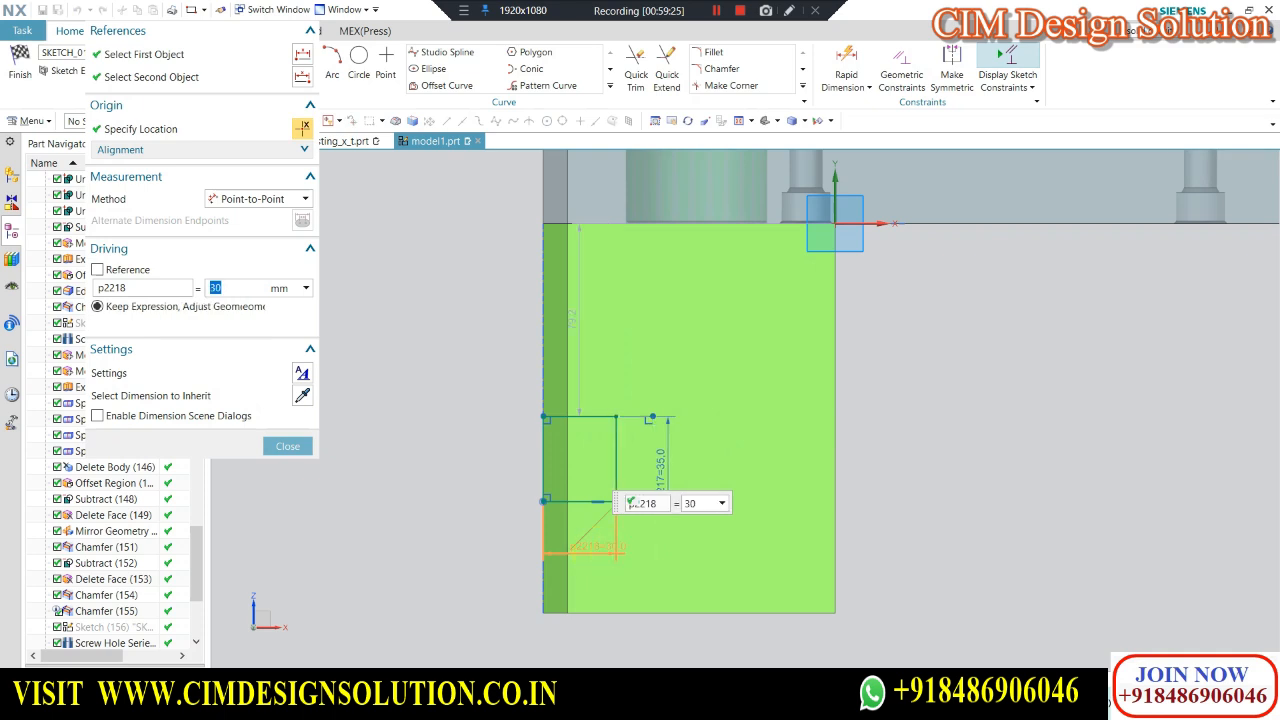
{"action": "middle_click", "coordinate": [663, 429]}
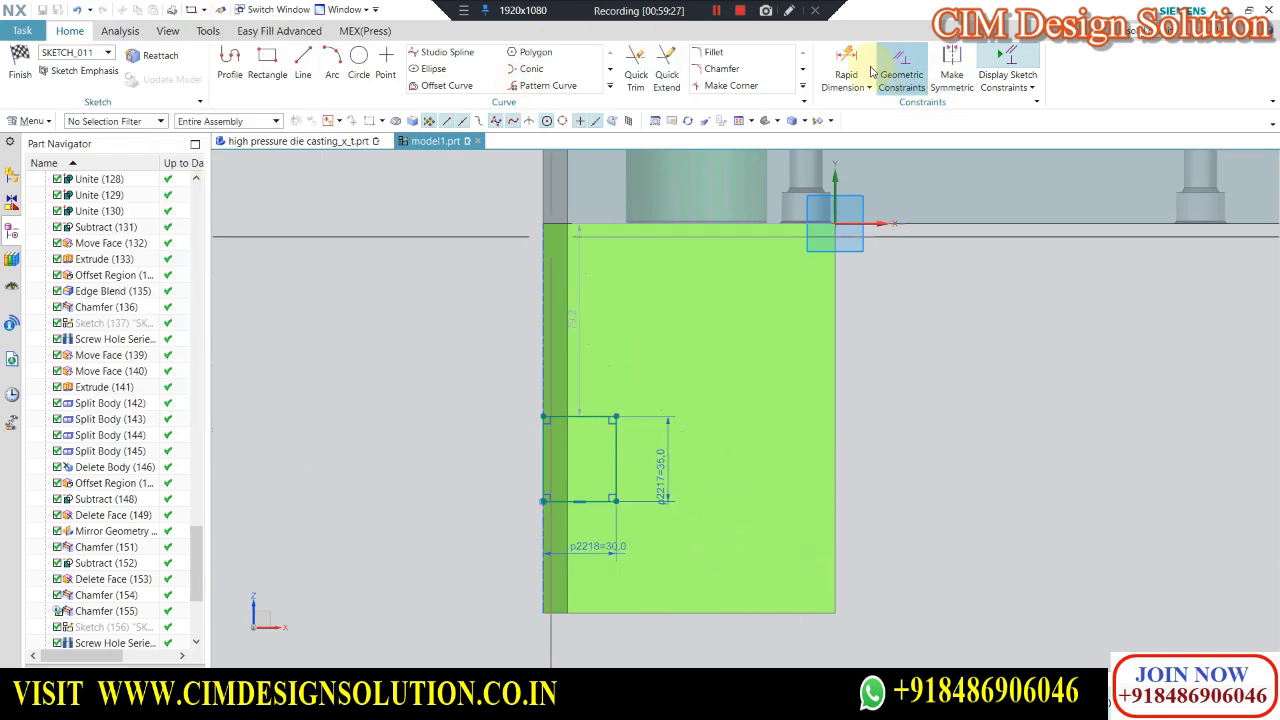
Dimension the rectangle's lower edge 30 mm above the spacer block's bottom edge.
{"action": "key", "text": "d"}
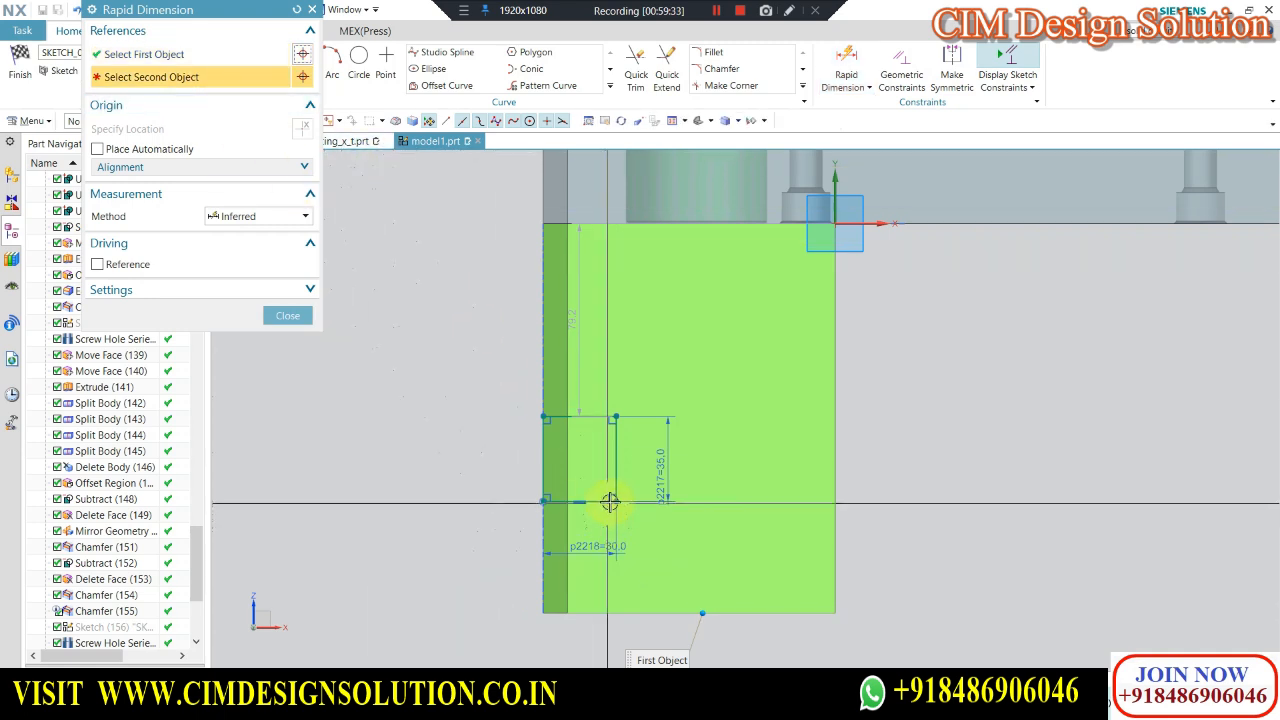
{"action": "left_click", "coordinate": [491, 537]}
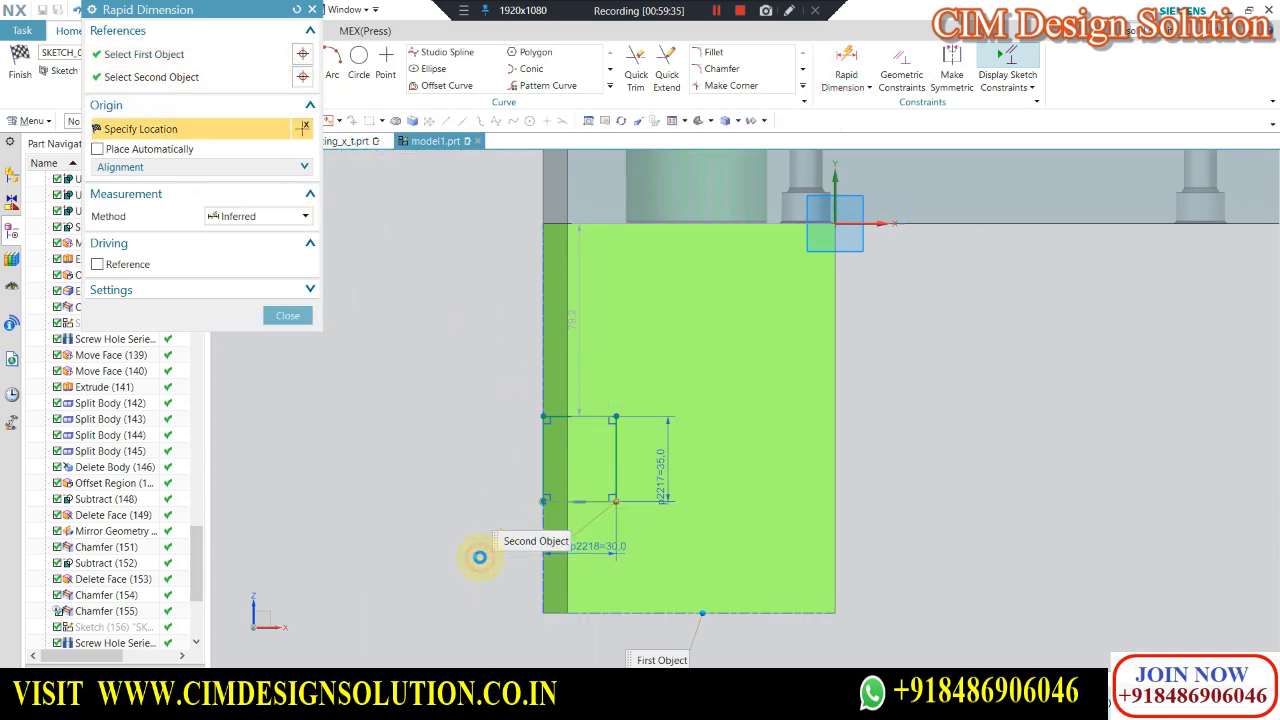
{"action": "left_click", "coordinate": [480, 557]}
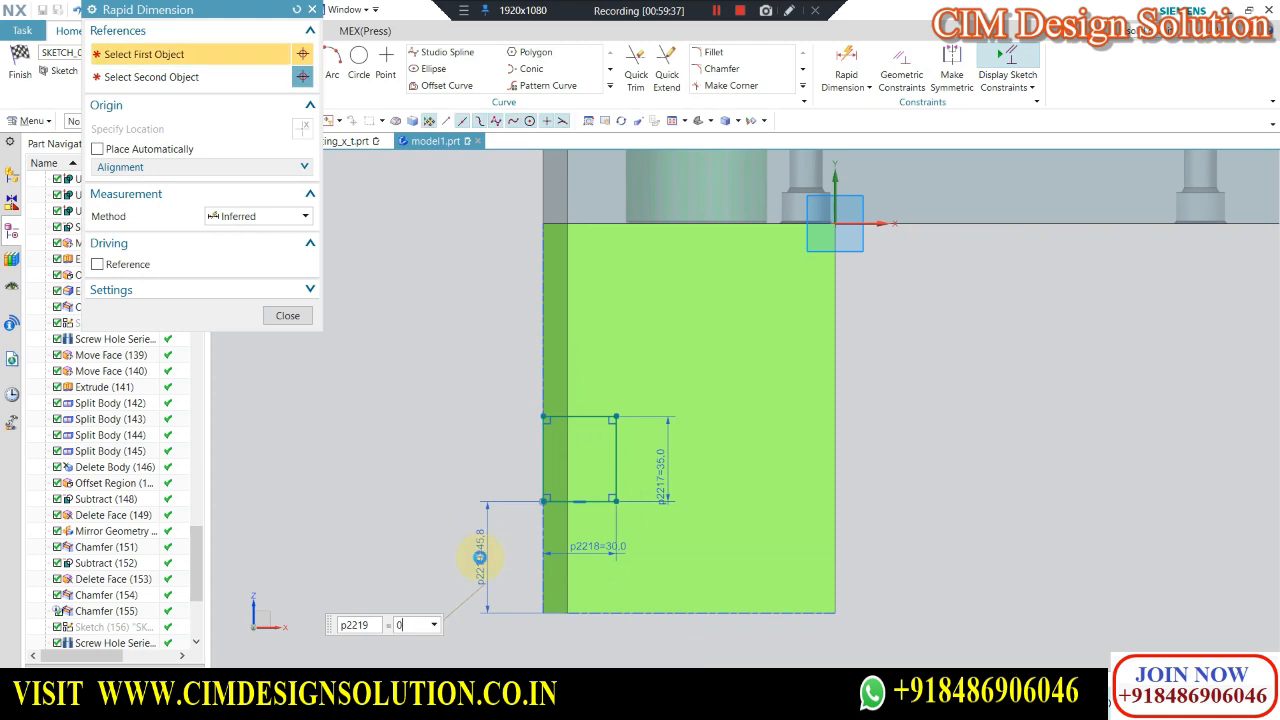
{"action": "type", "text": "0"}
{"action": "key", "text": "Return"}
{"action": "key", "text": "Return"}
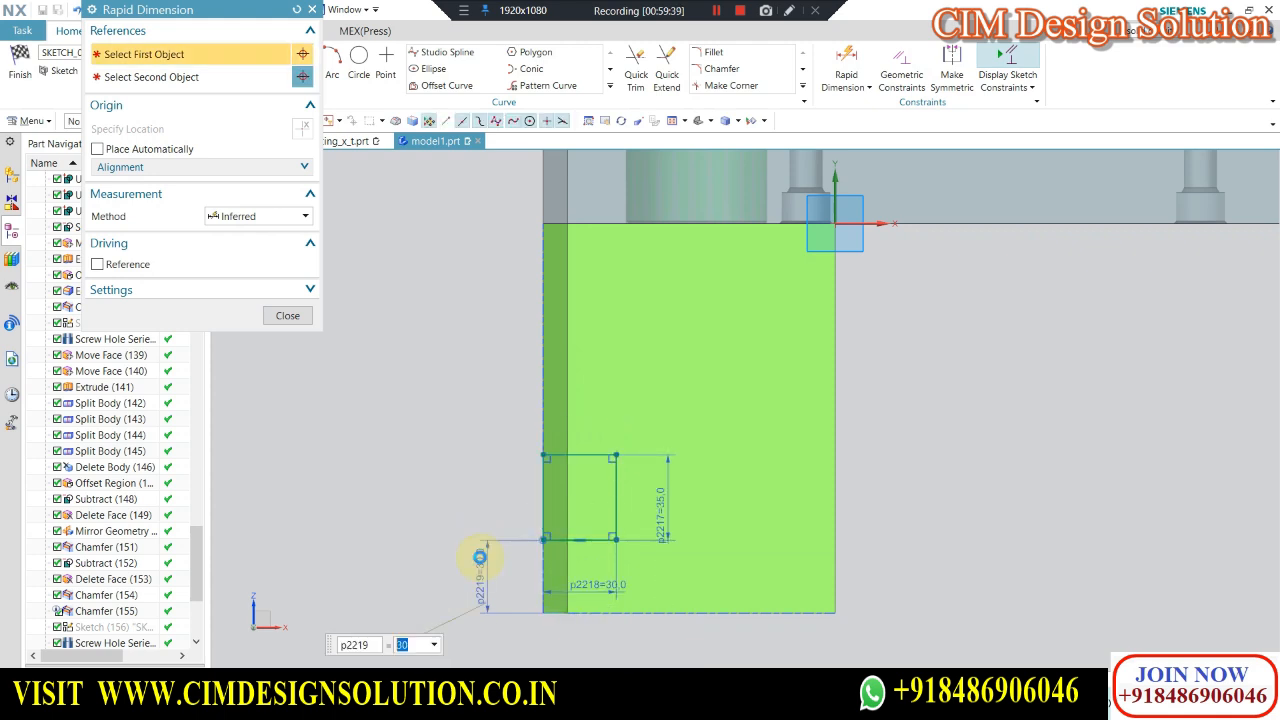
{"action": "key", "text": "Escape"}
Mirror the rectangle's four curves about the mould's vertical centreline onto the right spacer block.
{"action": "scroll", "coordinate": [530, 455], "scroll_direction": "down", "scroll_amount": 5}
{"action": "scroll", "coordinate": [526, 446], "scroll_direction": "up", "scroll_amount": 1}
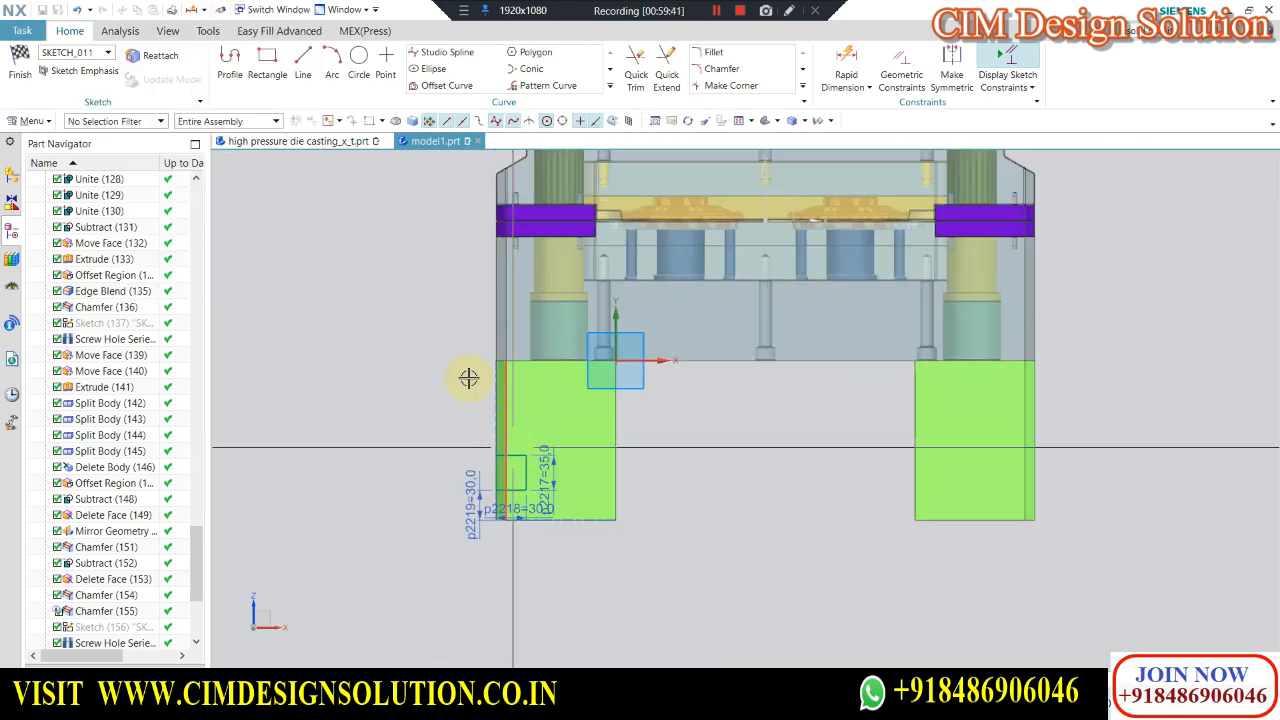
{"action": "left_click", "coordinate": [609, 92]}
{"action": "left_click", "coordinate": [445, 103]}
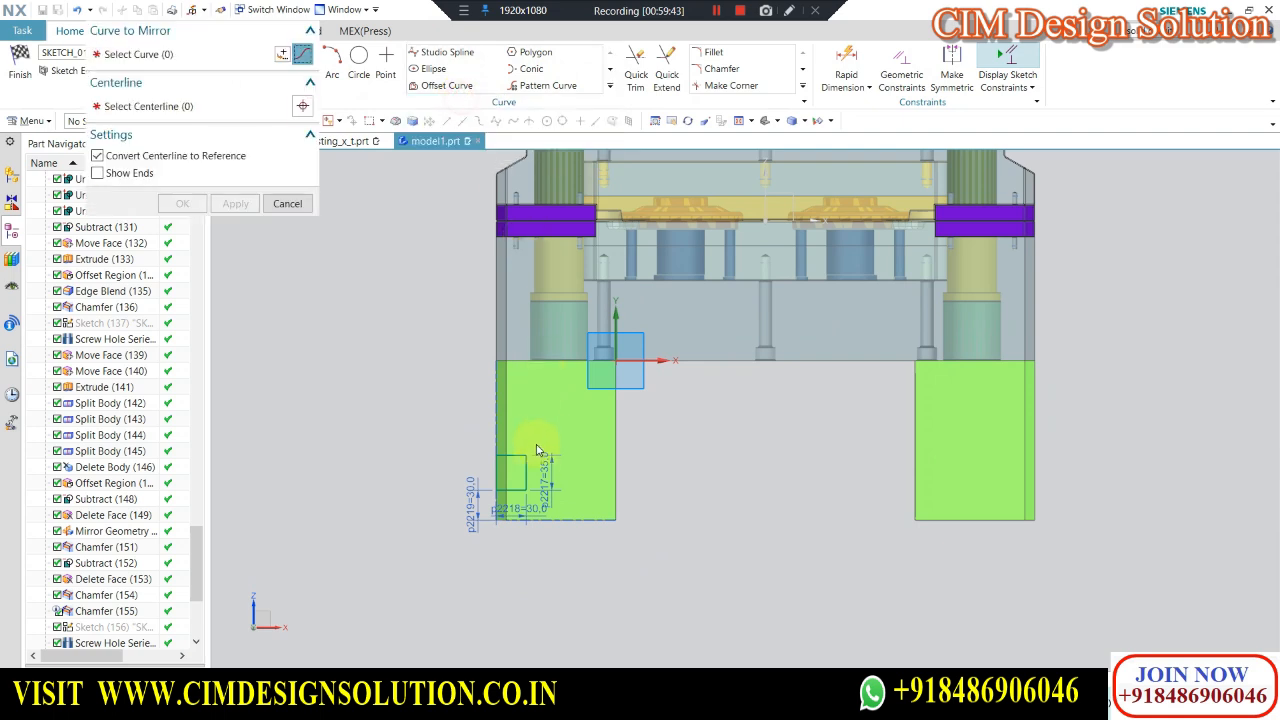
{"action": "left_click", "coordinate": [527, 462]}
{"action": "left_click", "coordinate": [208, 108]}
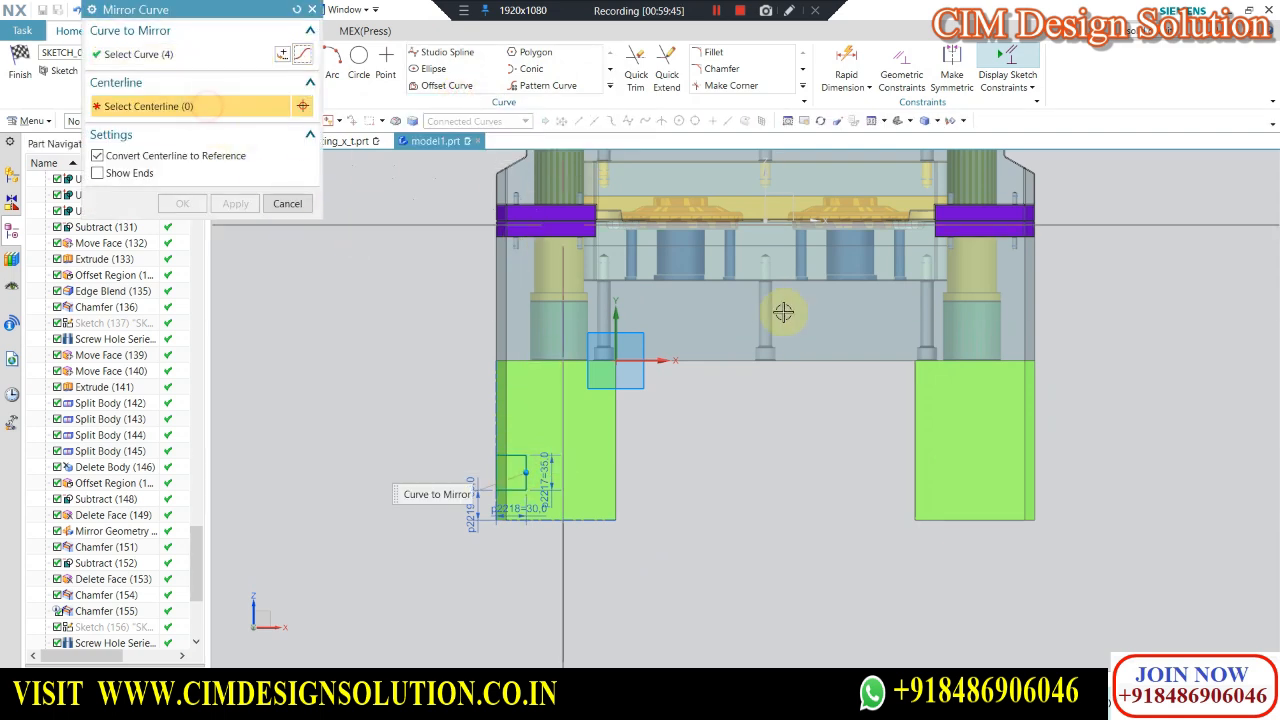
{"action": "scroll", "coordinate": [747, 355], "scroll_direction": "down", "scroll_amount": 1}
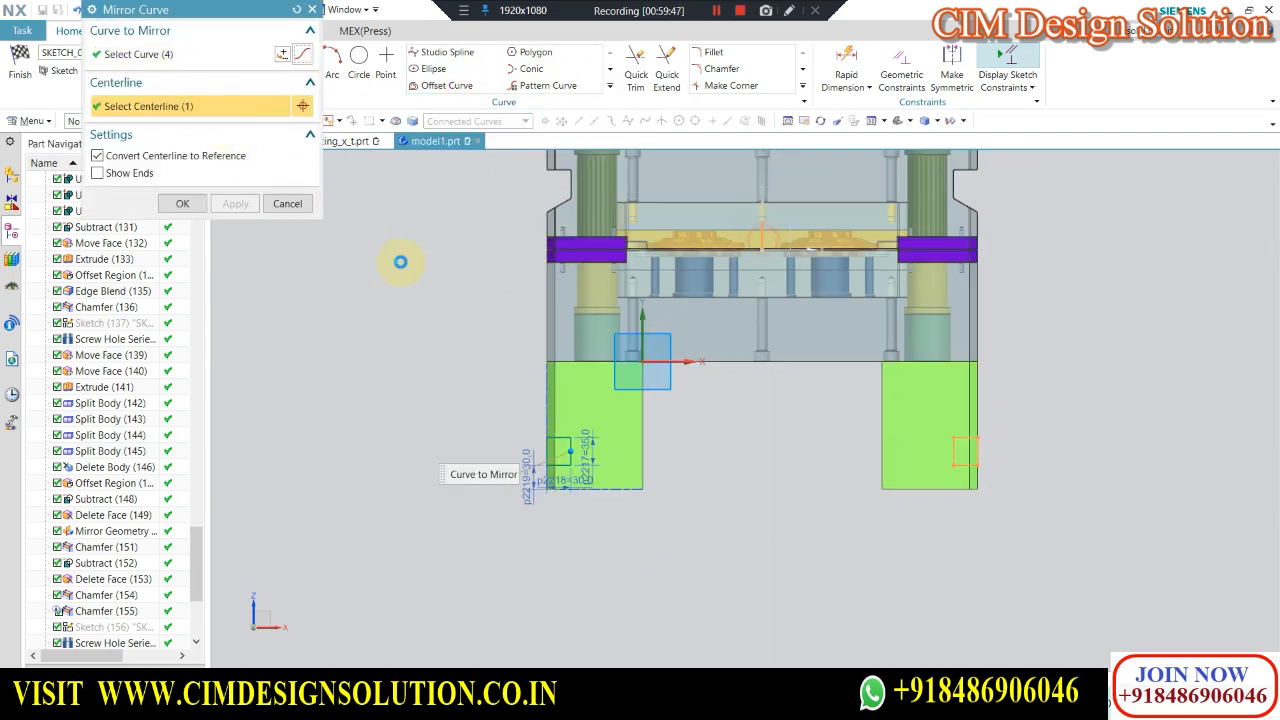
{"action": "left_click", "coordinate": [180, 203]}
{"action": "scroll", "coordinate": [440, 395], "scroll_direction": "down", "scroll_amount": 1}
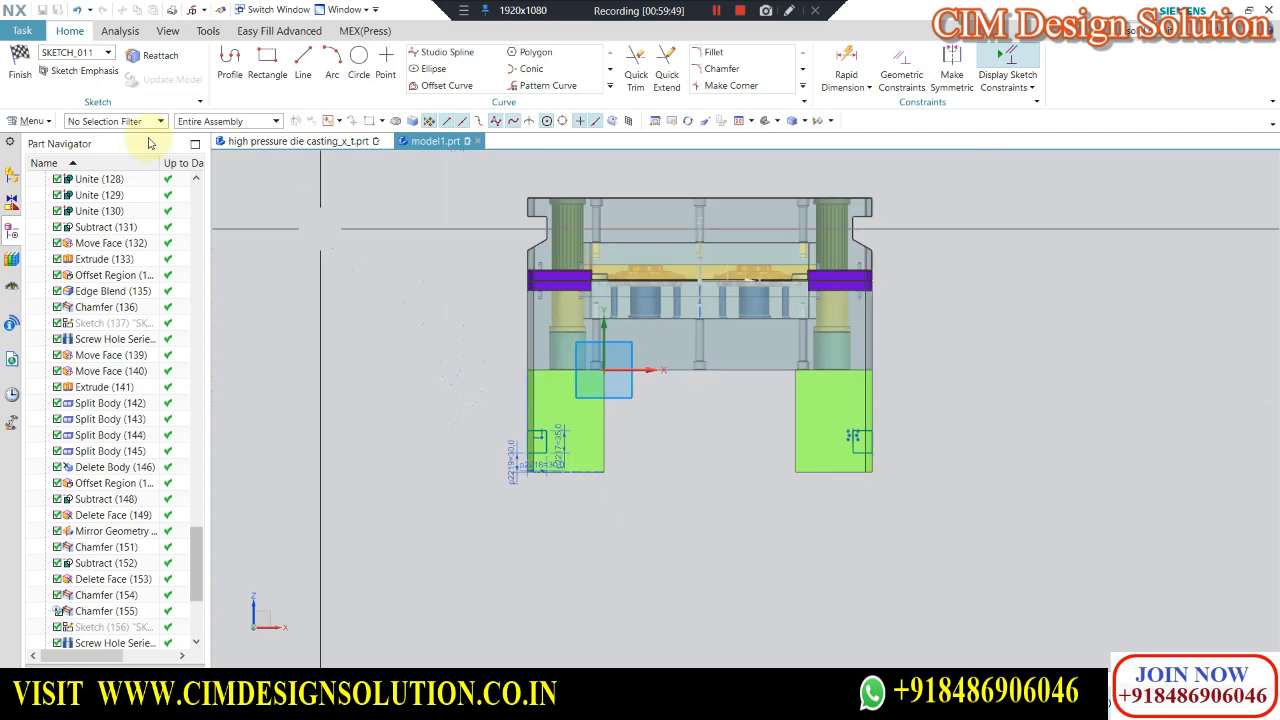
Finish the section sketch and extrude both rectangles from -790 to 160 mm, without a Boolean.
{"action": "left_click", "coordinate": [20, 56]}
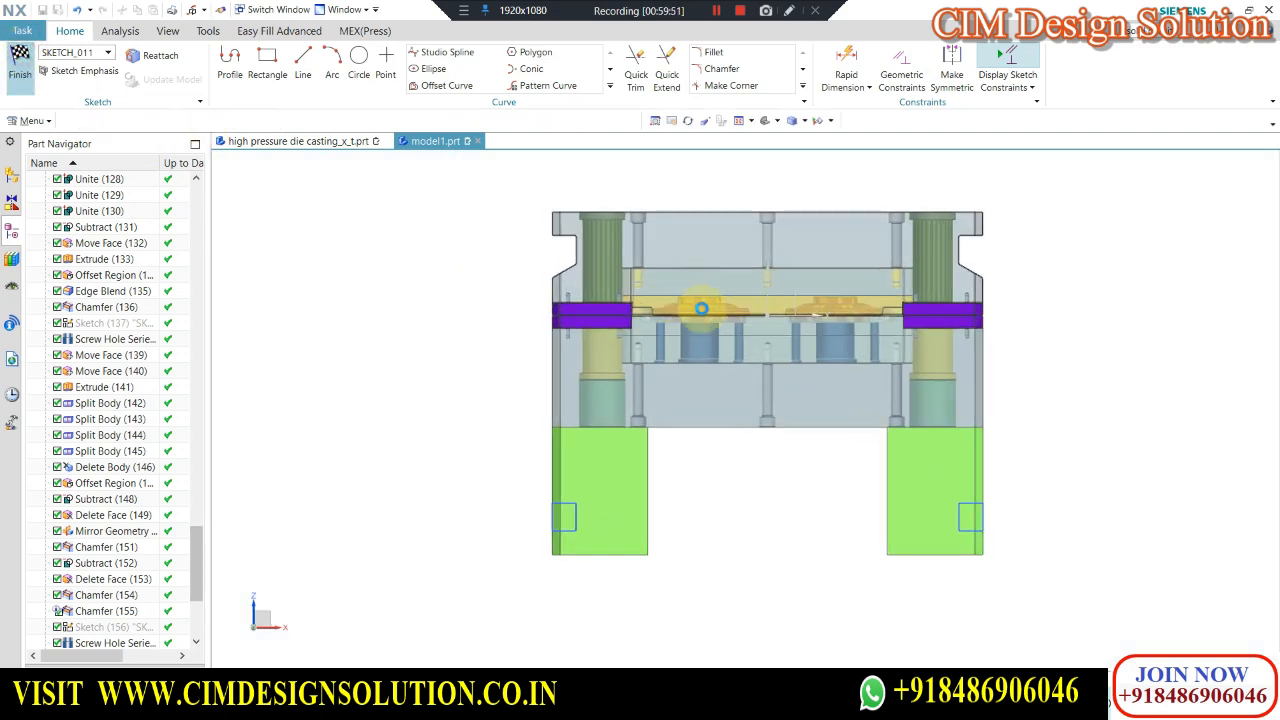
{"action": "scroll", "coordinate": [814, 337], "scroll_direction": "down", "scroll_amount": 2}
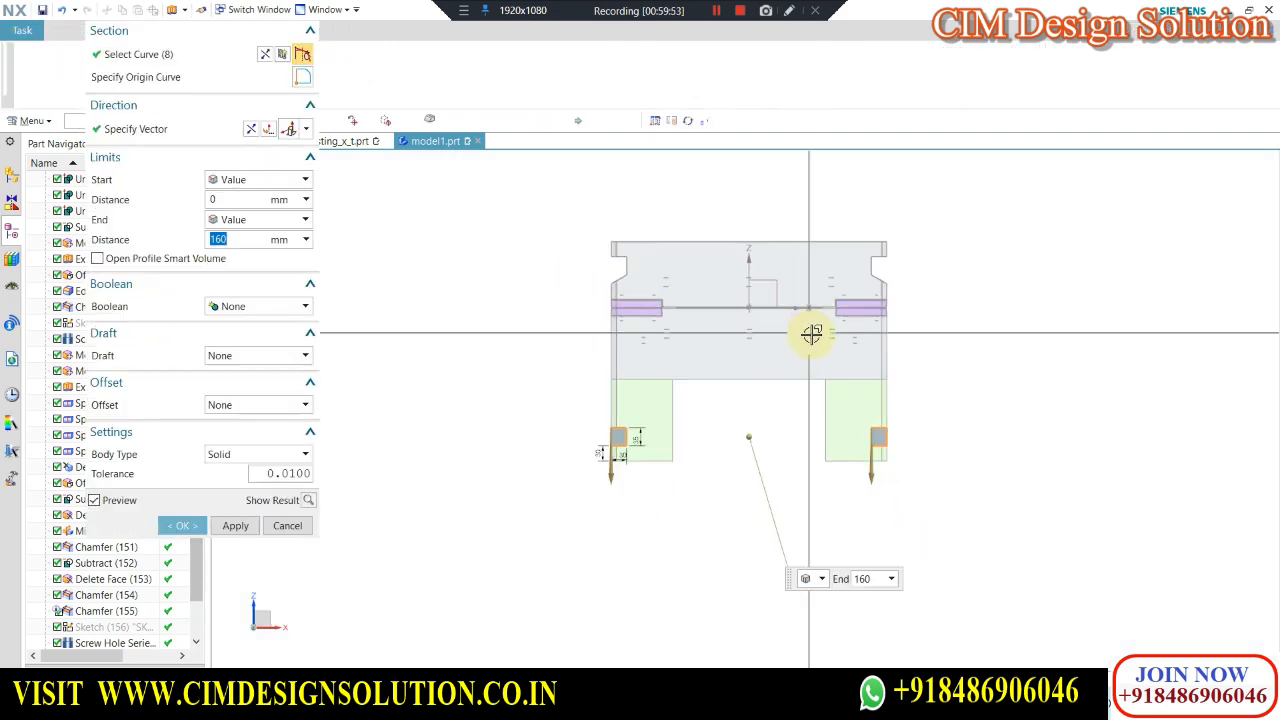
{"action": "middle_click_drag", "start_coordinate": [822, 348], "coordinate": [777, 457]}
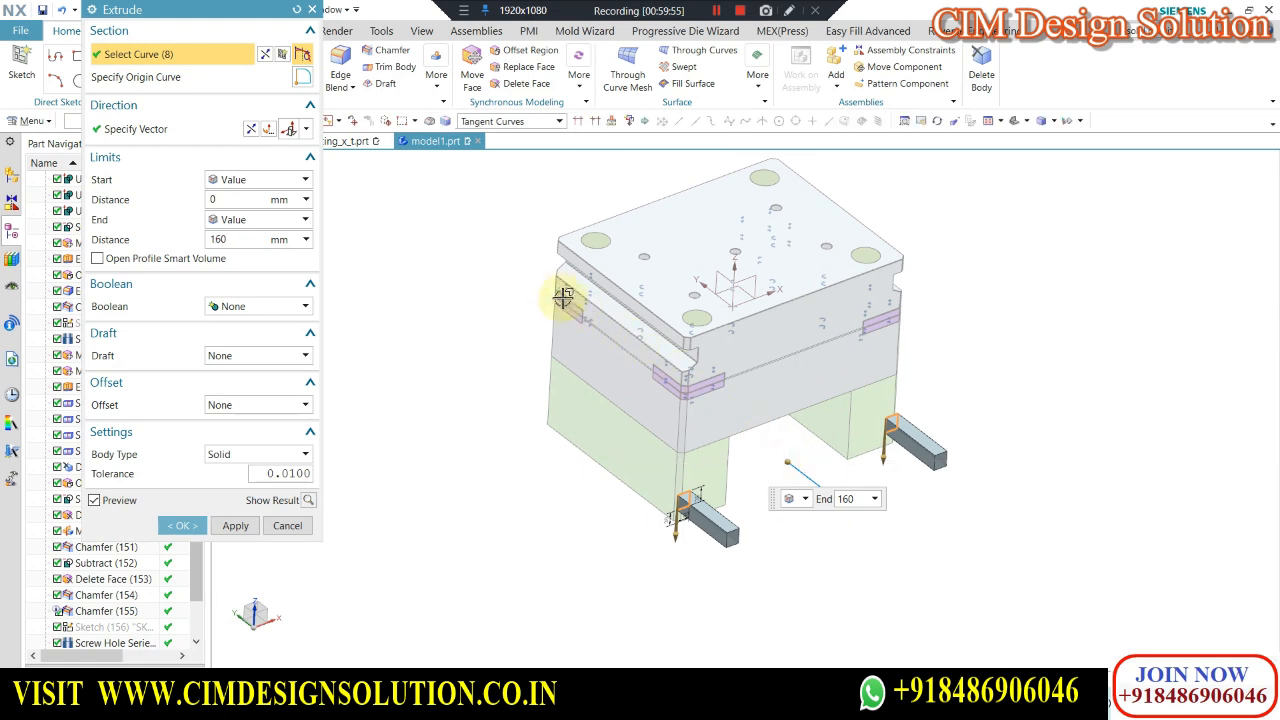
{"action": "left_click", "coordinate": [181, 524]}
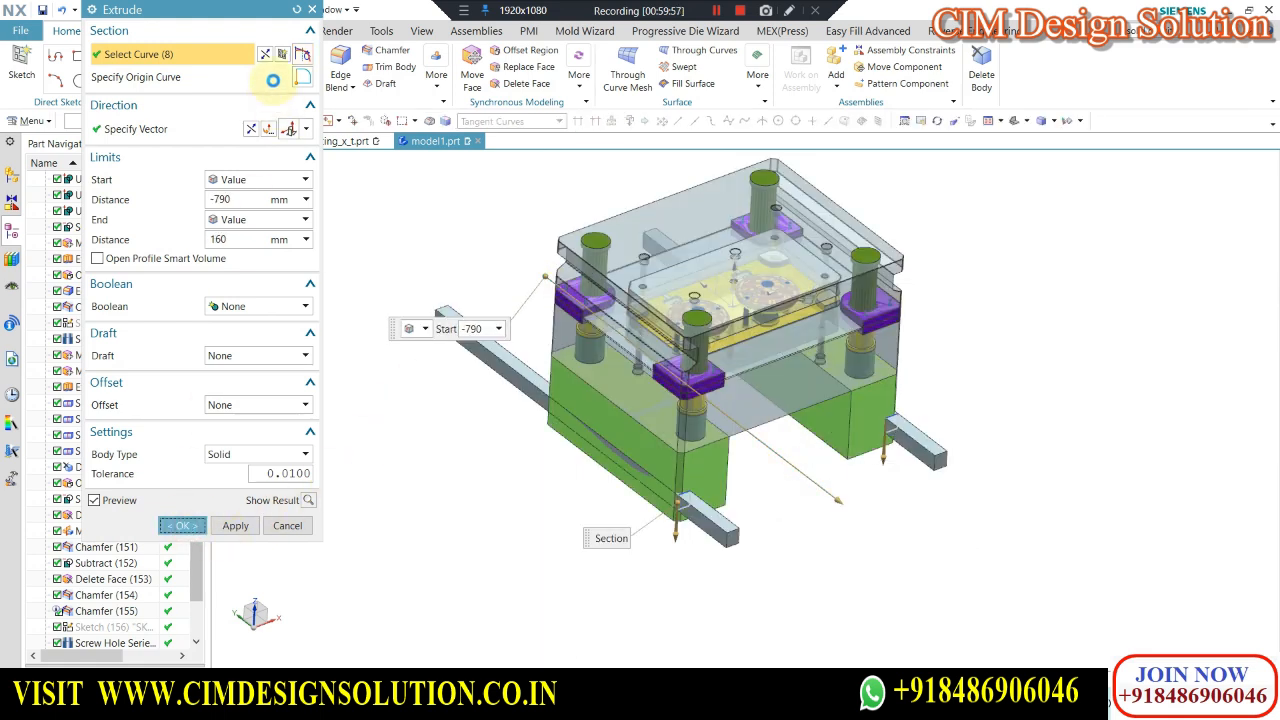
Subtract each extruded bar from its spacer block, keeping the tool bodies.
{"action": "left_click", "coordinate": [287, 104]}
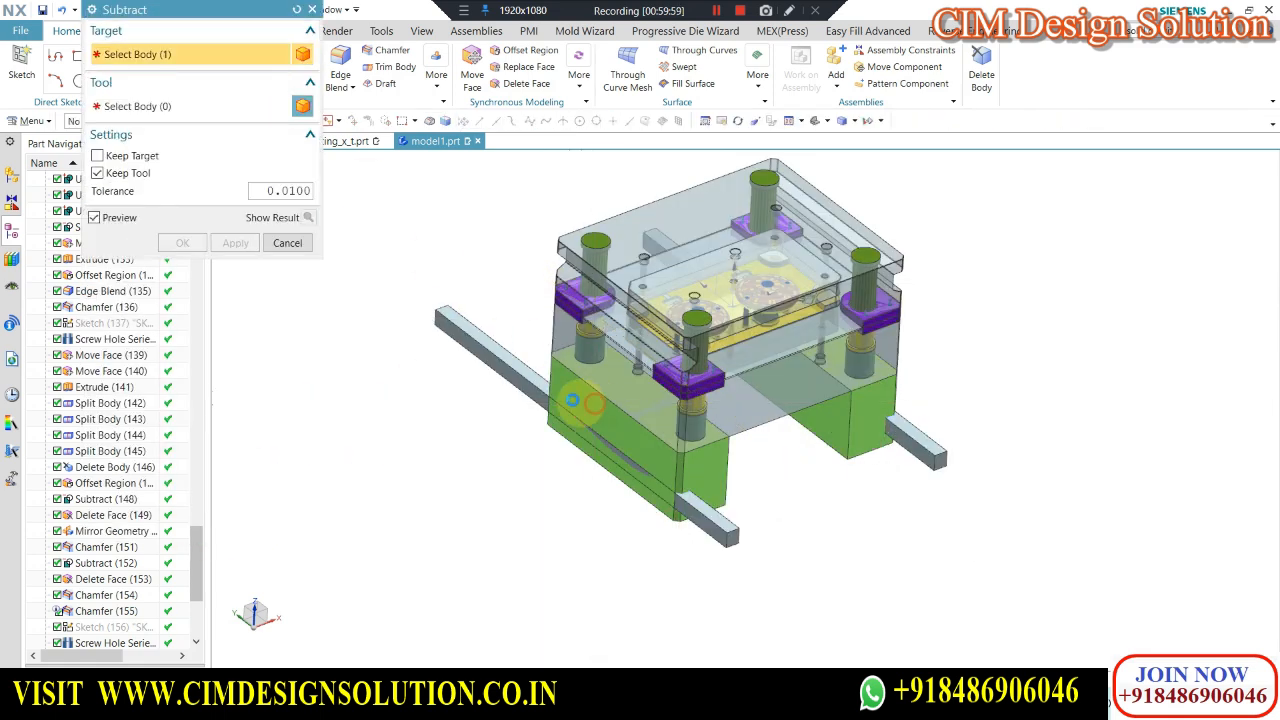
{"action": "left_click", "coordinate": [565, 445]}
{"action": "left_click", "coordinate": [612, 439]}
{"action": "left_click", "coordinate": [236, 243]}
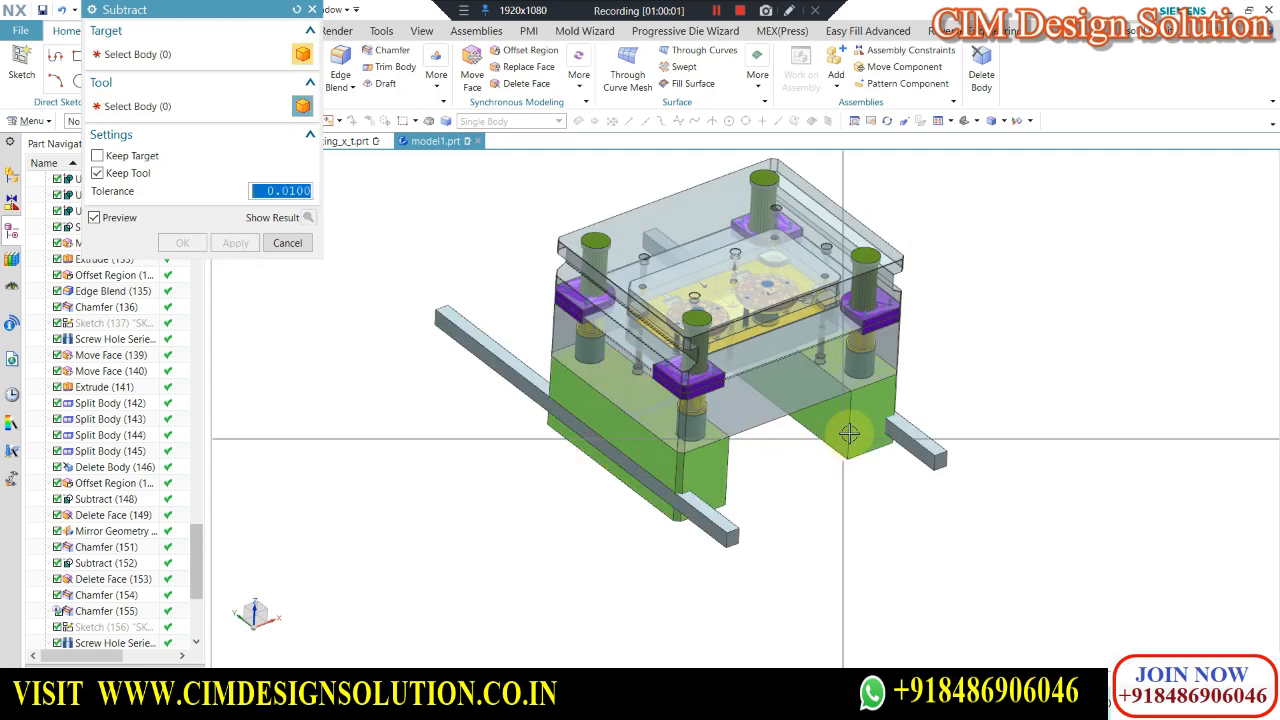
{"action": "left_click", "coordinate": [842, 422]}
{"action": "left_click", "coordinate": [933, 447]}
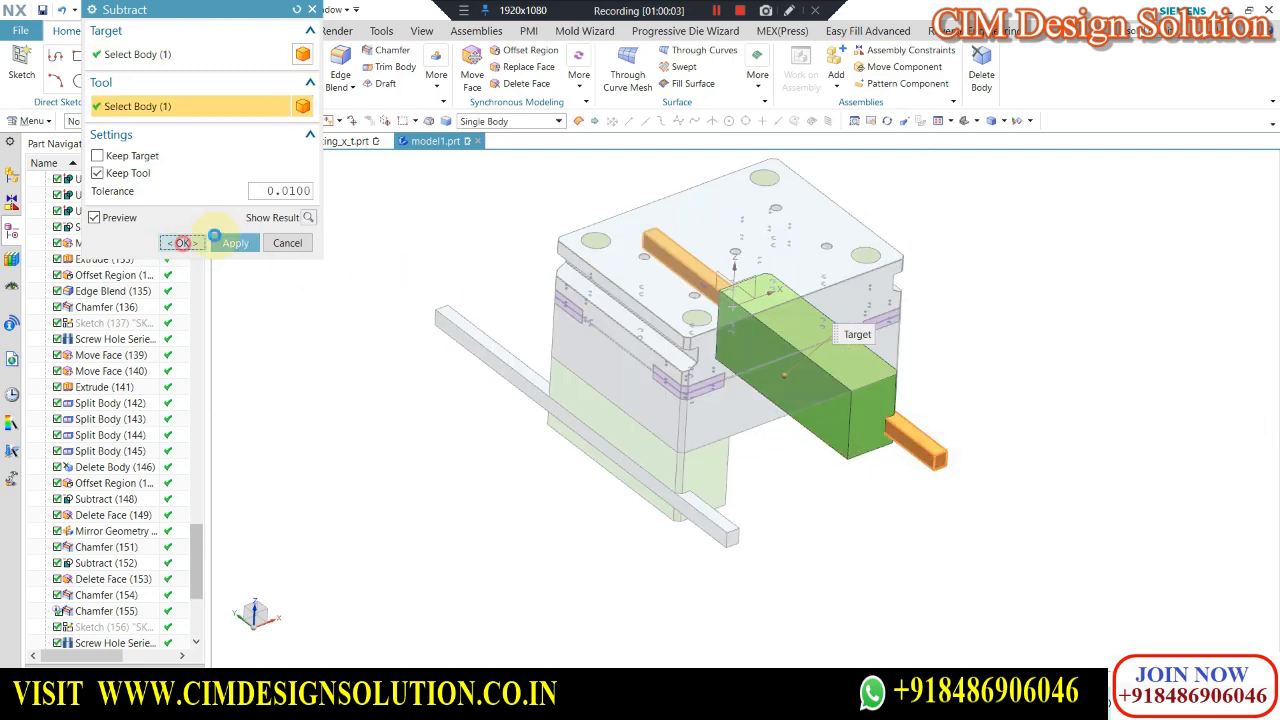
{"action": "left_click", "coordinate": [182, 243]}
Delete the two bar bodies used as cutting tools and show the mould in front view.
{"action": "left_click", "coordinate": [981, 75]}
{"action": "left_click", "coordinate": [912, 448]}
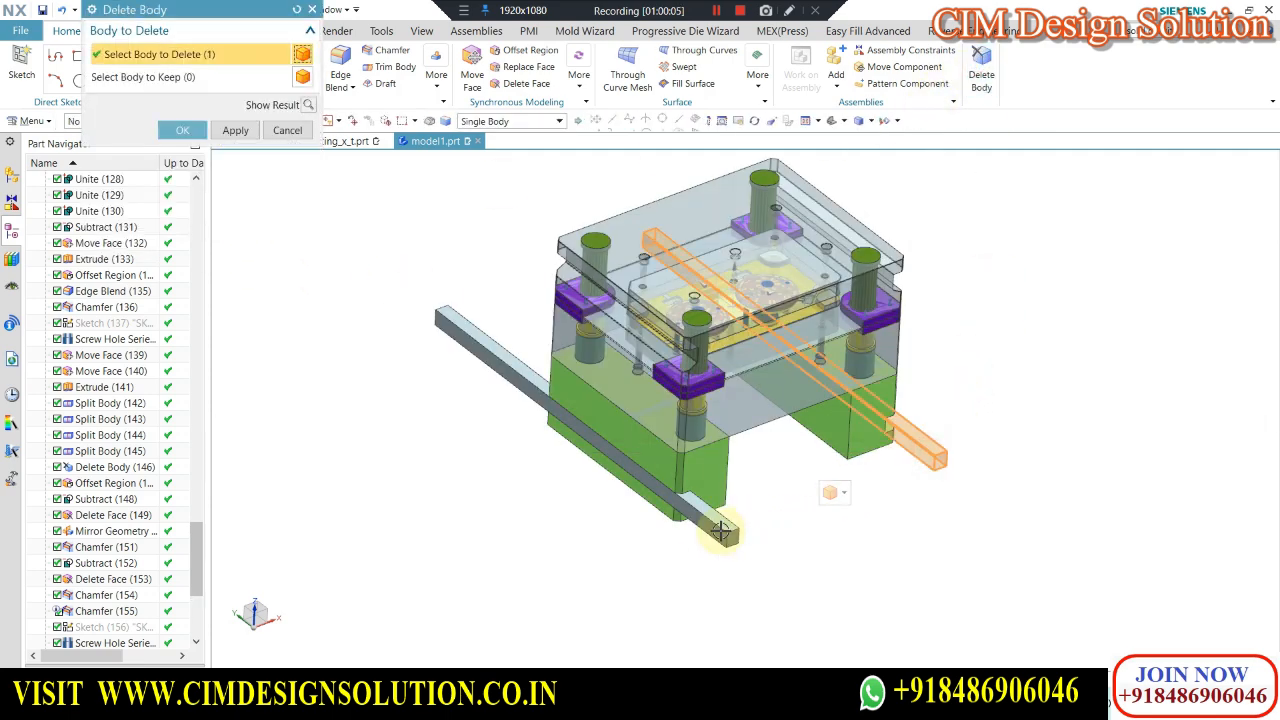
{"action": "left_click", "coordinate": [720, 530]}
{"action": "key", "text": "ctrl+alt+f"}
{"action": "middle_click", "coordinate": [491, 466]}
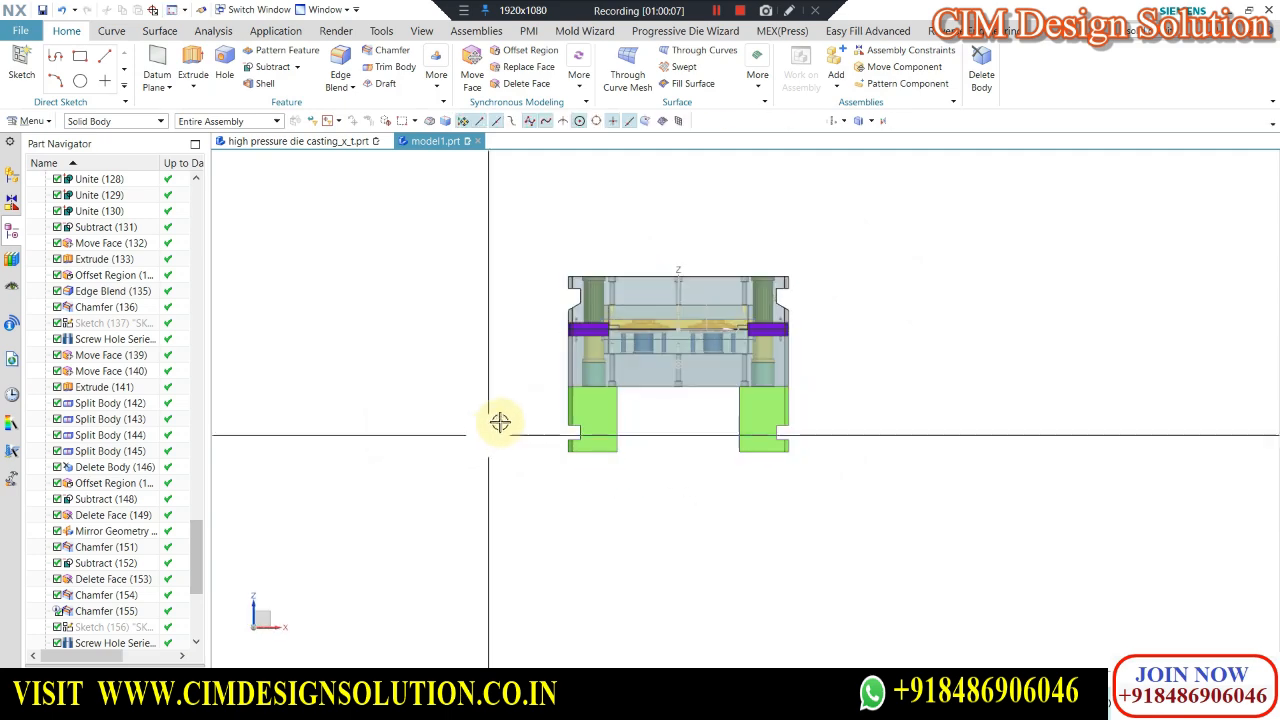
Draft the upper face of the left spacer block's slot by -30° using its inner edge as the stationary edge.
{"action": "middle_click_drag", "start_coordinate": [500, 422], "coordinate": [517, 414]}
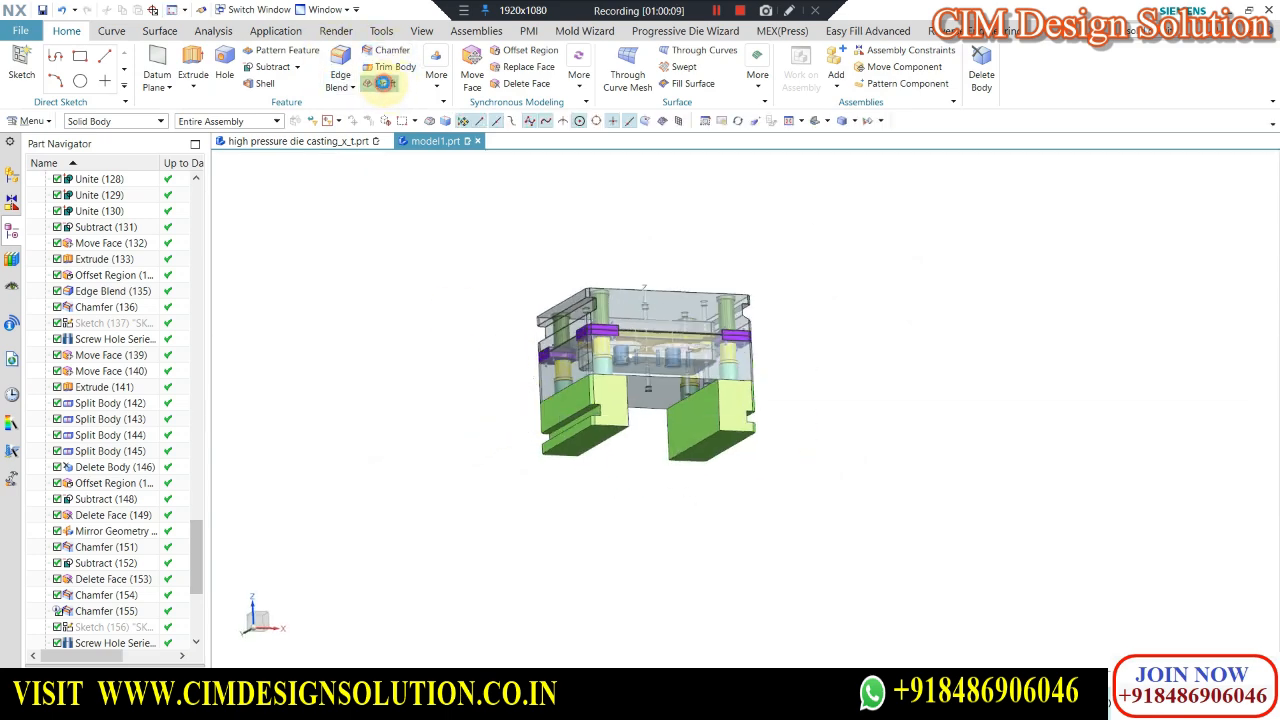
{"action": "left_click", "coordinate": [384, 83]}
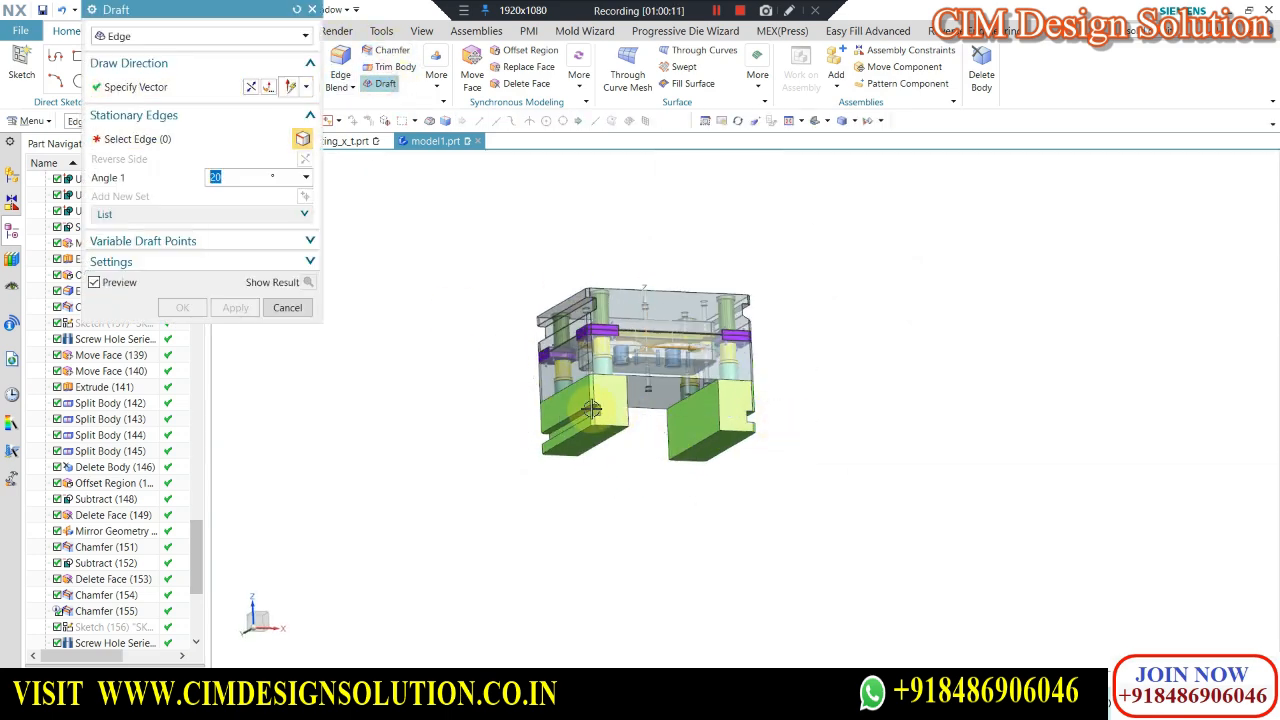
{"action": "scroll", "coordinate": [591, 409], "scroll_direction": "up", "scroll_amount": 5}
{"action": "left_click", "coordinate": [642, 424]}
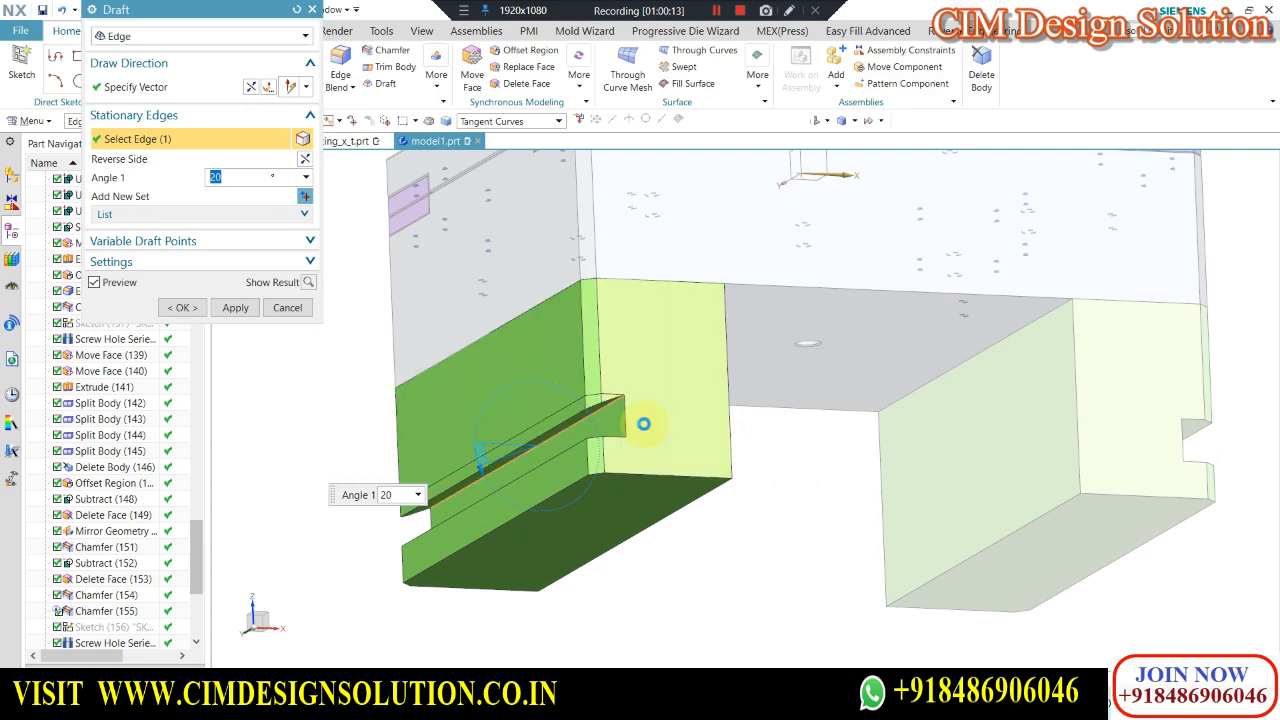
{"action": "key", "text": "Return"}
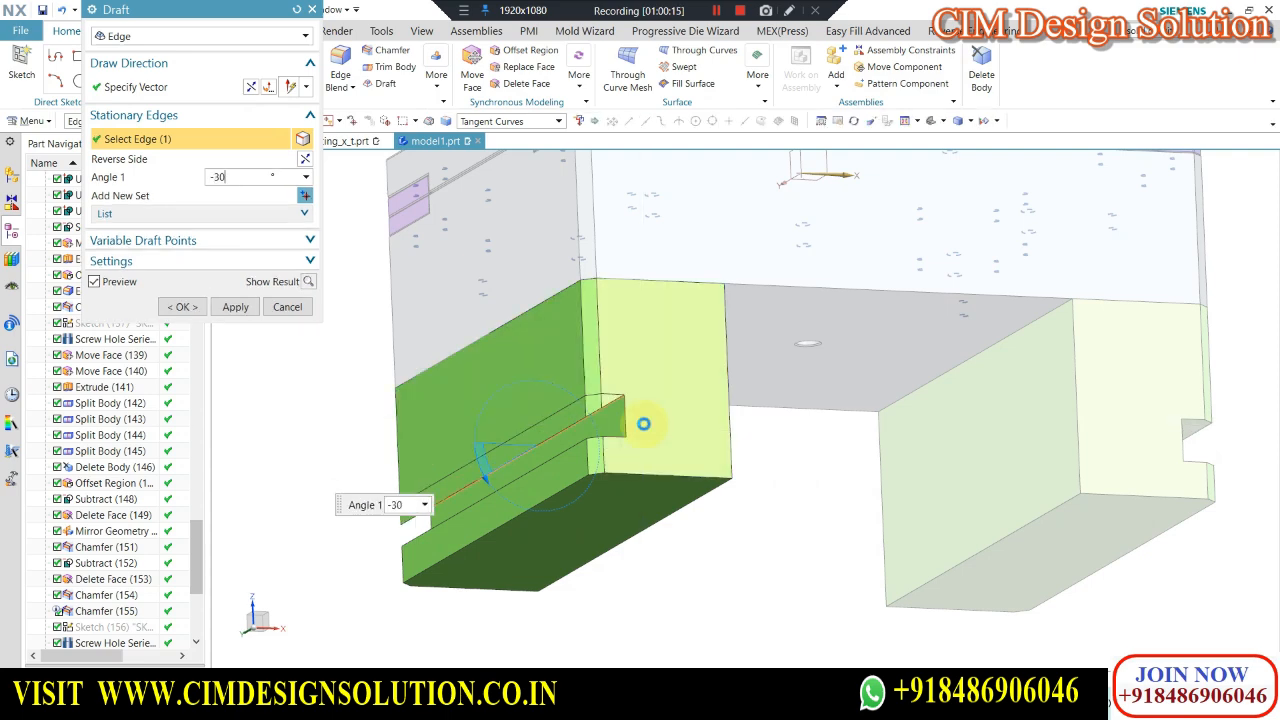
{"action": "type", "text": "-30"}
{"action": "key", "text": "Return"}
{"action": "left_click", "coordinate": [234, 308]}
{"action": "scroll", "coordinate": [600, 363], "scroll_direction": "down", "scroll_amount": 4}
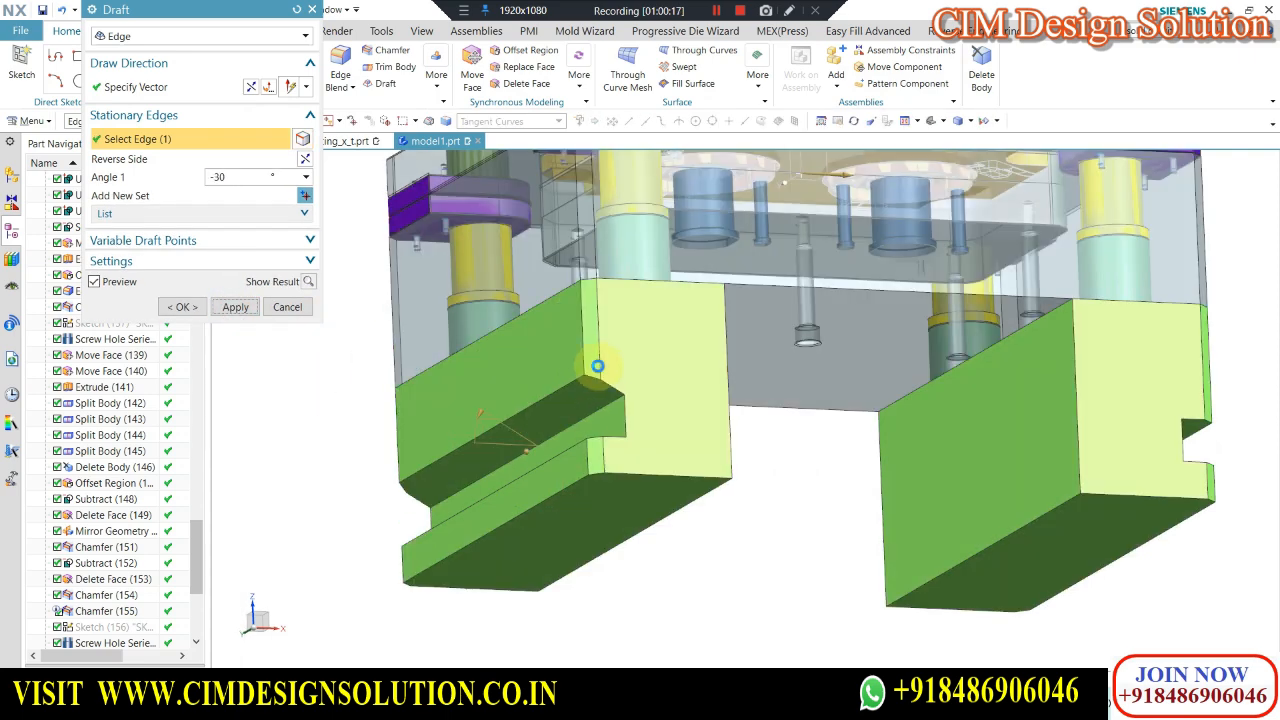
Draft the upper face of the right spacer block's slot by 30° from its inner edge and end the Draft command.
{"action": "scroll", "coordinate": [590, 390], "scroll_direction": "down", "scroll_amount": 2}
{"action": "middle_click_drag", "start_coordinate": [579, 398], "coordinate": [768, 409]}
{"action": "left_click", "coordinate": [887, 420]}
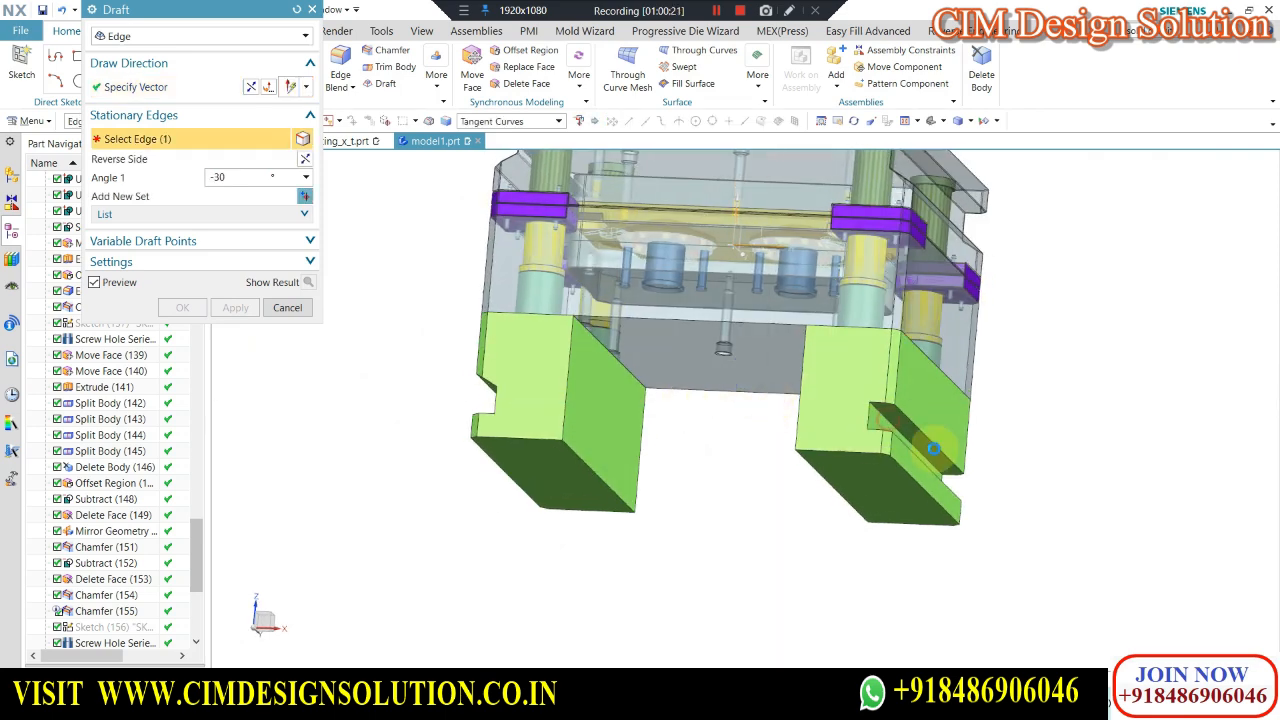
{"action": "key", "text": "Return"}
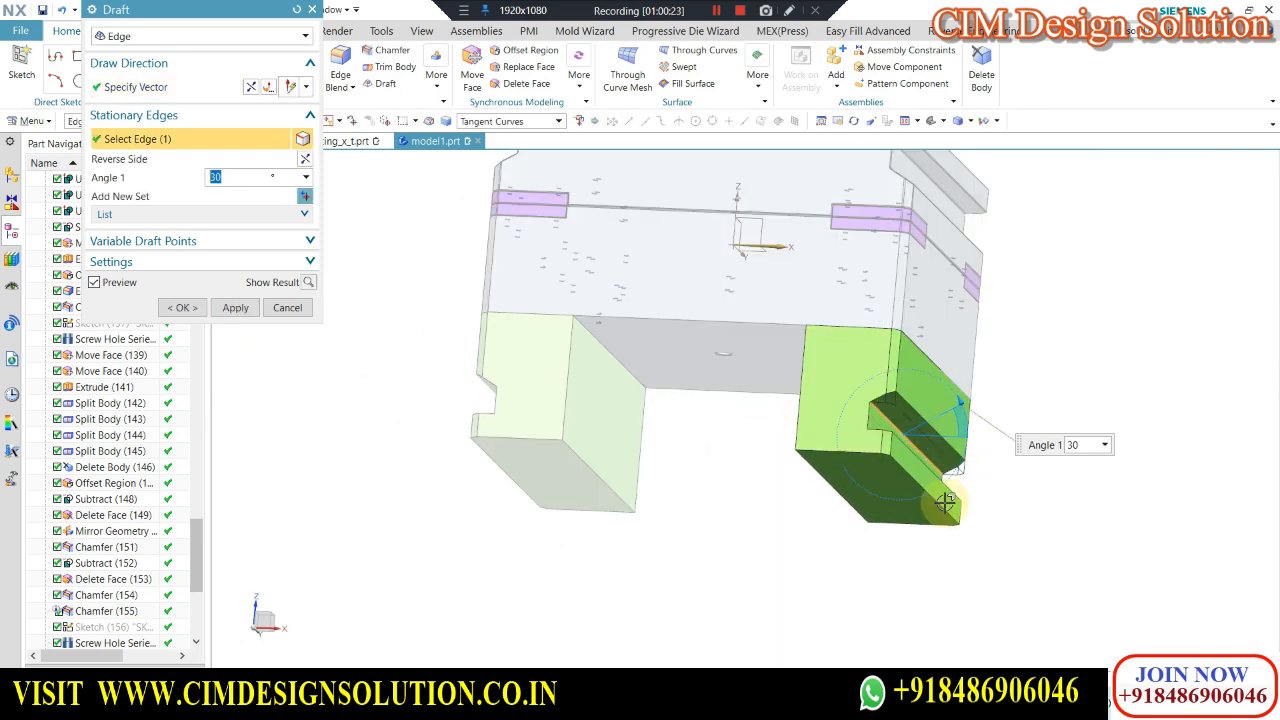
{"action": "middle_click", "coordinate": [940, 530]}
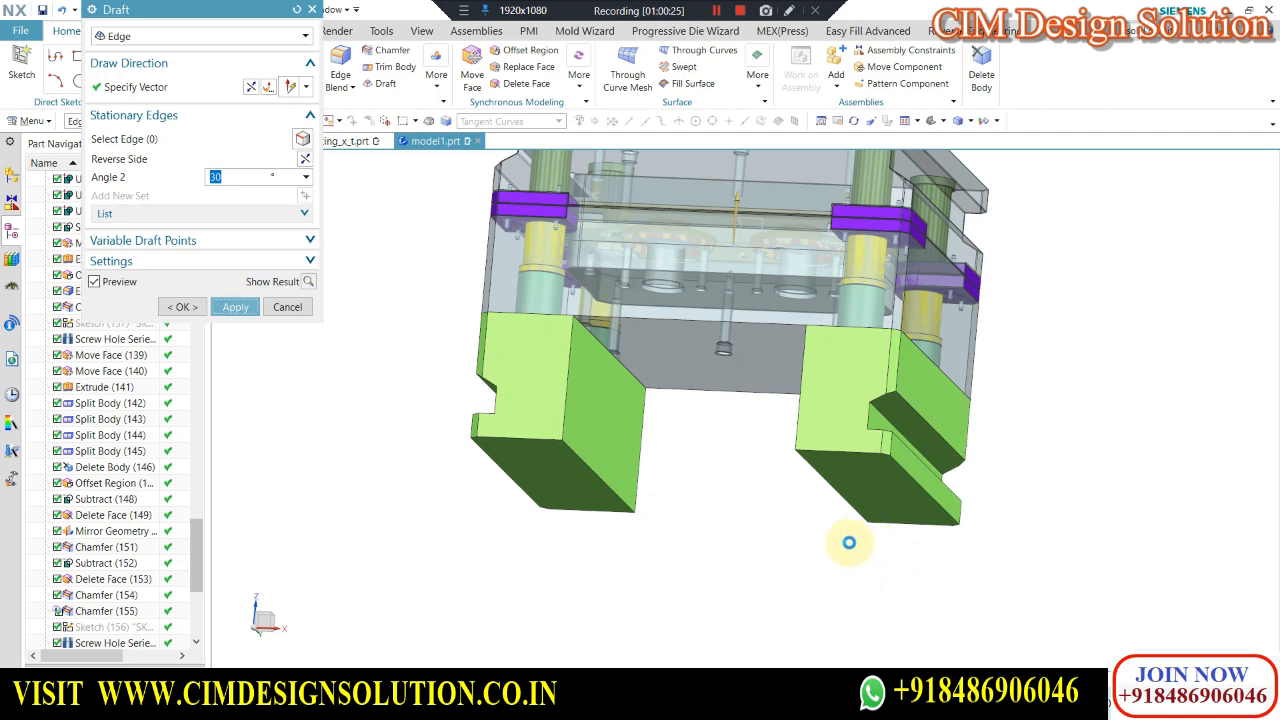
{"action": "left_click", "coordinate": [287, 307]}
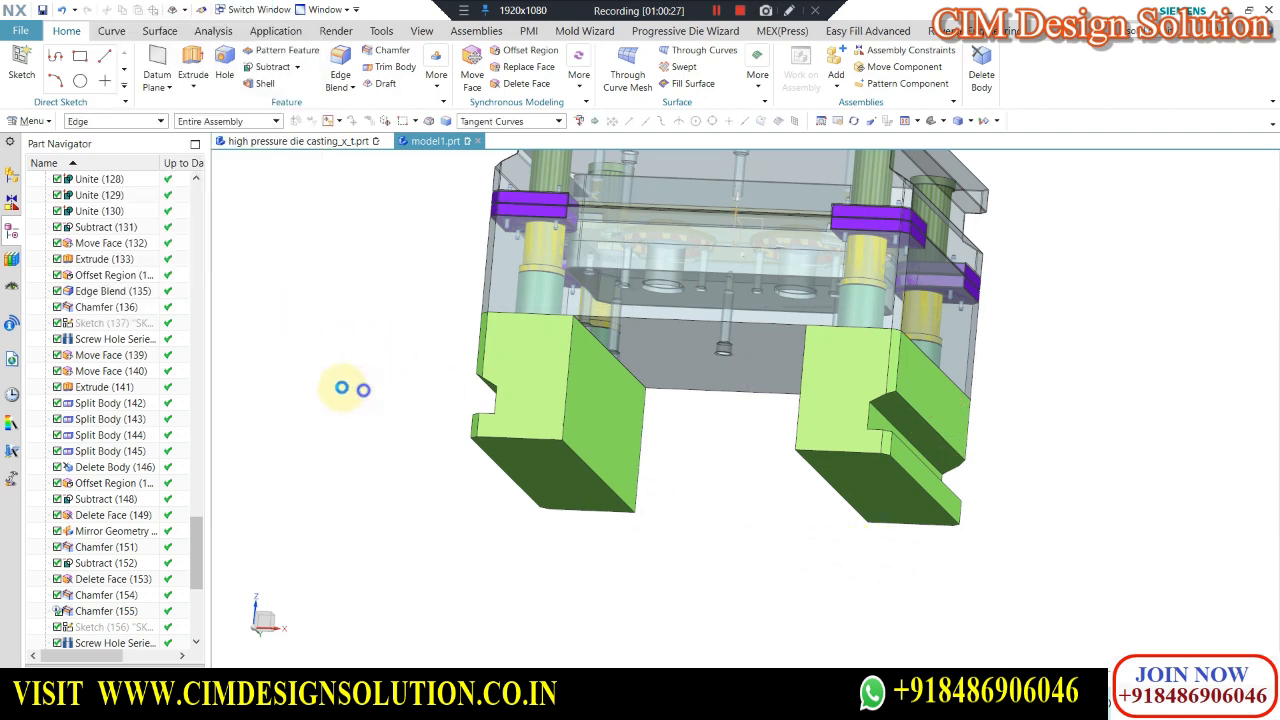
Show the mould in front view and set the translucency of both green spacer blocks to 50.
{"action": "key", "text": "ctrl+alt+f"}
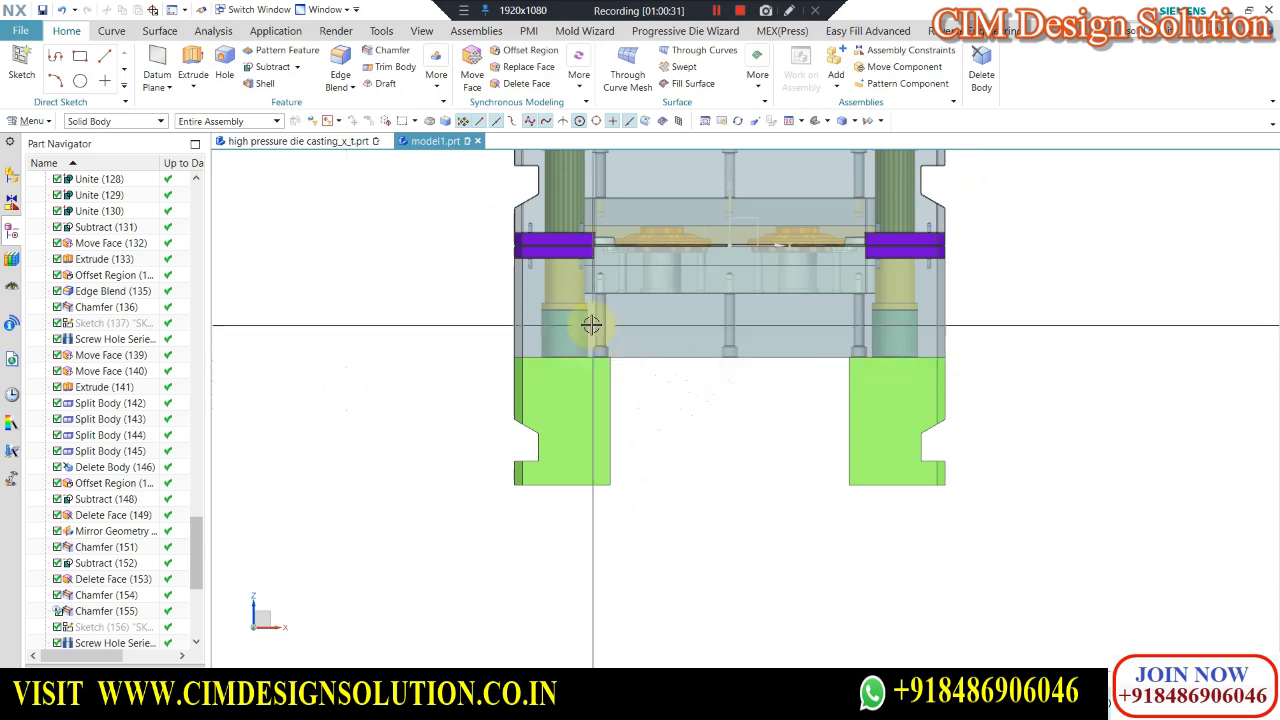
{"action": "key", "text": "ctrl+b"}
{"action": "left_click", "coordinate": [894, 397]}
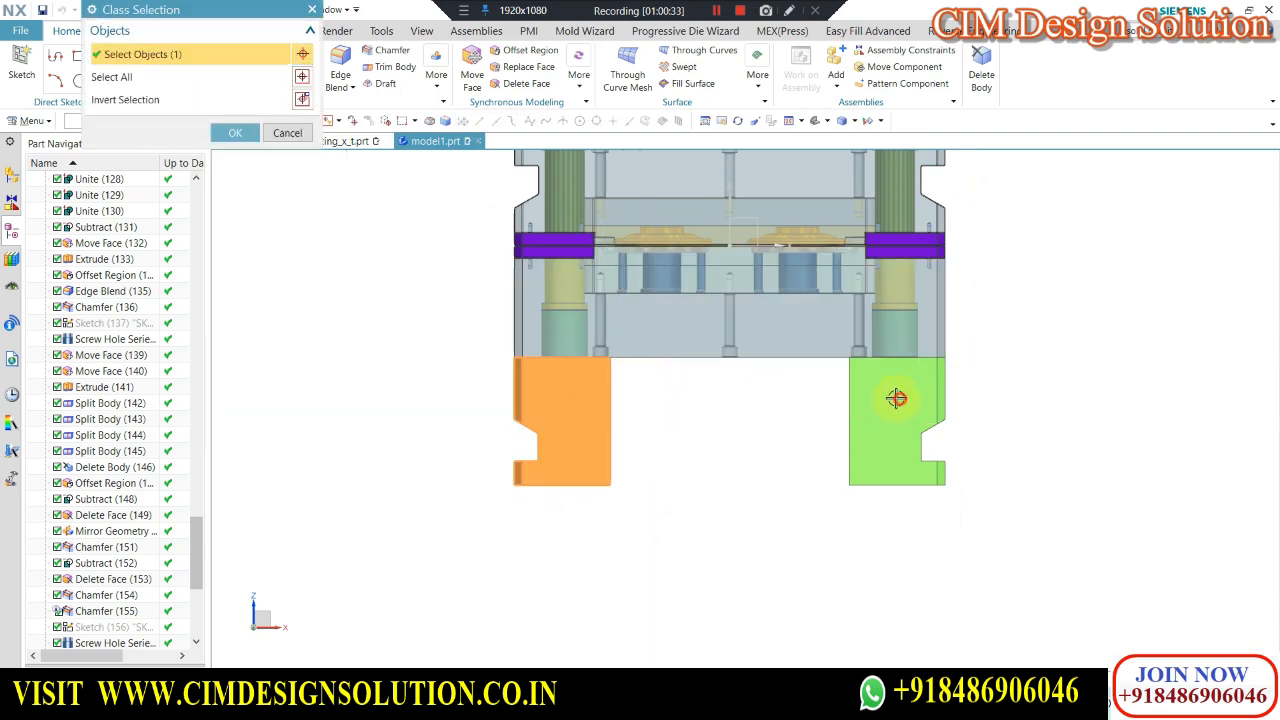
{"action": "middle_click", "coordinate": [329, 286]}
{"action": "left_click", "coordinate": [247, 222]}
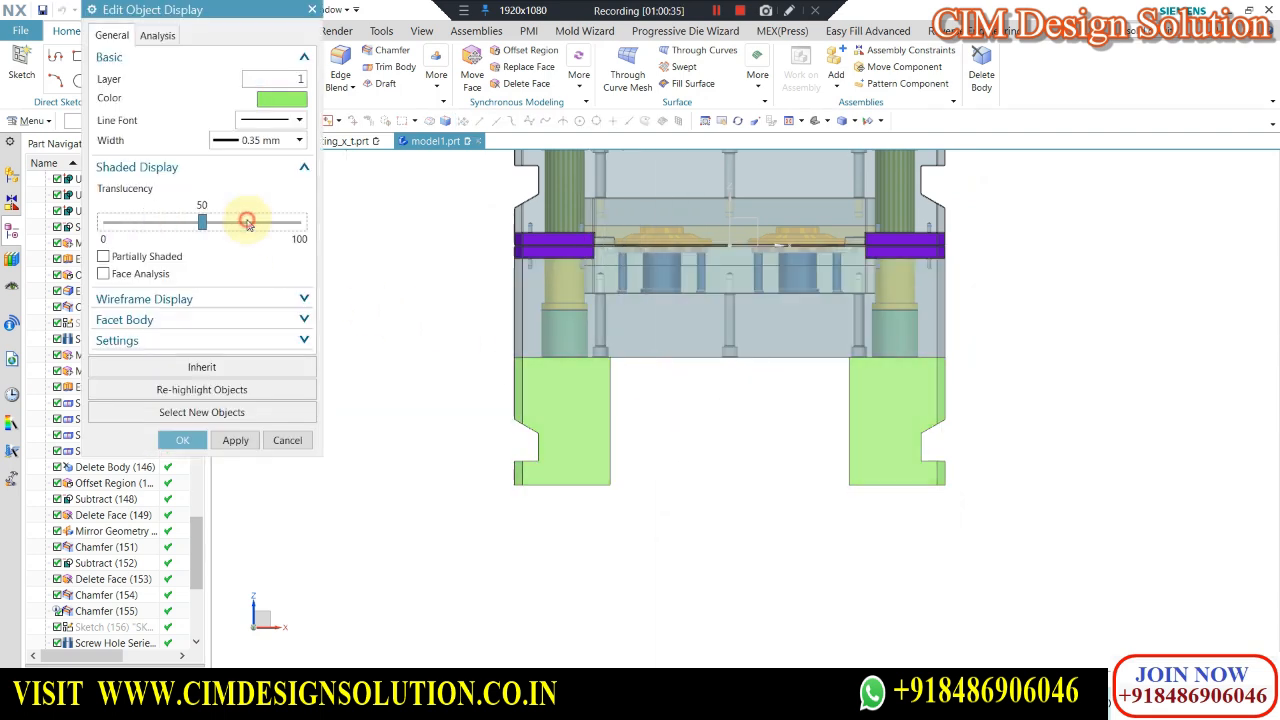
{"action": "middle_click", "coordinate": [411, 291]}
{"action": "scroll", "coordinate": [757, 417], "scroll_direction": "down", "scroll_amount": 2}
{"action": "scroll", "coordinate": [693, 448], "scroll_direction": "up", "scroll_amount": 1}
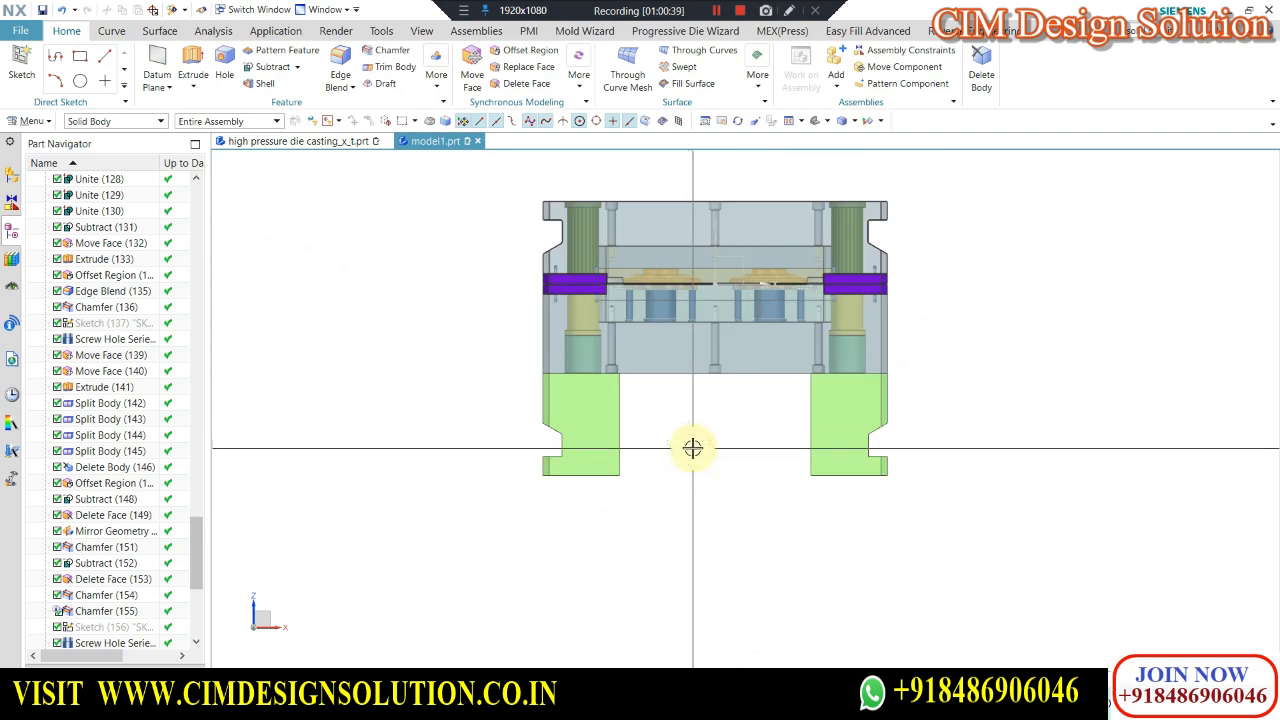
{"action": "scroll", "coordinate": [709, 483], "scroll_direction": "up", "scroll_amount": 2}
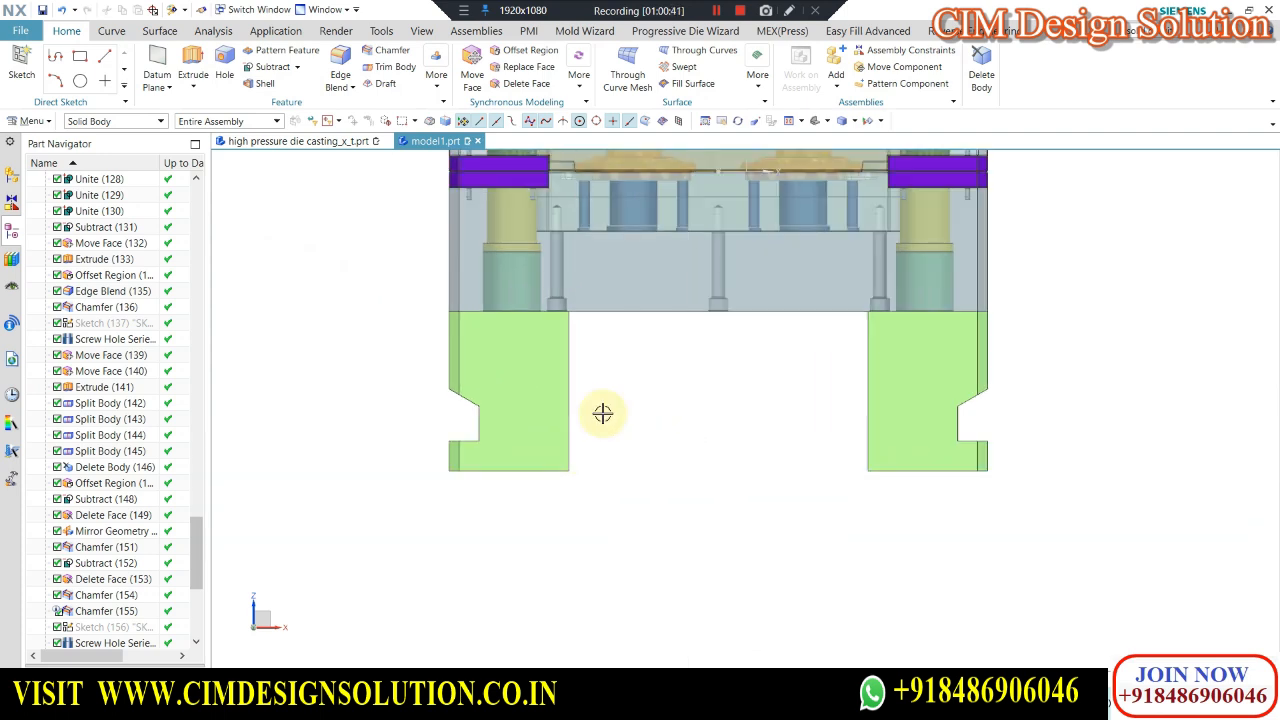
{"action": "scroll", "coordinate": [725, 380], "scroll_direction": "down", "scroll_amount": 2}
{"action": "middle_click_drag", "start_coordinate": [671, 404], "coordinate": [677, 508]}
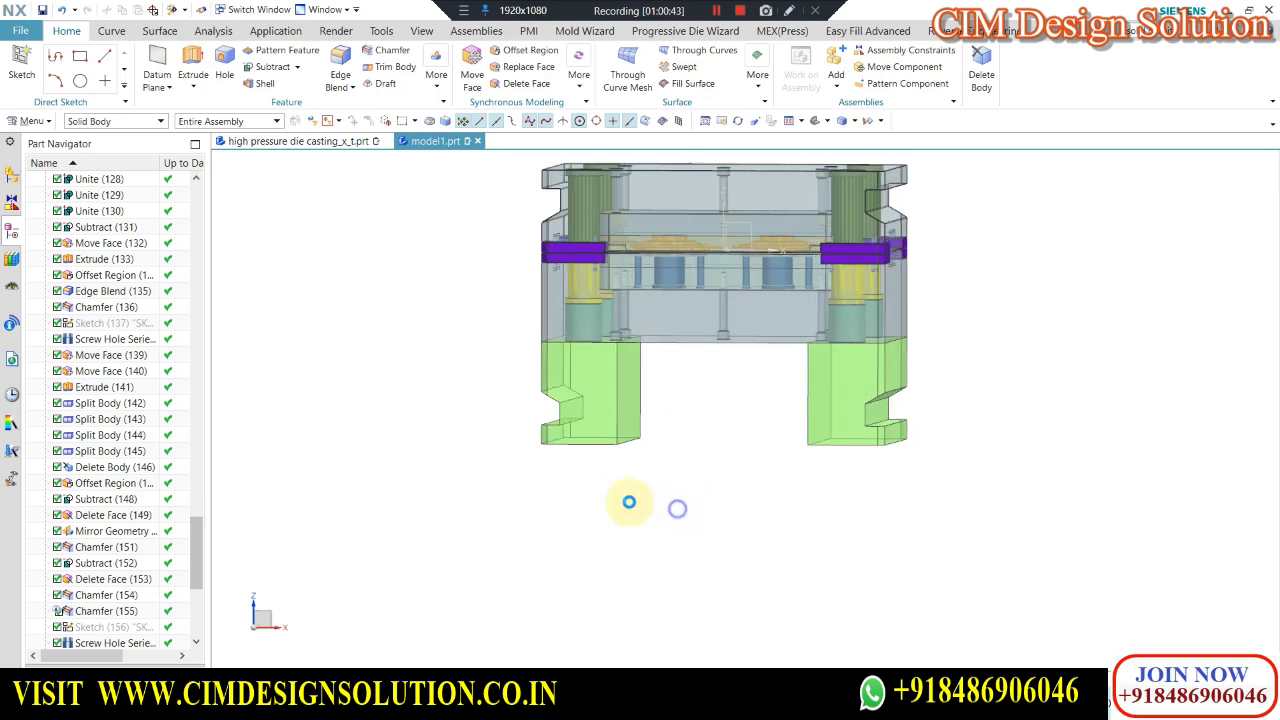
{"action": "key", "text": "F8"}
Set up a Split Body of both spacer blocks with a new plane as the splitting tool.
{"action": "left_click", "coordinate": [436, 75]}
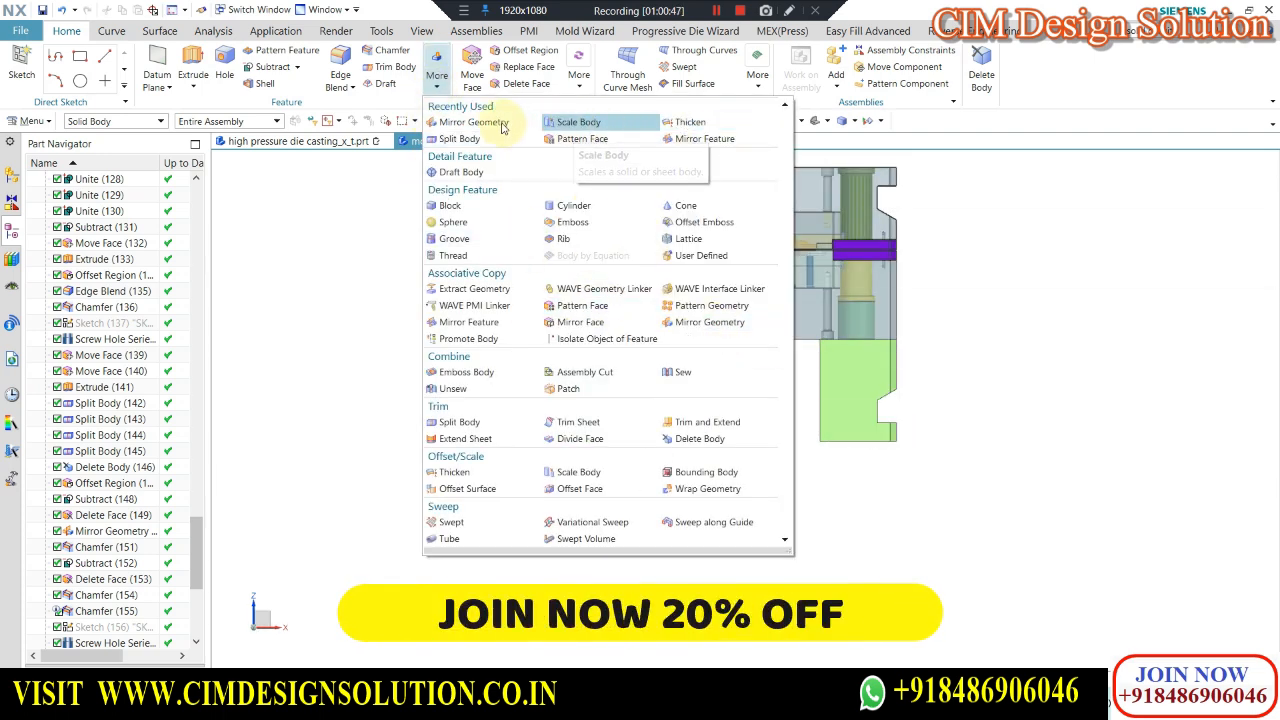
{"action": "left_click", "coordinate": [459, 138]}
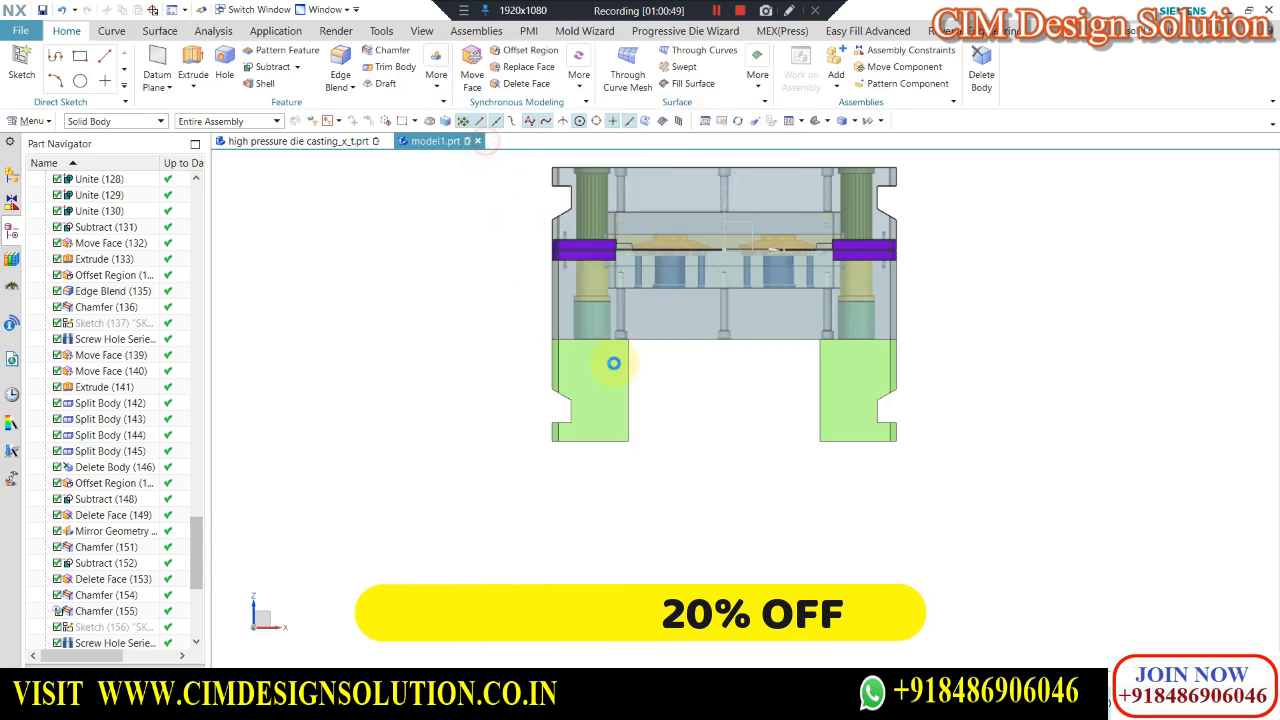
{"action": "left_click", "coordinate": [609, 372]}
{"action": "left_click", "coordinate": [877, 391]}
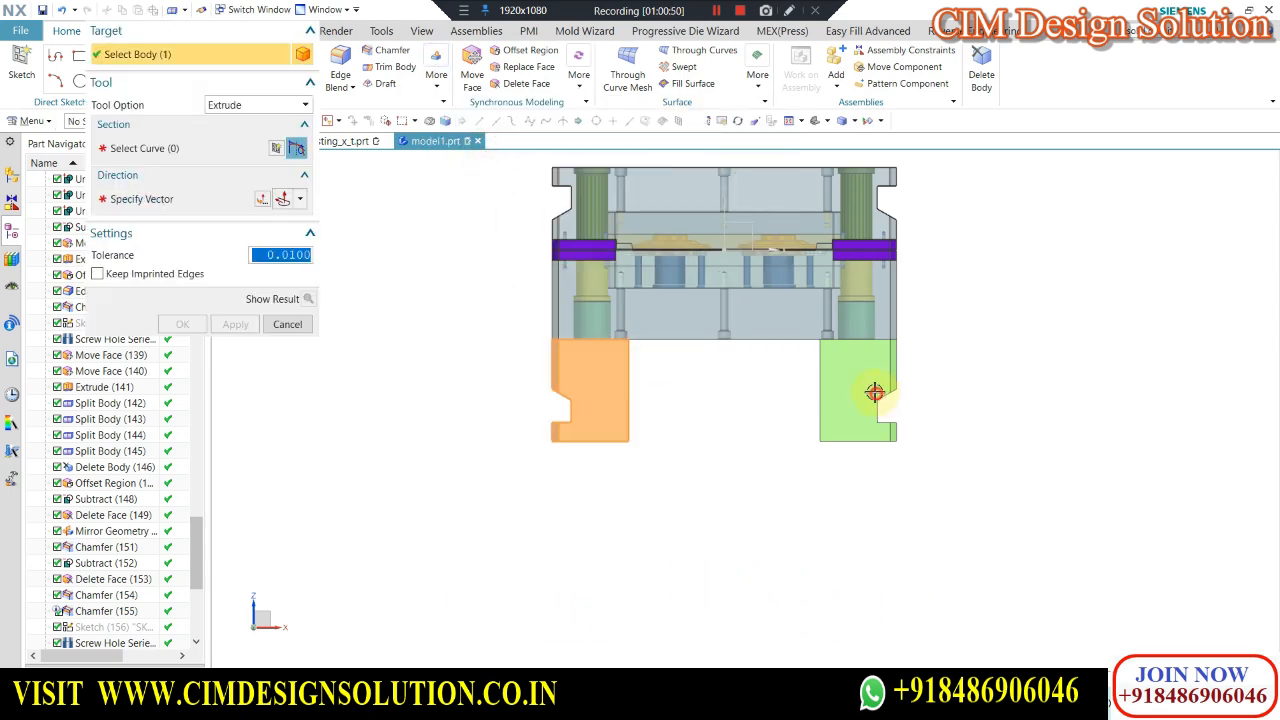
{"action": "left_click", "coordinate": [222, 105]}
{"action": "left_click", "coordinate": [235, 122]}
{"action": "left_click", "coordinate": [280, 104]}
{"action": "left_click", "coordinate": [230, 137]}
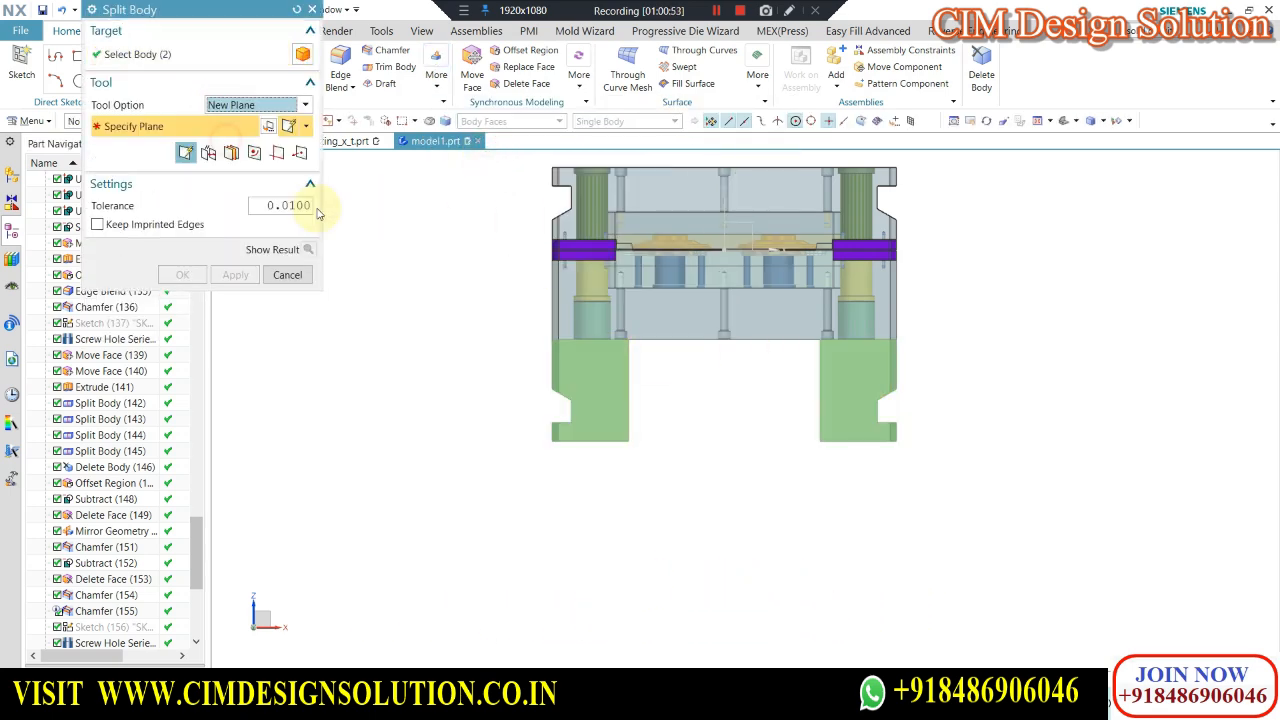
{"action": "middle_click_drag", "start_coordinate": [400, 283], "coordinate": [423, 300]}
{"action": "scroll", "coordinate": [563, 421], "scroll_direction": "down", "scroll_amount": 3}
{"action": "scroll", "coordinate": [563, 421], "scroll_direction": "down", "scroll_amount": 2}
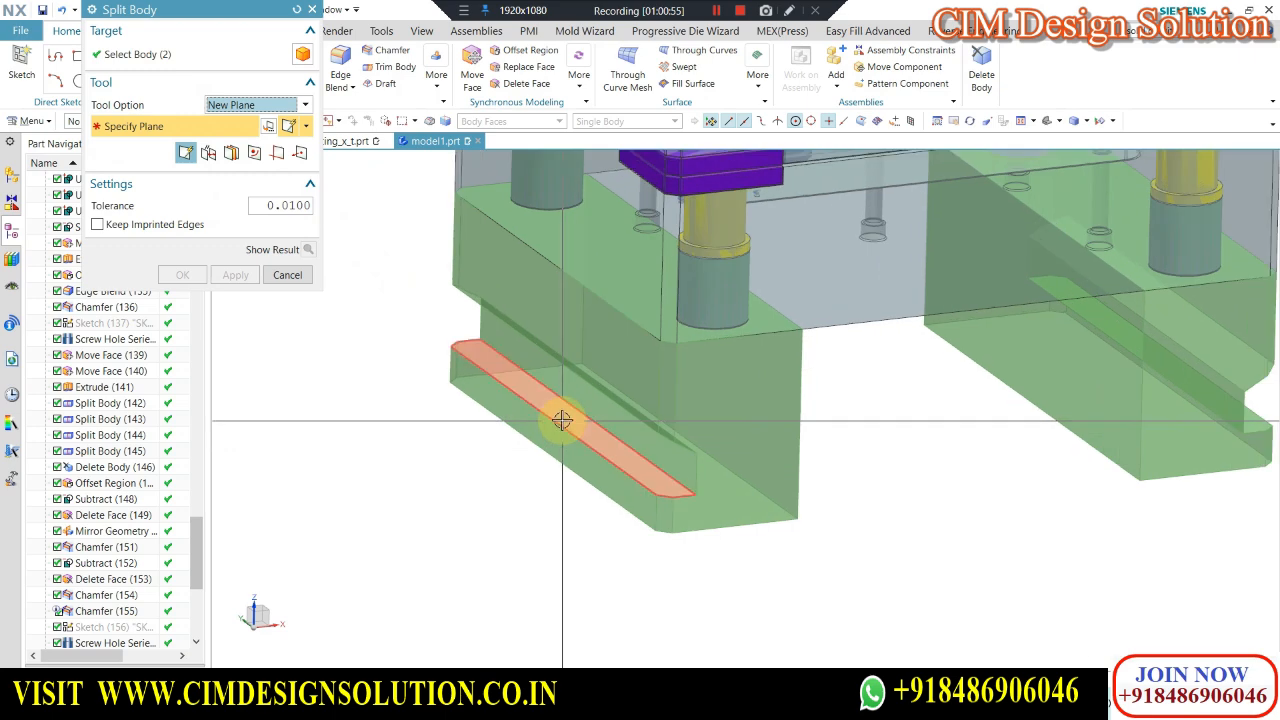
Split the two green support blocks with a new plane on the top face of the foot flange.
{"action": "left_click", "coordinate": [557, 419]}
{"action": "left_click", "coordinate": [183, 274]}
Offset the inner side face of each green block above its foot flange by -20 mm.
{"action": "scroll", "coordinate": [560, 380], "scroll_direction": "up", "scroll_amount": 4}
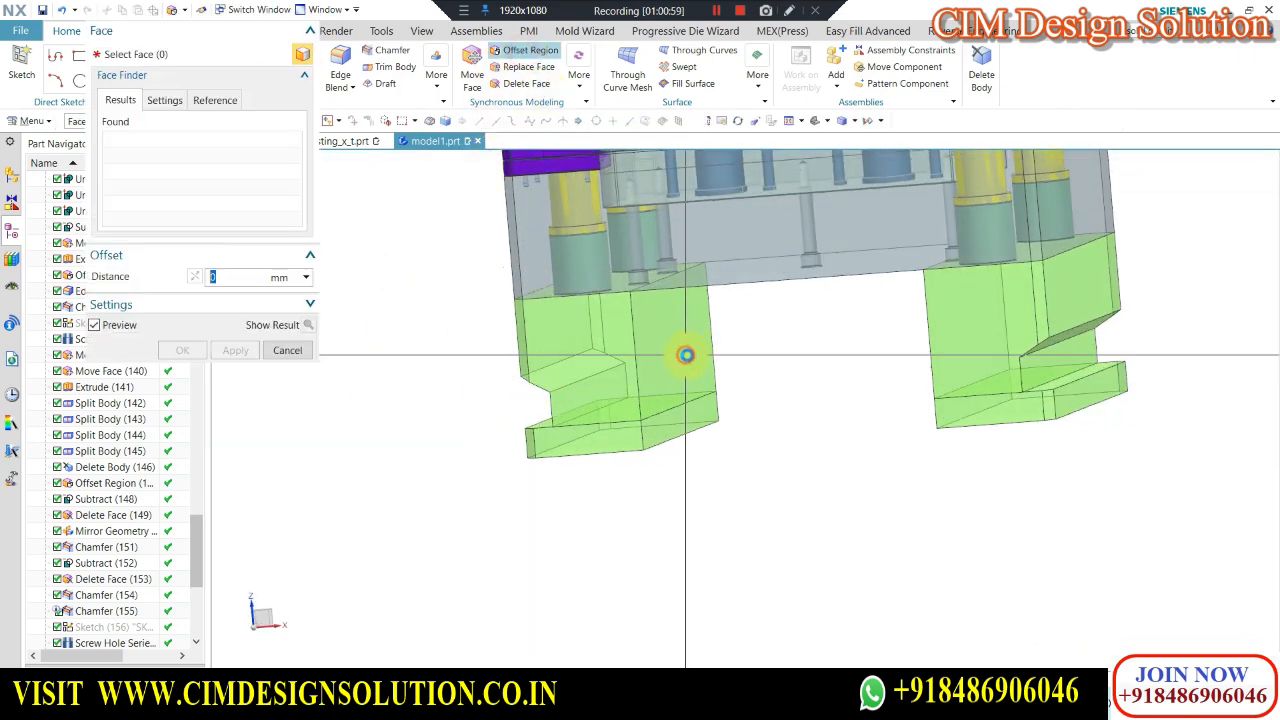
{"action": "left_click", "coordinate": [688, 355]}
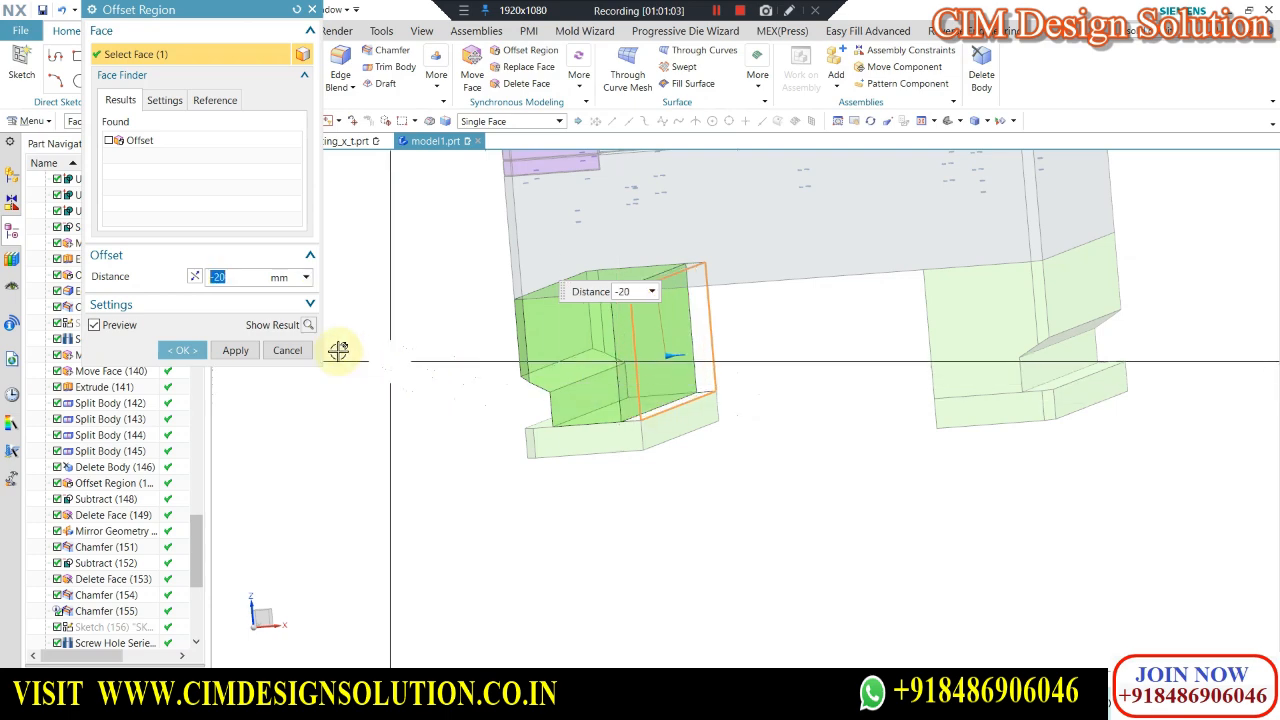
{"action": "left_click", "coordinate": [240, 350]}
{"action": "scroll", "coordinate": [451, 391], "scroll_direction": "up", "scroll_amount": 2}
{"action": "middle_click_drag", "start_coordinate": [707, 444], "coordinate": [800, 380]}
{"action": "left_click", "coordinate": [833, 405]}
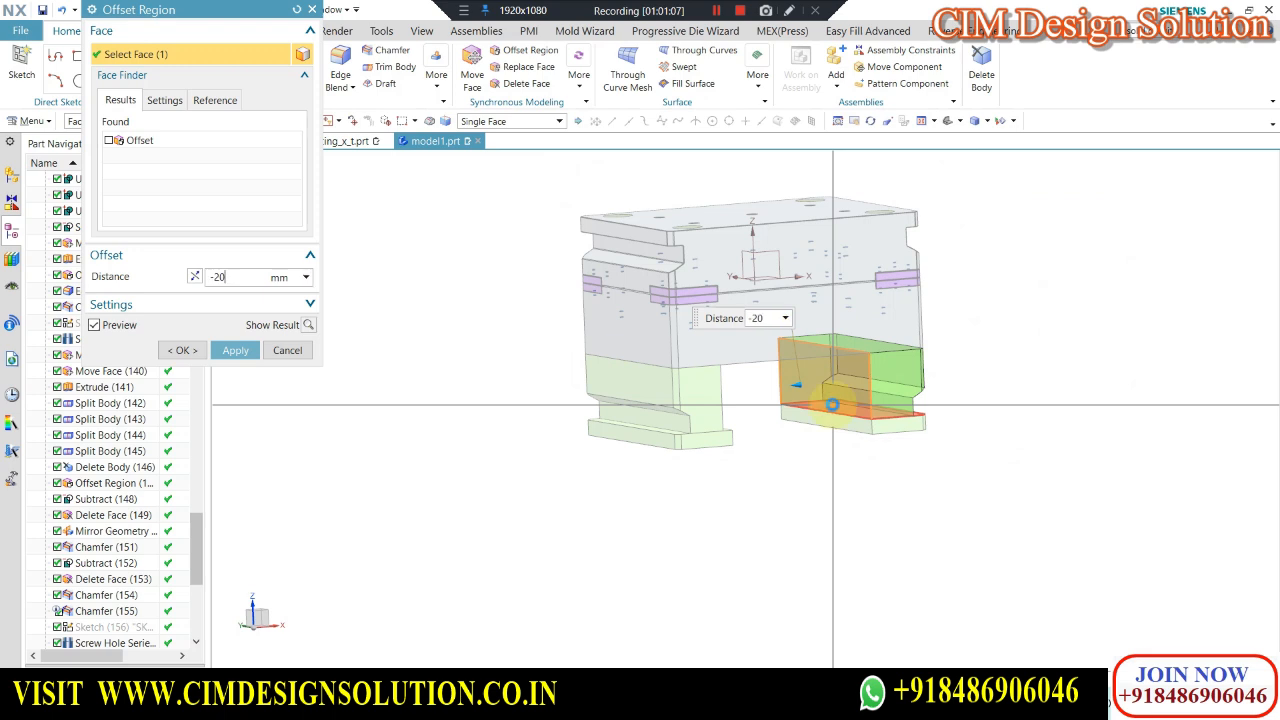
{"action": "type", "text": "-20"}
{"action": "key", "text": "Return"}
{"action": "left_click", "coordinate": [181, 349]}
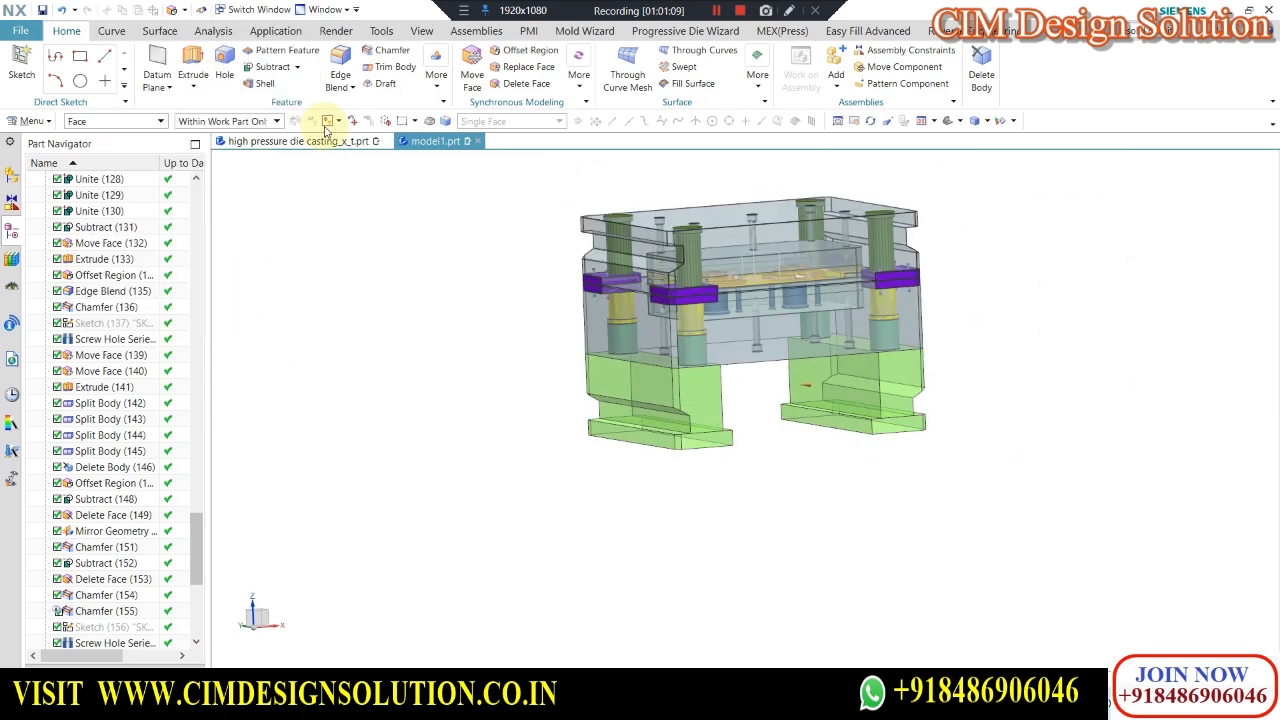
Unite each green support block with its own foot flange on both sides of the die.
{"action": "left_click", "coordinate": [292, 88]}
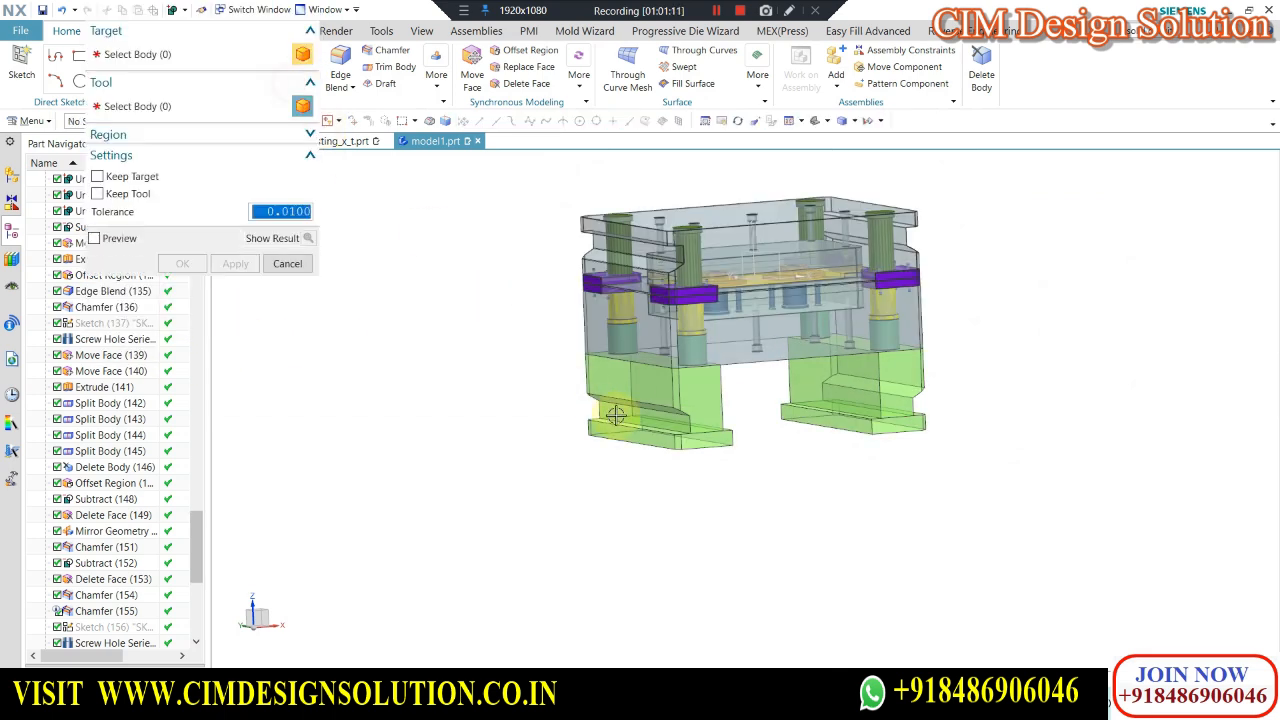
{"action": "left_click", "coordinate": [612, 410]}
{"action": "left_click", "coordinate": [700, 440]}
{"action": "left_click", "coordinate": [233, 264]}
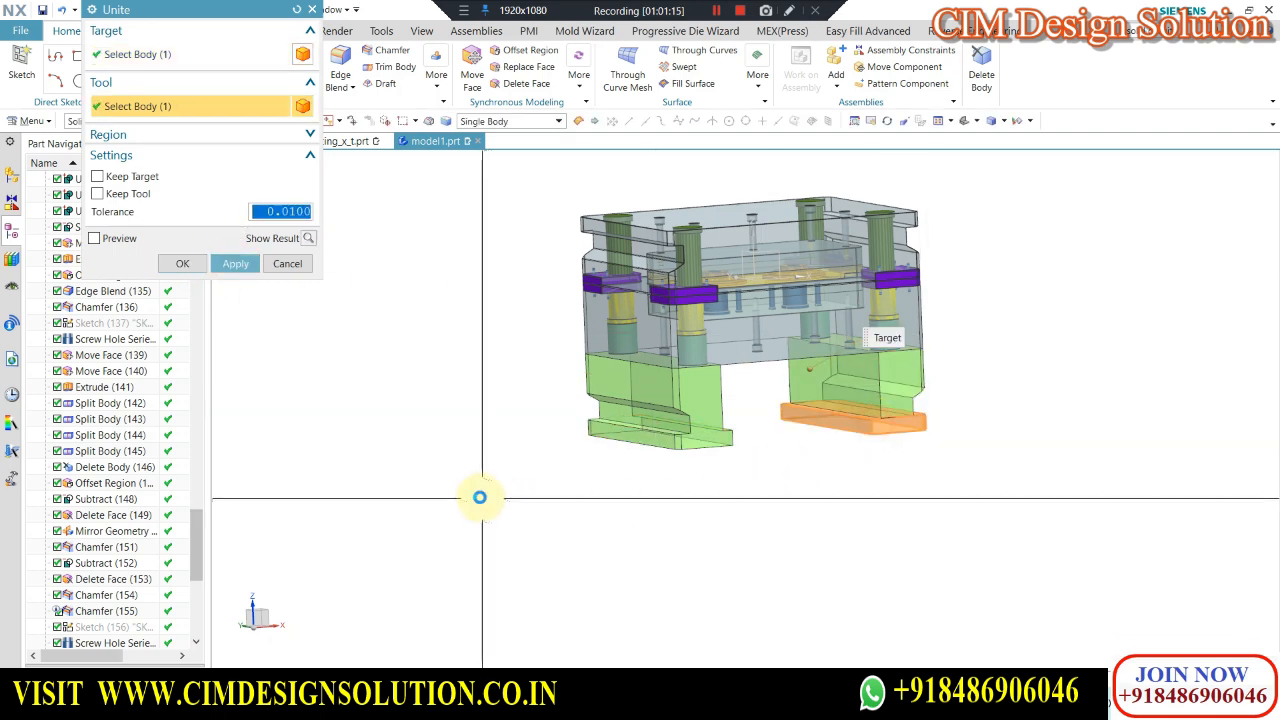
{"action": "left_click", "coordinate": [293, 264]}
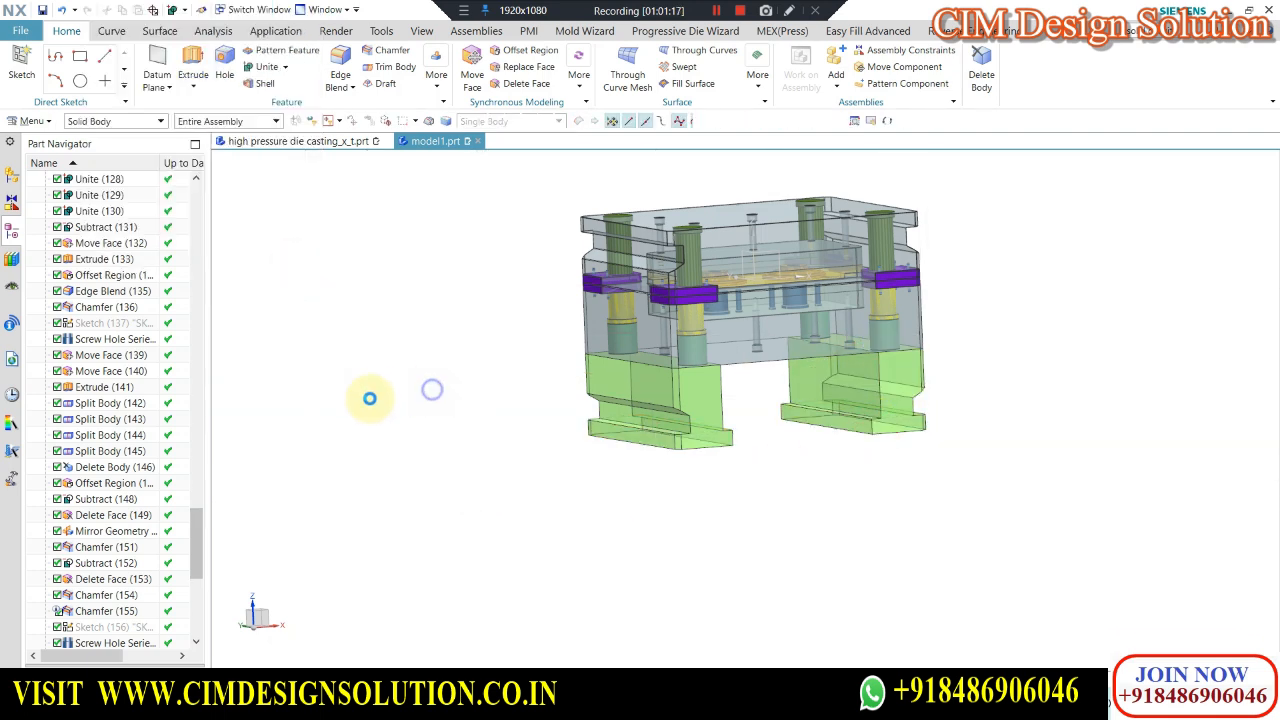
Examine the stepped profile of both green support blocks in an angled view and in front view.
{"action": "middle_click_drag", "start_coordinate": [369, 398], "coordinate": [729, 498]}
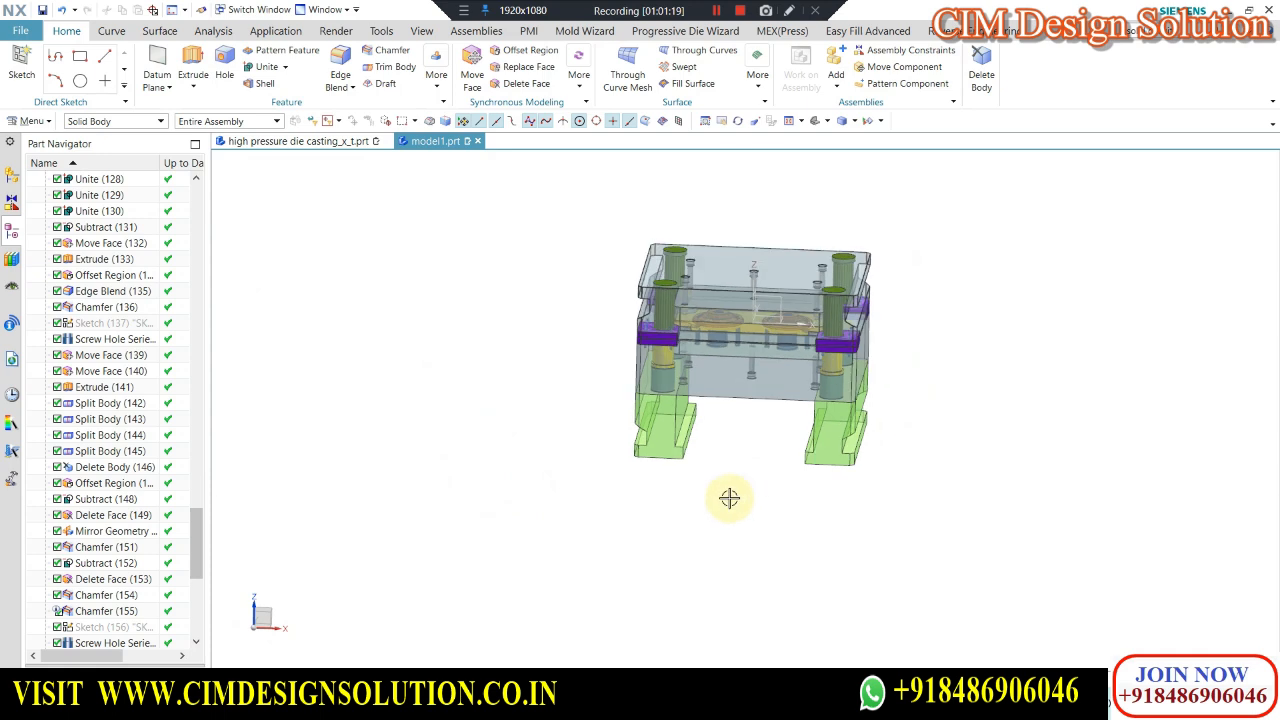
{"action": "key", "text": "F8"}
{"action": "scroll", "coordinate": [851, 417], "scroll_direction": "up", "scroll_amount": 6}
{"action": "scroll", "coordinate": [774, 446], "scroll_direction": "down", "scroll_amount": 4}
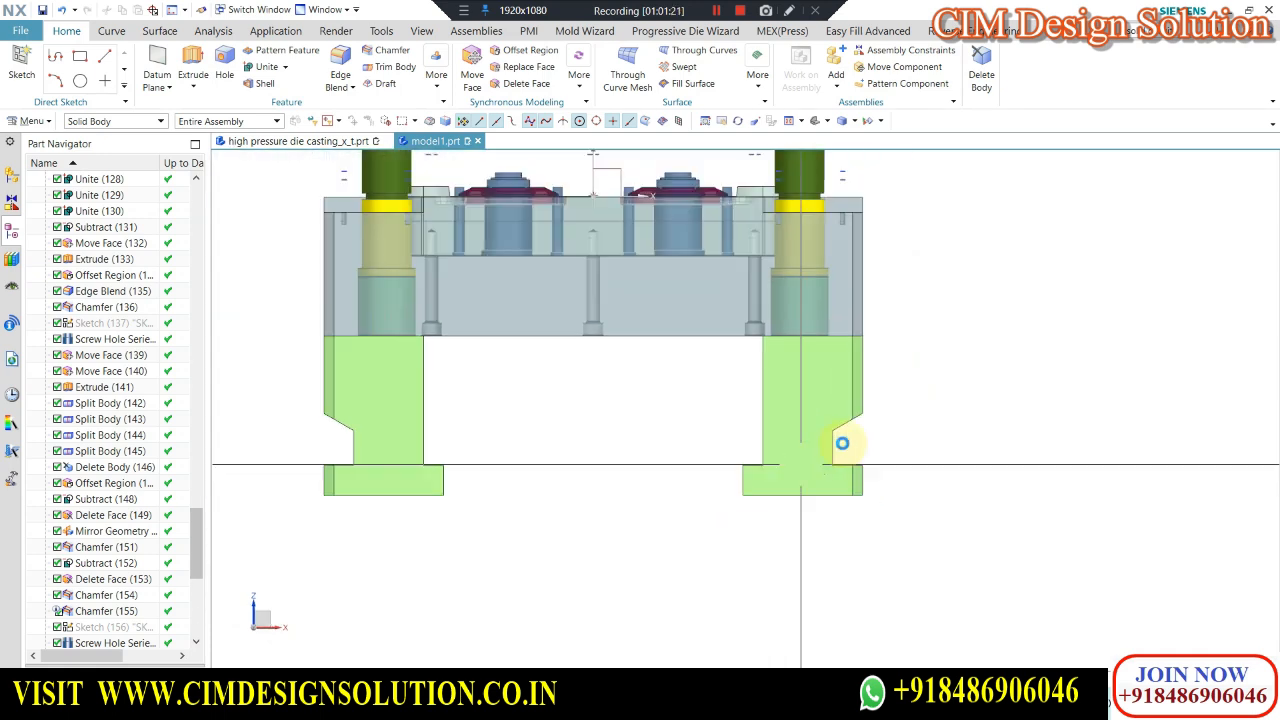
{"action": "scroll", "coordinate": [632, 441], "scroll_direction": "up", "scroll_amount": 3}
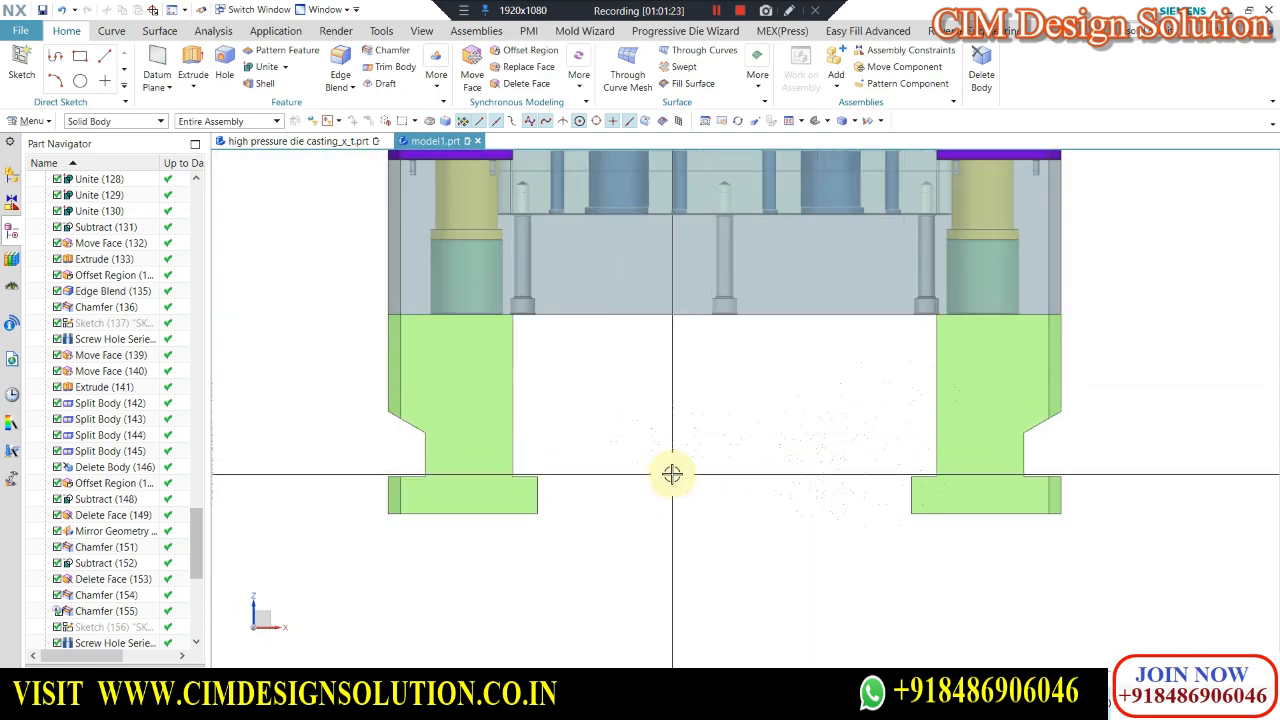
{"action": "scroll", "coordinate": [679, 474], "scroll_direction": "down", "scroll_amount": 3}
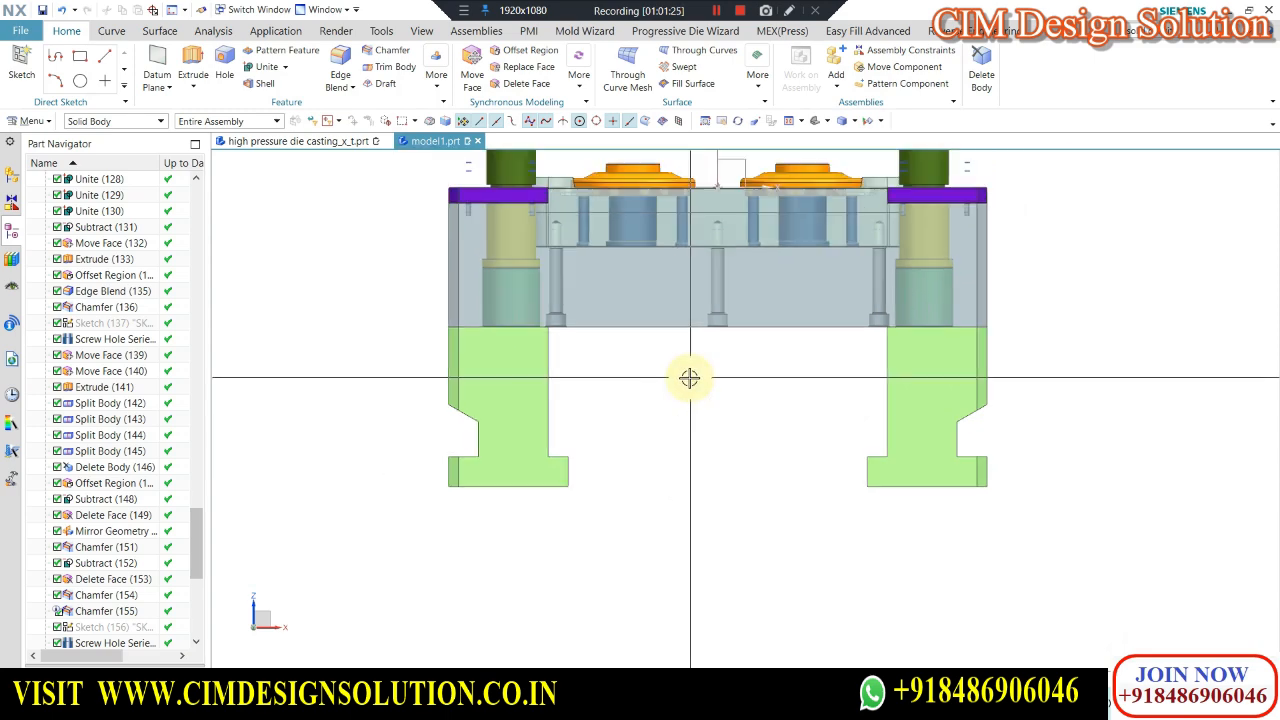
{"action": "middle_click_drag", "start_coordinate": [689, 377], "coordinate": [677, 420]}
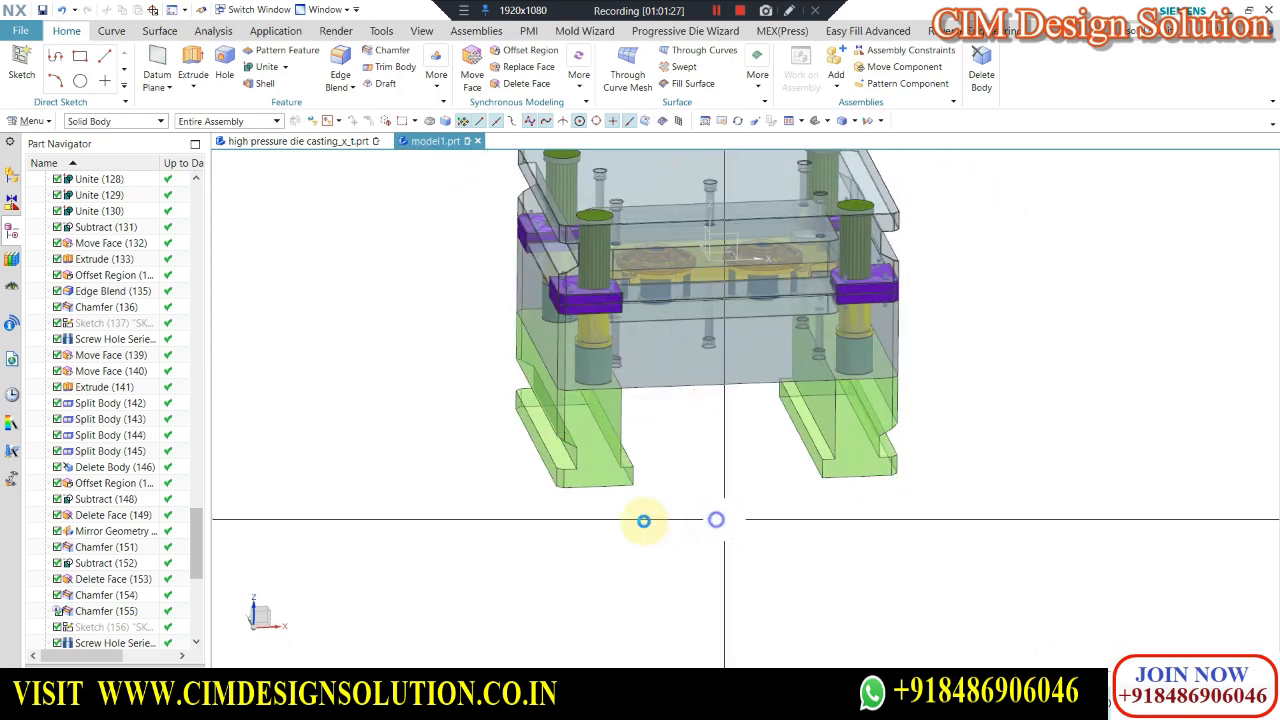
{"action": "key", "text": "F8"}
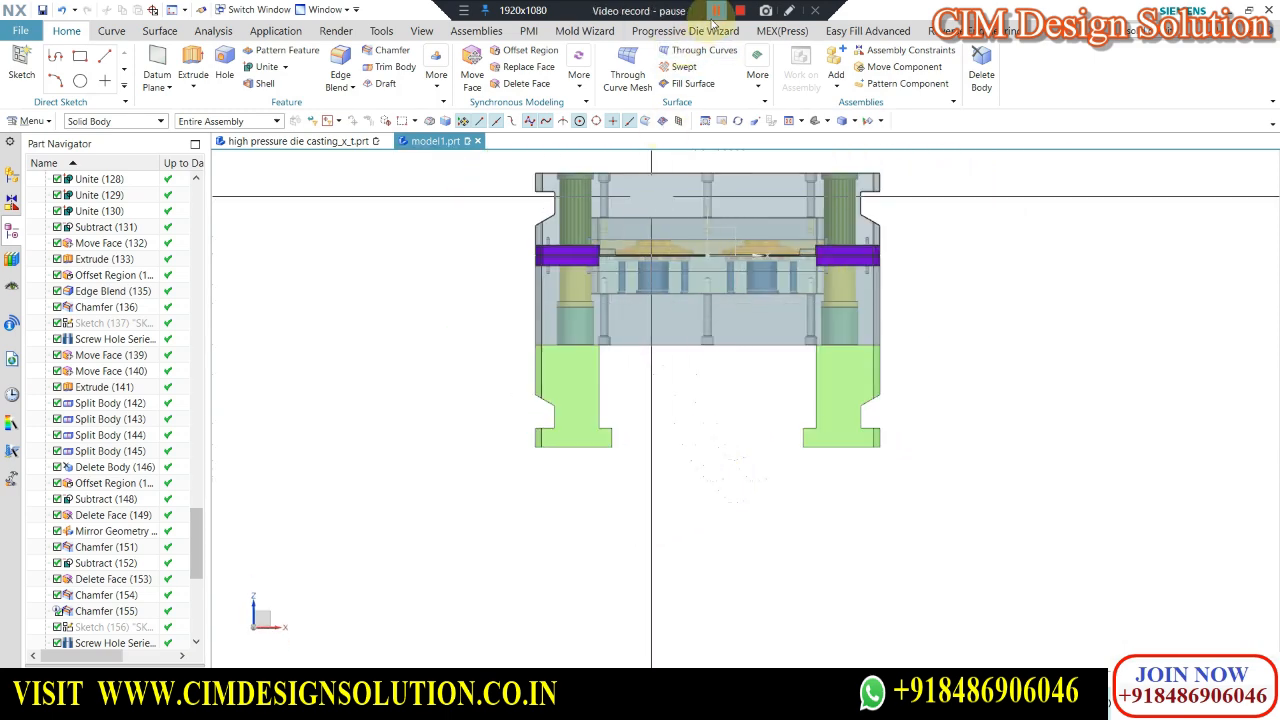
{"action": "scroll", "coordinate": [640, 358], "scroll_direction": "up", "scroll_amount": 2}
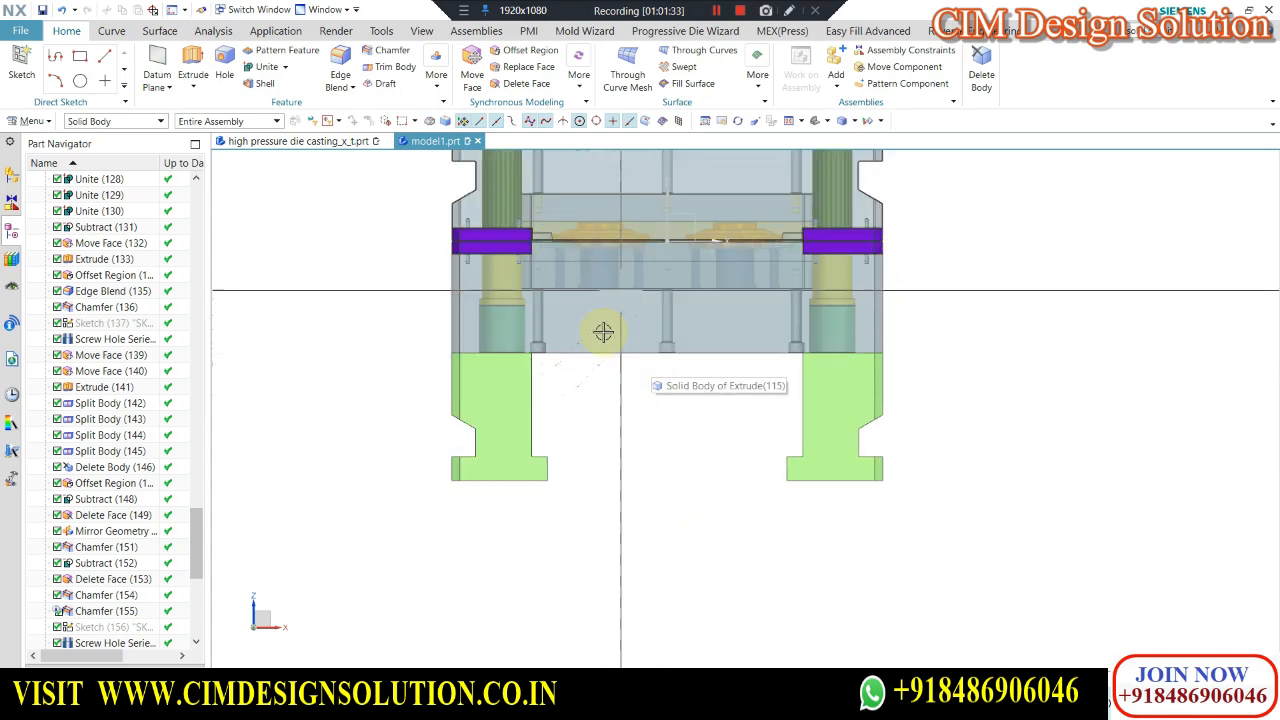
{"action": "scroll", "coordinate": [603, 331], "scroll_direction": "down", "scroll_amount": 2}
Hide the upper die plate and the dark green guide pillars.
{"action": "key", "text": "ctrl+z"}
{"action": "scroll", "coordinate": [580, 231], "scroll_direction": "up", "scroll_amount": 2}
{"action": "key", "text": "ctrl+z"}
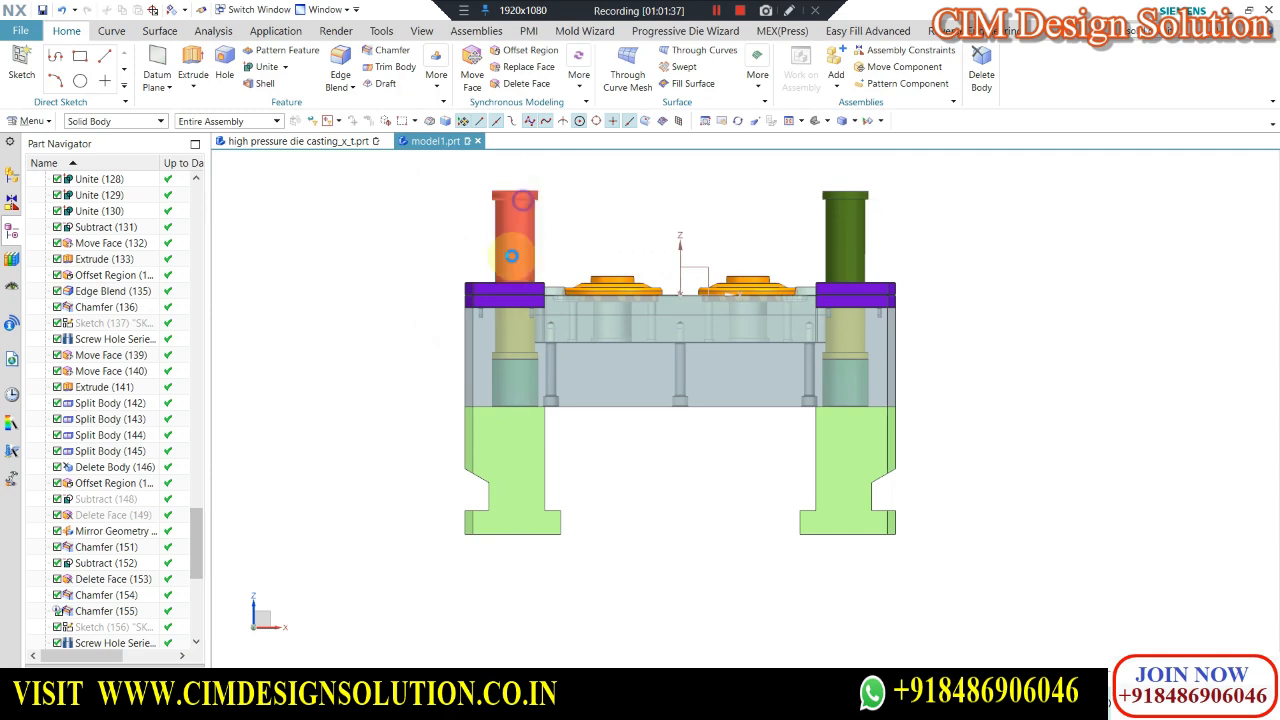
{"action": "right_click_drag", "start_coordinate": [844, 212], "coordinate": [848, 260]}
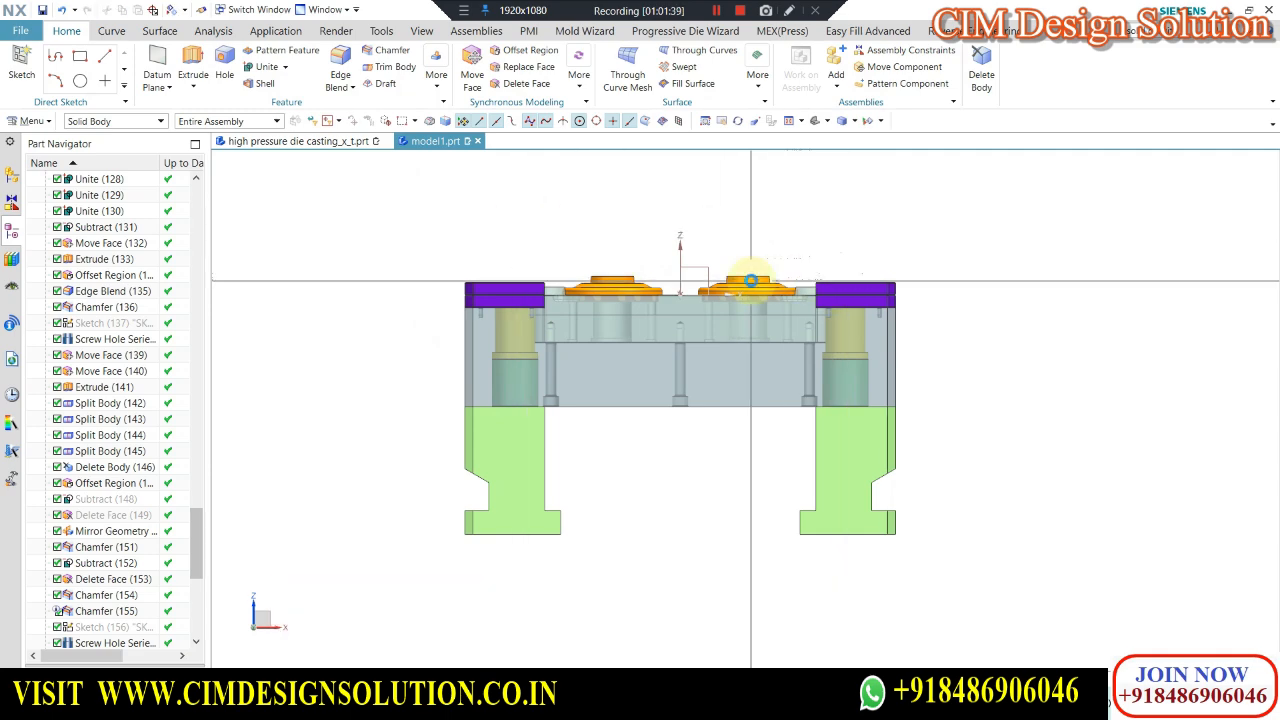
Start an Extrude and open its section sketch on the top face of the left block's inner foot ledge.
{"action": "scroll", "coordinate": [750, 281], "scroll_direction": "up", "scroll_amount": 3}
{"action": "middle_click_drag", "start_coordinate": [533, 305], "coordinate": [608, 369]}
{"action": "scroll", "coordinate": [640, 434], "scroll_direction": "down", "scroll_amount": 2}
{"action": "middle_click_drag", "start_coordinate": [611, 362], "coordinate": [655, 200]}
{"action": "scroll", "coordinate": [625, 378], "scroll_direction": "down", "scroll_amount": 2}
{"action": "key", "text": "F8"}
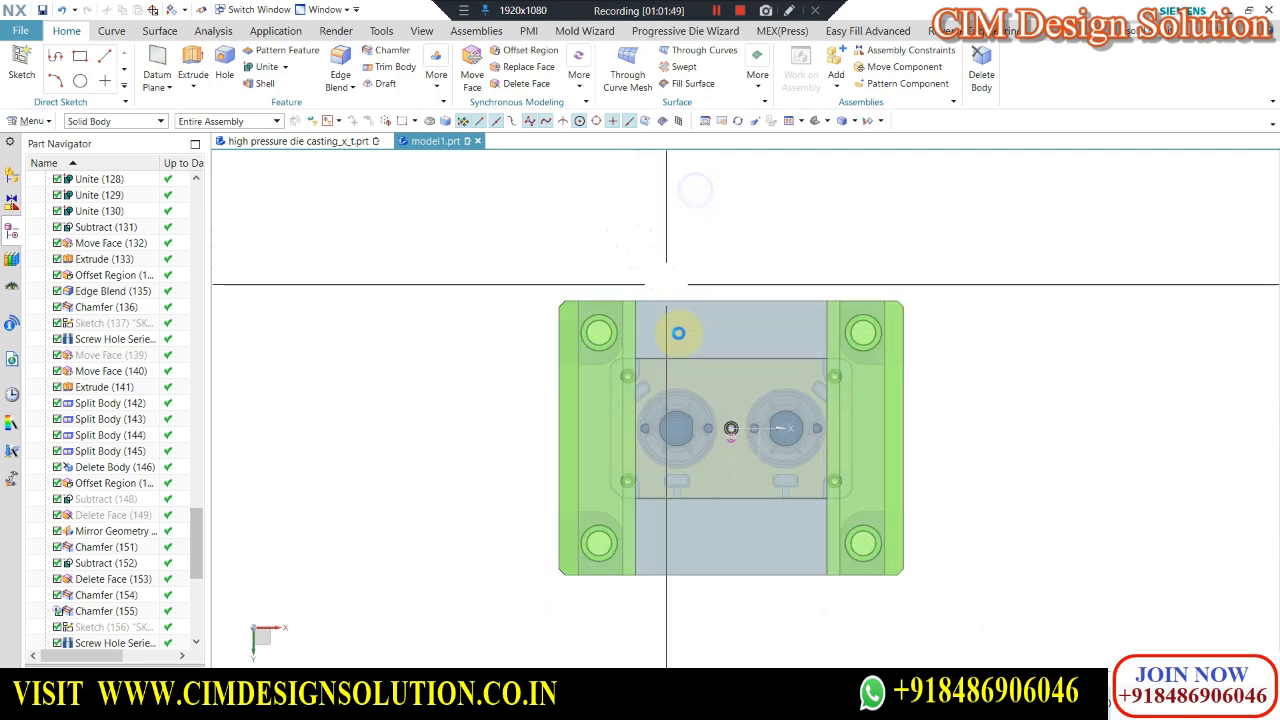
{"action": "scroll", "coordinate": [683, 351], "scroll_direction": "up", "scroll_amount": 2}
{"action": "scroll", "coordinate": [623, 257], "scroll_direction": "down", "scroll_amount": 1}
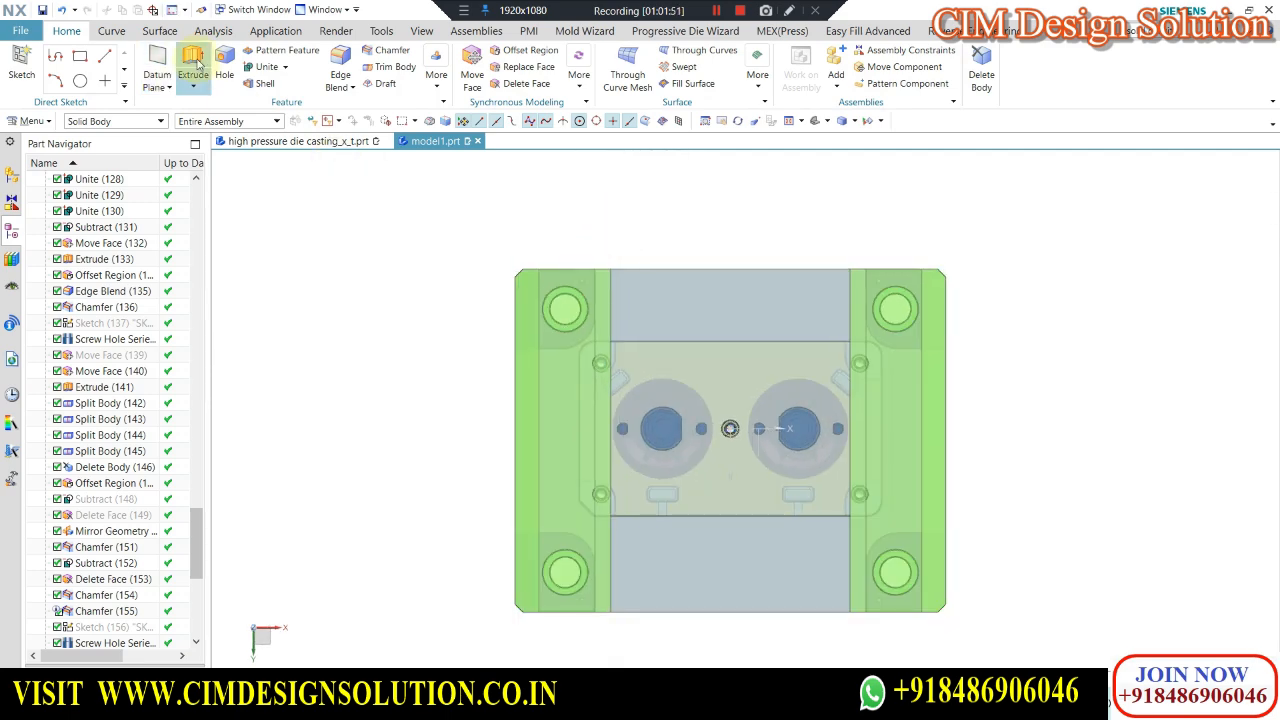
{"action": "scroll", "coordinate": [664, 211], "scroll_direction": "down", "scroll_amount": 3}
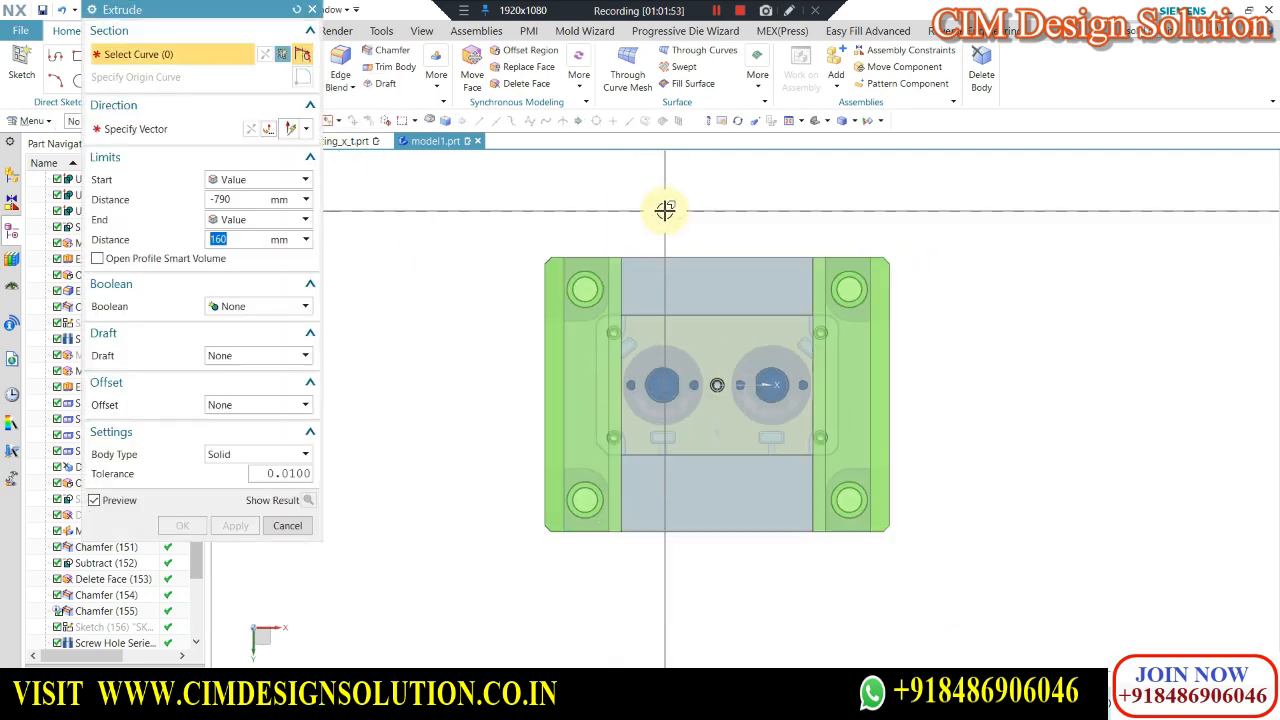
{"action": "middle_click_drag", "start_coordinate": [657, 301], "coordinate": [628, 402]}
{"action": "scroll", "coordinate": [628, 402], "scroll_direction": "up", "scroll_amount": 3}
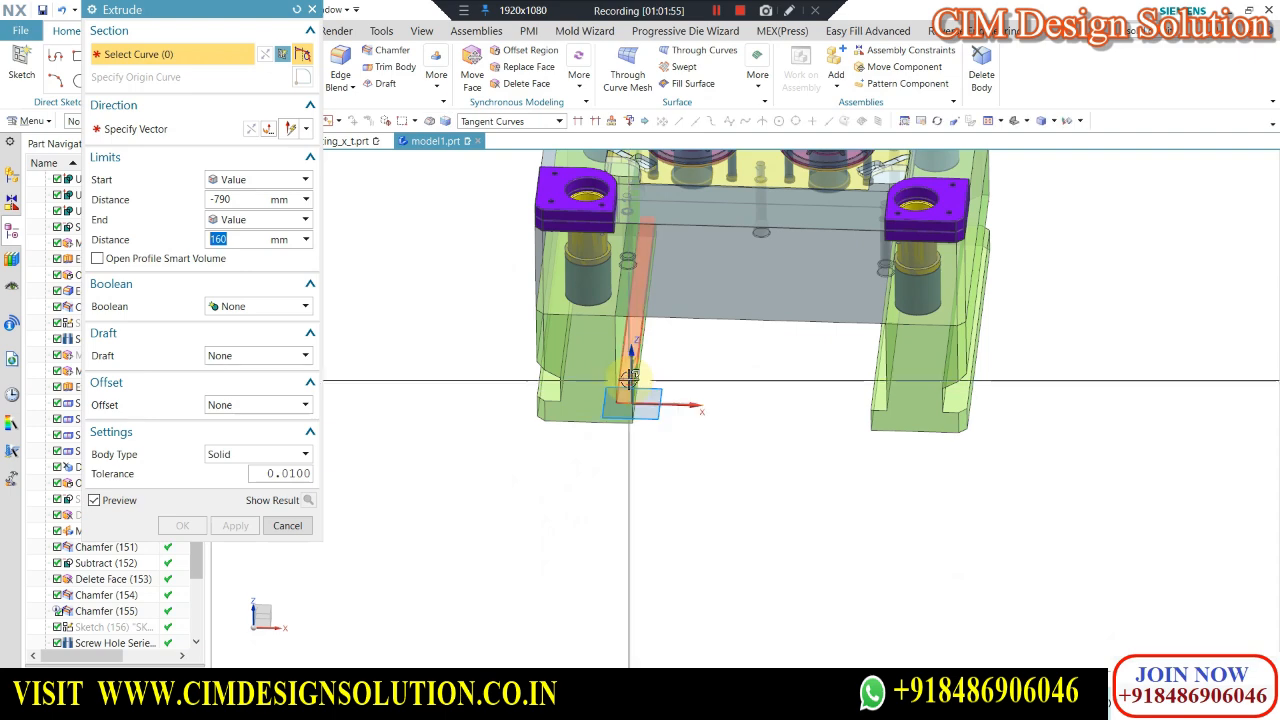
{"action": "left_click", "coordinate": [629, 380]}
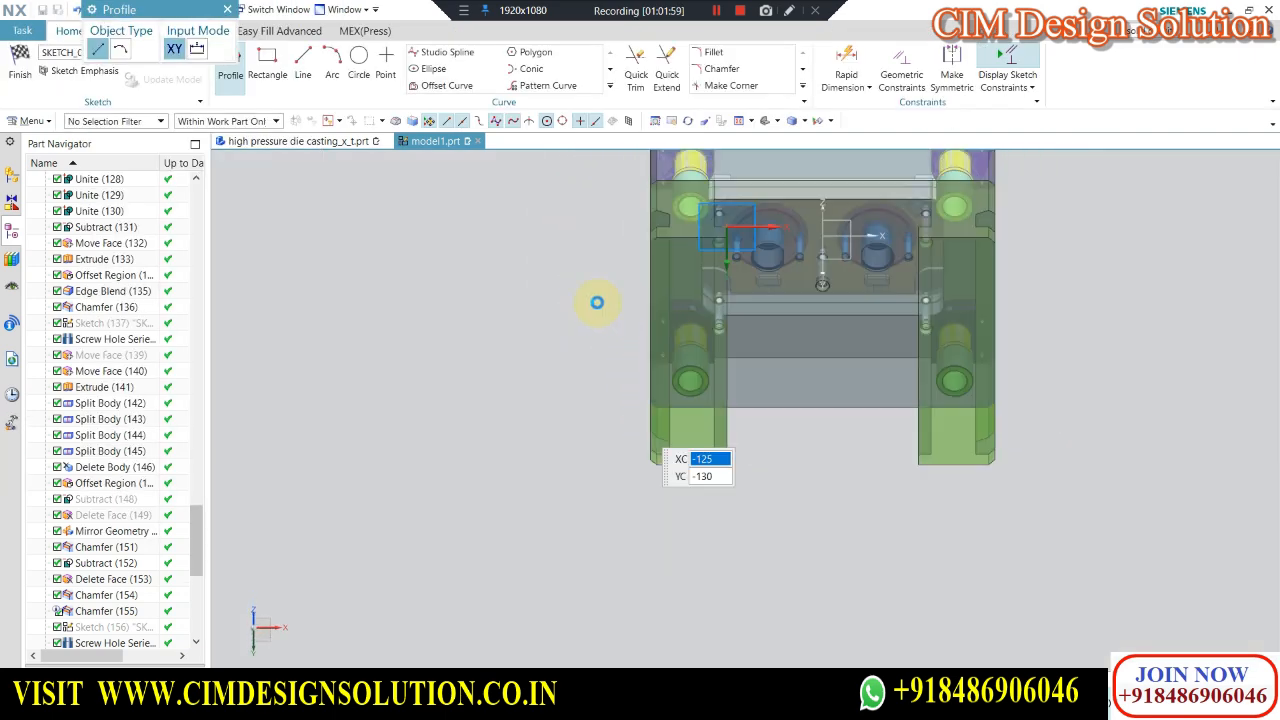
Sketch a horizontal rectangle from its center on the die's central hole, about 650 mm wide and 245 mm high.
{"action": "scroll", "coordinate": [780, 322], "scroll_direction": "up", "scroll_amount": 4}
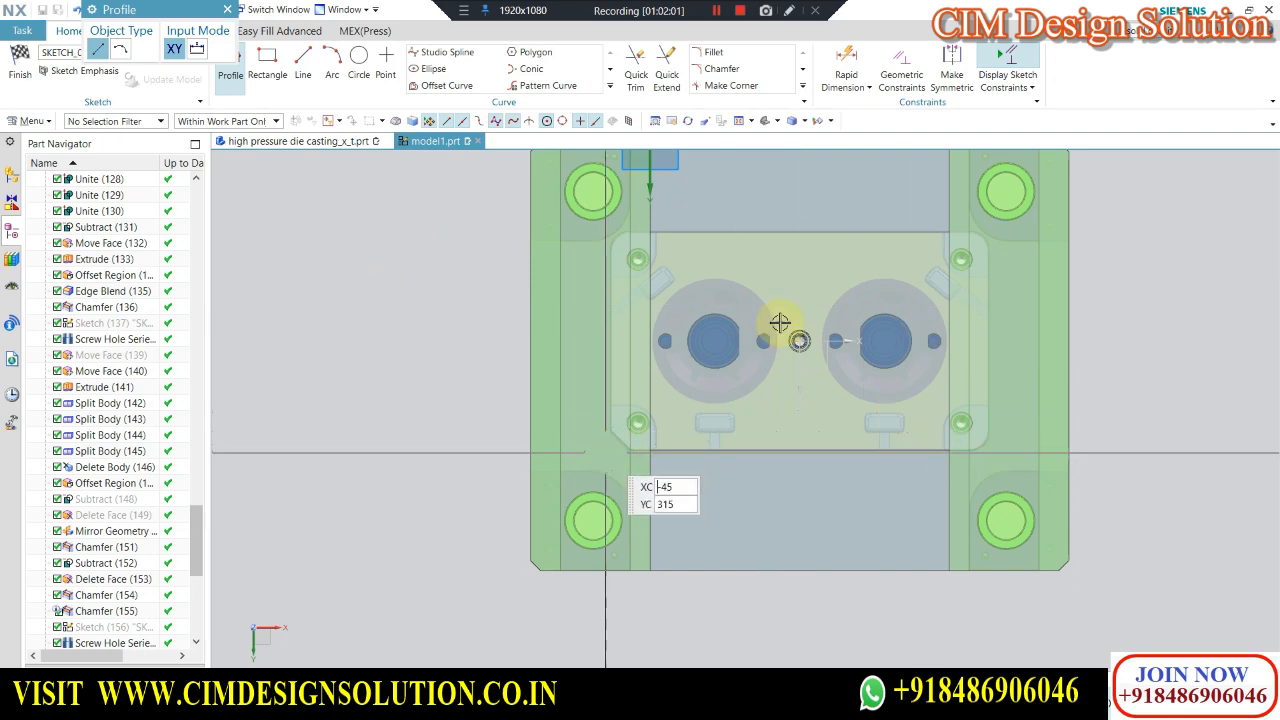
{"action": "left_click", "coordinate": [267, 62]}
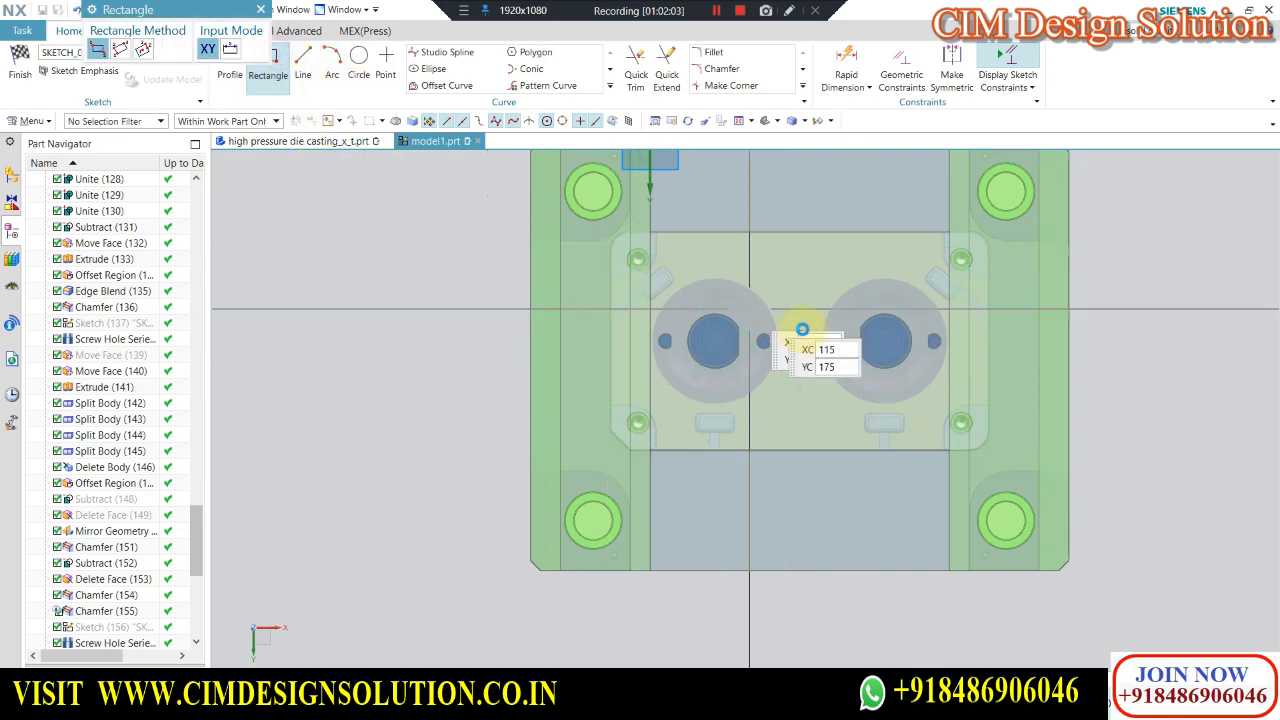
{"action": "left_click", "coordinate": [143, 50]}
{"action": "left_click", "coordinate": [797, 342]}
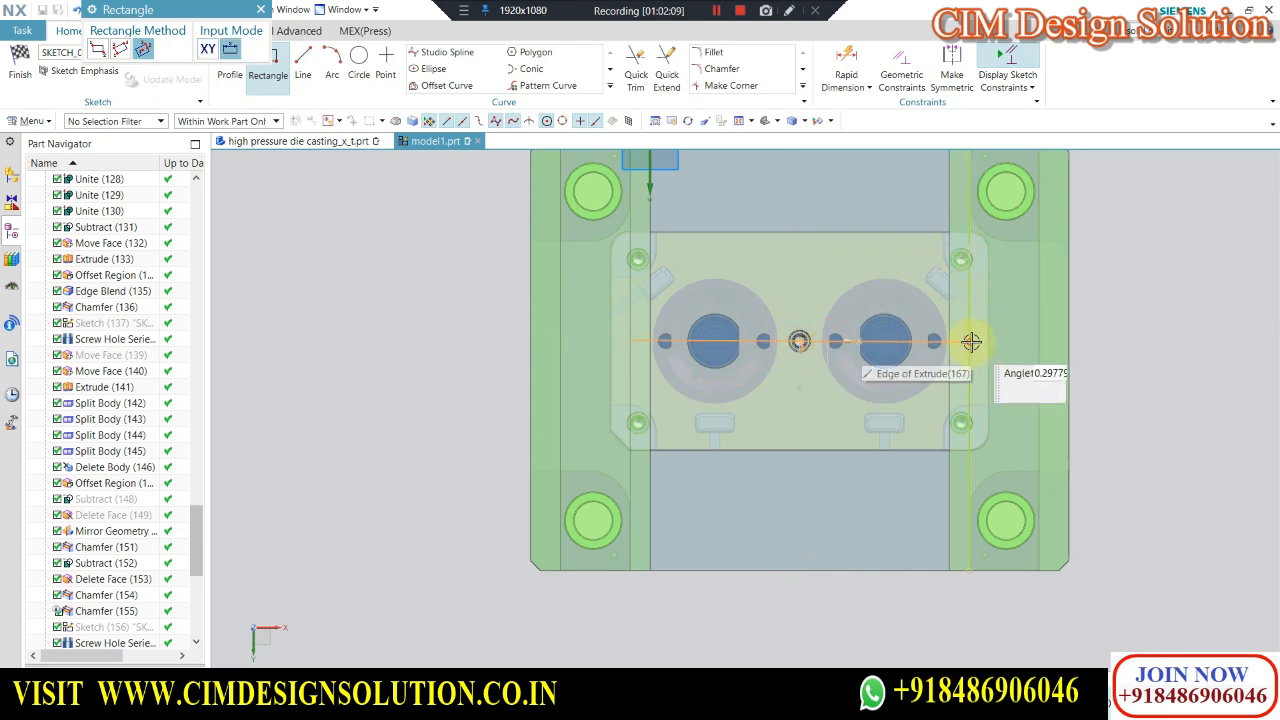
{"action": "scroll", "coordinate": [967, 345], "scroll_direction": "up", "scroll_amount": 3}
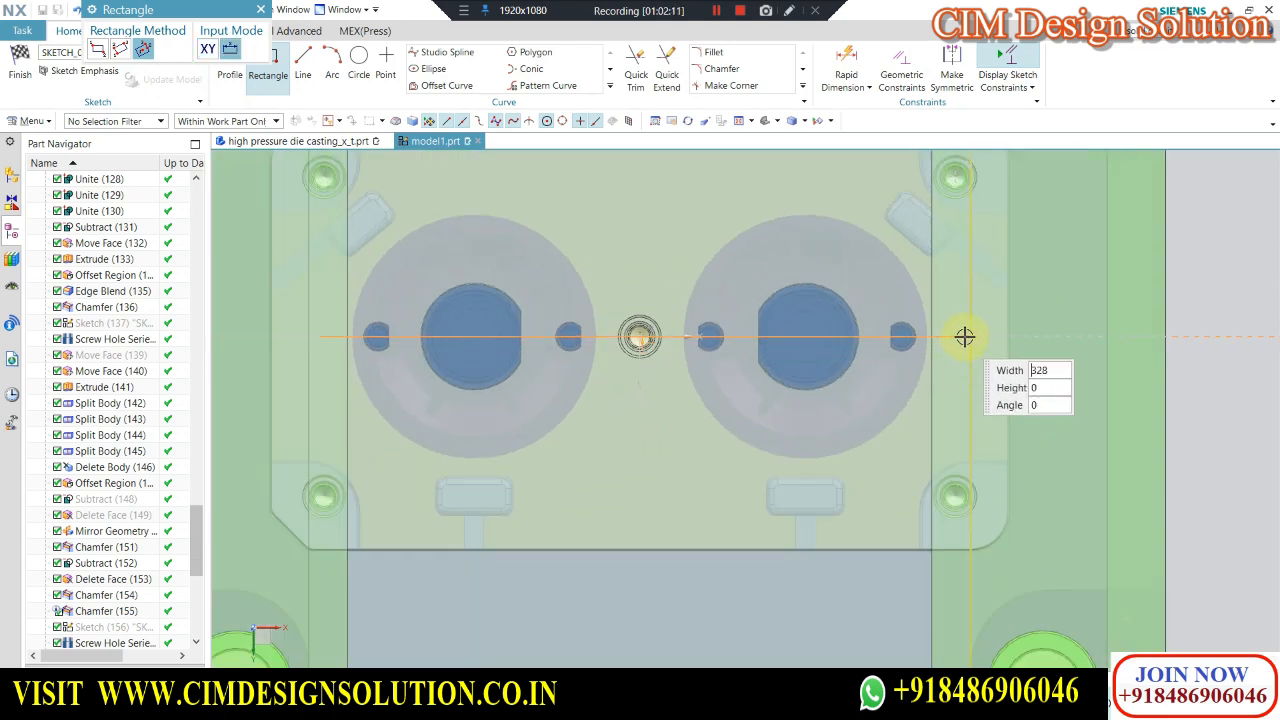
{"action": "scroll", "coordinate": [960, 436], "scroll_direction": "down", "scroll_amount": 4}
{"action": "middle_click_drag", "start_coordinate": [955, 410], "coordinate": [955, 290]}
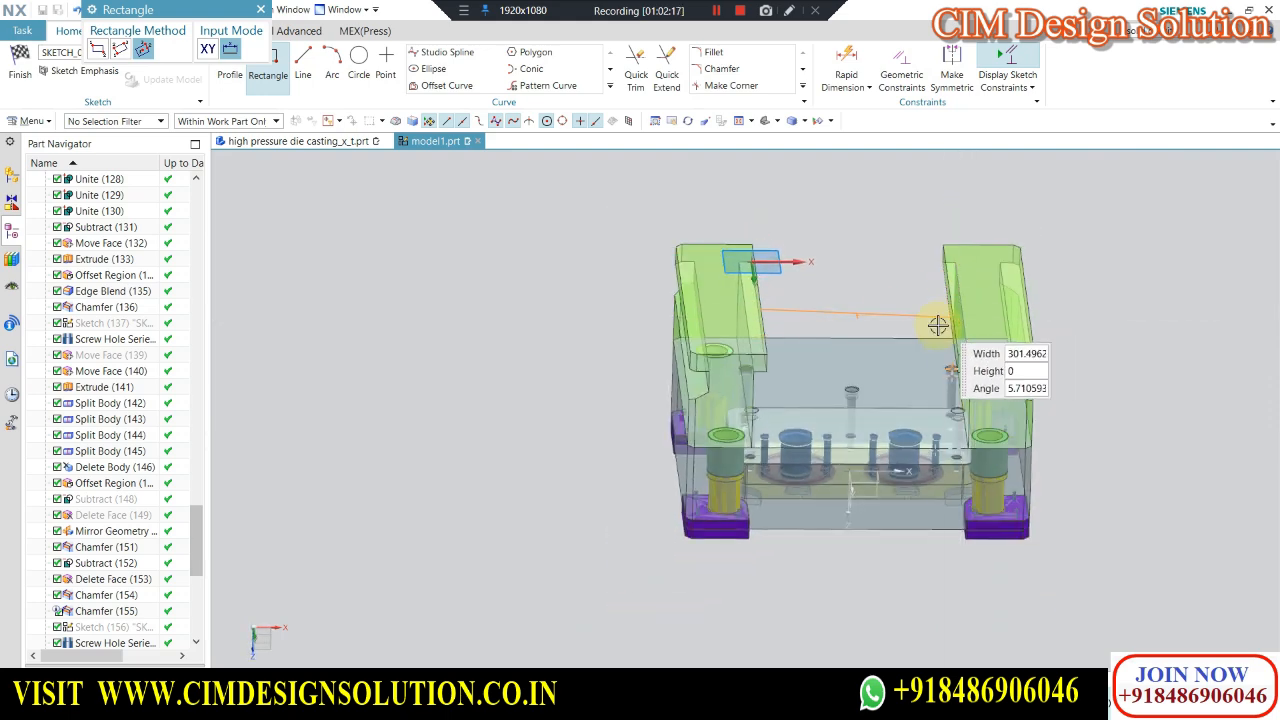
{"action": "key", "text": "F8"}
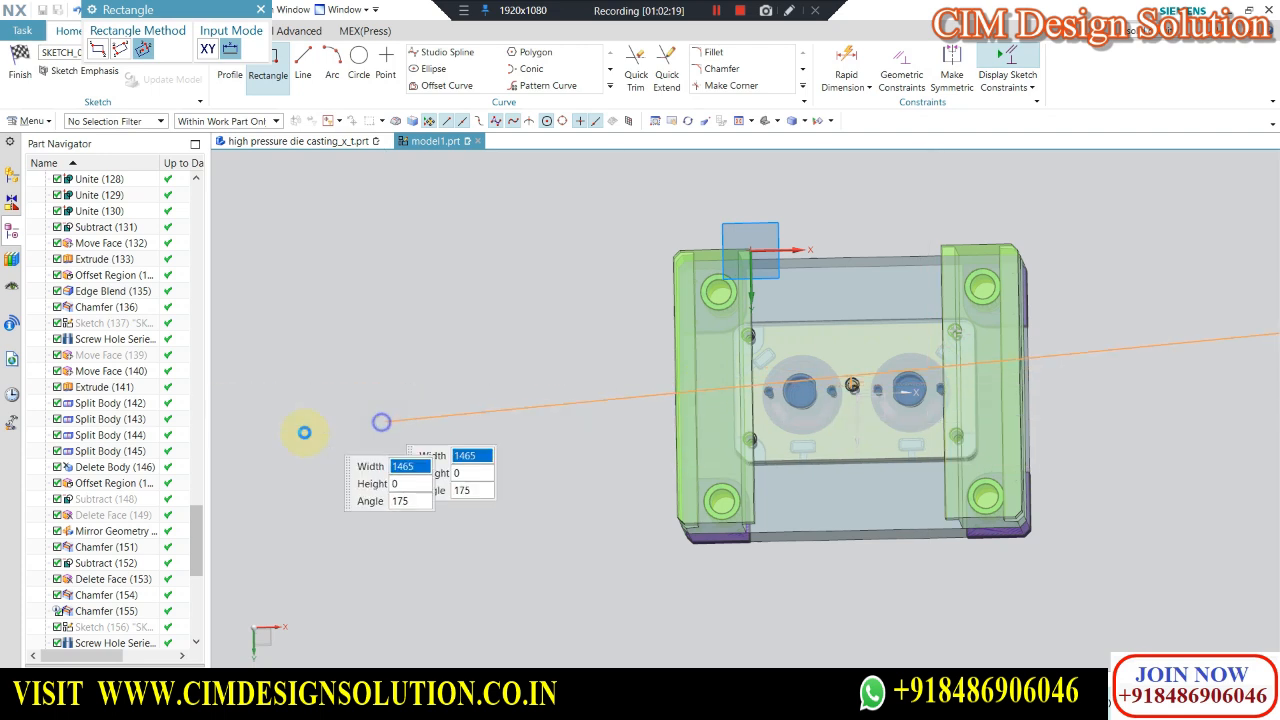
{"action": "scroll", "coordinate": [972, 385], "scroll_direction": "up", "scroll_amount": 3}
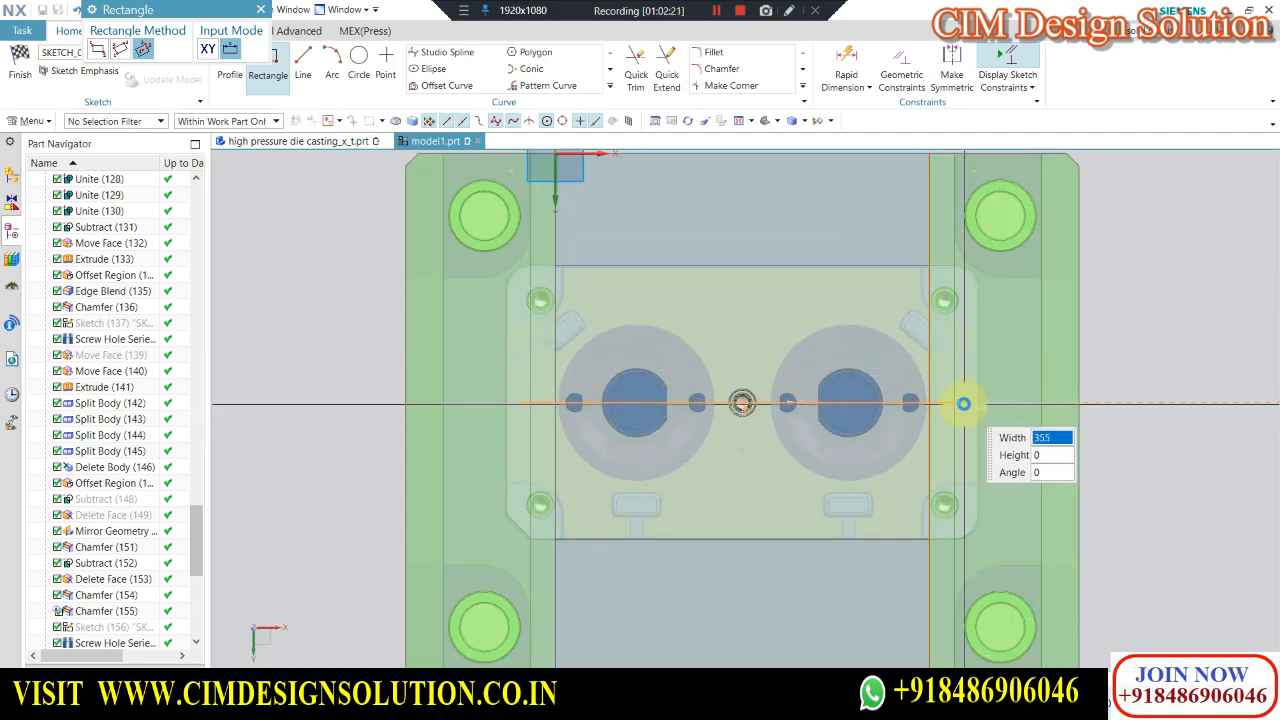
{"action": "type", "text": "370"}
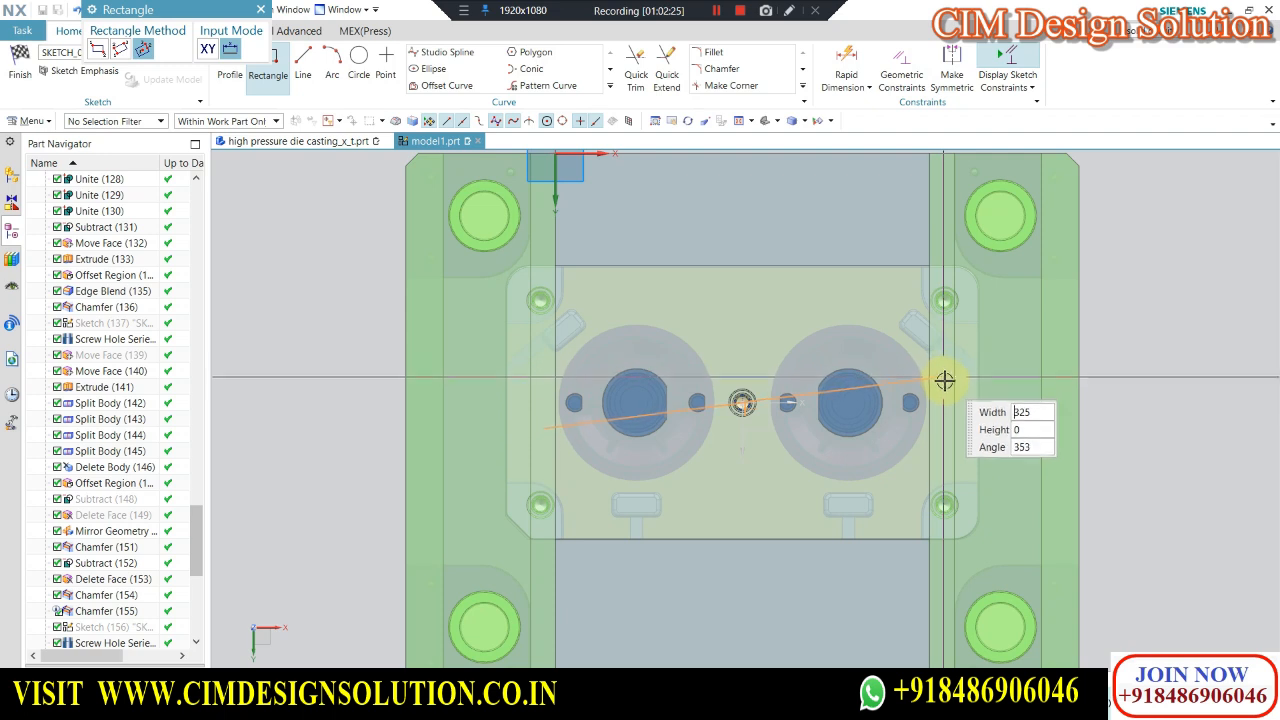
{"action": "left_click", "coordinate": [1144, 397]}
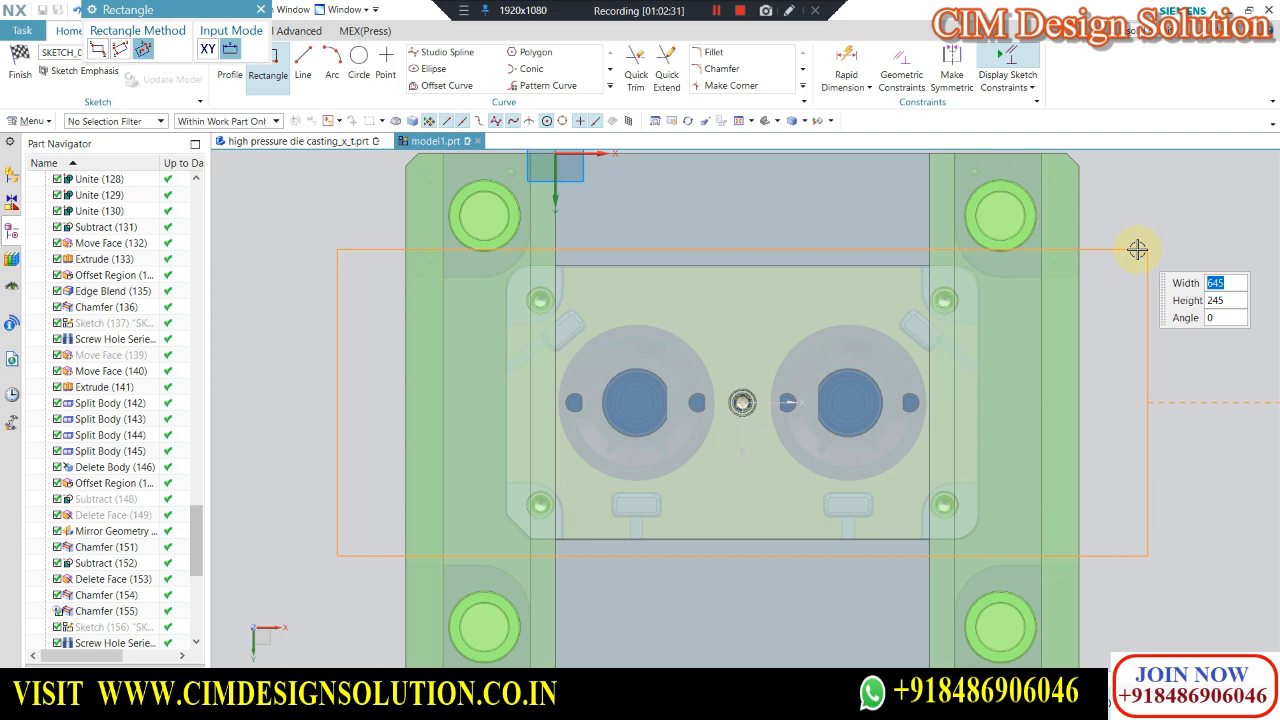
{"action": "left_click", "coordinate": [1144, 287]}
{"action": "key", "text": "Escape"}
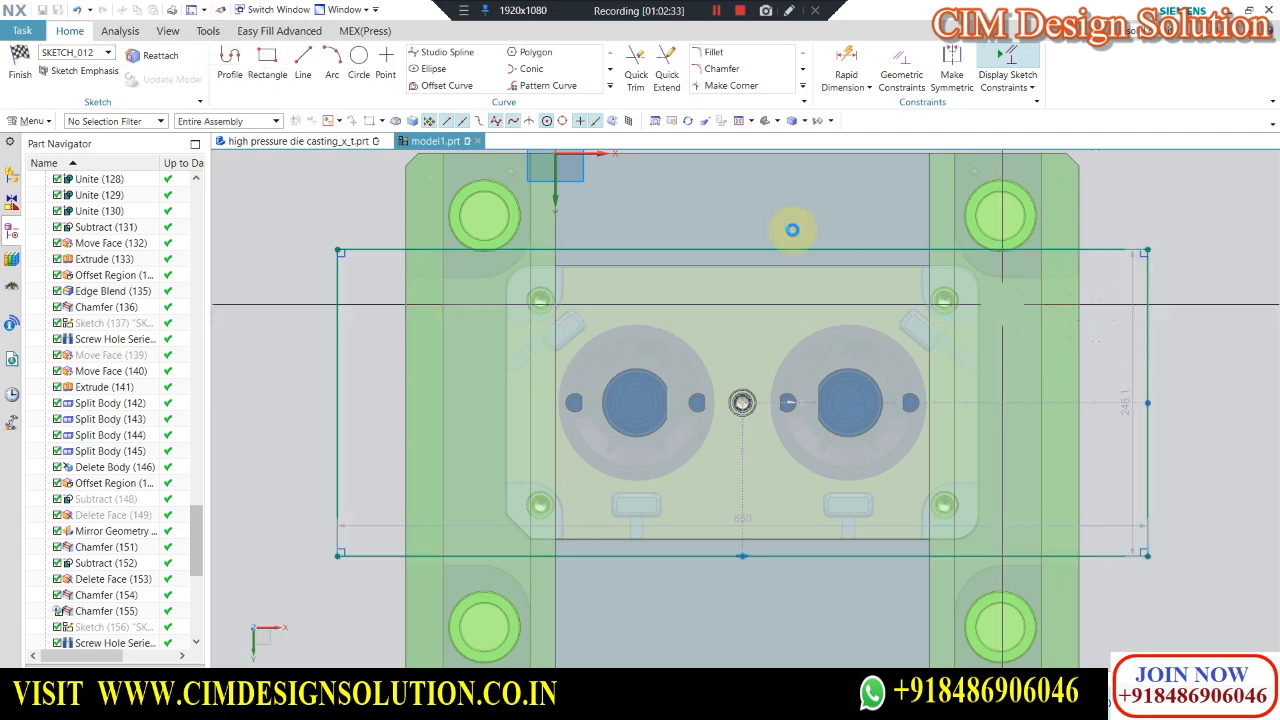
{"action": "key", "text": "c"}
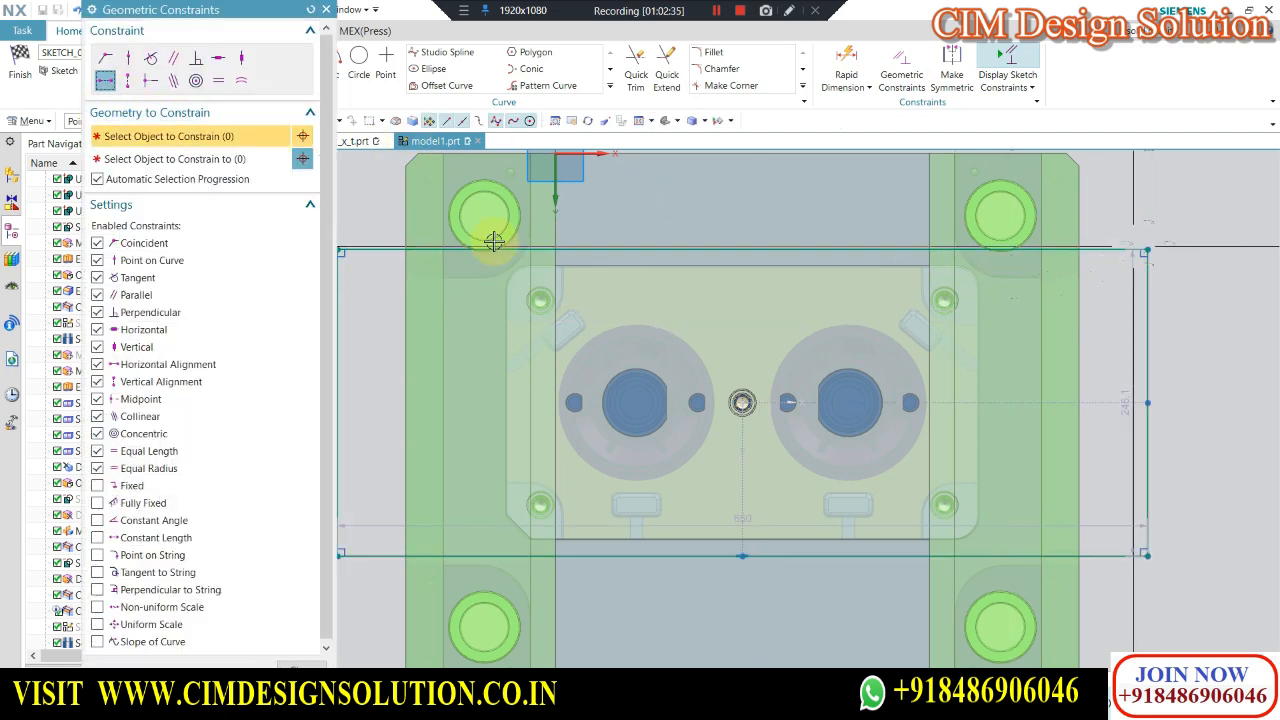
{"action": "left_click", "coordinate": [127, 82]}
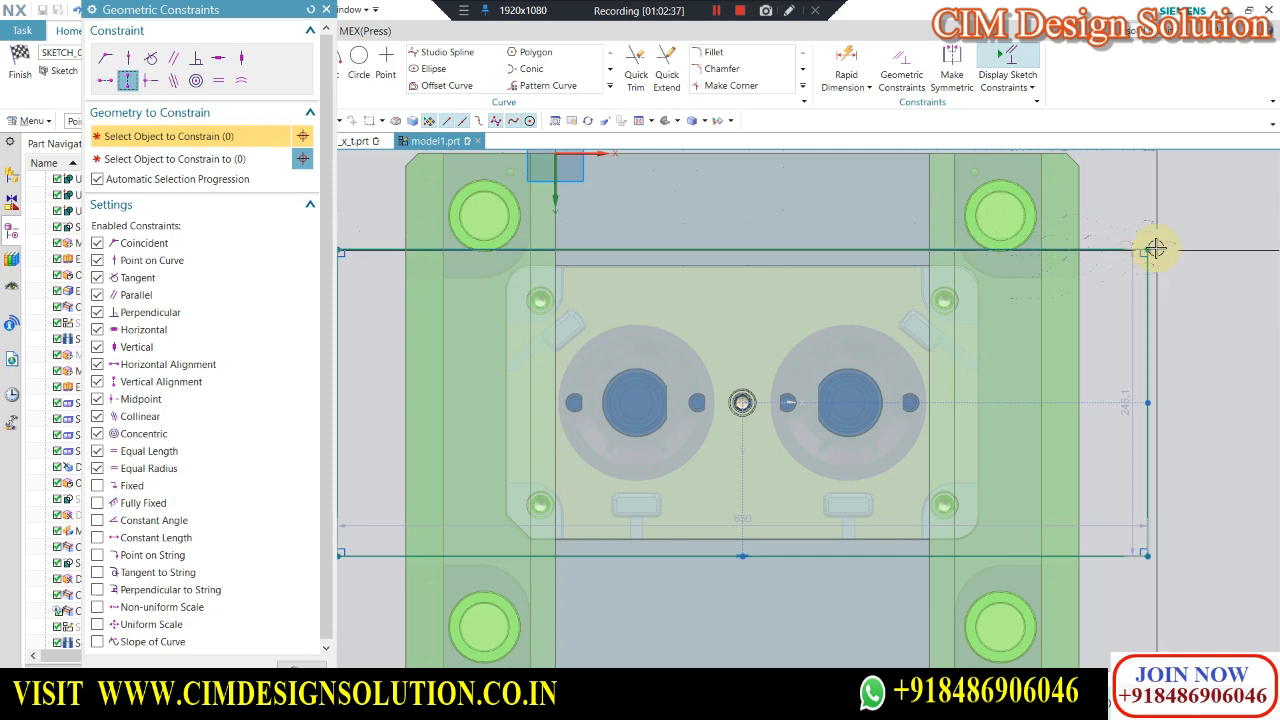
{"action": "scroll", "coordinate": [1010, 315], "scroll_direction": "down", "scroll_amount": 2}
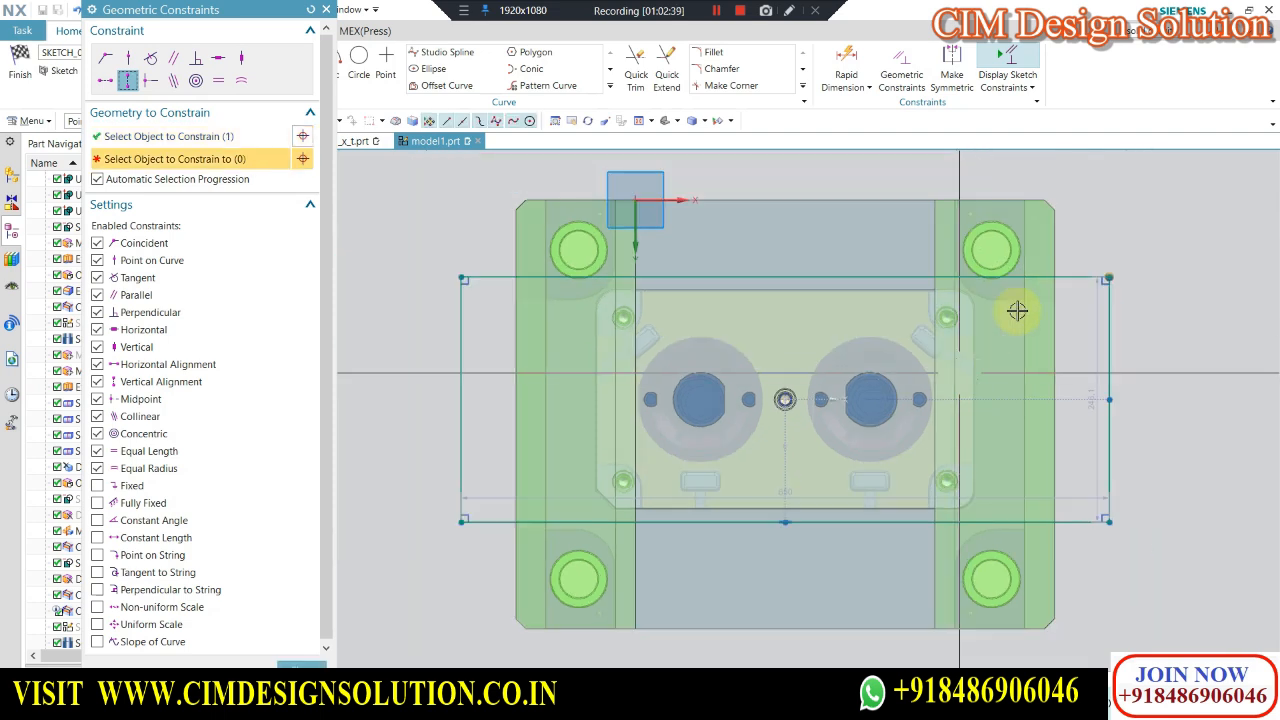
{"action": "key", "text": "Escape"}
Dimension the rectangle's right side against the right support block's inner wall and set the distance to -5 mm.
{"action": "left_click", "coordinate": [859, 79]}
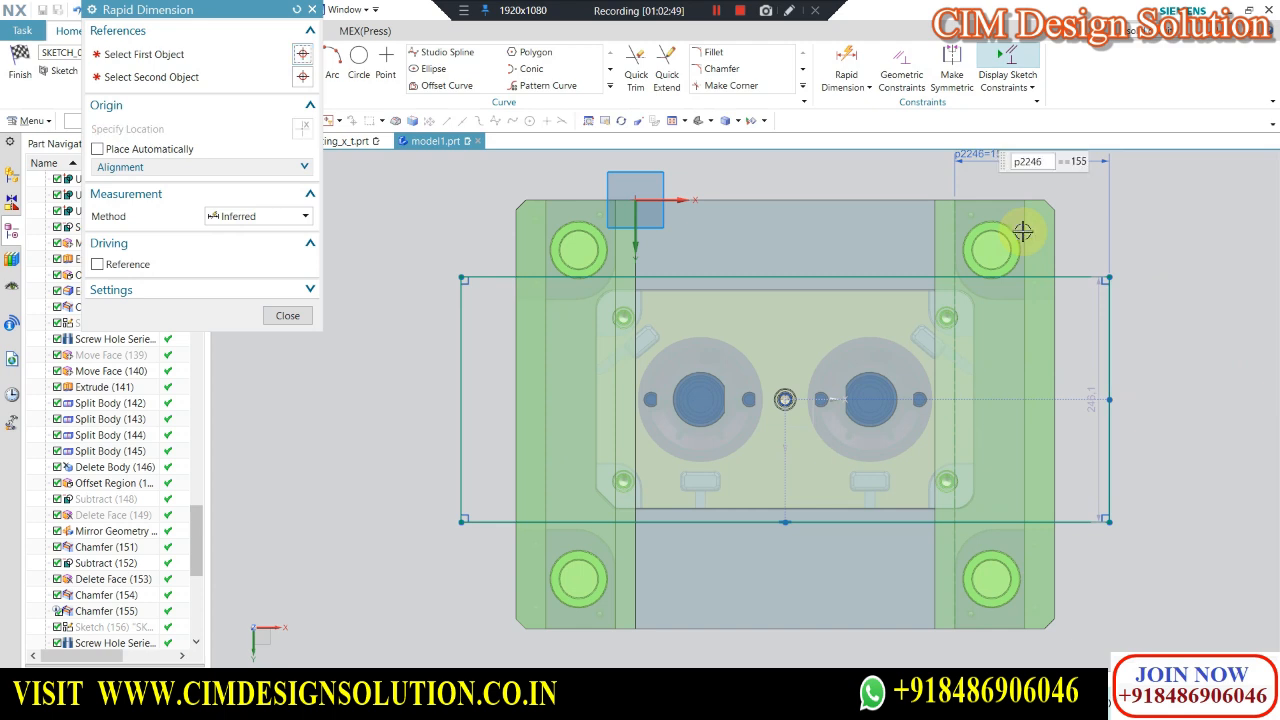
{"action": "key", "text": "Return"}
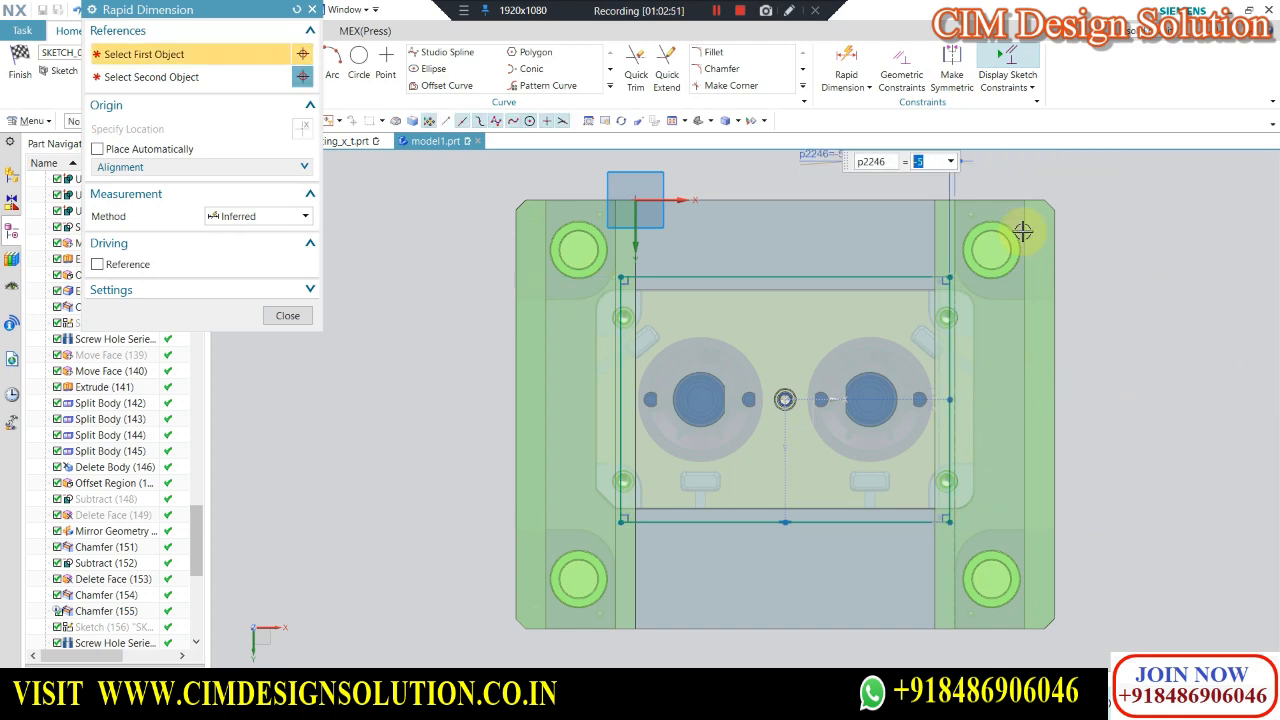
{"action": "left_click", "coordinate": [284, 315]}
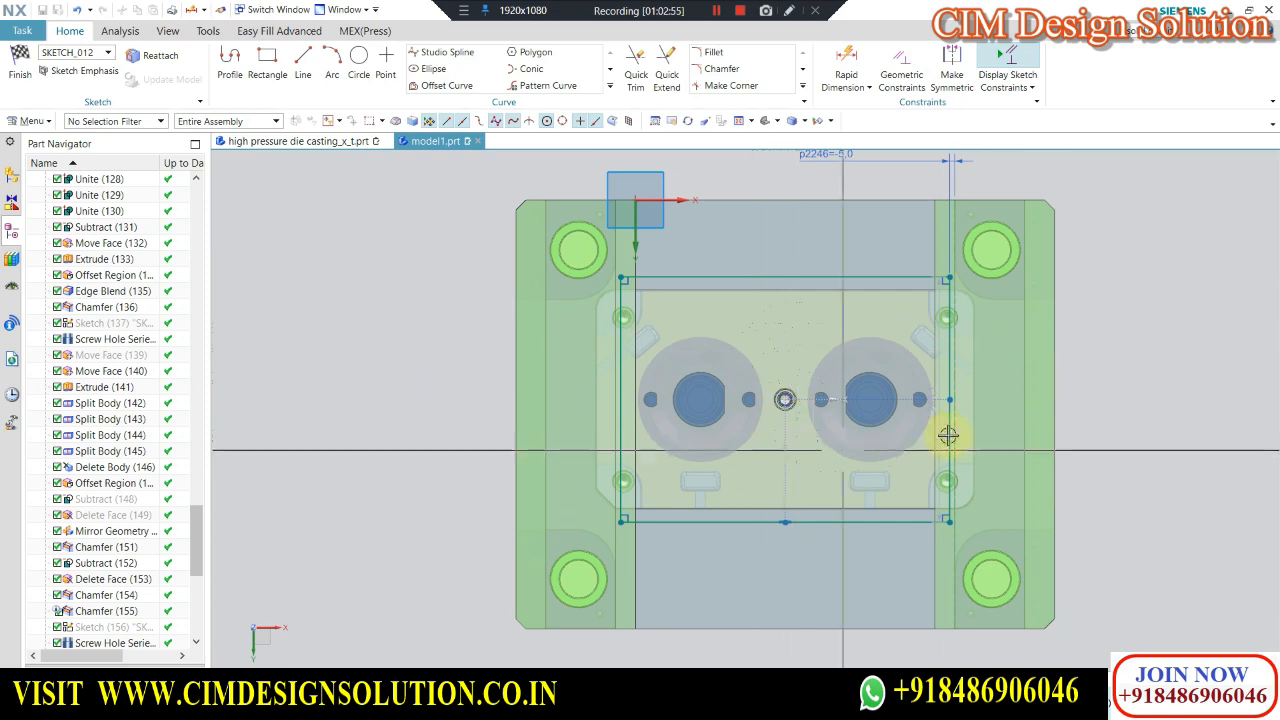
Set the height dimension of the sketched rectangle to 250 mm.
{"action": "scroll", "coordinate": [963, 400], "scroll_direction": "up", "scroll_amount": 1}
{"action": "scroll", "coordinate": [963, 398], "scroll_direction": "up", "scroll_amount": 1}
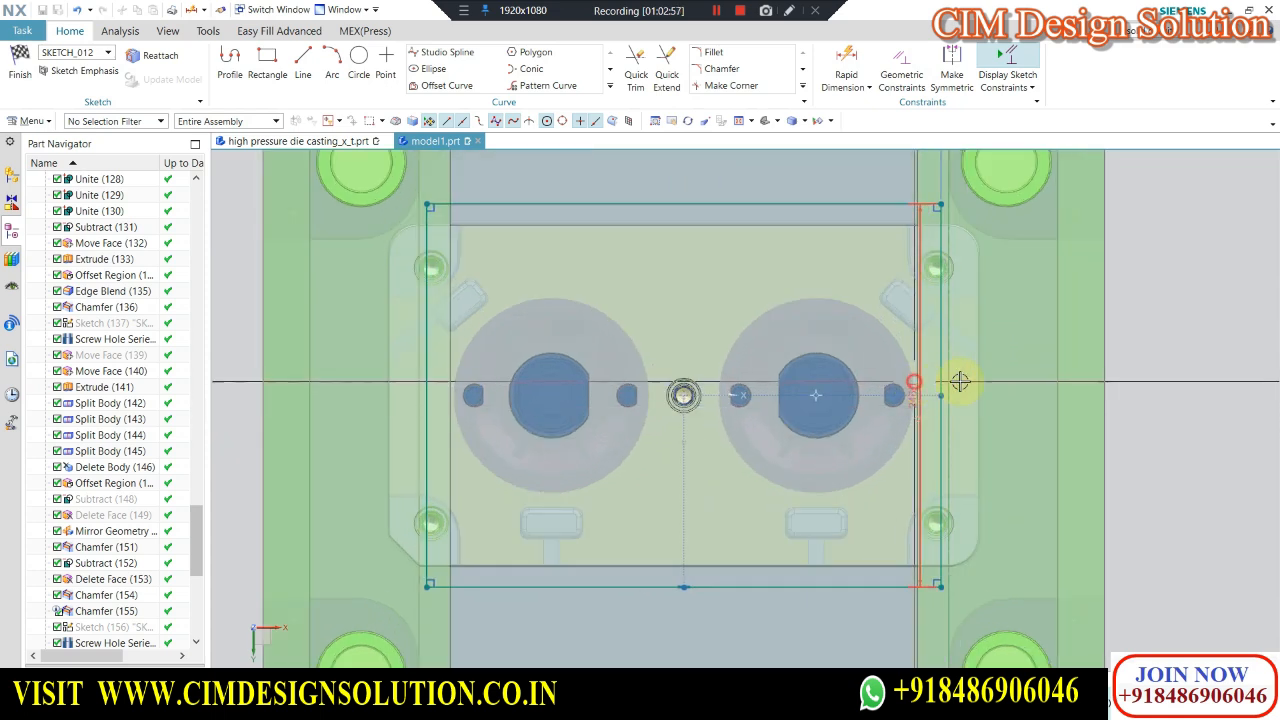
{"action": "double_click", "coordinate": [1157, 400]}
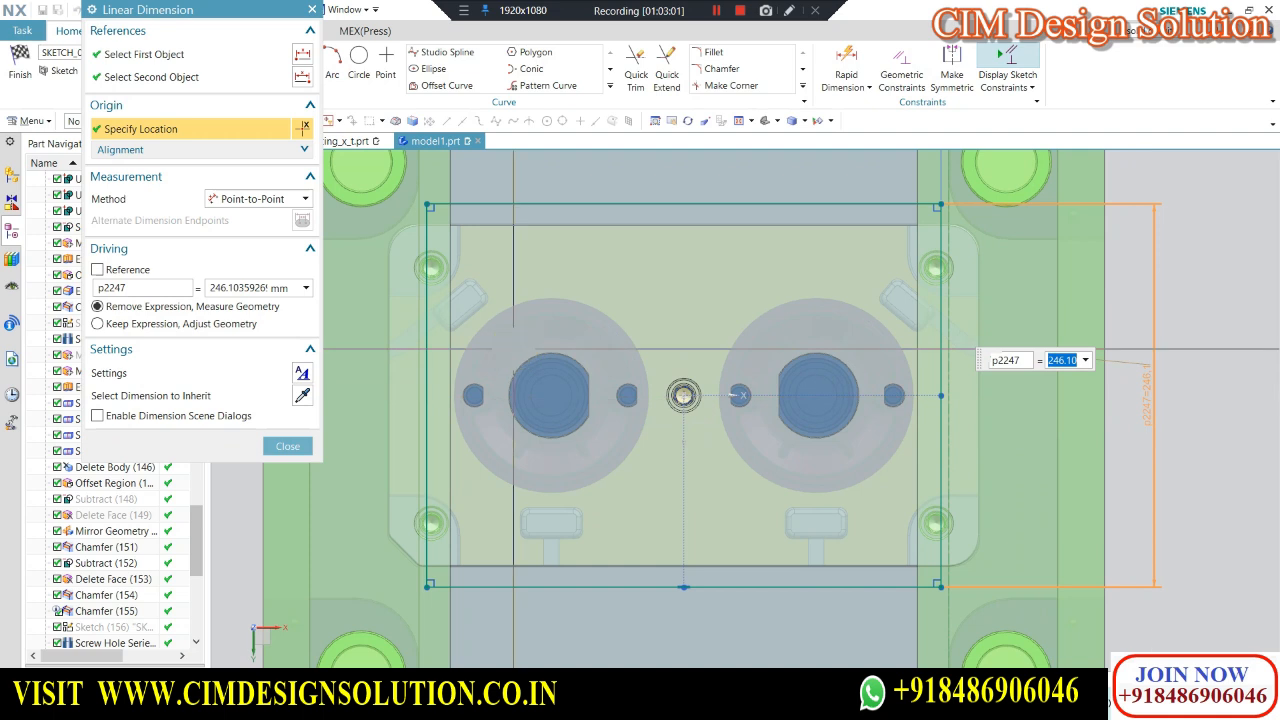
{"action": "type", "text": "250"}
{"action": "key", "text": "Return"}
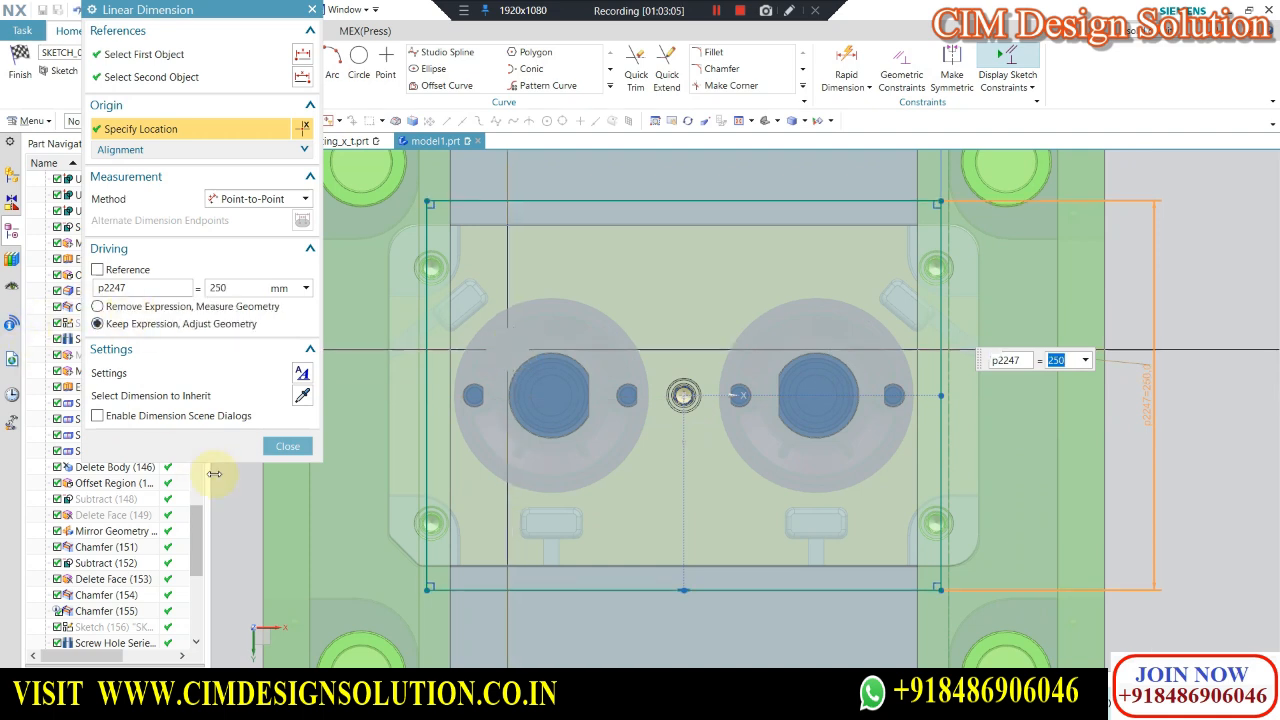
Try a height of 300 mm for the rectangle and restore it to 250 mm.
{"action": "scroll", "coordinate": [214, 473], "scroll_direction": "down", "scroll_amount": 2}
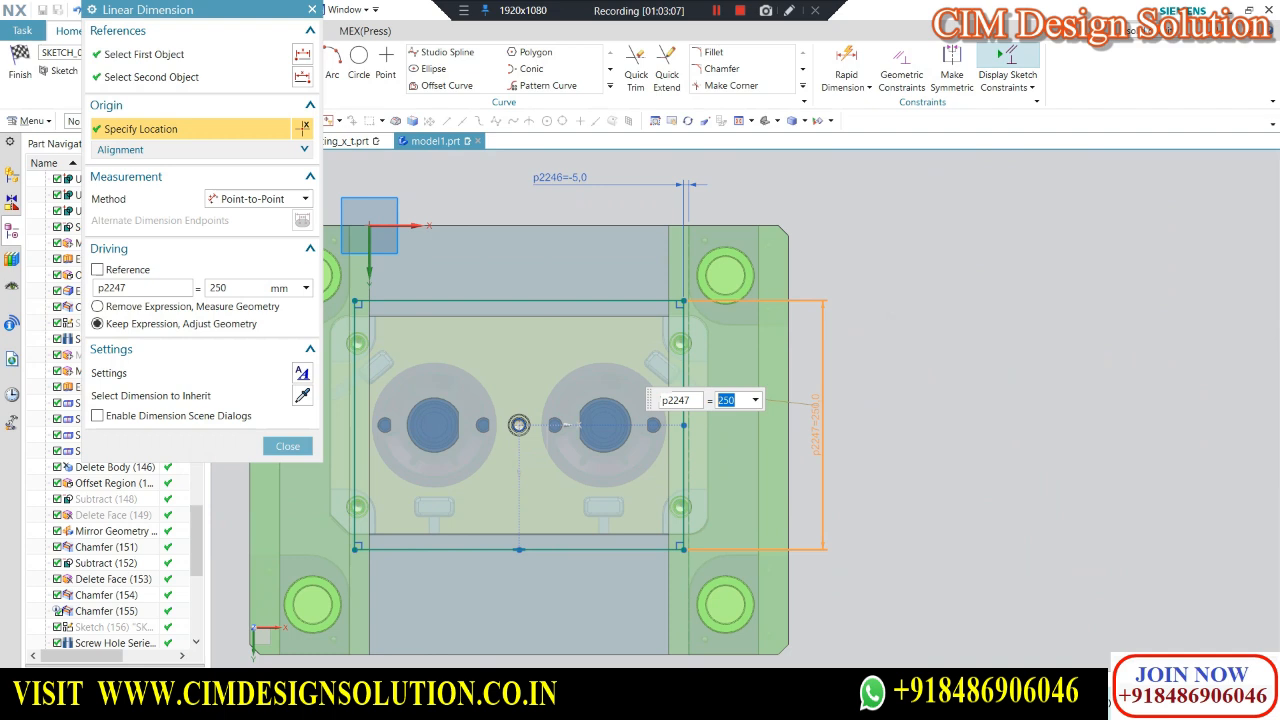
{"action": "key", "text": "Return"}
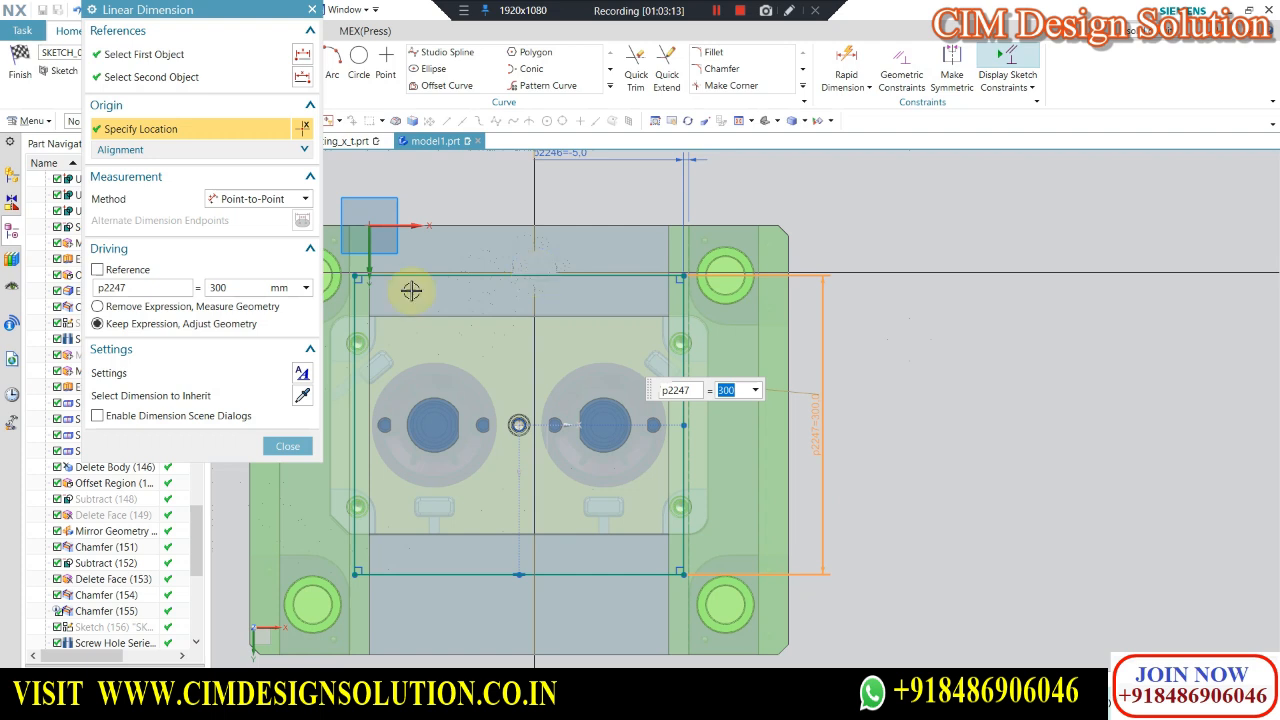
{"action": "scroll", "coordinate": [705, 372], "scroll_direction": "down", "scroll_amount": 1}
{"action": "scroll", "coordinate": [560, 410], "scroll_direction": "up", "scroll_amount": 1}
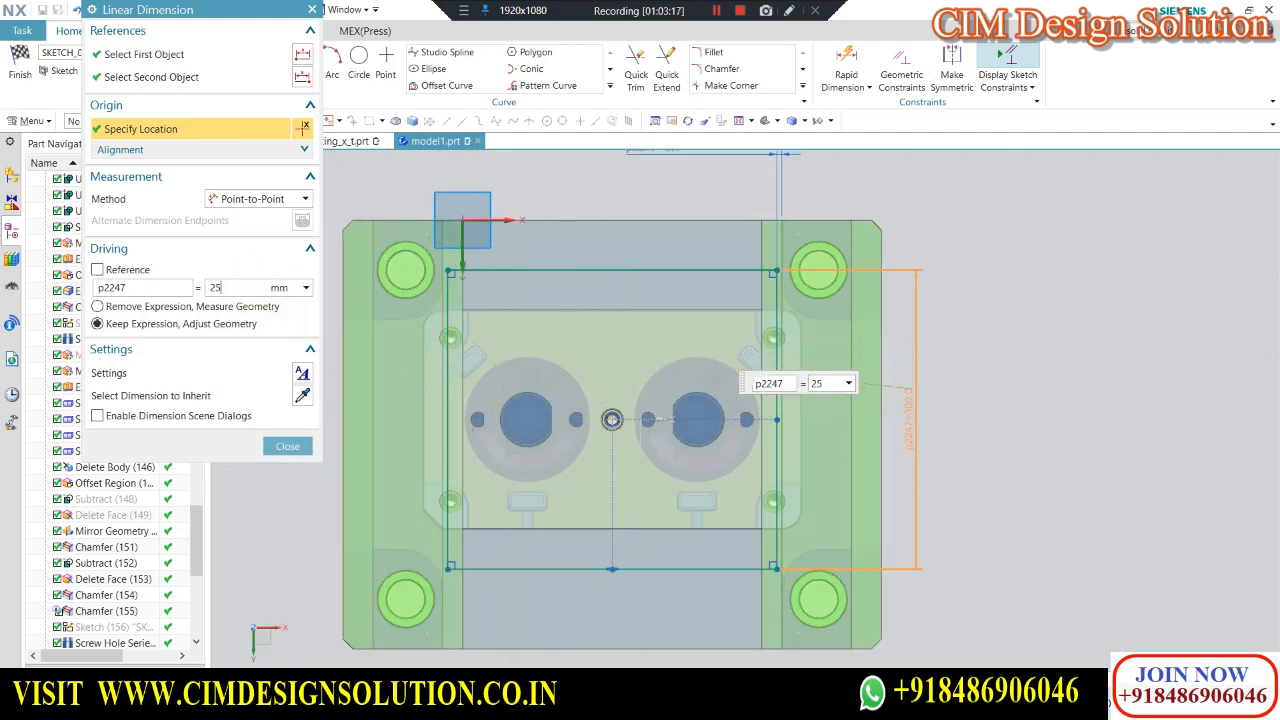
{"action": "key", "text": "Return"}
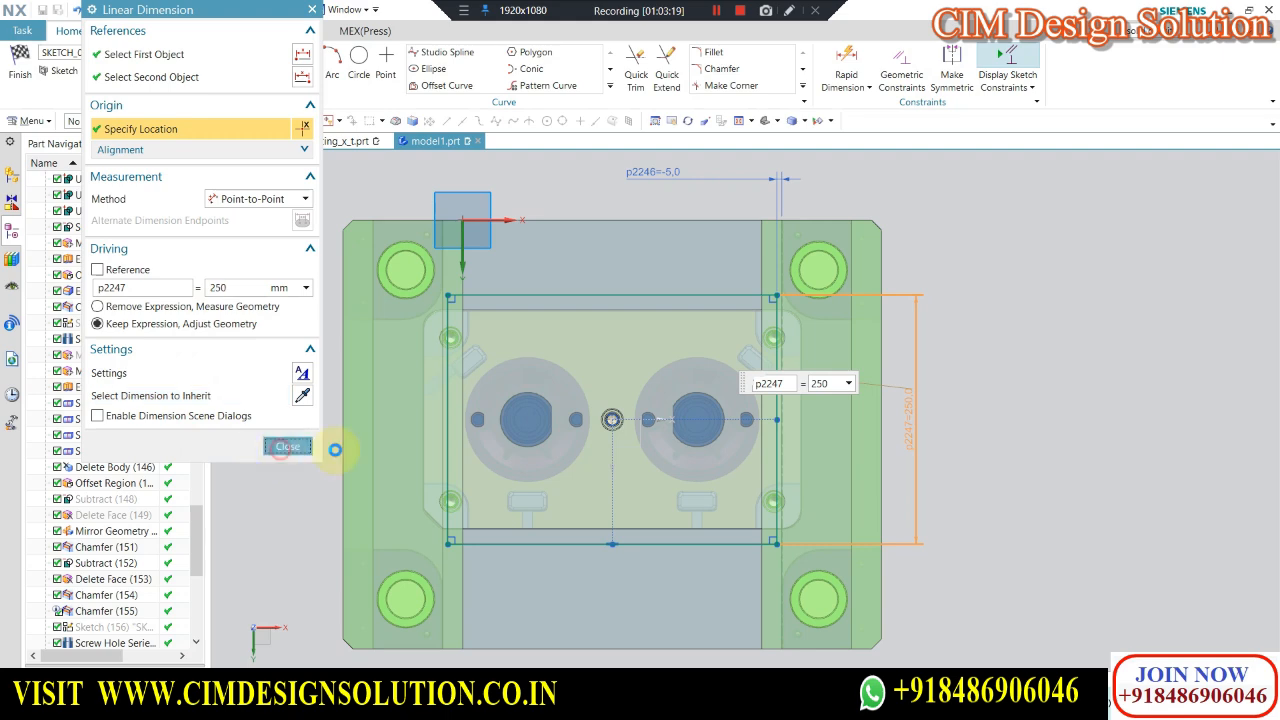
Finish the sketch and extrude the rectangle upward from 0 to 20 mm with no Boolean.
{"action": "mouse_move", "coordinate": [1023, 266]}
{"action": "middle_mouse_down"}
{"action": "mouse_move", "coordinate": [1006, 314]}
{"action": "mouse_move", "coordinate": [1083, 366]}
{"action": "middle_mouse_up"}
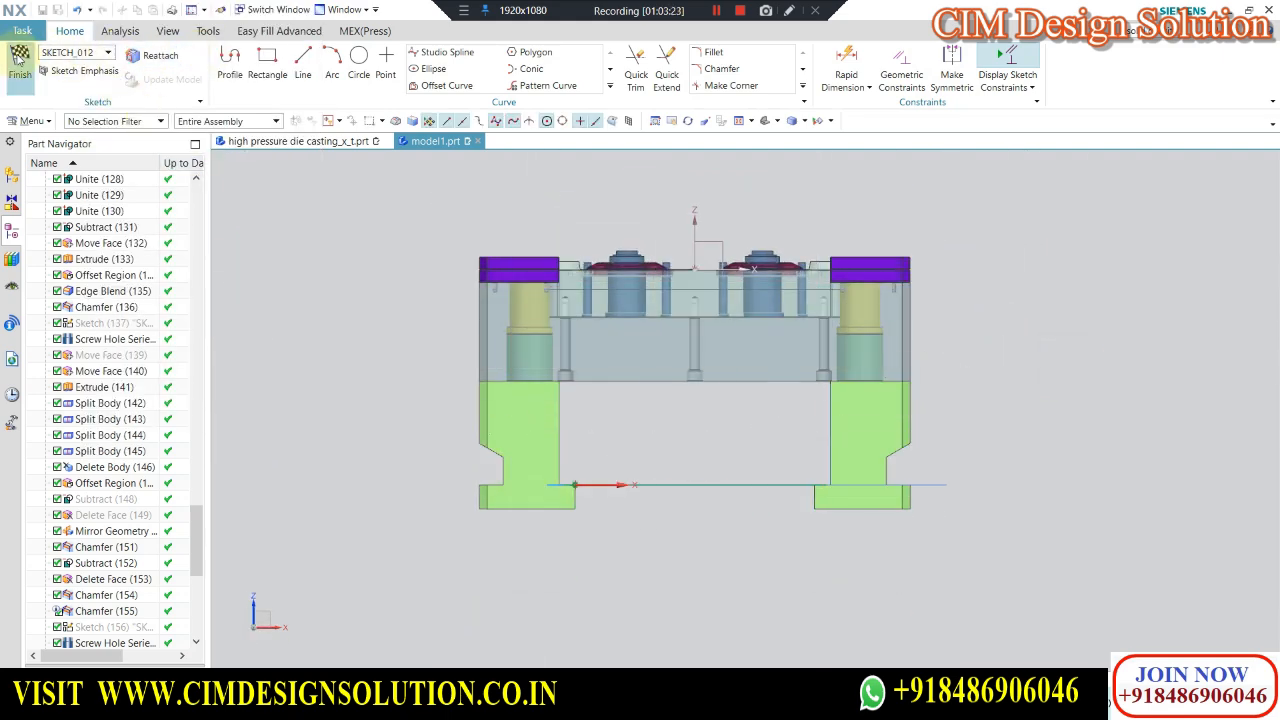
{"action": "left_click", "coordinate": [19, 60]}
{"action": "mouse_move", "coordinate": [451, 223]}
{"action": "middle_mouse_down"}
{"action": "mouse_move", "coordinate": [614, 274]}
{"action": "mouse_move", "coordinate": [923, 440]}
{"action": "middle_mouse_up"}
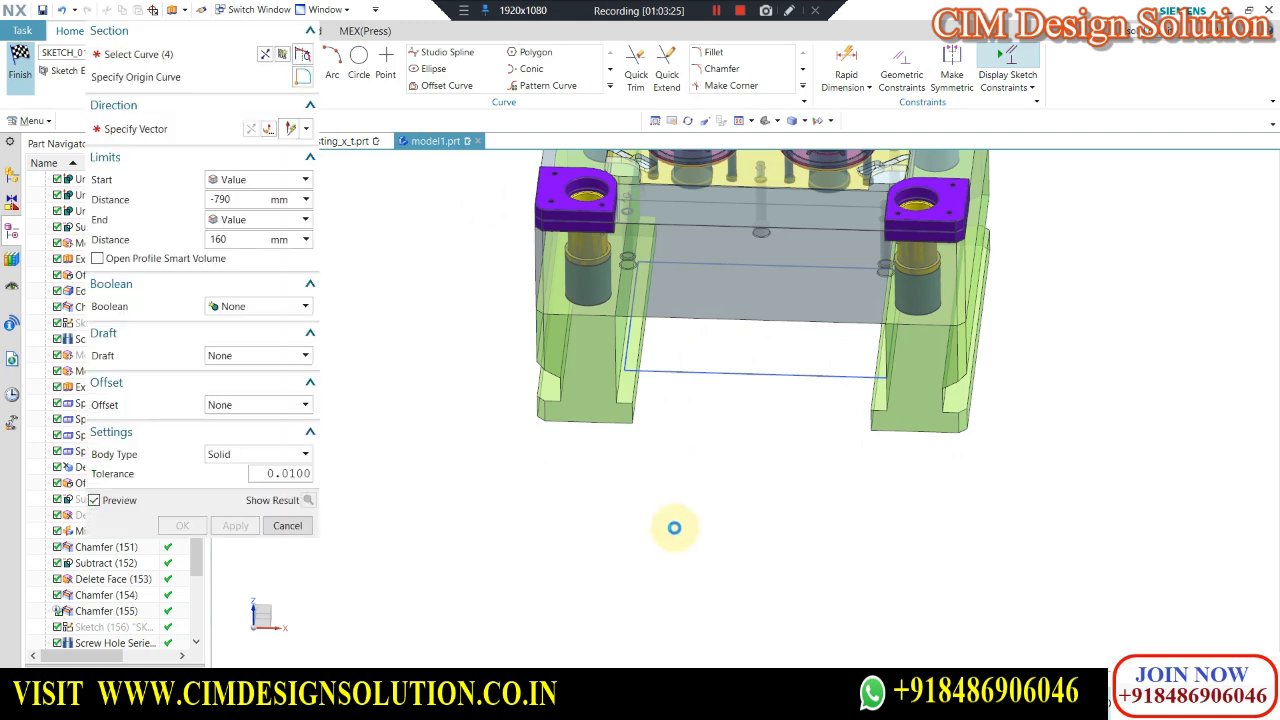
{"action": "key", "text": "F8"}
{"action": "scroll", "coordinate": [812, 500], "scroll_direction": "up", "scroll_amount": 3}
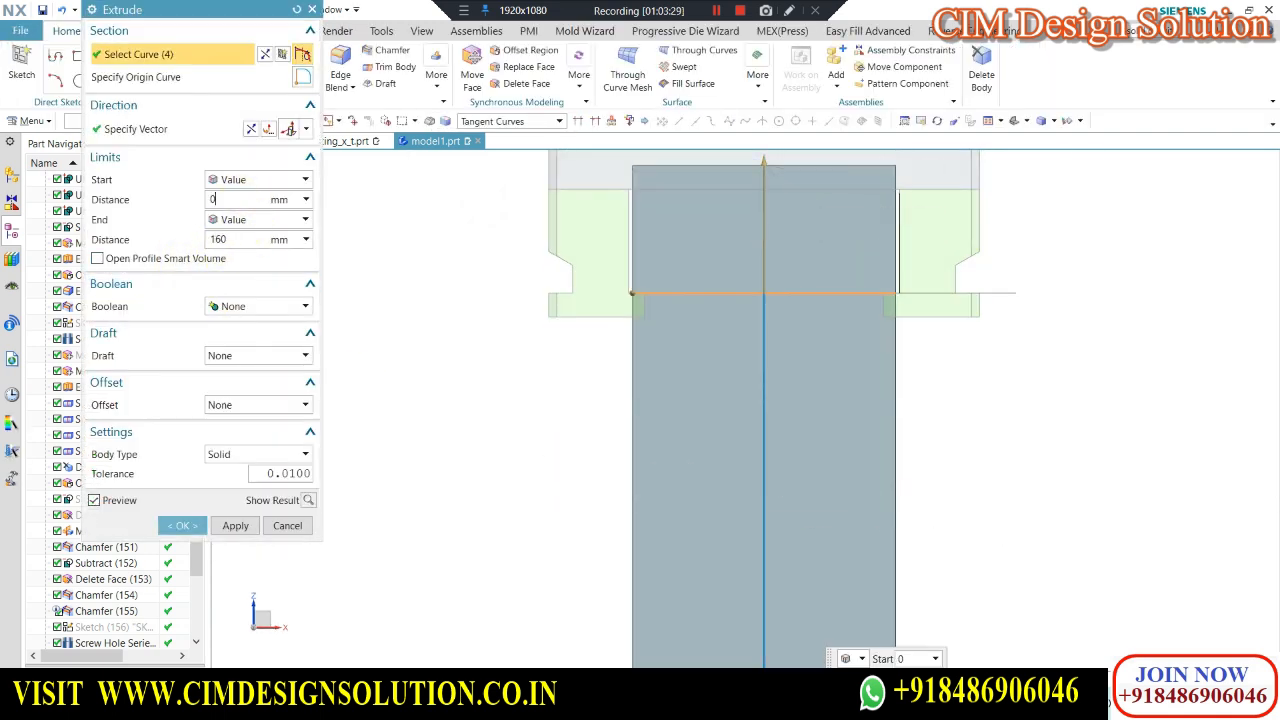
{"action": "key", "text": "Return"}
{"action": "left_click", "coordinate": [240, 246]}
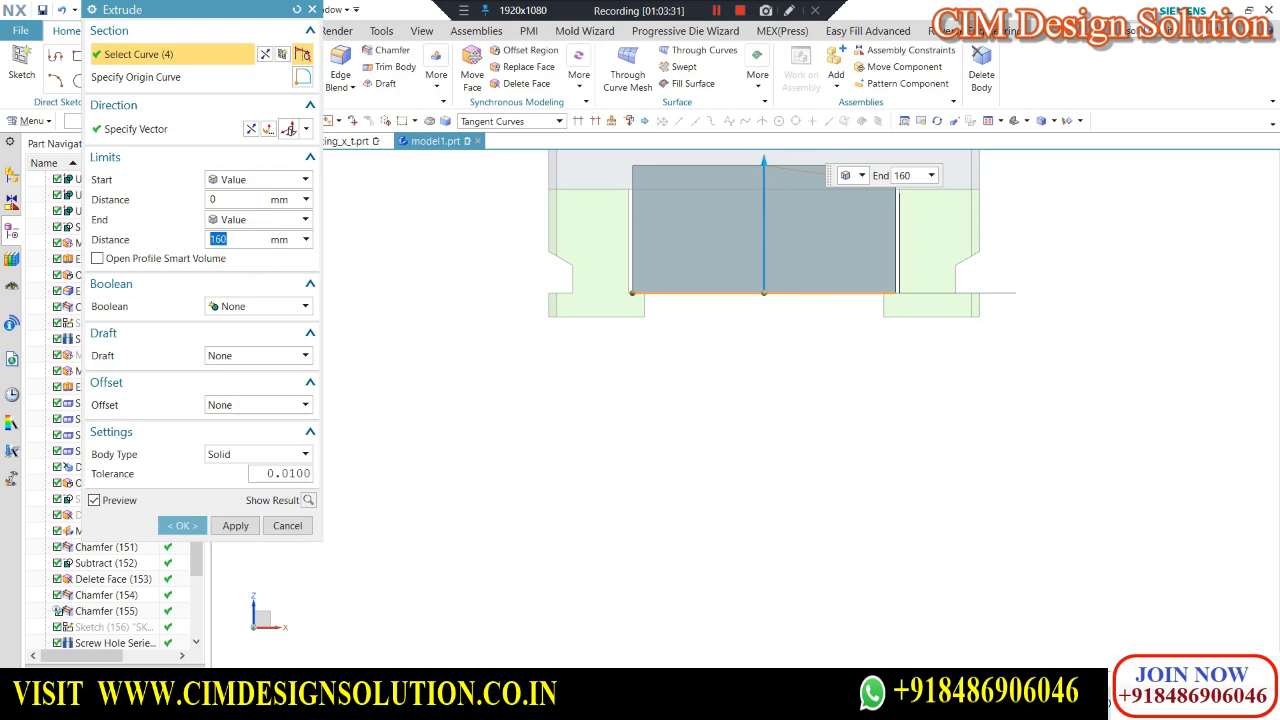
{"action": "type", "text": "20"}
{"action": "key", "text": "Return"}
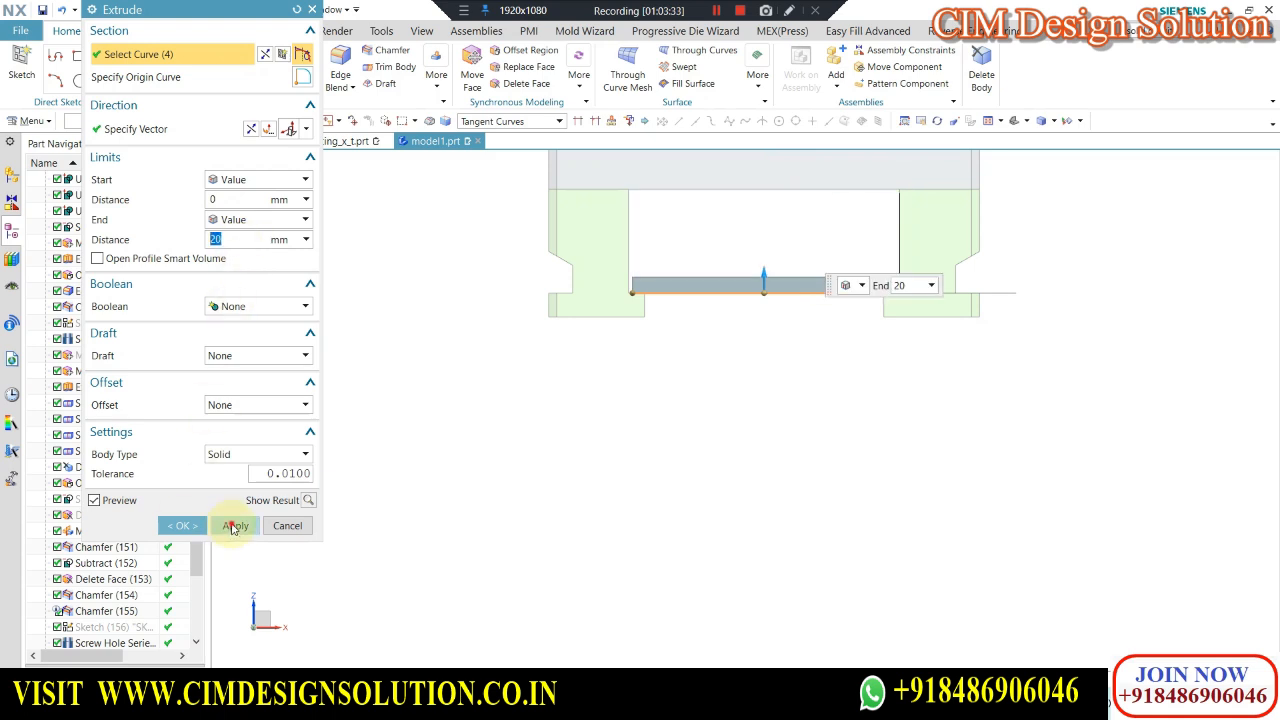
{"action": "left_click", "coordinate": [233, 526]}
Extrude the four top edges of the new plate upward by 20 mm to stack a second plate on it.
{"action": "middle_click_drag", "start_coordinate": [714, 386], "coordinate": [716, 274]}
{"action": "left_click", "coordinate": [719, 271]}
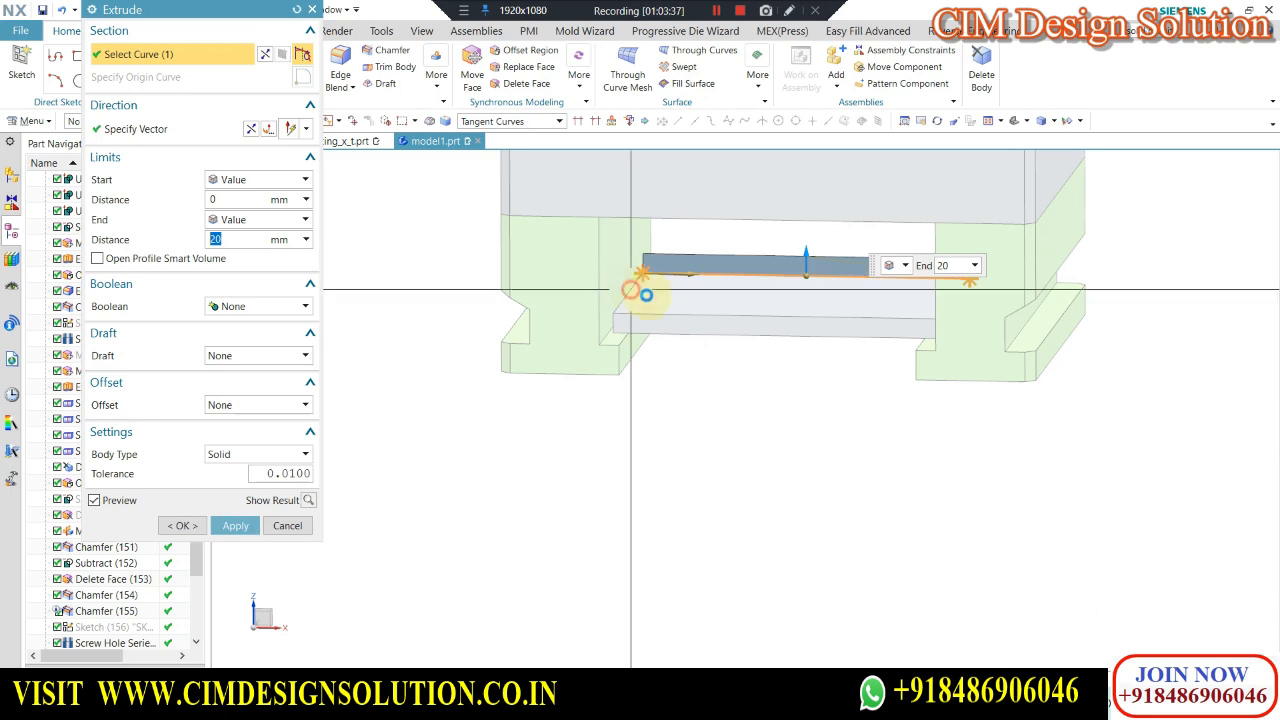
{"action": "left_click", "coordinate": [688, 314]}
{"action": "middle_click_drag", "start_coordinate": [766, 357], "coordinate": [933, 292]}
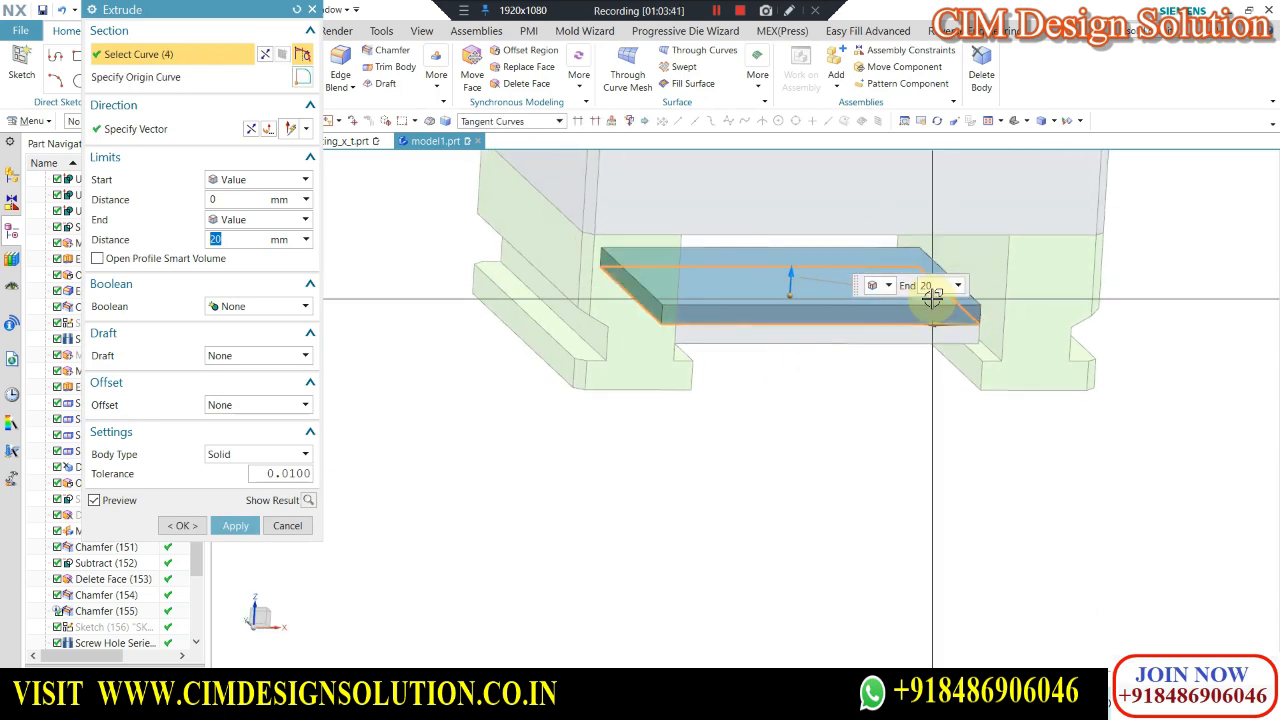
{"action": "left_click", "coordinate": [931, 298]}
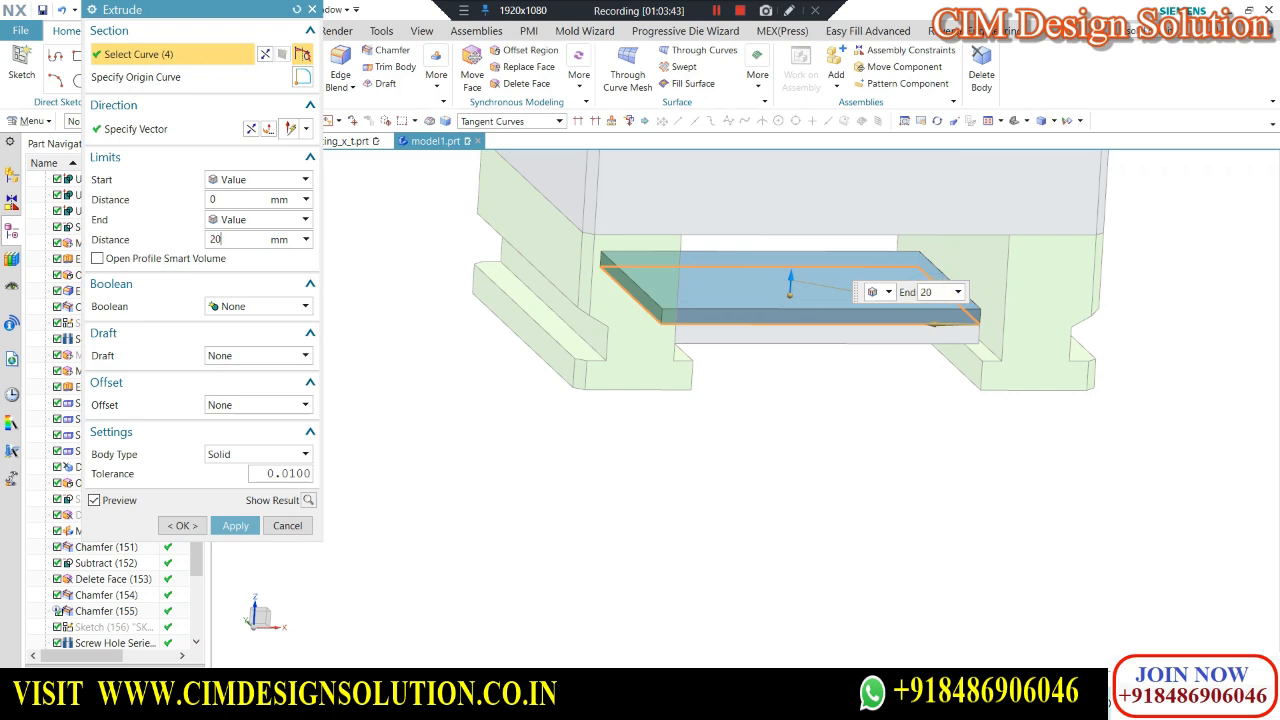
{"action": "key", "text": "Return"}
{"action": "left_click", "coordinate": [432, 475]}
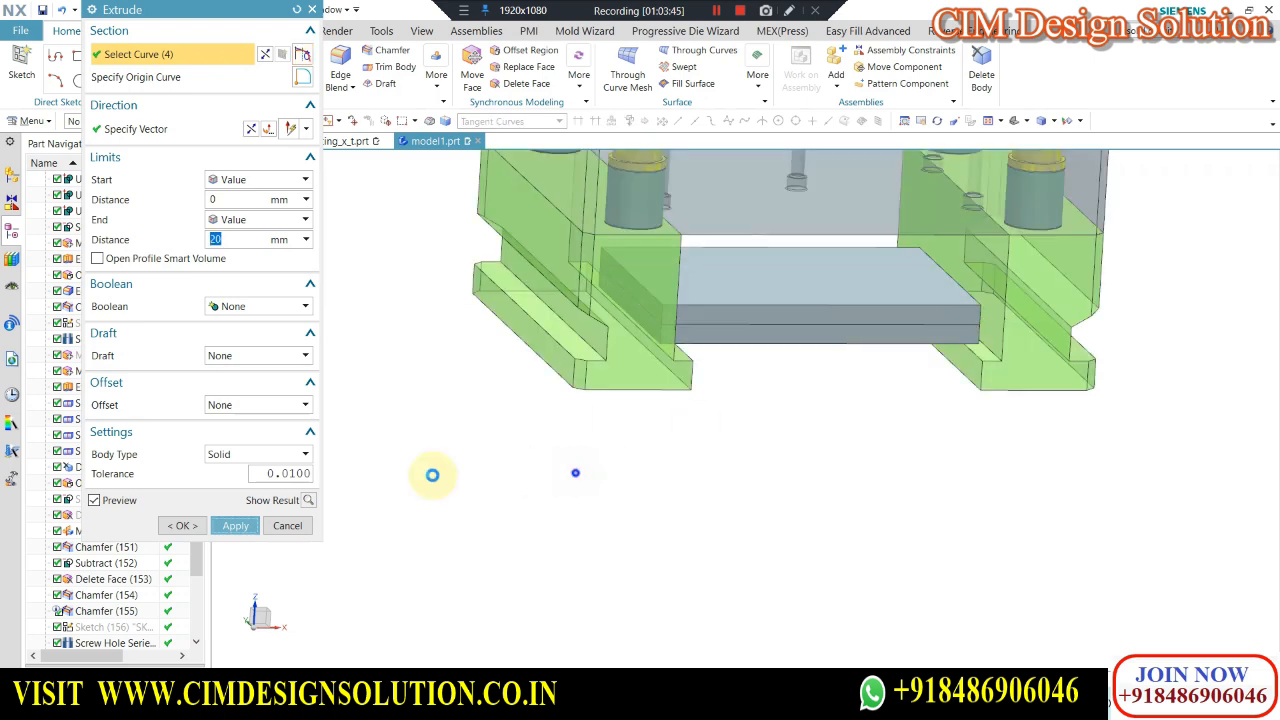
{"action": "scroll", "coordinate": [532, 473], "scroll_direction": "down", "scroll_amount": 1}
{"action": "key", "text": "Escape"}
{"action": "key", "text": "s"}
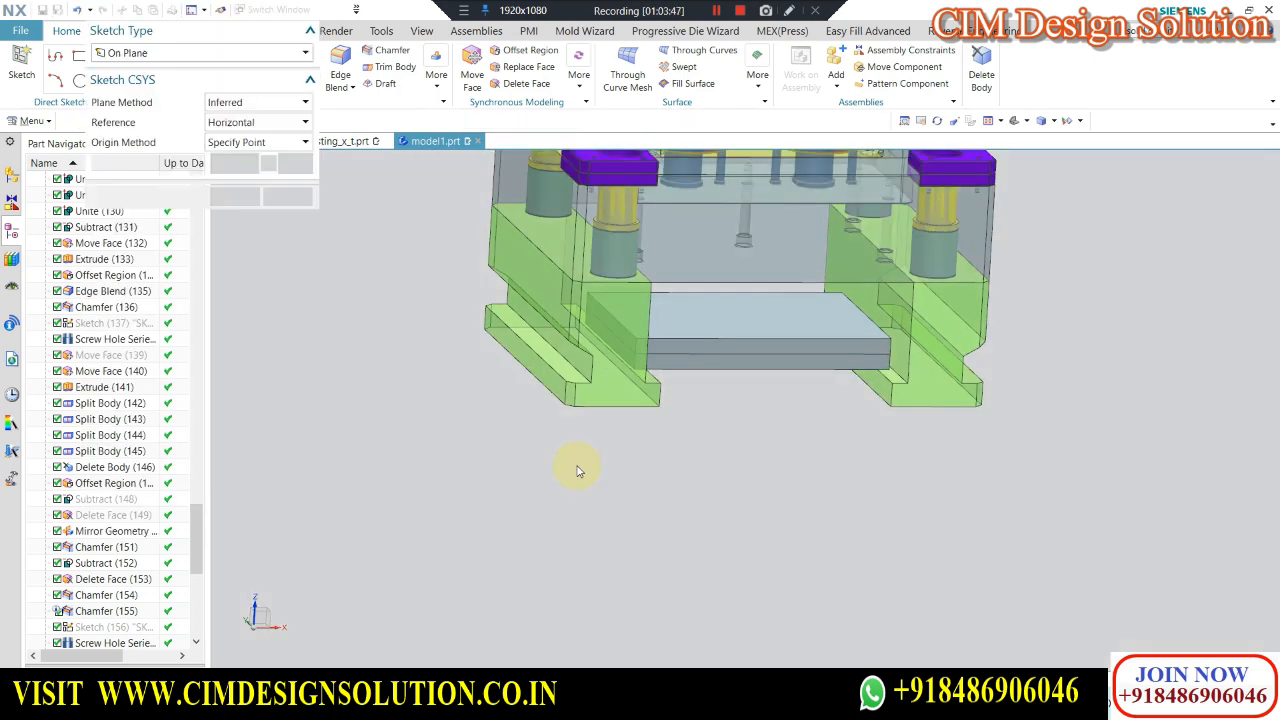
{"action": "middle_click", "coordinate": [574, 466]}
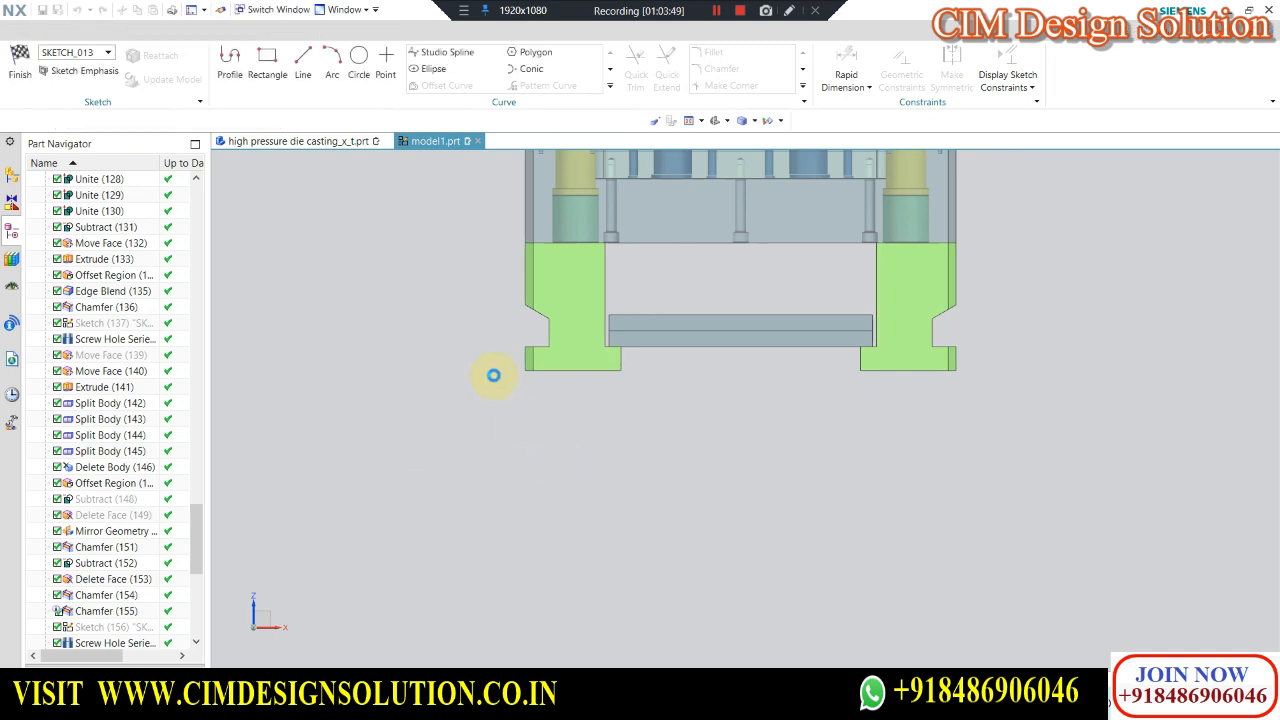
{"action": "key", "text": "ctrl+q"}
{"action": "key", "text": "x"}
{"action": "key", "text": "Escape"}
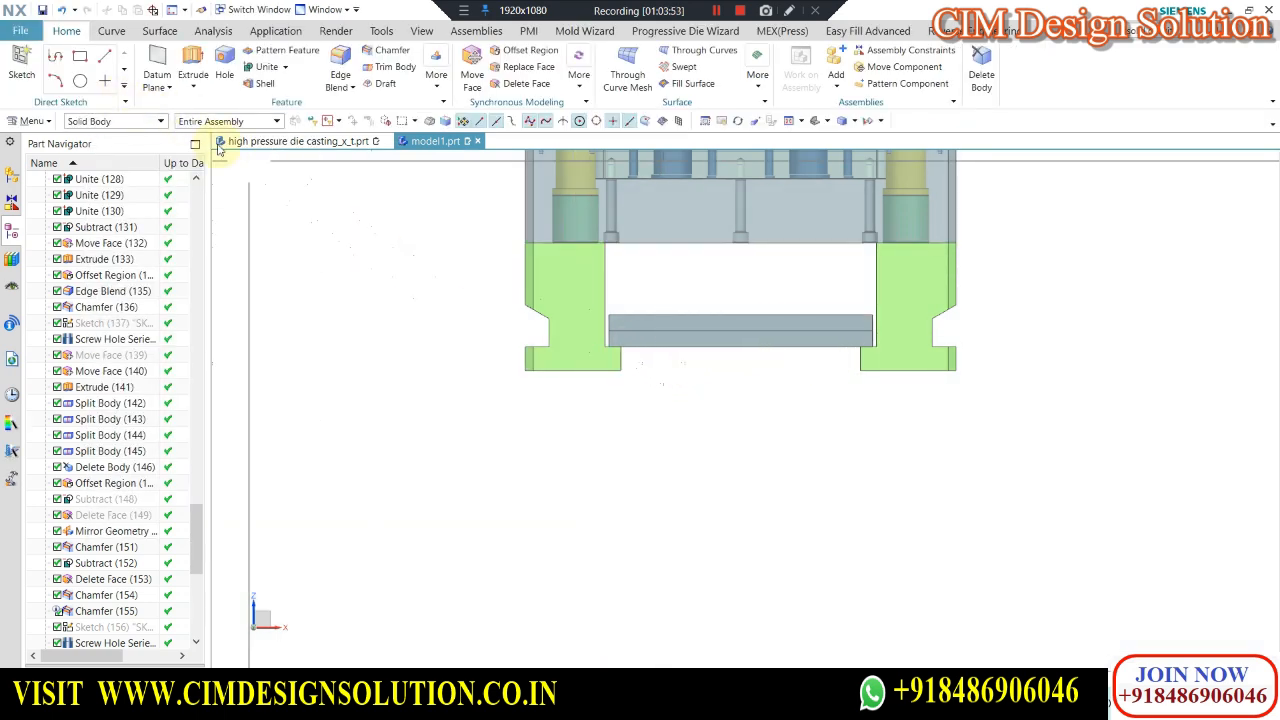
Hide both green support blocks to expose the two stacked plates.
{"action": "scroll", "coordinate": [643, 366], "scroll_direction": "up", "scroll_amount": 2}
{"action": "scroll", "coordinate": [543, 320], "scroll_direction": "down", "scroll_amount": 5}
{"action": "right_click_drag", "start_coordinate": [1063, 333], "coordinate": [1023, 434]}
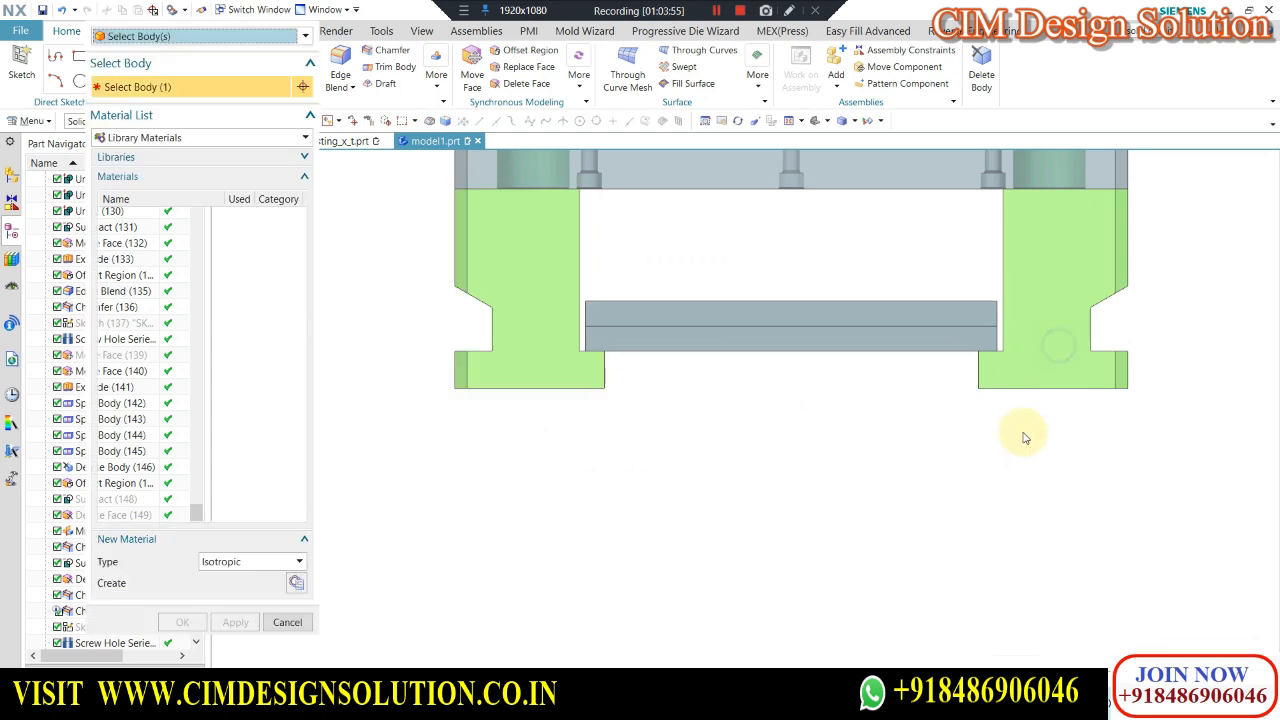
{"action": "key", "text": "Escape"}
{"action": "right_click_drag", "start_coordinate": [546, 362], "coordinate": [529, 468]}
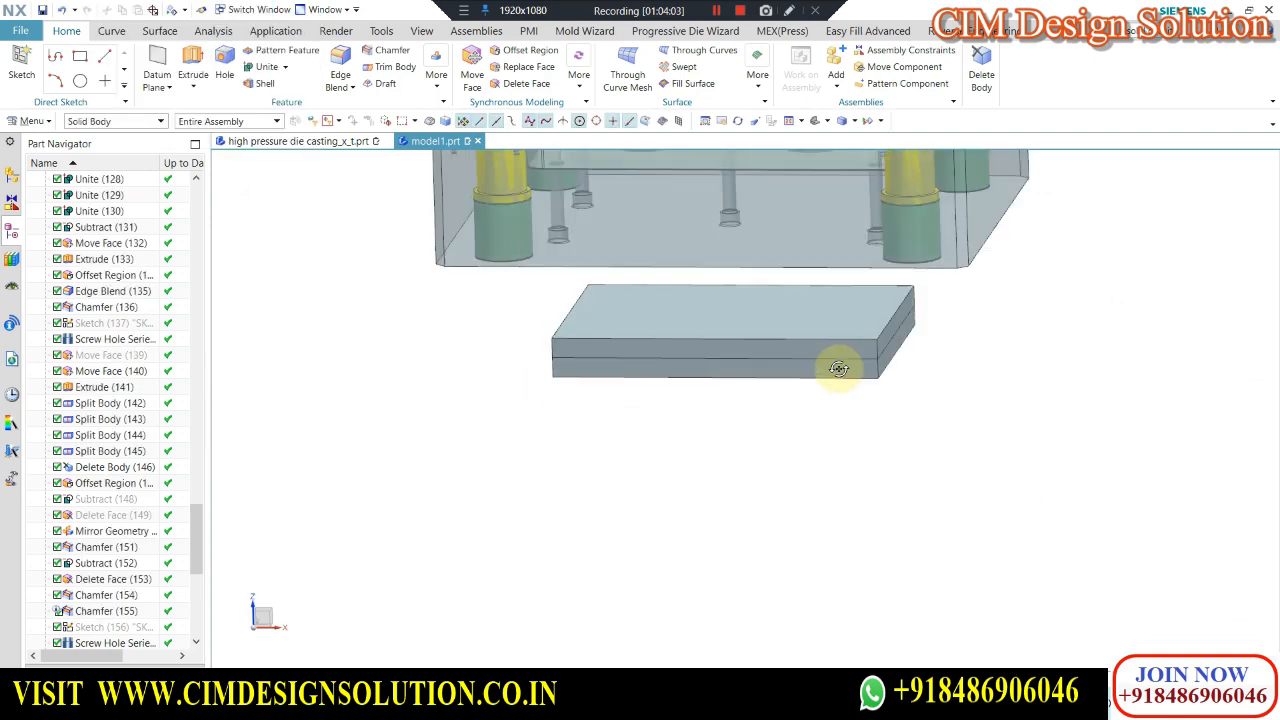
Chamfer the vertical corner edges of both stacked plates with a symmetric distance of 10 mm.
{"action": "left_click", "coordinate": [388, 50]}
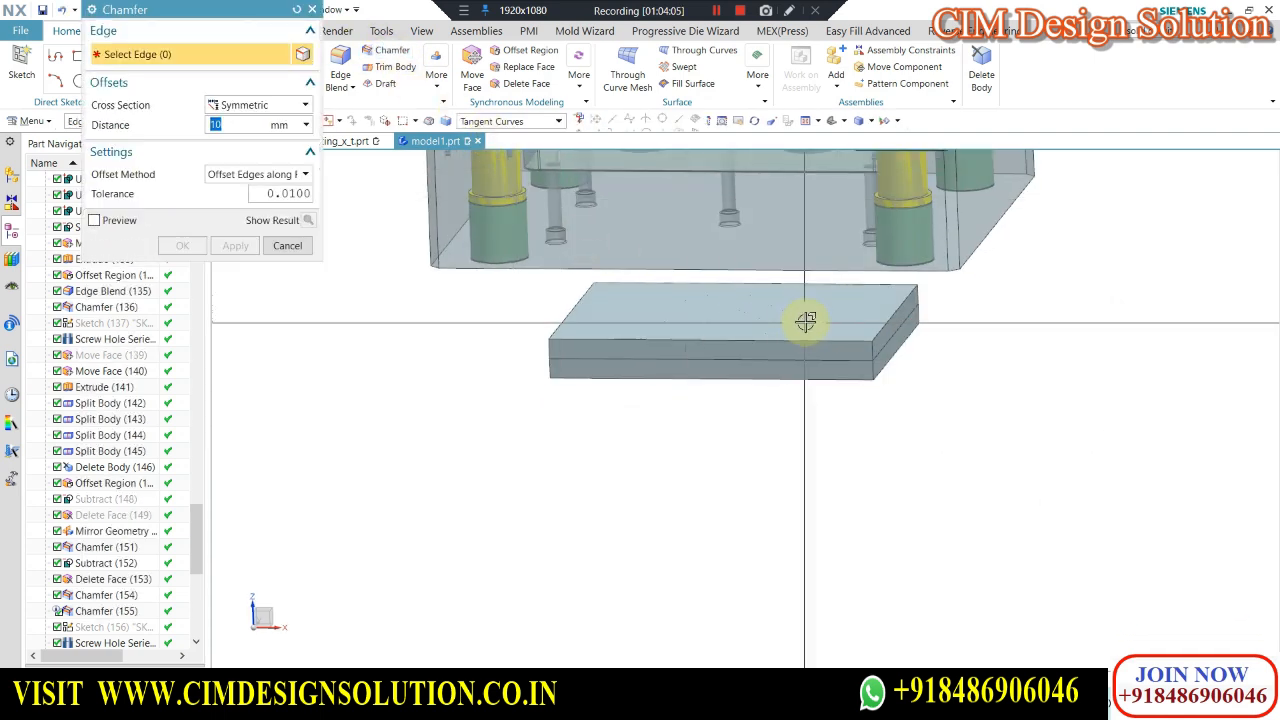
{"action": "scroll", "coordinate": [815, 325], "scroll_direction": "up", "scroll_amount": 3}
{"action": "left_click", "coordinate": [932, 398]}
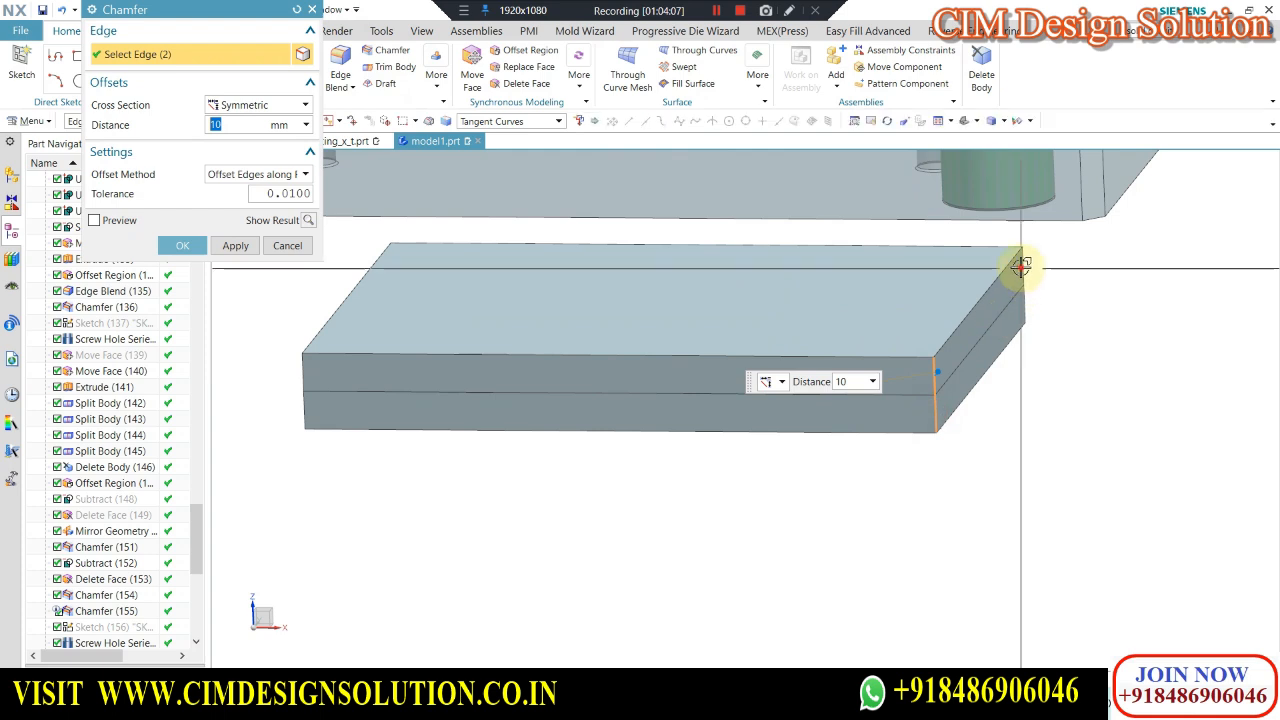
{"action": "middle_click_drag", "start_coordinate": [754, 341], "coordinate": [386, 270]}
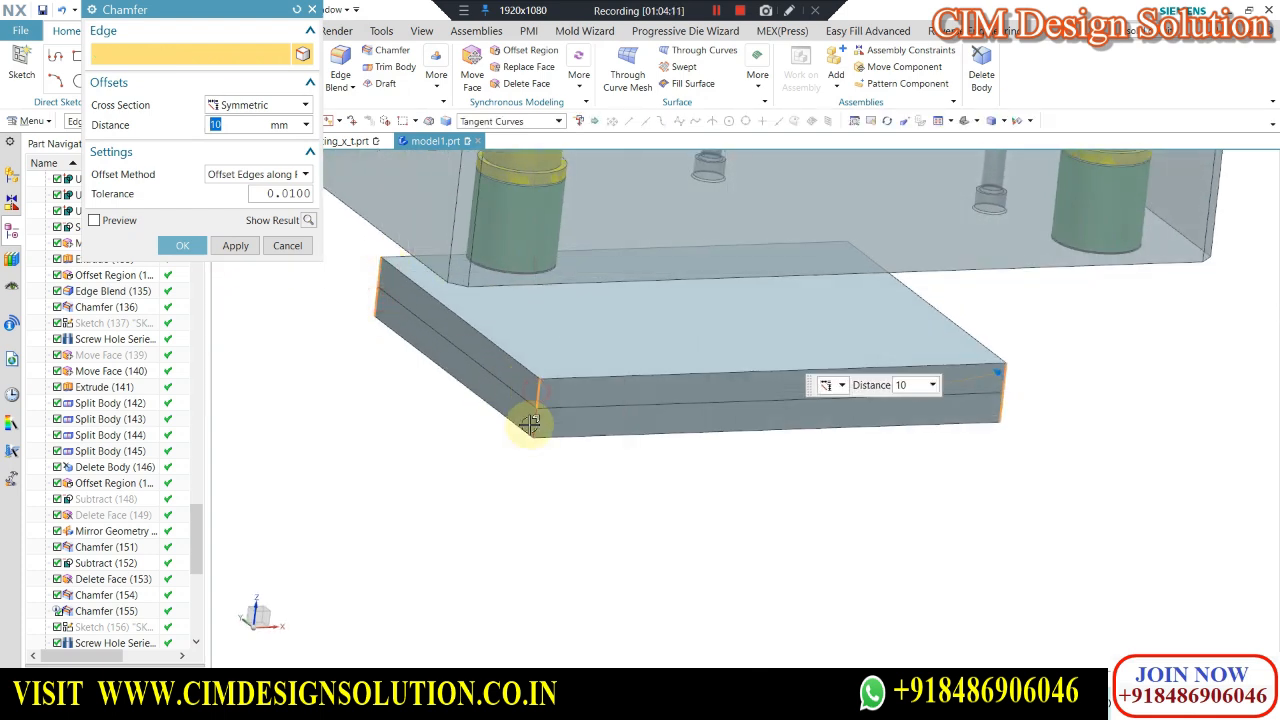
{"action": "middle_click", "coordinate": [396, 430]}
Increase the translucency of the stacked plates and show the hidden die bodies again.
{"action": "middle_click_drag", "start_coordinate": [394, 423], "coordinate": [537, 507]}
{"action": "key", "text": "ctrl+j"}
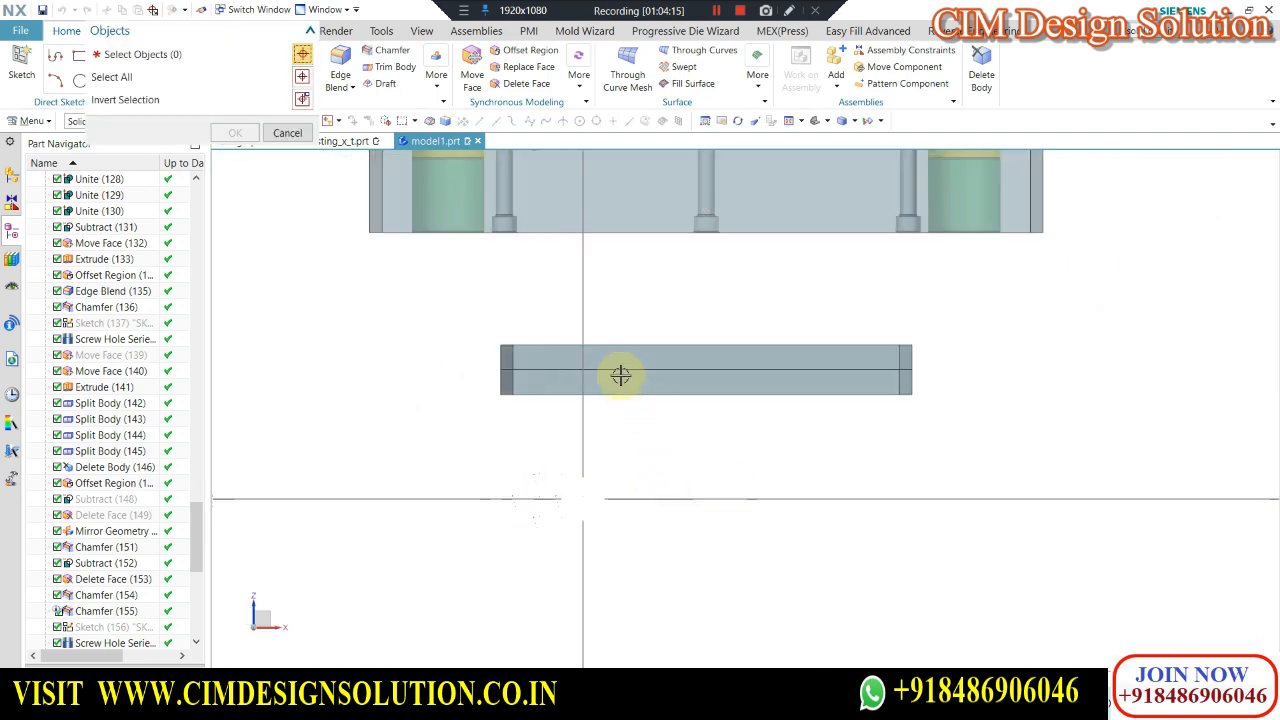
{"action": "left_click", "coordinate": [615, 355]}
{"action": "left_click", "coordinate": [235, 133]}
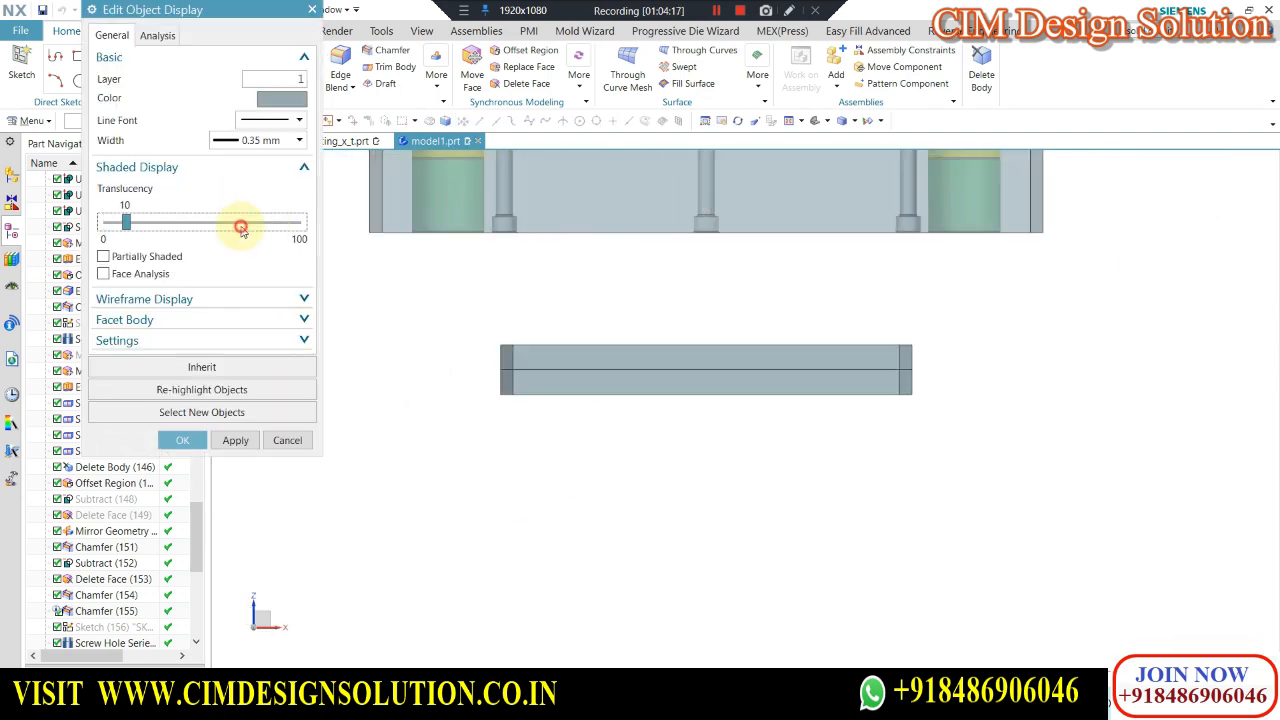
{"action": "left_click", "coordinate": [241, 228]}
{"action": "middle_click", "coordinate": [363, 262]}
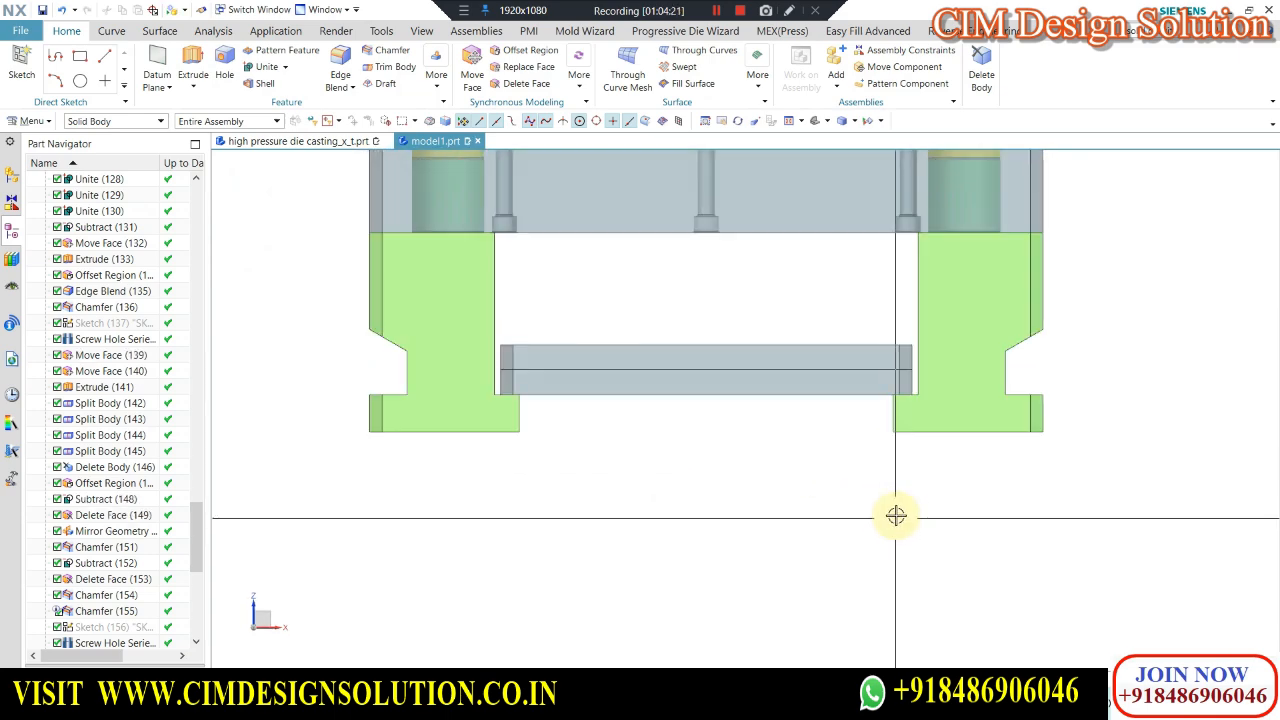
Examine the stacked plates between the support blocks within the complete die in angled and front views.
{"action": "middle_click_drag", "start_coordinate": [894, 517], "coordinate": [771, 586]}
{"action": "key", "text": "F8"}
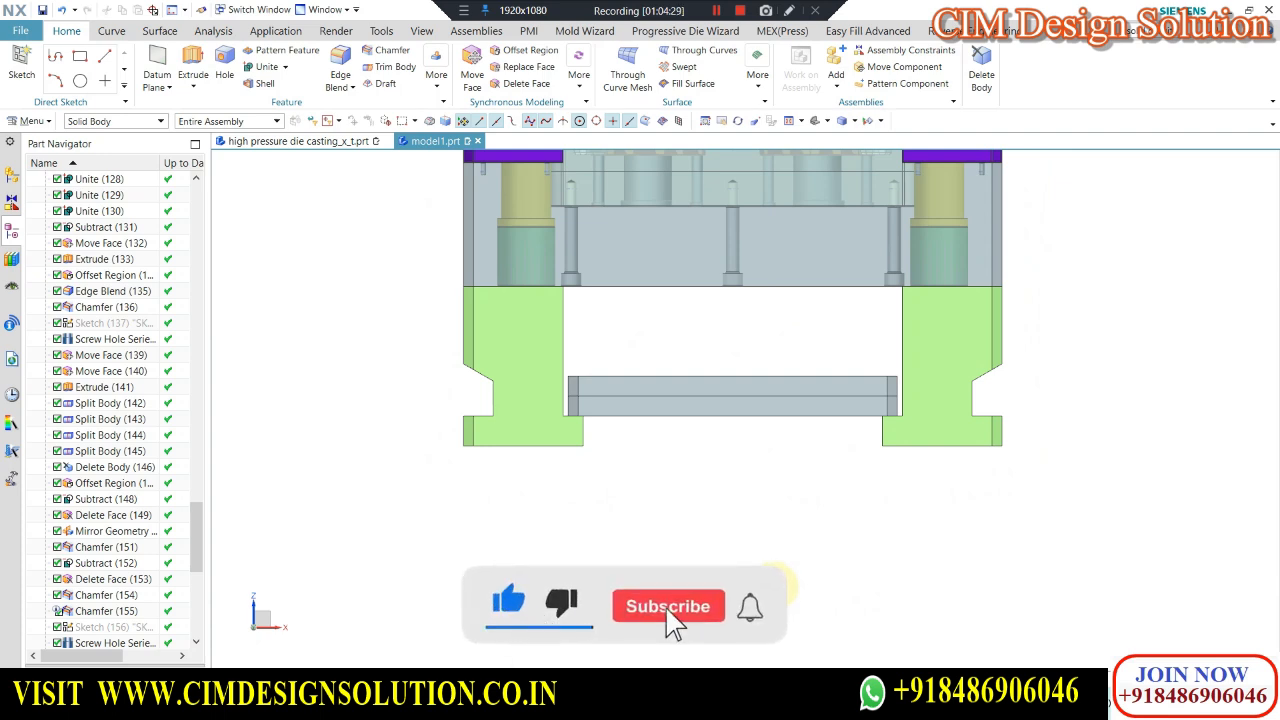
{"action": "scroll", "coordinate": [860, 366], "scroll_direction": "down", "scroll_amount": 3}
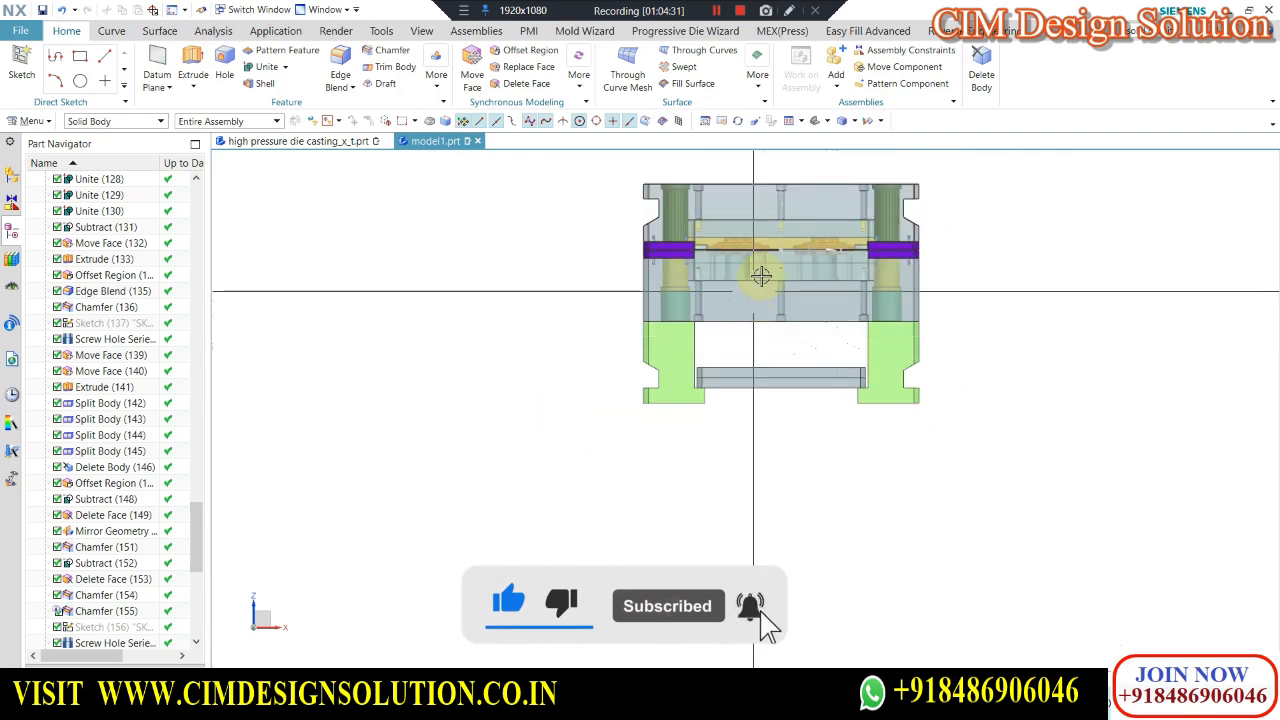
{"action": "middle_click_drag", "start_coordinate": [760, 275], "coordinate": [823, 354]}
{"action": "scroll", "coordinate": [806, 342], "scroll_direction": "up", "scroll_amount": 1}
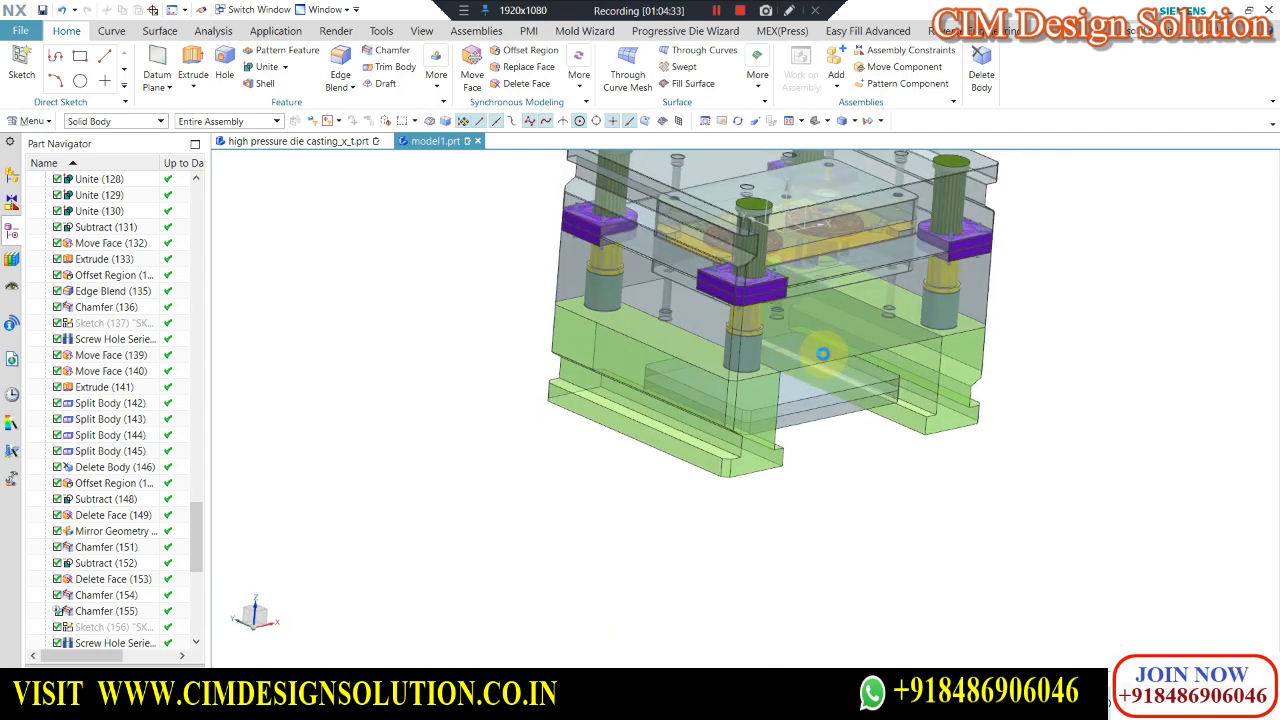
{"action": "scroll", "coordinate": [823, 350], "scroll_direction": "down", "scroll_amount": 1}
{"action": "middle_click_drag", "start_coordinate": [920, 304], "coordinate": [645, 348]}
{"action": "scroll", "coordinate": [645, 348], "scroll_direction": "down", "scroll_amount": 1}
{"action": "key", "text": "F8"}
{"action": "scroll", "coordinate": [780, 335], "scroll_direction": "up", "scroll_amount": 4}
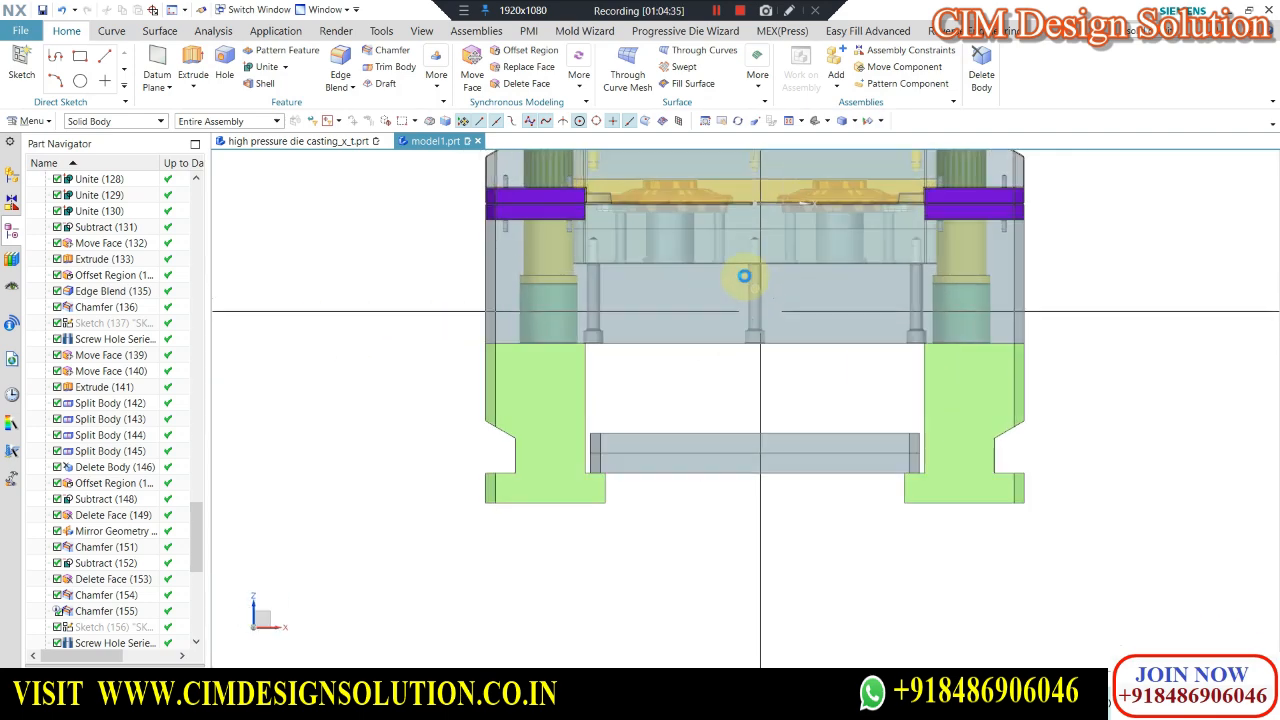
{"action": "scroll", "coordinate": [689, 357], "scroll_direction": "down", "scroll_amount": 1}
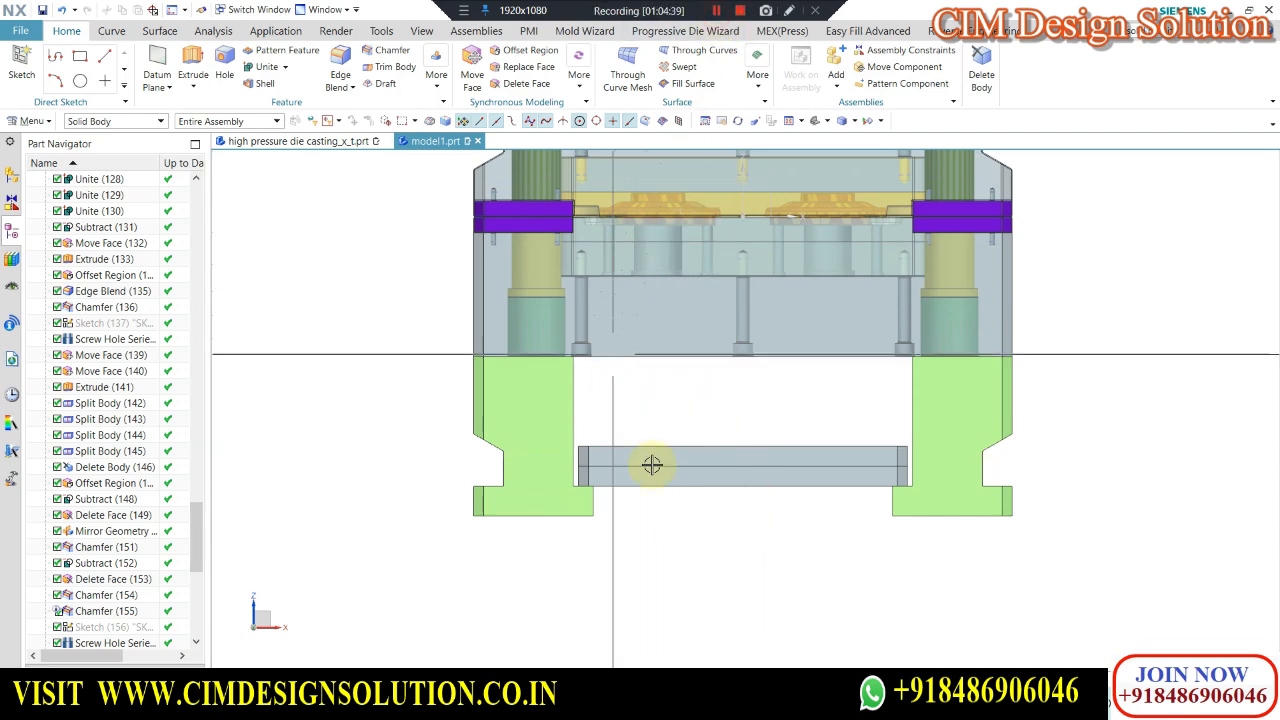
Hide the stacked plates, the large die plate above them and both green support blocks.
{"action": "key", "text": "ctrl+alt+t"}
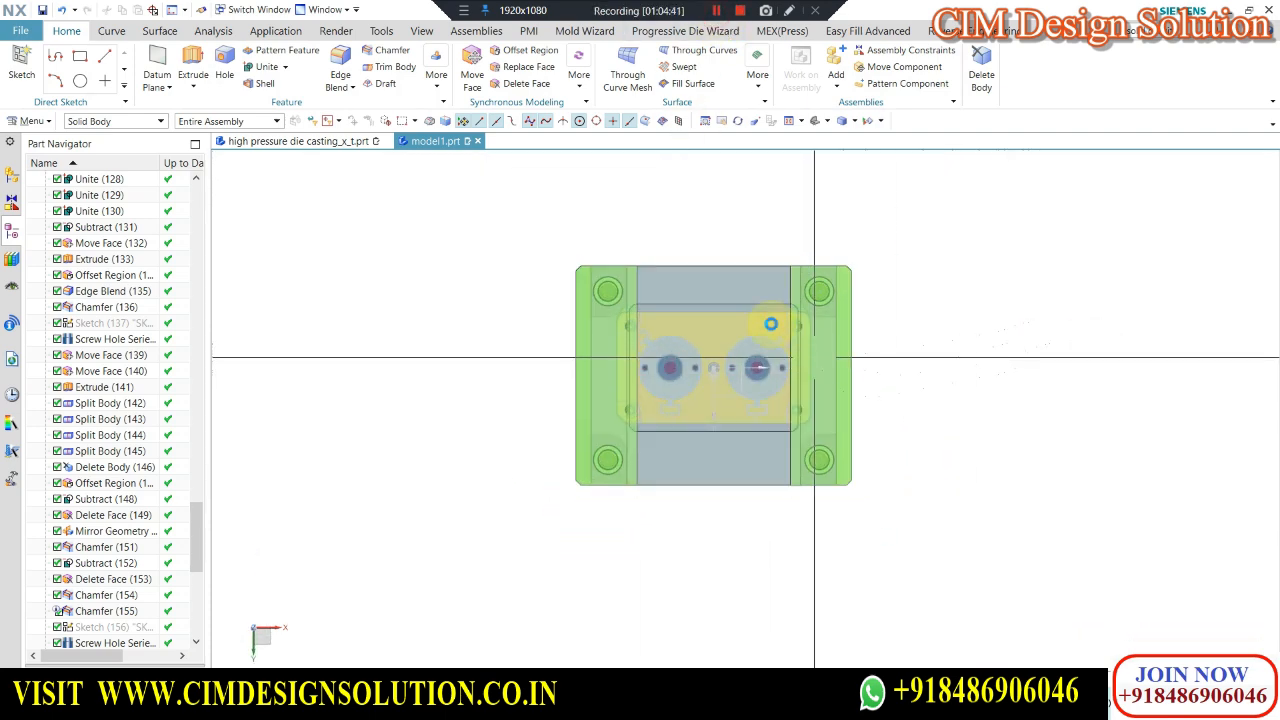
{"action": "scroll", "coordinate": [765, 324], "scroll_direction": "up", "scroll_amount": 3}
{"action": "middle_click_drag", "start_coordinate": [623, 329], "coordinate": [537, 449]}
{"action": "scroll", "coordinate": [600, 312], "scroll_direction": "down", "scroll_amount": 2}
{"action": "scroll", "coordinate": [560, 540], "scroll_direction": "up", "scroll_amount": 3}
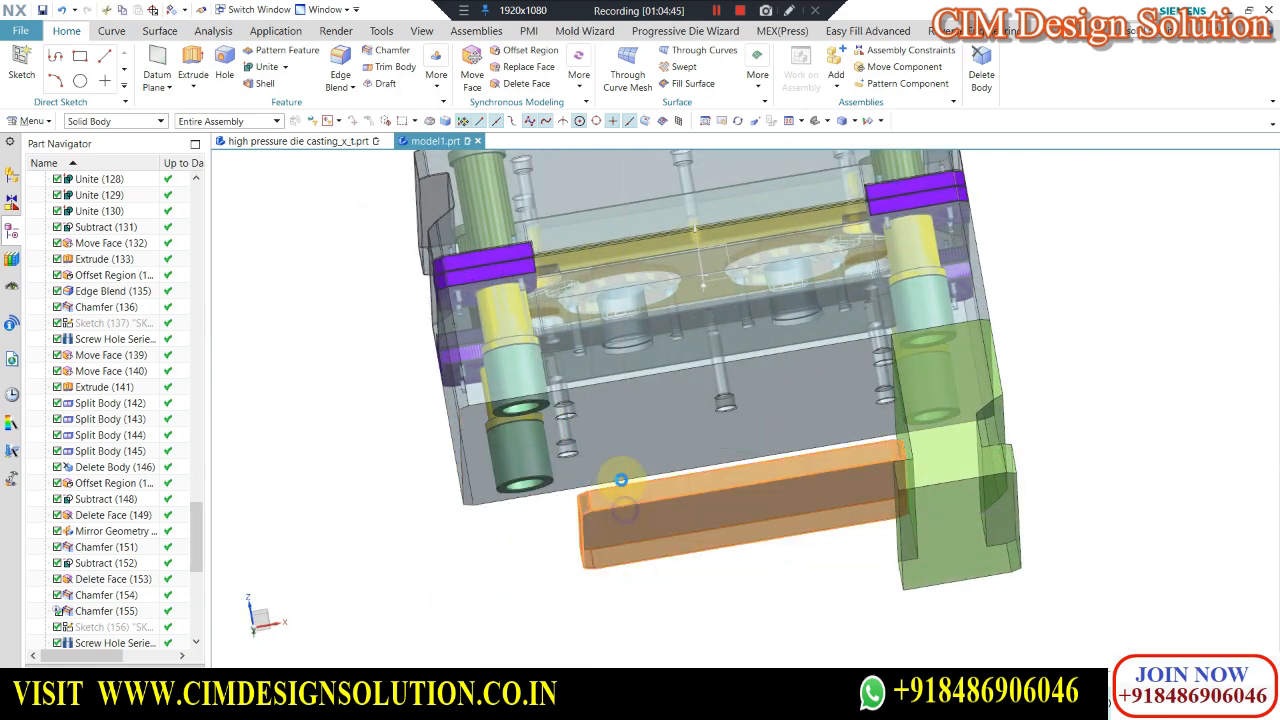
{"action": "key", "text": "ctrl+b"}
{"action": "left_click", "coordinate": [614, 443]}
{"action": "key", "text": "ctrl+b"}
{"action": "left_click", "coordinate": [928, 480]}
{"action": "key", "text": "ctrl+b"}
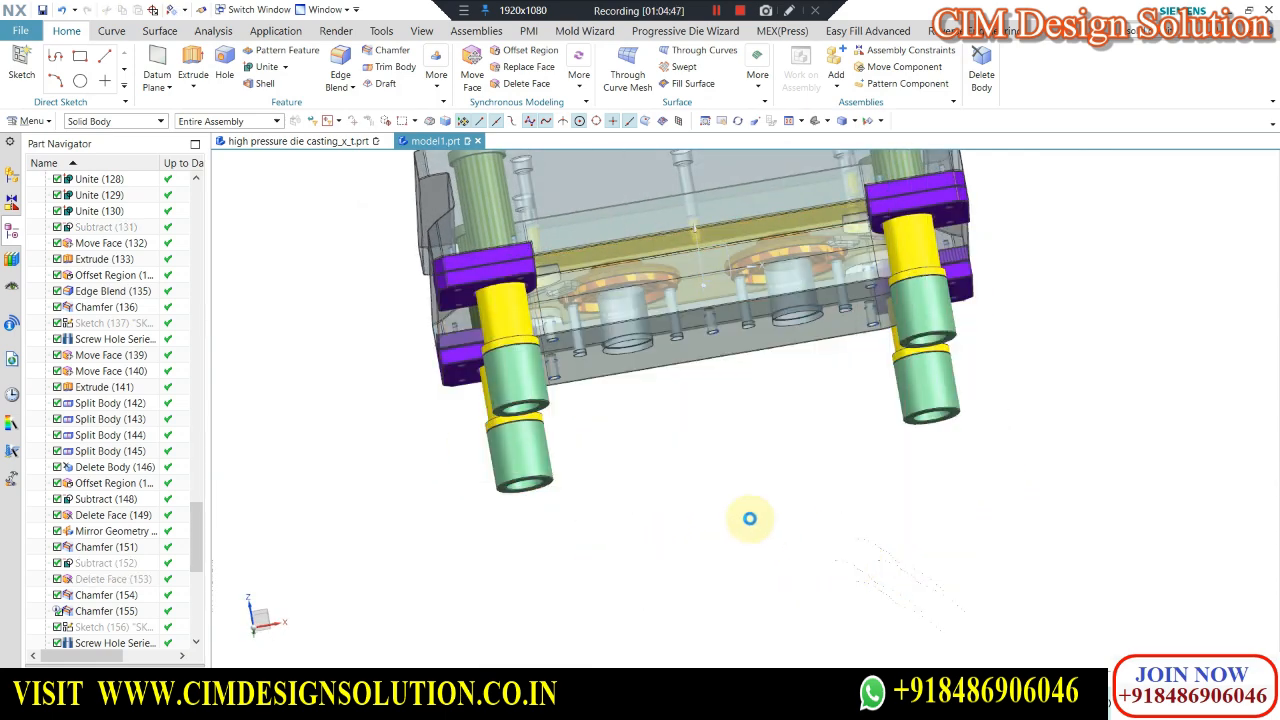
Swap the hidden and visible bodies to isolate the support blocks, stacked plates and die plate in a plan view.
{"action": "key", "text": "ctrl+shift+b"}
{"action": "middle_click_drag", "start_coordinate": [750, 518], "coordinate": [626, 286]}
{"action": "key", "text": "F8"}
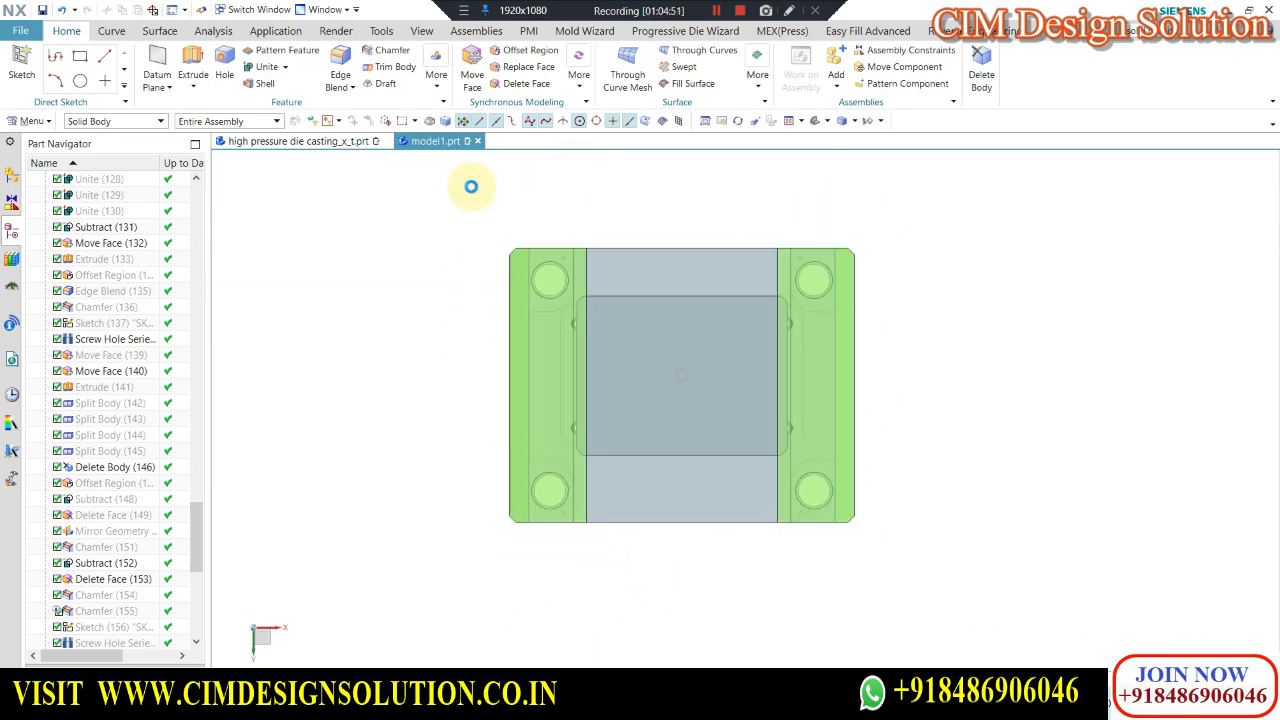
{"action": "key", "text": "ctrl+shift+k"}
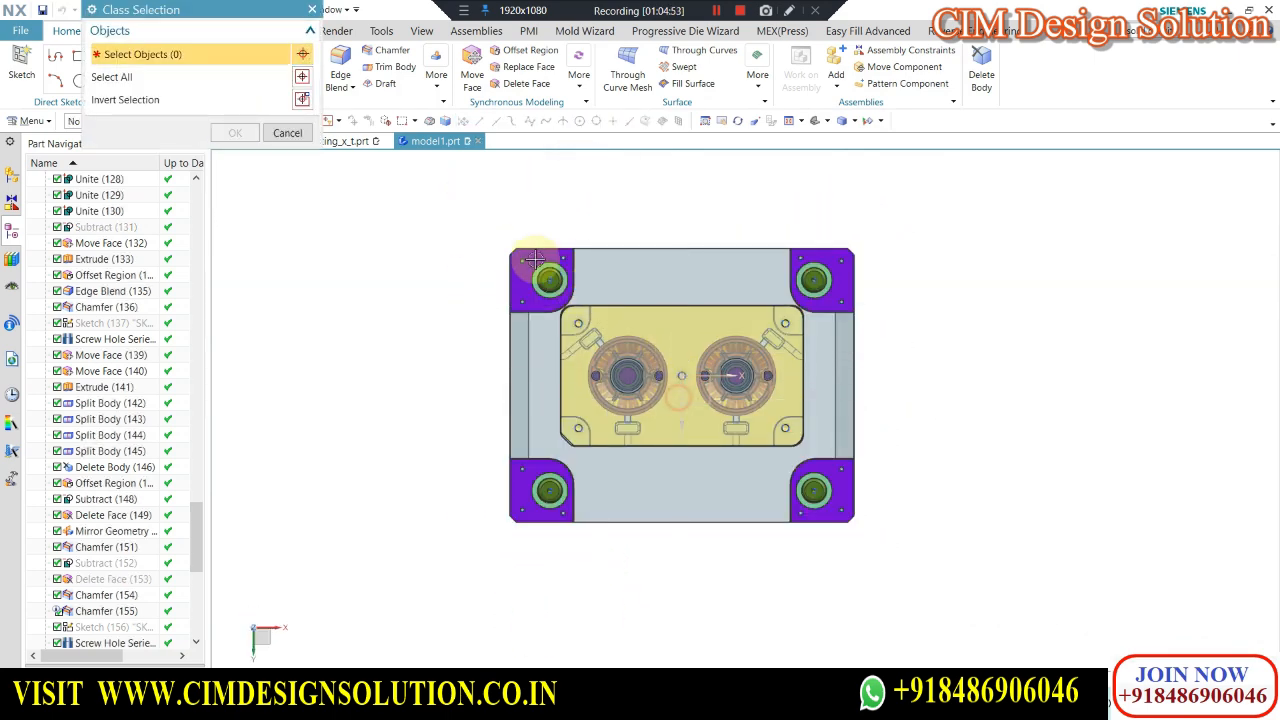
{"action": "key", "text": "Escape"}
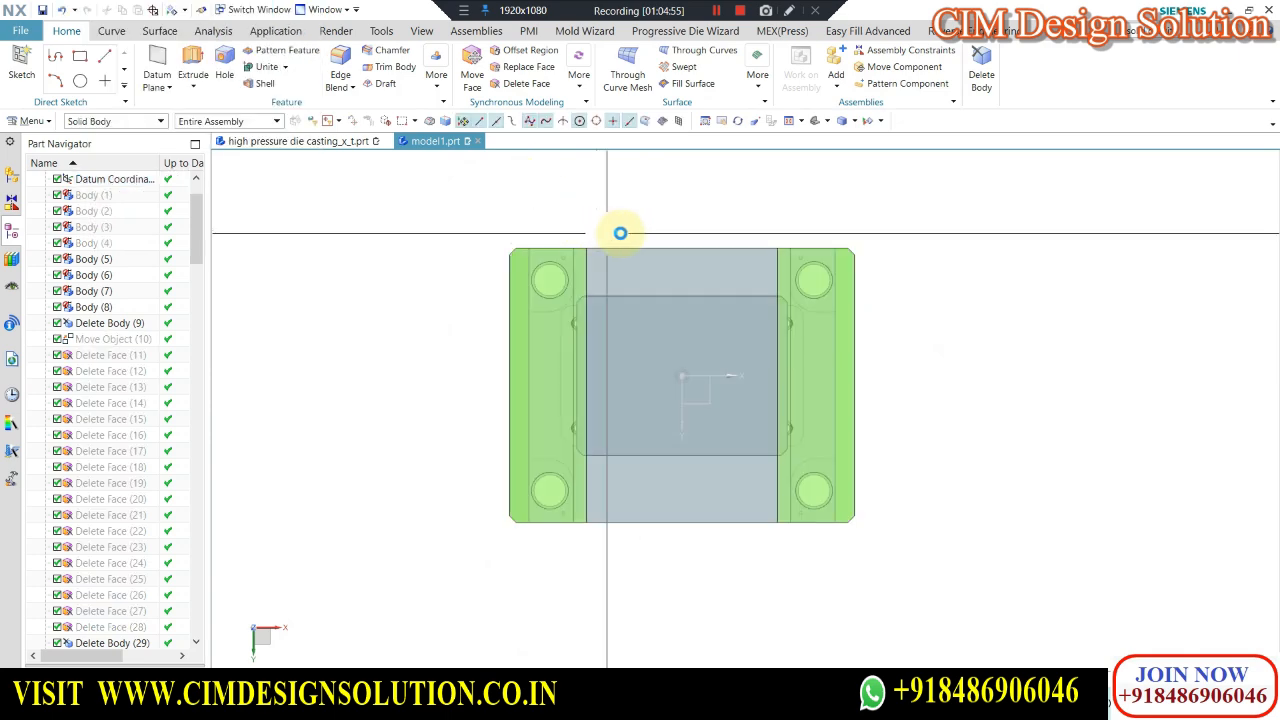
Start an Extrude section sketch on the isolated bodies and draw a 100 mm diameter circle centered on the datum origin.
{"action": "scroll", "coordinate": [701, 312], "scroll_direction": "up", "scroll_amount": 2}
{"action": "middle_click_drag", "start_coordinate": [701, 312], "coordinate": [663, 323]}
{"action": "scroll", "coordinate": [631, 323], "scroll_direction": "down", "scroll_amount": 2}
{"action": "key", "text": "F8"}
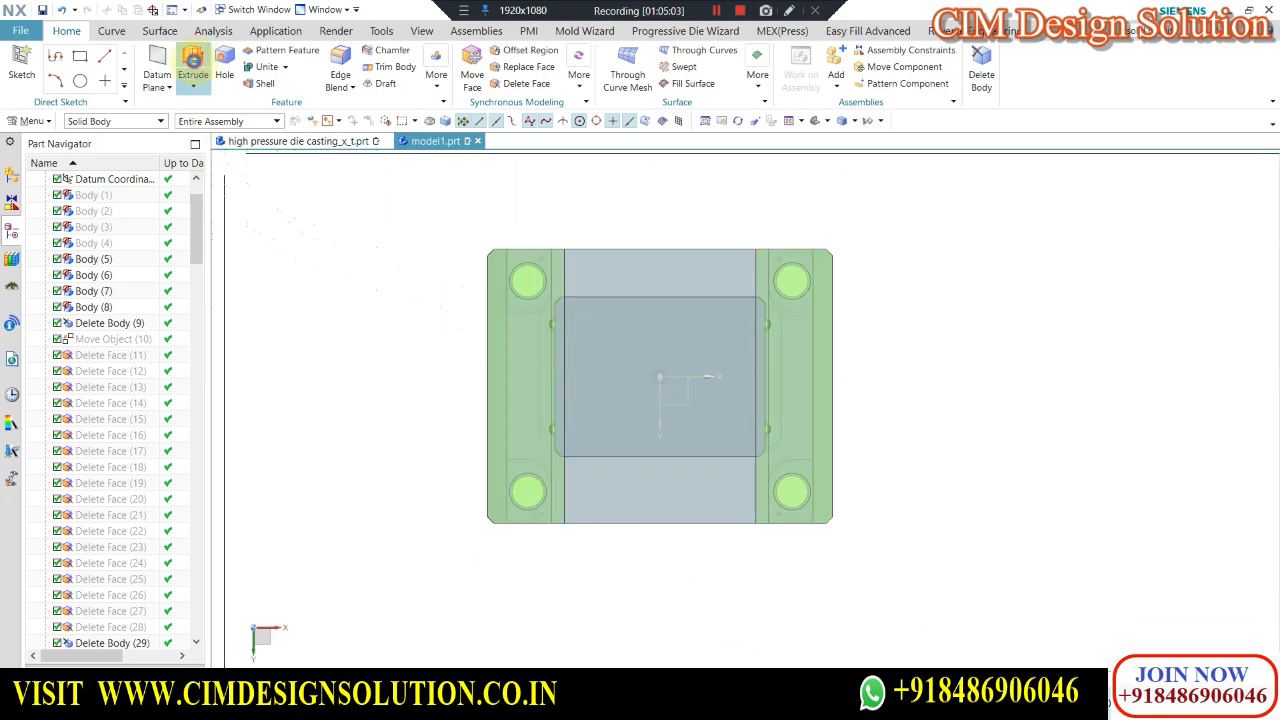
{"action": "left_click", "coordinate": [193, 66]}
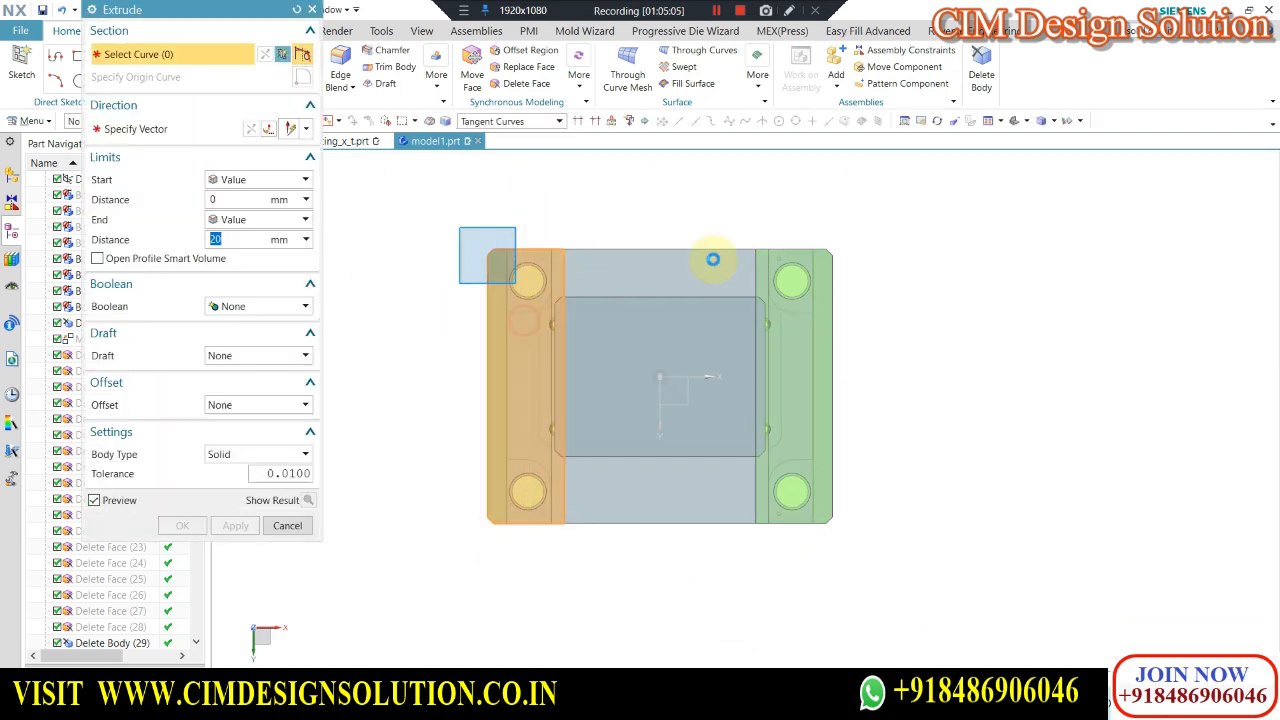
{"action": "key", "text": "Escape"}
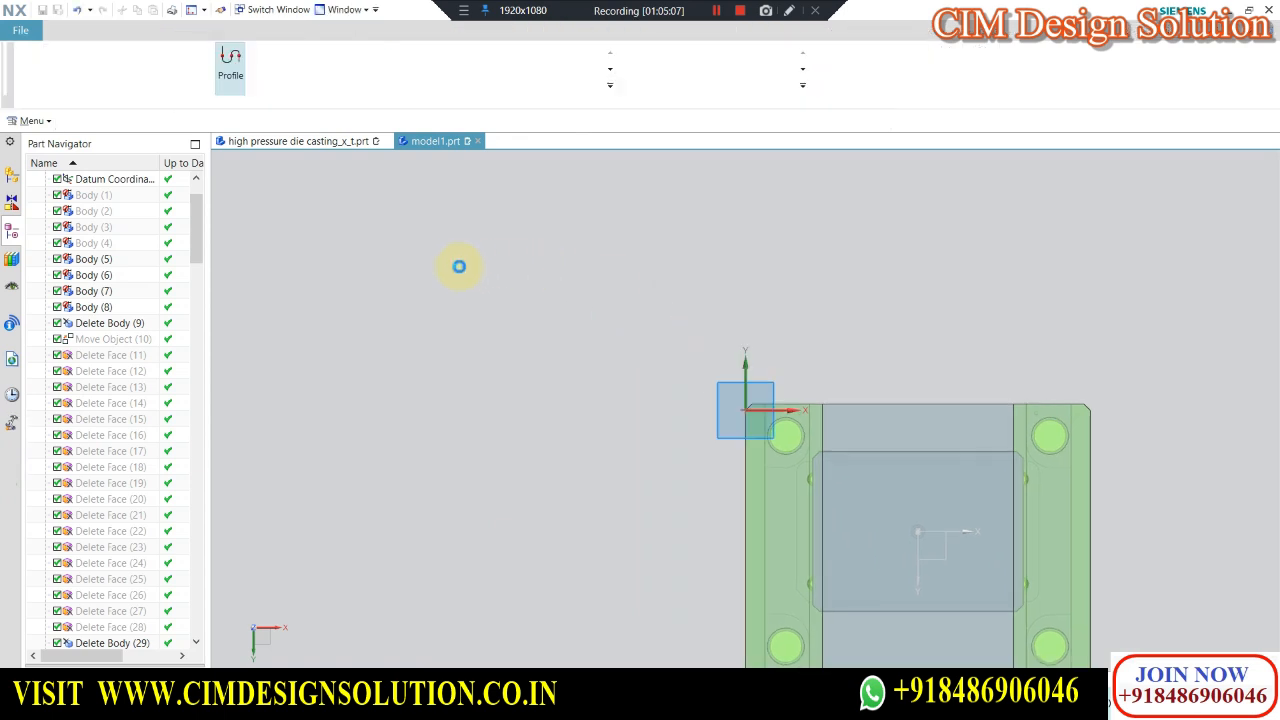
{"action": "scroll", "coordinate": [460, 267], "scroll_direction": "down", "scroll_amount": 2}
{"action": "scroll", "coordinate": [806, 461], "scroll_direction": "up", "scroll_amount": 2}
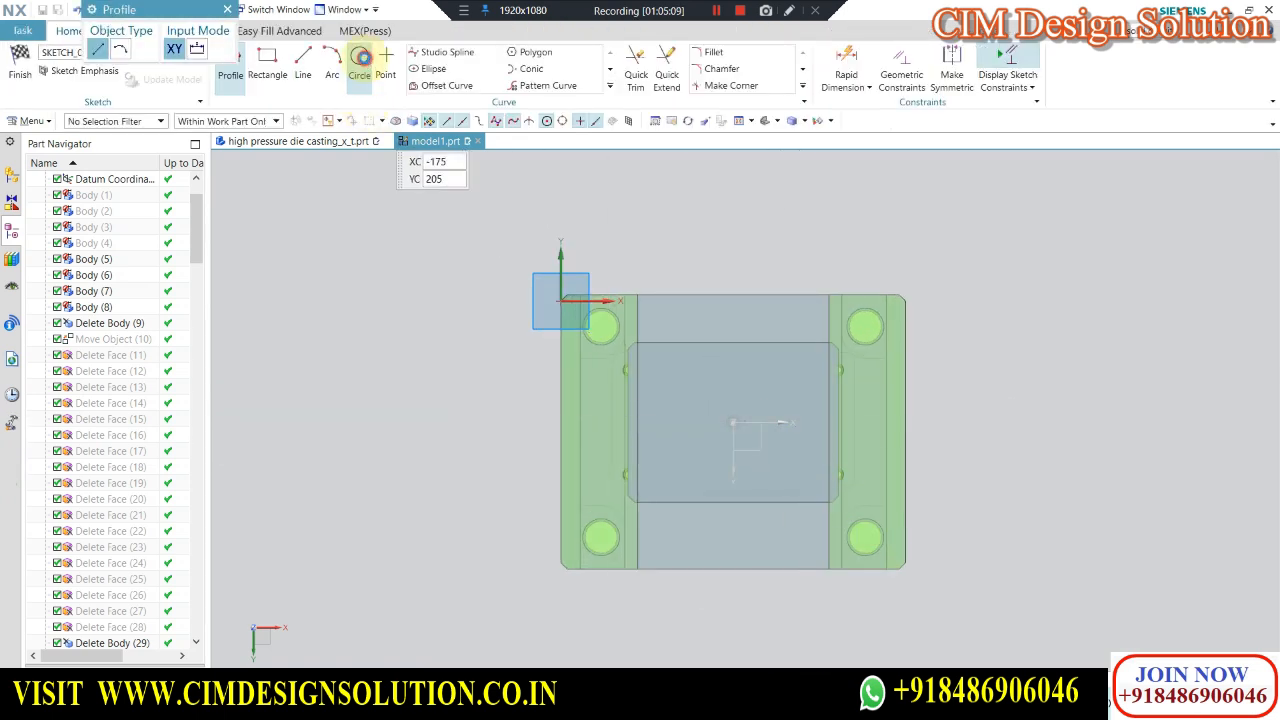
{"action": "left_click", "coordinate": [360, 57]}
{"action": "scroll", "coordinate": [726, 425], "scroll_direction": "up", "scroll_amount": 3}
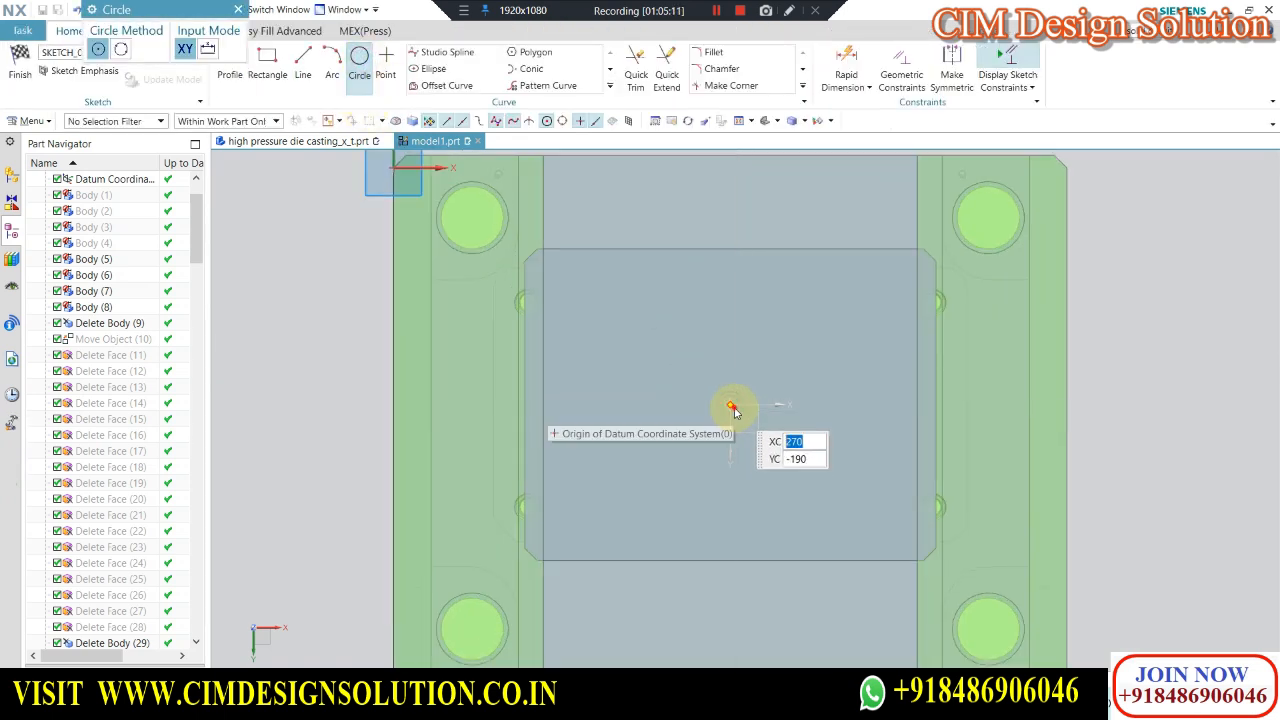
{"action": "left_click", "coordinate": [731, 406]}
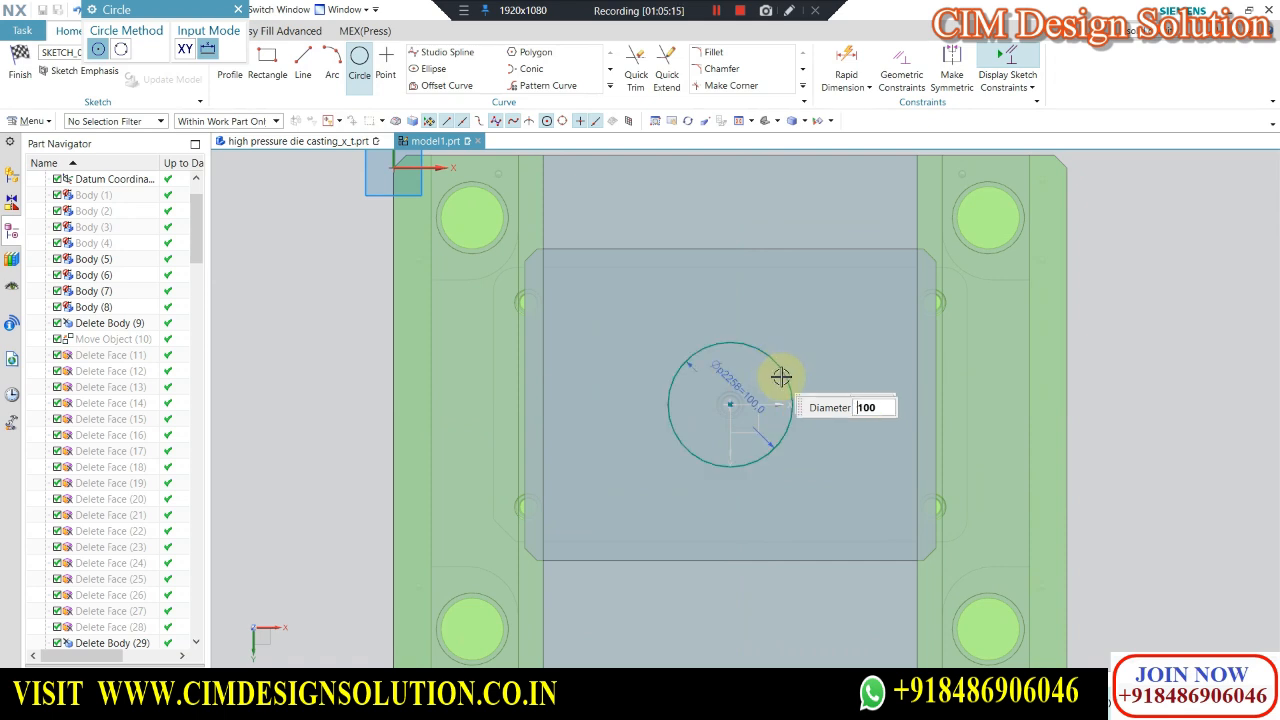
{"action": "key", "text": "Escape"}
{"action": "scroll", "coordinate": [660, 400], "scroll_direction": "down", "scroll_amount": 3}
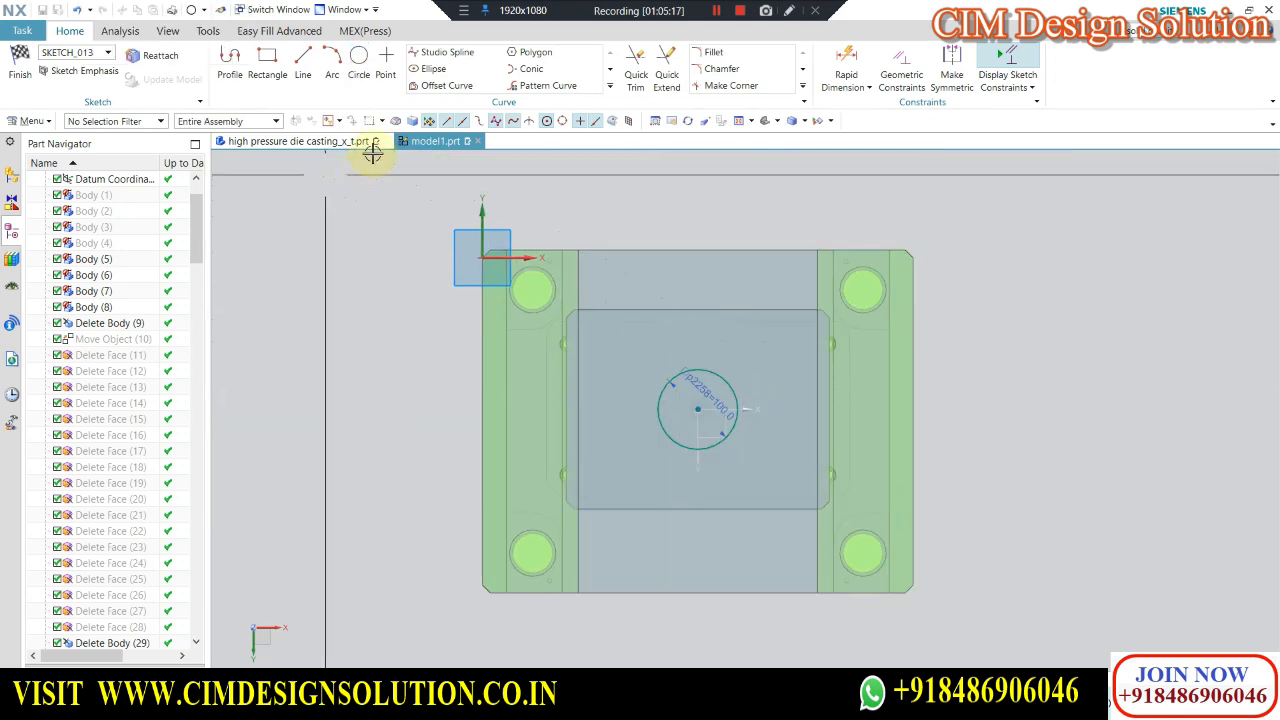
{"action": "left_click", "coordinate": [269, 64]}
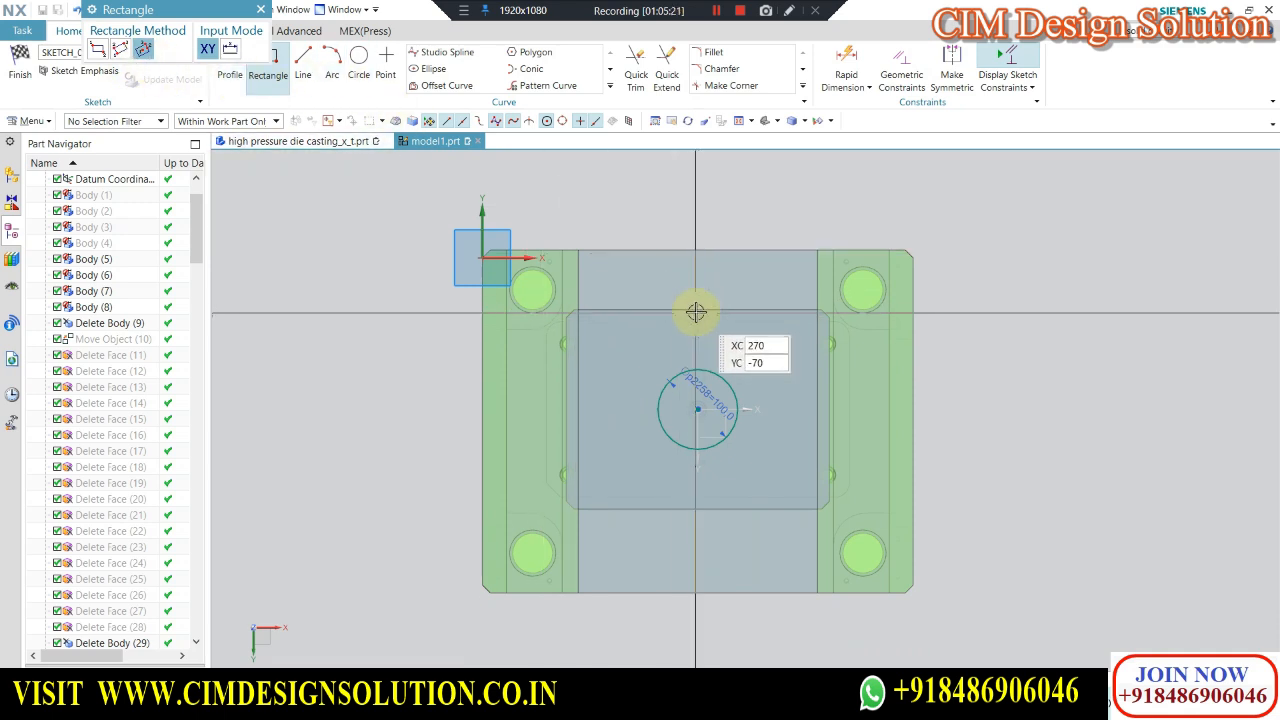
{"action": "scroll", "coordinate": [694, 307], "scroll_direction": "up", "scroll_amount": 3}
{"action": "left_click", "coordinate": [701, 264]}
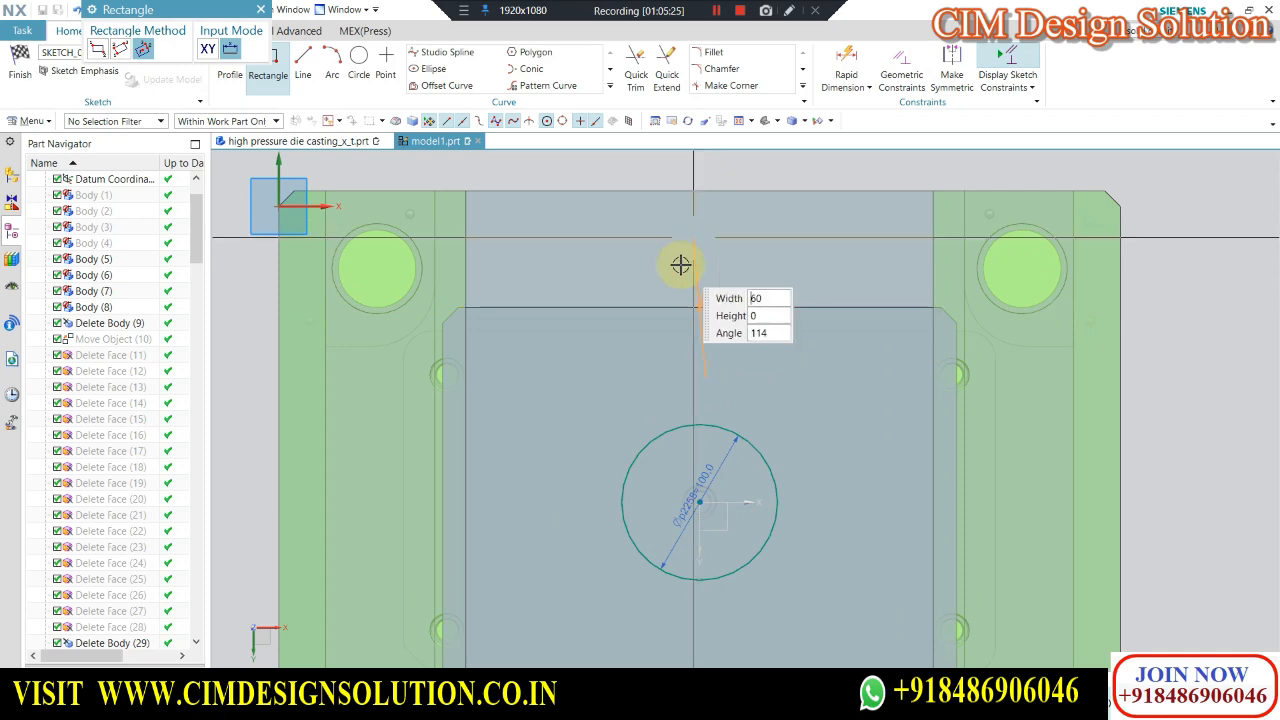
{"action": "key", "text": "Escape"}
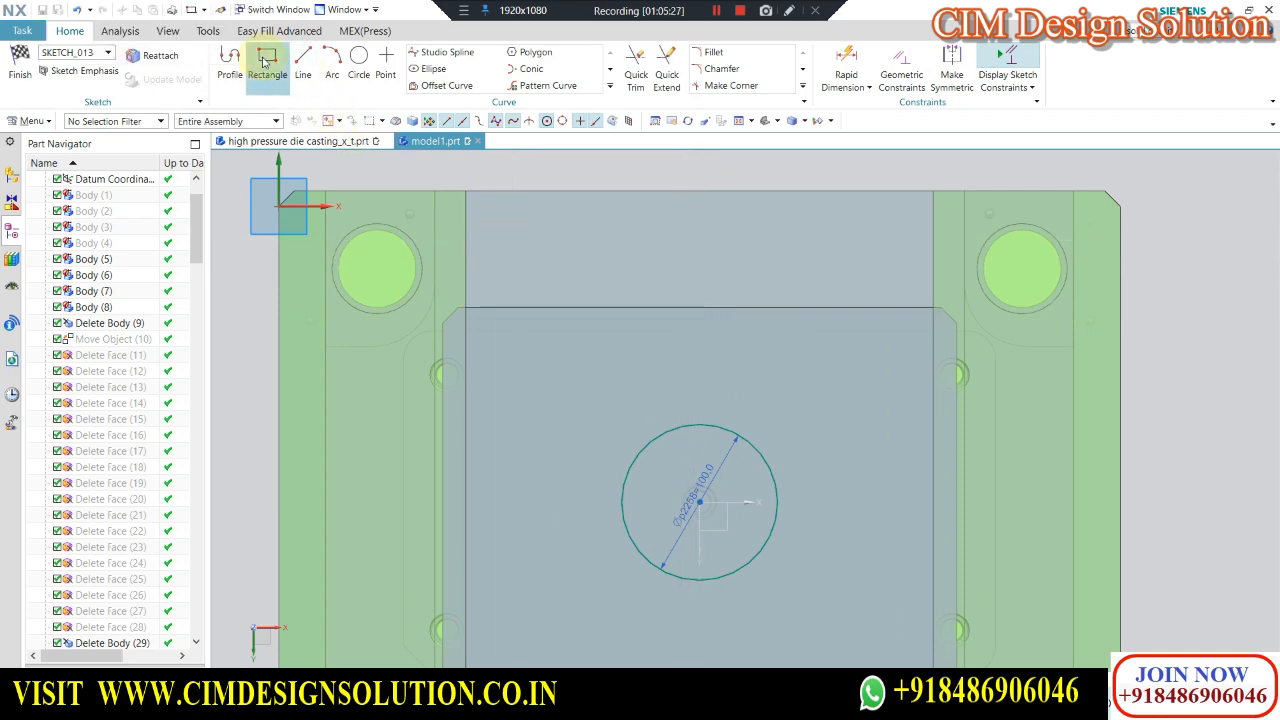
Sketch a rectangle about 47 by 88 mm above the circle and align its upper edge's midpoint vertically with the circle's center.
{"action": "left_click", "coordinate": [265, 62]}
{"action": "left_click", "coordinate": [663, 220]}
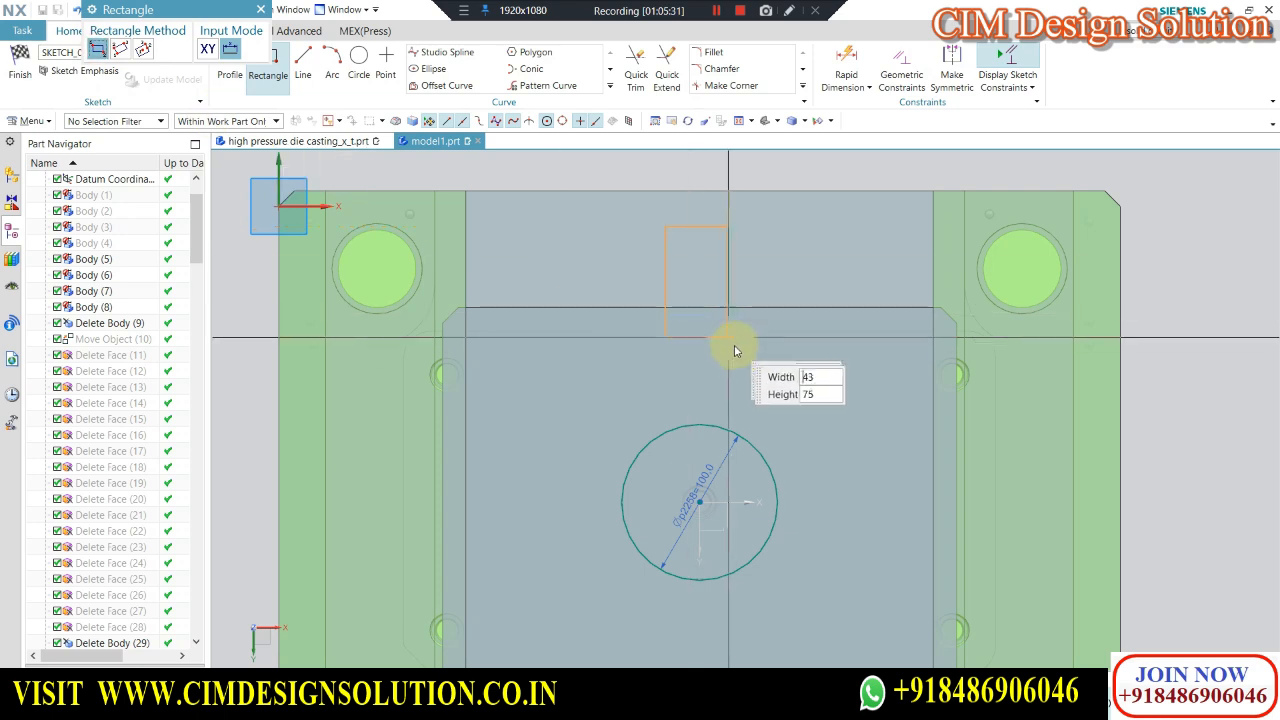
{"action": "key", "text": "Escape"}
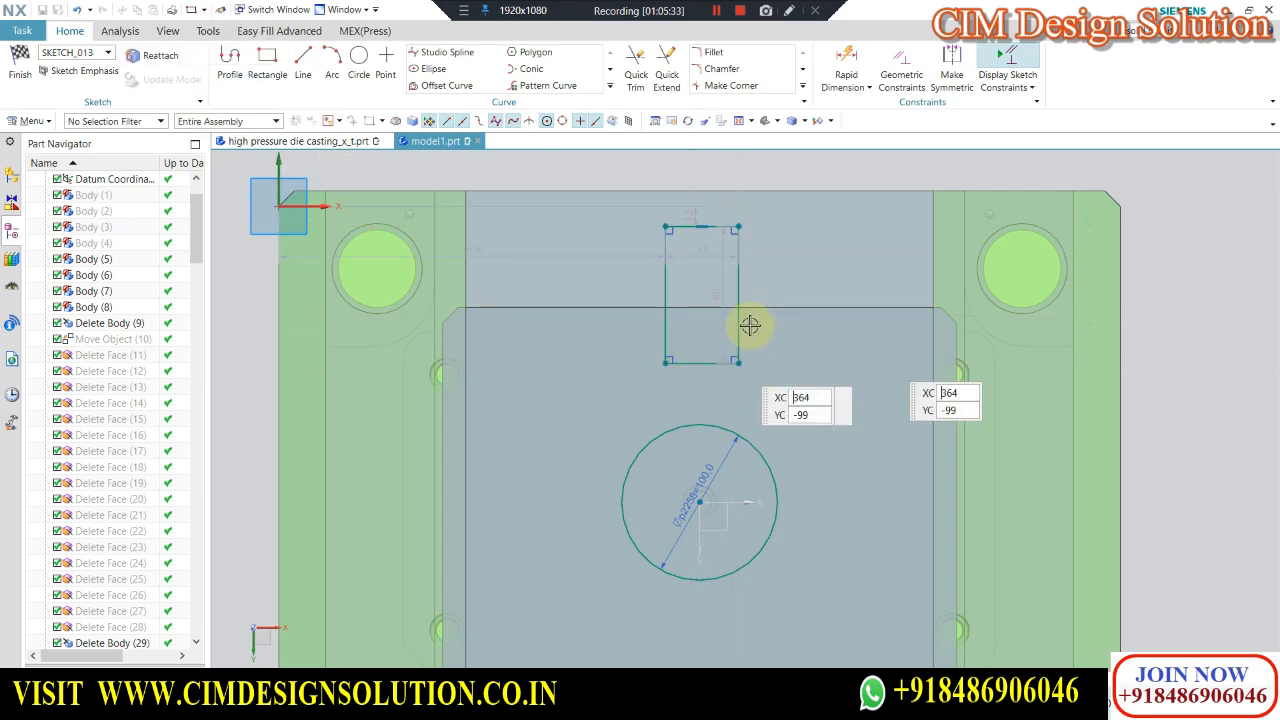
{"action": "key", "text": "c"}
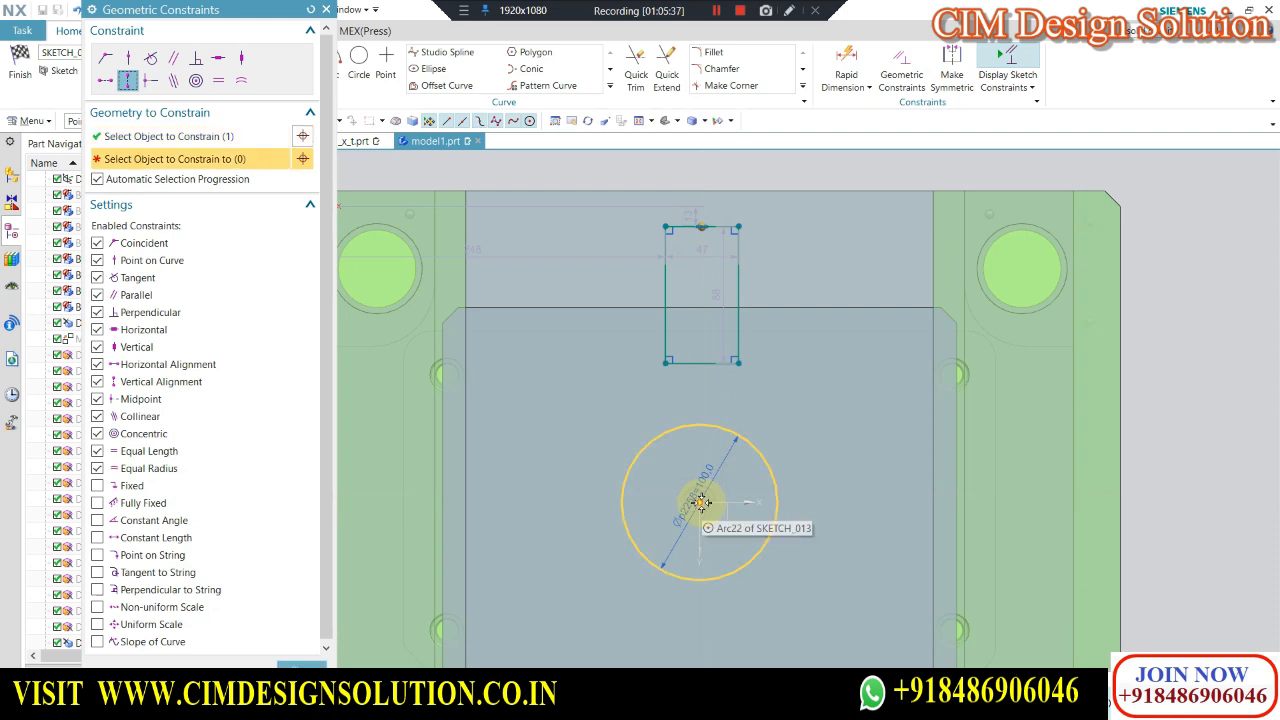
{"action": "key", "text": "Escape"}
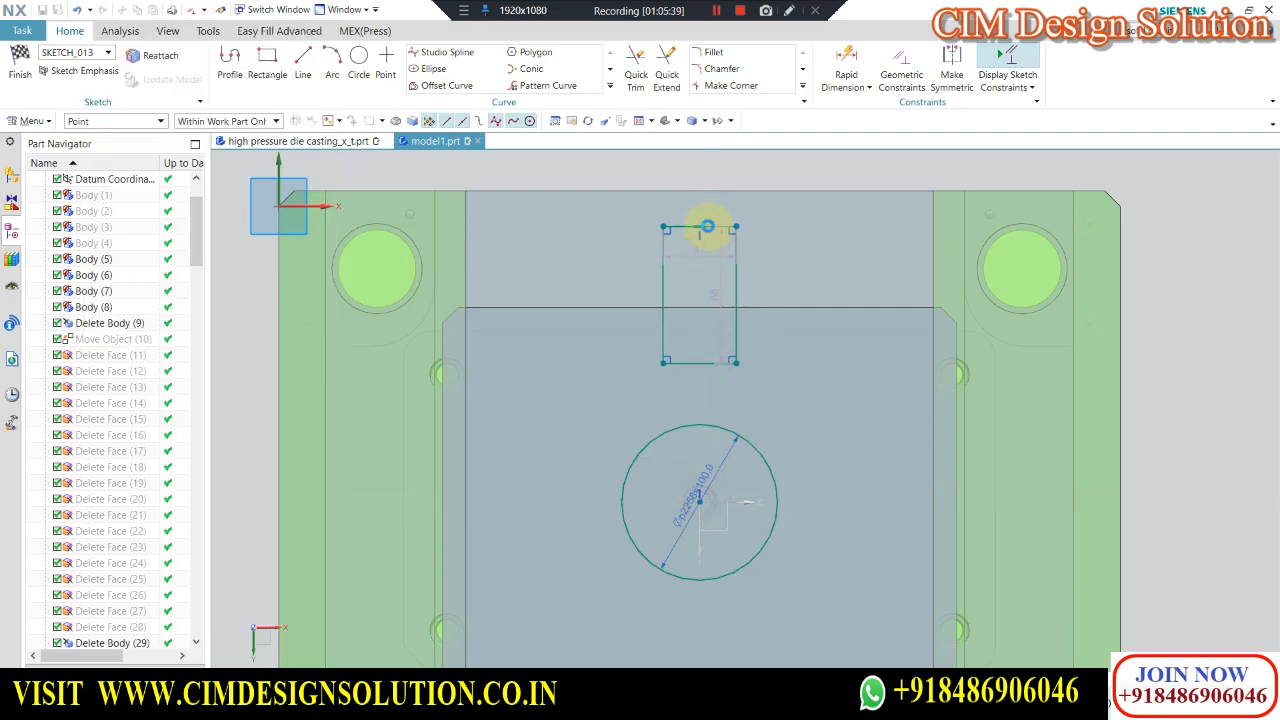
{"action": "scroll", "coordinate": [720, 245], "scroll_direction": "down", "scroll_amount": 2}
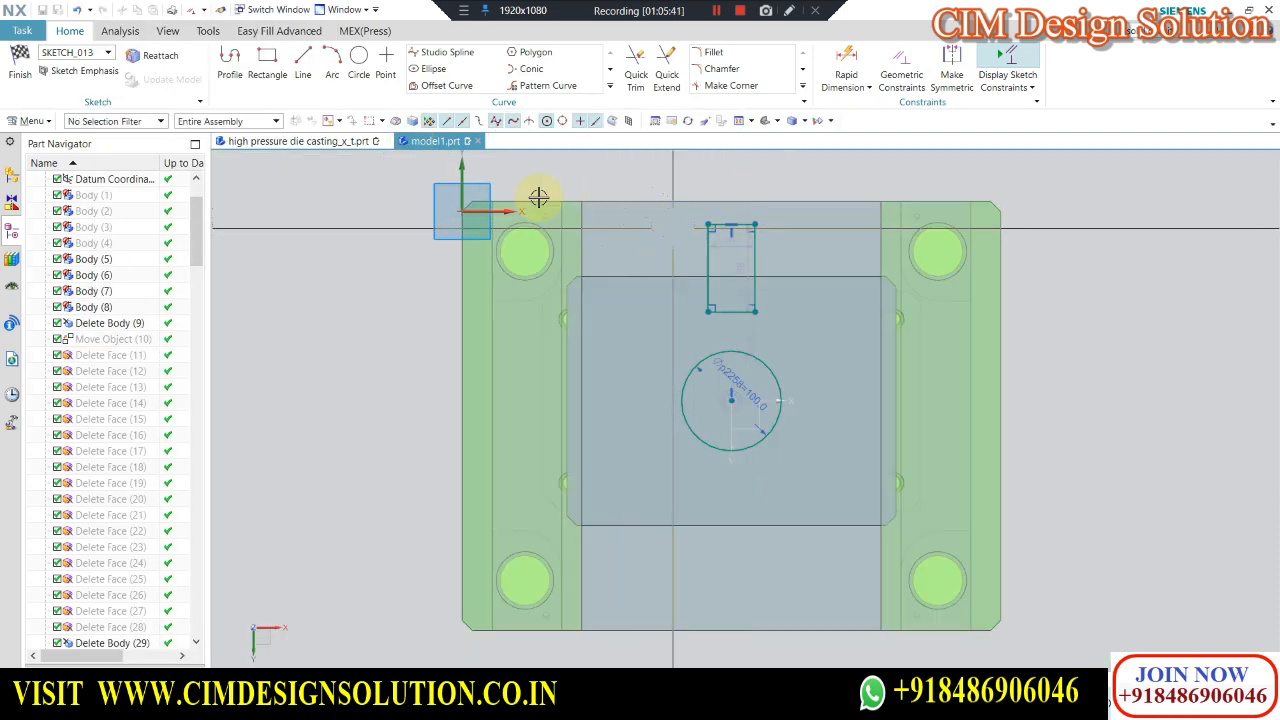
Align the midpoint of the rectangle's upper edge horizontally with the midpoint of the die plate's upper edge.
{"action": "key", "text": "c"}
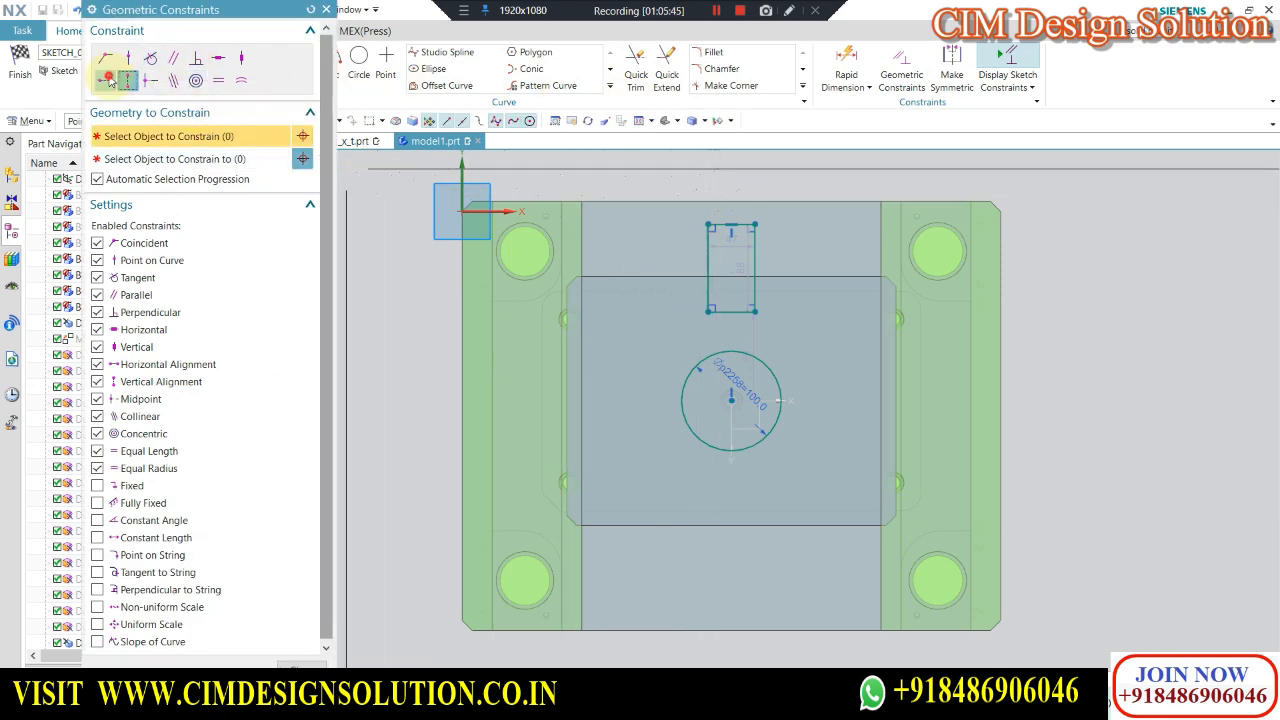
{"action": "left_click", "coordinate": [107, 80]}
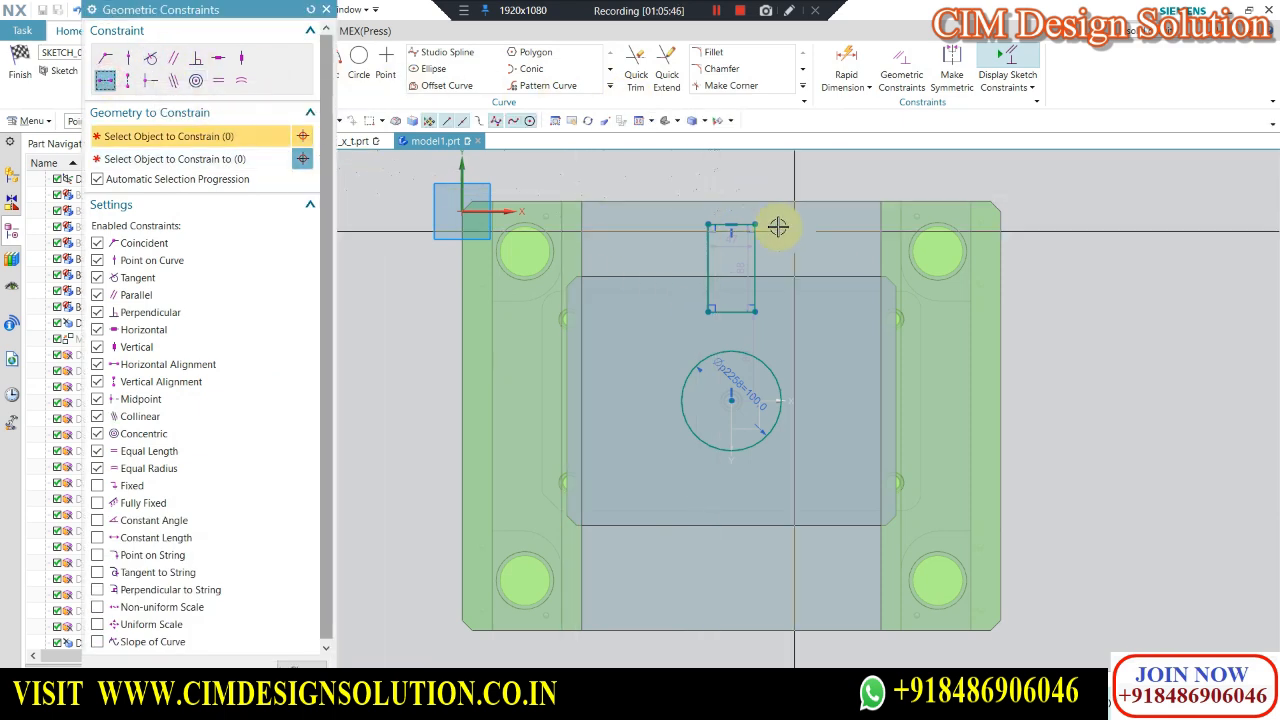
{"action": "middle_click", "coordinate": [729, 199]}
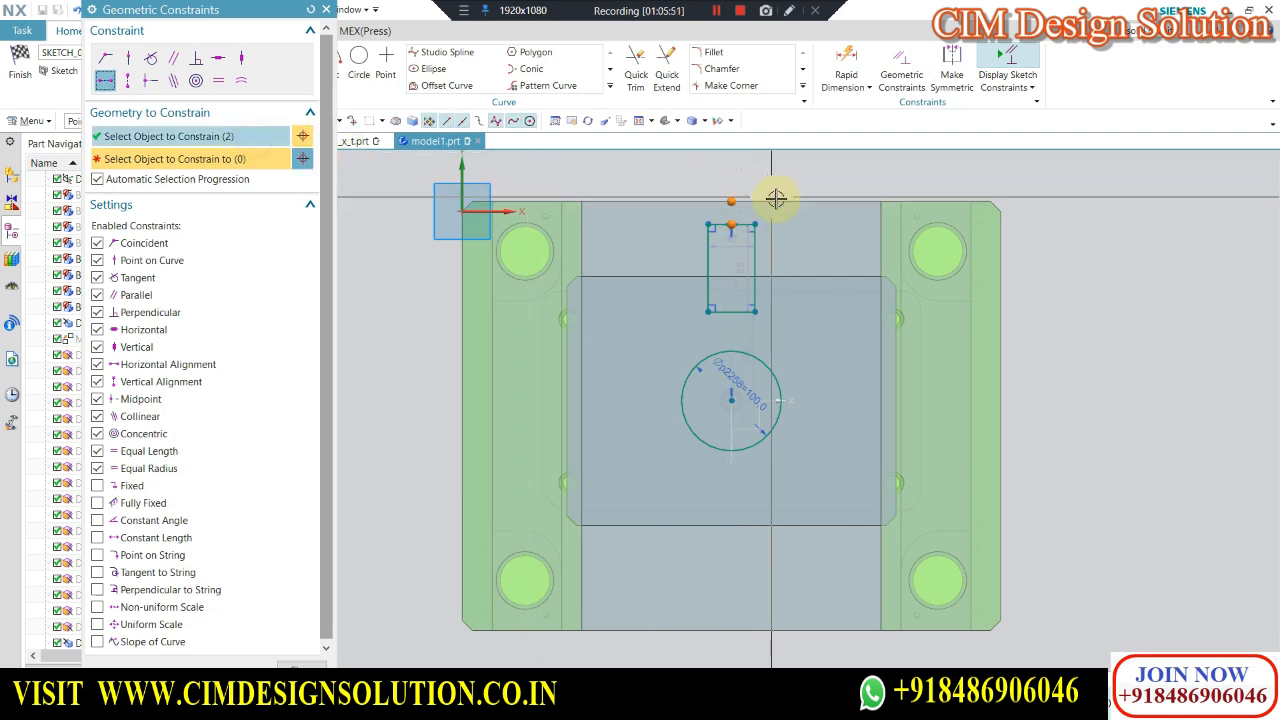
{"action": "left_click", "coordinate": [731, 197]}
{"action": "left_click", "coordinate": [228, 160]}
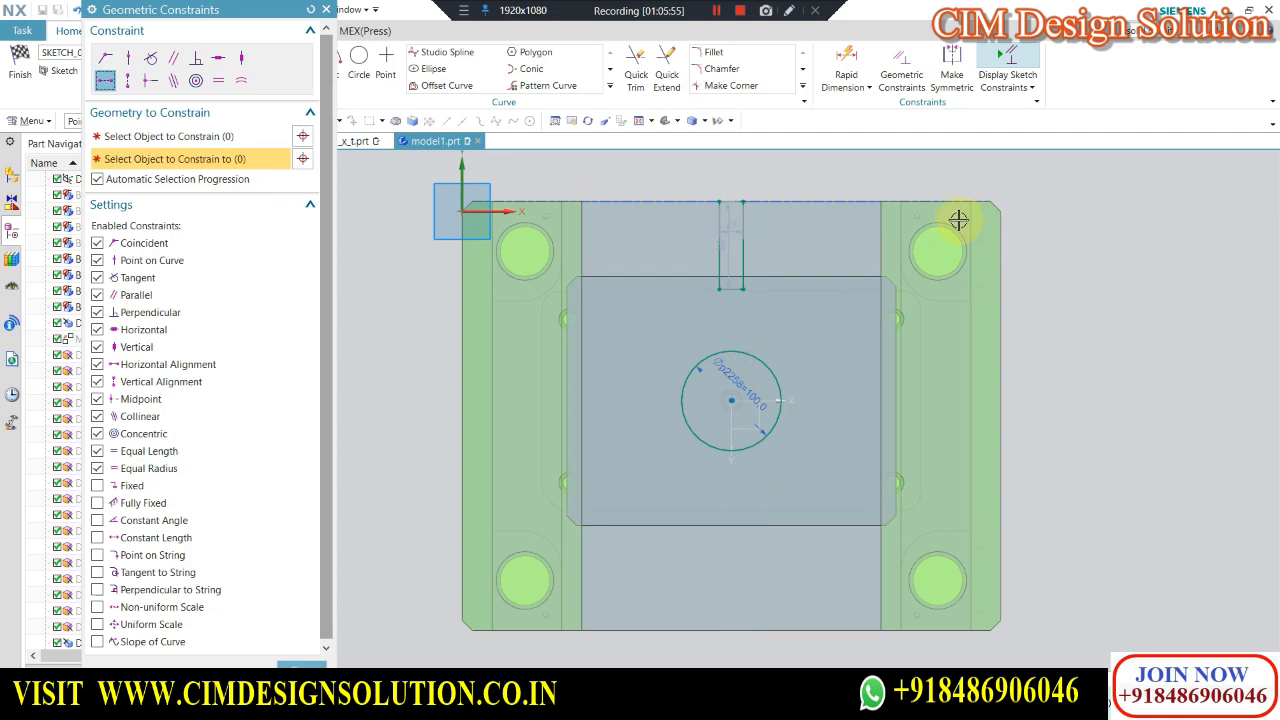
{"action": "middle_click", "coordinate": [737, 229]}
Dimension the rectangle at 80 mm wide and 100 mm high.
{"action": "scroll", "coordinate": [739, 229], "scroll_direction": "down", "scroll_amount": 1}
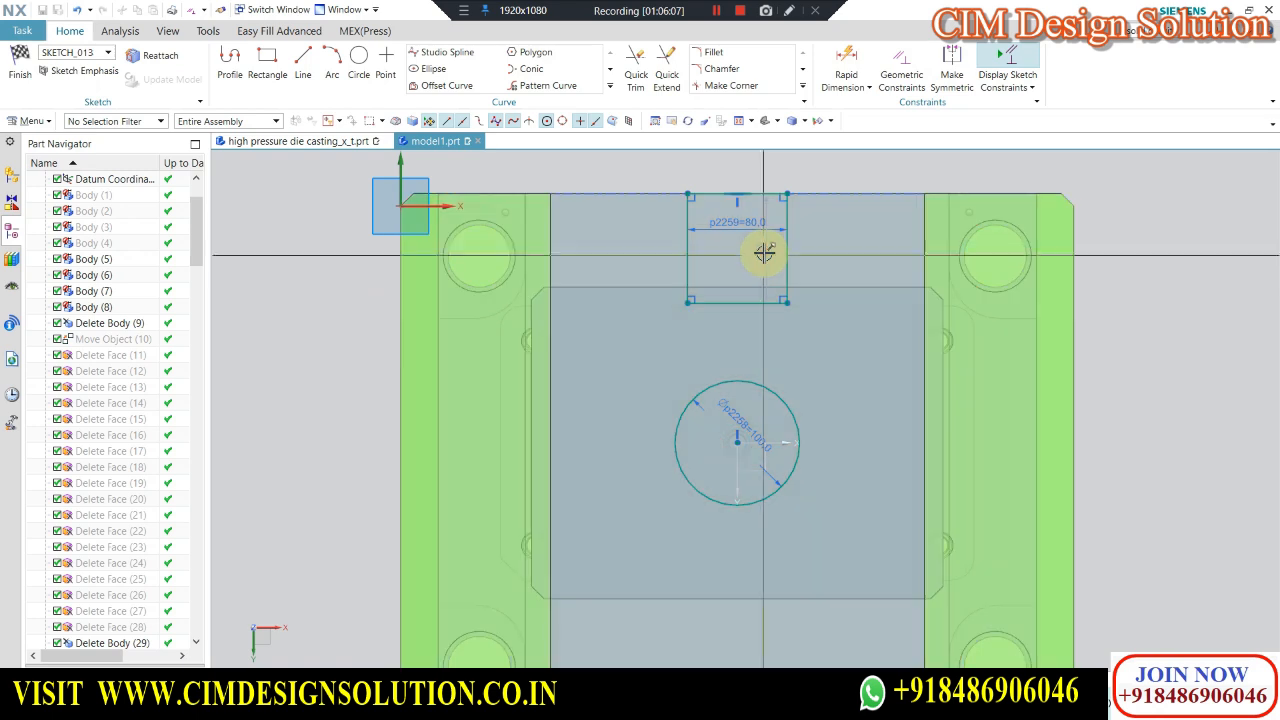
{"action": "double_click", "coordinate": [764, 252]}
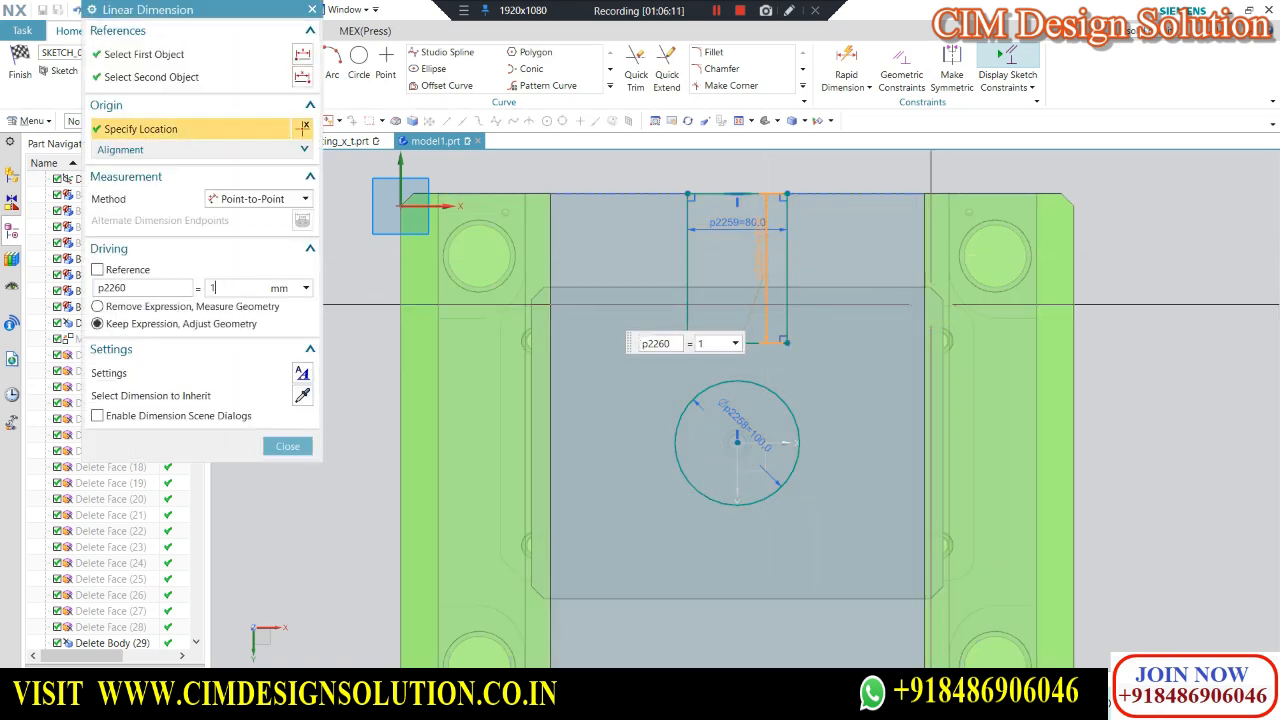
{"action": "key", "text": "Return"}
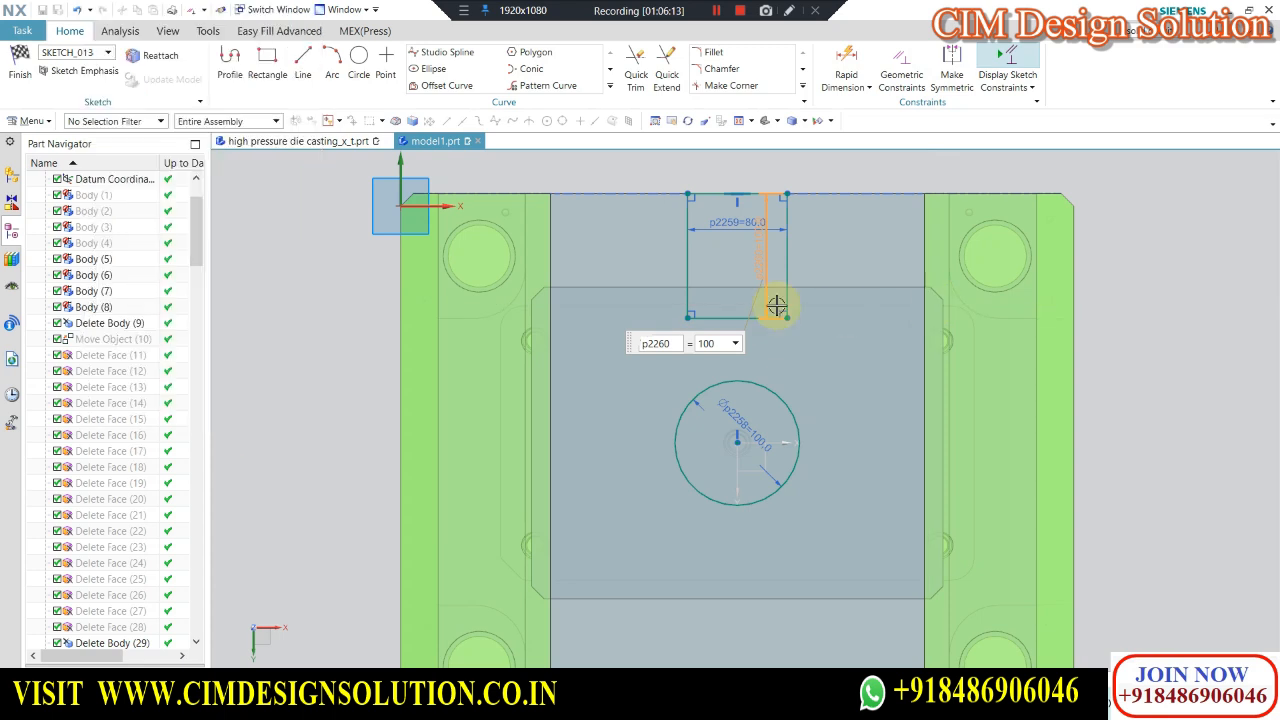
Draw a horizontal centerline about 60 mm long from the right support block's outer edge midpoint and mirror the rectangle across it.
{"action": "scroll", "coordinate": [700, 277], "scroll_direction": "down", "scroll_amount": 3}
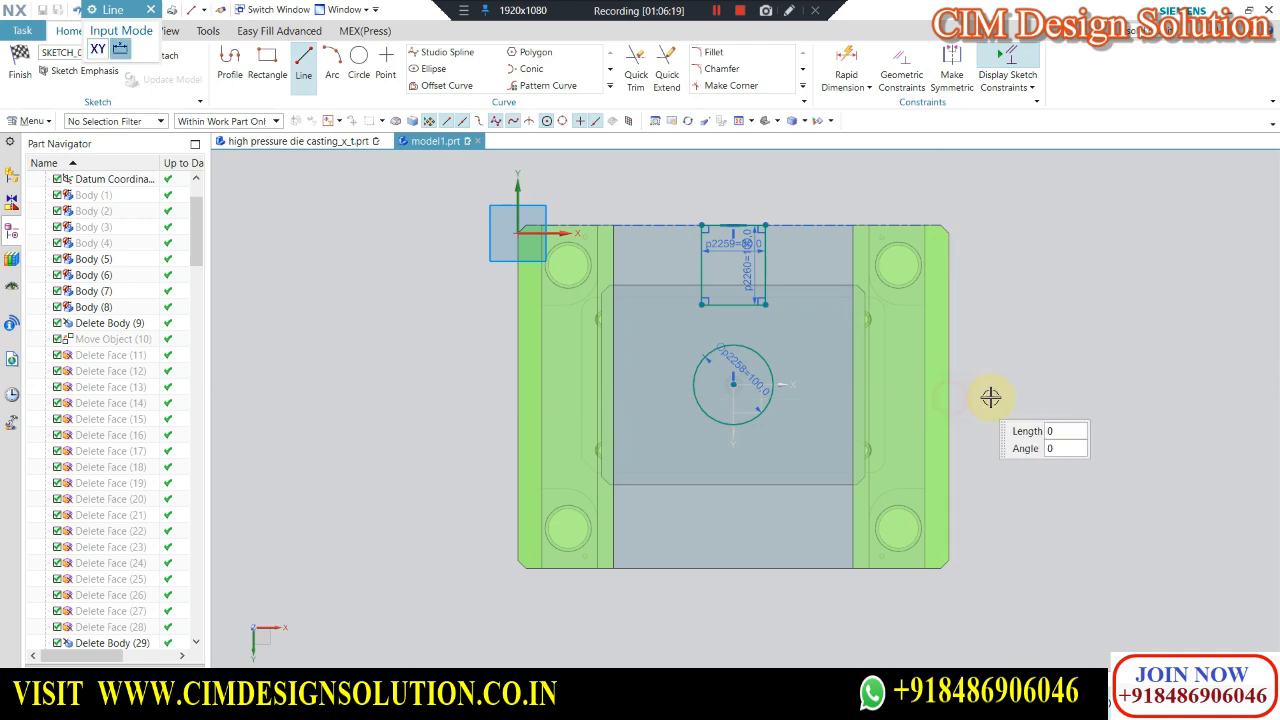
{"action": "left_click", "coordinate": [609, 86]}
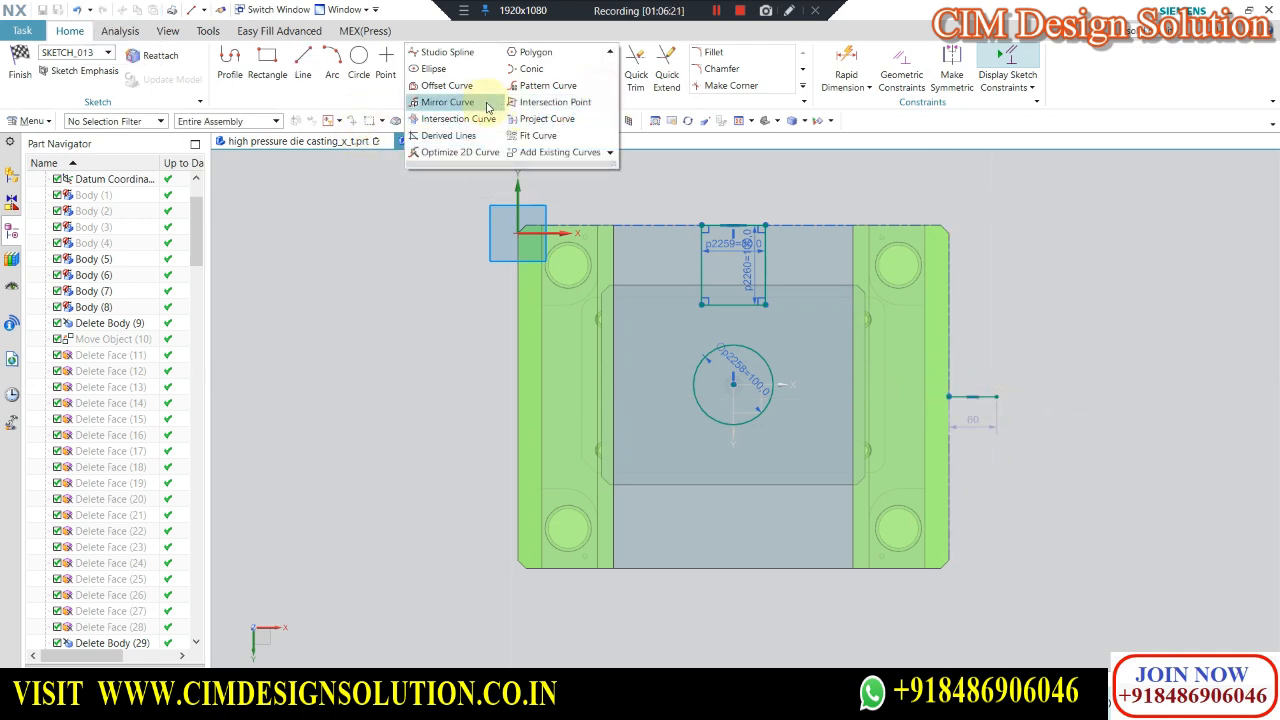
{"action": "left_click", "coordinate": [478, 100]}
{"action": "left_click", "coordinate": [765, 265]}
{"action": "left_click", "coordinate": [195, 106]}
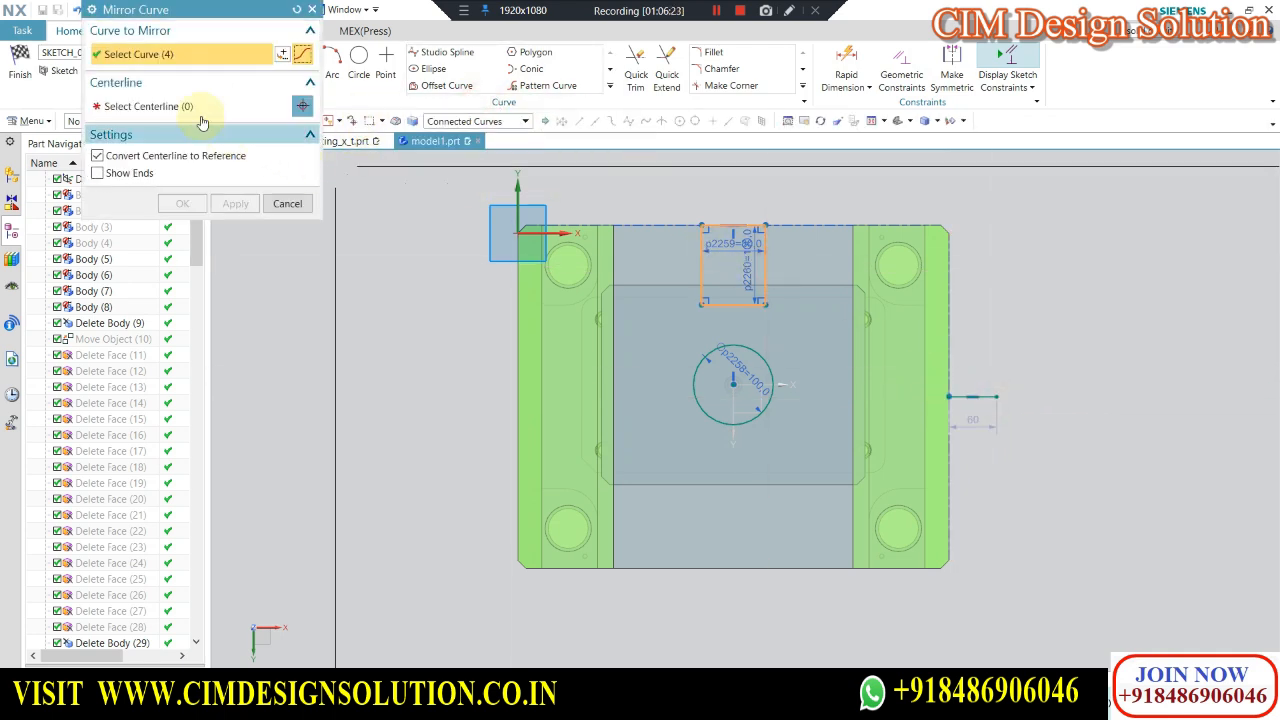
{"action": "left_click", "coordinate": [976, 397]}
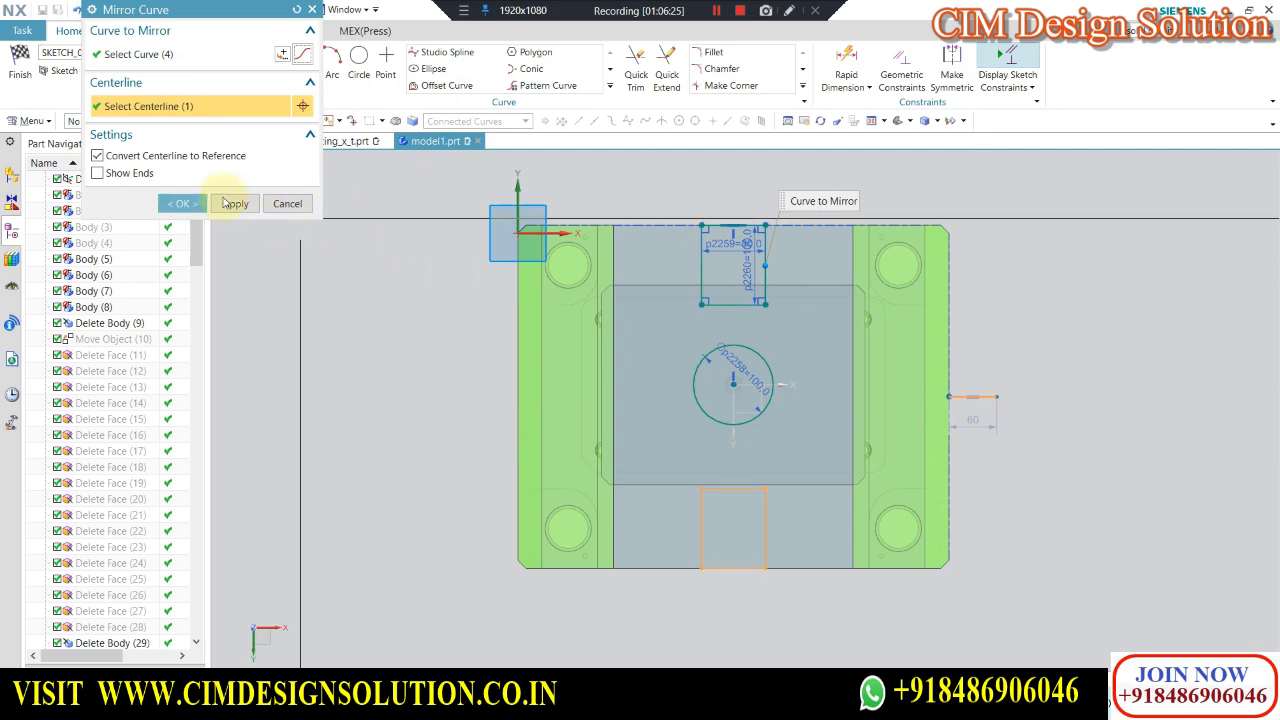
{"action": "left_click", "coordinate": [184, 203]}
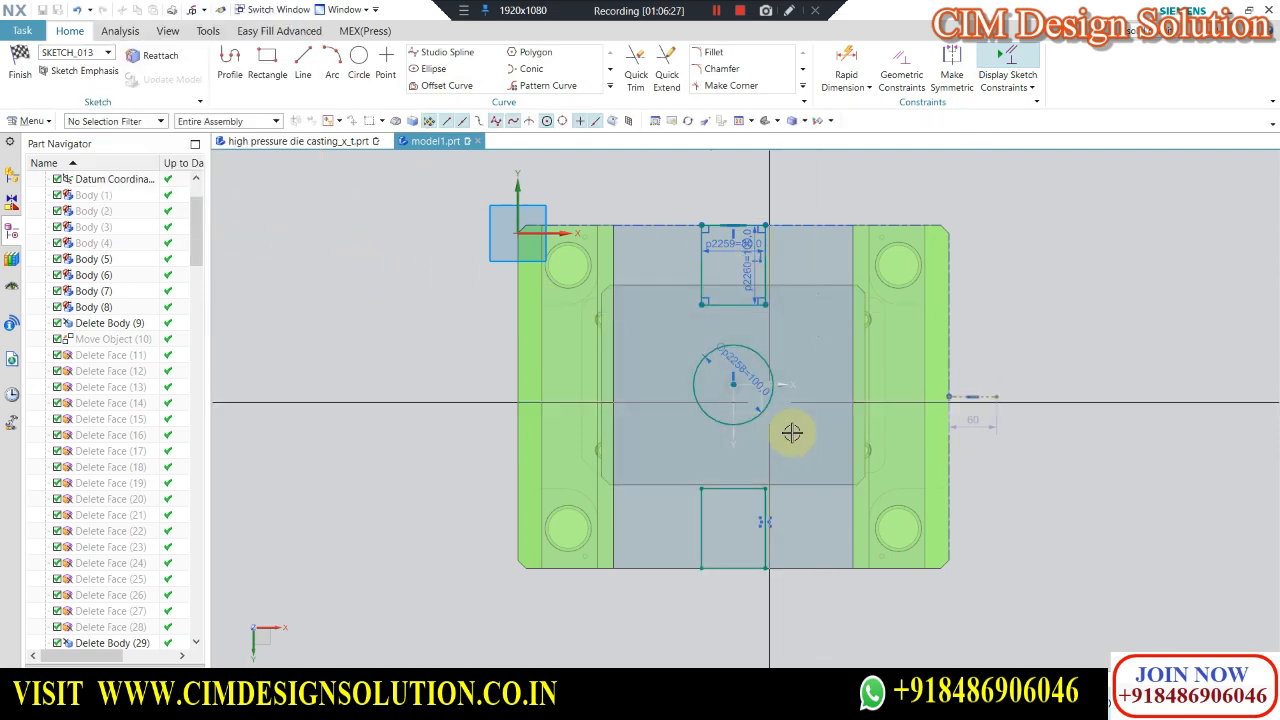
Examine the mirrored rectangle and the central circle against the plate edges in the sketch.
{"action": "middle_click_drag", "start_coordinate": [791, 434], "coordinate": [782, 431]}
{"action": "key", "text": "F8"}
{"action": "scroll", "coordinate": [686, 480], "scroll_direction": "up", "scroll_amount": 5}
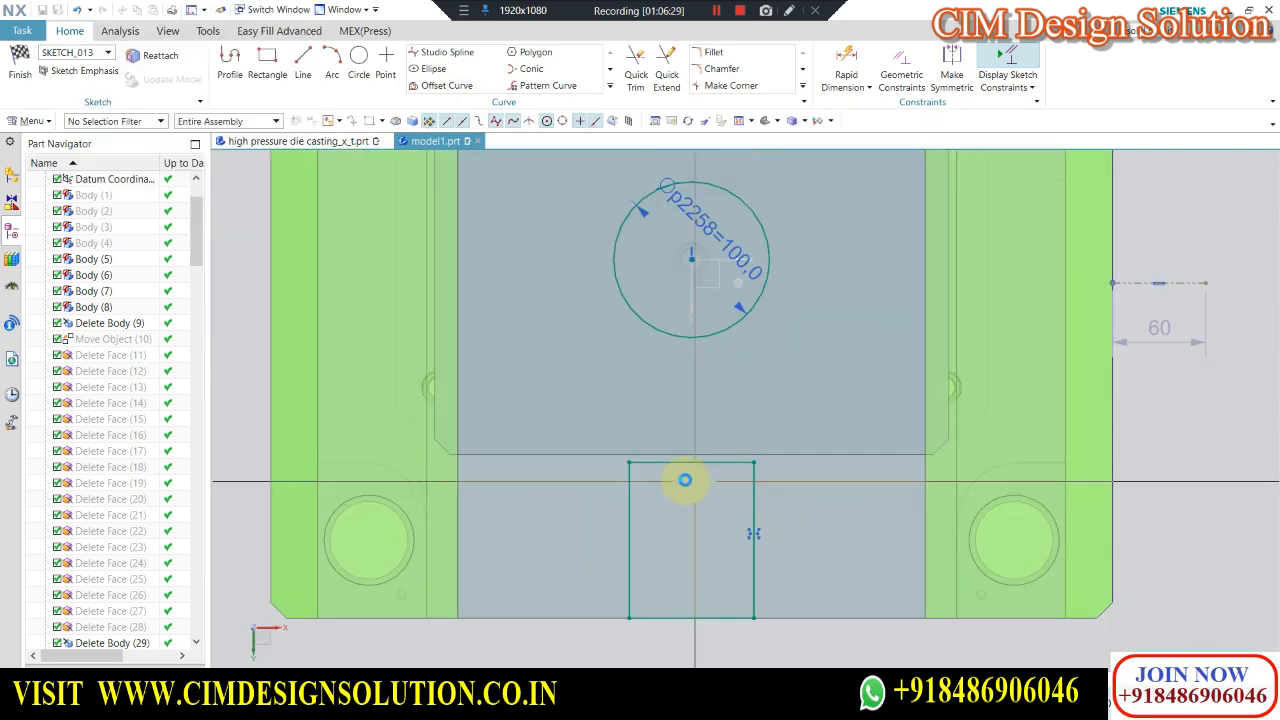
{"action": "scroll", "coordinate": [777, 451], "scroll_direction": "down", "scroll_amount": 5}
{"action": "middle_click_drag", "start_coordinate": [777, 451], "coordinate": [790, 428]}
{"action": "scroll", "coordinate": [786, 429], "scroll_direction": "down", "scroll_amount": 3}
{"action": "key", "text": "F8"}
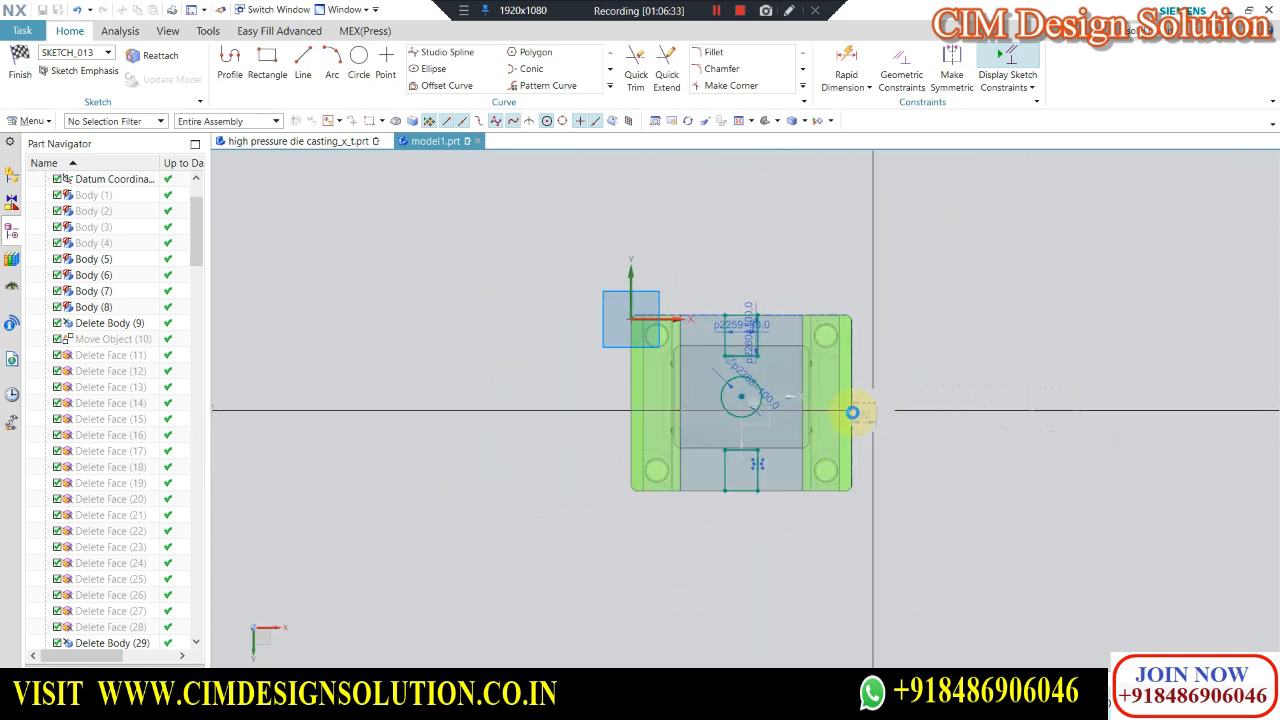
{"action": "scroll", "coordinate": [758, 430], "scroll_direction": "up", "scroll_amount": 1}
{"action": "scroll", "coordinate": [783, 291], "scroll_direction": "up", "scroll_amount": 3}
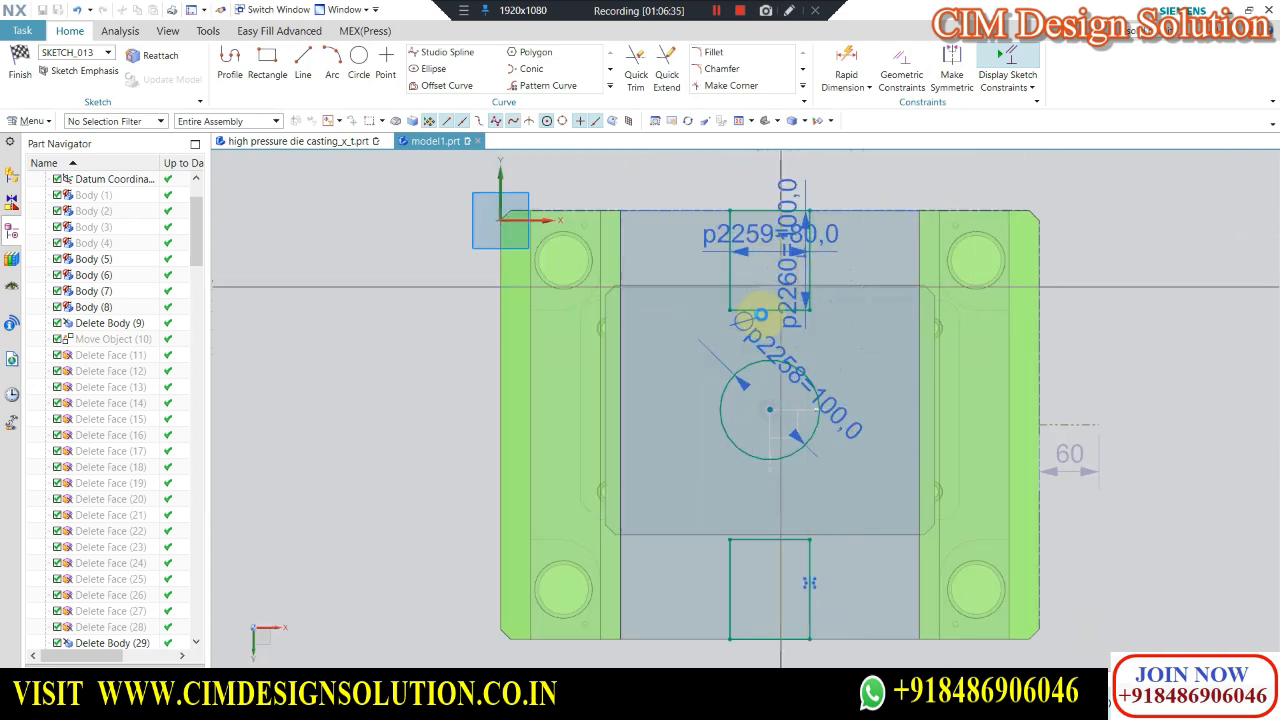
{"action": "scroll", "coordinate": [759, 507], "scroll_direction": "down", "scroll_amount": 3}
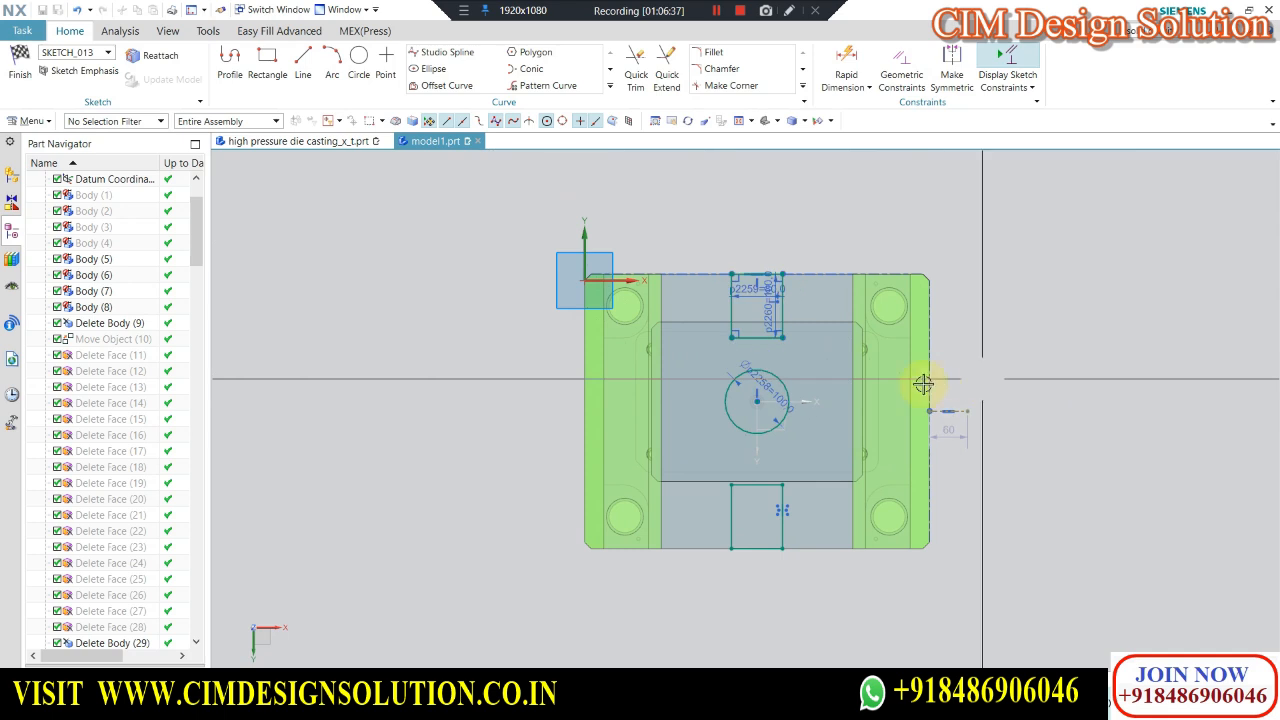
{"action": "scroll", "coordinate": [797, 419], "scroll_direction": "up", "scroll_amount": 2}
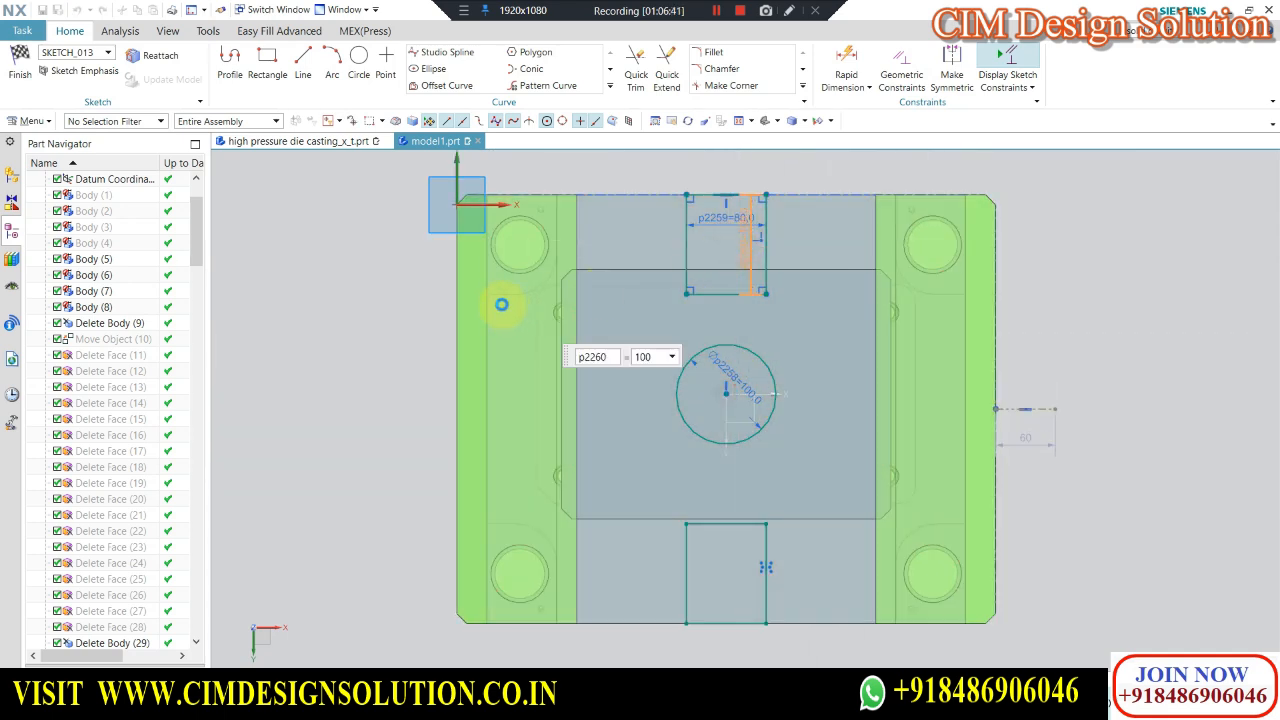
{"action": "left_click", "coordinate": [501, 304]}
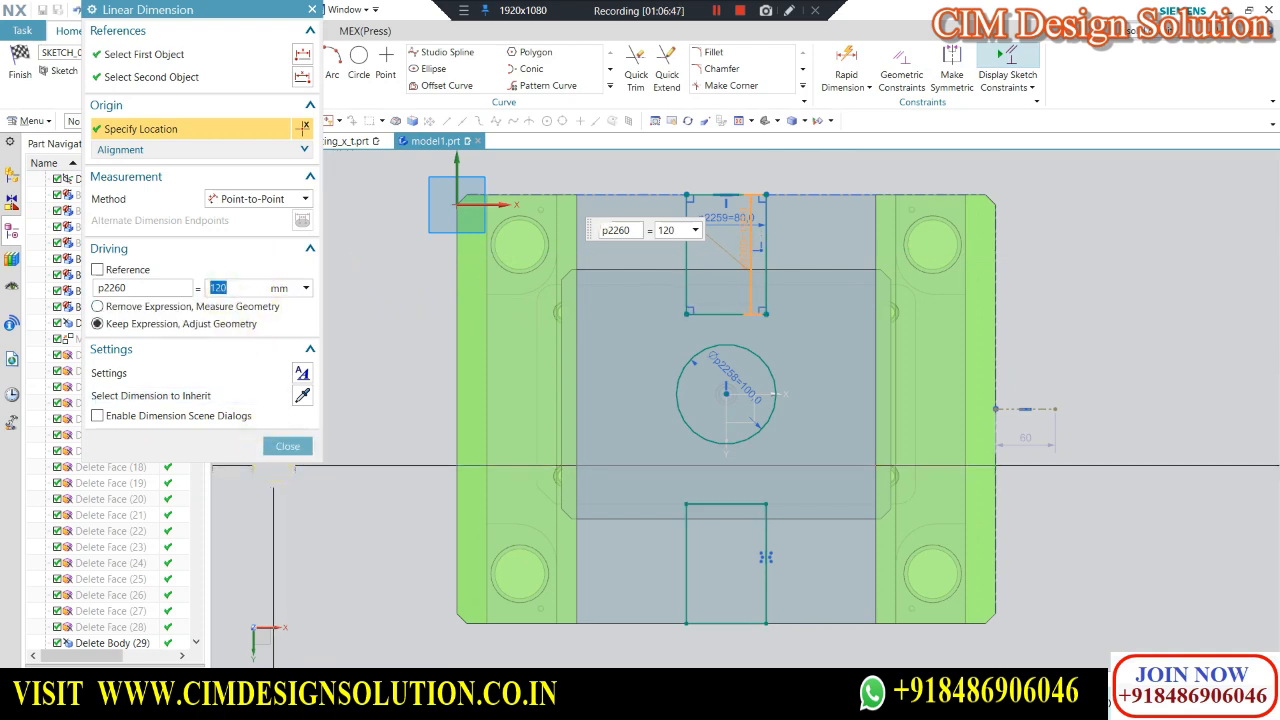
{"action": "key", "text": "Escape"}
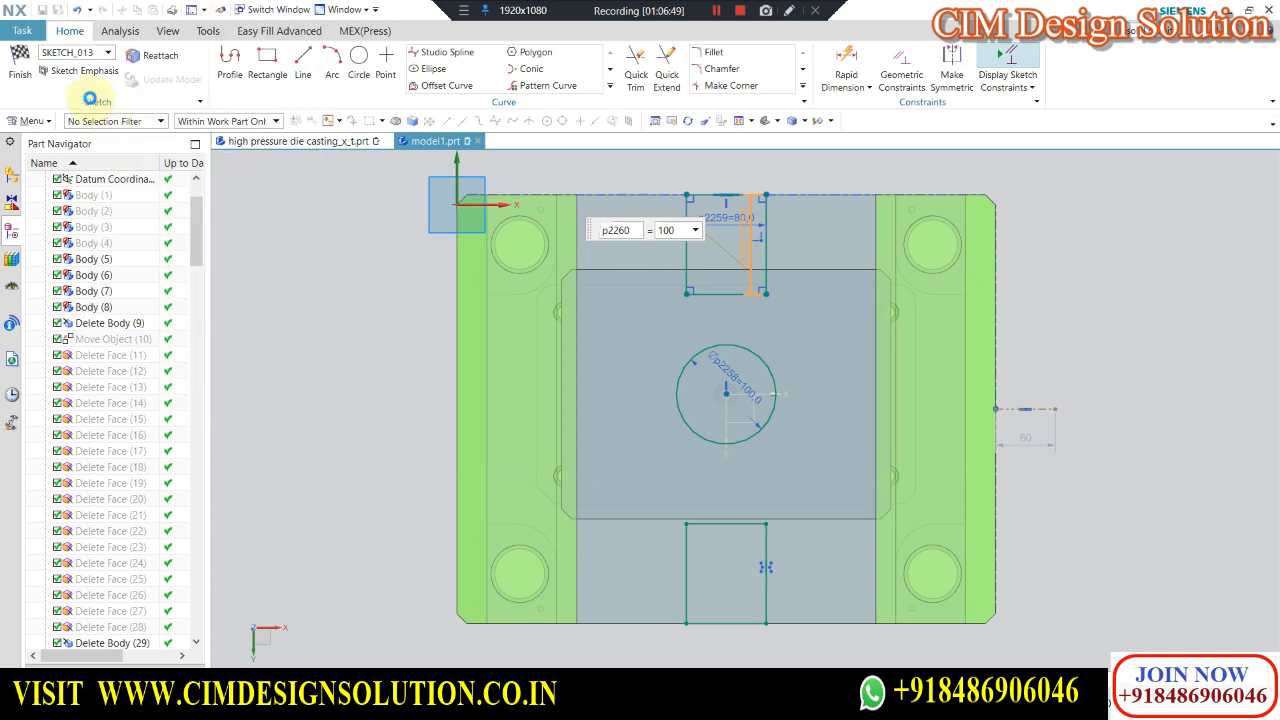
Finish the sketch and extrude the circle and both rectangles as solids up to the die plate face, using the Until Extended end limit.
{"action": "left_click", "coordinate": [20, 65]}
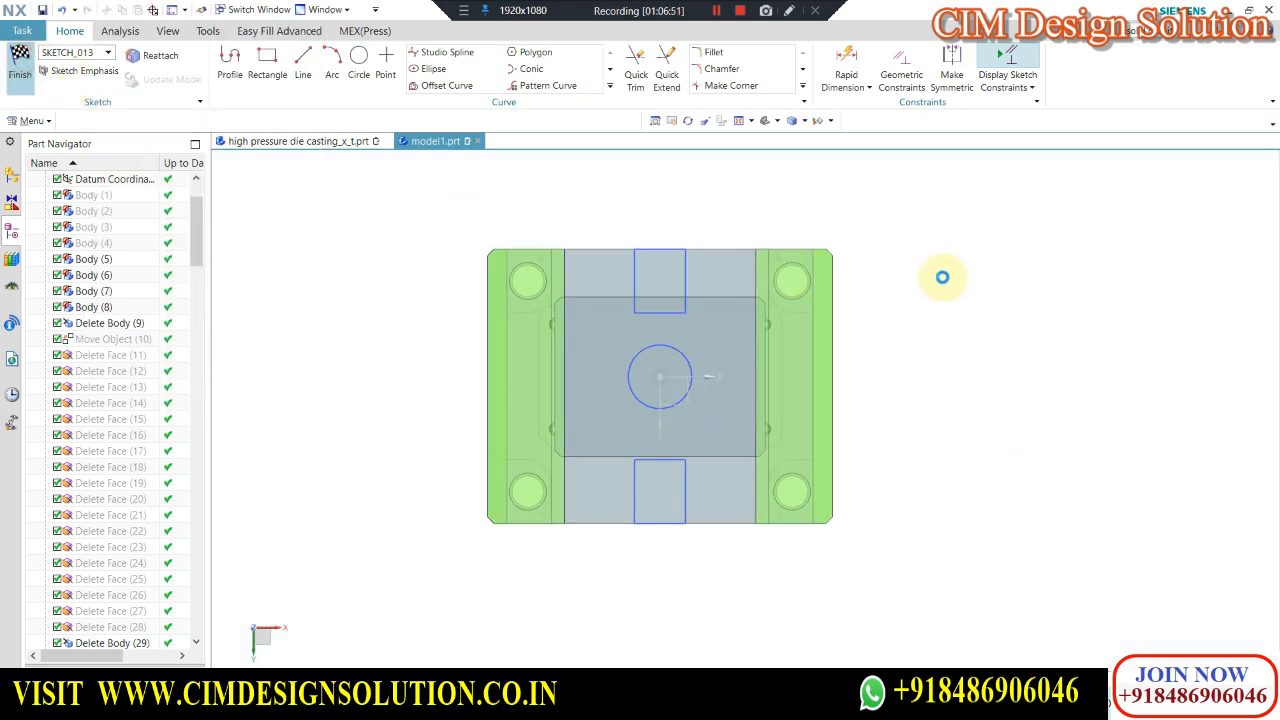
{"action": "key", "text": "x"}
{"action": "scroll", "coordinate": [946, 320], "scroll_direction": "down", "scroll_amount": 2}
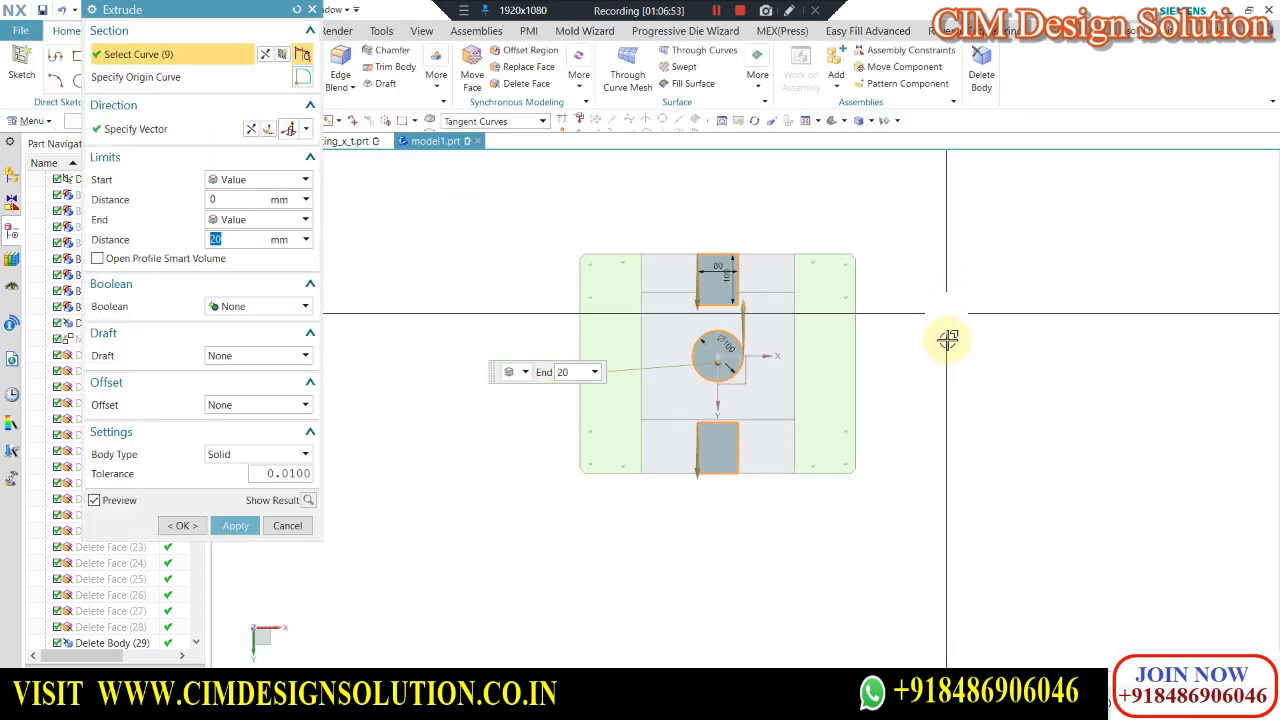
{"action": "middle_click_drag", "start_coordinate": [948, 340], "coordinate": [949, 380]}
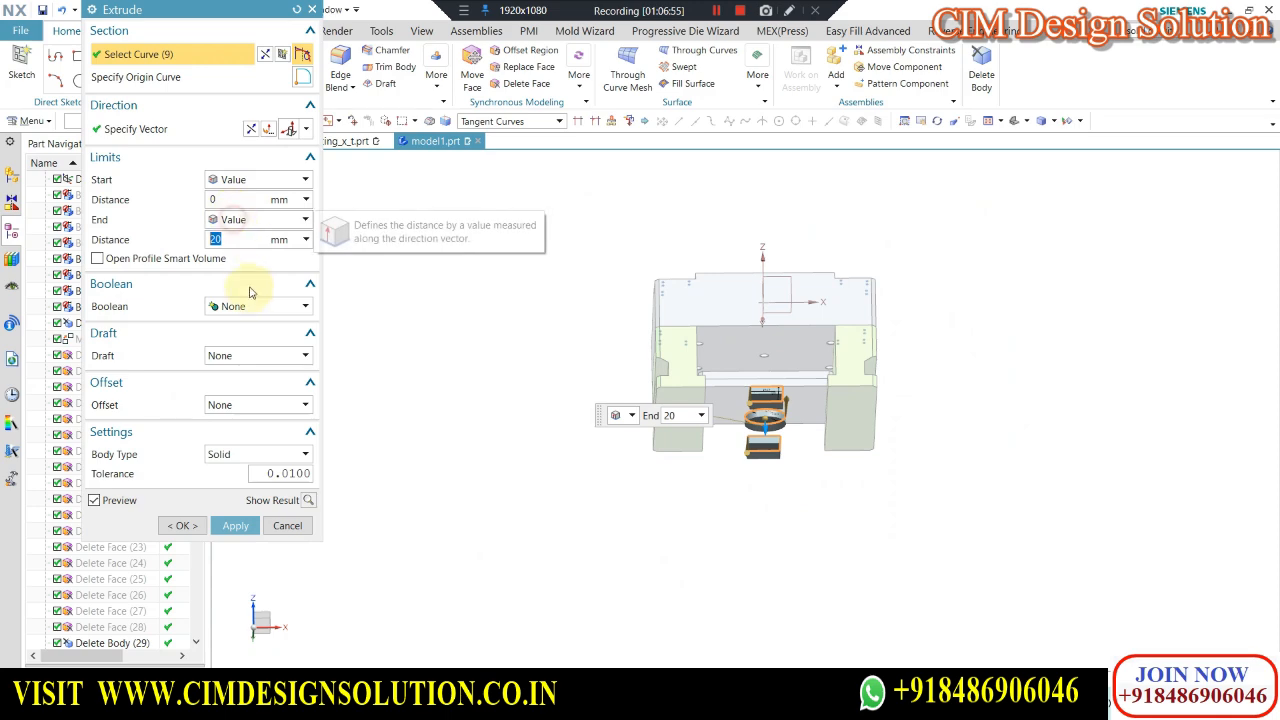
{"action": "left_click", "coordinate": [258, 219]}
{"action": "left_click", "coordinate": [257, 294]}
{"action": "scroll", "coordinate": [720, 343], "scroll_direction": "up", "scroll_amount": 2}
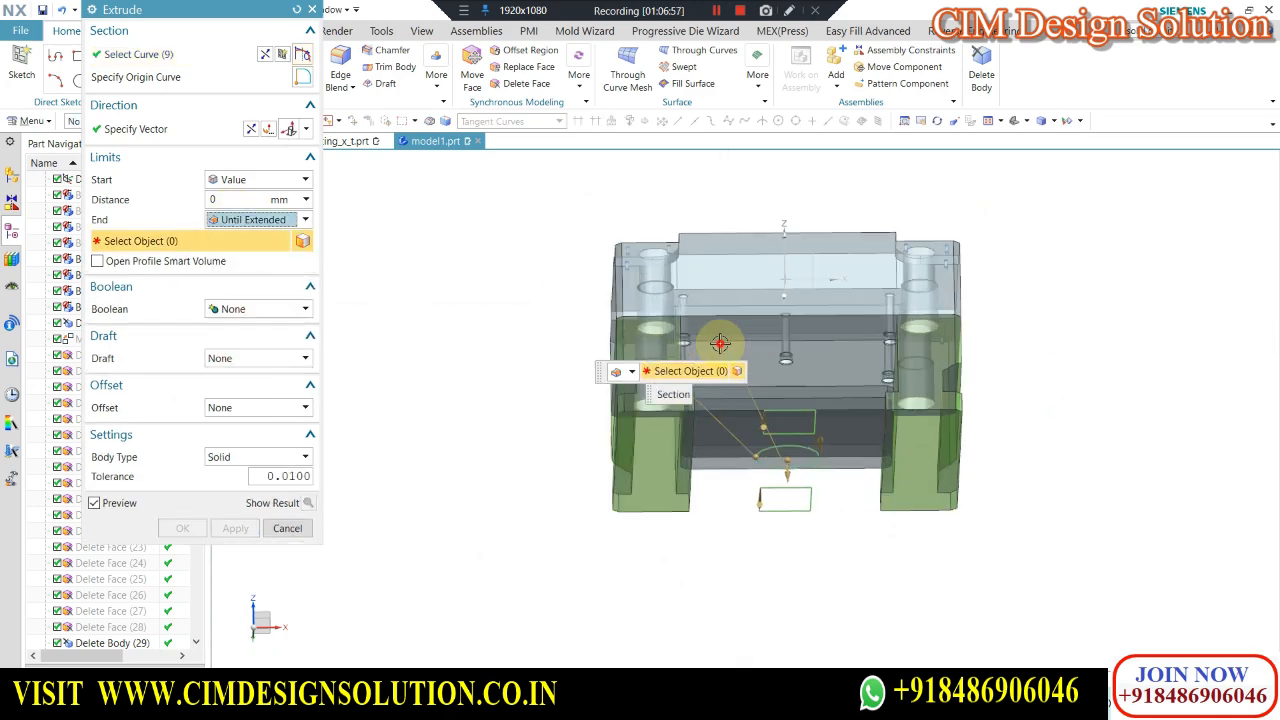
{"action": "left_click", "coordinate": [720, 343]}
{"action": "left_click", "coordinate": [179, 527]}
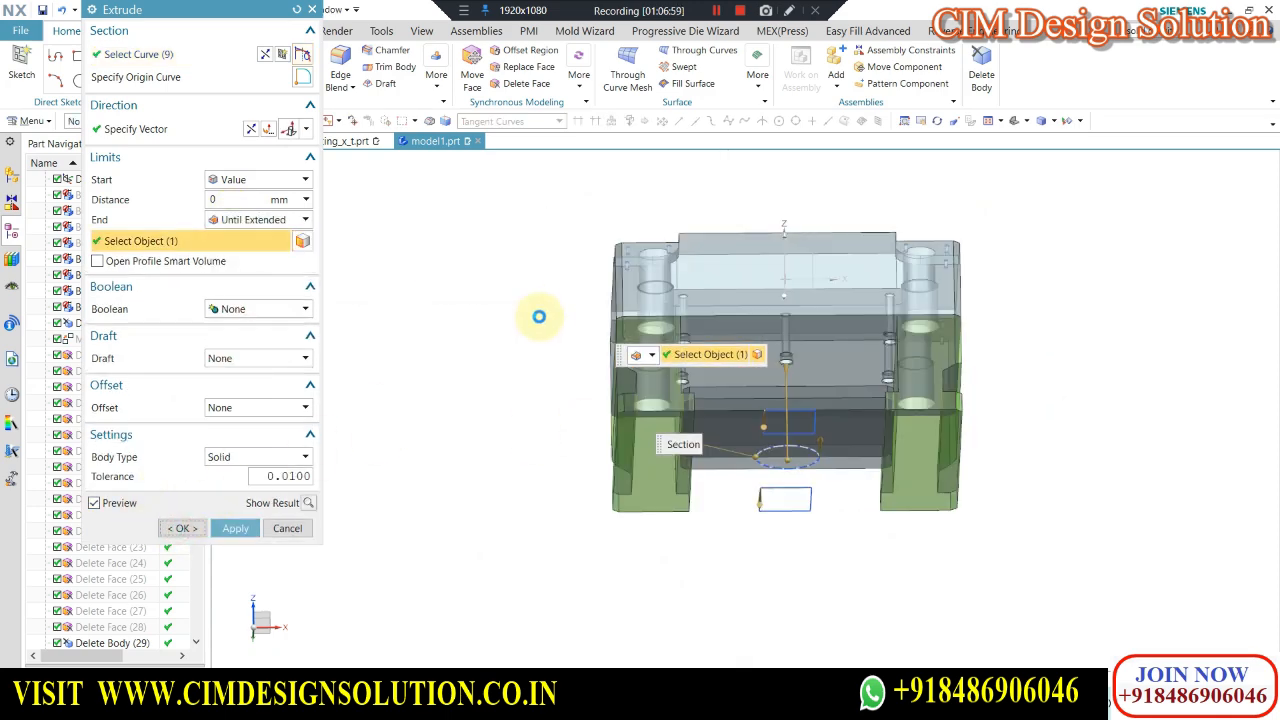
Subtract the cylindrical support and the rear rectangular support from both stacked ejector plates, keeping the tool bodies.
{"action": "middle_click_drag", "start_coordinate": [537, 351], "coordinate": [723, 423]}
{"action": "scroll", "coordinate": [743, 329], "scroll_direction": "up", "scroll_amount": 4}
{"action": "scroll", "coordinate": [723, 423], "scroll_direction": "down", "scroll_amount": 2}
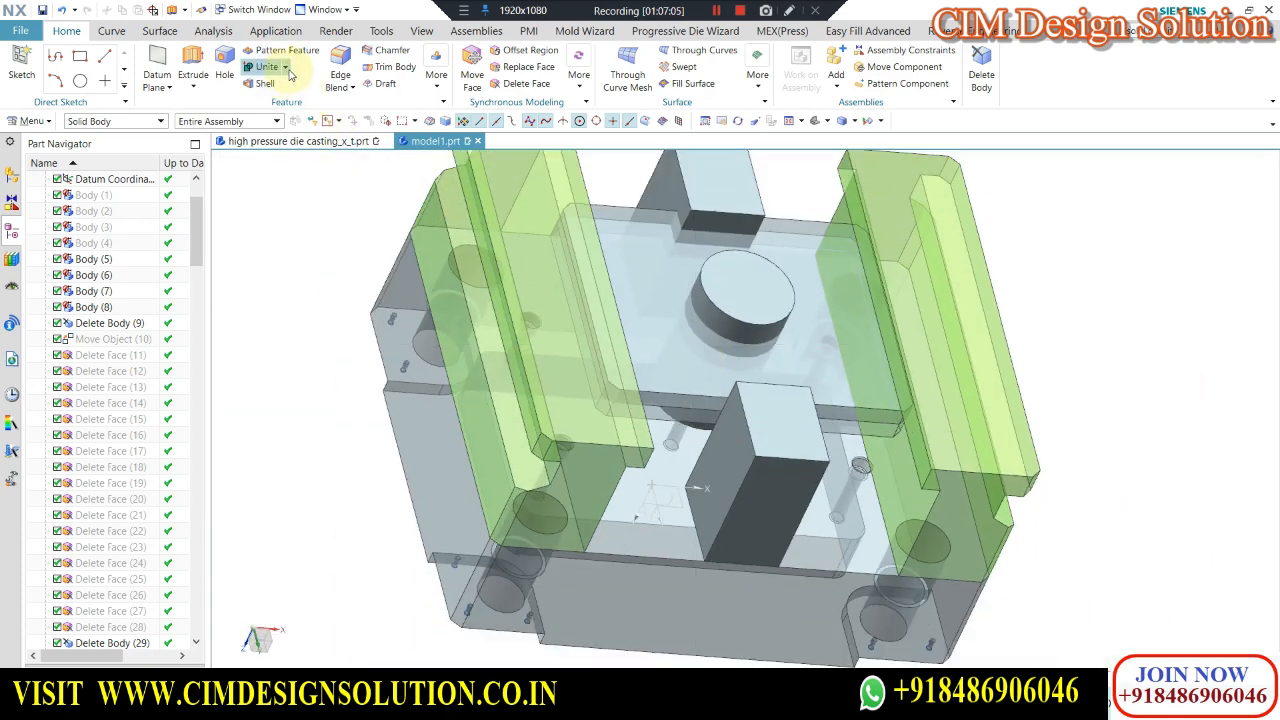
{"action": "left_click", "coordinate": [277, 102]}
{"action": "left_click", "coordinate": [700, 345]}
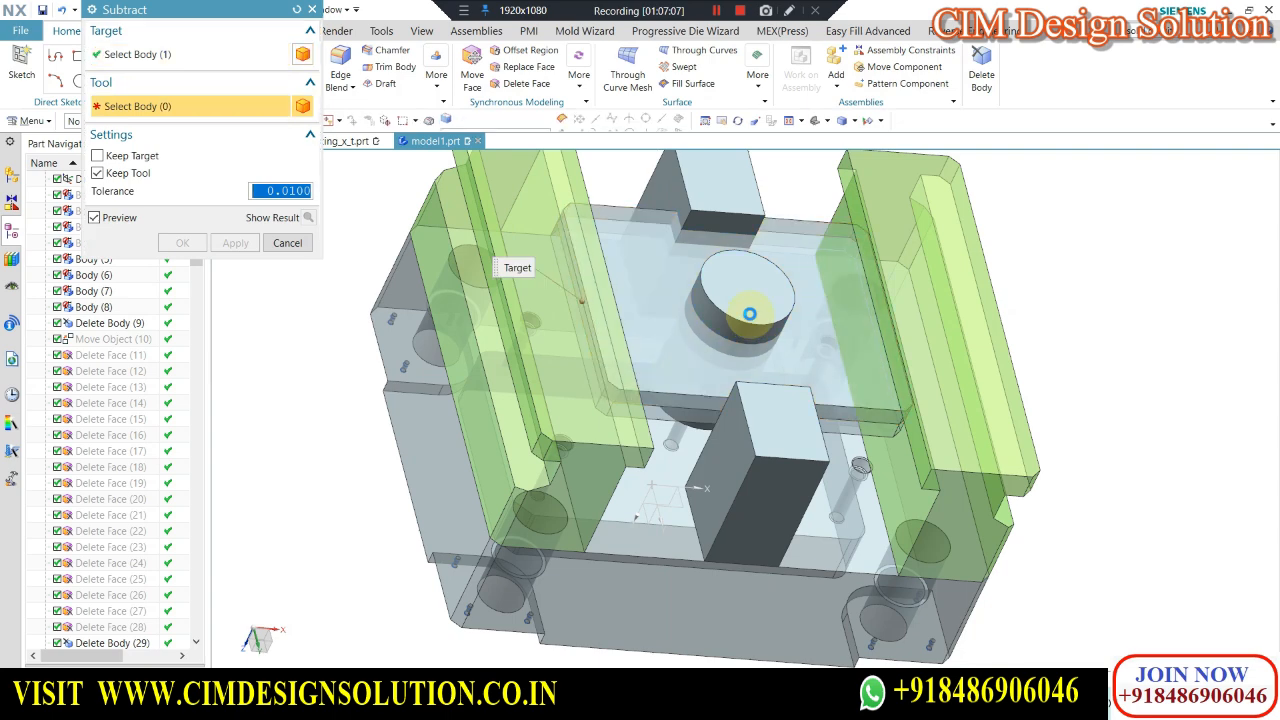
{"action": "left_click", "coordinate": [717, 183]}
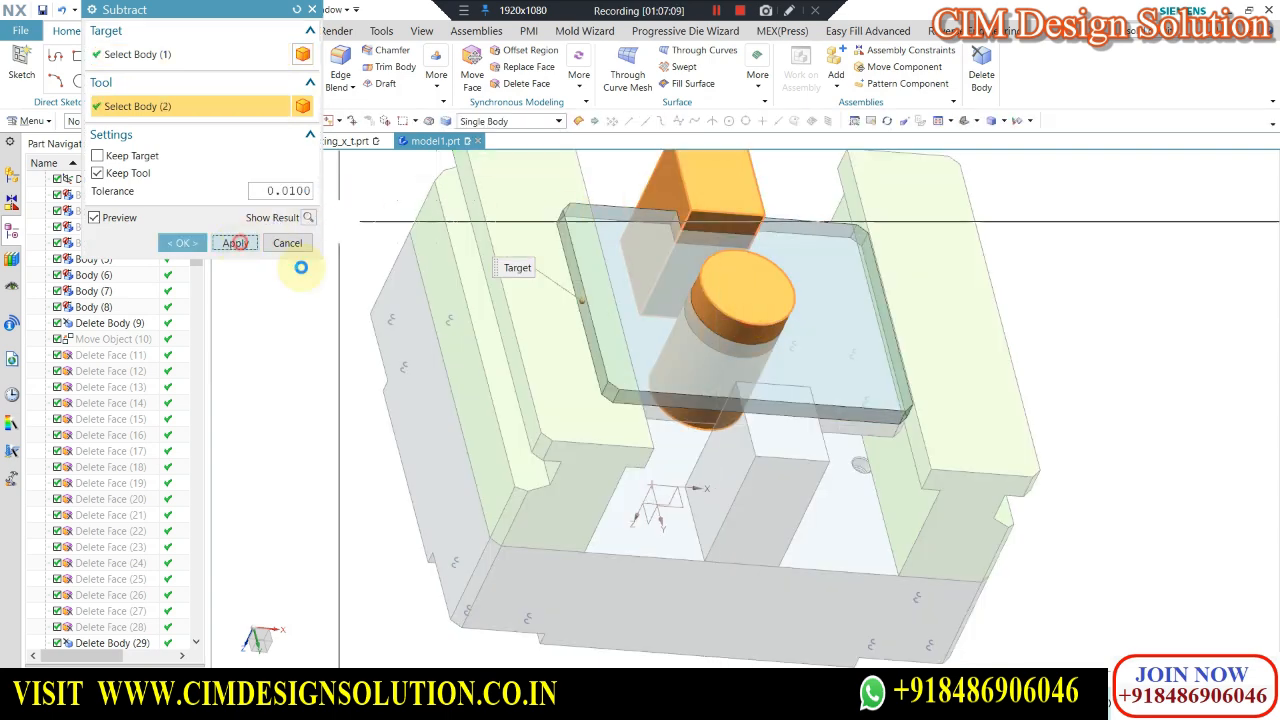
{"action": "left_click", "coordinate": [234, 242]}
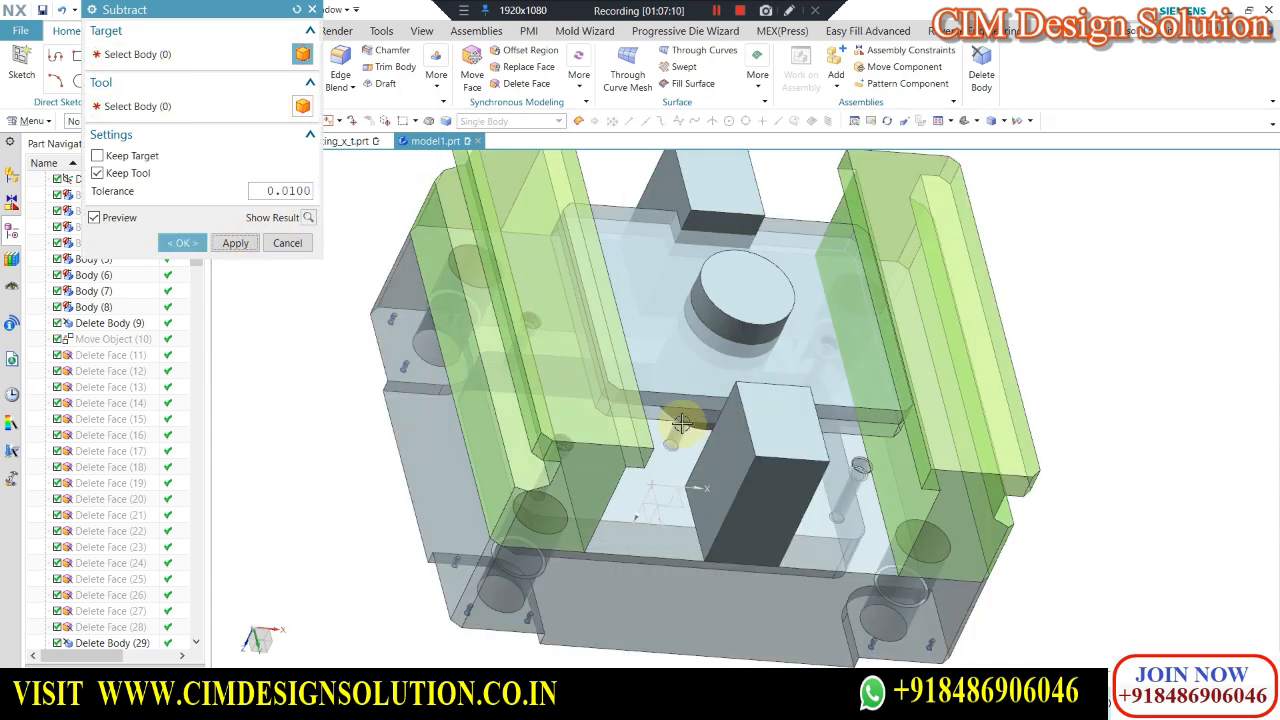
{"action": "left_click", "coordinate": [735, 302]}
{"action": "left_click", "coordinate": [723, 171]}
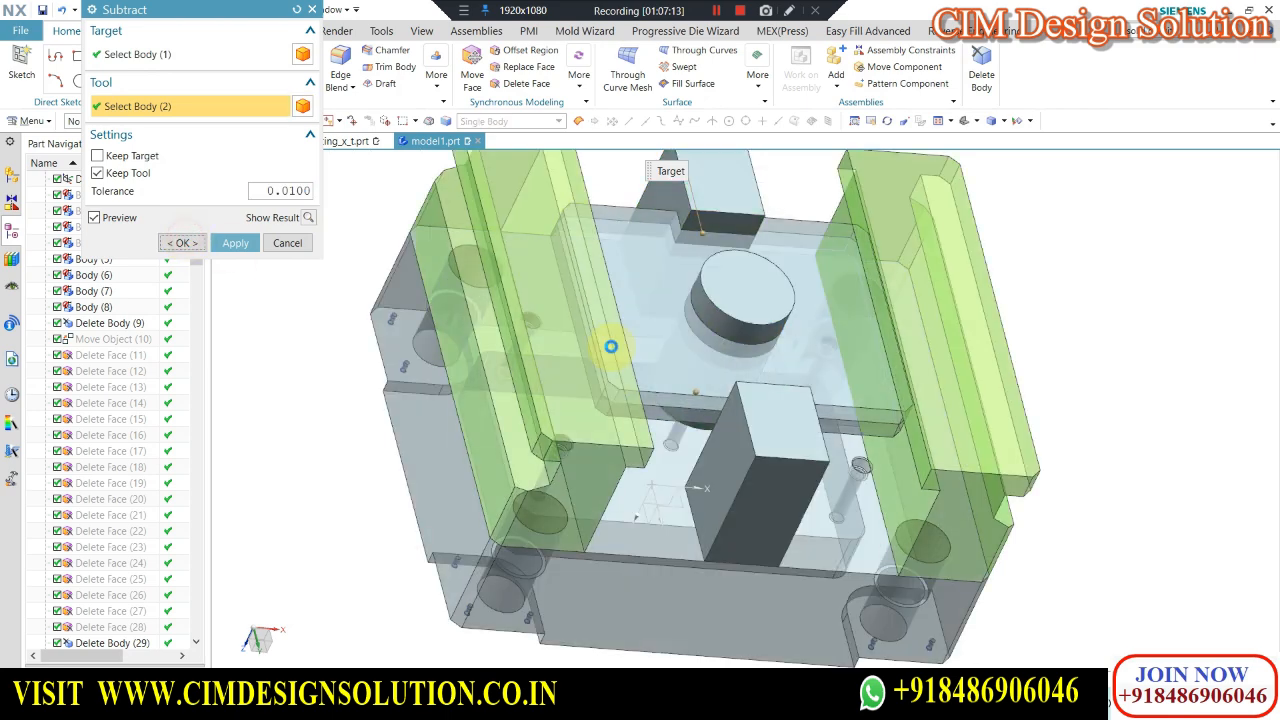
Hide the two ejector plates to expose the three supports.
{"action": "scroll", "coordinate": [724, 300], "scroll_direction": "down", "scroll_amount": 4}
{"action": "middle_click_drag", "start_coordinate": [700, 316], "coordinate": [691, 363]}
{"action": "scroll", "coordinate": [716, 287], "scroll_direction": "up", "scroll_amount": 2}
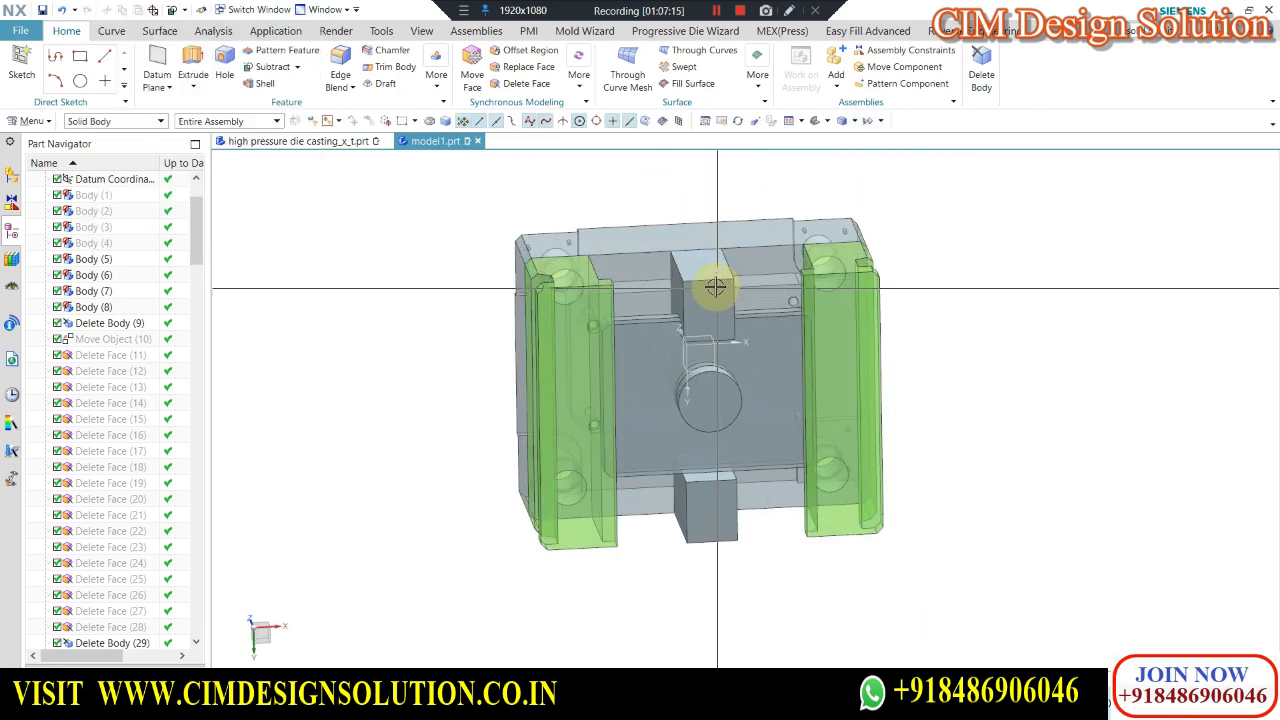
{"action": "middle_click_drag", "start_coordinate": [674, 320], "coordinate": [684, 300]}
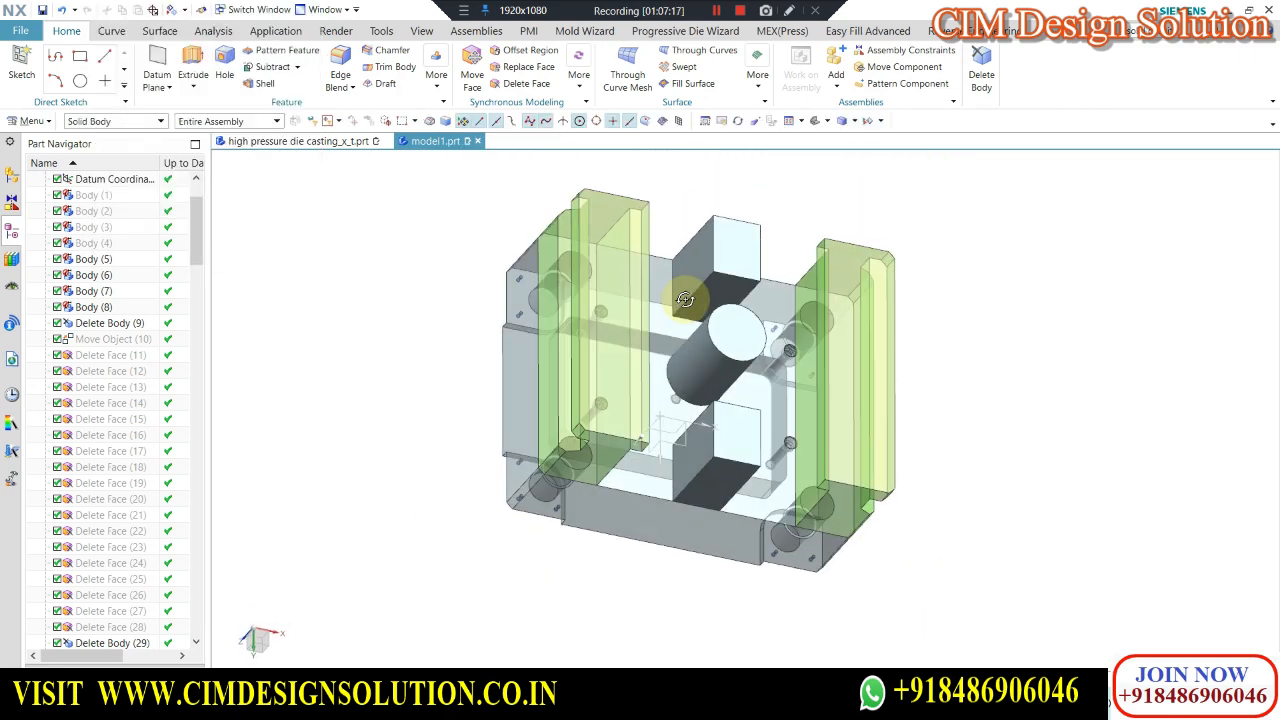
Chamfer the four long edges of each rectangular support block with a symmetric 10 mm distance.
{"action": "scroll", "coordinate": [684, 300], "scroll_direction": "up", "scroll_amount": 2}
{"action": "left_click", "coordinate": [381, 53]}
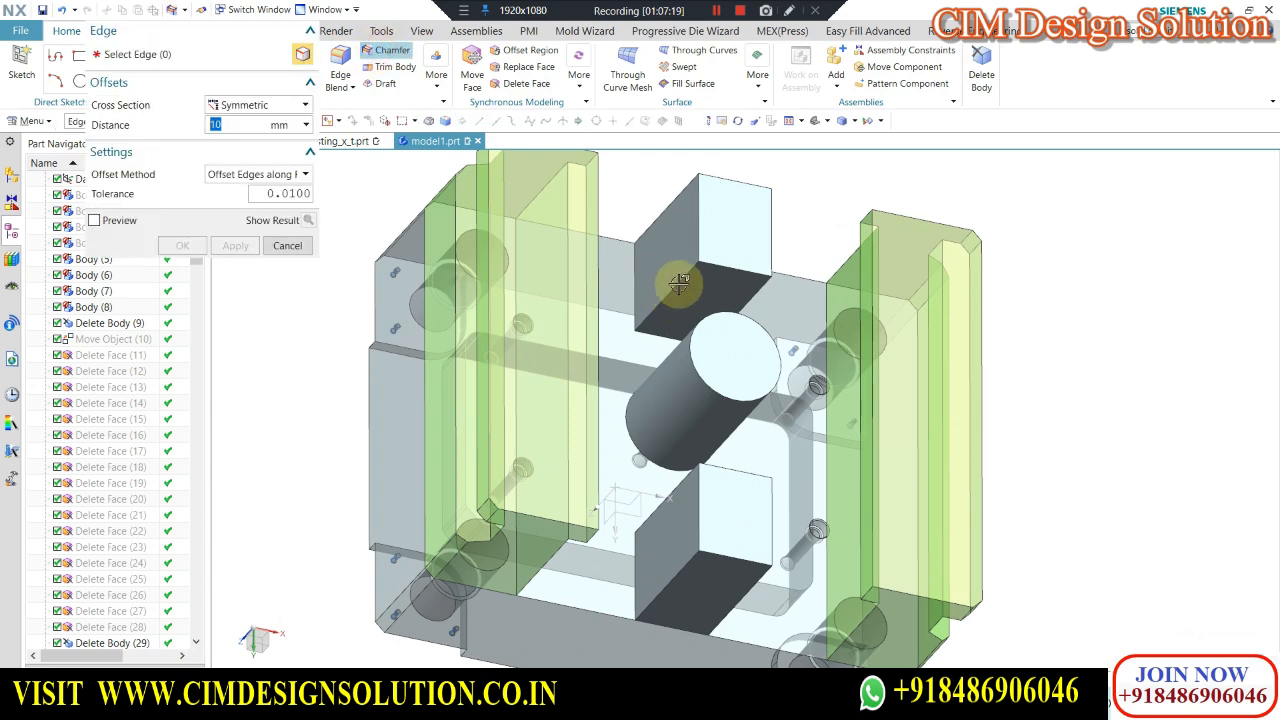
{"action": "left_click", "coordinate": [677, 286]}
{"action": "left_click", "coordinate": [775, 231]}
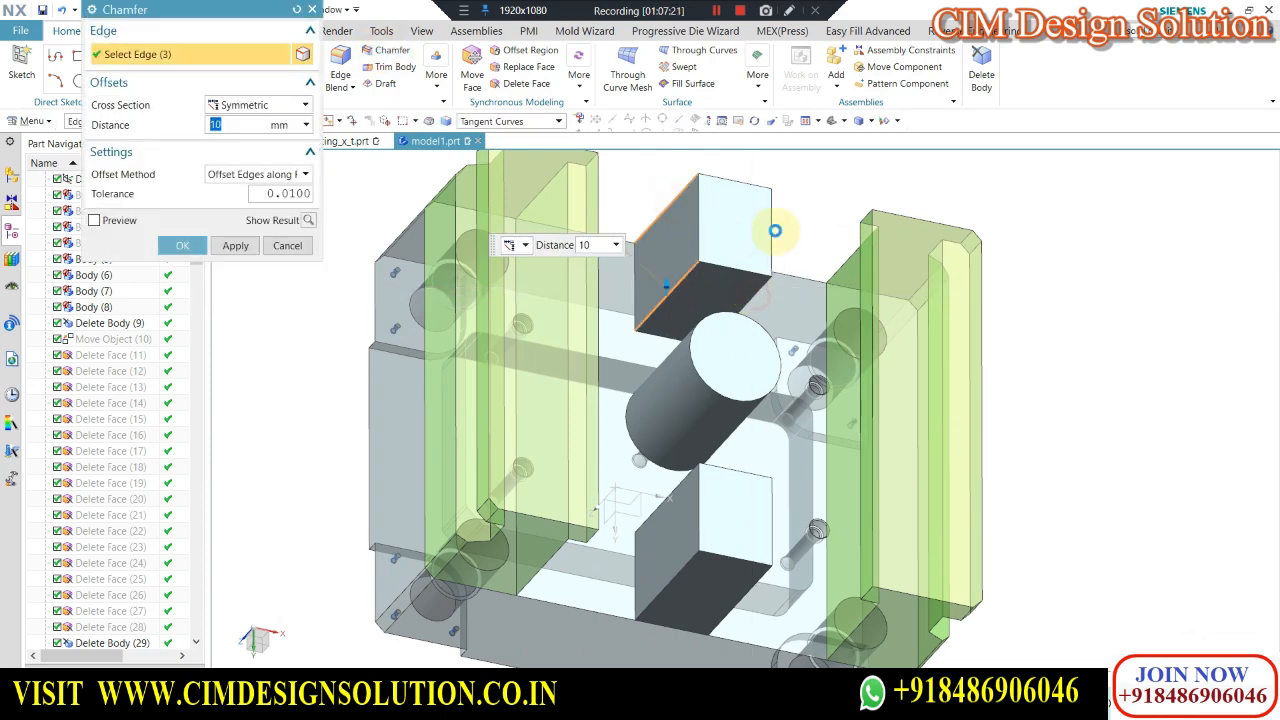
{"action": "middle_click_drag", "start_coordinate": [755, 241], "coordinate": [754, 223]}
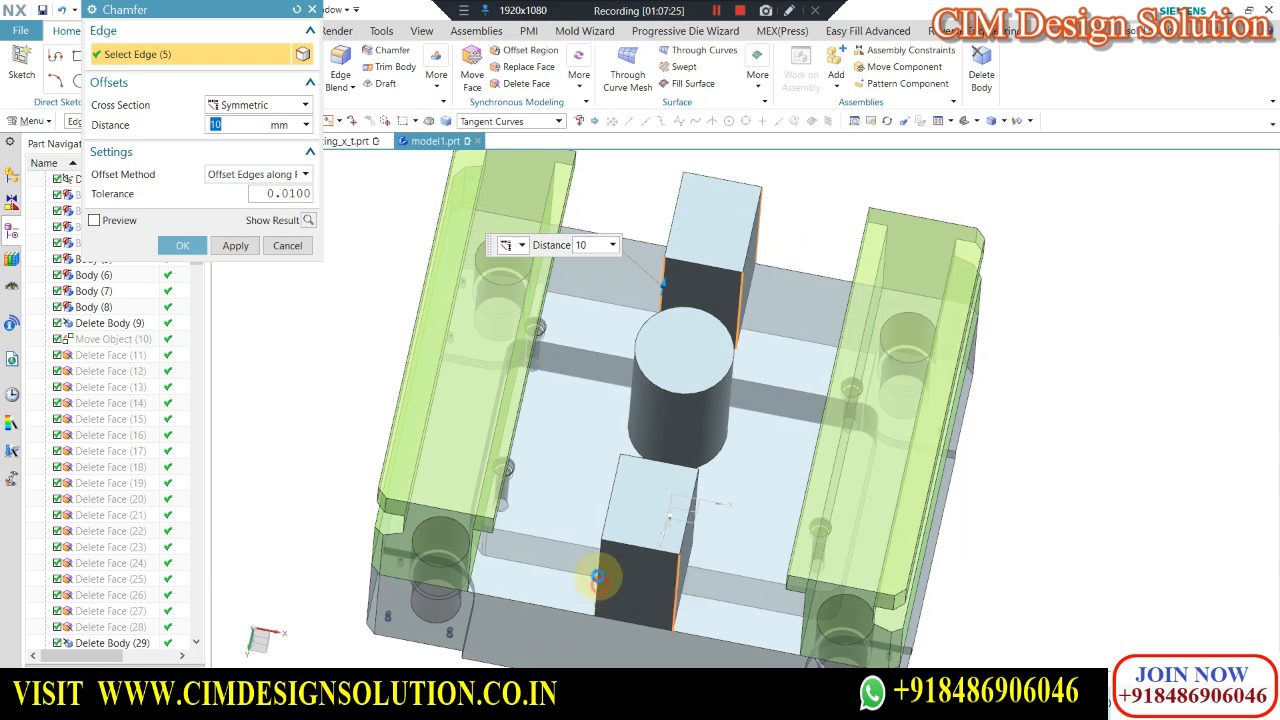
{"action": "middle_click_drag", "start_coordinate": [597, 484], "coordinate": [623, 517]}
{"action": "scroll", "coordinate": [677, 571], "scroll_direction": "up", "scroll_amount": 5}
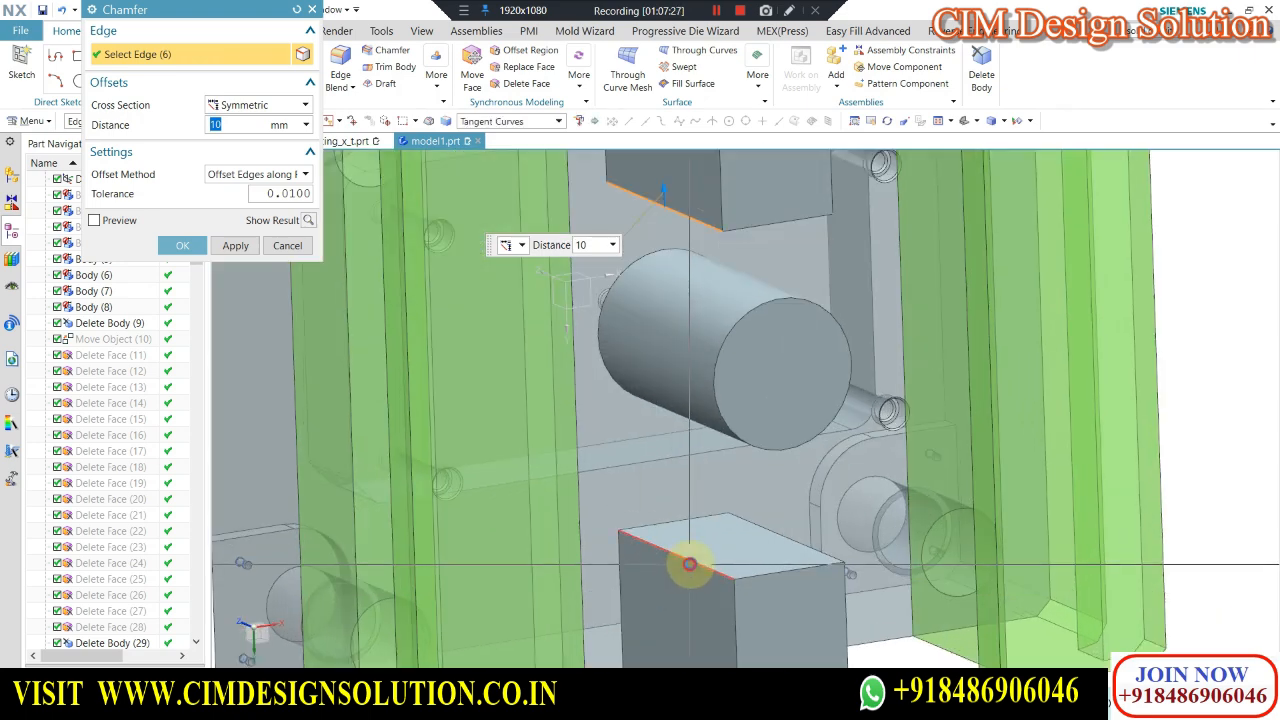
{"action": "left_click", "coordinate": [686, 559]}
{"action": "left_click", "coordinate": [788, 540]}
{"action": "scroll", "coordinate": [641, 381], "scroll_direction": "down", "scroll_amount": 5}
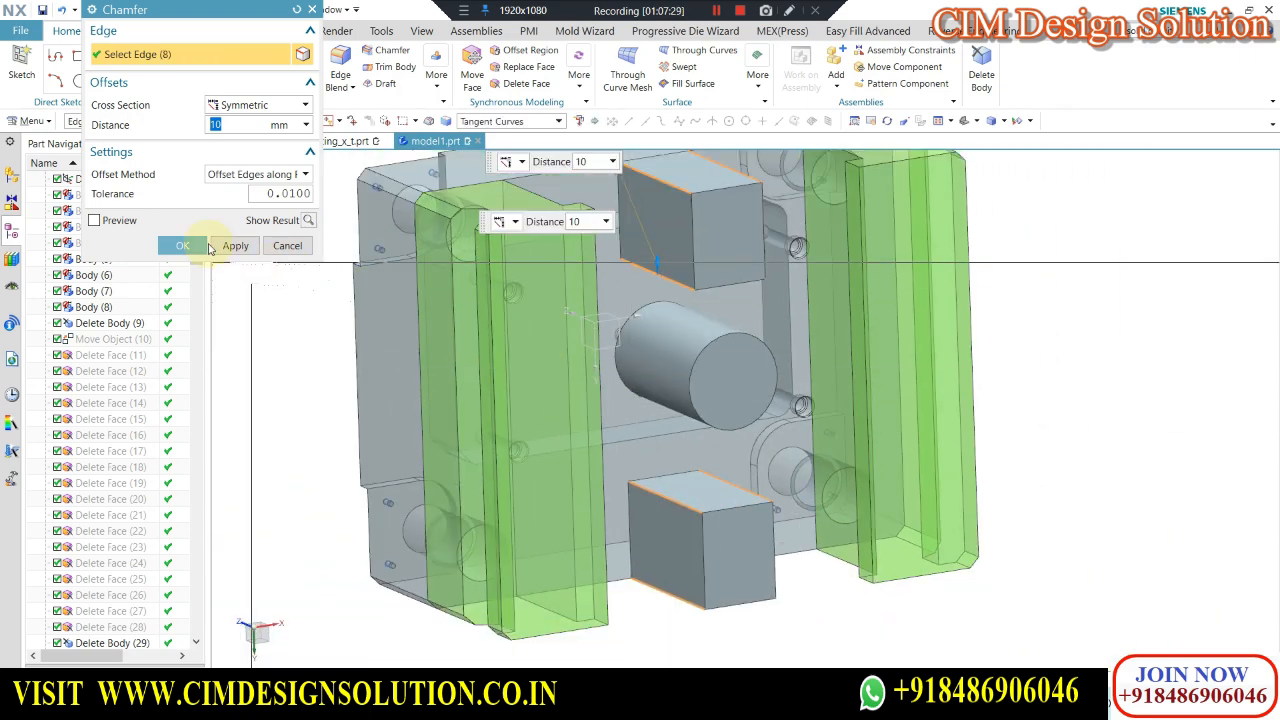
{"action": "left_click", "coordinate": [183, 245]}
Bring the two notched ejector plates back into view with the supports and hide the block standing in their notch.
{"action": "middle_click_drag", "start_coordinate": [672, 454], "coordinate": [660, 404]}
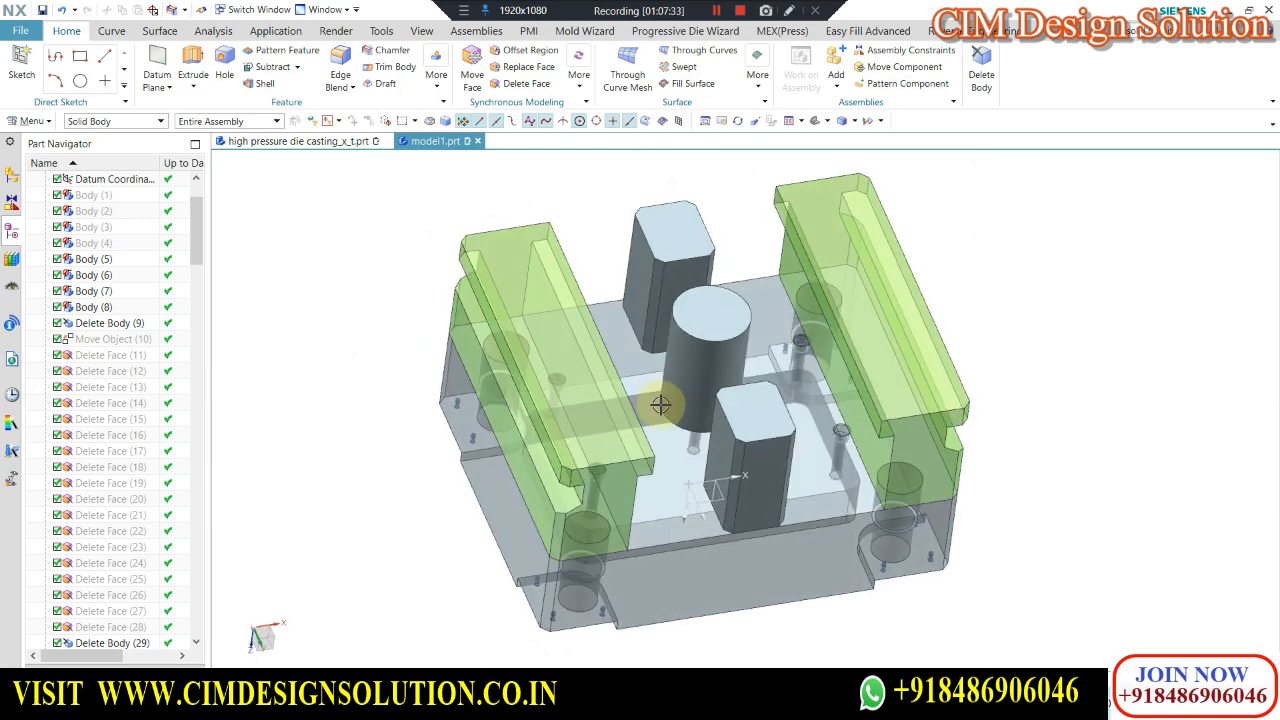
{"action": "key", "text": "ctrl+shift+u"}
{"action": "key", "text": "ctrl+b"}
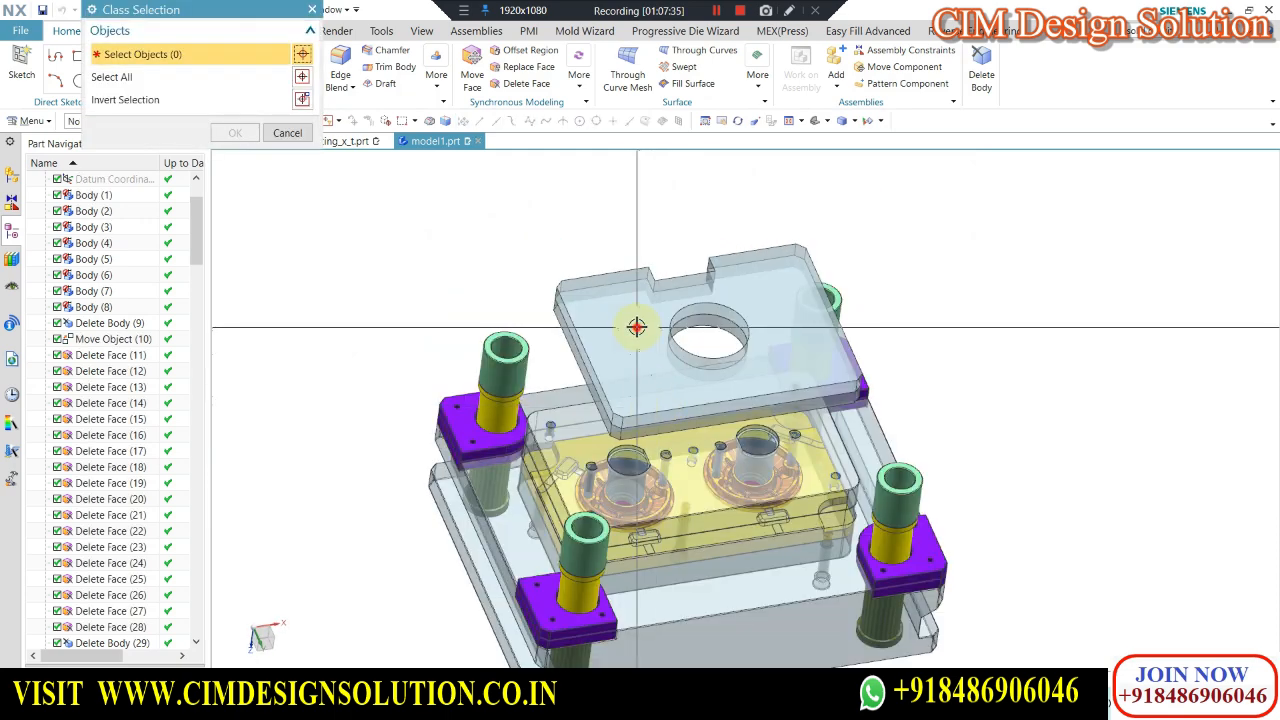
{"action": "left_click", "coordinate": [600, 275]}
{"action": "middle_click", "coordinate": [600, 277]}
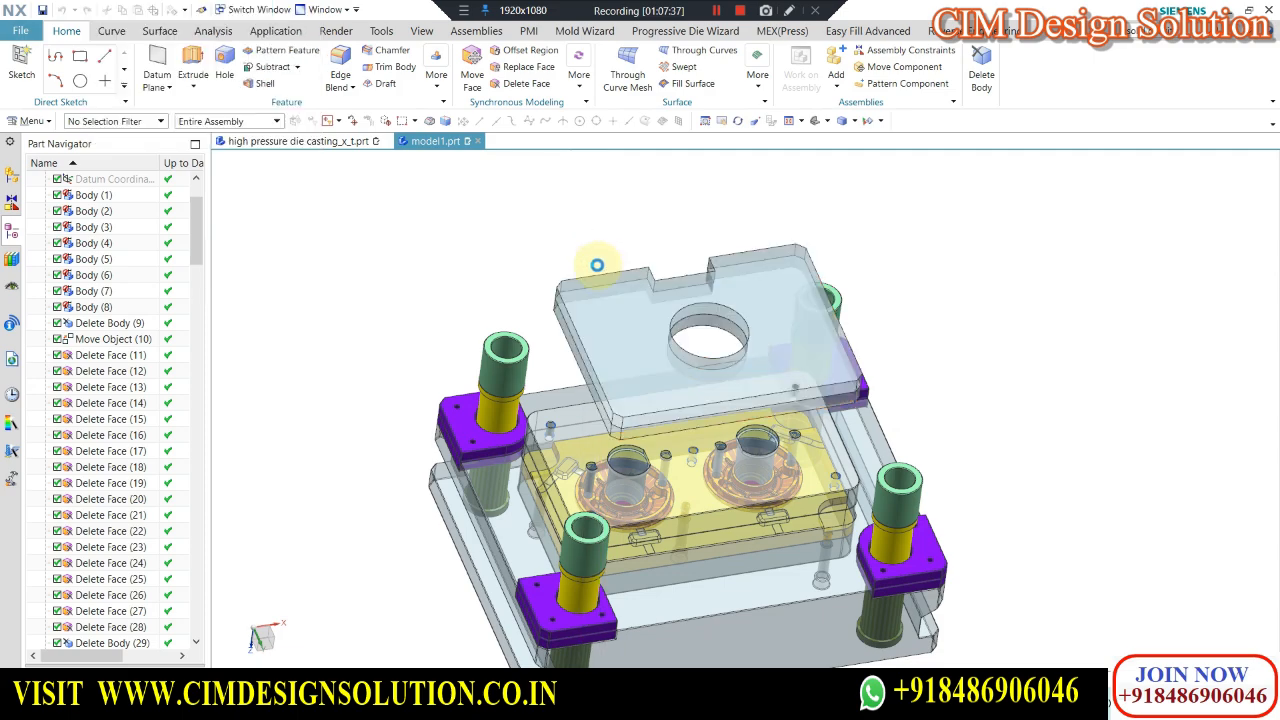
{"action": "key", "text": "ctrl+shift+b"}
{"action": "middle_click_drag", "start_coordinate": [643, 286], "coordinate": [790, 400]}
{"action": "scroll", "coordinate": [821, 396], "scroll_direction": "up", "scroll_amount": 3}
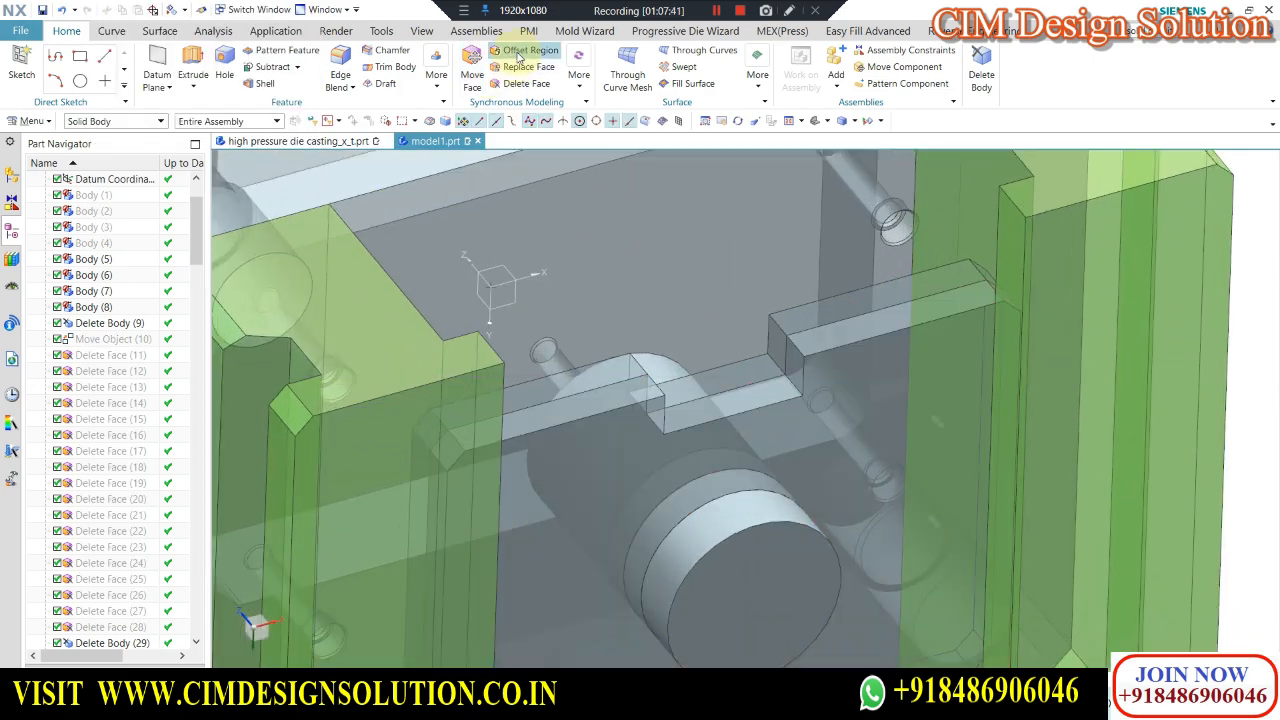
Offset the six notch faces across both ejector plates by -5 mm to add clearance around the support block.
{"action": "left_click", "coordinate": [523, 49]}
{"action": "scroll", "coordinate": [779, 342], "scroll_direction": "up", "scroll_amount": 3}
{"action": "left_click", "coordinate": [765, 416]}
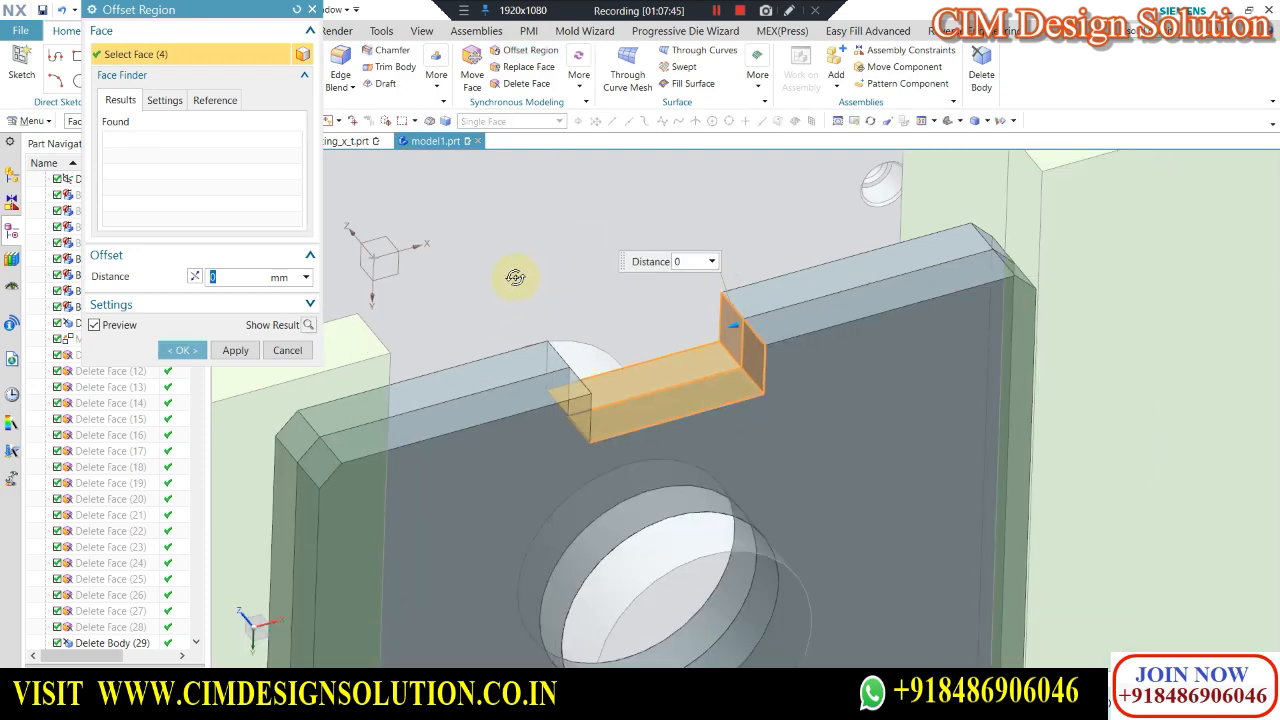
{"action": "scroll", "coordinate": [409, 360], "scroll_direction": "up", "scroll_amount": 2}
{"action": "scroll", "coordinate": [369, 400], "scroll_direction": "up", "scroll_amount": 2}
{"action": "left_click", "coordinate": [369, 400]}
{"action": "scroll", "coordinate": [356, 398], "scroll_direction": "up", "scroll_amount": 2}
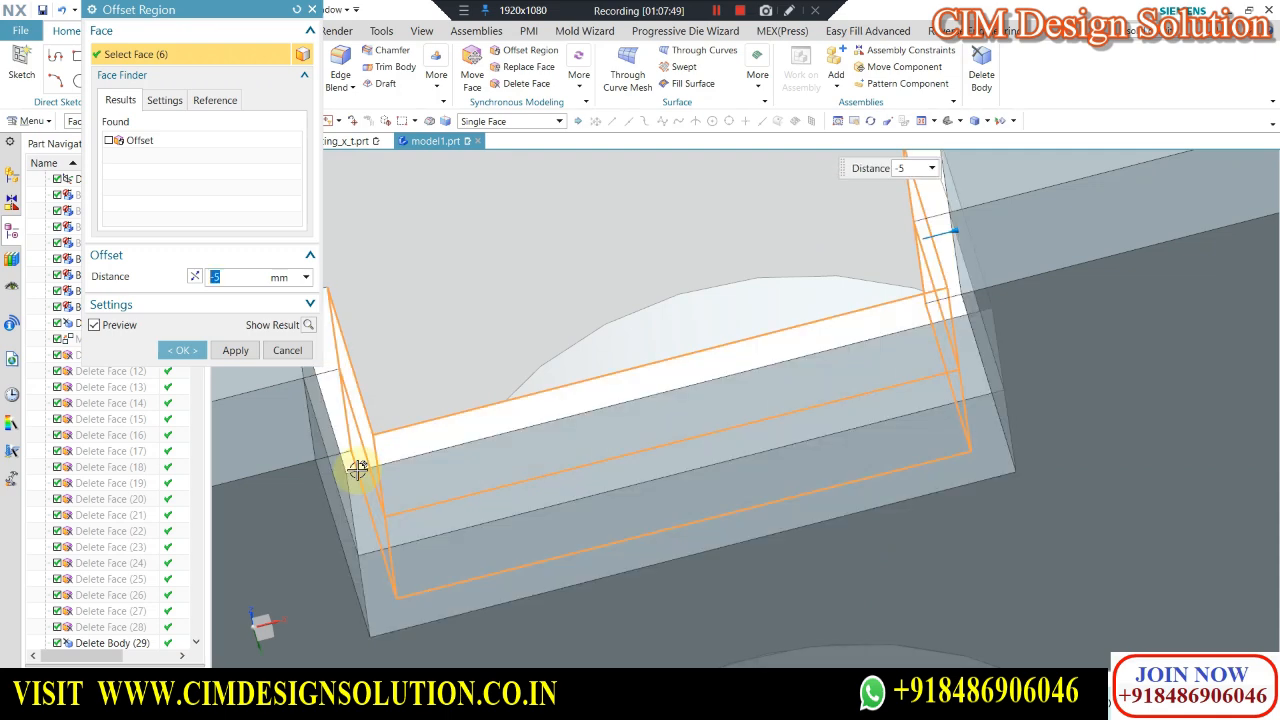
{"action": "left_click", "coordinate": [182, 350]}
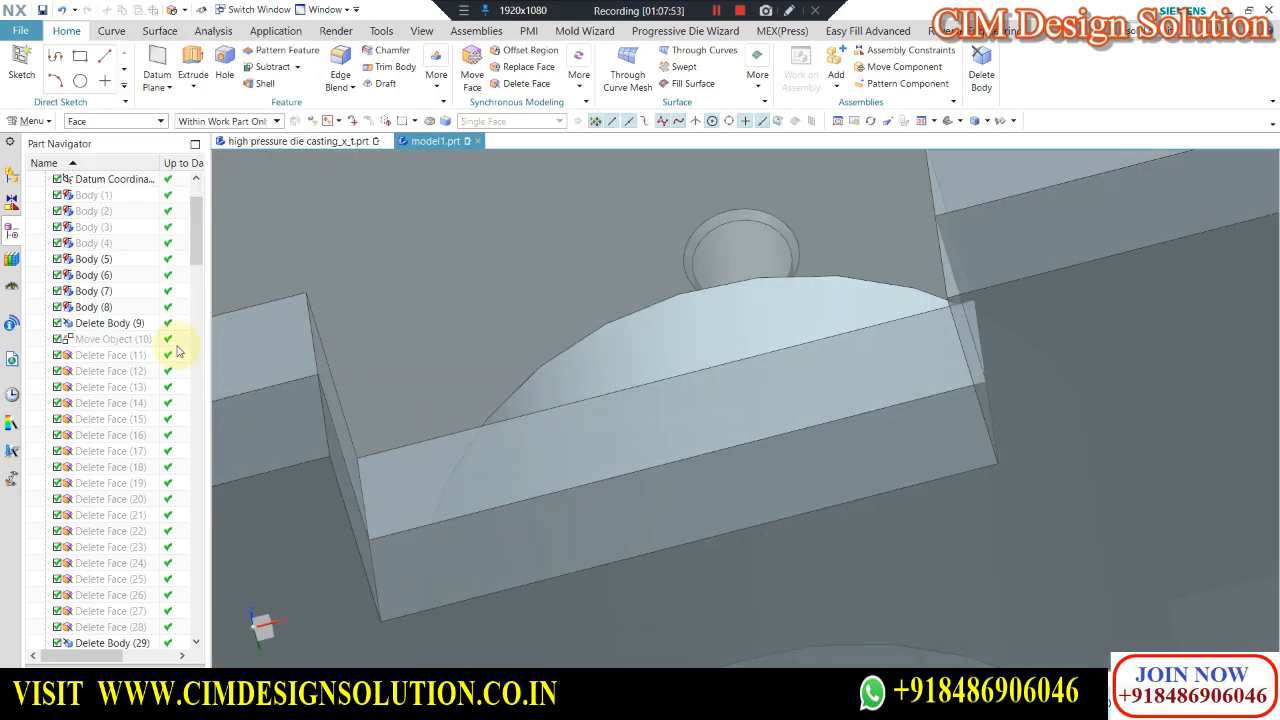
Blend the inner corner edges of the notch on both ejector plates with a 5 mm radius.
{"action": "middle_click_drag", "start_coordinate": [600, 340], "coordinate": [432, 367]}
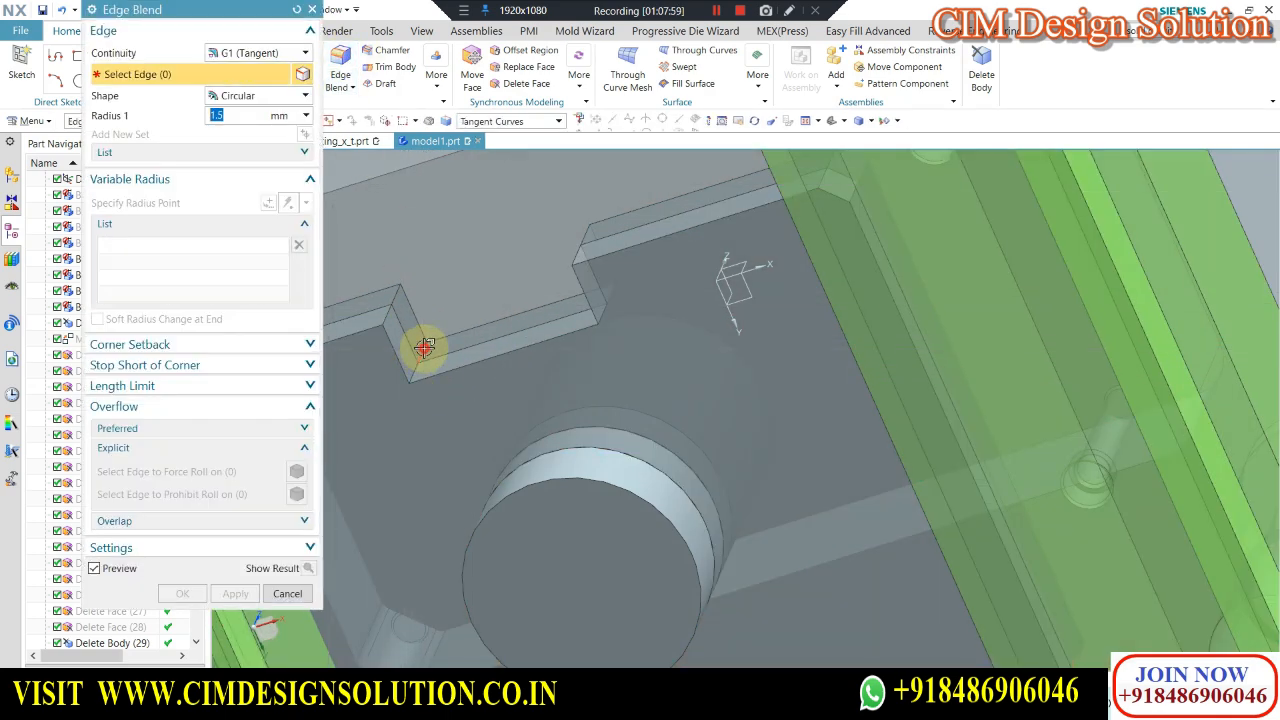
{"action": "mouse_move", "coordinate": [416, 380]}
{"action": "middle_mouse_down"}
{"action": "mouse_move", "coordinate": [428, 337]}
{"action": "mouse_move", "coordinate": [586, 244]}
{"action": "middle_mouse_up"}
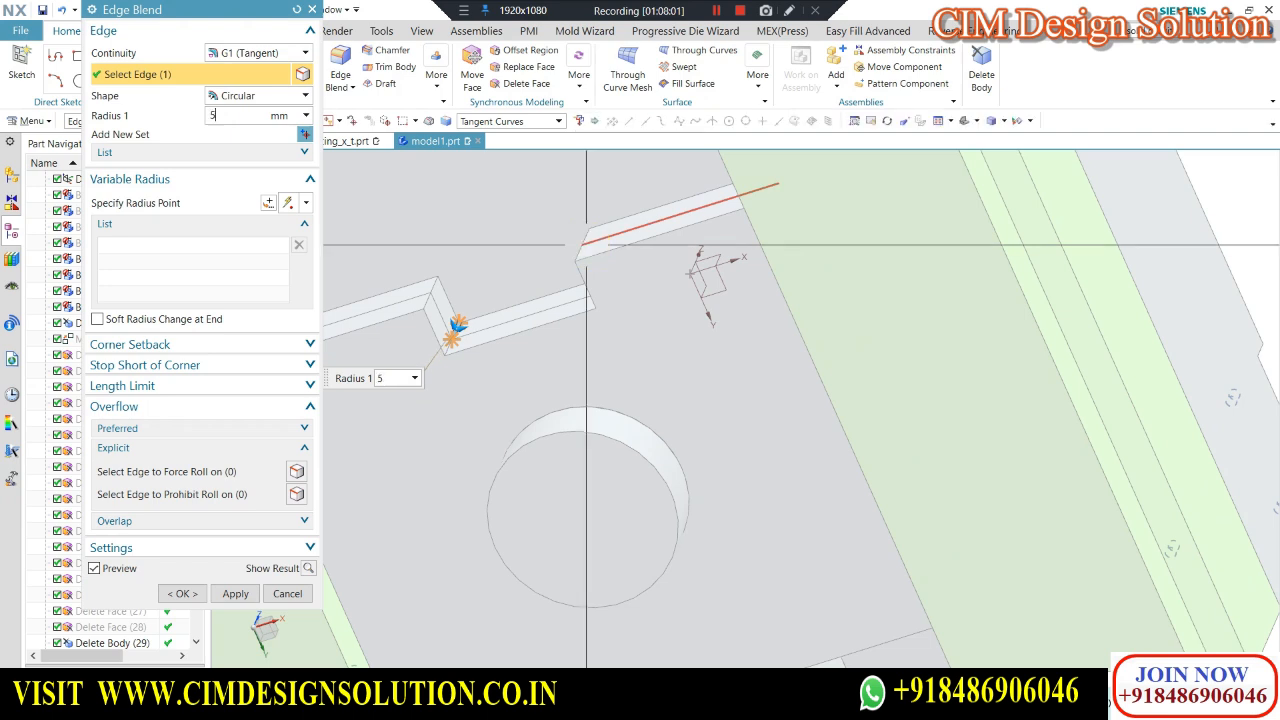
{"action": "scroll", "coordinate": [449, 340], "scroll_direction": "up", "scroll_amount": 3}
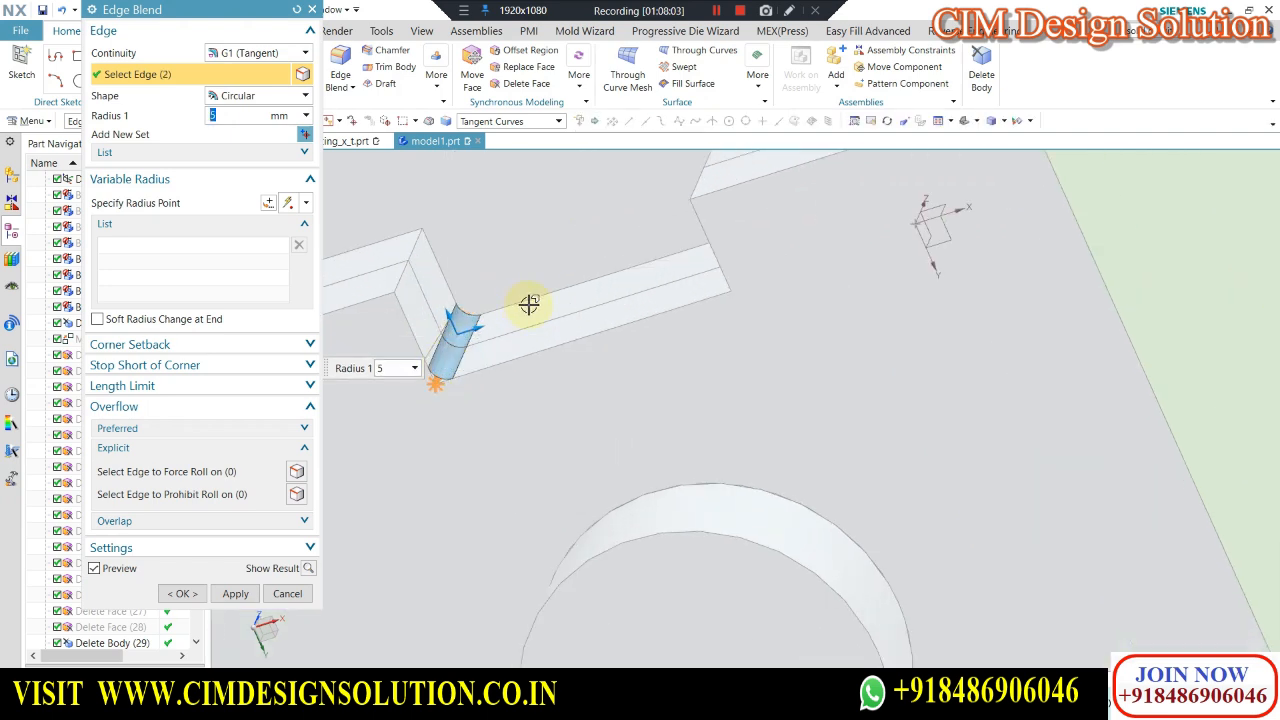
{"action": "middle_click_drag", "start_coordinate": [528, 304], "coordinate": [931, 251]}
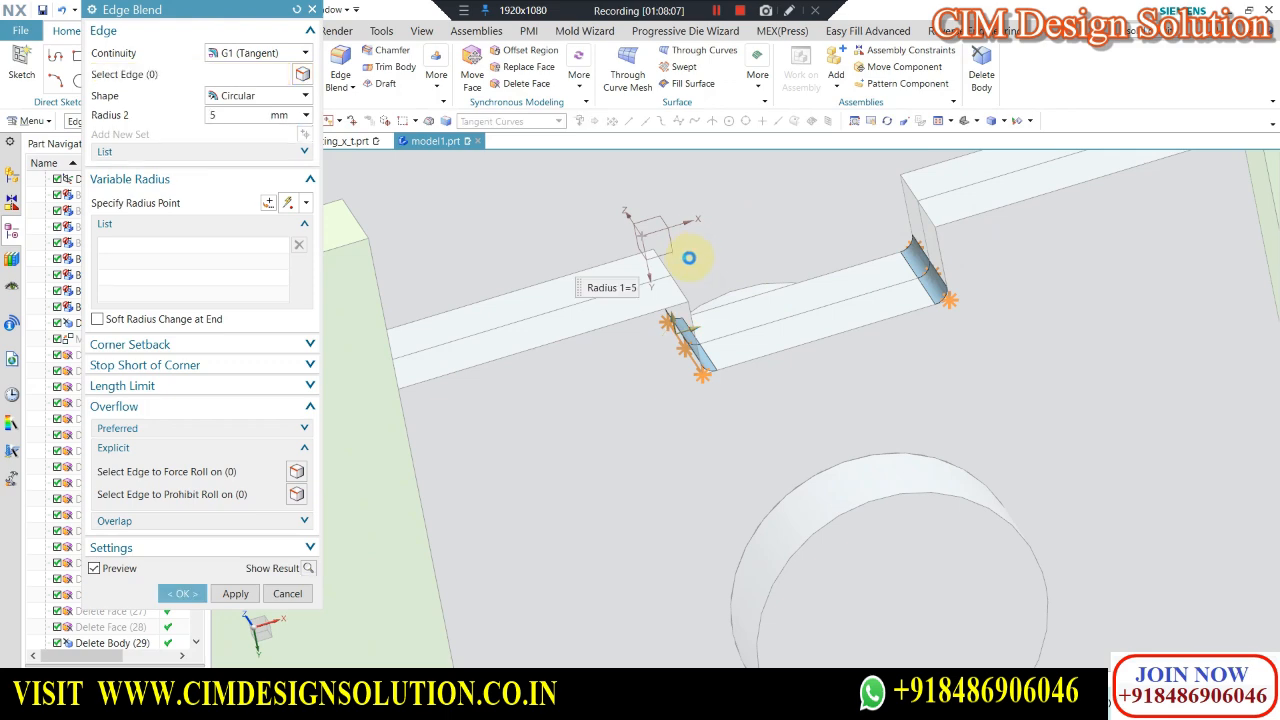
{"action": "middle_click", "coordinate": [686, 254]}
{"action": "key", "text": "Home"}
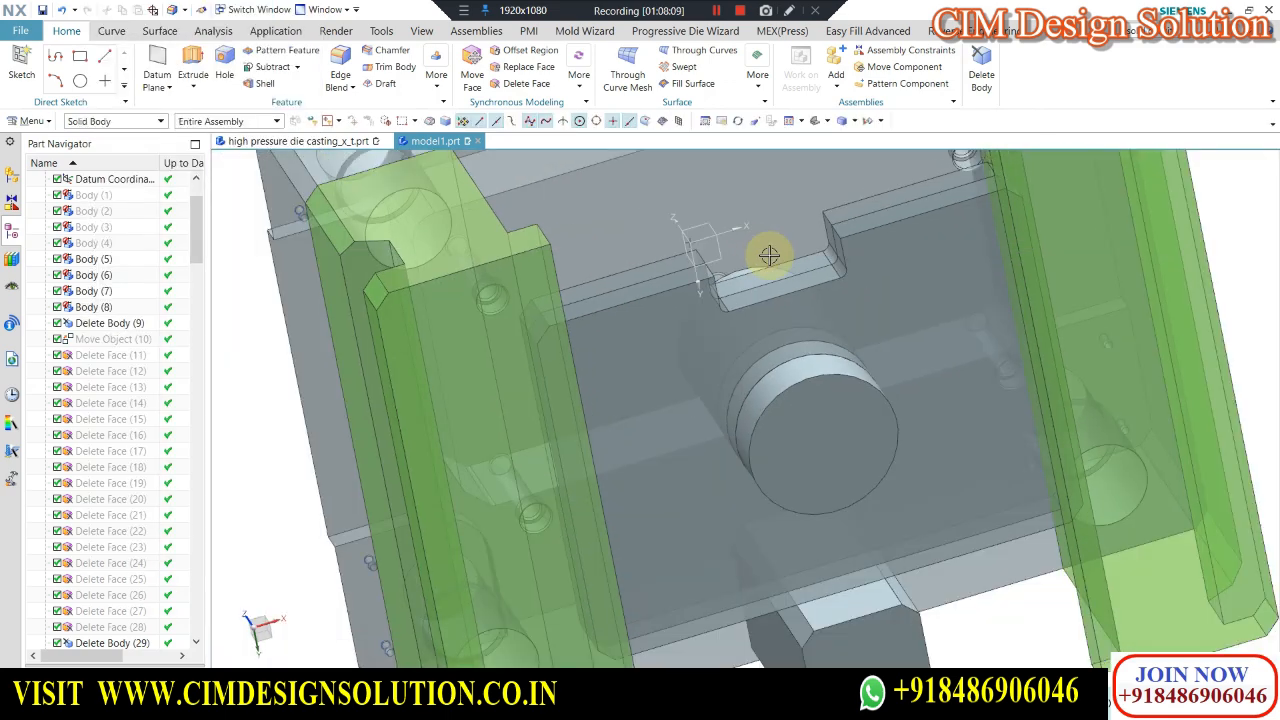
{"action": "scroll", "coordinate": [762, 250], "scroll_direction": "down", "scroll_amount": 2}
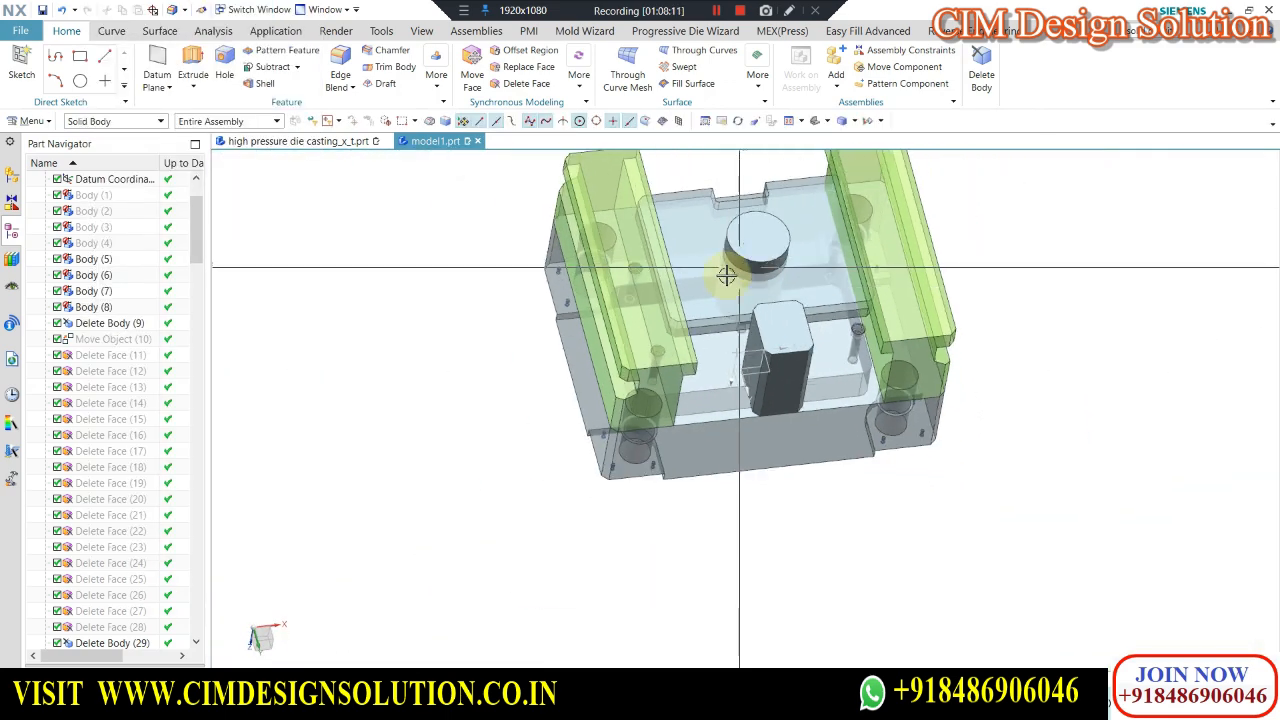
Bring all die bodies back into view and recolour the two rectangular support blocks and the round support between them blue.
{"action": "middle_click_drag", "start_coordinate": [726, 274], "coordinate": [737, 391]}
{"action": "scroll", "coordinate": [771, 356], "scroll_direction": "up", "scroll_amount": 2}
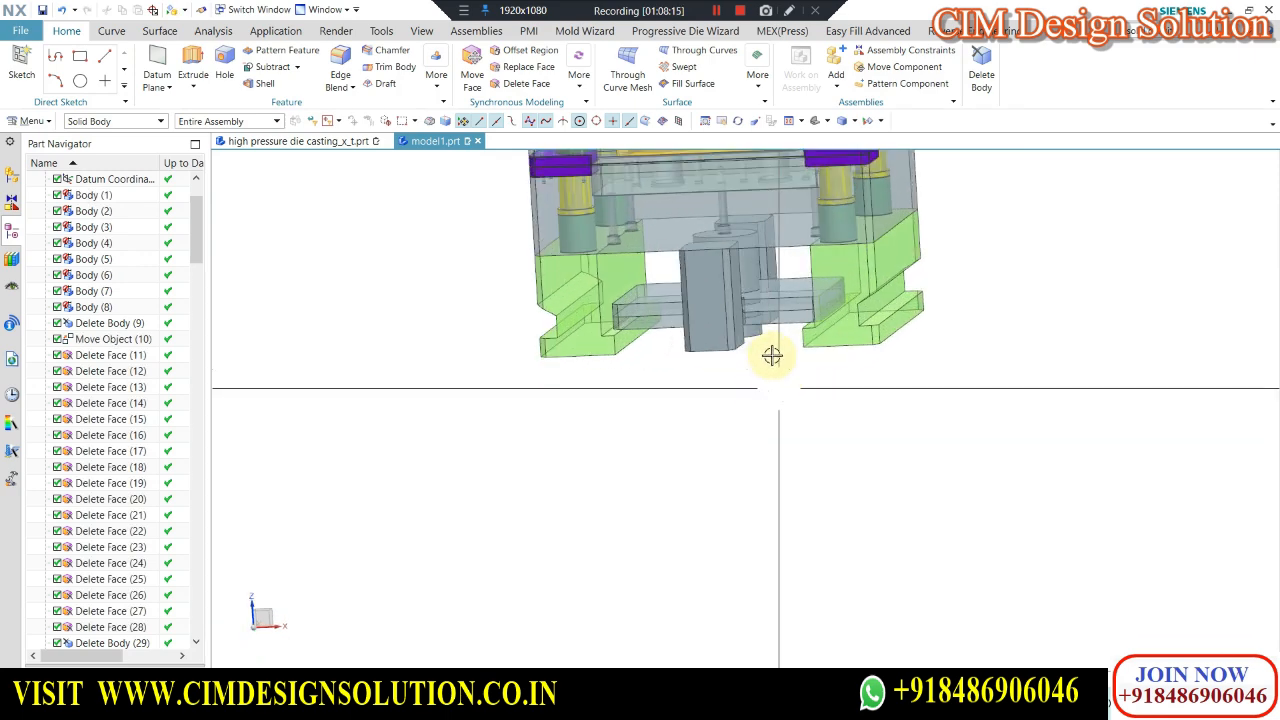
{"action": "key", "text": "ctrl+b"}
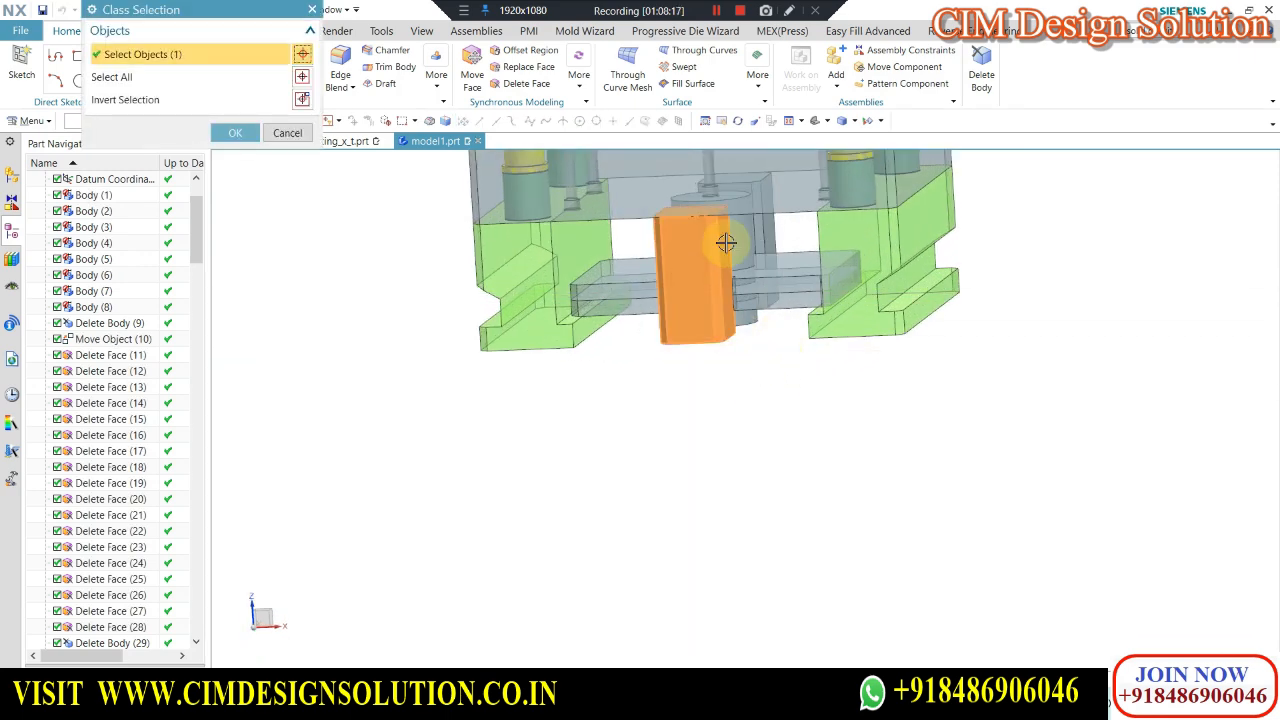
{"action": "middle_click", "coordinate": [662, 305]}
{"action": "left_click", "coordinate": [275, 98]}
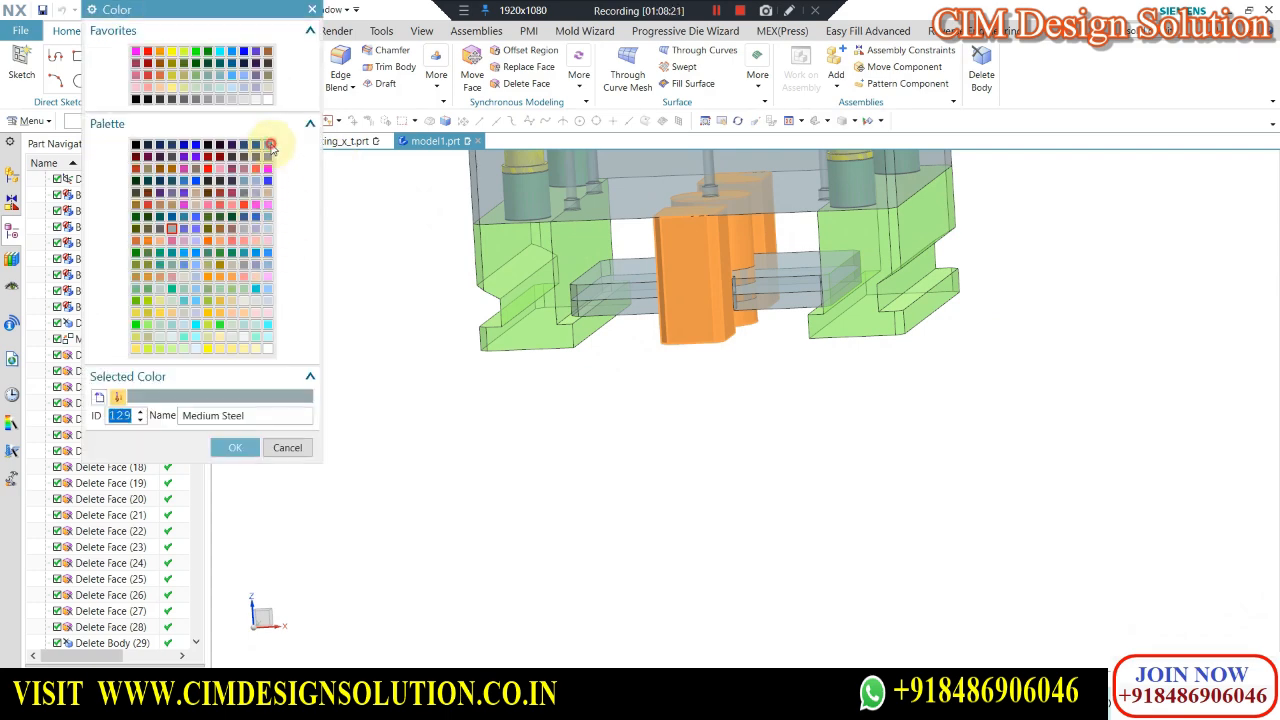
{"action": "left_click", "coordinate": [269, 145]}
{"action": "middle_click", "coordinate": [457, 273]}
{"action": "middle_click", "coordinate": [457, 273]}
{"action": "scroll", "coordinate": [656, 394], "scroll_direction": "down", "scroll_amount": 4}
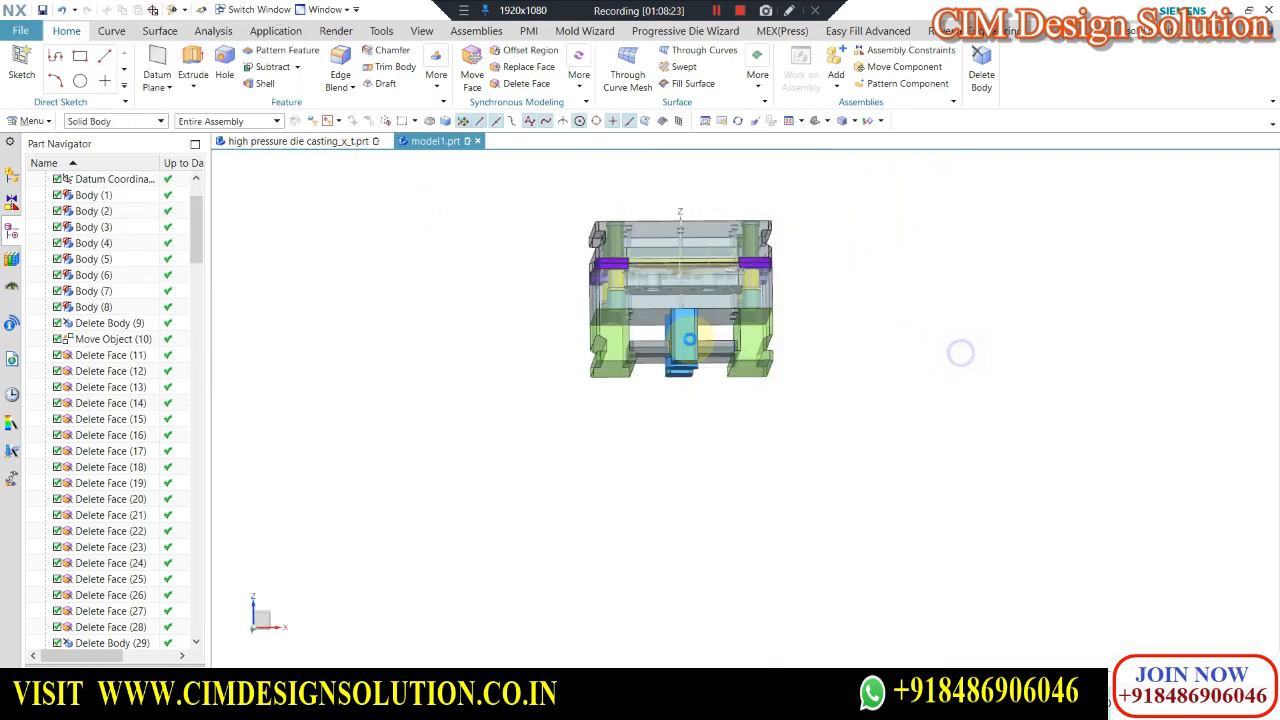
Hide the lower and ejector plates and chamfer the edges of the blue supports with a symmetric 1 mm distance.
{"action": "scroll", "coordinate": [690, 340], "scroll_direction": "up", "scroll_amount": 5}
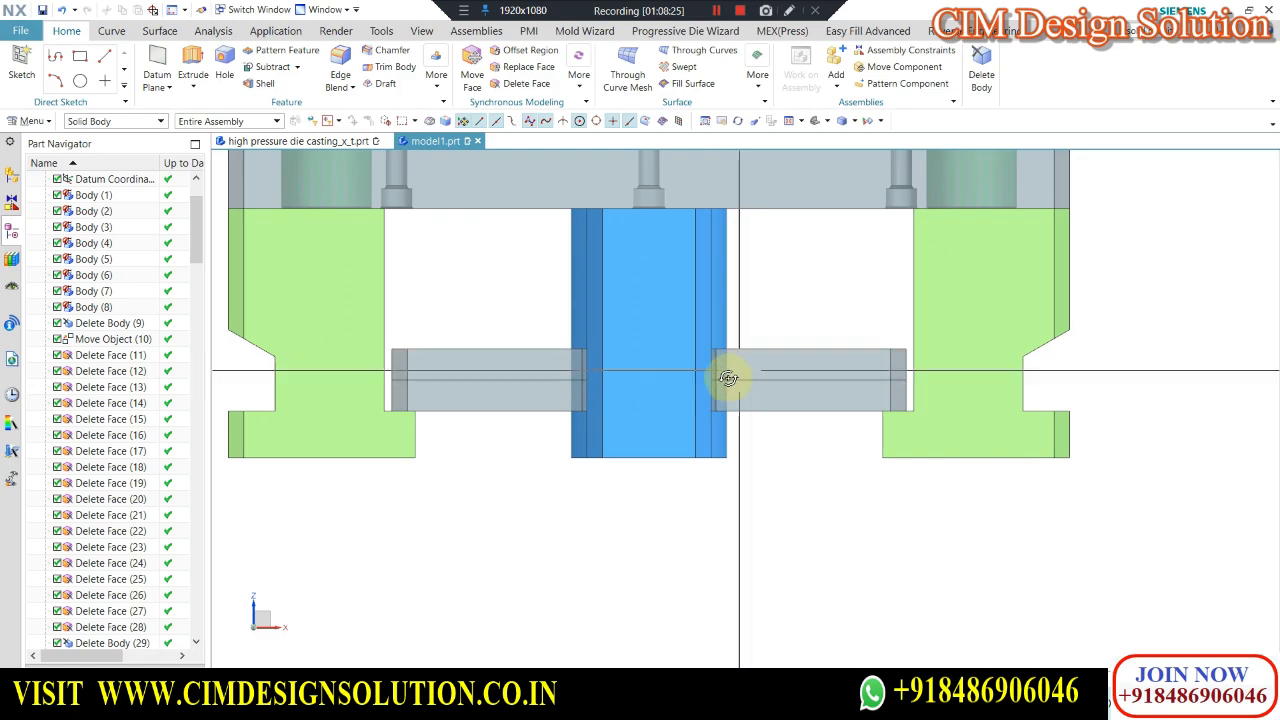
{"action": "middle_click_drag", "start_coordinate": [728, 374], "coordinate": [690, 505]}
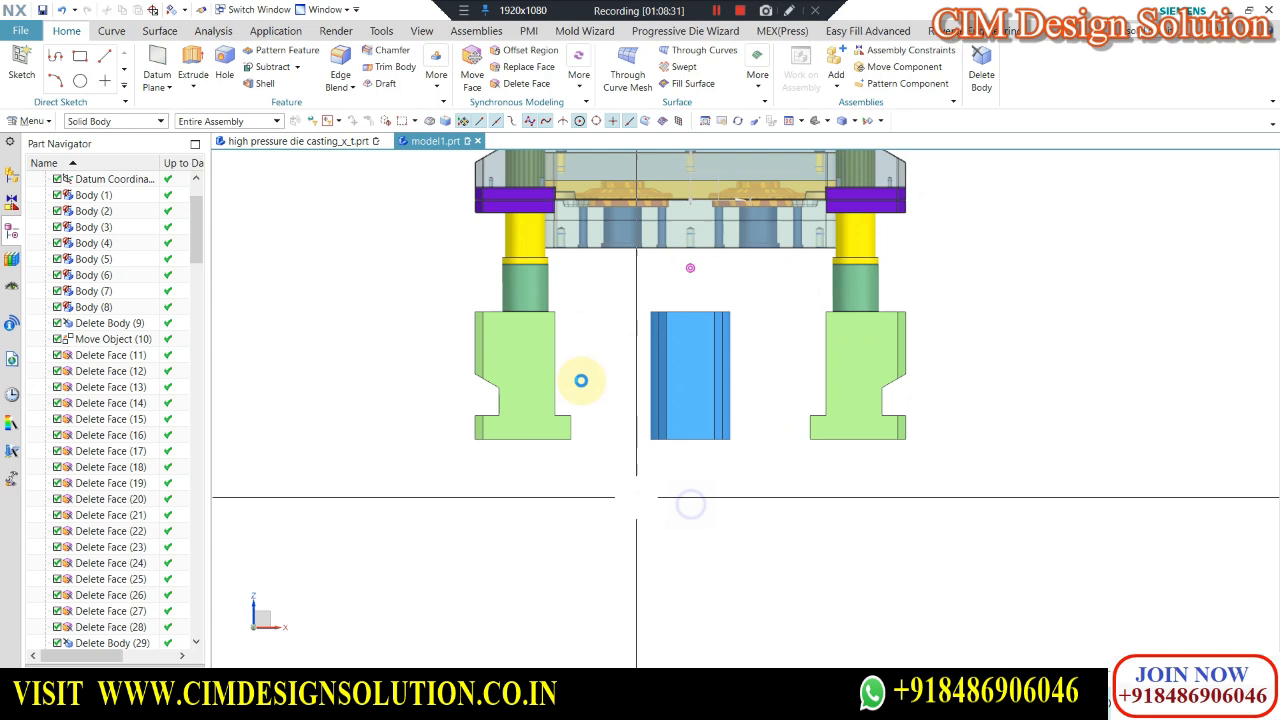
{"action": "left_click", "coordinate": [385, 50]}
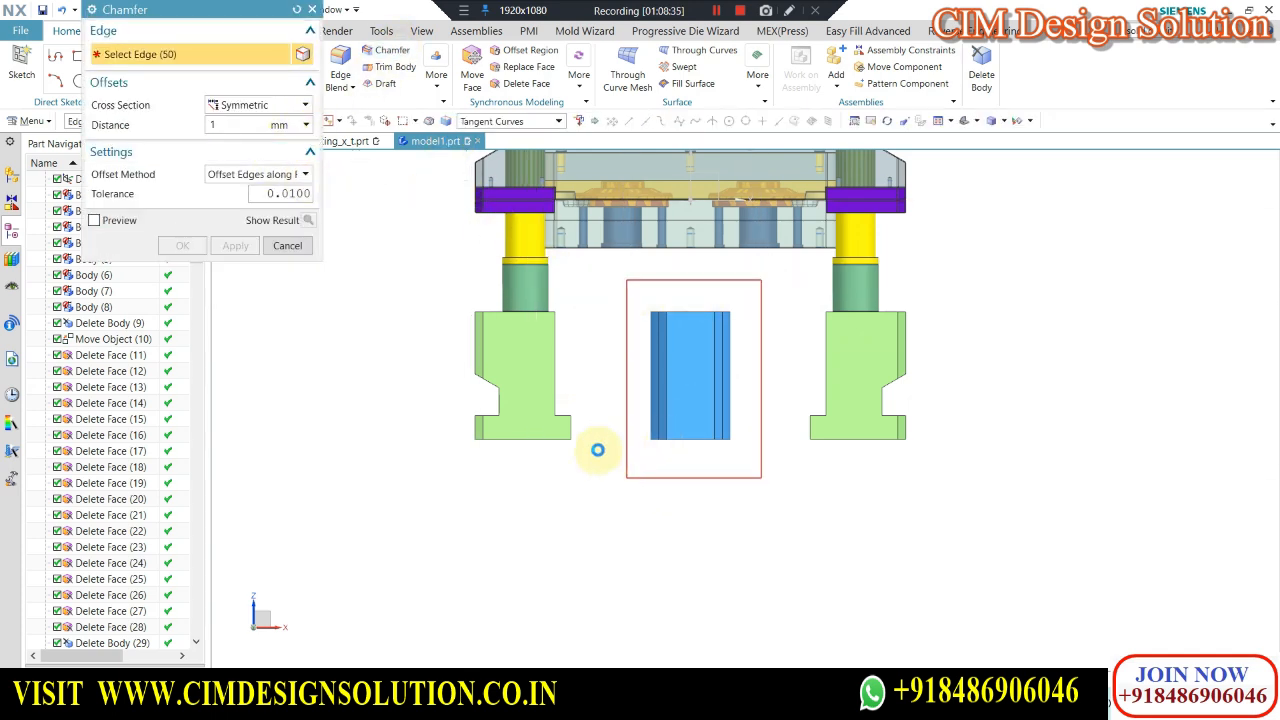
{"action": "middle_click", "coordinate": [453, 321]}
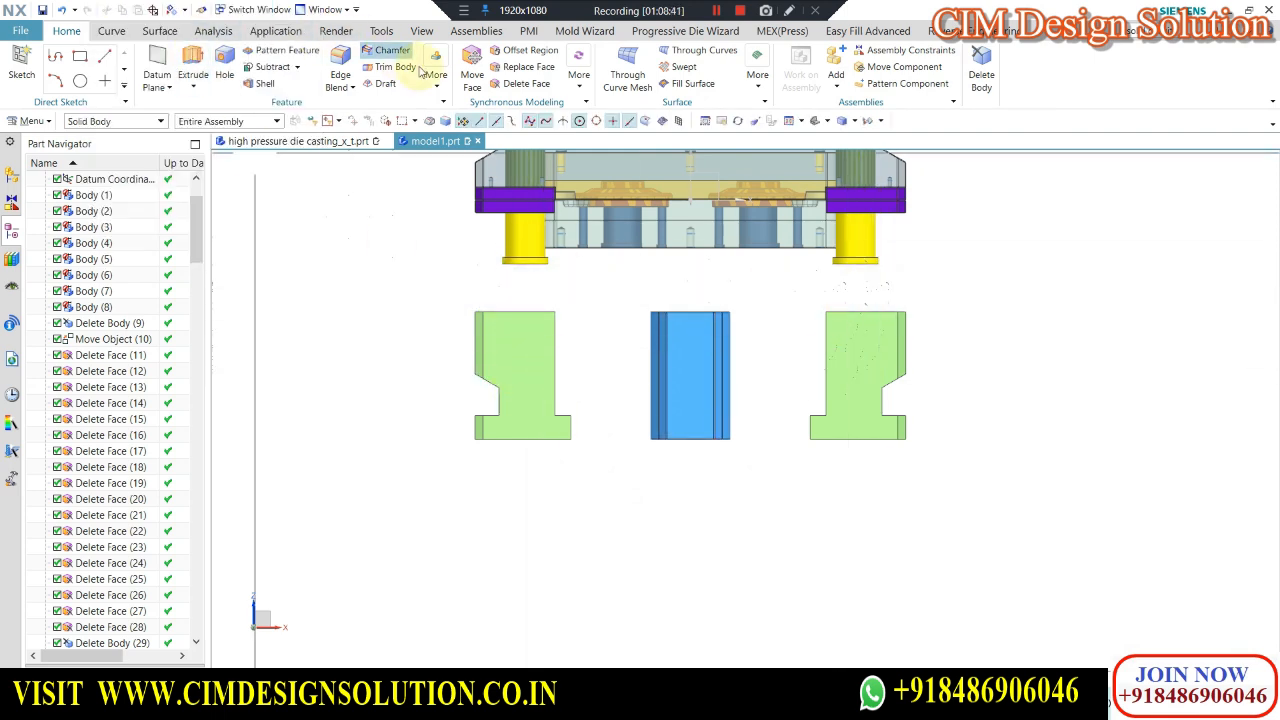
Chamfer all edges of both green side rails with a symmetric 1 mm distance.
{"action": "left_click", "coordinate": [392, 50]}
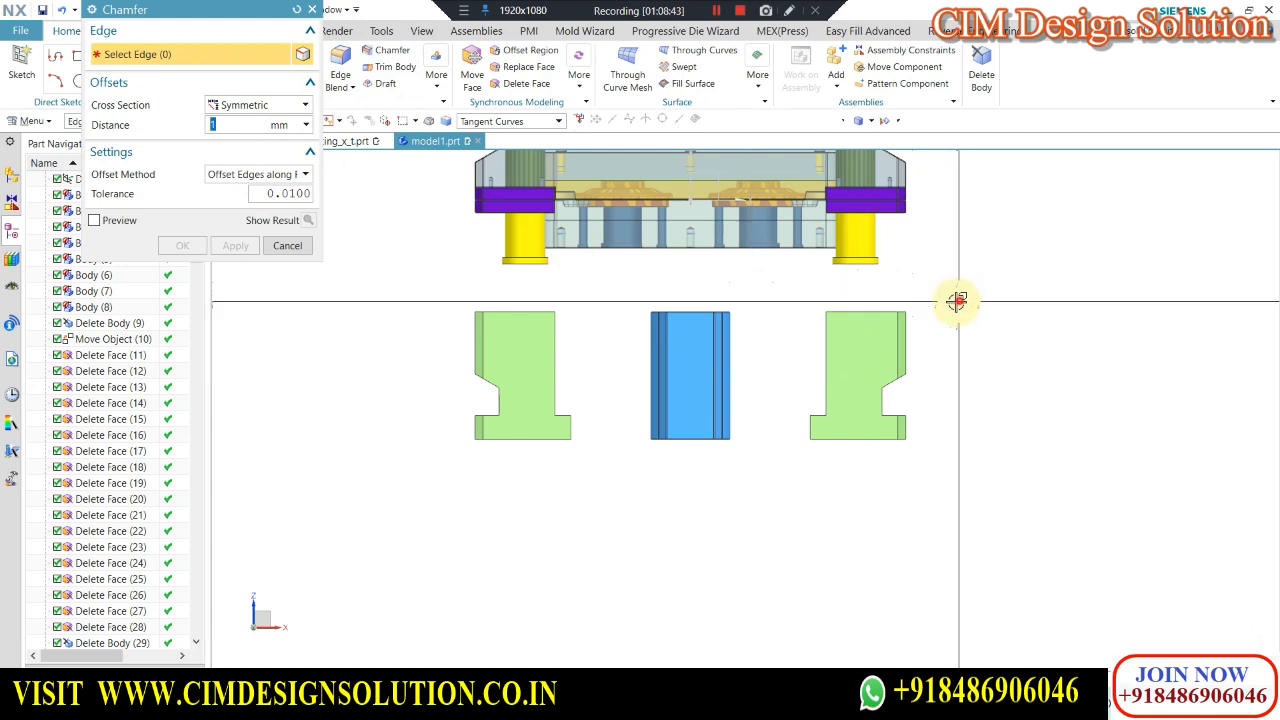
{"action": "left_click_drag", "start_coordinate": [959, 300], "coordinate": [790, 479]}
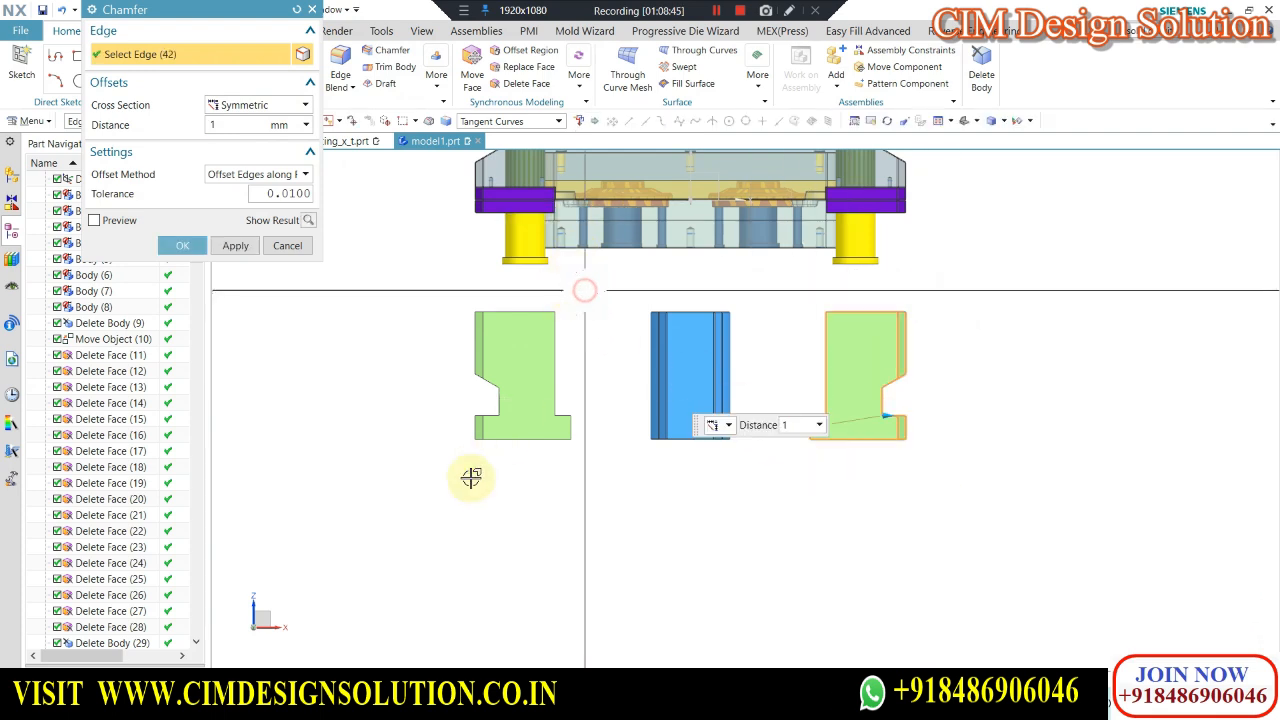
{"action": "left_click_drag", "start_coordinate": [471, 478], "coordinate": [447, 487]}
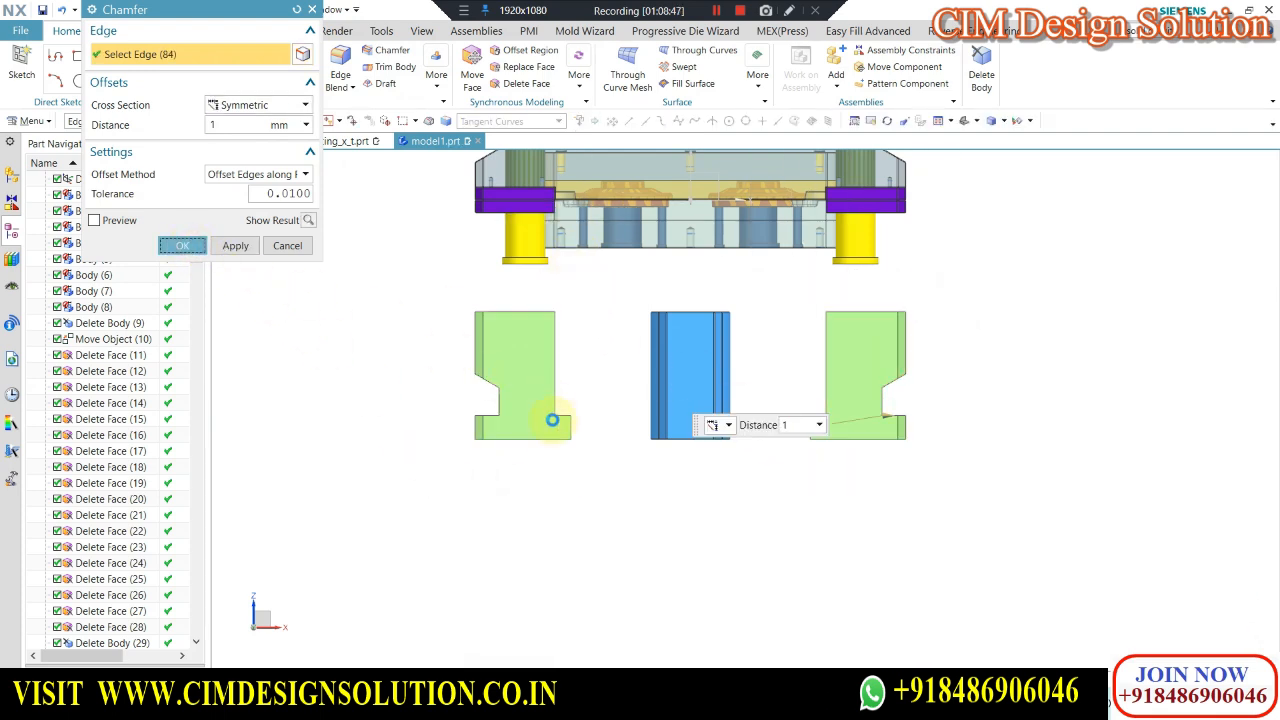
Isolate the lower plate directly above the green rails by showing it again and hiding every other body.
{"action": "scroll", "coordinate": [563, 363], "scroll_direction": "down", "scroll_amount": 2}
{"action": "key", "text": "ctrl+shift+k"}
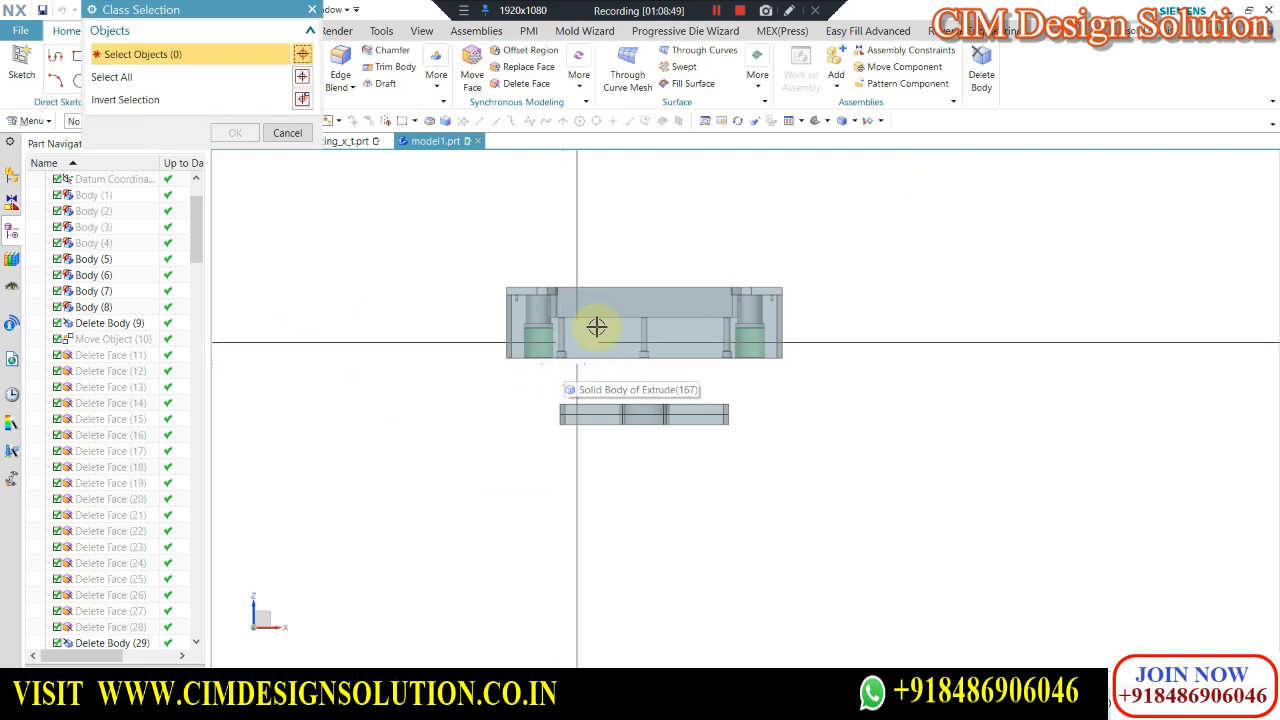
{"action": "left_click", "coordinate": [597, 327]}
{"action": "middle_click", "coordinate": [426, 258]}
{"action": "key", "text": "ctrl+b"}
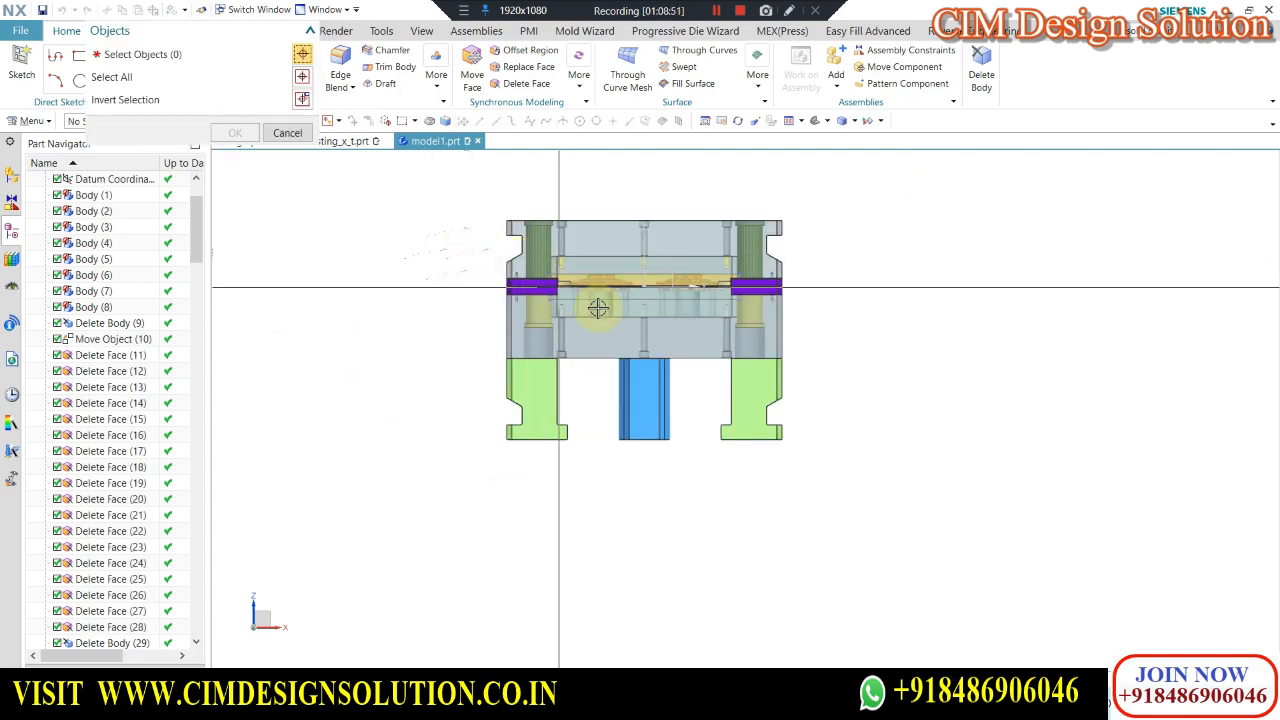
{"action": "left_click", "coordinate": [597, 307]}
{"action": "left_click", "coordinate": [303, 100]}
{"action": "left_click", "coordinate": [238, 133]}
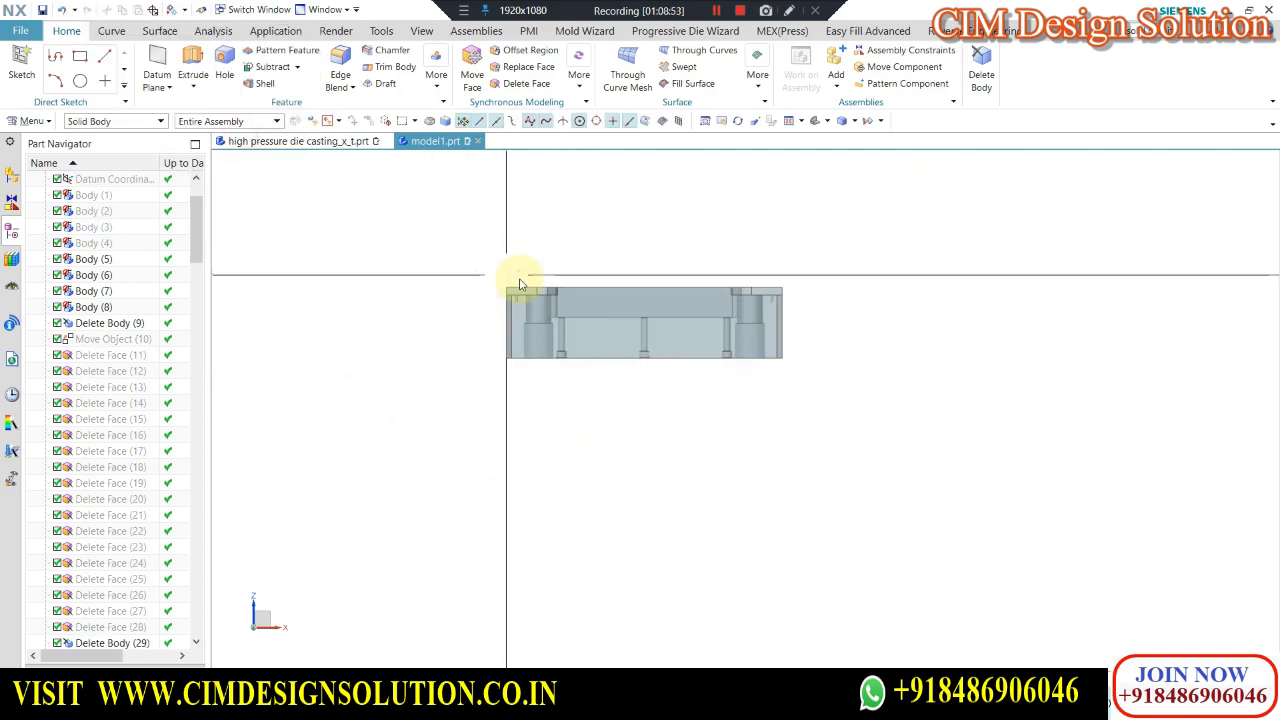
Start a symmetric 1 mm chamfer on the lower plate with the outer edges at its two X-direction ends selected.
{"action": "scroll", "coordinate": [521, 277], "scroll_direction": "up", "scroll_amount": 3}
{"action": "middle_click_drag", "start_coordinate": [569, 289], "coordinate": [486, 234]}
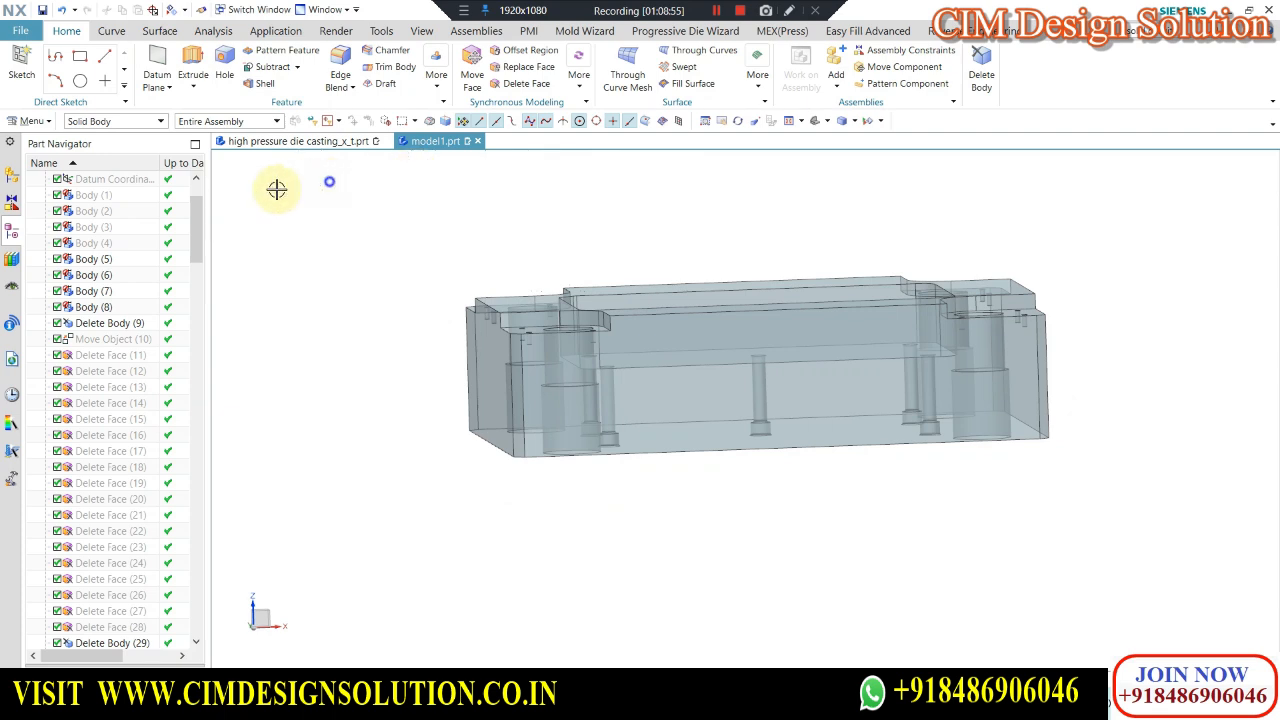
{"action": "key", "text": "F8"}
{"action": "left_click", "coordinate": [392, 52]}
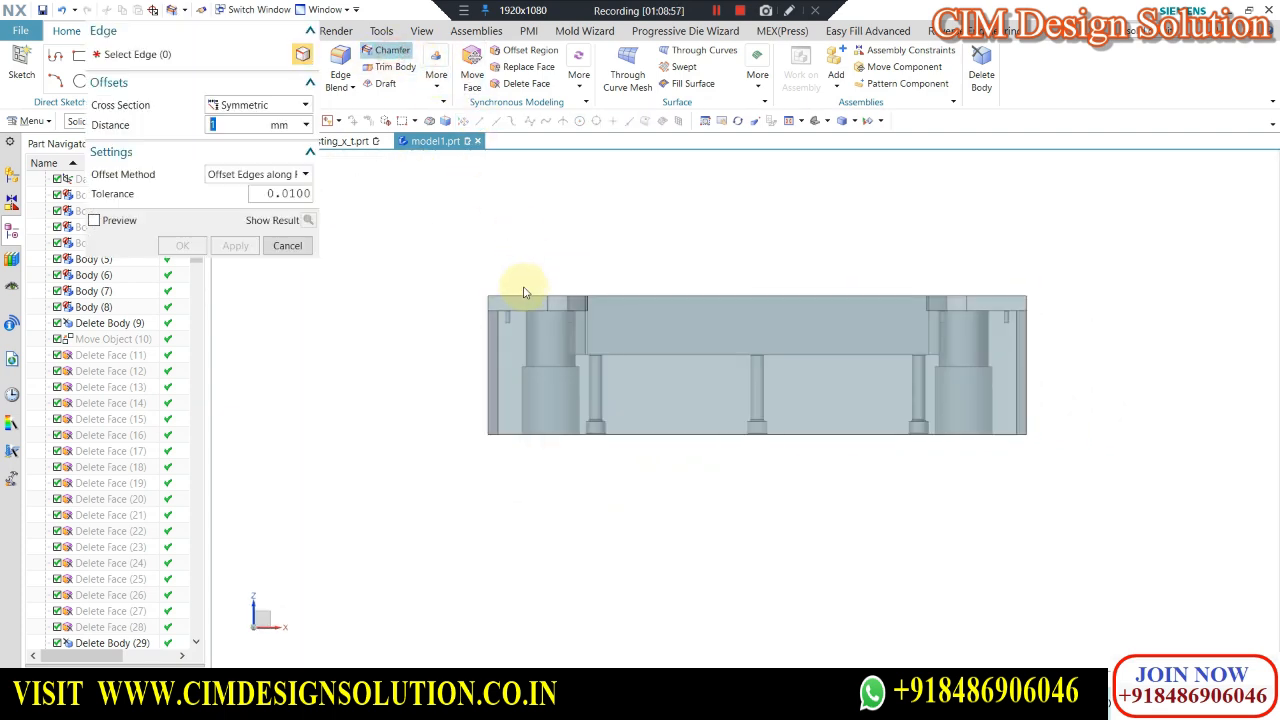
{"action": "left_click_drag", "start_coordinate": [517, 271], "coordinate": [466, 490]}
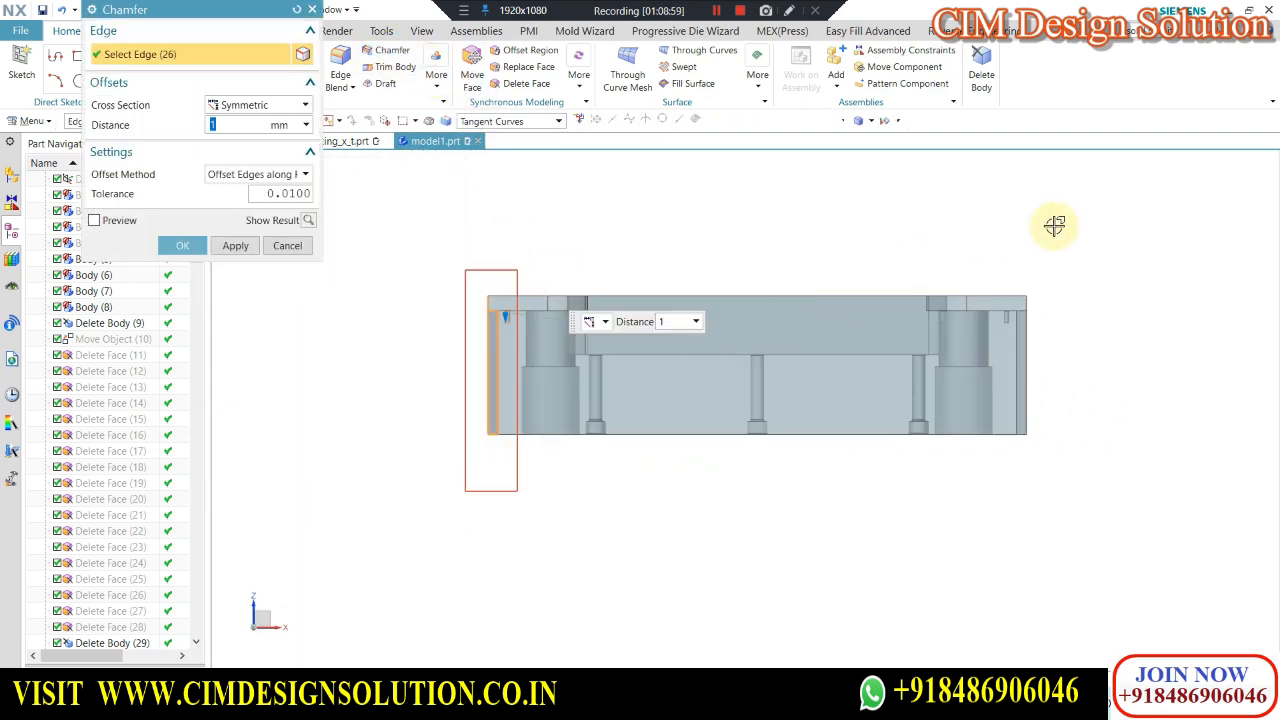
{"action": "scroll", "coordinate": [508, 340], "scroll_direction": "up", "scroll_amount": 4}
{"action": "left_click_drag", "start_coordinate": [516, 262], "coordinate": [471, 346], "text": "shift"}
{"action": "scroll", "coordinate": [397, 294], "scroll_direction": "down", "scroll_amount": 6}
{"action": "scroll", "coordinate": [840, 296], "scroll_direction": "up", "scroll_amount": 2}
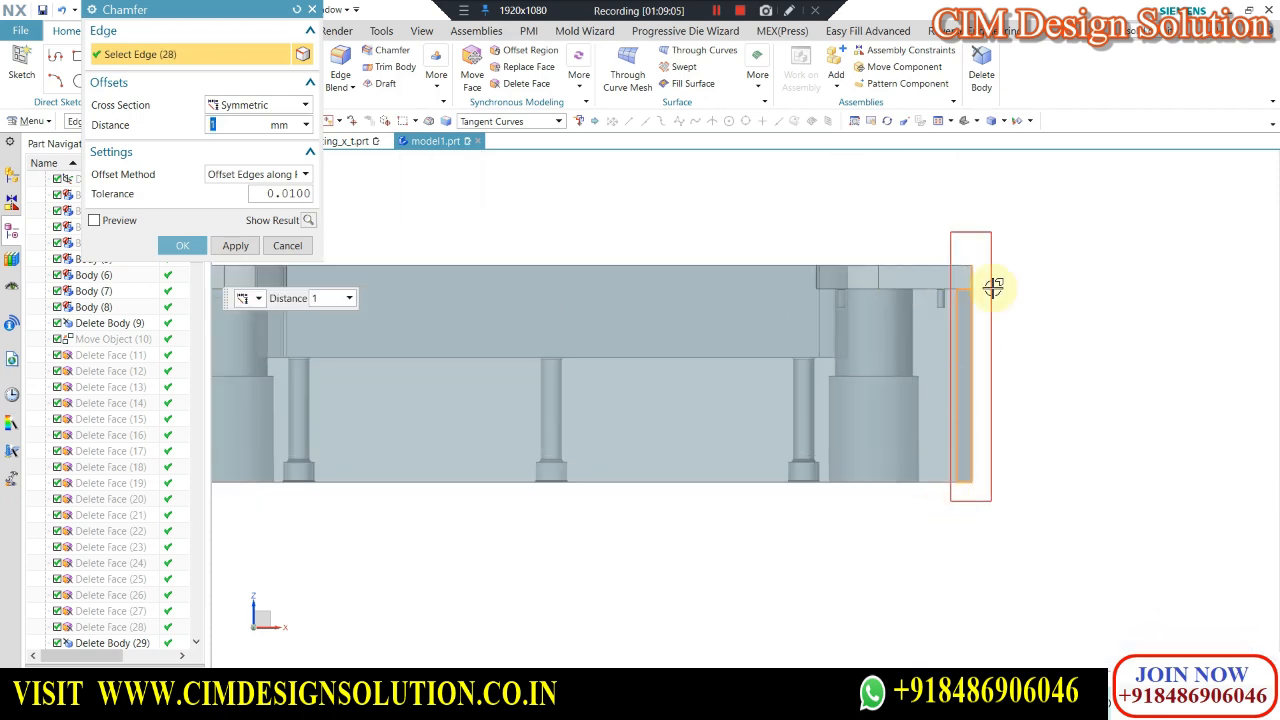
{"action": "scroll", "coordinate": [993, 287], "scroll_direction": "down", "scroll_amount": 2}
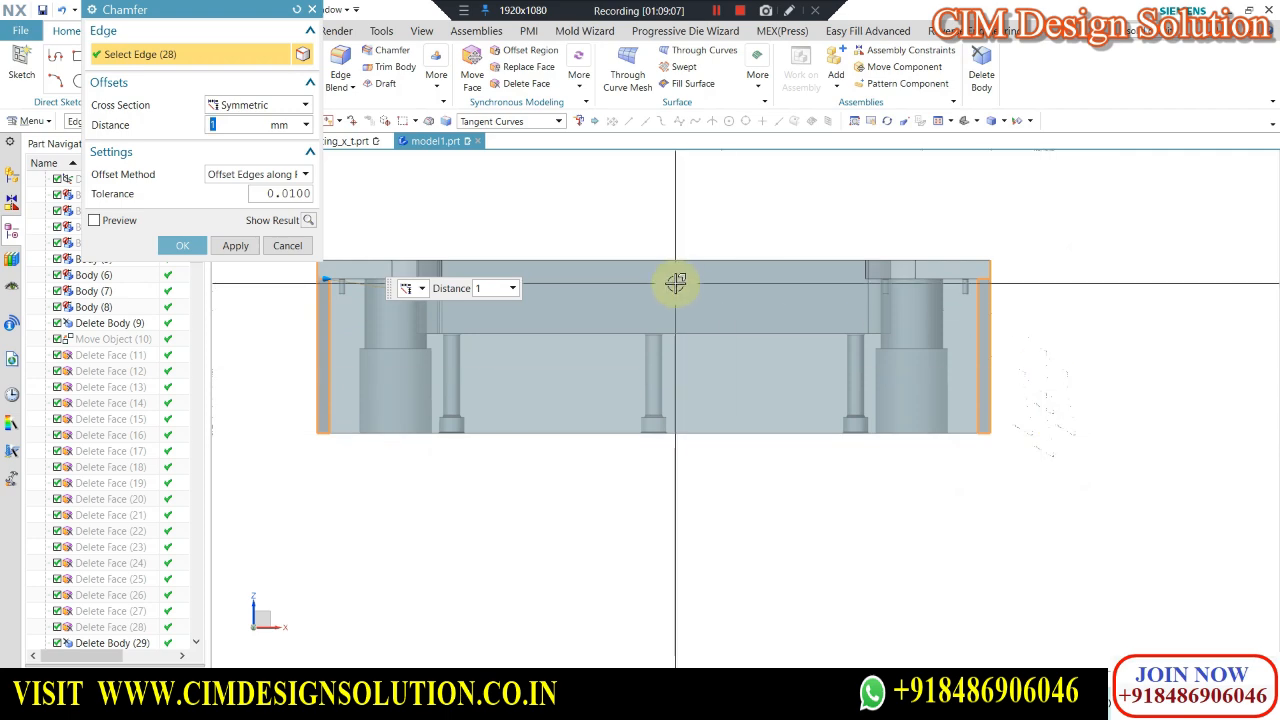
Add the remaining outer corner edges at the plate's two Y-direction sides to the chamfer selection.
{"action": "middle_click_drag", "start_coordinate": [676, 284], "coordinate": [863, 323]}
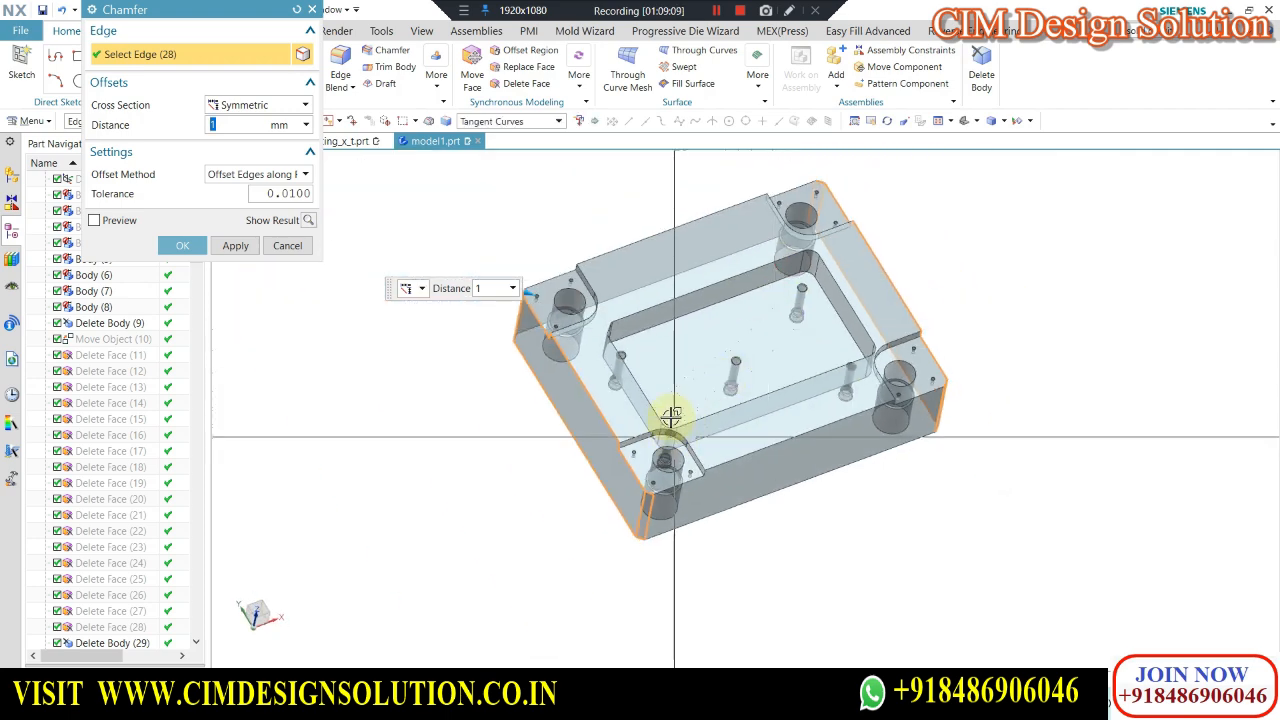
{"action": "middle_click_drag", "start_coordinate": [671, 417], "coordinate": [631, 328]}
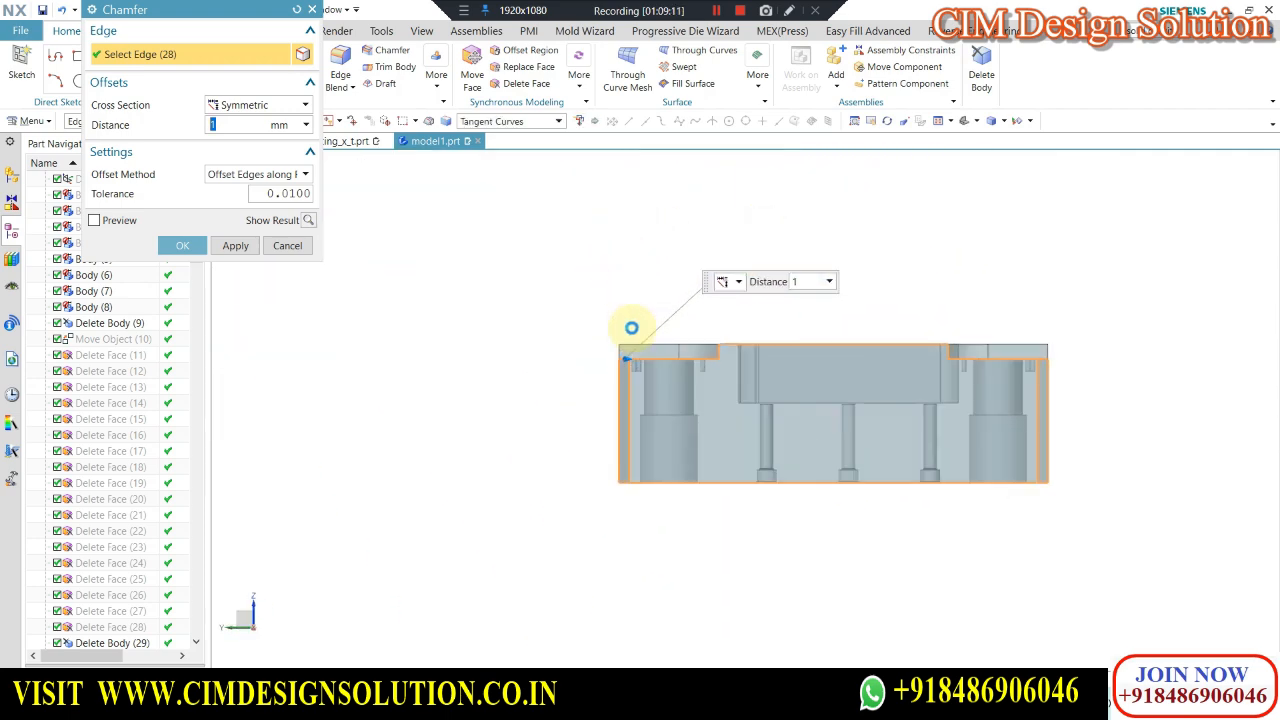
{"action": "scroll", "coordinate": [631, 328], "scroll_direction": "up", "scroll_amount": 2}
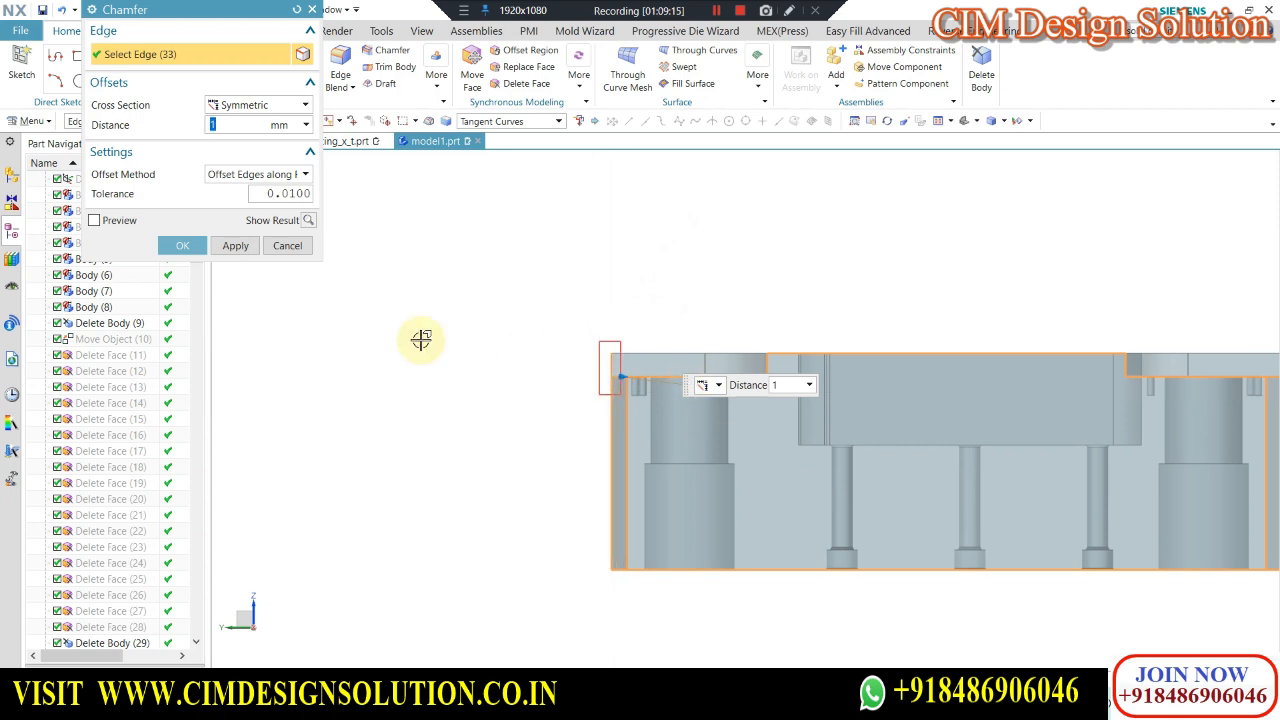
{"action": "scroll", "coordinate": [960, 337], "scroll_direction": "up", "scroll_amount": 5}
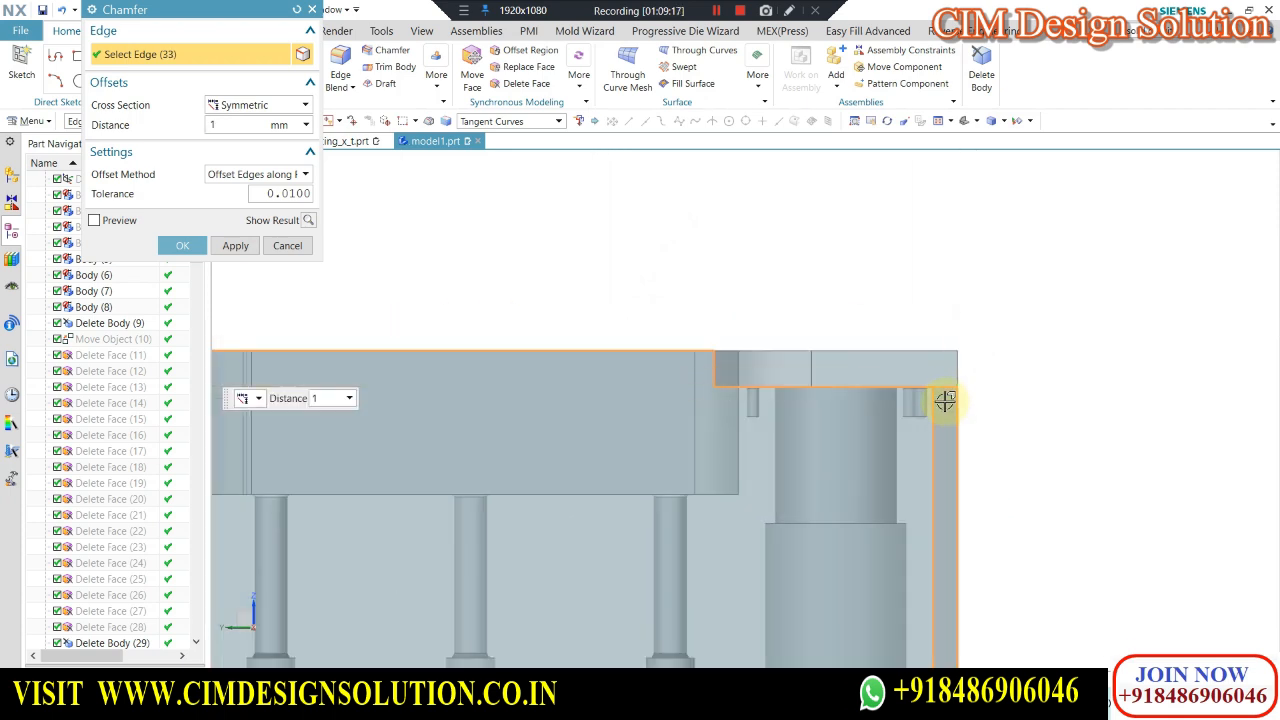
{"action": "scroll", "coordinate": [942, 272], "scroll_direction": "down", "scroll_amount": 4}
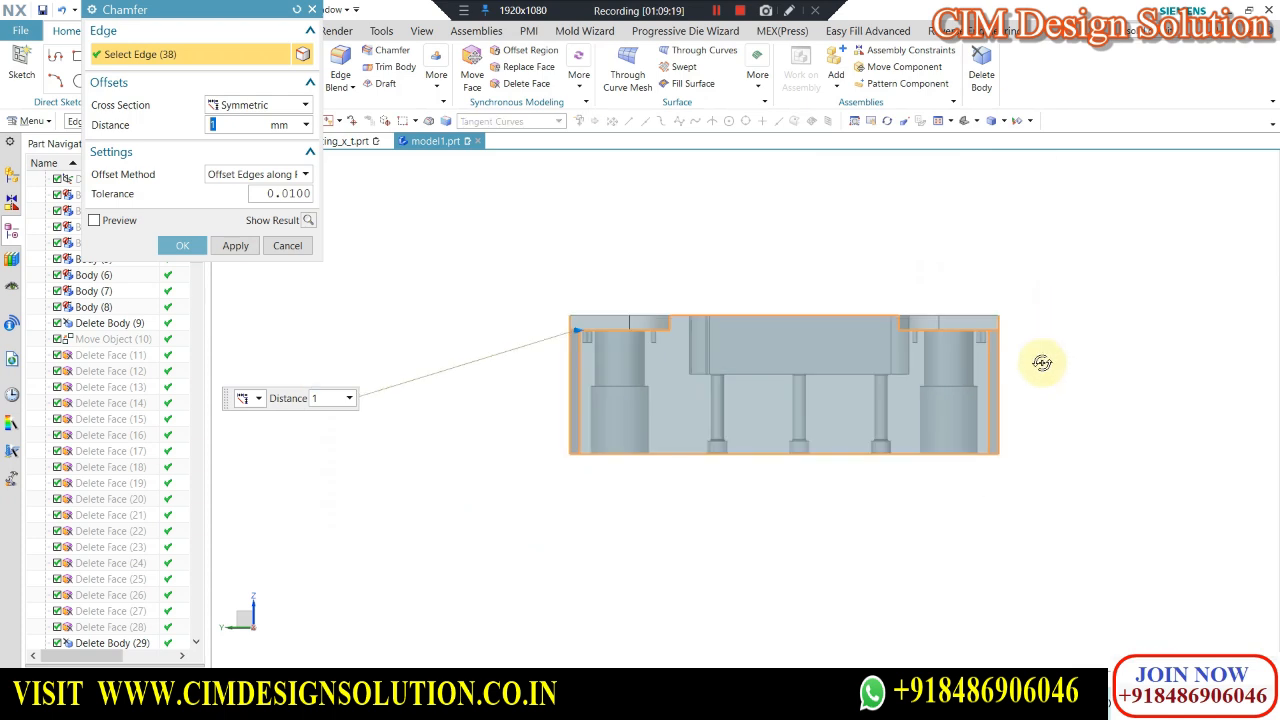
Add the rims of the four corner recesses and the central pocket, and complete the lower plate's symmetric 1 mm chamfer.
{"action": "middle_click_drag", "start_coordinate": [1043, 363], "coordinate": [958, 456]}
{"action": "left_click", "coordinate": [958, 456]}
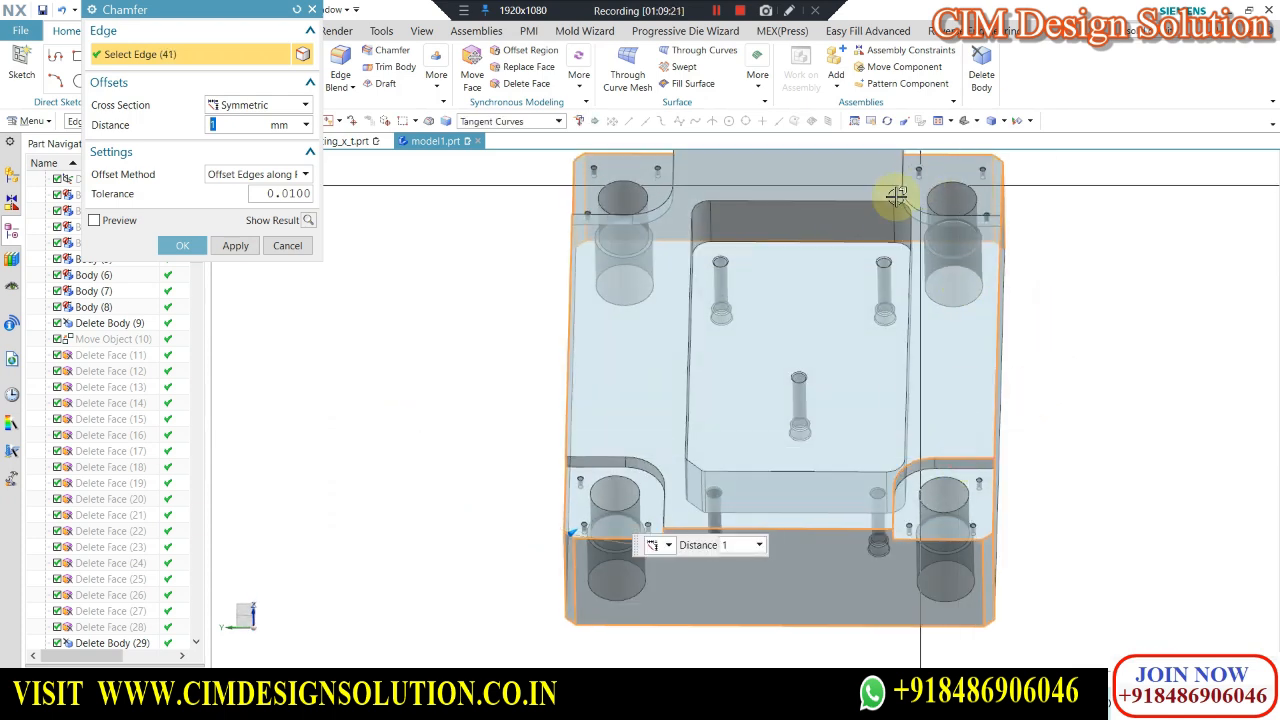
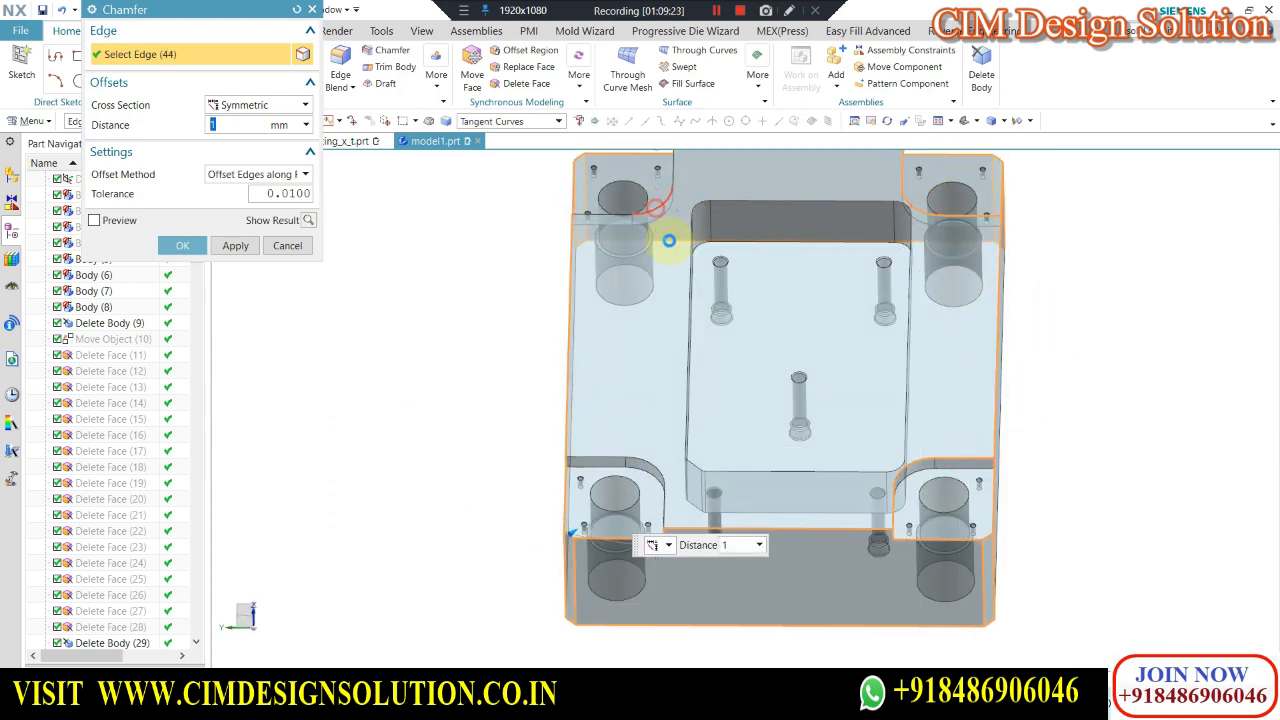
{"action": "left_click", "coordinate": [645, 453]}
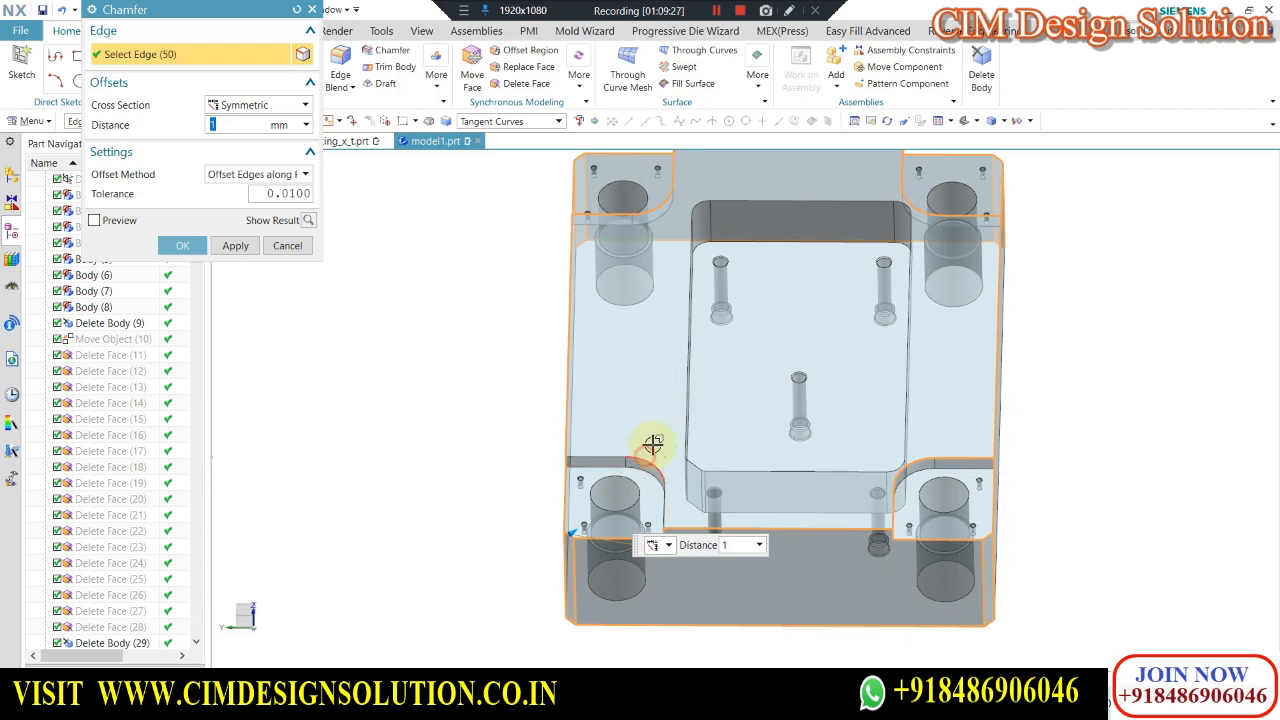
{"action": "left_click", "coordinate": [720, 212]}
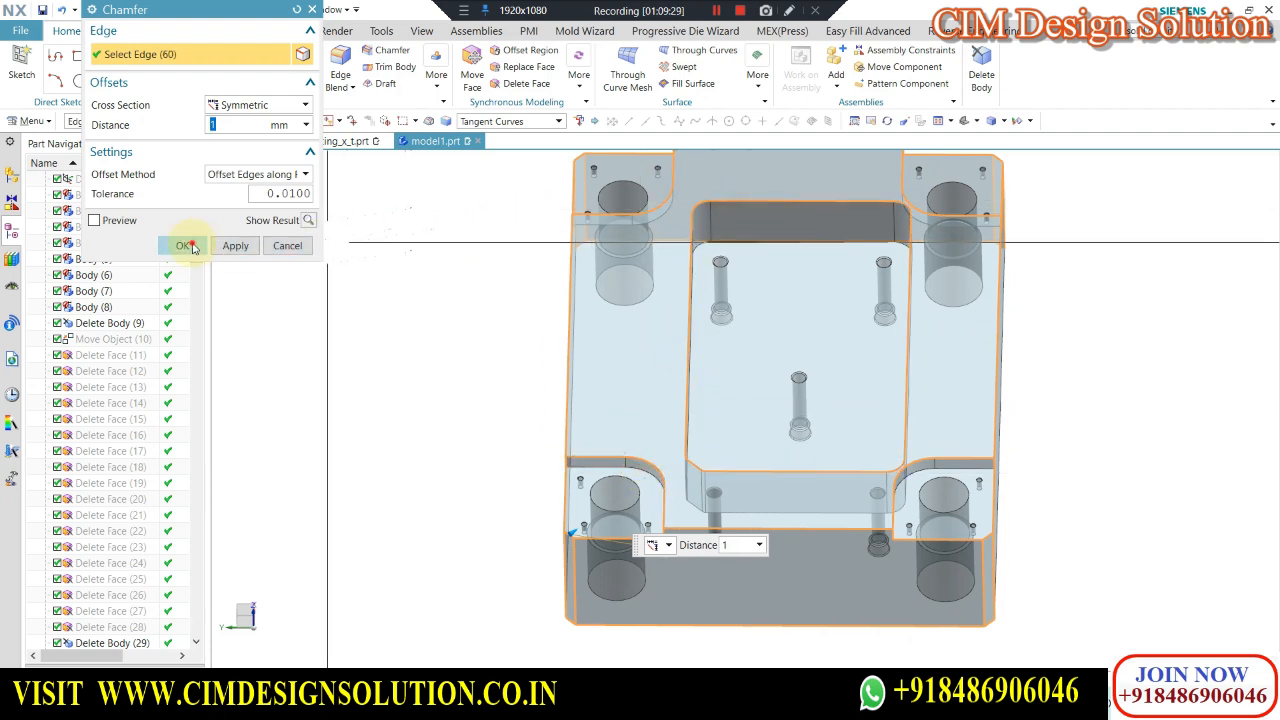
{"action": "left_click", "coordinate": [183, 245]}
Edit the lower plate's 1 mm chamfer to include the two missed outer edges.
{"action": "middle_click_drag", "start_coordinate": [609, 209], "coordinate": [669, 234]}
{"action": "scroll", "coordinate": [94, 643], "scroll_direction": "down", "scroll_amount": 20}
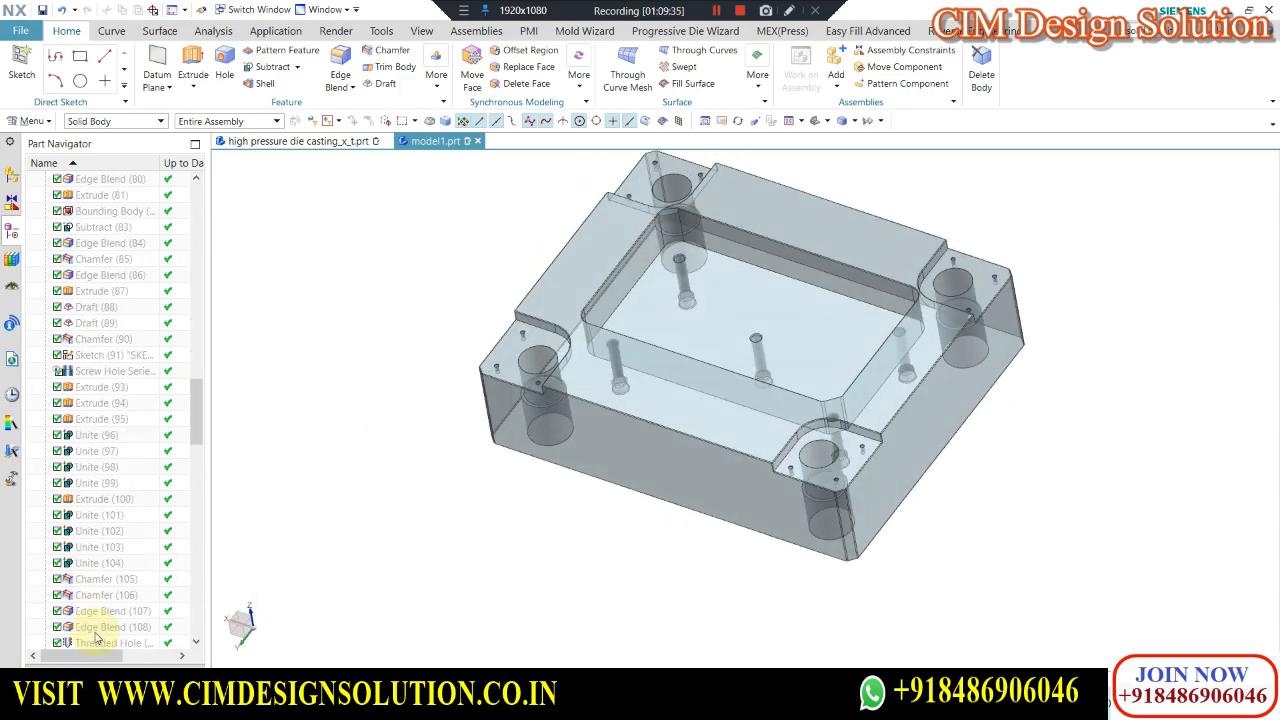
{"action": "double_click", "coordinate": [97, 628]}
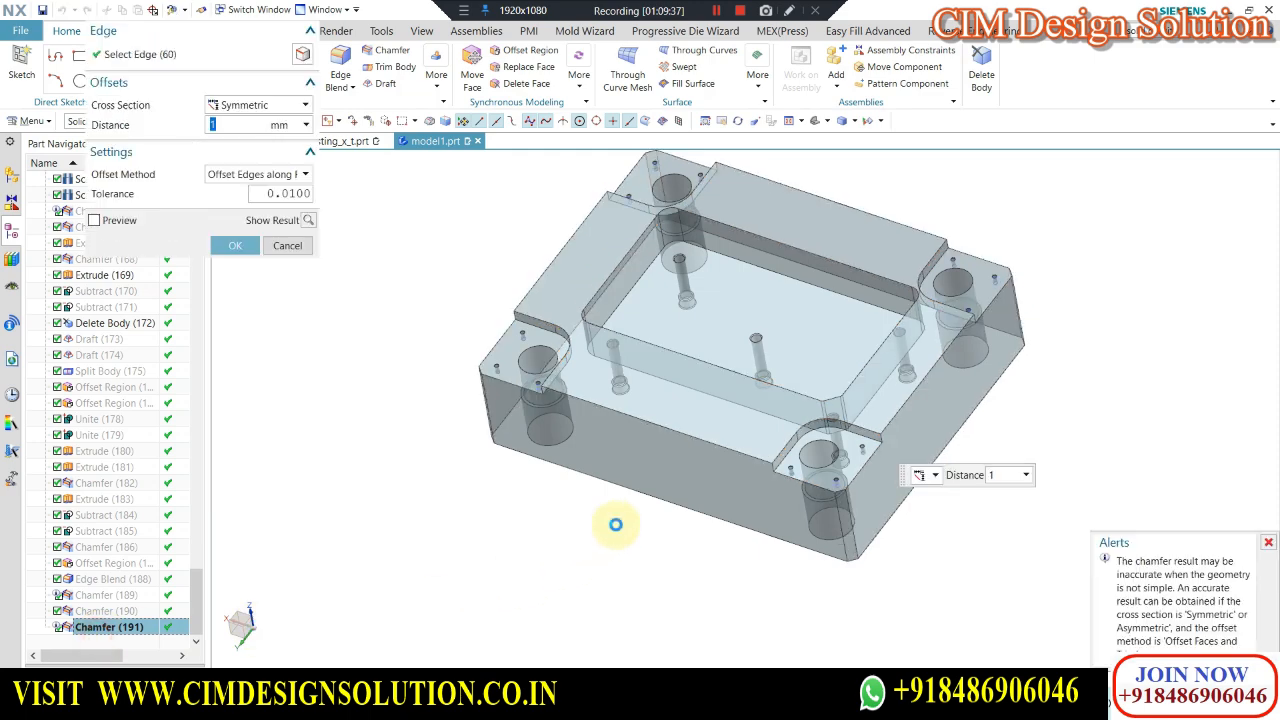
{"action": "left_click", "coordinate": [1000, 366]}
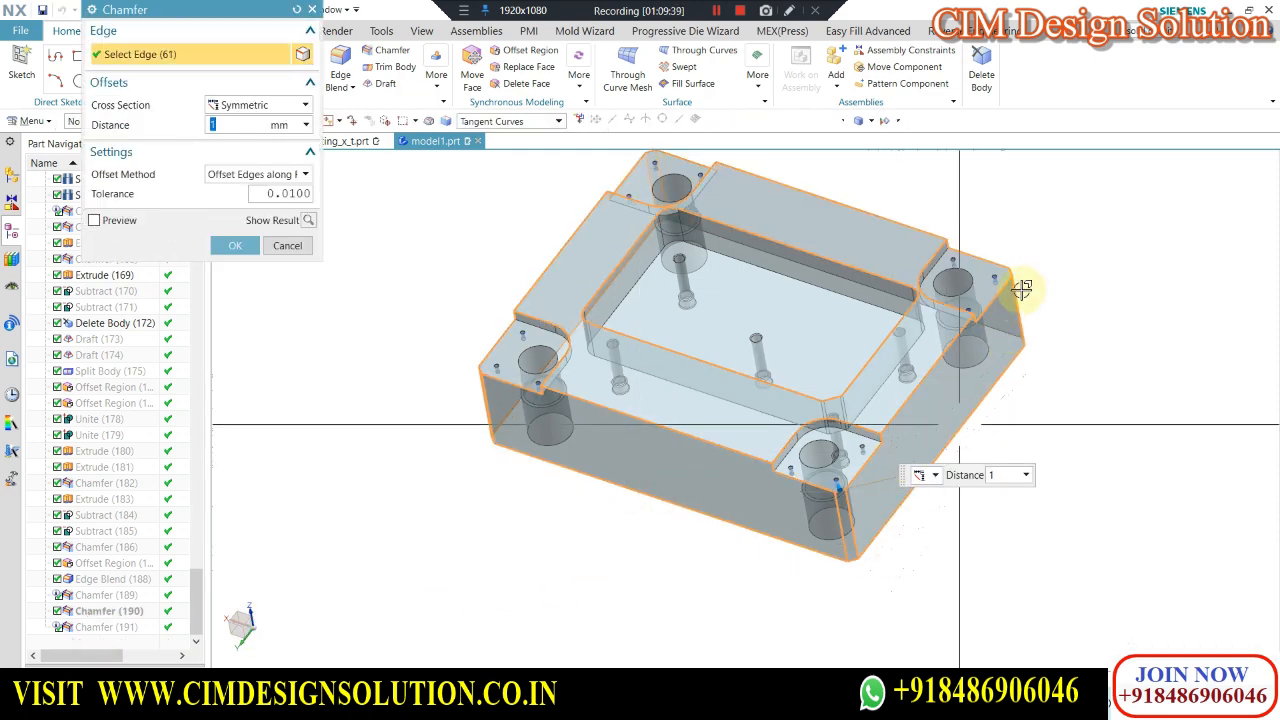
{"action": "middle_click_drag", "start_coordinate": [1051, 294], "coordinate": [977, 313]}
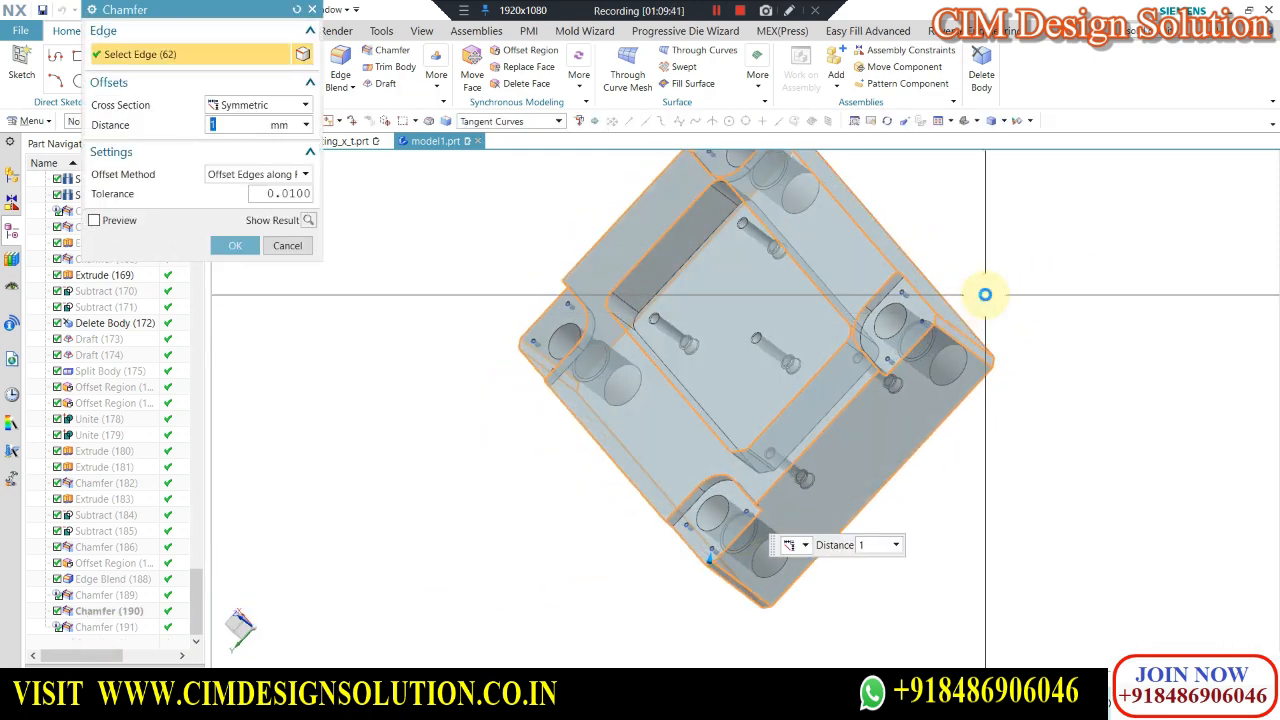
{"action": "middle_click", "coordinate": [984, 294]}
Bring the complete die back into view in the trimetric orientation and save the part.
{"action": "middle_click_drag", "start_coordinate": [446, 471], "coordinate": [484, 254]}
{"action": "key", "text": "Home"}
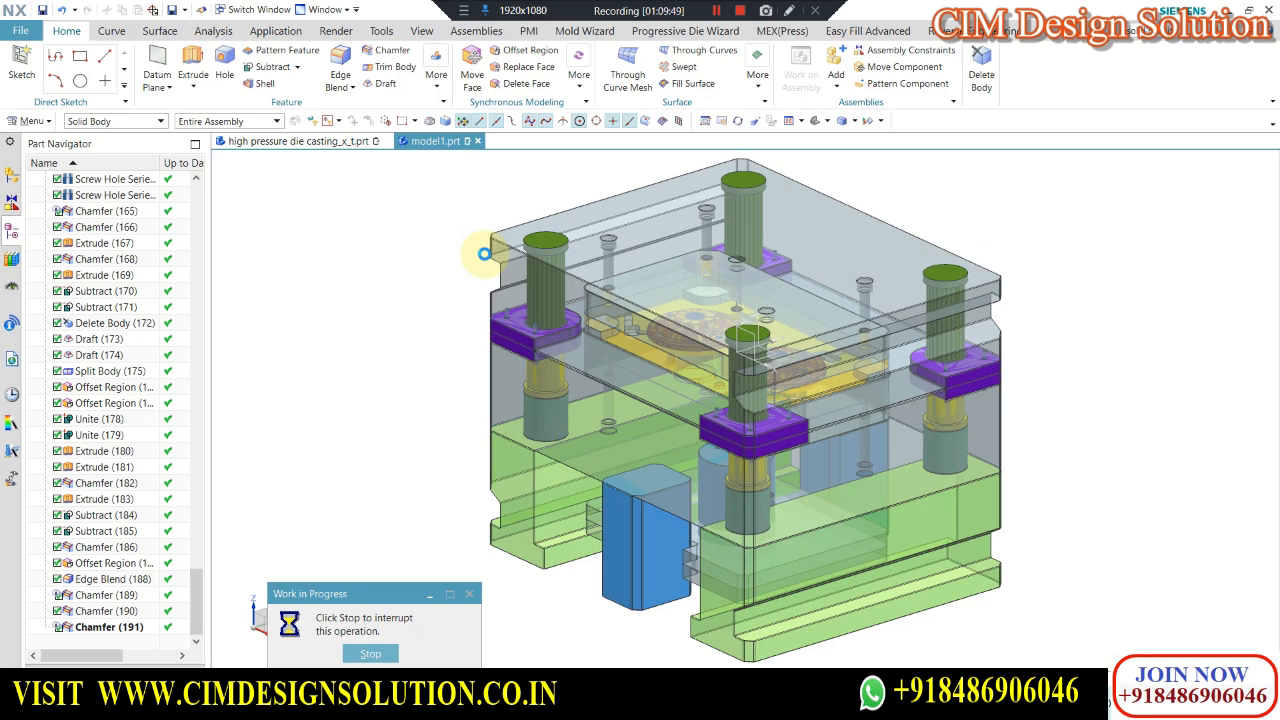
{"action": "scroll", "coordinate": [598, 466], "scroll_direction": "down", "scroll_amount": 2}
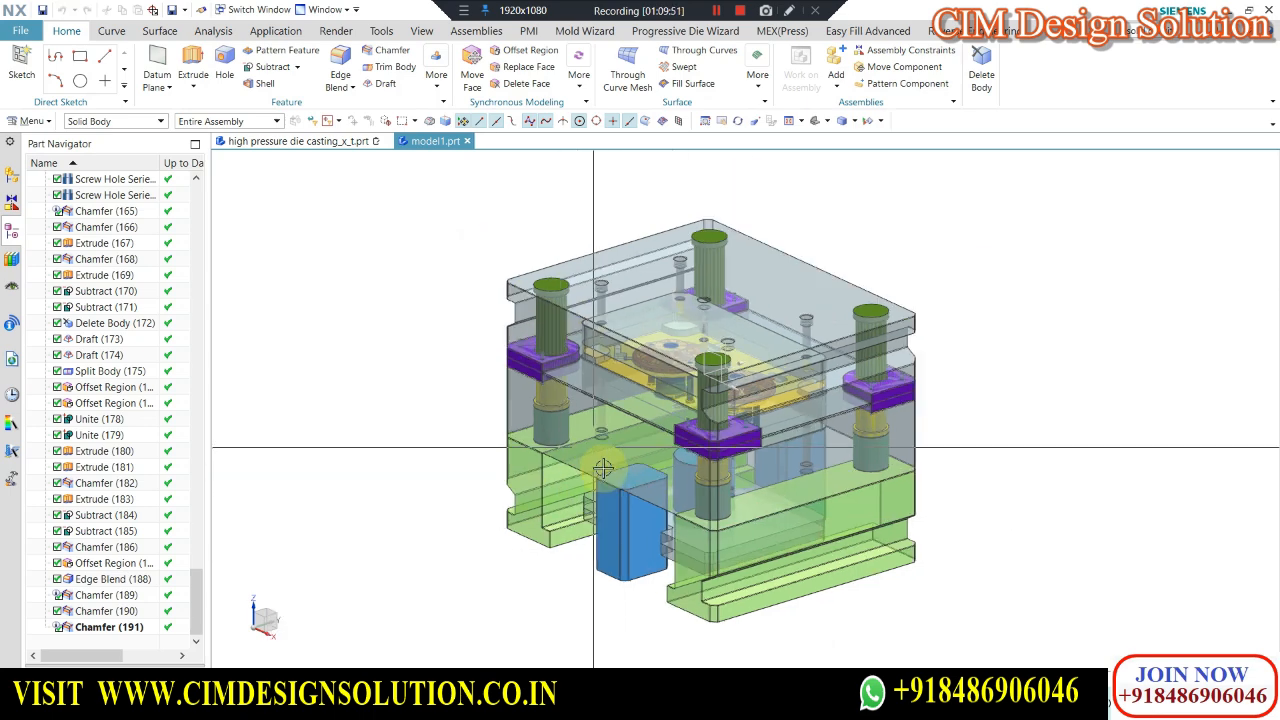
{"action": "scroll", "coordinate": [706, 517], "scroll_direction": "up", "scroll_amount": 1}
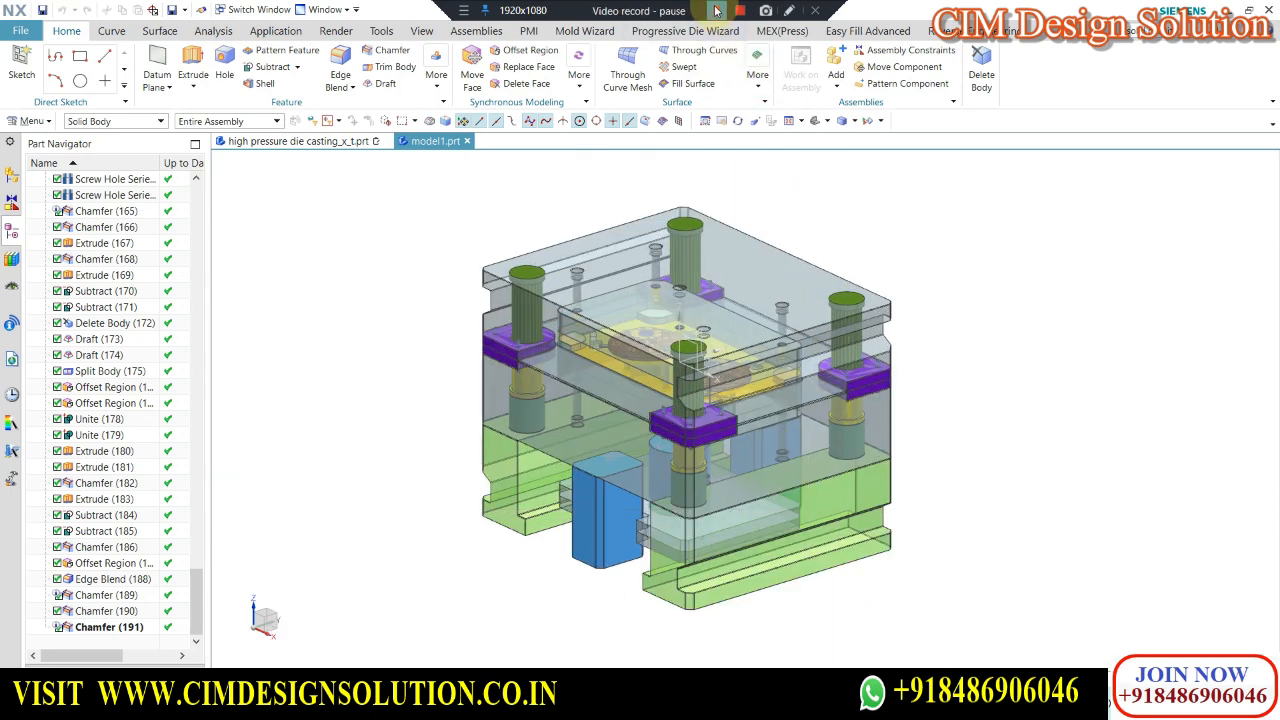
Hide the lower plate, both green support rails, the blue rectangular supports and the central round support.
{"action": "scroll", "coordinate": [718, 316], "scroll_direction": "down", "scroll_amount": 2}
{"action": "middle_click_drag", "start_coordinate": [766, 217], "coordinate": [704, 385]}
{"action": "scroll", "coordinate": [620, 414], "scroll_direction": "up", "scroll_amount": 2}
{"action": "left_click", "coordinate": [631, 375]}
{"action": "left_click", "coordinate": [576, 430]}
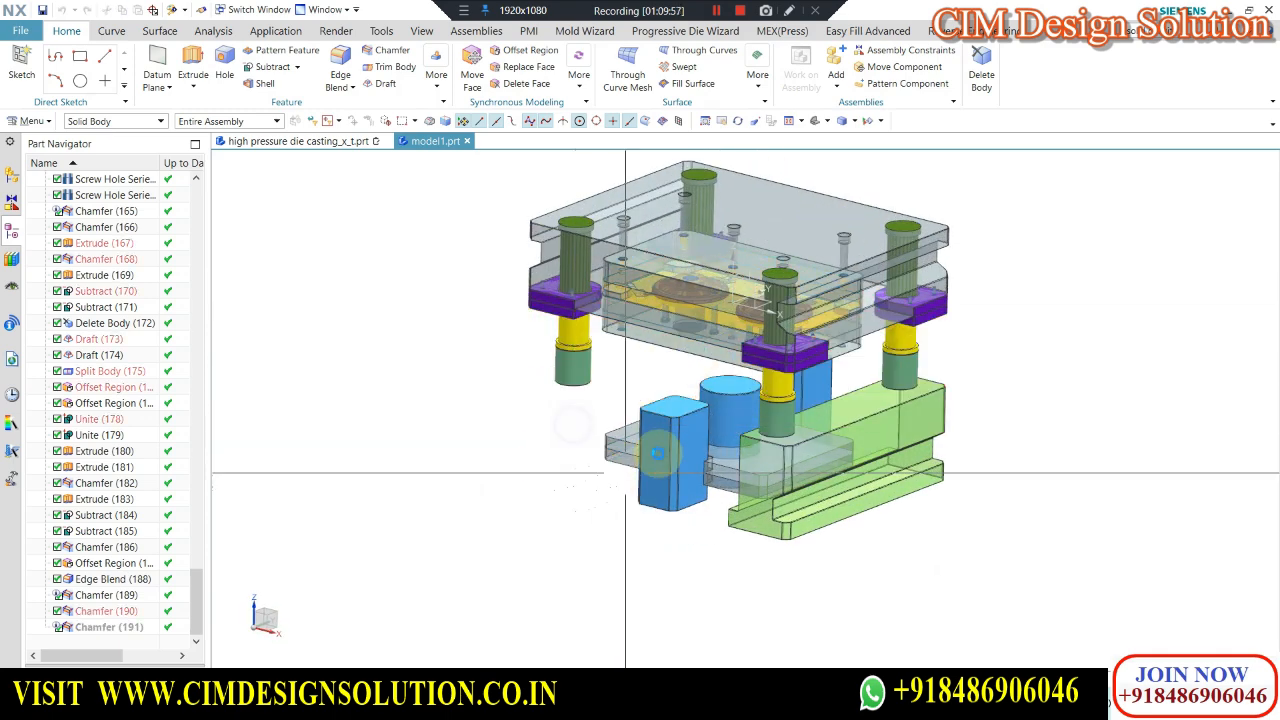
{"action": "left_click", "coordinate": [657, 451]}
{"action": "left_click", "coordinate": [730, 430]}
{"action": "left_click", "coordinate": [860, 458]}
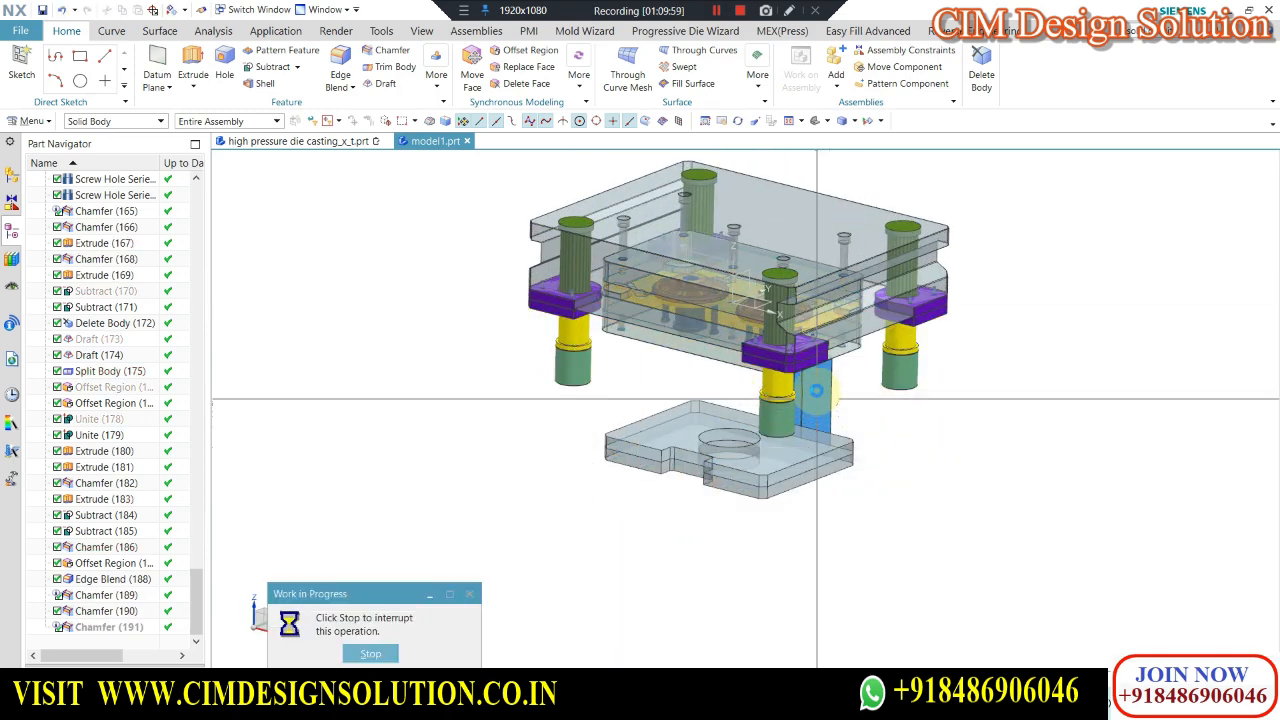
Swap visibility to isolate the lower plate, rails and supports, and start a sketch on the rails' underside plane.
{"action": "middle_click_drag", "start_coordinate": [780, 471], "coordinate": [614, 230]}
{"action": "key", "text": "F8"}
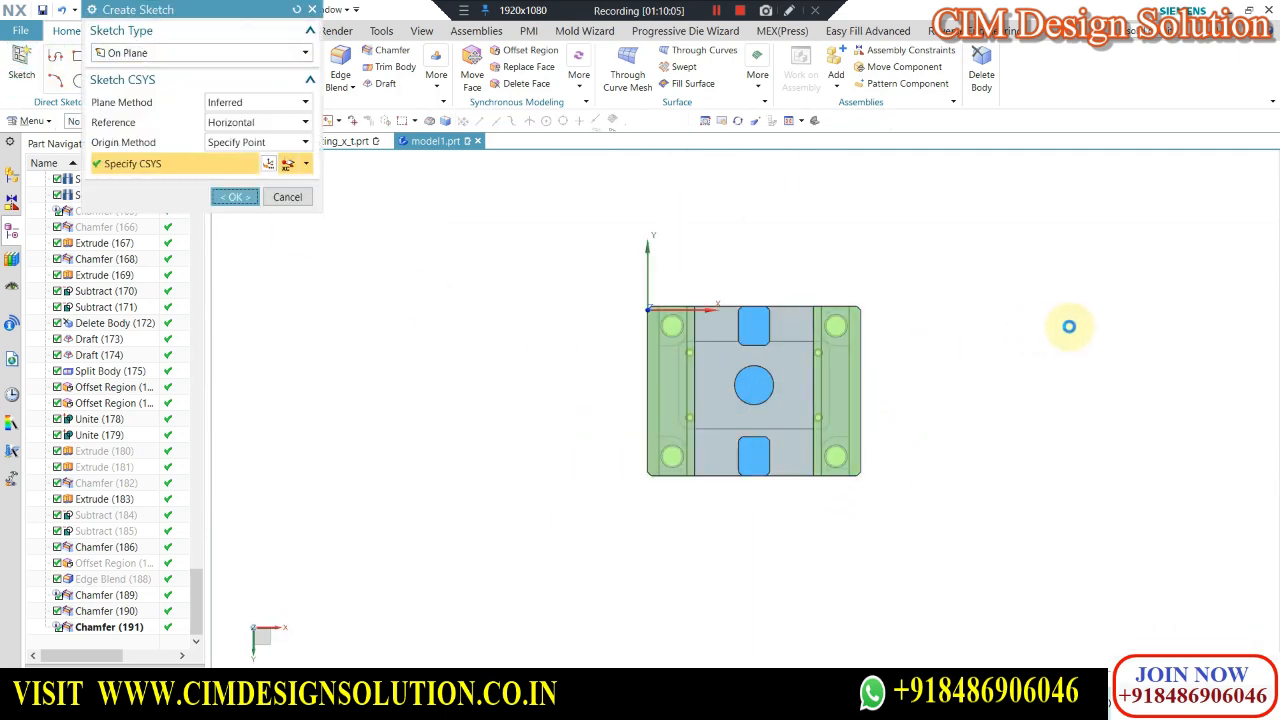
{"action": "middle_click", "coordinate": [1014, 486]}
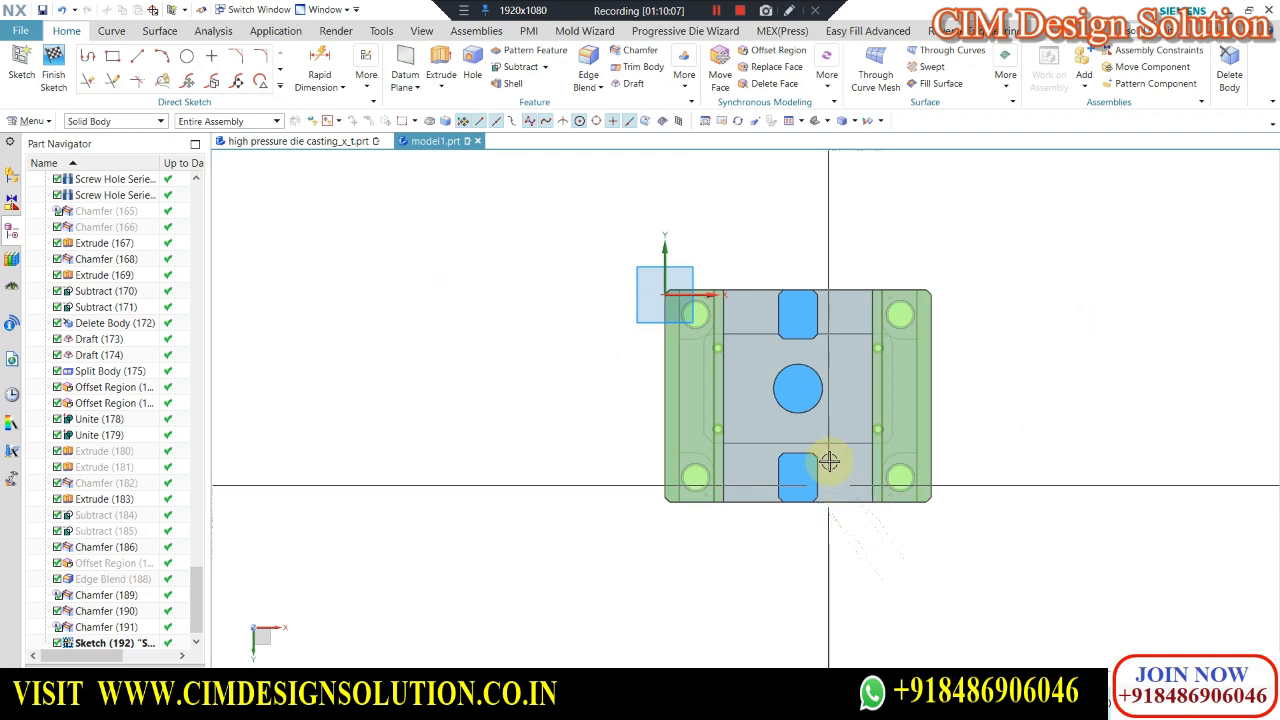
{"action": "mouse_move", "coordinate": [829, 461]}
{"action": "middle_mouse_down"}
{"action": "mouse_move", "coordinate": [831, 409]}
{"action": "mouse_move", "coordinate": [866, 437]}
{"action": "mouse_move", "coordinate": [1057, 346]}
{"action": "middle_mouse_up"}
{"action": "key", "text": "F8"}
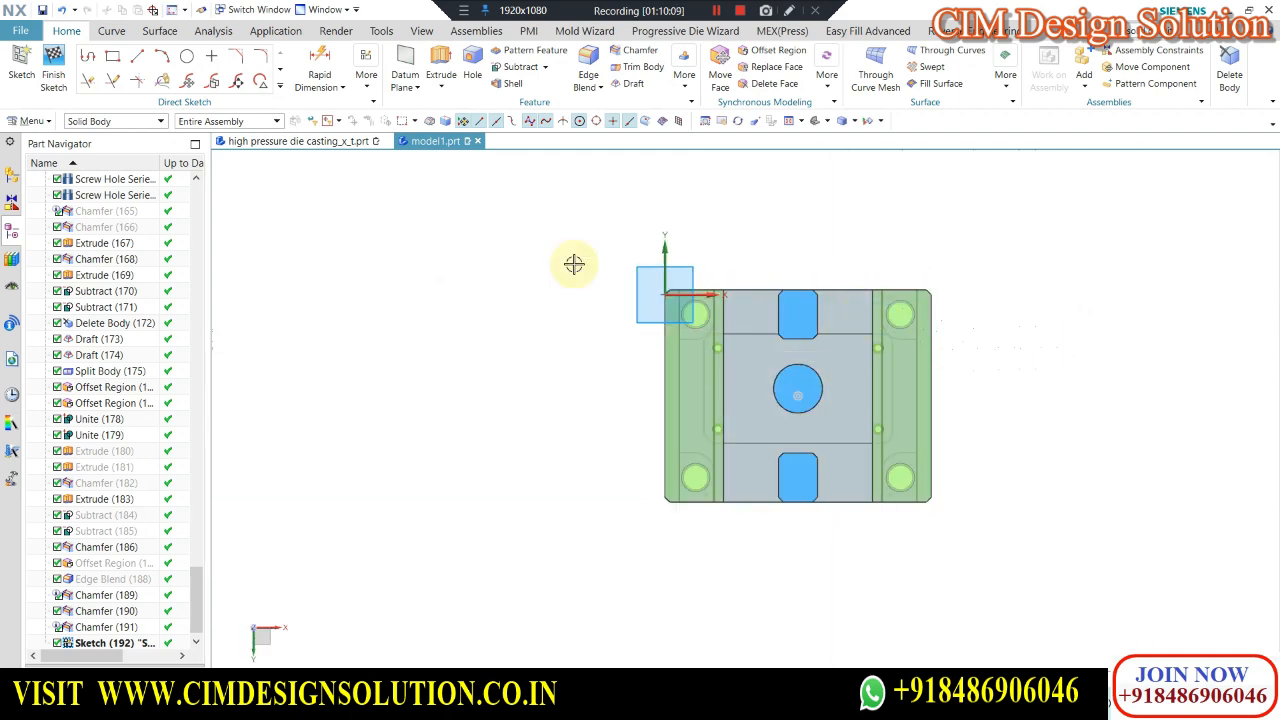
Place two sketch points on the rail beside the sketch origin, each about 53 mm in from its outer edge.
{"action": "left_click", "coordinate": [214, 58]}
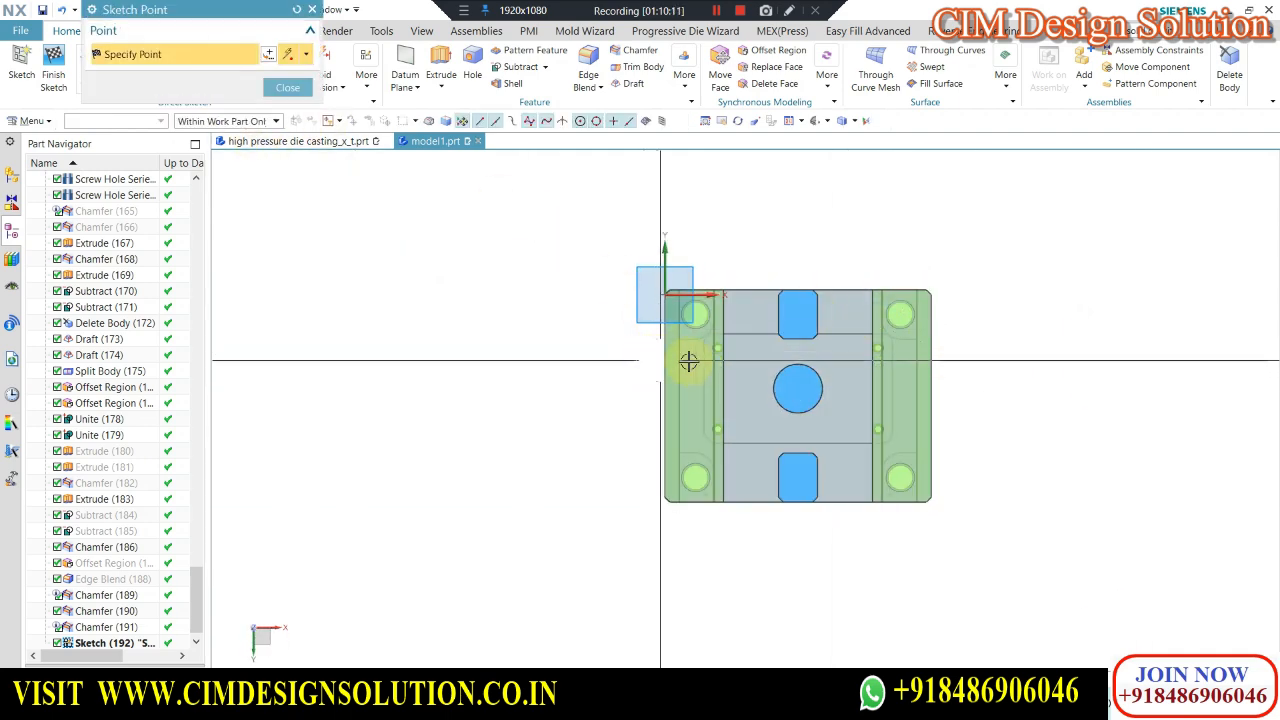
{"action": "mouse_move", "coordinate": [689, 360]}
{"action": "middle_mouse_down"}
{"action": "mouse_move", "coordinate": [737, 358]}
{"action": "mouse_move", "coordinate": [755, 375]}
{"action": "mouse_move", "coordinate": [598, 347]}
{"action": "mouse_move", "coordinate": [449, 343]}
{"action": "middle_mouse_up"}
{"action": "key", "text": "F8"}
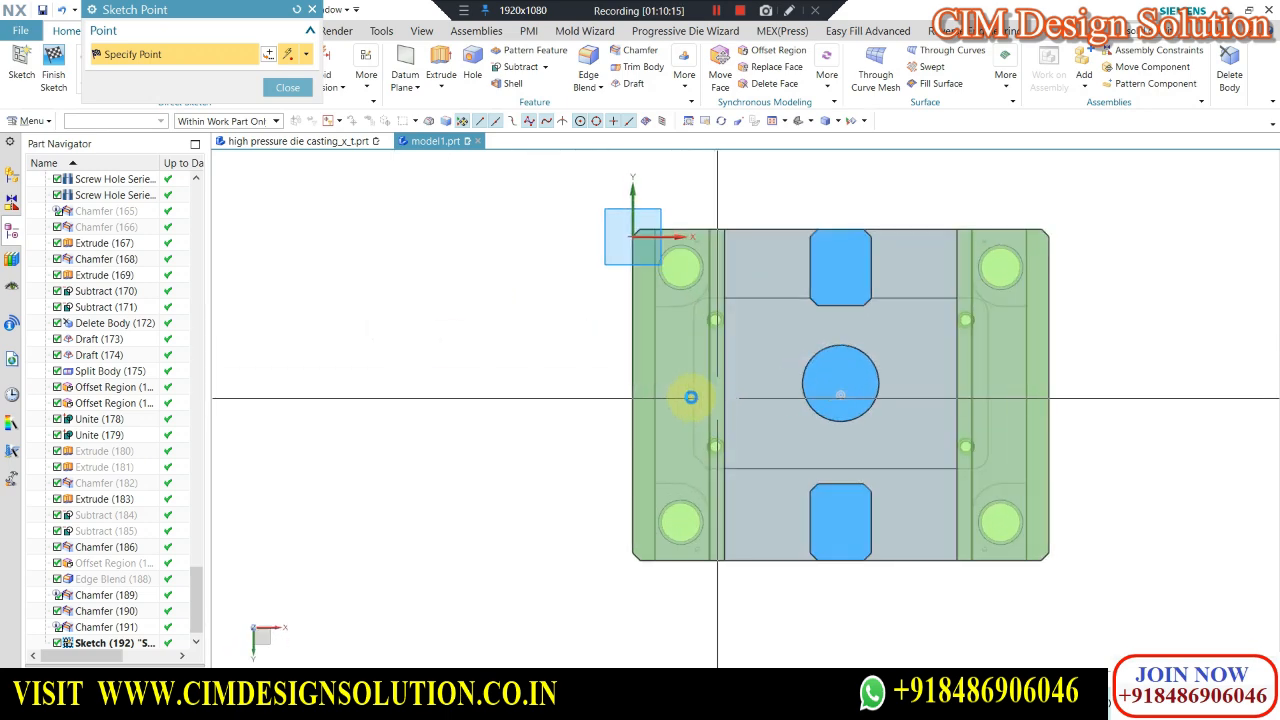
{"action": "scroll", "coordinate": [676, 305], "scroll_direction": "up", "scroll_amount": 5}
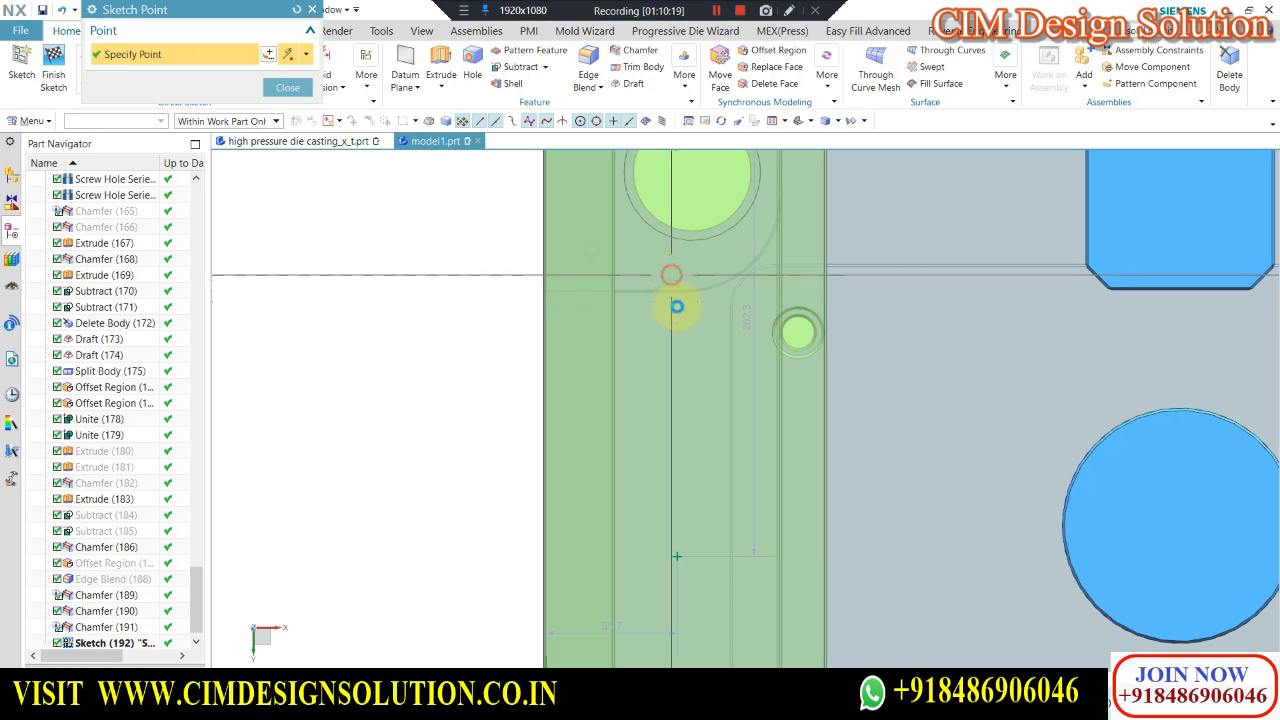
{"action": "scroll", "coordinate": [685, 320], "scroll_direction": "down", "scroll_amount": 3}
{"action": "scroll", "coordinate": [685, 420], "scroll_direction": "down", "scroll_amount": 2}
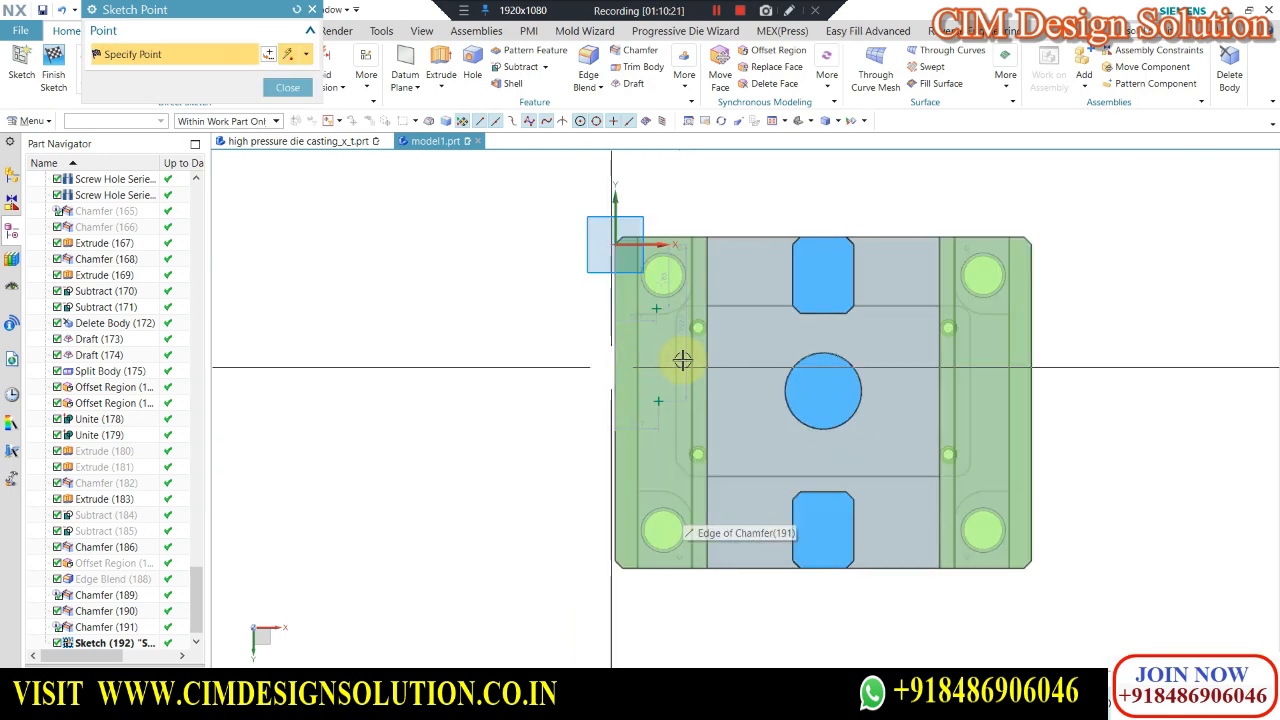
{"action": "left_click", "coordinate": [287, 87]}
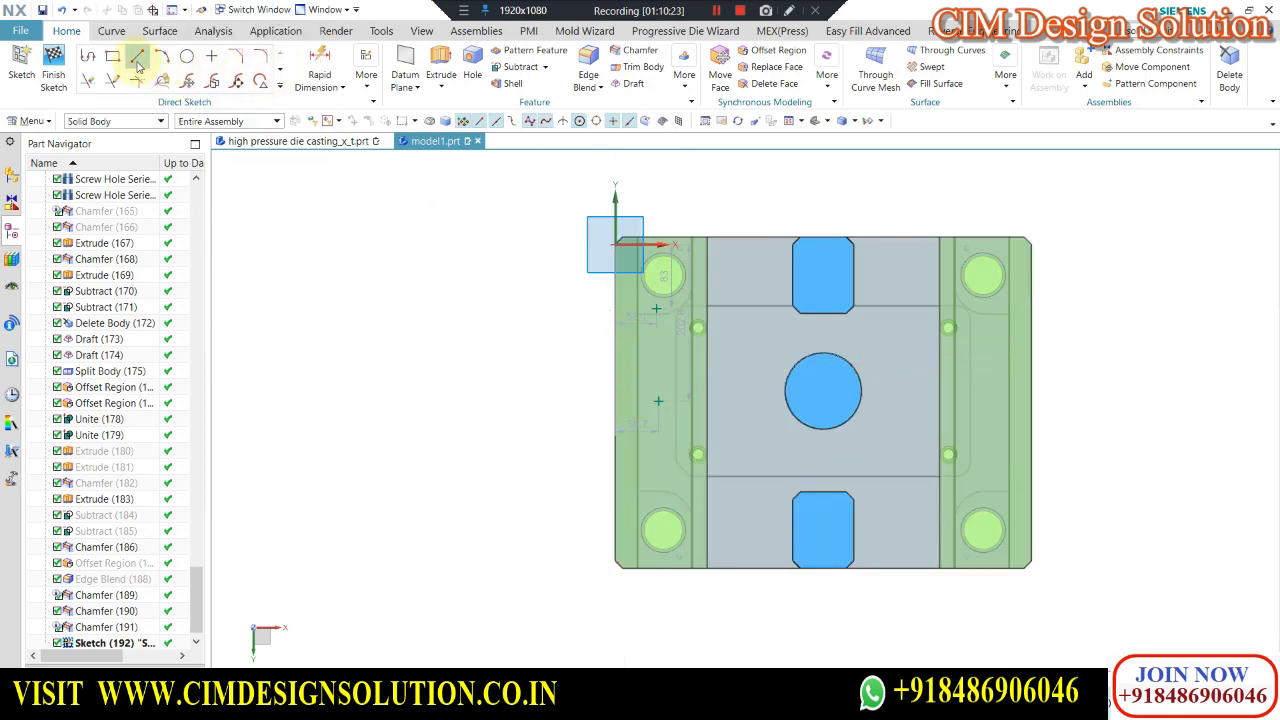
Draw an 85 mm horizontal line outward from the rail edge's midpoint and horizontally align the middle point with the line's end.
{"action": "left_click", "coordinate": [615, 403]}
{"action": "left_click", "coordinate": [549, 402]}
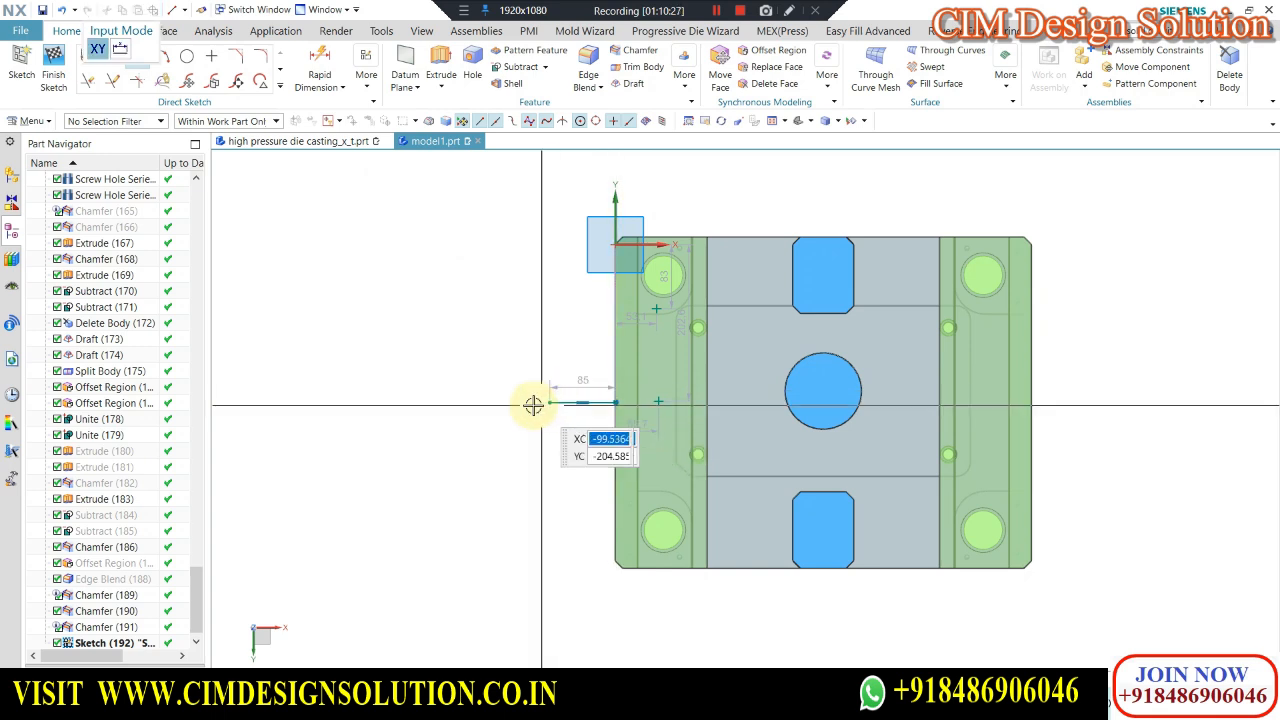
{"action": "key", "text": "c"}
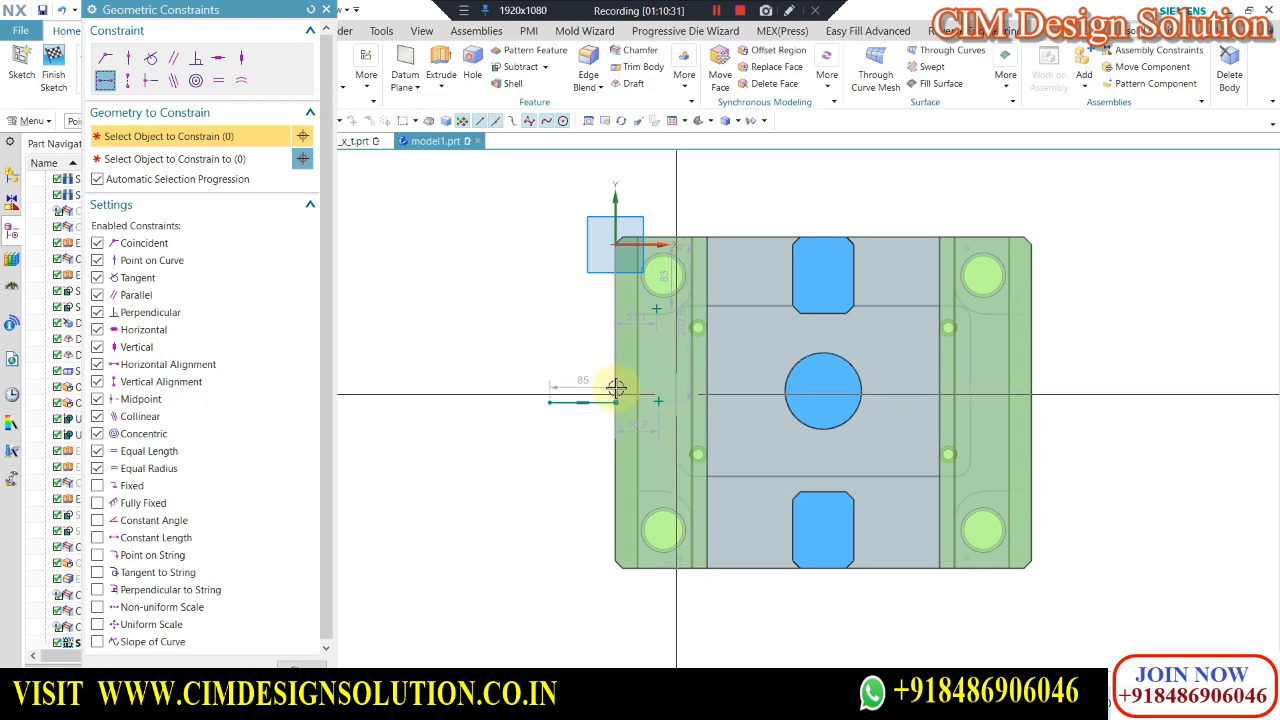
{"action": "left_click", "coordinate": [106, 88]}
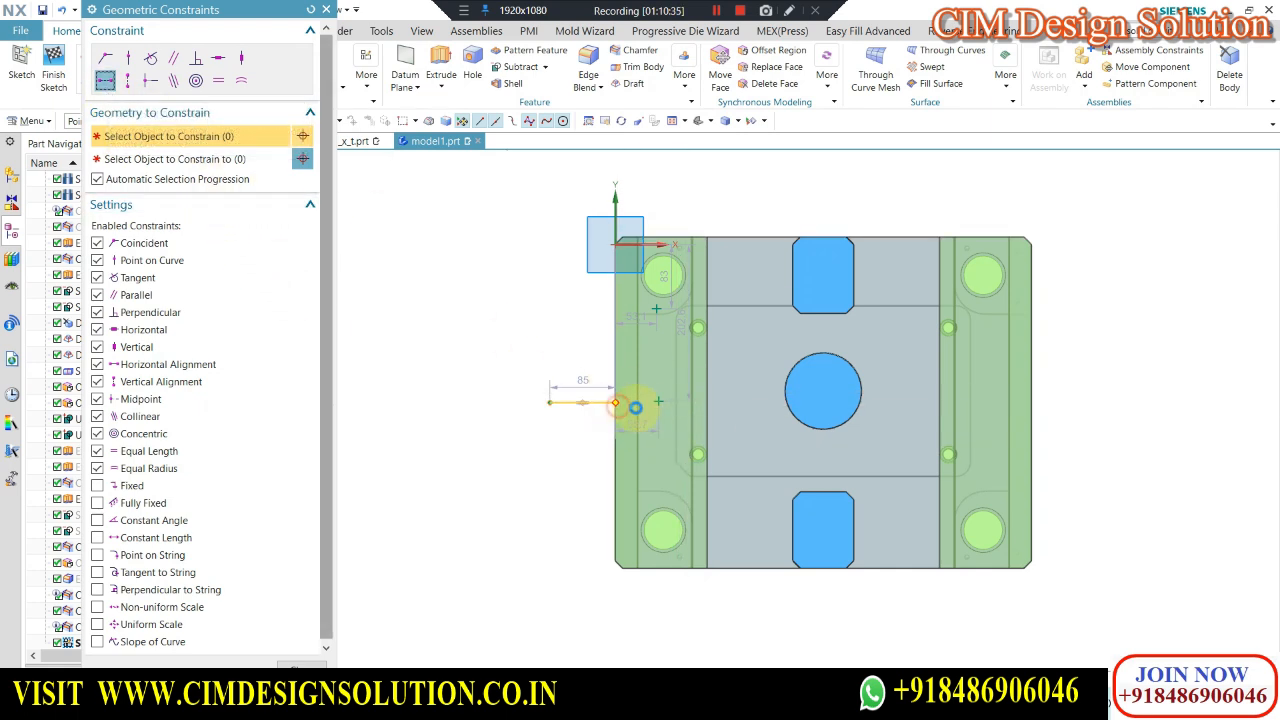
{"action": "left_click", "coordinate": [658, 401]}
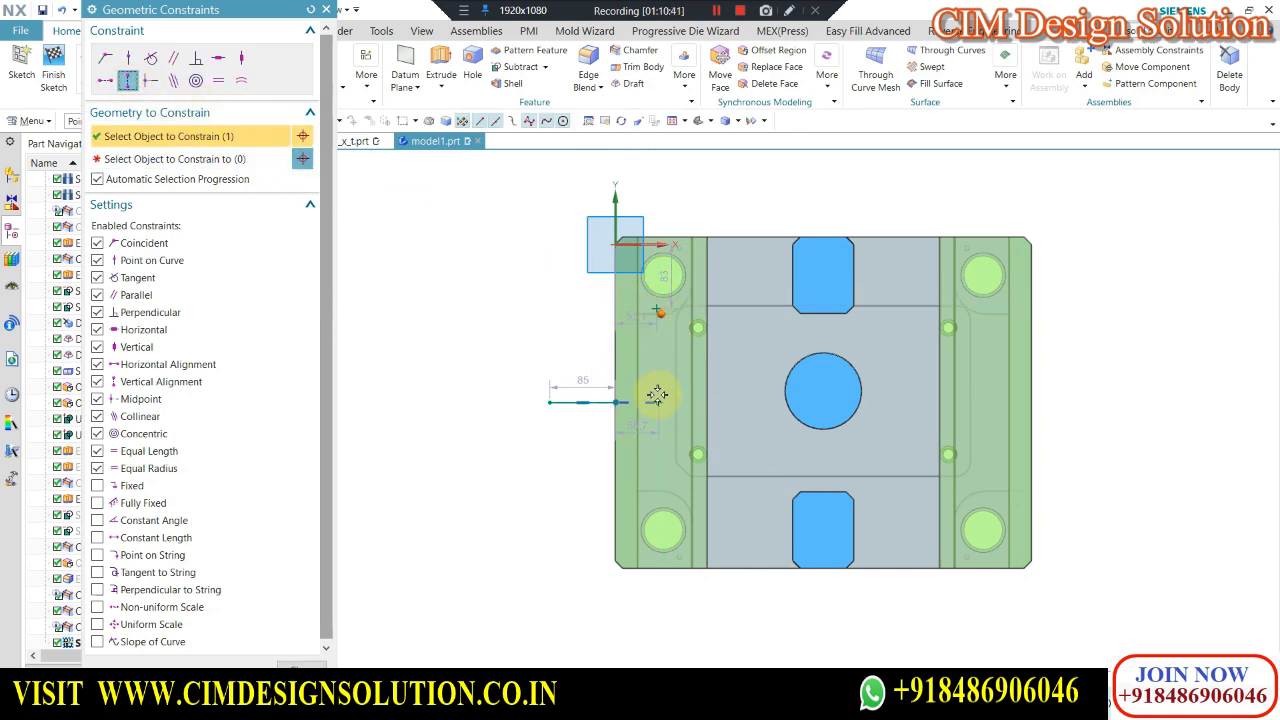
Apply a vertical alignment constraint between the two sketch points on the rail.
{"action": "key", "text": "Escape"}
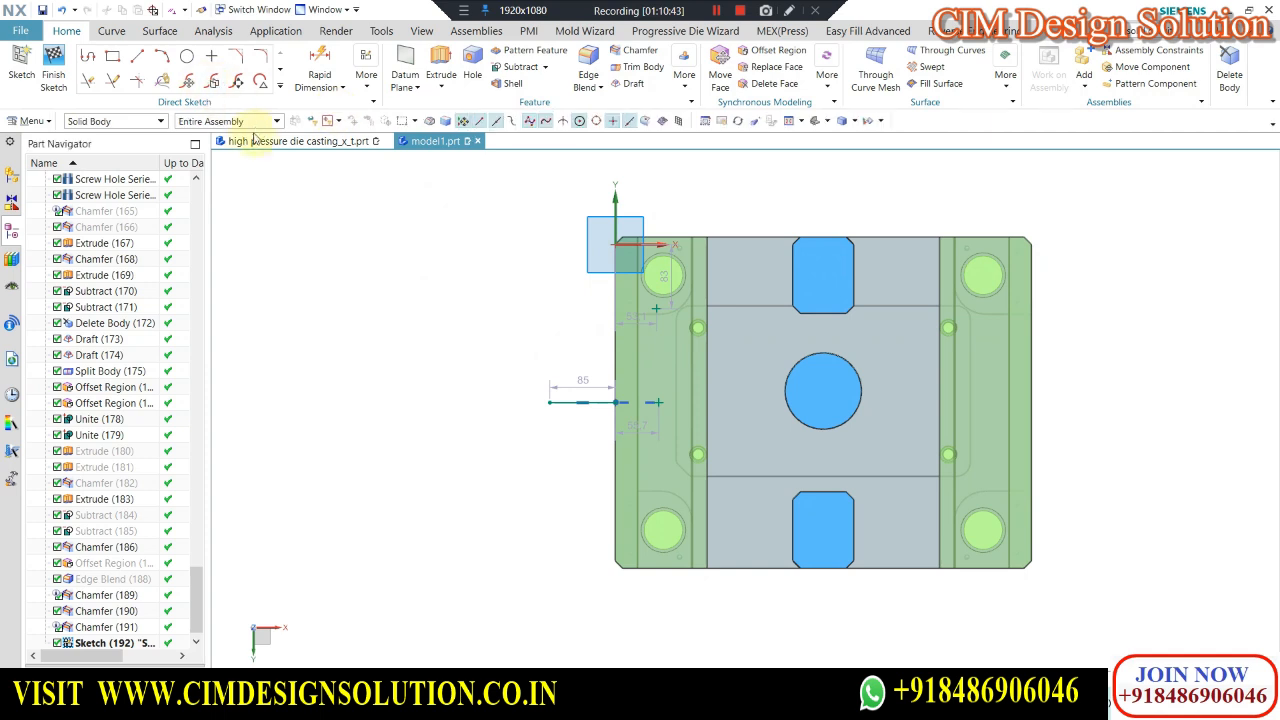
{"action": "key", "text": "c"}
{"action": "scroll", "coordinate": [652, 308], "scroll_direction": "up", "scroll_amount": 1}
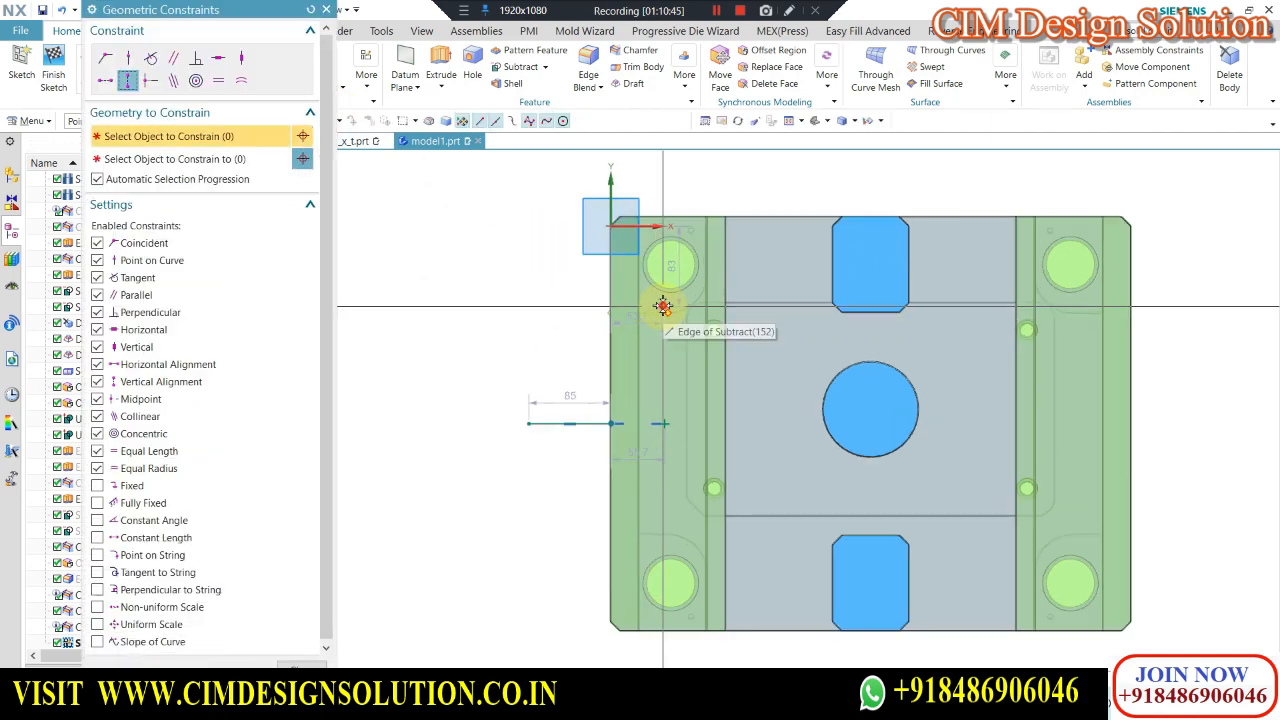
{"action": "scroll", "coordinate": [662, 306], "scroll_direction": "up", "scroll_amount": 2}
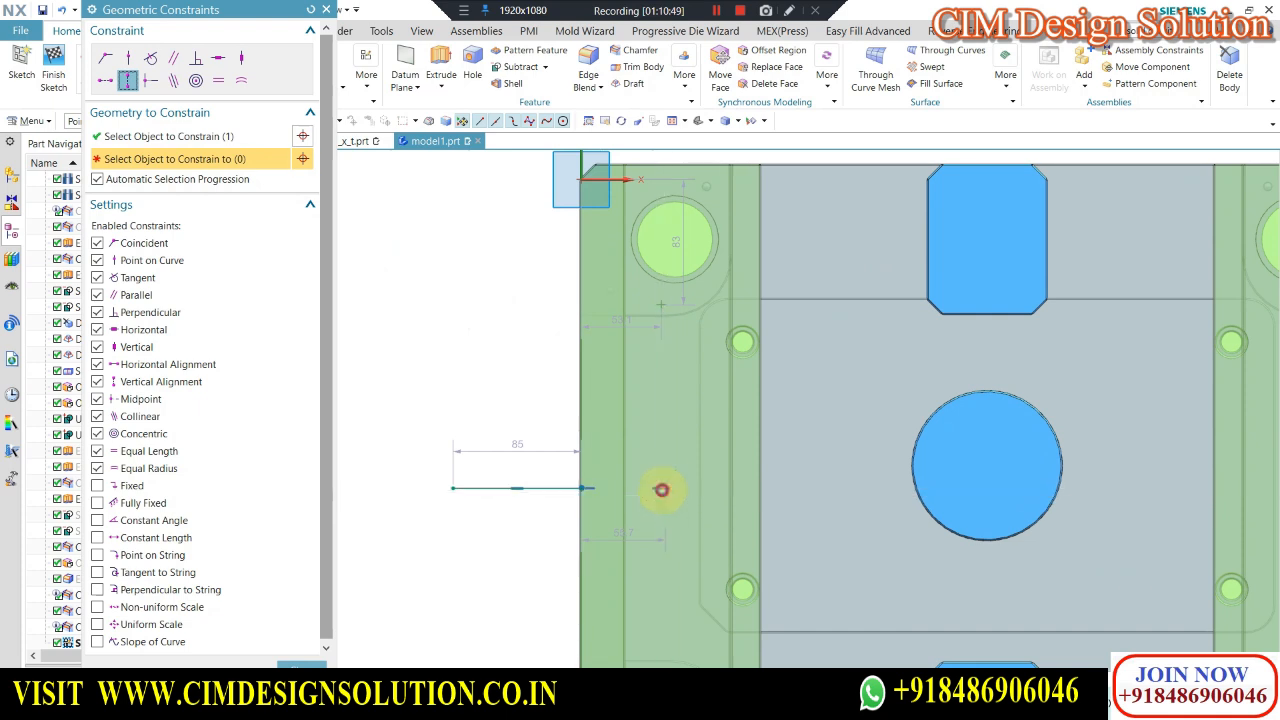
{"action": "left_click", "coordinate": [725, 309]}
{"action": "scroll", "coordinate": [695, 298], "scroll_direction": "down", "scroll_amount": 2}
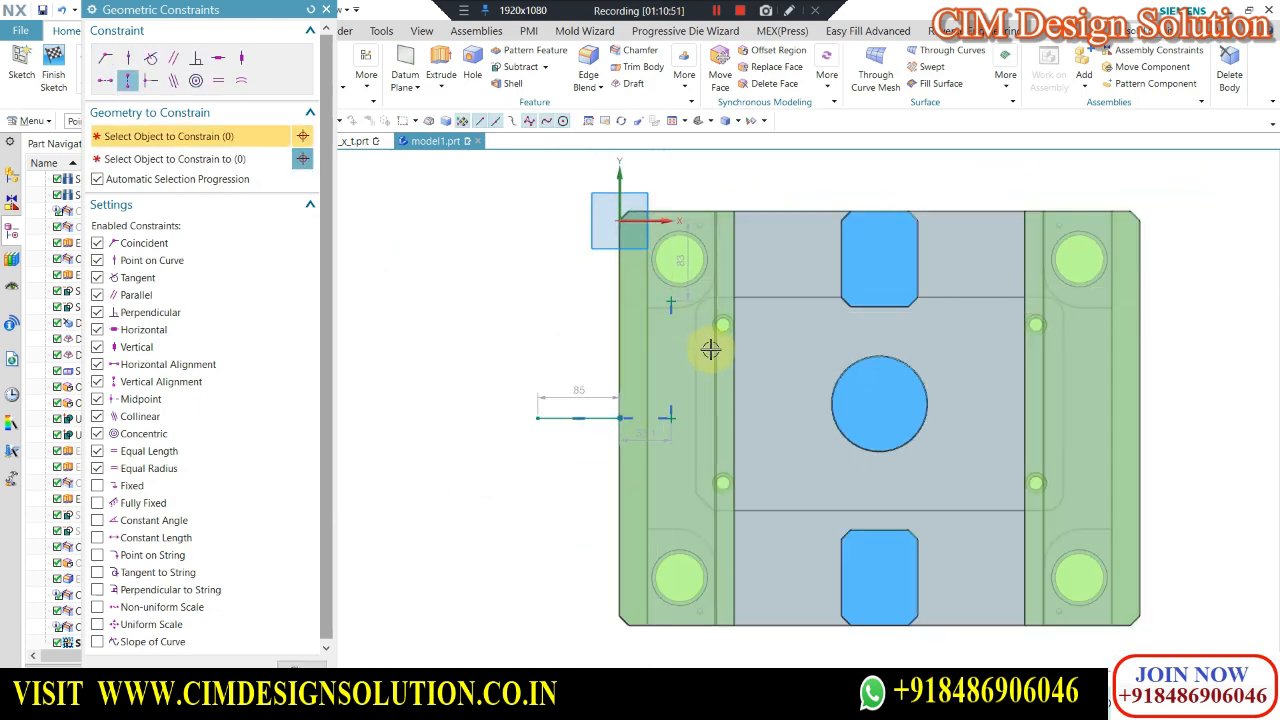
{"action": "key", "text": "Escape"}
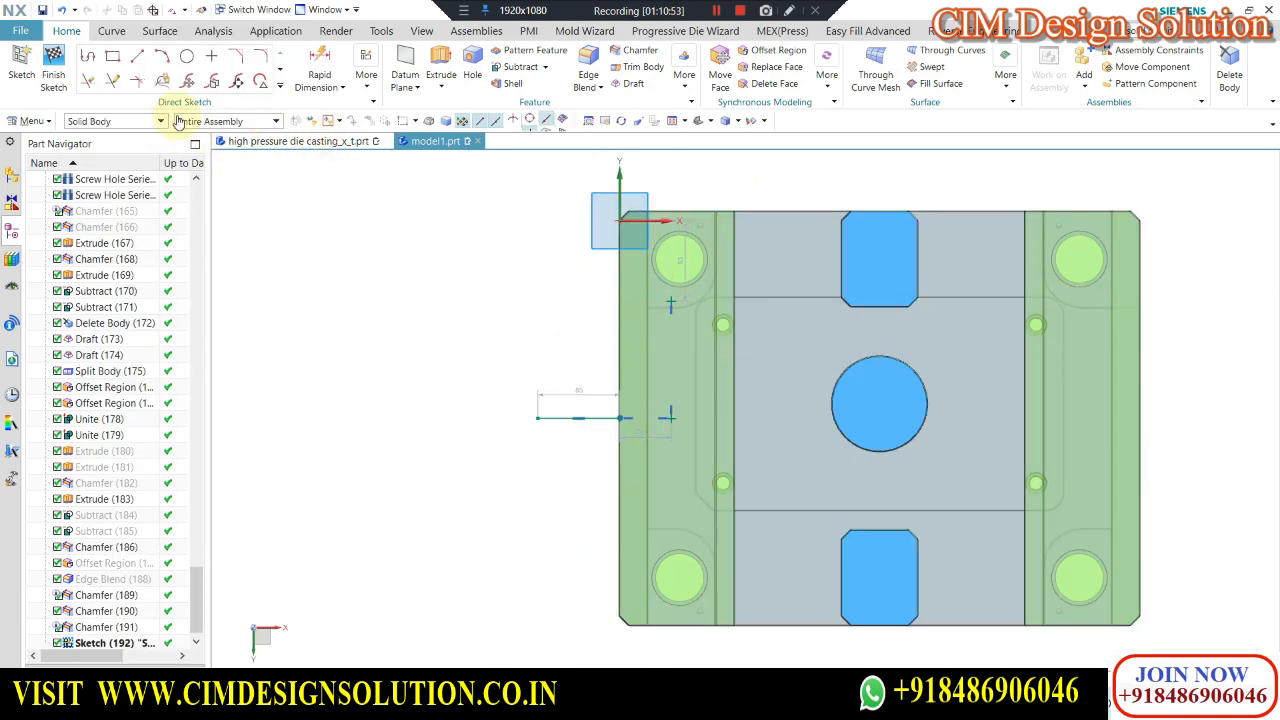
Mirror the sketch point near the origin-side corner about the horizontal line, converting that centerline to reference.
{"action": "left_click", "coordinate": [282, 87]}
{"action": "left_click", "coordinate": [89, 207]}
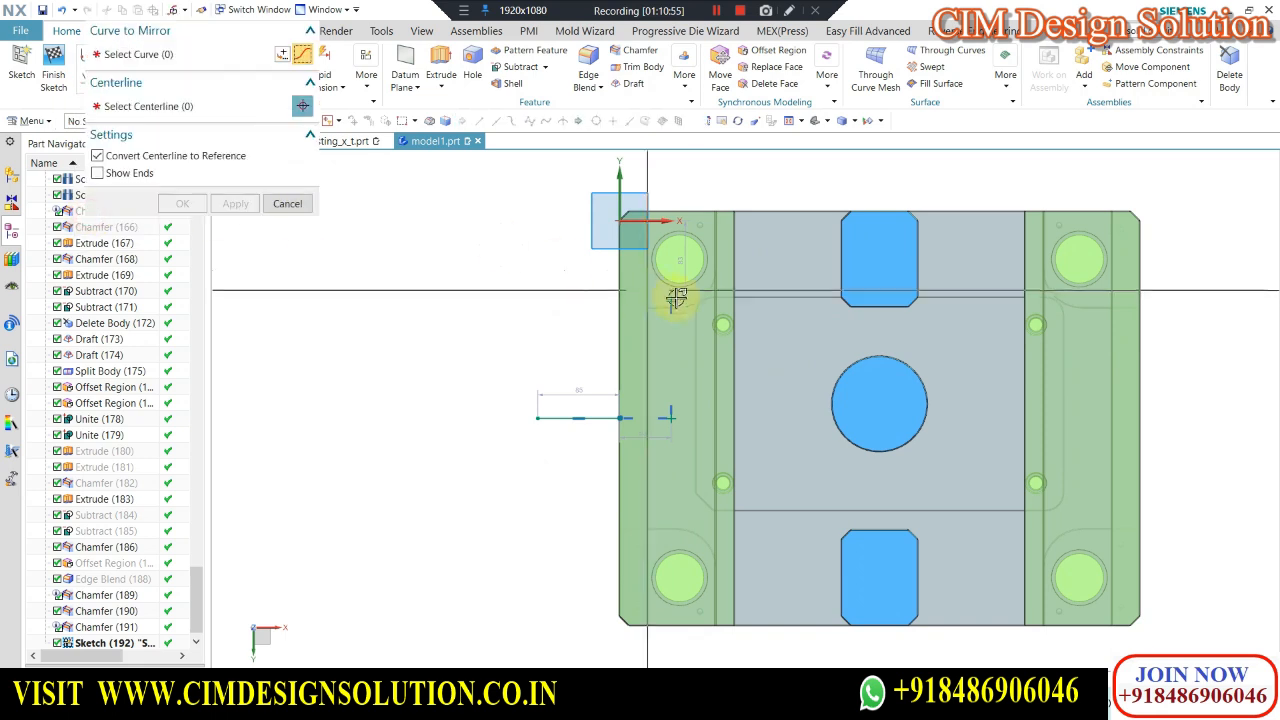
{"action": "left_click", "coordinate": [674, 298]}
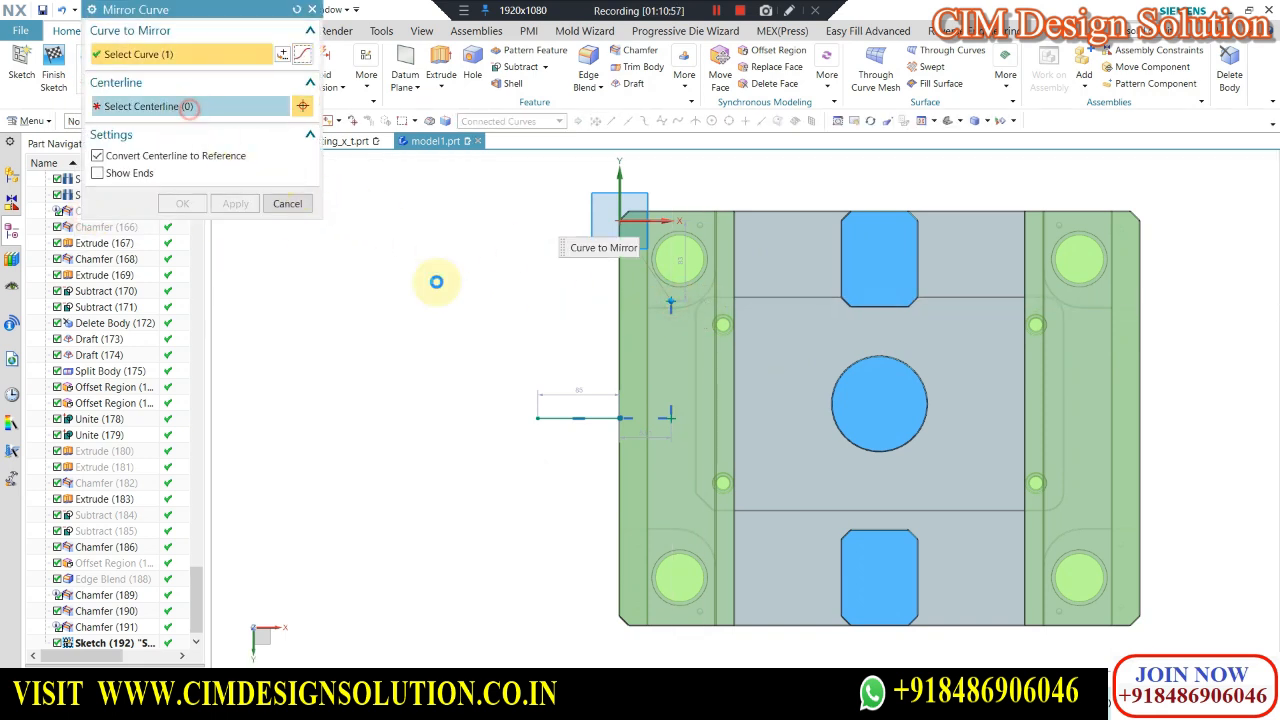
{"action": "left_click", "coordinate": [555, 418]}
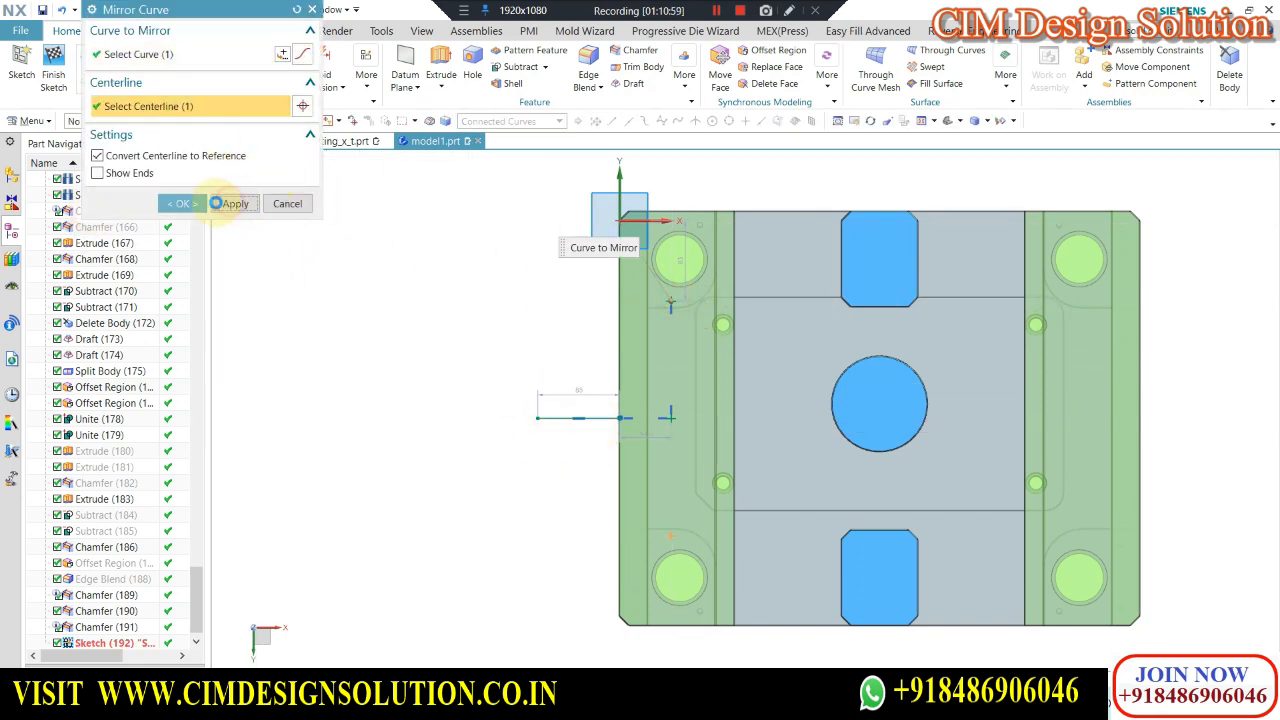
{"action": "left_click", "coordinate": [216, 203]}
{"action": "middle_click", "coordinate": [650, 275]}
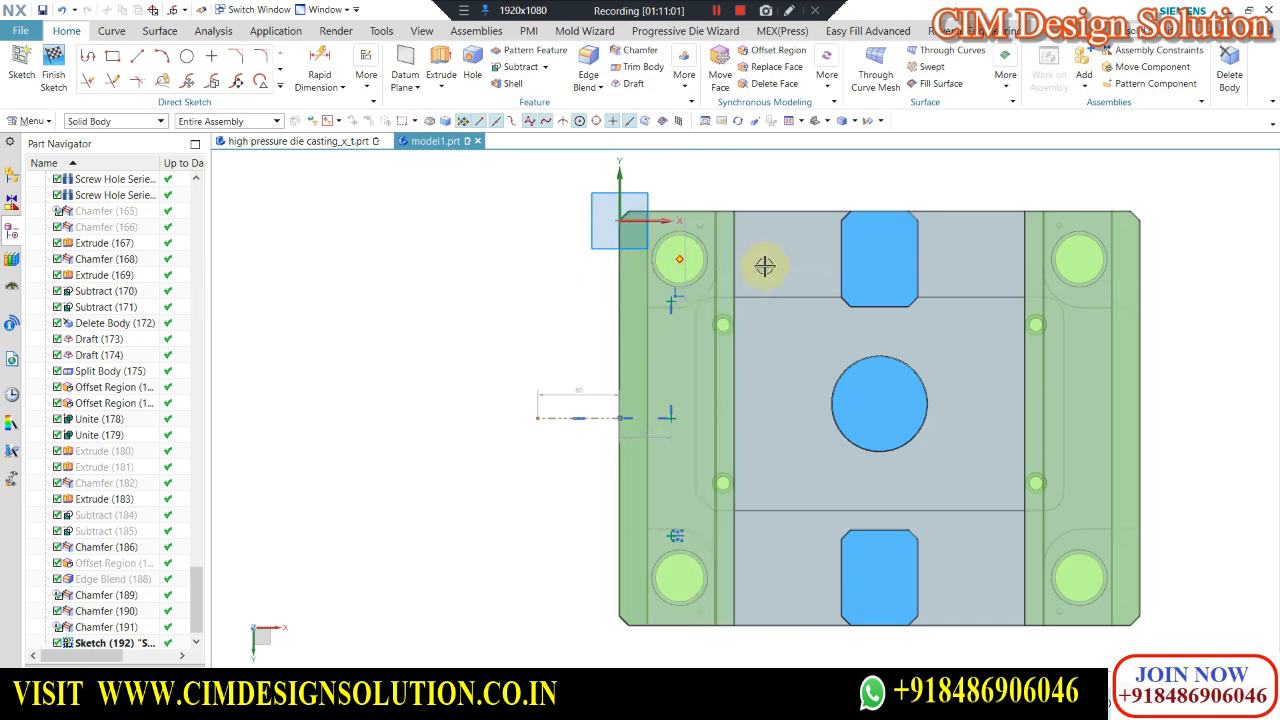
Dimension the corner-side point 30 mm from the rail's adjacent lengthwise step edge.
{"action": "scroll", "coordinate": [735, 418], "scroll_direction": "up", "scroll_amount": 1}
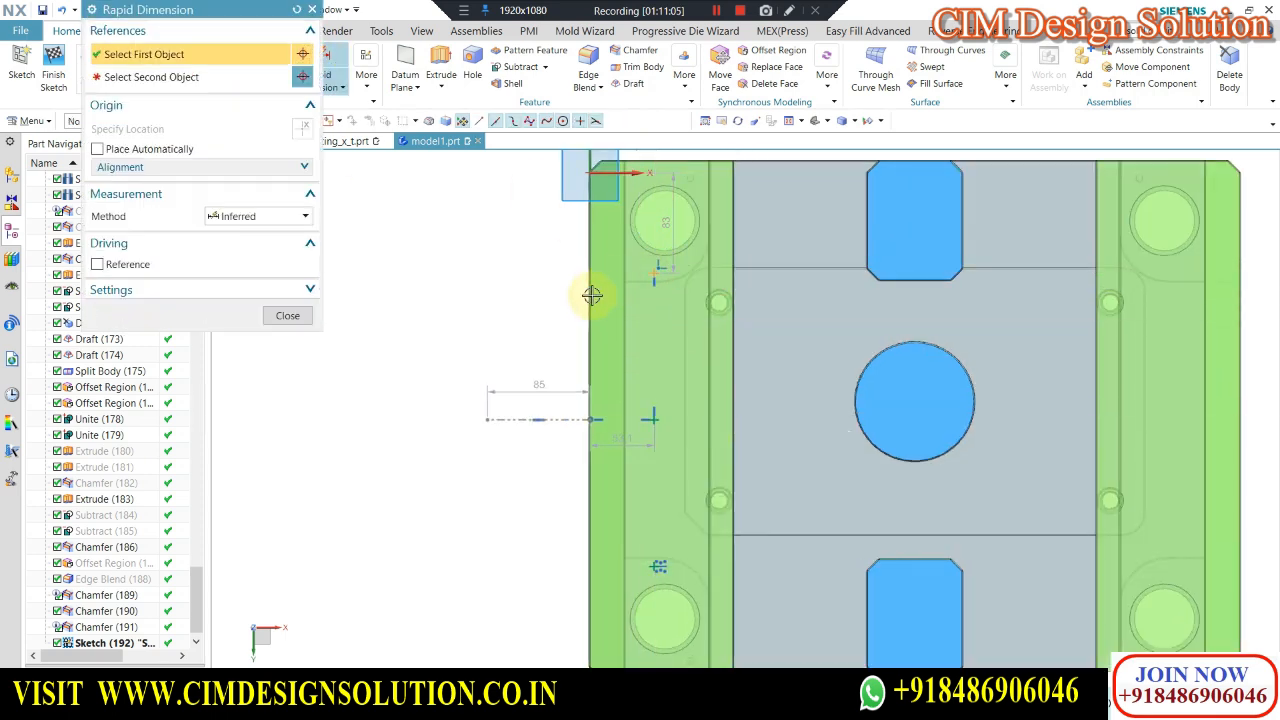
{"action": "left_click", "coordinate": [600, 296]}
{"action": "scroll", "coordinate": [616, 294], "scroll_direction": "up", "scroll_amount": 2}
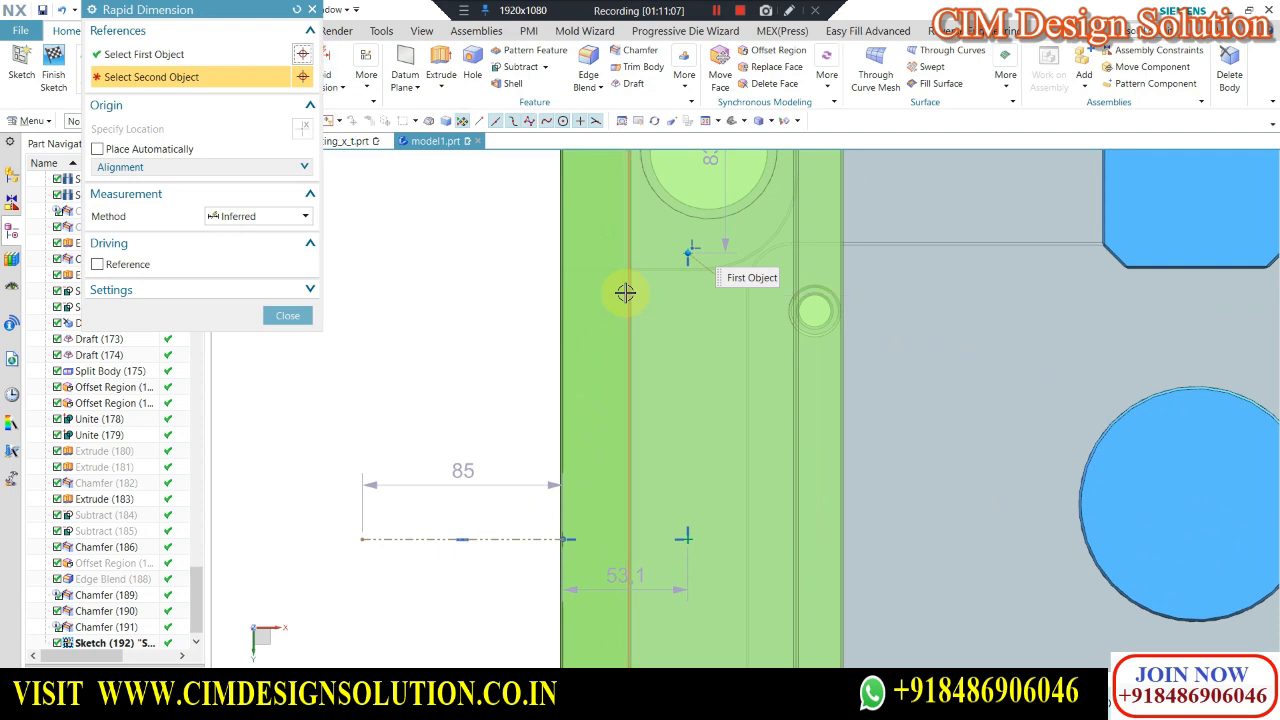
{"action": "left_click", "coordinate": [685, 502]}
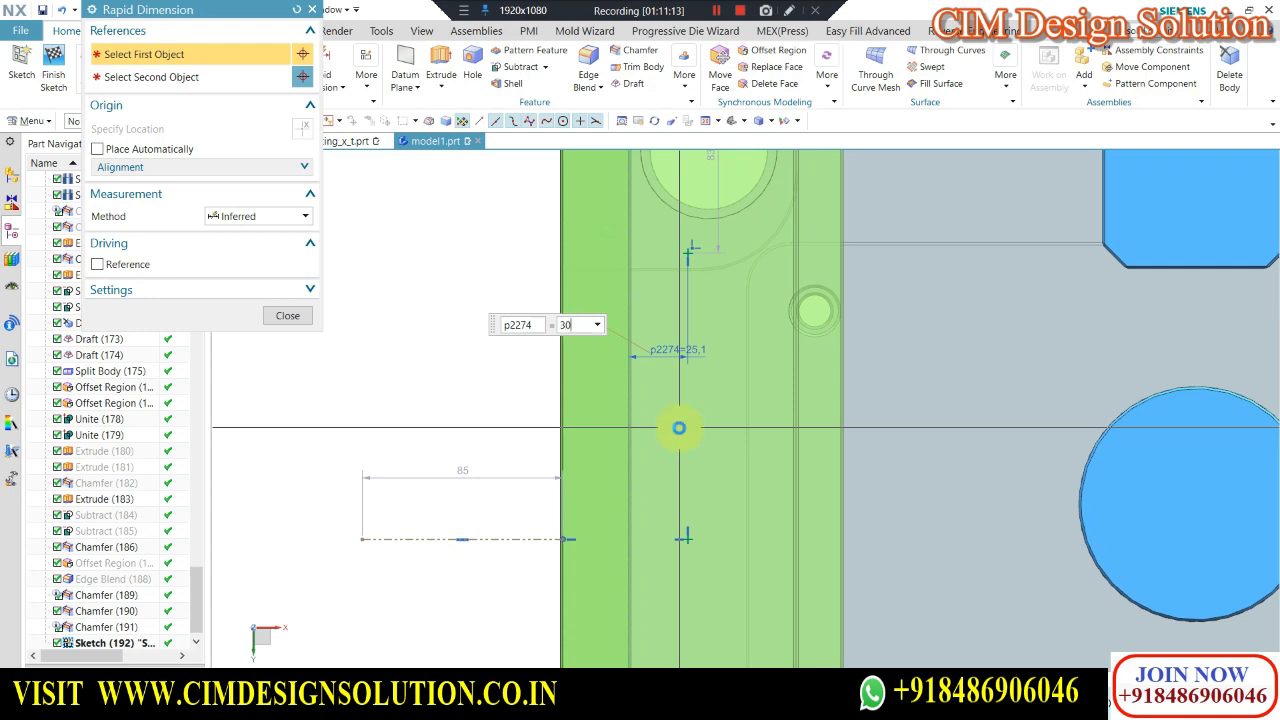
{"action": "key", "text": "Return"}
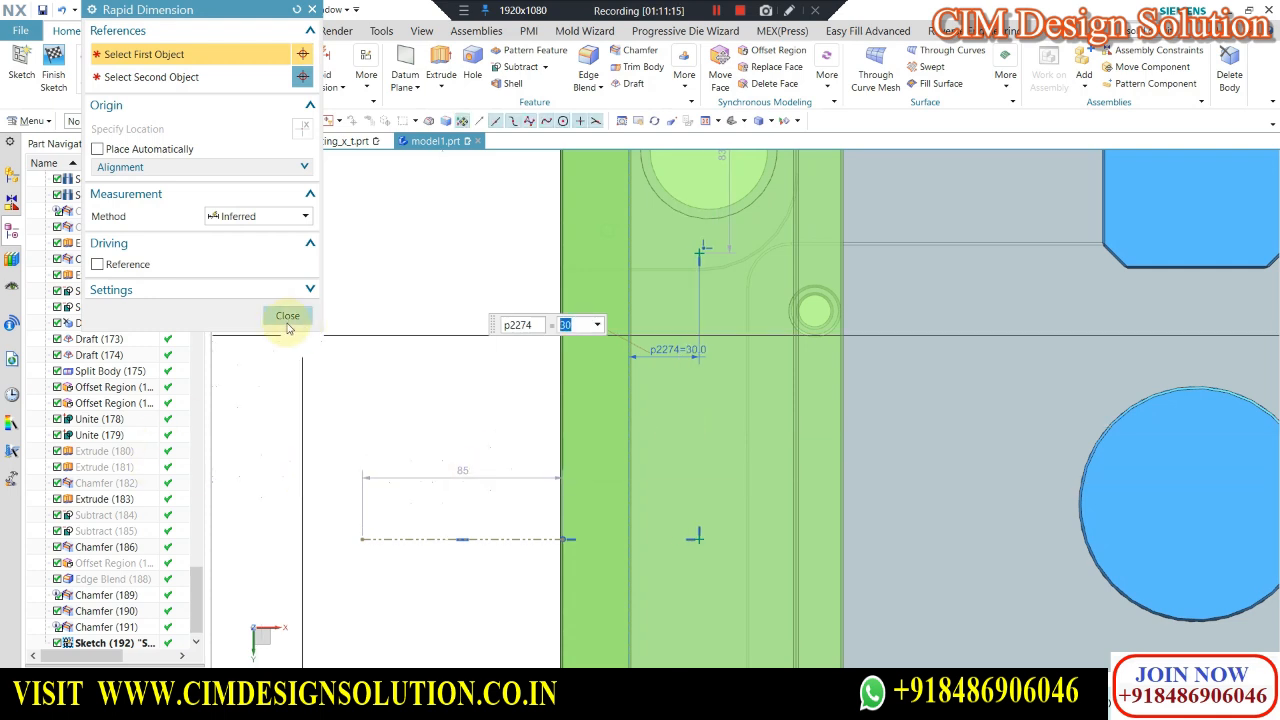
{"action": "left_click", "coordinate": [287, 315]}
{"action": "scroll", "coordinate": [557, 288], "scroll_direction": "down", "scroll_amount": 2}
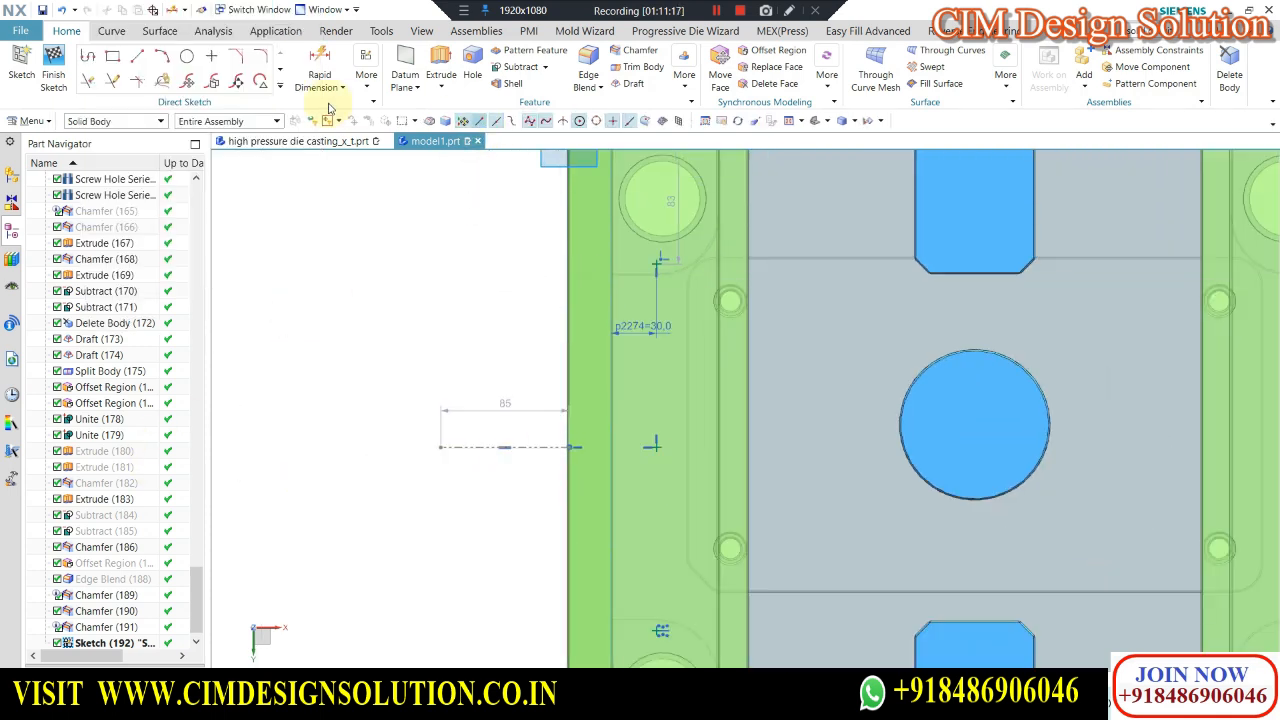
Dimension the vertical spacing between the corner-side point and the middle point as 120 mm.
{"action": "left_click", "coordinate": [314, 58]}
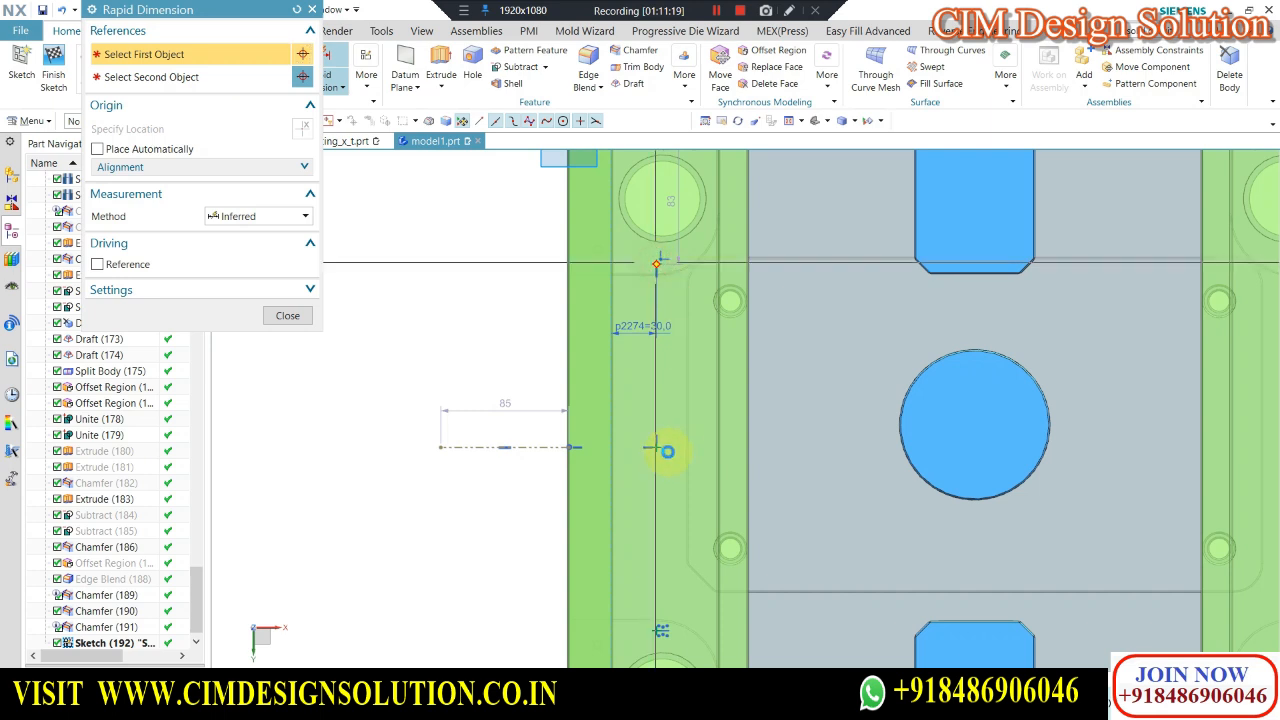
{"action": "left_click", "coordinate": [658, 448]}
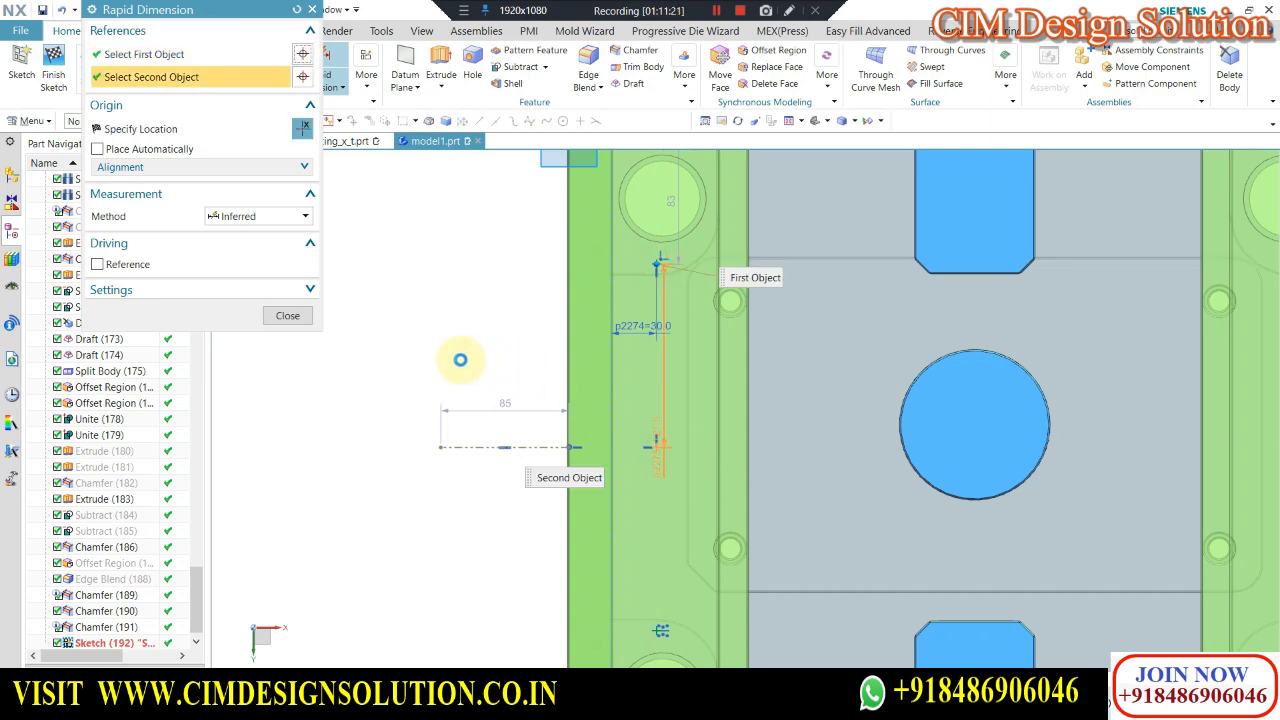
{"action": "left_click", "coordinate": [502, 408]}
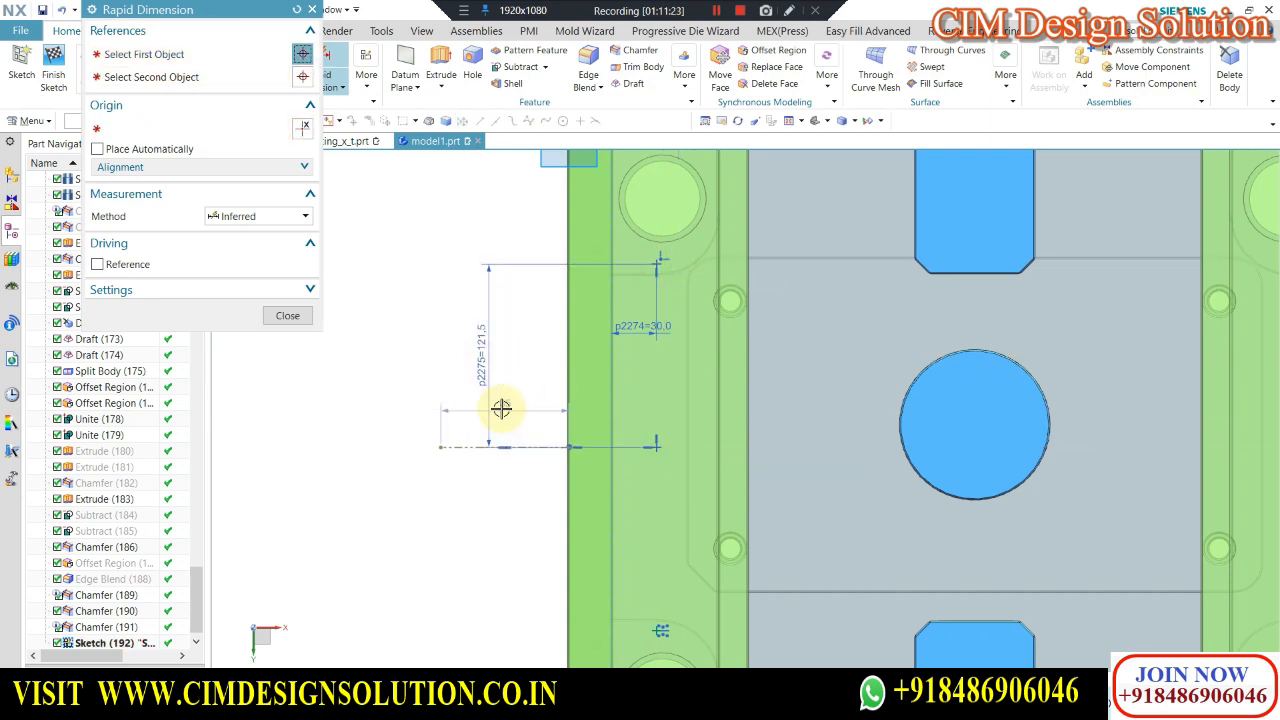
{"action": "type", "text": "20"}
{"action": "key", "text": "Return"}
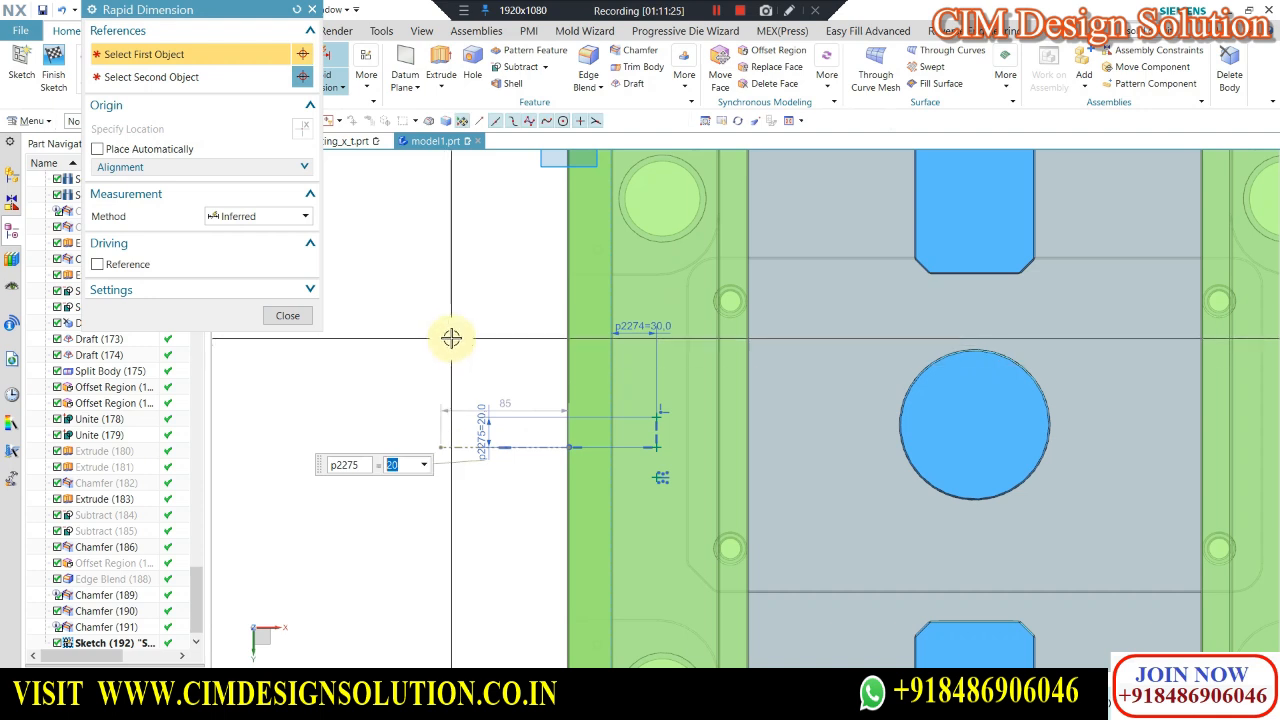
{"action": "key", "text": "Return"}
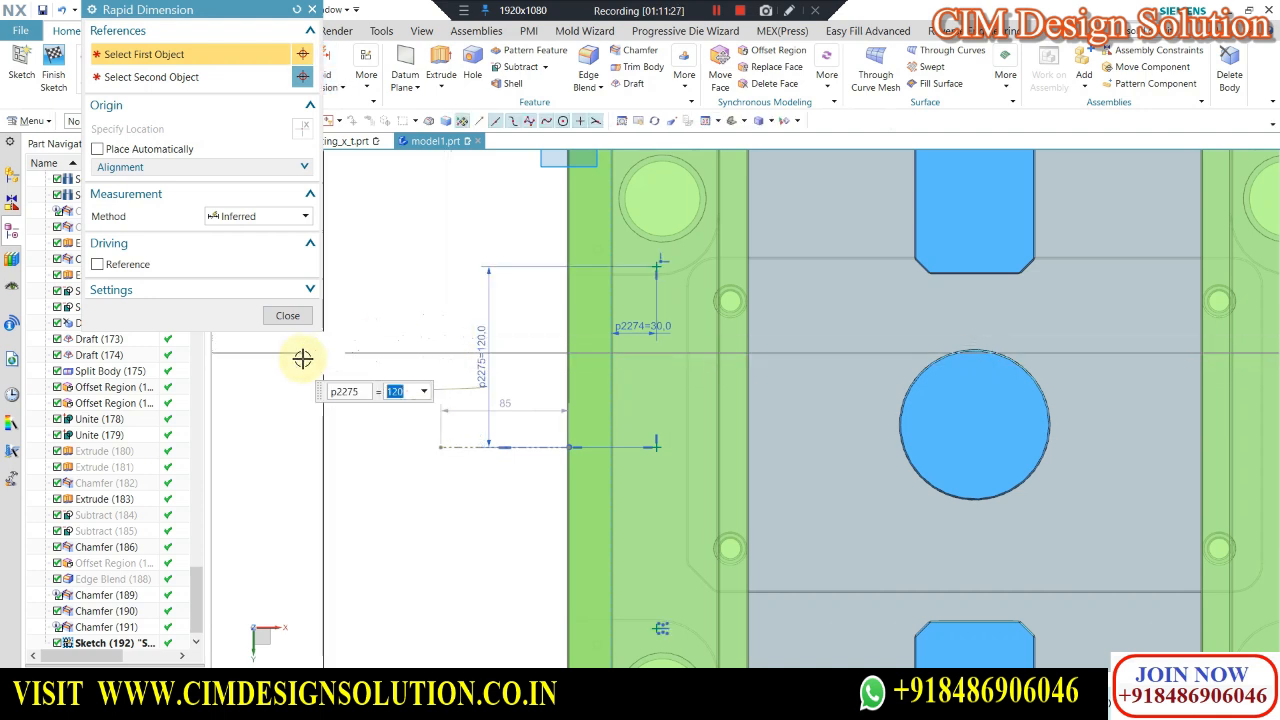
{"action": "left_click", "coordinate": [287, 315]}
{"action": "scroll", "coordinate": [414, 249], "scroll_direction": "down", "scroll_amount": 4}
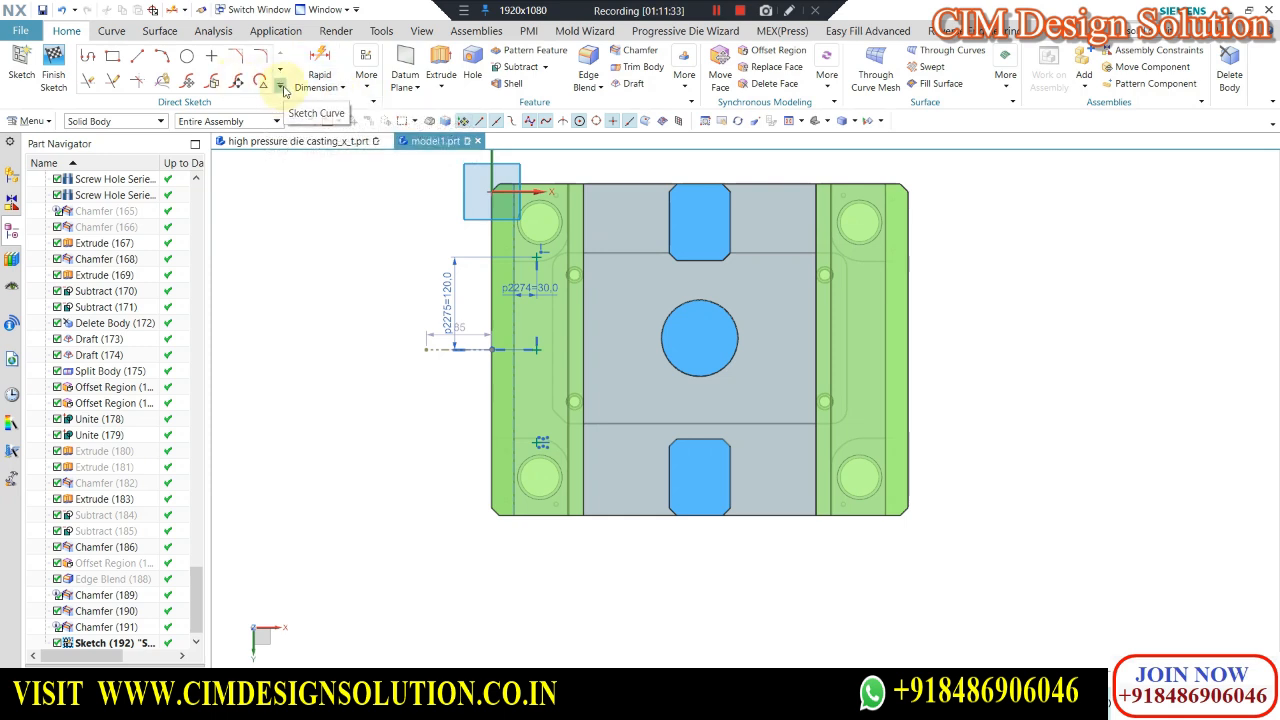
{"action": "key", "text": "ctrl+q"}
{"action": "key", "text": "ctrl+b"}
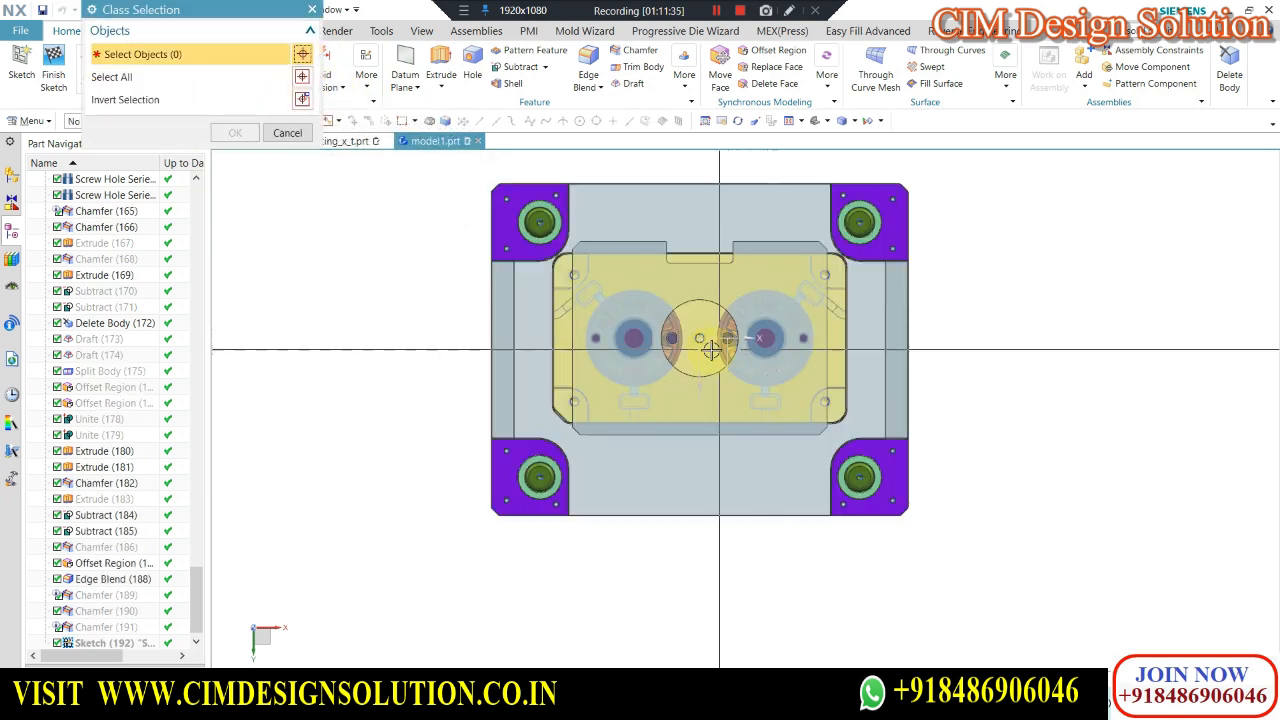
{"action": "key", "text": "Escape"}
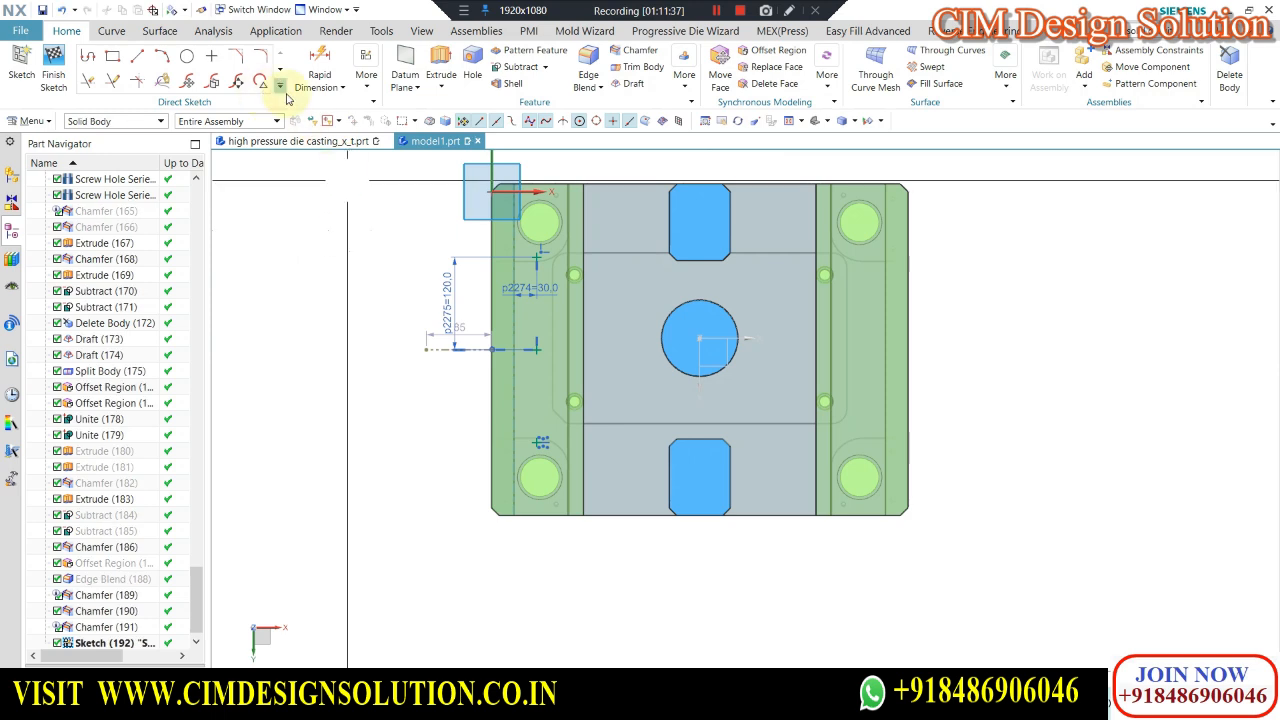
Mirror the rail's three sketch points onto the opposite rail about the vertical center axis with Convert Centerline to Reference enabled.
{"action": "left_click", "coordinate": [281, 87]}
{"action": "left_click", "coordinate": [89, 209]}
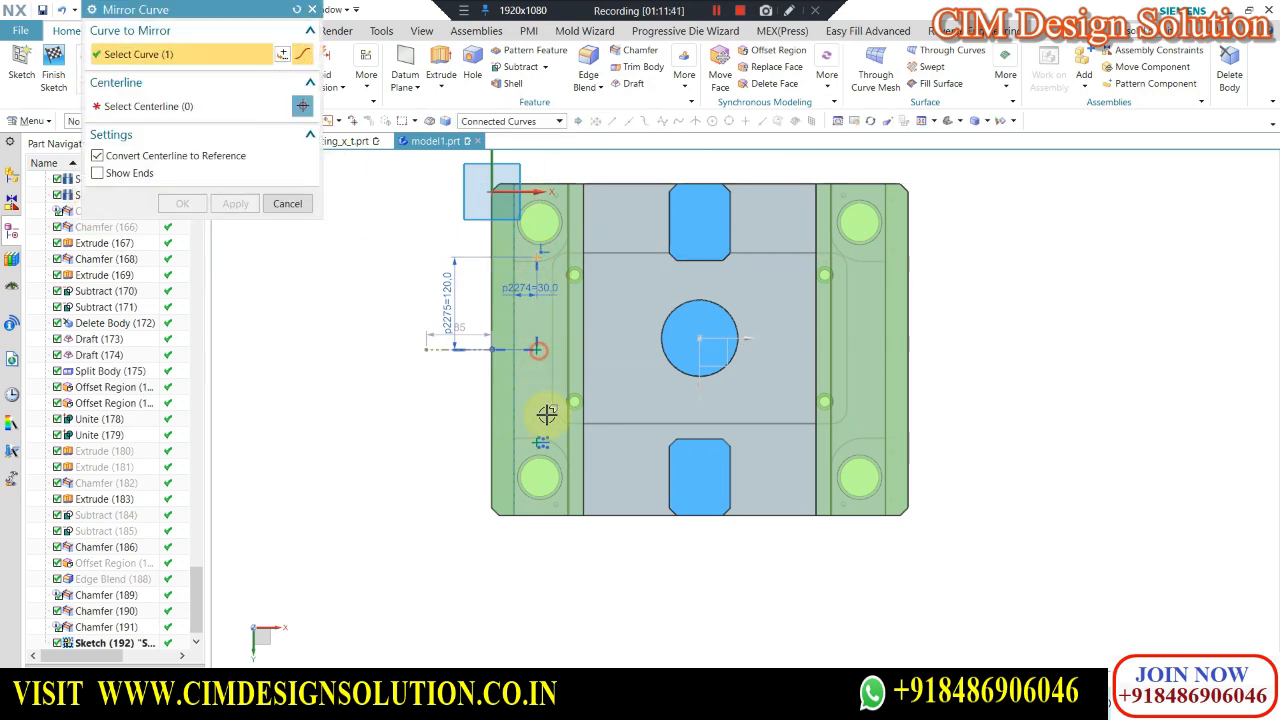
{"action": "left_click", "coordinate": [140, 106]}
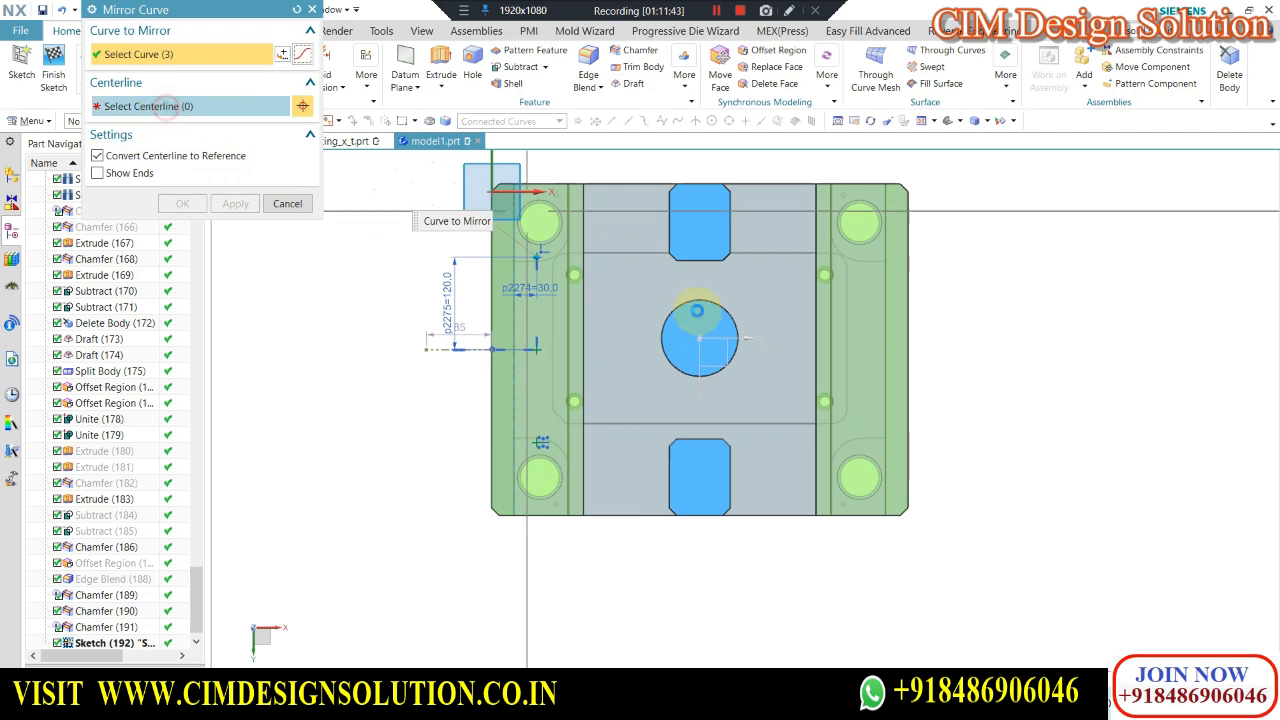
{"action": "left_click", "coordinate": [182, 203]}
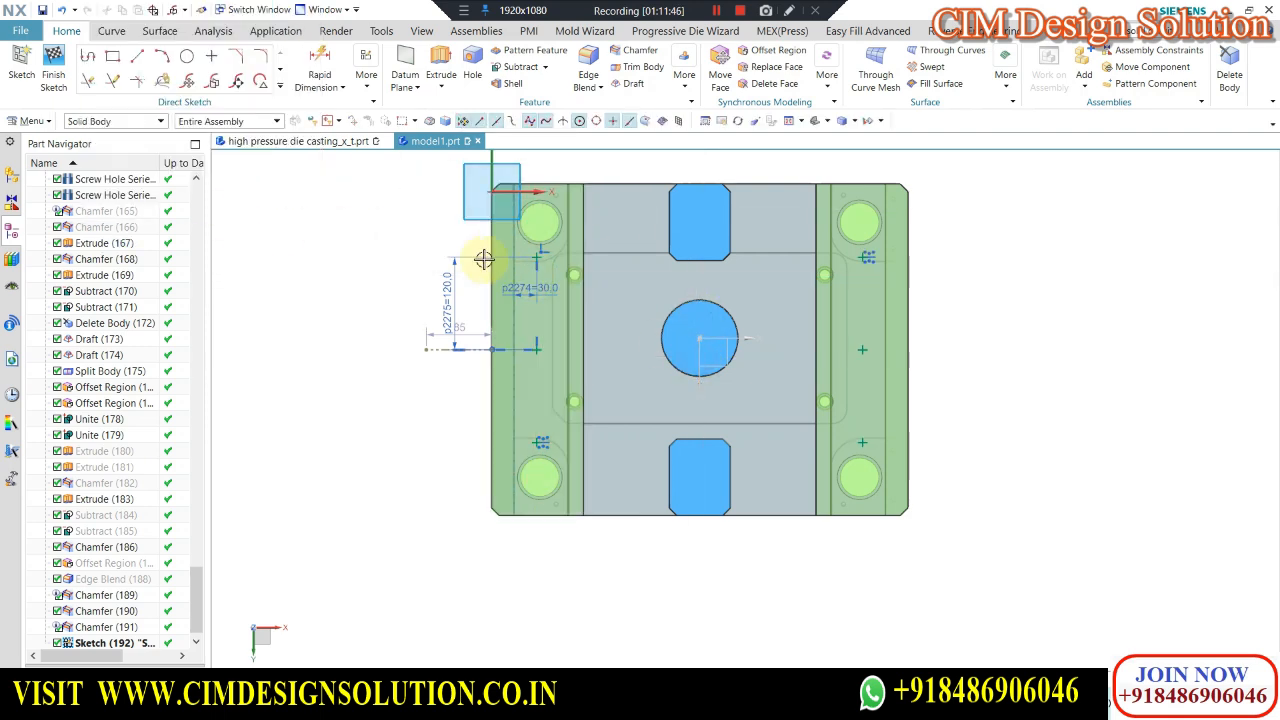
Place one sketch point at the round pillar's center and two more, one above the other, on the upper rectangular support block.
{"action": "left_click", "coordinate": [212, 62]}
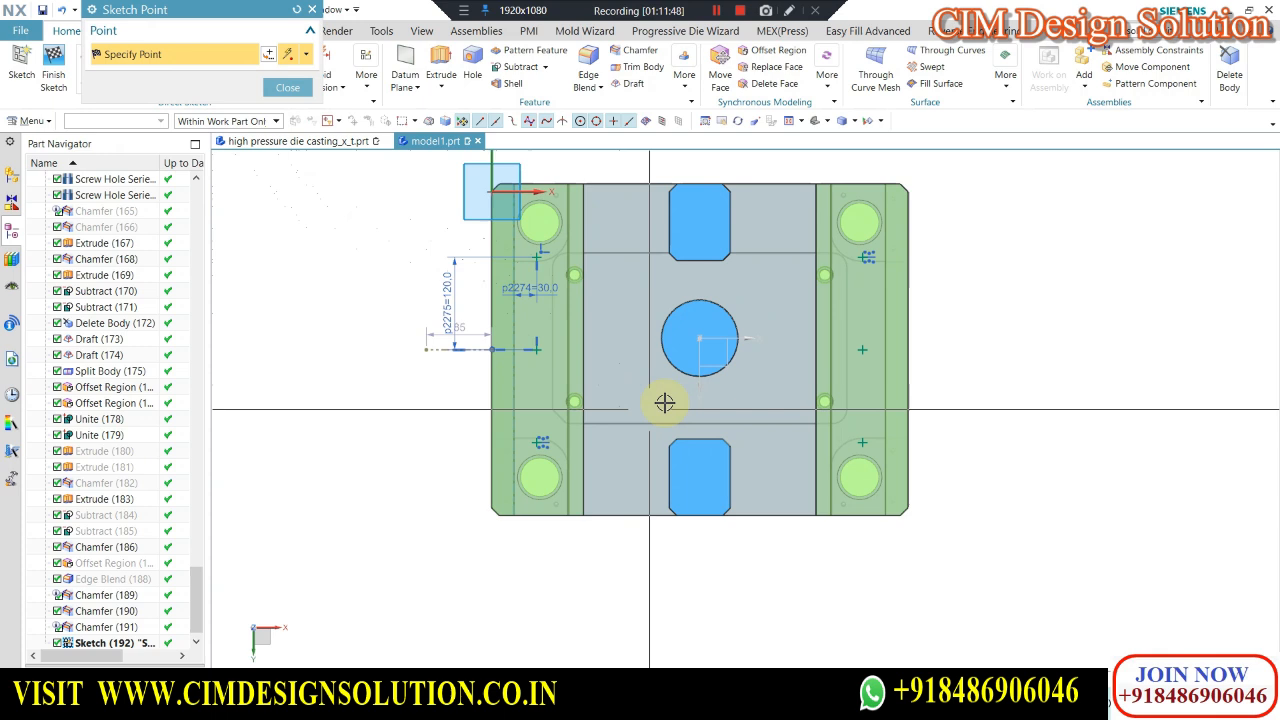
{"action": "left_click", "coordinate": [716, 309]}
{"action": "scroll", "coordinate": [708, 216], "scroll_direction": "up", "scroll_amount": 3}
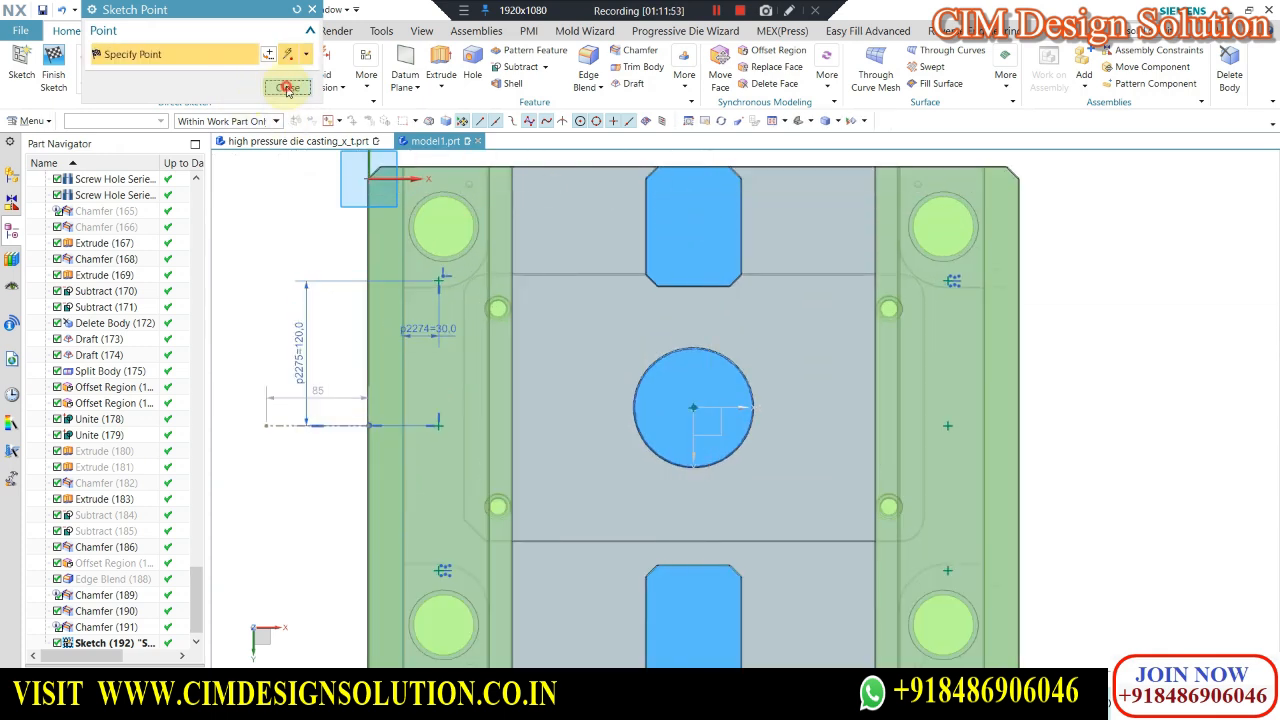
{"action": "left_click", "coordinate": [287, 88]}
{"action": "scroll", "coordinate": [722, 192], "scroll_direction": "up", "scroll_amount": 3}
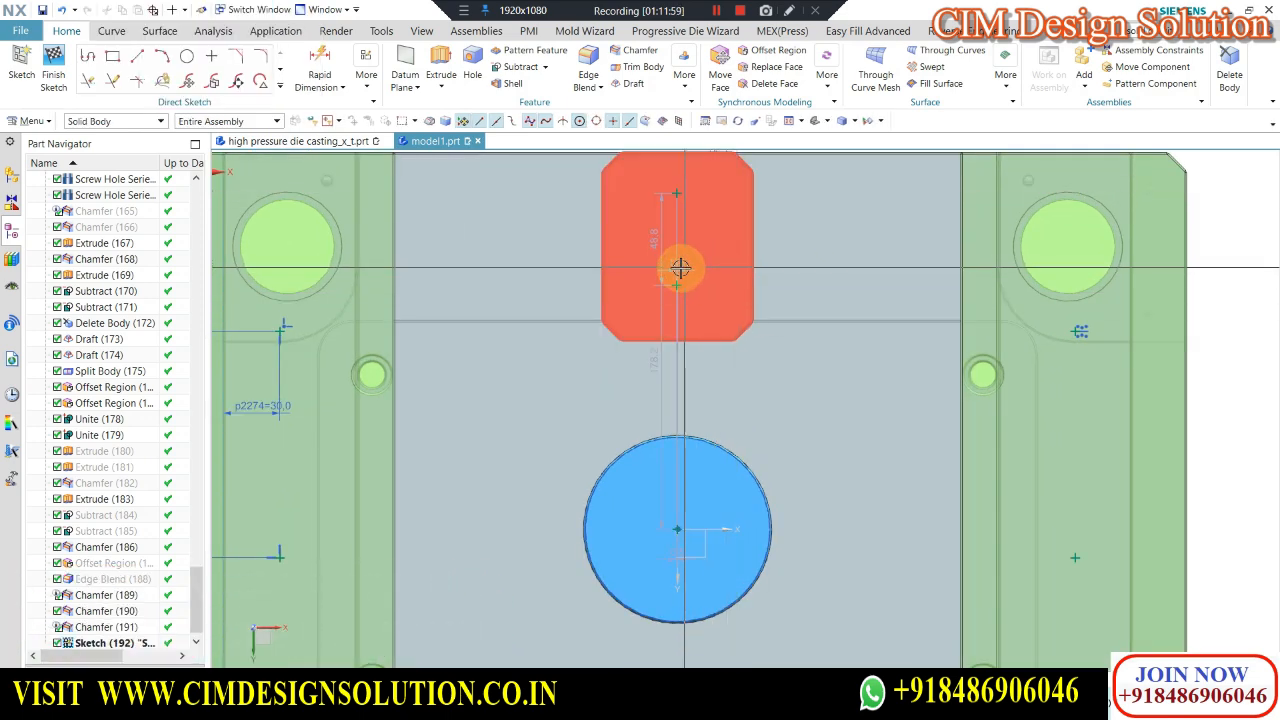
Apply vertical alignment constraints to line up the rectangular block's two points with the midpoint of its outer edge.
{"action": "key", "text": "c"}
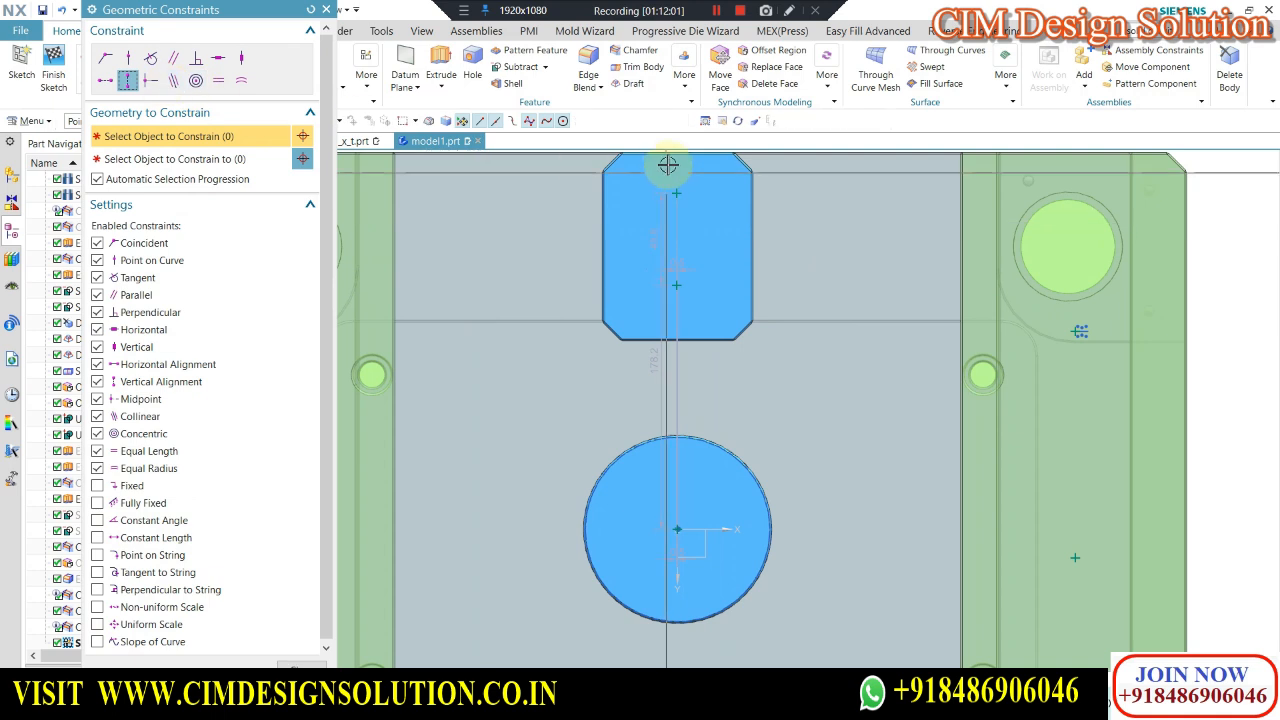
{"action": "left_click", "coordinate": [675, 195]}
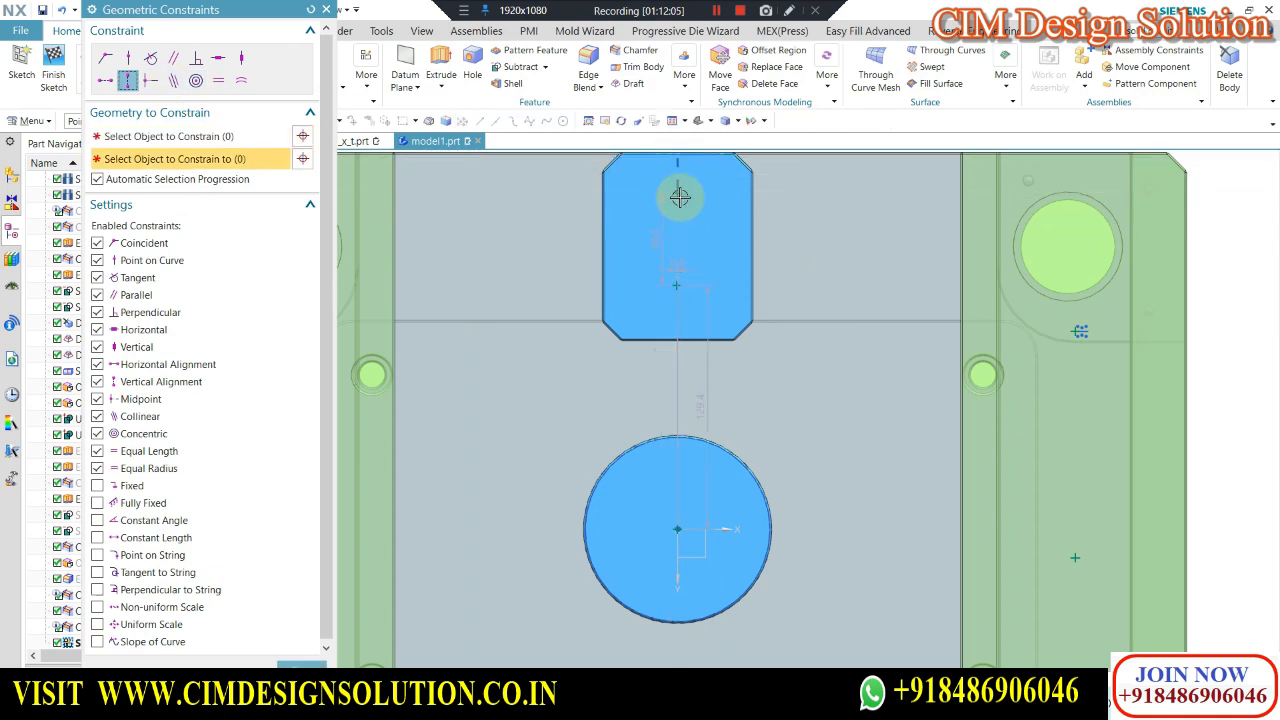
{"action": "left_click", "coordinate": [679, 197]}
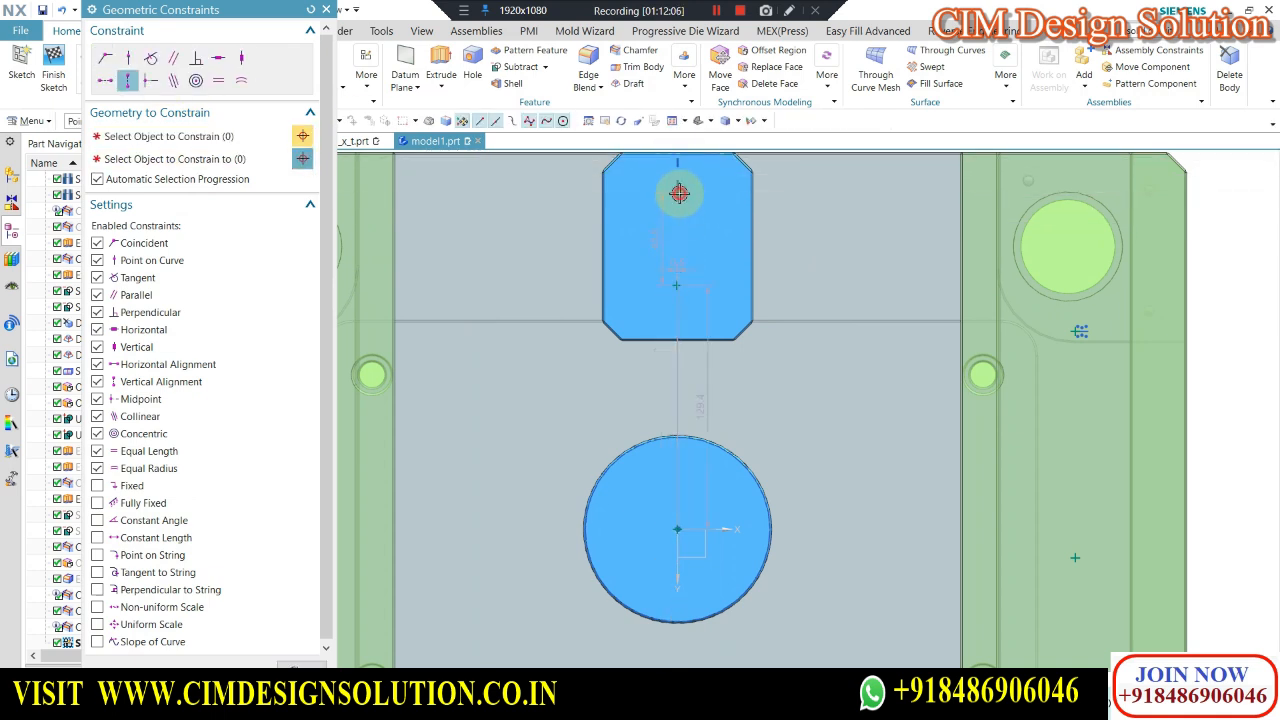
{"action": "left_click", "coordinate": [676, 284]}
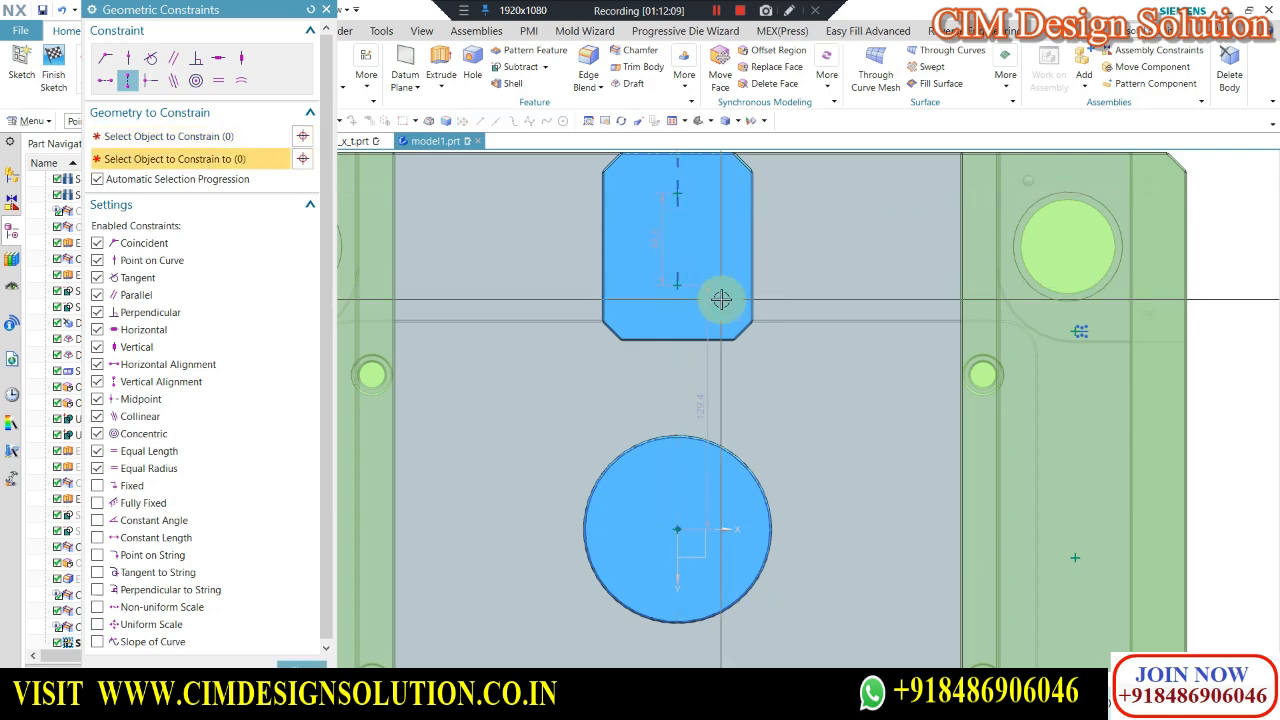
{"action": "key", "text": "Escape"}
{"action": "scroll", "coordinate": [704, 274], "scroll_direction": "down", "scroll_amount": 3}
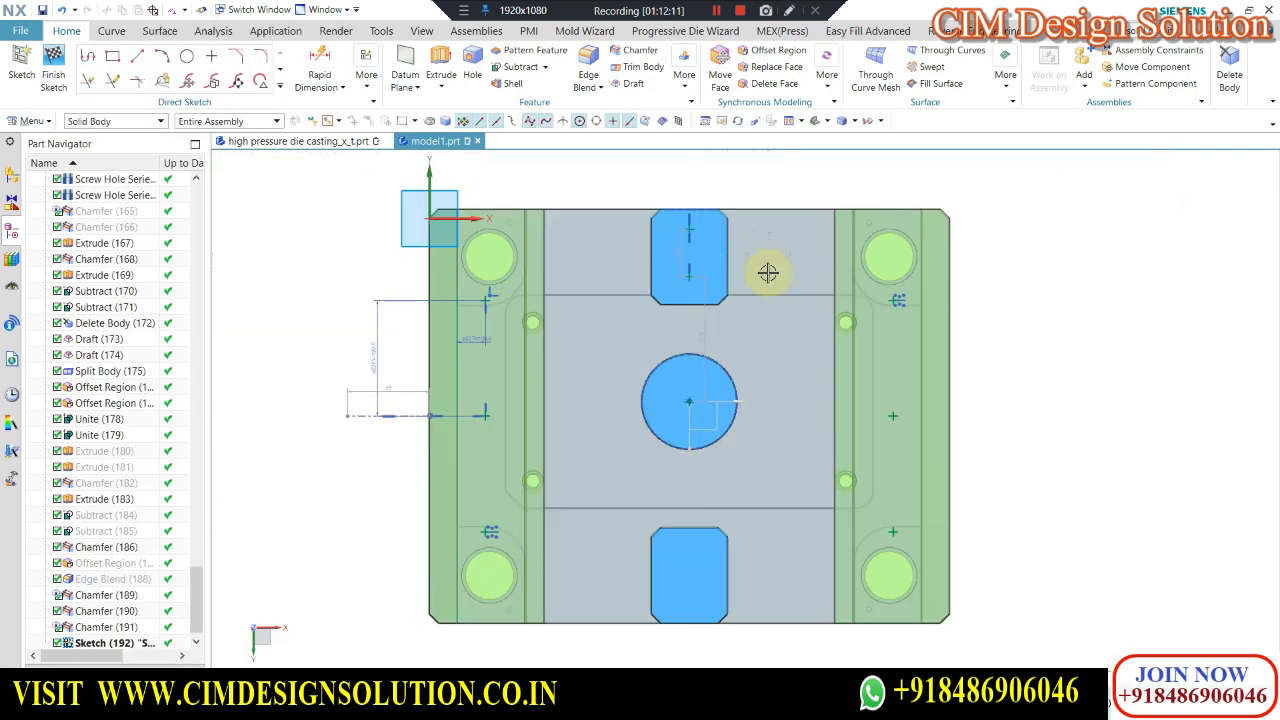
Dimension the rectangular block's outer point 22 mm from the block's outer edge.
{"action": "scroll", "coordinate": [688, 261], "scroll_direction": "up", "scroll_amount": 2}
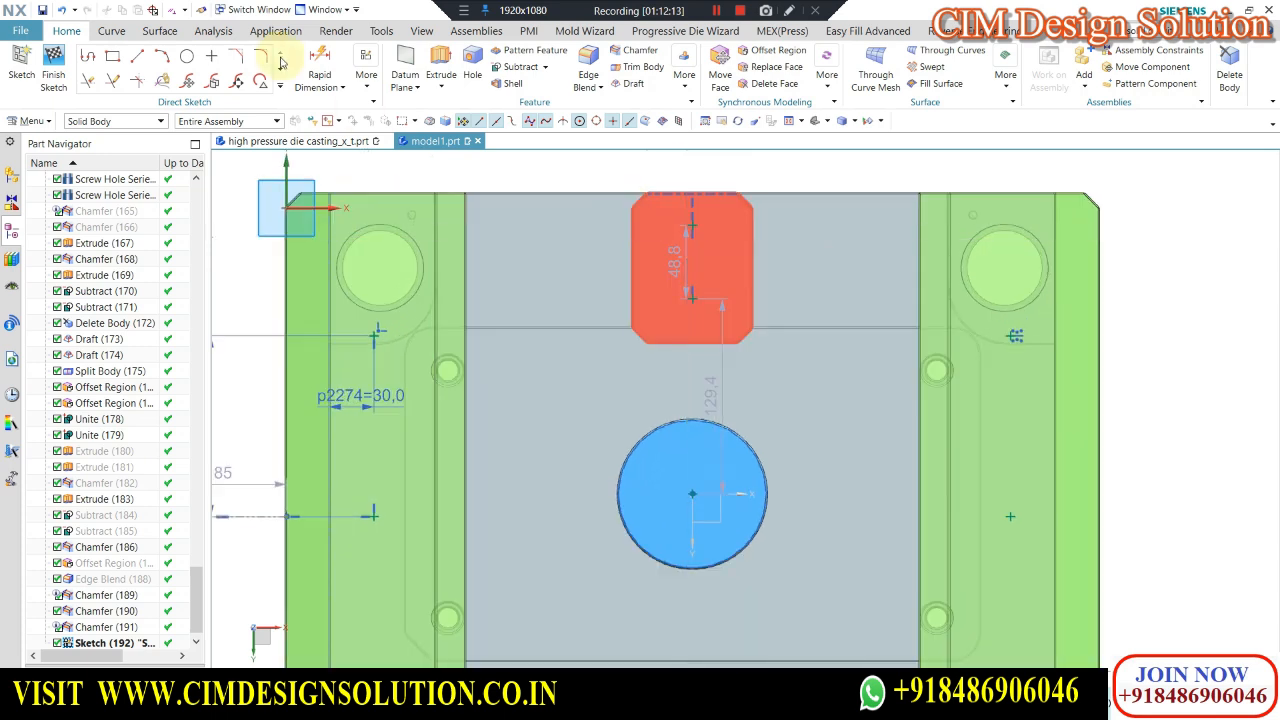
{"action": "scroll", "coordinate": [690, 194], "scroll_direction": "up", "scroll_amount": 3}
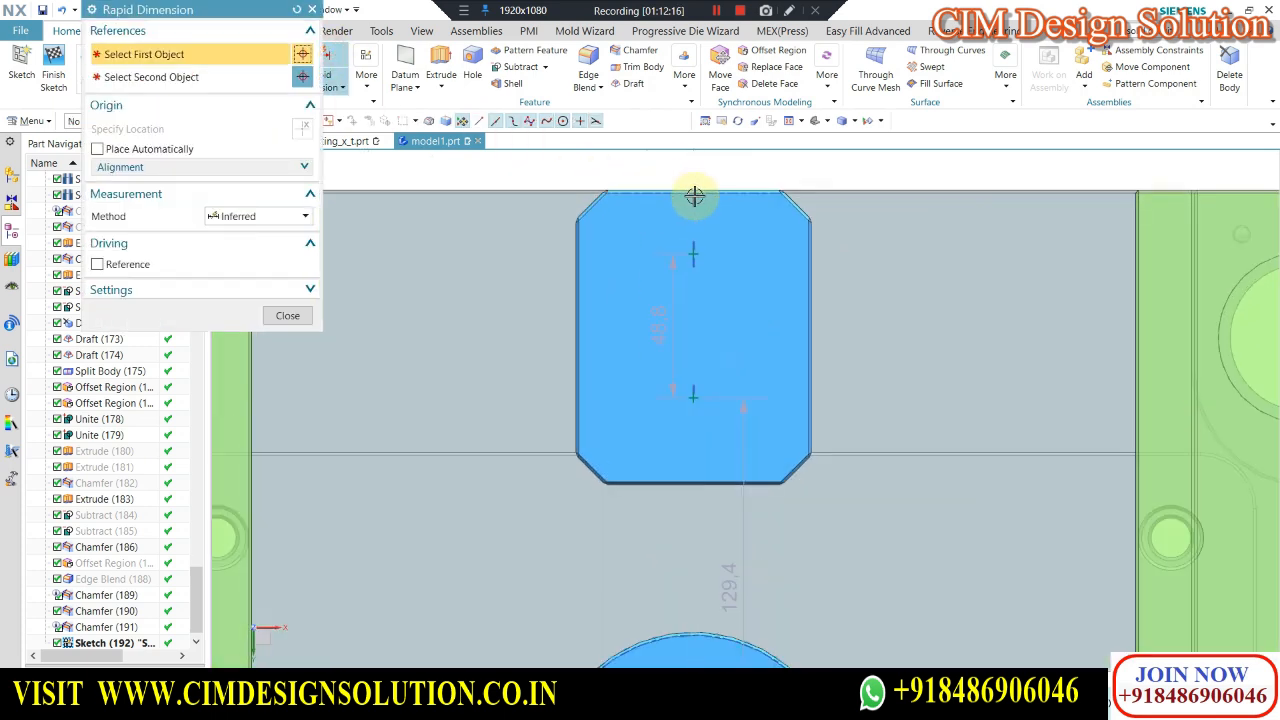
{"action": "left_click", "coordinate": [690, 251]}
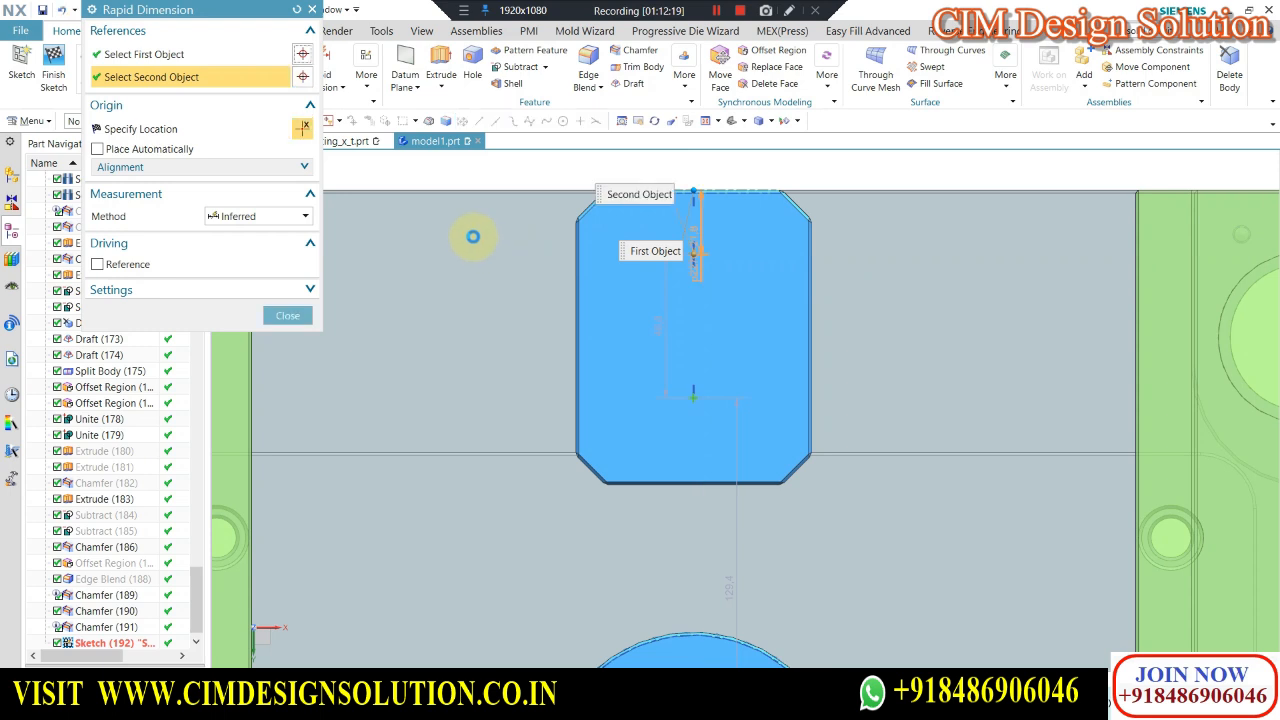
{"action": "left_click", "coordinate": [533, 258]}
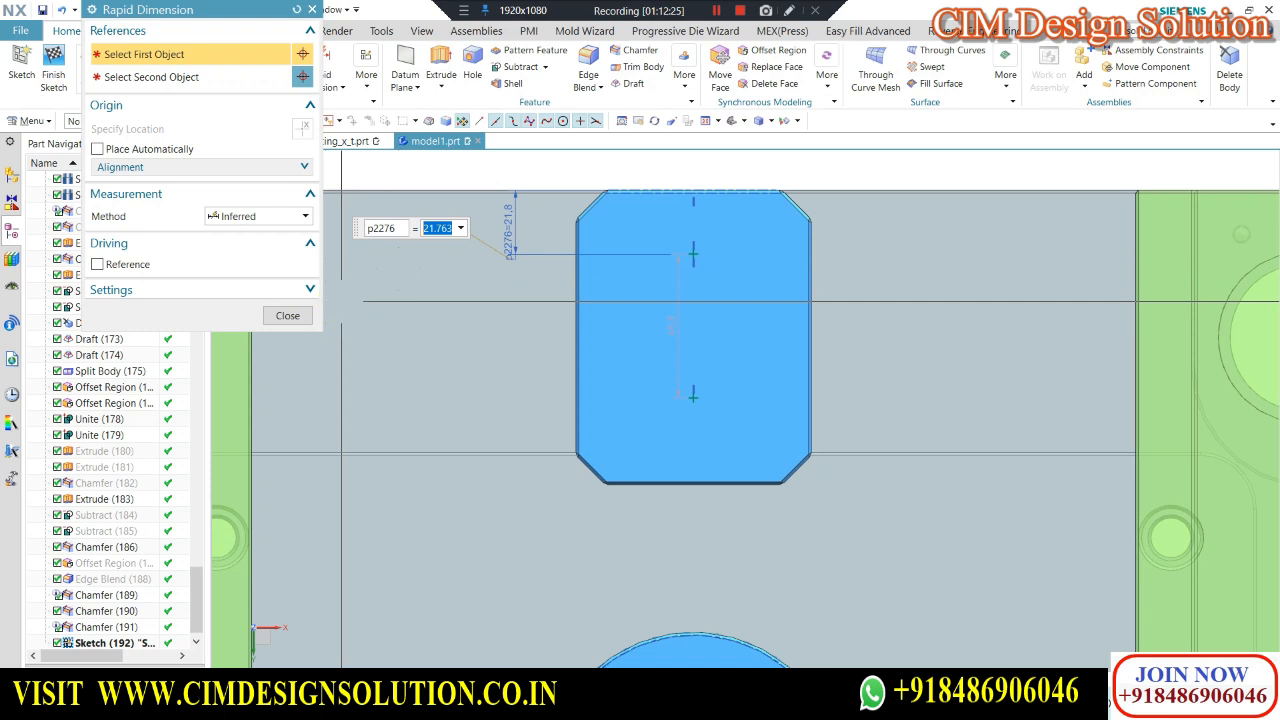
{"action": "type", "text": "22"}
{"action": "key", "text": "Return"}
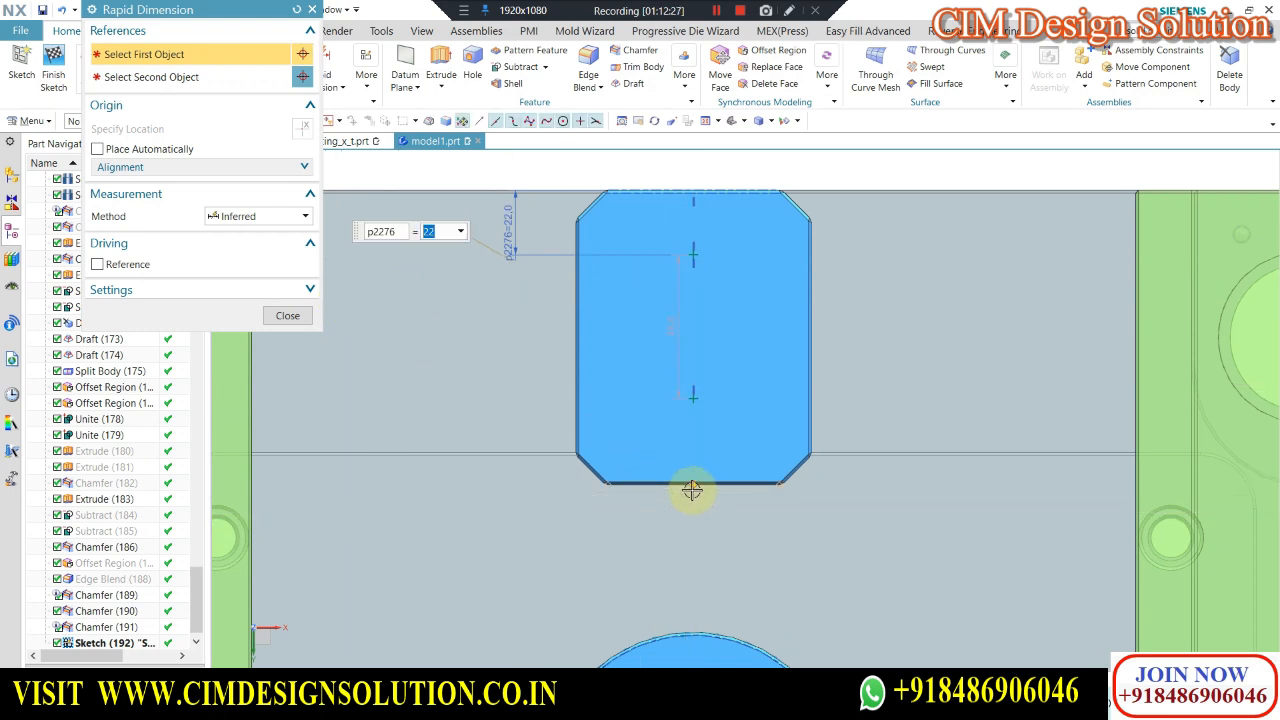
Dimension the rectangular block's inner point 25 mm from the block's inner edge.
{"action": "left_click", "coordinate": [701, 449]}
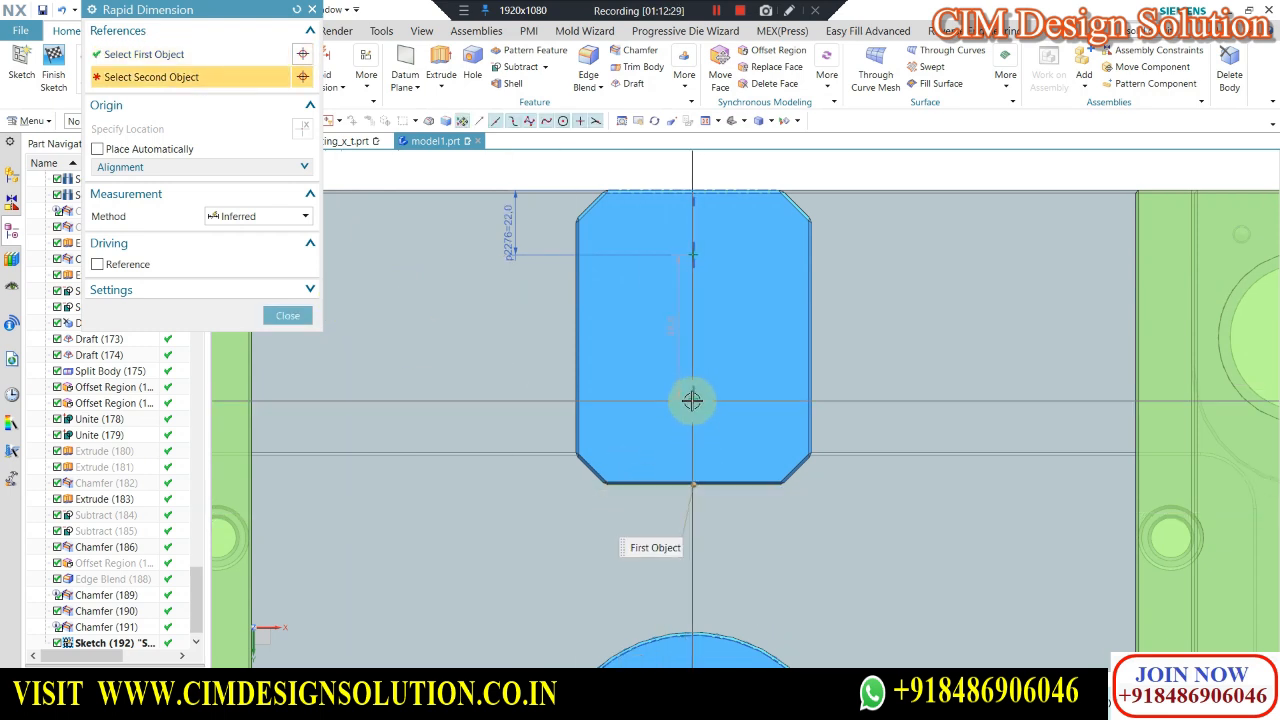
{"action": "left_click", "coordinate": [692, 399]}
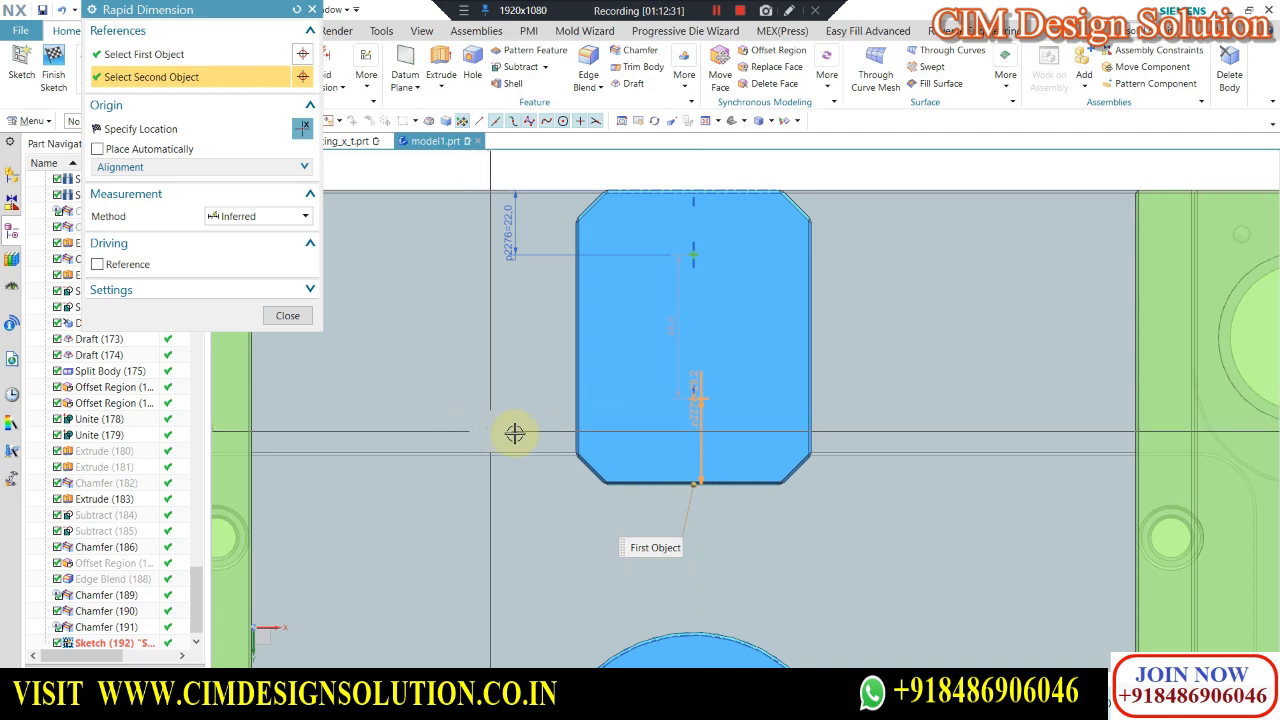
{"action": "left_click", "coordinate": [500, 428]}
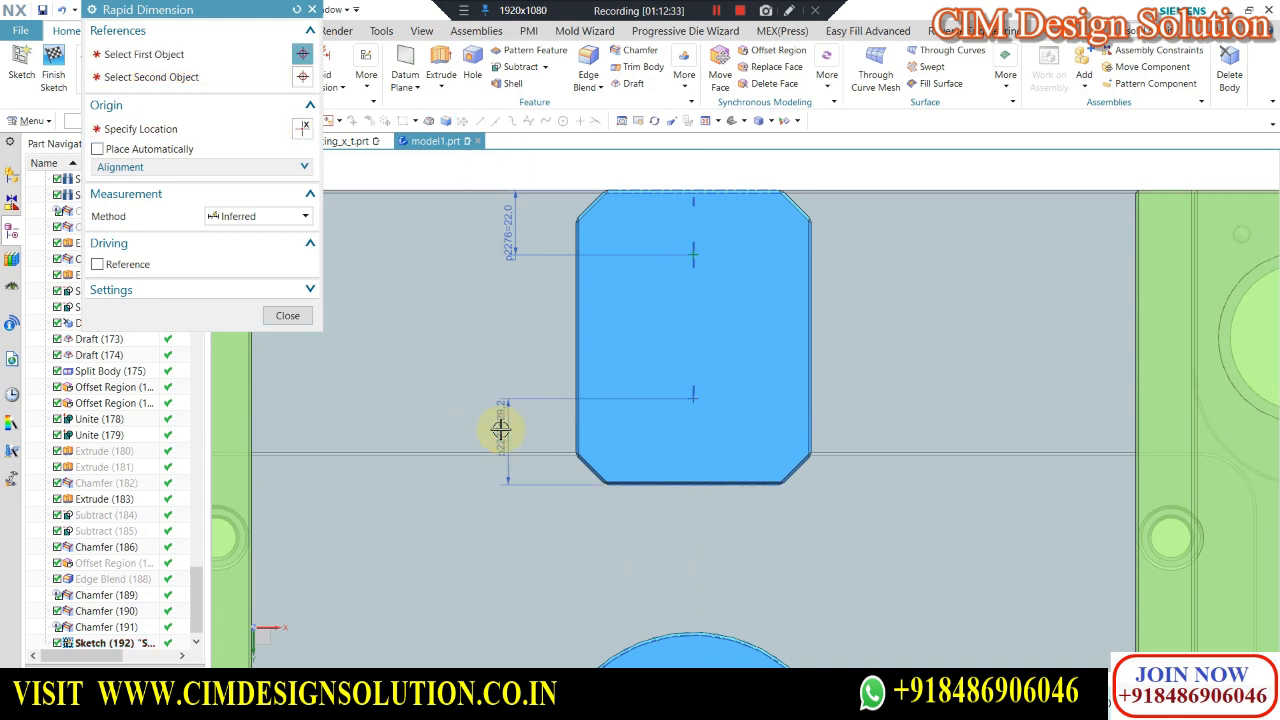
{"action": "type", "text": "22"}
{"action": "key", "text": "Return"}
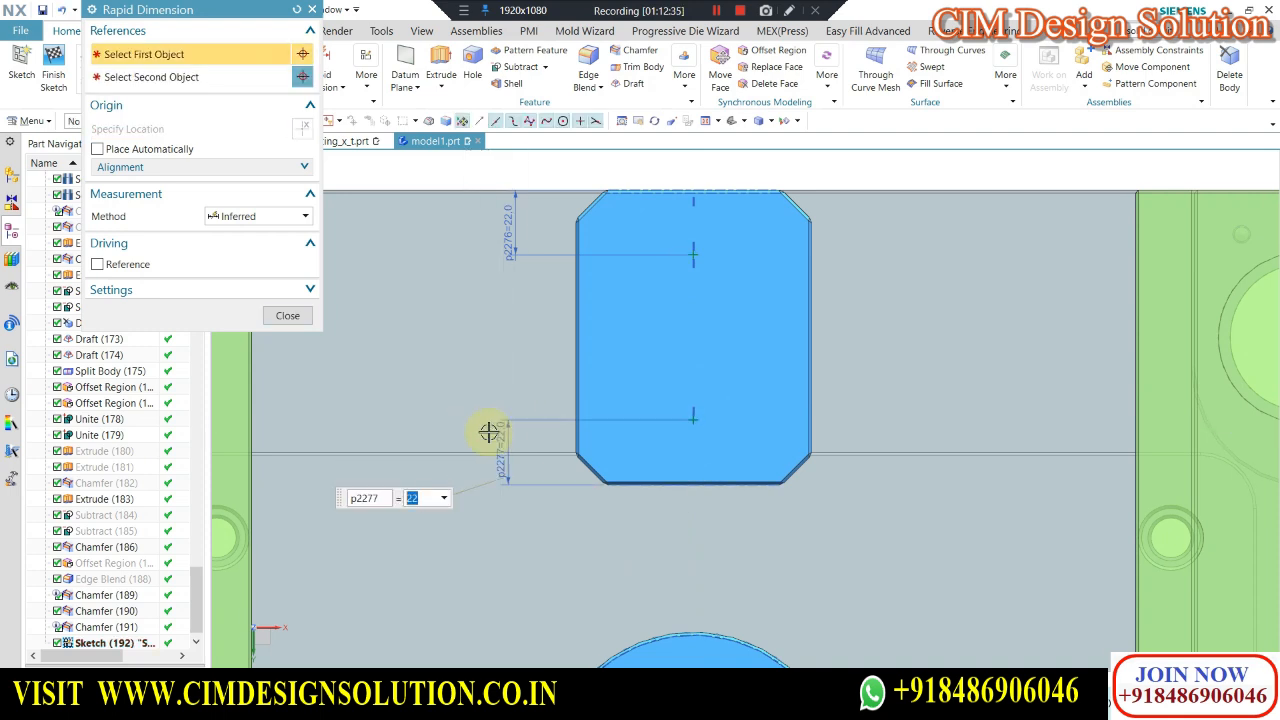
{"action": "left_click", "coordinate": [291, 316]}
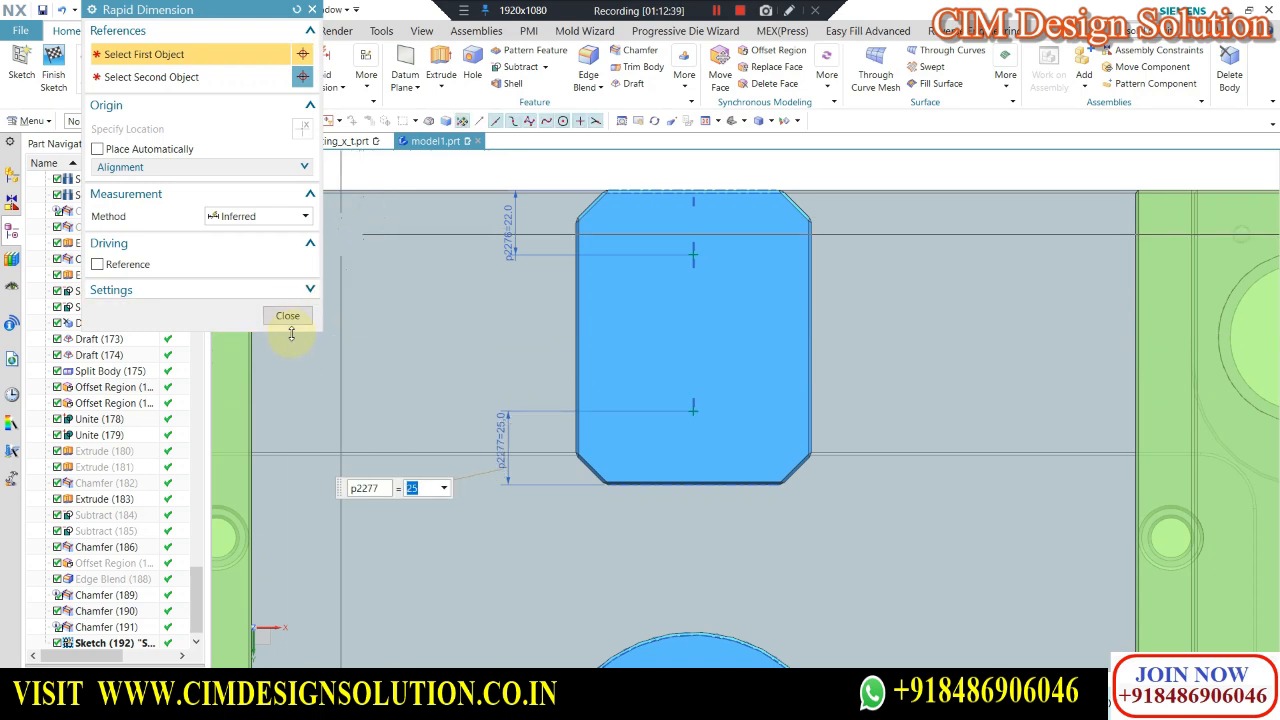
{"action": "left_click", "coordinate": [520, 225]}
{"action": "double_click", "coordinate": [512, 224]}
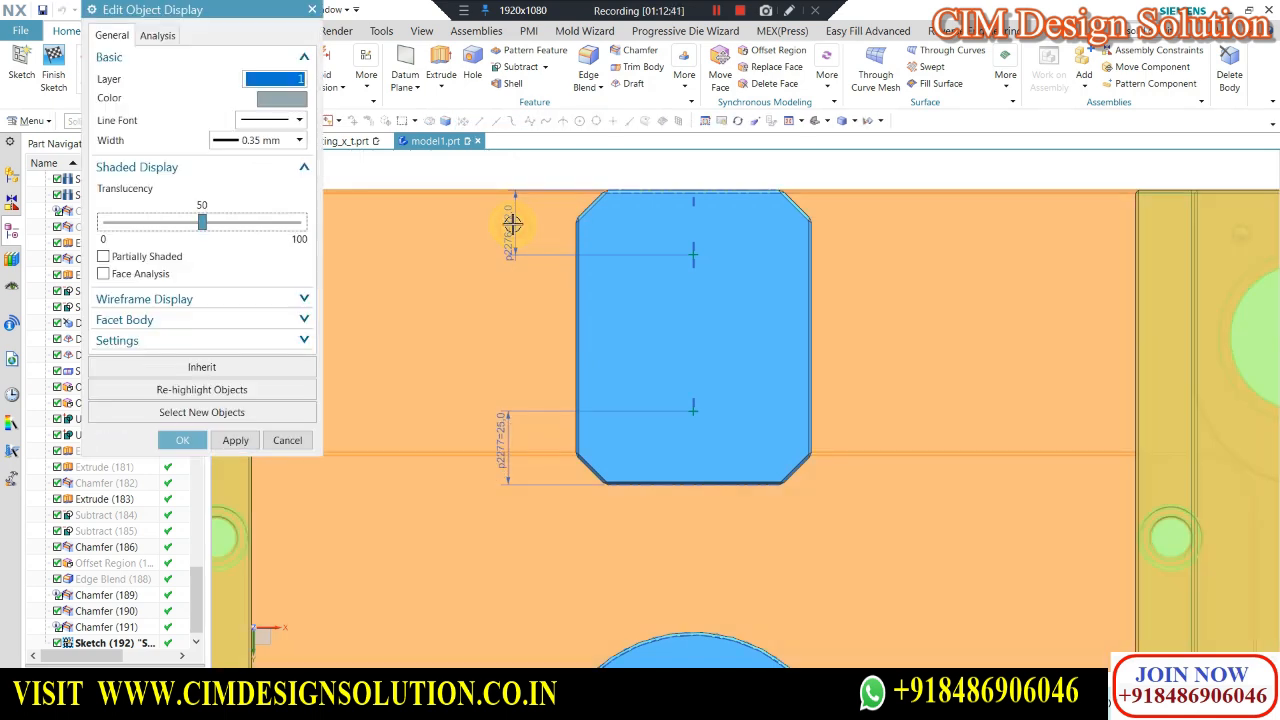
{"action": "key", "text": "Escape"}
Switch the selection to No Selection Filter and set the outer point's distance from the block's outer edge to 25 mm.
{"action": "left_click", "coordinate": [110, 119]}
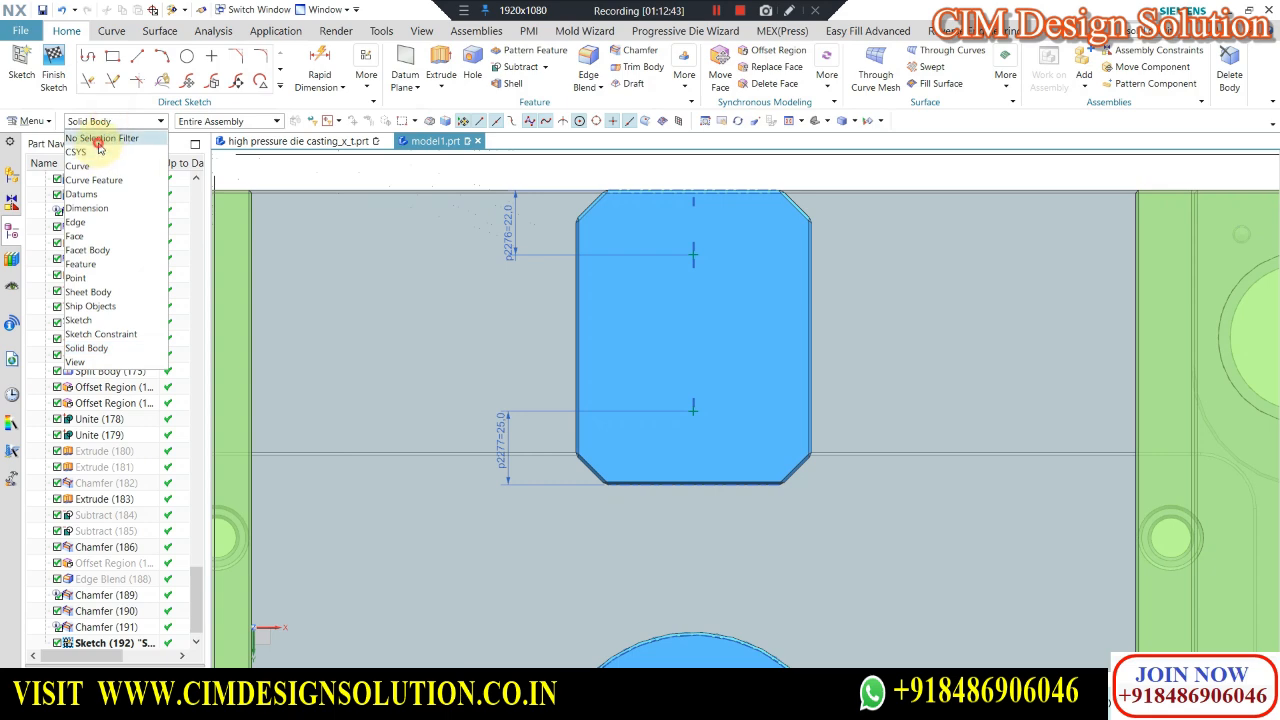
{"action": "left_click", "coordinate": [98, 140]}
{"action": "left_click", "coordinate": [508, 226]}
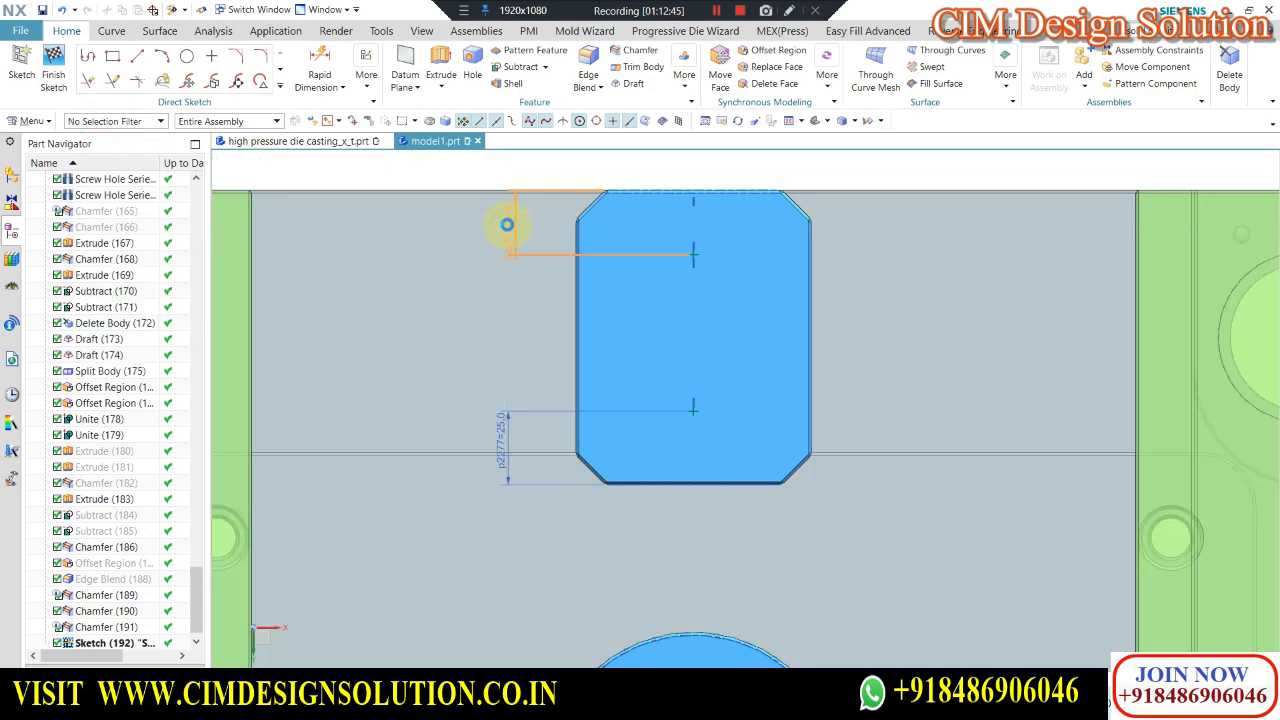
{"action": "double_click", "coordinate": [507, 225]}
{"action": "type", "text": "25"}
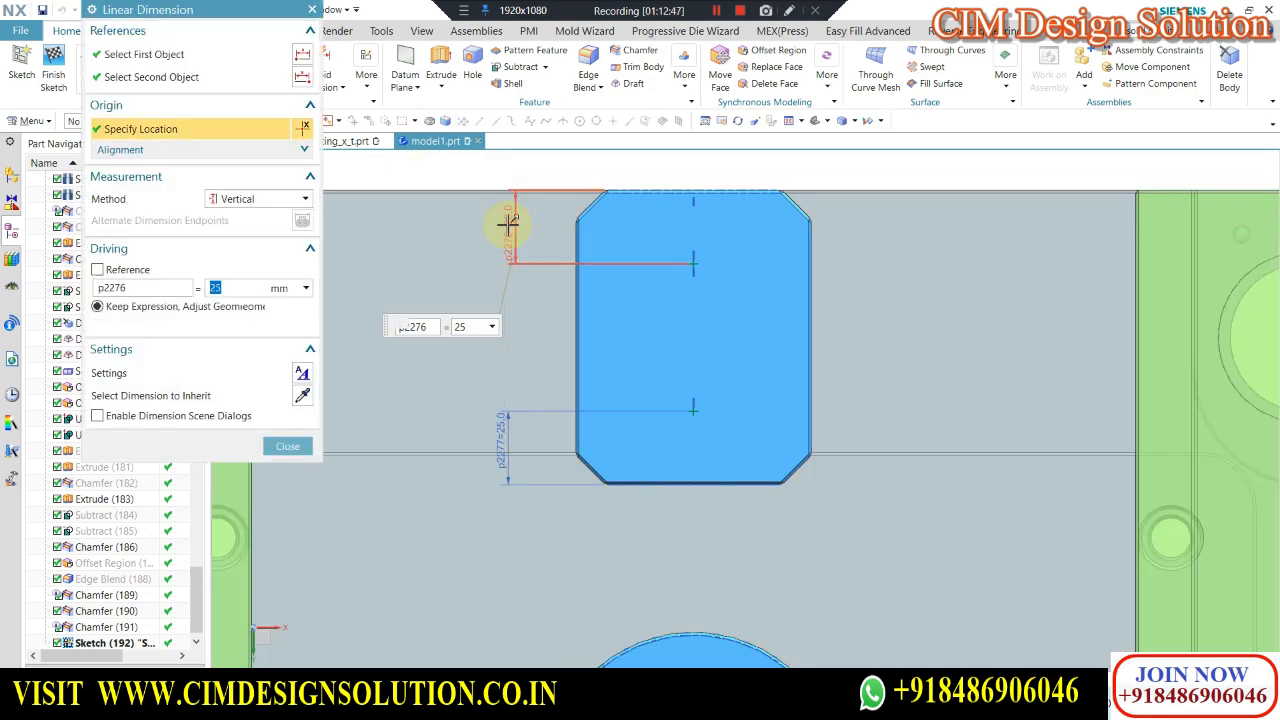
{"action": "middle_click", "coordinate": [691, 251]}
Mirror the rectangular block's two points onto the opposite block about the horizontal reference line and finish the sketch.
{"action": "scroll", "coordinate": [634, 209], "scroll_direction": "down", "scroll_amount": 5}
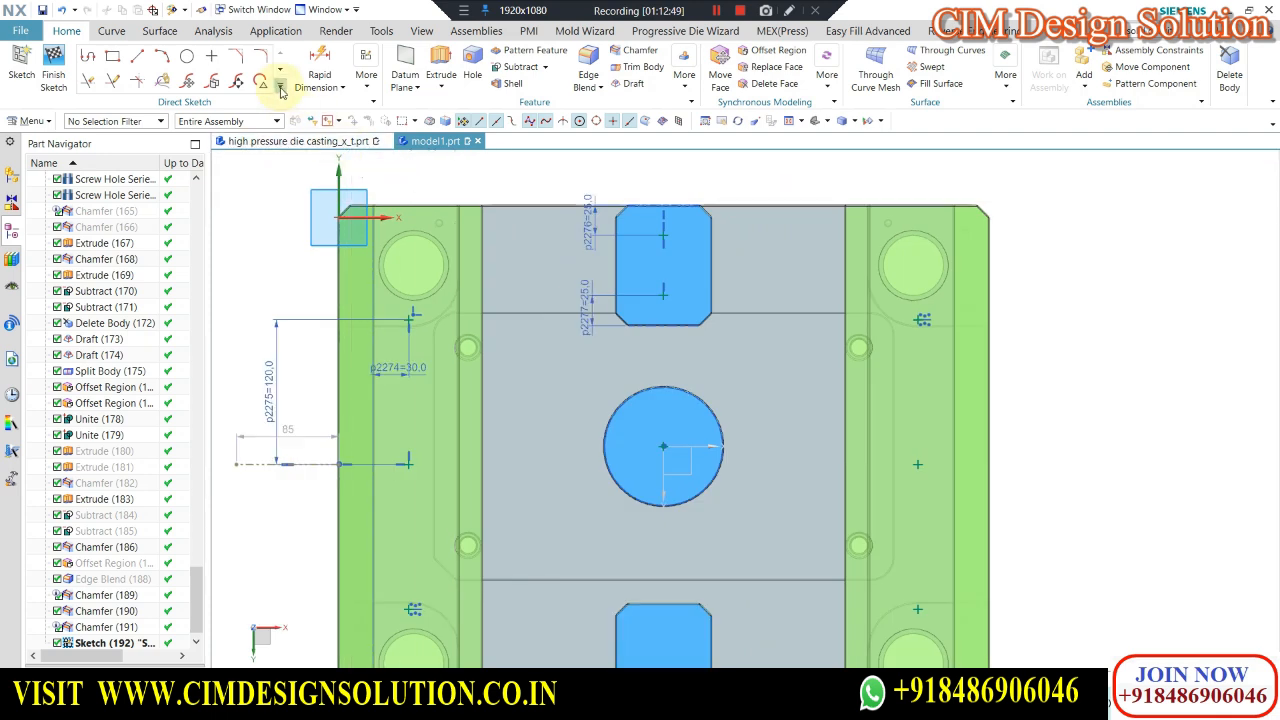
{"action": "left_click", "coordinate": [281, 90]}
{"action": "left_click", "coordinate": [95, 200]}
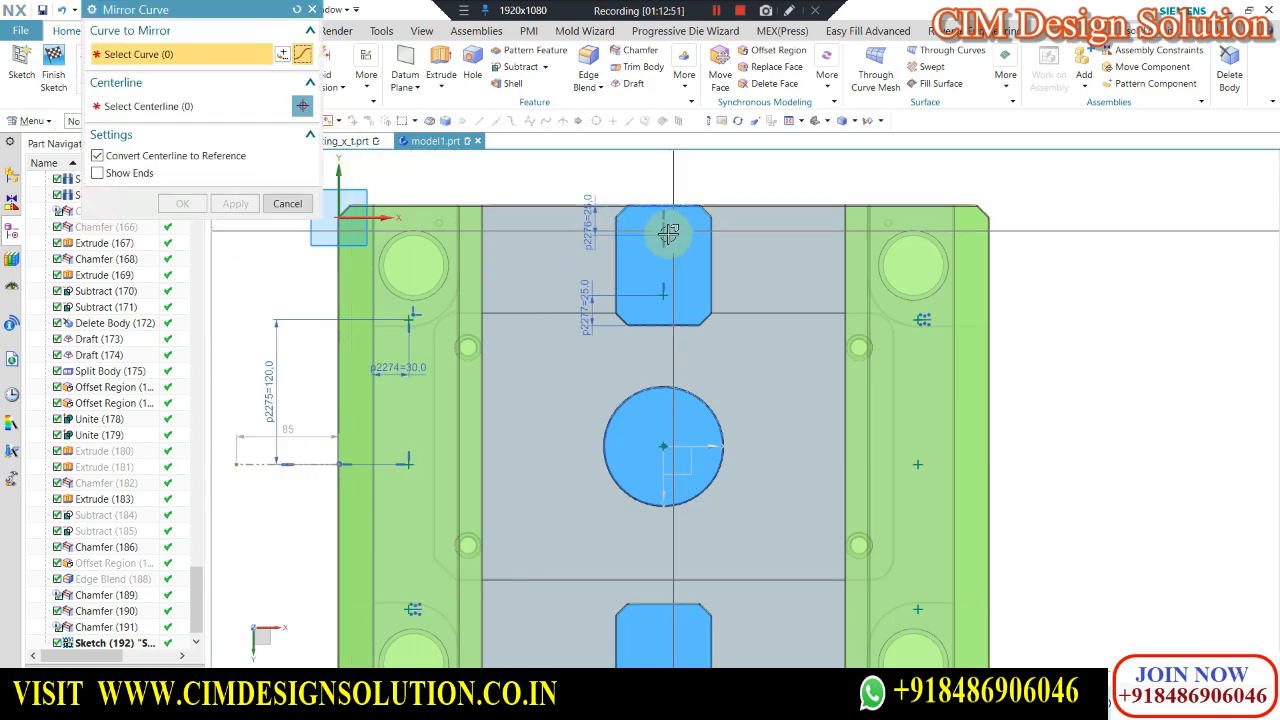
{"action": "left_click", "coordinate": [664, 291]}
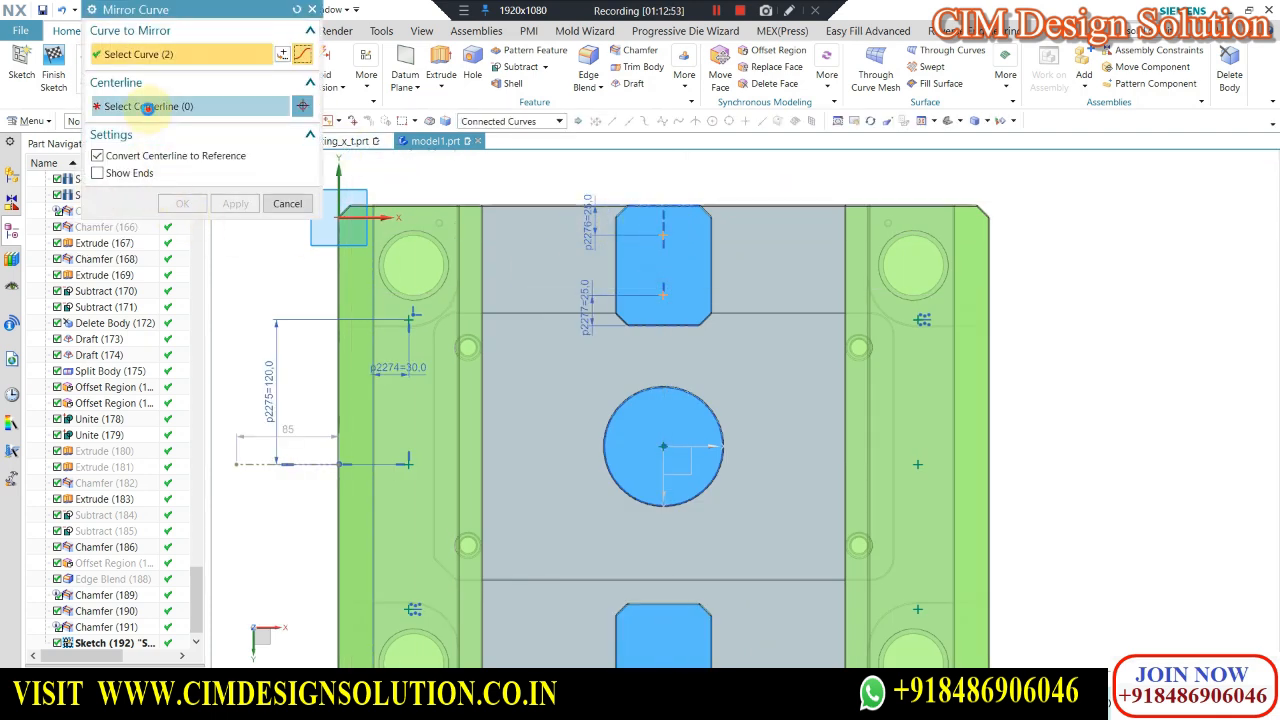
{"action": "middle_click", "coordinate": [290, 420]}
{"action": "left_click", "coordinate": [235, 205]}
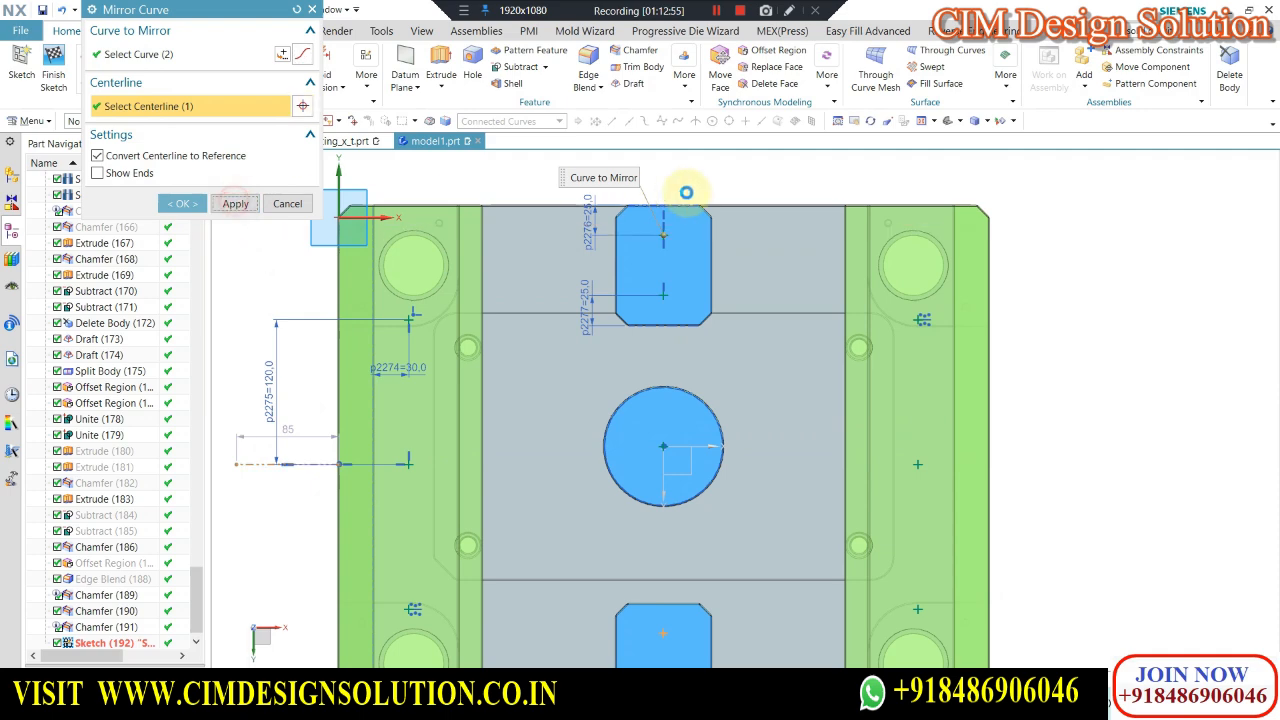
{"action": "scroll", "coordinate": [716, 196], "scroll_direction": "down", "scroll_amount": 4}
{"action": "left_click", "coordinate": [287, 203]}
{"action": "left_click", "coordinate": [57, 60]}
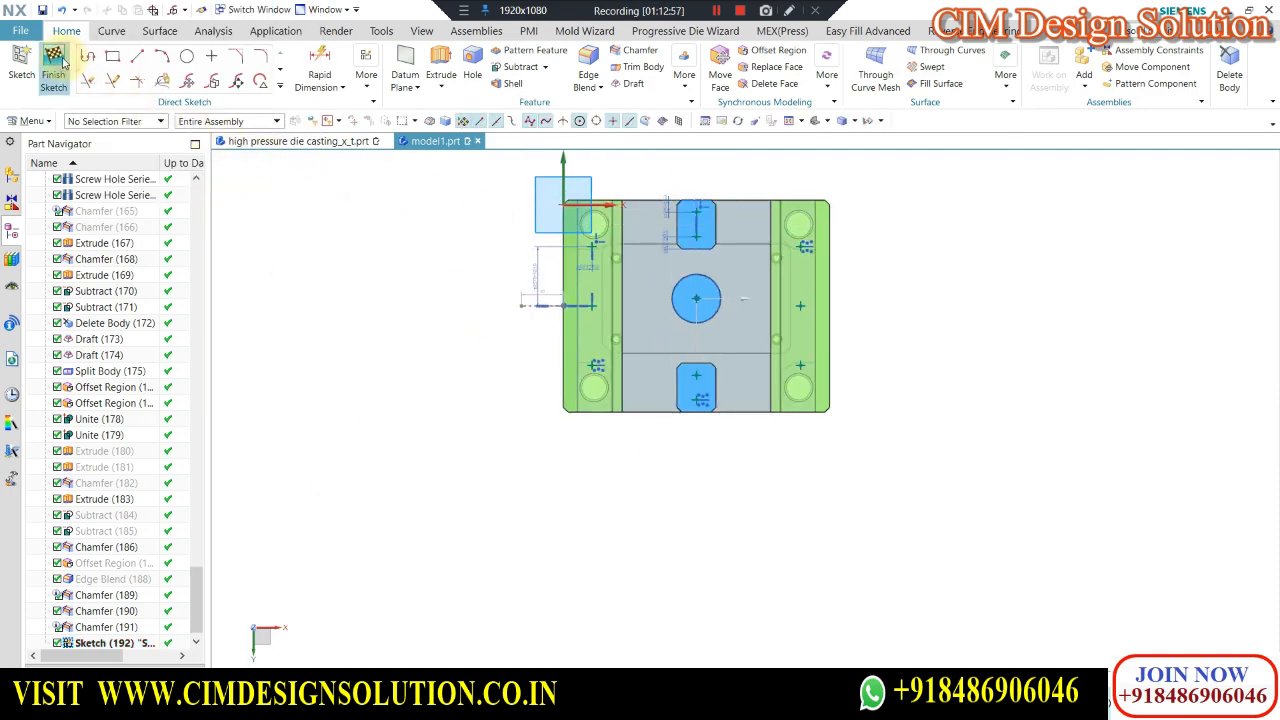
Create a series of M12 counterbored socket-head screw holes at the three points on the first support rail.
{"action": "middle_click_drag", "start_coordinate": [589, 329], "coordinate": [634, 283]}
{"action": "key", "text": "Home"}
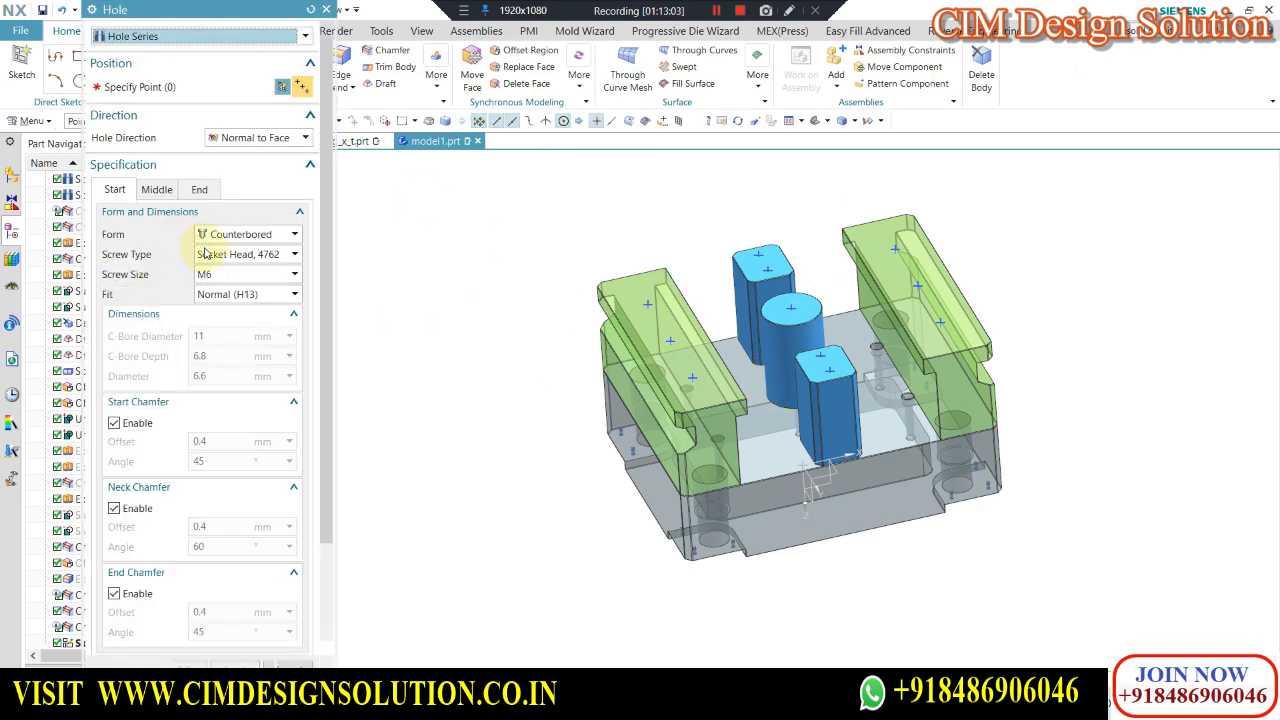
{"action": "left_click", "coordinate": [229, 276]}
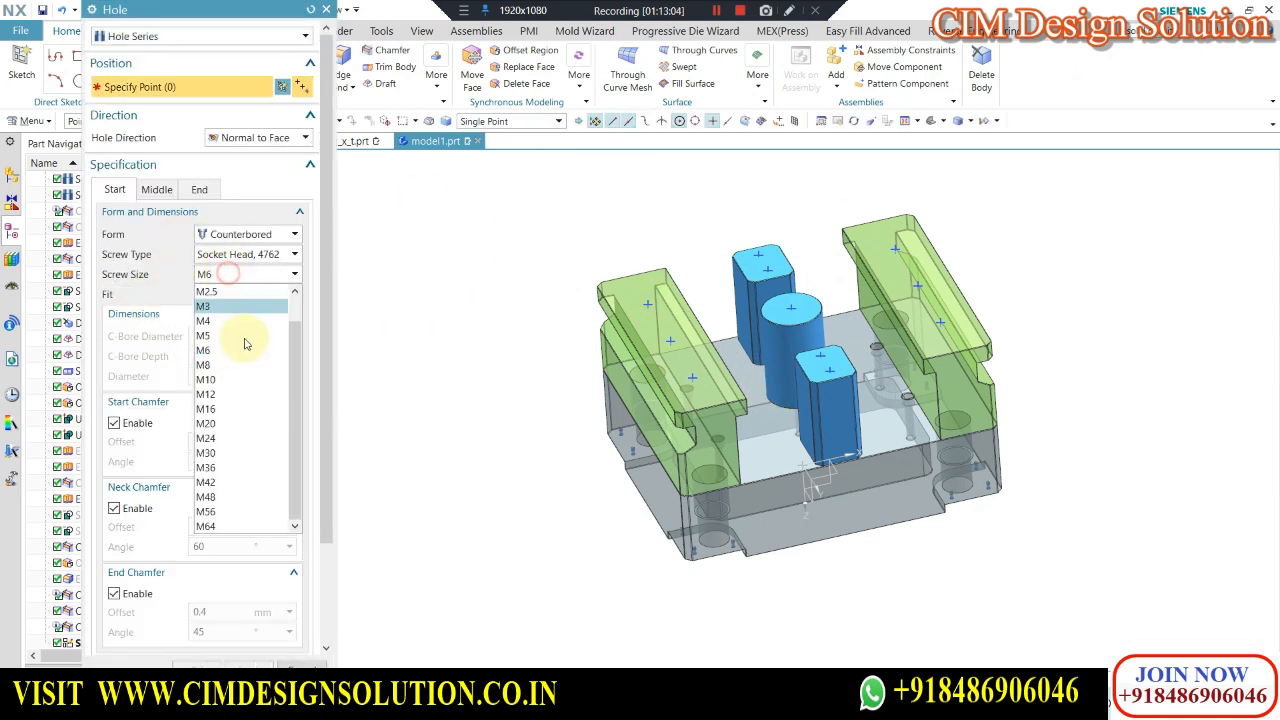
{"action": "left_click", "coordinate": [224, 392]}
{"action": "scroll", "coordinate": [642, 311], "scroll_direction": "up", "scroll_amount": 1}
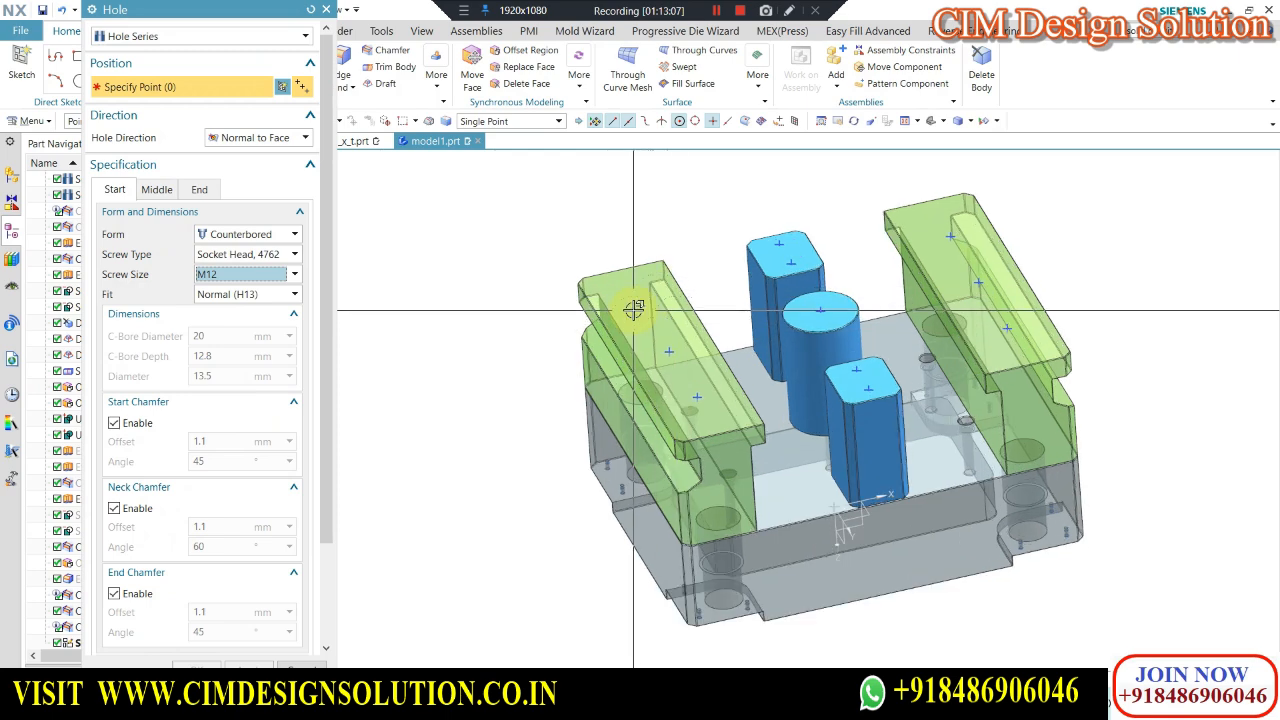
{"action": "left_click", "coordinate": [640, 306]}
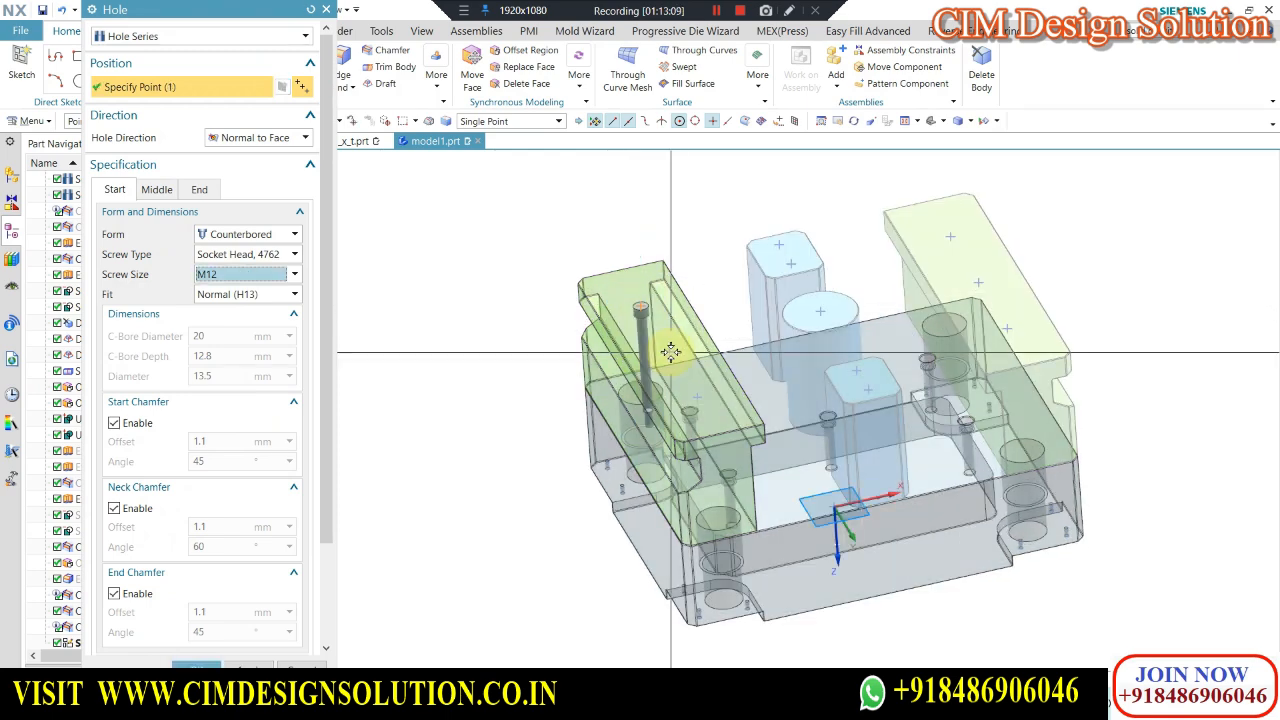
{"action": "left_click", "coordinate": [700, 396]}
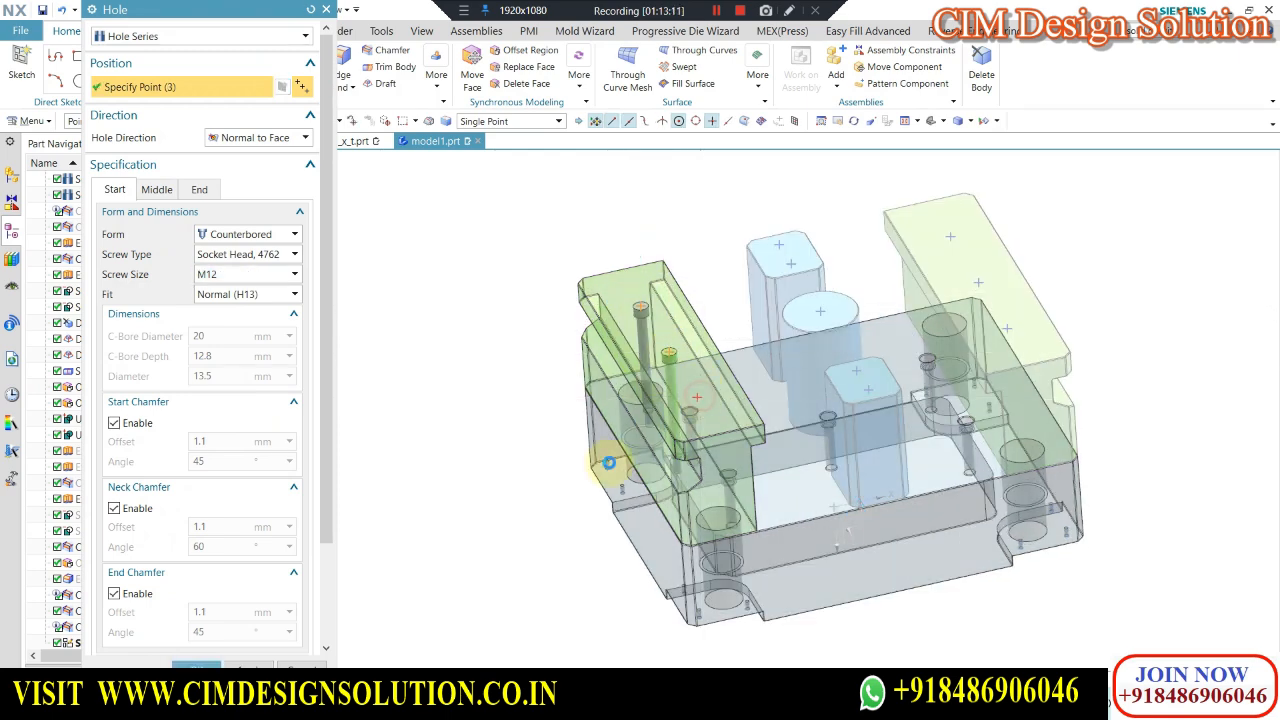
{"action": "left_click", "coordinate": [250, 668]}
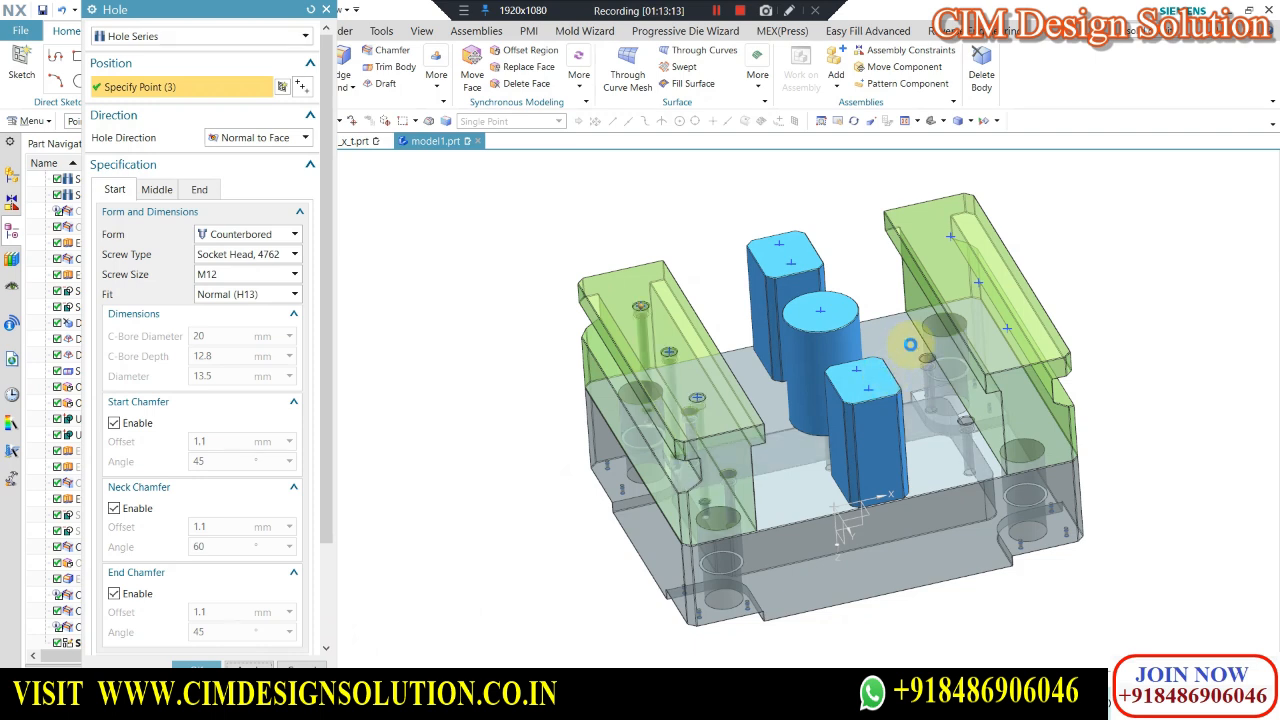
Create the same M12 counterbored hole series at the three points on the opposite support rail.
{"action": "left_click", "coordinate": [949, 238]}
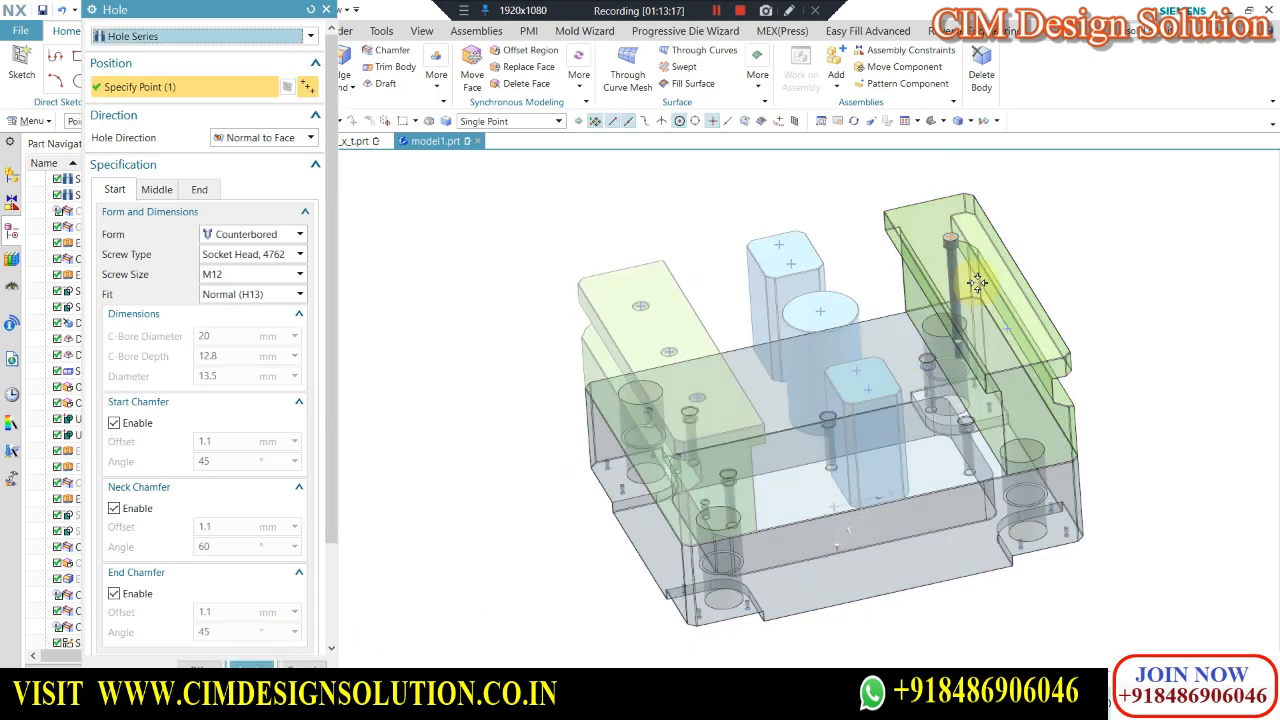
{"action": "left_click", "coordinate": [977, 284]}
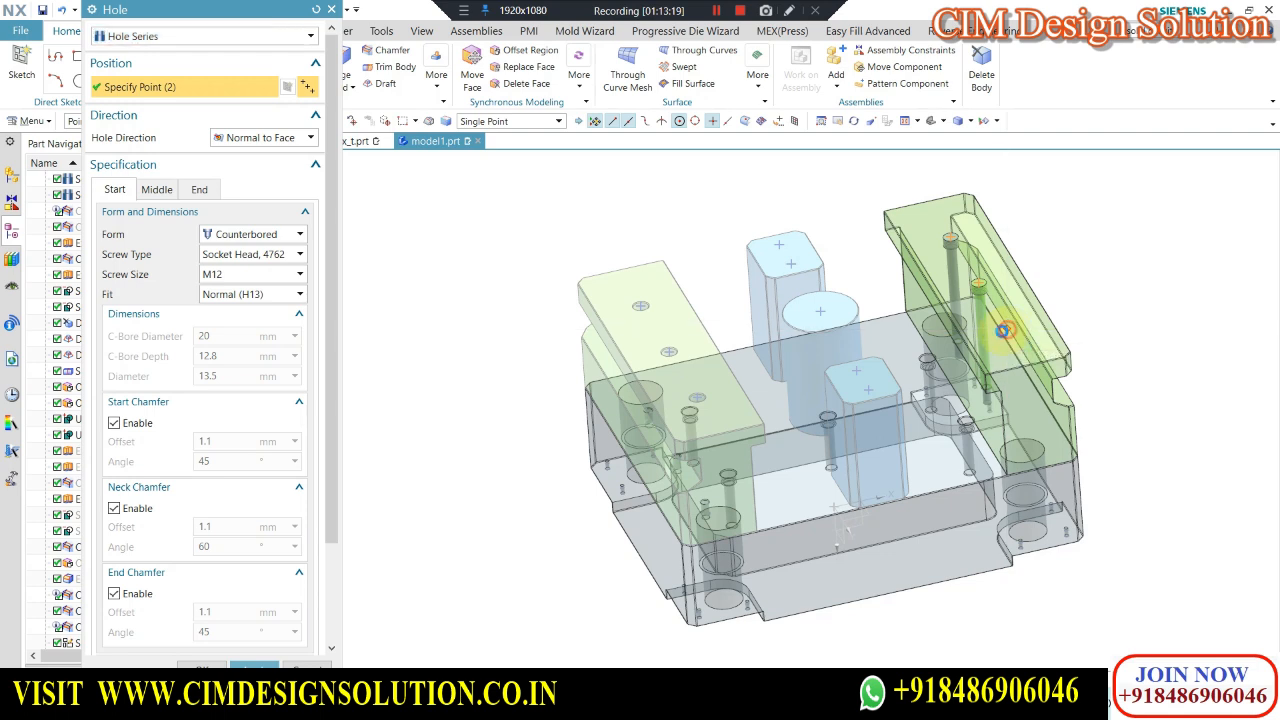
{"action": "left_click", "coordinate": [1003, 330]}
{"action": "left_click", "coordinate": [254, 668]}
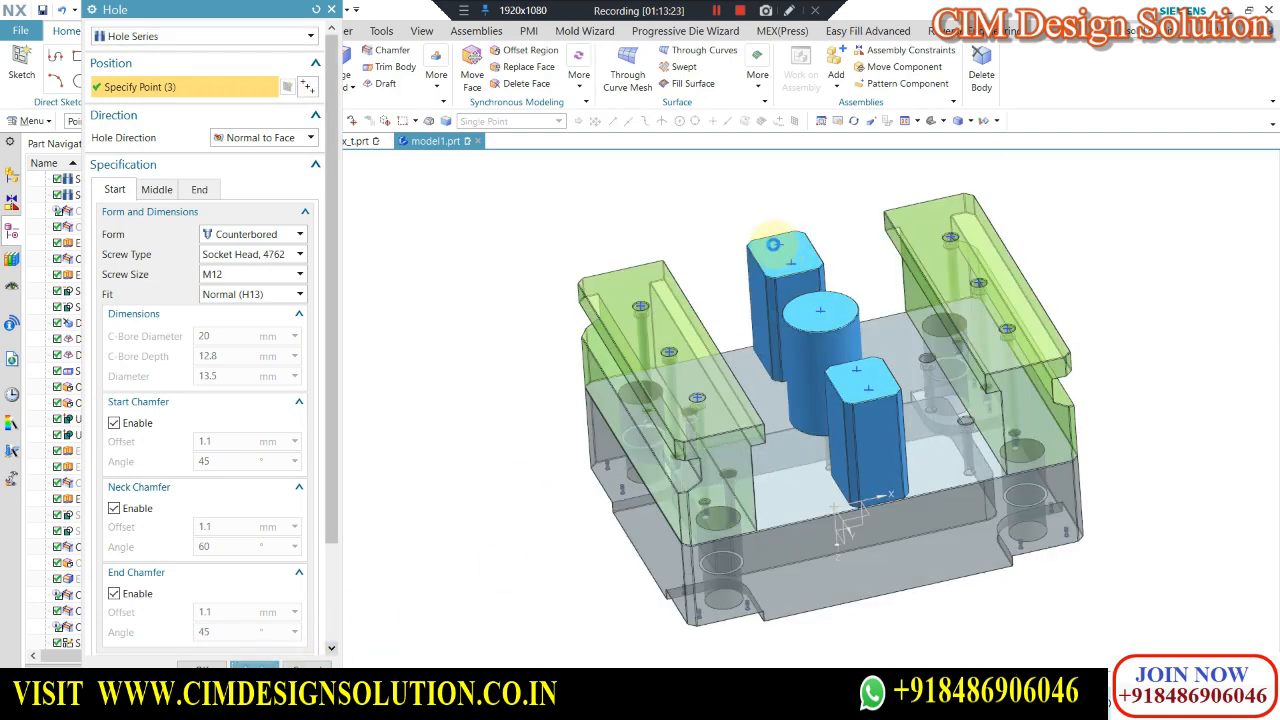
Change the screw size to M8 and create counterbored holes at the two points on the rear rectangular block.
{"action": "left_click", "coordinate": [275, 274]}
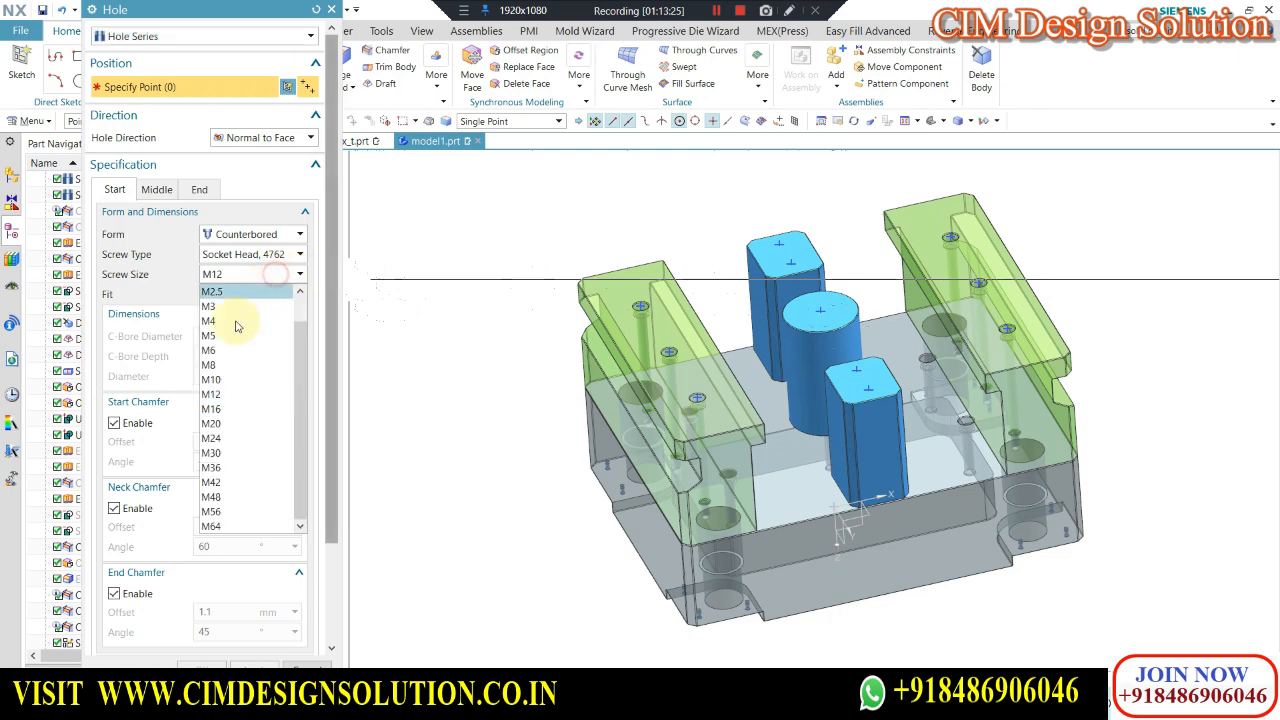
{"action": "left_click", "coordinate": [218, 366]}
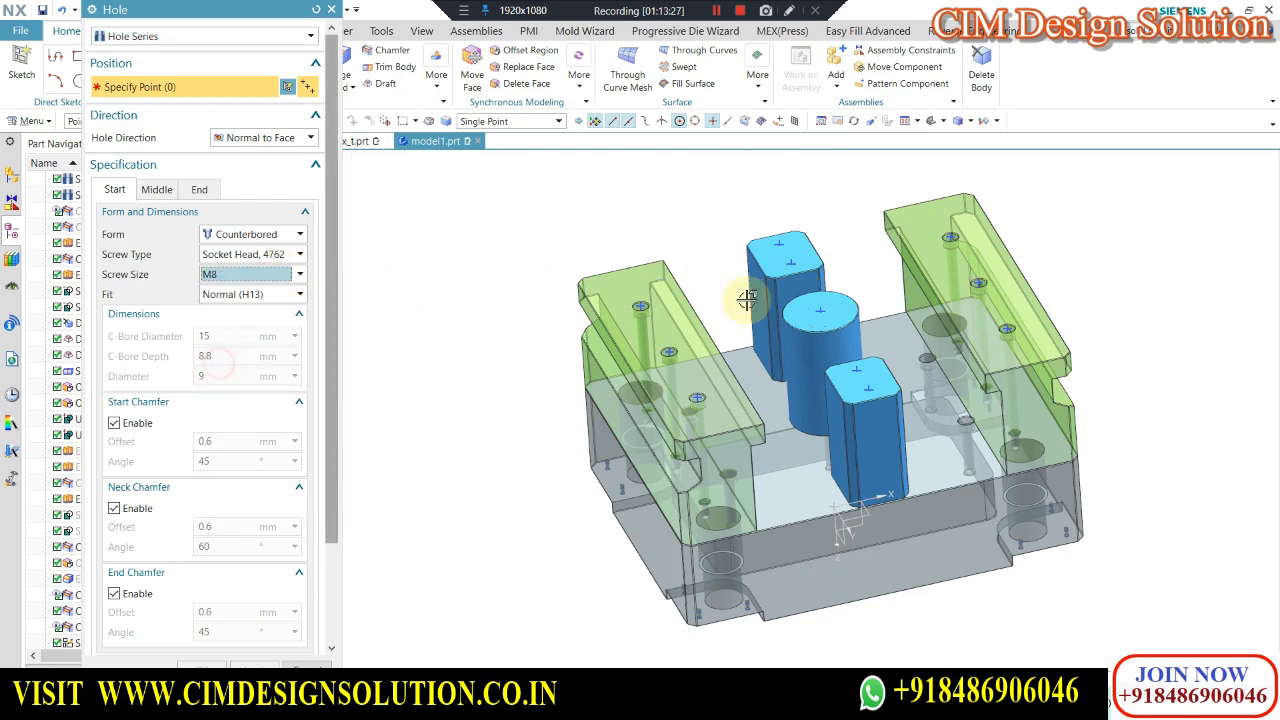
{"action": "left_click", "coordinate": [779, 245]}
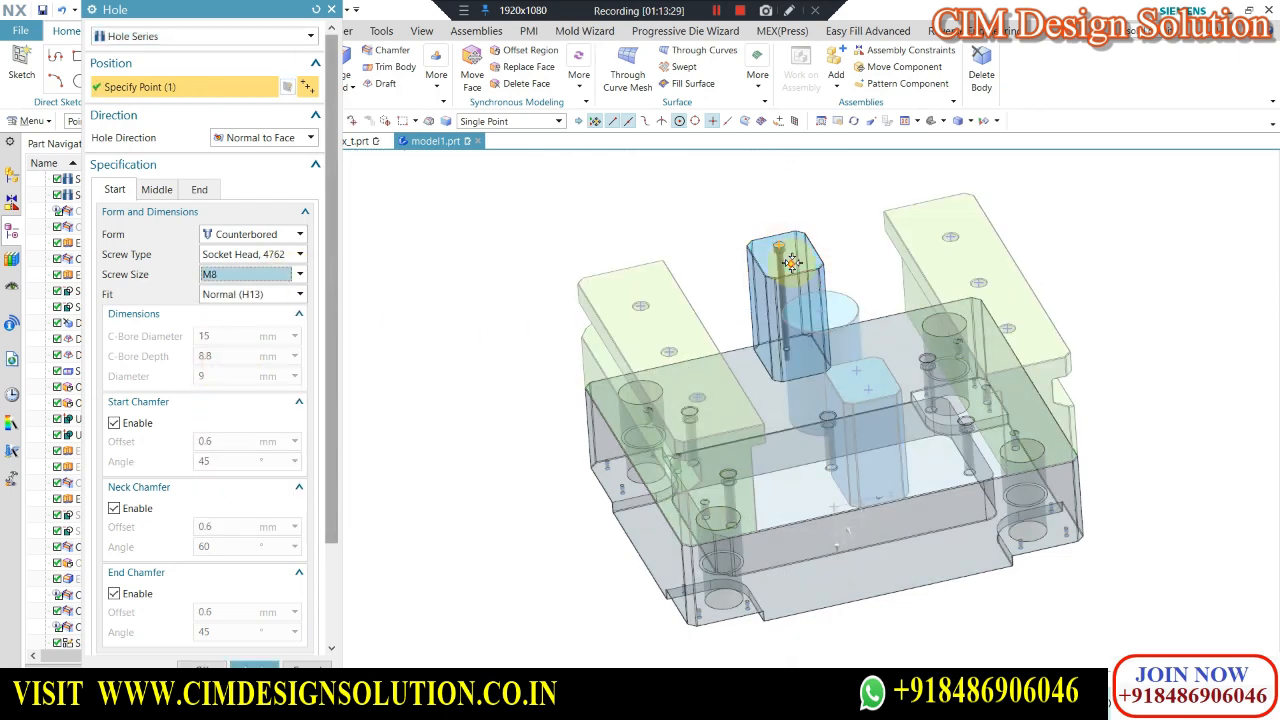
{"action": "left_click", "coordinate": [256, 665]}
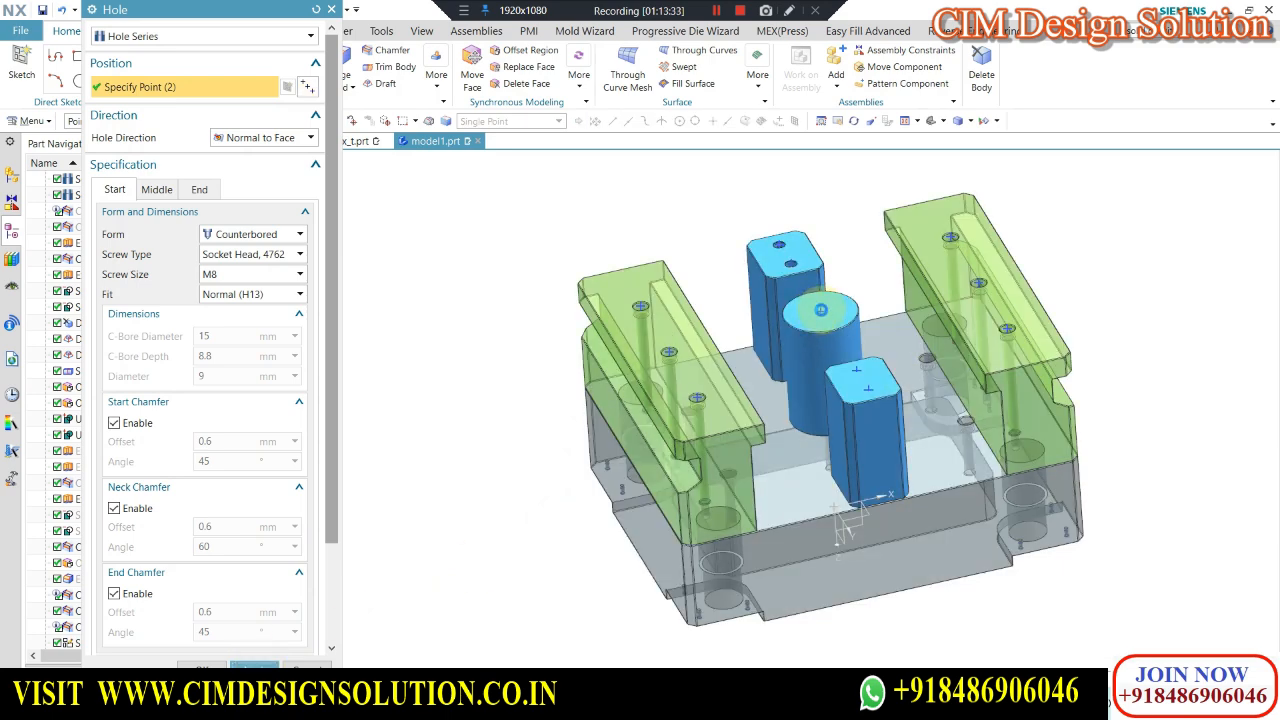
Create M8 counterbored hole series at the round pillar's centre point and the front rectangular block's two points.
{"action": "left_click", "coordinate": [820, 311]}
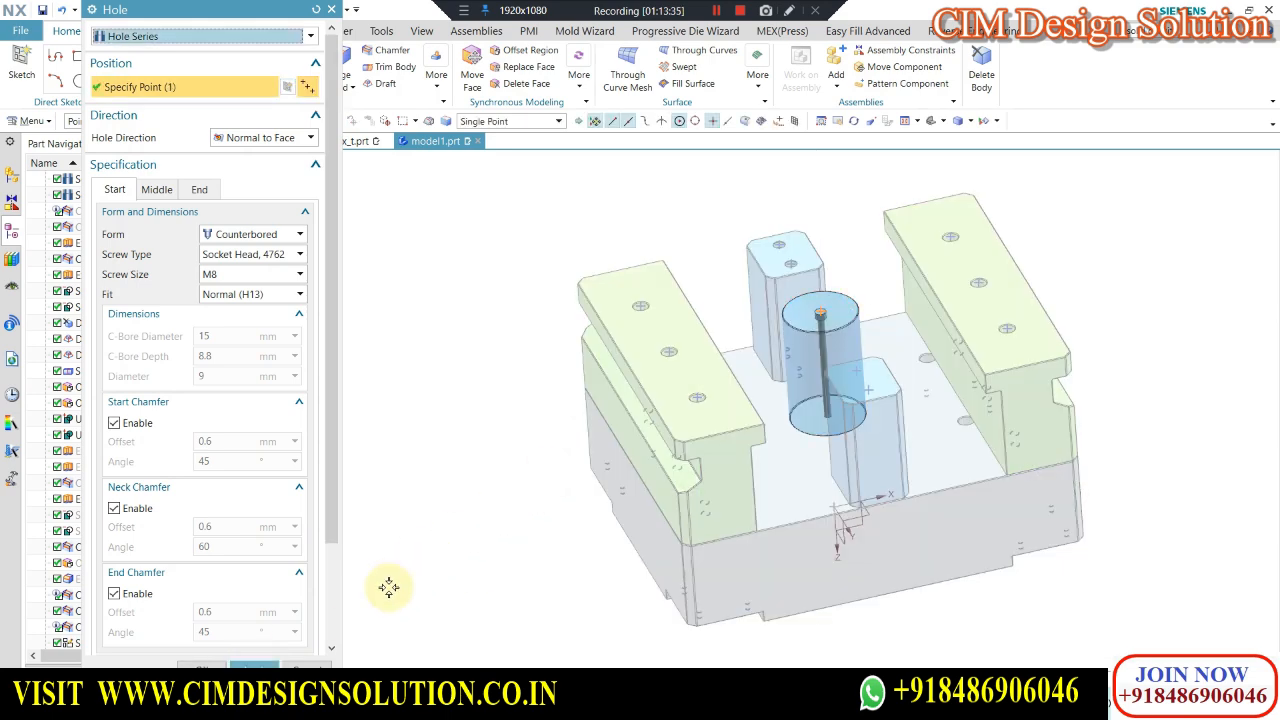
{"action": "left_click", "coordinate": [254, 665]}
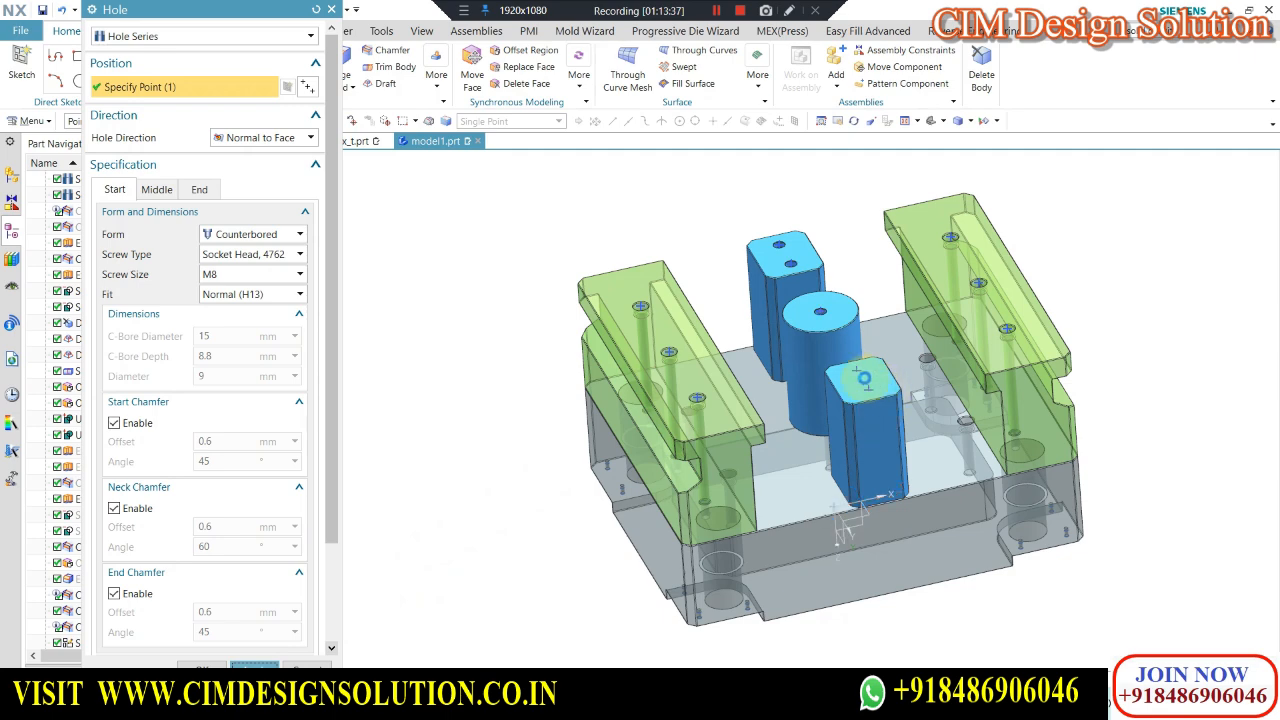
{"action": "left_click", "coordinate": [866, 388]}
{"action": "left_click", "coordinate": [866, 388]}
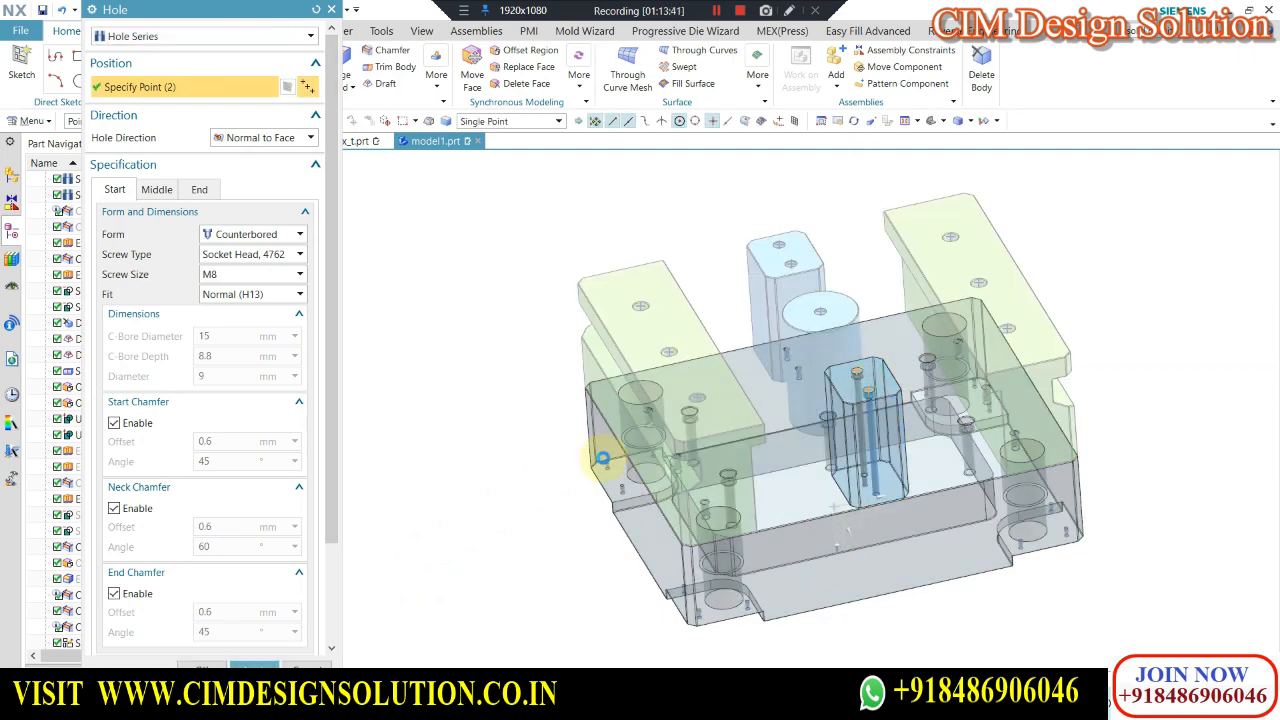
{"action": "left_click", "coordinate": [200, 666]}
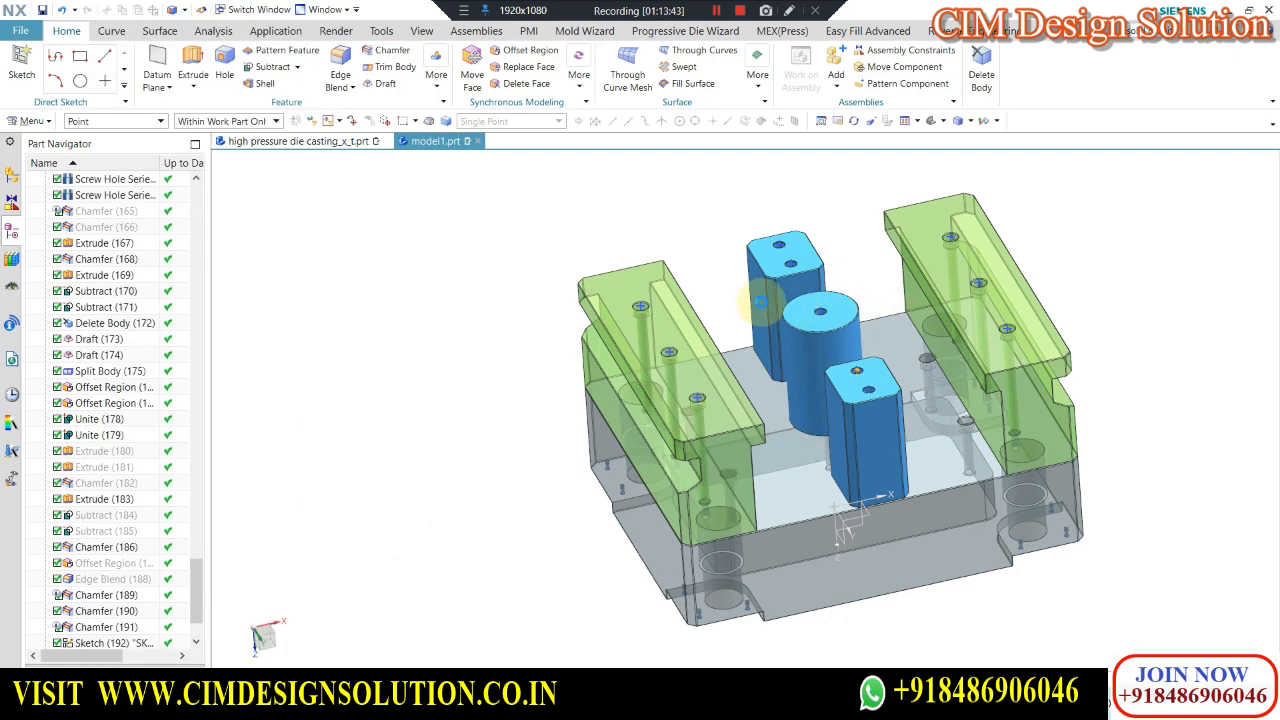
Move the hole-position sketch to layer 100 and show all hidden bodies of the die.
{"action": "key", "text": "ctrl+b"}
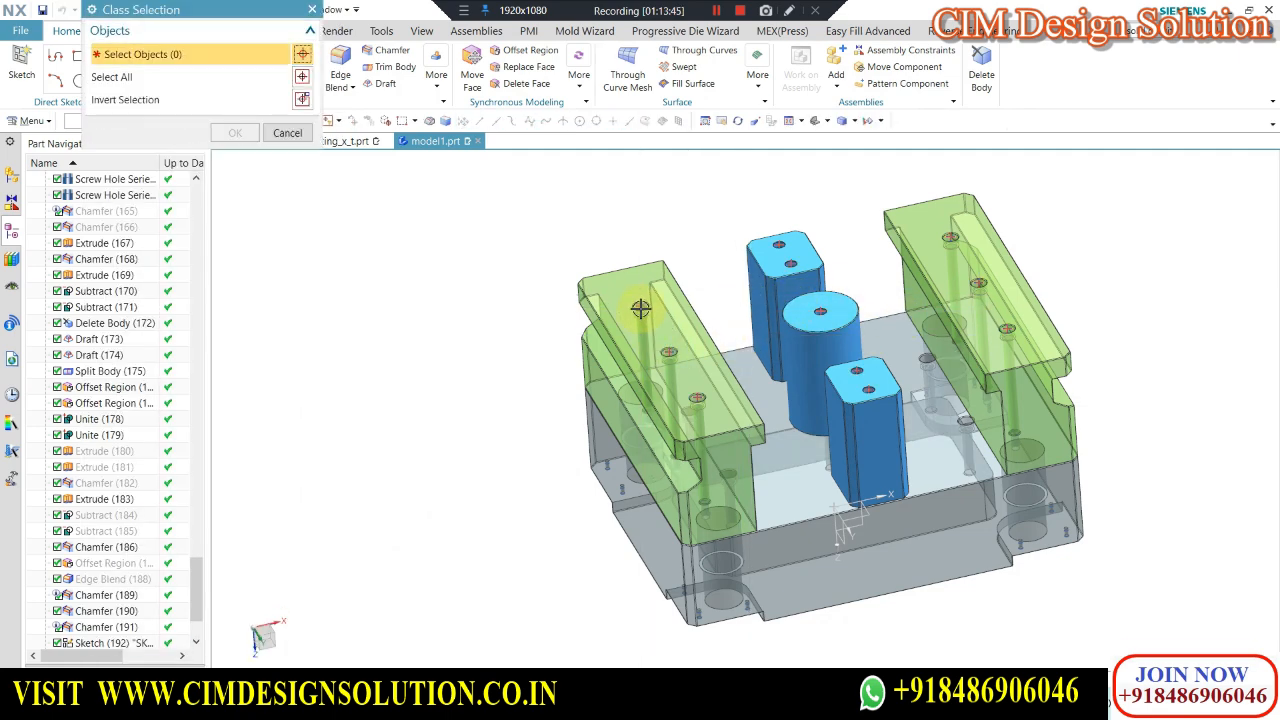
{"action": "middle_click", "coordinate": [286, 194]}
{"action": "left_click", "coordinate": [282, 57]}
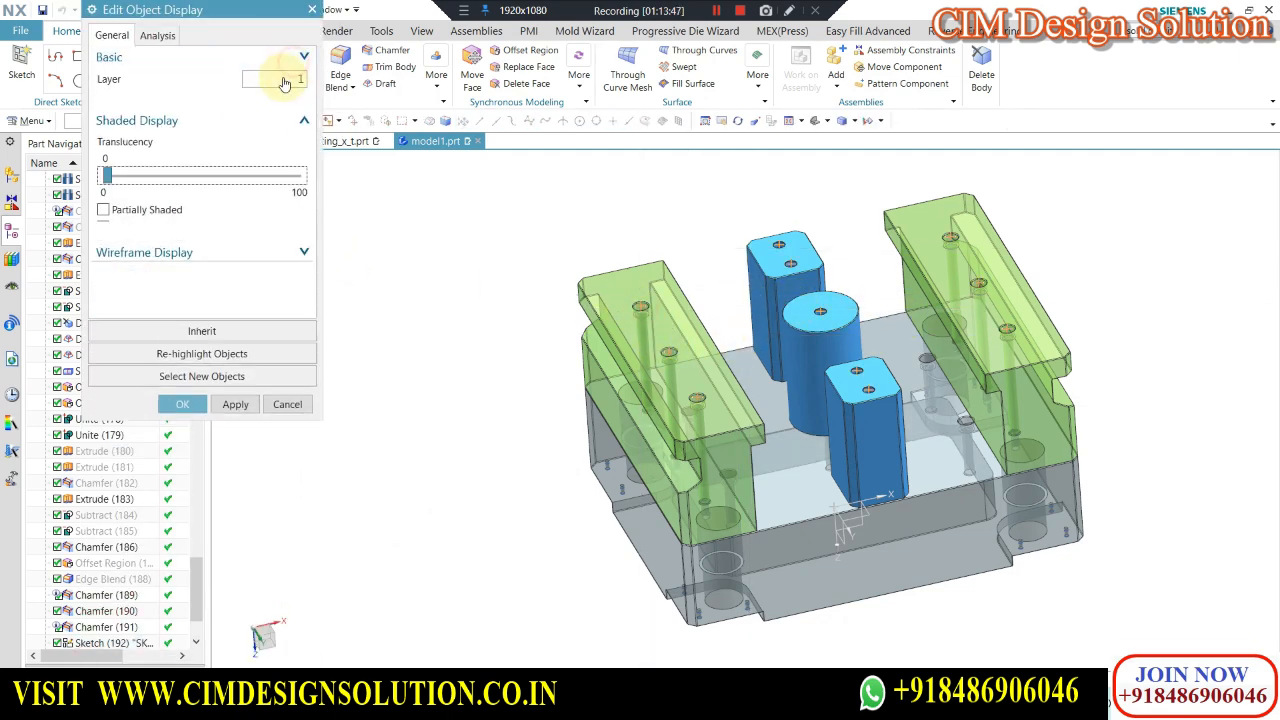
{"action": "left_click", "coordinate": [282, 58]}
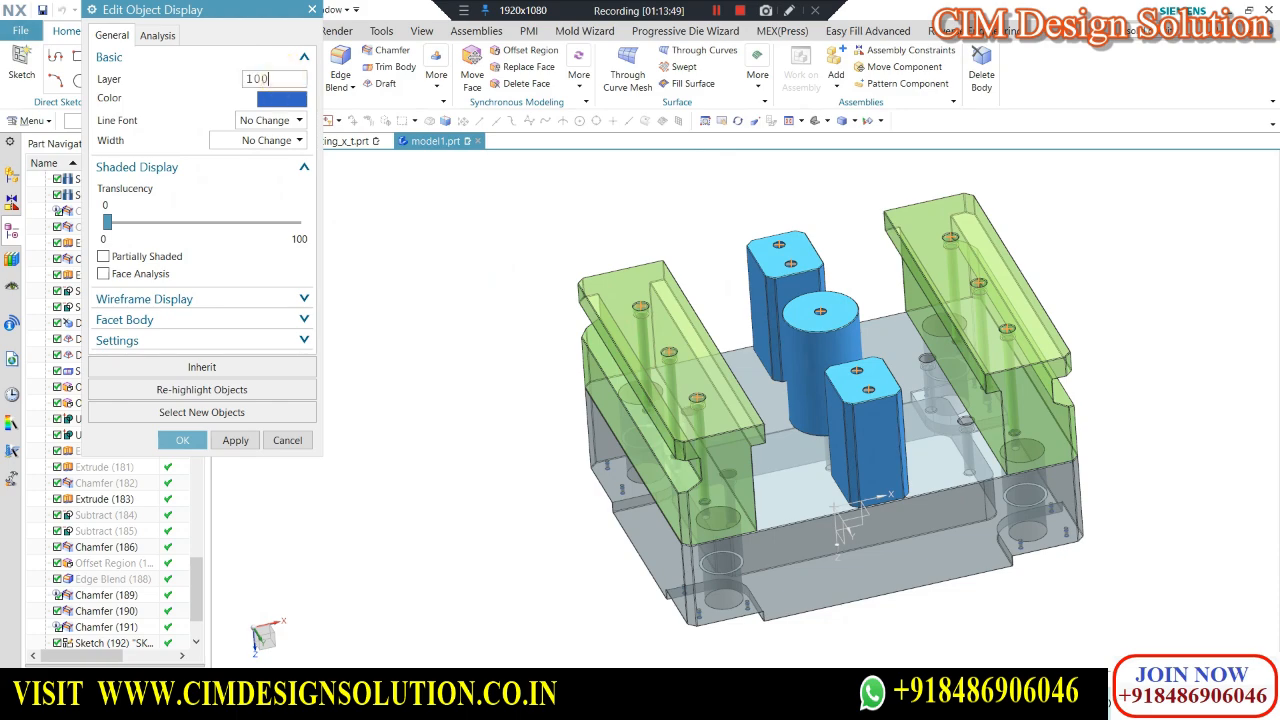
{"action": "middle_click", "coordinate": [281, 71]}
{"action": "key", "text": "ctrl+shift+u"}
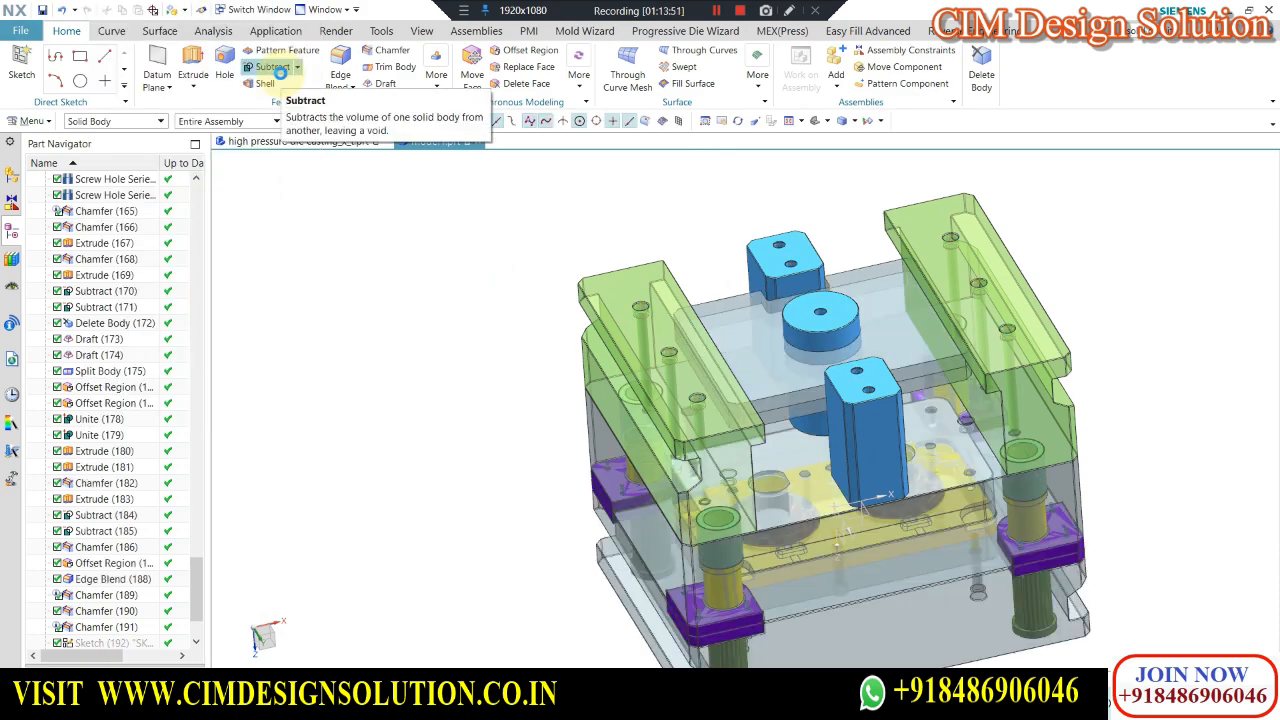
{"action": "key", "text": "Home"}
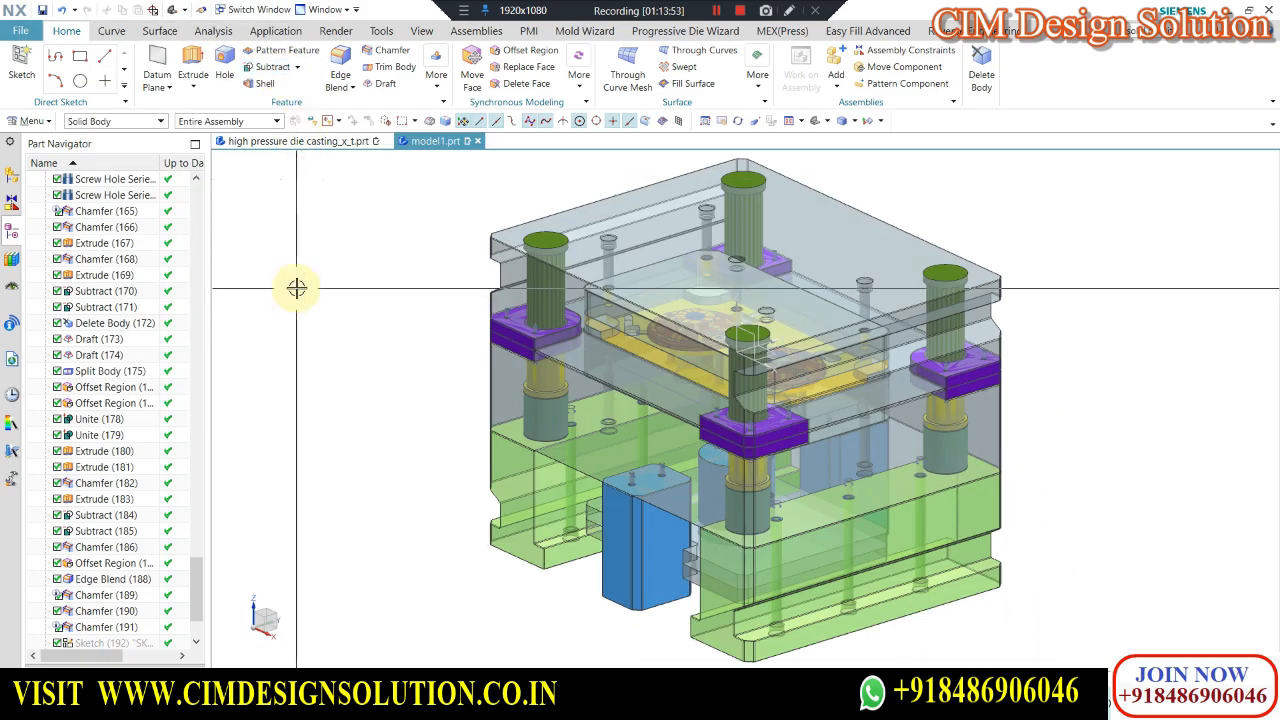
Select all the die bodies and set their shaded display translucency to 0.
{"action": "scroll", "coordinate": [413, 300], "scroll_direction": "down", "scroll_amount": 3}
{"action": "middle_click_drag", "start_coordinate": [618, 304], "coordinate": [806, 246]}
{"action": "key", "text": "F8"}
{"action": "key", "text": "ctrl+j"}
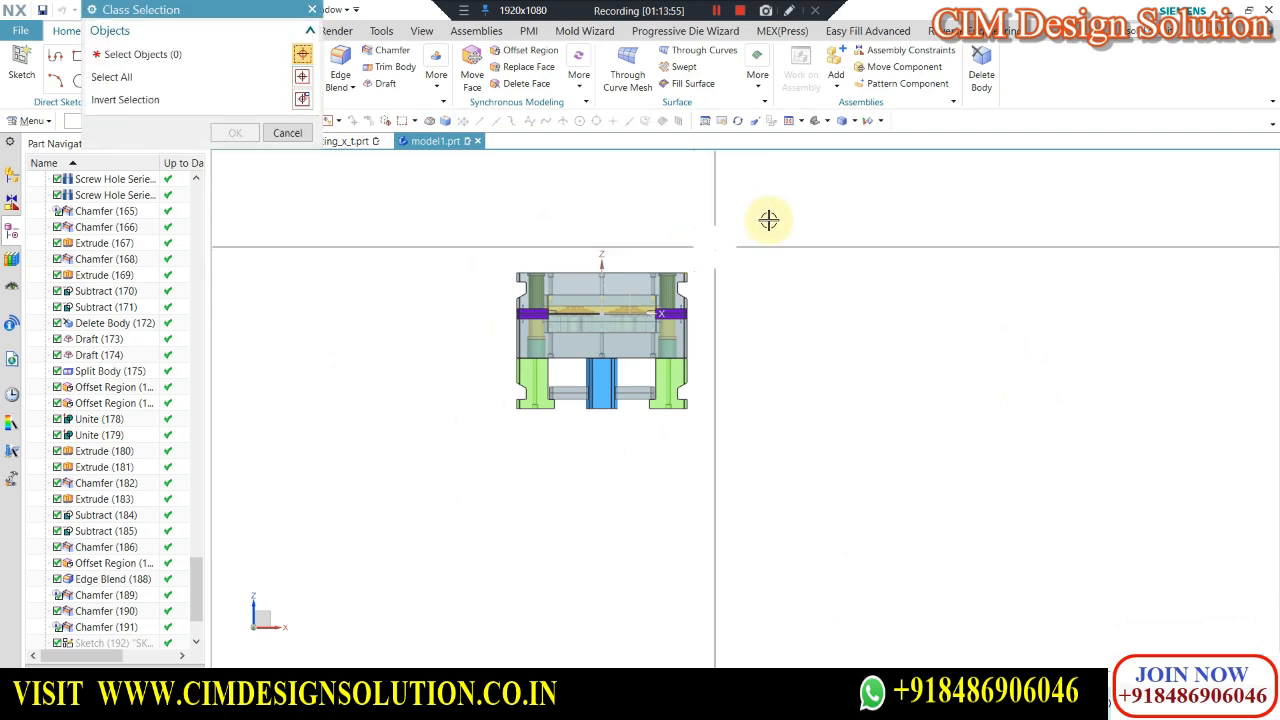
{"action": "left_click", "coordinate": [768, 226]}
{"action": "left_click_drag", "start_coordinate": [535, 452], "coordinate": [469, 450]}
{"action": "middle_click", "coordinate": [263, 216]}
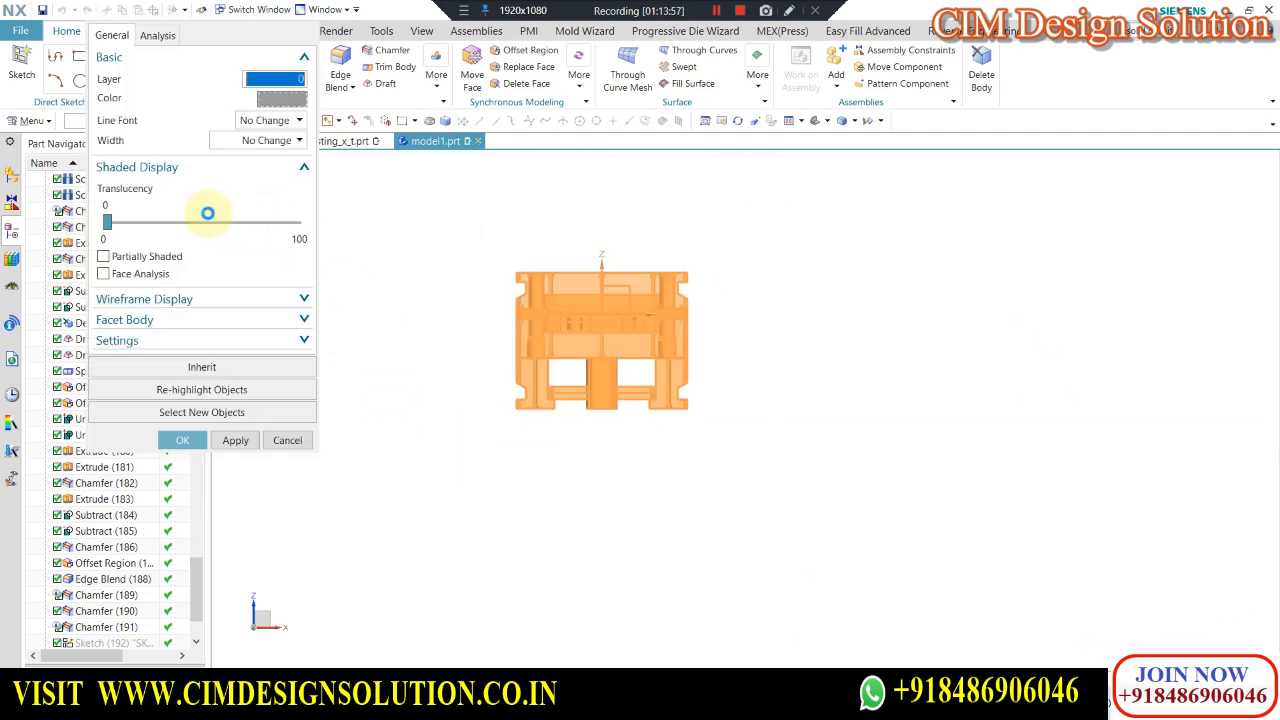
{"action": "left_click", "coordinate": [185, 222]}
{"action": "left_click_drag", "start_coordinate": [185, 222], "coordinate": [120, 222]}
{"action": "middle_click", "coordinate": [649, 237]}
{"action": "scroll", "coordinate": [526, 277], "scroll_direction": "up", "scroll_amount": 3}
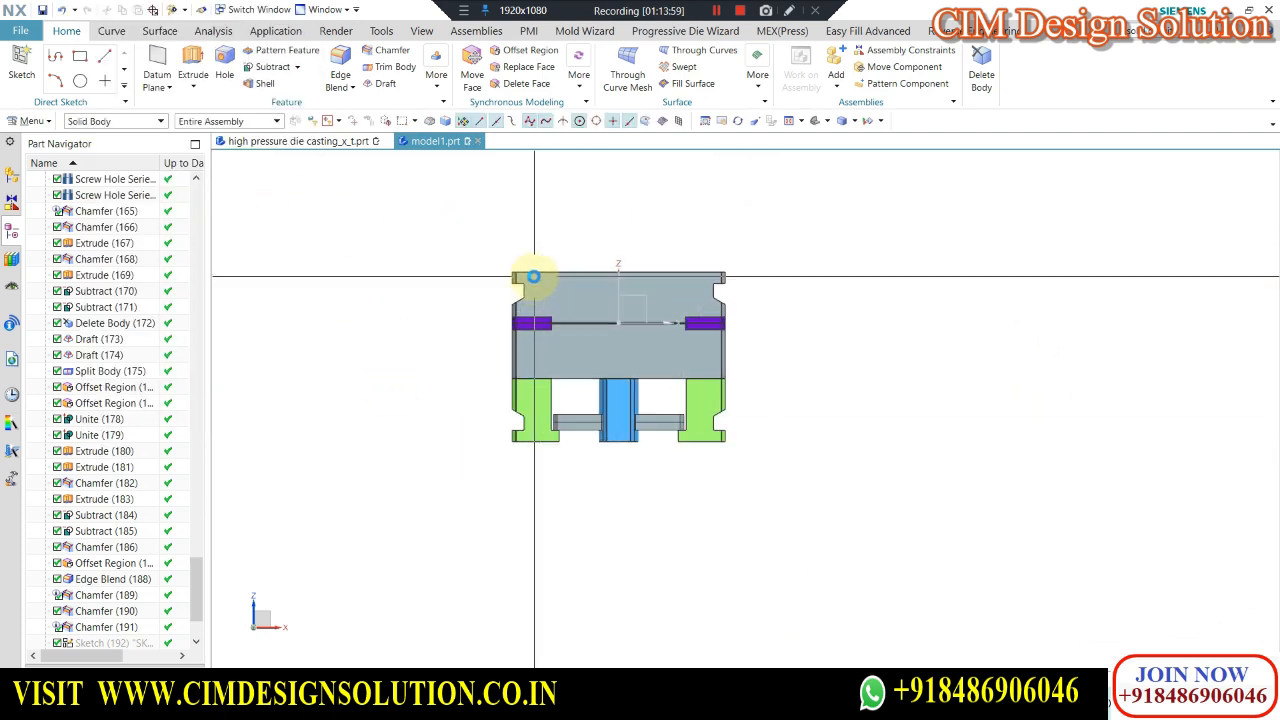
Make the two large die plates, both support rails and the ejector plates translucent.
{"action": "middle_click_drag", "start_coordinate": [607, 290], "coordinate": [837, 306]}
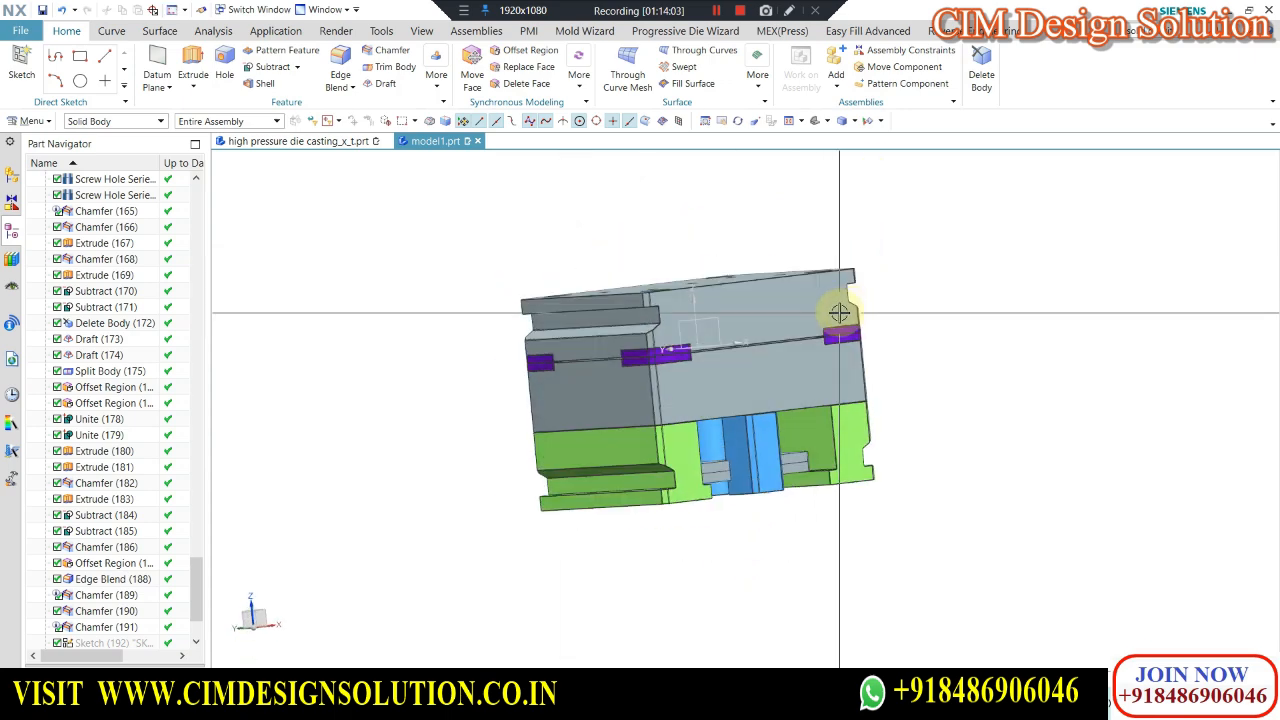
{"action": "key", "text": "ctrl+b"}
{"action": "left_click", "coordinate": [601, 308]}
{"action": "middle_click_drag", "start_coordinate": [601, 308], "coordinate": [594, 369]}
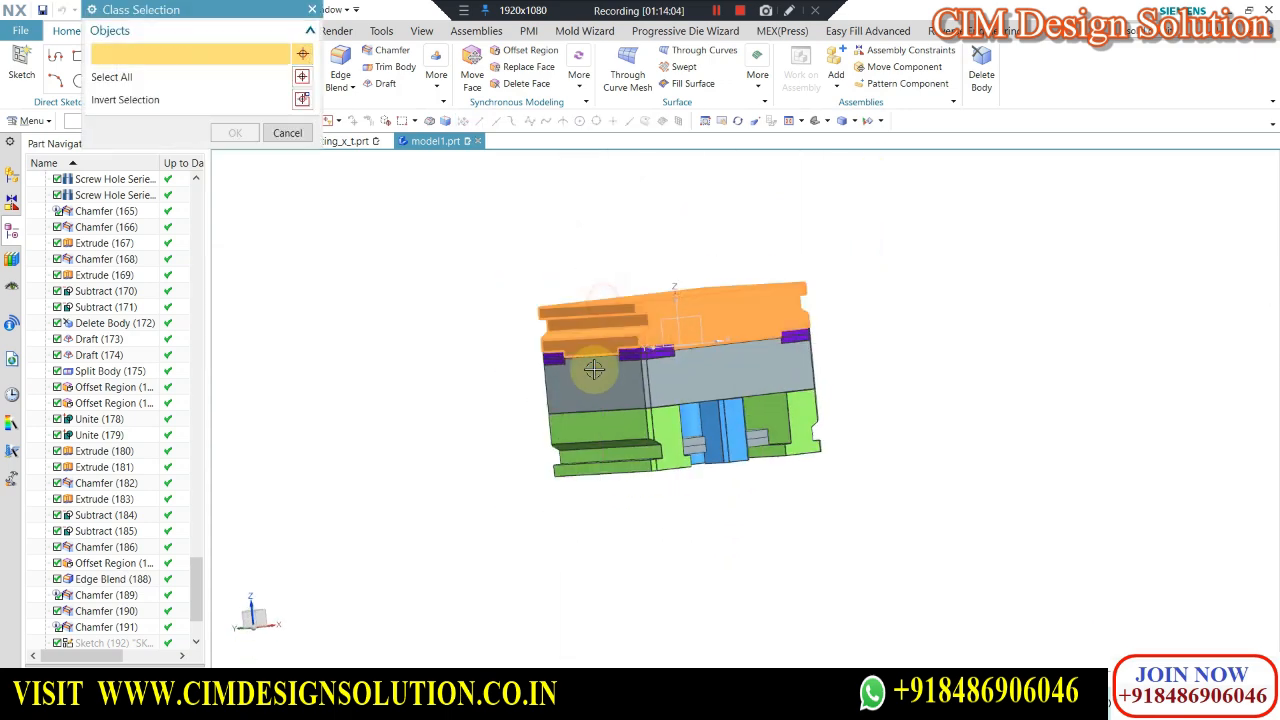
{"action": "left_click", "coordinate": [648, 468]}
{"action": "scroll", "coordinate": [697, 438], "scroll_direction": "up", "scroll_amount": 3}
{"action": "middle_click_drag", "start_coordinate": [661, 419], "coordinate": [661, 405]}
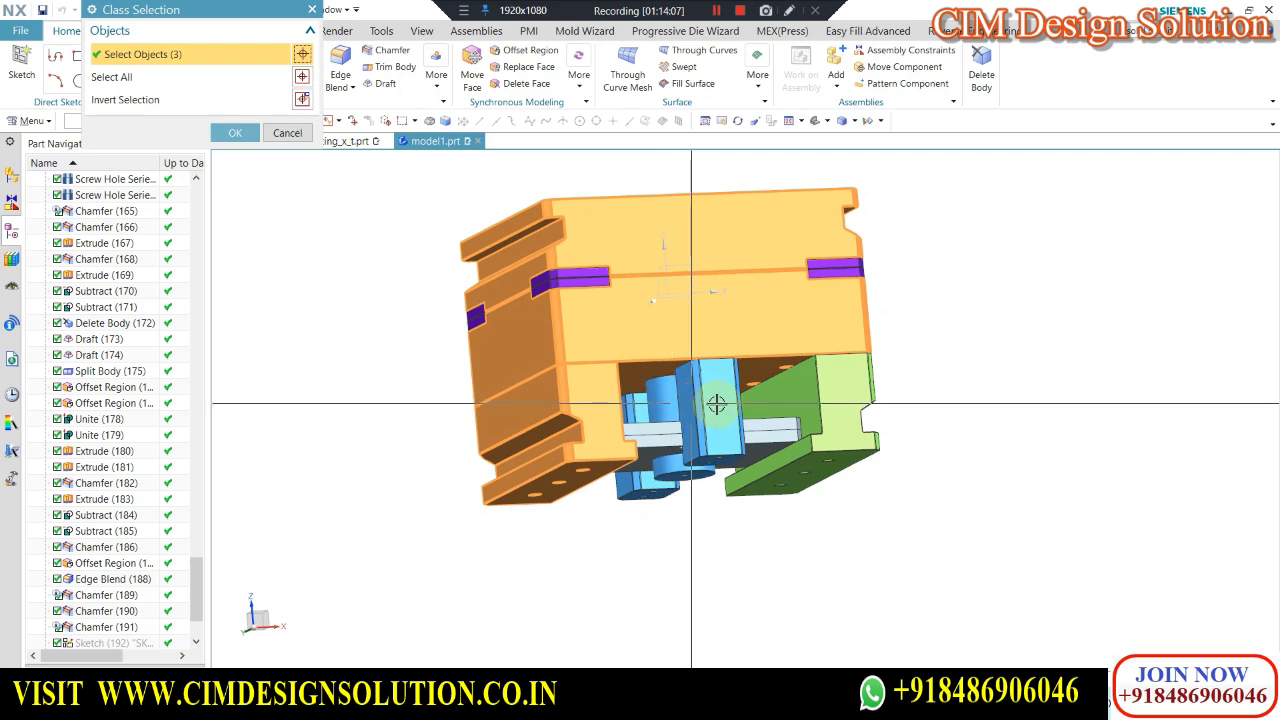
{"action": "left_click", "coordinate": [756, 432]}
{"action": "middle_click", "coordinate": [542, 390]}
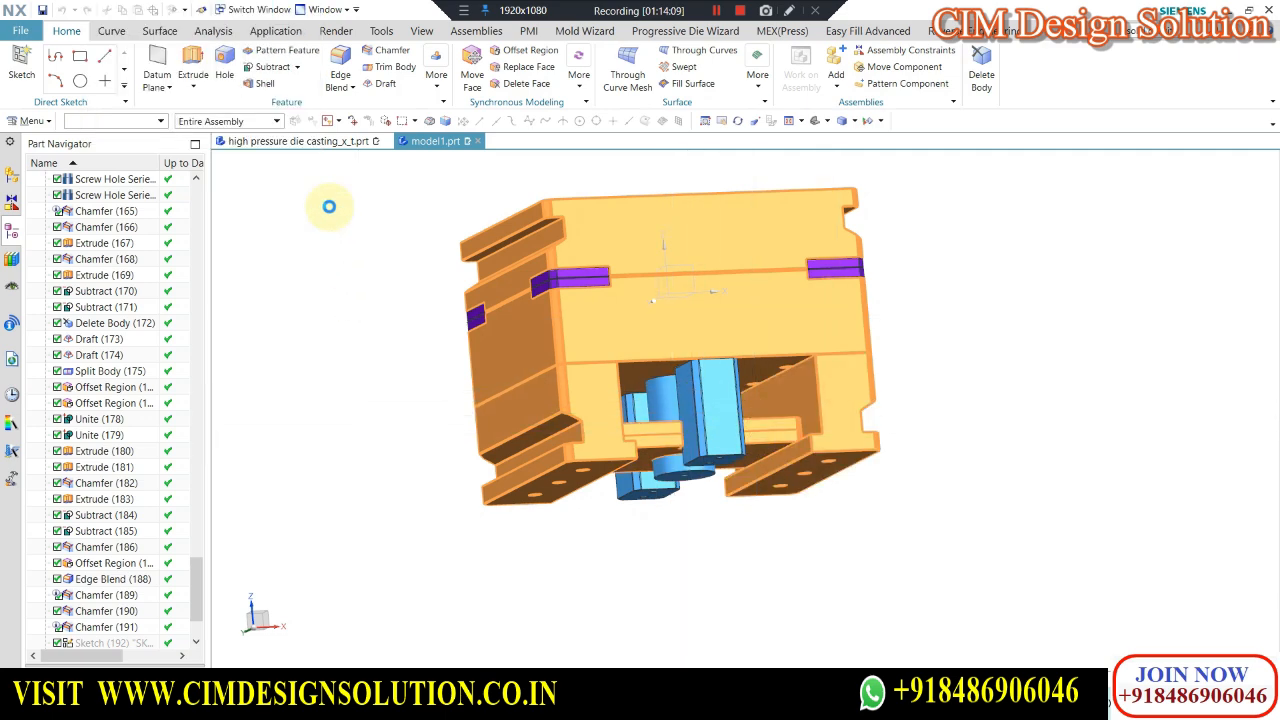
{"action": "left_click", "coordinate": [229, 216]}
{"action": "middle_click", "coordinate": [470, 283]}
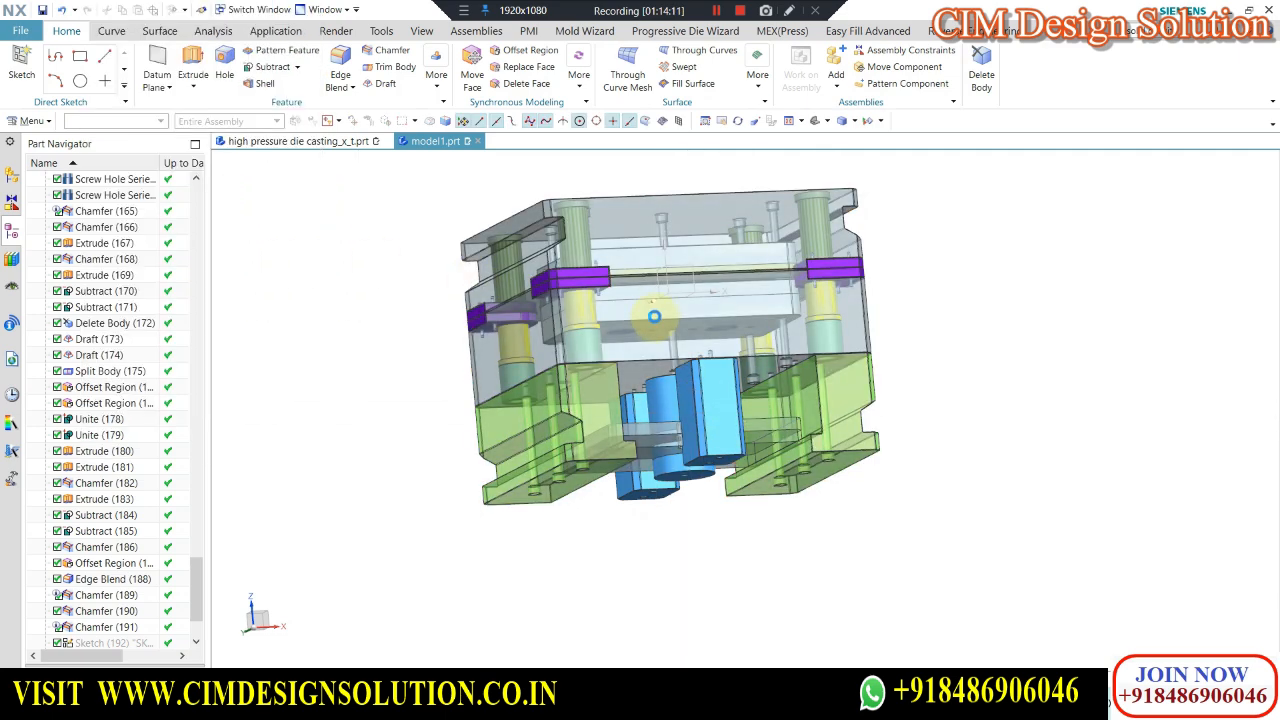
Examine the ejector plates between the support rails and their position around the blocks and pillar.
{"action": "middle_click_drag", "start_coordinate": [651, 320], "coordinate": [419, 333]}
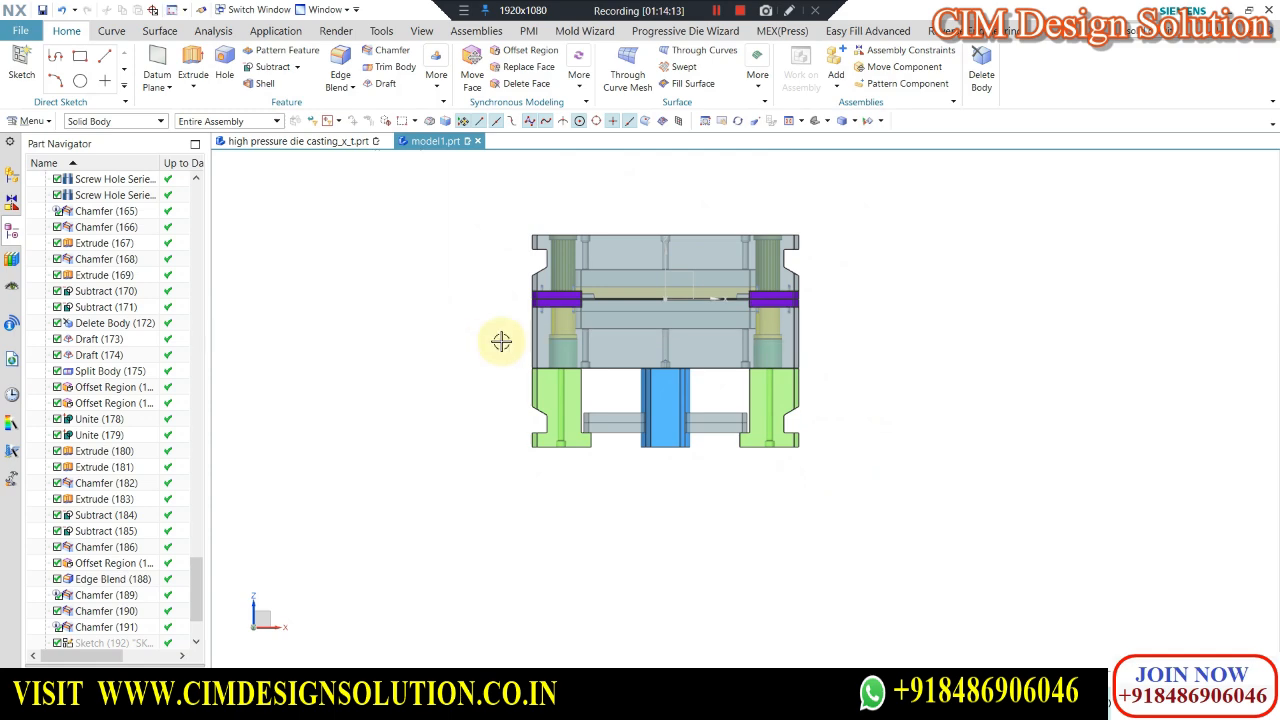
{"action": "middle_click_drag", "start_coordinate": [640, 349], "coordinate": [886, 388]}
{"action": "key", "text": "F8"}
{"action": "scroll", "coordinate": [637, 419], "scroll_direction": "up", "scroll_amount": 7}
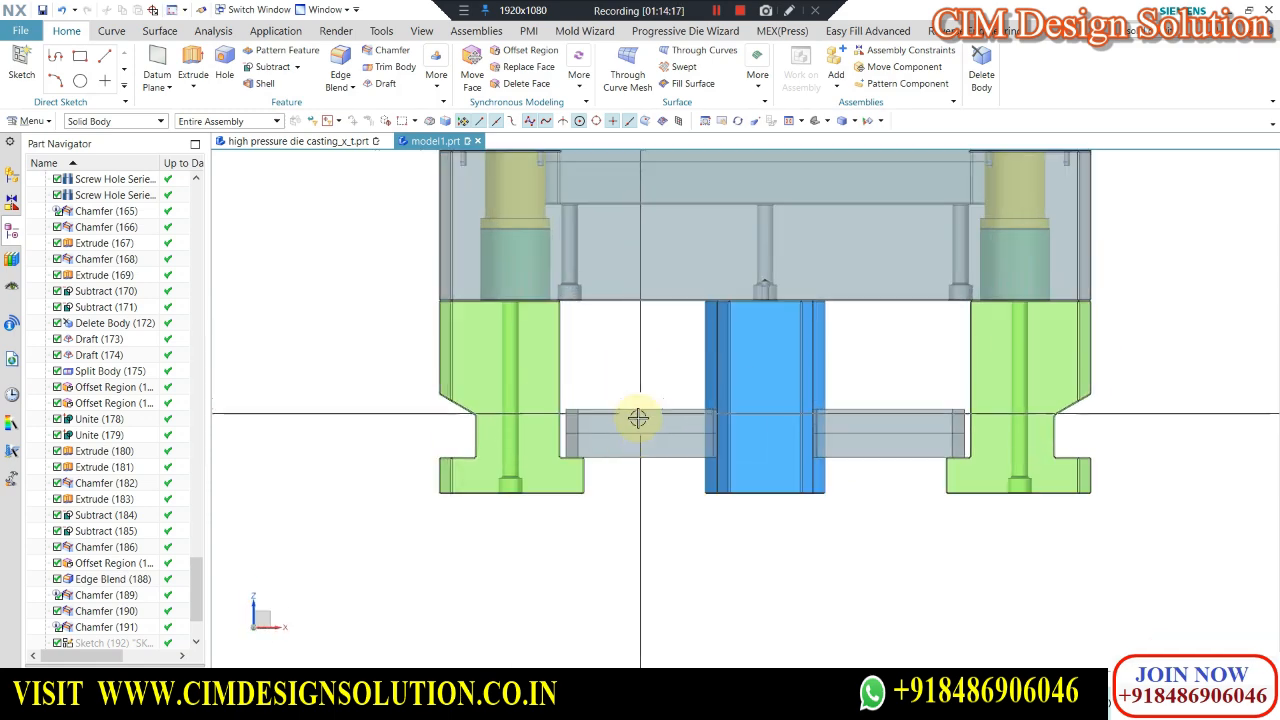
{"action": "scroll", "coordinate": [612, 456], "scroll_direction": "down", "scroll_amount": 2}
{"action": "scroll", "coordinate": [602, 426], "scroll_direction": "up", "scroll_amount": 1}
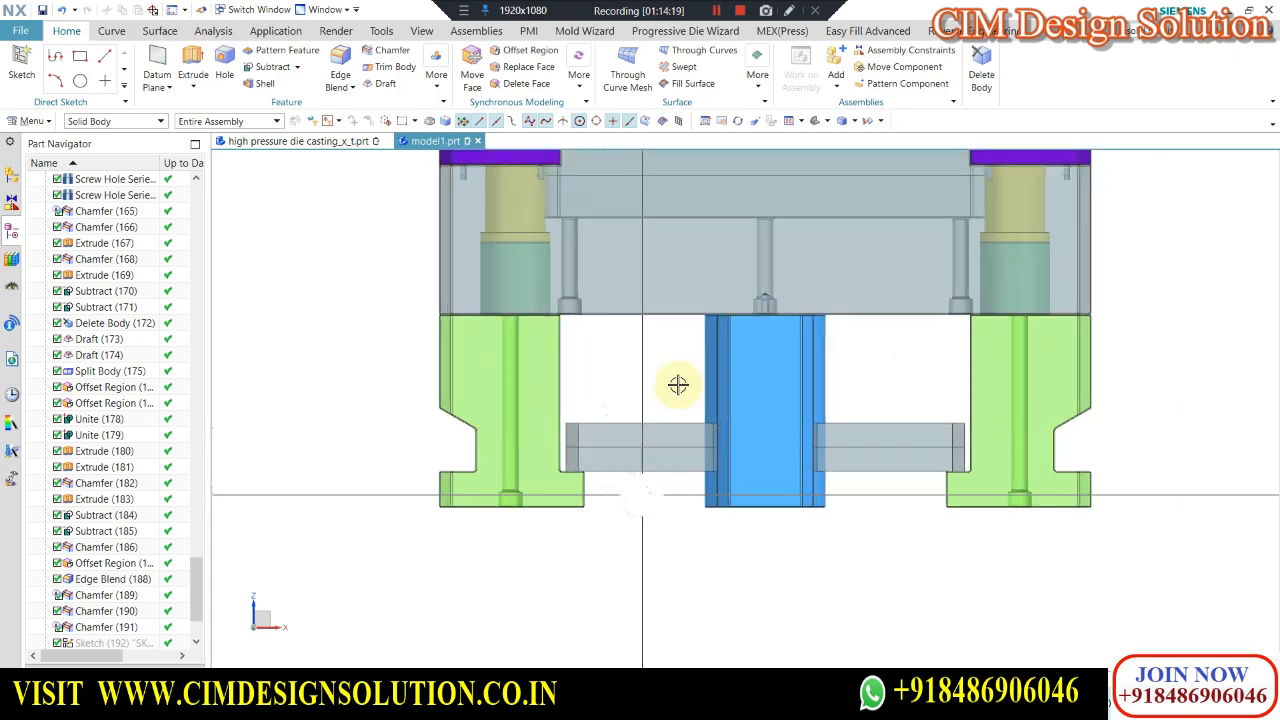
{"action": "scroll", "coordinate": [648, 480], "scroll_direction": "down", "scroll_amount": 2}
{"action": "middle_click_drag", "start_coordinate": [637, 334], "coordinate": [615, 425]}
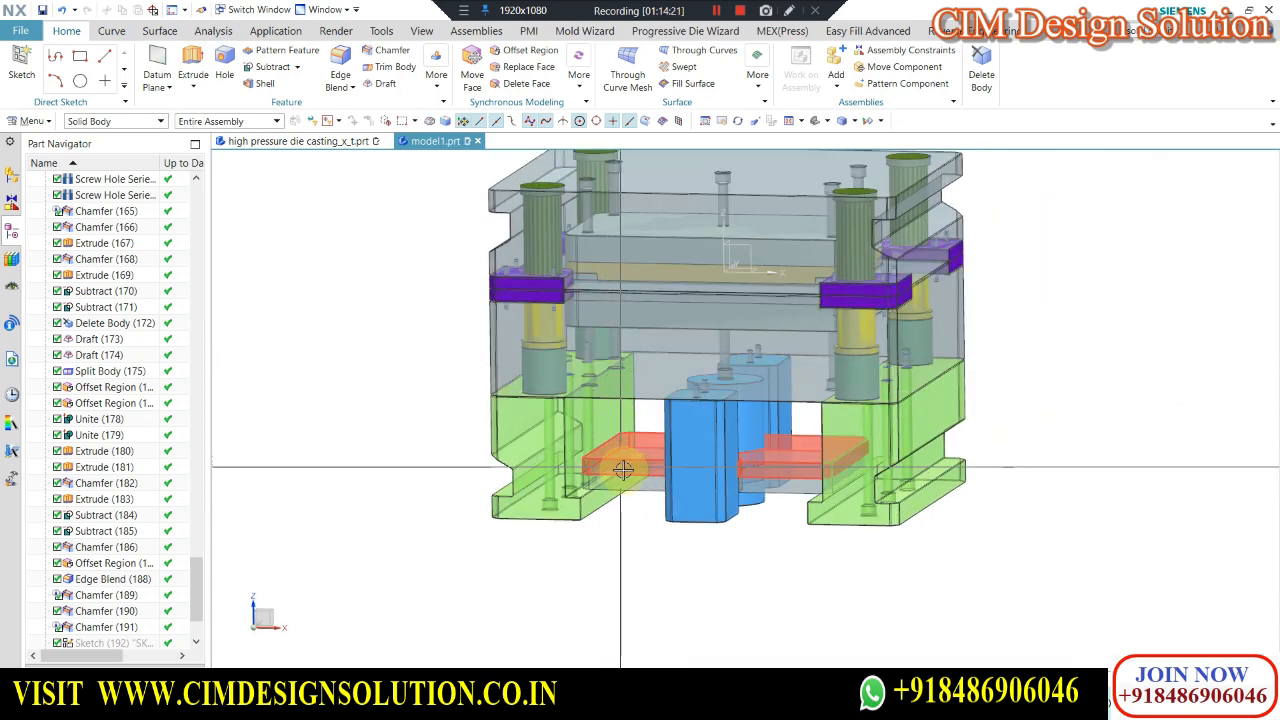
{"action": "middle_click_drag", "start_coordinate": [718, 450], "coordinate": [788, 434]}
{"action": "scroll", "coordinate": [788, 434], "scroll_direction": "down", "scroll_amount": 1}
{"action": "scroll", "coordinate": [623, 443], "scroll_direction": "up", "scroll_amount": 3}
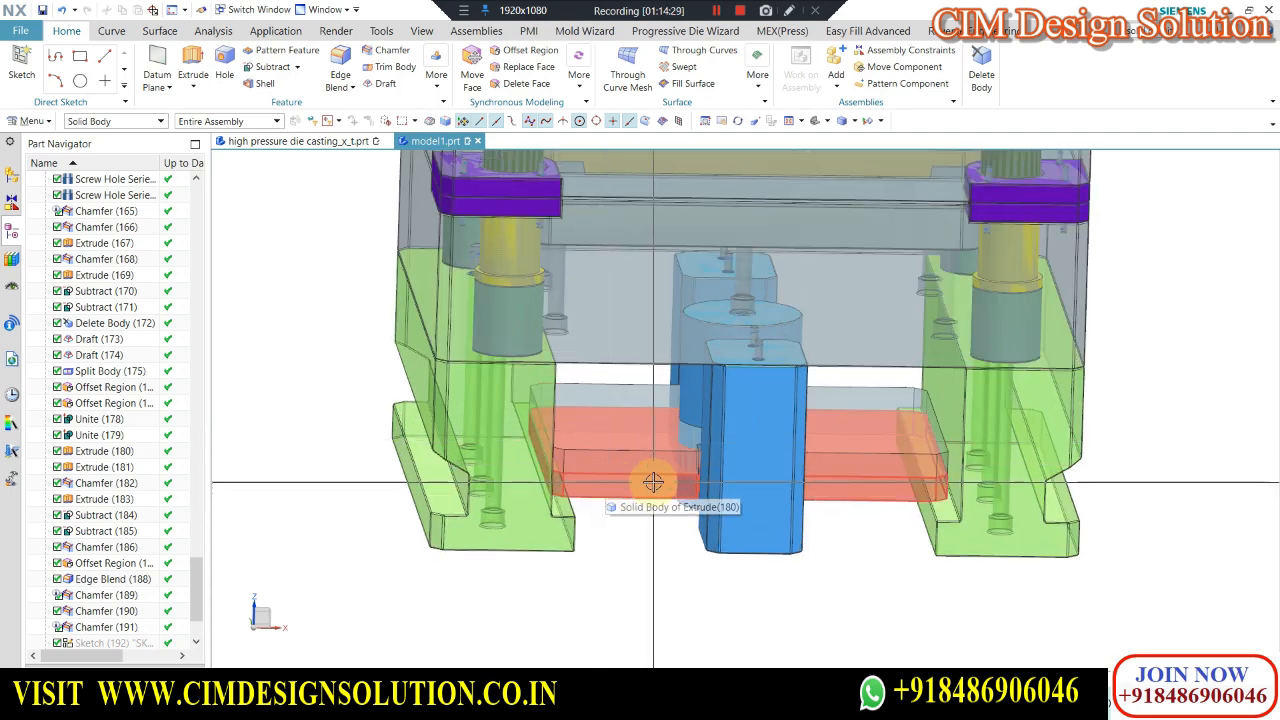
Hide both ejector plates and swap shown and hidden bodies to isolate the two plates.
{"action": "scroll", "coordinate": [600, 456], "scroll_direction": "up", "scroll_amount": 2}
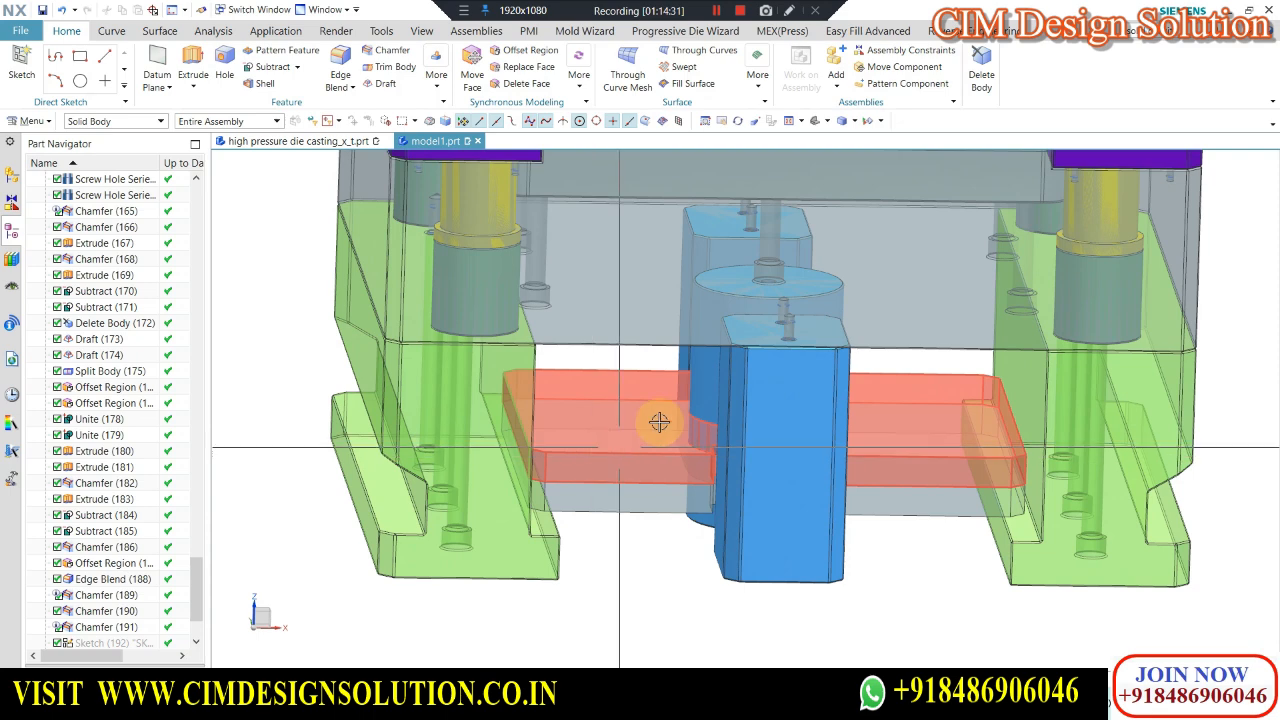
{"action": "scroll", "coordinate": [650, 423], "scroll_direction": "down", "scroll_amount": 2}
{"action": "scroll", "coordinate": [637, 421], "scroll_direction": "up", "scroll_amount": 1}
{"action": "left_click", "coordinate": [634, 420]}
{"action": "left_click", "coordinate": [619, 480]}
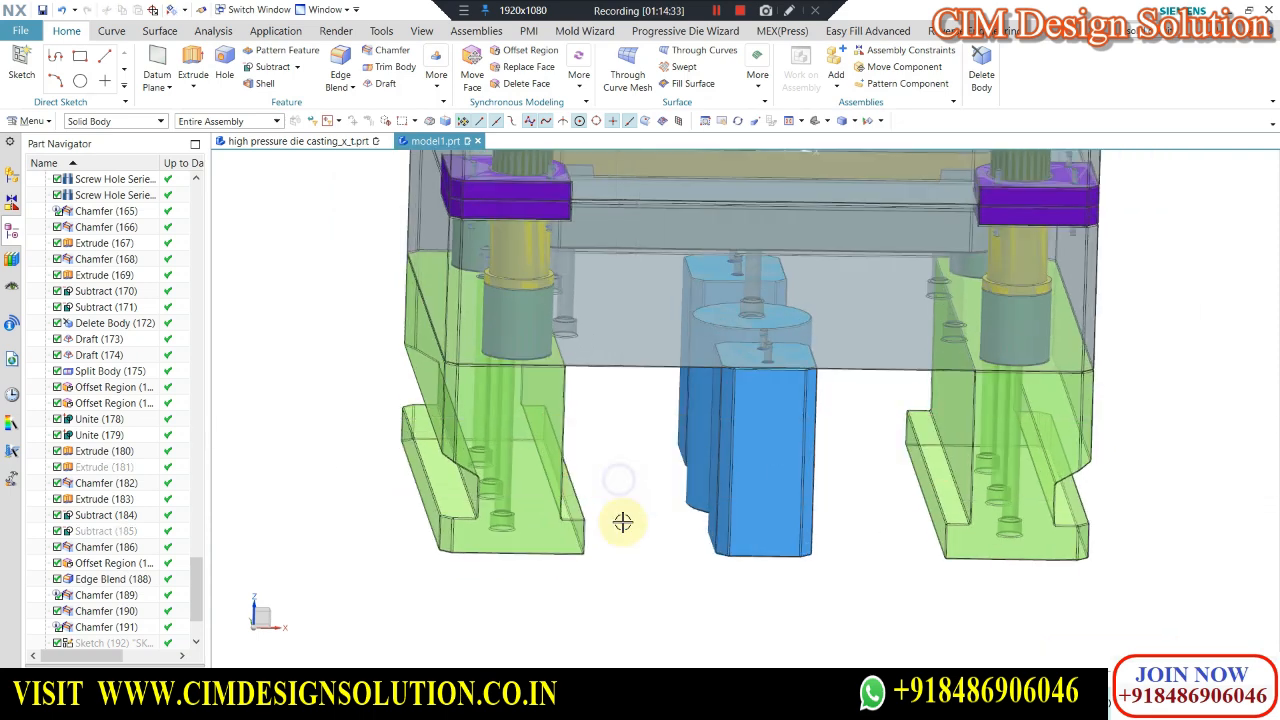
{"action": "key", "text": "ctrl+shift+b"}
Start a sketch on the ejector plate face and place two points near its left edge and one point below the notch.
{"action": "key", "text": "F8"}
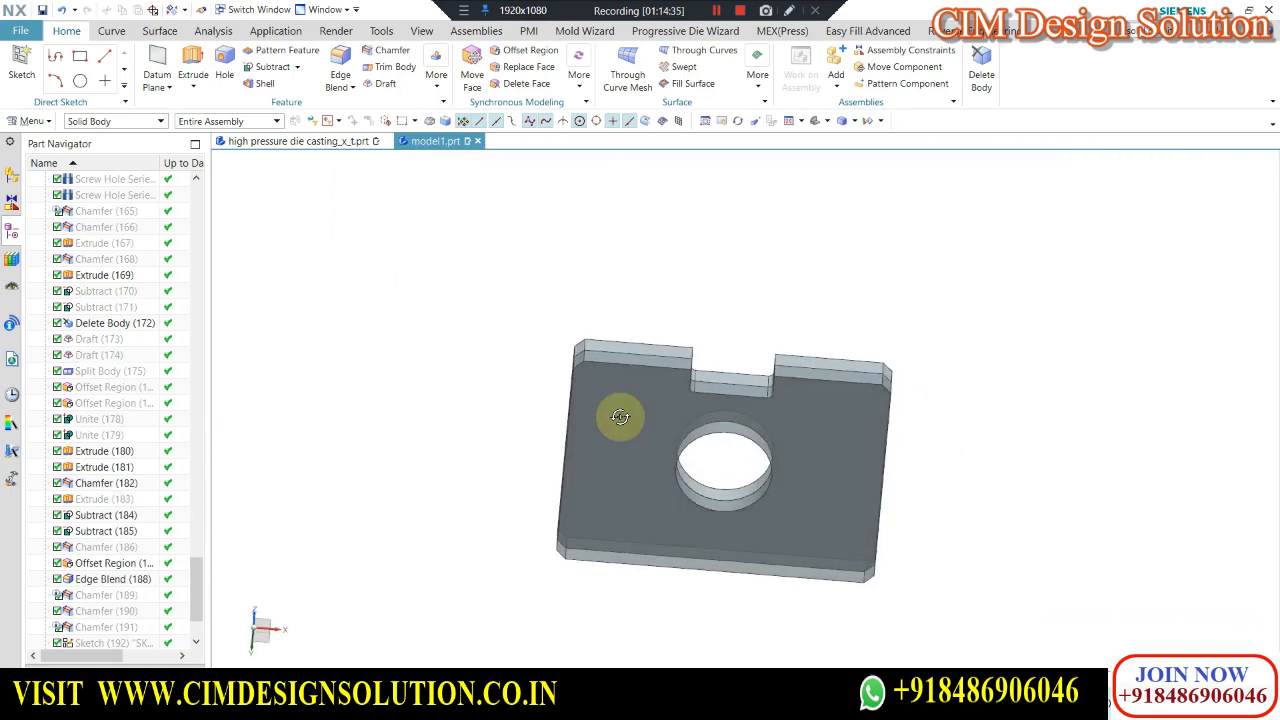
{"action": "left_click", "coordinate": [196, 68]}
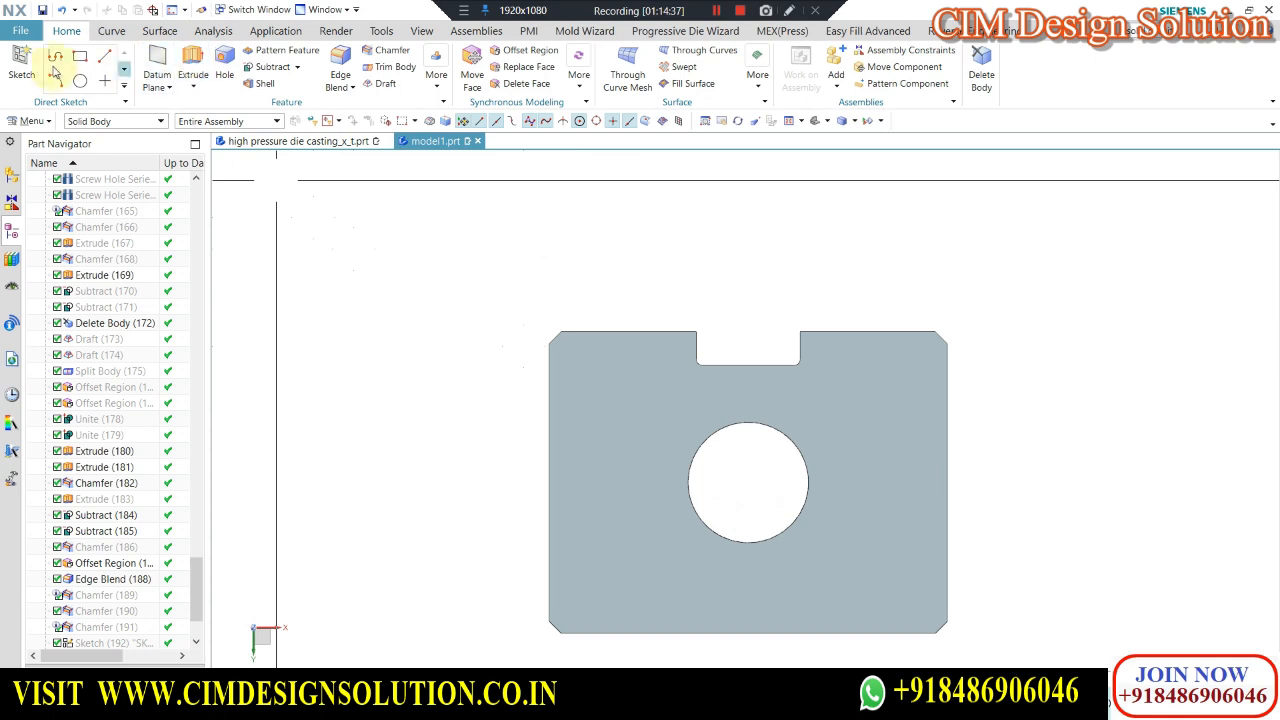
{"action": "left_click", "coordinate": [594, 366]}
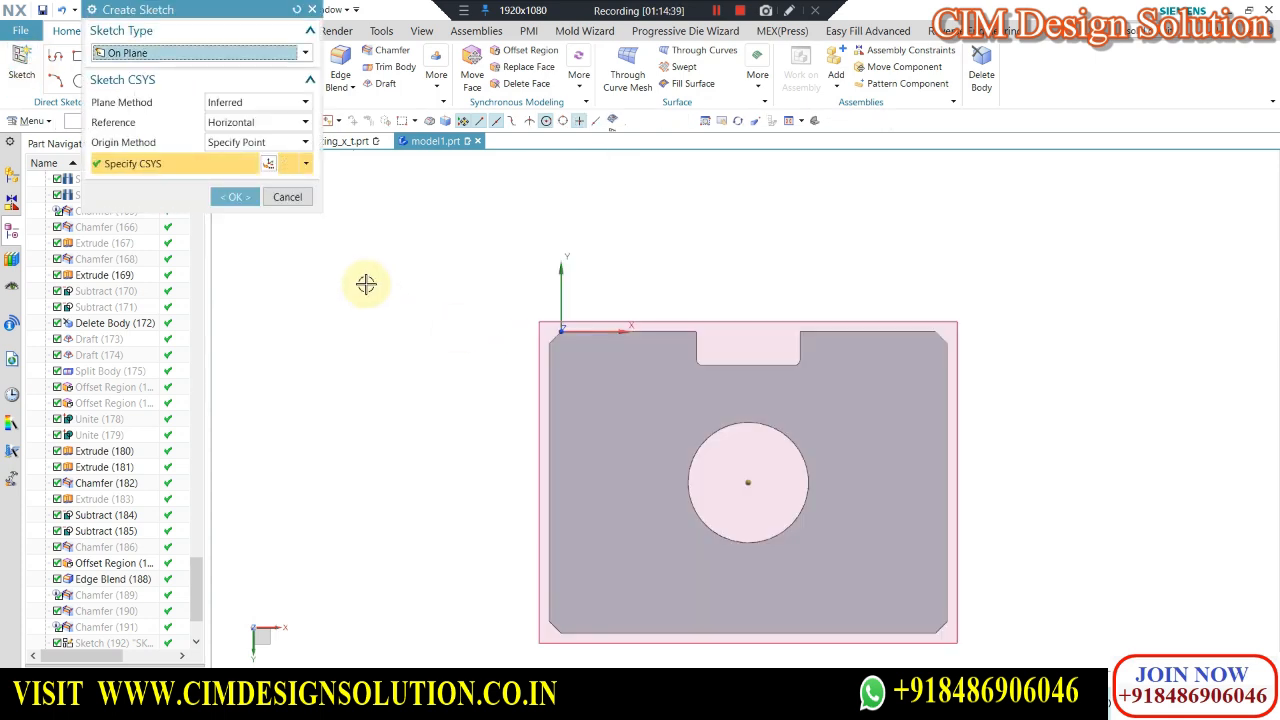
{"action": "scroll", "coordinate": [442, 241], "scroll_direction": "down", "scroll_amount": 3}
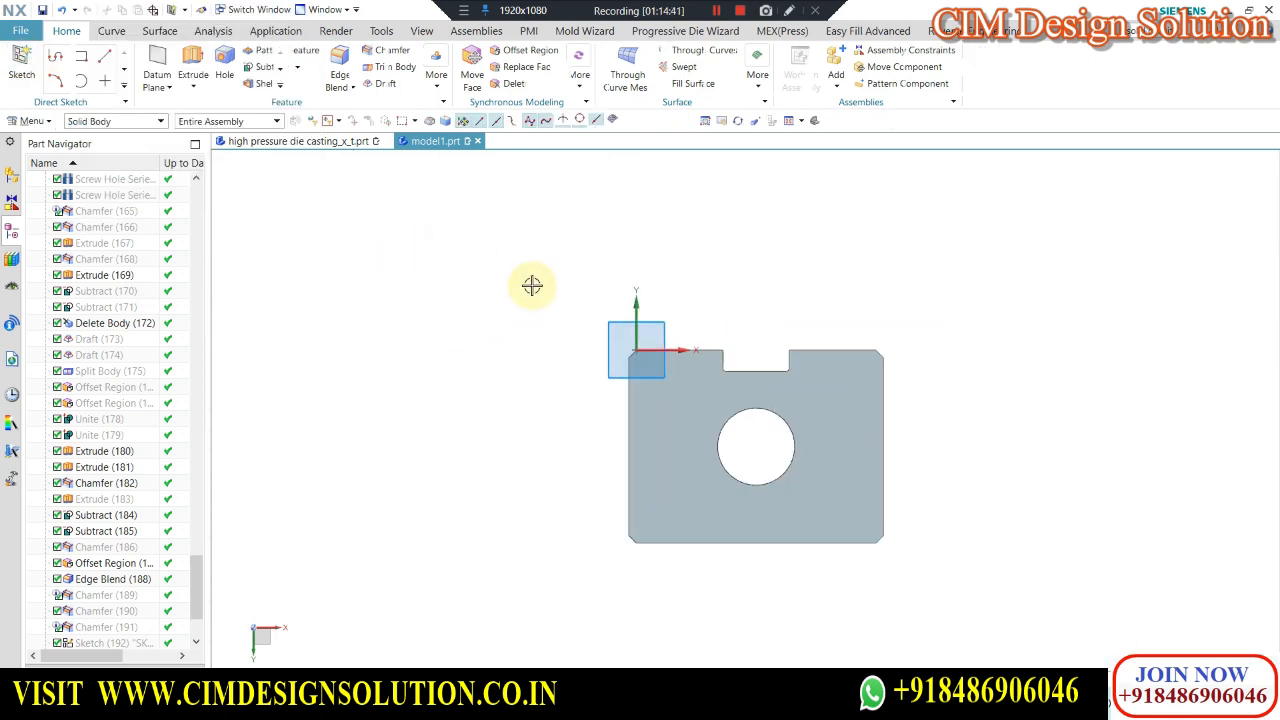
{"action": "scroll", "coordinate": [697, 362], "scroll_direction": "up", "scroll_amount": 1}
{"action": "left_click", "coordinate": [207, 56]}
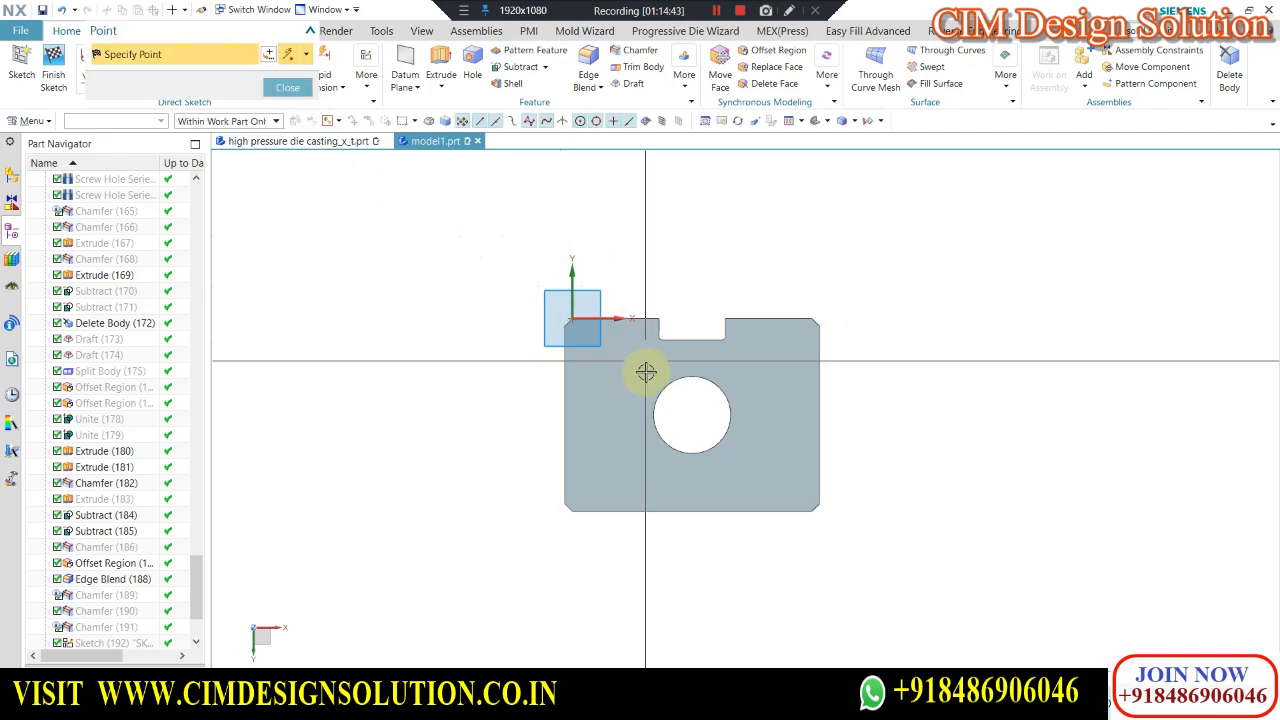
{"action": "scroll", "coordinate": [600, 368], "scroll_direction": "down", "scroll_amount": 1}
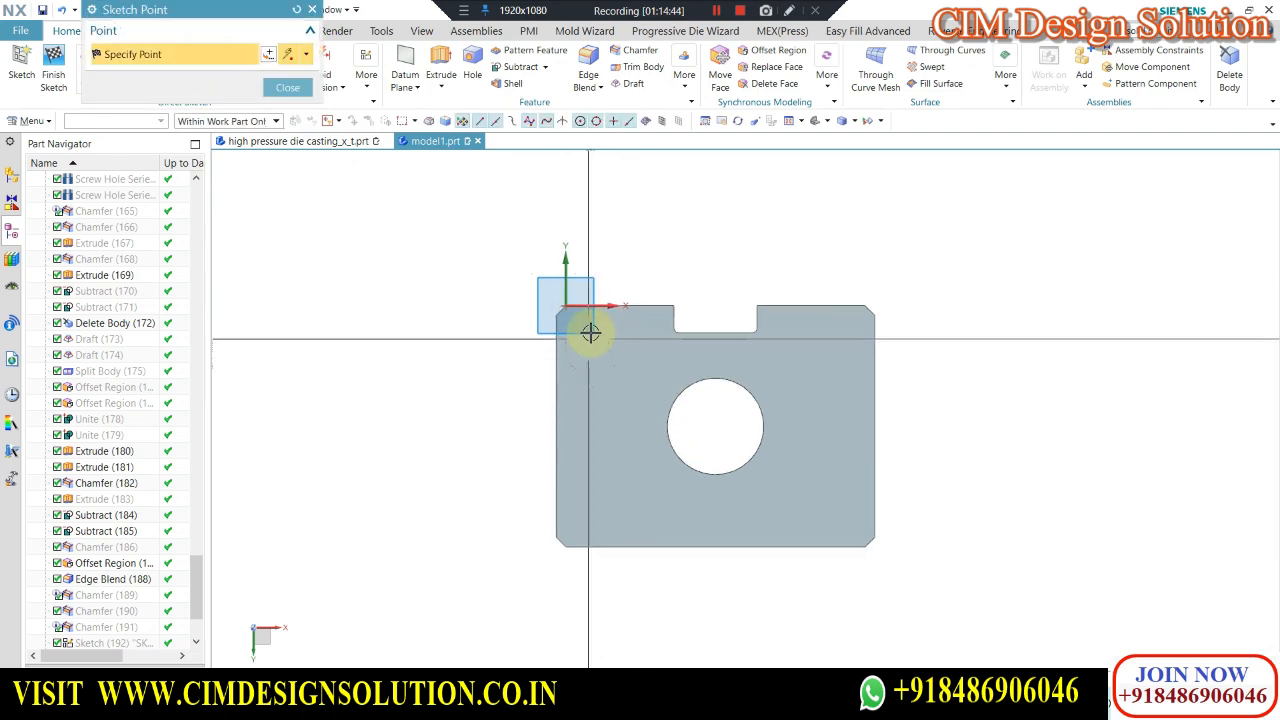
{"action": "left_click", "coordinate": [590, 394]}
{"action": "scroll", "coordinate": [666, 343], "scroll_direction": "down", "scroll_amount": 2}
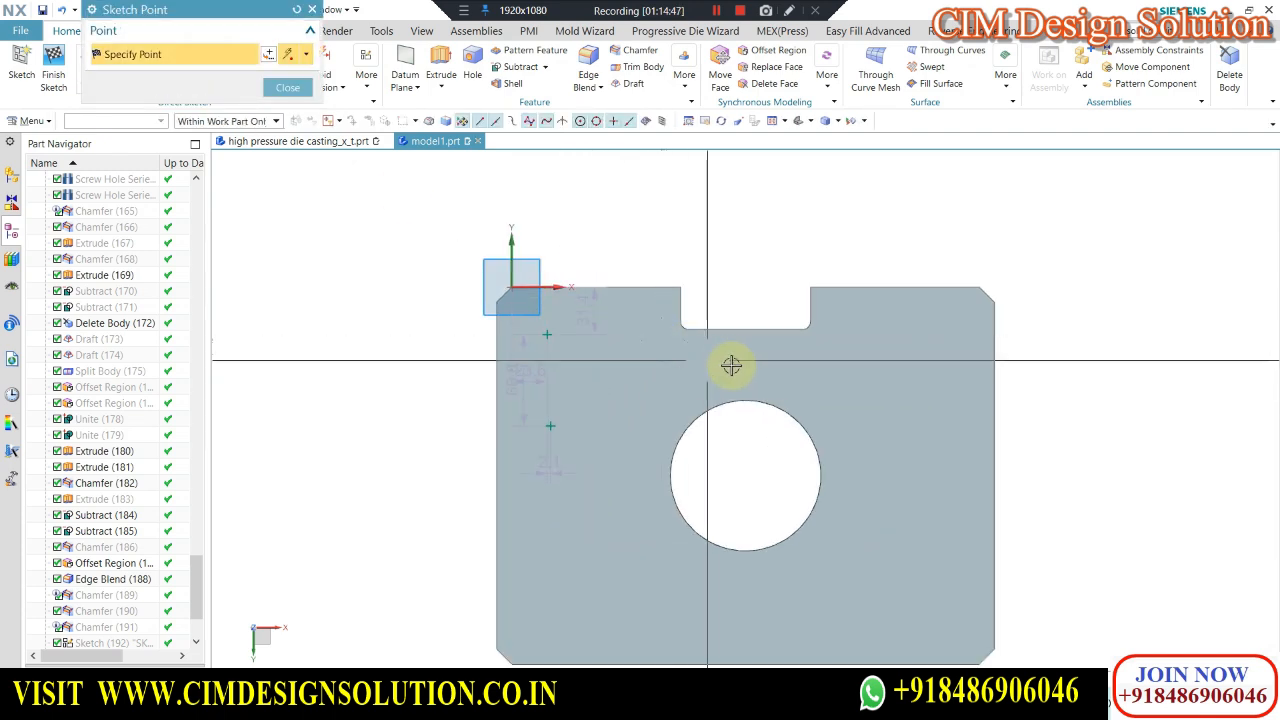
{"action": "left_click", "coordinate": [741, 355]}
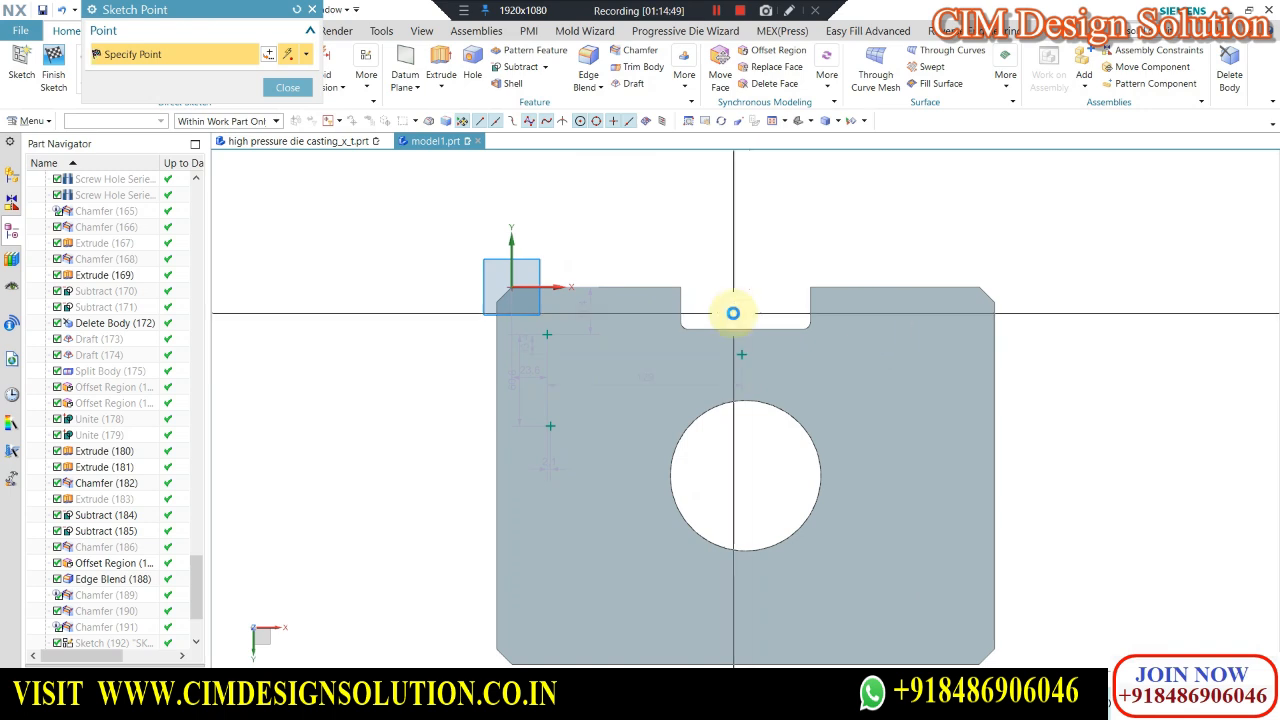
{"action": "middle_click", "coordinate": [734, 311]}
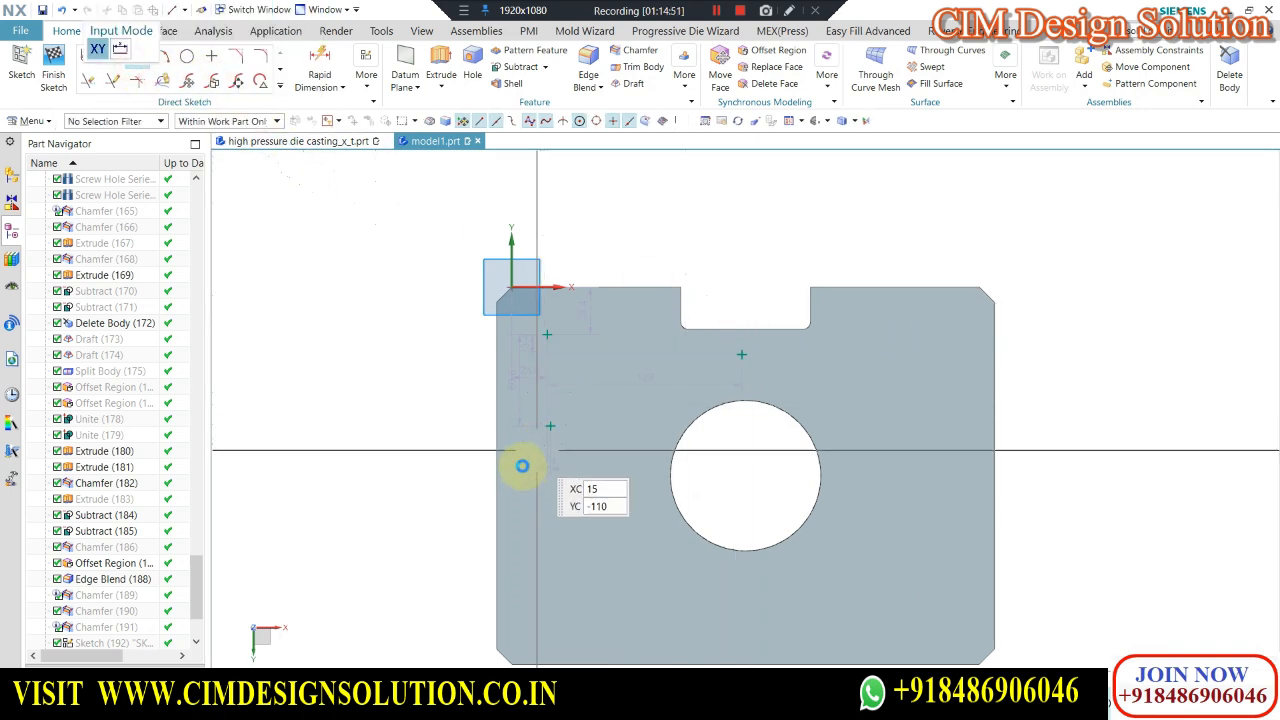
Sketch a 50 mm horizontal line outward from the left edge's midpoint and a 70 mm vertical line up from the notch edge's midpoint.
{"action": "left_click", "coordinate": [493, 476]}
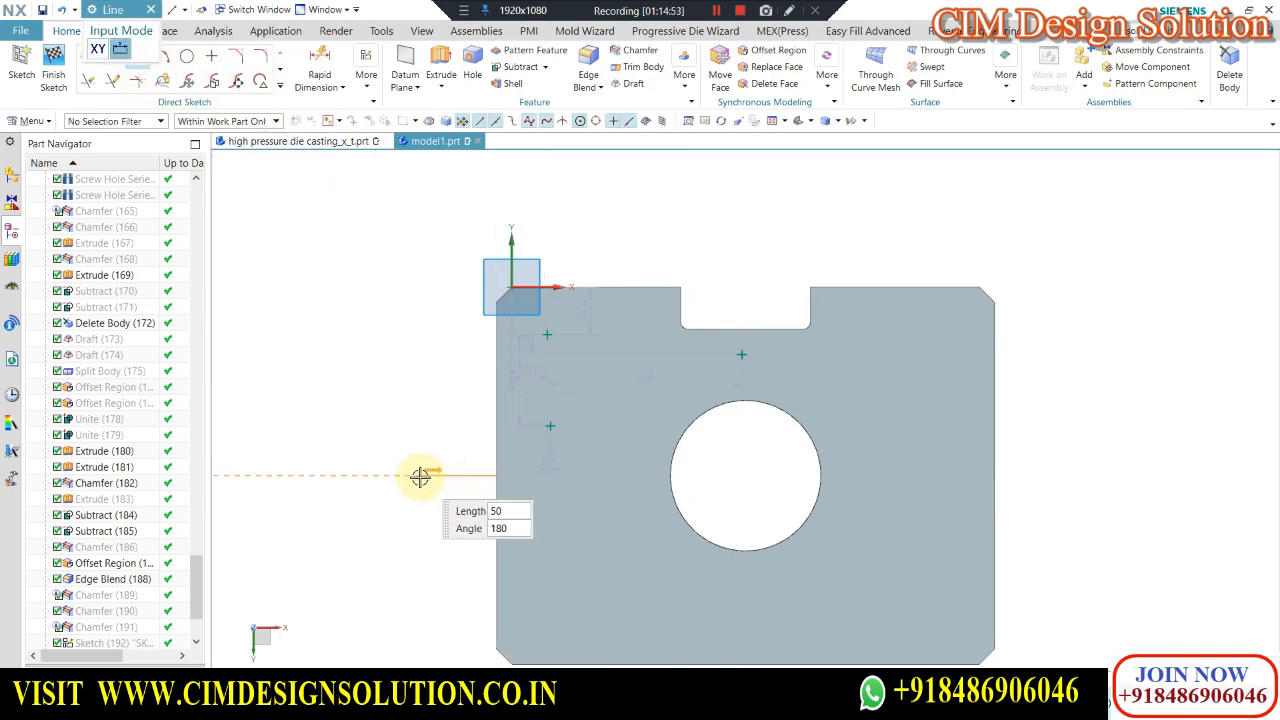
{"action": "left_click", "coordinate": [421, 476]}
{"action": "left_click", "coordinate": [744, 327]}
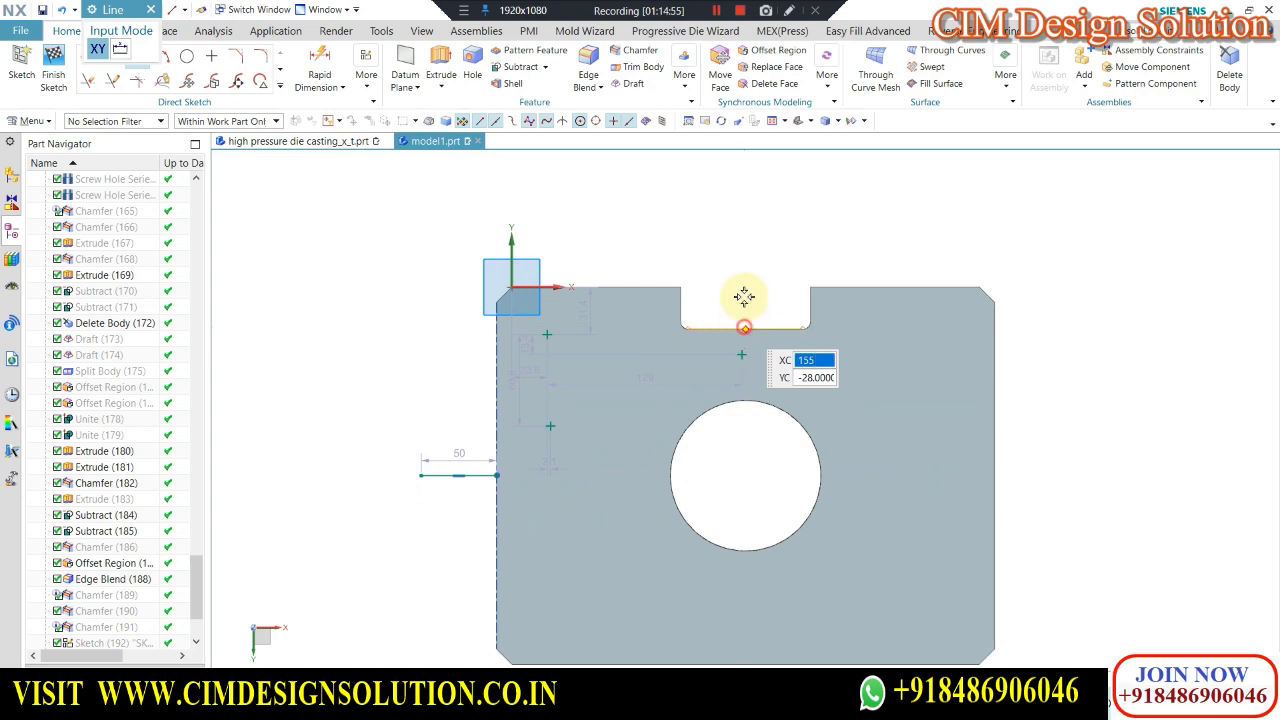
{"action": "left_click", "coordinate": [744, 224]}
{"action": "key", "text": "Escape"}
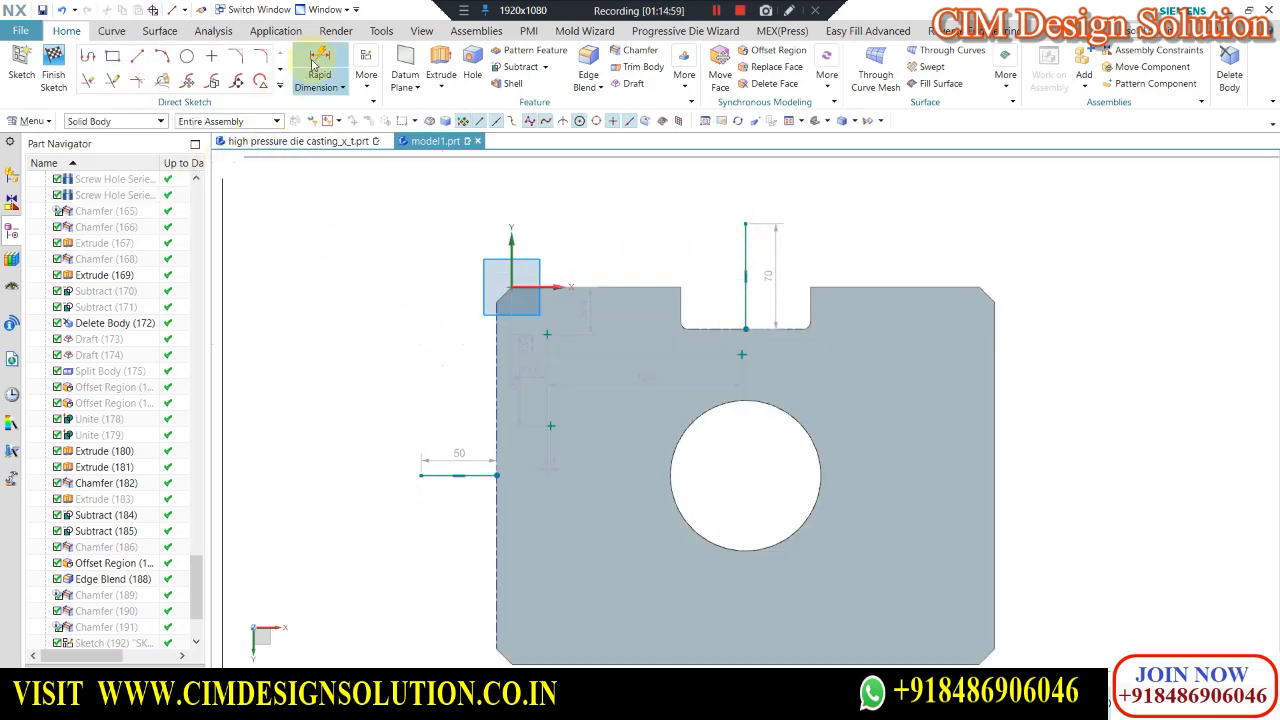
{"action": "left_click", "coordinate": [320, 68]}
{"action": "scroll", "coordinate": [530, 310], "scroll_direction": "up", "scroll_amount": 5}
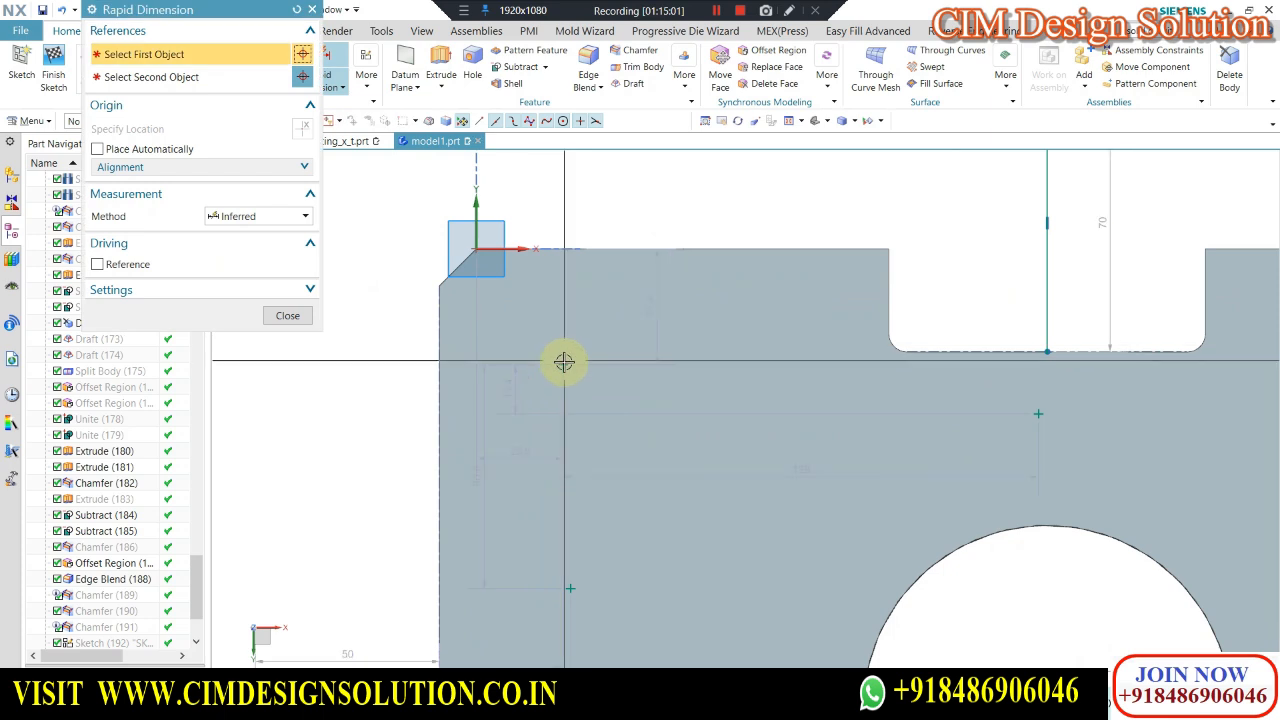
{"action": "left_click", "coordinate": [563, 362]}
{"action": "key", "text": "Escape"}
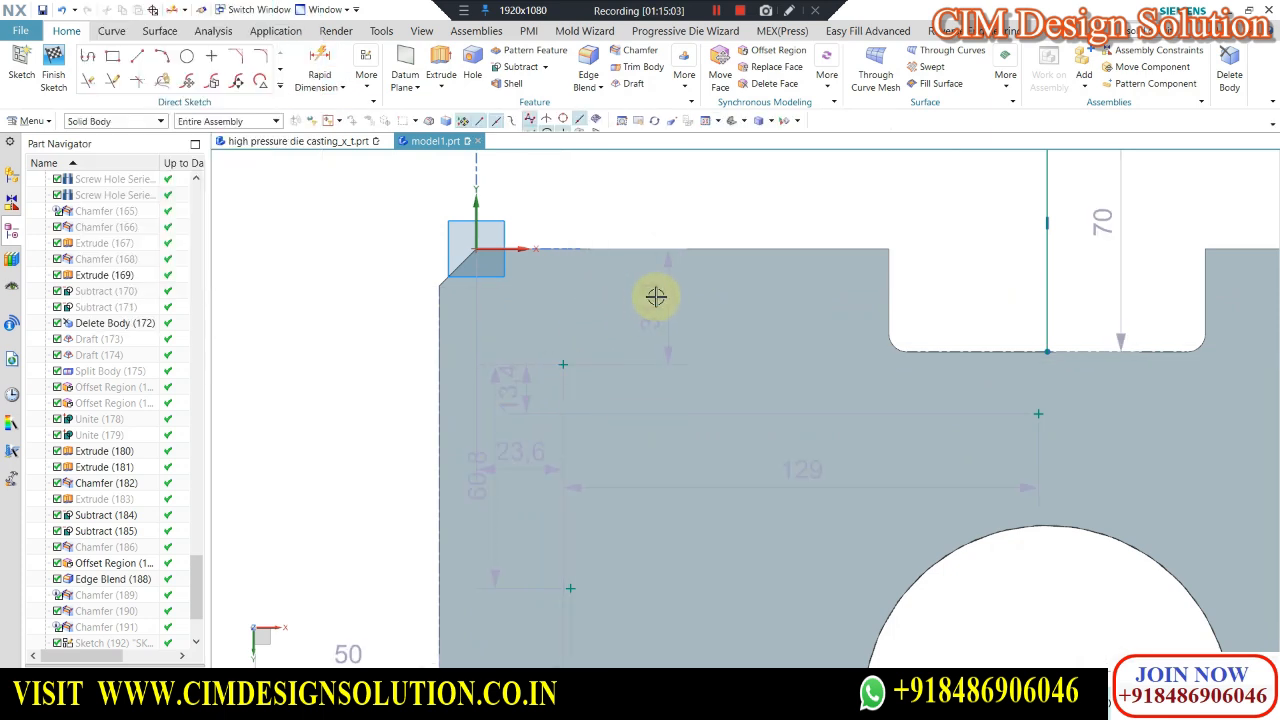
{"action": "left_click", "coordinate": [653, 296]}
Remove the selection filter and set the upper-left point's vertical distance from the plate's top edge to 30 mm.
{"action": "left_click", "coordinate": [89, 120]}
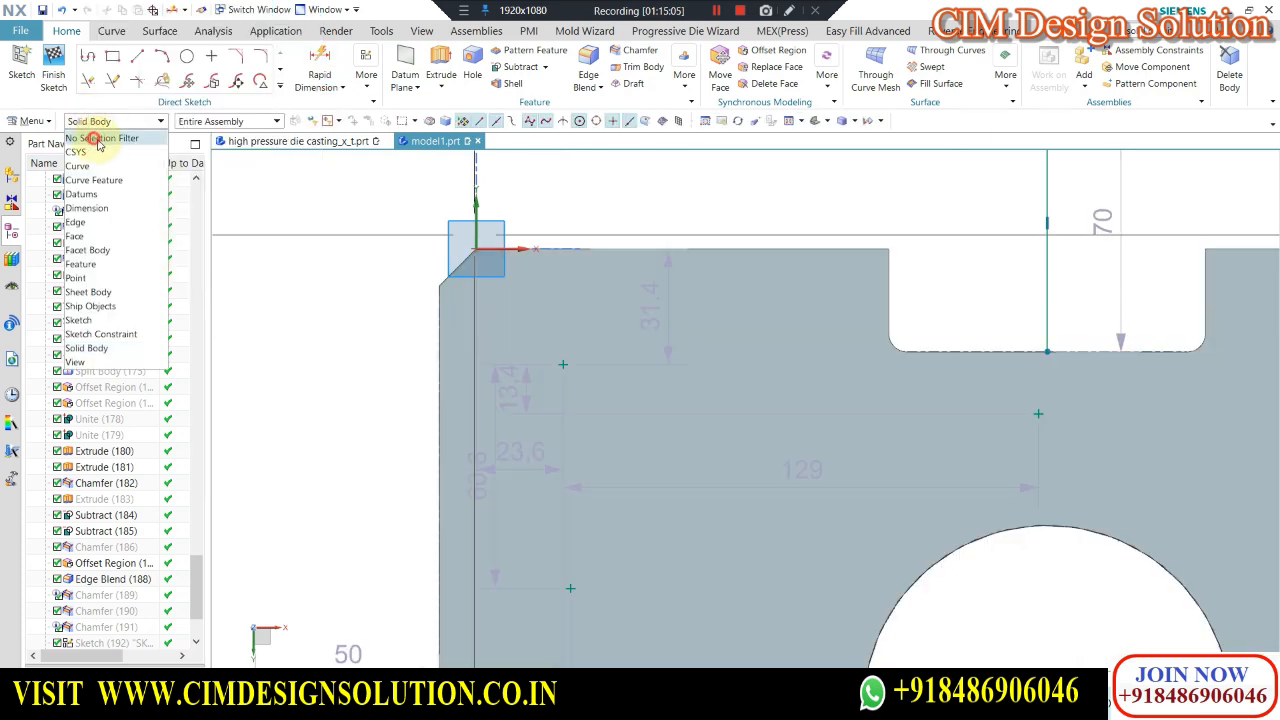
{"action": "left_click", "coordinate": [93, 133]}
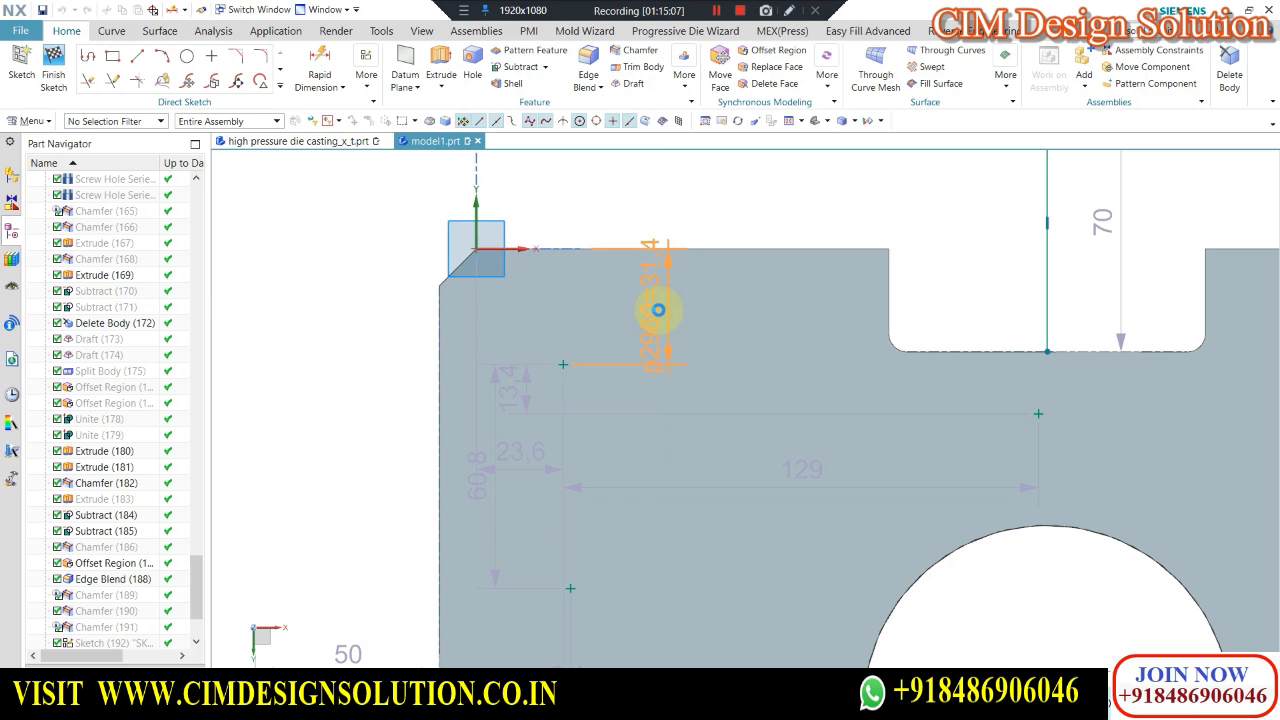
{"action": "double_click", "coordinate": [658, 310]}
{"action": "middle_click", "coordinate": [520, 426]}
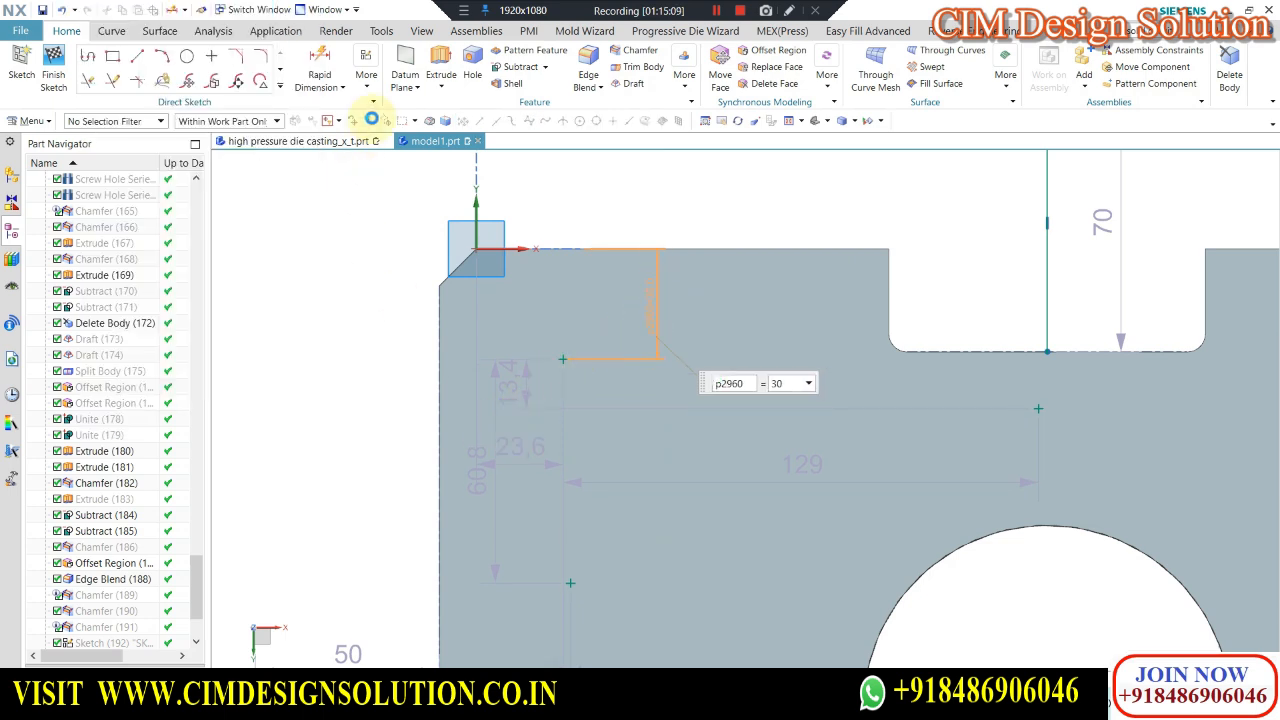
Dimension the horizontal distance from the plate's left edge to the upper-left point.
{"action": "left_click", "coordinate": [441, 409]}
{"action": "left_click", "coordinate": [563, 359]}
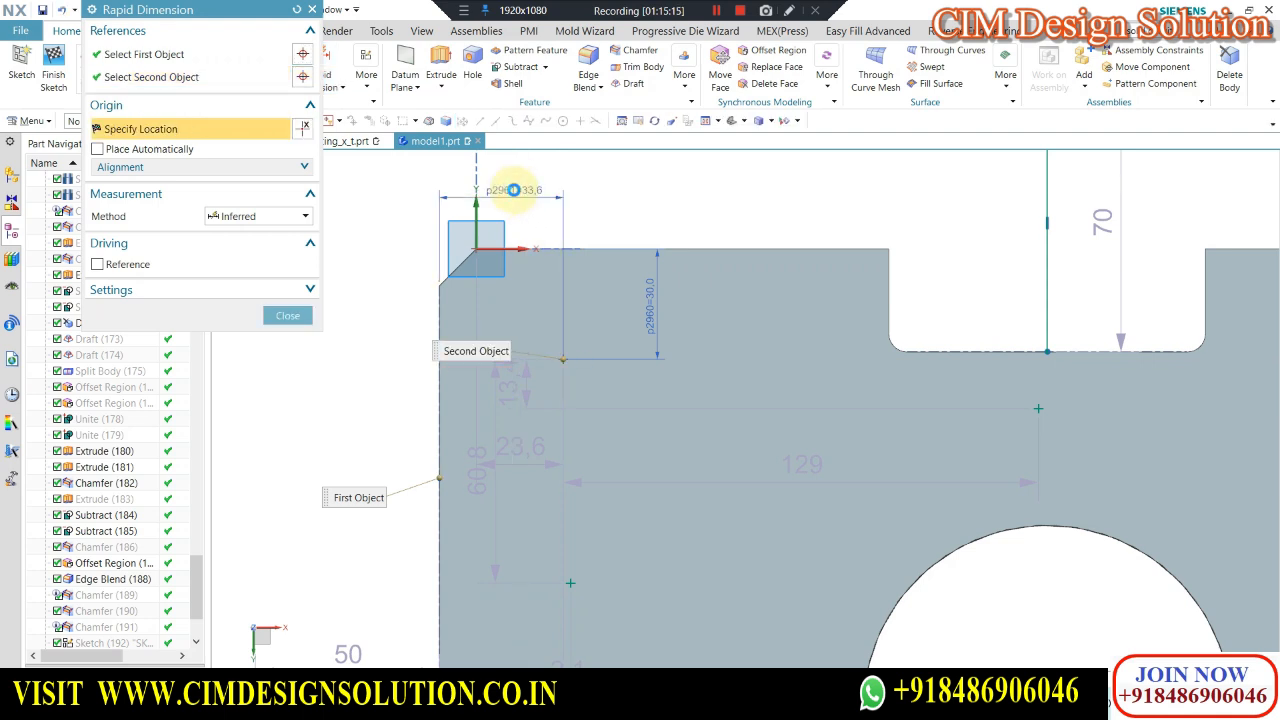
{"action": "left_click", "coordinate": [513, 190]}
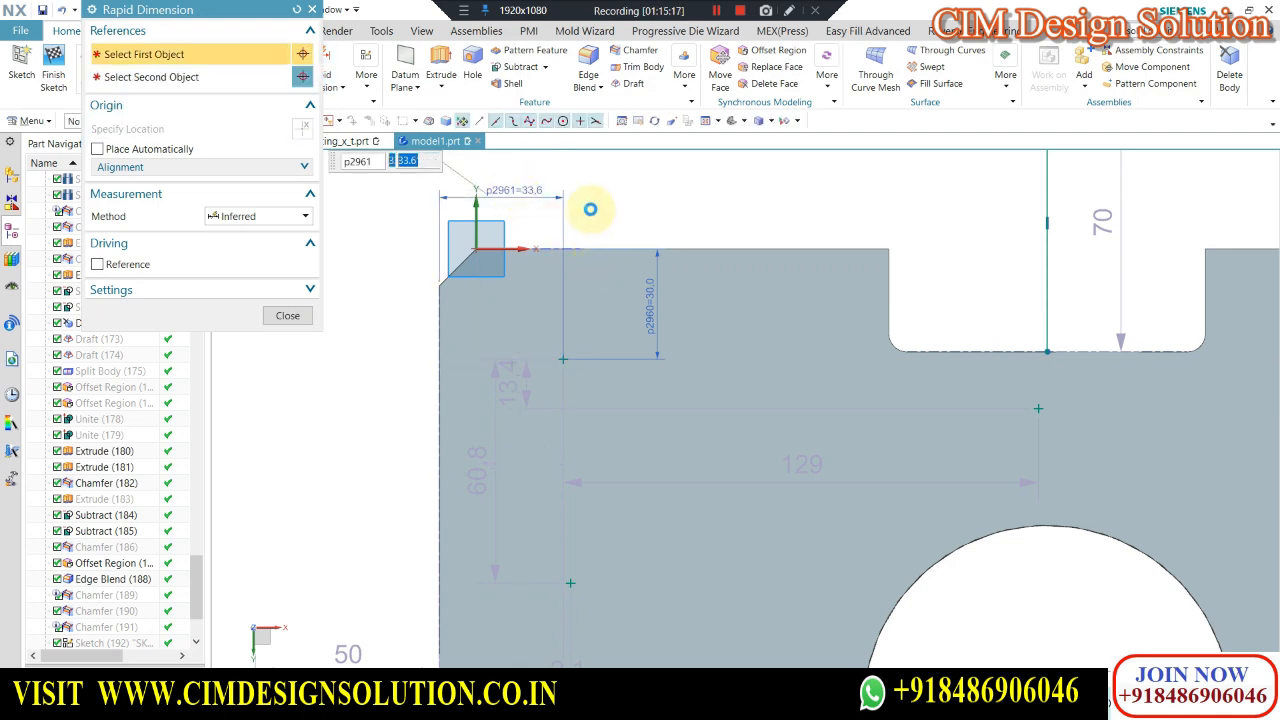
{"action": "scroll", "coordinate": [590, 210], "scroll_direction": "down", "scroll_amount": 2}
{"action": "key", "text": "Escape"}
Align the point below the notch vertically with the notch edge's midpoint and set its distance from that edge to 20 mm.
{"action": "key", "text": "c"}
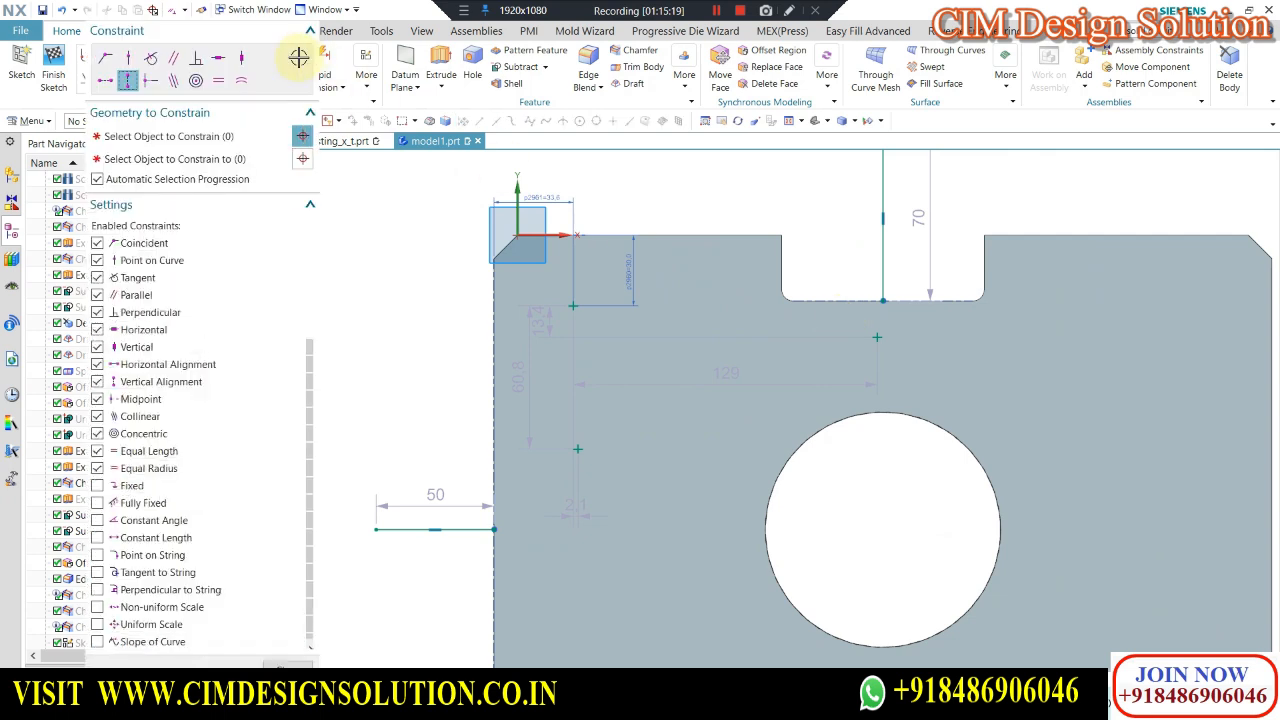
{"action": "left_click", "coordinate": [881, 303]}
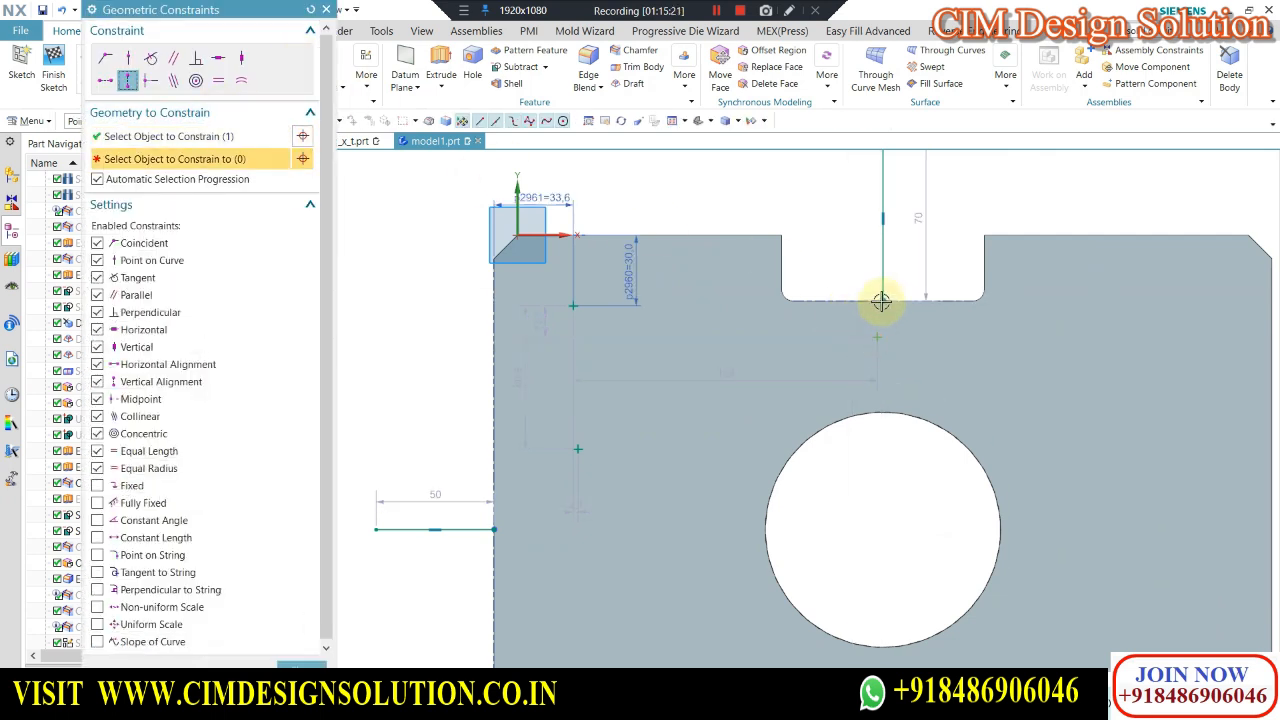
{"action": "left_click", "coordinate": [881, 302]}
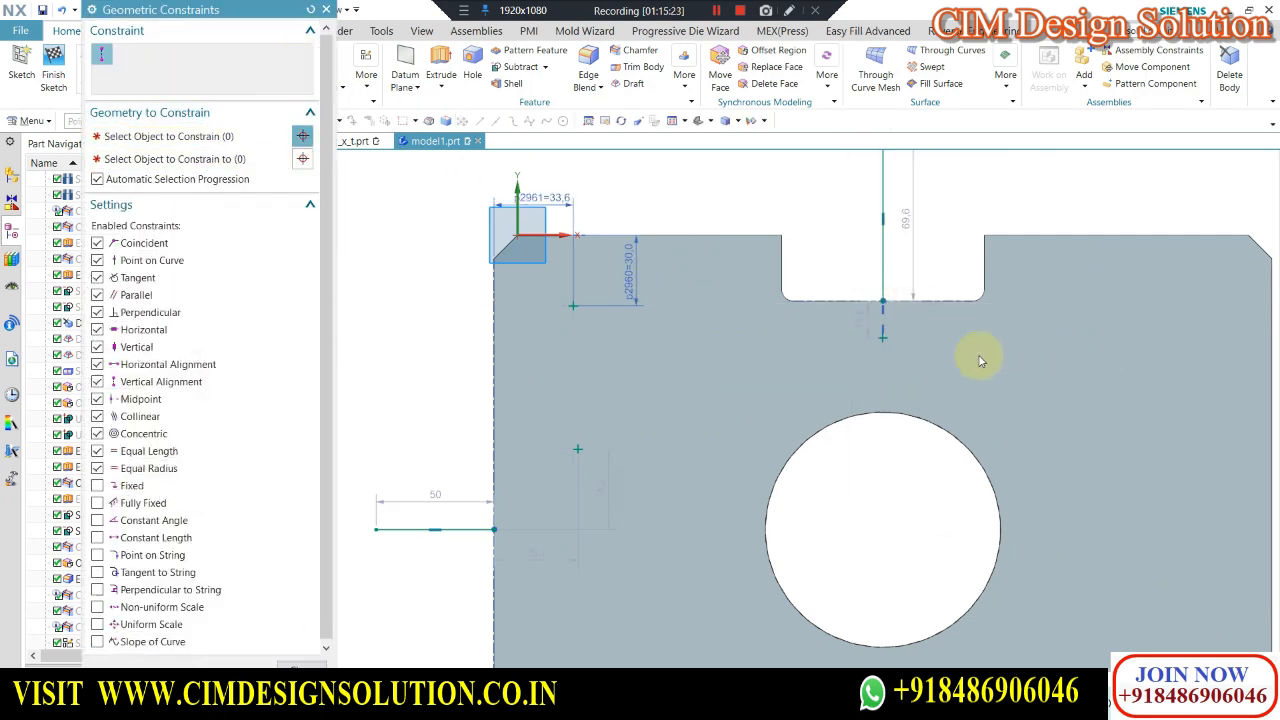
{"action": "key", "text": "Escape"}
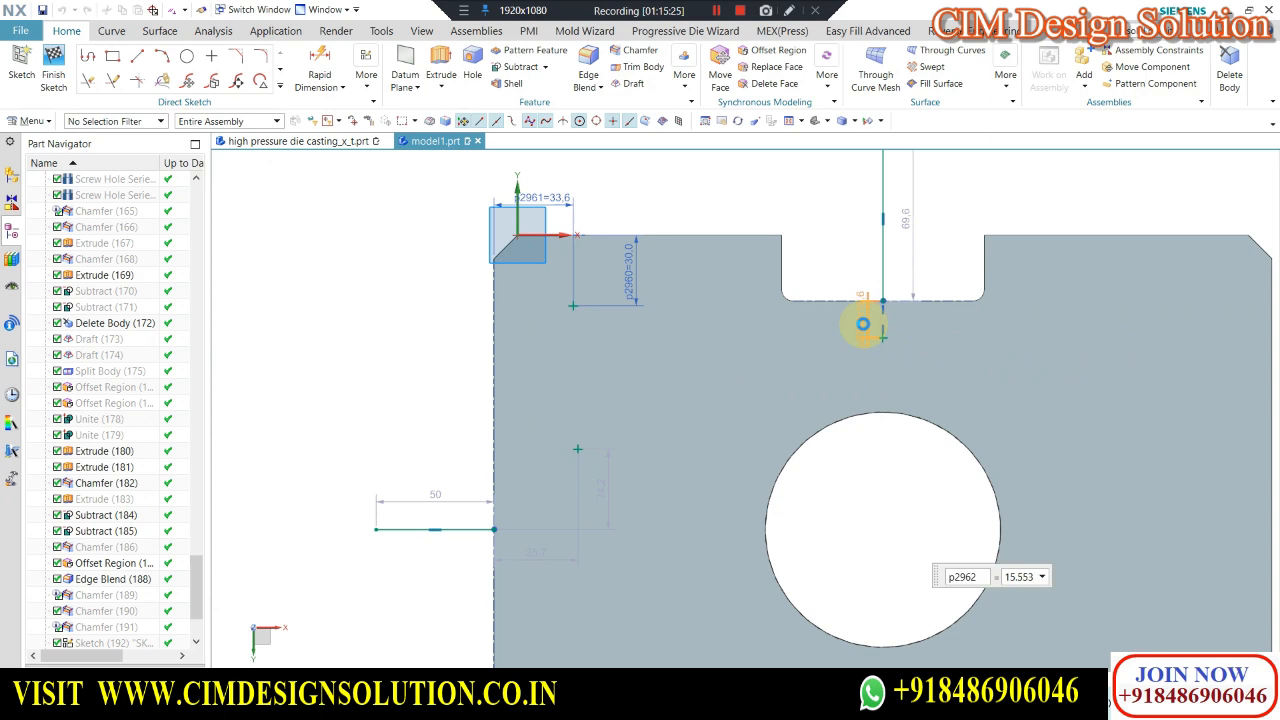
{"action": "double_click", "coordinate": [862, 323]}
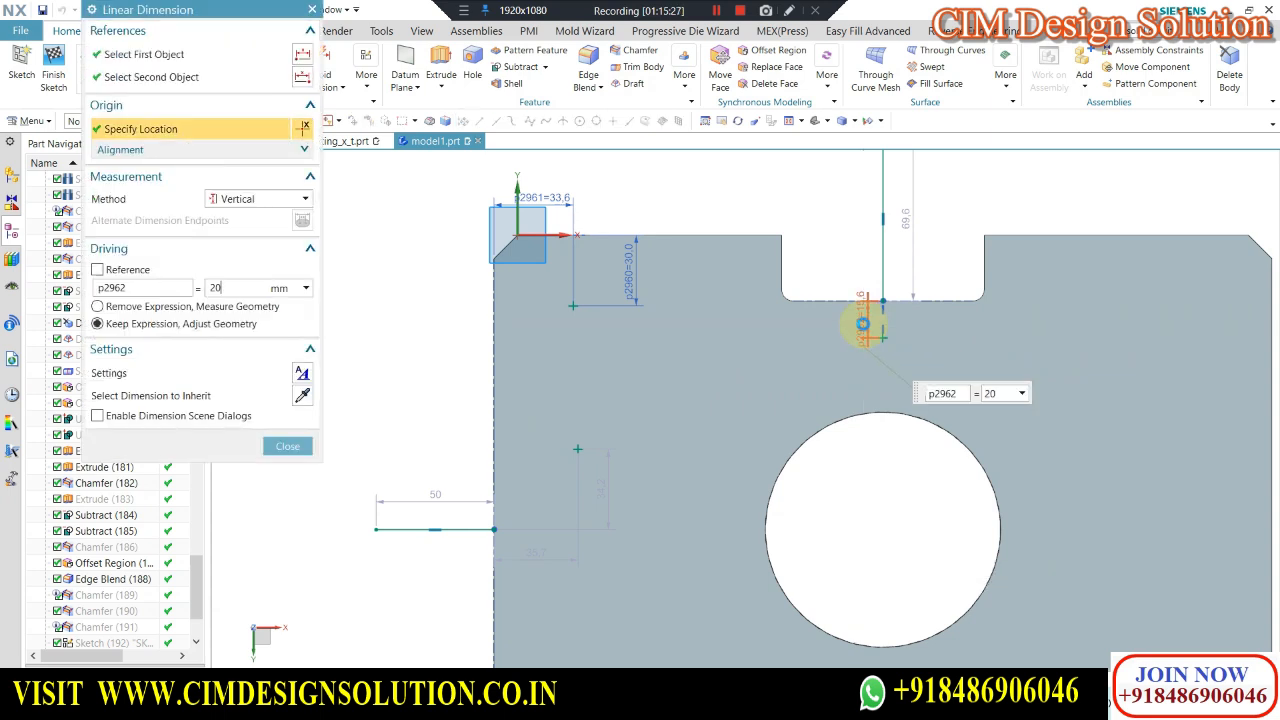
{"action": "middle_click", "coordinate": [863, 324]}
Align the lower-left point vertically with the upper-left point and set its distance from the horizontal line to 25 mm.
{"action": "scroll", "coordinate": [652, 295], "scroll_direction": "down", "scroll_amount": 2}
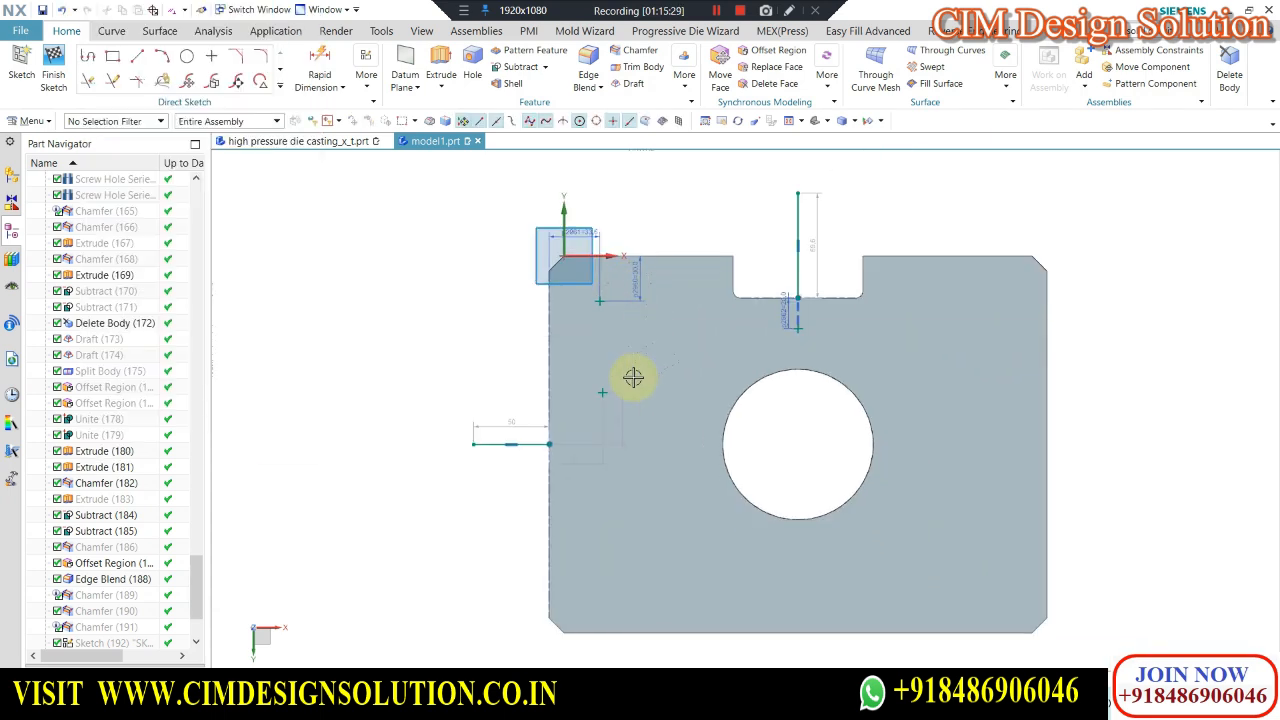
{"action": "scroll", "coordinate": [642, 376], "scroll_direction": "up", "scroll_amount": 1}
{"action": "key", "text": "c"}
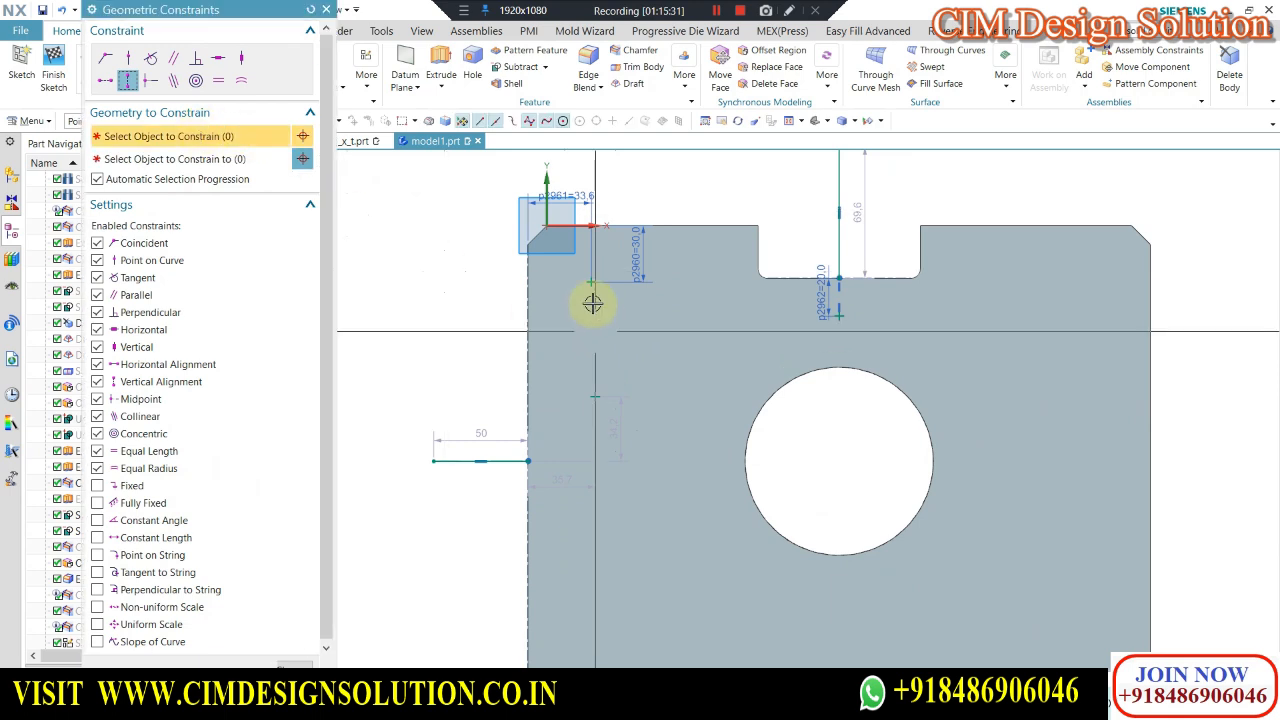
{"action": "left_click", "coordinate": [592, 284]}
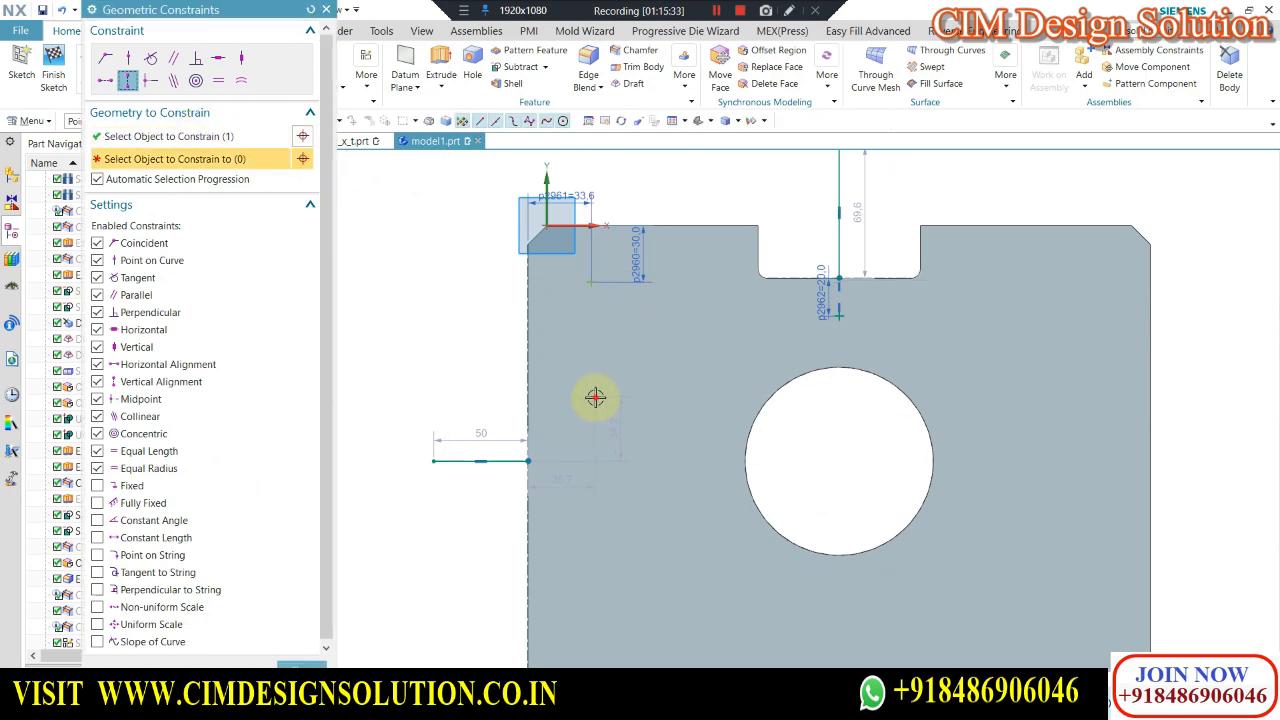
{"action": "key", "text": "Escape"}
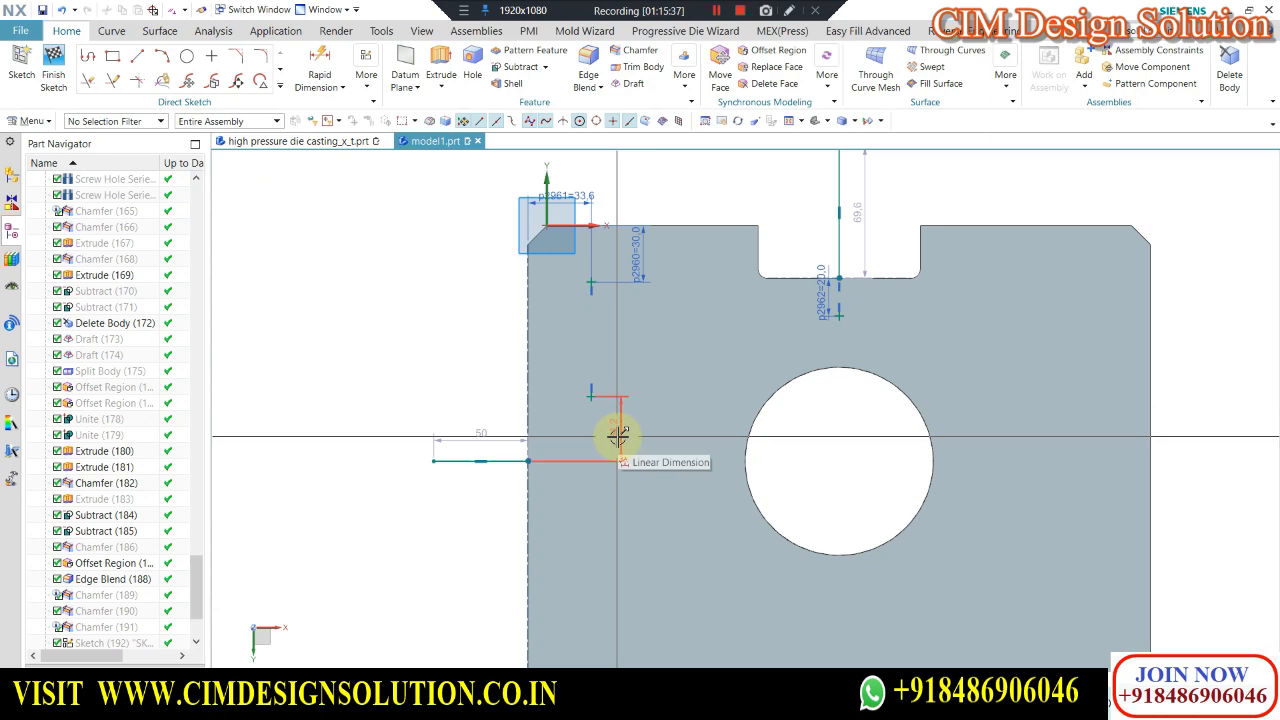
{"action": "left_click", "coordinate": [617, 435]}
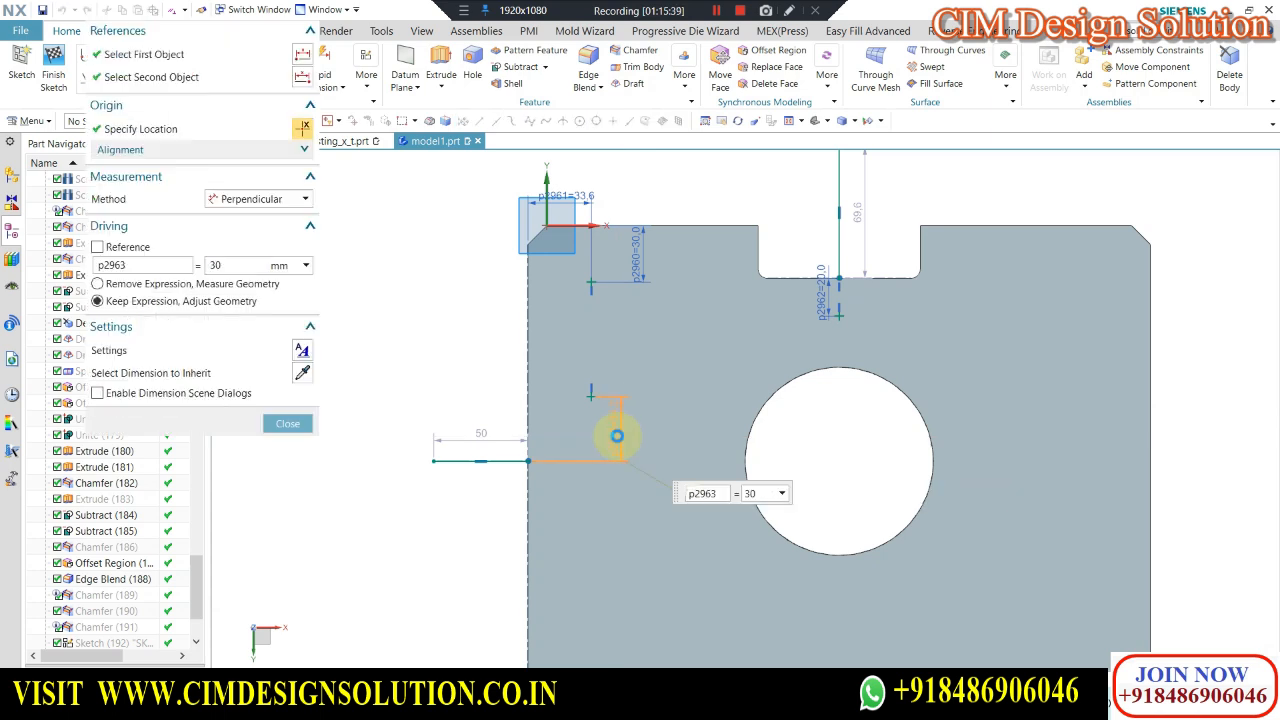
{"action": "type", "text": "25"}
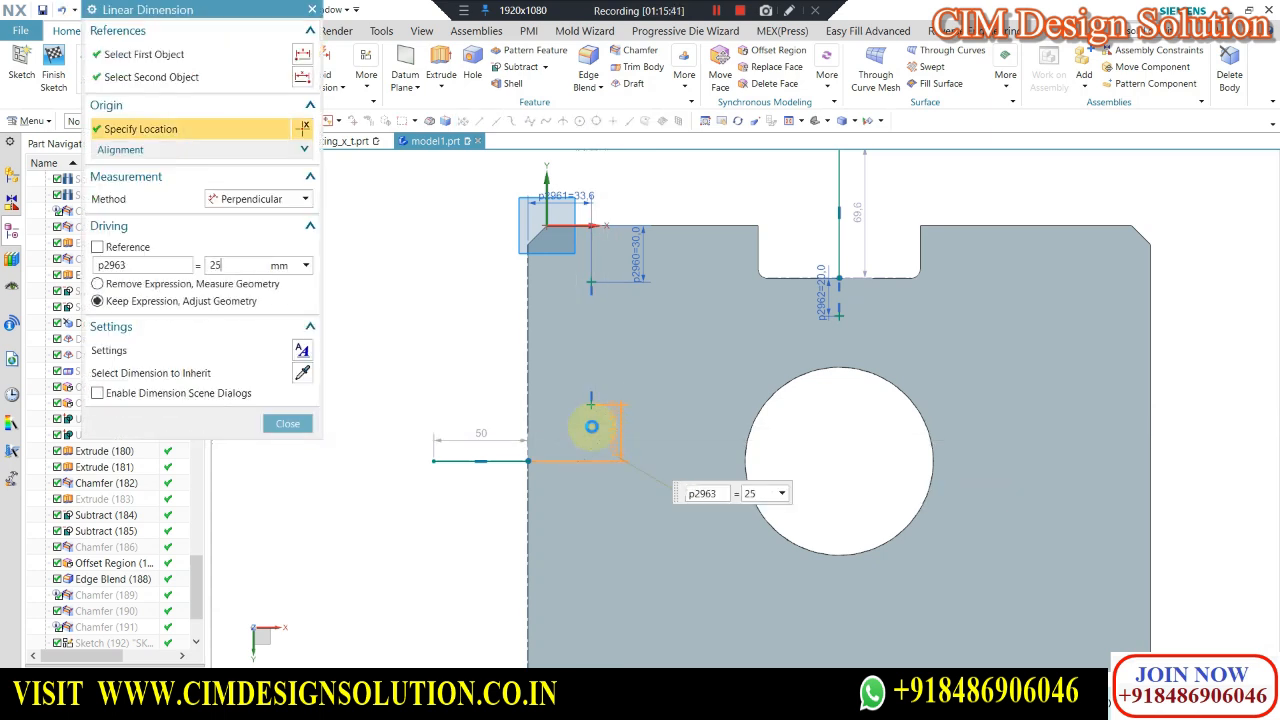
{"action": "middle_click", "coordinate": [592, 426]}
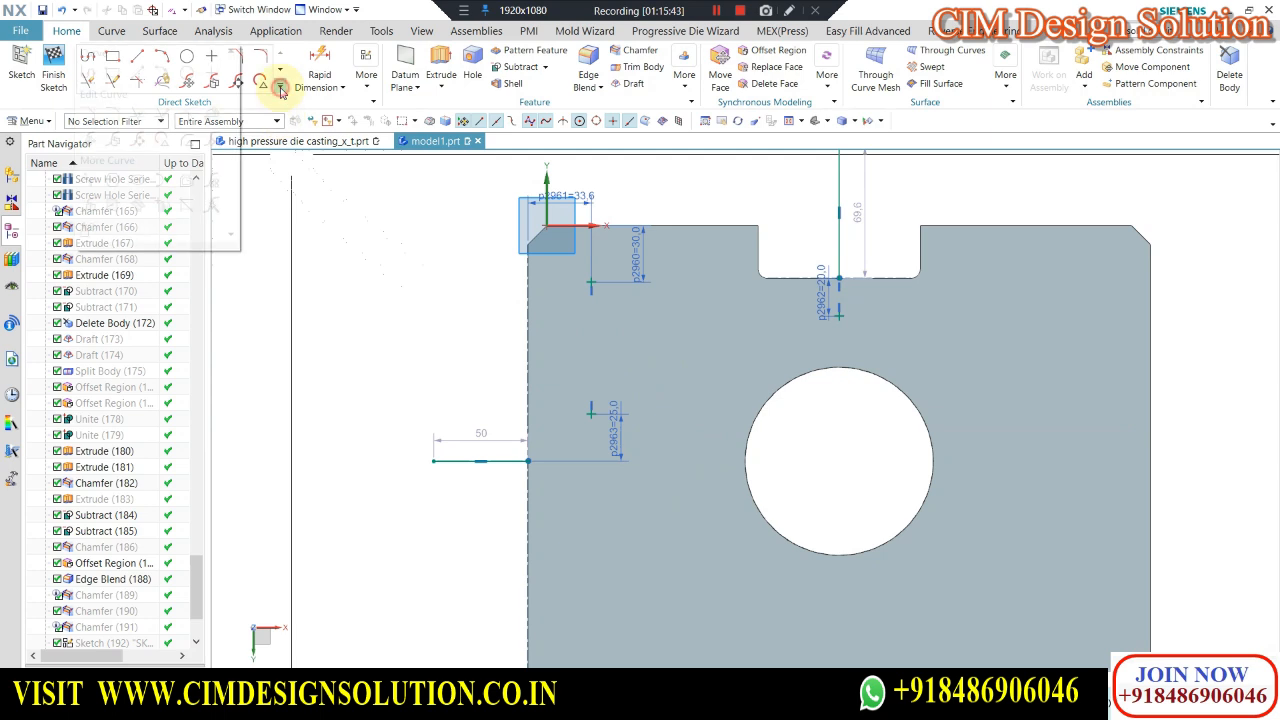
Mirror the two points near the plate's left edge about the horizontal line.
{"action": "left_click", "coordinate": [112, 182]}
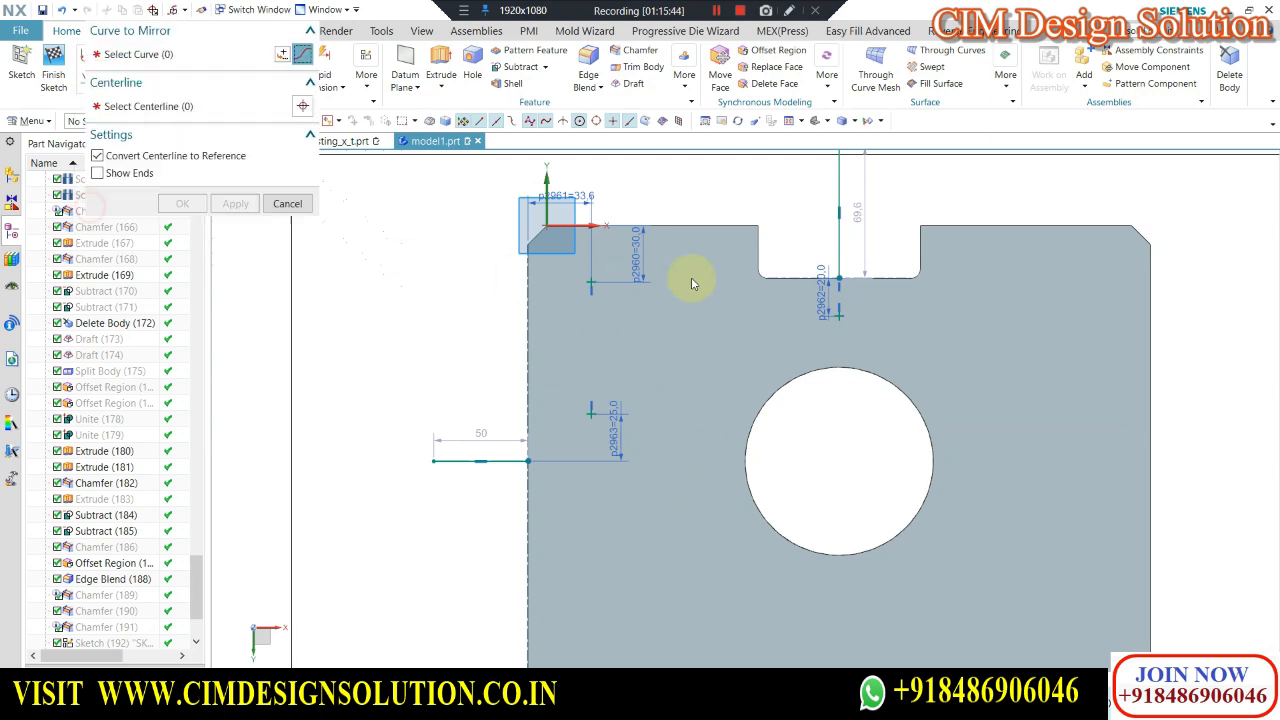
{"action": "left_click", "coordinate": [588, 285]}
{"action": "left_click", "coordinate": [591, 409]}
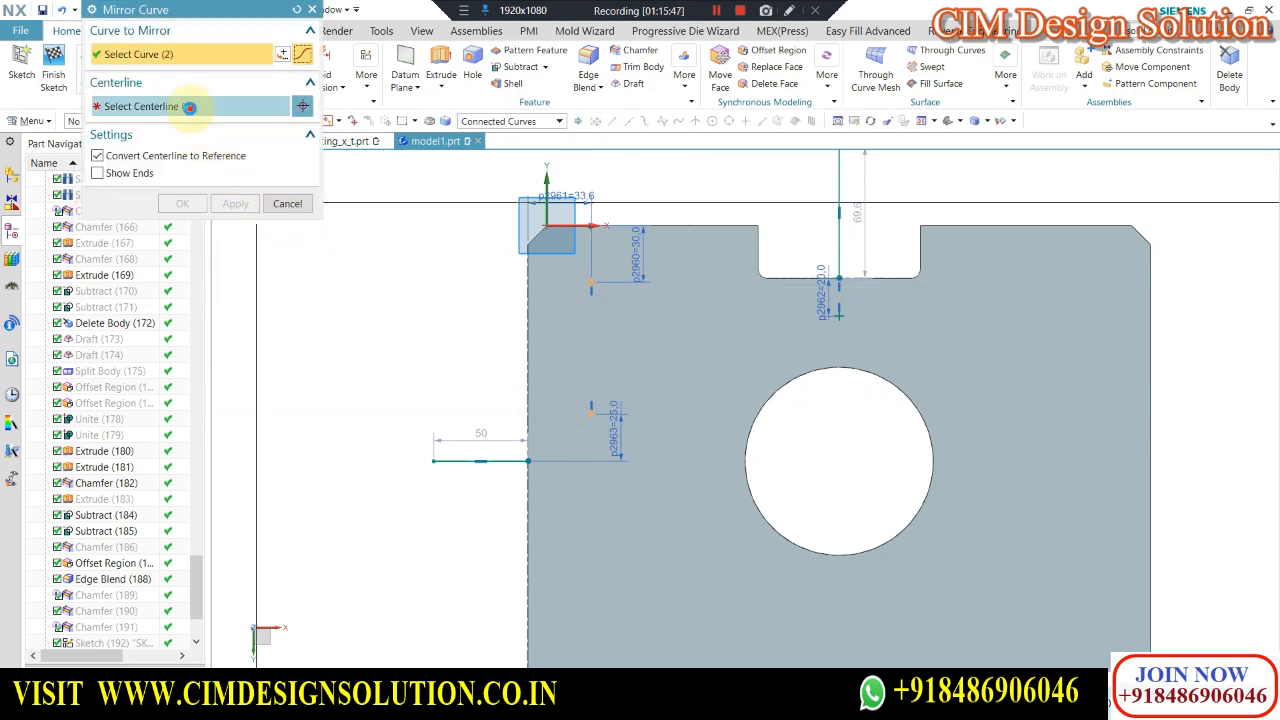
{"action": "left_click", "coordinate": [189, 107]}
{"action": "scroll", "coordinate": [581, 298], "scroll_direction": "down", "scroll_amount": 1}
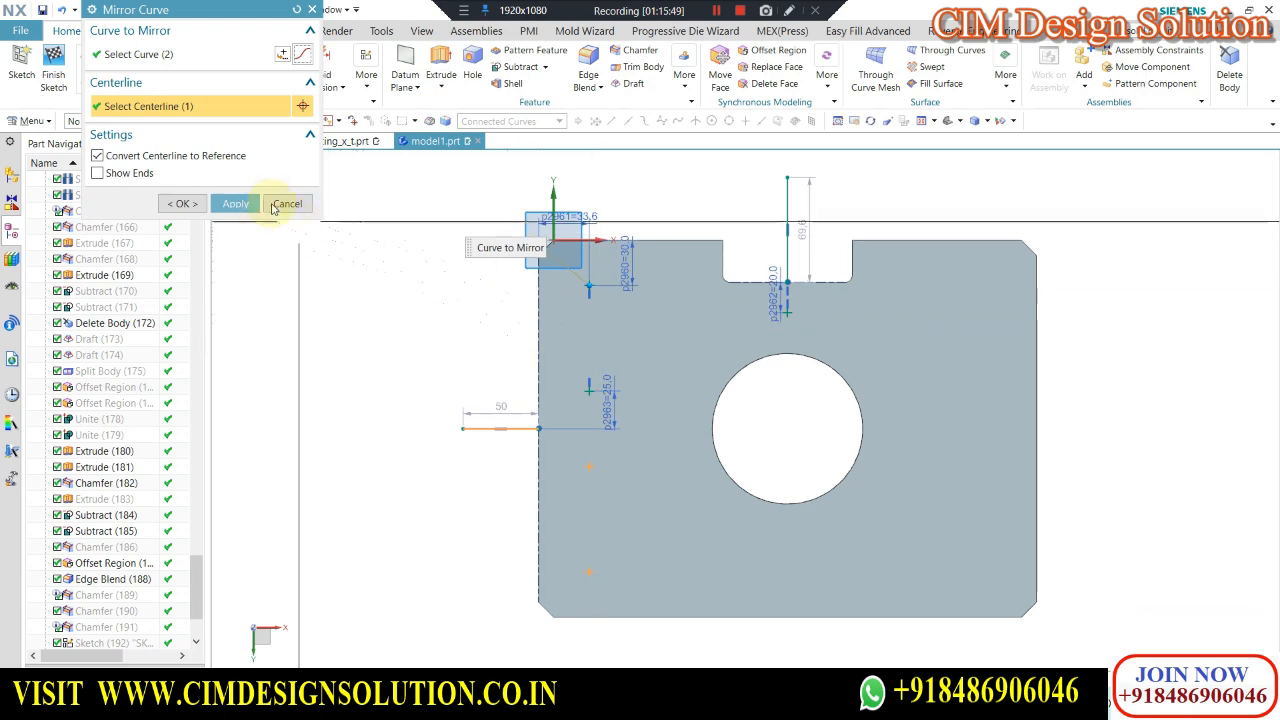
{"action": "left_click", "coordinate": [235, 203]}
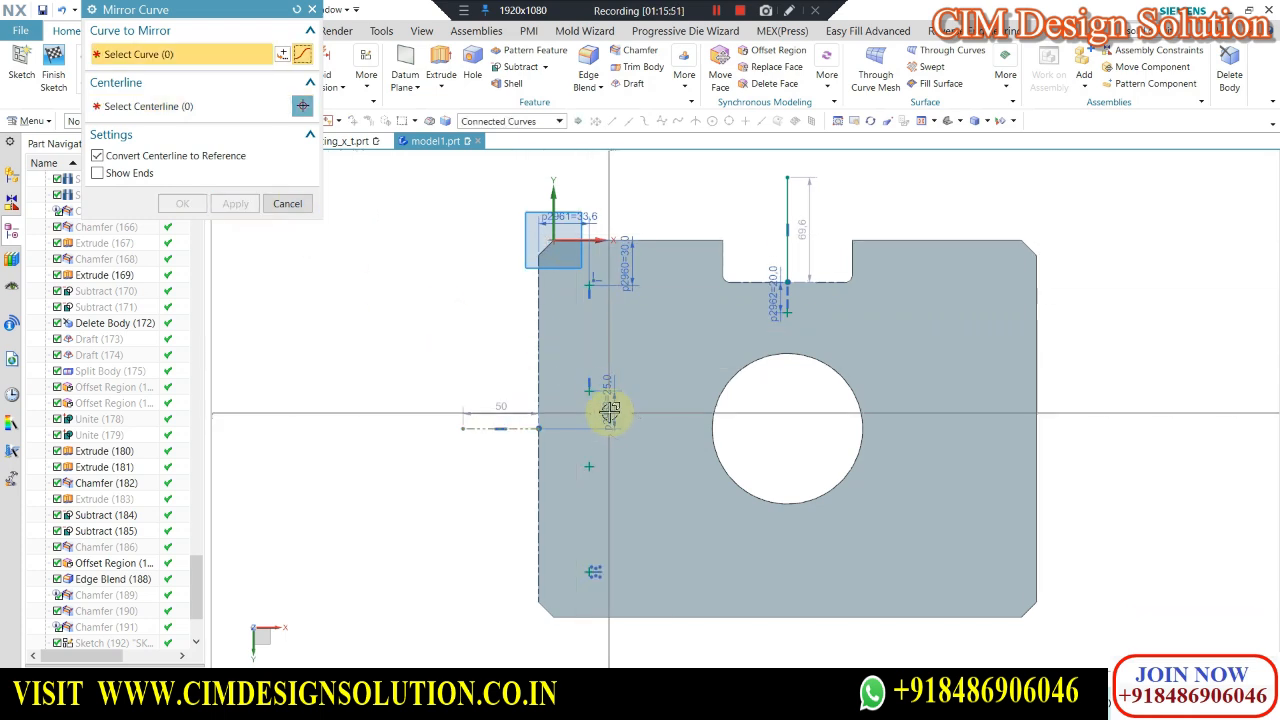
{"action": "key", "text": "Escape"}
Set the inner left point's distance from the horizontal line to 30 mm.
{"action": "scroll", "coordinate": [609, 411], "scroll_direction": "up", "scroll_amount": 1}
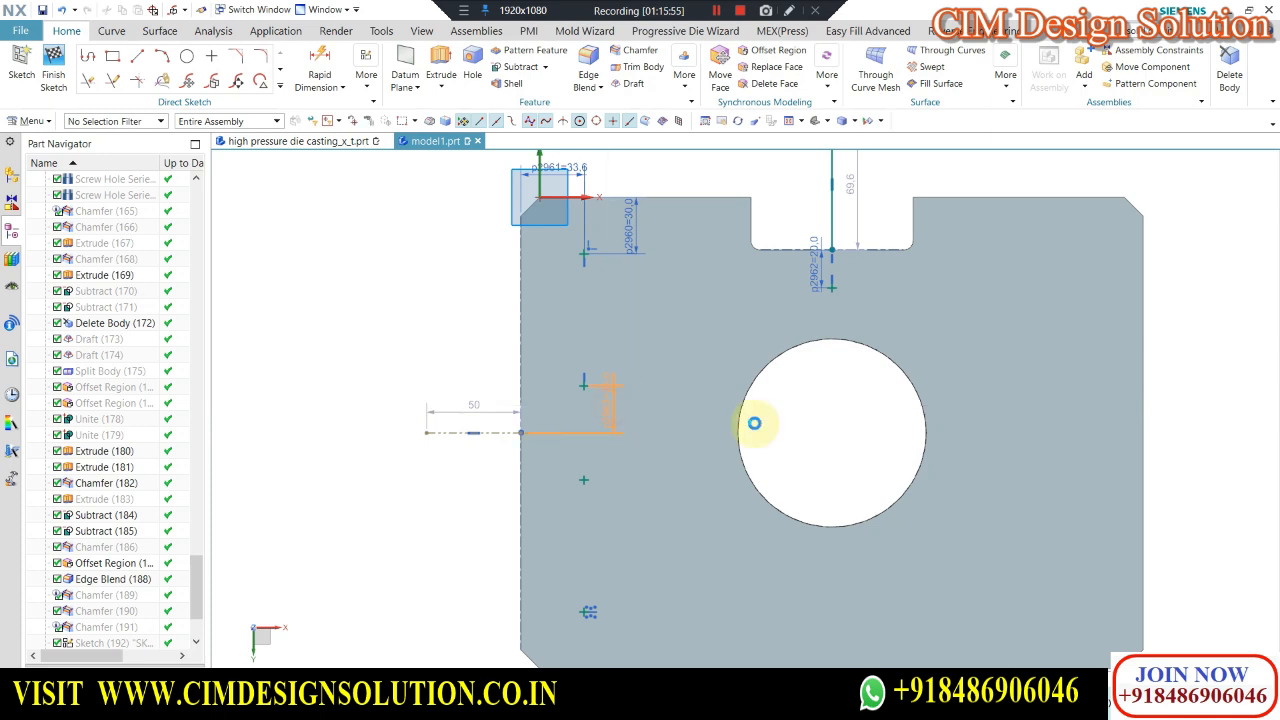
{"action": "double_click", "coordinate": [754, 423]}
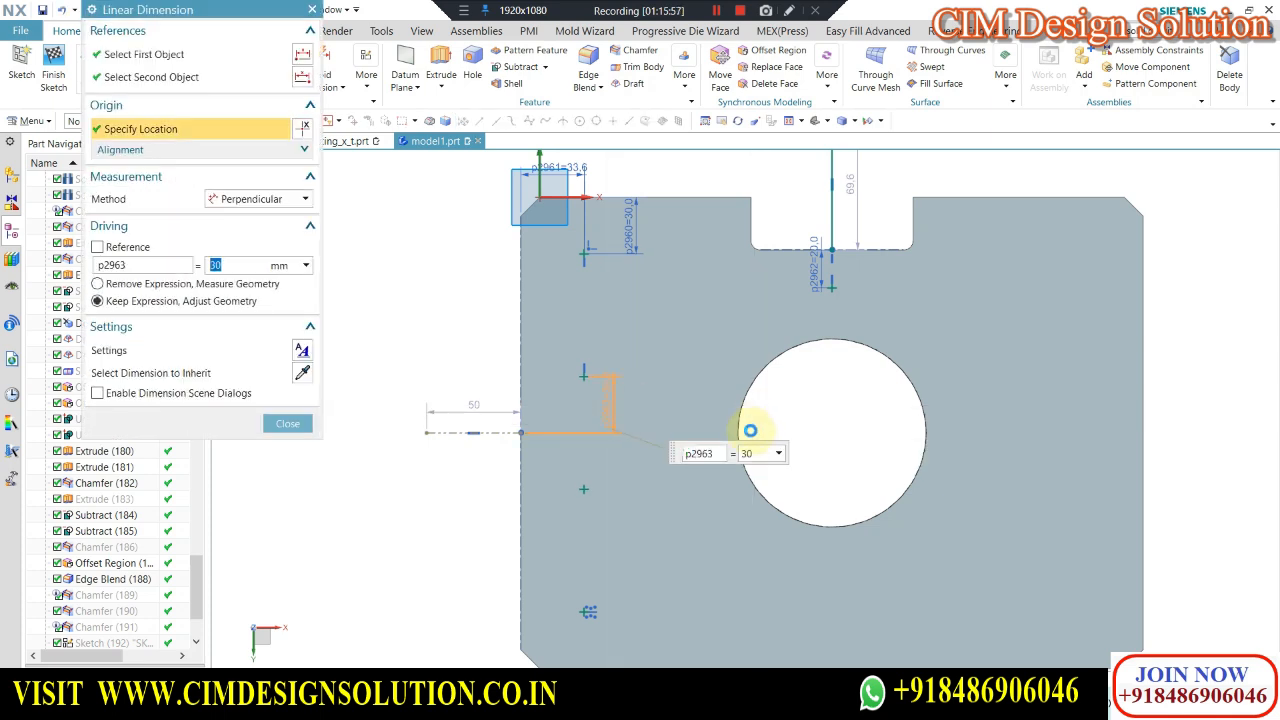
{"action": "middle_click", "coordinate": [750, 425]}
{"action": "left_click", "coordinate": [551, 334]}
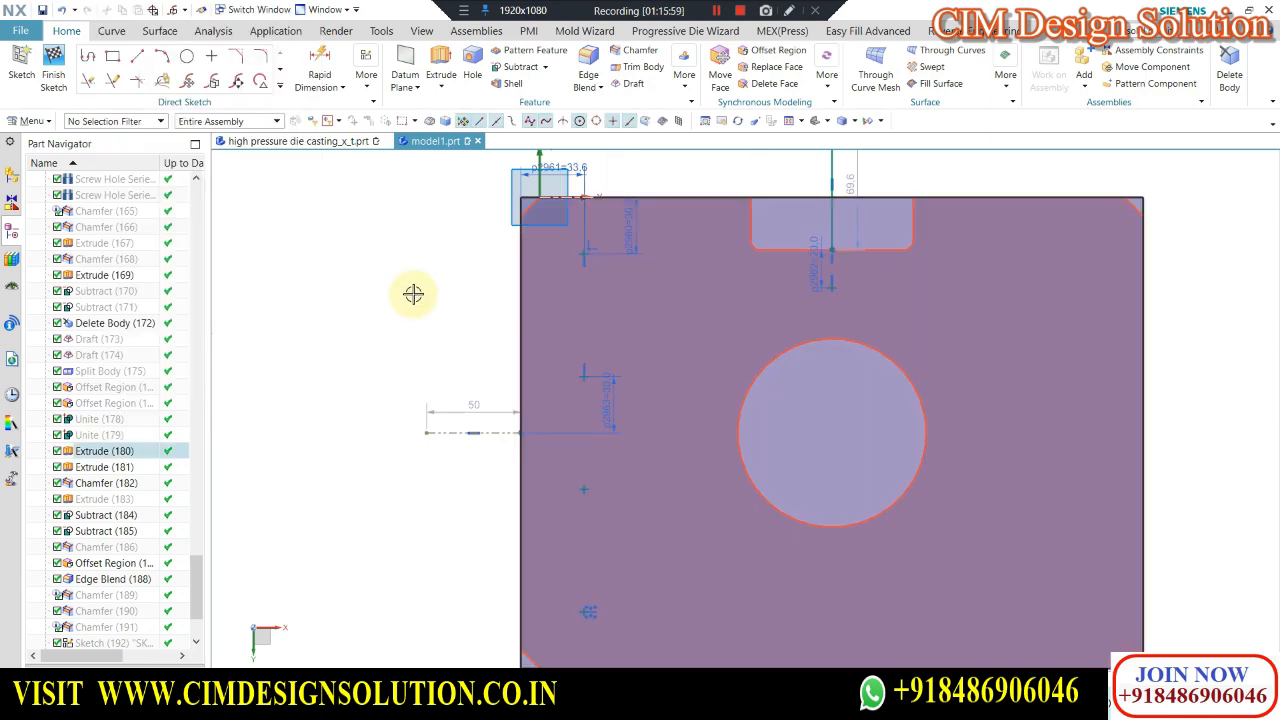
{"action": "scroll", "coordinate": [413, 293], "scroll_direction": "down", "scroll_amount": 2}
{"action": "key", "text": "Escape"}
Mirror the four points near the plate's left edge about the vertical line above the notch.
{"action": "left_click", "coordinate": [280, 87]}
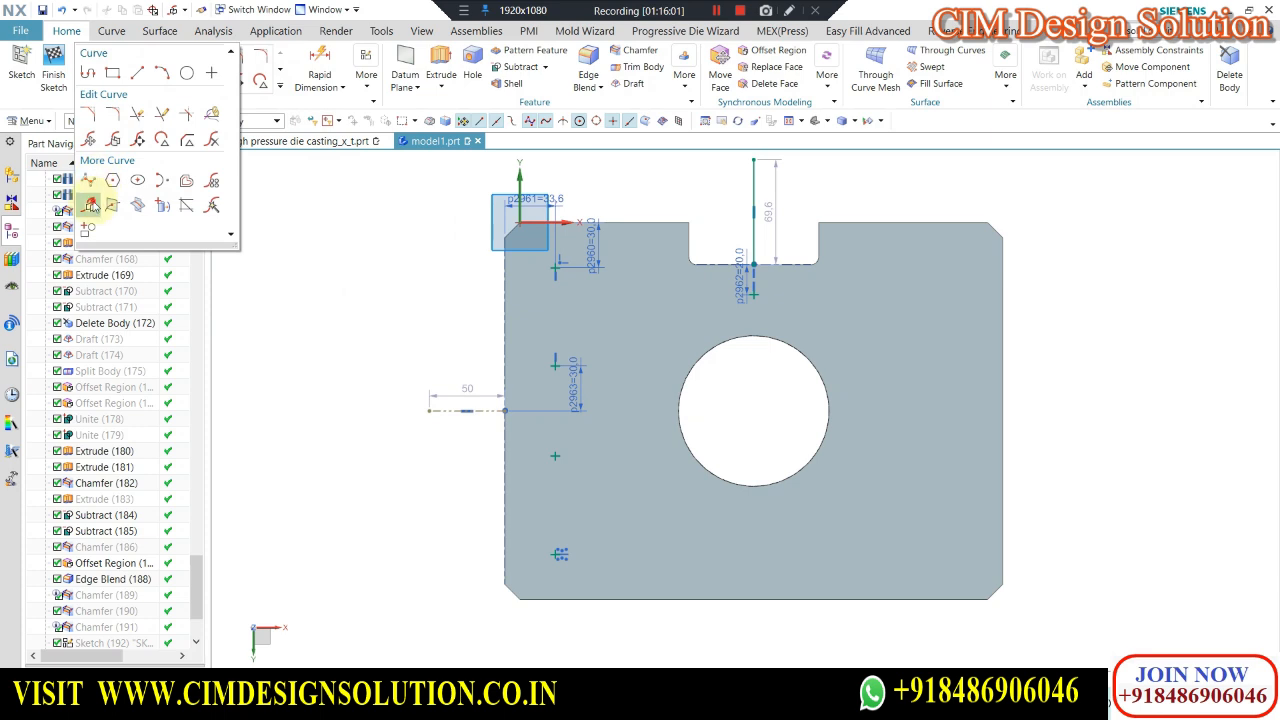
{"action": "left_click", "coordinate": [91, 205]}
{"action": "left_click", "coordinate": [553, 266]}
{"action": "left_click", "coordinate": [553, 364]}
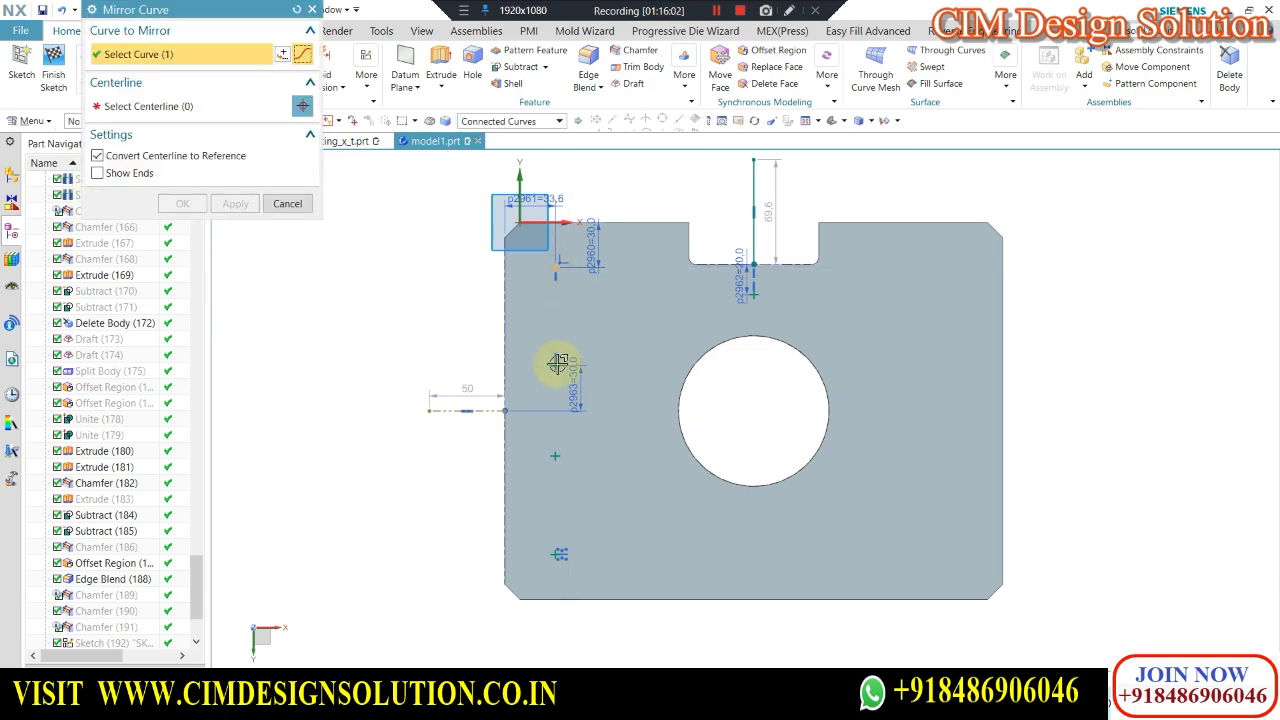
{"action": "left_click", "coordinate": [559, 555]}
{"action": "left_click", "coordinate": [152, 106]}
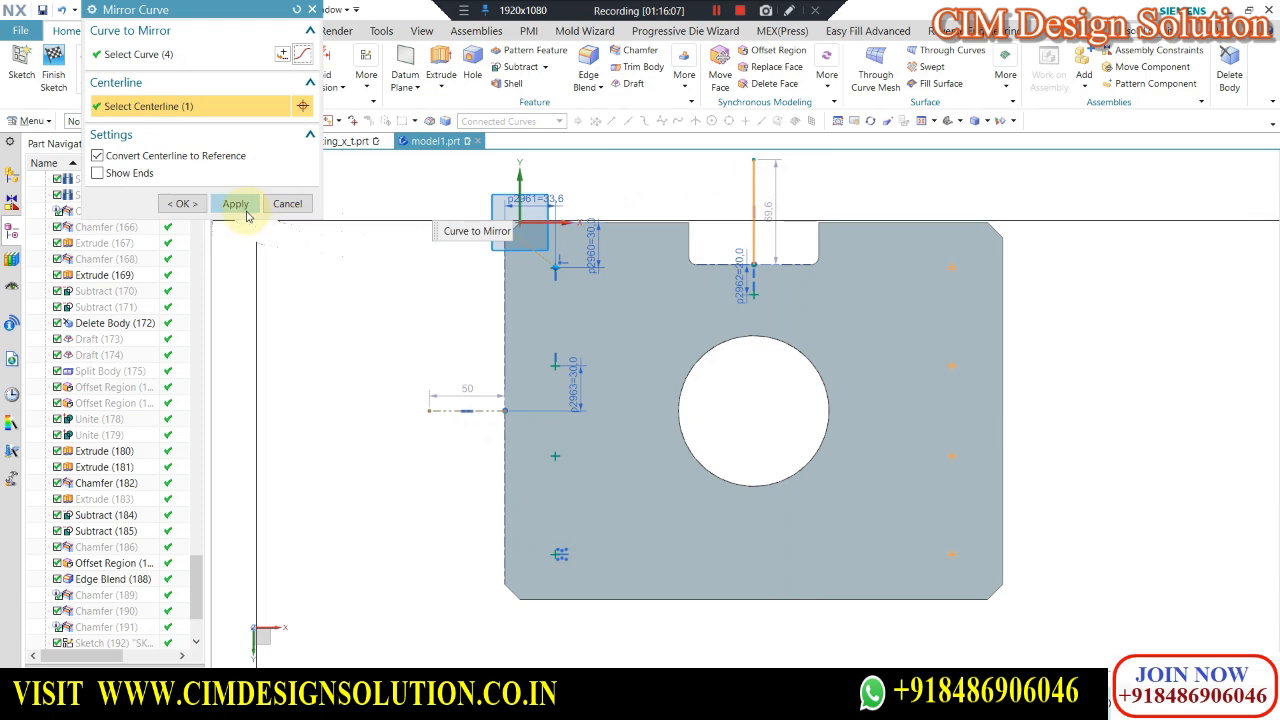
{"action": "left_click", "coordinate": [235, 203]}
Mirror the point below the notch about the horizontal line and finish the sketch.
{"action": "left_click", "coordinate": [753, 292]}
{"action": "left_click", "coordinate": [200, 106]}
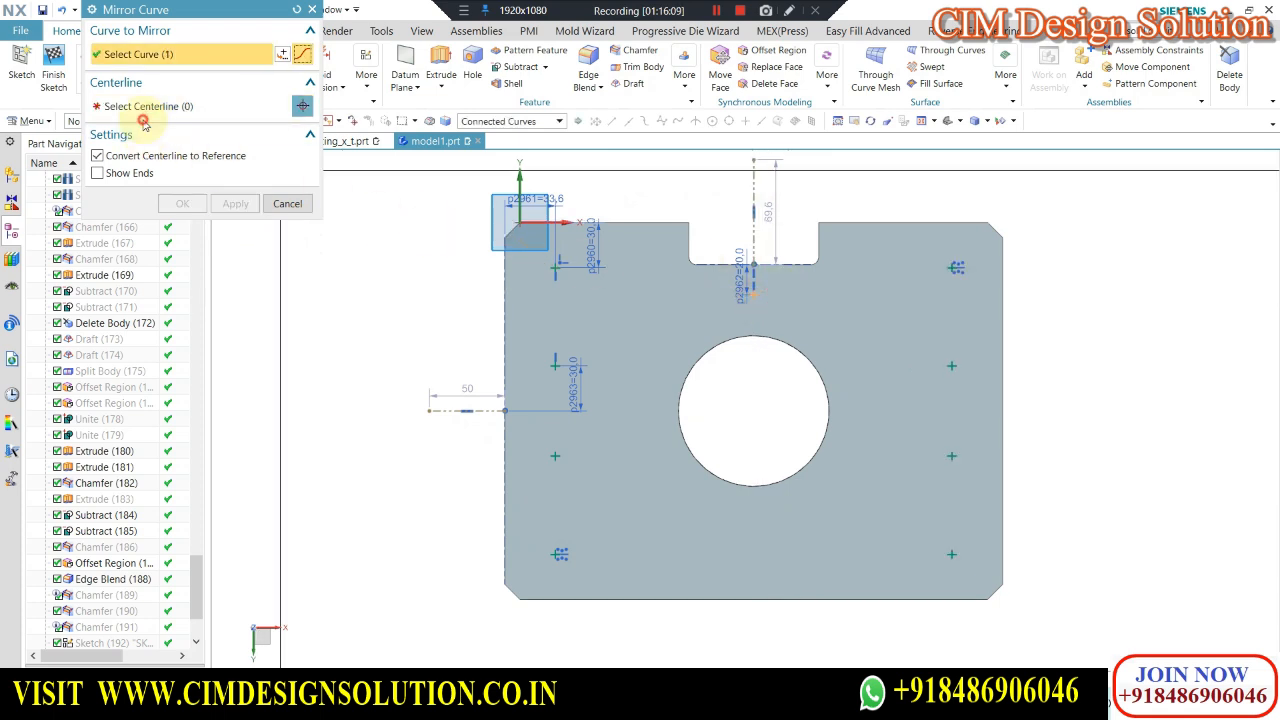
{"action": "left_click", "coordinate": [466, 410]}
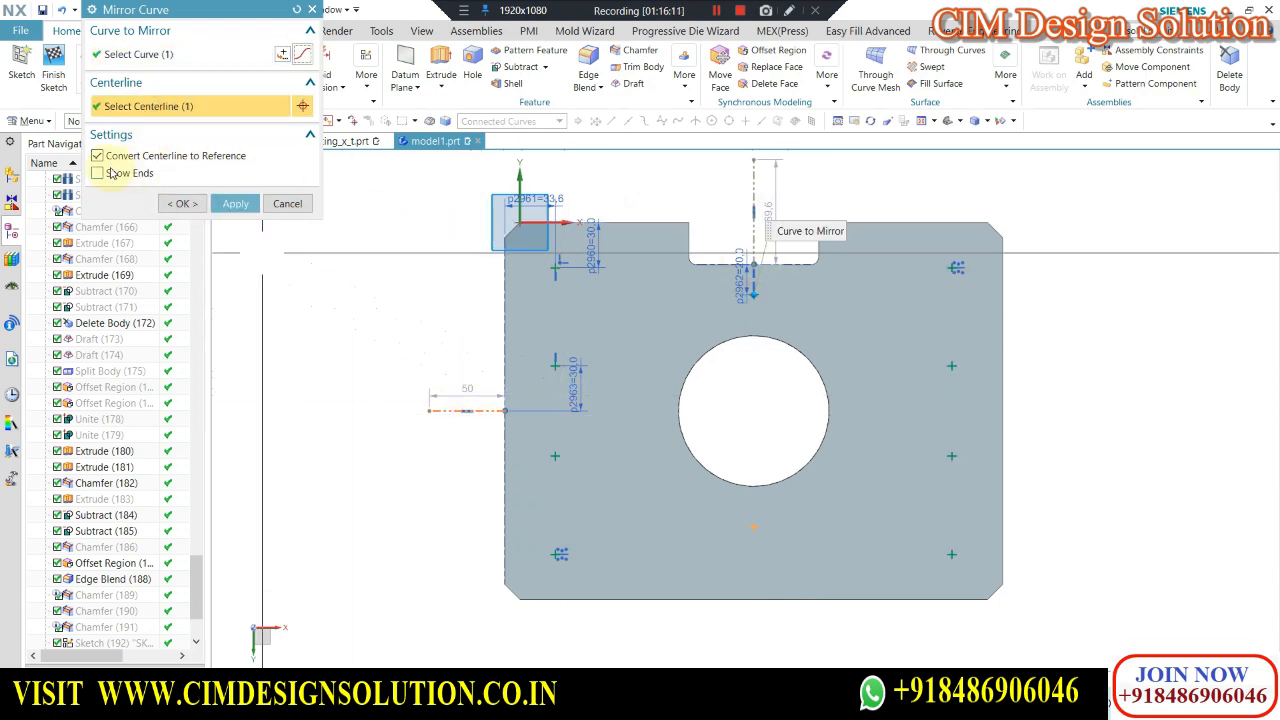
{"action": "left_click", "coordinate": [178, 203]}
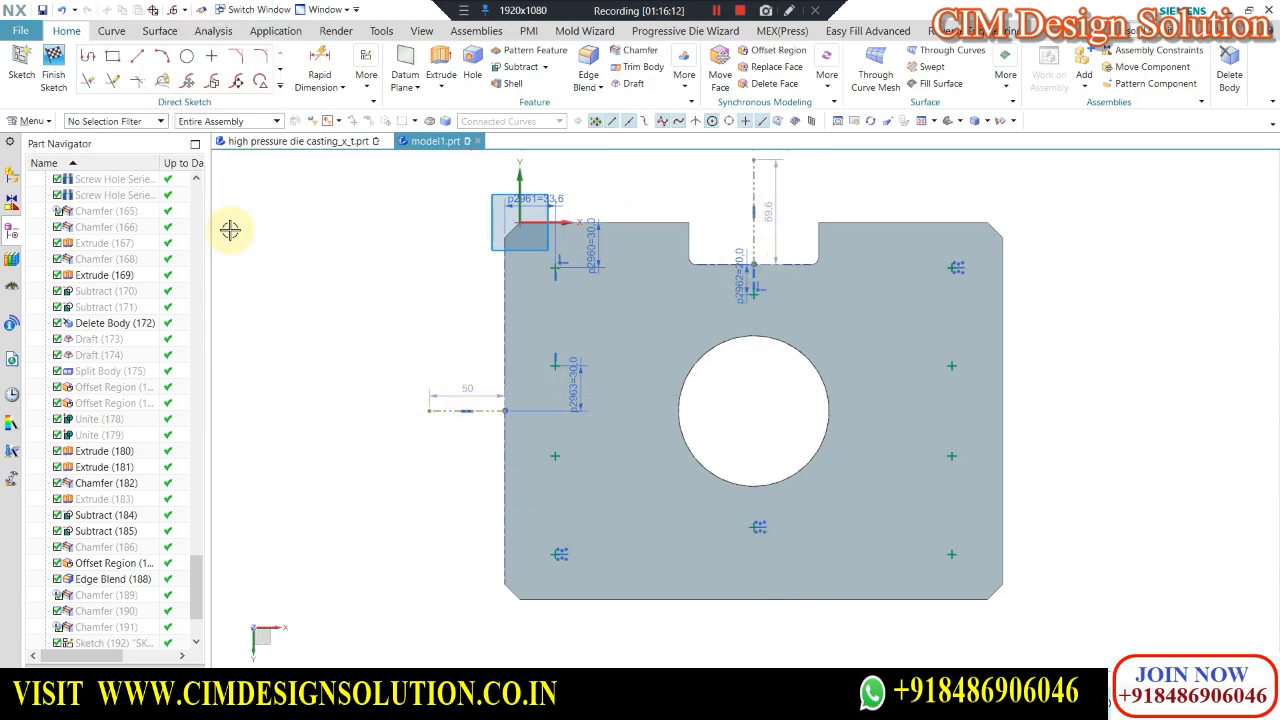
{"action": "left_click", "coordinate": [55, 66]}
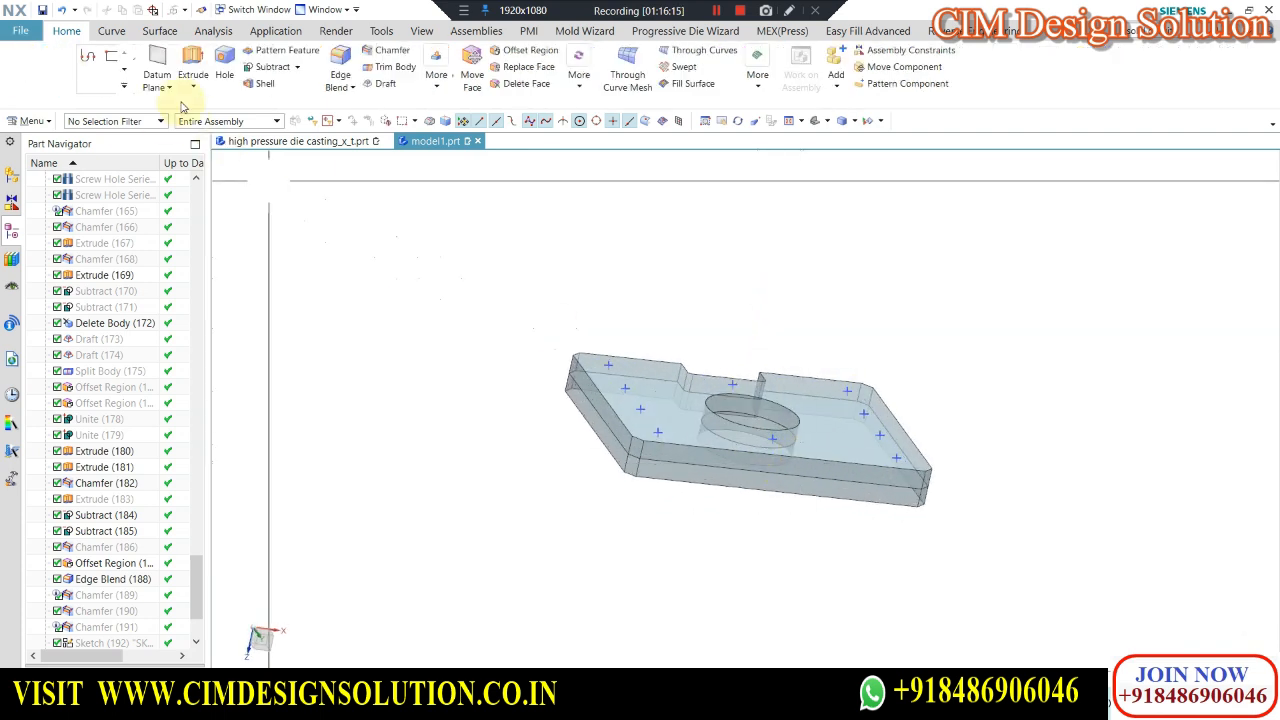
Chamfer the edges of both ejector plates.
{"action": "key", "text": "ctrl+alt+f"}
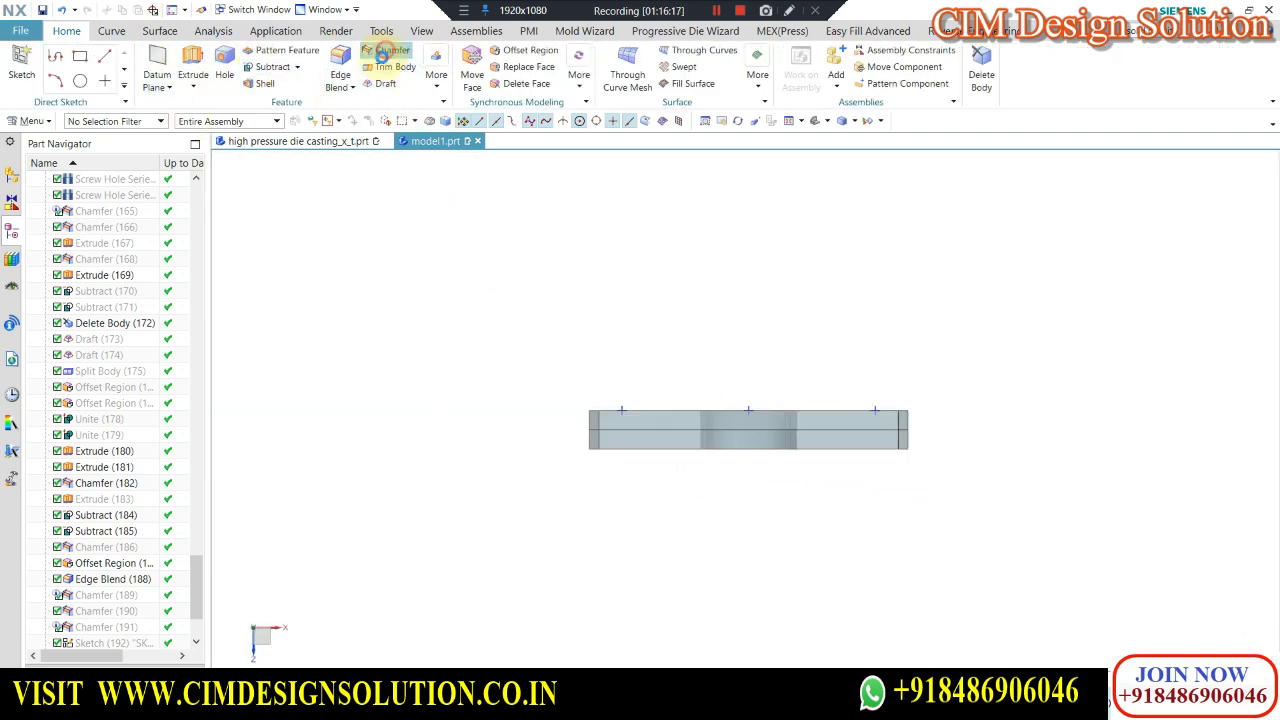
{"action": "left_click", "coordinate": [381, 53]}
{"action": "left_click_drag", "start_coordinate": [1010, 357], "coordinate": [441, 405]}
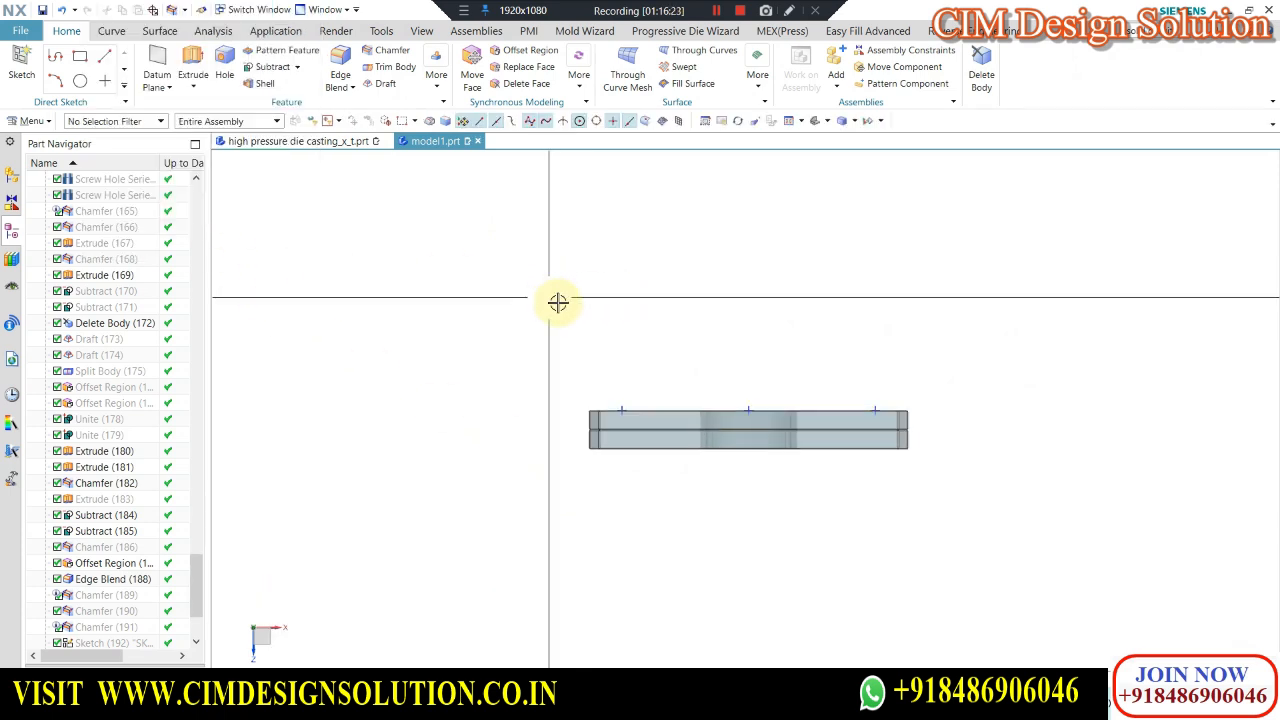
Create a subtracted screw hole series at all sketch points with counterbored M8 Socket Head 4762 holes, Normal (H13) fit and chamfers enabled.
{"action": "middle_click_drag", "start_coordinate": [557, 300], "coordinate": [666, 357]}
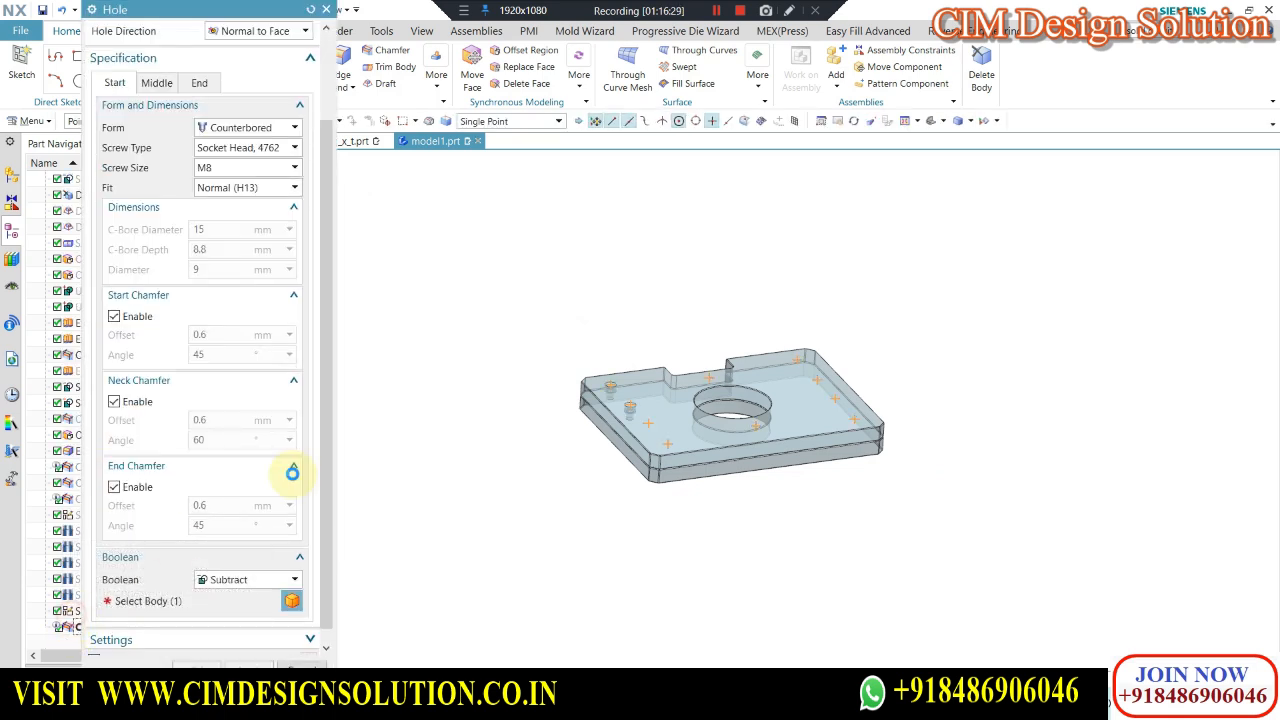
{"action": "key", "text": "F8"}
{"action": "scroll", "coordinate": [644, 405], "scroll_direction": "up", "scroll_amount": 4}
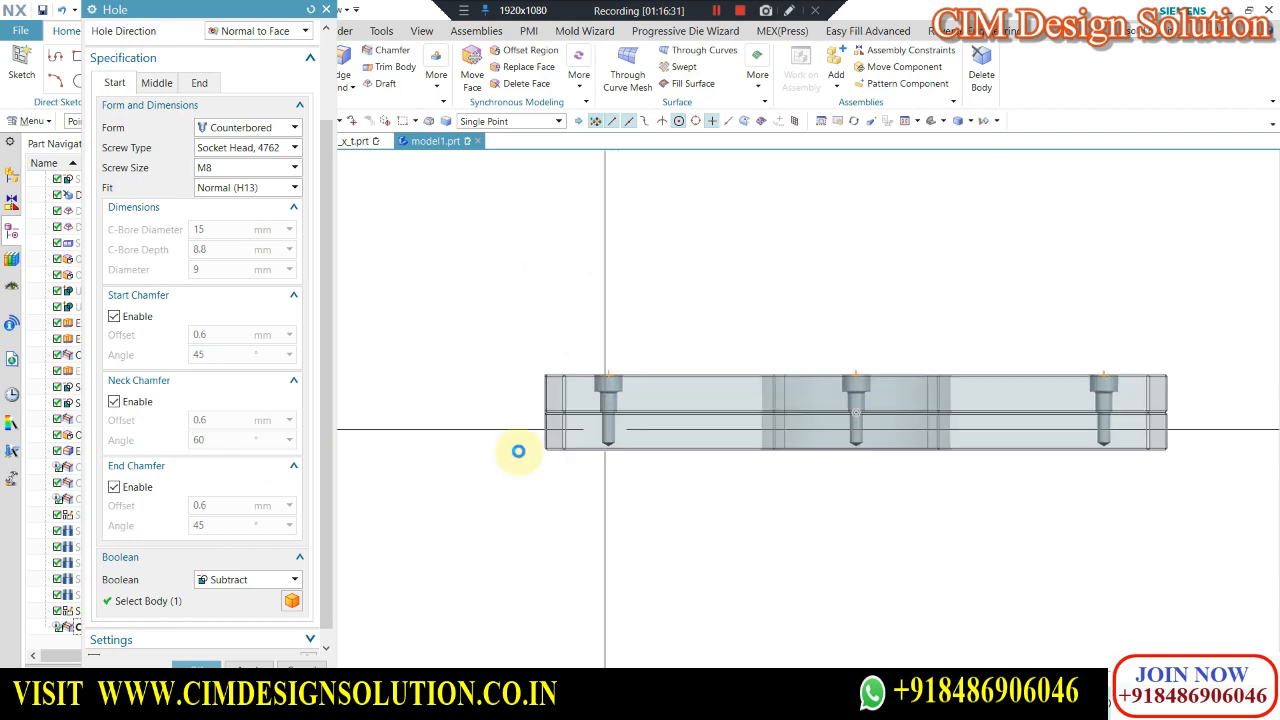
{"action": "scroll", "coordinate": [518, 451], "scroll_direction": "up", "scroll_amount": 3}
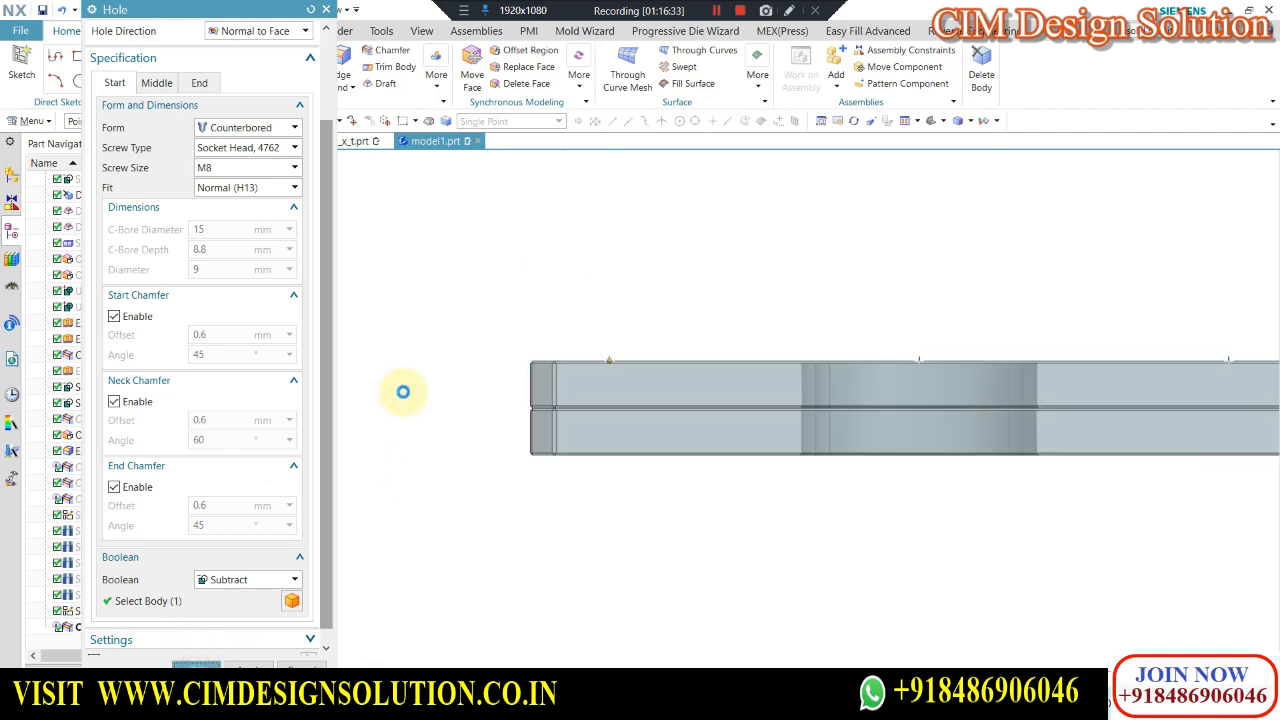
{"action": "key", "text": "Home"}
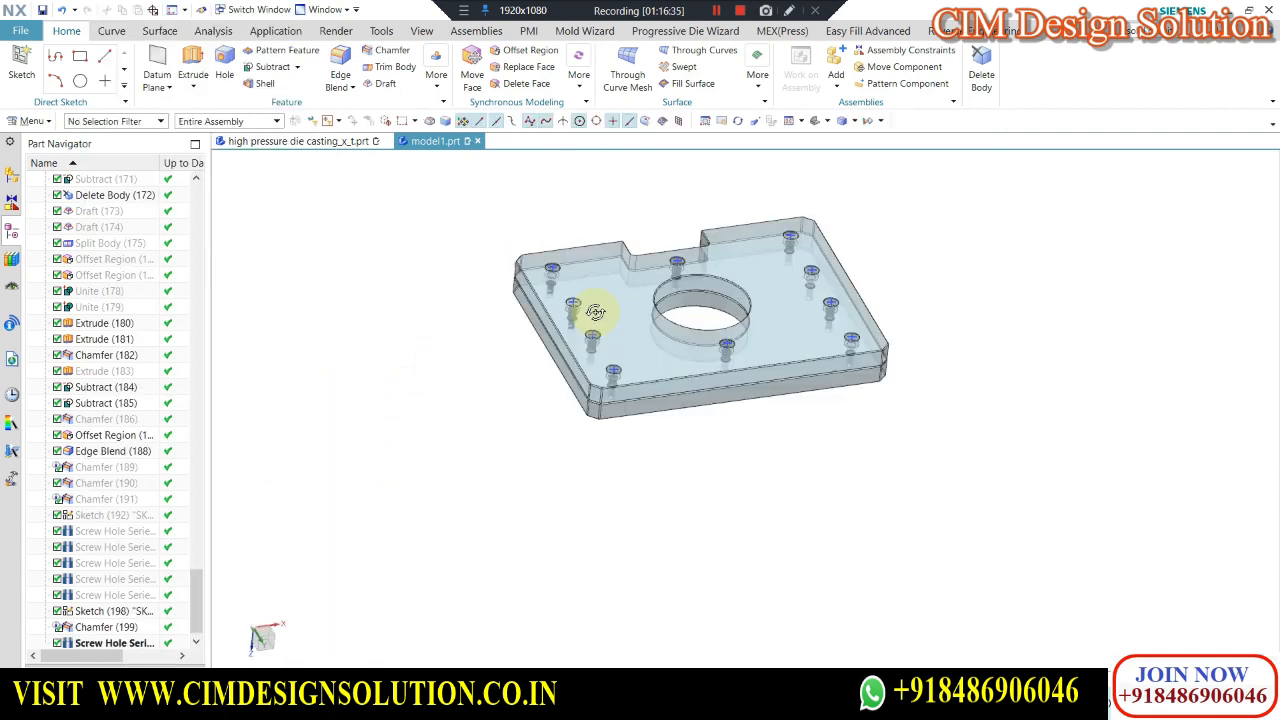
Select the hole sketch points and change their layer through Edit Object Display.
{"action": "middle_click_drag", "start_coordinate": [594, 314], "coordinate": [585, 311]}
{"action": "key", "text": "ctrl+d"}
{"action": "scroll", "coordinate": [551, 275], "scroll_direction": "up", "scroll_amount": 5}
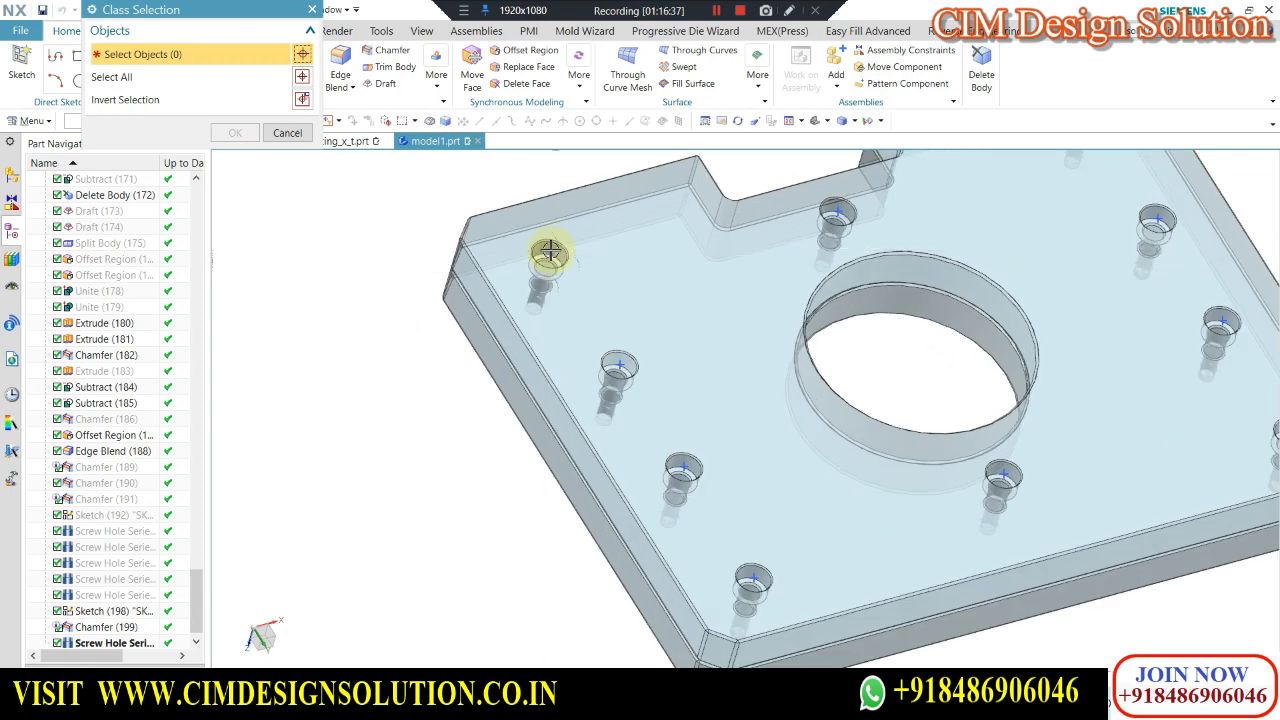
{"action": "left_click", "coordinate": [235, 133]}
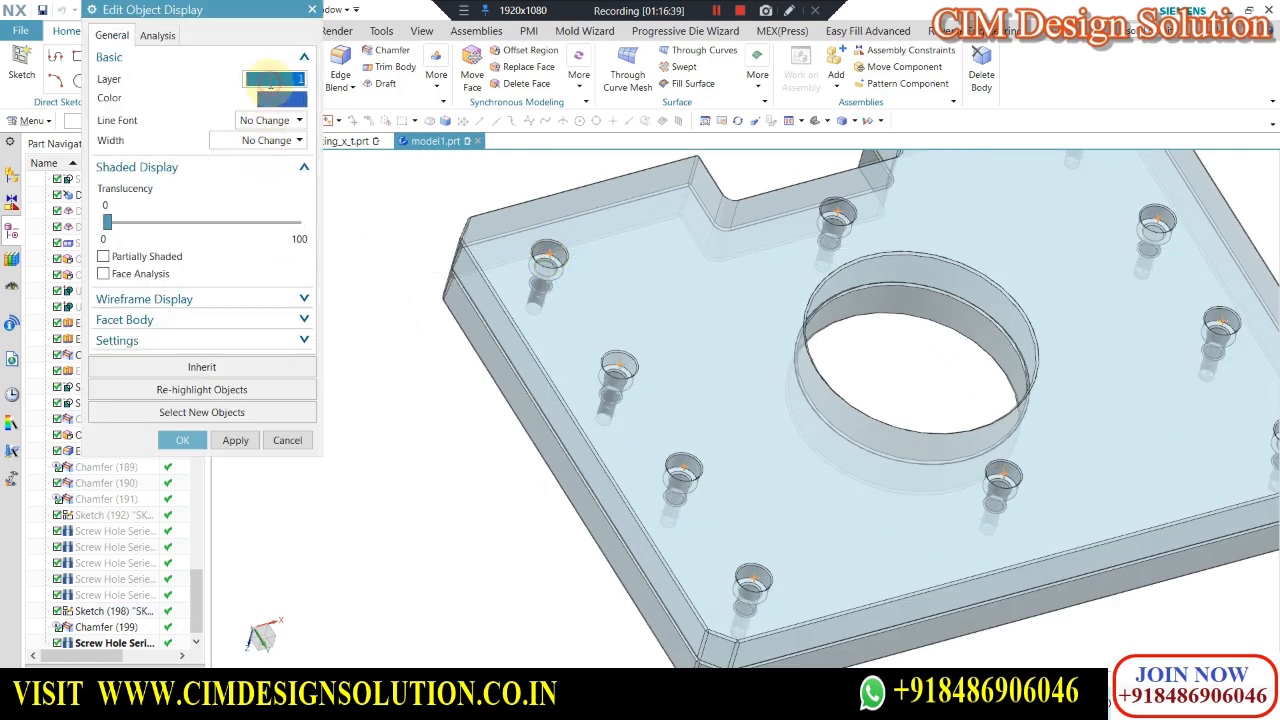
{"action": "key", "text": "Return"}
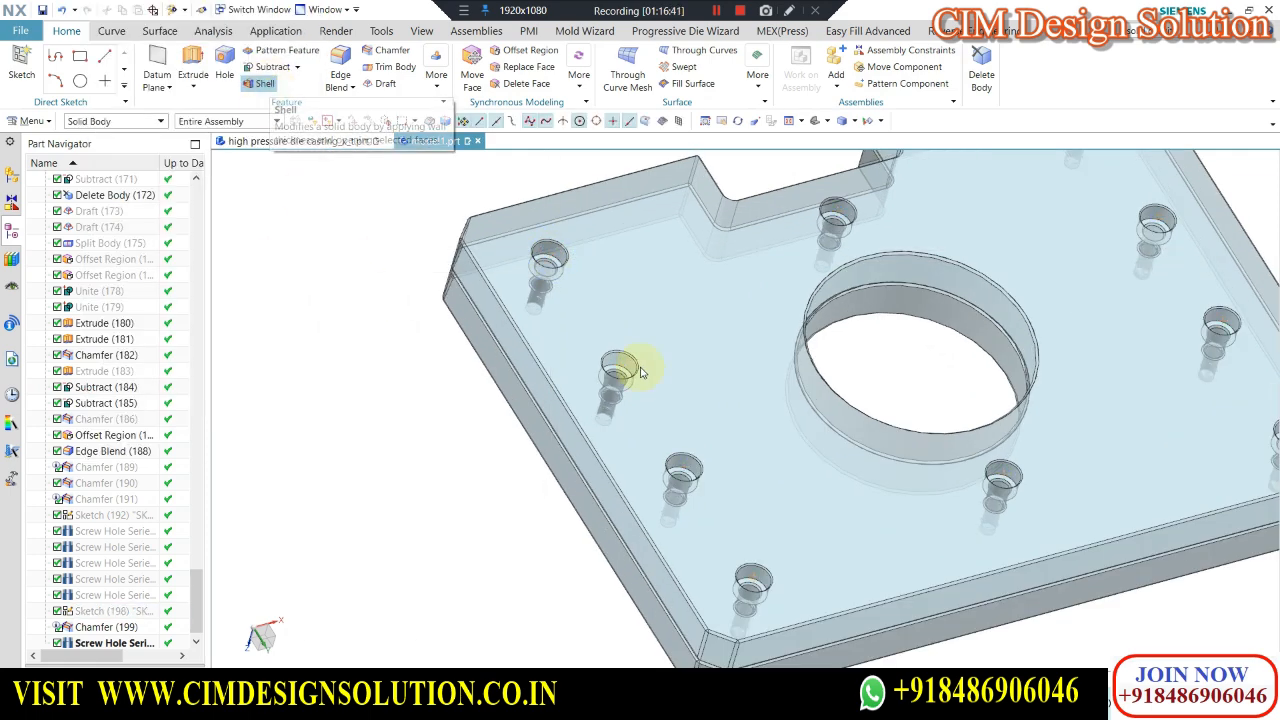
Show all hidden bodies of the die in a trimetric view.
{"action": "scroll", "coordinate": [641, 373], "scroll_direction": "down", "scroll_amount": 5}
{"action": "middle_click_drag", "start_coordinate": [737, 294], "coordinate": [573, 286]}
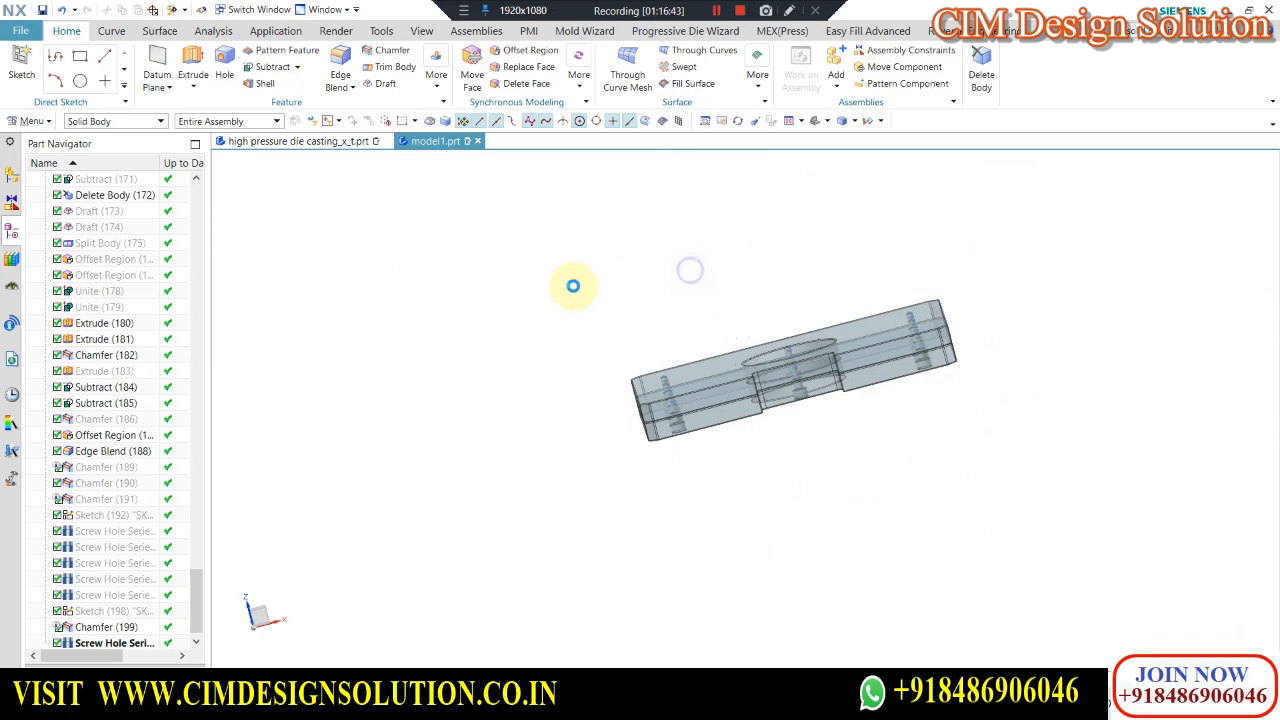
{"action": "key", "text": "F8"}
{"action": "key", "text": "ctrl+shift+u"}
{"action": "key", "text": "Home"}
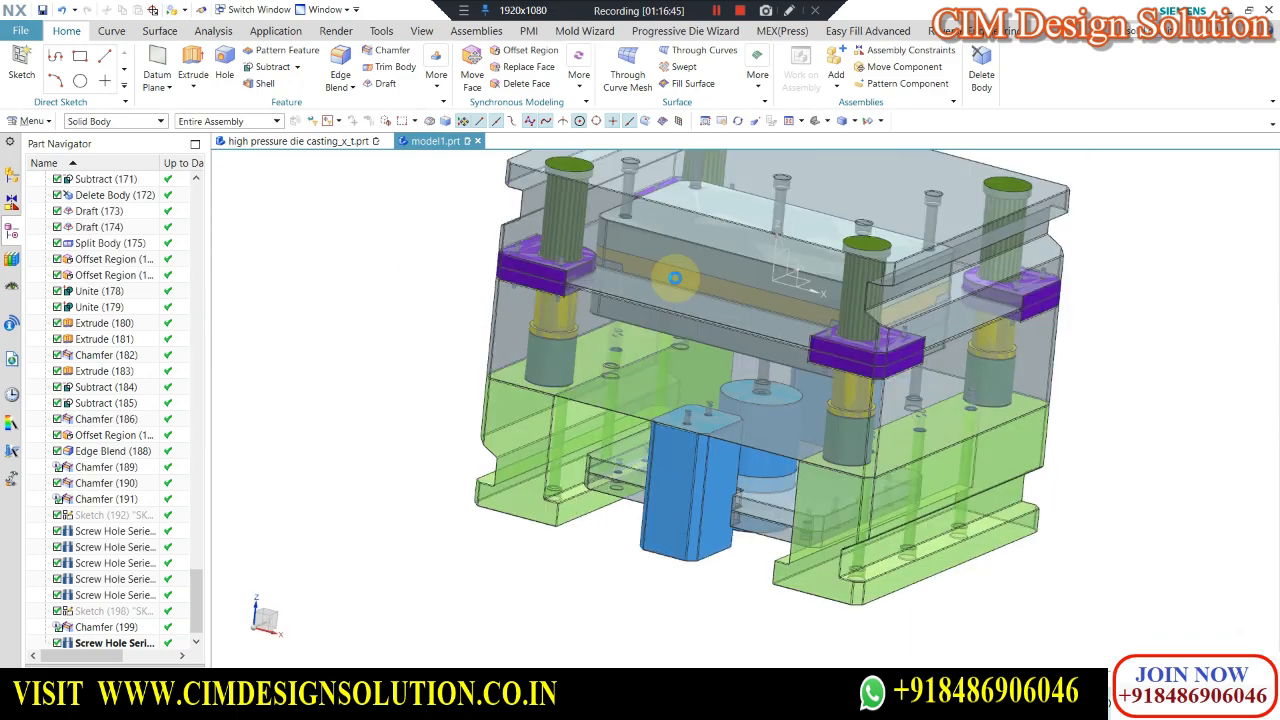
Hide the die's upper plate to expose the inserts and fit the remaining bodies in view.
{"action": "middle_click_drag", "start_coordinate": [768, 370], "coordinate": [726, 353]}
{"action": "key", "text": "ctrl+b"}
{"action": "left_click", "coordinate": [726, 353]}
{"action": "left_click", "coordinate": [235, 133]}
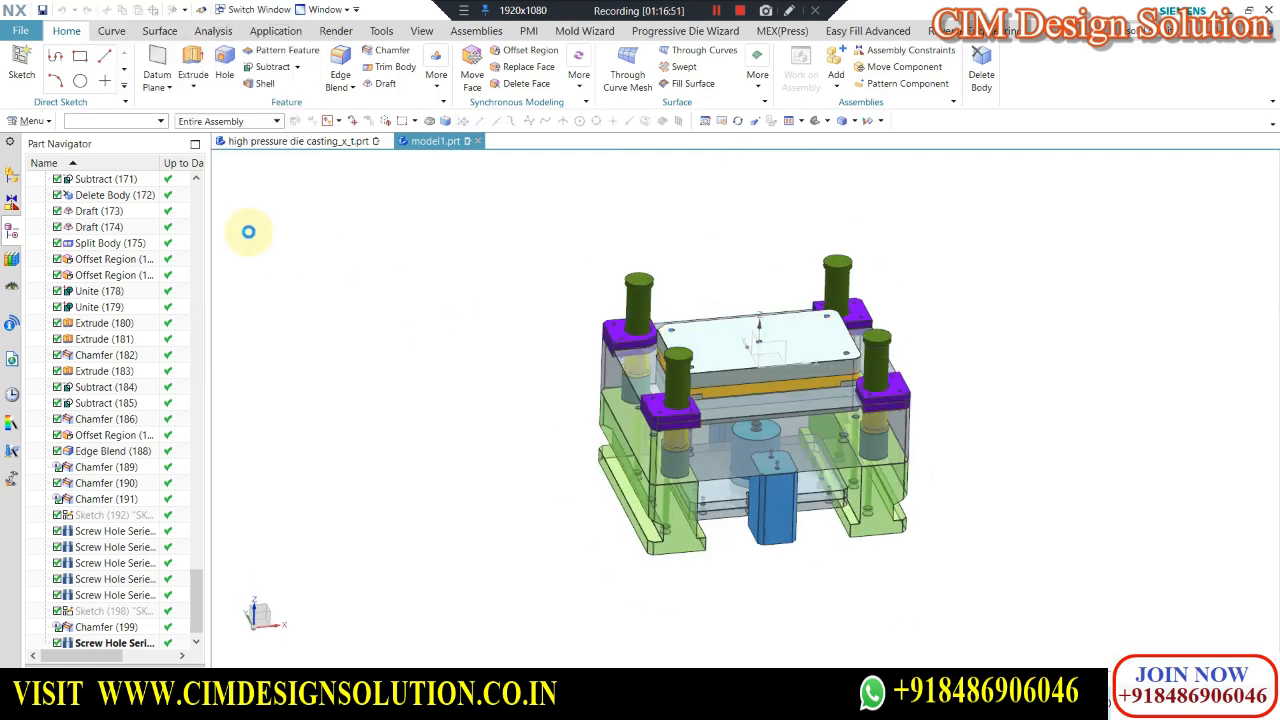
{"action": "left_click", "coordinate": [240, 226]}
{"action": "middle_click", "coordinate": [545, 272]}
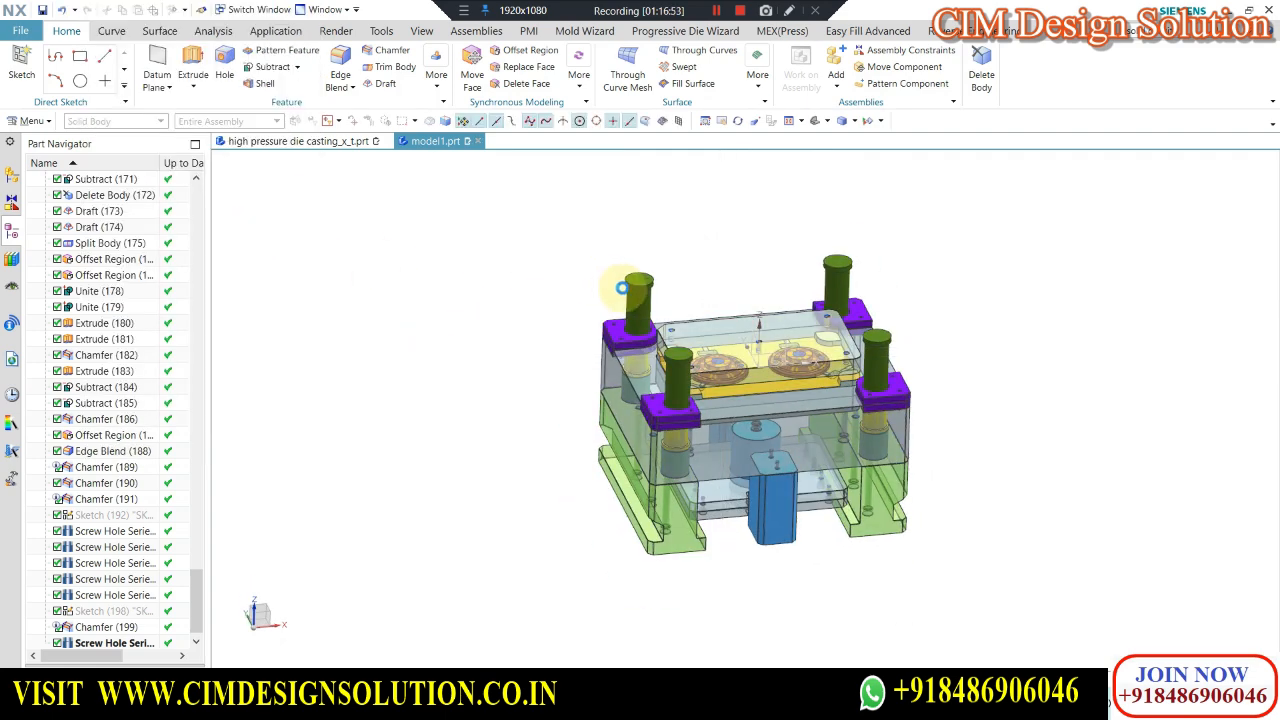
{"action": "key", "text": "ctrl+f"}
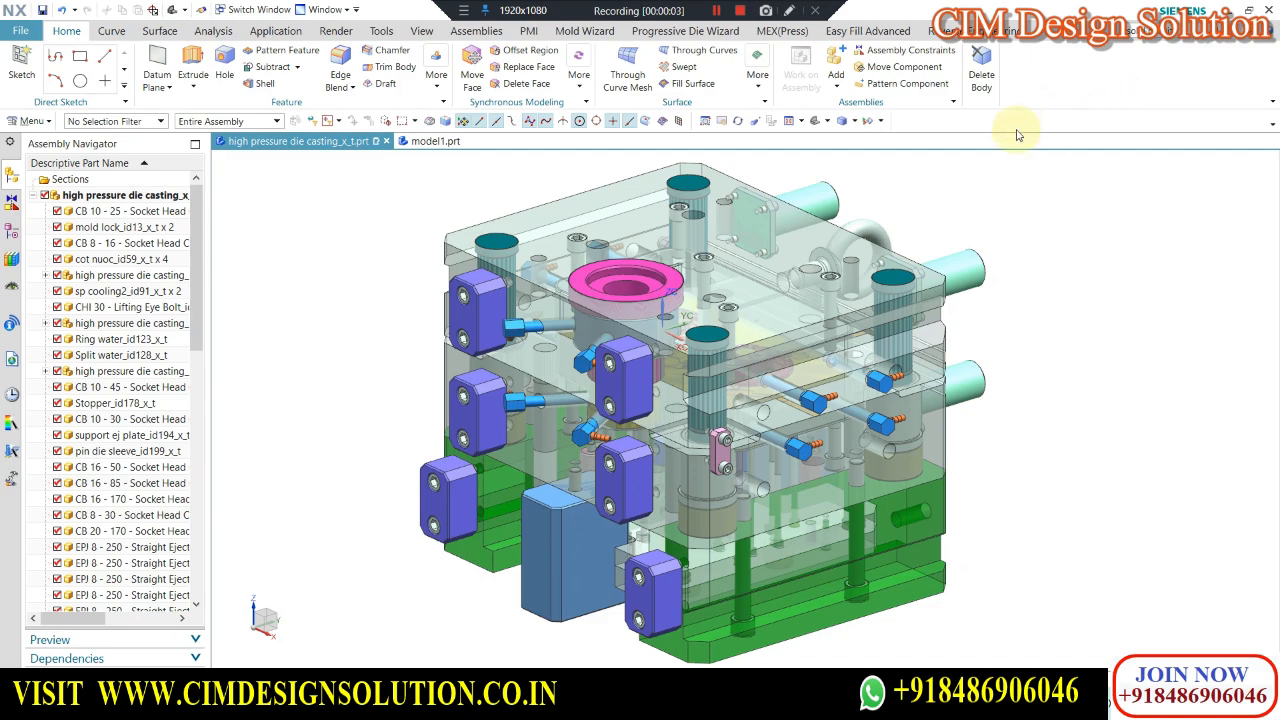
Examine the complete reference die assembly in high pressure die casting_x_t.prt from both sides, including its plates and attached components.
{"action": "scroll", "coordinate": [657, 294], "scroll_direction": "down", "scroll_amount": 1}
{"action": "scroll", "coordinate": [656, 371], "scroll_direction": "up", "scroll_amount": 1}
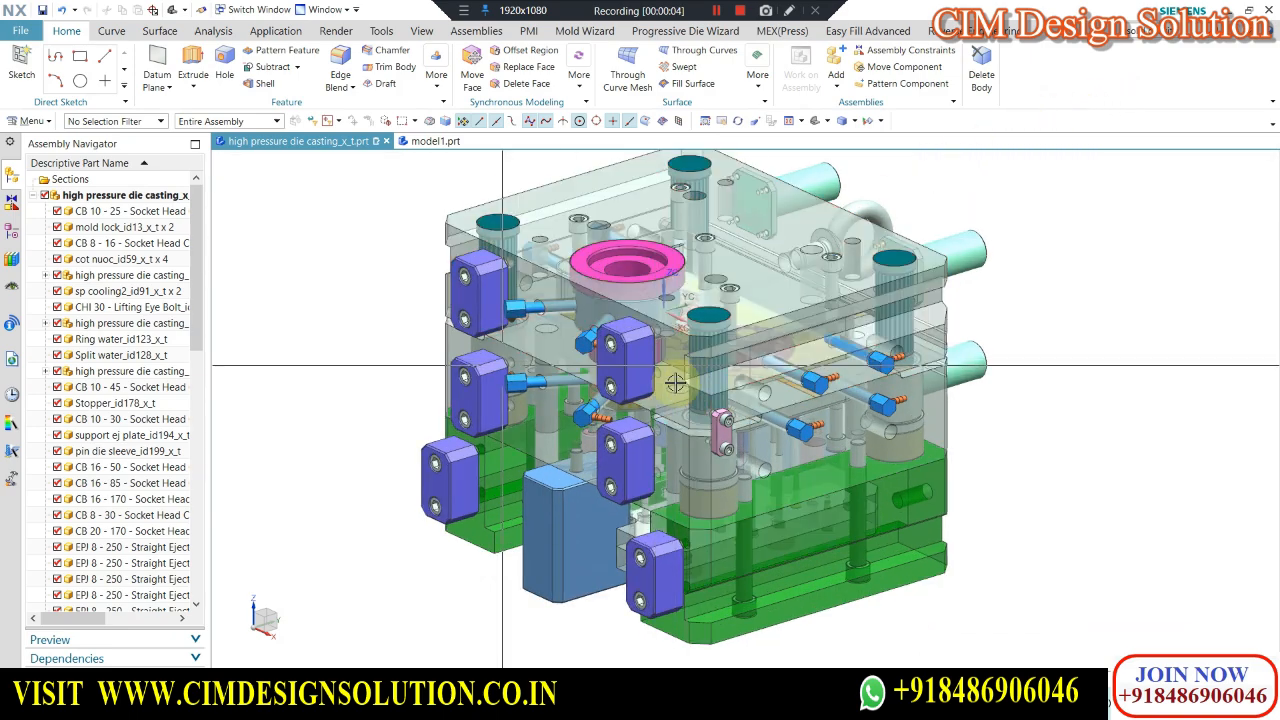
{"action": "scroll", "coordinate": [676, 383], "scroll_direction": "down", "scroll_amount": 1}
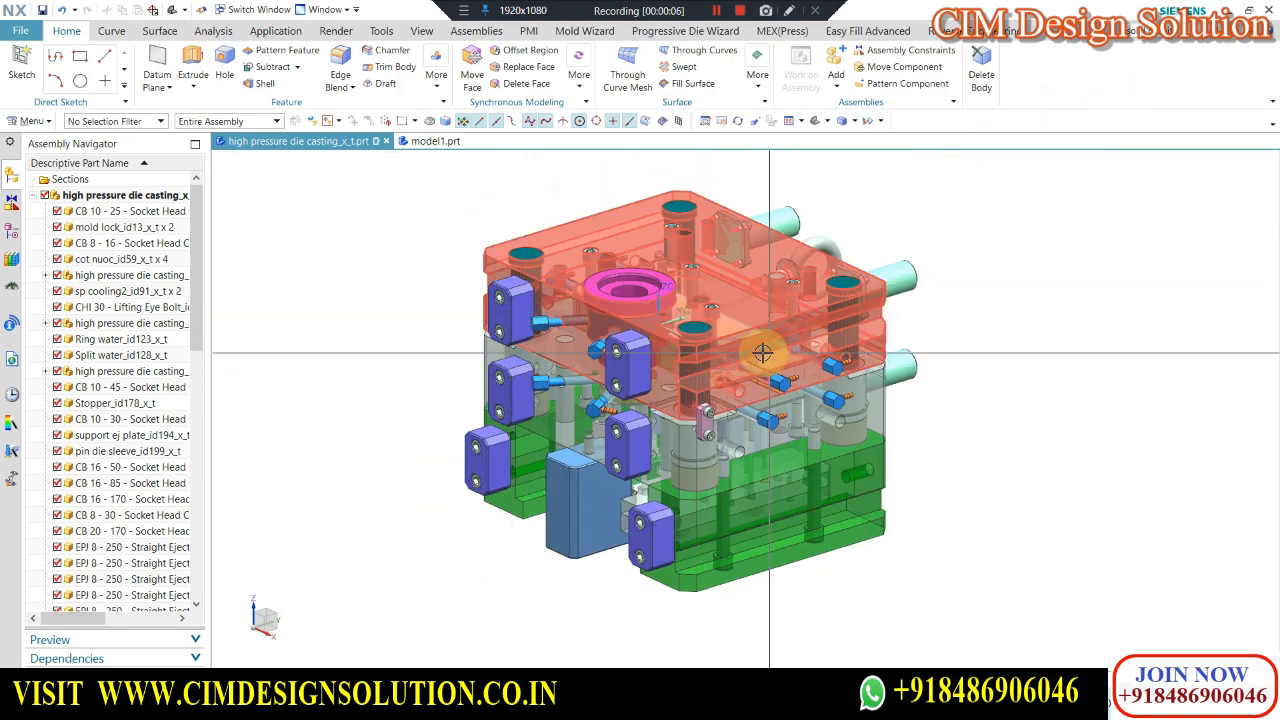
{"action": "scroll", "coordinate": [750, 385], "scroll_direction": "up", "scroll_amount": 1}
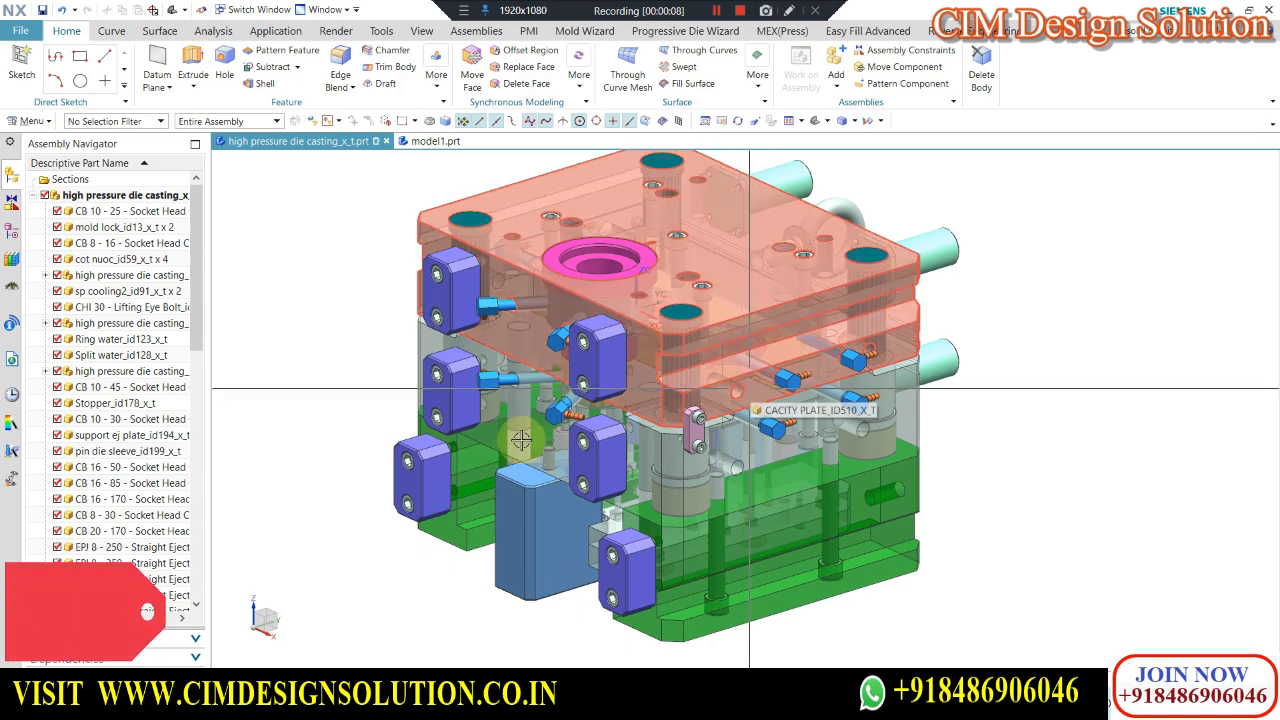
{"action": "scroll", "coordinate": [731, 334], "scroll_direction": "down", "scroll_amount": 1}
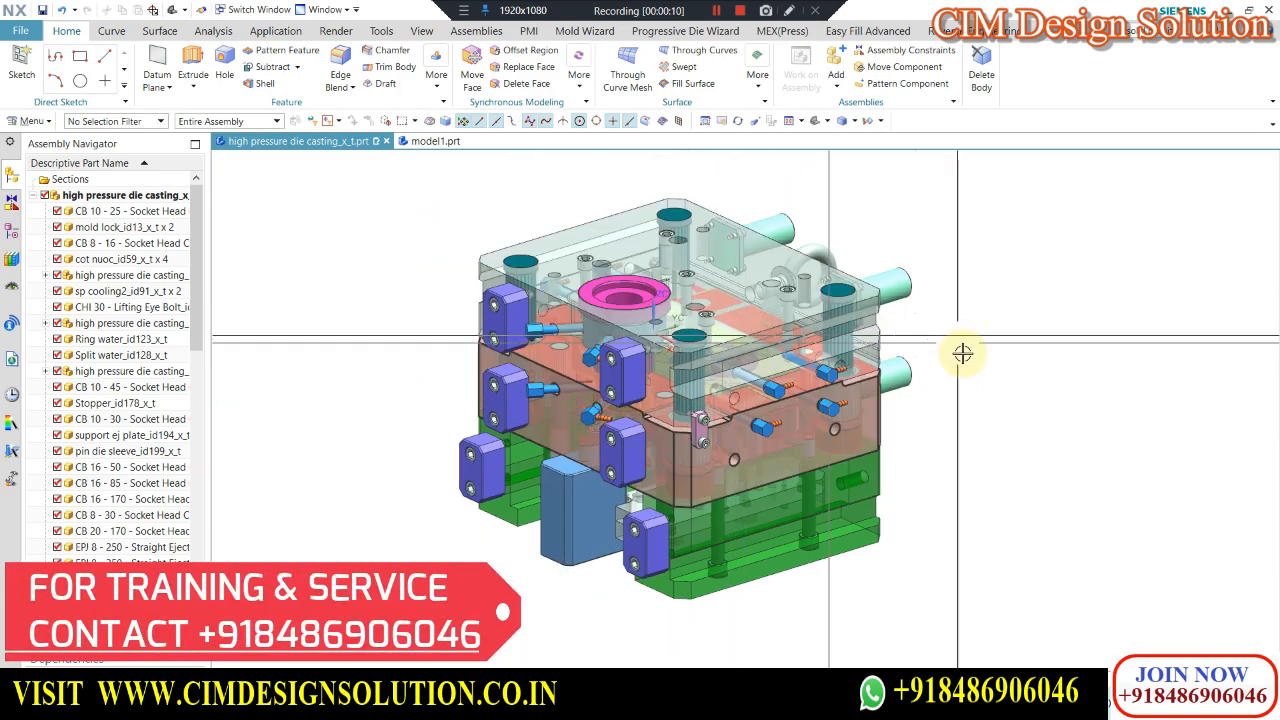
{"action": "scroll", "coordinate": [874, 366], "scroll_direction": "up", "scroll_amount": 1}
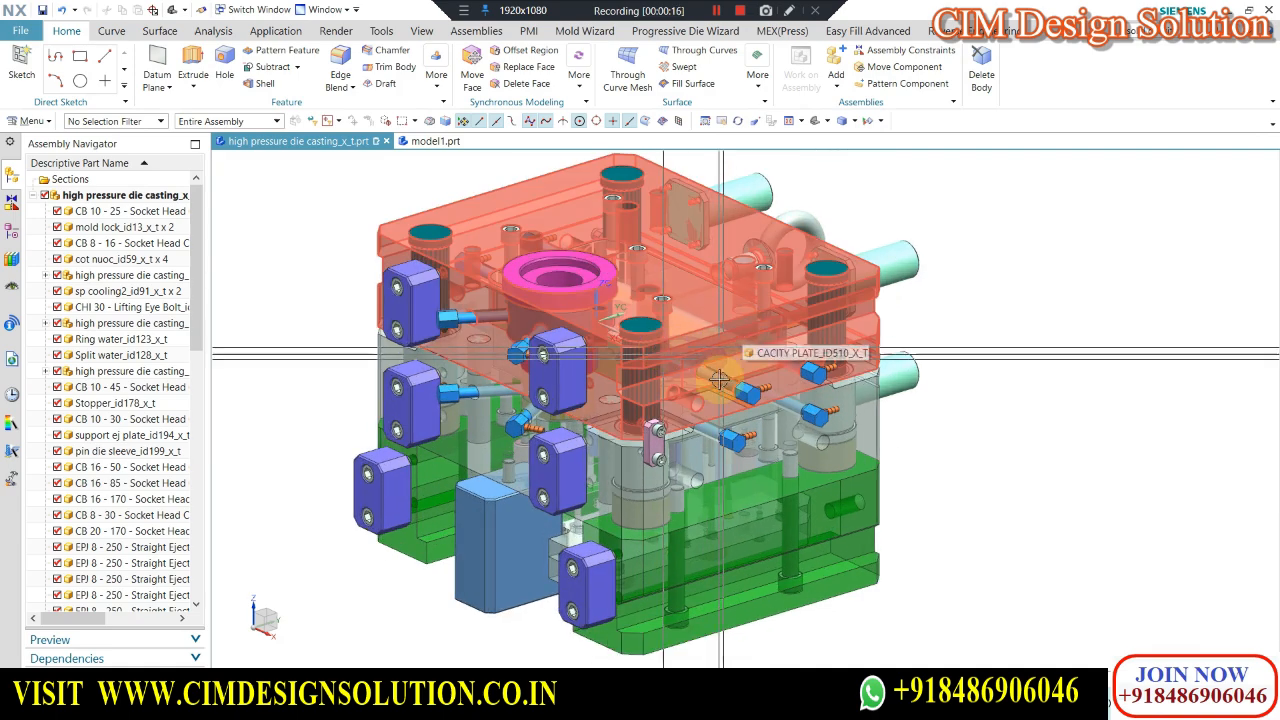
{"action": "middle_click_drag", "start_coordinate": [701, 282], "coordinate": [698, 297]}
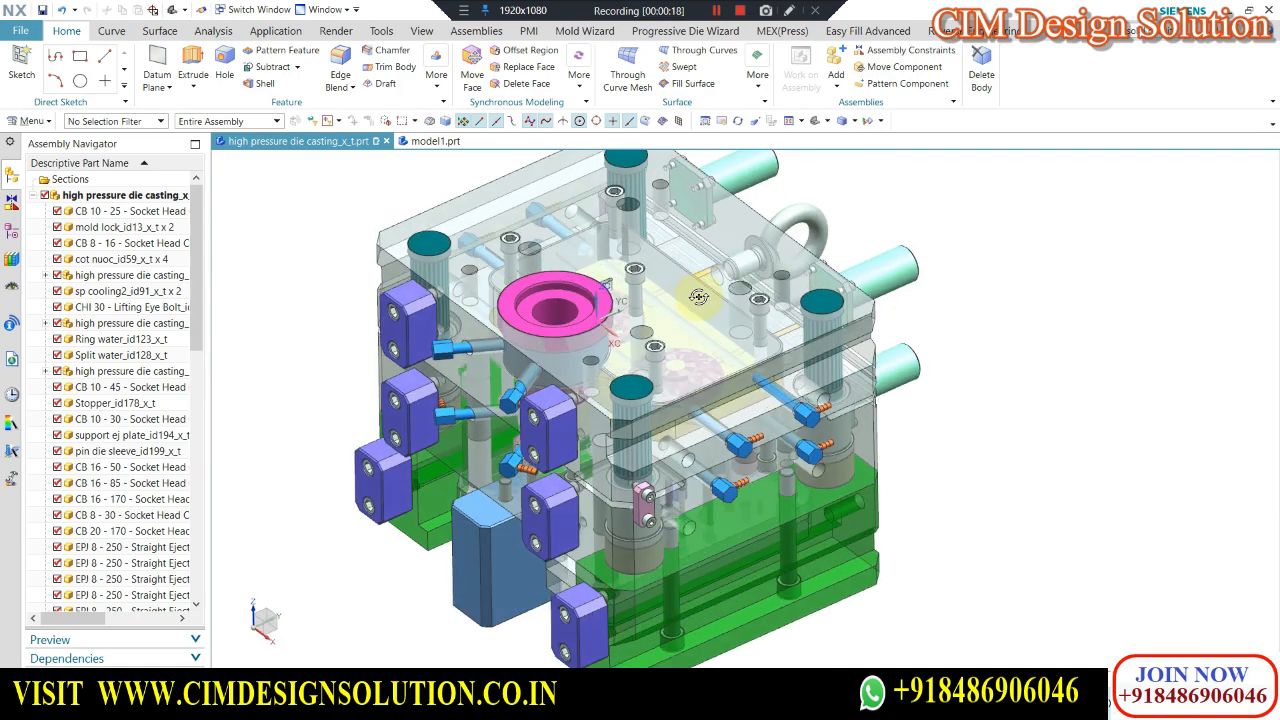
{"action": "middle_click_drag", "start_coordinate": [688, 346], "coordinate": [523, 333]}
{"action": "scroll", "coordinate": [686, 243], "scroll_direction": "up", "scroll_amount": 4}
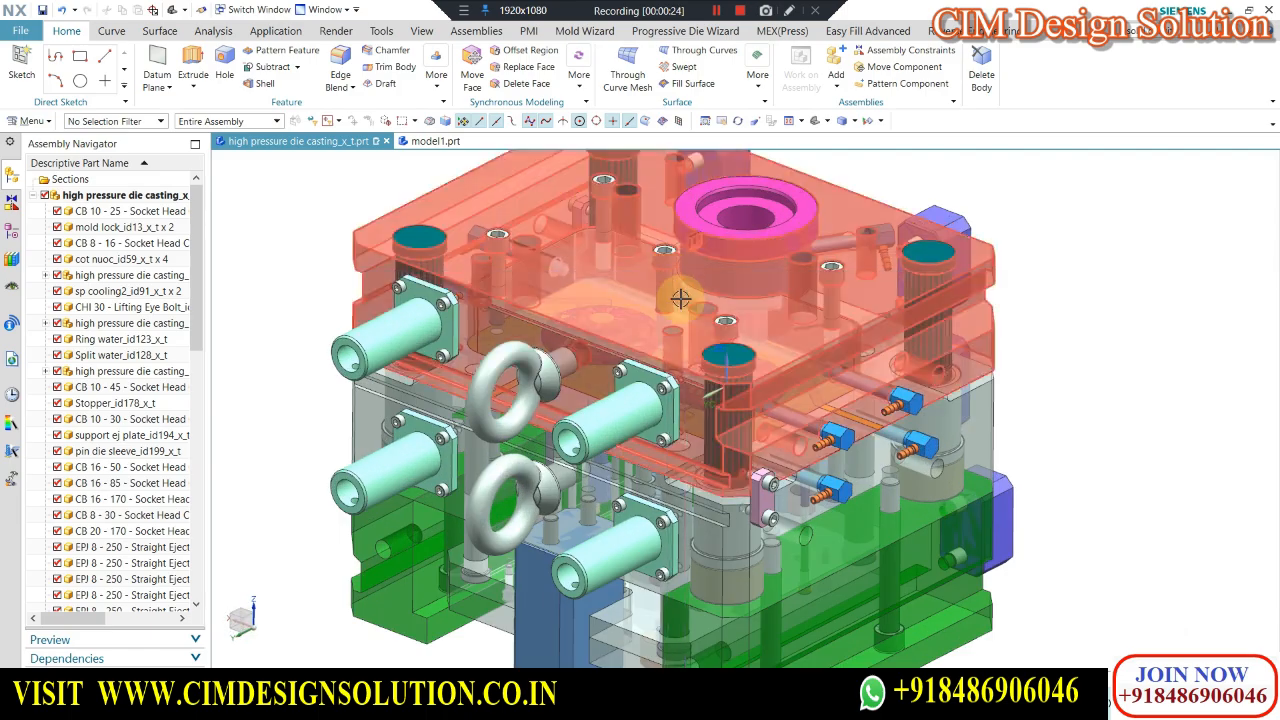